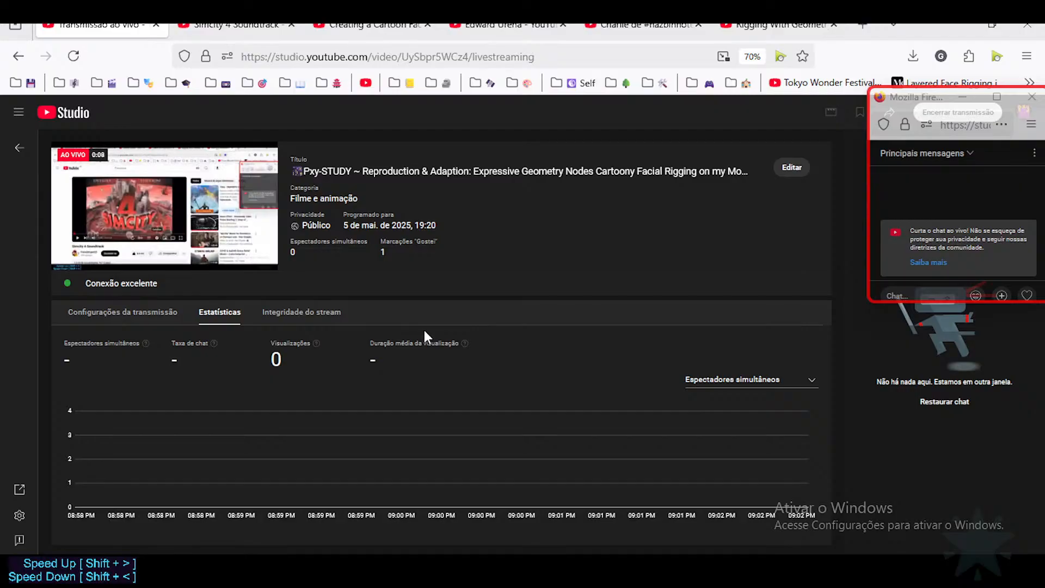
# Start playing the Simcity 4 Soundtrack video and open the system's quick settings with the volume control.
pyautogui.click(237, 24)
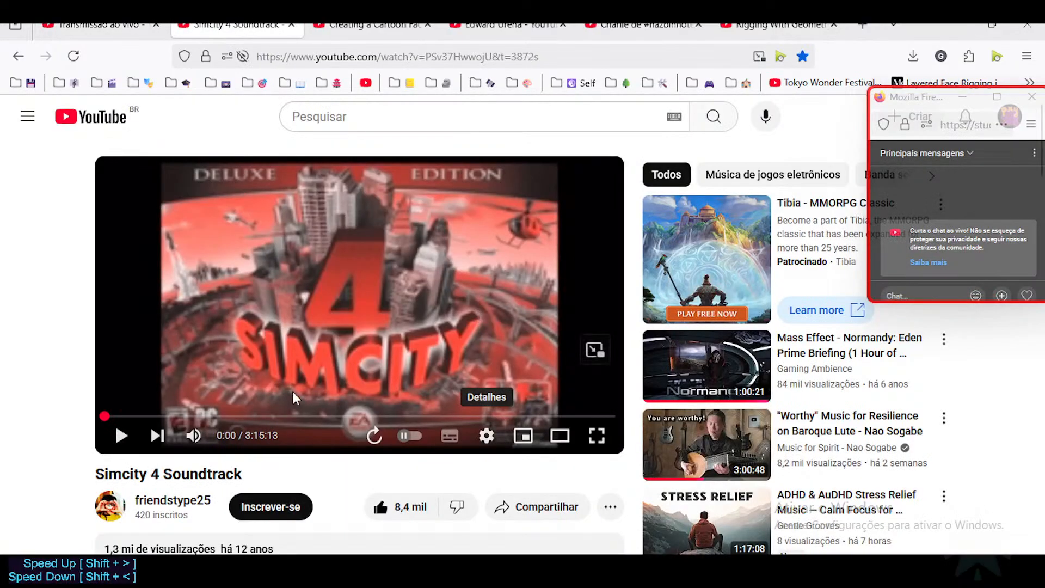
pyautogui.click(121, 436)
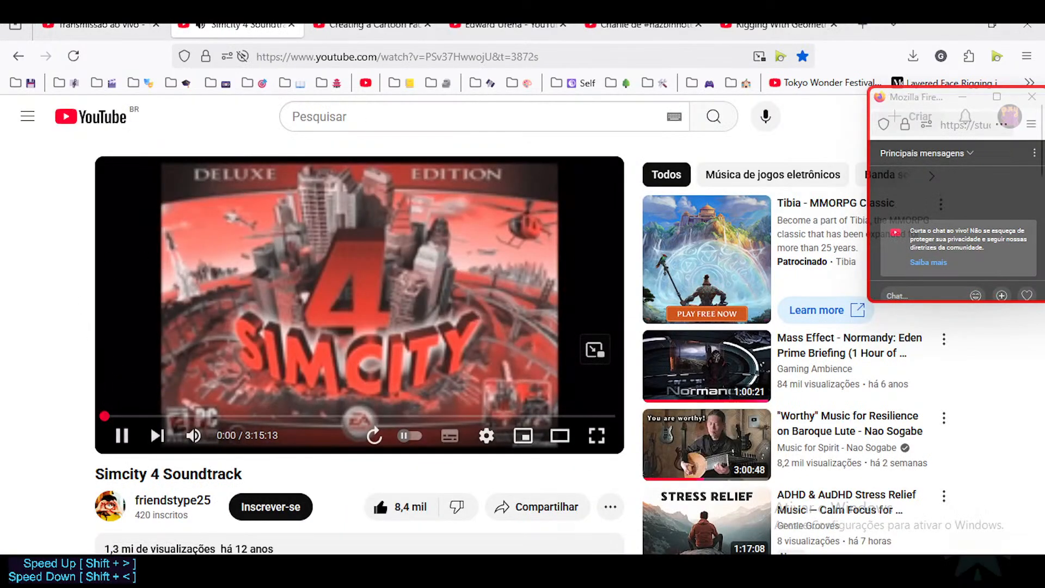
pyautogui.click(931, 570)
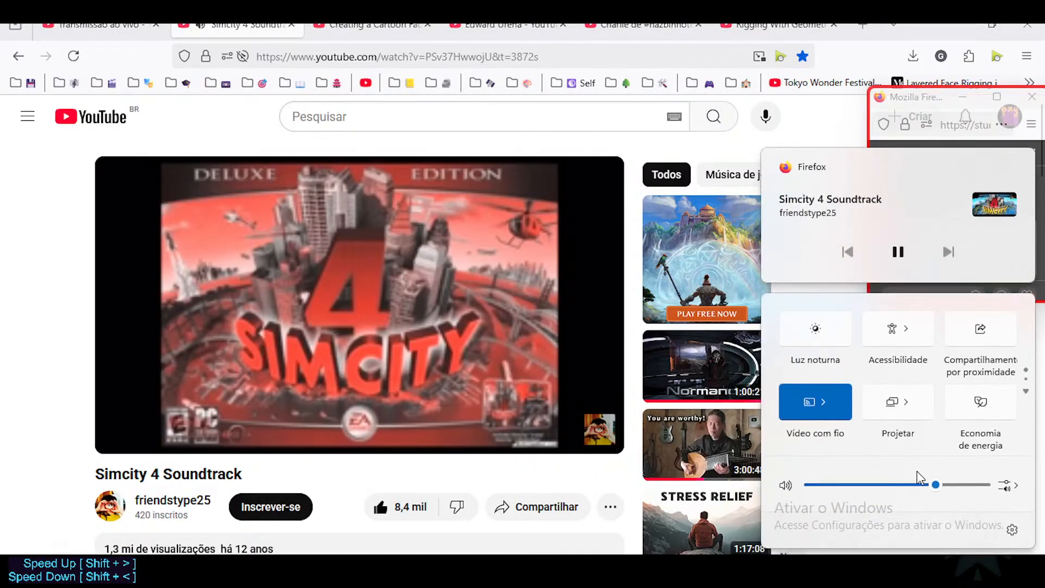
# Adjust the system volume for the soundtrack while comparing it with the livestream dashboard.
pyautogui.click(95, 25)
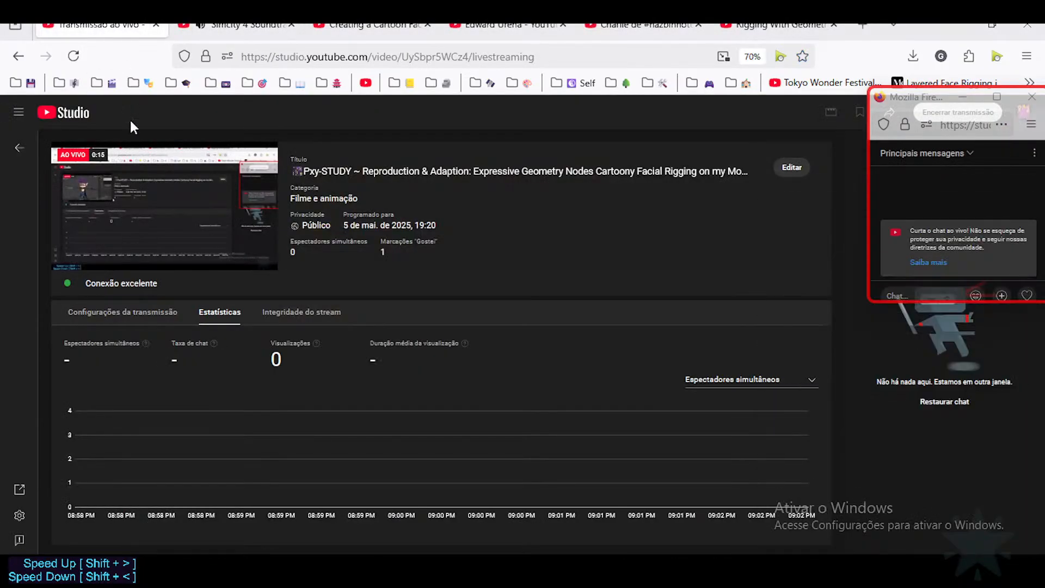
pyautogui.press('XF86AudioRaiseVolume')
pyautogui.press('XF86AudioRaiseVolume')
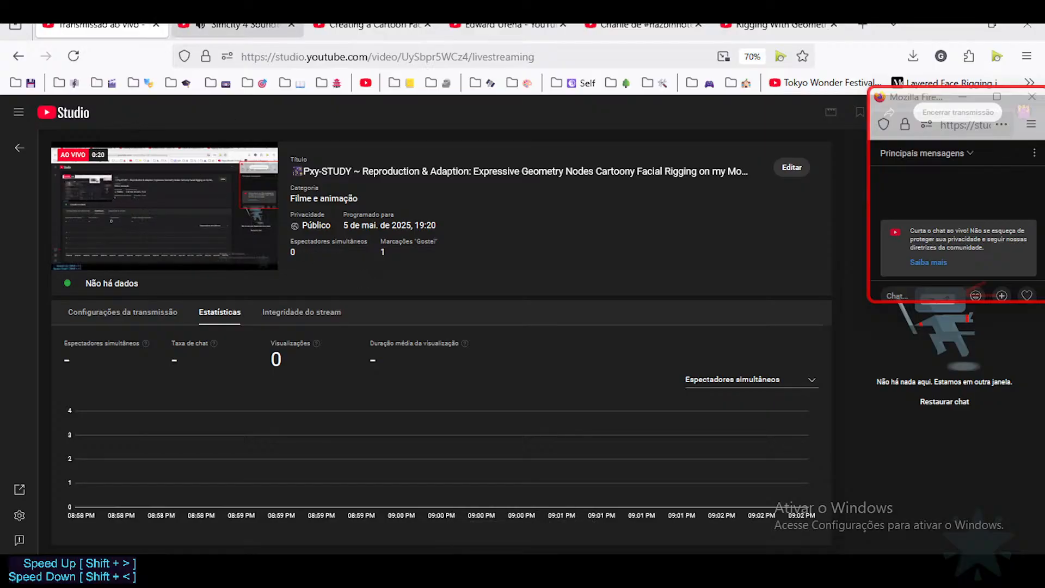
pyautogui.click(237, 19)
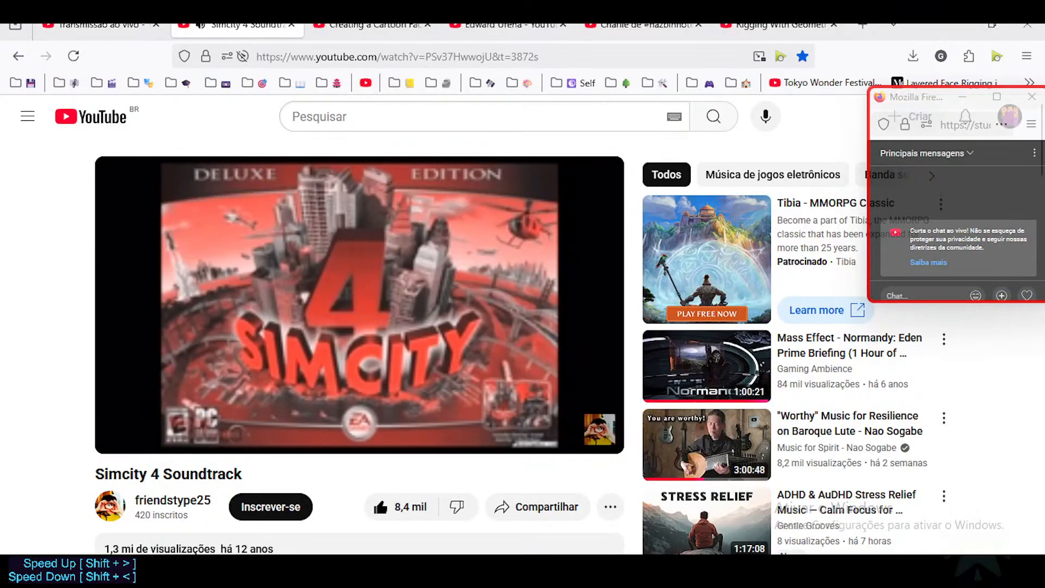
pyautogui.click(920, 570)
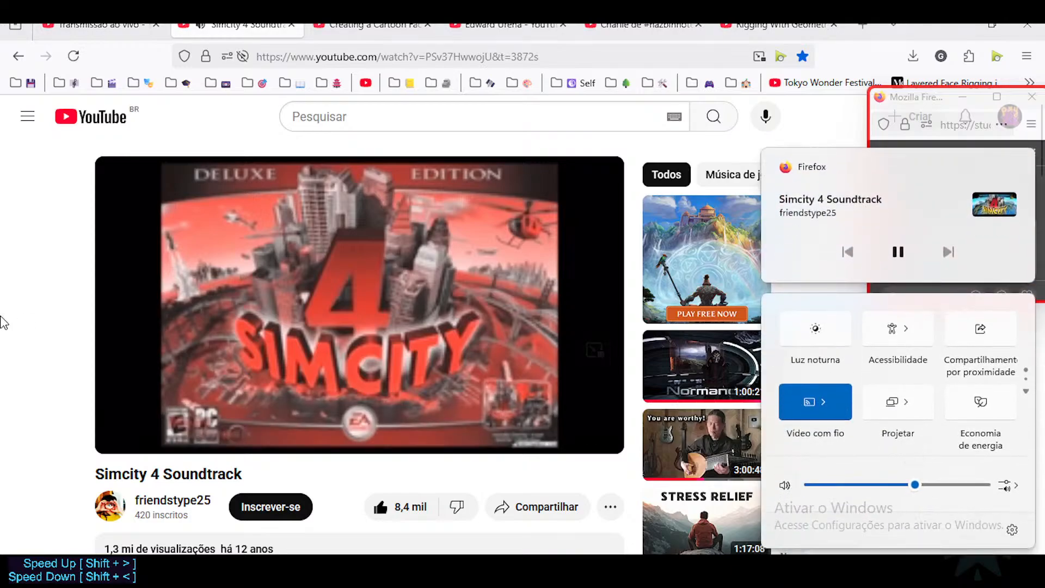
pyautogui.click(101, 25)
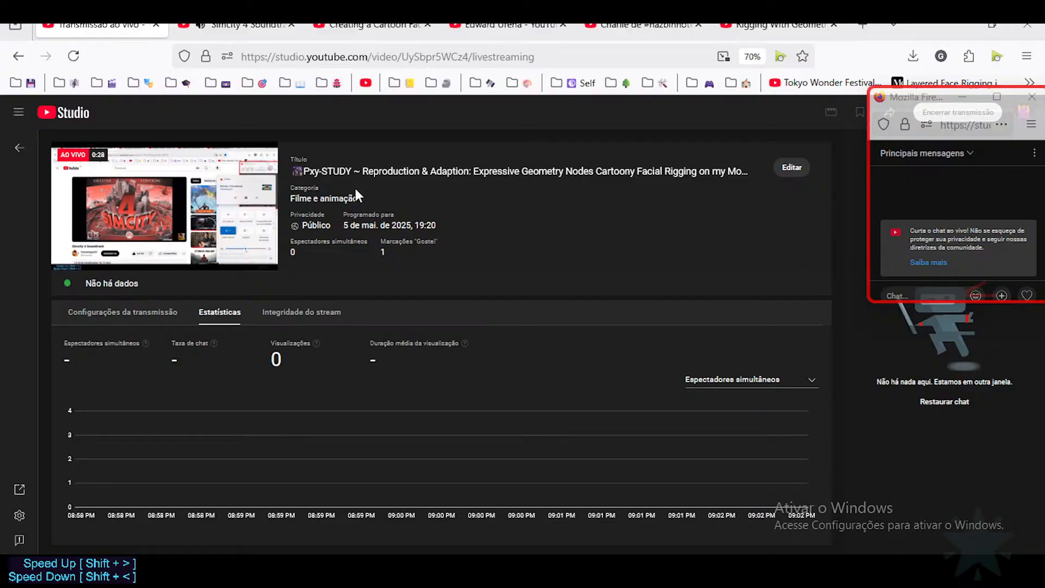
pyautogui.moveTo(370, 26)
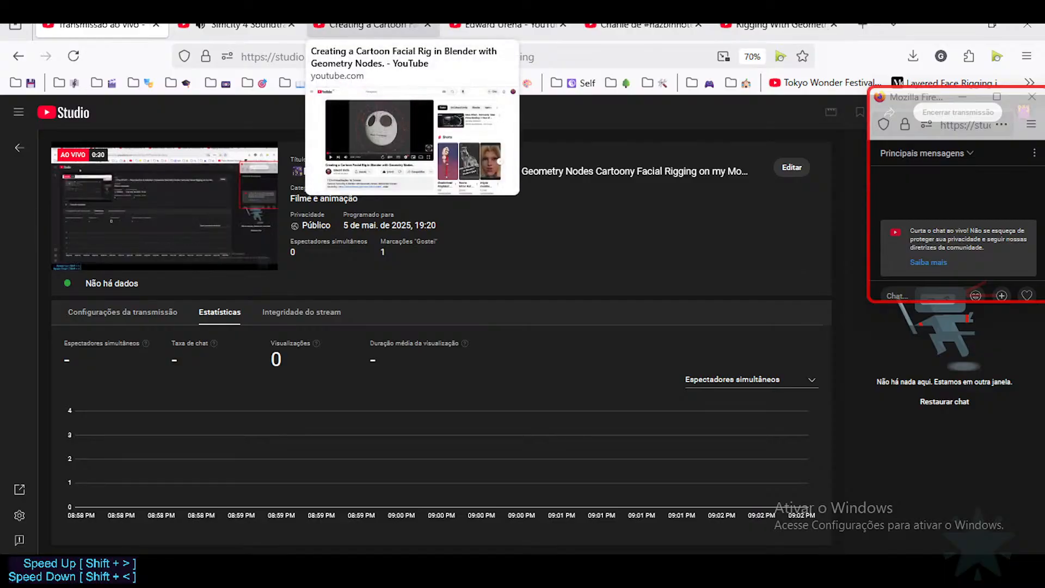
pyautogui.click(240, 25)
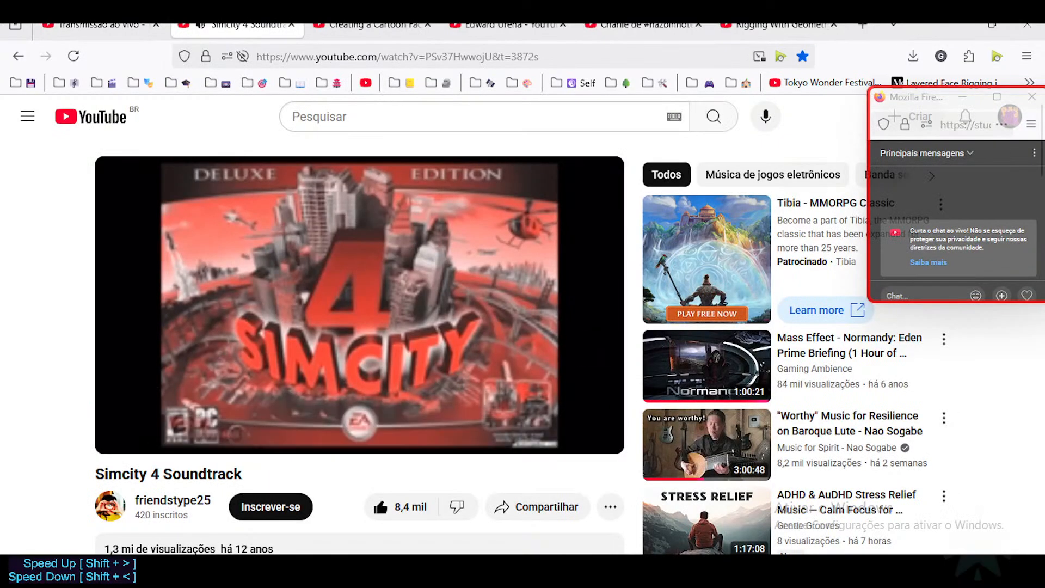
# Switch to Blender and examine the face controls on Dorothy's posed rig.
pyautogui.hotkey('alt', 'Tab')
pyautogui.keyDown('shift'); pyautogui.moveTo(474, 250); pyautogui.dragTo(424, 360, button='middle'); pyautogui.keyUp('shift')
pyautogui.scroll(2, 450, 309)
pyautogui.scroll(1, 421, 305)
pyautogui.scroll(-1, 424, 359)
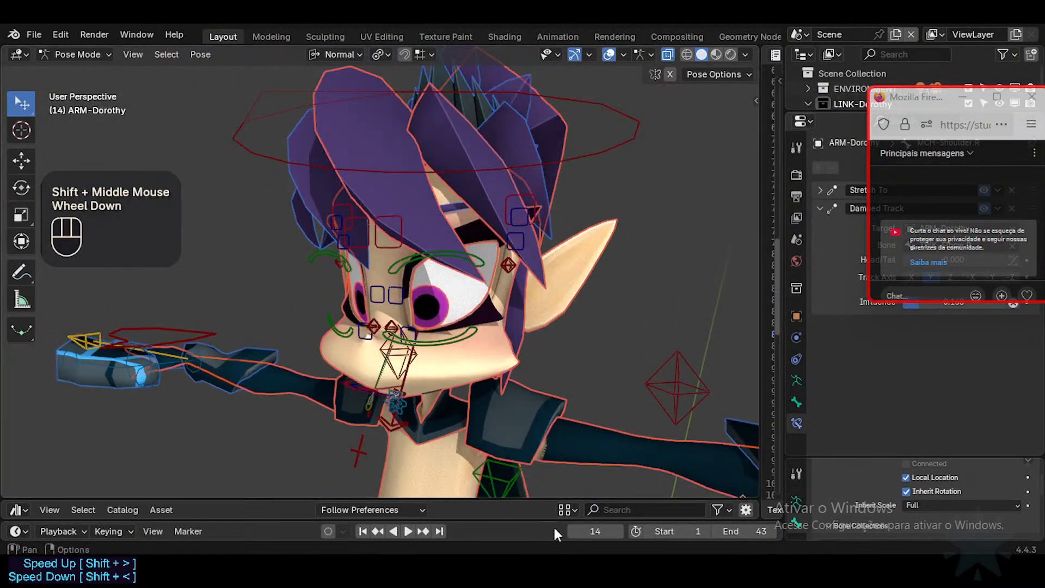
# Return to Firefox and look over the page of the video "Creating a Cartoon Facial Rig in Blender with Geometry Nodes.".
pyautogui.click(566, 507)
pyautogui.hotkey('ctrl', 'Tab')
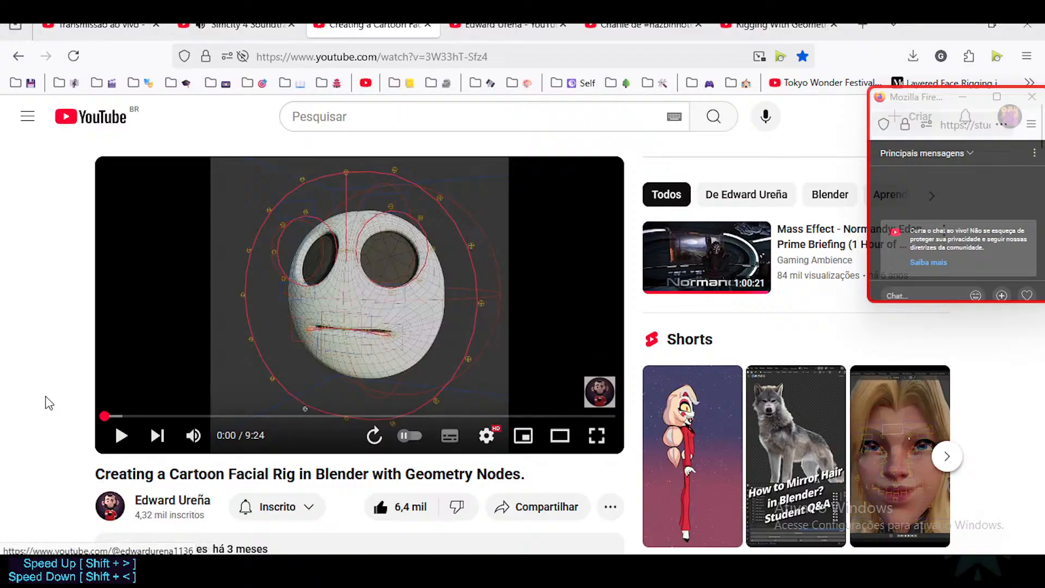
pyautogui.scroll(-4, 23, 379)
pyautogui.scroll(4, 23, 379)
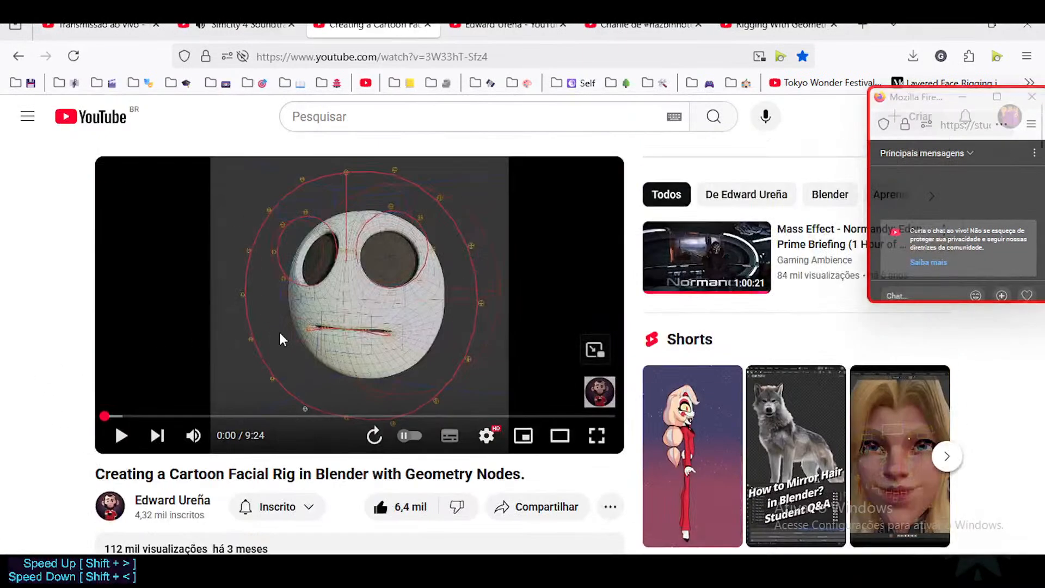
# Browse the facial rig author's channel videos for the rigging references, including the Geometry Nodes facial rig video.
pyautogui.click(509, 25)
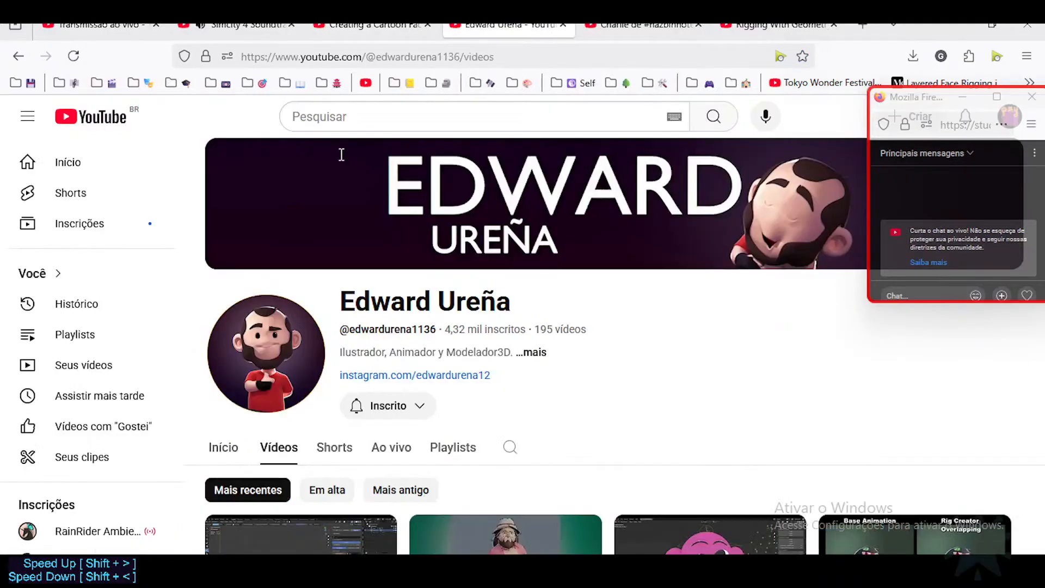
pyautogui.scroll(-5, 476, 455)
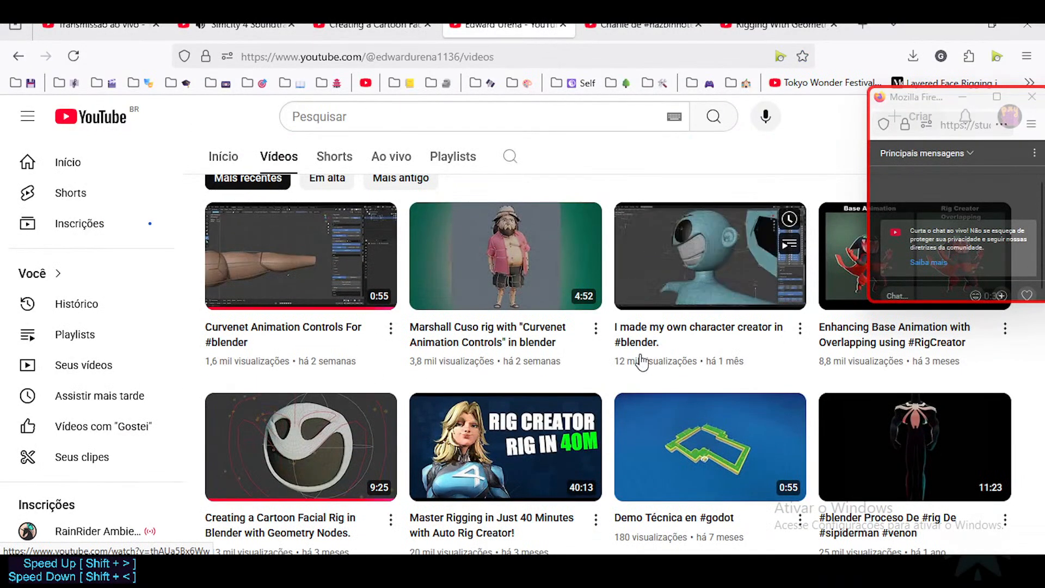
pyautogui.scroll(-3, 453, 387)
pyautogui.scroll(4, 300, 316)
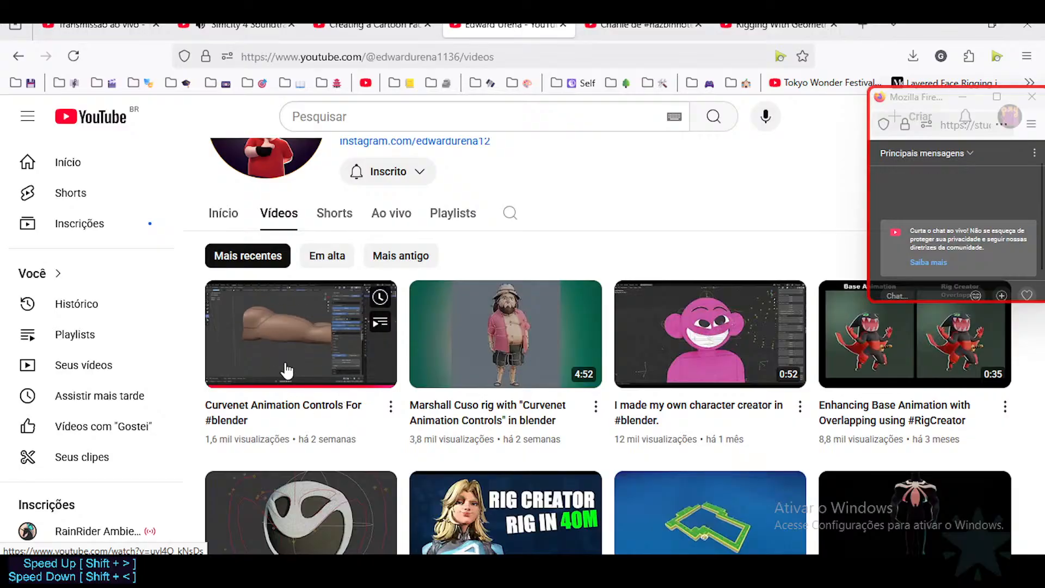
pyautogui.scroll(-1, 292, 369)
pyautogui.scroll(2, 291, 369)
pyautogui.scroll(-1, 292, 406)
pyautogui.scroll(-4, 264, 397)
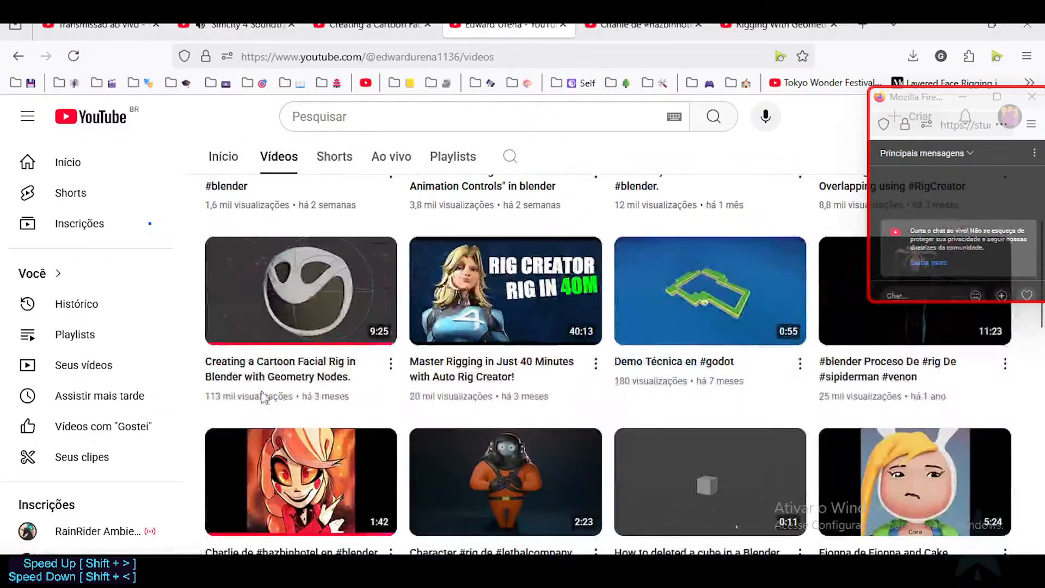
pyautogui.moveTo(357, 265)
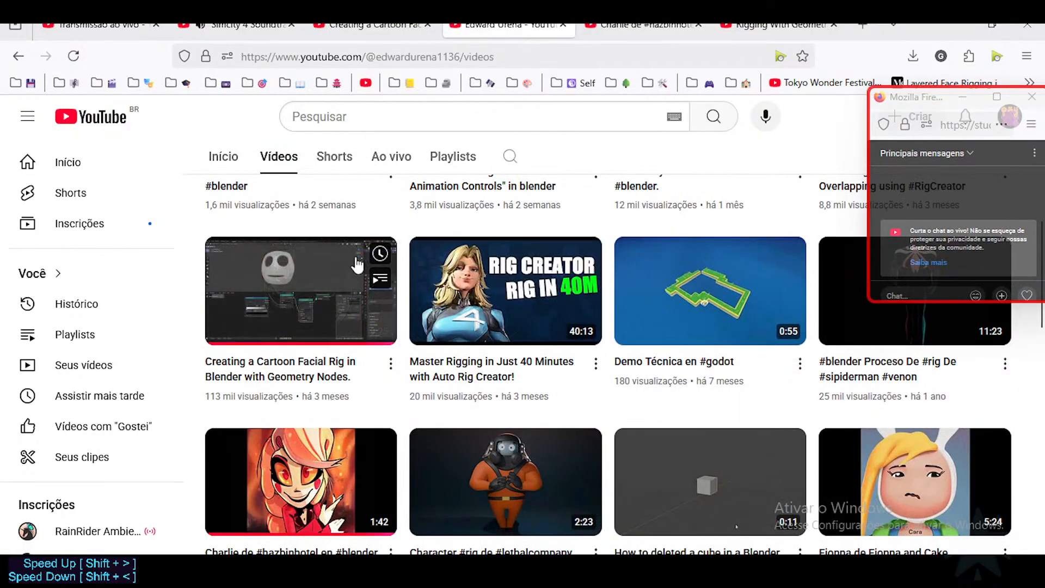
# Bring up the video "Rigging With Geometry Nodes on Wing It!" and look over its title, description and comments.
pyautogui.click(776, 25)
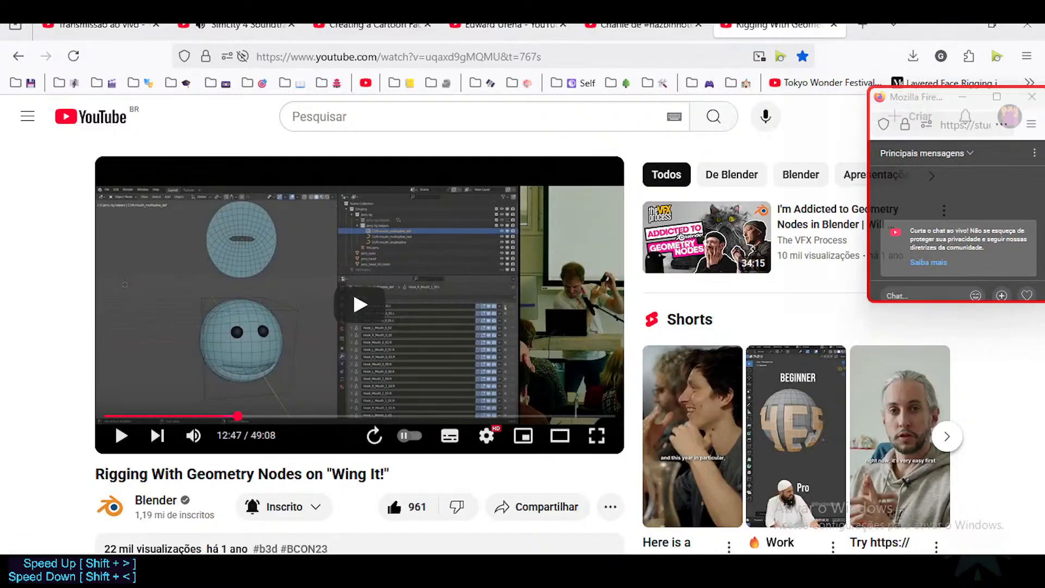
pyautogui.scroll(-2, 337, 419)
pyautogui.scroll(2, 316, 405)
pyautogui.scroll(-3, 315, 405)
pyautogui.scroll(3, 560, 379)
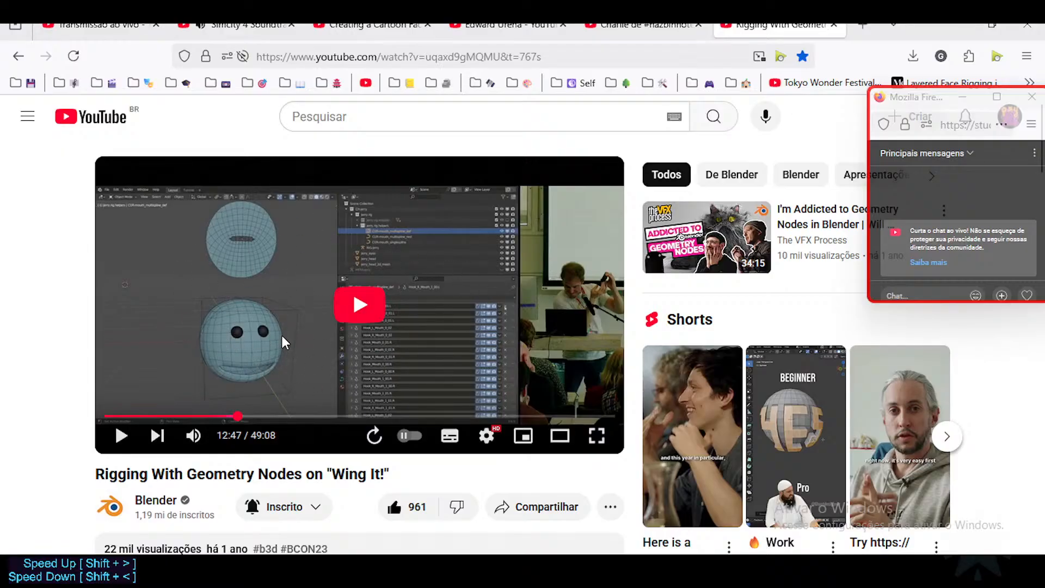
pyautogui.scroll(-4, 283, 342)
pyautogui.scroll(4, 294, 351)
pyautogui.scroll(-2, 65, 354)
pyautogui.scroll(2, 87, 348)
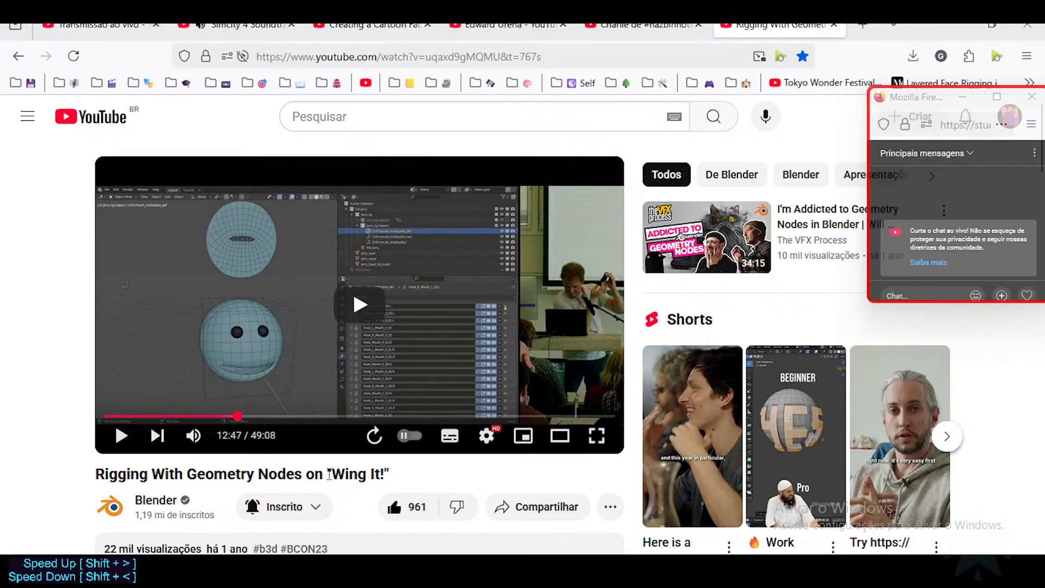
pyautogui.scroll(-5, 3, 353)
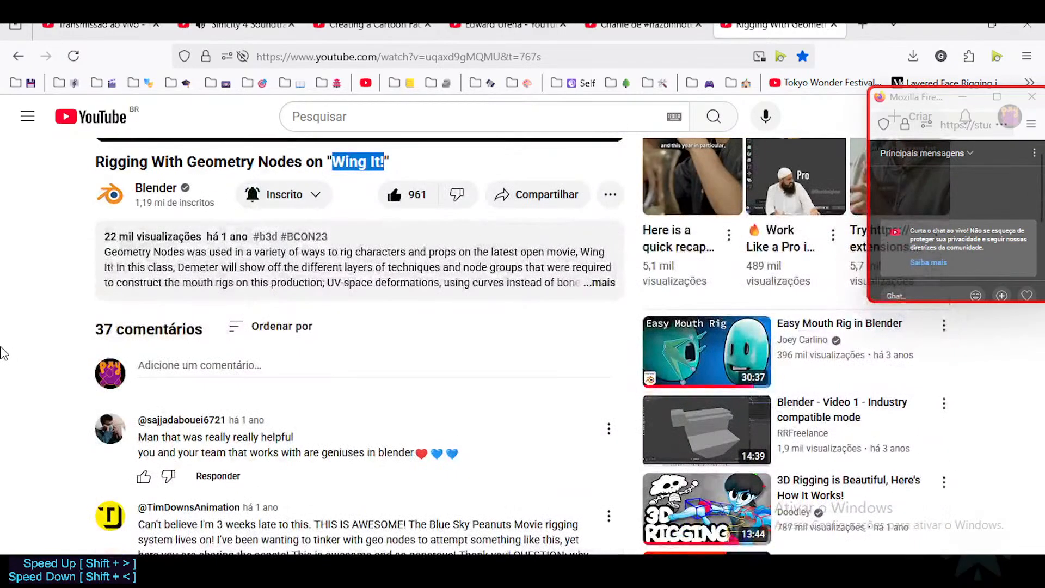
pyautogui.scroll(5, 5, 353)
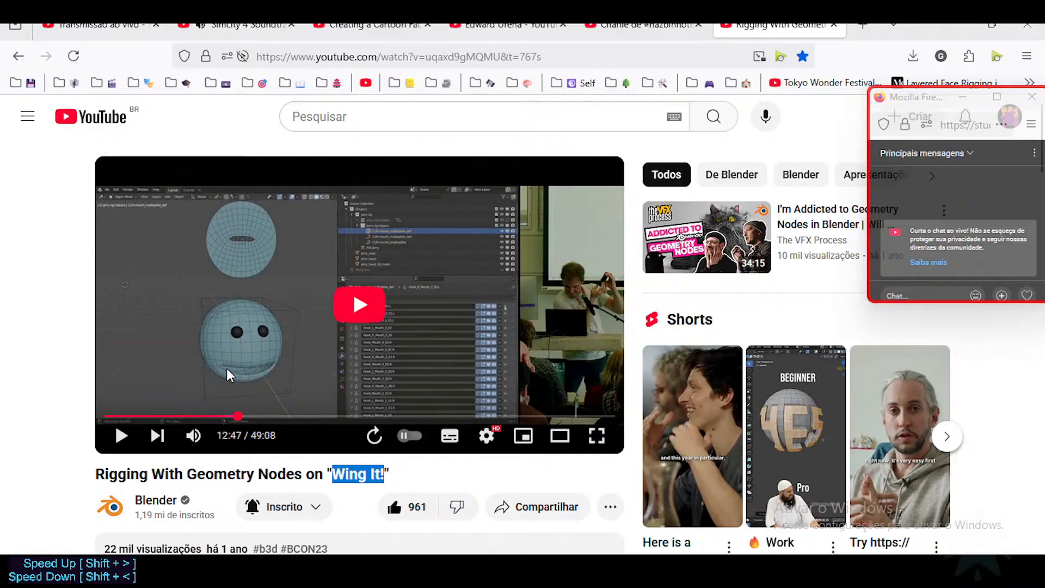
# Look at the "Charlie de #hazbinhotel en #blender" video page and return to the channel's video list.
pyautogui.click(642, 25)
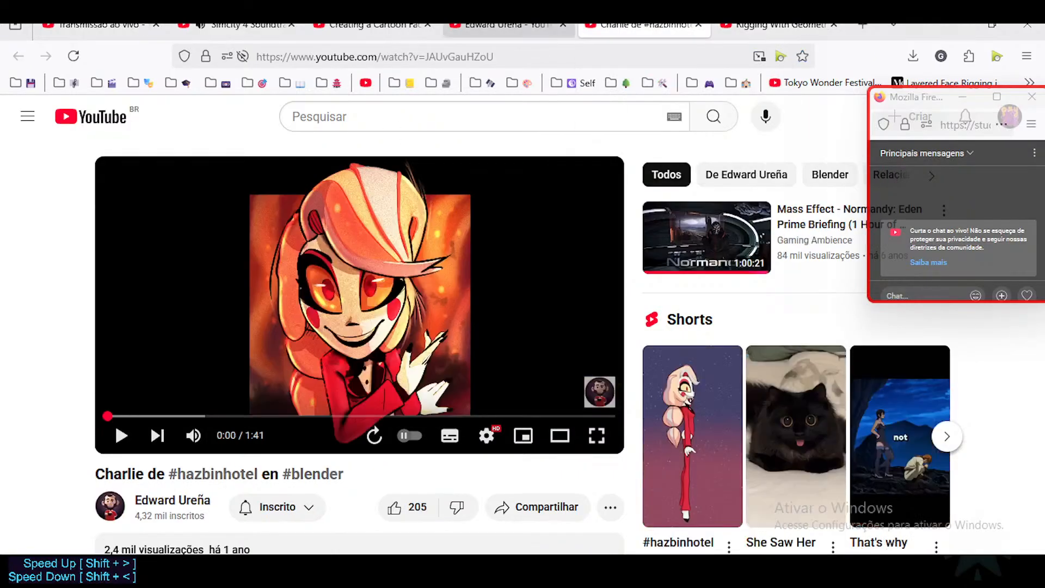
pyautogui.click(508, 25)
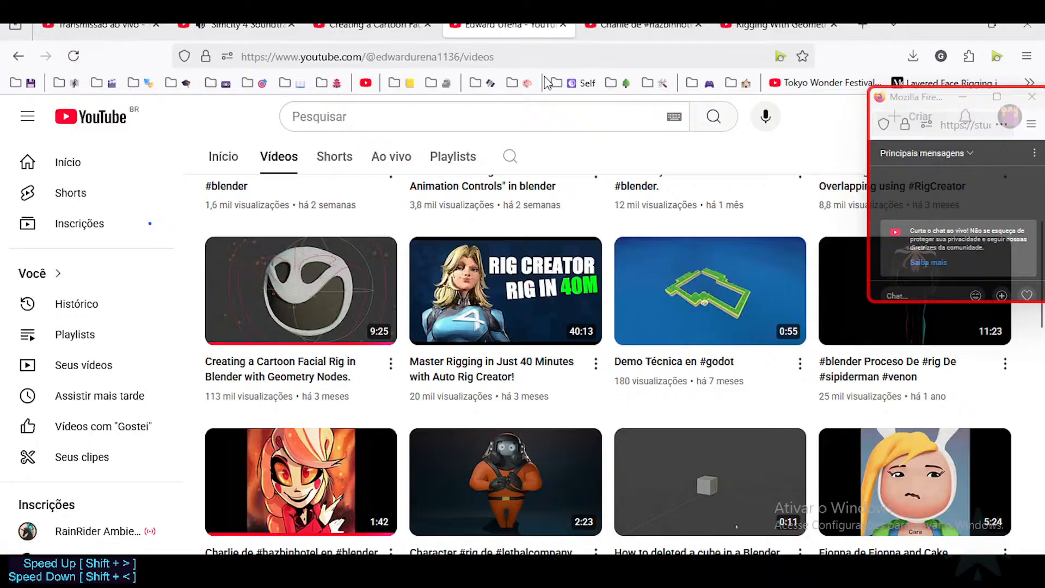
# Switch to Blender and change Dorothy's armature from Pose Mode to Object Mode, framing her face.
pyautogui.hotkey('alt', 'Tab')
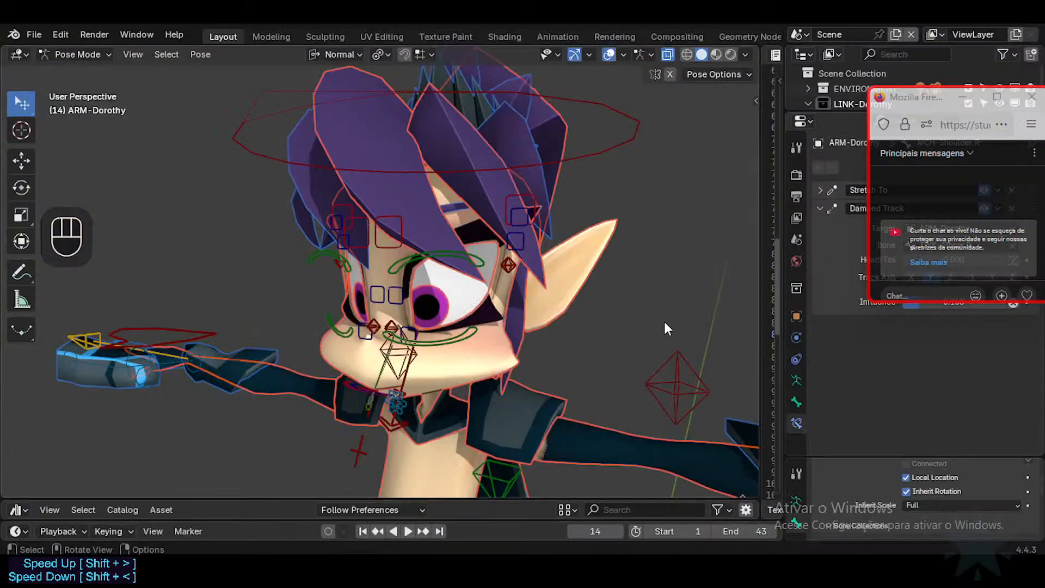
pyautogui.moveTo(451, 331); pyautogui.dragTo(468, 311, button='middle')
pyautogui.scroll(2, 468, 311)
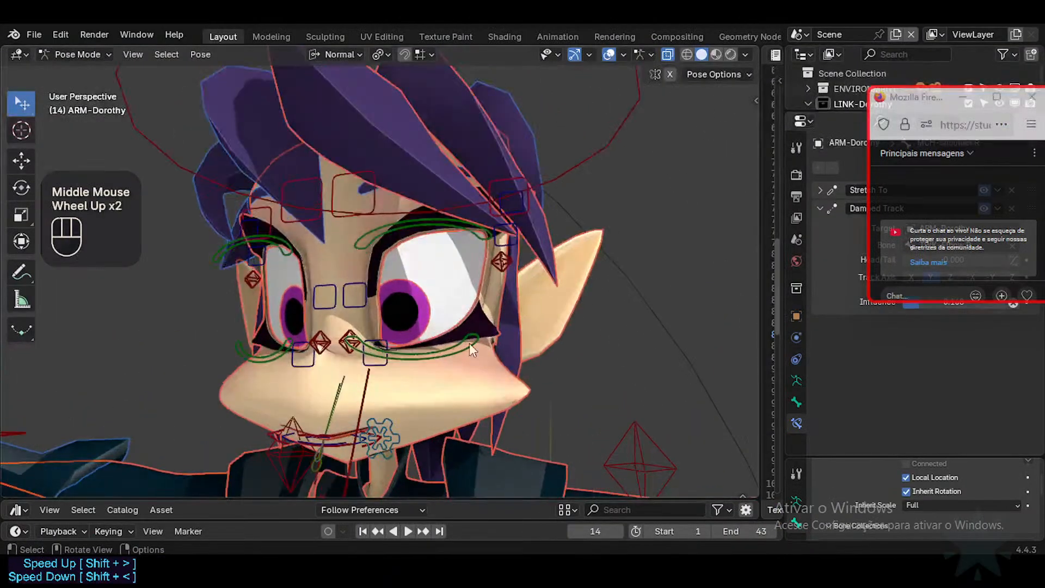
pyautogui.keyDown('shift'); pyautogui.moveTo(475, 367); pyautogui.dragTo(498, 305, button='middle'); pyautogui.keyUp('shift')
pyautogui.press('Tab')
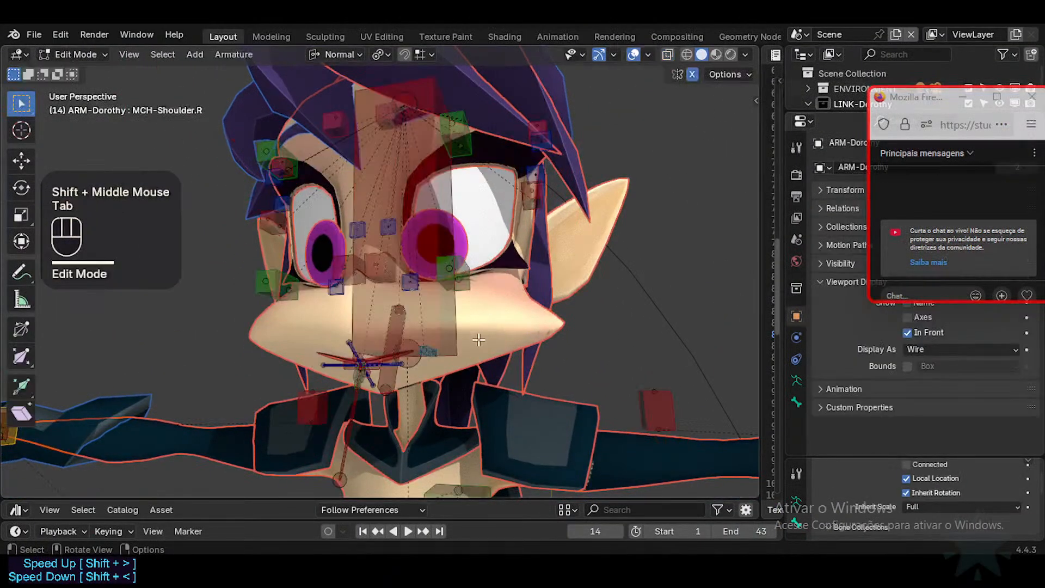
pyautogui.scroll(1, 478, 340)
pyautogui.press('Tab')
pyautogui.hotkey('ctrl', 'Tab')
pyautogui.press('4')
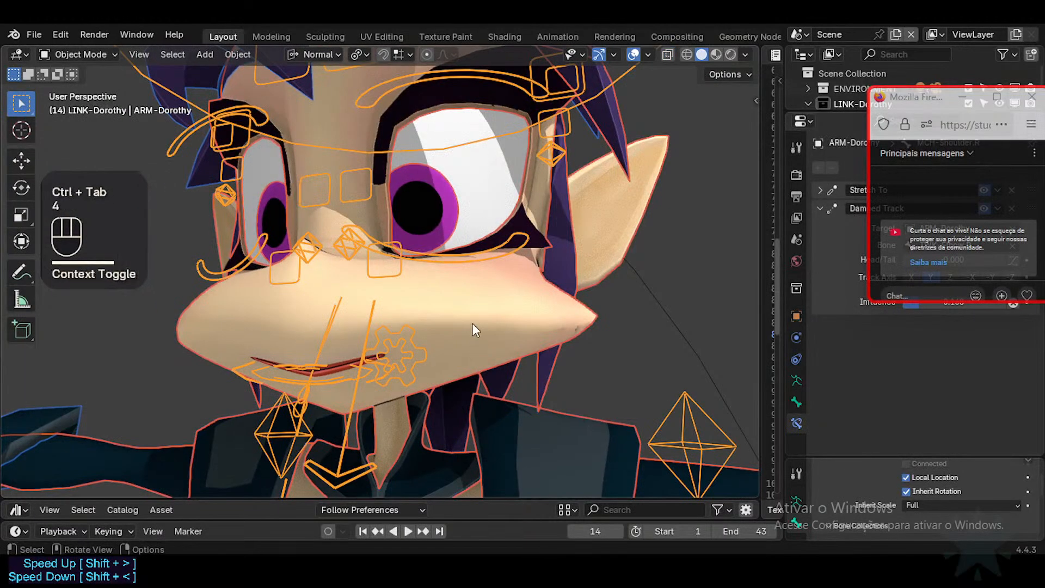
# Select the 0-Dorothy_Body mesh with wireframes displayed and bring its Shape Keys list into view.
pyautogui.click(472, 321)
pyautogui.hotkey('shift', 'ctrl', 'alt', 'z')
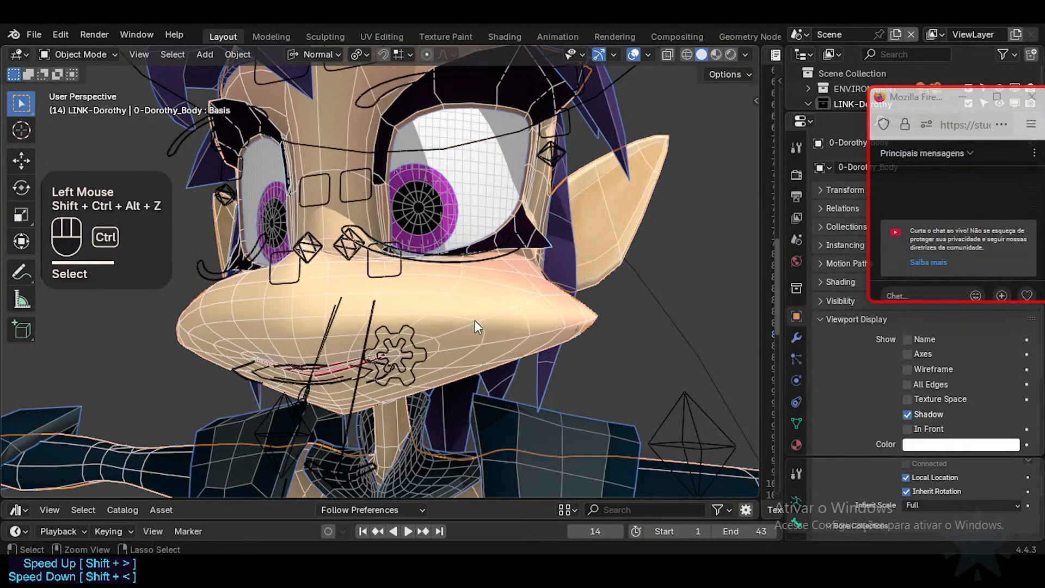
pyautogui.click(796, 423)
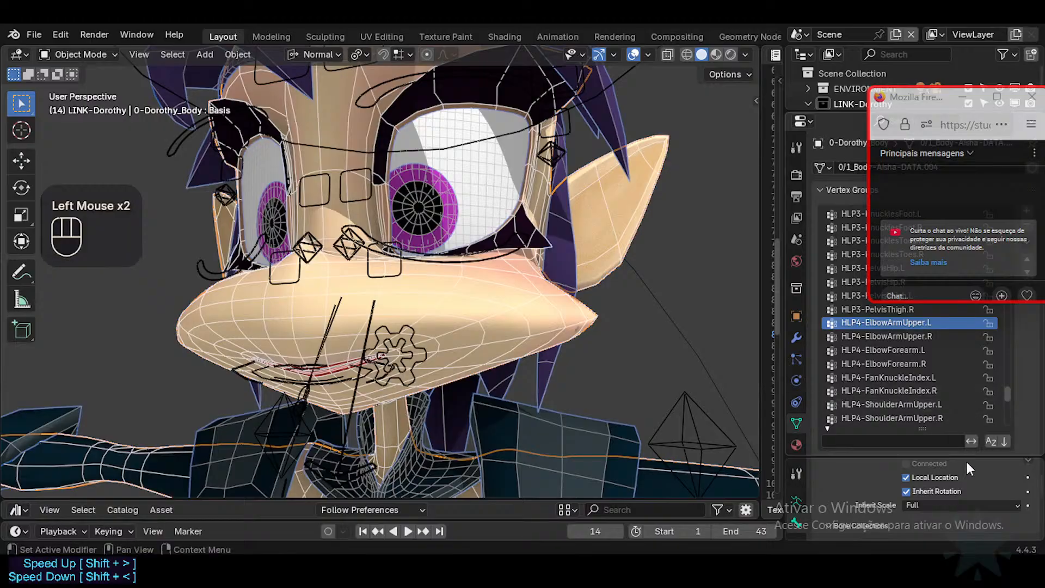
pyautogui.moveTo(900, 459); pyautogui.dragTo(900, 495)
pyautogui.scroll(-2, 875, 415)
pyautogui.moveTo(875, 415); pyautogui.dragTo(877, 290, button='middle')
# Enable the AnatomicLips shape key, set its value to 1.000 and examine the mouth up close.
pyautogui.click(987, 332)
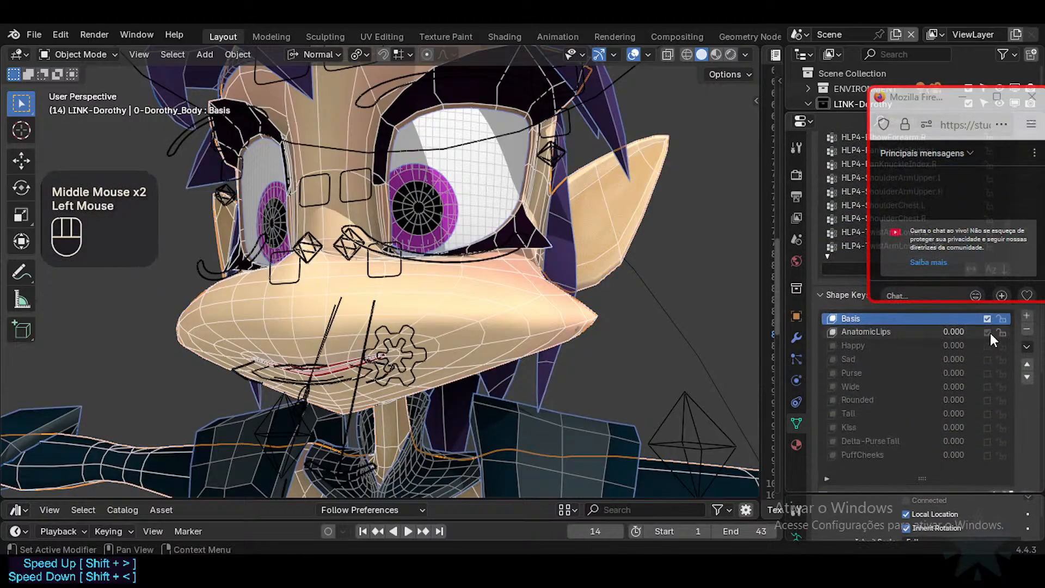
pyautogui.click(892, 333)
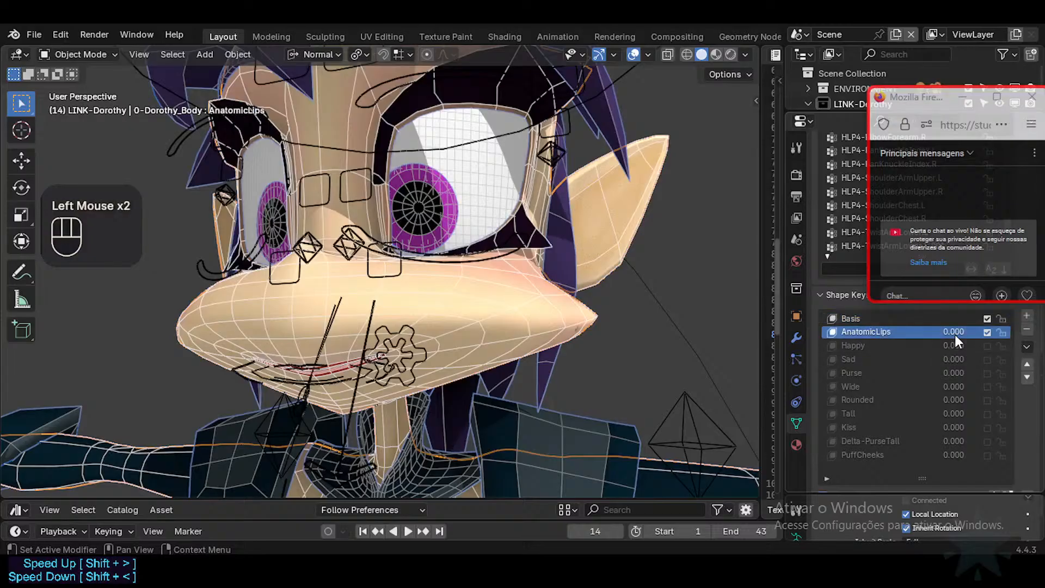
pyautogui.moveTo(954, 336)
pyautogui.mouseDown()
pyautogui.moveTo(1012, 335)
pyautogui.moveTo(909, 333)
pyautogui.moveTo(964, 332)
pyautogui.mouseUp()
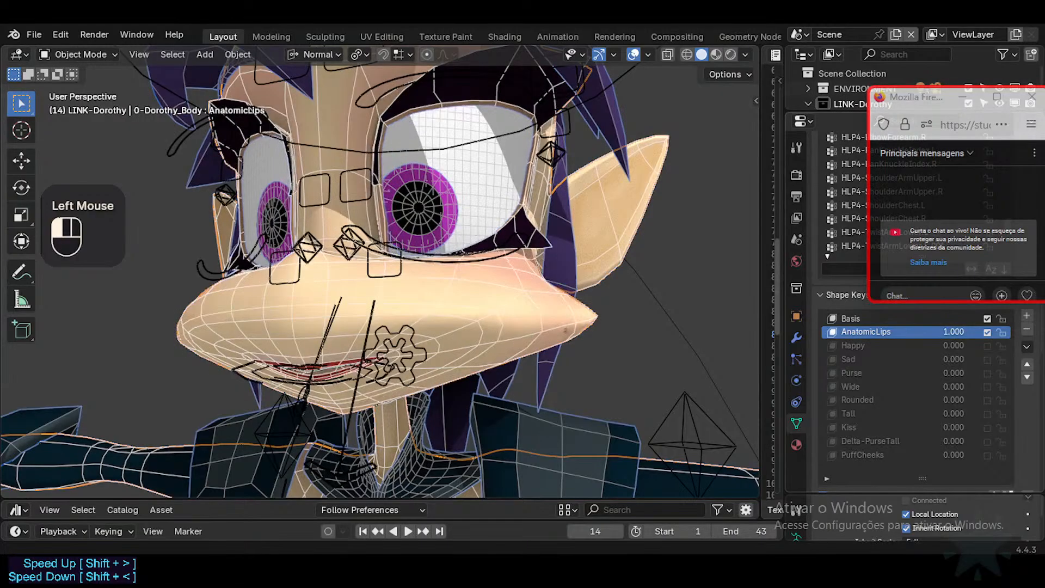
pyautogui.scroll(1, 468, 362)
pyautogui.scroll(1, 296, 401)
pyautogui.keyDown('shift'); pyautogui.moveTo(296, 401); pyautogui.dragTo(545, 220, button='middle'); pyautogui.keyUp('shift')
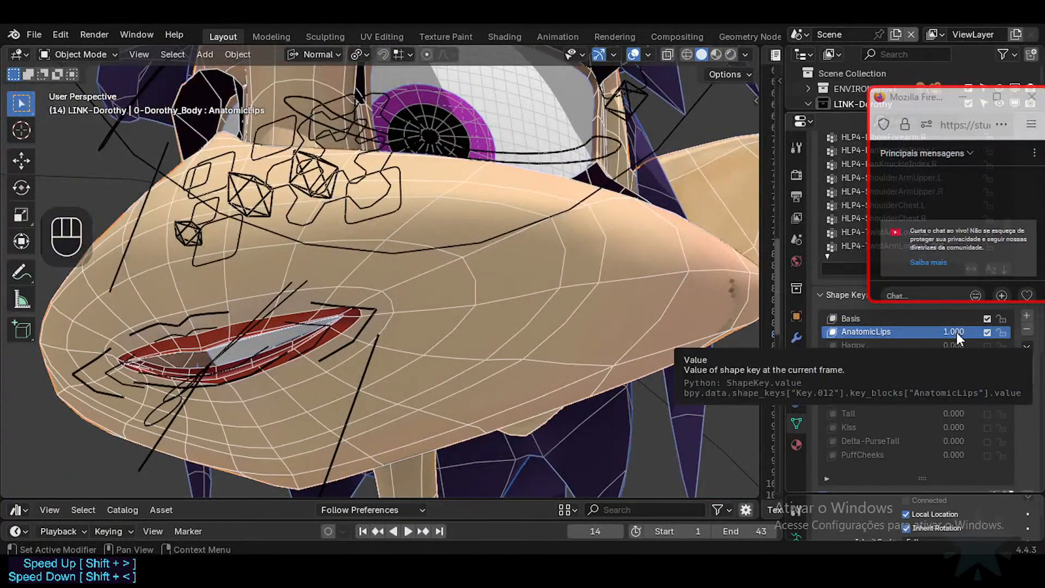
# Set the AnatomicLips shape key value back to 0.000 and view the lips from the front.
pyautogui.moveTo(956, 333)
pyautogui.mouseDown()
pyautogui.moveTo(909, 333)
pyautogui.moveTo(963, 332)
pyautogui.mouseUp()
pyautogui.moveTo(410, 312); pyautogui.dragTo(349, 388, button='middle')
pyautogui.moveTo(975, 334); pyautogui.dragTo(920, 335)
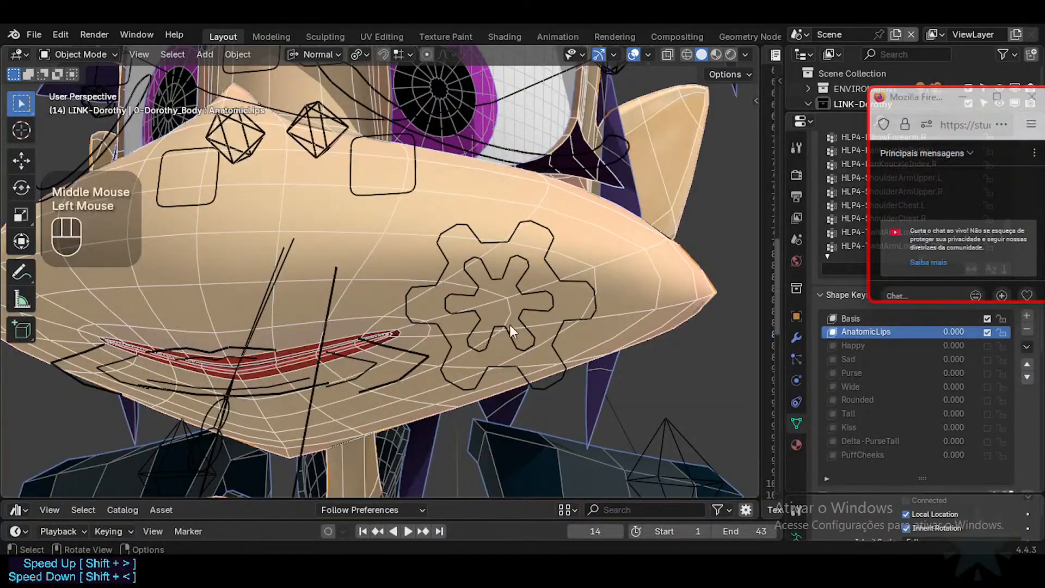
pyautogui.moveTo(509, 325); pyautogui.dragTo(354, 322, button='middle')
# Check the AnatomicLips mouth mesh in Edit Mode, toggling the shape key off and on, and return to Object Mode.
pyautogui.press('Tab')
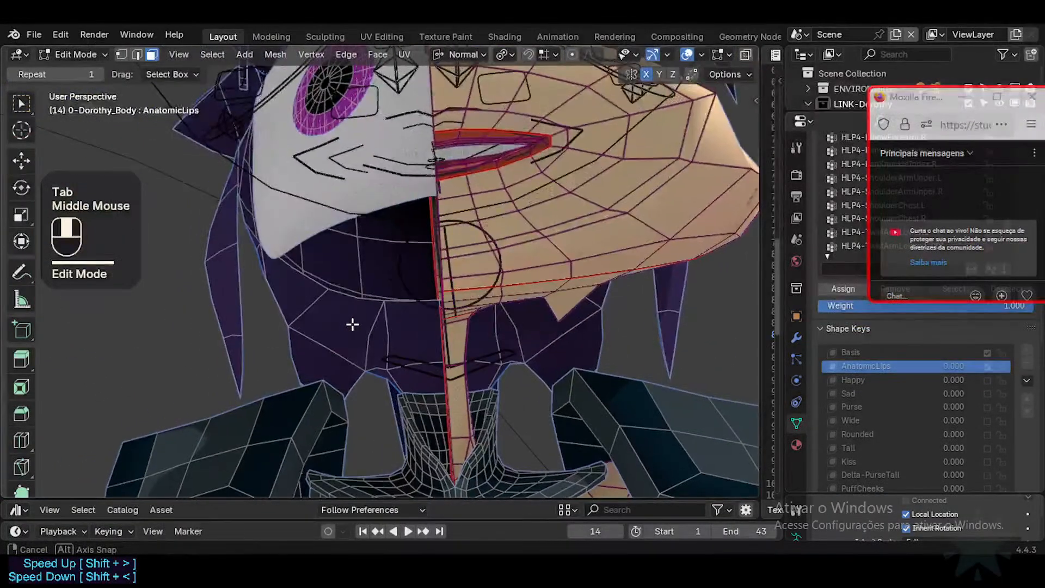
pyautogui.click(988, 365)
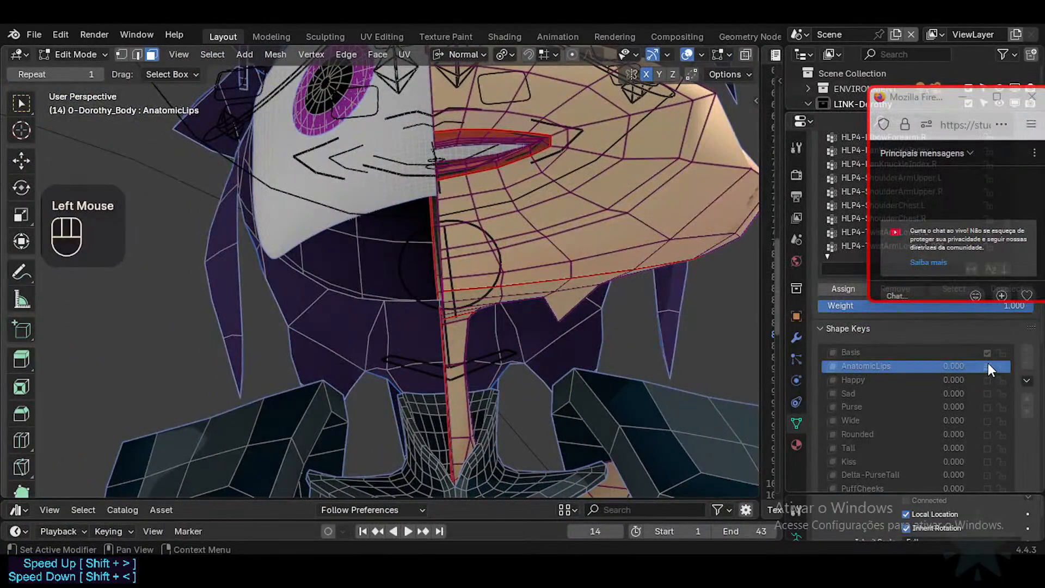
pyautogui.keyDown('shift'); pyautogui.moveTo(606, 168); pyautogui.dragTo(388, 322, button='middle'); pyautogui.keyUp('shift')
pyautogui.press('Tab')
pyautogui.press('Tab')
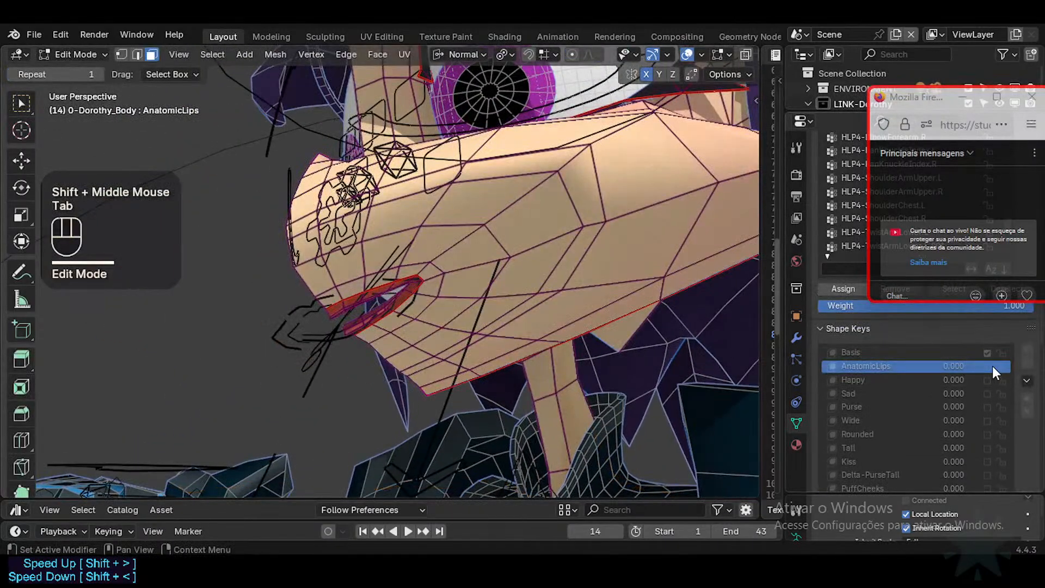
pyautogui.click(989, 366)
pyautogui.press('Tab')
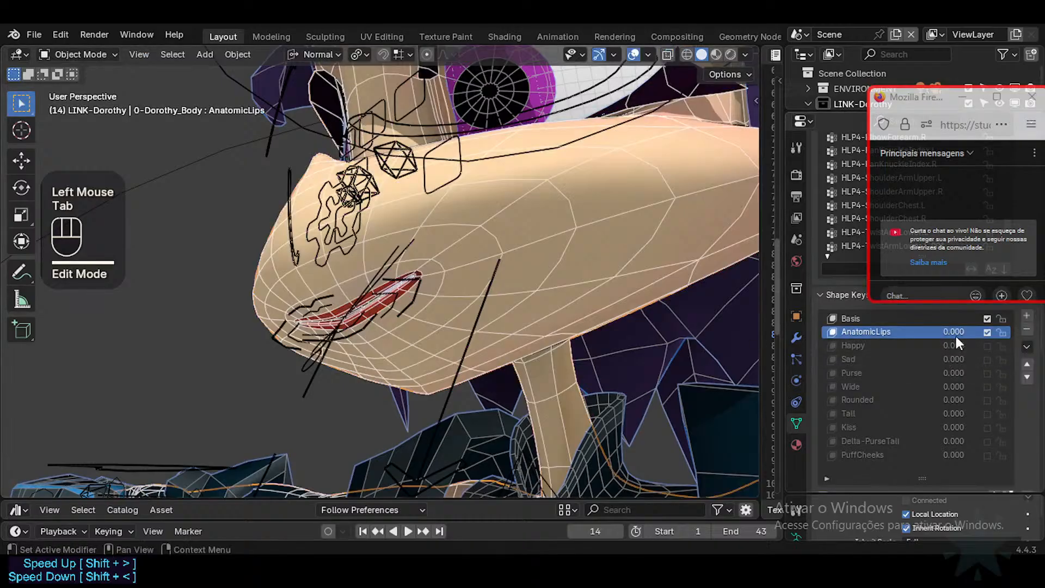
# Disable the AnatomicLips shape key on the 0-Dorothy_Body mesh, keeping its value at 0.000.
pyautogui.click(988, 332)
pyautogui.moveTo(961, 331); pyautogui.dragTo(937, 331)
pyautogui.hotkey('ctrl', 'Tab')
pyautogui.click(550, 250)
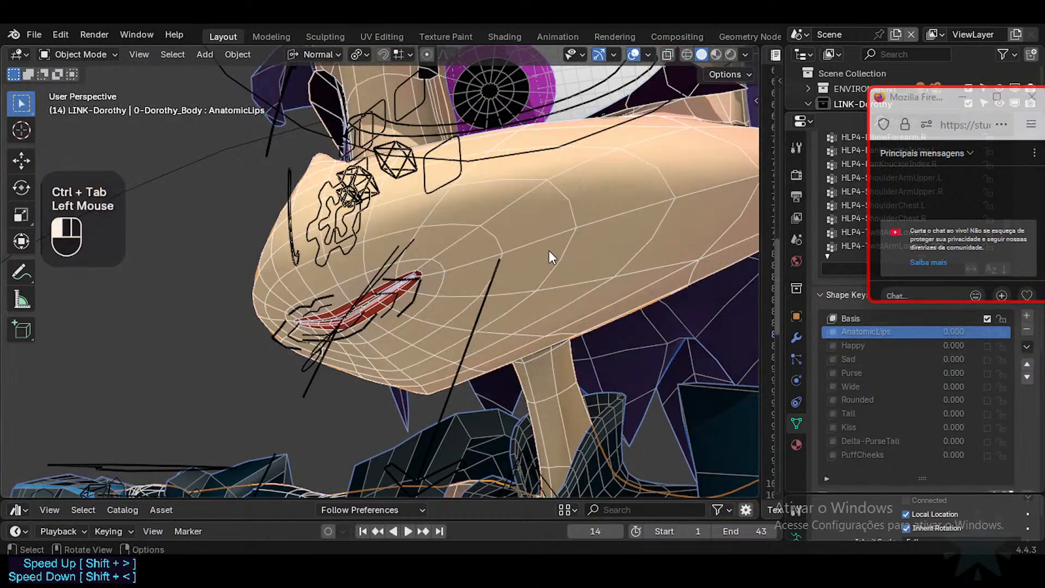
# Select the whole 0-Dorothy_Body mesh in Edit Mode and make Basis the active shape key.
pyautogui.press('Tab')
pyautogui.moveTo(549, 251); pyautogui.dragTo(675, 351, button='middle')
pyautogui.press('a')
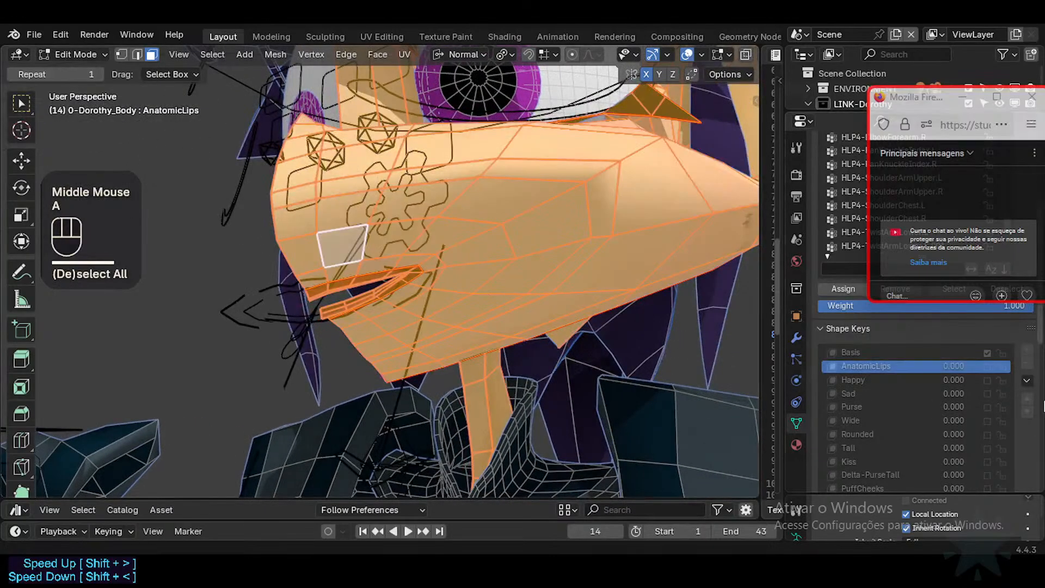
pyautogui.click(991, 350)
pyautogui.click(990, 350)
pyautogui.click(857, 361)
pyautogui.click(857, 352)
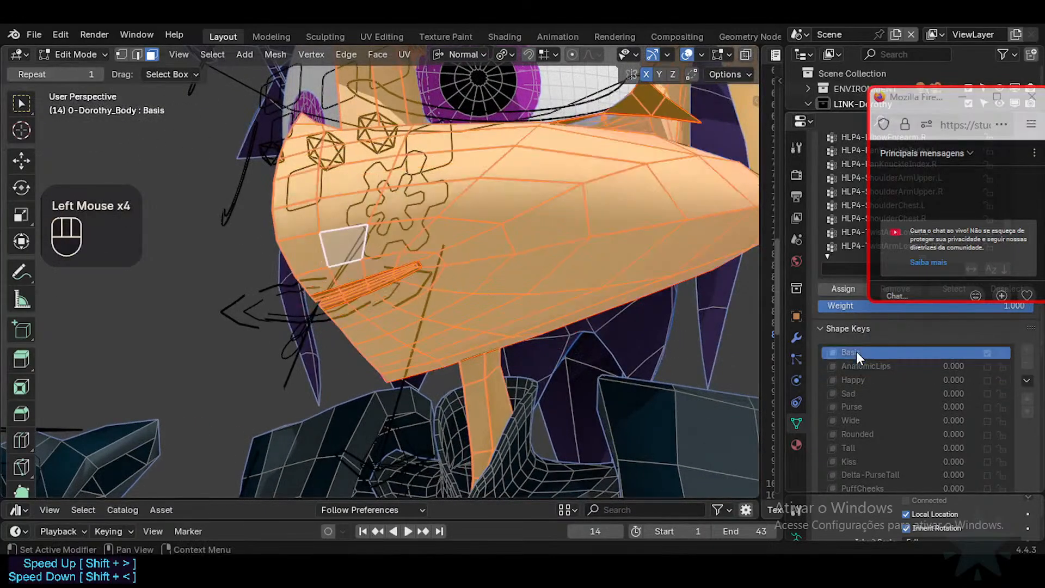
# Toggle the selection of all body mesh elements and return to Object Mode.
pyautogui.press('a')
pyautogui.press('a')
pyautogui.keyDown('shift'); pyautogui.moveTo(570, 306); pyautogui.dragTo(561, 324, button='middle'); pyautogui.keyUp('shift')
pyautogui.press('Tab')
# Examine Dorothy's closed mouth and muzzle topology from several angles, comparing Edit Mode with Object Mode.
pyautogui.scroll(2, 370, 283)
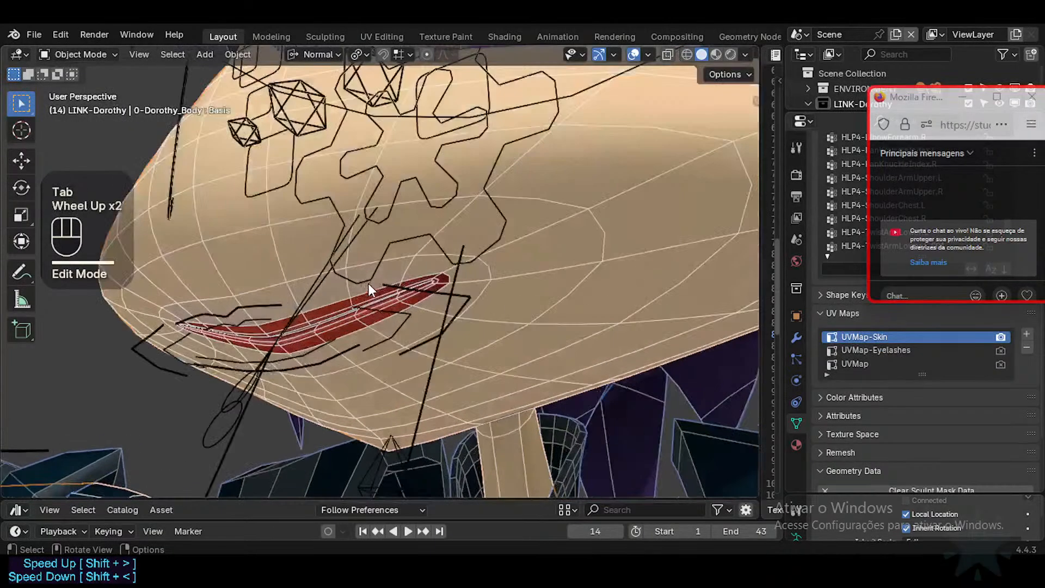
pyautogui.press('Tab')
pyautogui.moveTo(367, 283); pyautogui.dragTo(368, 383, button='middle')
pyautogui.scroll(-3, 367, 383)
pyautogui.moveTo(399, 261); pyautogui.dragTo(384, 370, button='middle')
pyautogui.hotkey('ctrl', 'Tab')
pyautogui.scroll(-2, 366, 313)
pyautogui.scroll(2, 354, 361)
pyautogui.scroll(1, 400, 364)
pyautogui.scroll(3, 400, 369)
pyautogui.press('Tab')
pyautogui.press('Tab')
pyautogui.keyDown('shift'); pyautogui.moveTo(430, 209); pyautogui.dragTo(456, 293, button='middle'); pyautogui.keyUp('shift')
pyautogui.scroll(-2, 456, 293)
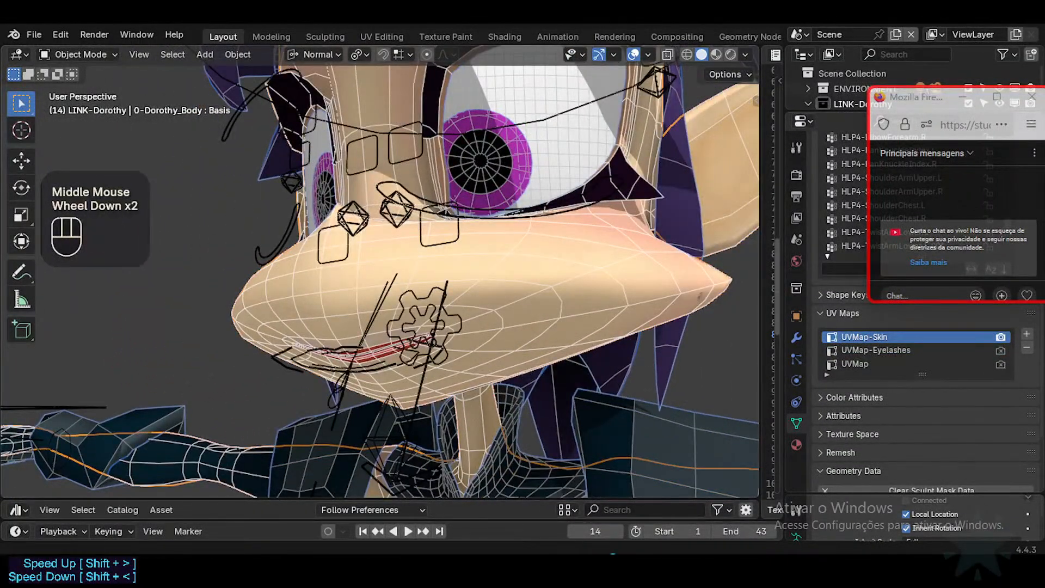
# Switch to Firefox, glance at the "Rigging With Geometry Nodes" and cartoon facial rig videos, and return to the channel's video list.
pyautogui.moveTo(595, 517)
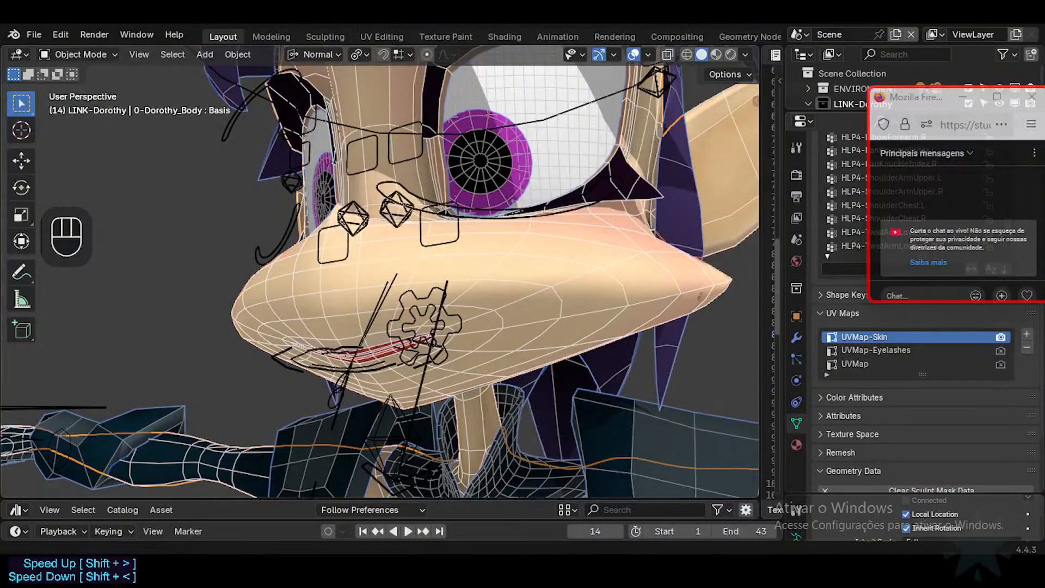
pyautogui.click(561, 506)
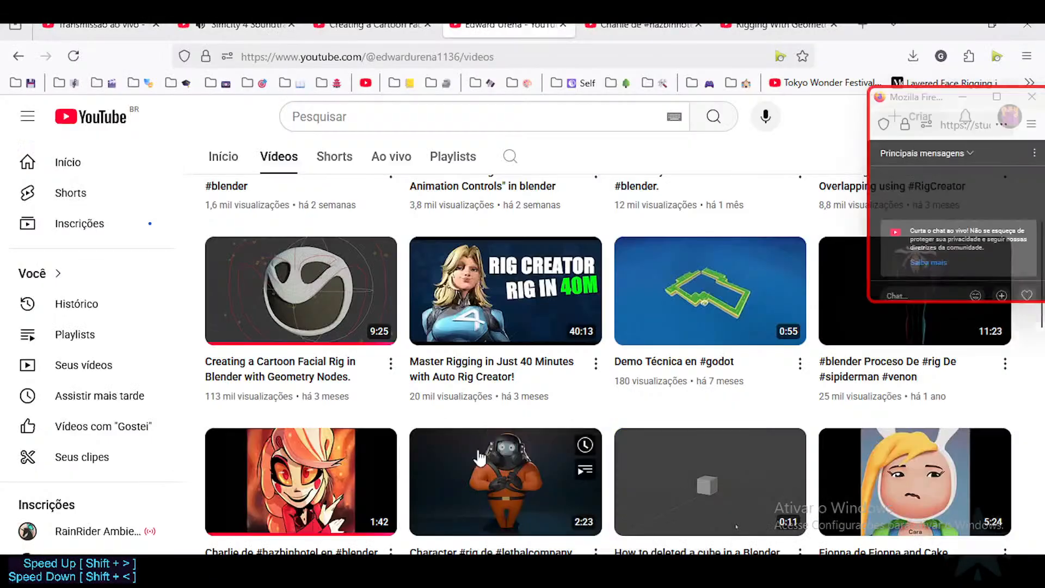
pyautogui.moveTo(304, 281)
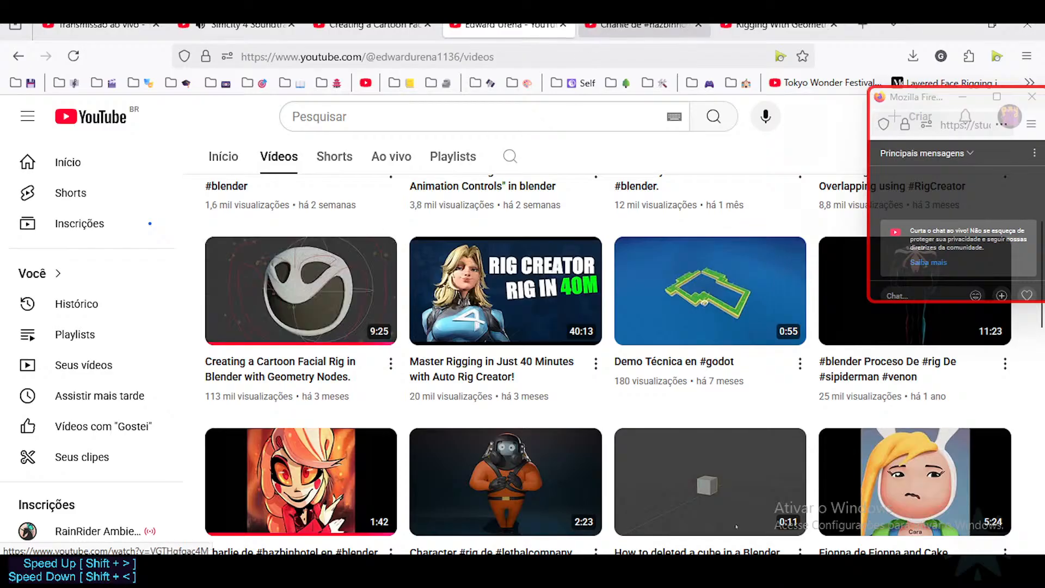
pyautogui.click(642, 25)
pyautogui.click(754, 26)
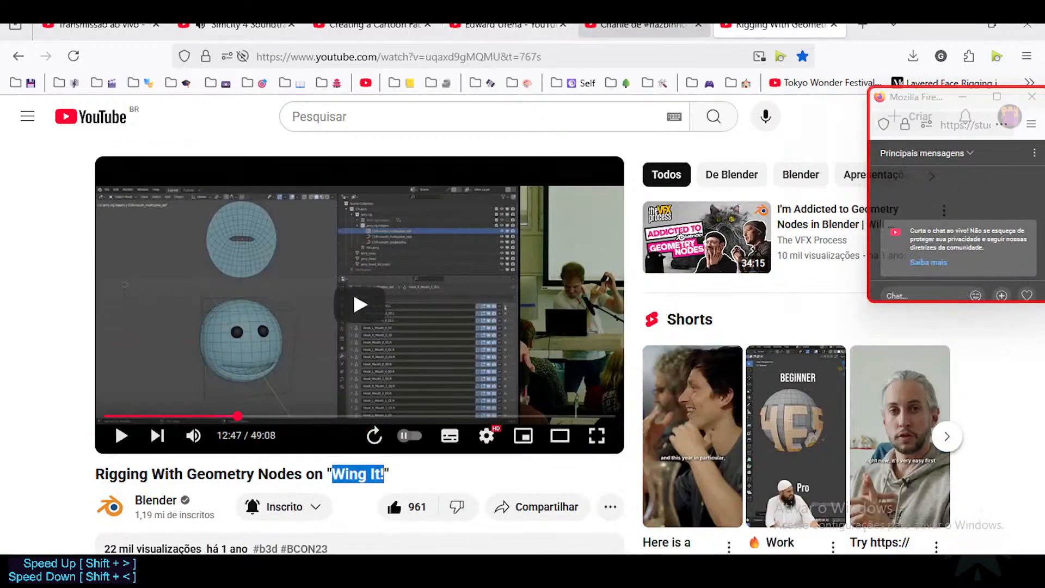
pyautogui.click(642, 25)
pyautogui.click(375, 25)
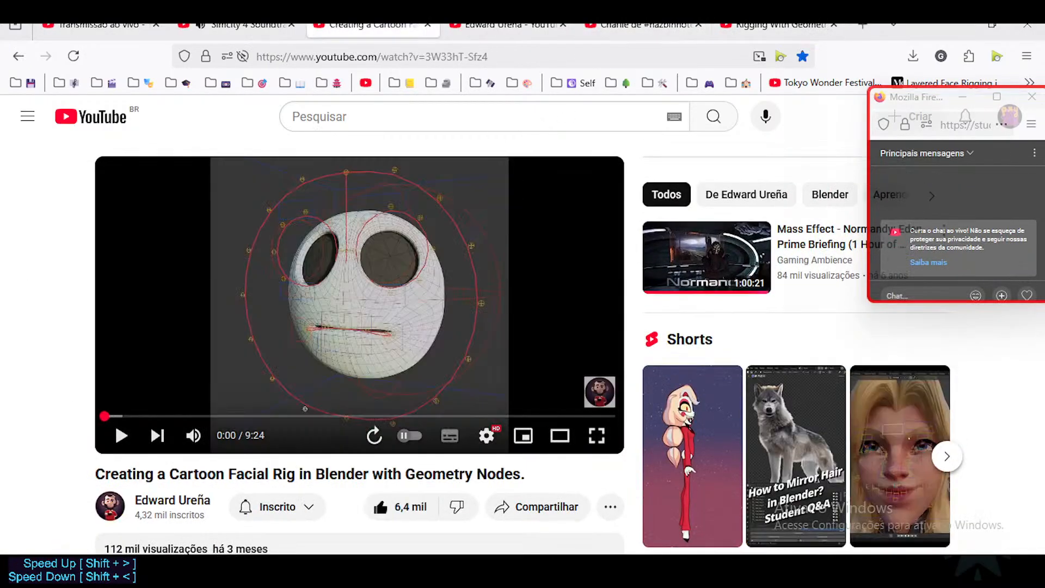
pyautogui.click(509, 25)
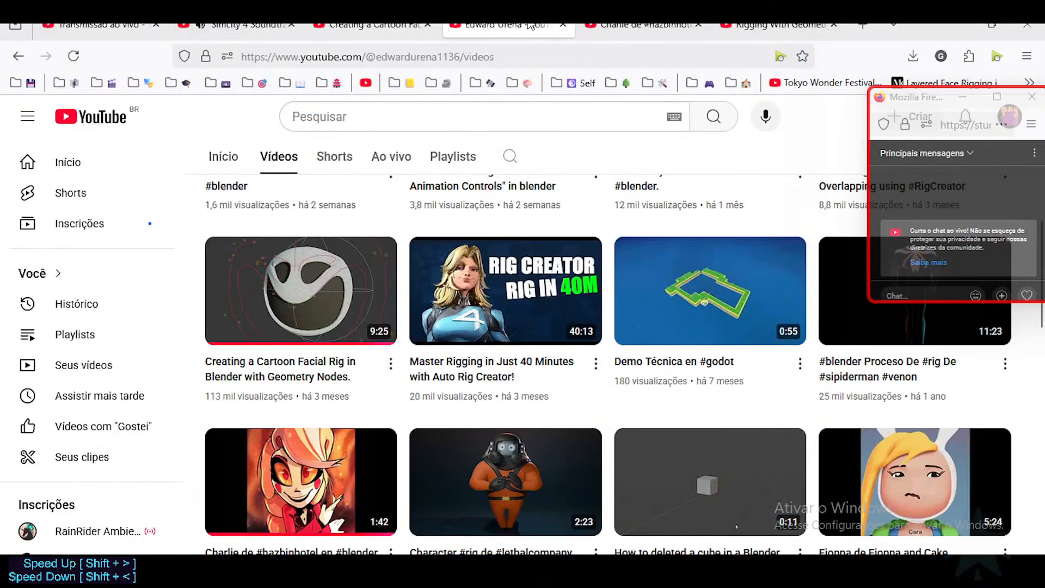
# Browse the channel's rigging videos, previewing the Charlie and cartoon facial rig thumbnails, and return to the newest uploads.
pyautogui.scroll(5, 512, 398)
pyautogui.scroll(-5, 512, 398)
pyautogui.scroll(-4, 561, 424)
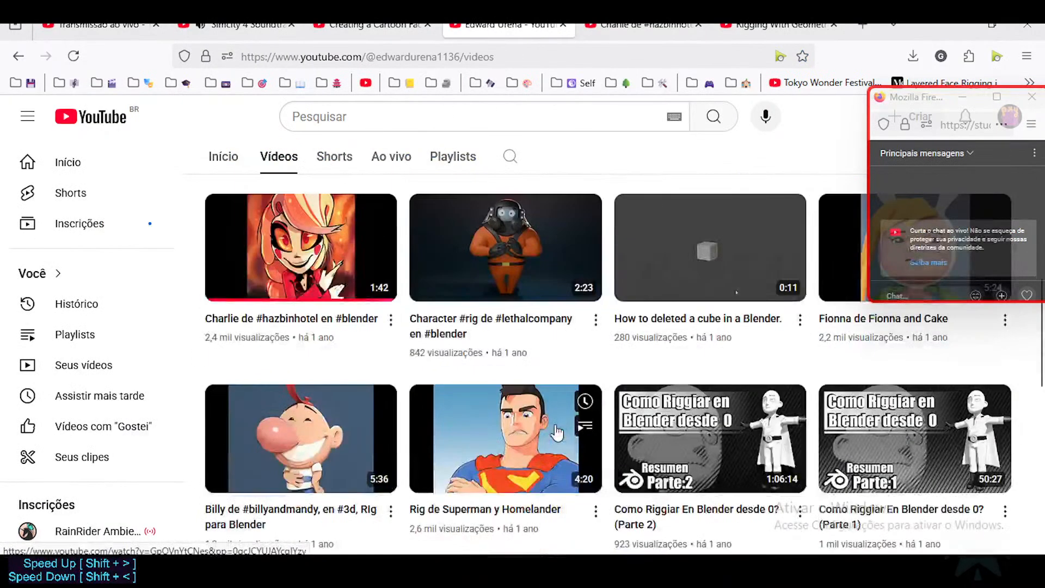
pyautogui.scroll(4, 481, 385)
pyautogui.scroll(-5, 481, 385)
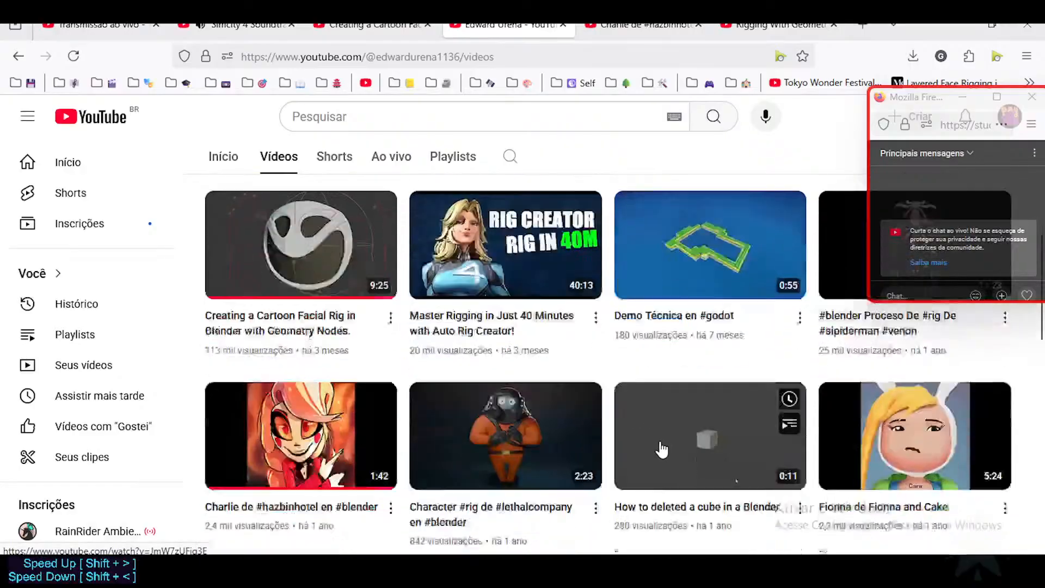
pyautogui.scroll(5, 607, 427)
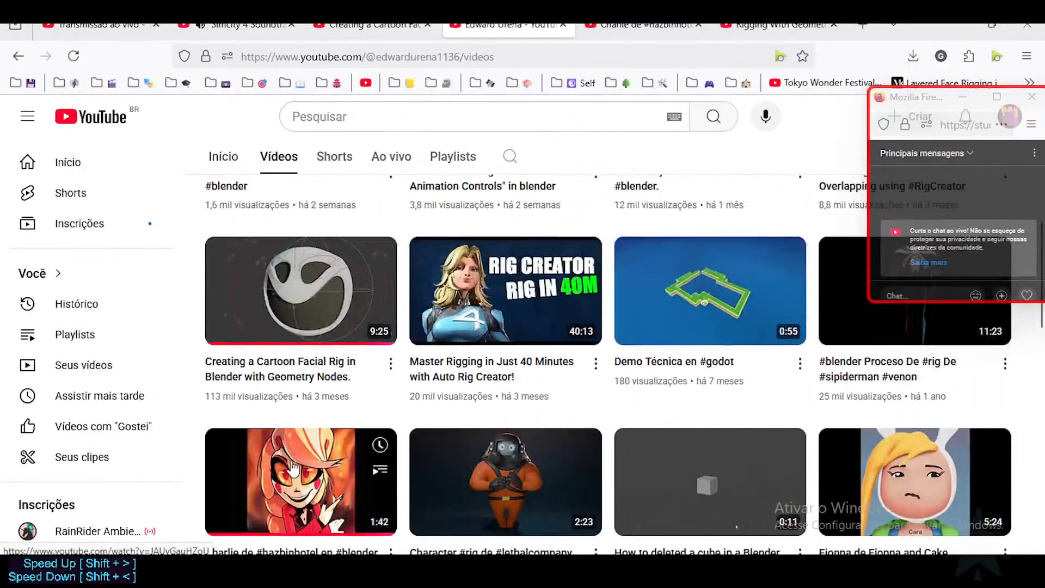
pyautogui.scroll(4, 299, 381)
pyautogui.scroll(-5, 304, 365)
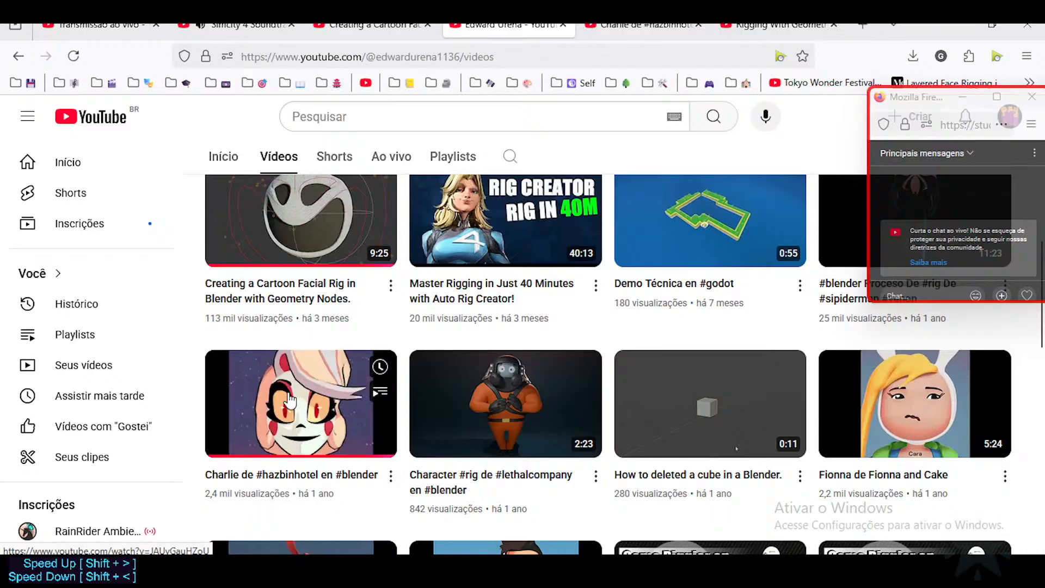
pyautogui.scroll(3, 289, 401)
pyautogui.scroll(-4, 277, 353)
pyautogui.scroll(2, 264, 311)
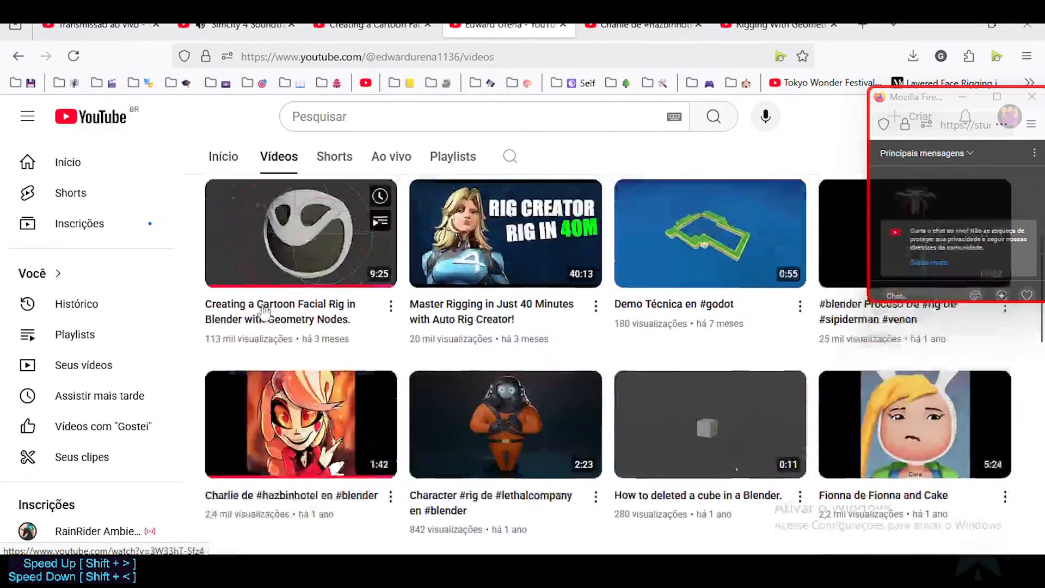
pyautogui.scroll(2, 263, 309)
pyautogui.scroll(-3, 255, 348)
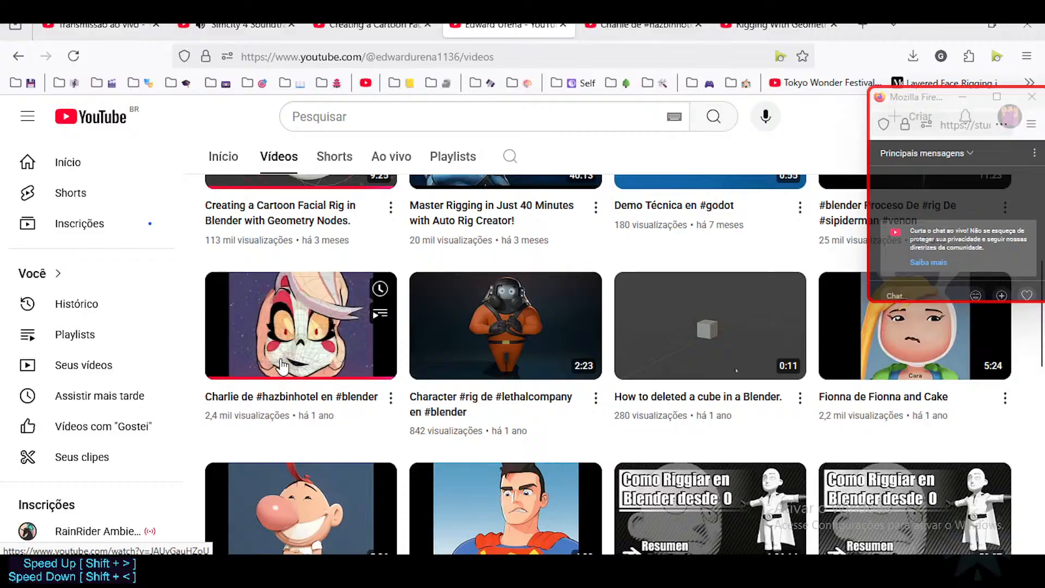
pyautogui.scroll(4, 281, 366)
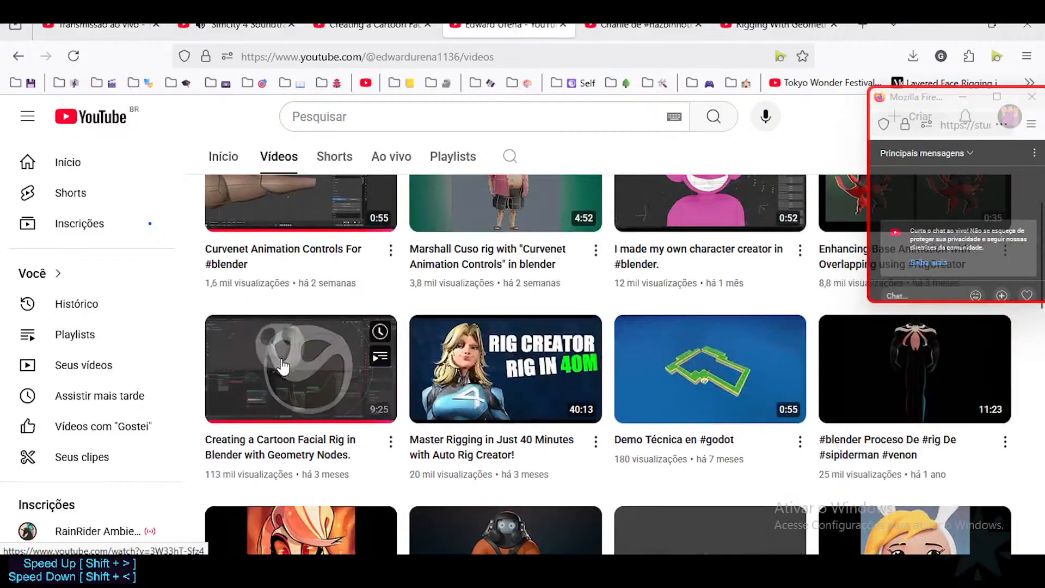
pyautogui.scroll(3, 281, 366)
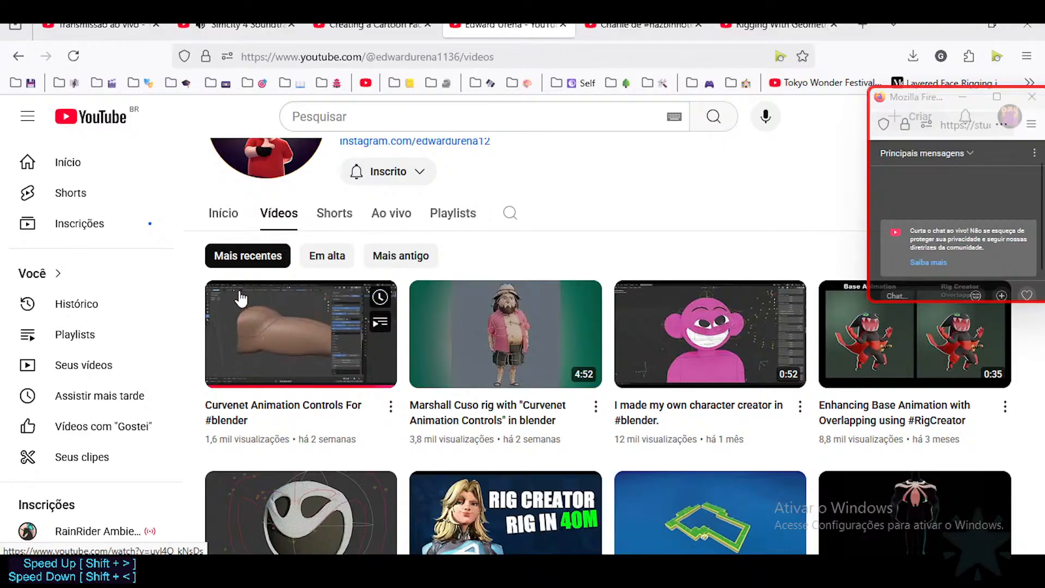
# Open the "Curvenet Animation Controls For #blender" video, muting the sound during the ad and restoring it when the video starts.
pyautogui.click(225, 387)
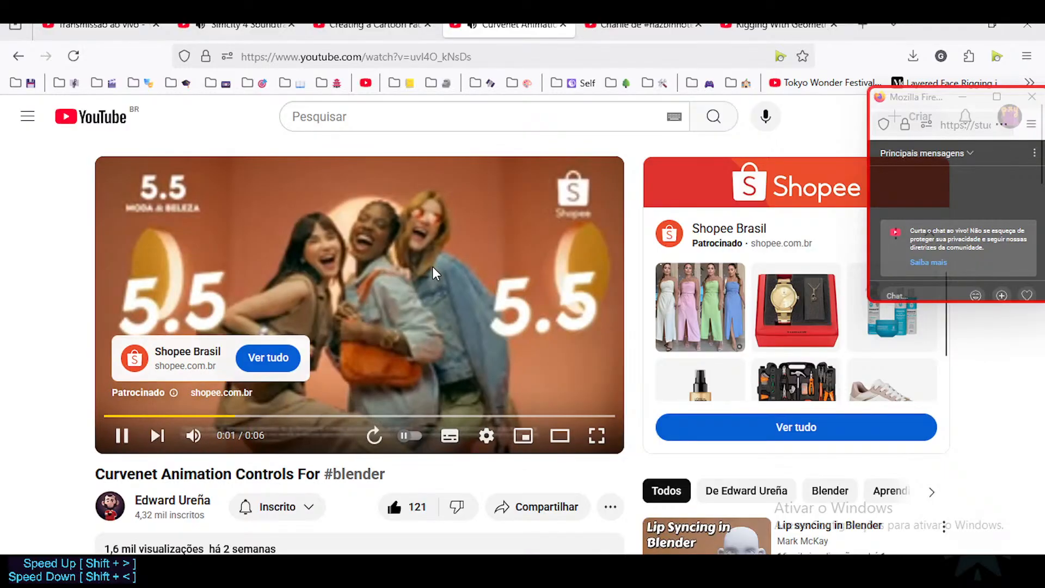
pyautogui.click(432, 266)
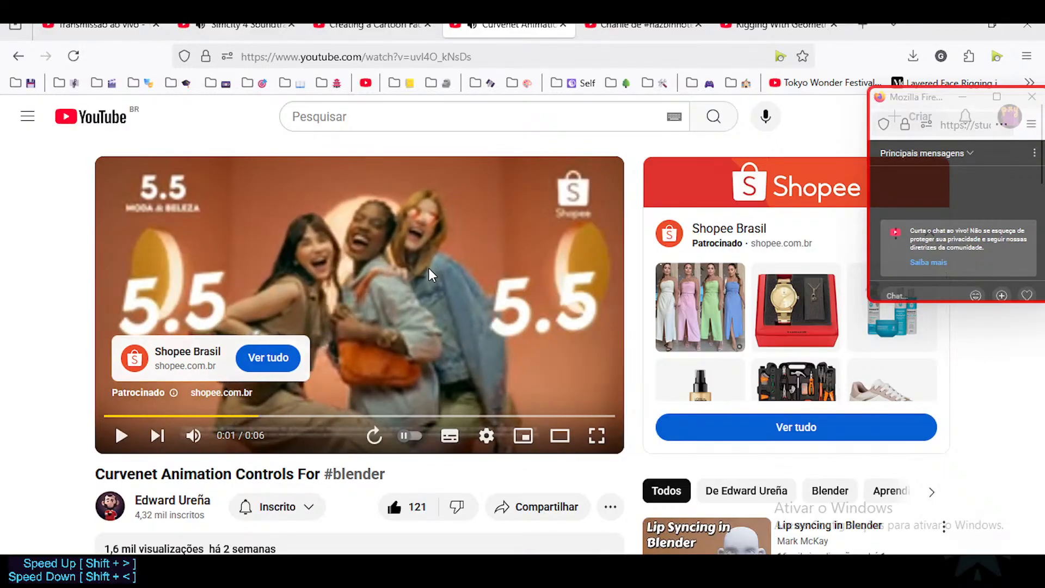
pyautogui.click(429, 268)
pyautogui.click(193, 437)
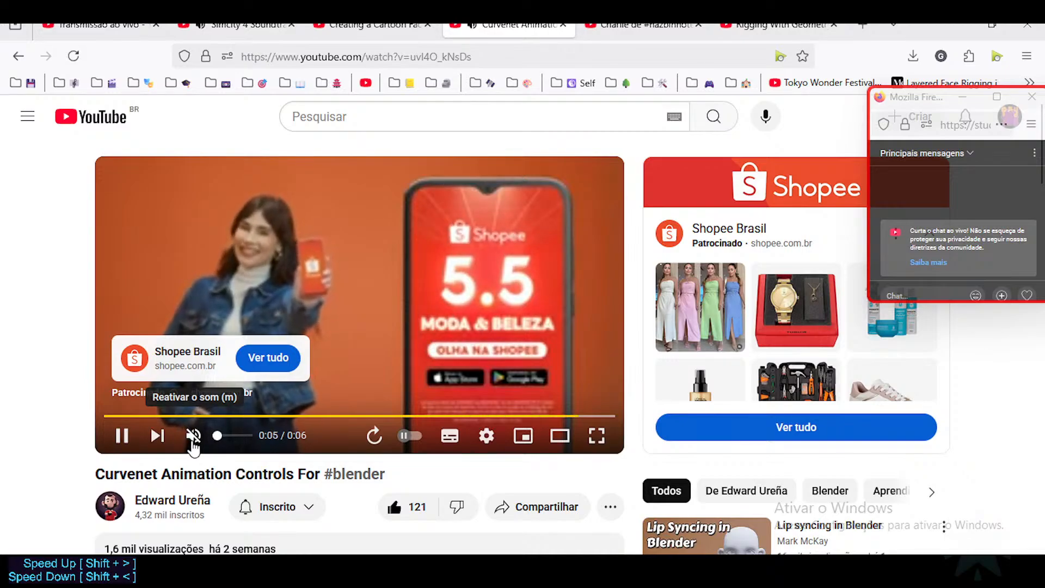
pyautogui.click(193, 437)
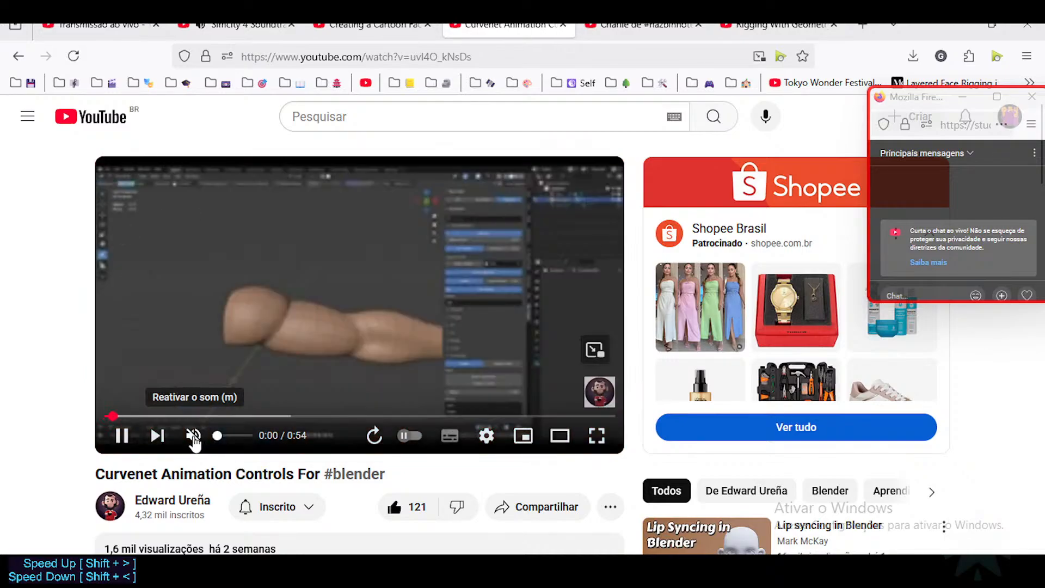
# Pause the Curvenet video and examine the arm deformation at 0:17 and 0:21.
pyautogui.click(323, 335)
pyautogui.click(268, 417)
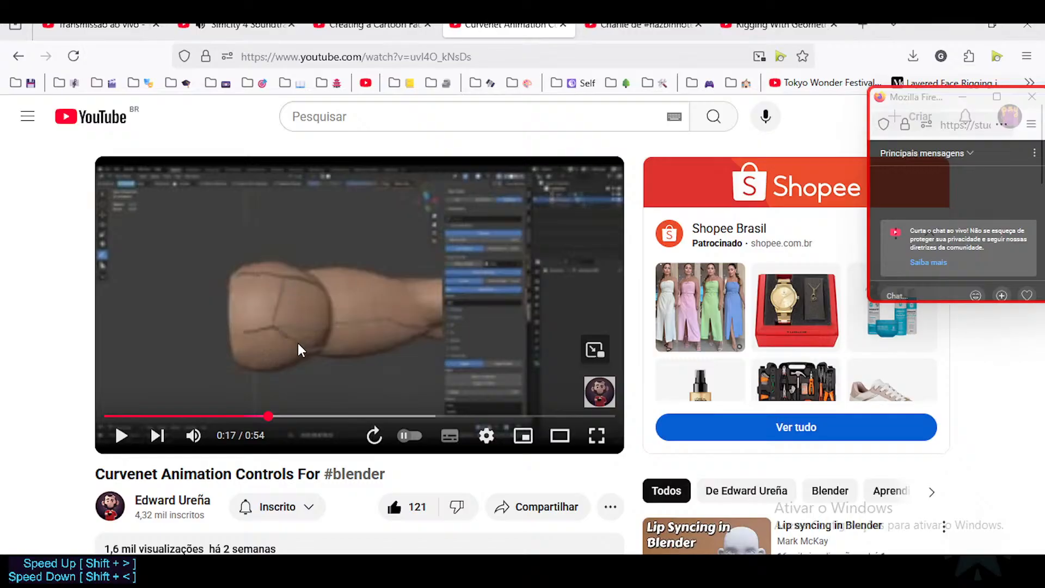
pyautogui.click(306, 416)
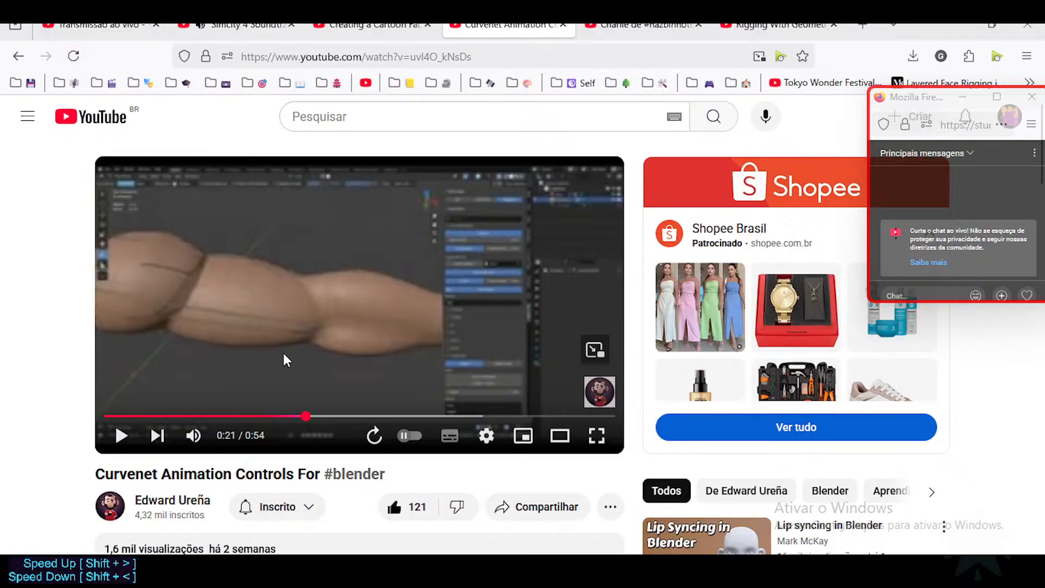
# Expand and read the Curvenet video's description, and return to the player.
pyautogui.scroll(-2, 91, 295)
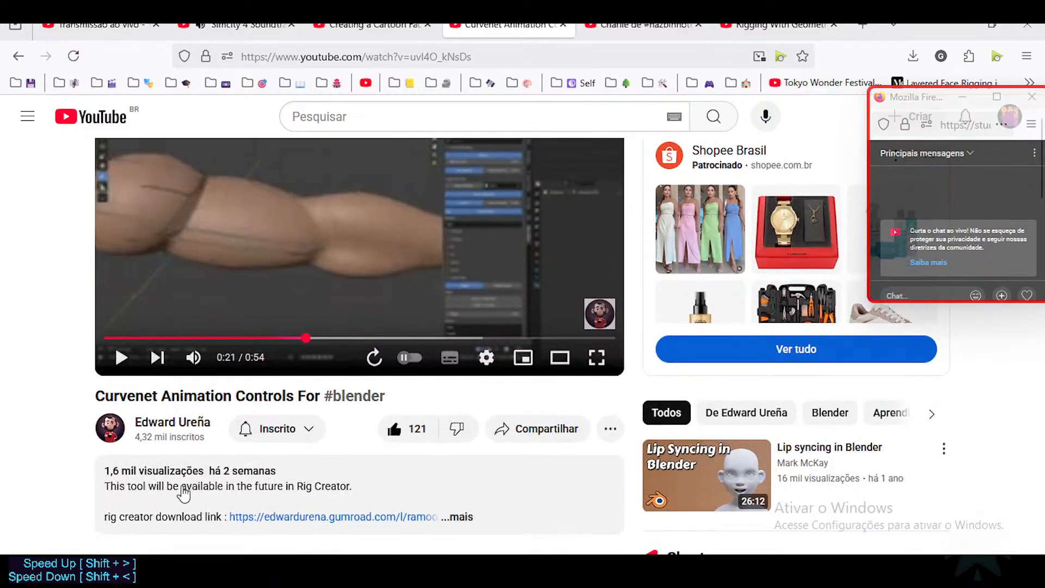
pyautogui.scroll(-3, 457, 472)
pyautogui.click(460, 361)
pyautogui.scroll(5, 21, 356)
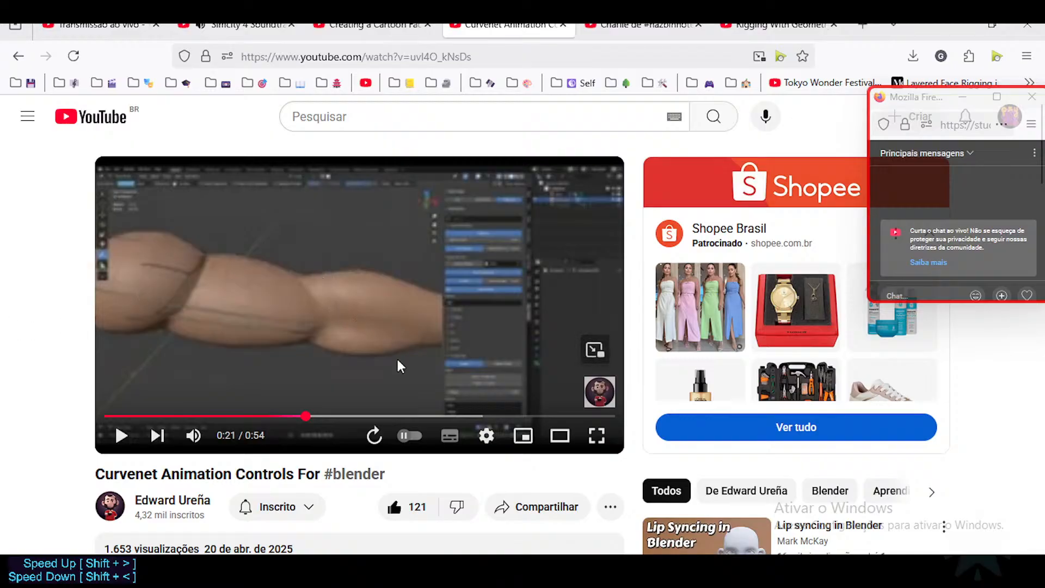
# Switch to Blender and examine the tip of Dorothy's nose and its surrounding controls up close.
pyautogui.click(708, 571)
pyautogui.moveTo(381, 195); pyautogui.dragTo(323, 289, button='middle')
pyautogui.scroll(2, 308, 243)
pyautogui.moveTo(322, 289); pyautogui.dragTo(348, 283, button='middle')
pyautogui.scroll(1, 389, 275)
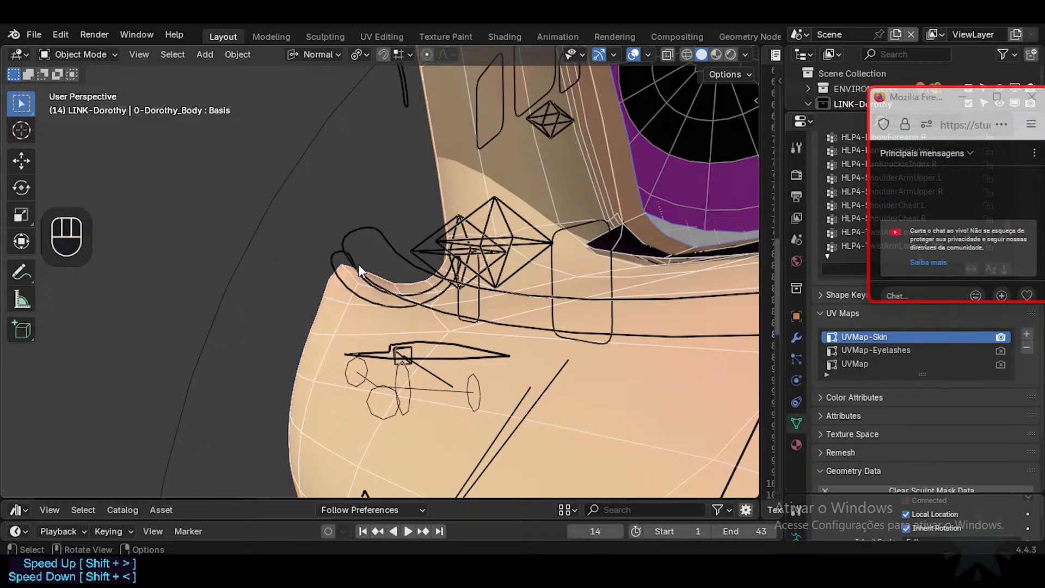
# Examine Dorothy's muzzle in the Right Orthographic view and from a three-quarter angle.
pyautogui.moveTo(466, 209); pyautogui.dragTo(364, 375, button='middle')
pyautogui.scroll(-2, 482, 338)
pyautogui.scroll(-1, 420, 379)
pyautogui.moveTo(365, 376); pyautogui.dragTo(315, 375, button='middle')
pyautogui.keyDown('shift'); pyautogui.moveTo(449, 402); pyautogui.dragTo(282, 308, button='middle'); pyautogui.keyUp('shift')
pyautogui.press('KP_3')
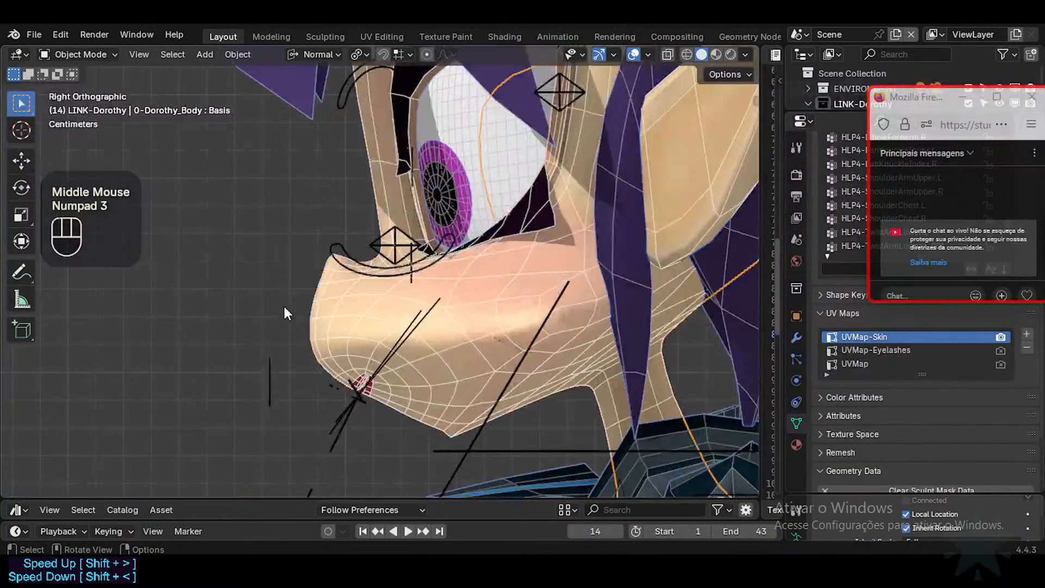
pyautogui.keyDown('shift'); pyautogui.moveTo(347, 257); pyautogui.dragTo(375, 264, button='middle'); pyautogui.keyUp('shift')
pyautogui.moveTo(375, 264); pyautogui.dragTo(433, 246, button='middle')
pyautogui.scroll(1, 463, 321)
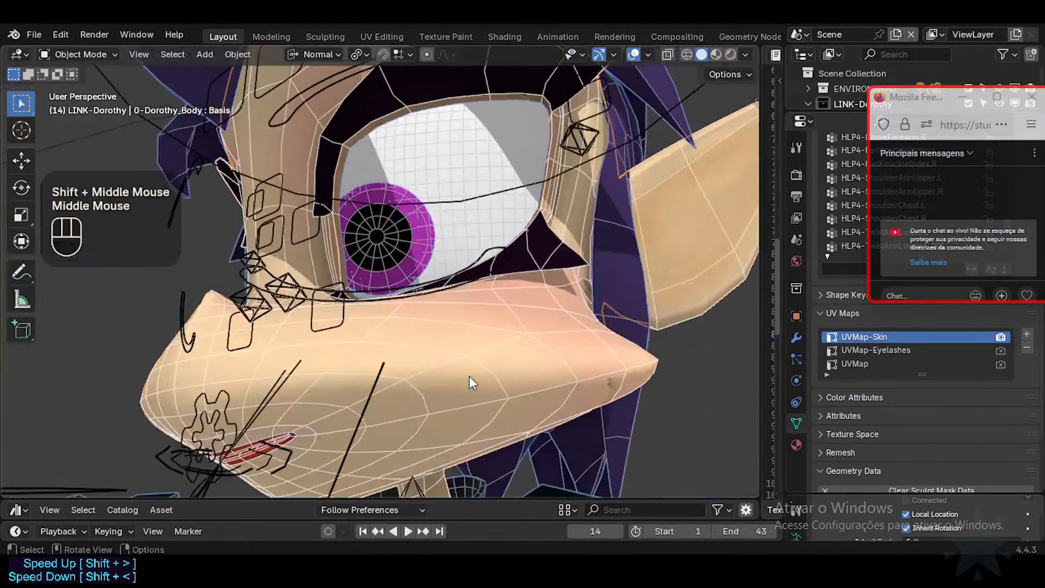
# Examine the side of Dorothy's face around the eye, cheek and ear.
pyautogui.moveTo(469, 376); pyautogui.dragTo(400, 325, button='middle')
pyautogui.scroll(-2, 517, 218)
pyautogui.moveTo(517, 218); pyautogui.dragTo(318, 318, button='middle')
pyautogui.scroll(-2, 421, 329)
pyautogui.keyDown('shift'); pyautogui.moveTo(318, 319); pyautogui.dragTo(330, 304, button='middle'); pyautogui.keyUp('shift')
pyautogui.moveTo(599, 403); pyautogui.dragTo(361, 364, button='middle')
pyautogui.keyDown('shift'); pyautogui.moveTo(471, 187); pyautogui.dragTo(523, 155, button='middle'); pyautogui.keyUp('shift')
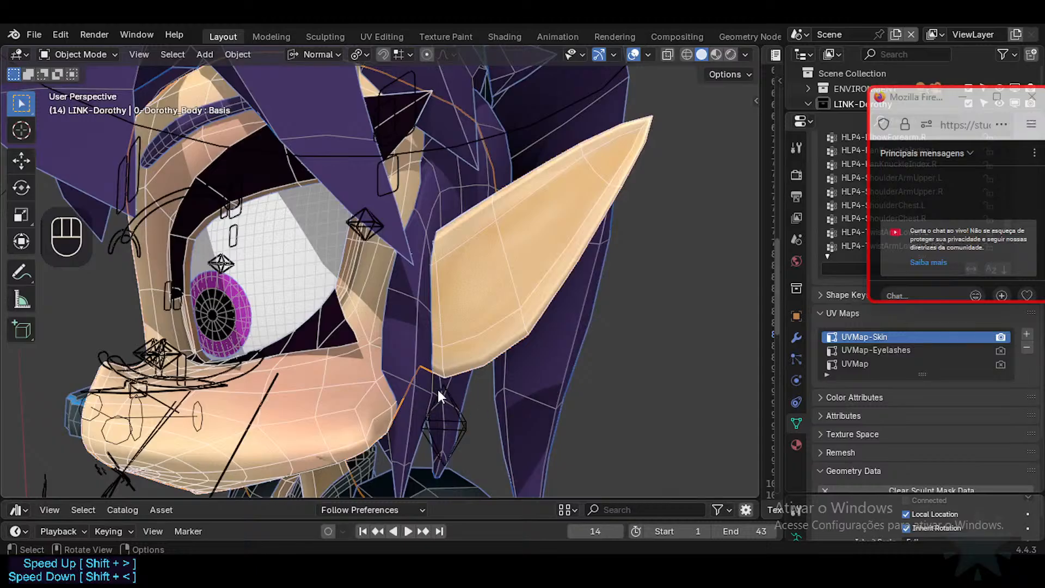
pyautogui.moveTo(424, 217); pyautogui.dragTo(413, 231, button='middle')
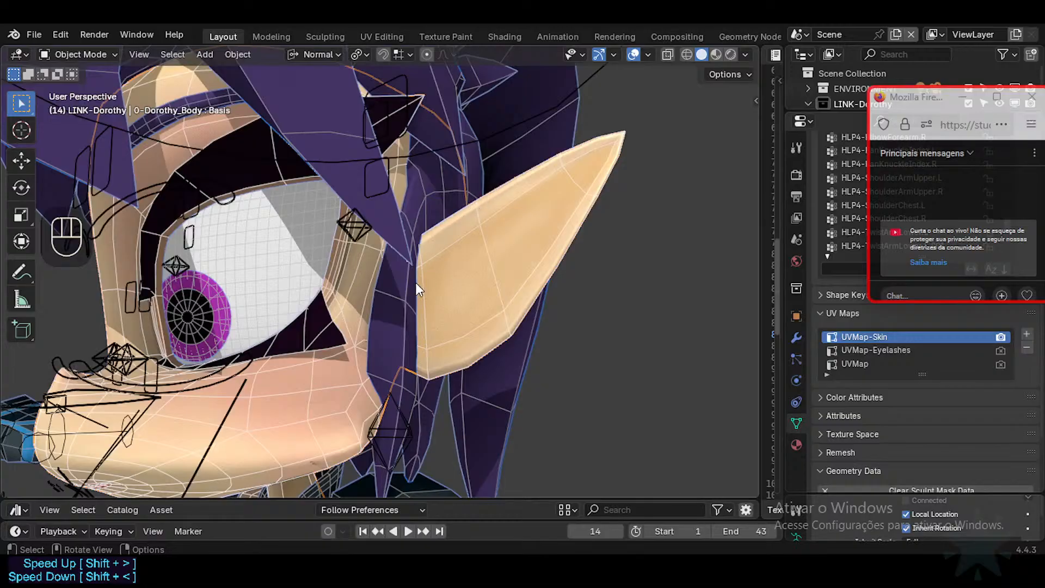
pyautogui.moveTo(422, 249); pyautogui.dragTo(426, 240, button='middle')
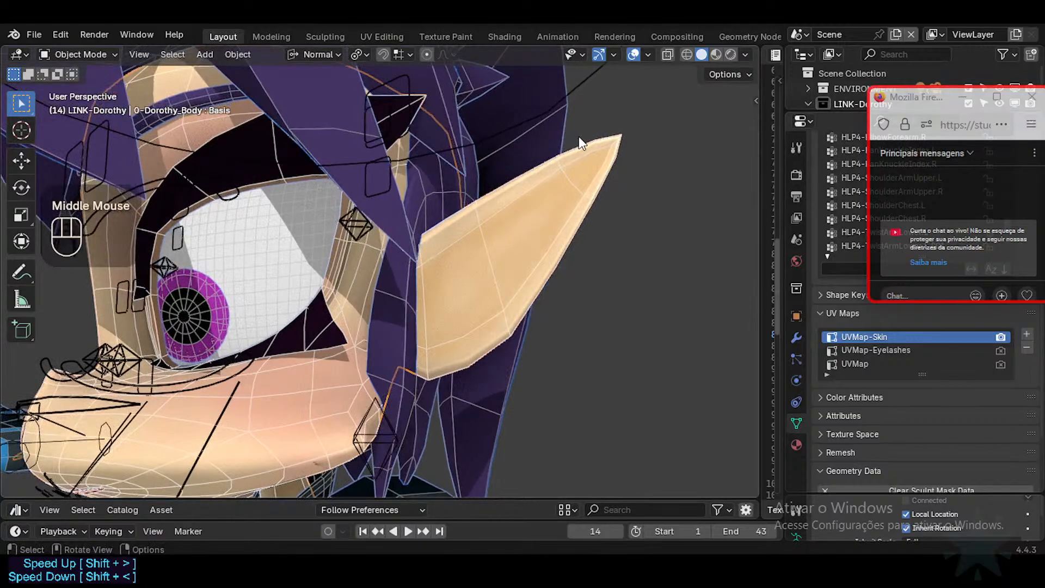
# Examine Dorothy's shoulder and arm mesh, and return to the eye and ear area.
pyautogui.keyDown('shift'); pyautogui.moveTo(438, 361); pyautogui.dragTo(365, 185, button='middle'); pyautogui.keyUp('shift')
pyautogui.scroll(-2, 398, 297)
pyautogui.scroll(2, 397, 351)
pyautogui.scroll(-2, 393, 364)
pyautogui.scroll(1, 397, 285)
pyautogui.scroll(1, 396, 286)
pyautogui.scroll(-1, 375, 234)
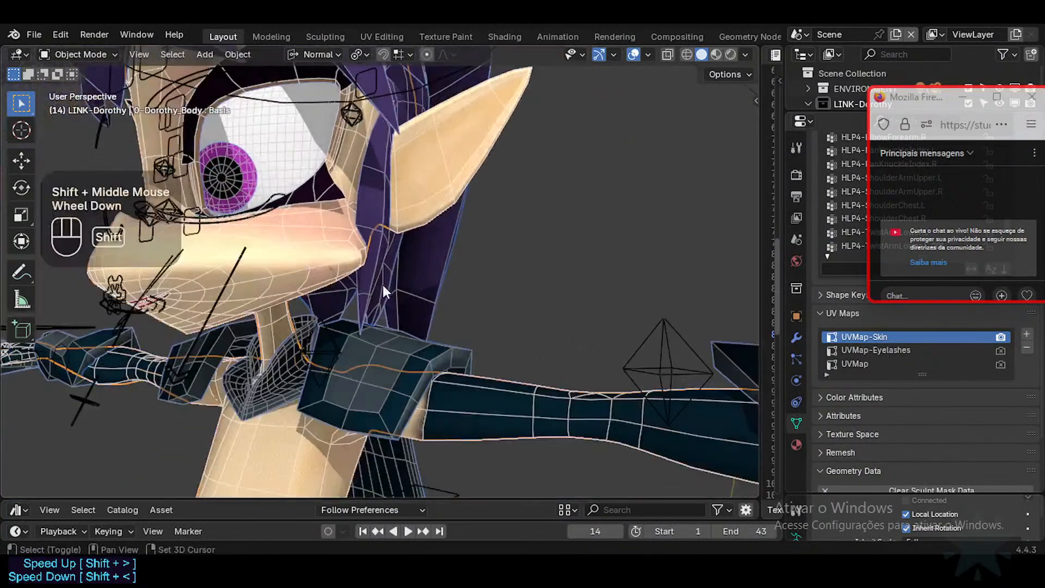
pyautogui.keyDown('shift'); pyautogui.moveTo(425, 305); pyautogui.dragTo(351, 256, button='middle'); pyautogui.keyUp('shift')
pyautogui.keyDown('shift'); pyautogui.moveTo(351, 257); pyautogui.dragTo(294, 309, button='middle'); pyautogui.keyUp('shift')
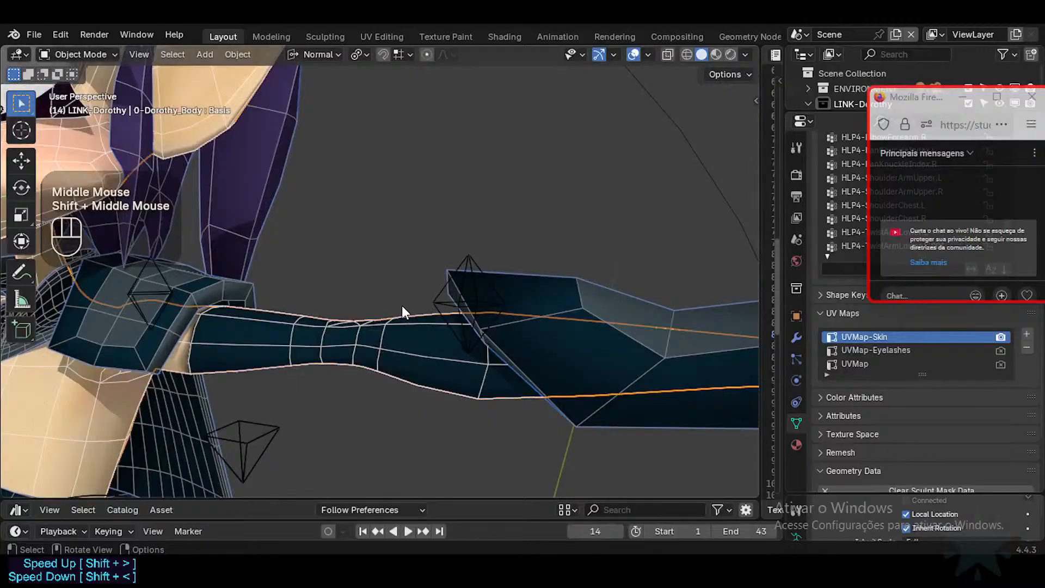
pyautogui.keyDown('shift'); pyautogui.moveTo(402, 305); pyautogui.dragTo(462, 405, button='middle'); pyautogui.keyUp('shift')
pyautogui.keyDown('shift'); pyautogui.moveTo(321, 244); pyautogui.dragTo(312, 302, button='middle'); pyautogui.keyUp('shift')
pyautogui.scroll(3, 368, 339)
pyautogui.scroll(-2, 436, 303)
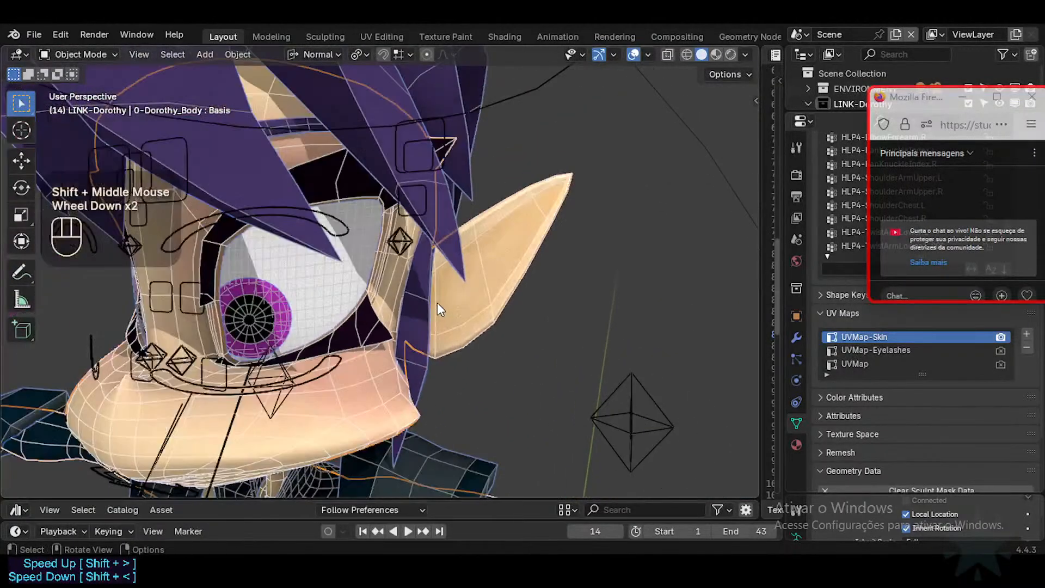
# Examine Dorothy's pointed ear up close and compare the face from three-quarter and side angles.
pyautogui.scroll(1, 453, 296)
pyautogui.moveTo(453, 299); pyautogui.dragTo(410, 266, button='middle')
pyautogui.scroll(1, 456, 295)
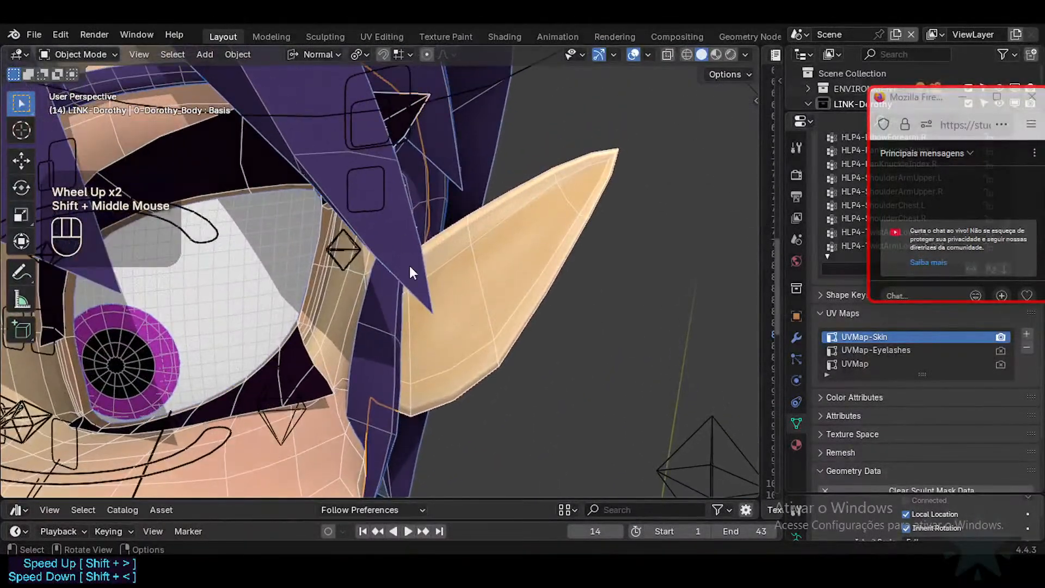
pyautogui.keyDown('shift'); pyautogui.moveTo(450, 321); pyautogui.dragTo(443, 268, button='middle'); pyautogui.keyUp('shift')
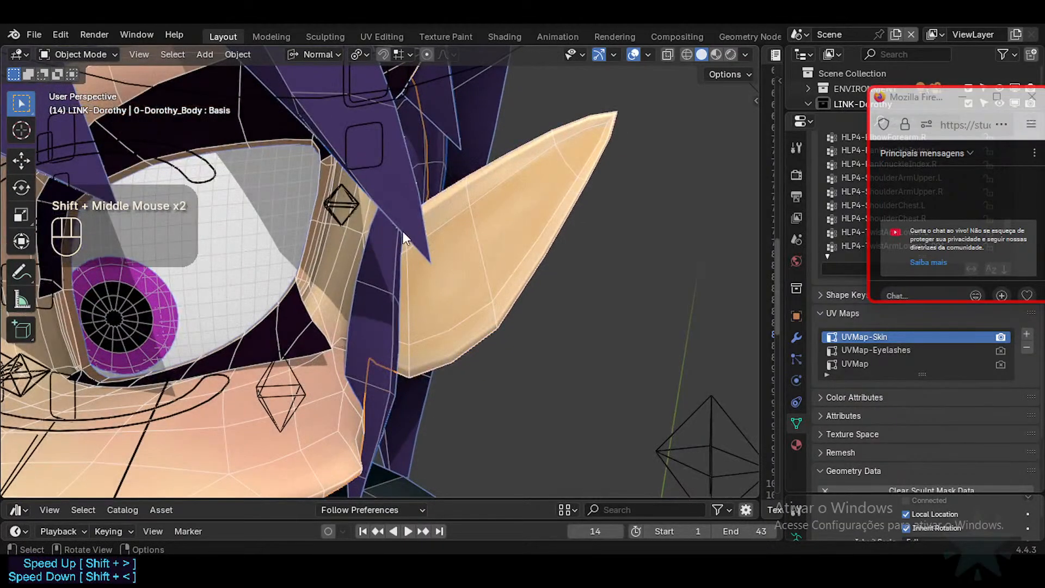
pyautogui.keyDown('shift'); pyautogui.moveTo(403, 231); pyautogui.dragTo(523, 198, button='middle'); pyautogui.keyUp('shift')
pyautogui.scroll(-1, 406, 286)
pyautogui.scroll(-1, 406, 283)
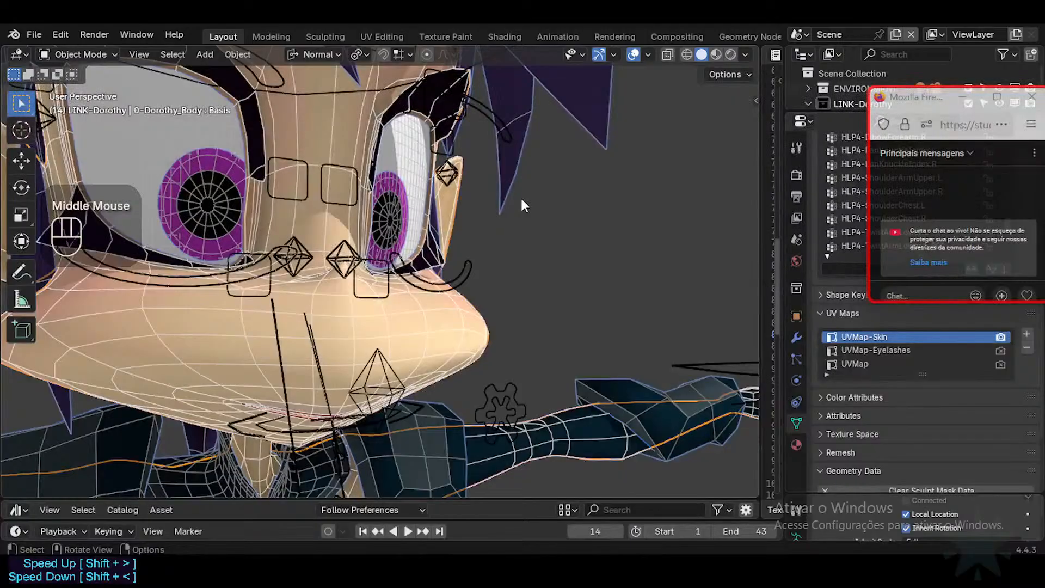
pyautogui.moveTo(521, 198); pyautogui.dragTo(498, 186, button='middle')
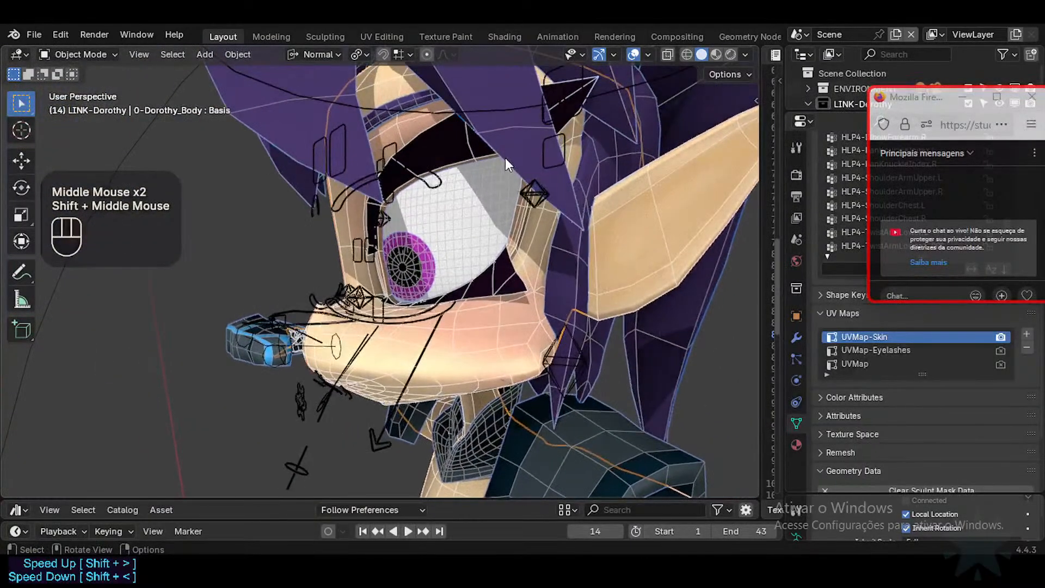
# Examine the nose bridge, inner eye corner and outer cheek up close.
pyautogui.scroll(2, 471, 163)
pyautogui.scroll(-2, 471, 163)
pyautogui.keyDown('shift'); pyautogui.moveTo(446, 376); pyautogui.dragTo(373, 245, button='middle'); pyautogui.keyUp('shift')
pyautogui.scroll(3, 447, 281)
pyautogui.scroll(-1, 392, 352)
pyautogui.scroll(2, 353, 280)
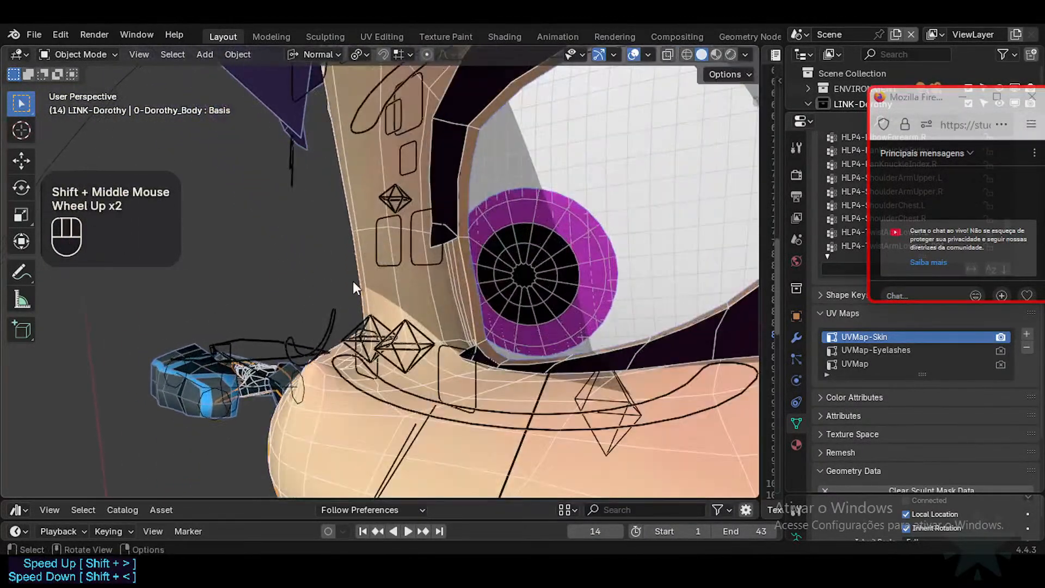
pyautogui.moveTo(352, 281); pyautogui.dragTo(312, 253, button='middle')
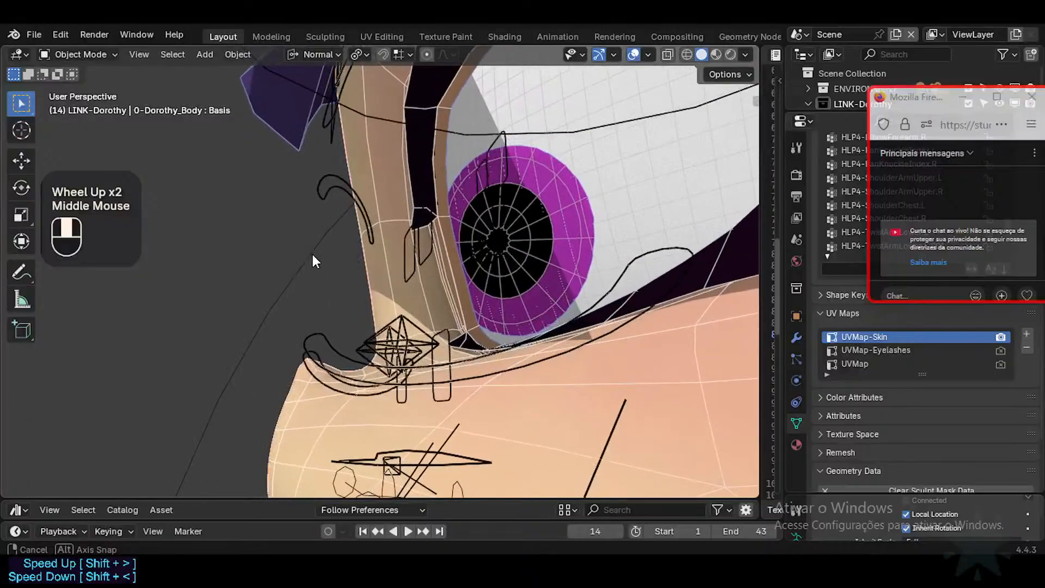
pyautogui.scroll(-1, 335, 290)
pyautogui.keyDown('shift'); pyautogui.moveTo(495, 244); pyautogui.dragTo(483, 312, button='middle'); pyautogui.keyUp('shift')
pyautogui.scroll(2, 479, 312)
pyautogui.keyDown('shift'); pyautogui.moveTo(463, 377); pyautogui.dragTo(460, 315, button='middle'); pyautogui.keyUp('shift')
pyautogui.keyDown('shift'); pyautogui.moveTo(458, 337); pyautogui.dragTo(458, 363, button='middle'); pyautogui.keyUp('shift')
# Hide the 5b-HairScalp object to expose the junction between Dorothy's cheek and ear.
pyautogui.click(475, 265)
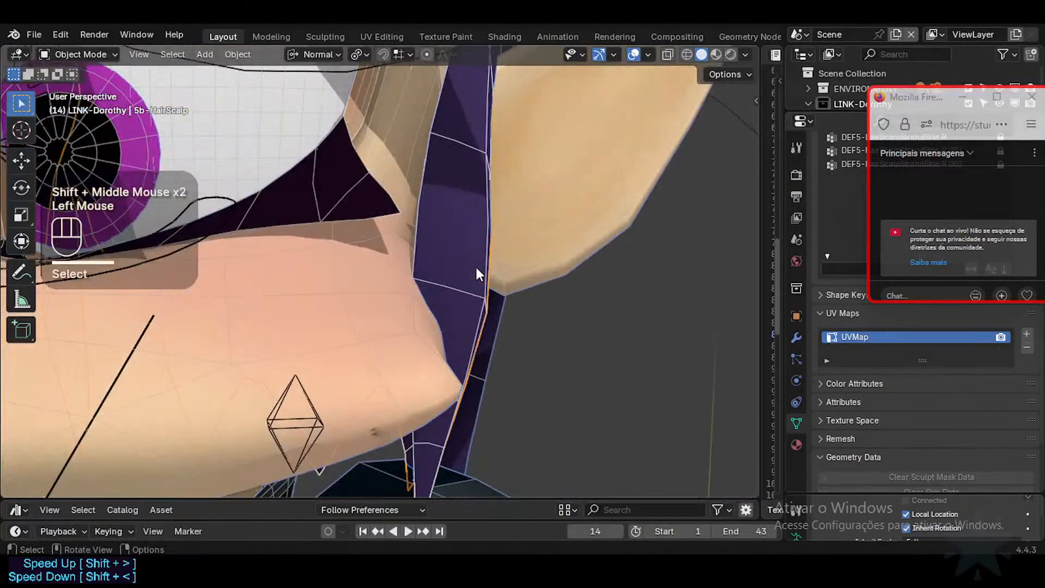
pyautogui.press('h')
pyautogui.scroll(1, 458, 287)
pyautogui.moveTo(458, 287)
pyautogui.keyDown('shift'); pyautogui.mouseDown(button='middle')
pyautogui.moveTo(426, 244)
pyautogui.moveTo(448, 289)
pyautogui.mouseUp(button='middle'); pyautogui.keyUp('shift')
pyautogui.keyDown('shift'); pyautogui.scroll(-3, 426, 243); pyautogui.keyUp('shift')
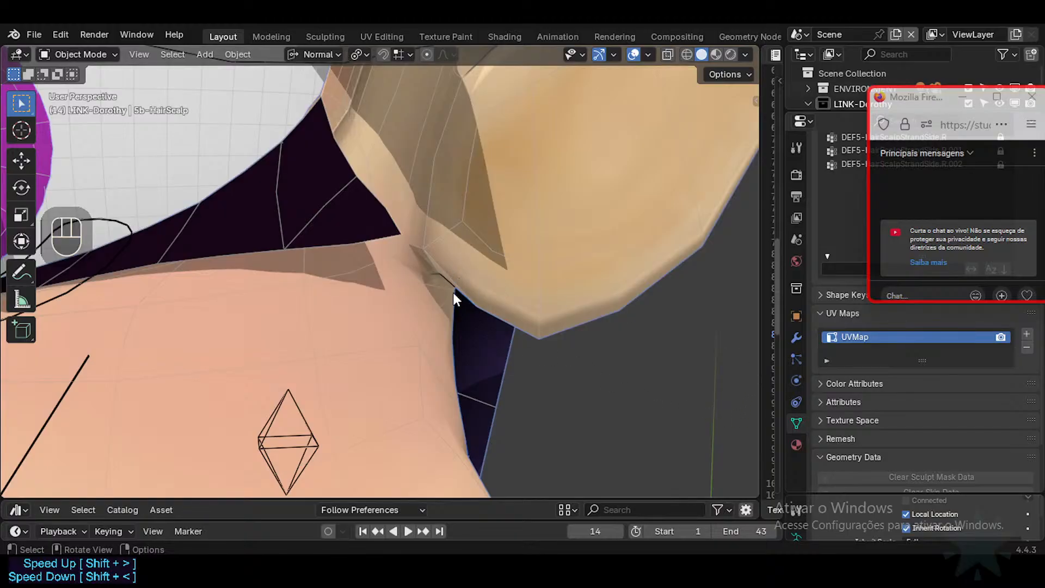
# Enter Edit Mode on the ARM-Dorothy armature and inspect the Vertex Mapping options in the active bone's Bendy Bones settings.
pyautogui.scroll(-3, 408, 303)
pyautogui.click(195, 309)
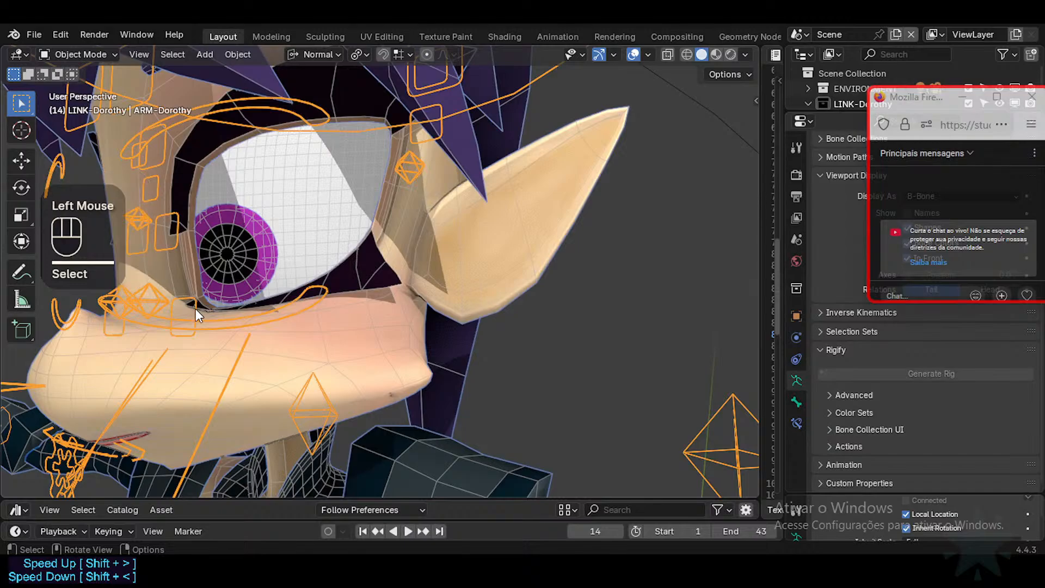
pyautogui.press('Tab')
pyautogui.click(789, 408)
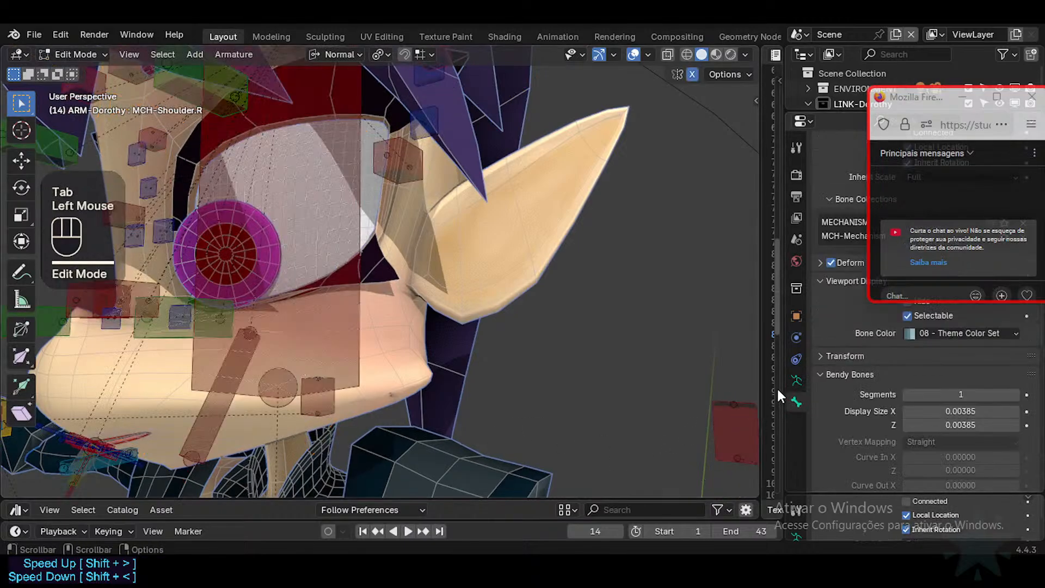
pyautogui.scroll(4, 853, 406)
pyautogui.scroll(-3, 843, 446)
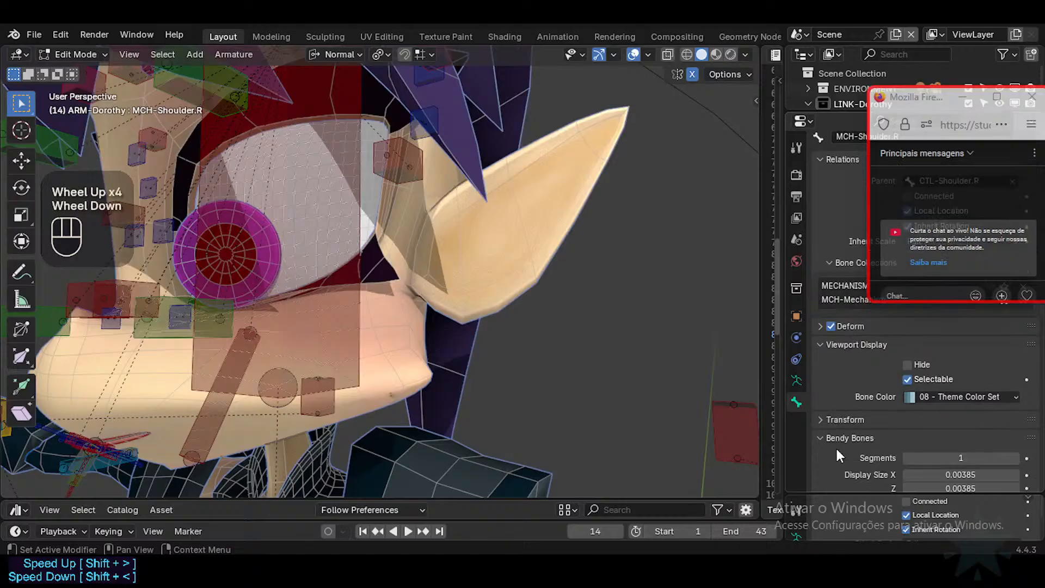
pyautogui.click(931, 384)
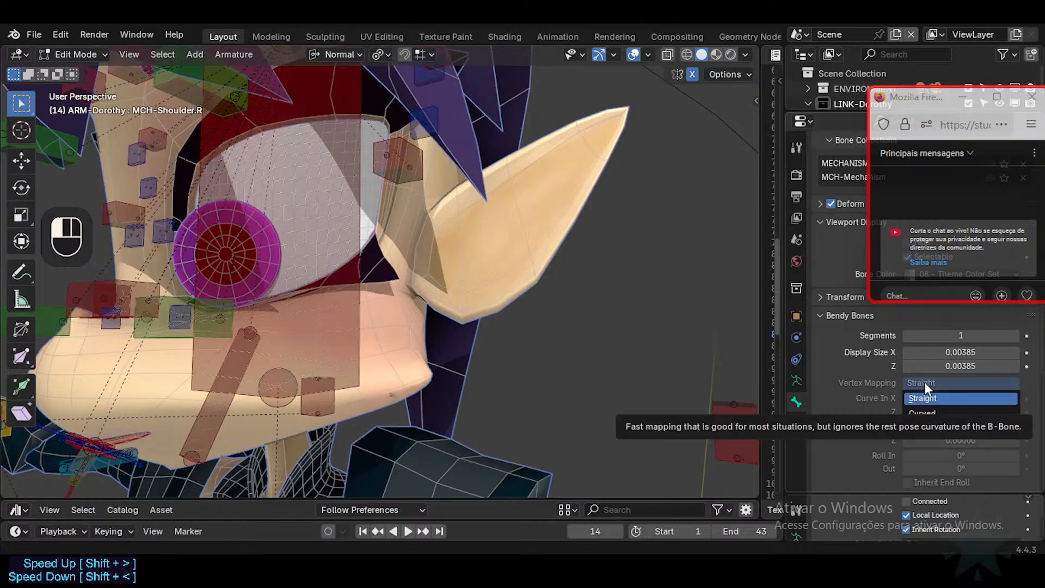
pyautogui.click(922, 383)
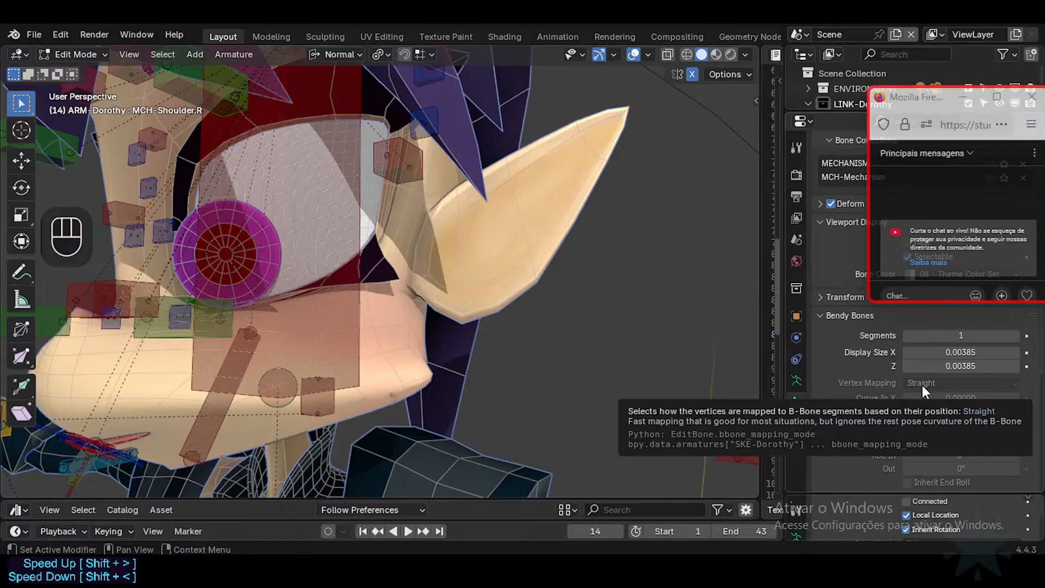
pyautogui.click(928, 383)
pyautogui.click(930, 389)
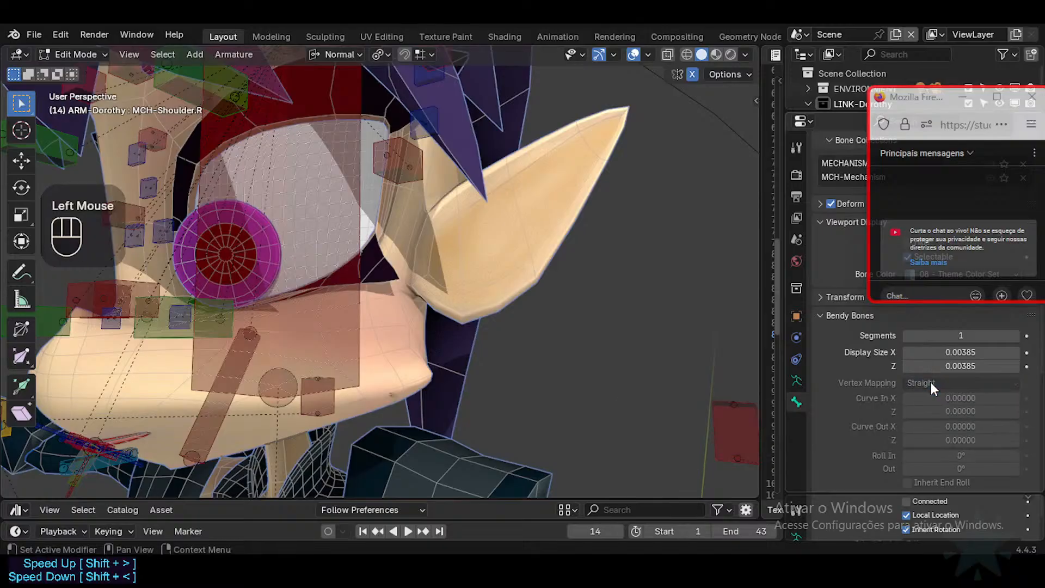
# Examine the bones around Dorothy's muzzle and the outer eye corner where the cheek meets the ear.
pyautogui.scroll(2, 305, 218)
pyautogui.moveTo(389, 240); pyautogui.dragTo(440, 264, button='middle')
pyautogui.keyDown('shift'); pyautogui.moveTo(428, 269); pyautogui.dragTo(384, 315, button='middle'); pyautogui.keyUp('shift')
pyautogui.scroll(-1, 471, 291)
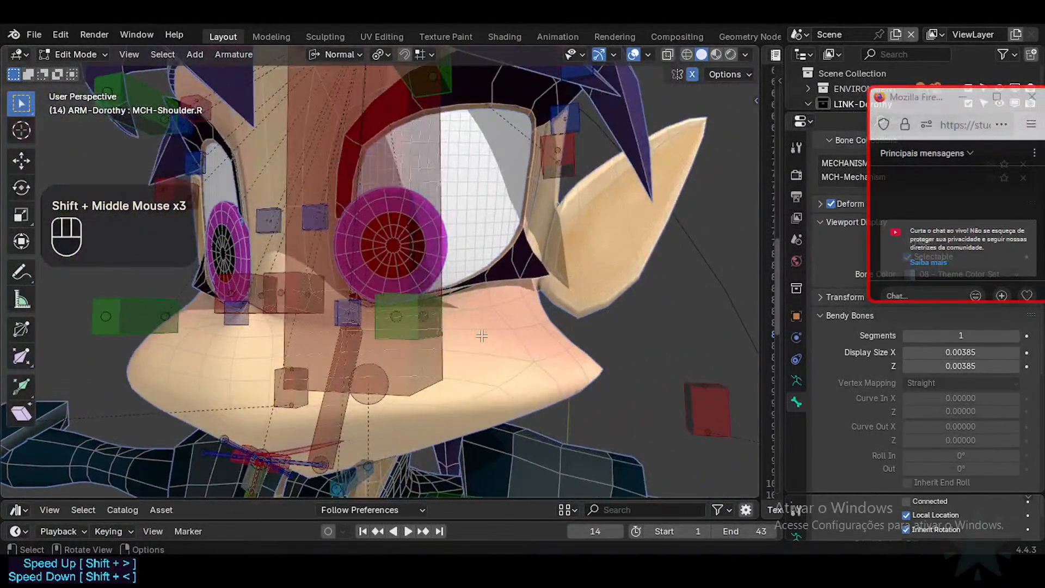
pyautogui.moveTo(482, 336); pyautogui.dragTo(478, 338, button='middle')
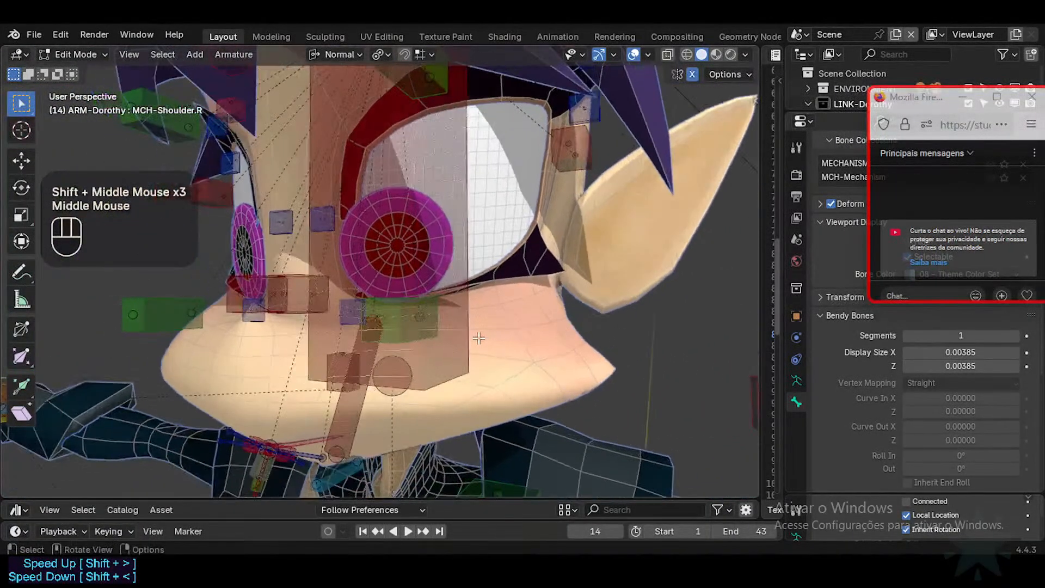
pyautogui.click(922, 385)
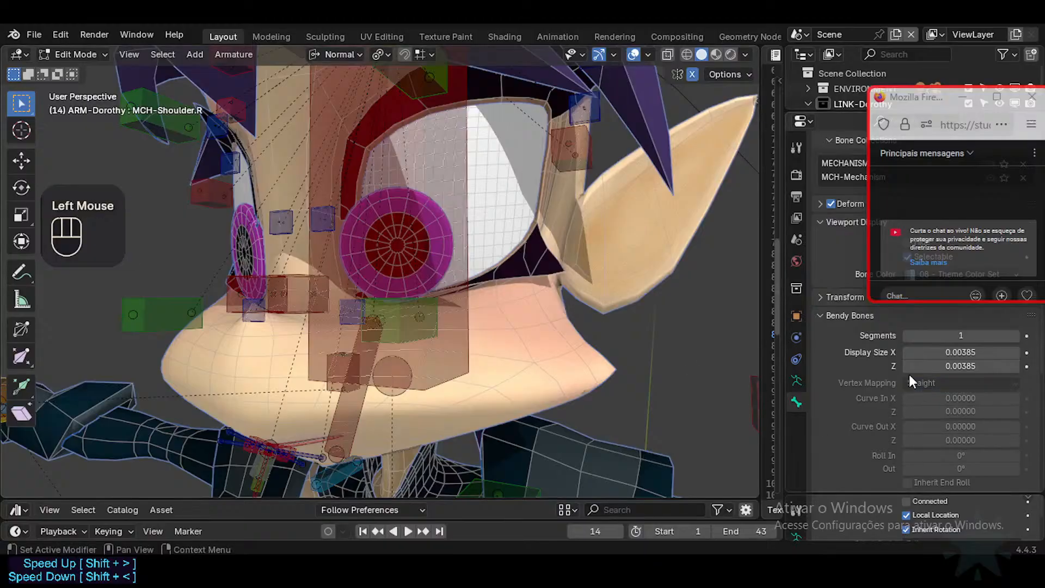
pyautogui.keyDown('shift'); pyautogui.moveTo(470, 392); pyautogui.dragTo(514, 327, button='middle'); pyautogui.keyUp('shift')
pyautogui.scroll(3, 493, 333)
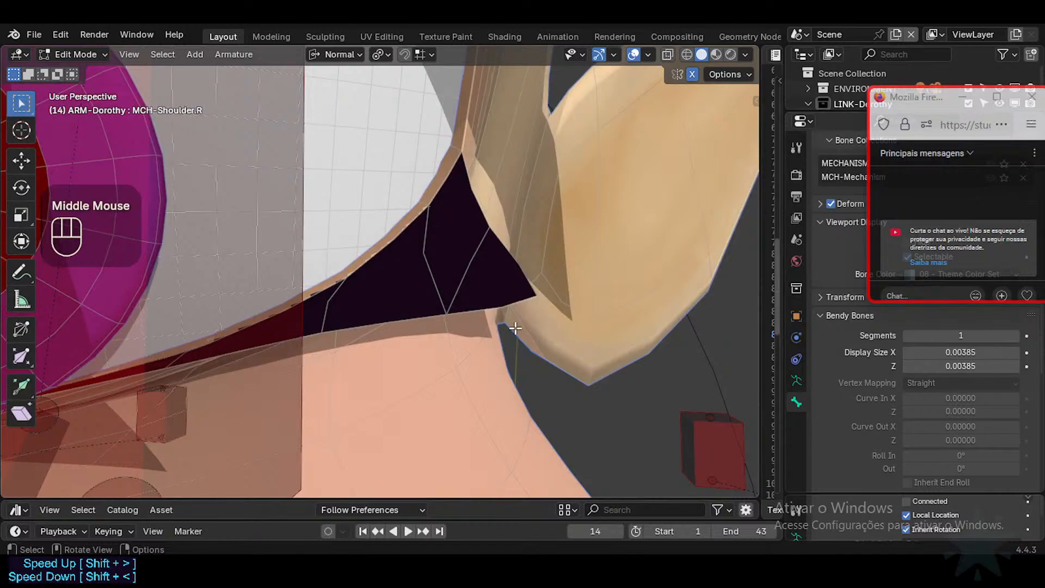
pyautogui.moveTo(507, 314); pyautogui.dragTo(482, 338, button='middle')
pyautogui.scroll(-2, 482, 337)
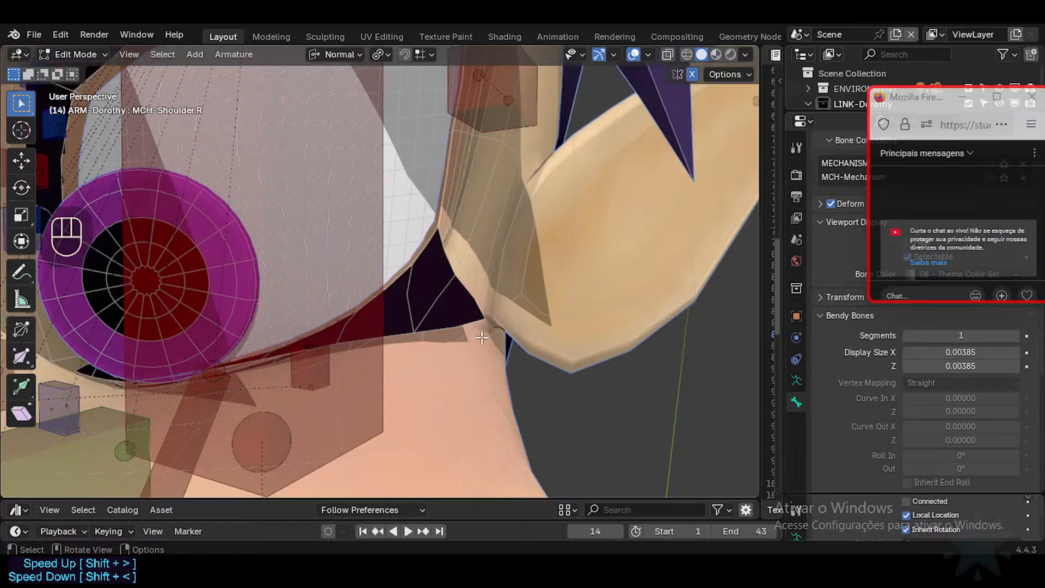
# Examine the hip bone and the surrounding torso and upper-leg mesh.
pyautogui.moveTo(489, 335); pyautogui.dragTo(510, 163, button='middle')
pyautogui.scroll(-2, 490, 337)
pyautogui.scroll(-2, 507, 218)
pyautogui.keyDown('shift'); pyautogui.moveTo(507, 370); pyautogui.dragTo(503, 110, button='middle'); pyautogui.keyUp('shift')
pyautogui.moveTo(491, 128); pyautogui.dragTo(472, 134, button='middle')
pyautogui.scroll(3, 427, 212)
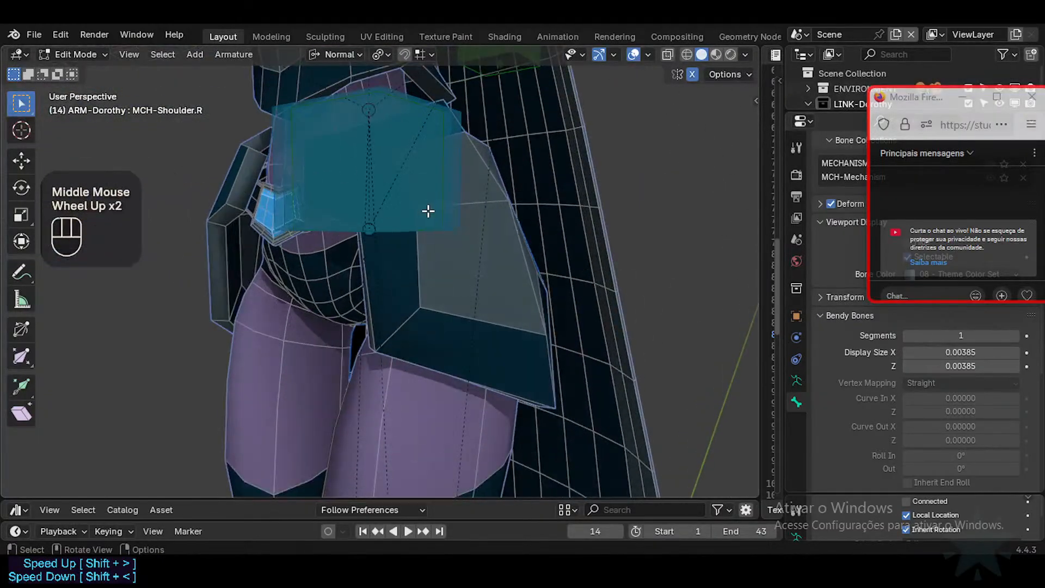
pyautogui.moveTo(427, 213); pyautogui.dragTo(357, 243, button='middle')
pyautogui.moveTo(448, 299); pyautogui.dragTo(438, 313, button='middle')
pyautogui.moveTo(438, 313)
pyautogui.keyDown('shift'); pyautogui.mouseDown(button='middle')
pyautogui.moveTo(429, 345)
pyautogui.moveTo(446, 289)
pyautogui.moveTo(446, 313)
pyautogui.mouseUp(button='middle'); pyautogui.keyUp('shift')
pyautogui.scroll(-2, 434, 332)
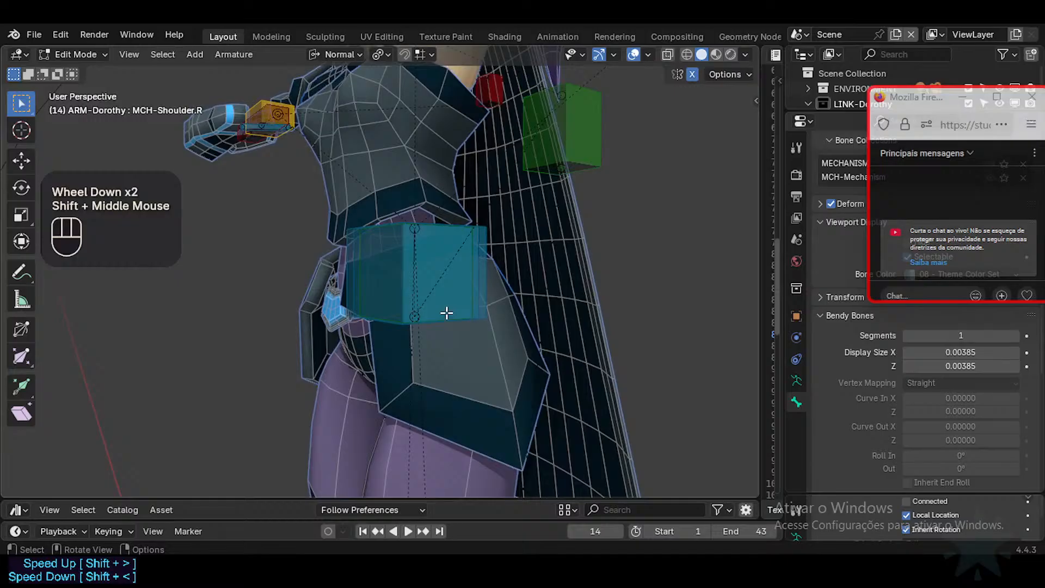
# Return to Dorothy's head and examine the muzzle bones from a three-quarter angle.
pyautogui.keyDown('shift'); pyautogui.moveTo(456, 229); pyautogui.dragTo(408, 416, button='middle'); pyautogui.keyUp('shift')
pyautogui.keyDown('shift'); pyautogui.moveTo(443, 220); pyautogui.dragTo(482, 315, button='middle'); pyautogui.keyUp('shift')
pyautogui.keyDown('shift'); pyautogui.moveTo(459, 245); pyautogui.dragTo(403, 310, button='middle'); pyautogui.keyUp('shift')
pyautogui.scroll(2, 420, 324)
pyautogui.keyDown('shift'); pyautogui.moveTo(403, 310); pyautogui.dragTo(390, 297, button='middle'); pyautogui.keyUp('shift')
pyautogui.scroll(2, 448, 334)
pyautogui.keyDown('shift'); pyautogui.moveTo(448, 335); pyautogui.dragTo(506, 174, button='middle'); pyautogui.keyUp('shift')
pyautogui.scroll(2, 402, 340)
pyautogui.scroll(2, 361, 321)
pyautogui.scroll(-2, 366, 338)
pyautogui.scroll(-4, 220, 404)
pyautogui.moveTo(492, 280); pyautogui.dragTo(464, 334, button='middle')
pyautogui.scroll(-1, 486, 301)
pyautogui.scroll(2, 486, 301)
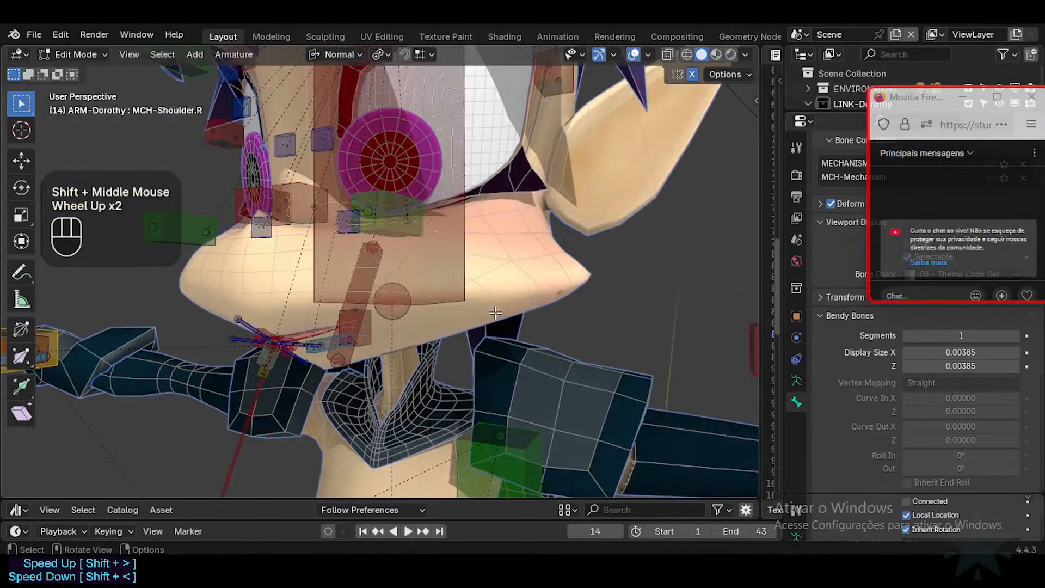
pyautogui.press('XF86AudioLowerVolume')
pyautogui.press('XF86AudioLowerVolume')
pyautogui.press('XF86AudioLowerVolume')
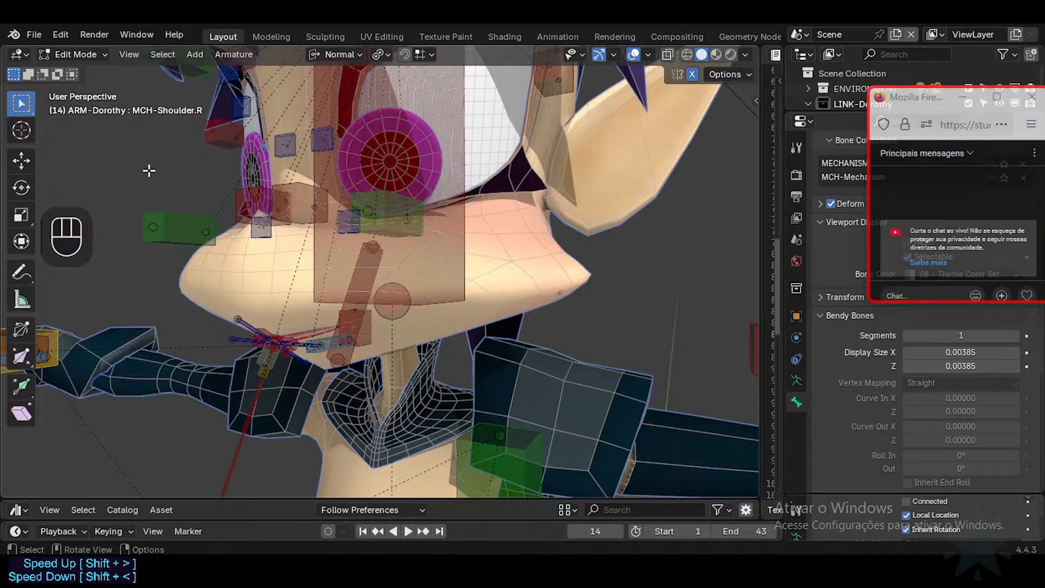
# Turn off the wireframe display and return the Dorothy armature to Object Mode.
pyautogui.hotkey('shift', 'ctrl', 'alt', 'z')
pyautogui.keyDown('shift'); pyautogui.moveTo(359, 153); pyautogui.dragTo(354, 177, button='middle'); pyautogui.keyUp('shift')
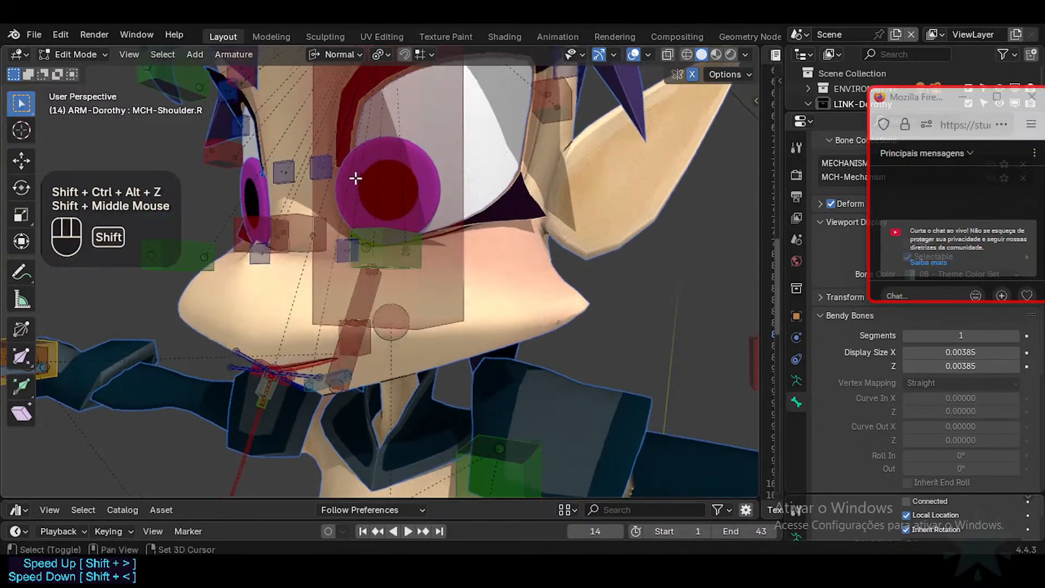
pyautogui.keyDown('shift'); pyautogui.moveTo(390, 213); pyautogui.dragTo(527, 239, button='middle'); pyautogui.keyUp('shift')
pyautogui.scroll(-2, 421, 308)
pyautogui.hotkey('ctrl', 'Tab')
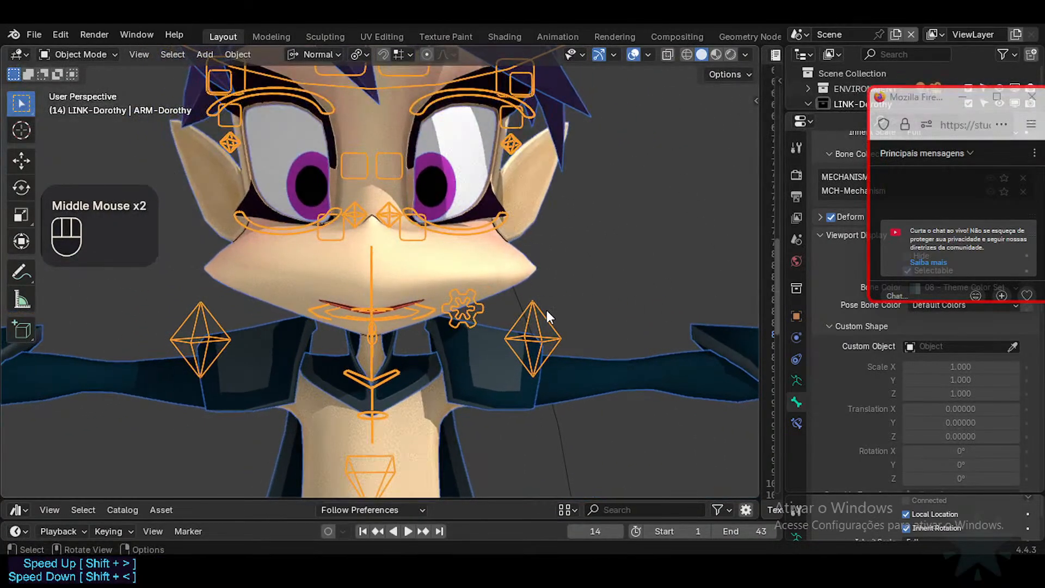
# Examine Dorothy's shaded face and facial controls from the front and the side.
pyautogui.moveTo(547, 311); pyautogui.dragTo(464, 333, button='middle')
pyautogui.scroll(2, 468, 329)
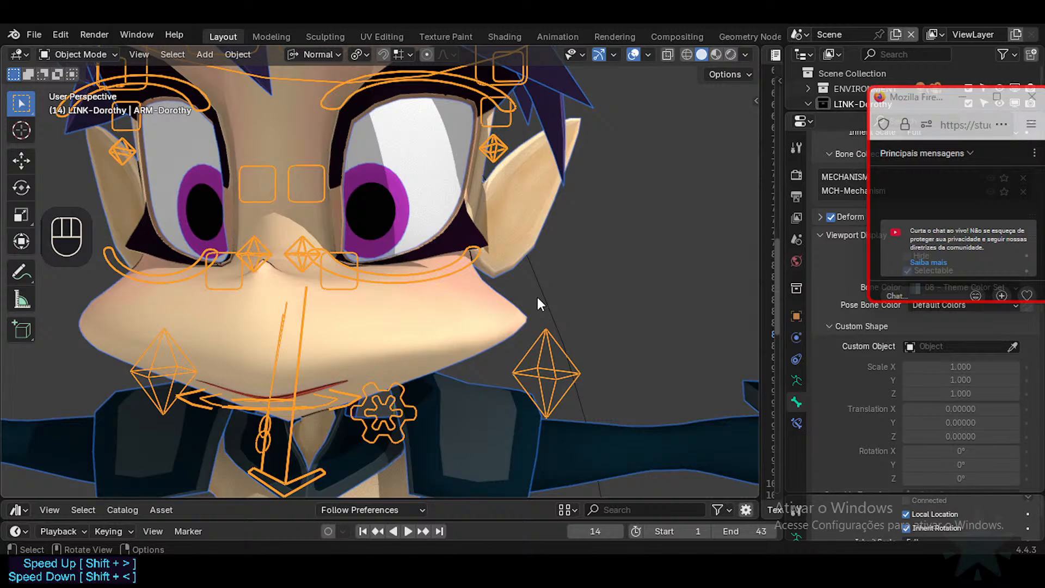
pyautogui.moveTo(427, 249); pyautogui.dragTo(351, 303, button='middle')
pyautogui.scroll(-2, 299, 234)
pyautogui.scroll(2, 406, 296)
pyautogui.keyDown('shift'); pyautogui.scroll(-2, 340, 326); pyautogui.keyUp('shift')
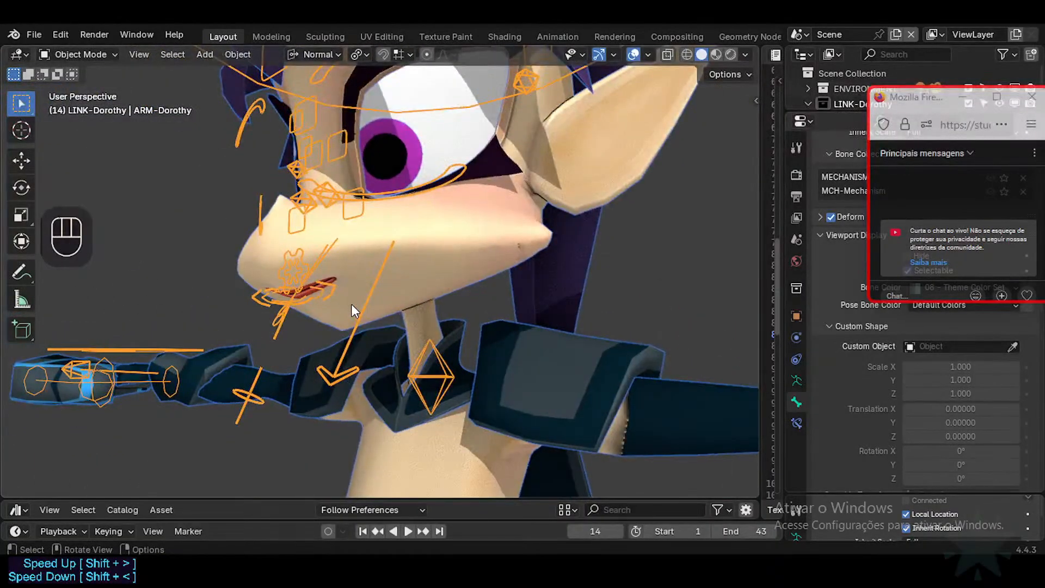
# Reveal all hidden objects in the Dorothy scene.
pyautogui.moveTo(466, 293); pyautogui.dragTo(423, 329, button='middle')
pyautogui.scroll(-2, 420, 317)
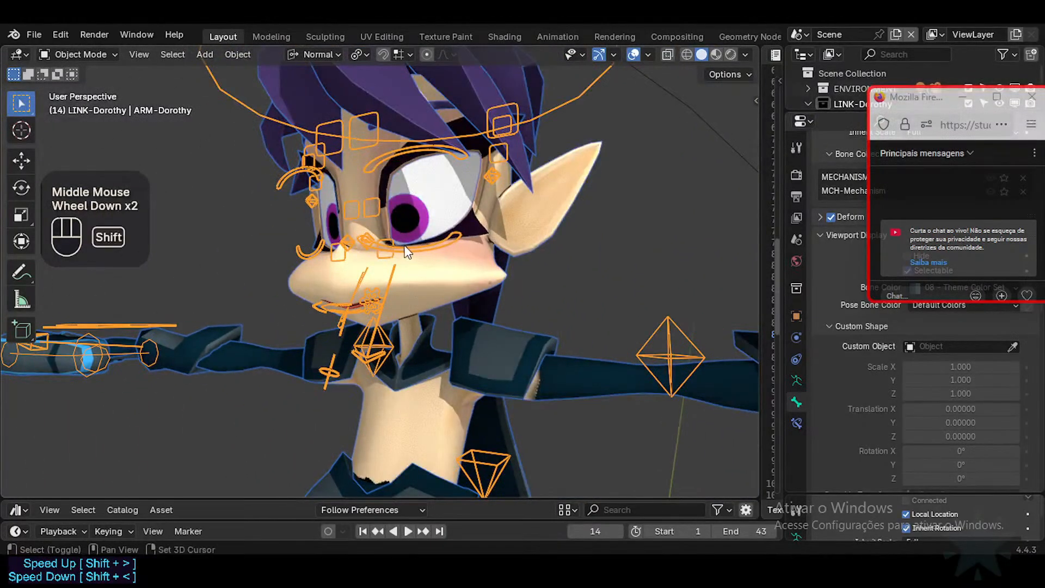
pyautogui.keyDown('shift'); pyautogui.moveTo(409, 282); pyautogui.dragTo(569, 308, button='middle'); pyautogui.keyUp('shift')
pyautogui.hotkey('alt', 'h')
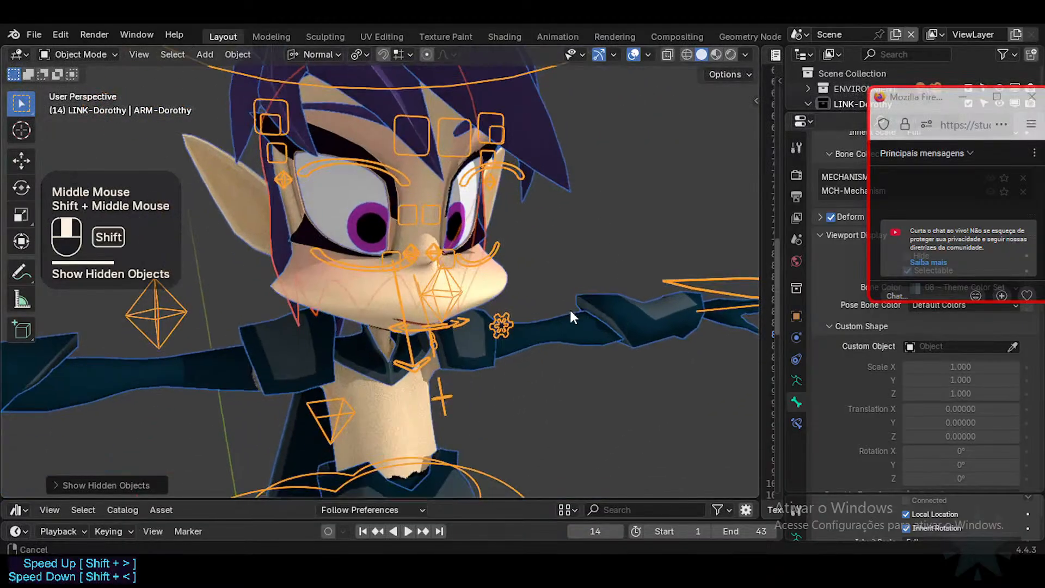
# Switch to the browser, close the Curvenet Animation Controls video and look over the Creating a Cartoon Facial Rig in Blender page.
pyautogui.moveTo(603, 566)
pyautogui.click(566, 494)
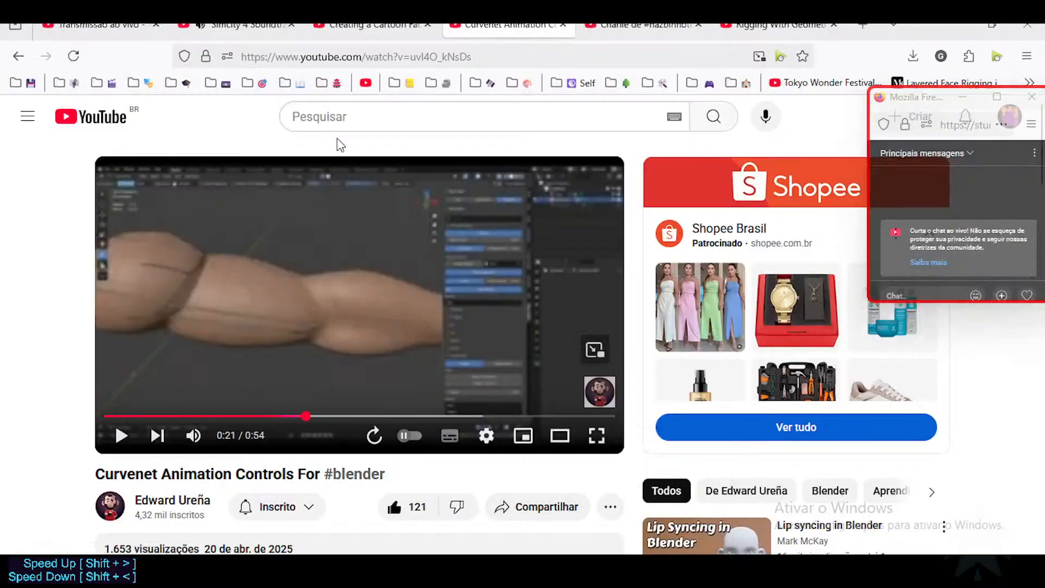
pyautogui.click(562, 24)
pyautogui.click(370, 25)
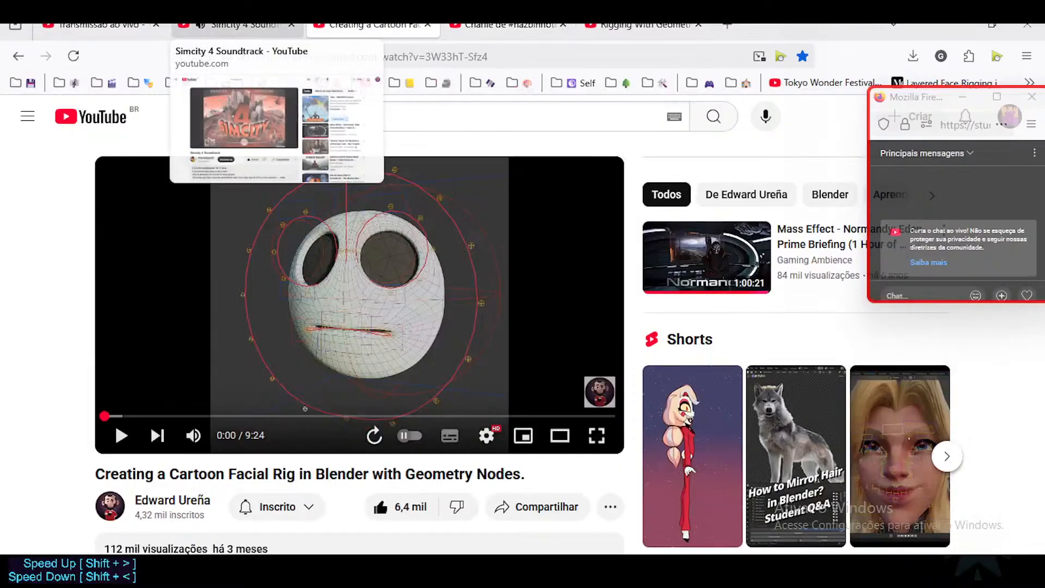
pyautogui.scroll(-4, 77, 389)
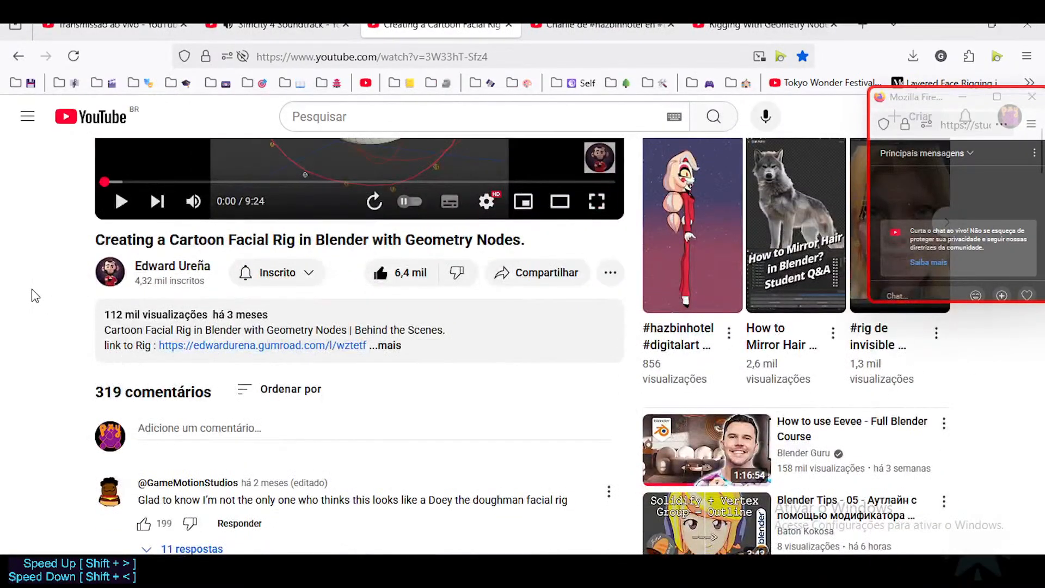
pyautogui.scroll(3, 334, 322)
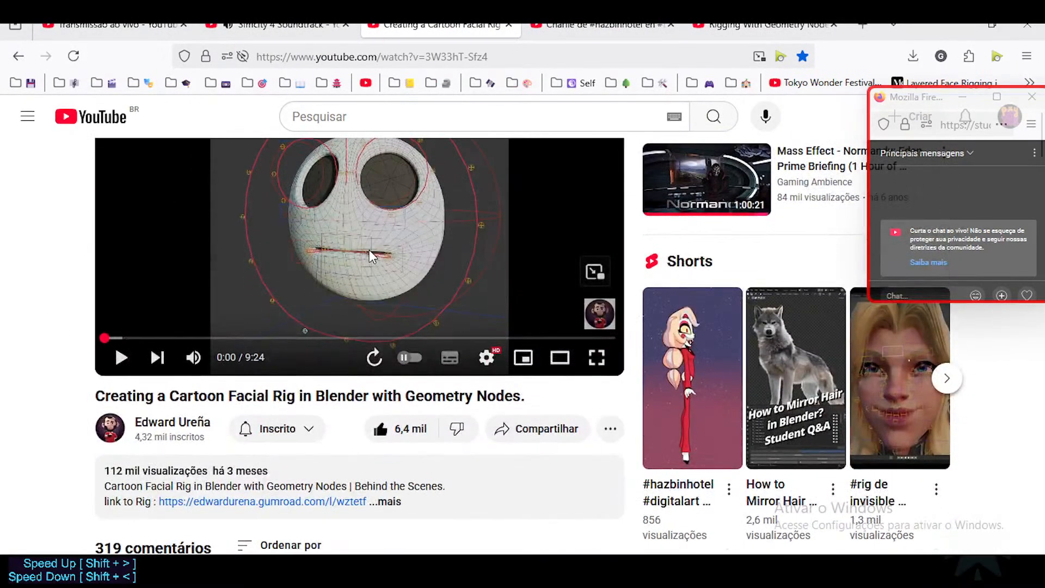
pyautogui.scroll(2, 28, 438)
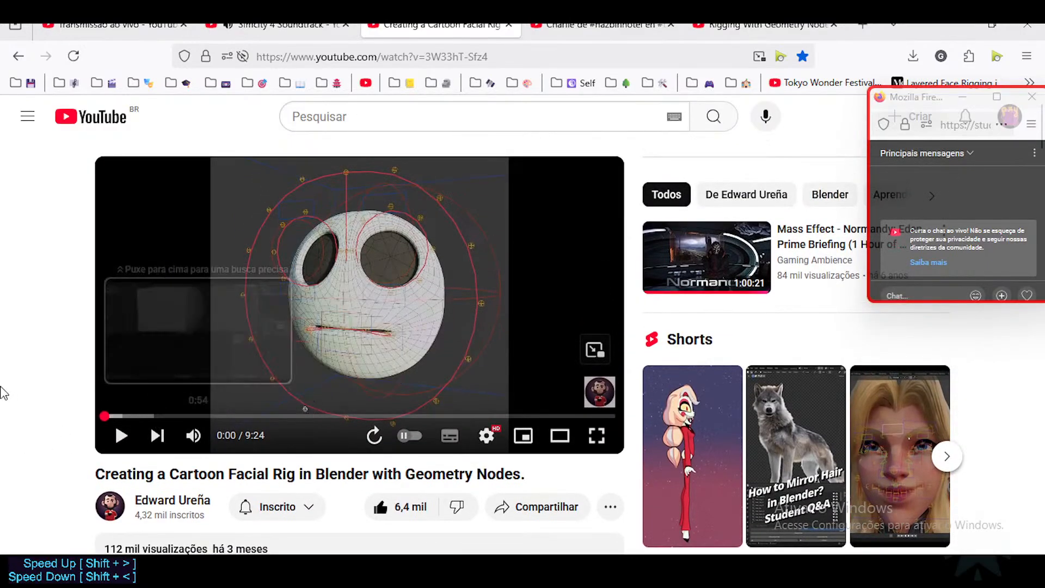
pyautogui.scroll(-3, 85, 412)
pyautogui.scroll(3, 101, 400)
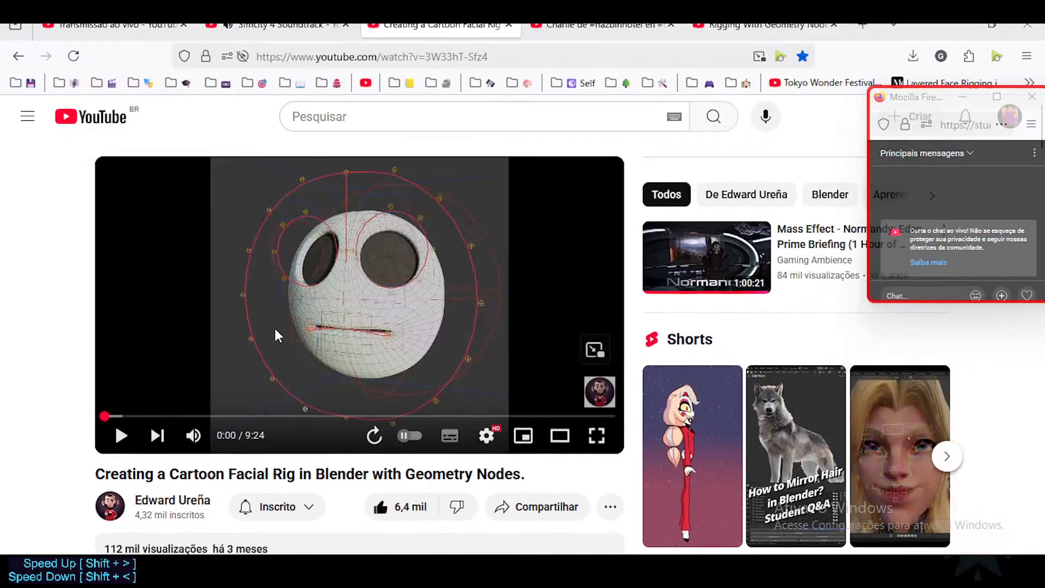
# Play the opening of the cartoon facial rig video in full screen and examine its mouth and eye deformations.
pyautogui.doubleClick(297, 286)
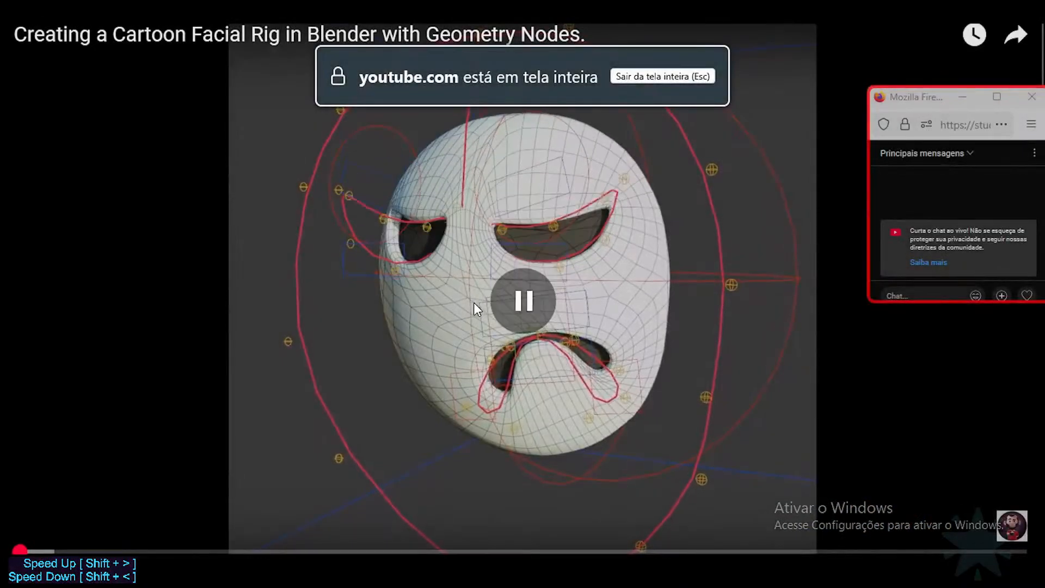
pyautogui.click(473, 302)
pyautogui.click(524, 361)
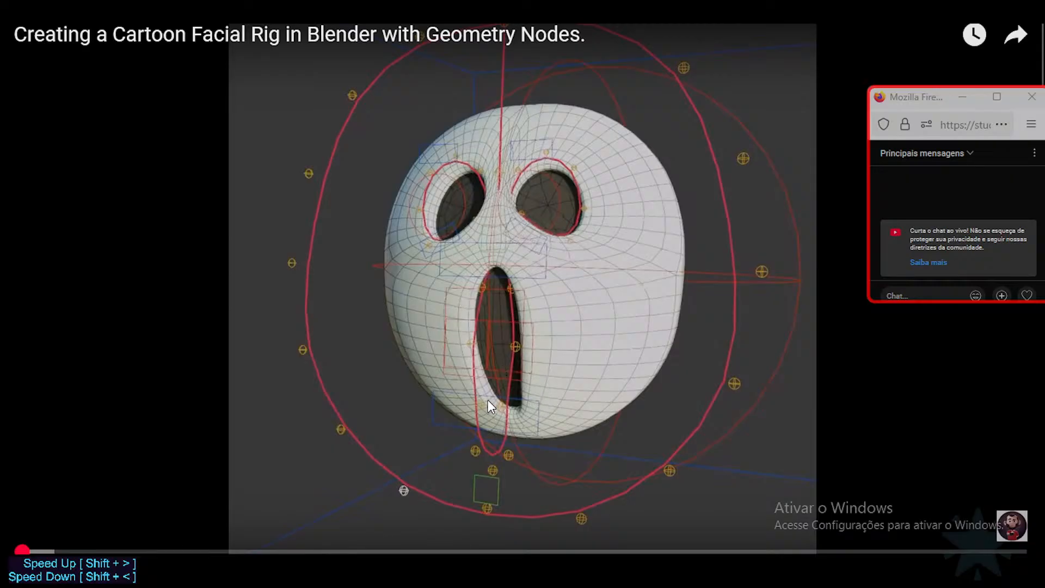
# Return to Blender, select Dorothy's armature near the mouth and put it in Pose Mode.
pyautogui.hotkey('alt', 'Tab')
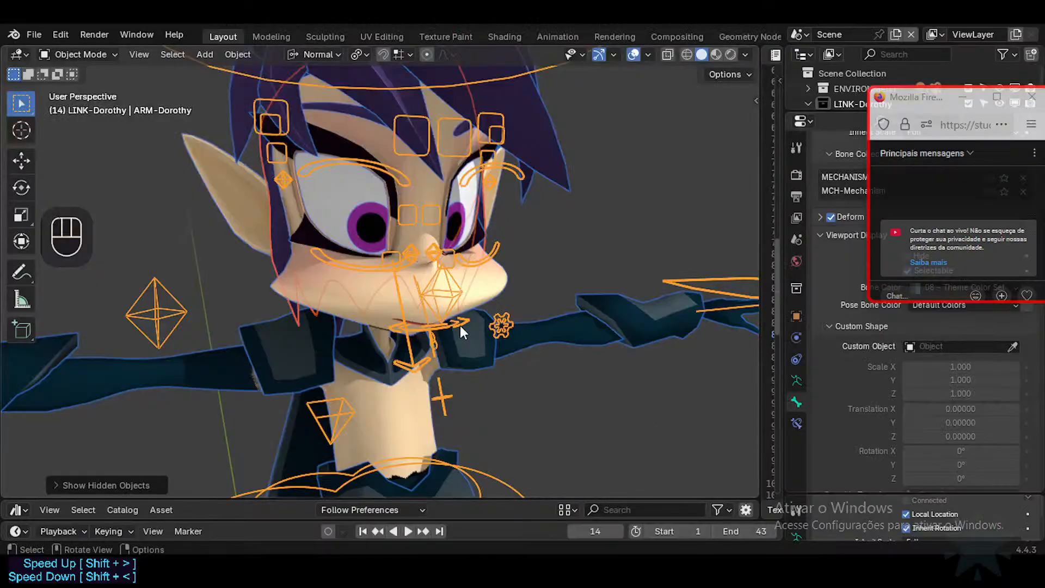
pyautogui.moveTo(459, 325); pyautogui.dragTo(410, 295, button='middle')
pyautogui.scroll(4, 409, 288)
pyautogui.click(429, 239)
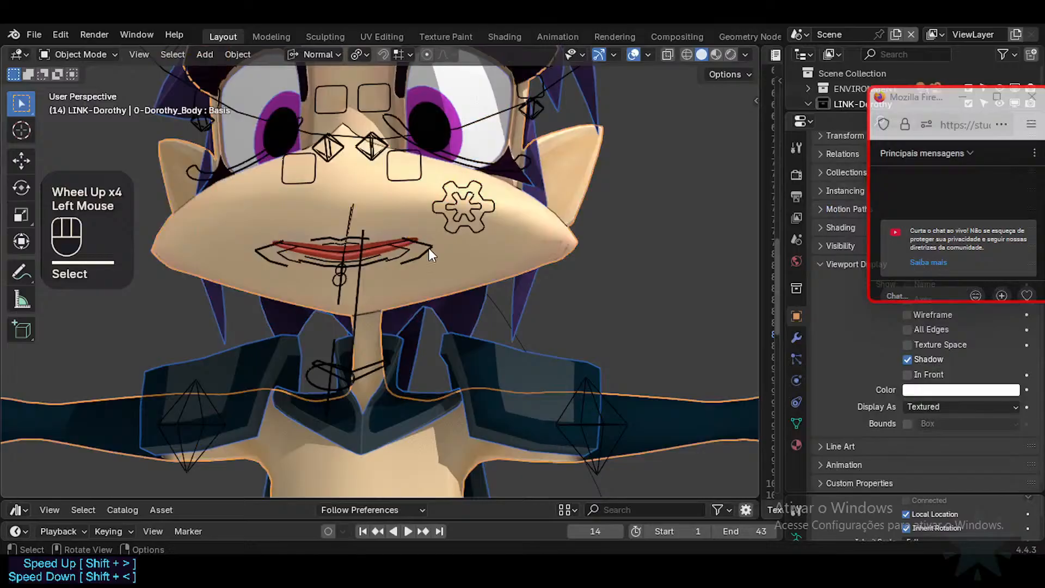
pyautogui.scroll(1, 429, 247)
pyautogui.click(429, 247)
pyautogui.hotkey('ctrl', 'Tab')
# Move the master control at Dorothy's left mouth corner to test how the lips follow.
pyautogui.keyDown('shift'); pyautogui.moveTo(429, 247); pyautogui.dragTo(331, 341, button='middle'); pyautogui.keyUp('shift')
pyautogui.click(425, 289)
pyautogui.press('g')
pyautogui.click(471, 286)
pyautogui.press('g')
pyautogui.click(431, 289)
pyautogui.scroll(1, 331, 341)
# Open the mouth by raising the MTR-Lips-Top control and lowering the MTR-Lips-Bot control.
pyautogui.click(320, 284)
pyautogui.press('g')
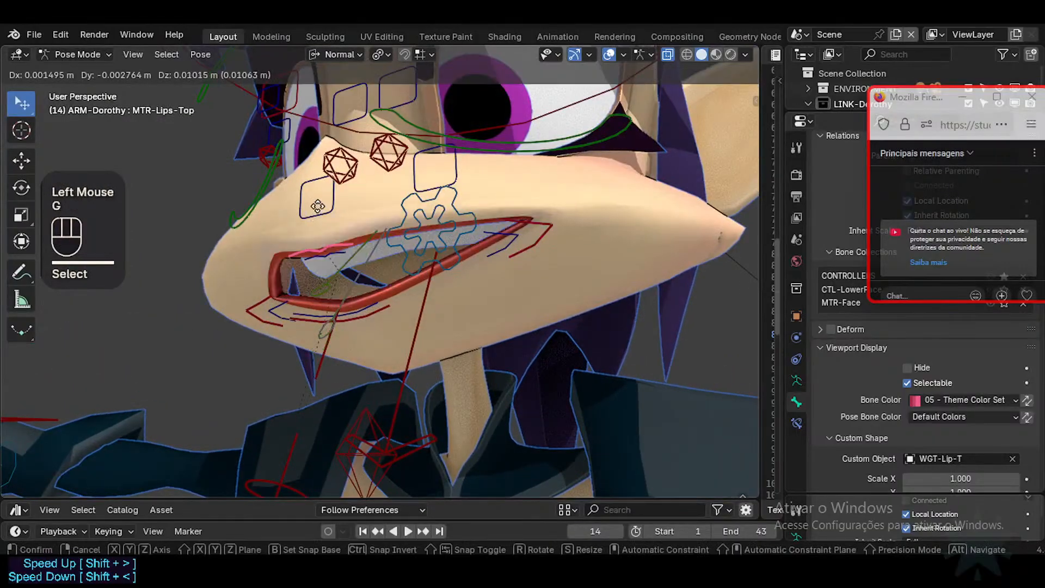
pyautogui.click(318, 202)
pyautogui.press('g')
pyautogui.click(324, 214)
pyautogui.press('g')
pyautogui.click(341, 275)
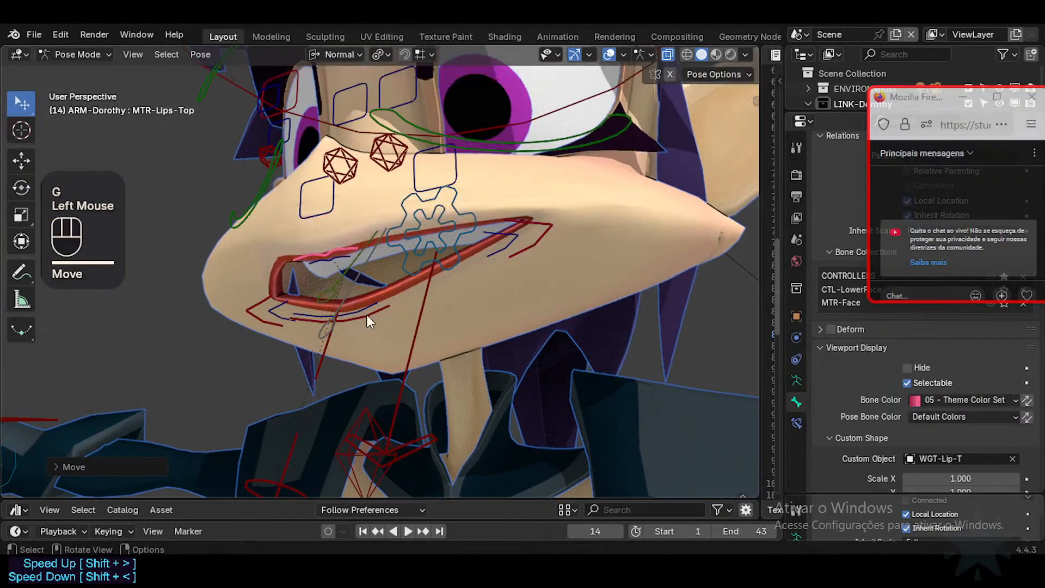
pyautogui.click(367, 314)
pyautogui.press('g')
pyautogui.click(429, 327)
# Collapse the CTL-Skeleton bone collection and solo TWK-Lips to display the lip tweak controls.
pyautogui.press('n')
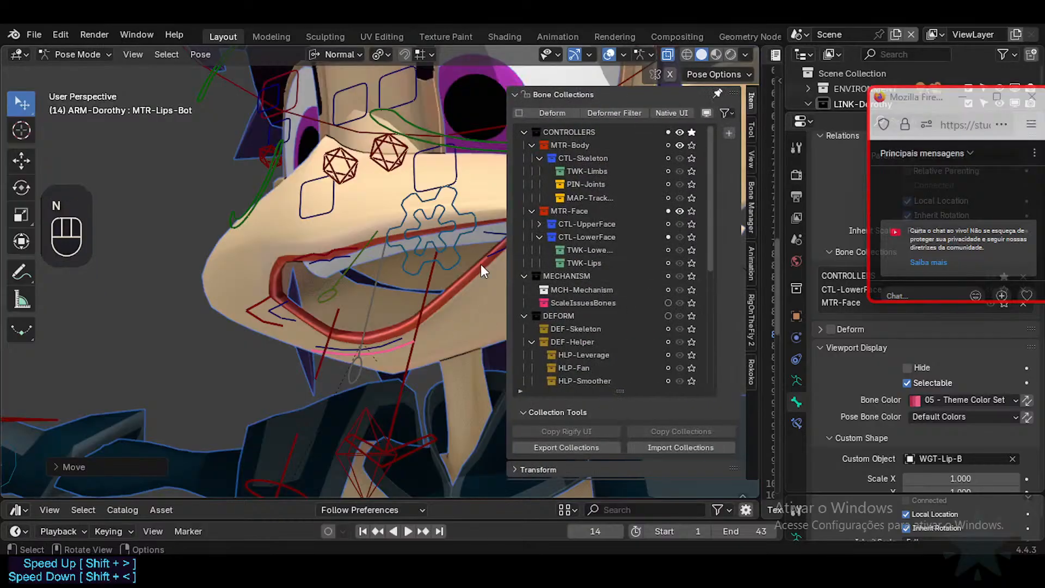
pyautogui.hotkey('shift', 'ctrl', 'alt', 'i')
pyautogui.hotkey('shift', 'ctrl', 'alt', 'i')
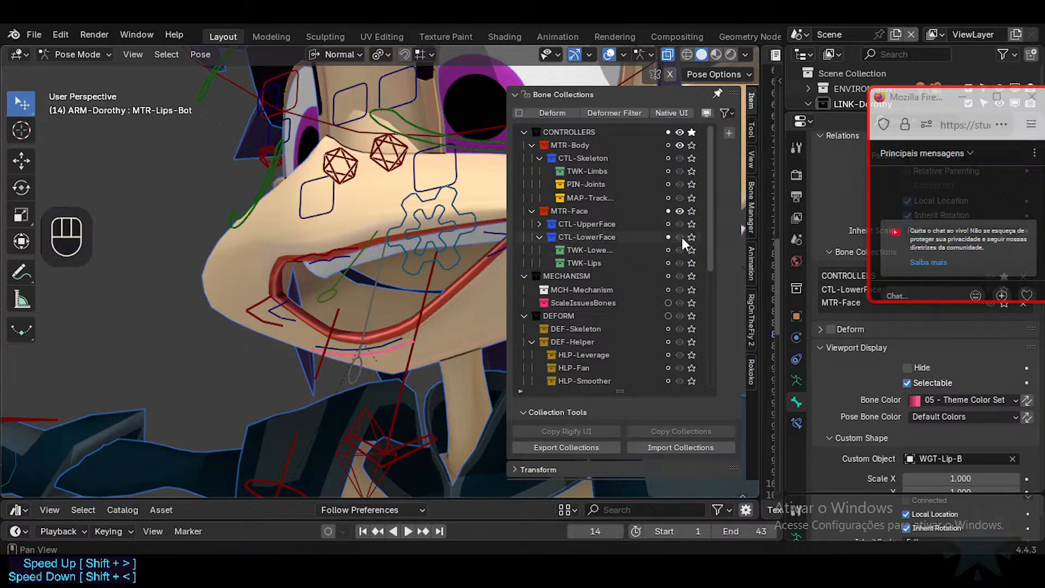
pyautogui.scroll(2, 684, 236)
pyautogui.click(692, 172)
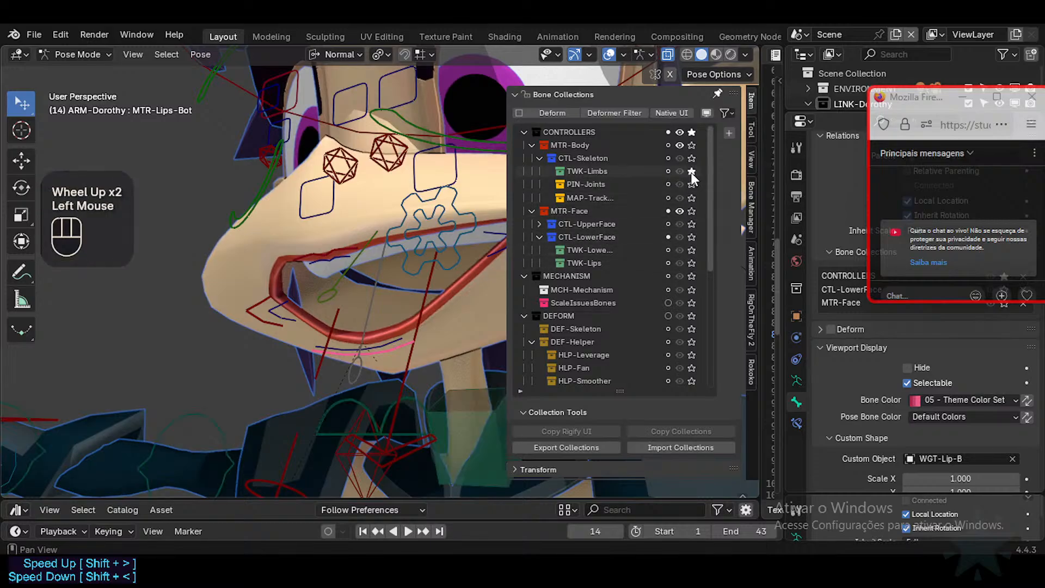
pyautogui.click(691, 171)
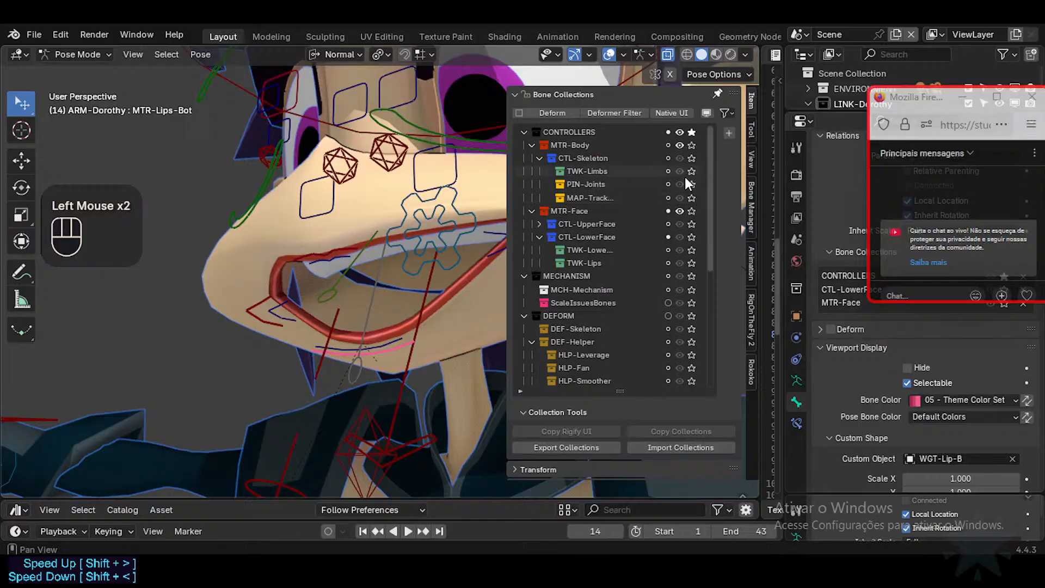
pyautogui.click(609, 172)
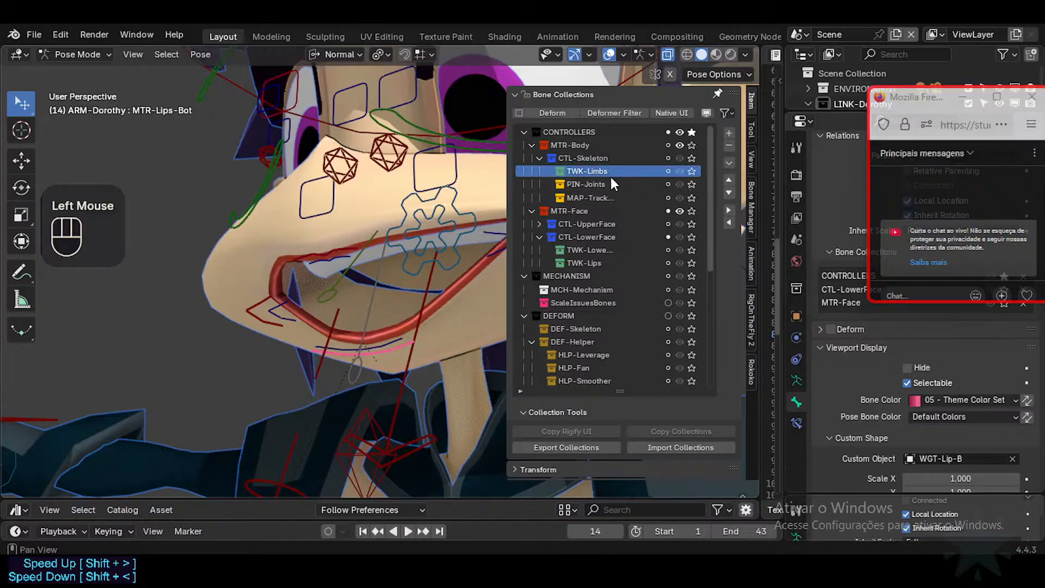
pyautogui.click(539, 157)
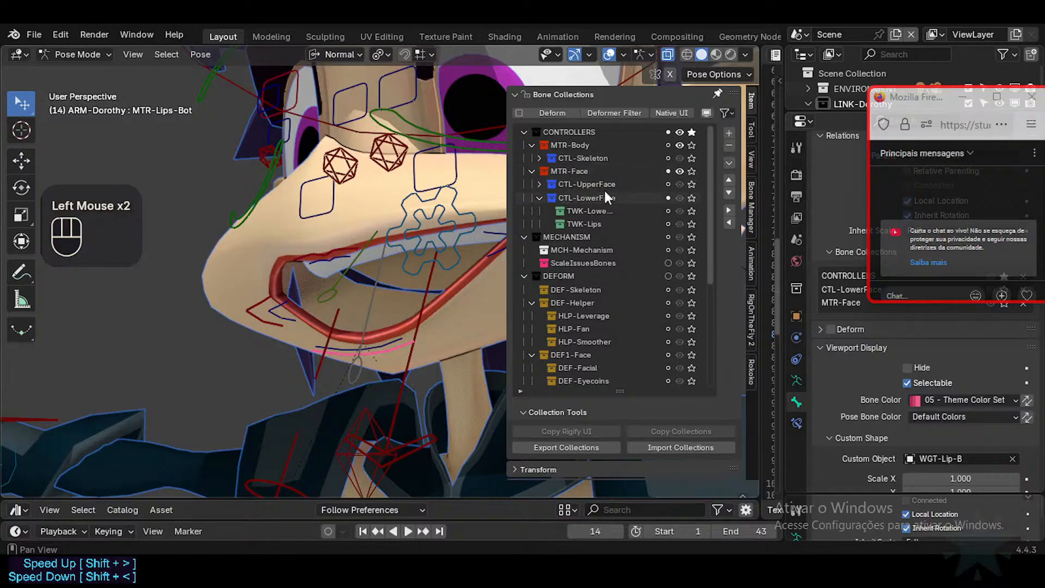
pyautogui.click(701, 219)
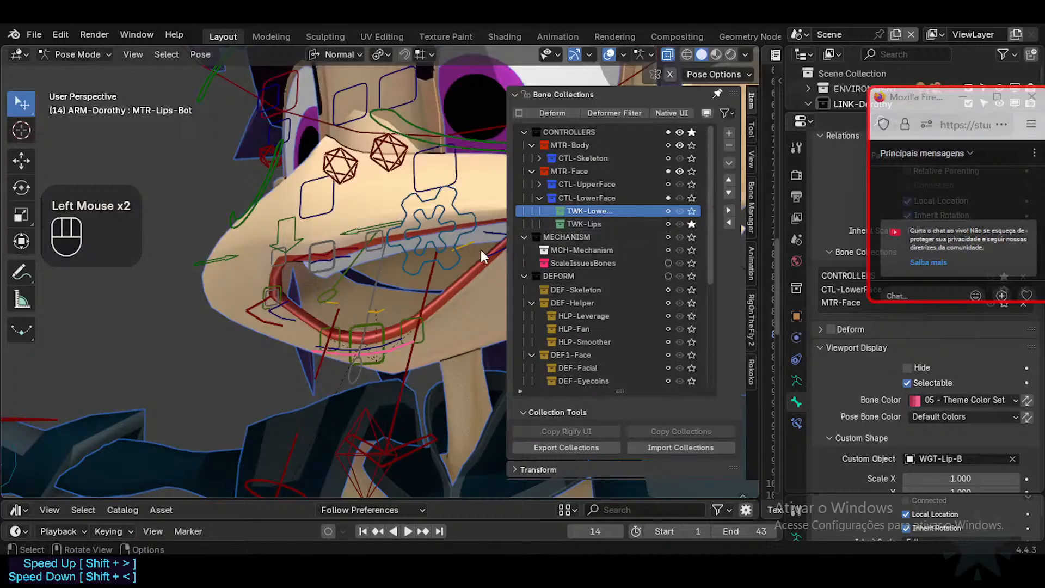
pyautogui.press('n')
# Move the TWK-Lip-Top.L control sideways along the upper lip toward the left mouth corner.
pyautogui.click(375, 252)
pyautogui.moveTo(374, 254); pyautogui.dragTo(394, 252, button='middle')
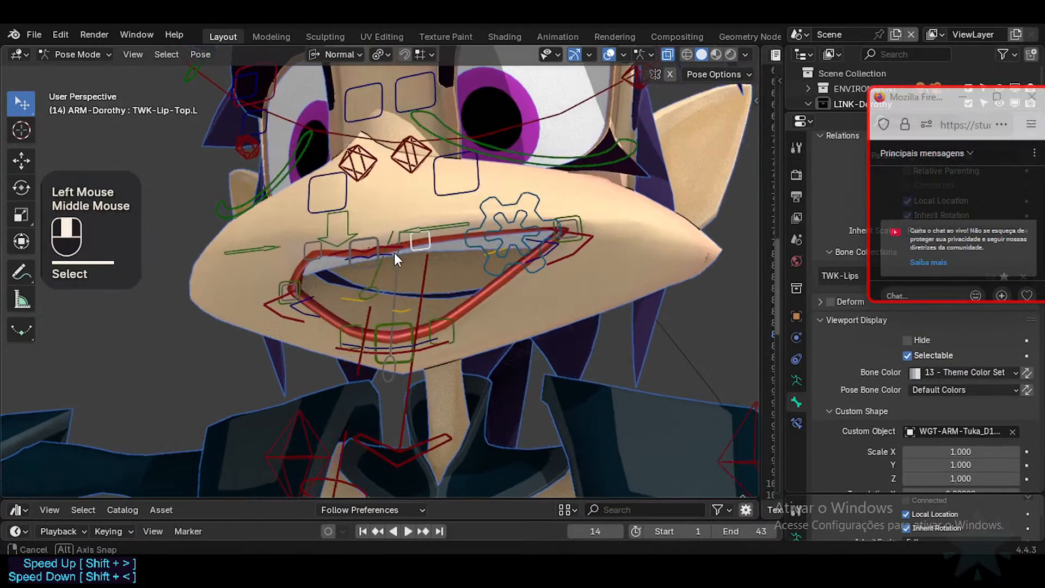
pyautogui.press('g')
pyautogui.click(414, 240)
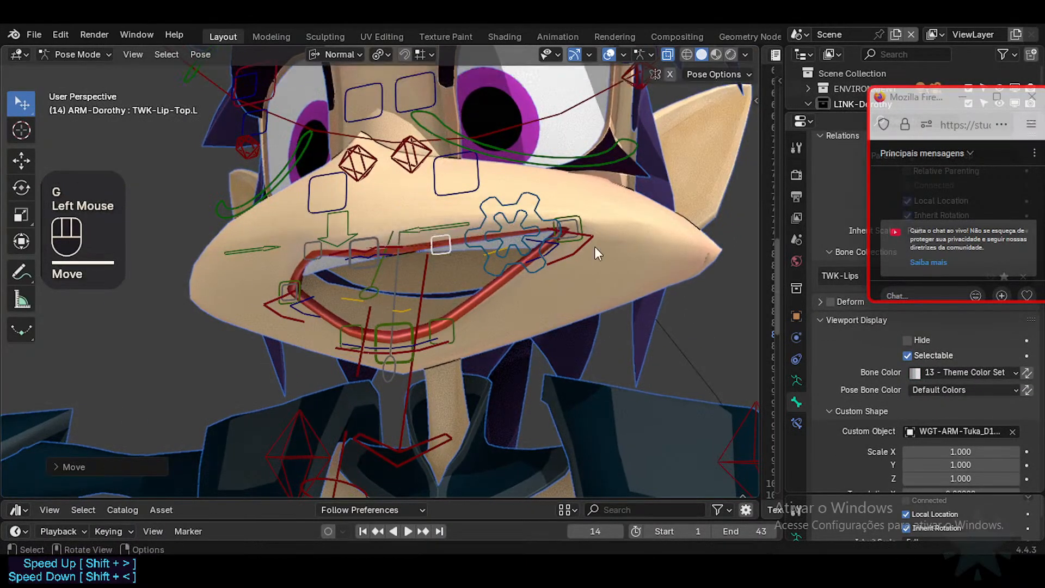
# Pull the left lip corner control TWK-LipCorner-Bot.L inward and reposition it to round the mouth opening.
pyautogui.click(587, 219)
pyautogui.press('g')
pyautogui.click(503, 276)
pyautogui.scroll(3, 501, 293)
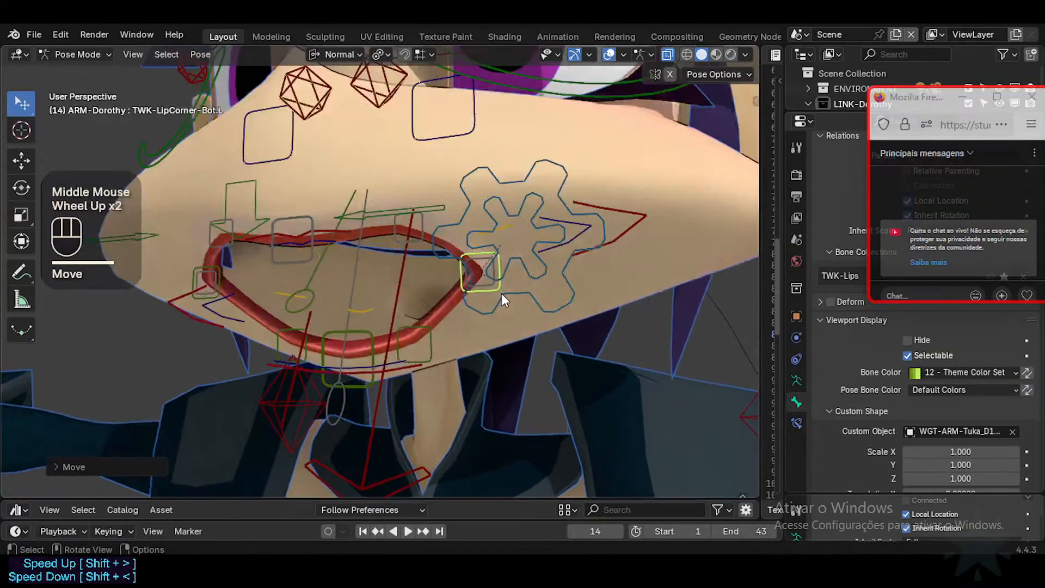
pyautogui.press('g')
pyautogui.click(480, 245)
pyautogui.press('g')
pyautogui.click(478, 243)
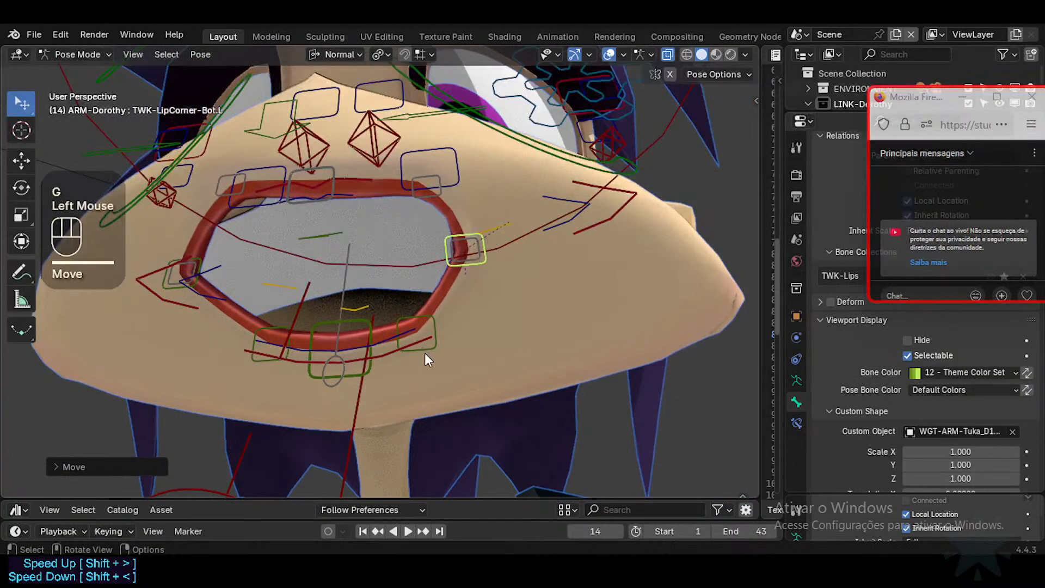
# Raise TWK-Lip-Bot.L toward the left mouth corner, and rotate and move the small yellow control beside the lower lip.
pyautogui.click(435, 335)
pyautogui.press('g')
pyautogui.click(447, 281)
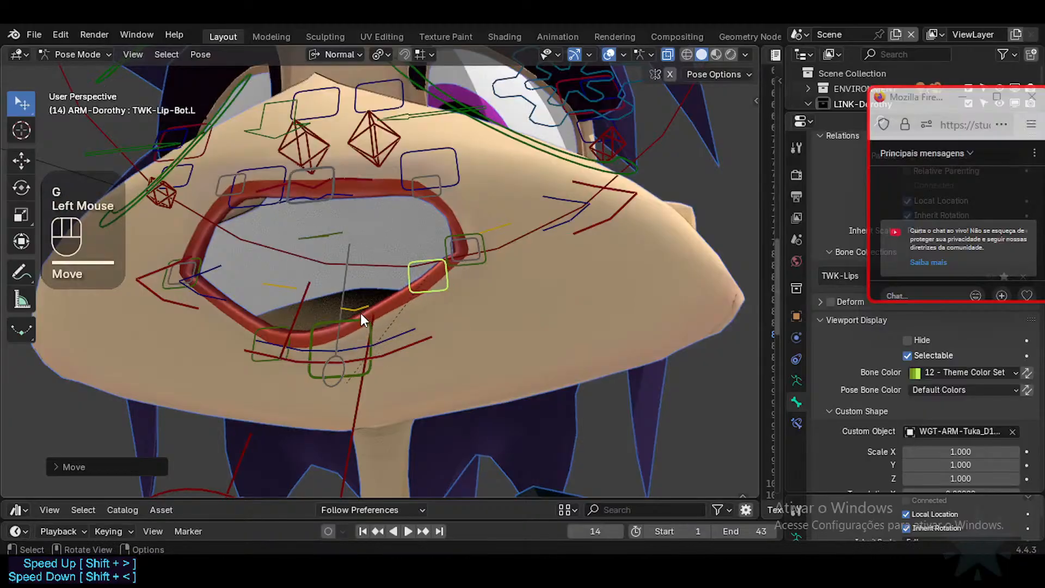
pyautogui.click(359, 311)
pyautogui.press('r')
pyautogui.click(472, 268)
pyautogui.press('g')
pyautogui.click(498, 219)
# Move the central lower lip control TWK-Lip-Bot upward and adjust its placement from the side of the muzzle.
pyautogui.click(345, 327)
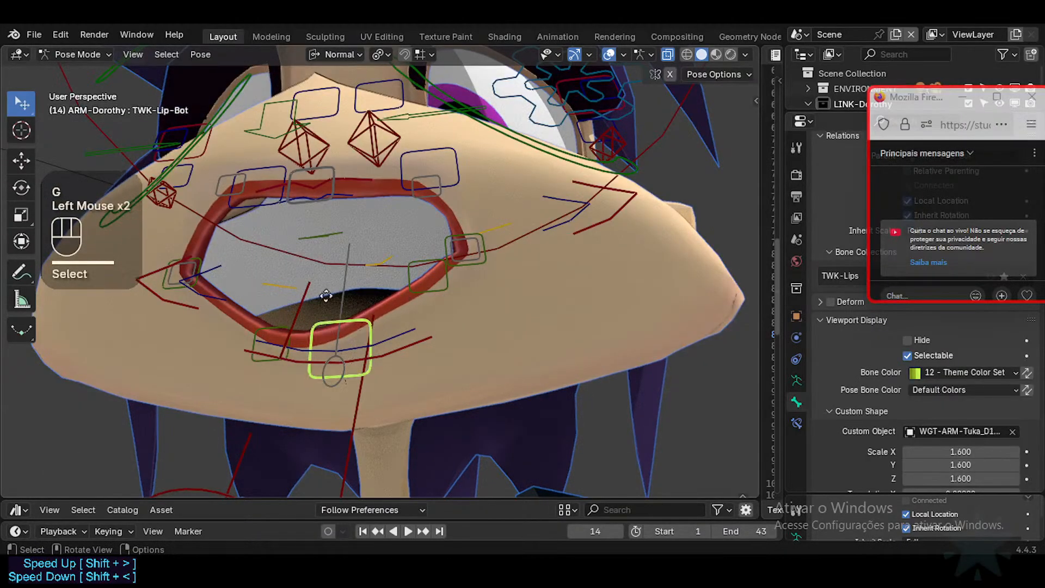
pyautogui.press('g')
pyautogui.click(335, 284)
pyautogui.moveTo(336, 283); pyautogui.dragTo(286, 346, button='middle')
pyautogui.press('g')
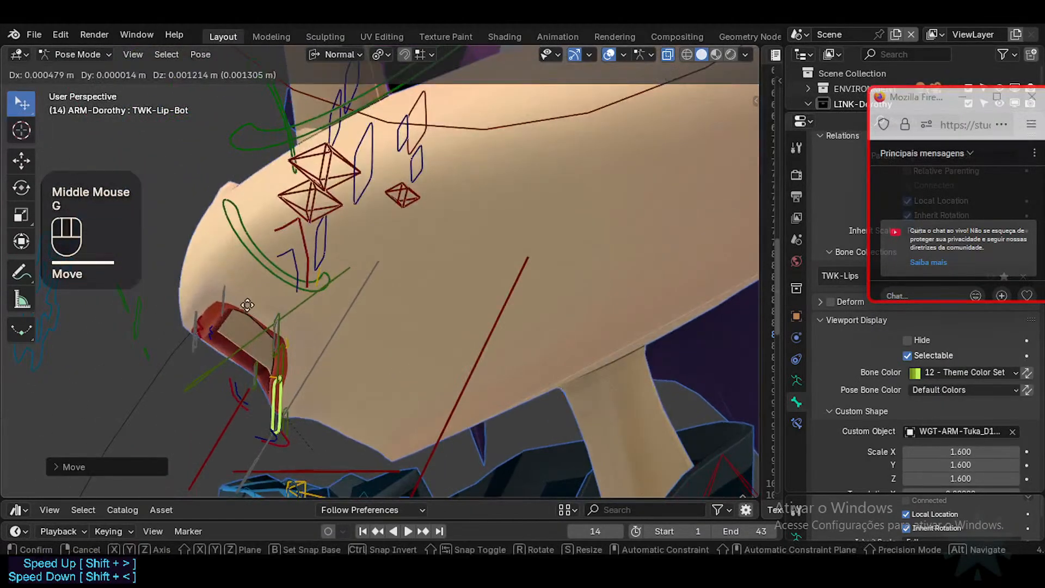
pyautogui.click(236, 300)
# Shift TWK-Lip-Bot sideways along the lower lip to just below the left mouth corner.
pyautogui.moveTo(236, 299); pyautogui.dragTo(346, 355, button='middle')
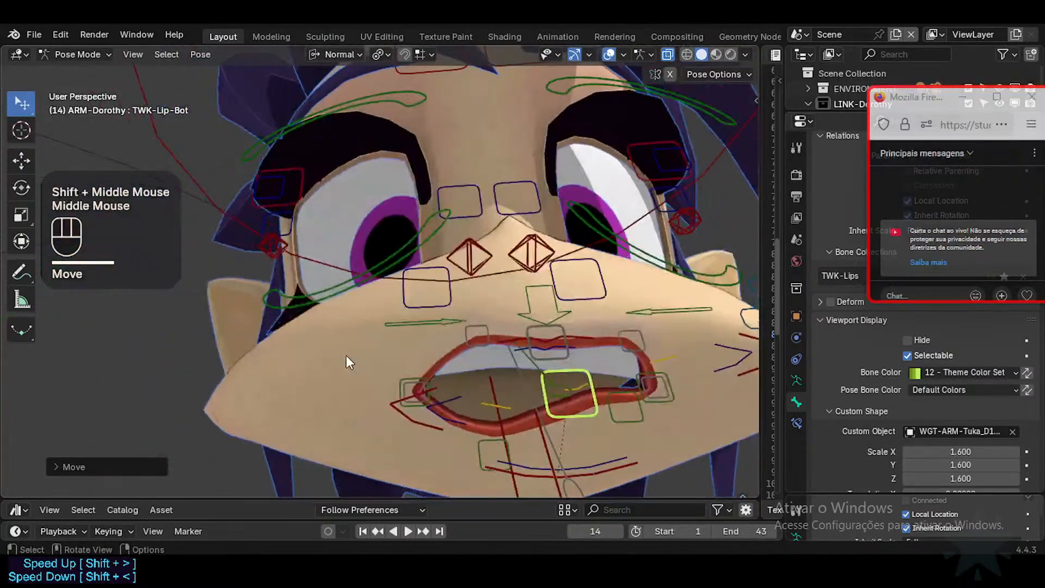
pyautogui.keyDown('shift'); pyautogui.scroll(-1, 507, 383); pyautogui.keyUp('shift')
pyautogui.keyDown('shift'); pyautogui.moveTo(507, 383); pyautogui.dragTo(415, 345, button='middle'); pyautogui.keyUp('shift')
pyautogui.press('g')
pyautogui.click(460, 377)
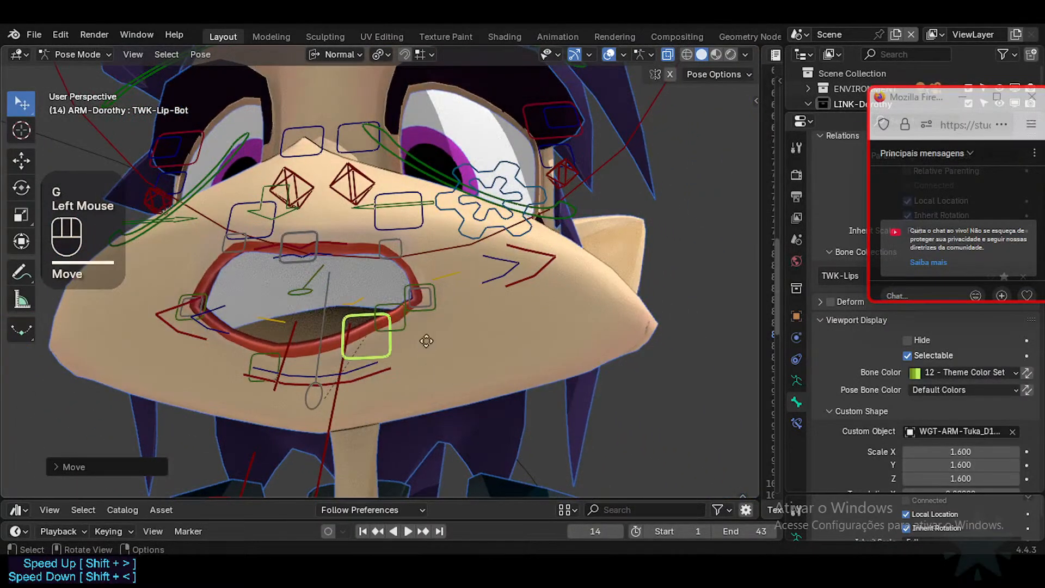
pyautogui.press('g')
pyautogui.click(474, 340)
# Lower TWK-Lip-Top into the mouth opening and adjust the right corner control TWK-LipCorner-Bot.R.
pyautogui.click(288, 239)
pyautogui.press('g')
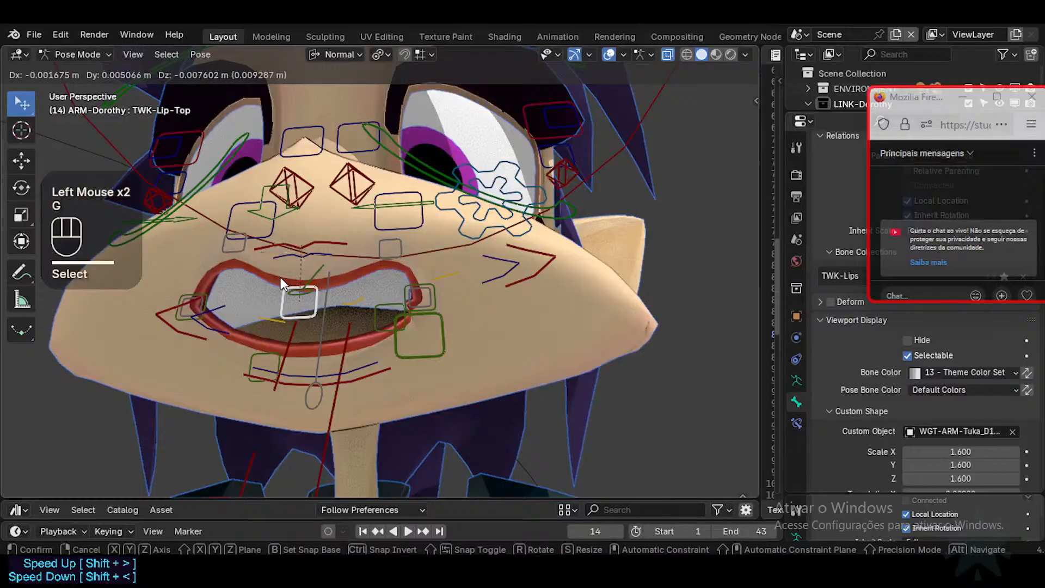
pyautogui.click(287, 295)
pyautogui.click(196, 293)
pyautogui.click(204, 290)
pyautogui.press('g')
pyautogui.click(217, 288)
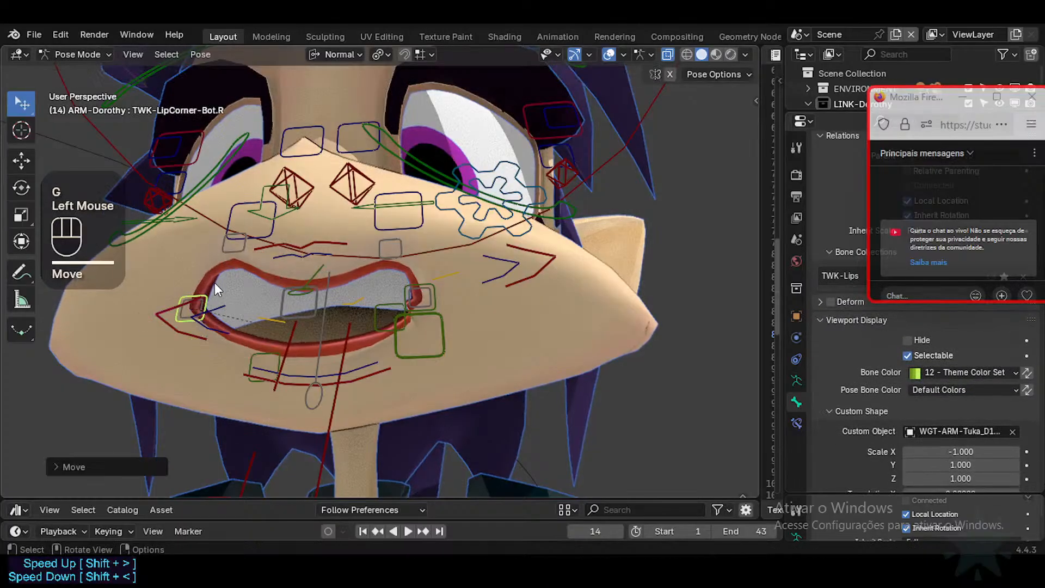
# Lower the MTR-Lips-Top control to narrow the mouth and shift TWK-Lip-Bot slightly toward the centre.
pyautogui.click(336, 244)
pyautogui.click(336, 243)
pyautogui.press('g')
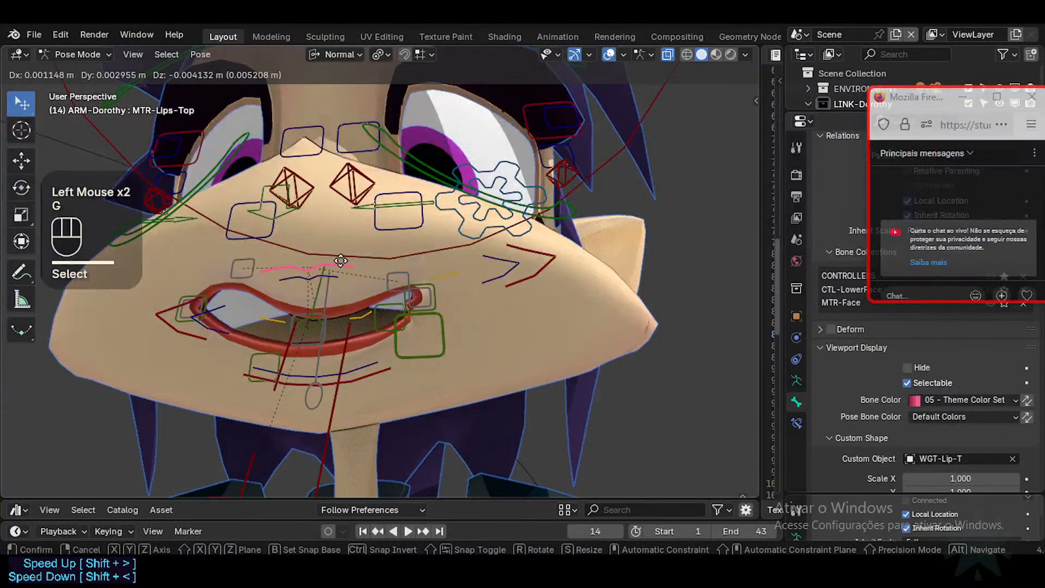
pyautogui.click(326, 267)
pyautogui.click(435, 306)
pyautogui.click(438, 325)
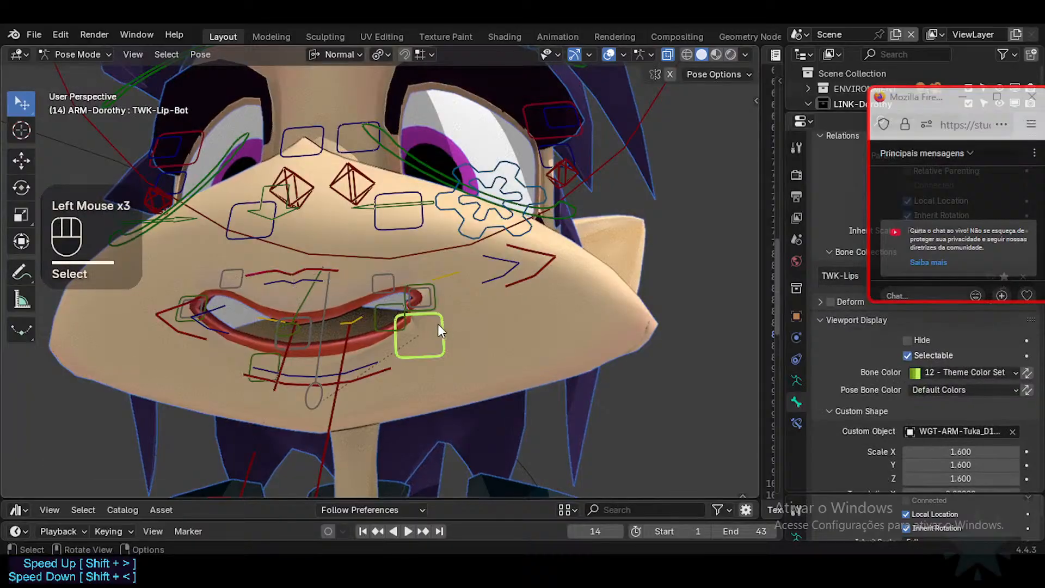
pyautogui.press('g')
pyautogui.click(426, 326)
# Move TWK-LipCorner-Bot.L outward and upward and rotate it by about -38 degrees.
pyautogui.click(434, 293)
pyautogui.click(438, 291)
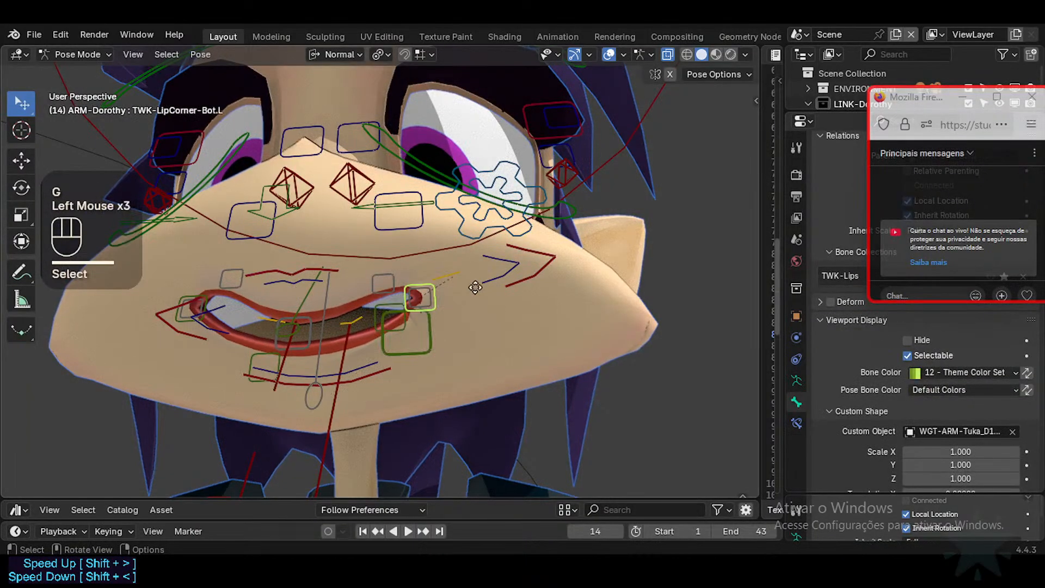
pyautogui.press('g')
pyautogui.click(455, 286)
pyautogui.press('r')
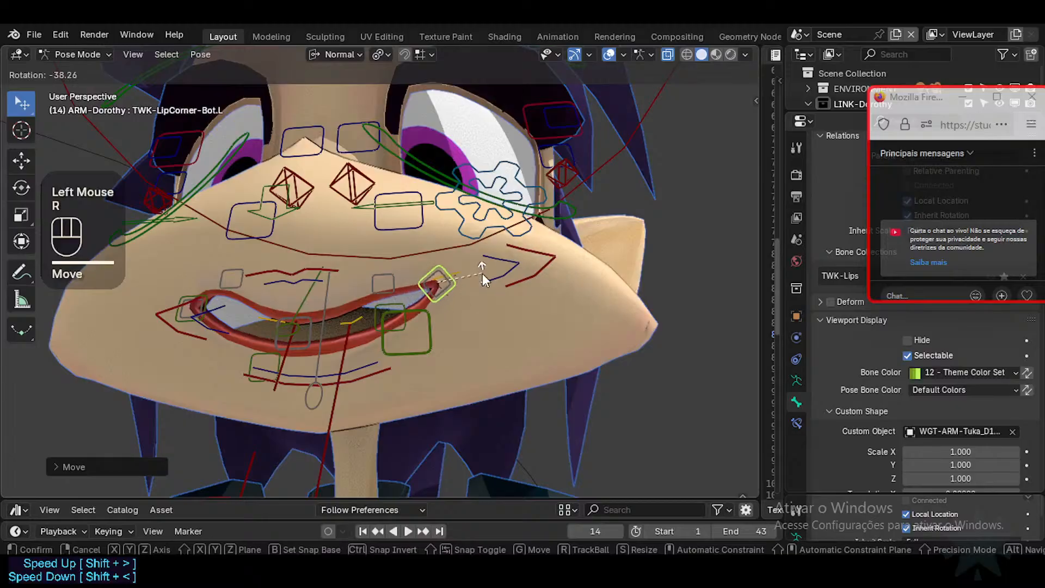
pyautogui.click(482, 273)
# Nudge TWK-Lip-Top.L toward the left mouth corner and inspect the muzzle with the mesh wireframe displayed.
pyautogui.click(383, 298)
pyautogui.press('g')
pyautogui.click(391, 299)
pyautogui.moveTo(391, 299); pyautogui.dragTo(377, 401, button='middle')
pyautogui.moveTo(333, 440); pyautogui.dragTo(645, 291, button='middle')
pyautogui.scroll(2, 256, 383)
pyautogui.scroll(-1, 260, 365)
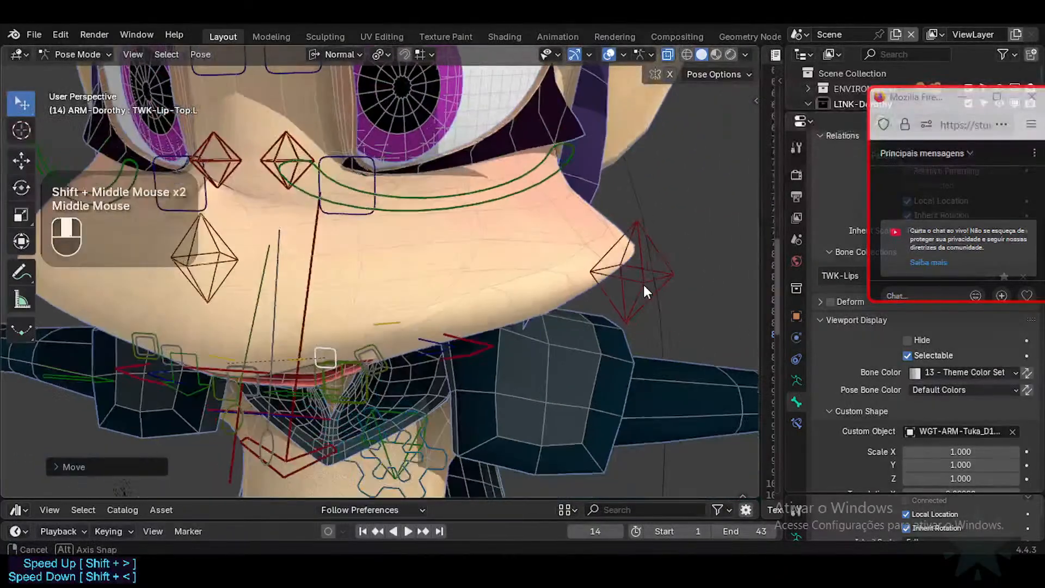
# Examine the muzzle's side profile and the lip area from side, front and three-quarter views.
pyautogui.moveTo(593, 315); pyautogui.dragTo(403, 370, button='middle')
pyautogui.keyDown('shift'); pyautogui.moveTo(403, 370); pyautogui.dragTo(443, 376, button='middle'); pyautogui.keyUp('shift')
pyautogui.moveTo(443, 376); pyautogui.dragTo(302, 321, button='middle')
pyautogui.moveTo(443, 275); pyautogui.dragTo(376, 305, button='middle')
pyautogui.keyDown('shift'); pyautogui.moveTo(376, 305); pyautogui.dragTo(302, 365, button='middle'); pyautogui.keyUp('shift')
pyautogui.moveTo(354, 289); pyautogui.dragTo(402, 272, button='middle')
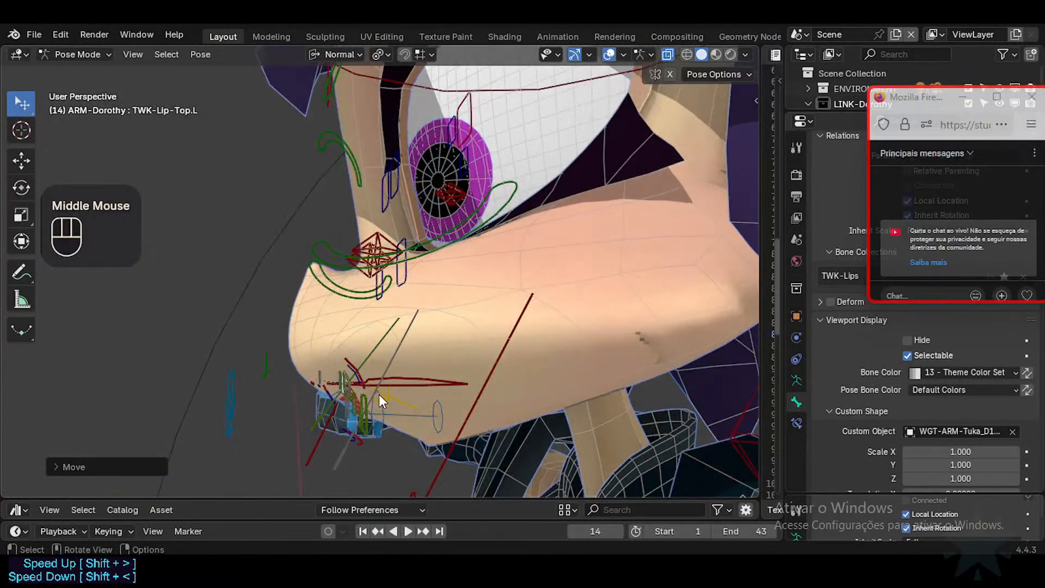
pyautogui.moveTo(332, 311); pyautogui.dragTo(324, 314, button='middle')
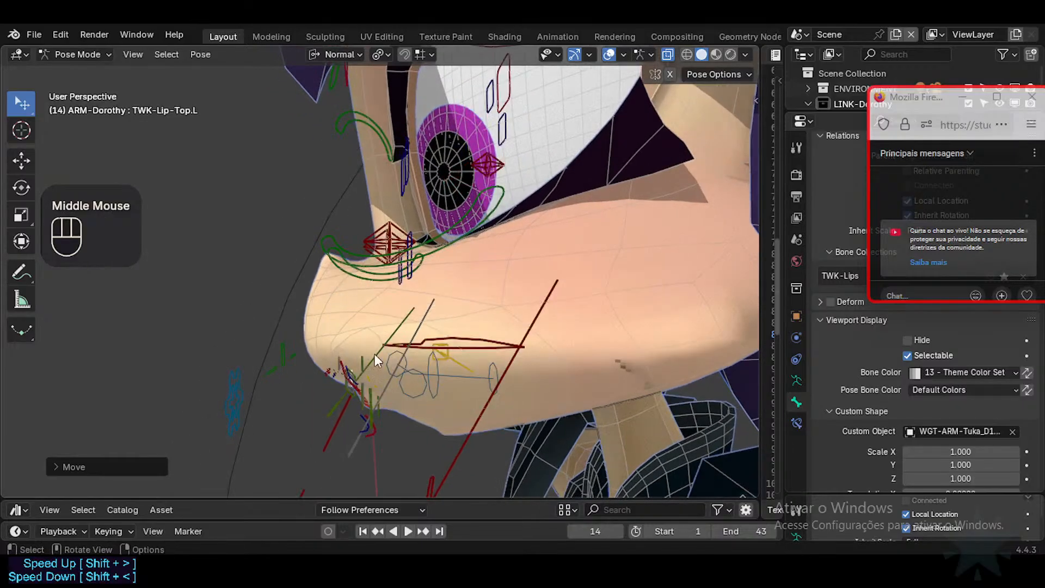
pyautogui.moveTo(352, 370)
pyautogui.mouseDown(button='middle')
pyautogui.moveTo(439, 345)
pyautogui.moveTo(350, 355)
pyautogui.mouseUp(button='middle')
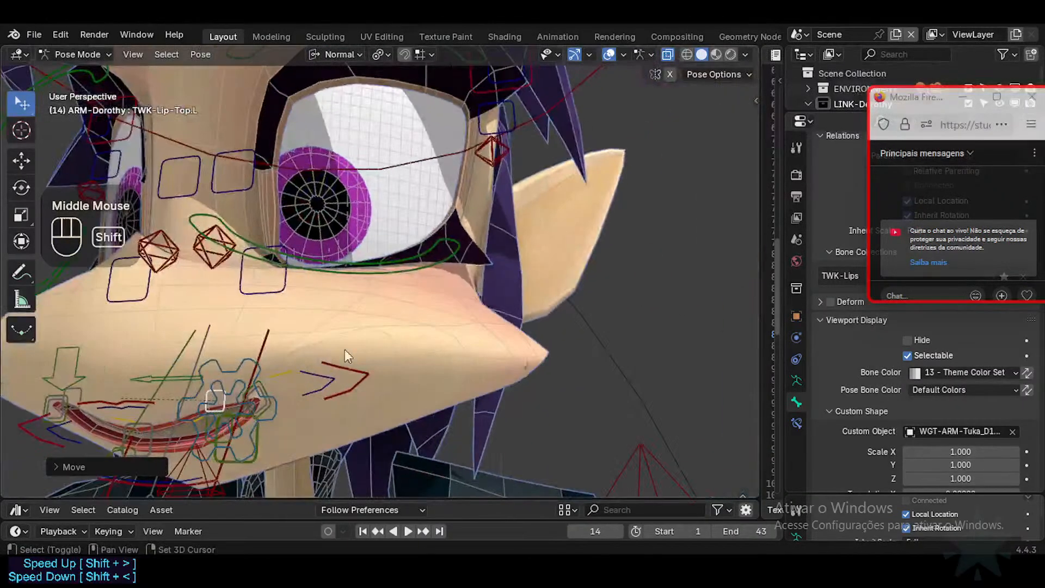
pyautogui.keyDown('shift'); pyautogui.scroll(-2, 367, 351); pyautogui.keyUp('shift')
pyautogui.scroll(-2, 269, 430)
pyautogui.moveTo(272, 402); pyautogui.dragTo(264, 462, button='middle')
# Move the whole mouth with the MTR-Mouth control, first upward and then across toward the left side of the muzzle.
pyautogui.click(250, 422)
pyautogui.press('g')
pyautogui.click(265, 369)
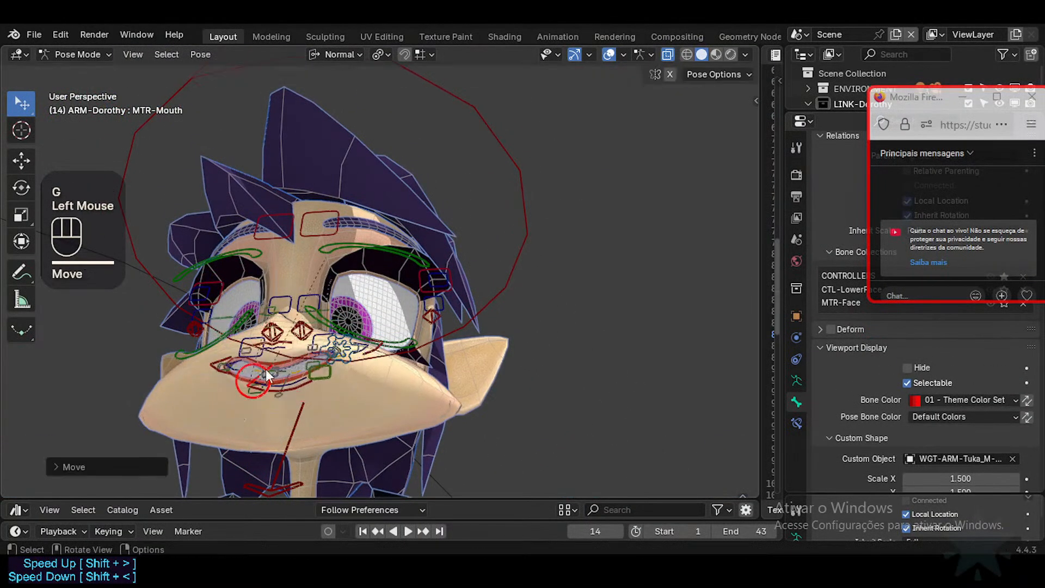
pyautogui.moveTo(266, 369); pyautogui.dragTo(284, 381, button='middle')
pyautogui.press('g')
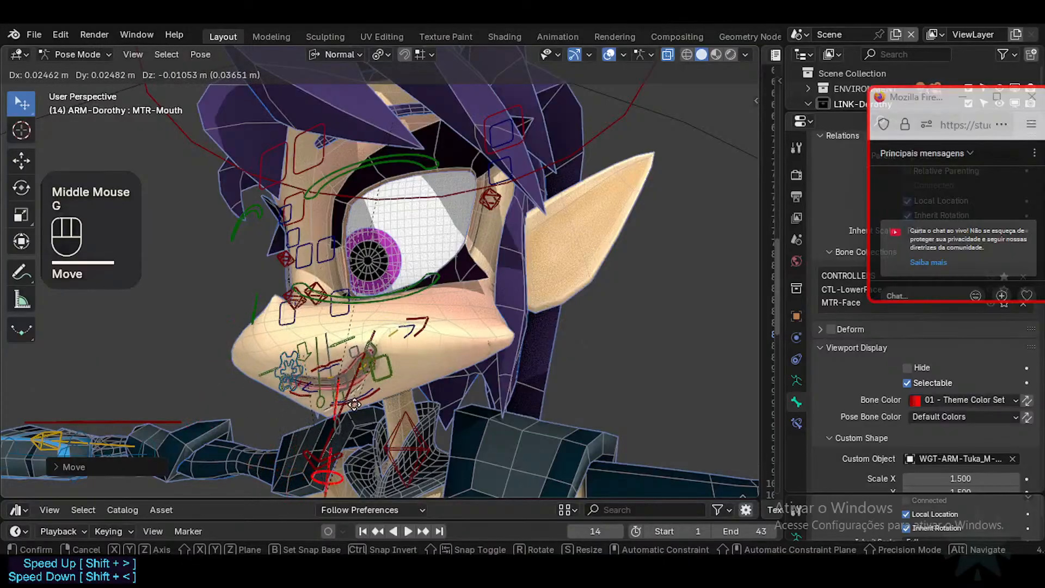
pyautogui.click(332, 404)
# Pull the left mouth corner backward along the cheek with the MTR-Lips.L control.
pyautogui.click(407, 327)
pyautogui.moveTo(407, 327); pyautogui.dragTo(349, 332, button='middle')
pyautogui.press('g')
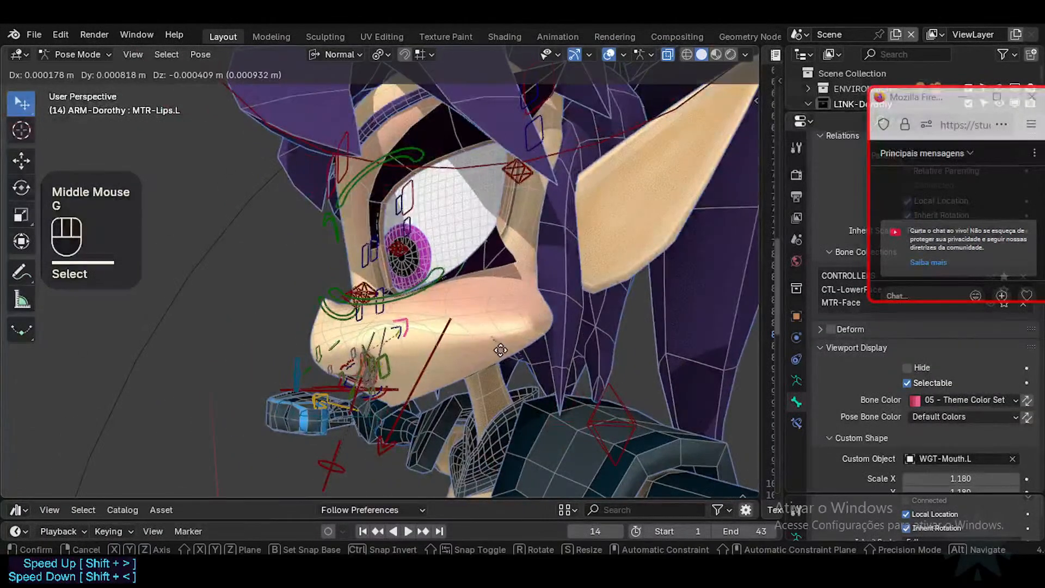
pyautogui.click(424, 348)
pyautogui.moveTo(424, 348); pyautogui.dragTo(469, 314, button='middle')
pyautogui.scroll(2, 400, 322)
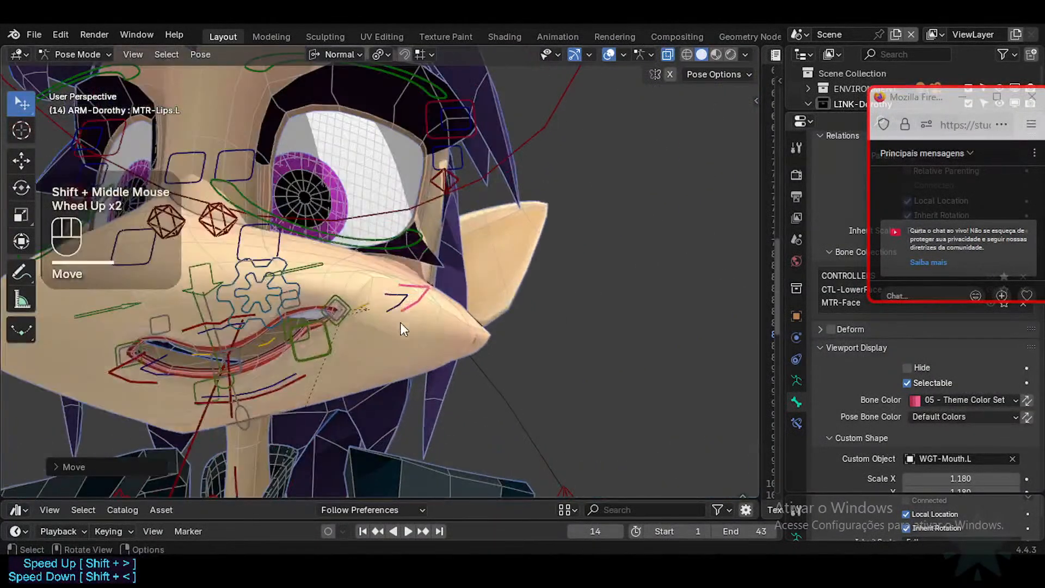
# Nudge the lower-left lip control TWK-Lip-Bot.L, select TWK-LipCorner-Bot.L and hide the mesh wireframe.
pyautogui.click(323, 345)
pyautogui.press('g')
pyautogui.click(322, 341)
pyautogui.click(321, 343)
pyautogui.press('g')
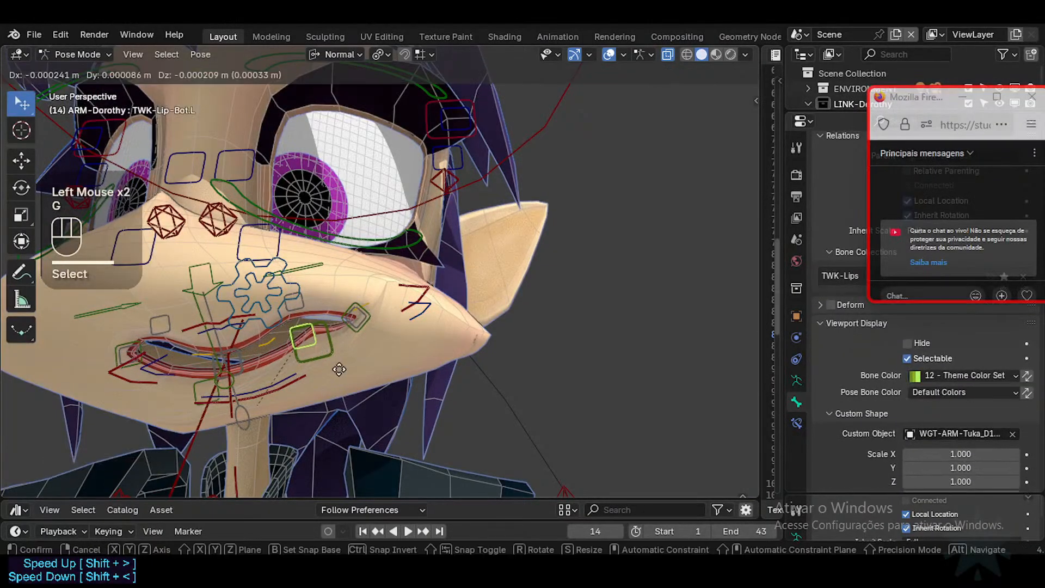
pyautogui.click(329, 361)
pyautogui.click(373, 325)
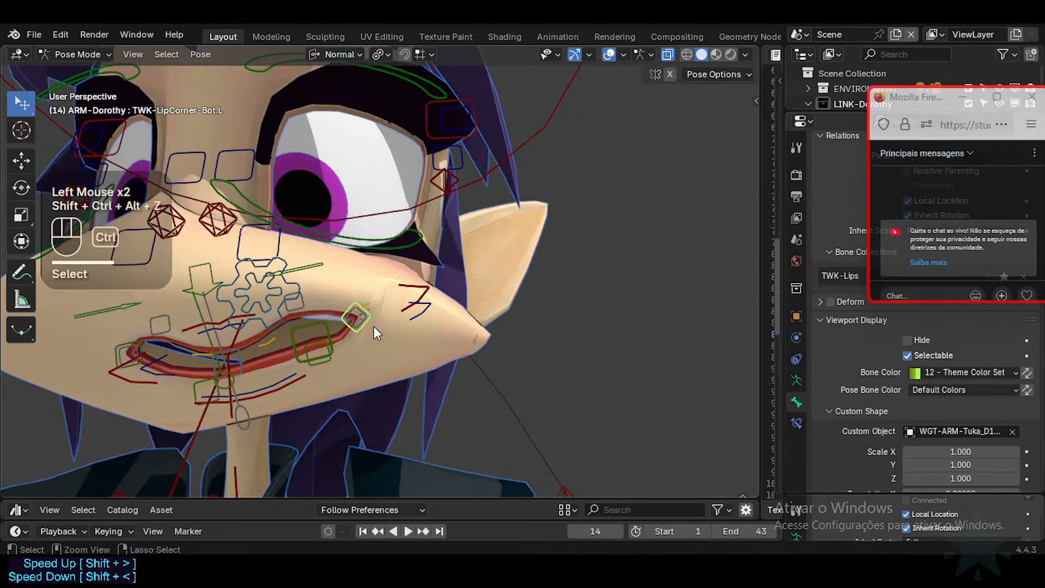
pyautogui.moveTo(374, 326); pyautogui.dragTo(336, 333, button='middle')
# Reposition the central lower-lip control TWK-Lip-Bot and raise the neighbouring TWK-Lip-Bot.L toward the left mouth corner.
pyautogui.click(294, 346)
pyautogui.press('g')
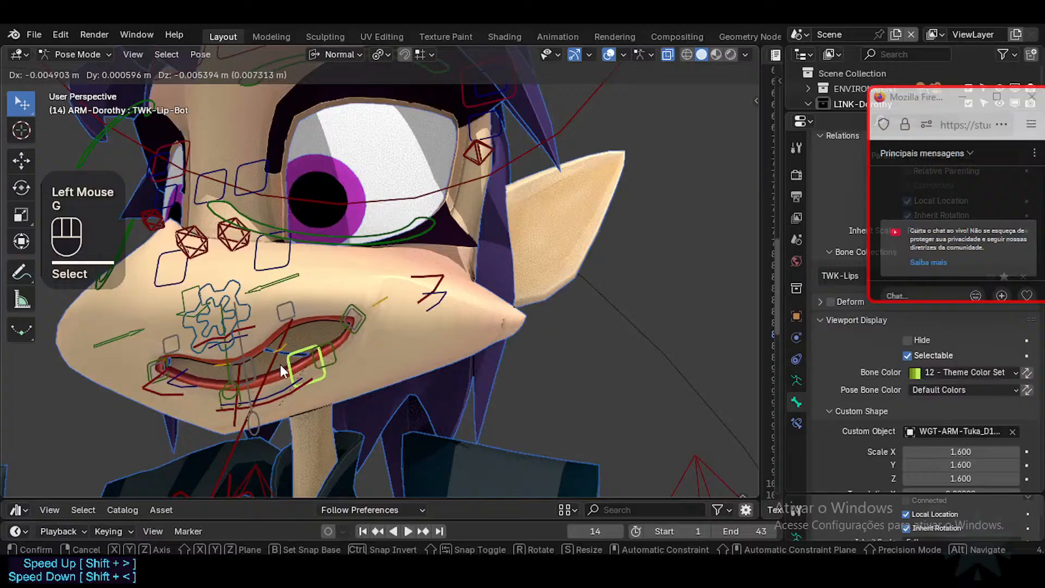
pyautogui.click(281, 366)
pyautogui.click(326, 339)
pyautogui.press('g')
pyautogui.click(333, 315)
# Nudge the left corner control TWK-LipCorner-Bot.L slightly.
pyautogui.click(369, 296)
pyautogui.click(357, 298)
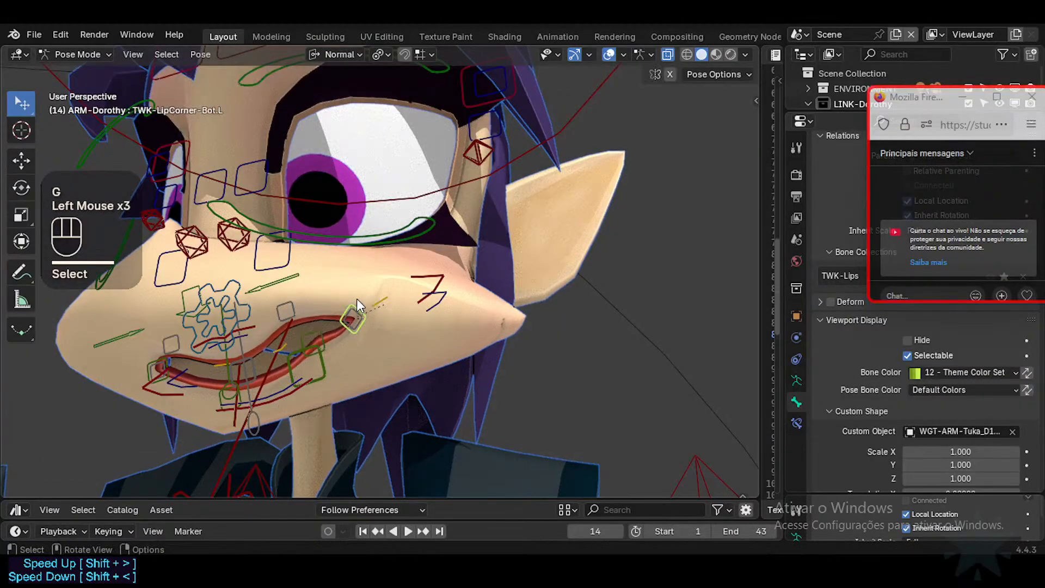
pyautogui.press('g')
pyautogui.click(359, 296)
# Lower TWK-Lip-Bot.L and bring TWK-Lip-Top.L down toward the lower lip.
pyautogui.click(325, 348)
pyautogui.press('g')
pyautogui.click(329, 375)
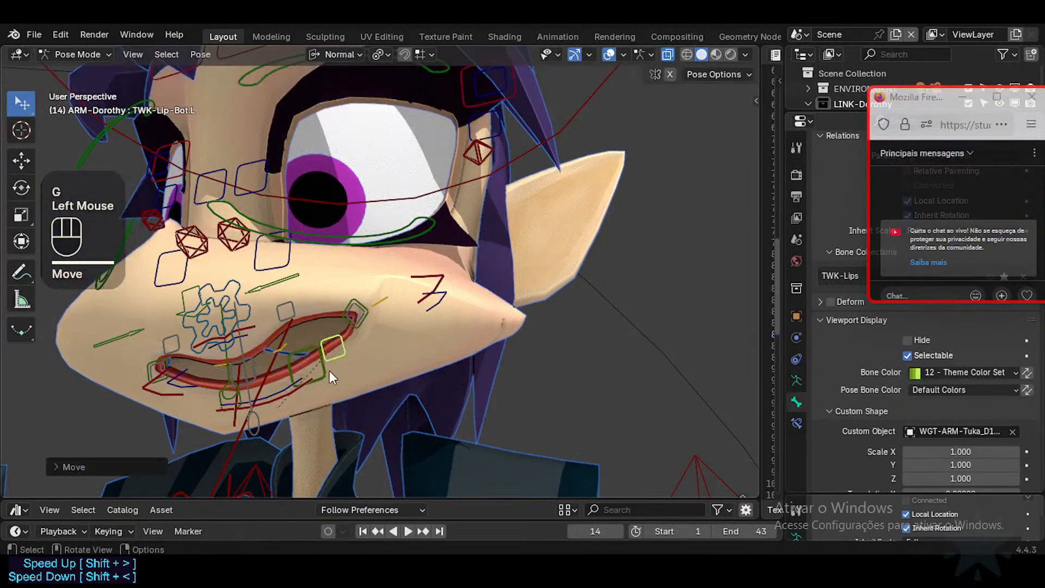
pyautogui.click(294, 305)
pyautogui.press('g')
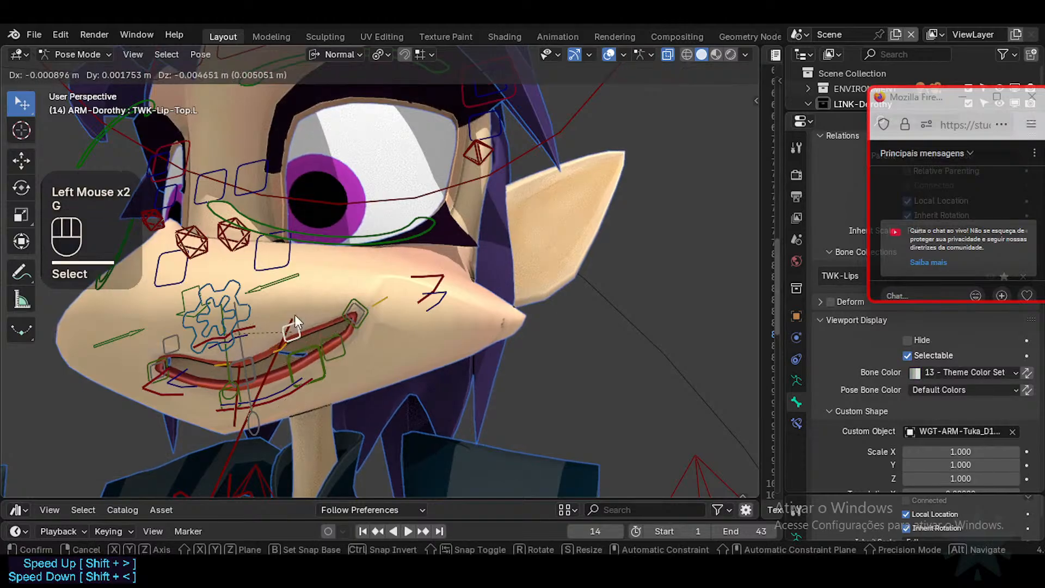
pyautogui.click(275, 353)
# Clear the location of all pose bones and switch the armature to Object Mode.
pyautogui.press('a')
pyautogui.hotkey('alt', 'g')
pyautogui.keyDown('shift'); pyautogui.moveTo(266, 370); pyautogui.dragTo(468, 325, button='middle'); pyautogui.keyUp('shift')
pyautogui.scroll(2, 381, 386)
pyautogui.scroll(-2, 424, 366)
pyautogui.scroll(2, 386, 400)
pyautogui.hotkey('ctrl', 'Tab')
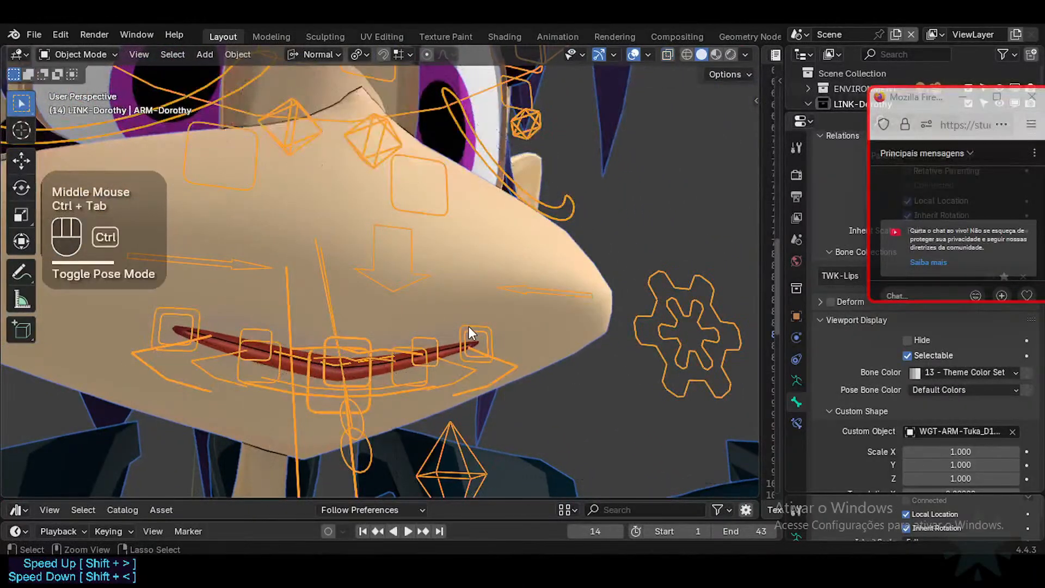
# Examine how the closed lips sit on the curved muzzle from the front and both sides.
pyautogui.keyDown('shift'); pyautogui.moveTo(435, 263); pyautogui.dragTo(458, 349, button='middle'); pyautogui.keyUp('shift')
pyautogui.scroll(-2, 445, 322)
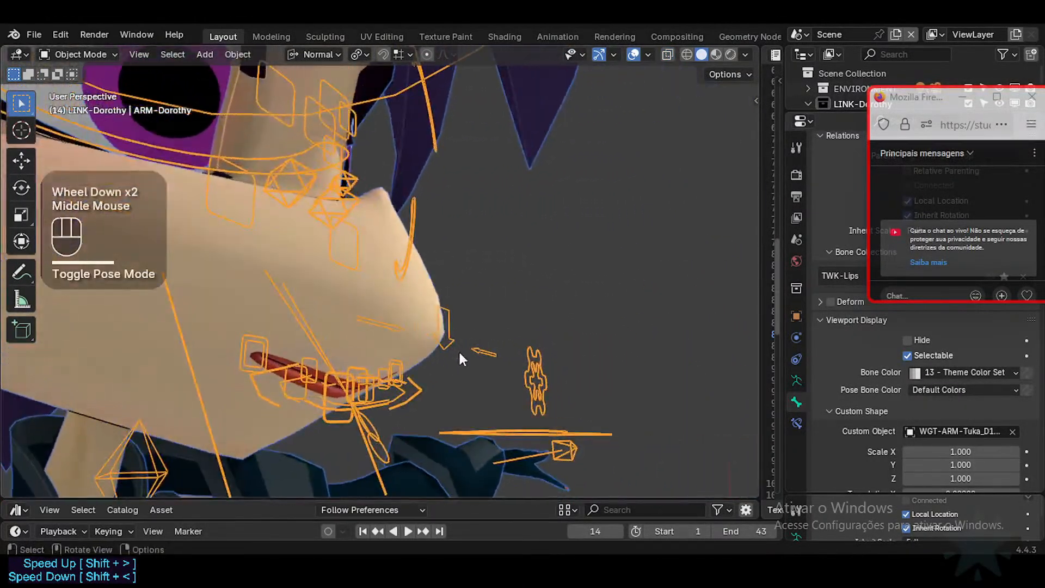
pyautogui.scroll(1, 358, 369)
pyautogui.keyDown('shift'); pyautogui.moveTo(358, 369); pyautogui.dragTo(382, 337, button='middle'); pyautogui.keyUp('shift')
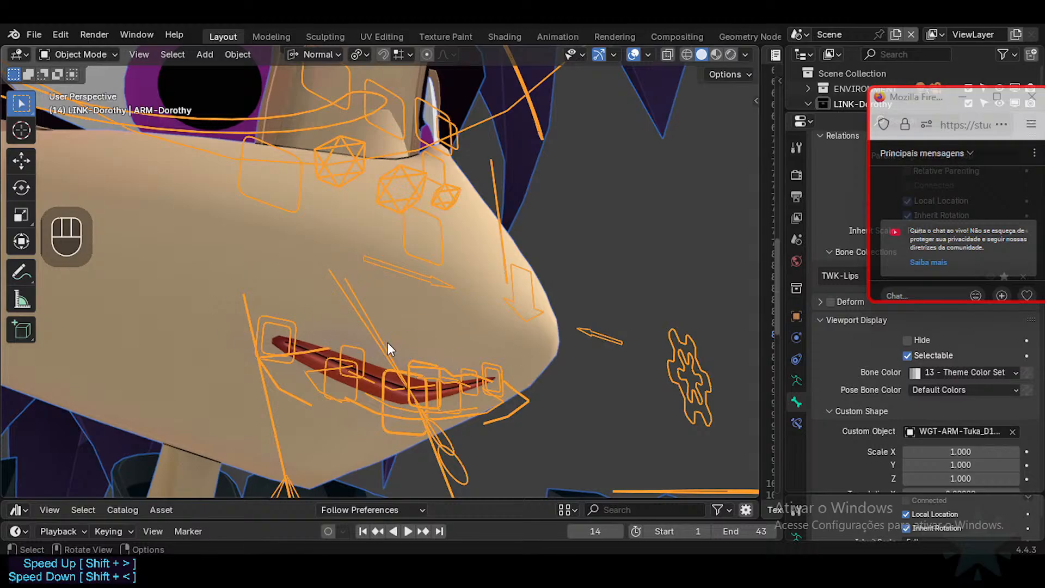
pyautogui.moveTo(337, 310); pyautogui.dragTo(256, 310, button='middle')
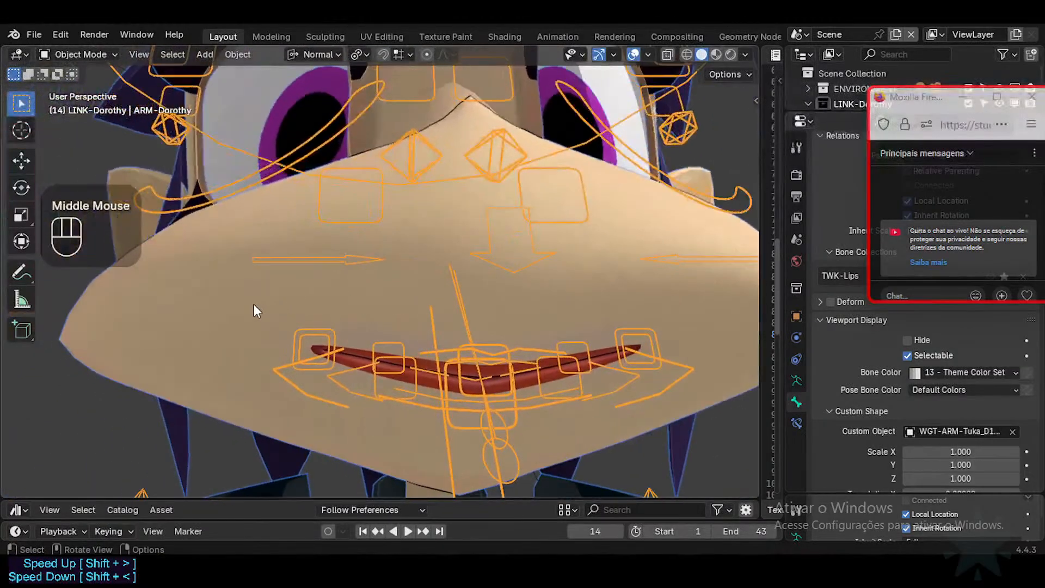
pyautogui.keyDown('shift'); pyautogui.moveTo(492, 303); pyautogui.dragTo(318, 315, button='middle'); pyautogui.keyUp('shift')
pyautogui.scroll(2, 423, 367)
pyautogui.moveTo(423, 367); pyautogui.dragTo(392, 375, button='middle')
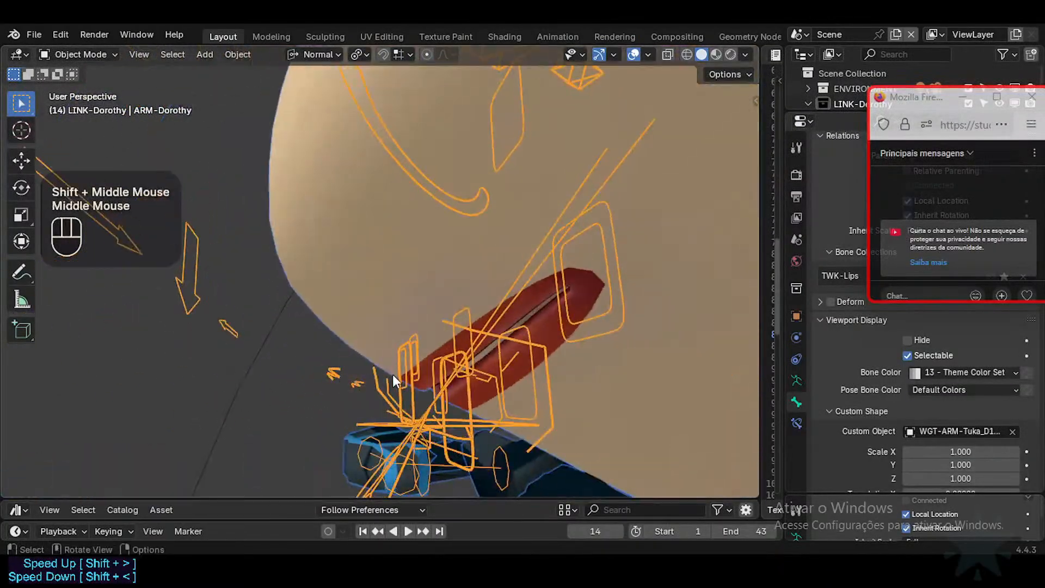
pyautogui.scroll(-3, 393, 374)
pyautogui.keyDown('shift'); pyautogui.moveTo(374, 274); pyautogui.dragTo(331, 283, button='middle'); pyautogui.keyUp('shift')
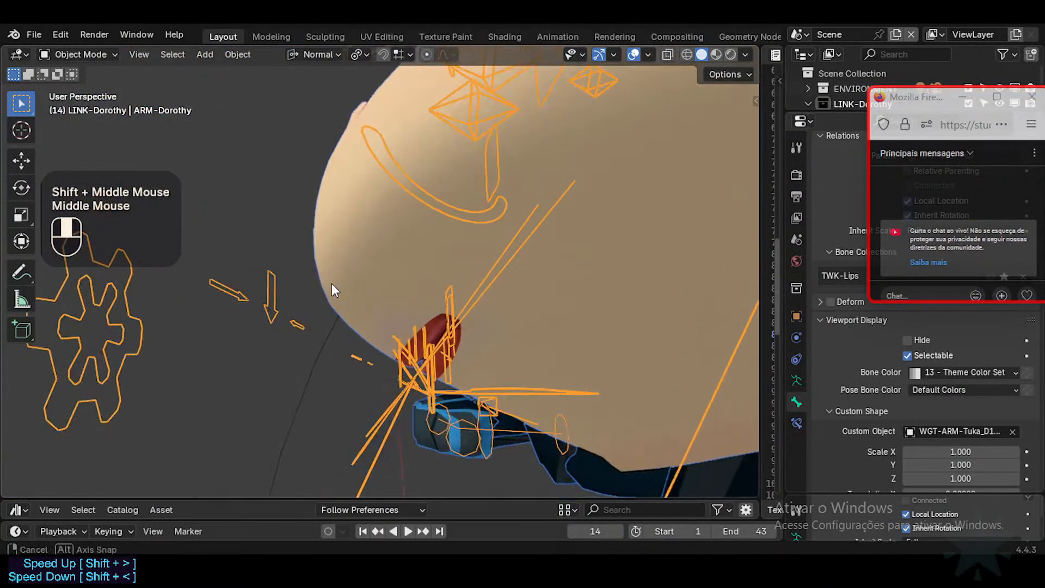
pyautogui.moveTo(423, 355); pyautogui.dragTo(386, 377, button='middle')
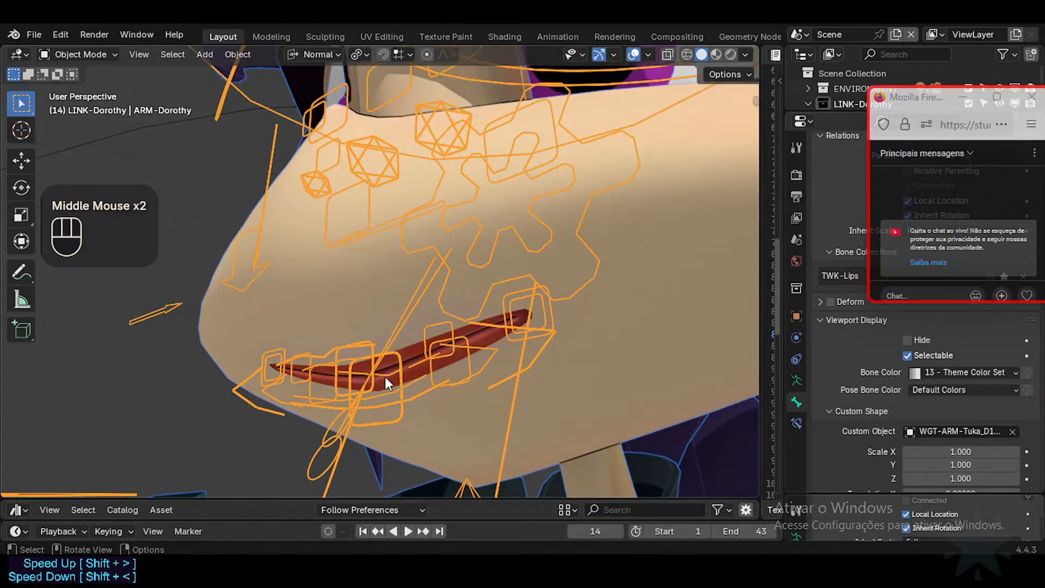
pyautogui.scroll(2, 473, 337)
# Return the armature to Pose Mode and raise TWK-Lip-Top.L to open the left side of the mouth.
pyautogui.click(428, 322)
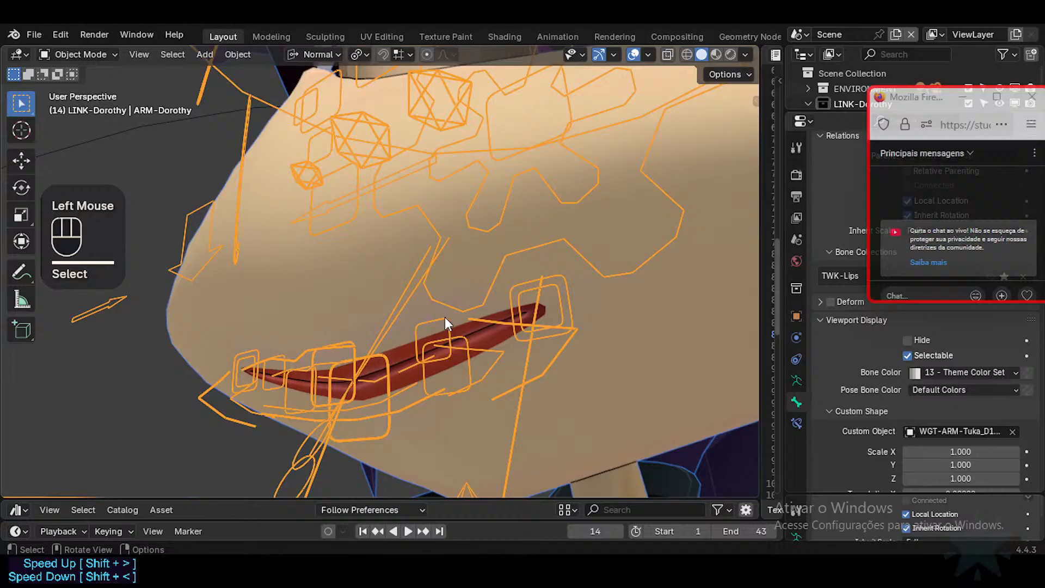
pyautogui.hotkey('ctrl', 'Tab')
pyautogui.click(445, 317)
pyautogui.press('g')
pyautogui.click(440, 279)
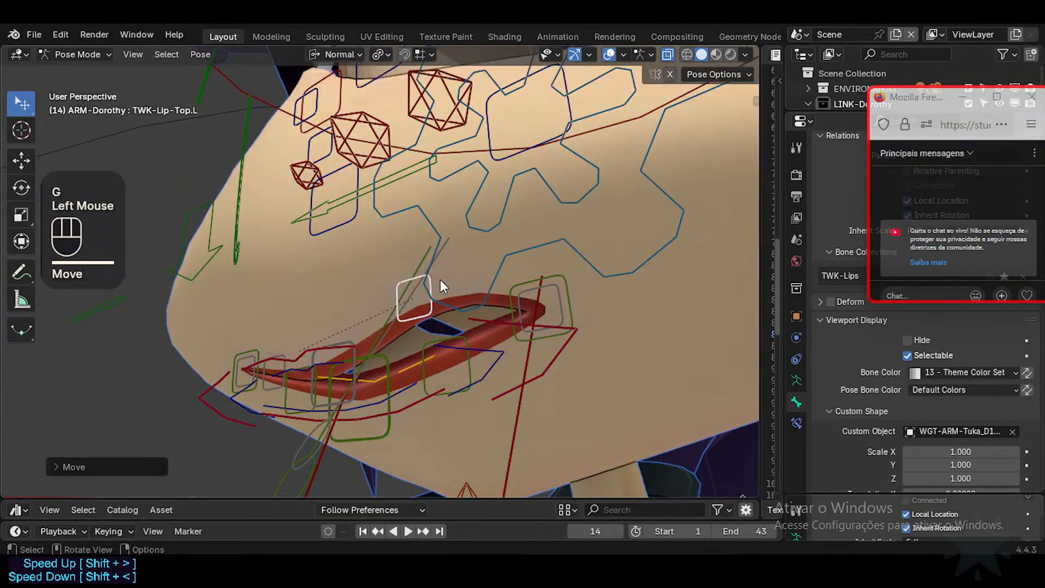
pyautogui.press('g')
pyautogui.click(450, 272)
pyautogui.moveTo(441, 314); pyautogui.dragTo(415, 262, button='middle')
pyautogui.press('g')
pyautogui.click(483, 314)
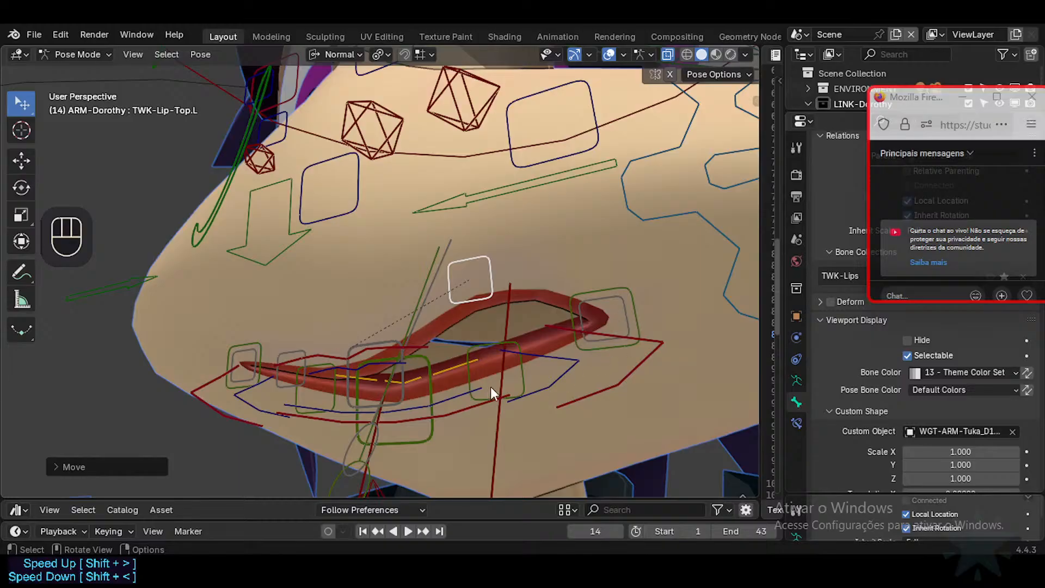
pyautogui.press('g')
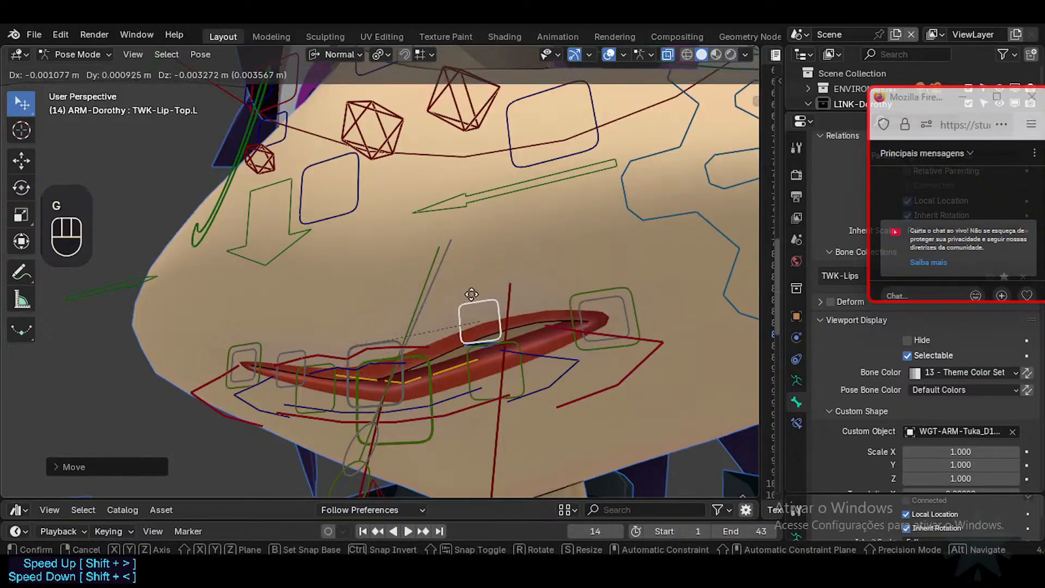
pyautogui.click(463, 280)
# Shift TWK-Lip-Top toward the left side of the mouth and raise the upper lip with MTR-Lips-Top.
pyautogui.click(397, 330)
pyautogui.press('g')
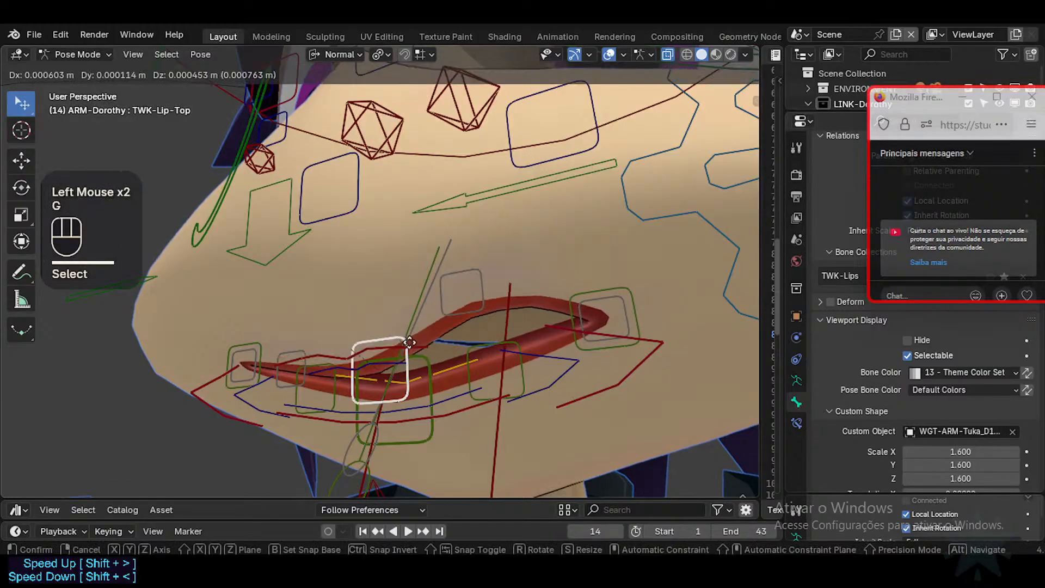
pyautogui.click(425, 341)
pyautogui.moveTo(425, 342); pyautogui.dragTo(383, 345, button='middle')
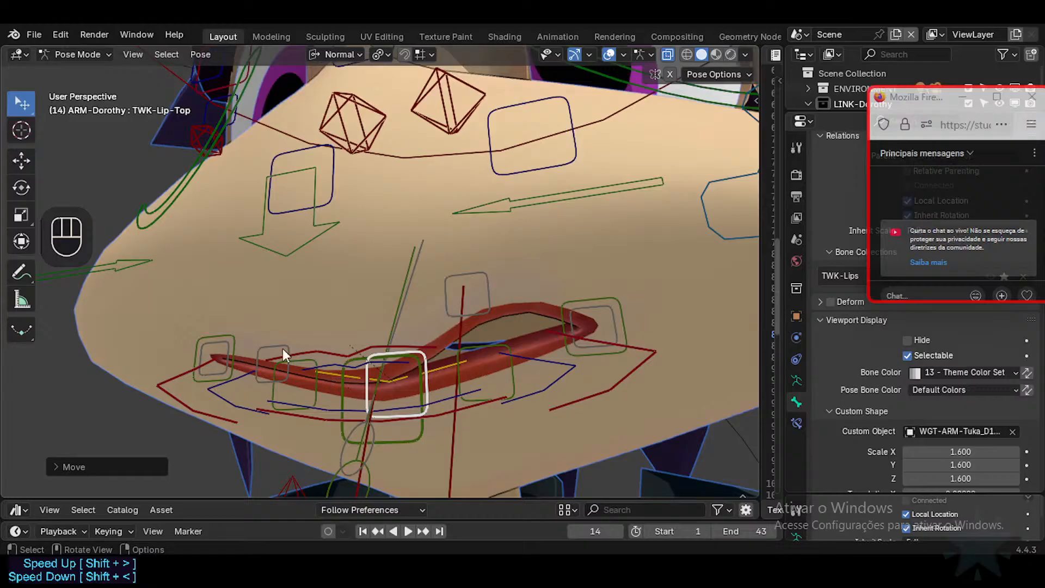
pyautogui.moveTo(333, 290); pyautogui.dragTo(403, 298, button='middle')
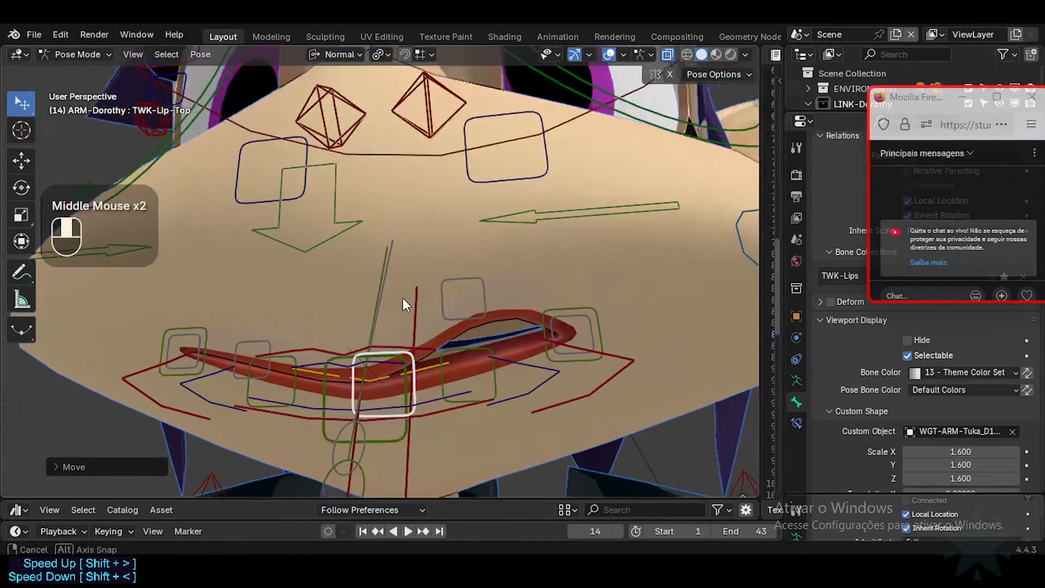
pyautogui.click(383, 342)
pyautogui.press('g')
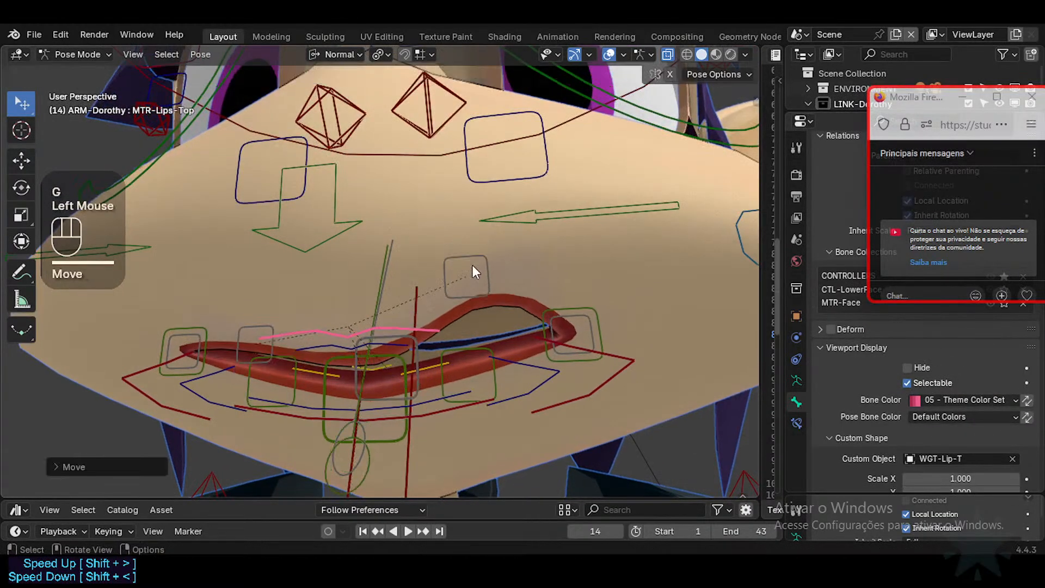
# Lower TWK-Lip-Top.L and raise TWK-Lip-Bot.L to narrow the opening on the left side of the mouth.
pyautogui.click(472, 267)
pyautogui.press('g')
pyautogui.click(490, 297)
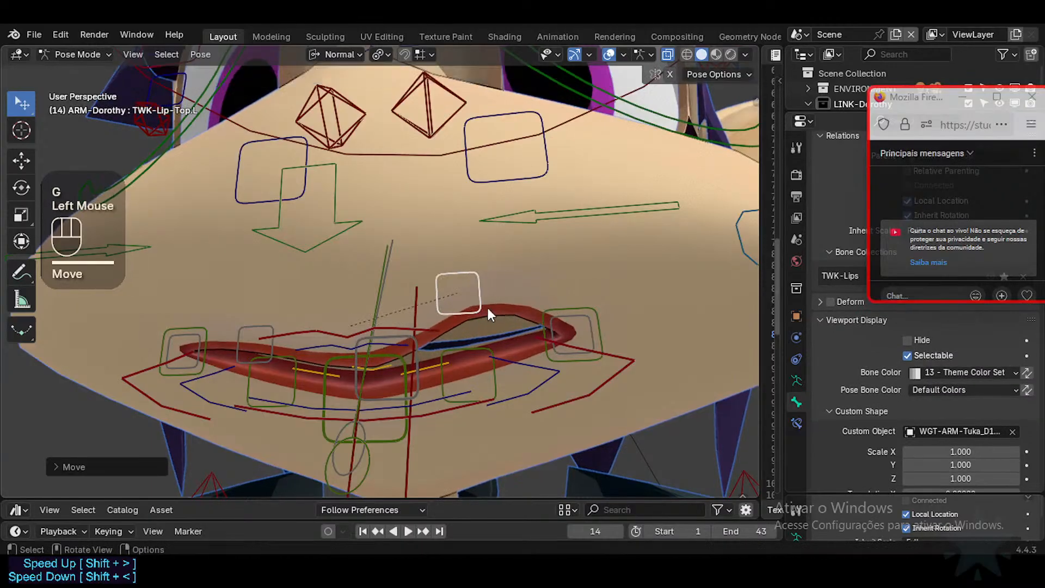
pyautogui.press('g')
pyautogui.click(478, 324)
pyautogui.click(475, 348)
pyautogui.press('g')
pyautogui.click(490, 329)
# Examine the asymmetric lip pose up close and across the whole face, briefly displaying the mesh wireframe.
pyautogui.scroll(-1, 462, 266)
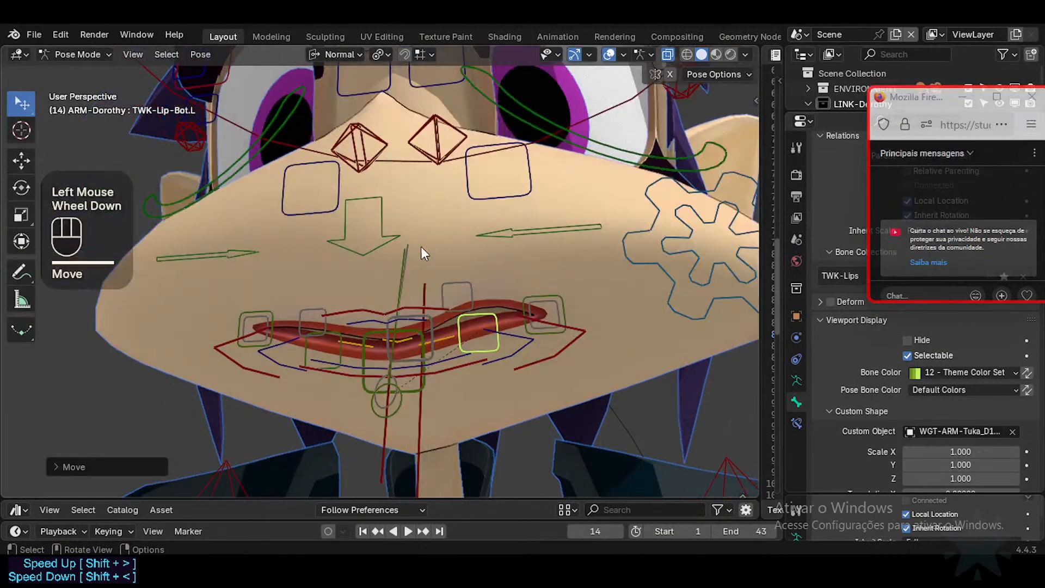
pyautogui.keyDown('shift'); pyautogui.moveTo(373, 170); pyautogui.dragTo(348, 251, button='middle'); pyautogui.keyUp('shift')
pyautogui.scroll(2, 371, 302)
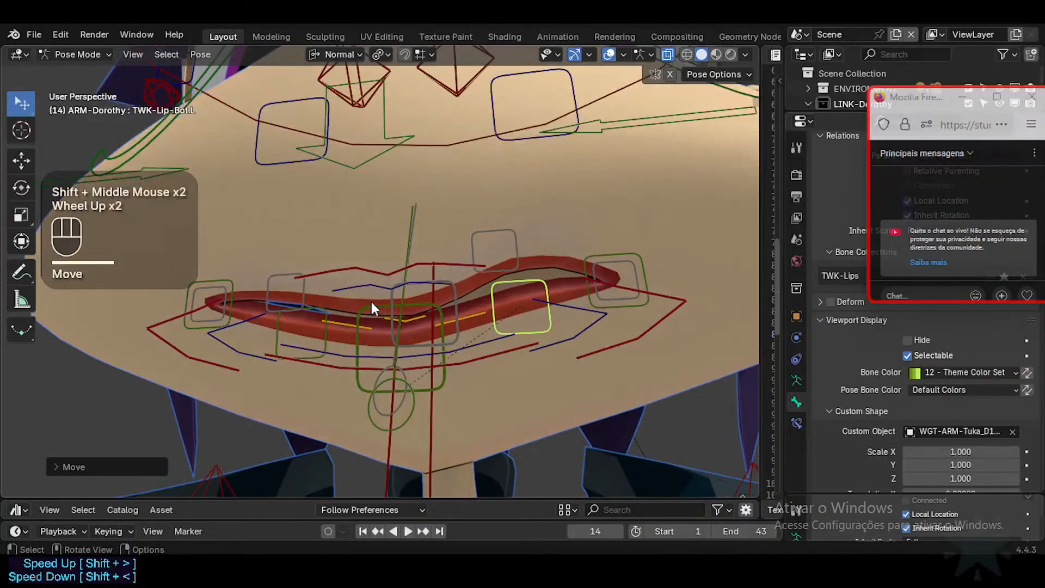
pyautogui.moveTo(371, 302); pyautogui.dragTo(378, 443, button='middle')
pyautogui.scroll(-2, 389, 376)
pyautogui.keyDown('shift'); pyautogui.moveTo(388, 377); pyautogui.dragTo(498, 339, button='middle'); pyautogui.keyUp('shift')
pyautogui.scroll(2, 370, 253)
pyautogui.moveTo(370, 253); pyautogui.dragTo(433, 293, button='middle')
pyautogui.scroll(-2, 463, 322)
pyautogui.hotkey('shift', 'ctrl', 'alt', 'z')
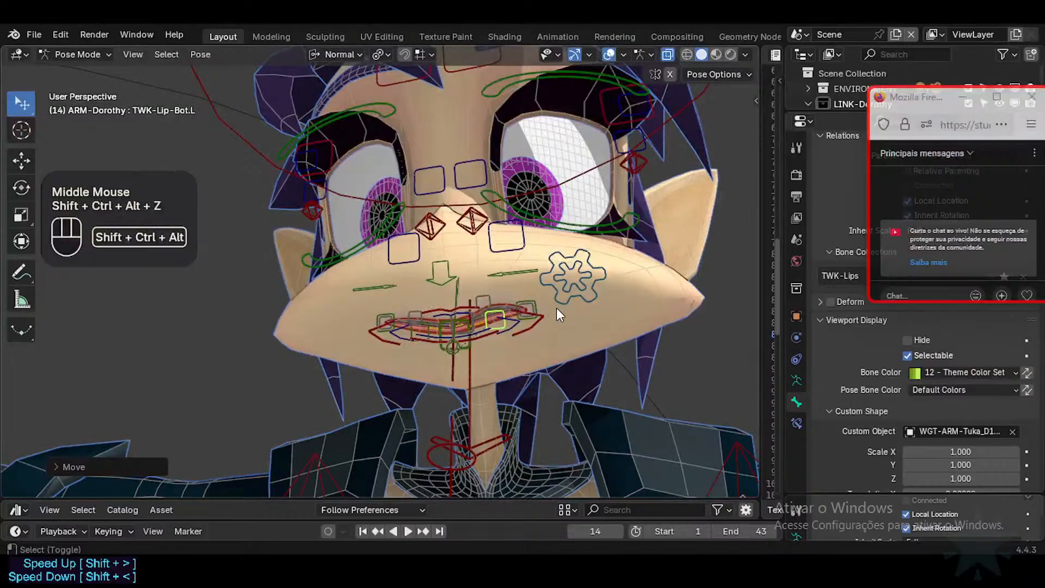
pyautogui.scroll(1, 557, 308)
pyautogui.scroll(1, 469, 316)
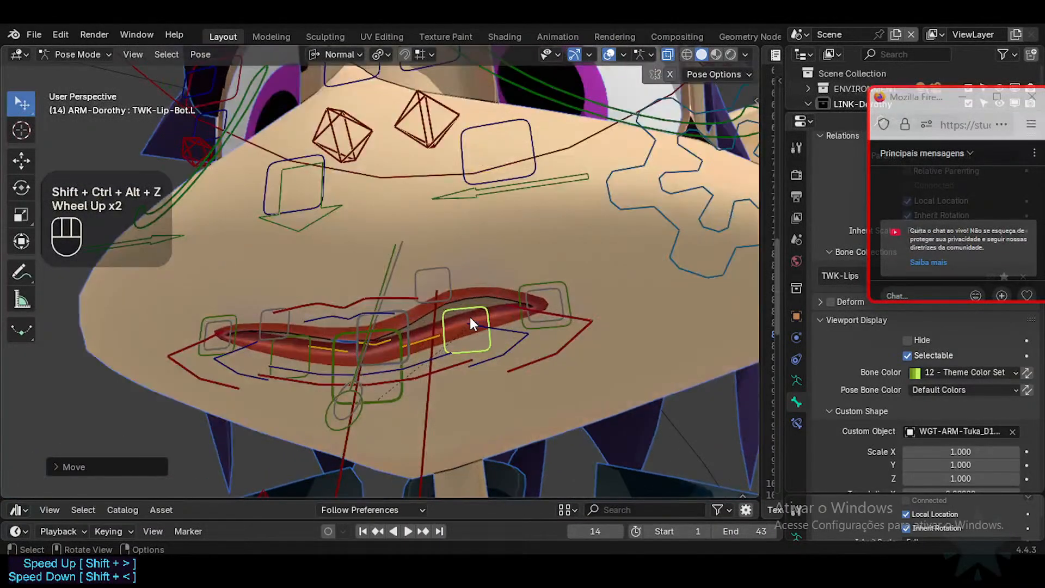
# Clear the pose transforms of all the armature's bones.
pyautogui.press('a')
pyautogui.hotkey('alt', 'q')
pyautogui.hotkey('alt', 'q')
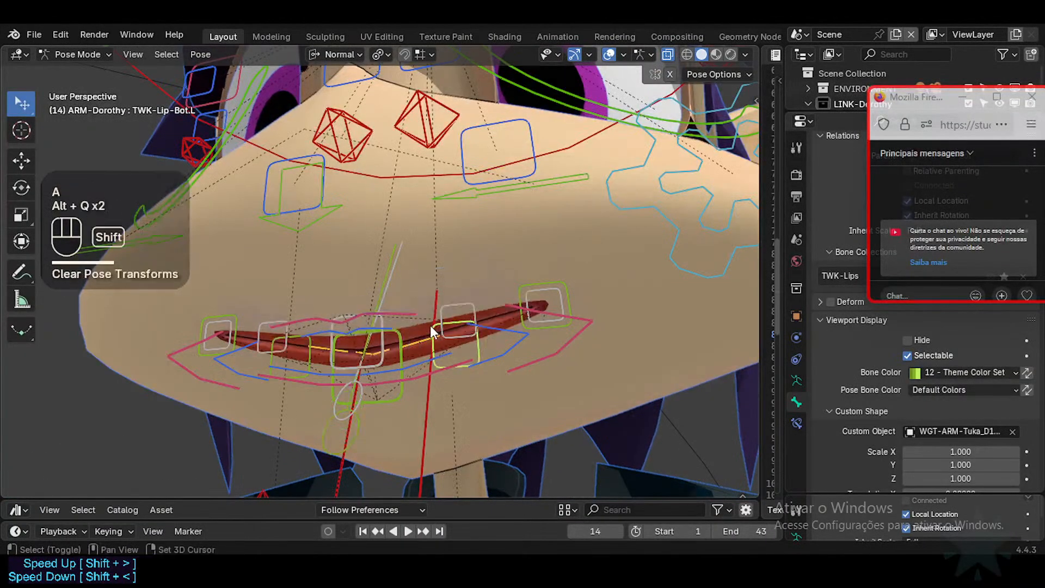
# Open Dorothy's mouth by raising the upper lip with MTR-Lips-Top and lowering the lower lip with MTR-Lips-Bot.
pyautogui.keyDown('shift'); pyautogui.moveTo(430, 325); pyautogui.dragTo(396, 314, button='middle'); pyautogui.keyUp('shift')
pyautogui.click(391, 315)
pyautogui.press('g')
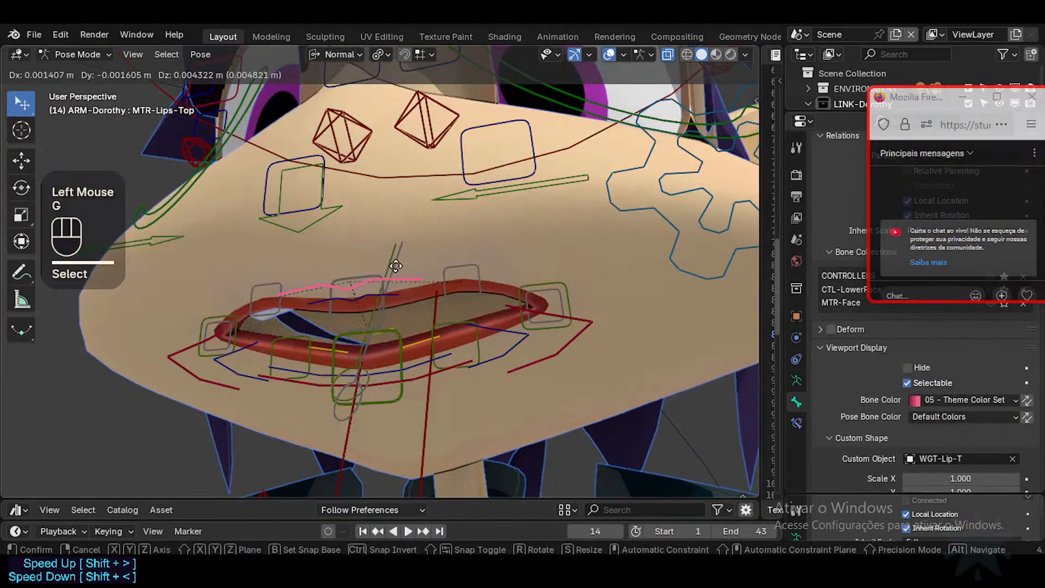
pyautogui.click(423, 379)
pyautogui.click(417, 375)
pyautogui.press('g')
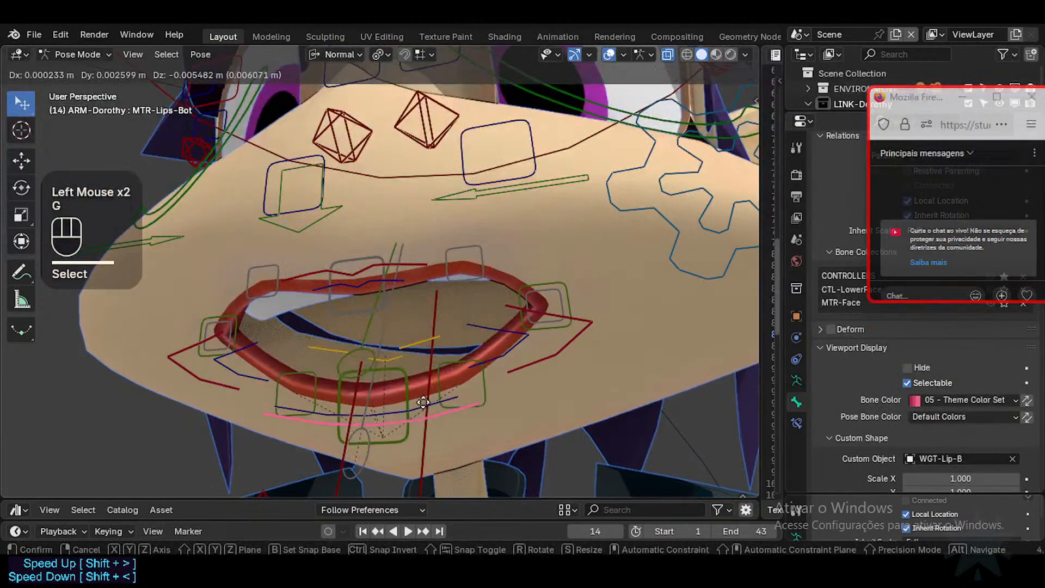
pyautogui.click(424, 395)
# Move MTR-Lips-Top up and down to test how the upper lip changes the mouth opening.
pyautogui.click(396, 259)
pyautogui.click(406, 267)
pyautogui.press('g')
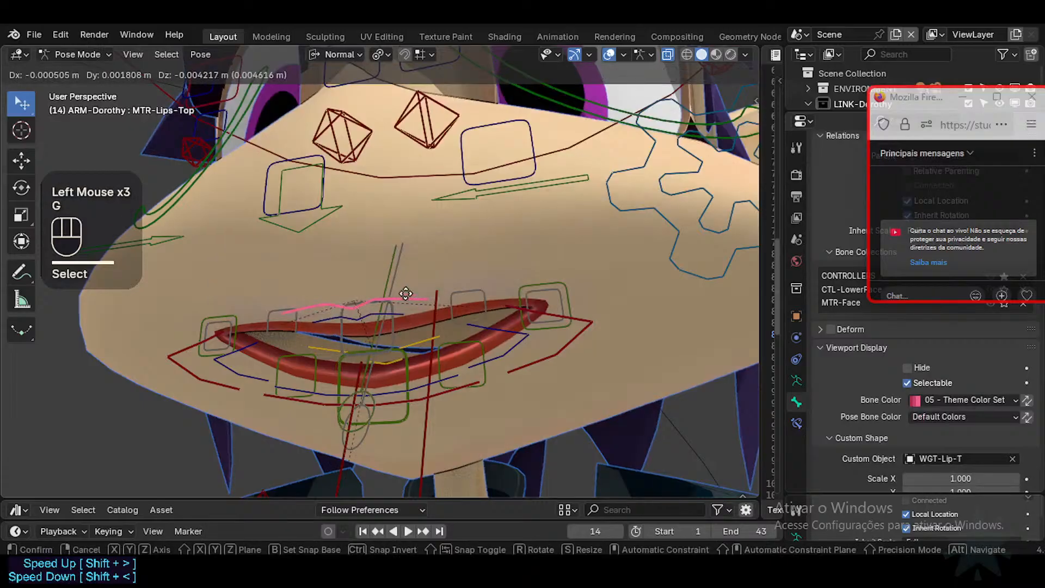
pyautogui.click(407, 275)
# Clear the pose transforms of all bones and return the armature to Object Mode.
pyautogui.press('a')
pyautogui.hotkey('alt', 'g')
pyautogui.hotkey('alt', 'g')
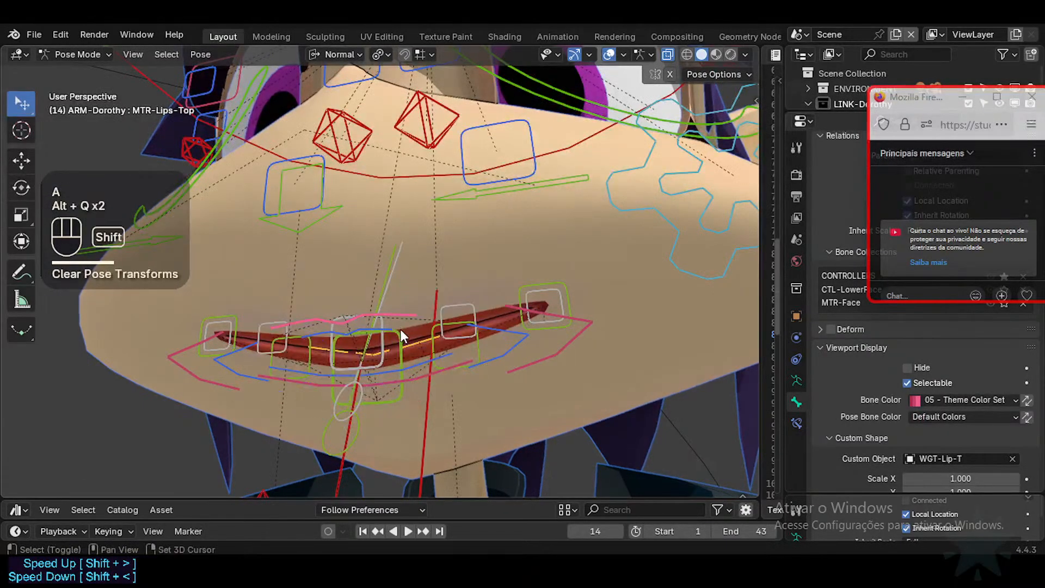
pyautogui.keyDown('shift'); pyautogui.moveTo(401, 338); pyautogui.dragTo(410, 345, button='middle'); pyautogui.keyUp('shift')
pyautogui.hotkey('ctrl', 'Tab')
pyautogui.scroll(-2, 408, 346)
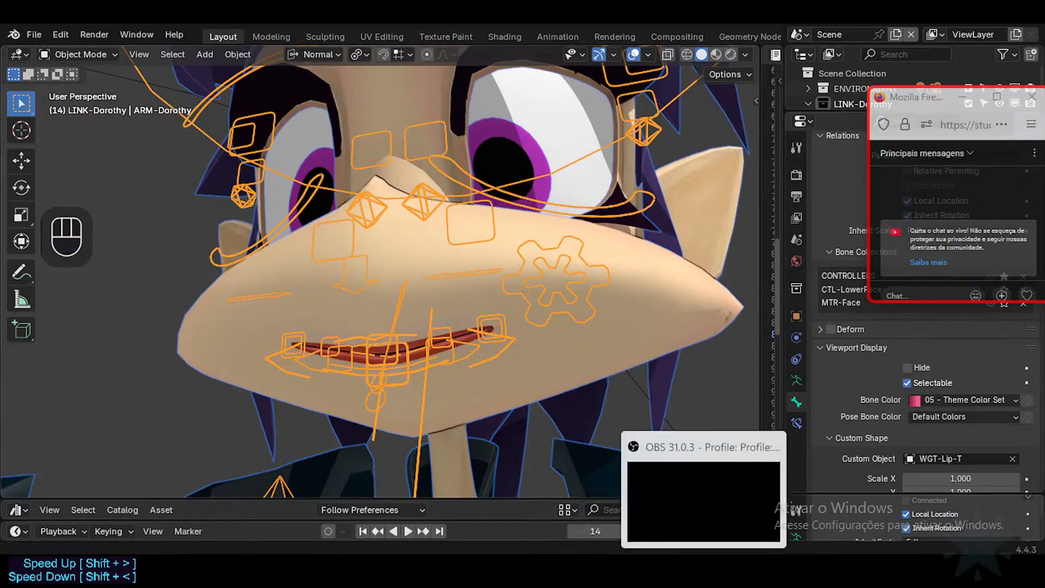
# Switch to the YouTube video "Creating a Cartoon Facial Rig in Blender with Geometry Nodes" and study its mouth and eye deformations, pausing between poses.
pyautogui.click(579, 505)
pyautogui.click(423, 282)
pyautogui.click(420, 297)
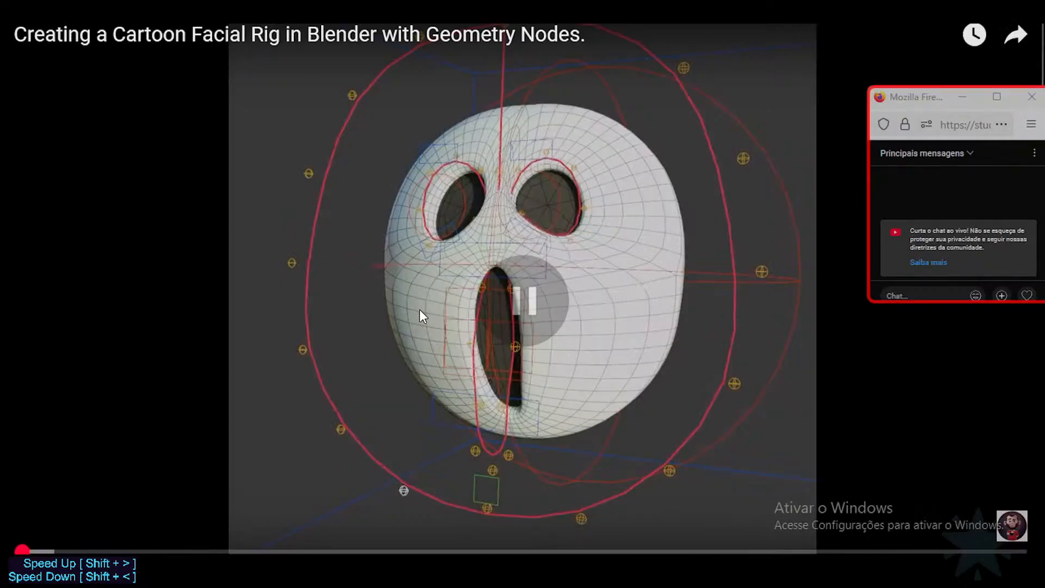
pyautogui.click(418, 309)
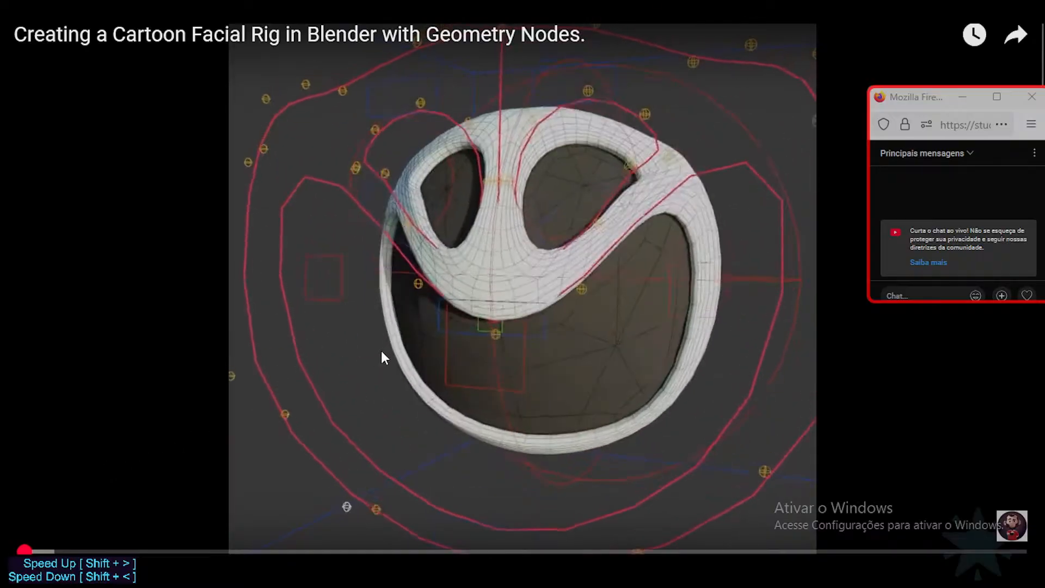
pyautogui.click(546, 191)
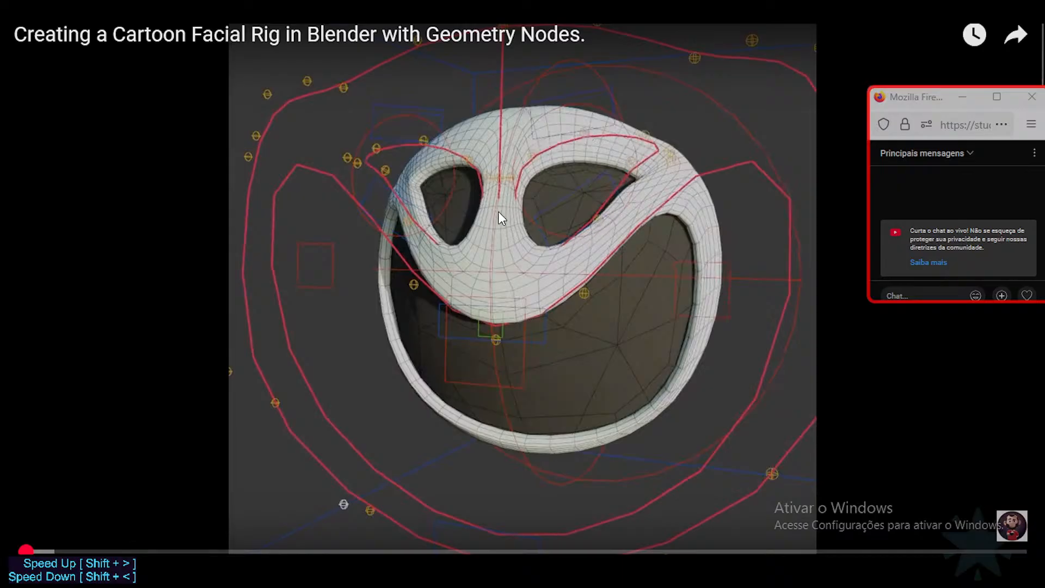
pyautogui.click(571, 298)
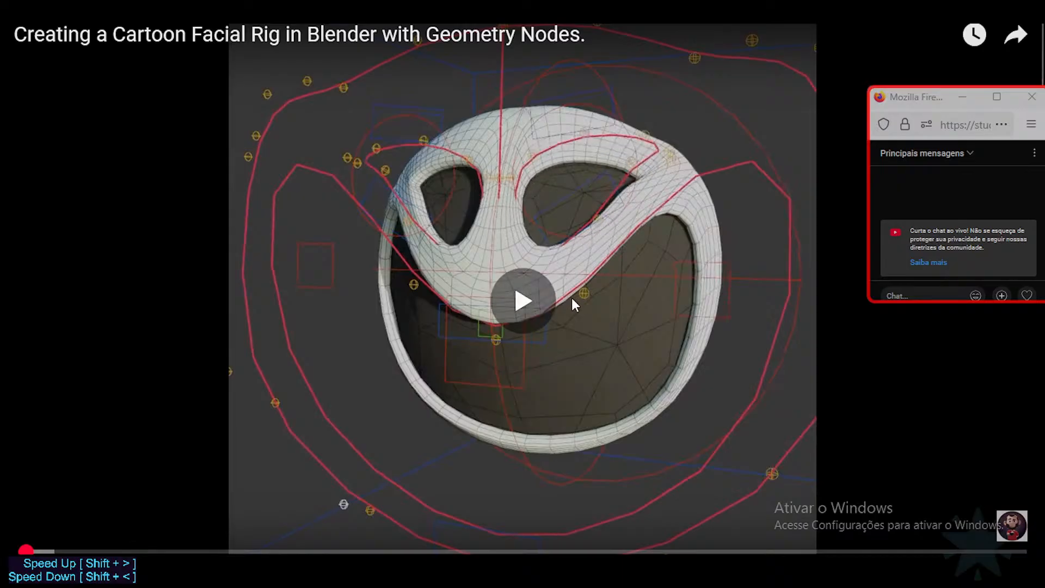
pyautogui.click(577, 338)
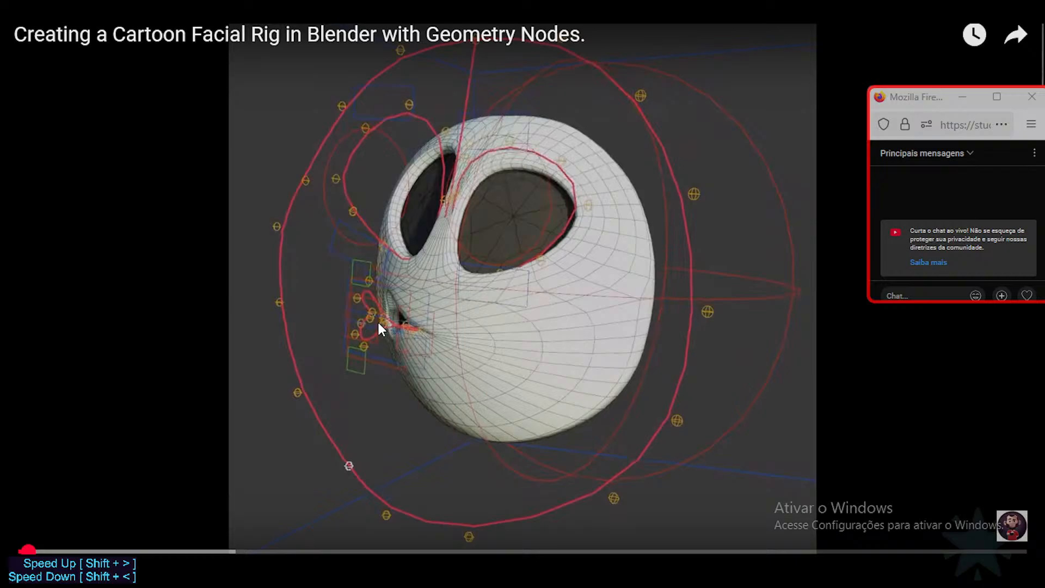
pyautogui.click(403, 334)
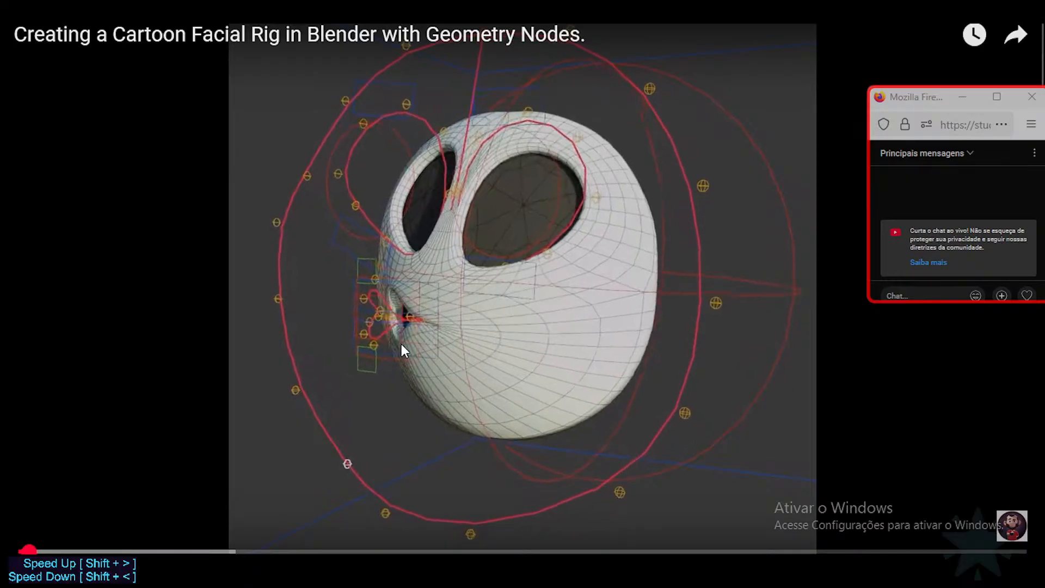
pyautogui.click(400, 341)
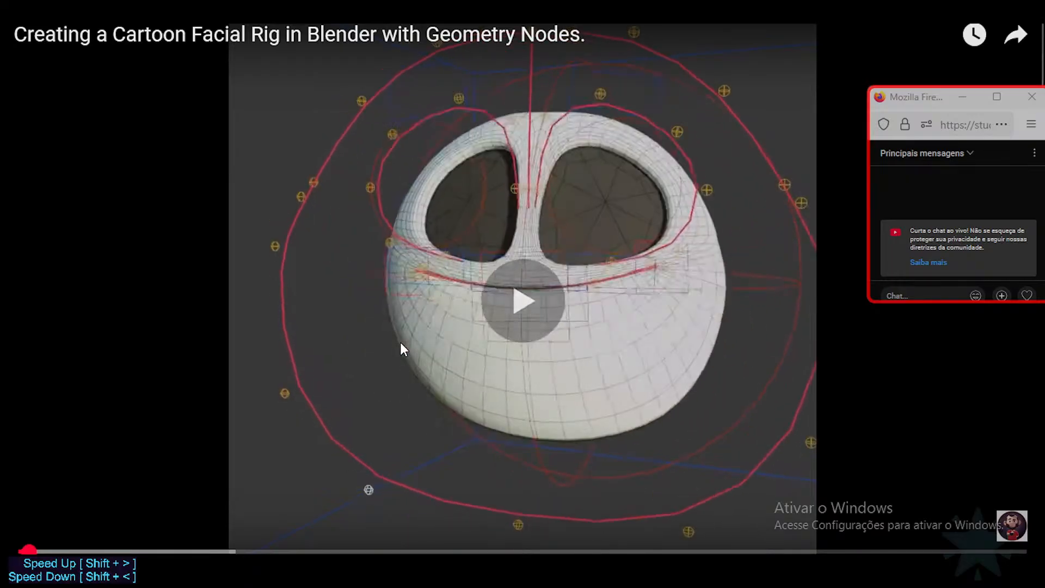
pyautogui.click(402, 343)
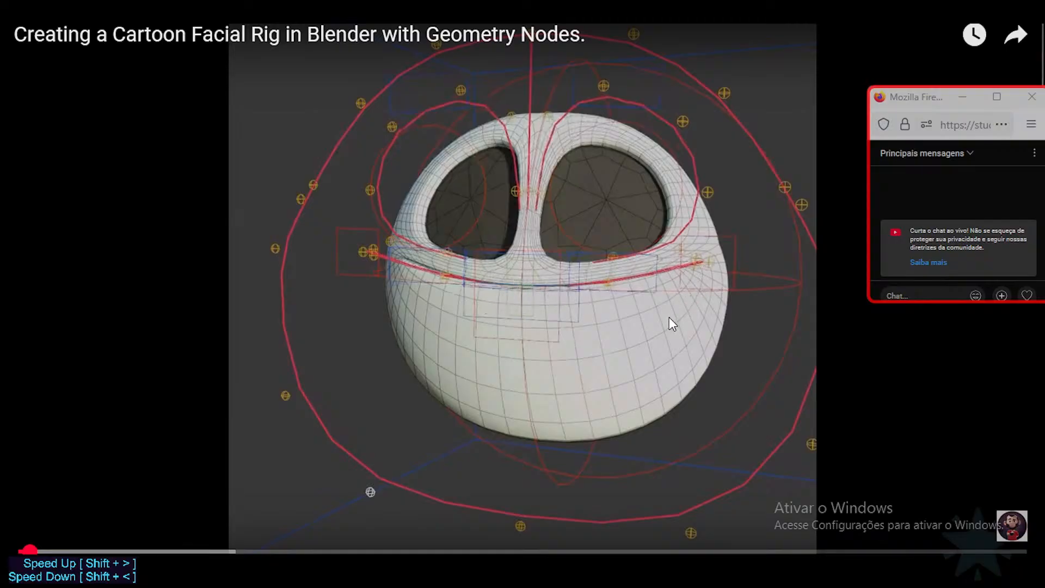
pyautogui.click(585, 330)
pyautogui.click(562, 335)
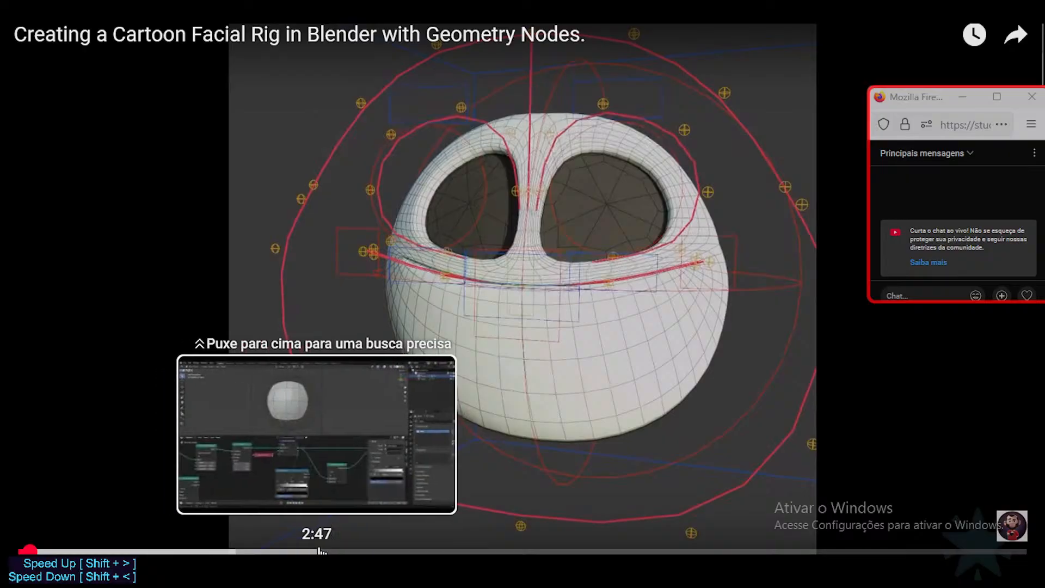
# Continue the facial rig video in short stretches, studying how the wide smile and narrow mouth shapes deform the head mesh.
pyautogui.click(351, 318)
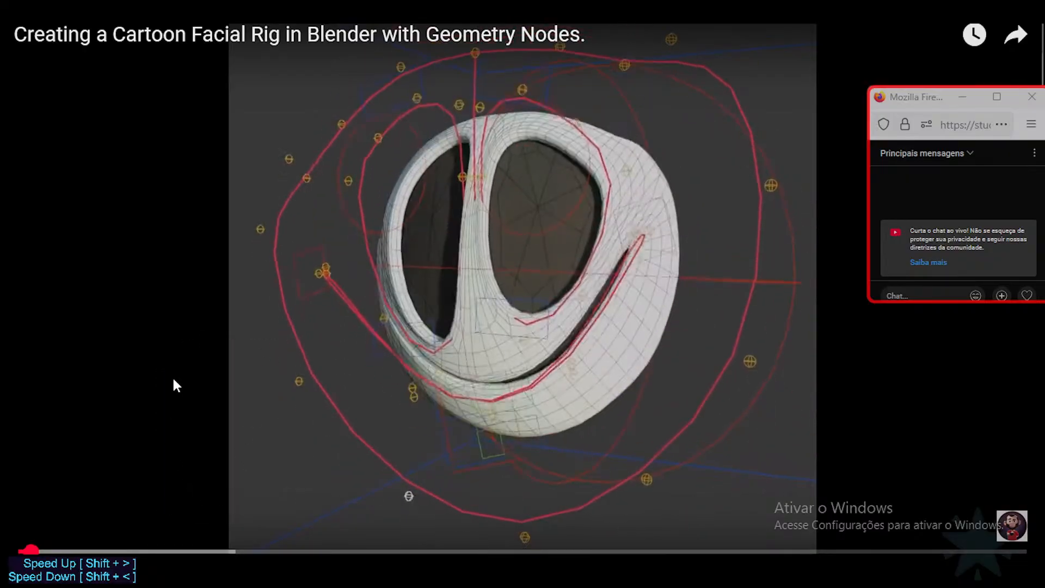
pyautogui.click(191, 378)
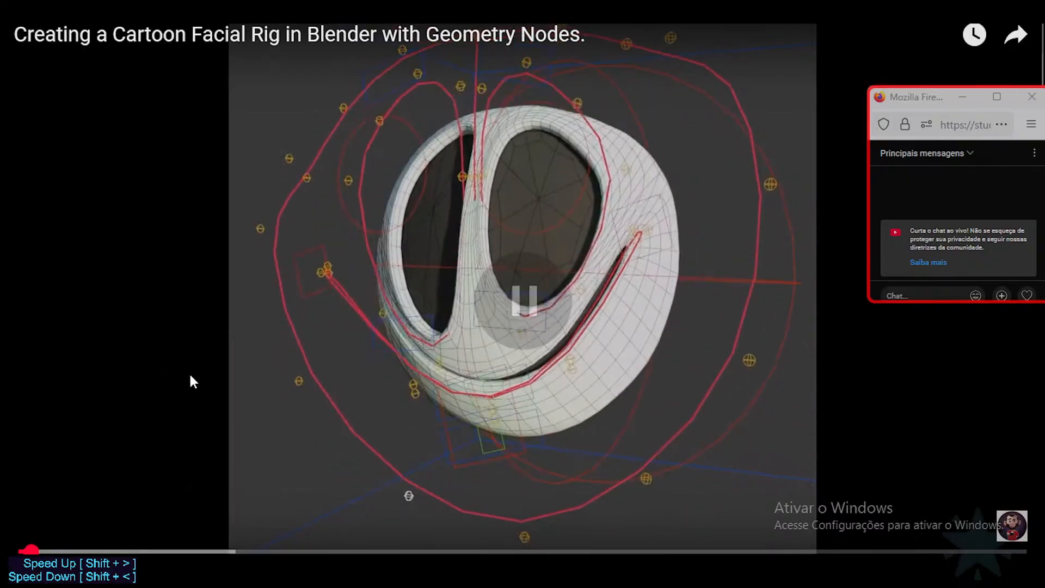
pyautogui.click(405, 384)
pyautogui.click(405, 384)
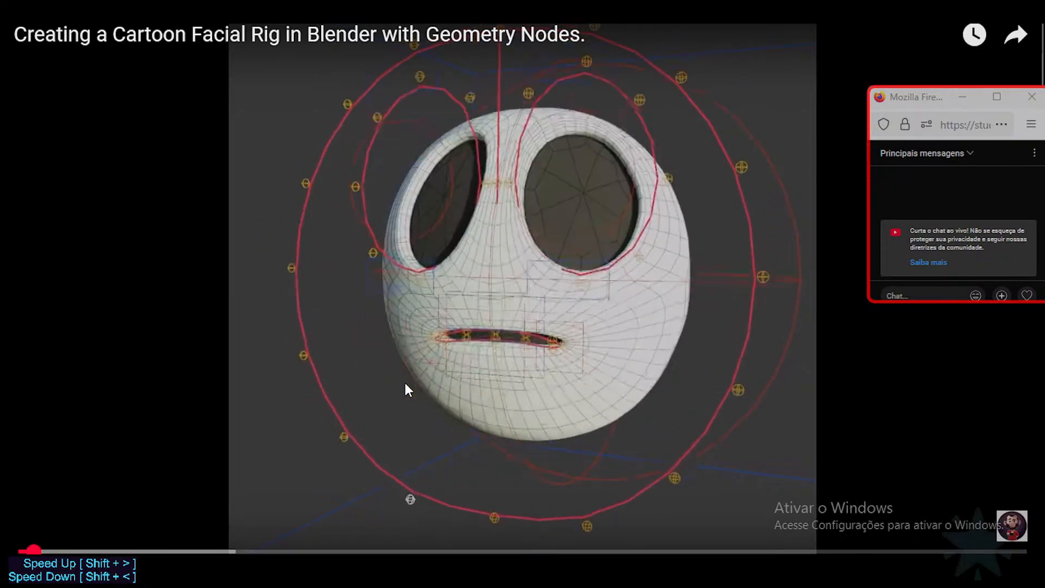
pyautogui.click(405, 389)
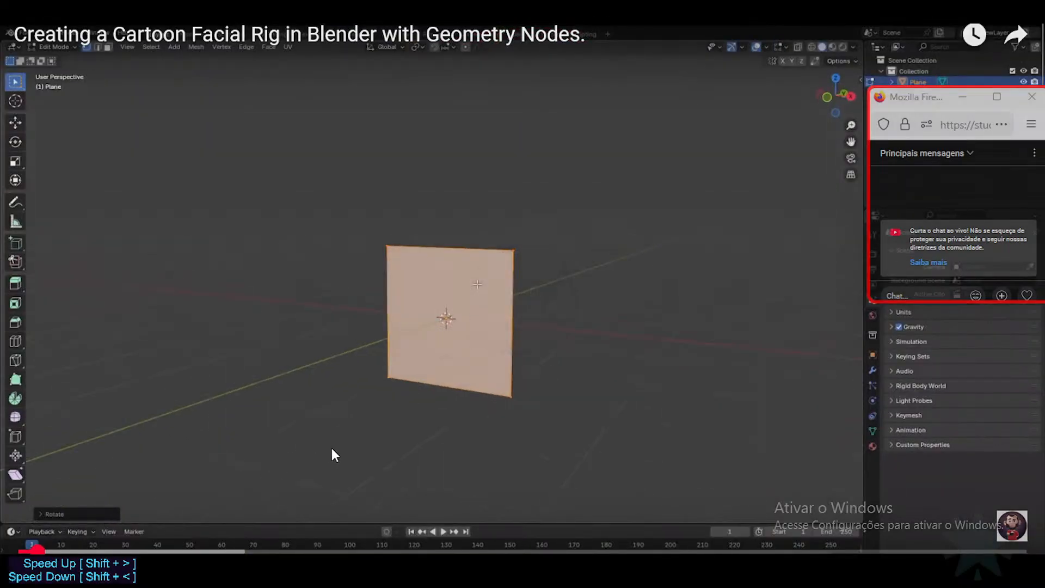
# Play the facial rig video on into its plane and cube modelling section, pause it and mute its sound.
pyautogui.click(643, 291)
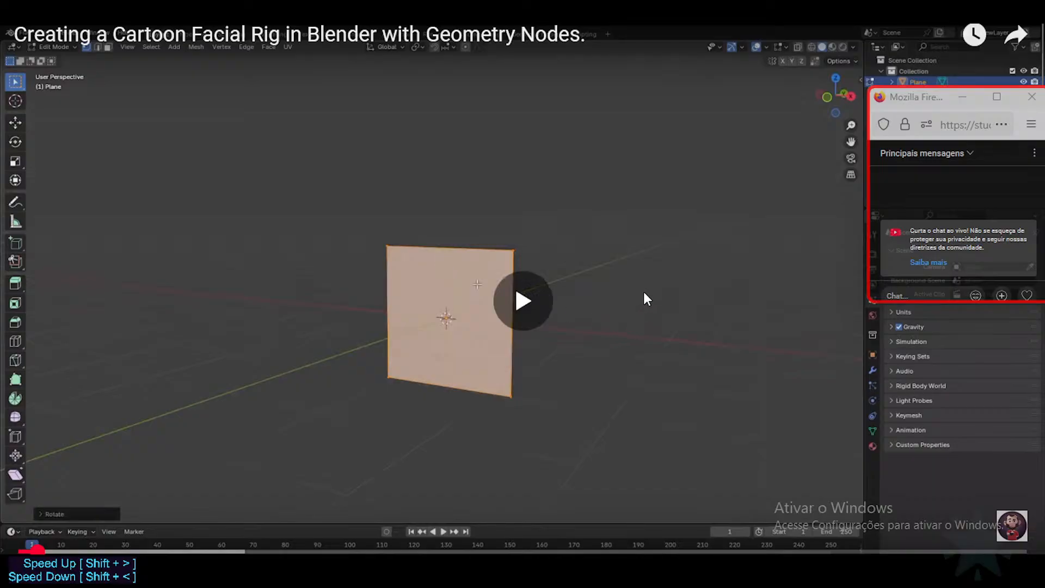
pyautogui.click(639, 334)
pyautogui.click(640, 337)
pyautogui.click(634, 338)
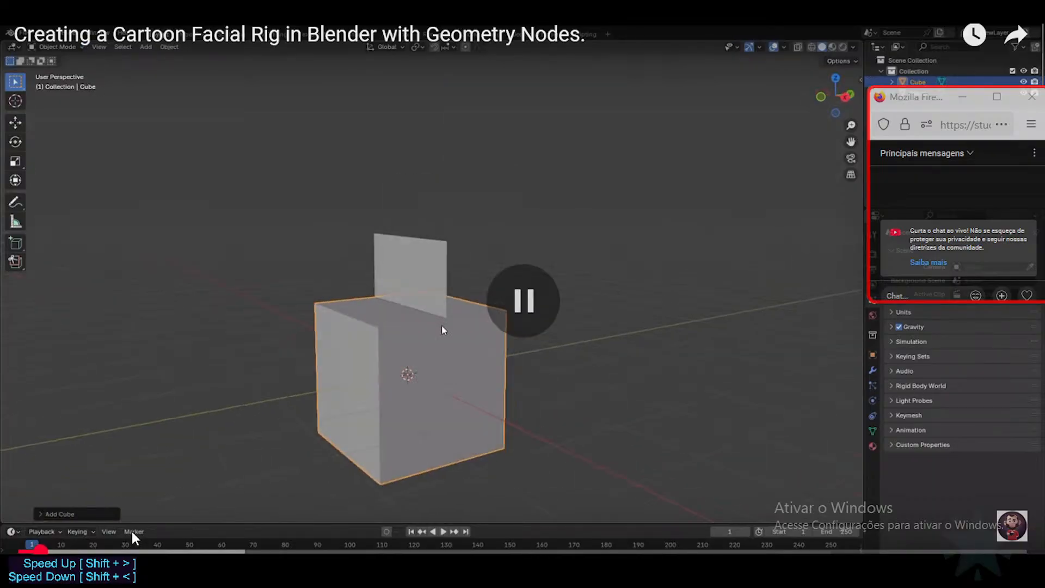
pyautogui.scroll(-2, 492, 481)
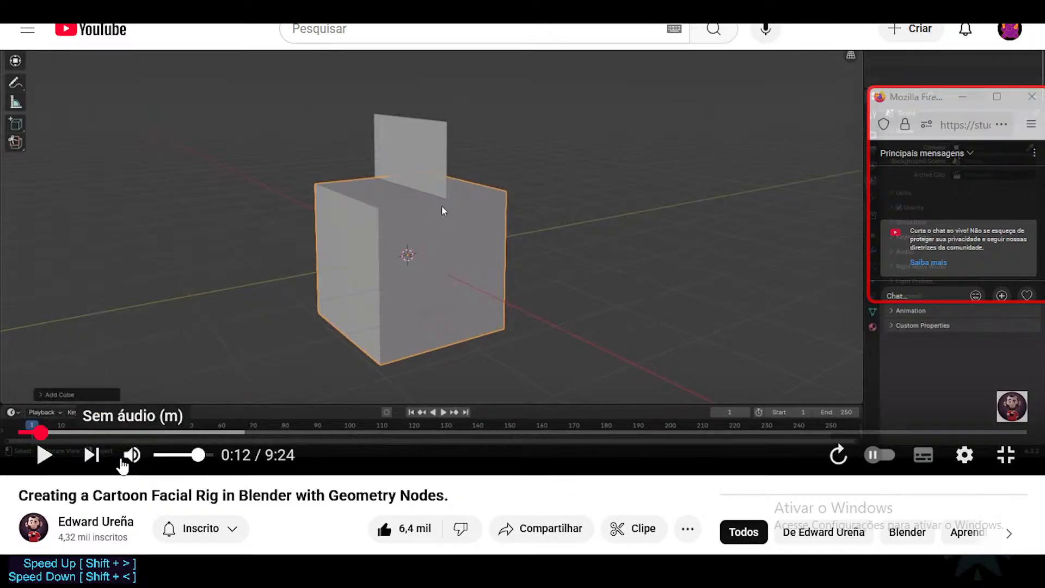
pyautogui.click(129, 458)
pyautogui.scroll(2, 308, 322)
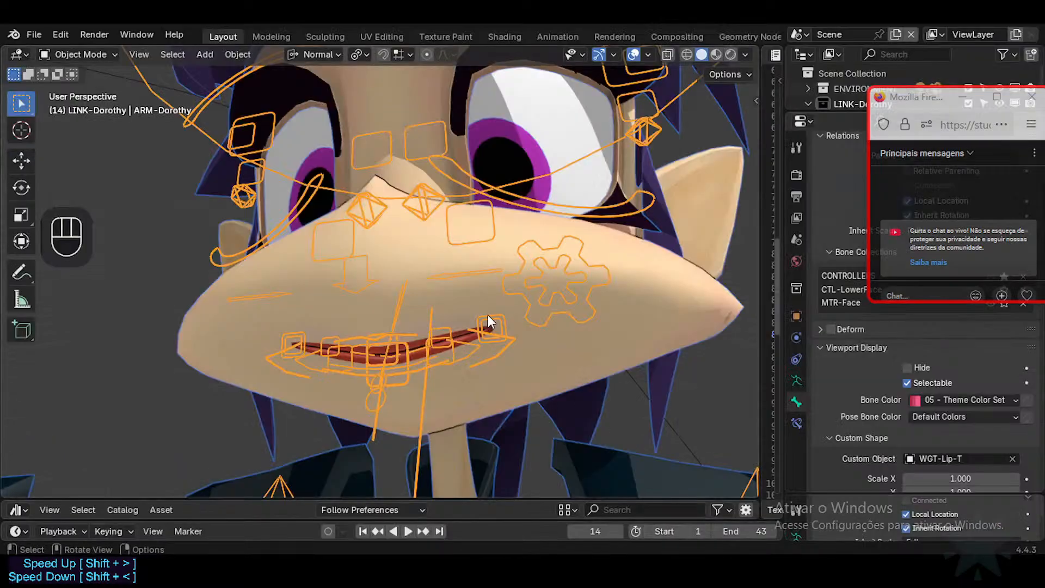
# Display the wireframe overlay in Blender and examine the mesh topology around Dorothy's mouth from several angles.
pyautogui.hotkey('ctrl', 'alt', 'shift', 'z')
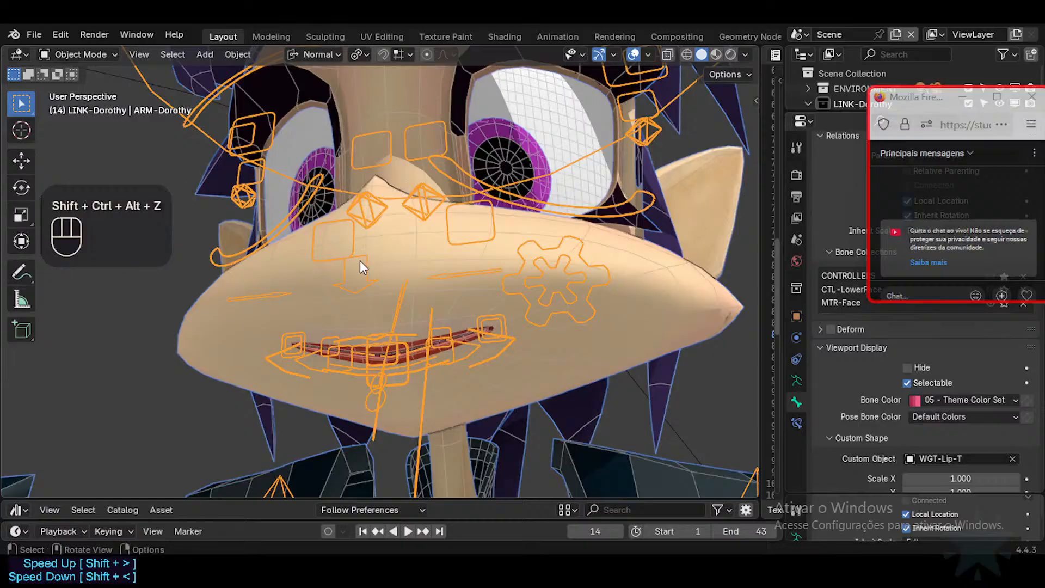
pyautogui.moveTo(360, 260); pyautogui.dragTo(433, 342, button='middle')
pyautogui.scroll(2, 404, 329)
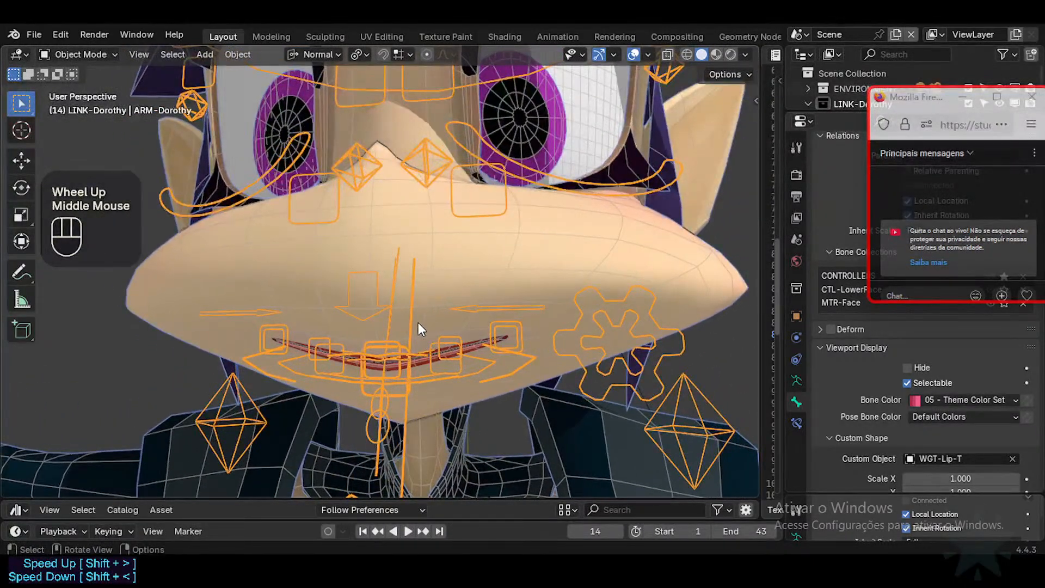
pyautogui.scroll(-2, 451, 258)
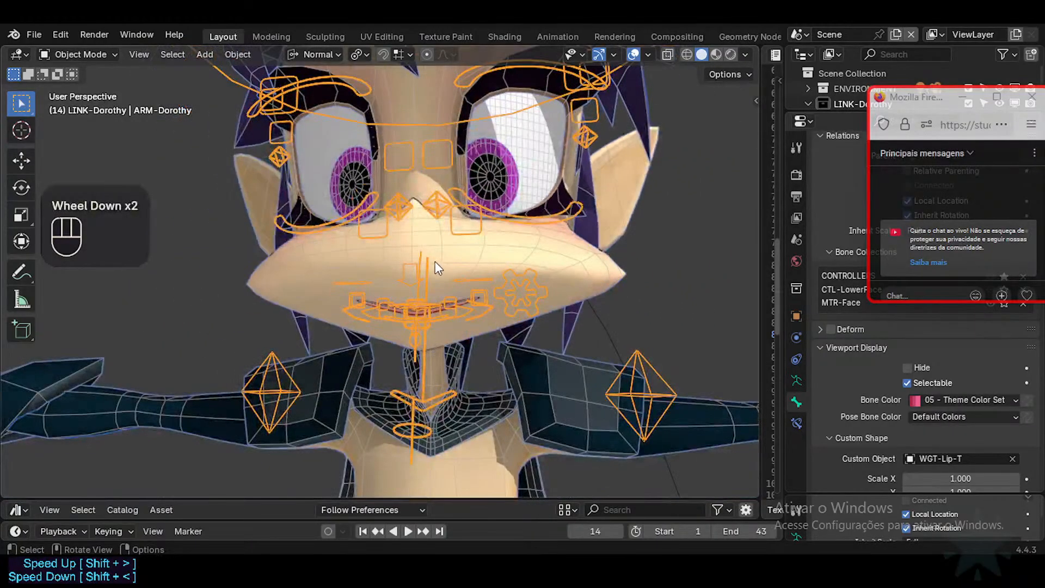
pyautogui.scroll(2, 427, 266)
pyautogui.moveTo(436, 329); pyautogui.dragTo(373, 325, button='middle')
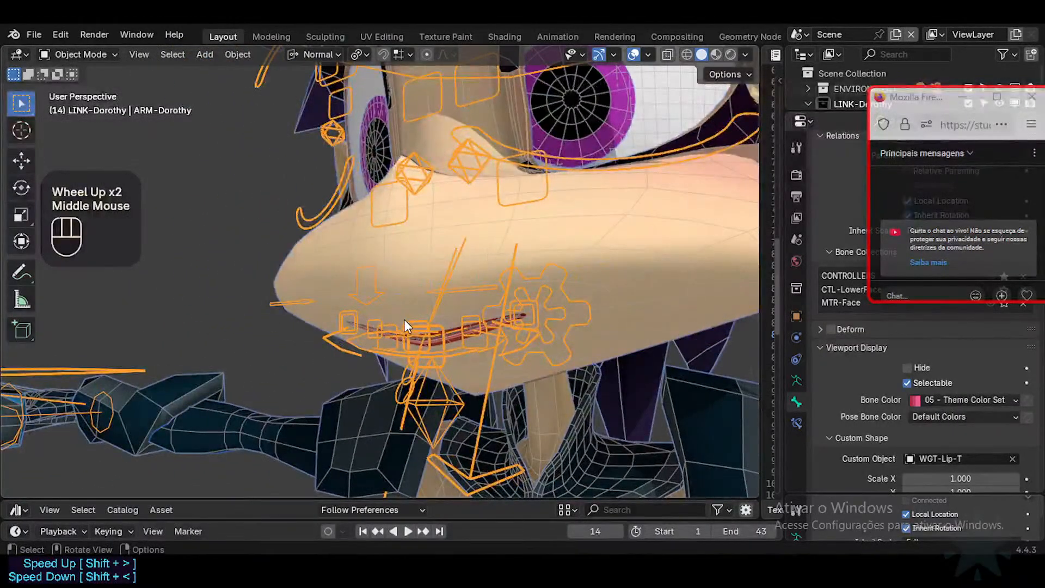
pyautogui.moveTo(417, 351); pyautogui.dragTo(449, 328, button='middle')
pyautogui.scroll(-1, 429, 332)
pyautogui.scroll(2, 429, 332)
# Select the 0-Dorothy_Body mesh in the front view and briefly enter Edit Mode to examine the muzzle topology.
pyautogui.press('KP_1')
pyautogui.press('KP_3')
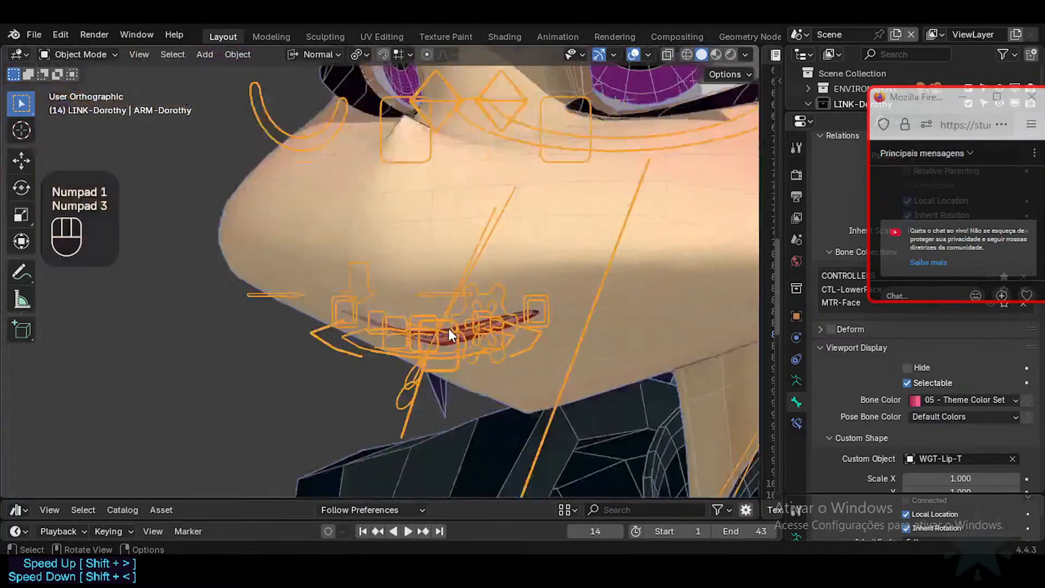
pyautogui.press('KP_1')
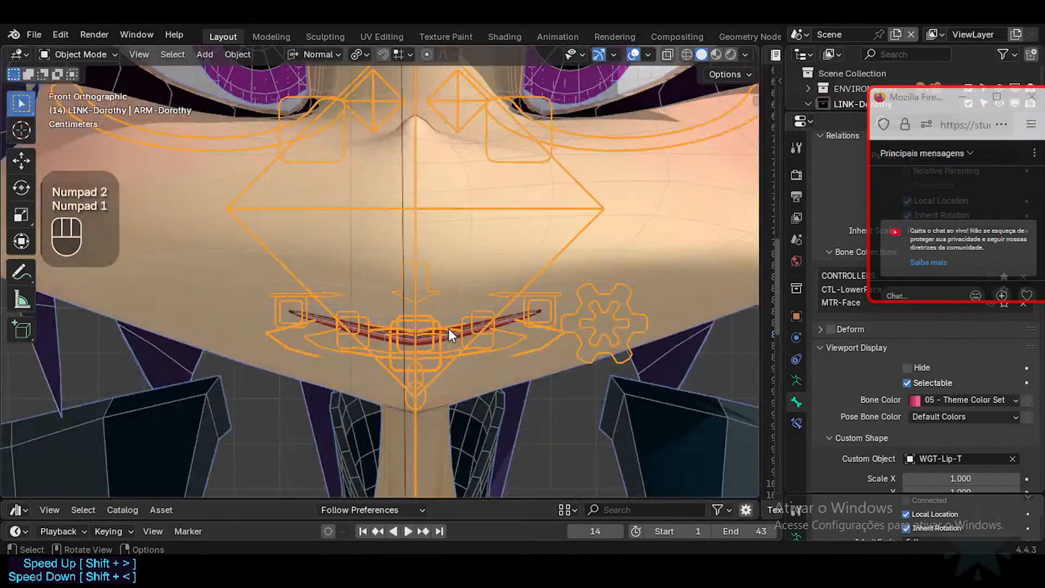
pyautogui.scroll(-2, 448, 328)
pyautogui.keyDown('shift'); pyautogui.moveTo(423, 342); pyautogui.dragTo(441, 328, button='middle'); pyautogui.keyUp('shift')
pyautogui.scroll(2, 441, 328)
pyautogui.click(528, 287)
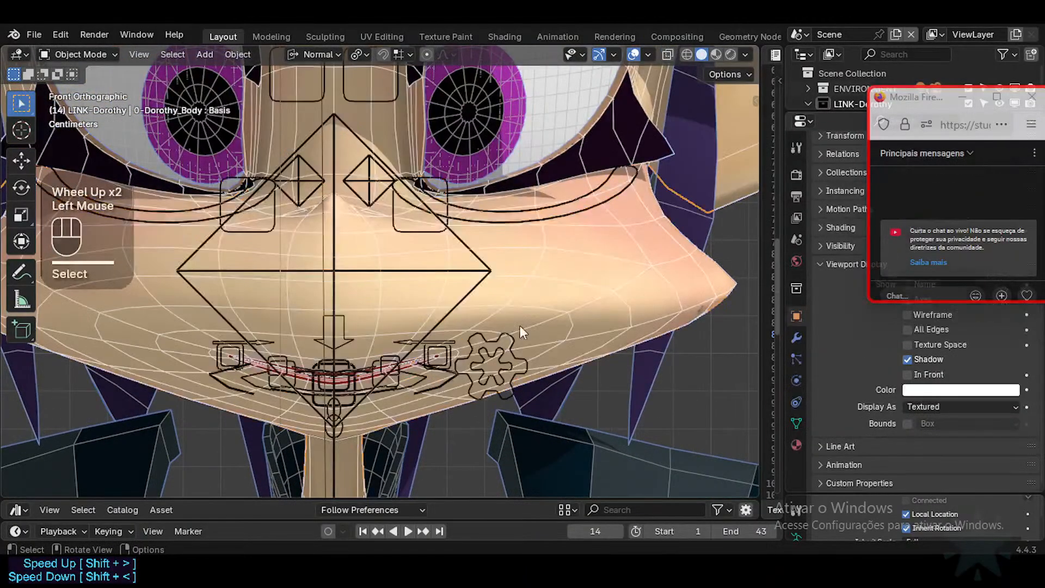
pyautogui.press('Tab')
pyautogui.press('Tab')
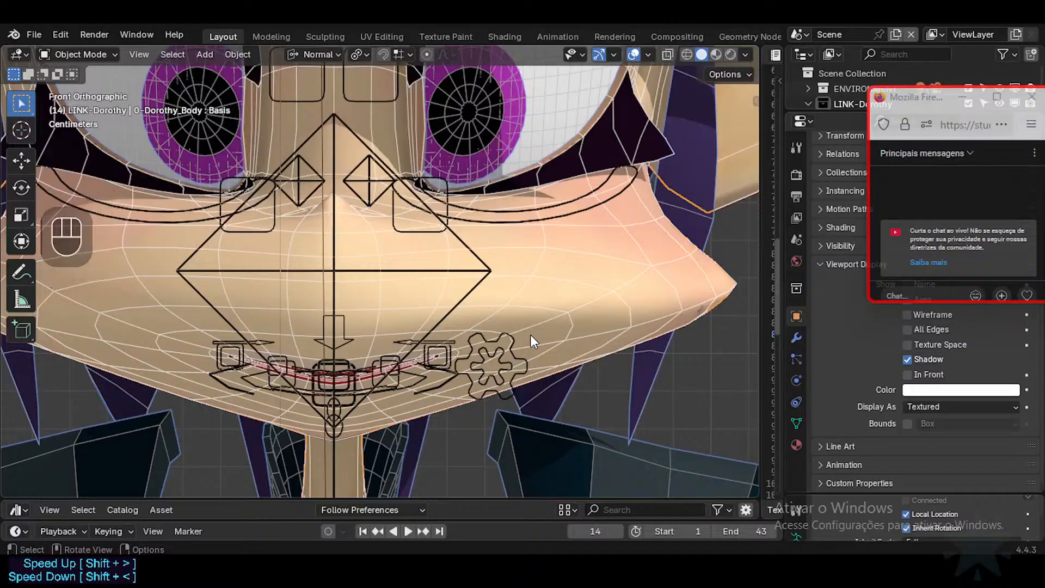
pyautogui.scroll(-2, 531, 341)
pyautogui.scroll(2, 518, 397)
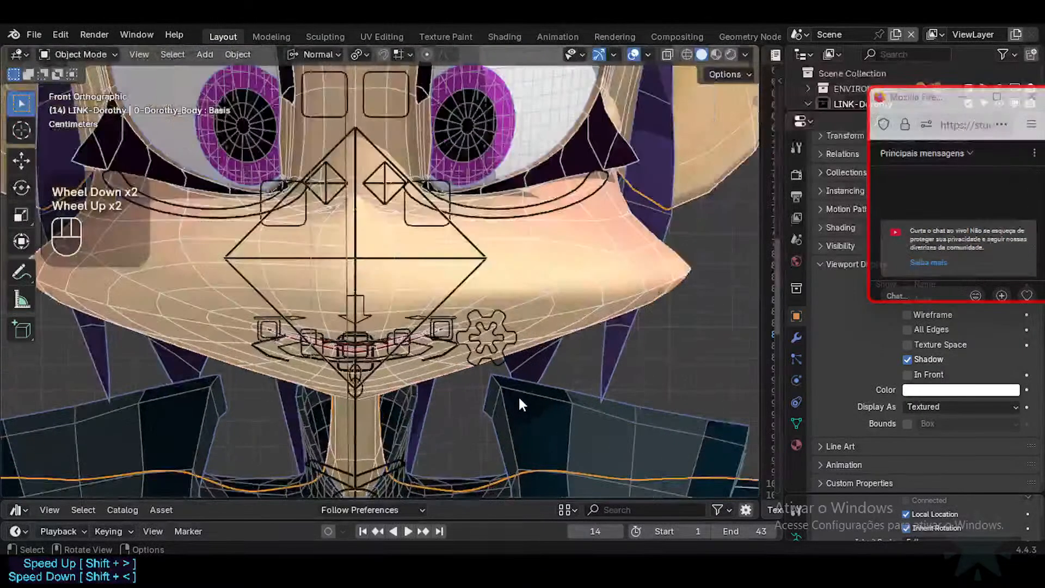
# Uncover the modifier list of 0-Dorothy_Body and disable its five Shrinkwrap modifiers for the viewport and render.
pyautogui.click(432, 311)
pyautogui.scroll(2, 515, 361)
pyautogui.scroll(-1, 459, 321)
pyautogui.click(533, 299)
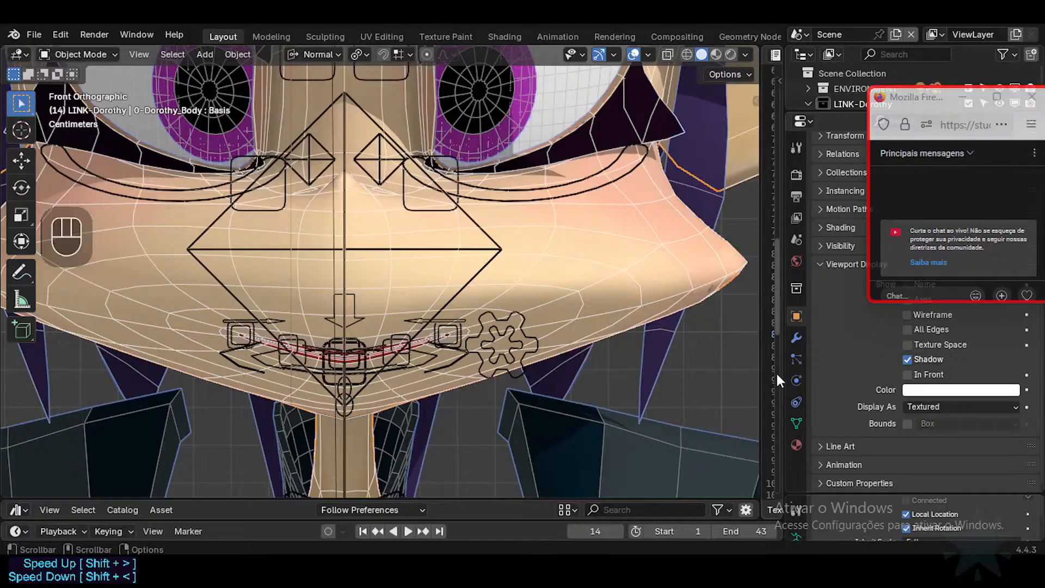
pyautogui.click(796, 336)
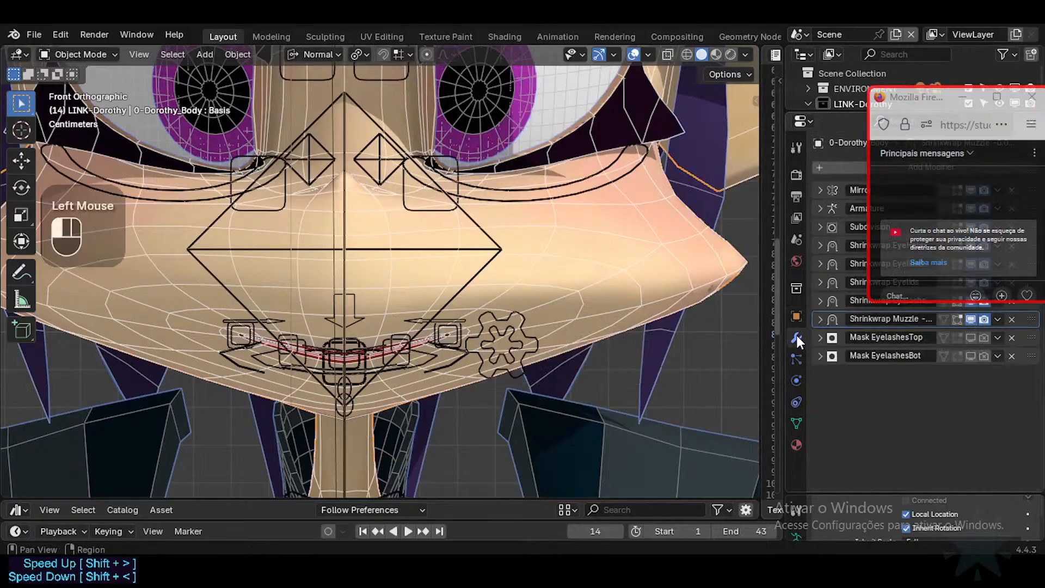
pyautogui.moveTo(906, 96); pyautogui.dragTo(612, 253)
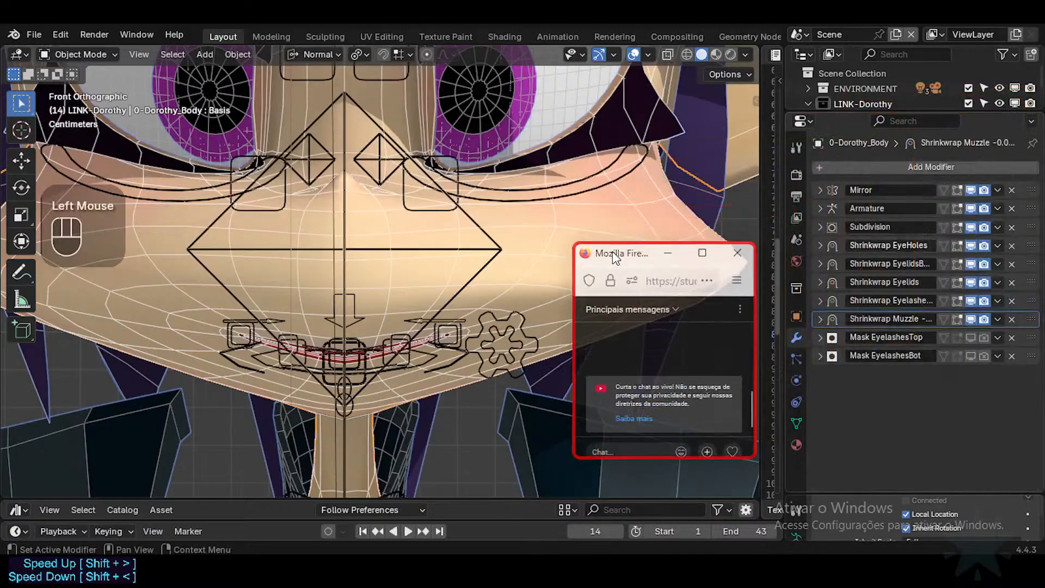
pyautogui.moveTo(966, 246)
pyautogui.mouseDown()
pyautogui.moveTo(970, 319)
pyautogui.moveTo(983, 247)
pyautogui.mouseUp()
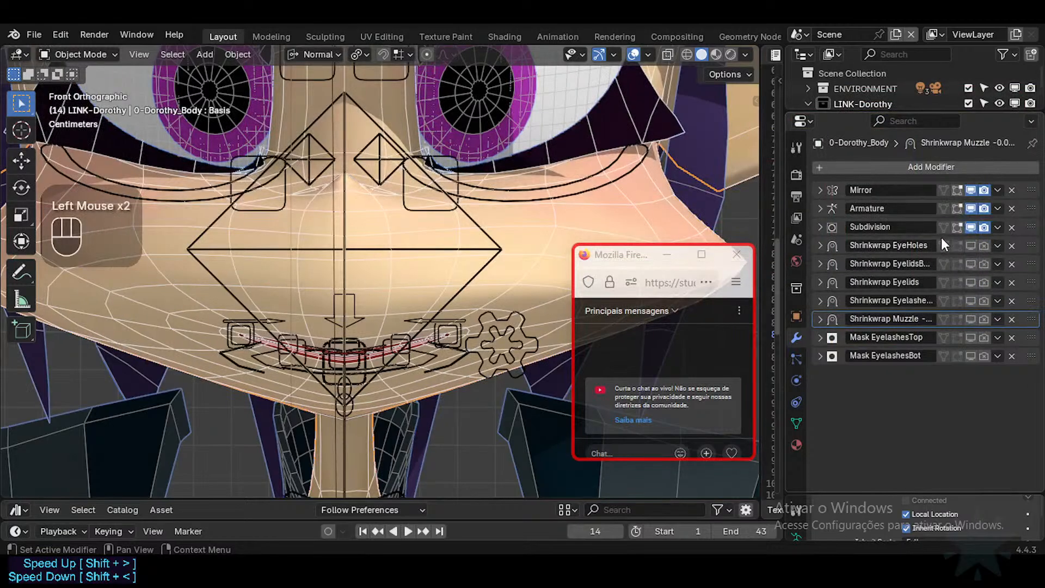
# Disable the Subdivision modifier of 0-Dorothy_Body for viewport and render, and inspect the unsubdivided muzzle mesh from an angled view.
pyautogui.click(975, 226)
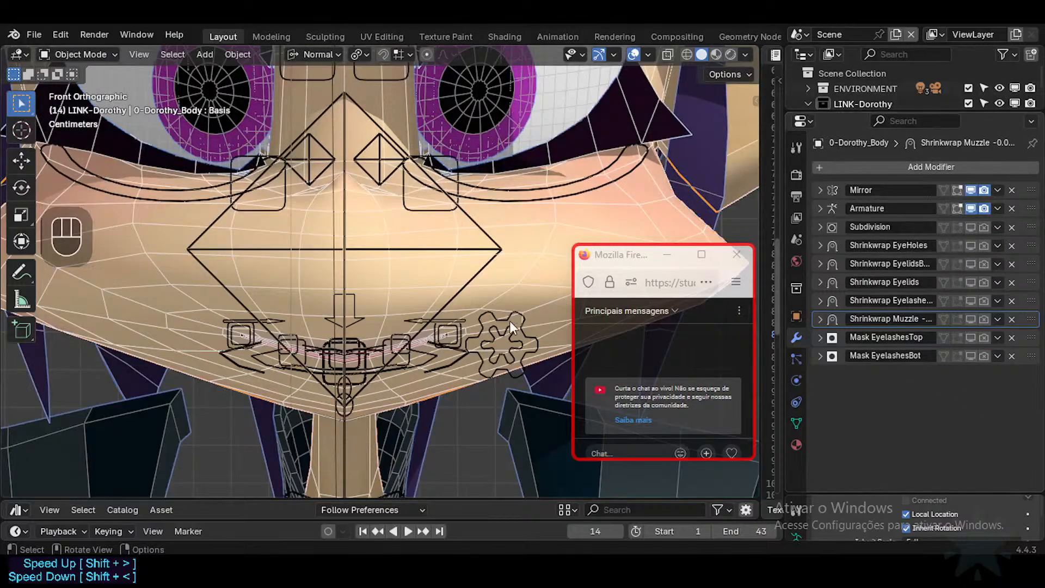
pyautogui.moveTo(626, 258); pyautogui.dragTo(888, 272)
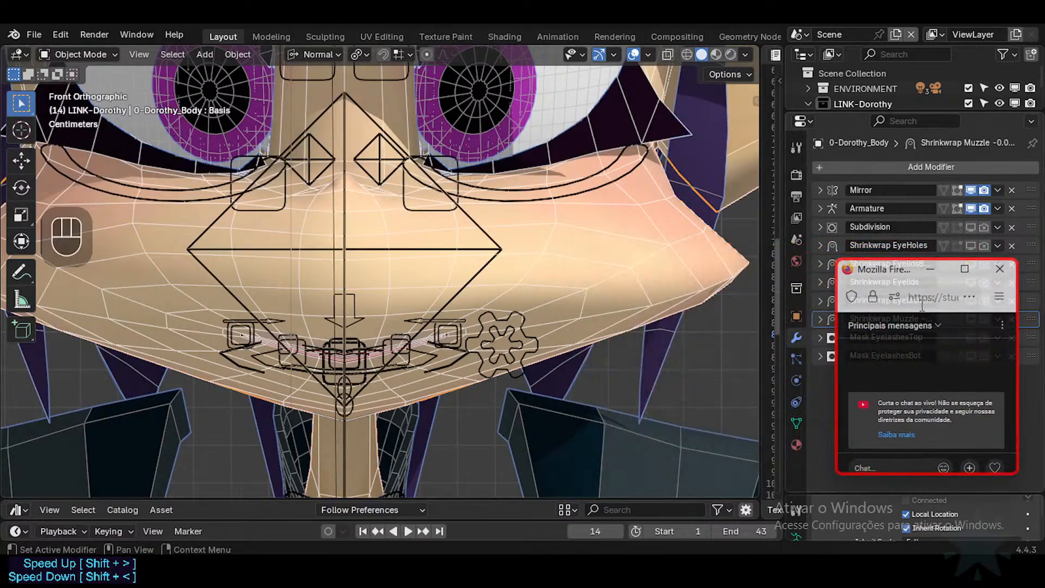
pyautogui.moveTo(898, 273); pyautogui.dragTo(896, 303)
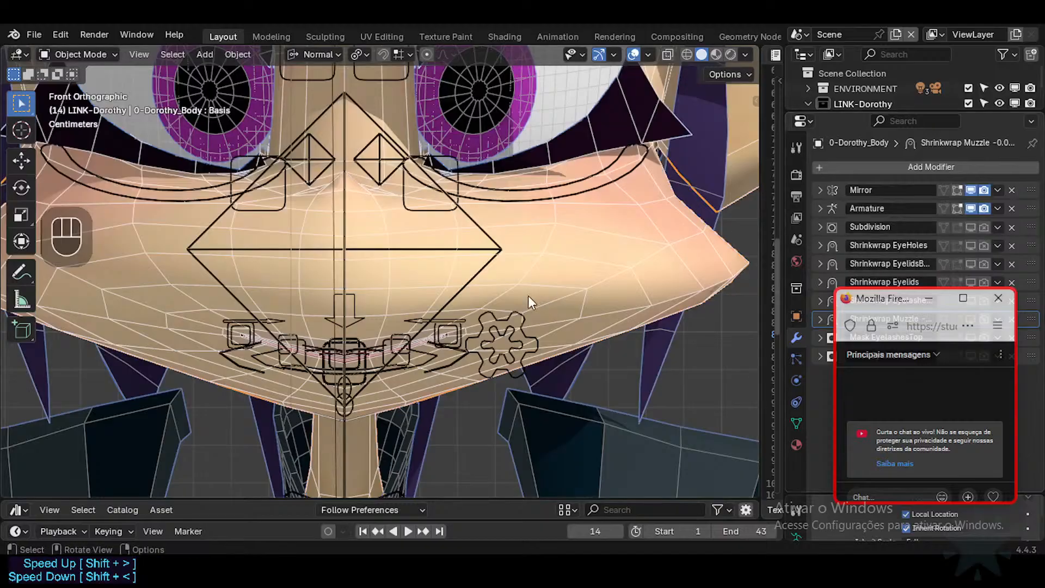
pyautogui.moveTo(426, 318); pyautogui.dragTo(342, 302, button='middle')
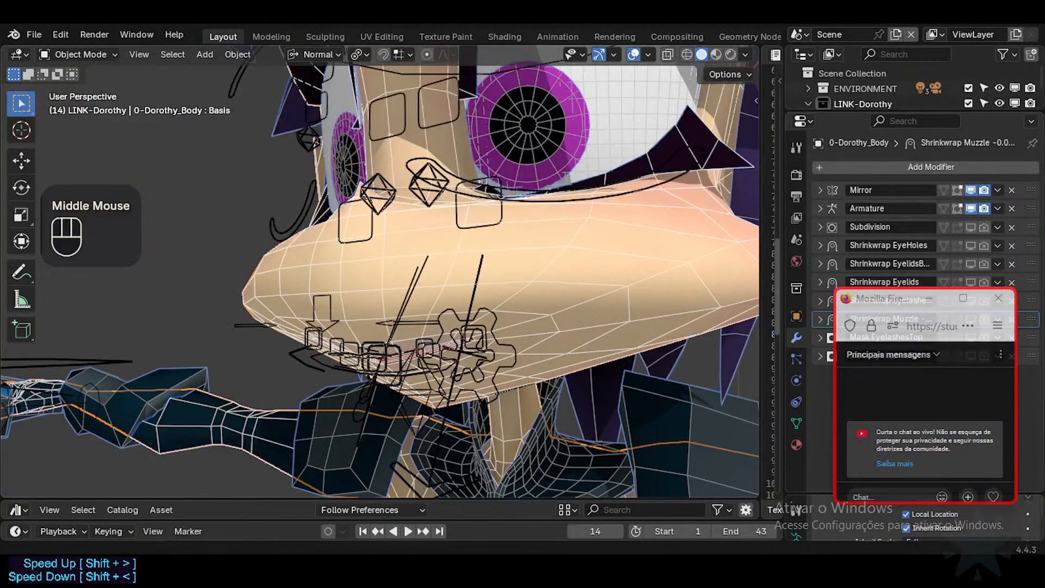
# Switch to the facial rig video in Firefox, play it on through the cube subdivision, pause it and leave full screen.
pyautogui.click(543, 492)
pyautogui.click(444, 295)
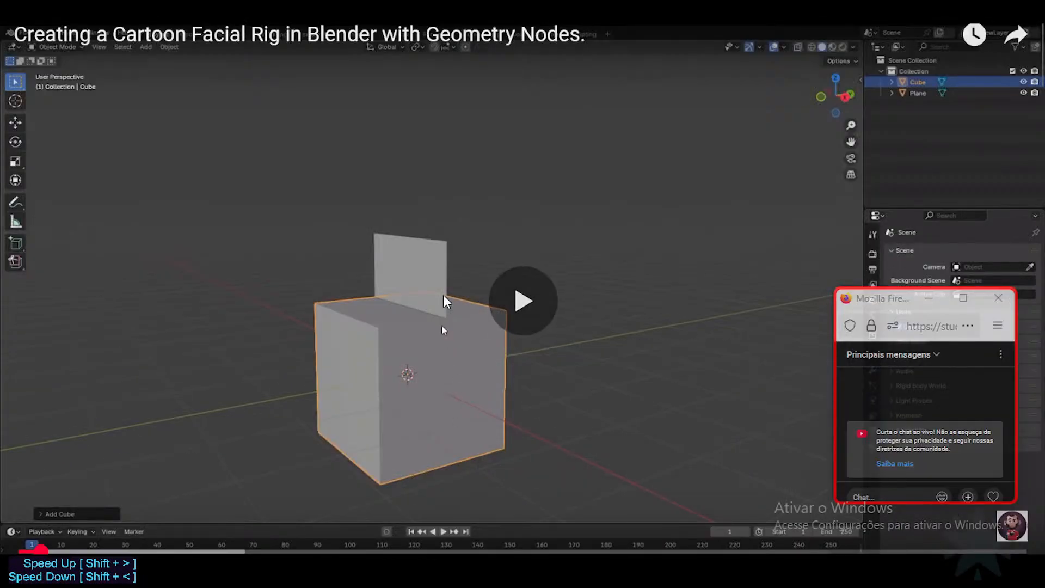
pyautogui.click(451, 314)
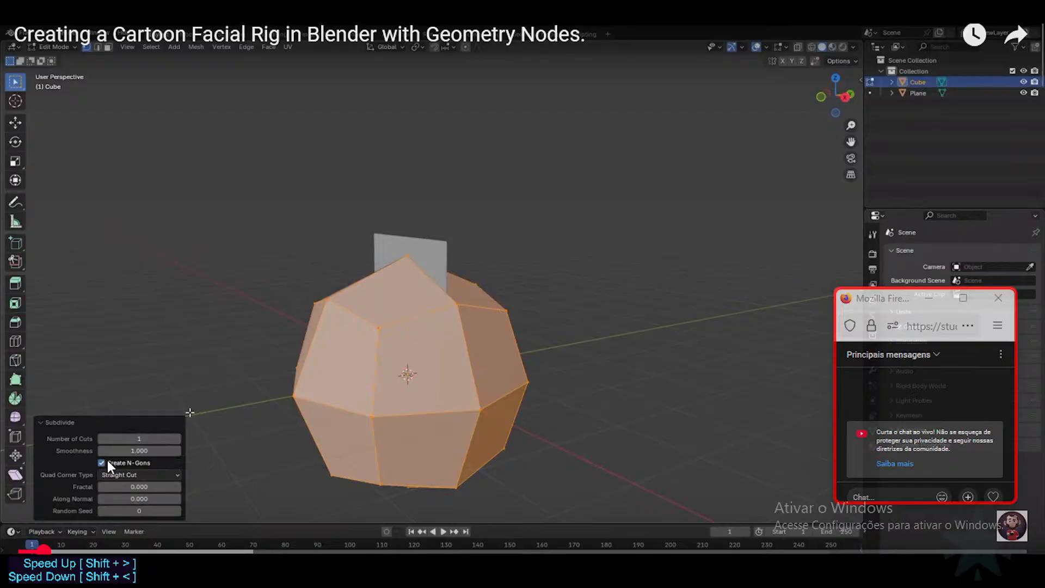
pyautogui.doubleClick(339, 329)
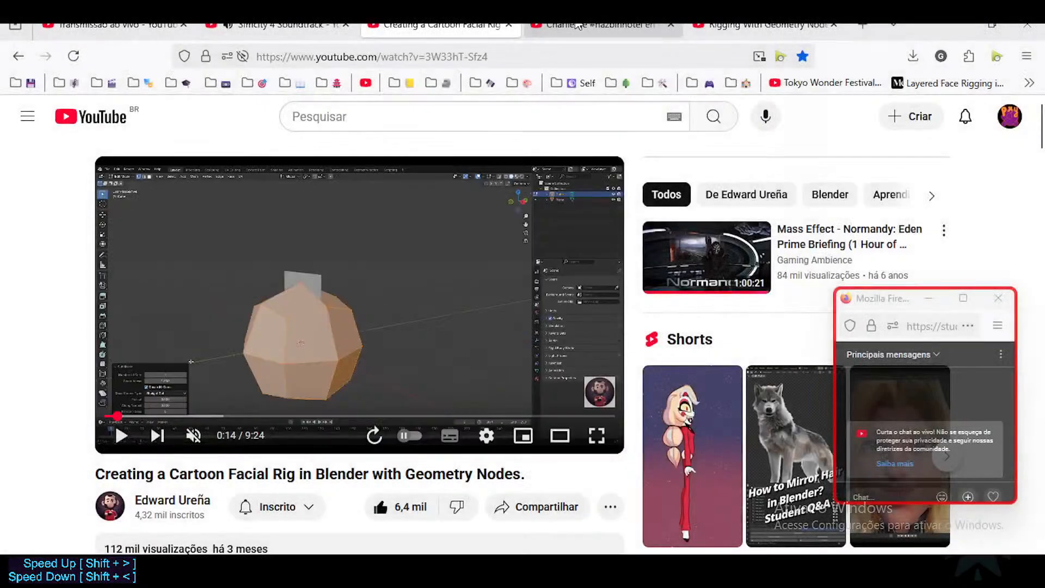
# Look through the open reference videos and close the "Rigging With Geometry Nodes on 'Wing It!'" page.
pyautogui.click(571, 25)
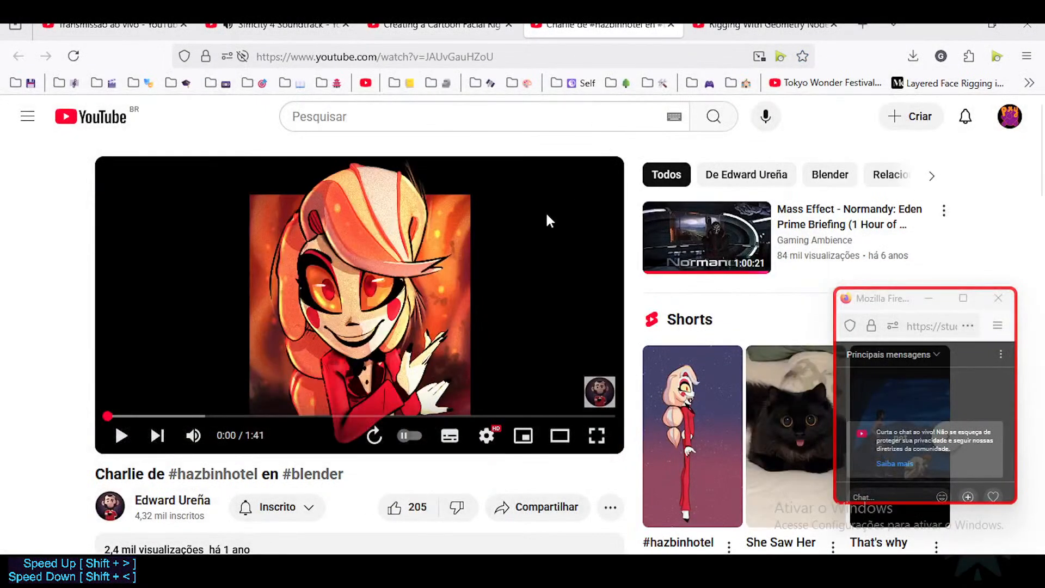
pyautogui.hotkey('ctrl', 'Tab')
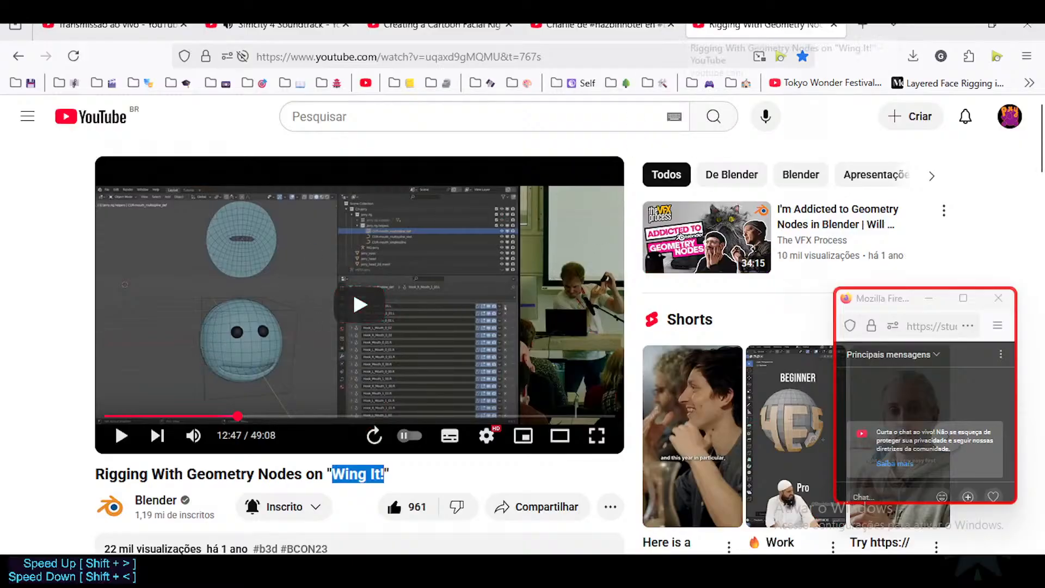
pyautogui.click(835, 27)
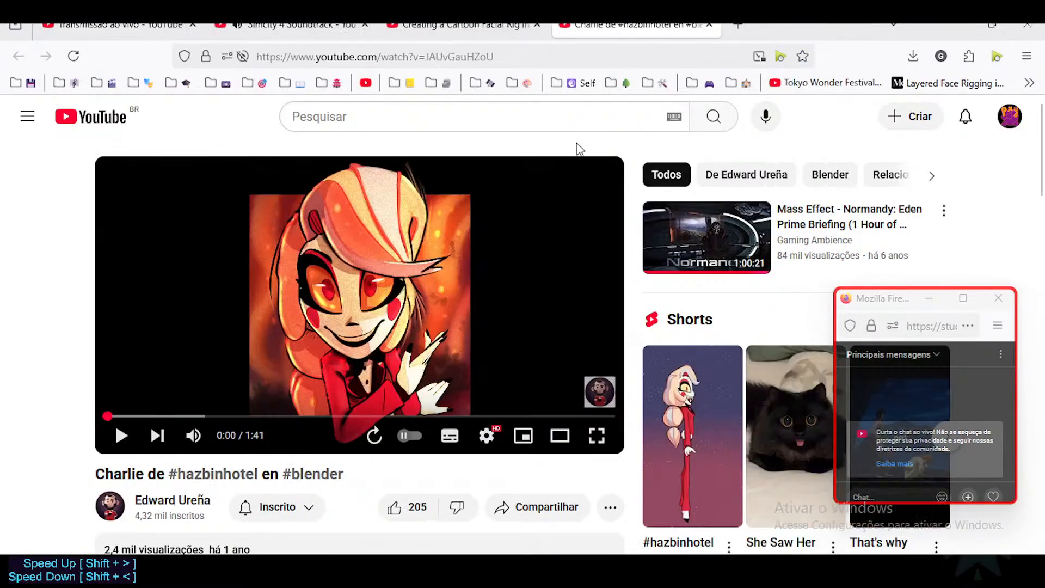
# Play the Charlie de #hazbinhotel video from about 0:21, view it in full screen, pause it and leave full screen.
pyautogui.click(428, 296)
pyautogui.moveTo(127, 420); pyautogui.dragTo(212, 419)
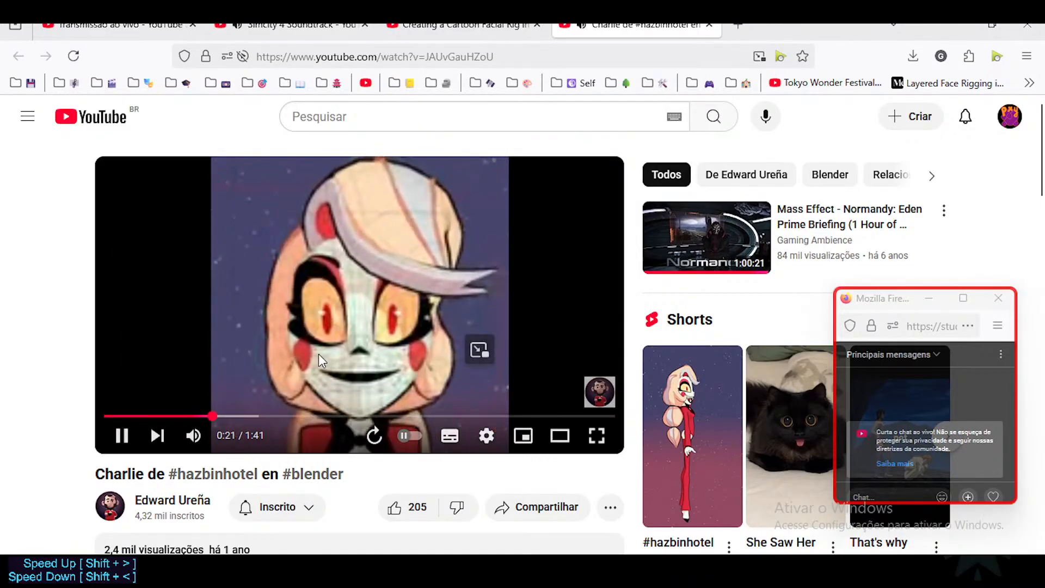
pyautogui.doubleClick(305, 353)
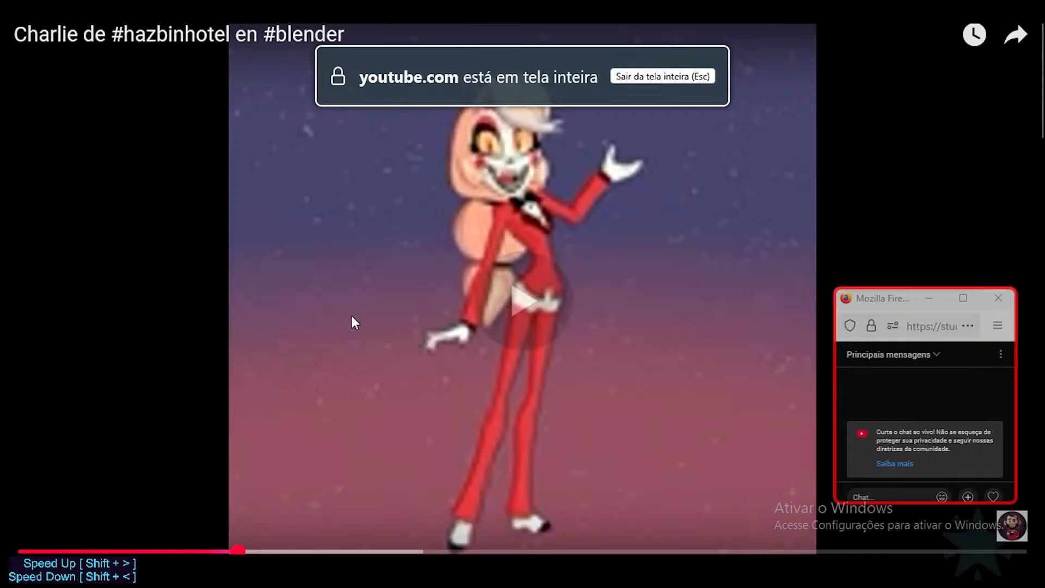
pyautogui.click(352, 316)
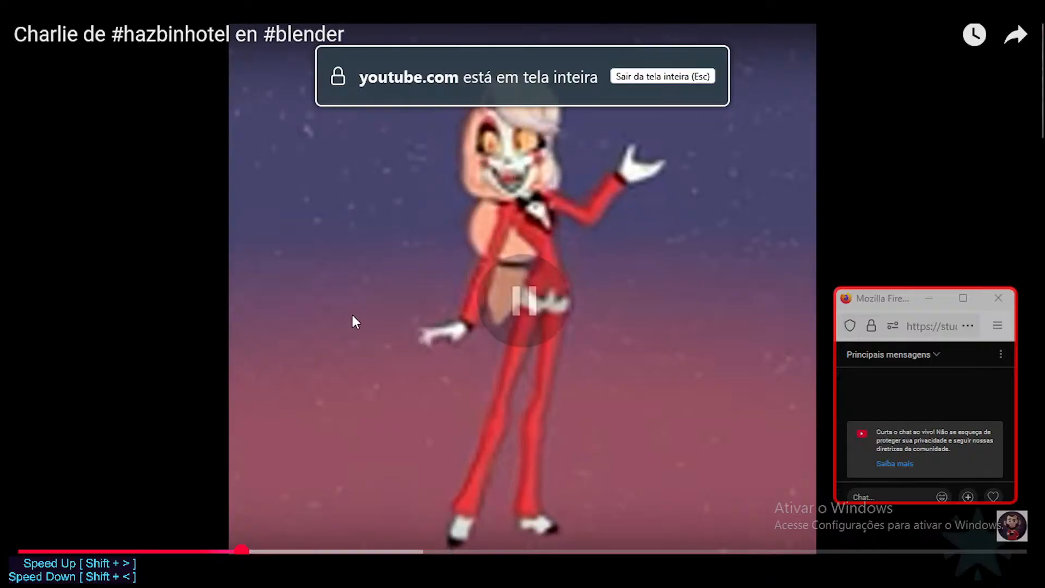
pyautogui.doubleClick(386, 299)
# Expand the Charlie video's description and open its Gumroad download link.
pyautogui.scroll(-3, 308, 296)
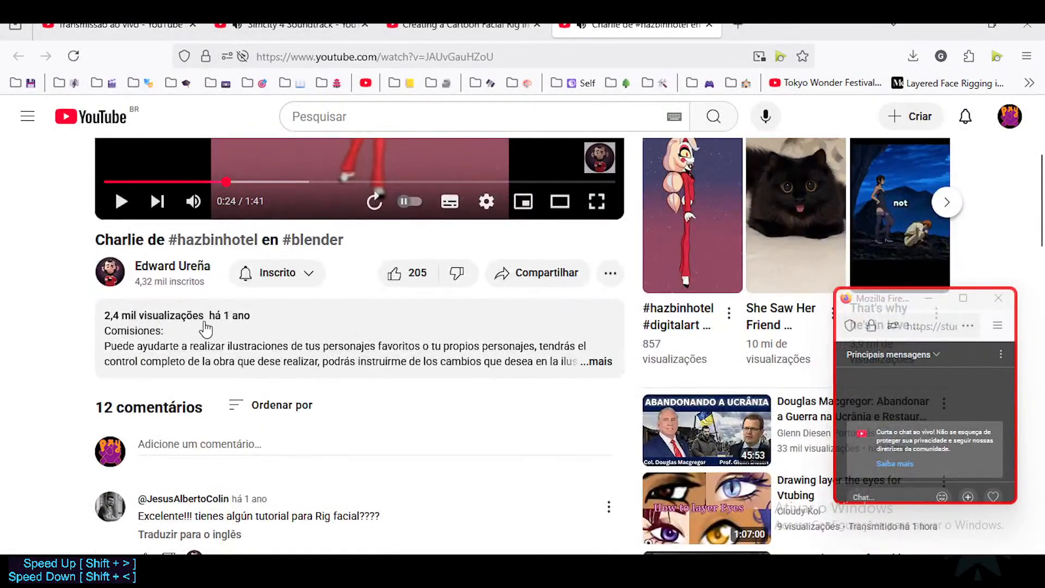
pyautogui.click(585, 359)
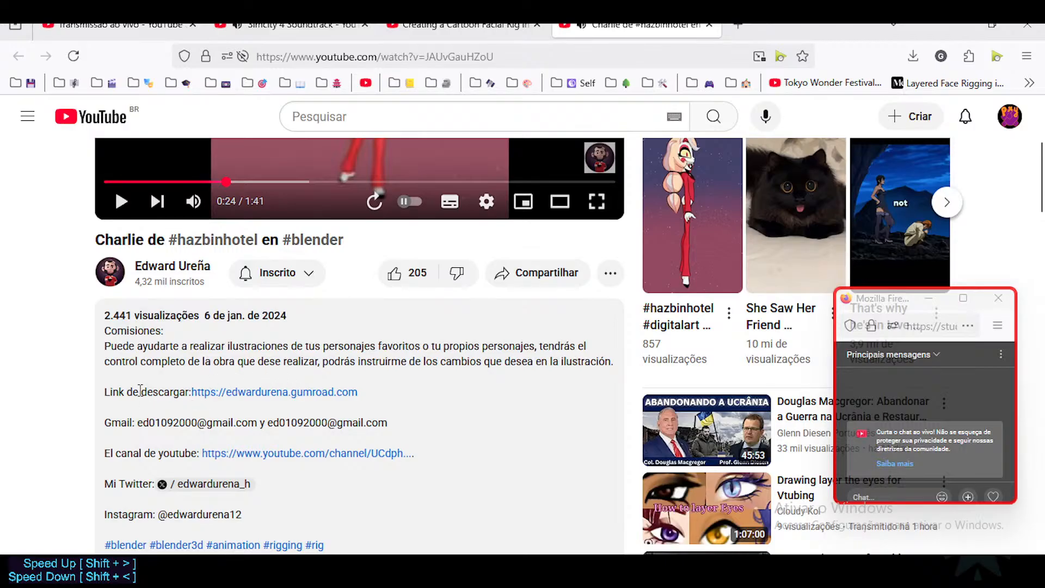
pyautogui.scroll(-2, 292, 416)
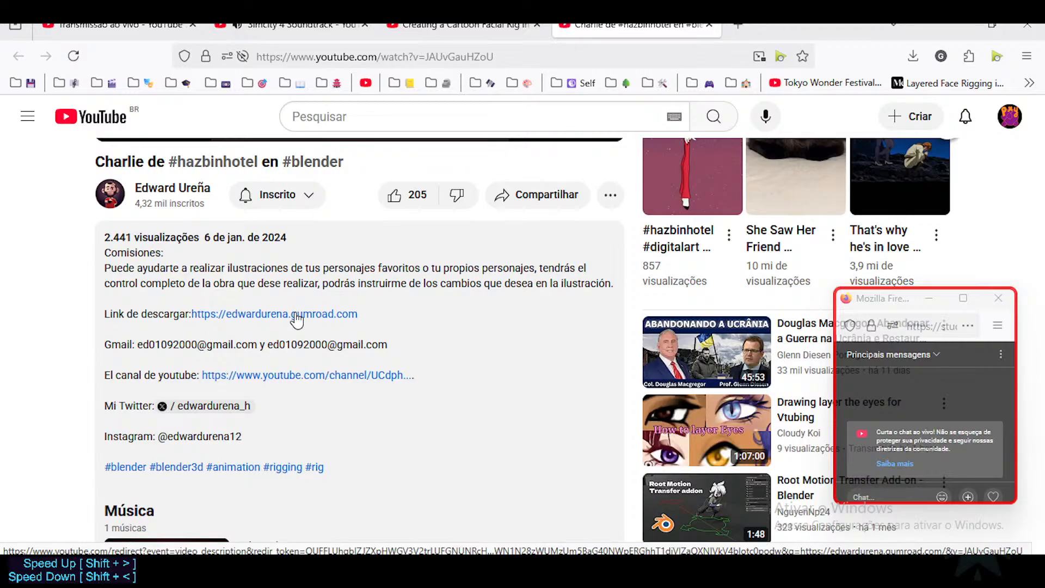
pyautogui.click(296, 320)
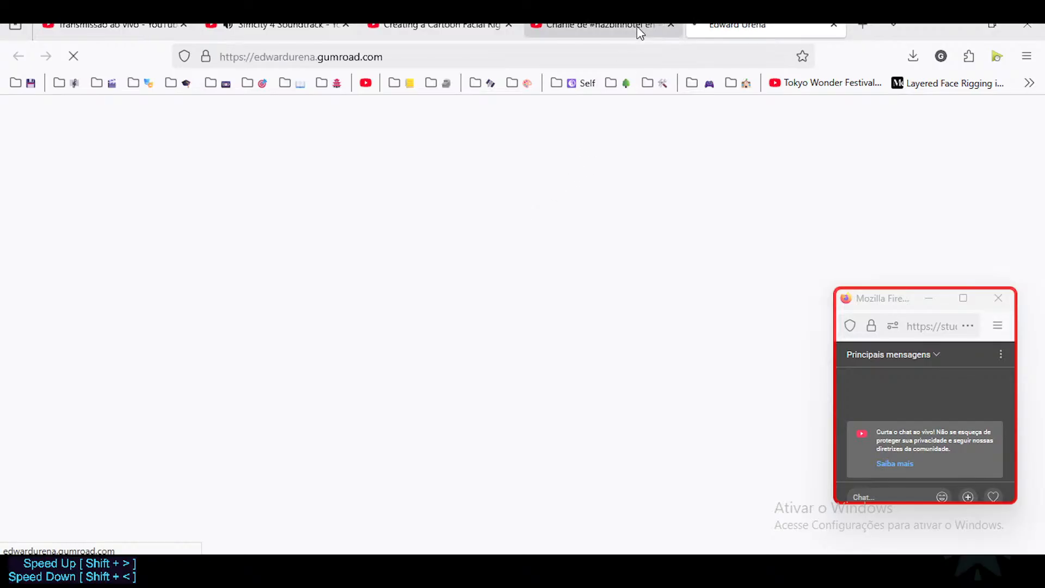
# Browse the Gumroad store's complete product list, examining the character and face rigs and moving the chat window away from the Face product.
pyautogui.scroll(-3, 628, 222)
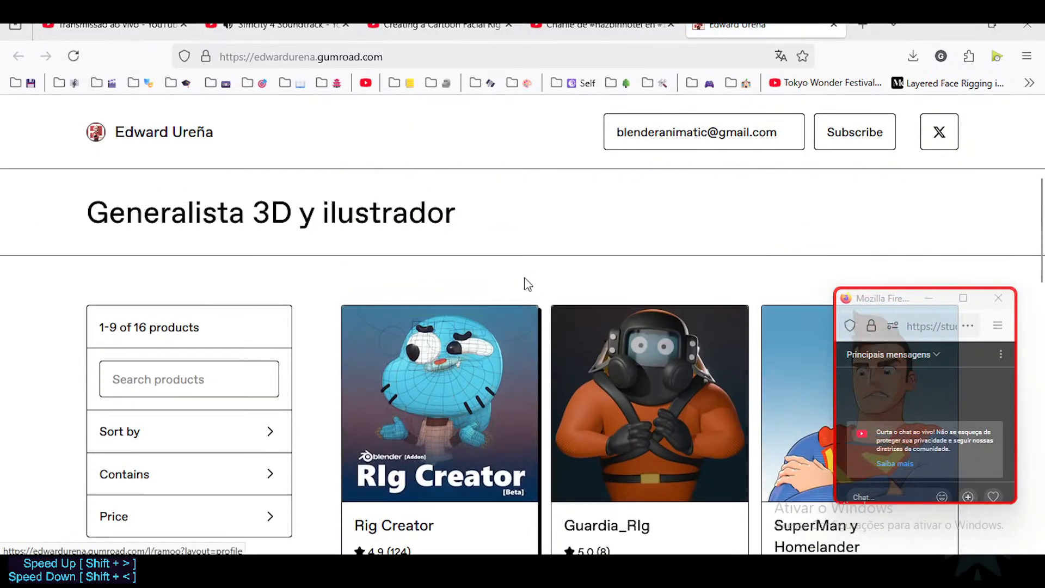
pyautogui.scroll(-10, 527, 284)
pyautogui.scroll(-15, 527, 284)
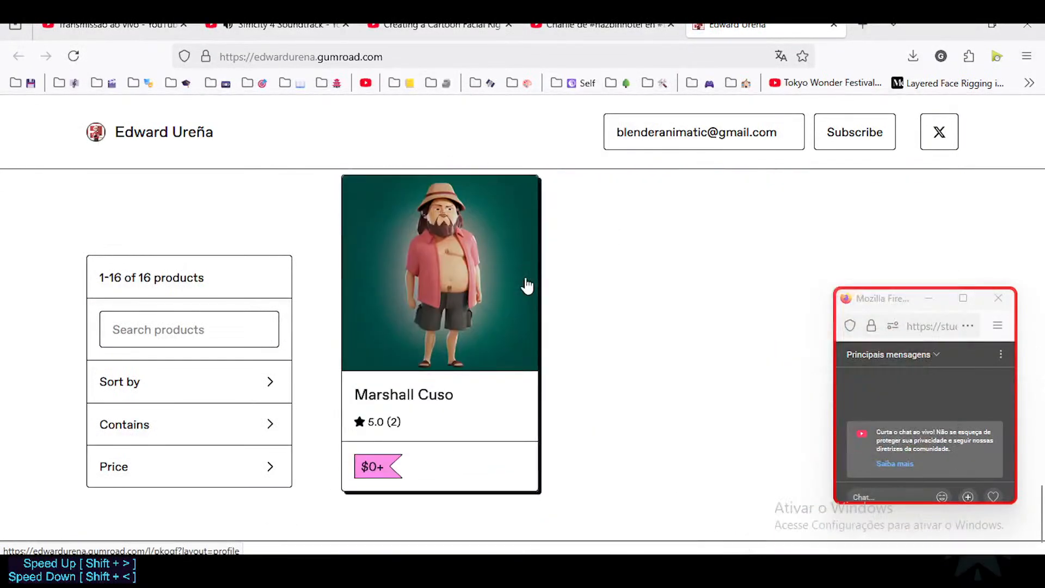
pyautogui.scroll(7, 524, 285)
pyautogui.scroll(-1, 525, 285)
pyautogui.moveTo(893, 298); pyautogui.dragTo(889, 427)
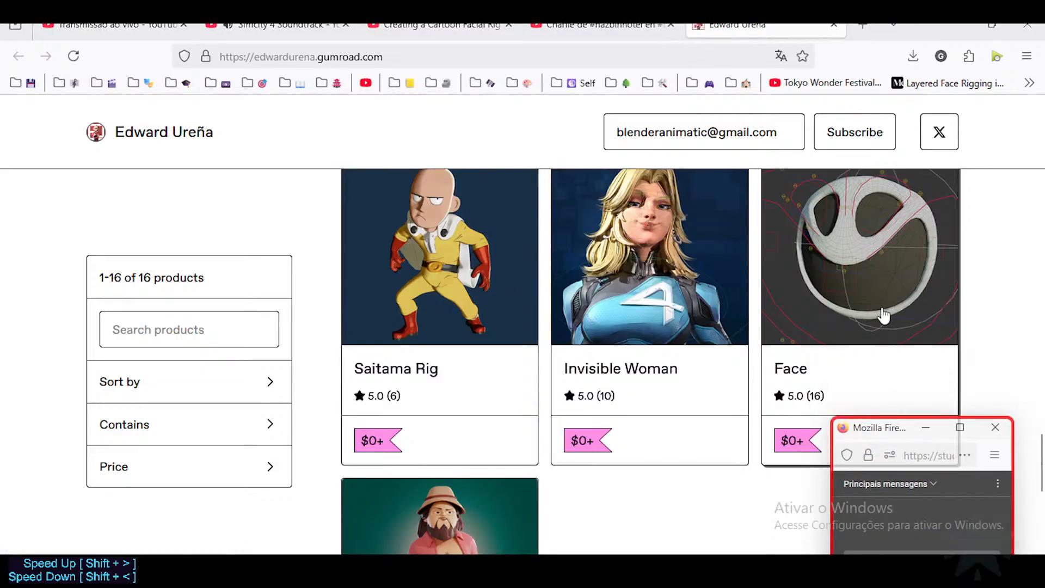
pyautogui.scroll(-6, 818, 200)
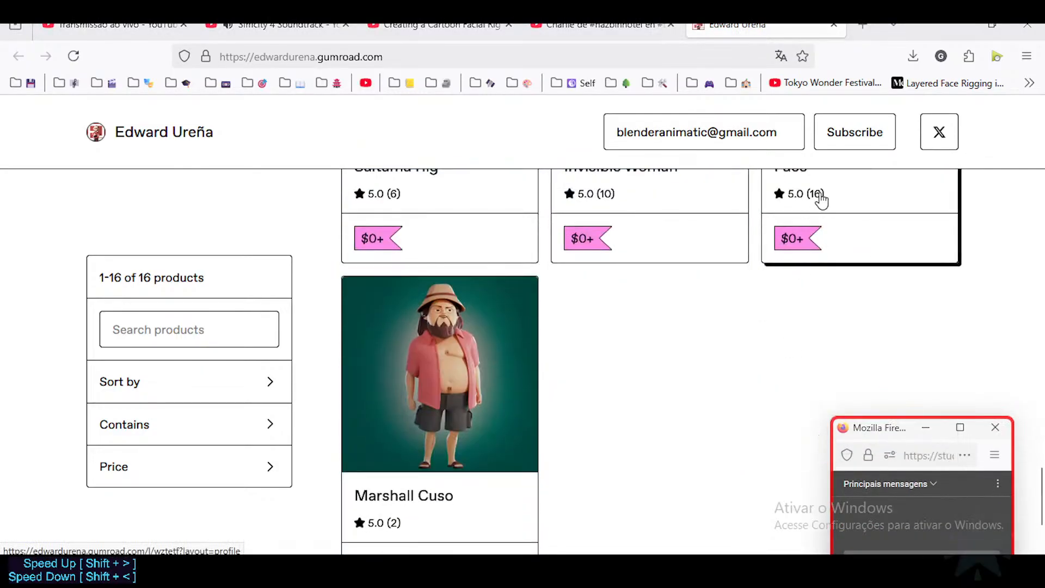
pyautogui.scroll(2, 624, 289)
pyautogui.scroll(10, 624, 289)
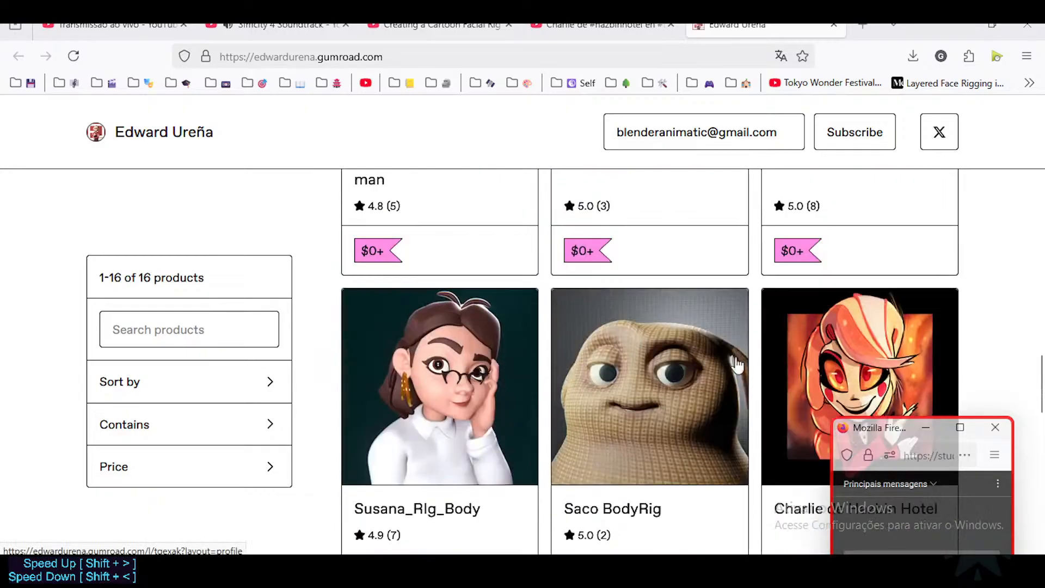
pyautogui.scroll(-2, 880, 375)
pyautogui.scroll(-2, 880, 375)
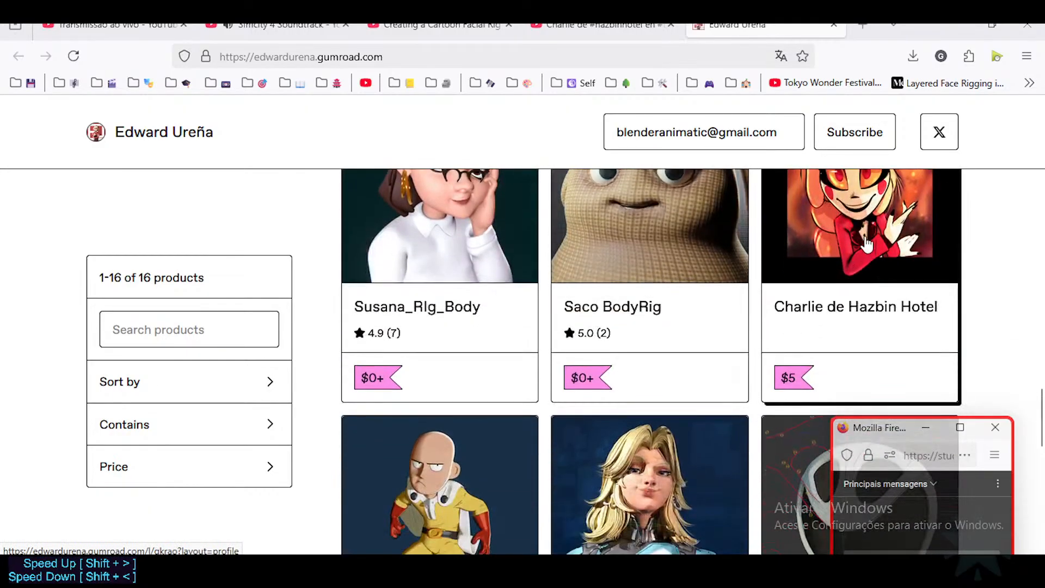
pyautogui.scroll(7, 761, 280)
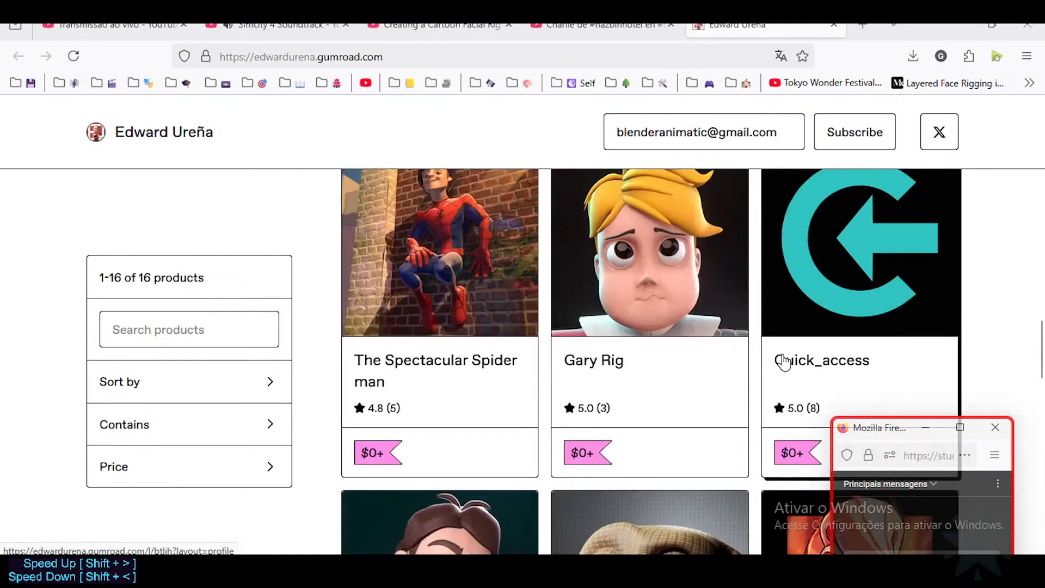
pyautogui.scroll(-5, 781, 361)
pyautogui.scroll(1, 806, 267)
pyautogui.scroll(12, 806, 267)
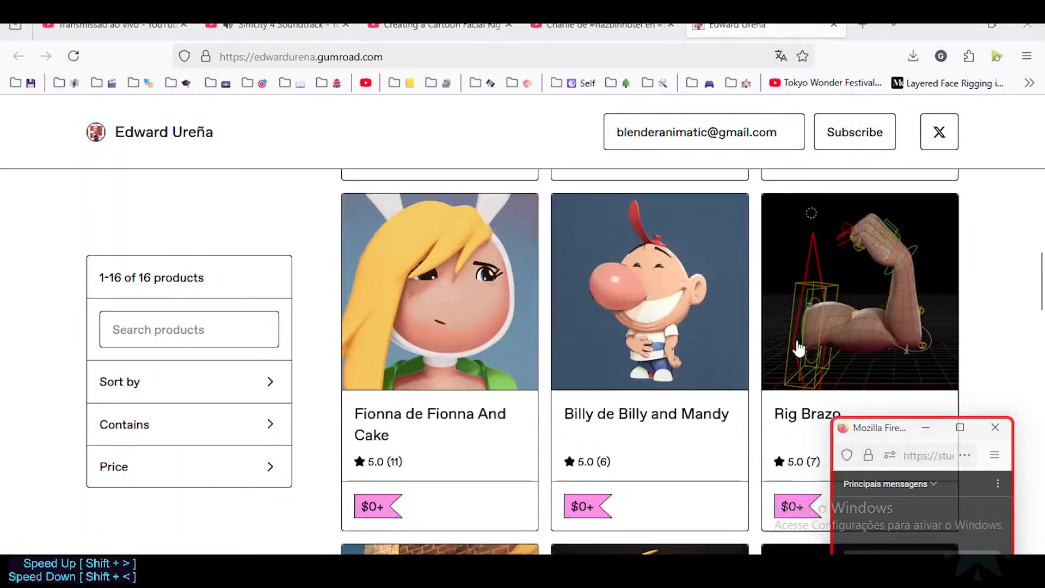
pyautogui.scroll(-16, 797, 345)
pyautogui.scroll(-4, 762, 289)
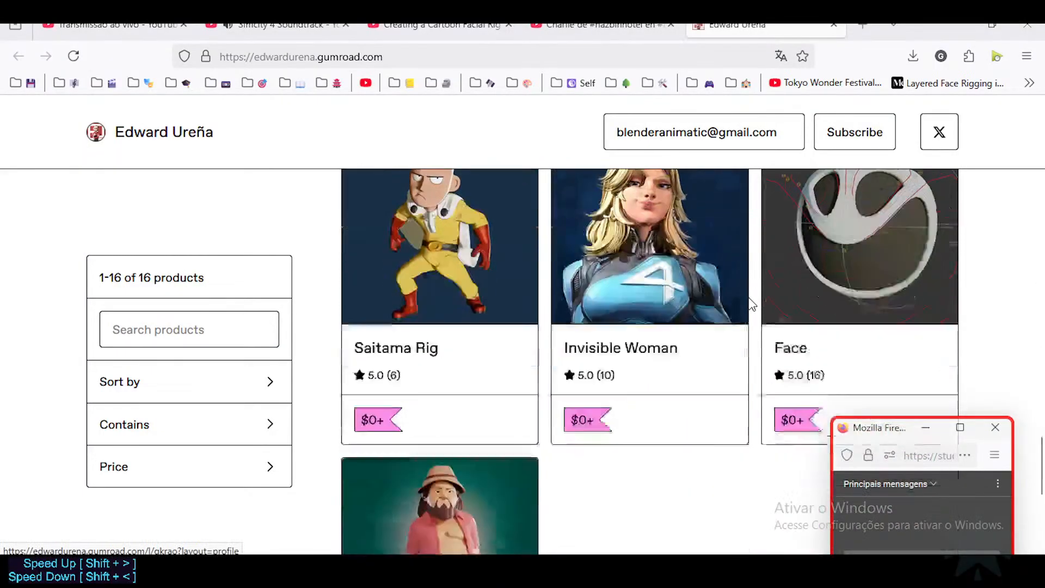
pyautogui.scroll(8, 786, 291)
pyautogui.scroll(-8, 784, 291)
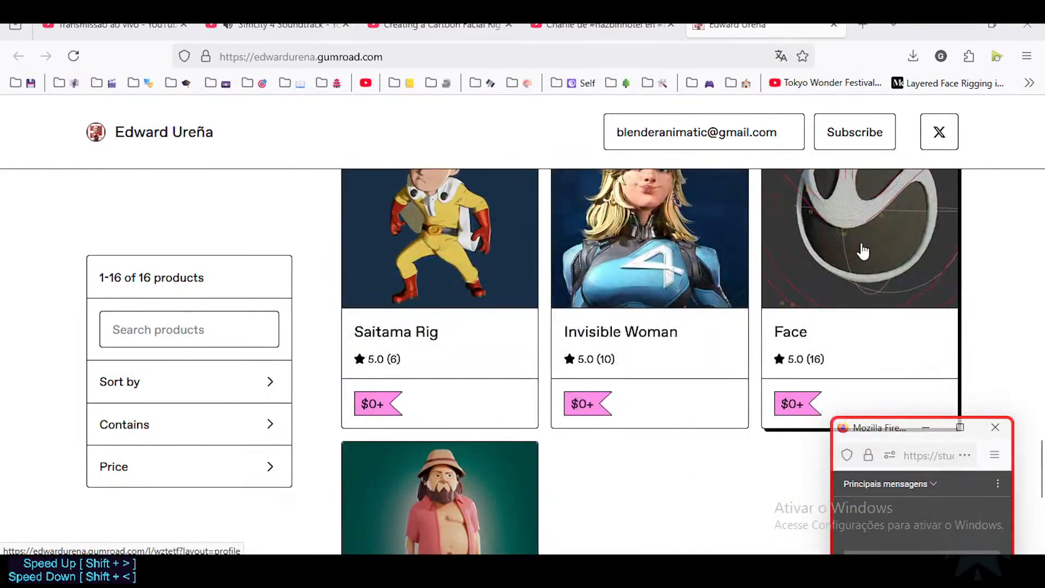
# Close the Gumroad store and the Charlie video, returning to the cartoon facial rig video.
pyautogui.click(598, 25)
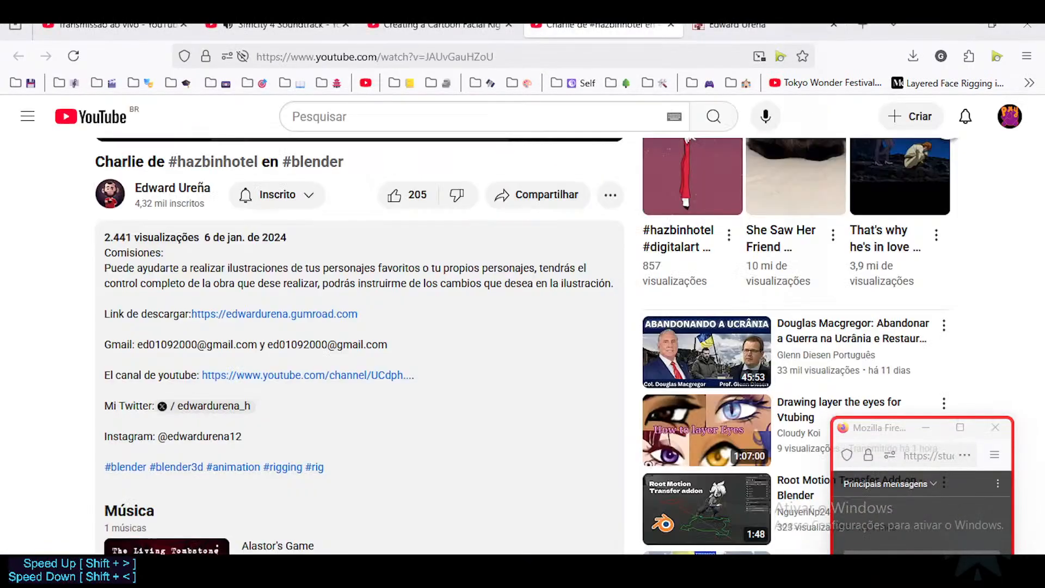
pyautogui.click(740, 25)
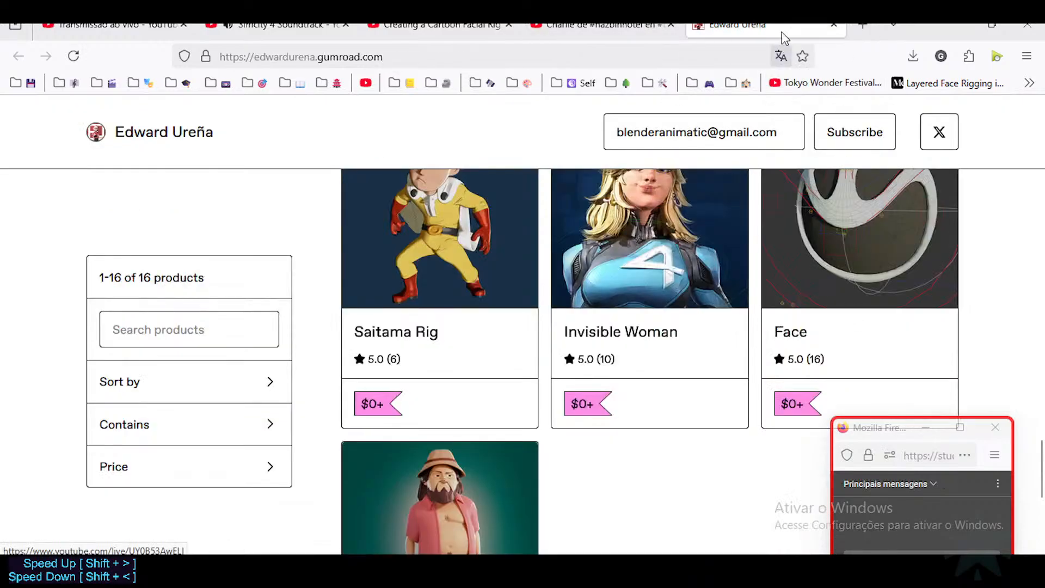
pyautogui.click(833, 25)
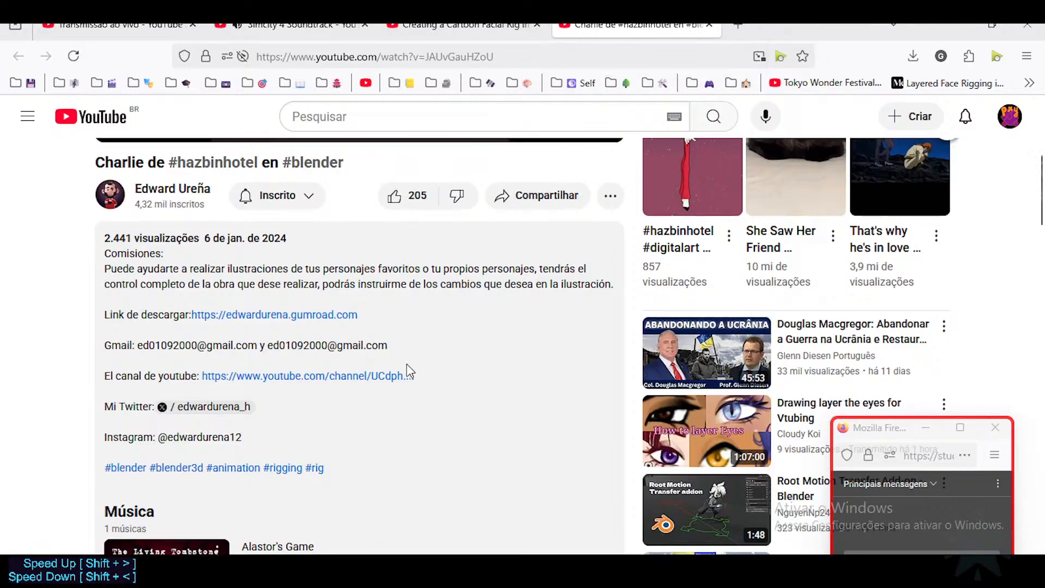
pyautogui.scroll(5, 408, 366)
pyautogui.click(709, 25)
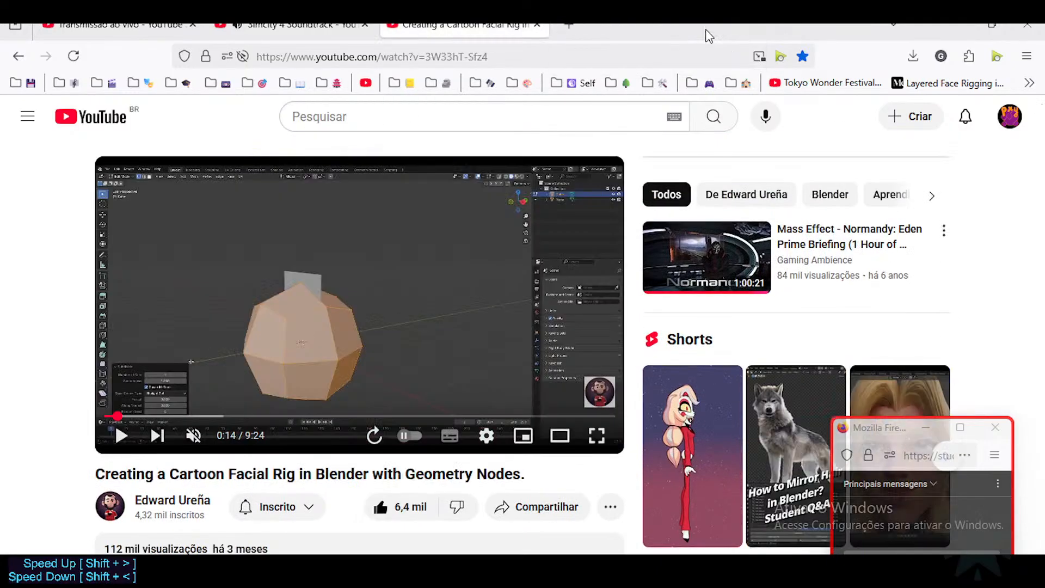
# Rewind the facial rig video and replay it in full screen from the finished face rig through the plane modelling, moving the chat window up.
pyautogui.click(413, 221)
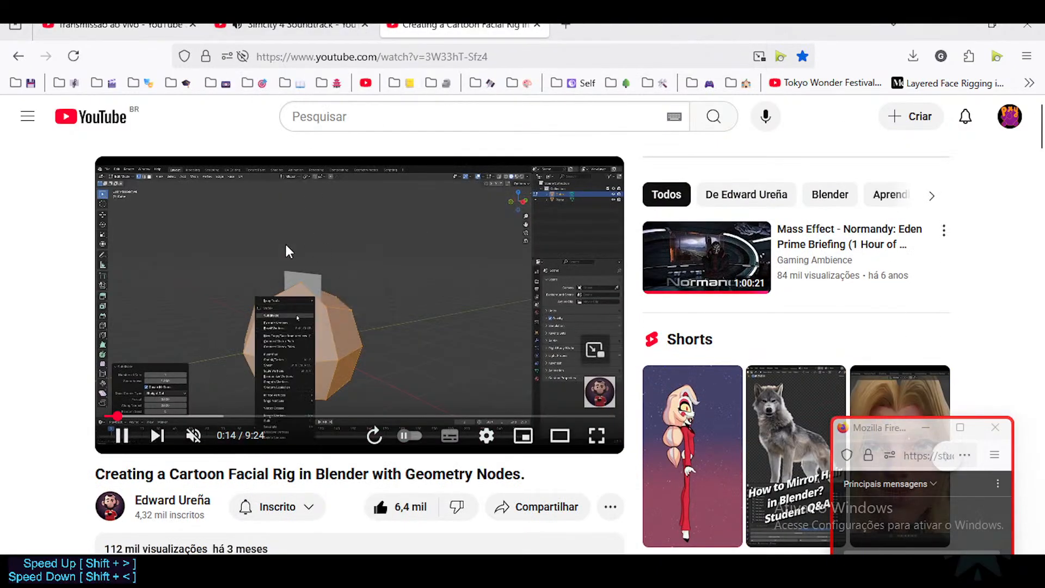
pyautogui.press('f')
pyautogui.press('space')
pyautogui.press('space')
pyautogui.press('Left')
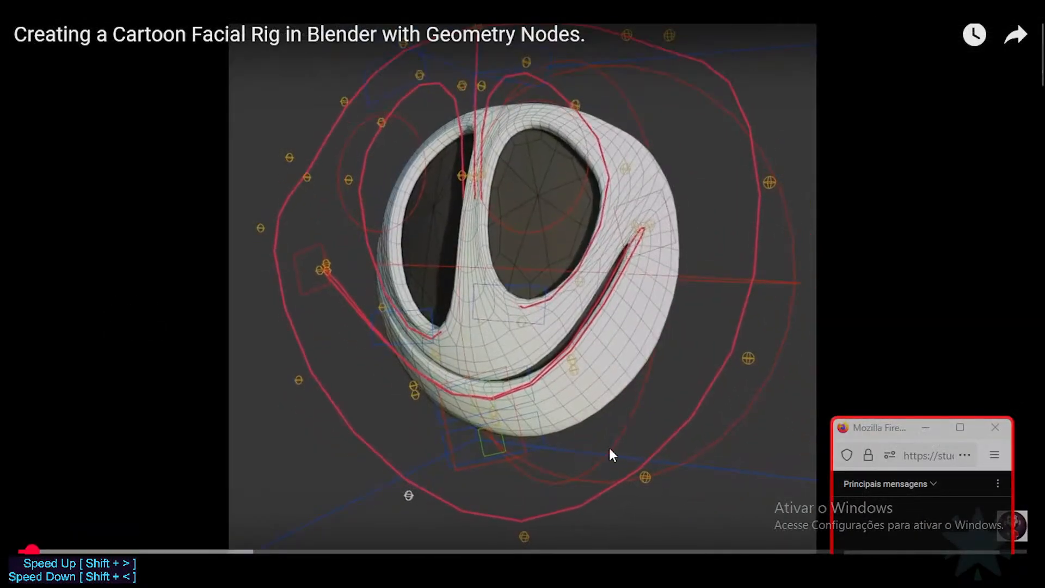
pyautogui.moveTo(913, 428); pyautogui.dragTo(914, 265)
pyautogui.click(490, 298)
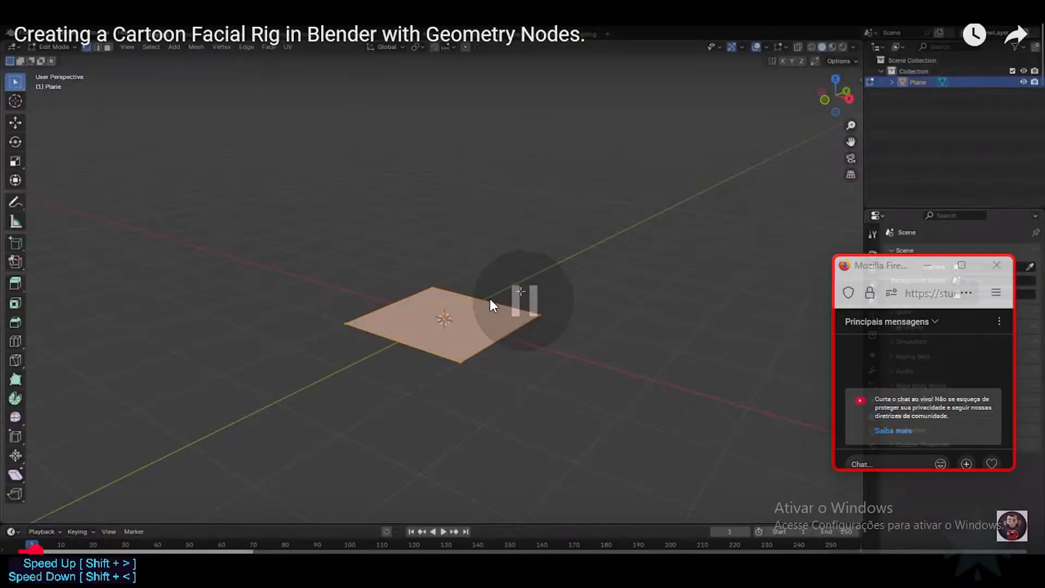
pyautogui.click(490, 299)
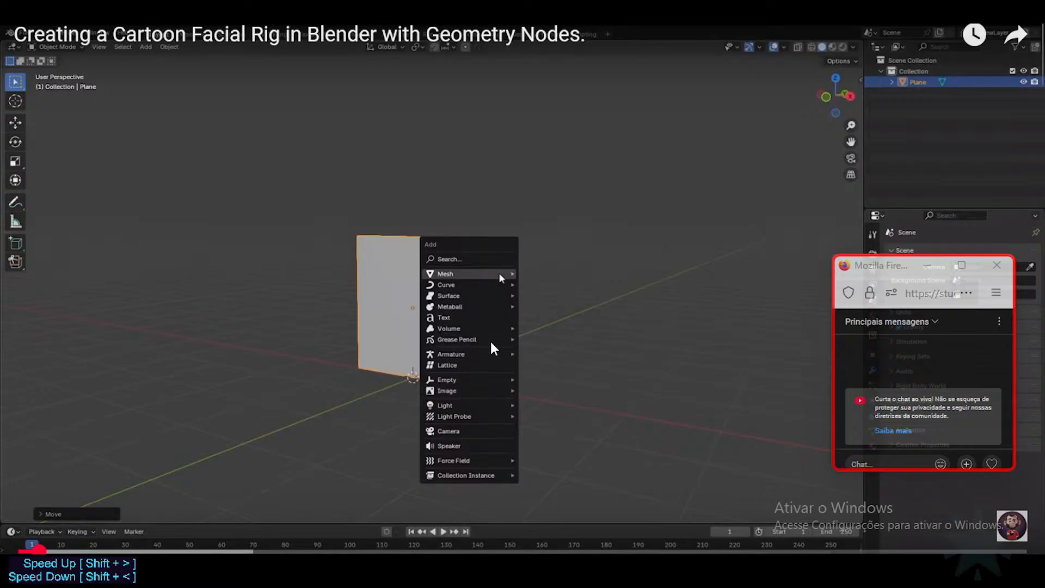
# Watch the cube being added behind the face plane and lower the system volume to 24.
pyautogui.click(514, 407)
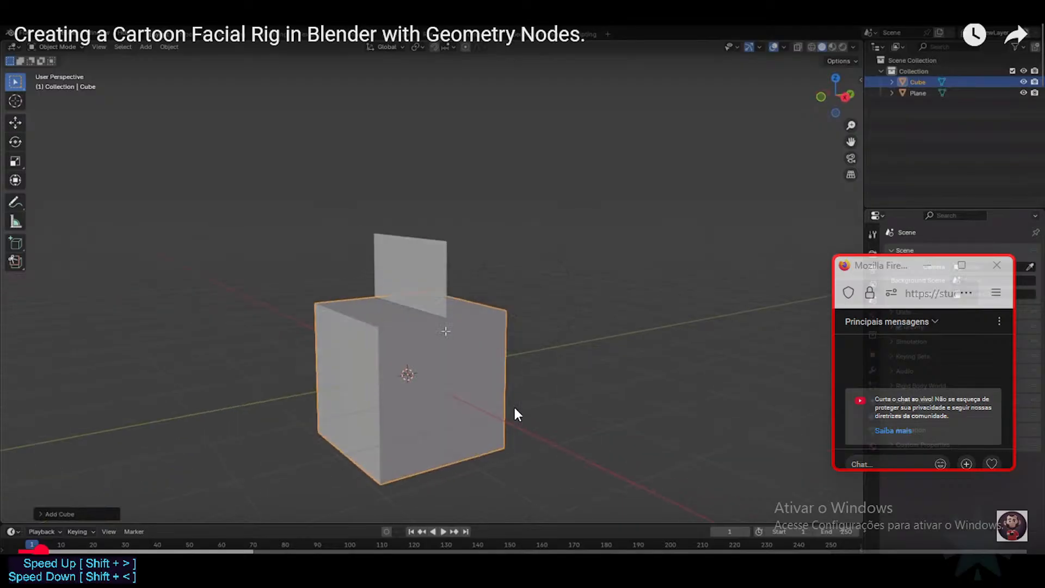
pyautogui.click(514, 407)
pyautogui.press('XF86AudioLowerVolume')
pyautogui.press('XF86AudioLowerVolume')
pyautogui.press('XF86AudioLowerVolume')
pyautogui.press('XF86AudioLowerVolume')
pyautogui.press('XF86AudioLowerVolume')
pyautogui.press('XF86AudioLowerVolume')
pyautogui.press('XF86AudioLowerVolume')
pyautogui.press('XF86AudioLowerVolume')
pyautogui.press('XF86AudioLowerVolume')
pyautogui.press('XF86AudioLowerVolume')
pyautogui.press('XF86AudioLowerVolume')
pyautogui.press('XF86AudioLowerVolume')
pyautogui.press('XF86AudioLowerVolume')
pyautogui.press('XF86AudioLowerVolume')
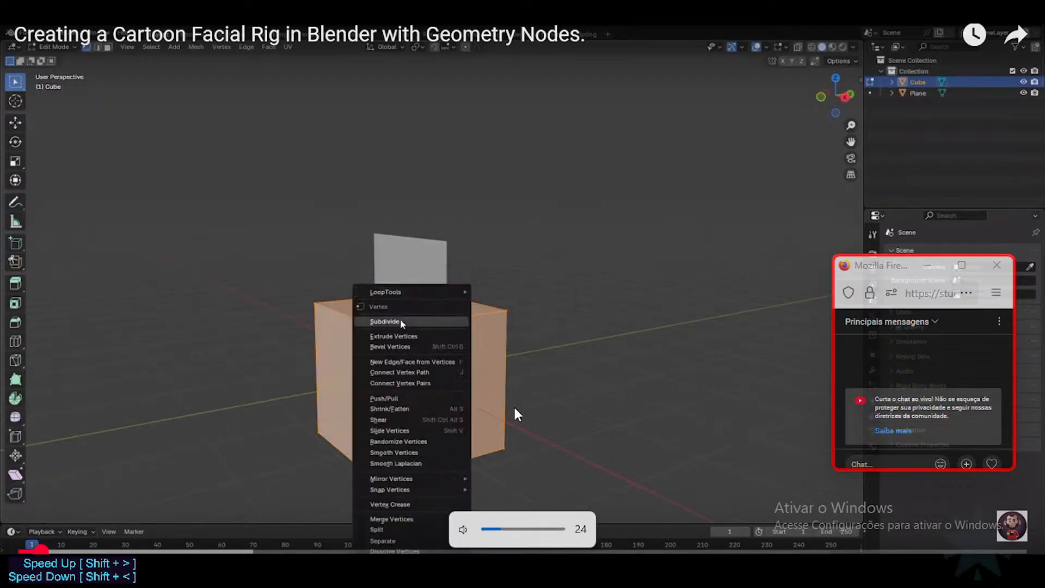
# Replay the passage that turns the cube into a smooth sphere and positions it behind the plane, pausing at intervals.
pyautogui.click(513, 405)
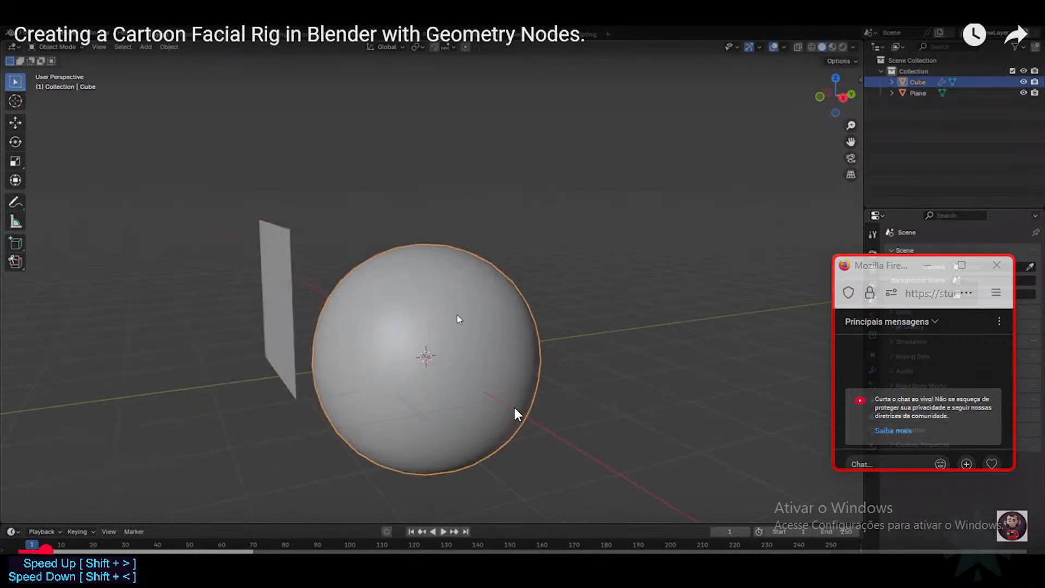
pyautogui.click(513, 405)
pyautogui.click(514, 405)
pyautogui.press('Left')
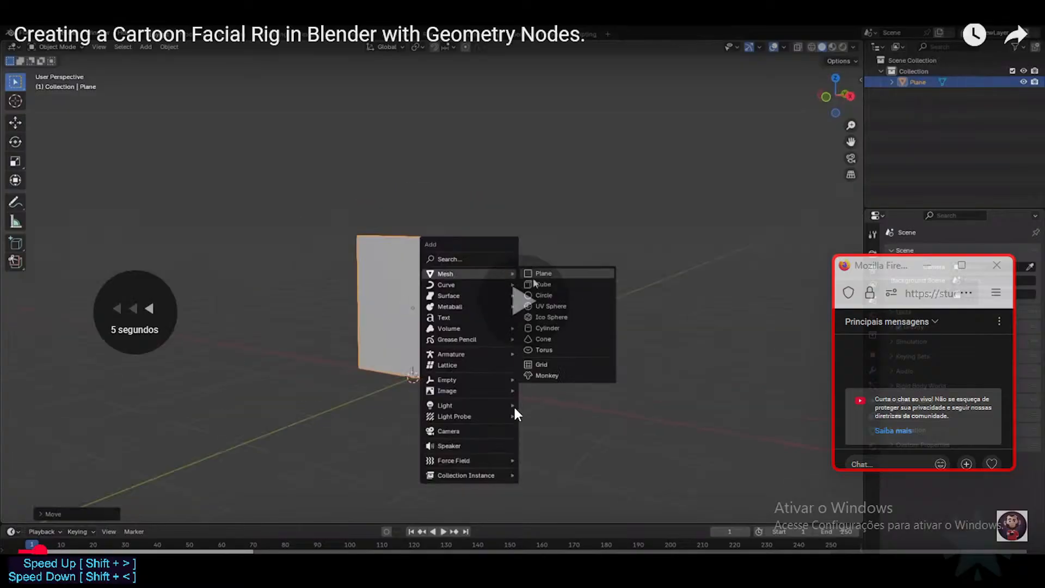
pyautogui.press('Left')
pyautogui.press('Right')
pyautogui.press('space')
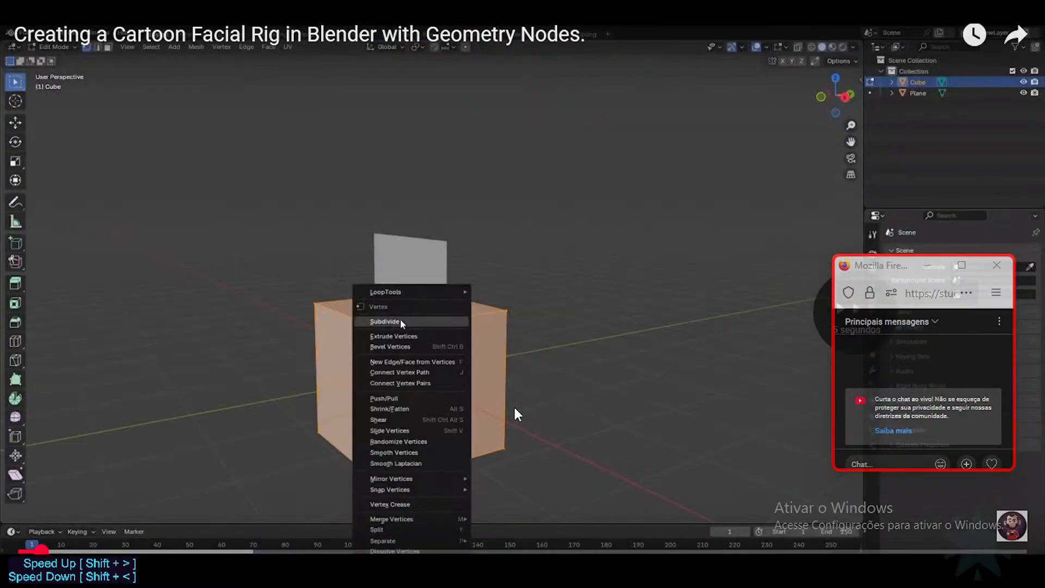
pyautogui.press('space')
pyautogui.press('space')
pyautogui.press('space')
pyautogui.press('Left')
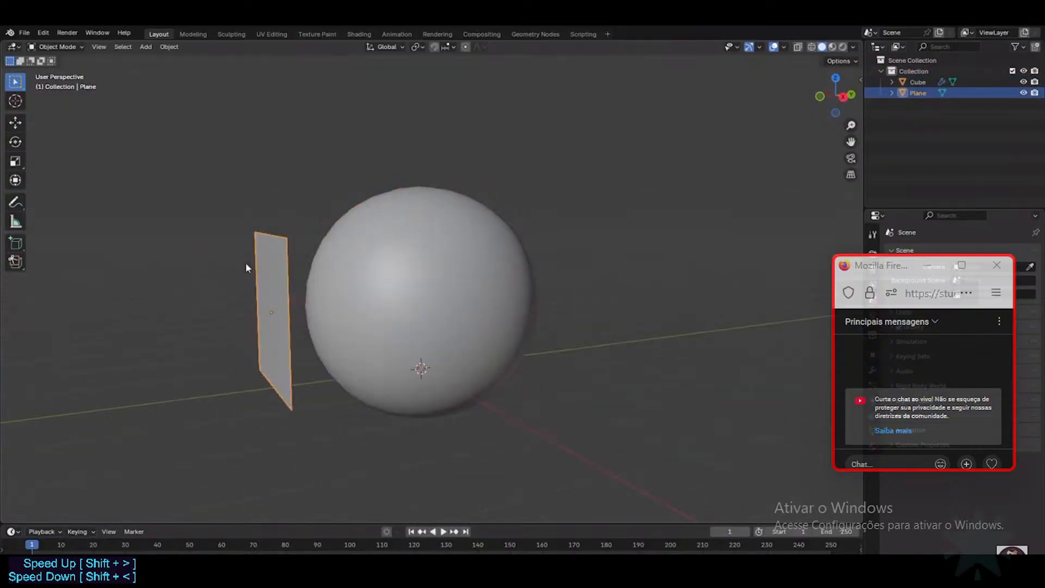
pyautogui.click(515, 408)
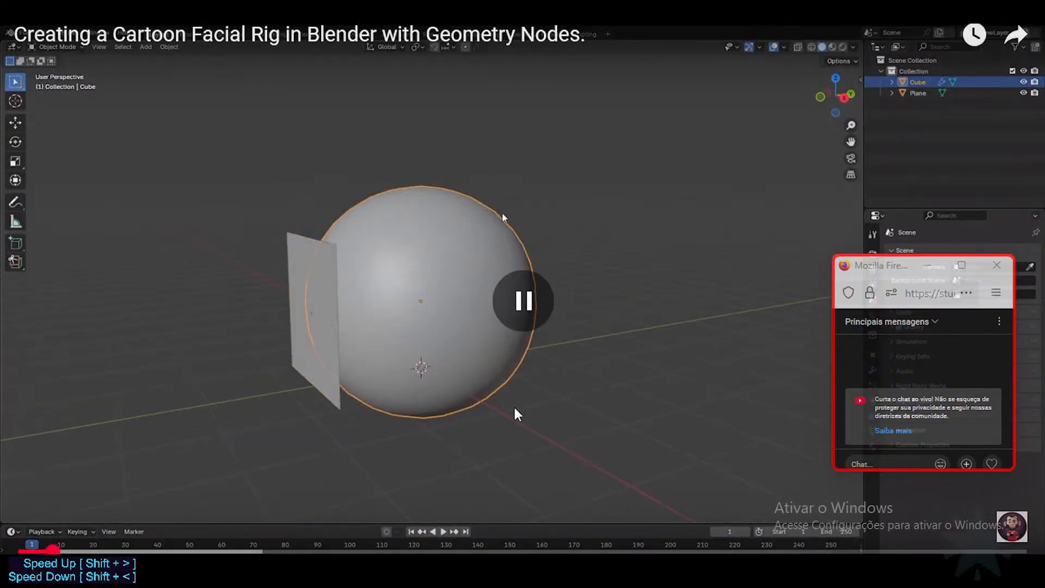
pyautogui.click(514, 408)
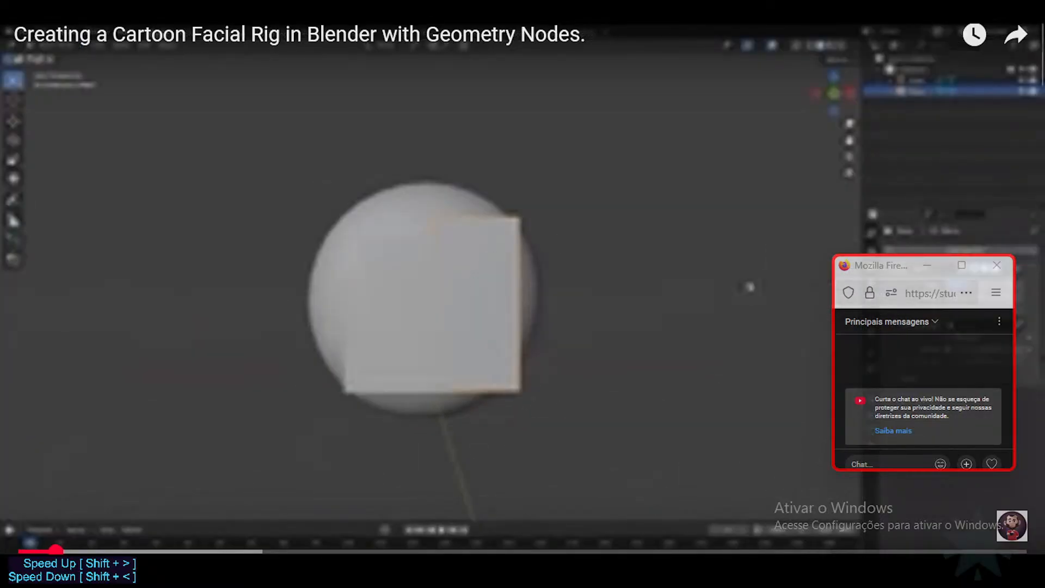
# Leave full screen, set the video quality to 1080p, and resume full-screen viewing.
pyautogui.click(587, 295)
pyautogui.press('Escape')
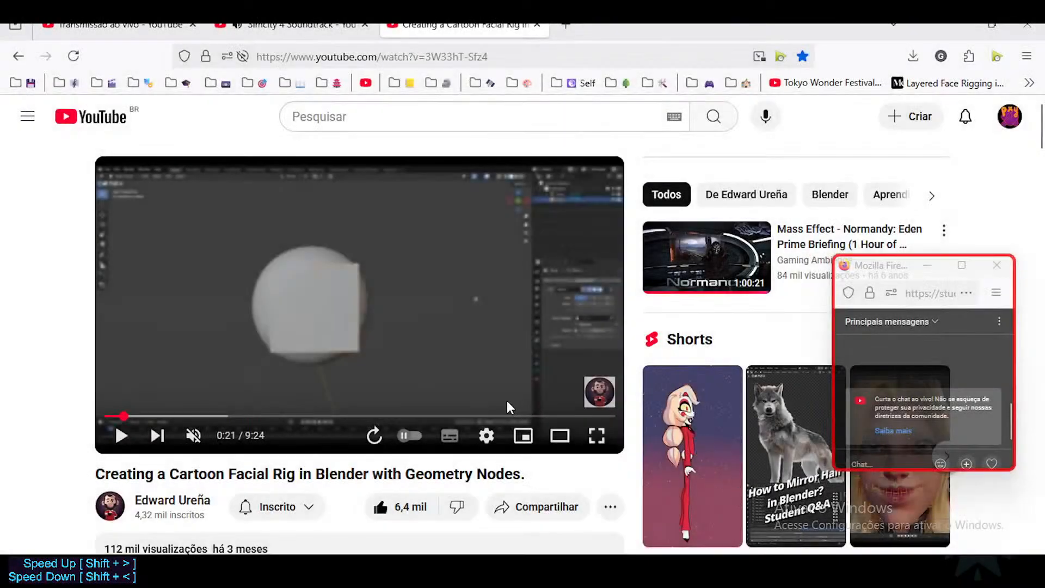
pyautogui.click(486, 435)
pyautogui.click(468, 382)
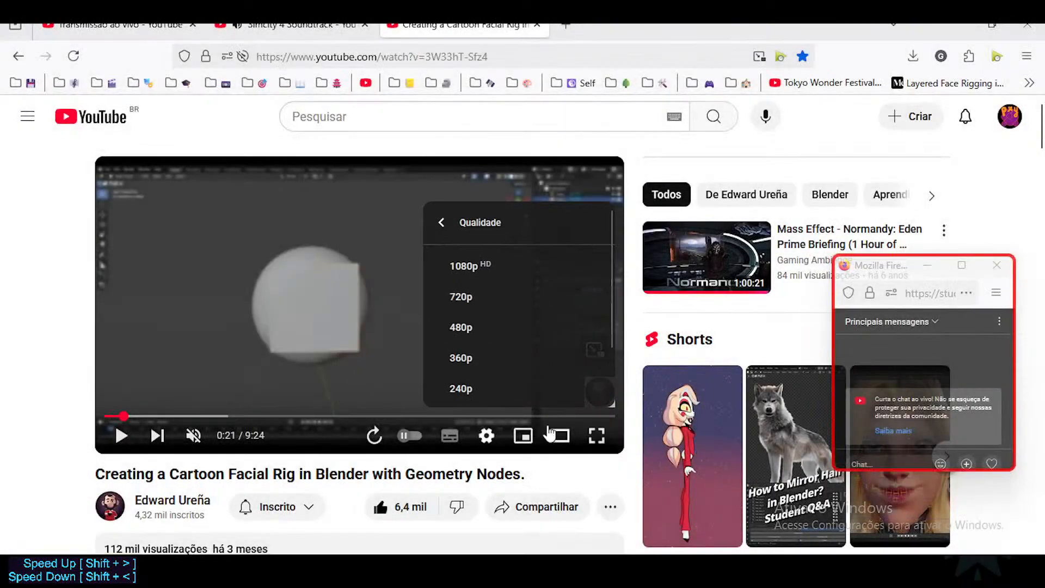
pyautogui.click(482, 272)
pyautogui.doubleClick(373, 247)
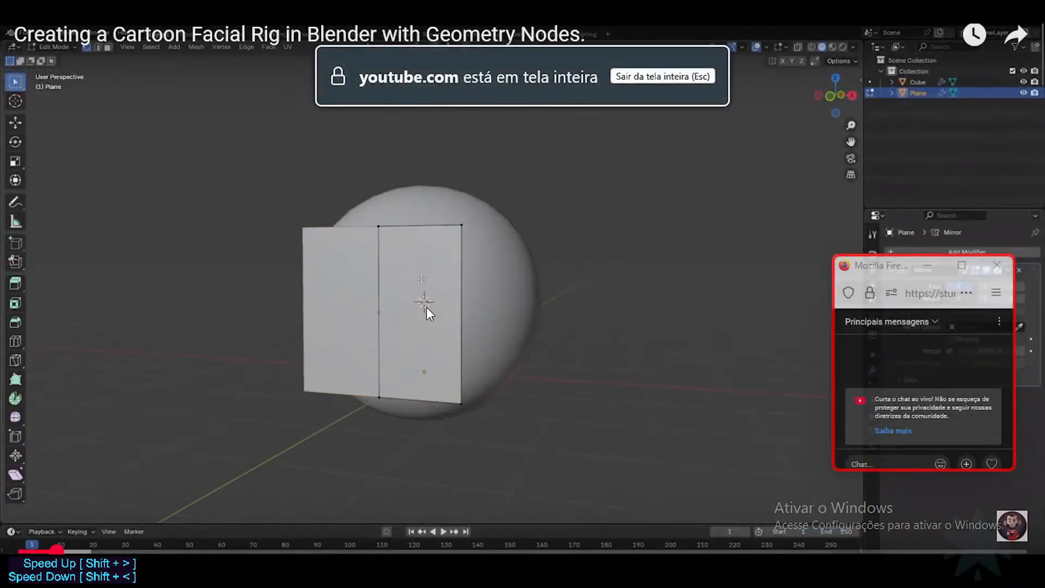
# Examine the face plane's topology in short pauses, from the inset and subdivided eye faces to the edges cut around the mouth.
pyautogui.click(478, 293)
pyautogui.click(478, 293)
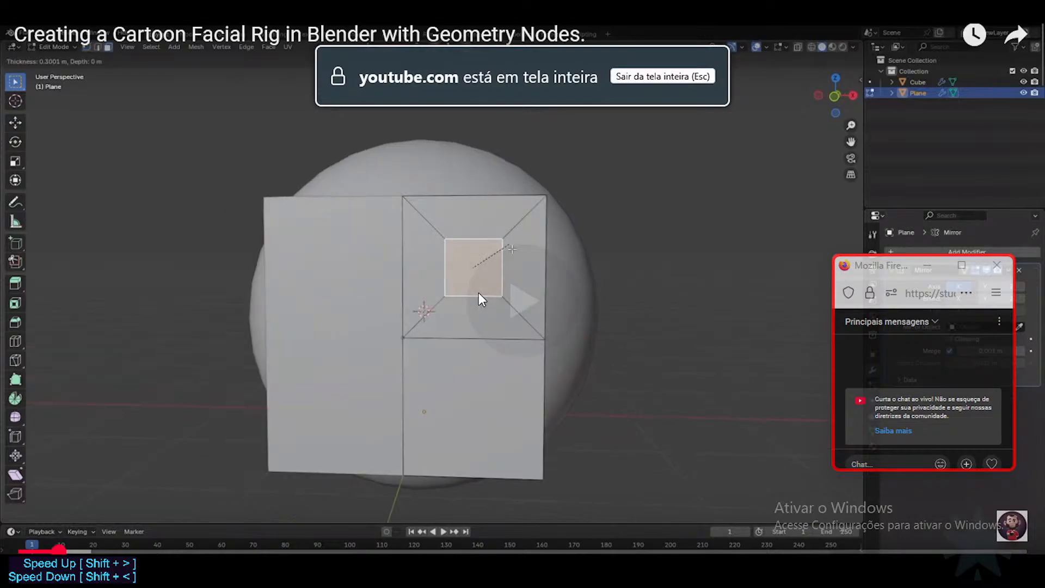
pyautogui.click(478, 292)
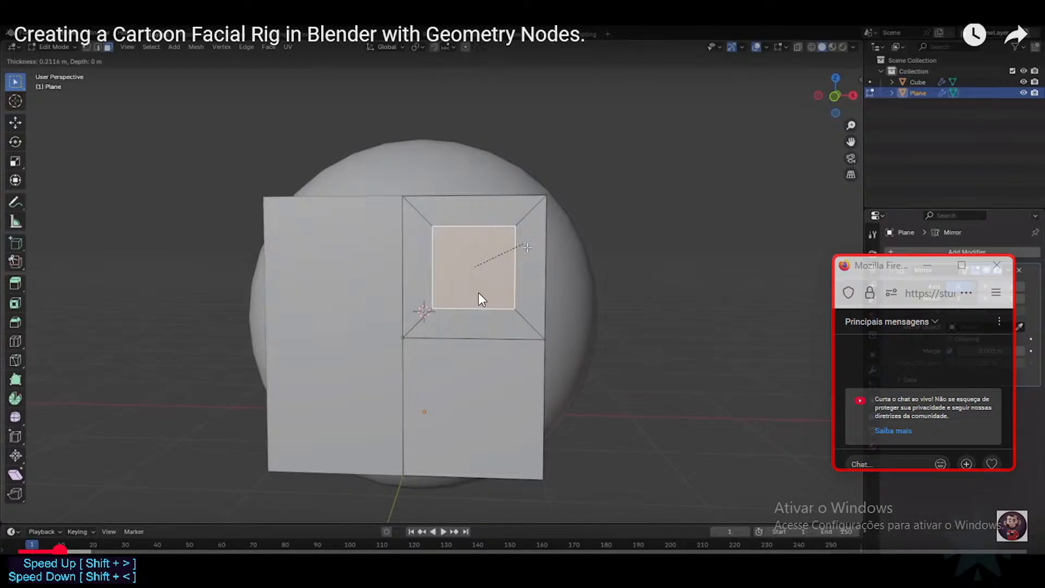
pyautogui.click(479, 293)
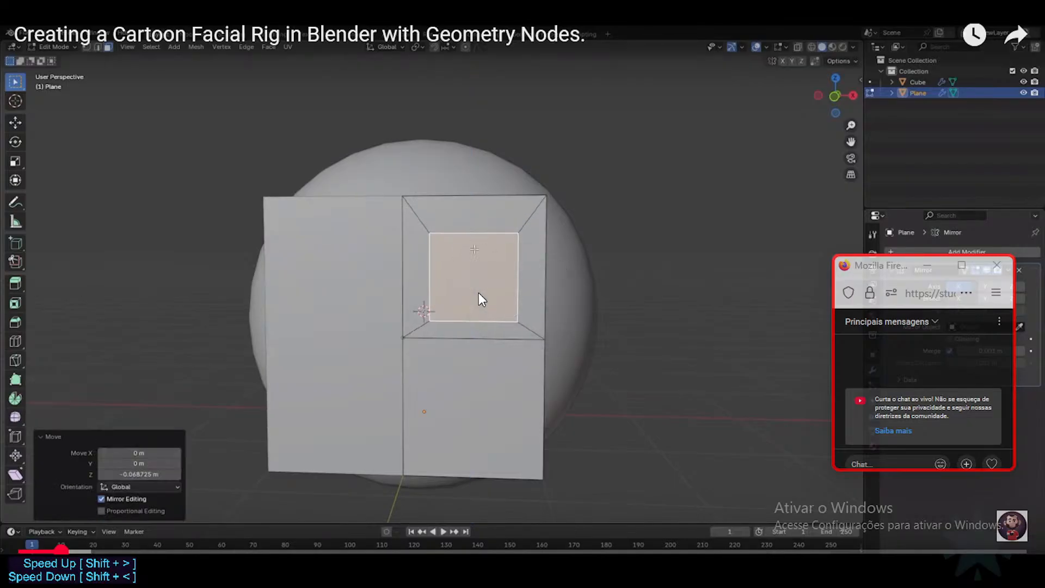
pyautogui.click(478, 293)
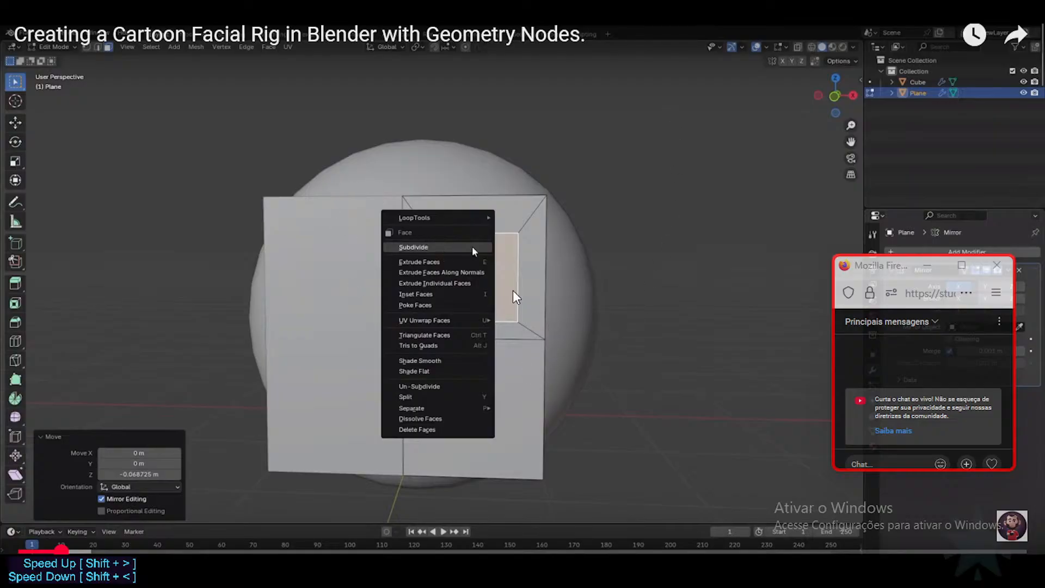
pyautogui.click(542, 288)
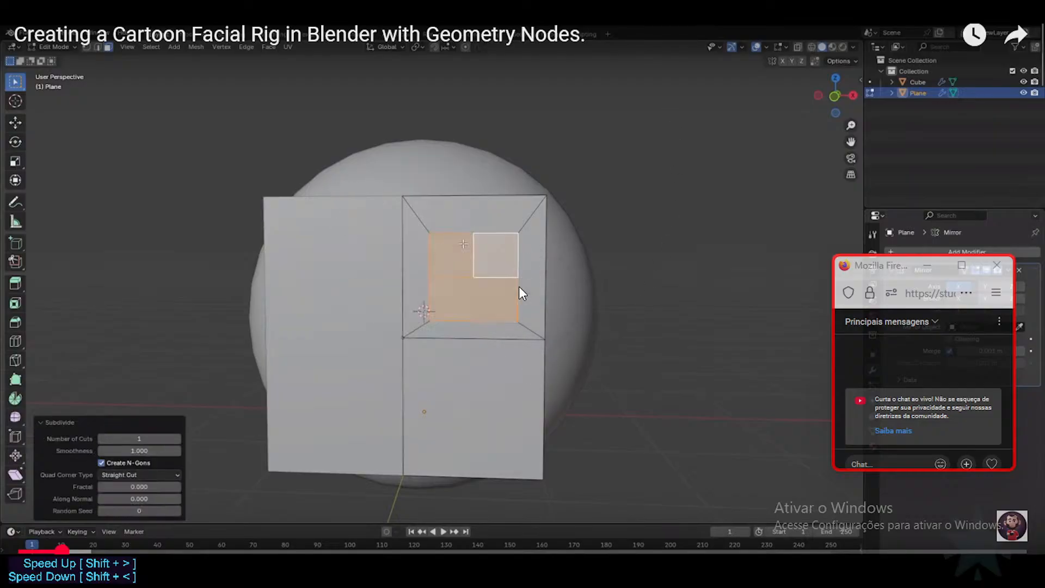
pyautogui.click(519, 287)
pyautogui.click(519, 287)
pyautogui.click(519, 287)
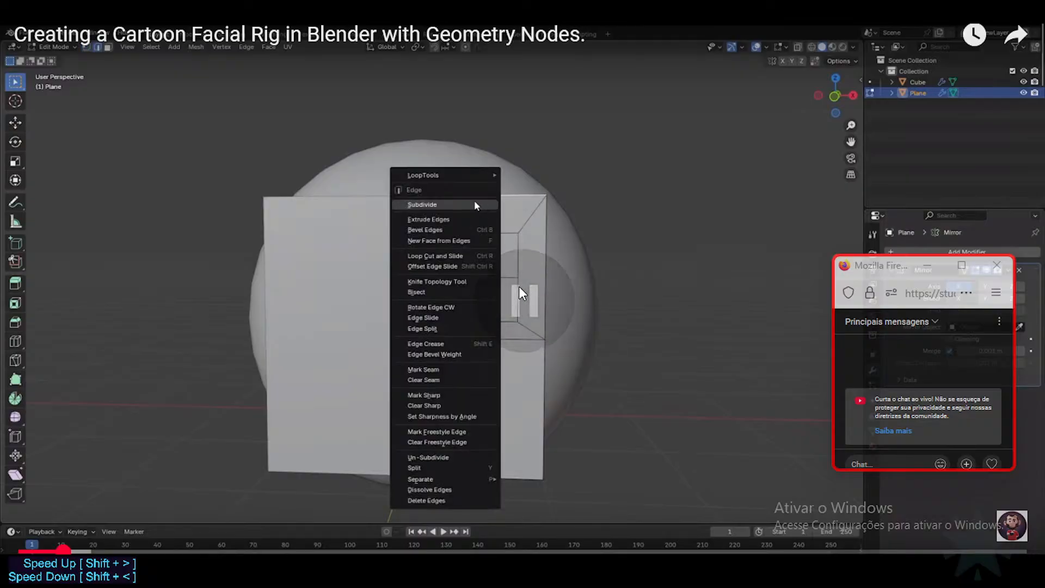
pyautogui.click(519, 287)
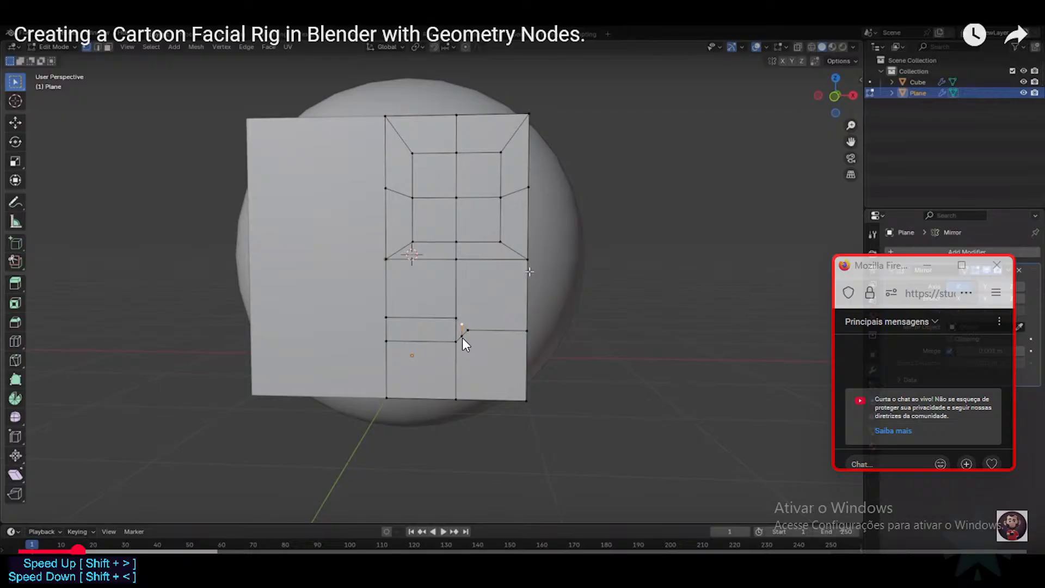
pyautogui.click(433, 326)
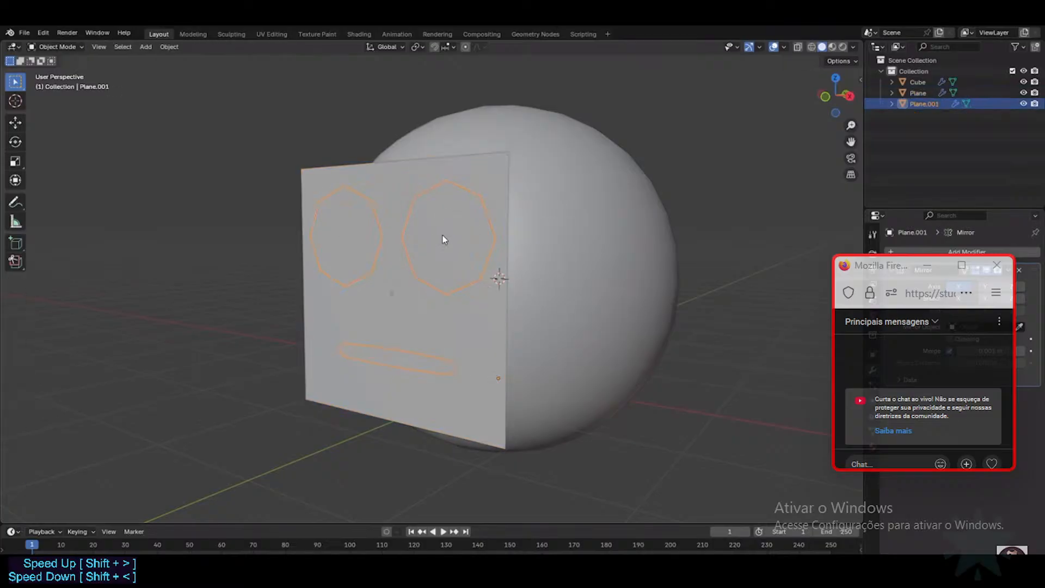
# Rewind the video from the separated eyes and mouth to the edge cleanup between the eye and mouth.
pyautogui.press('space')
pyautogui.press('space')
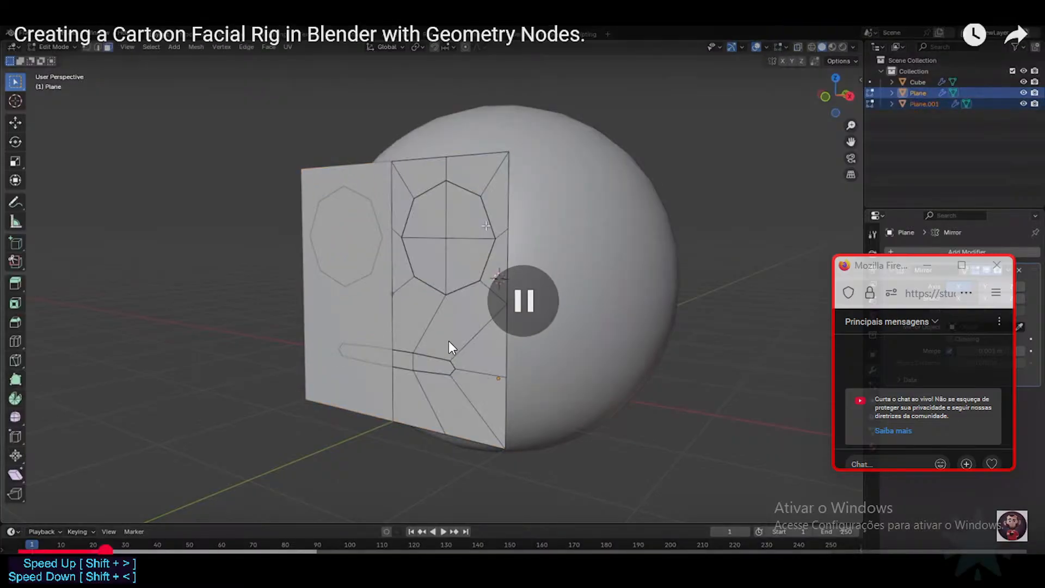
pyautogui.press('Left')
pyautogui.press('Left')
pyautogui.press('Left')
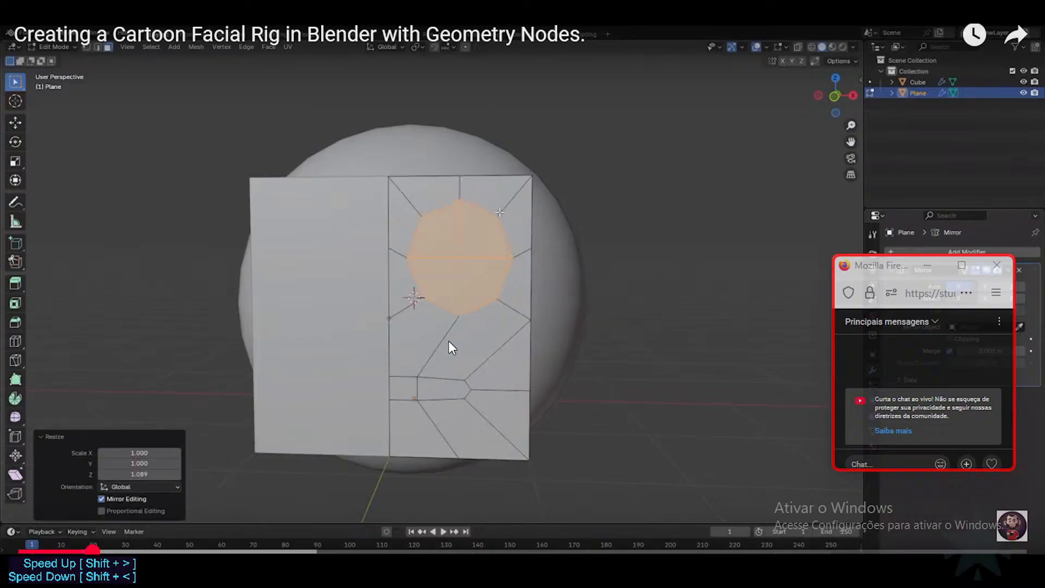
pyautogui.press('Left')
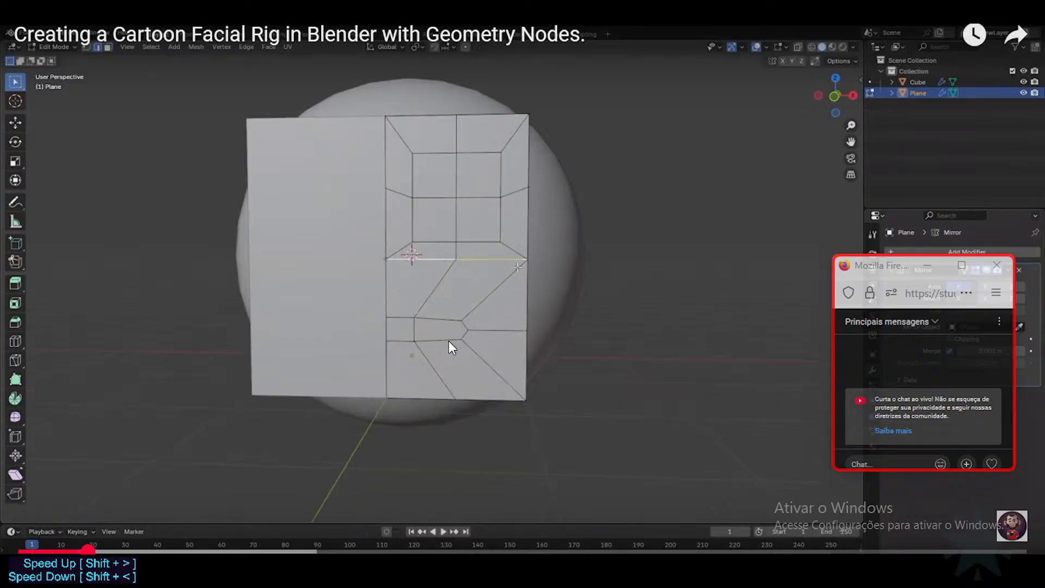
pyautogui.press('Left')
pyautogui.hotkey('shift', ',')
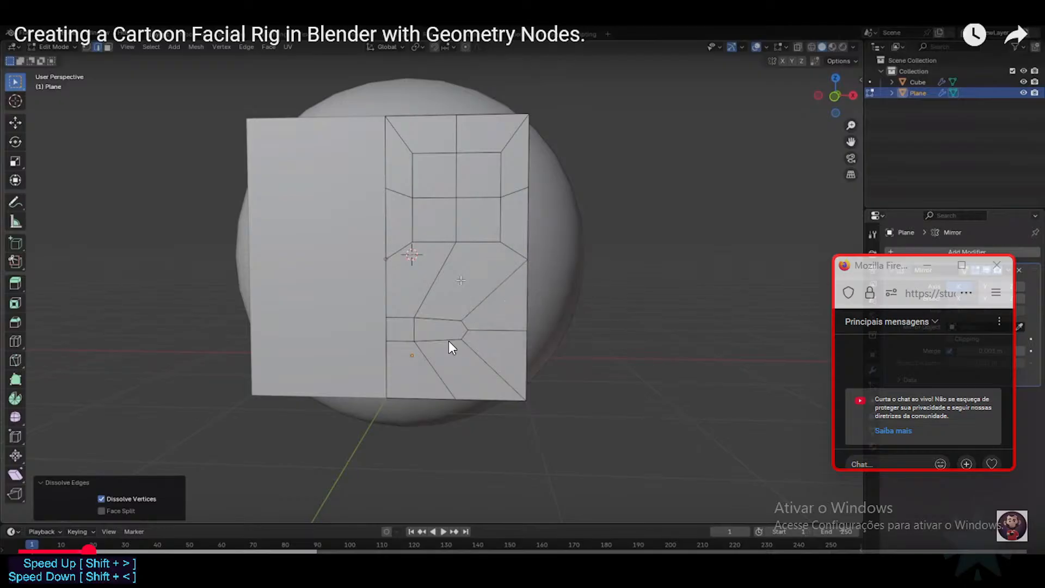
pyautogui.press('space')
pyautogui.press('Left')
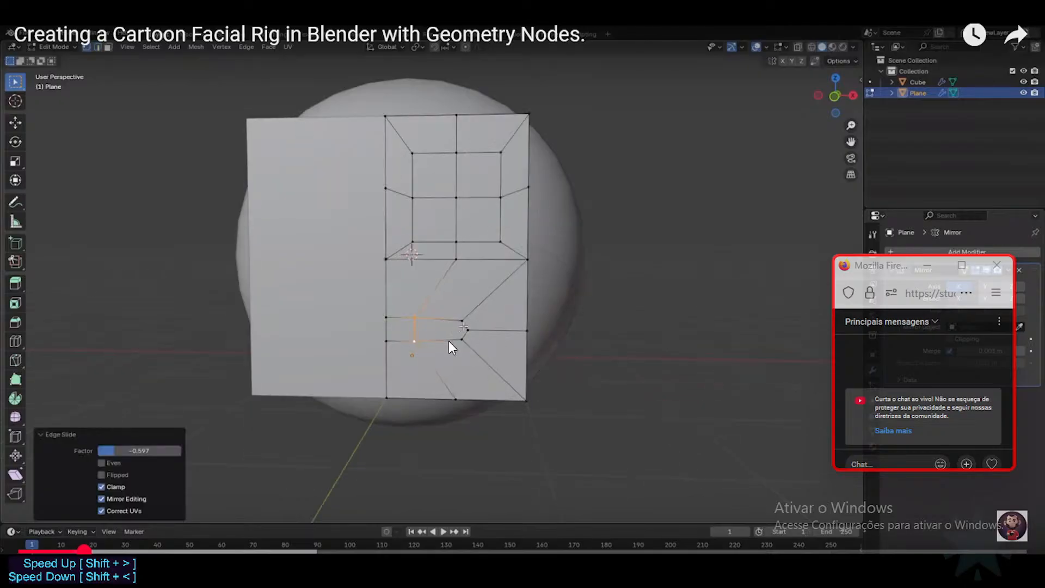
pyautogui.press('space')
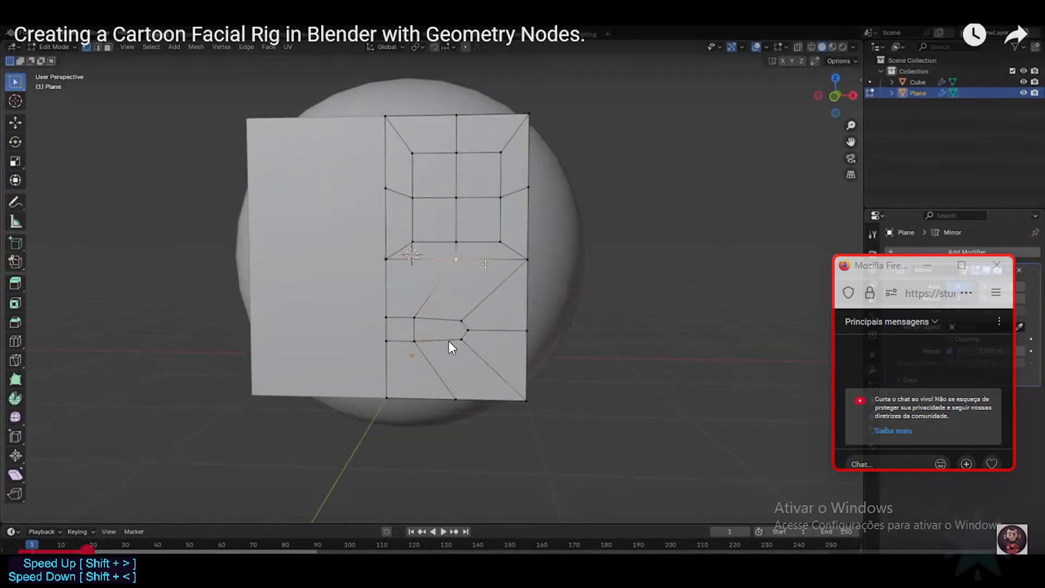
# Study in short play-and-pause bursts how edges are dissolved and the eye faces are rounded with LoopTools Circle and resized.
pyautogui.press('space')
pyautogui.press('space')
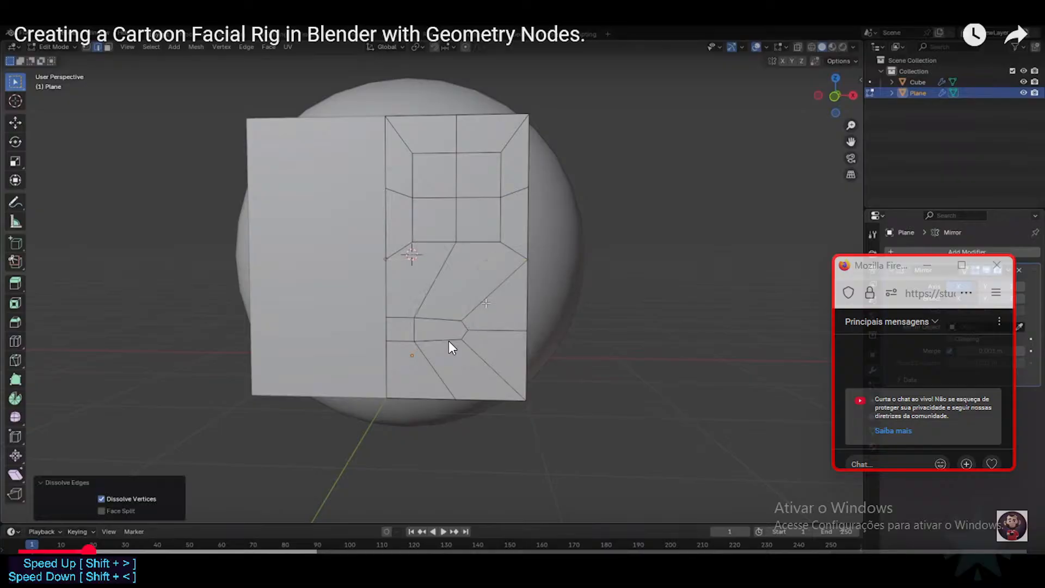
pyautogui.press('space')
pyautogui.press('space')
pyautogui.press('space')
pyautogui.press('space')
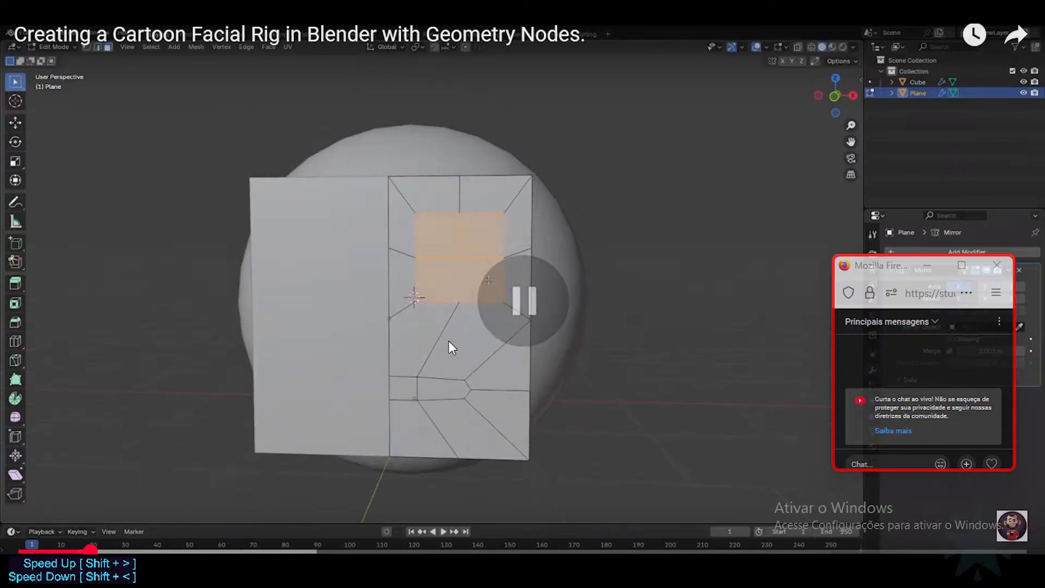
pyautogui.press('space')
pyautogui.press('space')
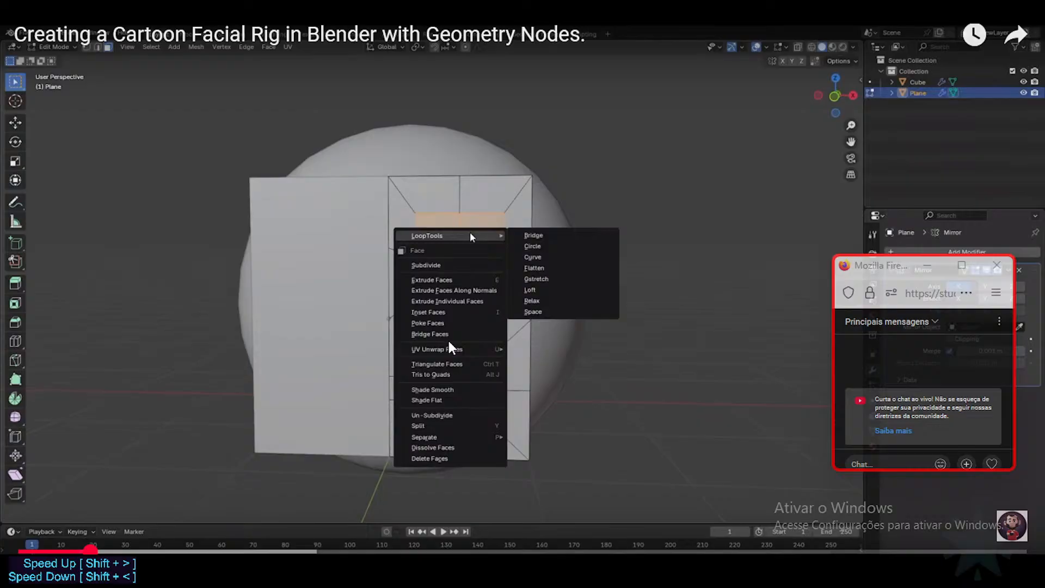
pyautogui.press('space')
pyautogui.press('space')
pyautogui.press('space')
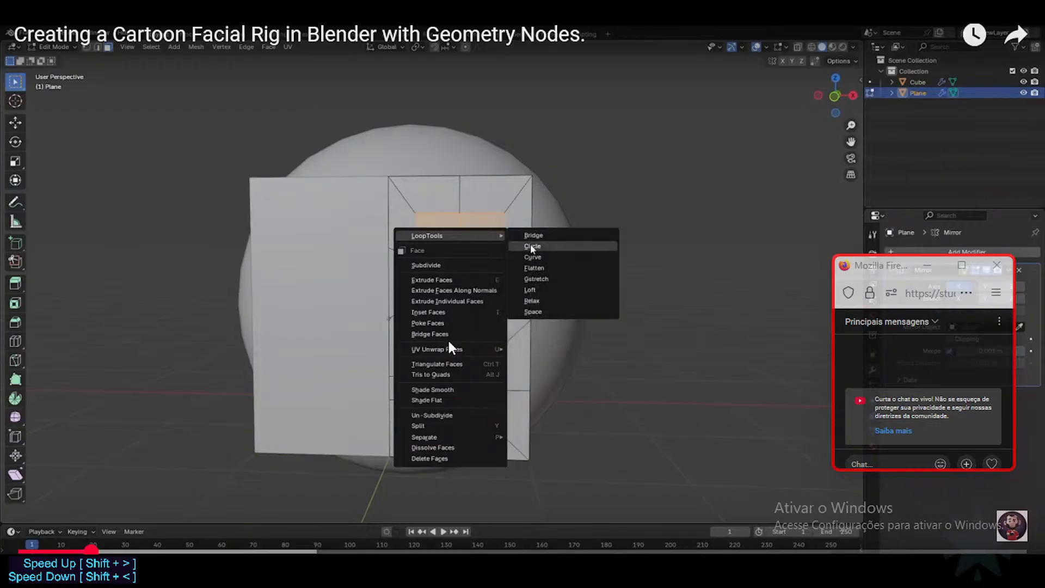
pyautogui.press('space')
pyautogui.press('space')
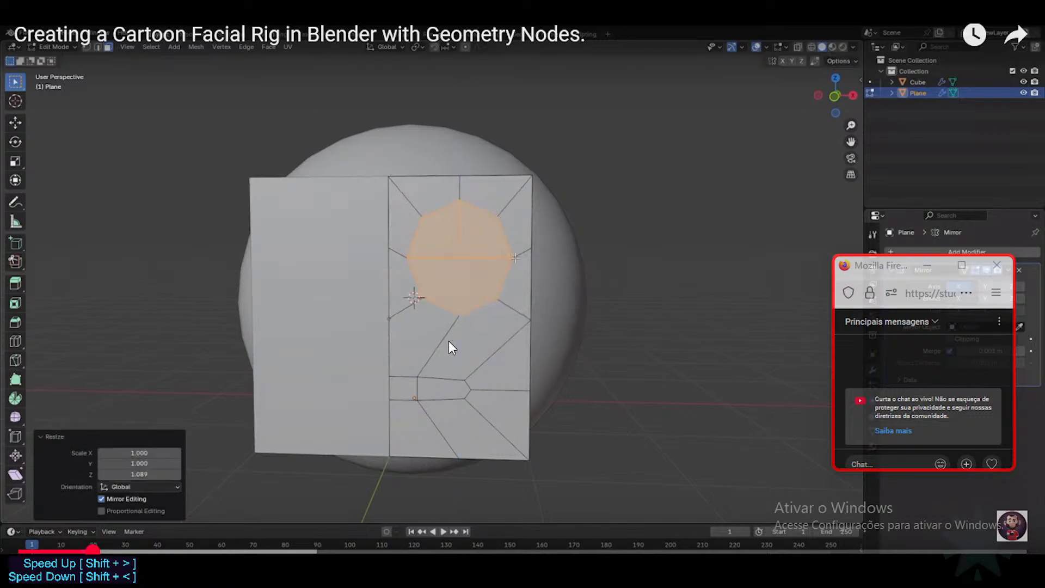
pyautogui.press('space')
pyautogui.press('space')
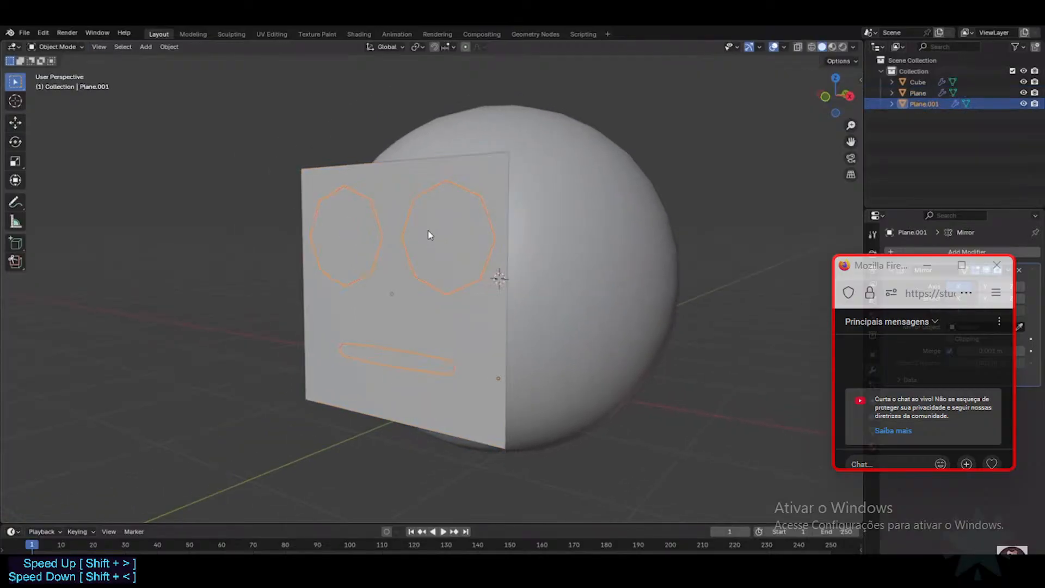
# Rewind briefly and watch how the separate eye and mouth mesh is joined to the face plane.
pyautogui.press('Left')
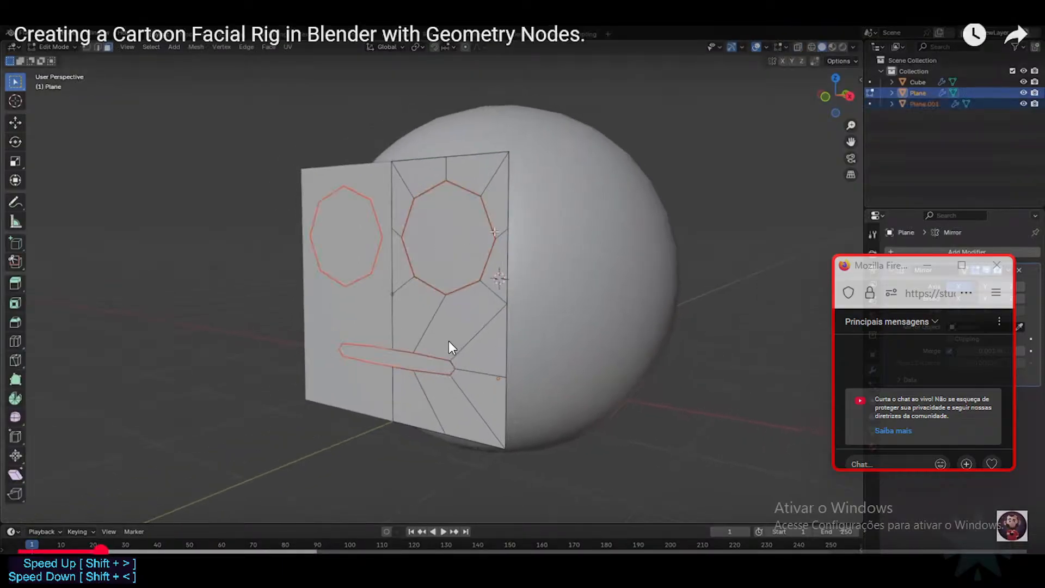
pyautogui.hotkey('alt', 'z')
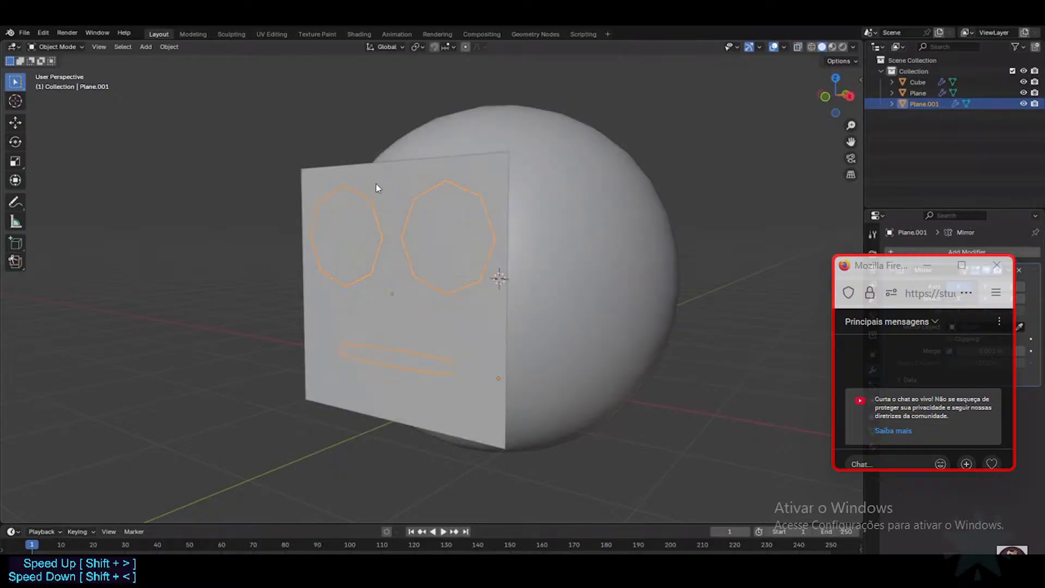
pyautogui.keyDown('shift'); pyautogui.click(350, 178); pyautogui.keyUp('shift')
pyautogui.press('Tab')
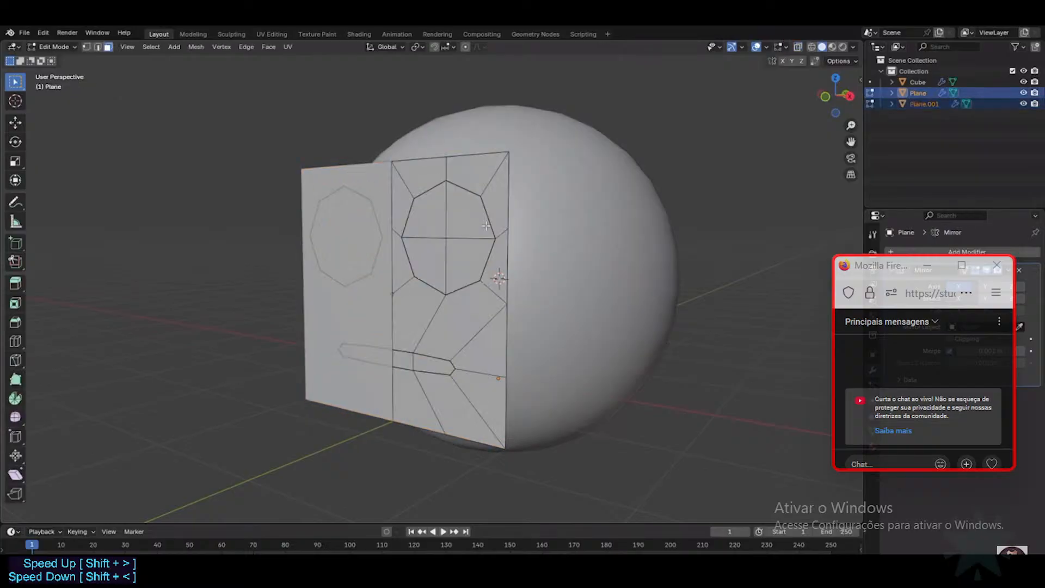
pyautogui.press('Tab')
pyautogui.hotkey('ctrl', 'j')
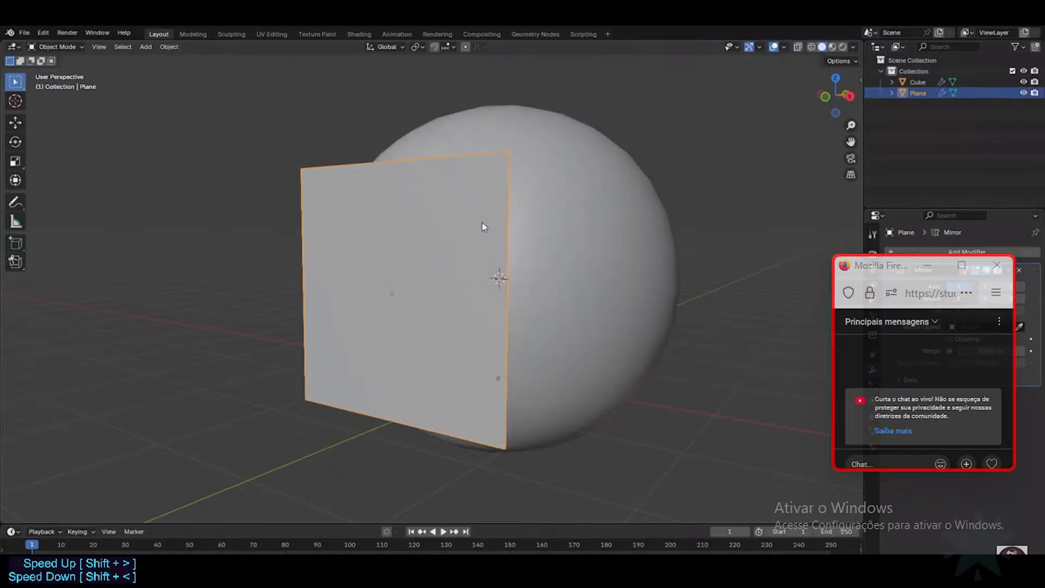
# Watch how the flat face plane is set up in front of the sphere and pause at the empty node editor.
pyautogui.moveTo(478, 252); pyautogui.dragTo(574, 261, button='middle')
pyautogui.press('Tab')
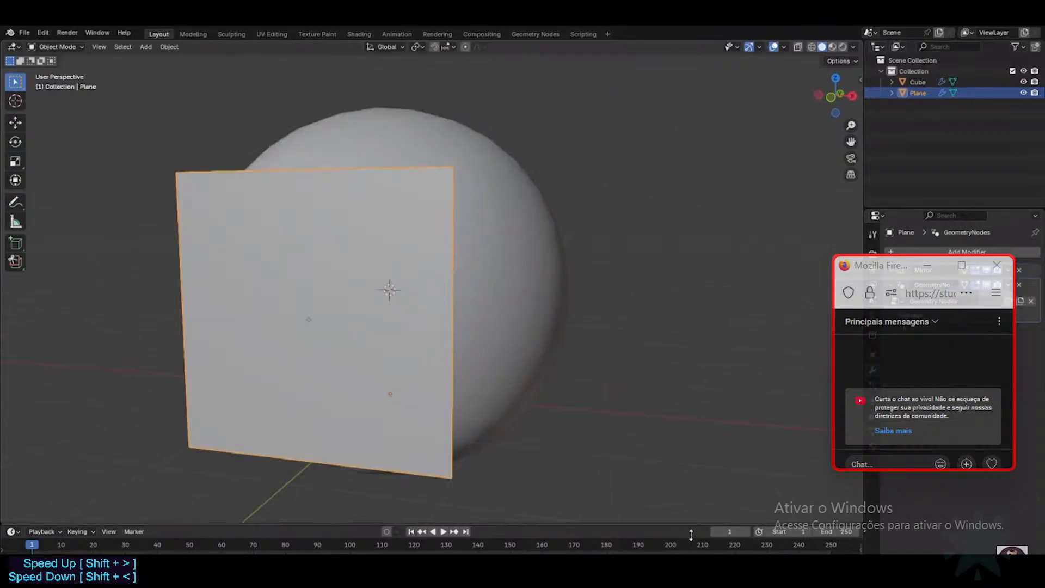
pyautogui.rightClick(687, 552)
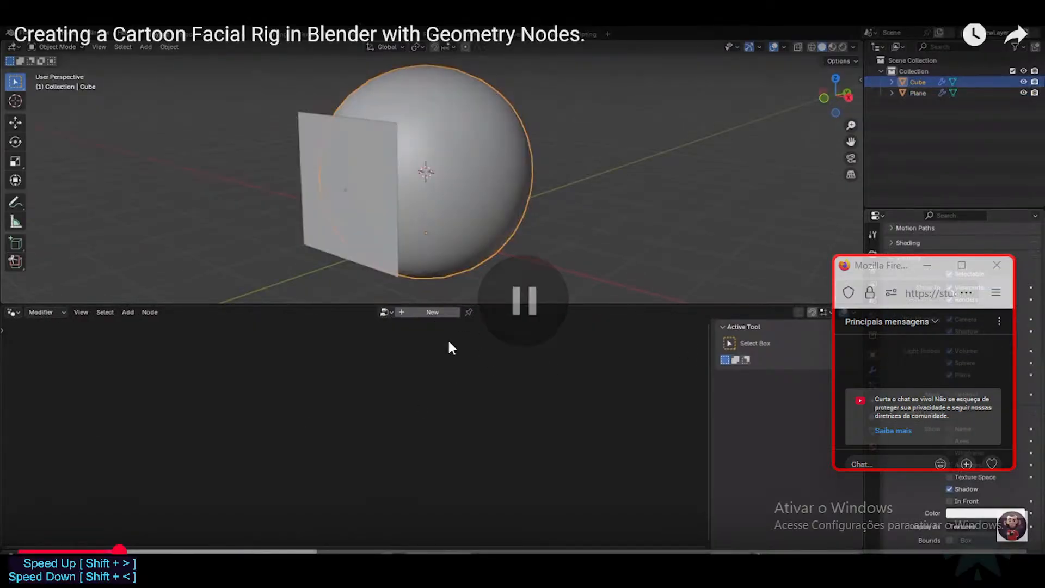
# Switch to Blender and compare the shape of Dorothy's muzzle in the front and right orthographic views.
pyautogui.hotkey('alt', 'Tab')
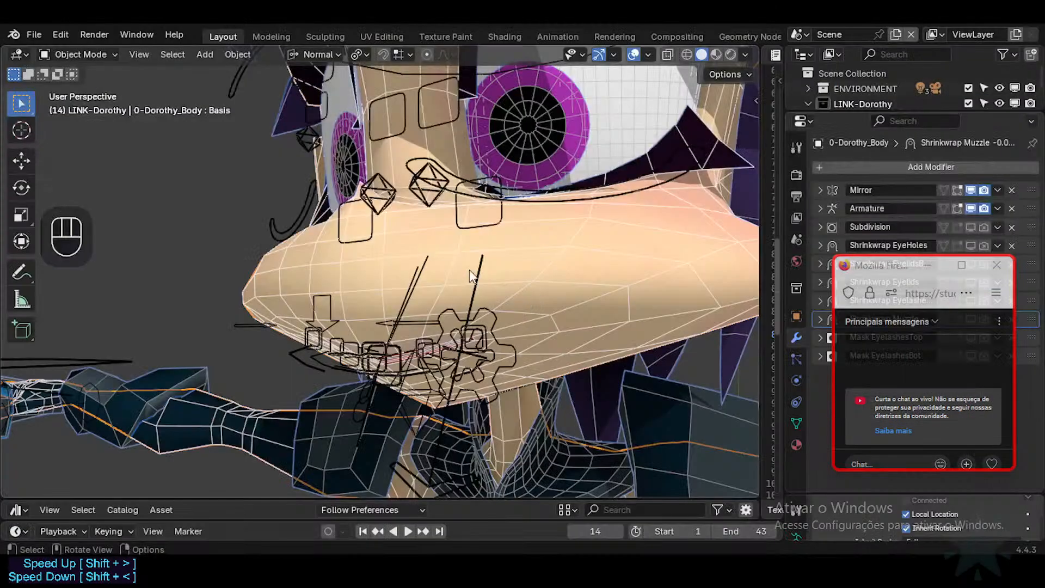
pyautogui.keyDown('shift'); pyautogui.moveTo(469, 269); pyautogui.dragTo(472, 314, button='middle'); pyautogui.keyUp('shift')
pyautogui.scroll(-2, 423, 346)
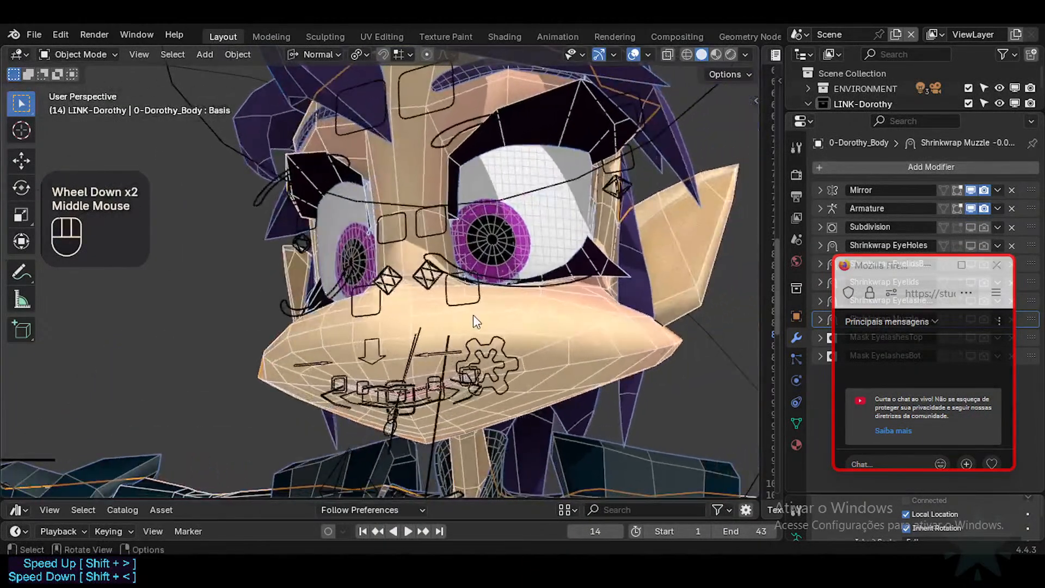
pyautogui.press('KP_3')
pyautogui.press('KP_1')
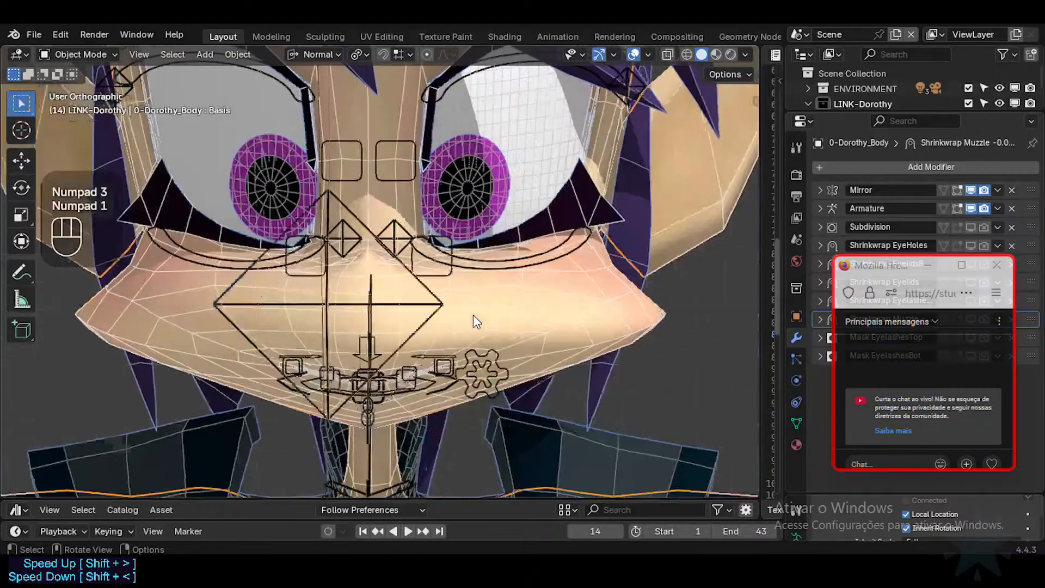
pyautogui.press('KP_3')
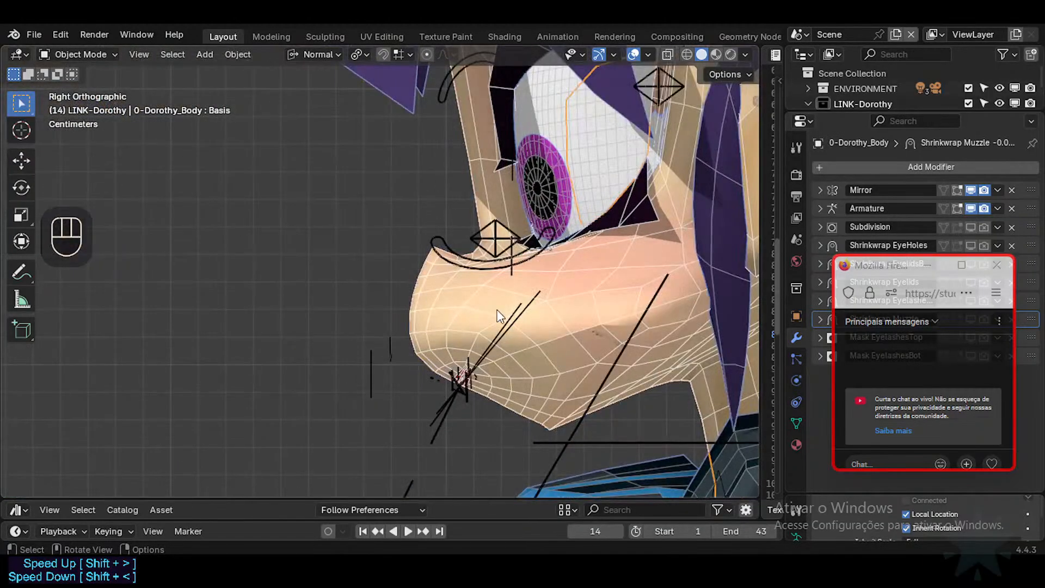
pyautogui.press('KP_1')
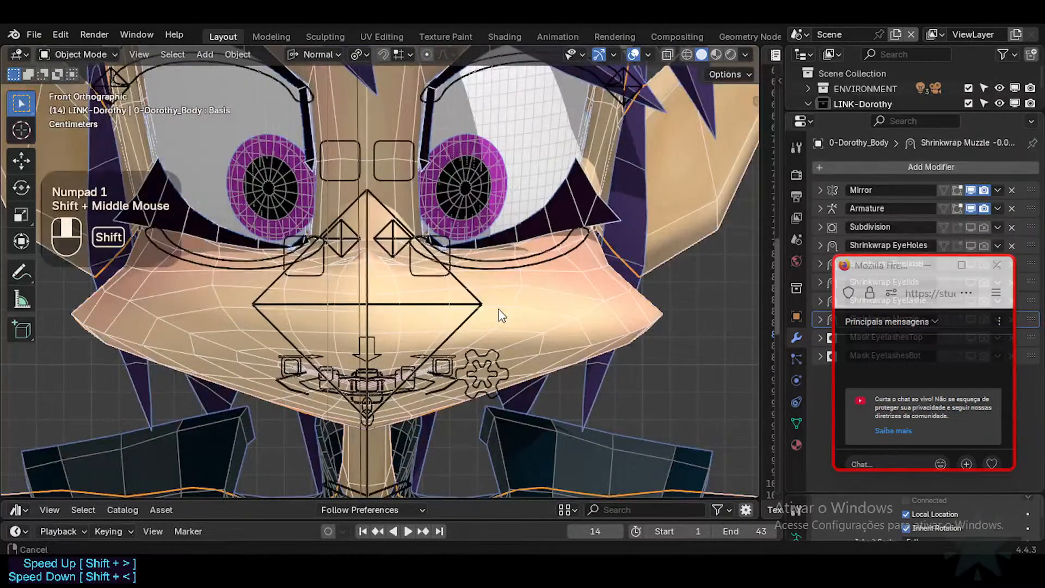
# Snap the 3D cursor to the world origin, add a mesh plane there and enter its Edit Mode.
pyautogui.keyDown('shift'); pyautogui.moveTo(496, 313); pyautogui.dragTo(530, 250, button='middle'); pyautogui.keyUp('shift')
pyautogui.scroll(-2, 530, 249)
pyautogui.hotkey('shift', 's')
pyautogui.press('1')
pyautogui.scroll(-3, 544, 325)
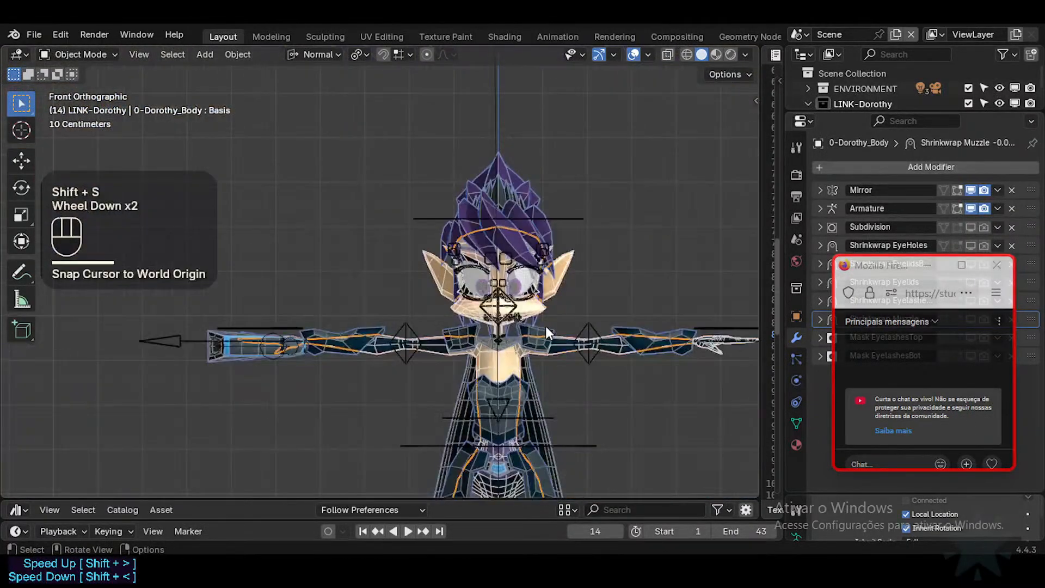
pyautogui.keyDown('shift'); pyautogui.moveTo(546, 326); pyautogui.dragTo(435, 190, button='middle'); pyautogui.keyUp('shift')
pyautogui.hotkey('shift', 'a')
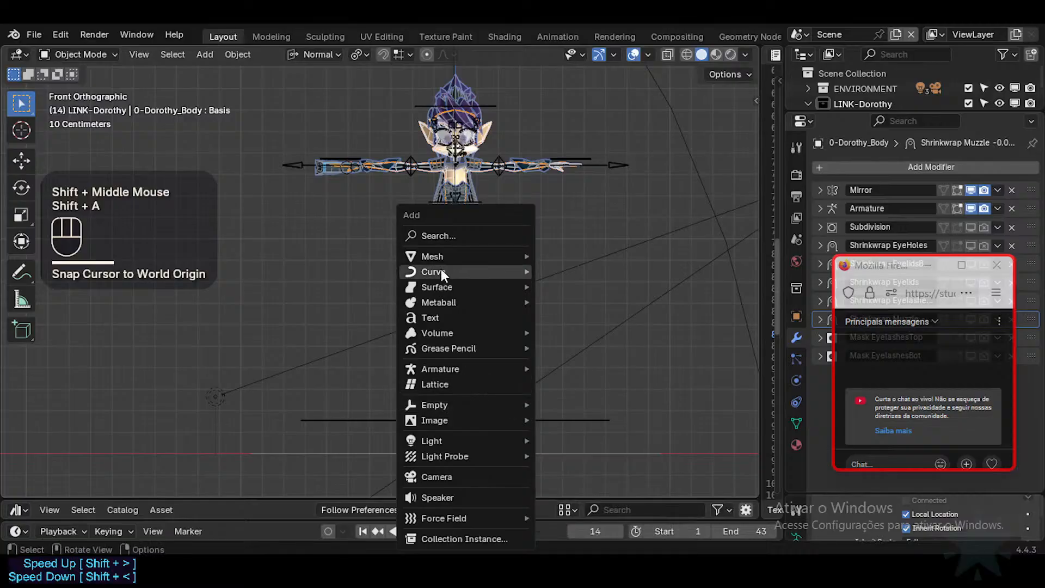
pyautogui.moveTo(449, 253)
pyautogui.click(570, 257)
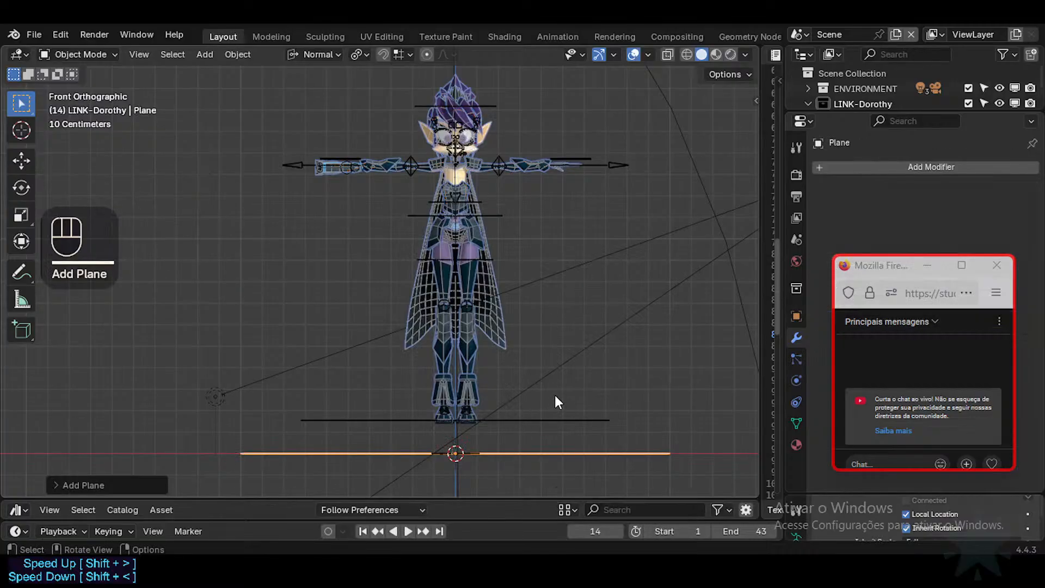
pyautogui.press('r')
pyautogui.press('Escape')
pyautogui.press('Tab')
pyautogui.write('r')
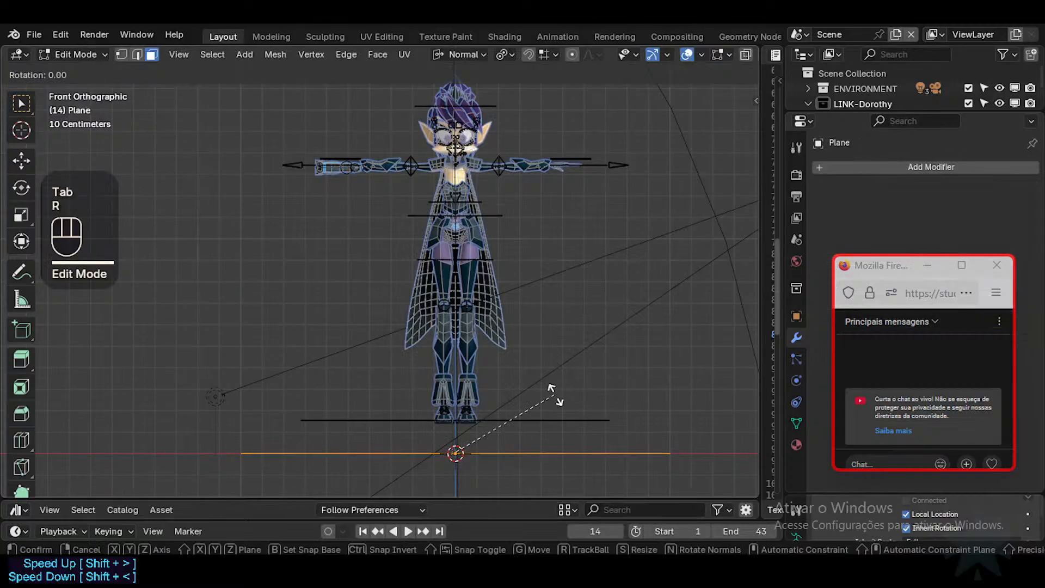
pyautogui.write('x90')
pyautogui.press('Escape')
pyautogui.write('rx')
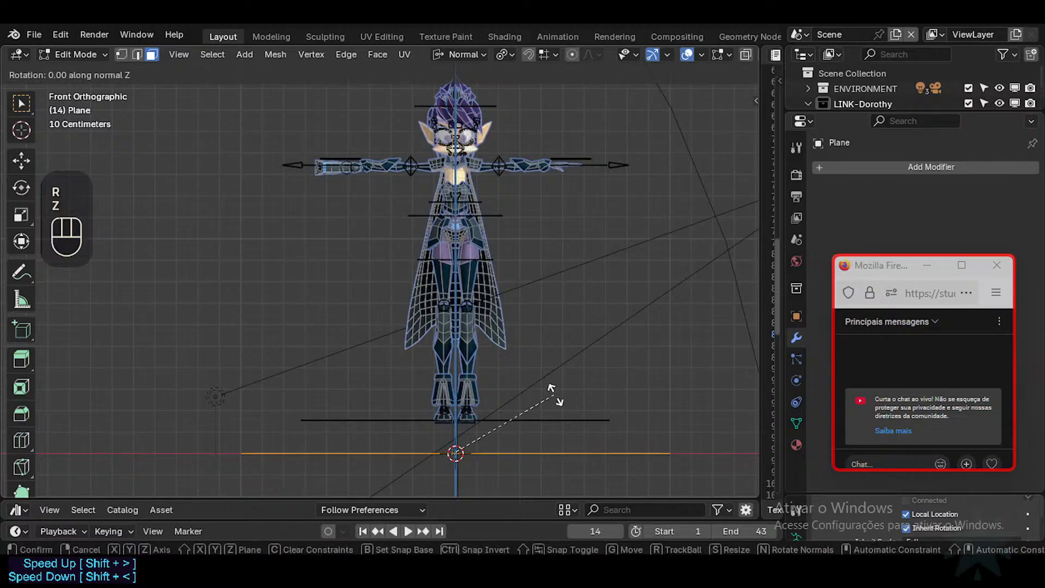
pyautogui.write('90')
pyautogui.press('Escape')
pyautogui.write('rx90')
pyautogui.press('Escape')
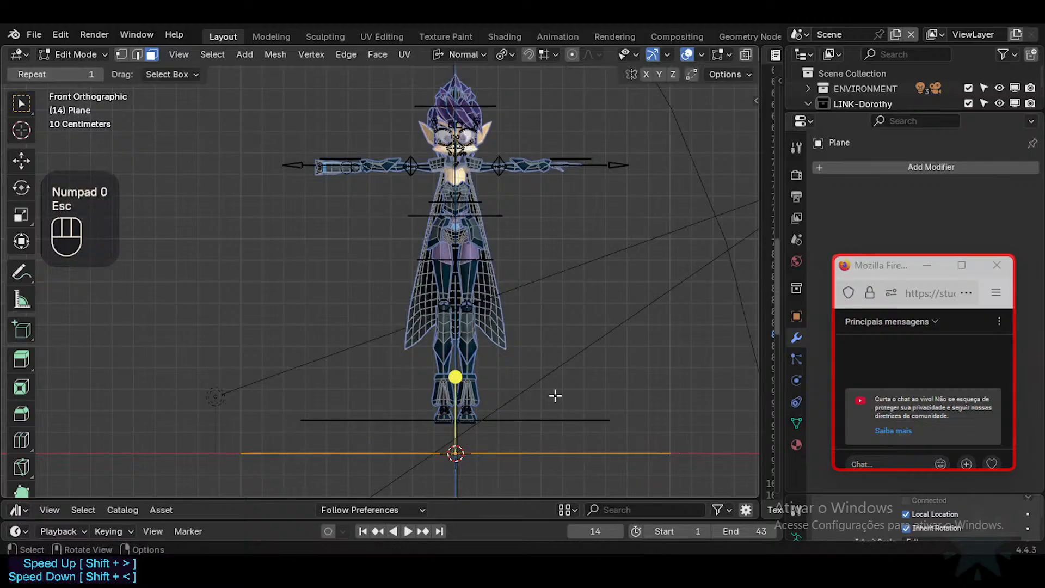
# Rotate the plane 90 degrees about X to stand it upright and scale it down to a small square.
pyautogui.write('rx90')
pyautogui.press('KP_Enter')
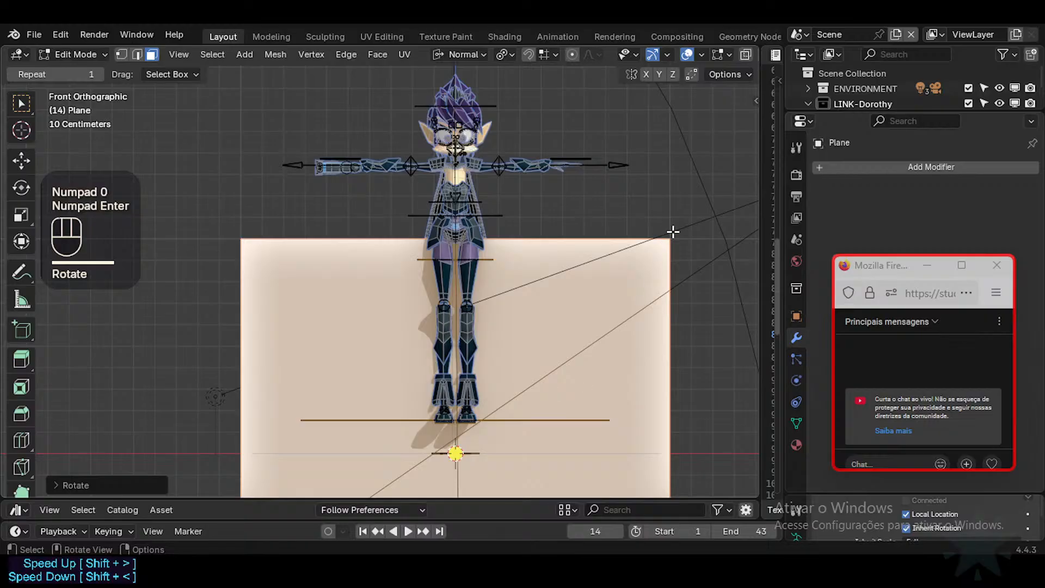
pyautogui.press('s')
pyautogui.press('Return')
pyautogui.press('g')
pyautogui.press('z')
pyautogui.press('Escape')
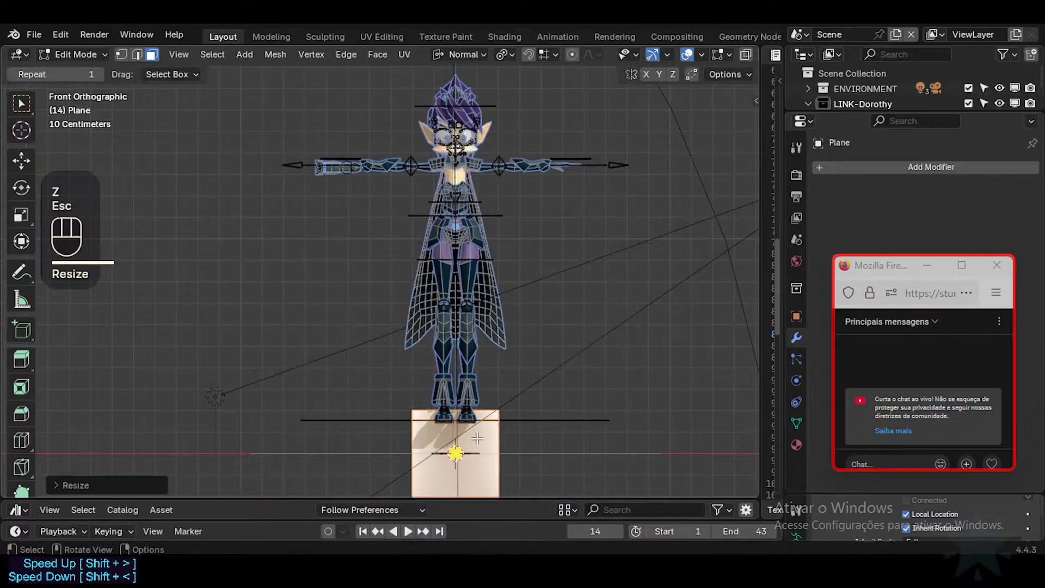
pyautogui.press('g')
pyautogui.press('z')
pyautogui.press('Escape')
pyautogui.press('.')
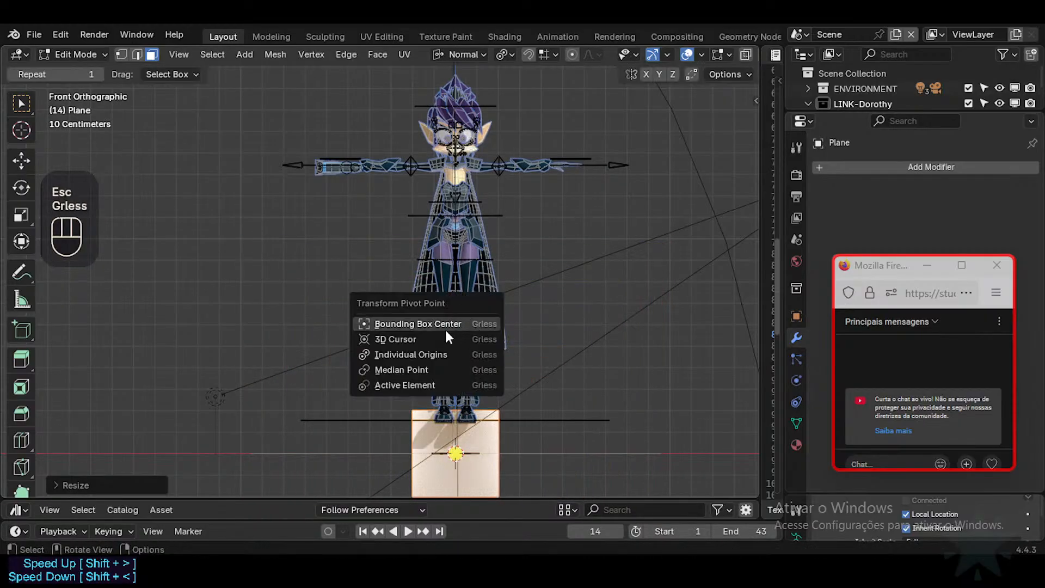
pyautogui.press('Escape')
# Set the transform orientation to Global and raise the plane about 1.37 m along Z to Dorothy's head.
pyautogui.press('shift+less')
pyautogui.click(428, 329)
pyautogui.press('g')
pyautogui.press('z')
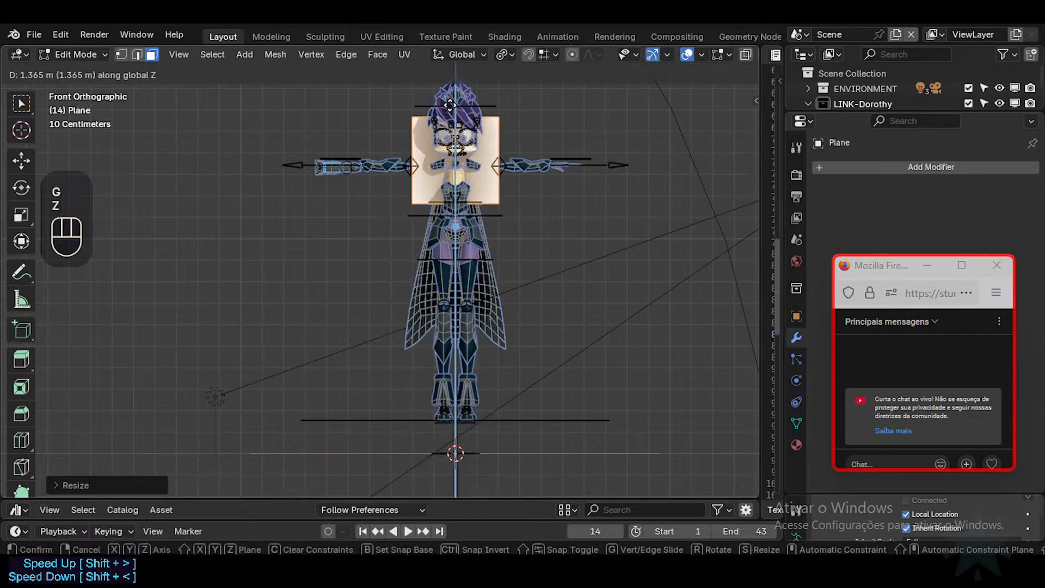
pyautogui.click(450, 105)
# Scale the plane down to about the width of Dorothy's face.
pyautogui.keyDown('shift'); pyautogui.moveTo(449, 105); pyautogui.dragTo(452, 131, button='middle'); pyautogui.keyUp('shift')
pyautogui.scroll(2, 451, 163)
pyautogui.scroll(1, 551, 301)
pyautogui.press('s')
pyautogui.click(506, 303)
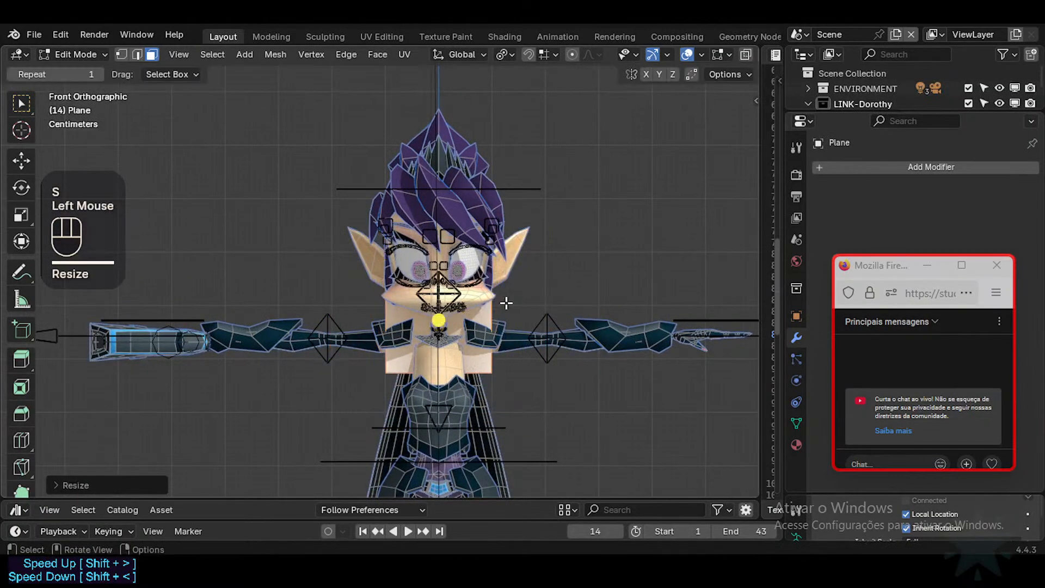
# Move the plane forward along Y until it sits just in front of Dorothy's muzzle.
pyautogui.press('KP_3')
pyautogui.scroll(2, 504, 301)
pyautogui.press('g')
pyautogui.press('y')
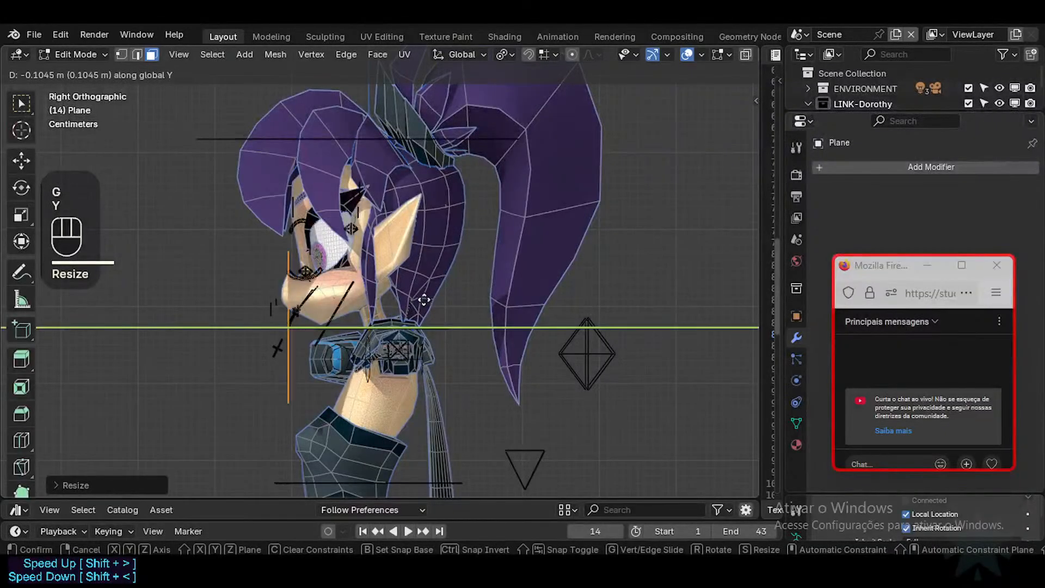
pyautogui.click(417, 299)
# Adjust the plane's height along Z, trying it at muzzle level and lowering it below the muzzle.
pyautogui.press('g')
pyautogui.press('z')
pyautogui.click(418, 266)
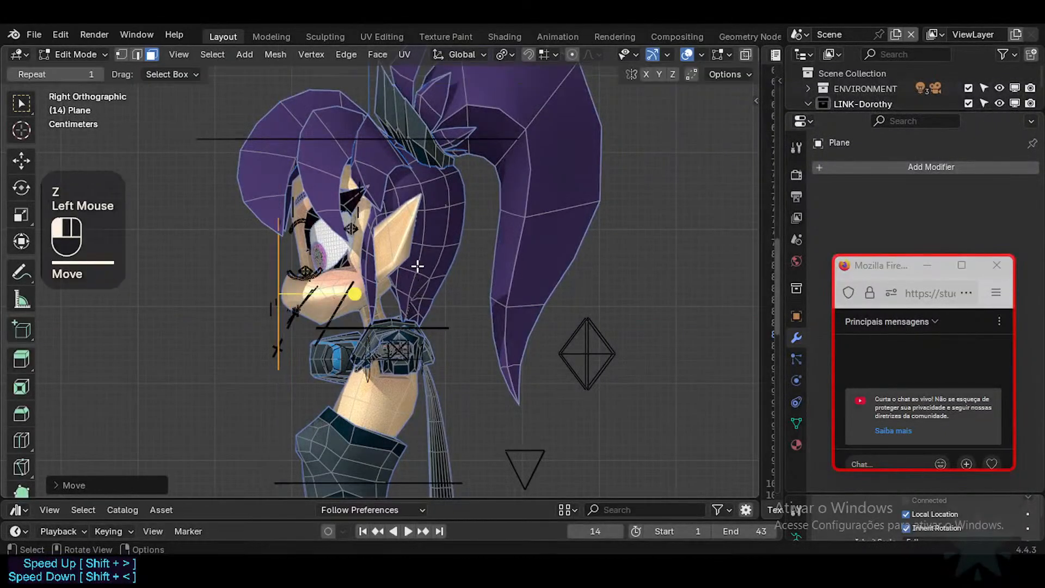
pyautogui.press('g')
pyautogui.press('z')
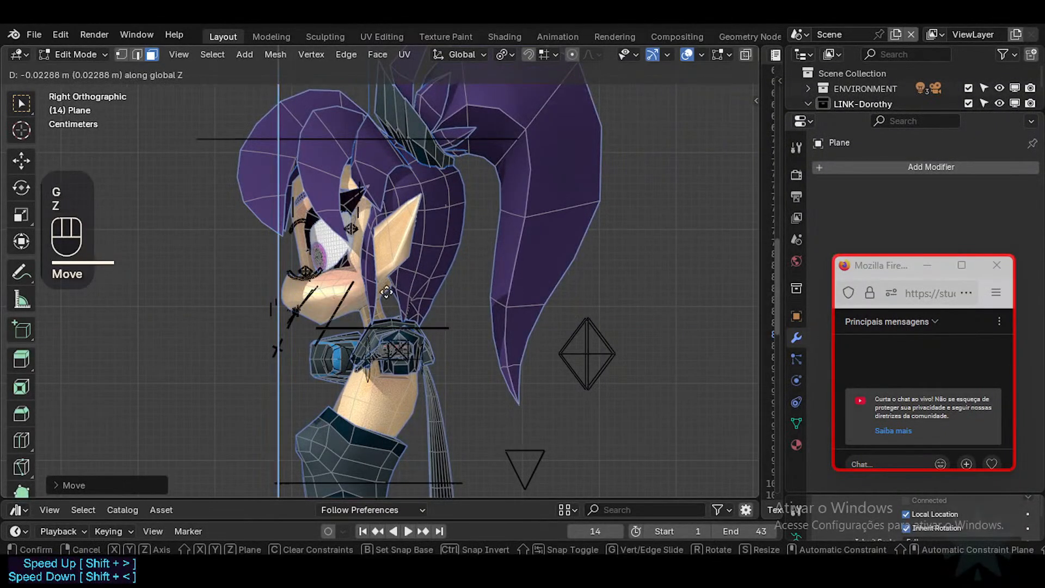
pyautogui.click(384, 314)
# Scale the plane down to about half its size and raise it along Z to the chin.
pyautogui.press('s')
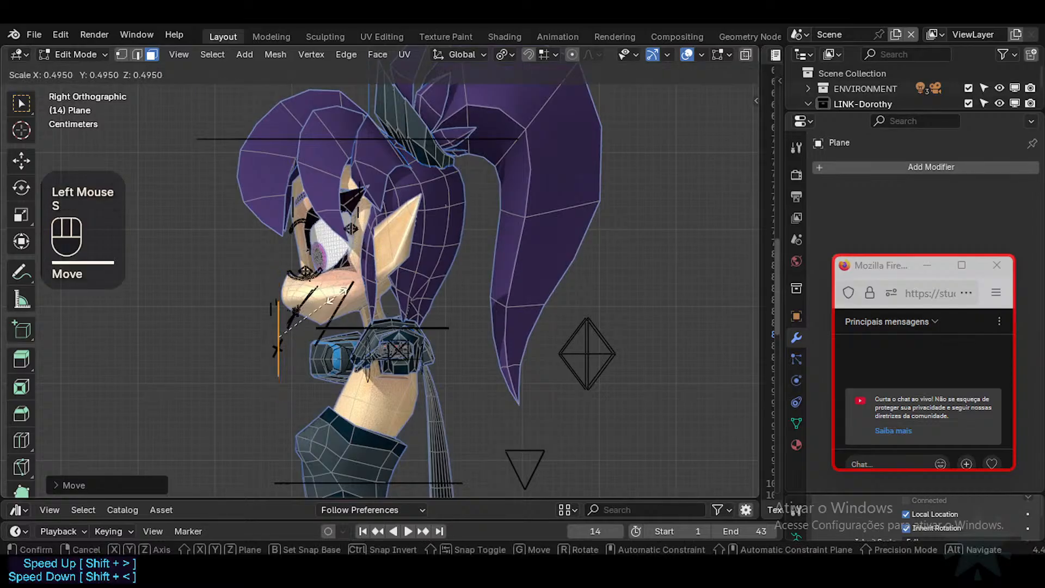
pyautogui.click(323, 324)
pyautogui.press('g')
pyautogui.press('z')
pyautogui.click(326, 300)
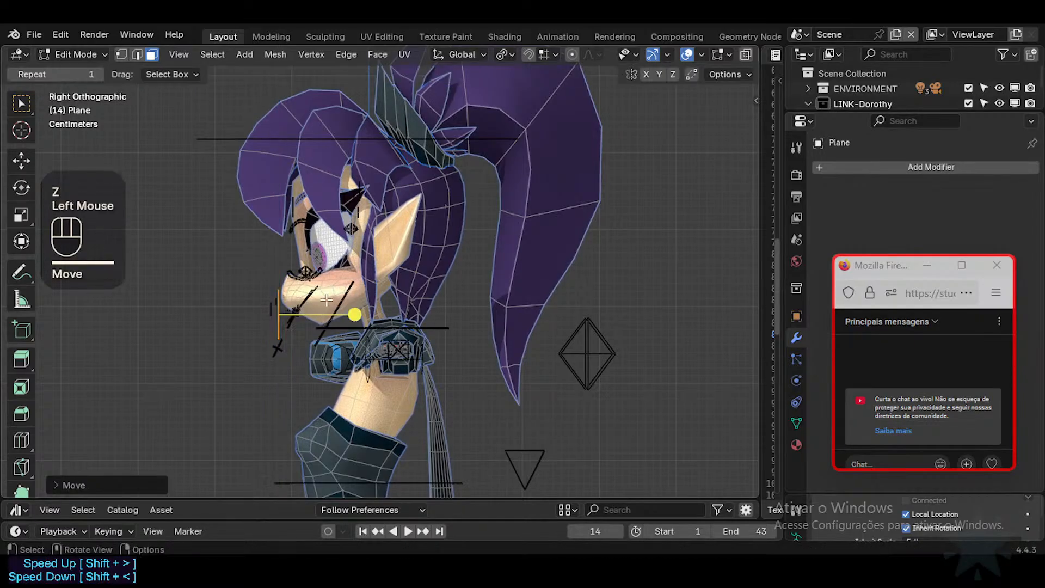
# Scale the plane slightly shorter along Z.
pyautogui.press('s')
pyautogui.press('z')
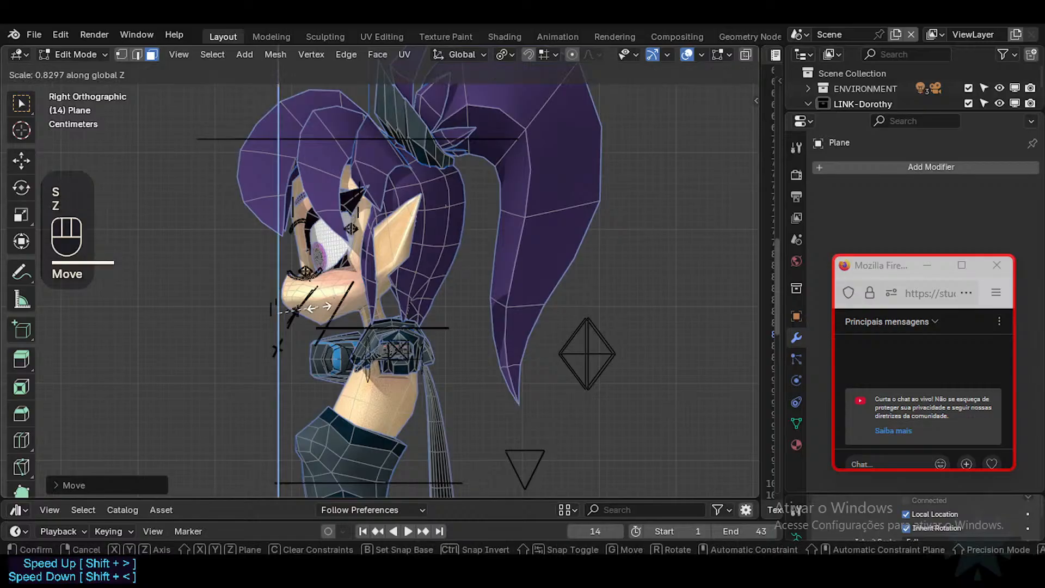
pyautogui.click(325, 303)
# In the front view, raise the plane along Z to cover the lower muzzle and the mouth controls.
pyautogui.press('KP_1')
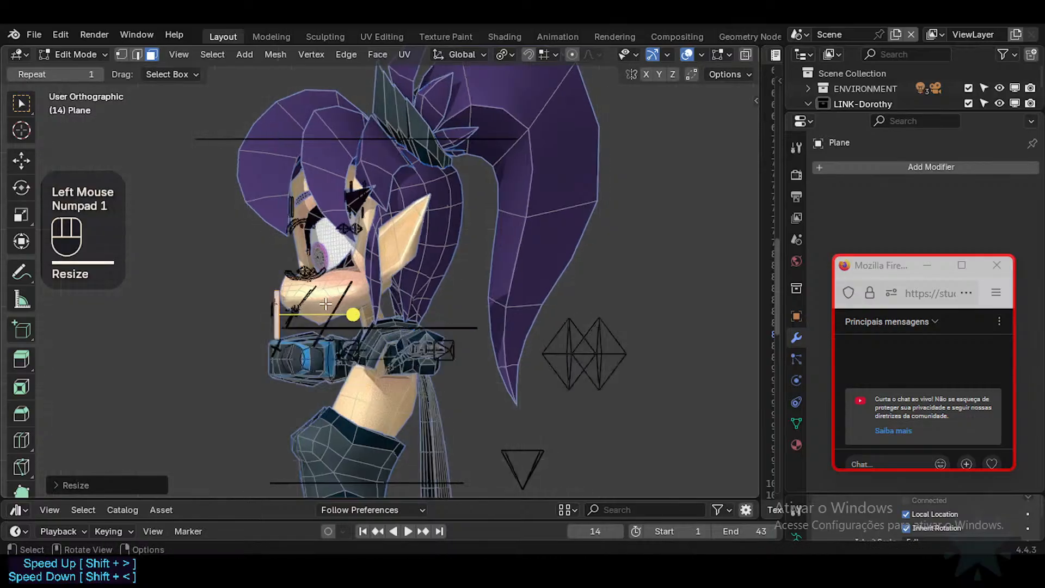
pyautogui.scroll(2, 326, 304)
pyautogui.scroll(3, 326, 304)
pyautogui.keyDown('shift'); pyautogui.moveTo(429, 370); pyautogui.dragTo(431, 323, button='middle'); pyautogui.keyUp('shift')
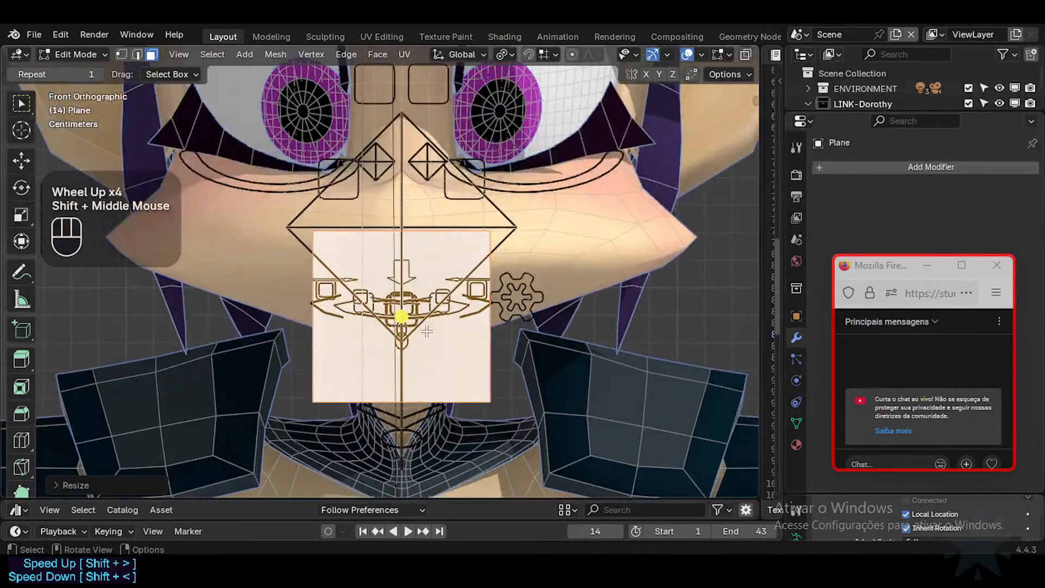
pyautogui.press('g')
pyautogui.press('z')
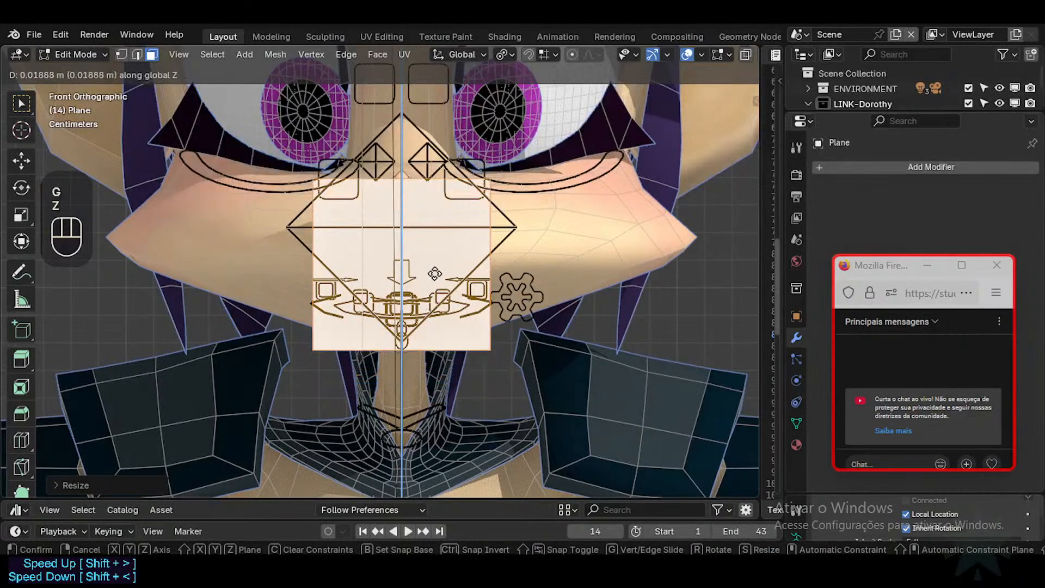
pyautogui.click(434, 293)
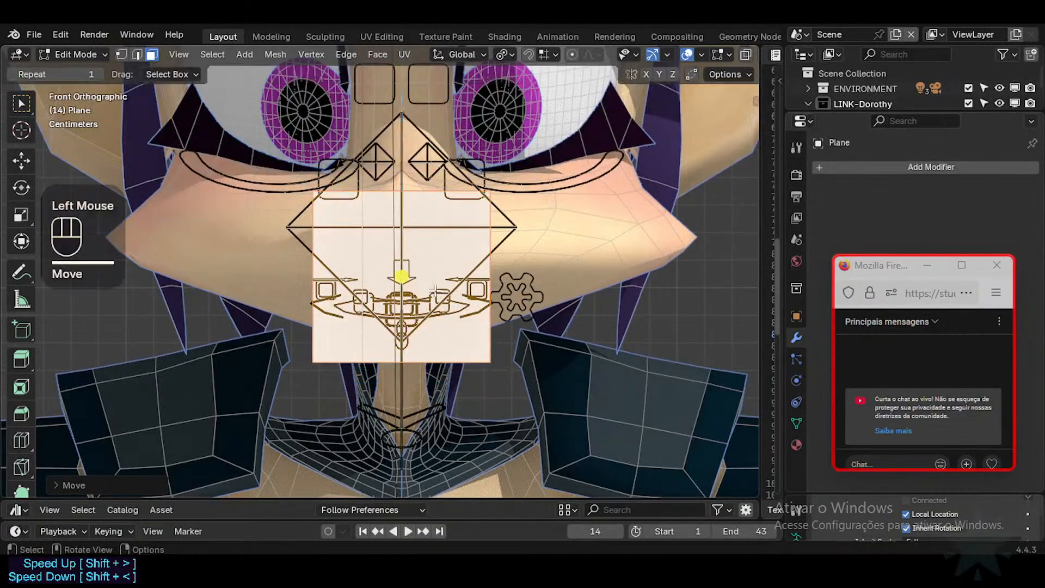
# Fine-tune the plane's overall size to span the width of the mouth controls.
pyautogui.press('s')
pyautogui.click(524, 222)
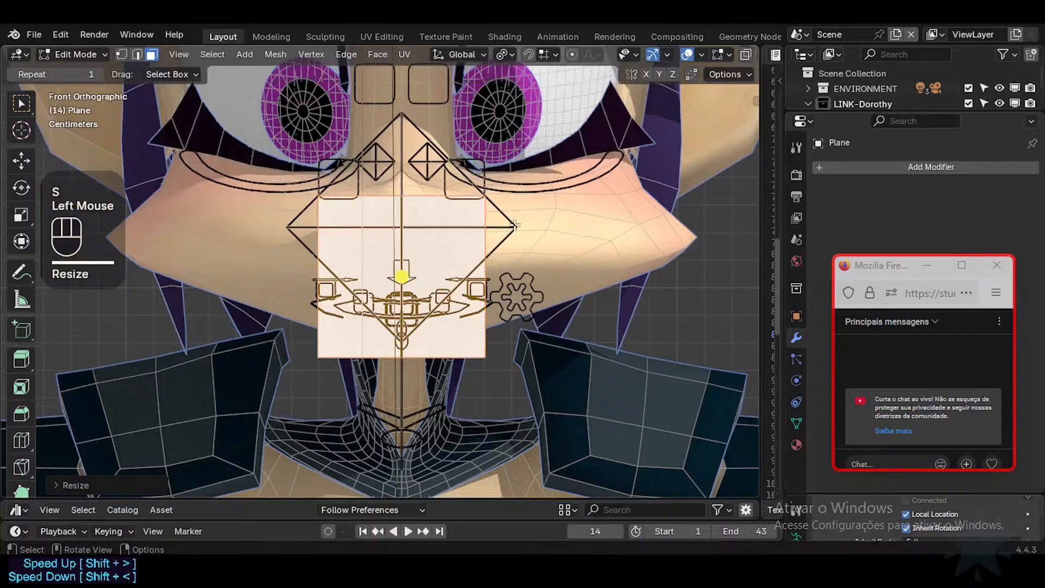
pyautogui.press('s')
pyautogui.press('x')
pyautogui.press('Escape')
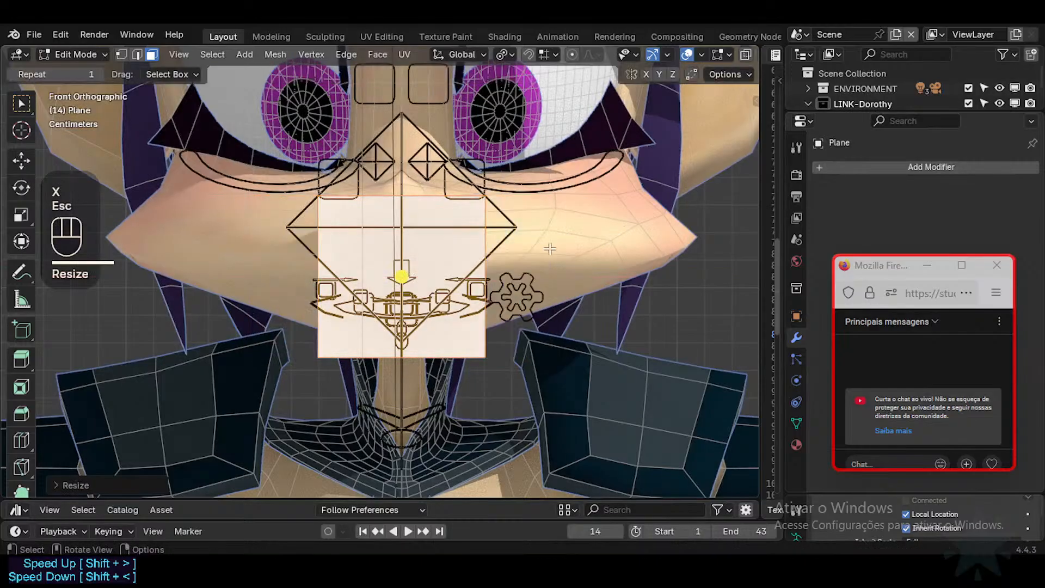
pyautogui.press('s')
pyautogui.click(558, 243)
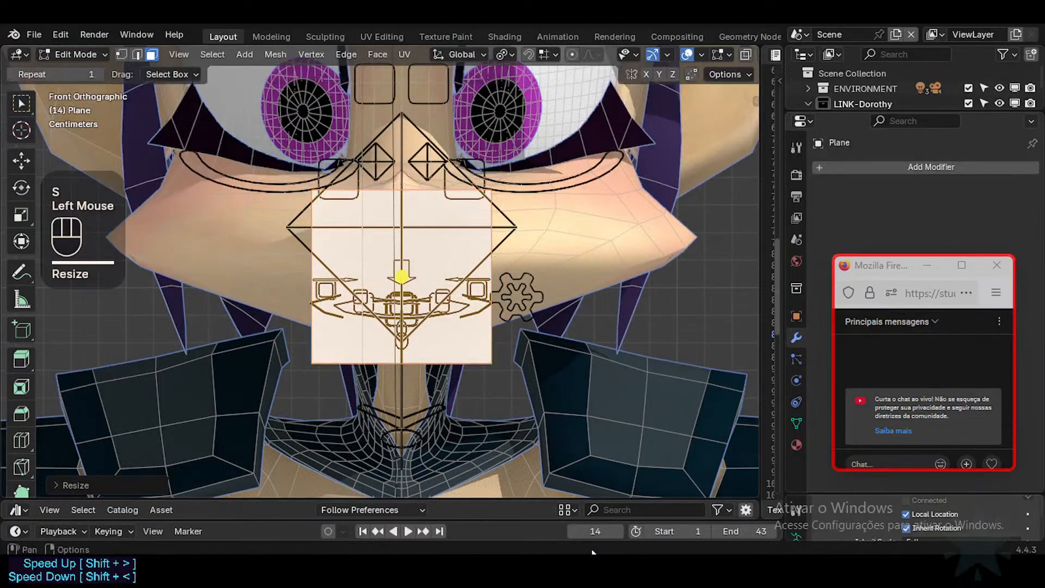
# Check the face plane's proportions against the sphere in the paused rig video and return to Blender.
pyautogui.moveTo(592, 552)
pyautogui.click(569, 495)
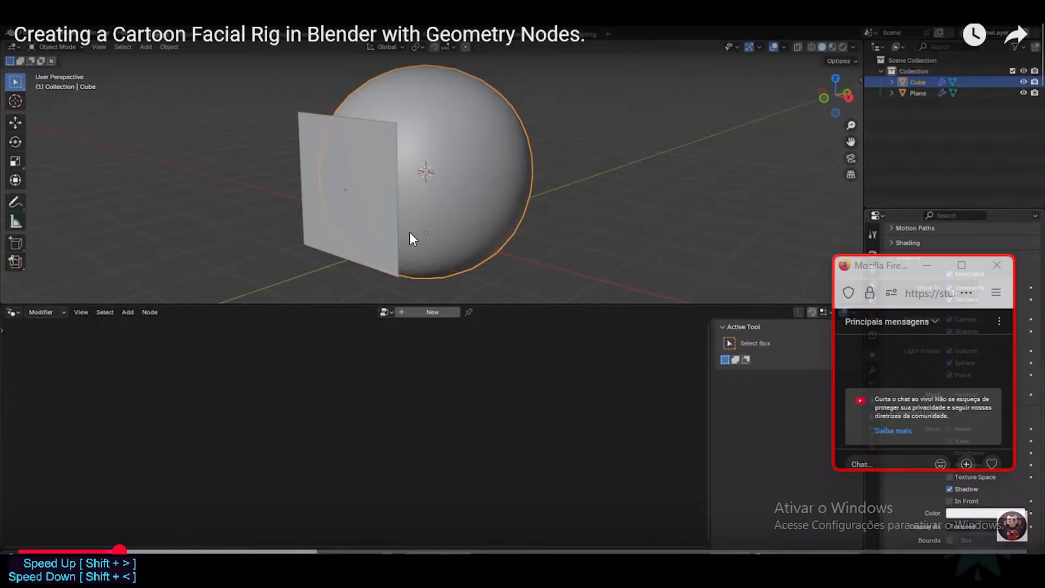
pyautogui.hotkey('alt', 'Tab')
# Scale the face plane uniformly in the front view until its width fits between the outer mouth-corner controls.
pyautogui.press('s')
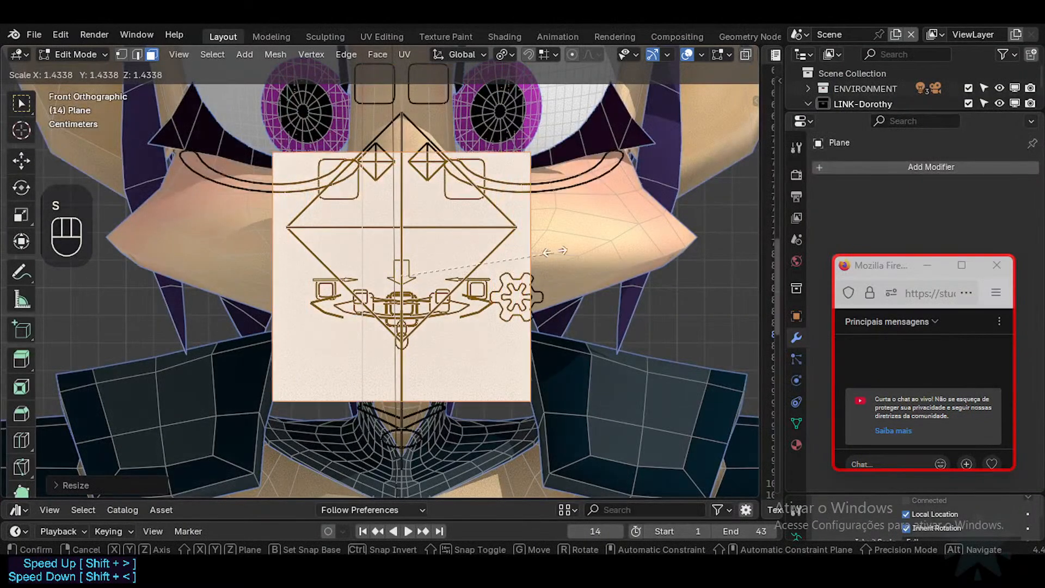
pyautogui.click(541, 255)
pyautogui.keyDown('shift'); pyautogui.moveTo(540, 264); pyautogui.dragTo(538, 295, button='middle'); pyautogui.keyUp('shift')
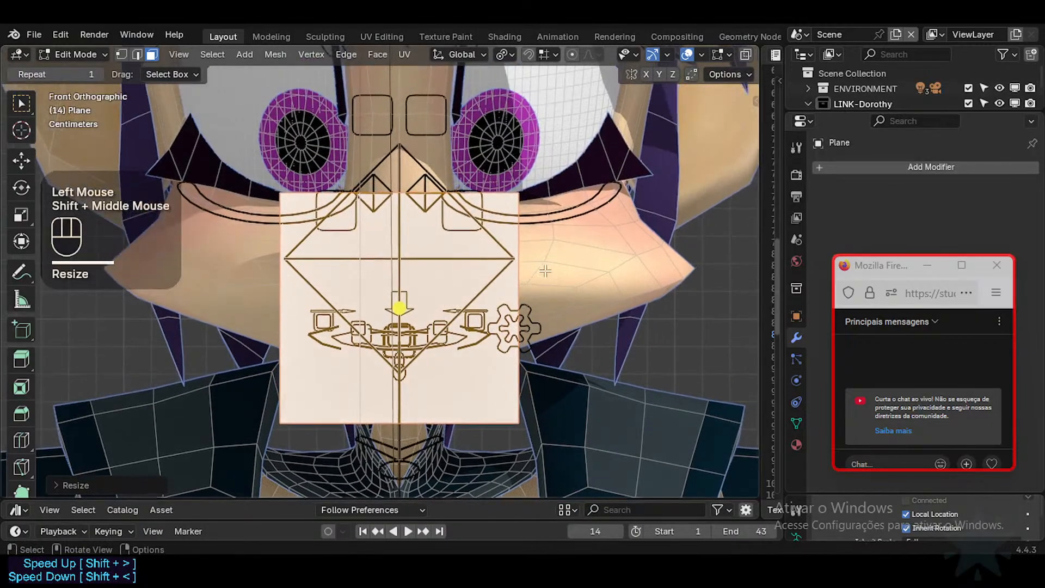
pyautogui.press('s')
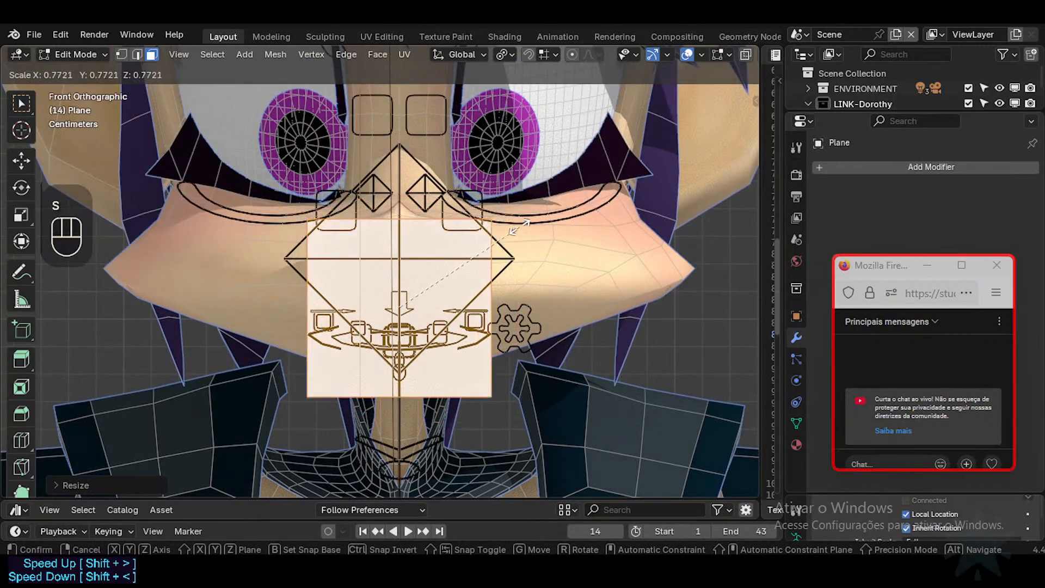
pyautogui.click(510, 228)
pyautogui.scroll(2, 485, 323)
pyautogui.press('s')
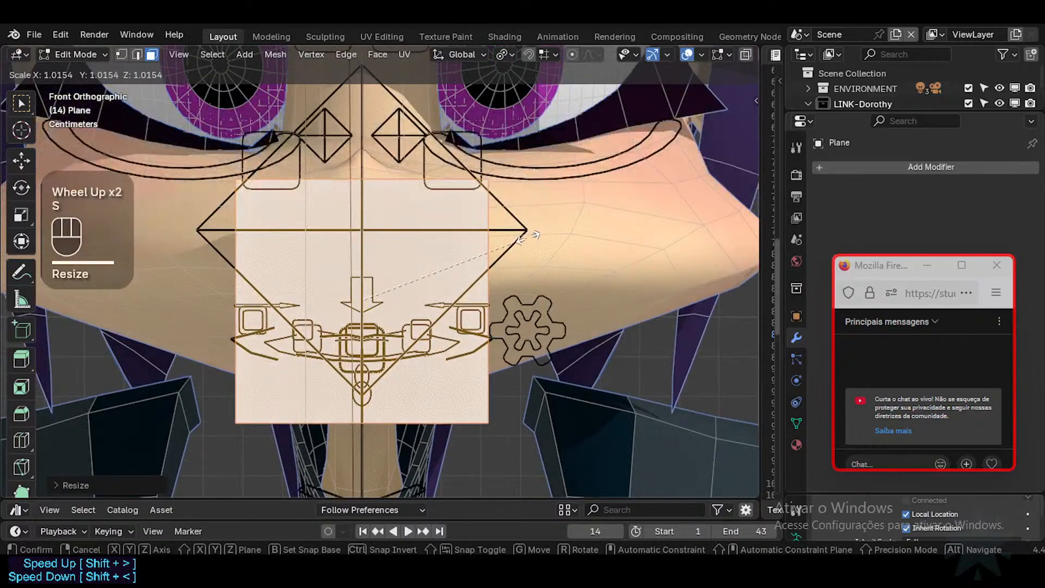
pyautogui.click(517, 238)
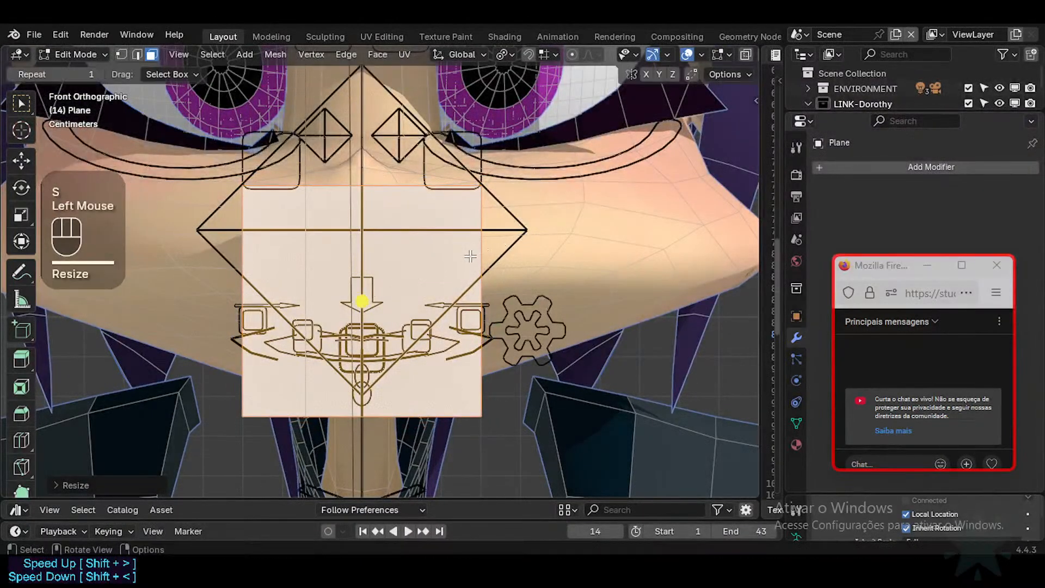
# Subdivide the whole face plane with 2 cuts.
pyautogui.hotkey('alt', 'a')
pyautogui.hotkey('alt', 'z')
pyautogui.hotkey('alt', 'z')
pyautogui.press('Tab')
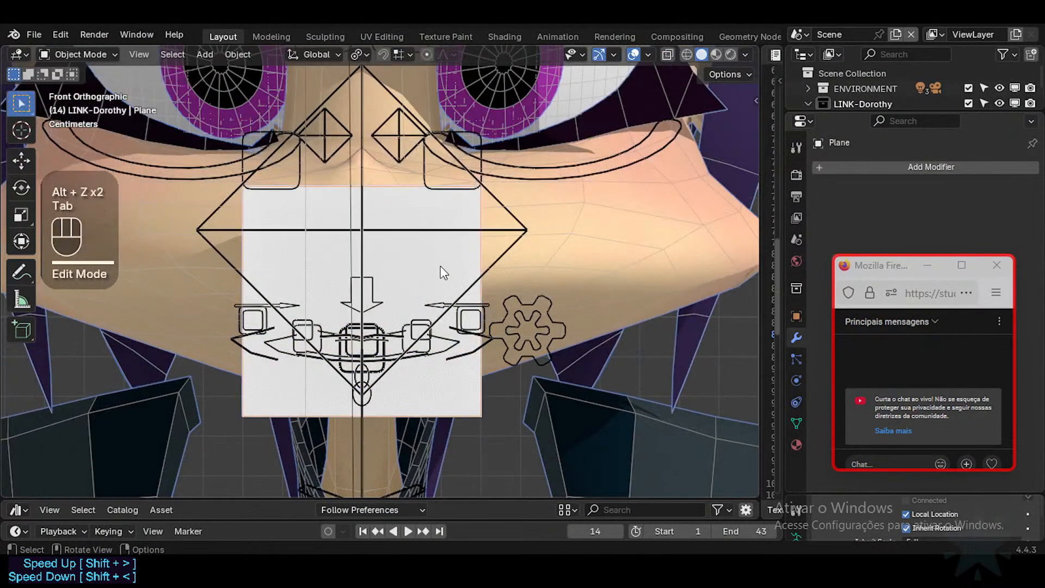
pyautogui.press('Tab')
pyautogui.press('a')
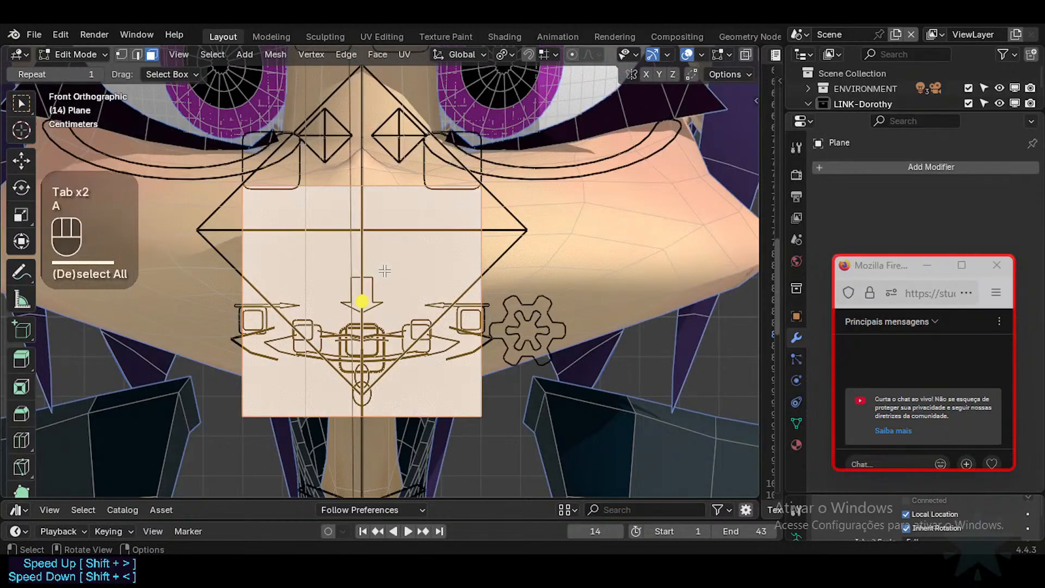
pyautogui.press('q')
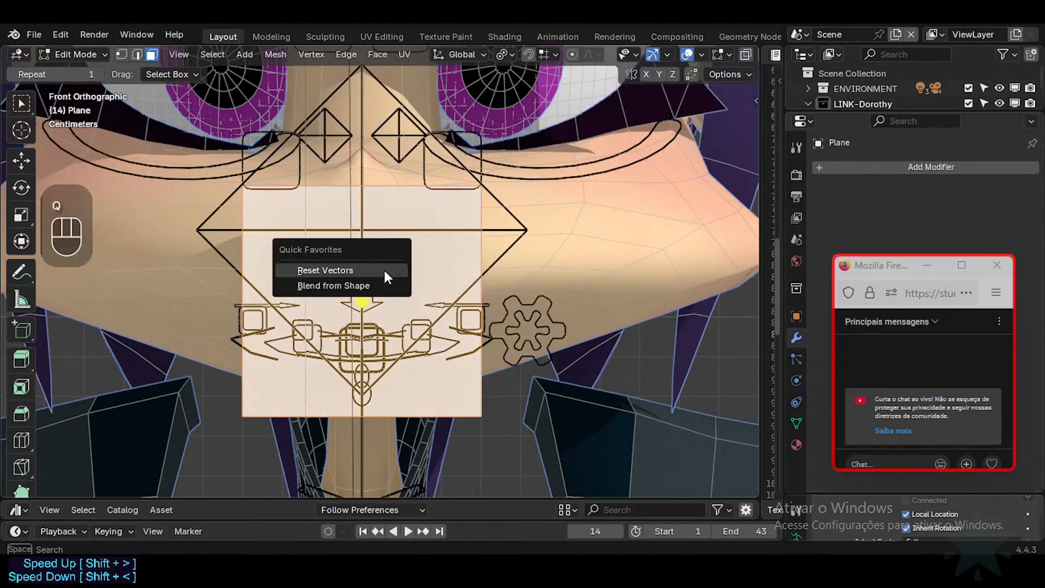
pyautogui.rightClick(384, 271)
pyautogui.click(383, 283)
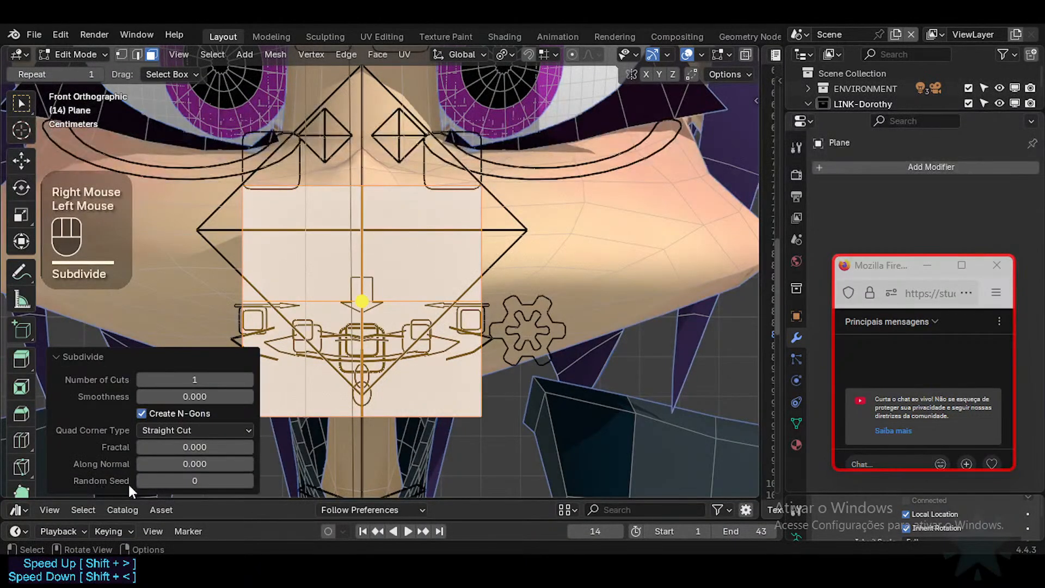
pyautogui.click(248, 379)
# Add two evenly spaced horizontal loop cuts across the middle row of the plane.
pyautogui.hotkey('alt', 'a')
pyautogui.press('1')
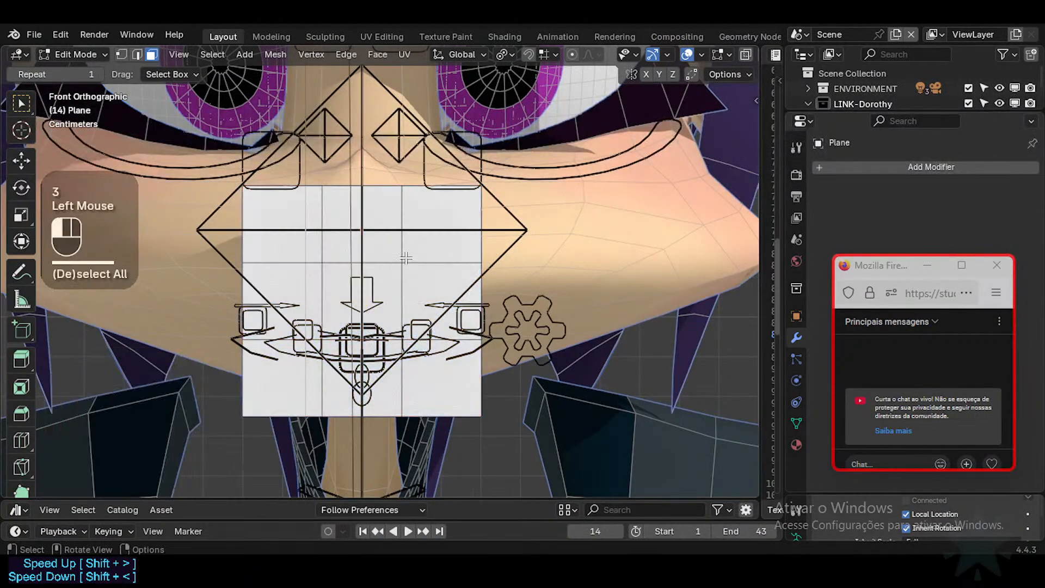
pyautogui.click(401, 263)
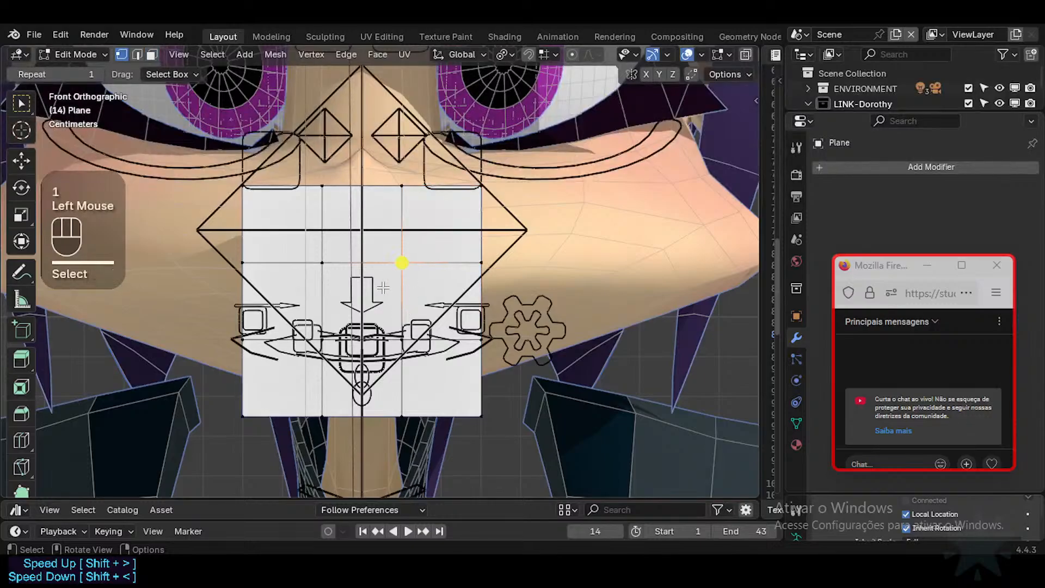
pyautogui.hotkey('ctrl', 'r')
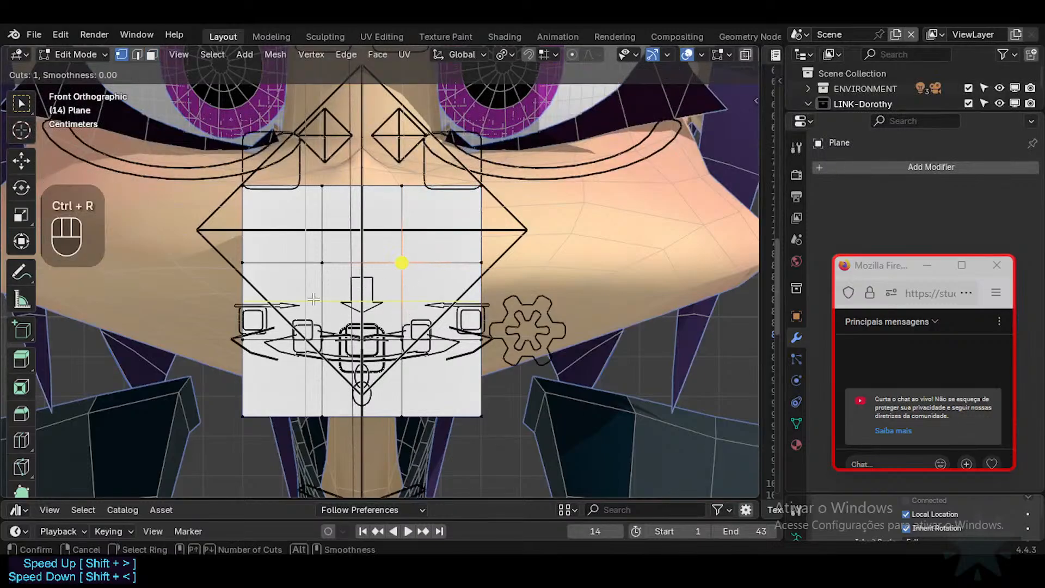
pyautogui.scroll(1, 313, 299)
pyautogui.click(313, 299)
pyautogui.click(314, 299)
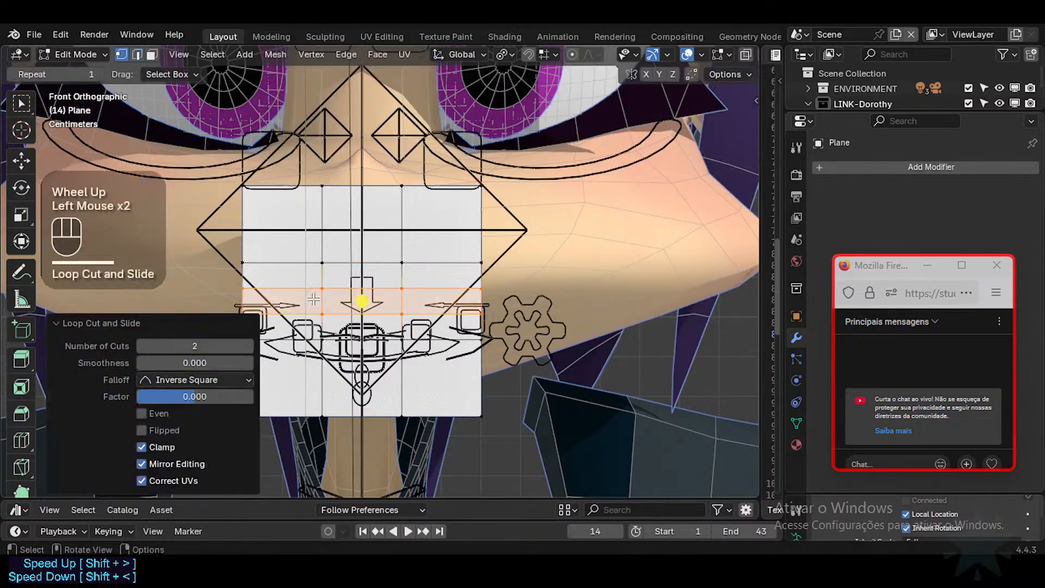
# Add one centred vertical loop cut down the middle column of the plane.
pyautogui.hotkey('alt', 'a')
pyautogui.hotkey('ctrl', 'r')
pyautogui.click(380, 275)
pyautogui.click(380, 274)
pyautogui.hotkey('alt', 'a')
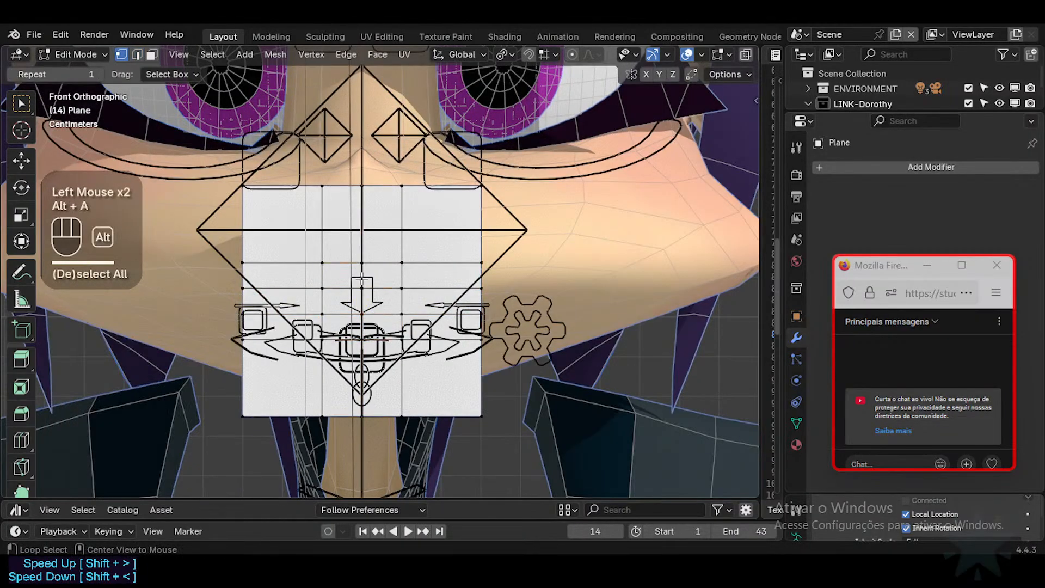
# Add a centred vertical loop cut in each of the plane's two outer columns.
pyautogui.hotkey('ctrl', 'r')
pyautogui.click(289, 275)
pyautogui.click(289, 275)
pyautogui.hotkey('alt', 'a')
pyautogui.hotkey('ctrl', 'r')
pyautogui.click(442, 270)
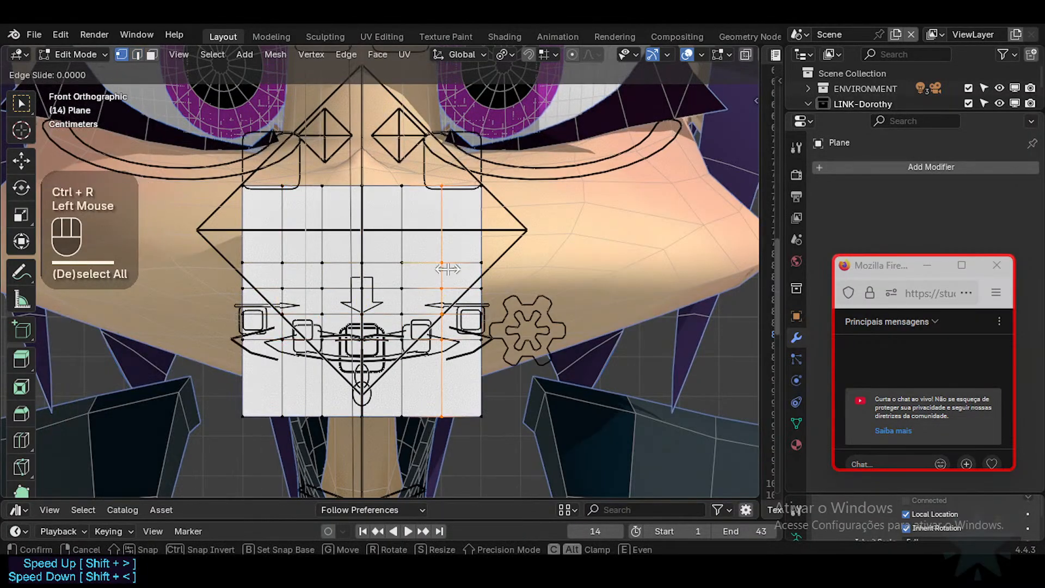
pyautogui.click(438, 270)
# Delete all the plane's faces on the gear-less side of the centre line, keeping the half beside the gear control.
pyautogui.hotkey('alt', 'a')
pyautogui.press('c')
pyautogui.click(273, 283)
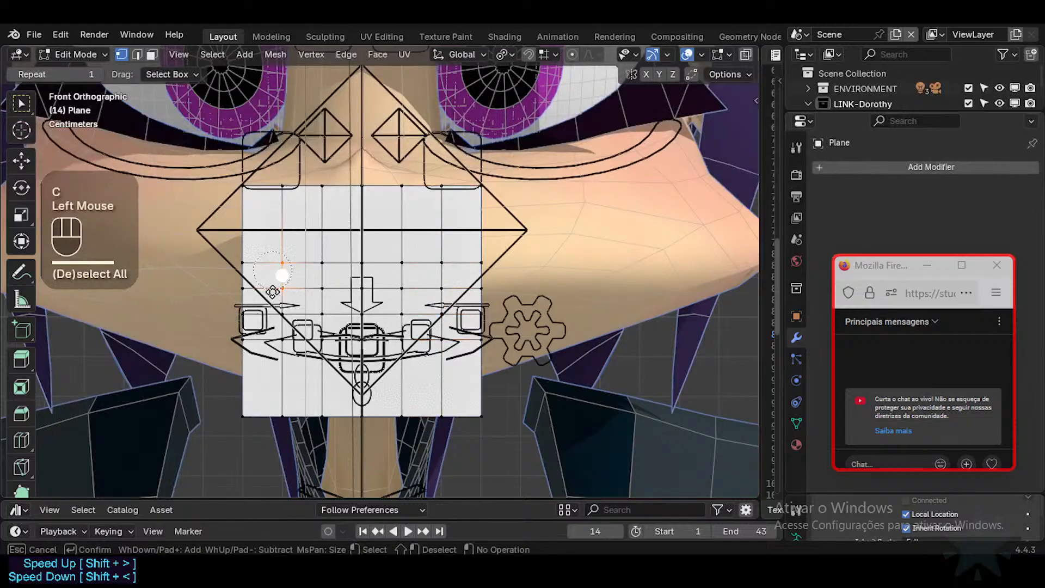
pyautogui.rightClick(297, 221)
pyautogui.press('3')
pyautogui.press('c')
pyautogui.moveTo(291, 217); pyautogui.dragTo(301, 301)
pyautogui.rightClick(302, 301)
pyautogui.press('x')
pyautogui.click(302, 398)
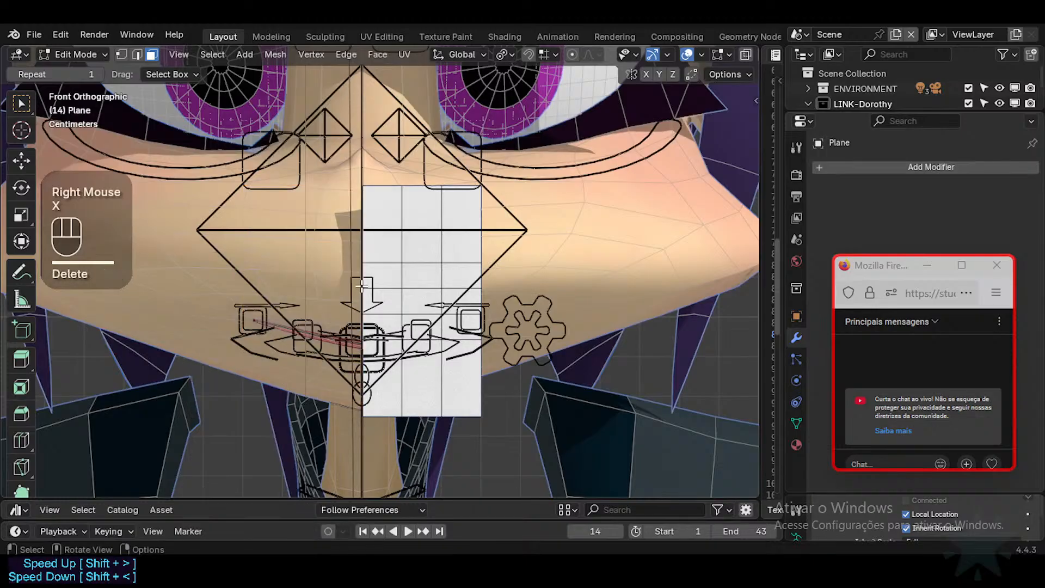
# Add a Mirror modifier on the X axis to the half plane and enable Clipping.
pyautogui.click(848, 147)
pyautogui.click(842, 167)
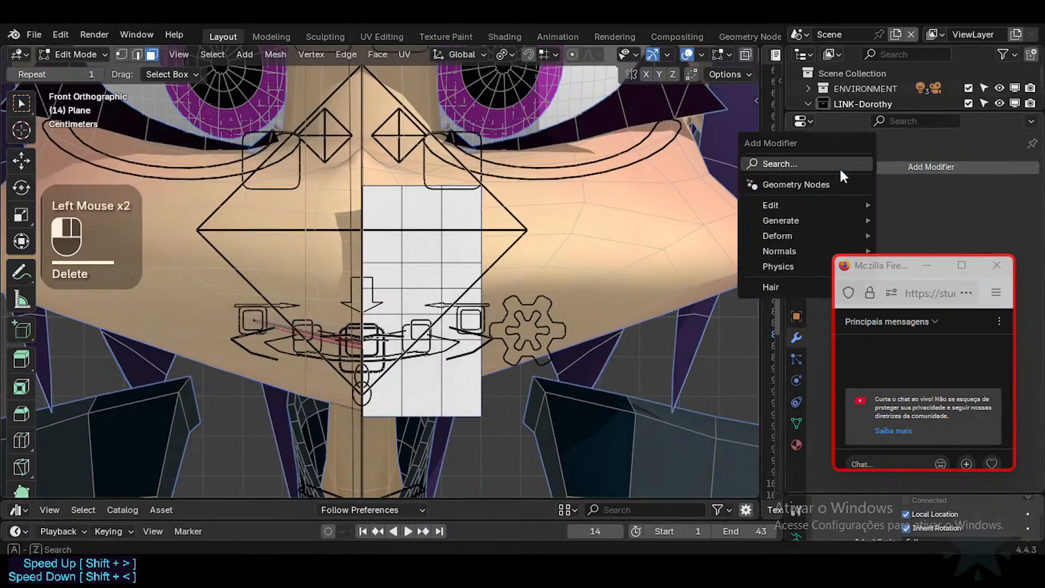
pyautogui.write('mir')
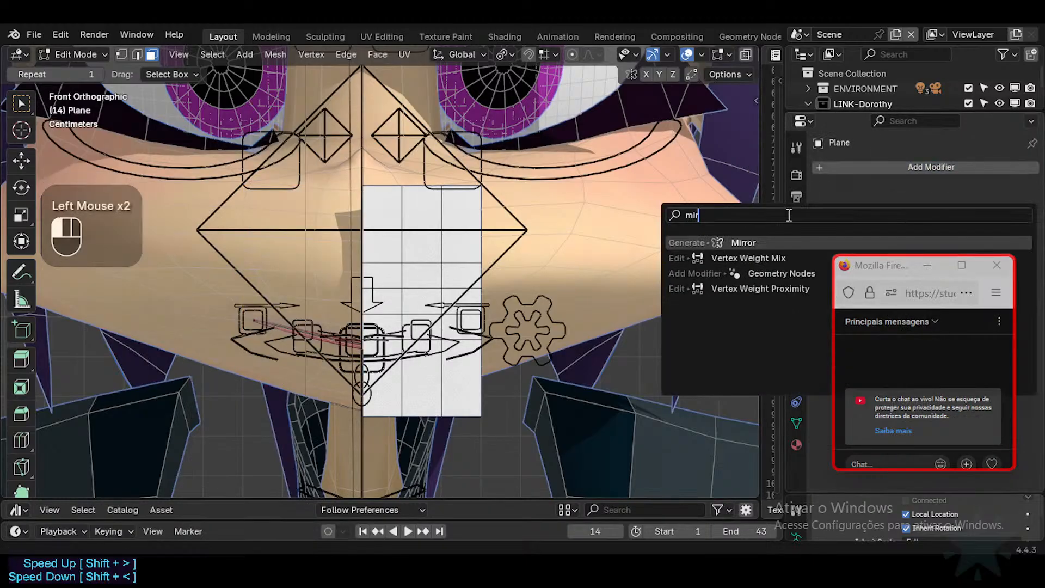
pyautogui.press('Return')
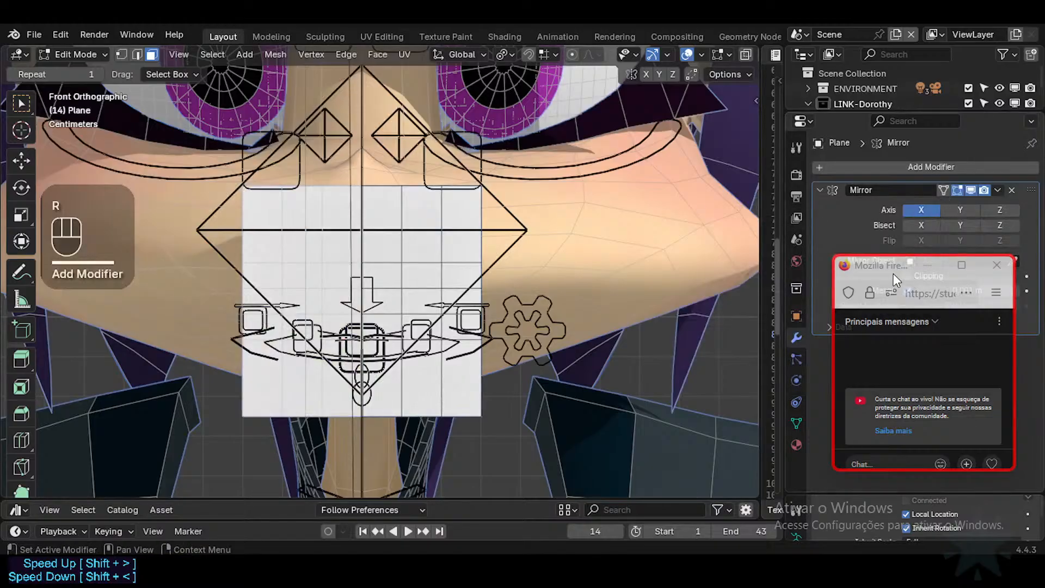
pyautogui.moveTo(893, 273); pyautogui.dragTo(900, 356)
pyautogui.click(913, 276)
# Select all faces of the mirrored plane's remaining half in Edit Mode.
pyautogui.press('Tab')
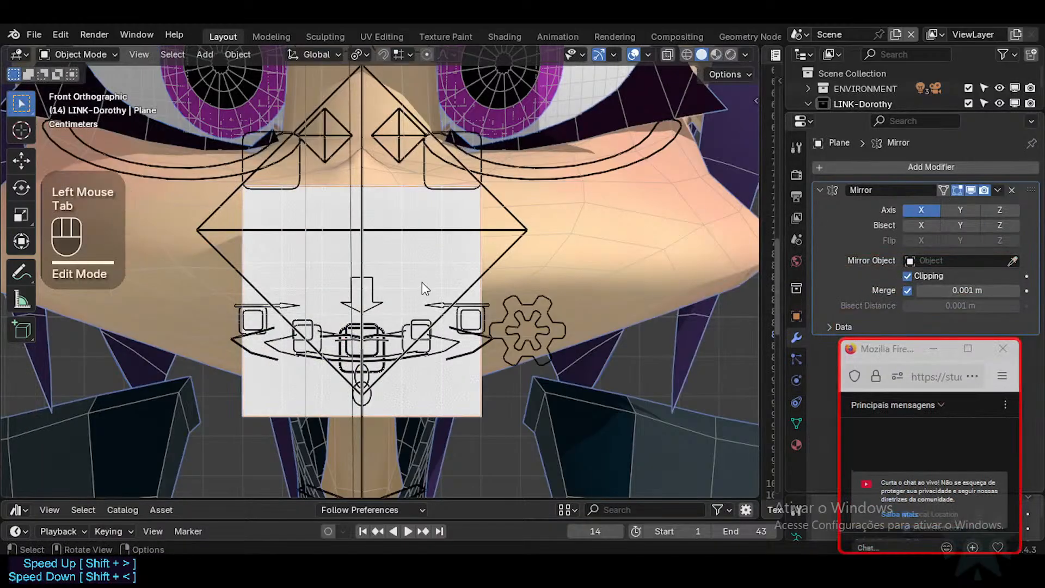
pyautogui.press('Tab')
pyautogui.press('a')
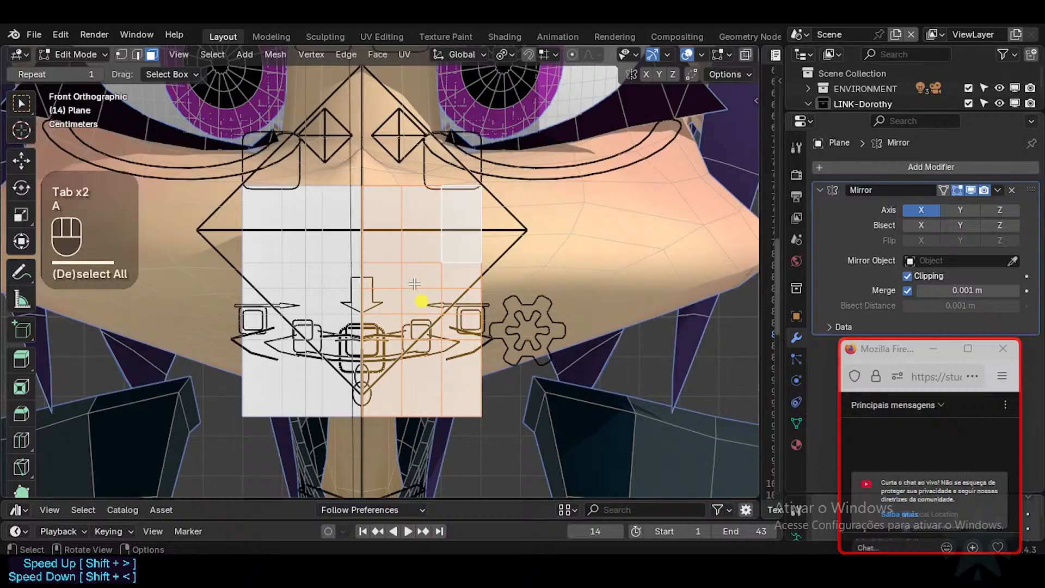
# Turn on proportional editing and try to move the upper outer vertex of the plane's central block.
pyautogui.press('1')
pyautogui.click(442, 263)
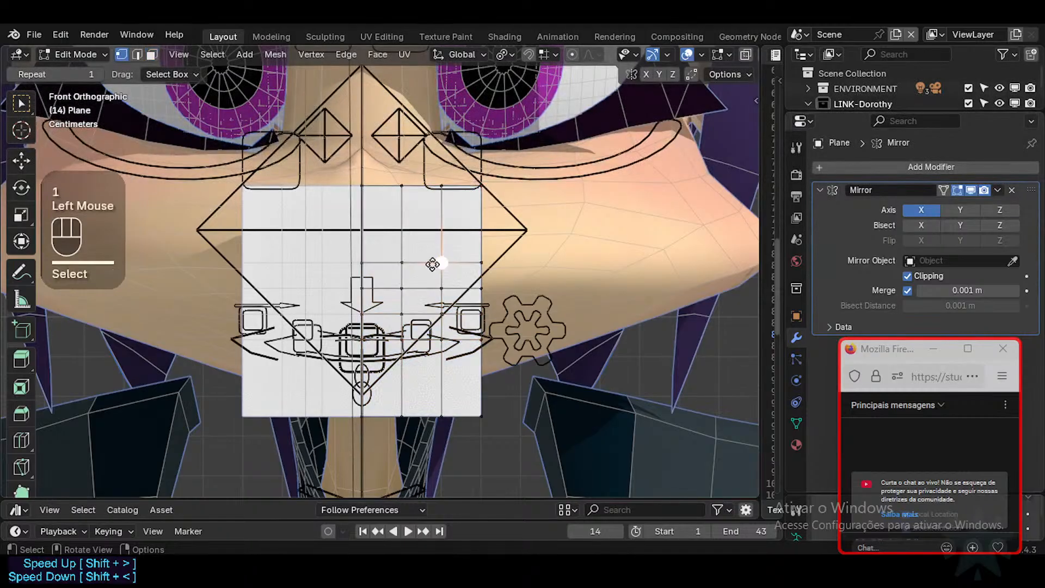
pyautogui.press('o')
pyautogui.press('g')
pyautogui.scroll(-3, 419, 270)
pyautogui.press('Escape')
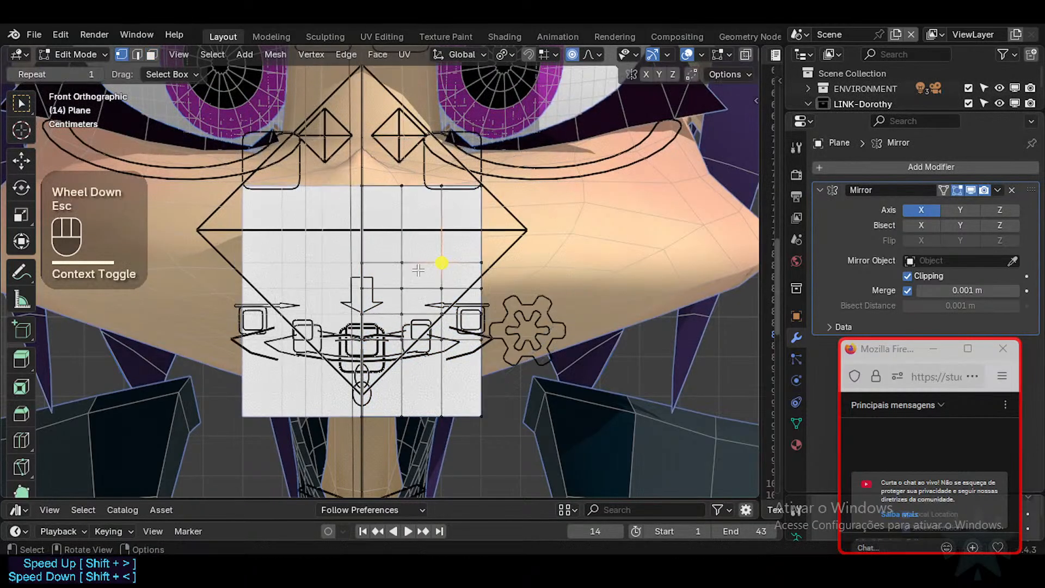
# Hide the plane's outer ring of faces by selecting its edge loops, leaving only the central mouth faces visible.
pyautogui.press('2')
pyautogui.keyDown('alt'); pyautogui.keyDown('shift'); pyautogui.click(466, 189); pyautogui.keyUp('shift'); pyautogui.keyUp('alt')
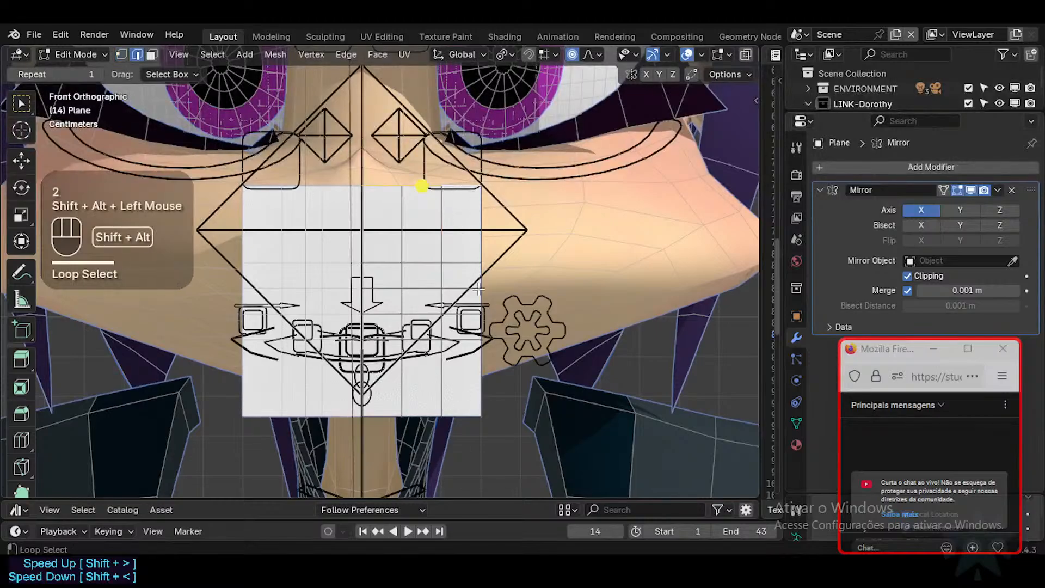
pyautogui.keyDown('alt'); pyautogui.keyDown('shift'); pyautogui.click(483, 321); pyautogui.keyUp('shift'); pyautogui.keyUp('alt')
pyautogui.keyDown('alt'); pyautogui.keyDown('shift'); pyautogui.click(439, 414); pyautogui.keyUp('shift'); pyautogui.keyUp('alt')
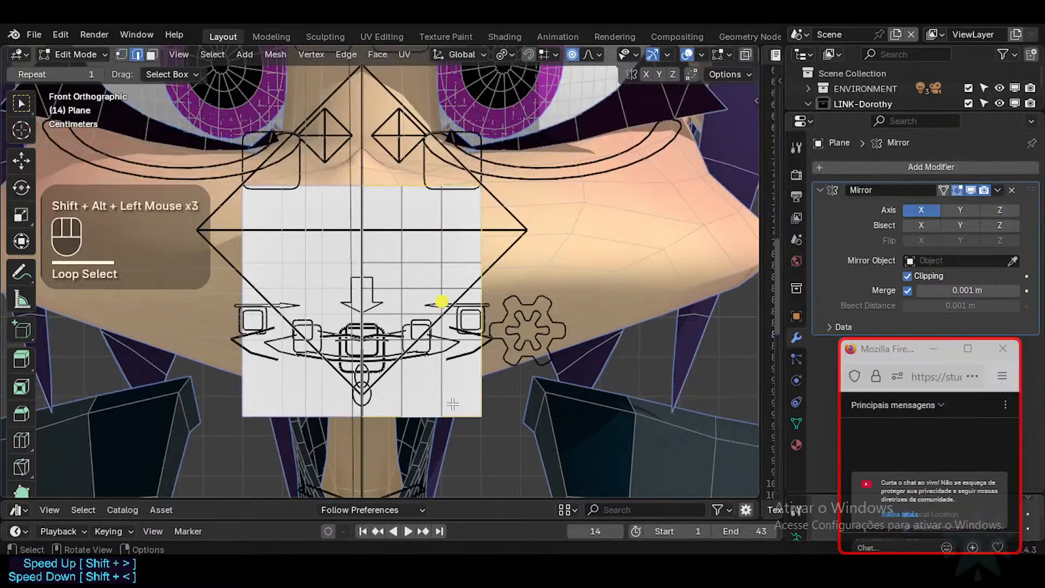
pyautogui.press('1')
pyautogui.press('h')
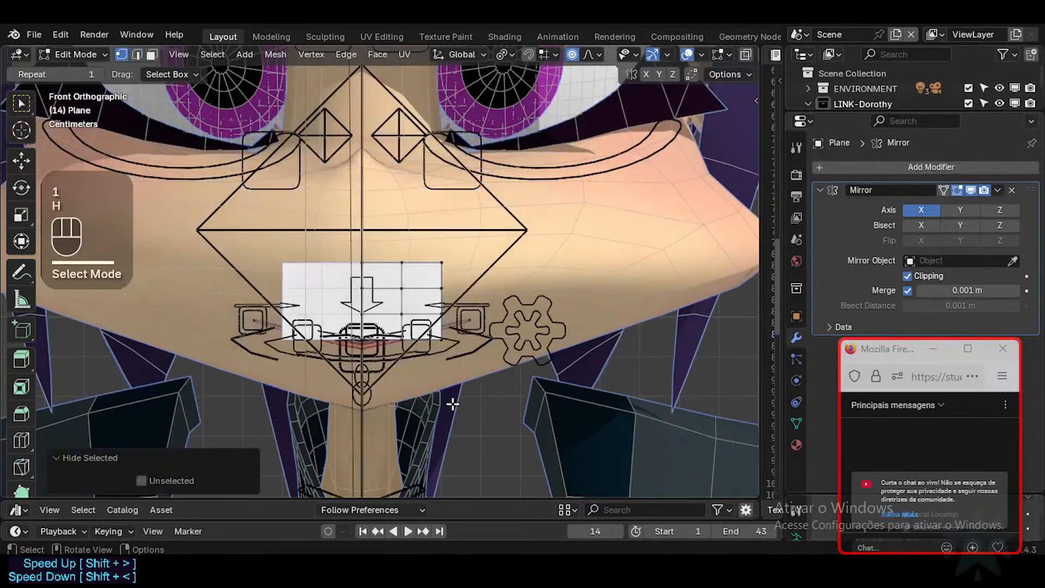
# Try to move the upper middle vertex of the visible patch outward with proportional editing, and undo it.
pyautogui.click(404, 258)
pyautogui.press('g')
pyautogui.press('shift')
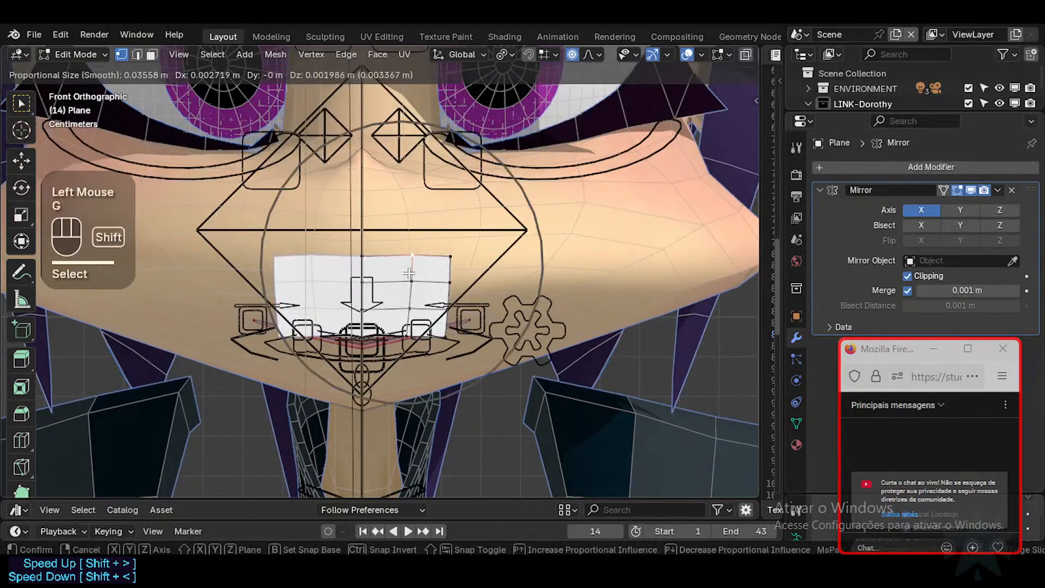
pyautogui.keyDown('shift'); pyautogui.click(413, 263); pyautogui.keyUp('shift')
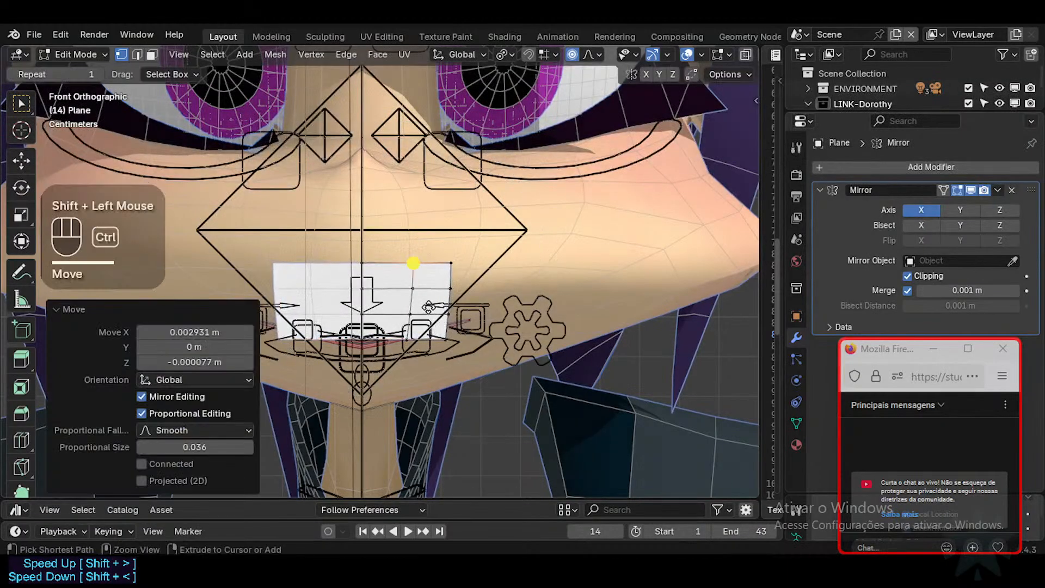
pyautogui.hotkey('ctrl', 'z')
# Move the two inner vertices of the patch's middle column about 2 mm outward, with the proportional size reduced to about 0.006 m.
pyautogui.click(401, 286)
pyautogui.keyDown('shift'); pyautogui.click(407, 302); pyautogui.keyUp('shift')
pyautogui.press('g')
pyautogui.scroll(1, 417, 306)
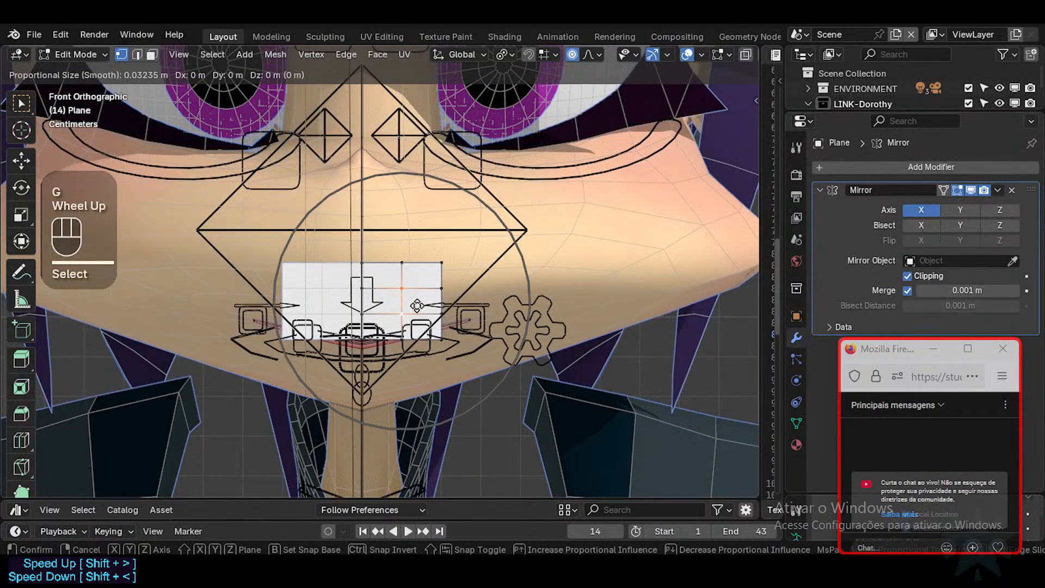
pyautogui.scroll(10, 416, 306)
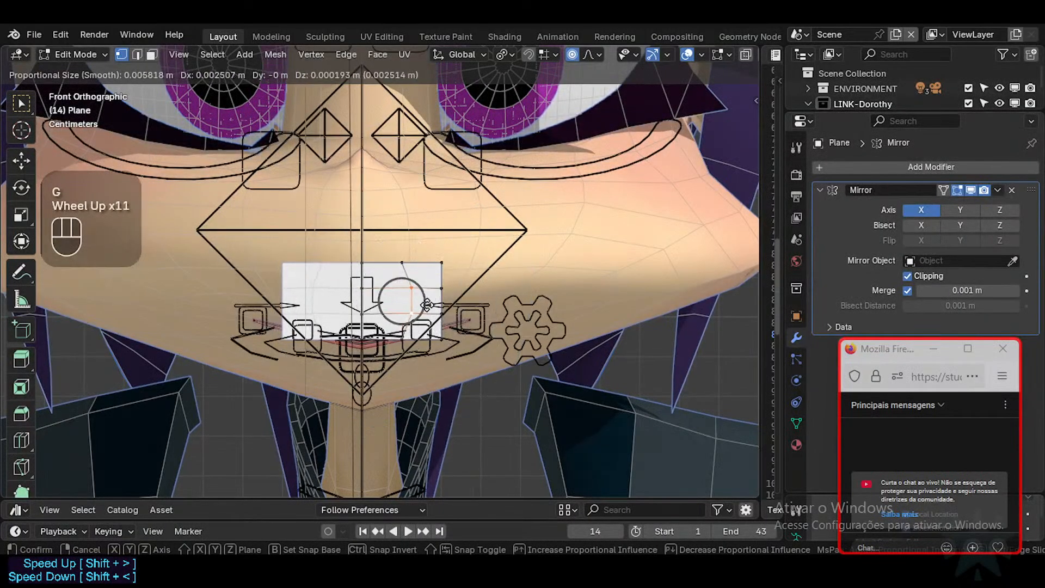
pyautogui.click(424, 308)
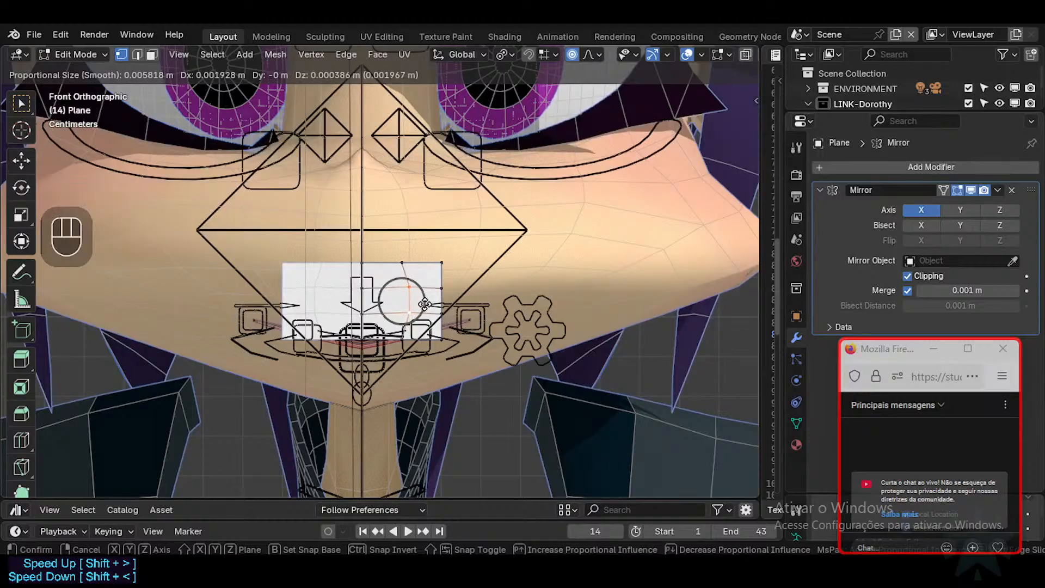
# Shift the same two inner vertices about 2.2 mm further outward and 0.4 mm down, and clear the selection.
pyautogui.press('s')
pyautogui.click(444, 292)
pyautogui.press('g')
pyautogui.keyDown('shift'); pyautogui.click(449, 293); pyautogui.keyUp('shift')
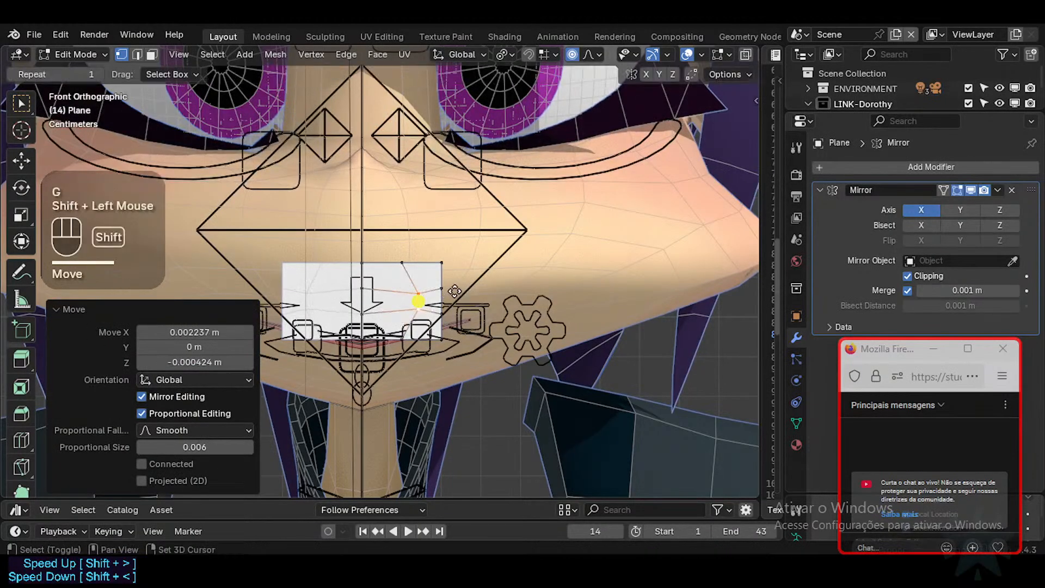
pyautogui.press('g')
pyautogui.keyDown('shift'); pyautogui.click(420, 288); pyautogui.keyUp('shift')
pyautogui.hotkey('alt', 'a')
# Scale the short middle edge on the patch's outer side by about 0.861.
pyautogui.press('2')
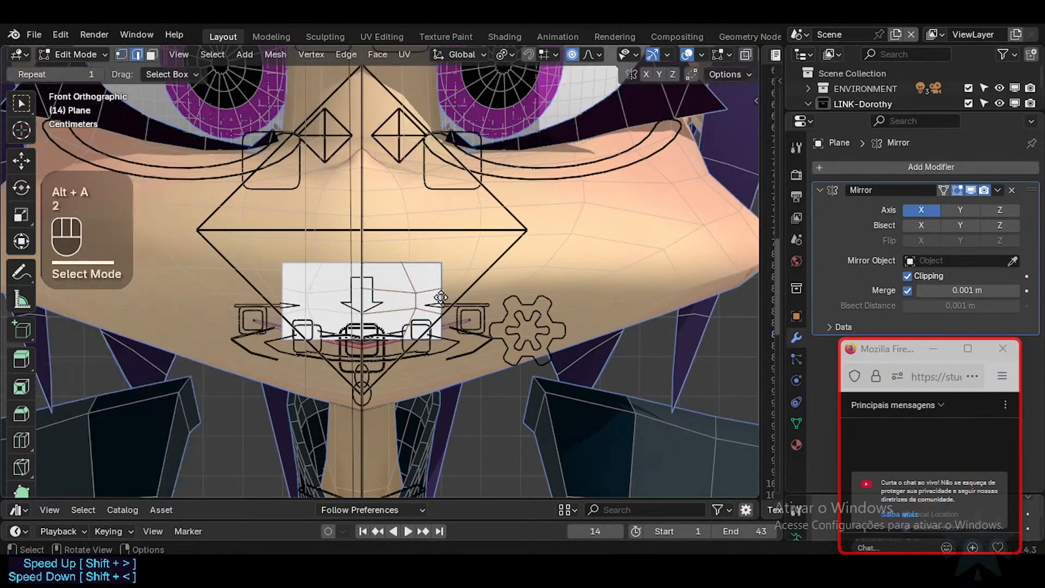
pyautogui.click(452, 298)
pyautogui.press('s')
pyautogui.click(443, 299)
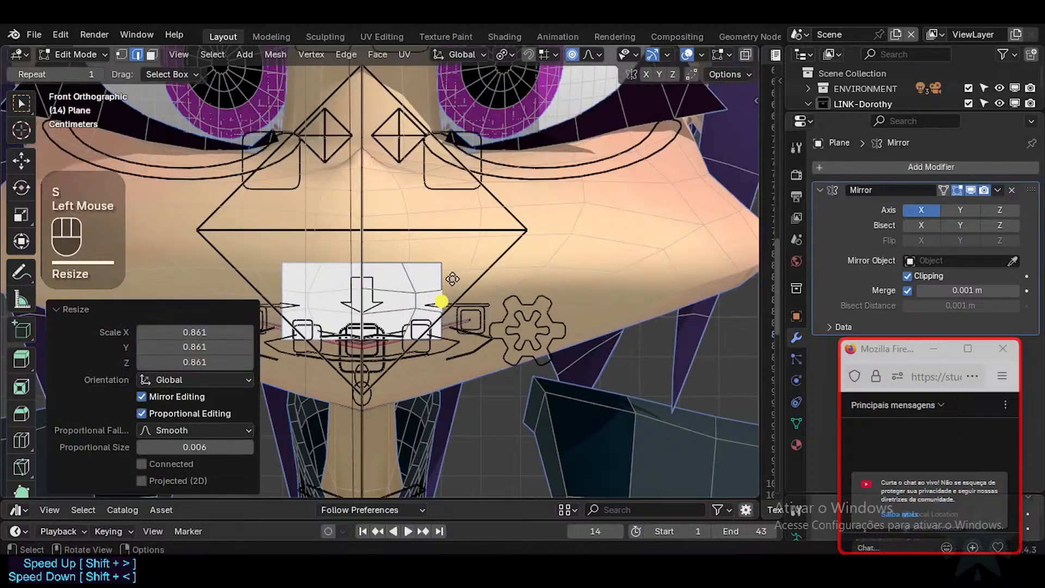
# Round the patch's outer corners by moving the upper one about 1.1 mm in and 1.7 mm down, and the lower one about 2.6 mm up.
pyautogui.press('g')
pyautogui.keyDown('shift'); pyautogui.click(437, 269); pyautogui.keyUp('shift')
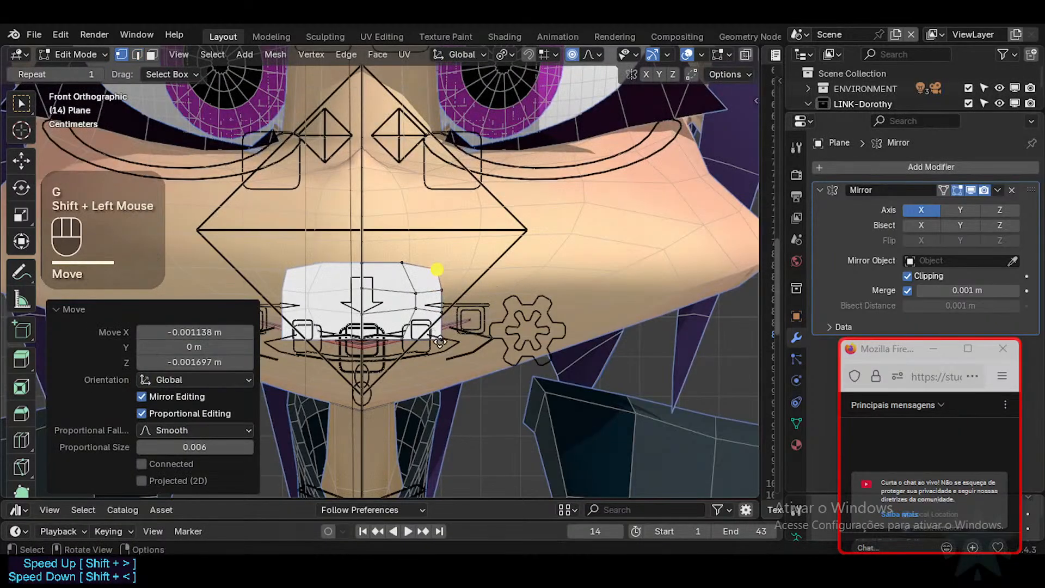
pyautogui.keyDown('shift'); pyautogui.click(440, 341); pyautogui.keyUp('shift')
pyautogui.press('g')
pyautogui.keyDown('shift'); pyautogui.click(420, 260); pyautogui.keyUp('shift')
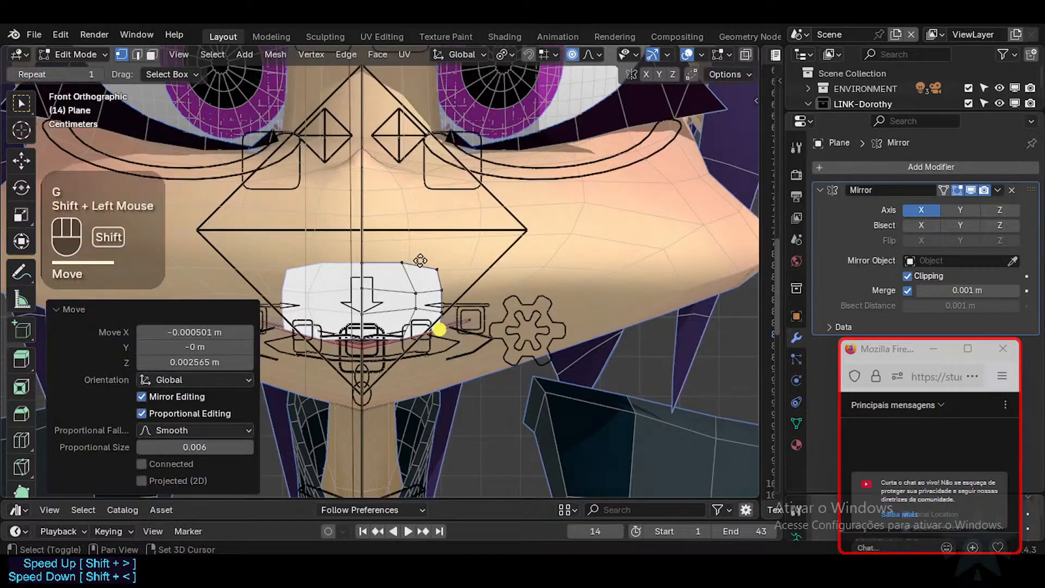
# Move the short inner edge of the patch's middle column slightly further outward in the front view.
pyautogui.press('KP_3')
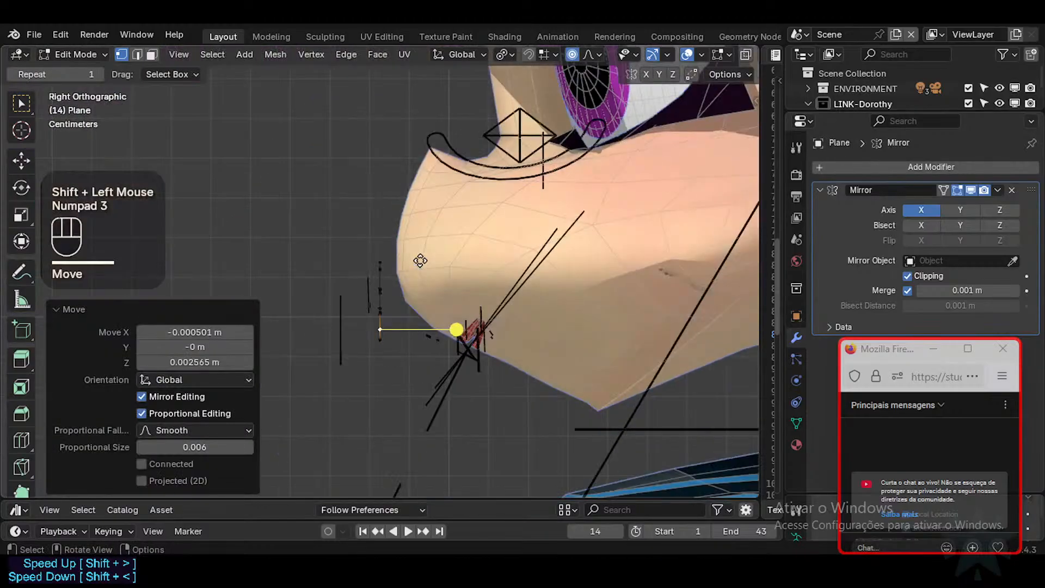
pyautogui.press('KP_1')
pyautogui.scroll(2, 425, 261)
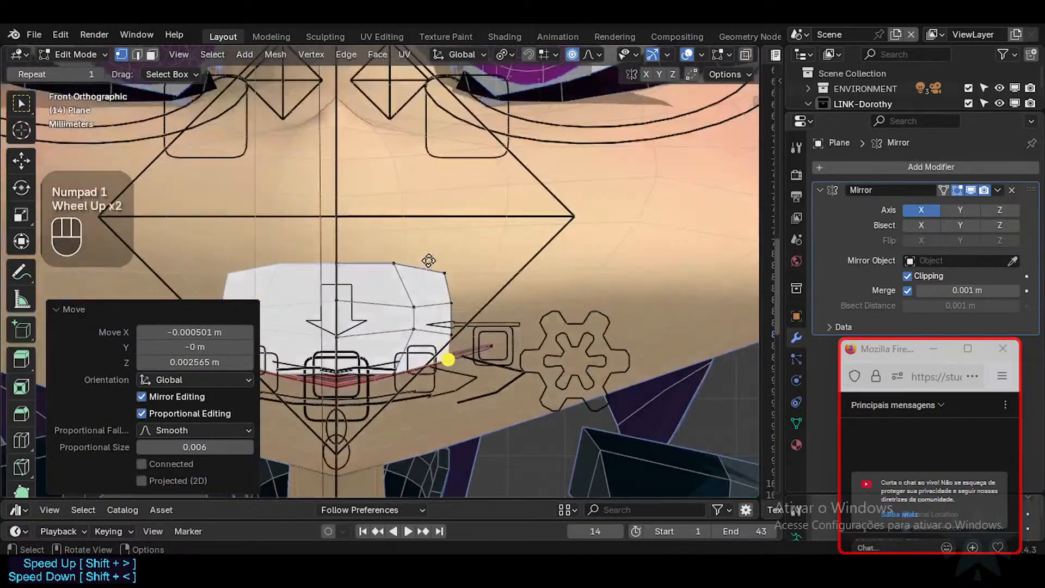
pyautogui.keyDown('shift'); pyautogui.moveTo(419, 311); pyautogui.dragTo(462, 301, button='middle'); pyautogui.keyUp('shift')
pyautogui.keyDown('shift'); pyautogui.scroll(-1, 462, 301); pyautogui.keyUp('shift')
pyautogui.keyDown('shift'); pyautogui.scroll(1, 462, 301); pyautogui.keyUp('shift')
pyautogui.press('2')
pyautogui.click(458, 306)
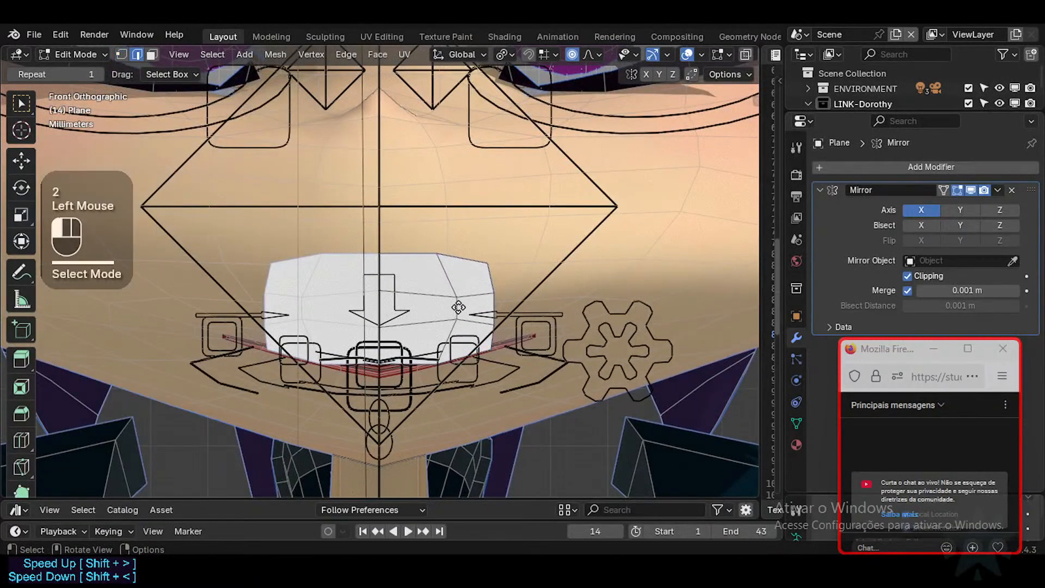
pyautogui.press('g')
pyautogui.keyDown('shift'); pyautogui.click(488, 314); pyautogui.keyUp('shift')
pyautogui.press('1')
pyautogui.click(495, 292)
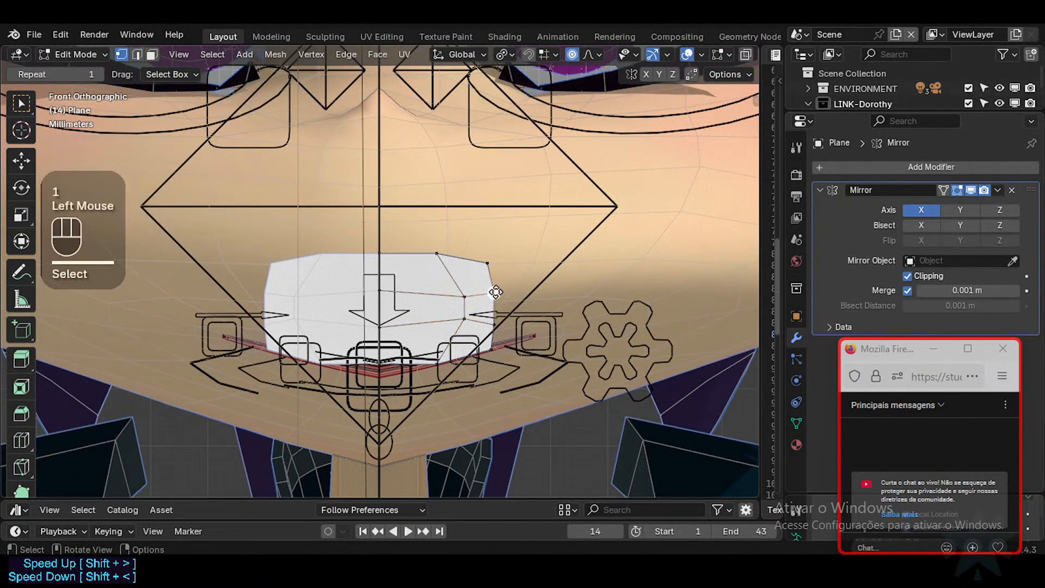
pyautogui.click(499, 328)
pyautogui.press('g')
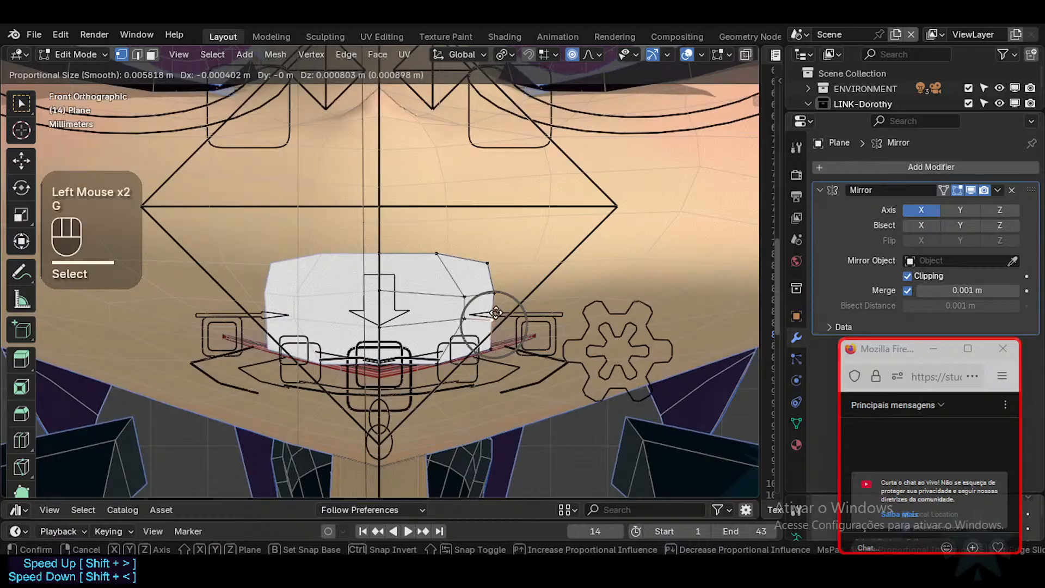
pyautogui.press('Escape')
# Add a vertical loop cut through the patch between the centre line and the middle column, and clear the selection.
pyautogui.hotkey('ctrl', 'r')
pyautogui.click(416, 286)
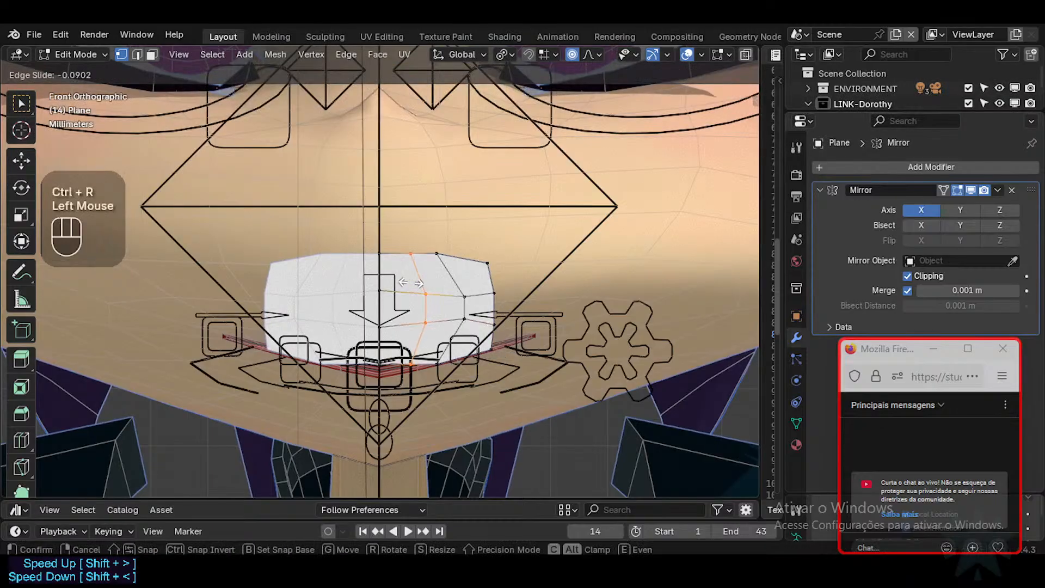
pyautogui.click(411, 283)
pyautogui.hotkey('alt', 'a')
# Check the plane in Object Mode, reveal its hidden outer faces in Edit Mode, and clear the selection.
pyautogui.press('Tab')
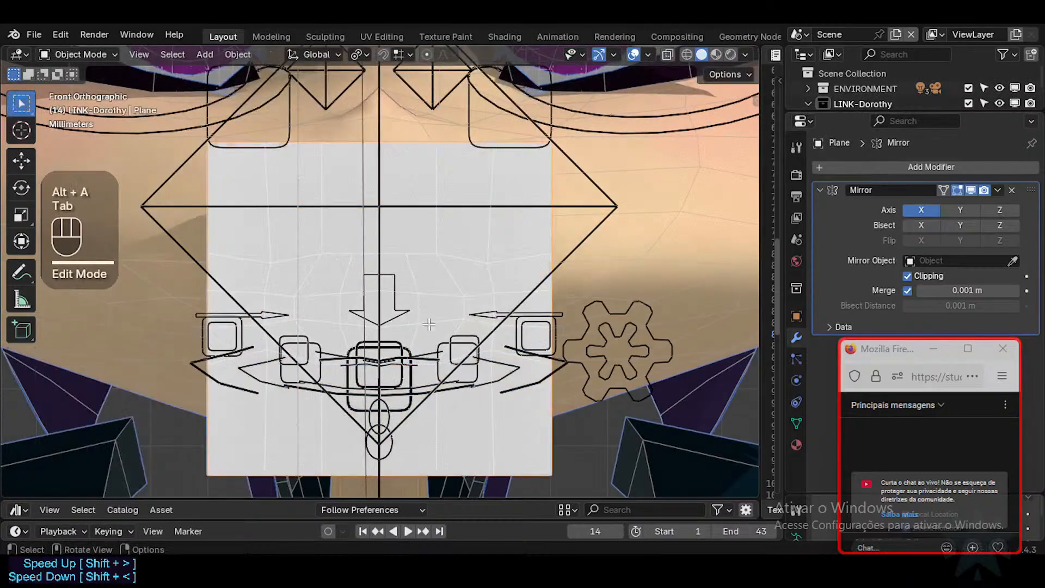
pyautogui.press('Tab')
pyautogui.press('3')
pyautogui.press('Tab')
pyautogui.press('Tab')
pyautogui.press('Tab')
pyautogui.press('Tab')
pyautogui.hotkey('alt', 'h')
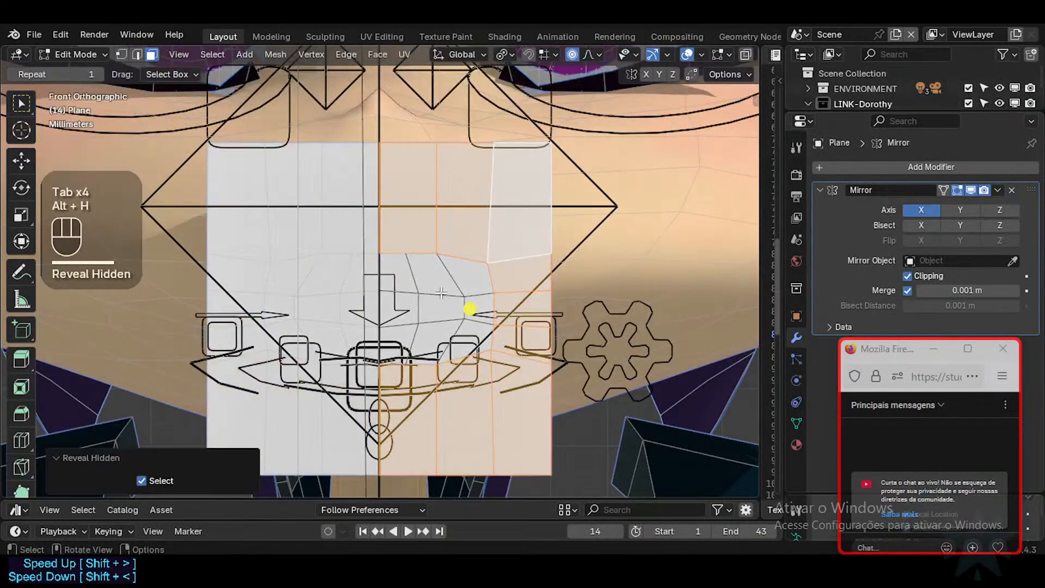
pyautogui.hotkey('alt', 'a')
pyautogui.hotkey('ctrl', 'r')
pyautogui.press('Escape')
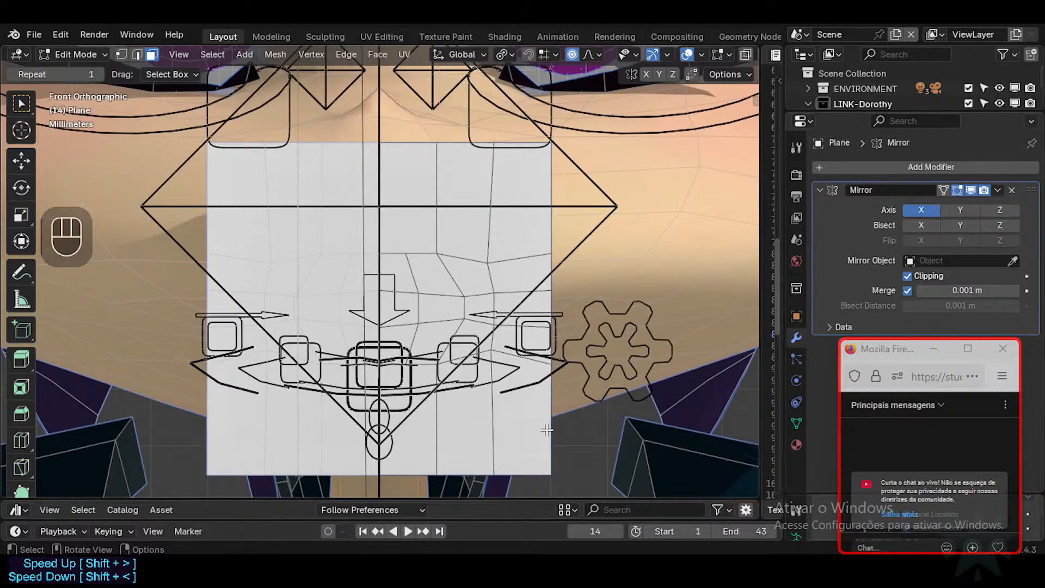
# Switch to the facial rig tutorial video in Firefox and rewind it to examine the face plane's edge layout.
pyautogui.moveTo(604, 566)
pyautogui.click(580, 467)
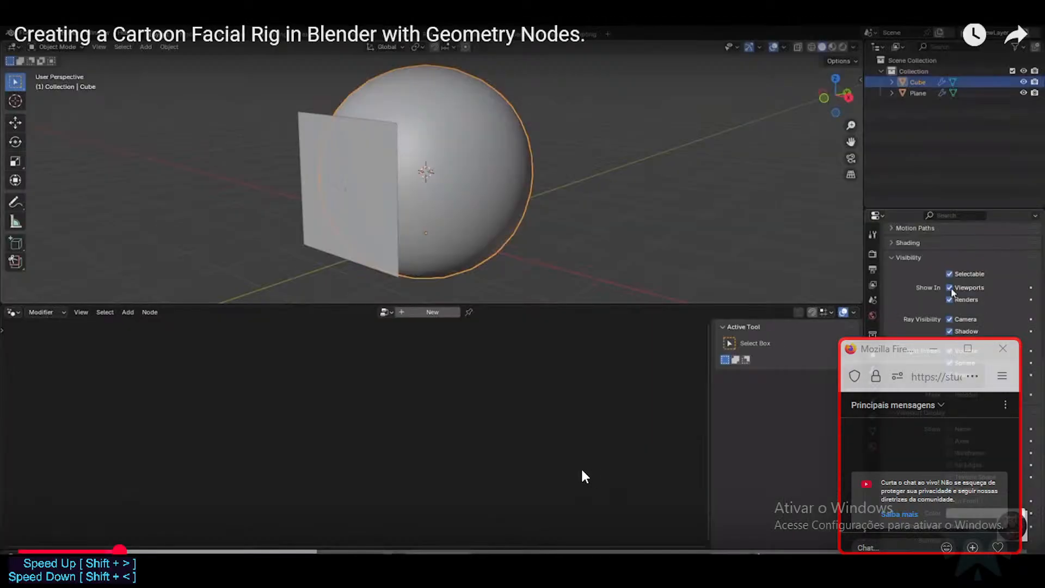
pyautogui.click(377, 184)
pyautogui.press('Left')
pyautogui.press('Left')
pyautogui.press('Left')
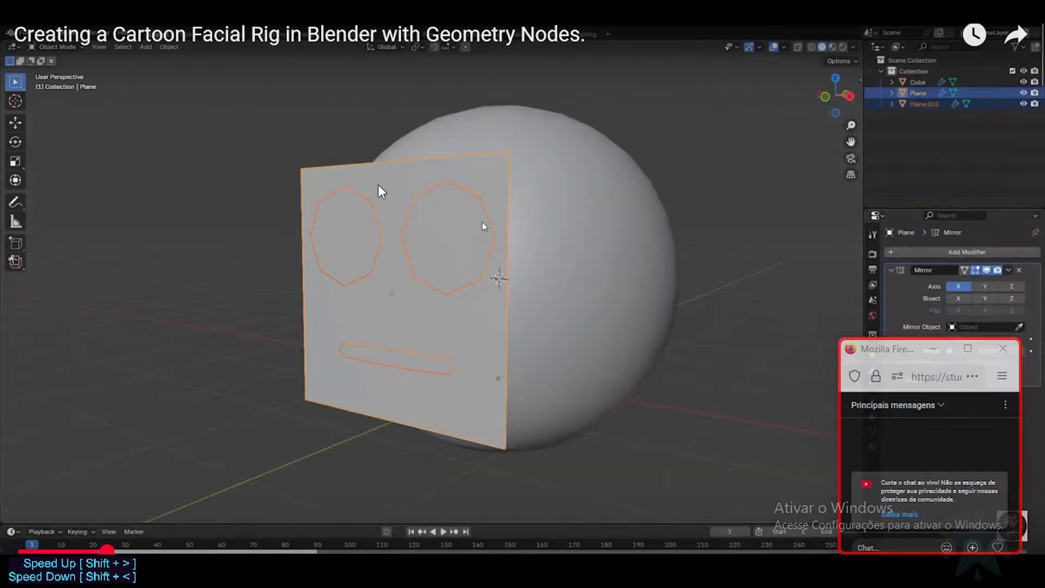
pyautogui.press('space')
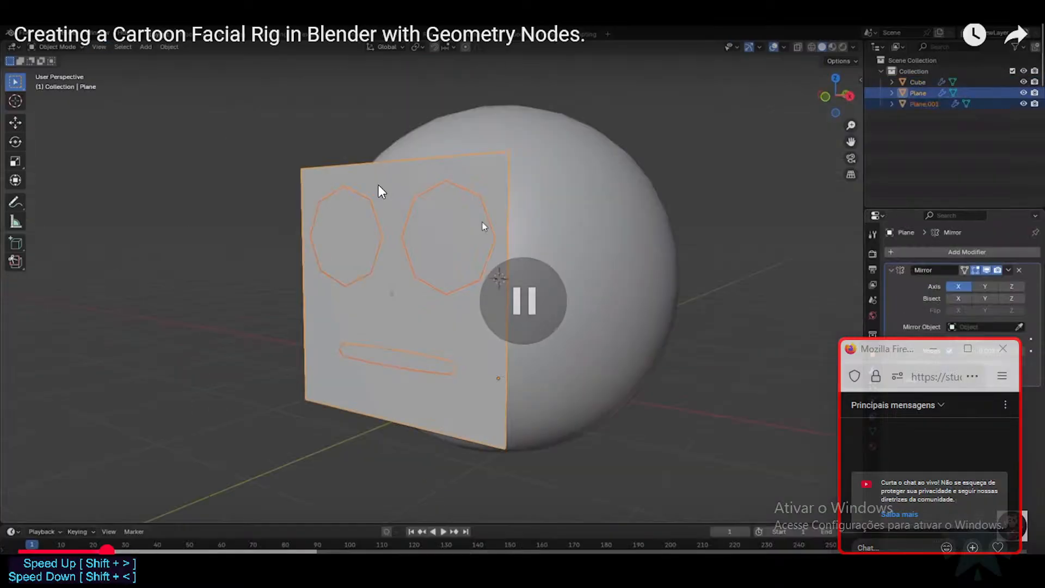
pyautogui.press('space')
pyautogui.press('Left')
pyautogui.press('space')
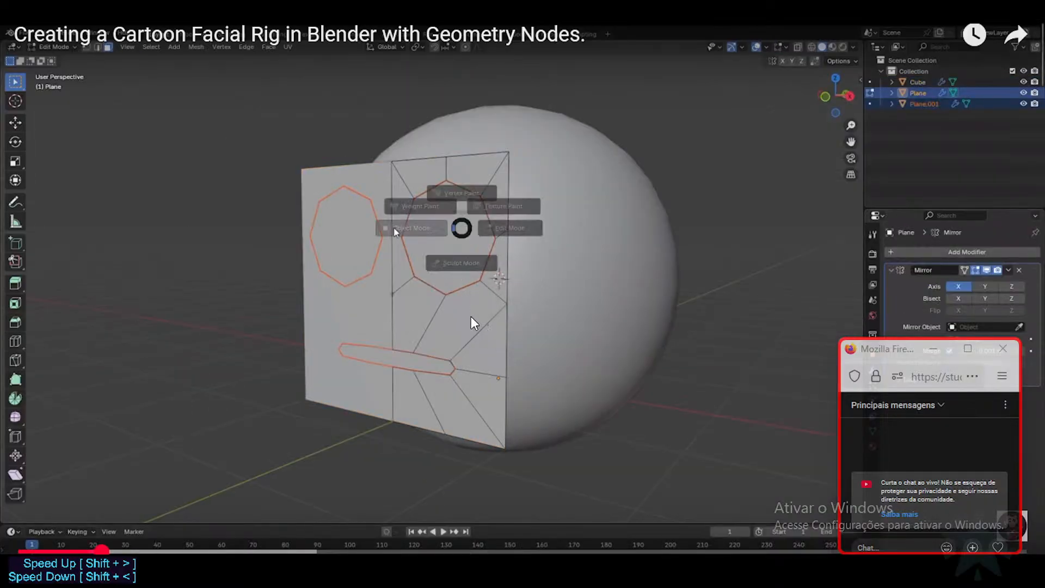
# Switch back to Blender and knife-cut a curved loop around the mouth patch, from the centre line above it to the centre line below.
pyautogui.hotkey('alt', 'Tab')
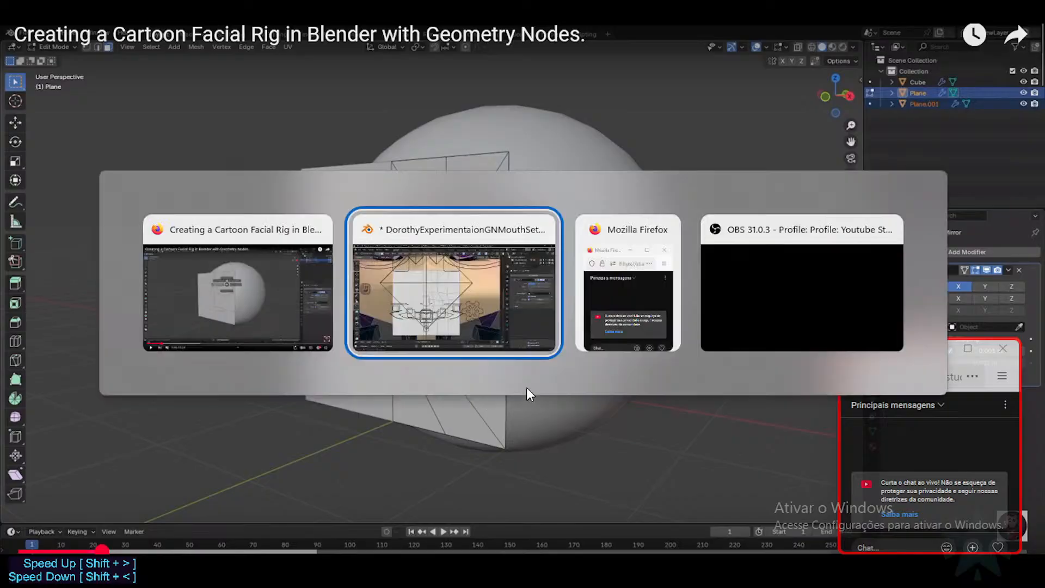
pyautogui.click(481, 242)
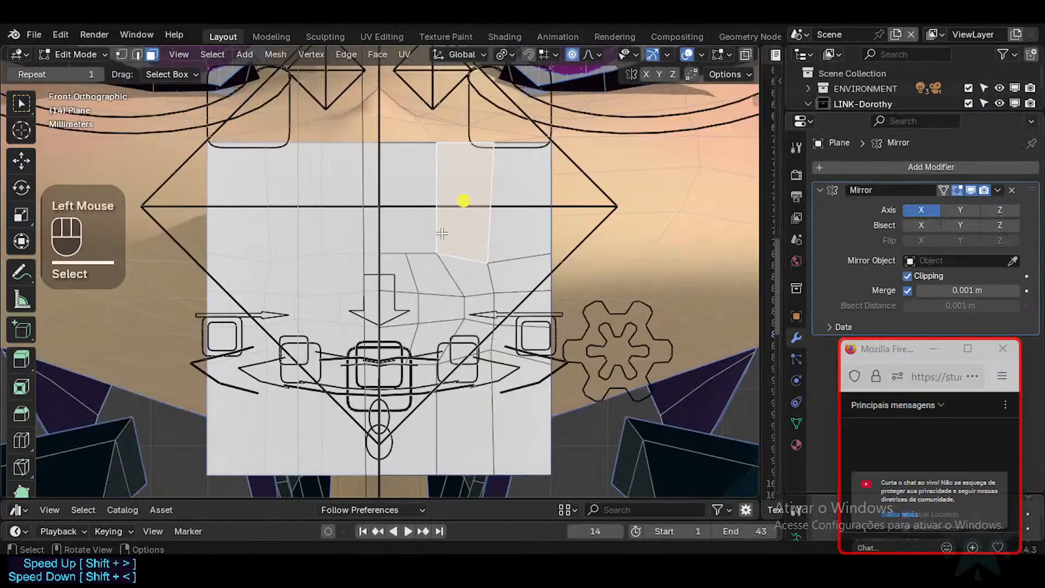
pyautogui.hotkey('alt', 'a')
pyautogui.press('k')
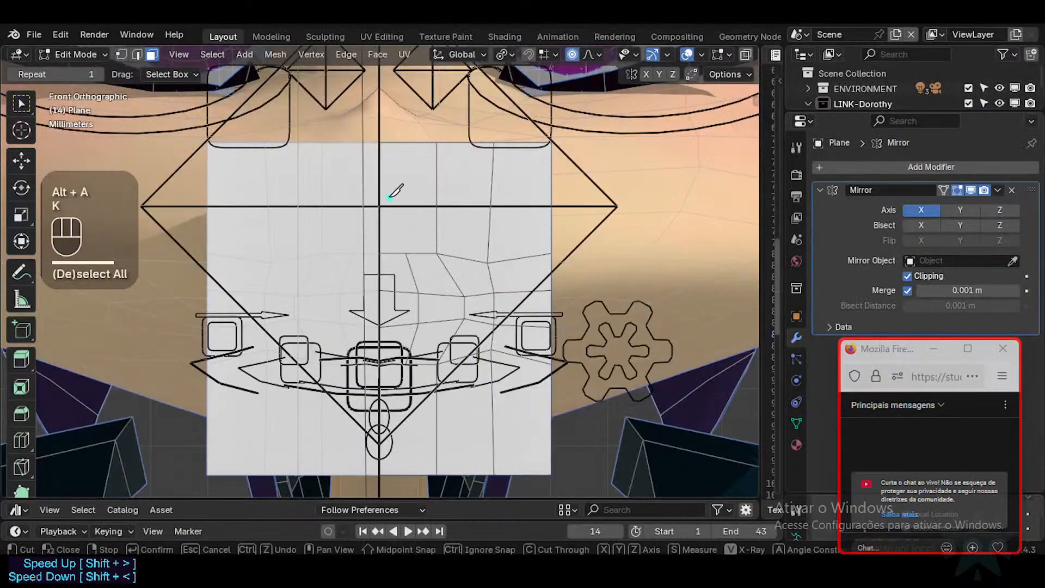
pyautogui.click(436, 193)
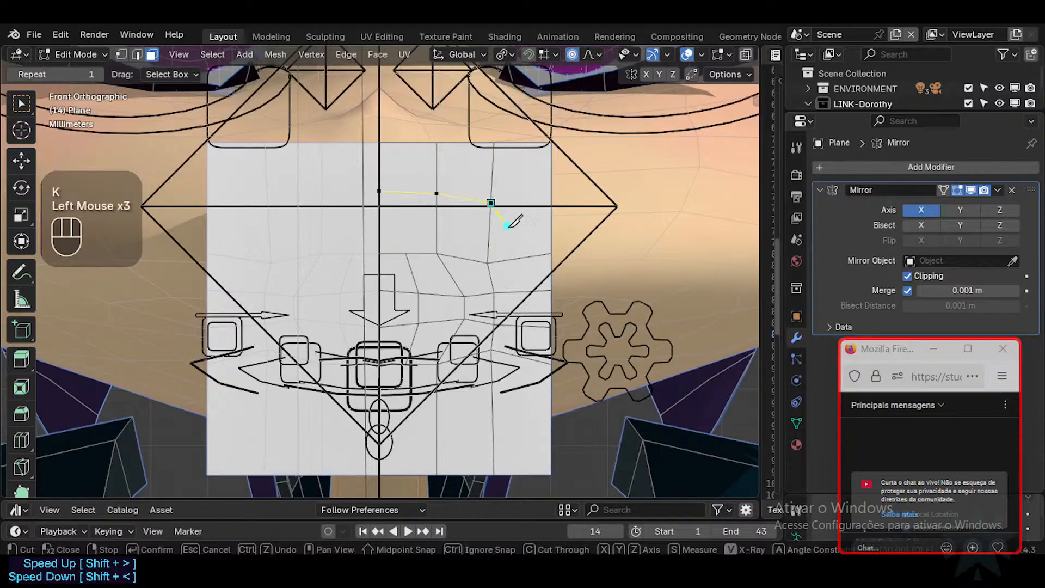
pyautogui.click(525, 257)
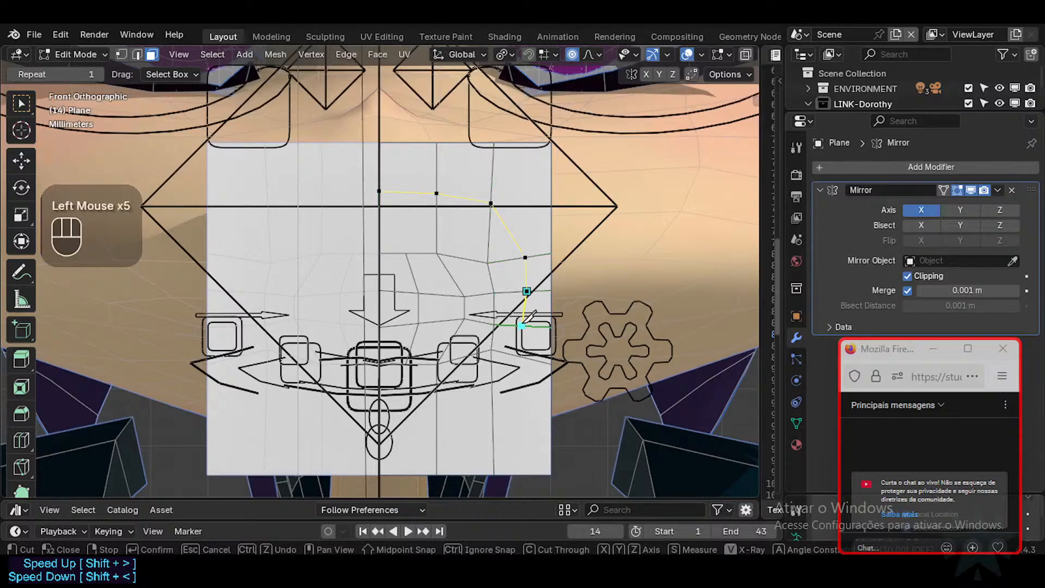
pyautogui.click(436, 408)
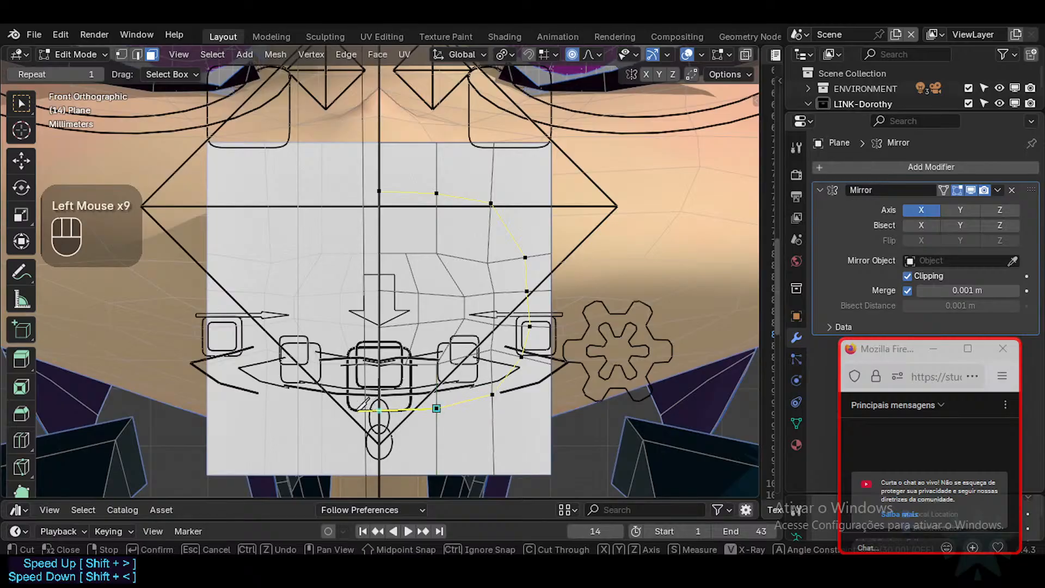
pyautogui.click(379, 410)
pyautogui.press('Return')
pyautogui.hotkey('alt', 'a')
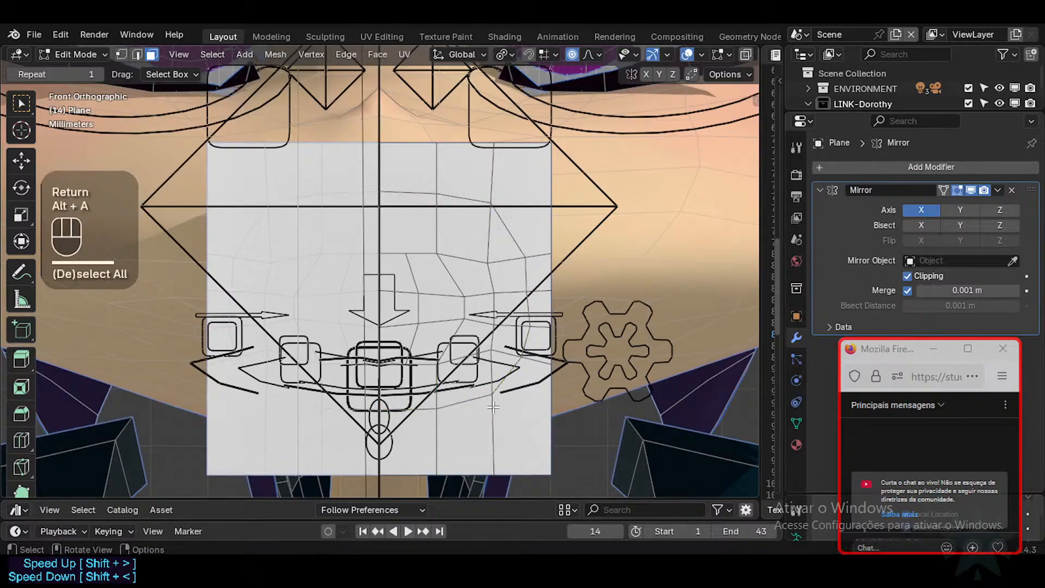
# Merge the outer column's vertex on the plane's lower border into the lower outer corner vertex, using At Last.
pyautogui.press('1')
pyautogui.click(493, 473)
pyautogui.keyDown('shift'); pyautogui.click(548, 472); pyautogui.keyUp('shift')
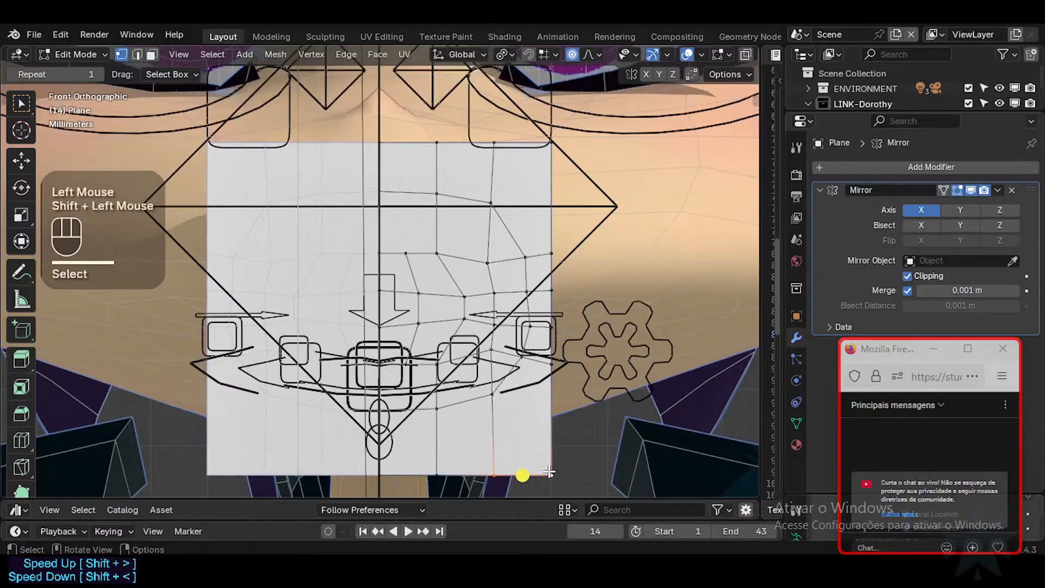
pyautogui.press('m')
pyautogui.click(537, 518)
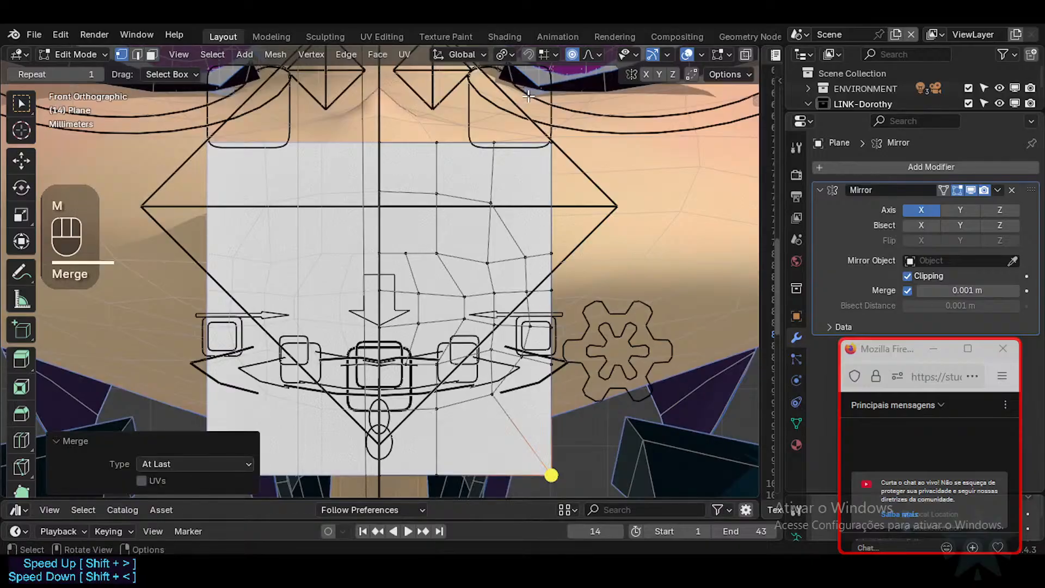
# Merge the outer column's vertex on the plane's upper border into the upper outer corner vertex and clear the selection.
pyautogui.click(517, 233)
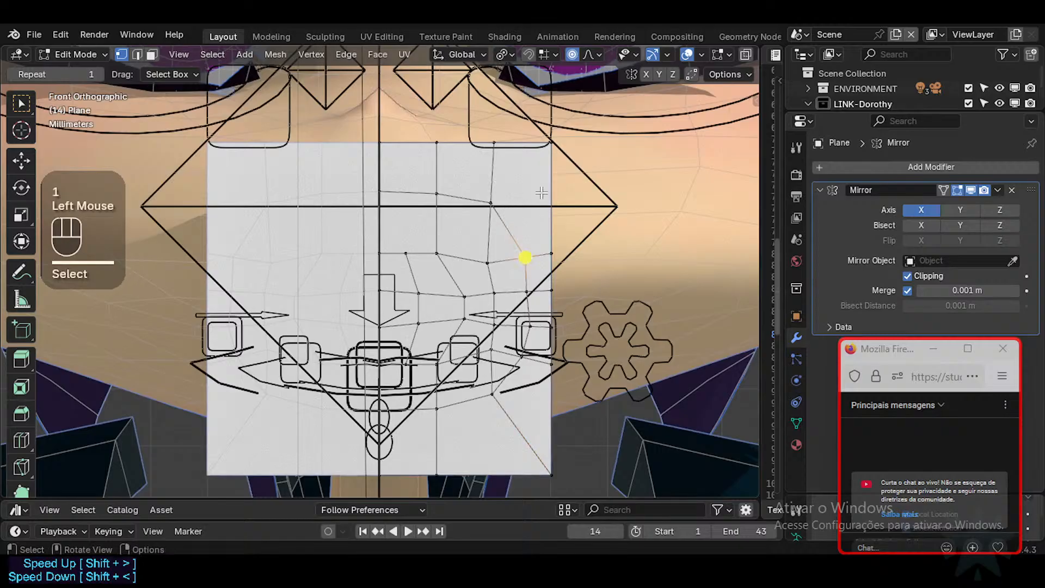
pyautogui.click(551, 253)
pyautogui.keyDown('shift'); pyautogui.click(556, 137); pyautogui.keyUp('shift')
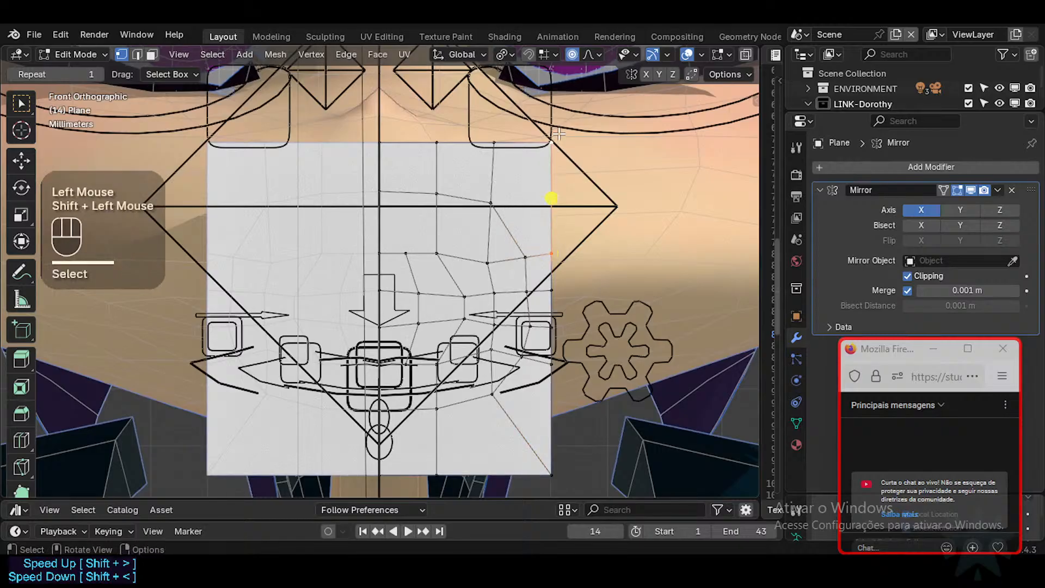
pyautogui.hotkey('alt', 'a')
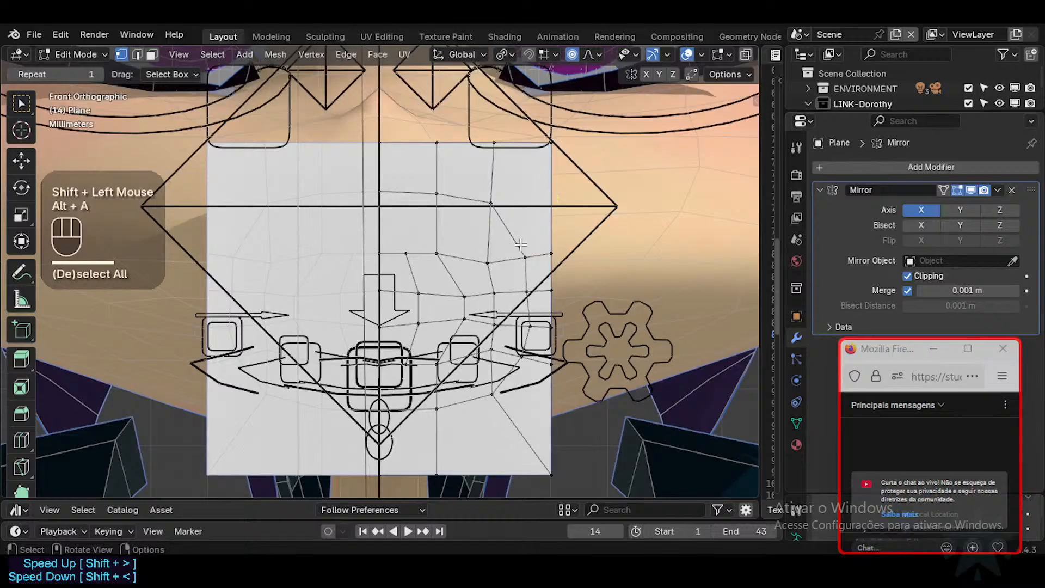
pyautogui.doubleClick(491, 203)
pyautogui.keyDown('shift'); pyautogui.click(494, 142); pyautogui.keyUp('shift')
pyautogui.press('m')
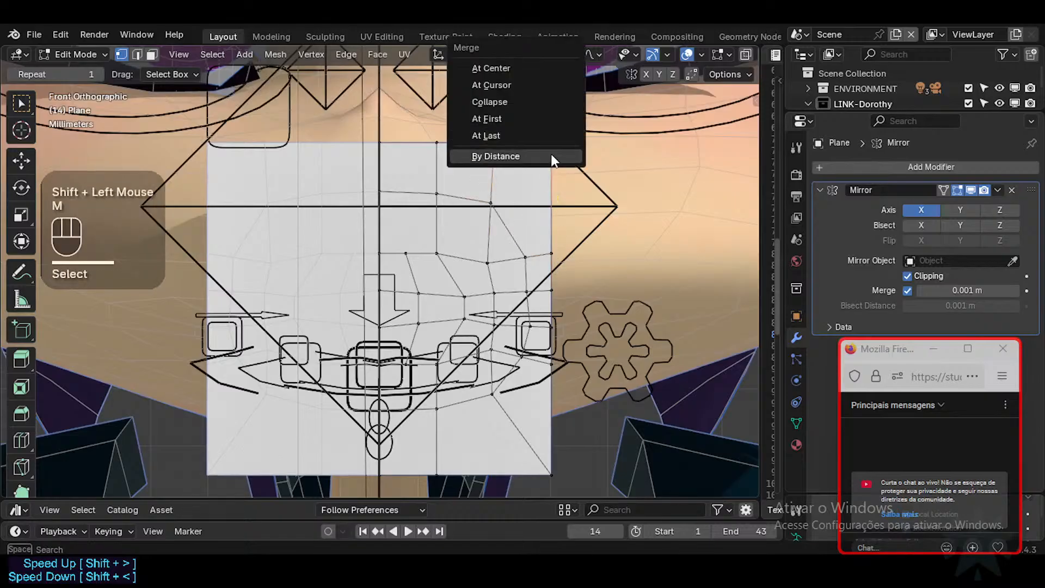
pyautogui.click(535, 129)
pyautogui.hotkey('alt', 'a')
# Nudge the middle column's upper border vertex slightly and dissolve the vertical loop between the centre line and the middle column.
pyautogui.click(430, 154)
pyautogui.press('g')
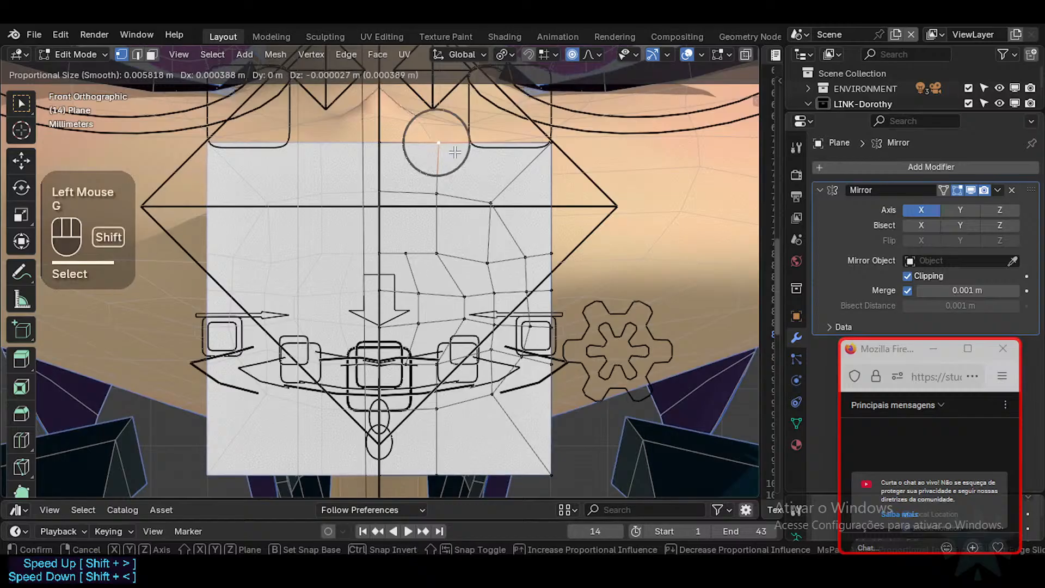
pyautogui.keyDown('shift'); pyautogui.click(453, 152); pyautogui.keyUp('shift')
pyautogui.press('2')
pyautogui.hotkey('alt', 'a')
pyautogui.keyDown('alt'); pyautogui.keyDown('shift'); pyautogui.click(409, 305); pyautogui.keyUp('shift'); pyautogui.keyUp('alt')
pyautogui.hotkey('ctrl', 'x')
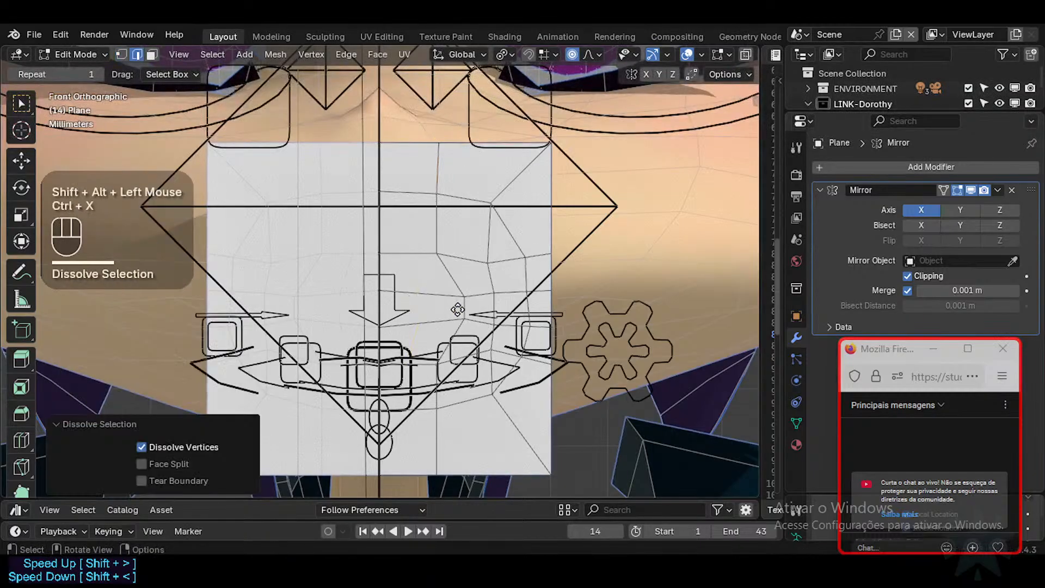
# Move the middle column's edge at mouth height about 3.9 mm toward the centre line and scale the neighbouring outer edge to about 0.551.
pyautogui.press('2')
pyautogui.click(467, 308)
pyautogui.press('g')
pyautogui.scroll(-4, 435, 308)
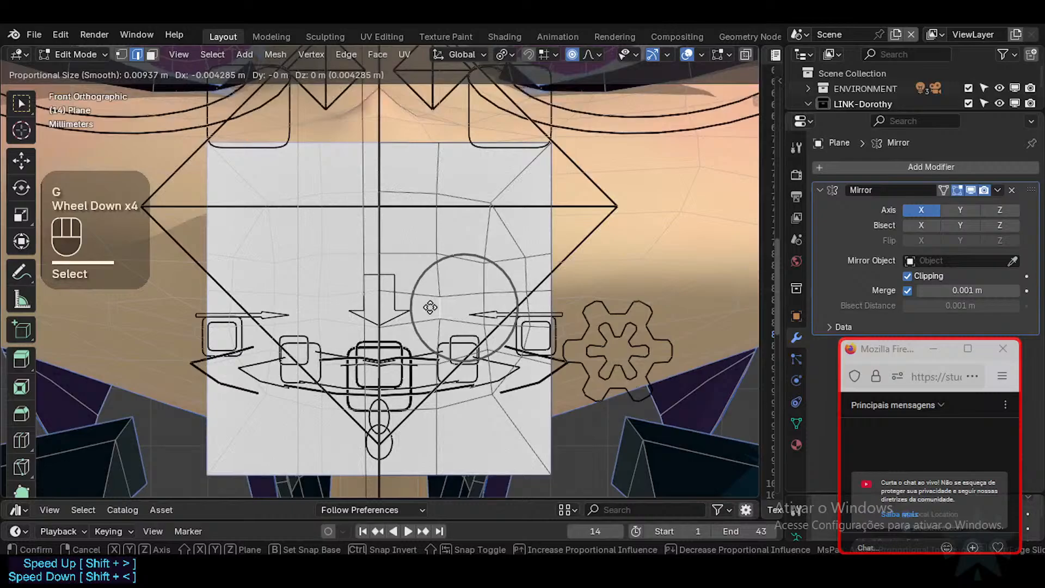
pyautogui.click(438, 306)
pyautogui.click(484, 308)
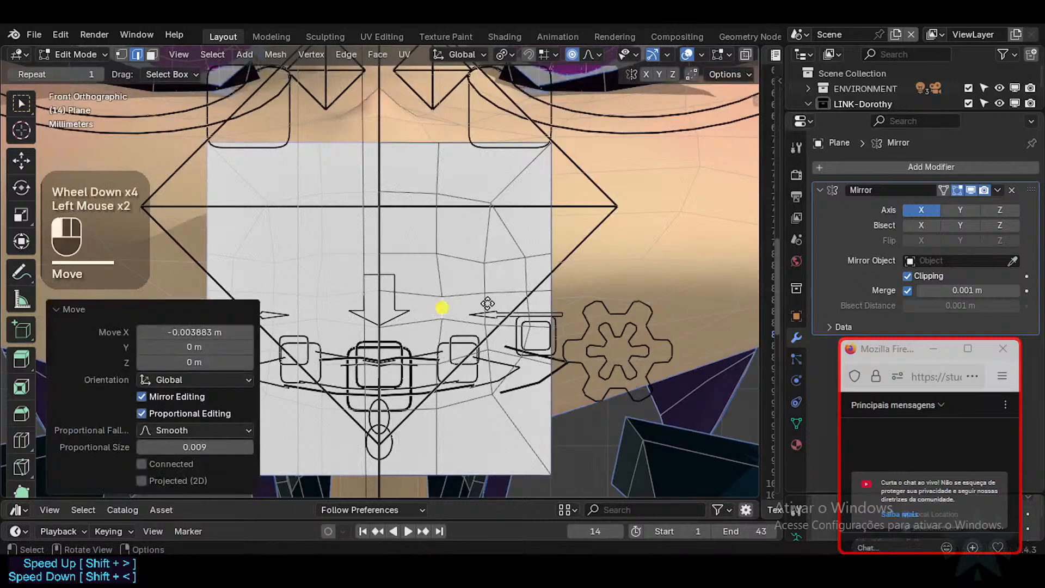
pyautogui.press('s')
pyautogui.click(481, 306)
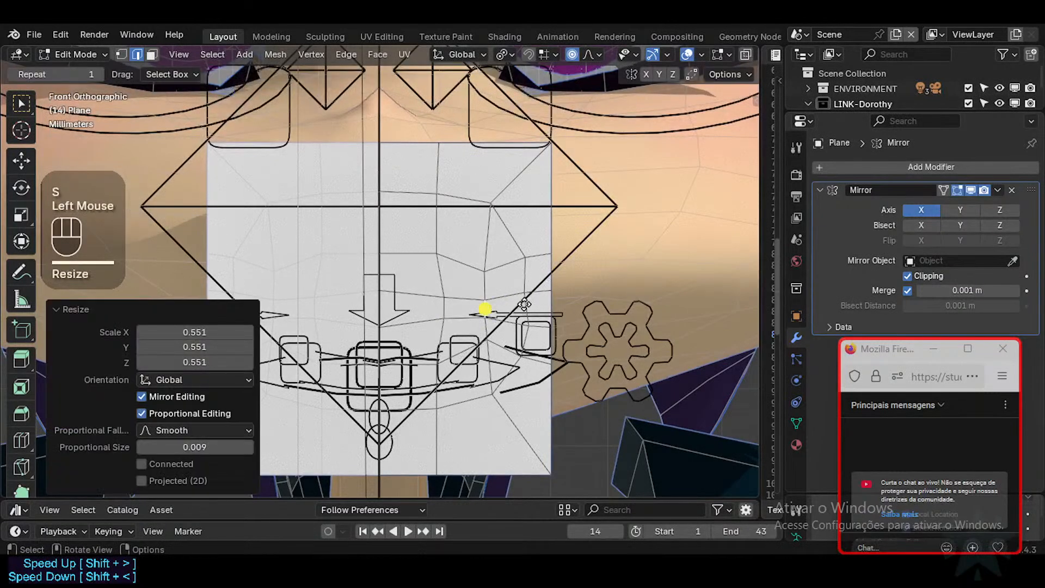
# Turn off proportional editing and scale the curved loop's edge beside the mouth corner to about 0.534.
pyautogui.press('g')
pyautogui.click(528, 303)
pyautogui.press('s')
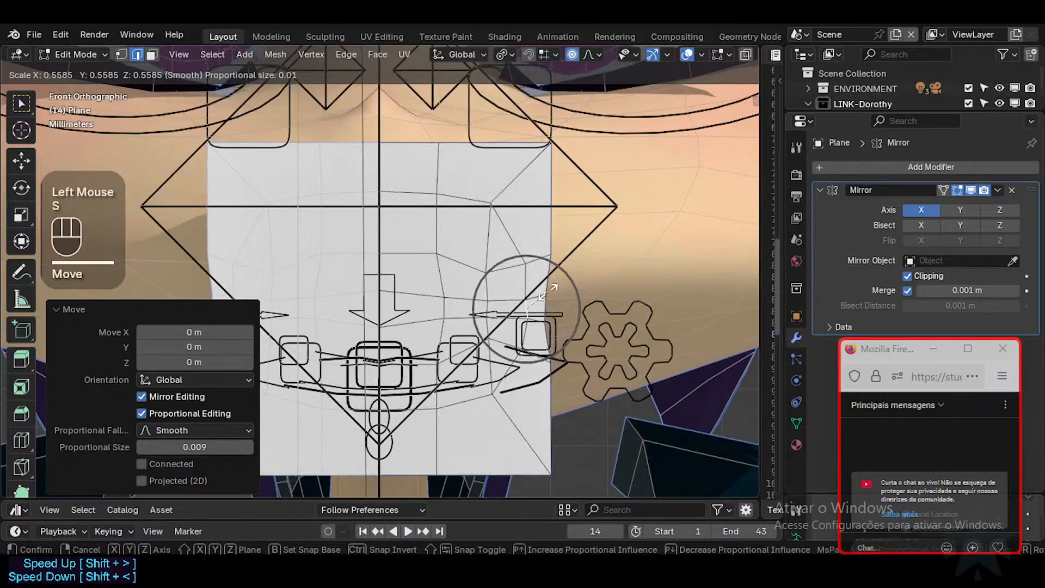
pyautogui.press('Escape')
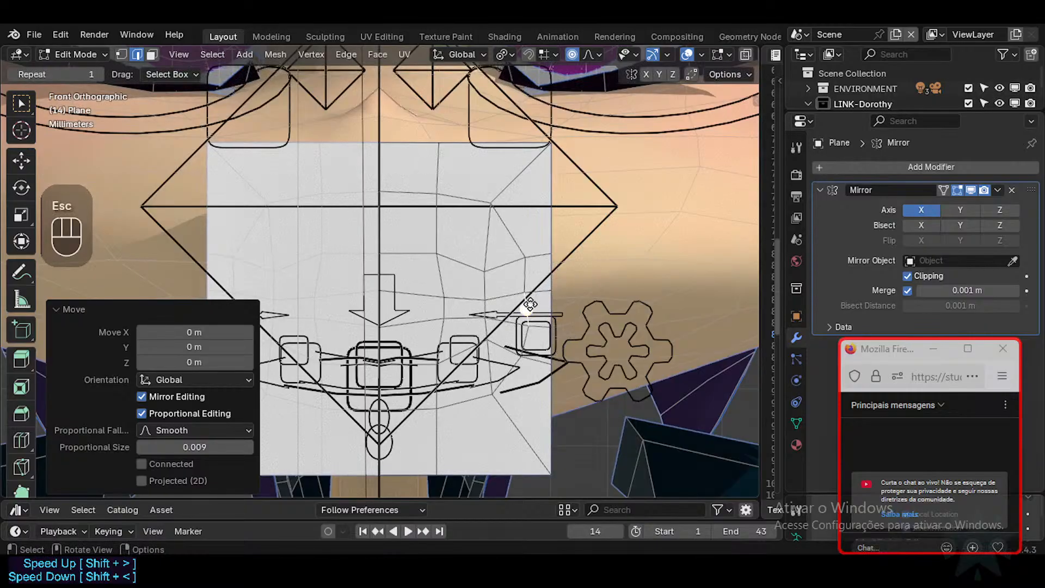
pyautogui.press('o')
pyautogui.press('s')
pyautogui.click(530, 298)
# Reposition the scaled mouth-corner edge of the curved loop slightly inward and clear the selection.
pyautogui.press('g')
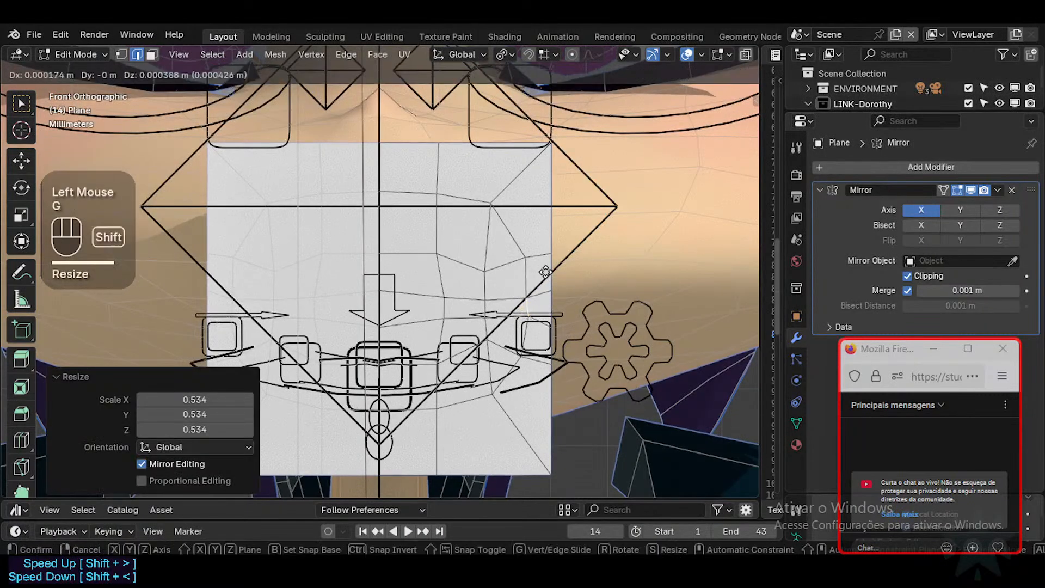
pyautogui.keyDown('shift'); pyautogui.click(531, 292); pyautogui.keyUp('shift')
pyautogui.press('g')
pyautogui.click(515, 294)
pyautogui.hotkey('alt', 'a')
pyautogui.press('2')
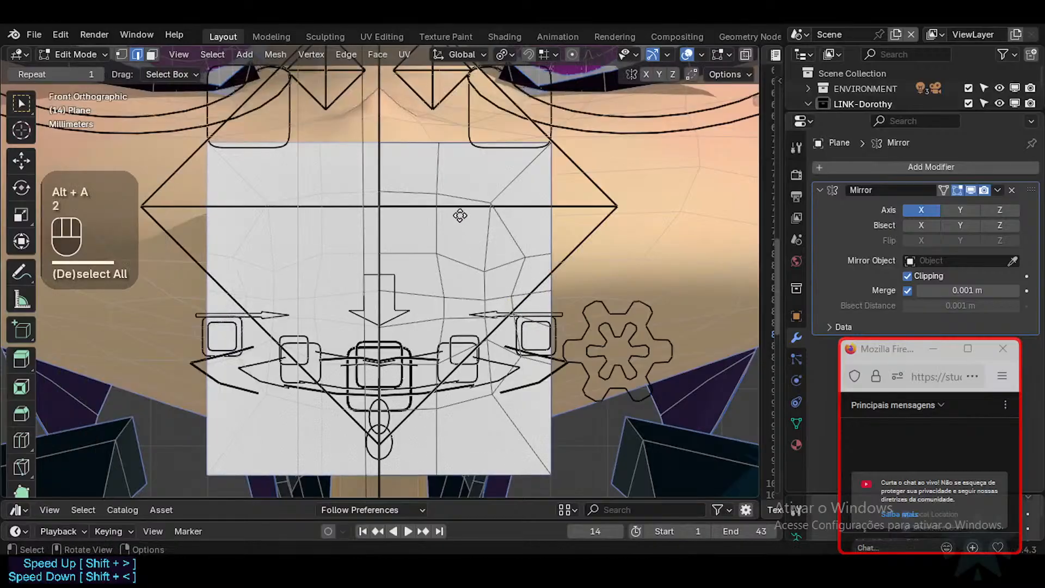
# Smooth the vertices of the curved loop around the mouth patch by 0.745, and check it from the side and front.
pyautogui.keyDown('alt'); pyautogui.keyDown('shift'); pyautogui.click(469, 302); pyautogui.keyUp('shift'); pyautogui.keyUp('alt')
pyautogui.moveTo(469, 302); pyautogui.dragTo(624, 320)
pyautogui.press('KP_3')
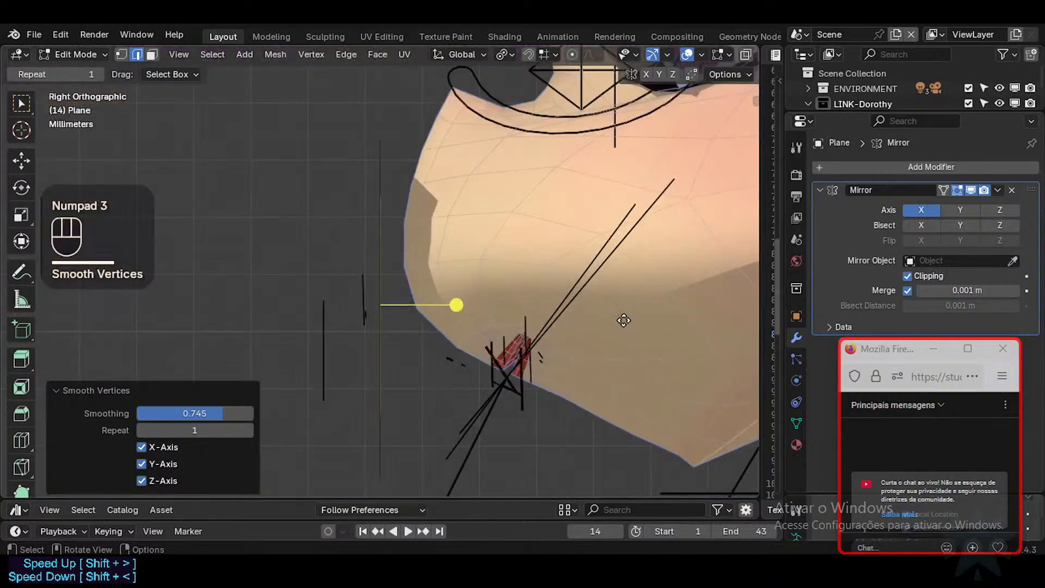
pyautogui.press('KP_1')
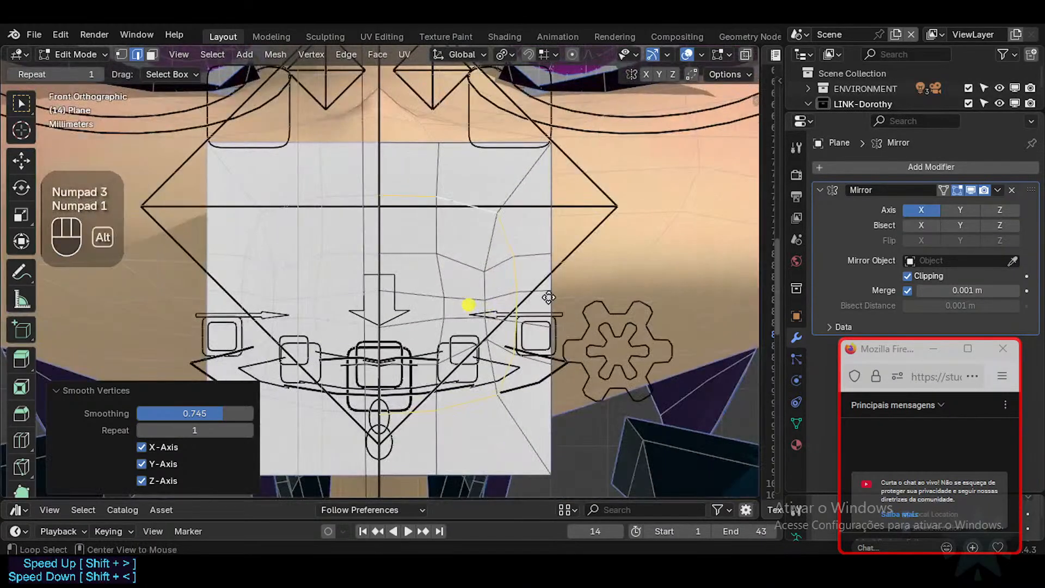
pyautogui.hotkey('alt', 'a')
# Slide the middle vertical edge loop toward the centre line and clear the selection.
pyautogui.press('2')
pyautogui.keyDown('alt'); pyautogui.keyDown('shift'); pyautogui.click(436, 303); pyautogui.keyUp('shift'); pyautogui.keyUp('alt')
pyautogui.press('g')
pyautogui.press('g')
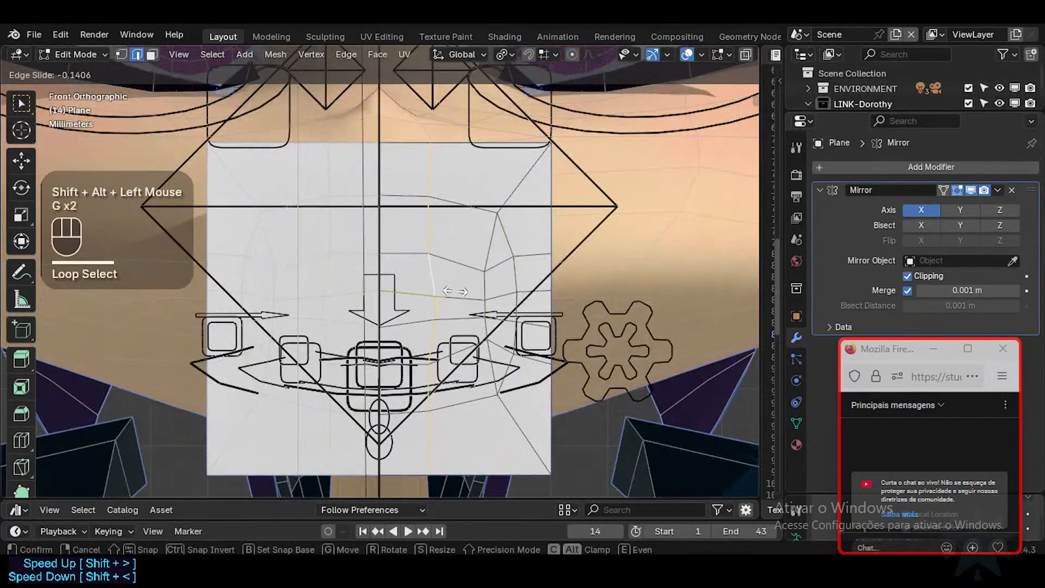
pyautogui.click(422, 299)
pyautogui.hotkey('alt', 'a')
# Adjust the heights of the two centre-line vertices at mouth height, turning proportional editing back on.
pyautogui.press('1')
pyautogui.click(381, 294)
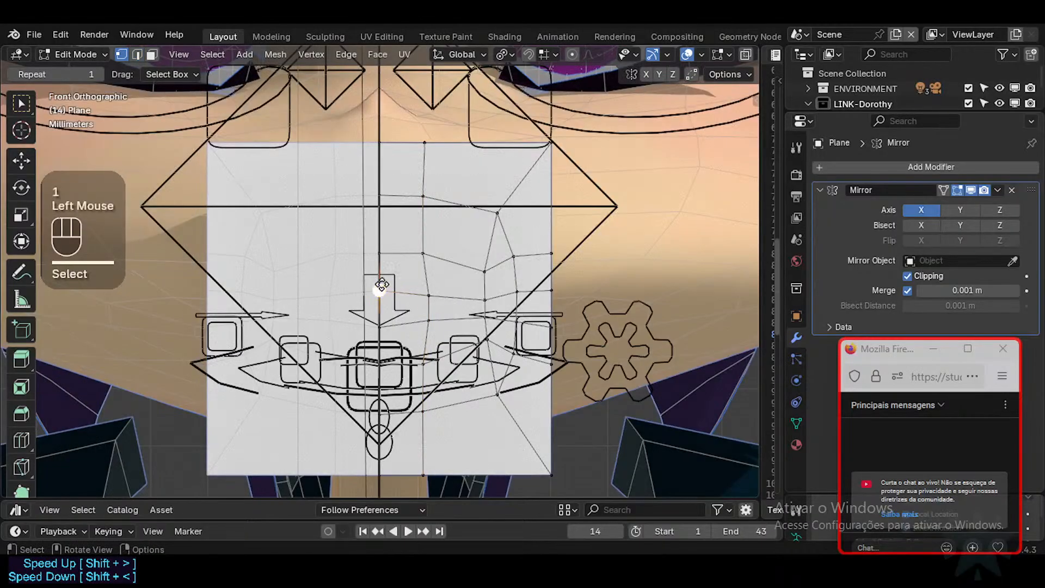
pyautogui.press('g')
pyautogui.click(393, 301)
pyautogui.press('o')
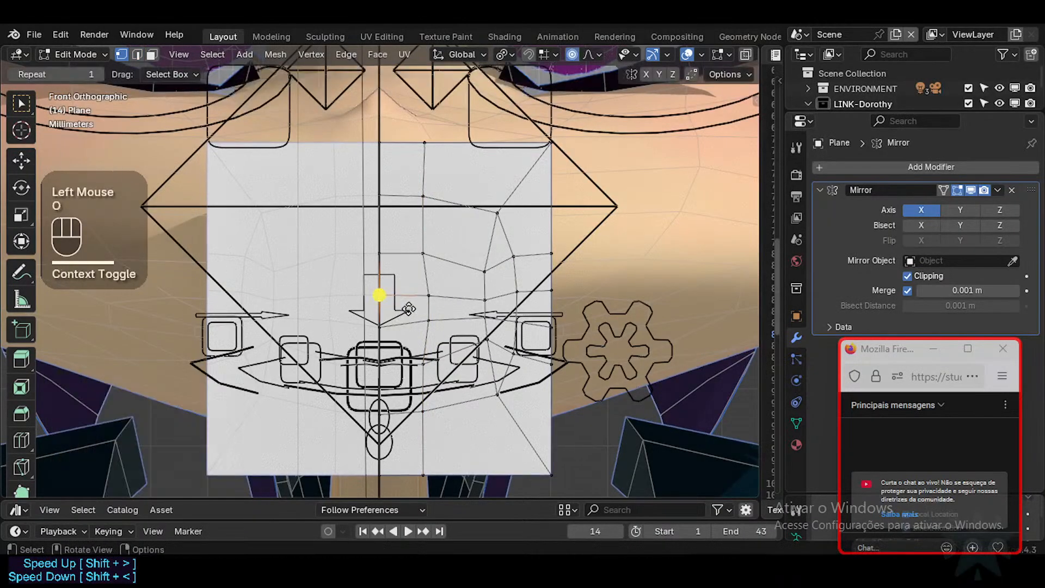
pyautogui.press('g')
pyautogui.click(394, 331)
pyautogui.click(392, 330)
pyautogui.press('g')
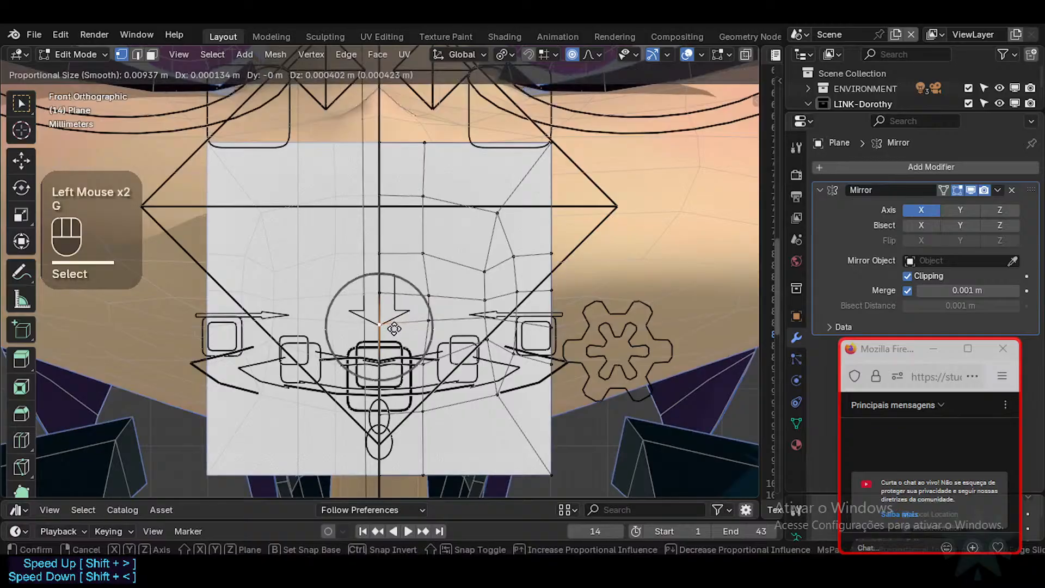
pyautogui.click(394, 328)
# Nudge the lower and upper mouth-corner vertices slightly outward with proportional editing and clear the selection.
pyautogui.click(491, 316)
pyautogui.press('g')
pyautogui.click(495, 314)
pyautogui.press('g')
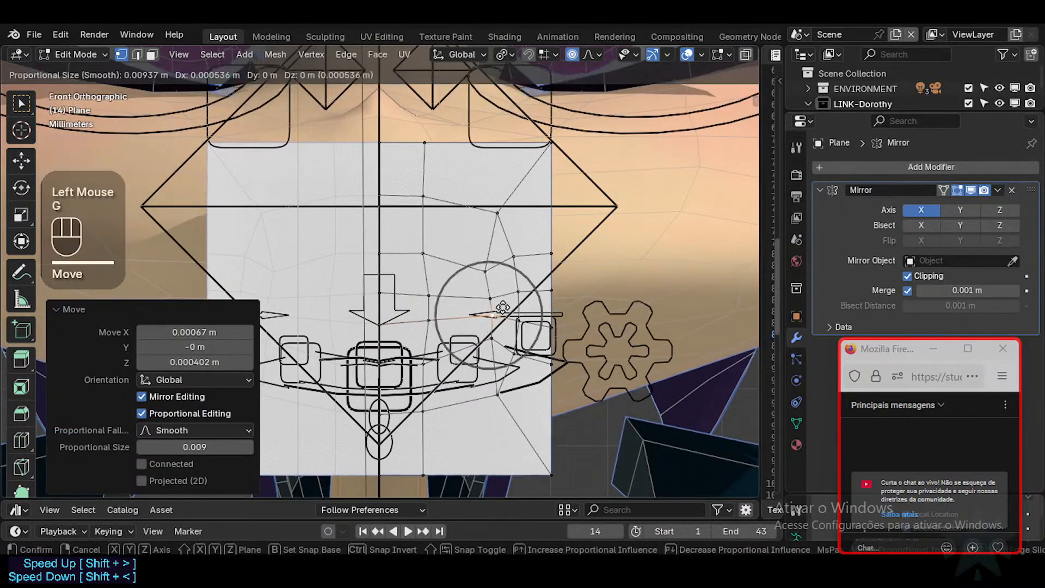
pyautogui.click(503, 306)
pyautogui.click(493, 298)
pyautogui.press('g')
pyautogui.click(501, 298)
pyautogui.hotkey('alt', 'a')
pyautogui.press('1')
pyautogui.keyDown('alt'); pyautogui.keyDown('shift'); pyautogui.click(433, 228); pyautogui.keyUp('shift'); pyautogui.keyUp('alt')
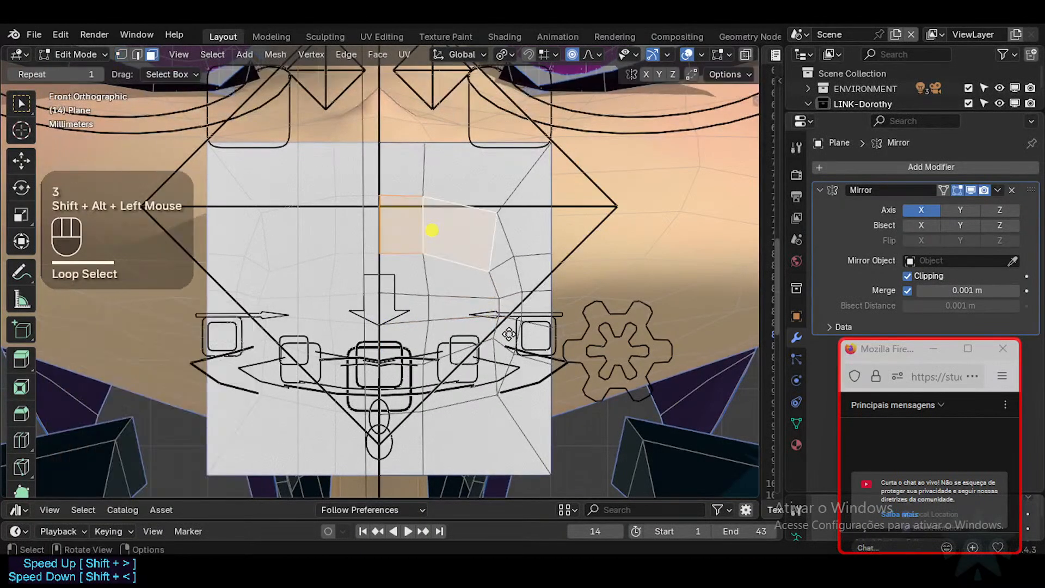
pyautogui.hotkey('alt', 'a')
pyautogui.press('2')
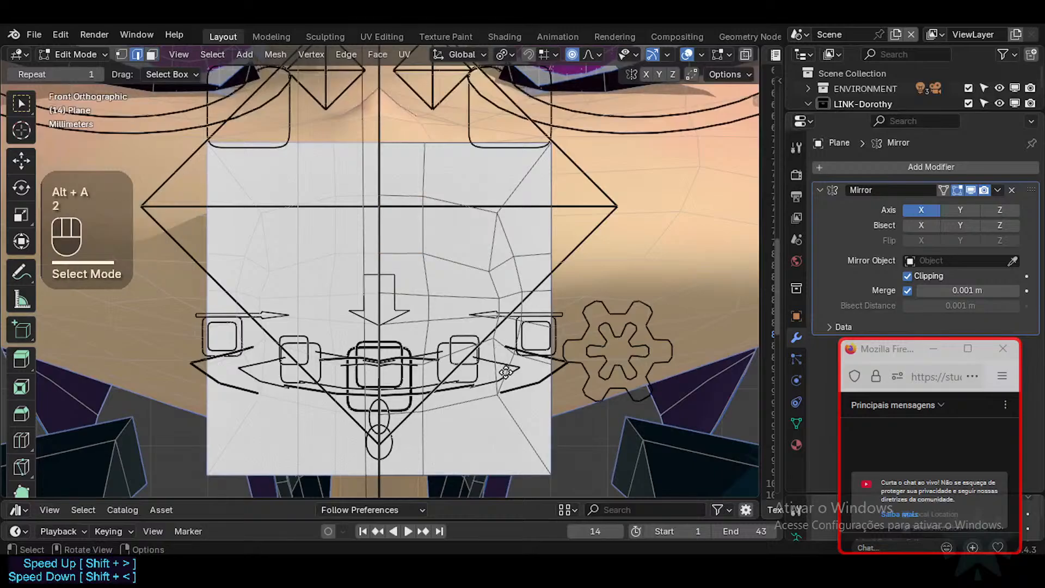
pyautogui.click(494, 366)
pyautogui.hotkey('alt', 'a')
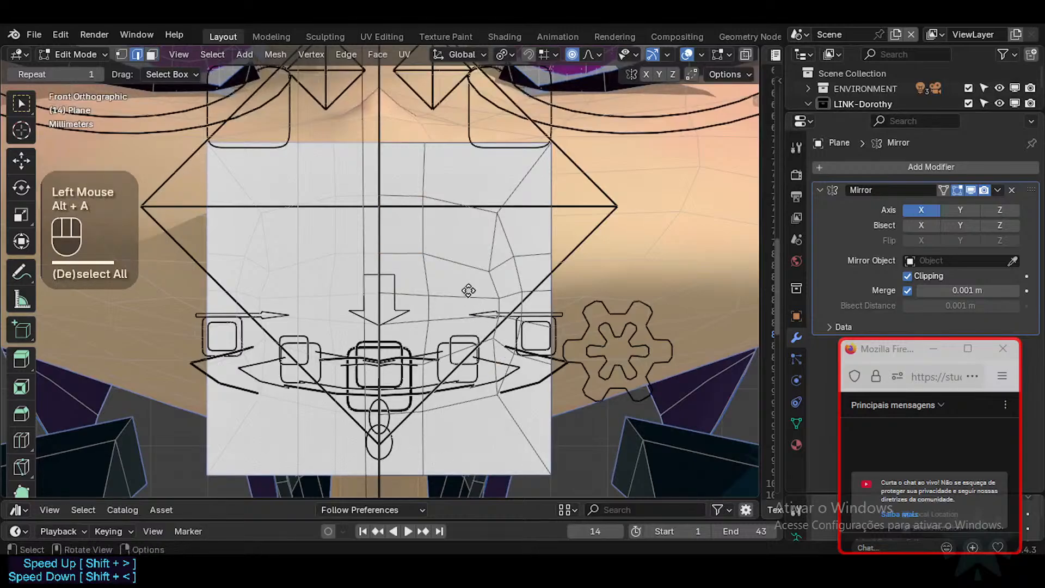
# Add a centred vertical loop cut between the middle column and the mouth corner, and clear the selection.
pyautogui.hotkey('ctrl', 'r')
pyautogui.click(464, 269)
pyautogui.click(464, 269)
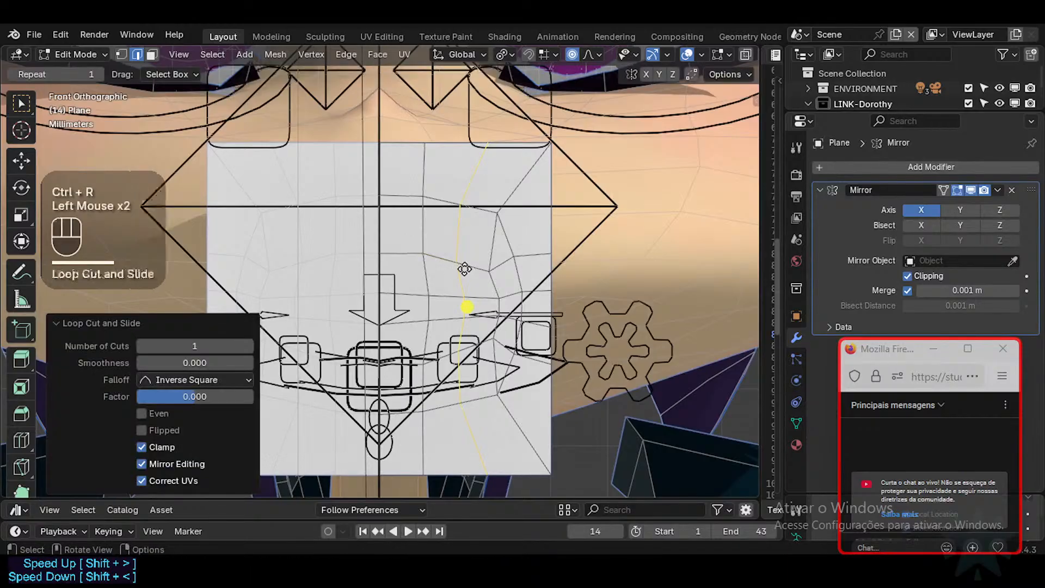
pyautogui.hotkey('alt', 'a')
# Dissolve the edge joining the mouth patch's lower outer corner to the curved loop below it.
pyautogui.press('1')
pyautogui.click(464, 401)
pyautogui.keyDown('shift'); pyautogui.click(478, 397); pyautogui.keyUp('shift')
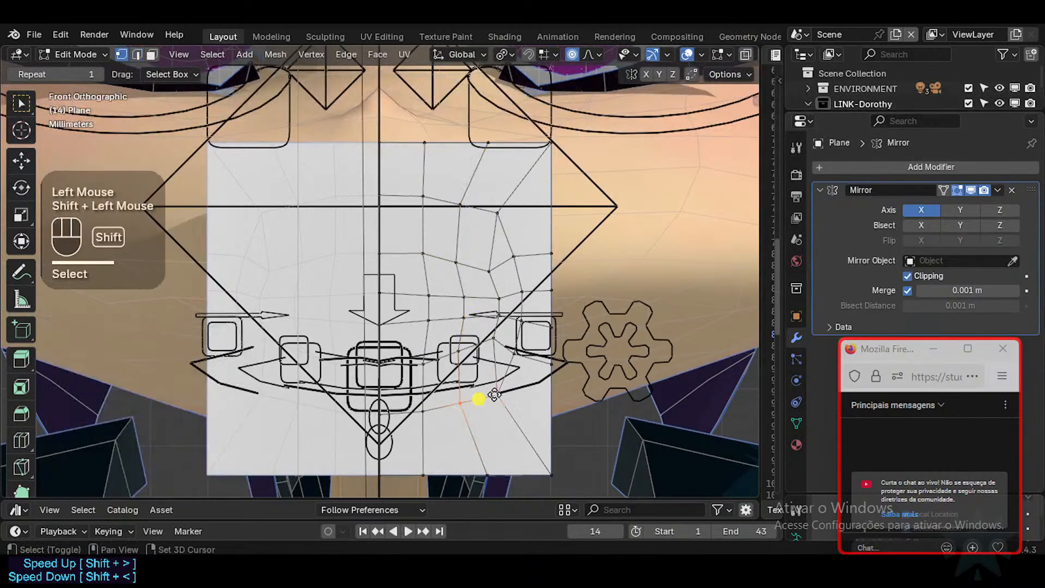
pyautogui.press('2')
pyautogui.click(478, 397)
pyautogui.hotkey('ctrl', 'd')
pyautogui.hotkey('ctrl', 'x')
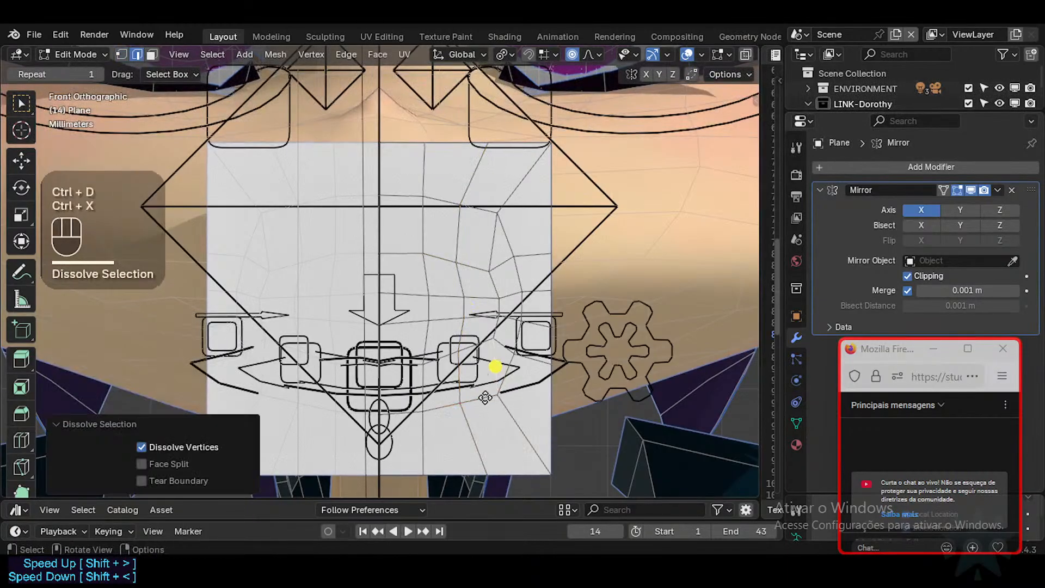
# Connect the new loop's lowest patch vertex to the curved loop's lower bend, and dissolve the new loop's remaining lower section.
pyautogui.press('1')
pyautogui.click(461, 352)
pyautogui.keyDown('shift'); pyautogui.click(499, 396); pyautogui.keyUp('shift')
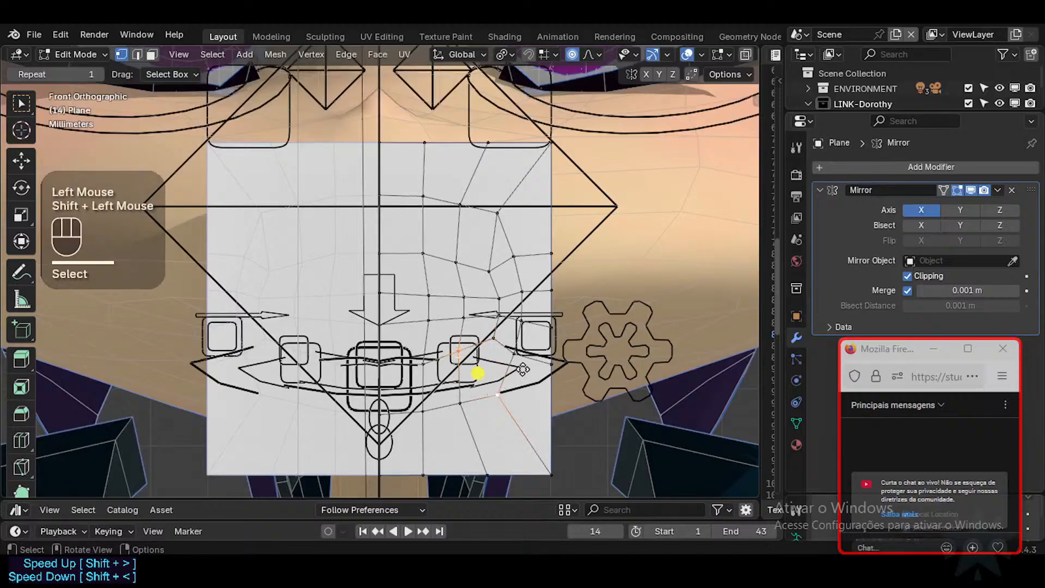
pyautogui.press('j')
pyautogui.hotkey('alt', 'a')
pyautogui.press('2')
pyautogui.keyDown('alt'); pyautogui.keyDown('shift'); pyautogui.click(459, 351); pyautogui.keyUp('shift'); pyautogui.keyUp('alt')
pyautogui.hotkey('ctrl', 'x')
pyautogui.press('1')
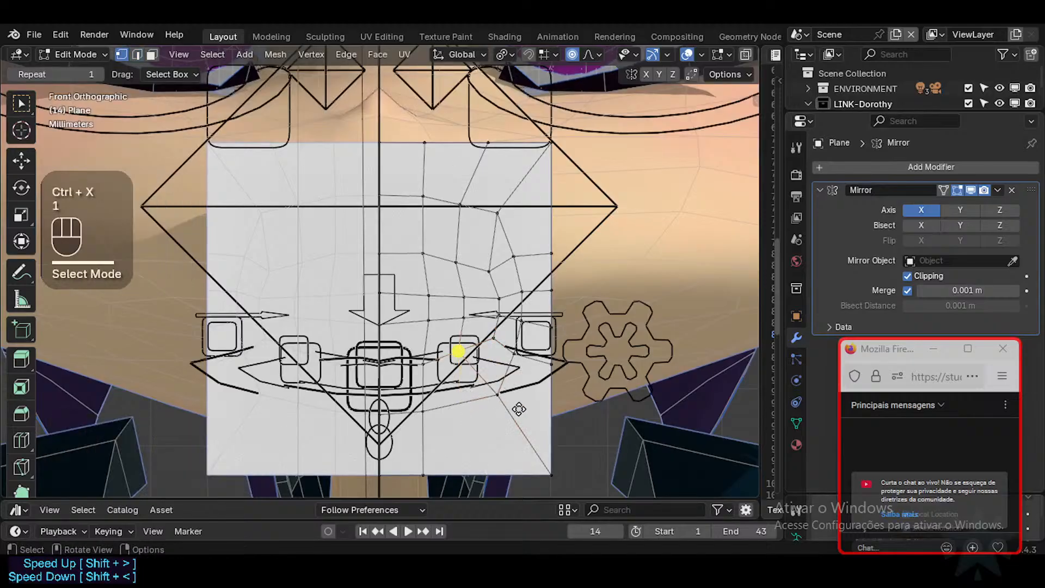
# Move the curved loop's lower bend vertex about 1.4 mm toward the centre line and 1.5 mm down.
pyautogui.press('2')
pyautogui.click(524, 433)
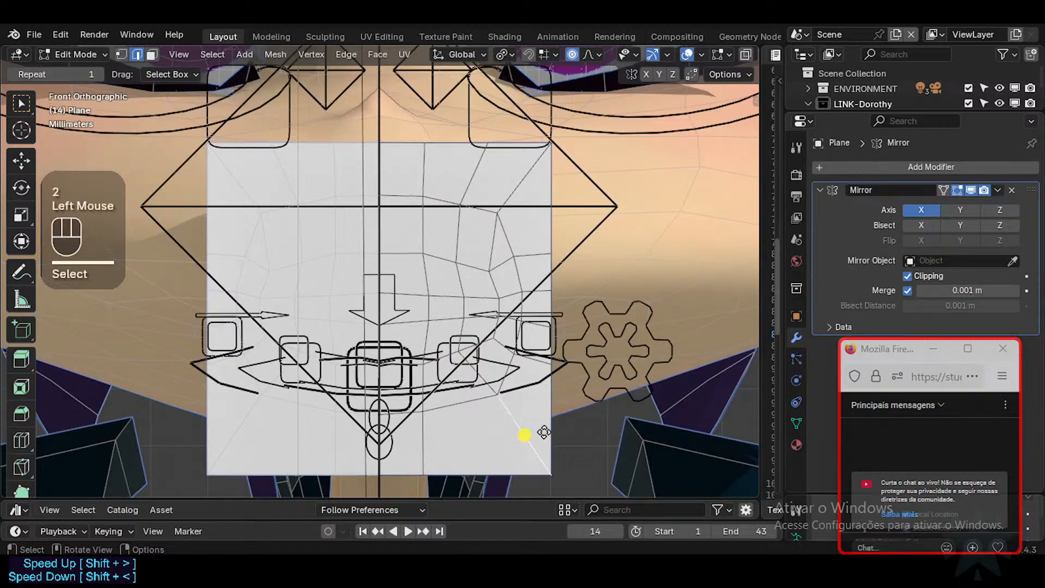
pyautogui.press('1')
pyautogui.click(497, 396)
pyautogui.press('g')
pyautogui.keyDown('shift'); pyautogui.click(488, 408); pyautogui.keyUp('shift')
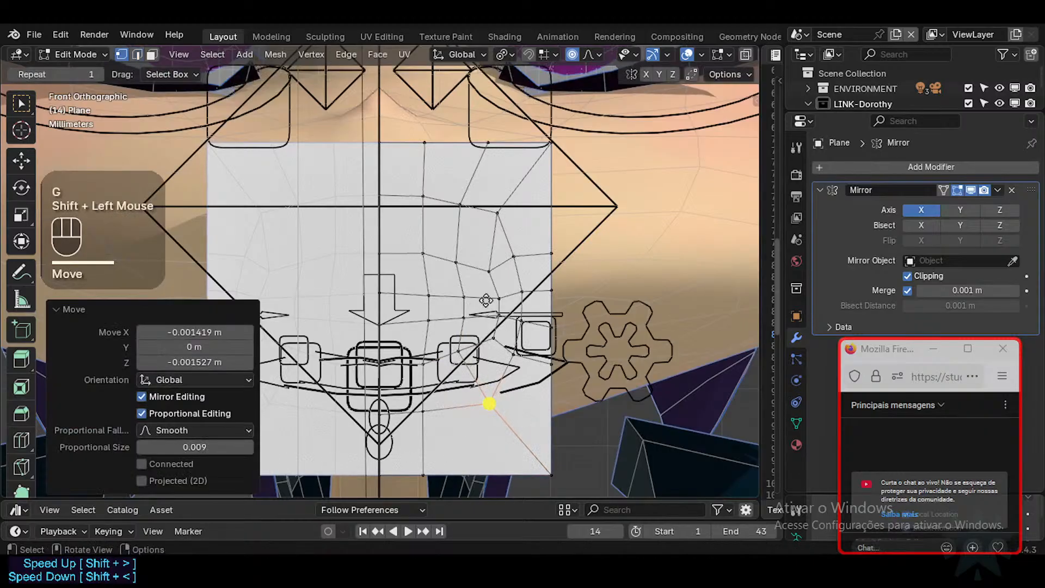
pyautogui.click(464, 205)
pyautogui.keyDown('shift'); pyautogui.click(502, 214); pyautogui.keyUp('shift')
pyautogui.press('m')
pyautogui.press('Escape')
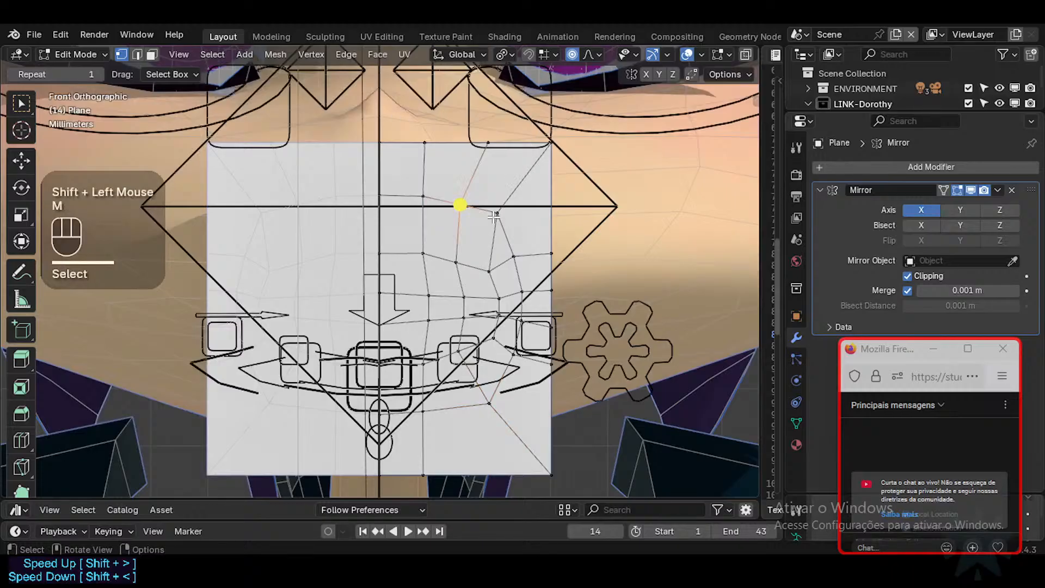
# Dissolve the edge joining the mouth patch's upper outer corner to the curved loop above it.
pyautogui.click(490, 249)
pyautogui.press('2')
pyautogui.click(493, 242)
pyautogui.hotkey('ctrl', 'x')
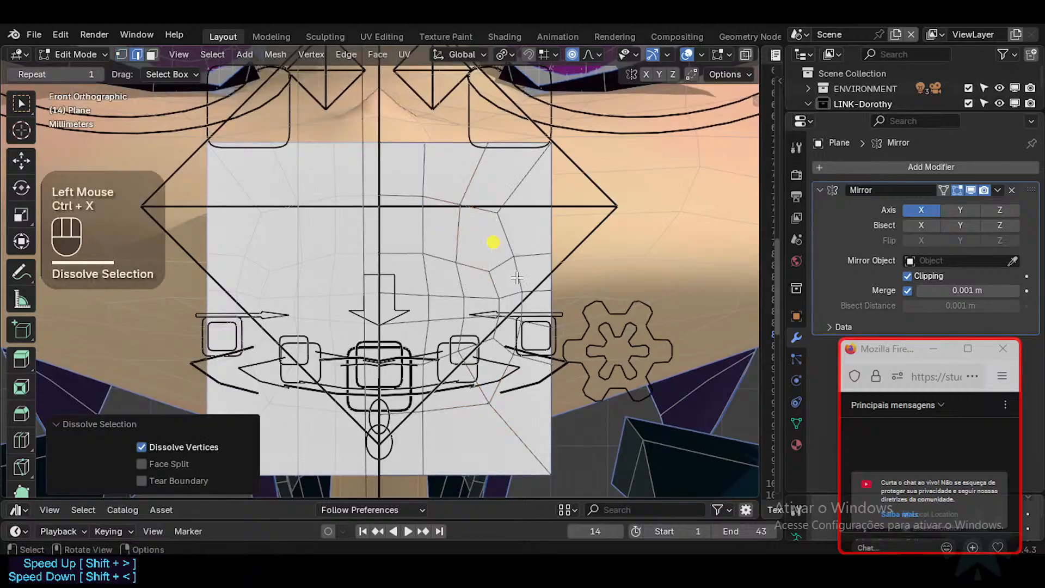
# Rip the inner vertex on the curved loop's upper section and merge the ripped half into the loop's upper outer bend vertex.
pyautogui.press('1')
pyautogui.click(460, 205)
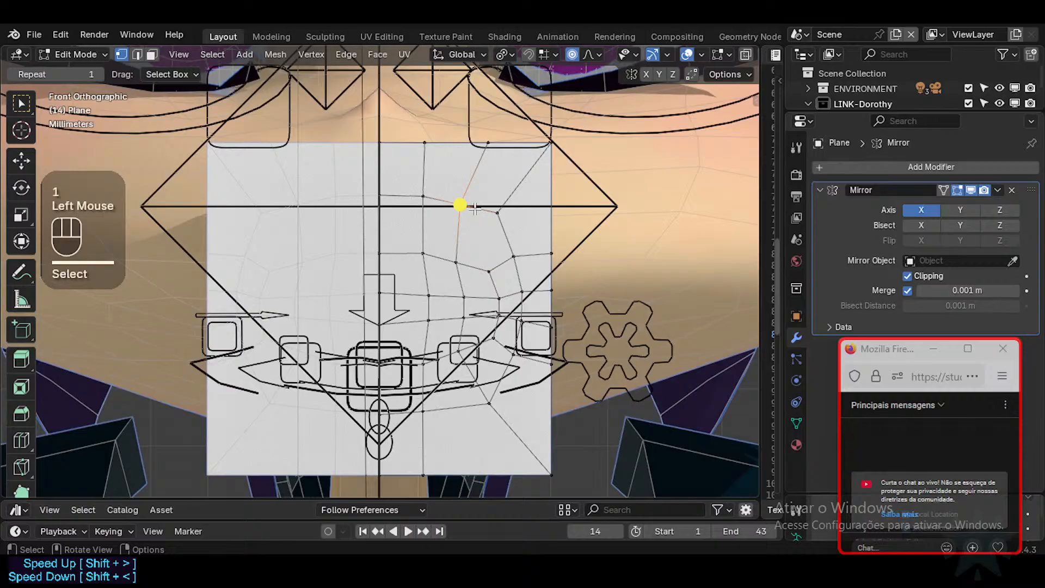
pyautogui.press('v')
pyautogui.click(500, 213)
pyautogui.keyDown('shift'); pyautogui.click(501, 213); pyautogui.keyUp('shift')
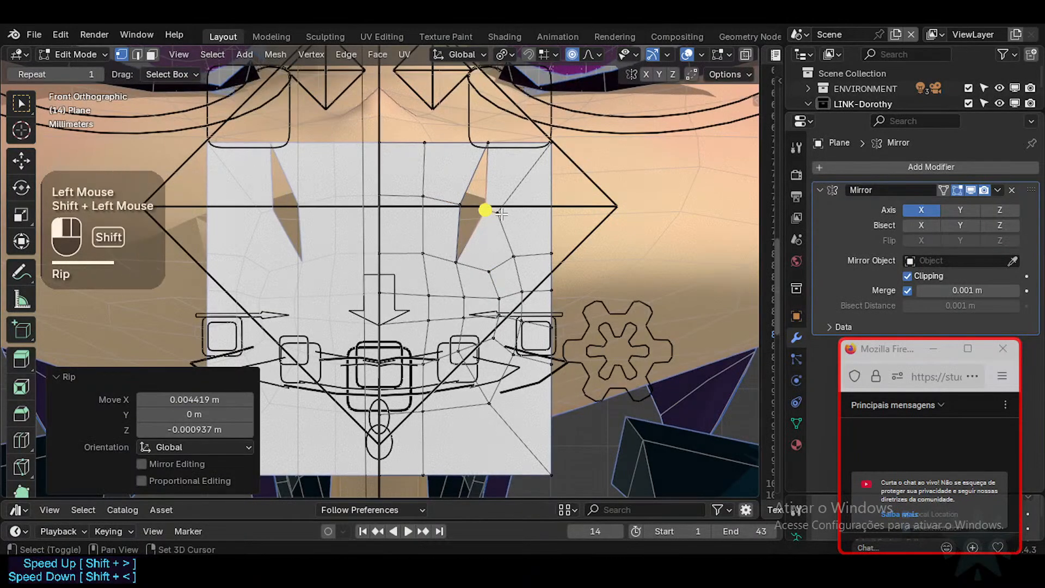
pyautogui.press('m')
pyautogui.click(501, 216)
# Merge the ripped vertex's remaining half into the same upper outer bend vertex to close the gap.
pyautogui.hotkey('alt', 'a')
pyautogui.click(457, 202)
pyautogui.keyDown('shift'); pyautogui.click(499, 215); pyautogui.keyUp('shift')
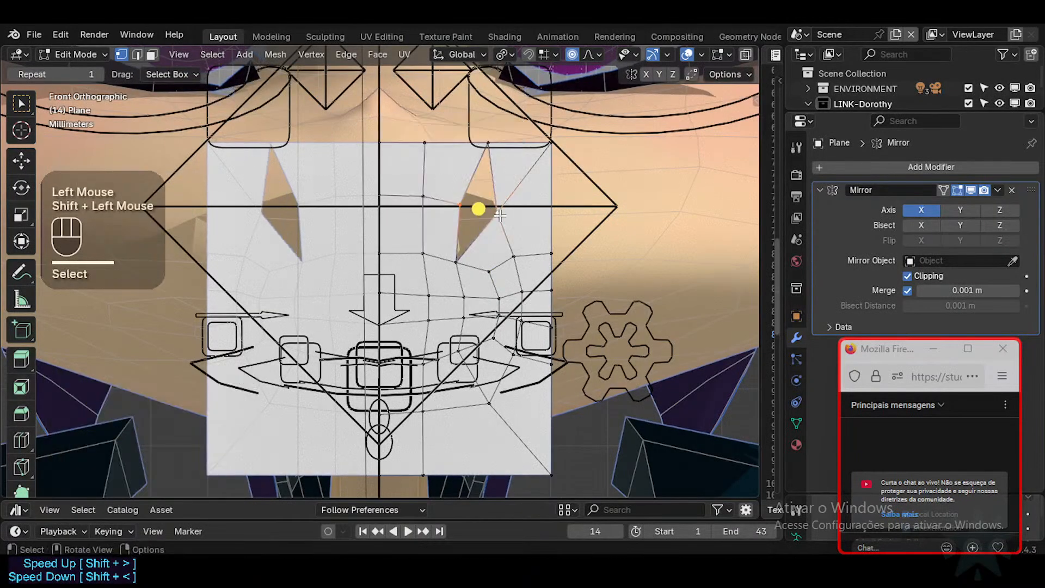
pyautogui.press('m')
pyautogui.click(501, 218)
# Merge the outermost intermediate vertex on the plane's top edge into the plane's upper outer corner.
pyautogui.click(492, 139)
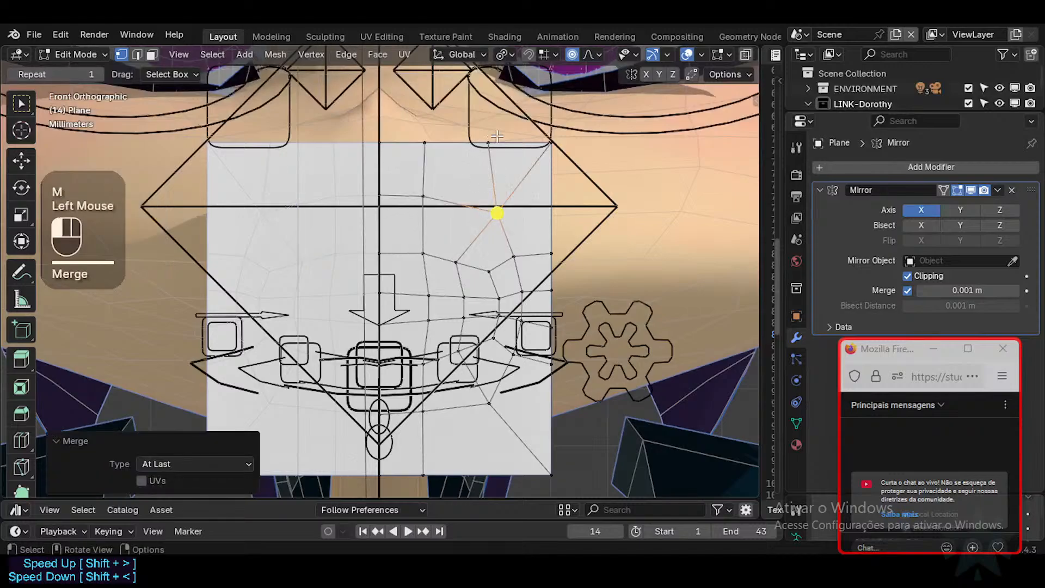
pyautogui.keyDown('shift'); pyautogui.click(566, 144); pyautogui.keyUp('shift')
pyautogui.press('m')
pyautogui.click(569, 146)
pyautogui.hotkey('alt', 'a')
# Examine how the face loops run through and around the mouth patch.
pyautogui.press('3')
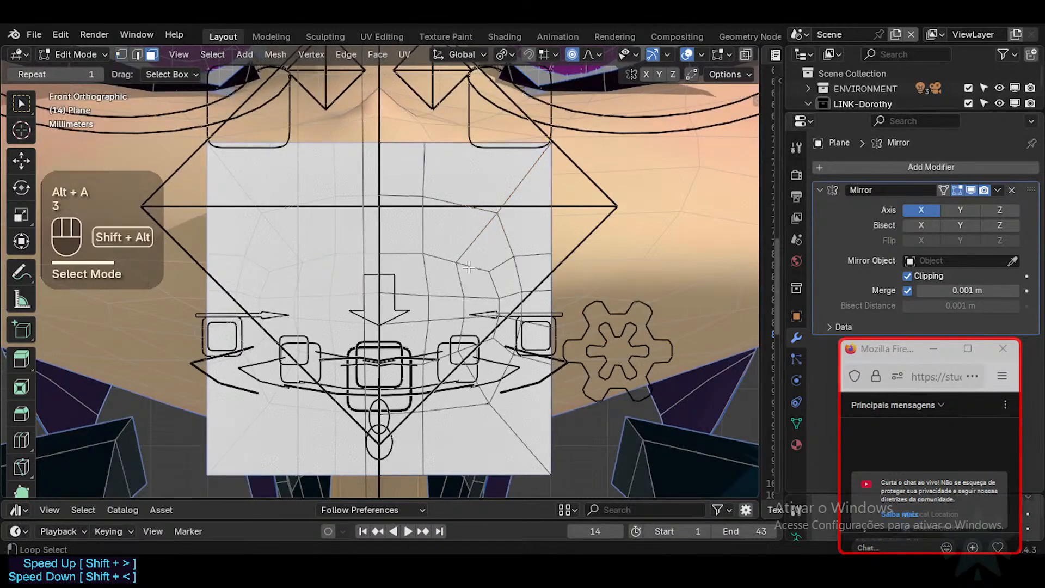
pyautogui.keyDown('alt'); pyautogui.keyDown('shift'); pyautogui.click(493, 266); pyautogui.keyUp('shift'); pyautogui.keyUp('alt')
pyautogui.moveTo(457, 306)
pyautogui.mouseDown()
pyautogui.moveTo(512, 292)
pyautogui.moveTo(478, 304)
pyautogui.mouseUp()
pyautogui.hotkey('alt', 'a')
pyautogui.keyDown('alt'); pyautogui.keyDown('shift'); pyautogui.click(510, 185); pyautogui.keyUp('shift'); pyautogui.keyUp('alt')
pyautogui.keyDown('alt'); pyautogui.click(493, 271); pyautogui.keyUp('alt')
pyautogui.hotkey('ctrl', 'z')
pyautogui.hotkey('alt', 'a')
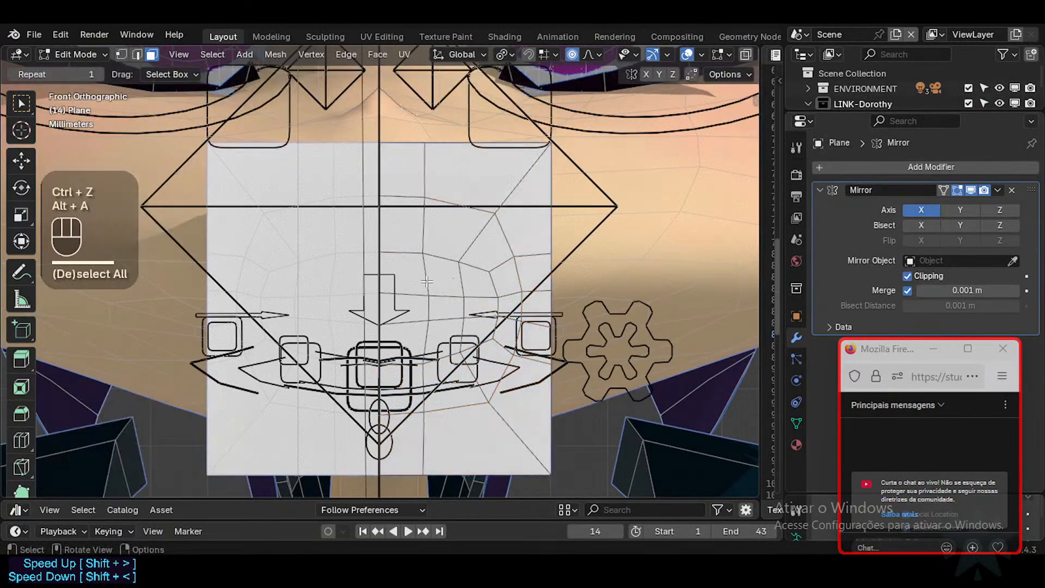
pyautogui.keyDown('alt'); pyautogui.keyDown('shift'); pyautogui.click(466, 287); pyautogui.keyUp('shift'); pyautogui.keyUp('alt')
pyautogui.hotkey('alt', 'a')
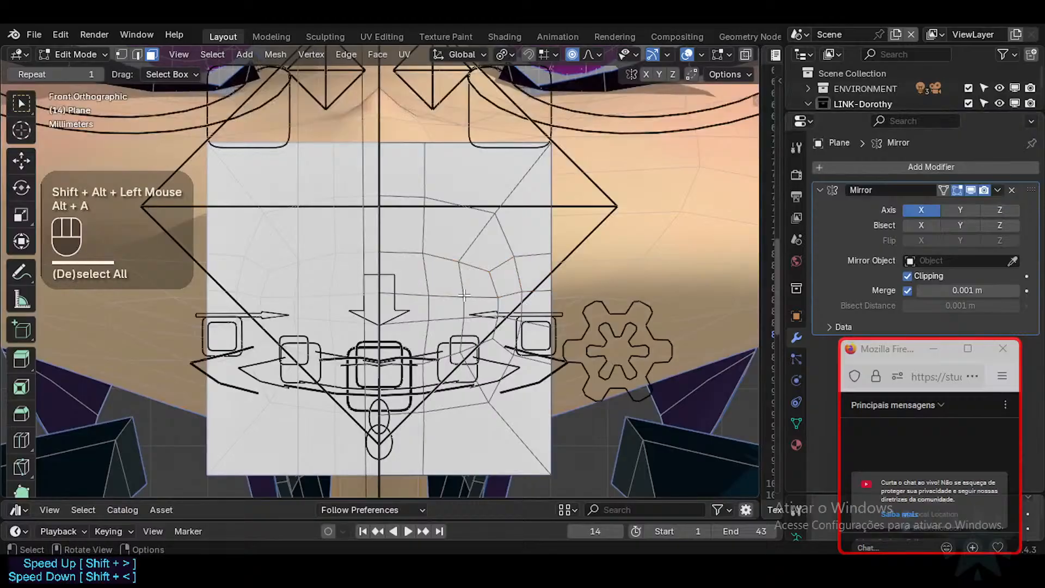
# Dissolve the two horizontal edge loops crossing the middle of the mouth patch.
pyautogui.press('2')
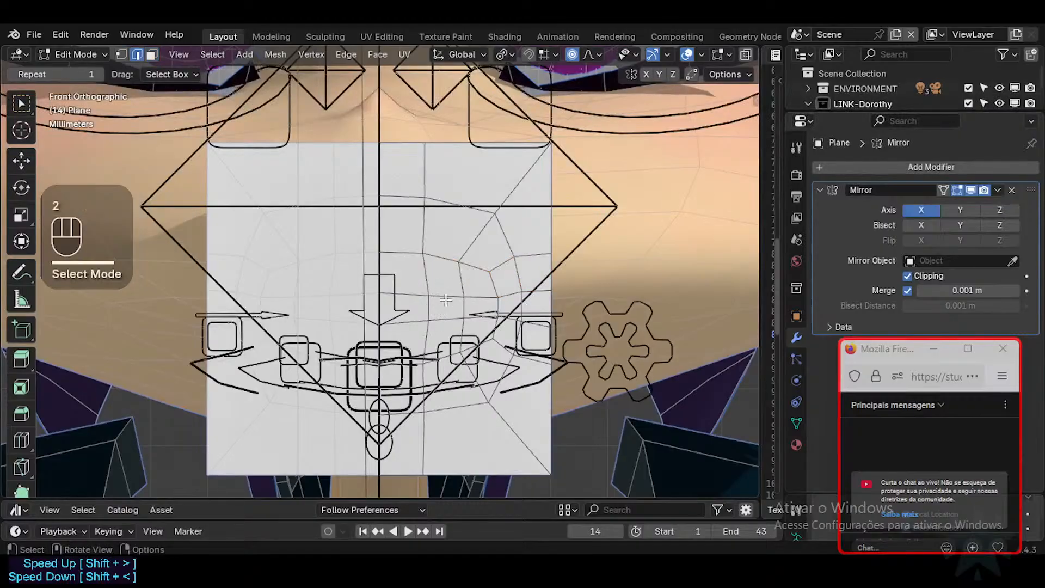
pyautogui.keyDown('alt'); pyautogui.keyDown('shift'); pyautogui.click(473, 292); pyautogui.keyUp('shift'); pyautogui.keyUp('alt')
pyautogui.keyDown('alt'); pyautogui.keyDown('shift'); pyautogui.click(479, 305); pyautogui.keyUp('shift'); pyautogui.keyUp('alt')
pyautogui.hotkey('ctrl', 'x')
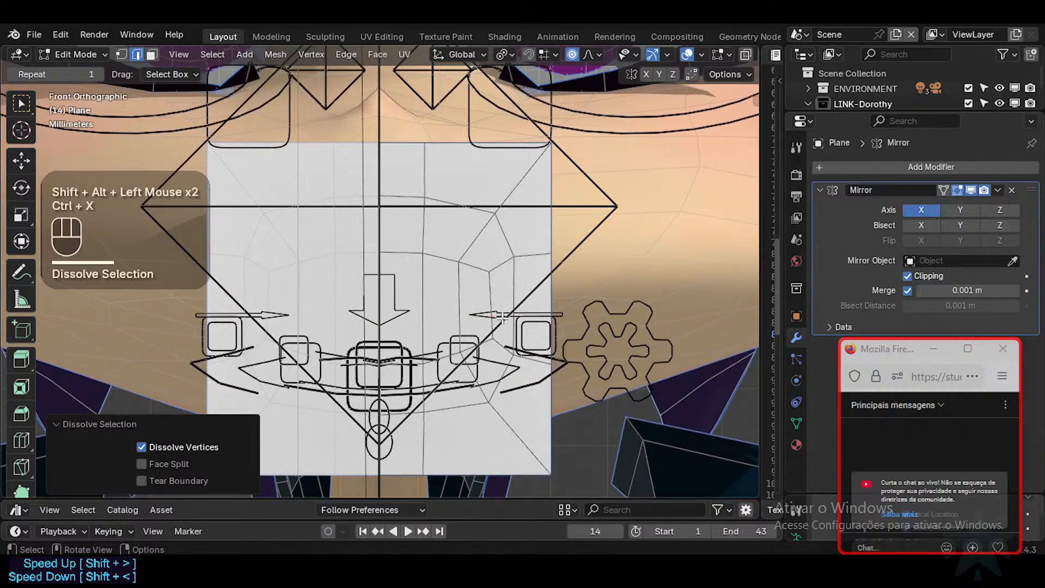
pyautogui.press('3')
pyautogui.keyDown('alt'); pyautogui.keyDown('shift'); pyautogui.click(466, 305); pyautogui.keyUp('shift'); pyautogui.keyUp('alt')
pyautogui.hotkey('alt', 'a')
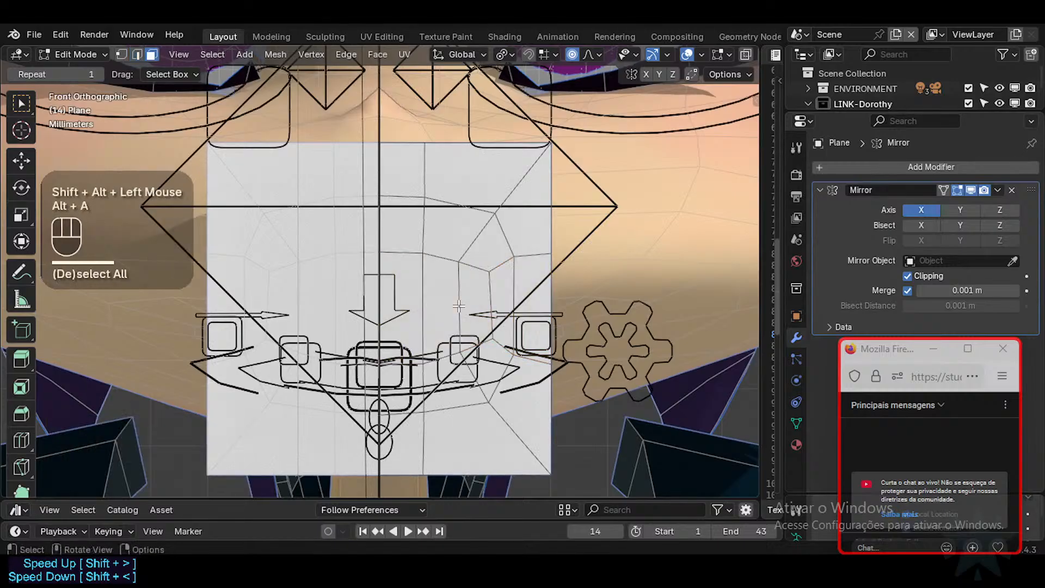
# Add one horizontal loop cut across the middle of the mouth patch and adjust its position.
pyautogui.press('Tab')
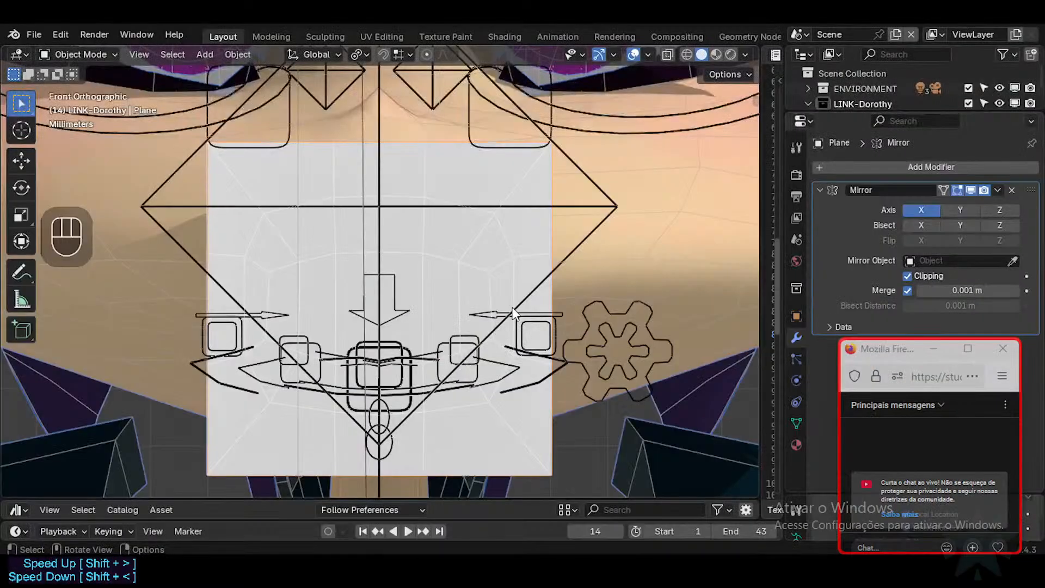
pyautogui.press('Tab')
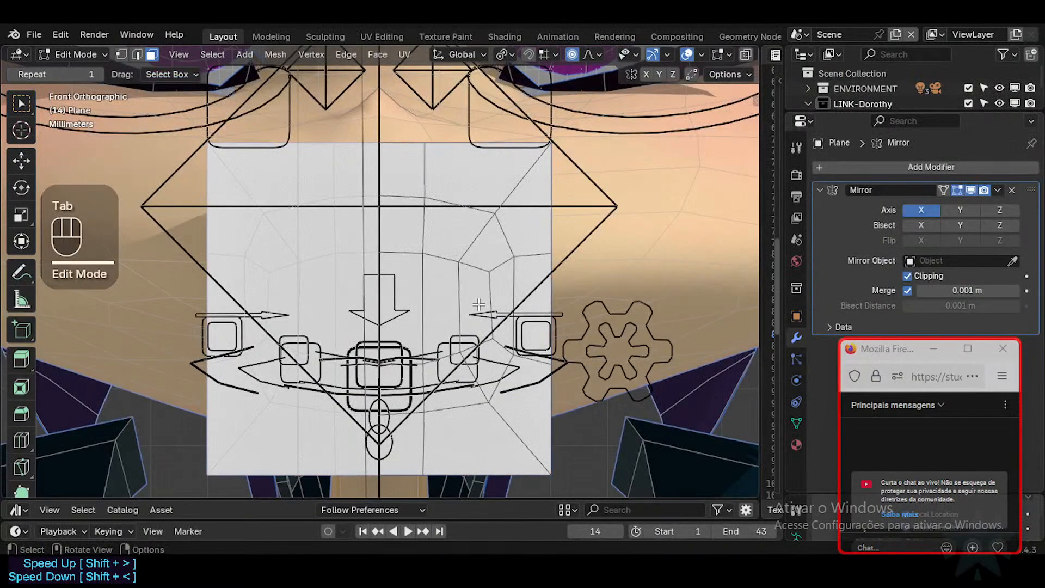
pyautogui.hotkey('ctrl', 'r')
pyautogui.doubleClick(477, 303)
pyautogui.hotkey('alt', 'a')
pyautogui.press('2')
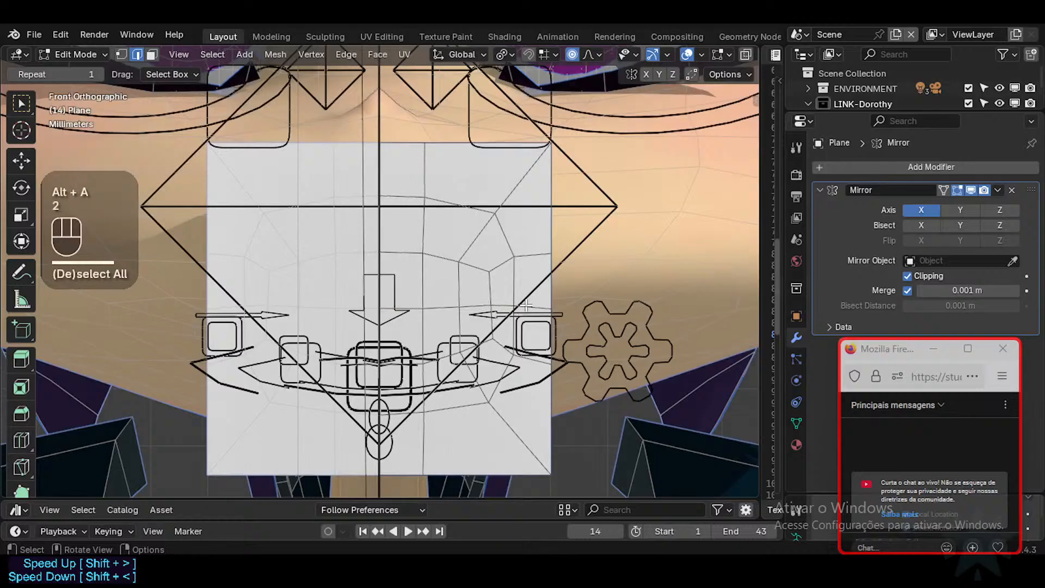
pyautogui.keyDown('alt'); pyautogui.keyDown('shift'); pyautogui.click(468, 305); pyautogui.keyUp('shift'); pyautogui.keyUp('alt')
pyautogui.press('g')
pyautogui.click(528, 304)
pyautogui.hotkey('alt', 'a')
# Move the middle vertex on the mouth patch's outer edge about 1.1 mm outward with proportional editing.
pyautogui.press('1')
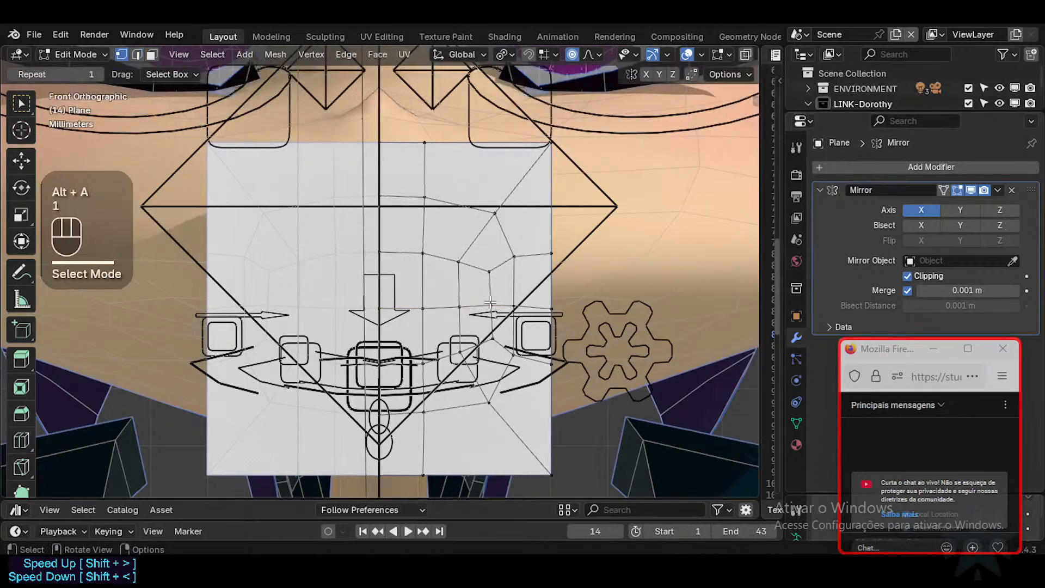
pyautogui.click(490, 306)
pyautogui.press('g')
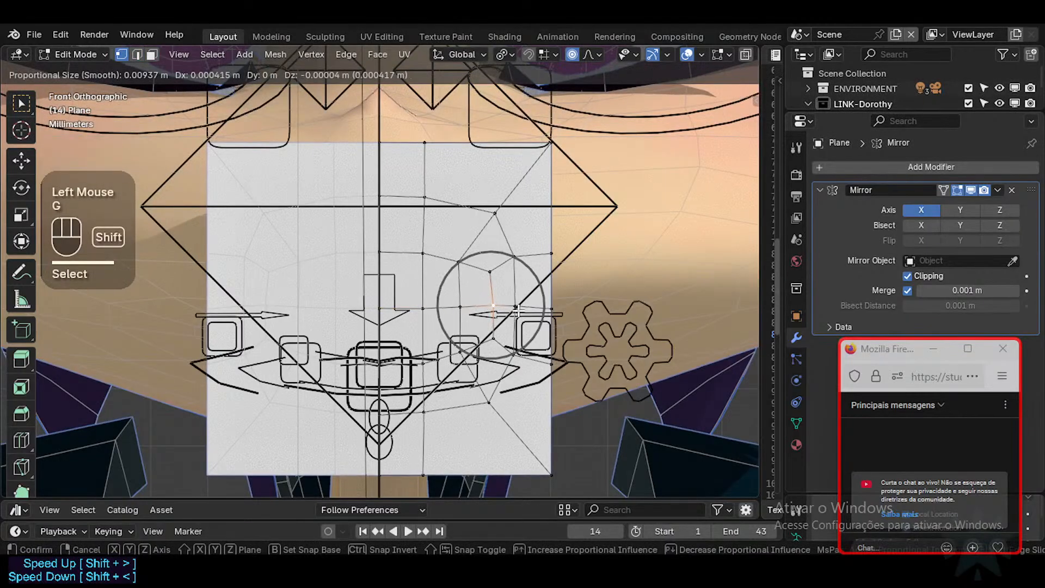
pyautogui.keyDown('shift'); pyautogui.click(495, 308); pyautogui.keyUp('shift')
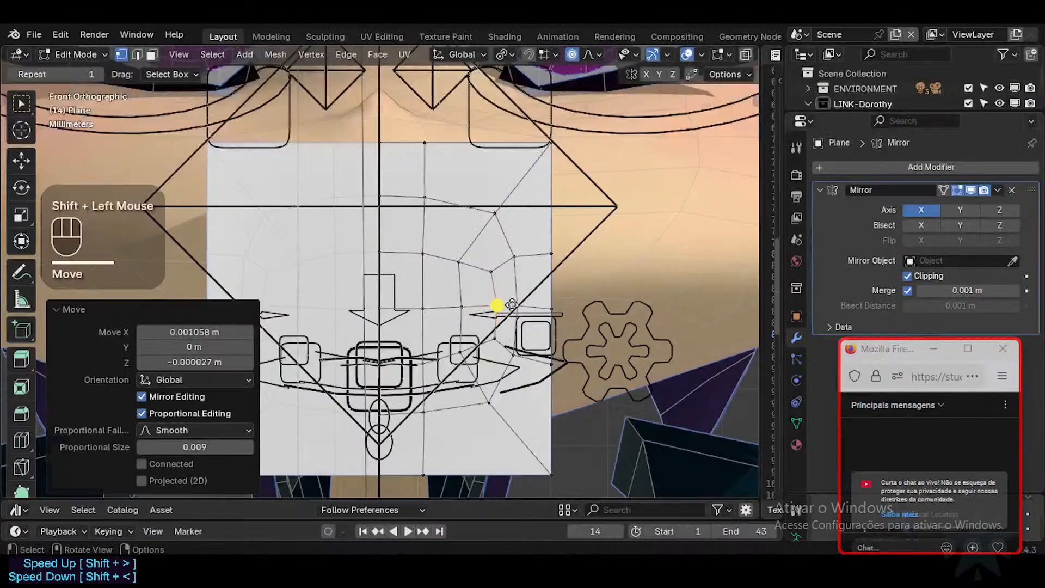
pyautogui.click(504, 289)
pyautogui.keyDown('shift'); pyautogui.click(501, 306); pyautogui.keyUp('shift')
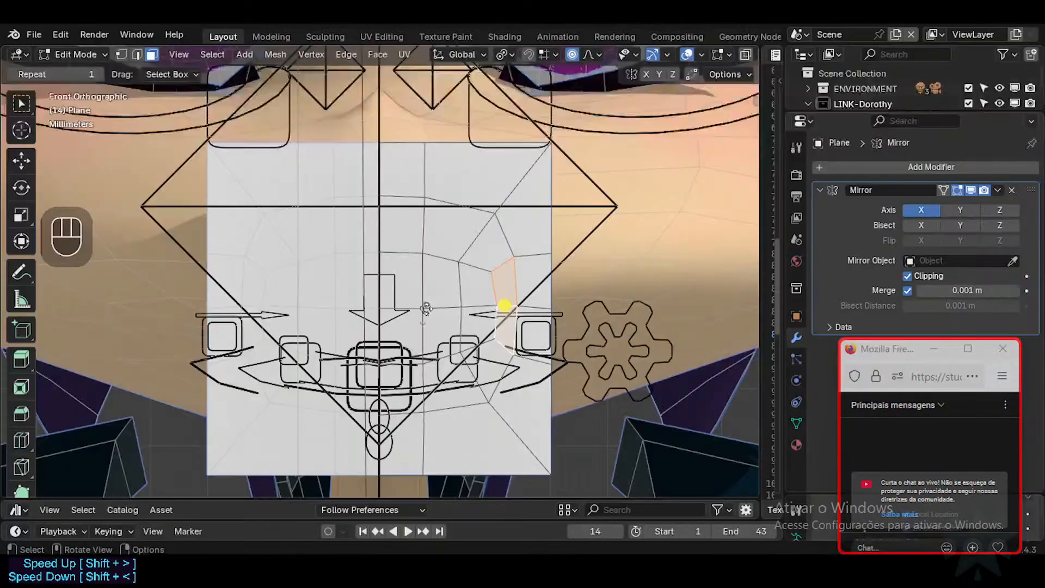
pyautogui.press('1')
pyautogui.click(379, 309)
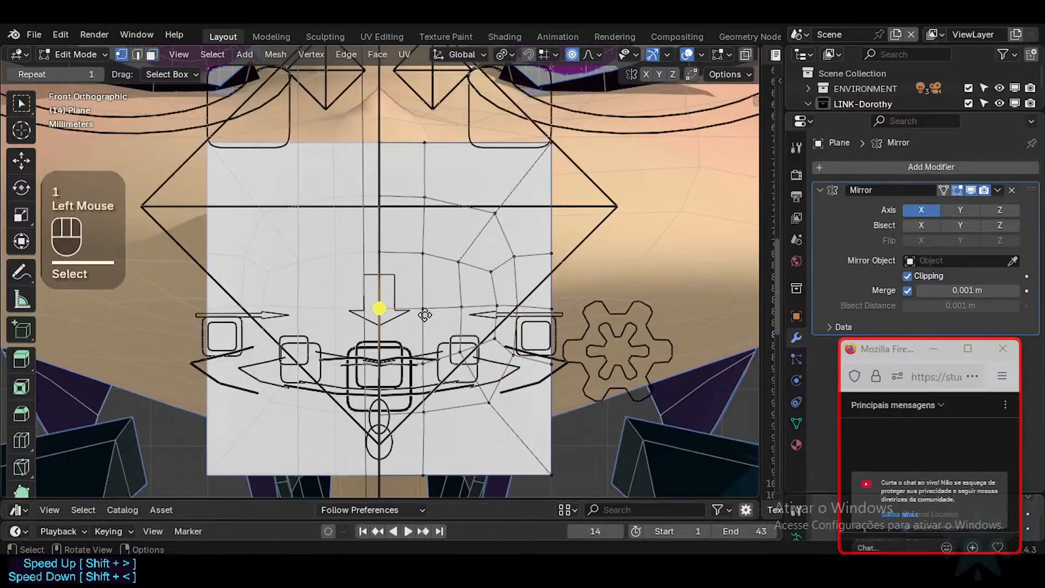
# Separate the inner mouth patch's faces into their own object and select that object in Object Mode.
pyautogui.press('3')
pyautogui.press('c')
pyautogui.moveTo(414, 305); pyautogui.dragTo(443, 303)
pyautogui.rightClick(452, 307)
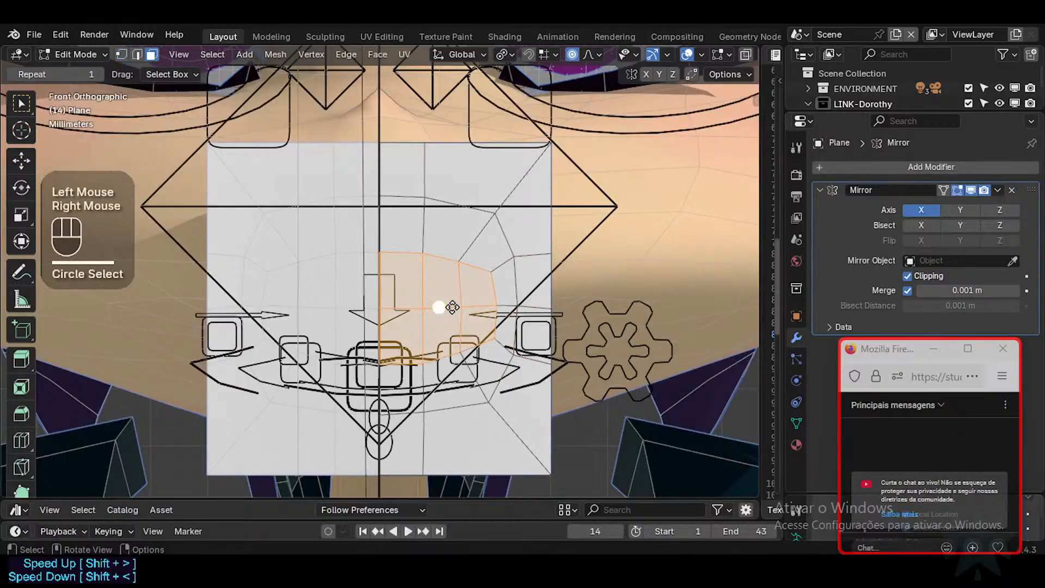
pyautogui.press('s')
pyautogui.press('Escape')
pyautogui.press('p')
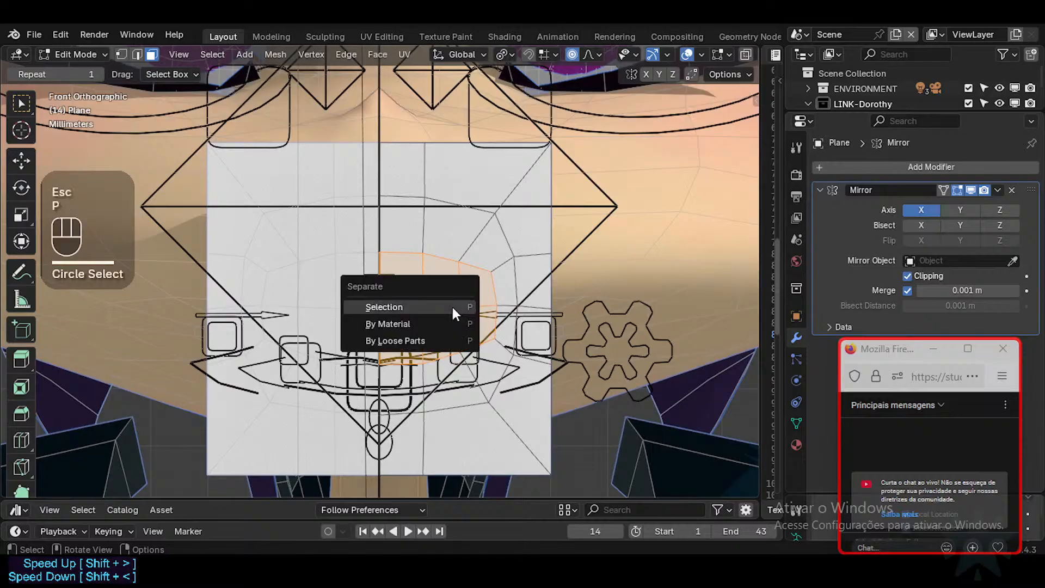
pyautogui.click(443, 305)
pyautogui.hotkey('ctrl', 'Tab')
pyautogui.click(571, 319)
pyautogui.click(482, 231)
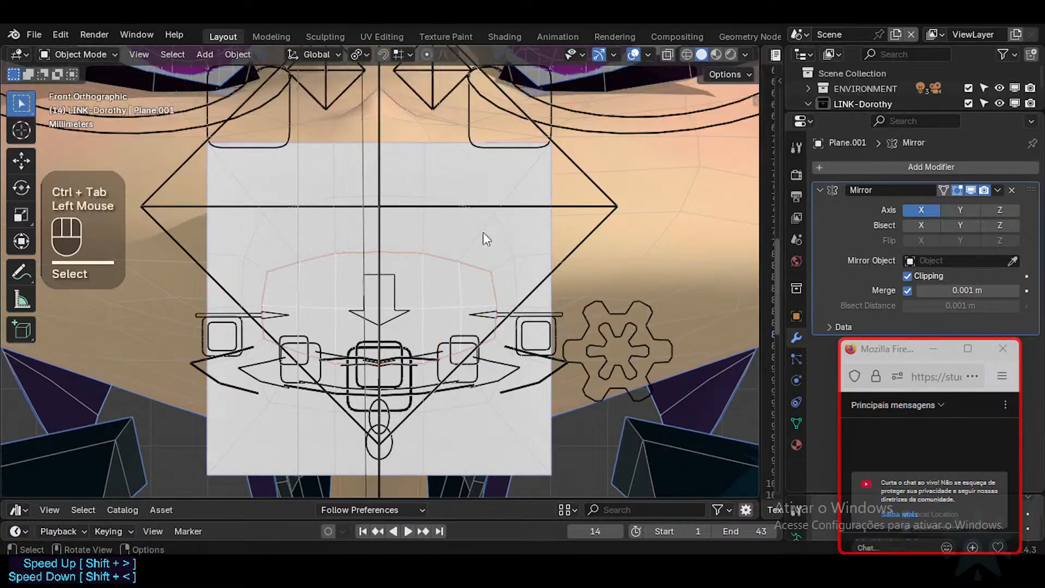
# Move both plane objects into the NEW collection and enable that collection.
pyautogui.moveTo(852, 114); pyautogui.dragTo(853, 315)
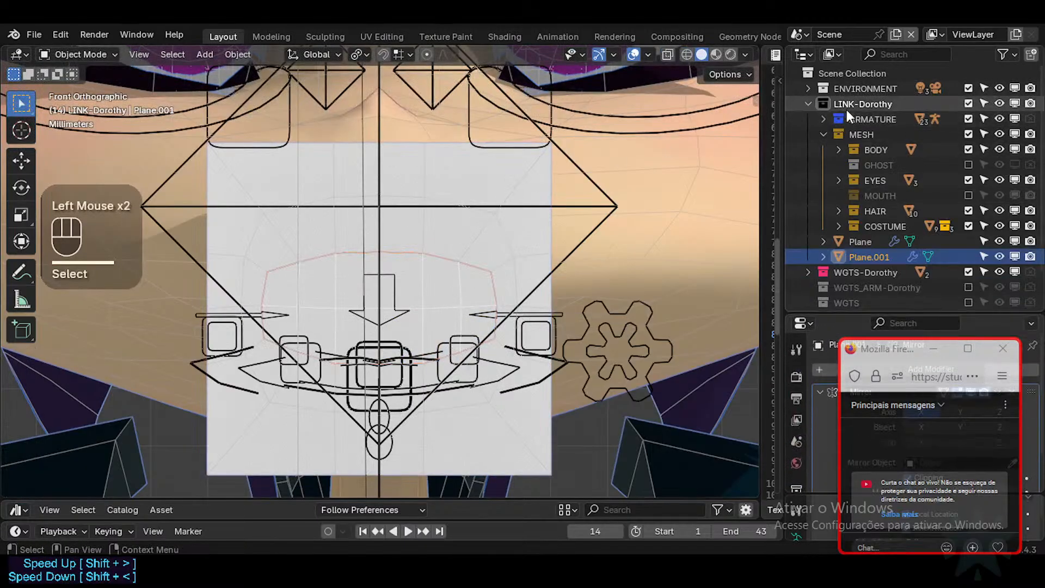
pyautogui.scroll(-2, 865, 210)
pyautogui.click(862, 211)
pyautogui.keyDown('shift'); pyautogui.click(831, 173); pyautogui.keyUp('shift')
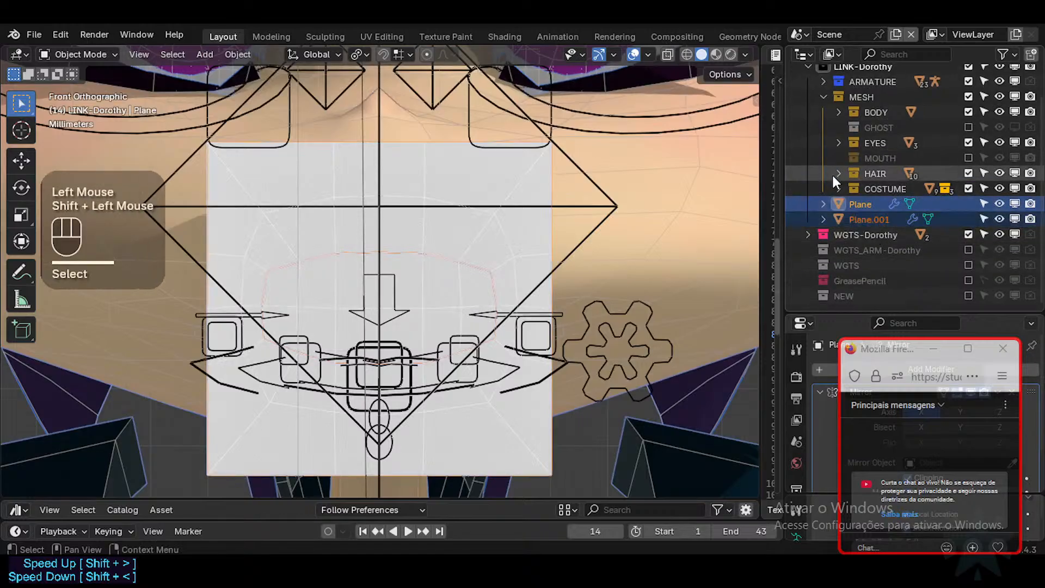
pyautogui.scroll(2, 832, 174)
pyautogui.click(823, 134)
pyautogui.moveTo(867, 151); pyautogui.dragTo(844, 246)
pyautogui.click(968, 211)
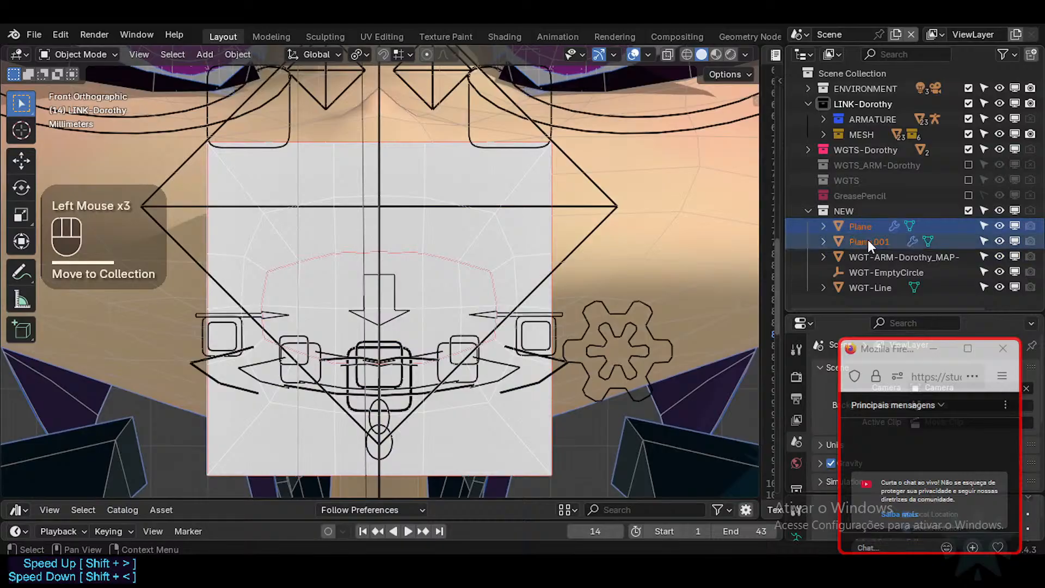
# Delete the WGT-ARM-Dorothy_MAP-Fulgurant, WGT-EmptyCircle and WGT-Line objects from the NEW collection.
pyautogui.click(860, 255)
pyautogui.keyDown('shift'); pyautogui.click(862, 286); pyautogui.keyUp('shift')
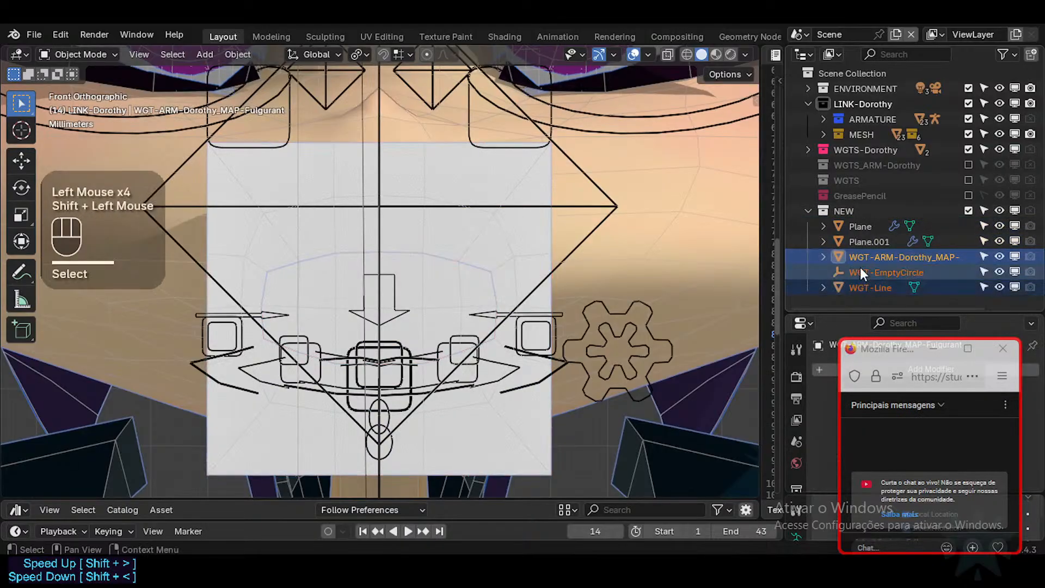
pyautogui.press('Delete')
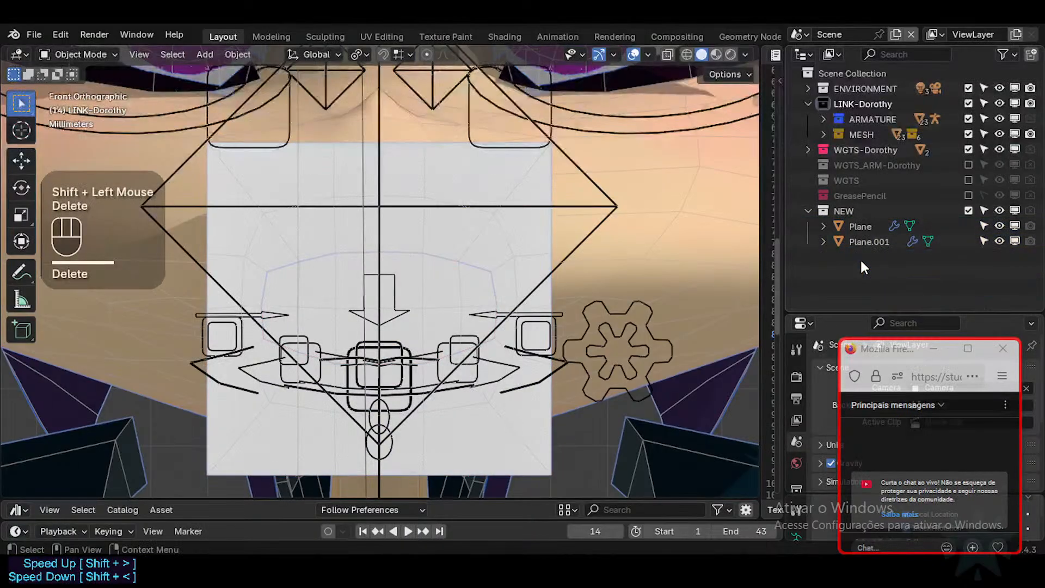
# Rename the surrounding plane object LowerFace and the separated mouth patch Mouth.
pyautogui.click(861, 226)
pyautogui.doubleClick(867, 224)
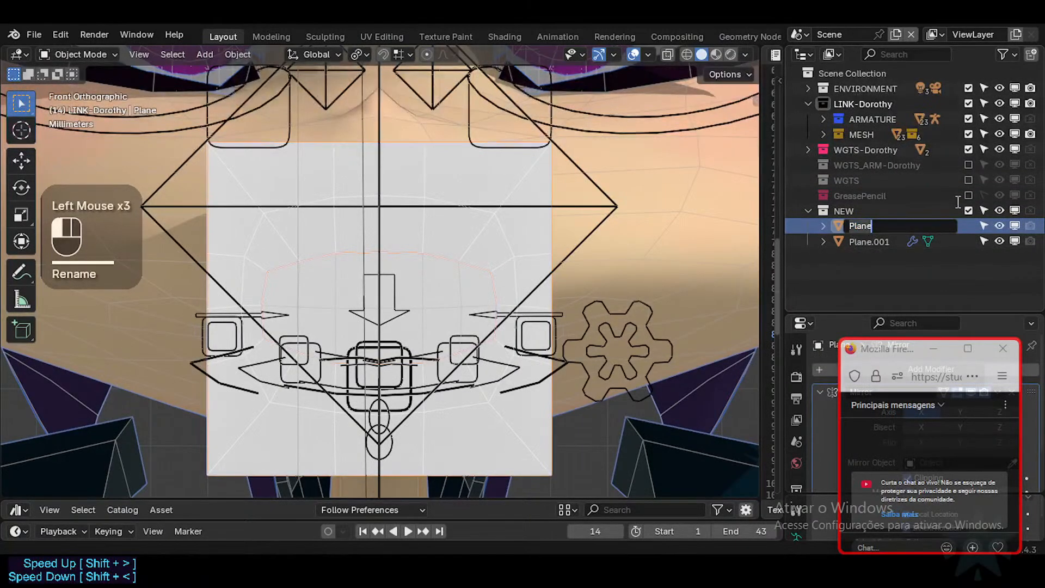
pyautogui.write('LowerFace')
pyautogui.press('Return')
pyautogui.doubleClick(847, 240)
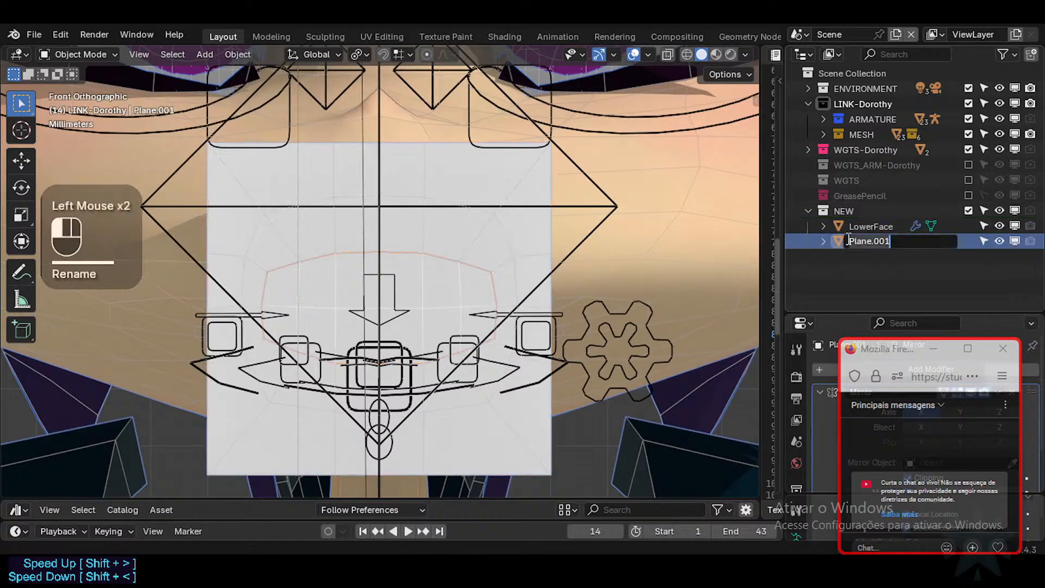
pyautogui.write('Mouth')
pyautogui.press('Return')
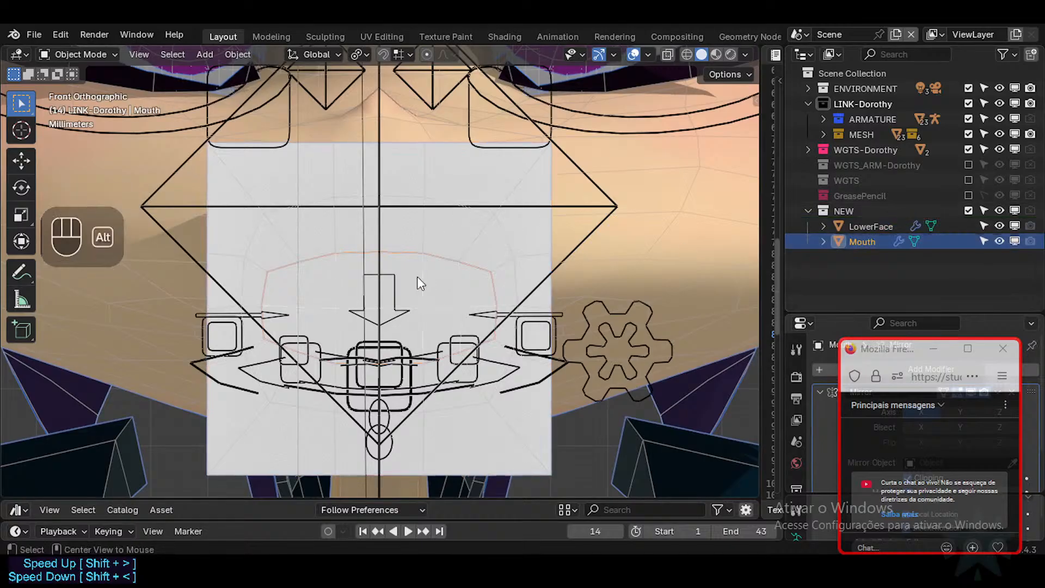
# Select the Mouth object in the viewport and save the Blender file.
pyautogui.hotkey('alt', 'a')
pyautogui.click(448, 289)
pyautogui.click(517, 206)
pyautogui.click(517, 244)
pyautogui.click(449, 290)
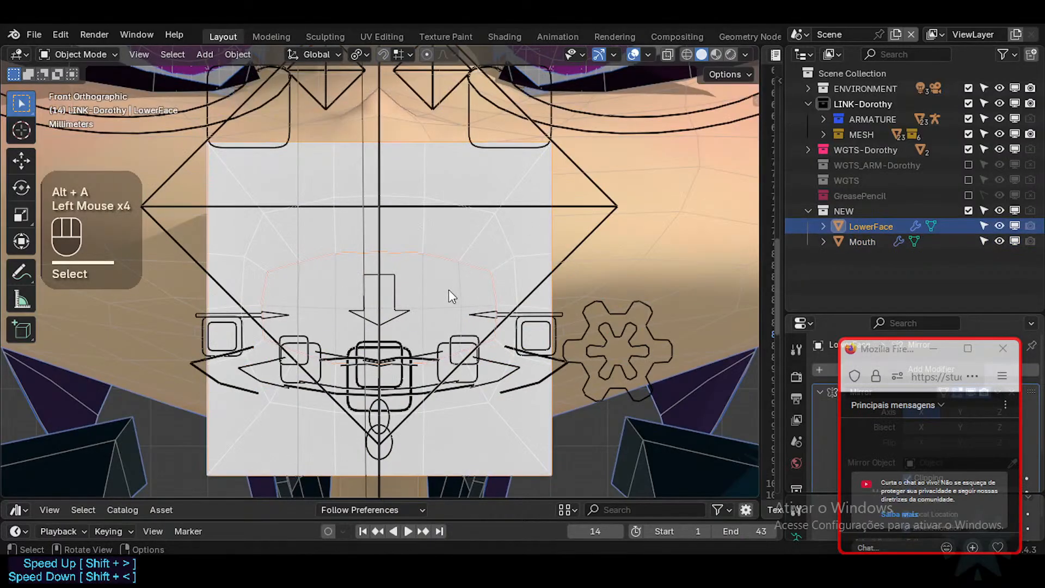
pyautogui.click(448, 289)
pyautogui.press('g')
pyautogui.press('Escape')
pyautogui.hotkey('ctrl', 's')
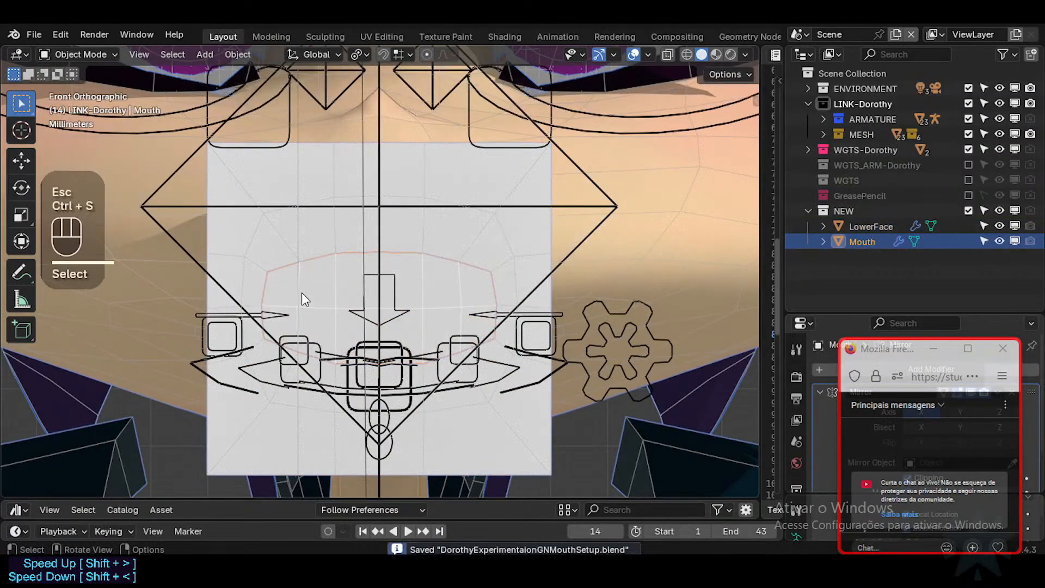
# Switch to the cartoon facial rig tutorial video and study the face plane's separation and Geometry Nodes modifier setup.
pyautogui.click(567, 497)
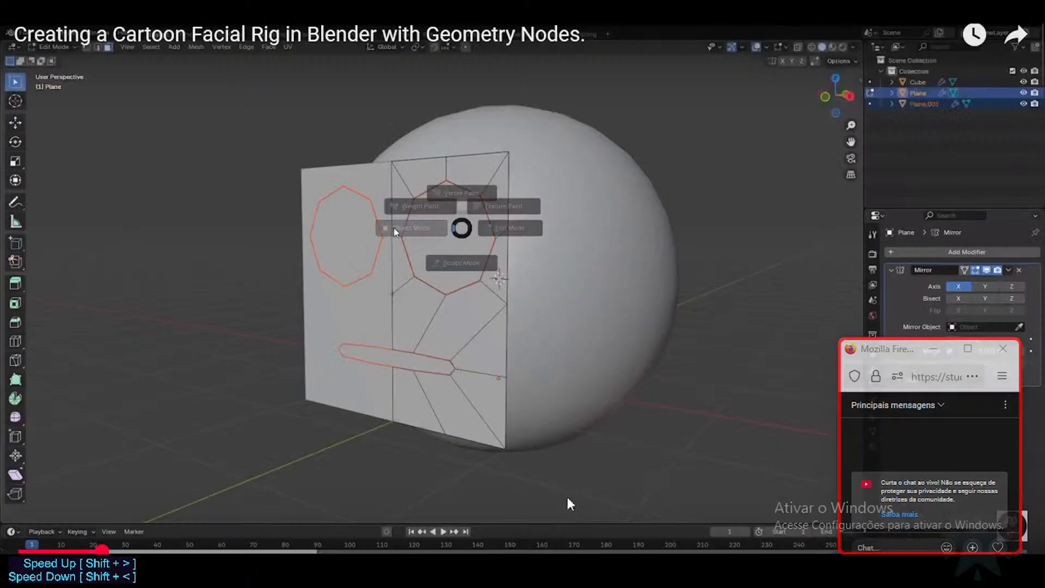
pyautogui.click(397, 269)
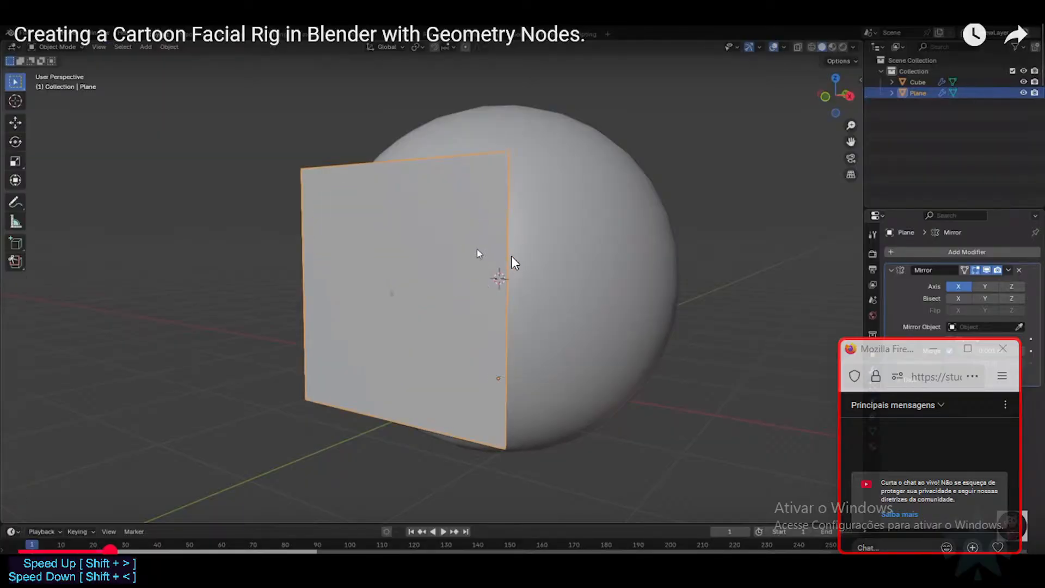
pyautogui.click(493, 188)
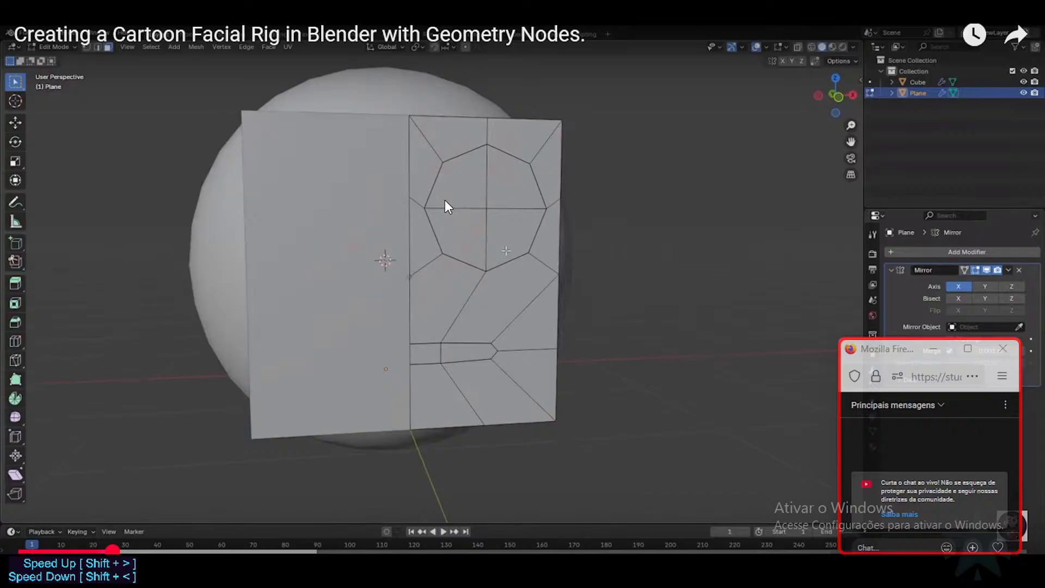
pyautogui.click(445, 207)
pyautogui.click(445, 207)
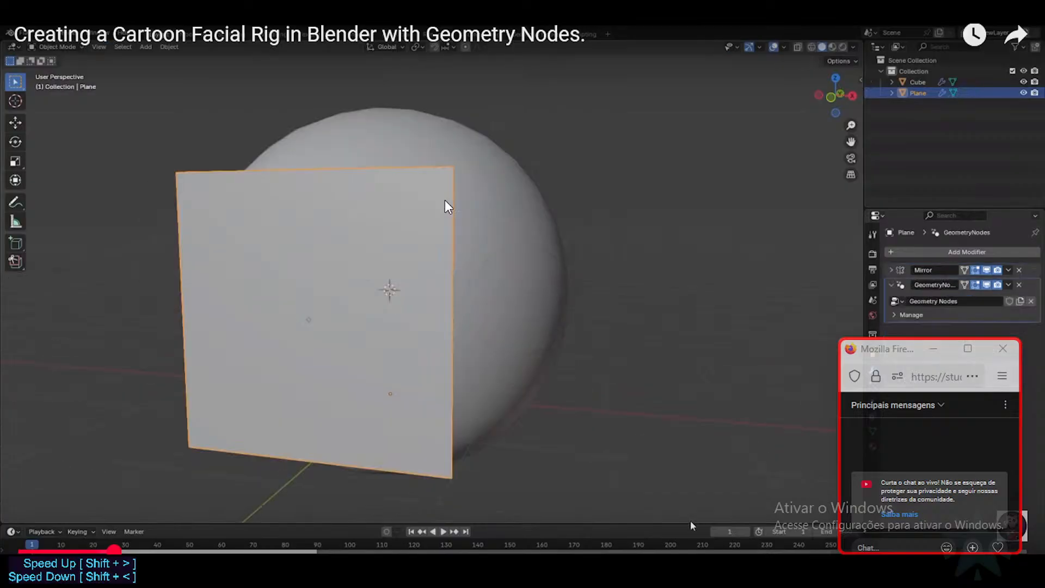
# Watch the tutorial video to study the wireframe Target object and the plane's Geometry Nodes tree with its Object Info node.
pyautogui.click(445, 206)
pyautogui.moveTo(893, 351); pyautogui.dragTo(856, 283)
pyautogui.moveTo(1005, 525)
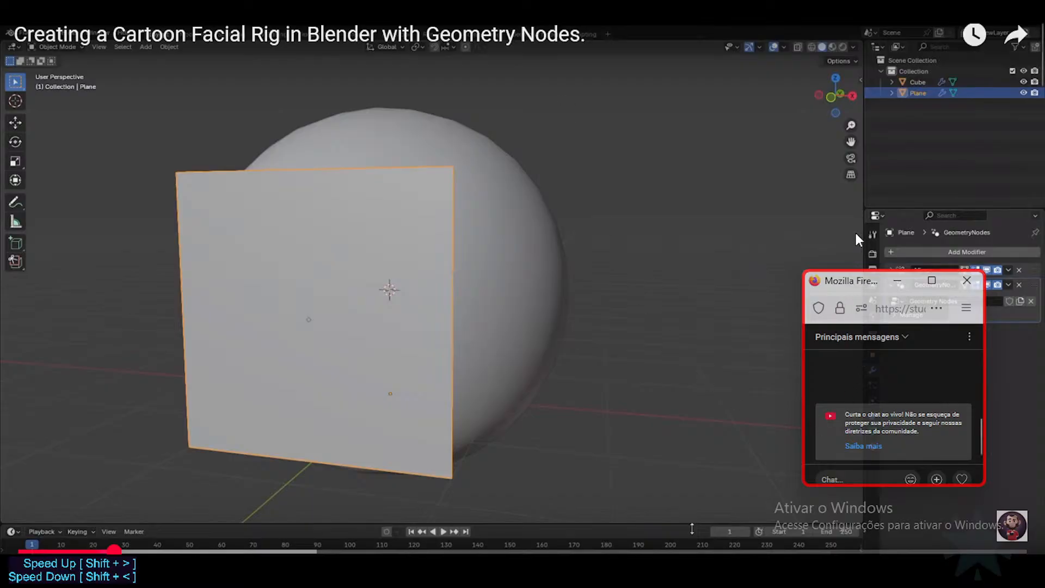
pyautogui.moveTo(851, 280); pyautogui.dragTo(857, 220)
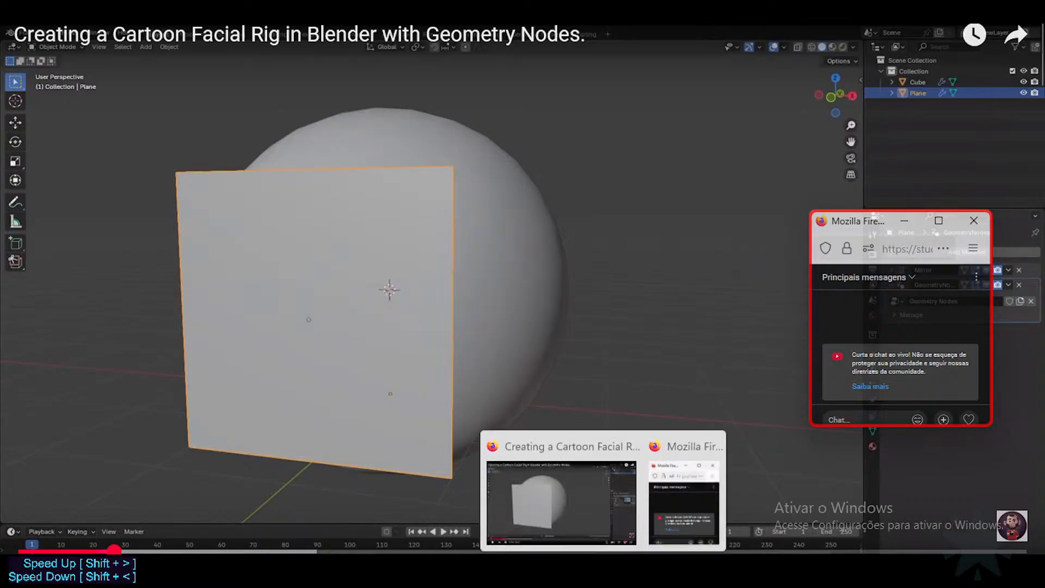
pyautogui.click(573, 509)
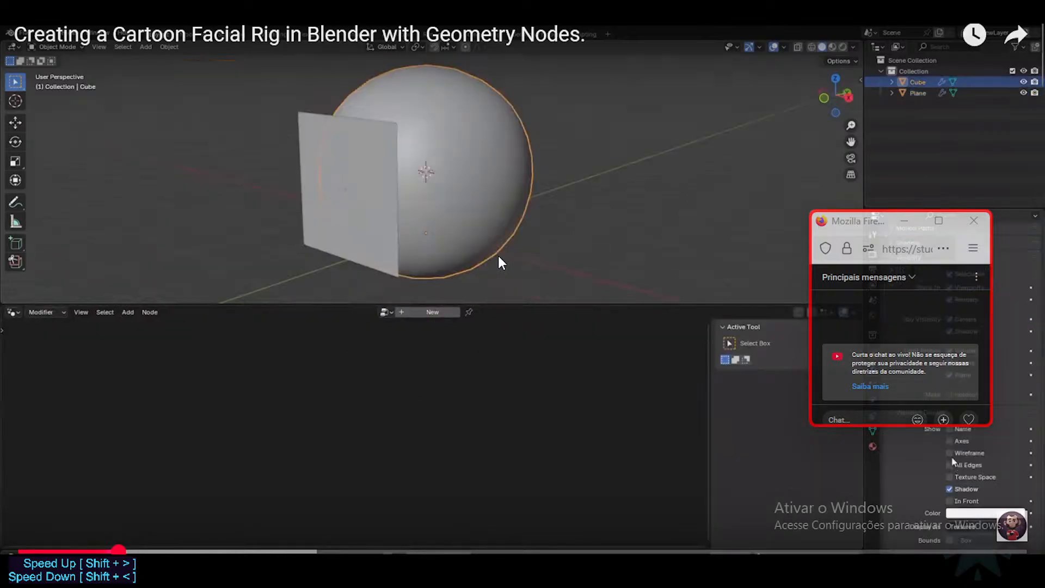
pyautogui.moveTo(877, 224); pyautogui.dragTo(876, 111)
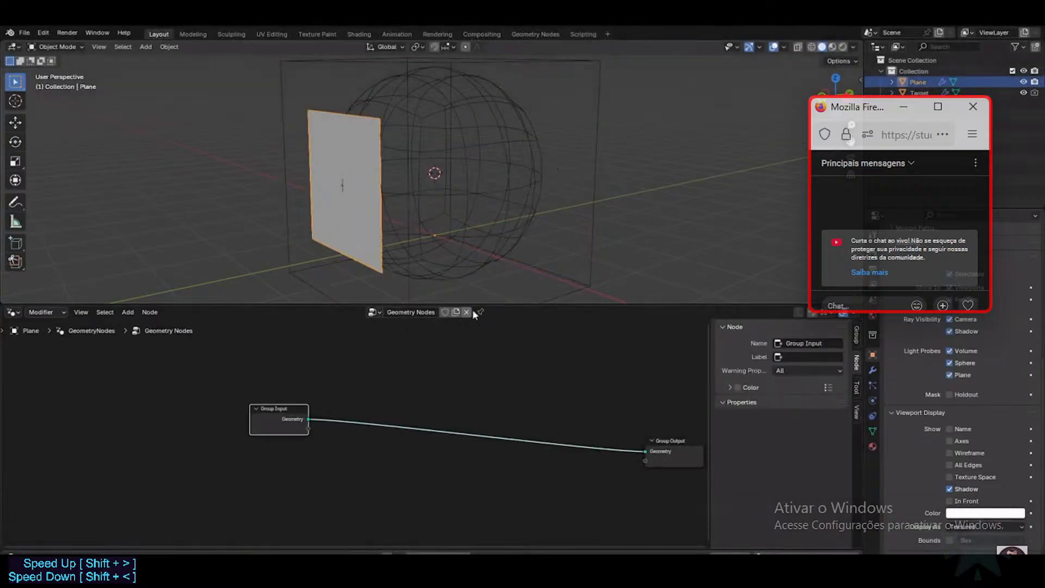
pyautogui.moveTo(544, 224); pyautogui.dragTo(557, 203, button='middle')
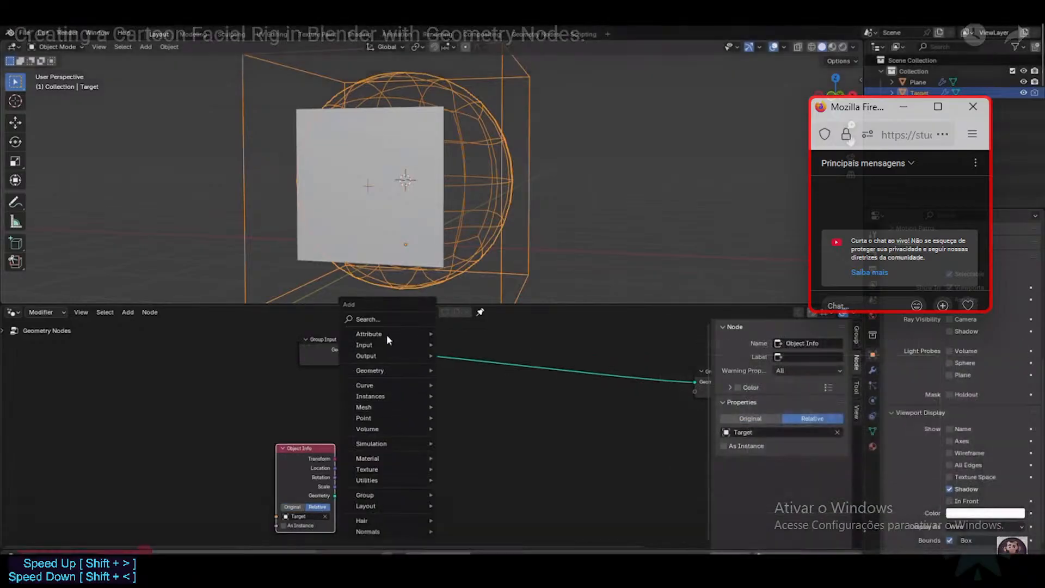
pyautogui.press('space')
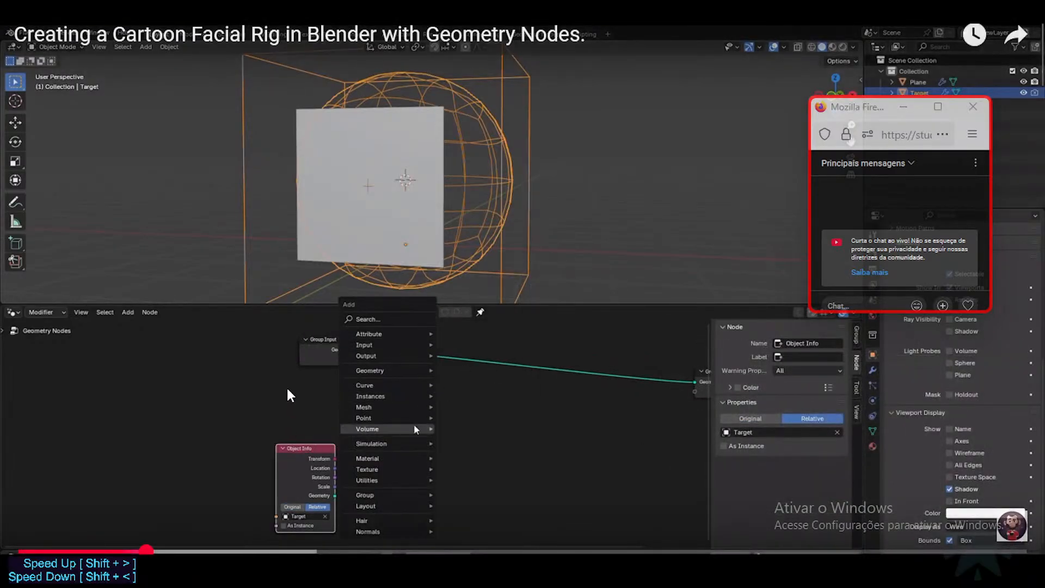
pyautogui.press('Left')
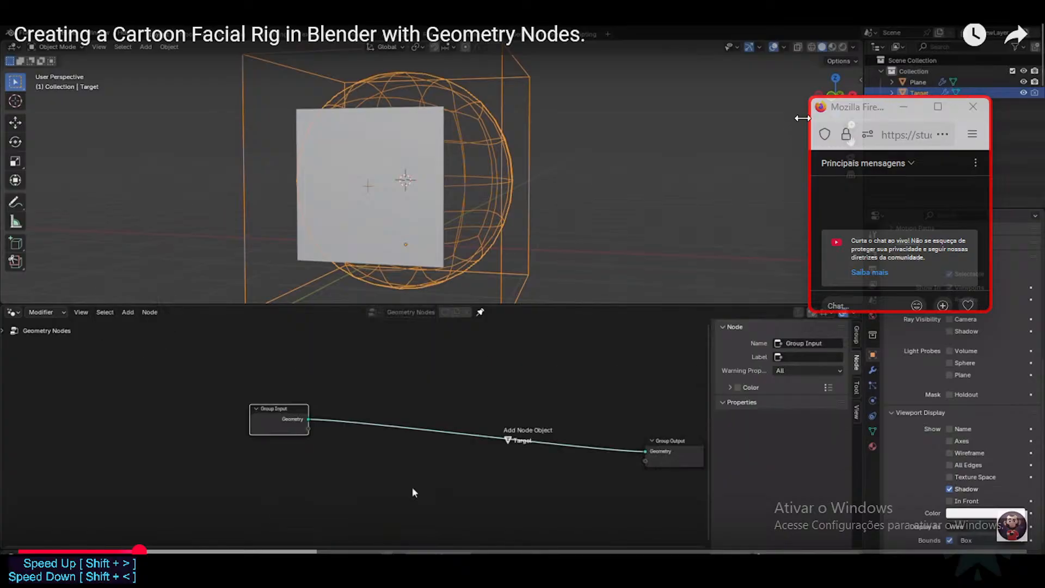
pyautogui.press('Left')
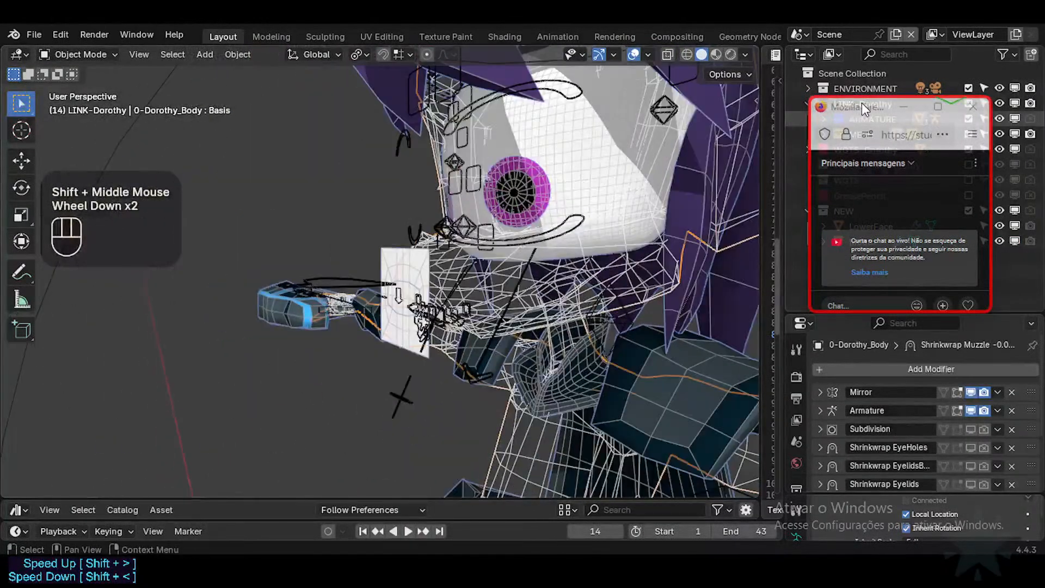
# Switch to Blender, exclude the ARMATURE collection from the view layer and expand the MESH collection.
pyautogui.moveTo(860, 103); pyautogui.dragTo(838, 308)
pyautogui.click(968, 119)
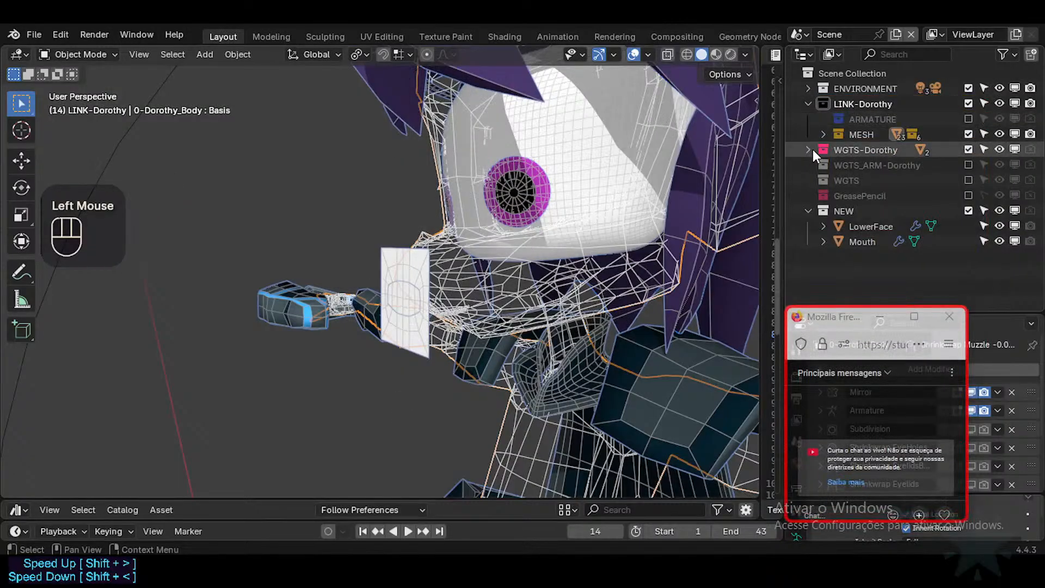
pyautogui.click(823, 133)
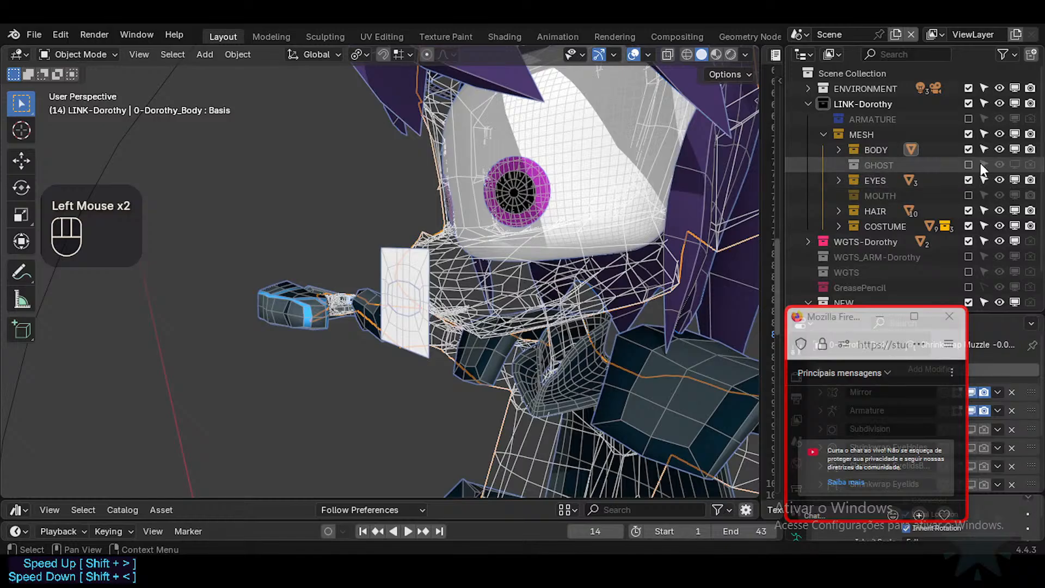
pyautogui.click(966, 164)
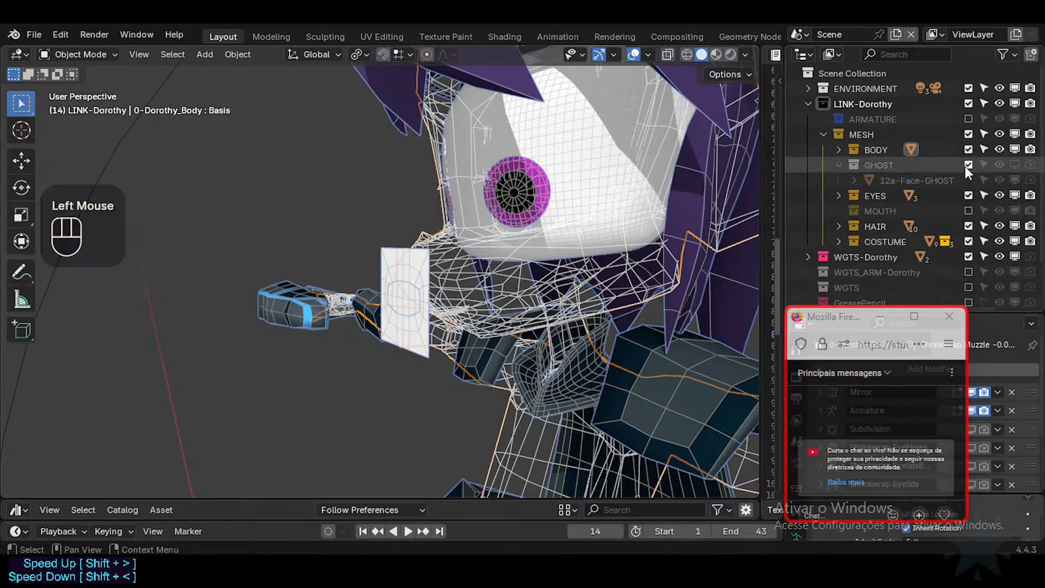
pyautogui.click(967, 165)
pyautogui.click(968, 166)
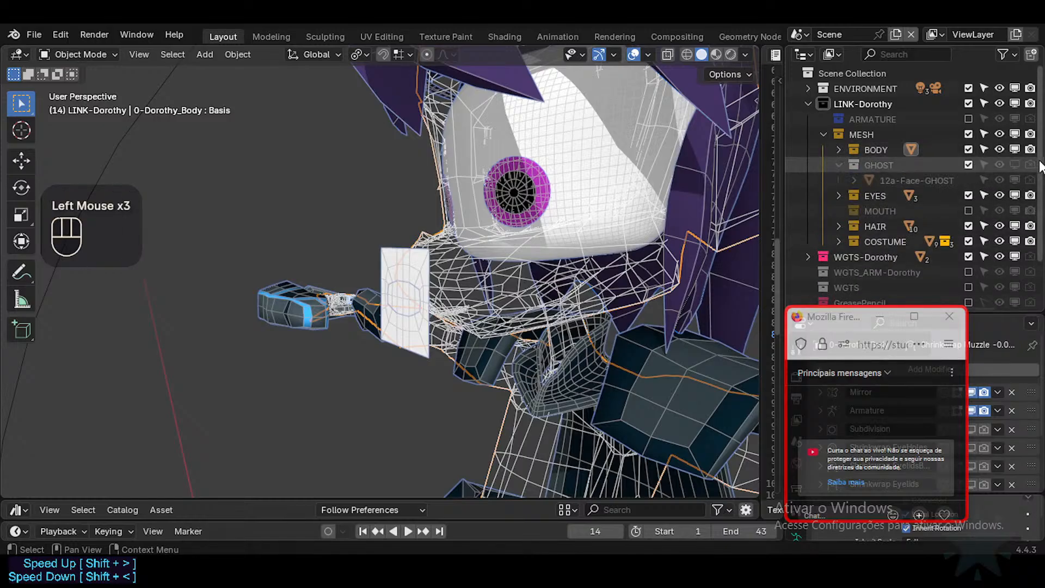
pyautogui.click(1012, 162)
pyautogui.click(1013, 163)
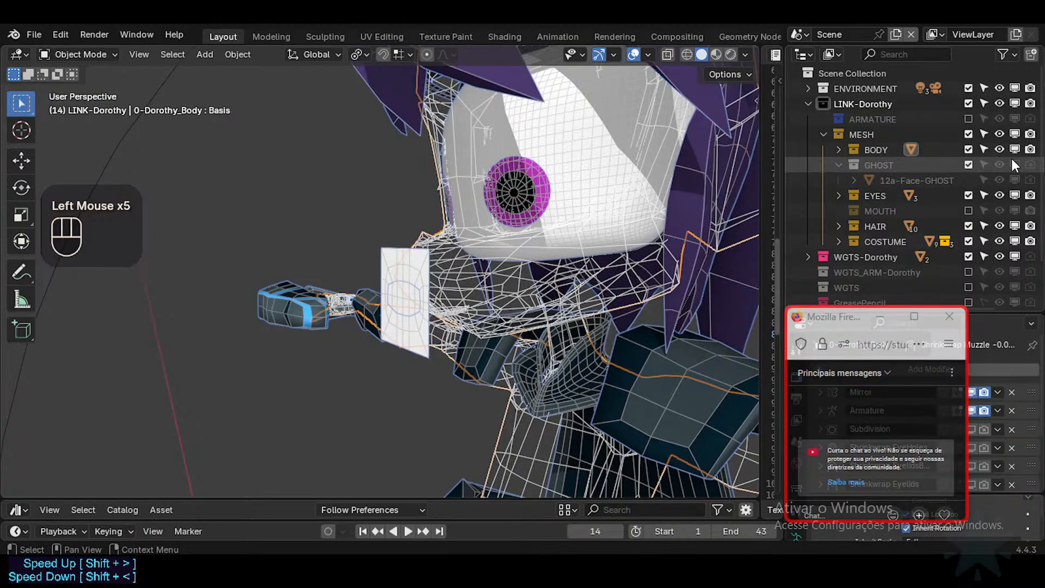
pyautogui.click(968, 165)
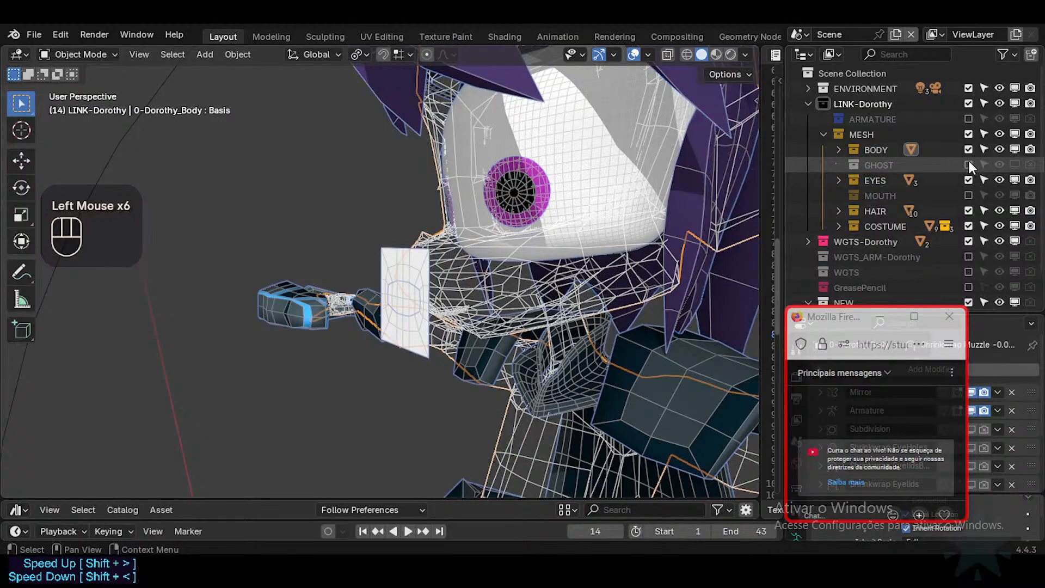
# Exclude the EYES, HAIR, COSTUME and WGTS-Dorothy collections from the view layer, leaving BODY enabled.
pyautogui.click(969, 181)
pyautogui.click(968, 211)
pyautogui.click(968, 225)
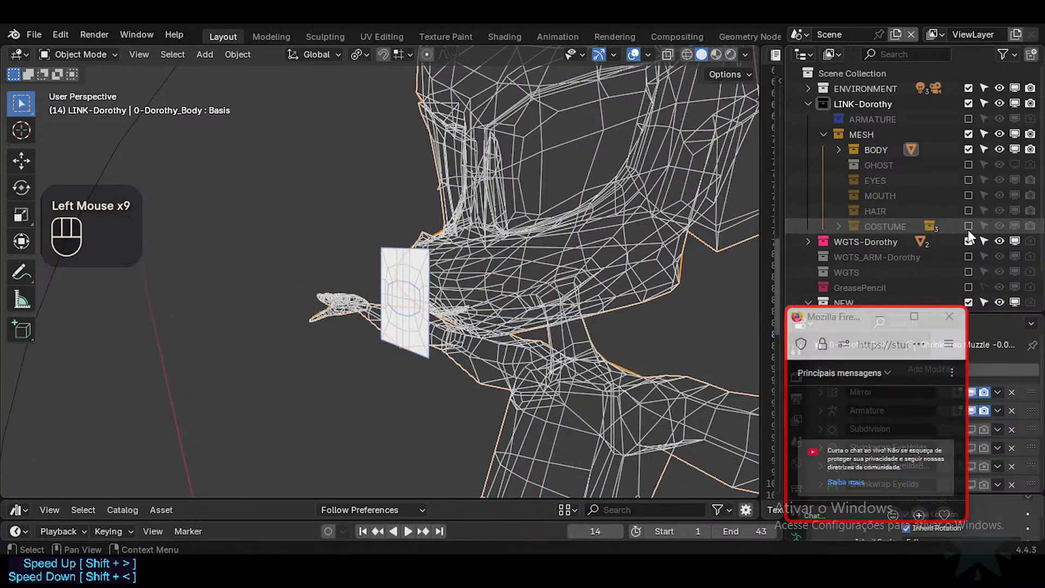
pyautogui.click(967, 242)
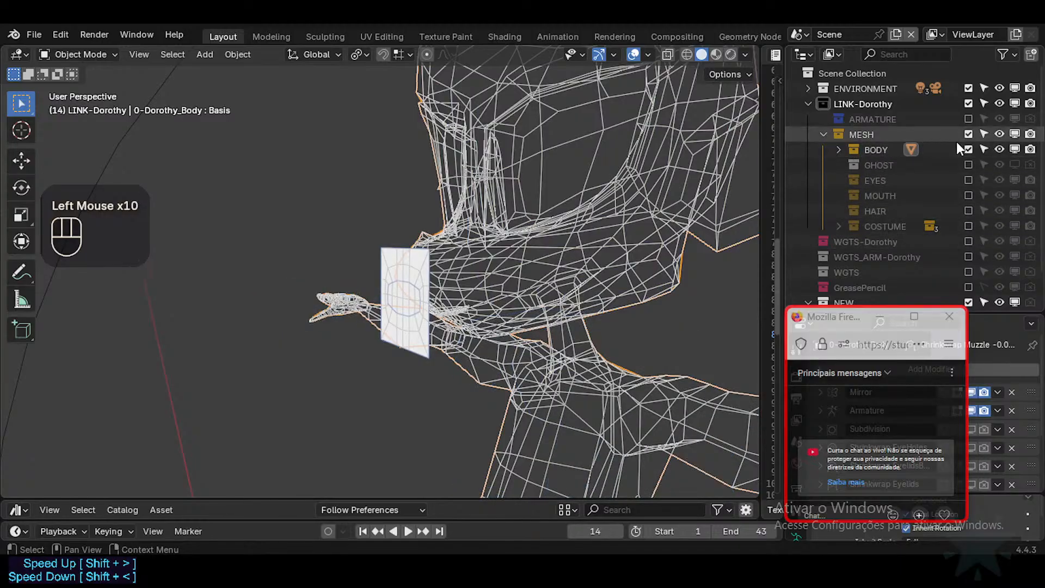
pyautogui.click(832, 150)
pyautogui.click(832, 150)
pyautogui.moveTo(576, 226); pyautogui.dragTo(413, 276, button='middle')
pyautogui.scroll(2, 490, 275)
pyautogui.scroll(1, 468, 272)
pyautogui.scroll(-1, 387, 262)
pyautogui.click(516, 245)
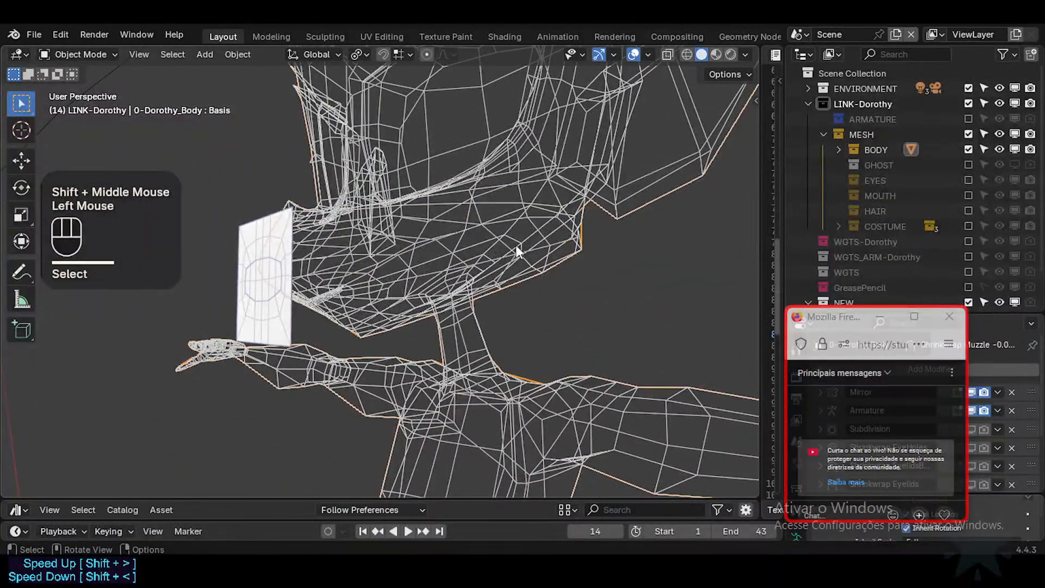
pyautogui.press('Tab')
pyautogui.hotkey('ctrl', 'Tab')
pyautogui.click(518, 218)
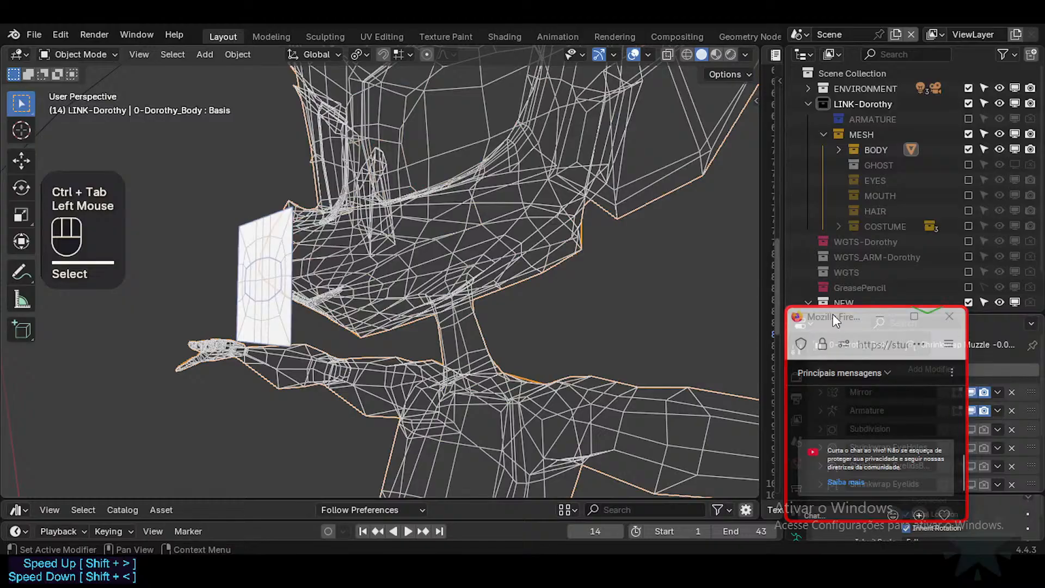
# Enable the 0-Dorothy_Body object's Subdivision modifier for both viewport and render.
pyautogui.moveTo(833, 315); pyautogui.dragTo(605, 330)
pyautogui.click(539, 199)
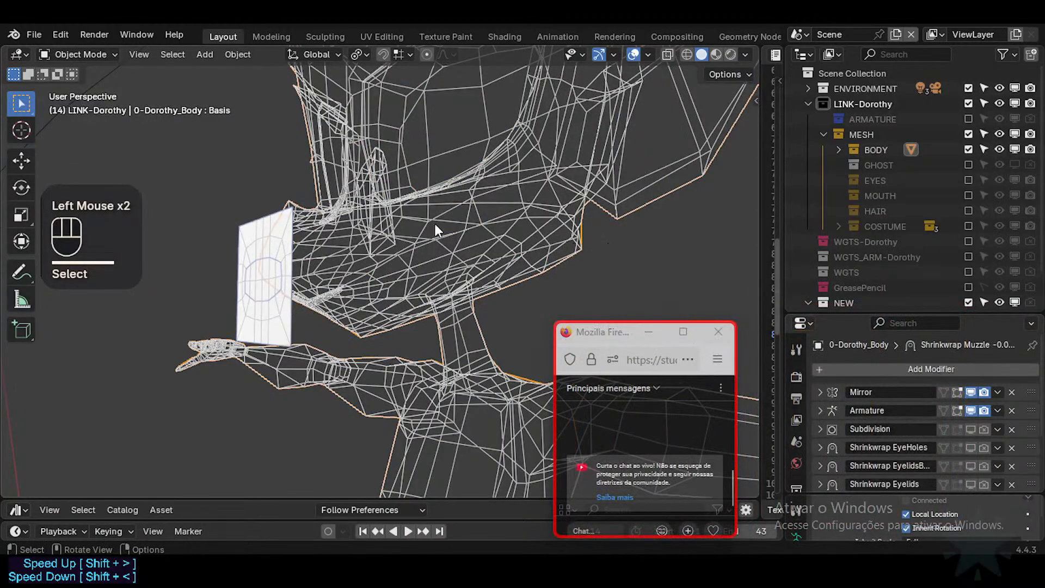
pyautogui.click(970, 429)
pyautogui.click(971, 429)
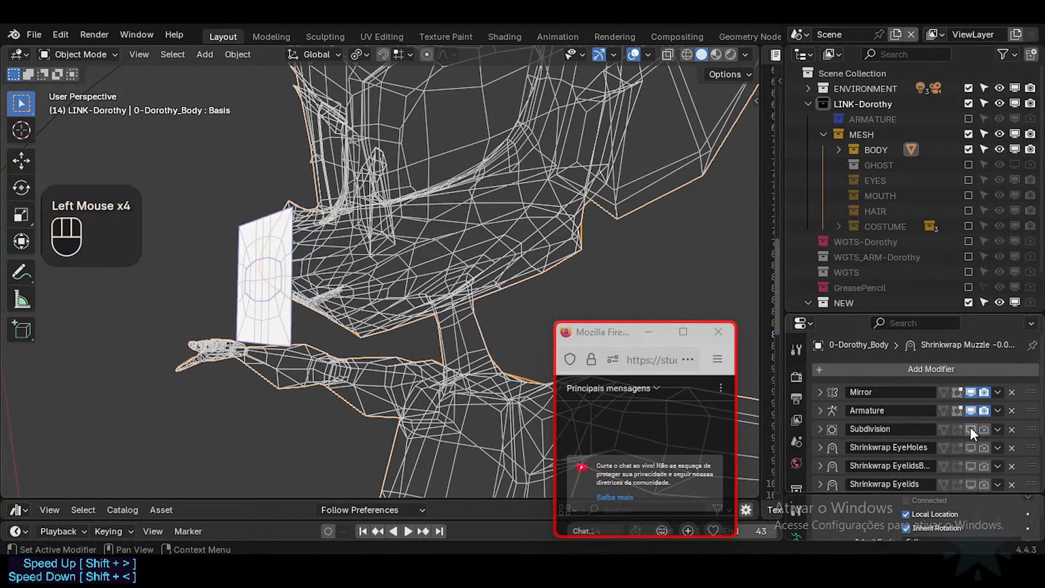
pyautogui.moveTo(495, 210)
pyautogui.mouseDown(button='middle')
pyautogui.moveTo(525, 214)
pyautogui.moveTo(502, 214)
pyautogui.mouseUp(button='middle')
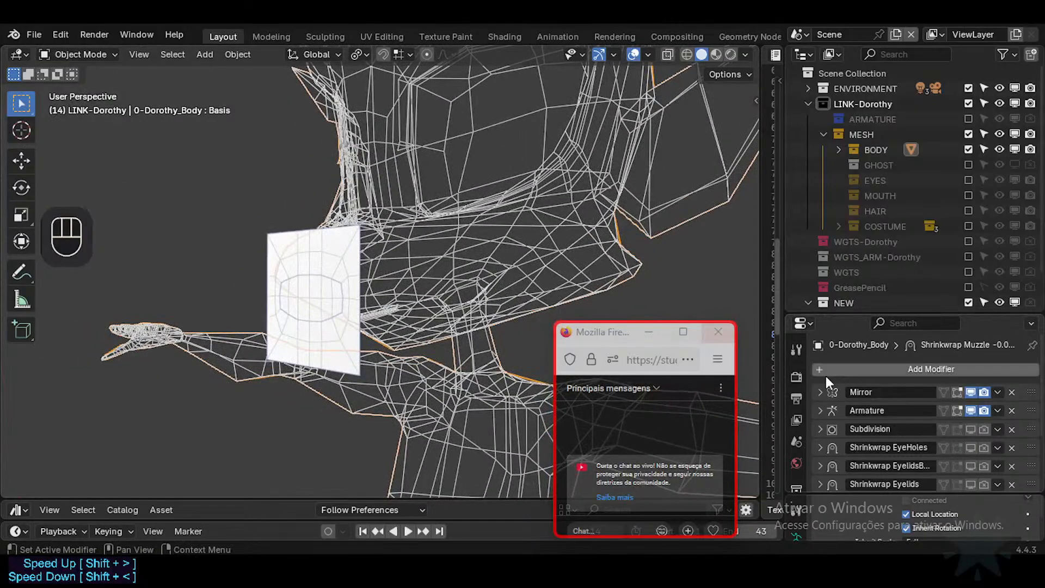
pyautogui.click(971, 429)
pyautogui.click(983, 428)
# Put the 0-Dorothy_Body mesh into Edit Mode with face selection and clear its current selection.
pyautogui.click(547, 238)
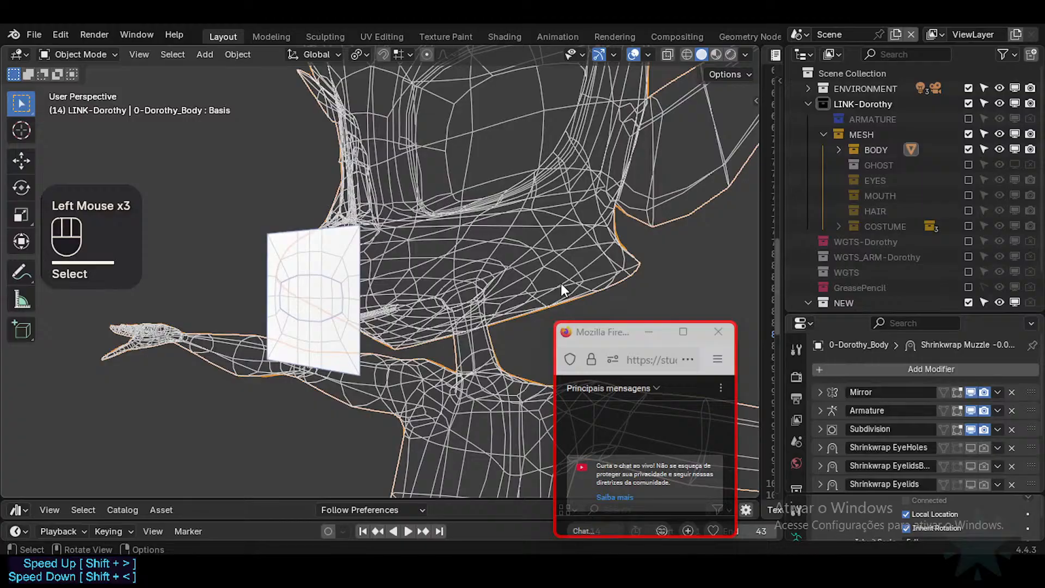
pyautogui.moveTo(560, 283); pyautogui.dragTo(468, 253, button='middle')
pyautogui.press('Tab')
pyautogui.press('Tab')
pyautogui.press('Tab')
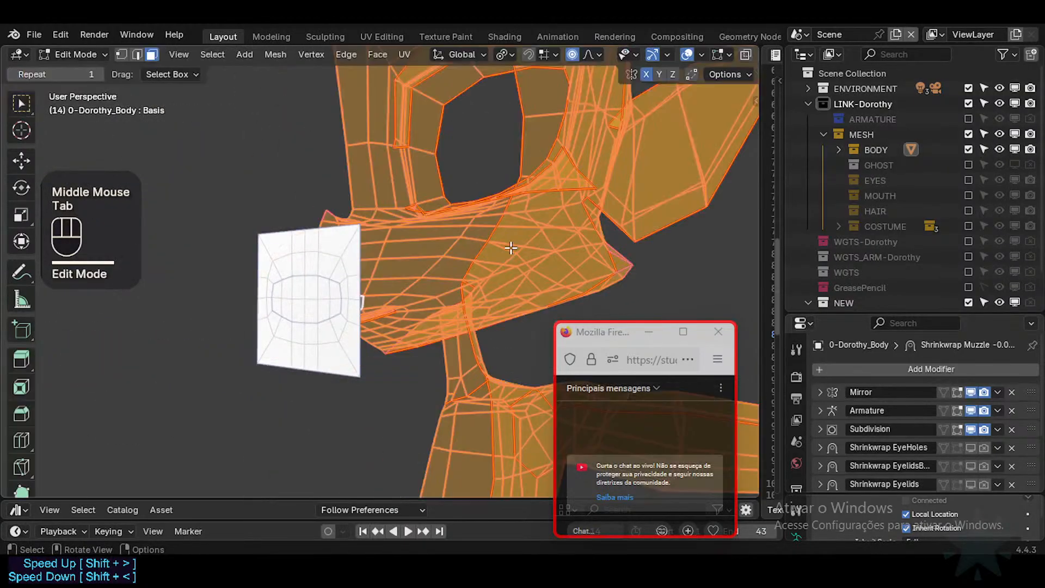
pyautogui.hotkey('alt', 'a')
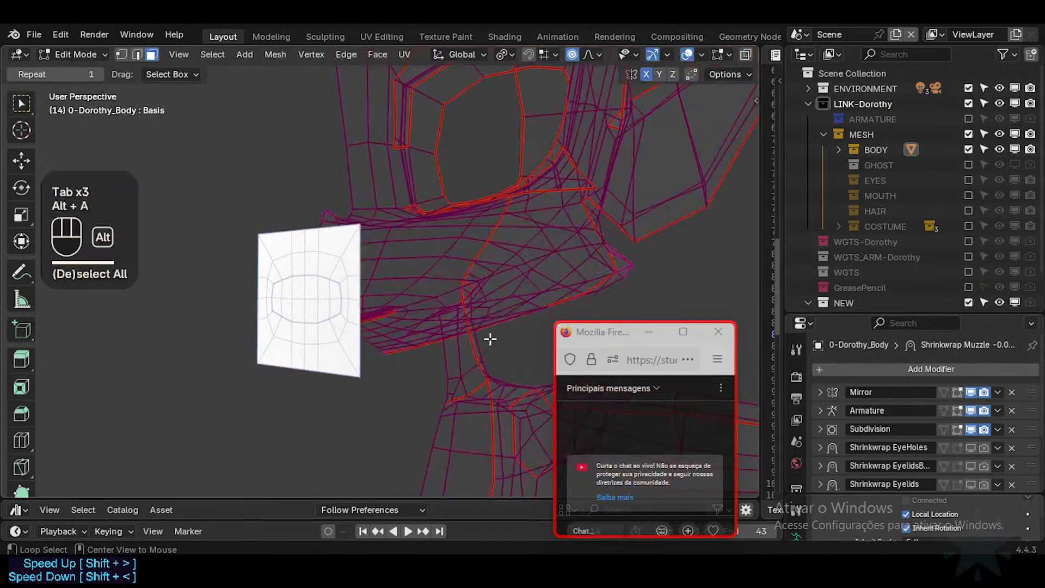
pyautogui.moveTo(490, 341); pyautogui.dragTo(362, 255, button='middle')
pyautogui.scroll(-2, 303, 282)
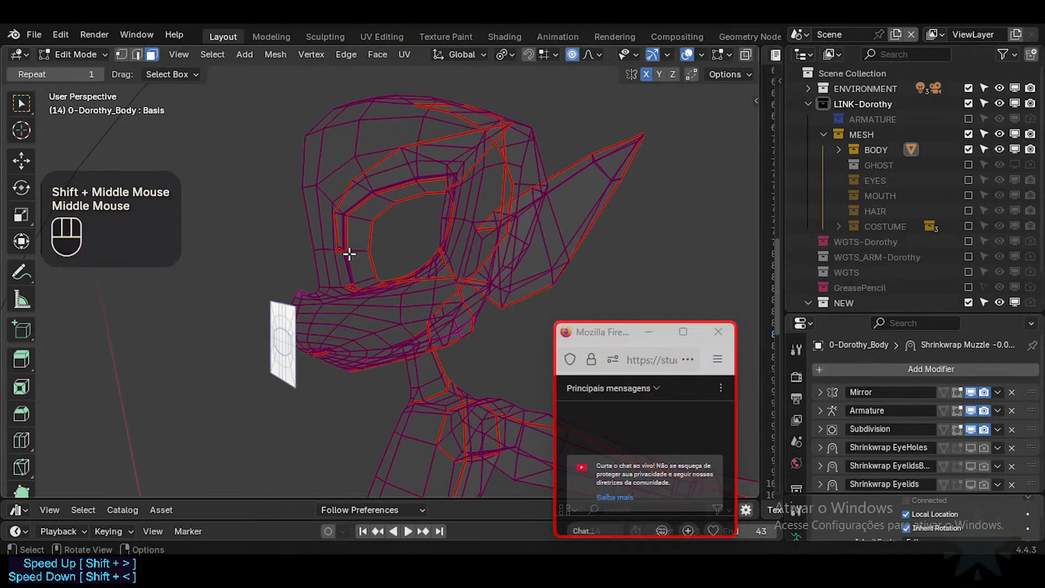
pyautogui.press('3')
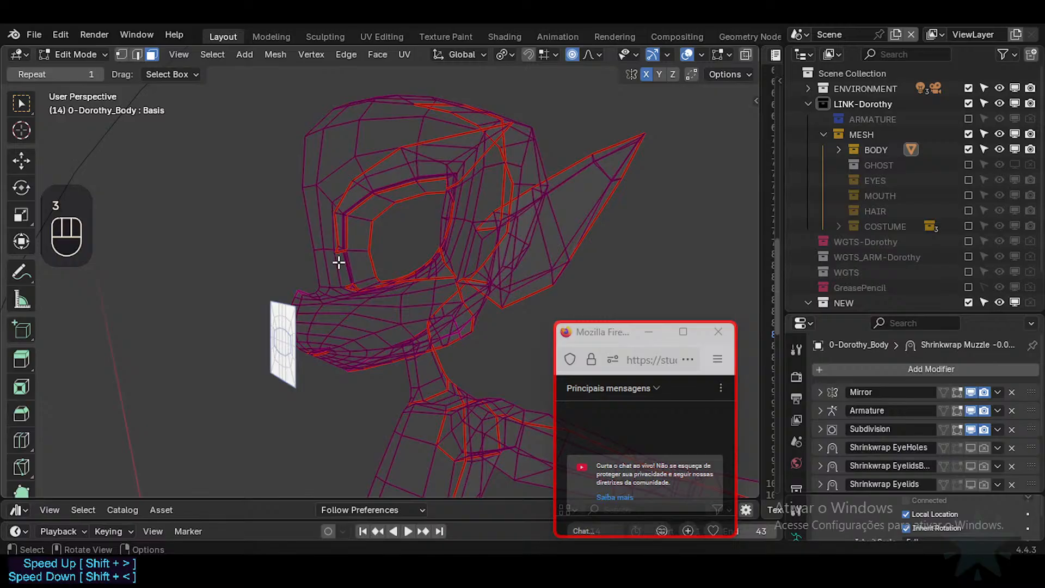
# Enlarge the properties area and show the beginning of the body mesh's vertex group list.
pyautogui.moveTo(638, 328); pyautogui.dragTo(567, 326)
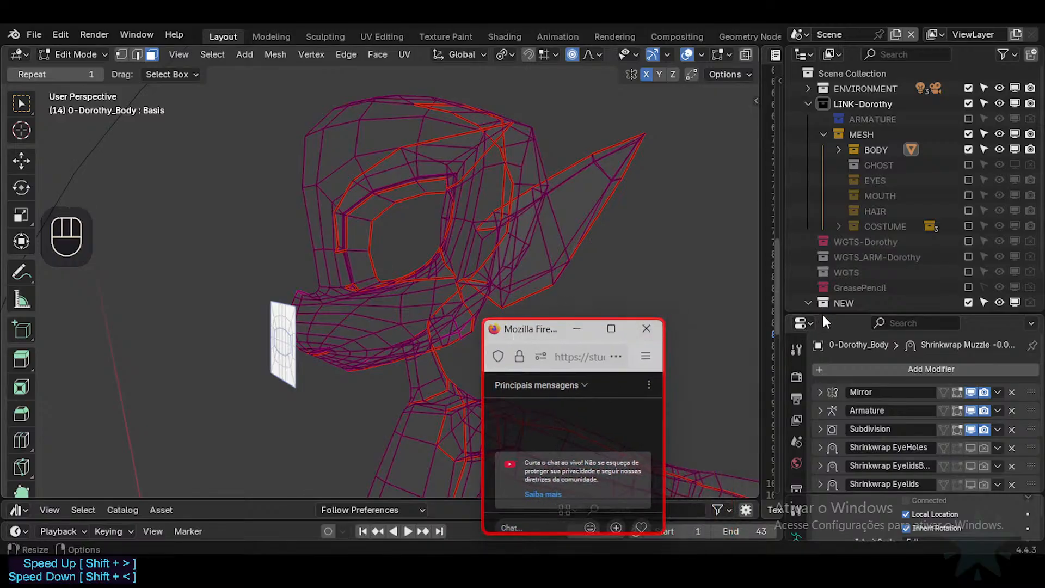
pyautogui.moveTo(822, 316); pyautogui.dragTo(824, 177)
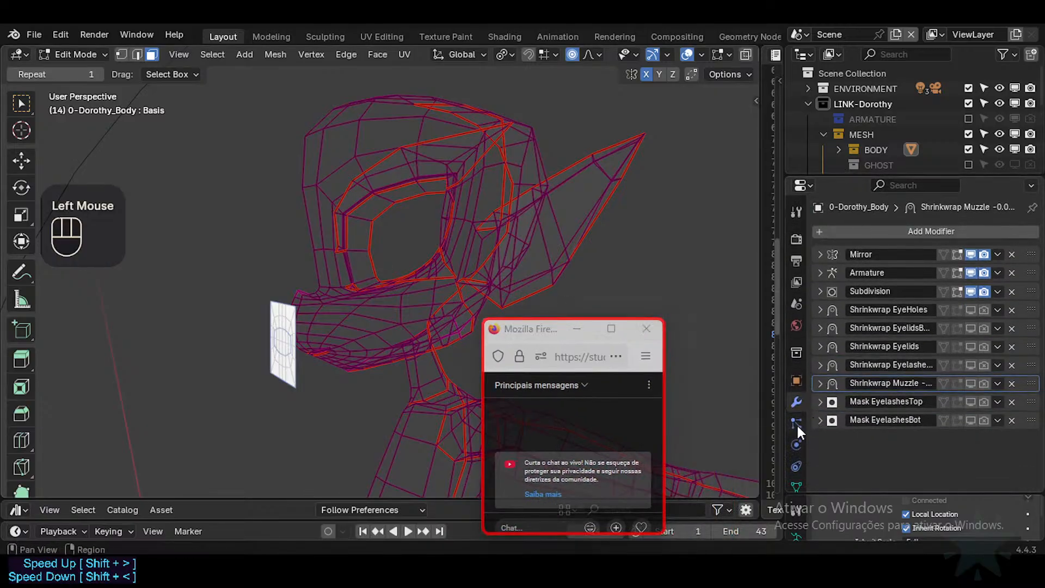
pyautogui.click(795, 486)
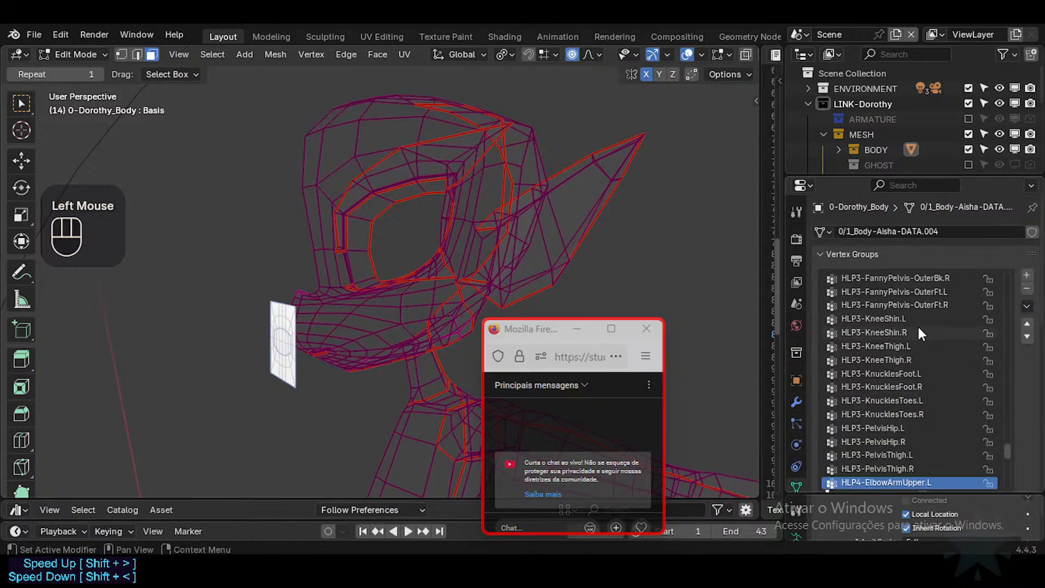
pyautogui.scroll(1, 918, 327)
pyautogui.moveTo(1007, 448); pyautogui.dragTo(1016, 262)
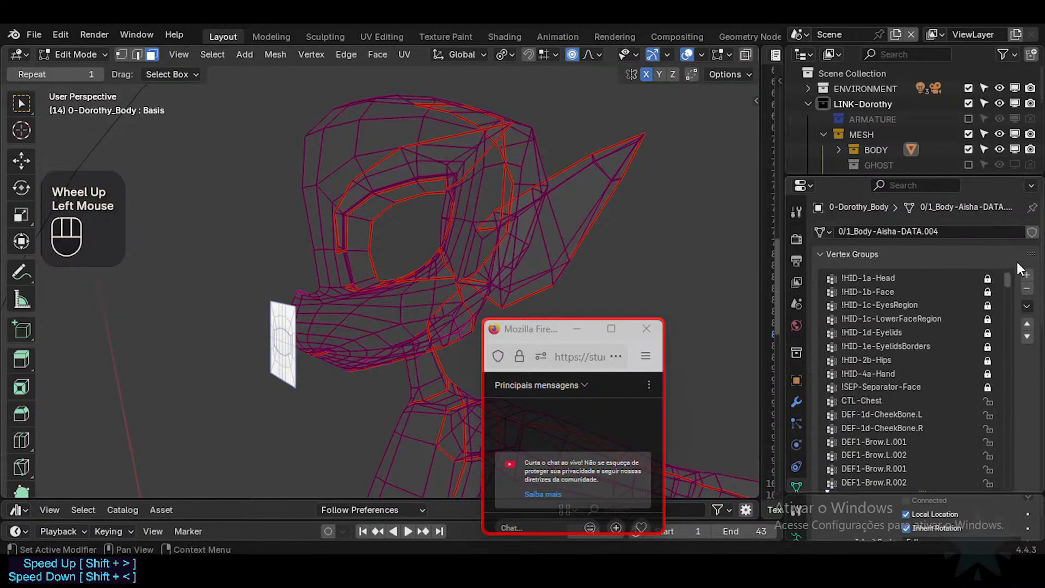
# Try selecting the body's head faces through the !HID-1a-Head vertex group, and clear that selection.
pyautogui.click(887, 303)
pyautogui.click(887, 277)
pyautogui.scroll(-3, 925, 348)
pyautogui.click(952, 403)
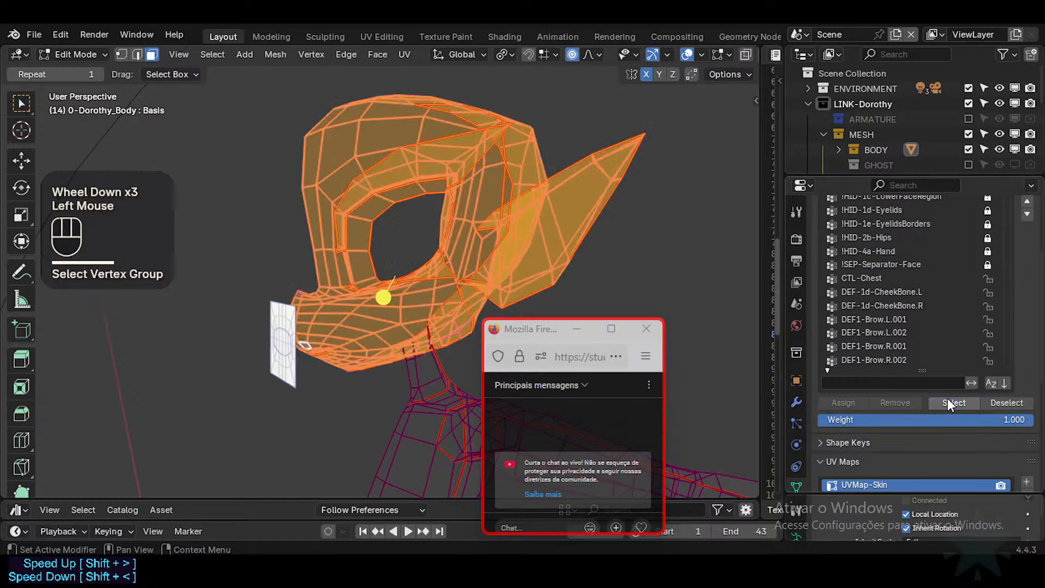
pyautogui.scroll(3, 1021, 315)
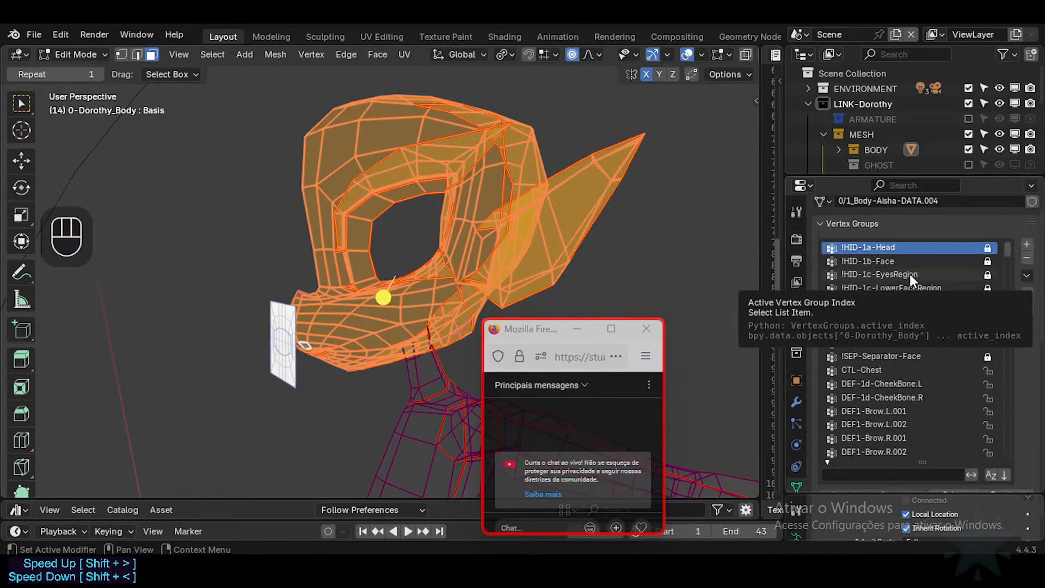
pyautogui.hotkey('alt', 'a')
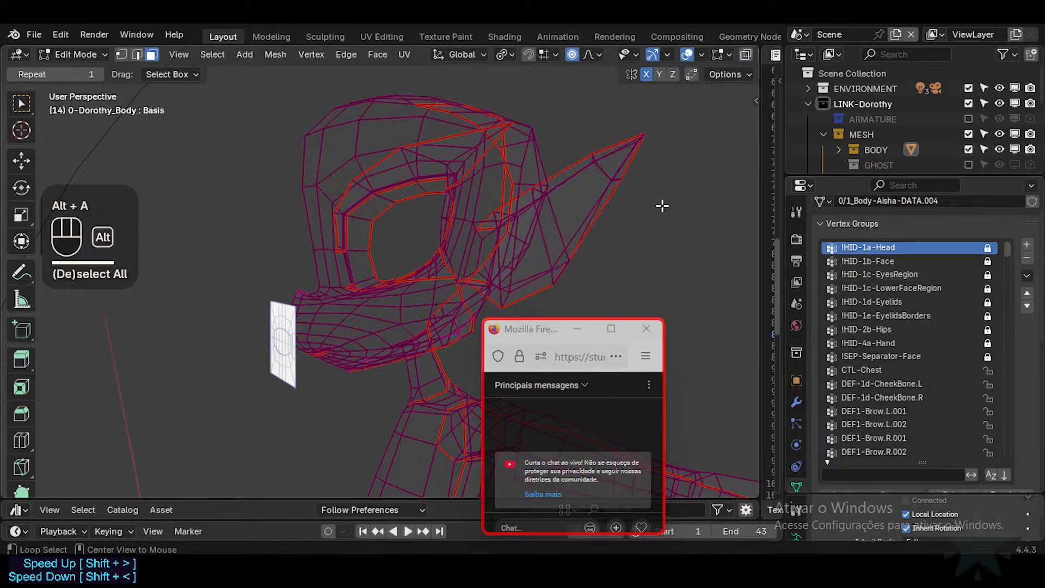
# Select the body's lower-face faces using the !HID-1c-LowerFaceRegion vertex group and inspect the selected region.
pyautogui.click(912, 288)
pyautogui.scroll(-2, 916, 442)
pyautogui.scroll(-1, 1013, 440)
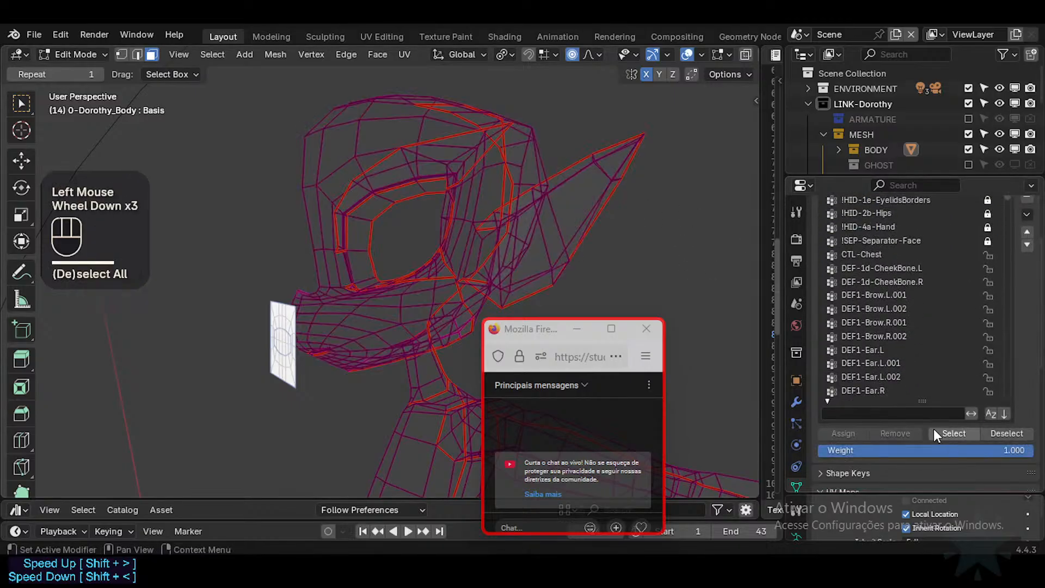
pyautogui.click(933, 430)
pyautogui.moveTo(381, 229); pyautogui.dragTo(348, 209, button='middle')
pyautogui.scroll(-1, 361, 239)
pyautogui.keyDown('shift'); pyautogui.moveTo(375, 263); pyautogui.dragTo(387, 245, button='middle'); pyautogui.keyUp('shift')
pyautogui.scroll(2, 440, 256)
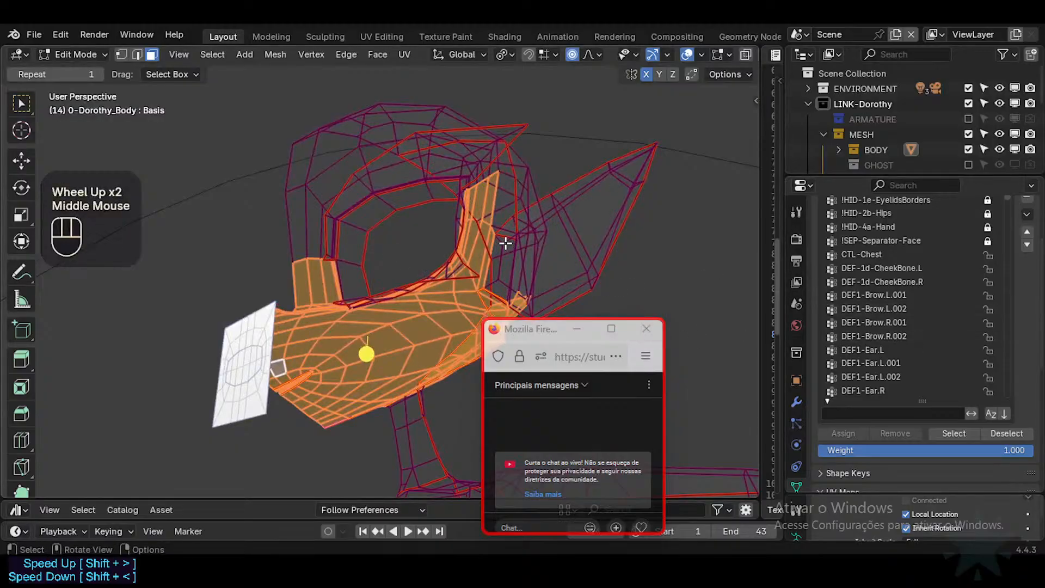
# Return the body mesh to Object Mode and add a Mask modifier to it.
pyautogui.hotkey('ctrl', 'Tab')
pyautogui.click(625, 238)
pyautogui.click(798, 400)
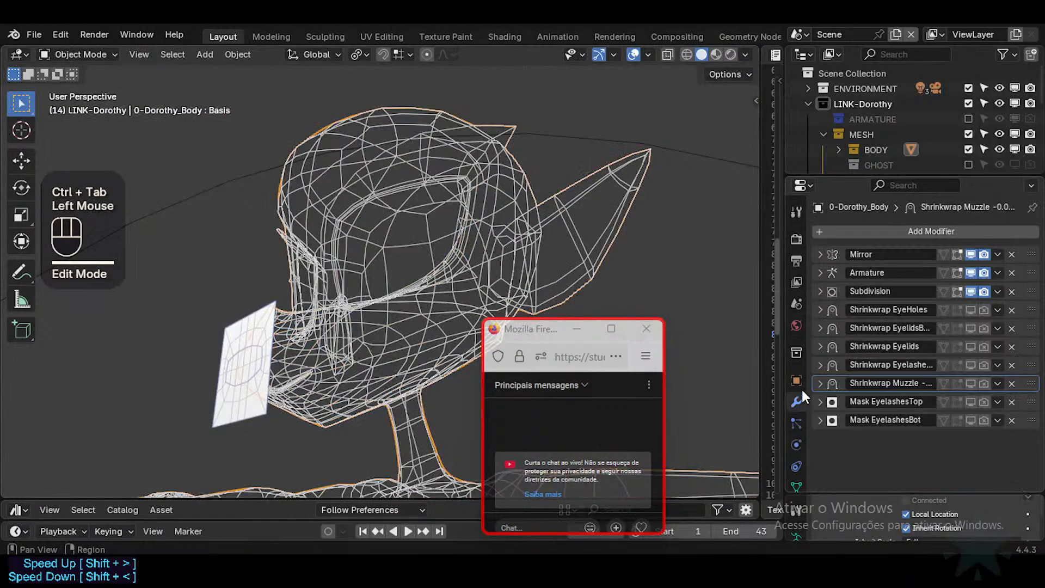
pyautogui.click(876, 233)
pyautogui.write('mask')
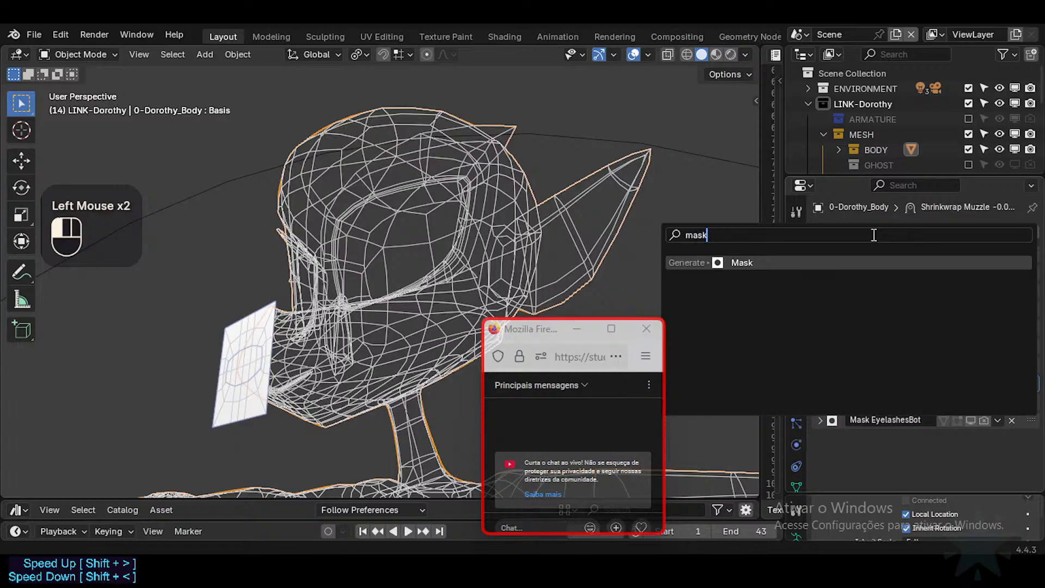
pyautogui.press('Return')
# Set the Mask modifier's vertex group to !HID-1c-LowerFaceRegion.
pyautogui.scroll(-2, 958, 435)
pyautogui.click(932, 445)
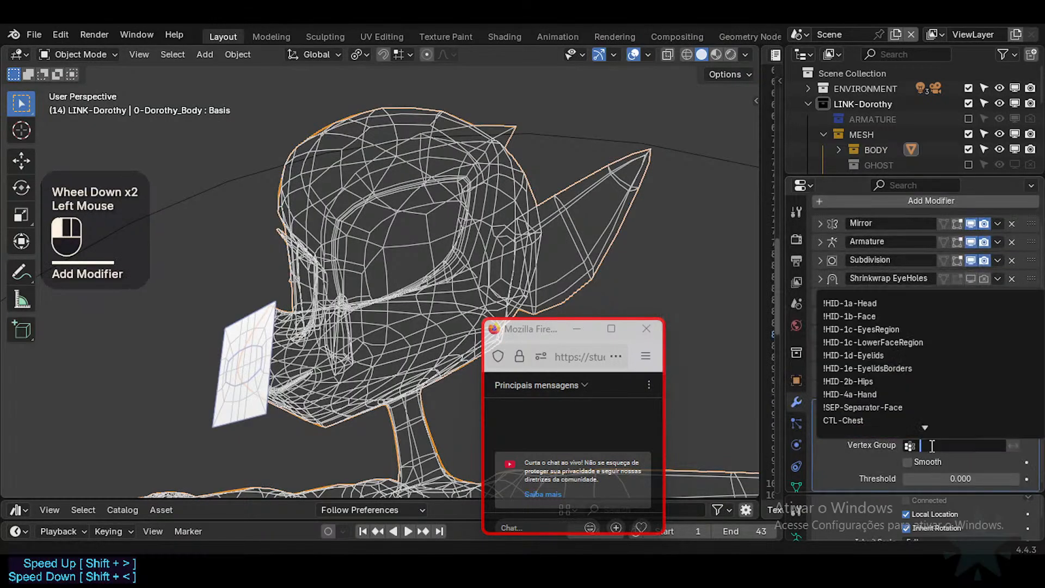
pyautogui.write('lower')
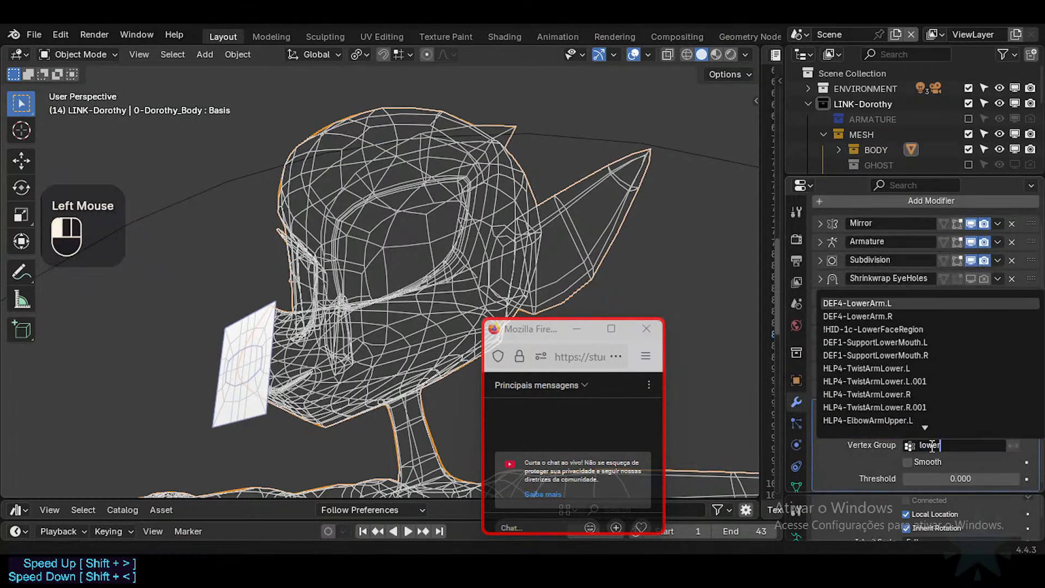
pyautogui.press('Down')
pyautogui.press('Down')
pyautogui.press('Return')
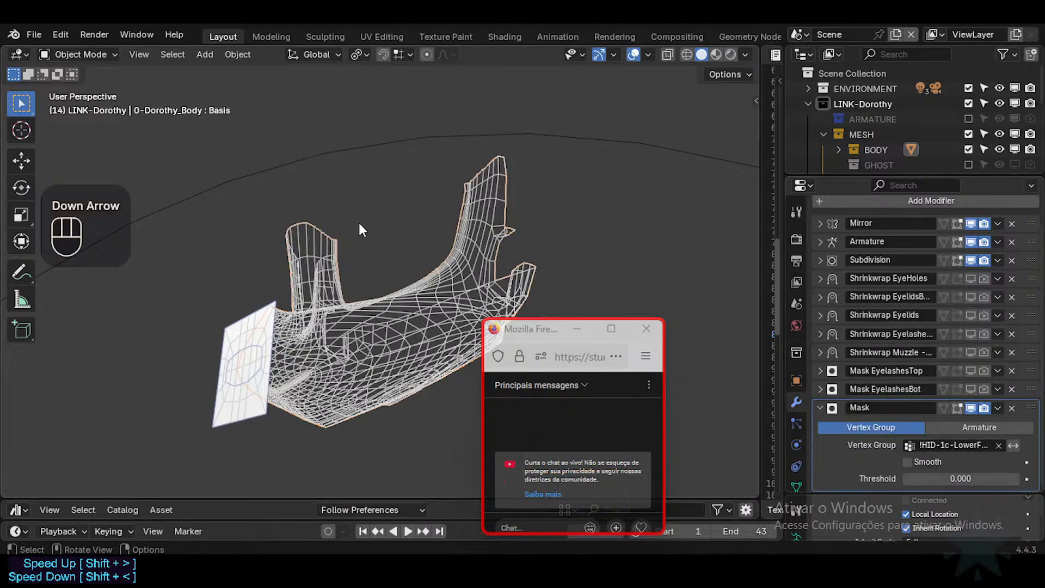
# Enable Smooth on the body's Mask modifier and set its threshold to 0.340.
pyautogui.moveTo(359, 224); pyautogui.dragTo(400, 226, button='middle')
pyautogui.moveTo(944, 479)
pyautogui.mouseDown()
pyautogui.moveTo(1012, 479)
pyautogui.moveTo(938, 479)
pyautogui.mouseUp()
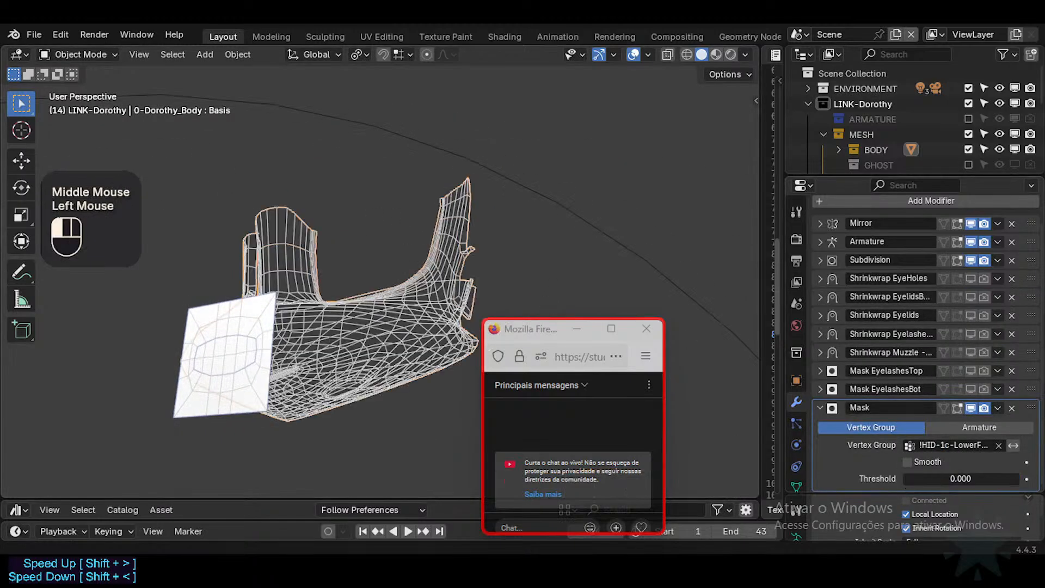
pyautogui.moveTo(357, 138); pyautogui.dragTo(359, 261, button='middle')
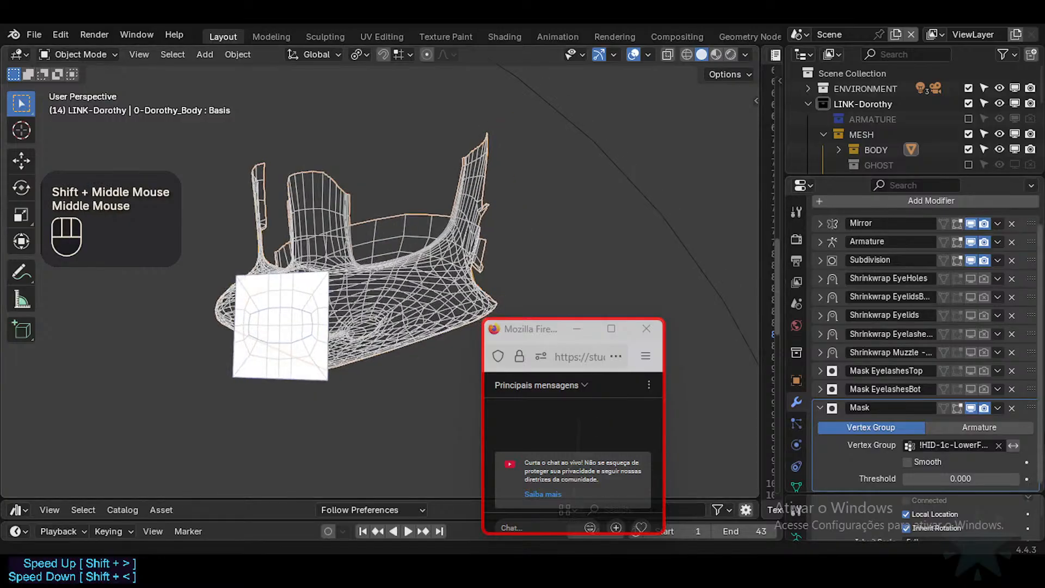
pyautogui.click(927, 461)
pyautogui.moveTo(964, 479)
pyautogui.mouseDown()
pyautogui.moveTo(1028, 479)
pyautogui.moveTo(974, 479)
pyautogui.mouseUp()
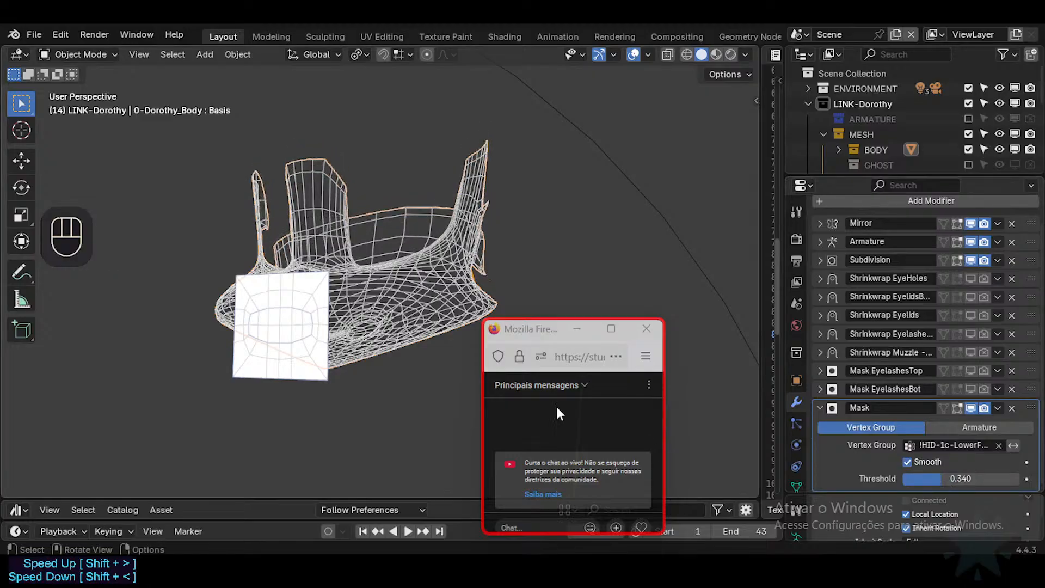
# Inspect the masked lower face beside the flat face plane with the chat window out of the way, and save the file.
pyautogui.moveTo(551, 328); pyautogui.dragTo(853, 189)
pyautogui.click(636, 183)
pyautogui.moveTo(433, 261); pyautogui.dragTo(367, 286, button='middle')
pyautogui.scroll(2, 363, 307)
pyautogui.click(357, 332)
pyautogui.keyDown('shift'); pyautogui.moveTo(357, 332); pyautogui.dragTo(375, 336, button='middle'); pyautogui.keyUp('shift')
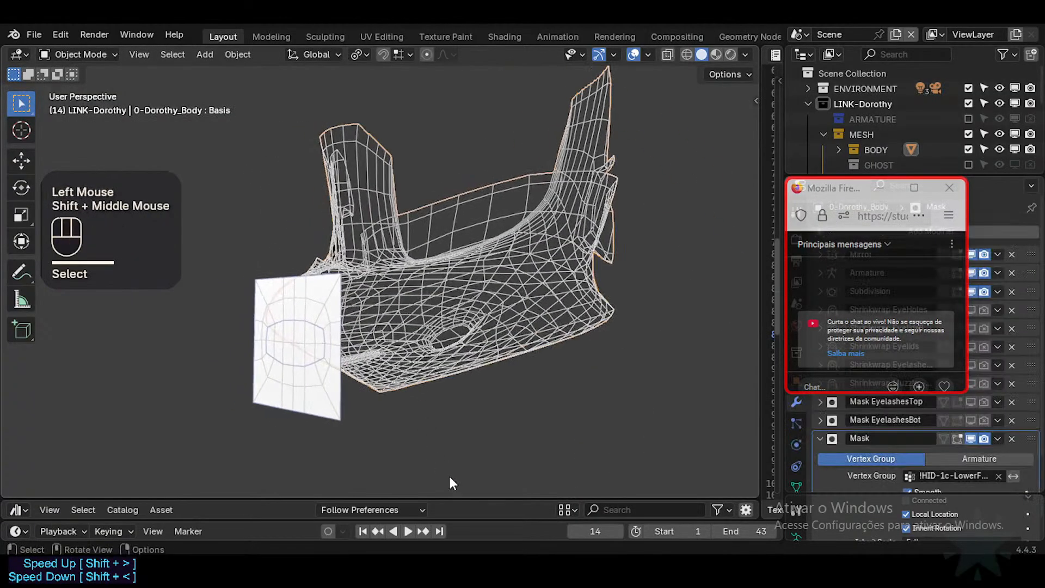
pyautogui.hotkey('ctrl', 's')
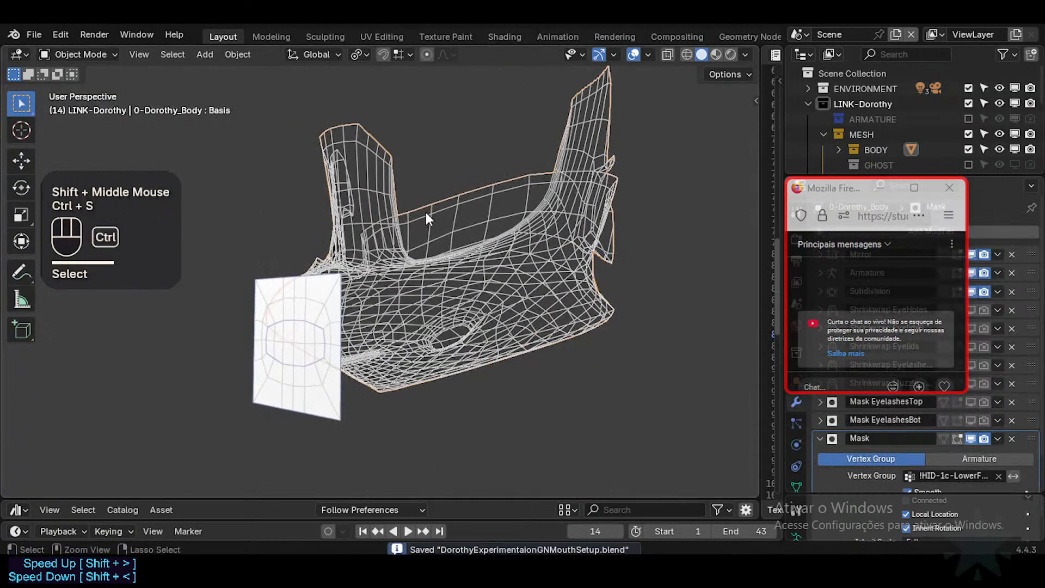
# Switch to the Geometry Nodes workspace, narrow the spreadsheet and frame the masked lower face in the 3D view.
pyautogui.click(713, 34)
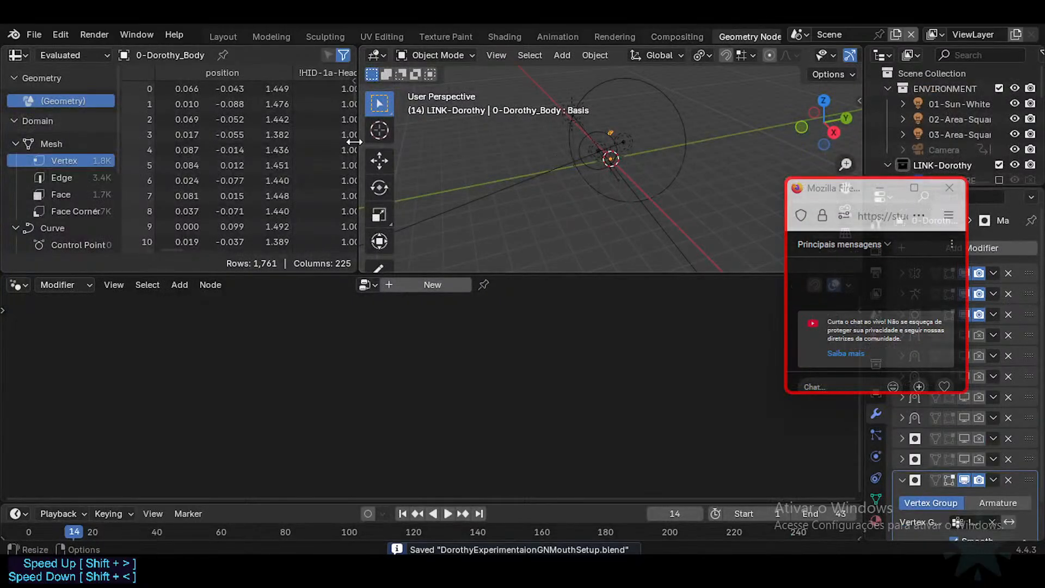
pyautogui.moveTo(355, 142); pyautogui.dragTo(312, 131)
pyautogui.keyDown('shift'); pyautogui.moveTo(504, 128); pyautogui.dragTo(522, 143, button='middle'); pyautogui.keyUp('shift')
pyautogui.scroll(-4, 455, 174)
pyautogui.scroll(8, 456, 175)
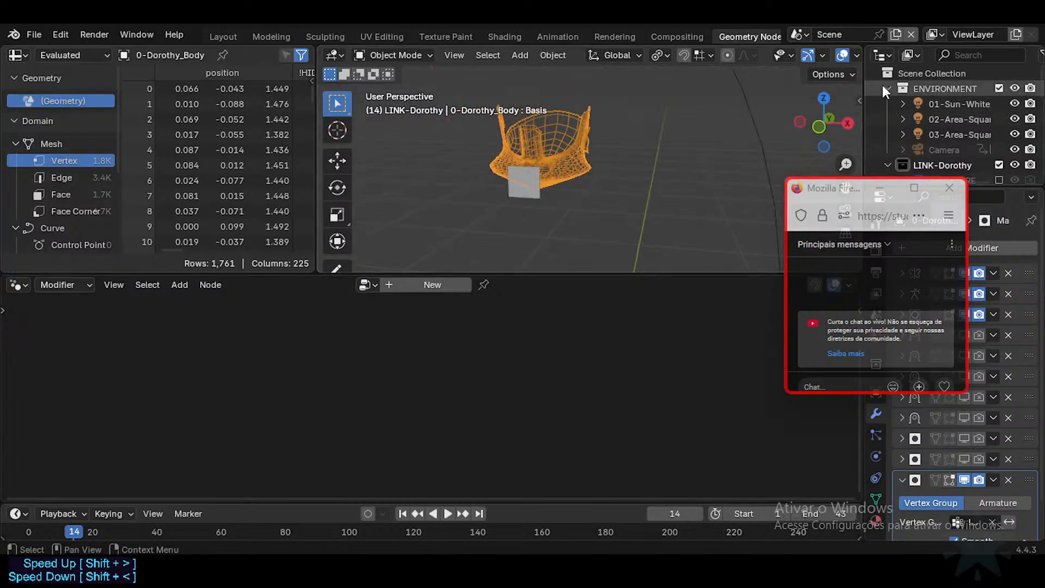
# Exclude the ENVIRONMENT collection, collapse LINK-Dorothy, widen the outliner and clear the object selection.
pyautogui.click(999, 89)
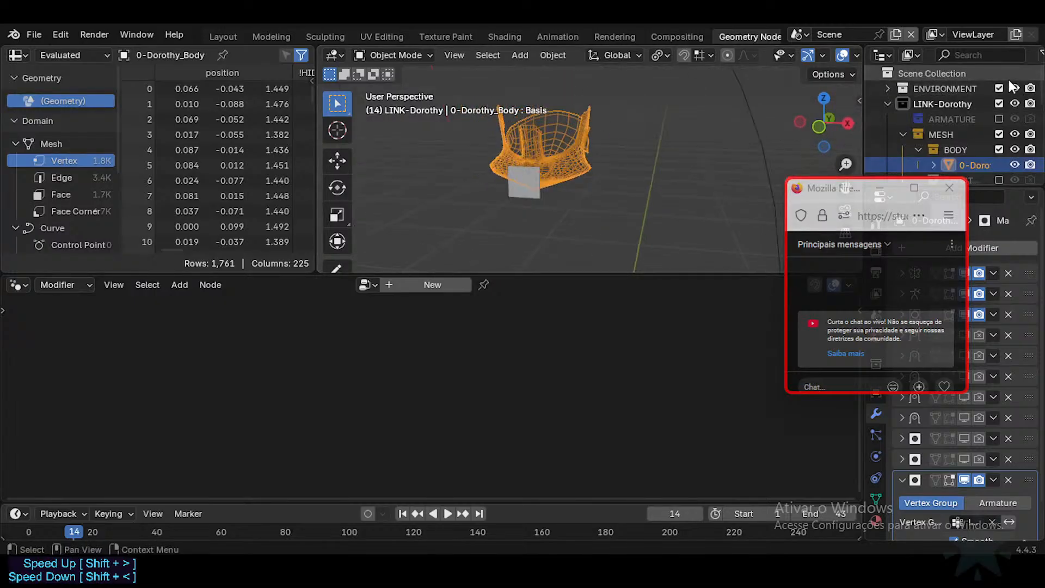
pyautogui.click(888, 103)
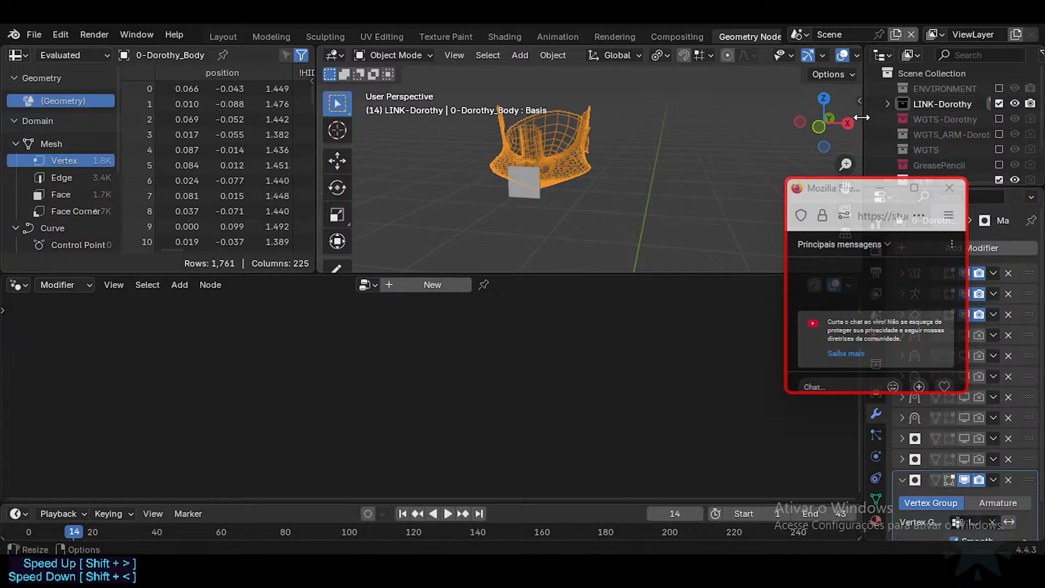
pyautogui.moveTo(862, 117); pyautogui.dragTo(776, 111)
pyautogui.click(643, 267)
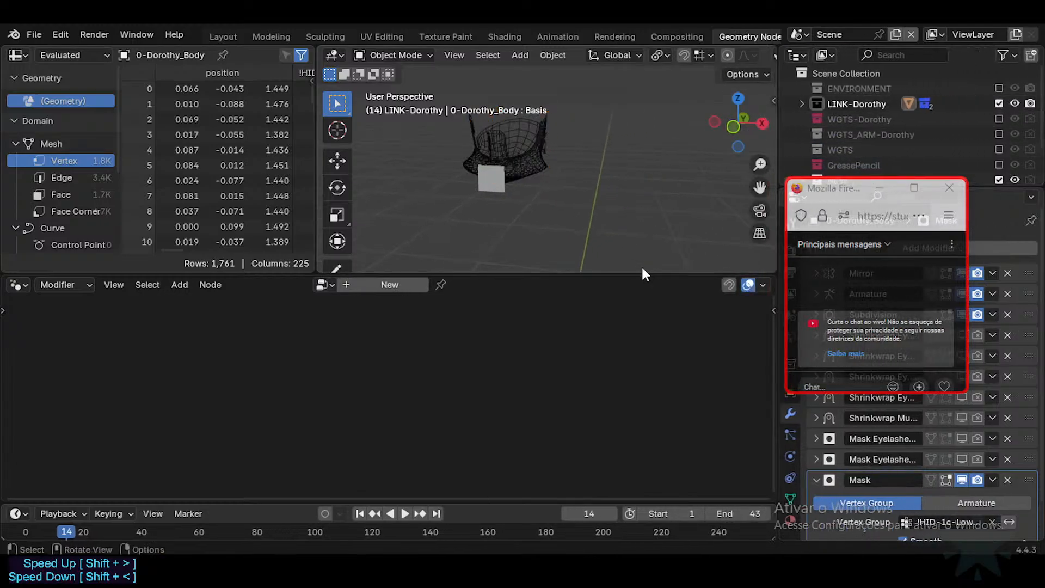
# Move the LowerFace and Mouth meshes from the NEW collection into LINK-Dorothy's BODY collection and save the file.
pyautogui.scroll(5, 504, 191)
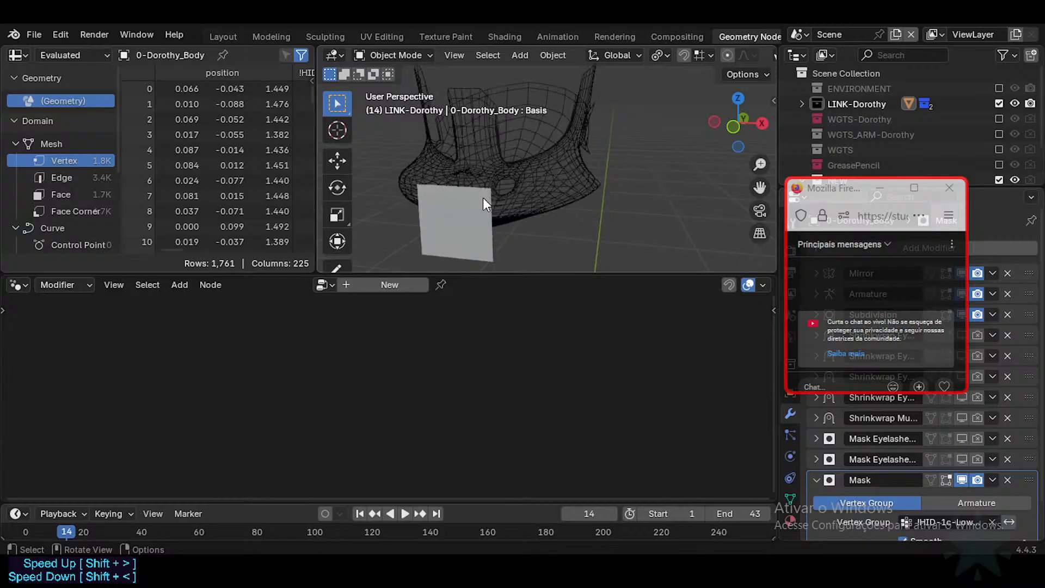
pyautogui.click(483, 197)
pyautogui.scroll(-3, 874, 145)
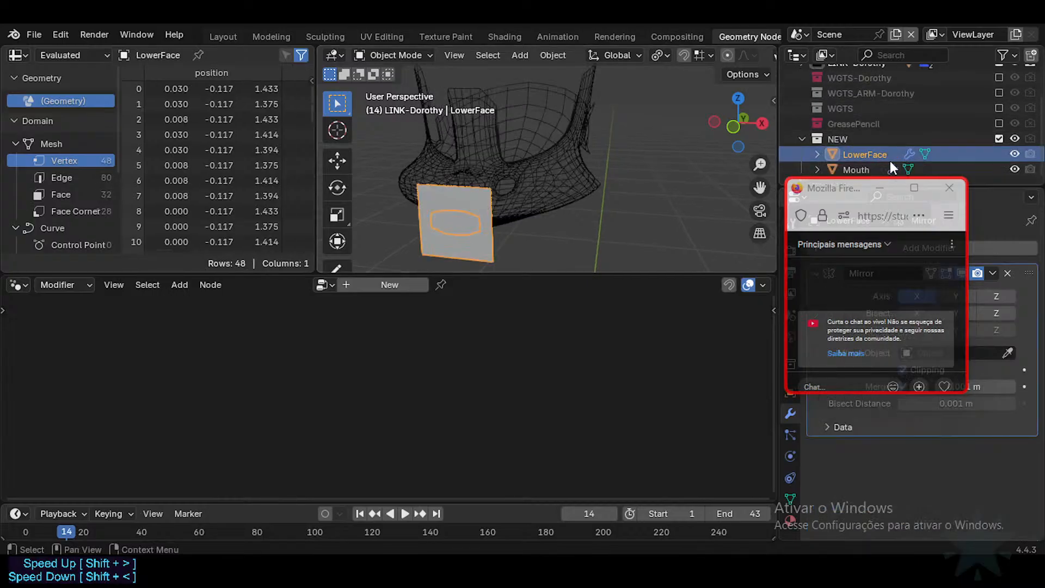
pyautogui.scroll(6, 864, 161)
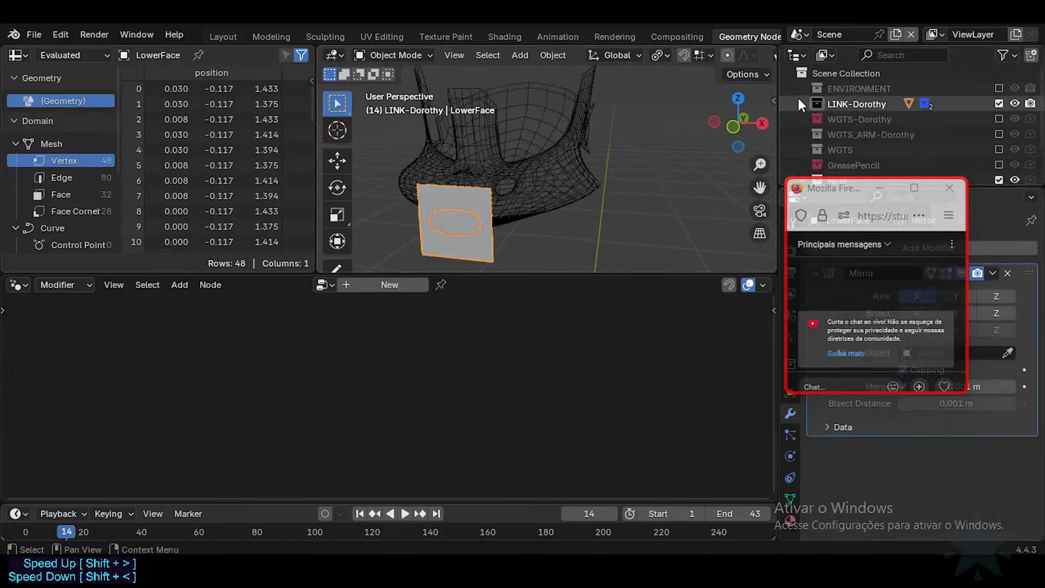
pyautogui.scroll(-5, 814, 109)
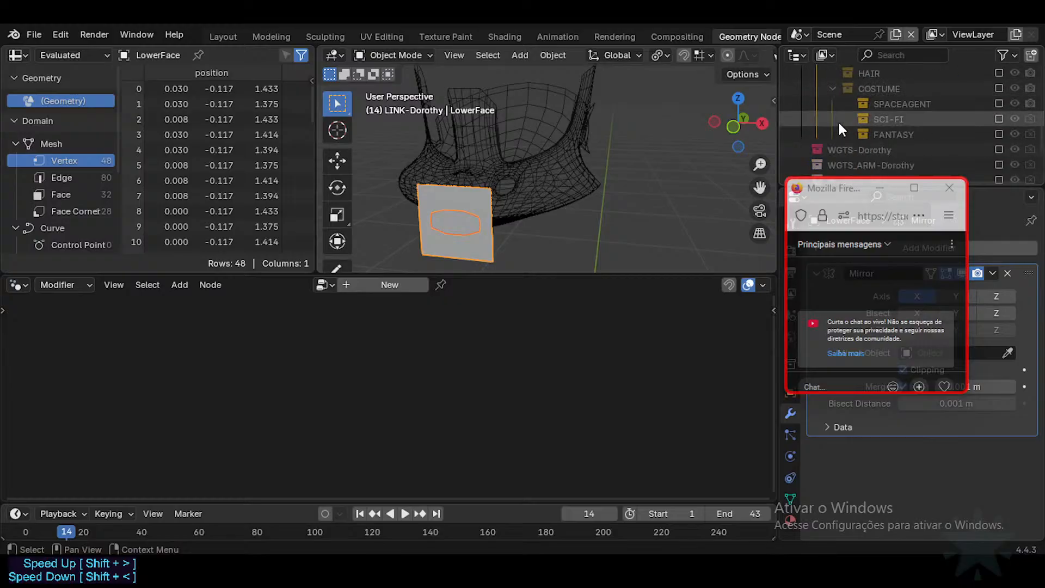
pyautogui.moveTo(850, 150); pyautogui.dragTo(896, 120)
pyautogui.click(890, 152)
pyautogui.click(893, 139)
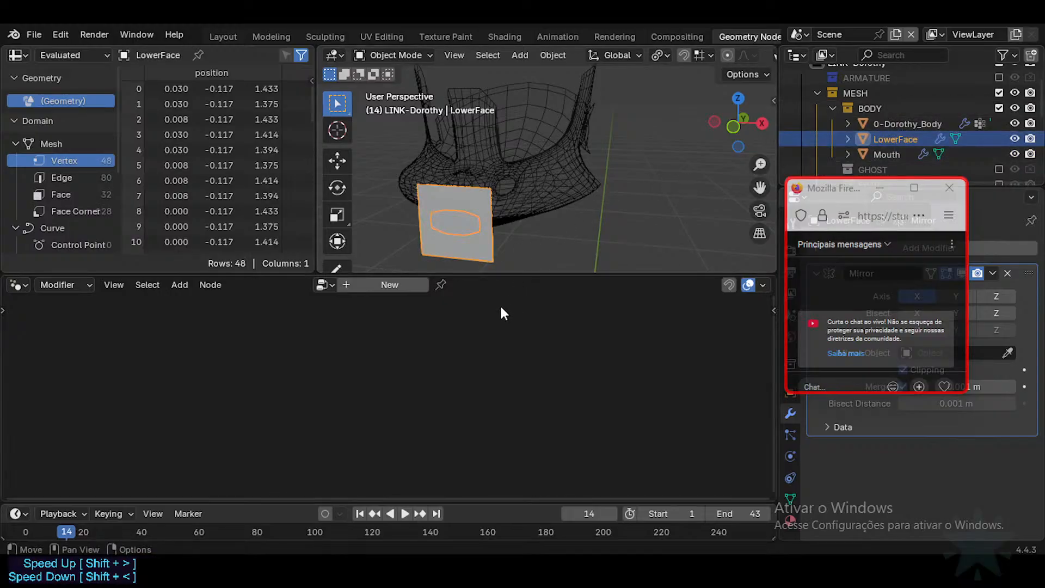
pyautogui.hotkey('ctrl', 's')
# Check the Mouth and LowerFace meshes and their Mirror modifiers one after the other, and clear the selection.
pyautogui.moveTo(837, 185); pyautogui.dragTo(759, 301)
pyautogui.click(469, 222)
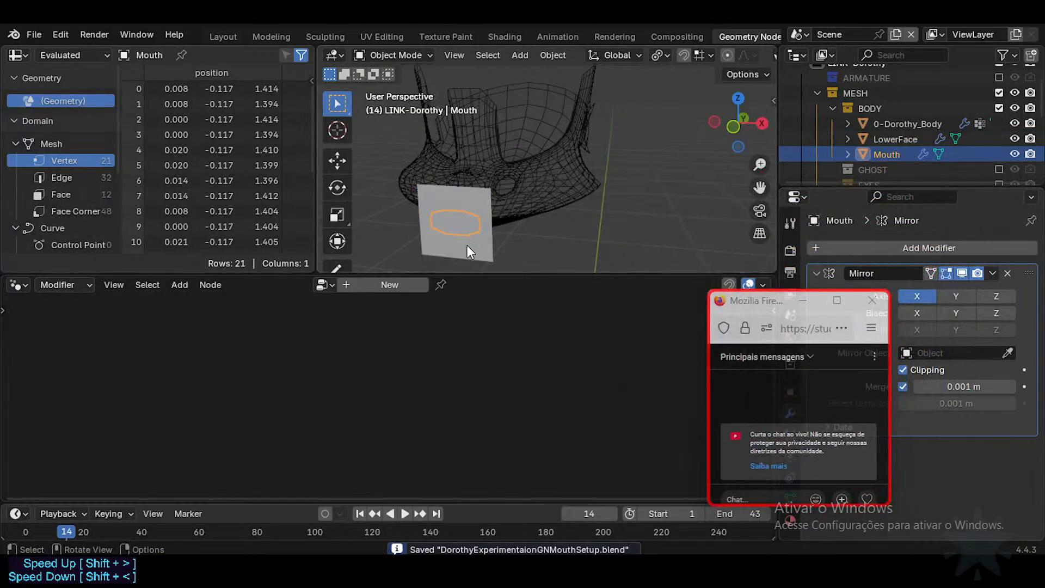
pyautogui.click(467, 246)
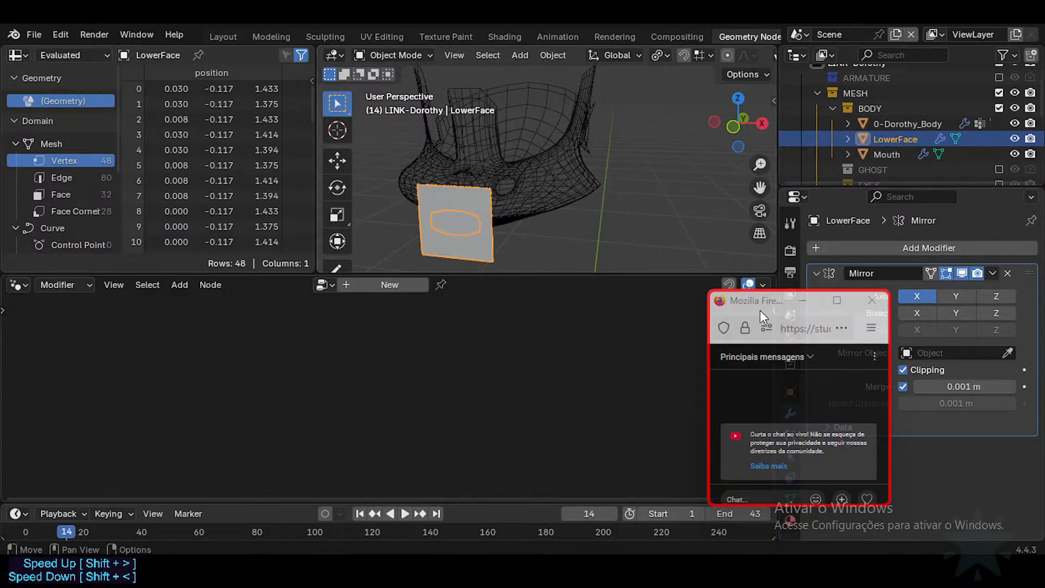
pyautogui.moveTo(760, 311); pyautogui.dragTo(871, 309)
pyautogui.click(622, 225)
pyautogui.scroll(3, 622, 224)
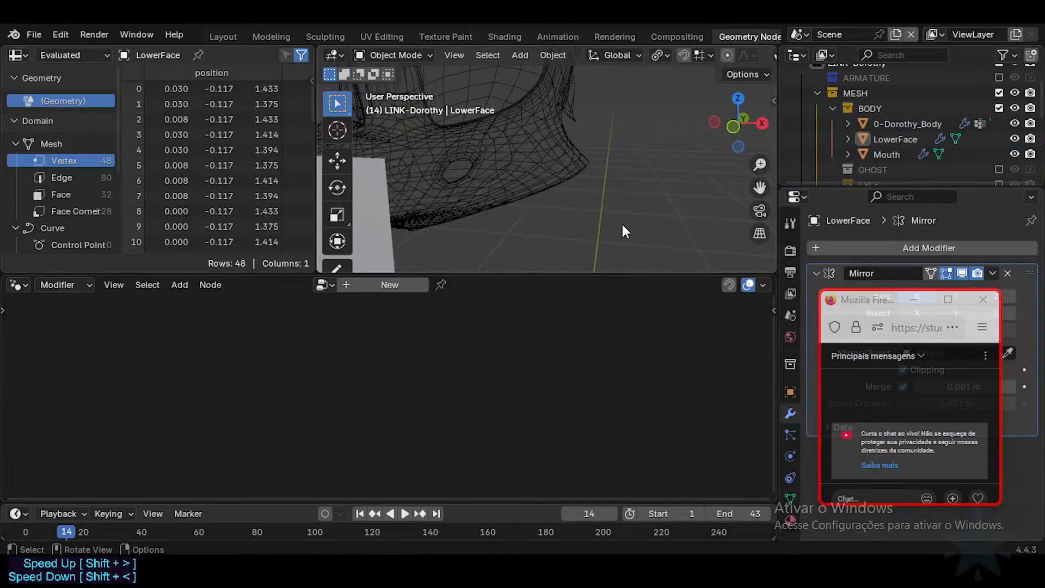
pyautogui.scroll(-2, 481, 209)
pyautogui.keyDown('shift'); pyautogui.moveTo(481, 209); pyautogui.dragTo(639, 189, button='middle'); pyautogui.keyUp('shift')
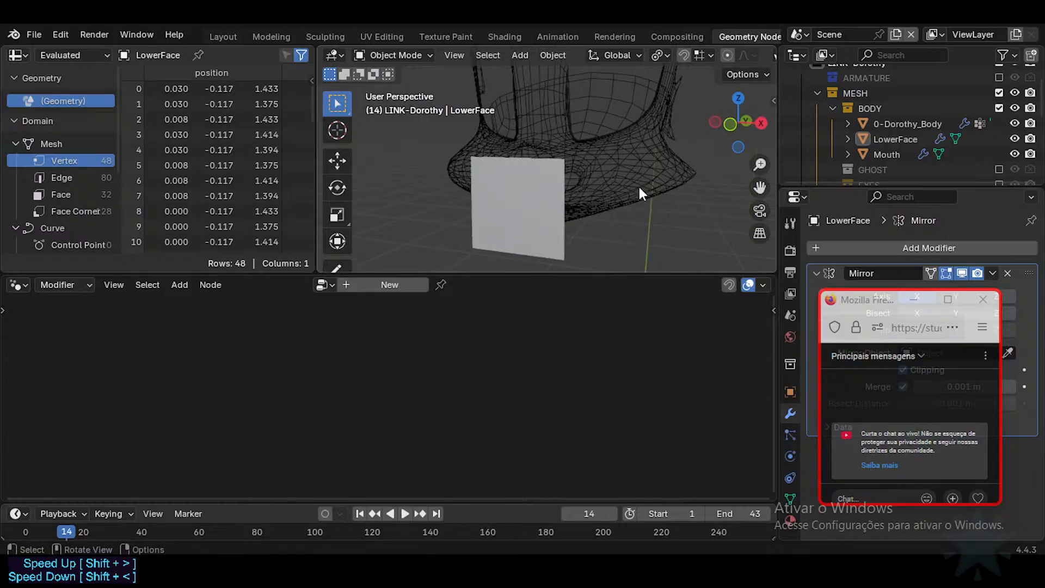
pyautogui.scroll(-5, 701, 53)
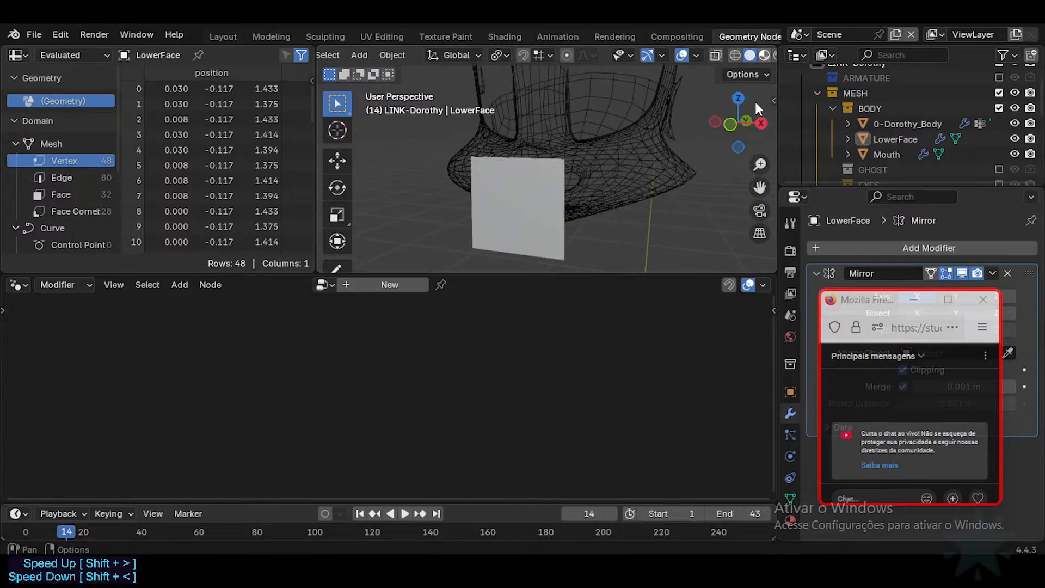
# Try the material preview shading, return to solid shading, view the face plane at an angle and save the file.
pyautogui.click(764, 55)
pyautogui.click(749, 55)
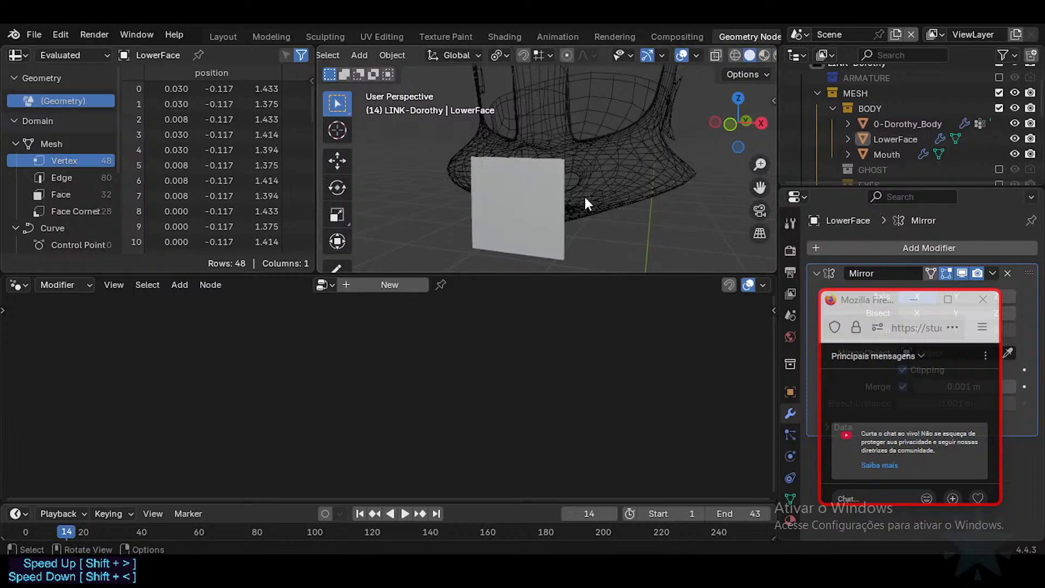
pyautogui.moveTo(584, 197); pyautogui.dragTo(521, 222, button='middle')
pyautogui.hotkey('ctrl', 's')
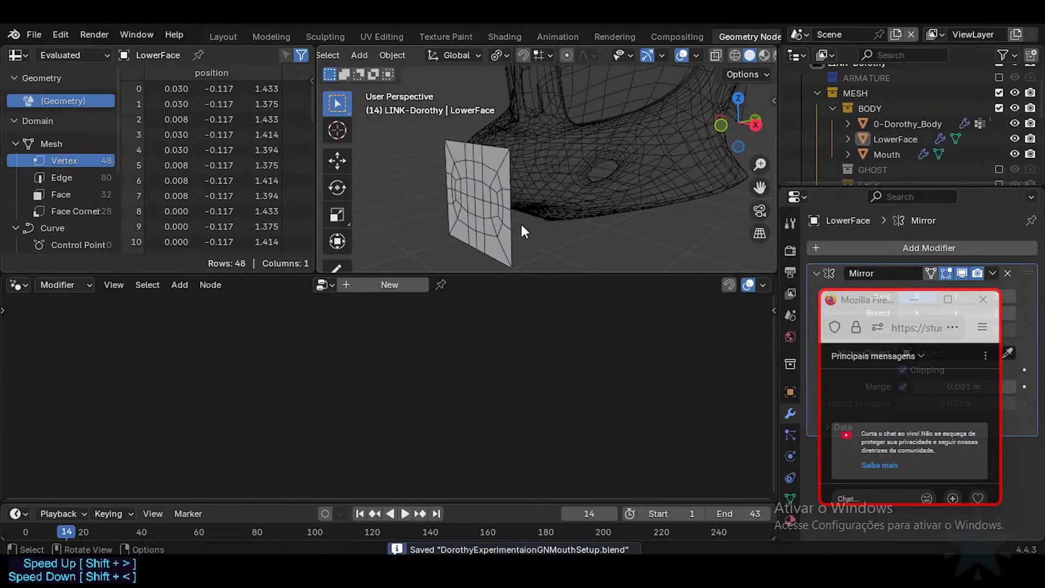
# Switch to the cartoon facial rig tutorial video and replay the part separating the eye and mouth faces from the plane.
pyautogui.click(560, 495)
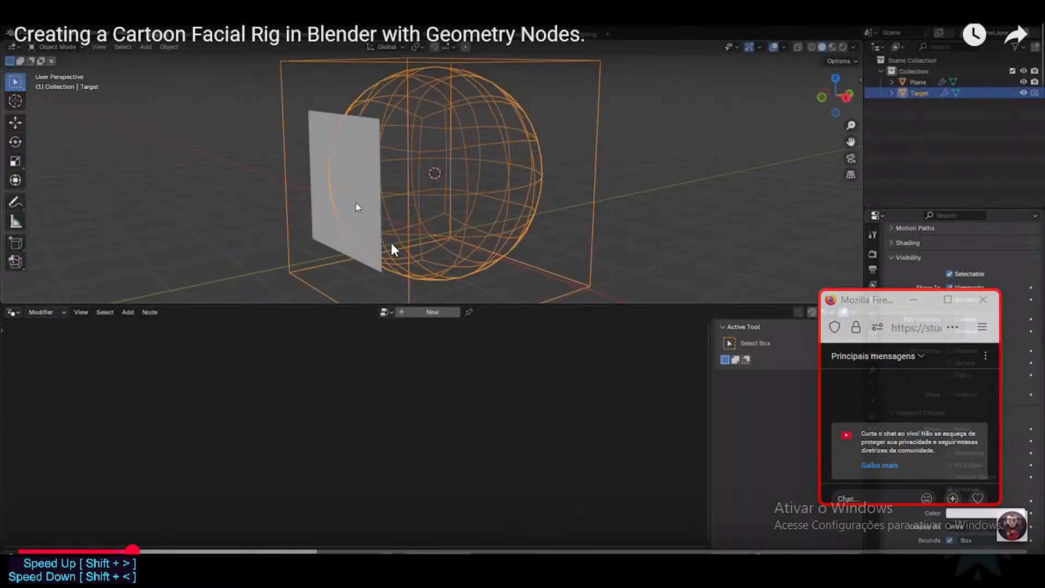
pyautogui.click(460, 220)
pyautogui.press('Left')
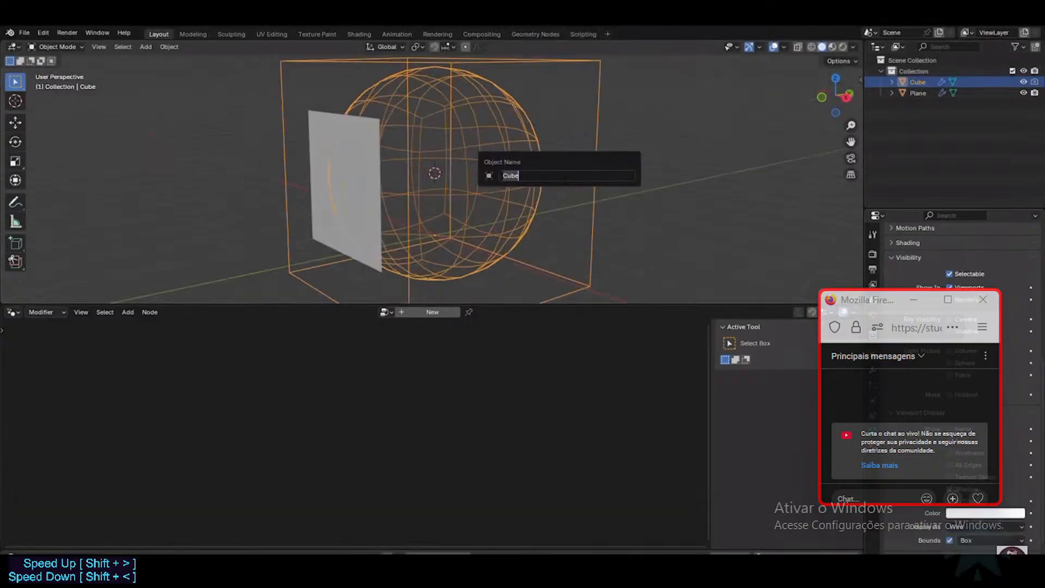
pyautogui.press('Left')
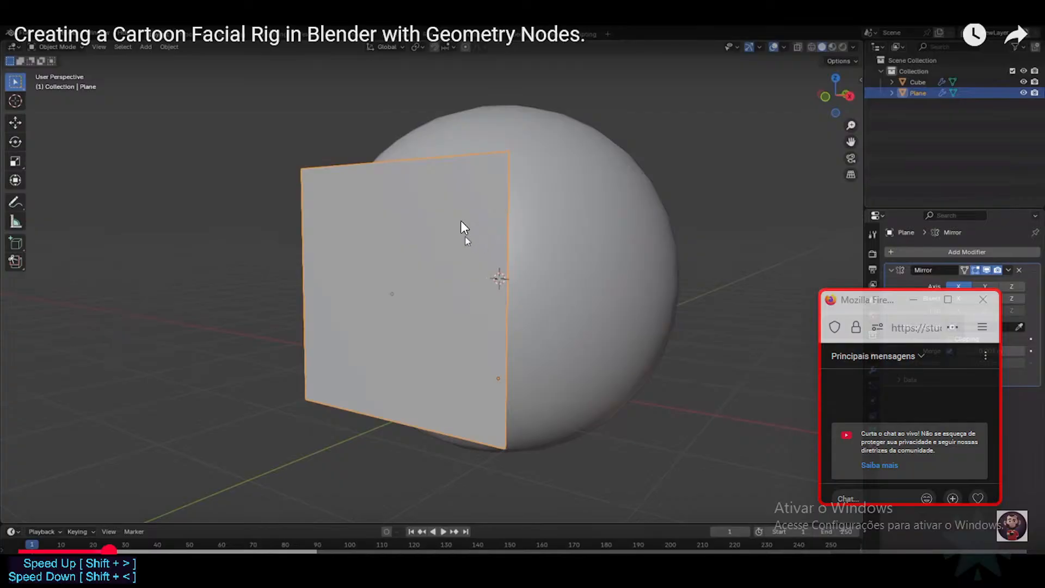
pyautogui.press('Left')
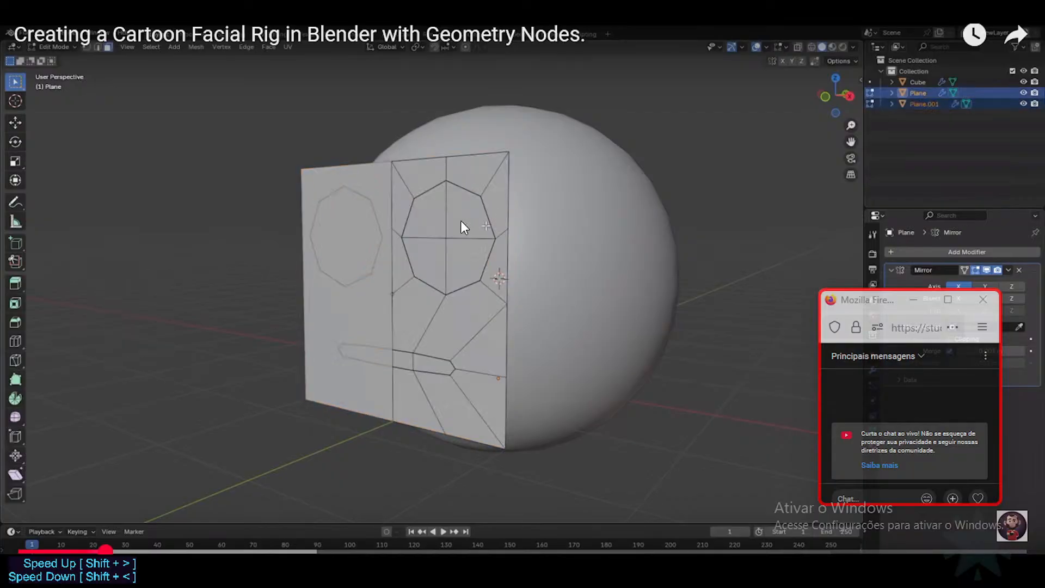
pyautogui.press('space')
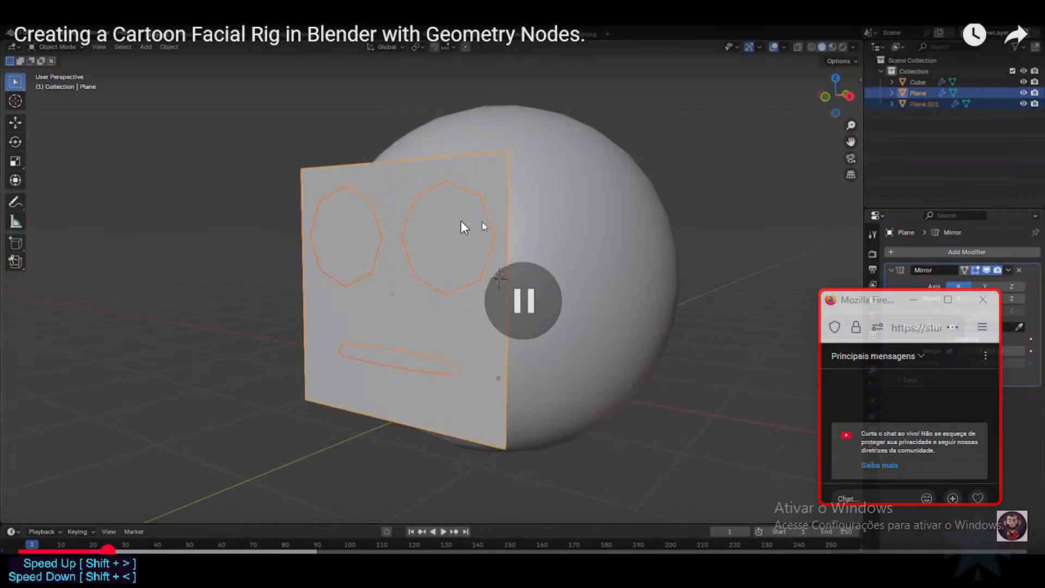
pyautogui.press('space')
pyautogui.press('space')
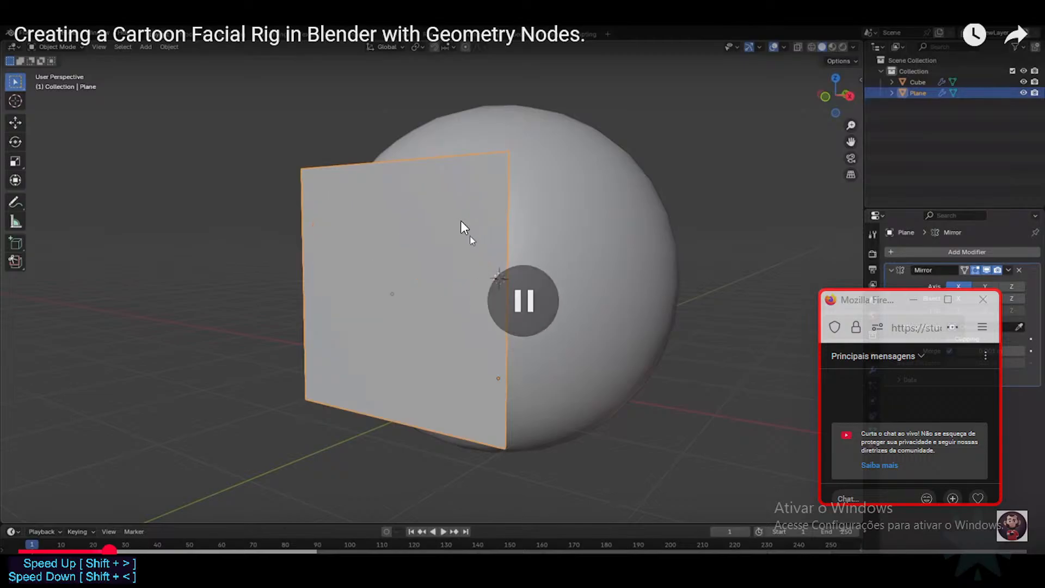
pyautogui.press('Left')
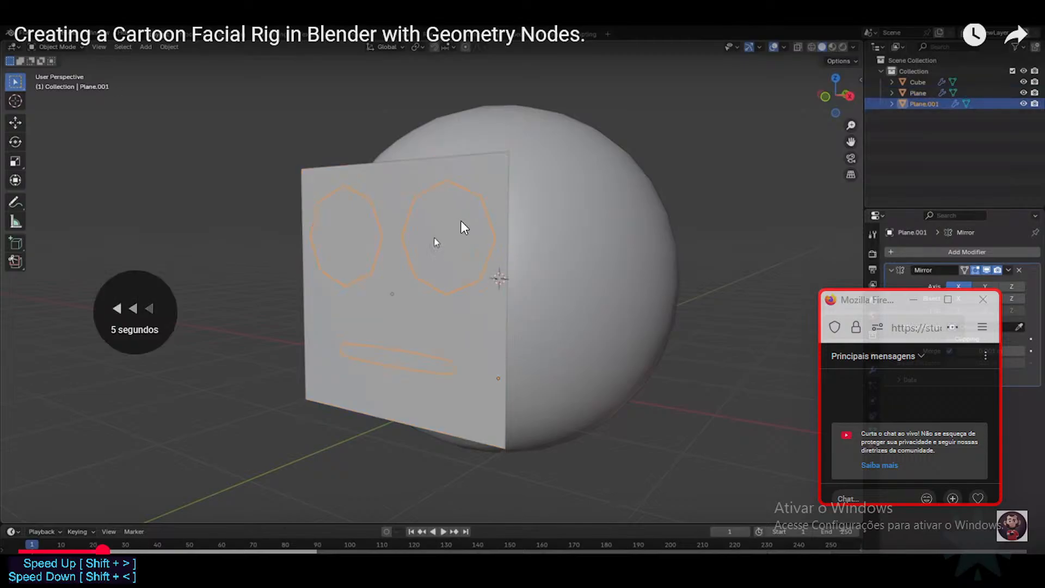
pyautogui.press('space')
pyautogui.click(461, 221)
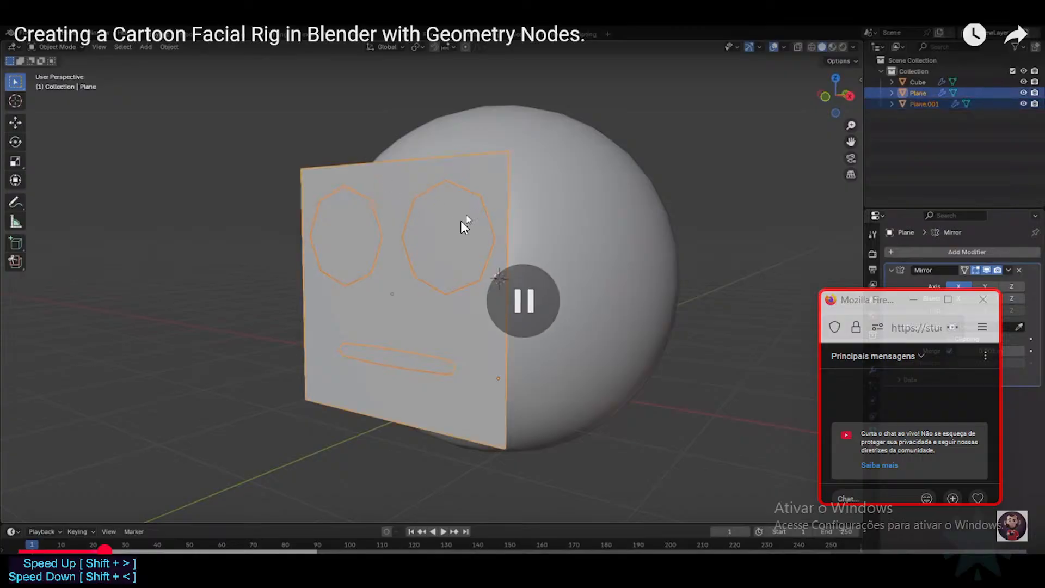
# Play and pause the tutorial video at the part comparing the separated face meshes in Edit Mode with the single plane.
pyautogui.click(461, 221)
pyautogui.click(461, 221)
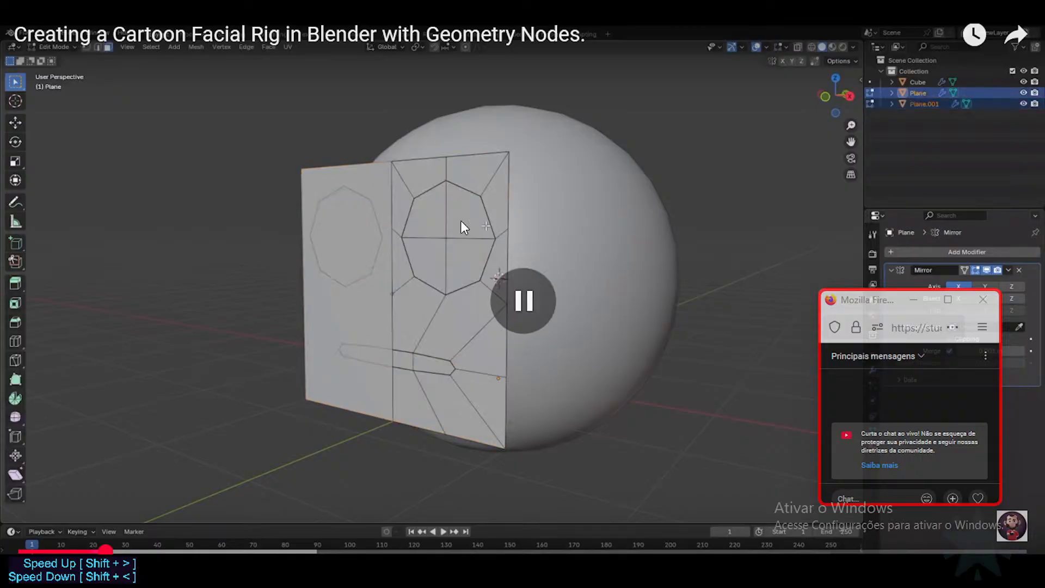
pyautogui.press('shift+less')
pyautogui.press('shift+less')
pyautogui.press('shift+less')
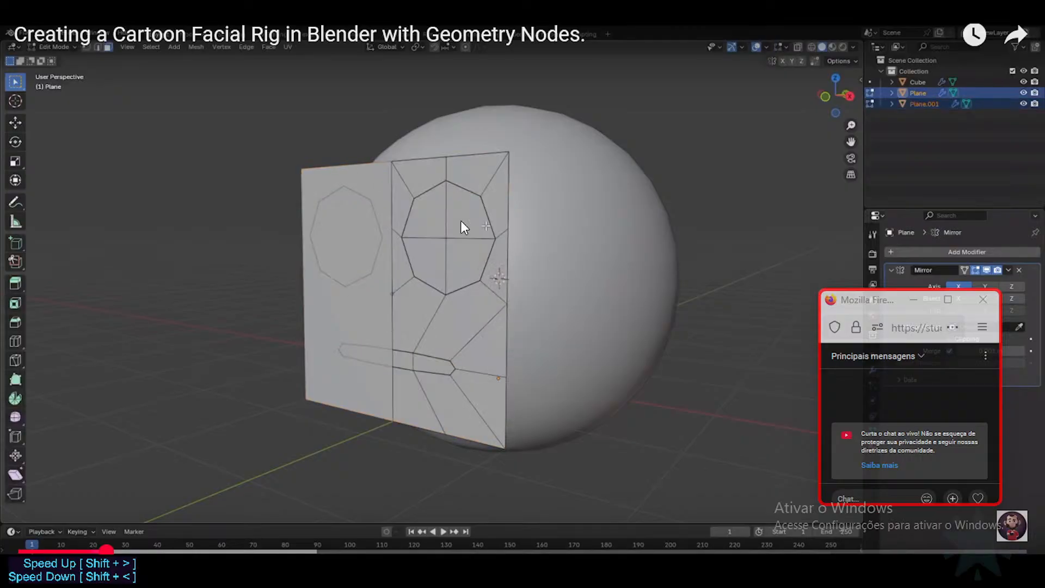
pyautogui.click(460, 220)
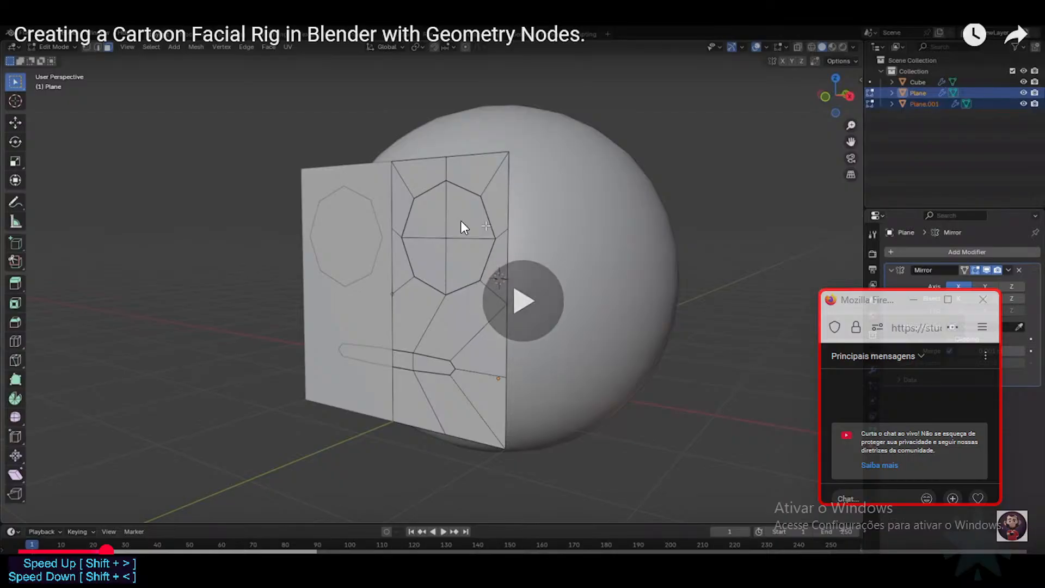
pyautogui.click(461, 220)
pyautogui.click(460, 221)
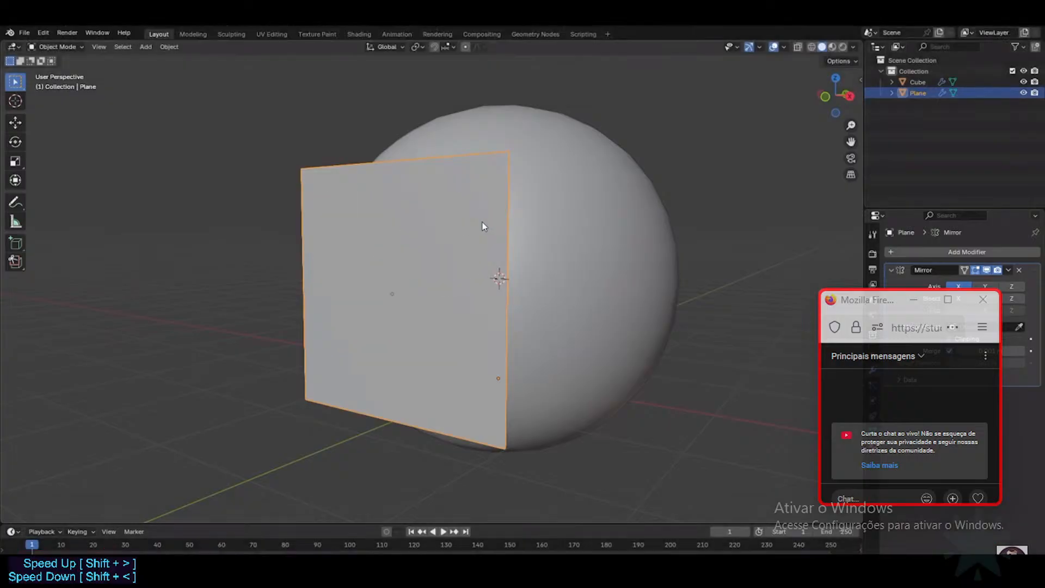
pyautogui.click(461, 220)
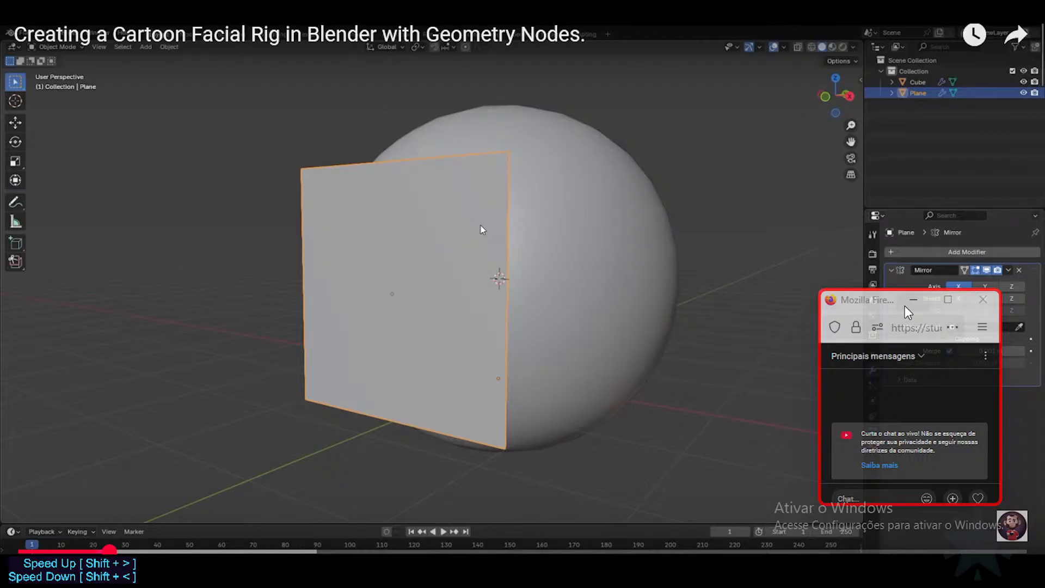
# Move the chat window off the Mirror modifier settings and watch the tutorial part showing the single plane in Edit Mode.
pyautogui.moveTo(890, 304); pyautogui.dragTo(749, 303)
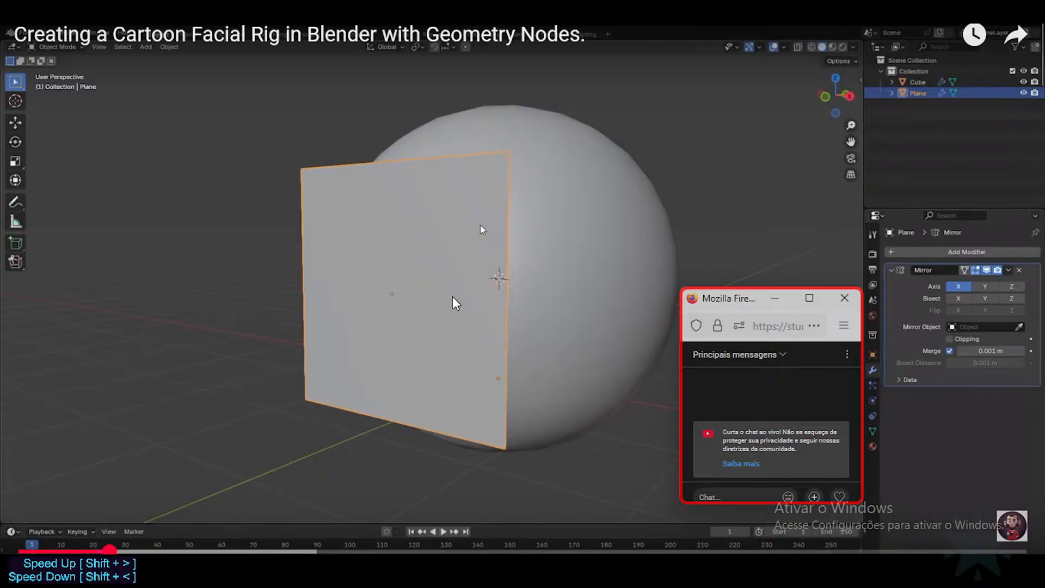
pyautogui.click(481, 226)
pyautogui.click(504, 224)
pyautogui.click(502, 238)
pyautogui.hotkey('shift', '.')
pyautogui.hotkey('shift', '.')
pyautogui.hotkey('shift', '.')
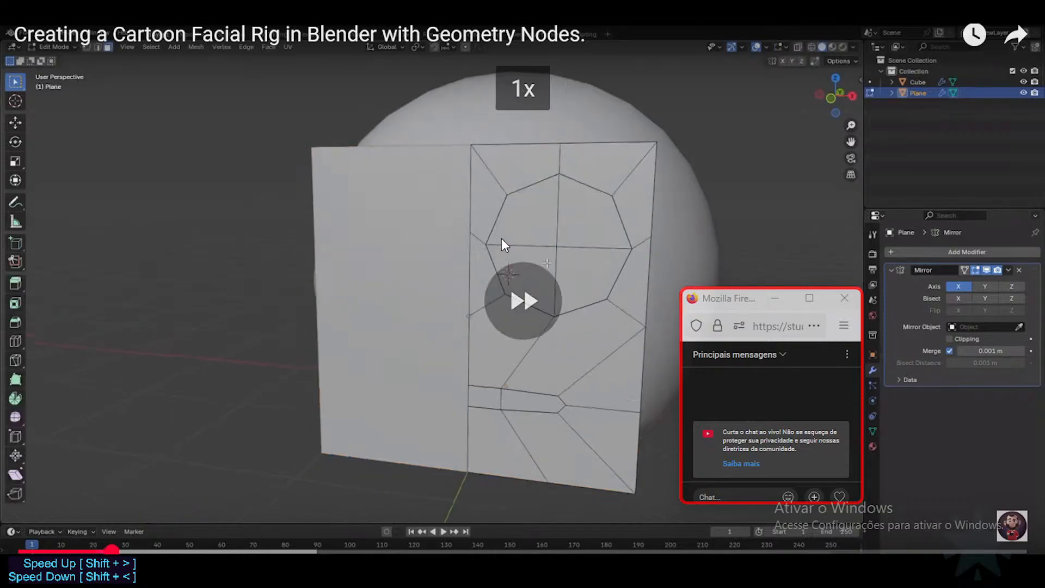
pyautogui.hotkey('shift', ',')
pyautogui.click(501, 238)
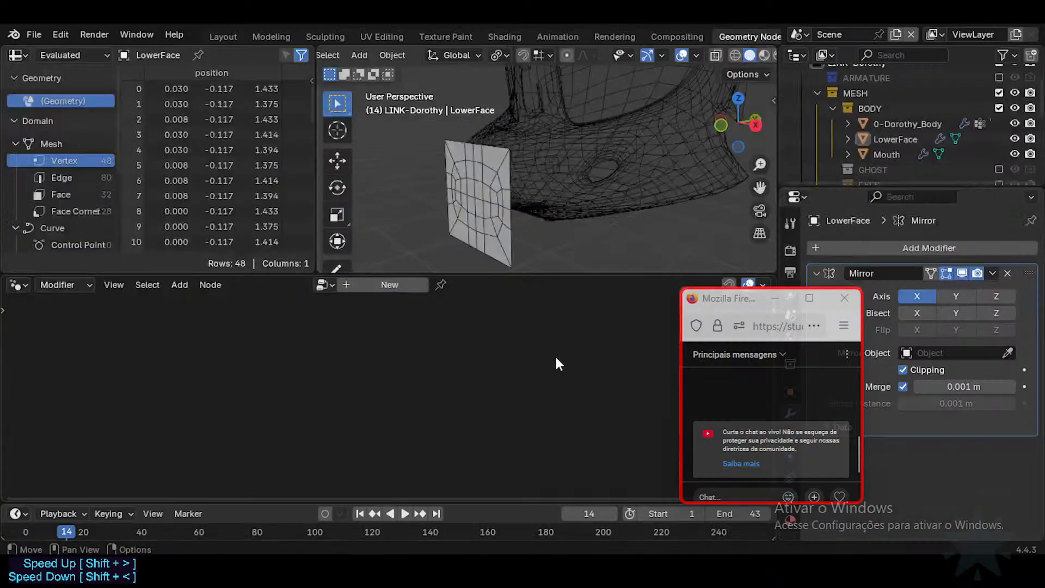
# Switch to Blender and parent the Mouth mesh to LowerFace with Object (Keep Transform).
pyautogui.click(494, 180)
pyautogui.click(485, 200)
pyautogui.keyDown('shift'); pyautogui.click(499, 170); pyautogui.keyUp('shift')
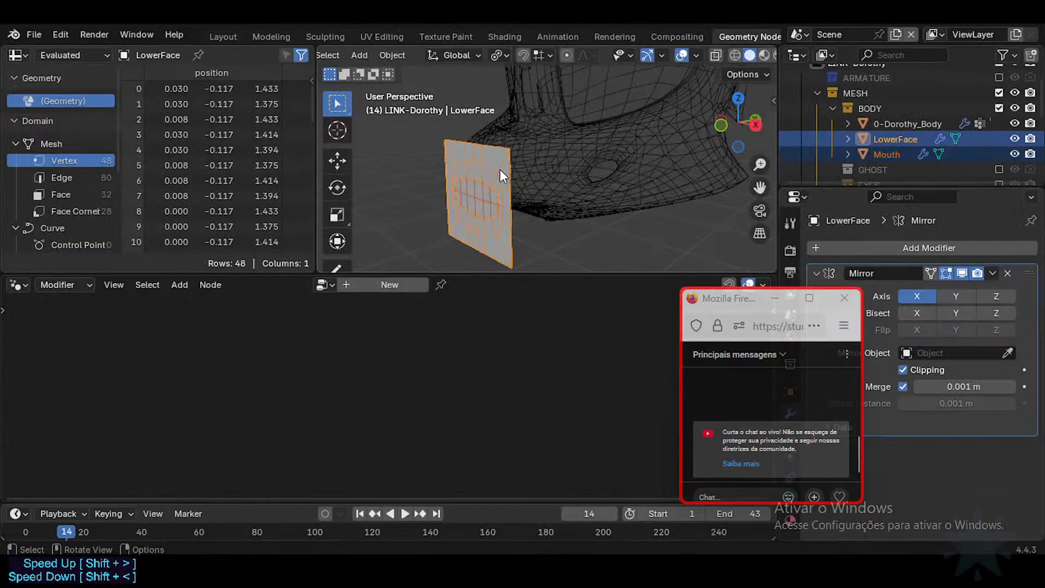
pyautogui.hotkey('ctrl', 'p')
pyautogui.press('Down')
pyautogui.press('Down')
pyautogui.press('Up')
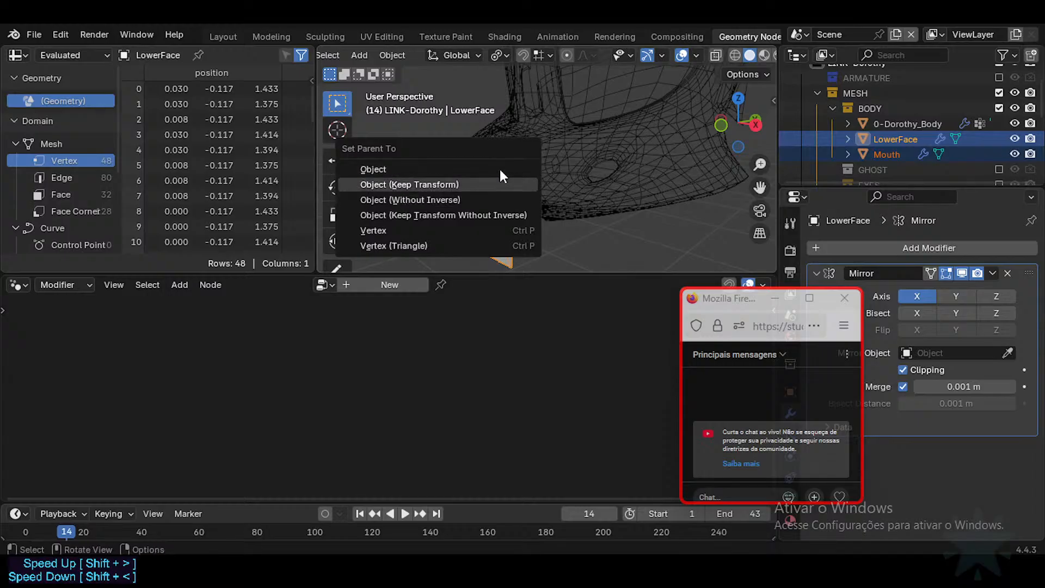
pyautogui.press('Down')
pyautogui.press('Down')
pyautogui.press('Up')
pyautogui.press('Up')
pyautogui.press('Return')
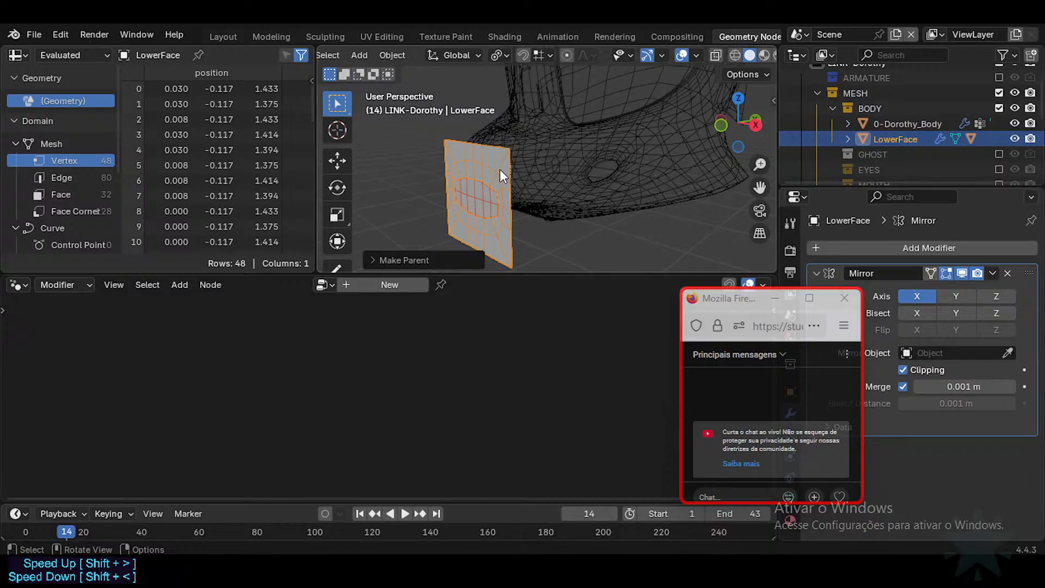
# Check the parenting by selecting the Mouth mesh, then test-move LowerFace and cancel the move.
pyautogui.scroll(1, 501, 222)
pyautogui.moveTo(502, 222); pyautogui.dragTo(511, 236, button='middle')
pyautogui.hotkey('alt', 'a')
pyautogui.click(474, 192)
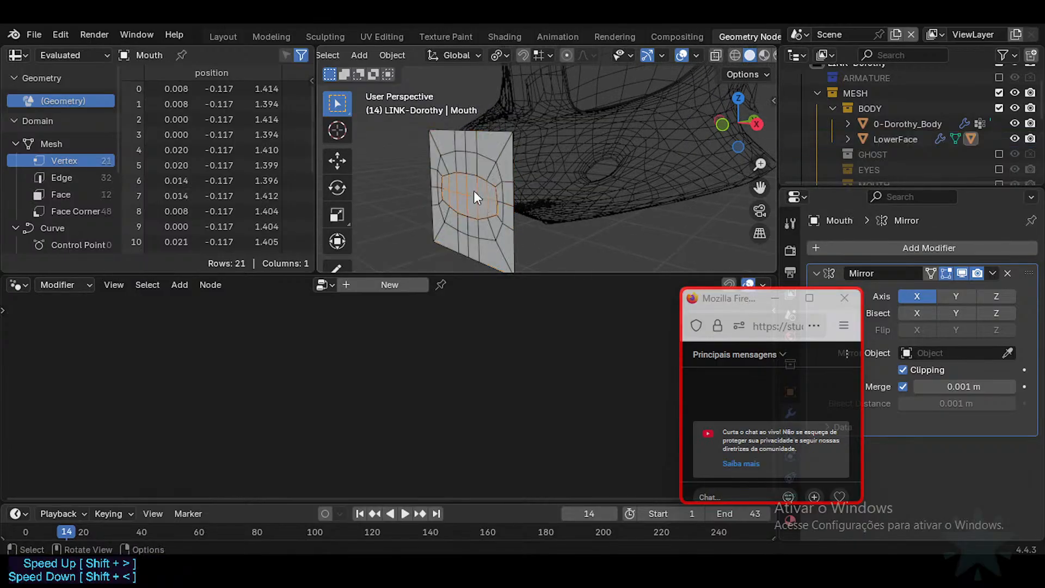
pyautogui.click(494, 136)
pyautogui.press('g')
pyautogui.rightClick(527, 155)
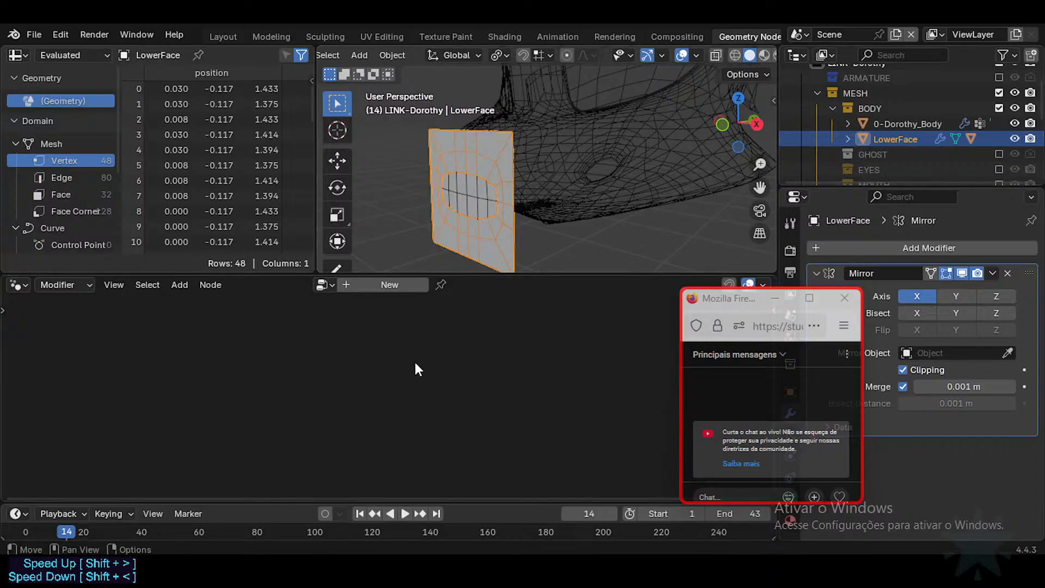
# Switch to the tutorial video and watch the part setting up the Geometry Nodes editor and the wireframe Target object.
pyautogui.hotkey('alt', 'Tab')
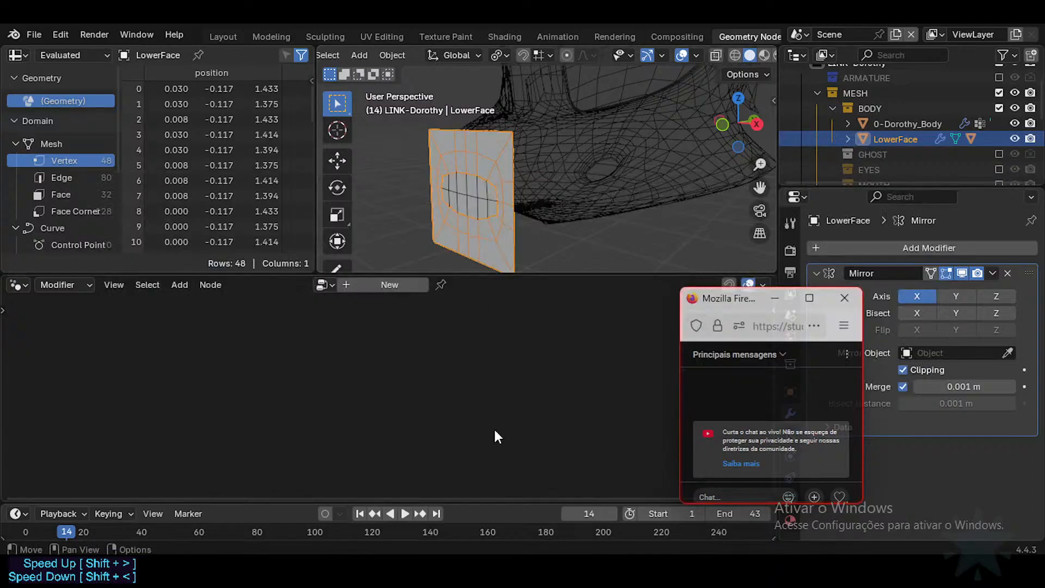
pyautogui.click(603, 566)
pyautogui.click(561, 499)
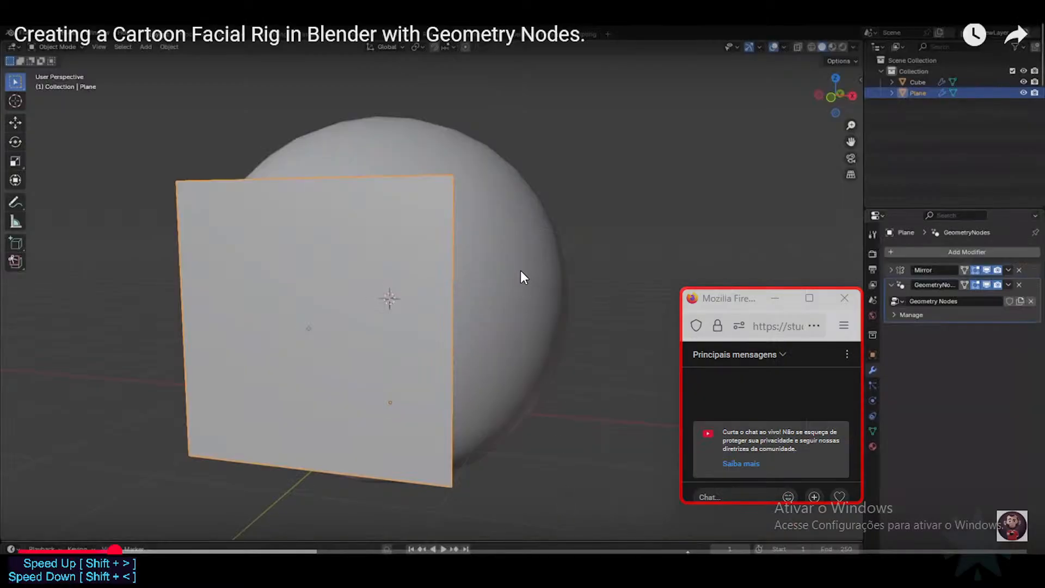
pyautogui.click(520, 269)
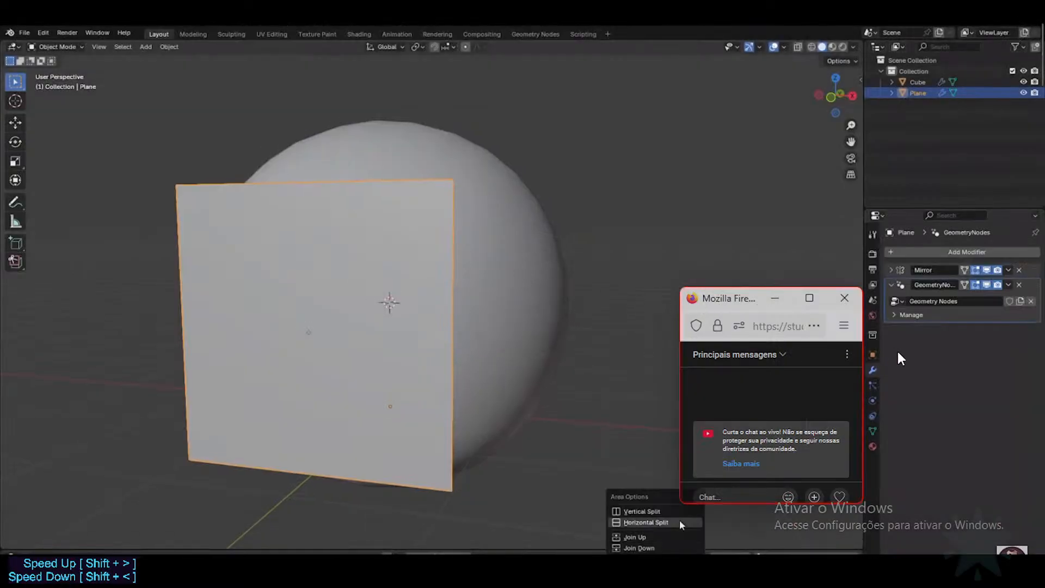
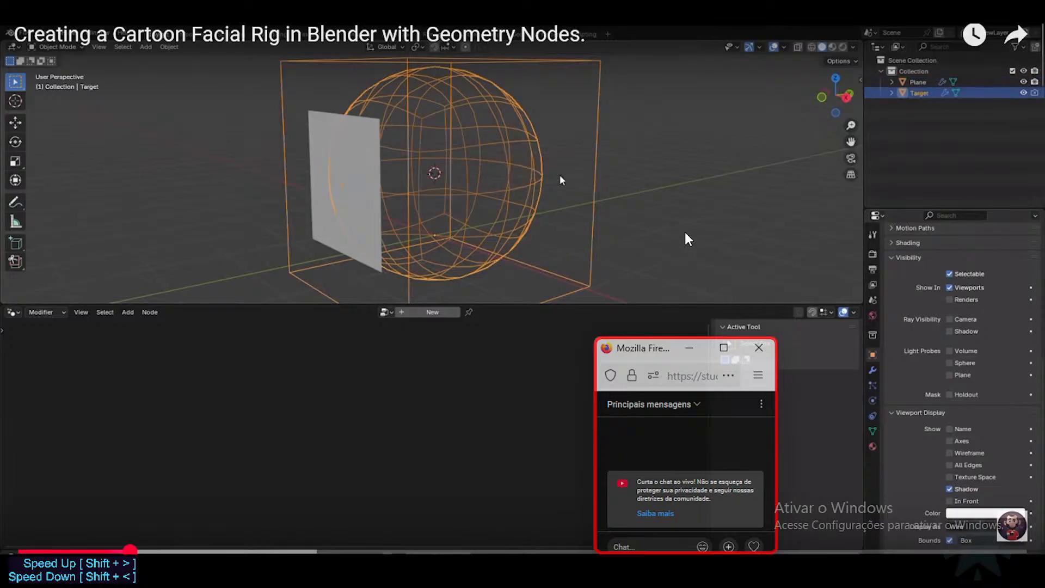
pyautogui.click(646, 217)
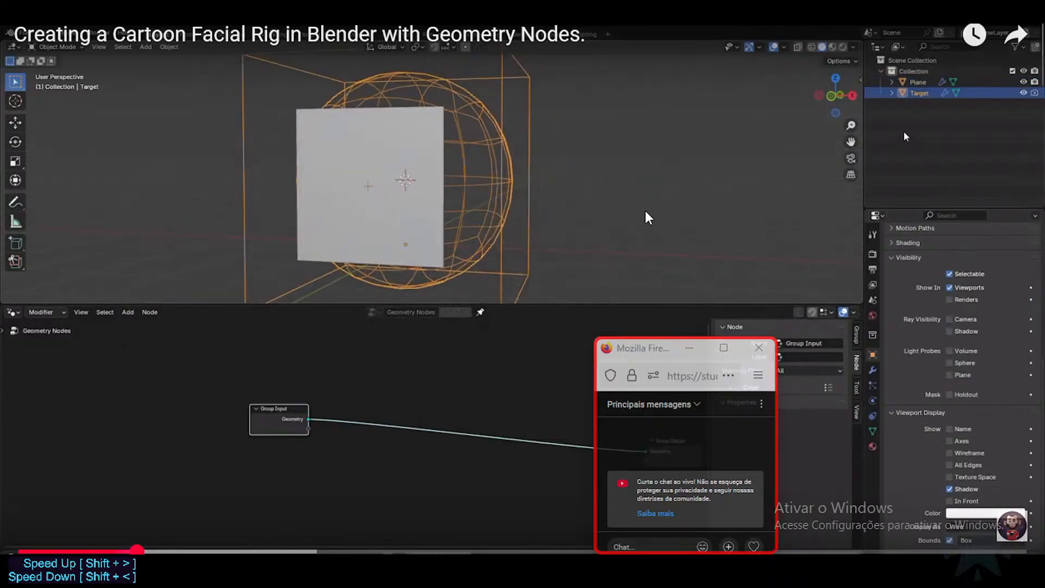
# Switch to Blender and rename the 0-Dorothy_Body mesh as Target.
pyautogui.hotkey('alt', 'Tab')
pyautogui.hotkey('alt', 'Tab')
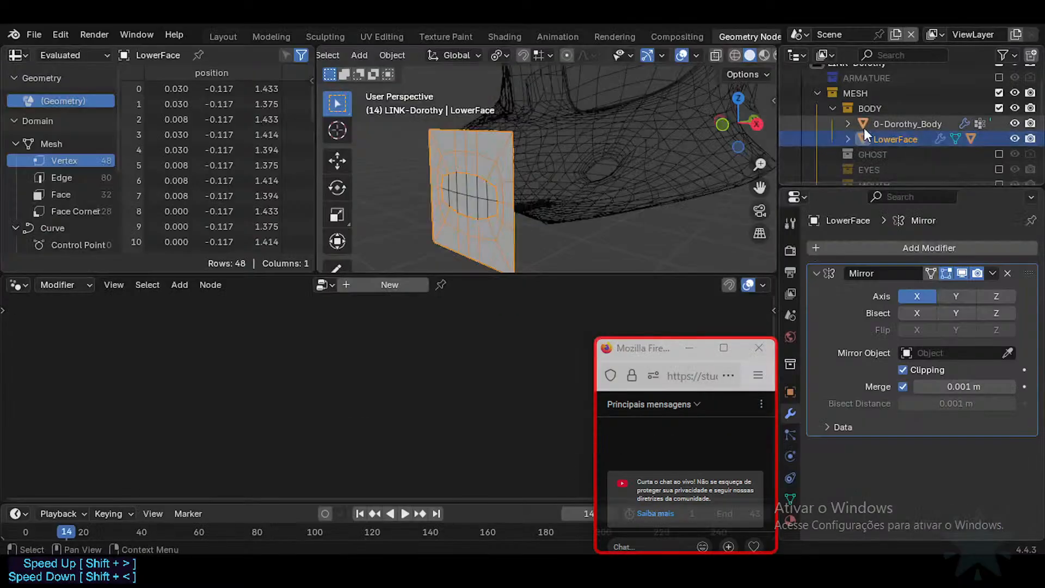
pyautogui.click(910, 117)
pyautogui.scroll(-1, 909, 118)
pyautogui.doubleClick(952, 112)
pyautogui.write('T')
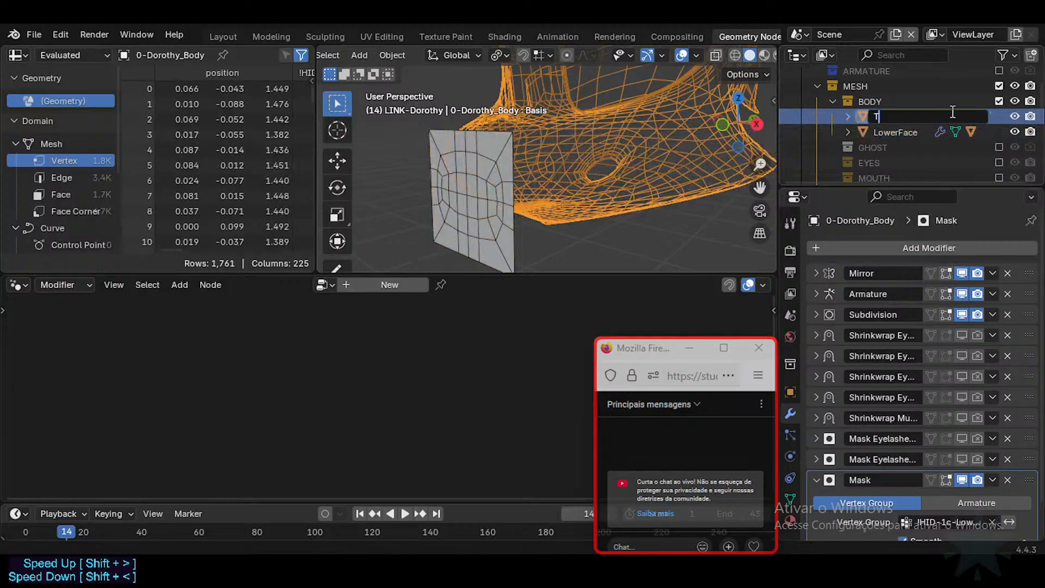
pyautogui.write('arget')
pyautogui.press('Return')
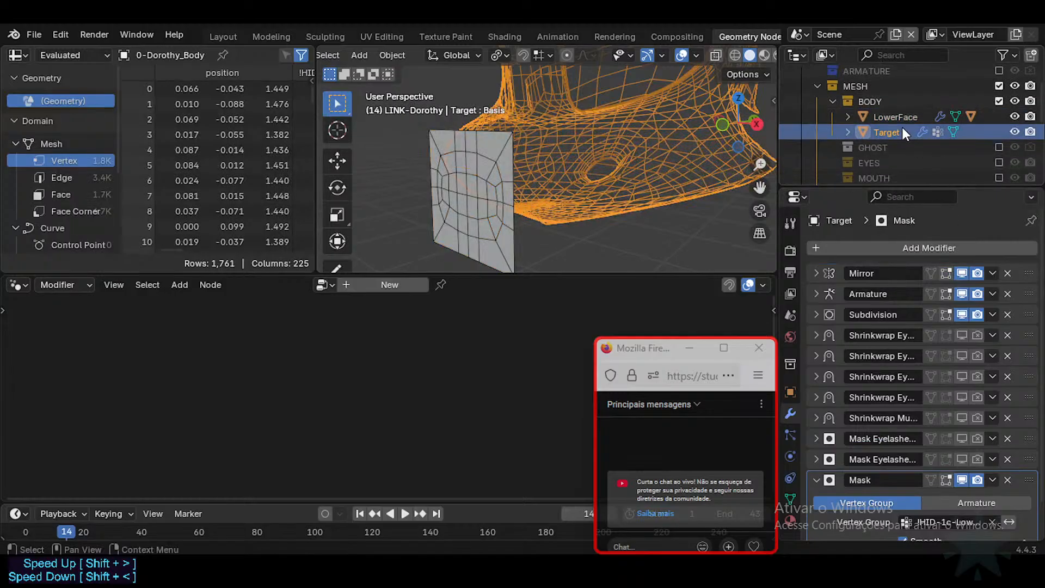
# Add the prefix Face to the Target mesh's name so it reads FaceTarget, and keep that mesh selected.
pyautogui.press('F2')
pyautogui.press('Home')
pyautogui.write('Face')
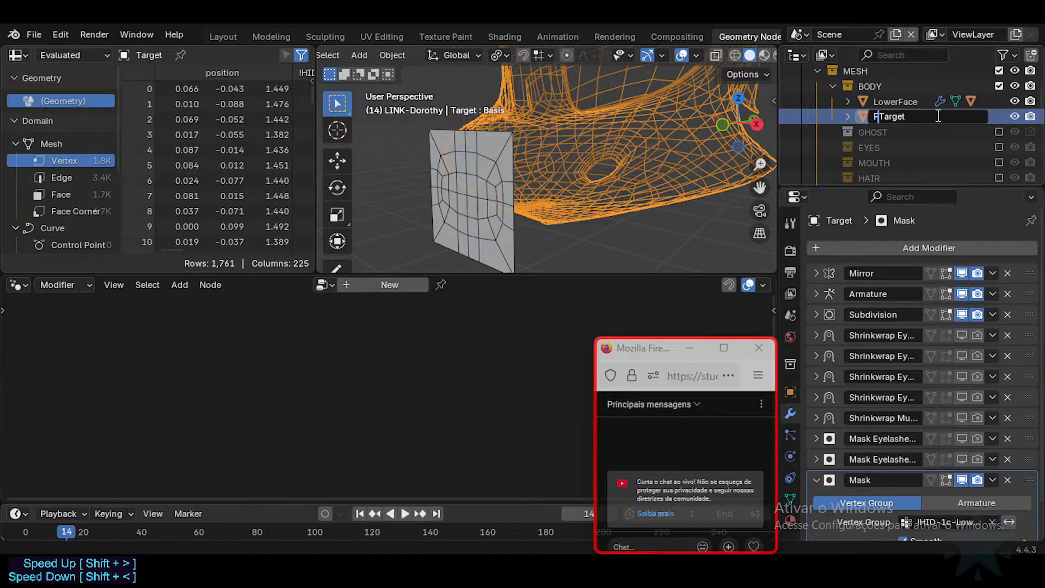
pyautogui.press('Return')
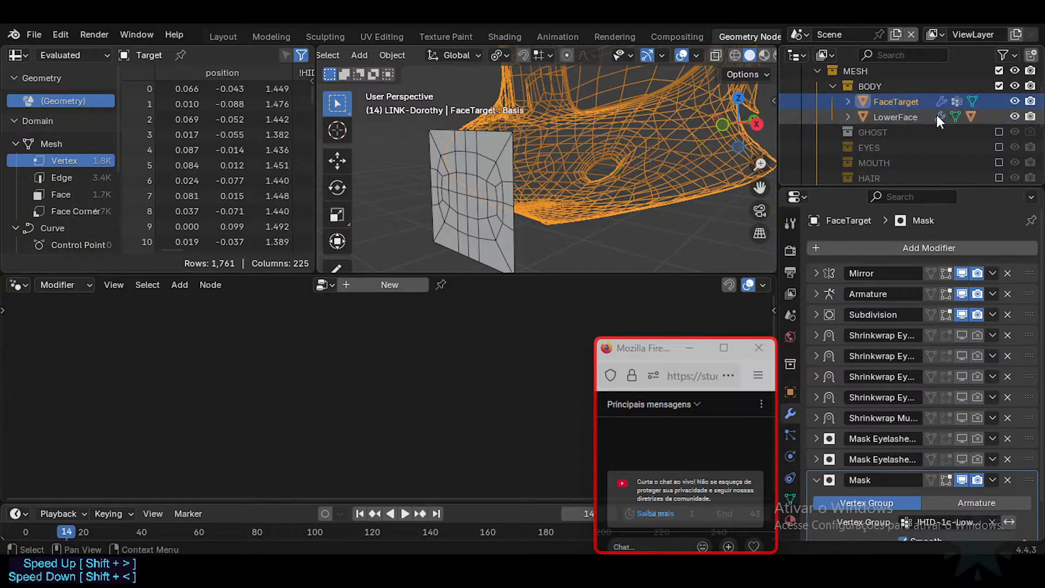
pyautogui.click(896, 116)
pyautogui.click(897, 104)
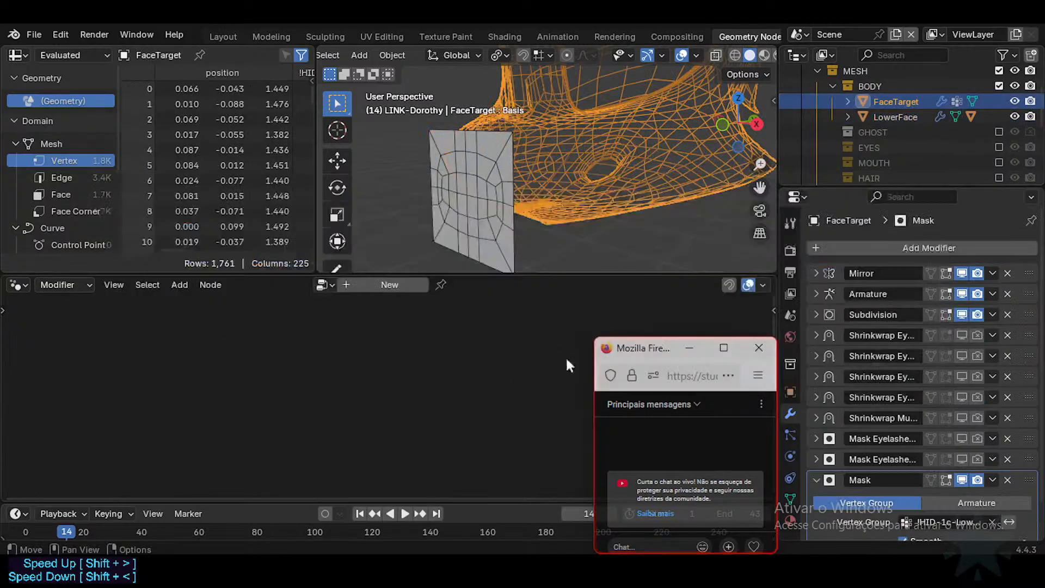
pyautogui.hotkey('alt', 'Tab')
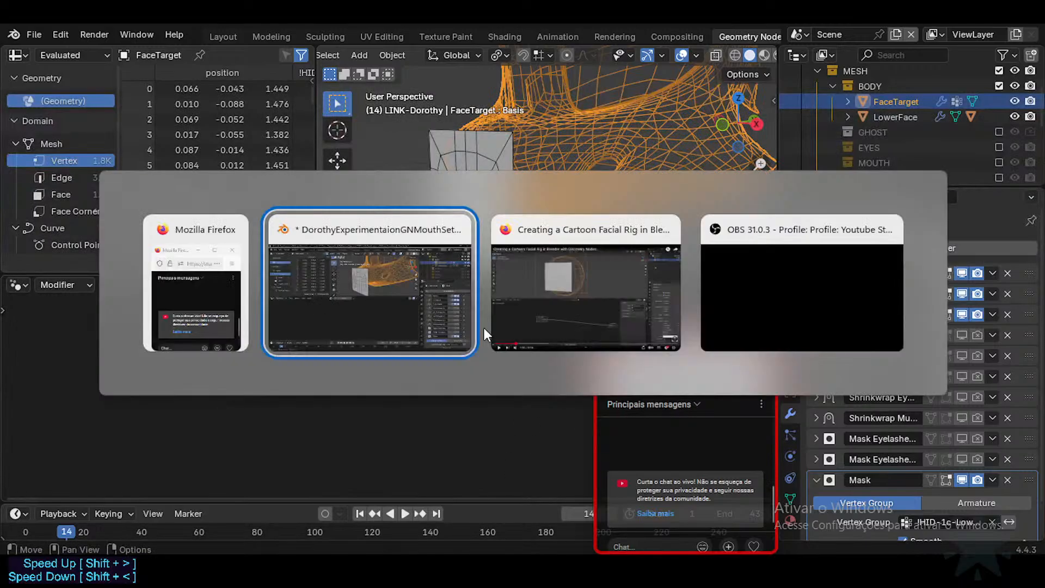
pyautogui.hotkey('alt', 'Tab')
pyautogui.hotkey('alt', 'Tab')
pyautogui.hotkey('alt', 'shift', 'Tab')
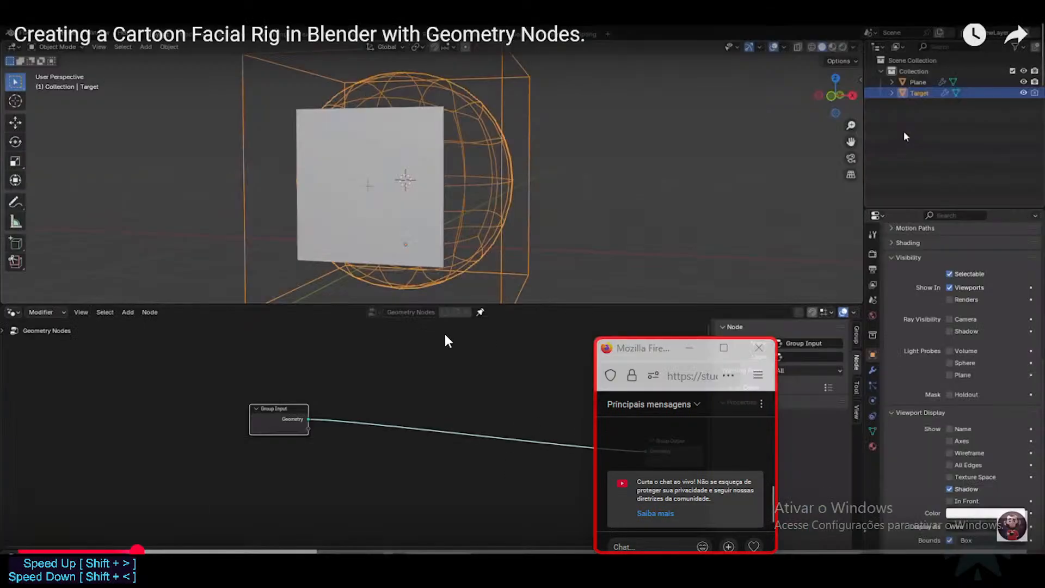
pyautogui.hotkey('alt', 'Tab')
pyautogui.hotkey('alt', 'Tab')
pyautogui.hotkey('alt', 'Tab')
pyautogui.hotkey('alt', 'Tab')
pyautogui.hotkey('alt', 'Tab')
pyautogui.hotkey('alt', 'Tab')
pyautogui.hotkey('alt', 'Tab')
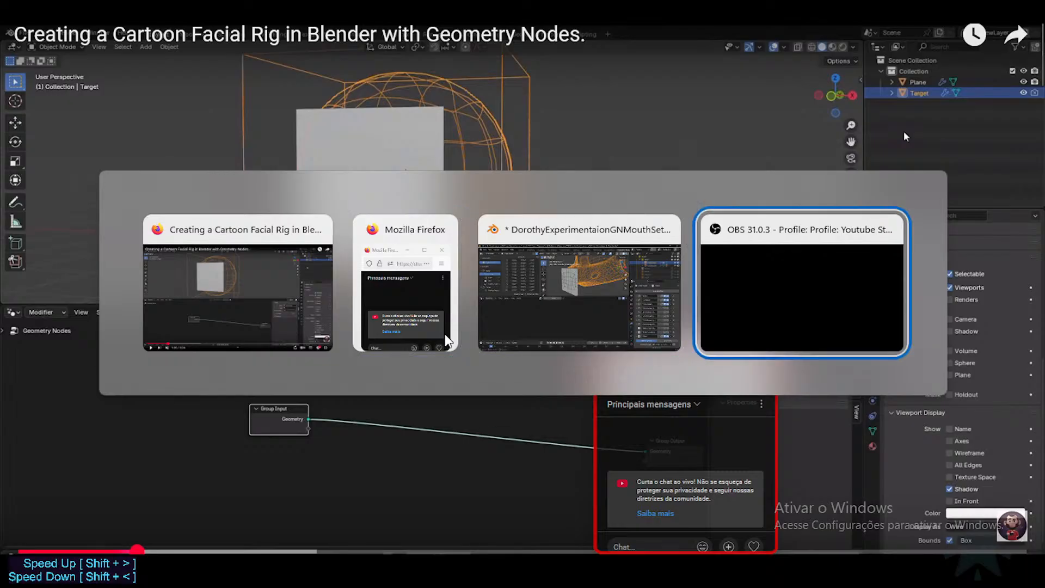
pyautogui.hotkey('alt', 'shift', 'Tab')
pyautogui.hotkey('alt', 'Tab')
pyautogui.hotkey('alt', 'Tab')
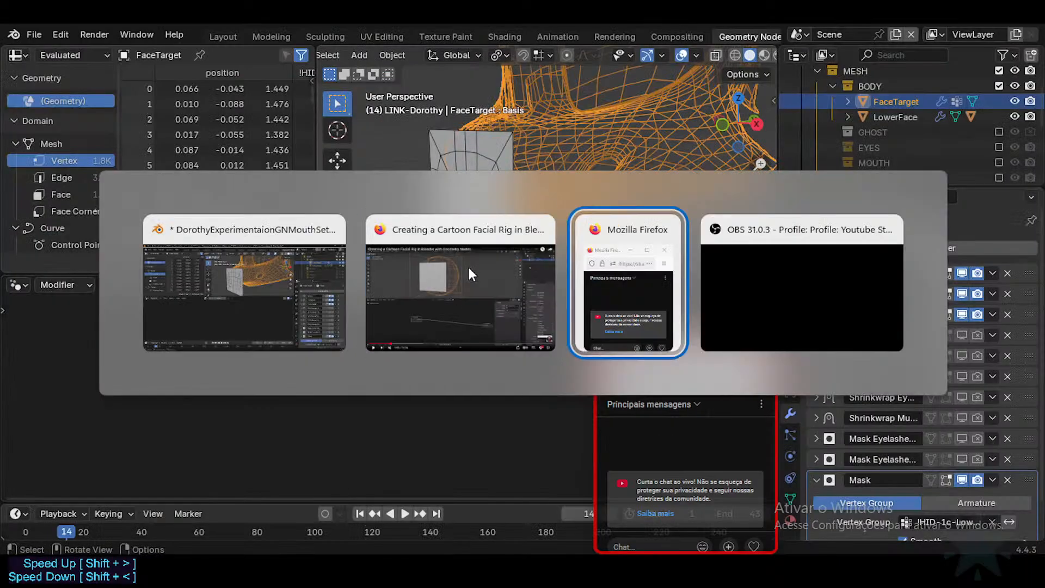
pyautogui.hotkey('alt', 'Tab')
pyautogui.hotkey('alt', 'Tab')
pyautogui.hotkey('alt', 'Tab')
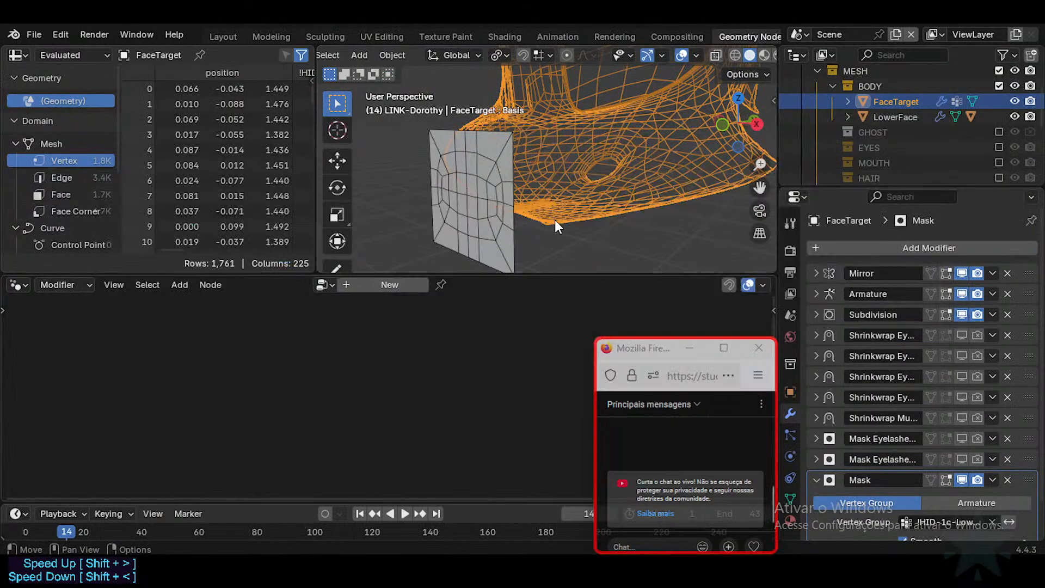
# Switch to the tutorial video, move the chat window aside to examine its node tree, and return to Blender.
pyautogui.hotkey('alt', 'Tab')
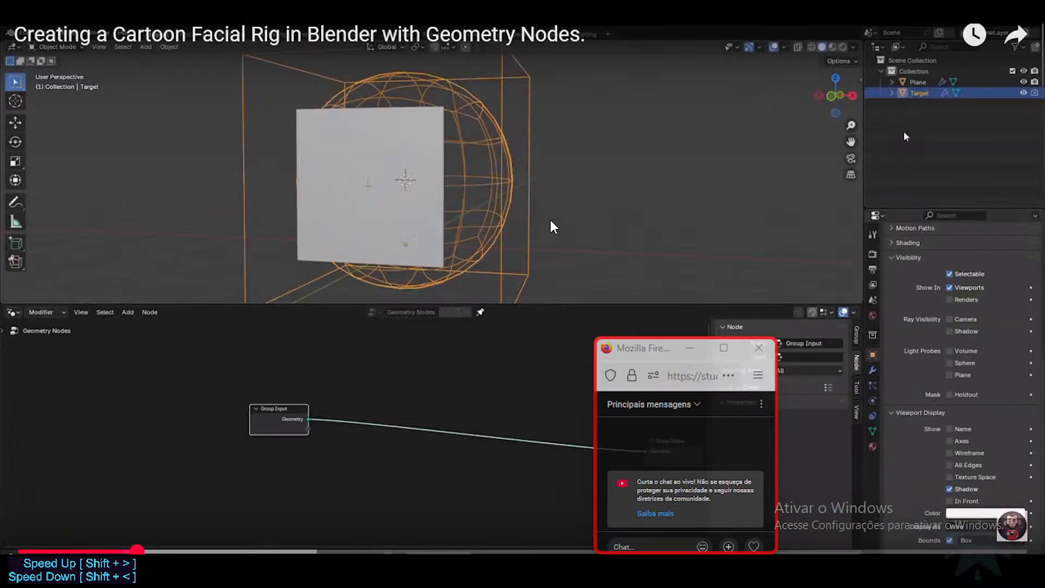
pyautogui.moveTo(661, 345); pyautogui.dragTo(496, 348)
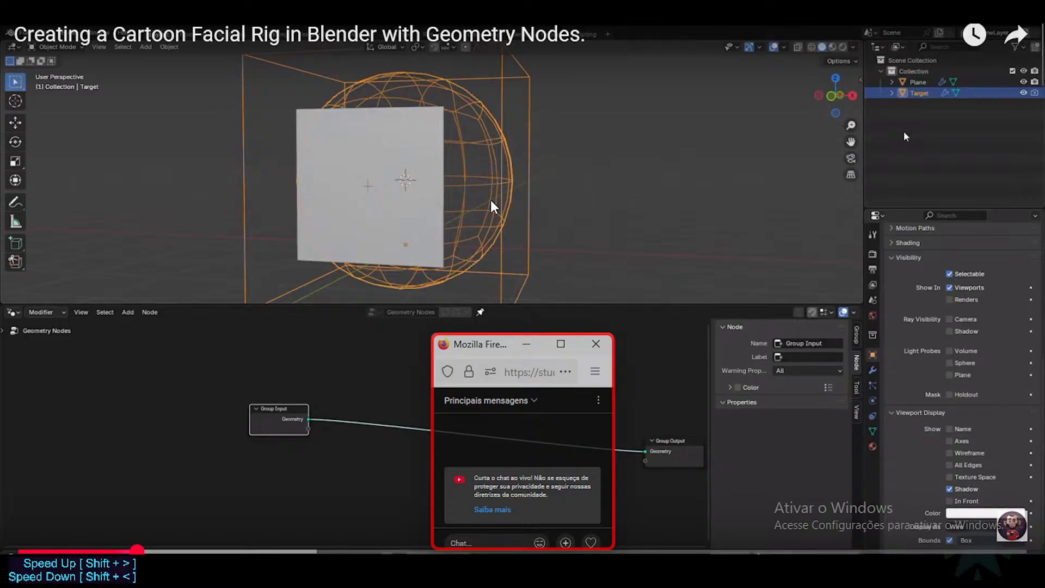
pyautogui.hotkey('alt', 'Tab')
pyautogui.hotkey('alt', 'Tab')
pyautogui.hotkey('alt', 'Tab')
pyautogui.hotkey('alt', 'Tab')
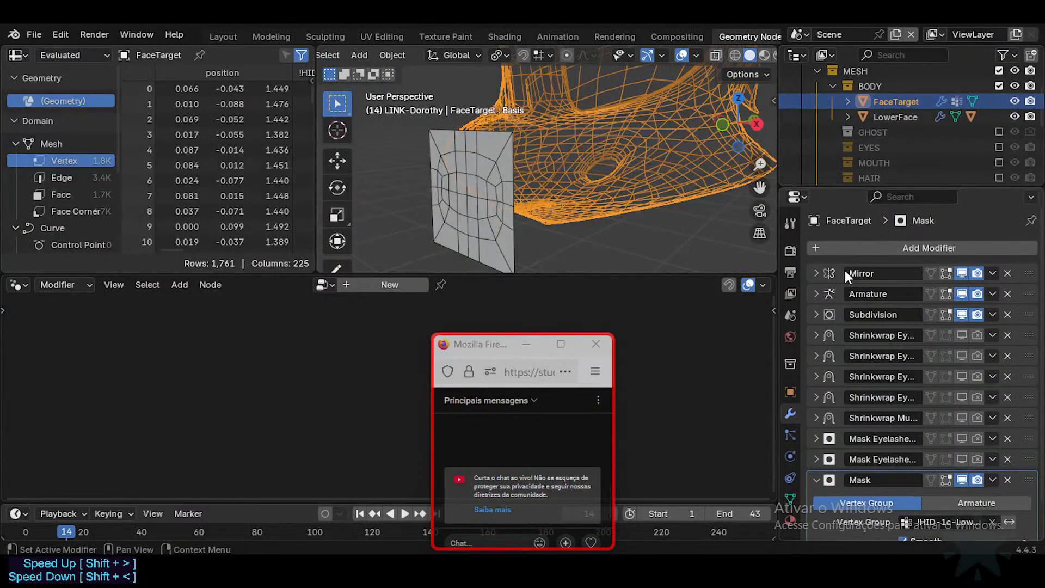
# Add a Geometry Nodes modifier to the FaceTarget mesh and collapse the Mask modifier's settings.
pyautogui.click(863, 240)
pyautogui.write('geom')
pyautogui.press('Return')
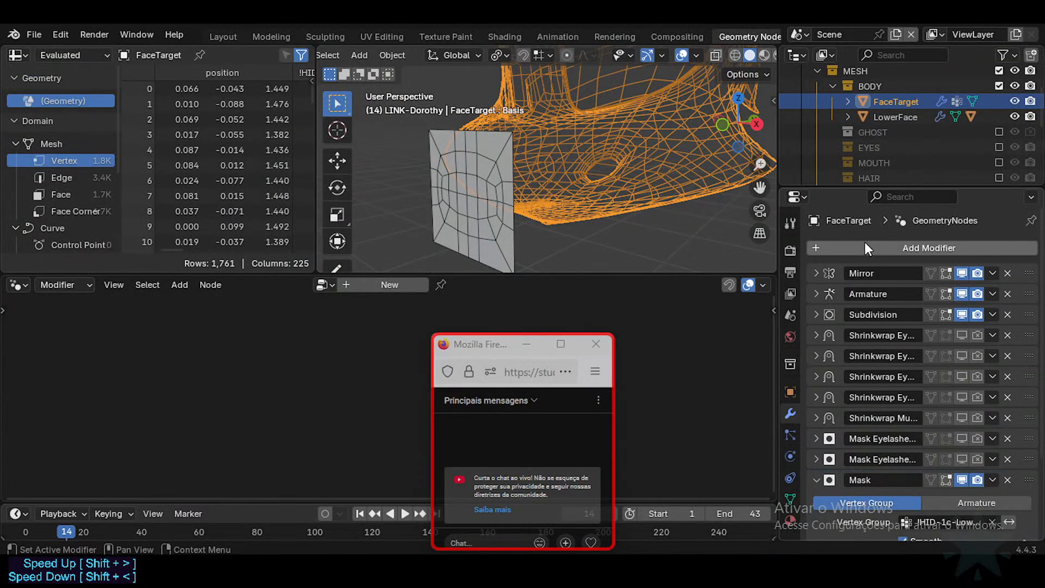
pyautogui.scroll(-2, 918, 413)
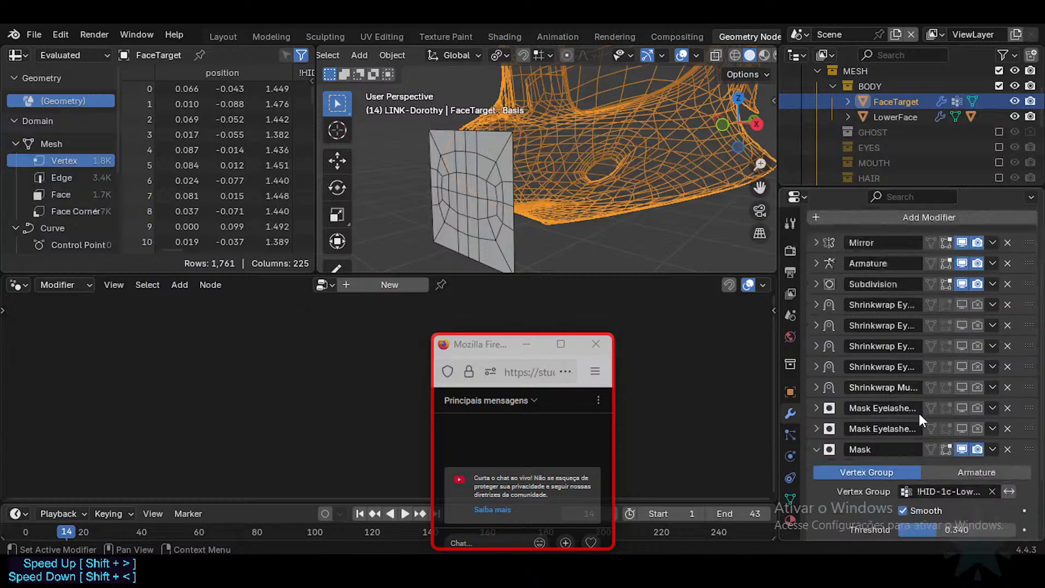
pyautogui.click(816, 449)
pyautogui.scroll(-1, 925, 332)
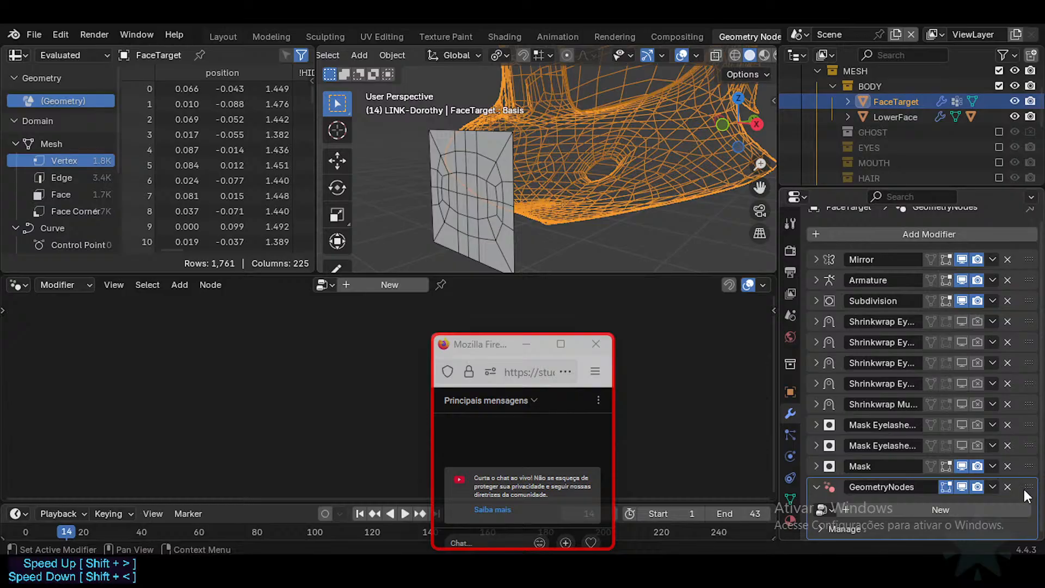
# Reorder FaceTarget's modifiers so Mask sits directly above Subdivision, with GeometryNodes right after Subdivision and before the Shrinkwrap modifiers.
pyautogui.moveTo(1029, 467); pyautogui.dragTo(1036, 330)
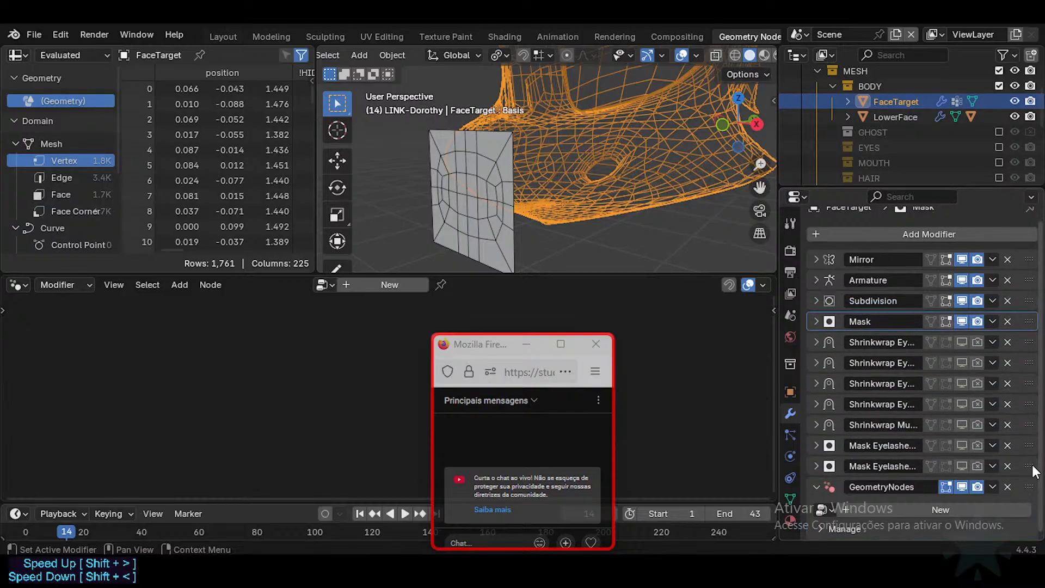
pyautogui.moveTo(1028, 489); pyautogui.dragTo(1042, 363)
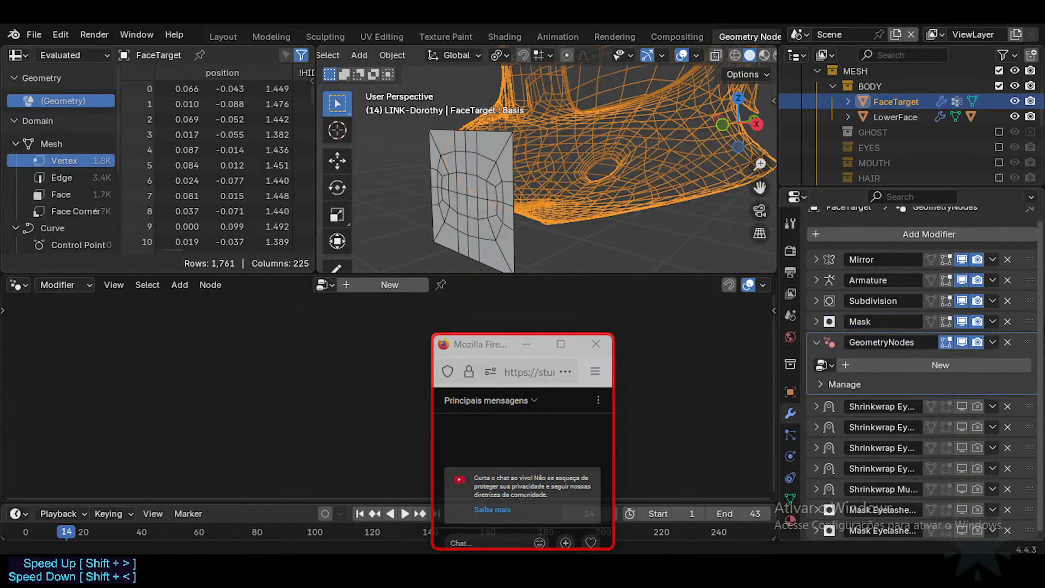
pyautogui.moveTo(1029, 321); pyautogui.dragTo(1029, 300)
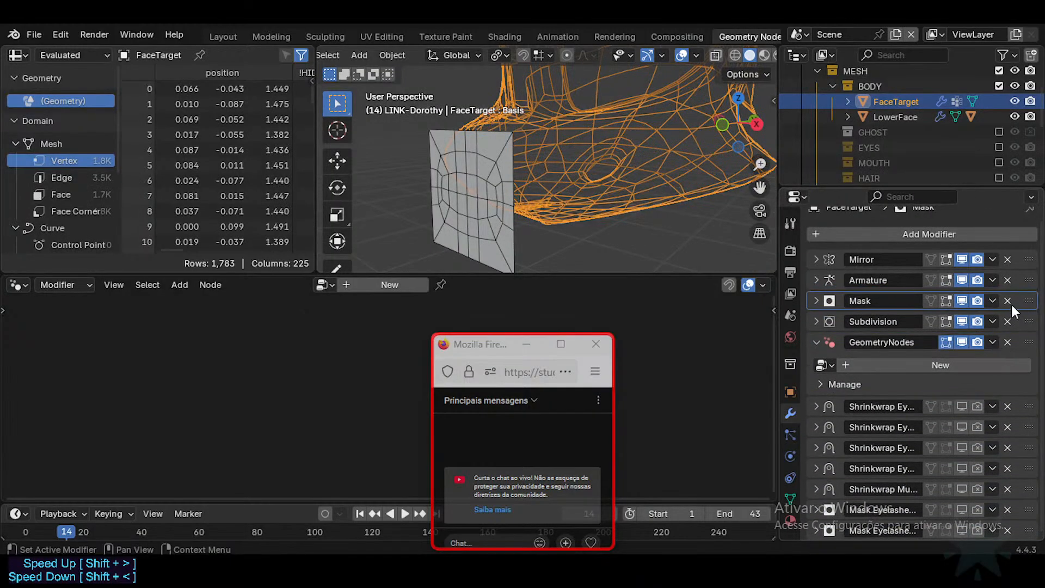
pyautogui.moveTo(1029, 300); pyautogui.dragTo(1027, 322)
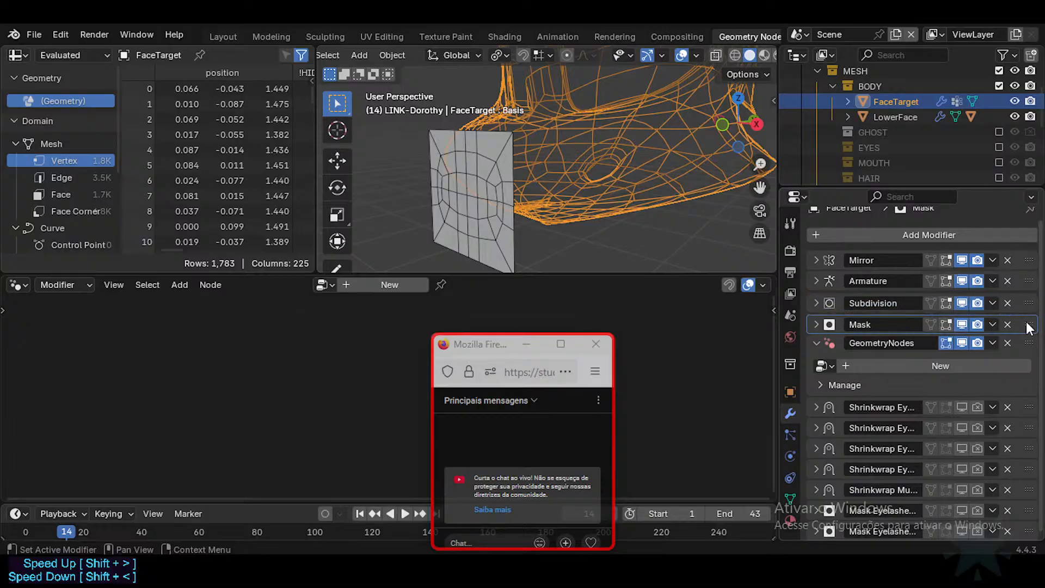
pyautogui.hotkey('ctrl', 'z')
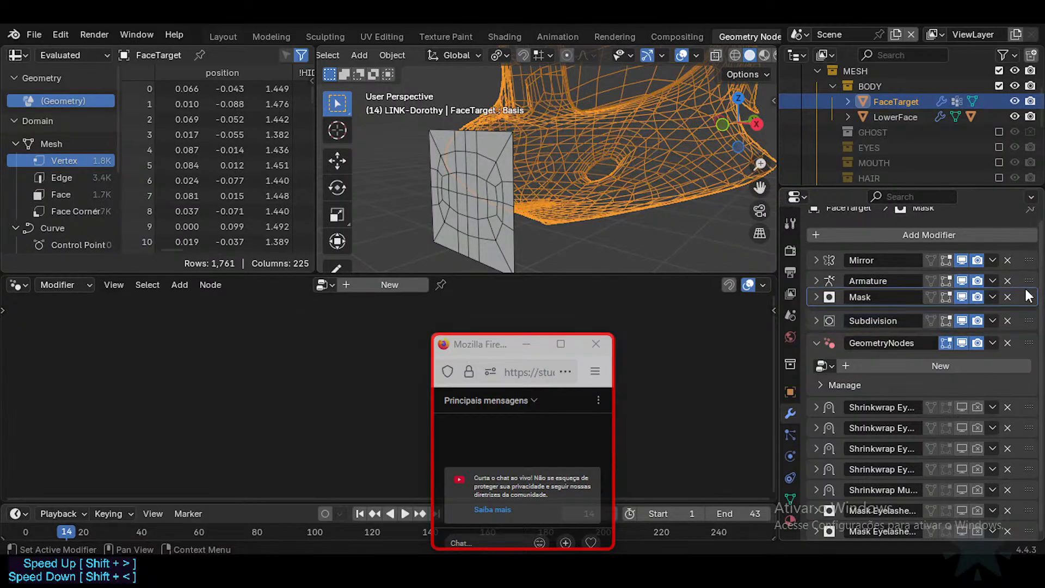
pyautogui.moveTo(1024, 300)
pyautogui.mouseDown()
pyautogui.moveTo(1028, 337)
pyautogui.moveTo(1024, 298)
pyautogui.mouseUp()
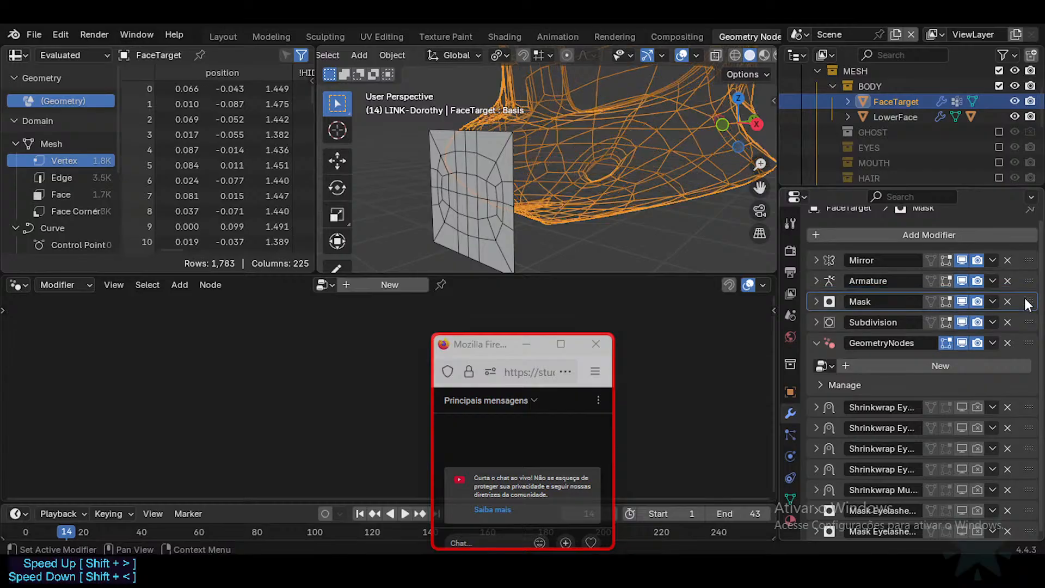
# Create a new node group in FaceTarget's GeometryNodes modifier and move the chat window out of the way.
pyautogui.moveTo(610, 173)
pyautogui.mouseDown(button='middle')
pyautogui.moveTo(551, 168)
pyautogui.moveTo(598, 171)
pyautogui.mouseUp(button='middle')
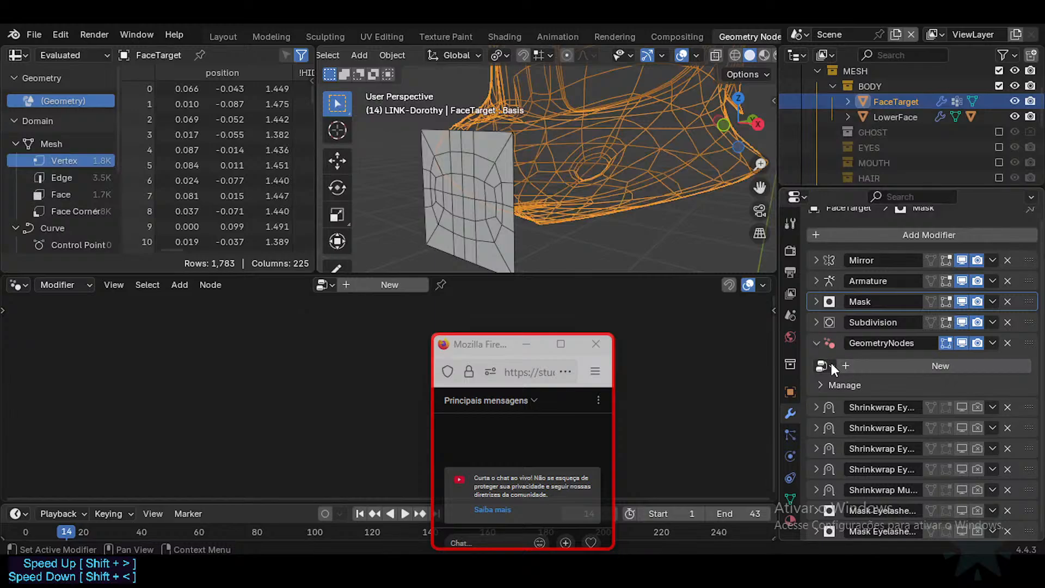
pyautogui.click(859, 367)
pyautogui.moveTo(509, 338); pyautogui.dragTo(495, 287)
# Keep FaceTarget's viewport display as Wire and turn on its Box bounds.
pyautogui.click(791, 391)
pyautogui.scroll(-5, 875, 429)
pyautogui.scroll(5, 871, 419)
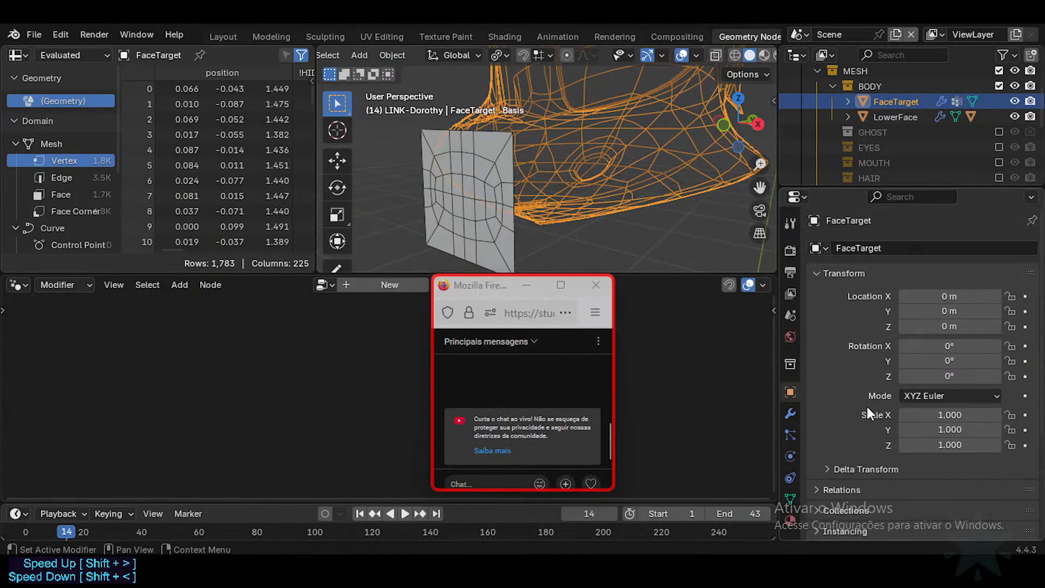
pyautogui.click(840, 272)
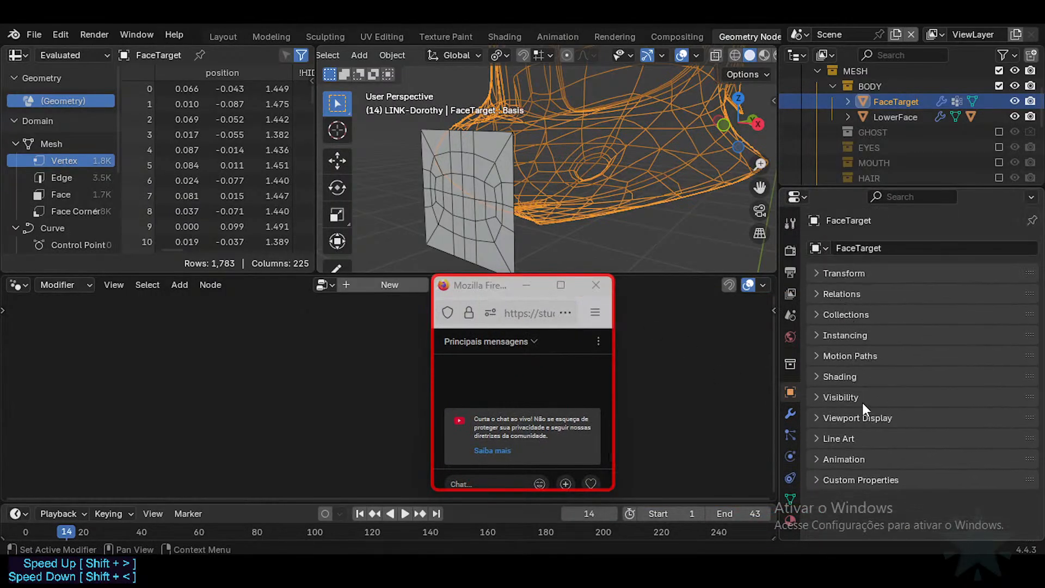
pyautogui.click(852, 415)
pyautogui.scroll(-5, 932, 415)
pyautogui.click(925, 446)
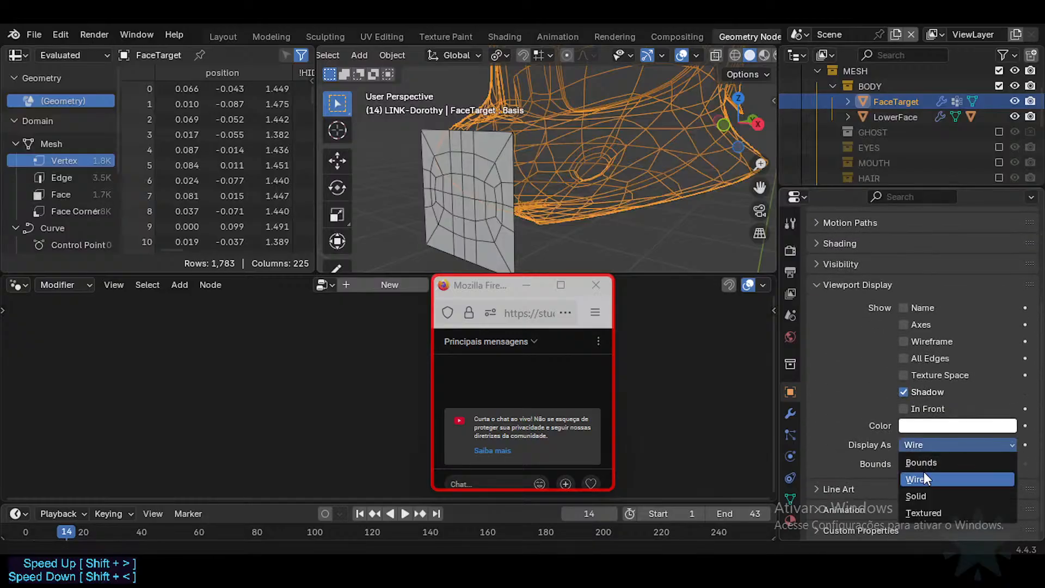
pyautogui.click(904, 464)
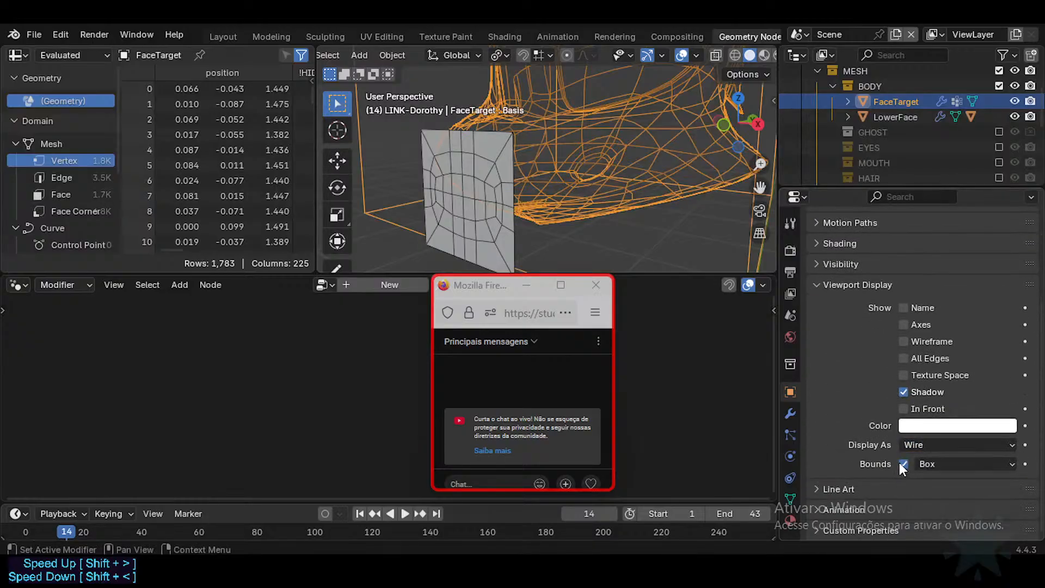
# Move the LowerFace mesh about 0.003 m along the Y axis in the right side view and apply all its transforms.
pyautogui.moveTo(628, 184); pyautogui.dragTo(347, 104, button='middle')
pyautogui.press('KP_3')
pyautogui.scroll(4, 490, 163)
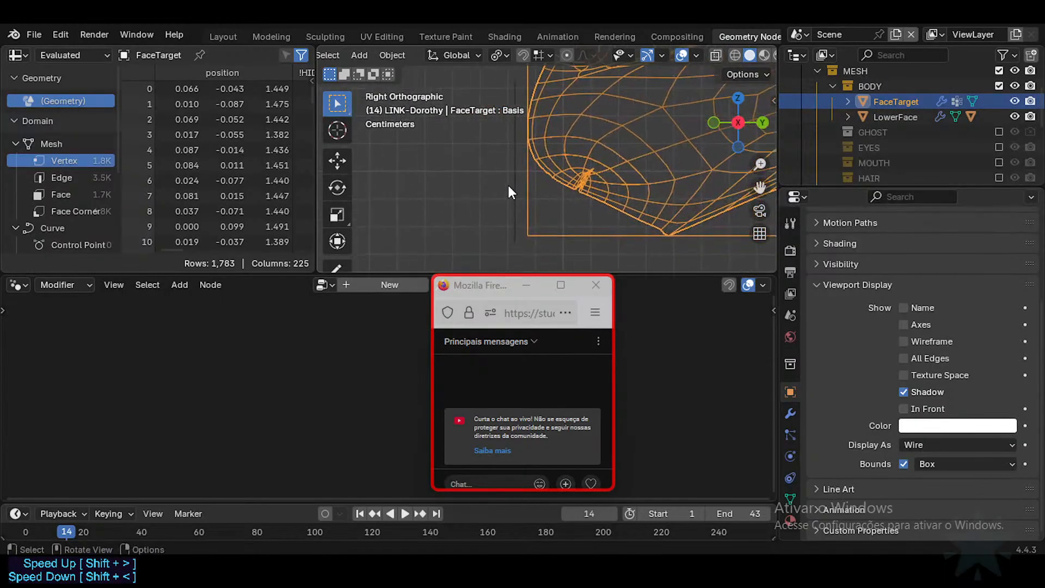
pyautogui.click(511, 185)
pyautogui.press('g')
pyautogui.press('y')
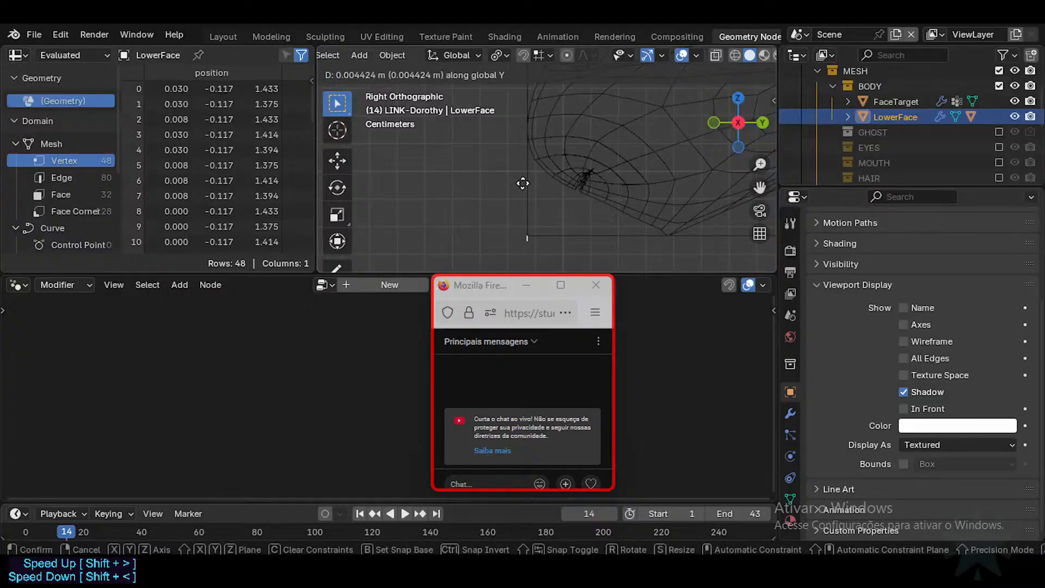
pyautogui.click(517, 184)
pyautogui.hotkey('ctrl', 'a')
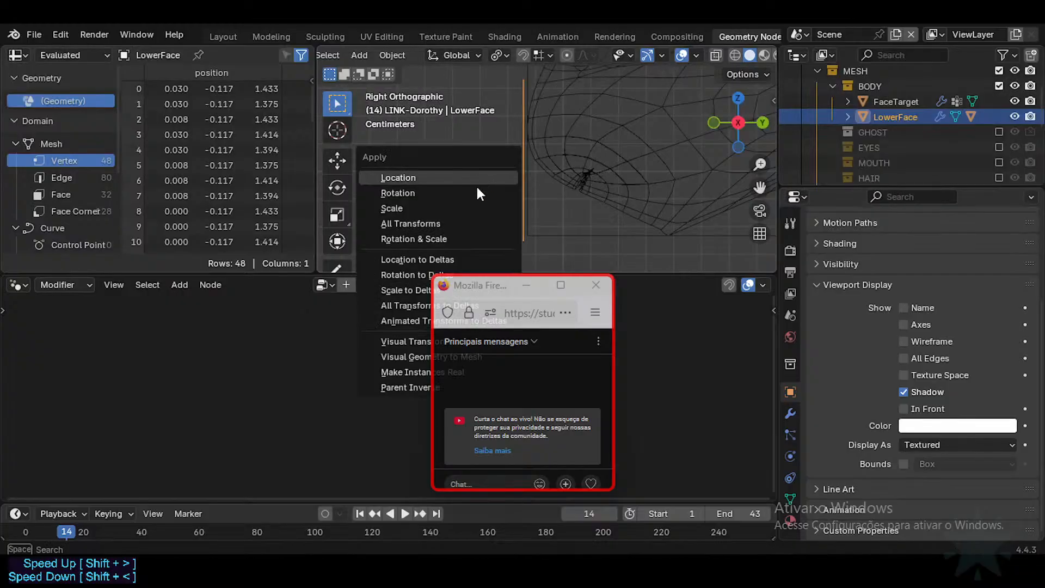
pyautogui.click(466, 222)
pyautogui.press('KP_1')
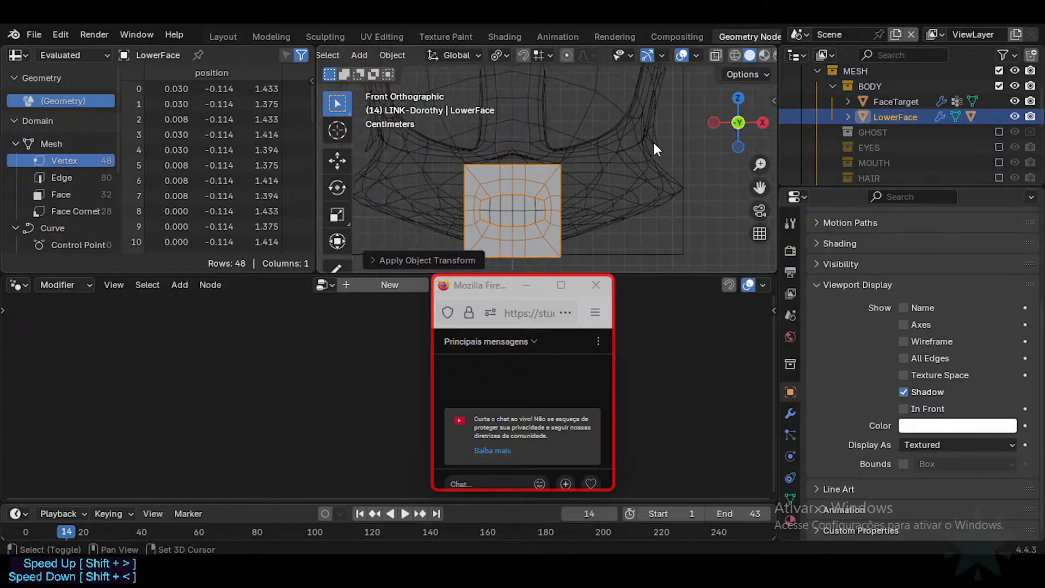
pyautogui.moveTo(654, 148); pyautogui.dragTo(550, 160, button='middle')
pyautogui.moveTo(492, 286); pyautogui.dragTo(829, 293)
pyautogui.click(349, 284)
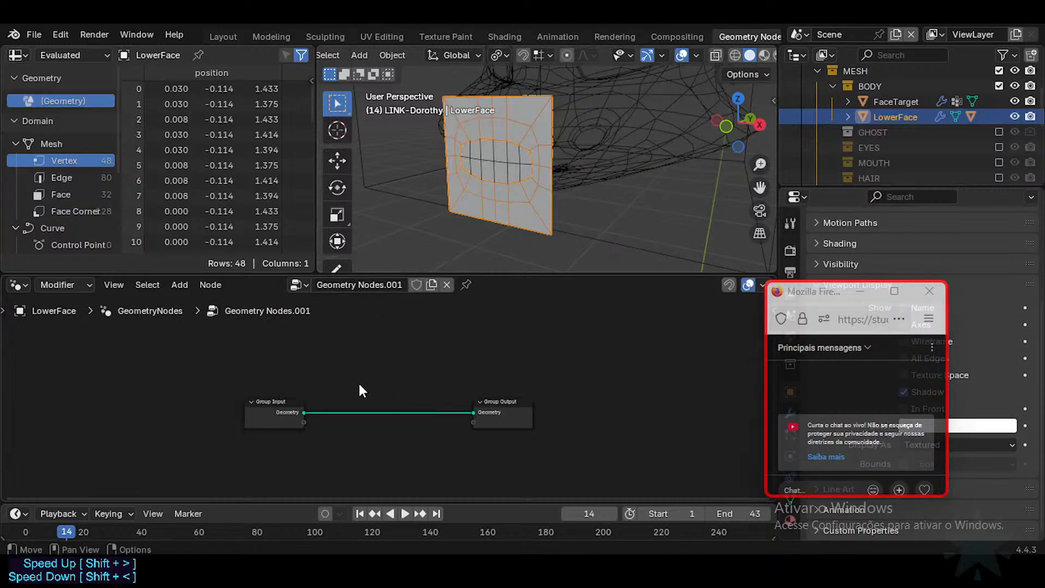
pyautogui.moveTo(359, 384); pyautogui.dragTo(406, 373, button='middle')
pyautogui.click(298, 389)
pyautogui.press('g')
pyautogui.click(233, 386)
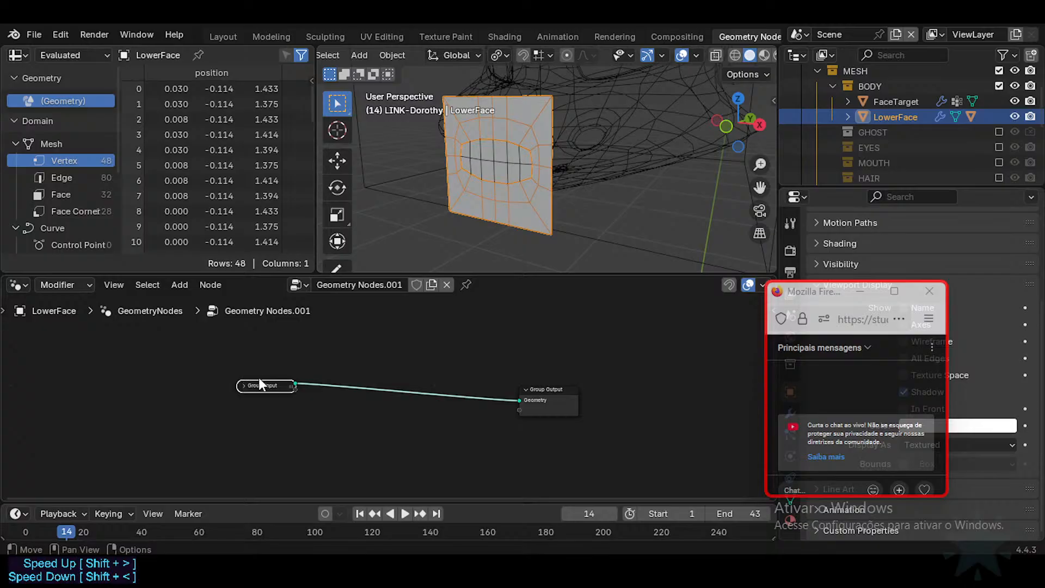
pyautogui.click(615, 160)
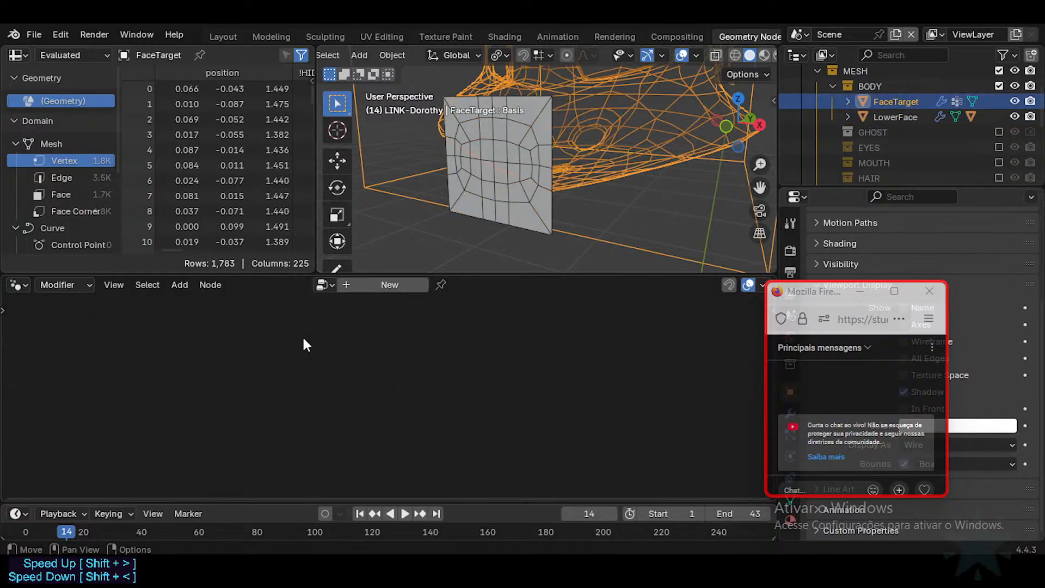
pyautogui.click(518, 165)
pyautogui.click(498, 243)
pyautogui.click(518, 215)
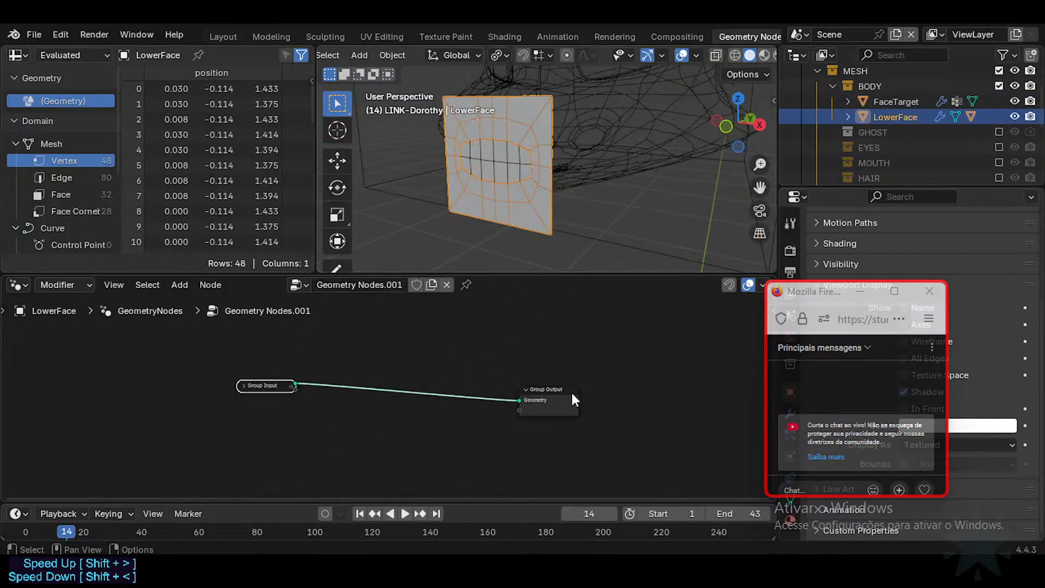
pyautogui.click(443, 287)
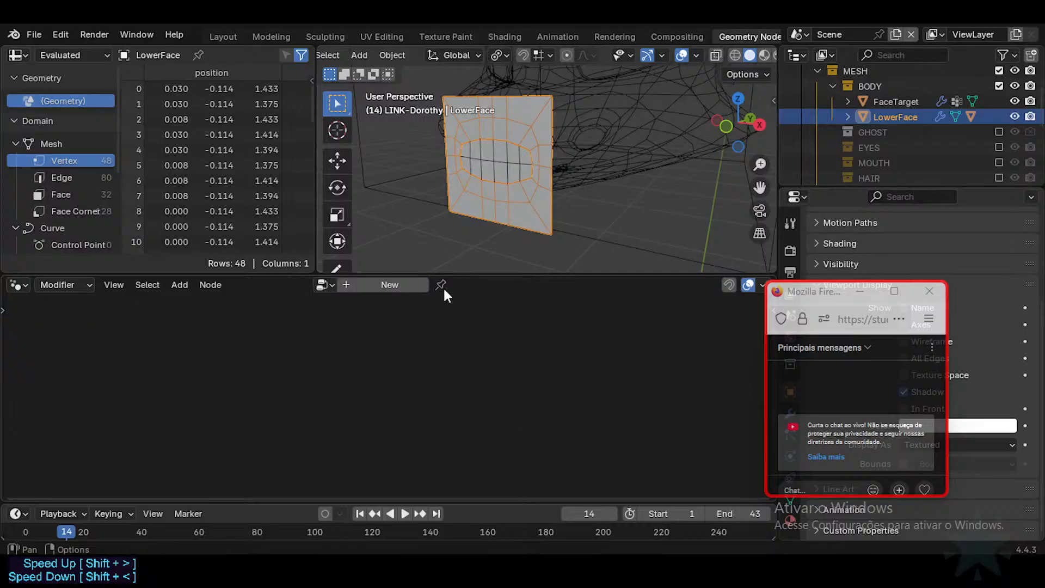
# Make FaceTarget's GeometryNodes modifier active and spread its Group Input and Group Output nodes farther apart.
pyautogui.click(896, 103)
pyautogui.moveTo(824, 292); pyautogui.dragTo(910, 277)
pyautogui.click(790, 413)
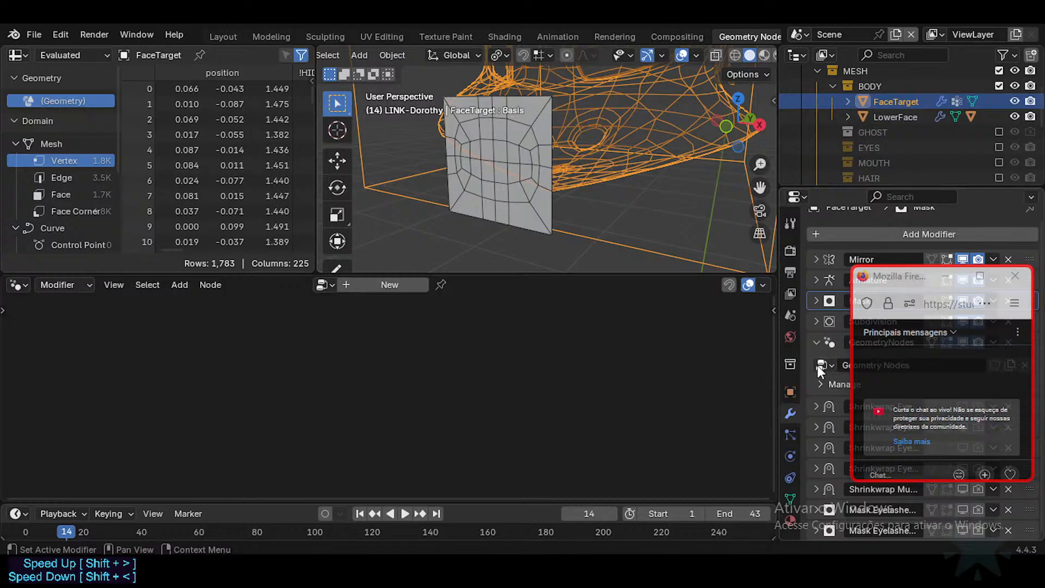
pyautogui.click(834, 341)
pyautogui.moveTo(397, 392); pyautogui.dragTo(430, 360, button='middle')
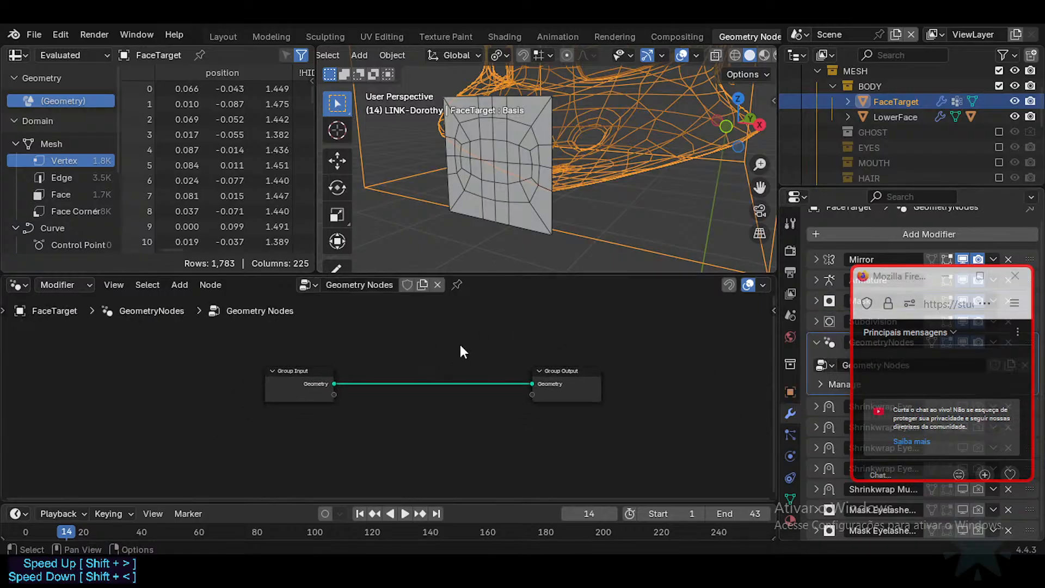
pyautogui.moveTo(312, 375); pyautogui.dragTo(229, 348)
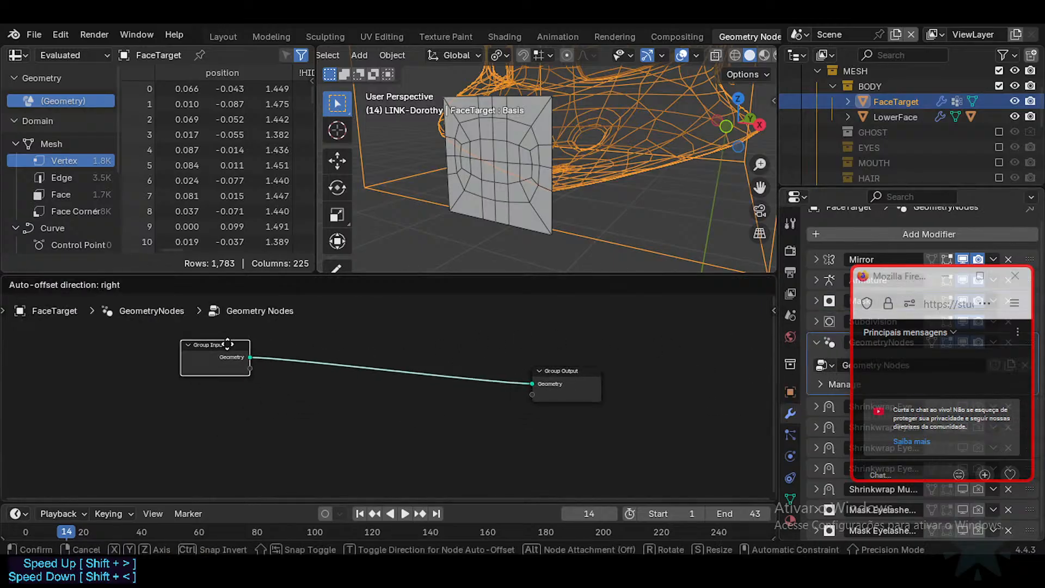
pyautogui.moveTo(573, 374); pyautogui.dragTo(623, 348)
pyautogui.scroll(3, 569, 372)
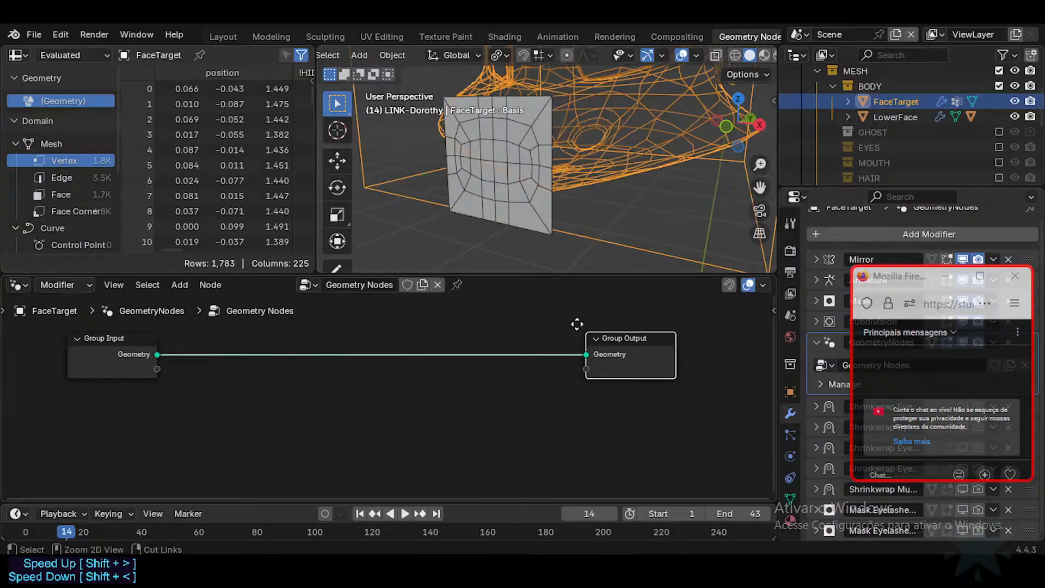
# Add an Object Info node referencing LowerFace to FaceTarget's node tree, below the geometry link.
pyautogui.click(902, 119)
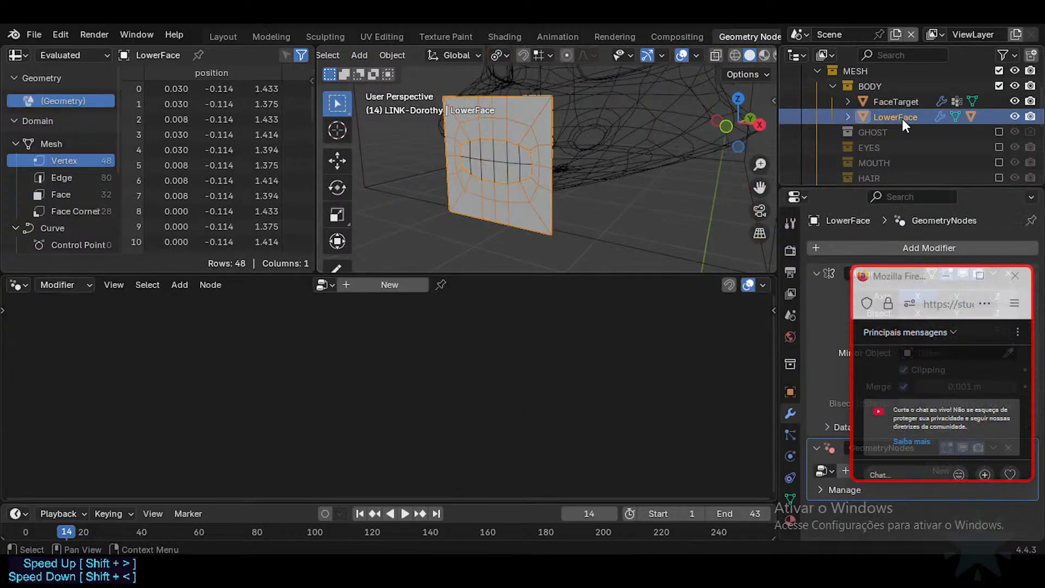
pyautogui.click(897, 101)
pyautogui.click(895, 104)
pyautogui.moveTo(890, 116); pyautogui.dragTo(303, 398)
pyautogui.scroll(-1, 305, 385)
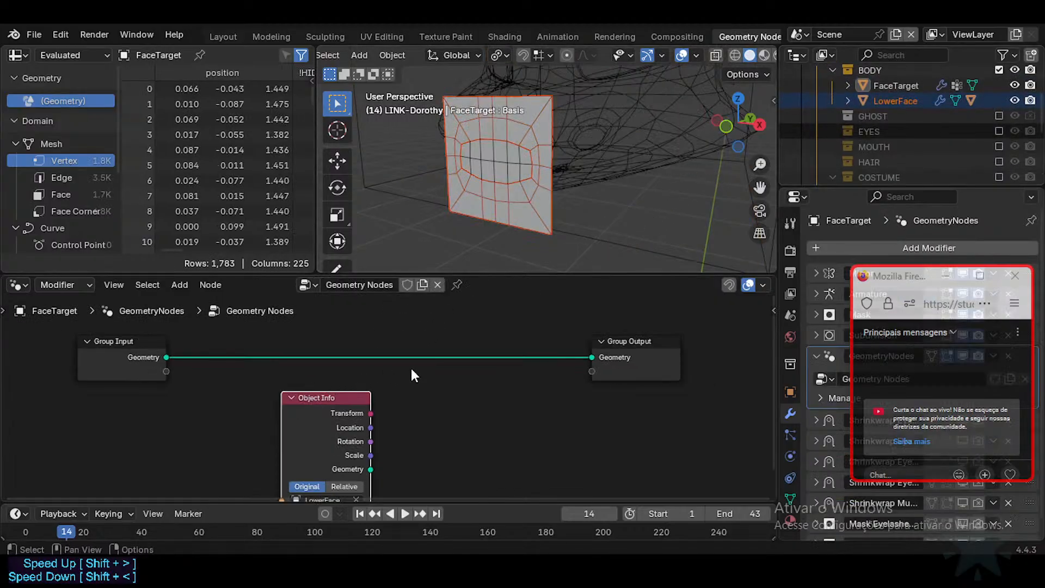
pyautogui.scroll(-1, 368, 383)
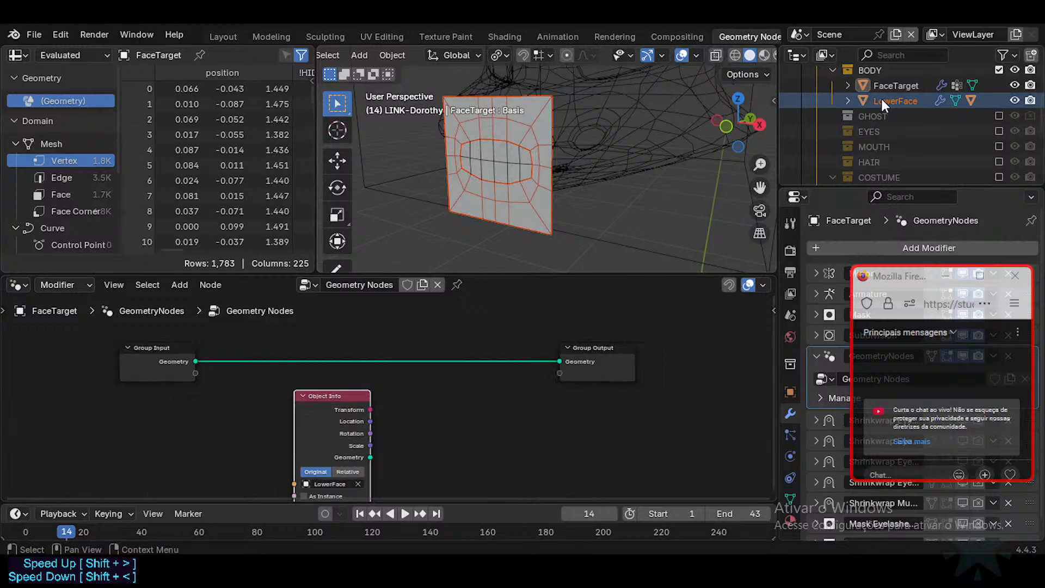
# Reselect FaceTarget, reposition the LowerFace Object Info node beneath Group Input, and save the file.
pyautogui.click(896, 101)
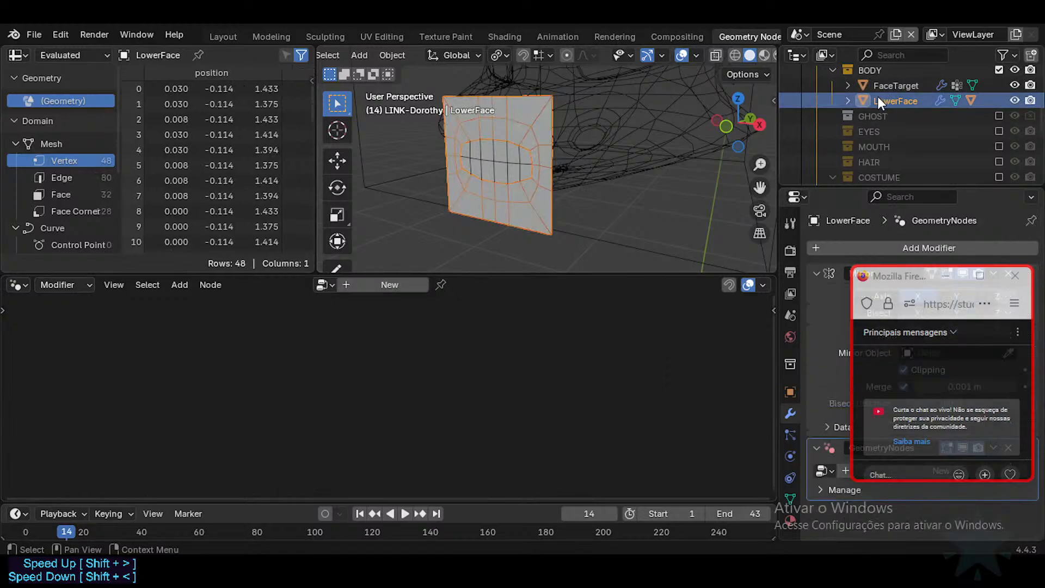
pyautogui.click(844, 98)
pyautogui.click(845, 98)
pyautogui.click(898, 84)
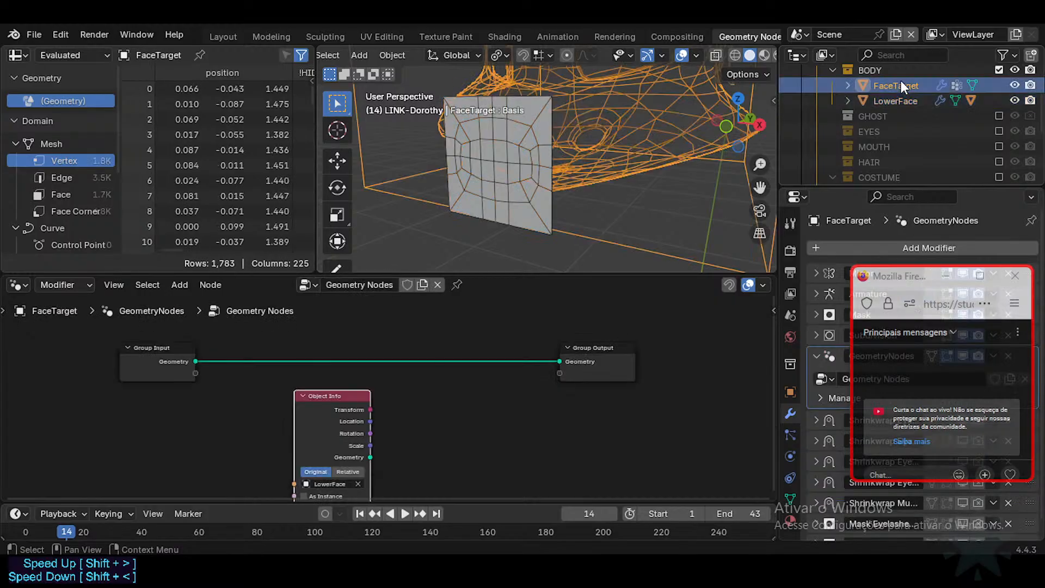
pyautogui.moveTo(318, 400); pyautogui.dragTo(165, 417)
pyautogui.moveTo(339, 413); pyautogui.dragTo(475, 385, button='middle')
pyautogui.scroll(1, 476, 385)
pyautogui.hotkey('ctrl', 's')
pyautogui.press('Home')
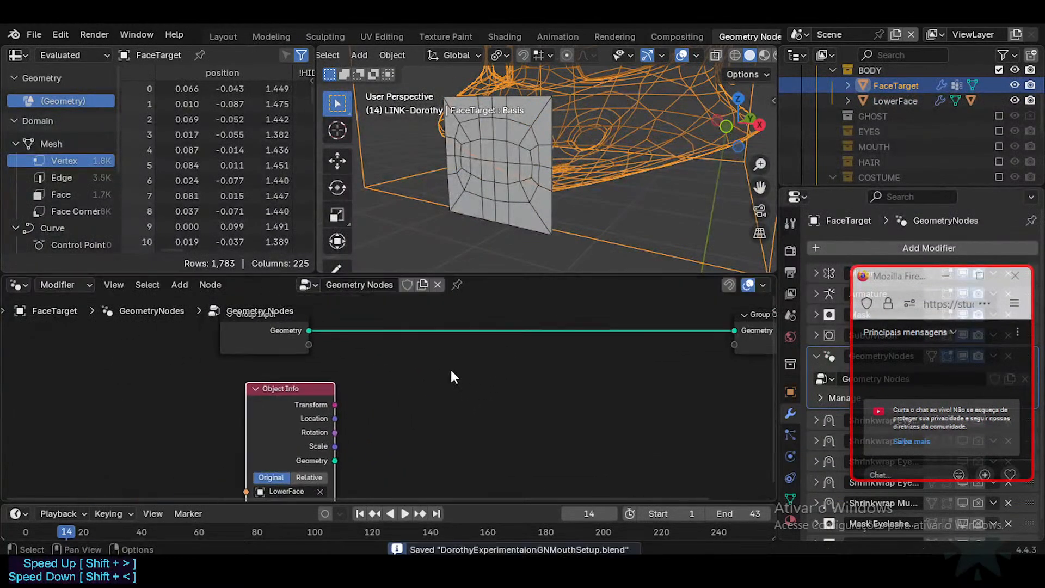
# Switch to the tutorial video in Firefox and watch how the Target object's Object Info node is set up.
pyautogui.hotkey('alt', 'Tab')
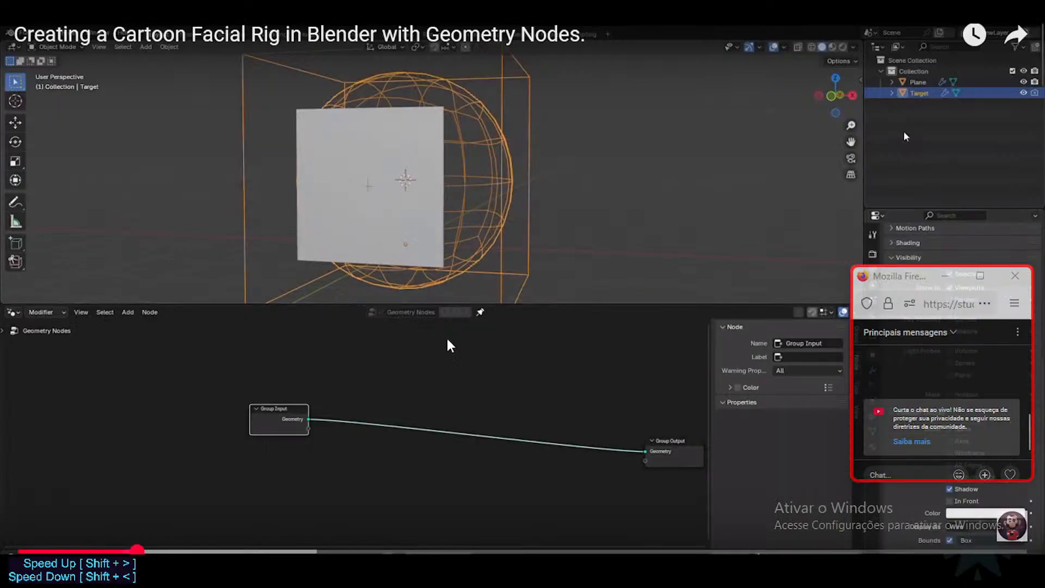
pyautogui.click(442, 402)
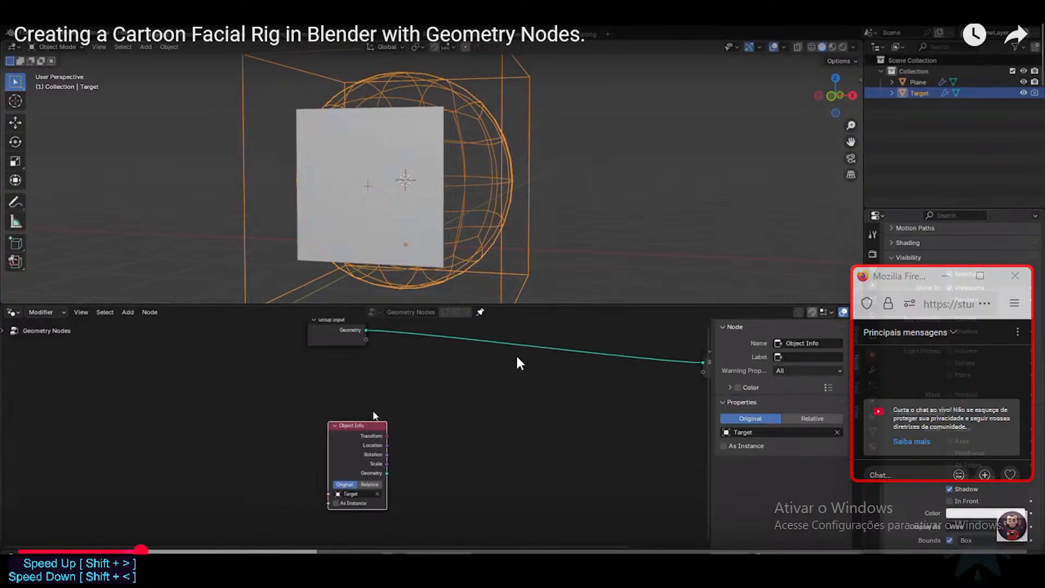
pyautogui.click(525, 348)
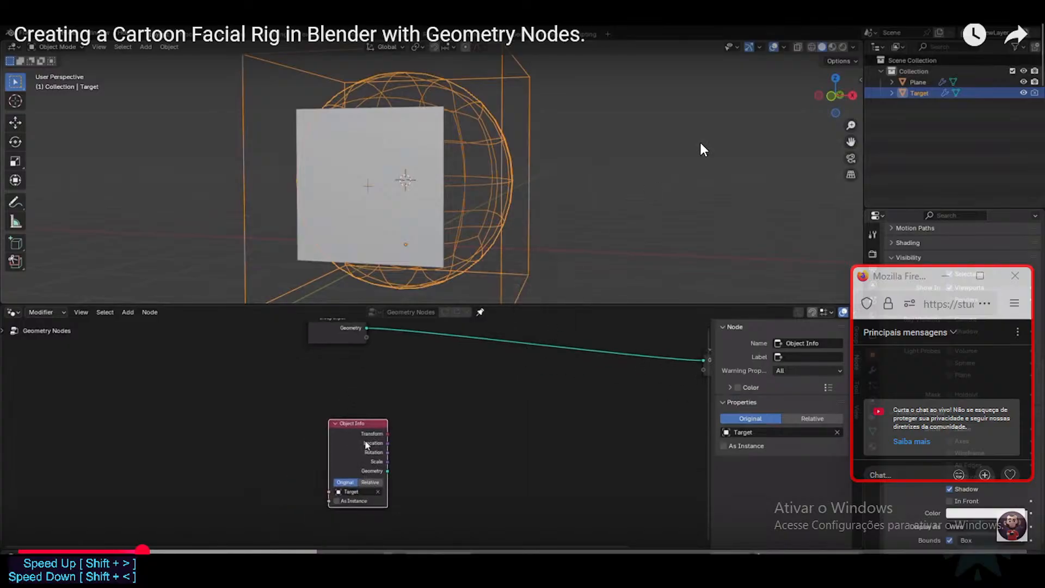
pyautogui.click(556, 328)
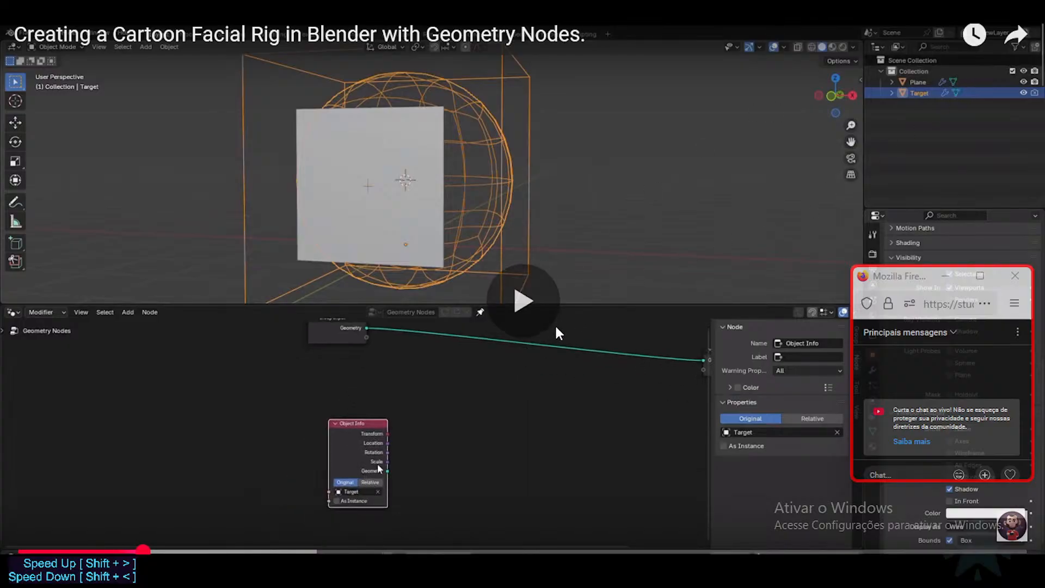
pyautogui.click(556, 328)
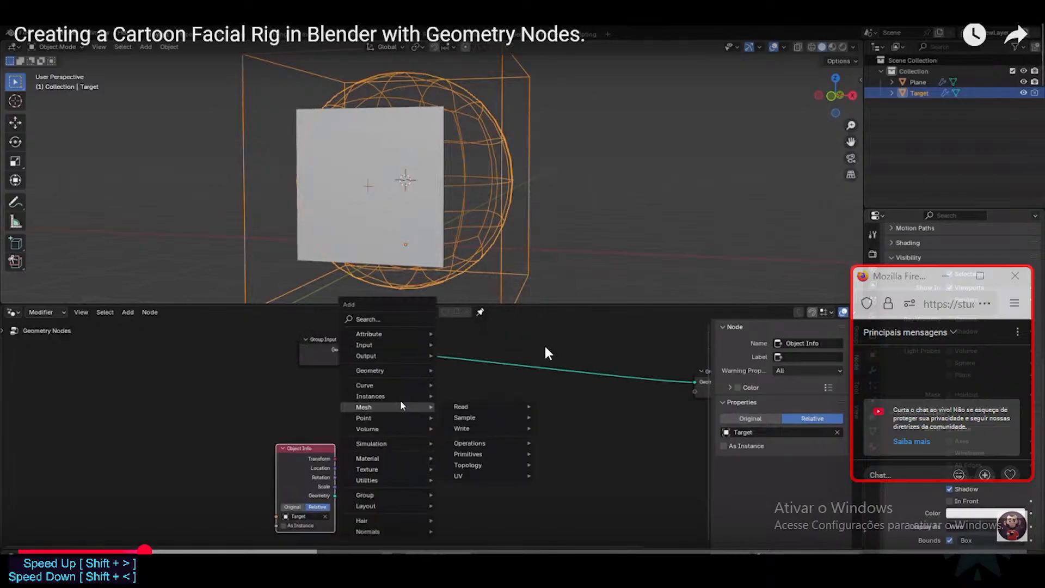
# Back in Blender, replace the LowerFace Object Info node with one referencing FaceTarget, placed beneath Group Input.
pyautogui.hotkey('alt', 'Tab')
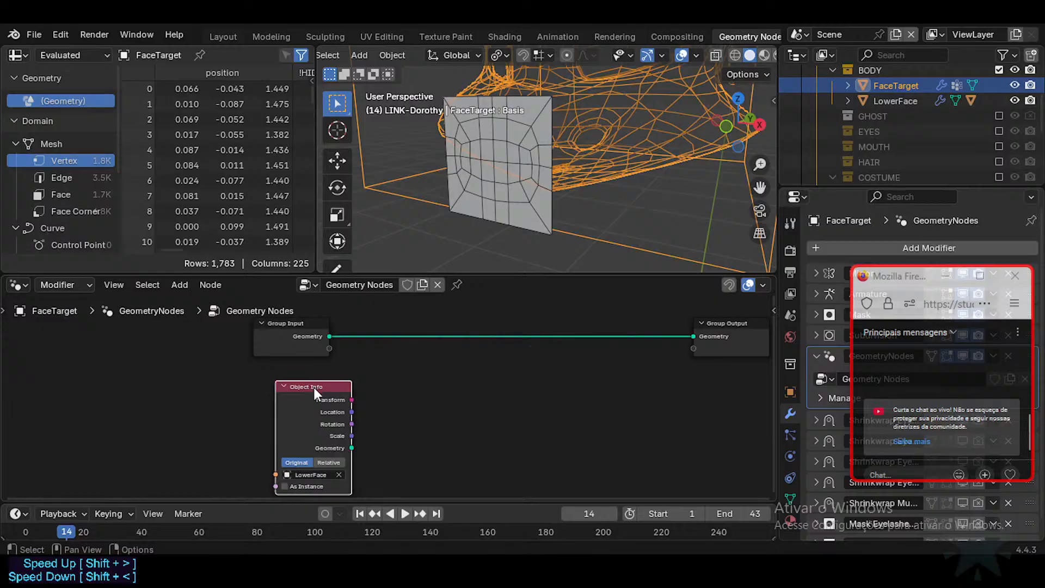
pyautogui.press('Delete')
pyautogui.moveTo(907, 87); pyautogui.dragTo(309, 394)
pyautogui.click(286, 377)
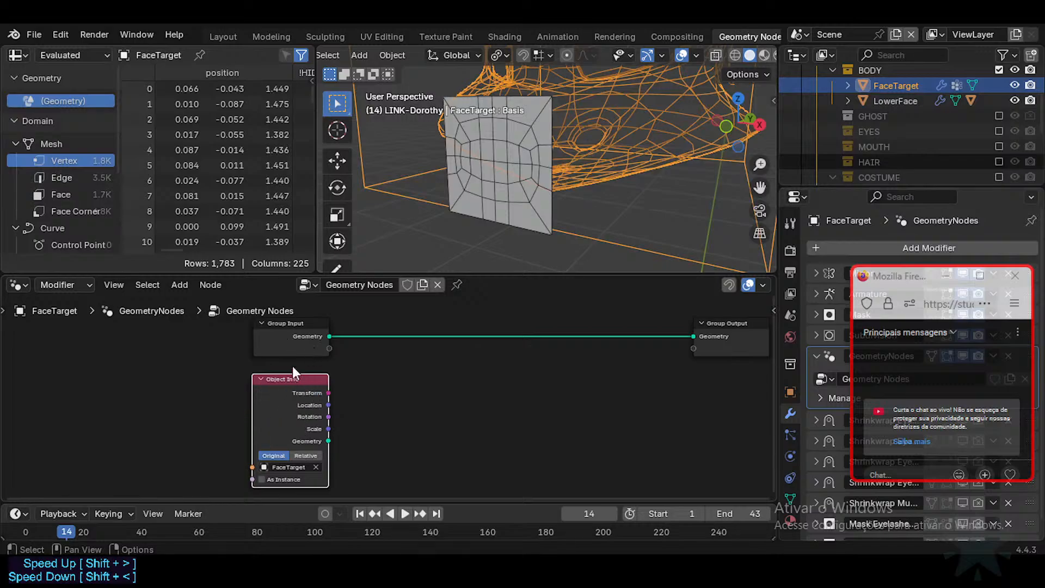
pyautogui.click(288, 337)
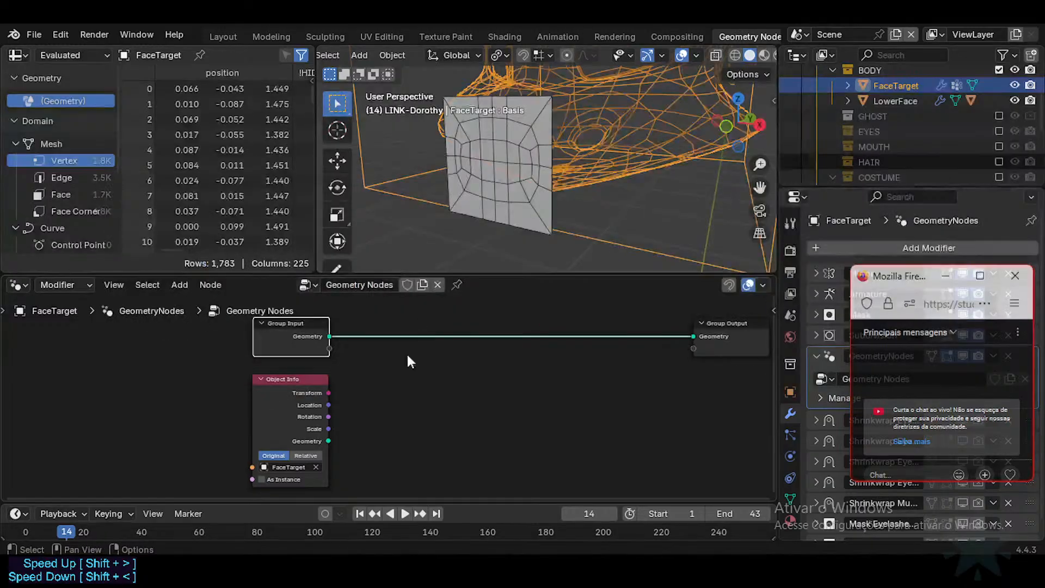
# Switch to the tutorial video in Firefox and watch which mesh sampling node is added beside Object Info.
pyautogui.hotkey('alt', 'Tab')
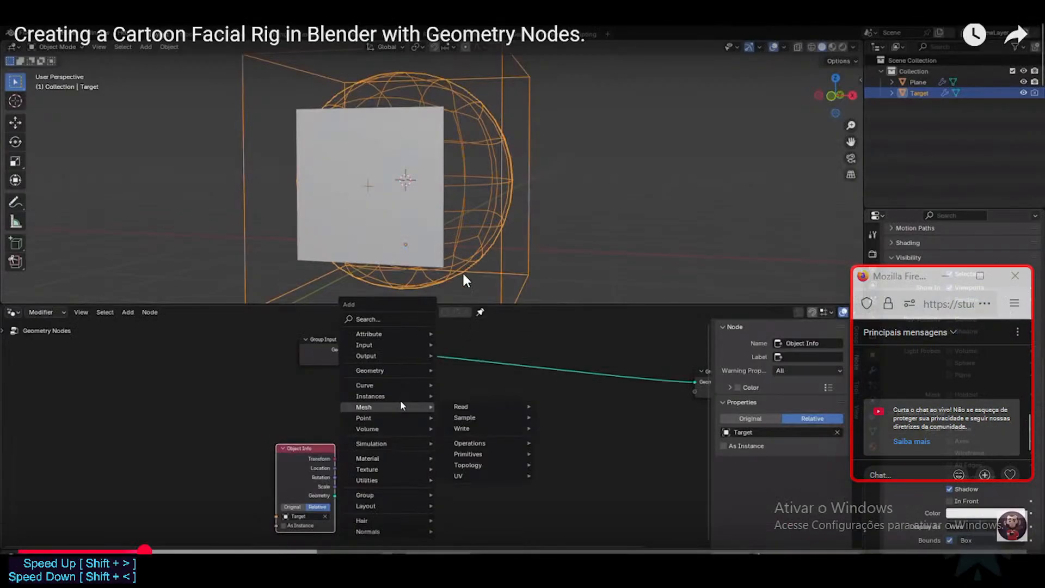
pyautogui.click(463, 274)
pyautogui.click(464, 275)
pyautogui.click(468, 283)
pyautogui.click(468, 283)
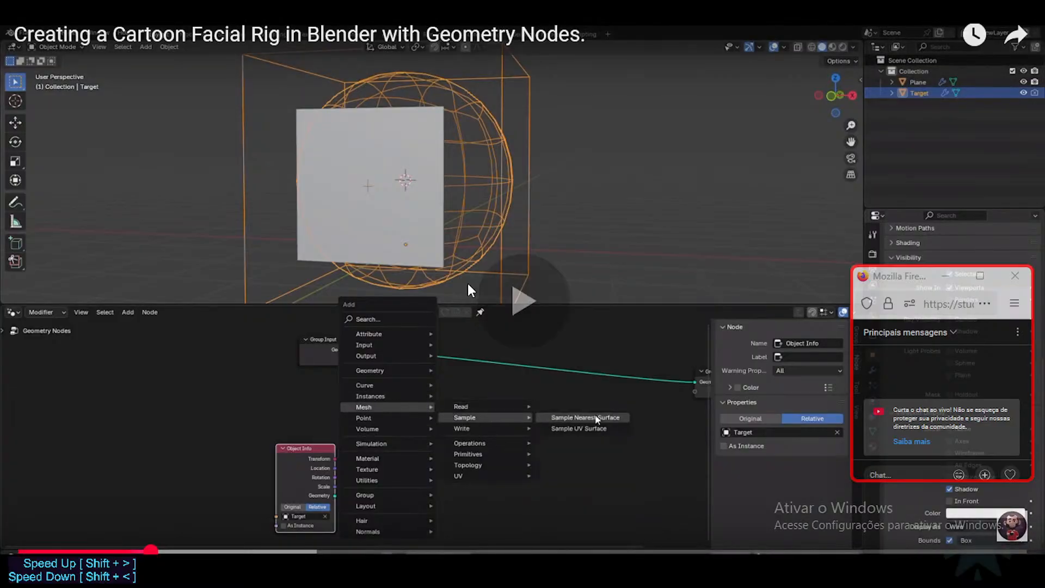
pyautogui.click(468, 283)
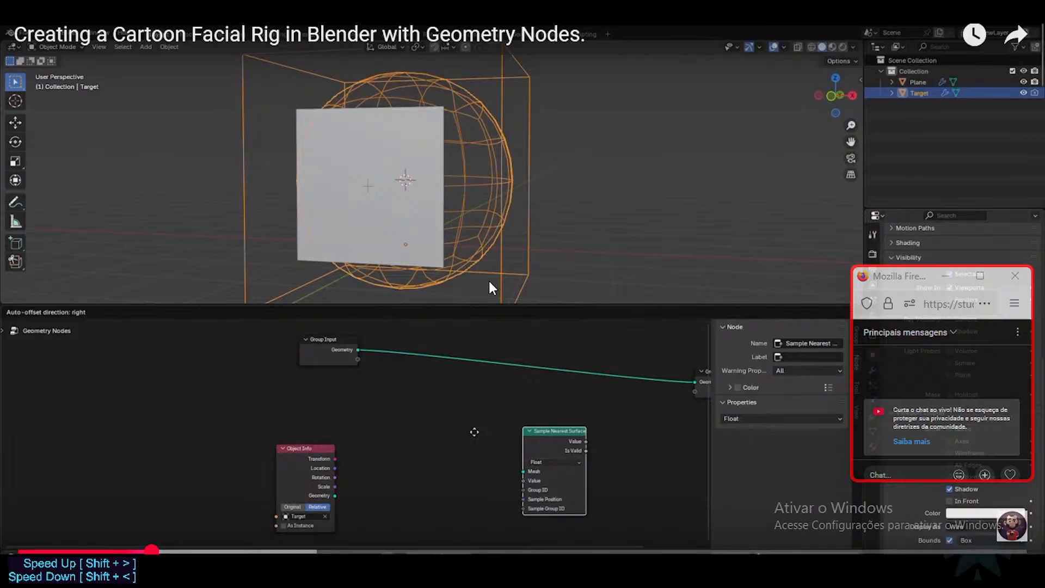
# Back in Blender, add a Sample Nearest Surface node beside the FaceTarget Object Info node.
pyautogui.hotkey('alt', 'Tab')
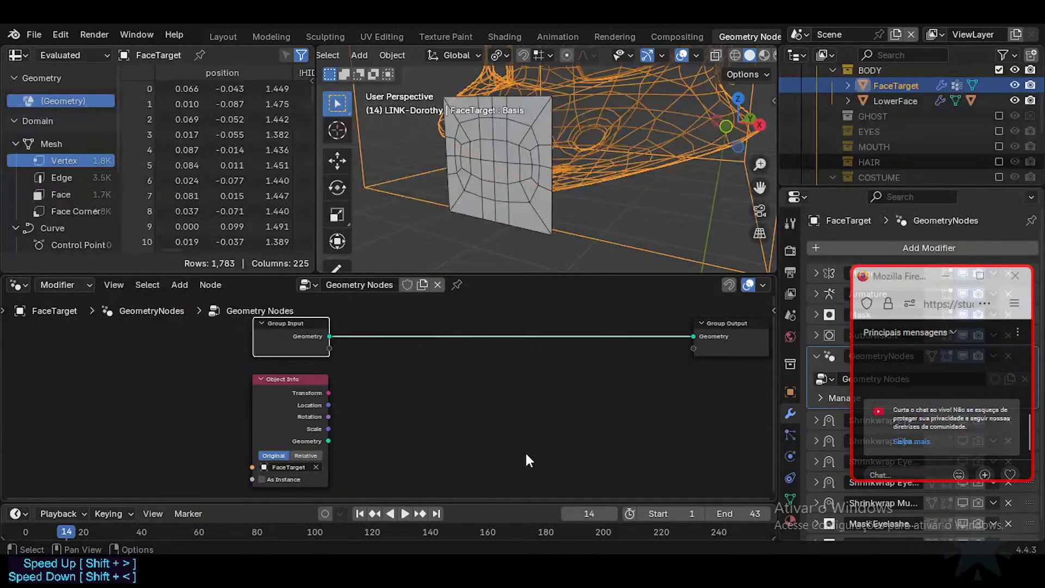
pyautogui.hotkey('shift', 'a')
pyautogui.write('sample')
pyautogui.press('Escape')
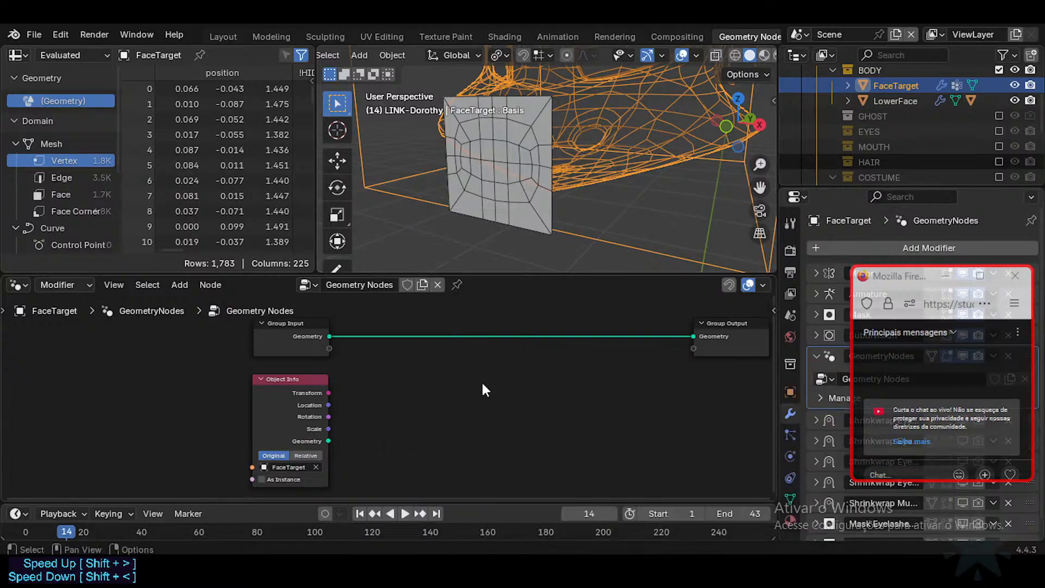
pyautogui.hotkey('shift', 'a')
pyautogui.moveTo(466, 363)
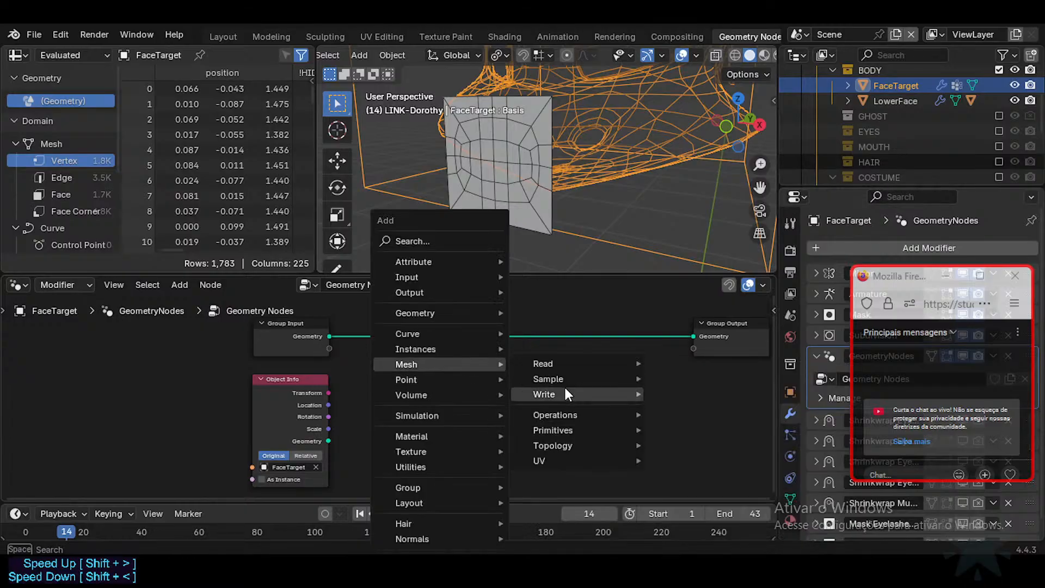
pyautogui.moveTo(567, 377)
pyautogui.click(721, 371)
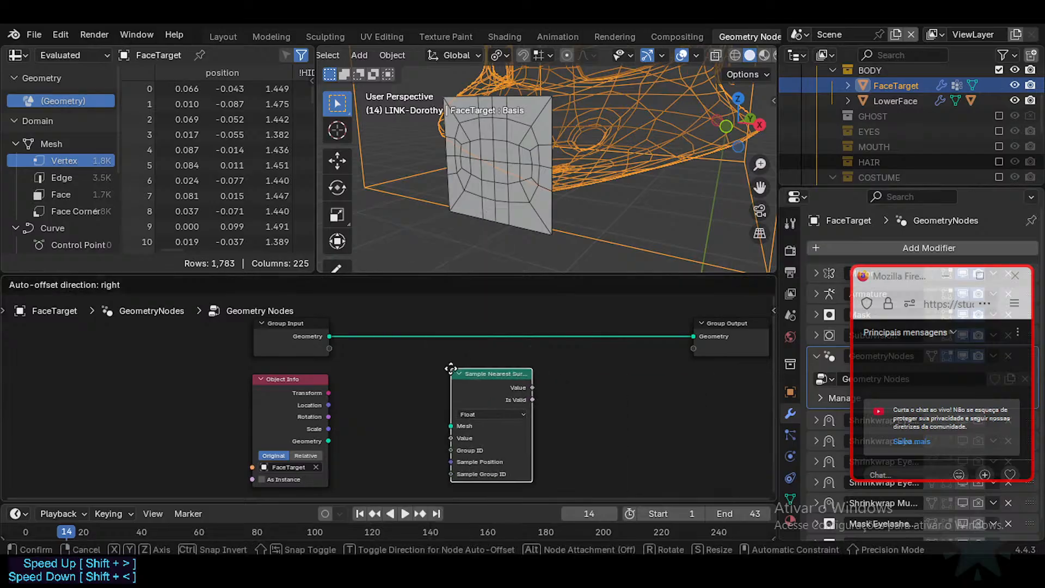
pyautogui.click(447, 387)
# Switch to the tutorial video in Firefox and watch how the Sample Nearest Surface node's type and inputs are set up.
pyautogui.hotkey('alt', 'Tab')
pyautogui.hotkey('alt', 'Tab')
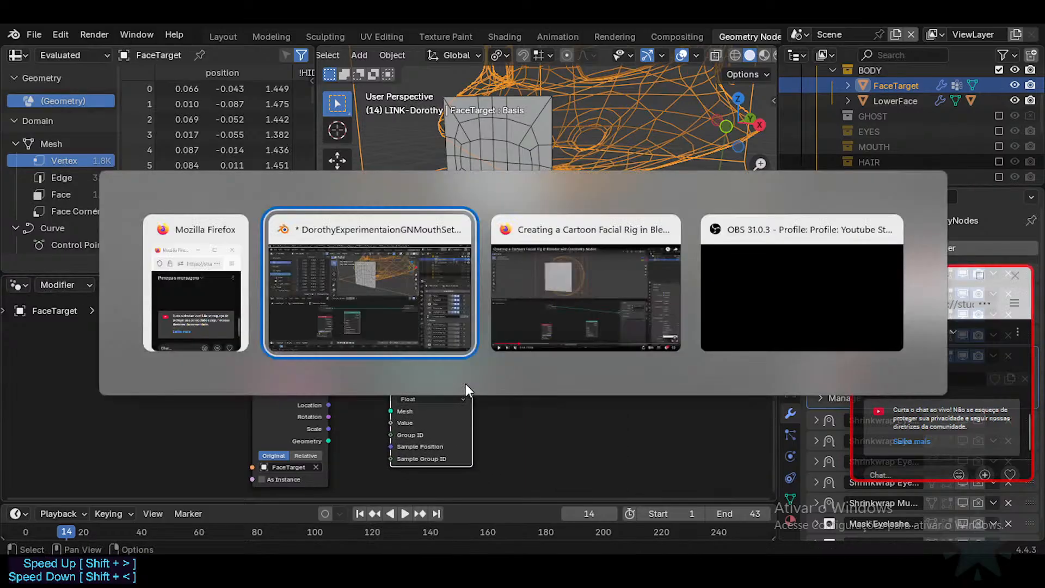
pyautogui.press('space')
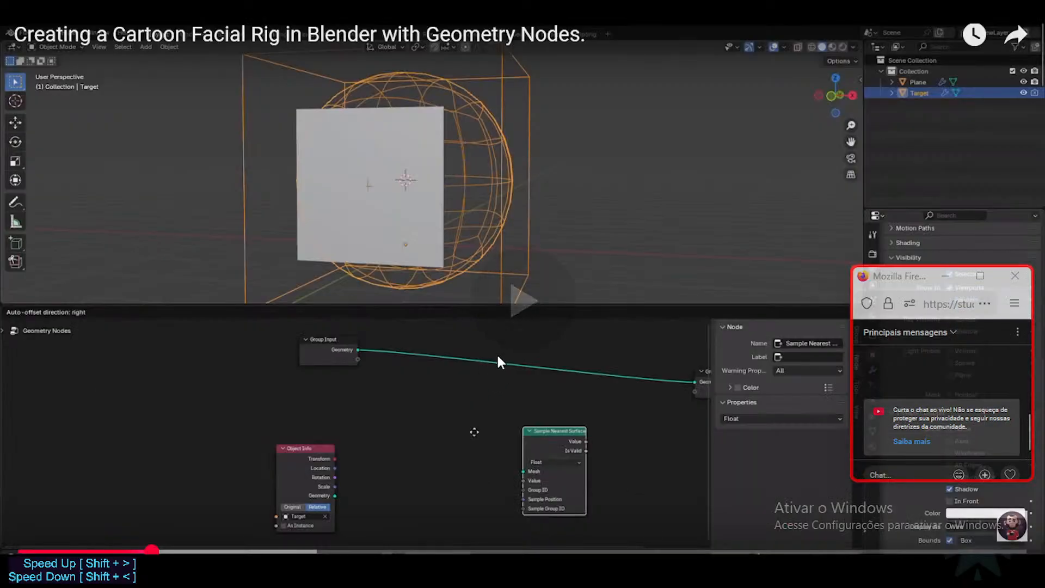
pyautogui.hotkey('shift', ',')
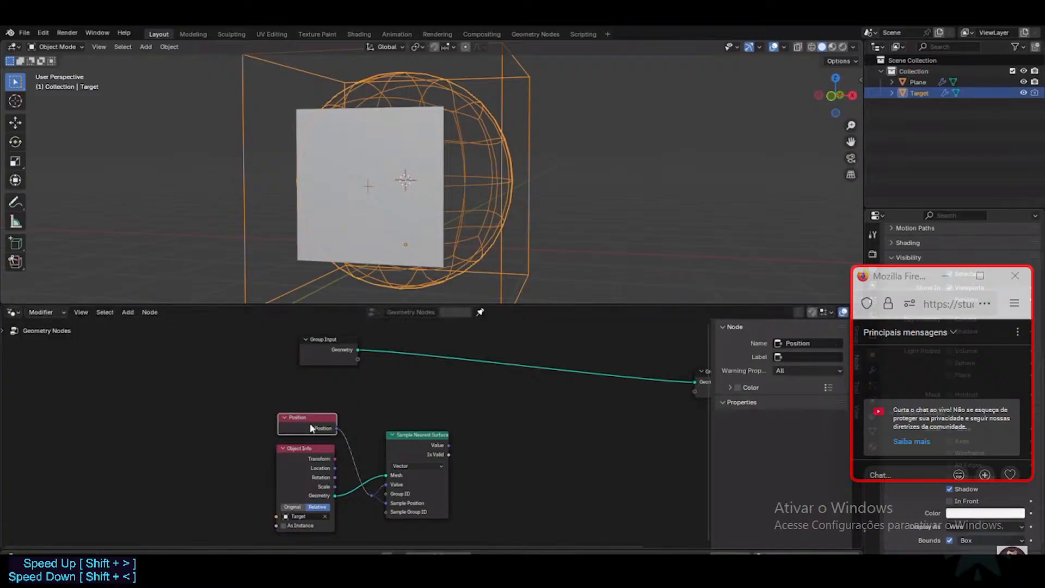
pyautogui.click(519, 391)
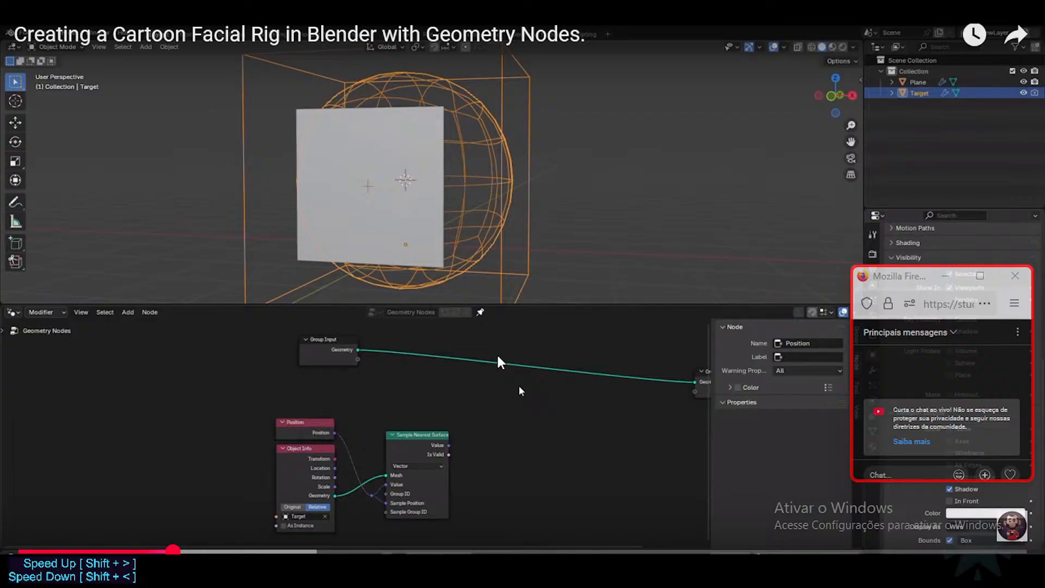
pyautogui.click(520, 391)
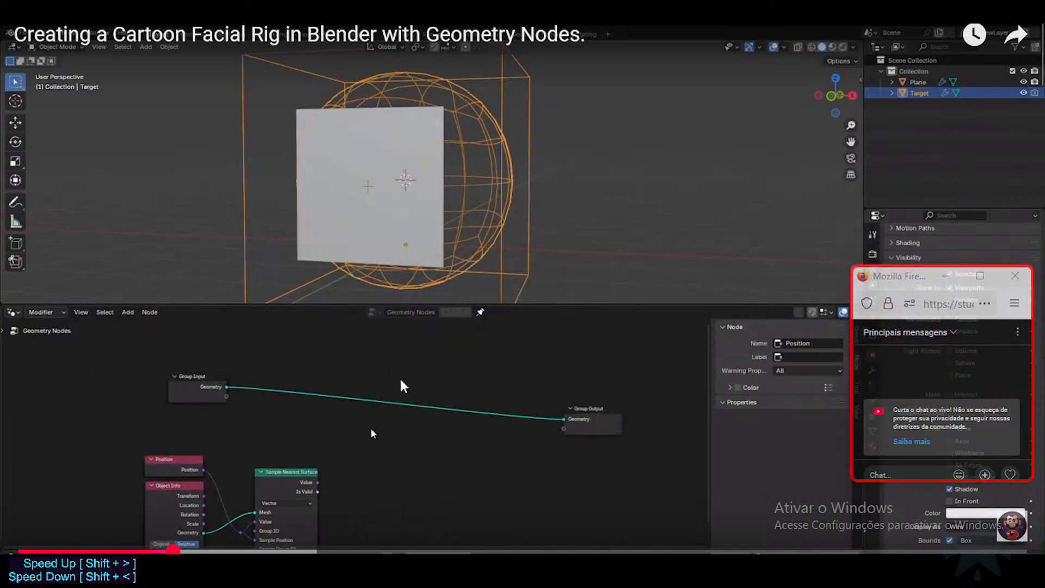
pyautogui.click(339, 404)
# Back in Blender, space the two lower nodes apart and connect Object Info's Geometry output to Sample Nearest Surface's Mesh input.
pyautogui.hotkey('alt', 'Tab')
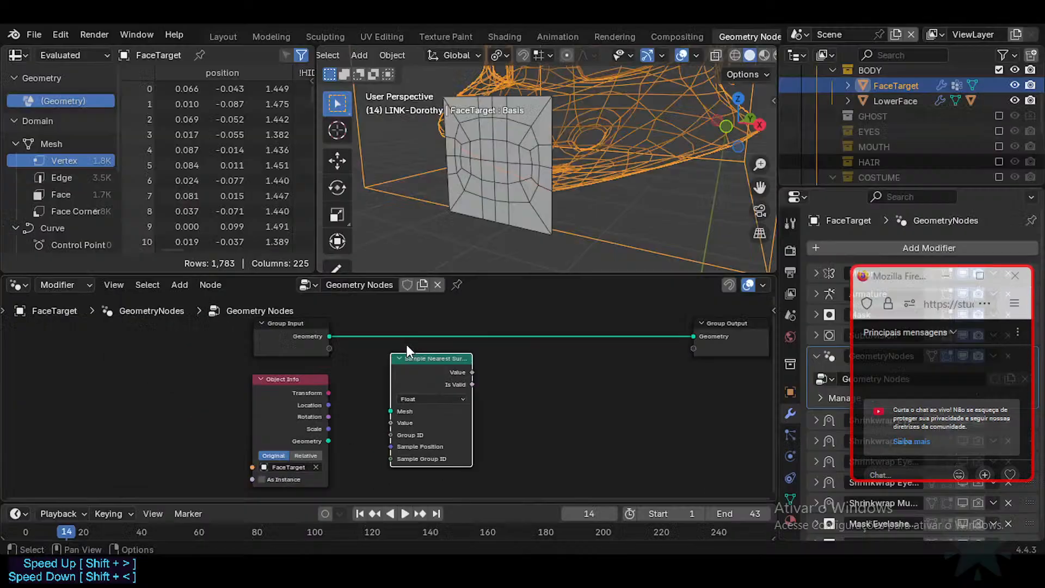
pyautogui.click(313, 364)
pyautogui.moveTo(305, 380); pyautogui.dragTo(300, 421)
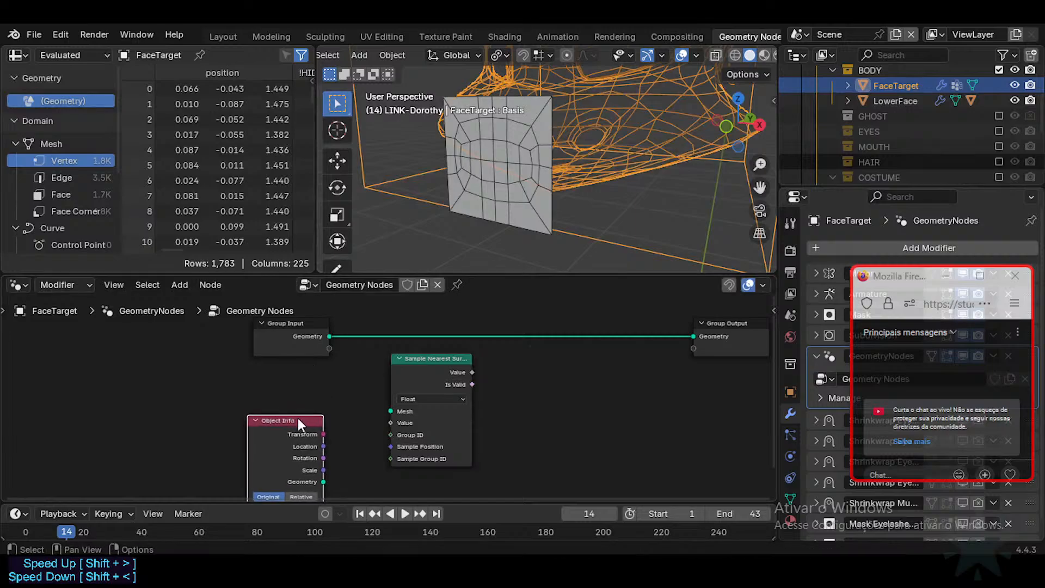
pyautogui.moveTo(333, 399); pyautogui.dragTo(334, 374, button='middle')
pyautogui.moveTo(415, 342); pyautogui.dragTo(439, 360)
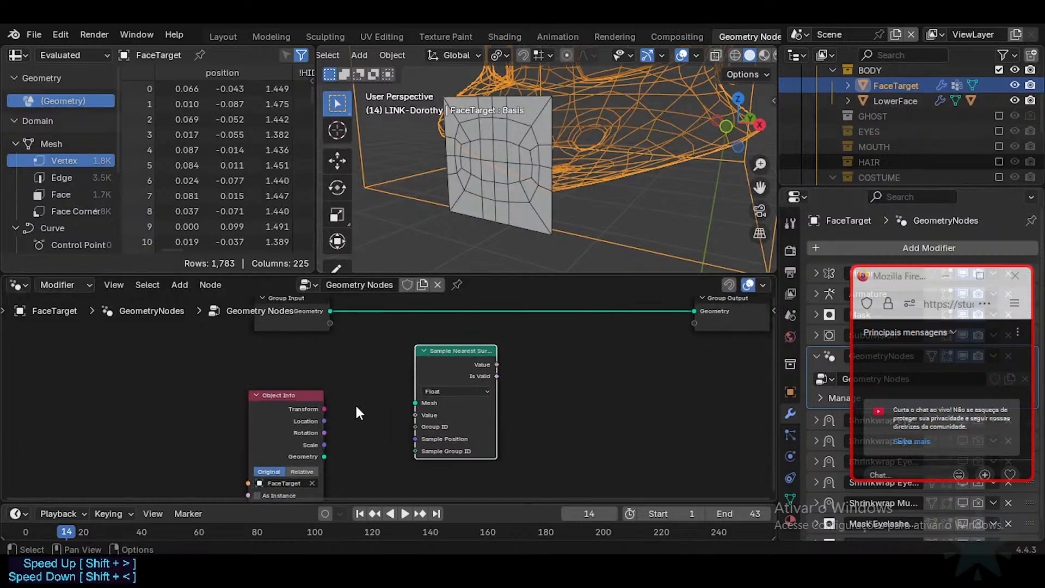
pyautogui.moveTo(324, 456); pyautogui.dragTo(356, 444)
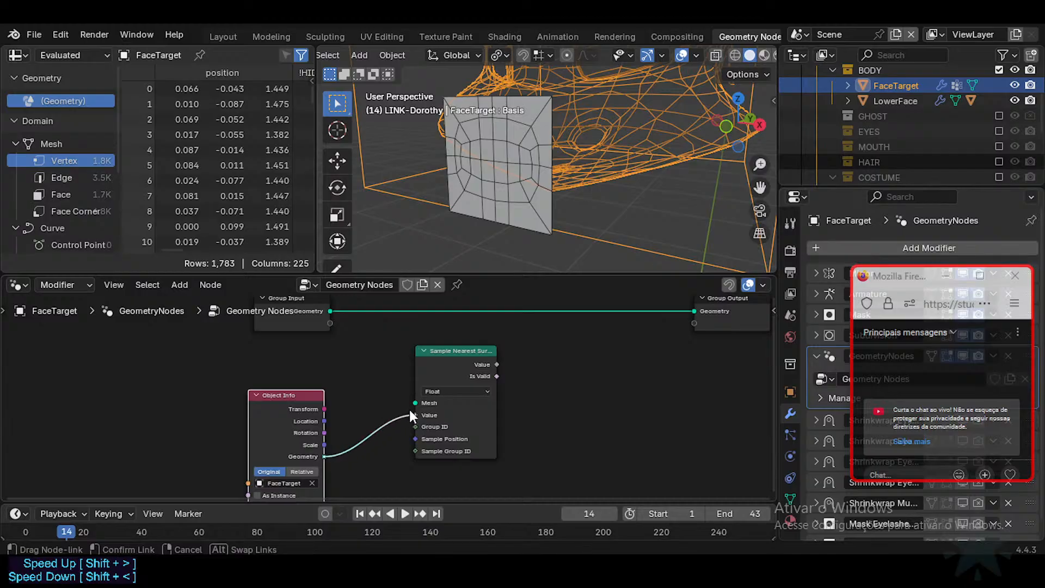
pyautogui.moveTo(411, 414); pyautogui.dragTo(415, 403)
pyautogui.click(430, 392)
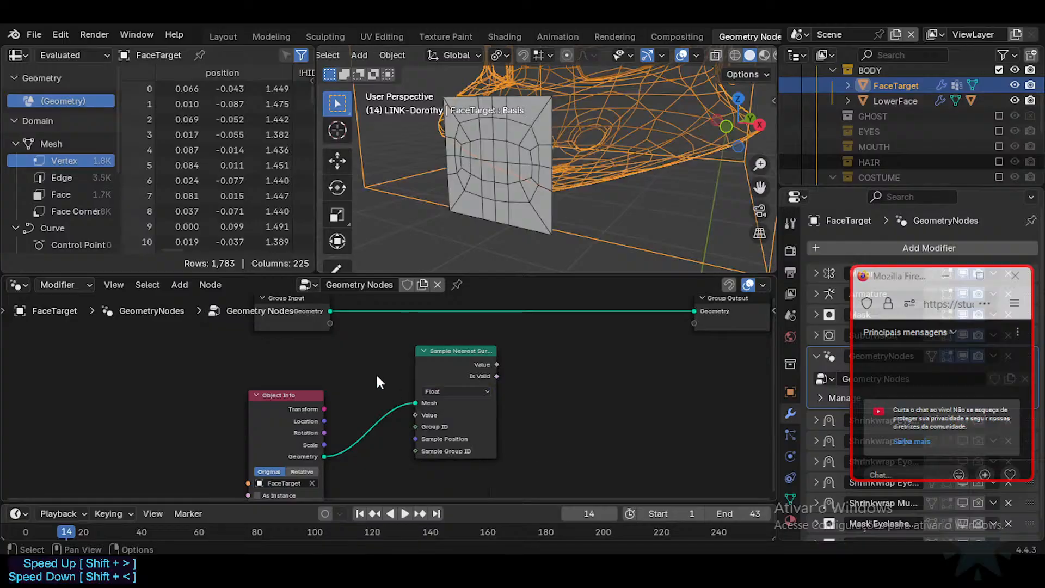
# Compare with the tutorial video in Firefox, and in Blender set the Sample Nearest Surface node's data type to Vector.
pyautogui.hotkey('alt', 'Tab')
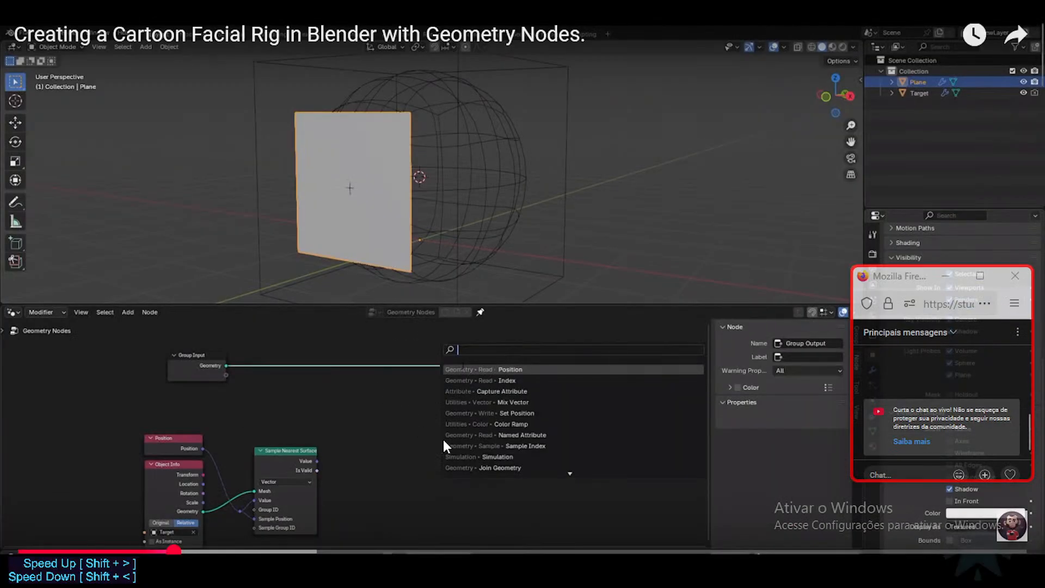
pyautogui.hotkey('alt', 'Tab')
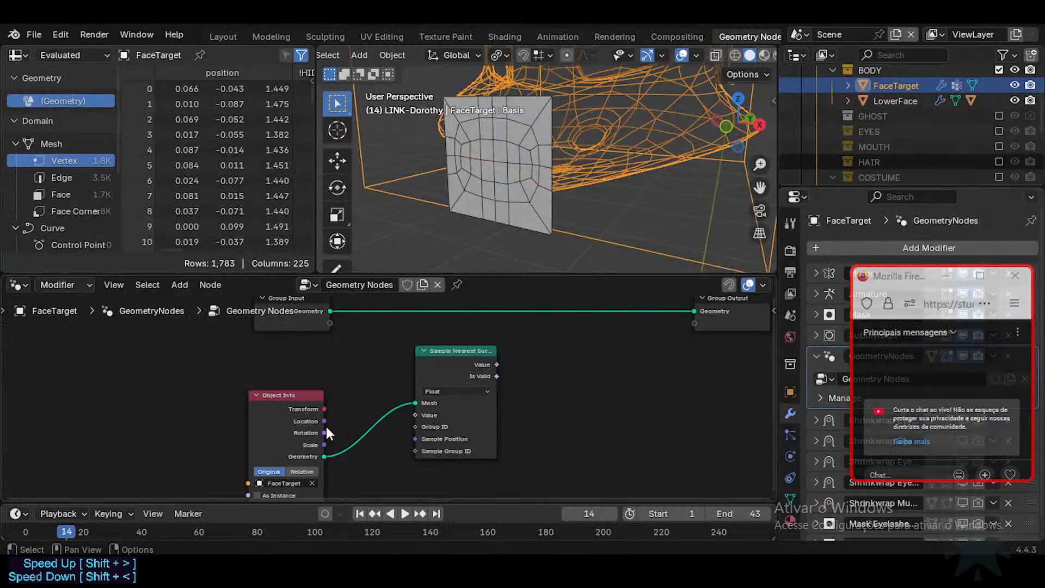
pyautogui.click(451, 391)
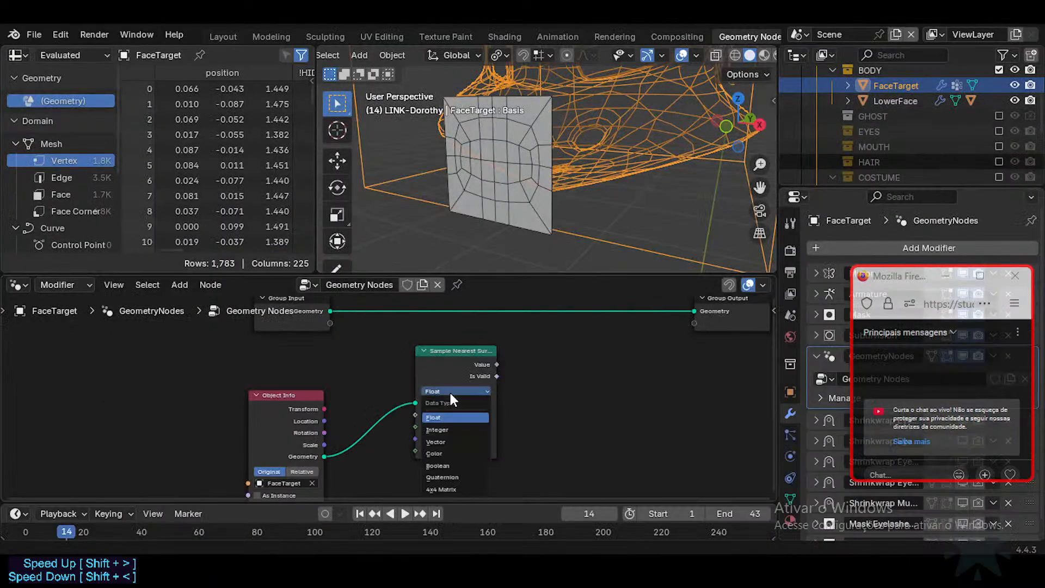
pyautogui.click(436, 441)
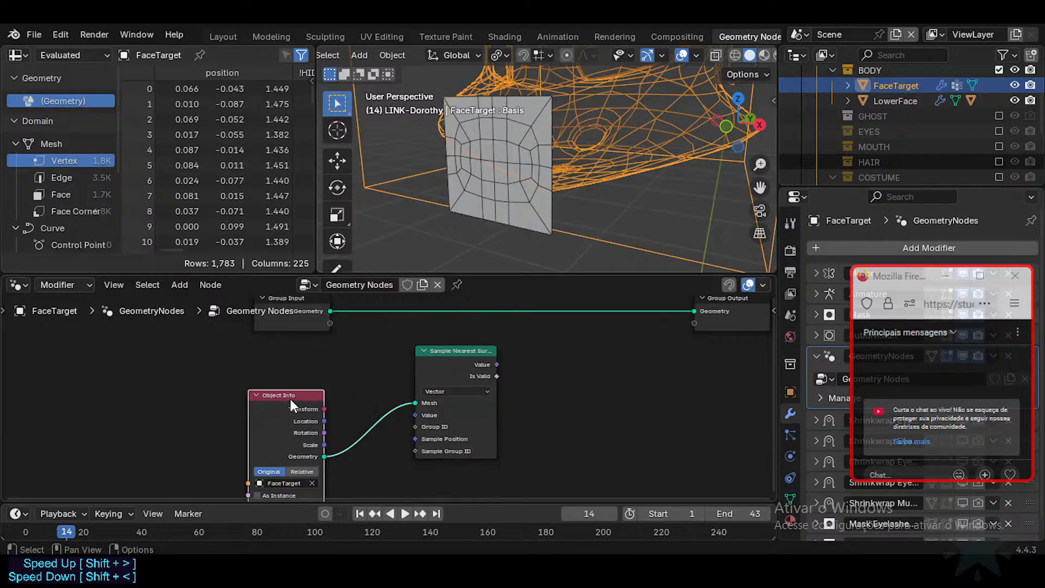
# Move the Object Info node slightly lower to leave room above it for another node.
pyautogui.moveTo(289, 400); pyautogui.dragTo(294, 422)
pyautogui.moveTo(414, 415); pyautogui.dragTo(377, 365)
pyautogui.press('Escape')
pyautogui.hotkey('shift', 'a')
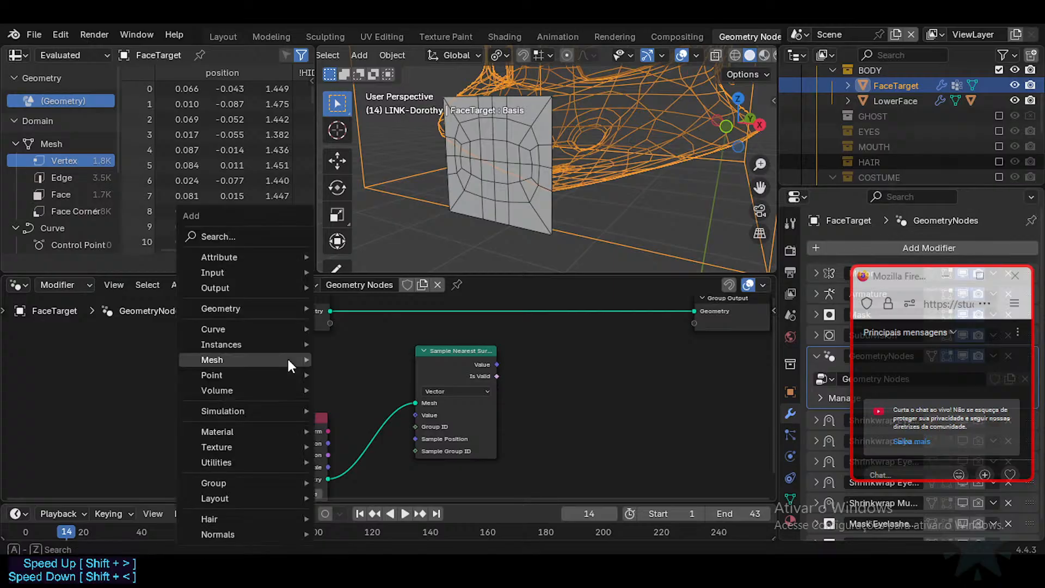
pyautogui.moveTo(289, 360)
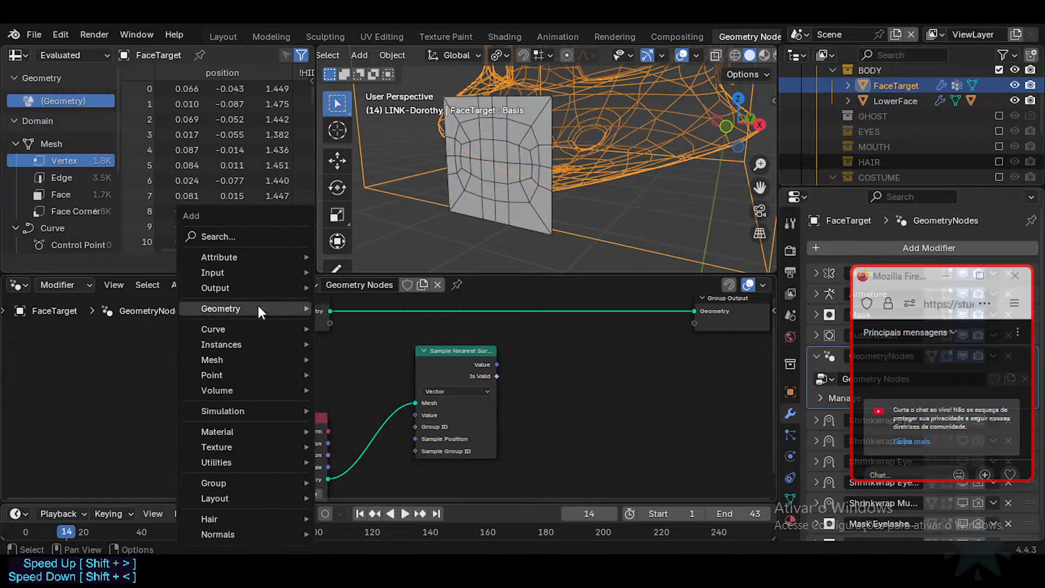
pyautogui.moveTo(251, 272)
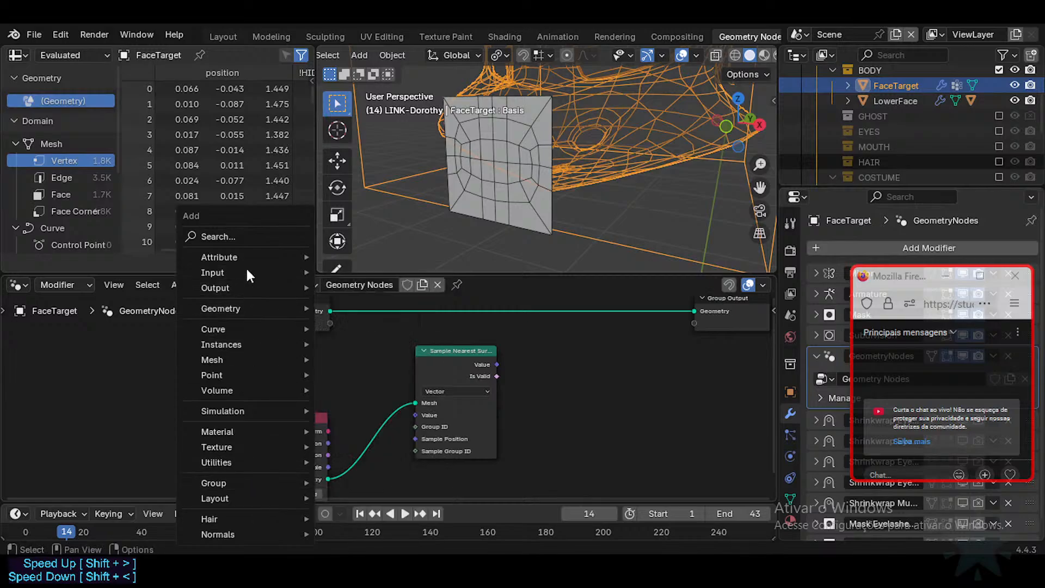
pyautogui.moveTo(254, 306)
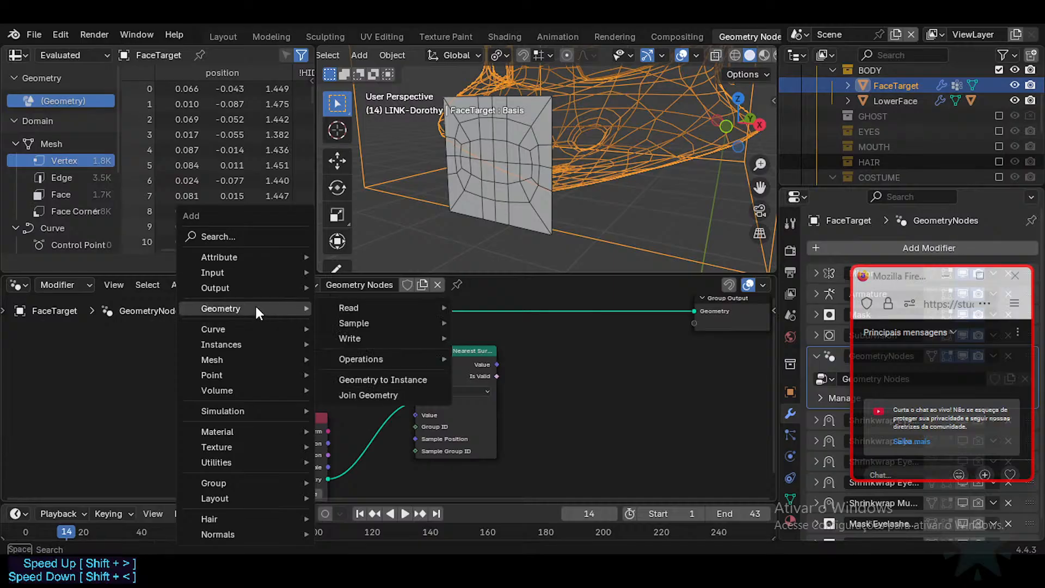
pyautogui.moveTo(378, 360)
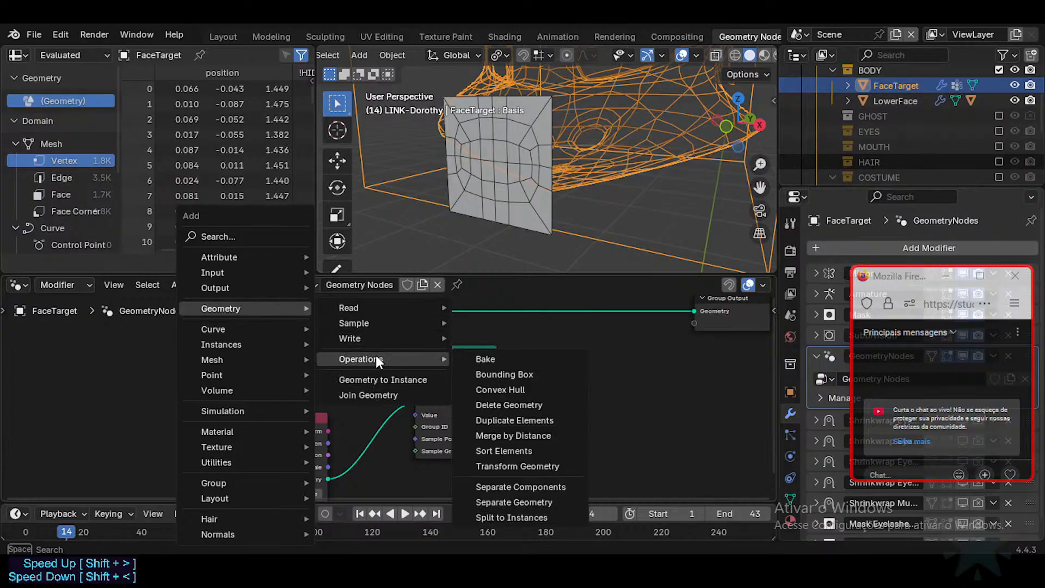
pyautogui.moveTo(254, 371)
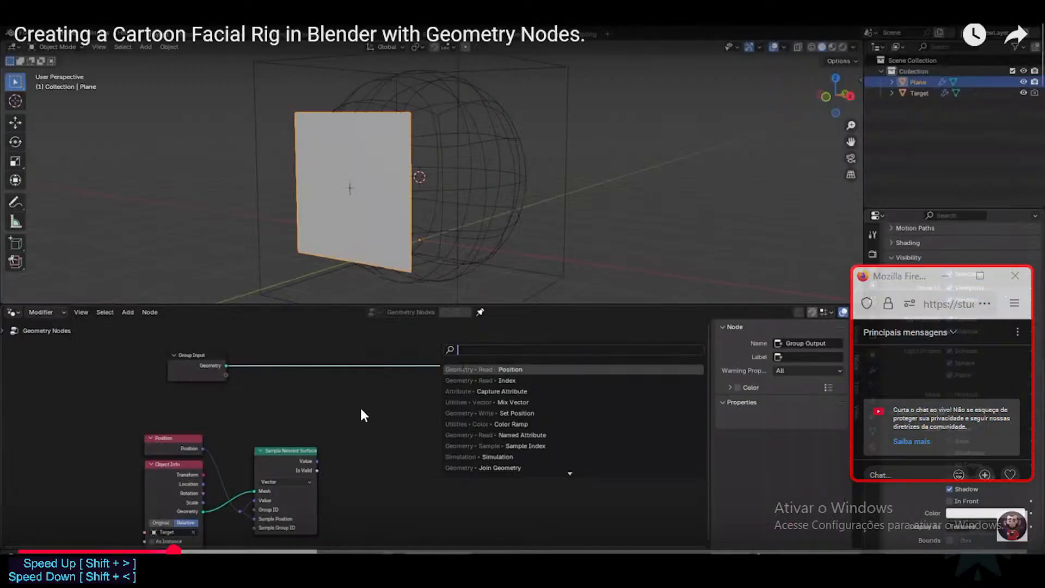
# In the tutorial video in Firefox, rewind and watch how the Position node is added.
pyautogui.press('space')
pyautogui.press('space')
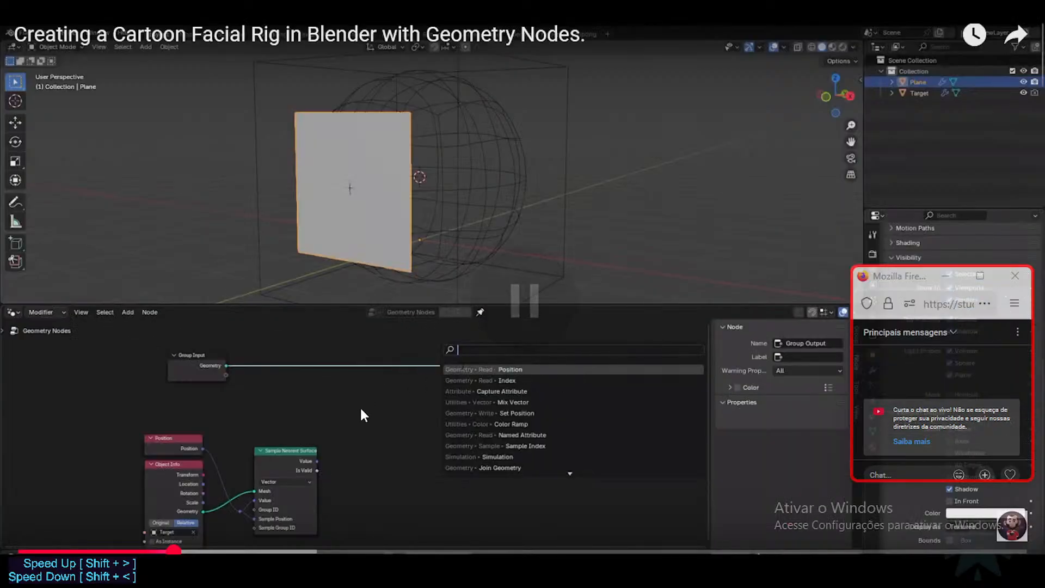
pyautogui.press('Left')
pyautogui.press('space')
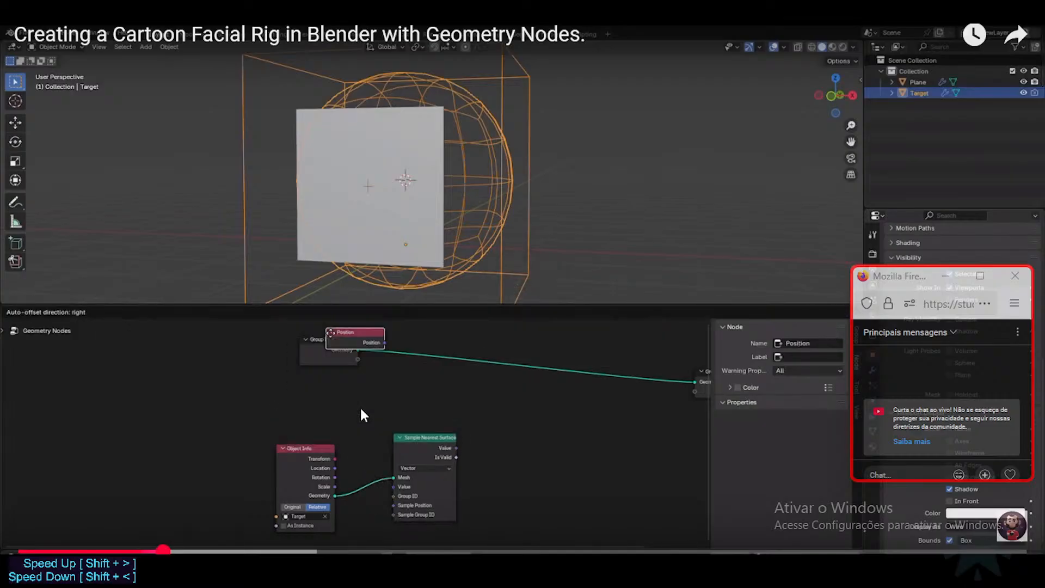
pyautogui.press('Left')
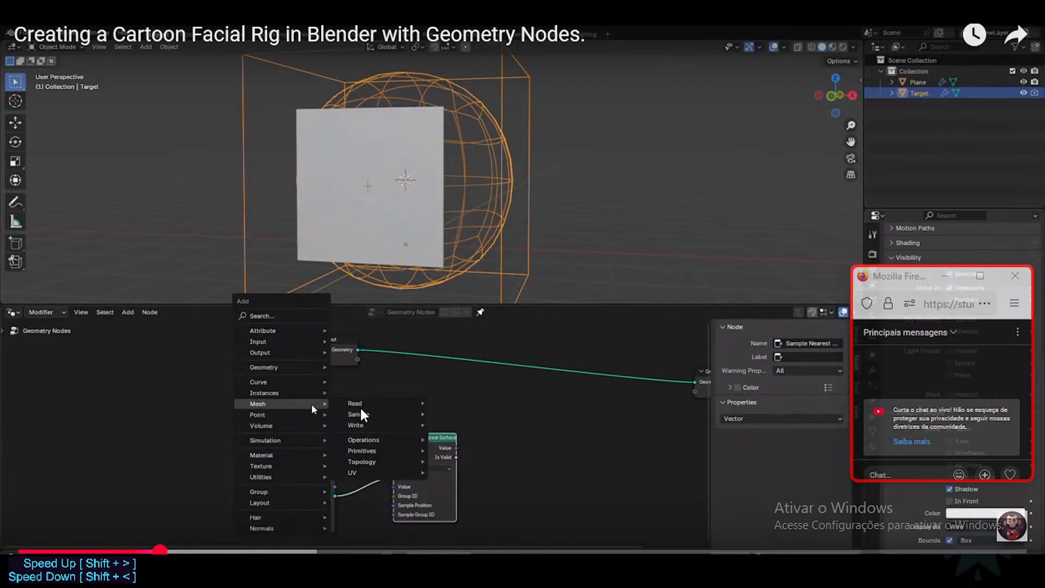
pyautogui.press('space')
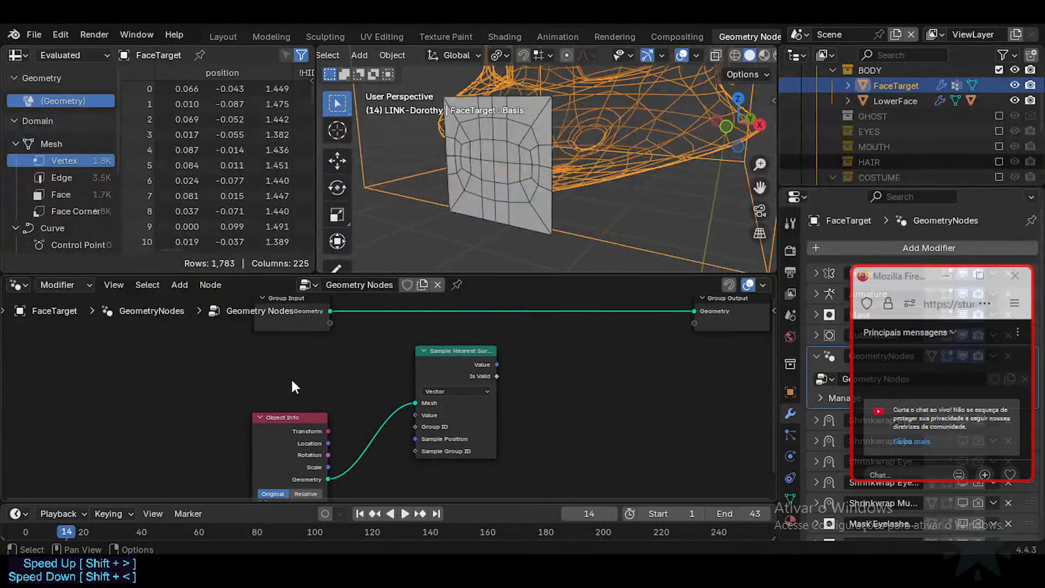
# Back in Blender, add a Position node just above the Object Info node.
pyautogui.hotkey('shift', 'a')
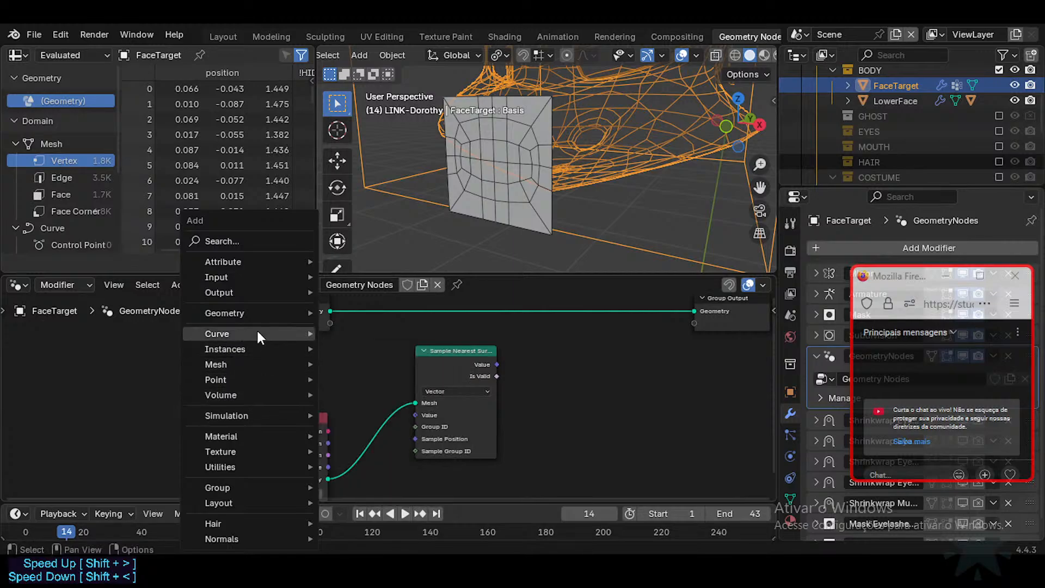
pyautogui.moveTo(262, 312)
pyautogui.moveTo(356, 312)
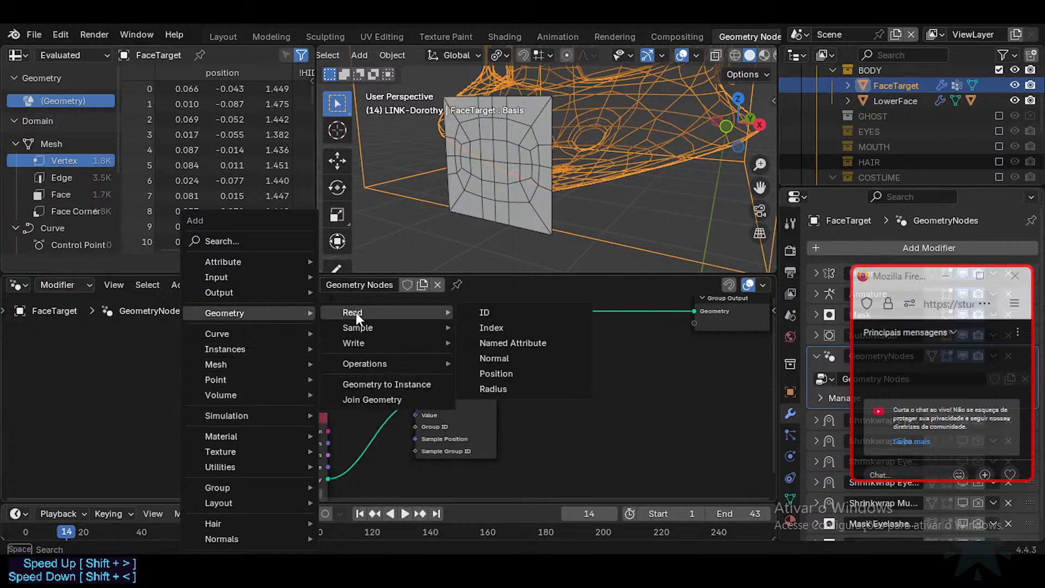
pyautogui.click(521, 373)
pyautogui.click(262, 358)
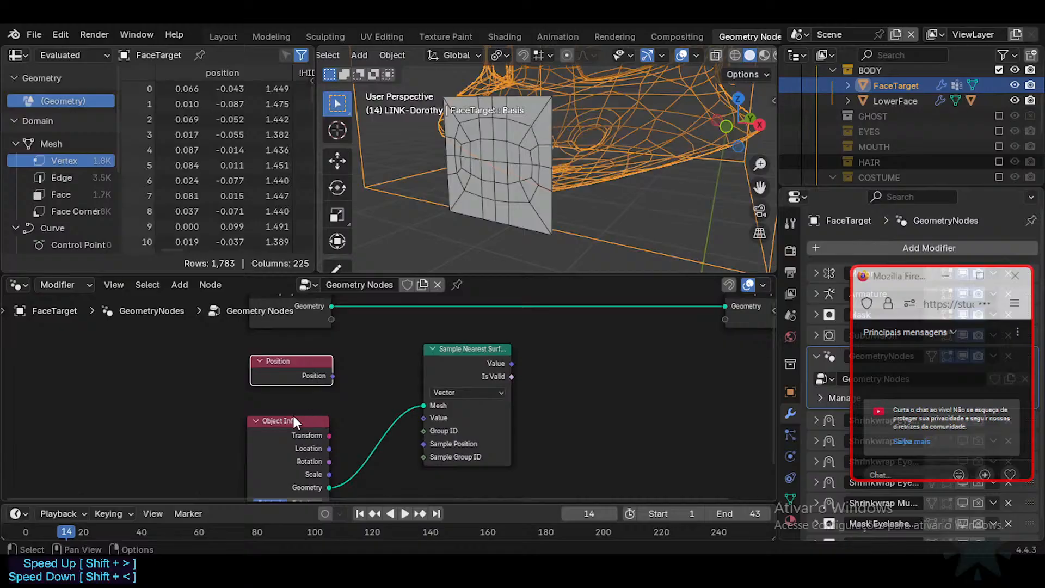
# Align Object Info under the Position node and feed Position through a reroute into Sample Nearest Surface's Value and Sample Position inputs.
pyautogui.moveTo(294, 416)
pyautogui.mouseDown()
pyautogui.moveTo(302, 402)
pyautogui.moveTo(423, 417)
pyautogui.mouseUp()
pyautogui.keyDown('shift'); pyautogui.moveTo(380, 367); pyautogui.dragTo(370, 417, button='right'); pyautogui.keyUp('shift')
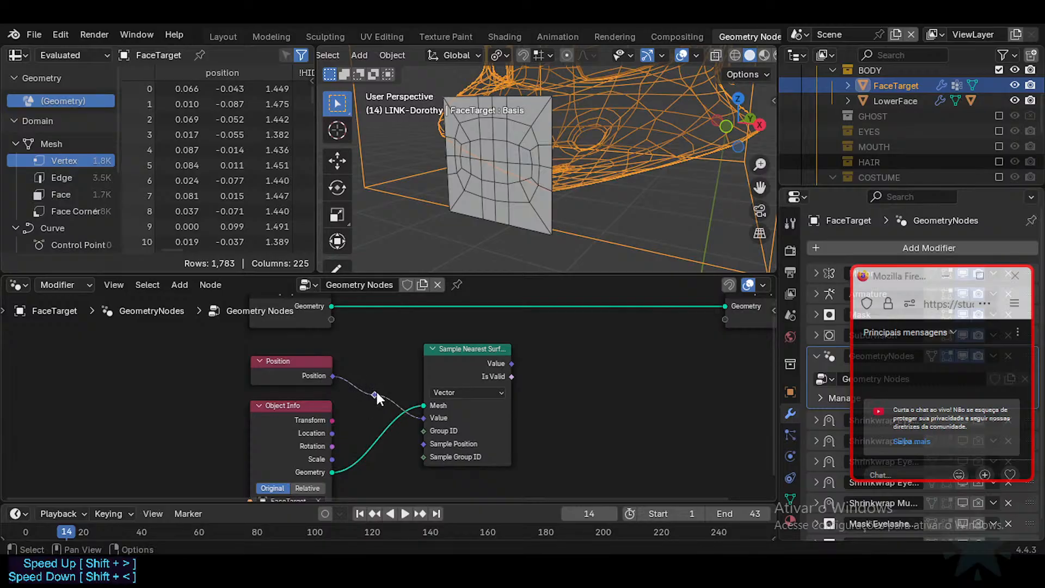
pyautogui.moveTo(374, 394); pyautogui.dragTo(418, 443)
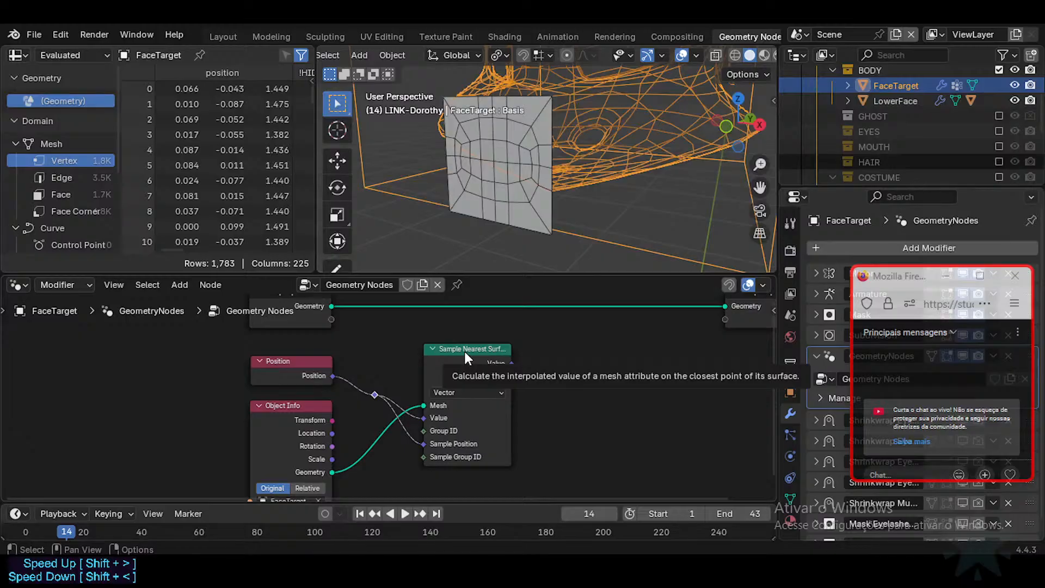
# Widen the Sample Nearest Surface node until its full title fits, and nudge the Object Info and Position nodes slightly upward.
pyautogui.moveTo(511, 465); pyautogui.dragTo(539, 462)
pyautogui.scroll(-1, 275, 361)
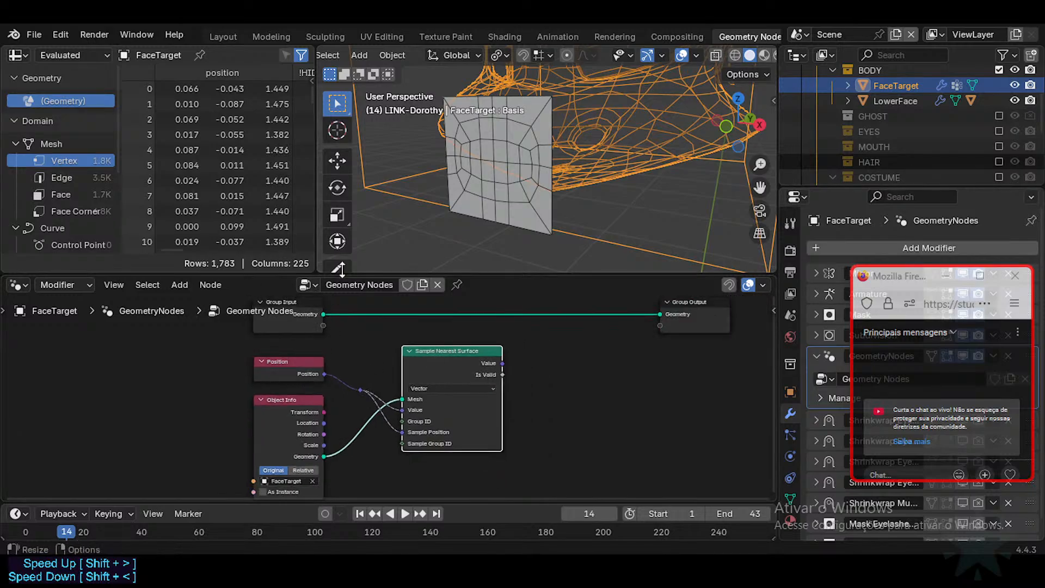
pyautogui.moveTo(414, 393); pyautogui.dragTo(436, 402, button='middle')
pyautogui.moveTo(313, 407); pyautogui.dragTo(312, 402)
pyautogui.moveTo(313, 366); pyautogui.dragTo(315, 361)
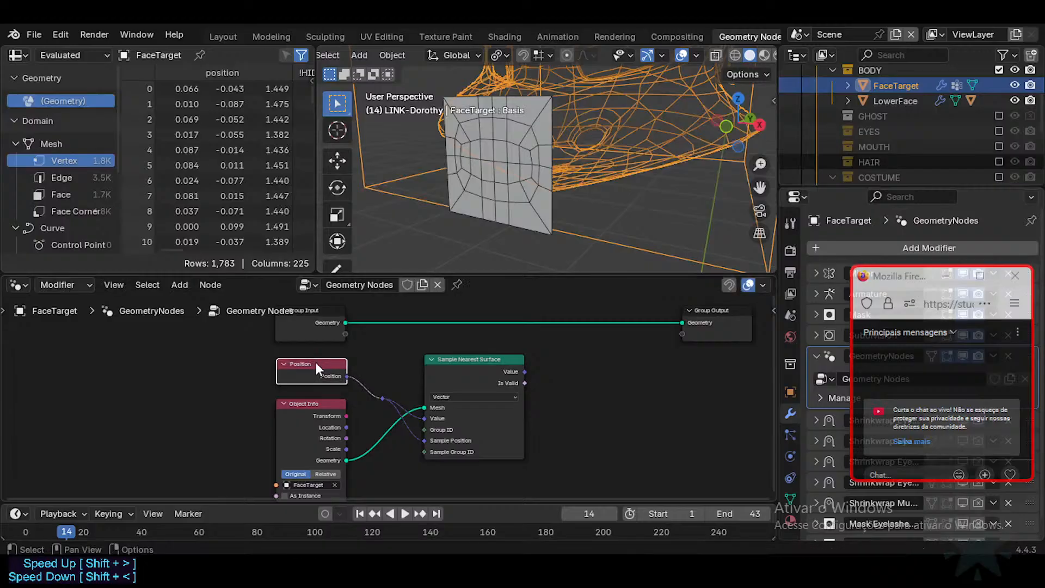
# Shift the reroute on the Position link slightly left and the Sample Nearest Surface node slightly up to tidy the layout.
pyautogui.press('c')
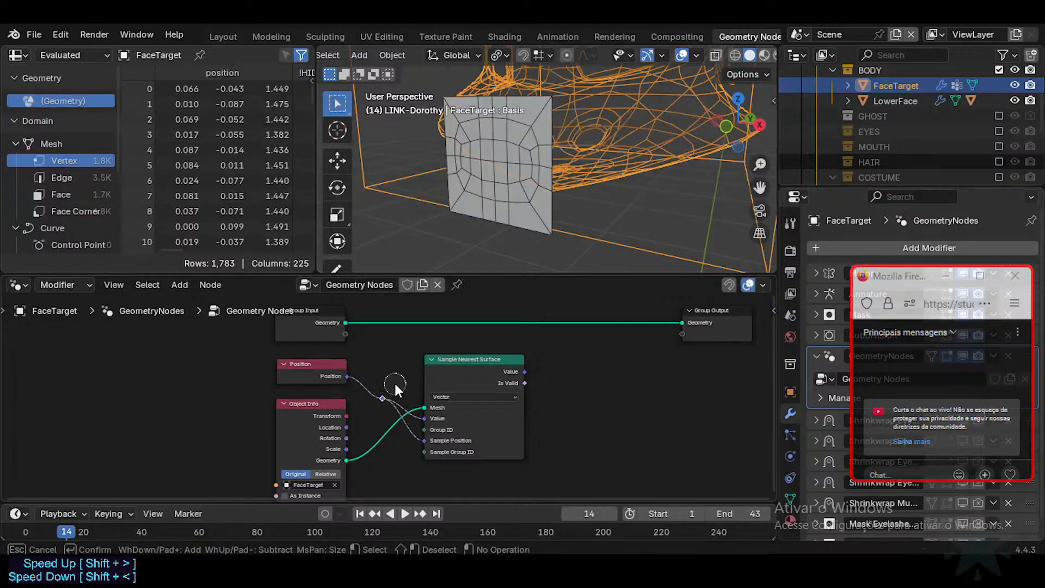
pyautogui.click(383, 391)
pyautogui.rightClick(383, 391)
pyautogui.press('g')
pyautogui.click(377, 389)
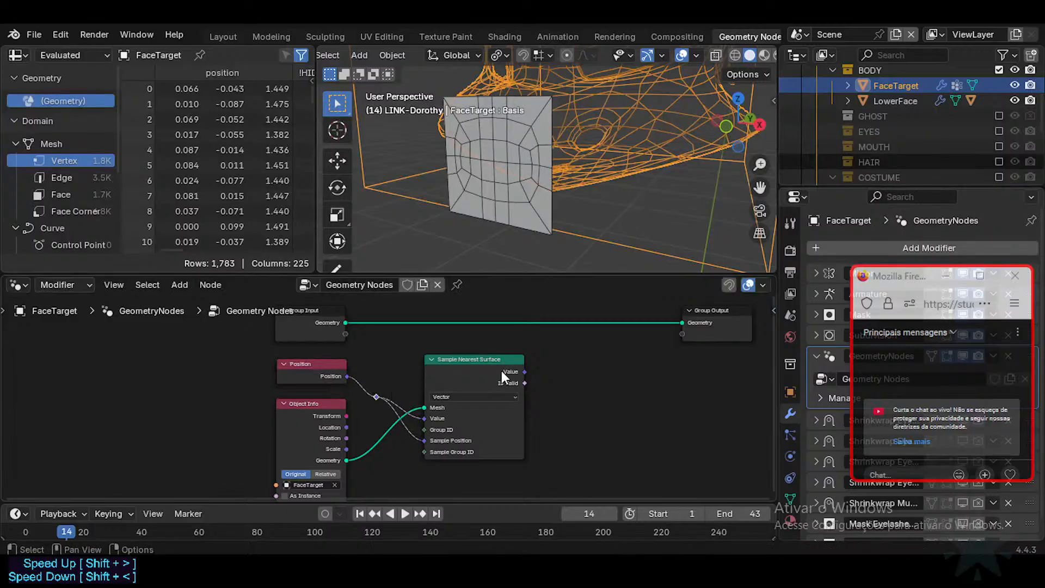
pyautogui.click(466, 358)
pyautogui.press('g')
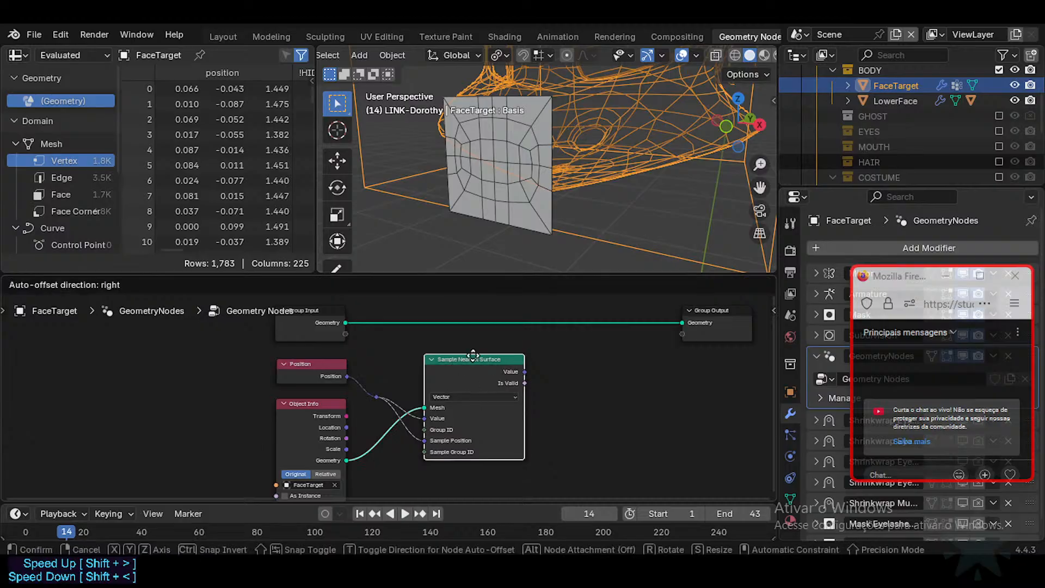
pyautogui.click(476, 351)
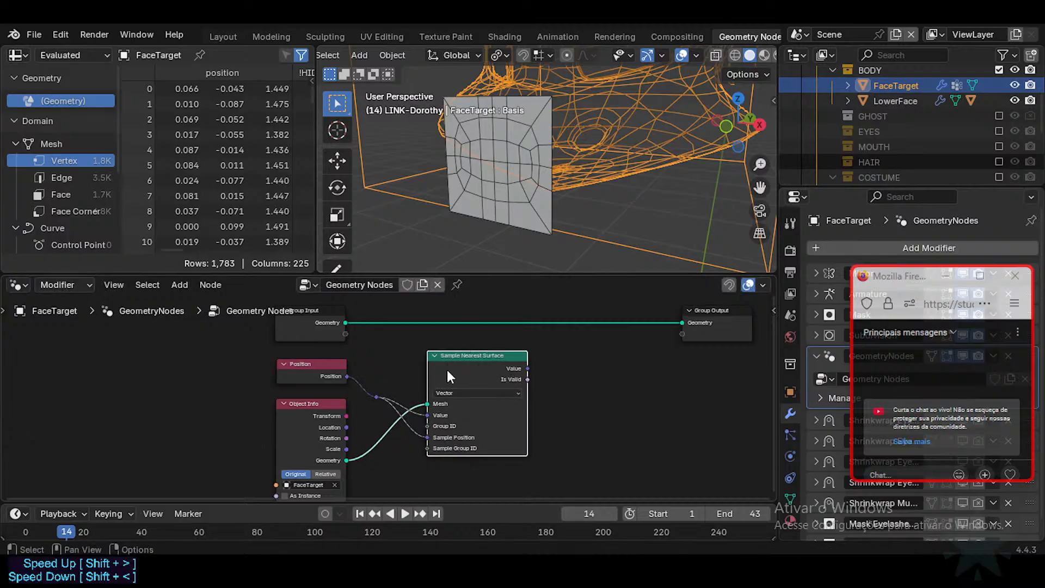
# Switch to the tutorial video in Firefox and watch how the Set Position node is added and linked.
pyautogui.scroll(-1, 414, 381)
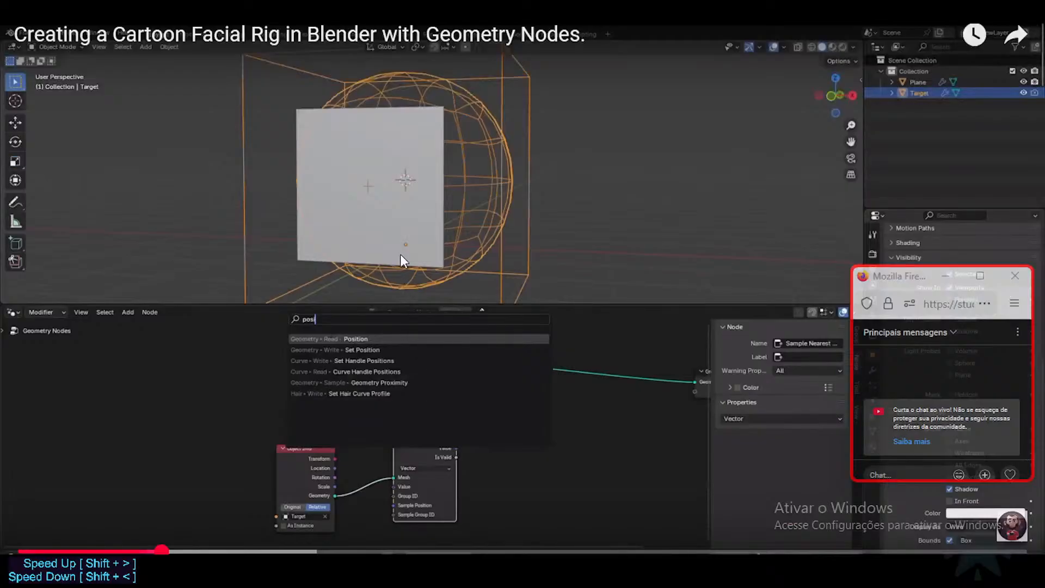
pyautogui.click(425, 284)
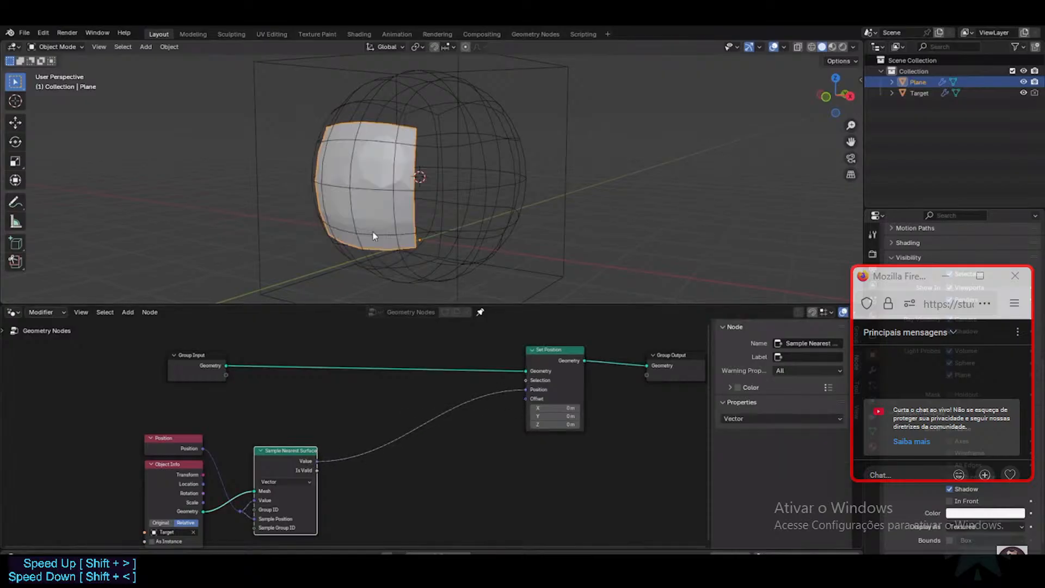
pyautogui.click(513, 501)
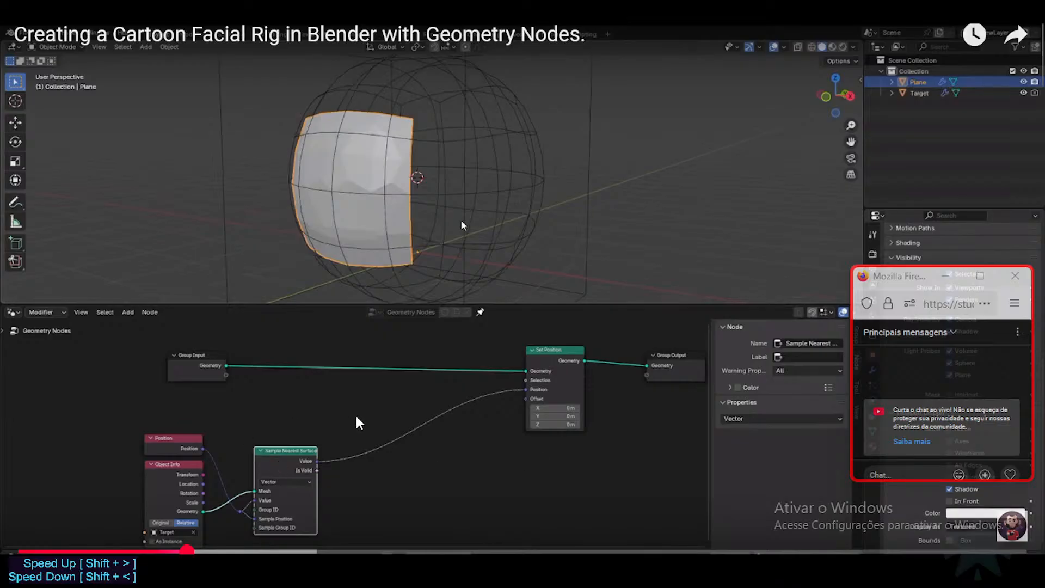
# Back in Blender, add a Set Position node on the link between Group Input and Group Output.
pyautogui.hotkey('alt', 'Tab')
pyautogui.hotkey('shift', 'a')
pyautogui.moveTo(594, 349)
pyautogui.write('set posi')
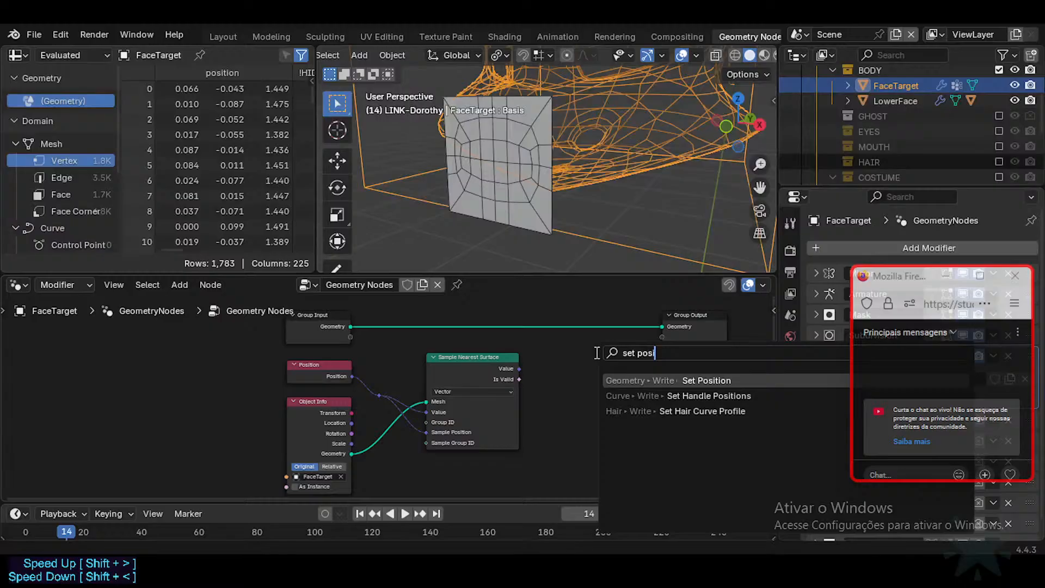
pyautogui.press('Return')
pyautogui.click(552, 302)
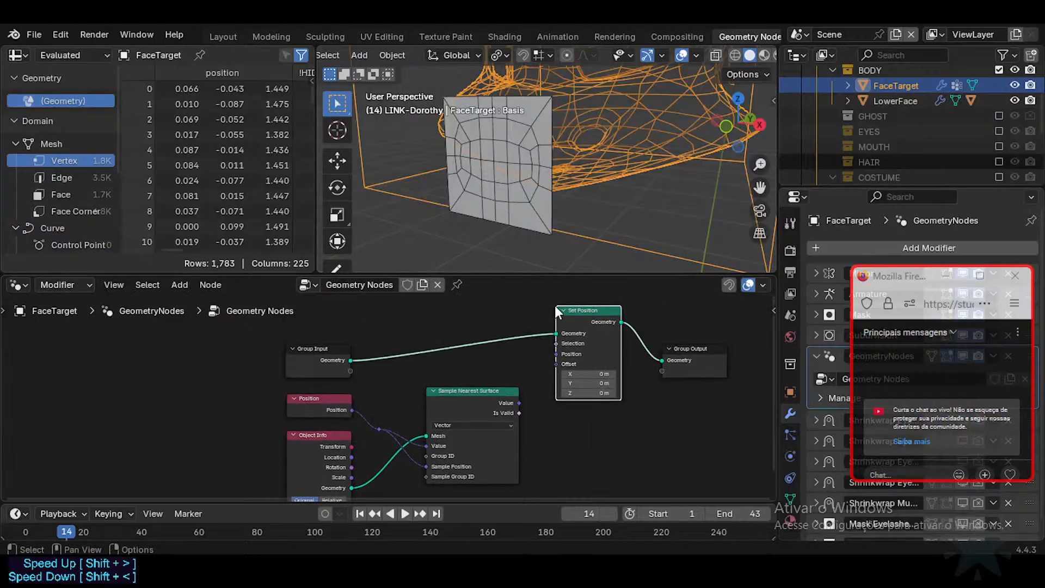
# Lower the Set Position node so its Geometry input lines up with the Group Input node.
pyautogui.moveTo(587, 403); pyautogui.dragTo(569, 369, button='middle')
pyautogui.moveTo(585, 326); pyautogui.dragTo(586, 360, button='middle')
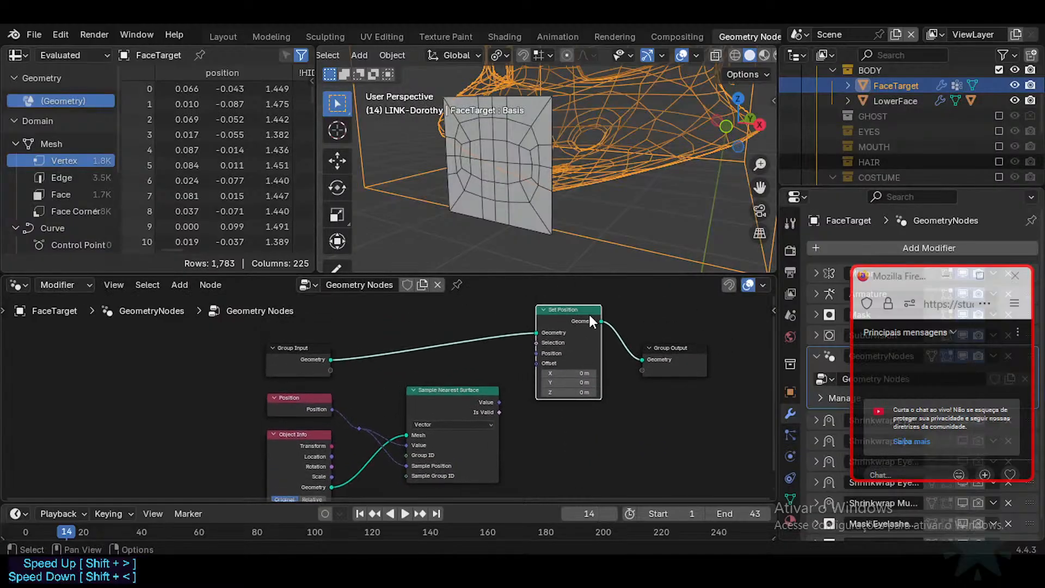
pyautogui.moveTo(590, 315); pyautogui.dragTo(580, 352)
pyautogui.moveTo(576, 353); pyautogui.dragTo(569, 343)
pyautogui.scroll(1, 548, 389)
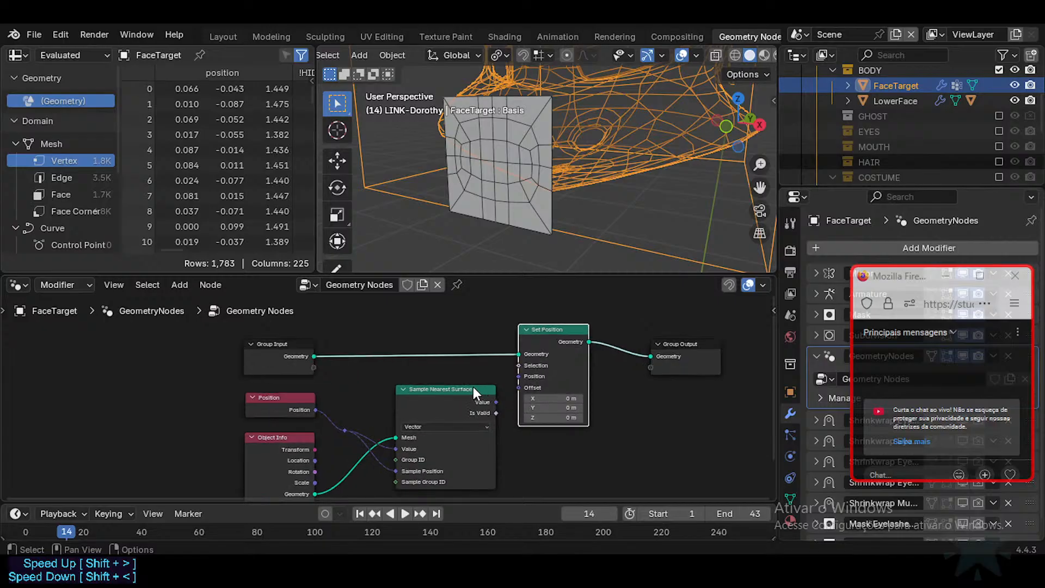
# Move the Sample Nearest Surface node up and left, lower the reroute beside it, and select the Position node.
pyautogui.moveTo(471, 388); pyautogui.dragTo(449, 378)
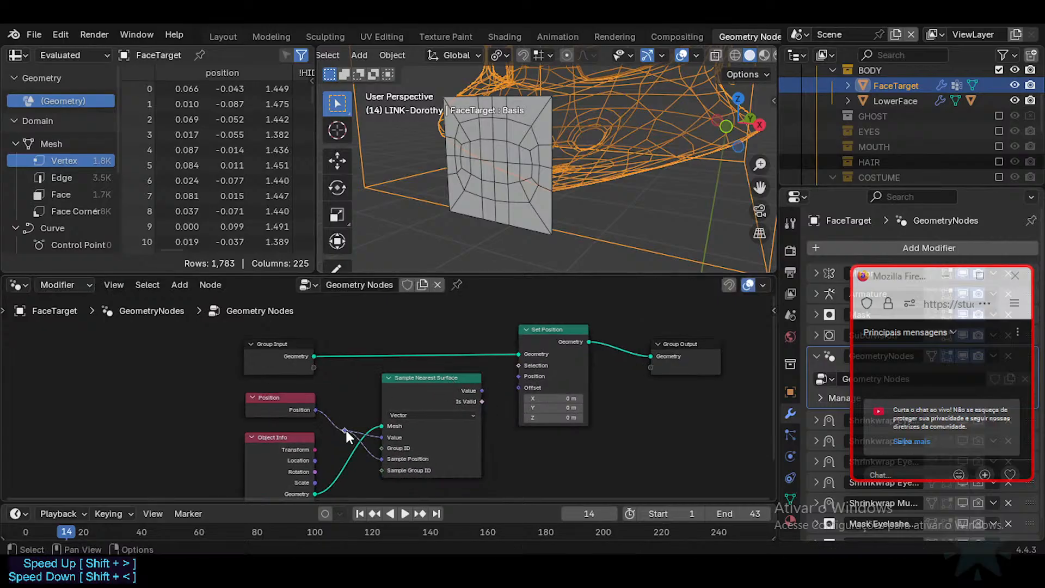
pyautogui.moveTo(345, 428); pyautogui.dragTo(343, 446)
pyautogui.scroll(1, 441, 376)
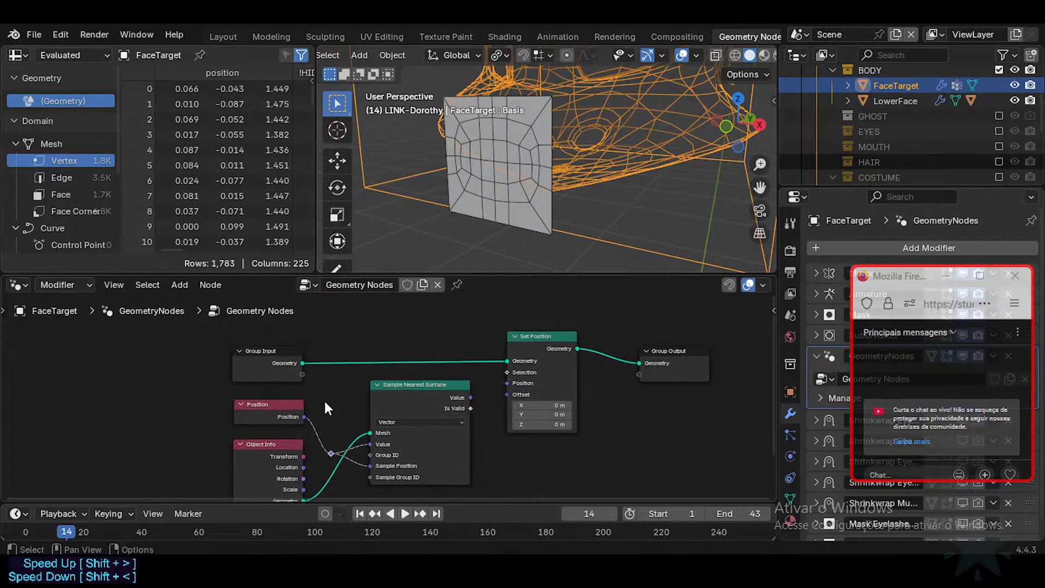
pyautogui.click(281, 405)
pyautogui.scroll(1, 433, 383)
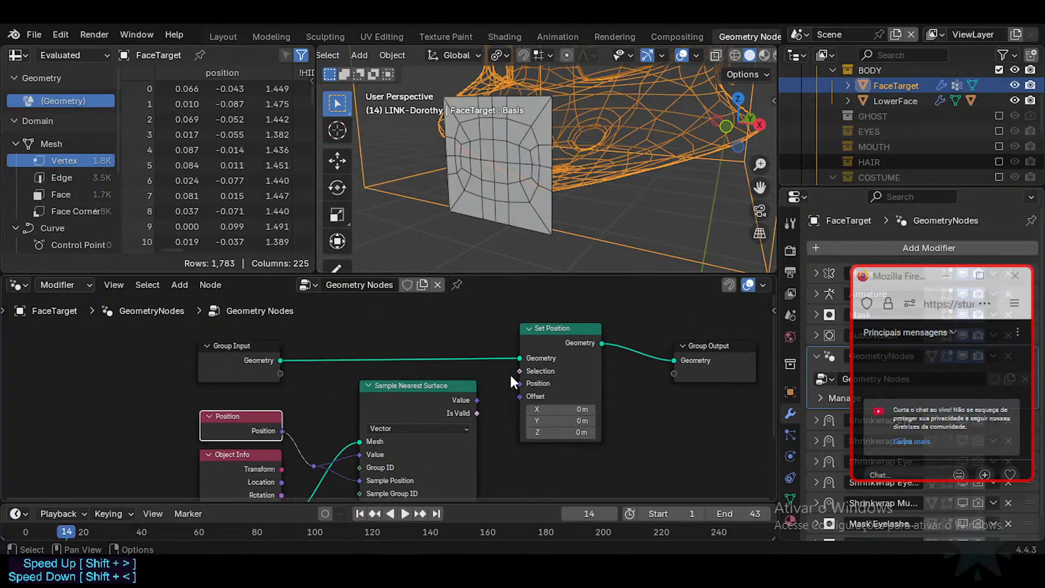
# Connect Sample Nearest Surface's Value output to Set Position's Position input.
pyautogui.moveTo(490, 372); pyautogui.dragTo(455, 371, button='middle')
pyautogui.moveTo(443, 399); pyautogui.dragTo(484, 381)
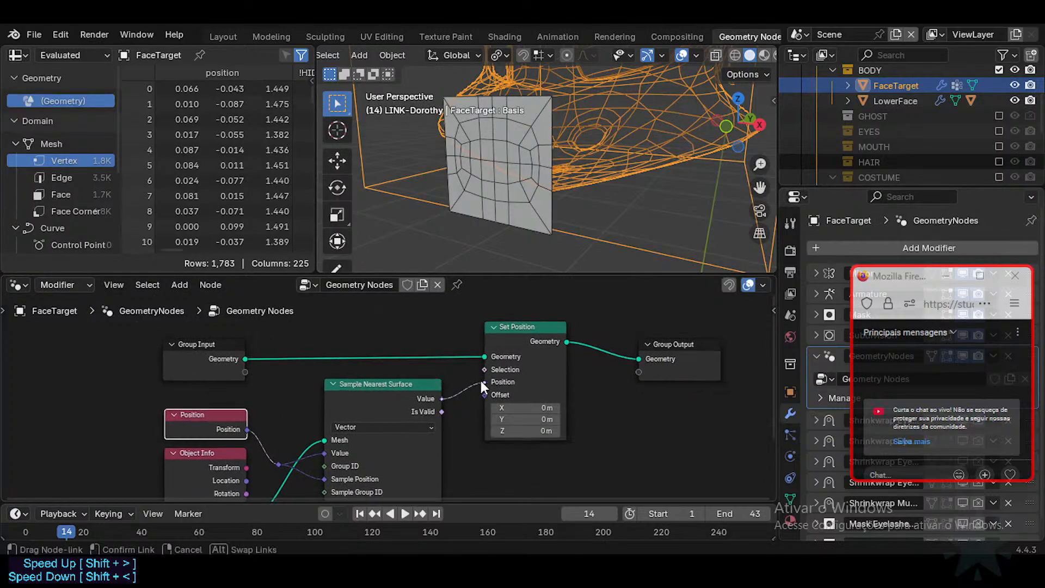
pyautogui.scroll(-1, 475, 457)
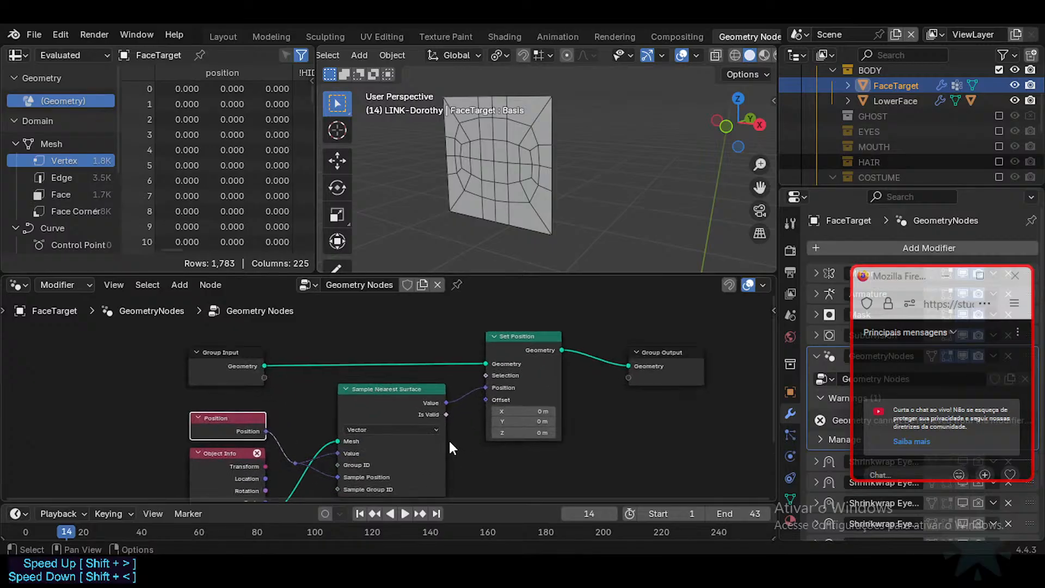
# Switch to the tutorial video, compare its Sample Nearest Surface and Set Position setup, and return to Blender.
pyautogui.hotkey('alt', 'Tab')
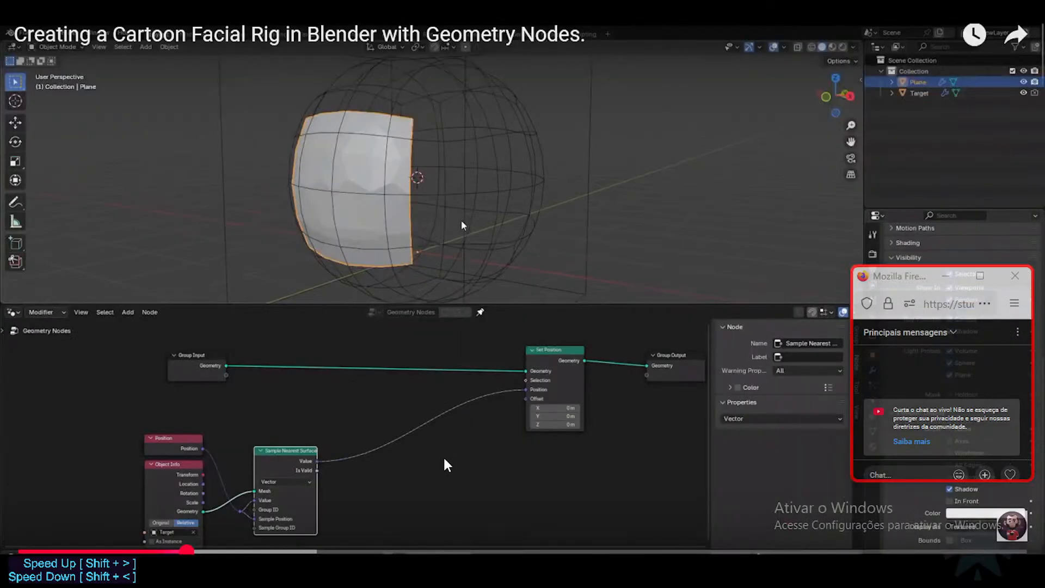
pyautogui.scroll(-2, 435, 434)
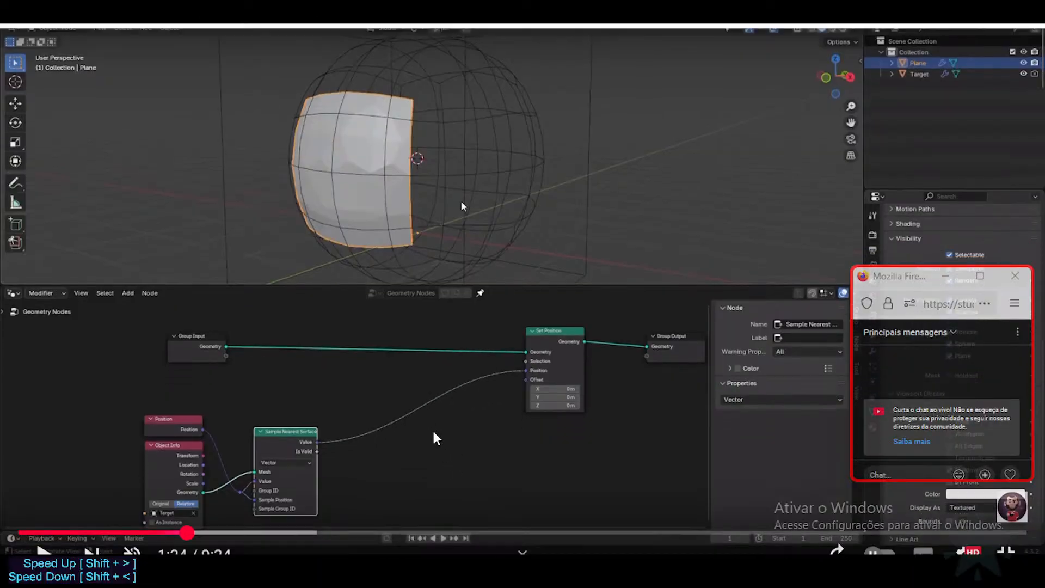
pyautogui.scroll(2, 420, 435)
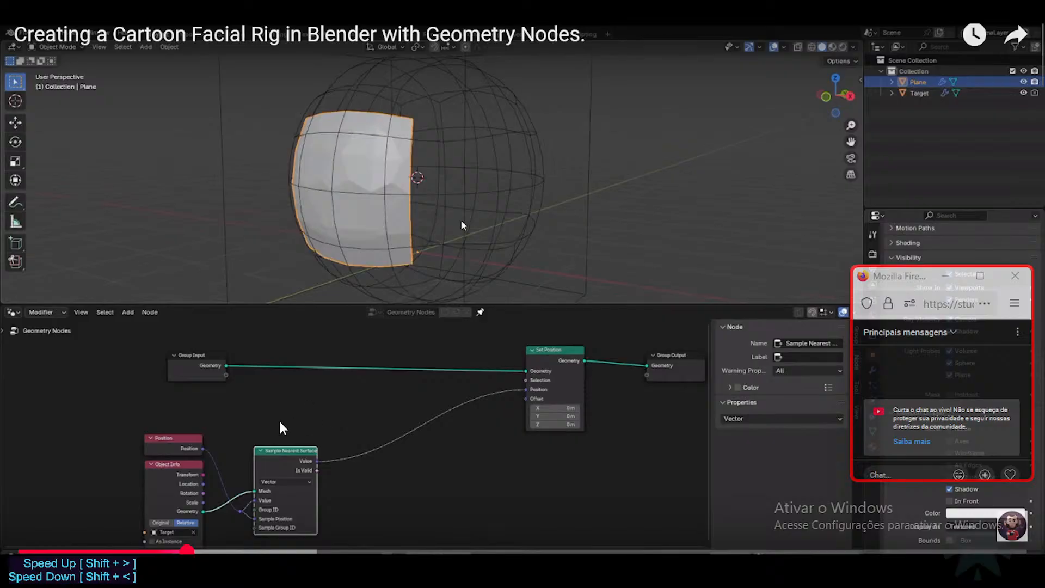
pyautogui.hotkey('alt', 'Tab')
pyautogui.hotkey('alt', 'Tab')
pyautogui.hotkey('alt', 'Tab')
pyautogui.hotkey('alt', 'Tab')
pyautogui.hotkey('alt', 'Tab')
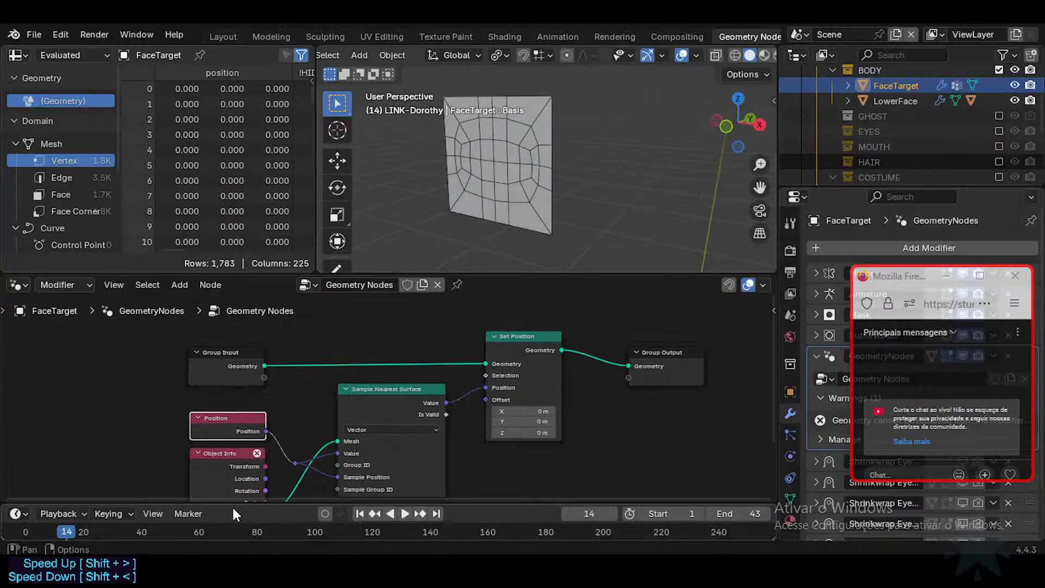
# Examine the Object Info settings and the node connections in FaceTarget's node tree.
pyautogui.moveTo(278, 419); pyautogui.dragTo(277, 365, button='middle')
pyautogui.click(234, 477)
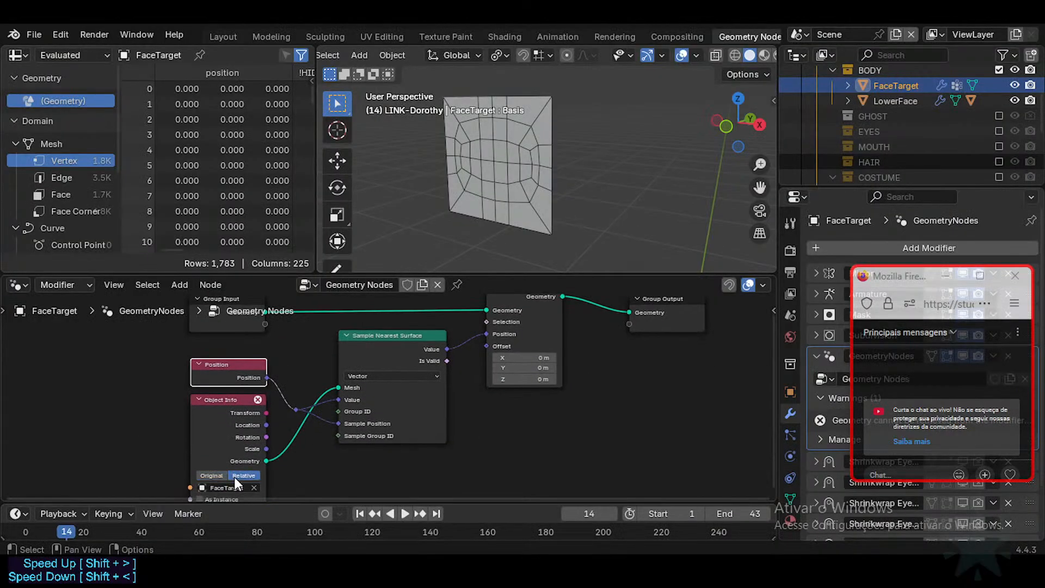
pyautogui.moveTo(387, 349); pyautogui.dragTo(384, 398, button='middle')
pyautogui.click(665, 343)
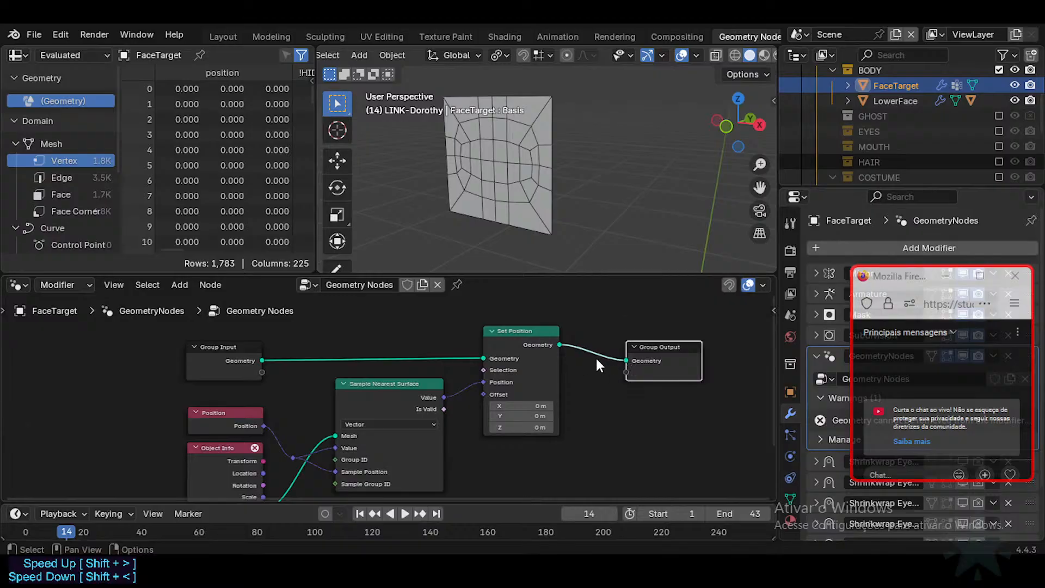
pyautogui.moveTo(499, 392); pyautogui.dragTo(518, 350, button='middle')
pyautogui.click(260, 410)
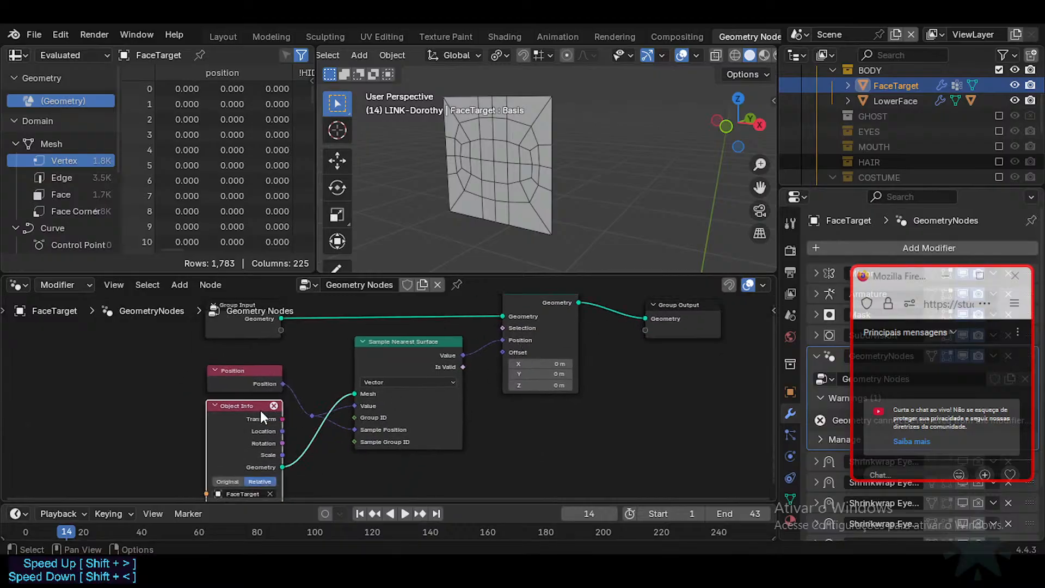
pyautogui.moveTo(260, 410); pyautogui.dragTo(258, 389, button='middle')
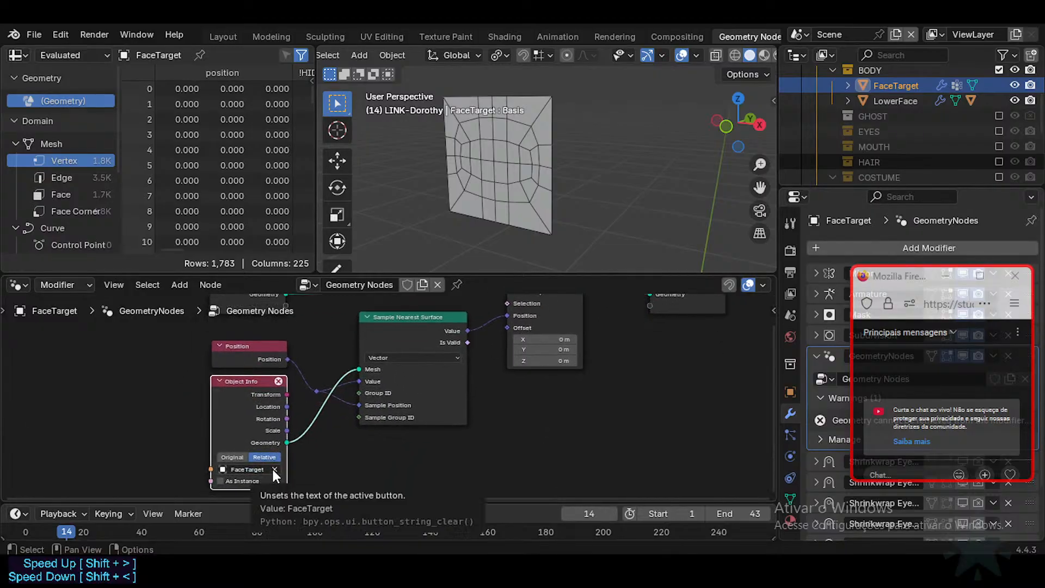
pyautogui.moveTo(374, 383); pyautogui.dragTo(324, 410, button='middle')
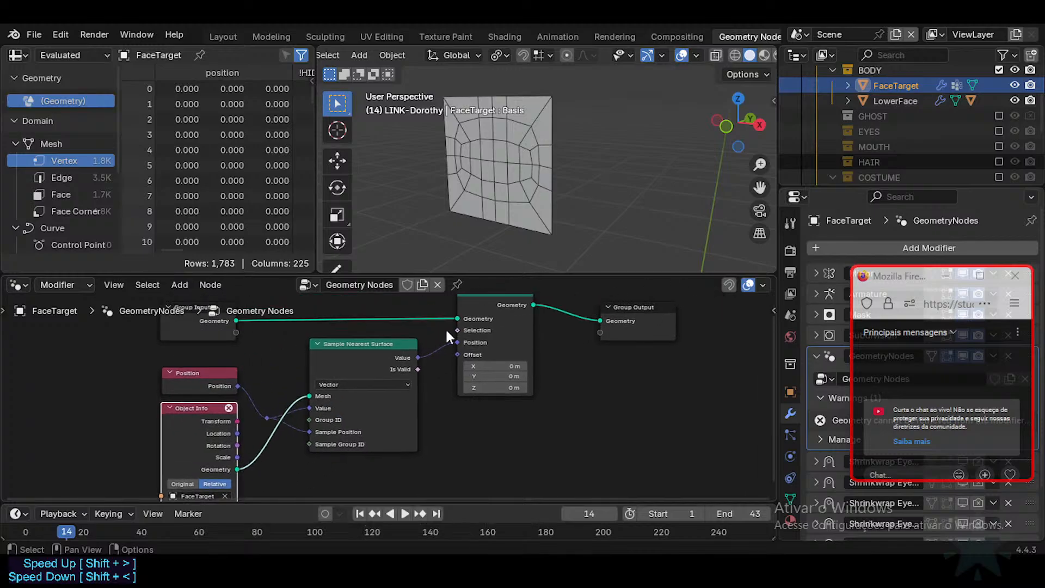
pyautogui.moveTo(447, 331); pyautogui.dragTo(480, 357, button='middle')
pyautogui.moveTo(627, 348)
pyautogui.mouseDown()
pyautogui.moveTo(608, 352)
pyautogui.moveTo(574, 328)
pyautogui.moveTo(633, 346)
pyautogui.mouseUp()
# Inspect the face plane in the viewport, selecting LowerFace and making FaceTarget active again.
pyautogui.scroll(-5, 613, 169)
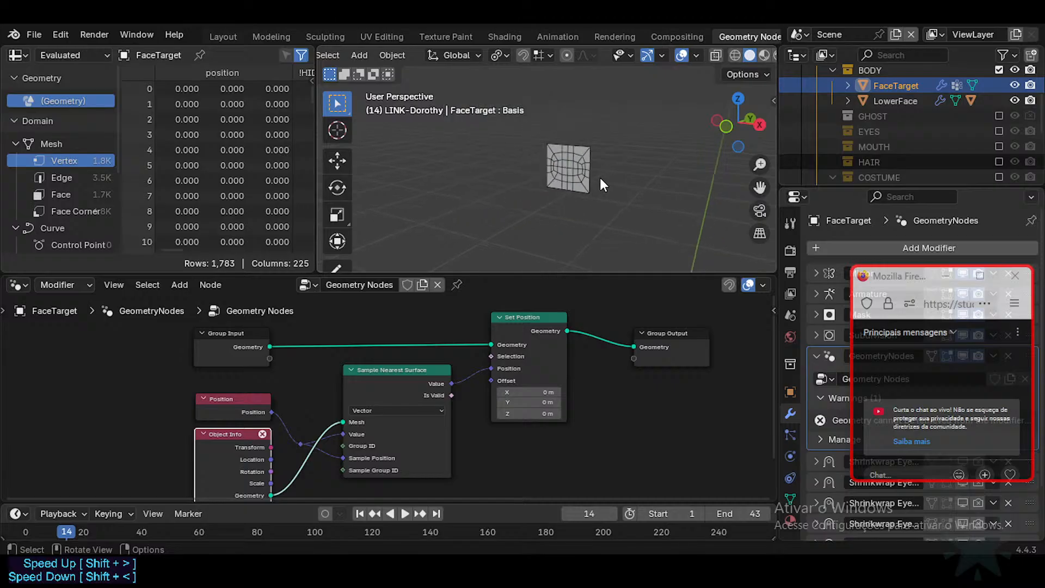
pyautogui.moveTo(599, 178); pyautogui.dragTo(486, 211, button='middle')
pyautogui.scroll(4, 486, 211)
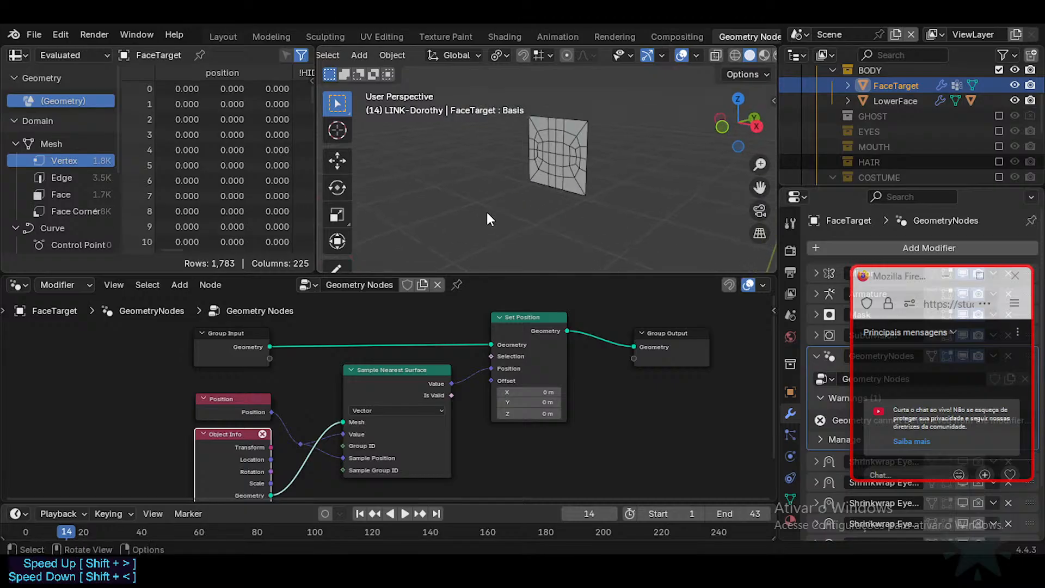
pyautogui.click(560, 151)
pyautogui.keyDown('shift'); pyautogui.moveTo(558, 154); pyautogui.dragTo(527, 219, button='middle'); pyautogui.keyUp('shift')
pyautogui.click(529, 207)
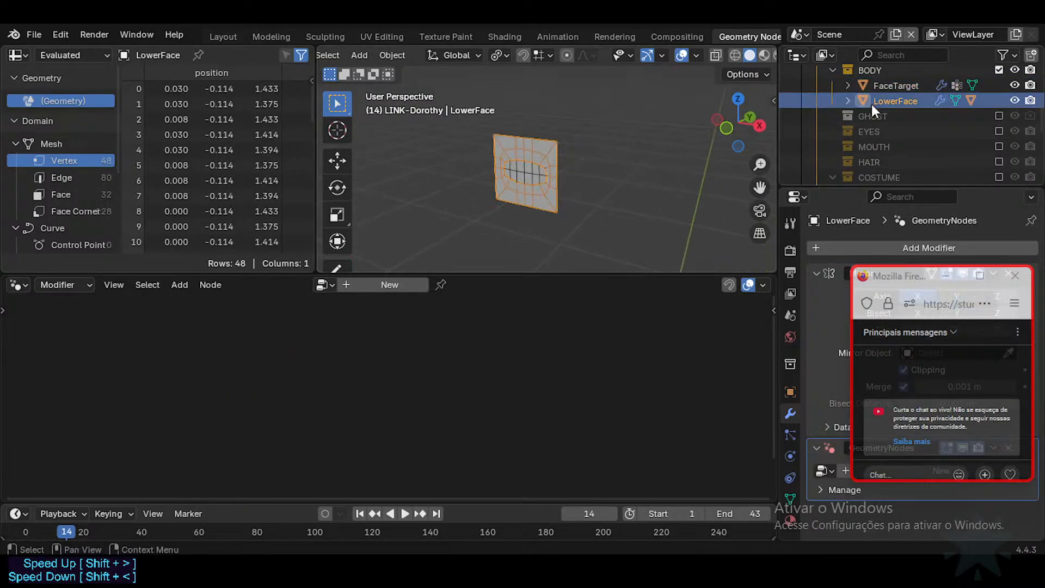
pyautogui.click(905, 82)
# Switch to the tutorial video, move the chat window off its properties area, and replay the last 5 seconds.
pyautogui.hotkey('alt', 'Tab')
pyautogui.hotkey('alt', 'Tab')
pyautogui.hotkey('alt', 'Tab')
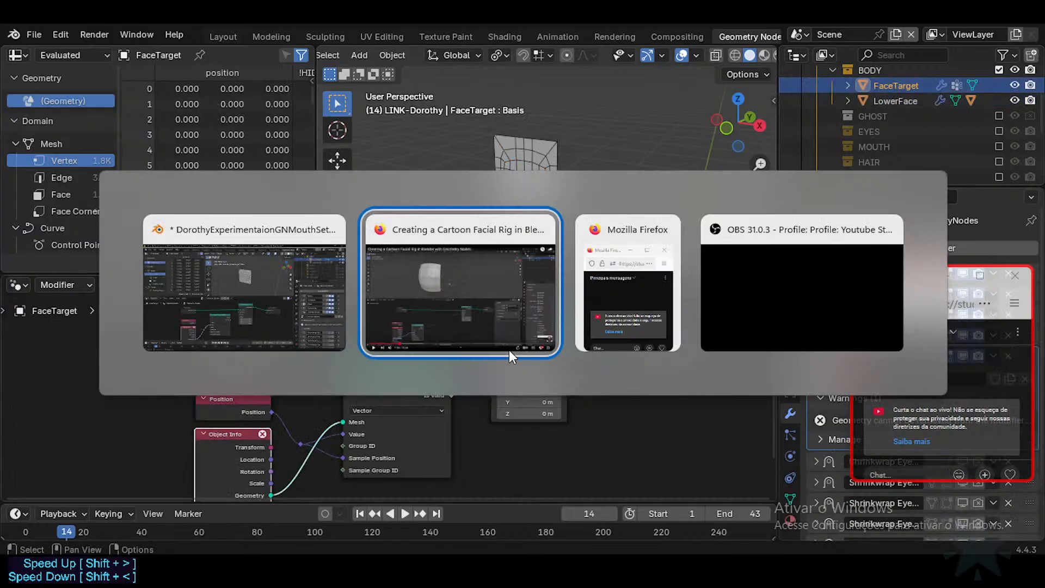
pyautogui.hotkey('alt', 'Tab')
pyautogui.hotkey('alt', 'Tab')
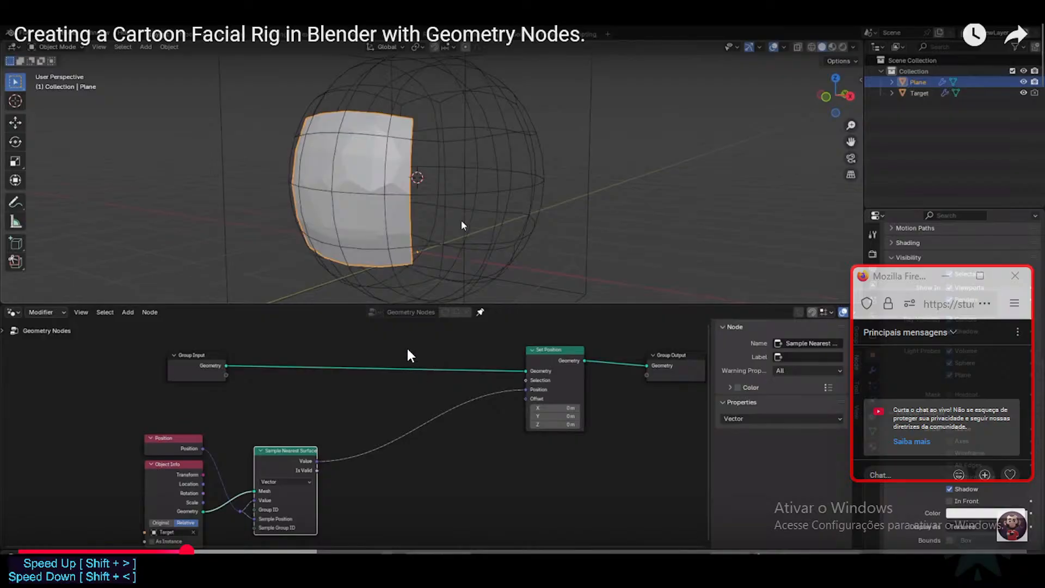
pyautogui.moveTo(905, 284); pyautogui.dragTo(749, 338)
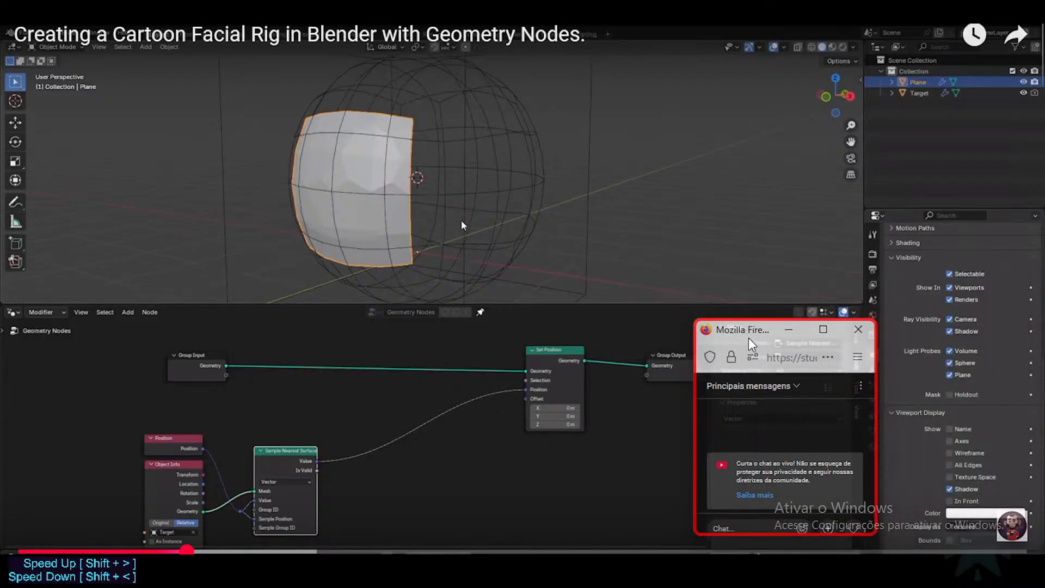
pyautogui.click(380, 459)
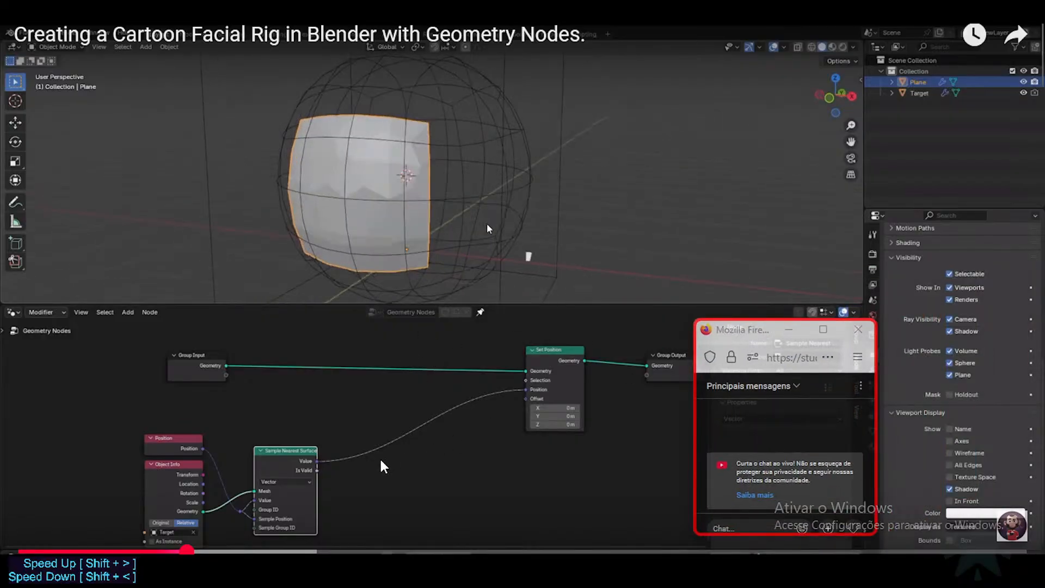
pyautogui.press('Left')
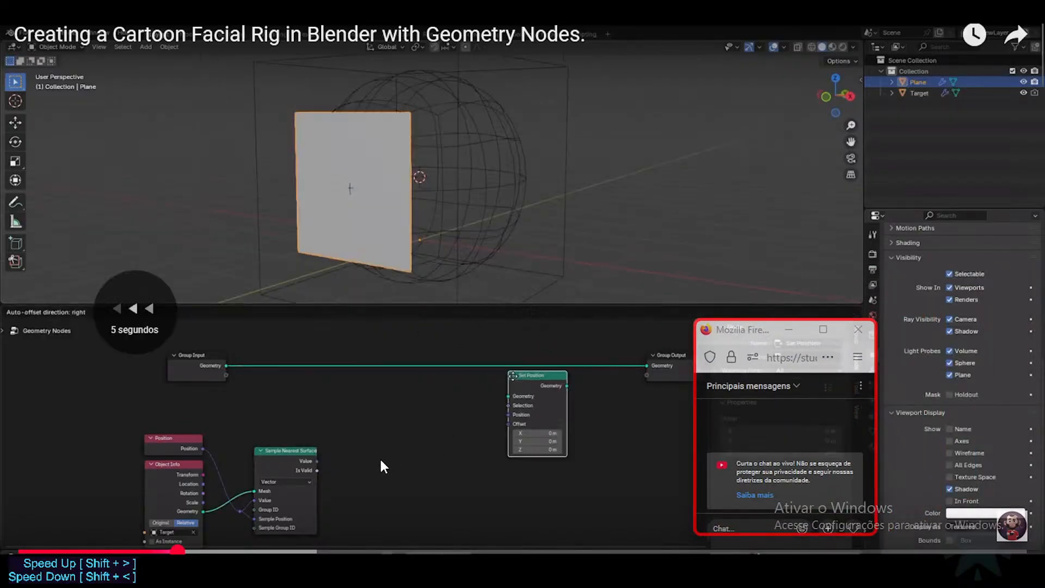
pyautogui.click(380, 460)
# Back in Blender, play the animation briefly to check the face plane and return to frame 1.
pyautogui.hotkey('alt', 'Tab')
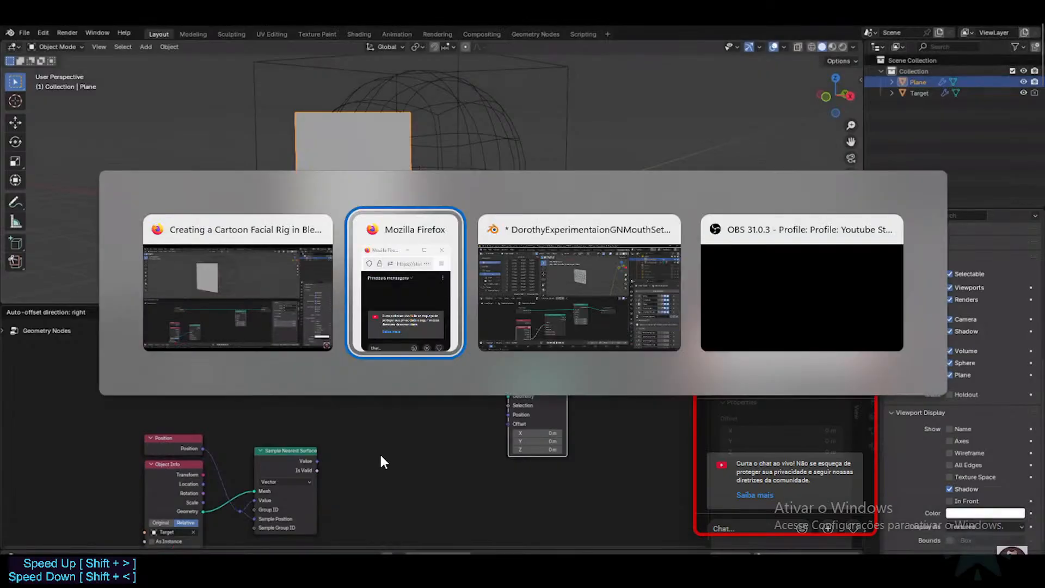
pyautogui.hotkey('alt', 'Tab')
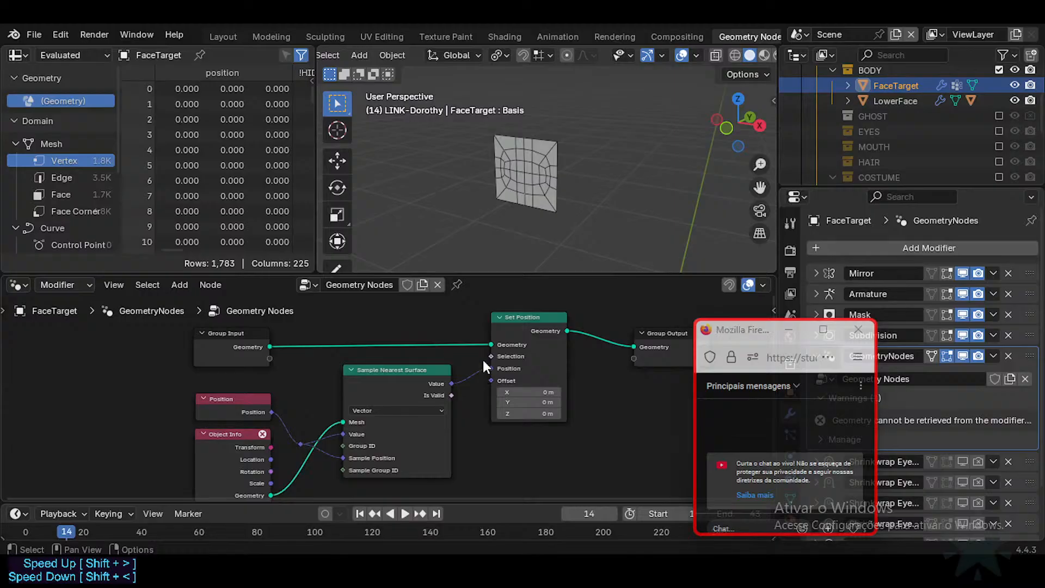
pyautogui.press('space')
pyautogui.press('space')
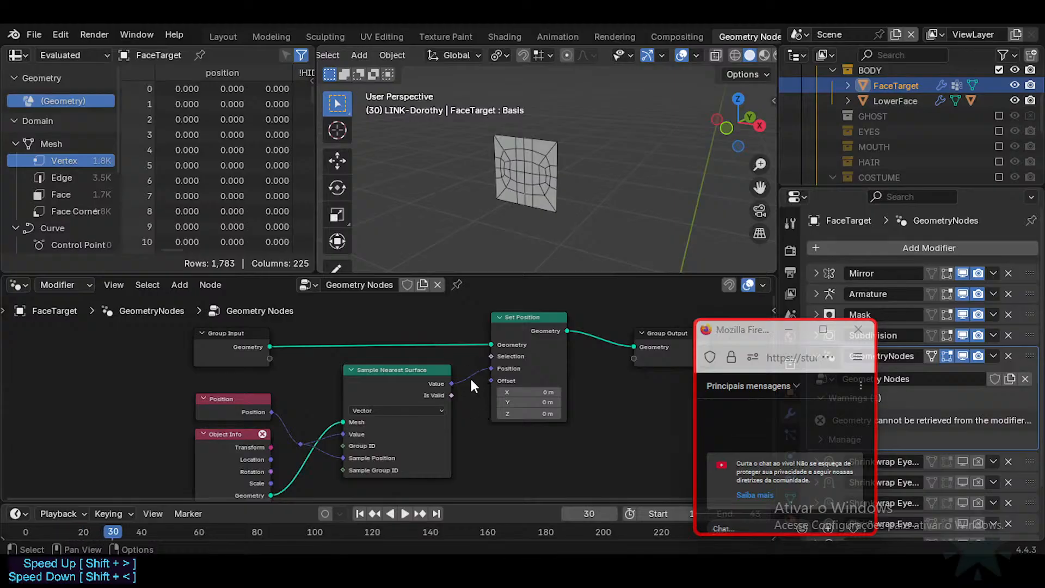
pyautogui.hotkey('shift', 'Left')
# Copy all the nodes of FaceTarget's node tree.
pyautogui.scroll(-2, 481, 361)
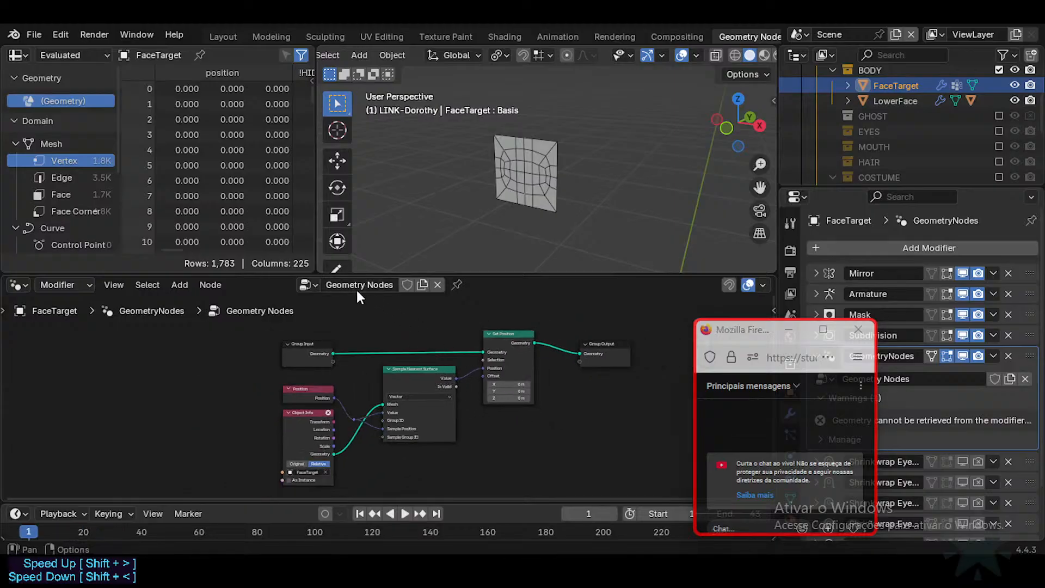
pyautogui.scroll(-1, 292, 330)
pyautogui.moveTo(294, 325); pyautogui.dragTo(694, 481)
# Select LowerFace, collapse its Mirror modifier, and create a new node tree for its Geometry Nodes modifier.
pyautogui.click(898, 100)
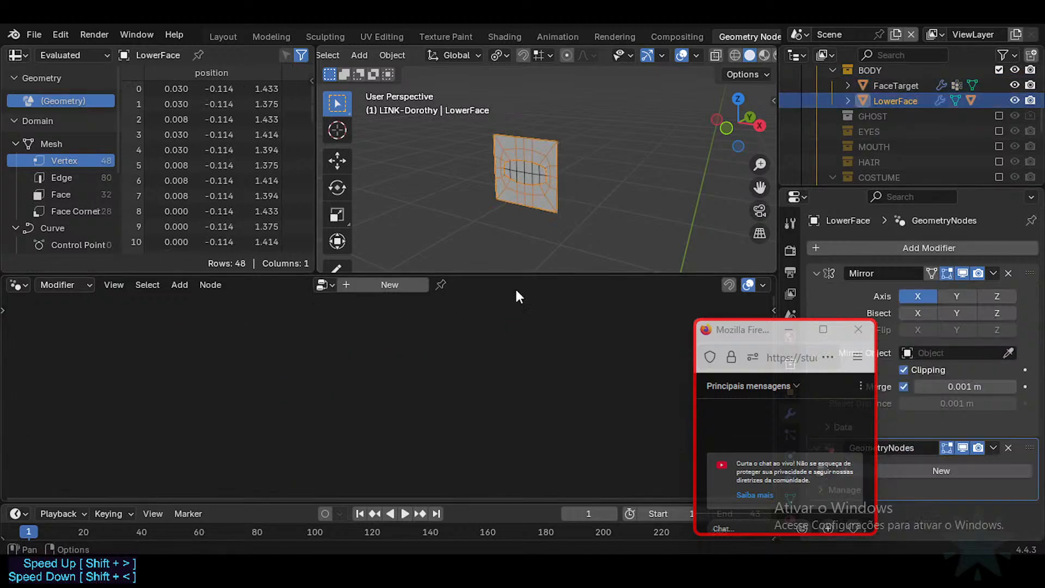
pyautogui.click(808, 272)
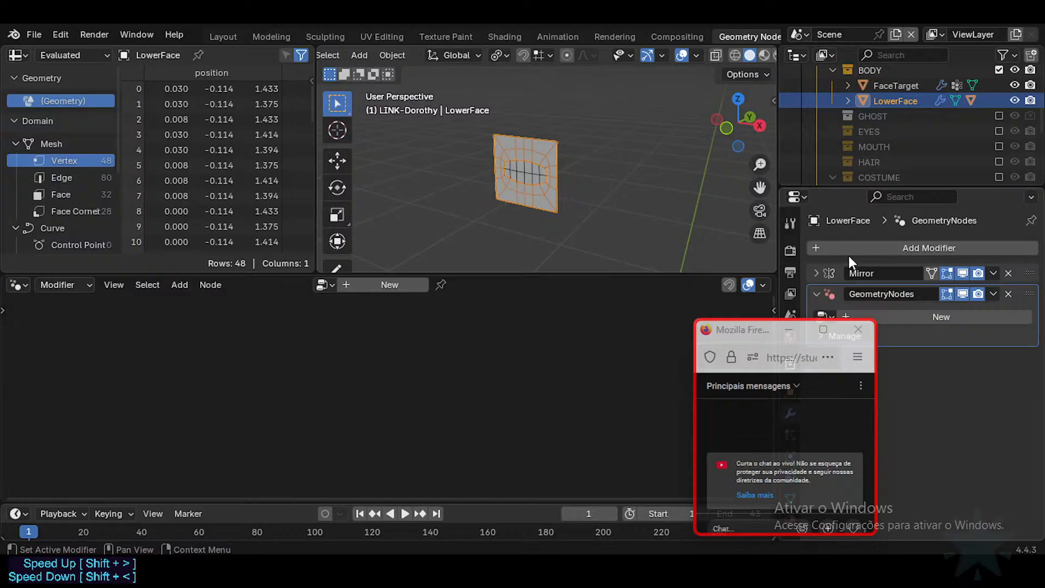
pyautogui.click(373, 286)
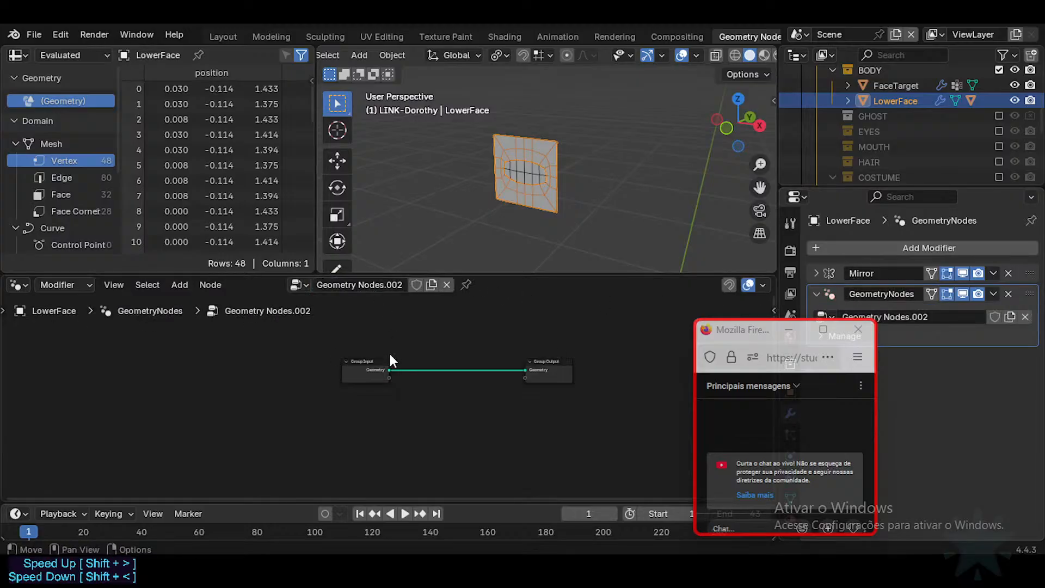
# Replace LowerFace's default nodes with the copied FaceTarget nodes and center them in the node editor.
pyautogui.press('a')
pyautogui.press('x')
pyautogui.hotkey('ctrl', 'v')
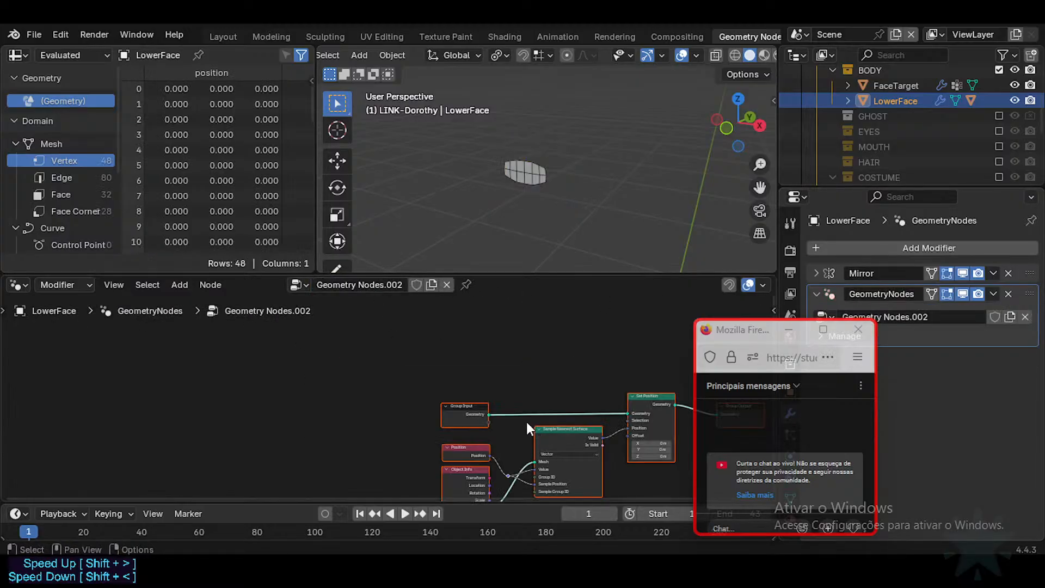
pyautogui.press('g')
pyautogui.click(419, 364)
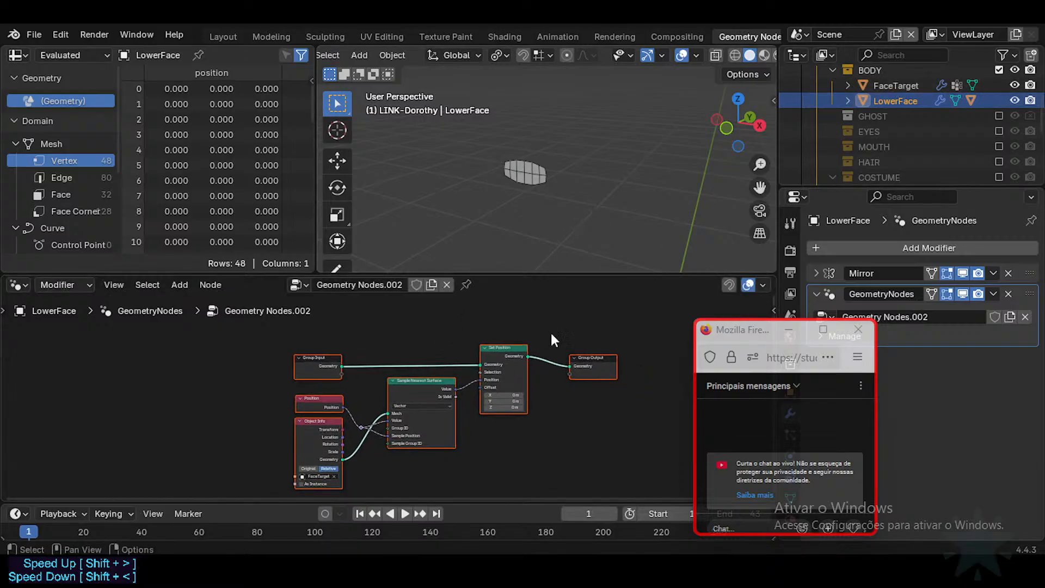
# Clear the FaceTarget object from the Object Info node in FaceTarget's own node tree.
pyautogui.click(884, 86)
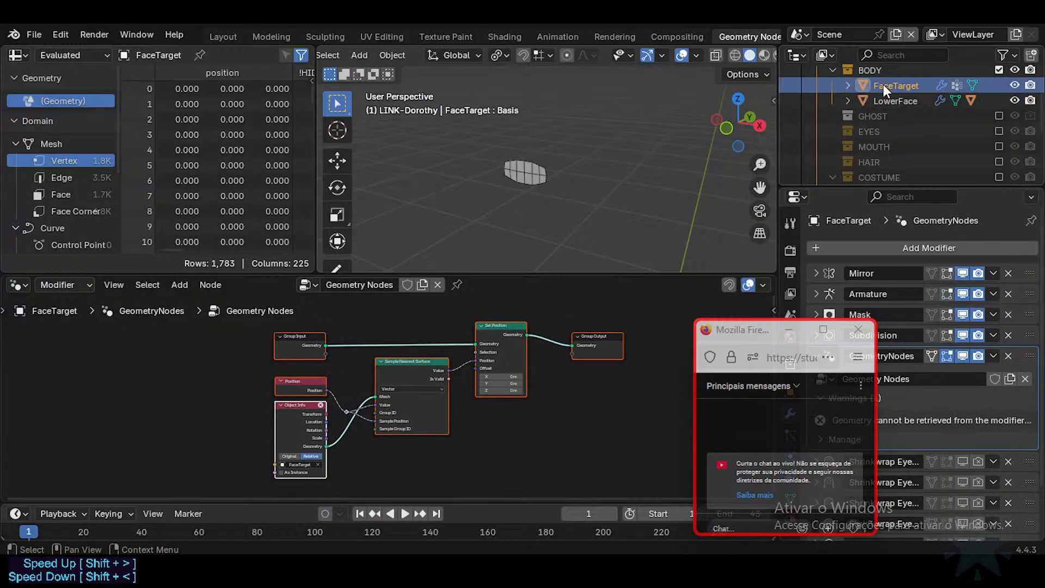
pyautogui.scroll(2, 315, 425)
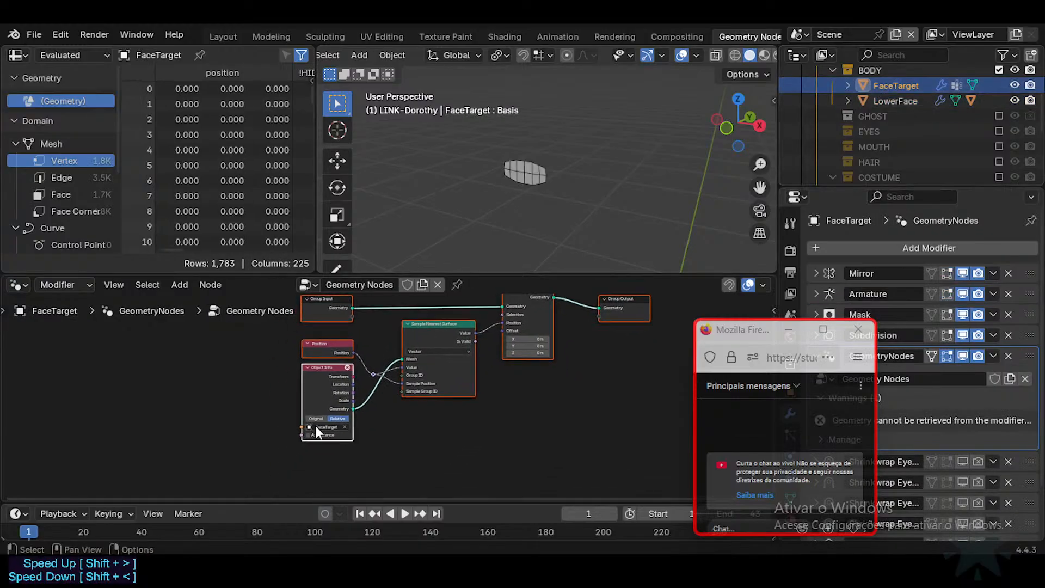
pyautogui.click(355, 429)
pyautogui.moveTo(354, 429); pyautogui.dragTo(319, 489, button='middle')
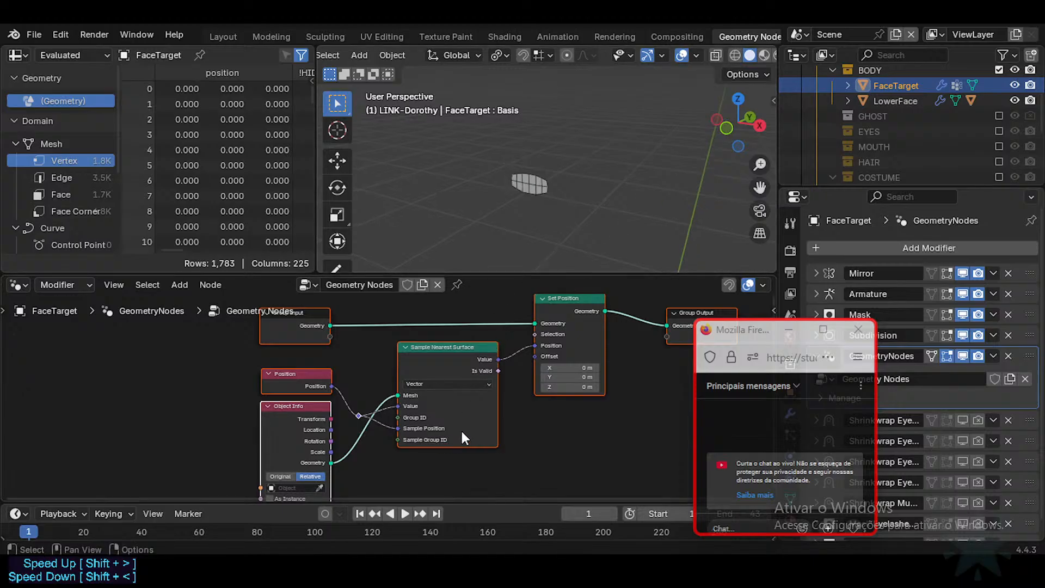
# Select LowerFace and unlink the pasted node tree from its Geometry Nodes modifier.
pyautogui.click(903, 101)
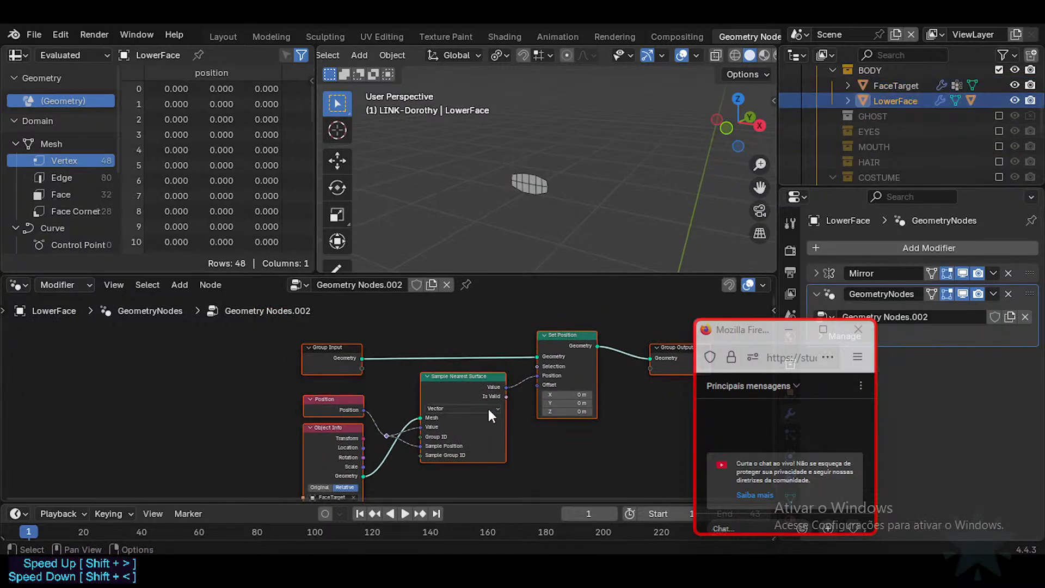
pyautogui.moveTo(488, 409); pyautogui.dragTo(464, 409, button='middle')
pyautogui.moveTo(419, 306); pyautogui.dragTo(400, 299, button='middle')
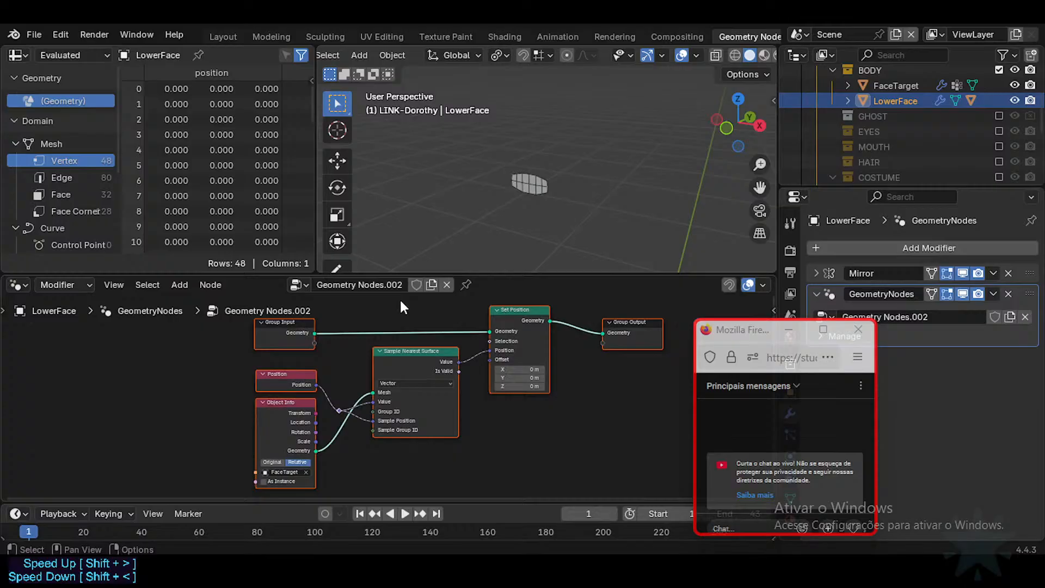
pyautogui.click(446, 284)
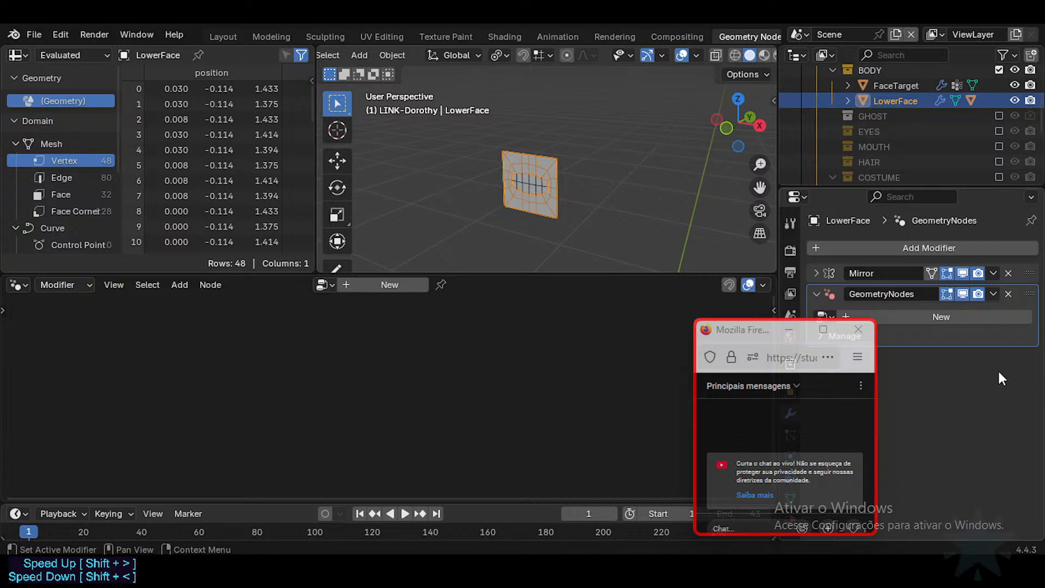
# Delete all geometry nodes of the FaceTarget object and remove its GeometryNodes modifier.
pyautogui.click(878, 84)
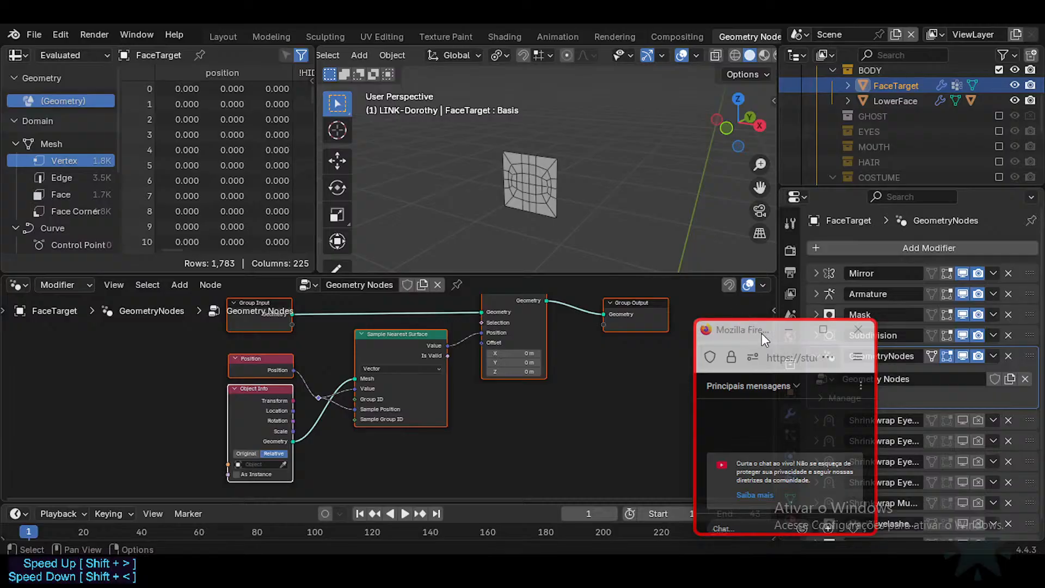
pyautogui.moveTo(762, 333); pyautogui.dragTo(685, 364)
pyautogui.scroll(-1, 456, 338)
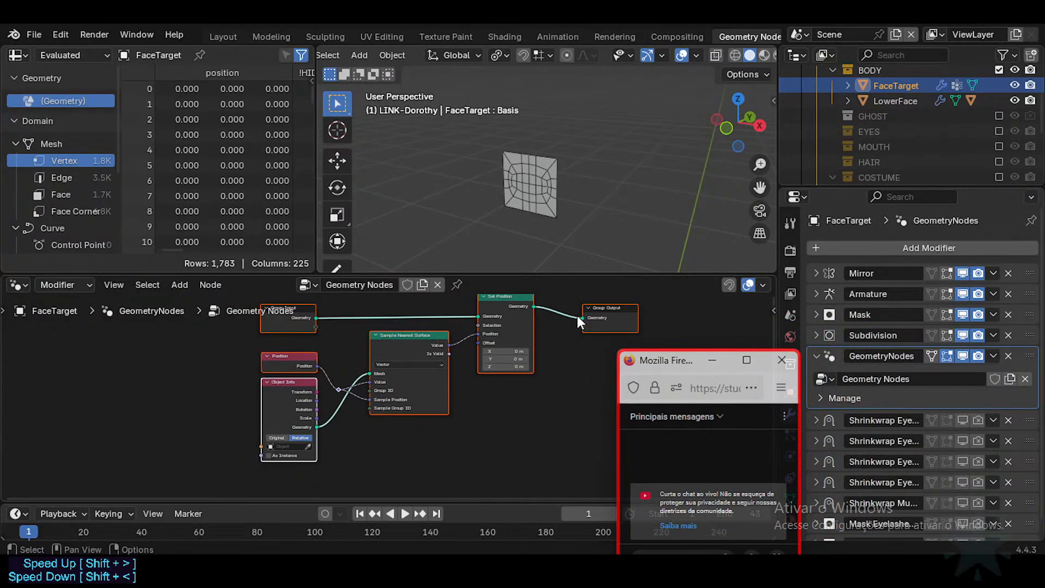
pyautogui.moveTo(578, 317); pyautogui.dragTo(494, 325)
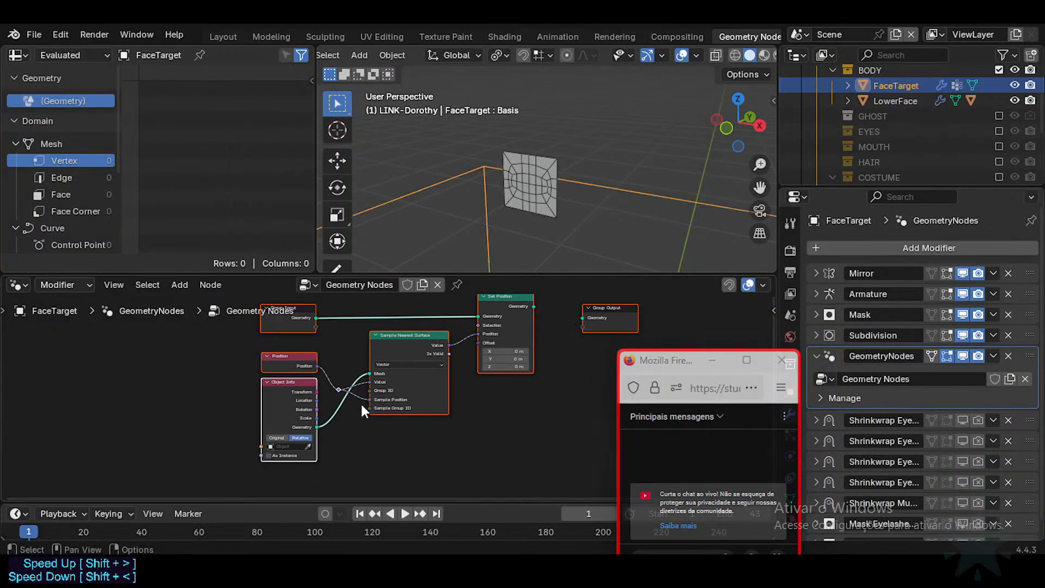
pyautogui.click(374, 465)
pyautogui.press('a')
pyautogui.press('x')
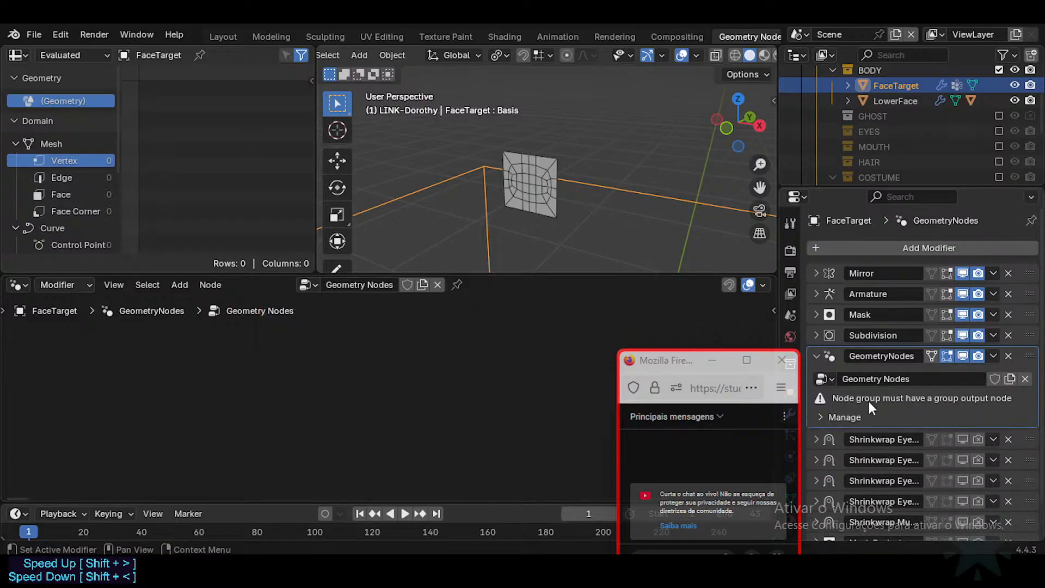
pyautogui.click(1008, 356)
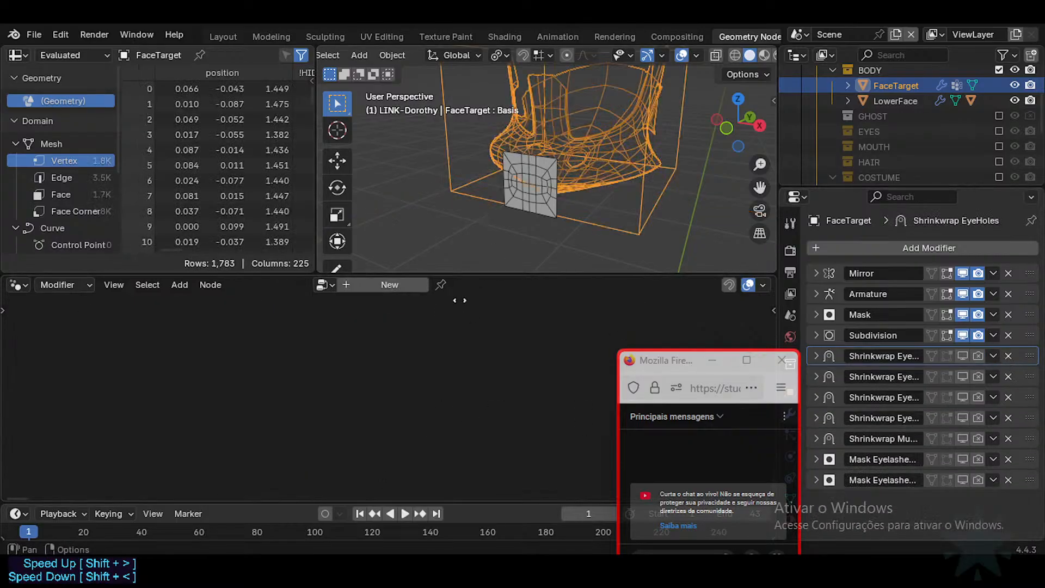
# Create a new geometry node group on the LowerFace object and paste the copied Sample Nearest Surface setup into it.
pyautogui.click(536, 205)
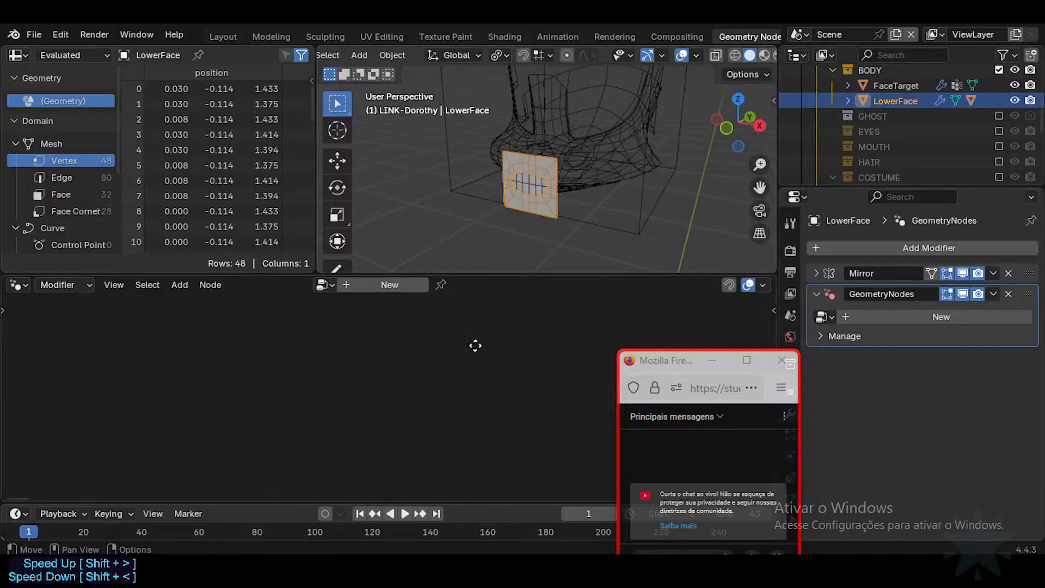
pyautogui.click(325, 284)
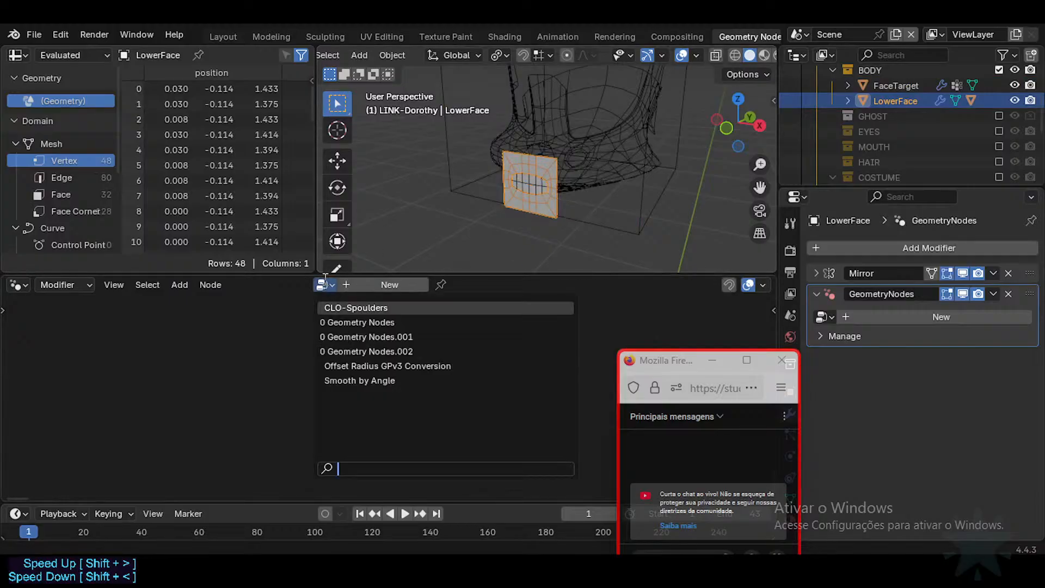
pyautogui.click(372, 283)
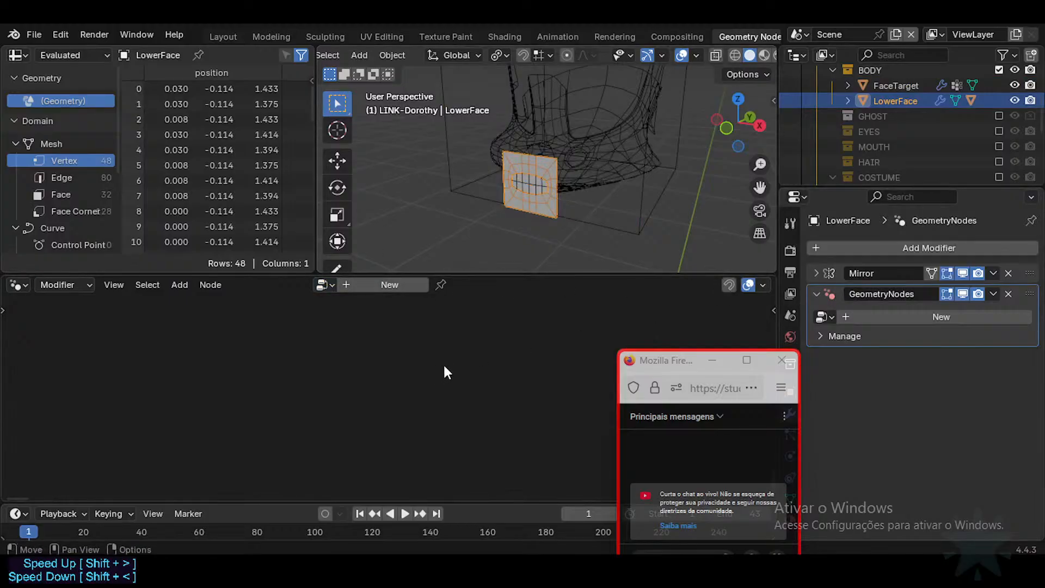
pyautogui.click(377, 283)
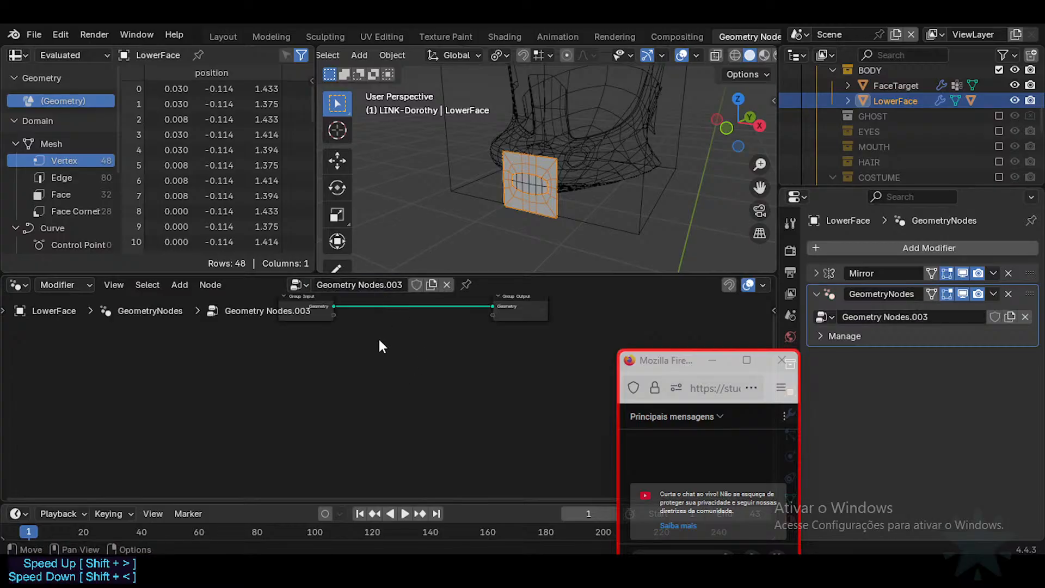
pyautogui.hotkey('ctrl', 'v')
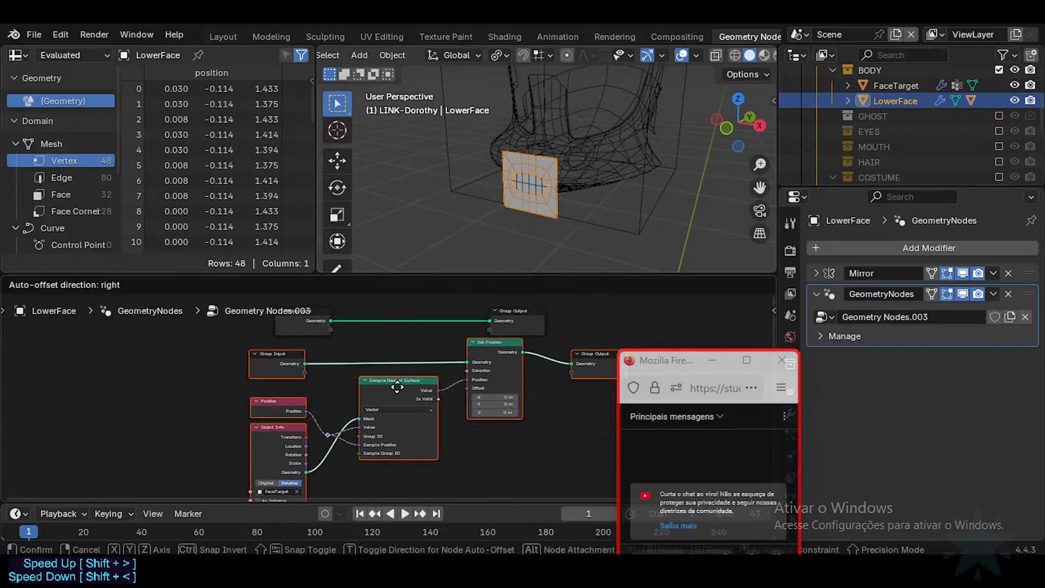
# Delete the default Group Input and Group Output nodes above the pasted setup.
pyautogui.click(323, 316)
pyautogui.press('x')
pyautogui.click(524, 307)
pyautogui.press('x')
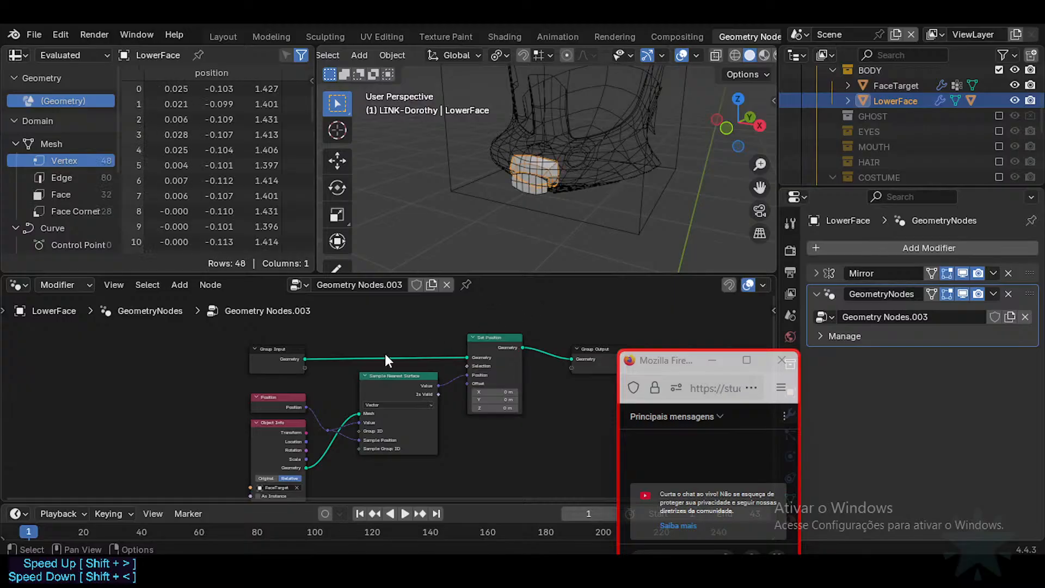
# Reposition the whole node setup and enlarge the node editor area so that all nodes fit.
pyautogui.press('a')
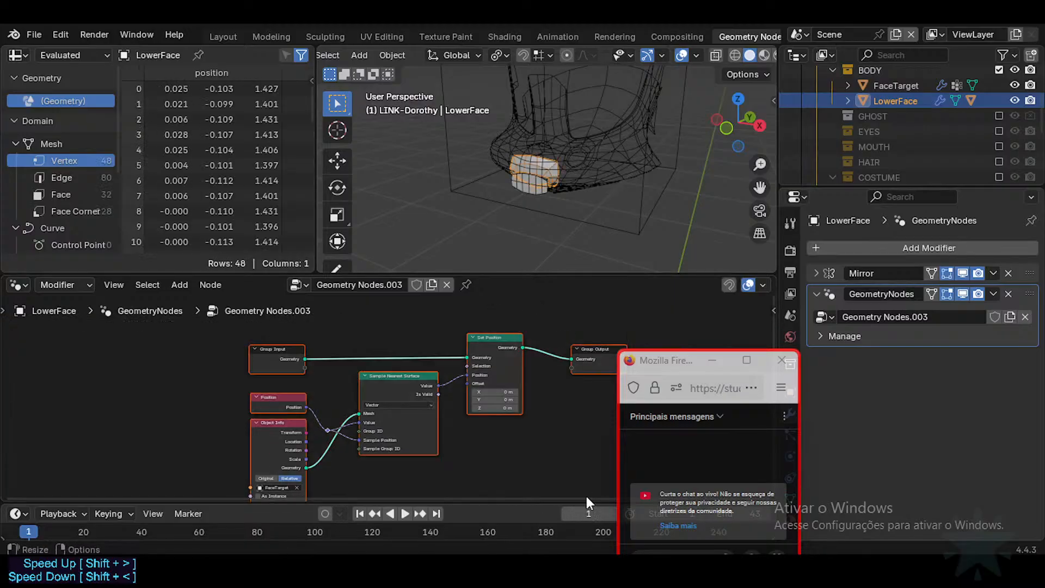
pyautogui.press('g')
pyautogui.click(534, 426)
pyautogui.moveTo(504, 276); pyautogui.dragTo(502, 244)
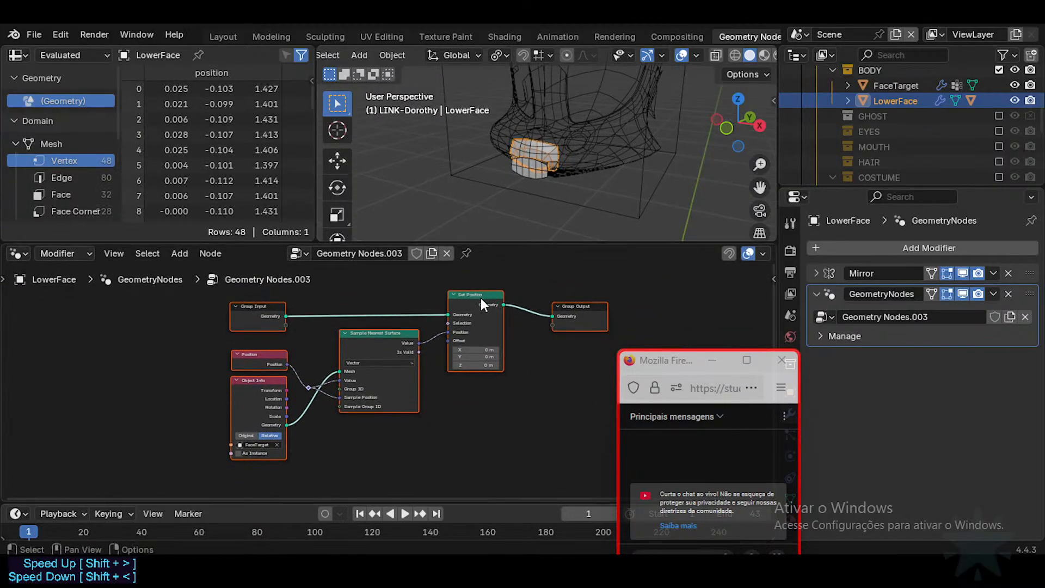
pyautogui.scroll(5, 577, 135)
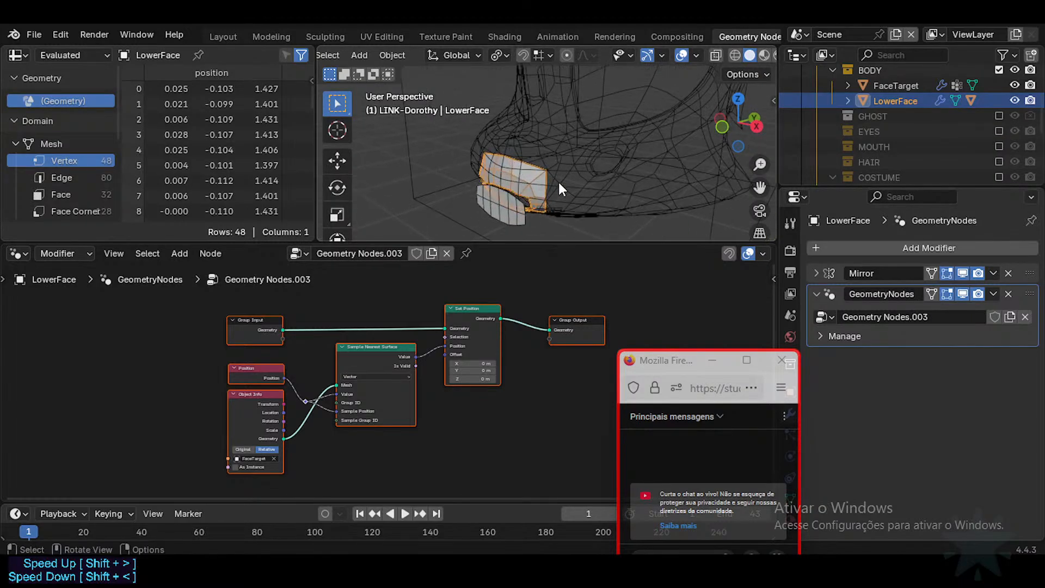
pyautogui.click(896, 85)
pyautogui.doubleClick(898, 86)
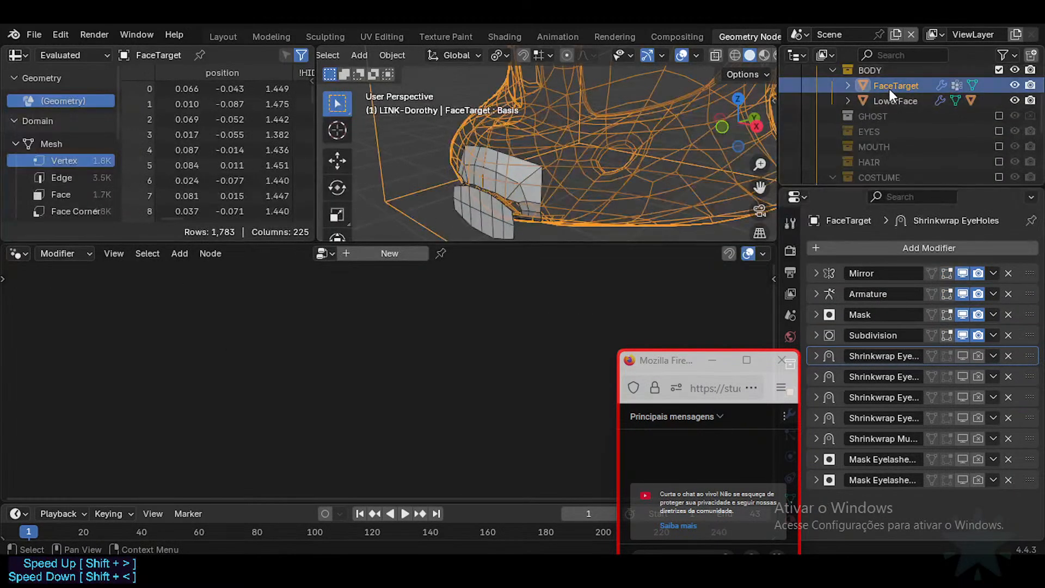
pyautogui.scroll(2, 889, 89)
pyautogui.click(892, 126)
pyautogui.doubleClick(887, 121)
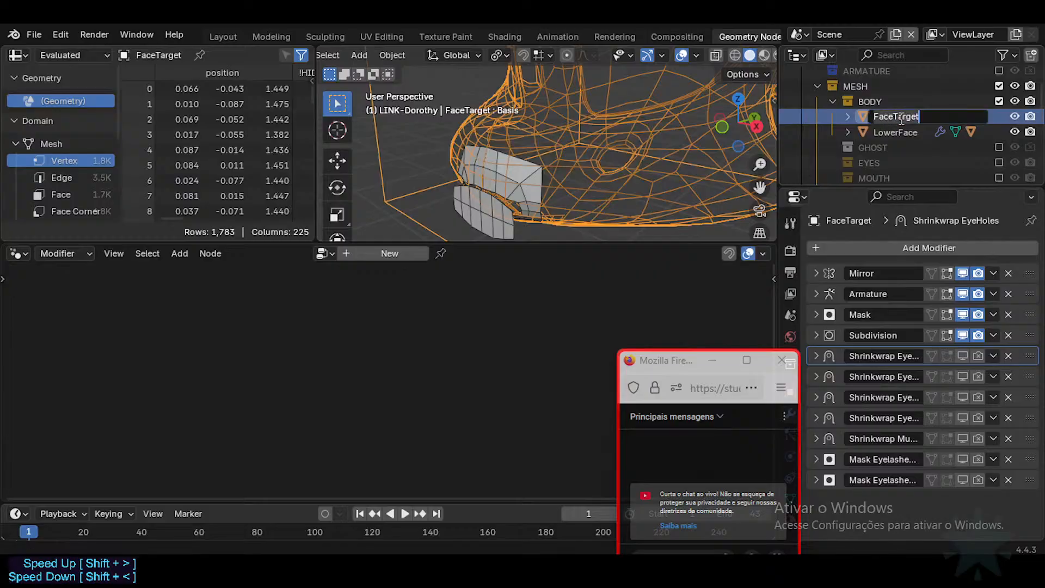
pyautogui.click(902, 119)
# Try to rename the LowerFace object as Mouth.
pyautogui.click(909, 133)
pyautogui.doubleClick(907, 132)
pyautogui.scroll(-1, 906, 132)
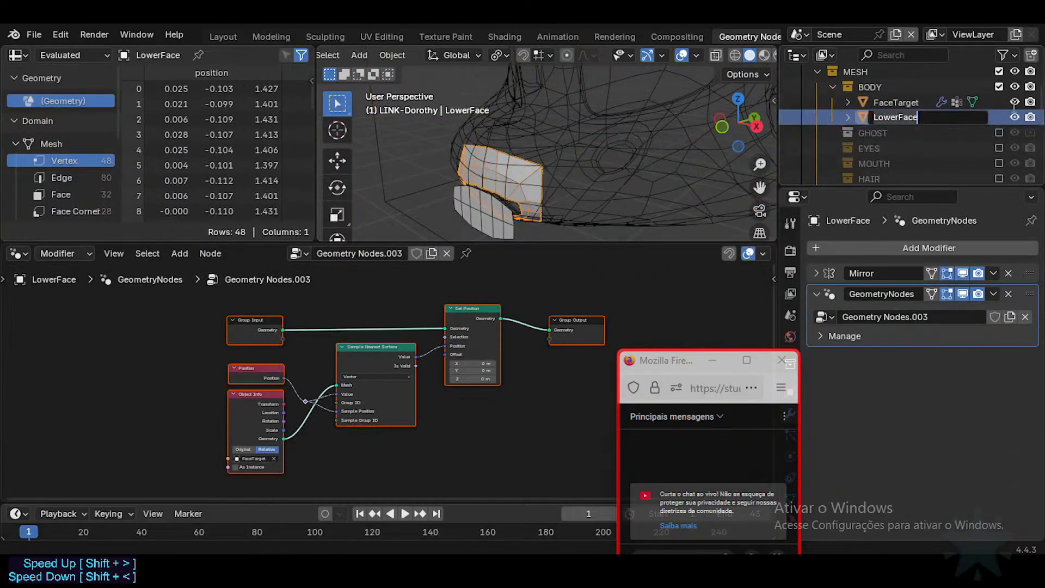
pyautogui.hotkey('ctrl', 'a')
pyautogui.press('BackSpace')
pyautogui.write('Mouth')
pyautogui.press('Return')
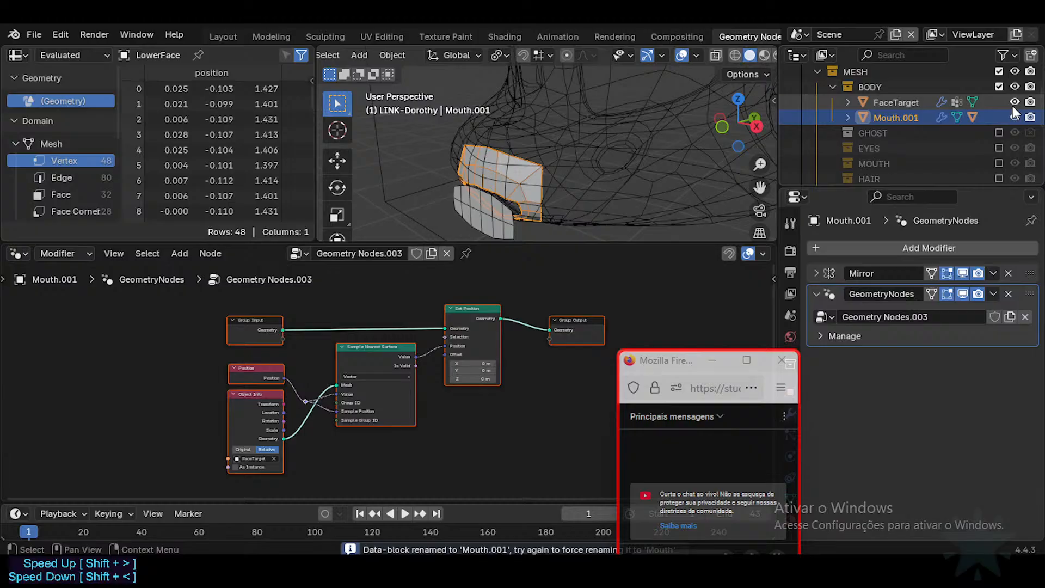
# Rename the lower-face mesh object as Muzzle.
pyautogui.doubleClick(912, 119)
pyautogui.press('BackSpace')
pyautogui.press('BackSpace')
pyautogui.press('BackSpace')
pyautogui.press('BackSpace')
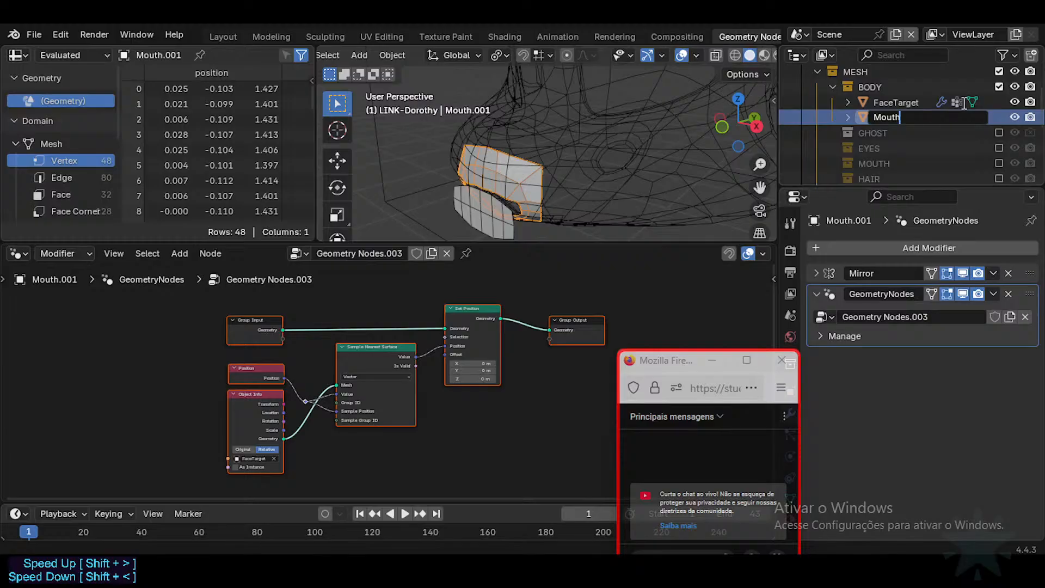
pyautogui.press('BackSpace')
pyautogui.press('BackSpace')
pyautogui.write('uzzle')
pyautogui.press('Return')
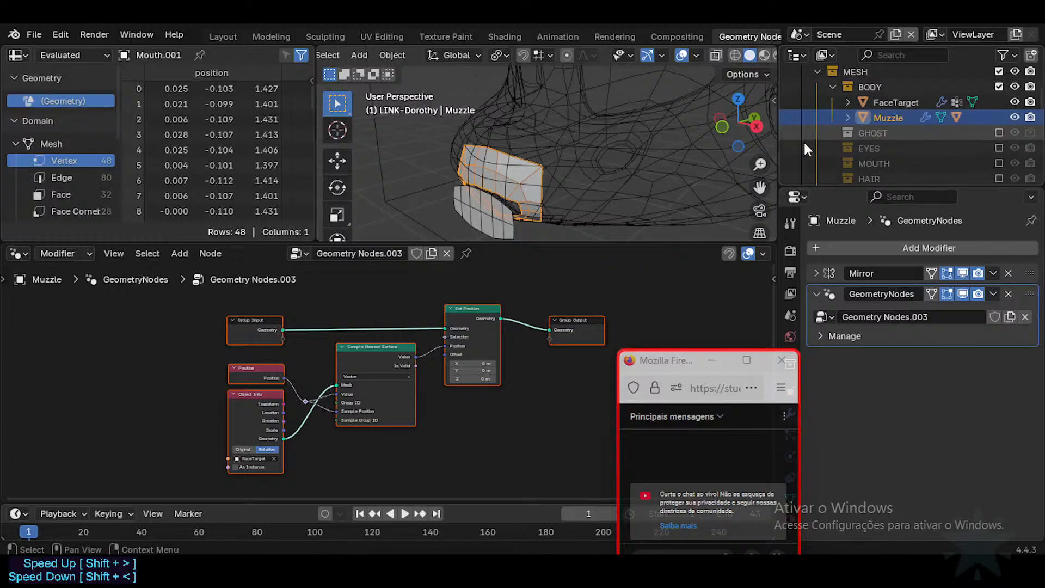
# Rename the Mouth object parented under Muzzle as MouthHole.
pyautogui.click(507, 221)
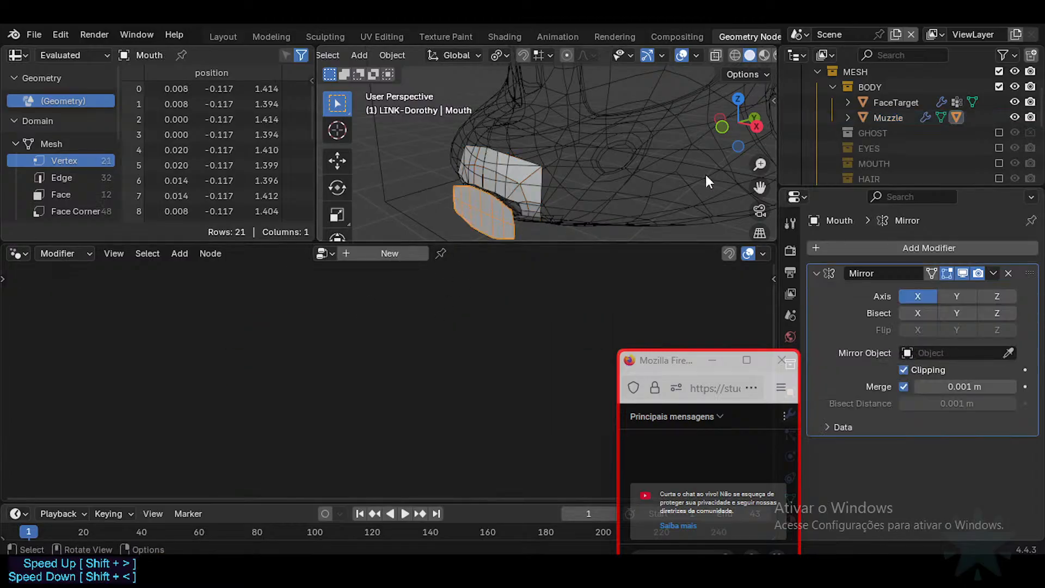
pyautogui.click(849, 117)
pyautogui.doubleClick(905, 162)
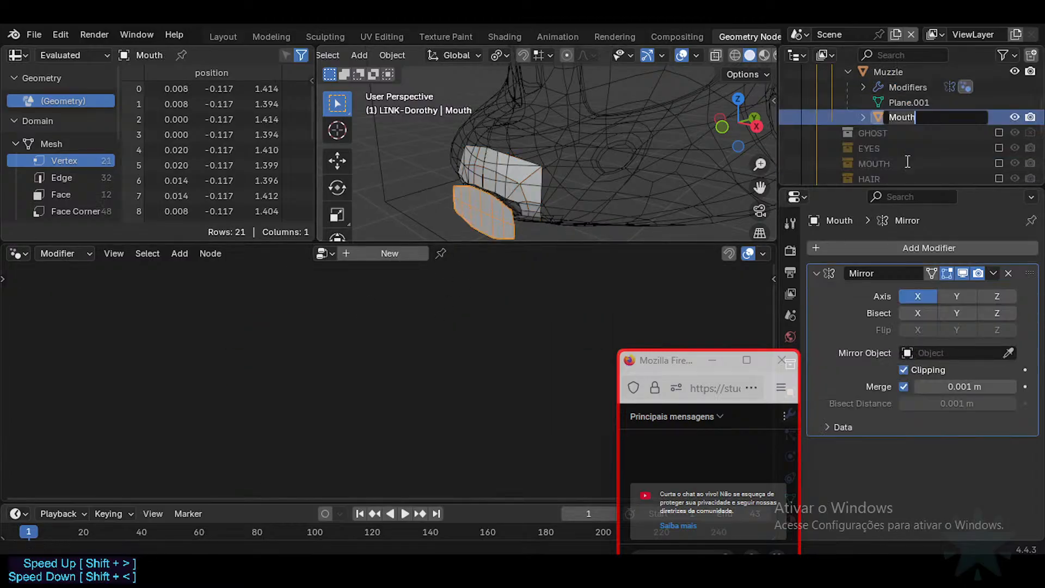
pyautogui.write('Hoe')
pyautogui.press('BackSpace')
pyautogui.write('le')
pyautogui.press('Return')
pyautogui.click(848, 71)
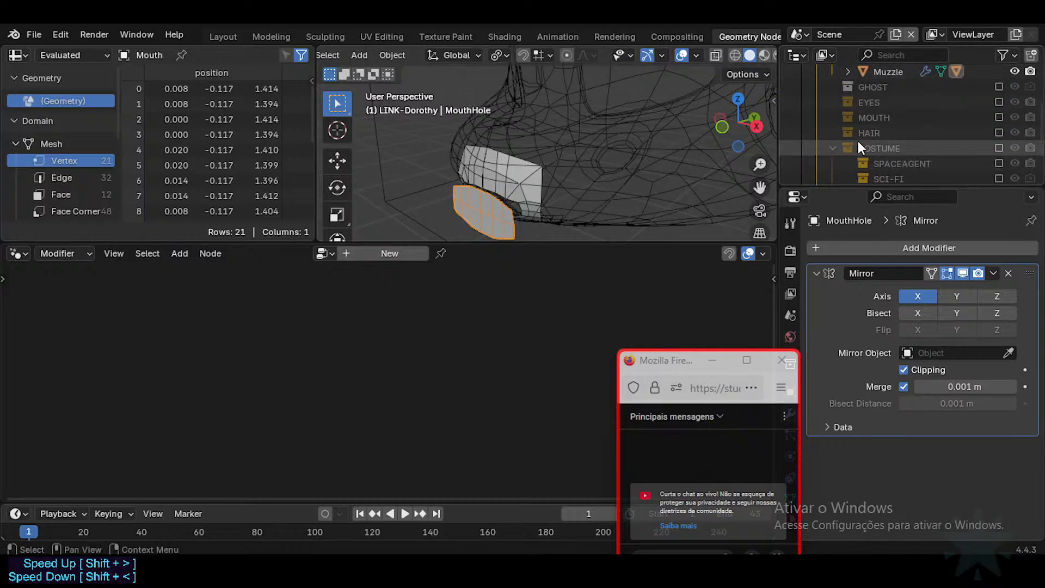
# Compare the modifiers and node setups of the FaceTarget and Muzzle objects.
pyautogui.scroll(4, 865, 130)
pyautogui.click(904, 115)
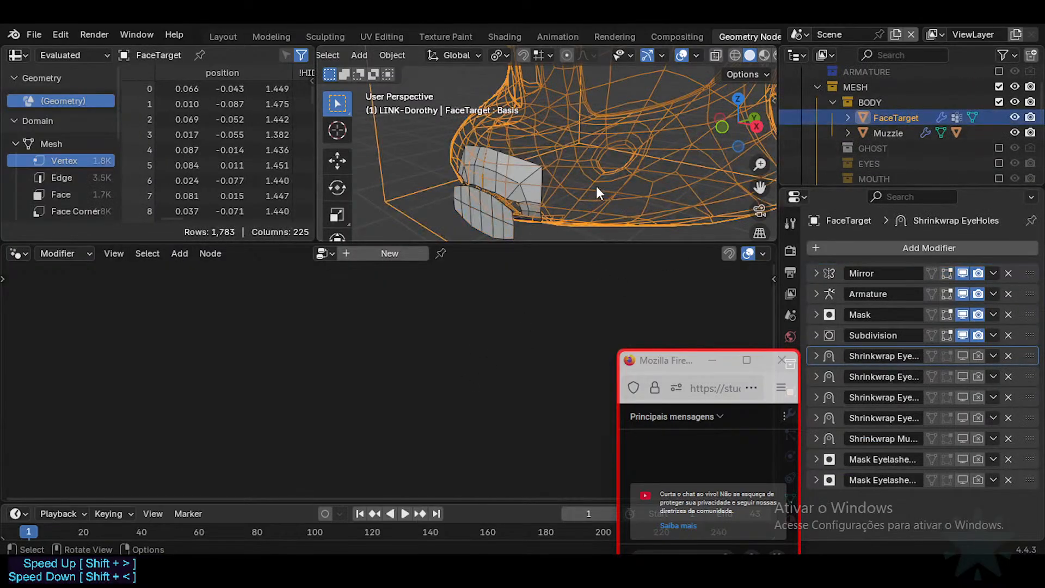
pyautogui.click(888, 132)
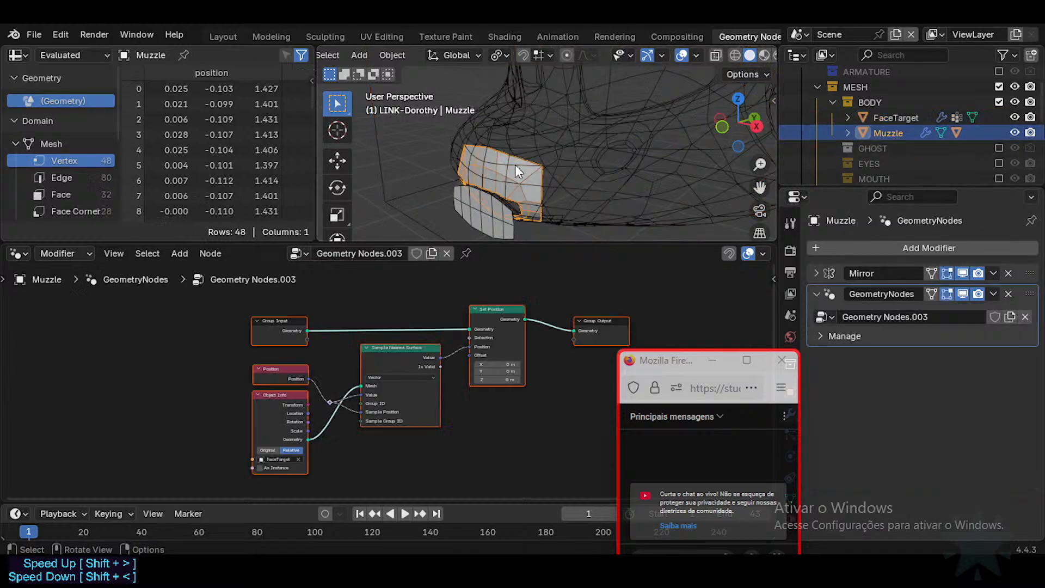
pyautogui.scroll(2, 349, 380)
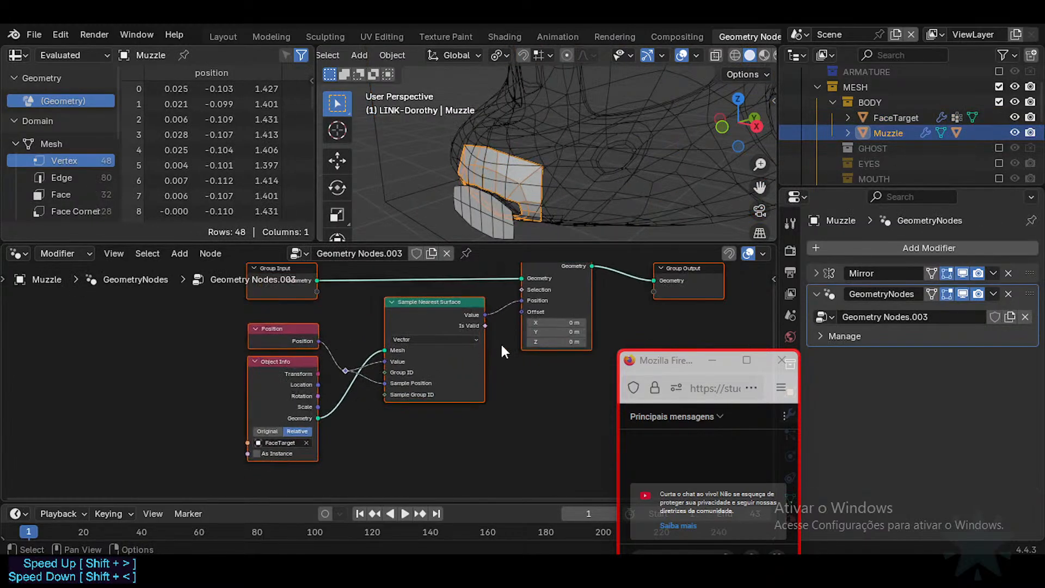
pyautogui.moveTo(502, 345); pyautogui.dragTo(424, 361, button='middle')
pyautogui.scroll(1, 427, 362)
pyautogui.click(900, 118)
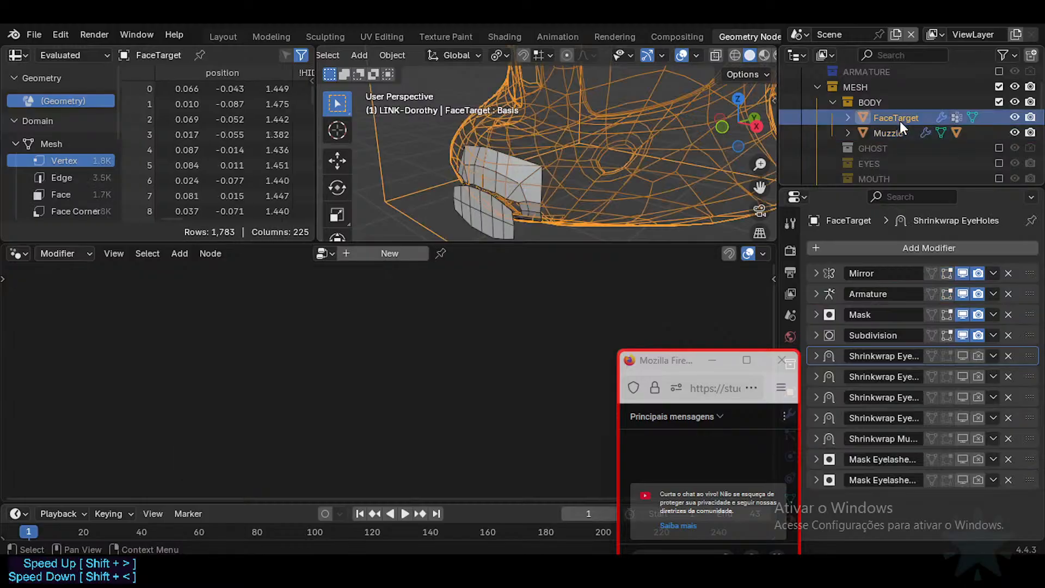
pyautogui.click(902, 134)
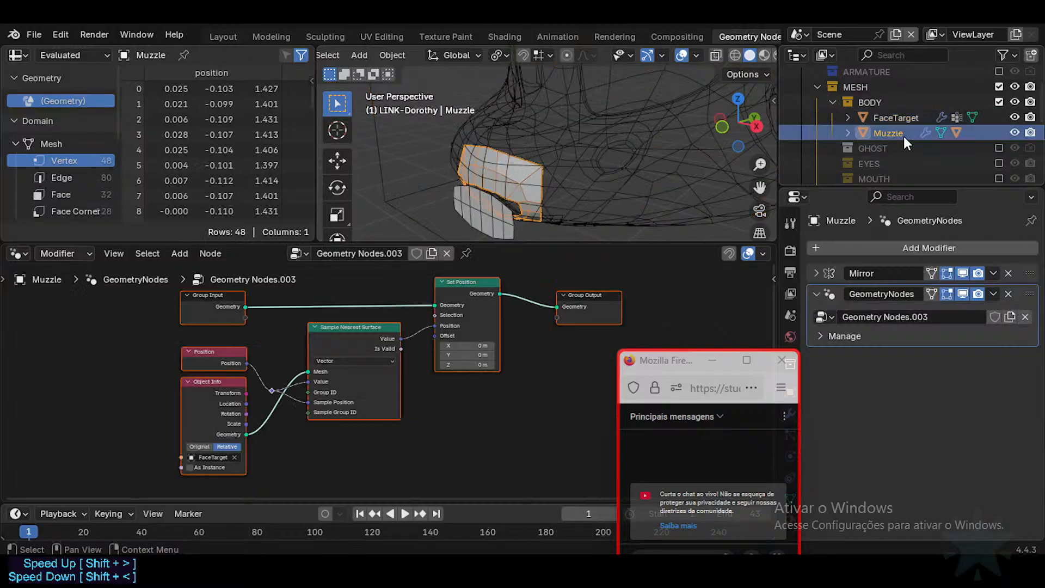
# Rename the Muzzle's geometry node group as GNMouthSetup with a fake user, and save the file.
pyautogui.click(444, 406)
pyautogui.hotkey('ctrl', 's')
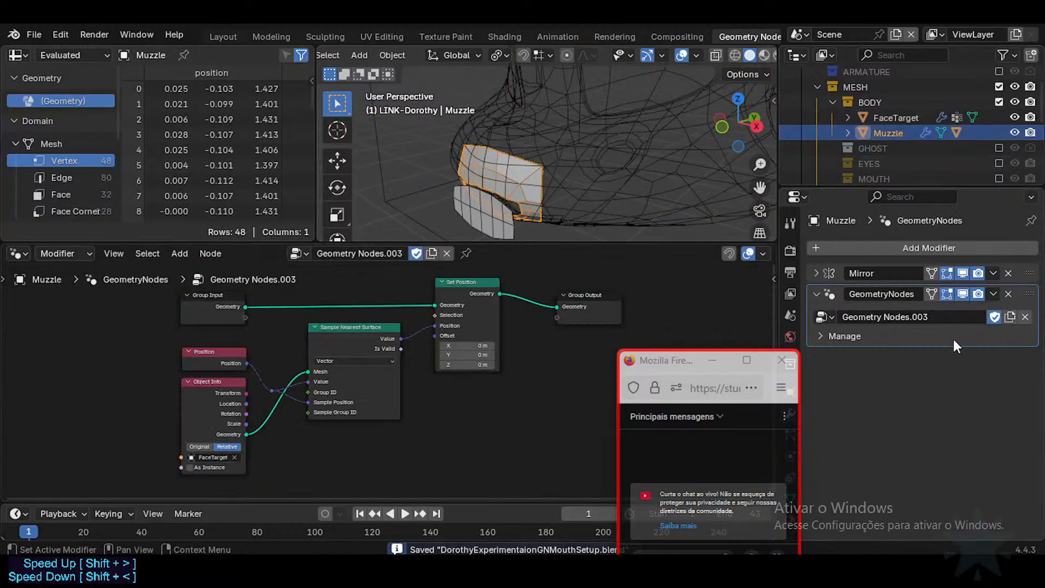
pyautogui.doubleClick(886, 313)
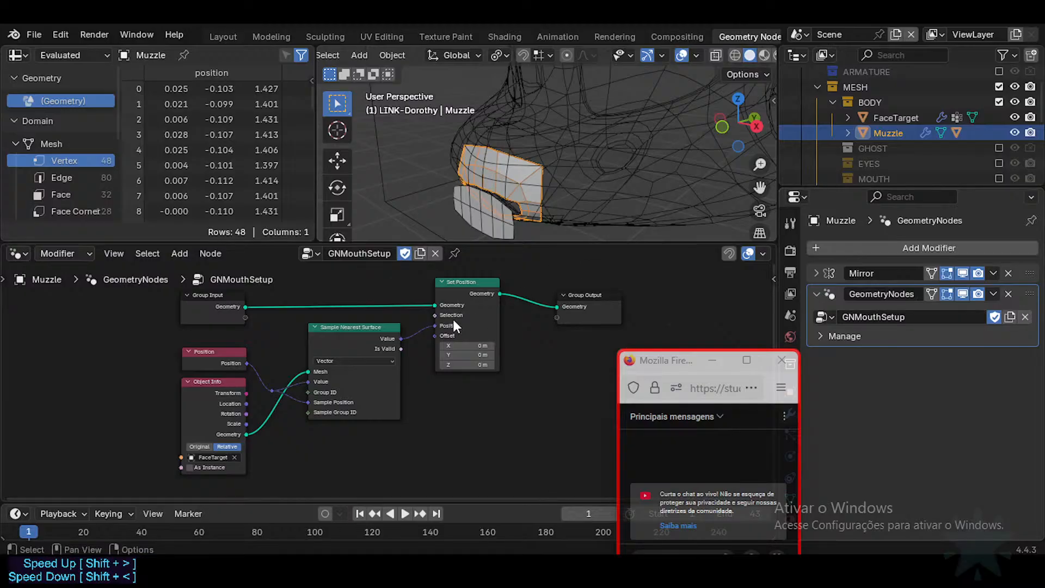
pyautogui.keyDown('shift'); pyautogui.scroll(2, 436, 359); pyautogui.keyUp('shift')
pyautogui.hotkey('ctrl', 's')
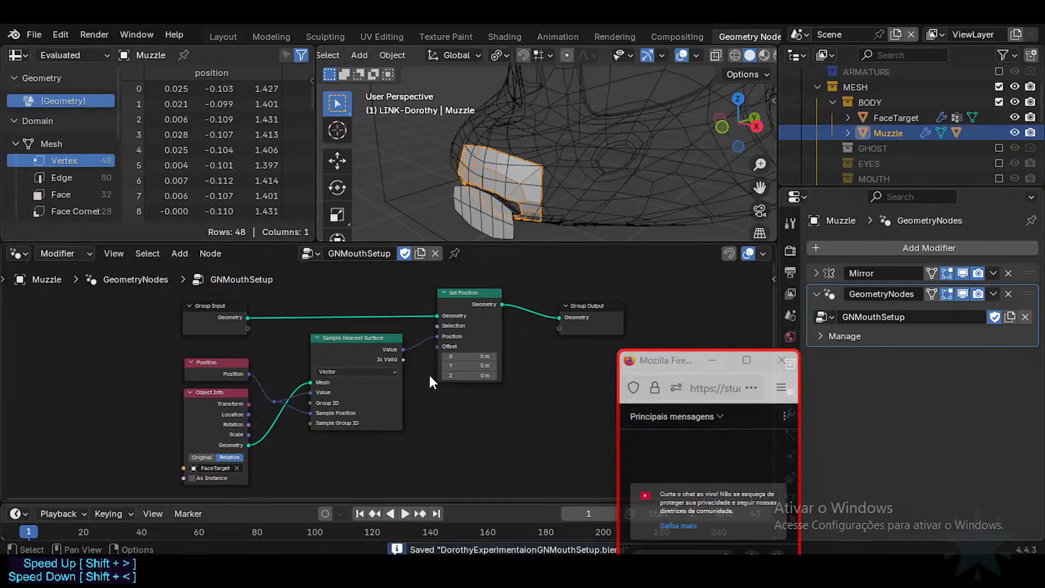
# Move a face beside the mouth corner of the FaceTarget mesh slightly with proportional editing, and return to Object Mode.
pyautogui.moveTo(648, 361); pyautogui.dragTo(747, 362)
pyautogui.click(539, 195)
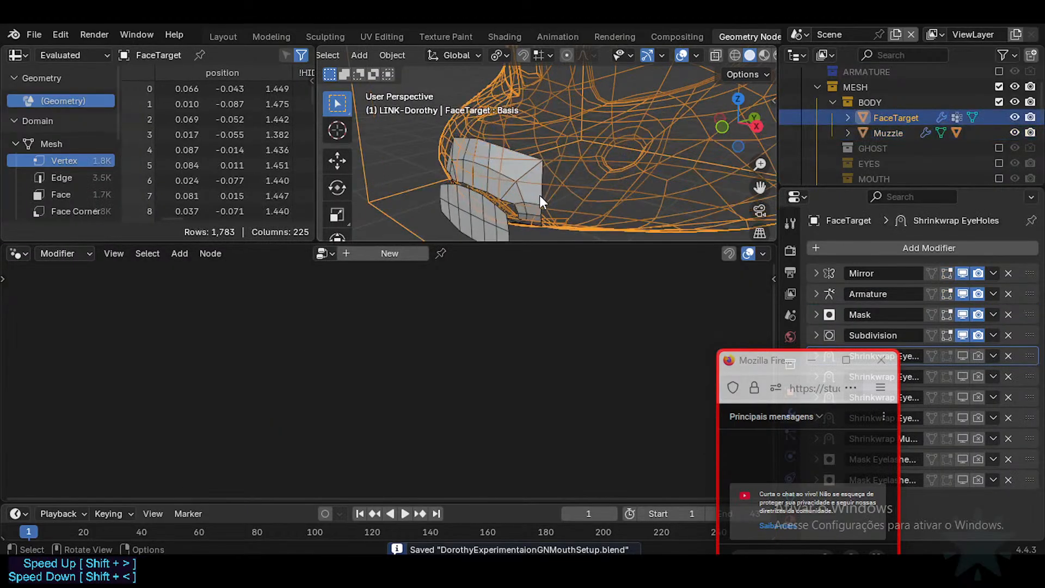
pyautogui.press('Tab')
pyautogui.click(524, 196)
pyautogui.press('g')
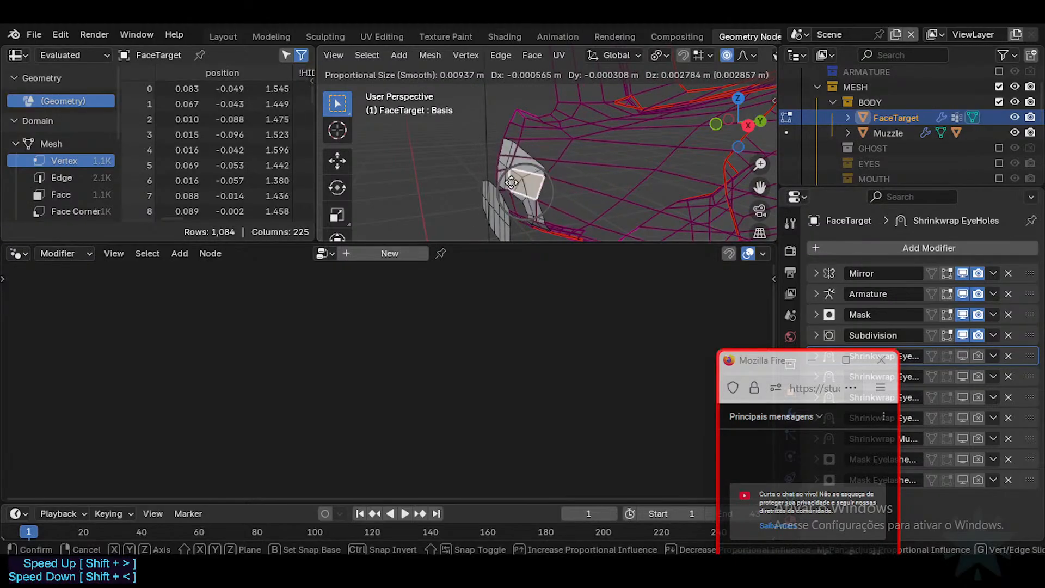
pyautogui.click(518, 189)
pyautogui.moveTo(518, 188); pyautogui.dragTo(488, 145, button='middle')
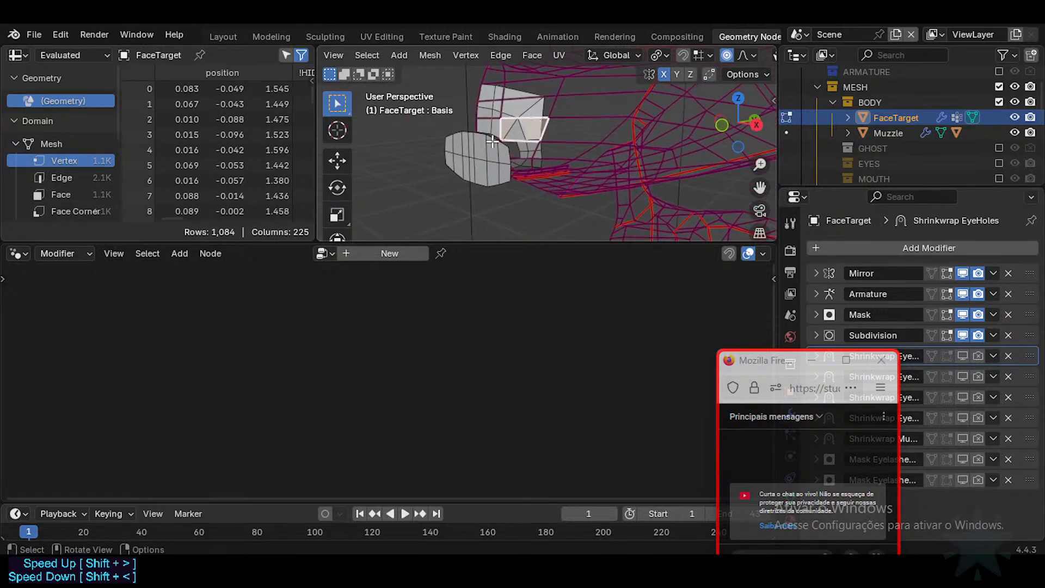
pyautogui.hotkey('ctrl', 'Tab')
pyautogui.click(798, 151)
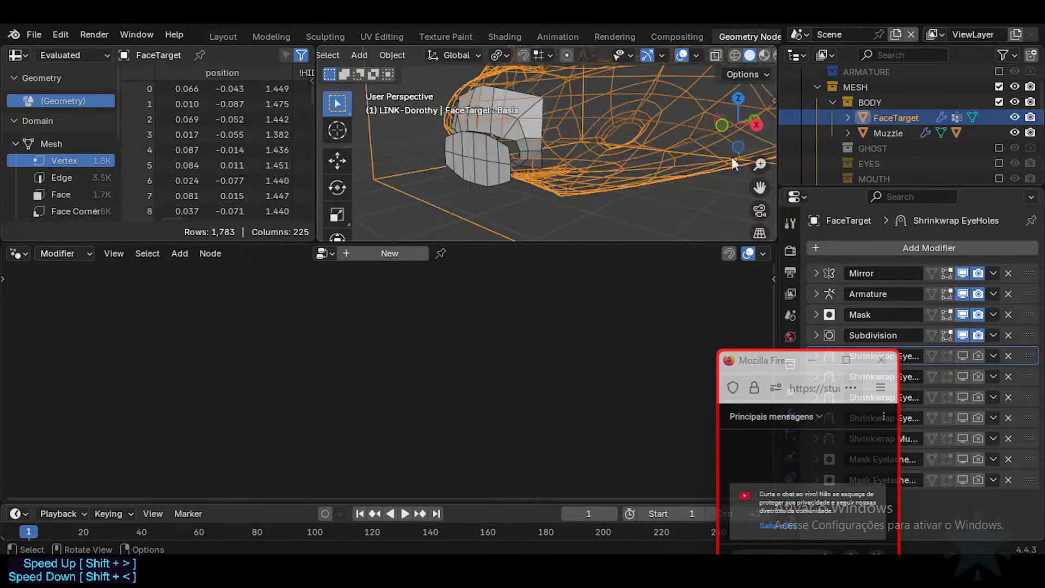
# Enable the ARMATURE collection and keep the Muzzle object visible alongside FaceTarget.
pyautogui.click(1014, 132)
pyautogui.moveTo(509, 125); pyautogui.dragTo(501, 170, button='middle')
pyautogui.scroll(2, 837, 89)
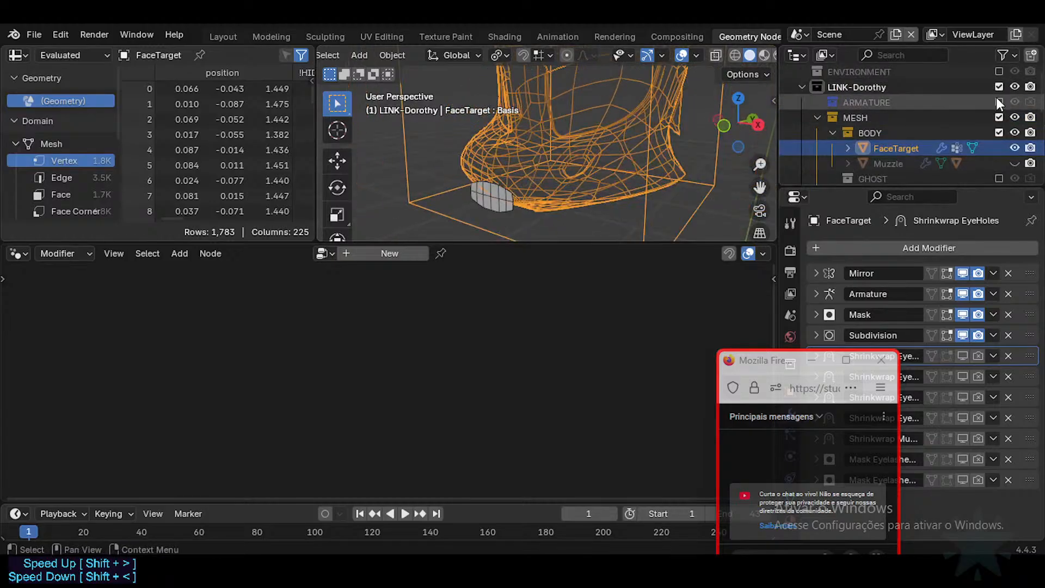
pyautogui.click(999, 102)
pyautogui.moveTo(463, 186); pyautogui.dragTo(457, 210, button='middle')
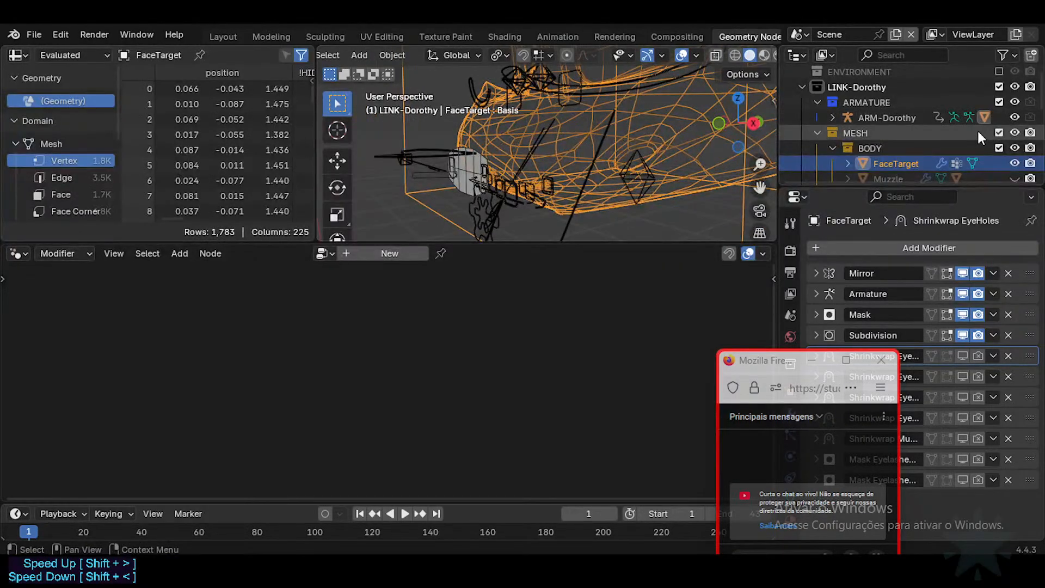
pyautogui.scroll(-2, 971, 133)
pyautogui.click(1014, 148)
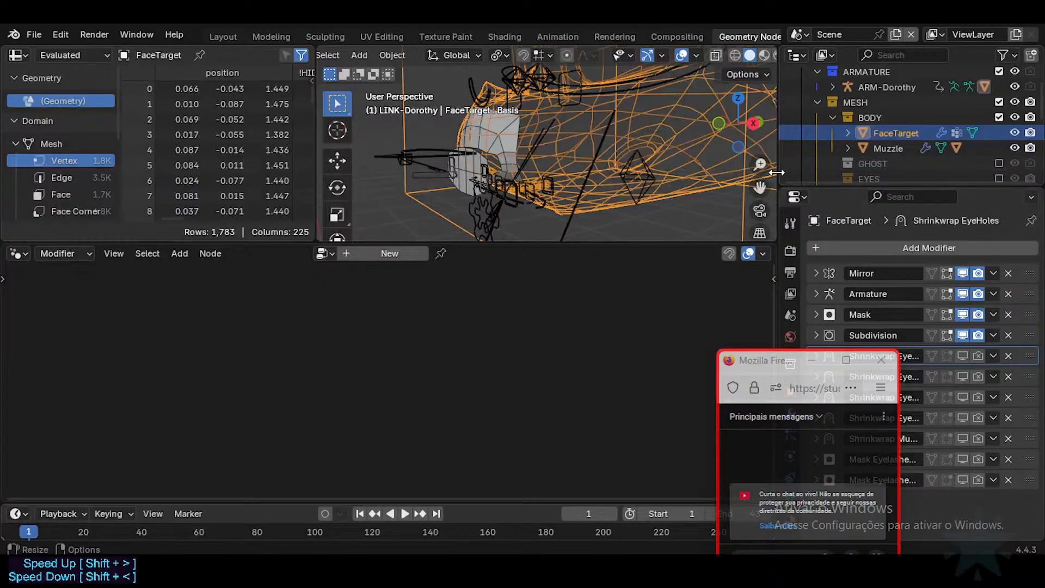
# Hide the MouthHole object and switch the ARM-Dorothy armature to Pose Mode.
pyautogui.click(460, 178)
pyautogui.click(462, 184)
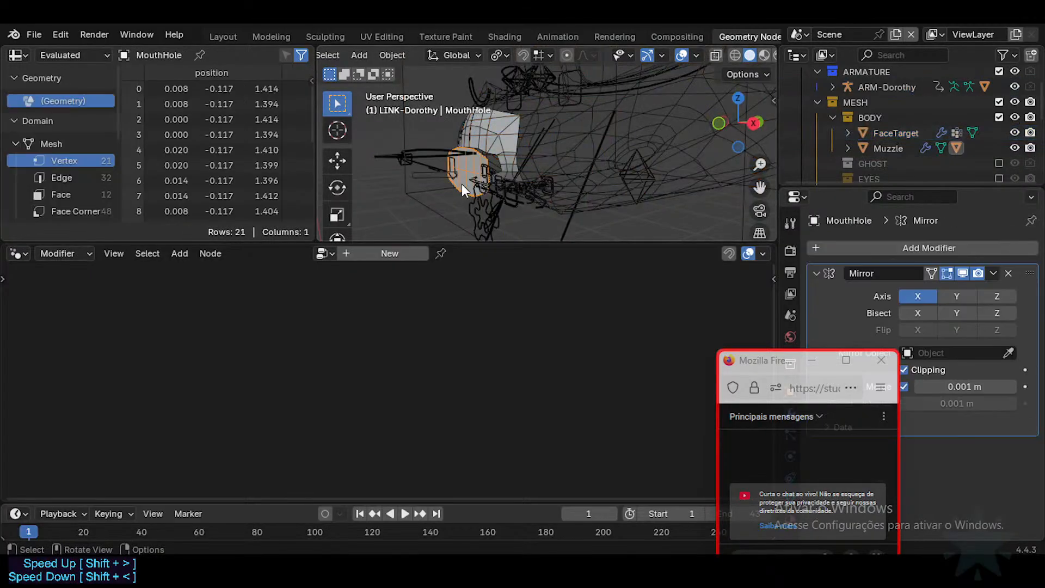
pyautogui.press('h')
pyautogui.click(492, 202)
pyautogui.hotkey('ctrl', 'Tab')
pyautogui.moveTo(507, 197); pyautogui.dragTo(559, 178, button='middle')
pyautogui.click(444, 180)
pyautogui.press('g')
pyautogui.rightClick(440, 179)
# Move the TWK-Lip-Top.L bone up and outward to test how the muzzle follows the lips.
pyautogui.scroll(2, 524, 161)
pyautogui.moveTo(559, 178)
pyautogui.keyDown('shift'); pyautogui.mouseDown(button='middle')
pyautogui.moveTo(555, 161)
pyautogui.moveTo(541, 175)
pyautogui.mouseUp(button='middle'); pyautogui.keyUp('shift')
pyautogui.click(515, 177)
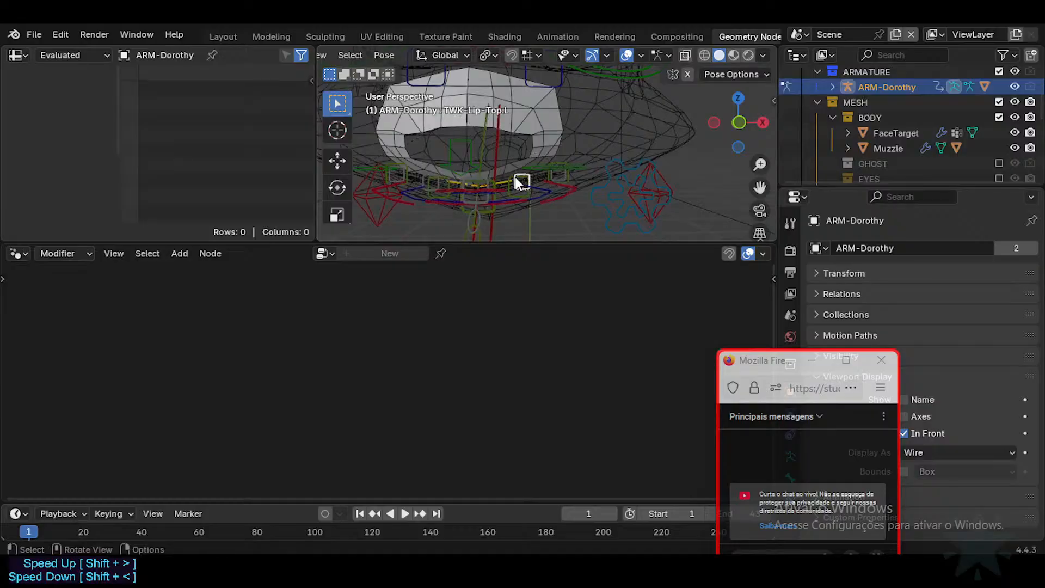
pyautogui.press('g')
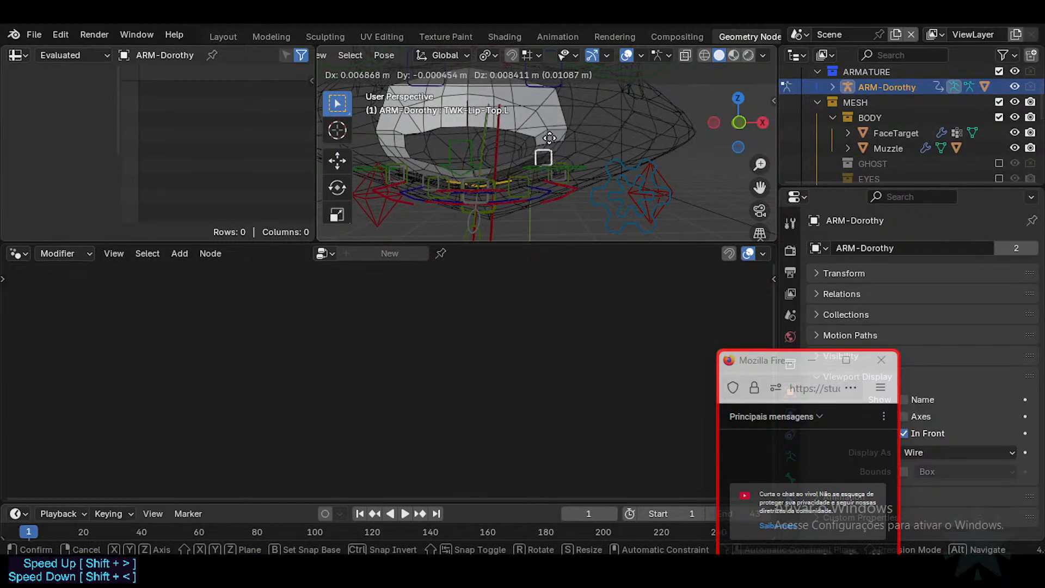
pyautogui.click(547, 153)
pyautogui.click(569, 197)
pyautogui.press('g')
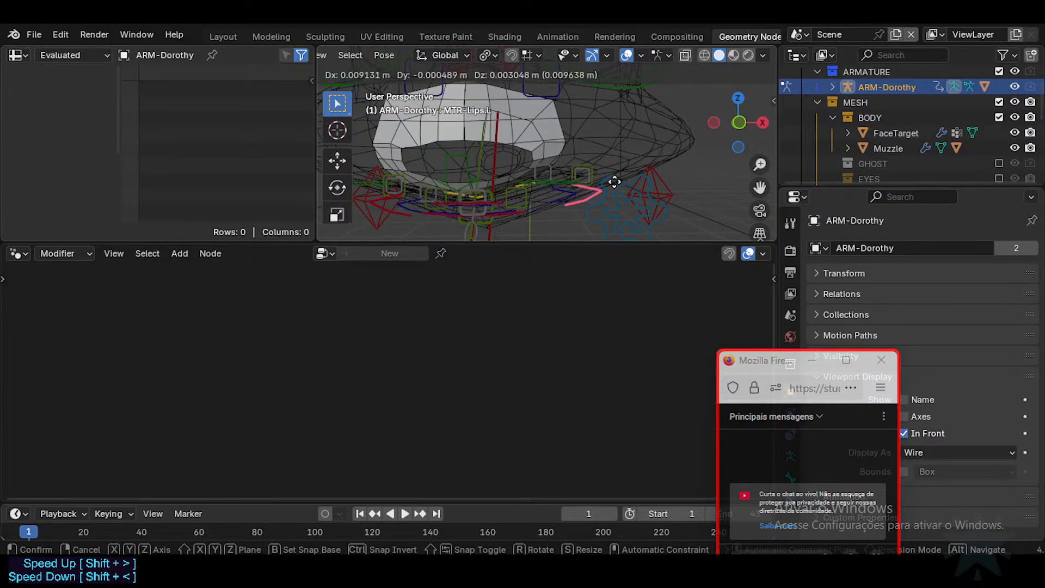
pyautogui.rightClick(642, 168)
# Pull the TWK-LipCorner-Bot.L bone outward from the mouth corner by about 0.025 m.
pyautogui.click(566, 172)
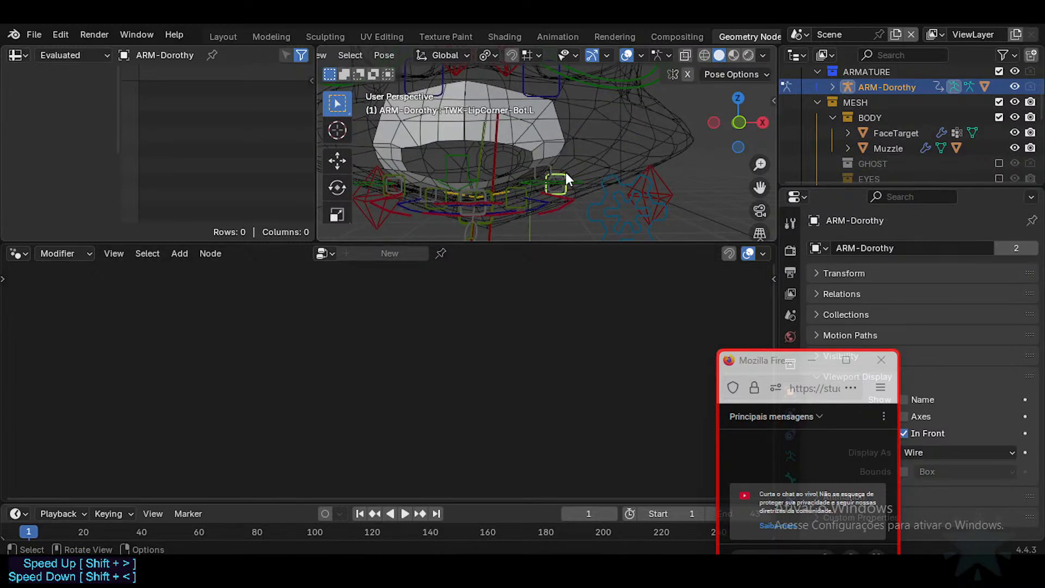
pyautogui.moveTo(566, 172); pyautogui.dragTo(642, 161, button='middle')
pyautogui.press('g')
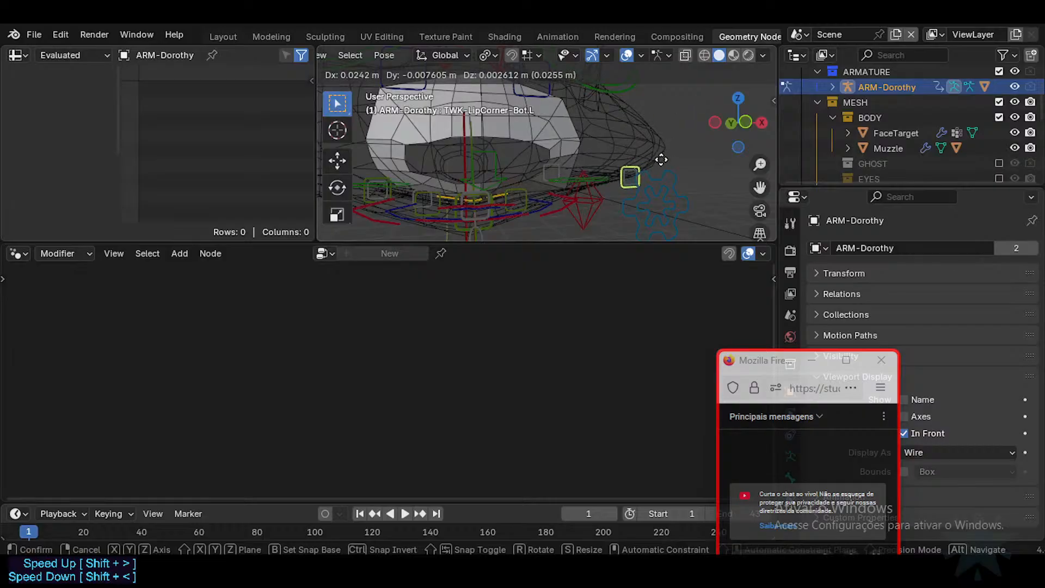
pyautogui.click(658, 158)
# Reposition the TWK-Lip-Top.L bone in two moves while checking the muzzle's deformation.
pyautogui.moveTo(547, 161); pyautogui.dragTo(554, 143, button='middle')
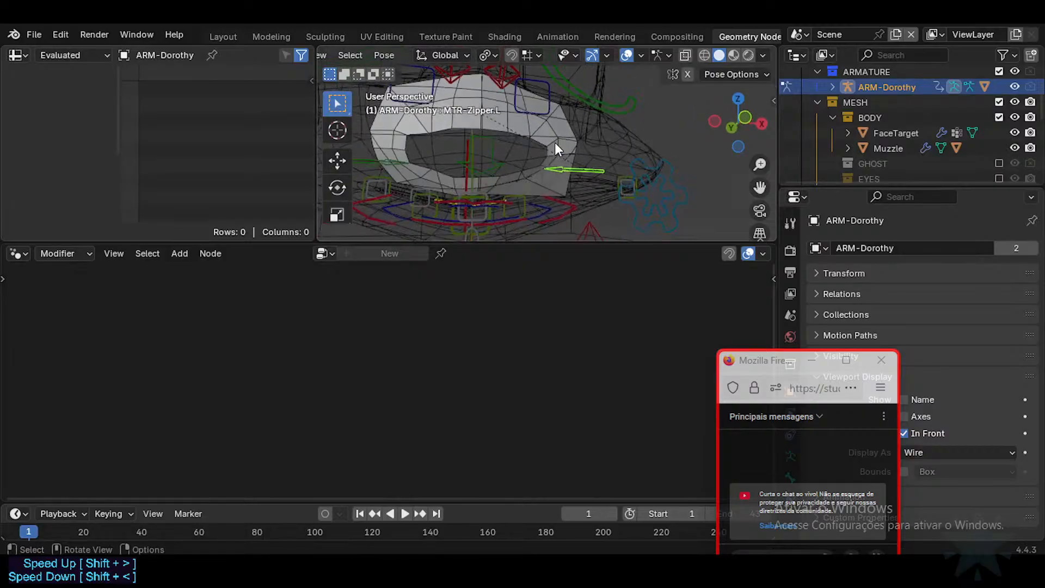
pyautogui.click(546, 180)
pyautogui.moveTo(545, 180); pyautogui.dragTo(541, 165, button='middle')
pyautogui.press('g')
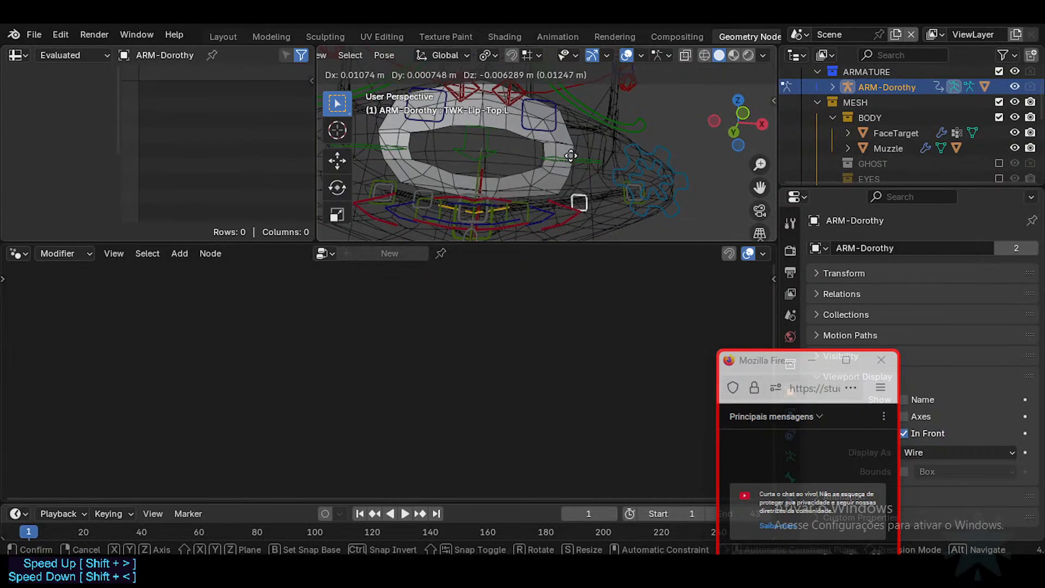
pyautogui.click(575, 172)
pyautogui.moveTo(566, 171); pyautogui.dragTo(553, 175, button='middle')
pyautogui.press('g')
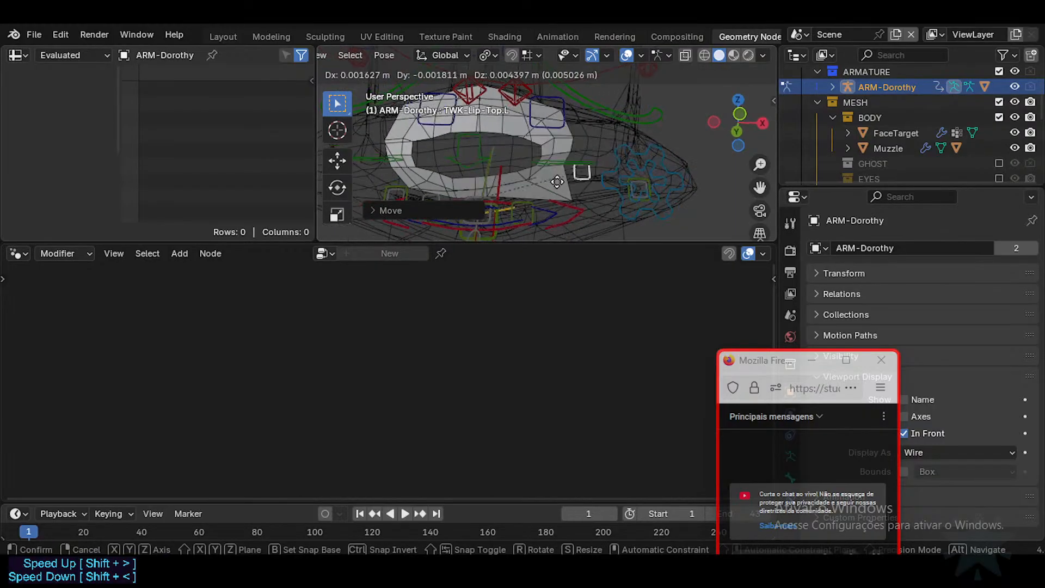
pyautogui.click(541, 140)
# Test the muzzle's response by moving a control bone around the upper mouth and the MTR-Lips-Top bone.
pyautogui.moveTo(463, 148); pyautogui.dragTo(553, 83, button='middle')
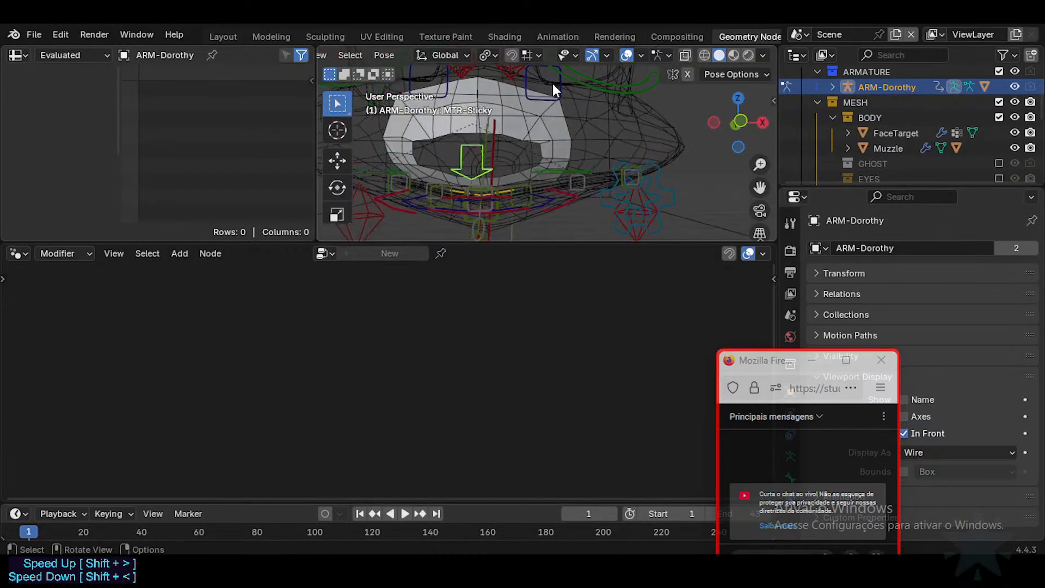
pyautogui.click(553, 81)
pyautogui.press('g')
pyautogui.click(500, 125)
pyautogui.moveTo(500, 126); pyautogui.dragTo(522, 158, button='middle')
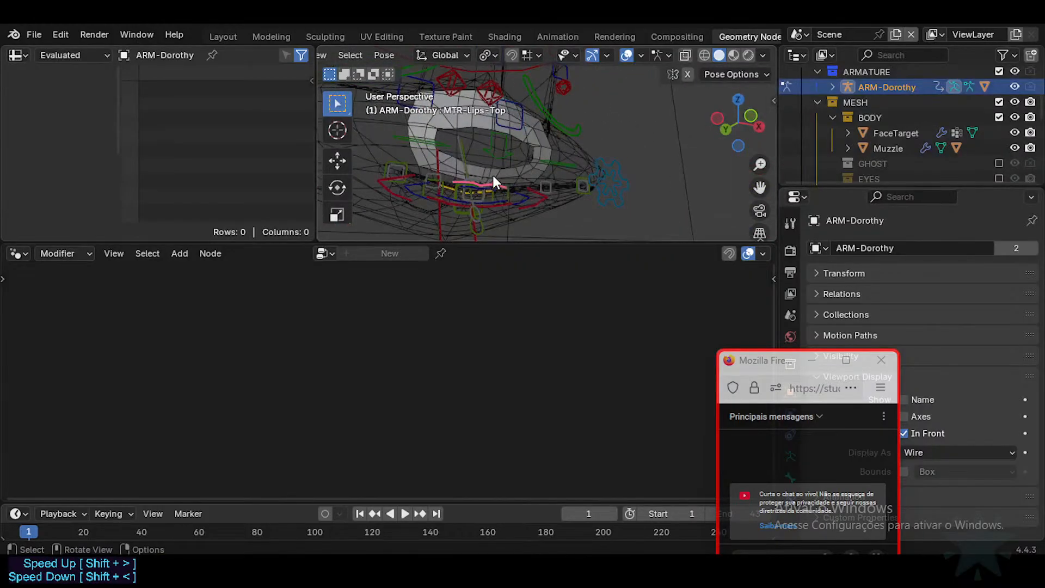
pyautogui.click(492, 176)
pyautogui.press('g')
pyautogui.click(515, 157)
pyautogui.moveTo(515, 157); pyautogui.dragTo(552, 184, button='middle')
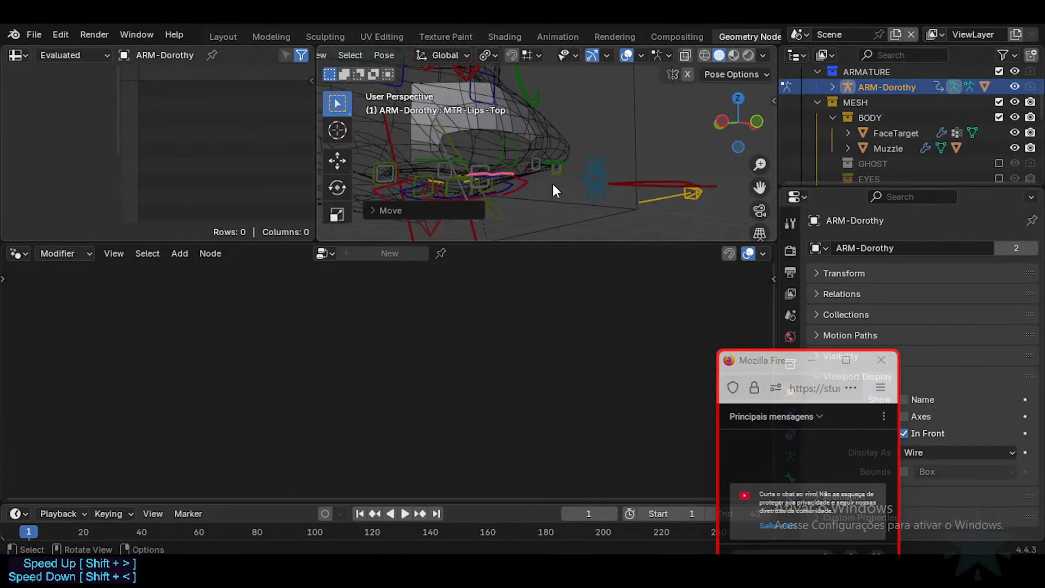
# Try two further moves of the MTR-Lips-Top bone away from the face and undo them.
pyautogui.press('g')
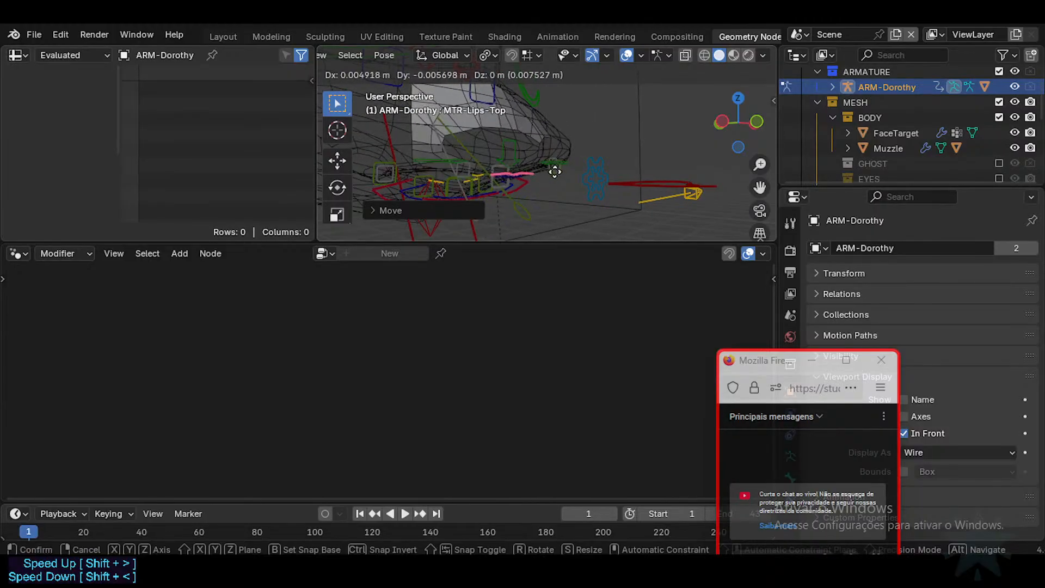
pyautogui.click(517, 162)
pyautogui.moveTo(516, 163); pyautogui.dragTo(485, 155, button='middle')
pyautogui.press('g')
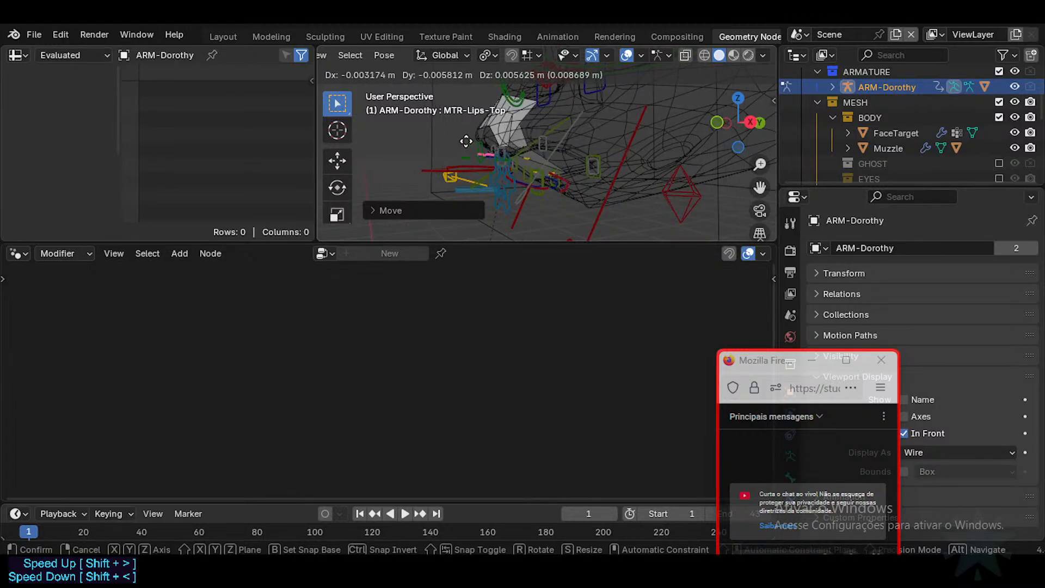
pyautogui.click(466, 161)
pyautogui.hotkey('ctrl', 'z')
pyautogui.hotkey('ctrl', 'z')
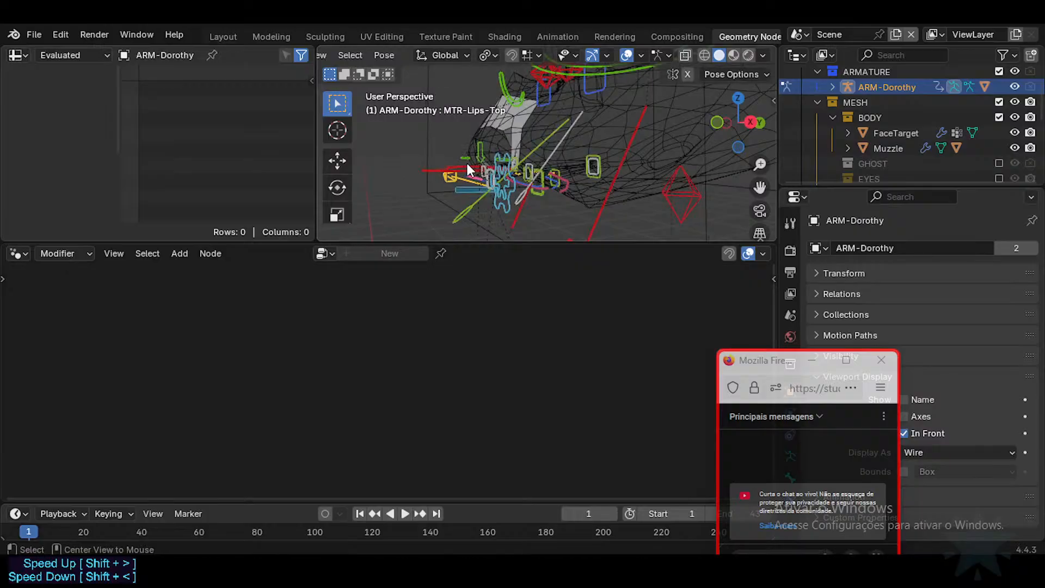
# Return the ARM-Dorothy armature to Object Mode and hide it.
pyautogui.moveTo(473, 162); pyautogui.dragTo(517, 151, button='middle')
pyautogui.hotkey('ctrl', 'Tab')
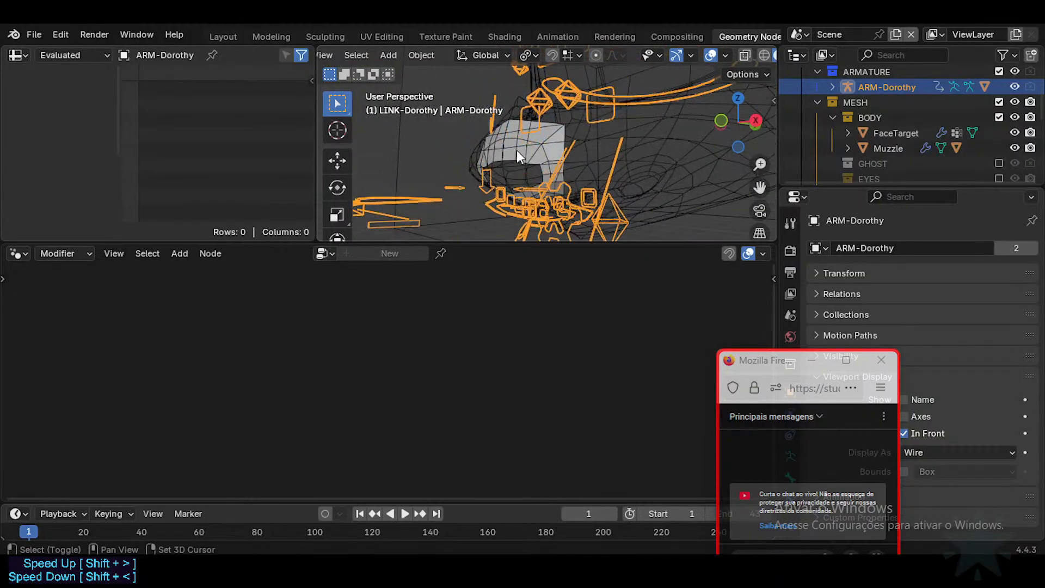
pyautogui.press('h')
# Select the Muzzle object to show its GNMouthSetup nodes and save the file.
pyautogui.moveTo(540, 197); pyautogui.dragTo(563, 168, button='middle')
pyautogui.click(579, 140)
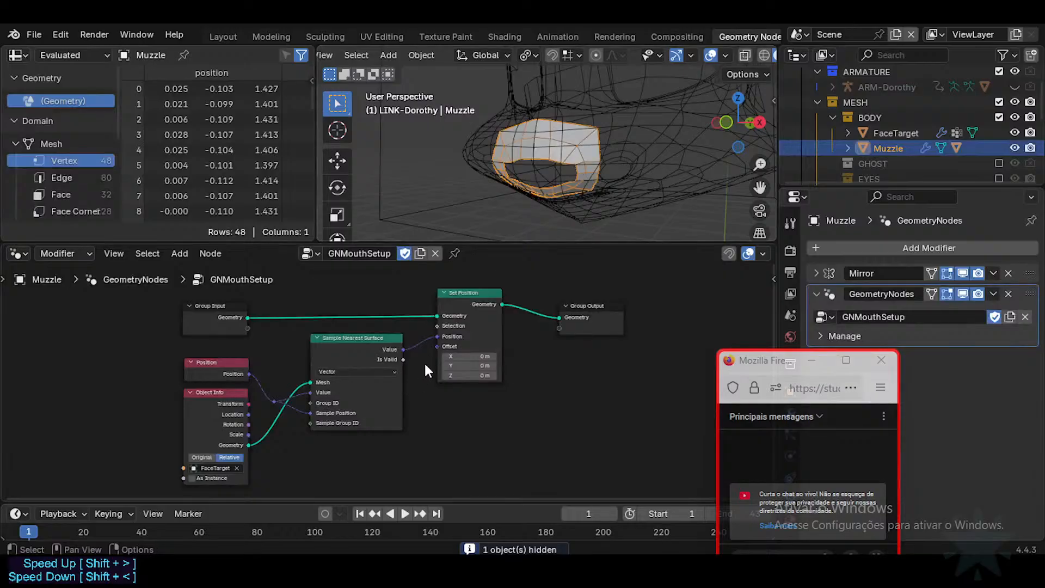
pyautogui.hotkey('ctrl', 's')
# Switch to the Firefox video on cartoon facial rigs and watch how the finished face mesh handles its mouth hole.
pyautogui.moveTo(602, 571)
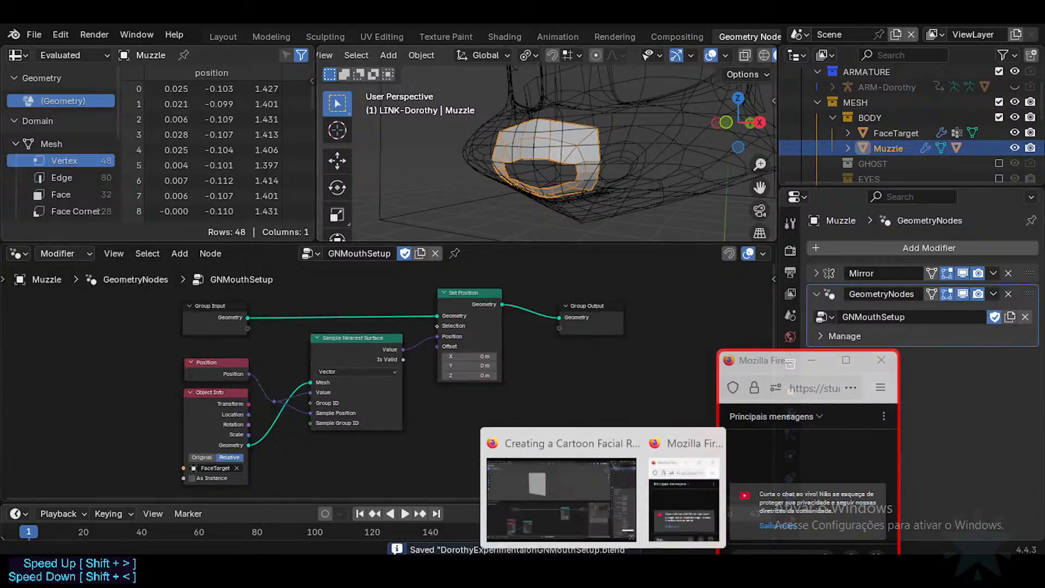
pyautogui.click(549, 490)
pyautogui.click(487, 440)
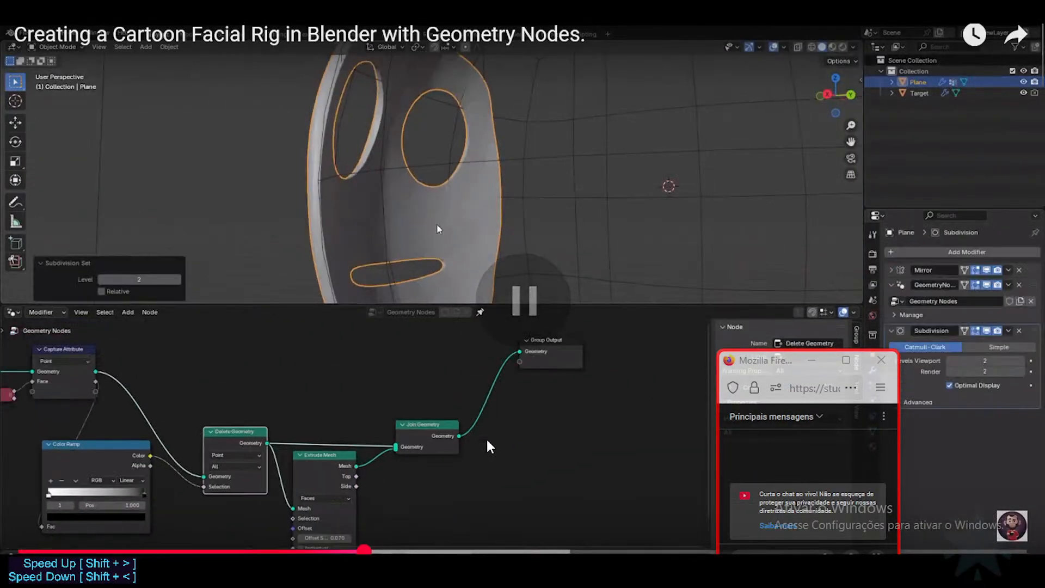
pyautogui.click(487, 441)
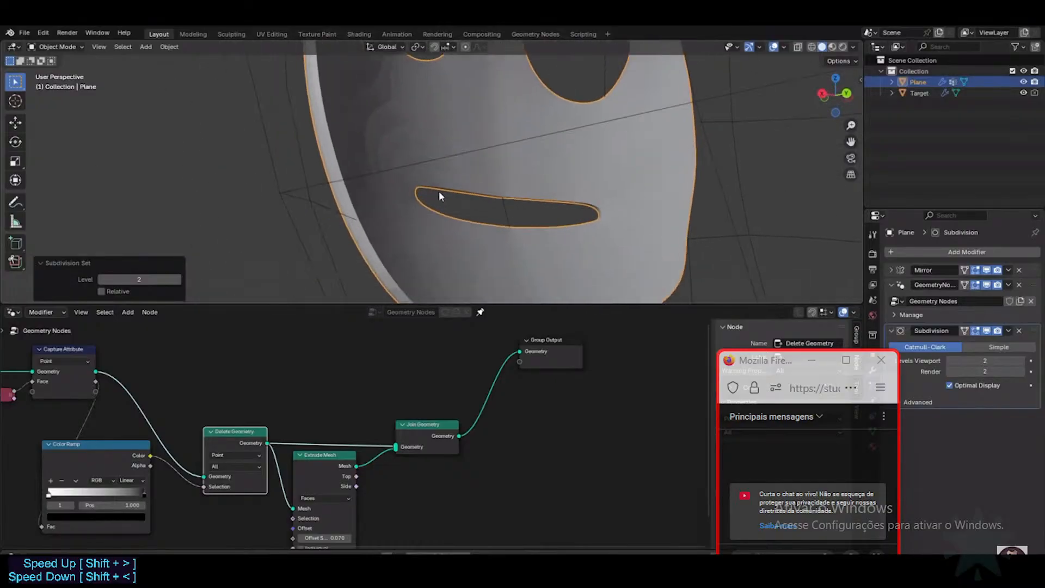
pyautogui.click(476, 214)
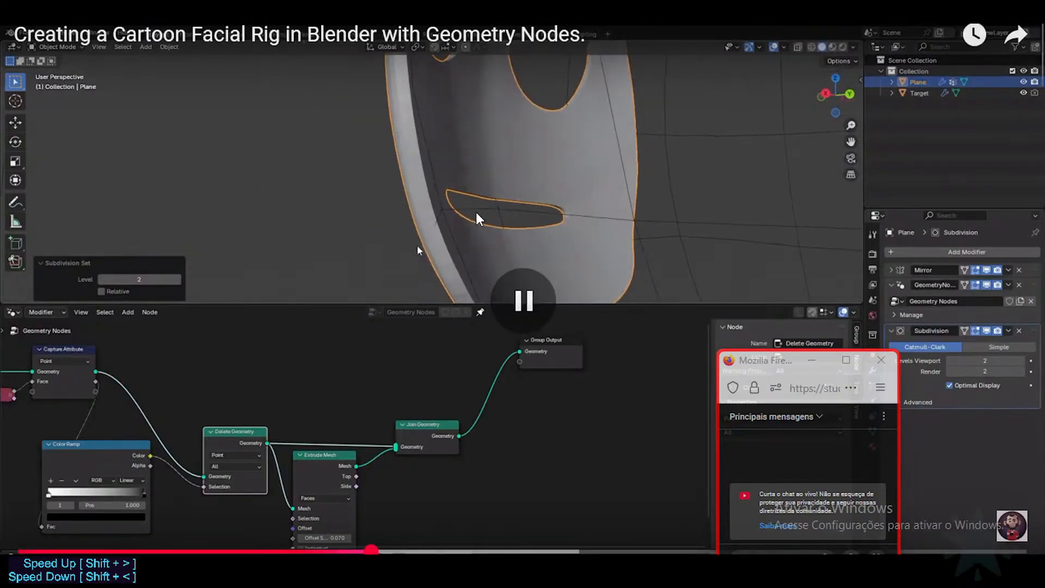
# Rewind the tutorial video to about 1:24, before the Set Position node is added.
pyautogui.press('Left')
pyautogui.press('Left')
pyautogui.press('Left')
pyautogui.press('Left')
pyautogui.press('Left')
pyautogui.press('Left')
pyautogui.press('Left')
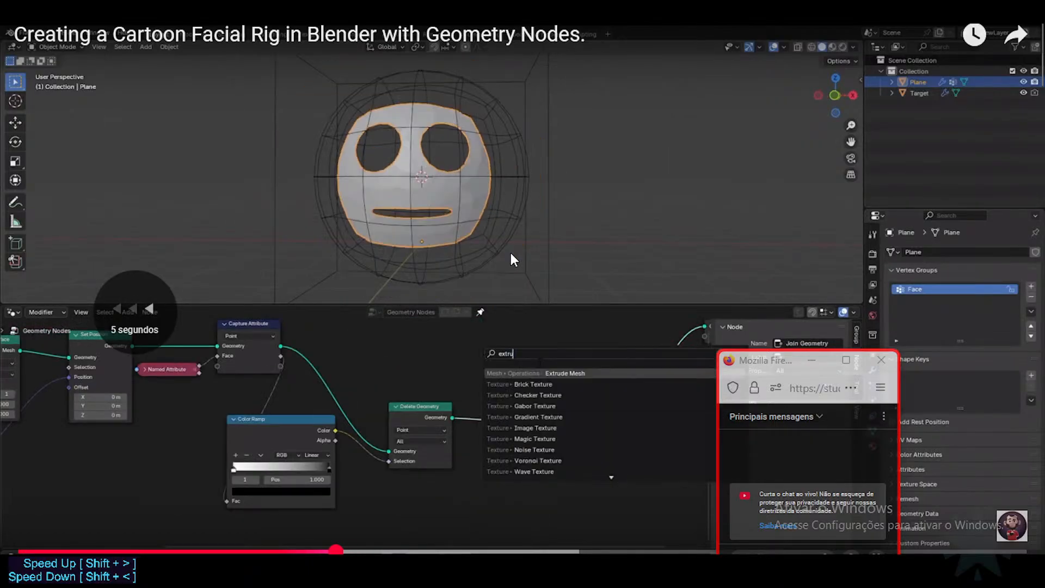
pyautogui.press('Left')
pyautogui.press('Left')
pyautogui.press('Left')
pyautogui.press('Left')
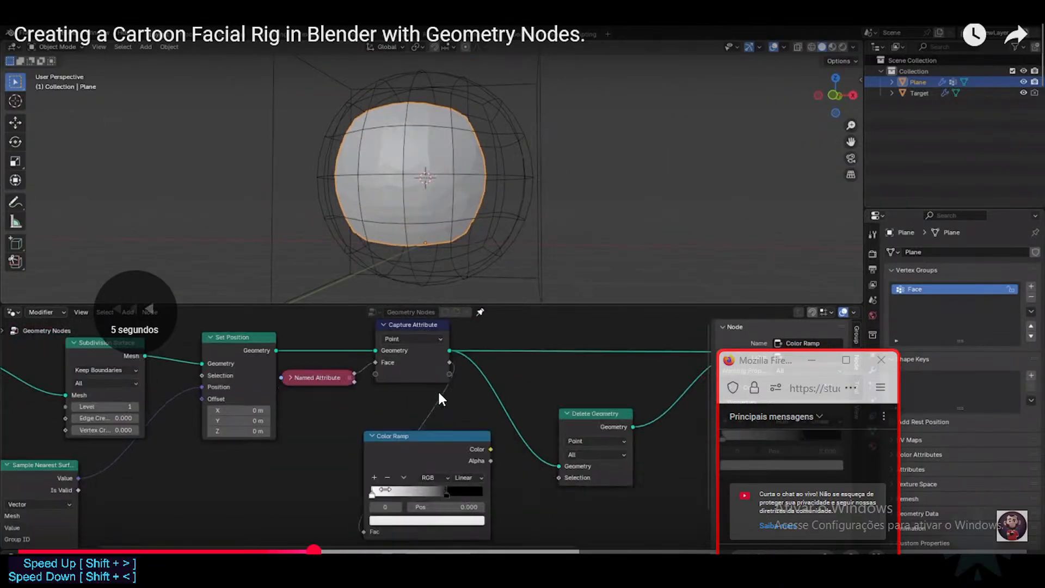
pyautogui.moveTo(313, 550); pyautogui.dragTo(223, 550)
pyautogui.click(191, 552)
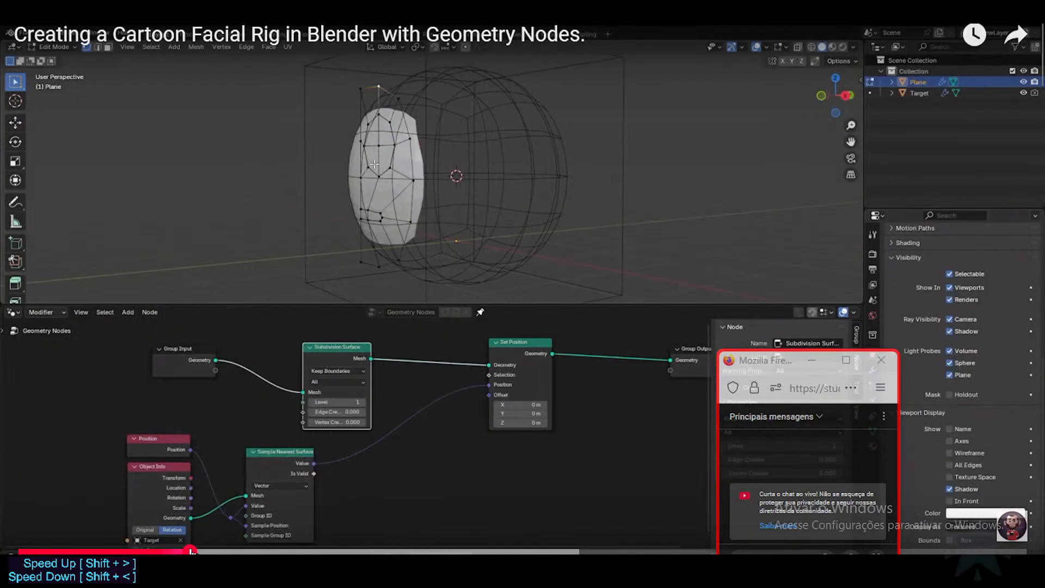
pyautogui.press('space')
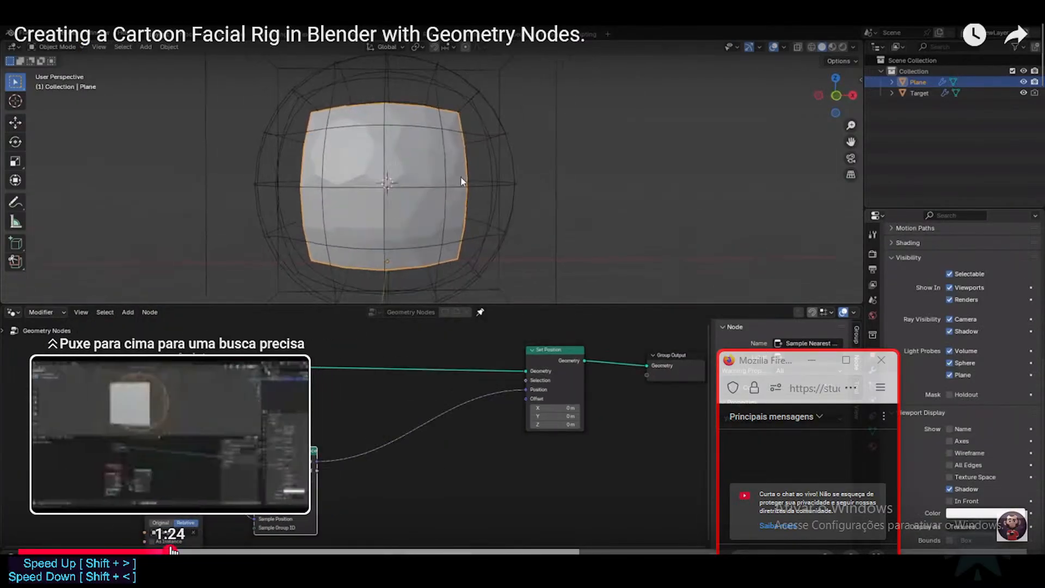
pyautogui.click(170, 551)
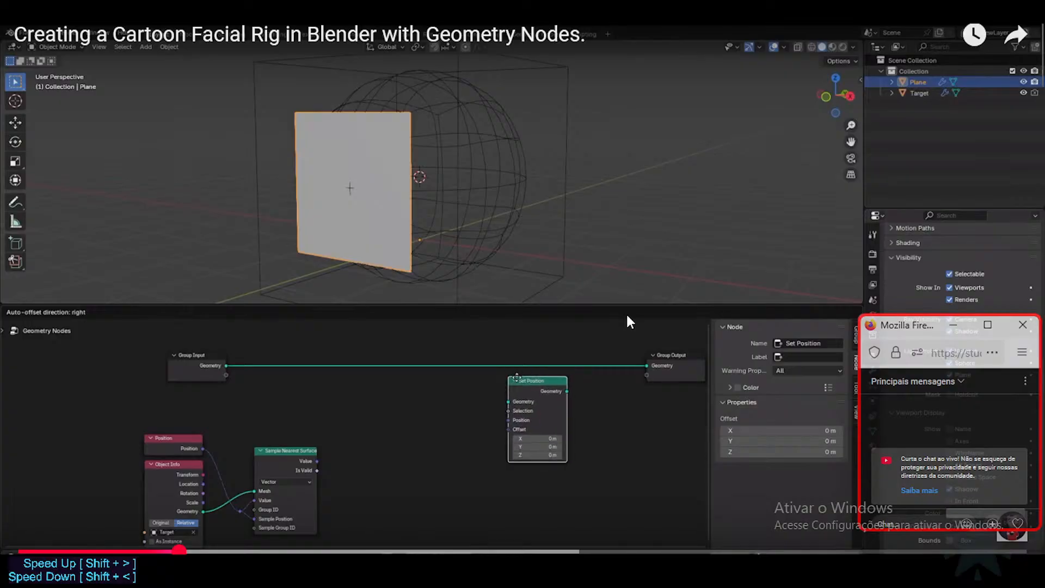
# Watch the section on the Set Position and Subdivision Surface nodes at increased playback speed, pausing where needed.
pyautogui.click(609, 162)
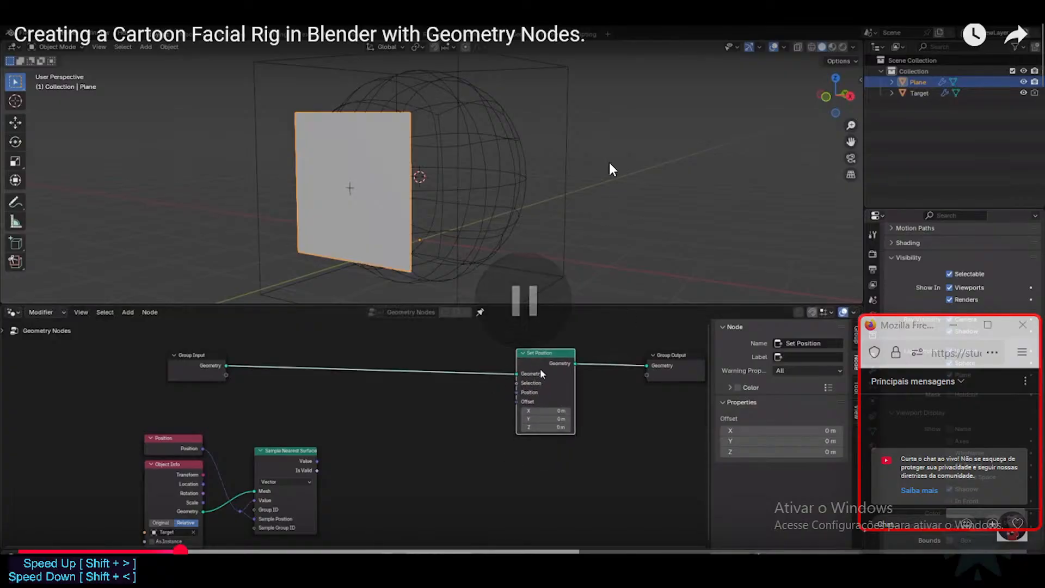
pyautogui.click(609, 162)
pyautogui.hotkey('shift', '.')
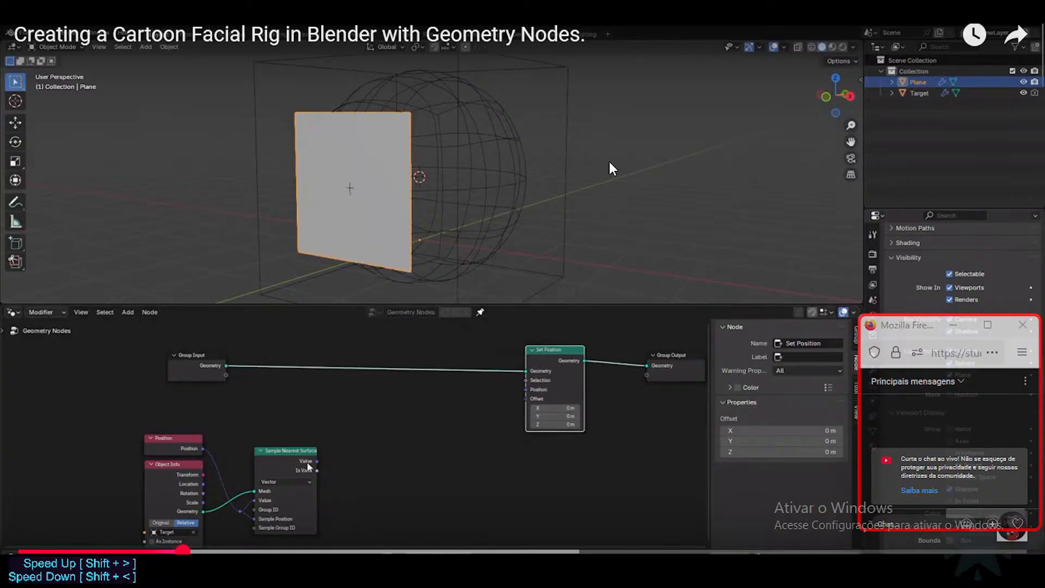
pyautogui.hotkey('shift', '.')
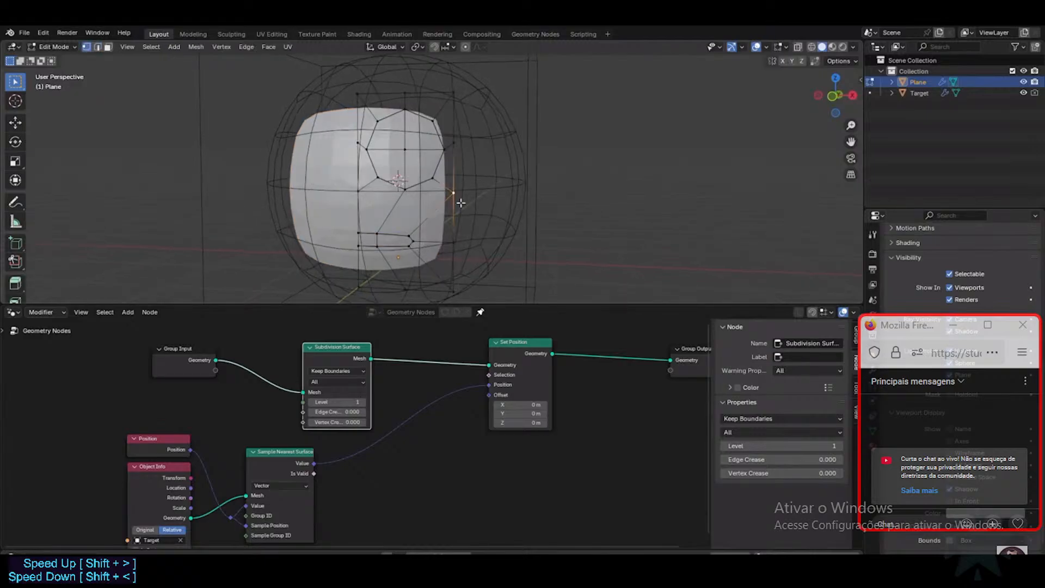
pyautogui.click(595, 266)
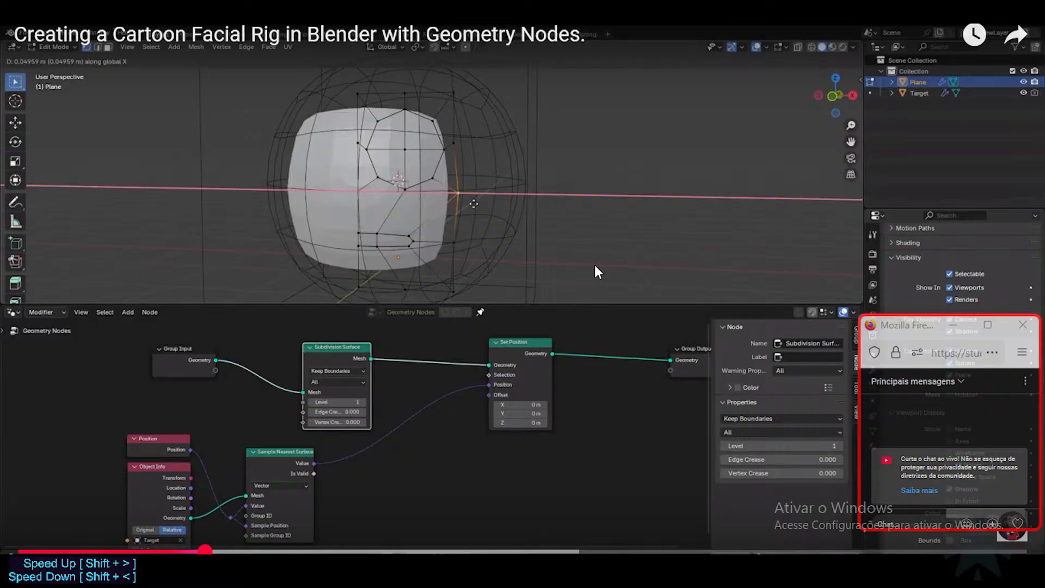
pyautogui.click(596, 265)
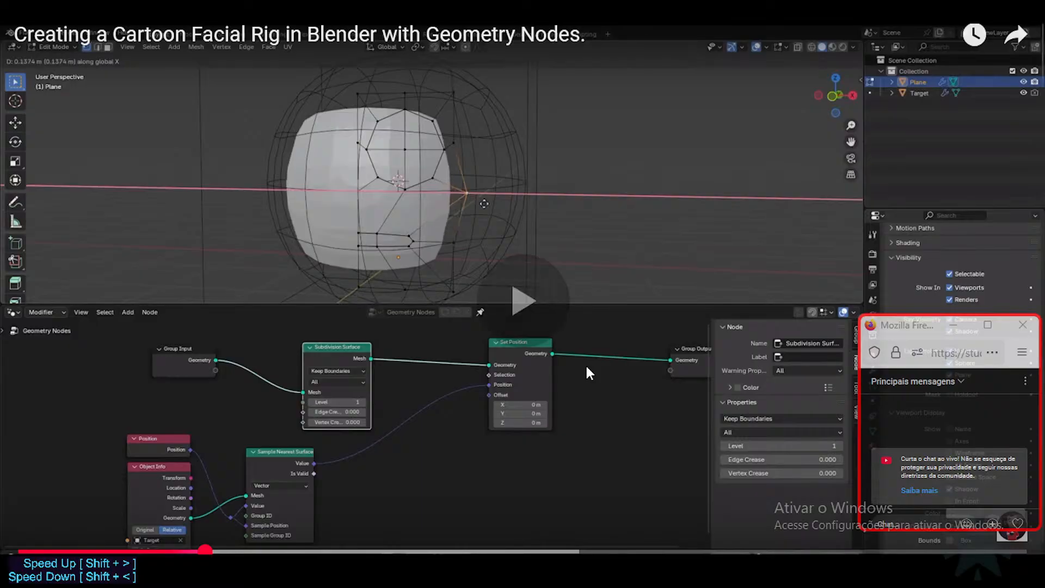
pyautogui.click(584, 325)
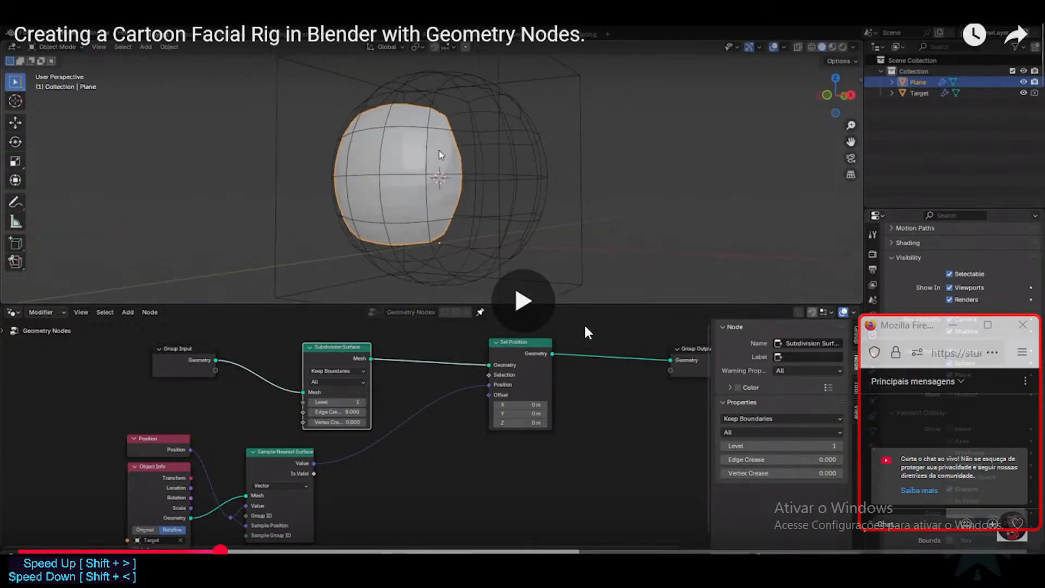
# Replay the tutorial's section on the subdivided face plane, pause it and switch back to the Blender window.
pyautogui.press('Left')
pyautogui.press('Left')
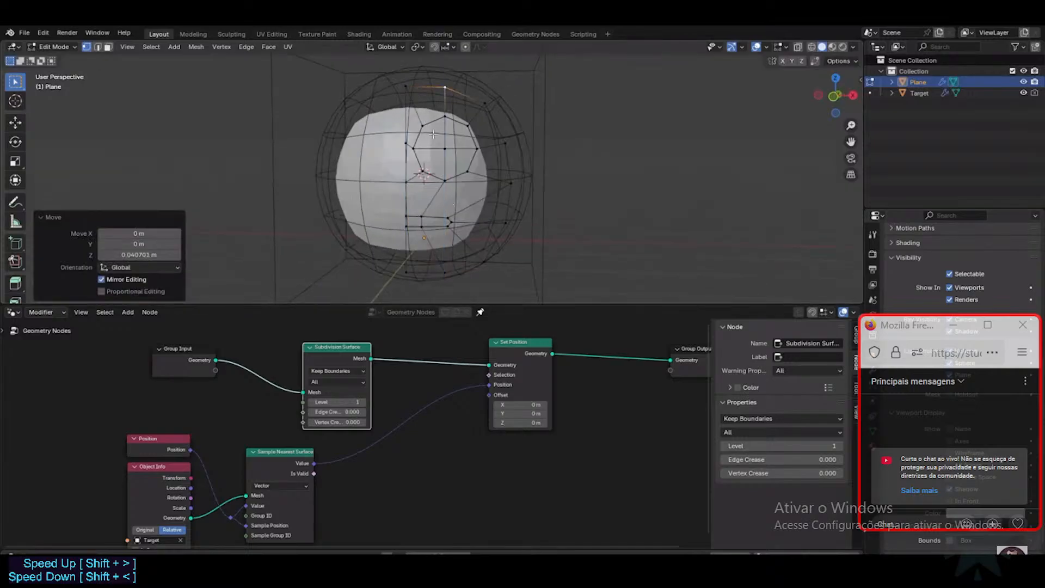
pyautogui.click(586, 333)
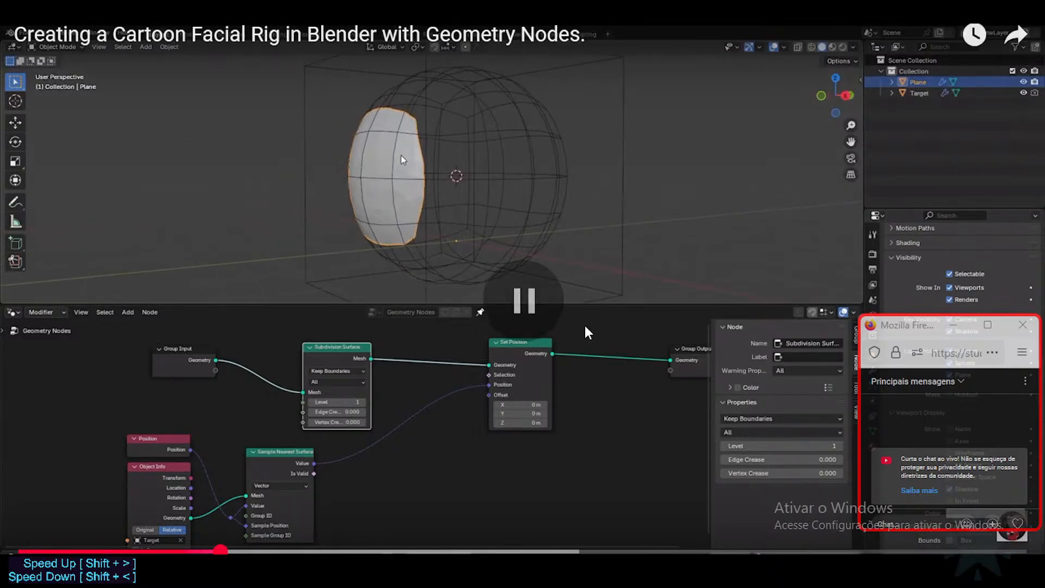
pyautogui.hotkey('alt', 'Tab')
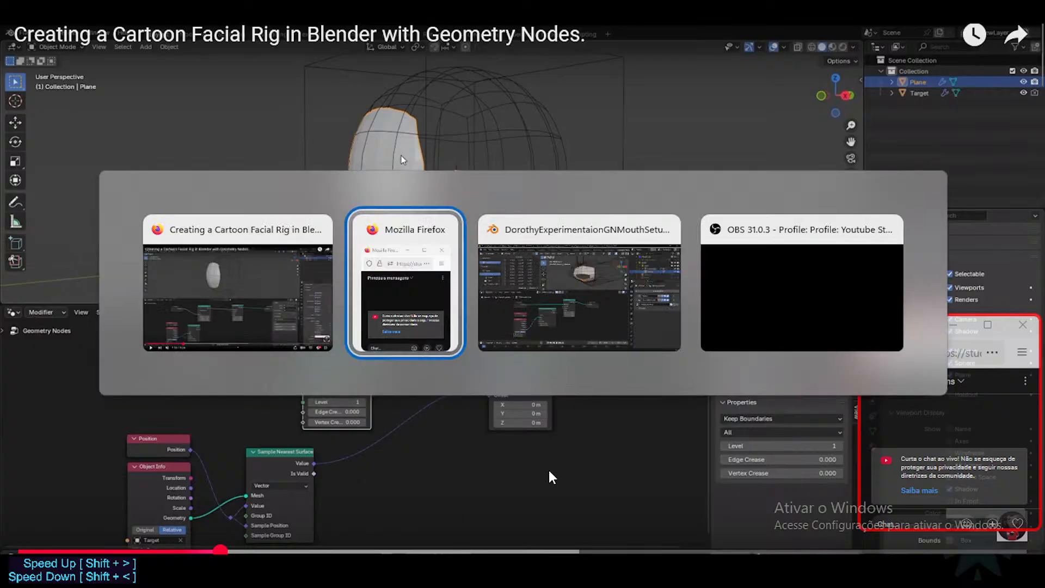
pyautogui.click(495, 311)
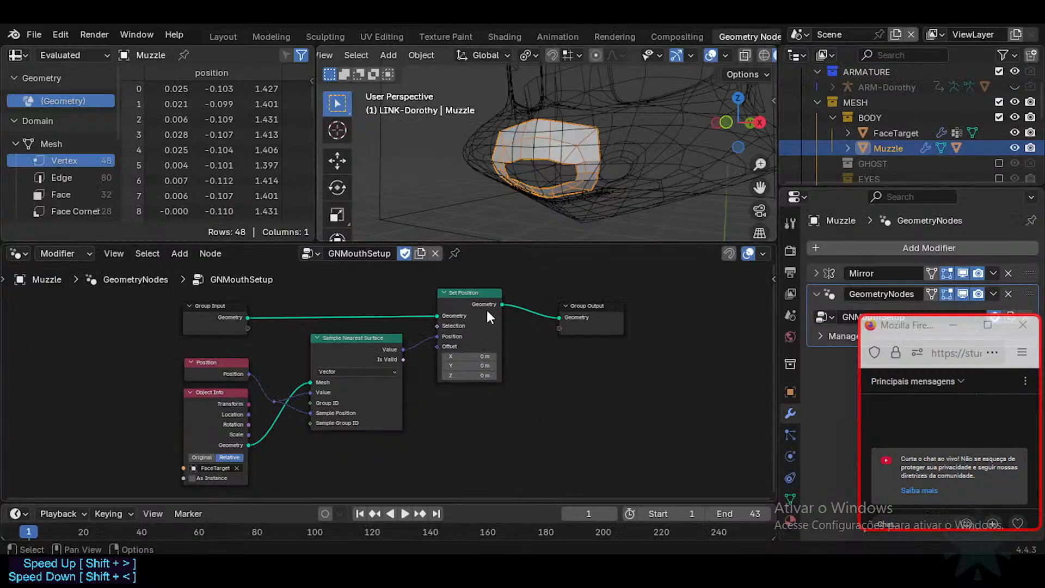
# Try a Subdivide Mesh node between Group Input and Set Position, testing it at level 2, and remove it.
pyautogui.hotkey('shift', 'a')
pyautogui.write('subdi')
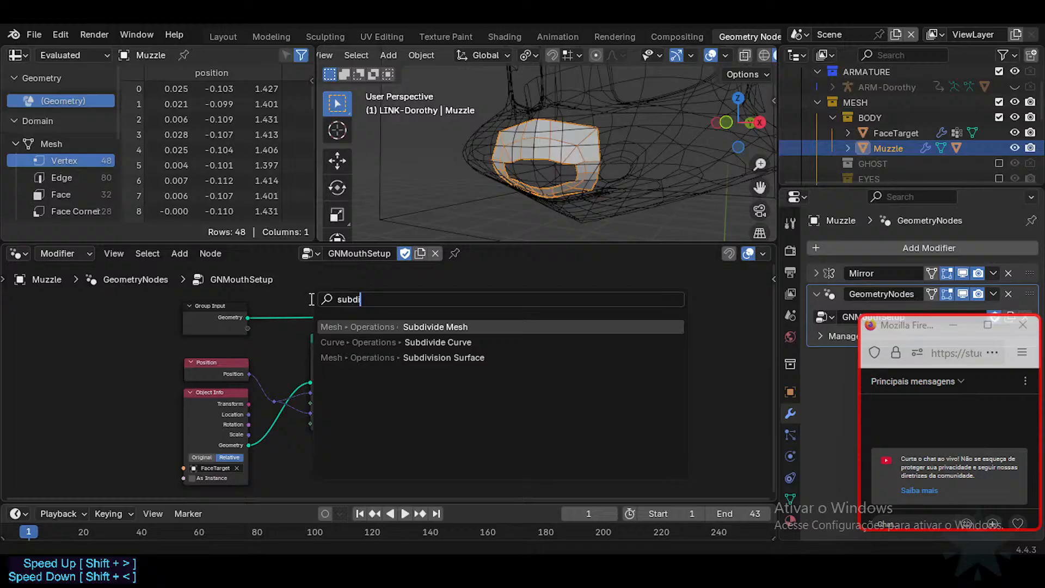
pyautogui.press('Return')
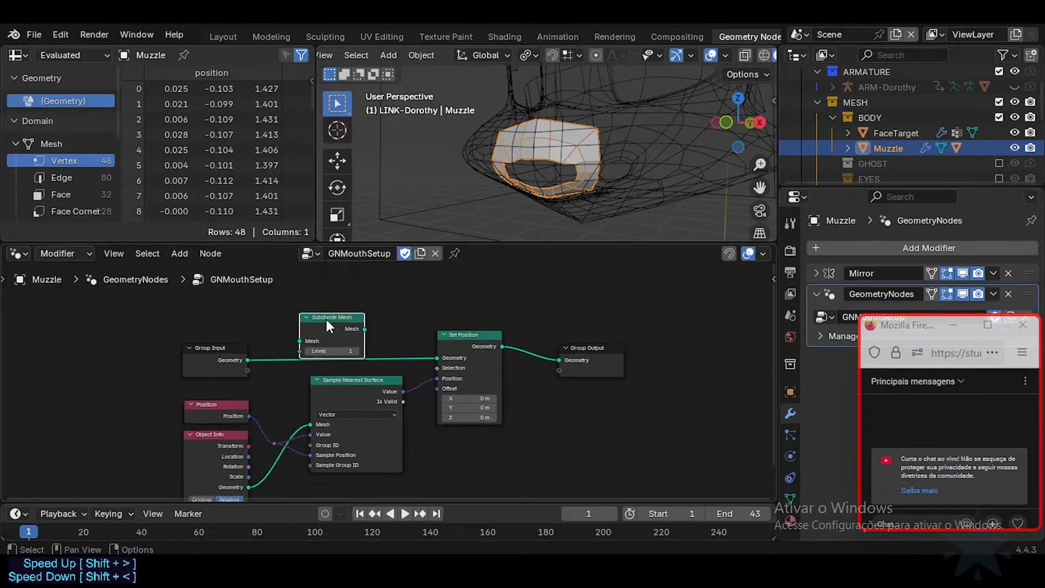
pyautogui.click(326, 319)
pyautogui.scroll(1, 354, 371)
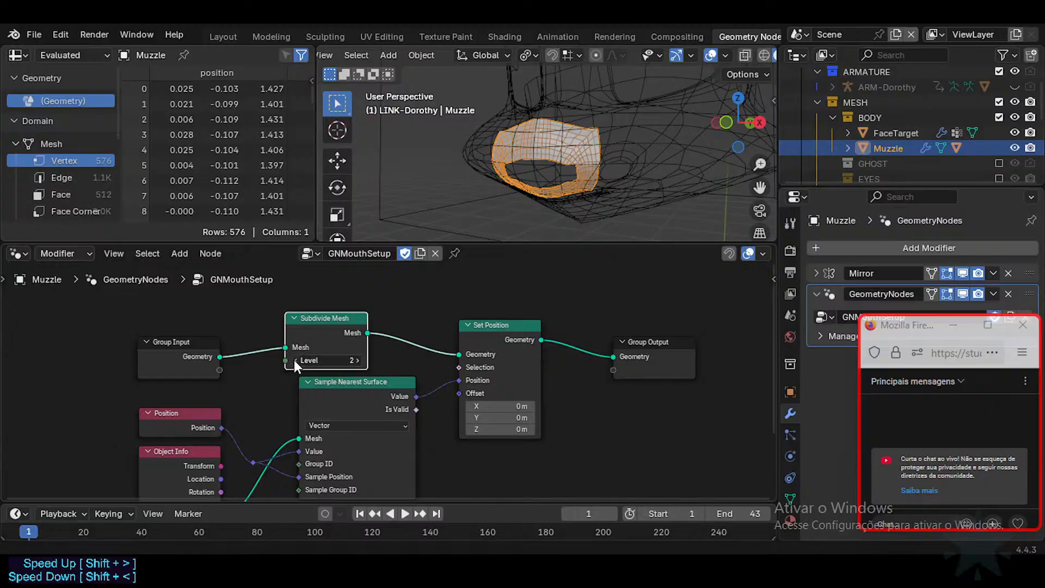
pyautogui.hotkey('ctrl', 's')
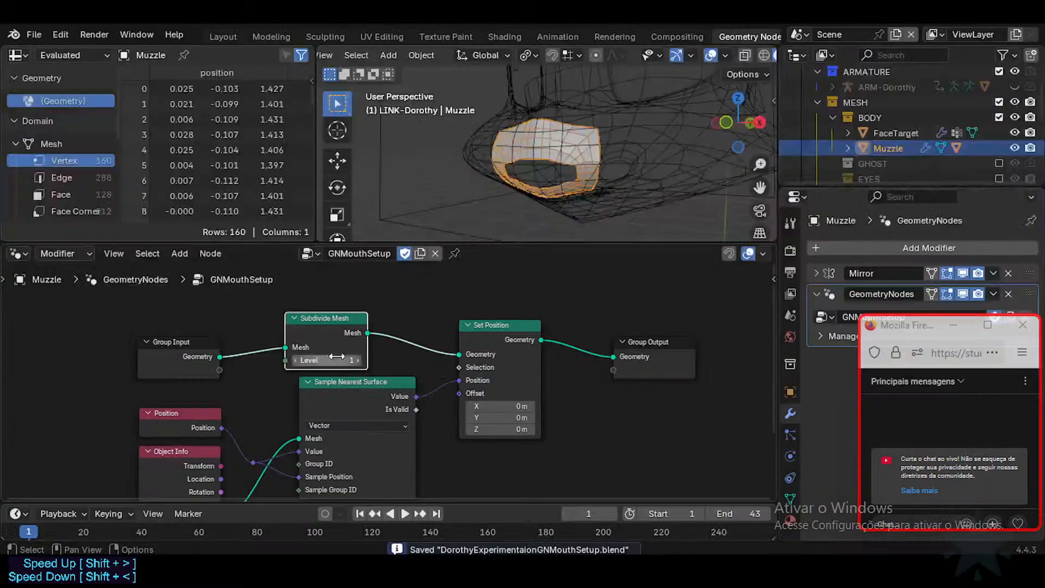
pyautogui.hotkey('ctrl', 'x')
# Insert a Subdivision Surface node on the geometry link between Group Input and Set Position.
pyautogui.press('a')
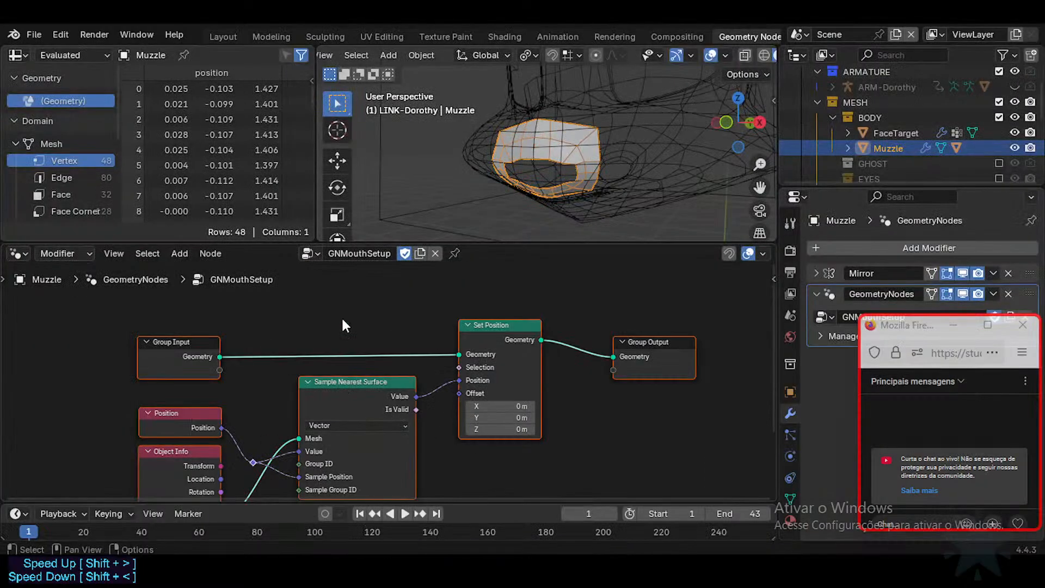
pyautogui.hotkey('alt', 'a')
pyautogui.write('subdiv')
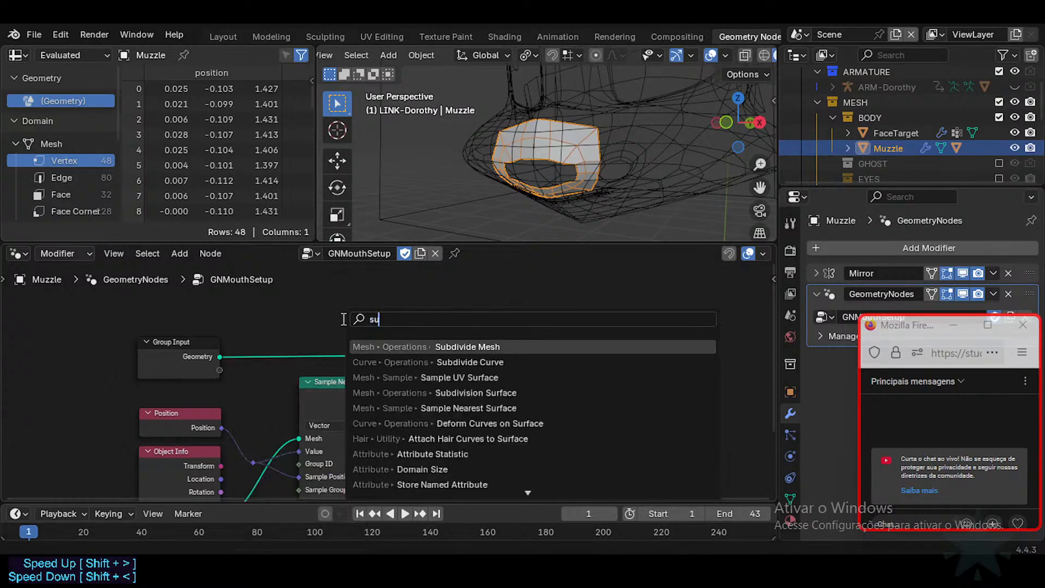
pyautogui.press('Down')
pyautogui.press('Down')
pyautogui.press('Return')
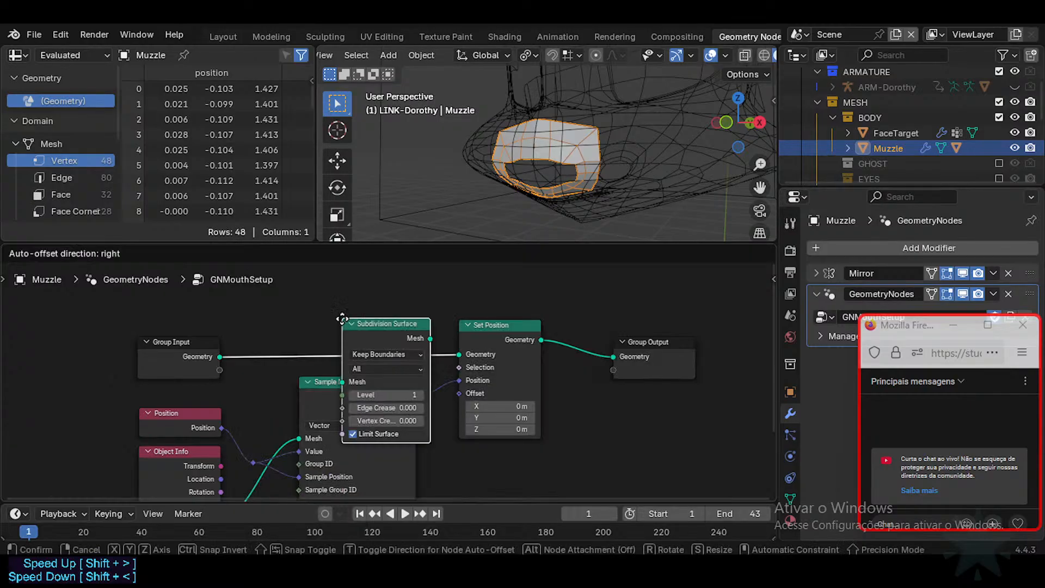
pyautogui.click(295, 320)
# Compare the Subdivision Surface node with the tutorial's version and toggle Limit Surface off and on to judge its effect.
pyautogui.hotkey('alt', 'Tab')
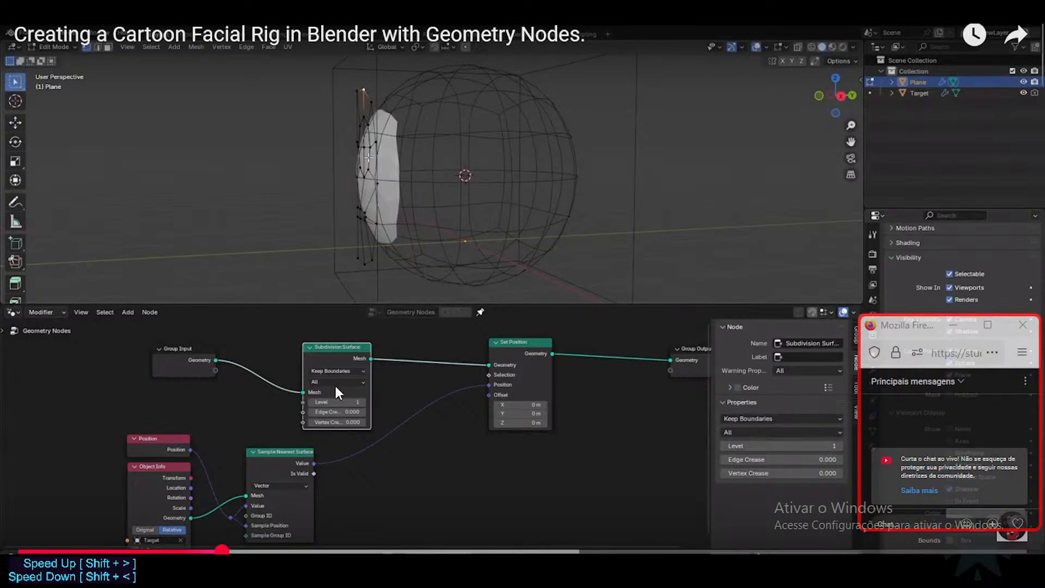
pyautogui.hotkey('alt', 'Tab')
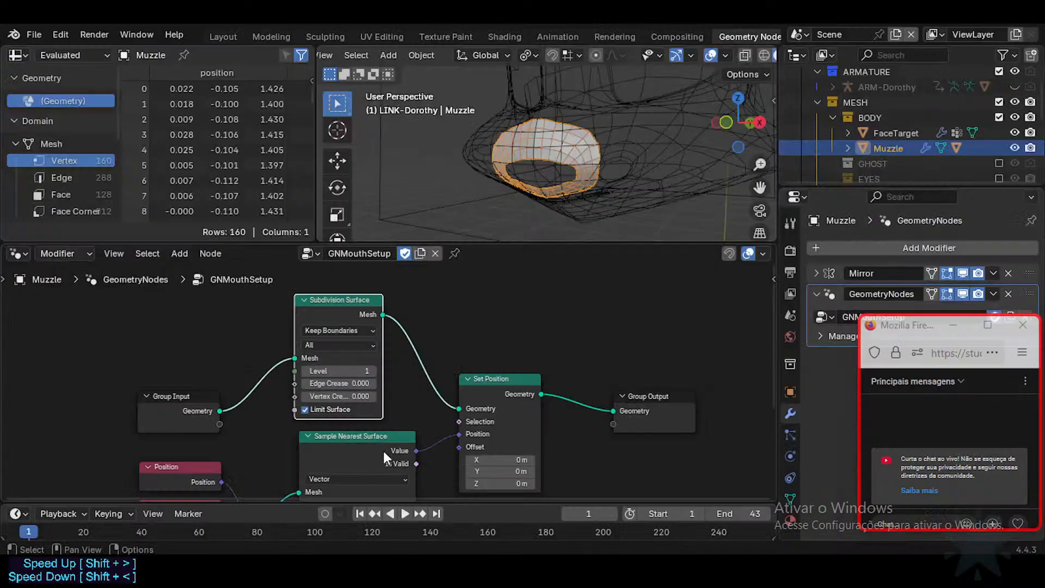
pyautogui.hotkey('alt', 'Tab')
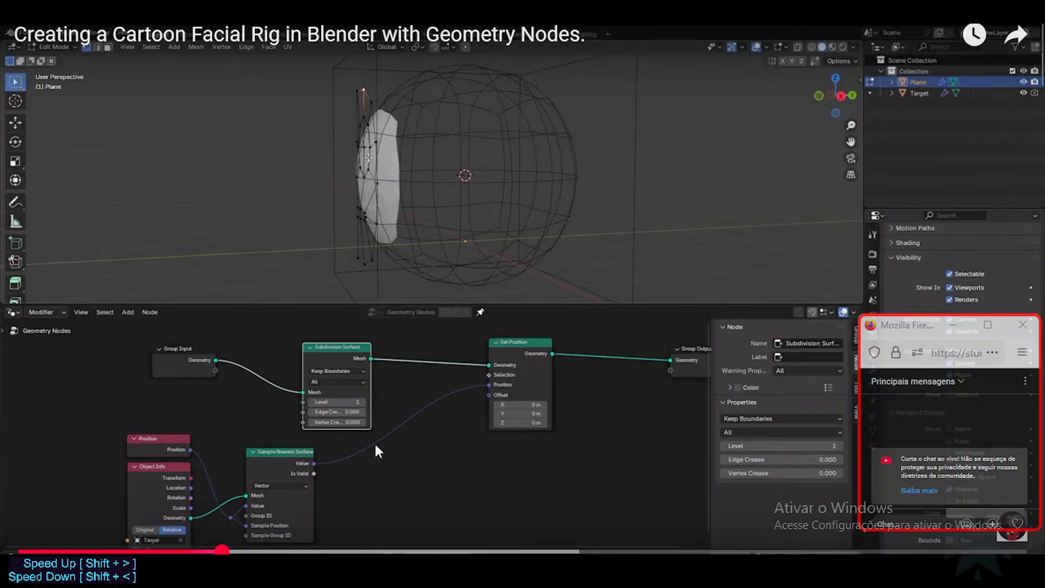
pyautogui.hotkey('alt', 'Tab')
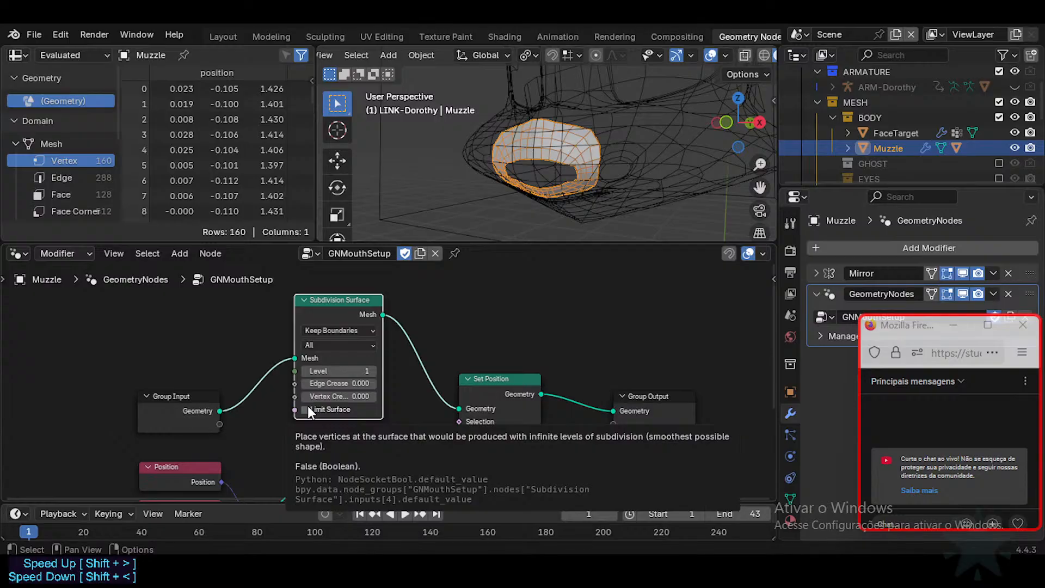
pyautogui.click(307, 408)
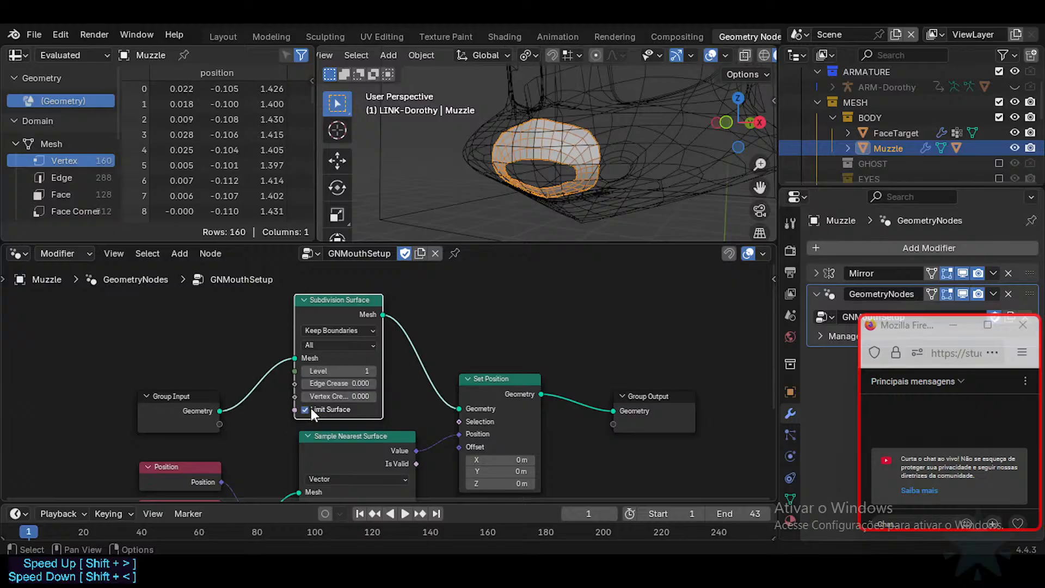
pyautogui.click(432, 338)
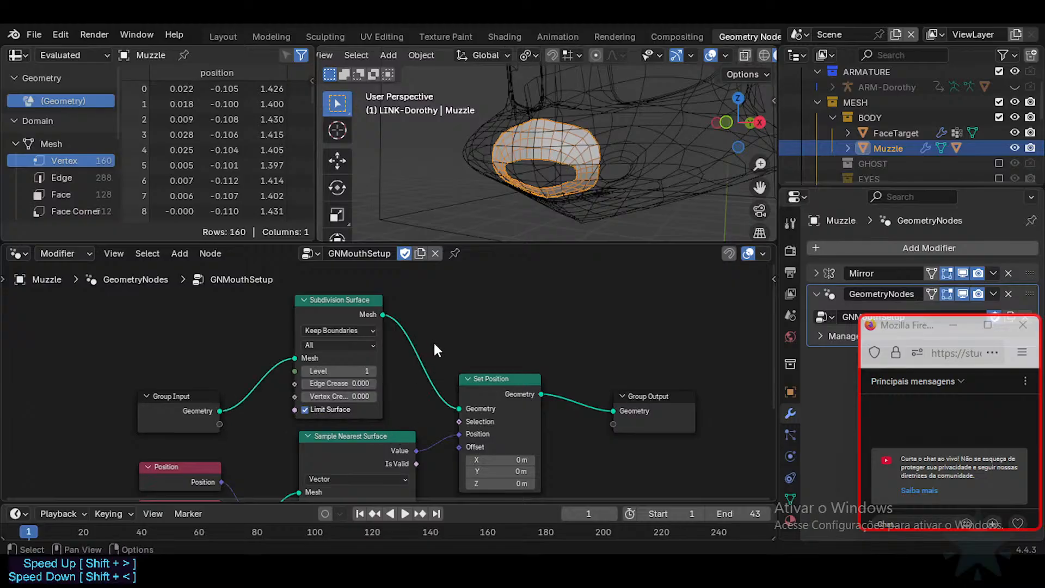
# Switch to the Firefox tutorial and watch how the face plane's geometry is moved along the Y axis.
pyautogui.hotkey('alt', 'Tab')
pyautogui.press('space')
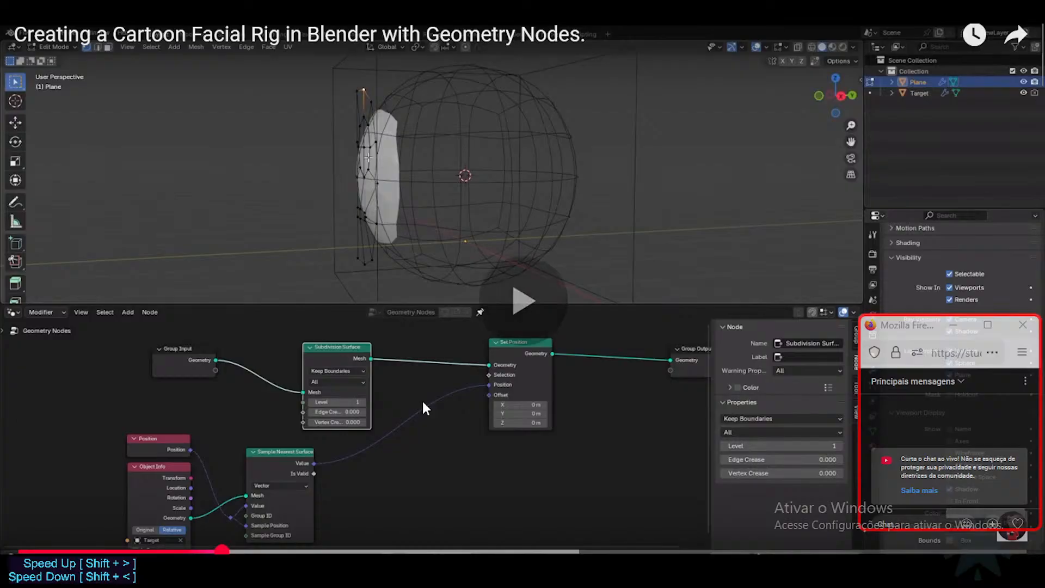
pyautogui.press('space')
pyautogui.press('space')
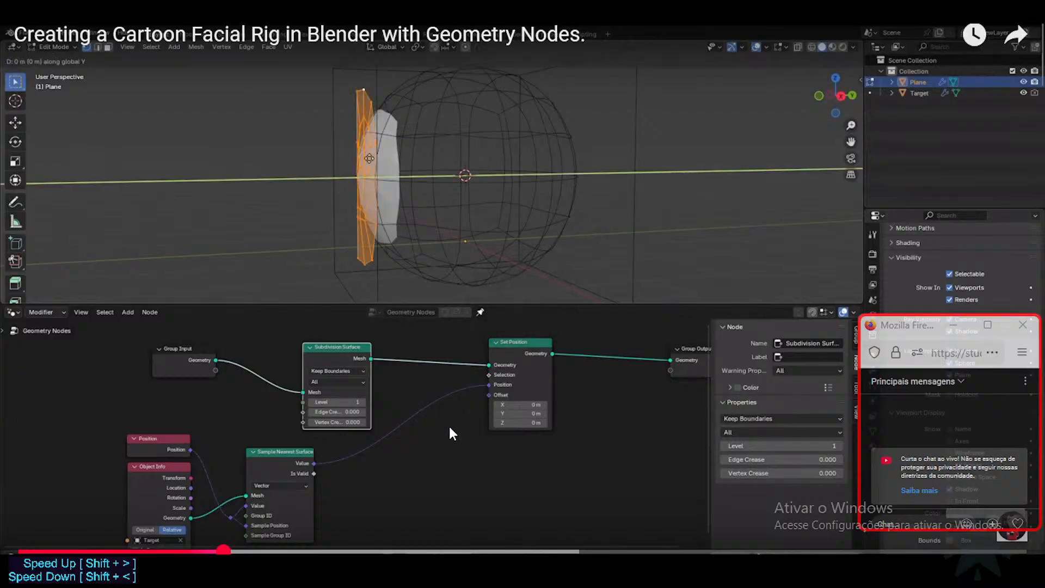
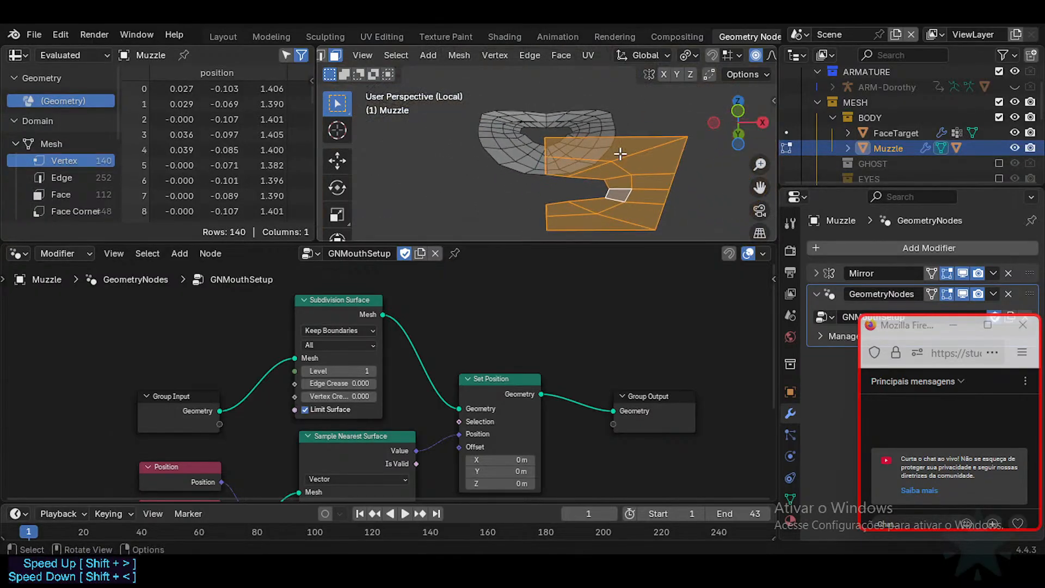
# Rotate the Muzzle's flat geometry about the X axis and move it up in front of the FaceTarget snout.
pyautogui.press('r')
pyautogui.press('x')
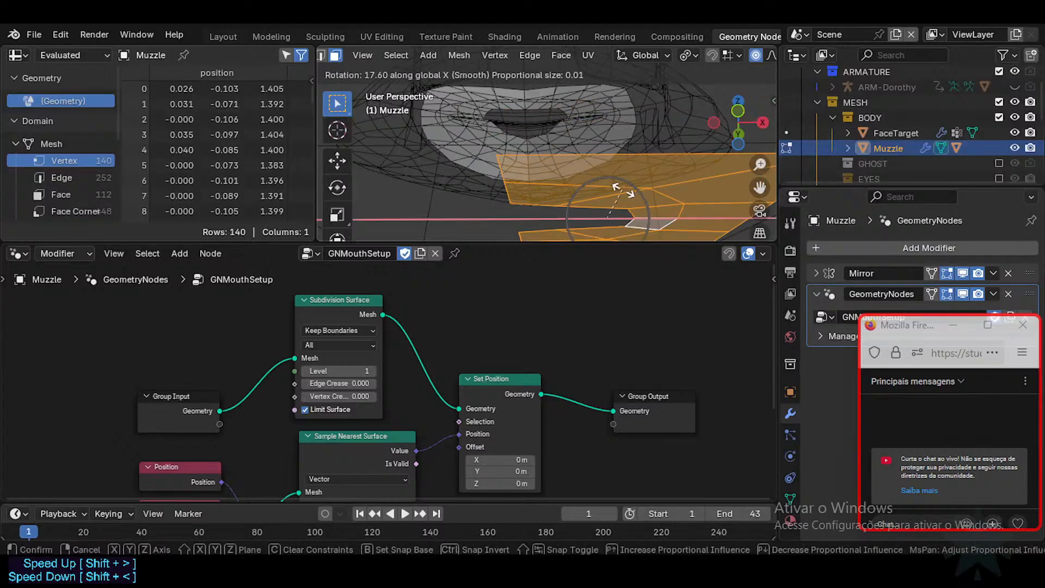
pyautogui.rightClick(599, 157)
pyautogui.moveTo(599, 158); pyautogui.dragTo(504, 184, button='middle')
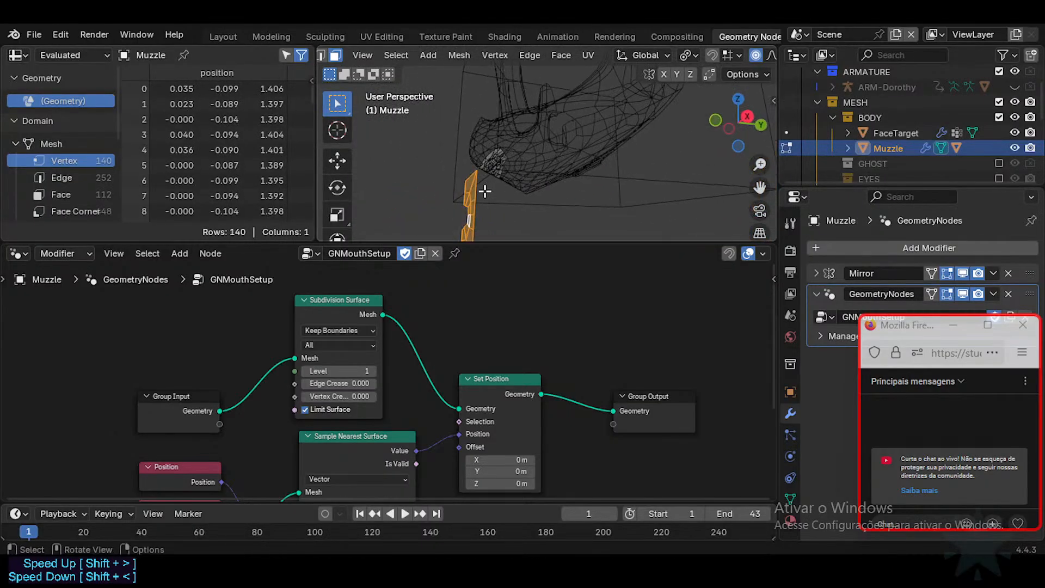
pyautogui.press('g')
pyautogui.click(472, 133)
# Rescale the Muzzle's flat geometry along Z and tilt it slightly about X so it stands upright before the snout.
pyautogui.moveTo(472, 133); pyautogui.dragTo(418, 201, button='middle')
pyautogui.press('s')
pyautogui.press('z')
pyautogui.click(614, 187)
pyautogui.scroll(3, 614, 187)
pyautogui.press('s')
pyautogui.press('z')
pyautogui.click(595, 186)
pyautogui.press('r')
pyautogui.press('x')
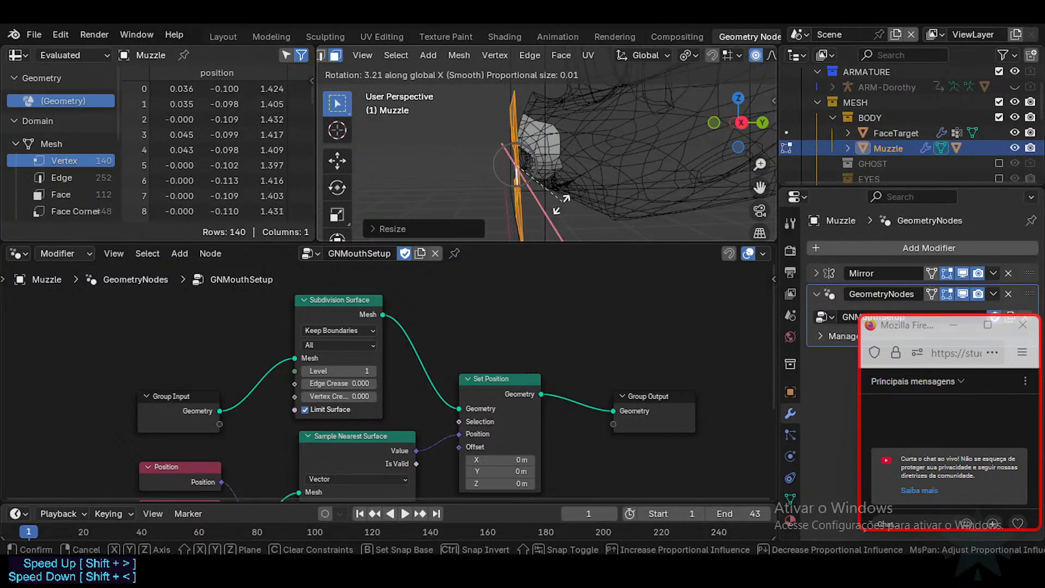
pyautogui.click(578, 194)
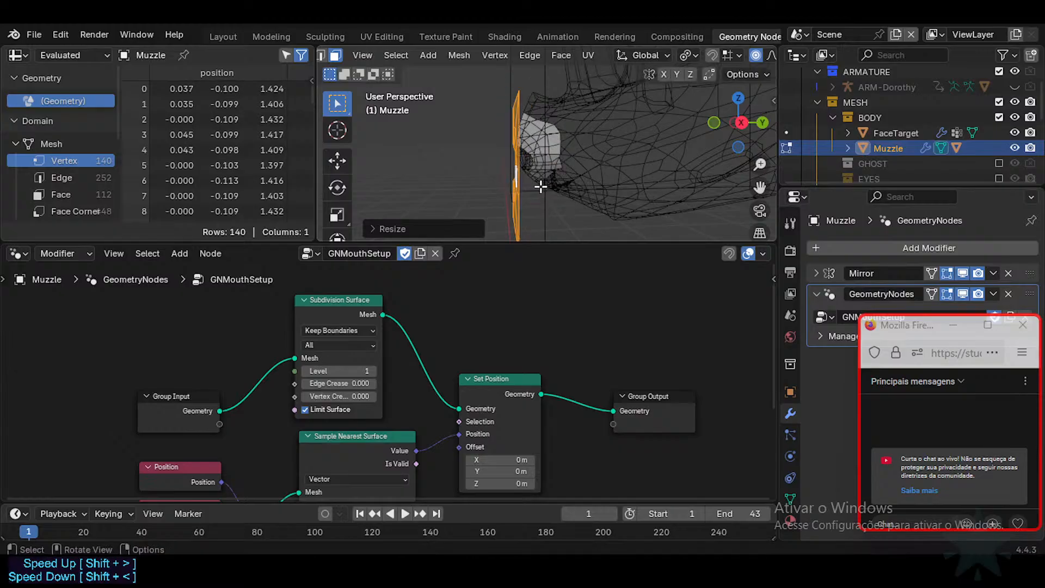
# Edge-slide the Muzzle's edge loop that surrounds the mouth opening.
pyautogui.moveTo(541, 187); pyautogui.dragTo(631, 180, button='middle')
pyautogui.moveTo(347, 494); pyautogui.dragTo(347, 381, button='middle')
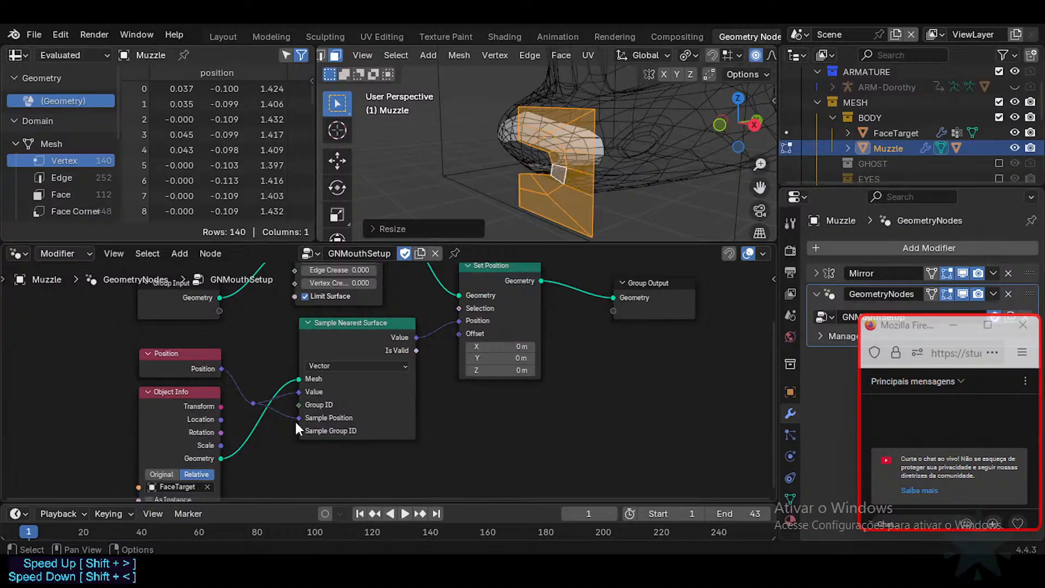
pyautogui.moveTo(295, 422); pyautogui.dragTo(325, 371, button='middle')
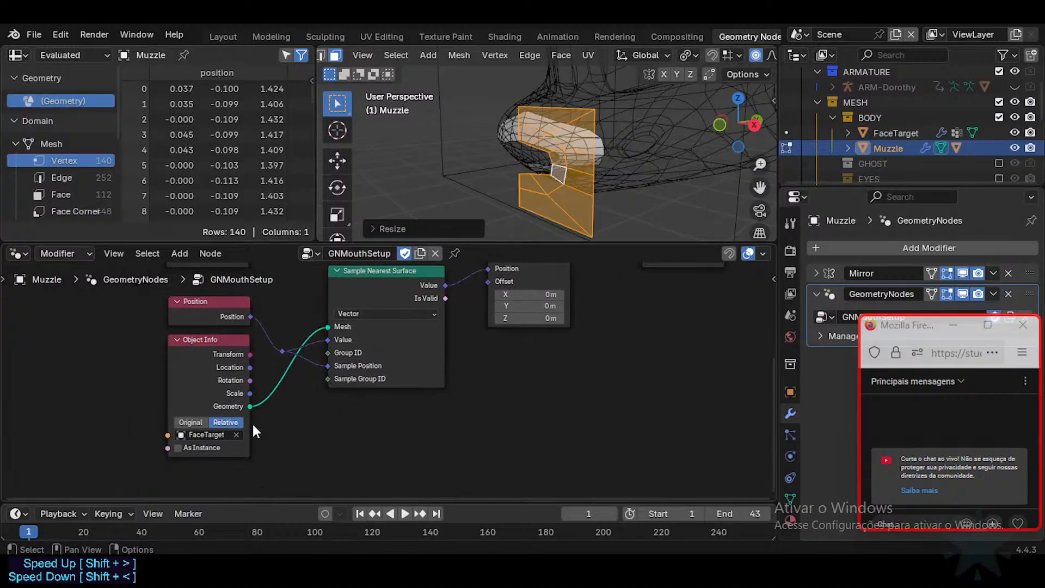
pyautogui.moveTo(544, 207); pyautogui.dragTo(647, 154, button='middle')
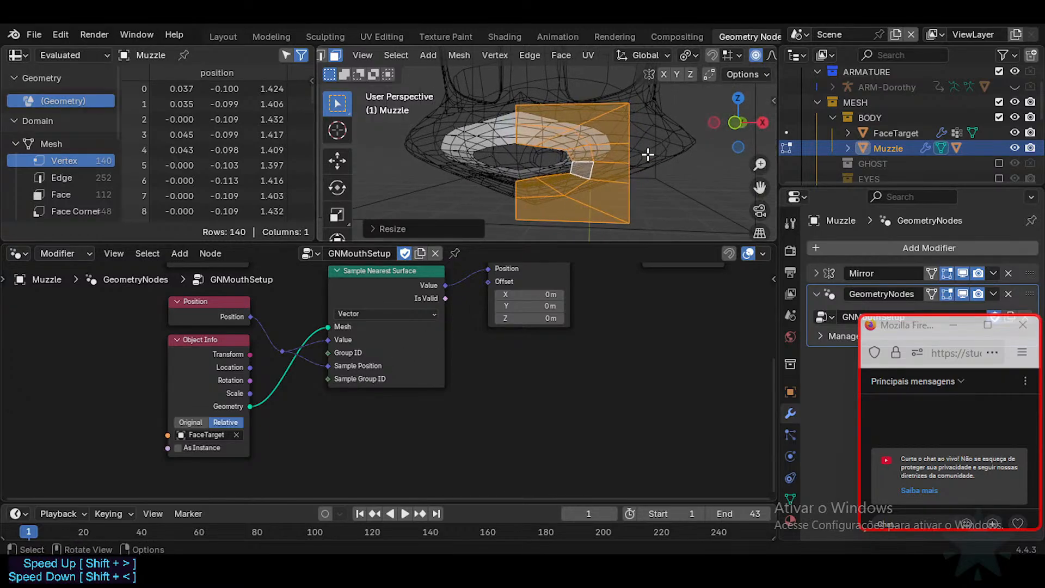
pyautogui.press('Tab')
pyautogui.keyDown('alt'); pyautogui.click(597, 164); pyautogui.keyUp('alt')
pyautogui.press('g')
pyautogui.press('g')
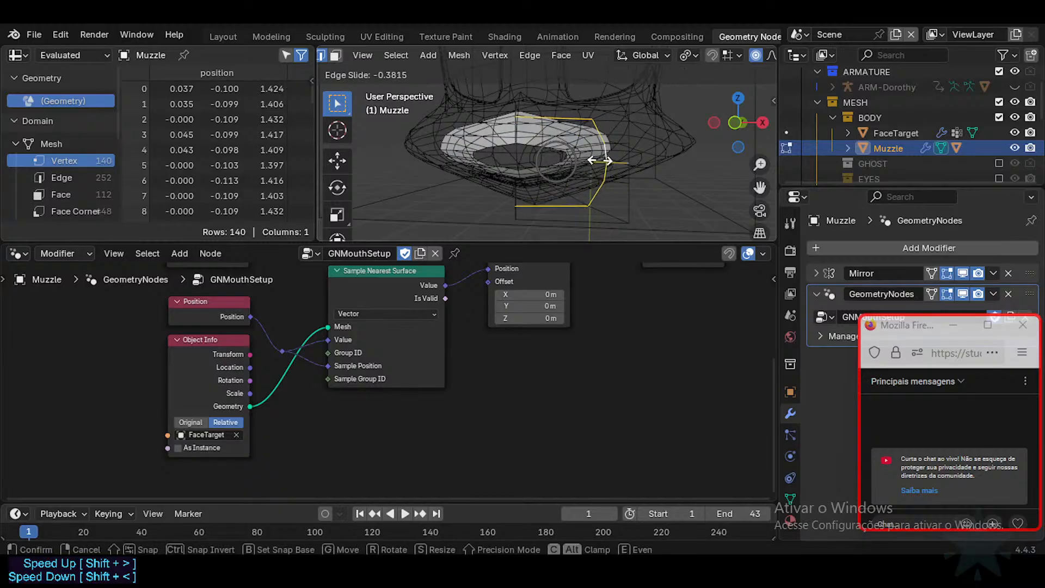
pyautogui.click(604, 161)
# Return the Muzzle to Object Mode and save the file.
pyautogui.press('Tab')
pyautogui.moveTo(603, 170); pyautogui.dragTo(639, 149, button='middle')
pyautogui.hotkey('ctrl', 's')
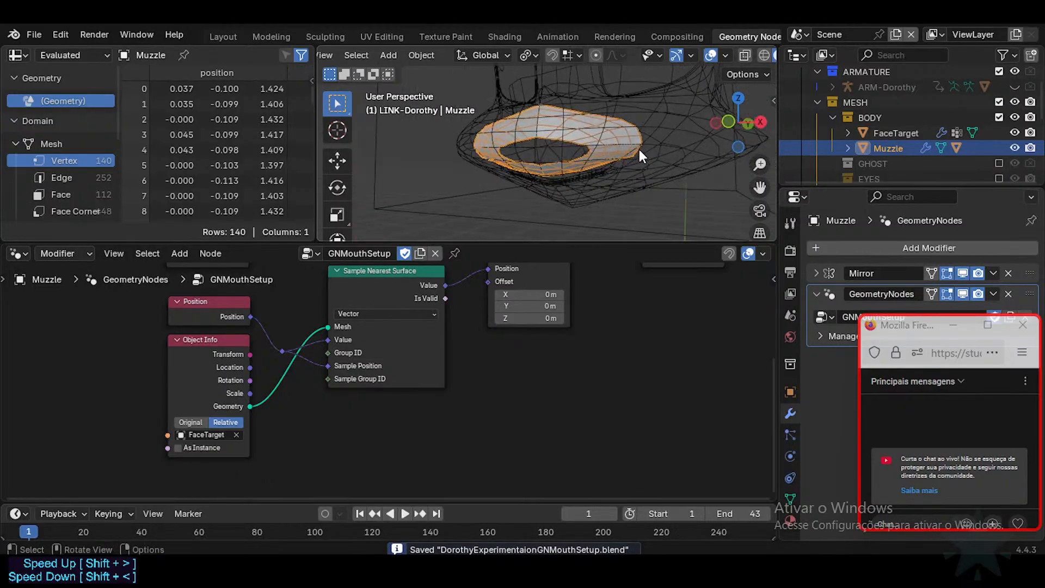
pyautogui.moveTo(610, 112); pyautogui.dragTo(540, 193, button='middle')
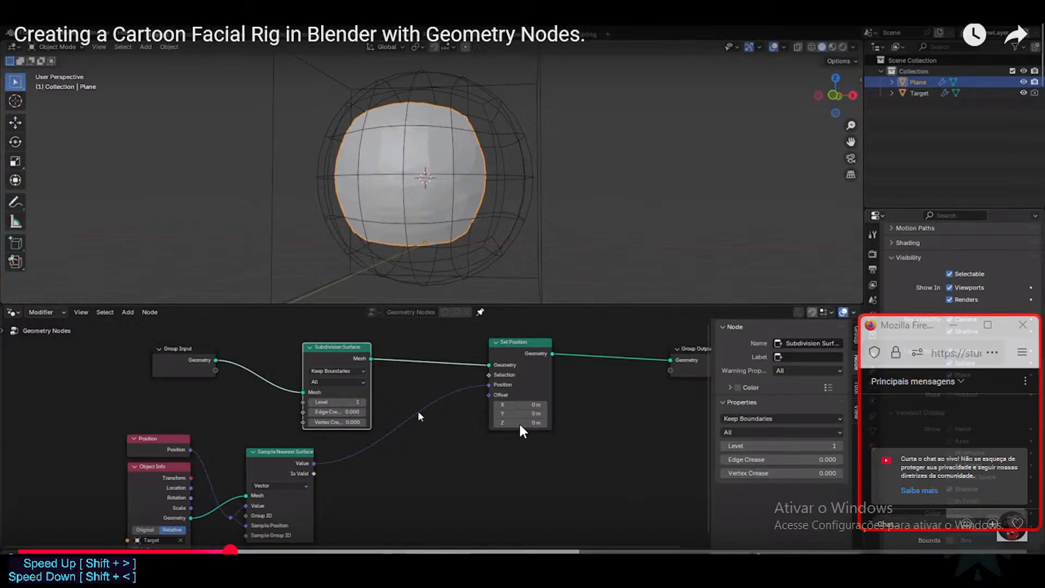
# Watch the Firefox tutorial up to the Capture Attribute node and rewind it to the part on the Face vertex group.
pyautogui.click(503, 423)
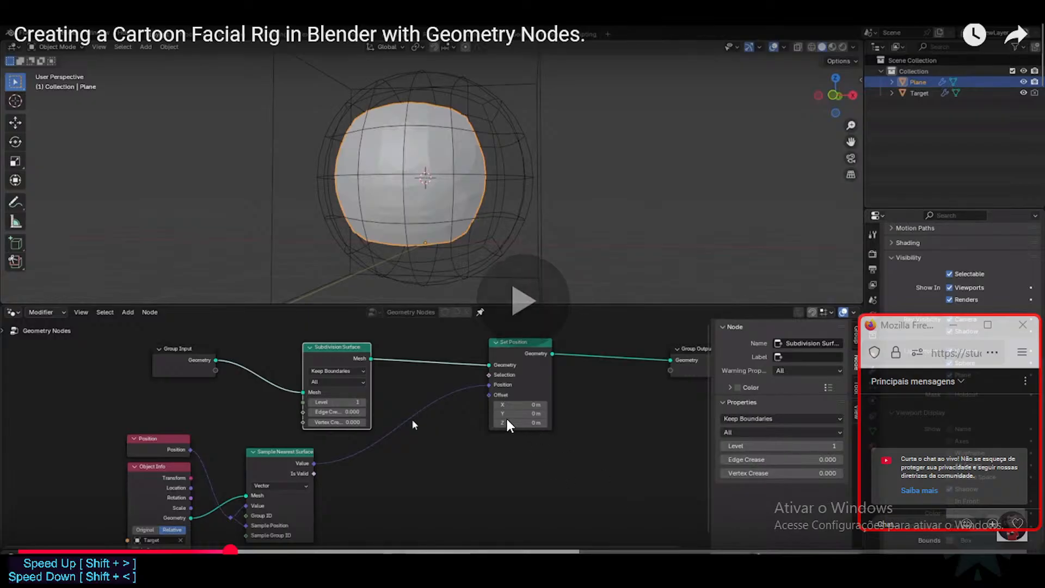
pyautogui.click(491, 419)
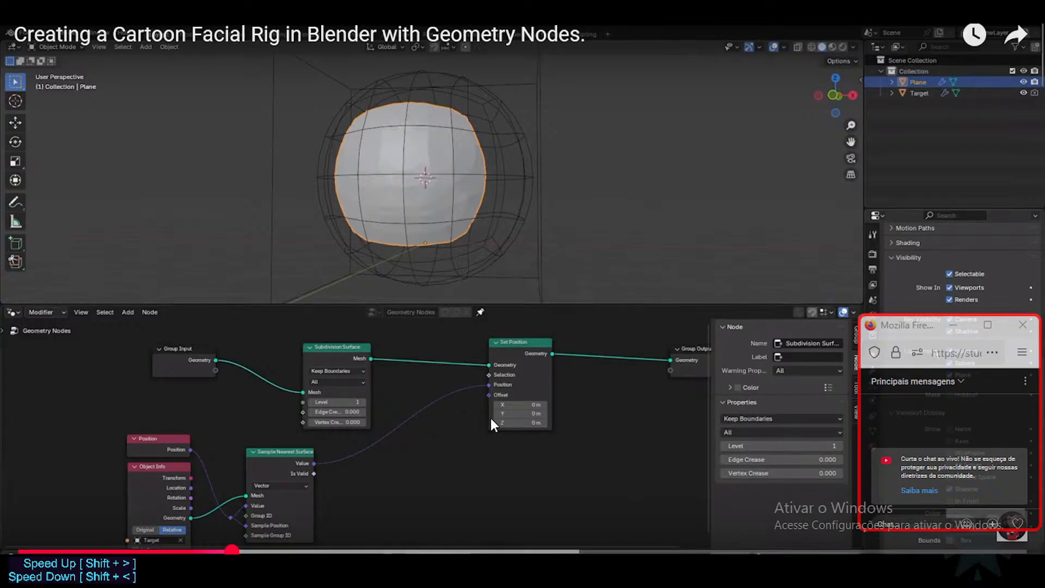
pyautogui.click(471, 443)
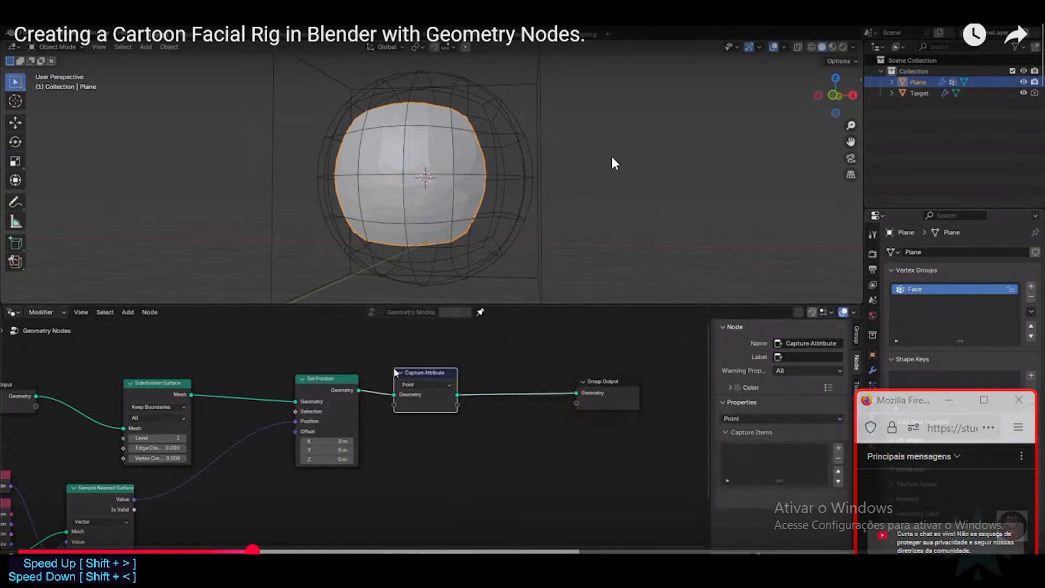
pyautogui.press('space')
pyautogui.press('space')
pyautogui.press('space')
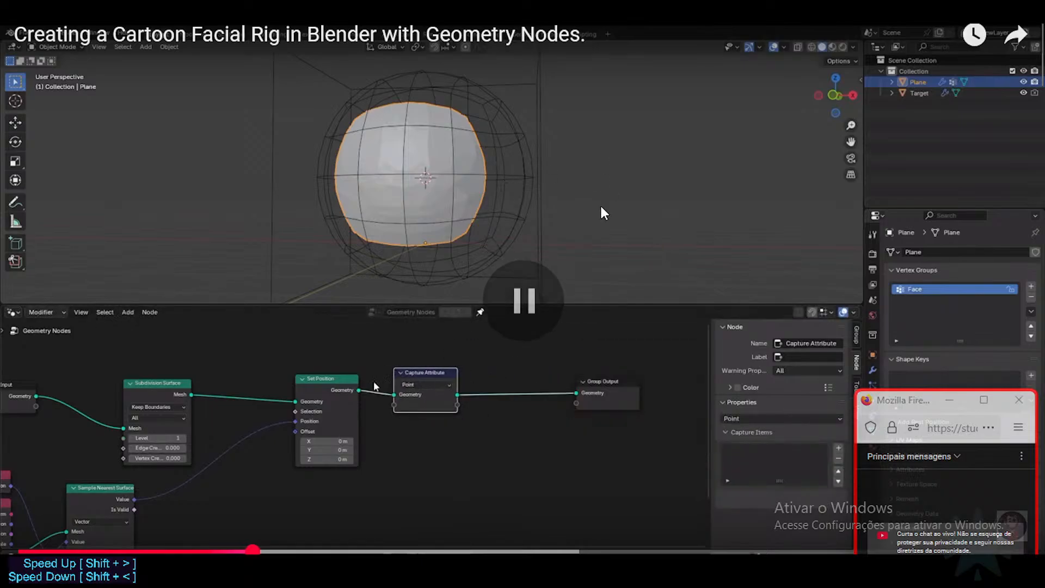
pyautogui.press('Left')
pyautogui.press('Left')
pyautogui.press('space')
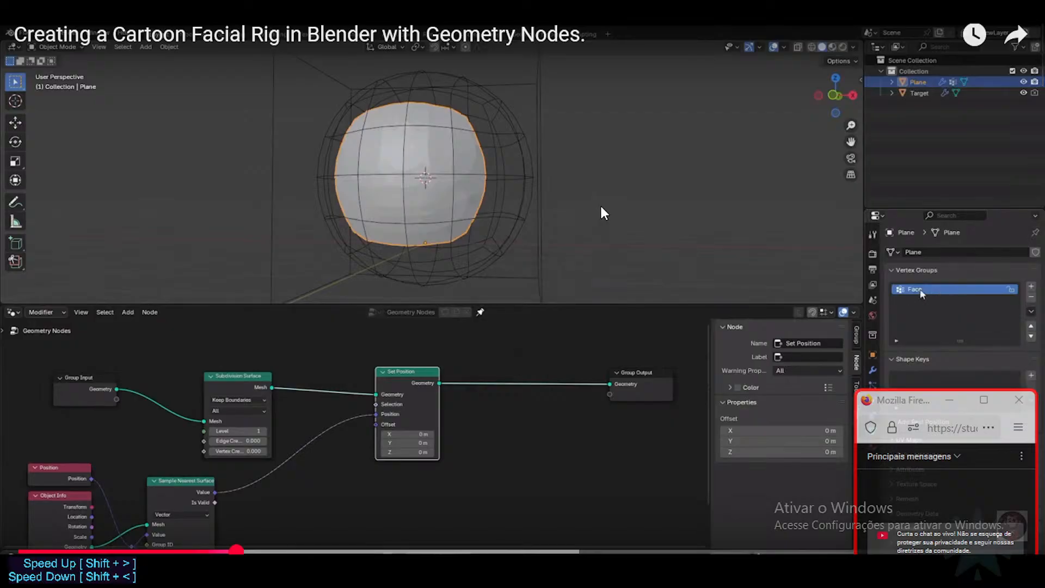
# Replay the tutorial's part on selecting the linked face mesh for the Face vertex group.
pyautogui.press('space')
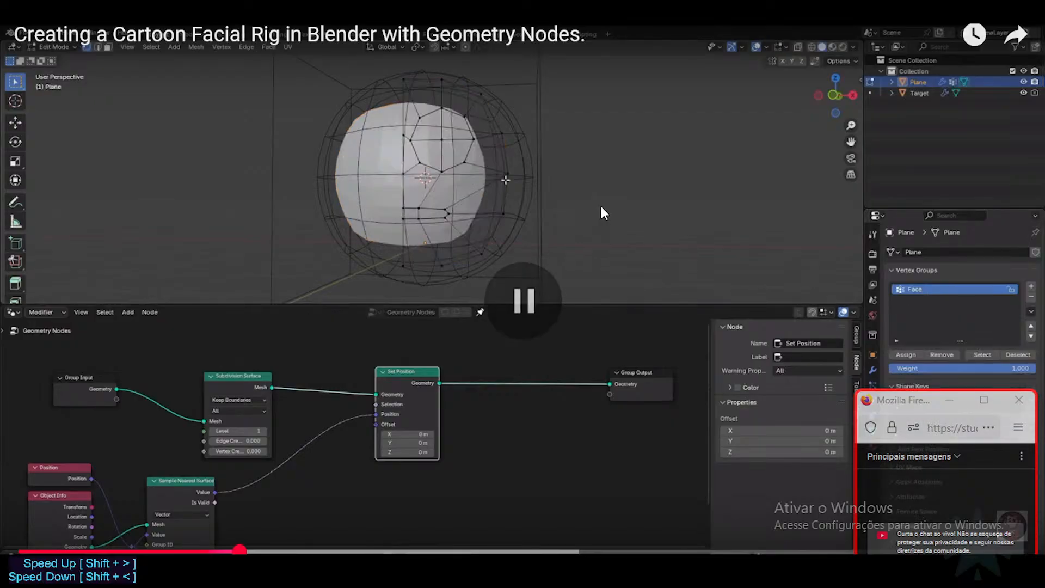
pyautogui.press('Left')
pyautogui.press('space')
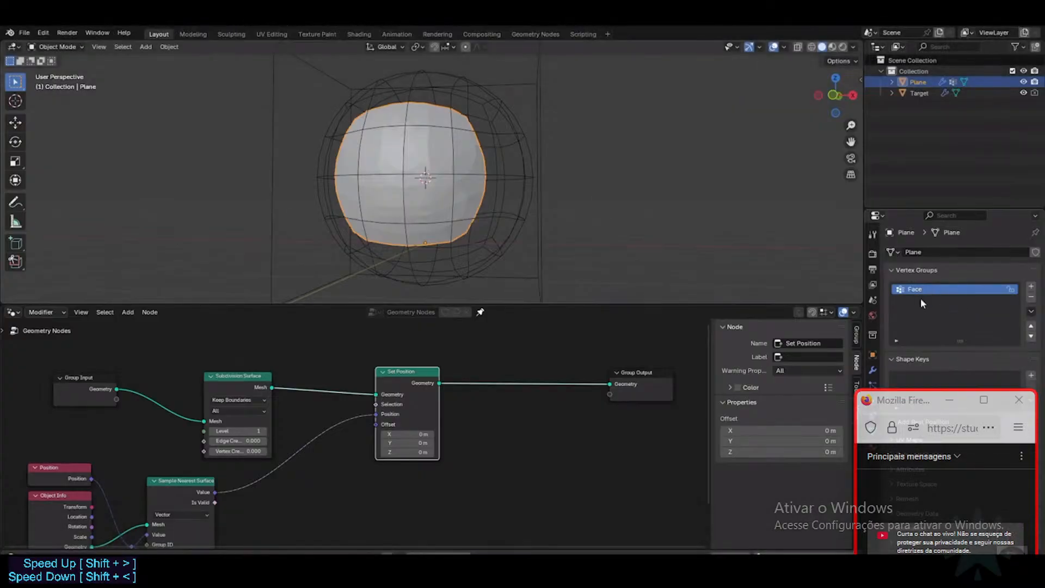
pyautogui.press('space')
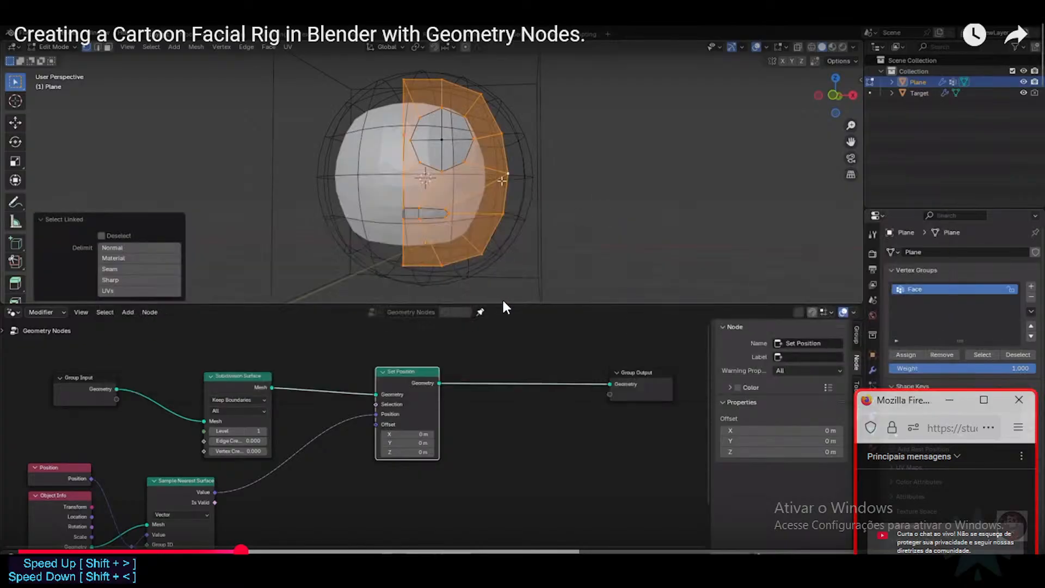
# Switch to Blender, add a vertex group named Face to the Muzzle mesh and assign all its vertices to it.
pyautogui.hotkey('alt', 'Tab')
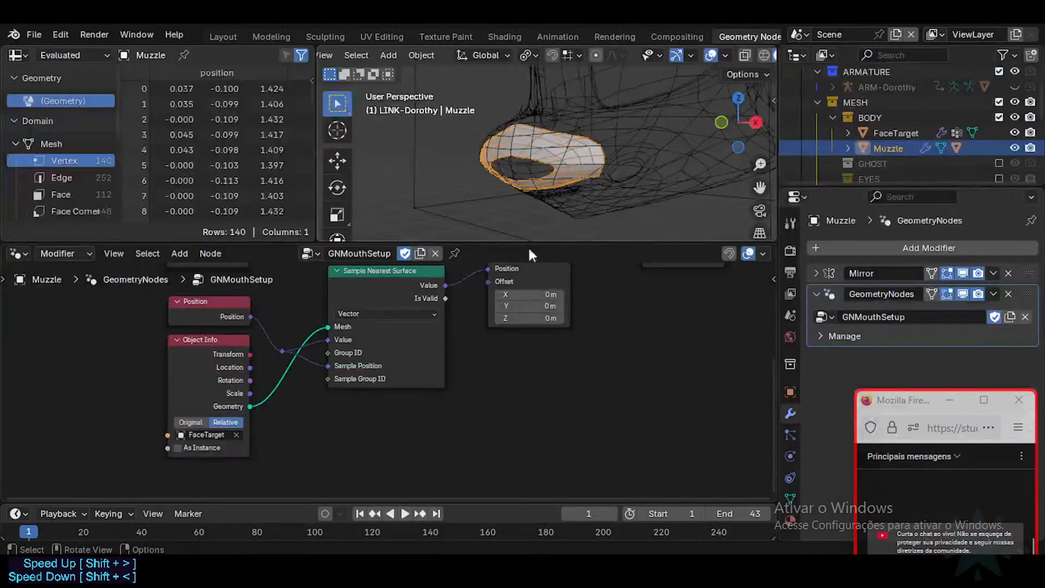
pyautogui.press('Tab')
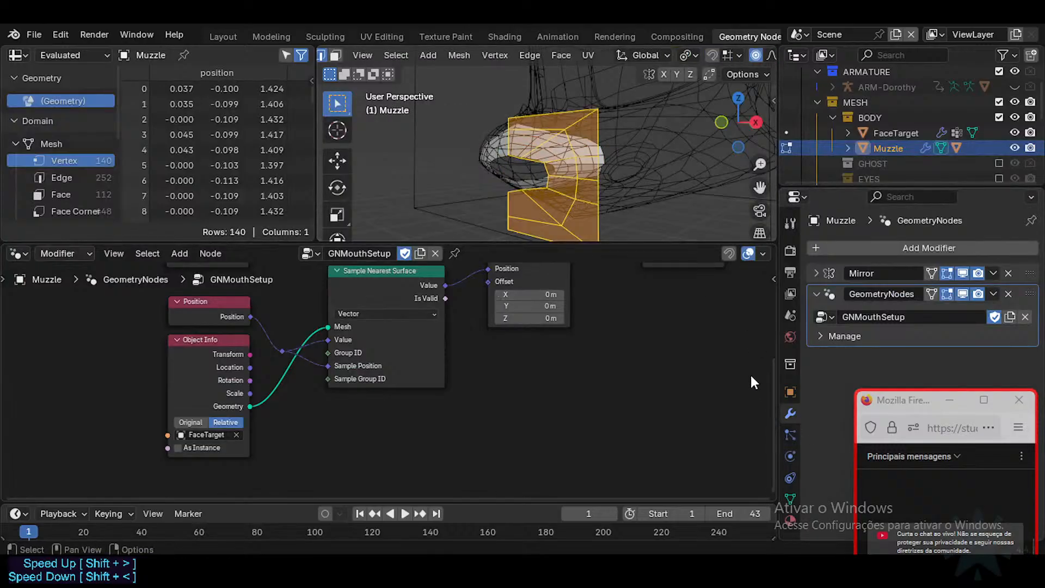
pyautogui.click(790, 497)
pyautogui.moveTo(891, 400); pyautogui.dragTo(888, 450)
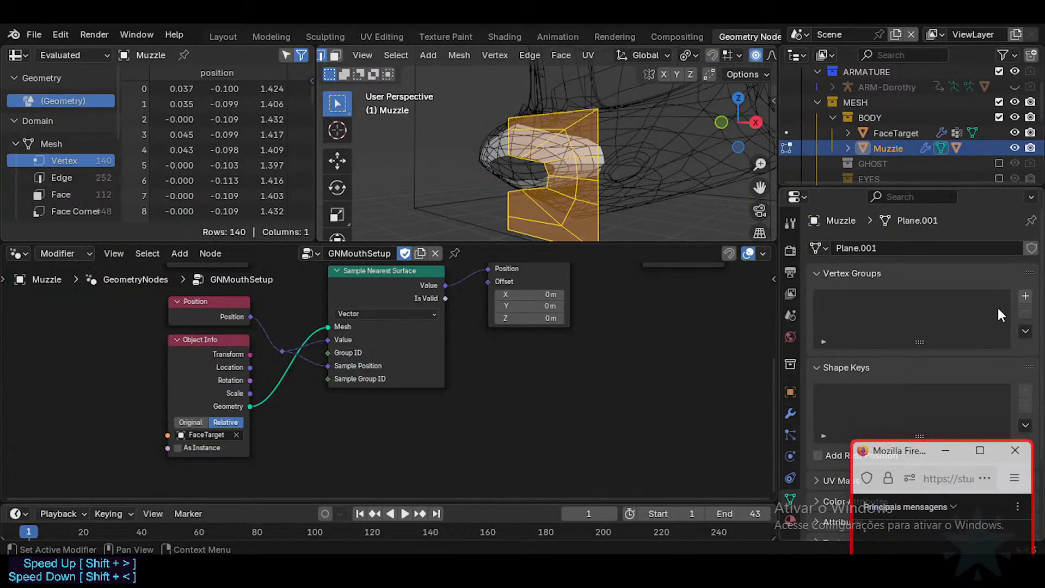
pyautogui.click(1025, 296)
pyautogui.doubleClick(898, 306)
pyautogui.write('Face')
pyautogui.press('Return')
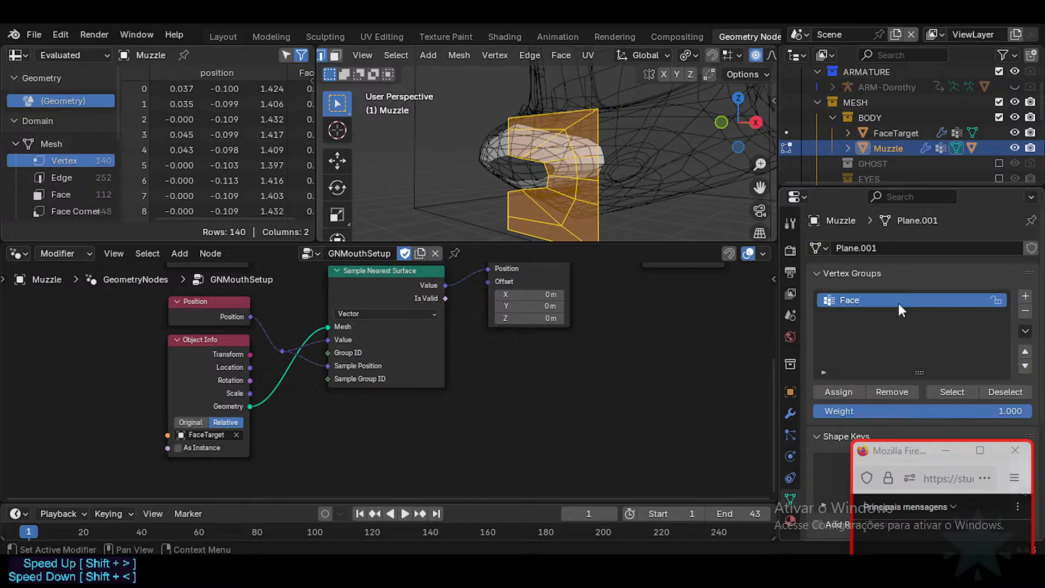
pyautogui.click(837, 392)
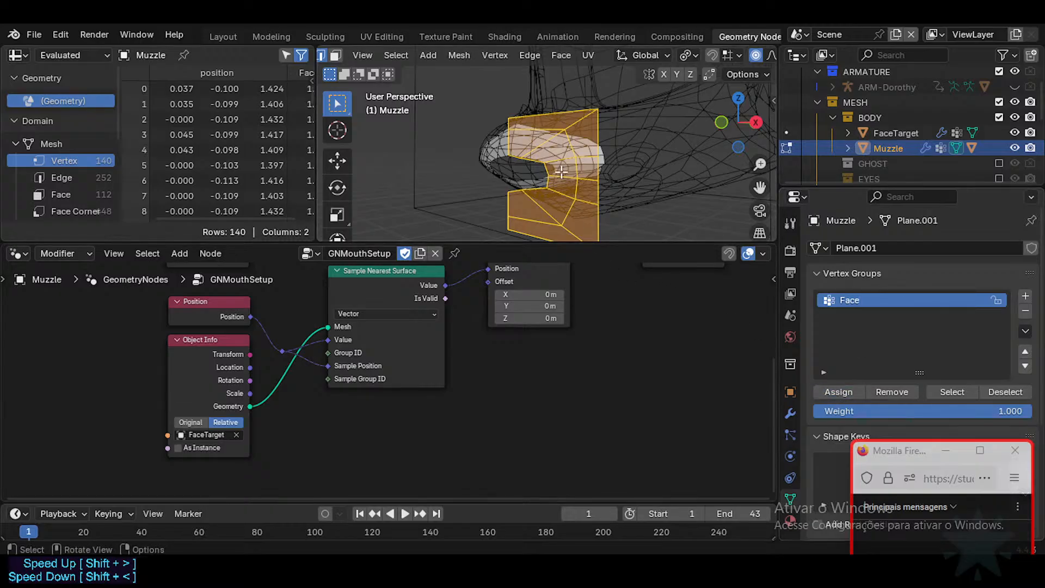
pyautogui.press('Tab')
# Switch to the Firefox tutorial and watch how a Named Attribute node feeds the Capture Attribute node.
pyautogui.moveTo(603, 585)
pyautogui.click(564, 468)
pyautogui.click(570, 279)
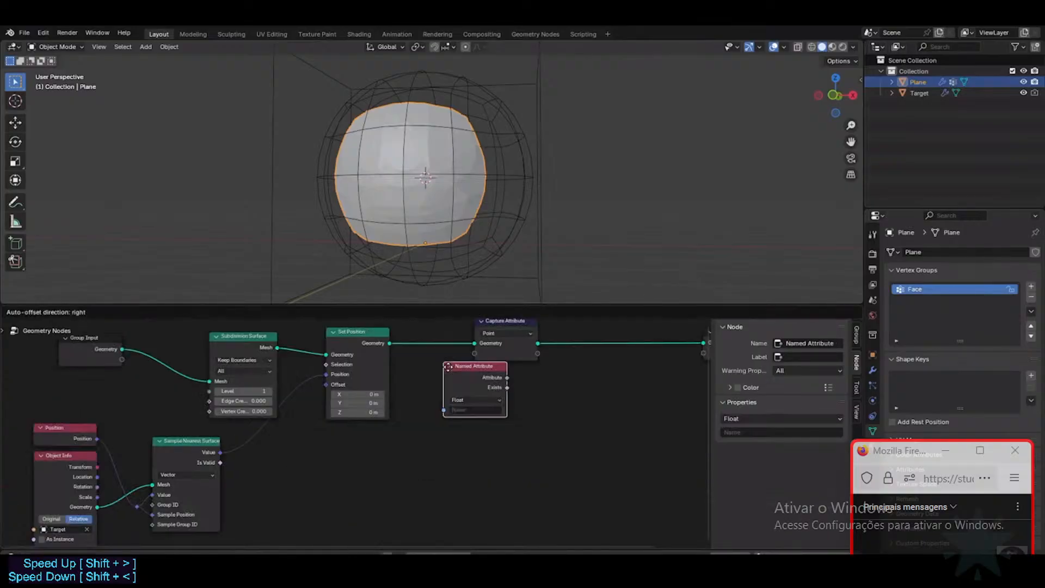
pyautogui.moveTo(632, 283)
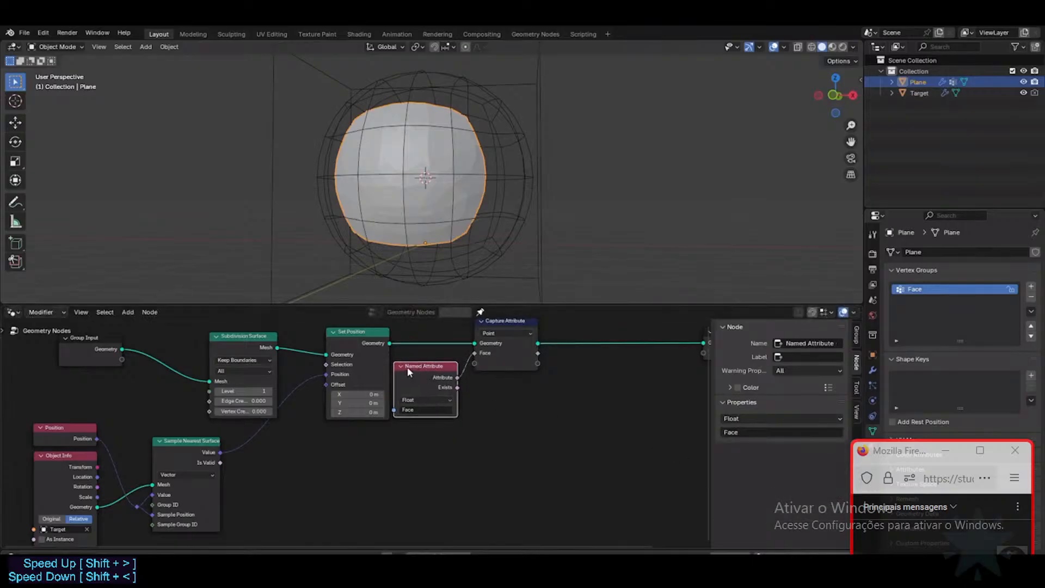
pyautogui.press('Left')
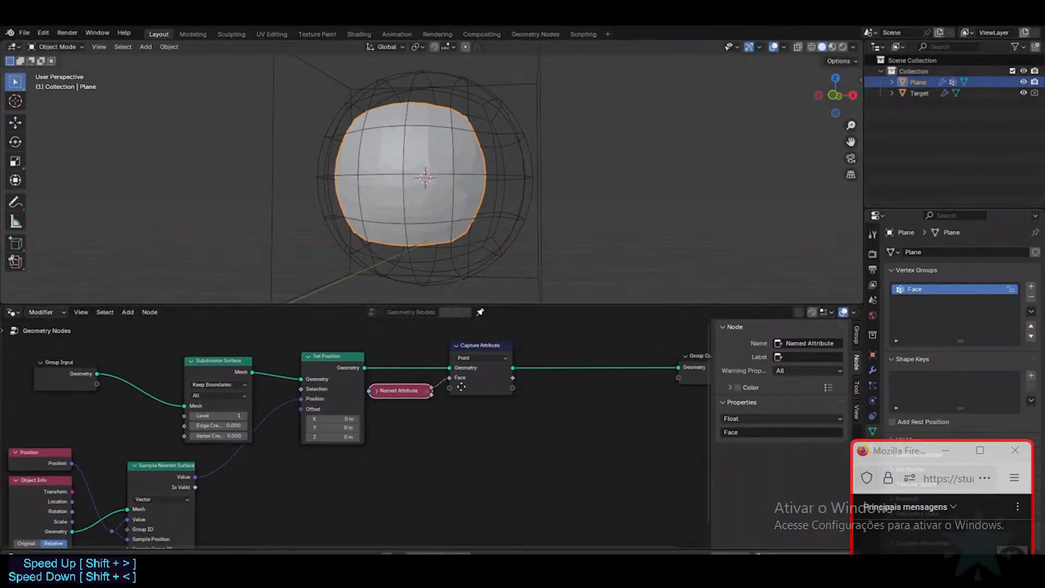
pyautogui.press('Left')
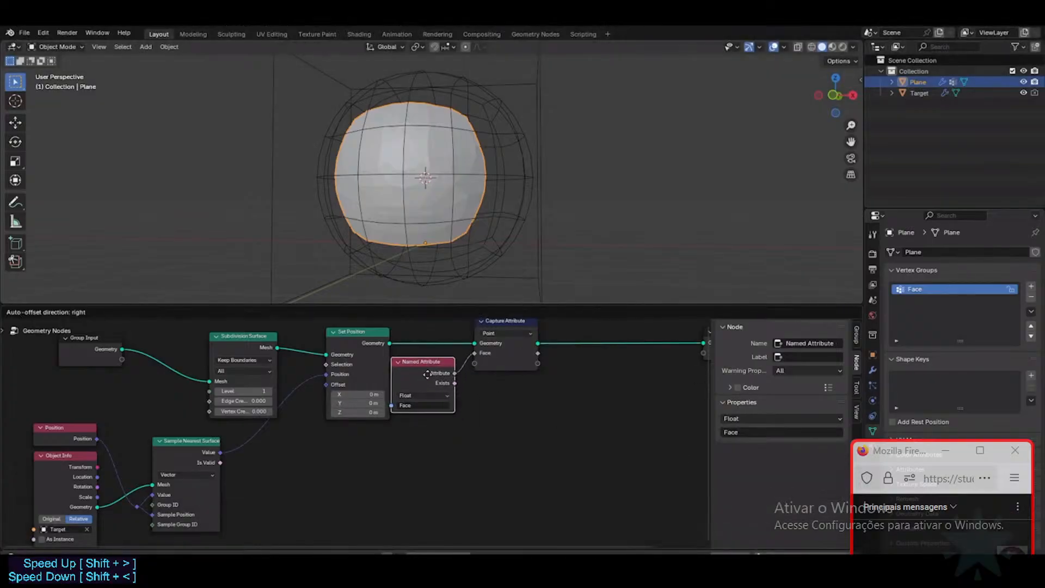
pyautogui.click(626, 296)
# Back in Blender, move Group Output aside and insert a Capture Attribute node between Set Position and Group Output.
pyautogui.hotkey('alt', 'Tab')
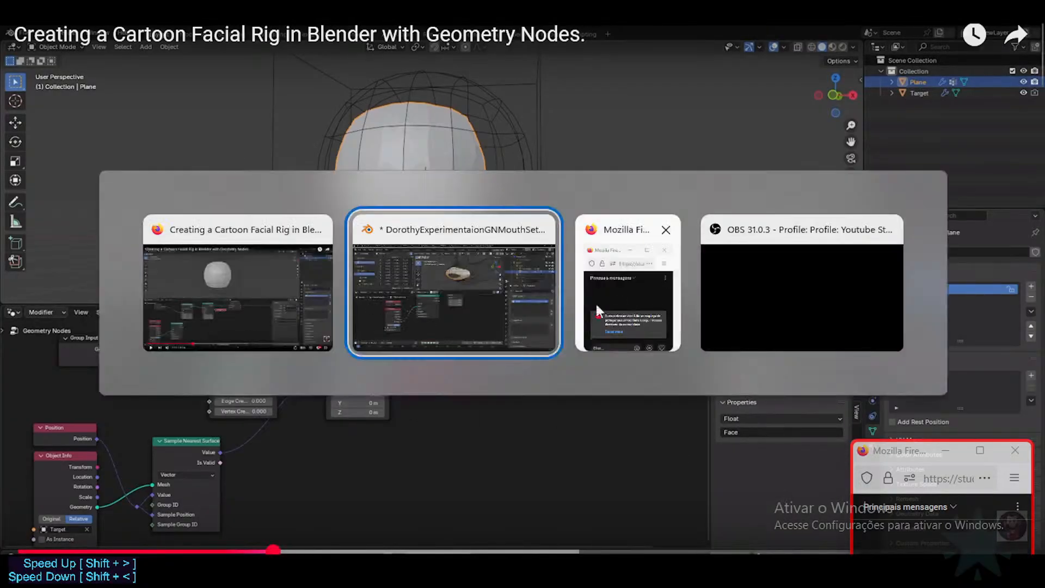
pyautogui.moveTo(599, 317); pyautogui.dragTo(501, 356, button='middle')
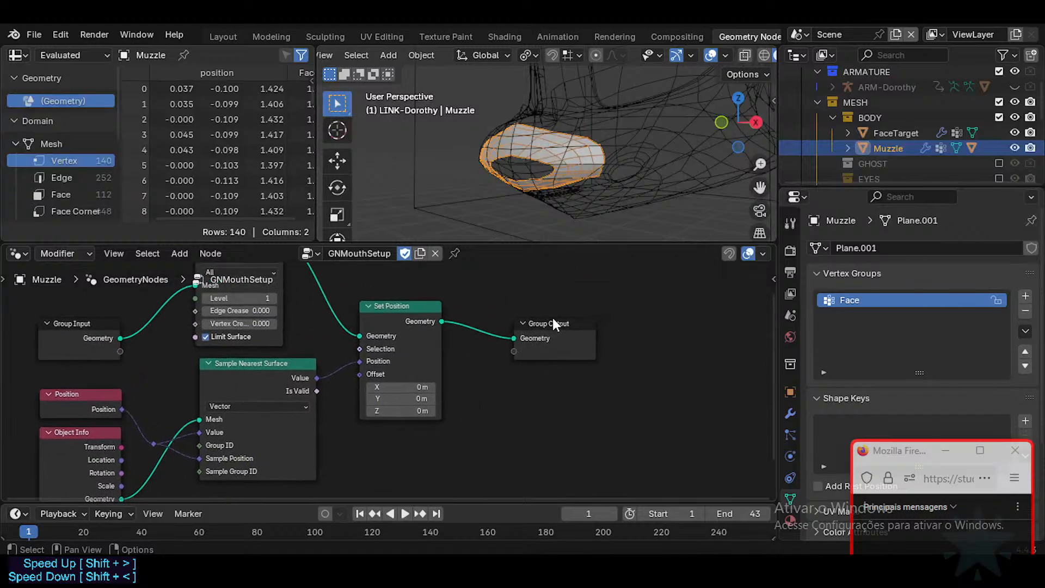
pyautogui.moveTo(551, 322); pyautogui.dragTo(705, 319)
pyautogui.moveTo(576, 361); pyautogui.dragTo(475, 398, button='middle')
pyautogui.hotkey('shift', 'a')
pyautogui.write('c')
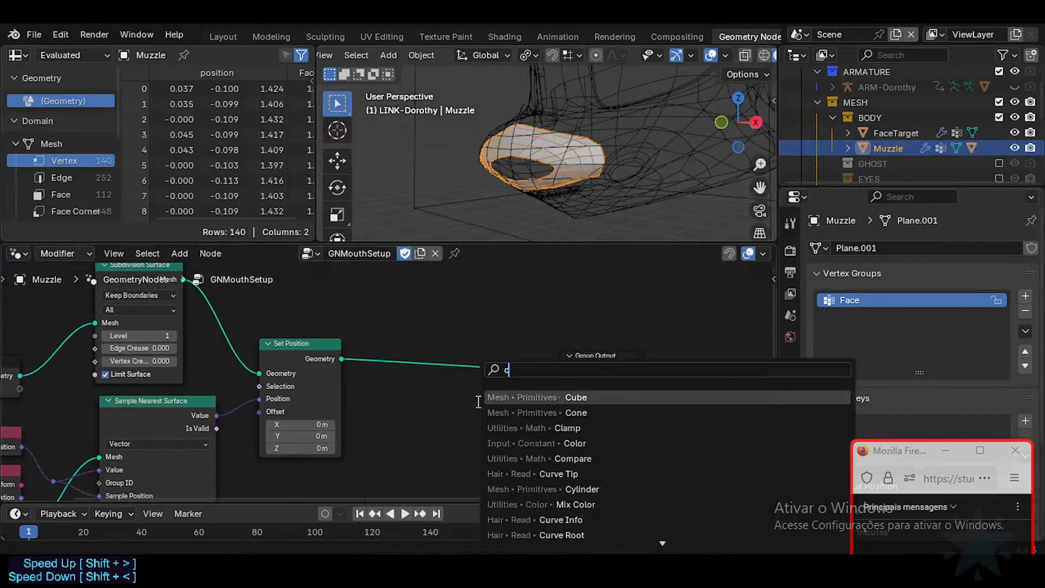
pyautogui.write('aptu')
pyautogui.press('Return')
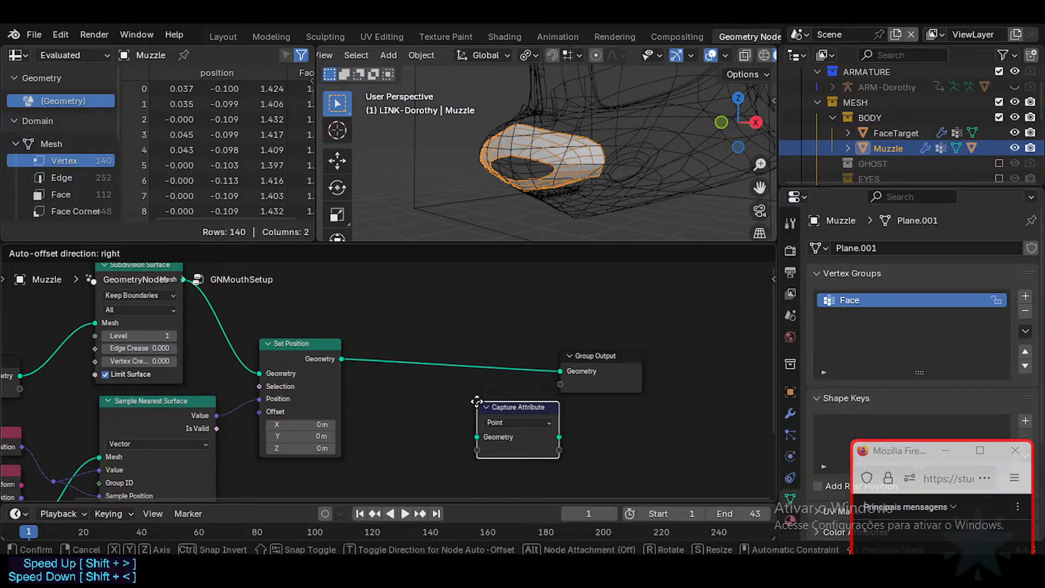
pyautogui.click(466, 344)
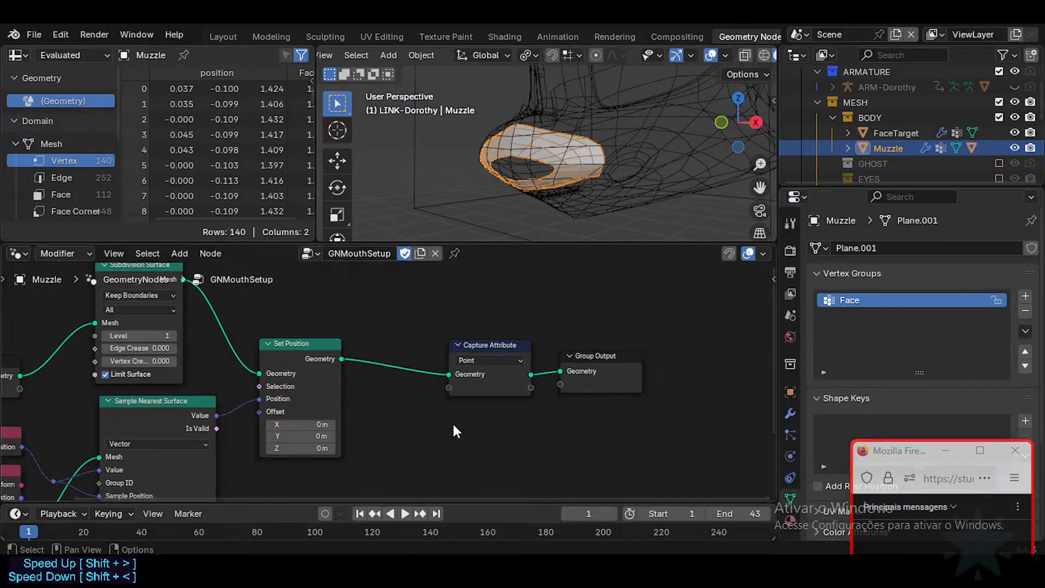
pyautogui.hotkey('shift', 'a')
pyautogui.write('capt')
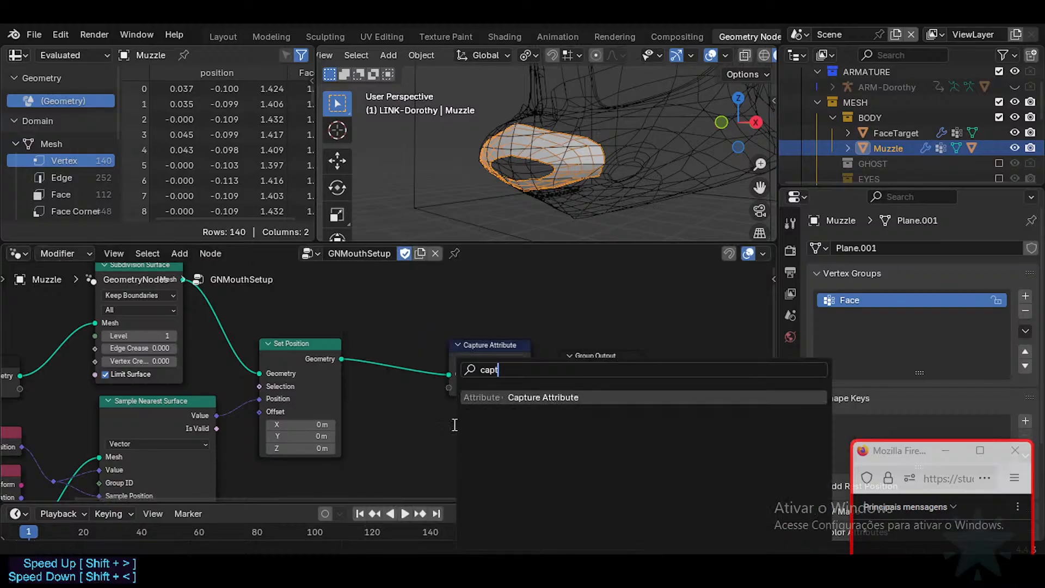
pyautogui.press('Escape')
pyautogui.hotkey('shift', 'a')
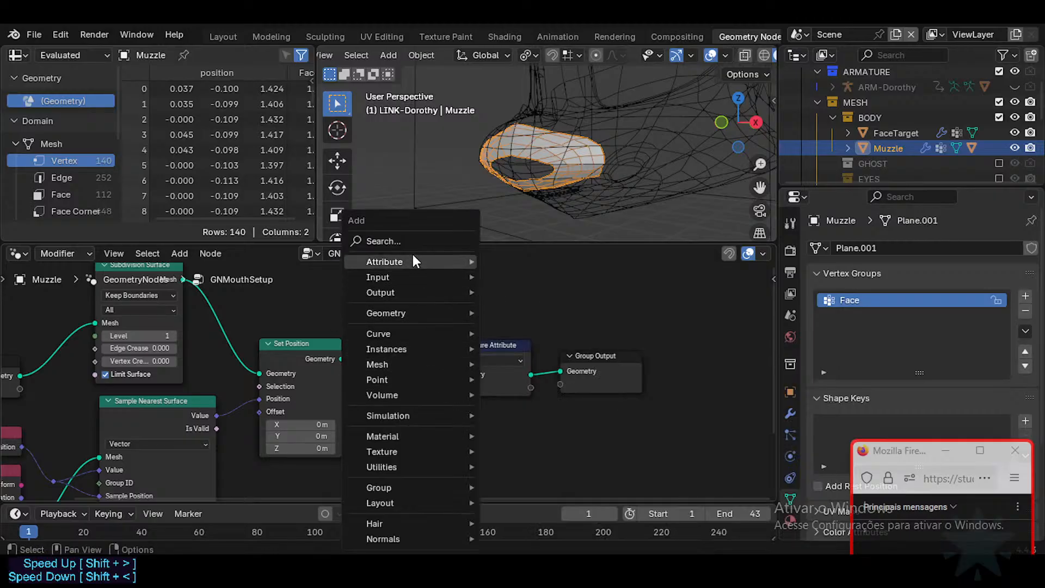
pyautogui.moveTo(413, 256)
pyautogui.click(539, 312)
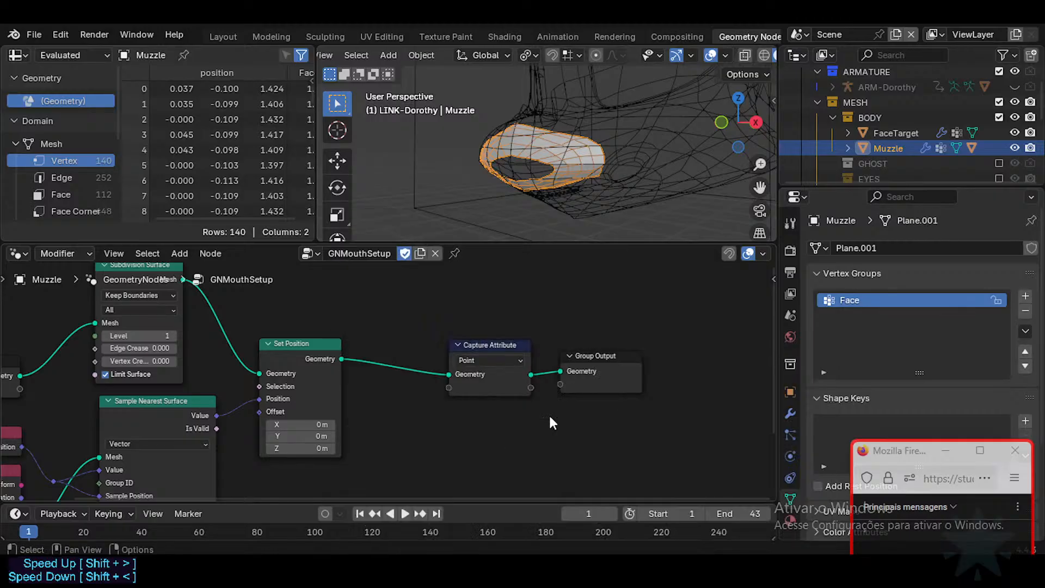
# Add a Named Attribute node below the Set Position link and shift Capture Attribute and Group Output aside to make room.
pyautogui.hotkey('shift', 'a')
pyautogui.write('namd')
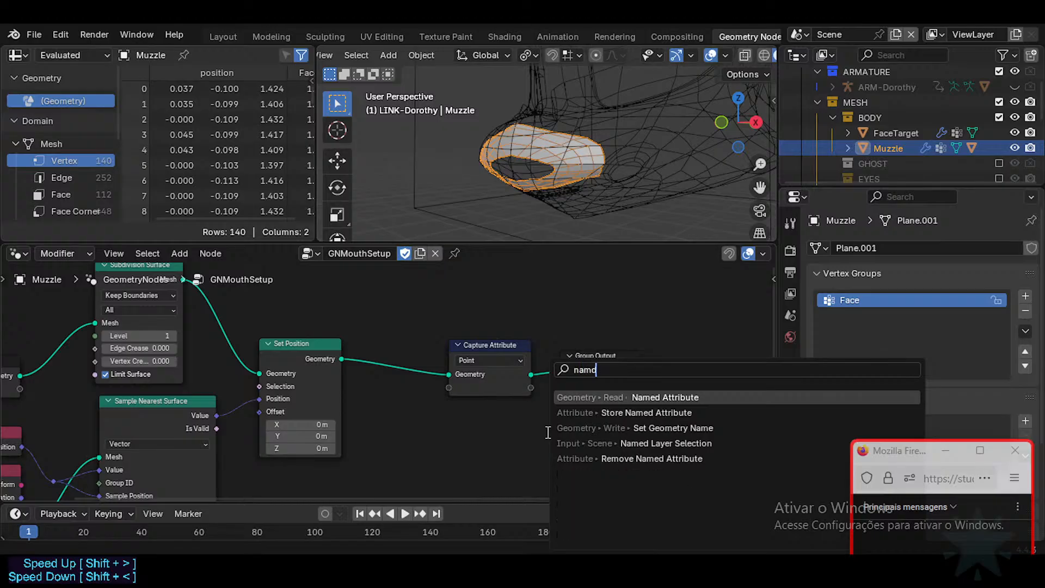
pyautogui.click(618, 401)
pyautogui.click(375, 414)
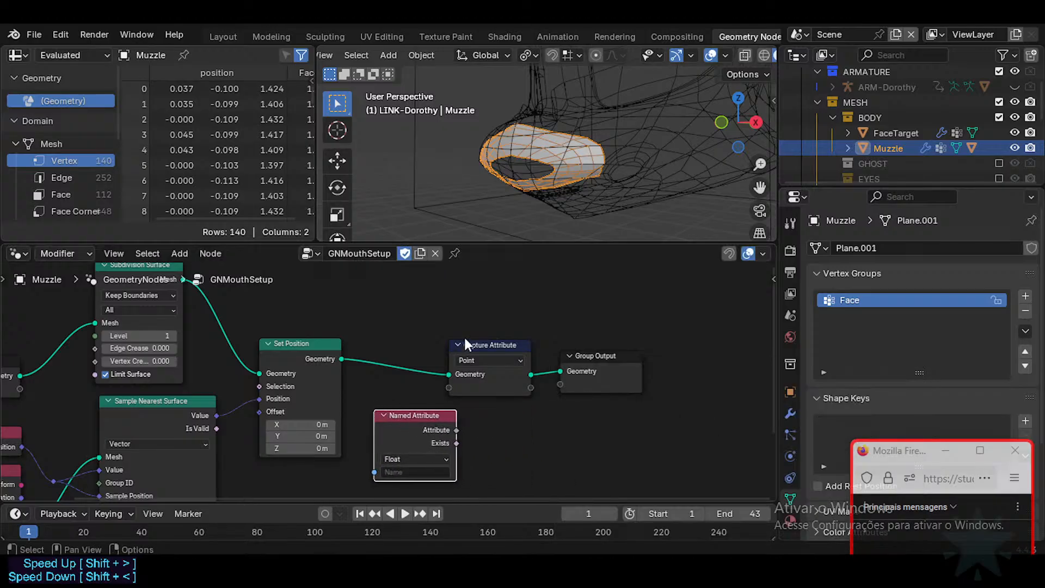
pyautogui.moveTo(474, 317); pyautogui.dragTo(607, 388)
pyautogui.press('g')
pyautogui.click(679, 385)
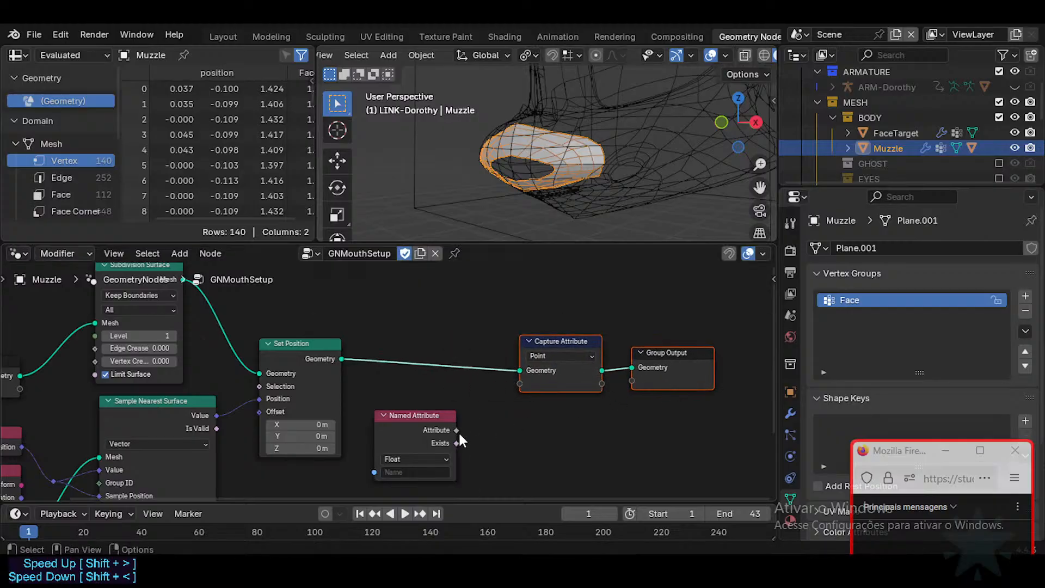
pyautogui.click(400, 460)
pyautogui.click(407, 455)
pyautogui.click(411, 471)
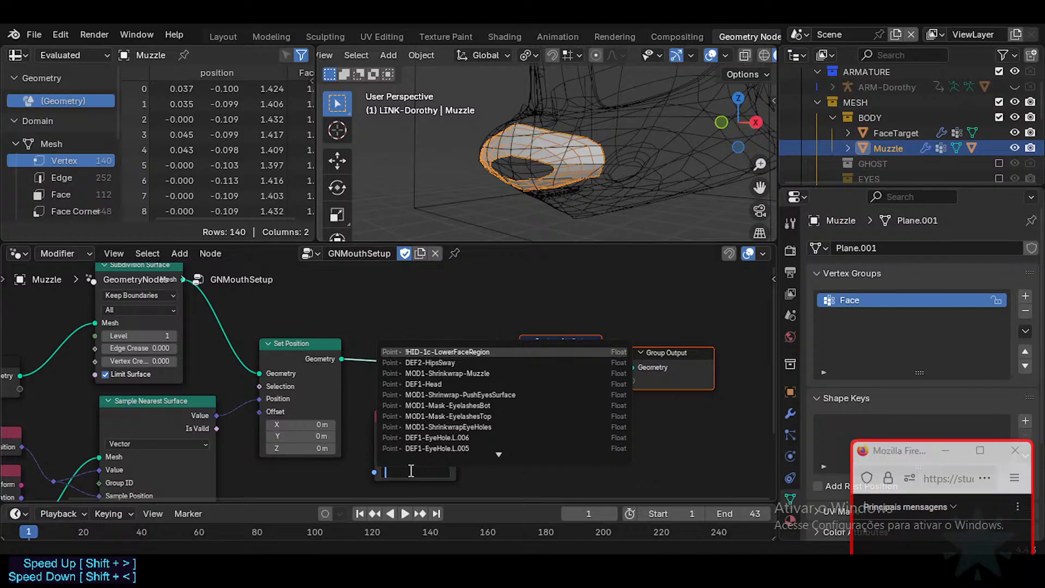
pyautogui.write('face')
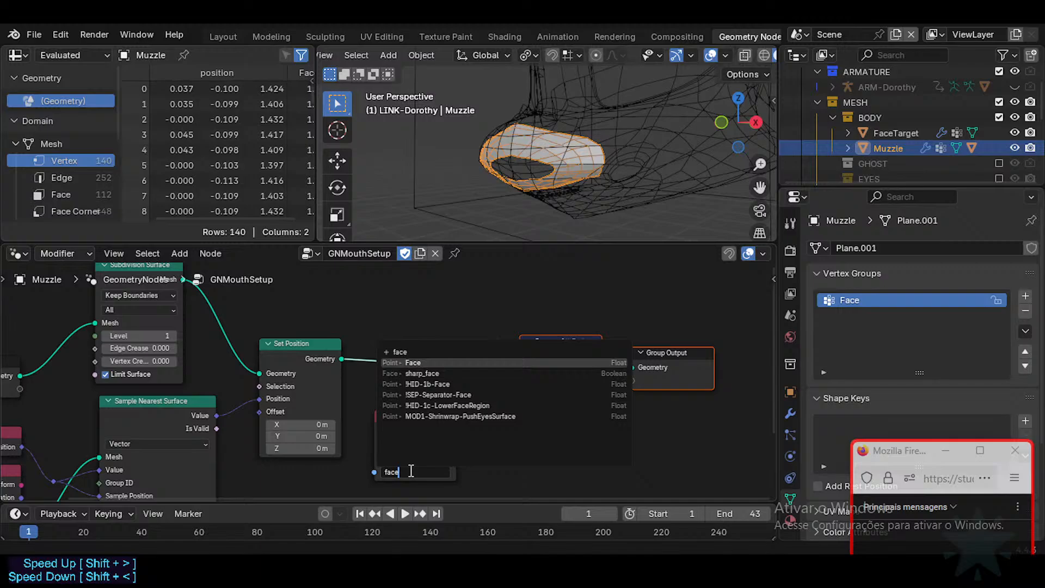
# Rename the Muzzle's Face vertex group to Face2 and set the Named Attribute node's name to Face2.
pyautogui.doubleClick(876, 300)
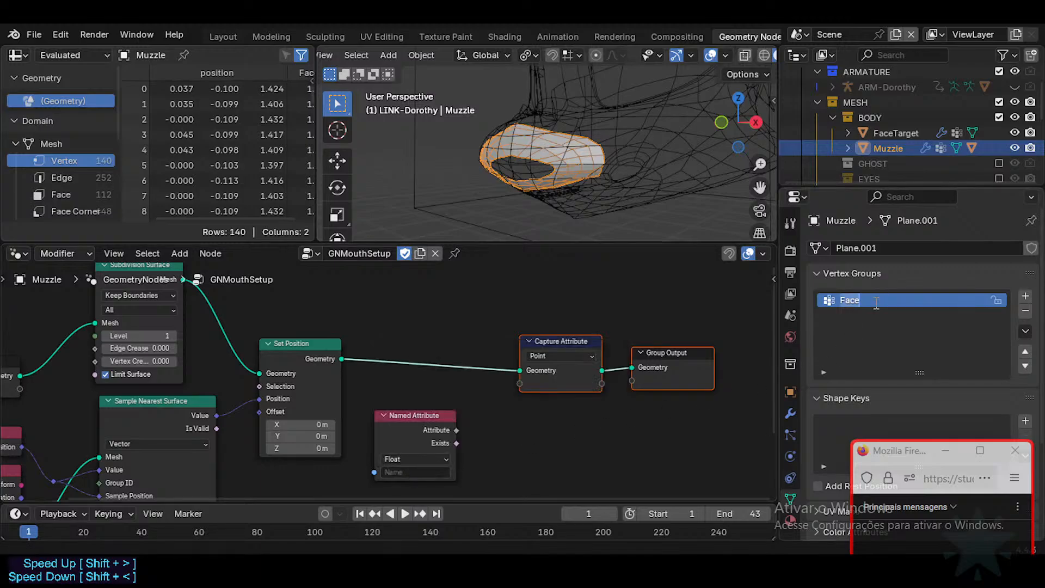
pyautogui.press('End')
pyautogui.write('2')
pyautogui.press('Return')
pyautogui.click(432, 476)
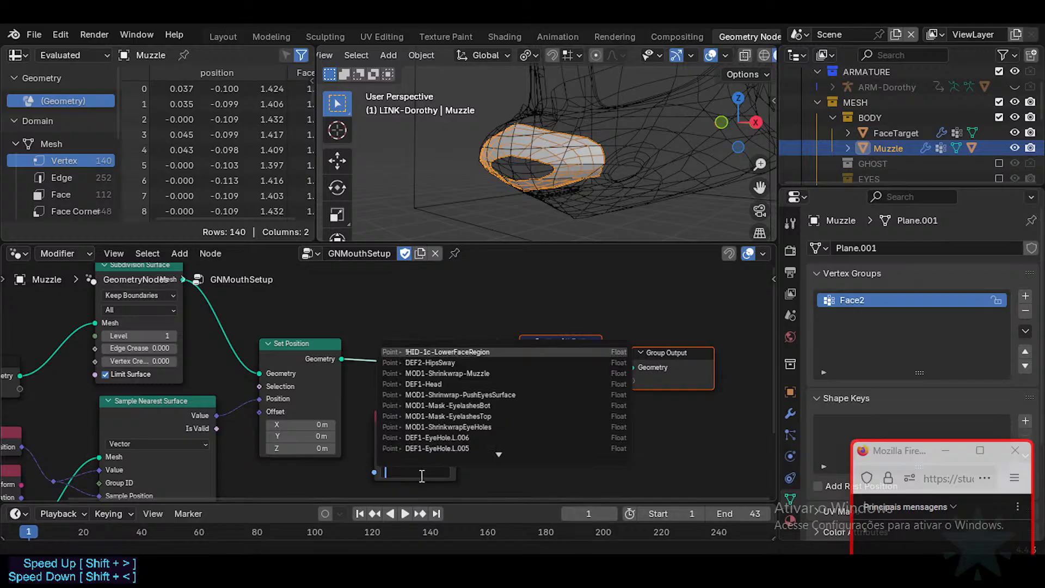
pyautogui.write('fa')
pyautogui.click(429, 363)
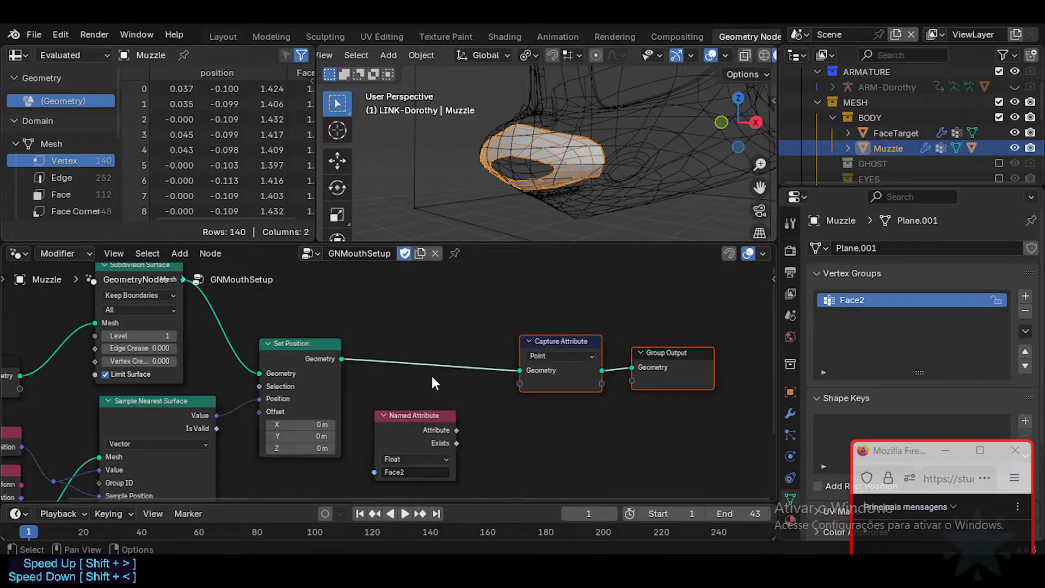
# Connect the Float Named Attribute's Attribute output to a new Capture Attribute input and arrange both nodes beside Set Position.
pyautogui.moveTo(427, 414); pyautogui.dragTo(417, 381)
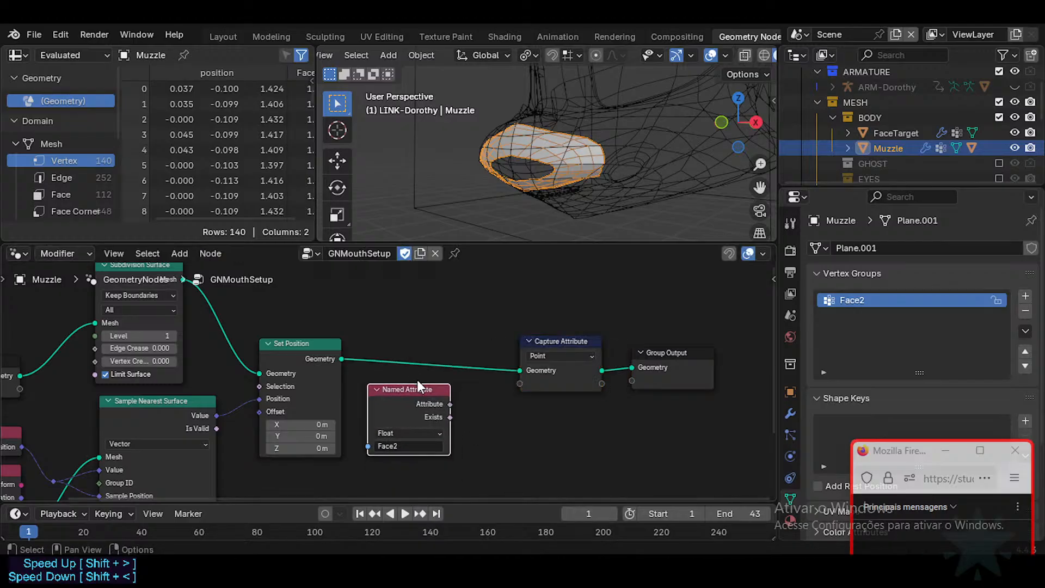
pyautogui.click(409, 433)
pyautogui.click(397, 474)
pyautogui.click(409, 435)
pyautogui.click(404, 462)
pyautogui.moveTo(450, 404); pyautogui.dragTo(522, 385)
pyautogui.moveTo(534, 343); pyautogui.dragTo(476, 346)
pyautogui.moveTo(415, 394); pyautogui.dragTo(402, 398)
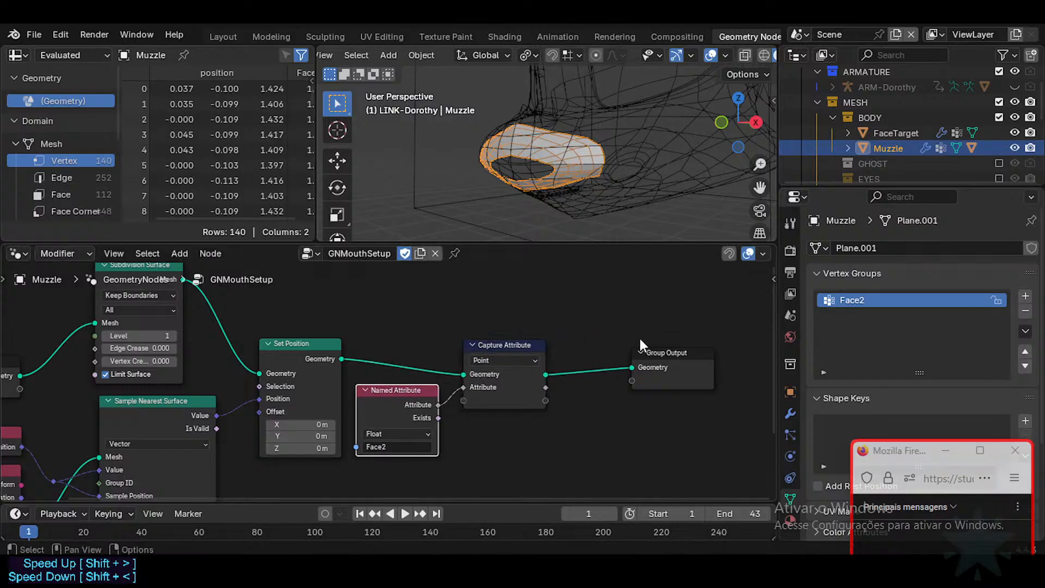
# Move Group Output farther from Capture Attribute and save the file.
pyautogui.moveTo(678, 353); pyautogui.dragTo(691, 376)
pyautogui.scroll(-4, 659, 364)
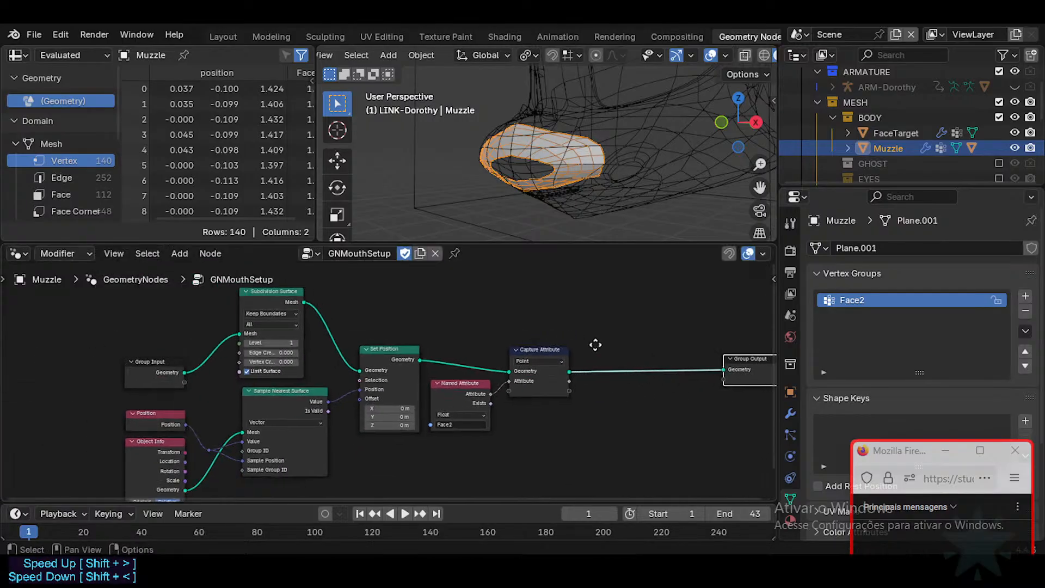
pyautogui.moveTo(594, 345); pyautogui.dragTo(499, 364, button='middle')
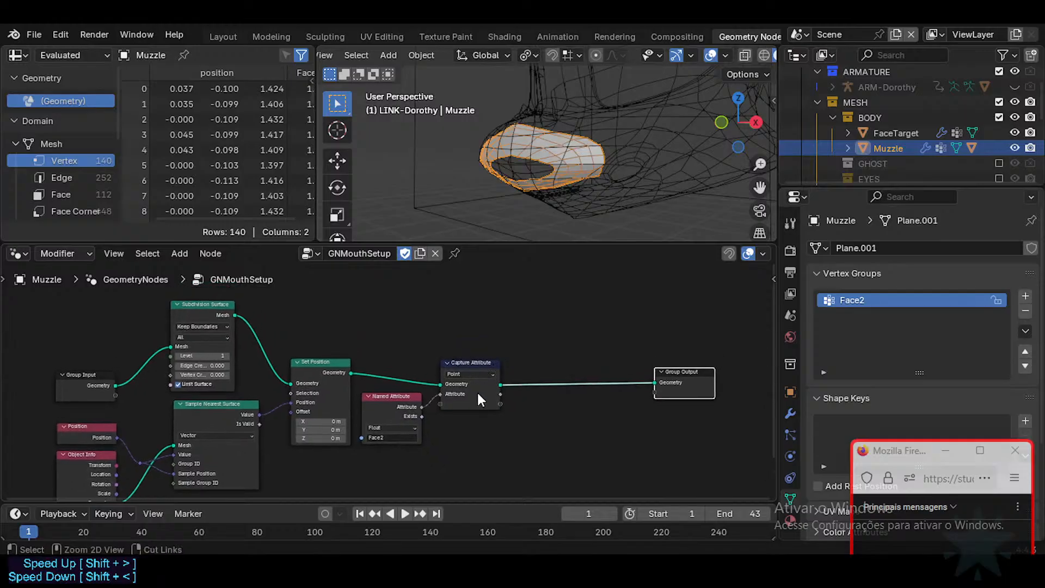
pyautogui.hotkey('ctrl', 's')
# Switch to the tutorial video and rewind to review how Delete Geometry, Color Ramp and Join Geometry are connected.
pyautogui.hotkey('alt', 'Tab')
pyautogui.click(475, 227)
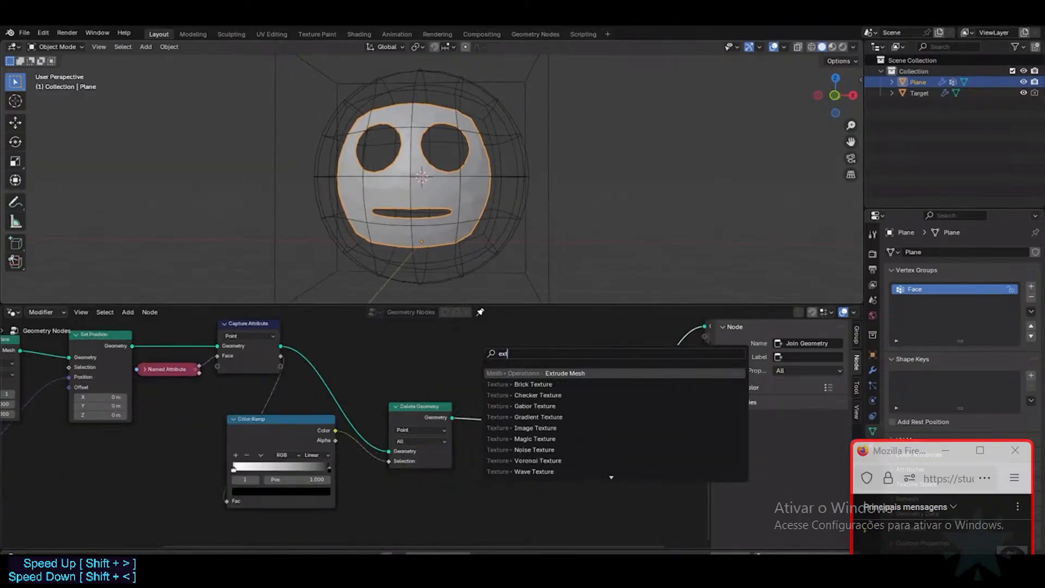
pyautogui.press('Left')
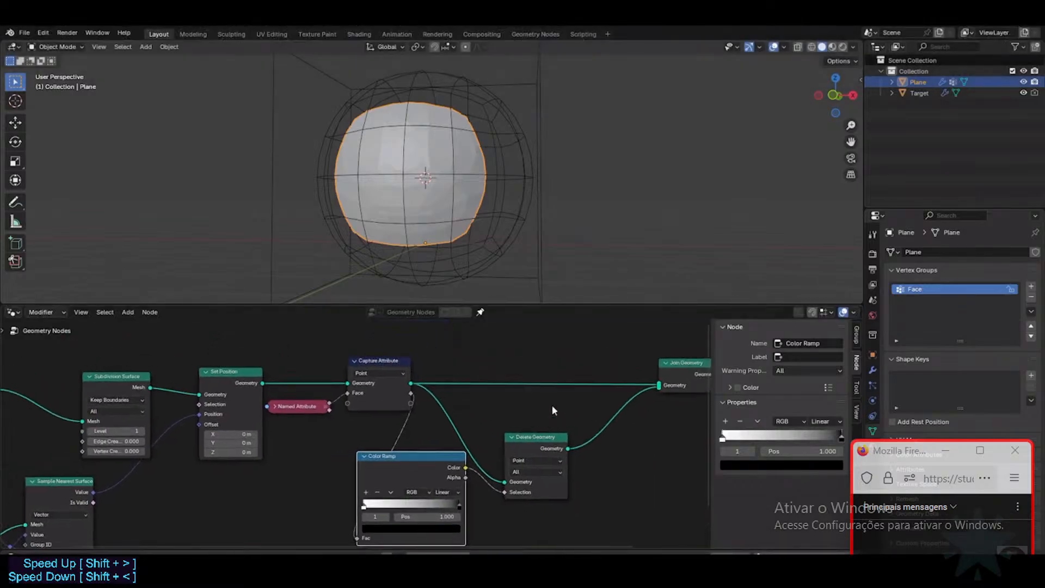
pyautogui.press('Left')
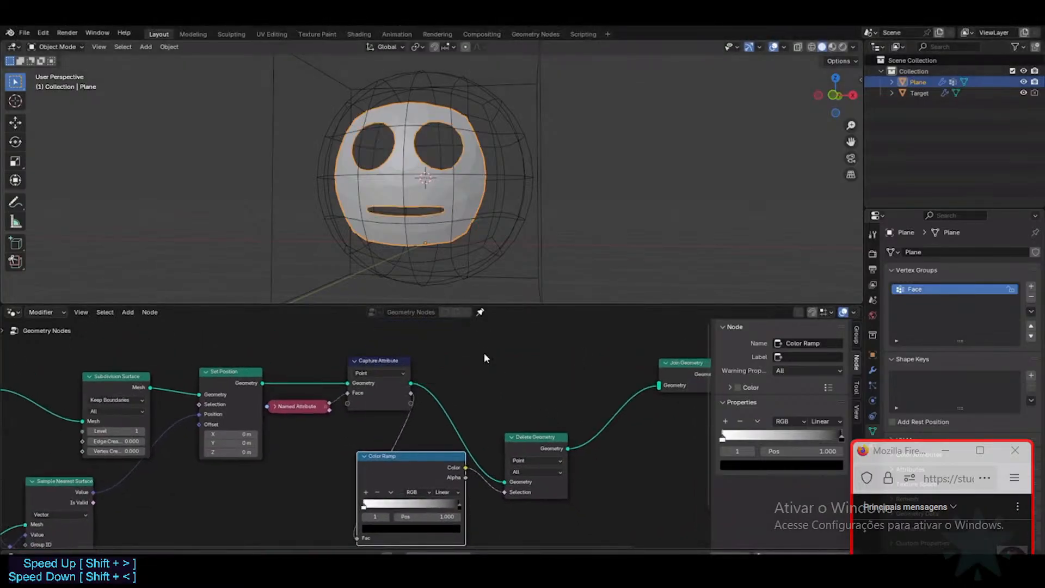
pyautogui.press('Left')
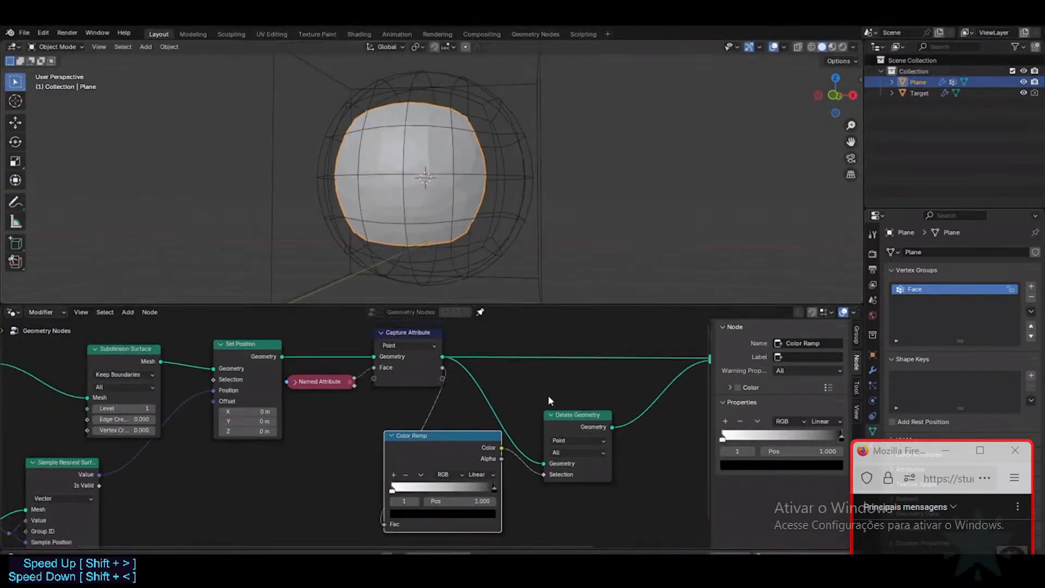
pyautogui.click(595, 414)
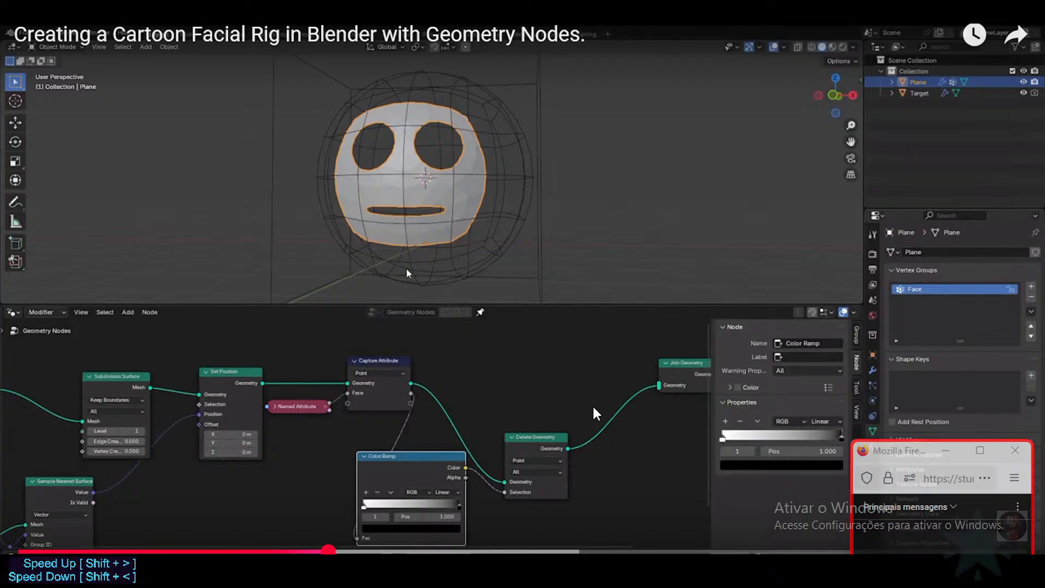
# Return to Blender, unhide the armature and other hidden objects, select the Muzzle and save the file.
pyautogui.hotkey('alt', 'Tab')
pyautogui.hotkey('alt', 'Tab')
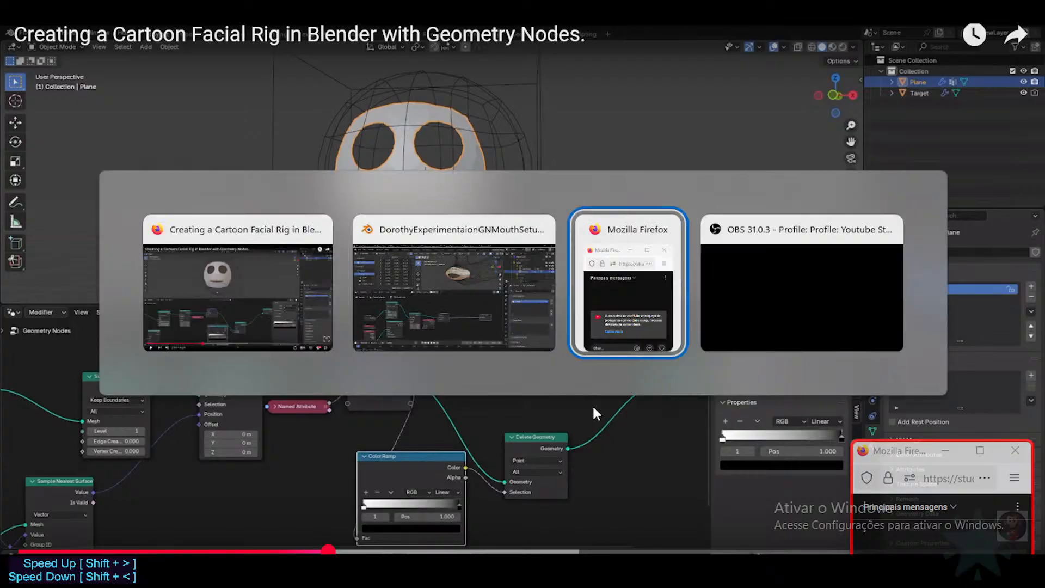
pyautogui.hotkey('alt', 'Tab')
pyautogui.hotkey('alt', 'Tab')
pyautogui.hotkey('alt', 'Tab')
pyautogui.click(569, 191)
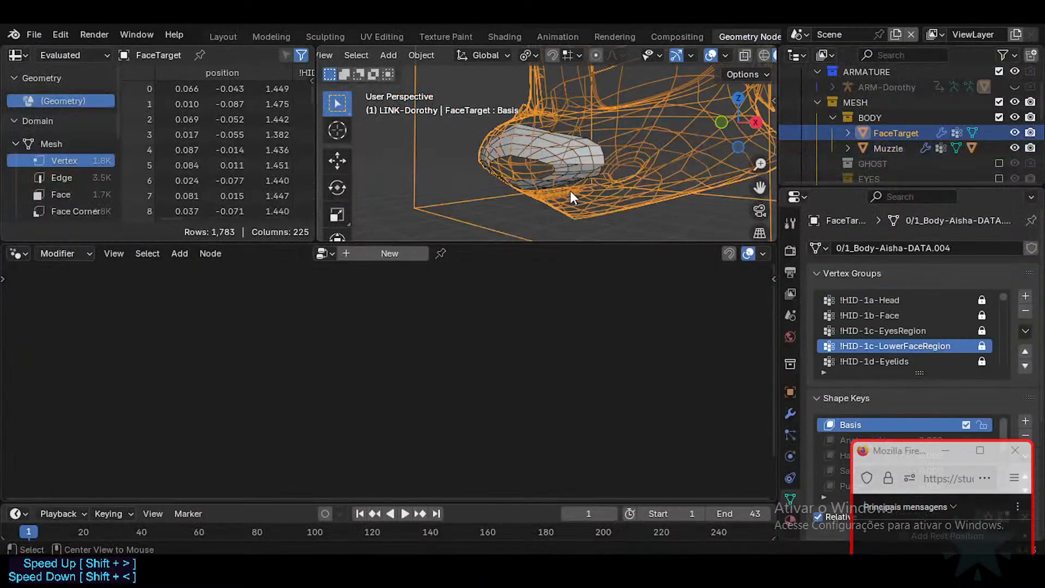
pyautogui.hotkey('alt', 'h')
pyautogui.click(566, 191)
pyautogui.click(551, 153)
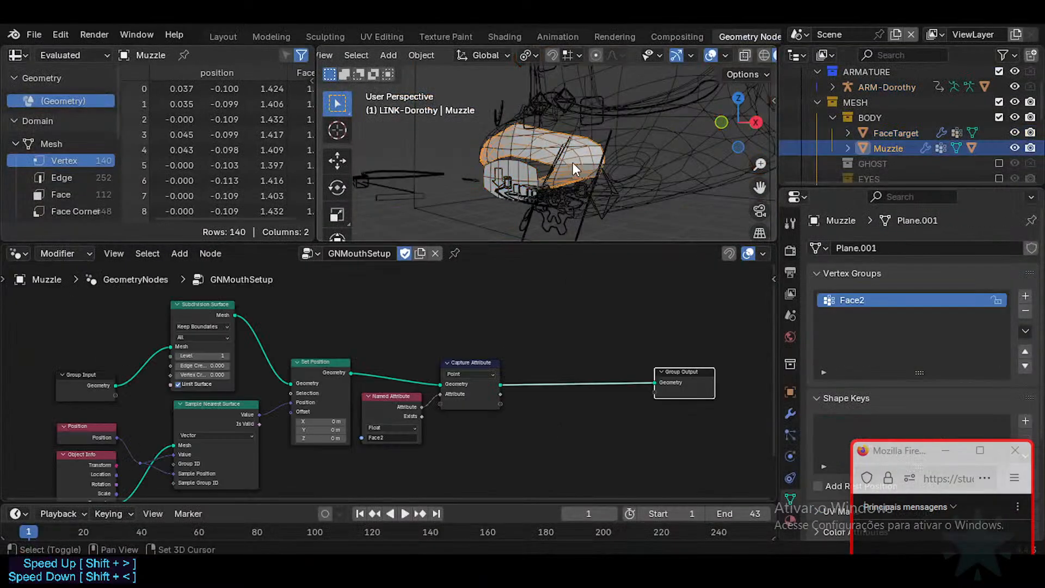
pyautogui.hotkey('ctrl', 's')
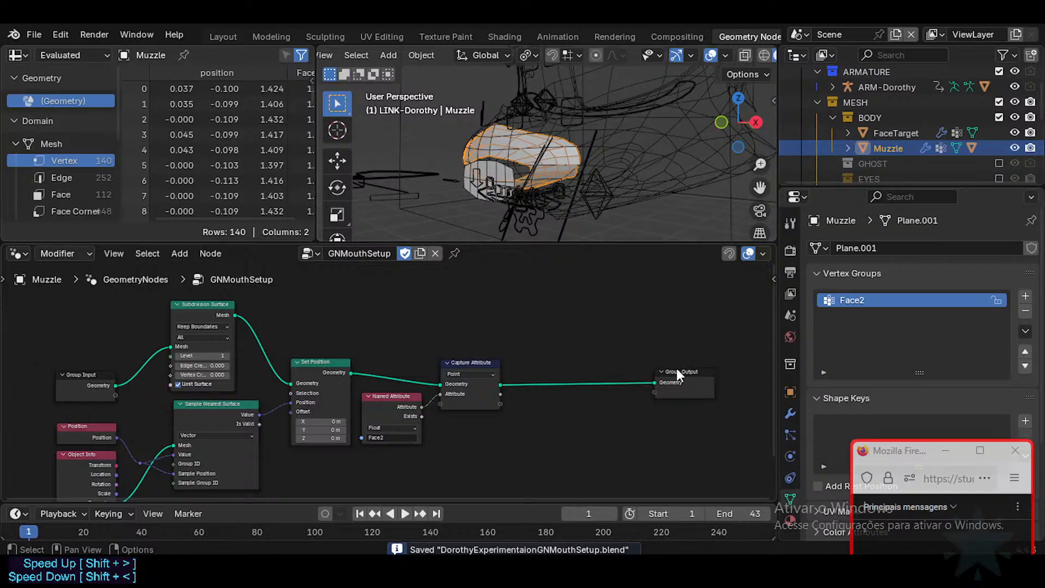
# Move Group Output farther away and add a Delete Geometry node below the main geometry link.
pyautogui.keyDown('shift'); pyautogui.moveTo(677, 369); pyautogui.dragTo(534, 355, button='middle'); pyautogui.keyUp('shift')
pyautogui.moveTo(534, 355); pyautogui.dragTo(655, 356)
pyautogui.hotkey('shift', 'a')
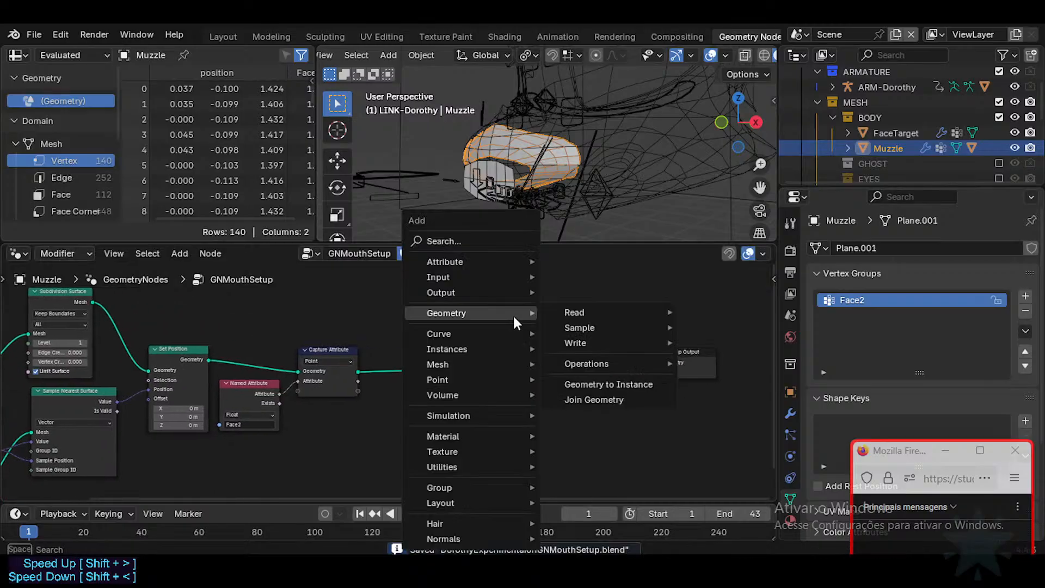
pyautogui.write('delete')
pyautogui.press('Return')
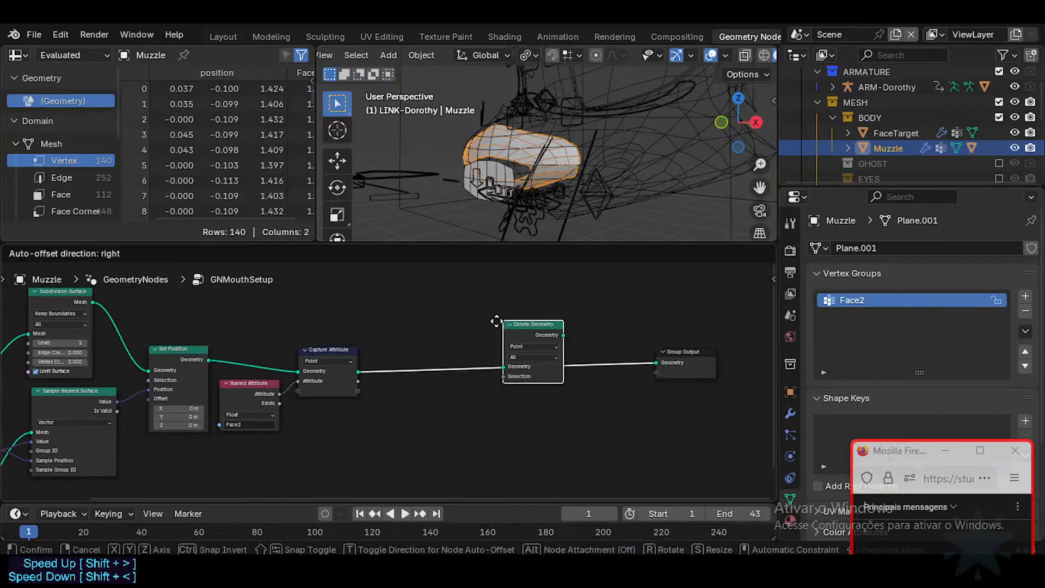
pyautogui.click(526, 397)
# Insert a Join Geometry node before Group Output, feed Delete Geometry's output into it and position Delete Geometry below the main link.
pyautogui.hotkey('shift', 'a')
pyautogui.write('joi')
pyautogui.press('Return')
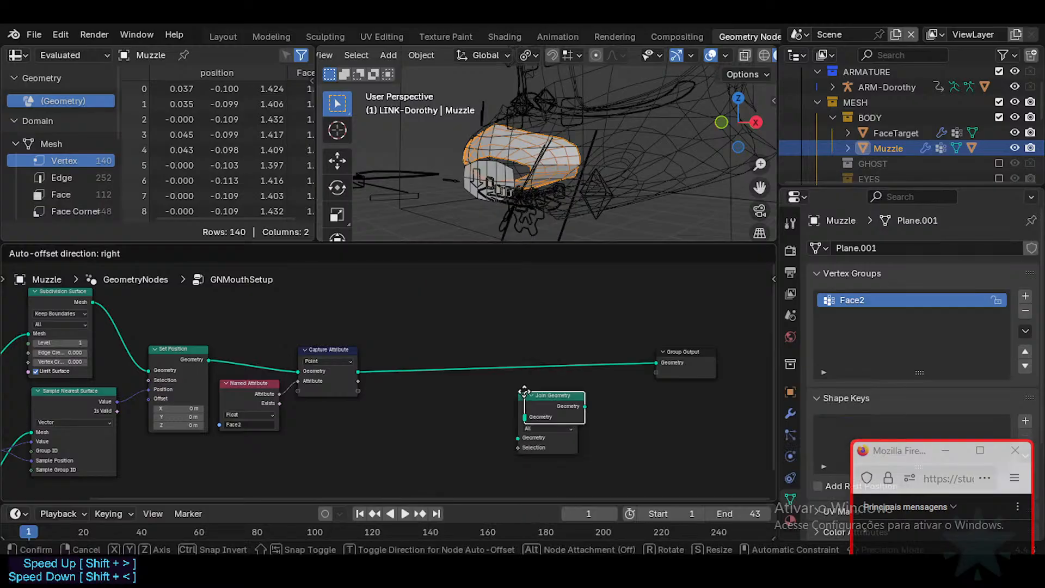
pyautogui.click(579, 348)
pyautogui.moveTo(537, 402); pyautogui.dragTo(570, 382)
pyautogui.moveTo(480, 411); pyautogui.dragTo(565, 359, button='middle')
pyautogui.scroll(2, 501, 370)
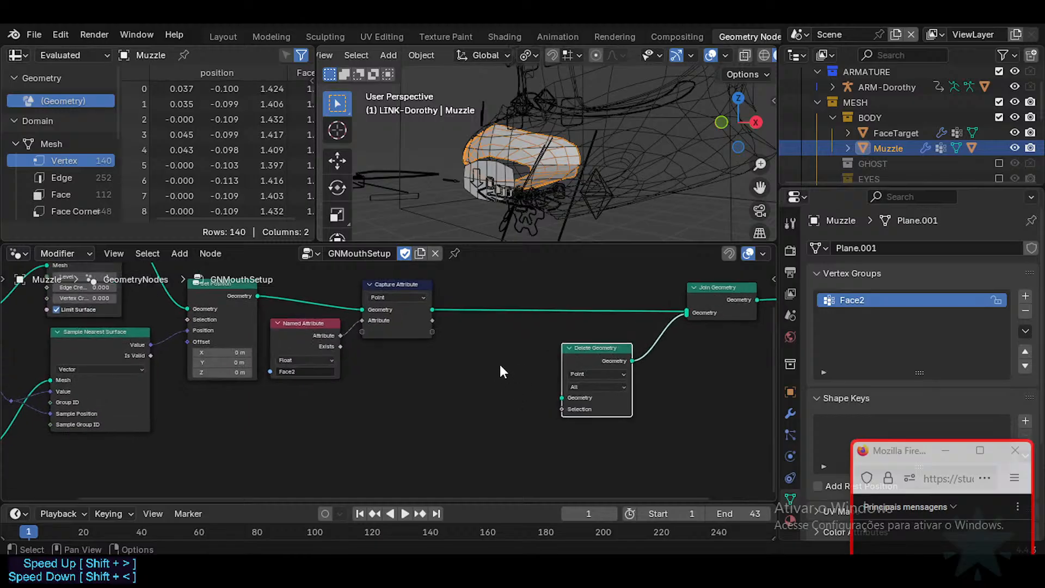
pyautogui.click(456, 342)
pyautogui.moveTo(593, 356); pyautogui.dragTo(595, 365)
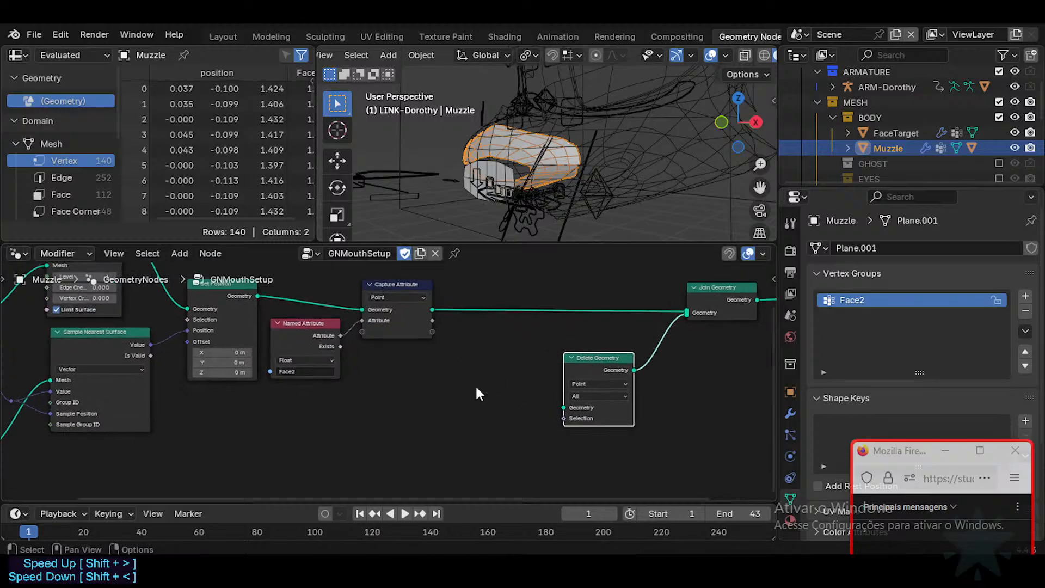
# Add a Color Ramp node beside Delete Geometry and connect Capture Attribute's Attribute output to its Fac input.
pyautogui.hotkey('shift', 'a')
pyautogui.write('color')
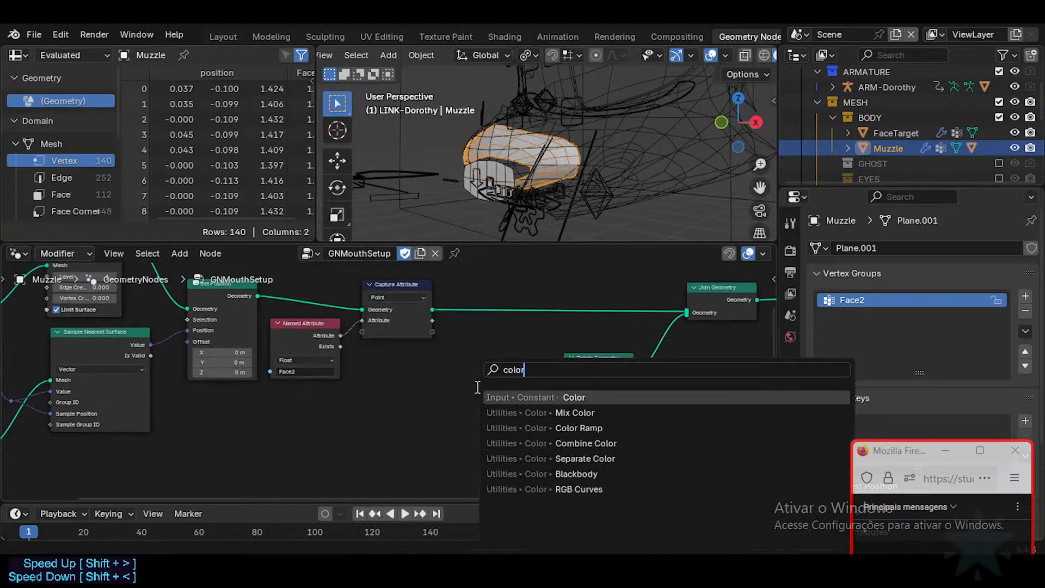
pyautogui.press('Down')
pyautogui.press('Down')
pyautogui.press('Return')
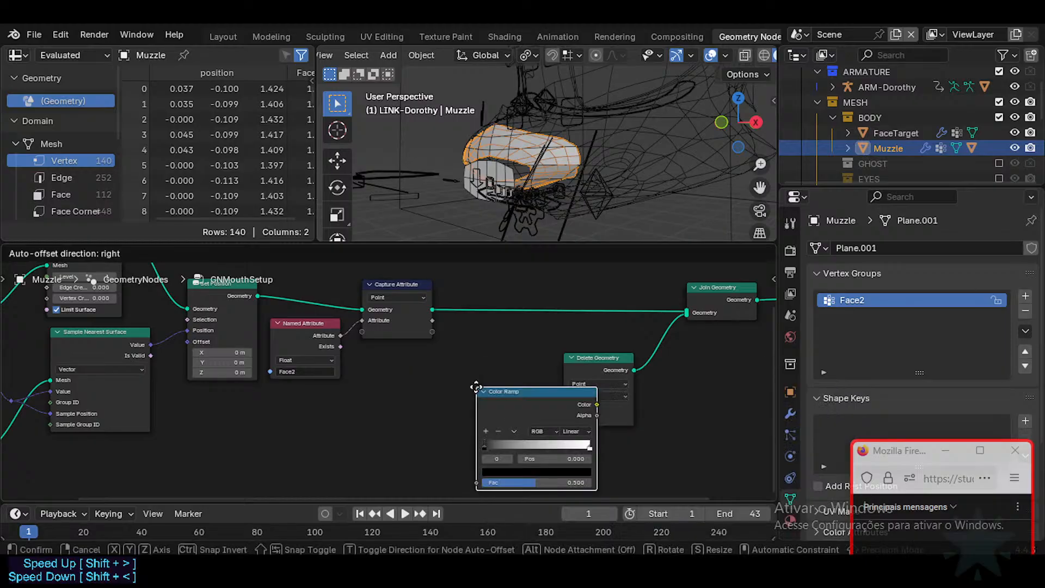
pyautogui.click(427, 364)
pyautogui.moveTo(433, 320); pyautogui.dragTo(428, 458)
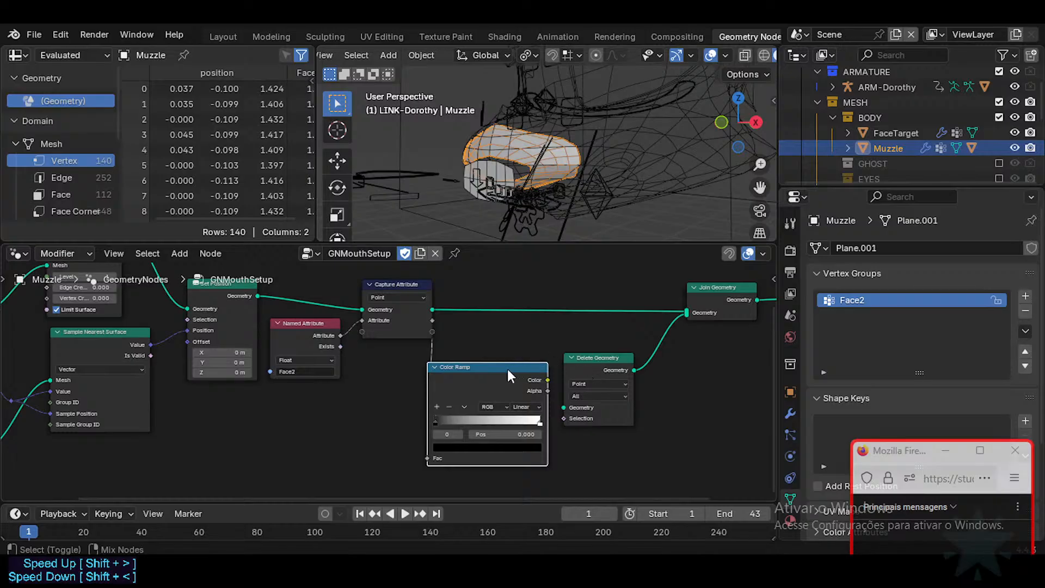
# Attach a Viewer to the Color Ramp's Color output and spread the surrounding nodes apart to make room.
pyautogui.keyDown('ctrl'); pyautogui.keyDown('shift'); pyautogui.click(508, 370); pyautogui.keyUp('shift'); pyautogui.keyUp('ctrl')
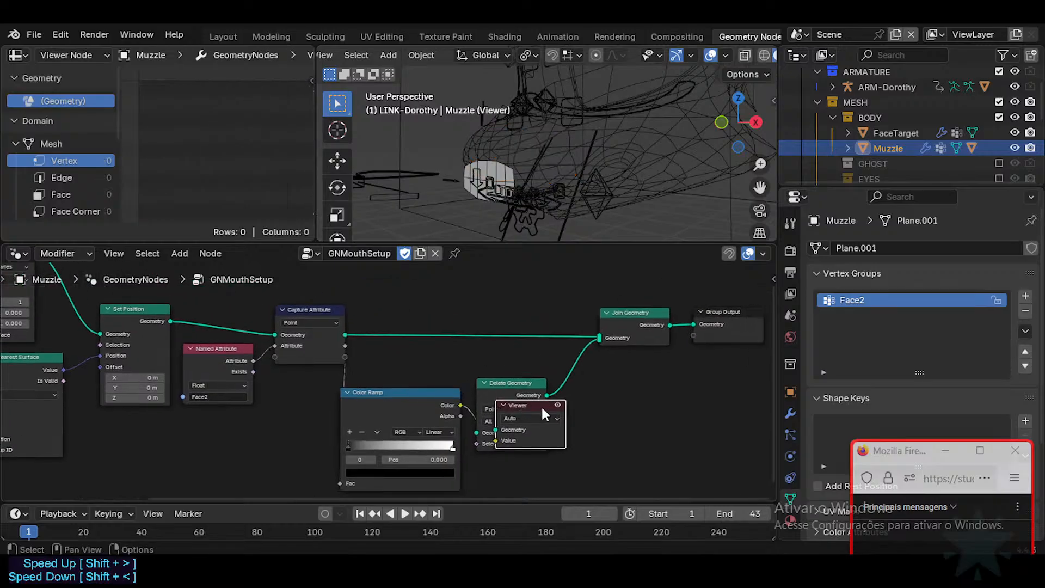
pyautogui.moveTo(540, 405); pyautogui.dragTo(650, 428)
pyautogui.keyDown('shift'); pyautogui.click(635, 310); pyautogui.keyUp('shift')
pyautogui.keyDown('shift'); pyautogui.click(739, 311); pyautogui.keyUp('shift')
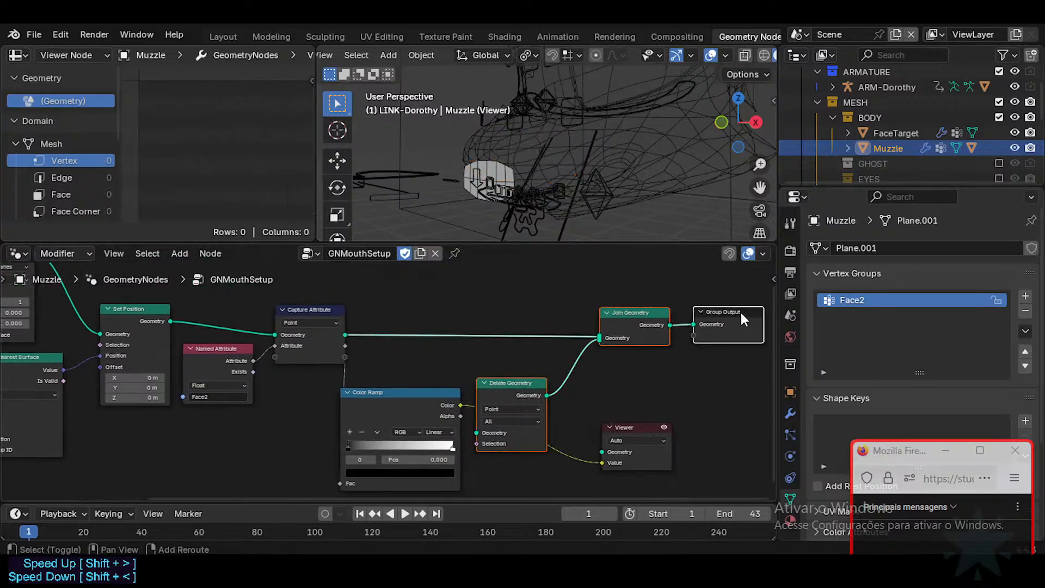
pyautogui.press('g')
pyautogui.click(492, 333)
pyautogui.moveTo(632, 429); pyautogui.dragTo(574, 439)
pyautogui.keyDown('ctrl'); pyautogui.keyDown('shift'); pyautogui.click(432, 394); pyautogui.keyUp('shift'); pyautogui.keyUp('ctrl')
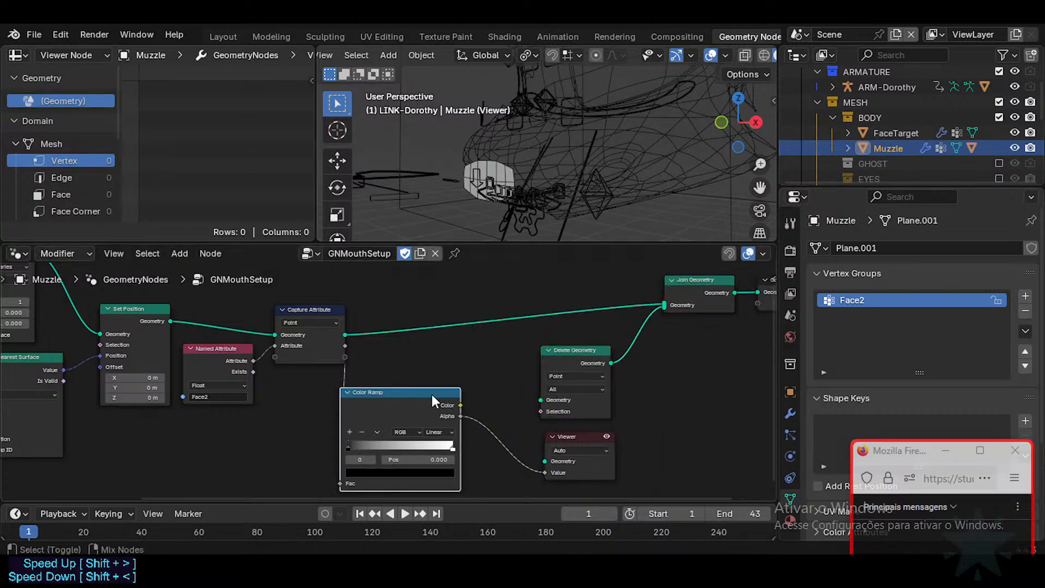
pyautogui.keyDown('ctrl'); pyautogui.keyDown('shift'); pyautogui.click(383, 393); pyautogui.keyUp('shift'); pyautogui.keyUp('ctrl')
pyautogui.moveTo(419, 375); pyautogui.dragTo(422, 367)
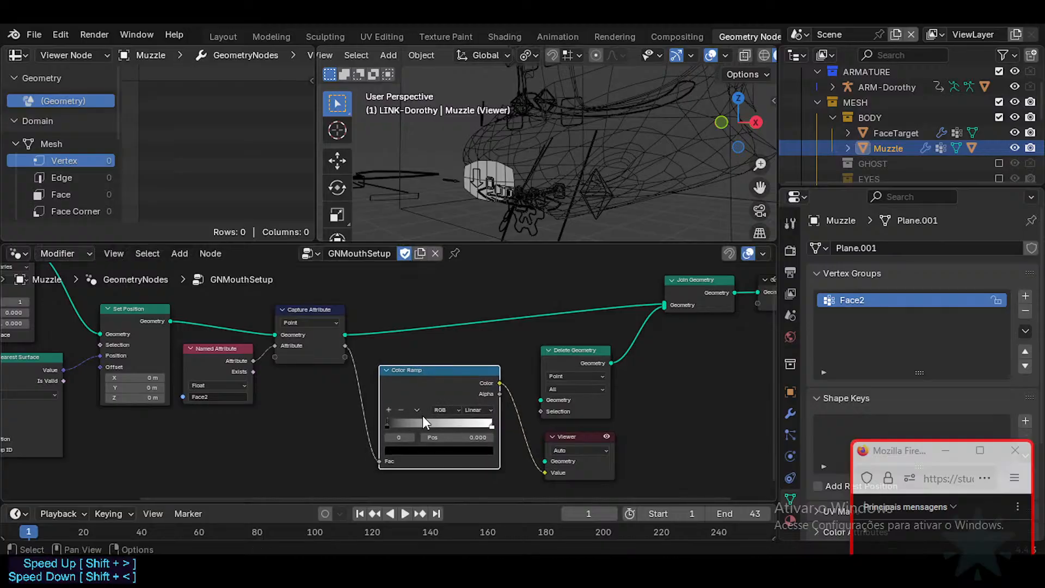
# Shift the ramp's black stop toward the middle and wire Color Ramp's Color and Capture Attribute's Geometry into Delete Geometry's Selection and Geometry.
pyautogui.moveTo(487, 425); pyautogui.dragTo(418, 422)
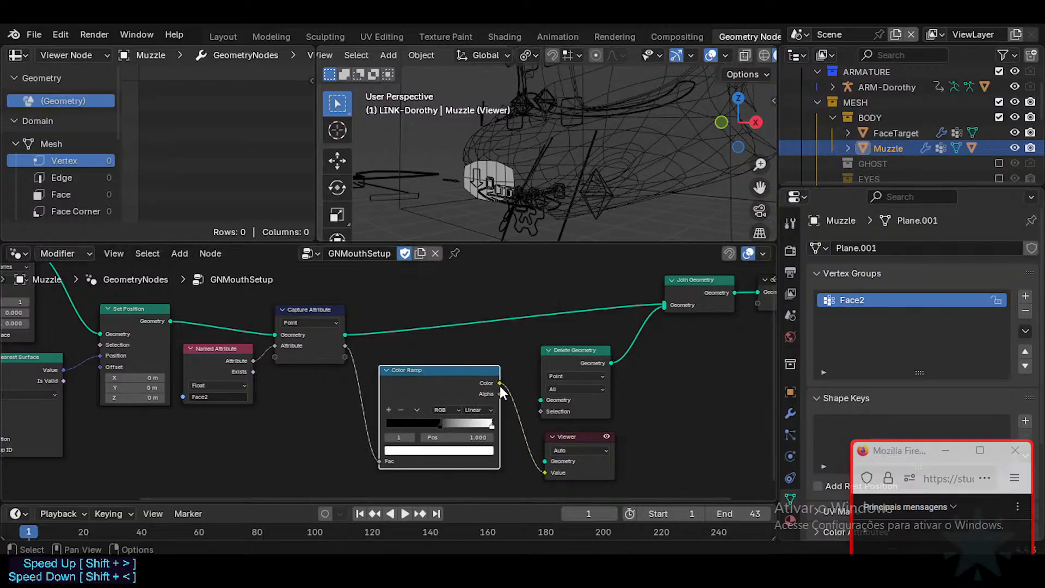
pyautogui.moveTo(498, 392); pyautogui.dragTo(539, 412)
pyautogui.moveTo(345, 334); pyautogui.dragTo(550, 394)
pyautogui.click(563, 349)
pyautogui.moveTo(563, 344); pyautogui.dragTo(541, 332)
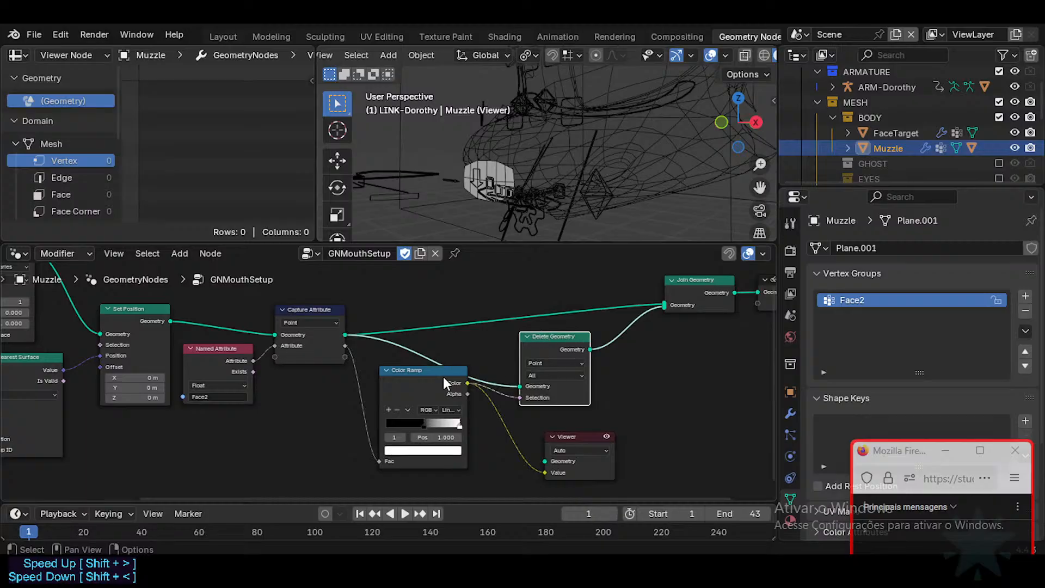
# Reposition the Color Ramp, detach Capture Attribute's direct link from Join Geometry and delete the Viewer node.
pyautogui.moveTo(443, 376); pyautogui.dragTo(435, 394)
pyautogui.moveTo(662, 303); pyautogui.dragTo(604, 284)
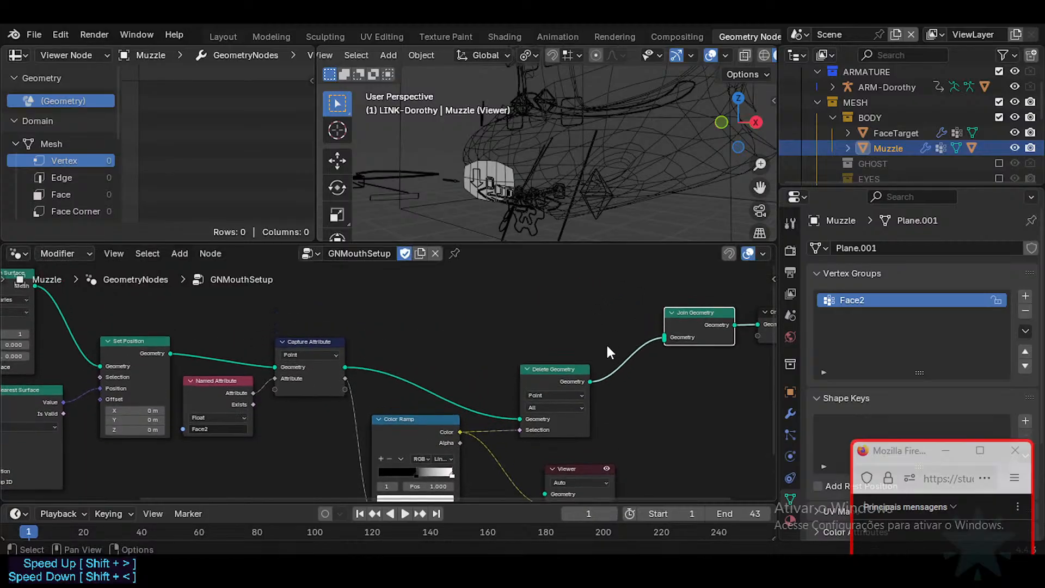
pyautogui.click(527, 453)
pyautogui.press('x')
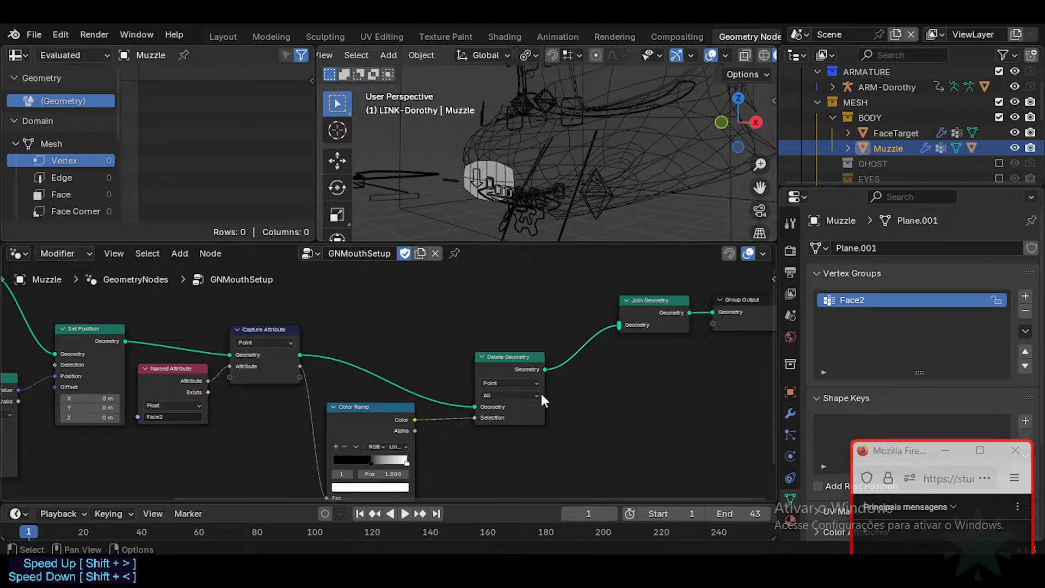
# Preview the Join Geometry and Delete Geometry outputs through a temporary Viewer node and remove it.
pyautogui.keyDown('ctrl'); pyautogui.keyDown('shift'); pyautogui.click(647, 308); pyautogui.keyUp('shift'); pyautogui.keyUp('ctrl')
pyautogui.keyDown('ctrl'); pyautogui.hscroll(-2, 573, 329); pyautogui.keyUp('ctrl')
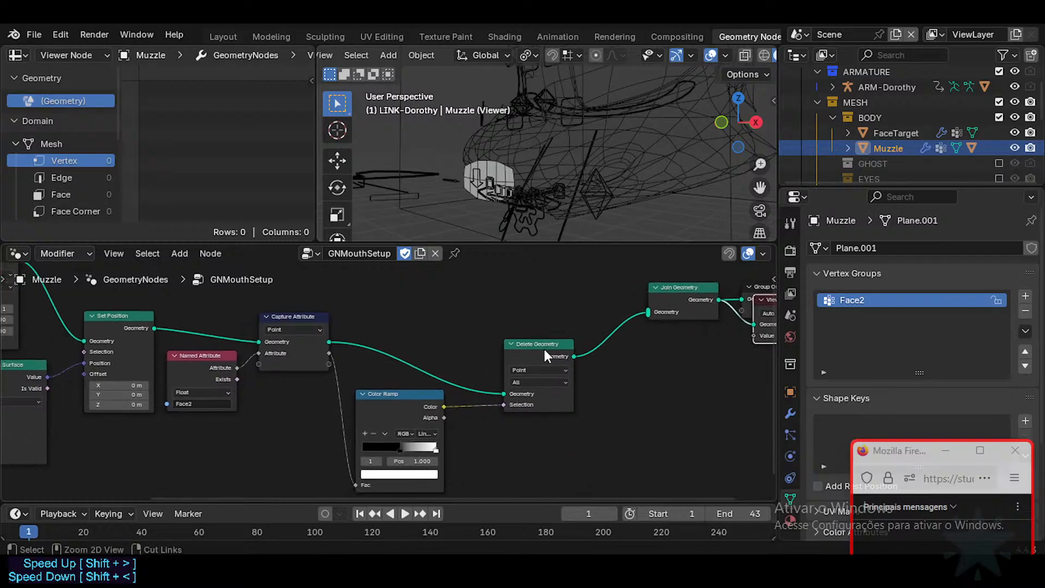
pyautogui.keyDown('ctrl'); pyautogui.keyDown('shift'); pyautogui.click(541, 355); pyautogui.keyUp('shift'); pyautogui.keyUp('ctrl')
pyautogui.click(672, 337)
pyautogui.press('x')
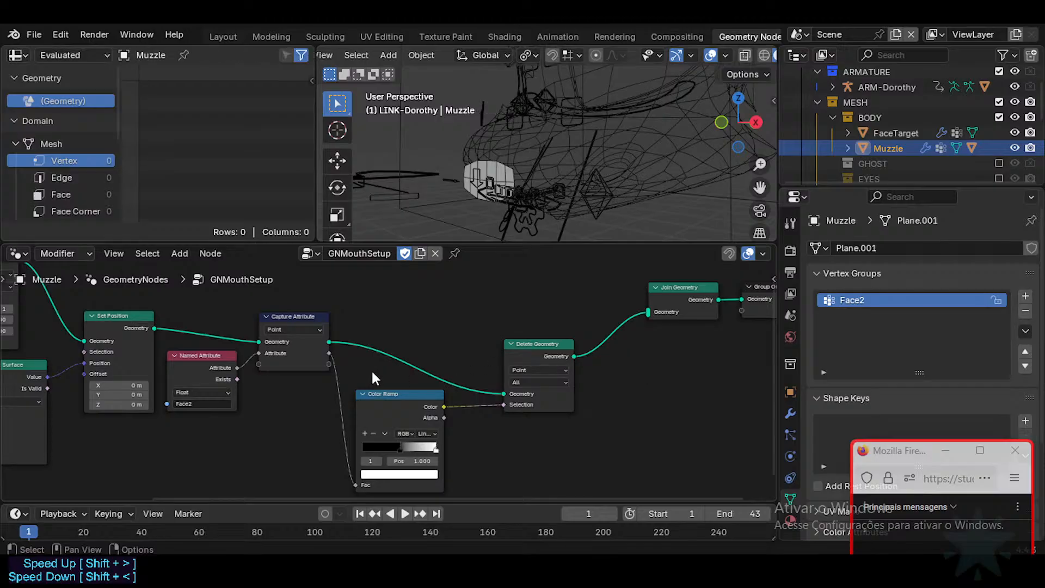
# Check the tutorial's ramp and flip the Color Ramp so it runs from white at the start to black at the end.
pyautogui.hotkey('alt', 'Tab')
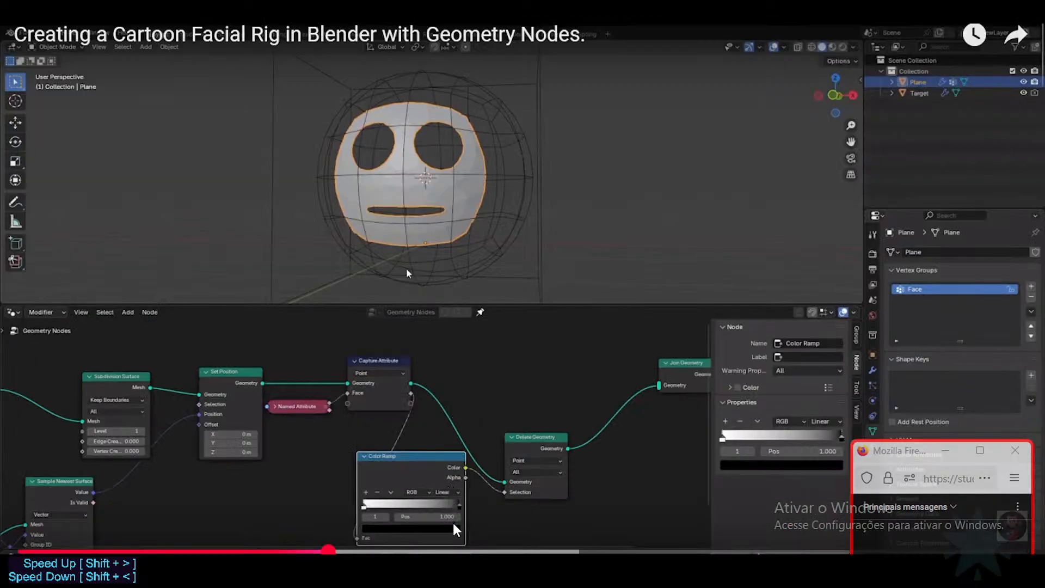
pyautogui.hotkey('alt', 'Tab')
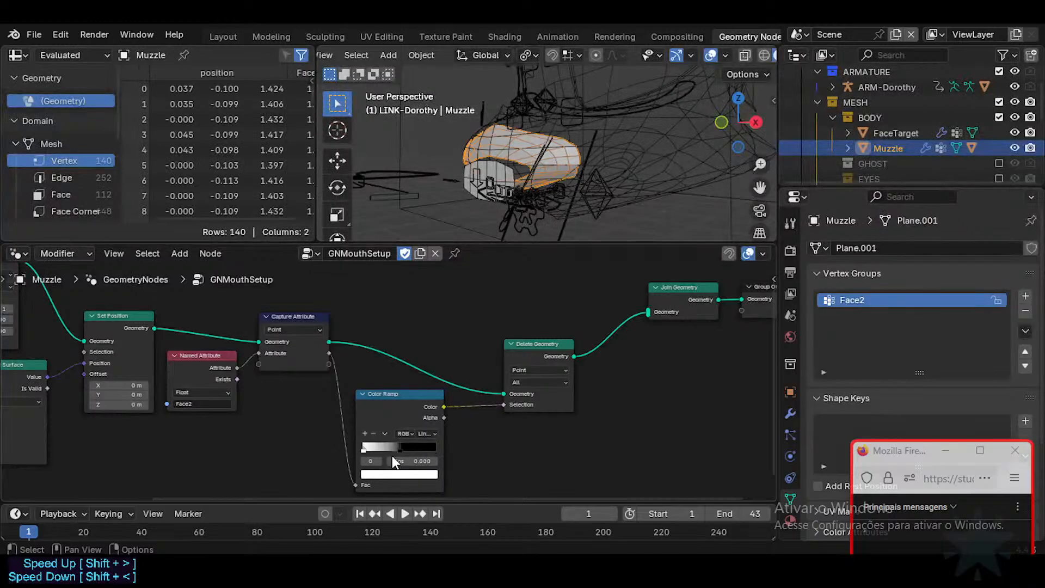
pyautogui.click(406, 450)
pyautogui.moveTo(378, 457); pyautogui.dragTo(403, 452)
# Connect Capture Attribute's Geometry output to Join Geometry, nudge Delete Geometry and Color Ramp into place, and save the file.
pyautogui.moveTo(329, 341); pyautogui.dragTo(646, 312)
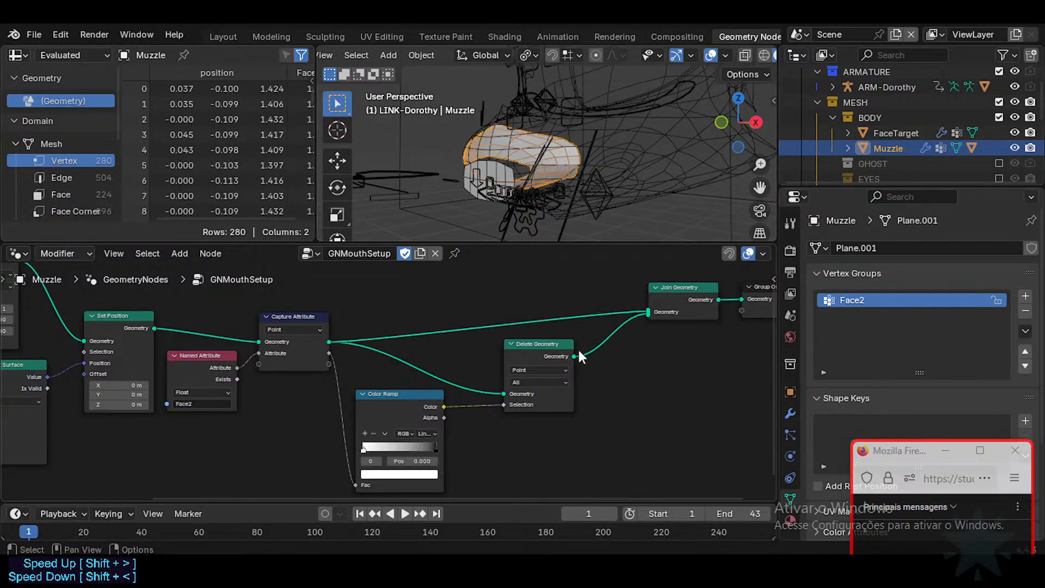
pyautogui.moveTo(530, 344); pyautogui.dragTo(540, 349)
pyautogui.moveTo(416, 399); pyautogui.dragTo(418, 411)
pyautogui.hotkey('ctrl', 's')
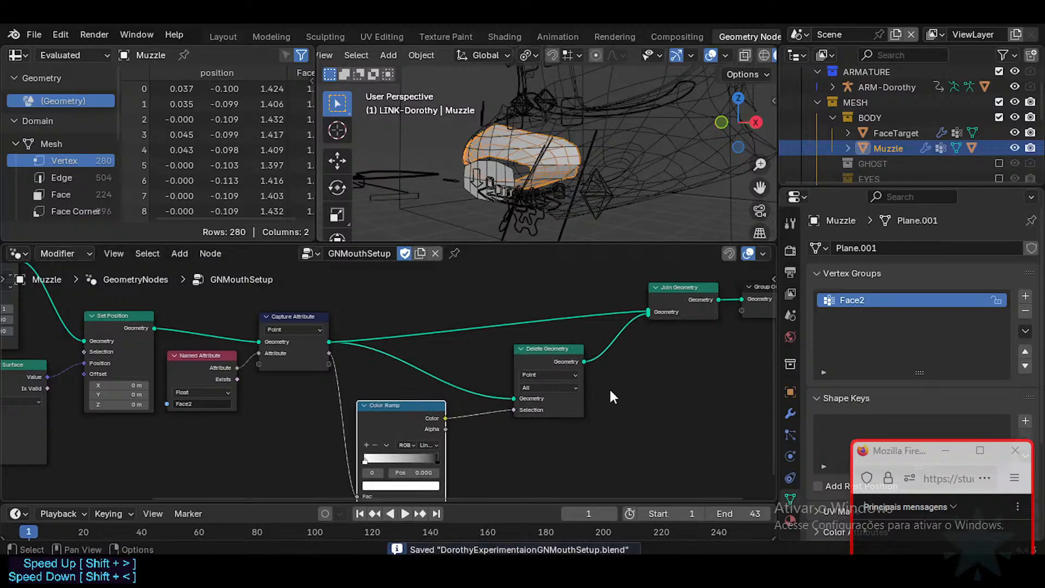
# Switch to the tutorial video and rewind it to the part that wires Position and Object Info into Sample Nearest Surface.
pyautogui.hotkey('alt', 'Tab')
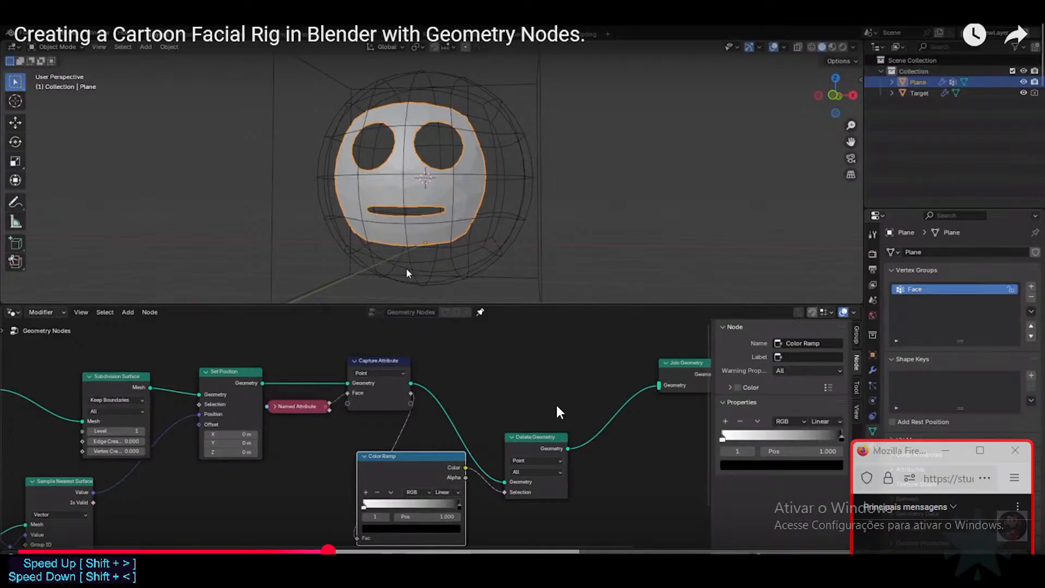
pyautogui.click(556, 406)
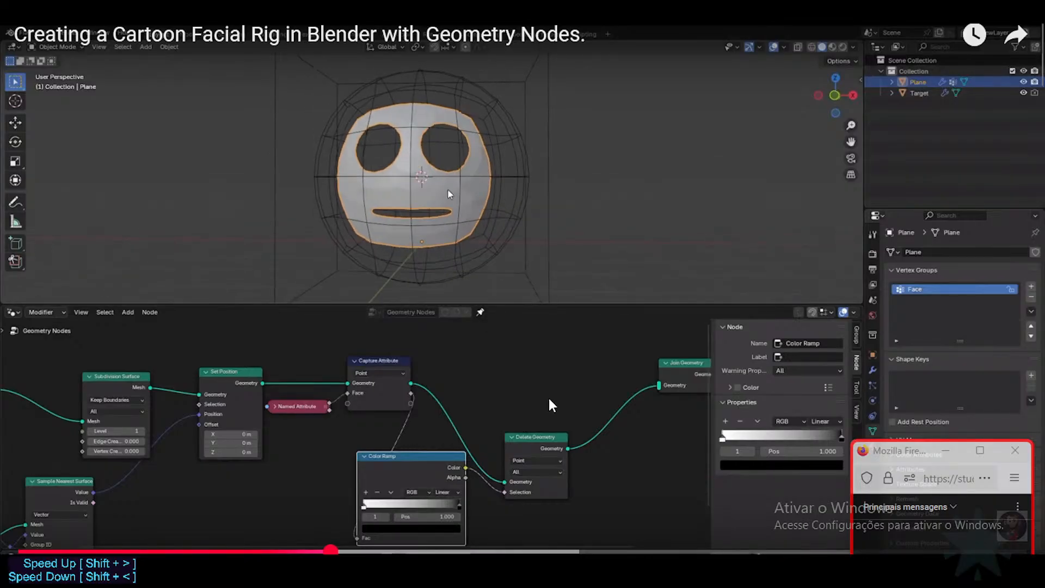
pyautogui.press('Left')
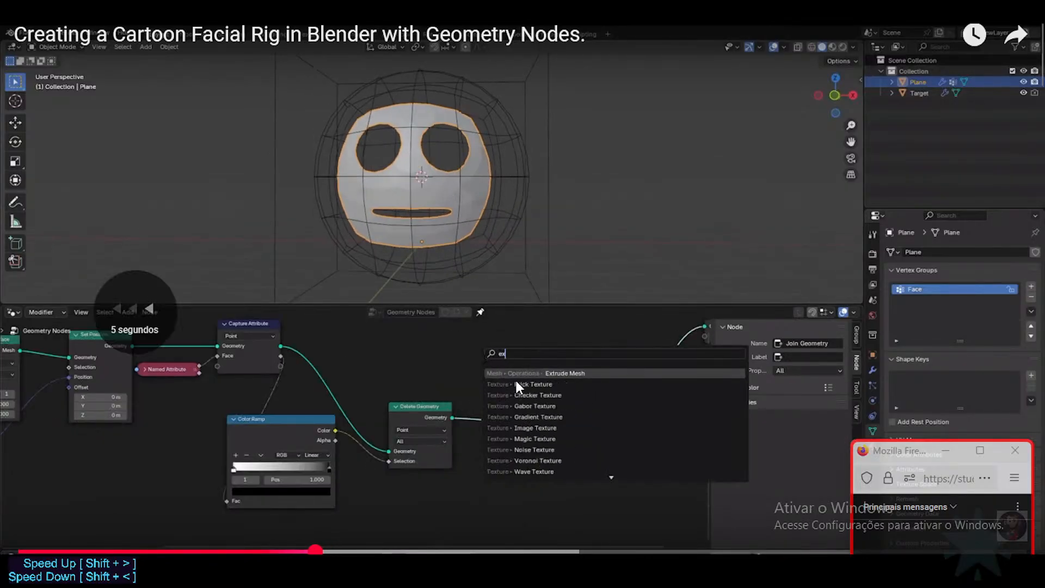
pyautogui.press('Left')
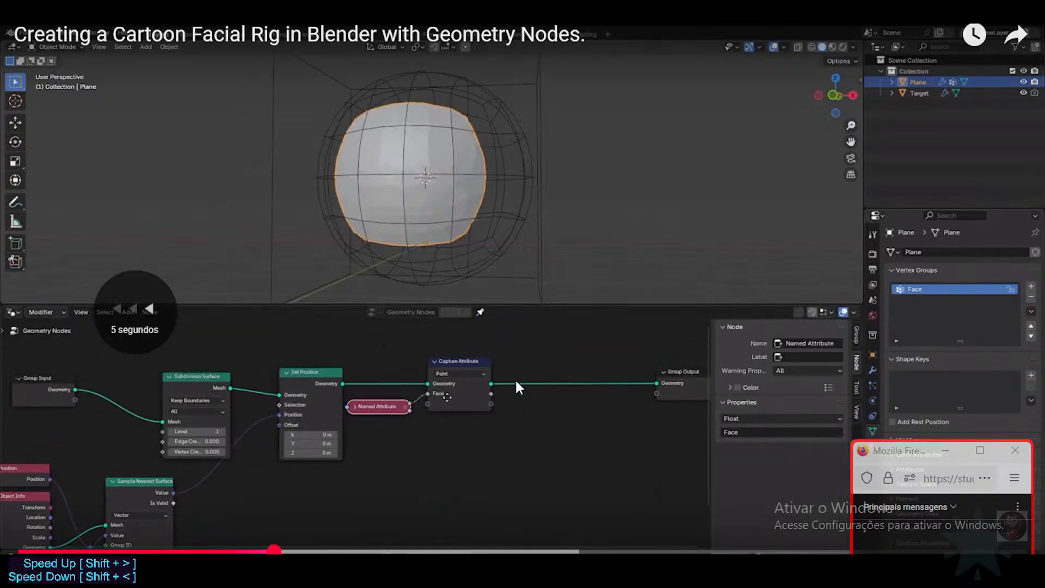
pyautogui.press('Left')
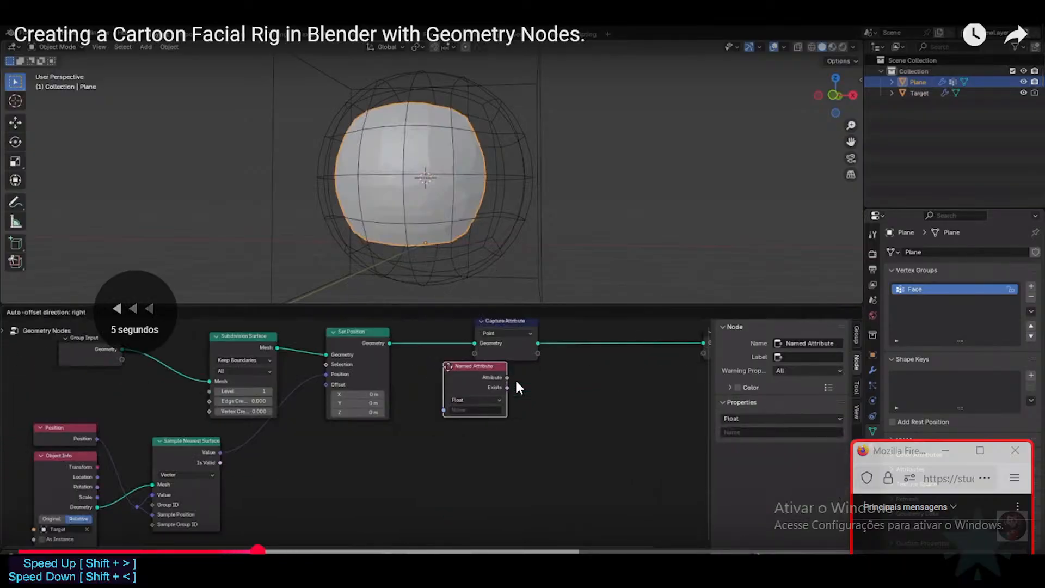
pyautogui.press('Left')
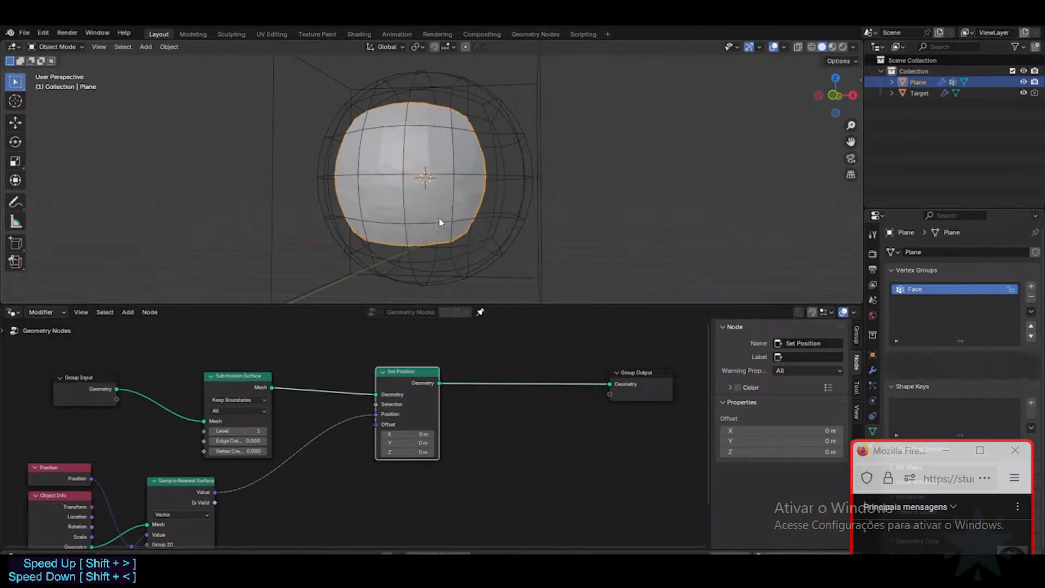
pyautogui.press('Left')
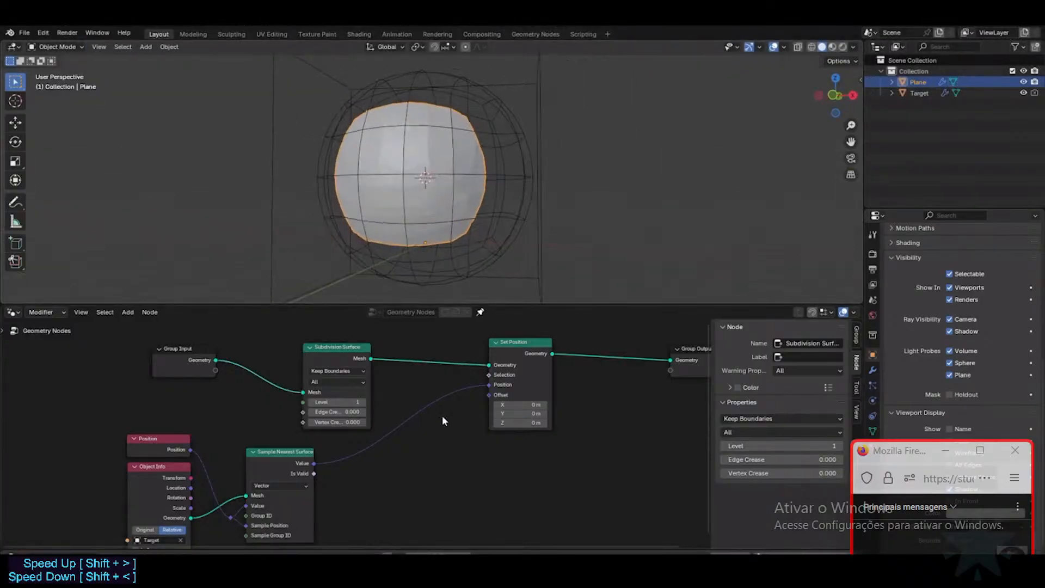
pyautogui.press('Left')
pyautogui.press('Left')
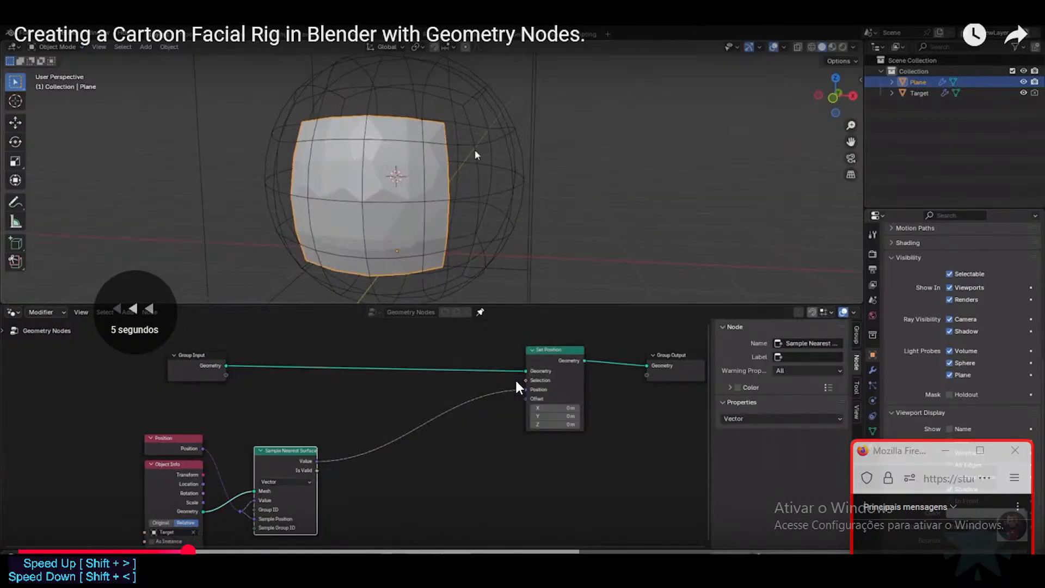
pyautogui.press('Left')
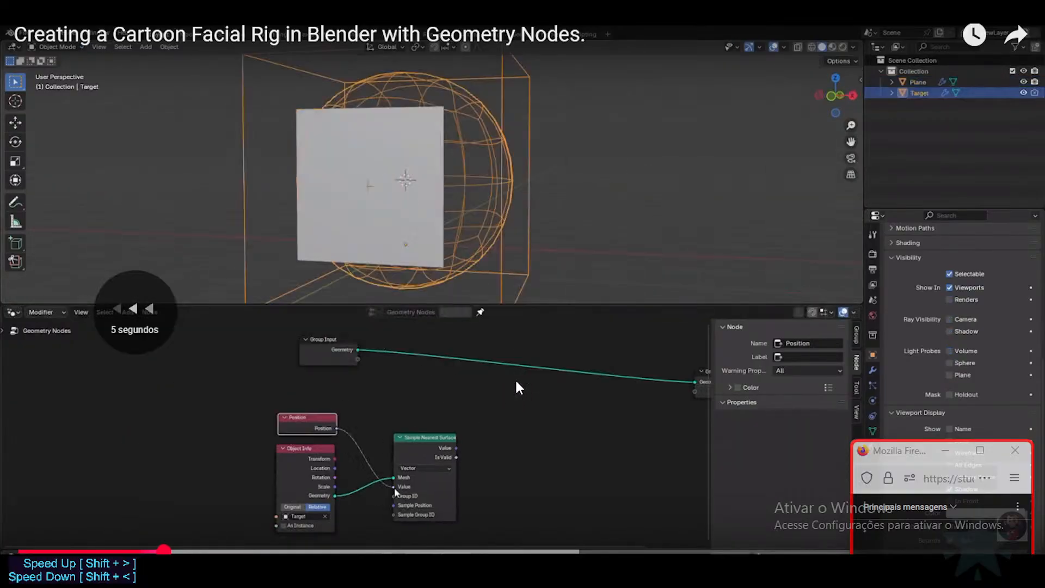
# Skip forward through the tutorial's Set Position, Face vertex group and Capture Attribute stages to Join Geometry, pause it and return to Blender.
pyautogui.press('Right')
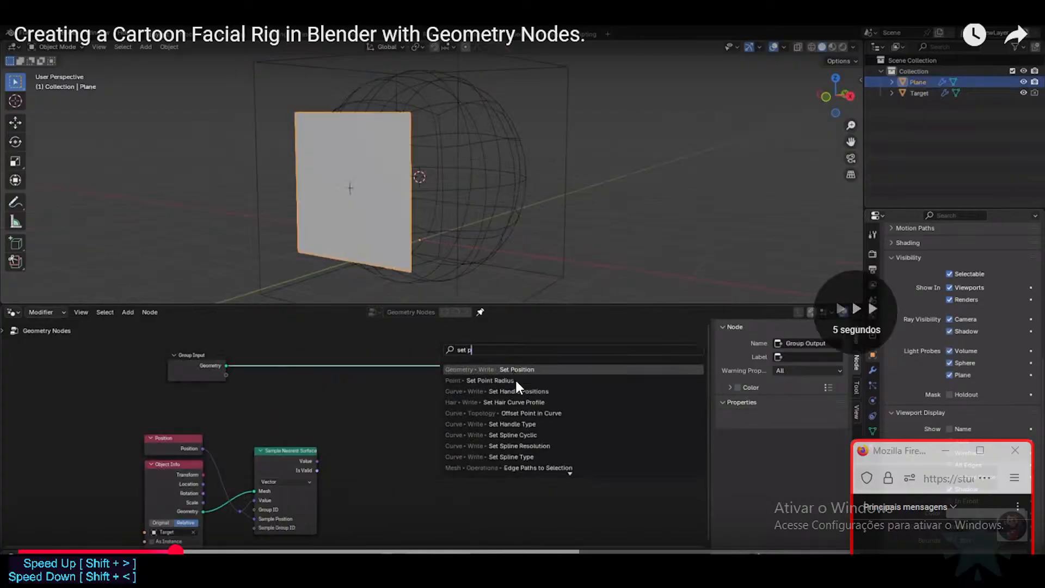
pyautogui.press('Right')
pyautogui.press('Right')
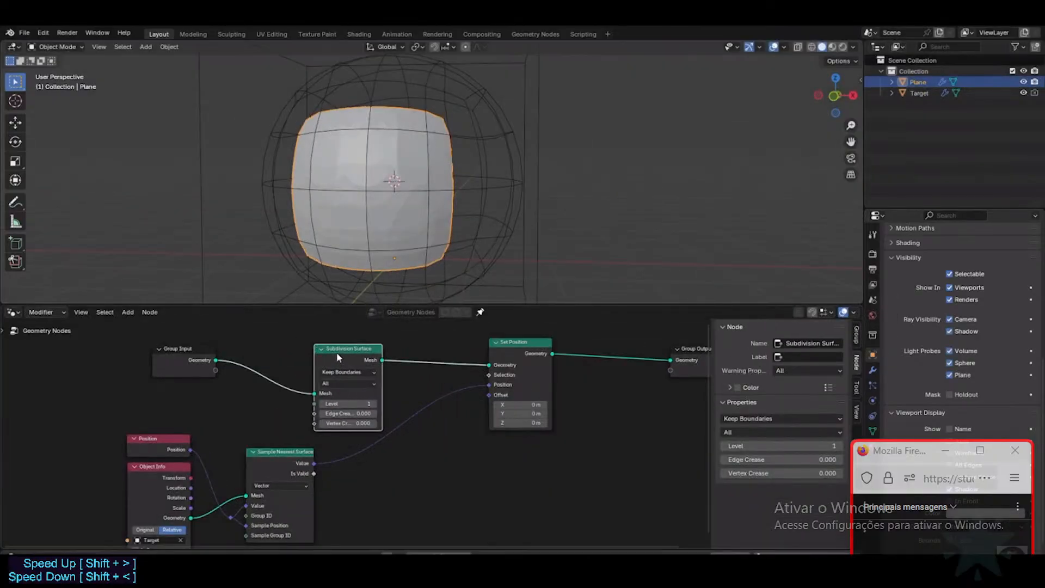
pyautogui.press('Right')
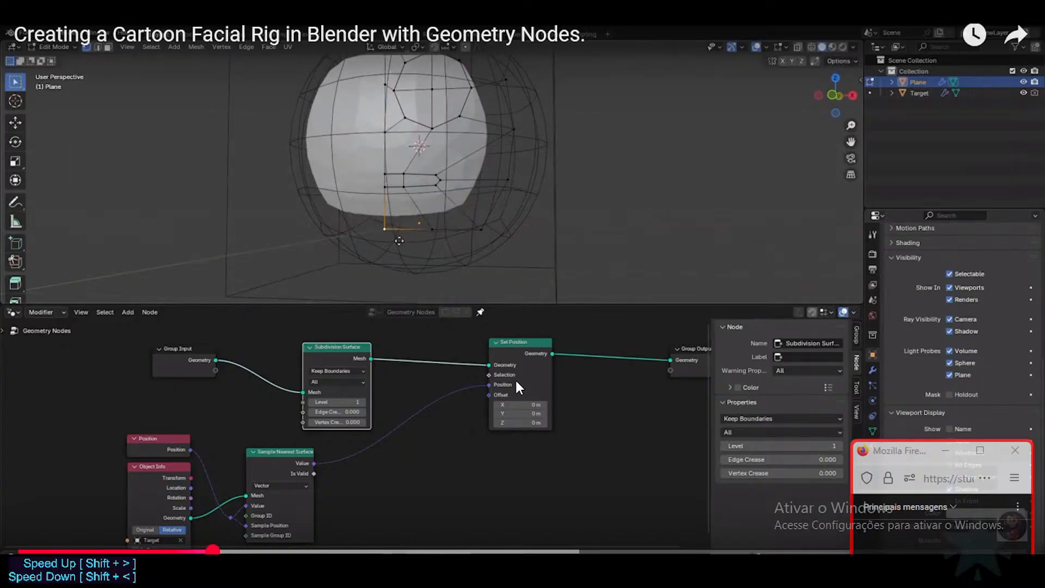
pyautogui.press('Right')
pyautogui.press('Right')
pyautogui.press('Right')
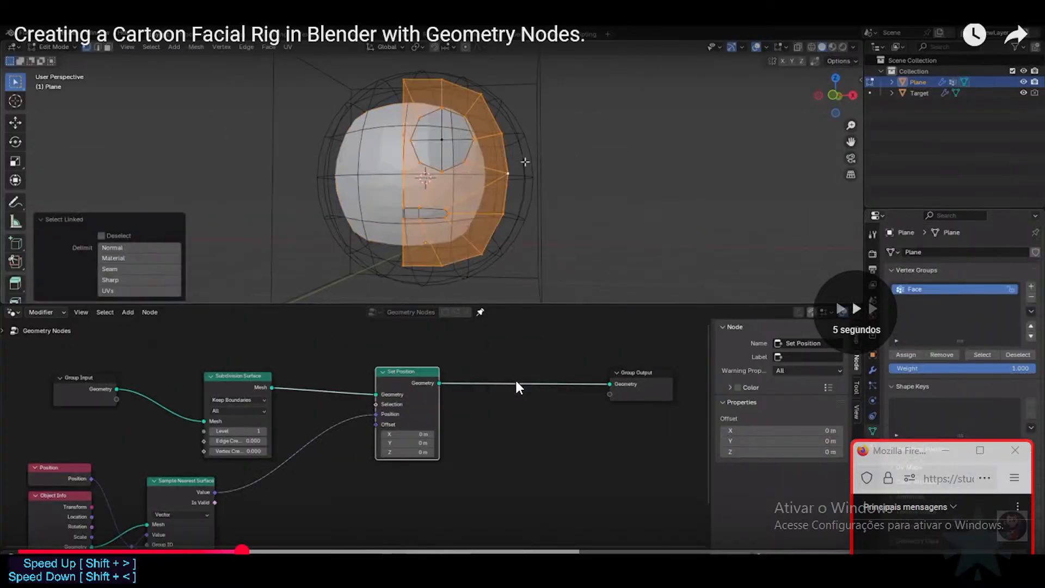
pyautogui.press('Right')
pyautogui.press('Right')
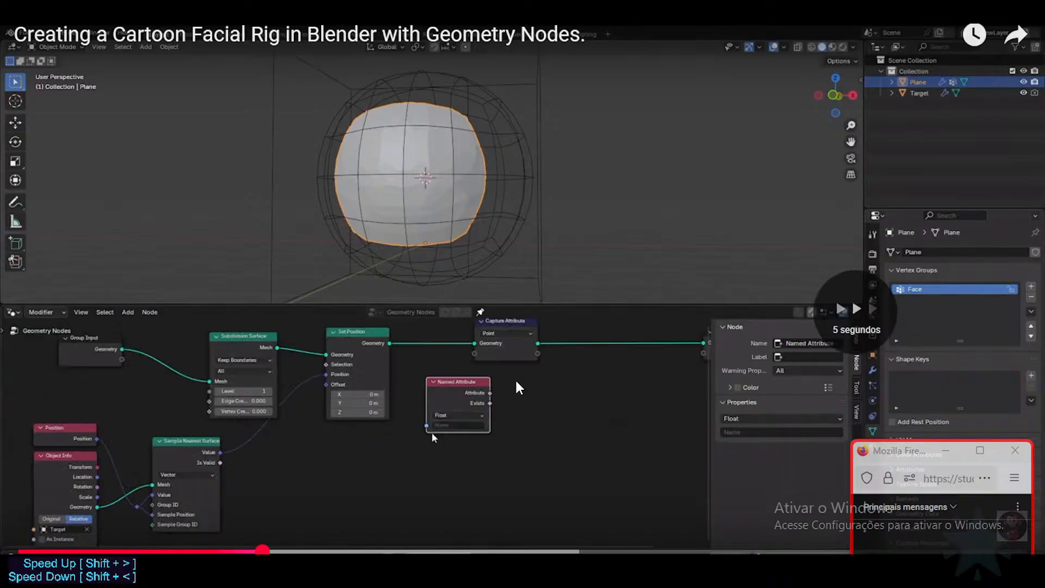
pyautogui.press('Right')
pyautogui.press('Right')
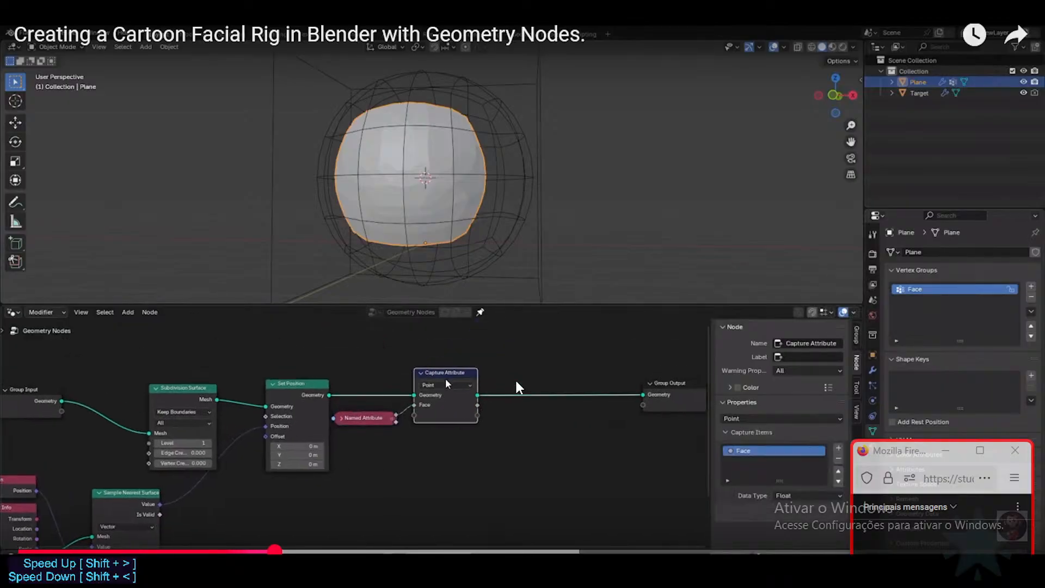
pyautogui.press('Right')
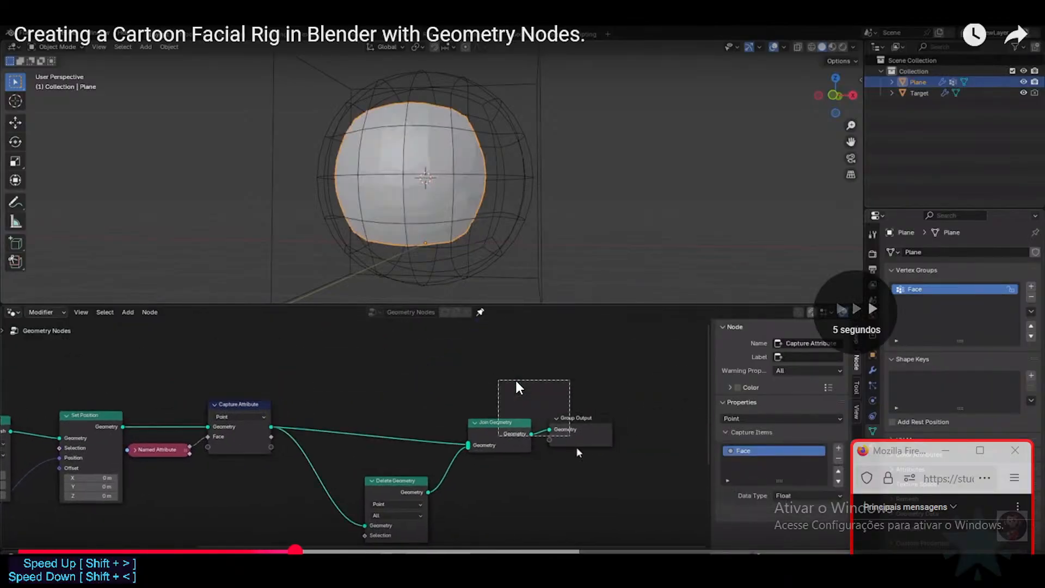
pyautogui.press('space')
pyautogui.hotkey('alt', 'Tab')
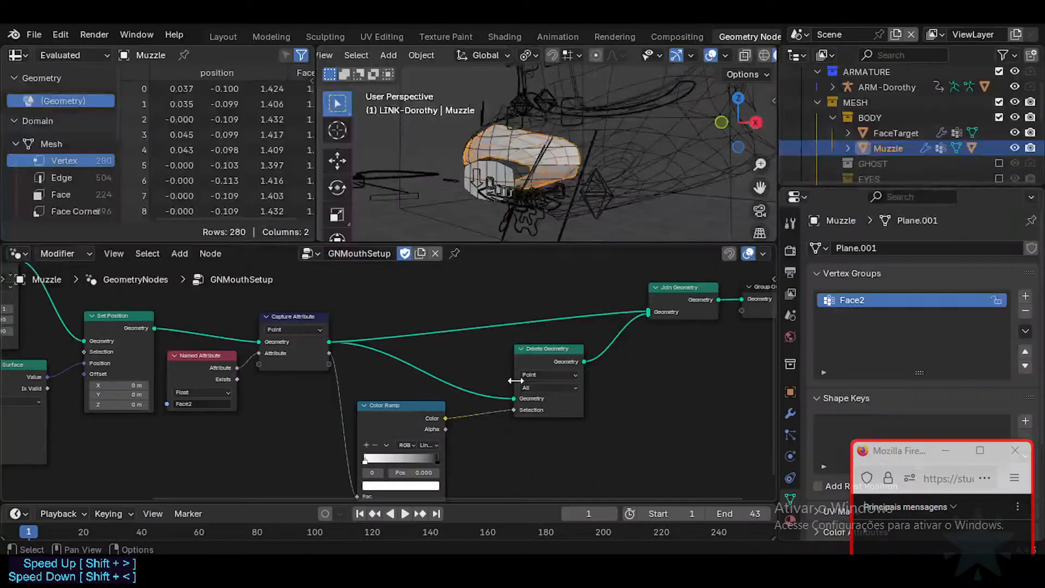
# Expand Muzzle in the outliner to examine its modifiers and child MouthHole, then reselect Muzzle and collapse it.
pyautogui.scroll(1, 524, 165)
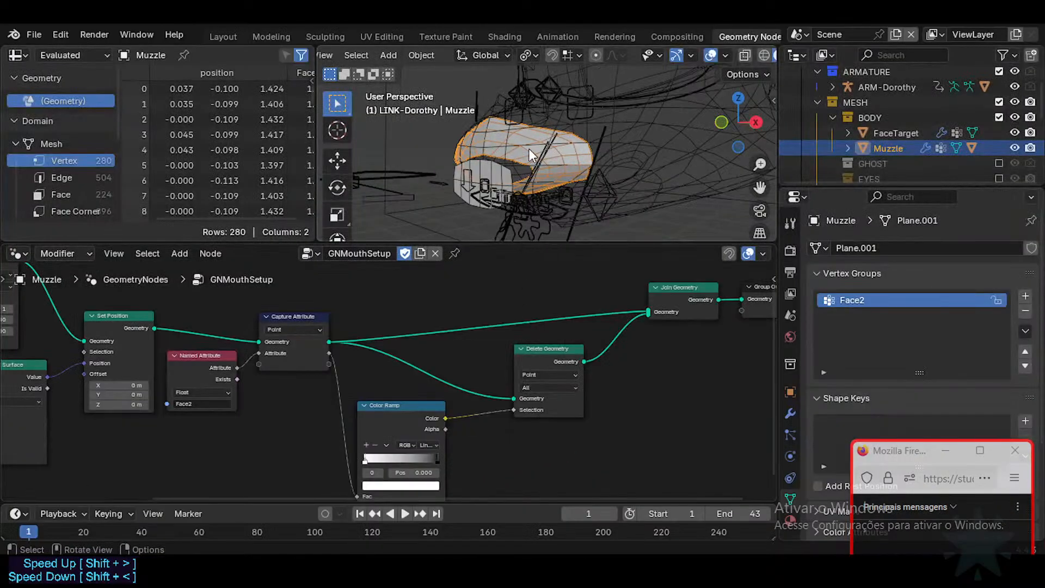
pyautogui.click(847, 148)
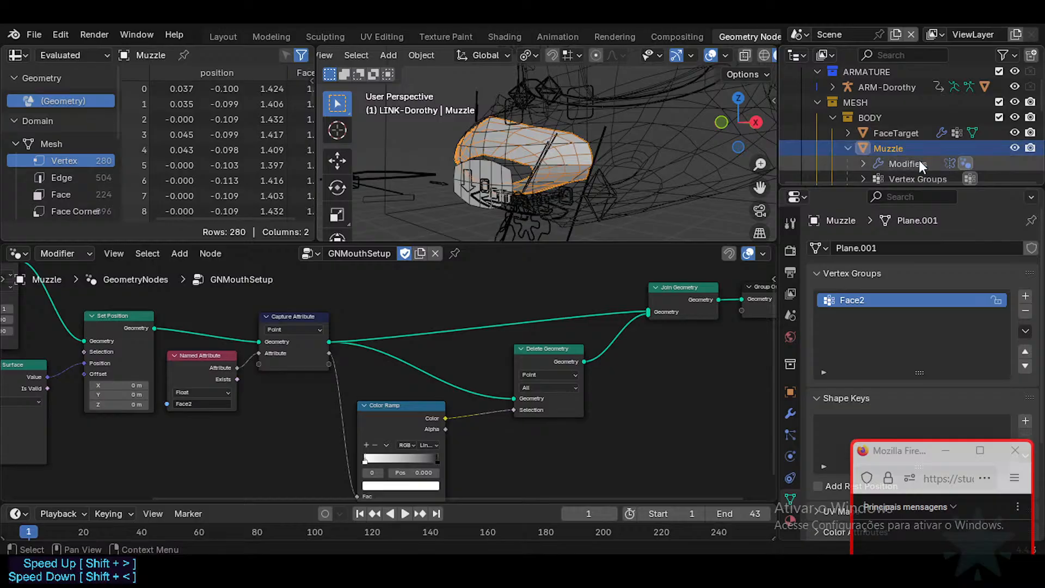
pyautogui.scroll(-4, 919, 160)
pyautogui.scroll(2, 906, 117)
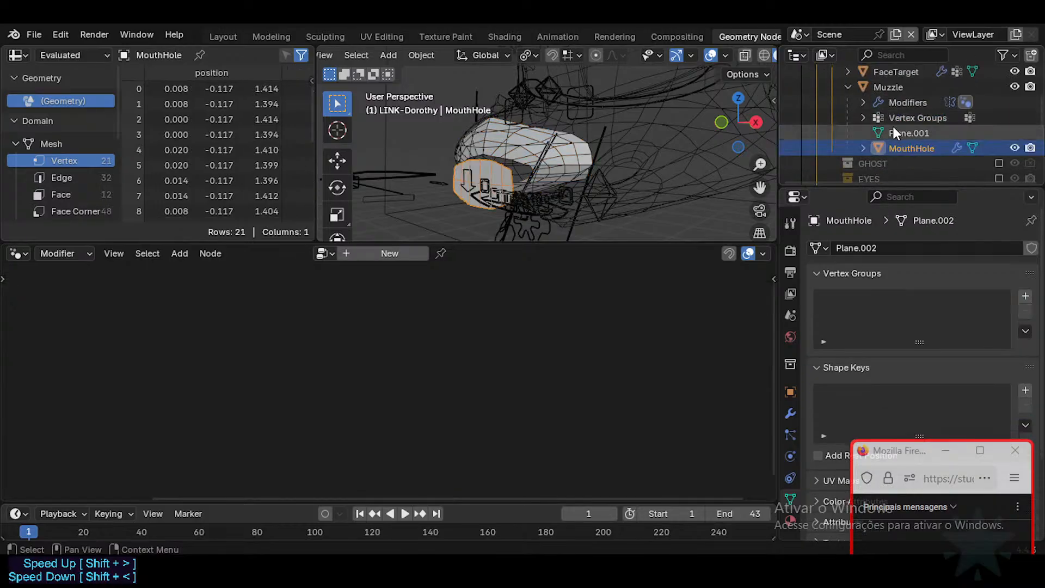
pyautogui.click(870, 90)
pyautogui.click(847, 87)
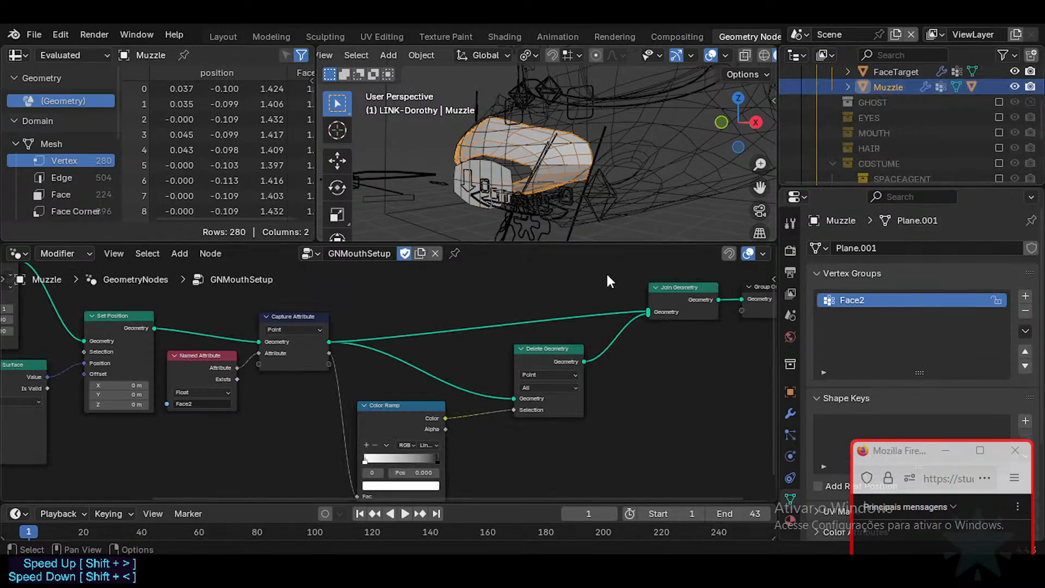
# Preview Capture Attribute with a Viewer node and rearrange Delete Geometry, Join Geometry and the Viewer to separate their links.
pyautogui.moveTo(584, 294); pyautogui.dragTo(544, 341, button='middle')
pyautogui.scroll(-2, 509, 360)
pyautogui.keyDown('ctrl'); pyautogui.keyDown('shift'); pyautogui.click(289, 365); pyautogui.keyUp('shift'); pyautogui.keyUp('ctrl')
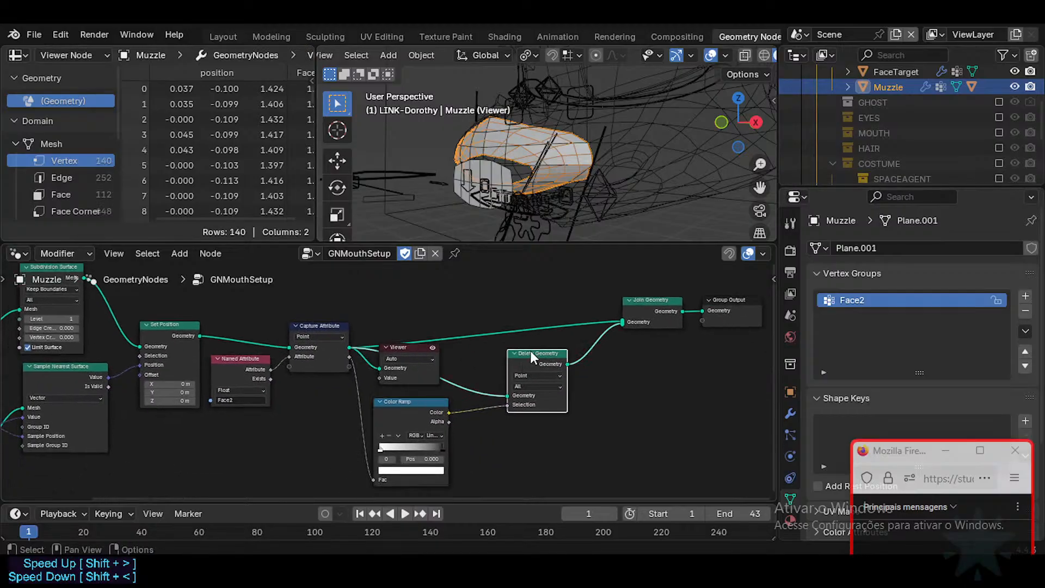
pyautogui.moveTo(530, 352); pyautogui.dragTo(530, 417)
pyautogui.moveTo(653, 303); pyautogui.dragTo(610, 341)
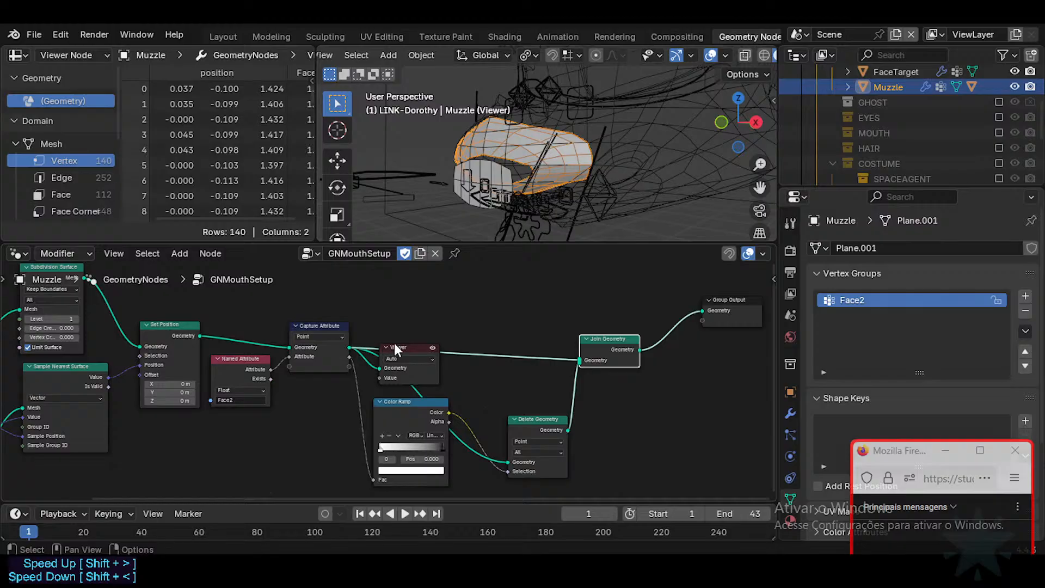
pyautogui.click(398, 287)
pyautogui.moveTo(397, 347); pyautogui.dragTo(400, 295)
pyautogui.moveTo(335, 343); pyautogui.dragTo(434, 363, button='middle')
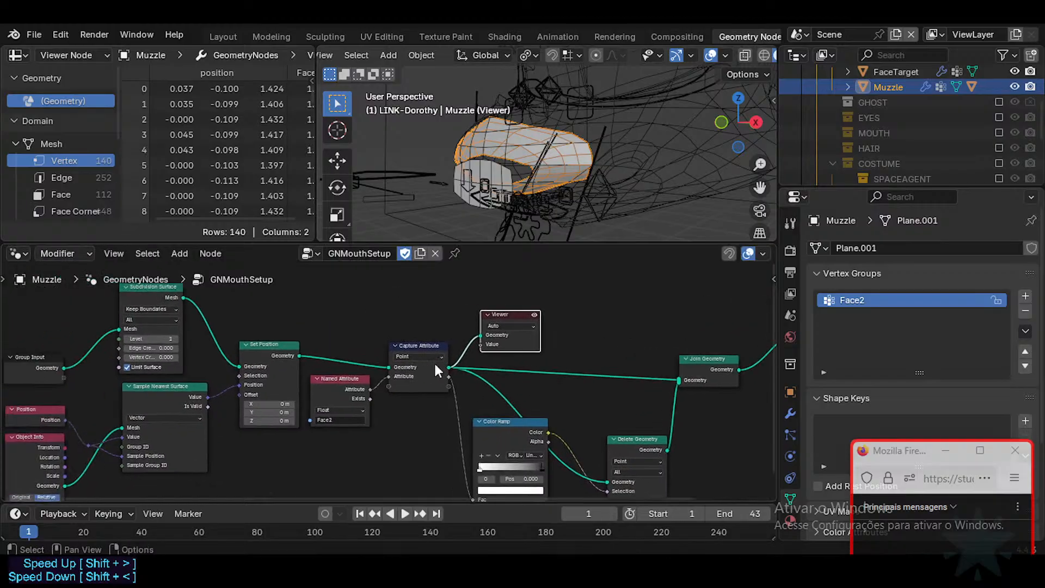
pyautogui.moveTo(356, 377); pyautogui.dragTo(389, 389, button='middle')
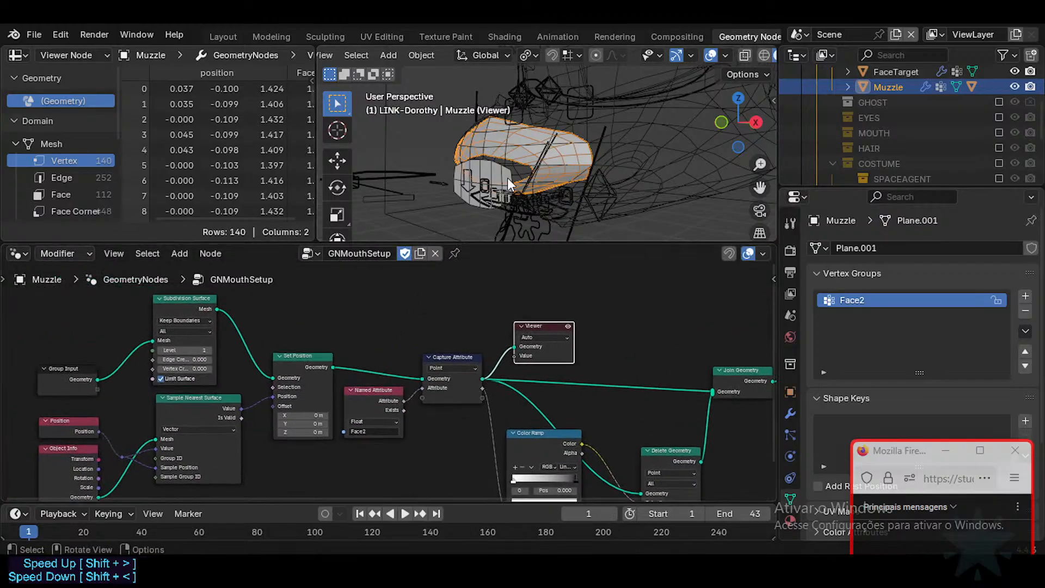
# Compare the MouthHole and Muzzle objects in the viewport by selecting them alternately, finishing with MouthHole active.
pyautogui.click(494, 167)
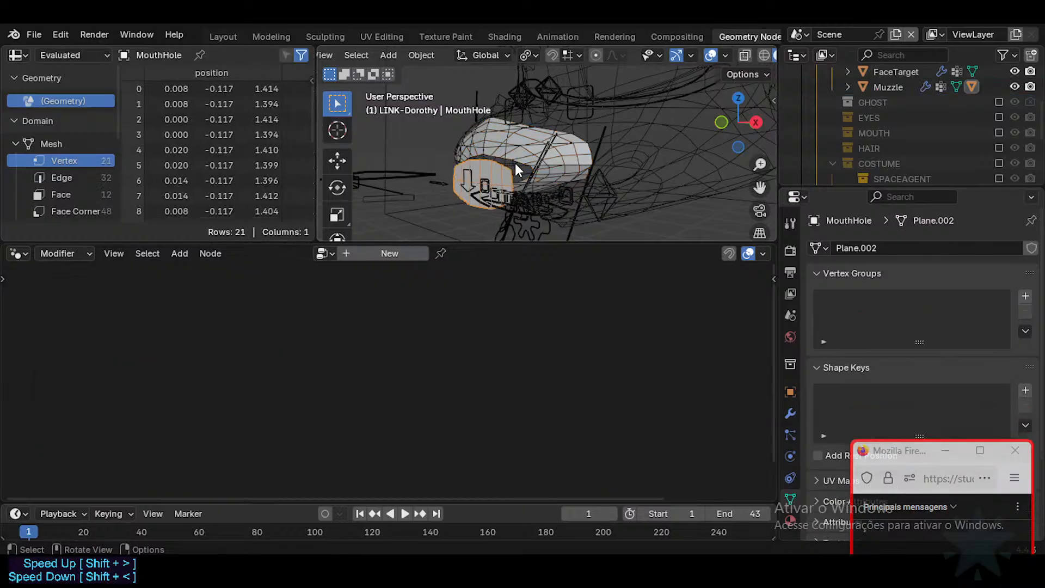
pyautogui.click(531, 148)
pyautogui.click(495, 175)
pyautogui.click(518, 151)
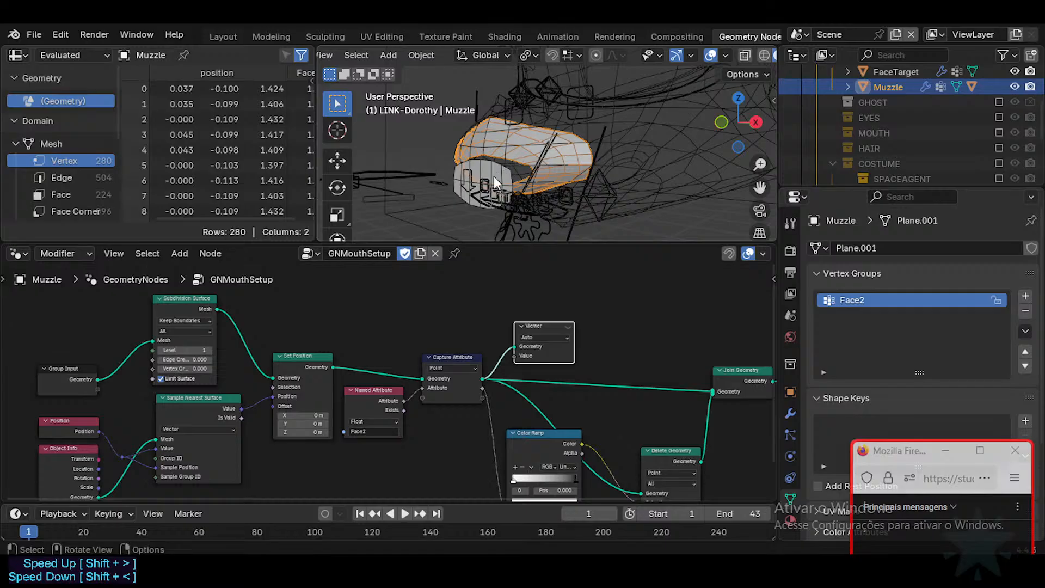
pyautogui.keyDown('shift'); pyautogui.click(496, 174); pyautogui.keyUp('shift')
pyautogui.click(524, 156)
pyautogui.keyDown('shift'); pyautogui.click(494, 174); pyautogui.keyUp('shift')
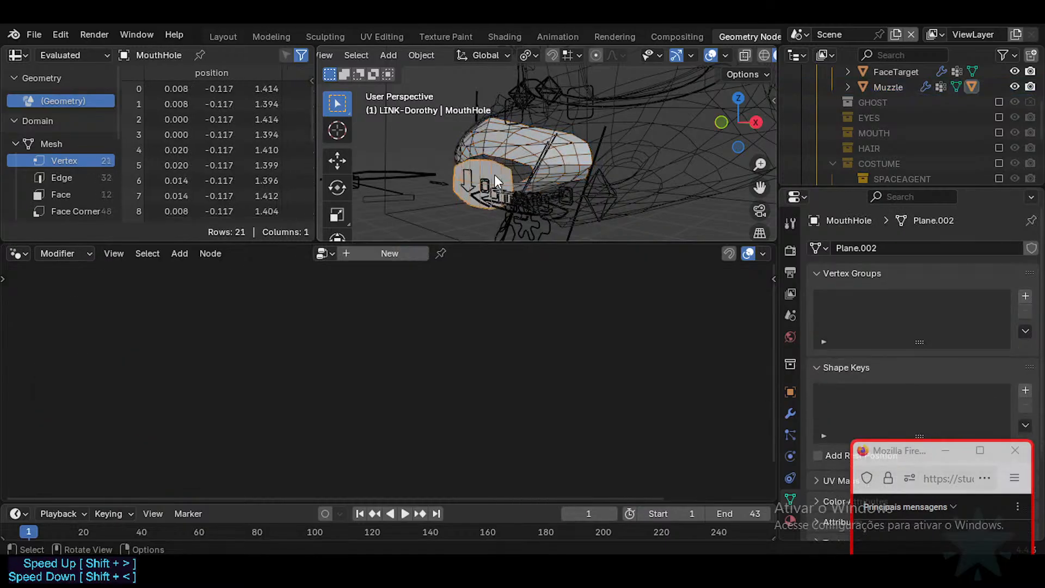
# Play the animation briefly with MouthHole active, return to the first frame and save the file.
pyautogui.press('space')
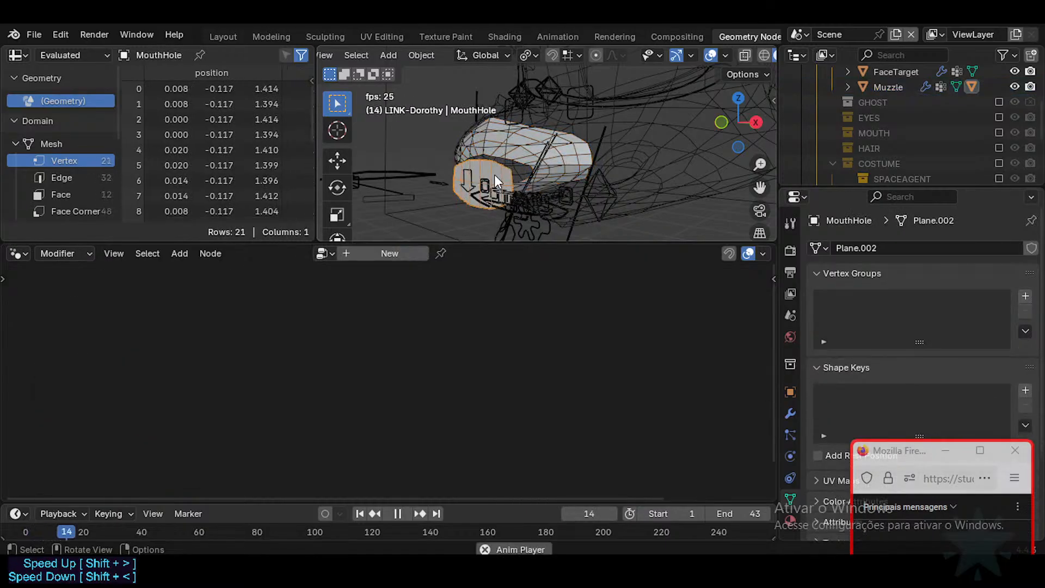
pyautogui.press('space')
pyautogui.hotkey('shift', 'Left')
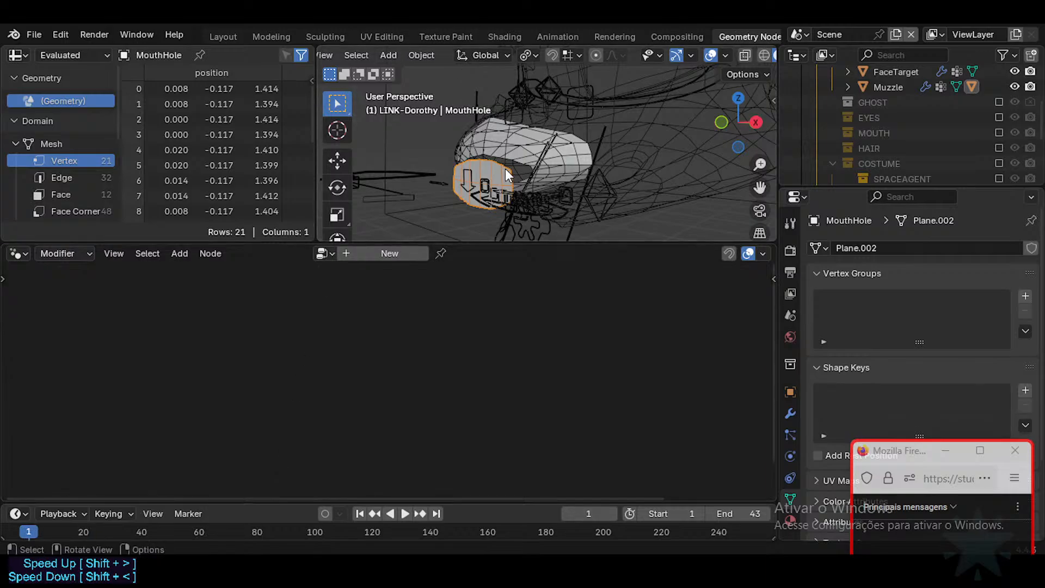
pyautogui.hotkey('ctrl', 's')
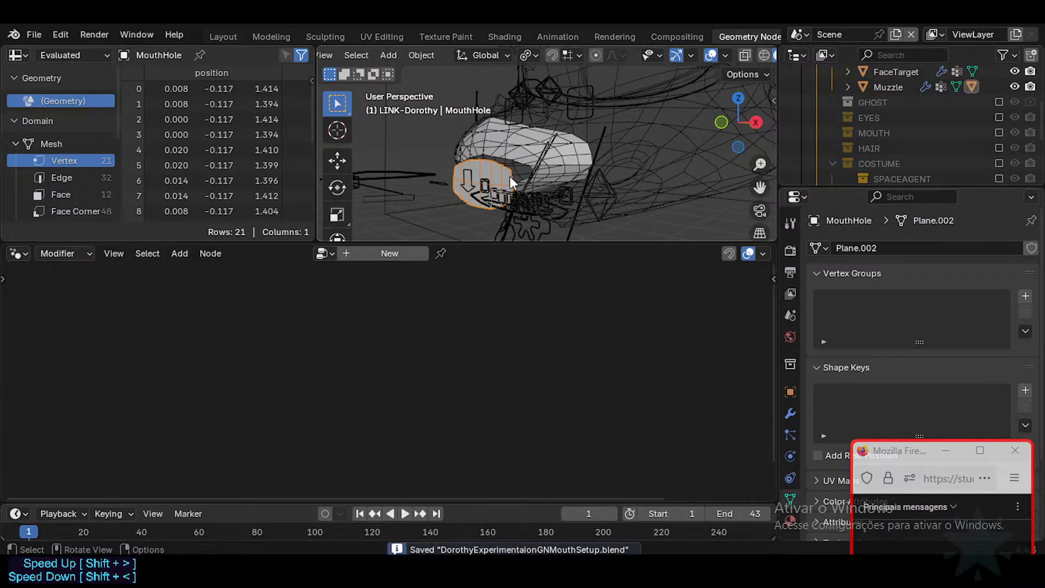
# Switch back to the tutorial and watch the Extrude Mesh node being added between Delete Geometry and Join Geometry.
pyautogui.hotkey('alt', 'Tab')
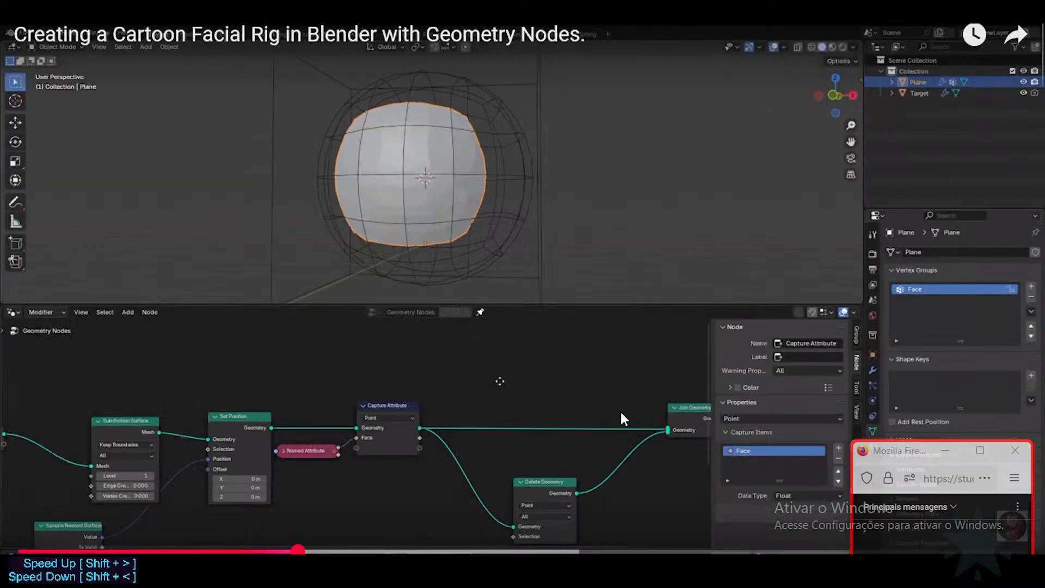
pyautogui.click(609, 413)
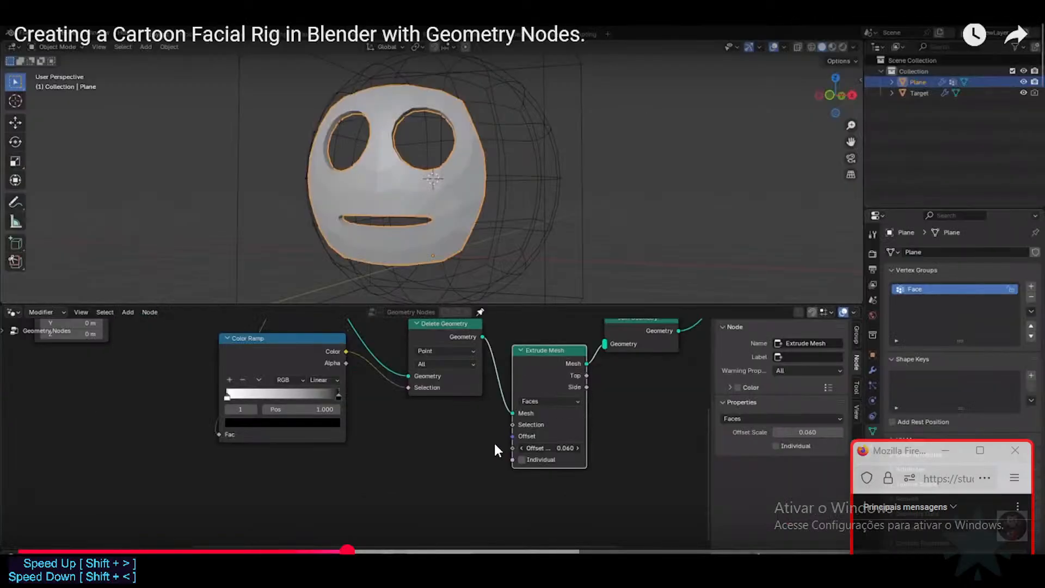
pyautogui.scroll(-1, 466, 381)
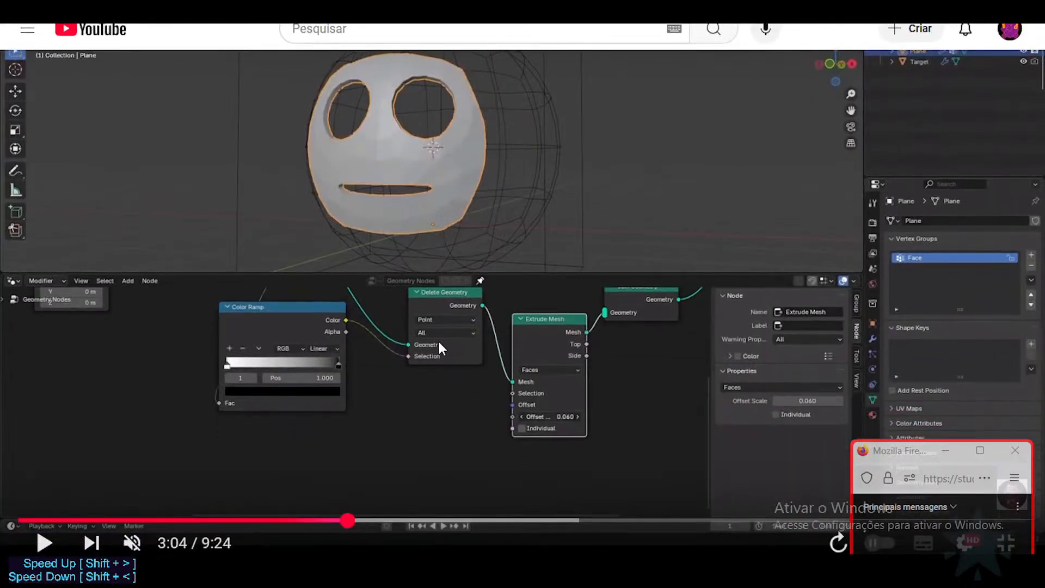
pyautogui.scroll(1, 439, 346)
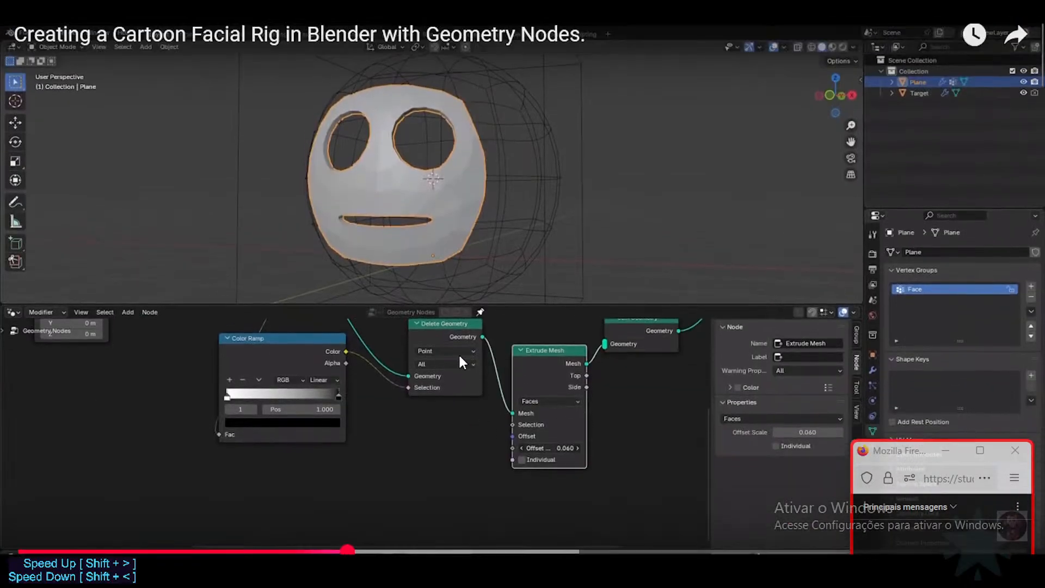
# Watch the tutorial adjust the Extrude Mesh offset scale, then switch back to Blender.
pyautogui.click(480, 407)
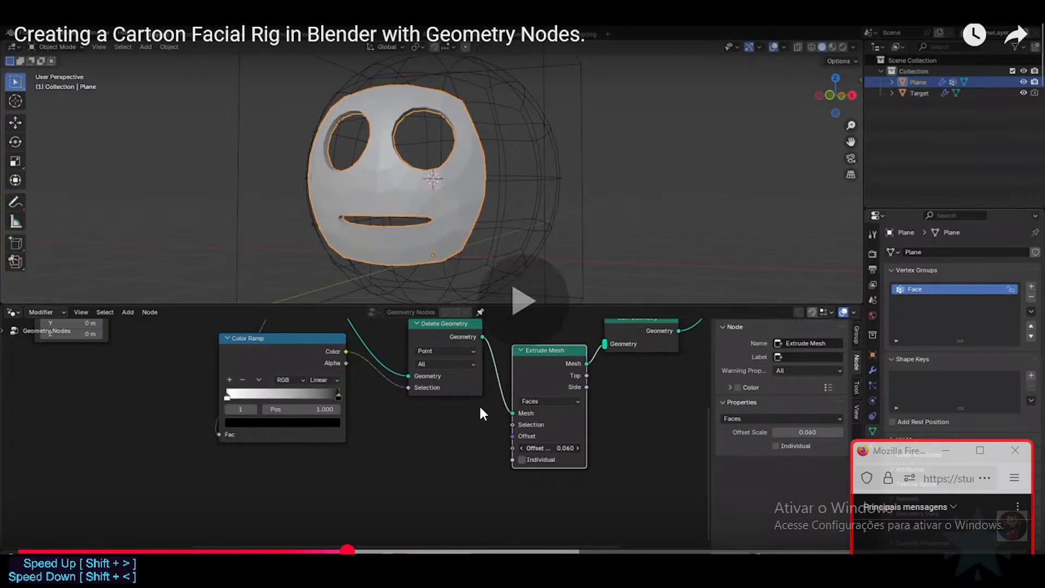
pyautogui.click(503, 432)
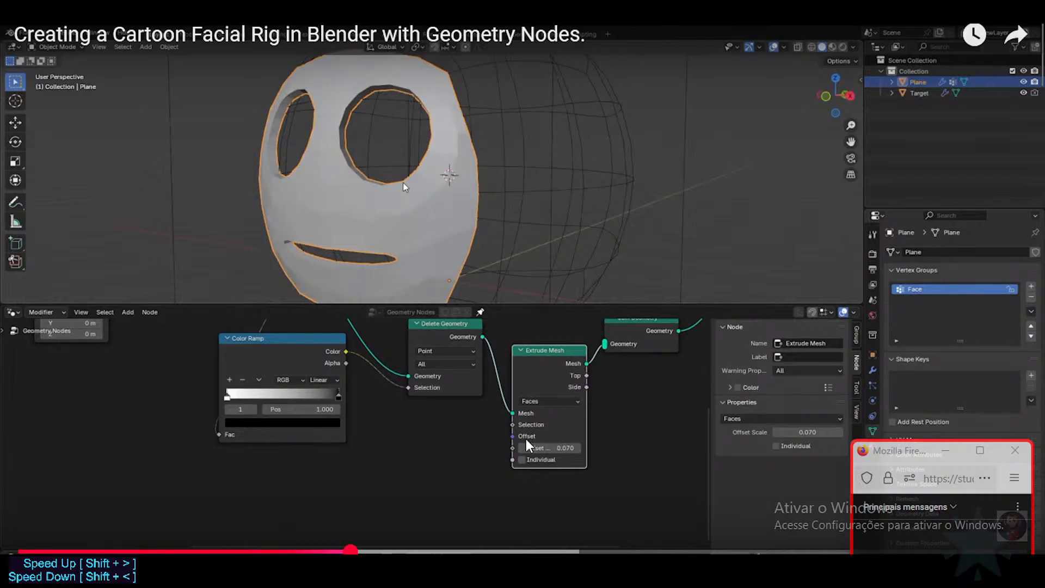
pyautogui.hotkey('alt', 'Tab')
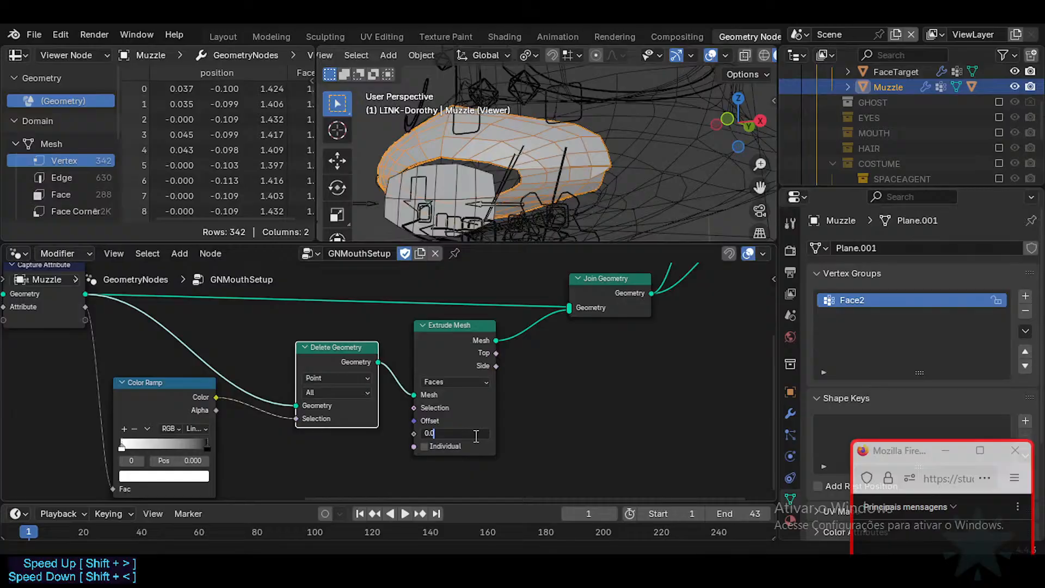
# Try offset scales of 0.07 and 0.007 on the Extrude Mesh node and inspect the muzzle.
pyautogui.click(475, 433)
pyautogui.write('0.07')
pyautogui.press('Return')
pyautogui.moveTo(489, 131)
pyautogui.mouseDown(button='middle')
pyautogui.moveTo(496, 120)
pyautogui.moveTo(423, 130)
pyautogui.moveTo(480, 142)
pyautogui.moveTo(524, 131)
pyautogui.moveTo(475, 123)
pyautogui.mouseUp(button='middle')
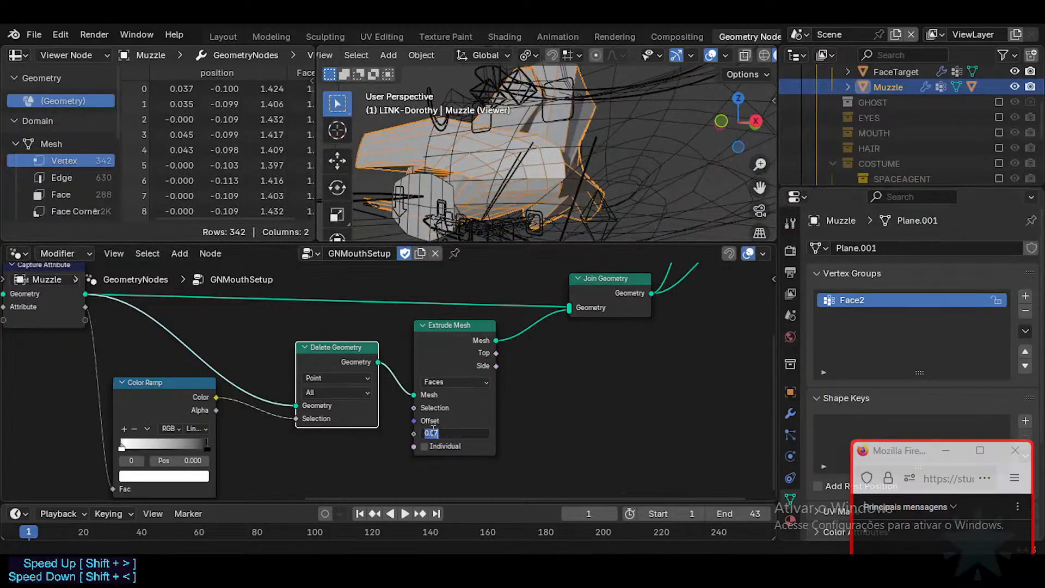
pyautogui.write('0')
pyautogui.press('Return')
pyautogui.moveTo(430, 174); pyautogui.dragTo(539, 190, button='middle')
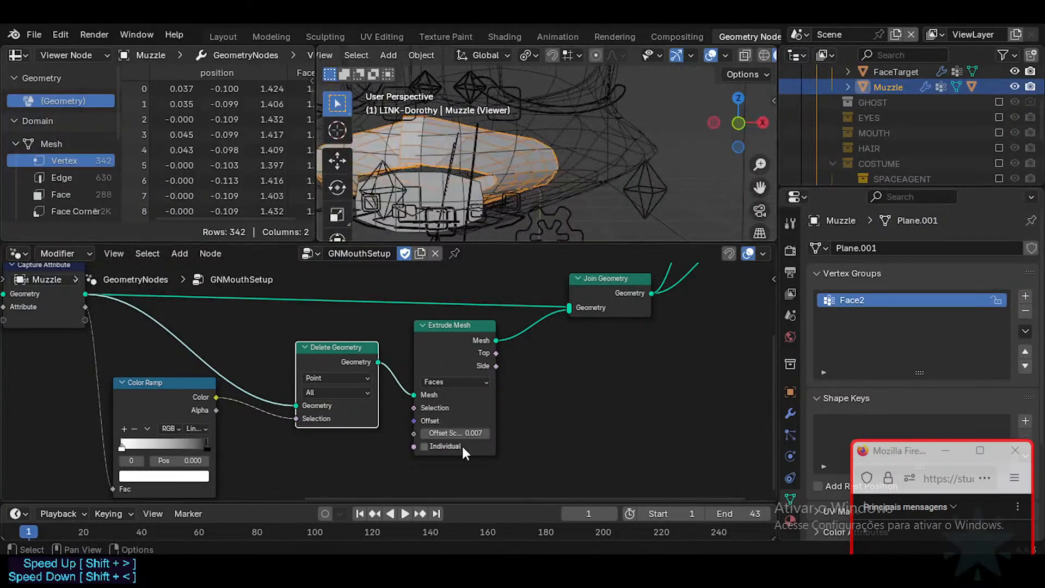
# Set the Extrude Mesh node's offset scale to 0.002 and check the muzzle's thickness.
pyautogui.click(471, 434)
pyautogui.write('2')
pyautogui.press('Return')
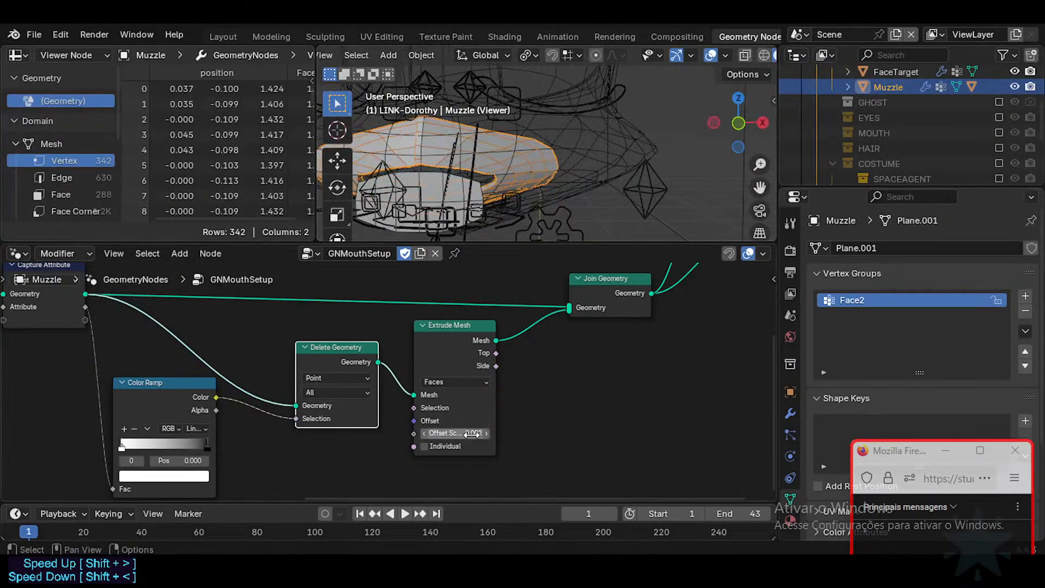
pyautogui.moveTo(432, 179); pyautogui.dragTo(508, 175, button='middle')
pyautogui.scroll(2, 897, 156)
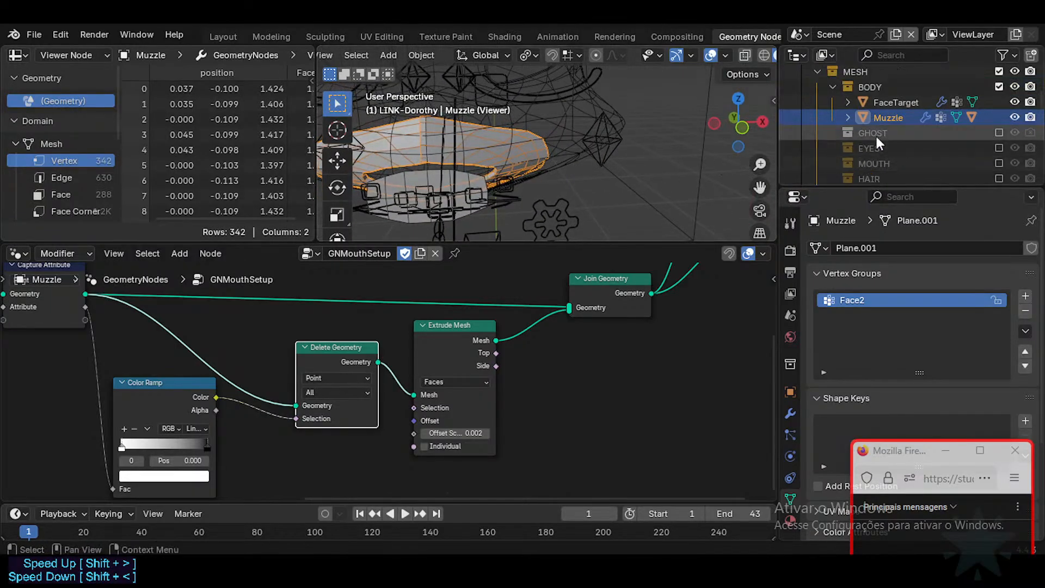
# Select FaceTarget and then Muzzle again, and preview the Extrude Mesh output with the Viewer node.
pyautogui.click(878, 101)
pyautogui.click(890, 112)
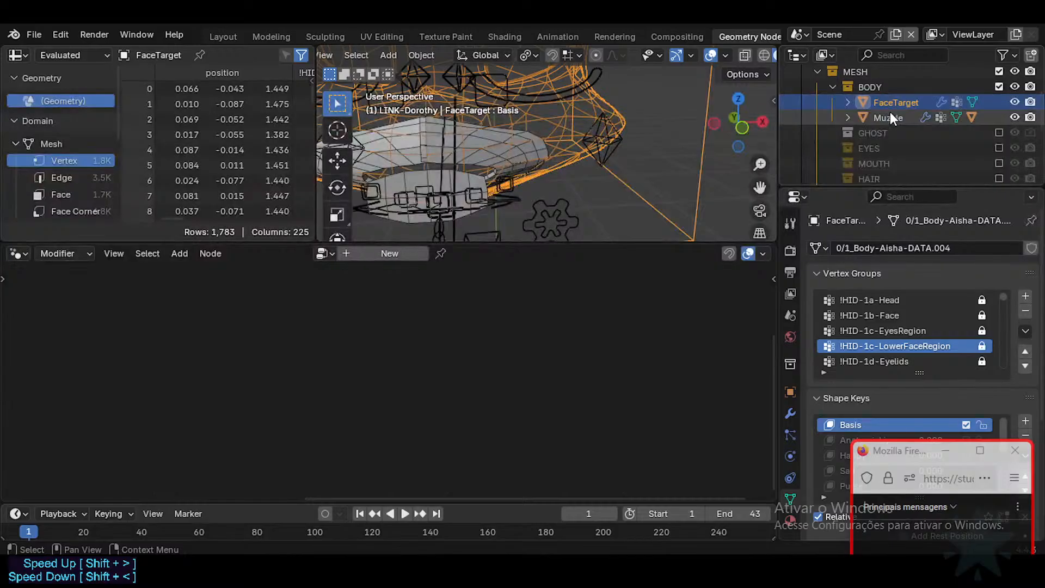
pyautogui.moveTo(517, 408); pyautogui.dragTo(422, 407, button='middle')
pyautogui.keyDown('ctrl'); pyautogui.keyDown('shift'); pyautogui.click(482, 398); pyautogui.keyUp('shift'); pyautogui.keyUp('ctrl')
pyautogui.keyDown('ctrl'); pyautogui.keyDown('shift'); pyautogui.click(420, 392); pyautogui.keyUp('shift'); pyautogui.keyUp('ctrl')
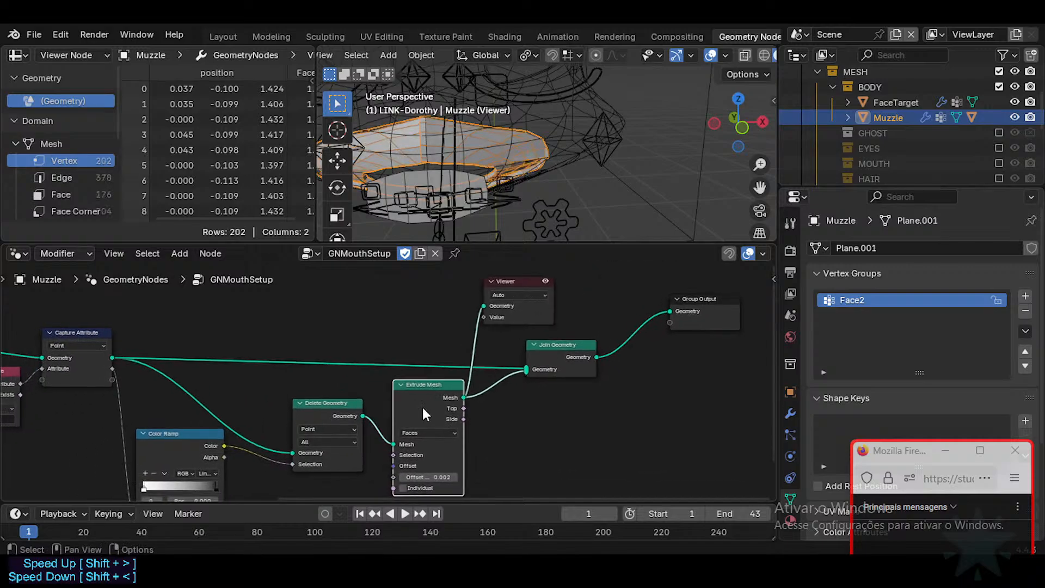
pyautogui.moveTo(411, 117); pyautogui.dragTo(465, 147, button='middle')
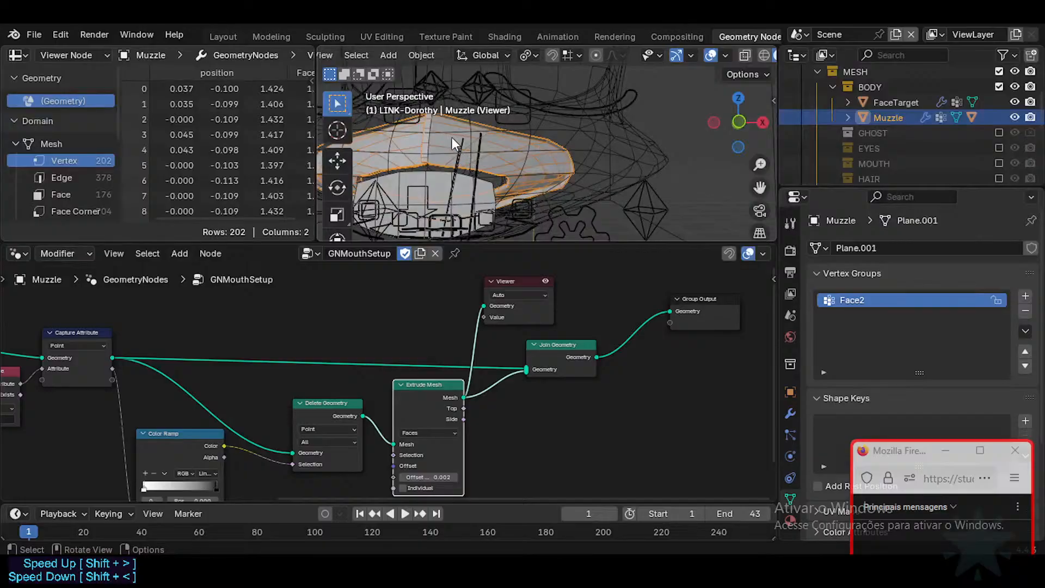
# Duplicate Muzzle's Mirror modifier, disable the original, and apply the duplicate in Object Mode.
pyautogui.press('Tab')
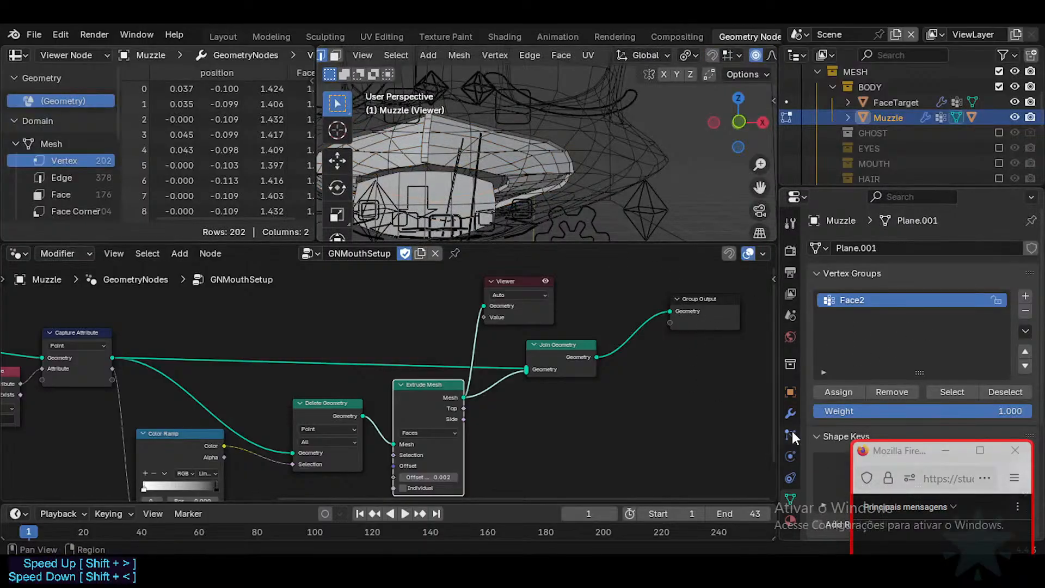
pyautogui.click(790, 414)
pyautogui.click(833, 273)
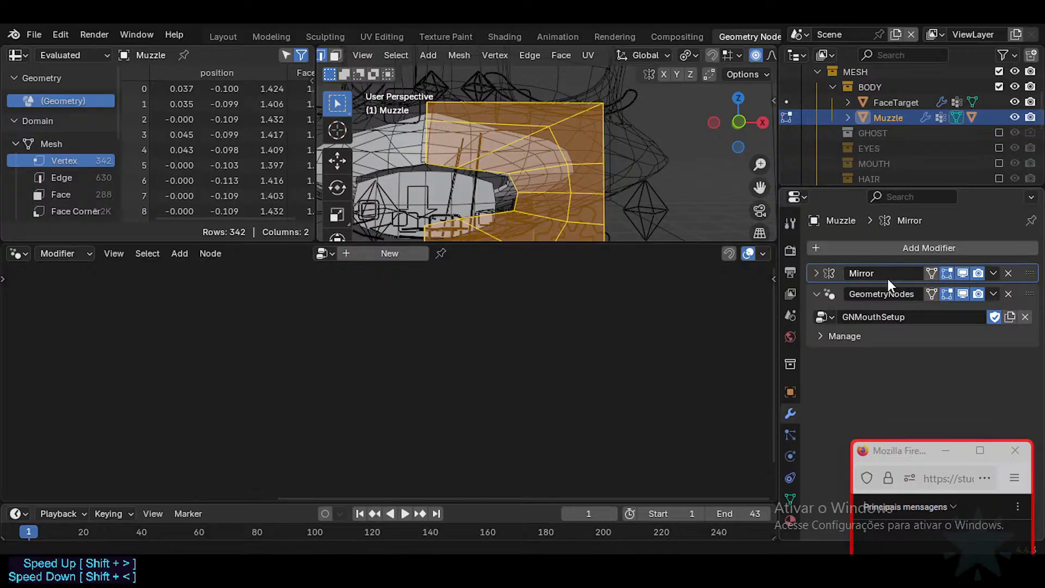
pyautogui.hotkey('shift', 'd')
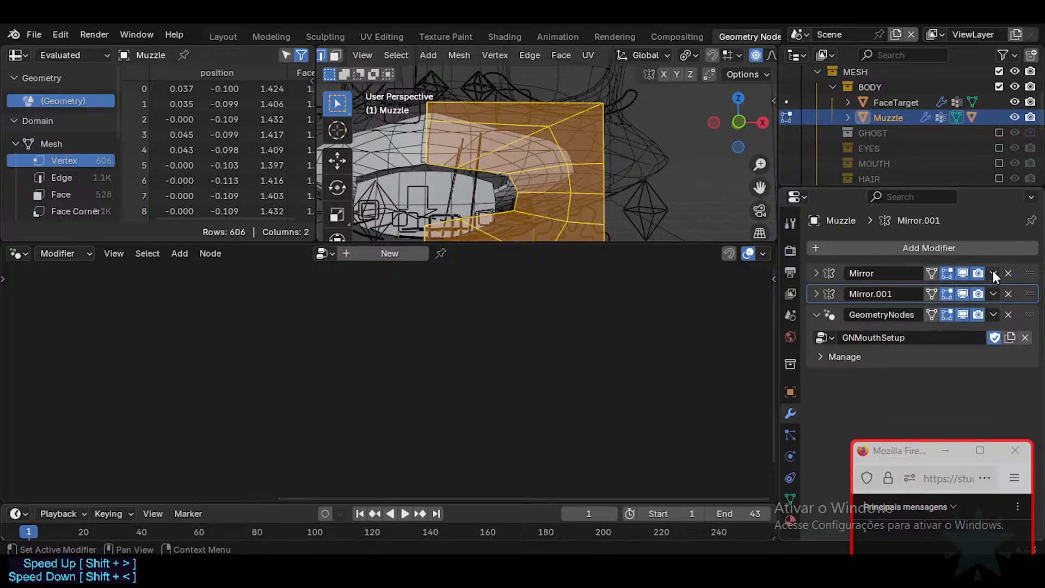
pyautogui.click(994, 294)
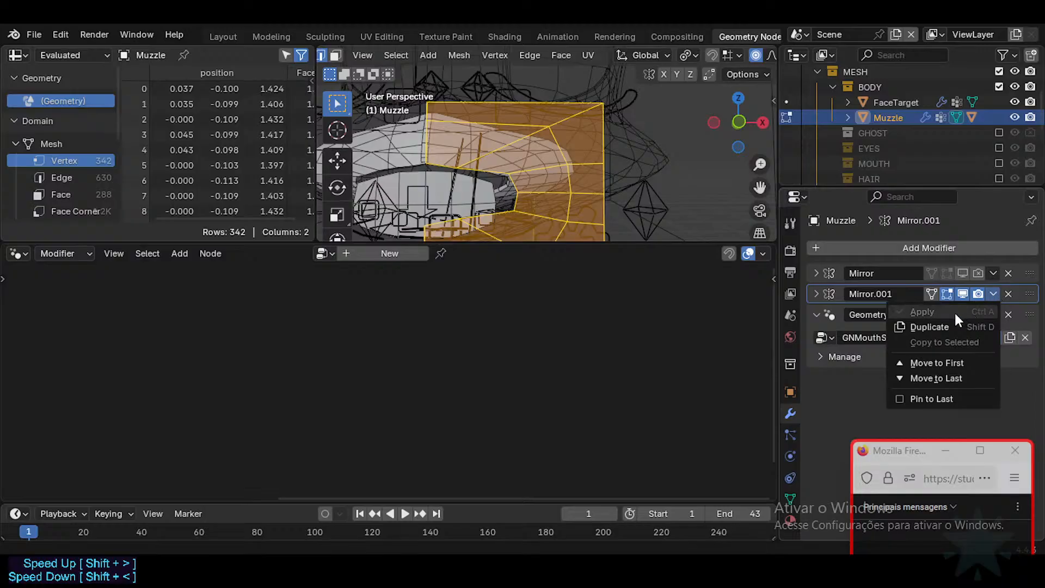
pyautogui.press('Tab')
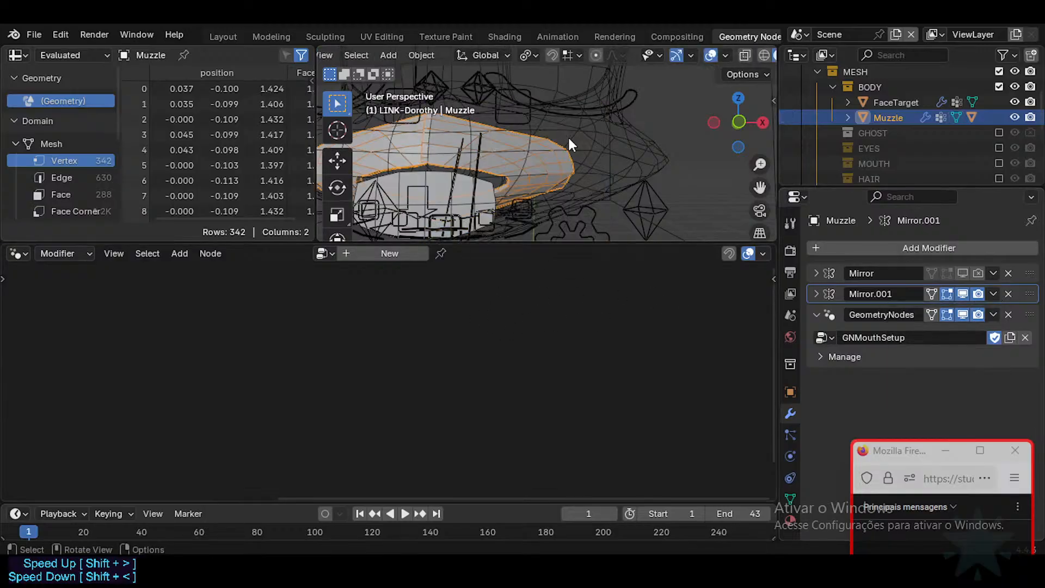
pyautogui.click(994, 294)
pyautogui.click(925, 308)
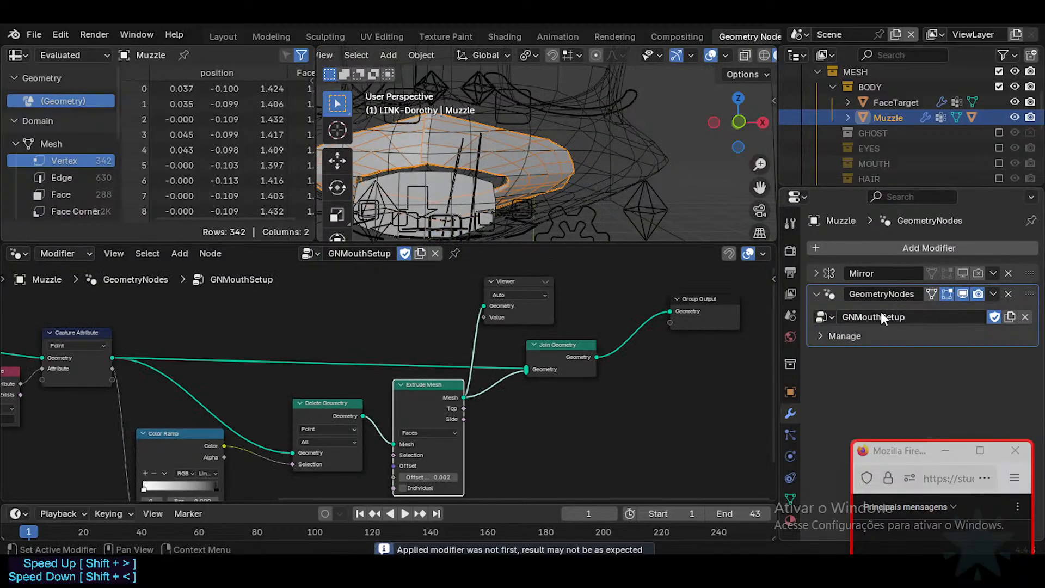
# Enter Edit Mode on Muzzle and set the Extrude Mesh node's offset scale to 0.012.
pyautogui.press('Tab')
pyautogui.scroll(1, 469, 395)
pyautogui.moveTo(469, 395); pyautogui.dragTo(509, 333, button='middle')
pyautogui.moveTo(471, 422); pyautogui.dragTo(469, 421)
pyautogui.moveTo(585, 413); pyautogui.dragTo(651, 403, button='middle')
pyautogui.scroll(1, 470, 339)
# Mute the Delete Geometry and Color Ramp nodes.
pyautogui.moveTo(469, 339); pyautogui.dragTo(493, 382, button='middle')
pyautogui.scroll(-2, 483, 380)
pyautogui.click(471, 376)
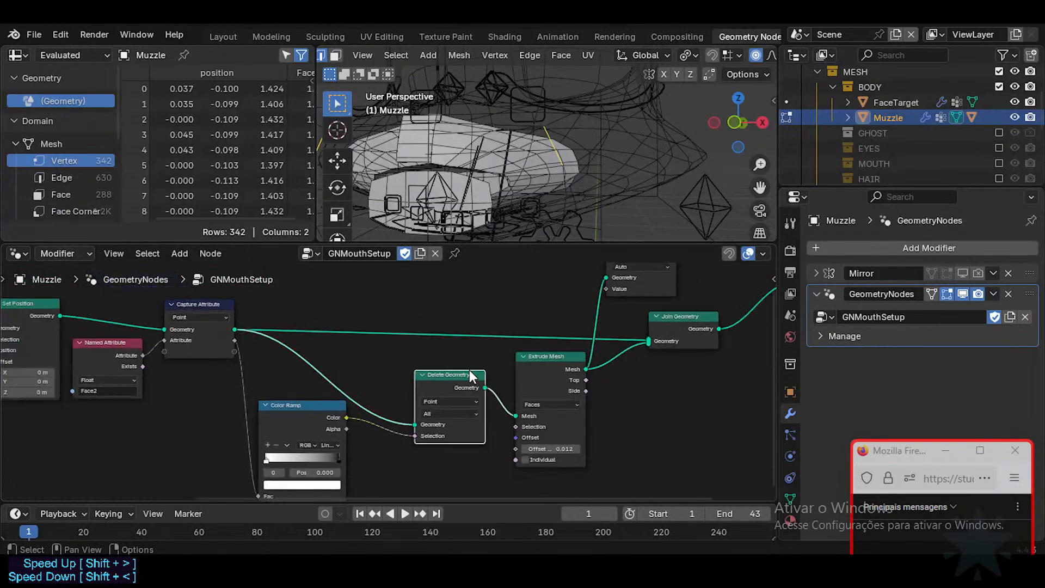
pyautogui.press('m')
pyautogui.click(288, 413)
pyautogui.press('m')
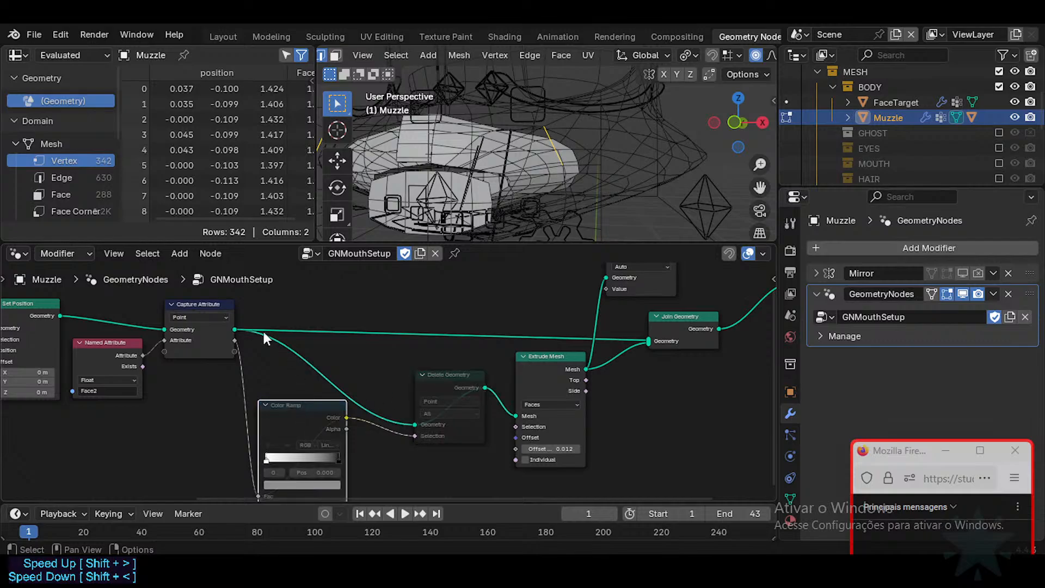
# Rearrange the Color Ramp, Delete Geometry and Extrude Mesh nodes, return to Object Mode, and preview Join Geometry with the Viewer.
pyautogui.moveTo(235, 323); pyautogui.dragTo(272, 330, button='middle')
pyautogui.moveTo(347, 415); pyautogui.dragTo(298, 456)
pyautogui.moveTo(498, 381); pyautogui.dragTo(411, 449)
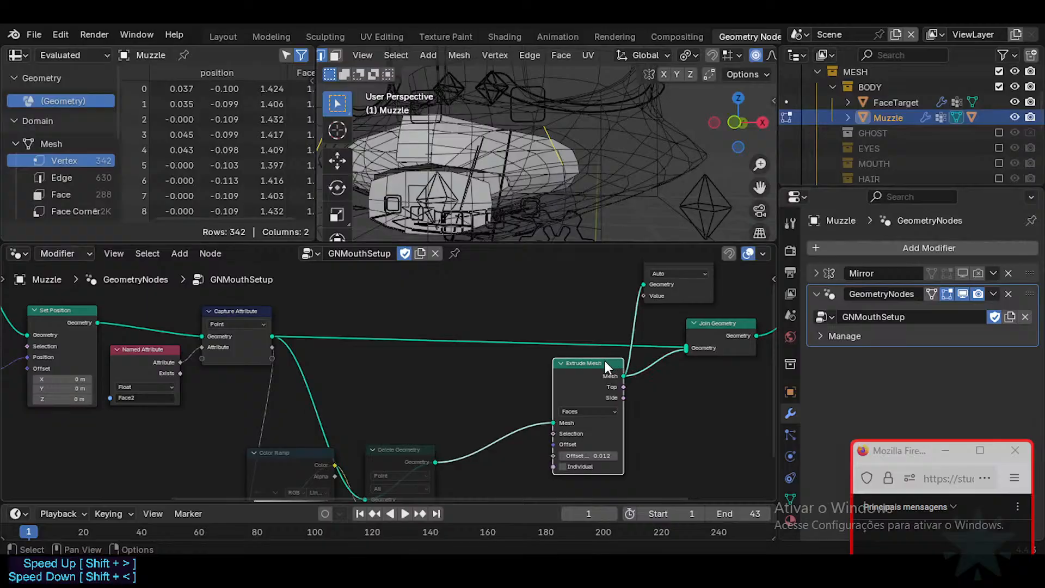
pyautogui.moveTo(603, 362); pyautogui.dragTo(528, 376)
pyautogui.moveTo(432, 118); pyautogui.dragTo(449, 123, button='middle')
pyautogui.press('Tab')
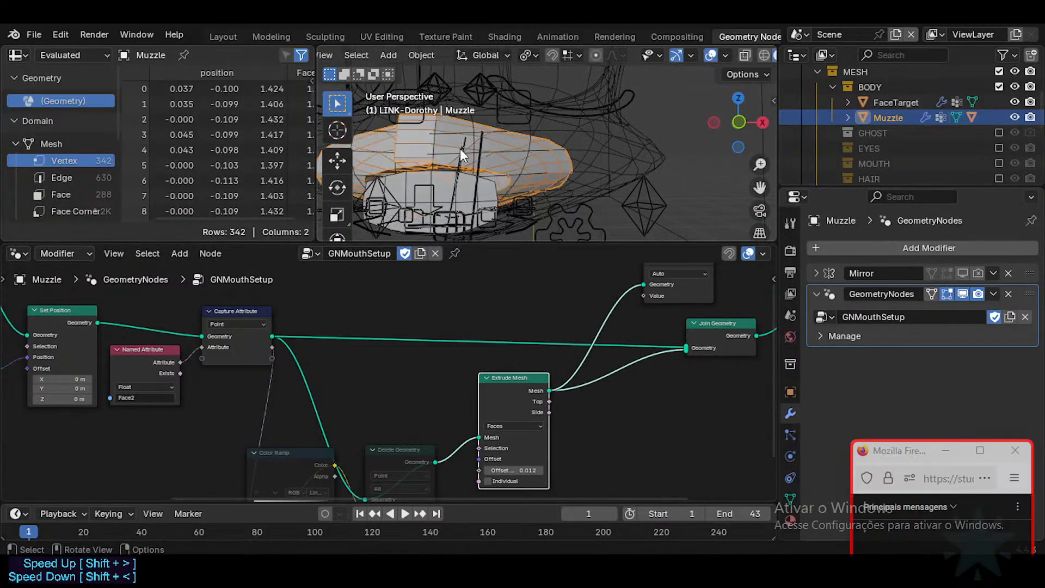
pyautogui.moveTo(698, 294); pyautogui.dragTo(562, 339, button='middle')
pyautogui.keyDown('ctrl'); pyautogui.keyDown('shift'); pyautogui.click(526, 379); pyautogui.keyUp('shift'); pyautogui.keyUp('ctrl')
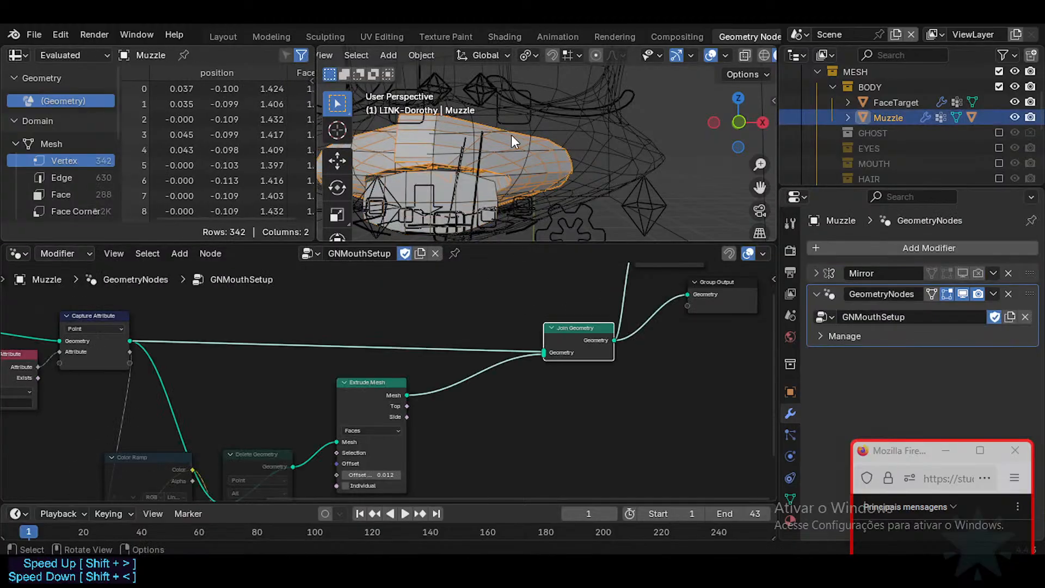
# Select the whole Muzzle mesh in Edit Mode and narrow it along the global X axis.
pyautogui.press('Tab')
pyautogui.press('a')
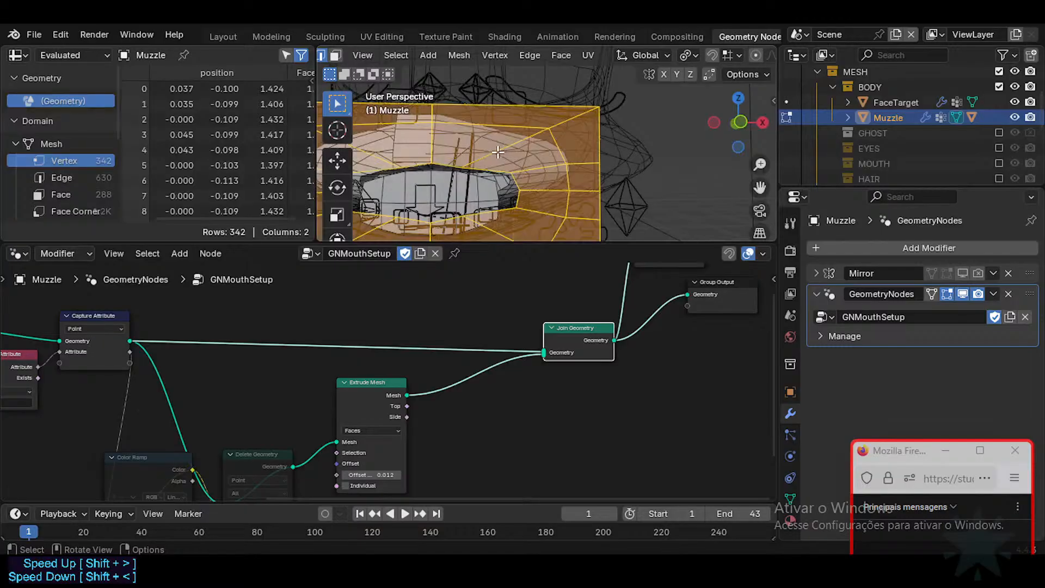
pyautogui.press('g')
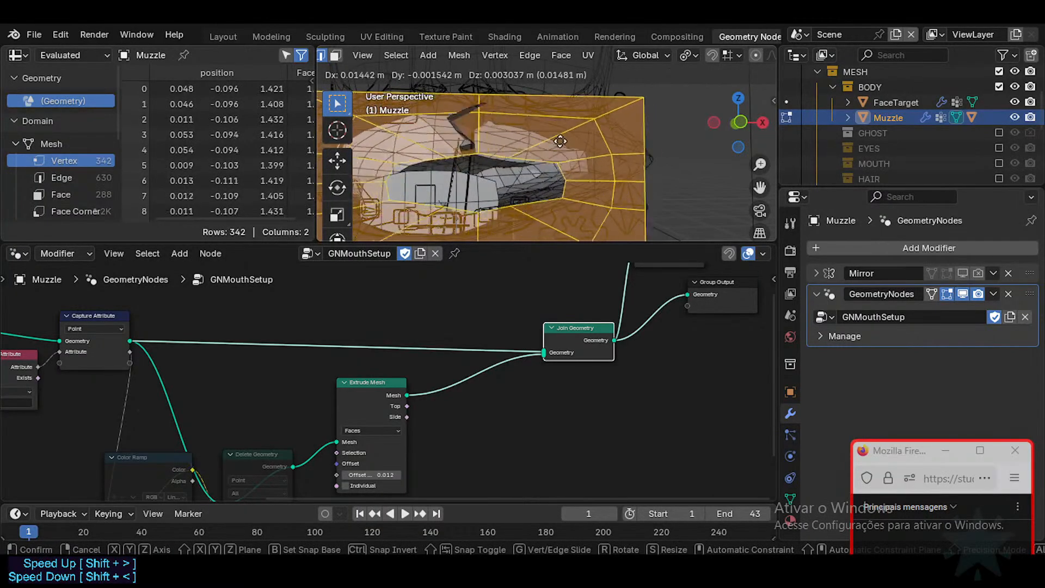
pyautogui.press('s')
pyautogui.press('x')
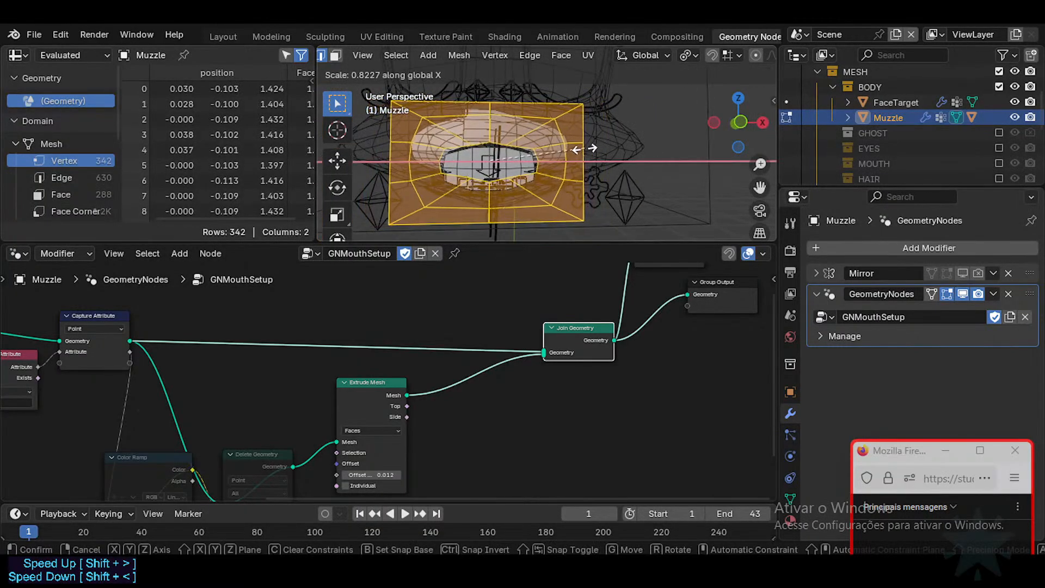
pyautogui.click(585, 150)
# Move the whole Muzzle mesh along the global Y axis and inspect how it conforms to the face.
pyautogui.moveTo(585, 150); pyautogui.dragTo(602, 159, button='middle')
pyautogui.press('g')
pyautogui.press('y')
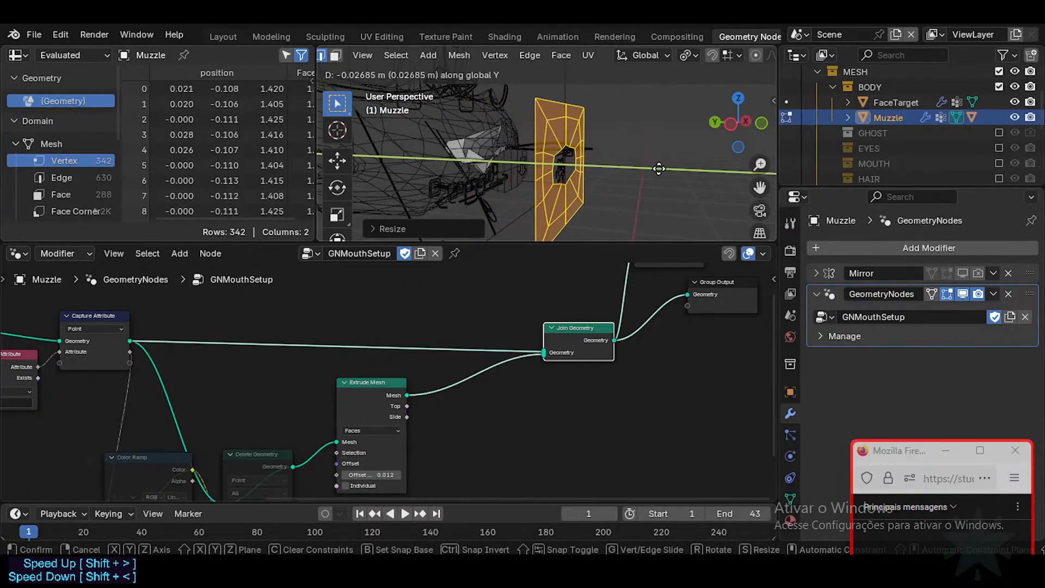
pyautogui.click(530, 170)
pyautogui.moveTo(530, 170); pyautogui.dragTo(547, 187, button='middle')
# Return to Object Mode and make FaceTarget the active object.
pyautogui.hotkey('ctrl', 'Tab')
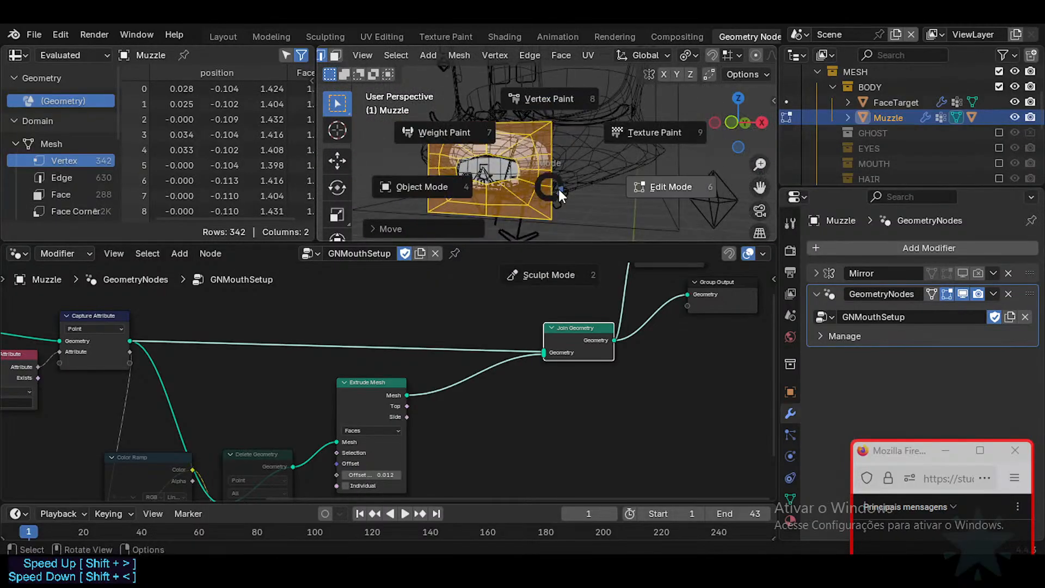
pyautogui.click(559, 189)
pyautogui.hotkey('ctrl', 'Tab')
pyautogui.click(561, 195)
pyautogui.click(565, 195)
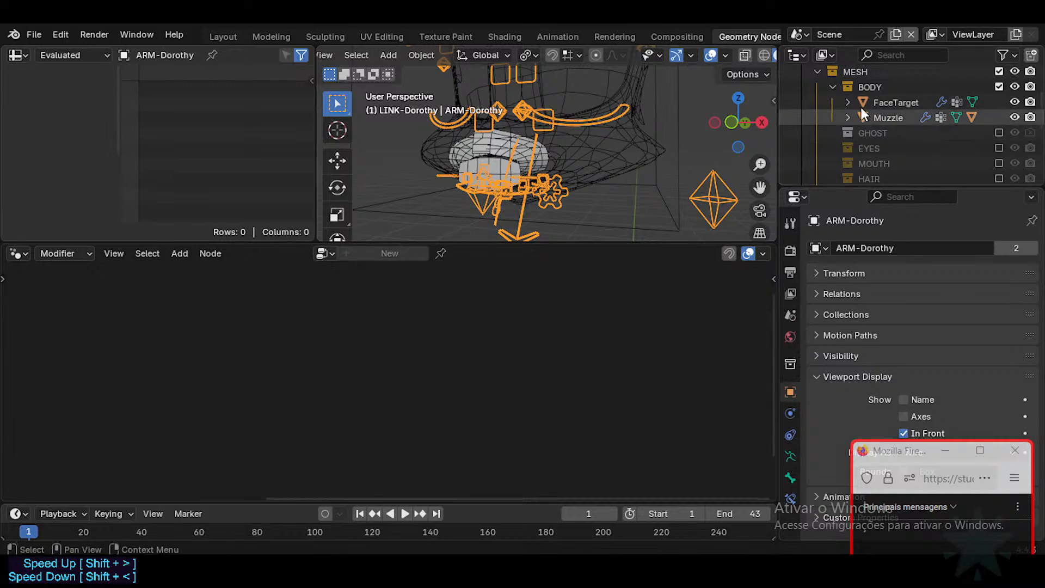
pyautogui.scroll(2, 861, 99)
pyautogui.click(572, 150)
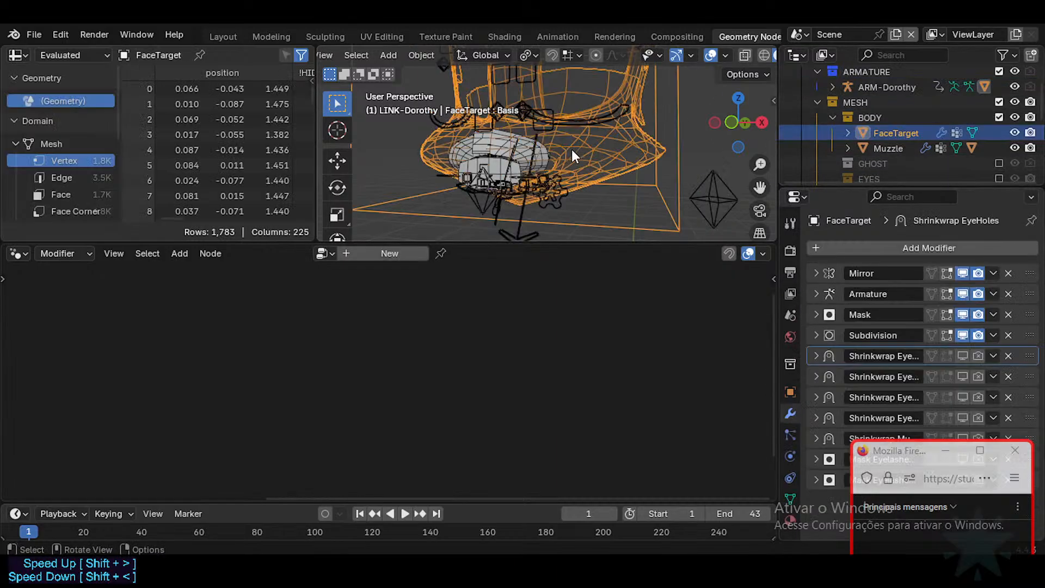
# Turn off FaceTarget's Armature modifier in the viewport and toggle its Mirror modifier off and on to compare.
pyautogui.click(962, 293)
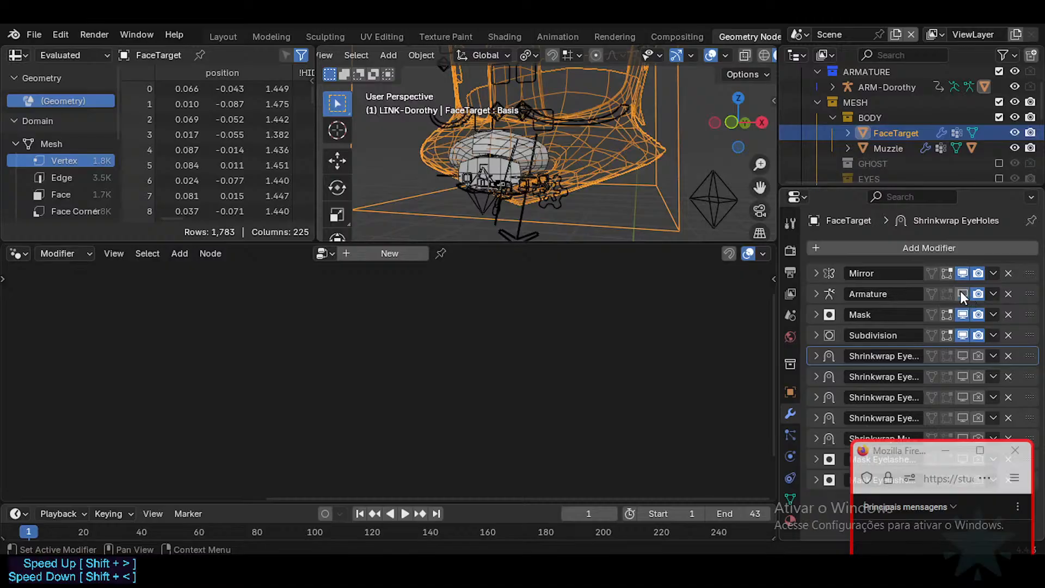
pyautogui.click(961, 273)
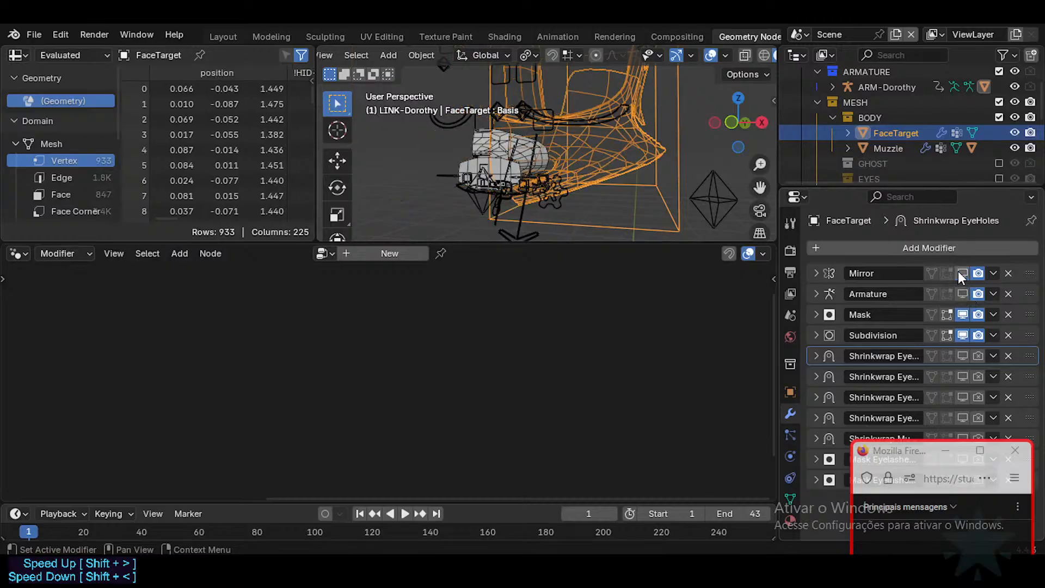
pyautogui.click(961, 273)
pyautogui.moveTo(626, 179); pyautogui.dragTo(664, 211, button='middle')
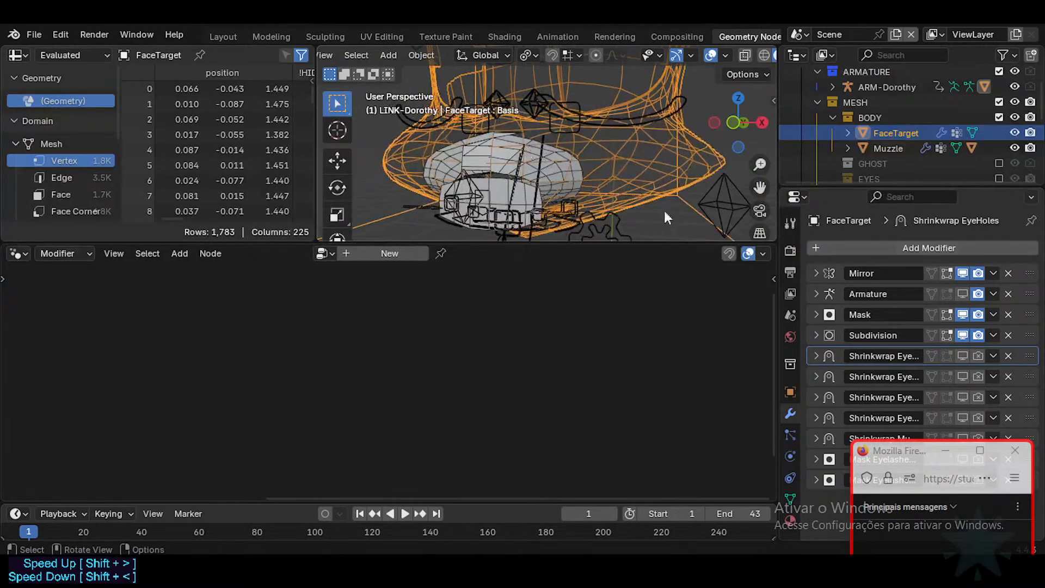
# Try to apply FaceTarget's Mirror modifier.
pyautogui.click(993, 273)
pyautogui.click(955, 288)
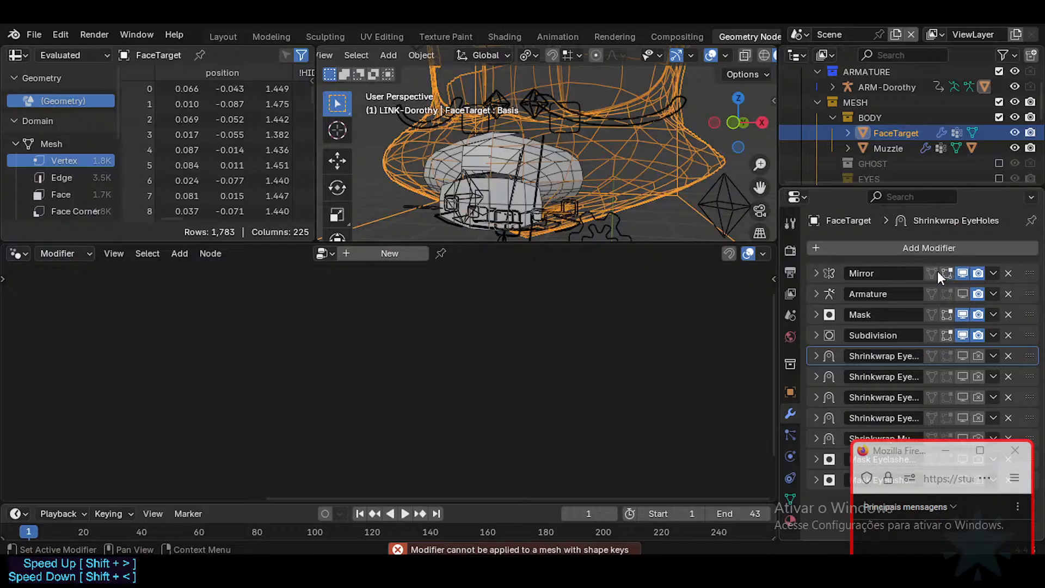
pyautogui.click(812, 272)
pyautogui.click(812, 272)
# Remove all of FaceTarget's shape keys.
pyautogui.click(791, 499)
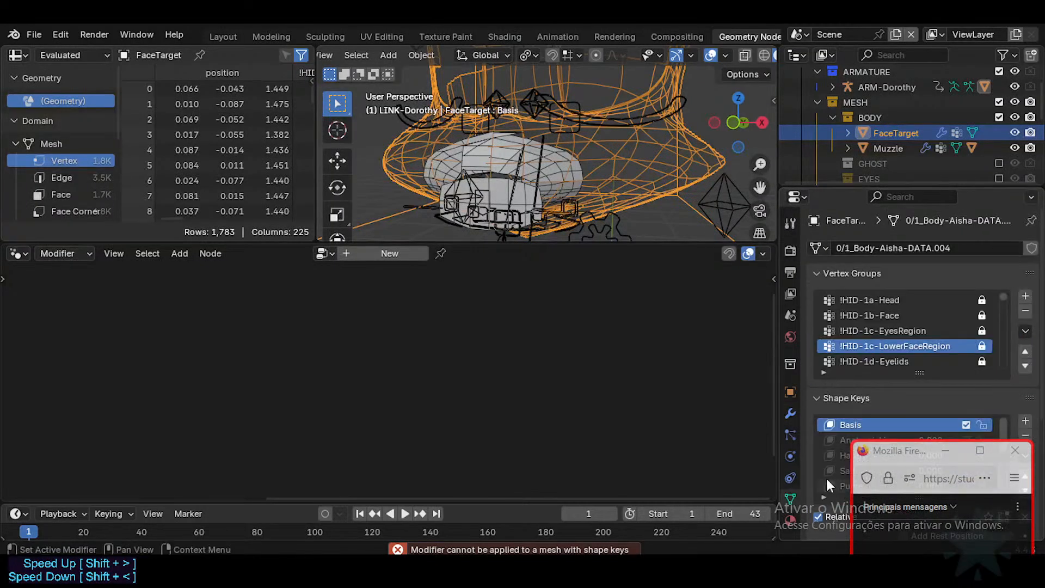
pyautogui.click(1025, 437)
pyautogui.click(1025, 437)
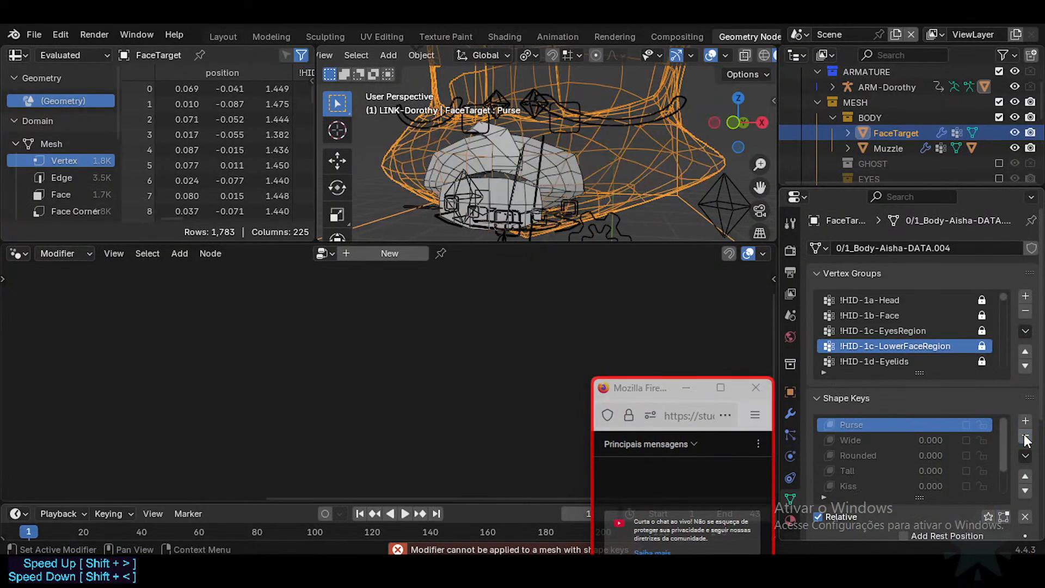
pyautogui.click(1025, 437)
pyautogui.click(1025, 437)
pyautogui.click(1025, 437)
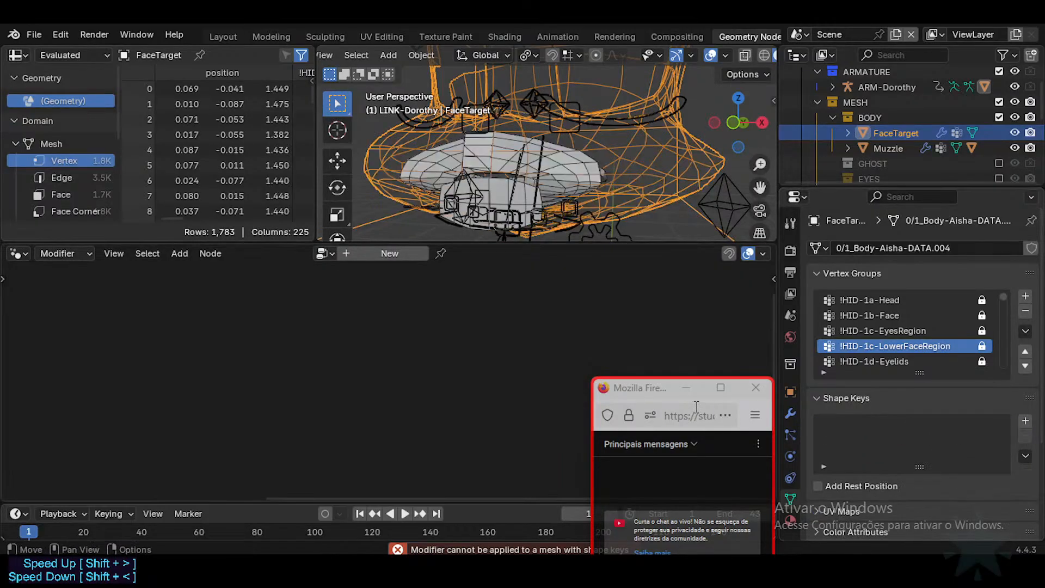
# Apply FaceTarget's Mirror modifier.
pyautogui.moveTo(659, 391); pyautogui.dragTo(872, 427)
pyautogui.click(897, 299)
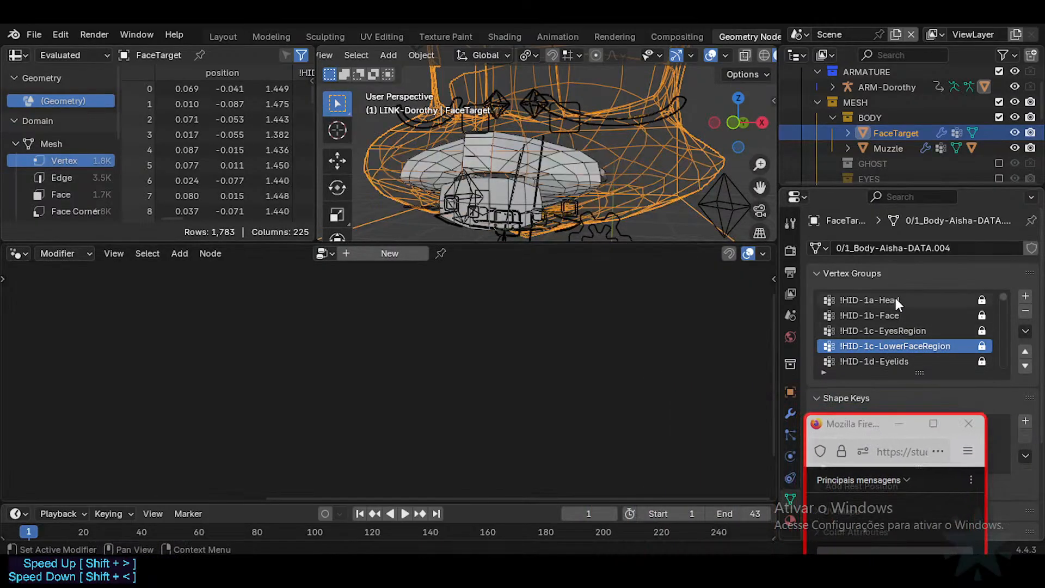
pyautogui.click(791, 413)
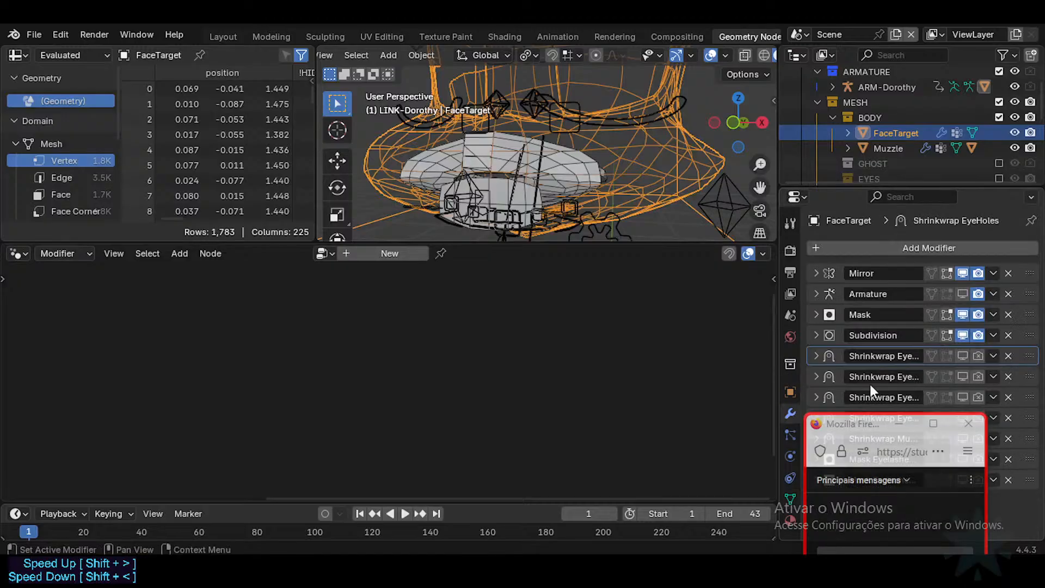
pyautogui.click(991, 273)
pyautogui.click(825, 272)
pyautogui.click(992, 273)
pyautogui.click(964, 289)
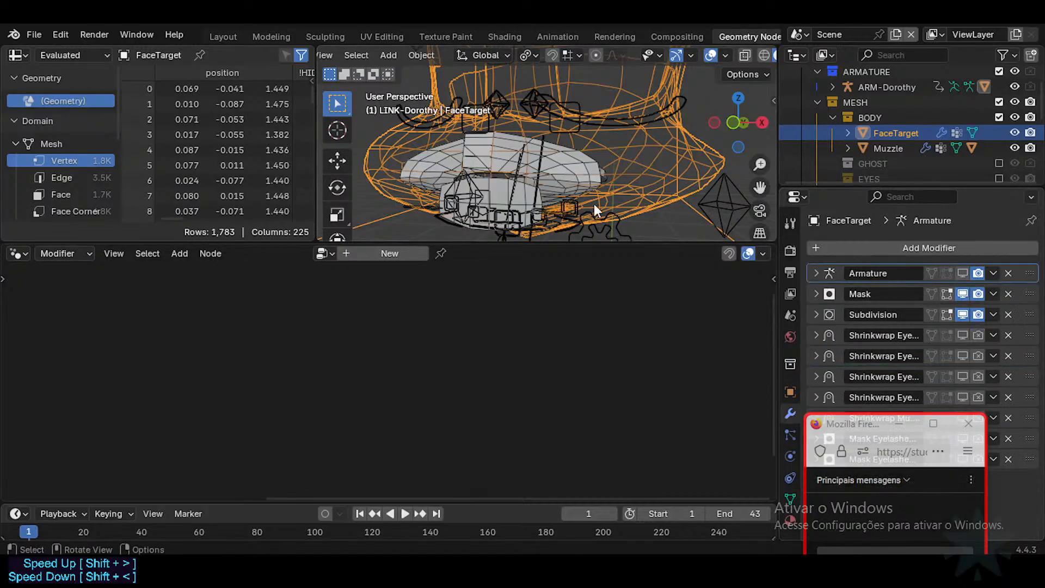
# Check FaceTarget's mesh in Edit Mode, return to Object Mode and make Muzzle the active object.
pyautogui.press('Tab')
pyautogui.moveTo(533, 178)
pyautogui.mouseDown(button='middle')
pyautogui.moveTo(523, 176)
pyautogui.moveTo(573, 191)
pyautogui.moveTo(442, 177)
pyautogui.moveTo(522, 202)
pyautogui.moveTo(524, 188)
pyautogui.mouseUp(button='middle')
pyautogui.press('Tab')
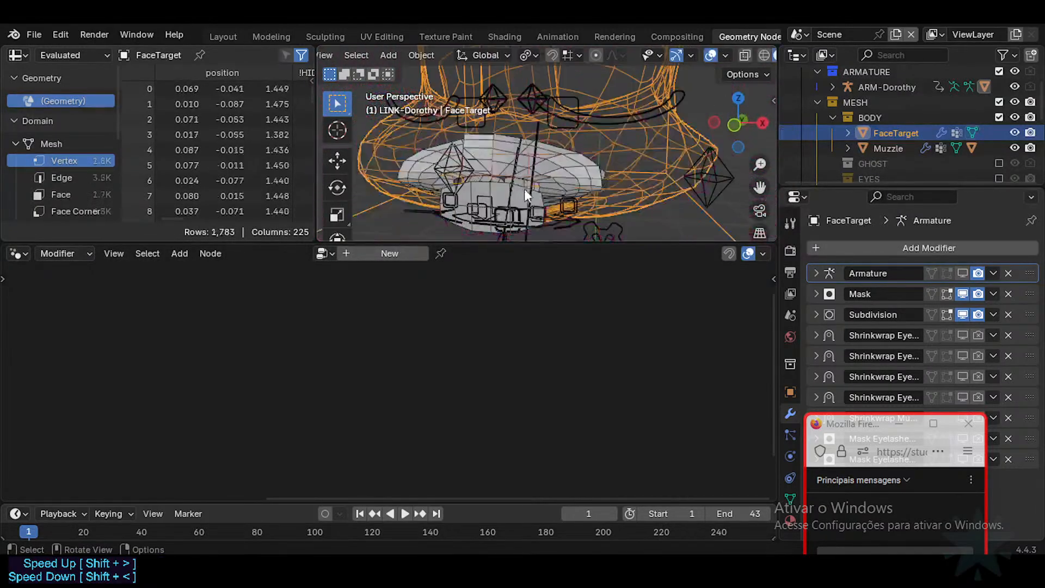
pyautogui.click(543, 155)
pyautogui.scroll(4, 430, 337)
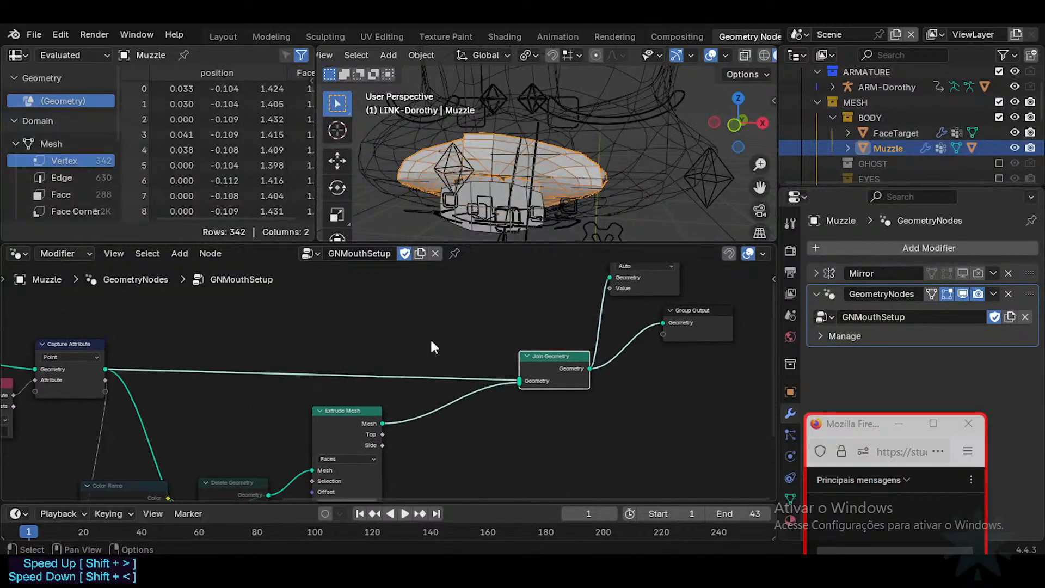
# Preview the outputs of Muzzle's Subdivision Surface and Set Position nodes and inspect the mesh from several angles.
pyautogui.scroll(-3, 228, 323)
pyautogui.moveTo(224, 324); pyautogui.dragTo(385, 347, button='middle')
pyautogui.keyDown('ctrl'); pyautogui.keyDown('shift'); pyautogui.click(222, 316); pyautogui.keyUp('shift'); pyautogui.keyUp('ctrl')
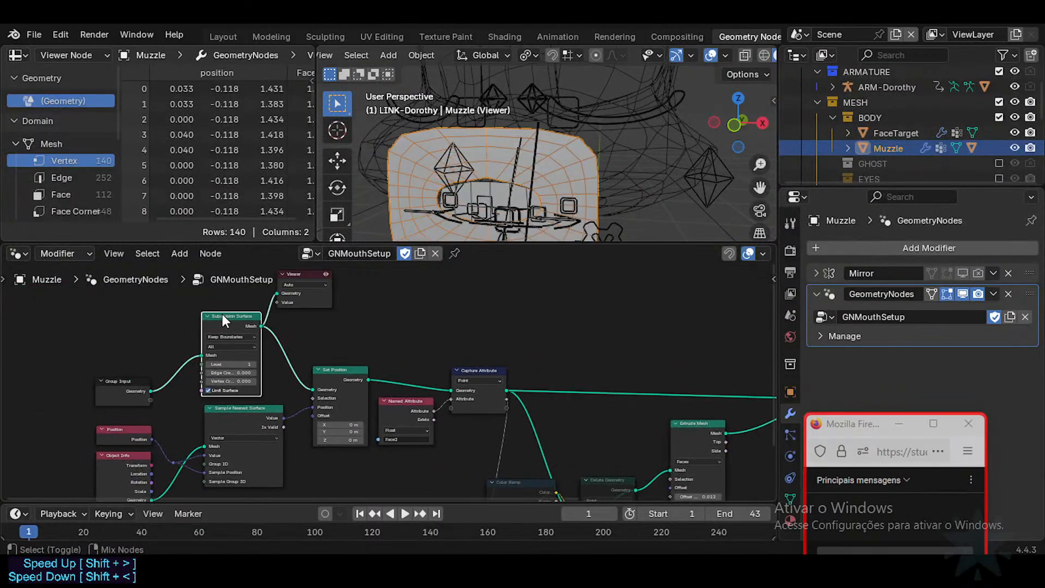
pyautogui.keyDown('ctrl'); pyautogui.keyDown('shift'); pyautogui.click(322, 370); pyautogui.keyUp('shift'); pyautogui.keyUp('ctrl')
pyautogui.moveTo(322, 370); pyautogui.dragTo(252, 350, button='middle')
pyautogui.moveTo(543, 141); pyautogui.dragTo(474, 111, button='middle')
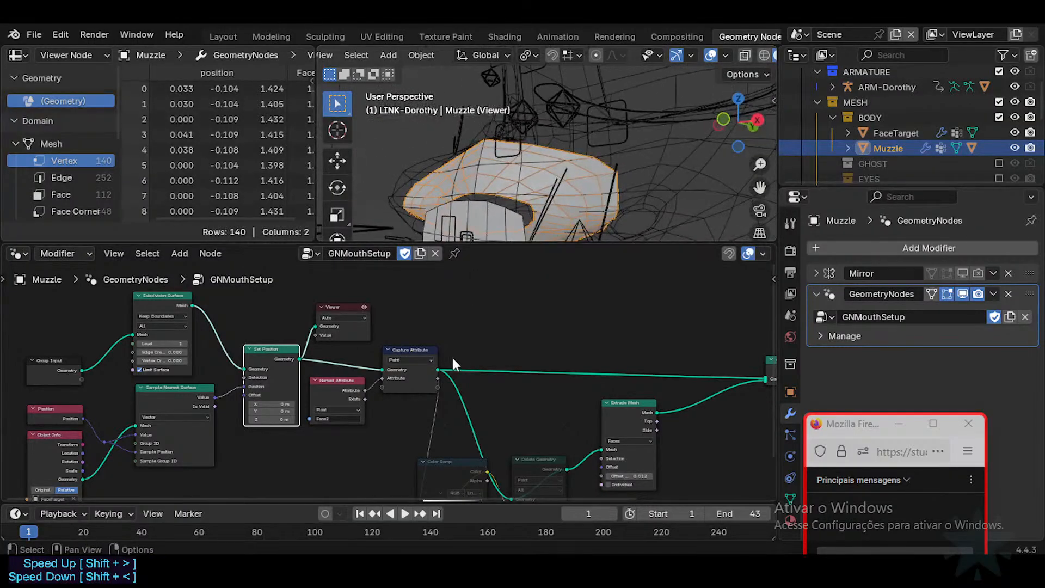
# Preview the Capture Attribute output and the Face2 Named Attribute values in the Viewer.
pyautogui.click(345, 313)
pyautogui.keyDown('ctrl'); pyautogui.keyDown('shift'); pyautogui.click(398, 350); pyautogui.keyUp('shift'); pyautogui.keyUp('ctrl')
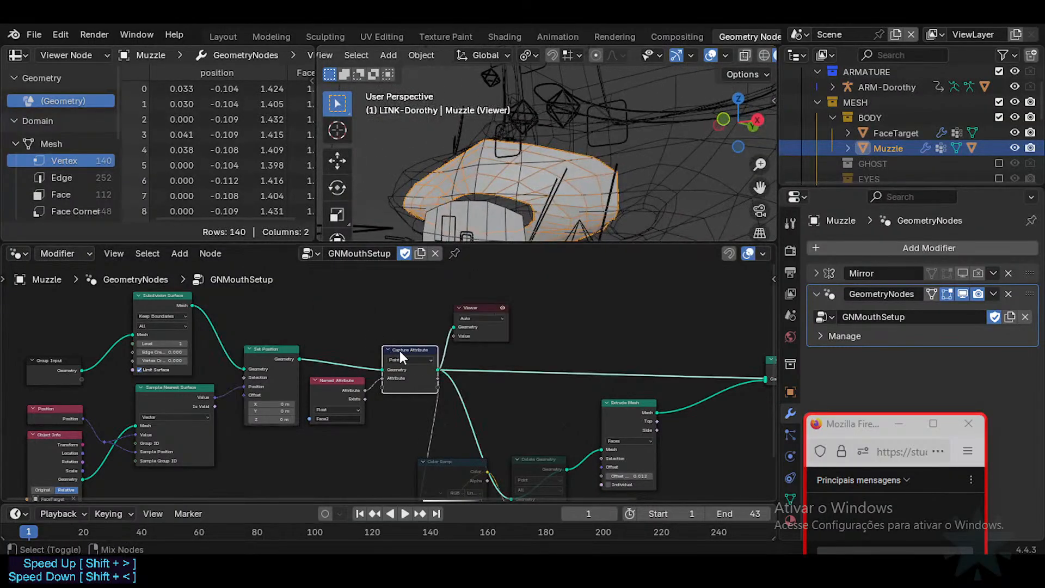
pyautogui.keyDown('ctrl'); pyautogui.keyDown('shift'); pyautogui.click(345, 380); pyautogui.keyUp('shift'); pyautogui.keyUp('ctrl')
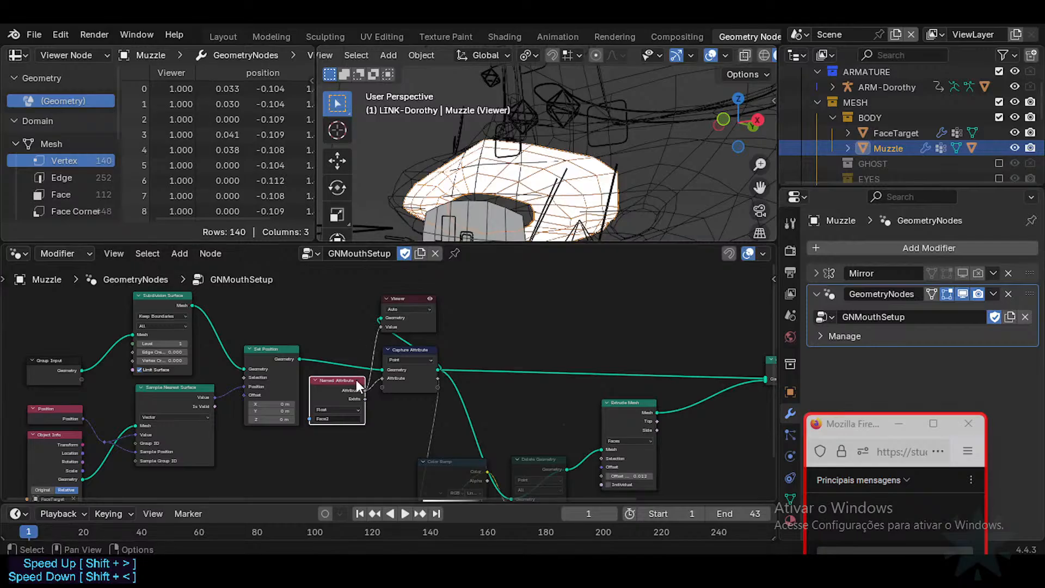
pyautogui.moveTo(356, 380); pyautogui.dragTo(436, 353, button='middle')
pyautogui.scroll(1, 436, 354)
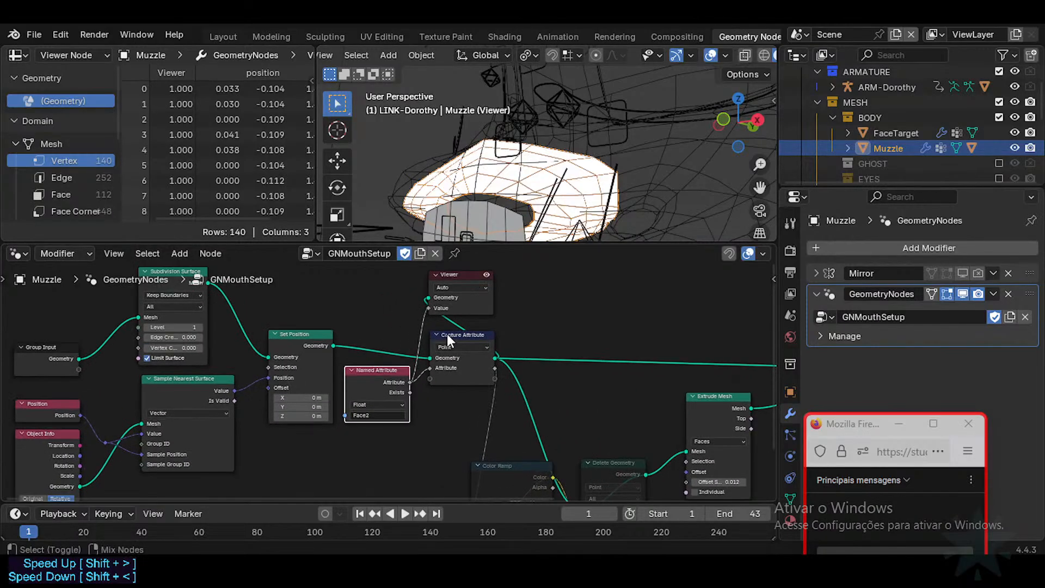
pyautogui.keyDown('ctrl'); pyautogui.keyDown('shift'); pyautogui.click(446, 334); pyautogui.keyUp('shift'); pyautogui.keyUp('ctrl')
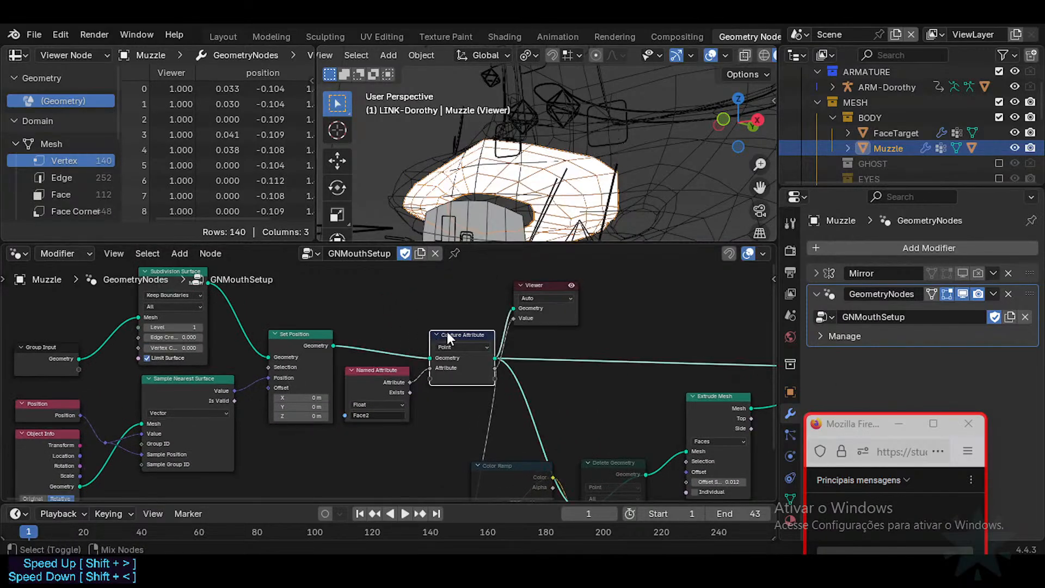
pyautogui.moveTo(585, 382); pyautogui.dragTo(475, 313, button='middle')
pyautogui.keyDown('ctrl'); pyautogui.keyDown('shift'); pyautogui.click(603, 322); pyautogui.keyUp('shift'); pyautogui.keyUp('ctrl')
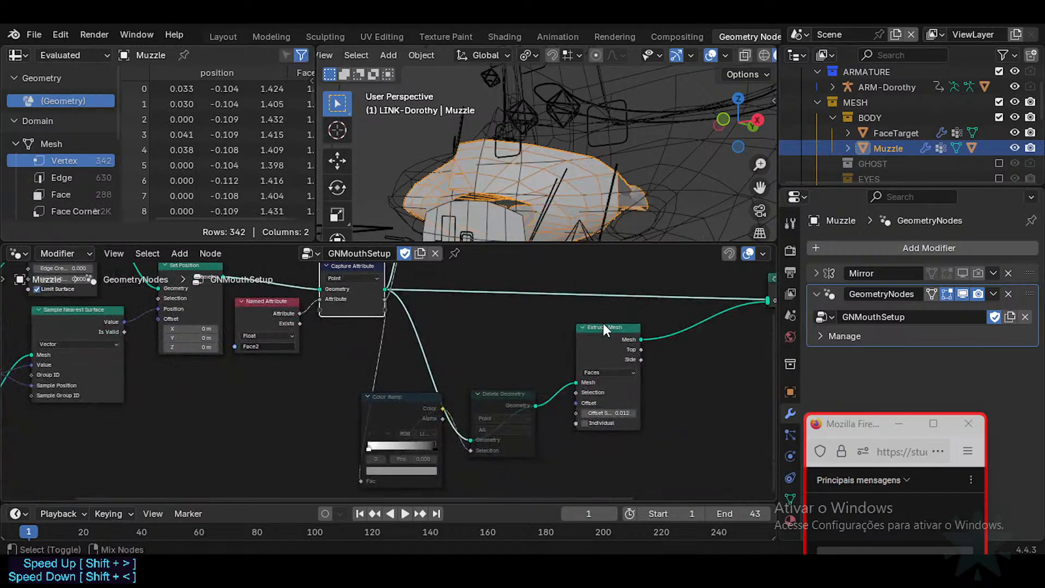
pyautogui.moveTo(610, 300); pyautogui.dragTo(517, 338, button='middle')
pyautogui.keyDown('ctrl'); pyautogui.keyDown('shift'); pyautogui.click(262, 302); pyautogui.keyUp('shift'); pyautogui.keyUp('ctrl')
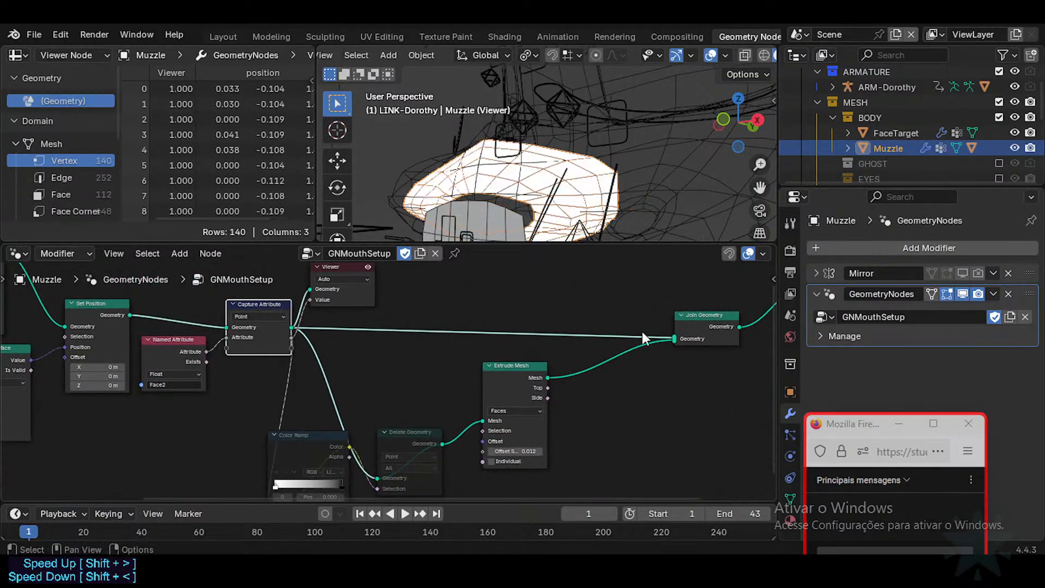
# Disconnect the Capture Attribute and Extrude Mesh links from the Join Geometry node.
pyautogui.moveTo(642, 331); pyautogui.dragTo(585, 344, button='middle')
pyautogui.moveTo(594, 354); pyautogui.dragTo(547, 368)
pyautogui.keyDown('ctrl'); pyautogui.keyDown('shift'); pyautogui.click(175, 322); pyautogui.keyUp('shift'); pyautogui.keyUp('ctrl')
pyautogui.moveTo(239, 316); pyautogui.dragTo(265, 328, button='middle')
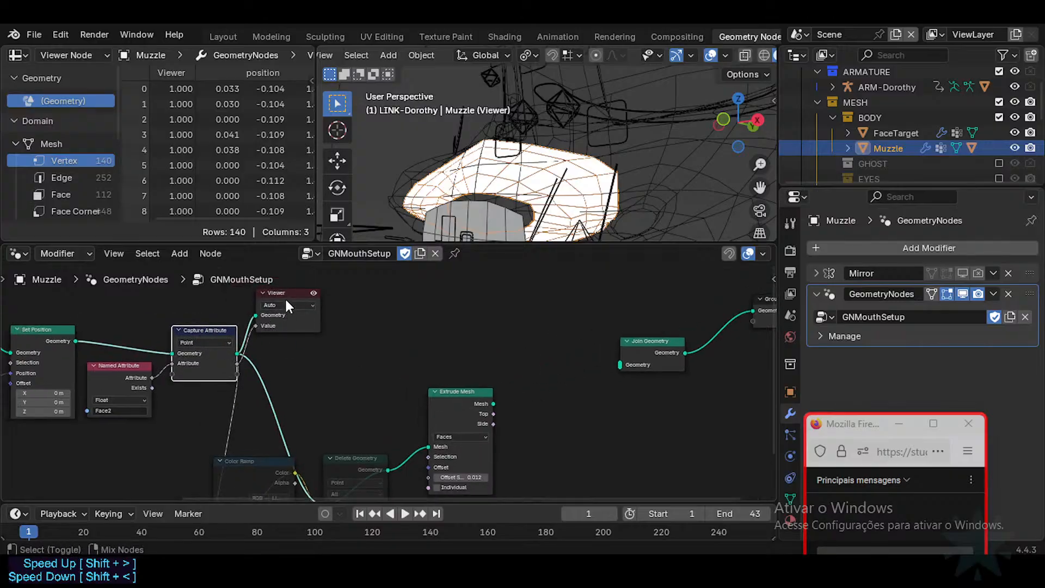
pyautogui.keyDown('ctrl'); pyautogui.keyDown('shift'); pyautogui.click(285, 297); pyautogui.keyUp('shift'); pyautogui.keyUp('ctrl')
pyautogui.keyDown('ctrl'); pyautogui.keyDown('shift'); pyautogui.click(225, 328); pyautogui.keyUp('shift'); pyautogui.keyUp('ctrl')
# Connect Capture Attribute's geometry directly to Group Output and move the Join Geometry node out of the way.
pyautogui.moveTo(243, 348); pyautogui.dragTo(752, 311)
pyautogui.click(649, 342)
pyautogui.moveTo(648, 341); pyautogui.dragTo(665, 406)
pyautogui.keyDown('ctrl'); pyautogui.keyDown('shift'); pyautogui.click(225, 333); pyautogui.keyUp('shift'); pyautogui.keyUp('ctrl')
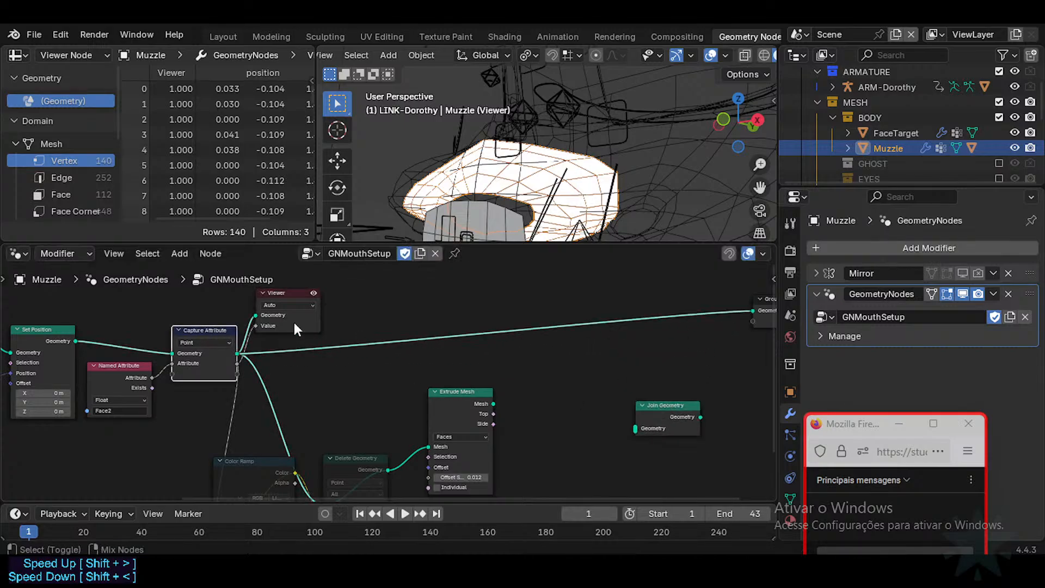
pyautogui.moveTo(527, 313); pyautogui.dragTo(364, 305, button='middle')
pyautogui.keyDown('ctrl'); pyautogui.keyDown('shift'); pyautogui.click(622, 296); pyautogui.keyUp('shift'); pyautogui.keyUp('ctrl')
pyautogui.moveTo(135, 321); pyautogui.dragTo(378, 314, button='middle')
pyautogui.scroll(2, 378, 314)
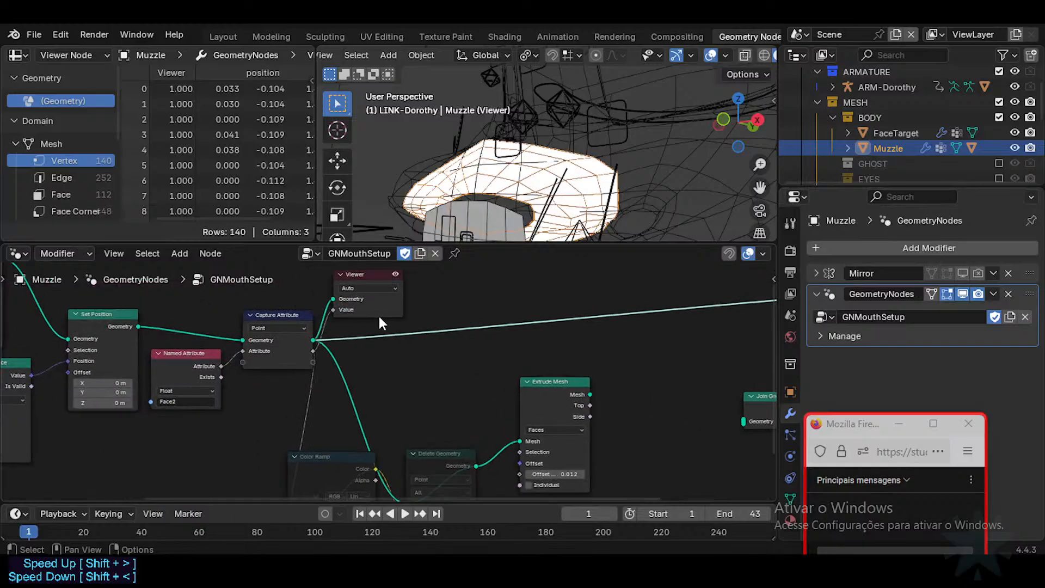
pyautogui.scroll(-3, 348, 339)
# Unmute the Delete Geometry and Color Ramp nodes and connect Extrude Mesh directly to Group Output.
pyautogui.click(417, 433)
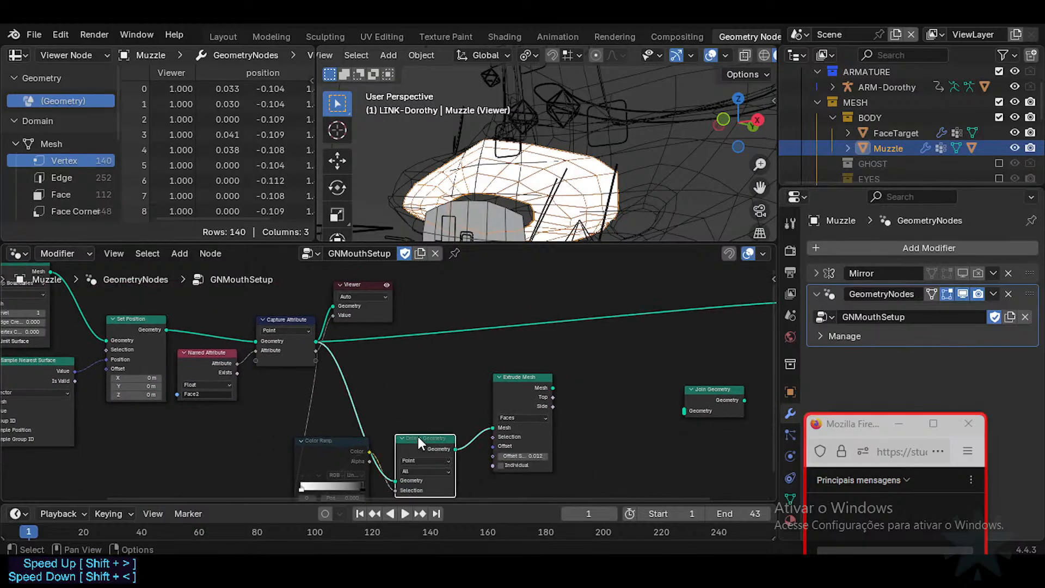
pyautogui.click(332, 450)
pyautogui.press('g')
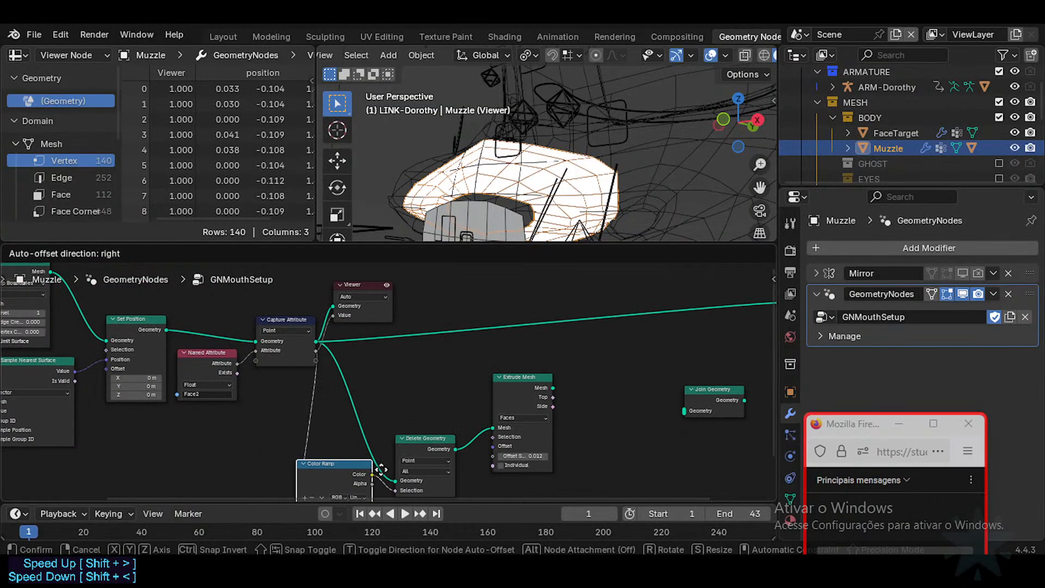
pyautogui.click(377, 468)
pyautogui.moveTo(433, 439); pyautogui.dragTo(430, 441)
pyautogui.click(527, 378)
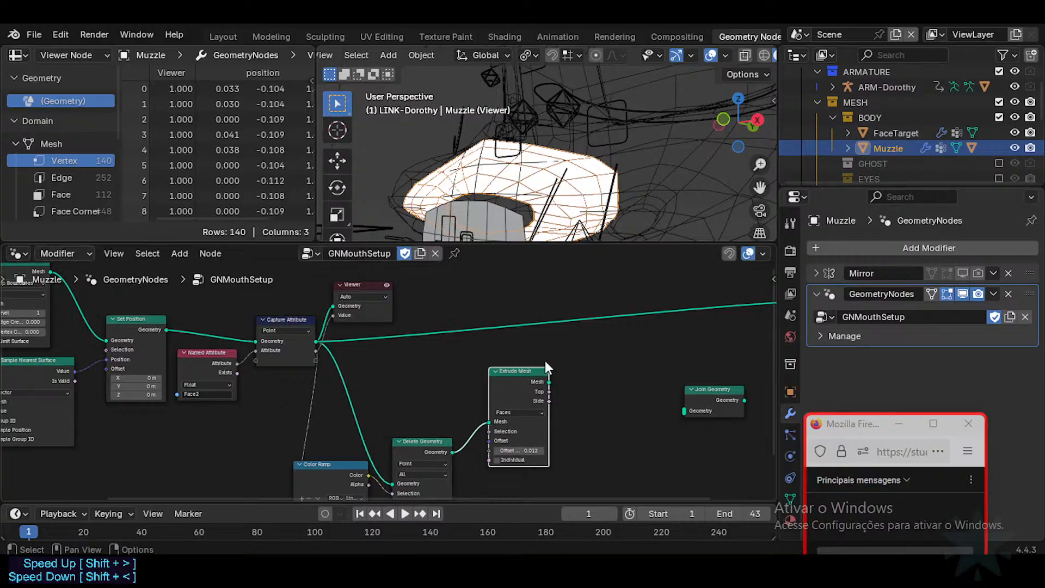
pyautogui.moveTo(544, 361); pyautogui.dragTo(494, 374, button='middle')
pyautogui.moveTo(488, 385); pyautogui.dragTo(733, 305)
pyautogui.scroll(1, 544, 359)
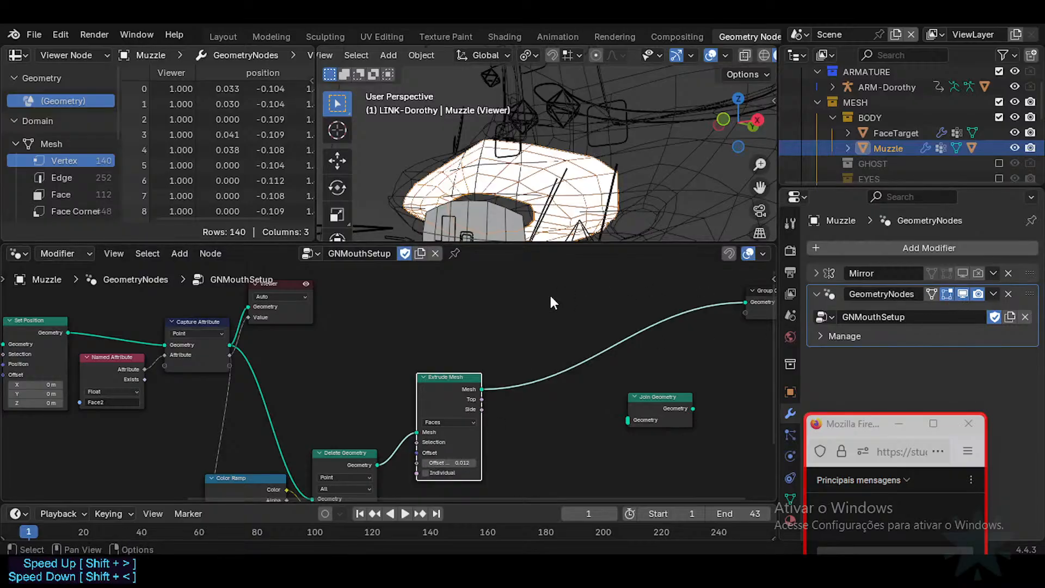
pyautogui.scroll(-1, 485, 299)
pyautogui.press('Tab')
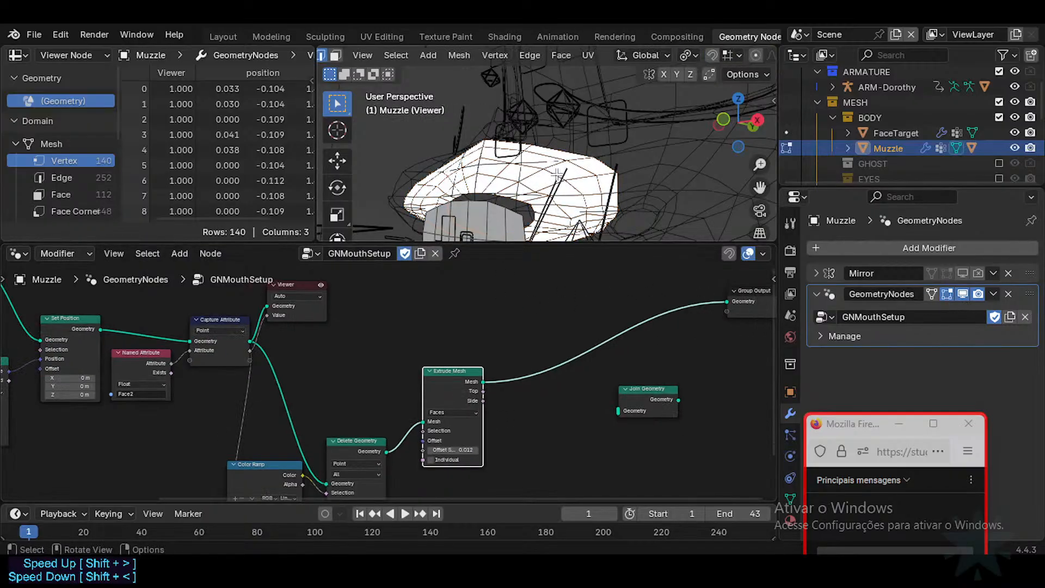
pyautogui.keyDown('shift'); pyautogui.moveTo(559, 176); pyautogui.dragTo(602, 152, button='middle'); pyautogui.keyUp('shift')
pyautogui.hotkey('ctrl', 'Tab')
pyautogui.click(421, 166)
pyautogui.press('Tab')
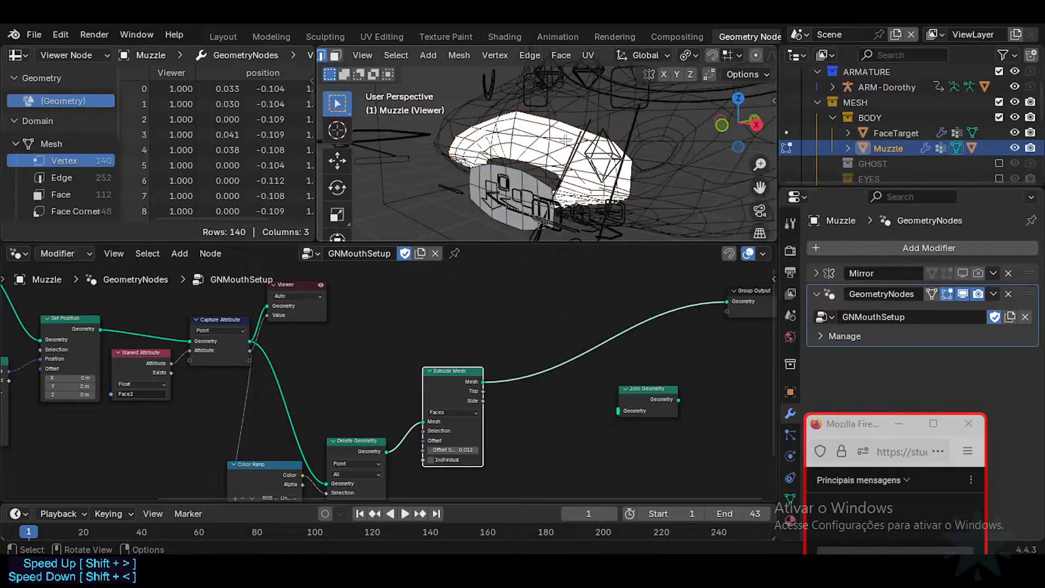
pyautogui.press('s')
pyautogui.rightClick(576, 157)
pyautogui.press('Tab')
pyautogui.press('Tab')
pyautogui.scroll(3, 361, 57)
pyautogui.click(361, 58)
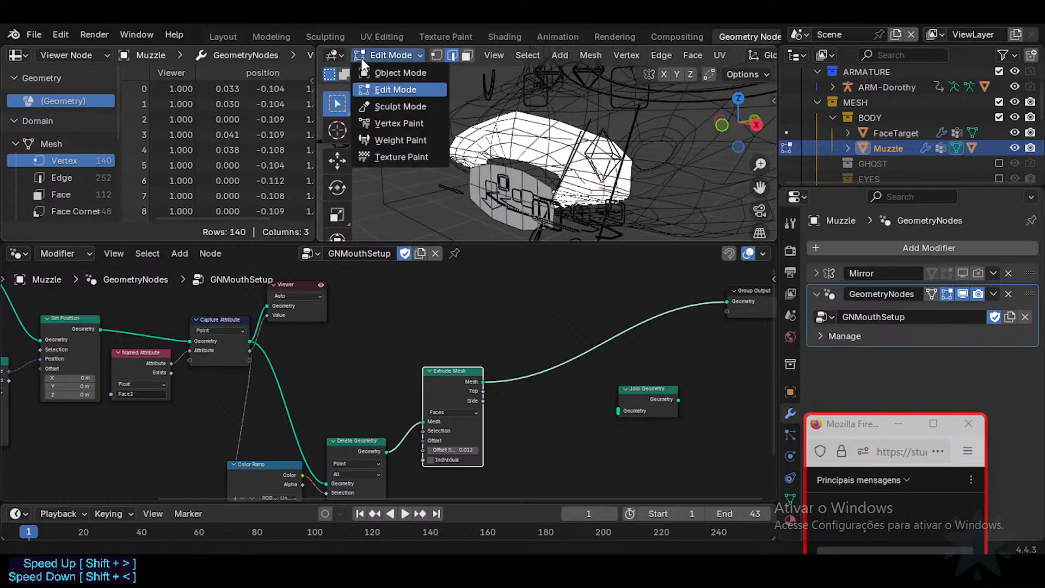
pyautogui.click(378, 72)
pyautogui.hotkey('ctrl', 'Tab')
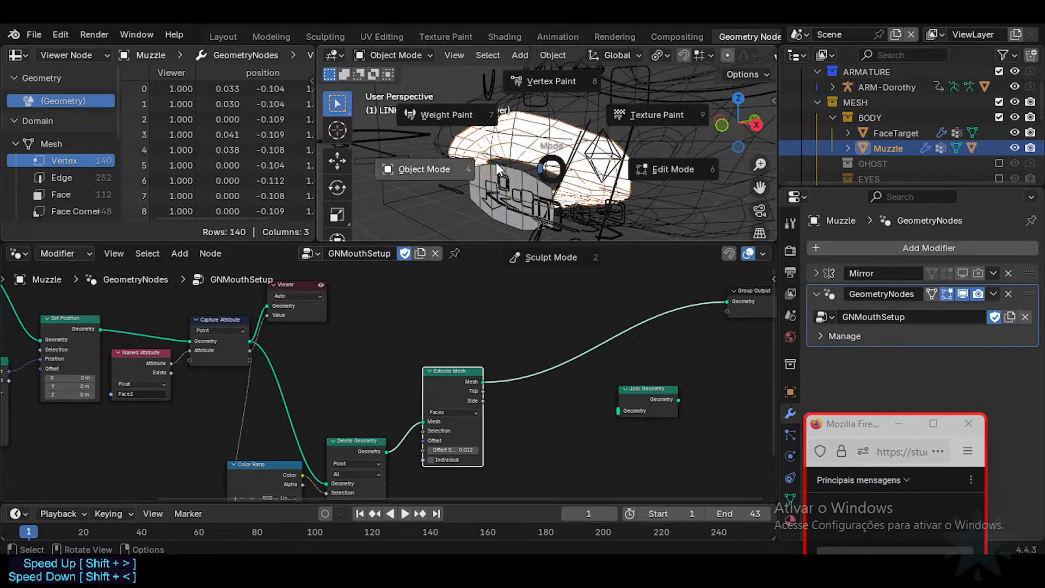
# Try scaling Muzzle's mesh in Edit Mode from the front view.
pyautogui.moveTo(495, 162); pyautogui.dragTo(592, 119, button='middle')
pyautogui.press('KP_1')
pyautogui.press('Tab')
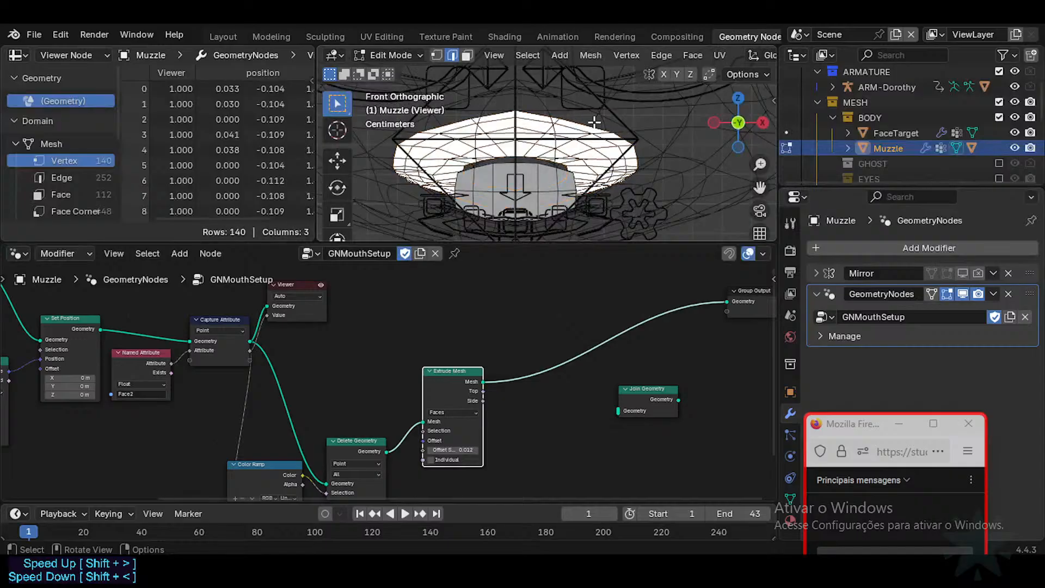
pyautogui.press('s')
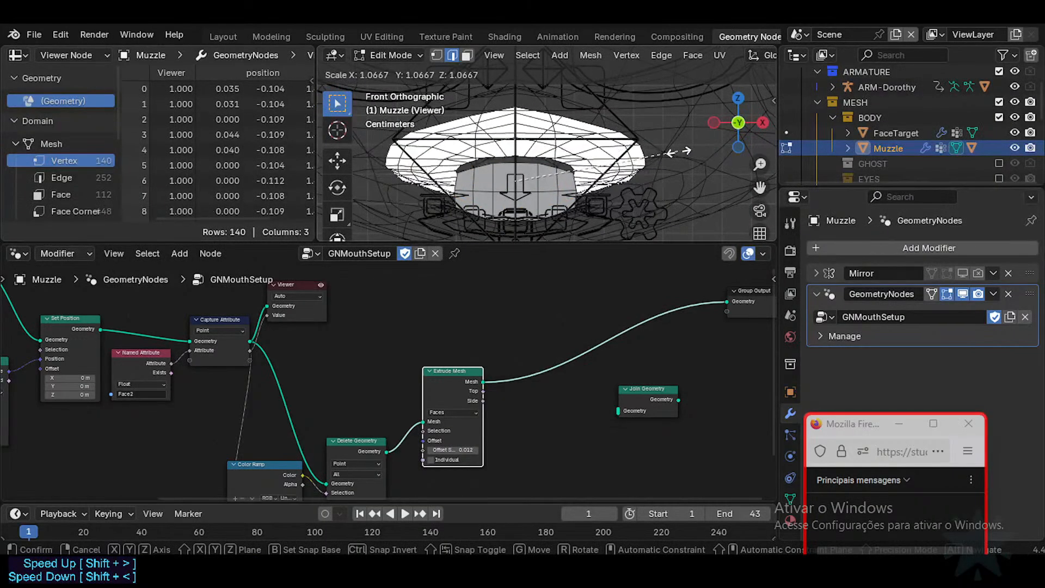
pyautogui.click(667, 152)
# Try Extrude Mesh offset scales of 1.412, 0.112 and 5.112, and mute the Delete Geometry and Color Ramp nodes.
pyautogui.moveTo(622, 334); pyautogui.dragTo(595, 340, button='middle')
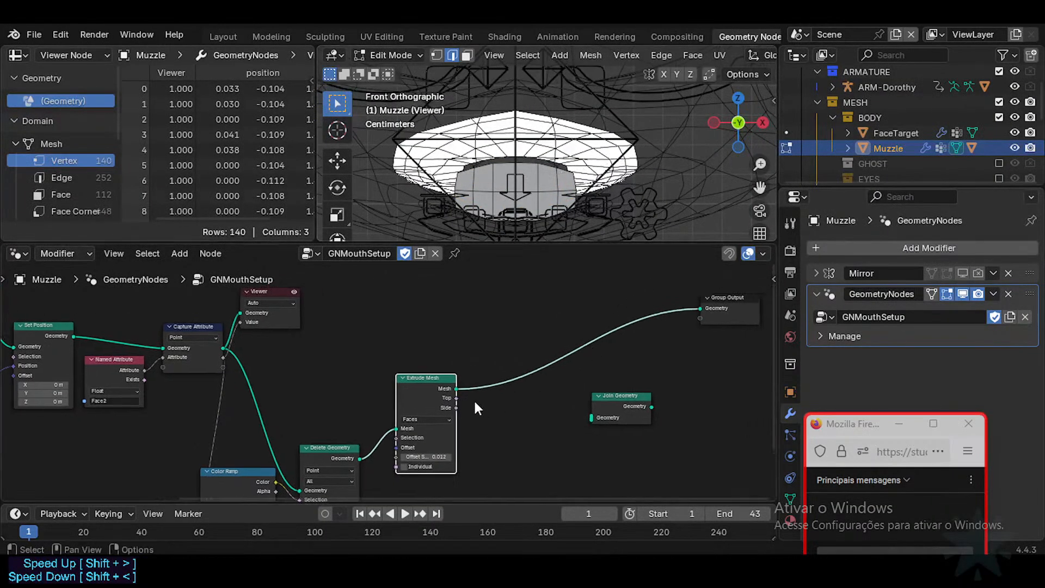
pyautogui.moveTo(426, 457); pyautogui.dragTo(449, 456)
pyautogui.moveTo(417, 413); pyautogui.dragTo(479, 397, button='middle')
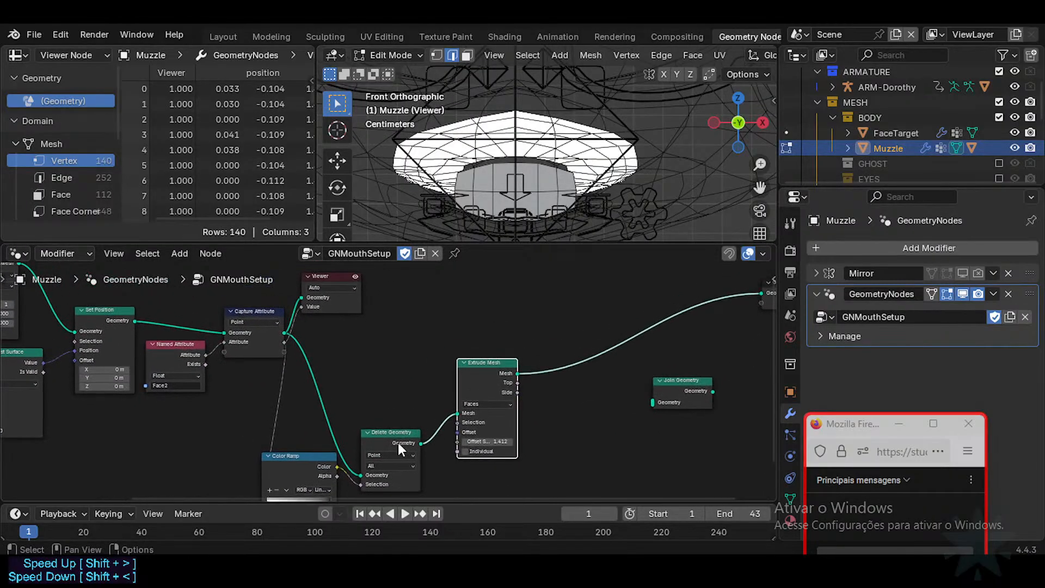
pyautogui.click(398, 442)
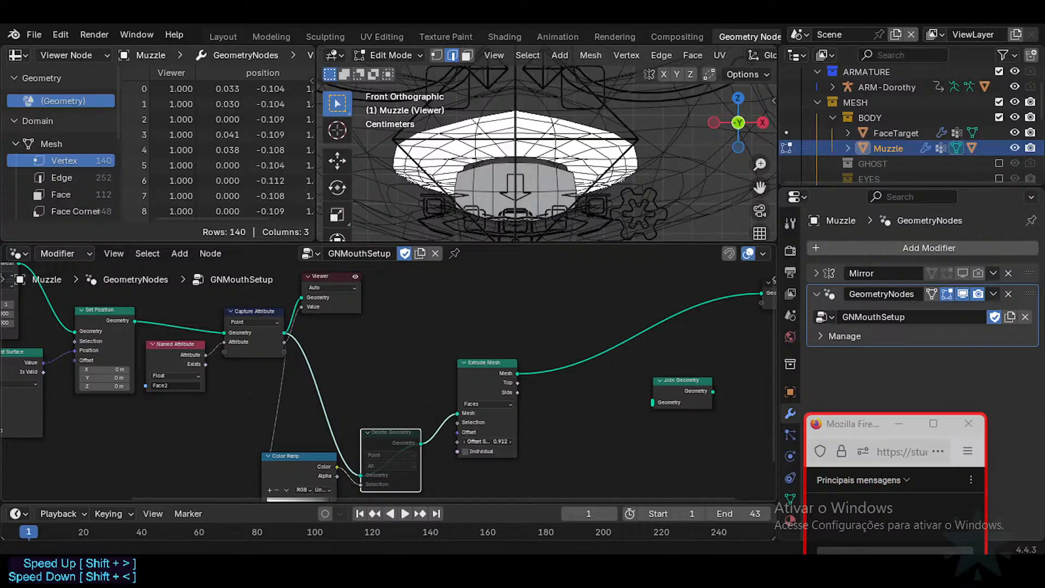
pyautogui.click(488, 363)
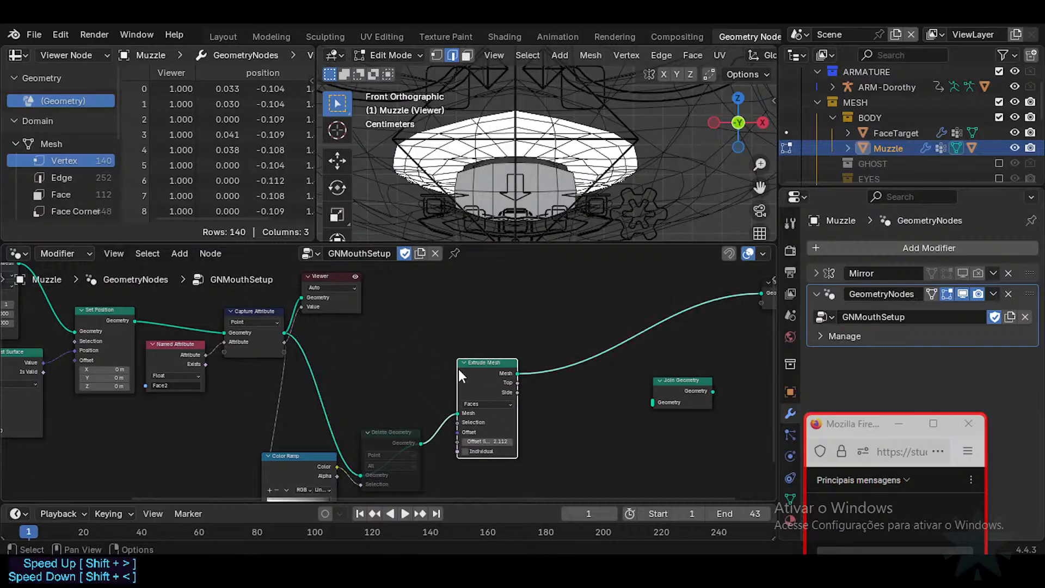
pyautogui.click(326, 464)
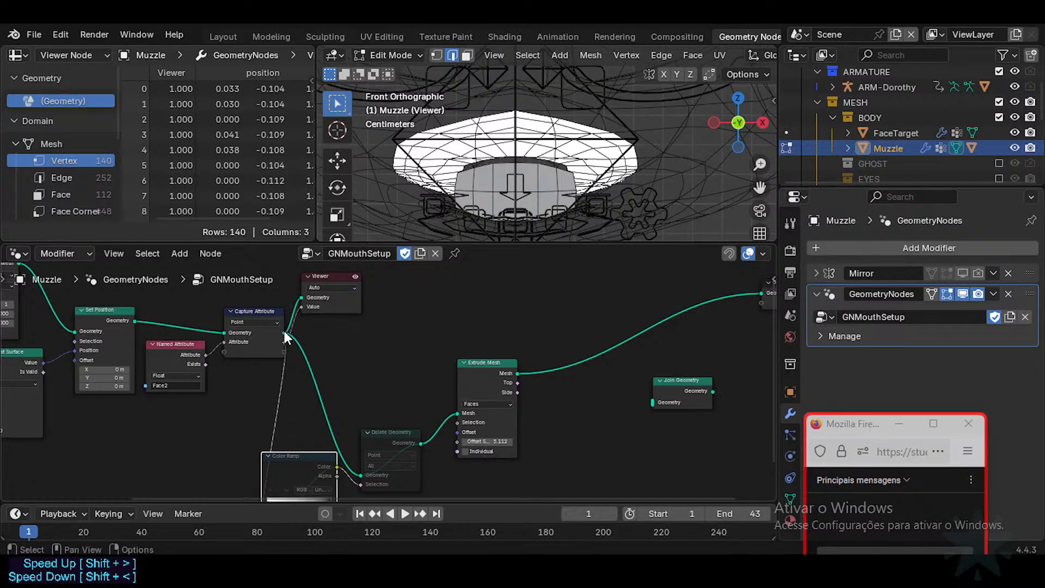
# Delete the Extrude Mesh and Viewer nodes, and move Delete Geometry nearer to Capture Attribute.
pyautogui.moveTo(284, 332); pyautogui.dragTo(487, 441)
pyautogui.press('x')
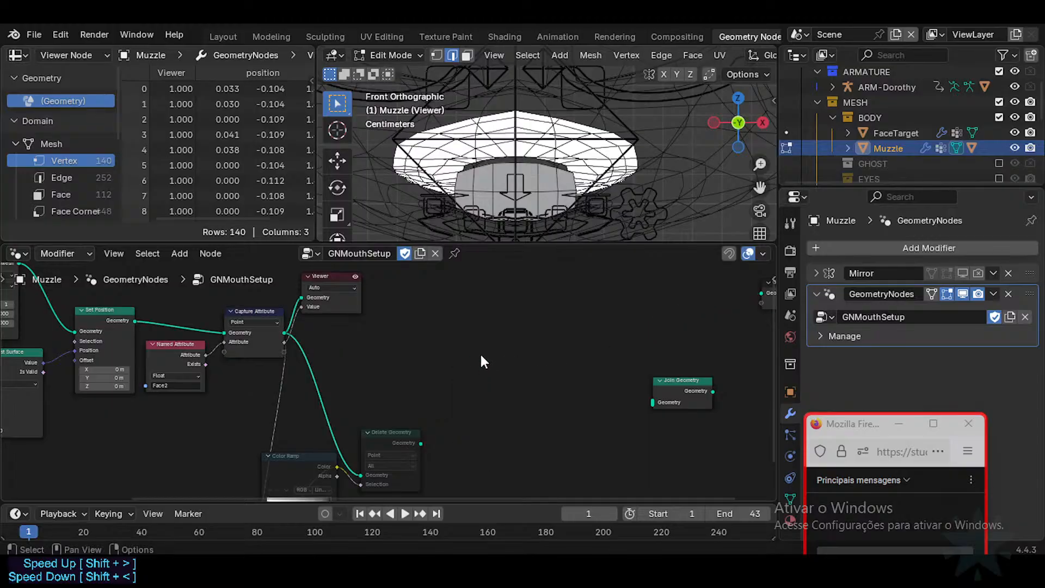
pyautogui.moveTo(481, 362); pyautogui.dragTo(391, 369, button='middle')
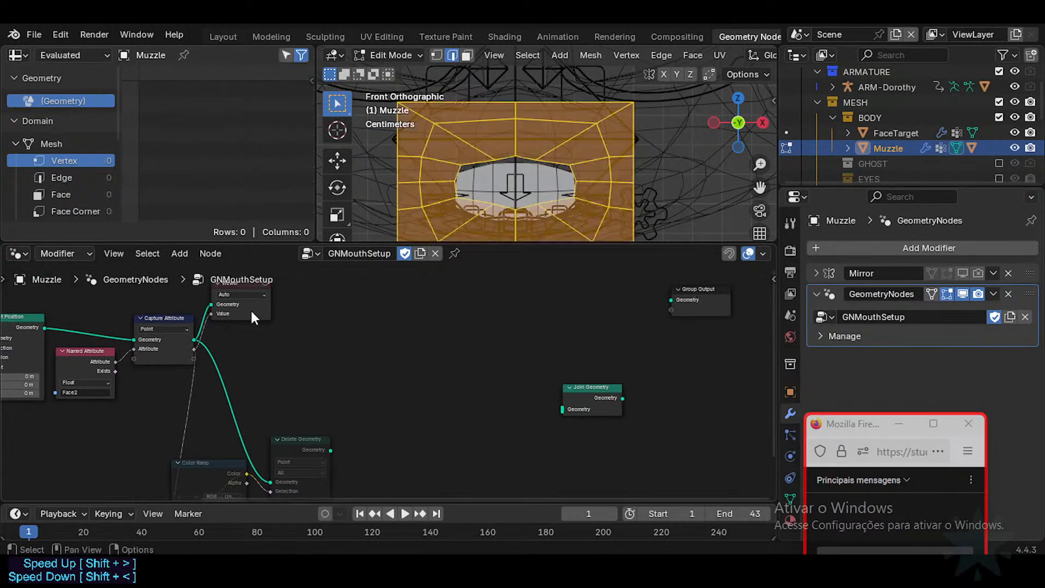
pyautogui.moveTo(285, 317); pyautogui.dragTo(304, 318, button='middle')
pyautogui.moveTo(265, 285); pyautogui.dragTo(311, 288)
pyautogui.press('x')
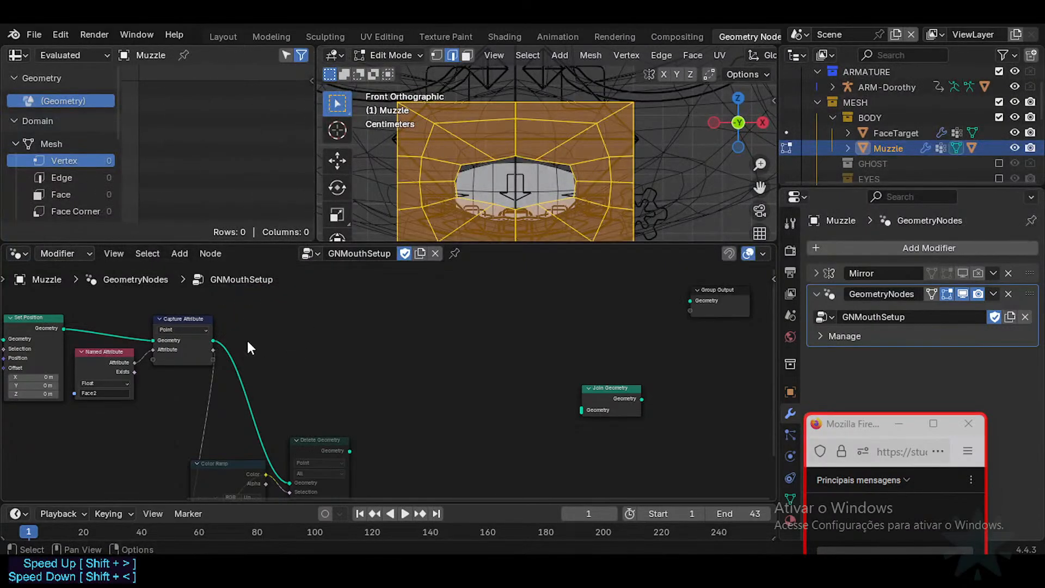
pyautogui.moveTo(246, 349); pyautogui.dragTo(262, 353, button='middle')
pyautogui.moveTo(334, 439); pyautogui.dragTo(358, 407)
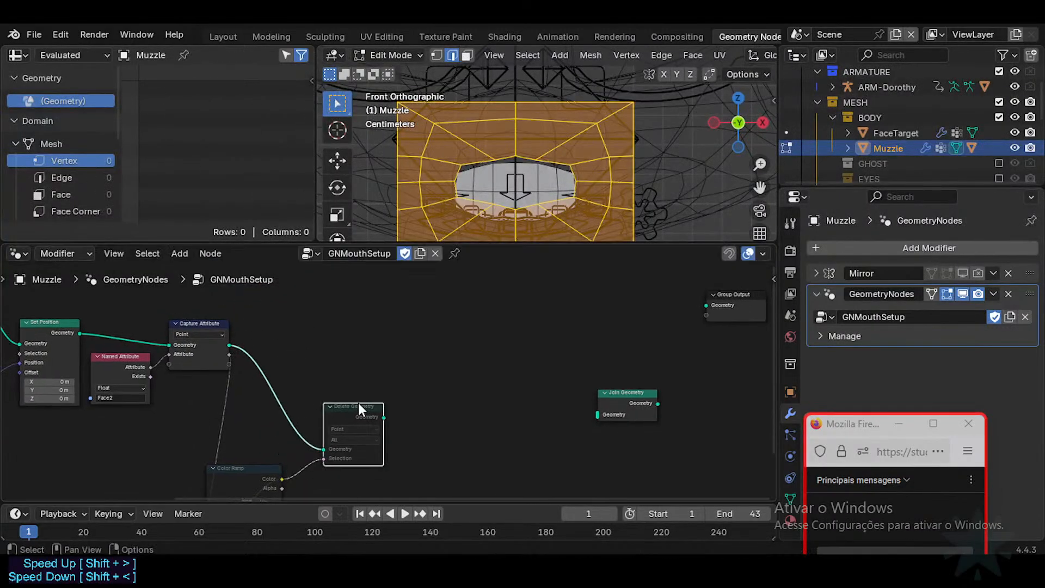
# Return Muzzle to Object Mode, unmute Delete Geometry, and connect Capture Attribute's geometry directly to Group Output.
pyautogui.click(439, 364)
pyautogui.press('Tab')
pyautogui.moveTo(517, 196)
pyautogui.mouseDown(button='middle')
pyautogui.moveTo(530, 173)
pyautogui.moveTo(521, 176)
pyautogui.mouseUp(button='middle')
pyautogui.click(358, 405)
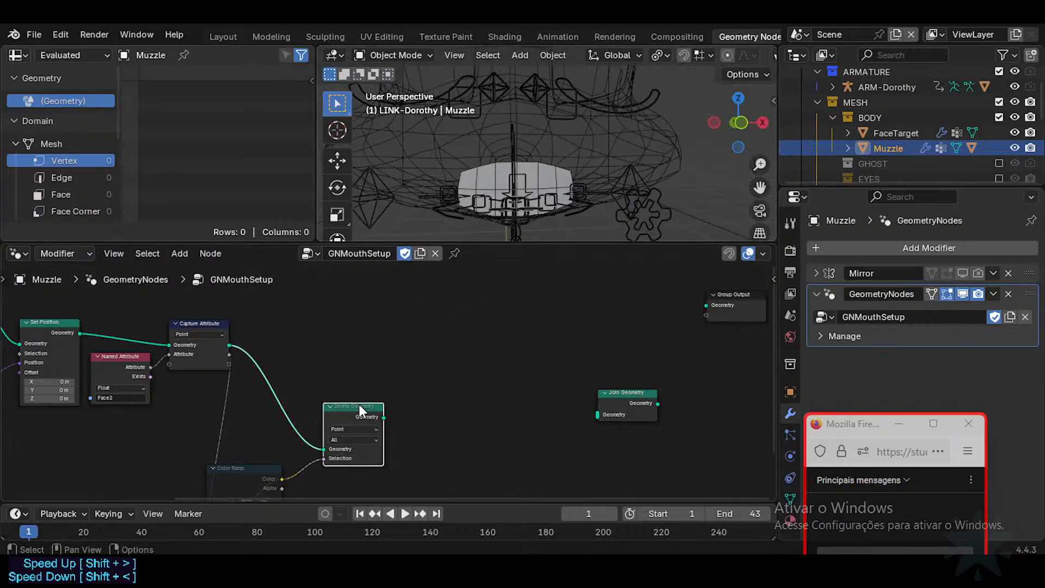
pyautogui.moveTo(229, 345); pyautogui.dragTo(702, 308)
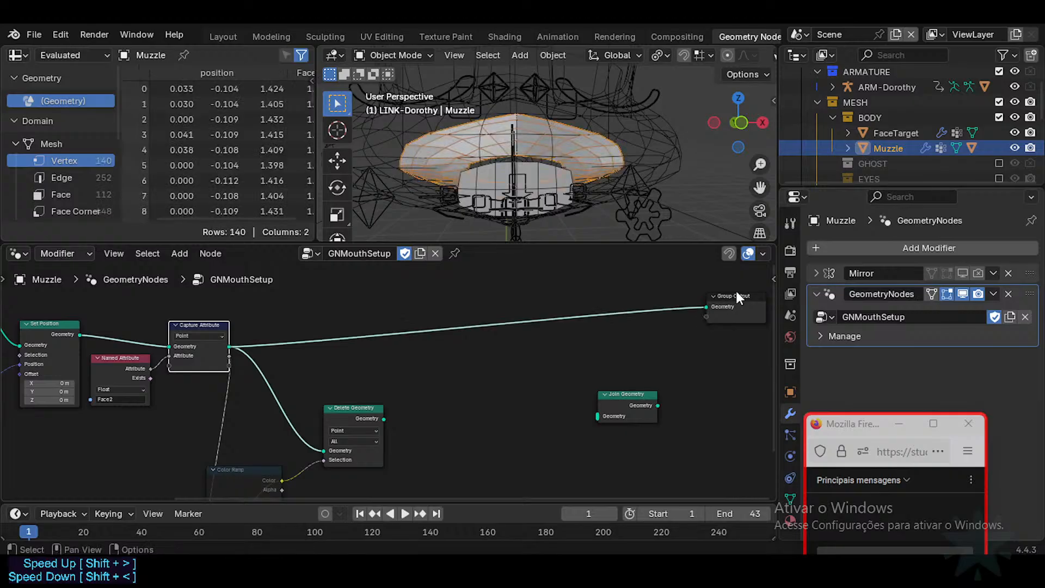
pyautogui.click(713, 297)
pyautogui.moveTo(566, 185); pyautogui.dragTo(634, 134, button='middle')
pyautogui.click(661, 158)
pyautogui.press('Tab')
pyautogui.press('Tab')
pyautogui.press('Tab')
pyautogui.press('Tab')
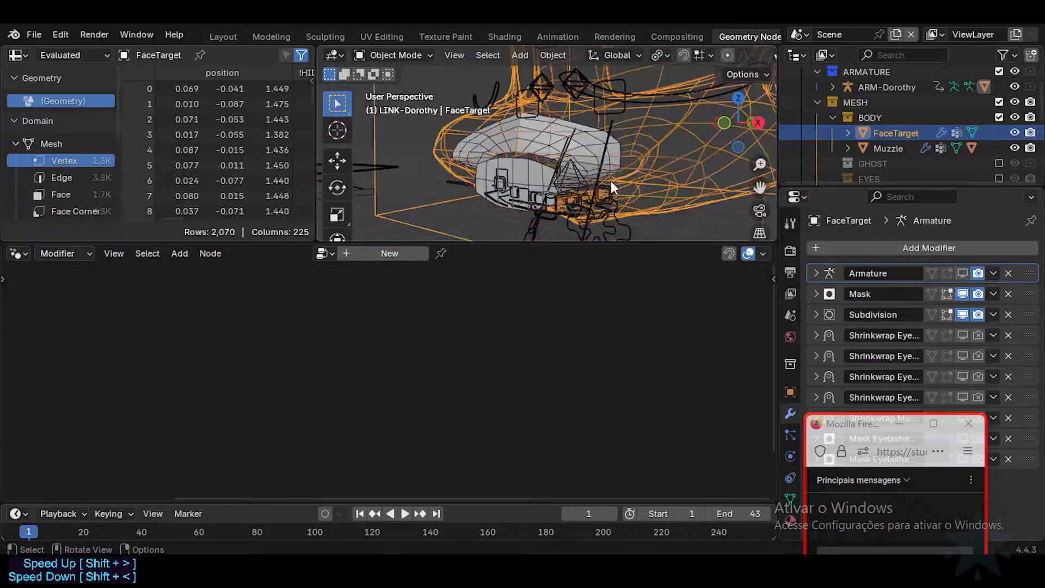
# Hide the MouthHole object and reselect Muzzle.
pyautogui.moveTo(610, 181); pyautogui.dragTo(536, 174, button='middle')
pyautogui.click(588, 135)
pyautogui.click(530, 188)
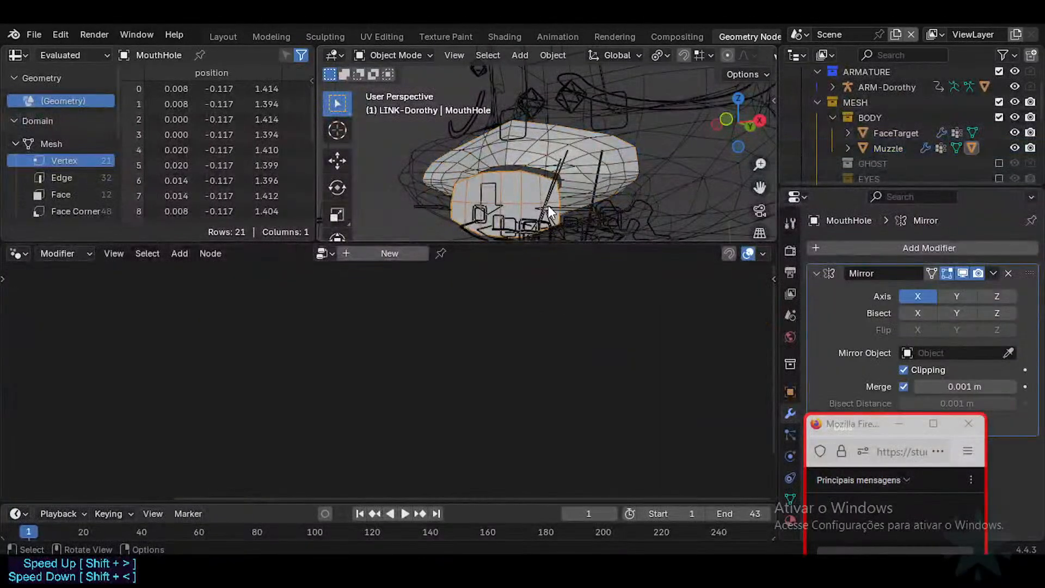
pyautogui.press('h')
pyautogui.click(554, 154)
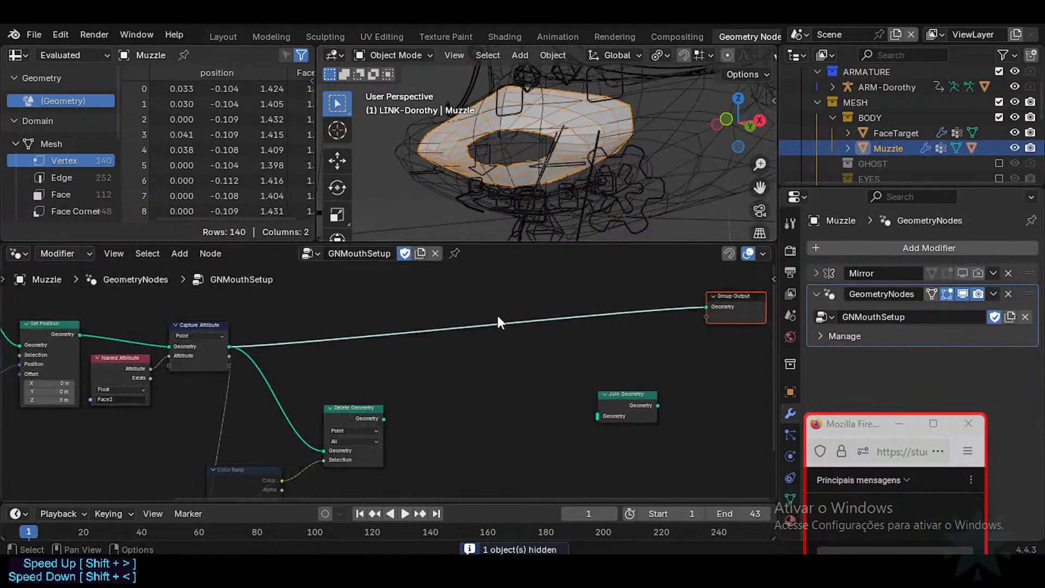
# Unmute the Color Ramp and reposition the Color Ramp, Delete Geometry and Join Geometry nodes to make room between them.
pyautogui.moveTo(372, 411); pyautogui.dragTo(388, 404)
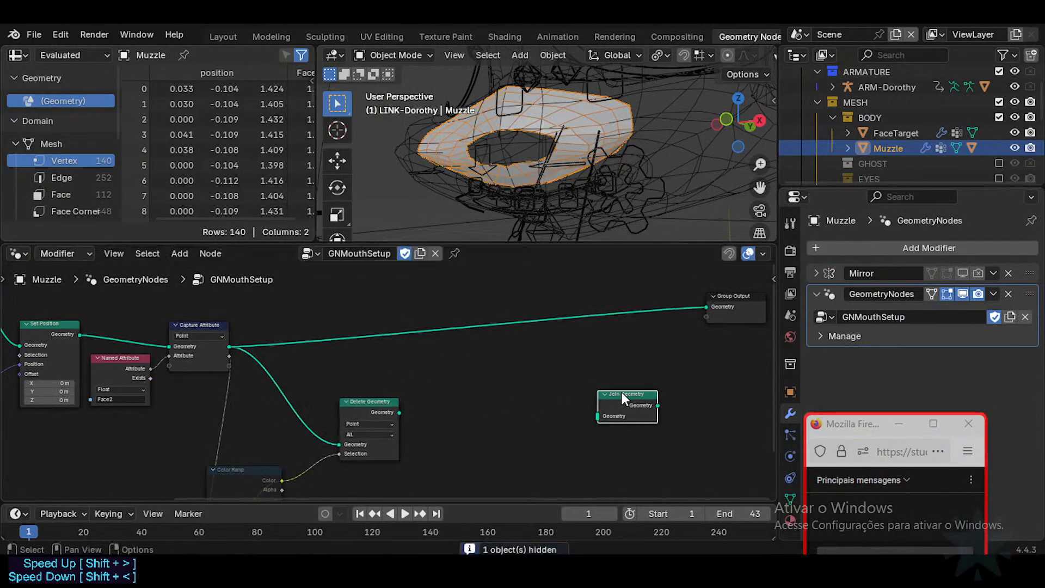
pyautogui.moveTo(621, 392); pyautogui.dragTo(561, 371)
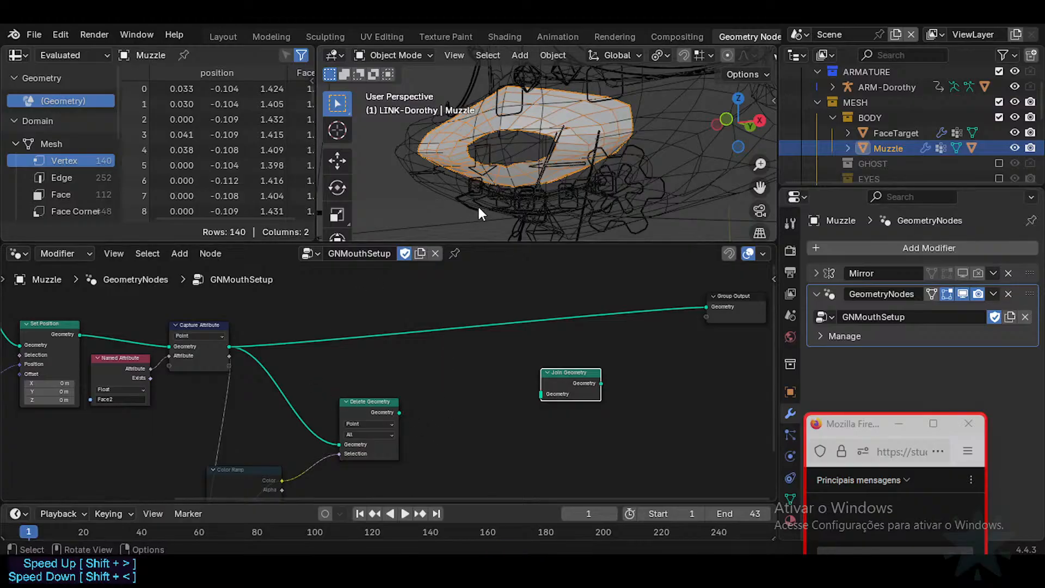
pyautogui.press('Tab')
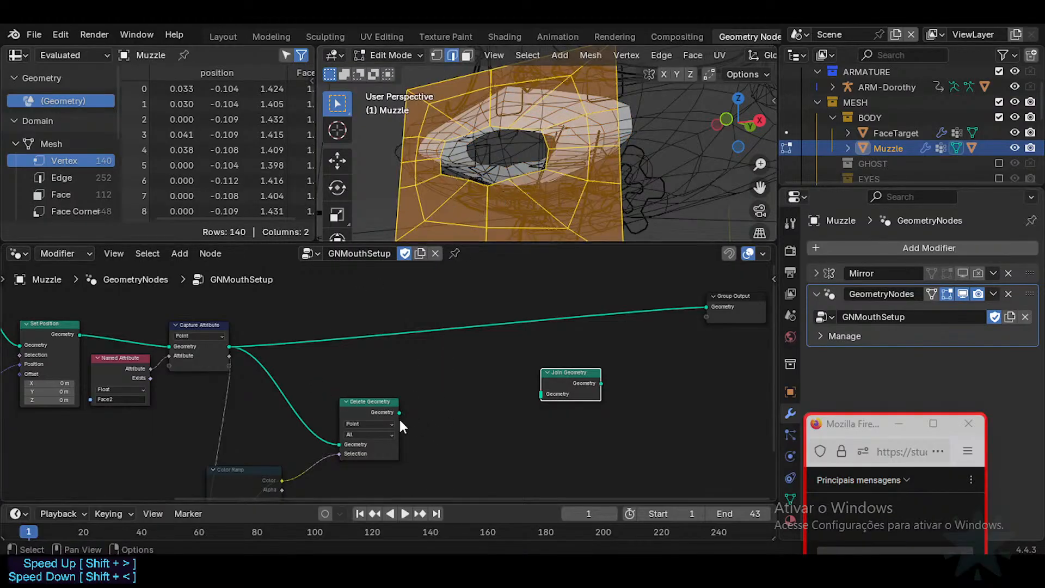
pyautogui.moveTo(398, 412); pyautogui.dragTo(428, 435)
pyautogui.moveTo(236, 468); pyautogui.dragTo(286, 442)
pyautogui.moveTo(368, 401); pyautogui.dragTo(405, 375)
pyautogui.click(576, 369)
pyautogui.moveTo(576, 369); pyautogui.dragTo(607, 344)
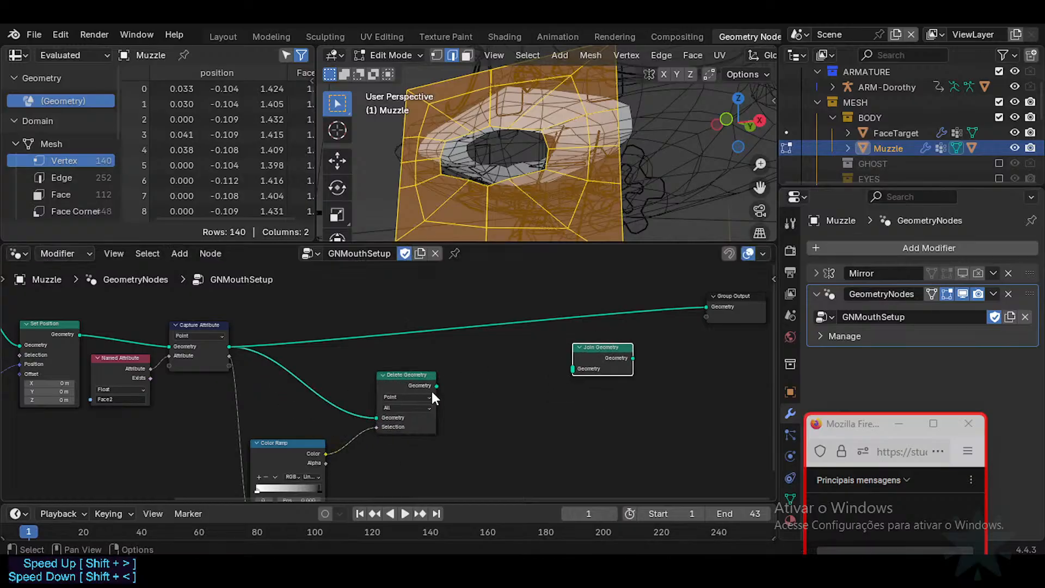
# Add an Extrude Mesh node fed by Delete Geometry's output and preview it with a Viewer node.
pyautogui.scroll(-1, 474, 370)
pyautogui.hotkey('shift', 'a')
pyautogui.write('e')
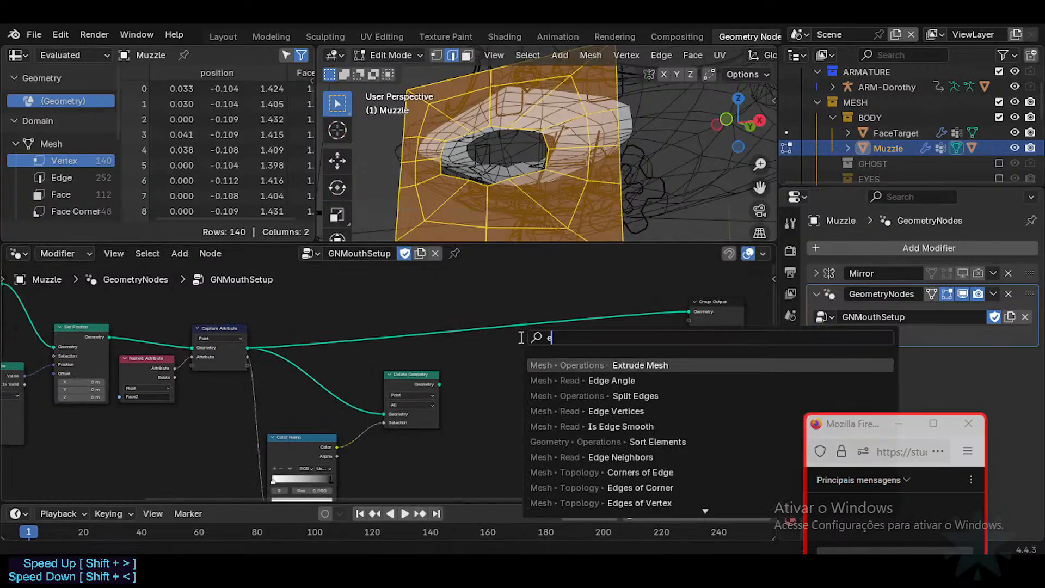
pyautogui.write('xt')
pyautogui.press('Return')
pyautogui.click(471, 371)
pyautogui.scroll(1, 471, 371)
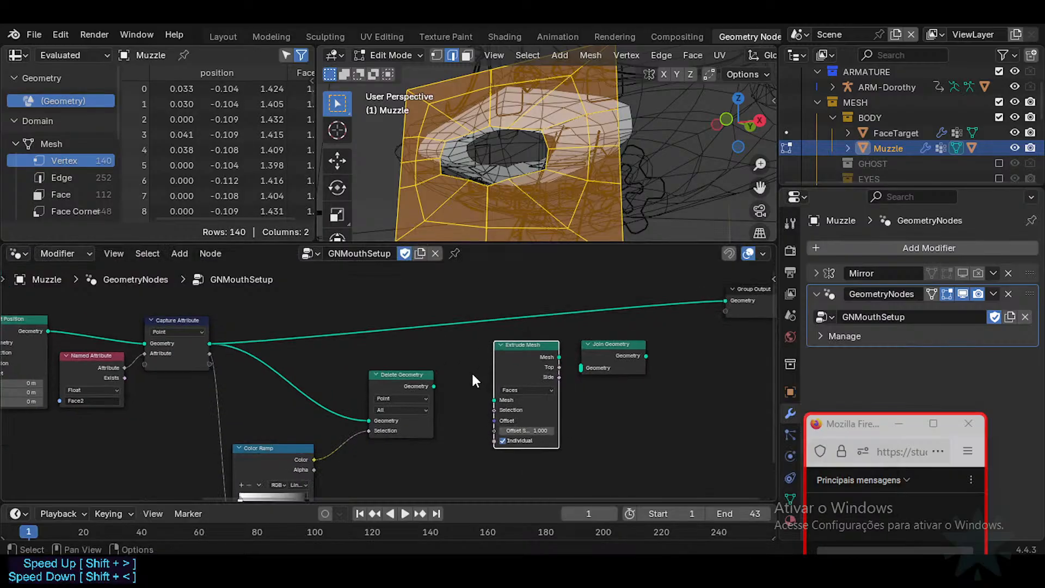
pyautogui.moveTo(432, 387); pyautogui.dragTo(495, 401)
pyautogui.moveTo(537, 341); pyautogui.dragTo(505, 347)
pyautogui.keyDown('ctrl'); pyautogui.keyDown('shift'); pyautogui.click(506, 347); pyautogui.keyUp('shift'); pyautogui.keyUp('ctrl')
# Route Extrude Mesh through Join Geometry to Group Output, and attach the Viewer to Join Geometry.
pyautogui.moveTo(545, 346); pyautogui.dragTo(487, 381, button='middle')
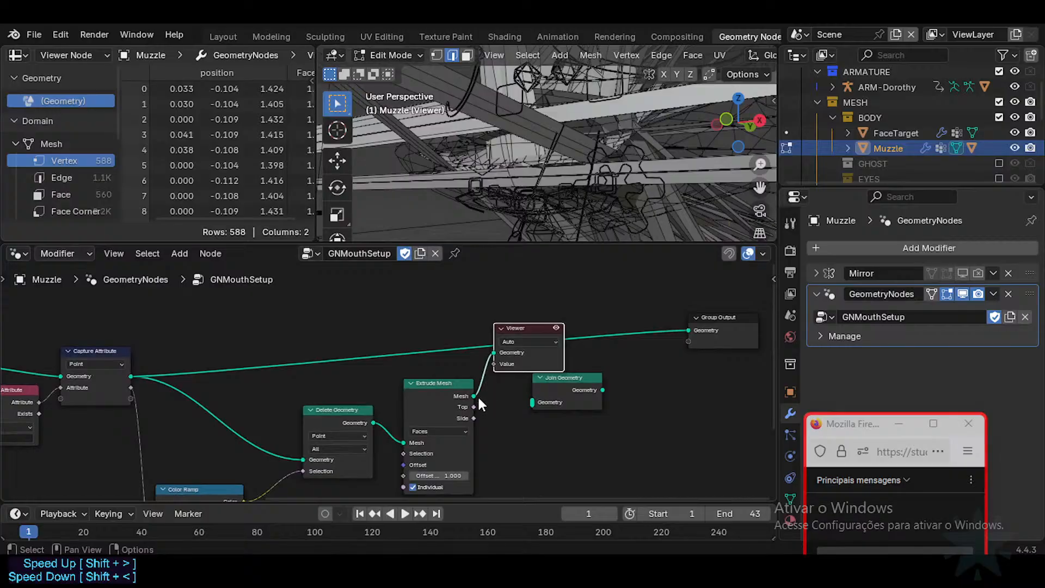
pyautogui.moveTo(476, 397); pyautogui.dragTo(532, 402)
pyautogui.moveTo(603, 389); pyautogui.dragTo(698, 332)
pyautogui.moveTo(517, 328); pyautogui.dragTo(520, 300)
pyautogui.keyDown('ctrl'); pyautogui.keyDown('shift'); pyautogui.click(578, 385); pyautogui.keyUp('shift'); pyautogui.keyUp('ctrl')
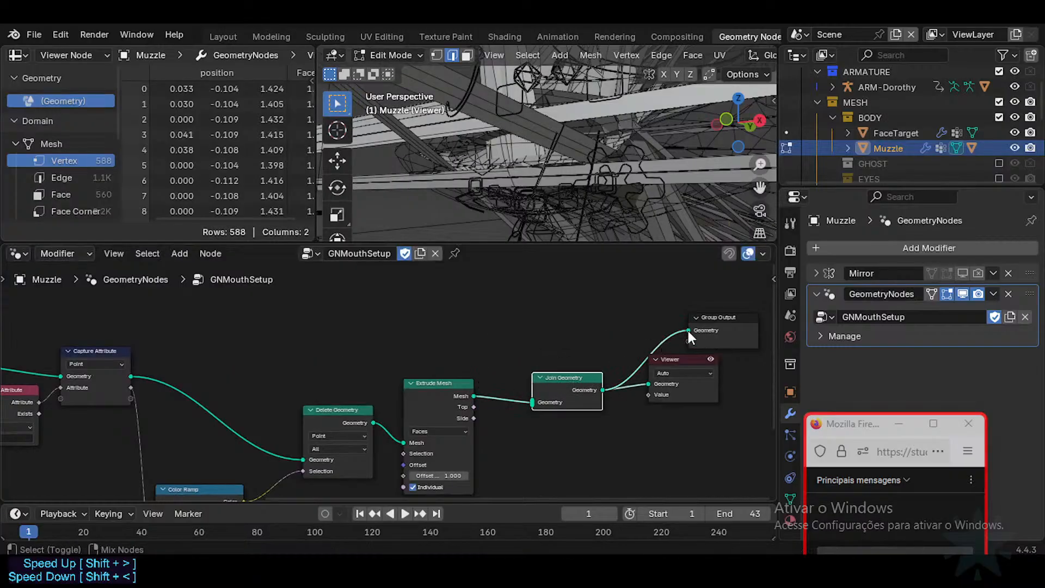
# Lower the Extrude Mesh offset scale to 0.770, delete the Viewer node, and return to Object Mode.
pyautogui.moveTo(439, 403); pyautogui.dragTo(463, 360, button='middle')
pyautogui.moveTo(464, 433); pyautogui.dragTo(462, 432)
pyautogui.moveTo(692, 316); pyautogui.dragTo(616, 344, button='middle')
pyautogui.moveTo(617, 344); pyautogui.dragTo(685, 367)
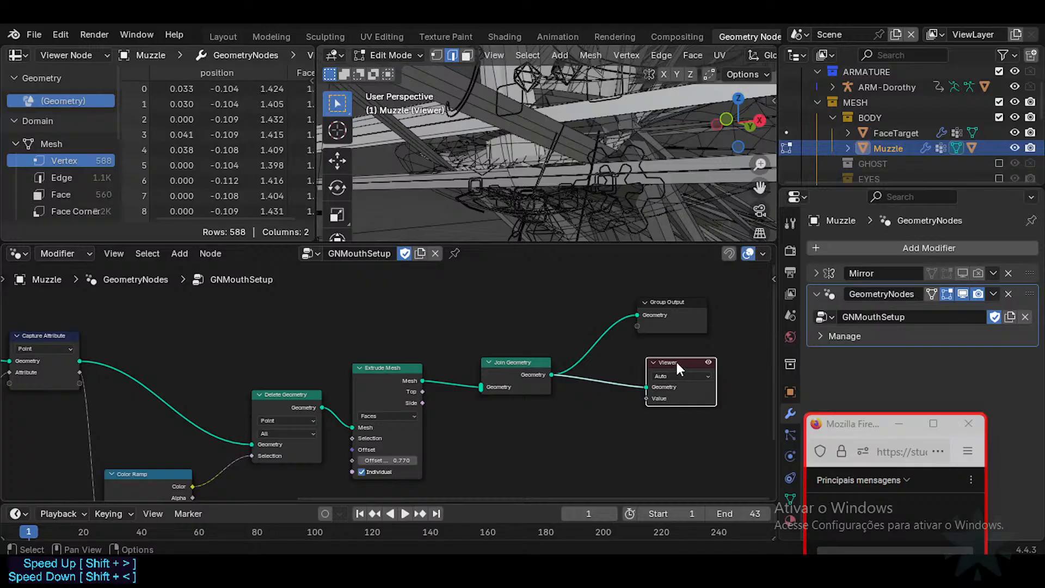
pyautogui.press('x')
pyautogui.moveTo(527, 330); pyautogui.dragTo(551, 332, button='middle')
pyautogui.press('Tab')
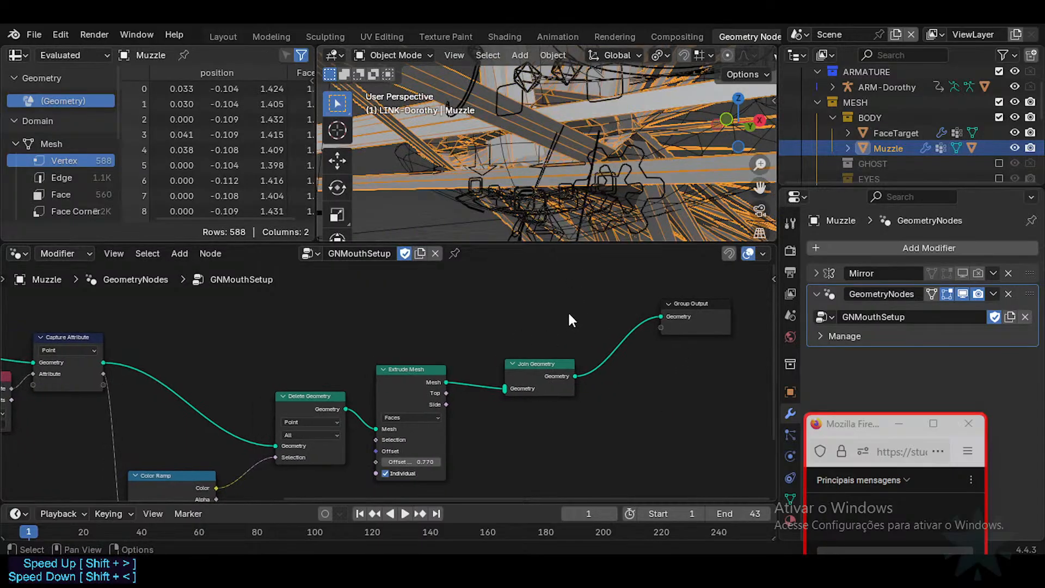
# Disable Individual on Extrude Mesh and set its offset scale to 0.005.
pyautogui.moveTo(435, 462)
pyautogui.mouseDown()
pyautogui.moveTo(362, 461)
pyautogui.moveTo(441, 462)
pyautogui.moveTo(416, 462)
pyautogui.moveTo(425, 462)
pyautogui.mouseUp()
pyautogui.click(390, 474)
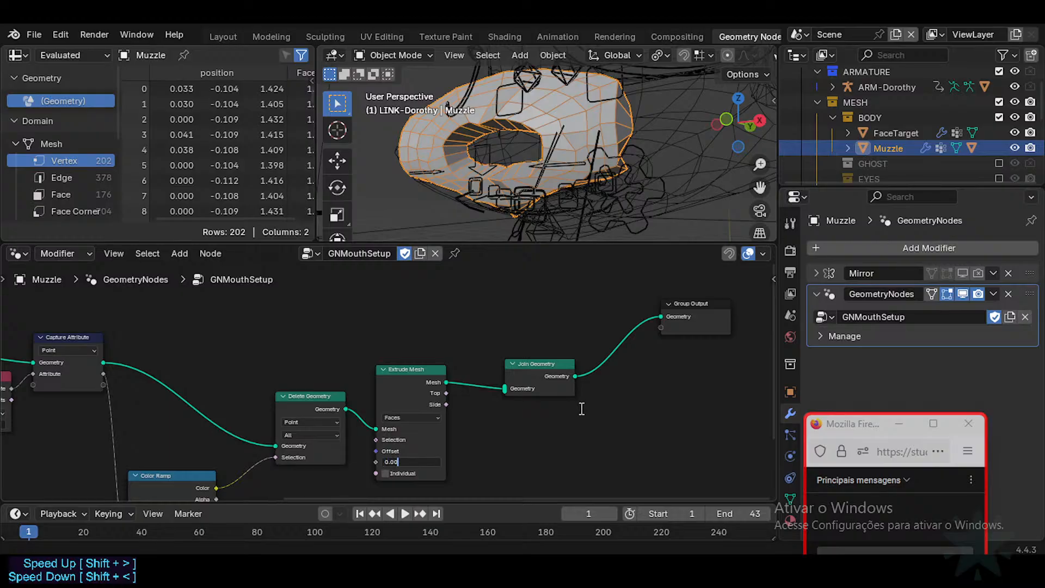
pyautogui.write('5')
pyautogui.press('Return')
# Examine the extruded muzzle from several angles in both Object Mode and Edit Mode.
pyautogui.moveTo(538, 218); pyautogui.dragTo(566, 170, button='middle')
pyautogui.scroll(2, 566, 170)
pyautogui.press('Tab')
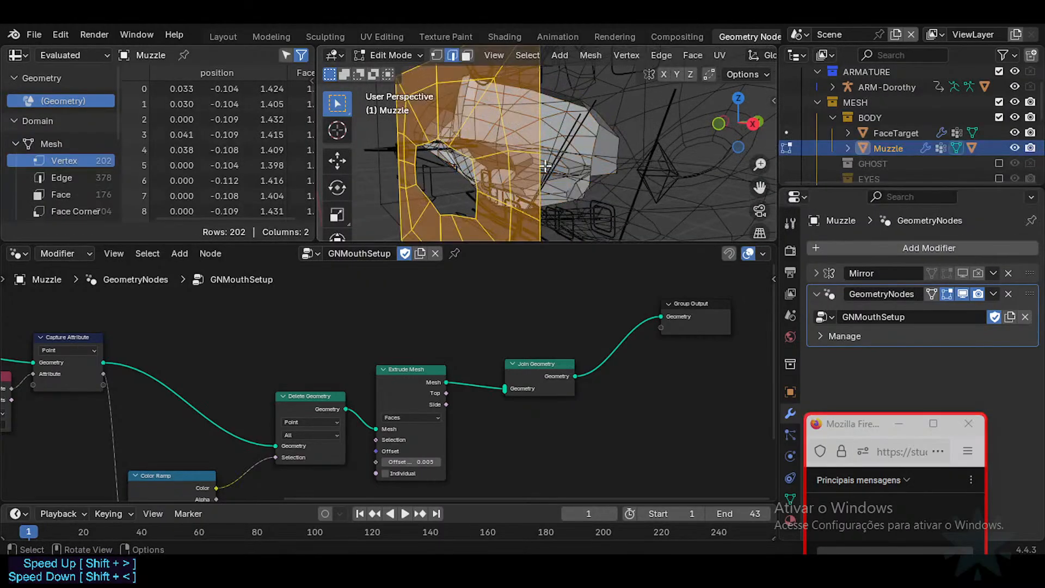
pyautogui.scroll(-3, 506, 140)
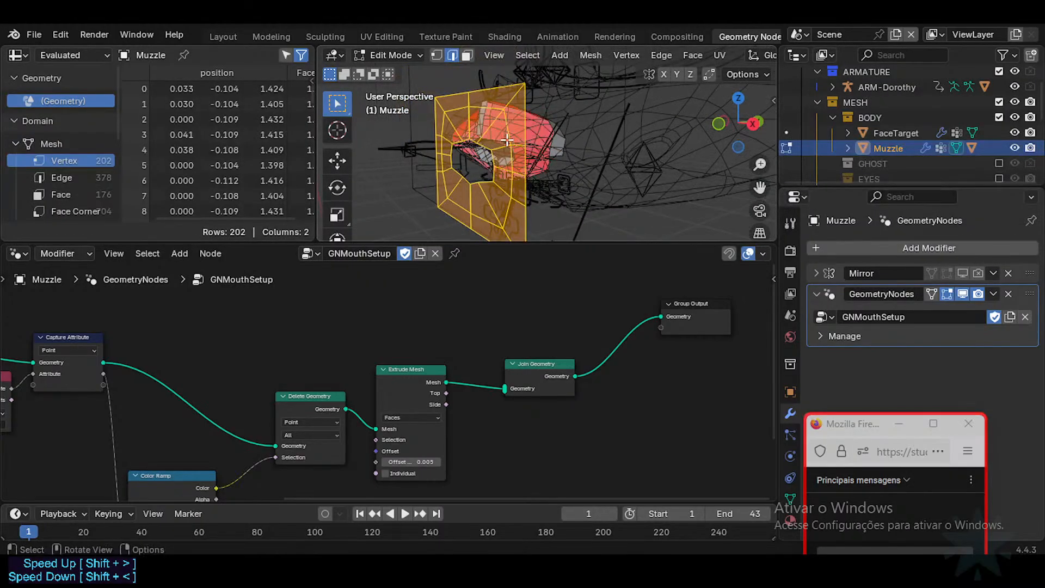
pyautogui.moveTo(507, 140); pyautogui.dragTo(406, 165, button='middle')
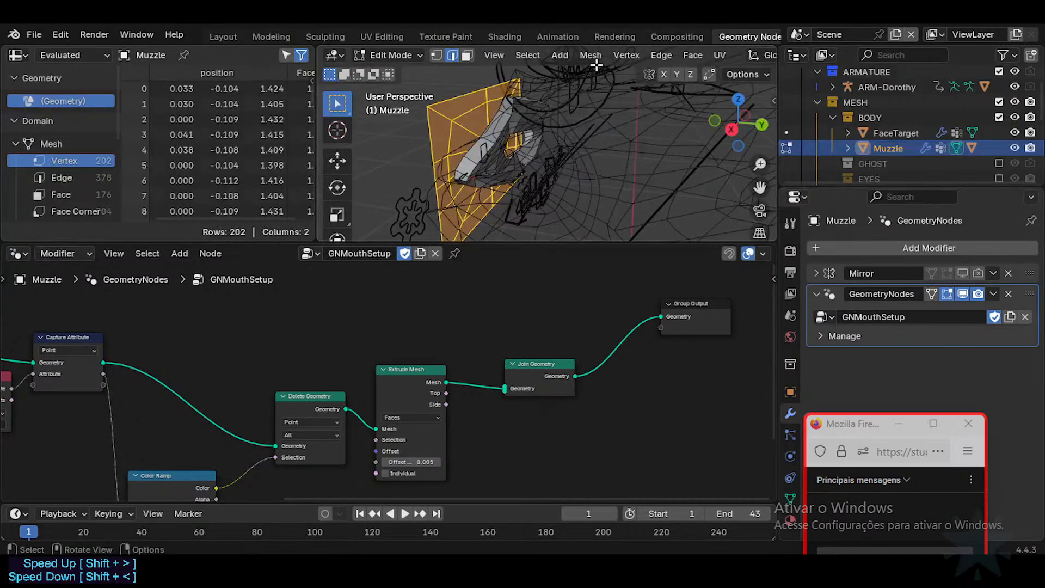
pyautogui.press('Tab')
pyautogui.moveTo(596, 64); pyautogui.dragTo(579, 170, button='middle')
pyautogui.scroll(4, 553, 125)
pyautogui.press('Tab')
pyautogui.press('Tab')
pyautogui.scroll(1, 572, 152)
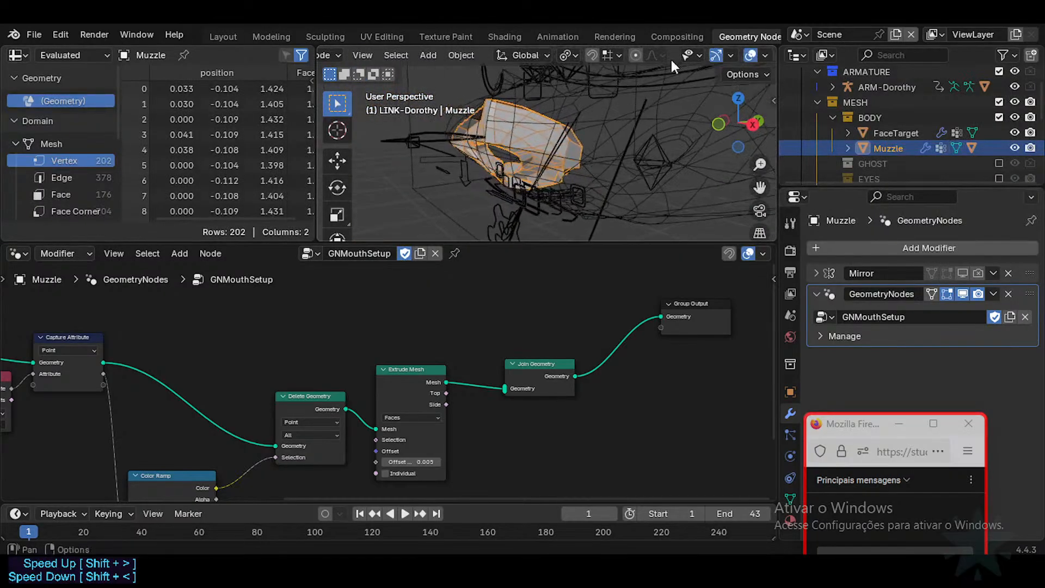
# Show face orientation in the viewport and flip the normals of Muzzle's mesh.
pyautogui.scroll(-3, 678, 69)
pyautogui.scroll(-2, 678, 54)
pyautogui.scroll(-1, 677, 53)
pyautogui.scroll(1, 678, 54)
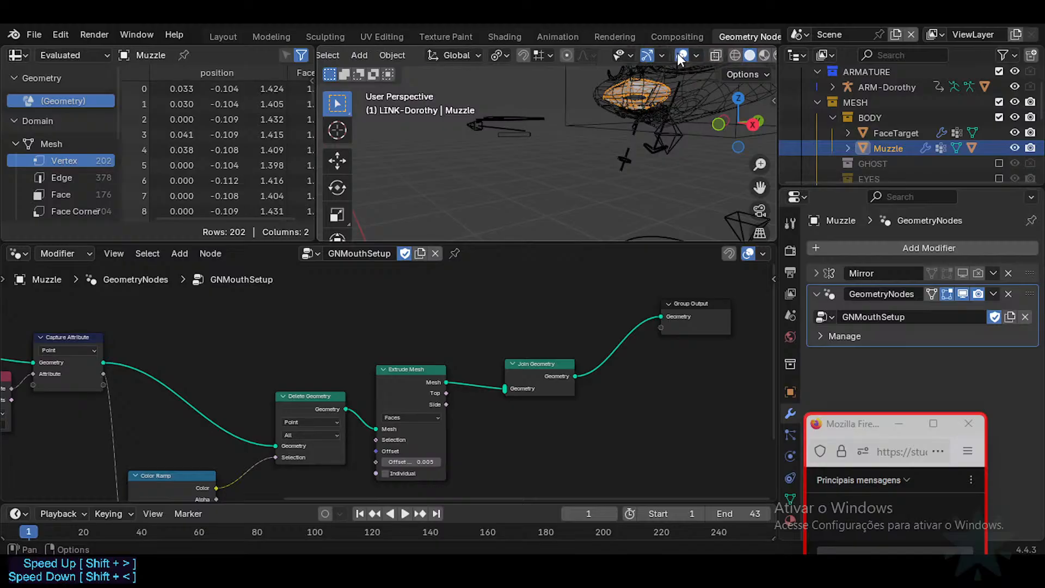
pyautogui.scroll(-1, 677, 53)
pyautogui.scroll(3, 576, 159)
pyautogui.keyDown('shift'); pyautogui.moveTo(633, 75); pyautogui.dragTo(619, 149, button='middle'); pyautogui.keyUp('shift')
pyautogui.hotkey('shift', 'f')
pyautogui.press('Tab')
pyautogui.hotkey('alt', 'n')
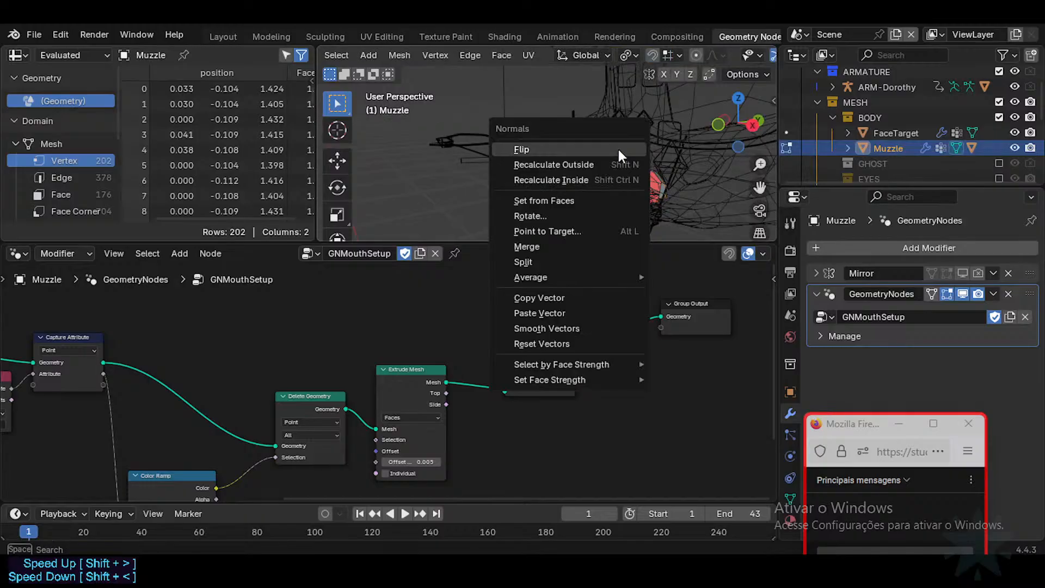
pyautogui.click(586, 148)
pyautogui.press('Tab')
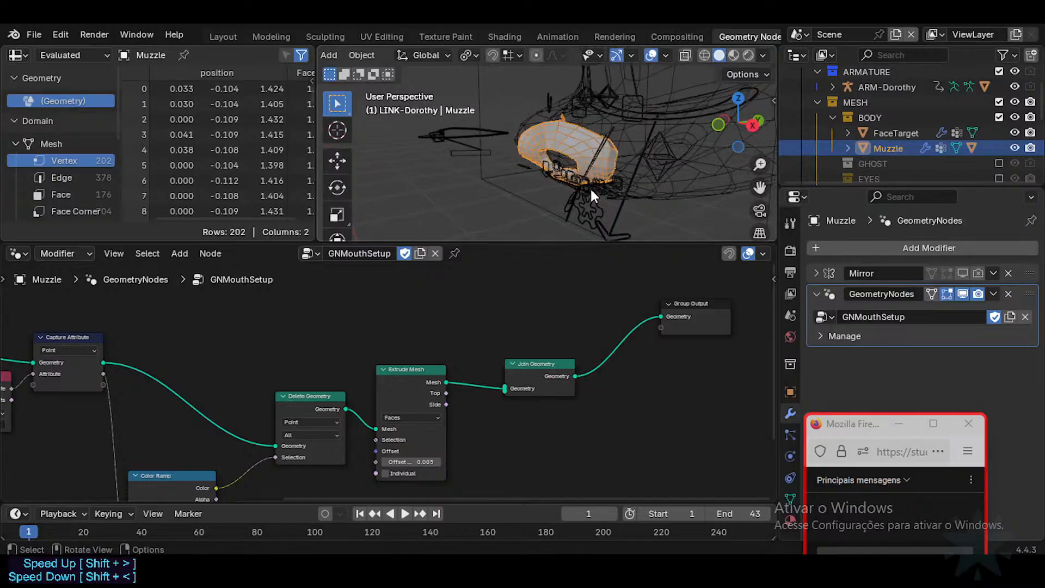
# Unhide the hidden objects and flip all normals of the MouthHole mesh.
pyautogui.hotkey('alt', 'h')
pyautogui.click(554, 171)
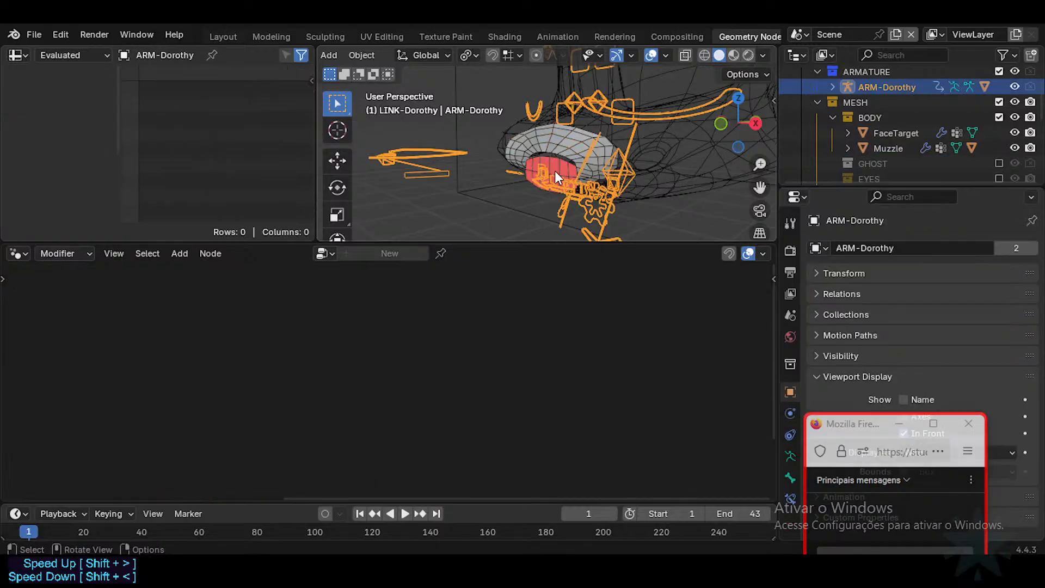
pyautogui.click(556, 170)
pyautogui.press('Tab')
pyautogui.press('a')
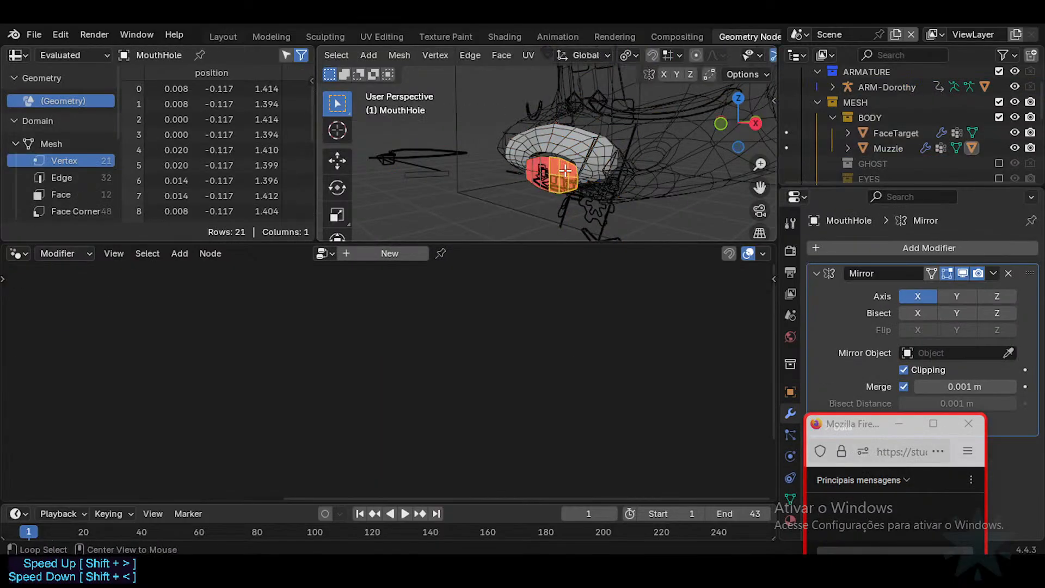
pyautogui.hotkey('alt', 'n')
pyautogui.click(563, 170)
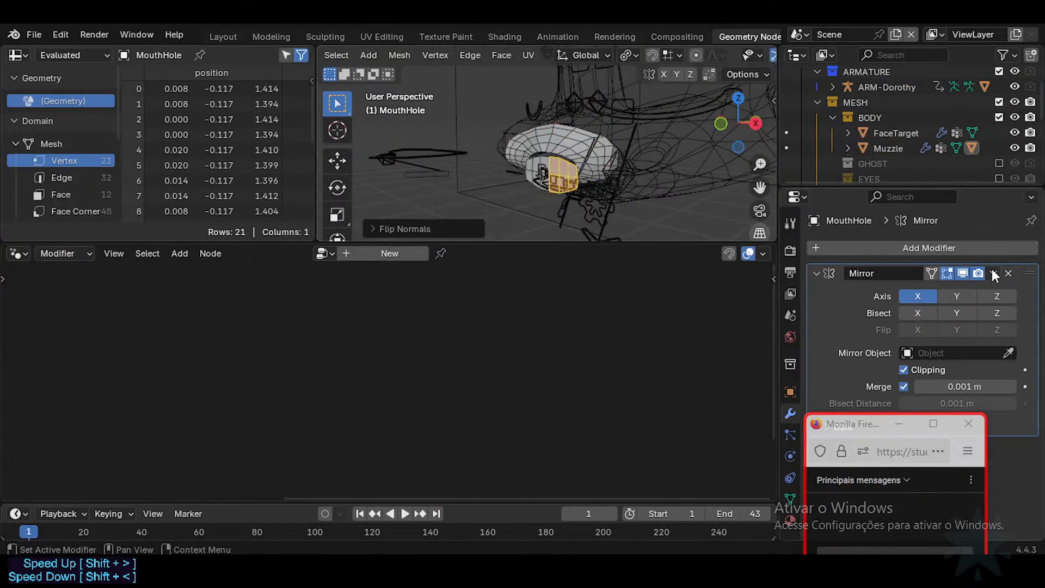
# Duplicate MouthHole's Mirror modifier, collapse both modifiers, and disable the duplicate.
pyautogui.hotkey('shift', 'd')
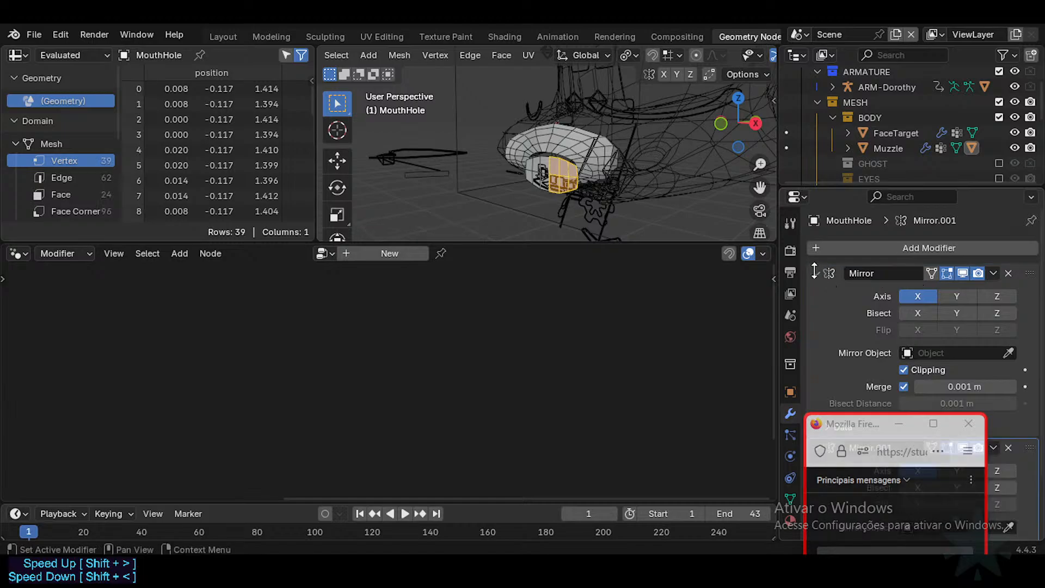
pyautogui.click(815, 274)
pyautogui.click(815, 294)
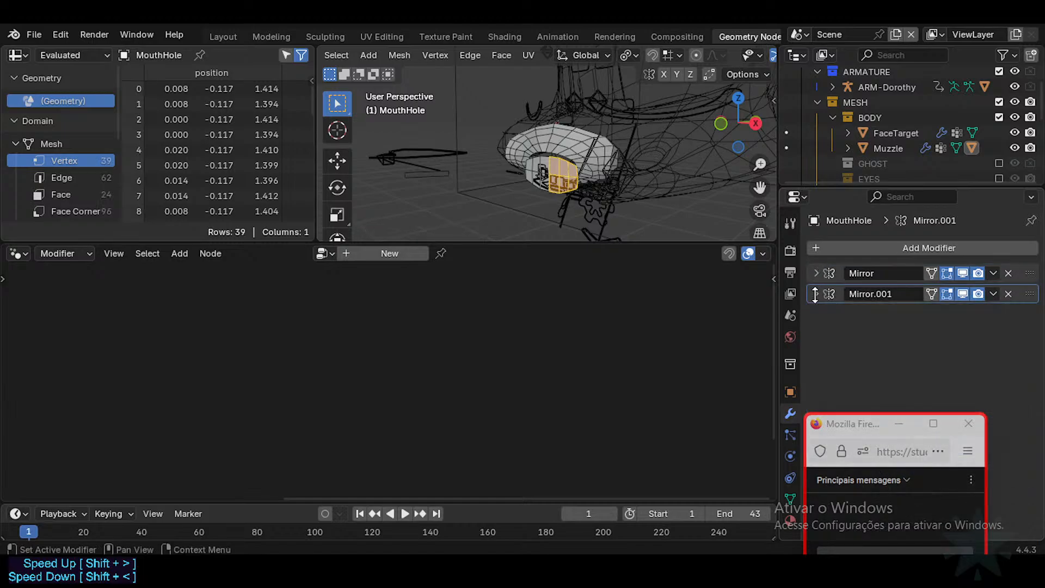
pyautogui.click(993, 294)
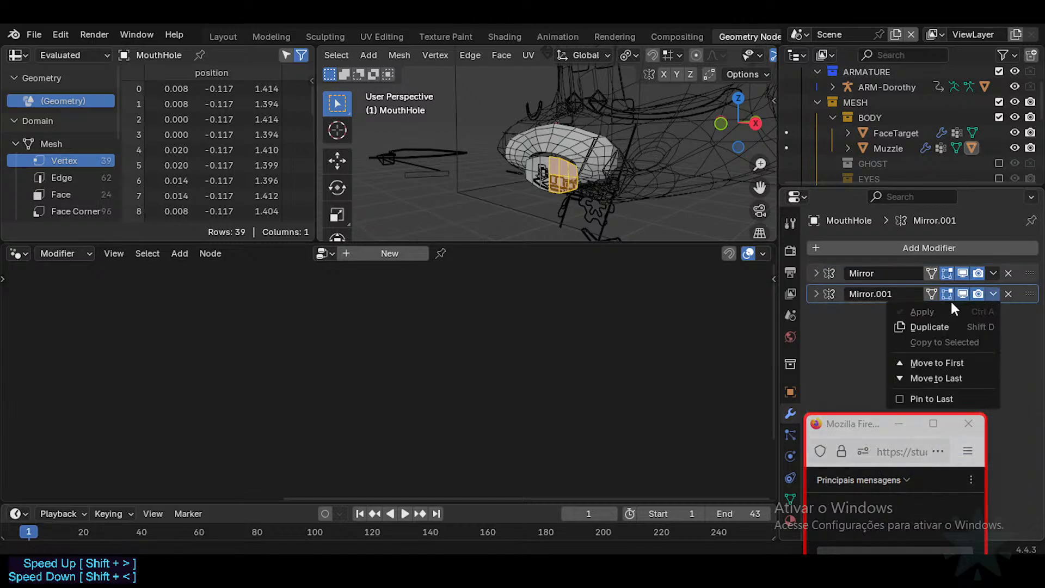
pyautogui.click(994, 273)
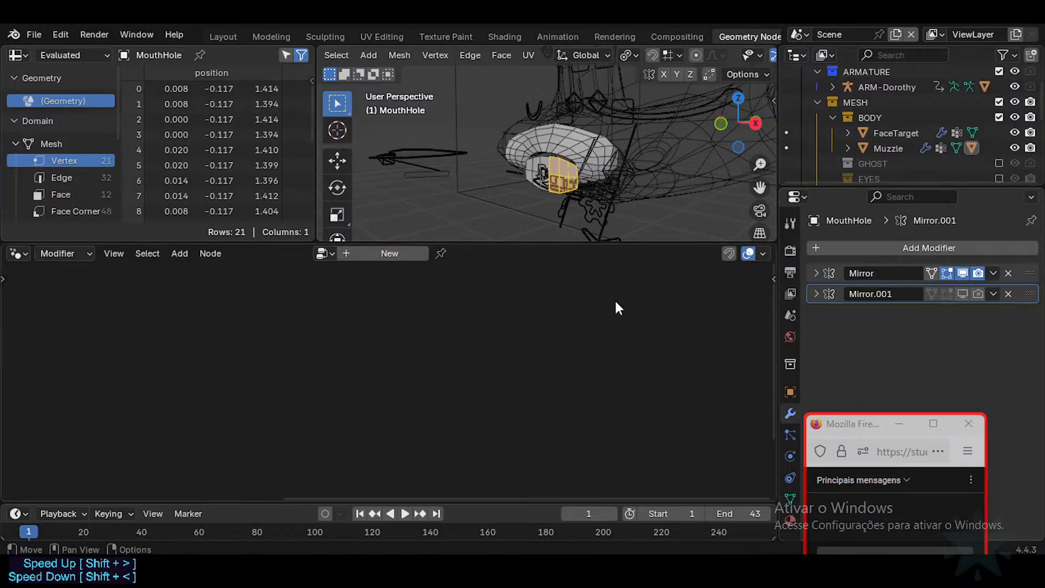
# Apply the original Mirror modifier on MouthHole in Object Mode and check the mesh in Edit Mode.
pyautogui.press('Tab')
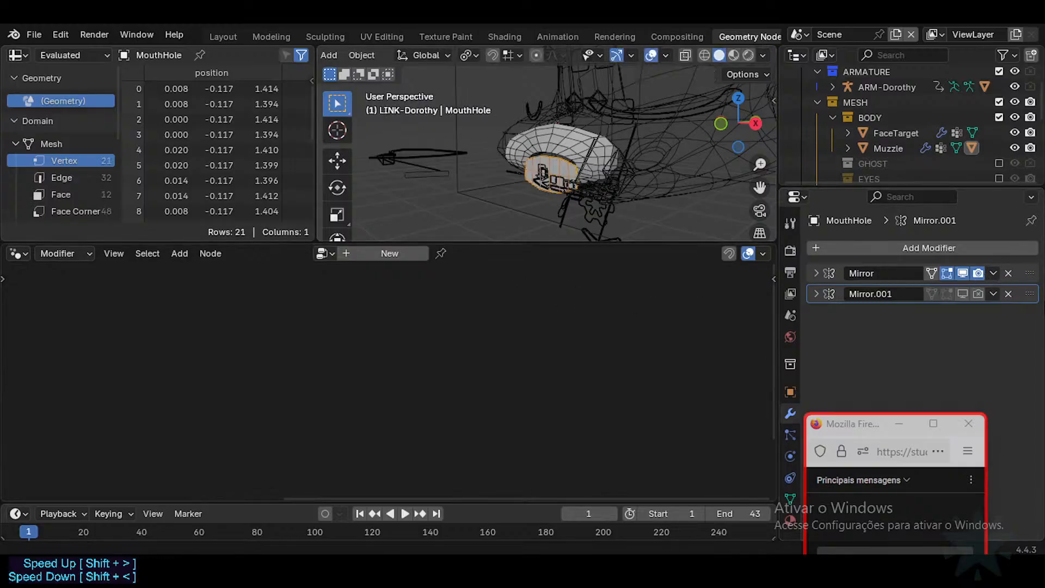
pyautogui.click(994, 273)
pyautogui.click(965, 290)
pyautogui.press('Tab')
pyautogui.press('Tab')
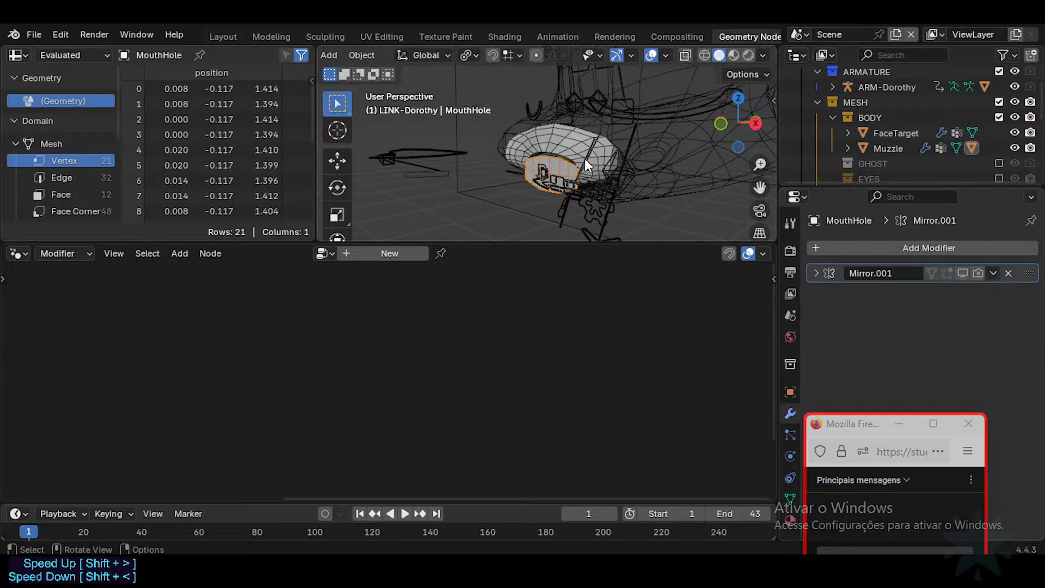
# Select Muzzle, try different extrusion offsets, and set the Extrude Mesh node's Offset Scale to 0.001.
pyautogui.click(573, 124)
pyautogui.click(562, 168)
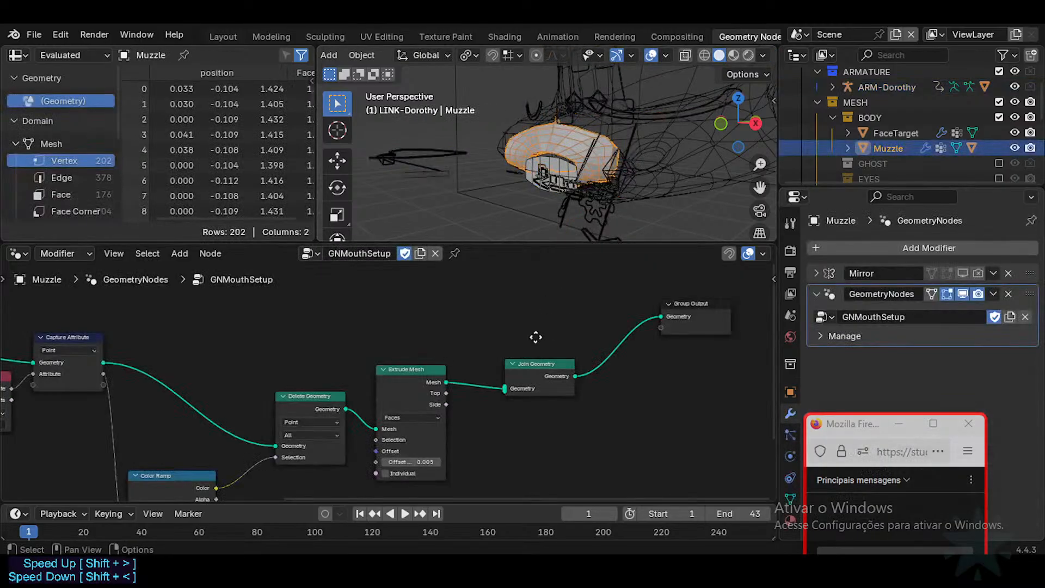
pyautogui.moveTo(534, 338); pyautogui.dragTo(500, 328, button='middle')
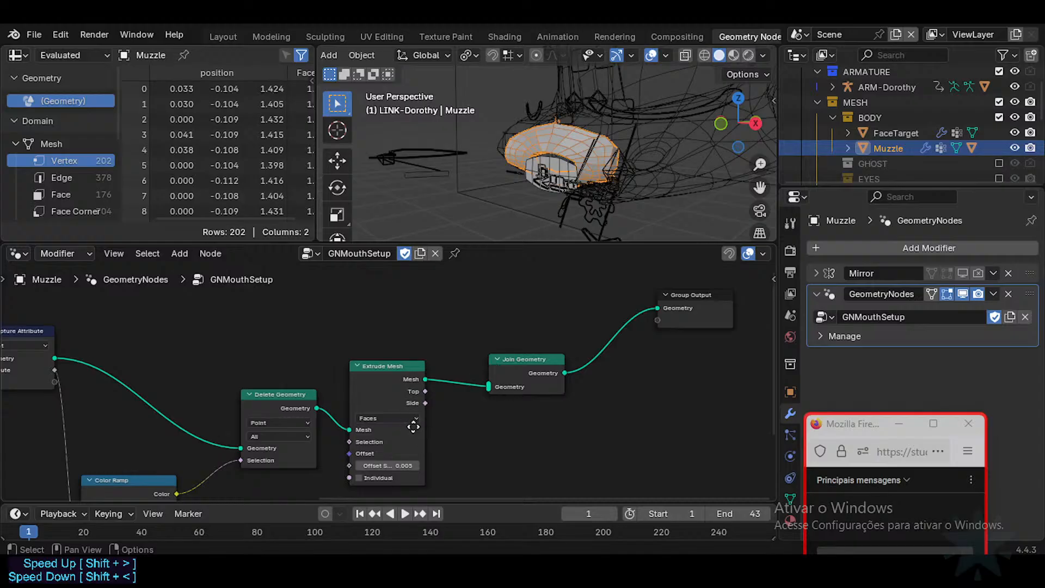
pyautogui.moveTo(413, 426); pyautogui.dragTo(418, 423, button='middle')
pyautogui.moveTo(559, 149); pyautogui.dragTo(504, 154, button='middle')
pyautogui.scroll(3, 507, 154)
pyautogui.moveTo(438, 348); pyautogui.dragTo(447, 345, button='middle')
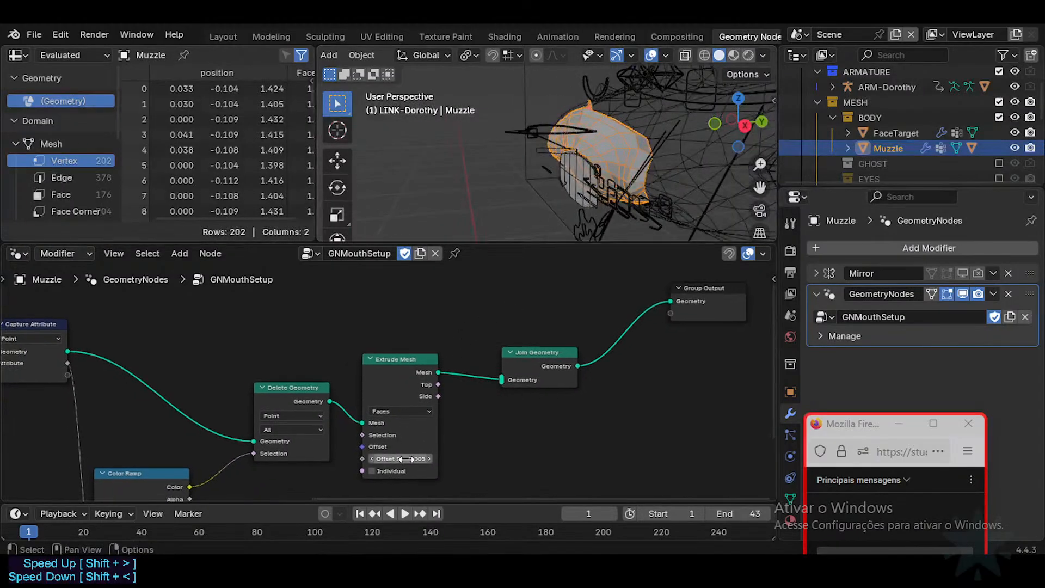
pyautogui.moveTo(407, 461); pyautogui.dragTo(432, 460)
pyautogui.scroll(1, 411, 461)
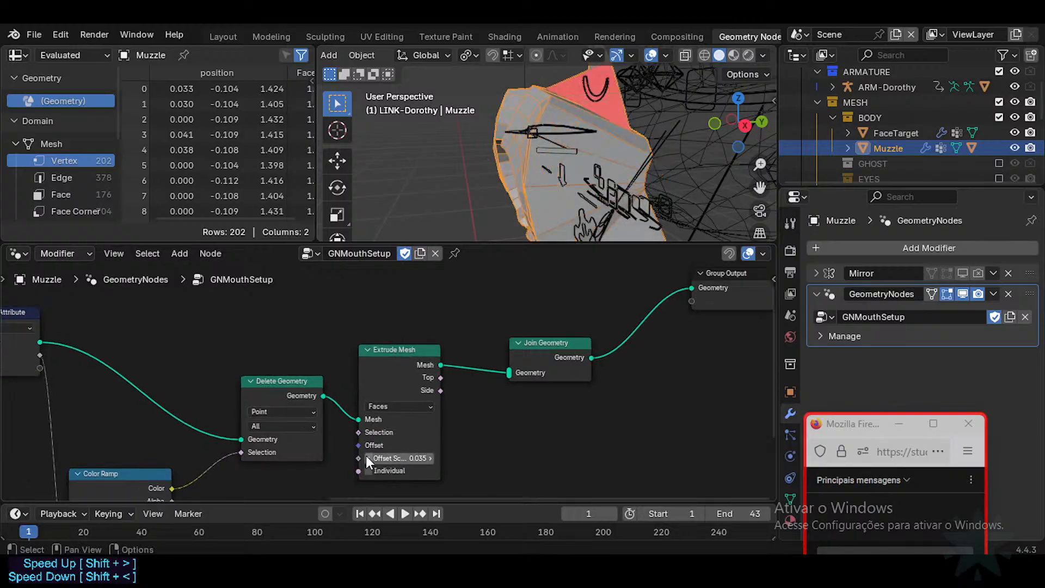
pyautogui.click(368, 457)
pyautogui.click(423, 458)
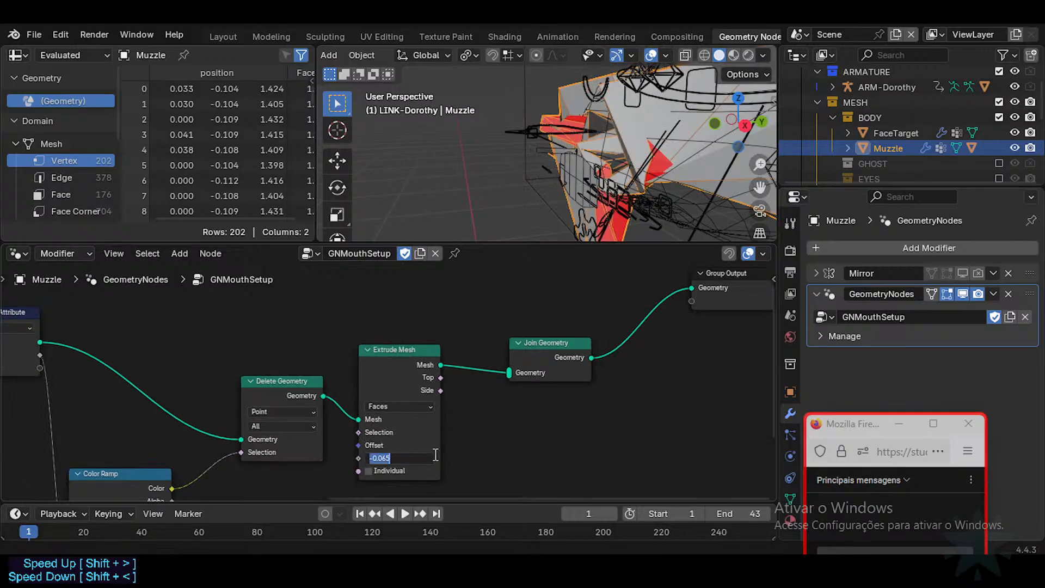
pyautogui.write('0.001')
pyautogui.press('Return')
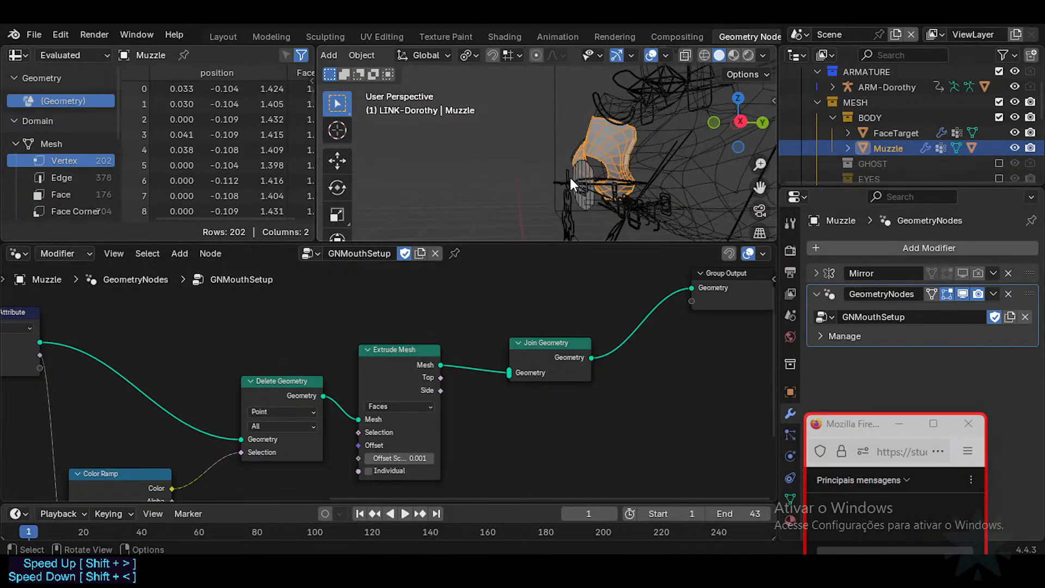
# Set the Extrude Mesh node's Offset Scale to 0.002.
pyautogui.scroll(2, 570, 177)
pyautogui.moveTo(626, 184); pyautogui.dragTo(526, 194, button='middle')
pyautogui.scroll(3, 596, 204)
pyautogui.click(422, 459)
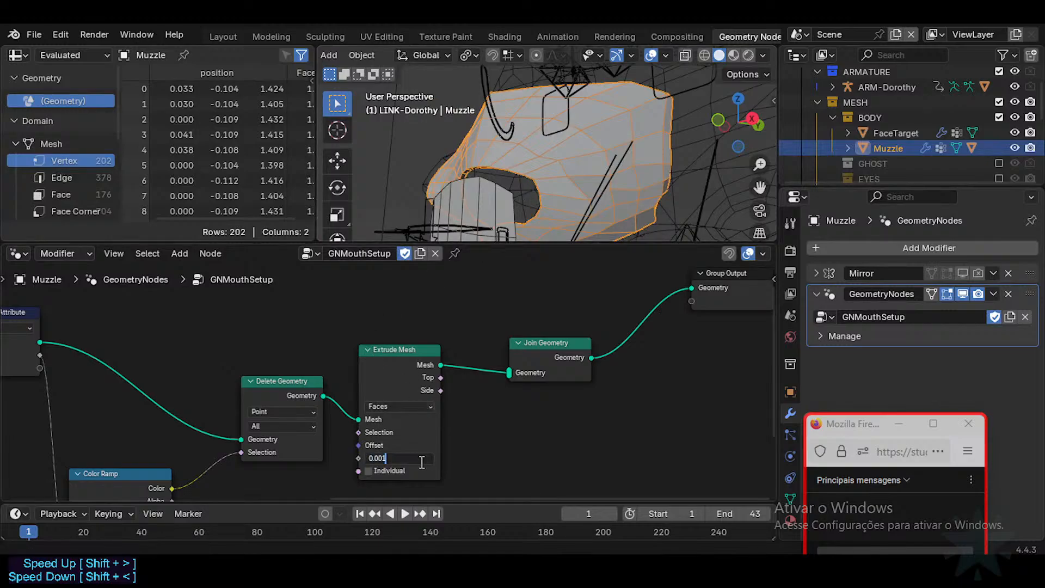
pyautogui.press('BackSpace')
pyautogui.write('2')
pyautogui.press('Return')
# Tidy the node layout by repositioning Capture Attribute, Color Ramp, Delete Geometry, Extrude Mesh and Join Geometry closer together.
pyautogui.scroll(-3, 345, 417)
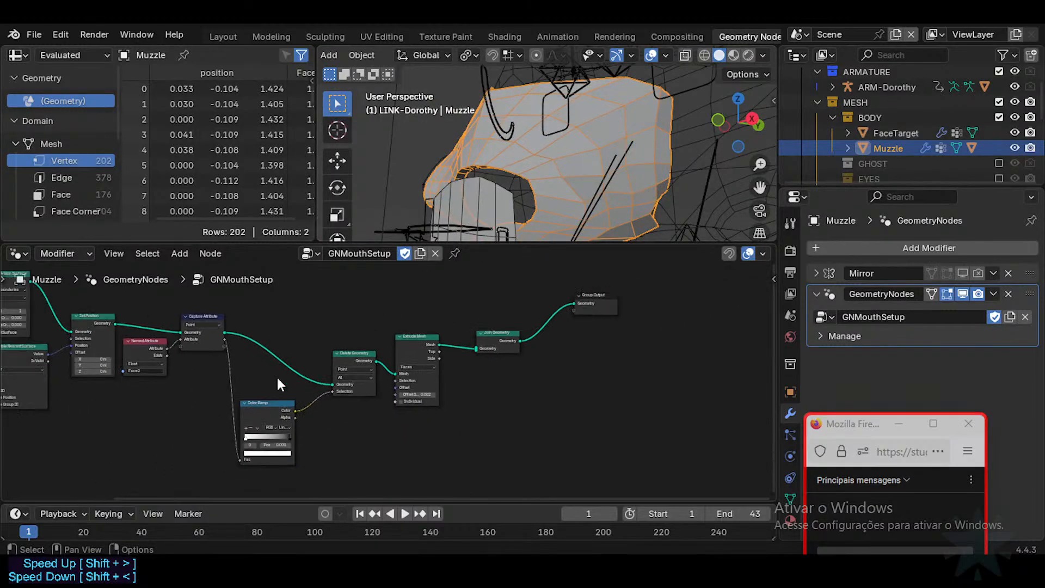
pyautogui.moveTo(128, 481); pyautogui.dragTo(341, 341)
pyautogui.moveTo(196, 314); pyautogui.dragTo(204, 313)
pyautogui.moveTo(255, 406); pyautogui.dragTo(266, 389)
pyautogui.click(339, 358)
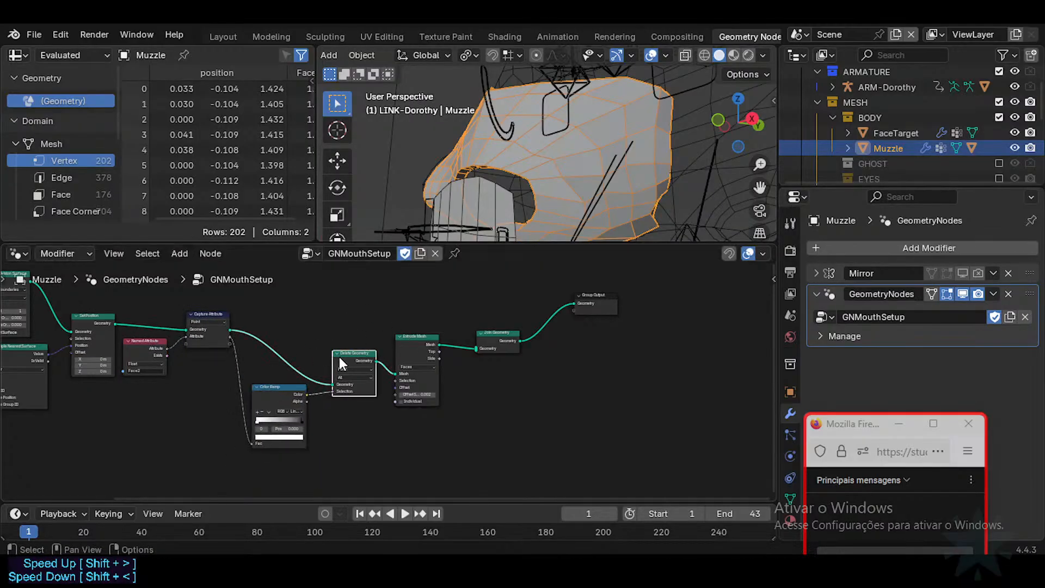
pyautogui.moveTo(338, 357); pyautogui.dragTo(324, 362)
pyautogui.moveTo(407, 335); pyautogui.dragTo(388, 338)
pyautogui.moveTo(493, 331); pyautogui.dragTo(459, 331)
# Hide the MouthHole object in the viewport and save the file.
pyautogui.moveTo(497, 288); pyautogui.dragTo(509, 308, button='middle')
pyautogui.moveTo(536, 166); pyautogui.dragTo(598, 154, button='middle')
pyautogui.click(487, 188)
pyautogui.press('h')
pyautogui.hotkey('ctrl', 's')
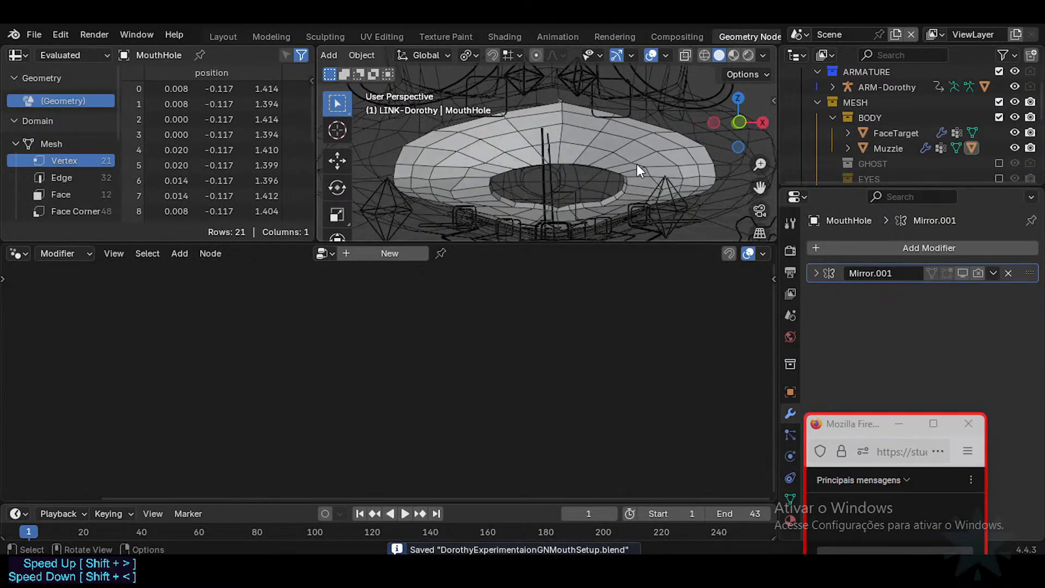
# Reselect Muzzle and move its Color Ramp node slightly away from the Delete Geometry node.
pyautogui.click(523, 142)
pyautogui.moveTo(446, 394); pyautogui.dragTo(485, 381, button='middle')
pyautogui.moveTo(443, 333); pyautogui.dragTo(422, 346, button='middle')
pyautogui.moveTo(420, 399); pyautogui.dragTo(604, 378, button='middle')
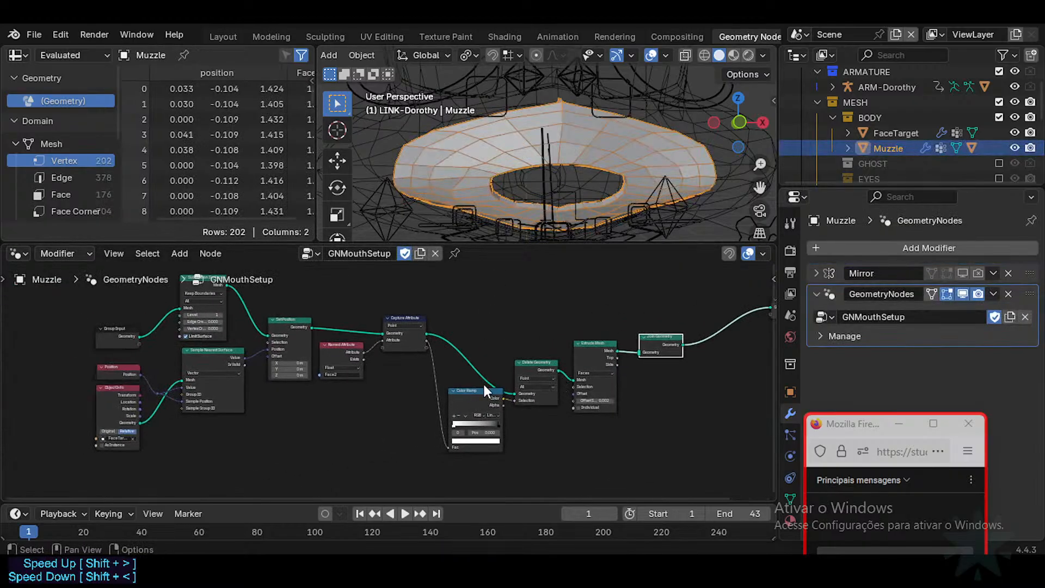
pyautogui.moveTo(469, 389); pyautogui.dragTo(454, 394)
# Inspect the extruded muzzle and its mouth opening from different distances using walk navigation.
pyautogui.moveTo(576, 175); pyautogui.dragTo(486, 174, button='middle')
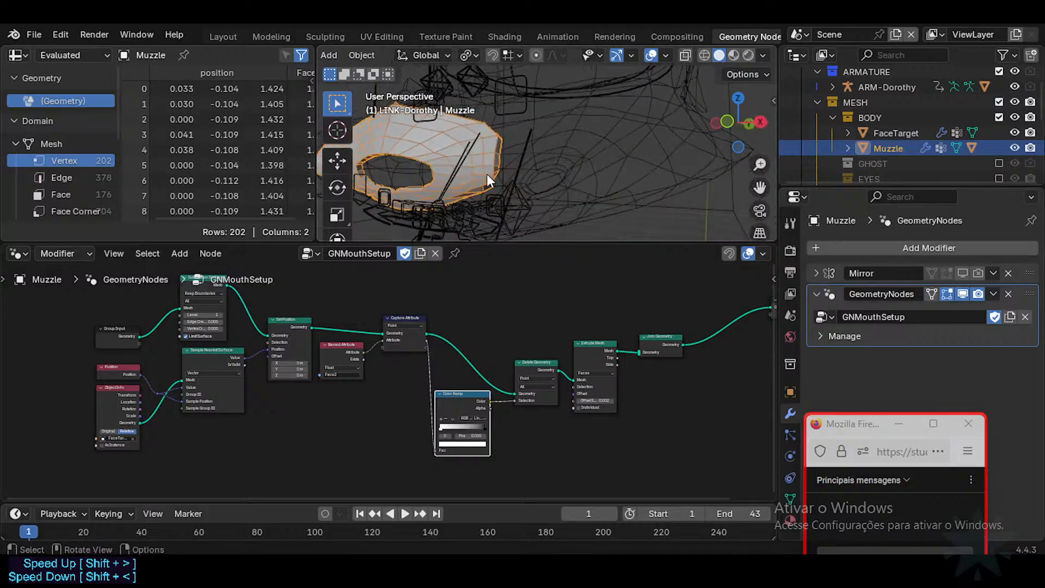
pyautogui.hotkey('shift', '`')
pyautogui.press('s')
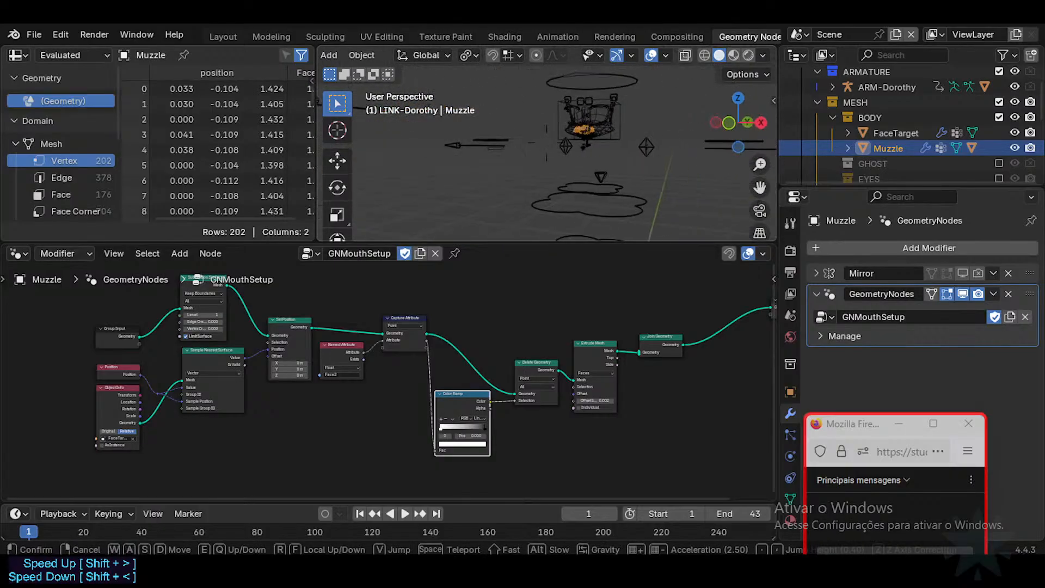
pyautogui.press('w')
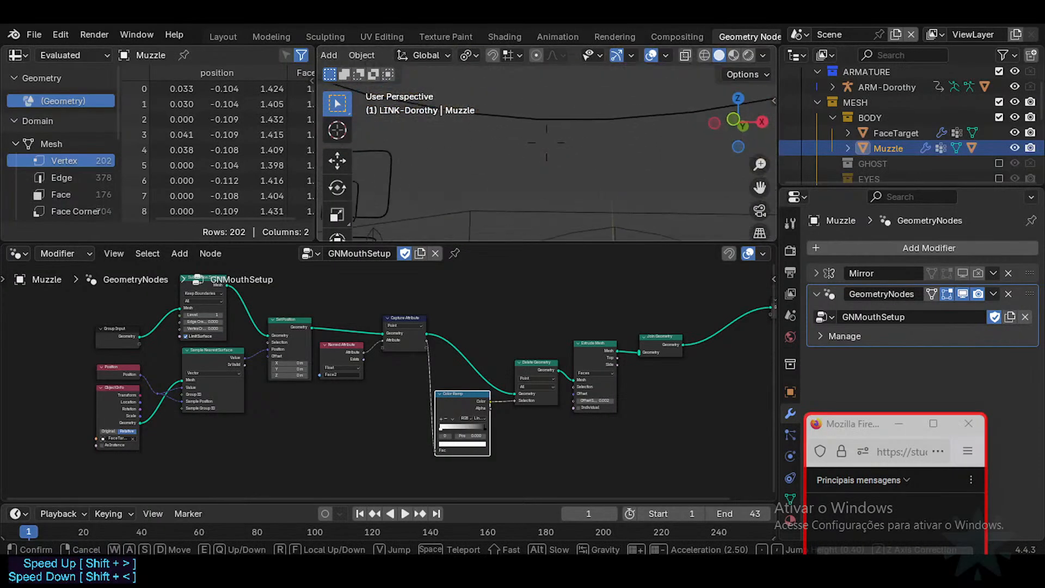
pyautogui.press('s')
pyautogui.scroll(-8, 547, 142)
pyautogui.press('w')
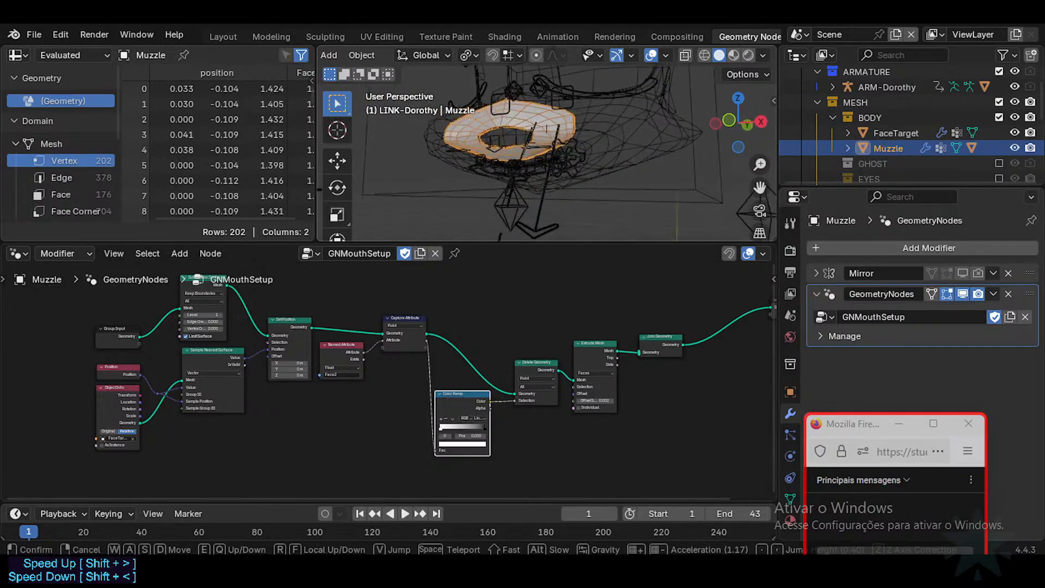
pyautogui.click(500, 87)
# Select the edge loop around the mouth opening of Muzzle in Edit Mode and try to bevel it.
pyautogui.press('Tab')
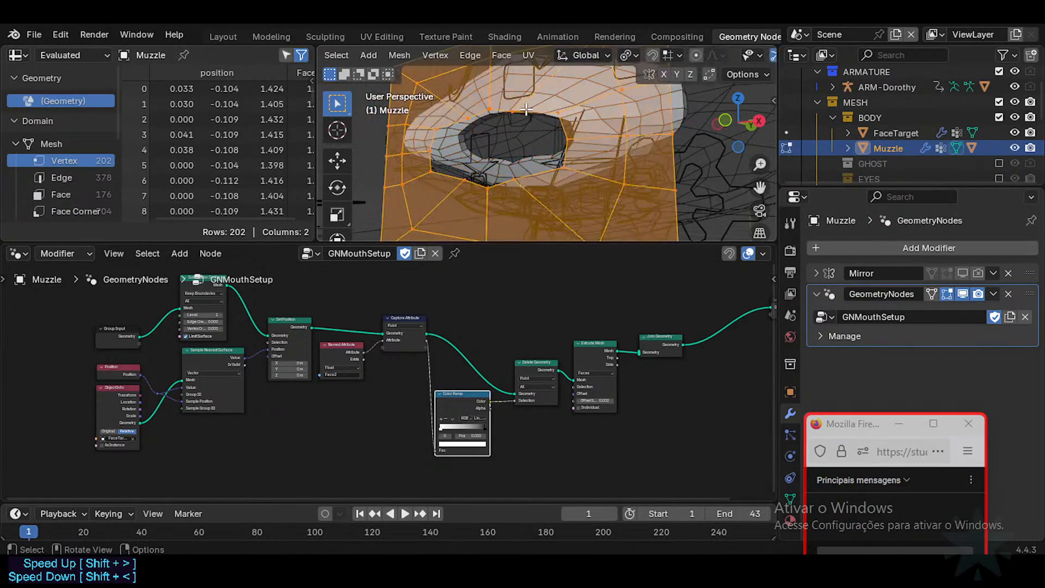
pyautogui.click(517, 110)
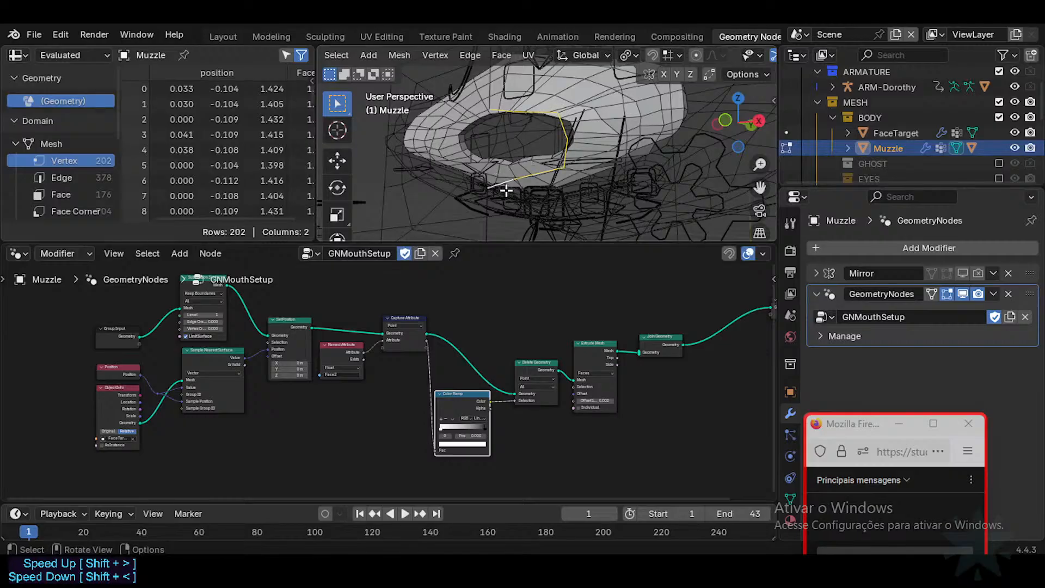
pyautogui.moveTo(506, 190); pyautogui.dragTo(553, 91, button='middle')
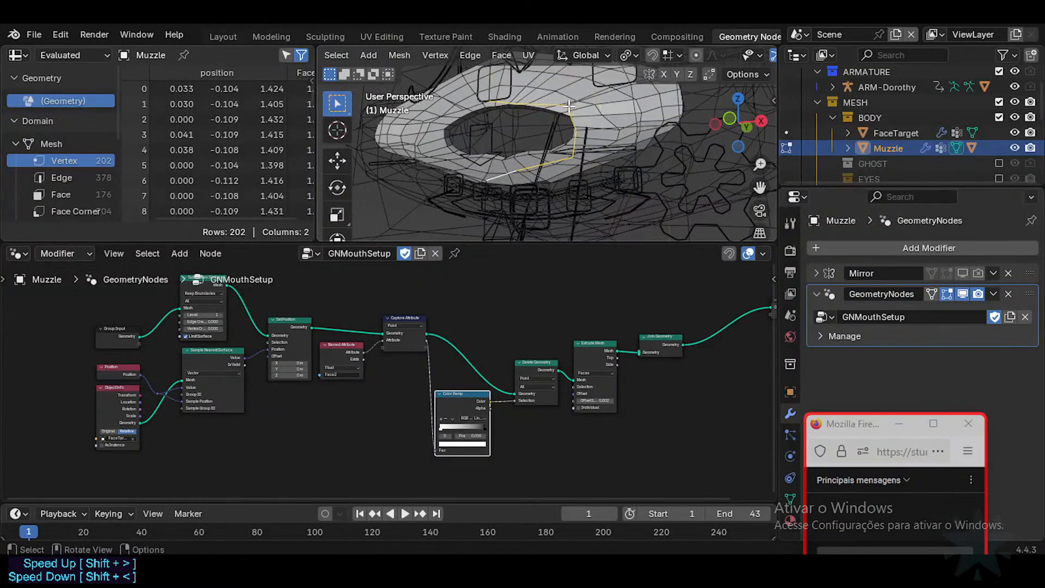
pyautogui.hotkey('ctrl', 'b')
pyautogui.press('Escape')
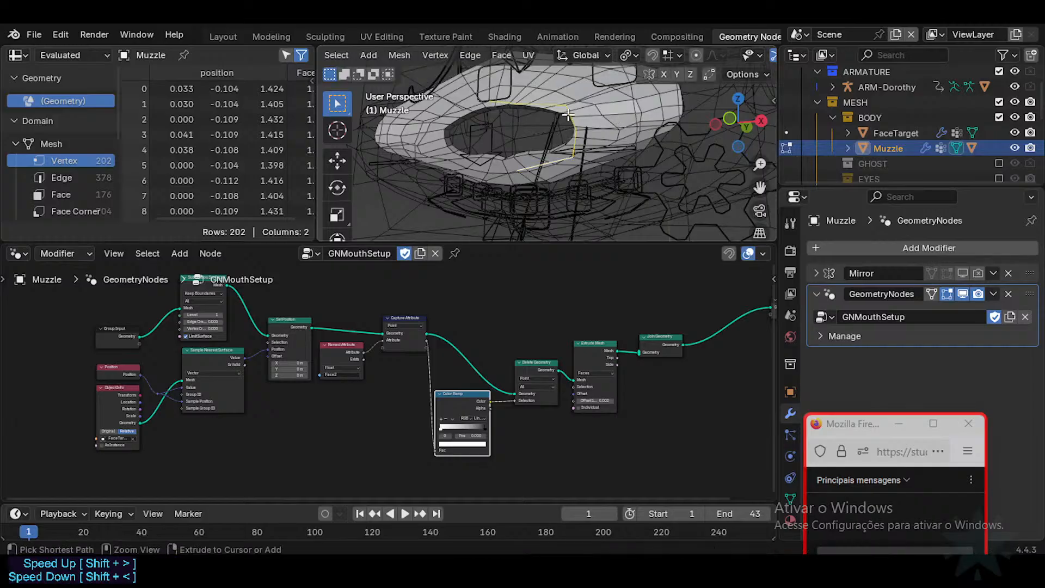
# Add a loop cut around Muzzle's mouth opening with an edge slide of about -0.6 and check it in Object Mode.
pyautogui.hotkey('ctrl', 'r')
pyautogui.click(571, 98)
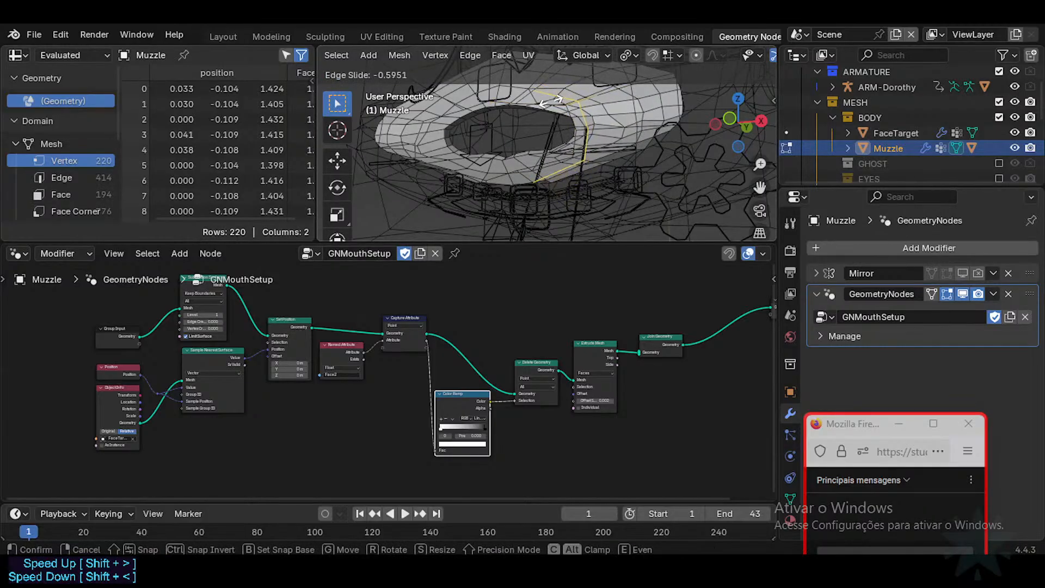
pyautogui.click(549, 102)
pyautogui.moveTo(540, 135); pyautogui.dragTo(334, 97, button='middle')
pyautogui.press('Tab')
pyautogui.press('Tab')
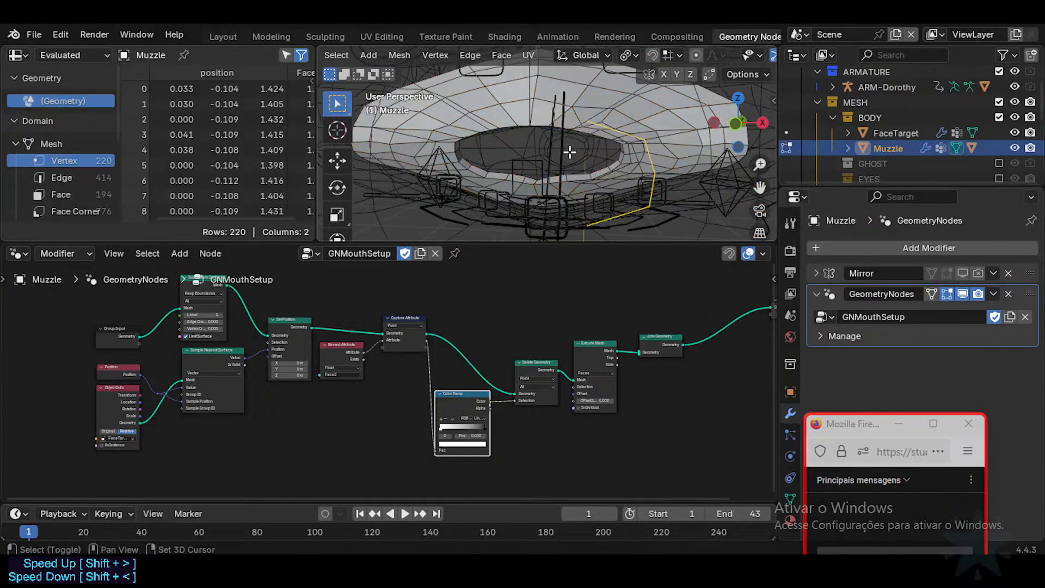
# Clear the selection and knife-cut a new edge across the faces above the mouth opening to the centre line.
pyautogui.moveTo(569, 152); pyautogui.dragTo(516, 116, button='middle')
pyautogui.press('a')
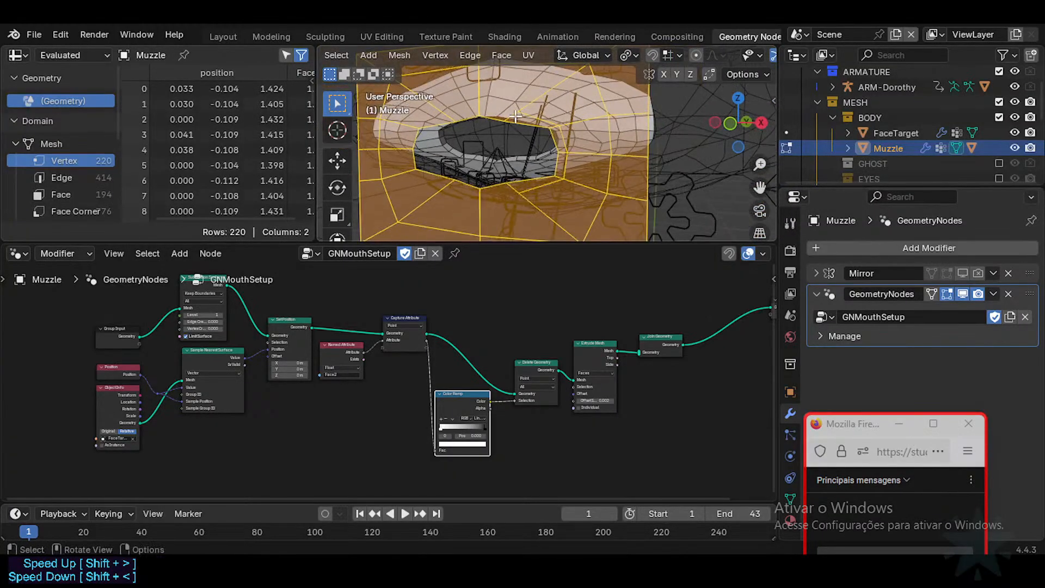
pyautogui.hotkey('alt', 'a')
pyautogui.press('k')
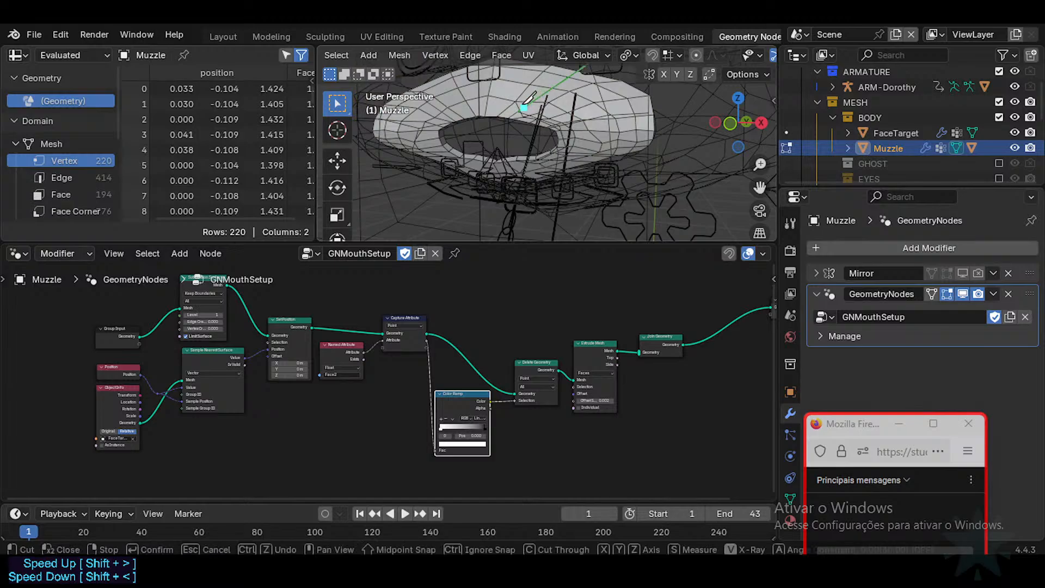
pyautogui.click(480, 98)
pyautogui.press('Return')
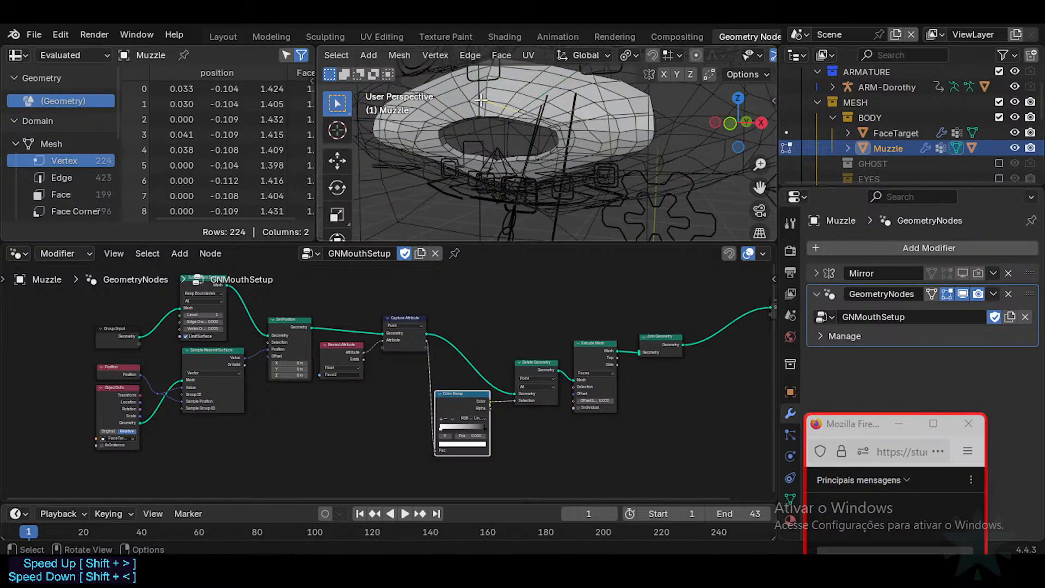
# Slide the vertices of the new cut above the mouth along their edges and check the result in Object Mode.
pyautogui.press('g')
pyautogui.press('g')
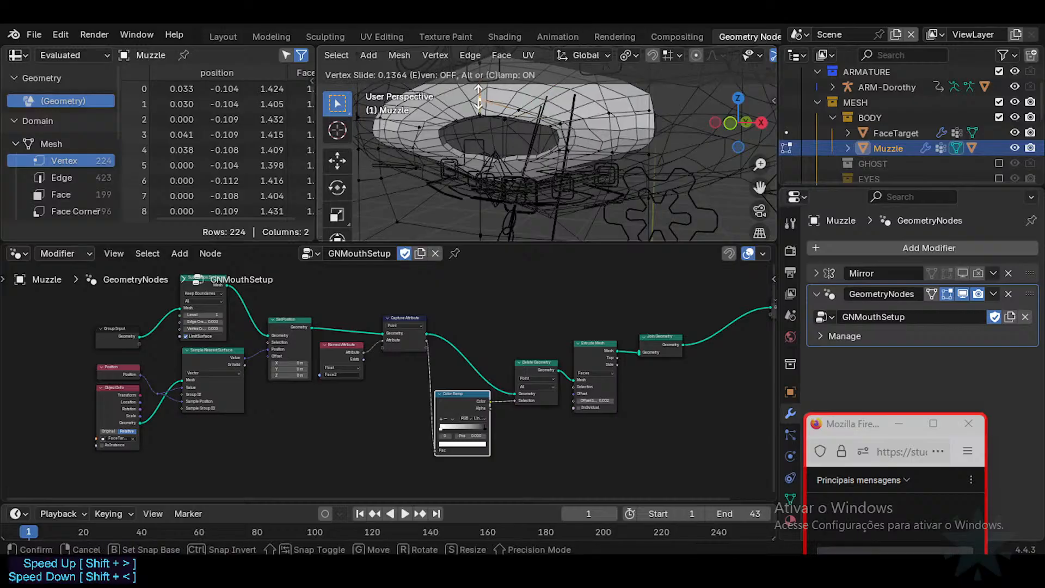
pyautogui.click(479, 95)
pyautogui.moveTo(479, 95); pyautogui.dragTo(502, 176, button='middle')
pyautogui.press('g')
pyautogui.press('g')
pyautogui.click(509, 109)
pyautogui.press('Tab')
pyautogui.press('Tab')
pyautogui.scroll(3, 504, 146)
# Undo the vertex slides, the knife cut and the loop cut on Muzzle's mesh.
pyautogui.press('a')
pyautogui.hotkey('alt', 'a')
pyautogui.hotkey('ctrl', 'z')
pyautogui.hotkey('ctrl', 'z')
pyautogui.hotkey('ctrl', 'z')
pyautogui.hotkey('ctrl', 'z')
pyautogui.hotkey('ctrl', 'z')
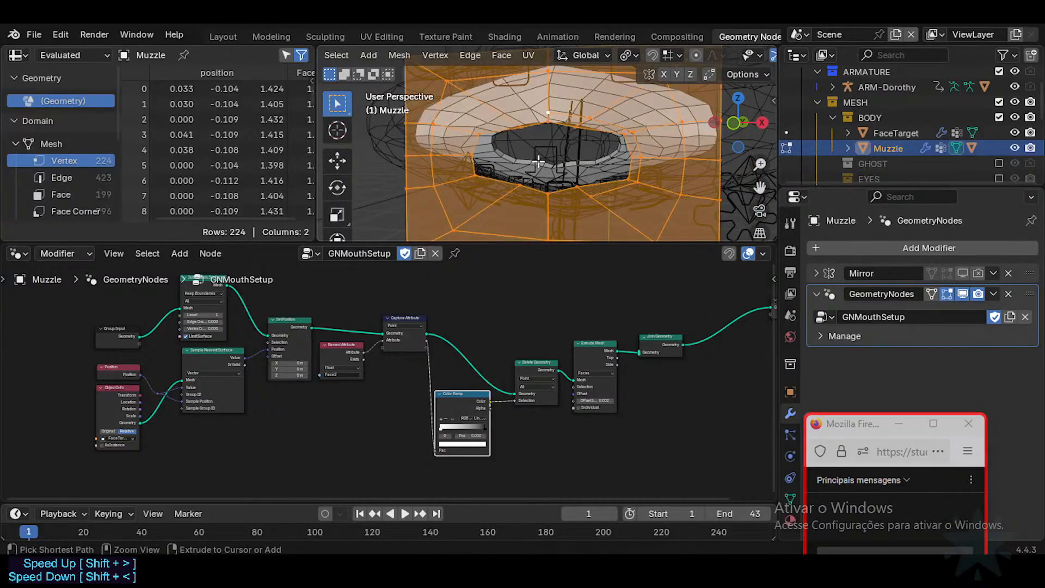
pyautogui.hotkey('ctrl', 'z')
pyautogui.hotkey('ctrl', 'z')
pyautogui.hotkey('ctrl', 'z')
pyautogui.hotkey('ctrl', 'z')
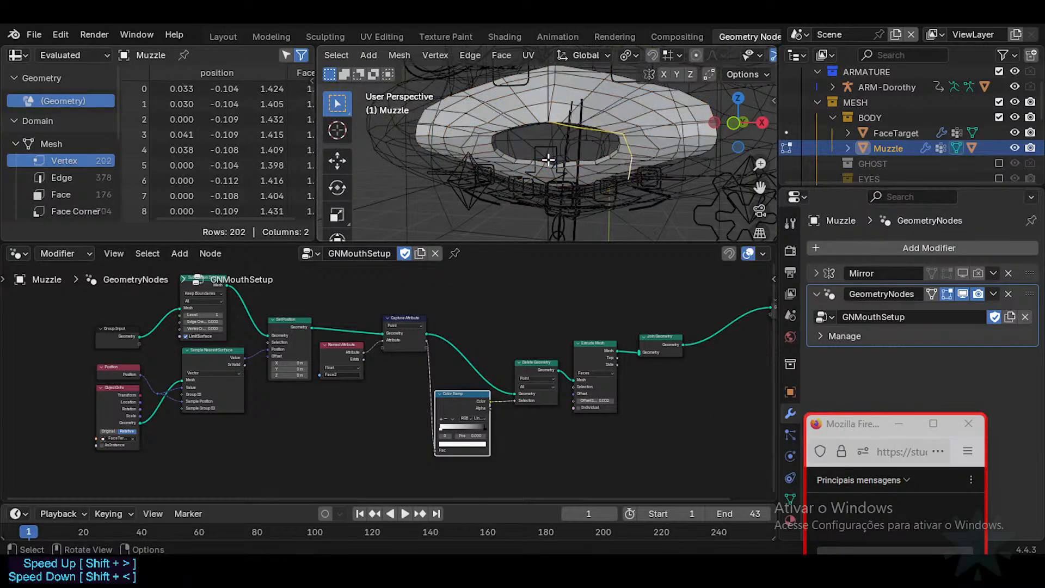
pyautogui.hotkey('alt', 'a')
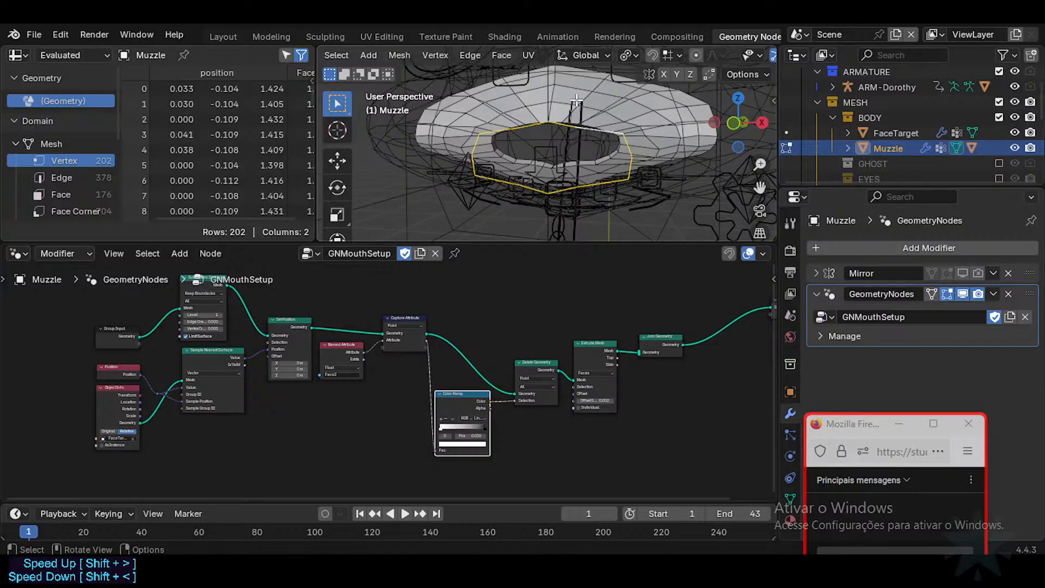
# Isolate the Muzzle mesh in local view and merge all its vertices by distance.
pyautogui.hotkey('ctrl', 'r')
pyautogui.rightClick(488, 107)
pyautogui.moveTo(488, 107); pyautogui.dragTo(568, 172, button='middle')
pyautogui.press('KP_Divide')
pyautogui.hotkey('alt', 'a')
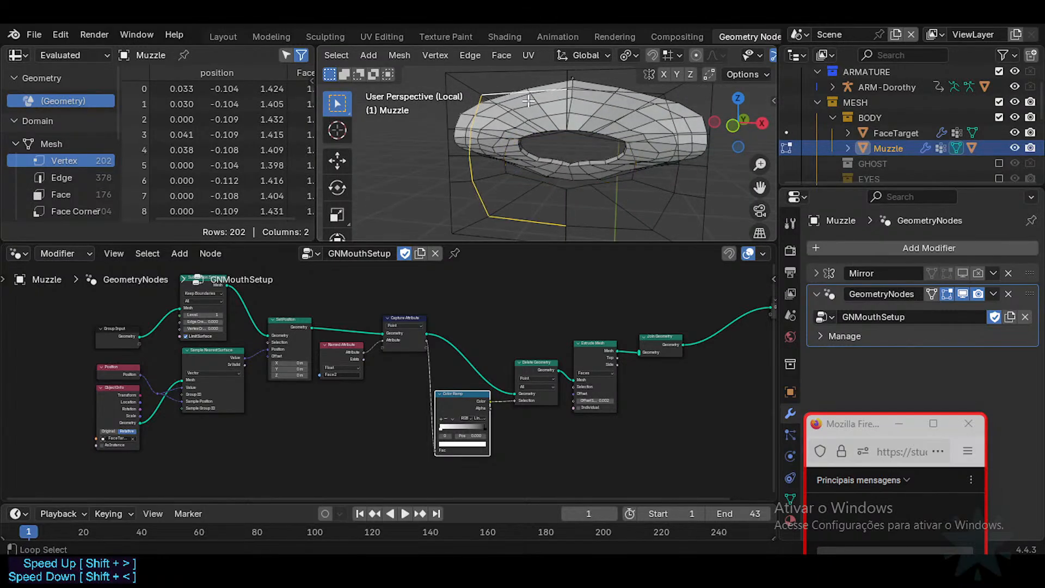
pyautogui.press('a')
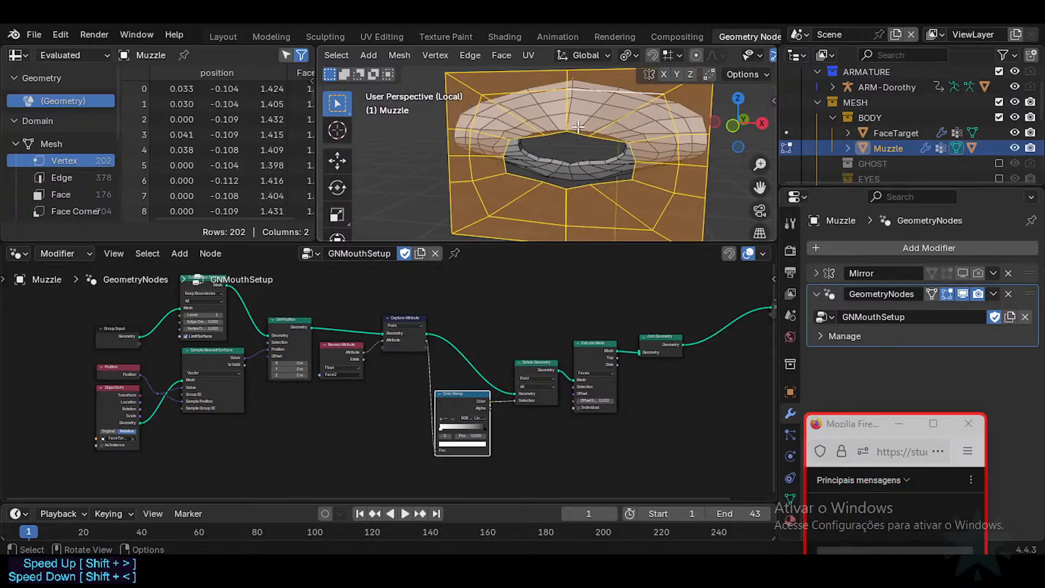
pyautogui.press('m')
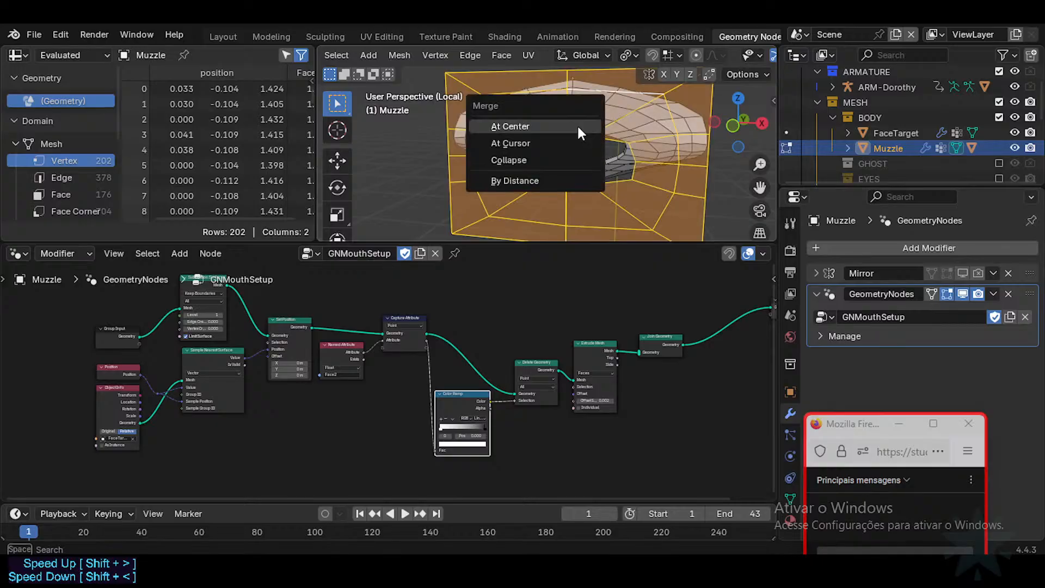
pyautogui.click(544, 177)
pyautogui.hotkey('alt', 'a')
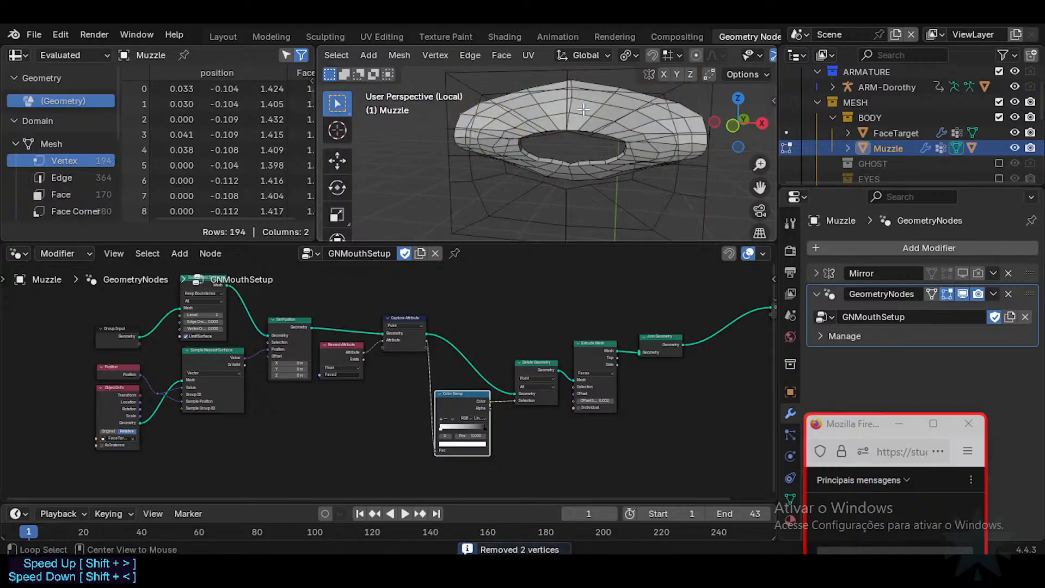
# Select the linked muzzle geometry and merge it by distance with a merge distance of 0.0041 m.
pyautogui.keyDown('alt'); pyautogui.click(593, 89); pyautogui.keyUp('alt')
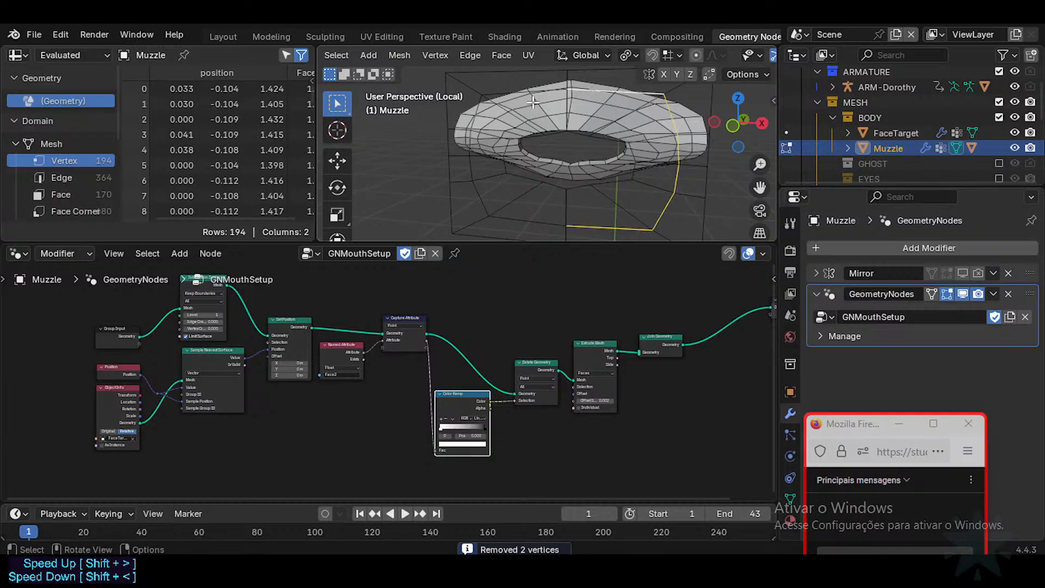
pyautogui.hotkey('ctrl', 'l')
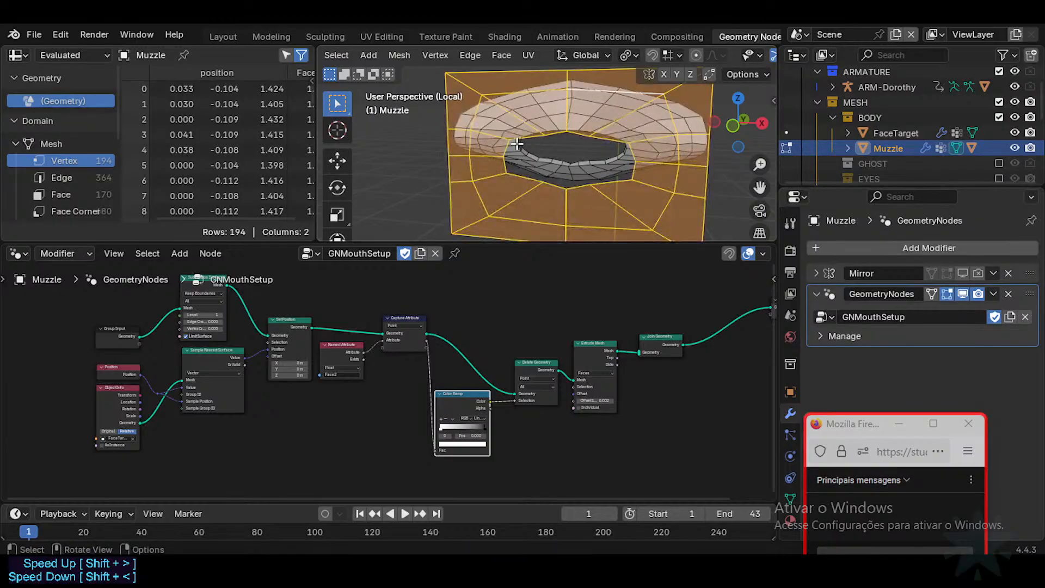
pyautogui.press('m')
pyautogui.press('Escape')
pyautogui.press('m')
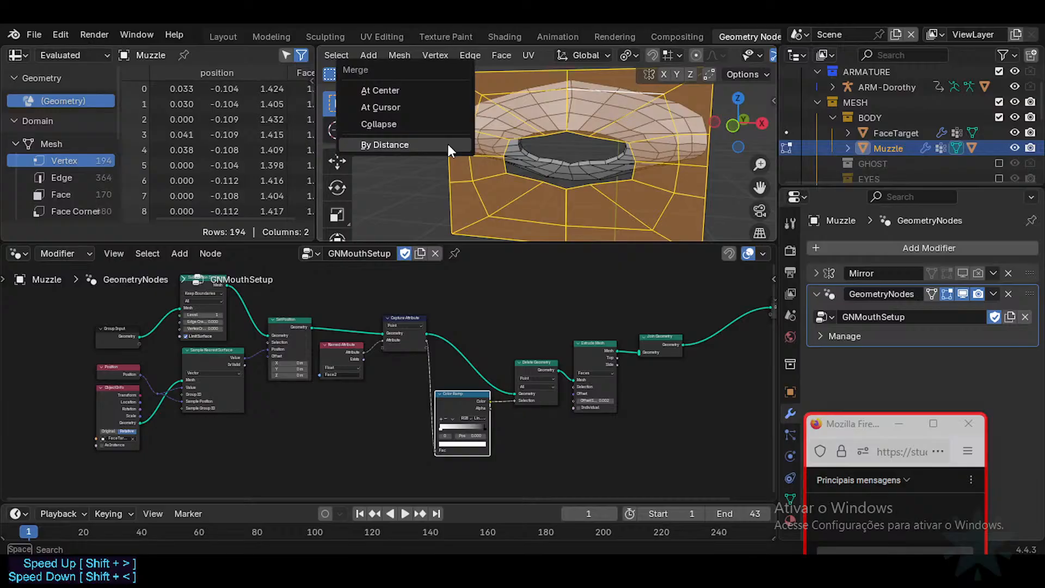
pyautogui.click(450, 146)
pyautogui.click(381, 229)
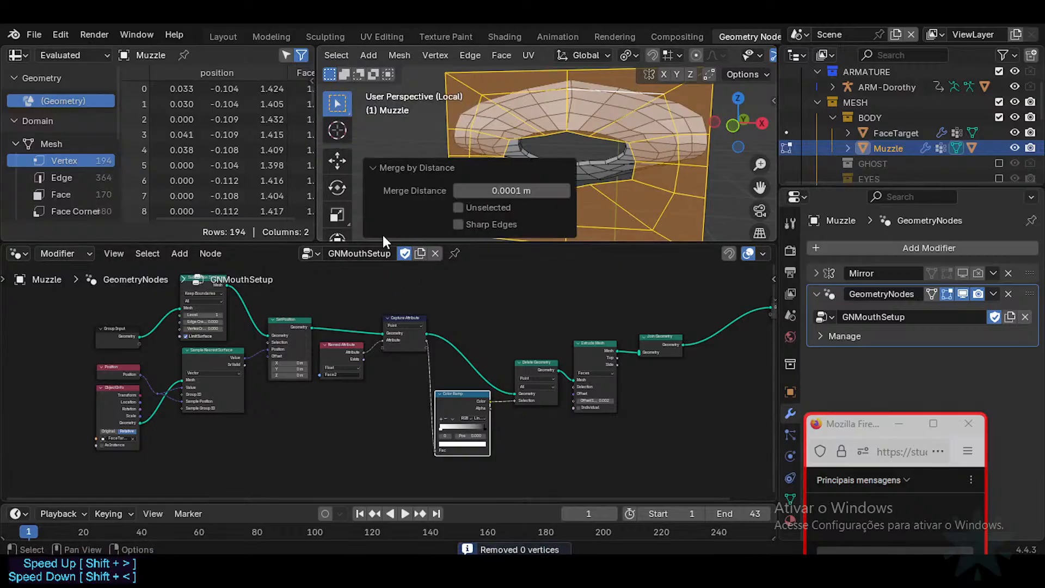
pyautogui.moveTo(511, 191)
pyautogui.mouseDown()
pyautogui.moveTo(549, 190)
pyautogui.moveTo(528, 190)
pyautogui.mouseUp()
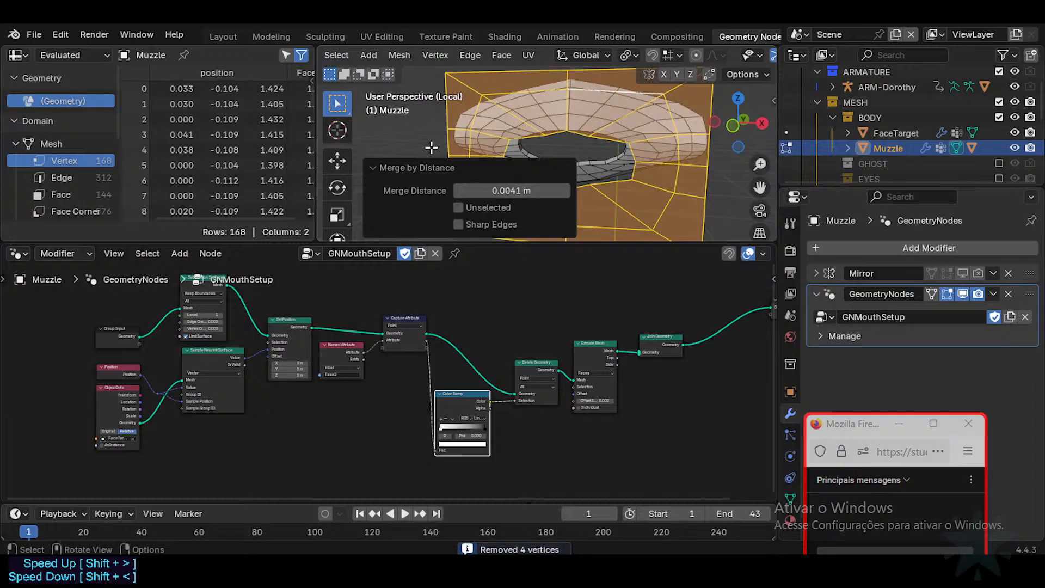
# Bevel the edge loop around the mouth opening with one segment and an offset of about 0.005 m.
pyautogui.click(572, 144)
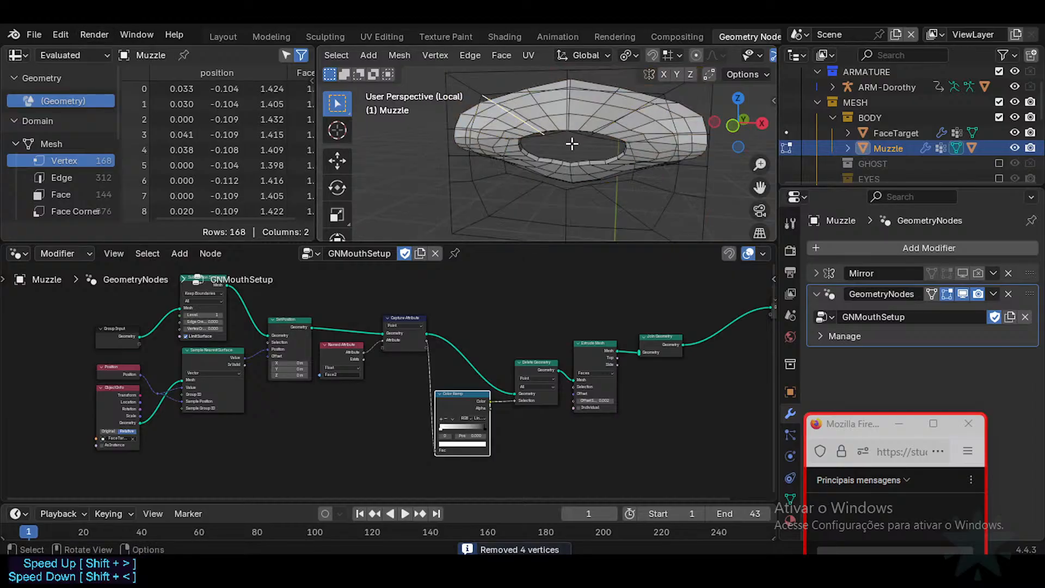
pyautogui.keyDown('alt'); pyautogui.click(642, 137); pyautogui.keyUp('alt')
pyautogui.hotkey('ctrl', 'b')
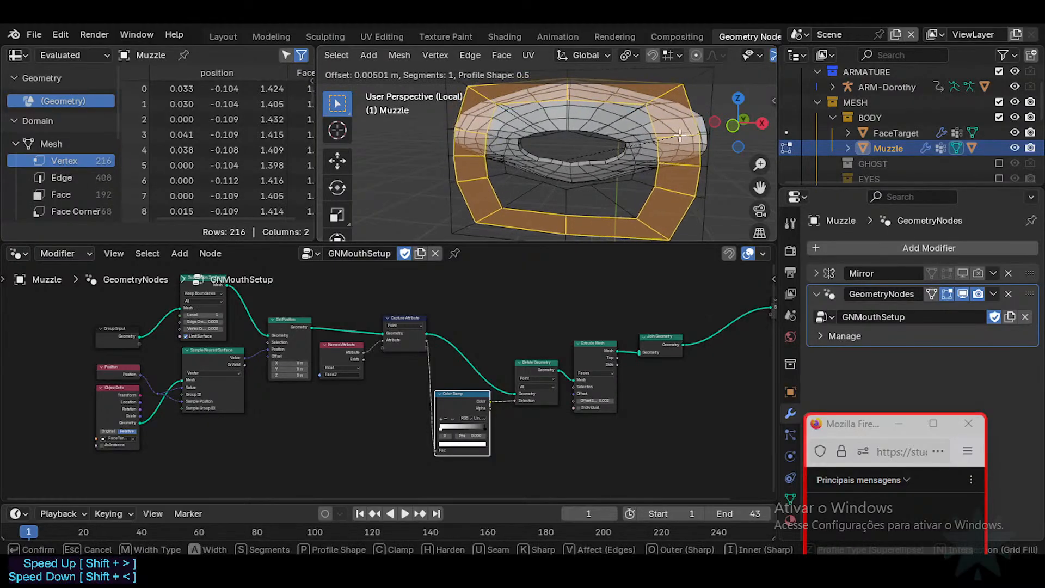
pyautogui.click(677, 135)
# Edge-slide the inner beveled loop toward the mouth opening by a factor of about 0.67.
pyautogui.click(523, 104)
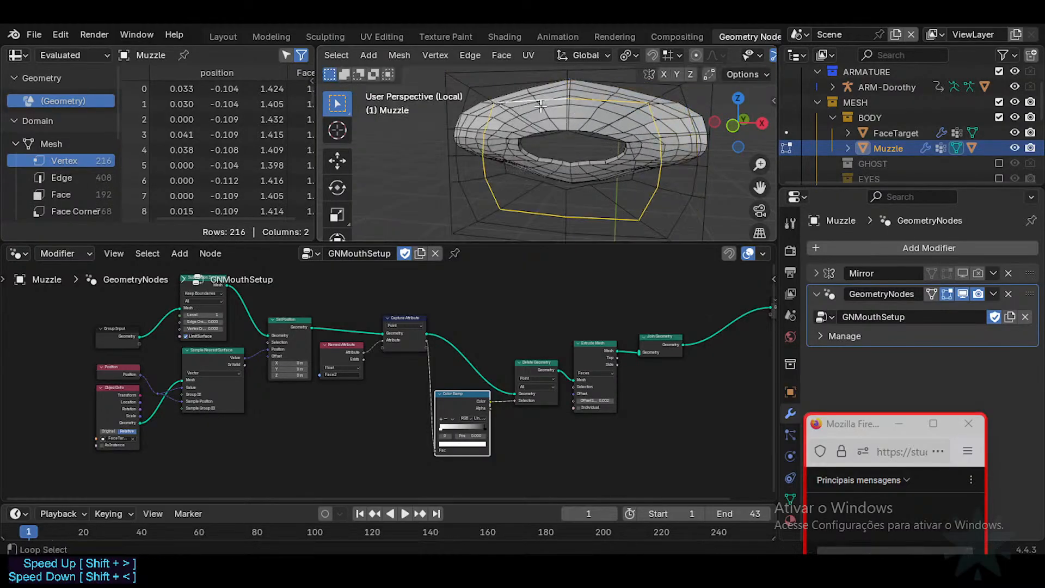
pyautogui.press('g')
pyautogui.press('g')
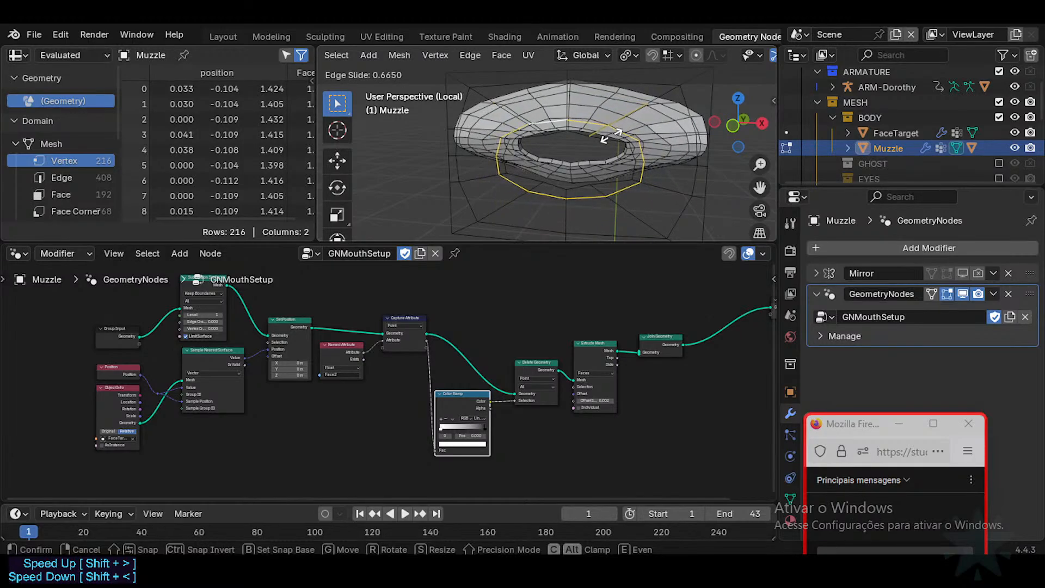
pyautogui.click(604, 139)
pyautogui.click(585, 193)
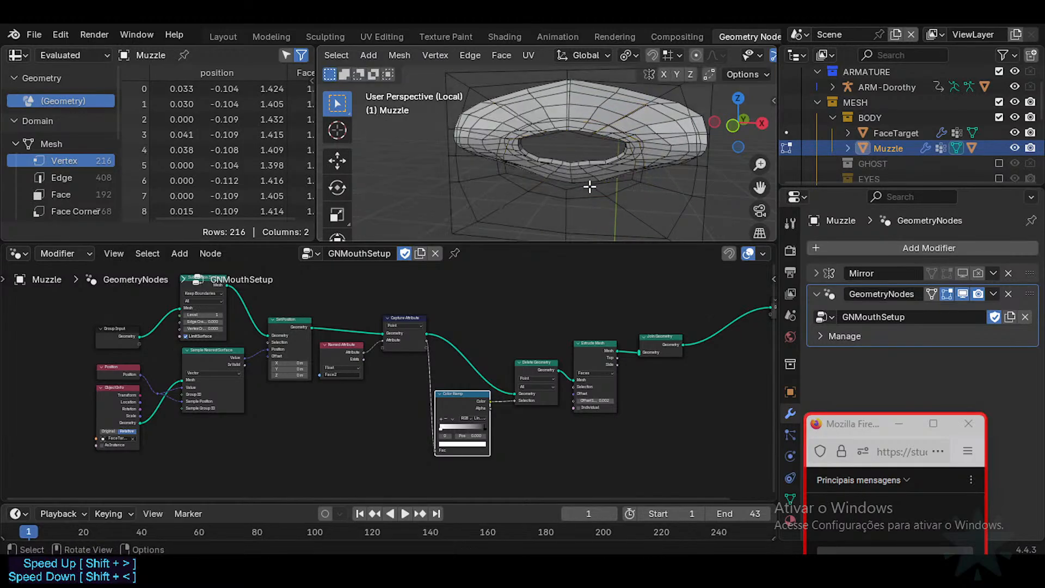
# Select the face ring around the mouth opening and smooth its vertices with the Smooth tool.
pyautogui.keyDown('alt'); pyautogui.click(602, 196); pyautogui.keyUp('alt')
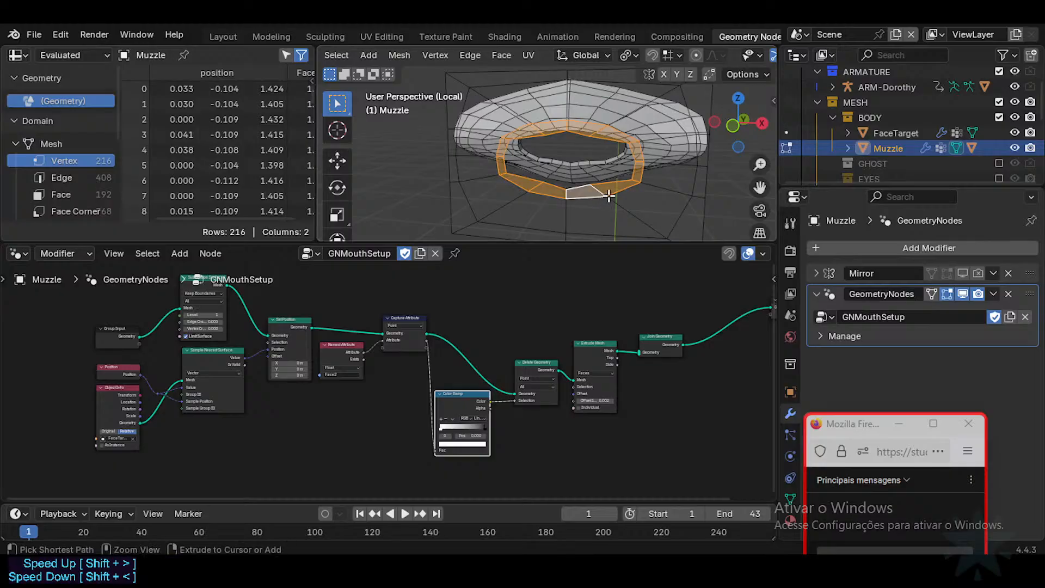
pyautogui.hotkey('ctrl', 'z')
pyautogui.hotkey('ctrl', 'z')
pyautogui.keyDown('alt'); pyautogui.click(598, 198); pyautogui.keyUp('alt')
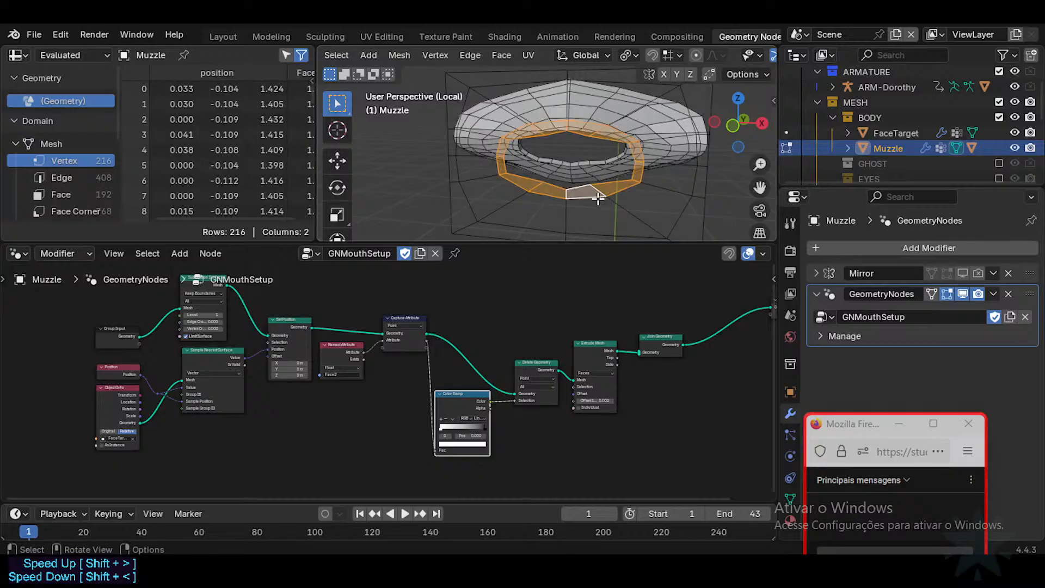
pyautogui.scroll(-10, 335, 177)
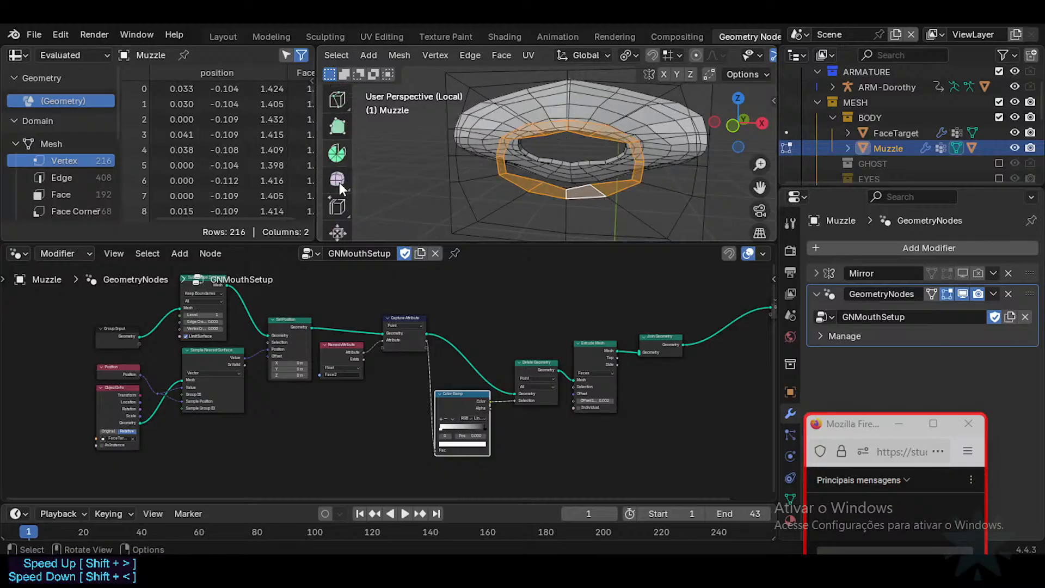
pyautogui.click(339, 147)
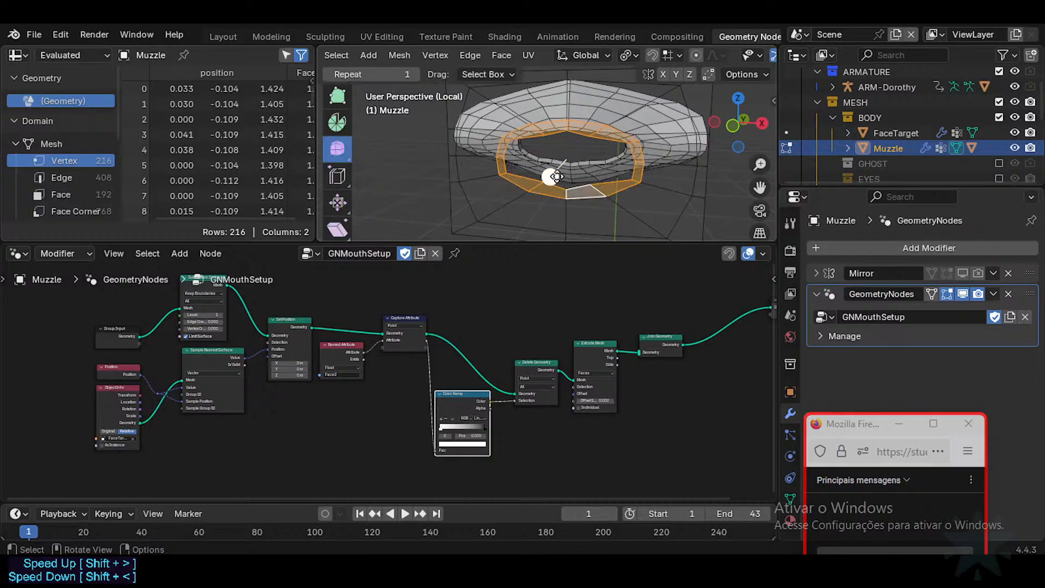
pyautogui.moveTo(546, 174); pyautogui.dragTo(614, 187)
pyautogui.click(371, 133)
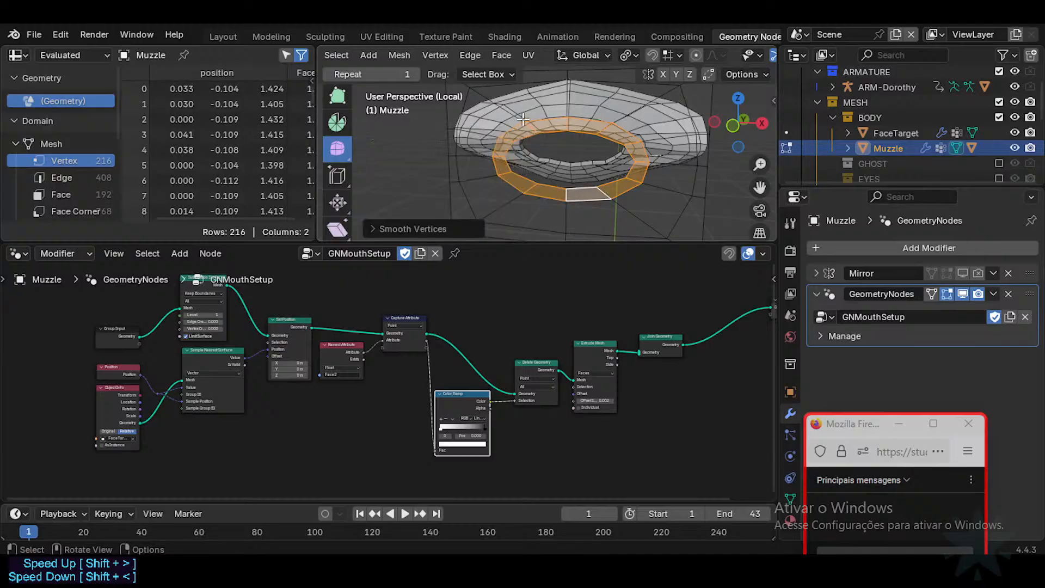
# Add the next outer face ring to the selection and smooth both rings together.
pyautogui.keyDown('alt'); pyautogui.keyDown('shift'); pyautogui.click(519, 116); pyautogui.keyUp('shift'); pyautogui.keyUp('alt')
pyautogui.moveTo(538, 183); pyautogui.dragTo(574, 122)
pyautogui.moveTo(503, 119); pyautogui.dragTo(424, 169, button='middle')
pyautogui.press('KP_3')
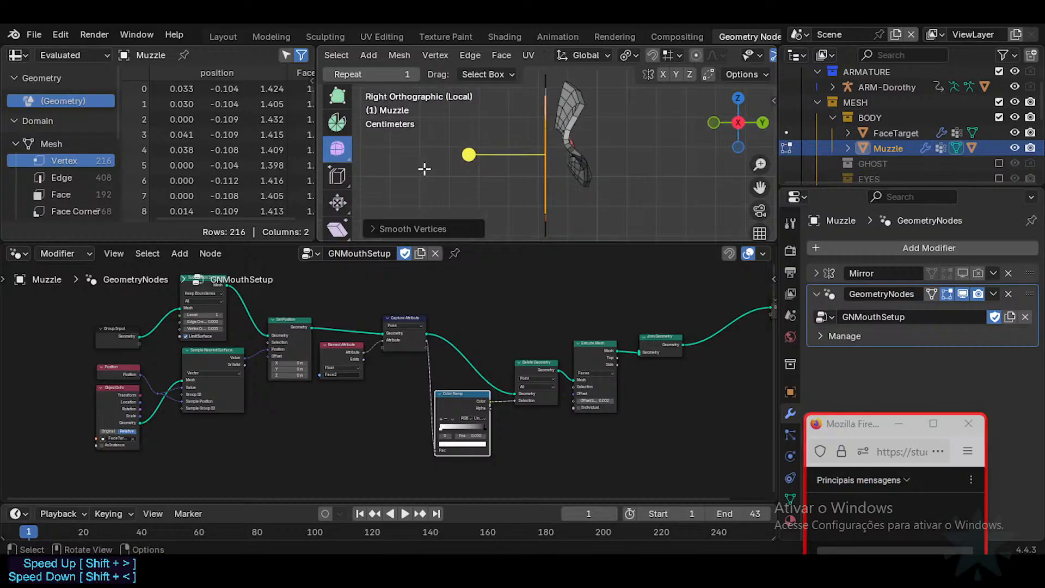
# Try to edge-slide the muzzle's outer loop toward the mouth opening and inspect the shape in Object Mode.
pyautogui.press('KP_1')
pyautogui.scroll(2, 487, 180)
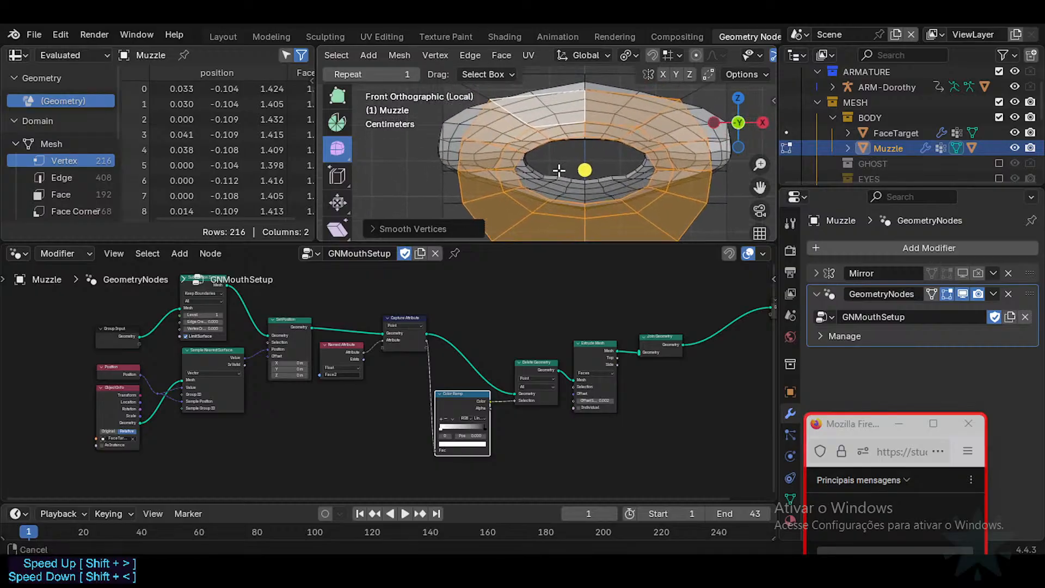
pyautogui.hotkey('alt', 'a')
pyautogui.press('g')
pyautogui.press('g')
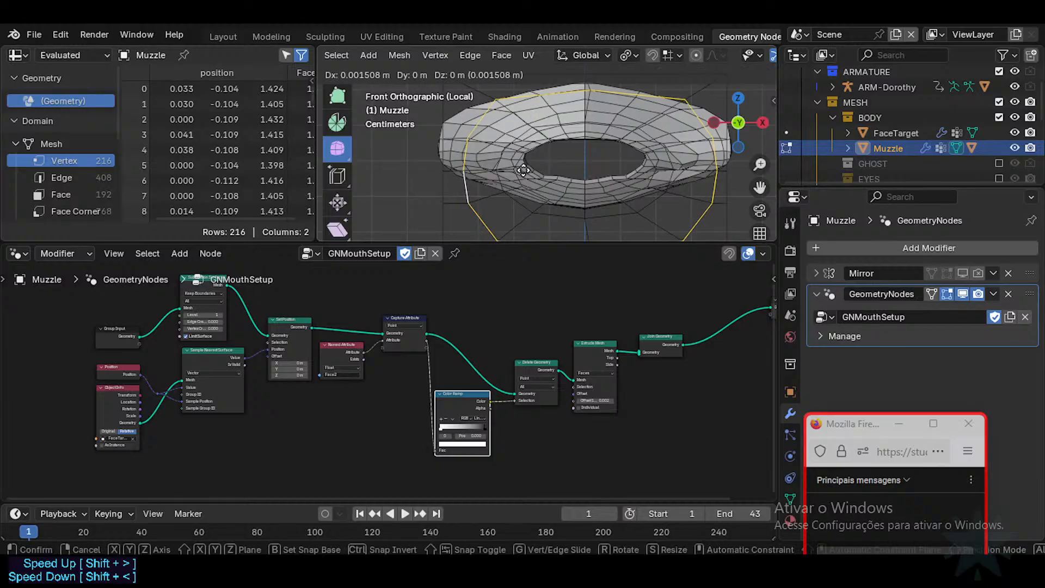
pyautogui.click(584, 166)
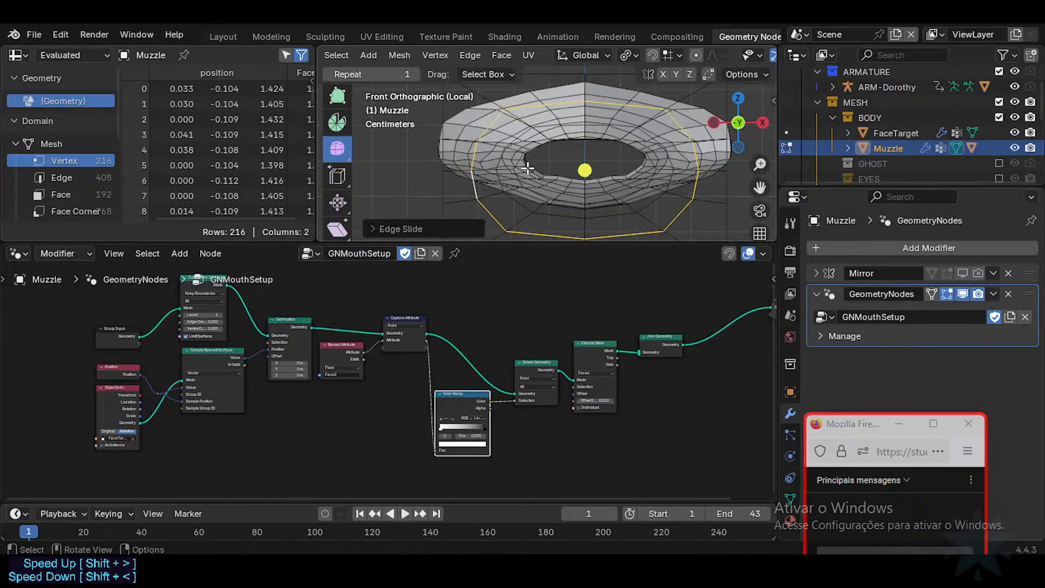
pyautogui.scroll(1, 588, 192)
pyautogui.press('Tab')
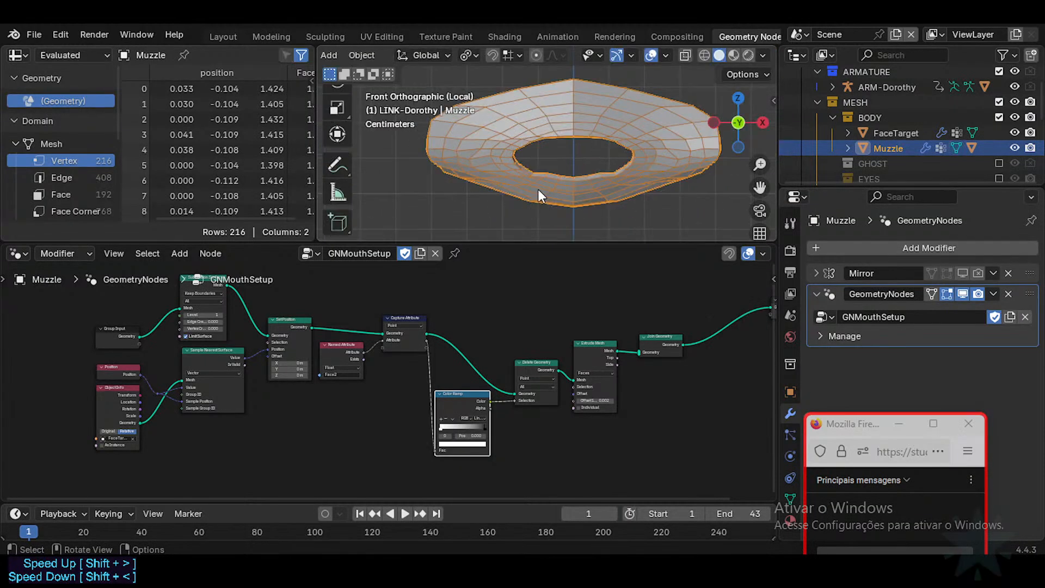
pyautogui.moveTo(581, 167)
pyautogui.mouseDown(button='middle')
pyautogui.moveTo(581, 150)
pyautogui.moveTo(564, 155)
pyautogui.moveTo(579, 155)
pyautogui.mouseUp(button='middle')
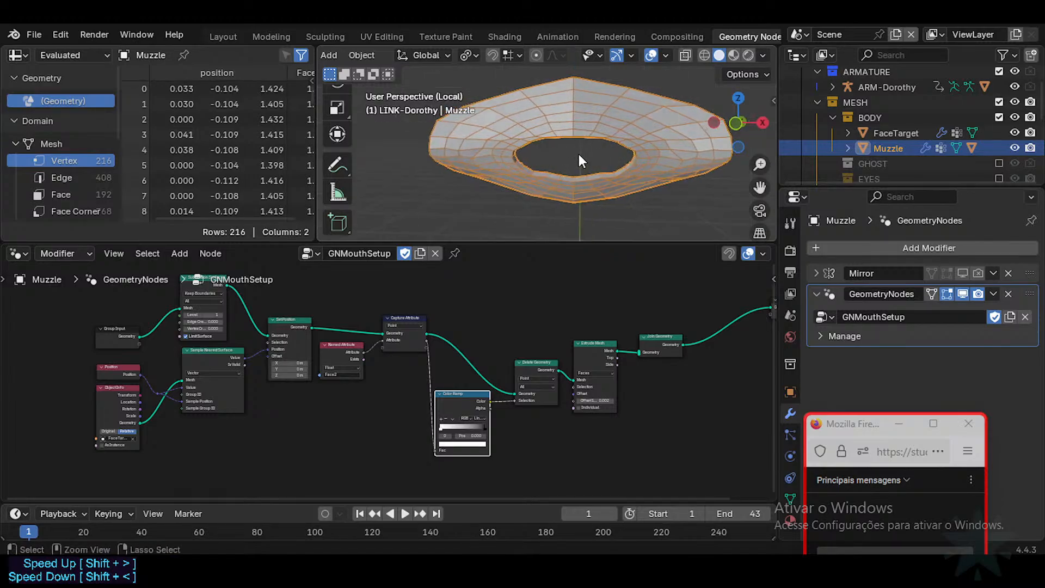
# Undo the edge slide back to the smoothed face ring selection in Edit Mode.
pyautogui.hotkey('ctrl', 'z')
pyautogui.hotkey('ctrl', 'z')
pyautogui.hotkey('ctrl', 'z')
pyautogui.hotkey('ctrl', 'z')
pyautogui.hotkey('ctrl', 'z')
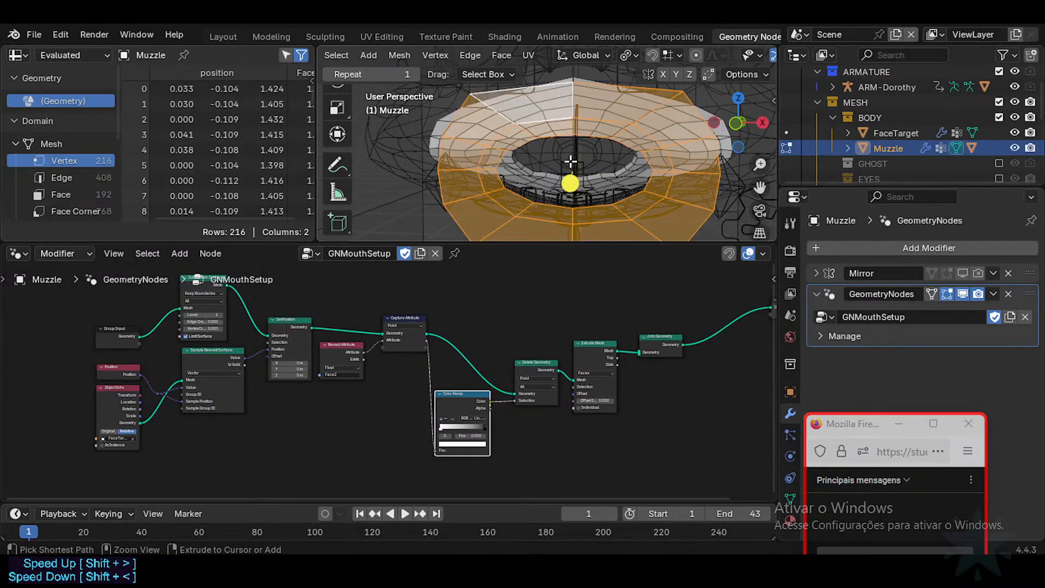
# Move the selected face rings up along the global Z axis by about 0.0035 m.
pyautogui.press('g')
pyautogui.press('z')
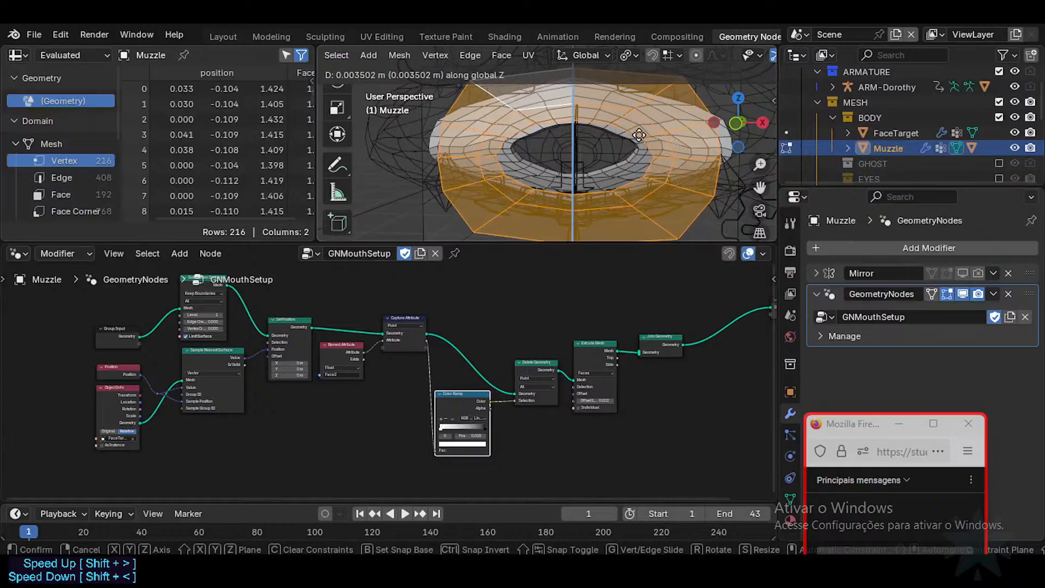
pyautogui.click(641, 134)
# Move the vertices beside both mouth corners inward toward the opening.
pyautogui.scroll(2, 583, 153)
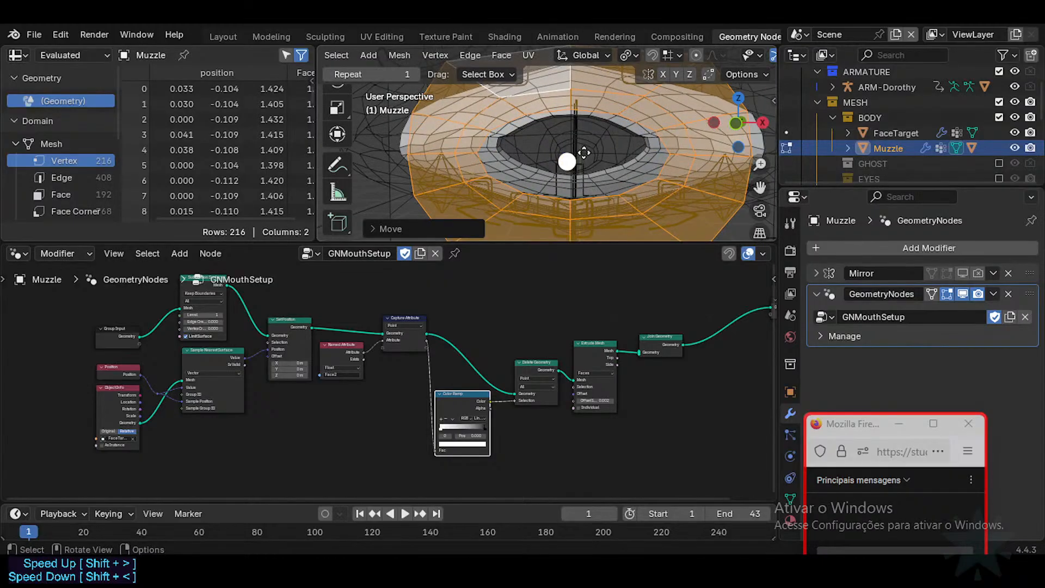
pyautogui.scroll(-5, 553, 148)
pyautogui.scroll(4, 518, 154)
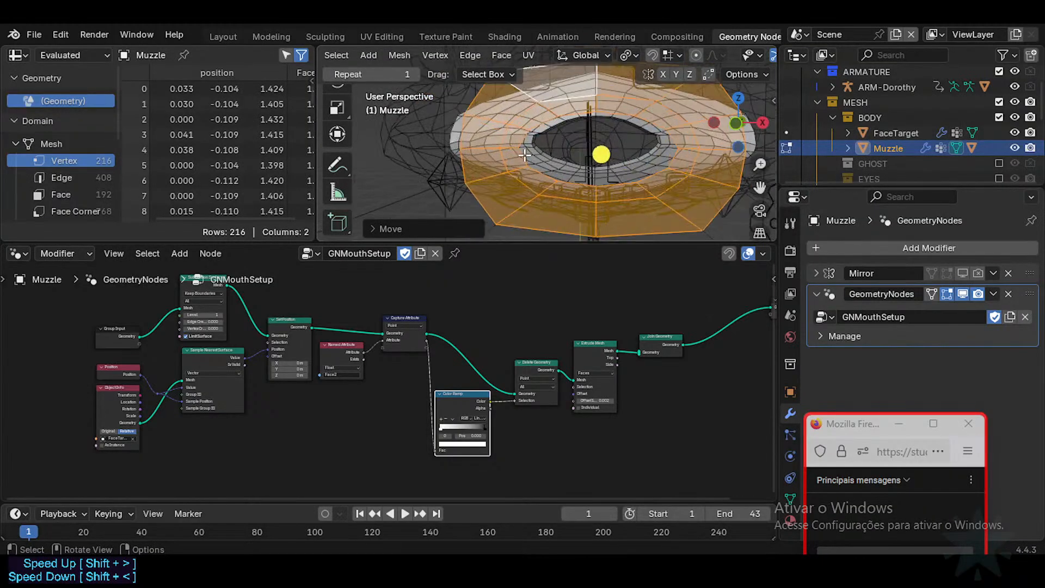
pyautogui.press('1')
pyautogui.click(676, 149)
pyautogui.press('g')
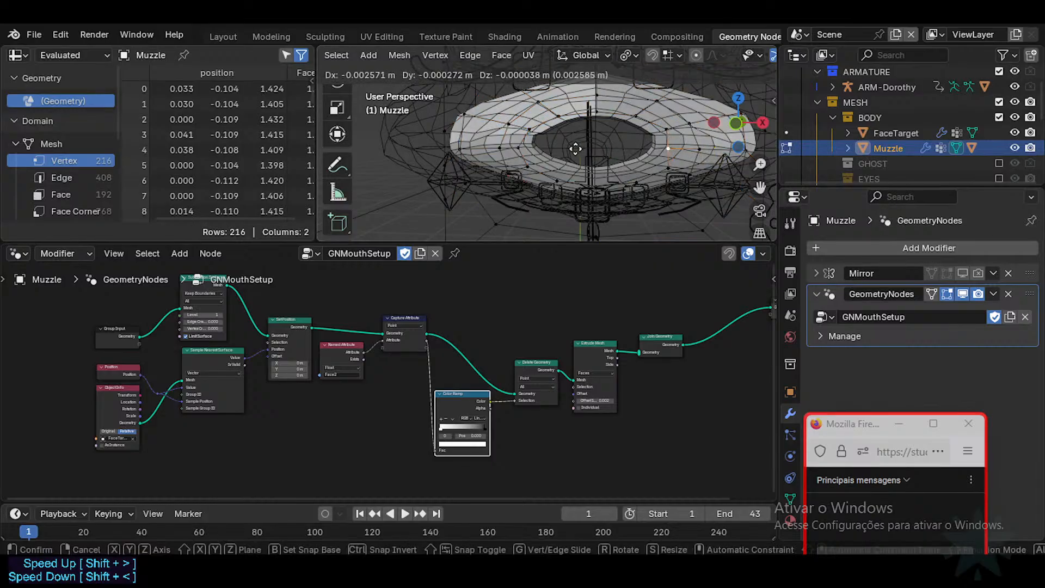
pyautogui.click(626, 149)
pyautogui.click(522, 145)
pyautogui.press('g')
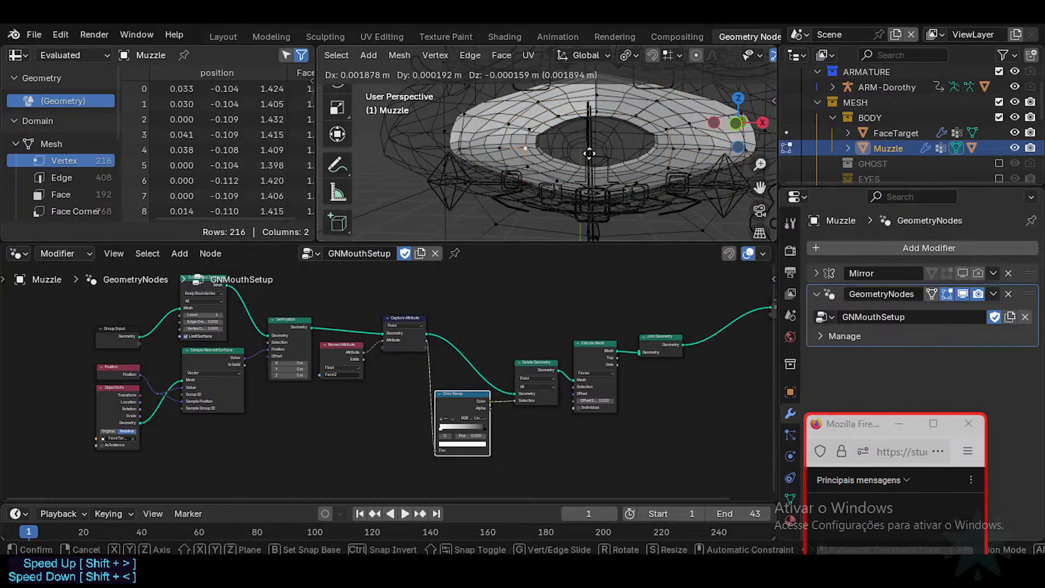
pyautogui.click(590, 153)
# Edge-slide the outer of the two edge loops surrounding the mouth opening.
pyautogui.press('2')
pyautogui.keyDown('alt'); pyautogui.click(602, 152); pyautogui.keyUp('alt')
pyautogui.press('g')
pyautogui.press('g')
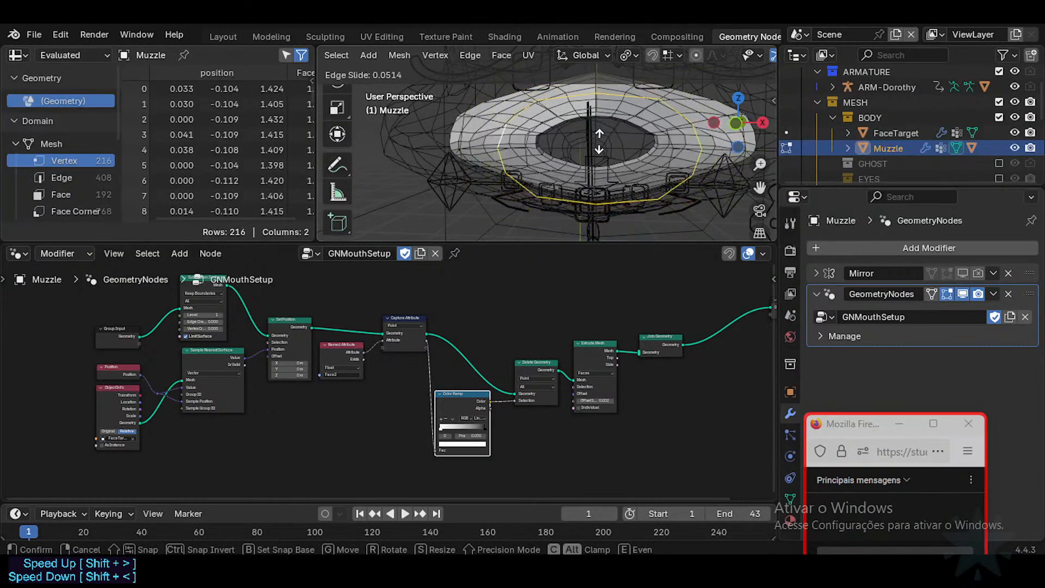
pyautogui.click(608, 127)
# Select the inner edge loop around the mouth and scale it along global Z to about 0.78.
pyautogui.keyDown('alt'); pyautogui.click(610, 124); pyautogui.keyUp('alt')
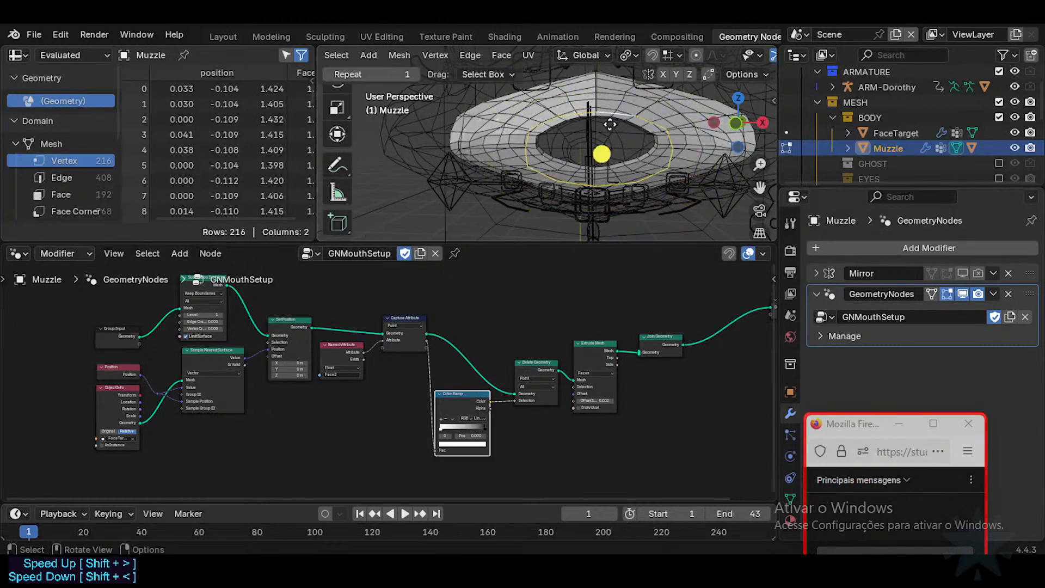
pyautogui.press('s')
pyautogui.press('z')
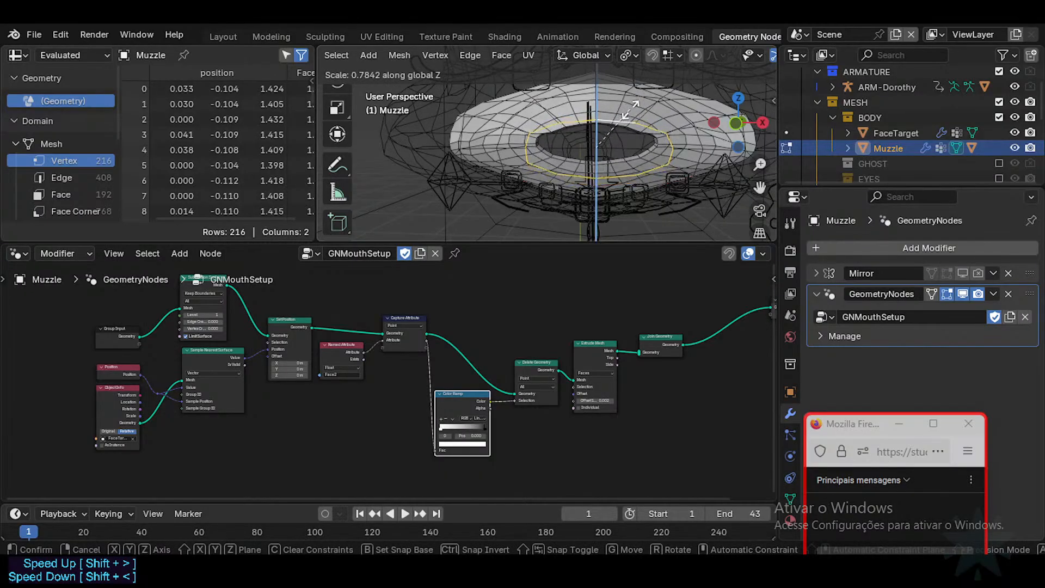
pyautogui.click(627, 134)
# Select the next edge loop outward around the mouth opening and scale it down slightly along global Z.
pyautogui.hotkey('alt', 'a')
pyautogui.keyDown('alt'); pyautogui.click(640, 98); pyautogui.keyUp('alt')
pyautogui.press('s')
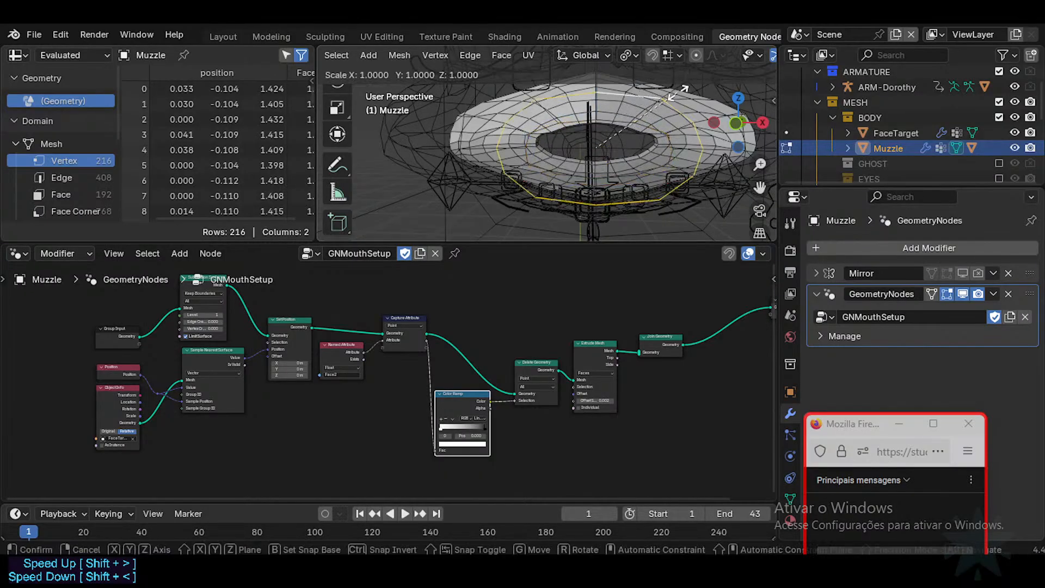
pyautogui.press('z')
pyautogui.click(667, 105)
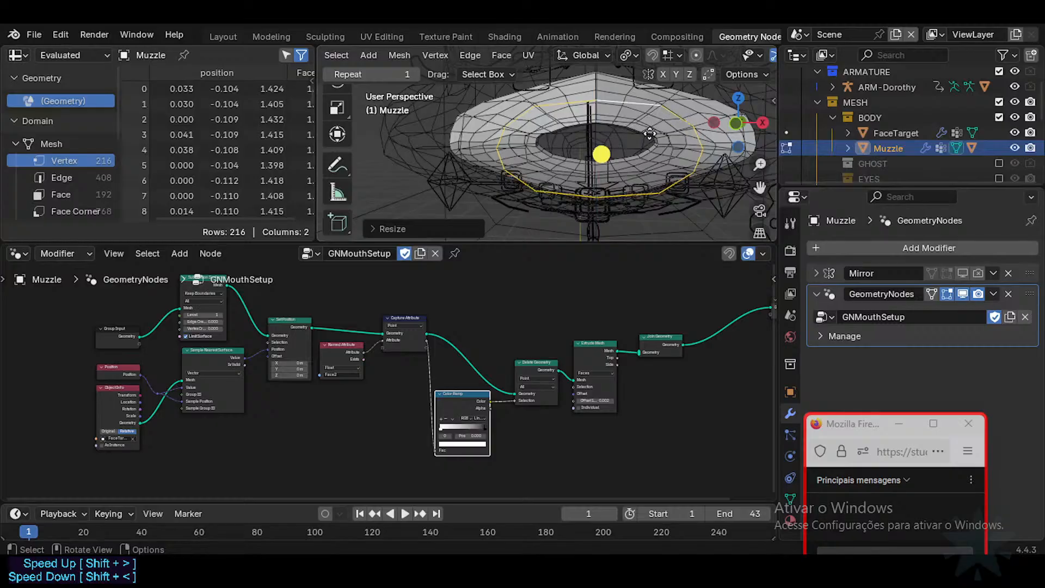
# Select the whole Muzzle mesh and round off its squared outline with a factor of about 0.61.
pyautogui.press('Tab')
pyautogui.moveTo(635, 175)
pyautogui.mouseDown(button='middle')
pyautogui.moveTo(541, 152)
pyautogui.moveTo(617, 164)
pyautogui.mouseUp(button='middle')
pyautogui.press('Tab')
pyautogui.press('a')
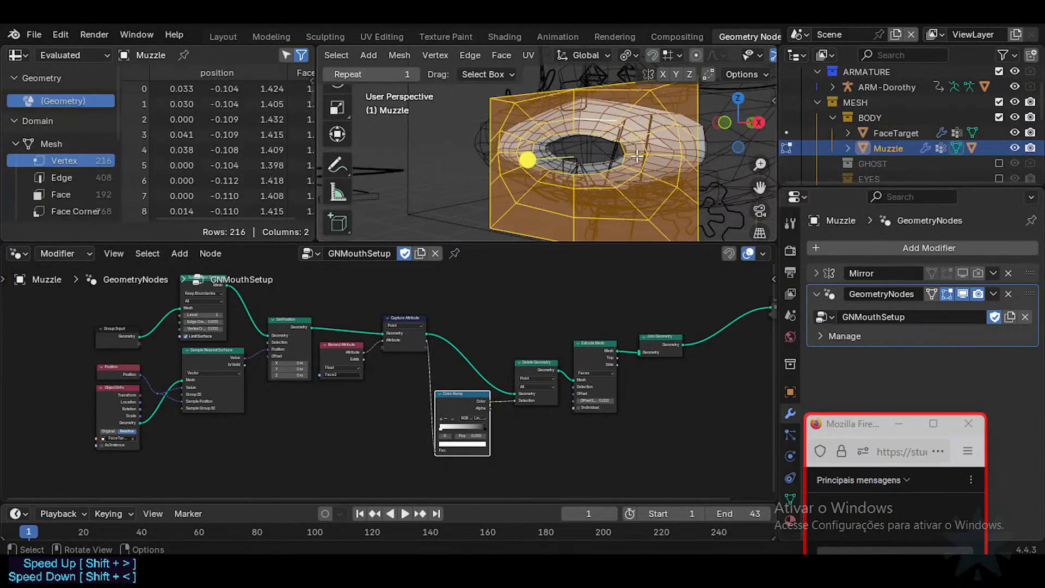
pyautogui.press('s')
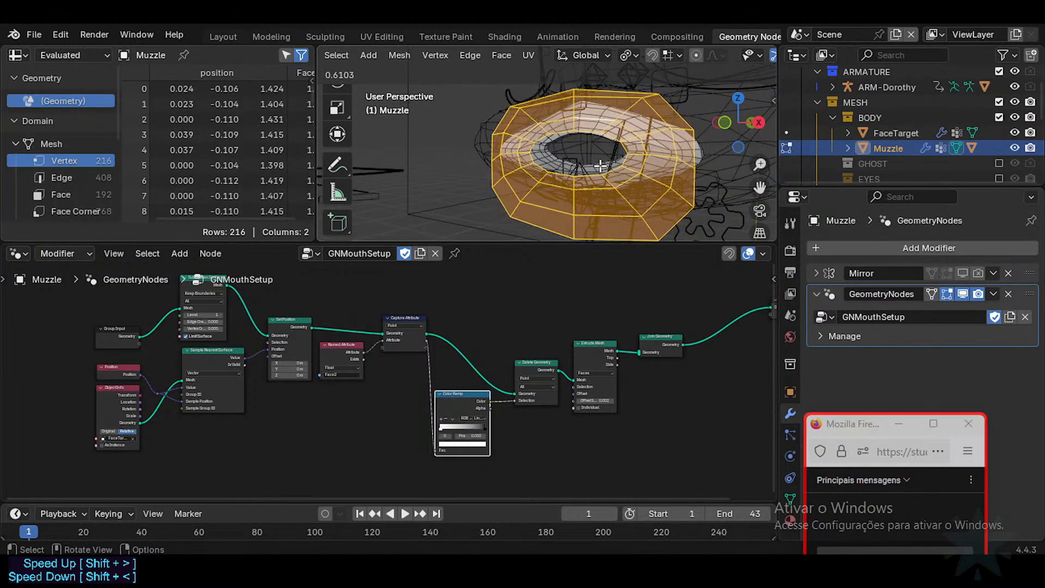
pyautogui.click(593, 164)
# Edge-slide the edge loop just inside the Muzzle mesh's outer border and save the file.
pyautogui.hotkey('alt', 'a')
pyautogui.keyDown('alt'); pyautogui.click(542, 107); pyautogui.keyUp('alt')
pyautogui.press('g')
pyautogui.press('g')
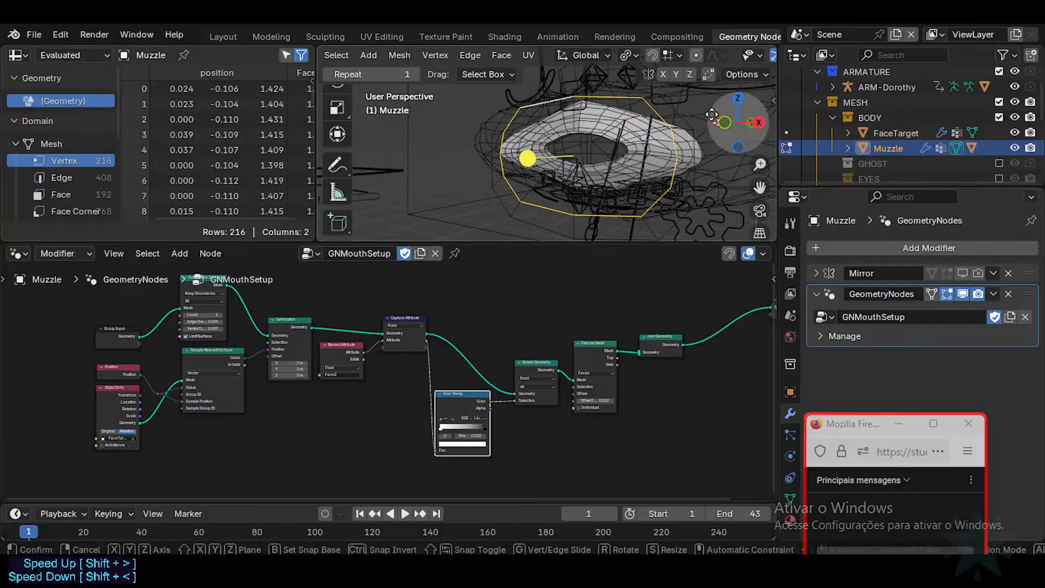
pyautogui.click(700, 119)
pyautogui.moveTo(700, 120); pyautogui.dragTo(592, 147, button='middle')
pyautogui.moveTo(484, 161); pyautogui.dragTo(517, 158, button='middle')
pyautogui.hotkey('ctrl', 's')
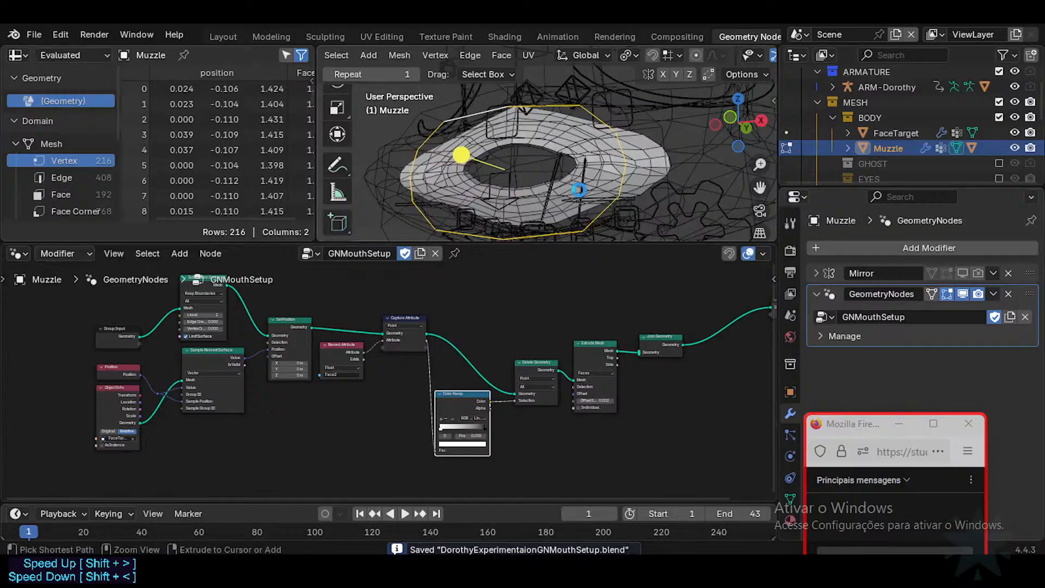
# Move the chat window aside, switch to Firefox and check the live stream's statistics in YouTube Studio.
pyautogui.moveTo(859, 427); pyautogui.dragTo(887, 372)
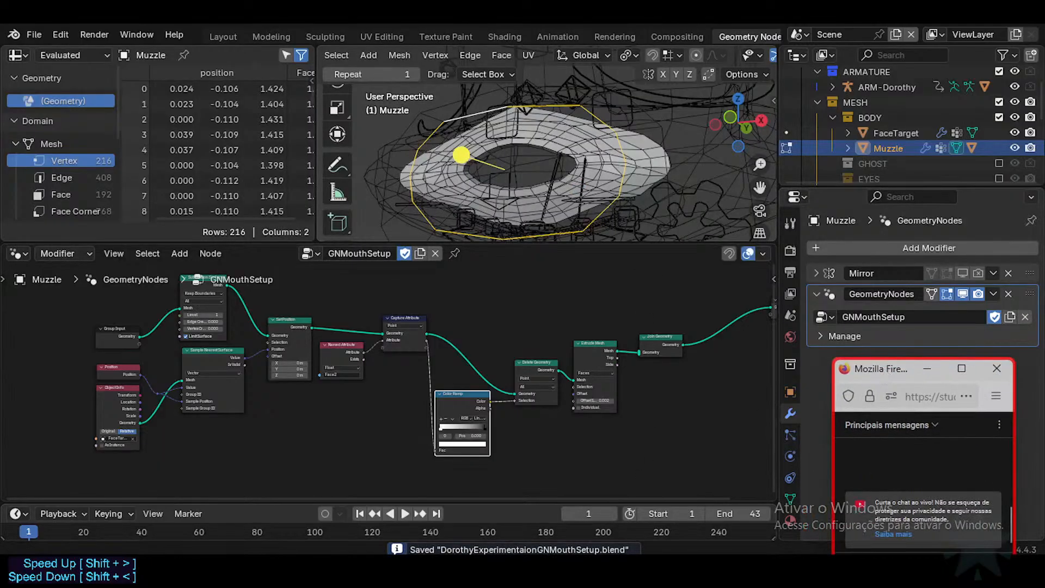
pyautogui.click(554, 462)
pyautogui.press('Escape')
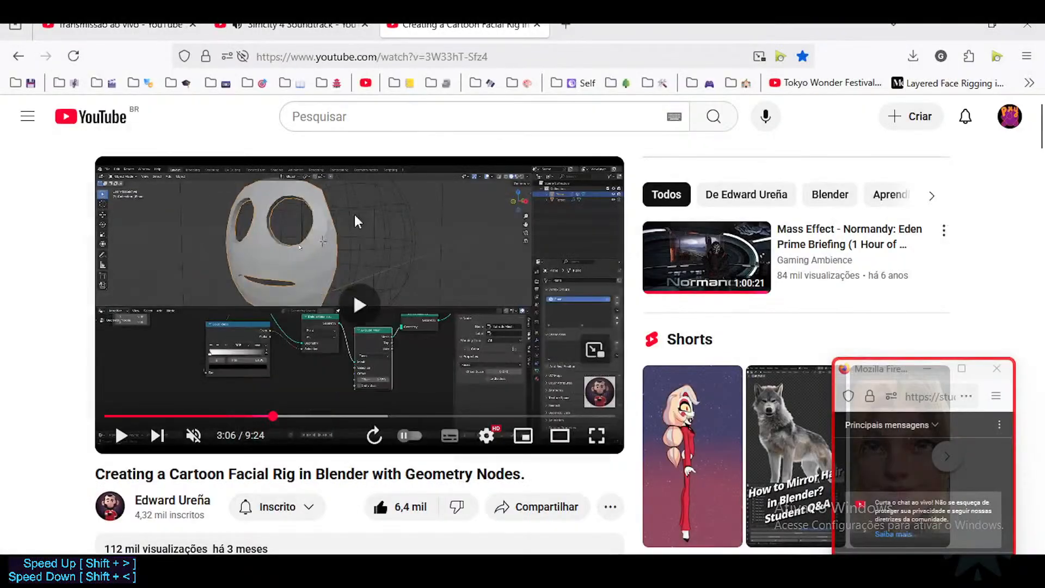
pyautogui.click(190, 32)
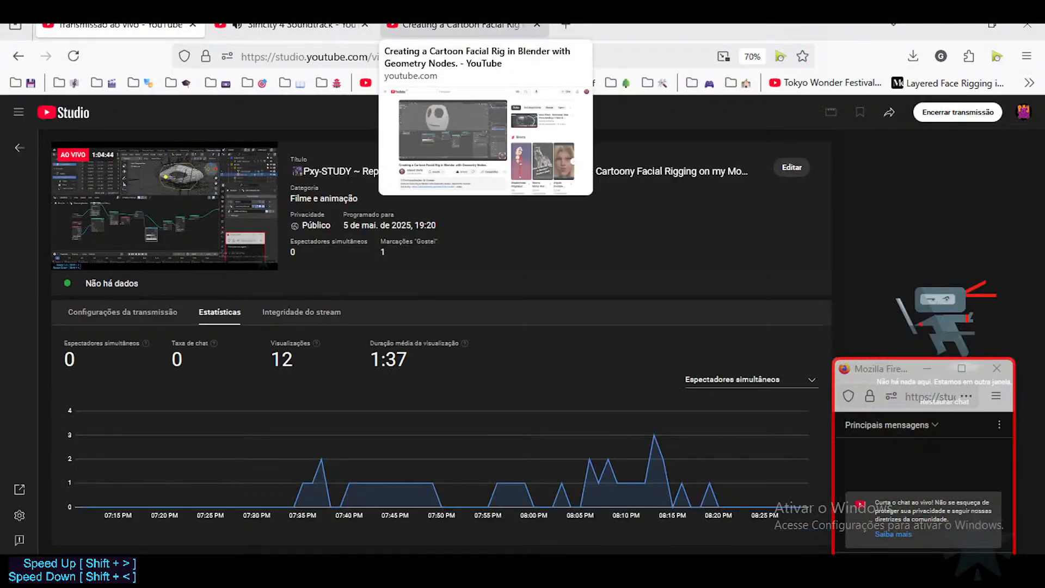
pyautogui.click(457, 26)
pyautogui.click(158, 26)
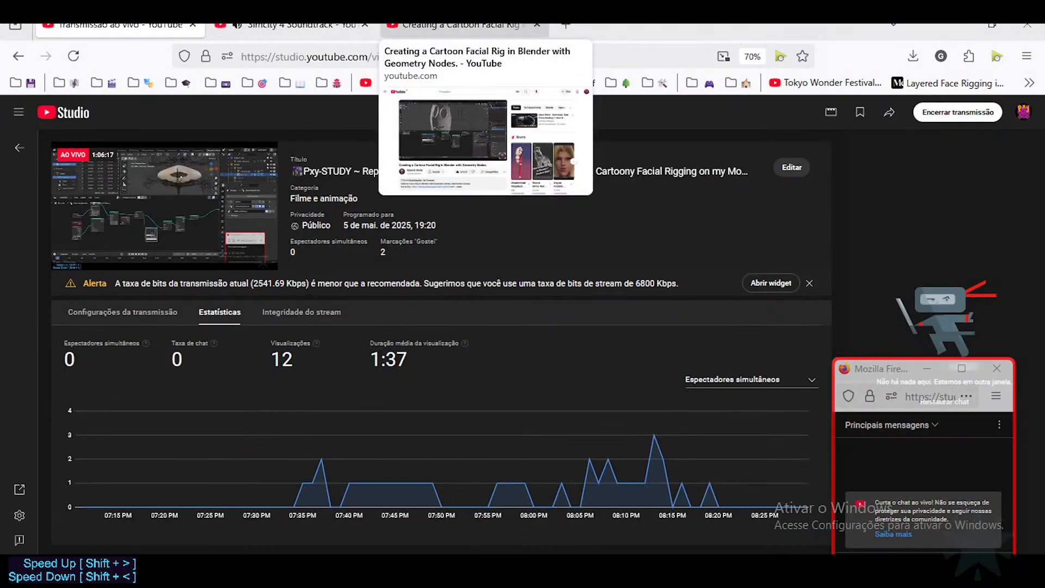
# Return to the tutorial "Creating a Cartoon Facial Rig in Blender with Geometry Nodes" and play it full screen.
pyautogui.click(457, 26)
pyautogui.click(360, 271)
pyautogui.doubleClick(359, 270)
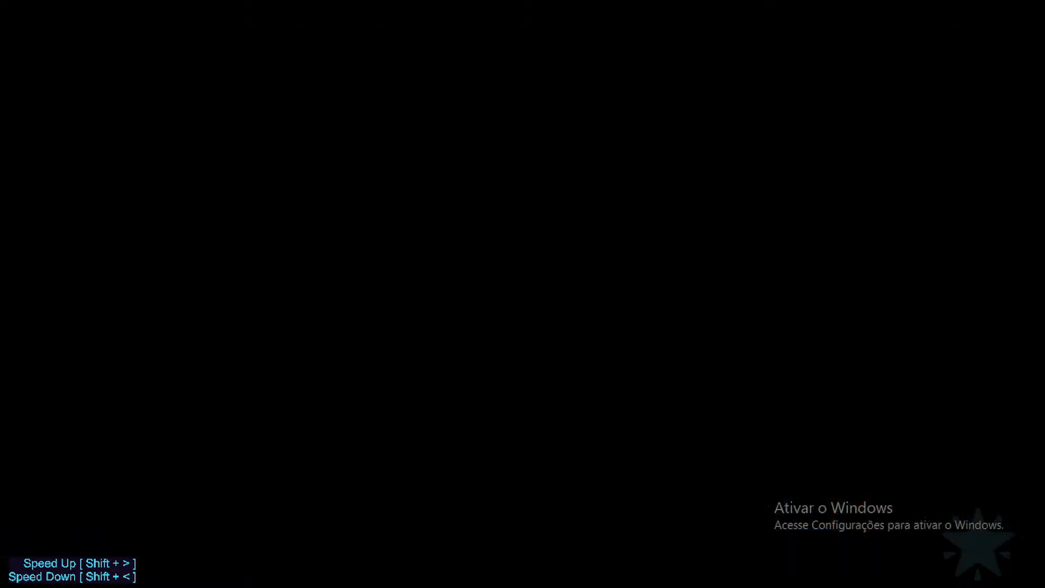
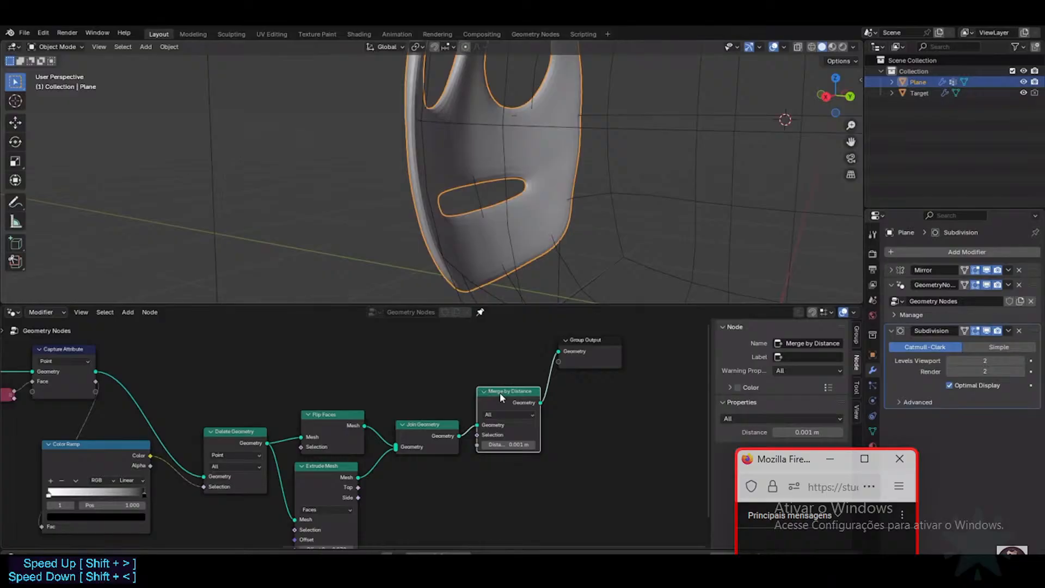
pyautogui.press('m')
pyautogui.press('m')
pyautogui.press('m')
pyautogui.press('m')
pyautogui.moveTo(487, 219)
pyautogui.mouseDown(button='middle')
pyautogui.moveTo(586, 213)
pyautogui.moveTo(602, 166)
pyautogui.mouseUp(button='middle')
pyautogui.scroll(-3, 566, 200)
pyautogui.moveTo(566, 199); pyautogui.dragTo(562, 189, button='middle')
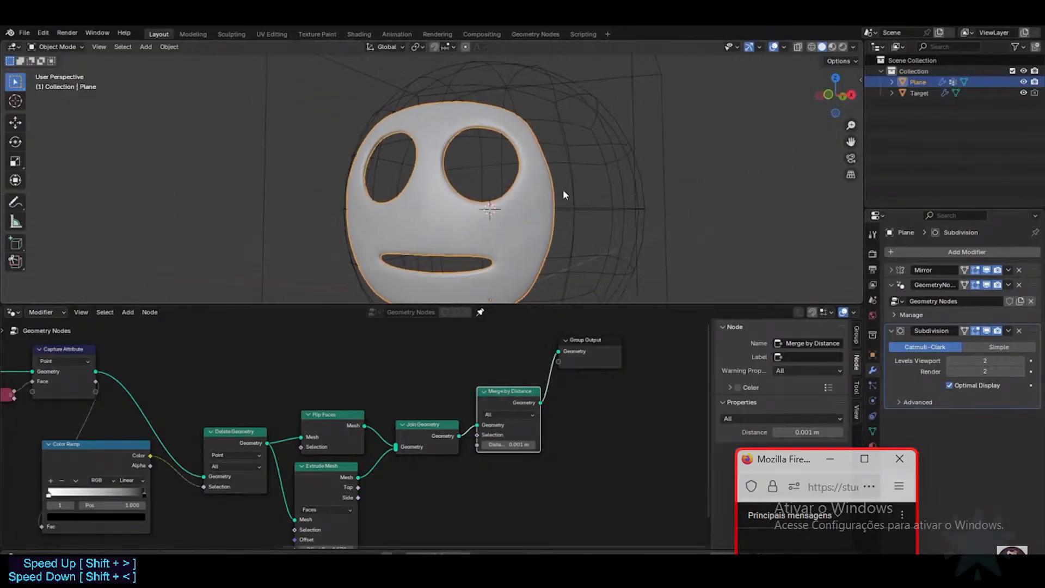
pyautogui.press('Tab')
pyautogui.click(568, 149)
pyautogui.press('g')
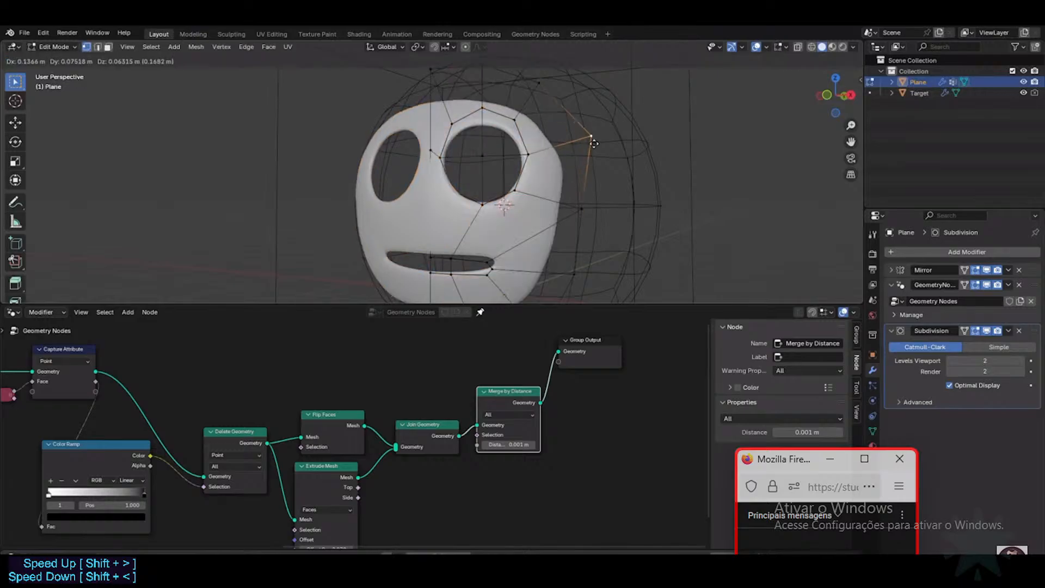
pyautogui.click(557, 119)
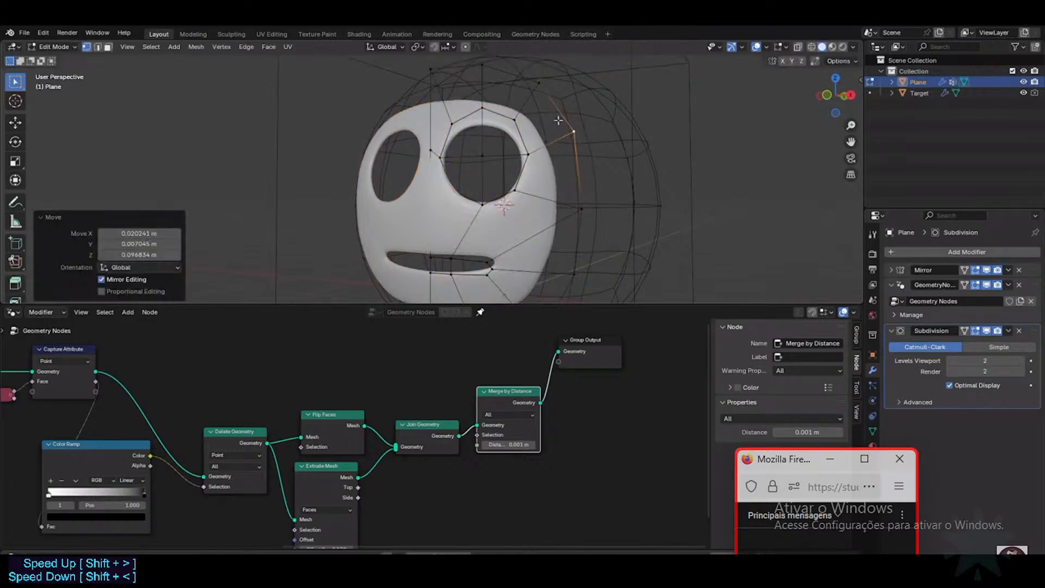
pyautogui.click(533, 90)
pyautogui.press('g')
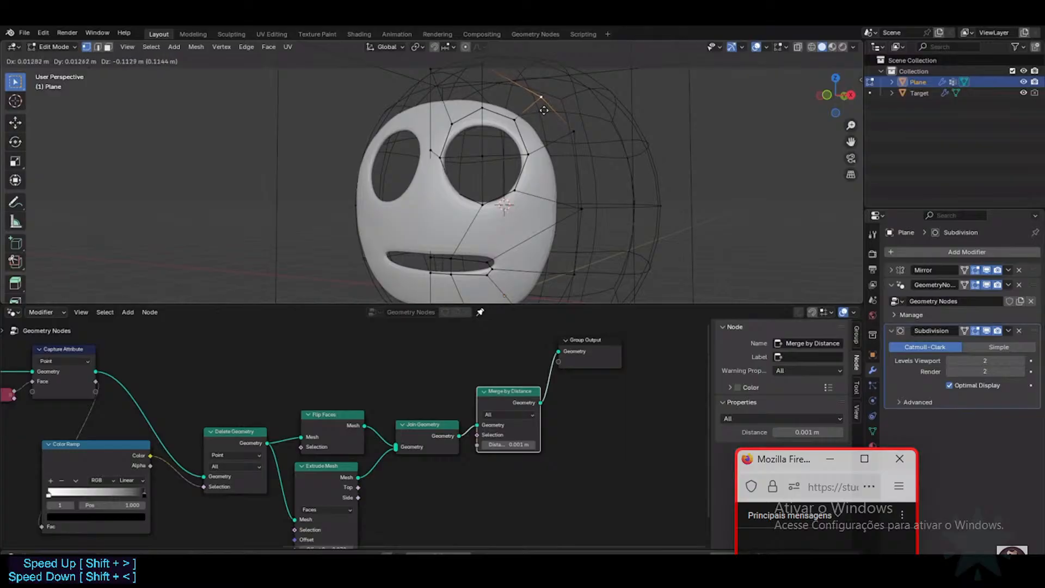
pyautogui.click(544, 109)
pyautogui.moveTo(568, 136); pyautogui.dragTo(539, 127, button='middle')
pyautogui.click(487, 72)
pyautogui.hotkey('ctrl', 'l')
pyautogui.press('s')
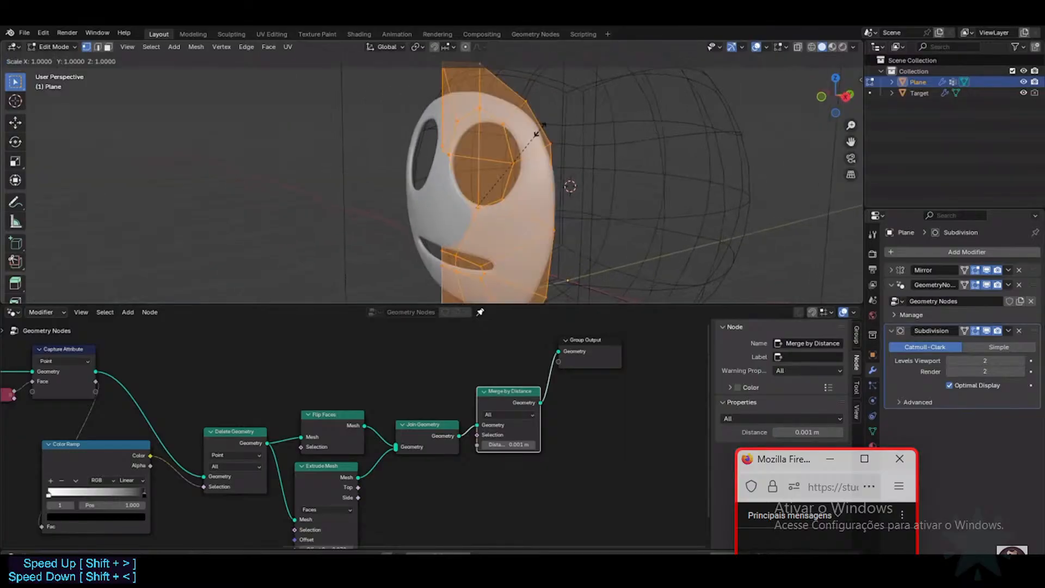
pyautogui.press('y')
pyautogui.press('0')
pyautogui.press('Return')
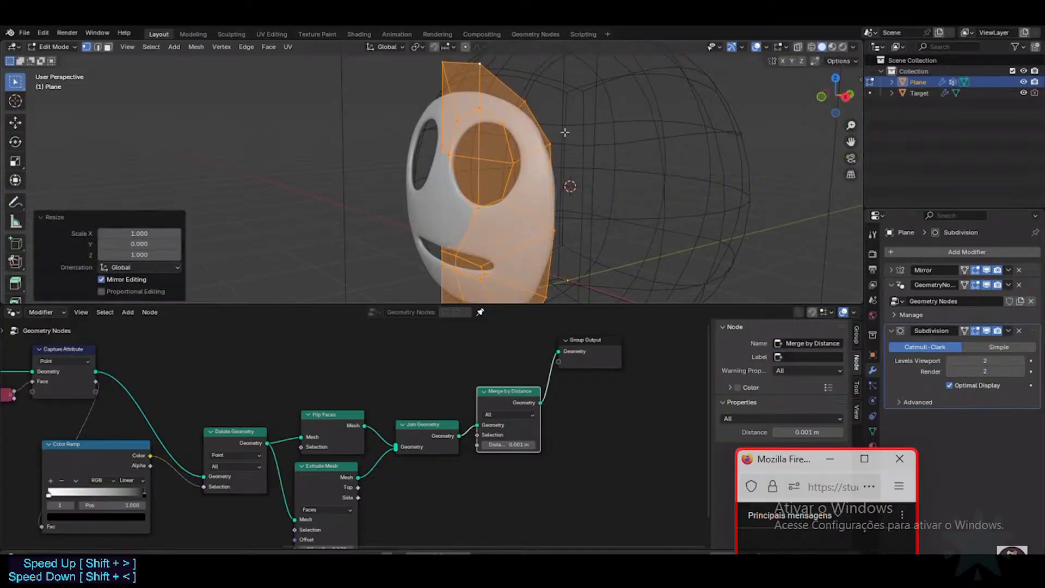
pyautogui.press('Tab')
pyautogui.moveTo(565, 134); pyautogui.dragTo(583, 156, button='middle')
pyautogui.click(673, 204)
pyautogui.moveTo(673, 205); pyautogui.dragTo(582, 210, button='middle')
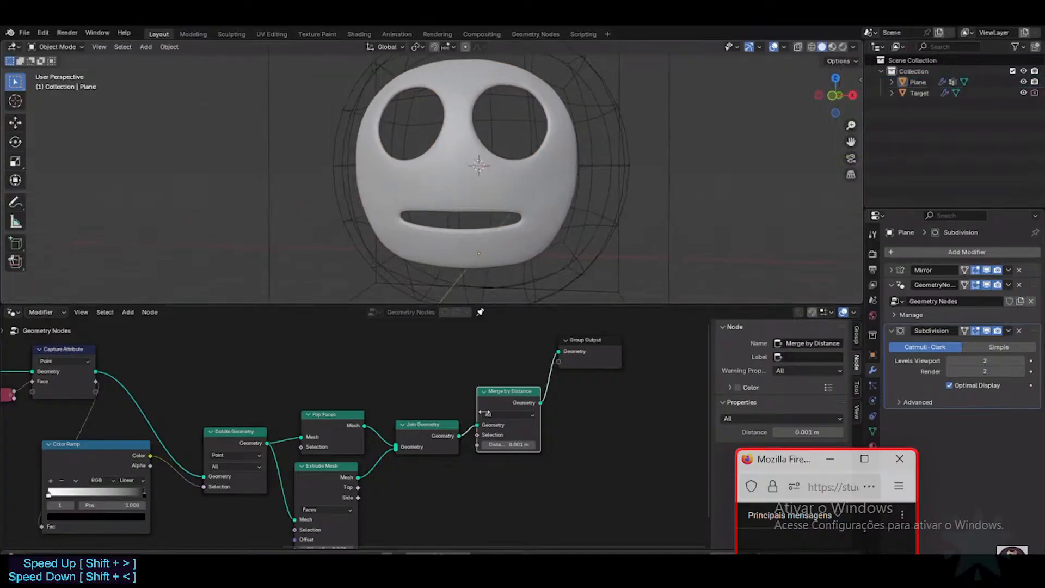
pyautogui.click(541, 216)
pyautogui.rightClick(543, 191)
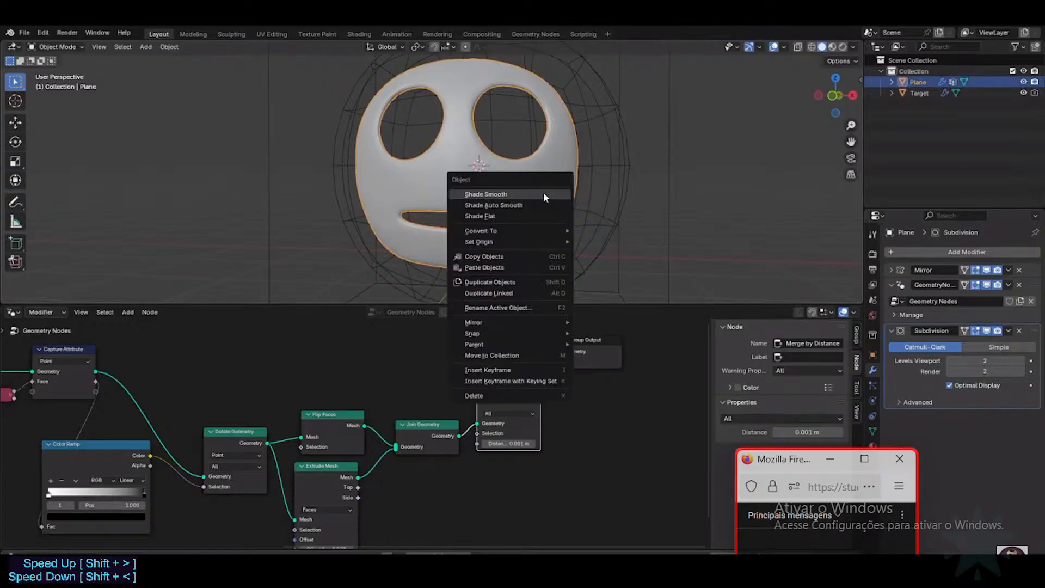
pyautogui.click(543, 191)
pyautogui.moveTo(547, 203)
pyautogui.mouseDown(button='middle')
pyautogui.moveTo(618, 197)
pyautogui.moveTo(537, 185)
pyautogui.moveTo(544, 217)
pyautogui.mouseUp(button='middle')
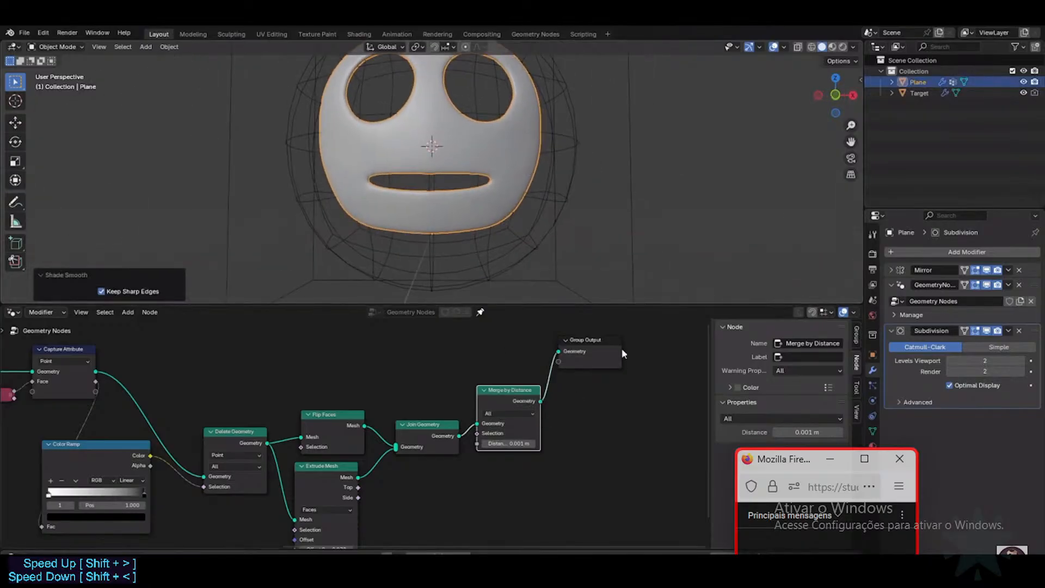
pyautogui.moveTo(621, 354); pyautogui.dragTo(645, 392)
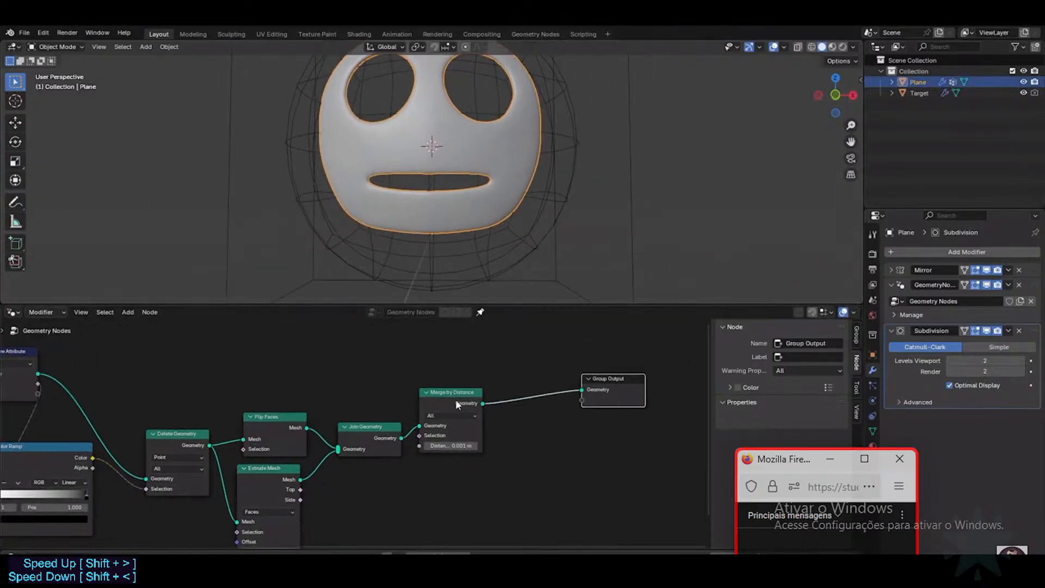
pyautogui.moveTo(456, 401); pyautogui.dragTo(458, 403)
pyautogui.click(361, 433)
pyautogui.hotkey('shift', 'd')
pyautogui.click(564, 380)
pyautogui.moveTo(620, 376); pyautogui.dragTo(645, 358)
pyautogui.moveTo(228, 381); pyautogui.dragTo(380, 405, button='middle')
pyautogui.moveTo(189, 396); pyautogui.dragTo(675, 416)
pyautogui.moveTo(648, 406); pyautogui.dragTo(603, 400, button='middle')
pyautogui.scroll(-2, 555, 261)
pyautogui.moveTo(544, 240); pyautogui.dragTo(517, 241, button='middle')
pyautogui.click(294, 457)
pyautogui.hotkey('shift', 'd')
pyautogui.click(320, 383)
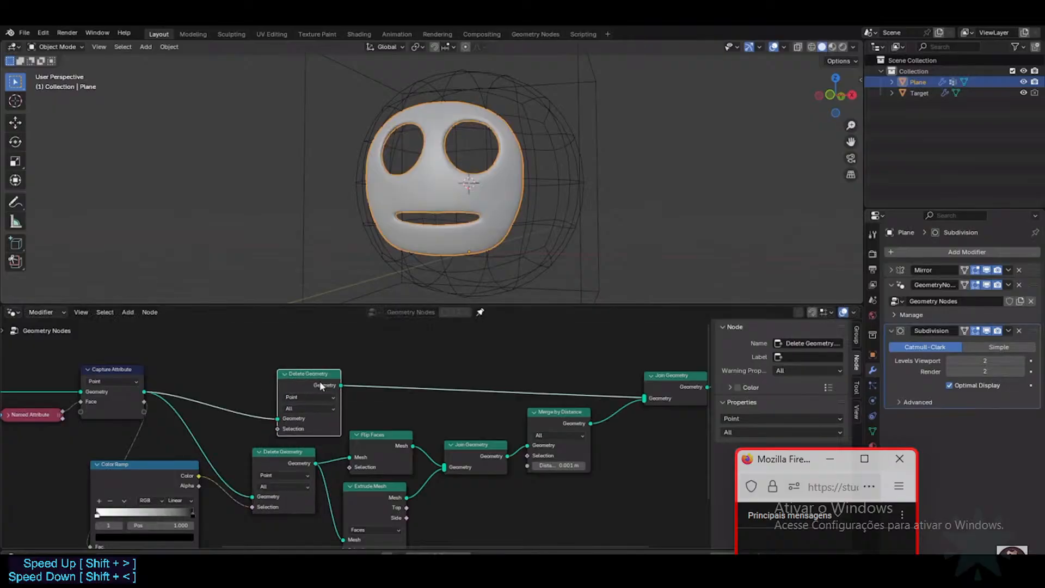
pyautogui.keyDown('ctrl'); pyautogui.keyDown('shift'); pyautogui.click(331, 389); pyautogui.keyUp('shift'); pyautogui.keyUp('ctrl')
pyautogui.moveTo(412, 385); pyautogui.dragTo(481, 335)
pyautogui.moveTo(326, 403); pyautogui.dragTo(395, 379, button='middle')
pyautogui.moveTo(212, 379); pyautogui.dragTo(343, 405)
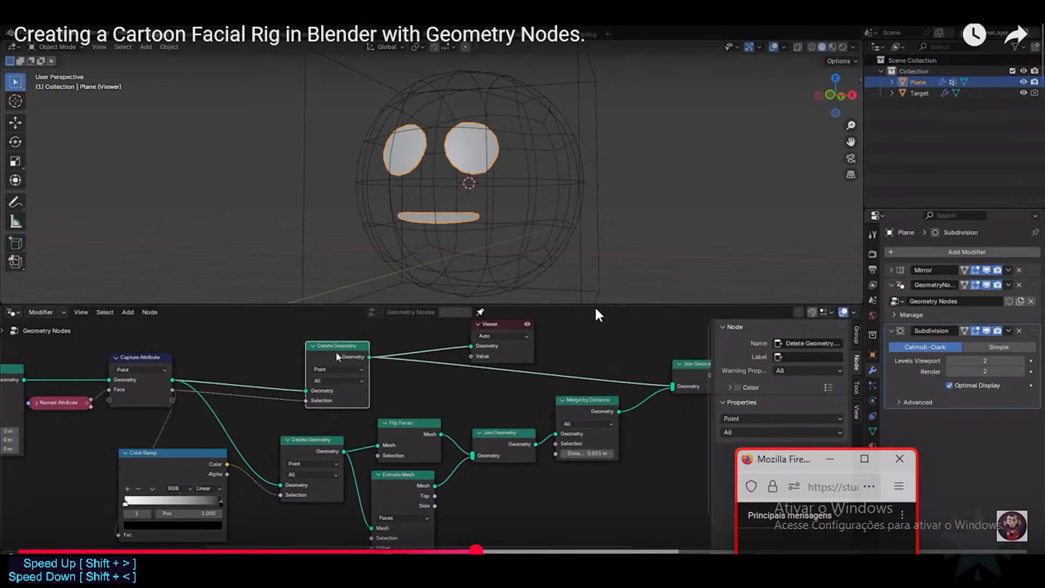
# Pause the tutorial at the duplicated Delete Geometry node setup, toggle full screen off and on, and resume playback.
pyautogui.click(427, 130)
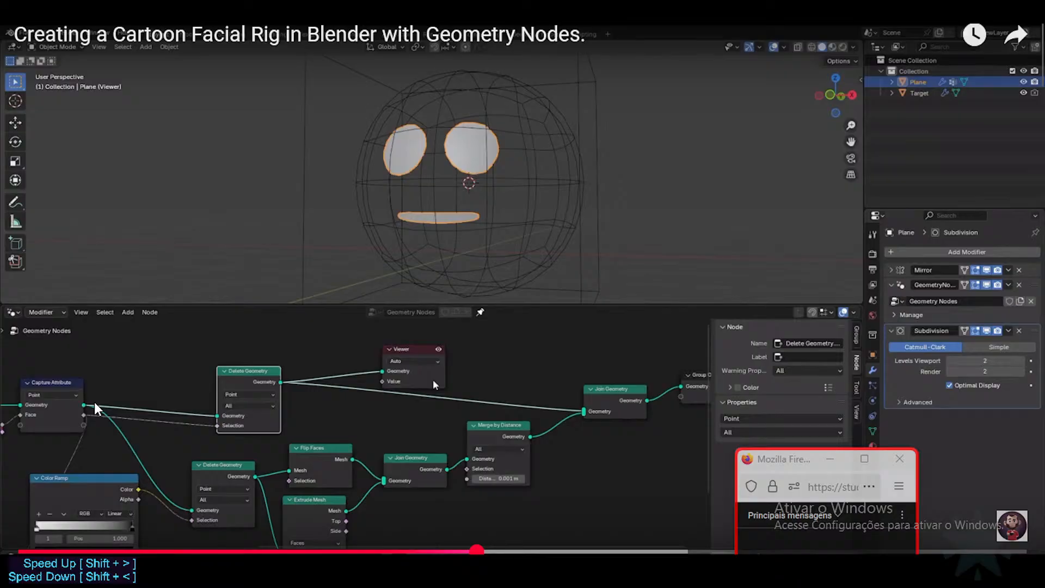
pyautogui.doubleClick(118, 442)
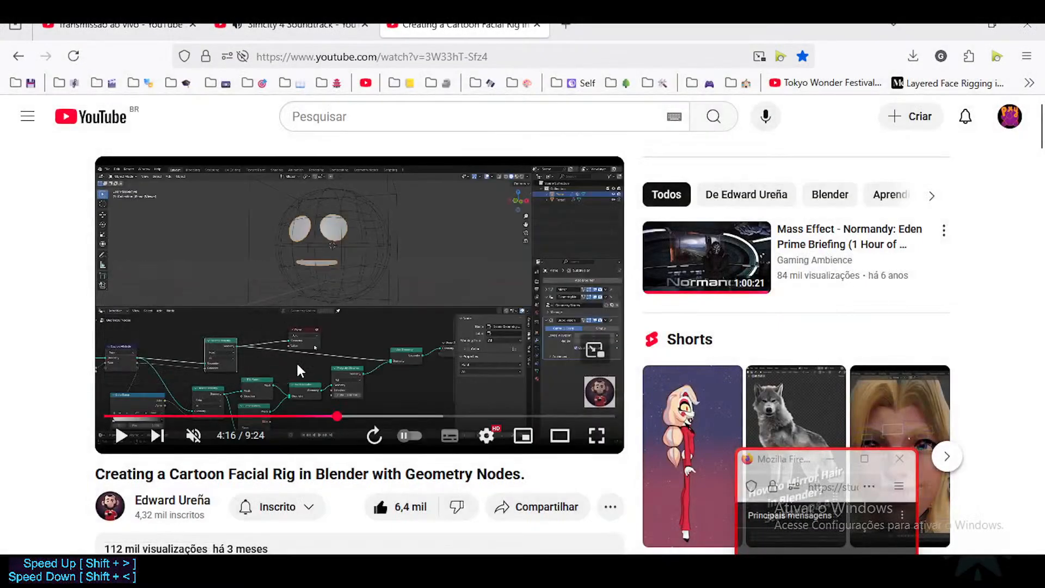
pyautogui.doubleClick(330, 230)
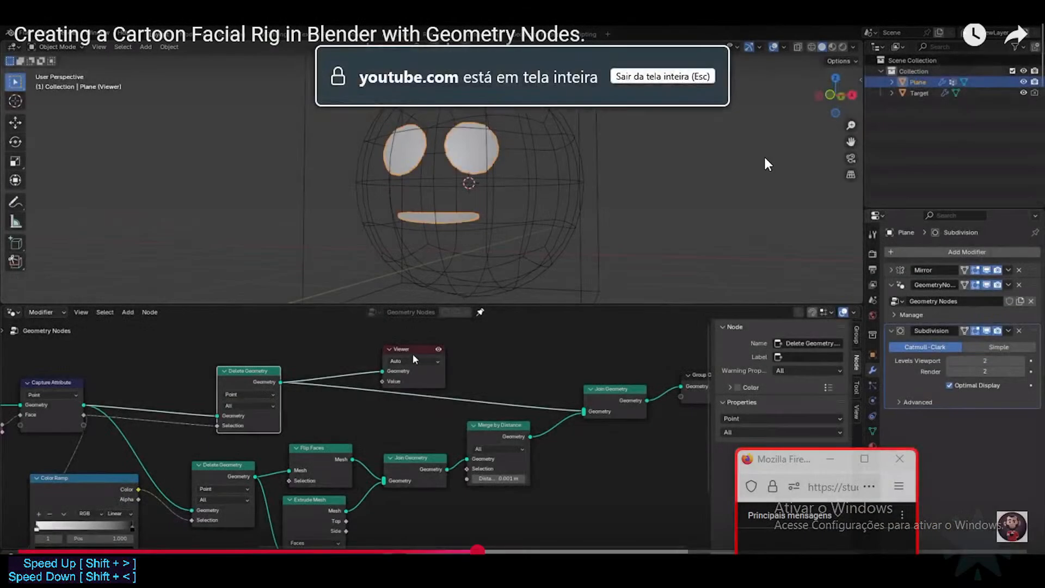
pyautogui.click(576, 256)
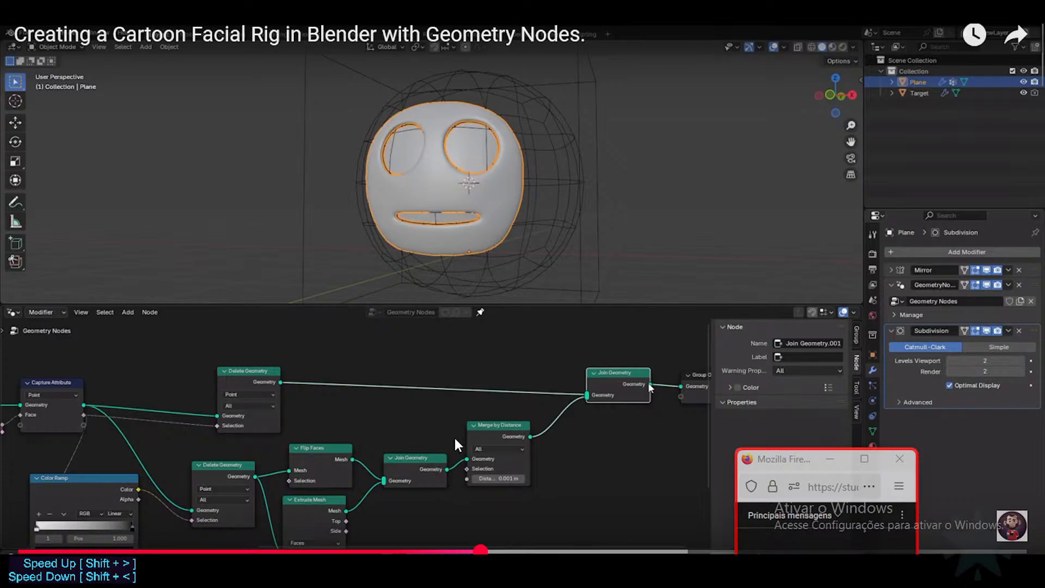
# Leave full screen, pause the tutorial and switch back to Blender.
pyautogui.press('Escape')
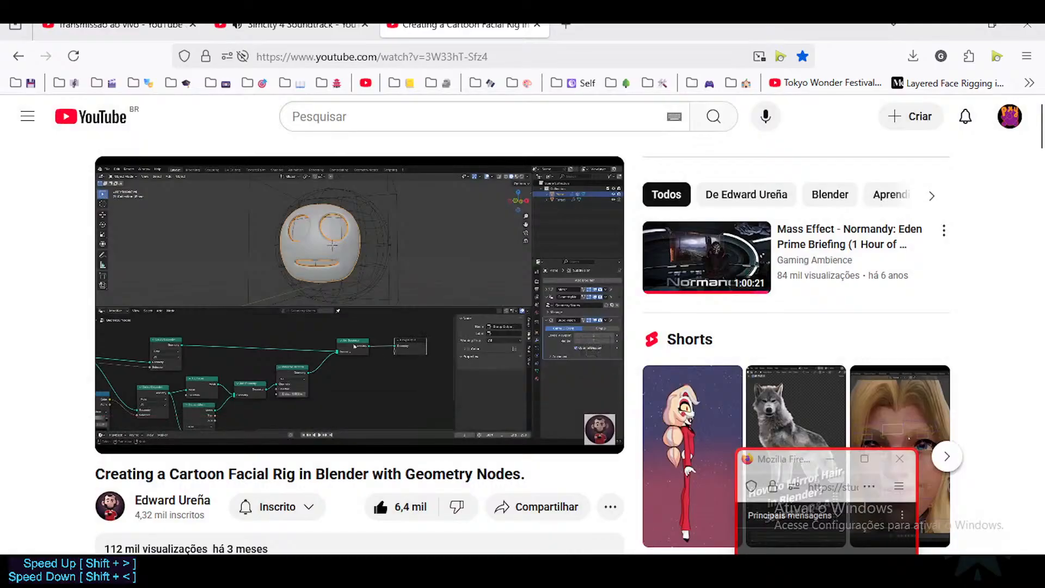
pyautogui.click(437, 283)
pyautogui.hotkey('alt', 'Tab')
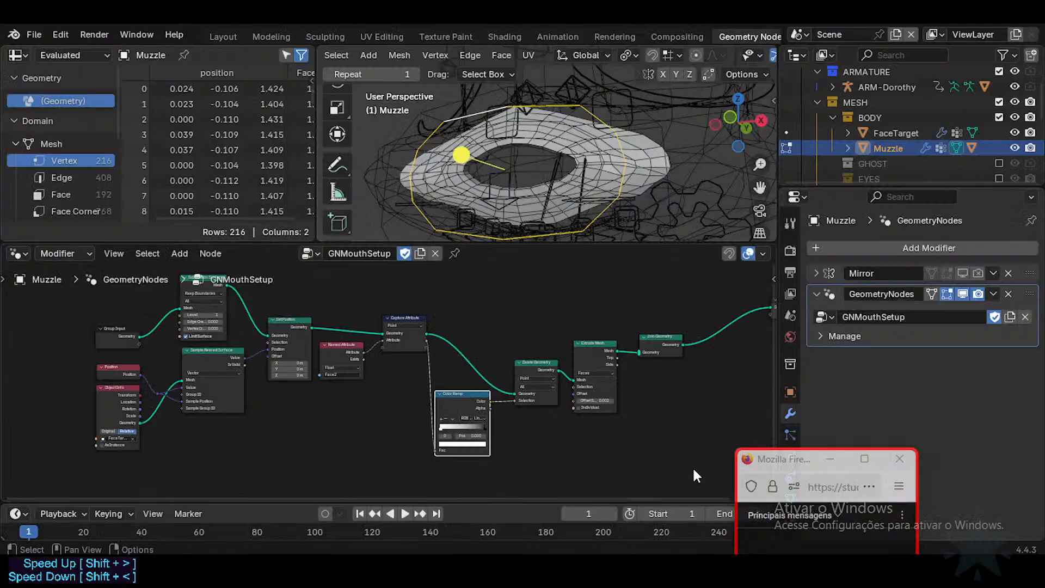
# Expand the Muzzle object's hierarchy in the Outliner down to its MouthHole child.
pyautogui.scroll(-2, 904, 124)
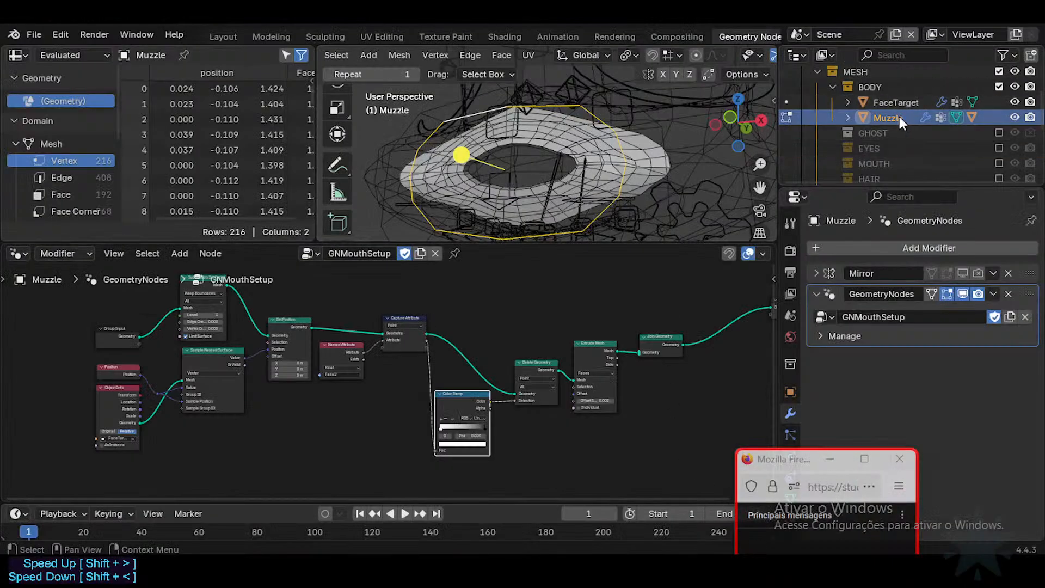
pyautogui.click(973, 114)
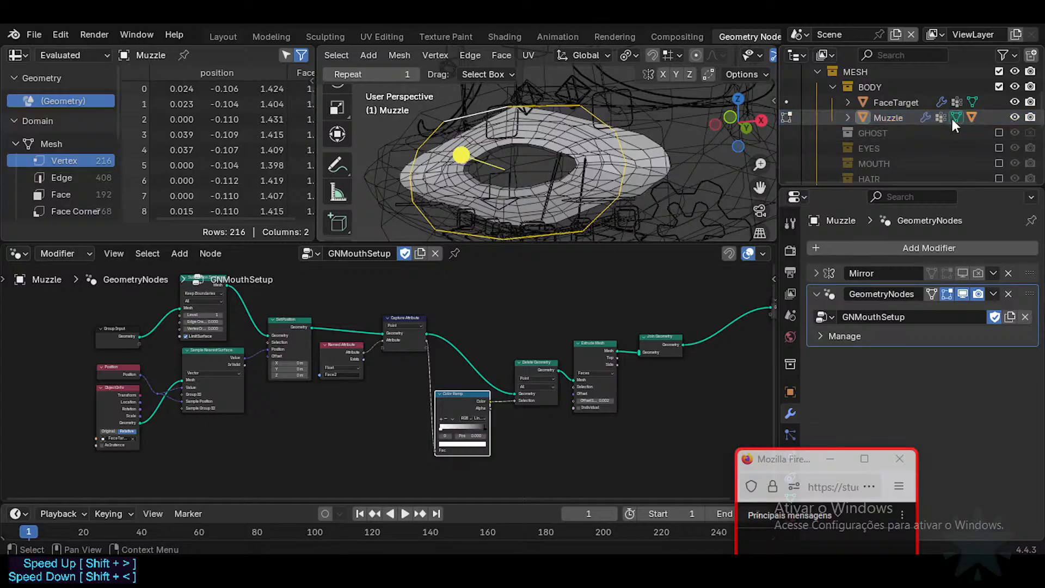
pyautogui.click(848, 118)
pyautogui.click(848, 118)
pyautogui.click(884, 119)
pyautogui.click(848, 117)
pyautogui.scroll(-2, 860, 128)
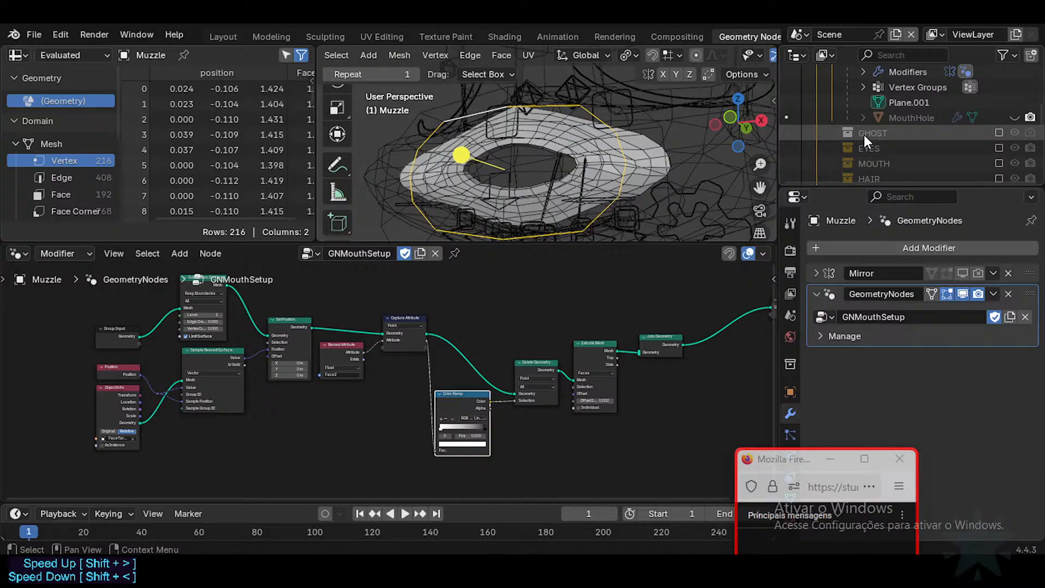
# Select the MouthHole object, unhide it in the viewport and add Muzzle to the selection.
pyautogui.click(919, 104)
pyautogui.click(919, 118)
pyautogui.click(1015, 117)
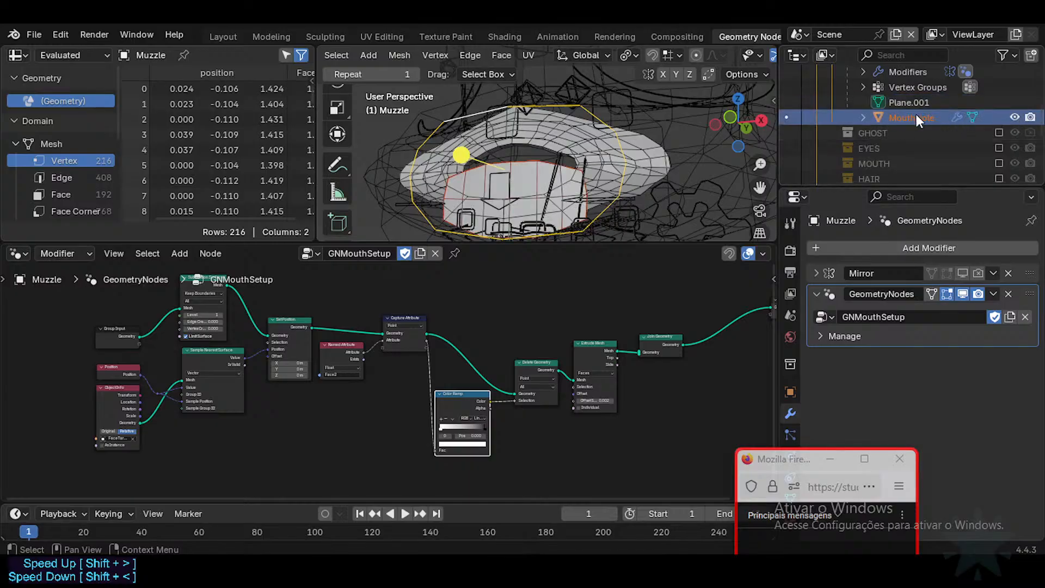
pyautogui.scroll(2, 917, 113)
pyautogui.keyDown('ctrl'); pyautogui.click(893, 87); pyautogui.keyUp('ctrl')
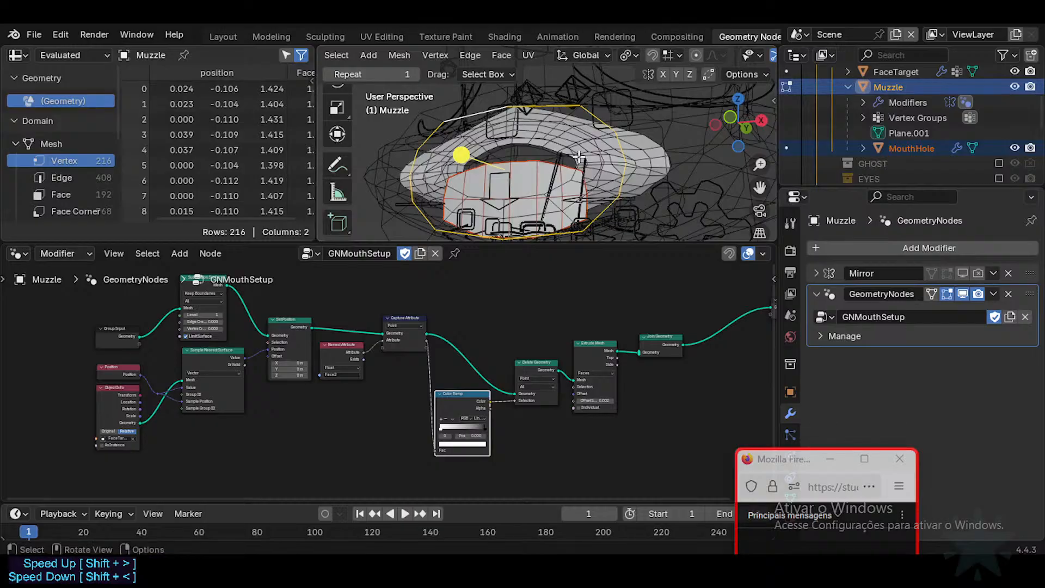
# Join the MouthHole object into Muzzle and delete the linked faces that came from MouthHole.
pyautogui.press('Tab')
pyautogui.hotkey('ctrl', 'j')
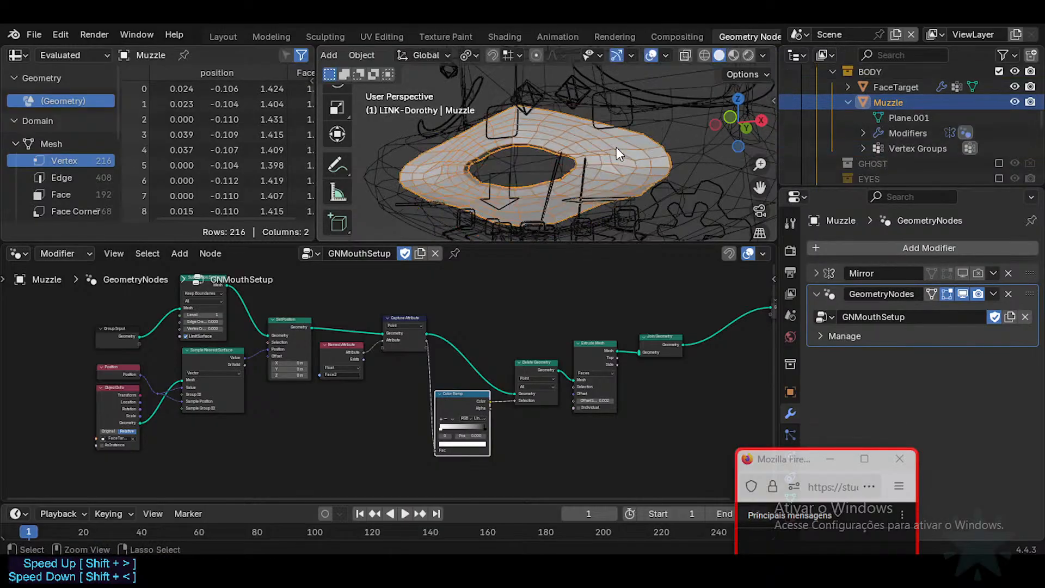
pyautogui.press('Tab')
pyautogui.moveTo(616, 147); pyautogui.dragTo(545, 182, button='middle')
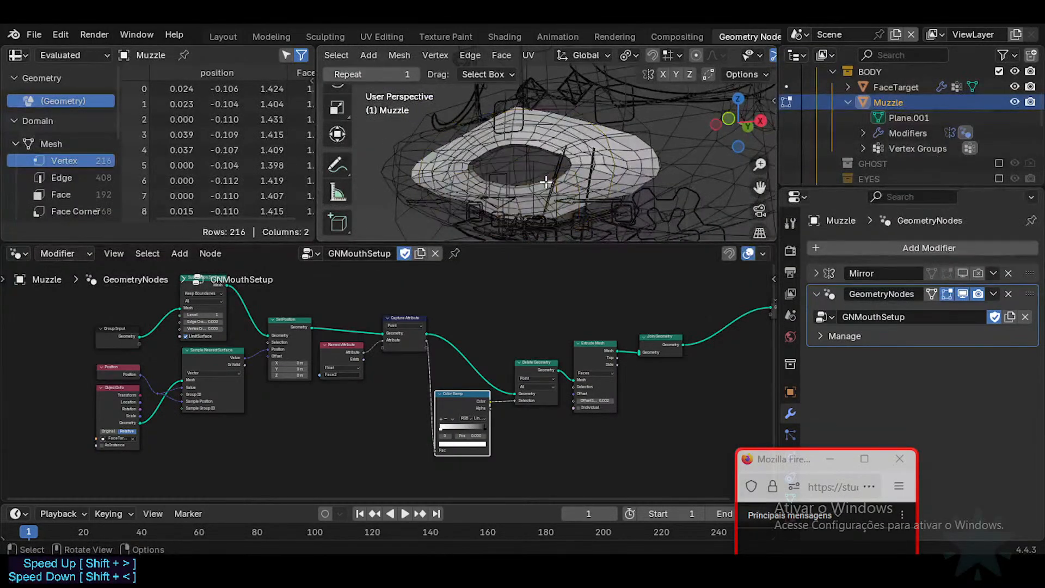
pyautogui.press('l')
pyautogui.press('x')
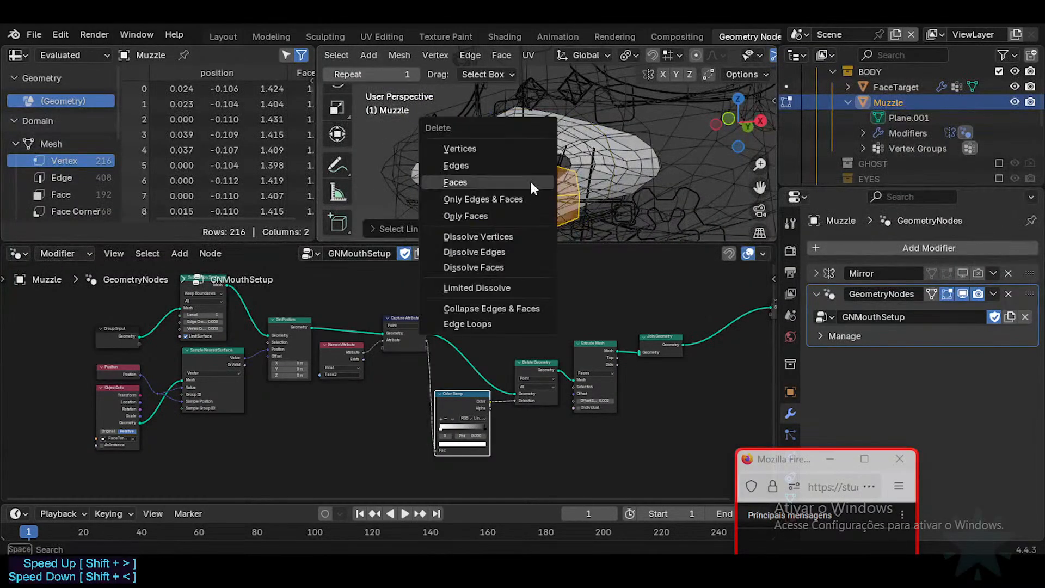
pyautogui.click(530, 182)
pyautogui.press('Tab')
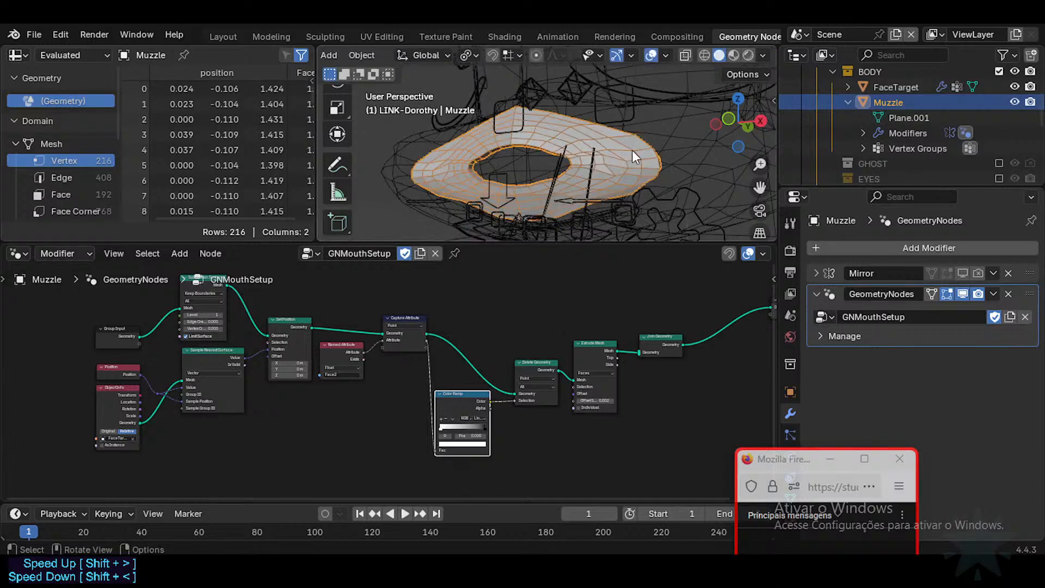
# Turn off the viewport display of Muzzle's GeometryNodes modifier and return to mesh editing facing the mouth opening.
pyautogui.click(965, 294)
pyautogui.press('Tab')
pyautogui.moveTo(565, 165); pyautogui.dragTo(541, 124, button='middle')
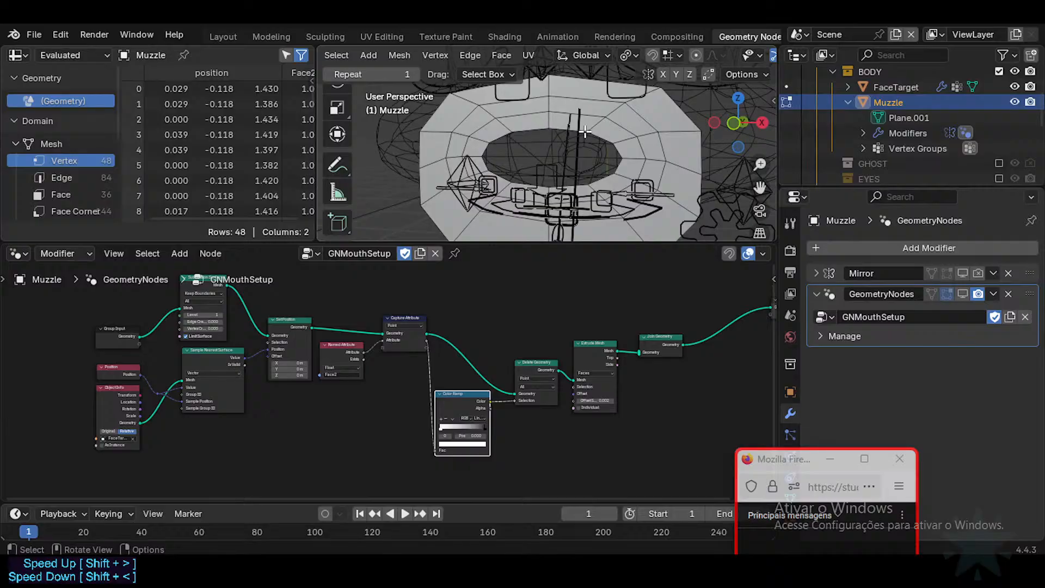
# Try to close the inner mouth loop with a Grid Fill, adjusting its offset, then undo the fill.
pyautogui.keyDown('alt'); pyautogui.click(531, 165); pyautogui.keyUp('alt')
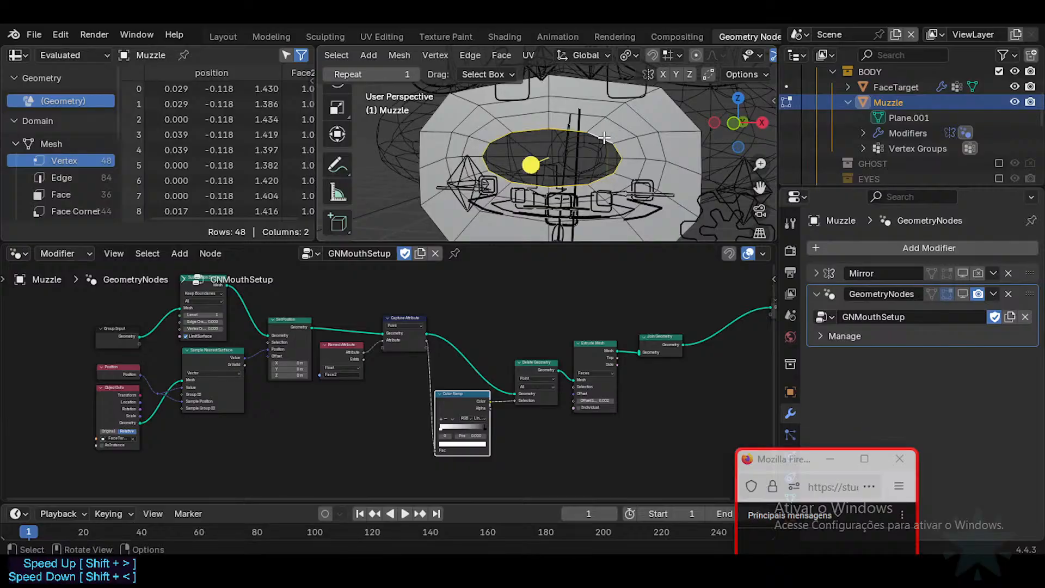
pyautogui.hotkey('ctrl', 'f')
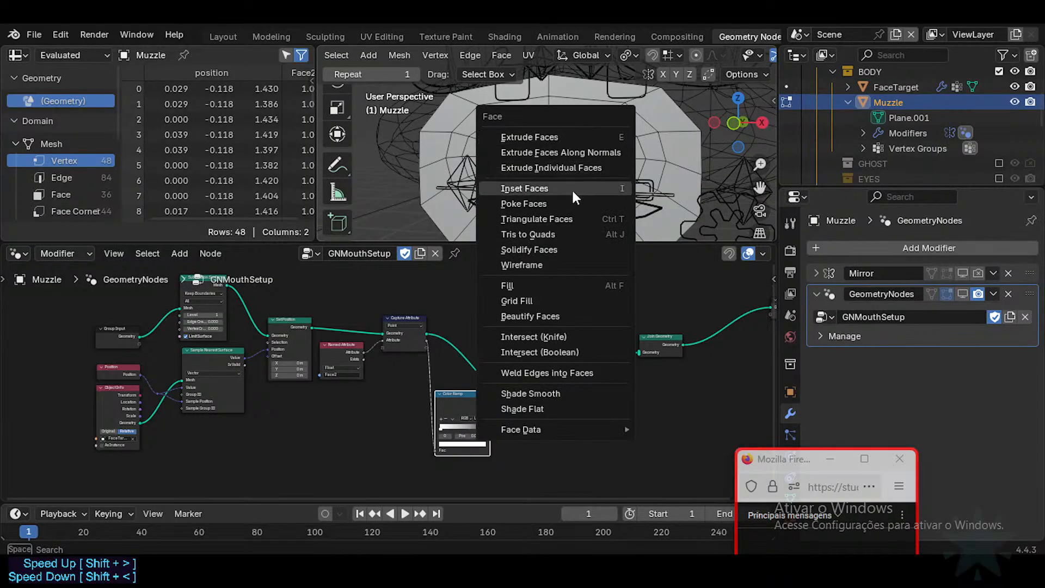
pyautogui.click(548, 299)
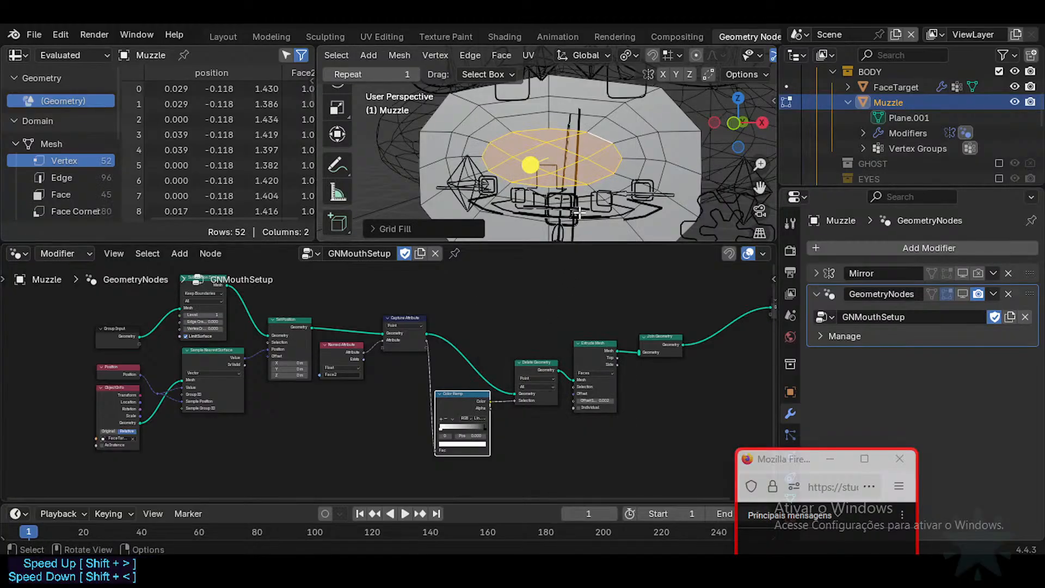
pyautogui.moveTo(563, 177); pyautogui.dragTo(541, 163, button='middle')
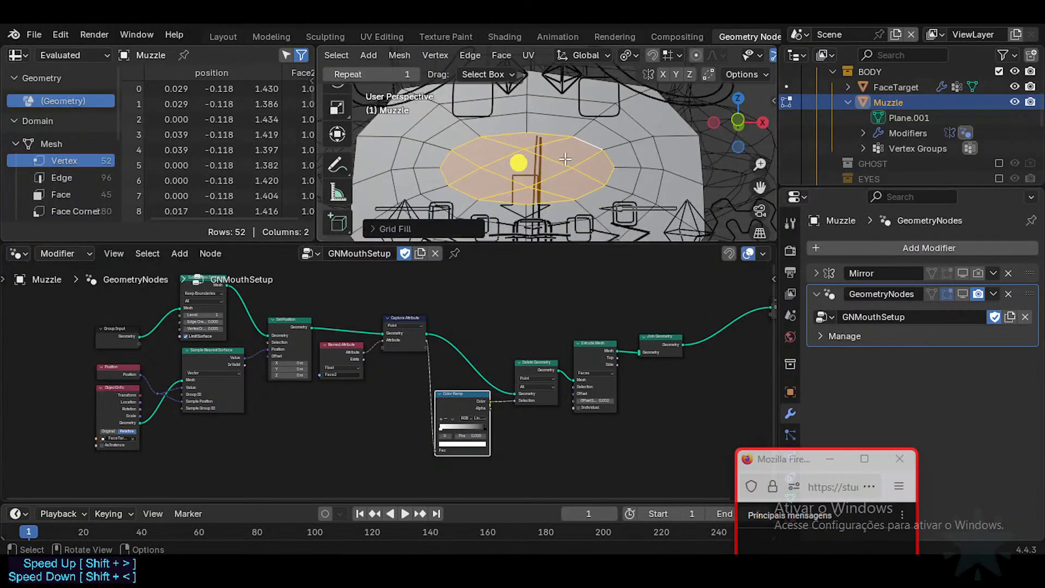
pyautogui.click(410, 227)
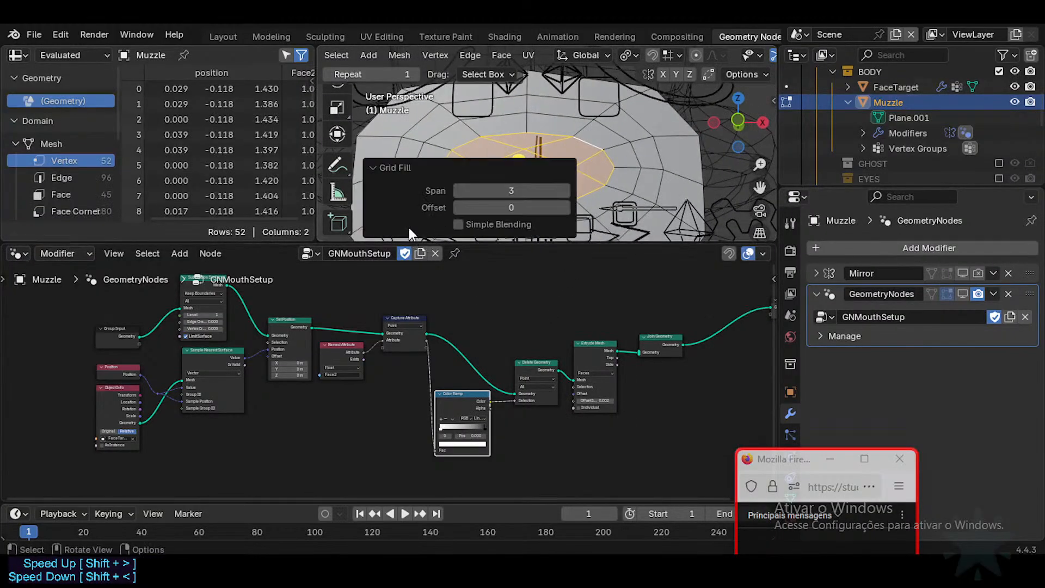
pyautogui.click(566, 207)
pyautogui.click(475, 222)
pyautogui.click(474, 222)
pyautogui.click(425, 172)
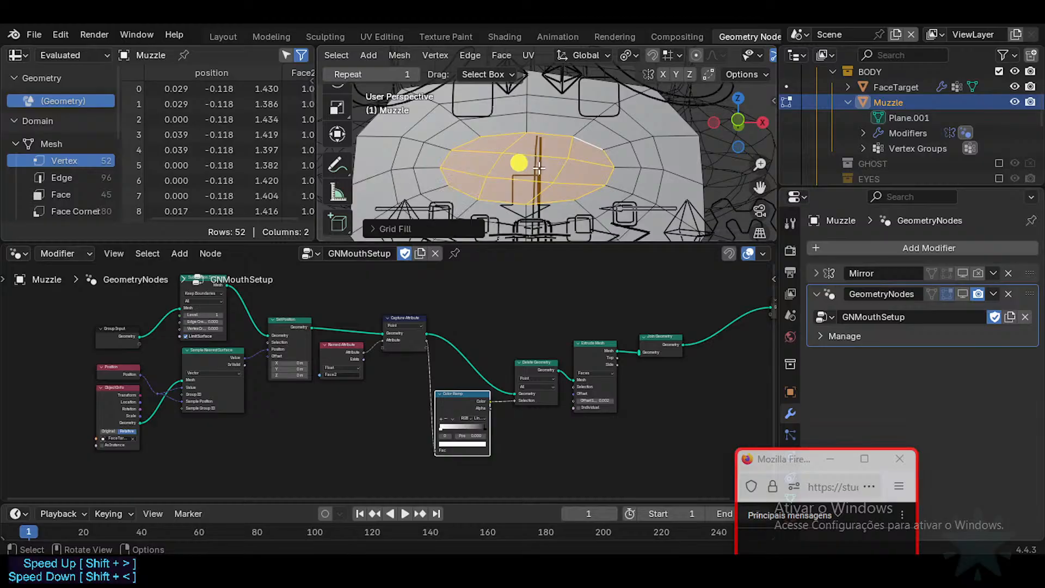
pyautogui.hotkey('ctrl', 'z')
pyautogui.click(569, 153)
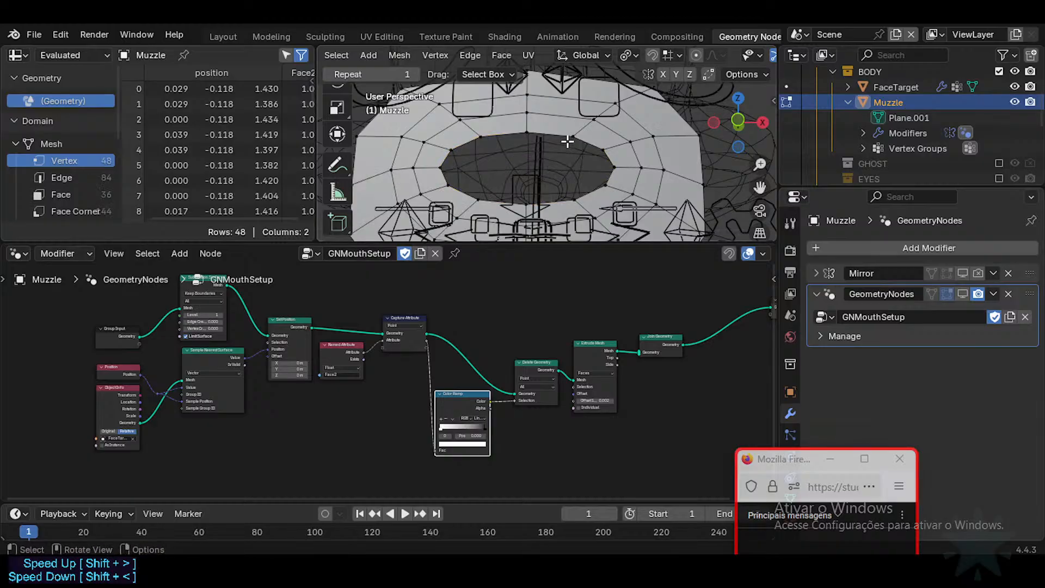
# Try to extrude the mouth-corner vertex across the opening, then undo the extrusion.
pyautogui.click(612, 165)
pyautogui.press('e')
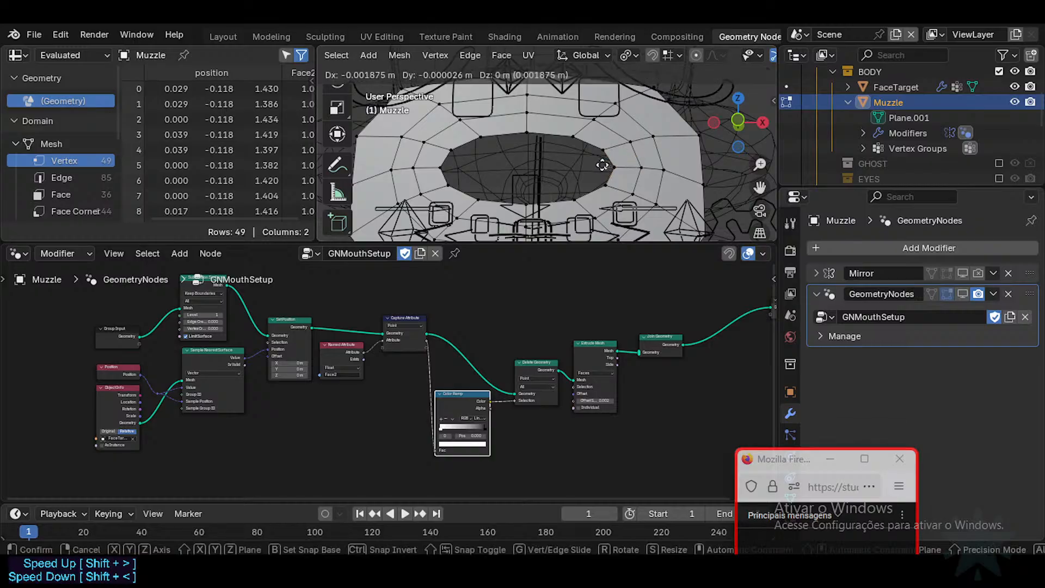
pyautogui.click(480, 160)
pyautogui.hotkey('ctrl', 'z')
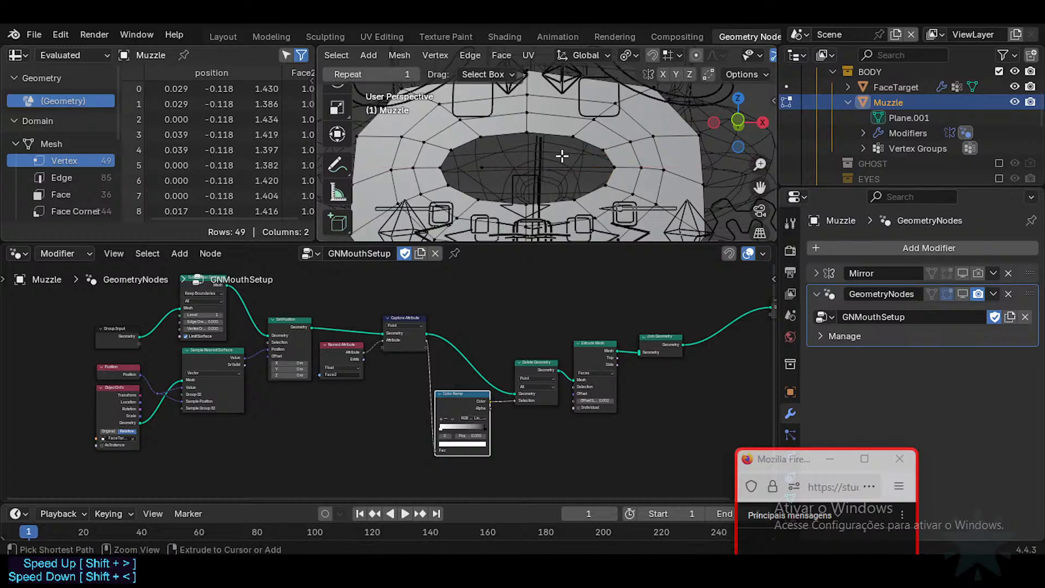
# Connect the upper and lower center vertices of the mouth opening with an edge and subdivide it with 2 cuts.
pyautogui.click(525, 128)
pyautogui.keyDown('shift'); pyautogui.click(533, 199); pyautogui.keyUp('shift')
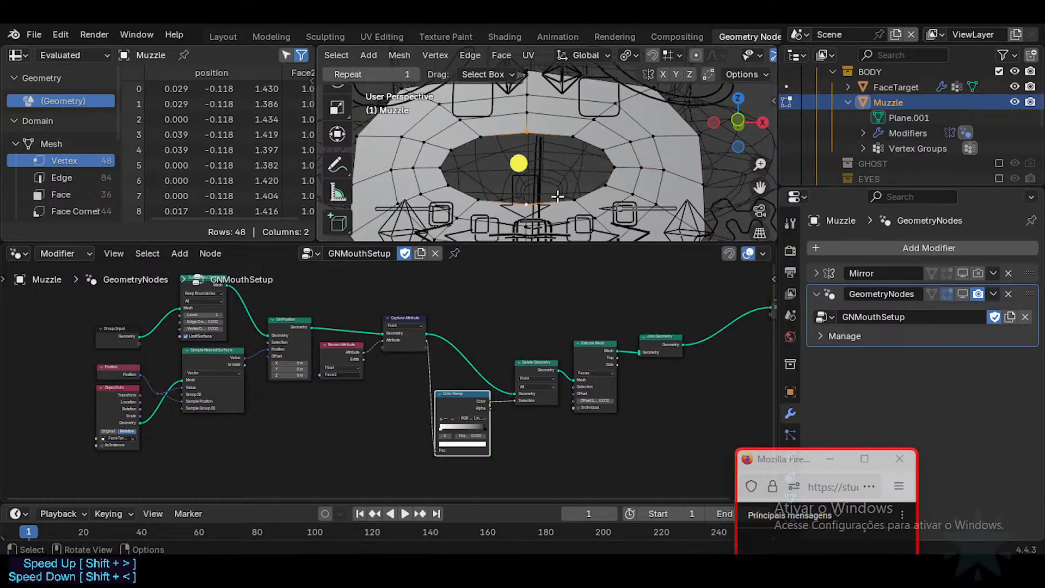
pyautogui.hotkey('ctrl', 'e')
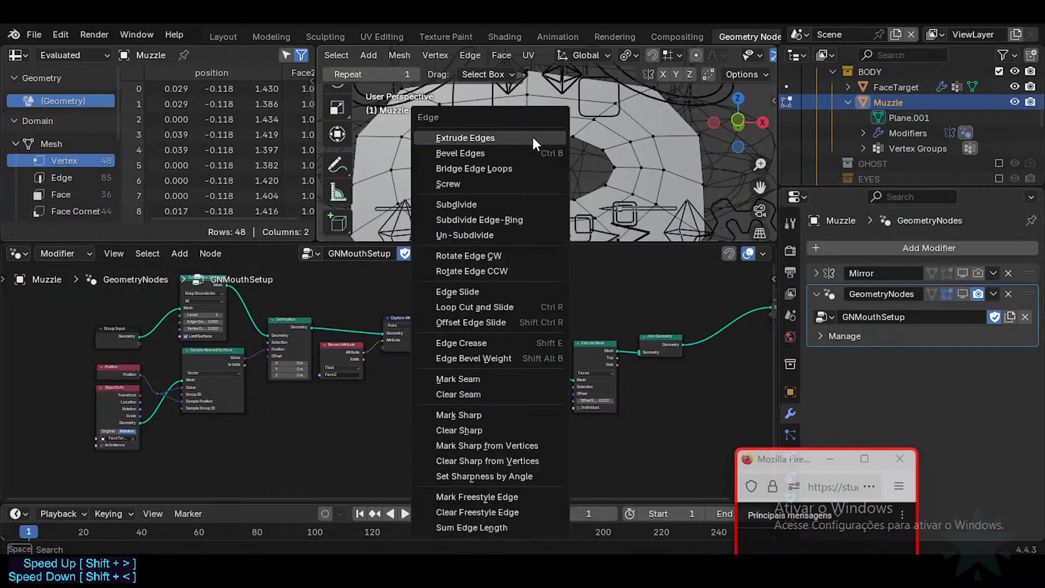
pyautogui.click(507, 198)
pyautogui.click(411, 227)
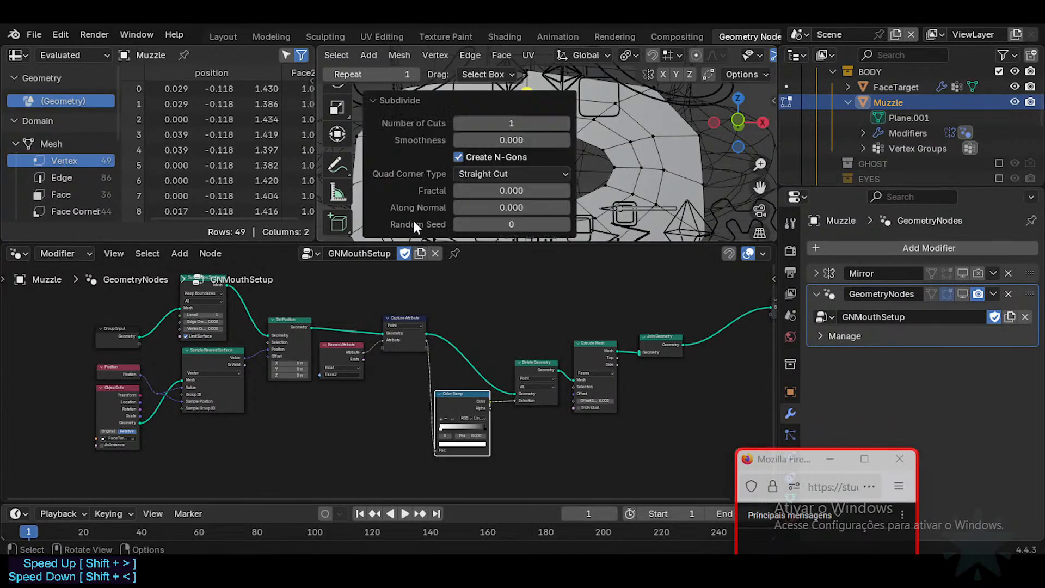
pyautogui.click(563, 120)
pyautogui.click(402, 106)
pyautogui.hotkey('alt', 'a')
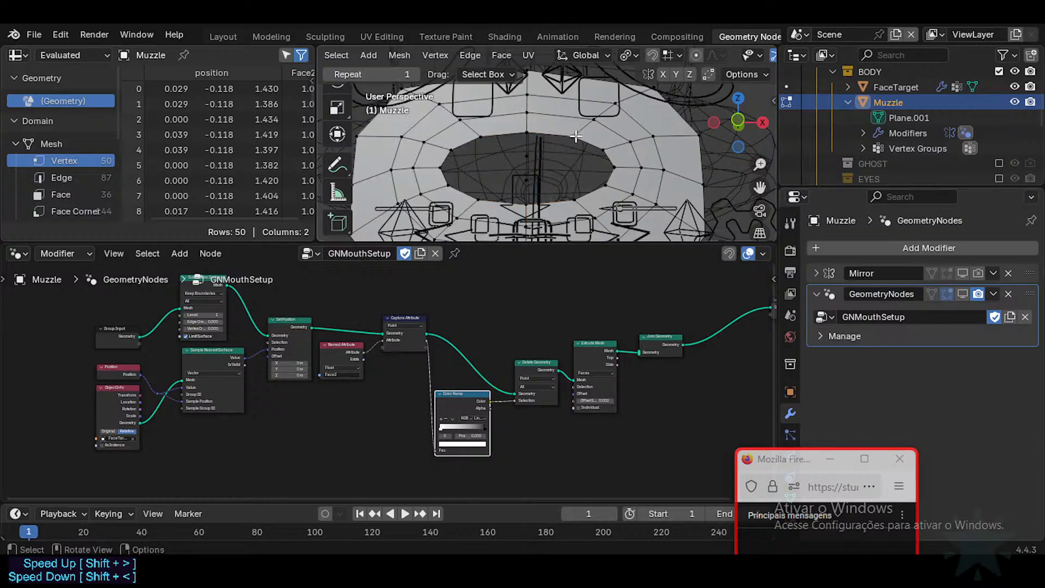
# Extrude the upper edge near the right mouth corner inward into the opening and scale its inner edge.
pyautogui.click(599, 131)
pyautogui.press('e')
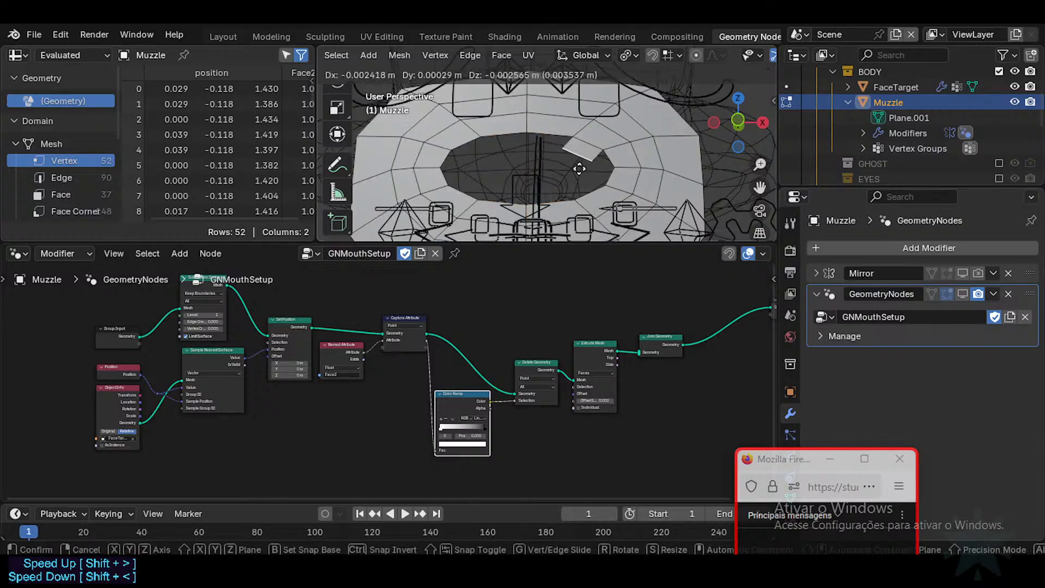
pyautogui.click(576, 168)
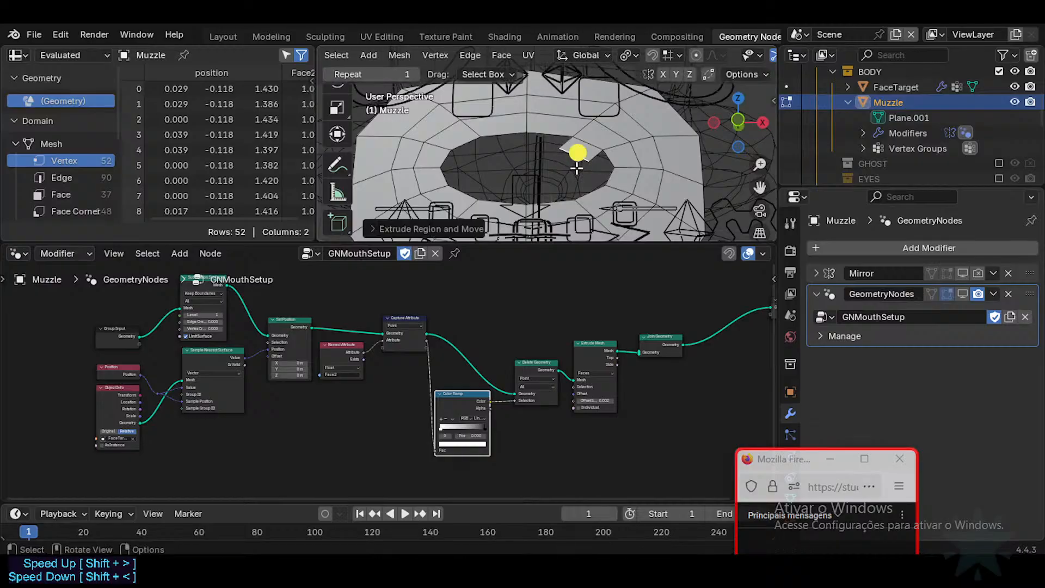
pyautogui.press('s')
pyautogui.click(595, 179)
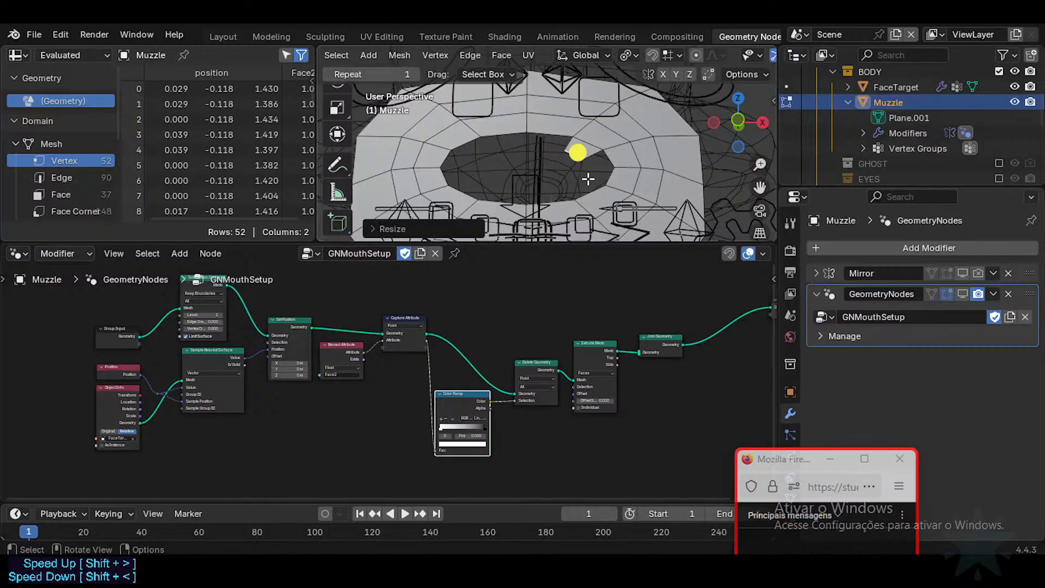
# Extrude the lower edge near the right mouth corner inward, then scale and reposition its inner edge.
pyautogui.click(588, 178)
pyautogui.press('e')
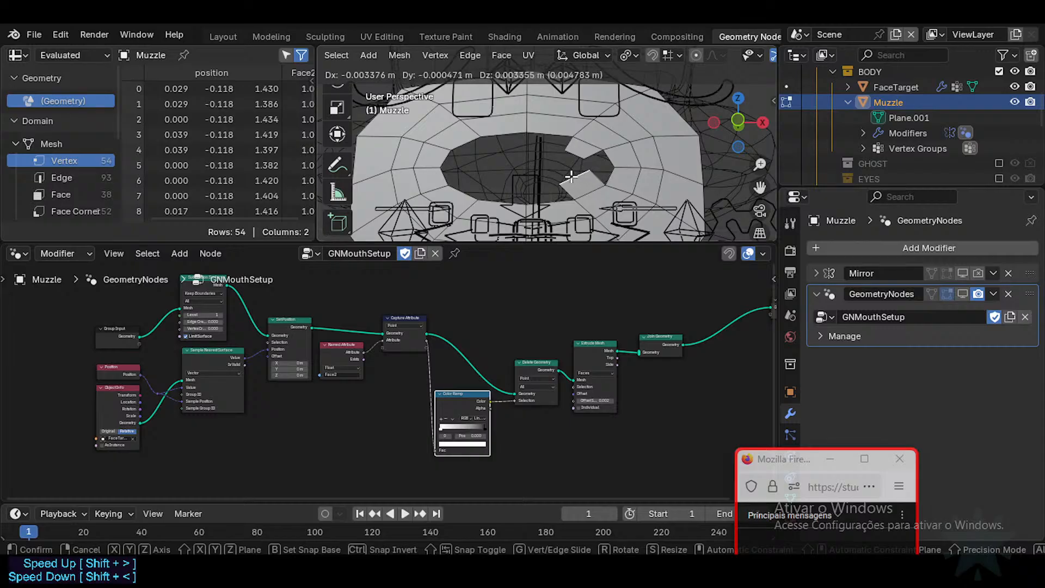
pyautogui.click(583, 180)
pyautogui.press('s')
pyautogui.click(583, 181)
pyautogui.press('g')
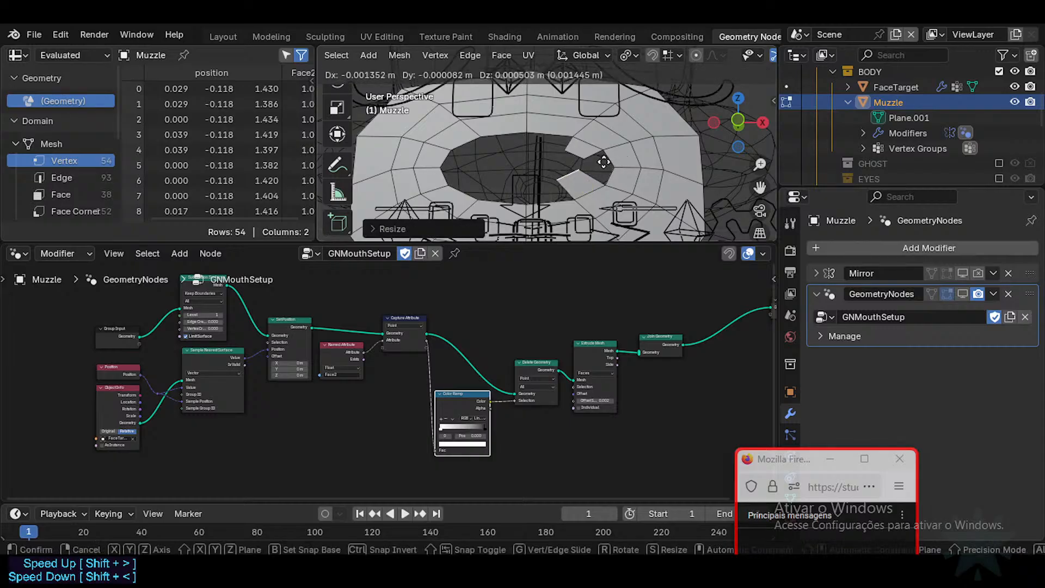
pyautogui.click(583, 177)
# Fine-tune the position of the lower extruded face's inner edge within the mouth opening.
pyautogui.press('1')
pyautogui.click(583, 171)
pyautogui.keyDown('shift'); pyautogui.click(584, 160); pyautogui.keyUp('shift')
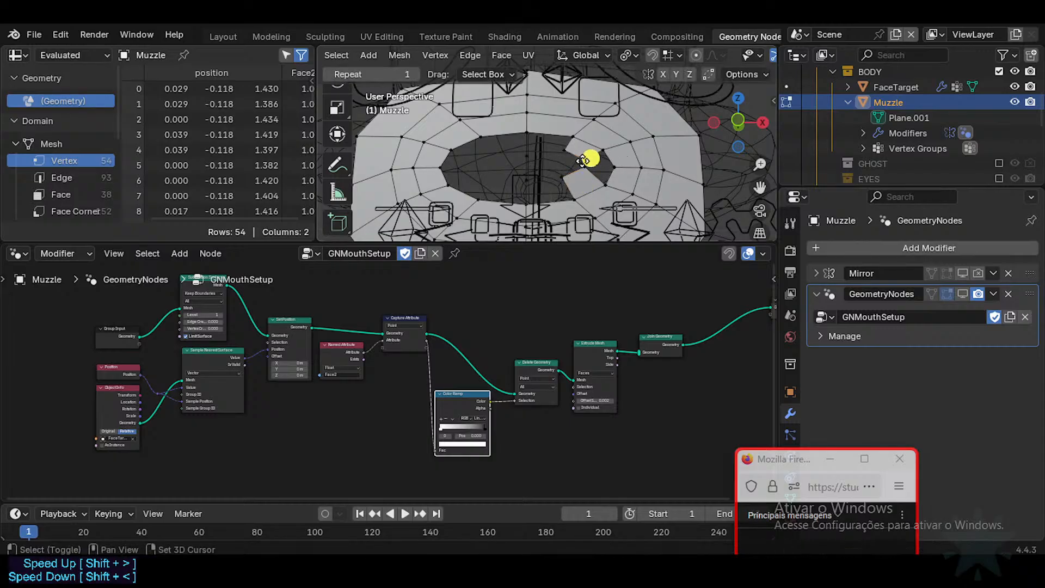
pyautogui.keyDown('shift'); pyautogui.click(582, 162); pyautogui.keyUp('shift')
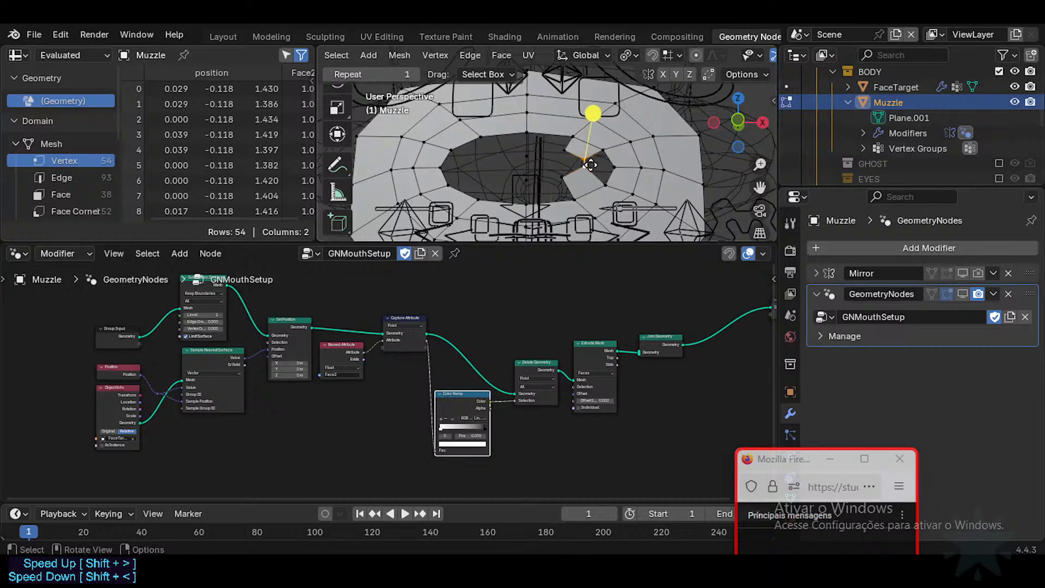
pyautogui.click(580, 172)
pyautogui.press('g')
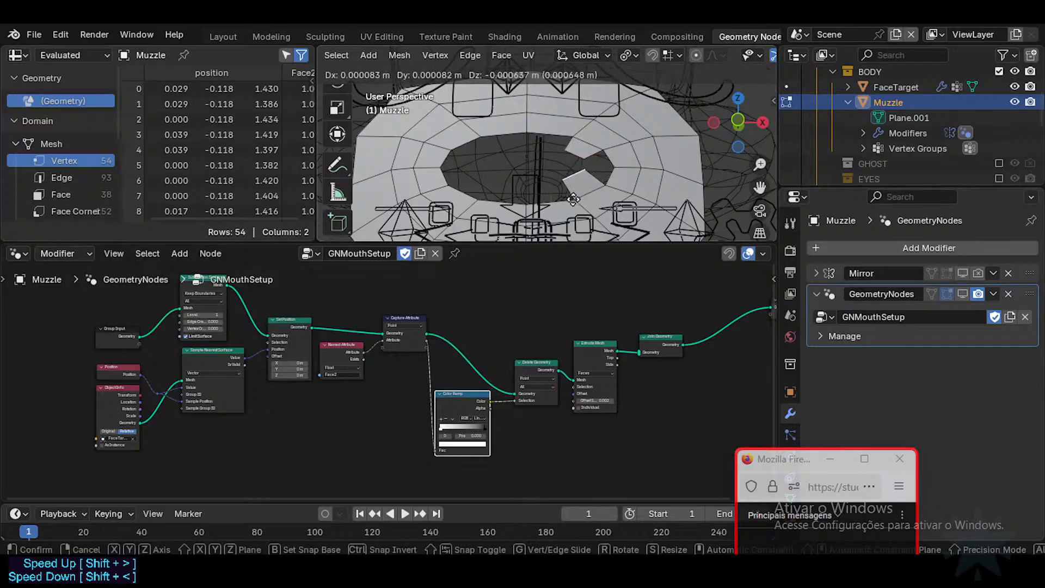
pyautogui.click(572, 212)
# Fill the lower and upper gaps between the subdivided center line and the extruded faces with new faces.
pyautogui.press('2')
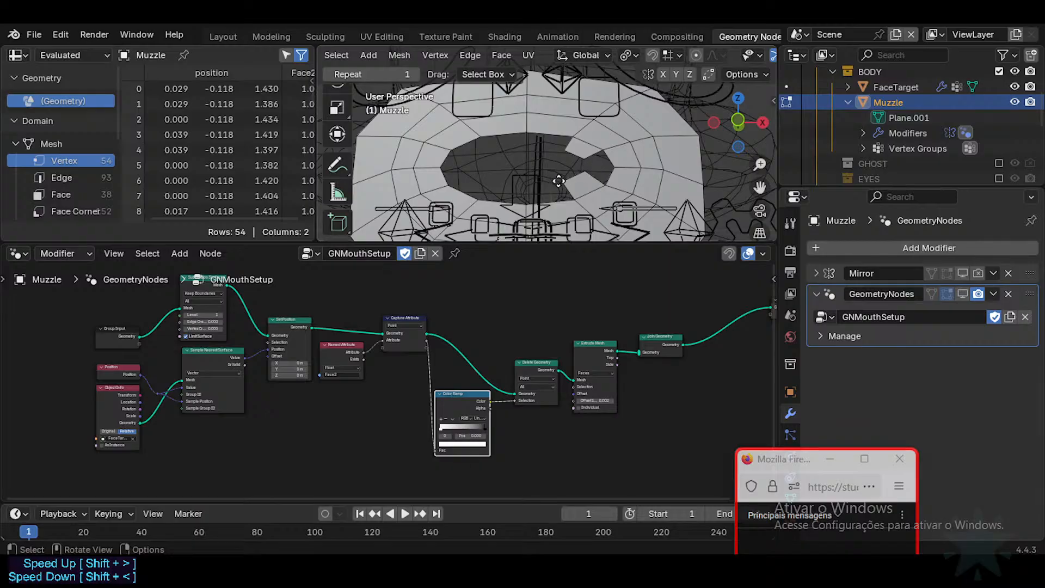
pyautogui.press('1')
pyautogui.click(527, 179)
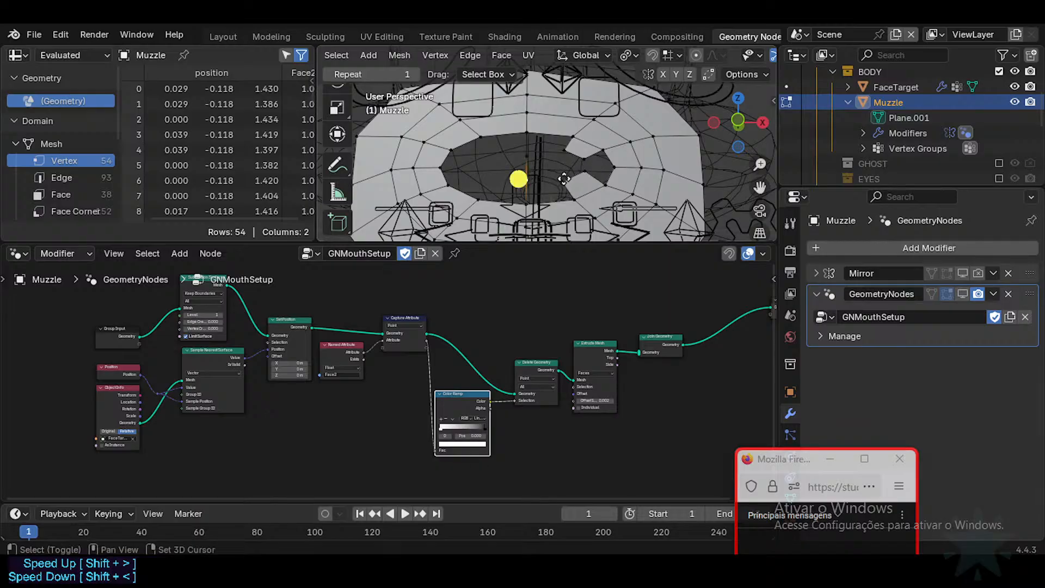
pyautogui.keyDown('shift'); pyautogui.click(561, 179); pyautogui.keyUp('shift')
pyautogui.press('f')
pyautogui.press('2')
pyautogui.click(570, 192)
pyautogui.press('f')
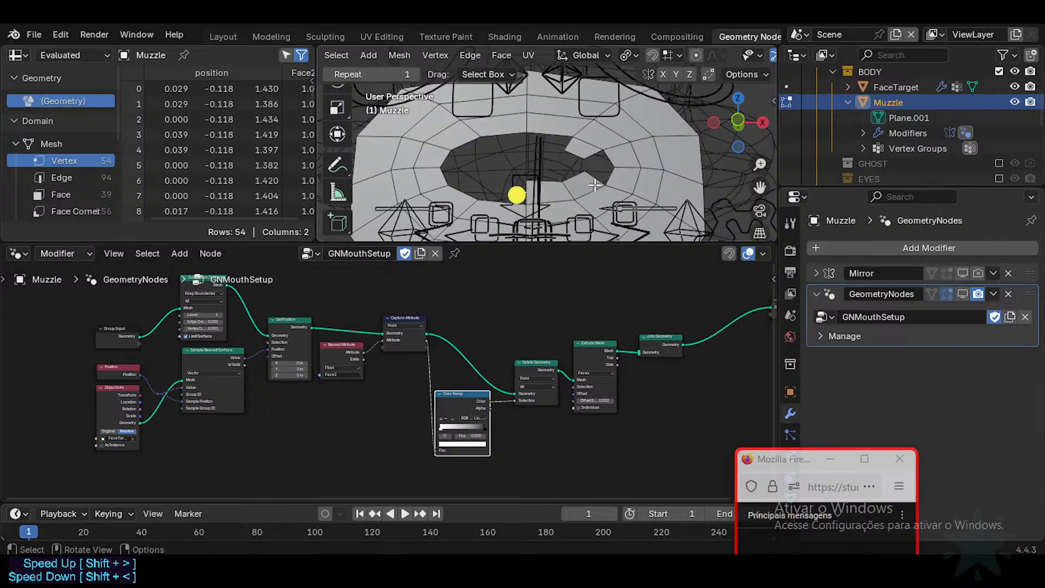
pyautogui.keyDown('shift'); pyautogui.click(566, 140); pyautogui.keyUp('shift')
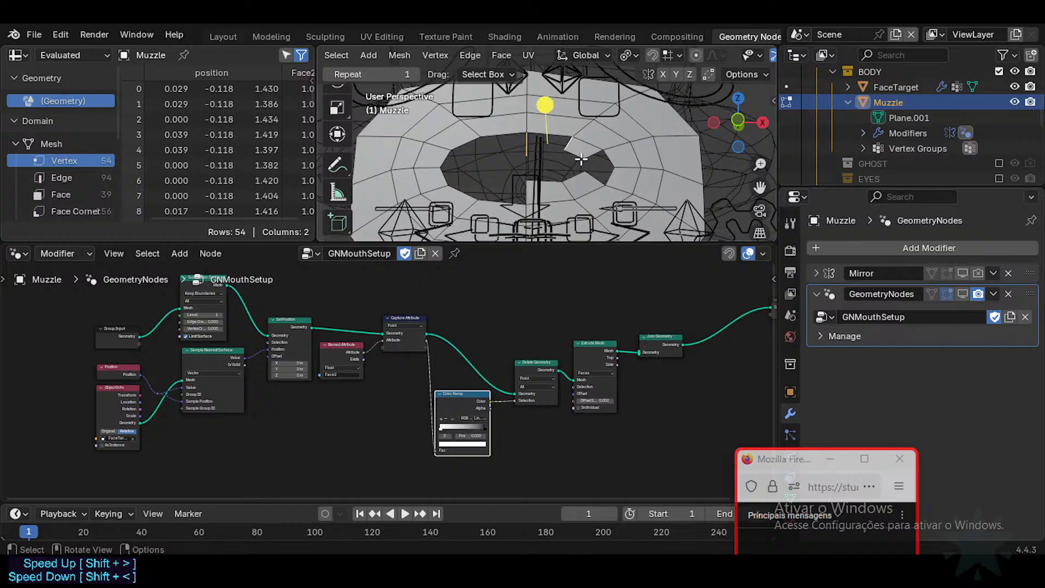
pyautogui.press('f')
pyautogui.hotkey('alt', 'a')
# Bridge the facing upper and lower inner edges with two faces across the right half of the mouth opening.
pyautogui.click(546, 153)
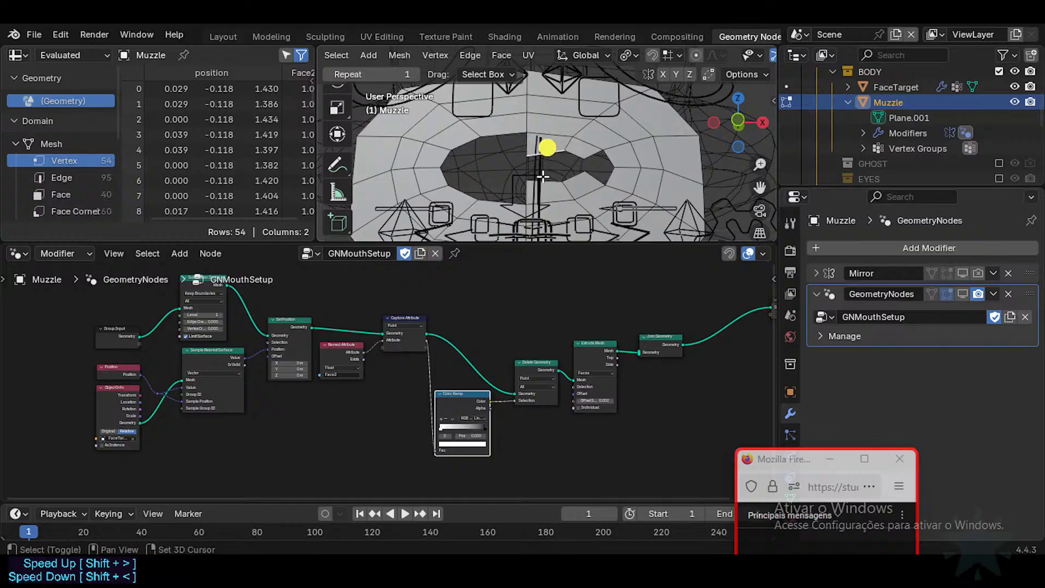
pyautogui.keyDown('shift'); pyautogui.click(541, 180); pyautogui.keyUp('shift')
pyautogui.press('f')
pyautogui.click(573, 154)
pyautogui.keyDown('shift'); pyautogui.click(574, 175); pyautogui.keyUp('shift')
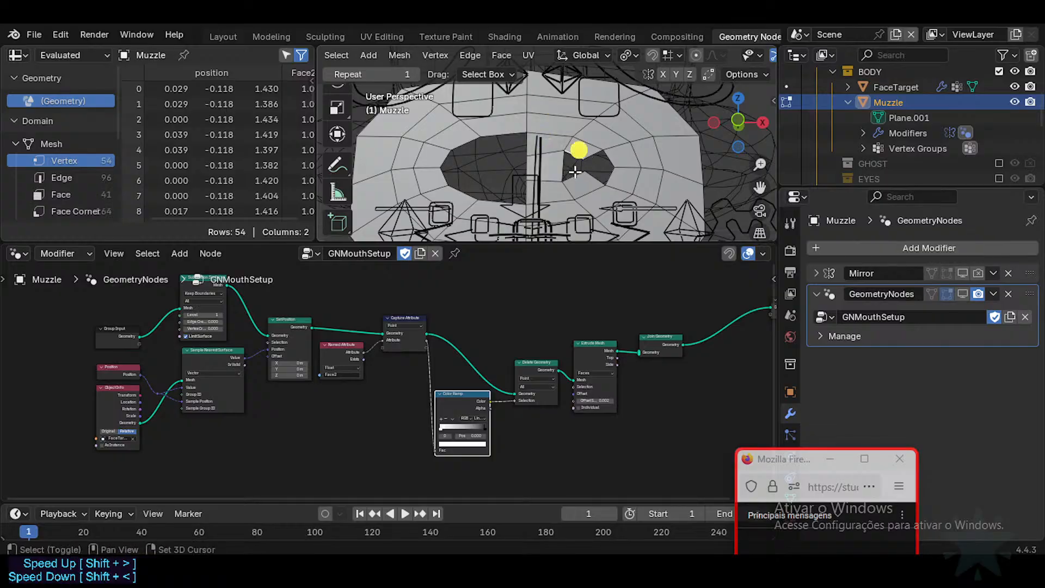
pyautogui.press('f')
pyautogui.hotkey('alt', 'a')
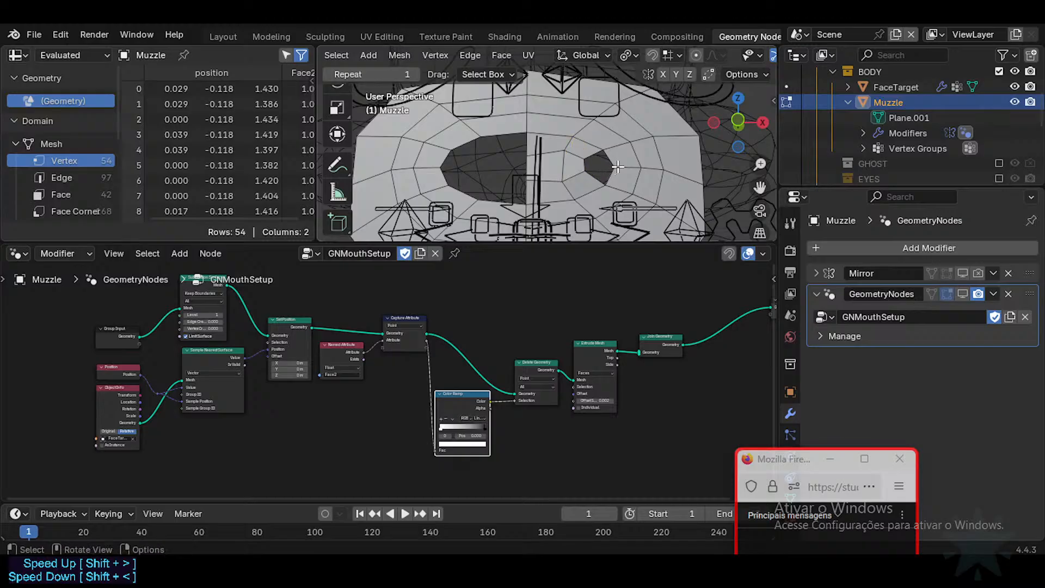
# Add a centered horizontal loop cut through the two bridging faces.
pyautogui.hotkey('ctrl', 'r')
pyautogui.click(552, 166)
pyautogui.rightClick(552, 166)
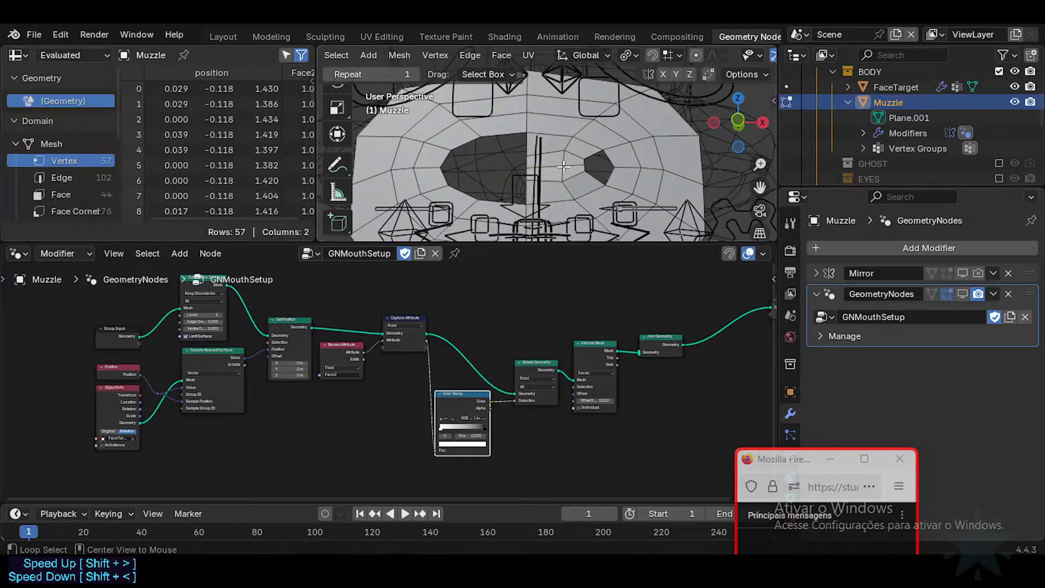
# Fill the remaining hole at the right mouth corner with two faces and clear the selection.
pyautogui.click(595, 153)
pyautogui.press('f')
pyautogui.press('f')
pyautogui.hotkey('alt', 'a')
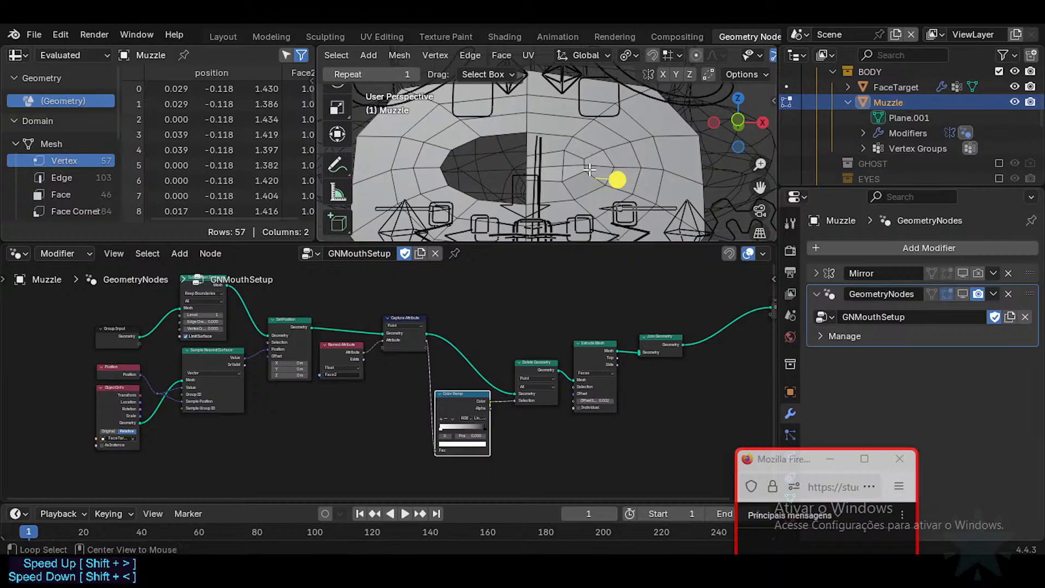
# Shrink the whole Muzzle mesh slightly and adjust its height with scaling along Z in front view.
pyautogui.scroll(-5, 505, 162)
pyautogui.scroll(5, 505, 162)
pyautogui.press('a')
pyautogui.scroll(-4, 521, 165)
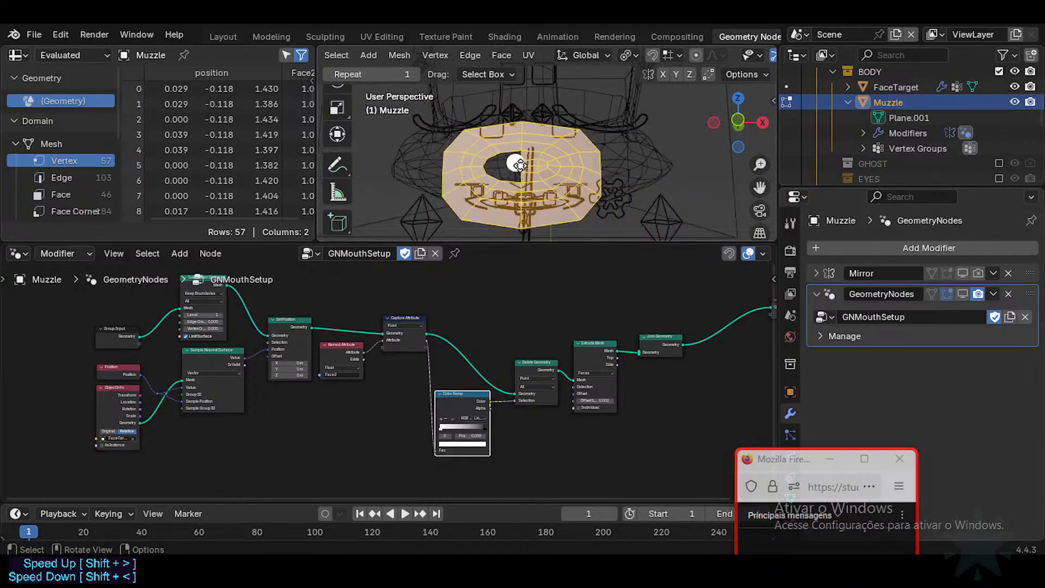
pyautogui.moveTo(520, 161); pyautogui.dragTo(578, 174)
pyautogui.press('KP_1')
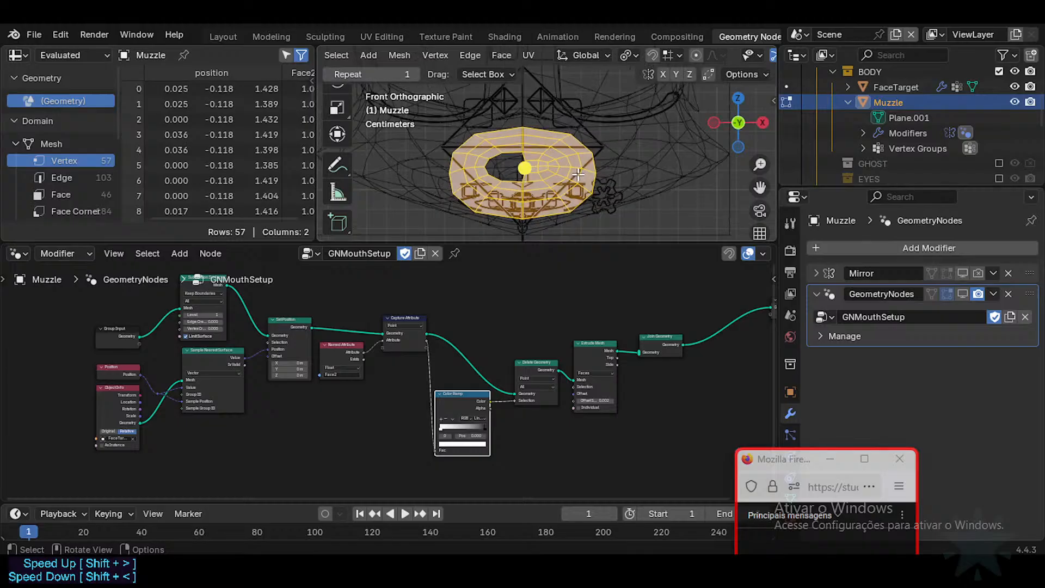
pyautogui.press('s')
pyautogui.press('z')
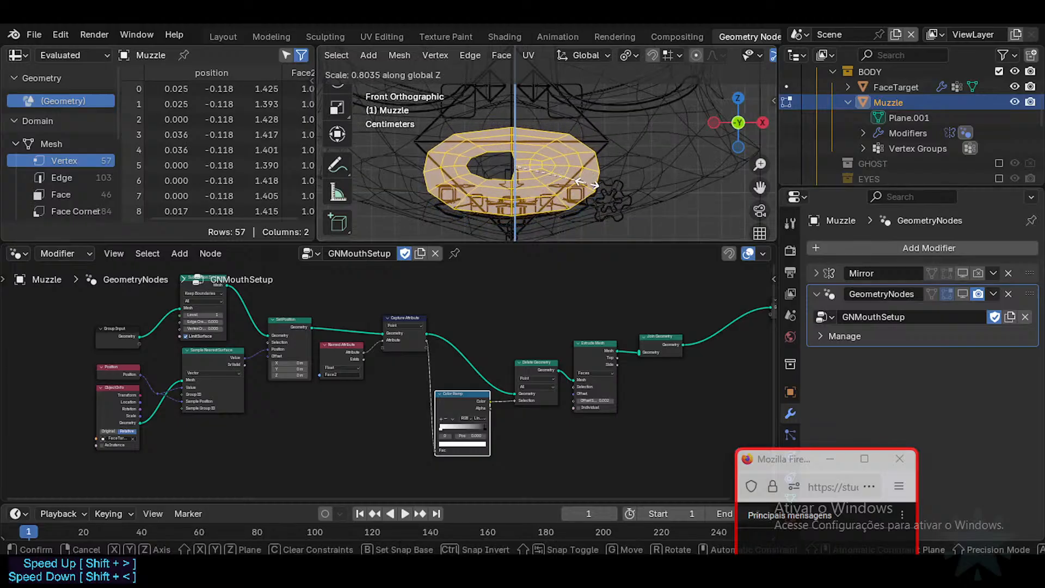
pyautogui.click(585, 185)
pyautogui.press('s')
pyautogui.press('z')
pyautogui.click(641, 123)
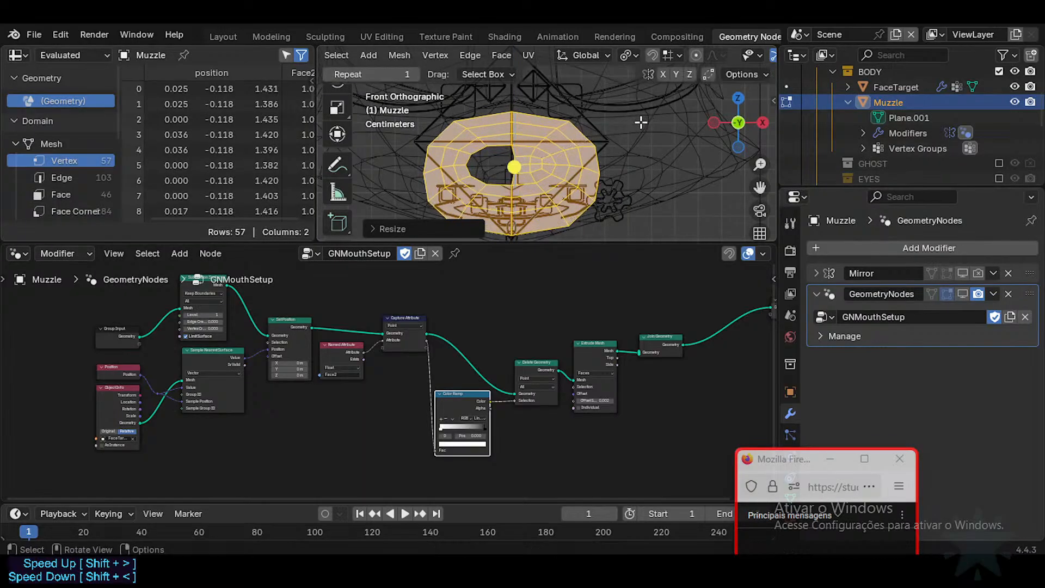
# Move the whole Muzzle mesh up about 0.007 m along Z and clear the selection.
pyautogui.press('g')
pyautogui.press('z')
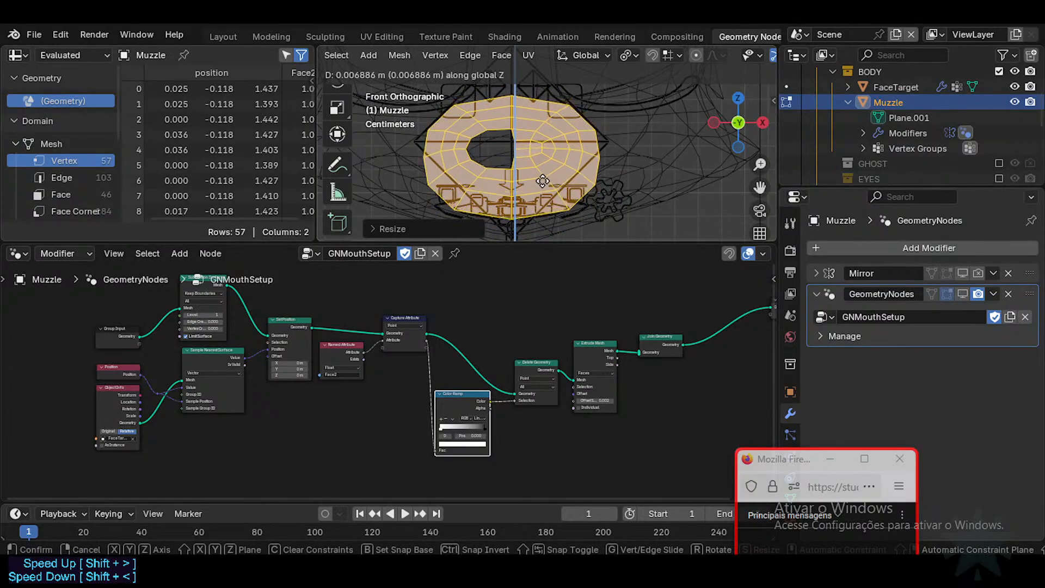
pyautogui.click(543, 136)
pyautogui.keyDown('shift'); pyautogui.moveTo(542, 136); pyautogui.dragTo(565, 157, button='middle'); pyautogui.keyUp('shift')
pyautogui.hotkey('alt', 'a')
pyautogui.scroll(-1, 472, 170)
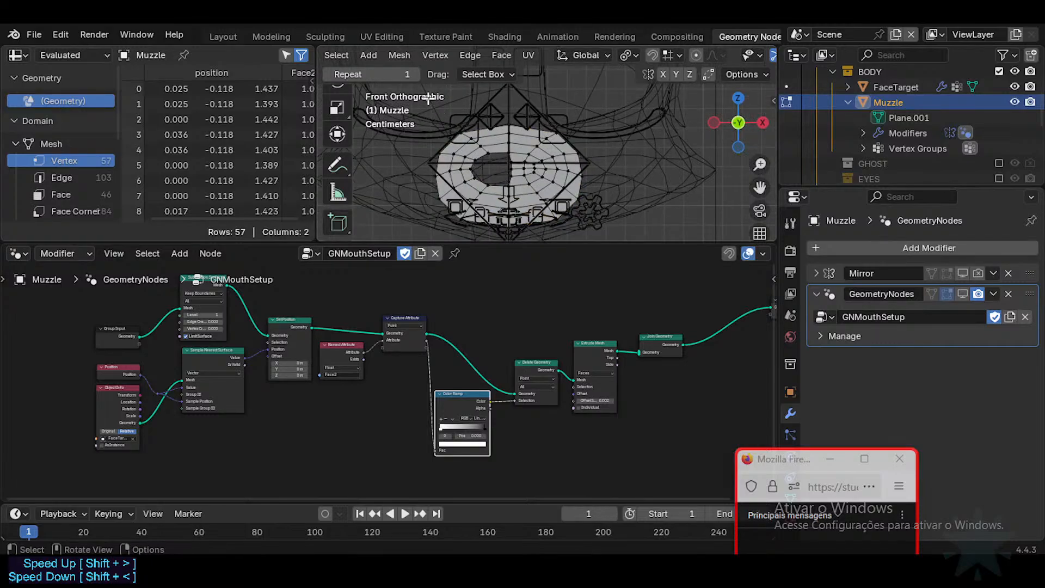
# Flatten the whole Muzzle mesh with scale 0 along Y, pivoting on the 3D cursor placed just behind it, closer to the face.
pyautogui.press('a')
pyautogui.press('KP_3')
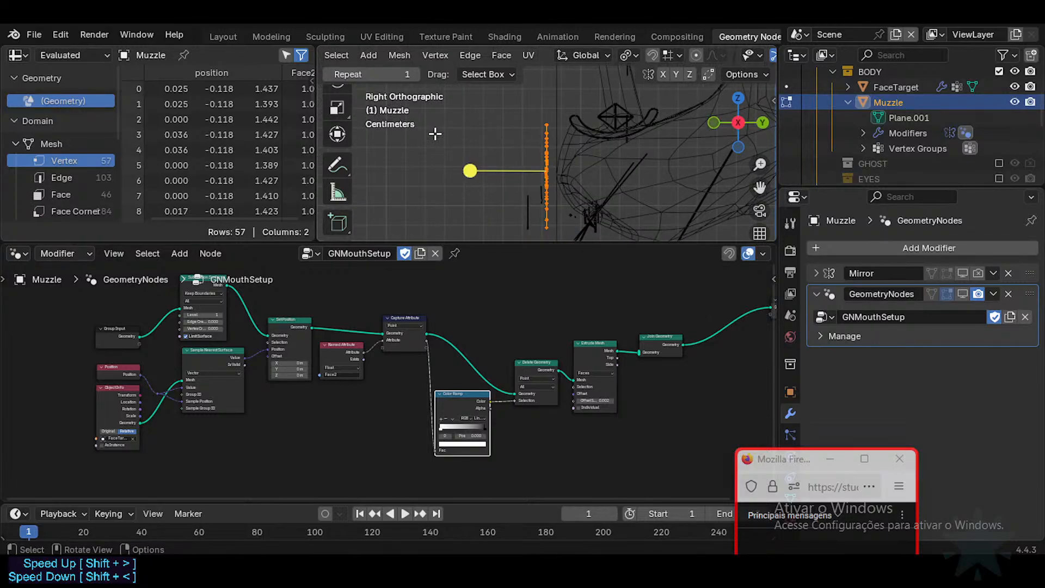
pyautogui.keyDown('shift'); pyautogui.rightClick(553, 148); pyautogui.keyUp('shift')
pyautogui.press('.')
pyautogui.click(569, 161)
pyautogui.press('s')
pyautogui.press('y')
pyautogui.press('0')
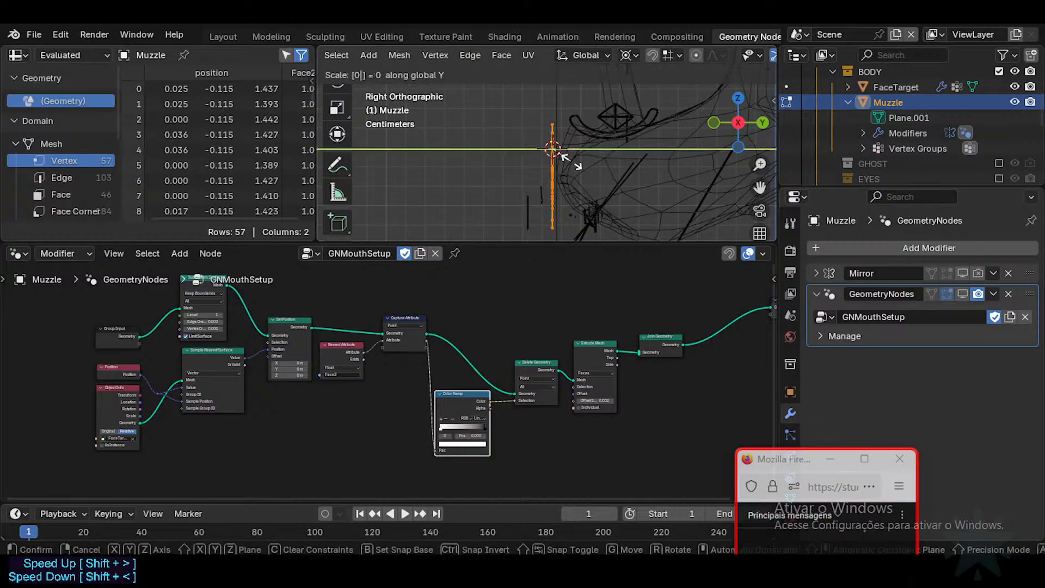
pyautogui.press('Return')
# Delete the left half of the Muzzle mesh as seen from the front and return to Object Mode.
pyautogui.press('KP_1')
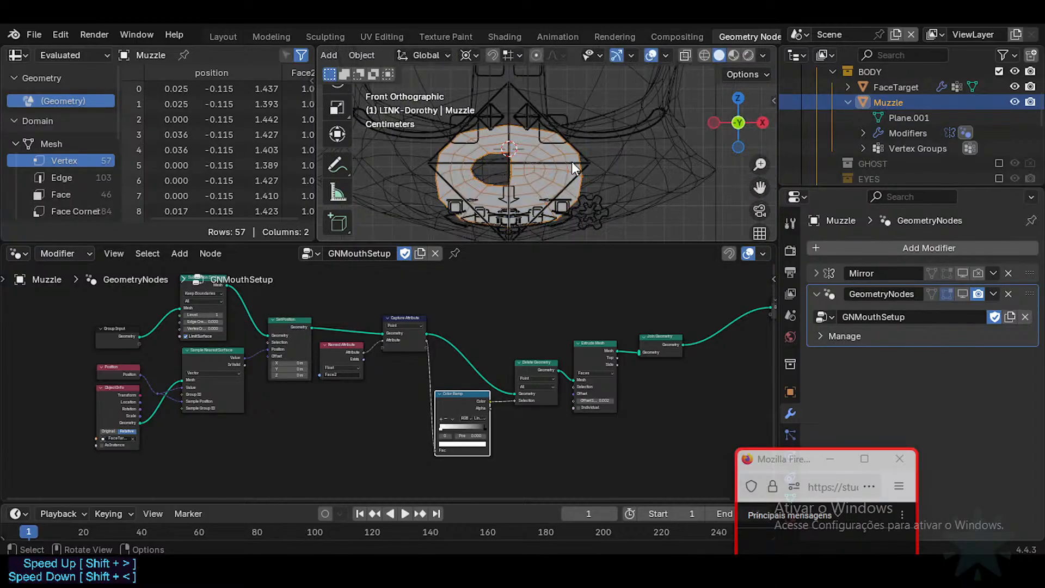
pyautogui.hotkey('alt', 'a')
pyautogui.press('b')
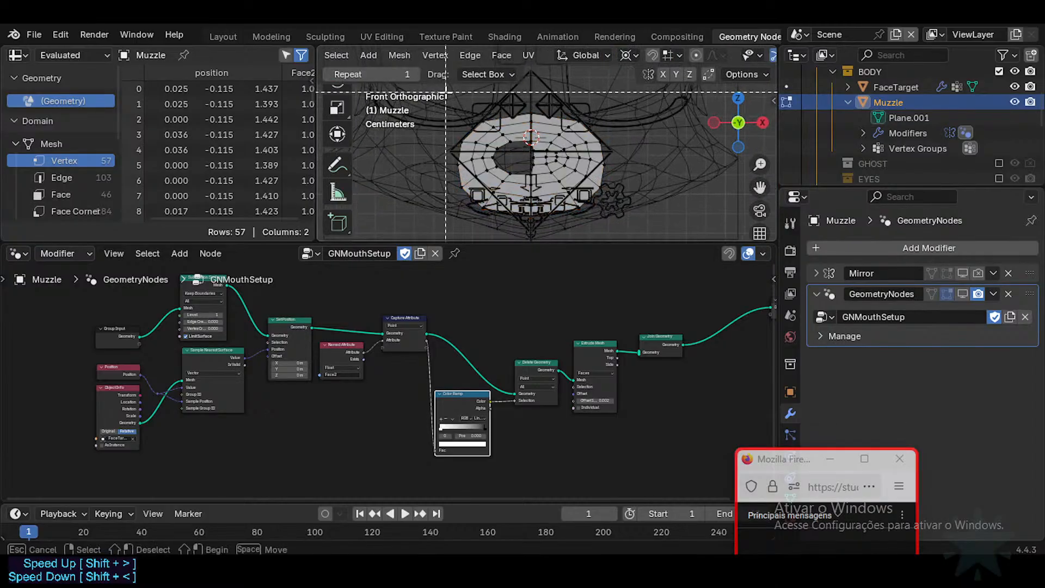
pyautogui.moveTo(444, 90); pyautogui.dragTo(519, 245)
pyautogui.click(513, 173)
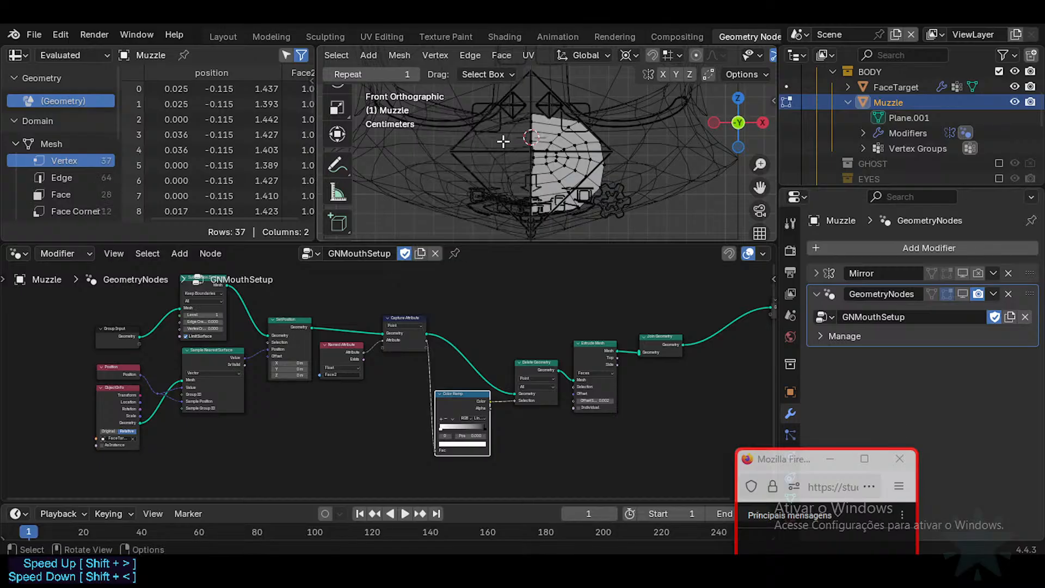
pyautogui.press('Tab')
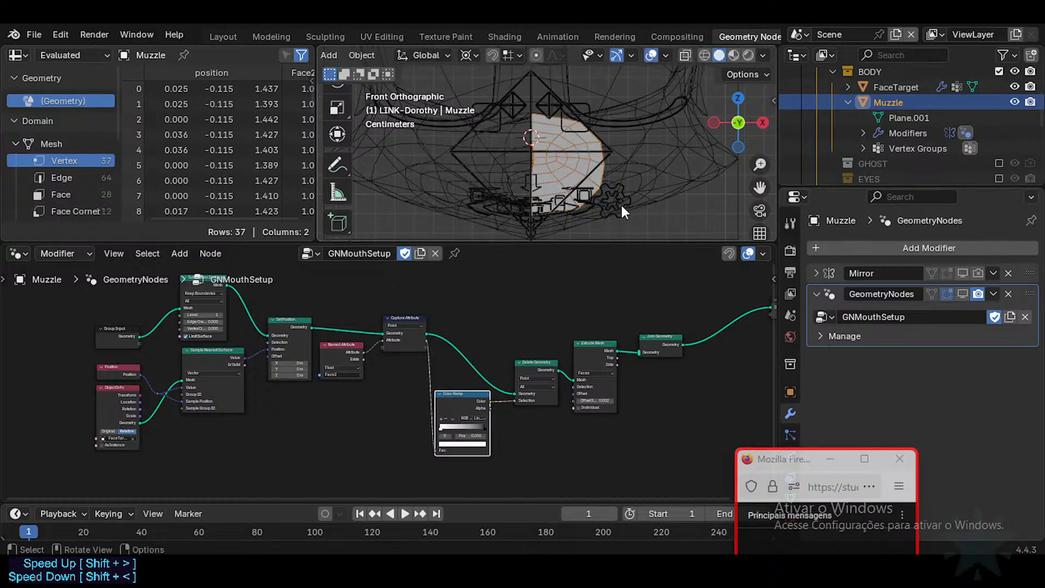
# Enable the Mirror modifier in the viewport, duplicate it, and apply the copy to rebuild the full Muzzle mesh.
pyautogui.click(961, 274)
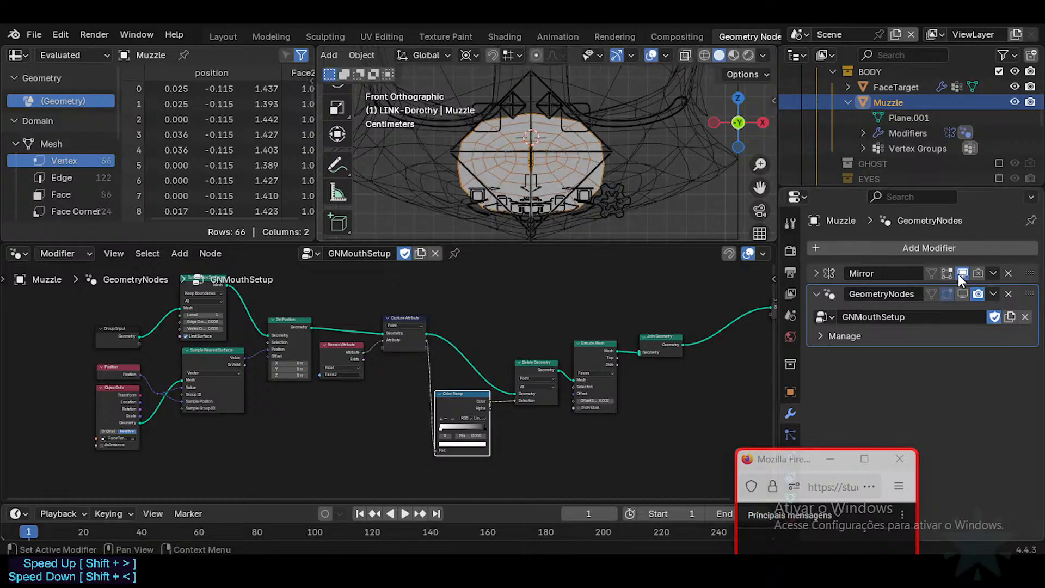
pyautogui.click(816, 274)
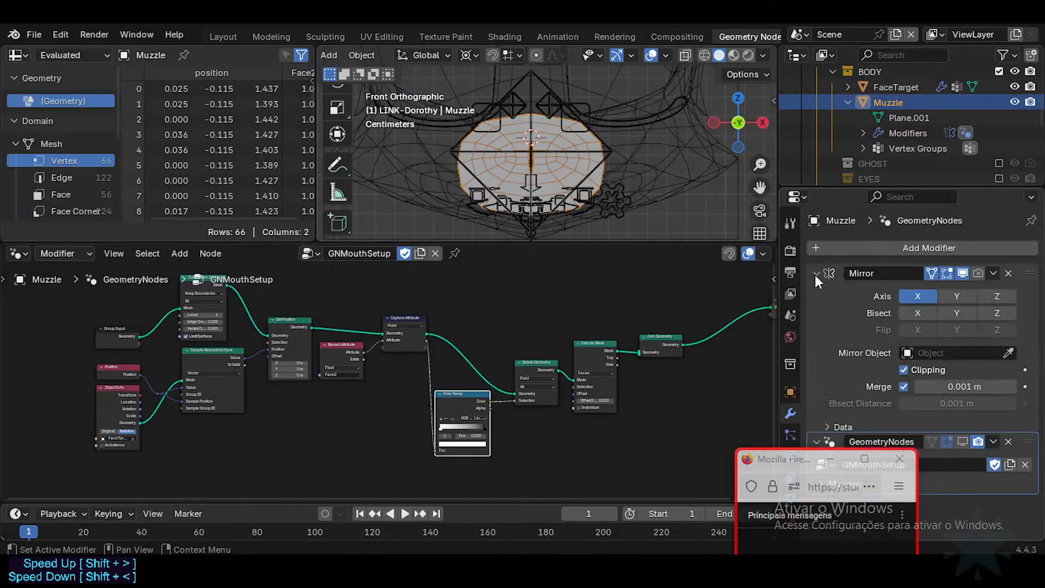
pyautogui.click(816, 272)
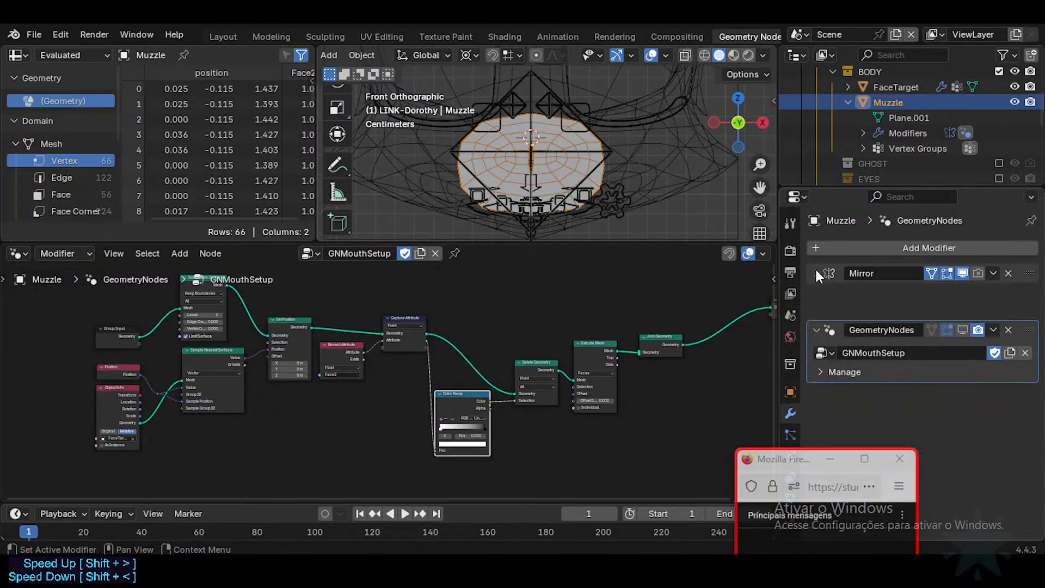
pyautogui.hotkey('shift', 'd')
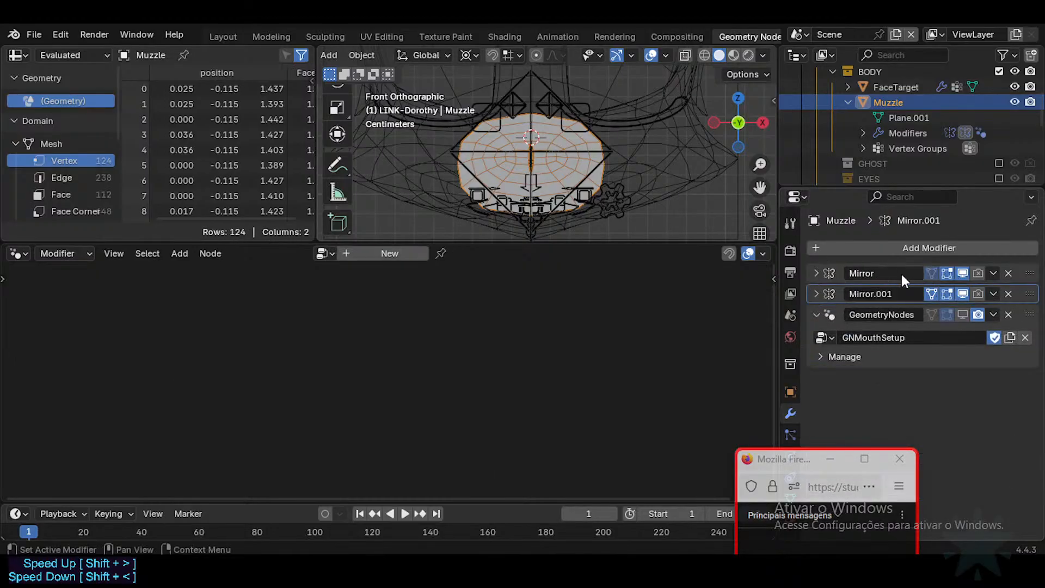
pyautogui.click(993, 273)
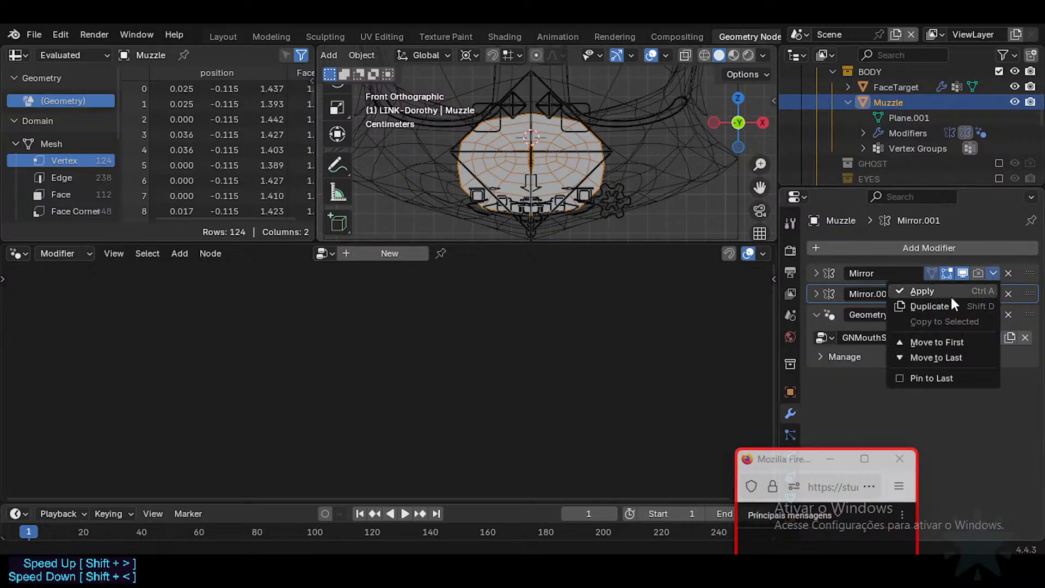
pyautogui.click(993, 294)
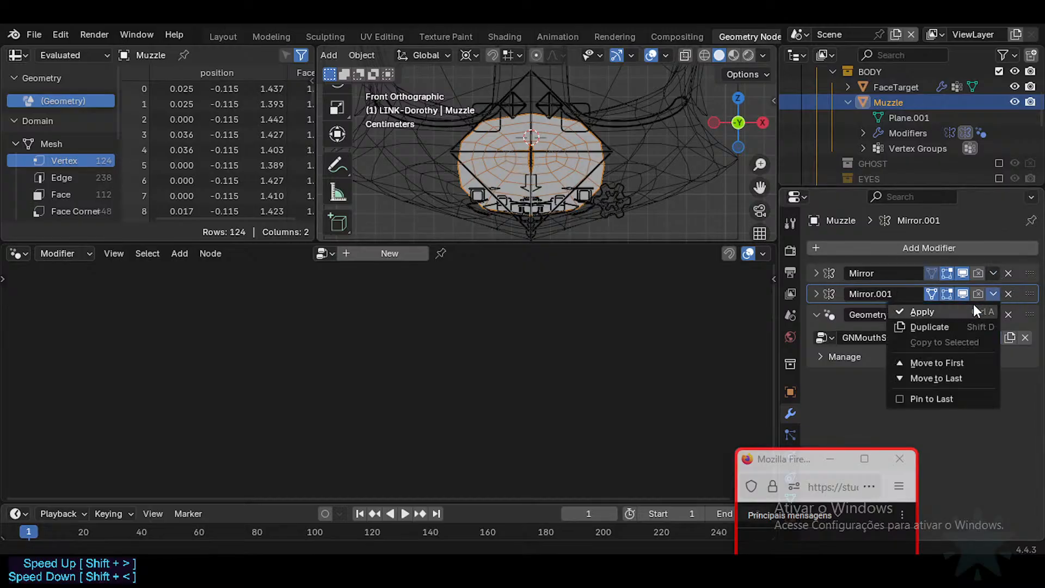
pyautogui.click(920, 311)
pyautogui.scroll(2, 503, 145)
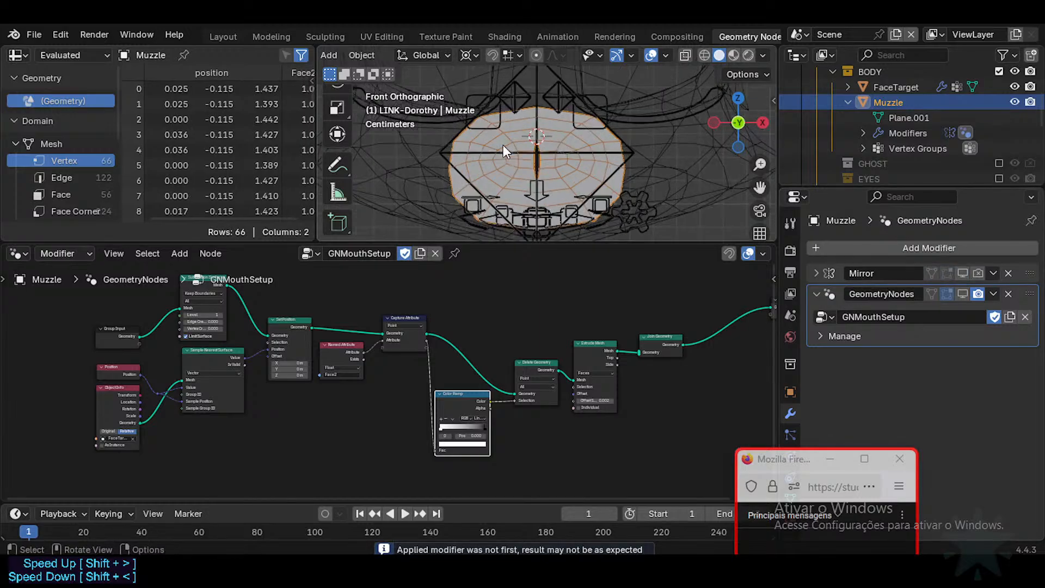
pyautogui.press('Tab')
pyautogui.moveTo(569, 151)
pyautogui.mouseDown(button='middle')
pyautogui.moveTo(555, 148)
pyautogui.moveTo(569, 151)
pyautogui.mouseUp(button='middle')
pyautogui.scroll(2, 548, 161)
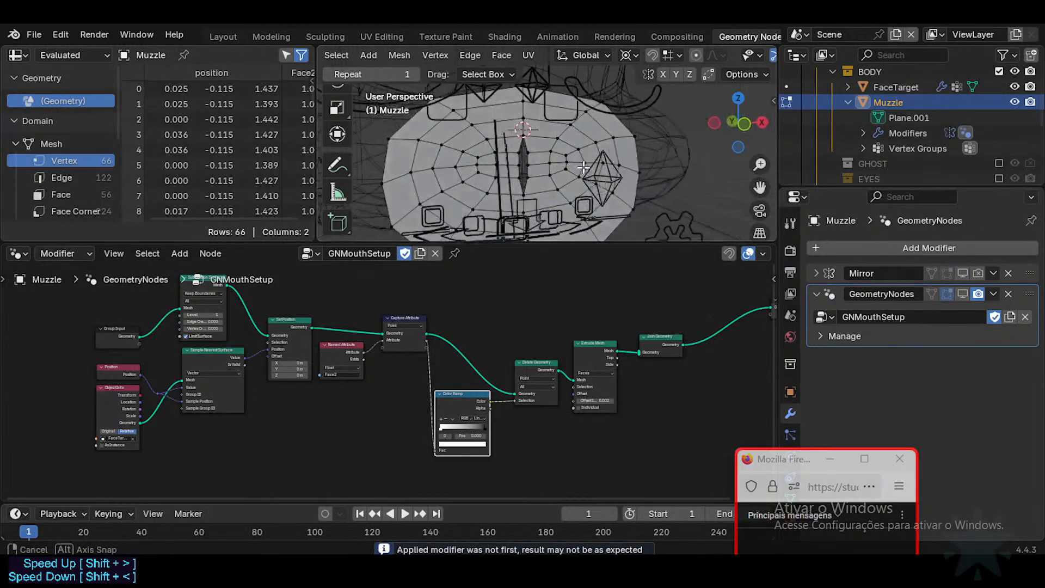
pyautogui.click(510, 163)
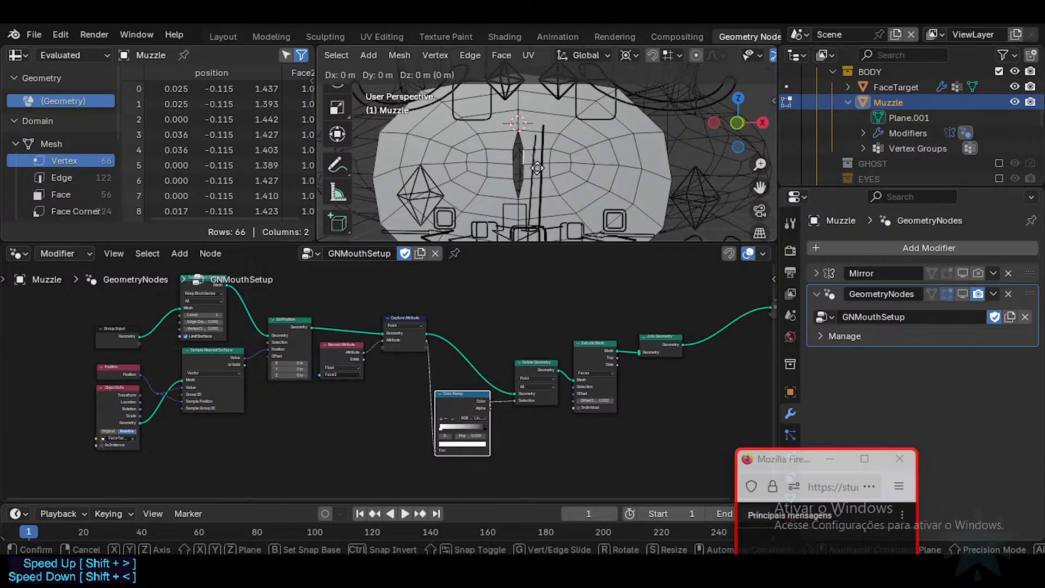
# Undo the applied mirror and the half deletion, back to the fully selected, flattened Muzzle mesh.
pyautogui.hotkey('ctrl', 'z')
pyautogui.hotkey('ctrl', 'z')
pyautogui.hotkey('ctrl', 'z')
pyautogui.hotkey('ctrl', 'z')
pyautogui.hotkey('ctrl', 'z')
pyautogui.hotkey('ctrl', 'z')
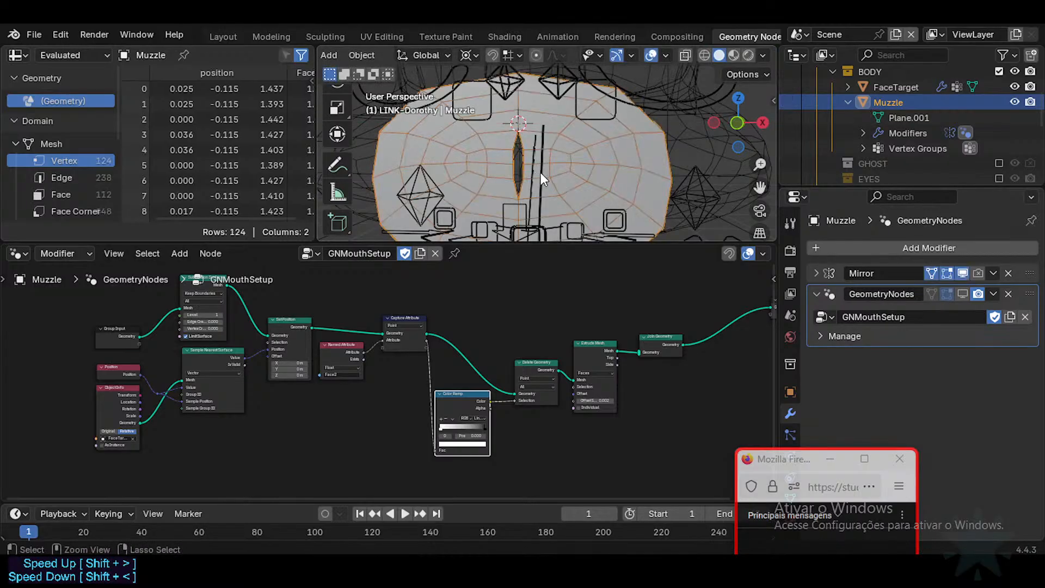
pyautogui.moveTo(541, 172); pyautogui.dragTo(508, 155, button='middle')
pyautogui.hotkey('ctrl', 'z')
pyautogui.hotkey('ctrl', 'z')
pyautogui.hotkey('ctrl', 'z')
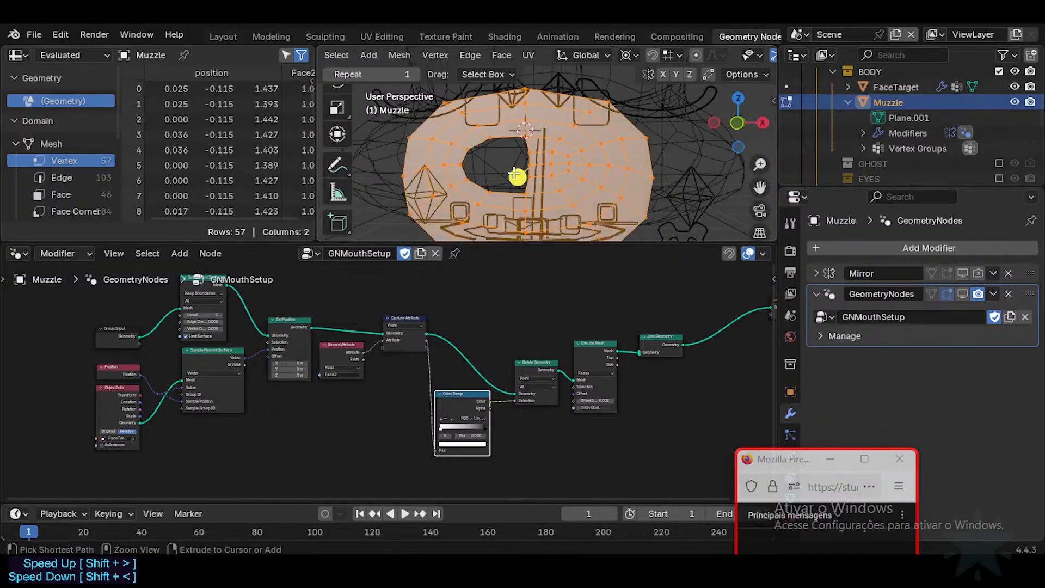
# Delete the vertices of the Muzzle mesh's left half as seen from the front.
pyautogui.scroll(-3, 517, 177)
pyautogui.hotkey('alt', 'a')
pyautogui.press('a')
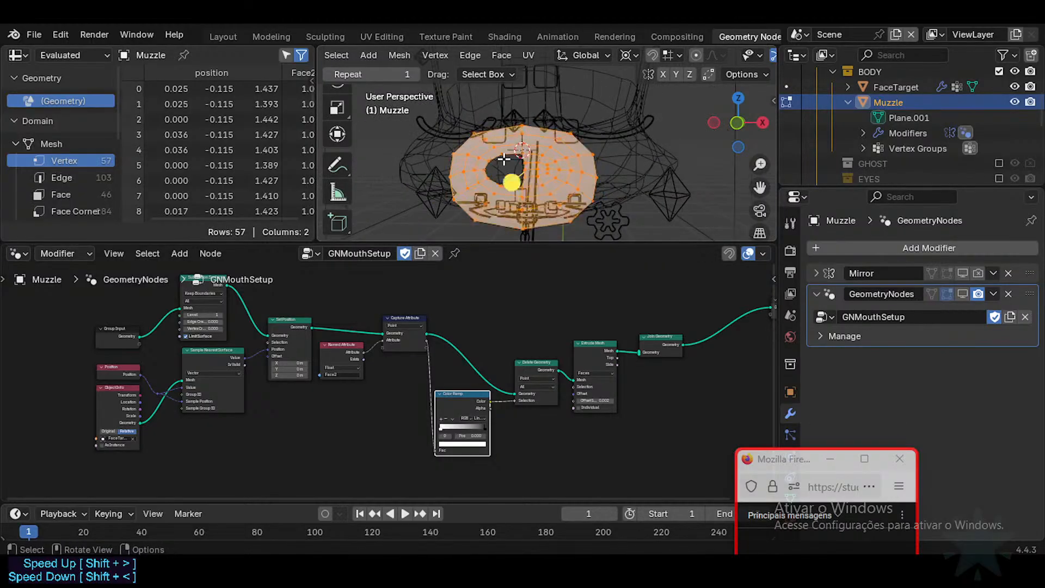
pyautogui.press('KP_1')
pyautogui.hotkey('alt', 'a')
pyautogui.press('b')
pyautogui.moveTo(431, 102); pyautogui.dragTo(509, 260)
pyautogui.press('x')
pyautogui.click(460, 212)
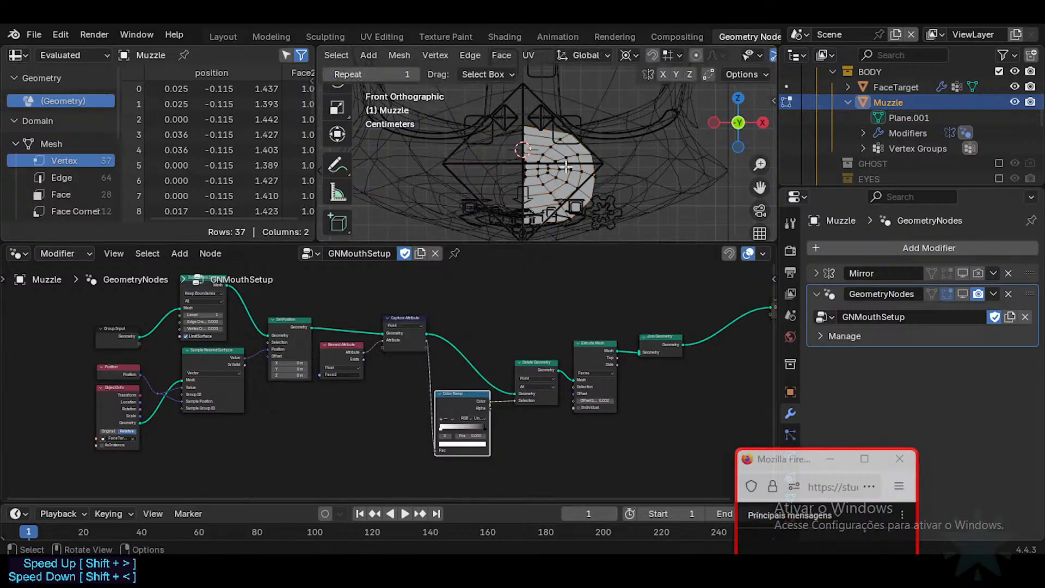
# Enable the Mirror modifier's edit mode and on-cage display with the remaining half selected.
pyautogui.press('a')
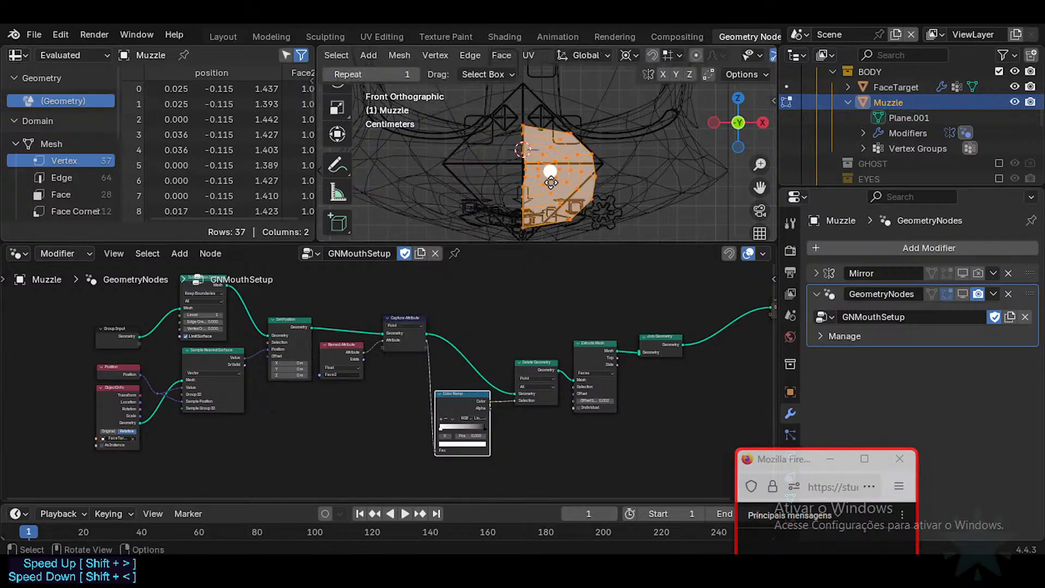
pyautogui.click(947, 273)
pyautogui.click(931, 272)
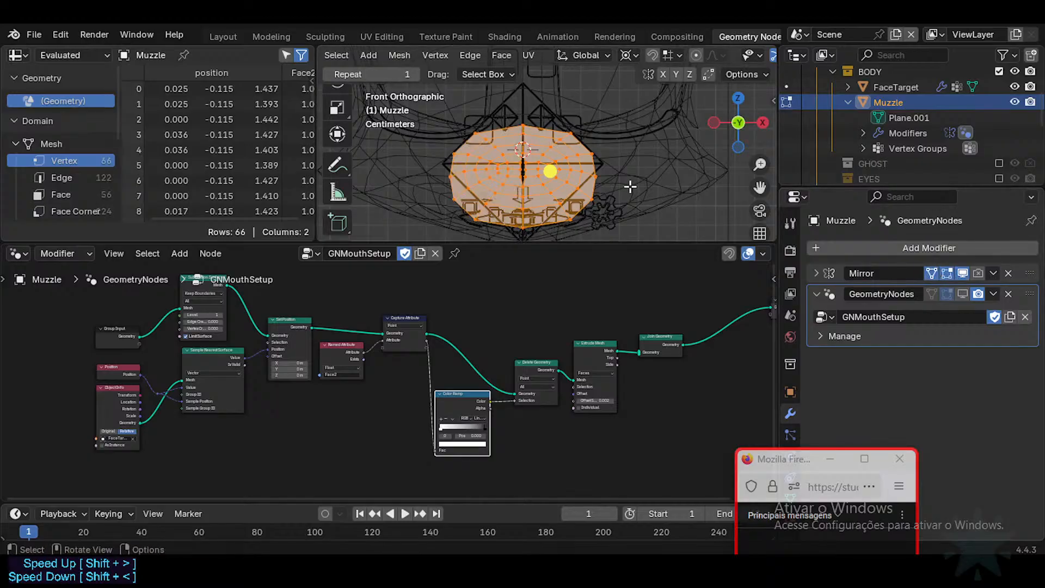
# Close the center gap by moving the middle edge loop along X until it clips to the mirror plane, and leave Edit Mode.
pyautogui.hotkey('alt', 'a')
pyautogui.keyDown('alt'); pyautogui.click(524, 204); pyautogui.keyUp('alt')
pyautogui.press('g')
pyautogui.press('x')
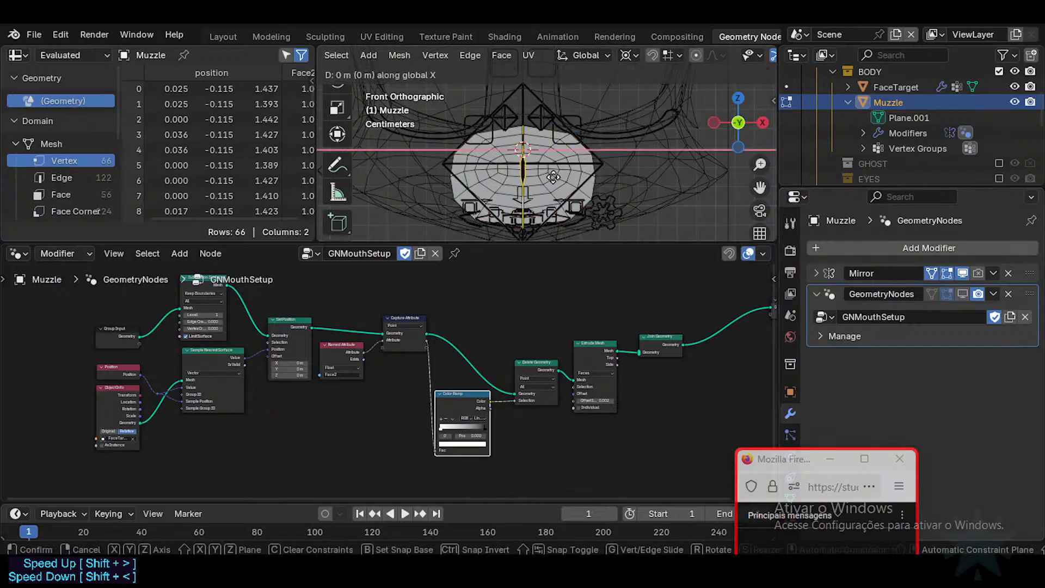
pyautogui.click(476, 177)
pyautogui.press('g')
pyautogui.press('x')
pyautogui.click(589, 180)
pyautogui.press('Tab')
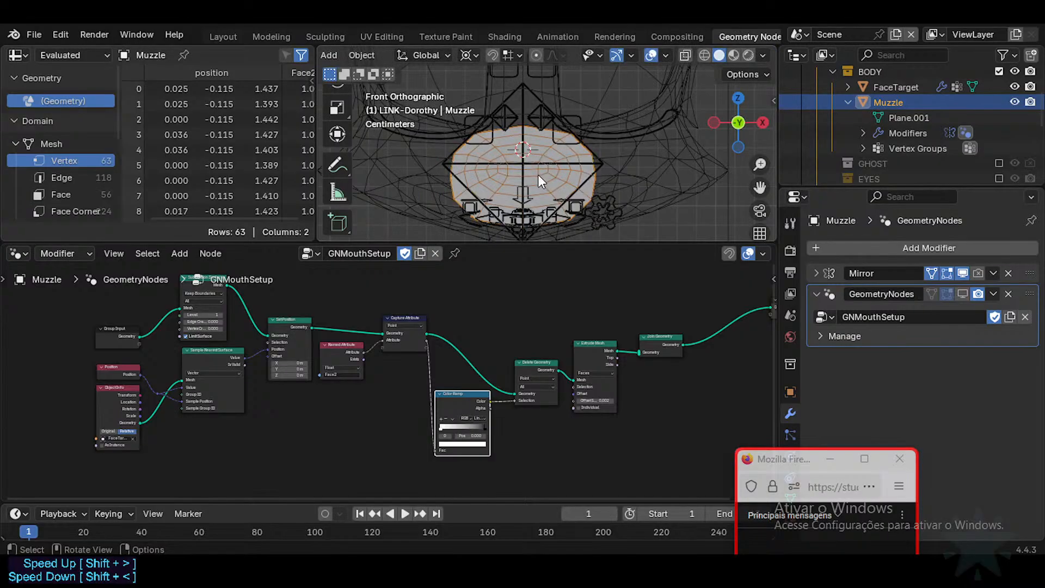
# Duplicate the Mirror modifier, apply the copy, and disable the original's viewport, edit mode and on-cage display.
pyautogui.hotkey('shift', 'd')
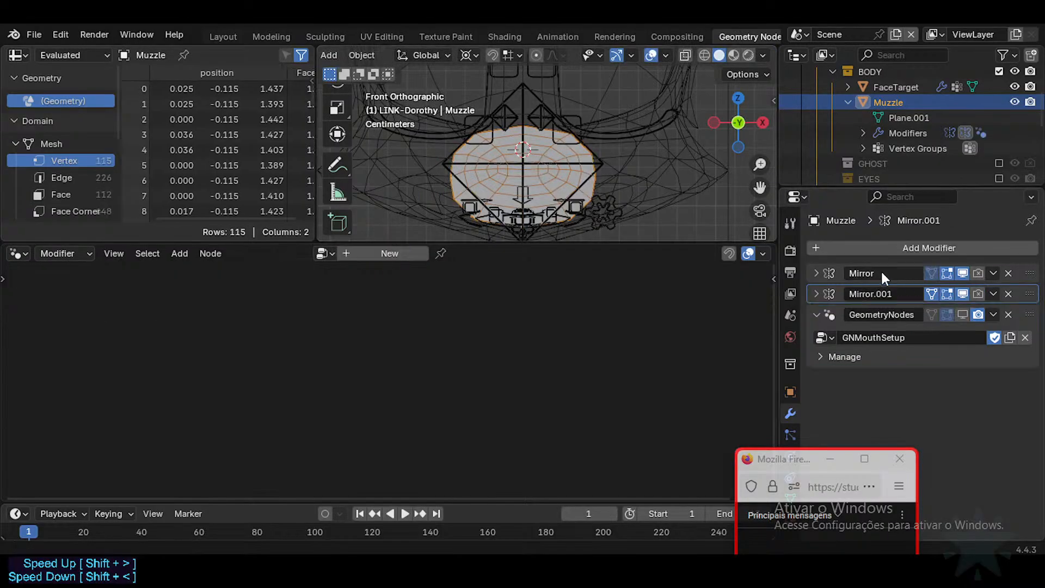
pyautogui.click(994, 292)
pyautogui.click(969, 313)
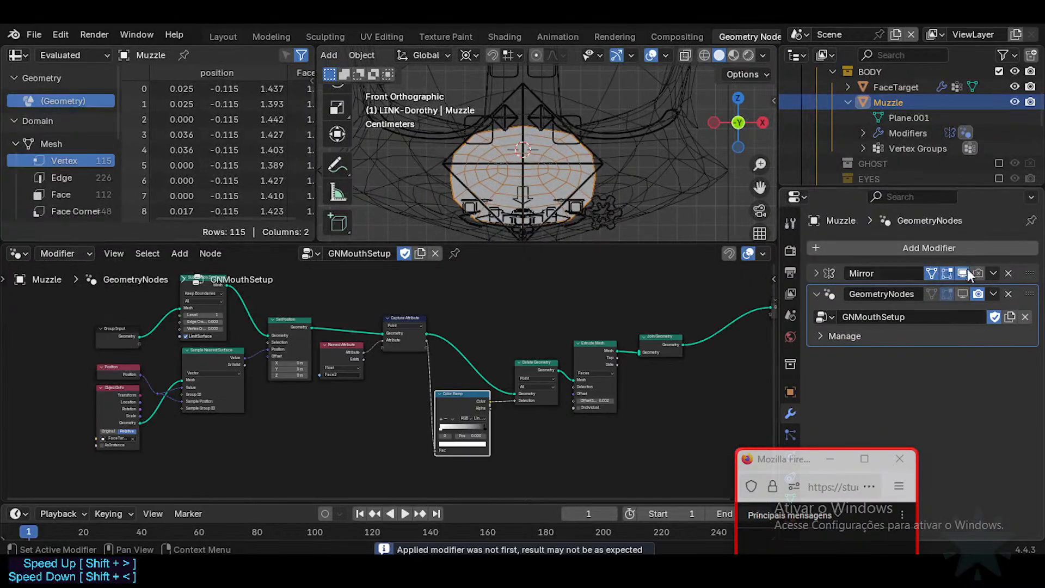
pyautogui.moveTo(965, 271); pyautogui.dragTo(927, 272)
# Enter Edit Mode on the mirrored Muzzle mesh and save the file.
pyautogui.press('Tab')
pyautogui.scroll(1, 523, 171)
pyautogui.hotkey('ctrl', 's')
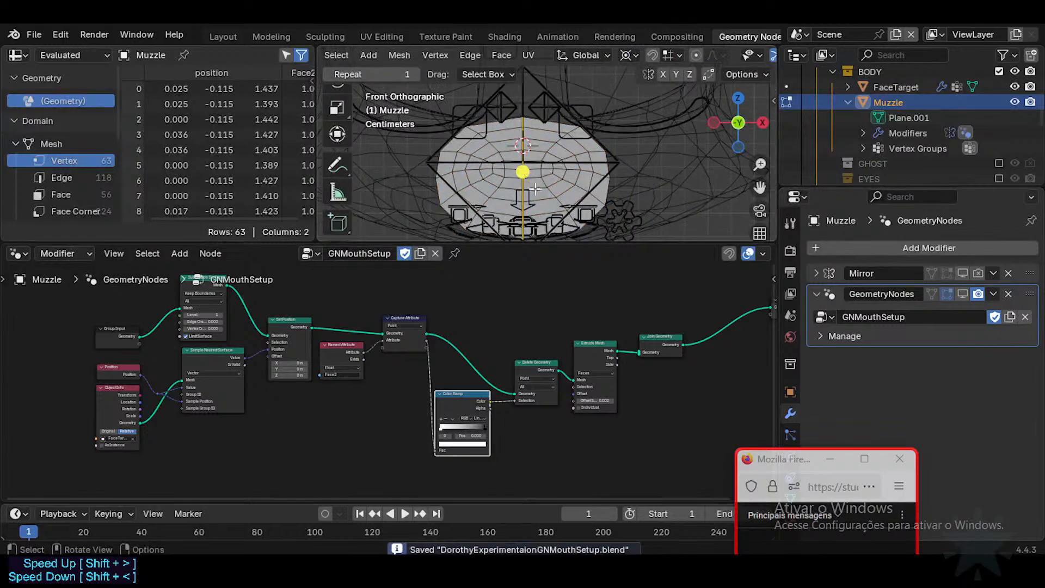
# Circle-select the central oval region around the mouth line on both sides of the Muzzle mesh.
pyautogui.press('Tab')
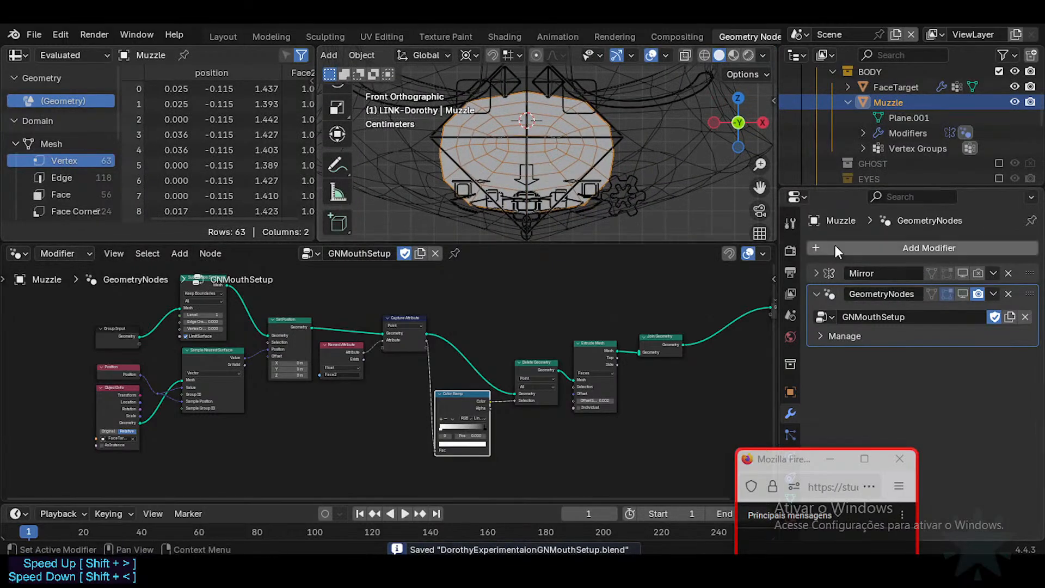
pyautogui.press('Tab')
pyautogui.scroll(2, 536, 136)
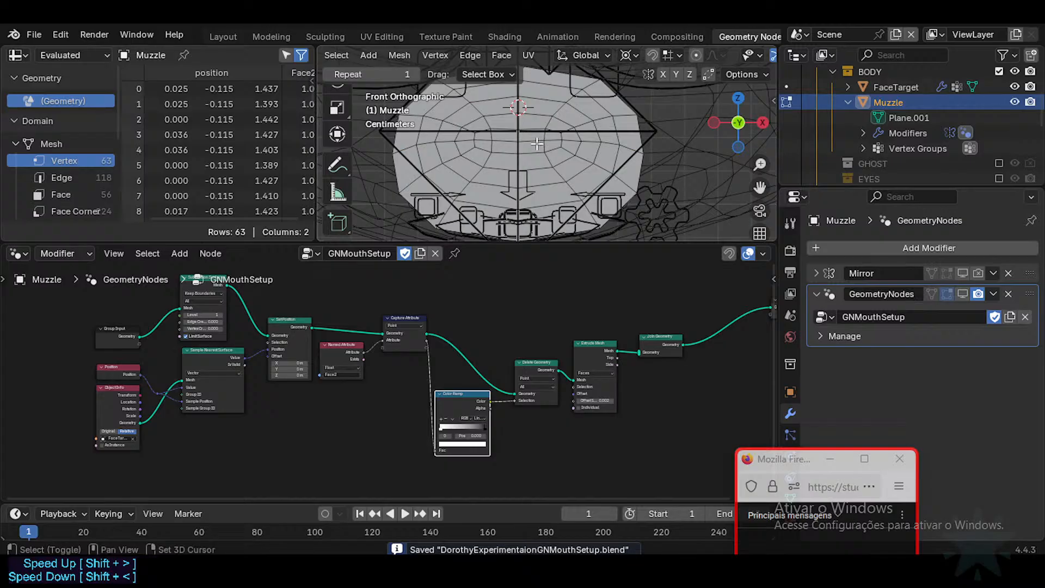
pyautogui.keyDown('shift'); pyautogui.moveTo(536, 144); pyautogui.dragTo(532, 177, button='middle'); pyautogui.keyUp('shift')
pyautogui.press('c')
pyautogui.moveTo(503, 173)
pyautogui.mouseDown()
pyautogui.moveTo(518, 171)
pyautogui.moveTo(482, 171)
pyautogui.mouseUp()
pyautogui.rightClick(485, 172)
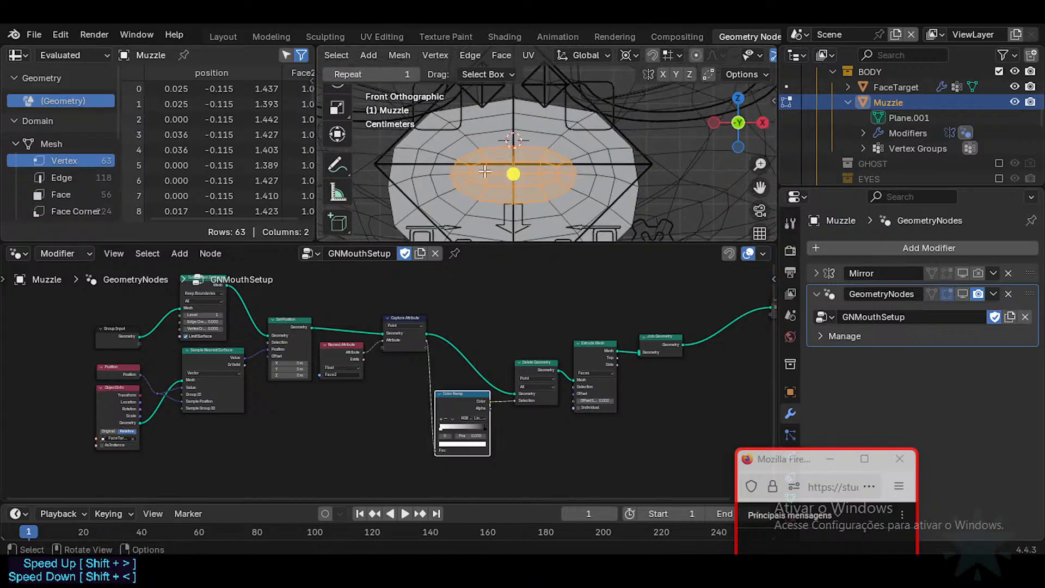
# Separate the selected central mouth region into its own object and join it back into Muzzle in Object Mode.
pyautogui.press('p')
pyautogui.click(576, 172)
pyautogui.hotkey('ctrl', 'Tab')
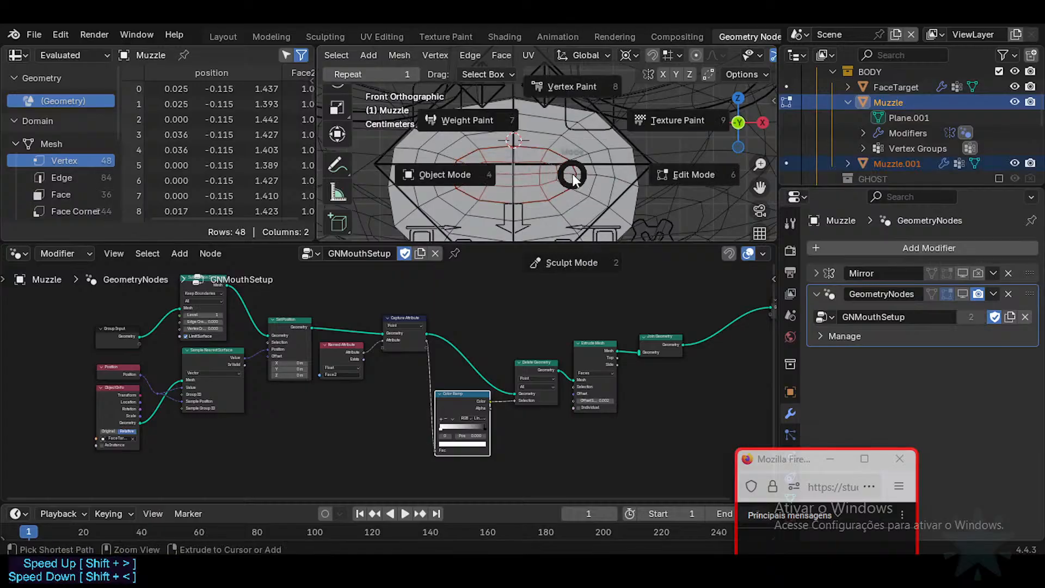
pyautogui.press('4')
pyautogui.click(562, 174)
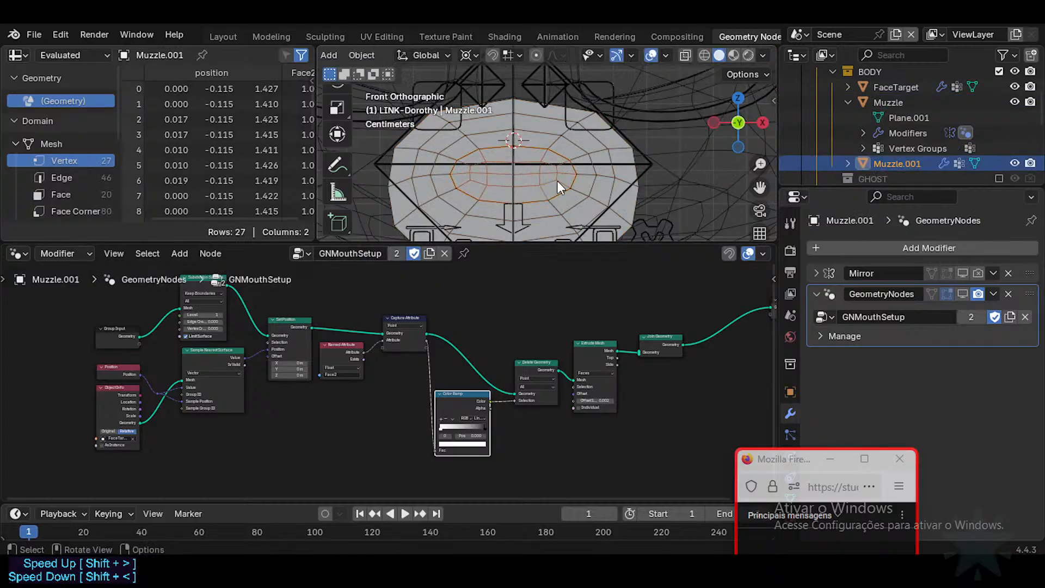
pyautogui.keyDown('ctrl'); pyautogui.click(875, 101); pyautogui.keyUp('ctrl')
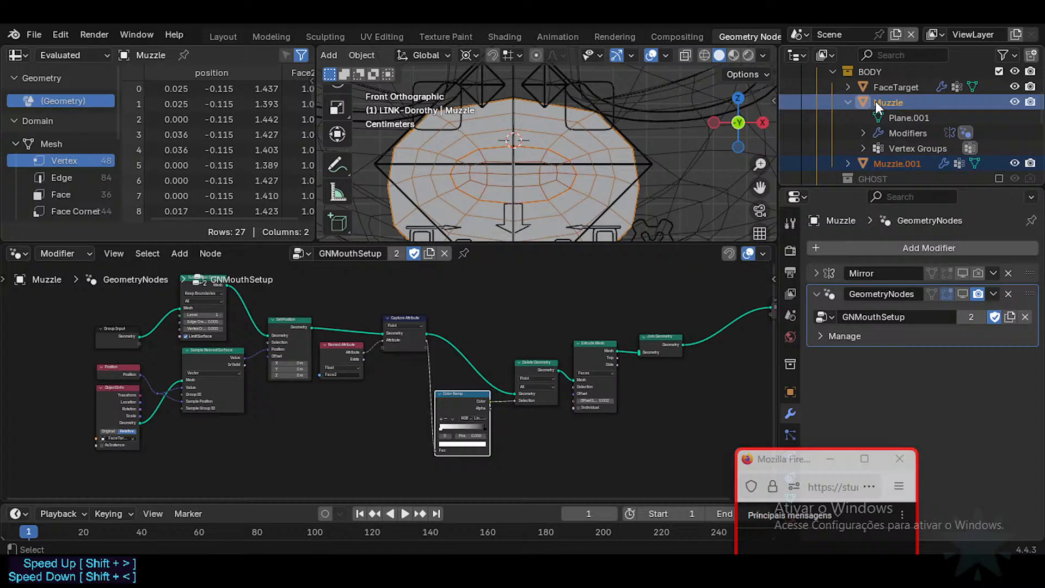
pyautogui.hotkey('ctrl', 'j')
# Check with cancelled test moves of linked geometry that Muzzle's central mouth region is a detached part of the mesh.
pyautogui.click(512, 170)
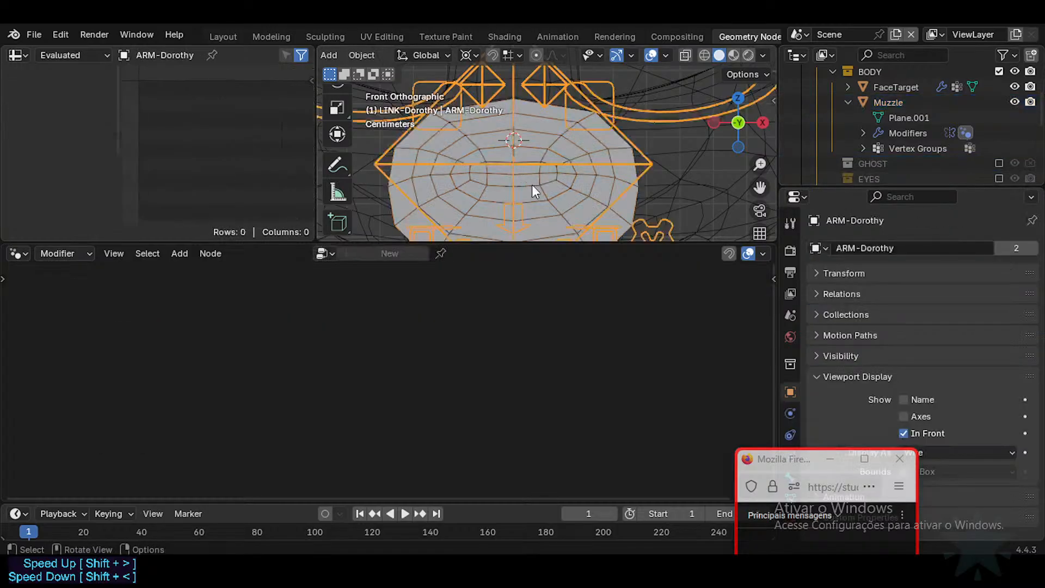
pyautogui.click(543, 181)
pyautogui.press('g')
pyautogui.rightClick(544, 181)
pyautogui.click(543, 181)
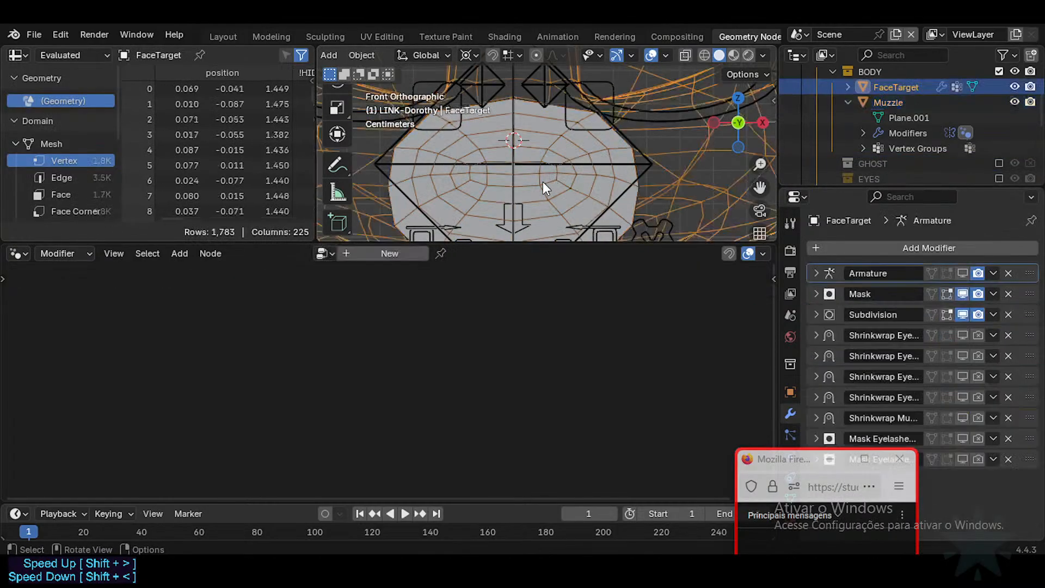
pyautogui.click(876, 100)
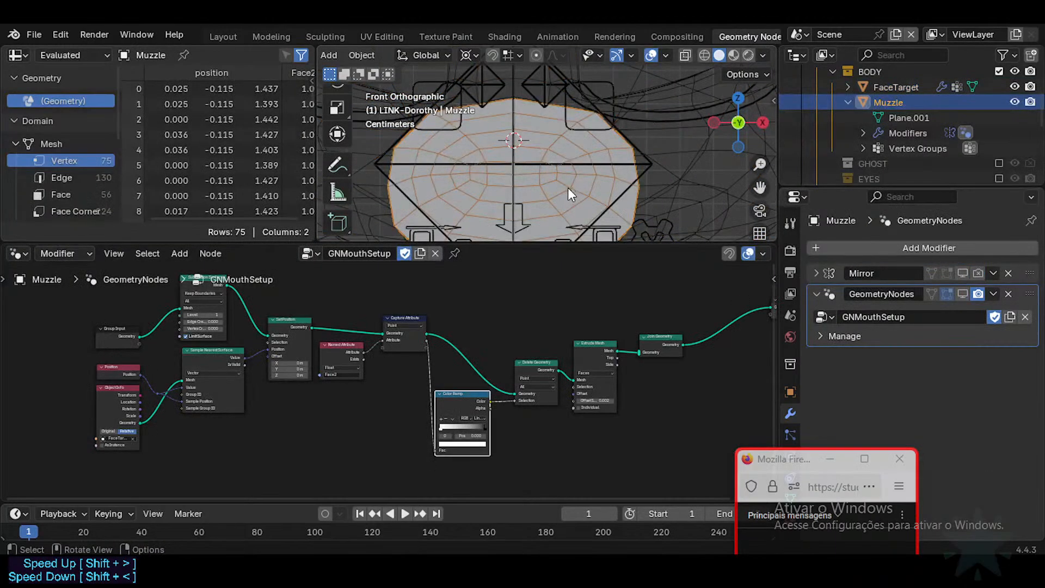
pyautogui.press('Tab')
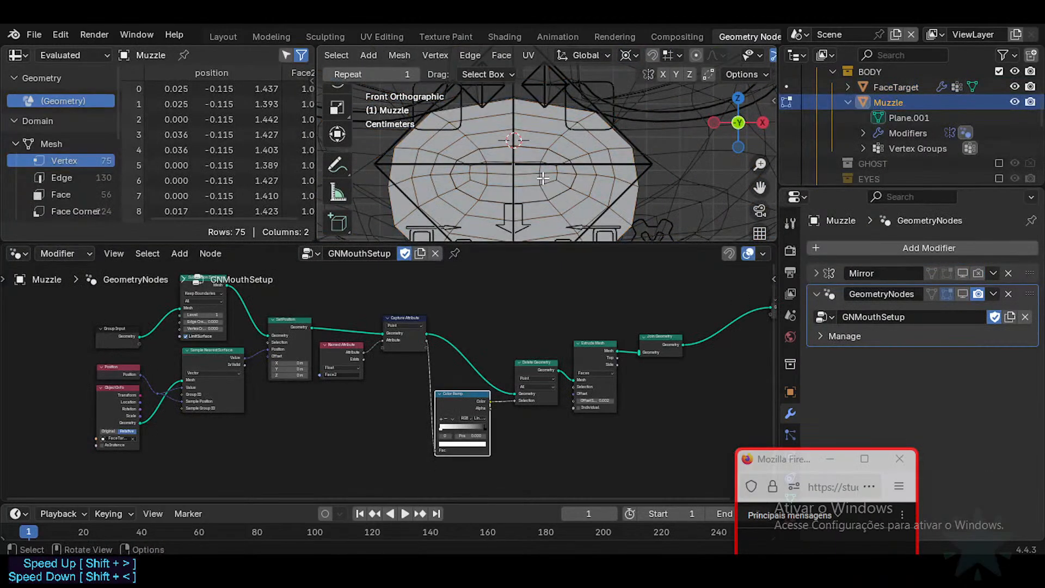
pyautogui.press('l')
pyautogui.press('g')
pyautogui.rightClick(548, 167)
pyautogui.press('Tab')
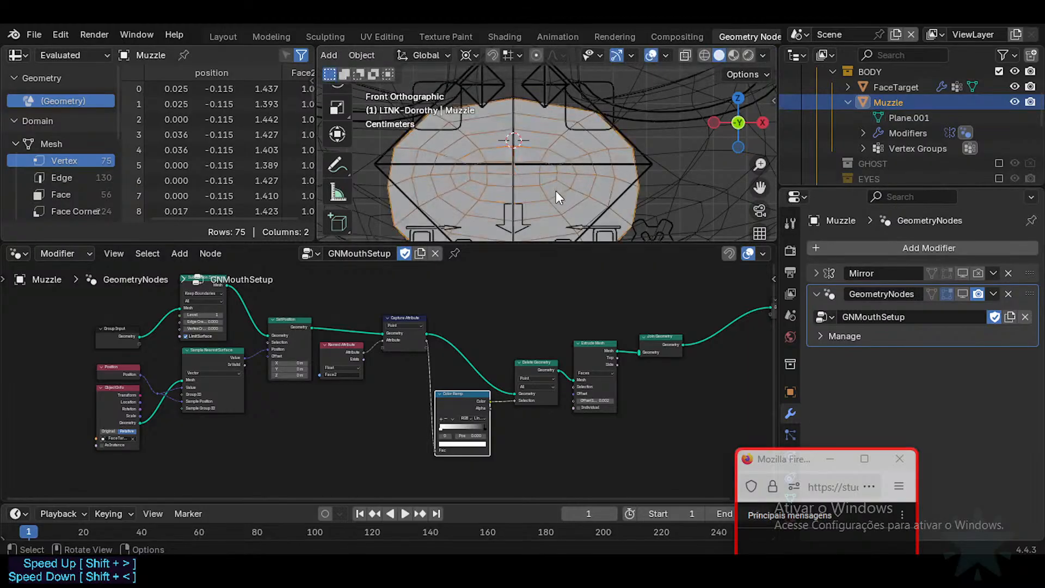
# Preview the Color Ramp output through a Viewer node, enter Edit Mode on Muzzle and save the file.
pyautogui.moveTo(432, 329); pyautogui.dragTo(409, 340, button='middle')
pyautogui.scroll(1, 493, 371)
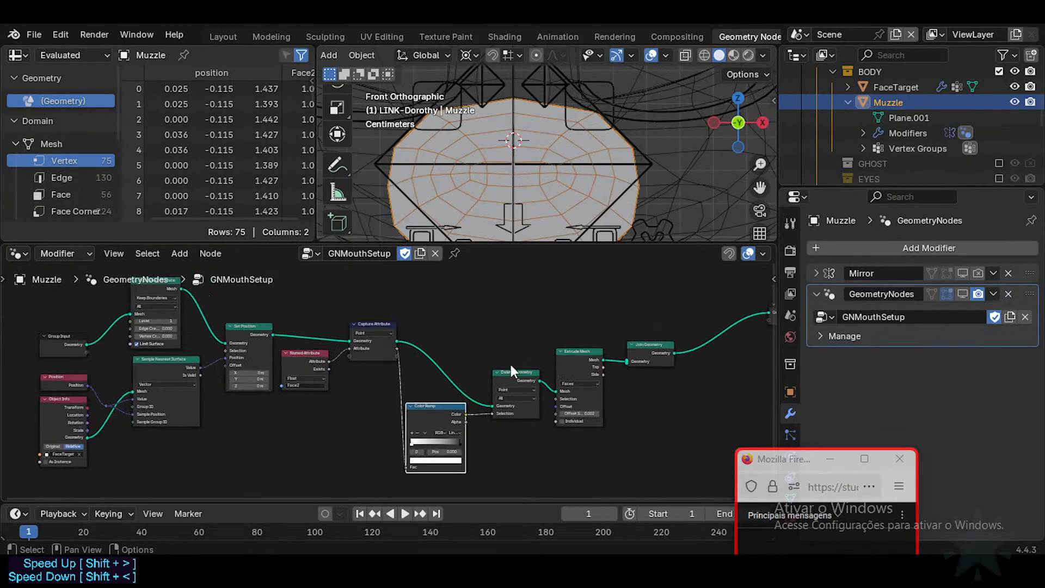
pyautogui.keyDown('ctrl'); pyautogui.keyDown('shift'); pyautogui.click(642, 344); pyautogui.keyUp('shift'); pyautogui.keyUp('ctrl')
pyautogui.keyDown('ctrl'); pyautogui.keyDown('shift'); pyautogui.click(435, 404); pyautogui.keyUp('shift'); pyautogui.keyUp('ctrl')
pyautogui.press('Tab')
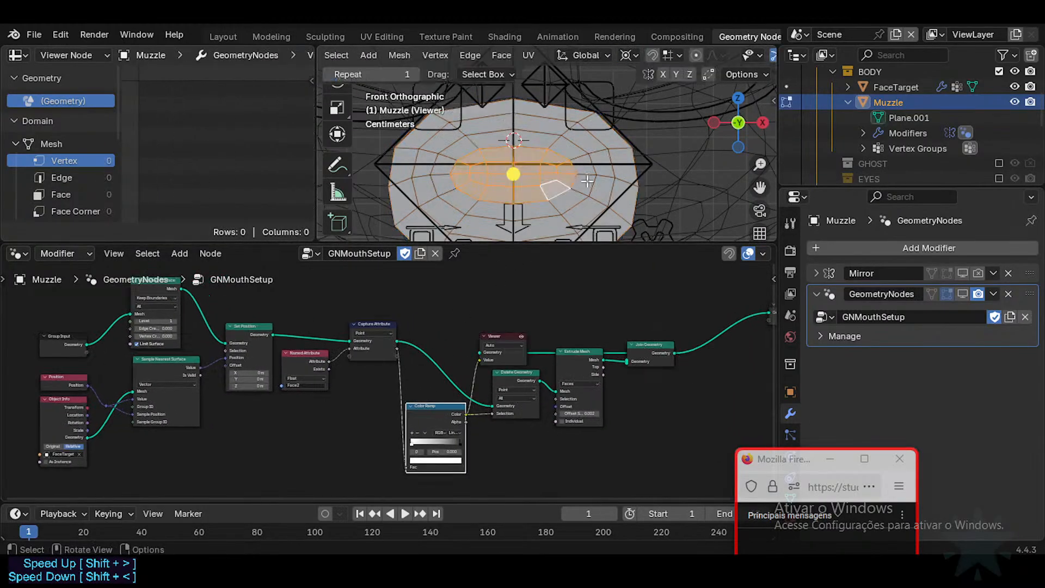
pyautogui.hotkey('ctrl', 's')
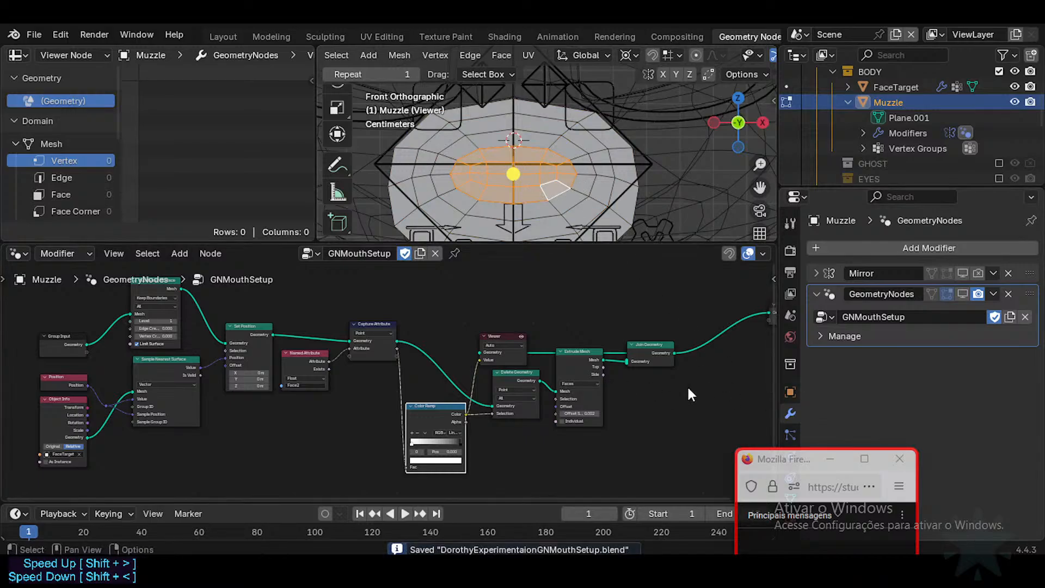
# Open Muzzle's vertex group settings and show the Face2 weights in Weight Paint mode with face selection masking.
pyautogui.moveTo(614, 368); pyautogui.dragTo(609, 316, button='middle')
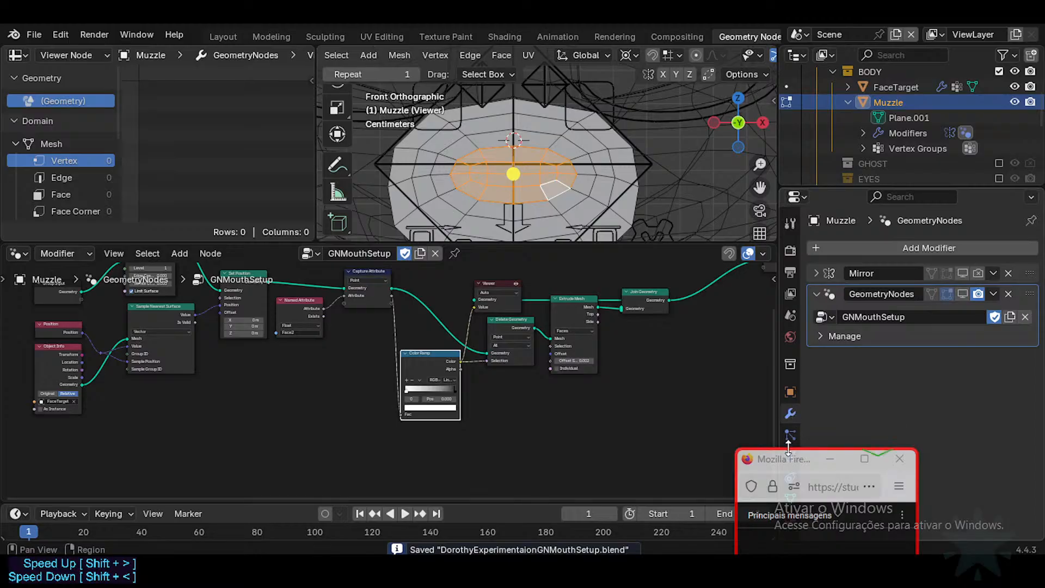
pyautogui.moveTo(788, 447); pyautogui.dragTo(580, 412)
pyautogui.click(790, 497)
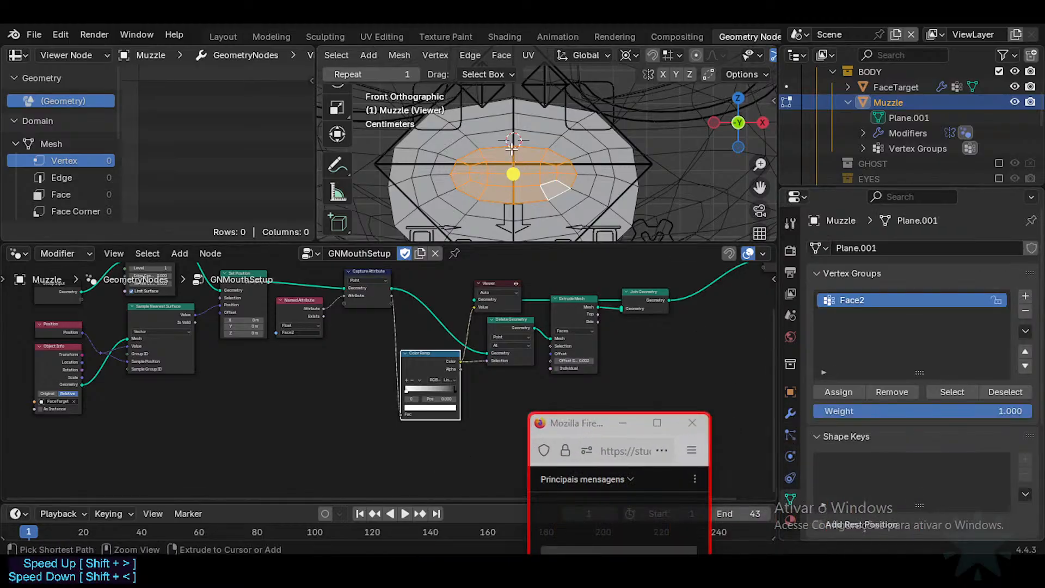
pyautogui.hotkey('ctrl', 'Tab')
pyautogui.click(409, 96)
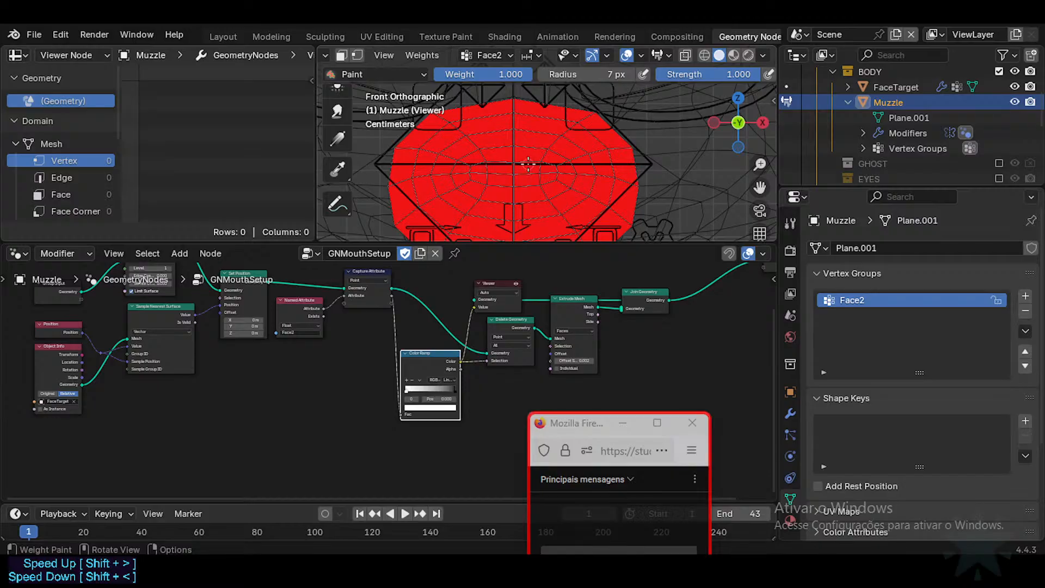
pyautogui.rightClick(555, 176)
pyautogui.press('m')
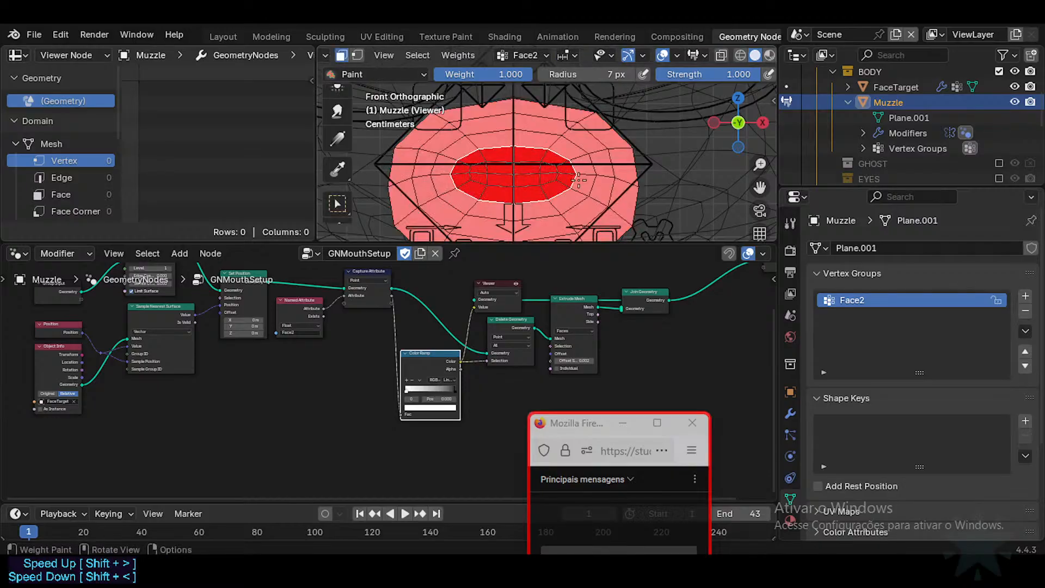
pyautogui.hotkey('alt', 'a')
pyautogui.hotkey('ctrl', 'z')
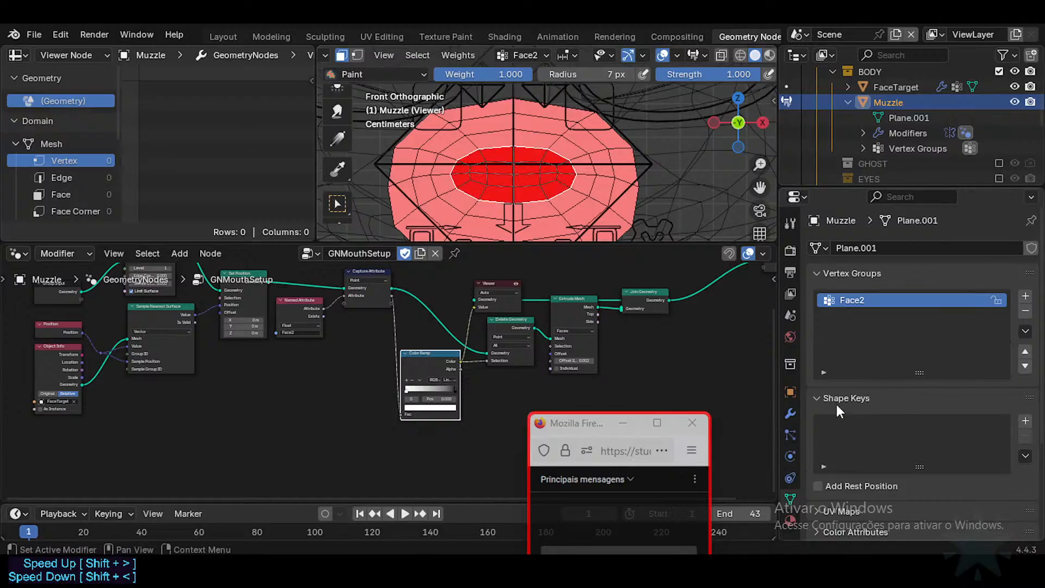
# Remove the selected central mouth faces from the Face2 vertex group and return to Object Mode after checking the weights.
pyautogui.press('Tab')
pyautogui.press('Tab')
pyautogui.press('Tab')
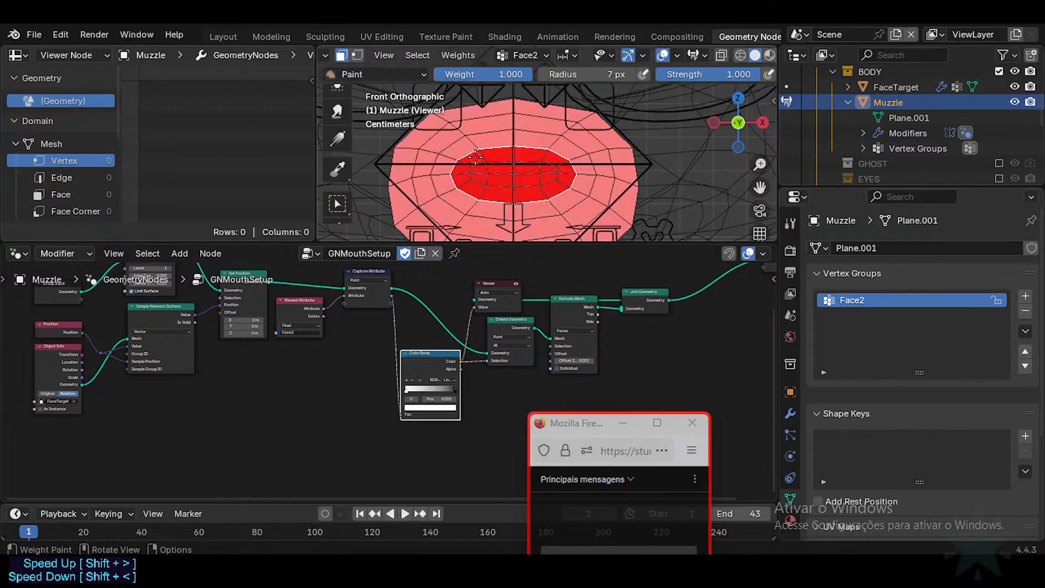
pyautogui.click(910, 396)
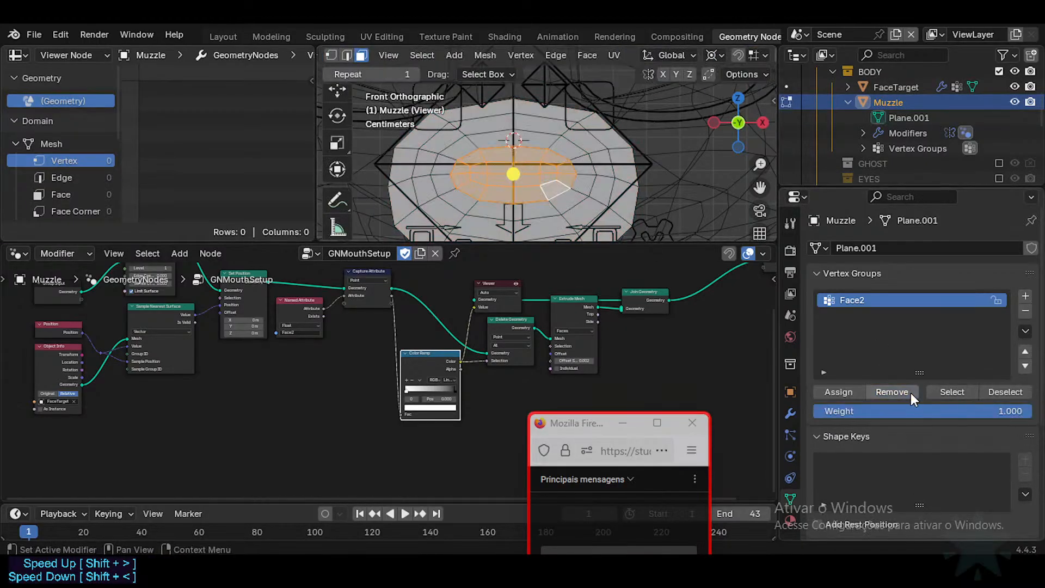
pyautogui.press('Tab')
pyautogui.hotkey('alt', 'a')
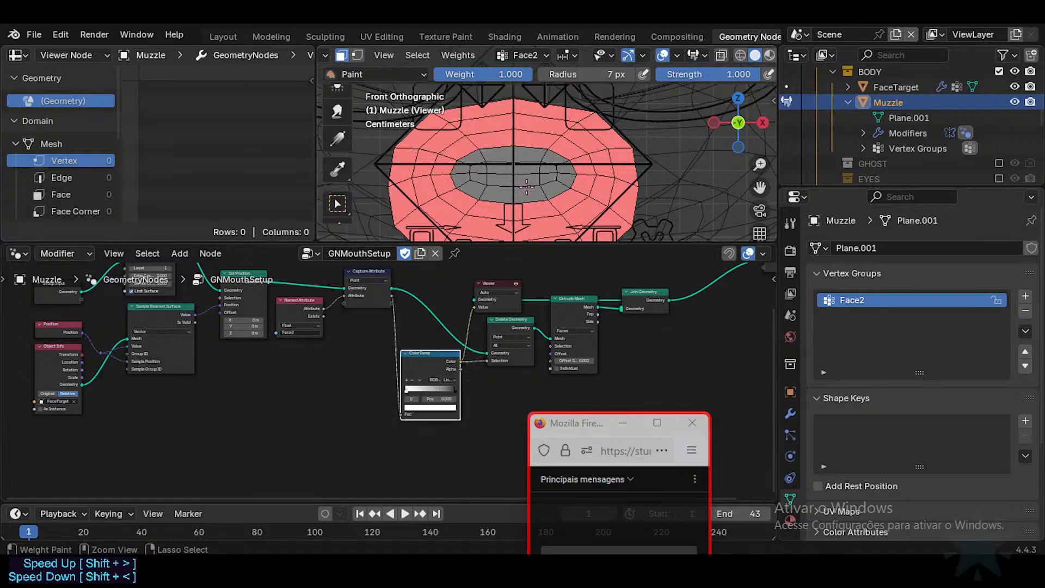
pyautogui.press('1')
pyautogui.hotkey('ctrl', 'Tab')
pyautogui.click(480, 164)
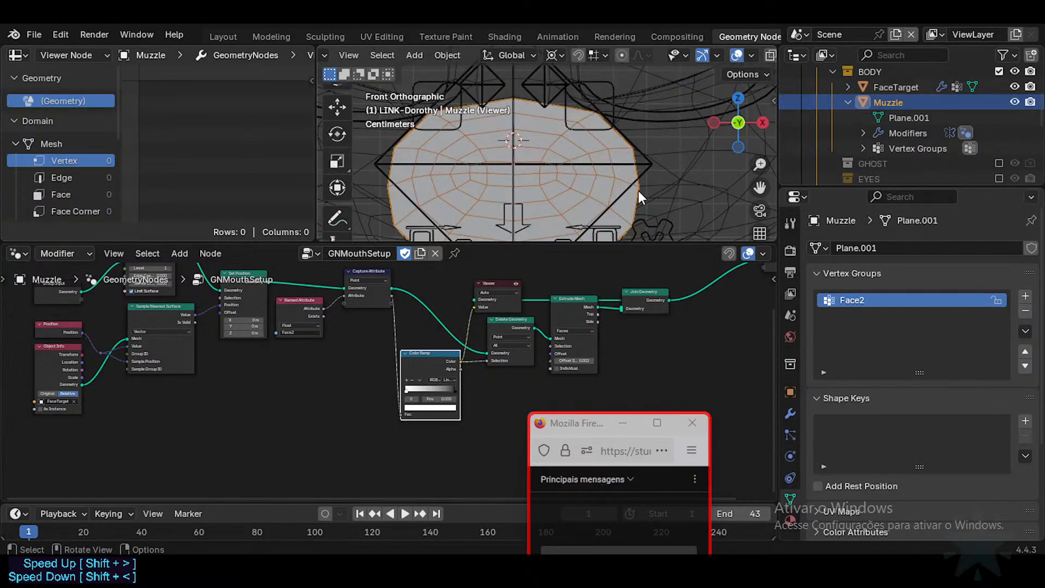
# Preview the Join Geometry node's output in the Viewer and reselect the Muzzle object.
pyautogui.hotkey('alt', 'a')
pyautogui.keyDown('ctrl'); pyautogui.keyDown('shift'); pyautogui.click(657, 294); pyautogui.keyUp('shift'); pyautogui.keyUp('ctrl')
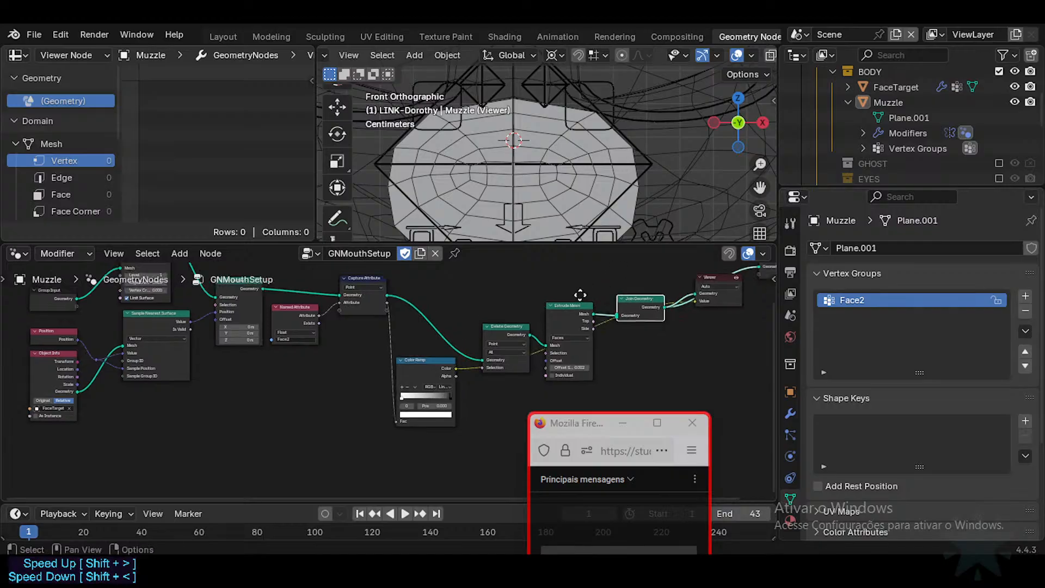
pyautogui.click(508, 185)
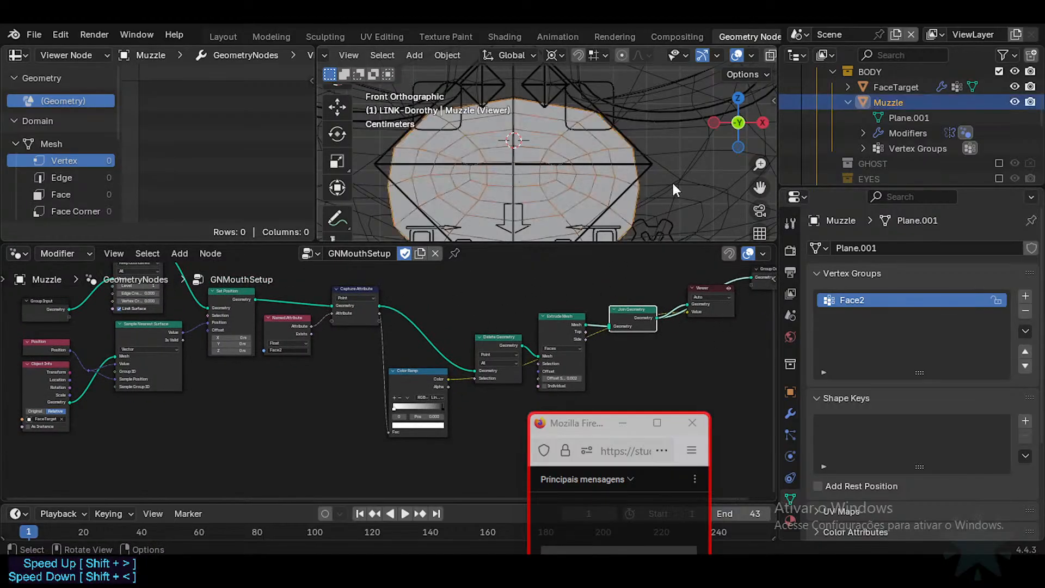
# Enable the GeometryNodes modifier's edit mode and viewport display on Muzzle and save the file.
pyautogui.click(790, 413)
pyautogui.click(946, 294)
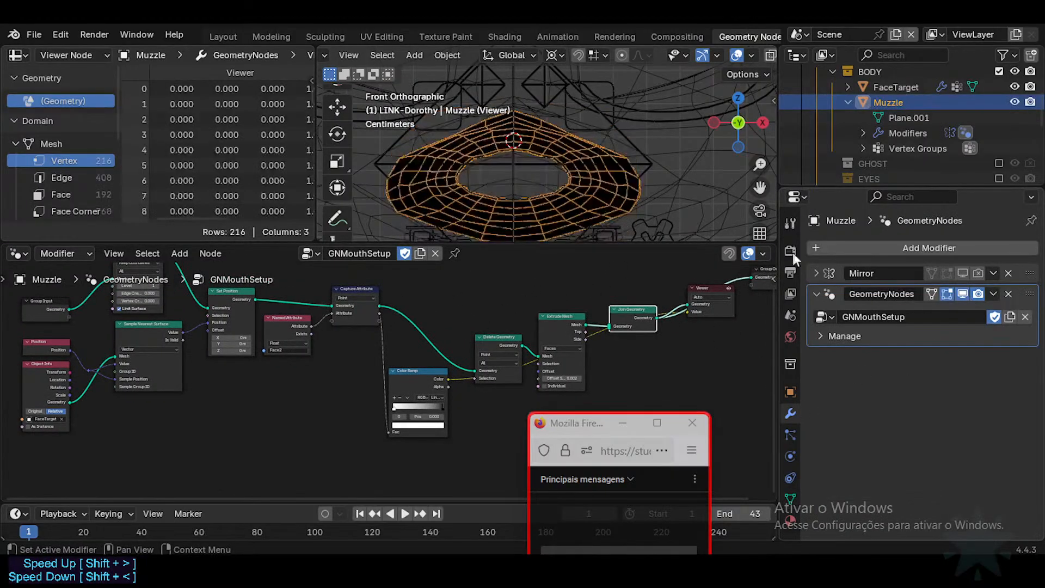
pyautogui.moveTo(572, 180); pyautogui.dragTo(545, 77, button='middle')
pyautogui.scroll(5, 539, 98)
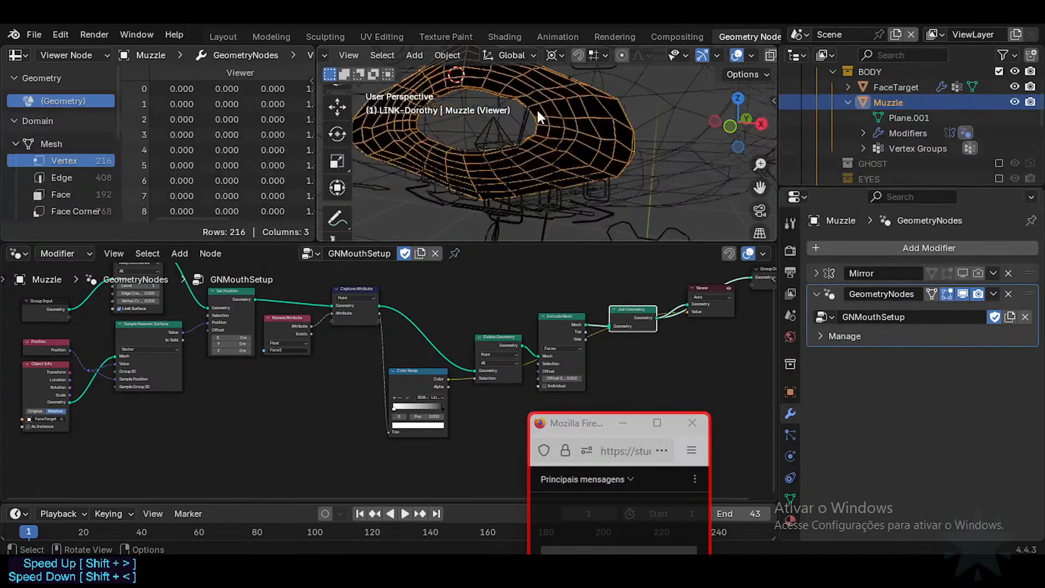
pyautogui.hotkey('ctrl', 's')
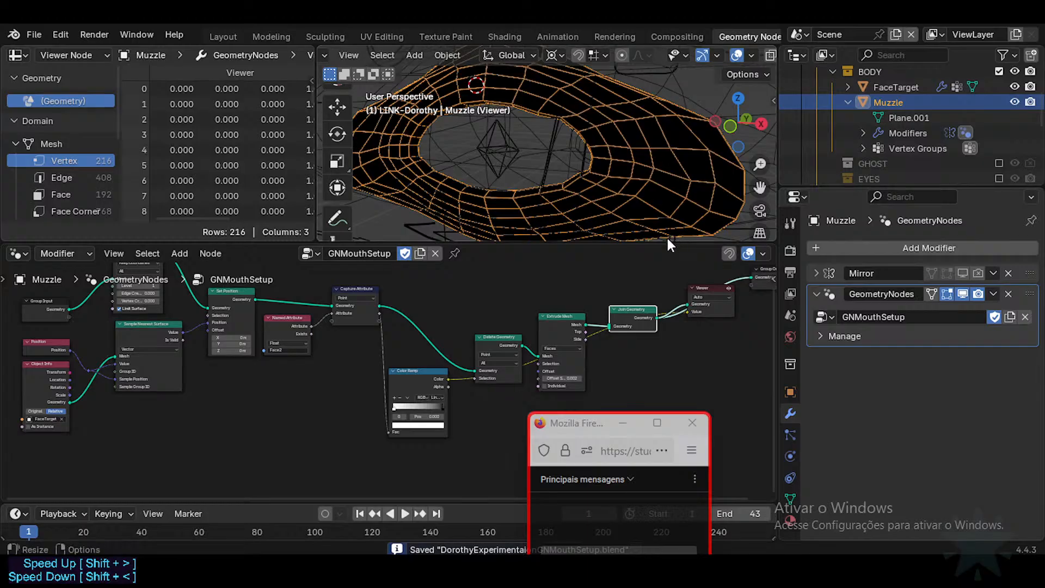
# Enlarge the 3D viewport by resizing the neighbouring editors, shift the browser window out of the way, and save the file.
pyautogui.moveTo(666, 244); pyautogui.dragTo(381, 298)
pyautogui.moveTo(589, 429); pyautogui.dragTo(855, 341)
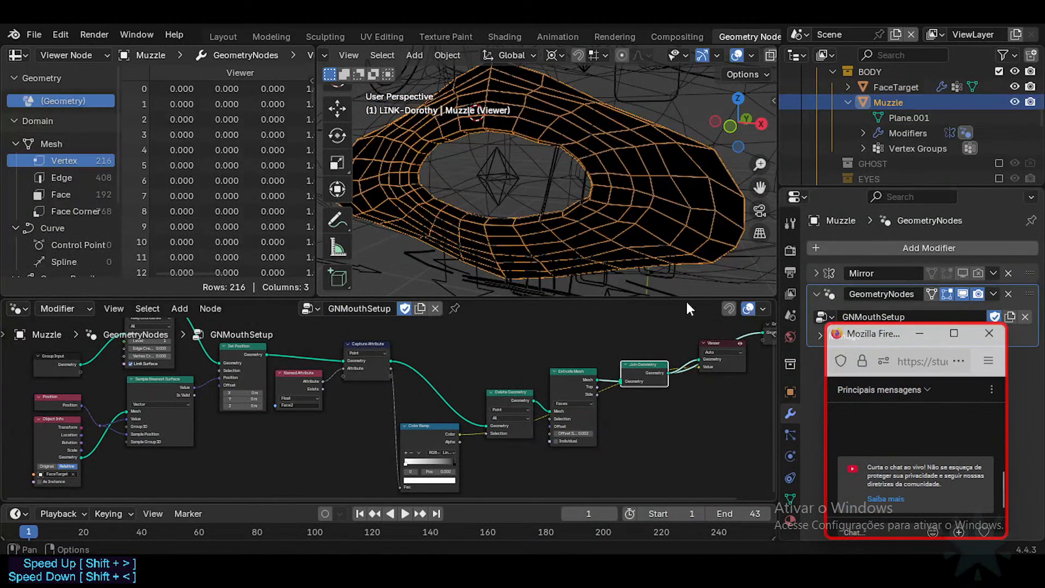
pyautogui.moveTo(673, 299); pyautogui.dragTo(691, 283)
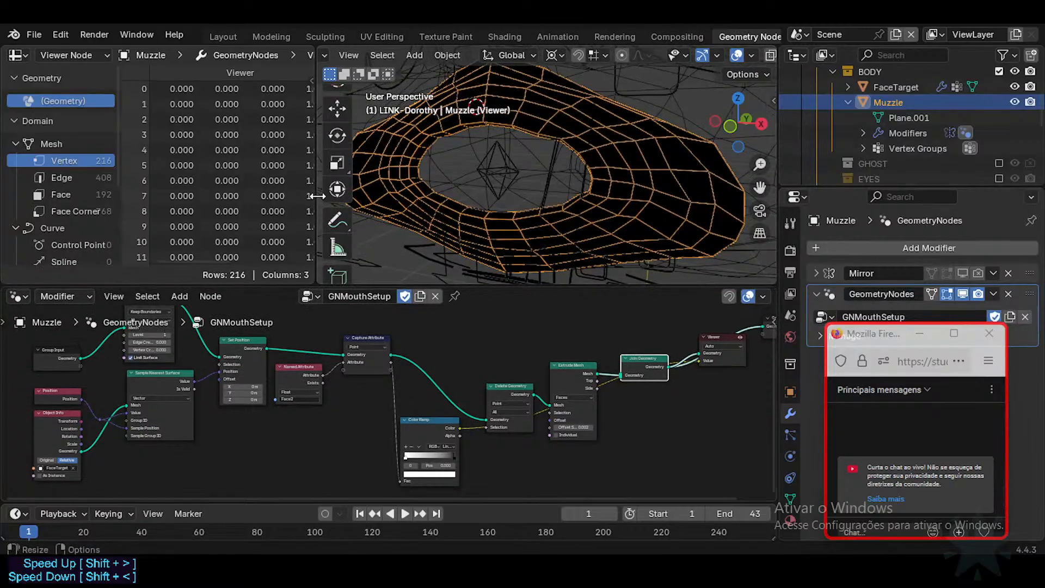
pyautogui.moveTo(317, 196); pyautogui.dragTo(277, 197)
pyautogui.moveTo(781, 260); pyautogui.dragTo(803, 260)
pyautogui.moveTo(734, 286); pyautogui.dragTo(729, 316)
pyautogui.moveTo(724, 307); pyautogui.dragTo(584, 213, button='middle')
pyautogui.hotkey('ctrl', 's')
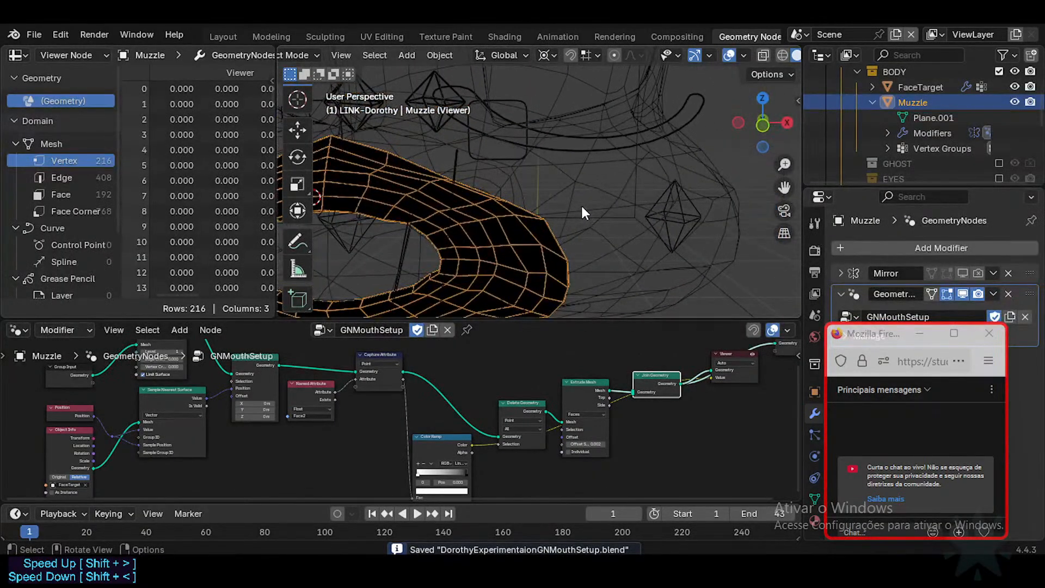
# Fly around the previewed muzzle geometry and inspect its surface and mouth opening from several angles and distances.
pyautogui.hotkey('shift', '`')
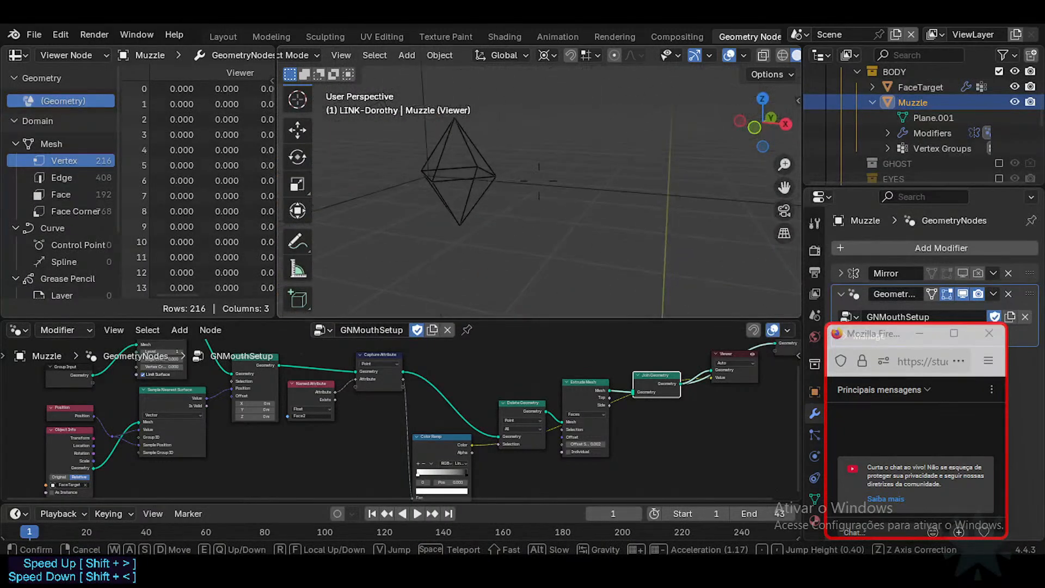
pyautogui.press('s')
pyautogui.press('w')
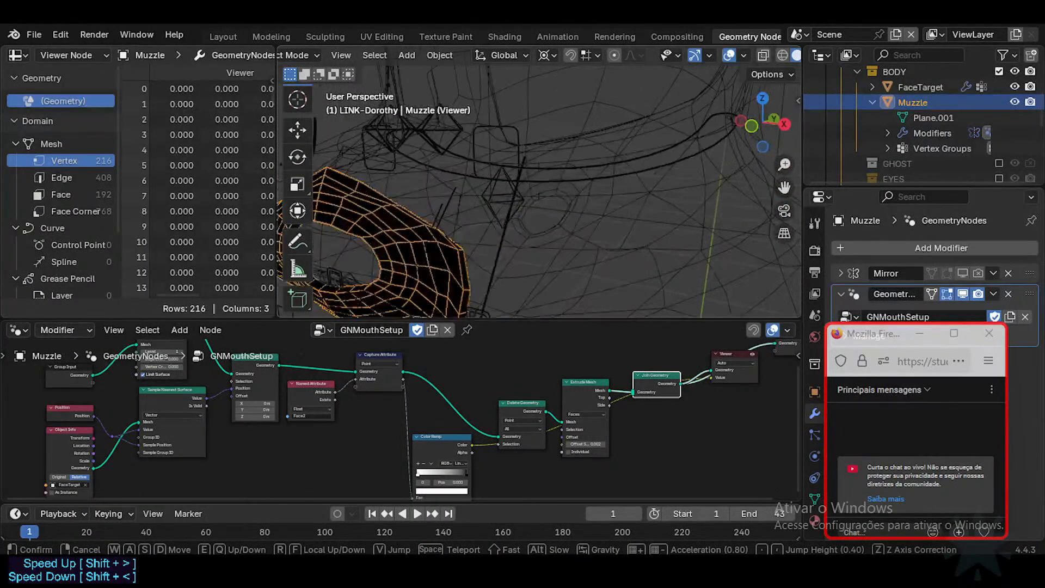
pyautogui.press('w')
pyautogui.press('s')
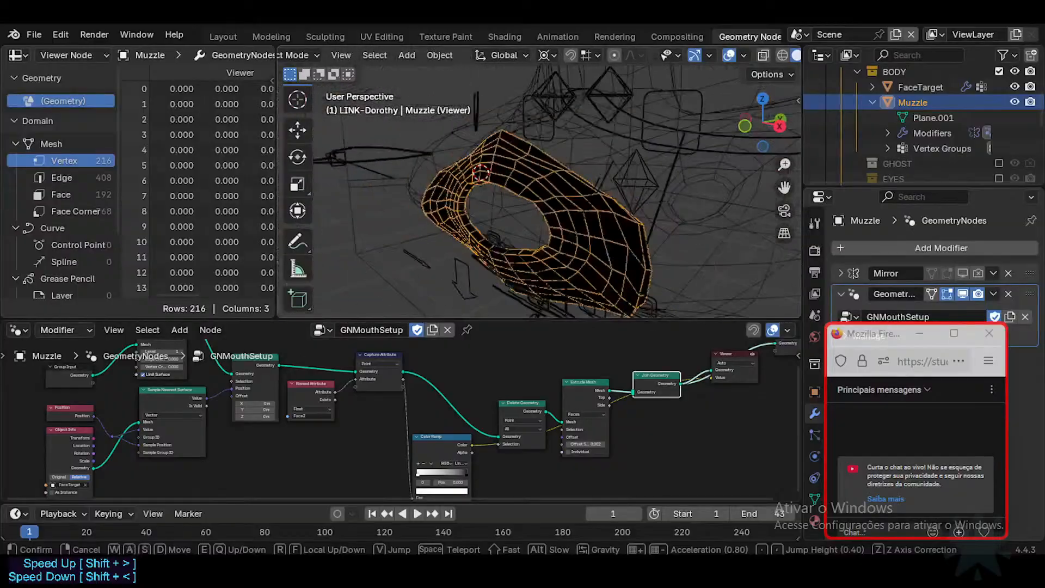
pyautogui.press('w')
pyautogui.press('s')
pyautogui.press('w')
pyautogui.press('s')
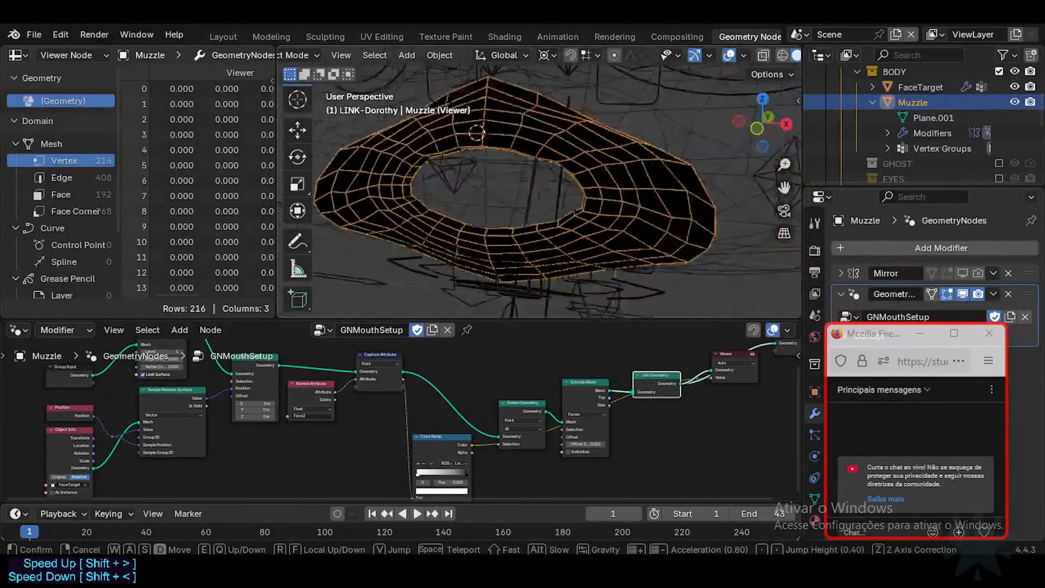
pyautogui.press('w')
pyautogui.press('s')
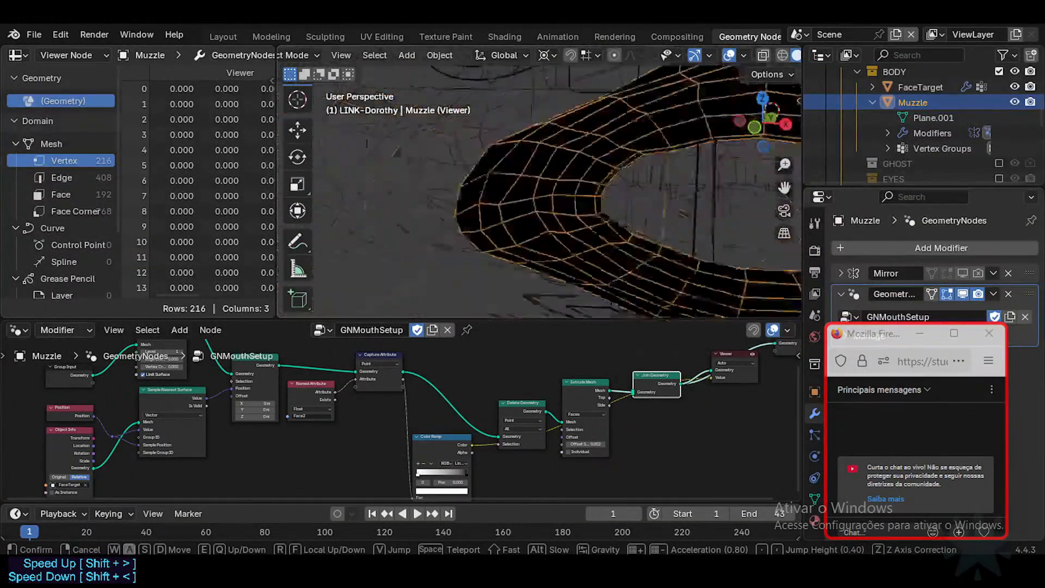
pyautogui.press('d')
pyautogui.scroll(-4, 539, 181)
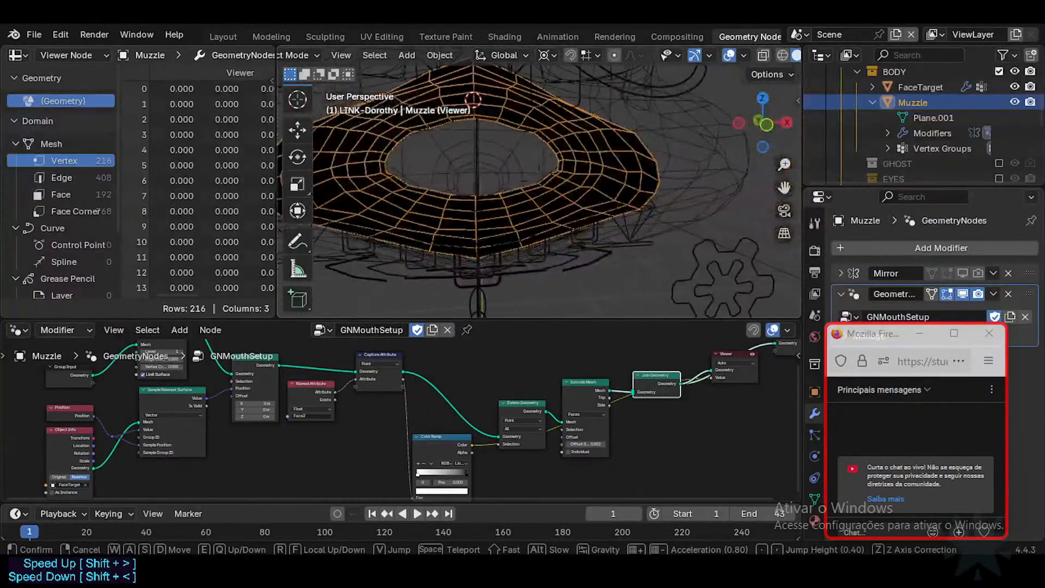
pyautogui.press('s')
pyautogui.press('e')
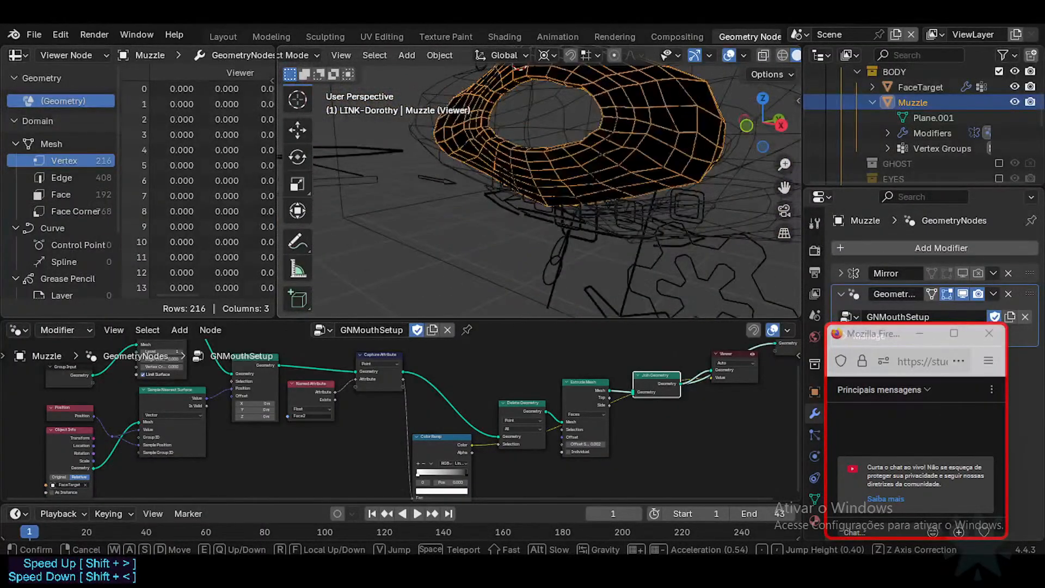
pyautogui.press('w')
pyautogui.press('e')
pyautogui.press('q')
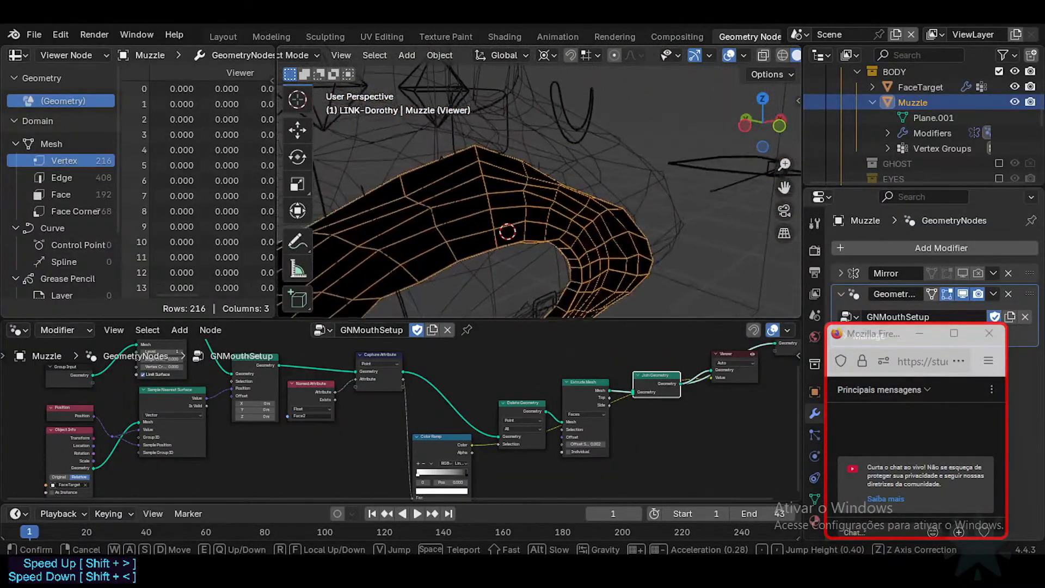
pyautogui.press('d')
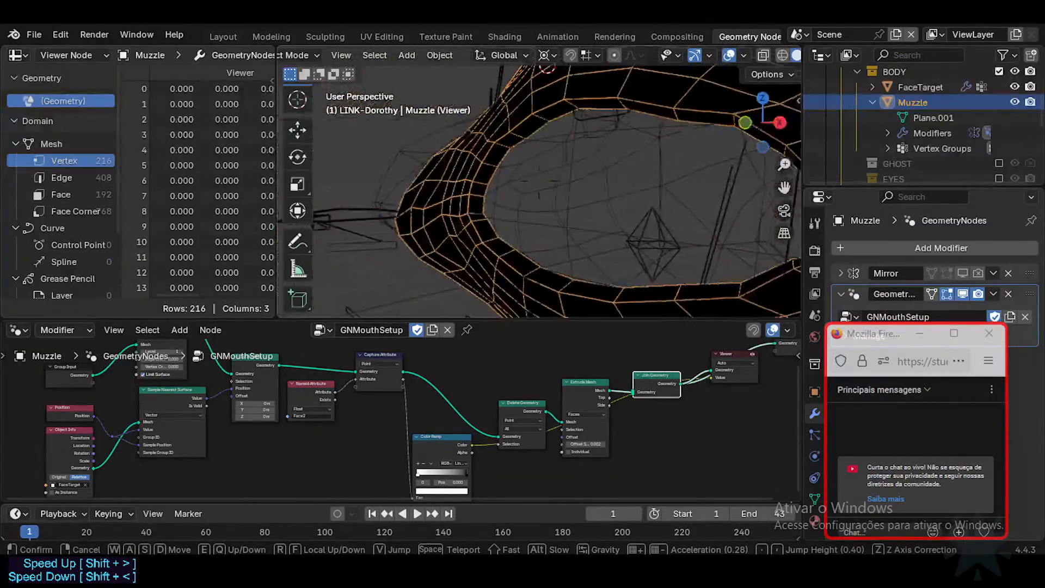
pyautogui.press('a')
pyautogui.press('s')
pyautogui.press('w')
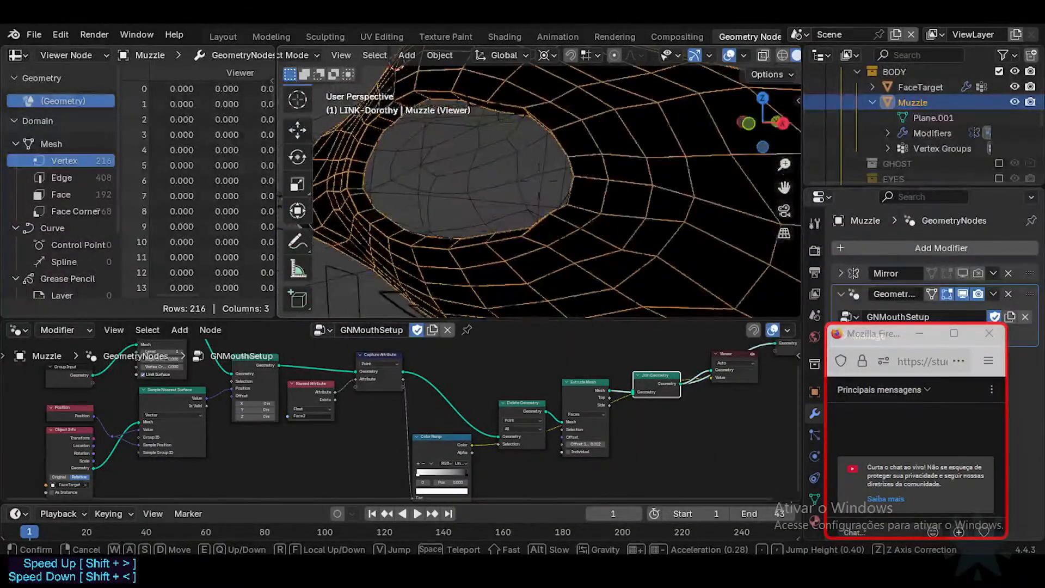
pyautogui.press('e')
pyautogui.press('q')
pyautogui.press('e')
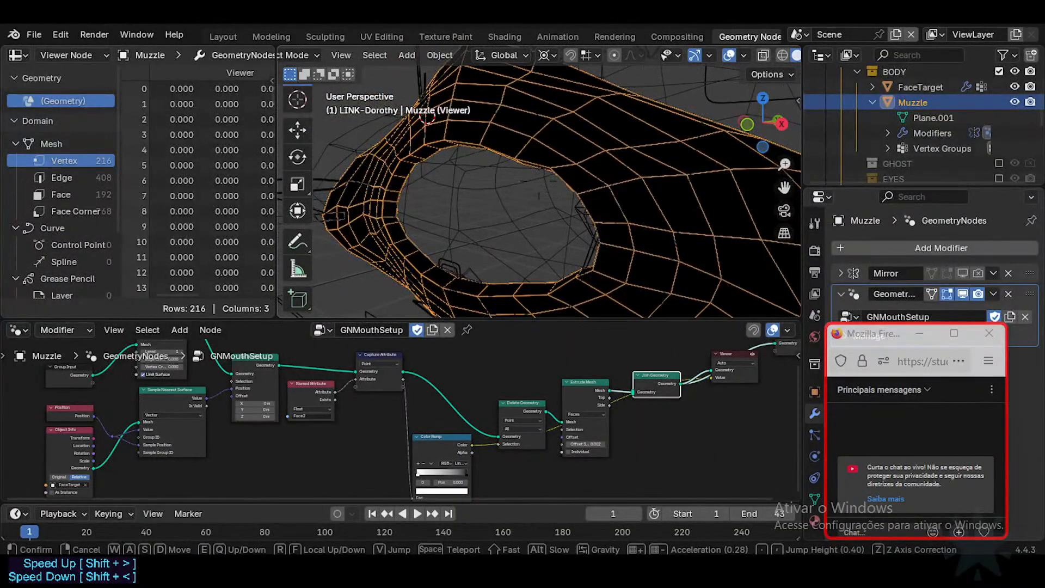
pyautogui.press('a')
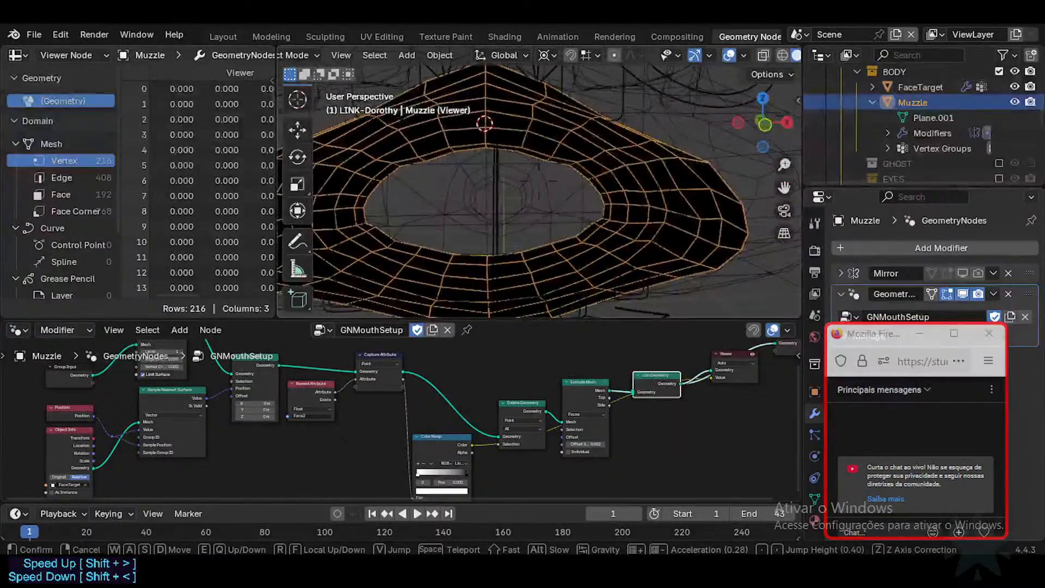
pyautogui.press('w')
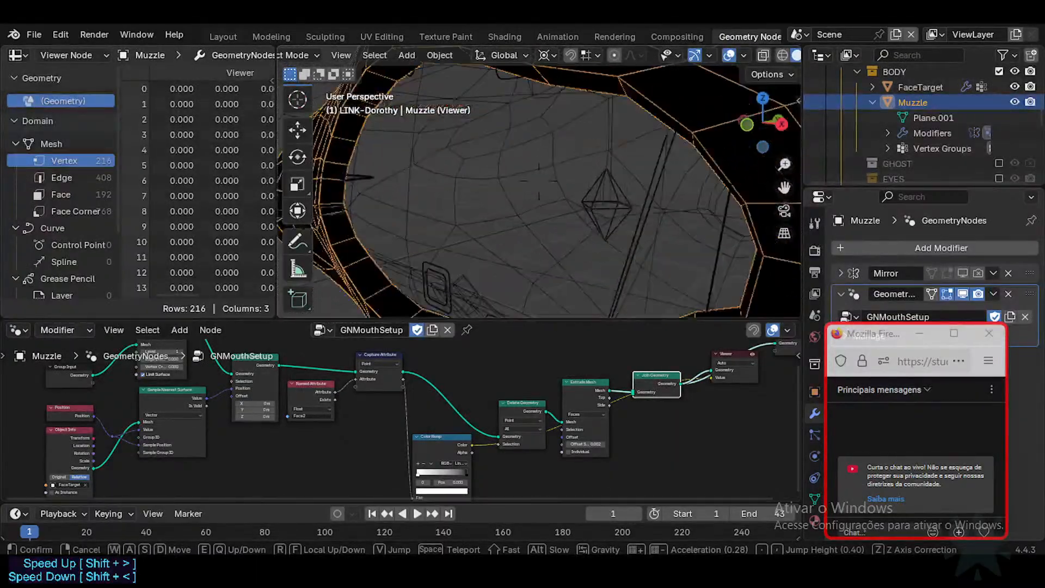
pyautogui.press('s')
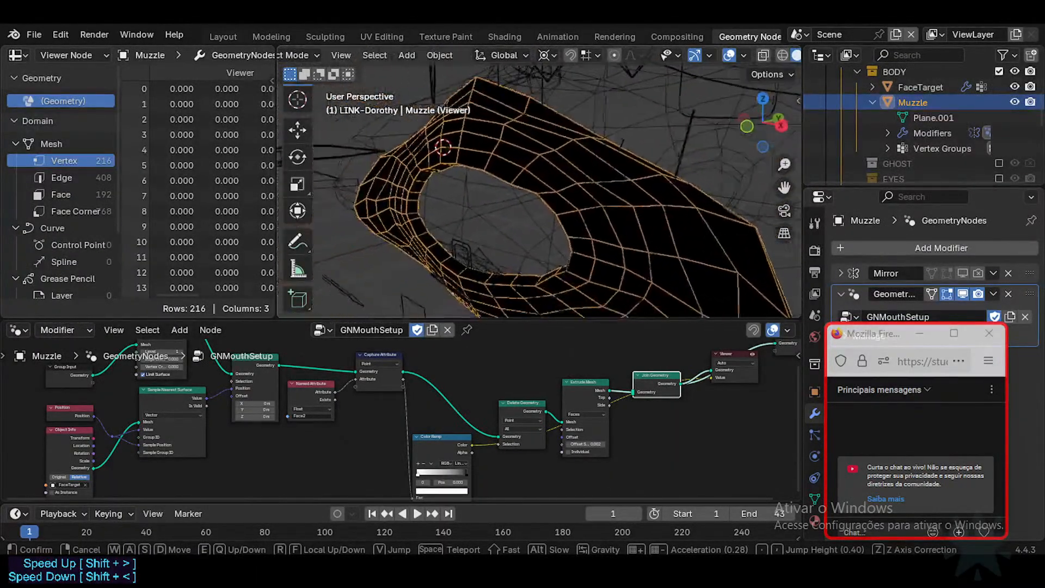
pyautogui.press('w')
pyautogui.press('s')
pyautogui.press('a')
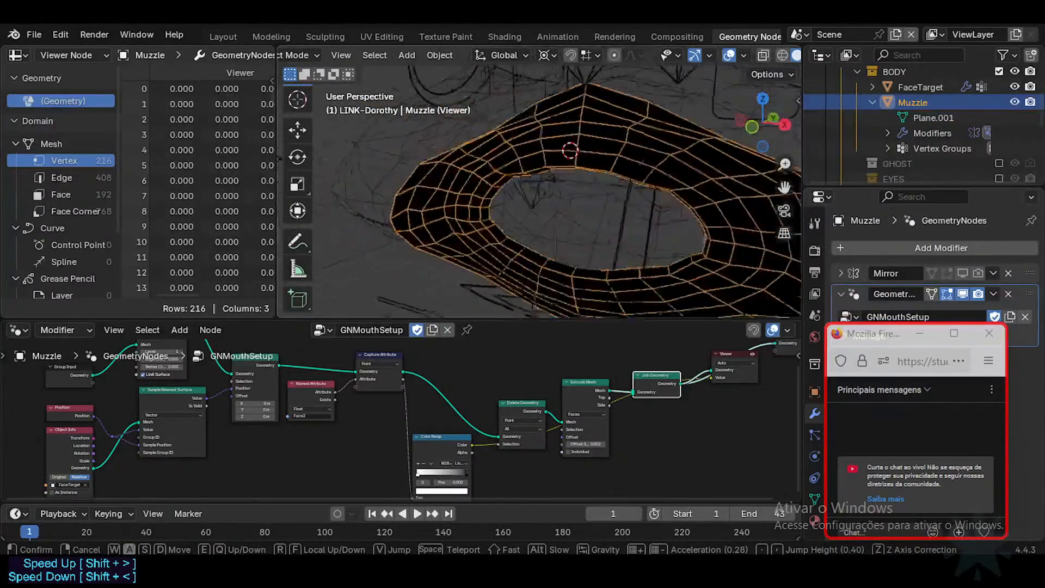
pyautogui.press('w')
pyautogui.click(572, 223)
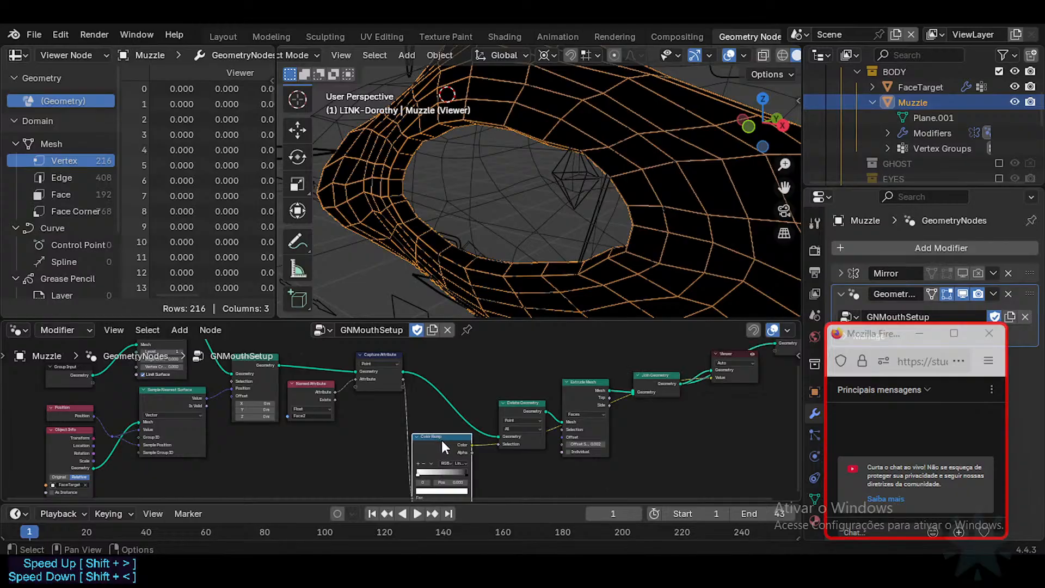
# Spread out the Extrude Mesh, Join Geometry and Viewer nodes in the GNMouthSetup tree for a clearer layout.
pyautogui.moveTo(441, 439); pyautogui.dragTo(442, 434)
pyautogui.moveTo(522, 403); pyautogui.dragTo(518, 385)
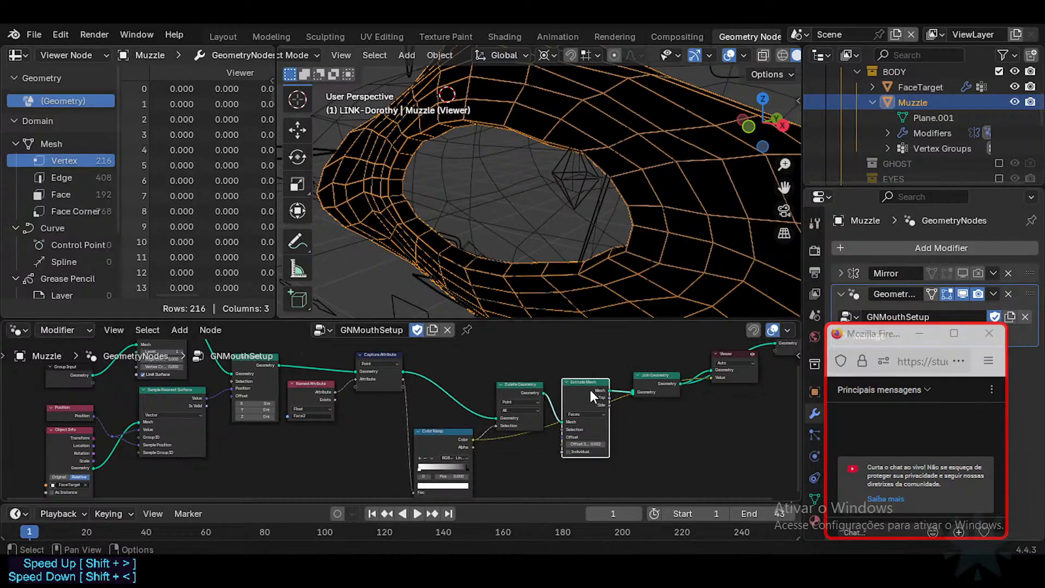
pyautogui.moveTo(590, 389); pyautogui.dragTo(586, 356)
pyautogui.moveTo(586, 355); pyautogui.dragTo(590, 404)
pyautogui.keyDown('shift'); pyautogui.moveTo(608, 447); pyautogui.dragTo(518, 415, button='middle'); pyautogui.keyUp('shift')
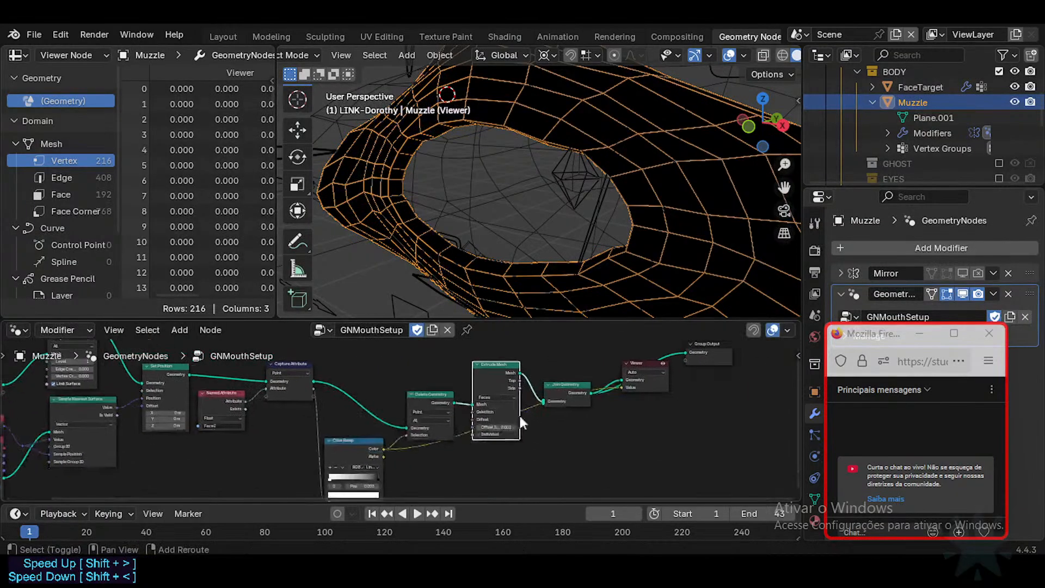
pyautogui.moveTo(567, 386); pyautogui.dragTo(620, 413)
pyautogui.moveTo(642, 385); pyautogui.dragTo(647, 399)
pyautogui.moveTo(495, 383); pyautogui.dragTo(489, 371)
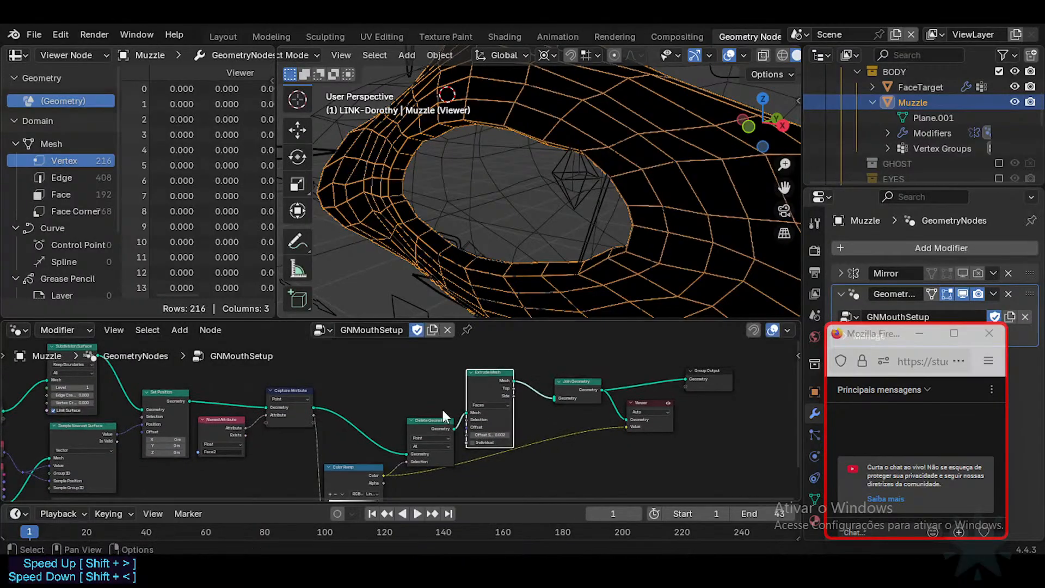
# Reposition the Delete Geometry, Color Ramp and Capture Attribute nodes to tidy the tree, and save the file.
pyautogui.moveTo(432, 419); pyautogui.dragTo(432, 410)
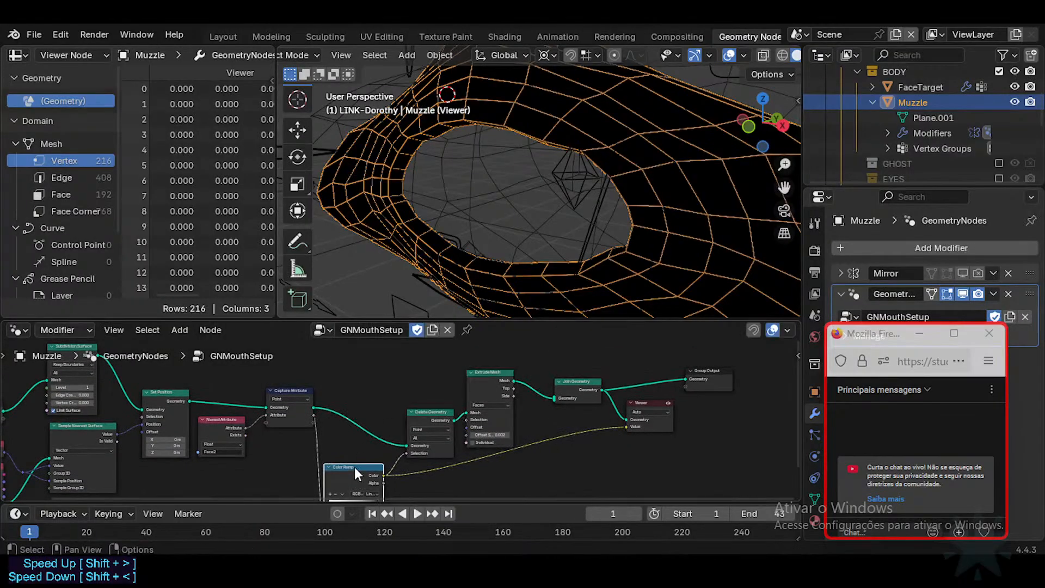
pyautogui.moveTo(355, 467); pyautogui.dragTo(347, 446)
pyautogui.moveTo(283, 390); pyautogui.dragTo(268, 395)
pyautogui.keyDown('shift'); pyautogui.moveTo(281, 422); pyautogui.dragTo(304, 415, button='middle'); pyautogui.keyUp('shift')
pyautogui.keyDown('shift'); pyautogui.moveTo(395, 397); pyautogui.dragTo(448, 397, button='middle'); pyautogui.keyUp('shift')
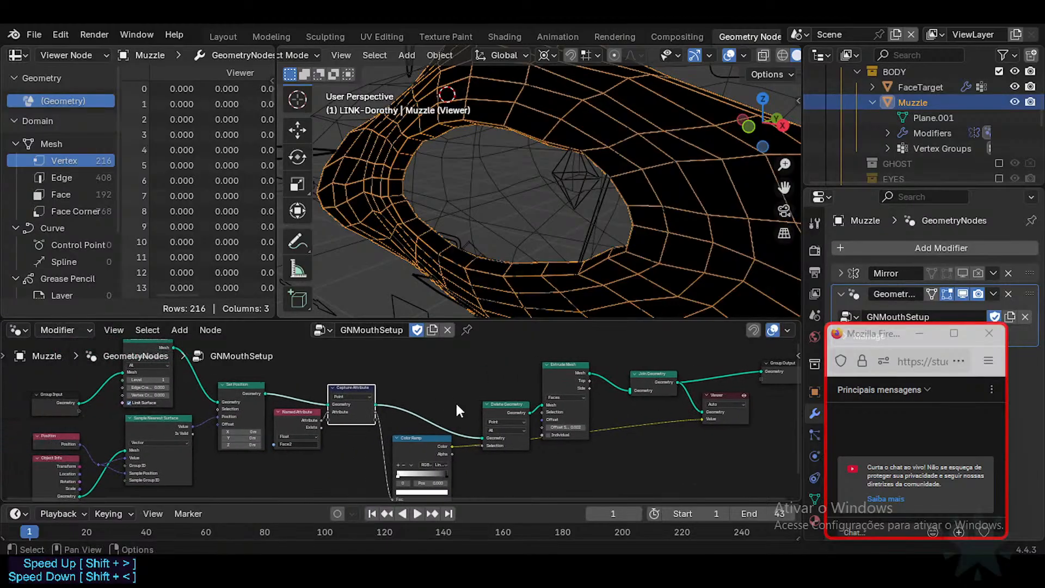
pyautogui.moveTo(526, 206); pyautogui.dragTo(502, 273, button='middle')
pyautogui.hotkey('ctrl', 's')
# Switch the viewport from the Viewer preview to the Muzzle object's evaluated geometry and save the file.
pyautogui.moveTo(407, 438); pyautogui.dragTo(485, 418, button='middle')
pyautogui.scroll(4, 530, 419)
pyautogui.moveTo(495, 420); pyautogui.dragTo(482, 421)
pyautogui.moveTo(500, 229); pyautogui.dragTo(488, 230, button='middle')
pyautogui.hotkey('shift', '`')
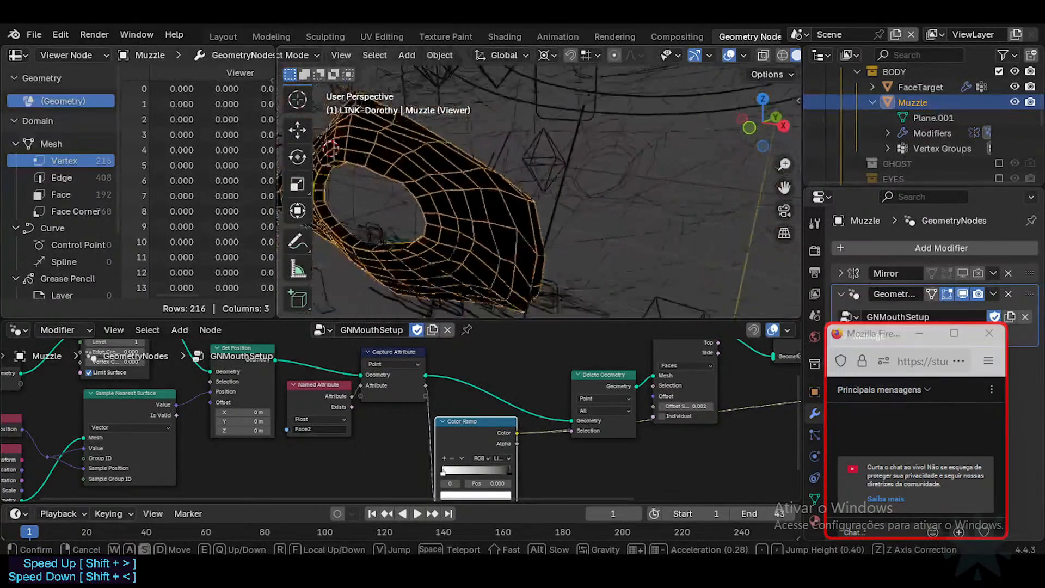
pyautogui.click(500, 250)
pyautogui.click(440, 230)
pyautogui.keyDown('shift'); pyautogui.moveTo(441, 230); pyautogui.dragTo(622, 204, button='middle'); pyautogui.keyUp('shift')
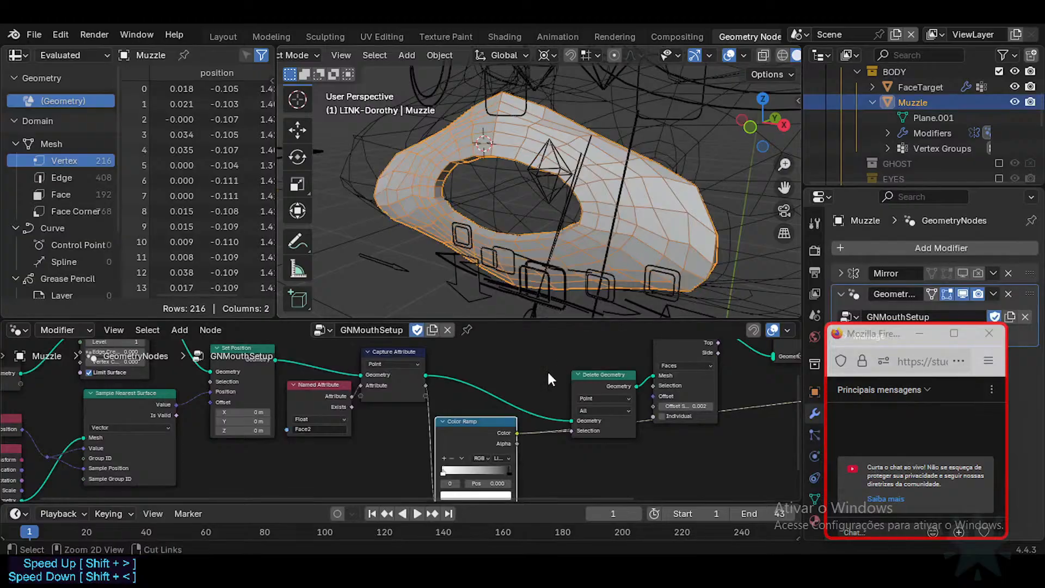
pyautogui.hotkey('ctrl', 's')
pyautogui.moveTo(521, 401); pyautogui.dragTo(452, 410, button='middle')
pyautogui.scroll(-3, 457, 403)
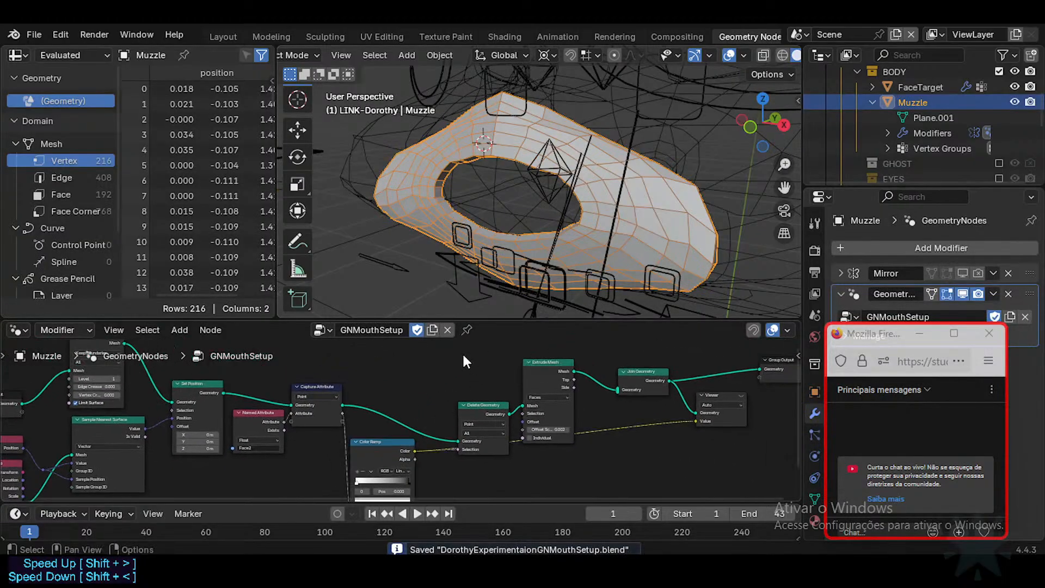
pyautogui.moveTo(526, 381); pyautogui.dragTo(499, 384, button='middle')
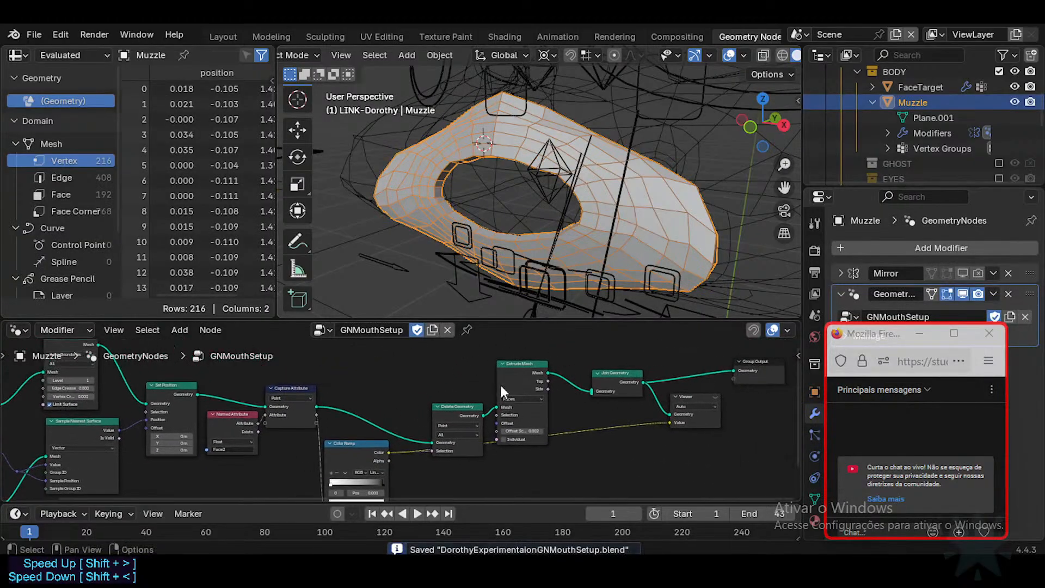
# Switch to the Firefox tutorial video on cartoon facial rigs and replay the Delete Geometry node setup in full screen.
pyautogui.moveTo(506, 538)
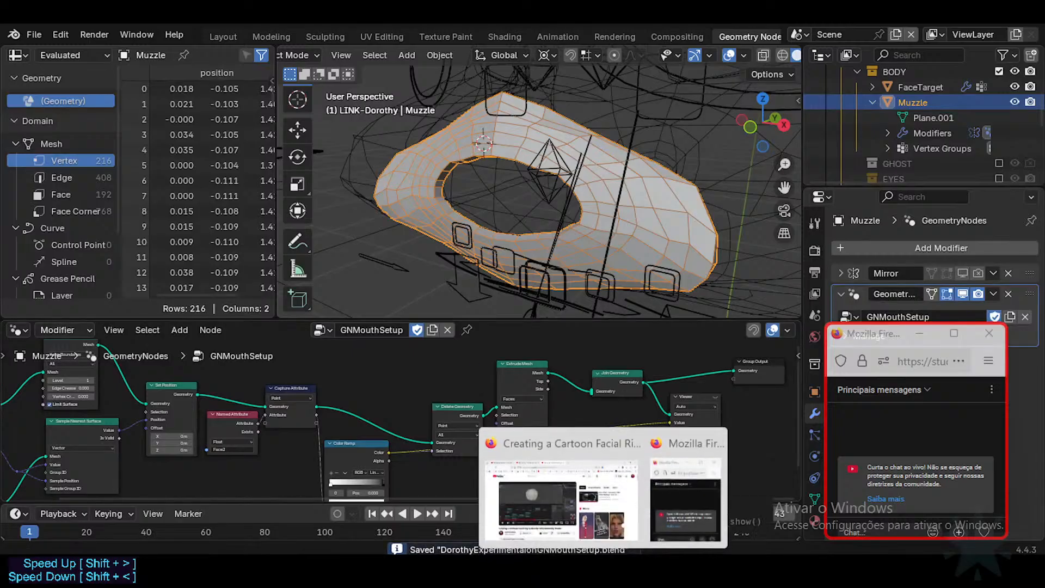
pyautogui.moveTo(528, 517)
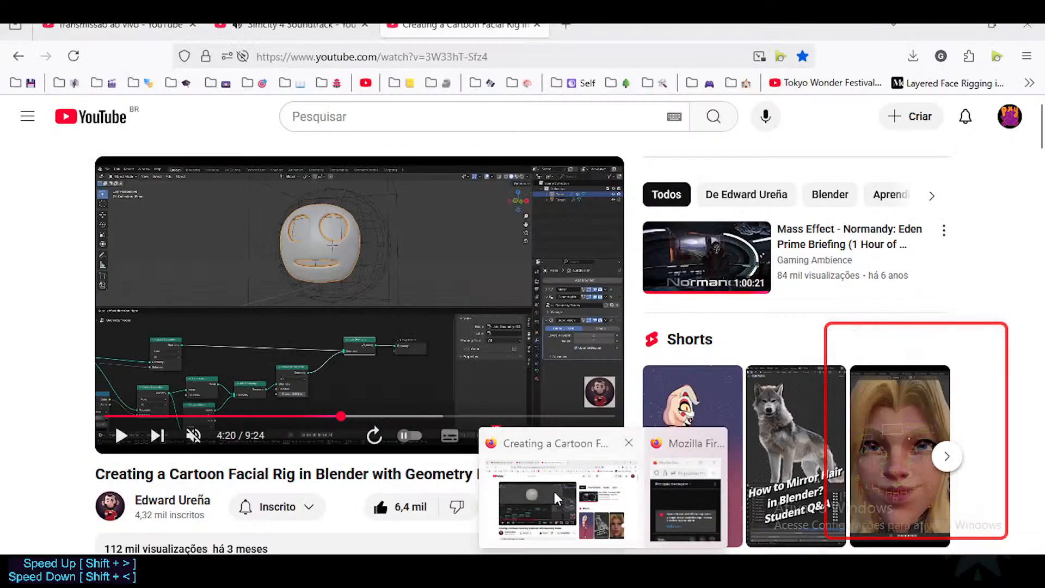
pyautogui.click(554, 491)
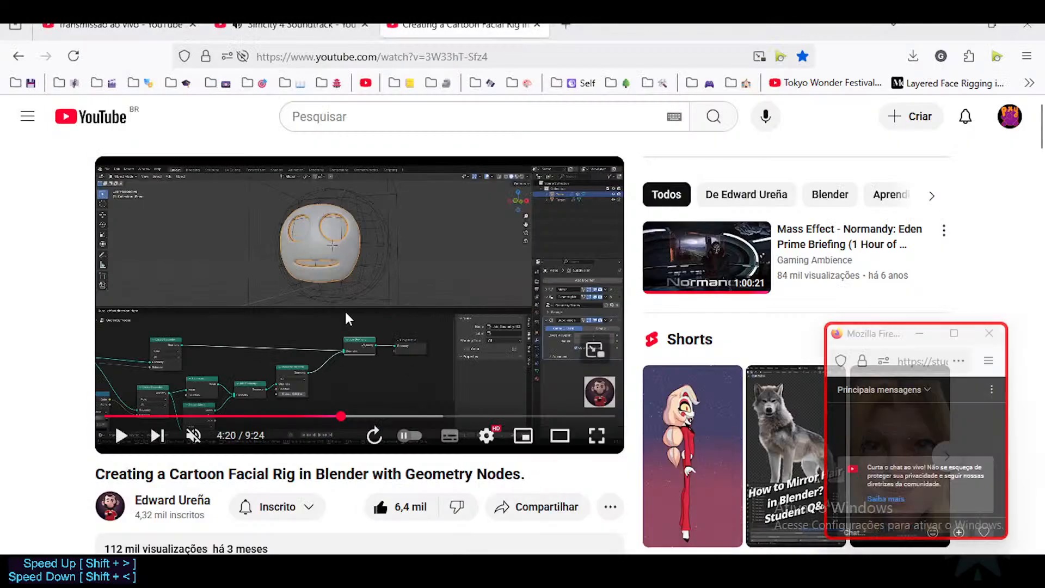
pyautogui.click(366, 260)
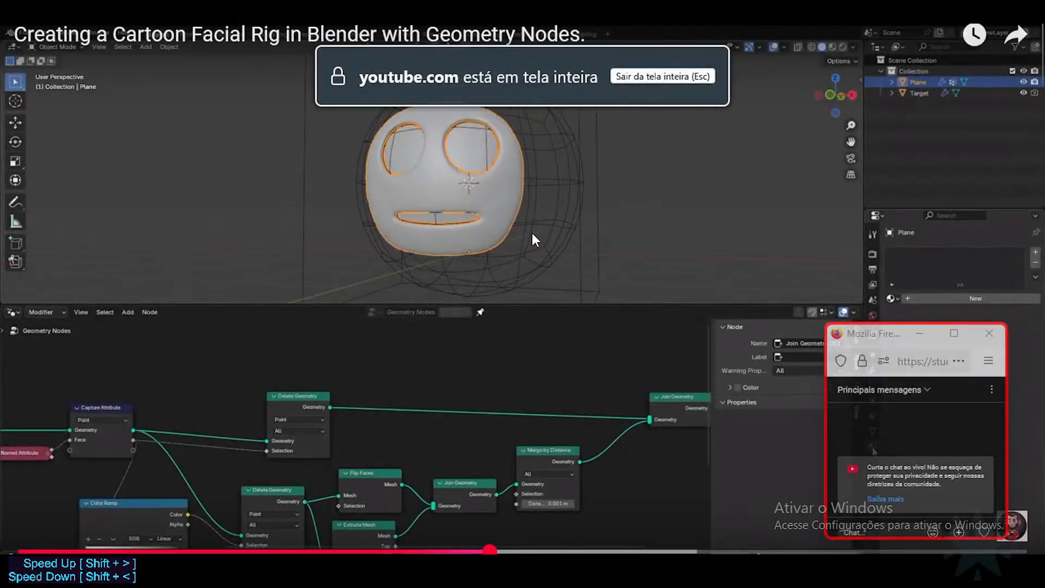
pyautogui.click(531, 234)
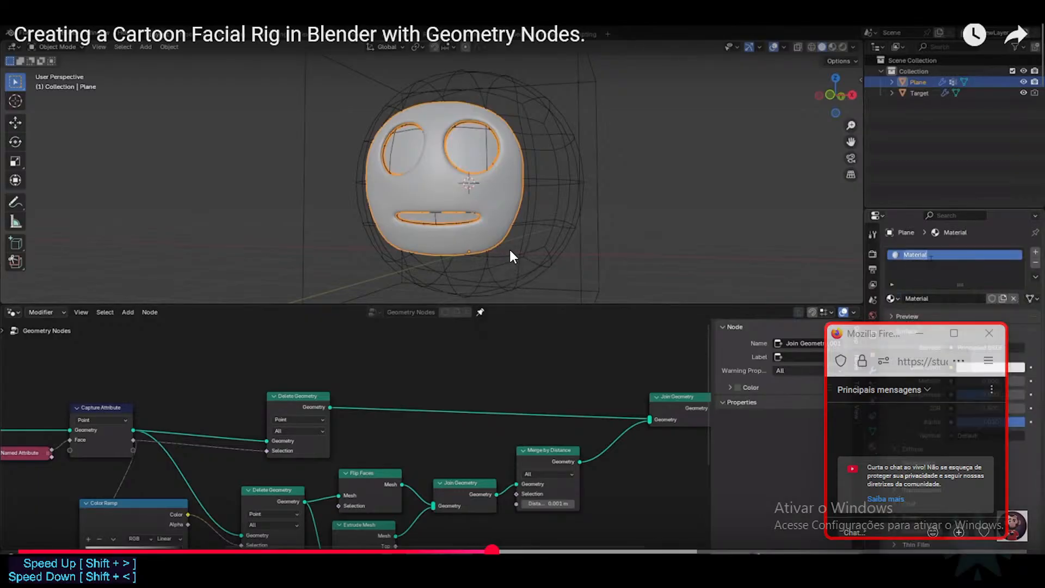
pyautogui.click(509, 249)
pyautogui.click(473, 409)
pyautogui.press('Left')
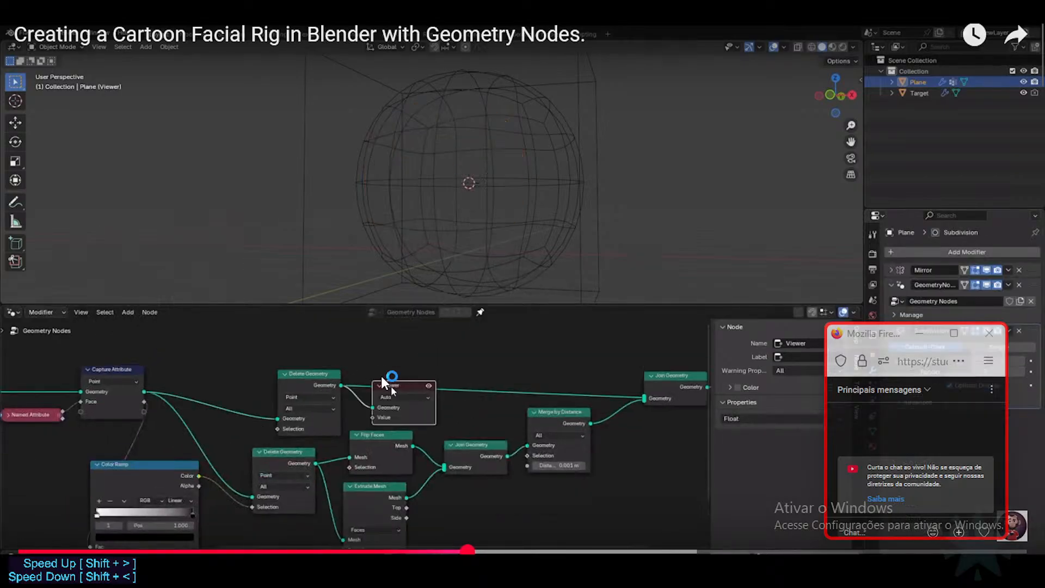
pyautogui.click(427, 389)
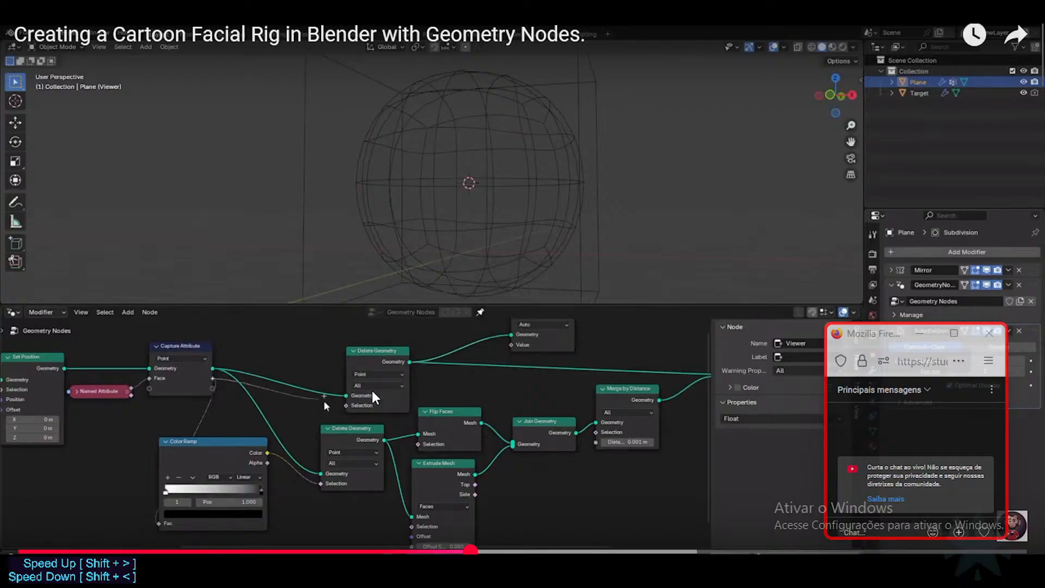
# Return to Blender and preview the Capture Attribute, Color Ramp and Delete Geometry outputs in turn in the Viewer.
pyautogui.hotkey('alt', 'Tab')
pyautogui.scroll(-2, 661, 207)
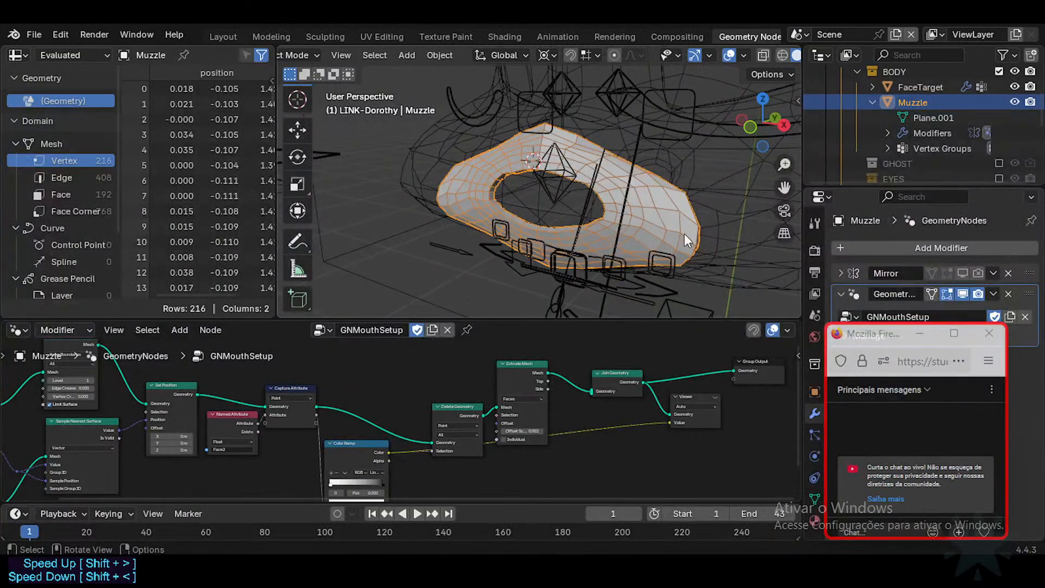
pyautogui.keyDown('ctrl'); pyautogui.keyDown('shift'); pyautogui.click(292, 387); pyautogui.keyUp('shift'); pyautogui.keyUp('ctrl')
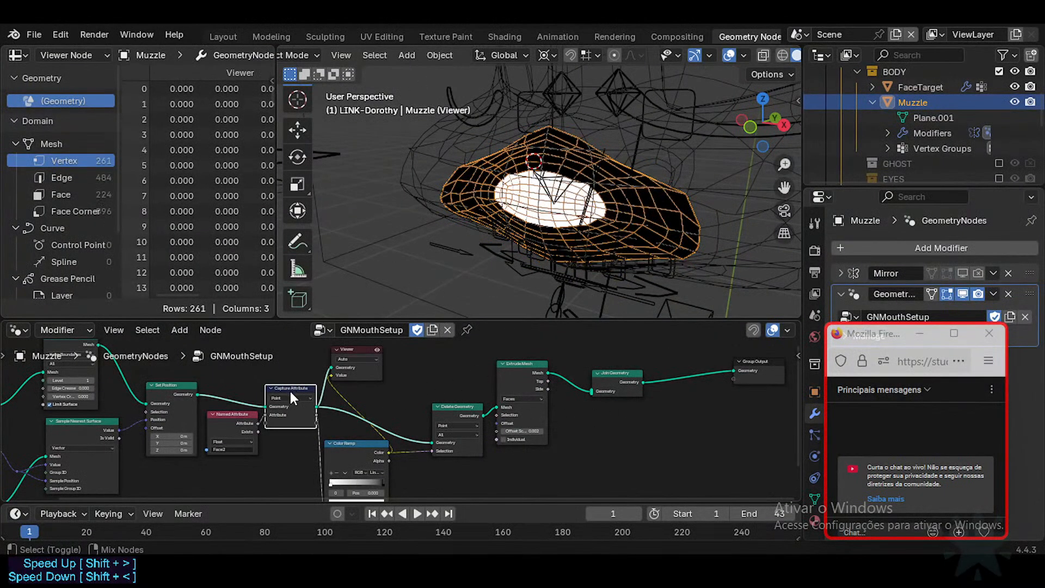
pyautogui.keyDown('ctrl'); pyautogui.keyDown('shift'); pyautogui.click(348, 442); pyautogui.keyUp('shift'); pyautogui.keyUp('ctrl')
pyautogui.keyDown('ctrl'); pyautogui.keyDown('shift'); pyautogui.click(459, 405); pyautogui.keyUp('shift'); pyautogui.keyUp('ctrl')
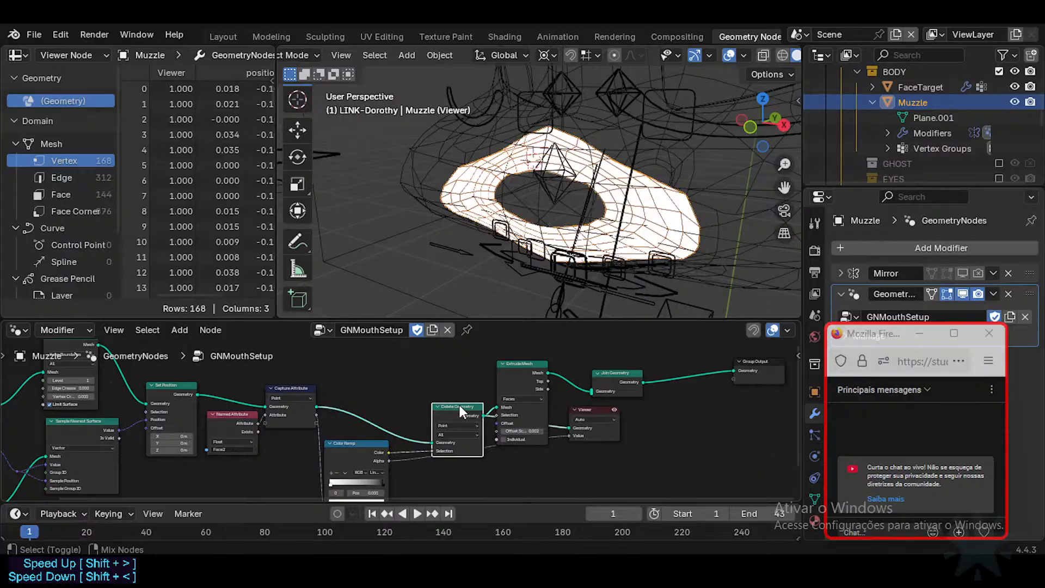
# Preview the Extrude Mesh and Join Geometry outputs in turn in the Viewer and examine the muzzle from the front.
pyautogui.keyDown('ctrl'); pyautogui.keyDown('shift'); pyautogui.click(518, 374); pyautogui.keyUp('shift'); pyautogui.keyUp('ctrl')
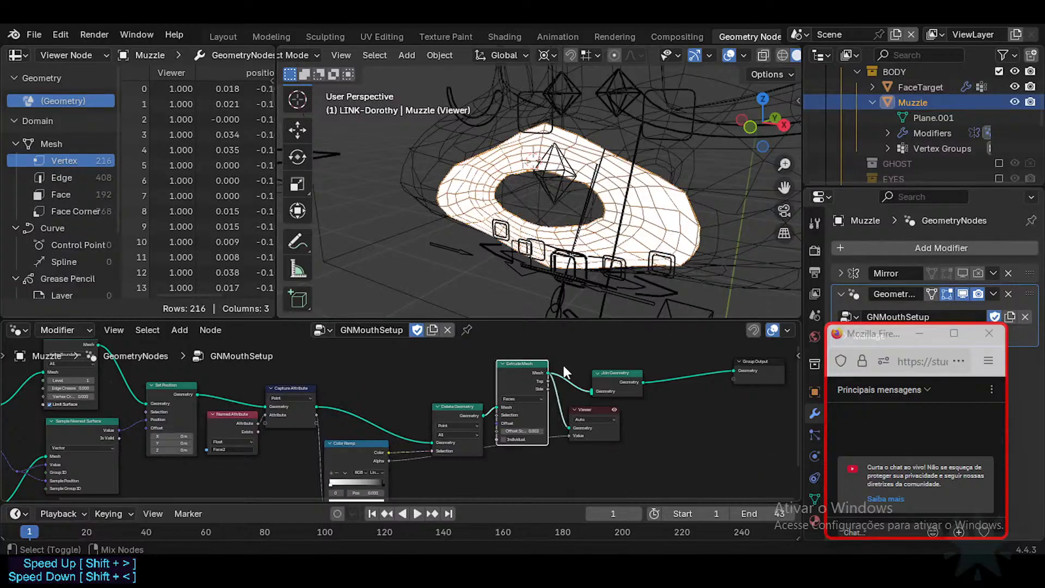
pyautogui.keyDown('ctrl'); pyautogui.keyDown('shift'); pyautogui.click(606, 376); pyautogui.keyUp('shift'); pyautogui.keyUp('ctrl')
pyautogui.moveTo(552, 157); pyautogui.dragTo(579, 229, button='middle')
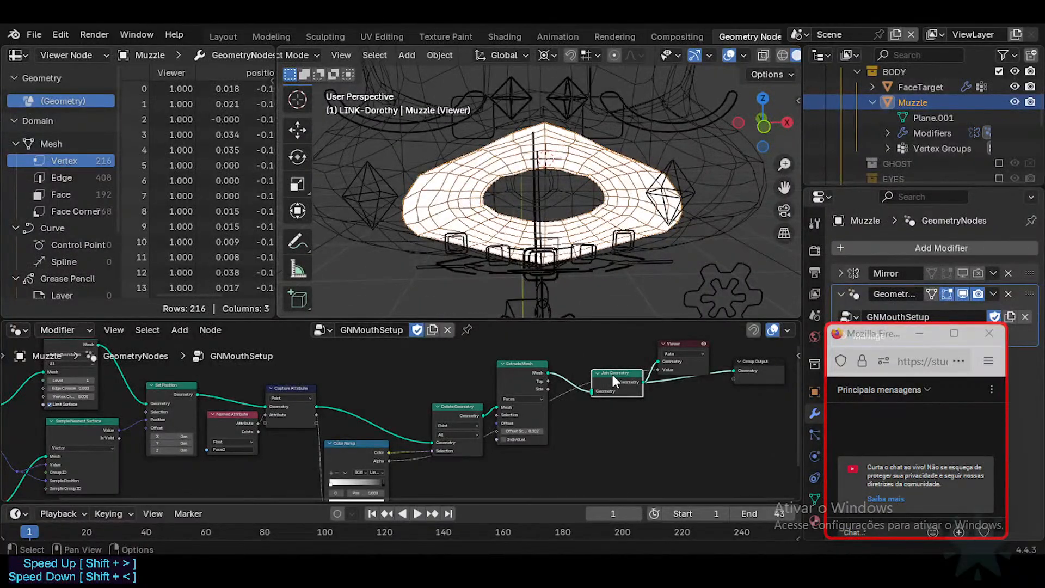
# Delete the Viewer node and reposition the Join Geometry, Group Output and Capture Attribute nodes to tidy the tree.
pyautogui.moveTo(612, 376); pyautogui.dragTo(587, 383)
pyautogui.click(695, 411)
pyautogui.moveTo(696, 410); pyautogui.dragTo(708, 389)
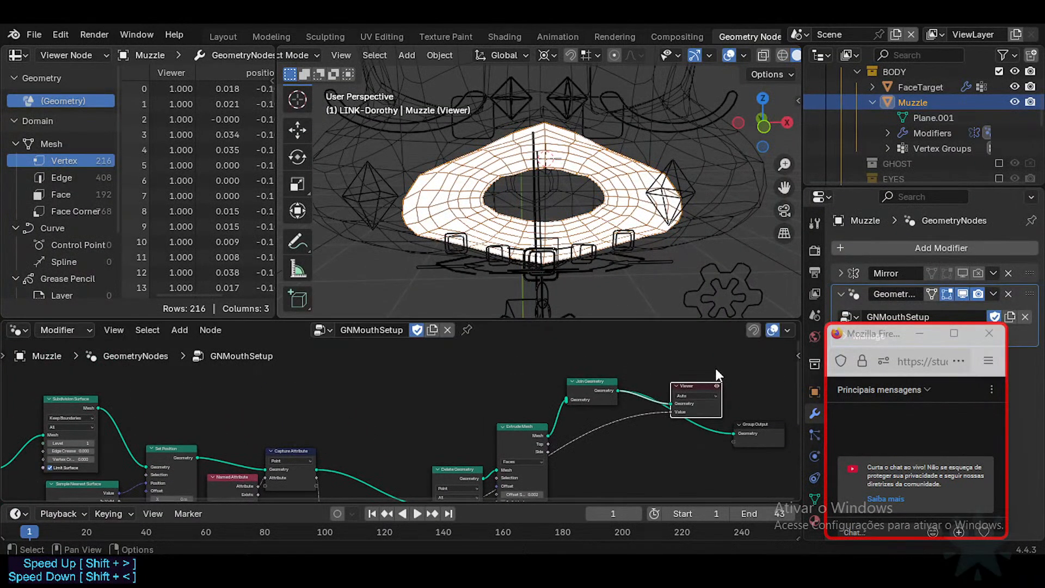
pyautogui.press('x')
pyautogui.moveTo(754, 423); pyautogui.dragTo(709, 367)
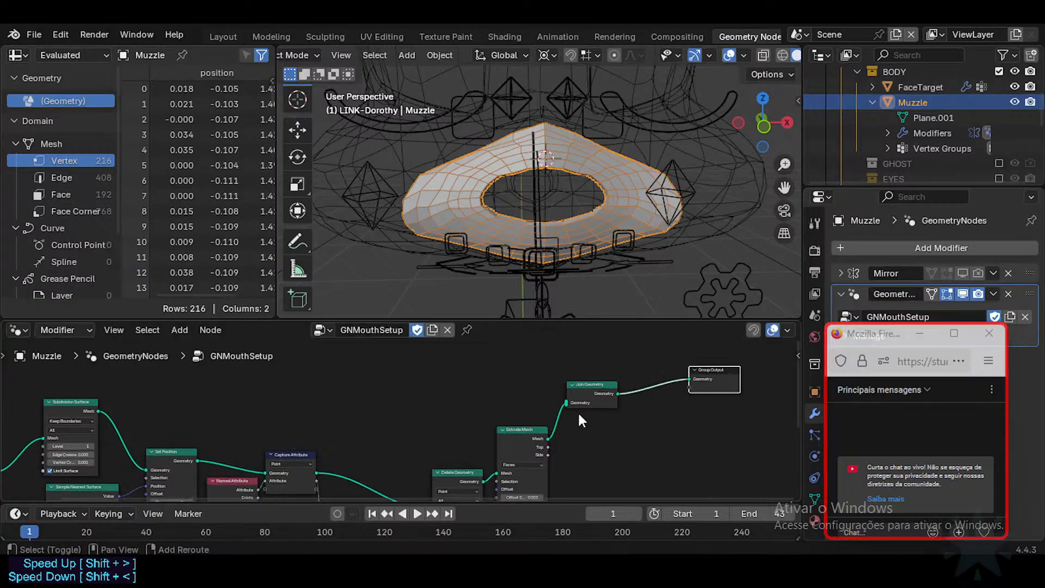
pyautogui.moveTo(577, 410); pyautogui.dragTo(586, 399, button='middle')
pyautogui.moveTo(564, 175); pyautogui.dragTo(525, 281, button='middle')
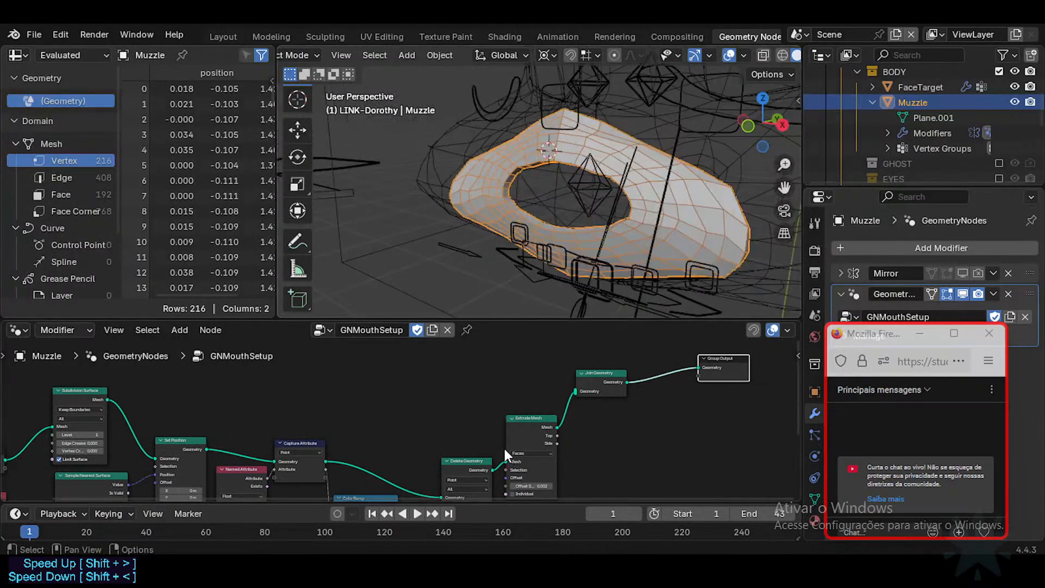
pyautogui.moveTo(308, 447); pyautogui.dragTo(312, 435)
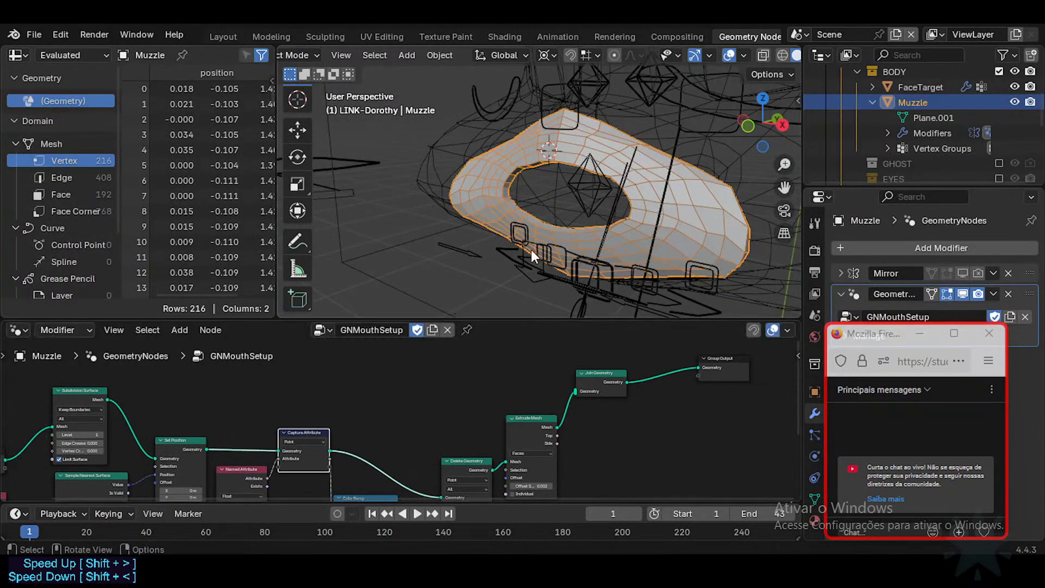
# Switch to the Firefox tutorial video, rewind to the Flip Faces and Join Geometry setup, replay it and pause.
pyautogui.hotkey('alt', 'Tab')
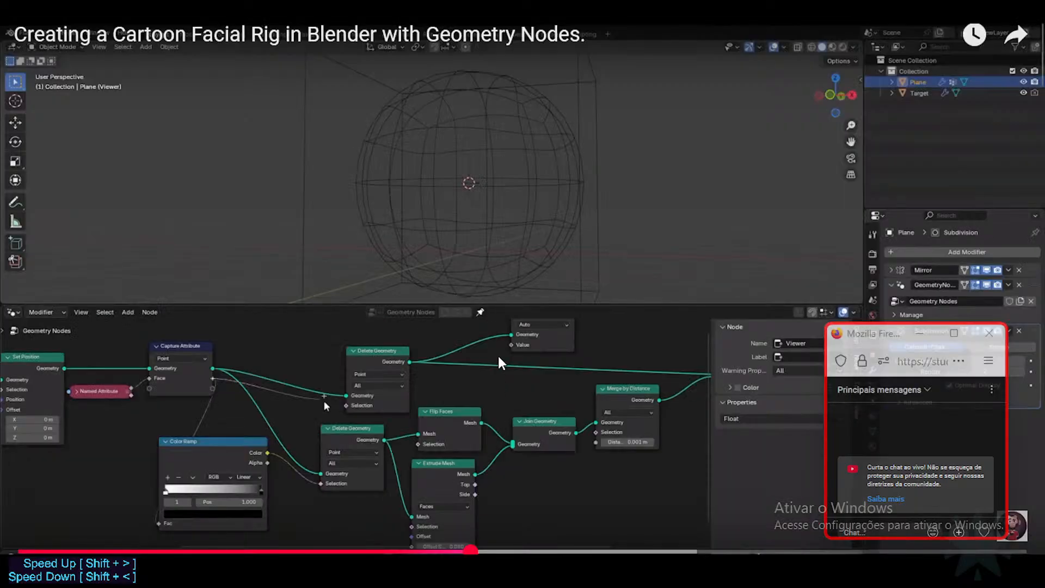
pyautogui.press('Left')
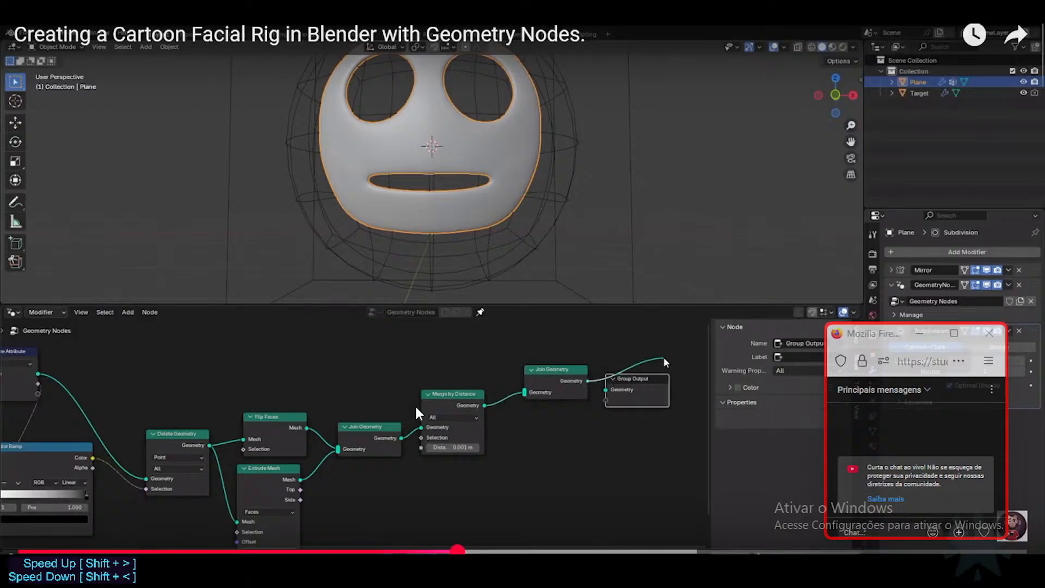
pyautogui.press('Left')
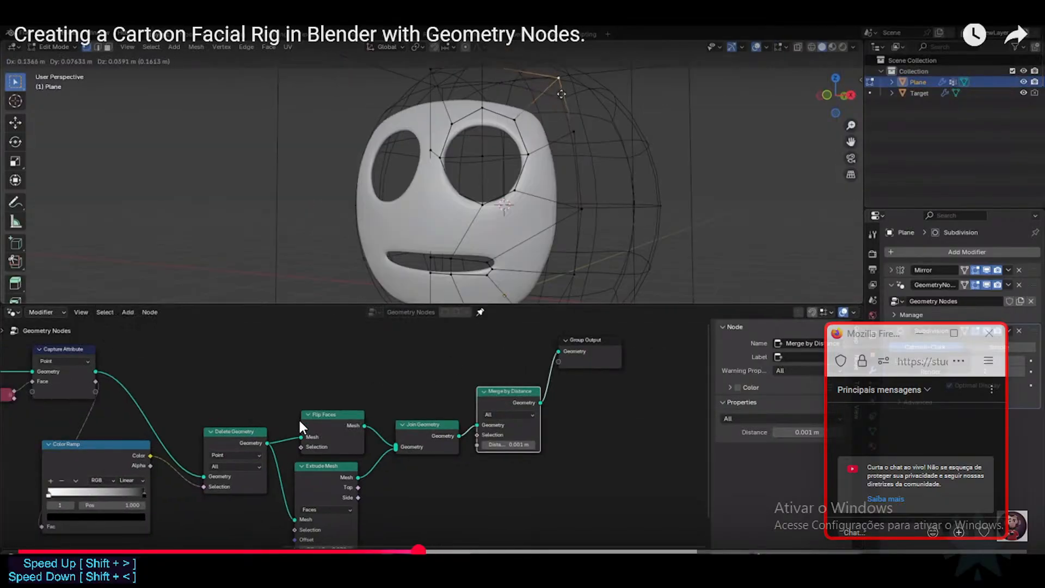
pyautogui.press('Left')
pyautogui.click(395, 551)
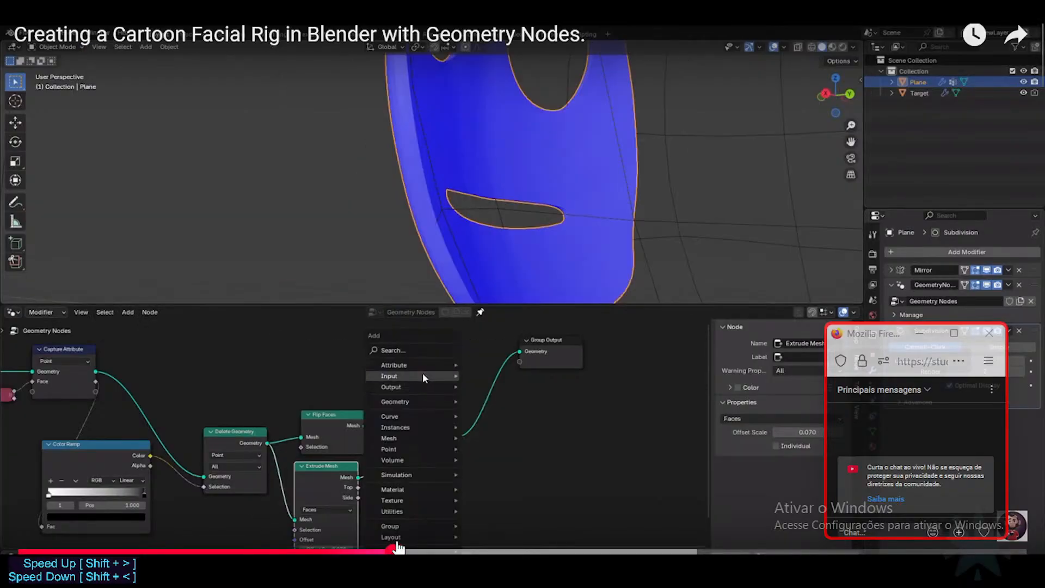
pyautogui.click(353, 551)
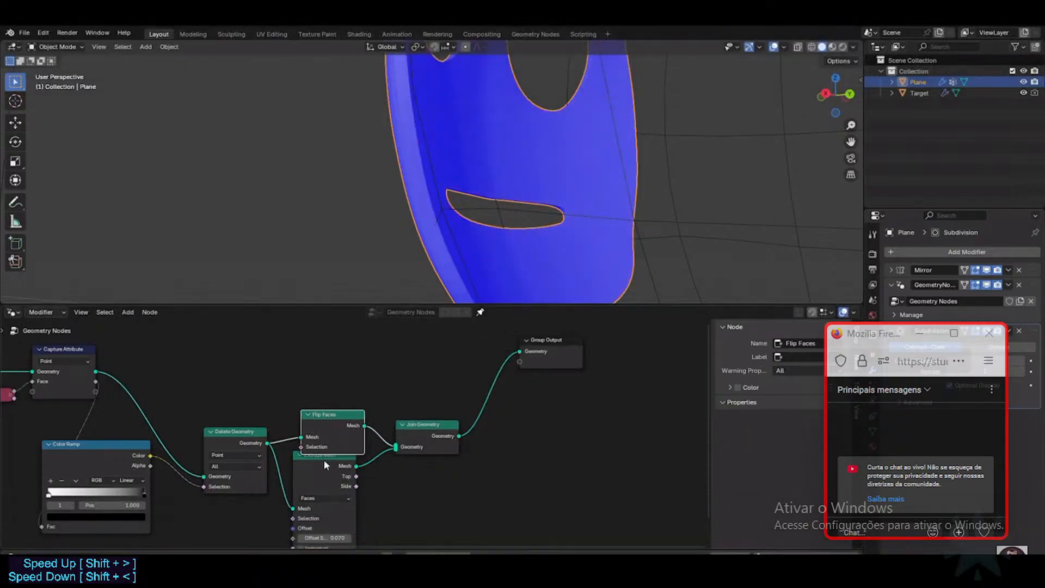
pyautogui.click(505, 416)
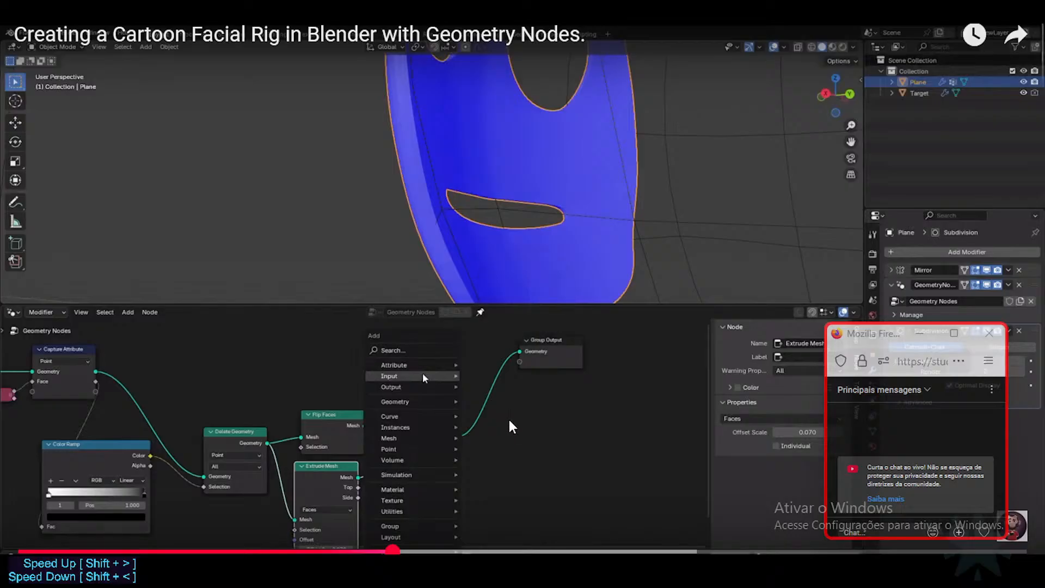
# Return to Blender and move the Extrude Mesh and Join Geometry nodes lower to make room above Extrude Mesh.
pyautogui.hotkey('alt', 'Tab')
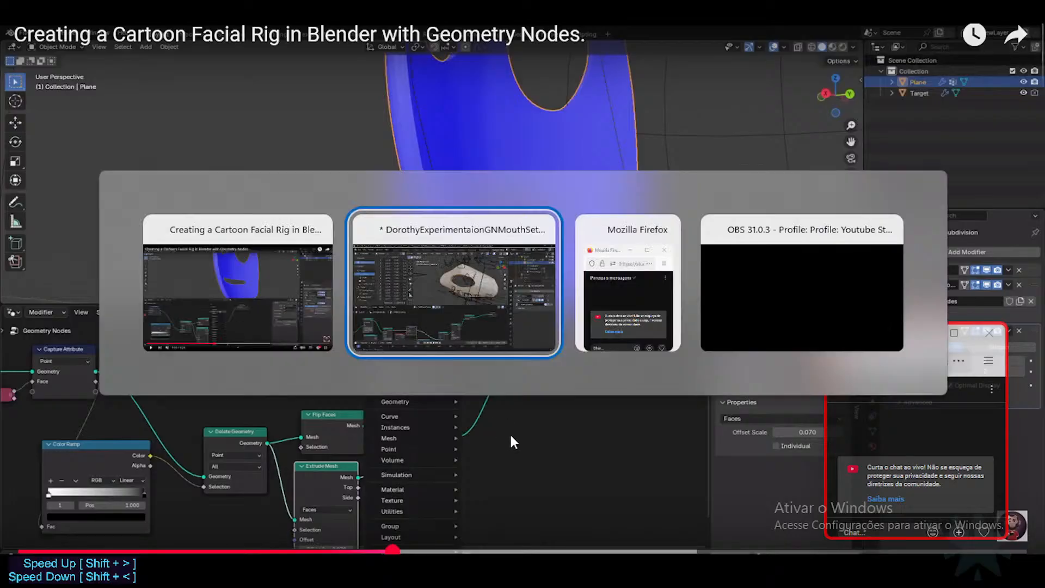
pyautogui.moveTo(570, 396); pyautogui.dragTo(508, 374, button='middle')
pyautogui.click(514, 384)
pyautogui.moveTo(514, 384); pyautogui.dragTo(511, 418)
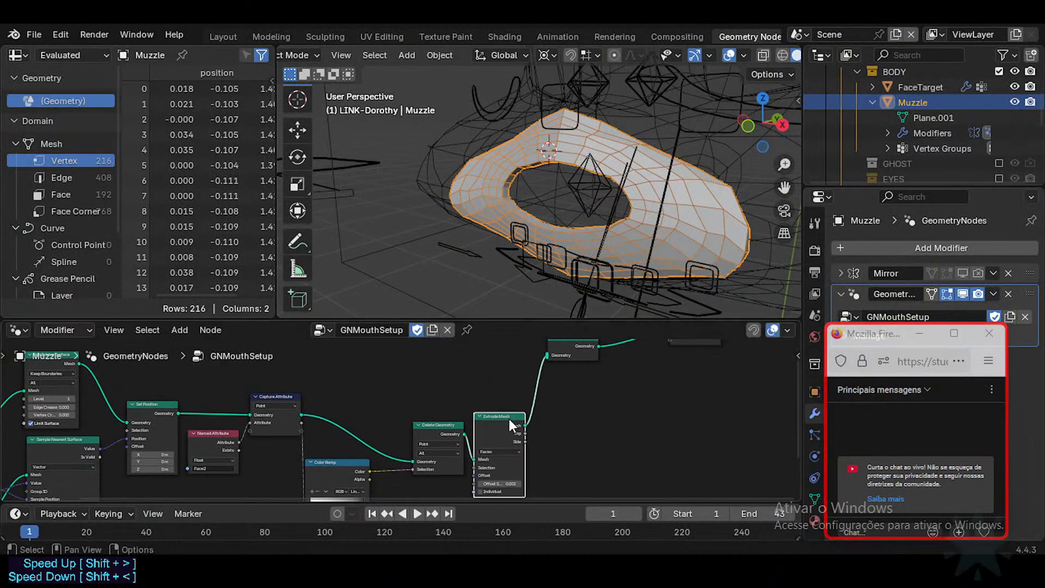
pyautogui.moveTo(545, 364); pyautogui.dragTo(532, 400, button='middle')
pyautogui.moveTo(561, 376); pyautogui.dragTo(569, 433)
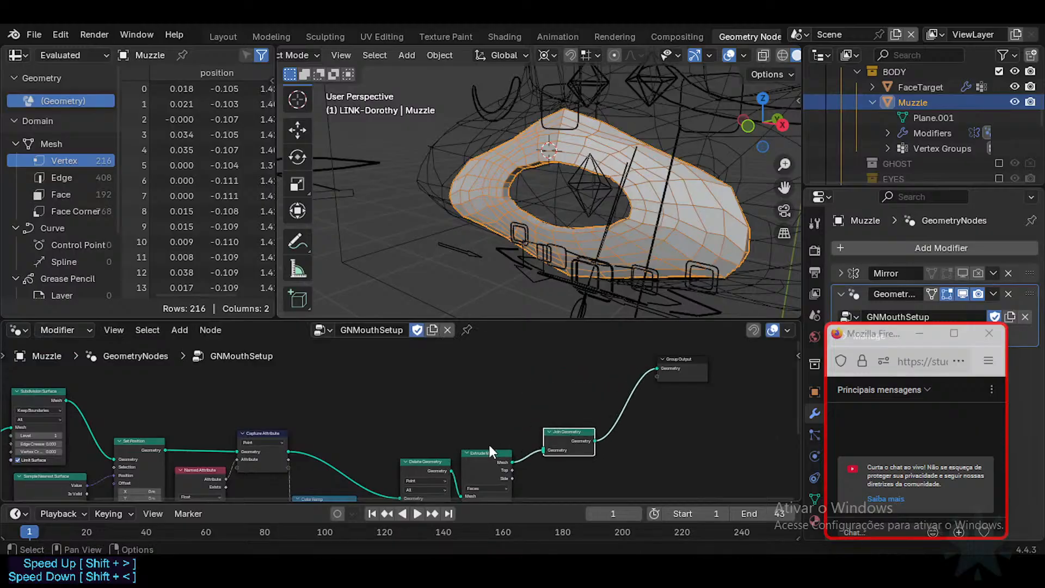
pyautogui.moveTo(488, 452); pyautogui.dragTo(492, 470)
# Add a Flip Faces node above Extrude Mesh, feed it from Delete Geometry and link its Mesh output into Join Geometry.
pyautogui.hotkey('shift', 'a')
pyautogui.write('flio')
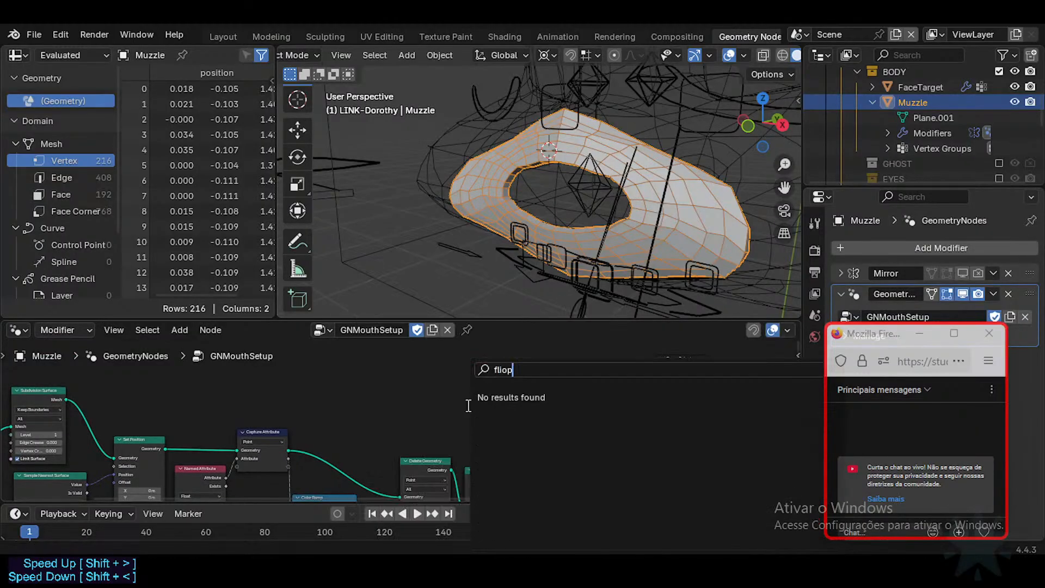
pyautogui.press('BackSpace')
pyautogui.press('Return')
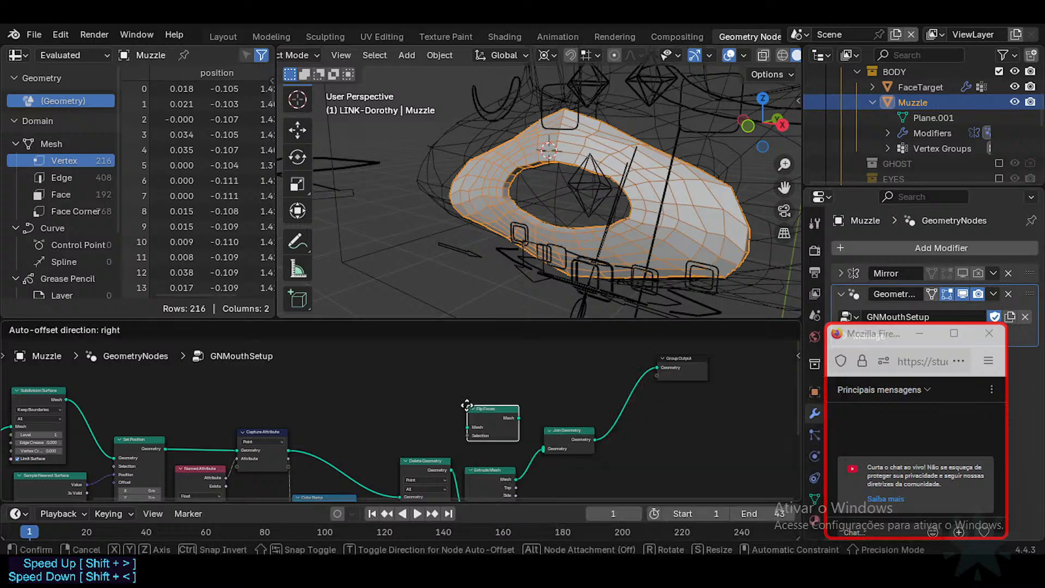
pyautogui.click(467, 409)
pyautogui.scroll(2, 467, 416)
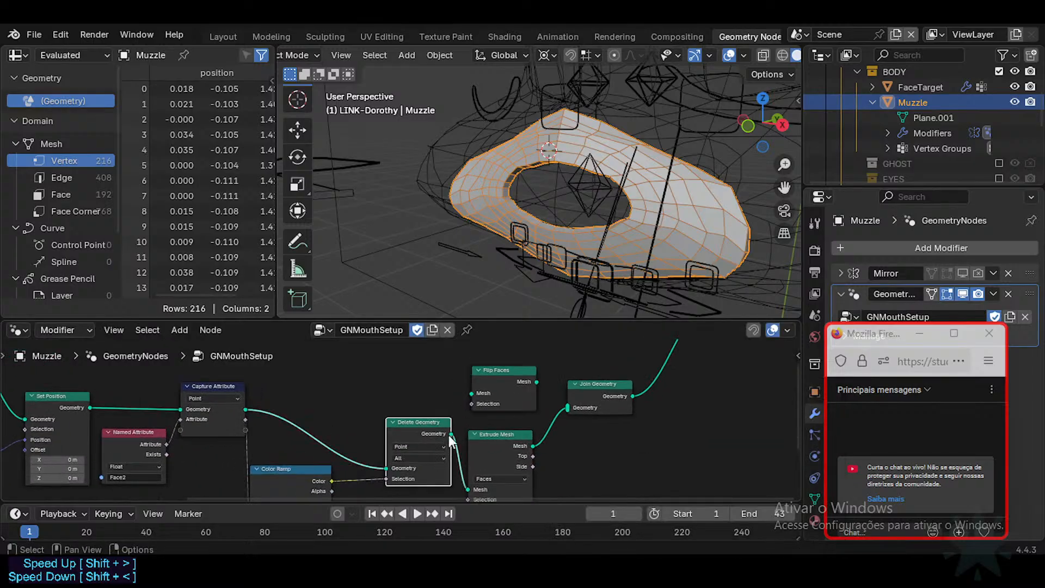
pyautogui.moveTo(450, 434); pyautogui.dragTo(471, 394)
pyautogui.moveTo(535, 381); pyautogui.dragTo(568, 407)
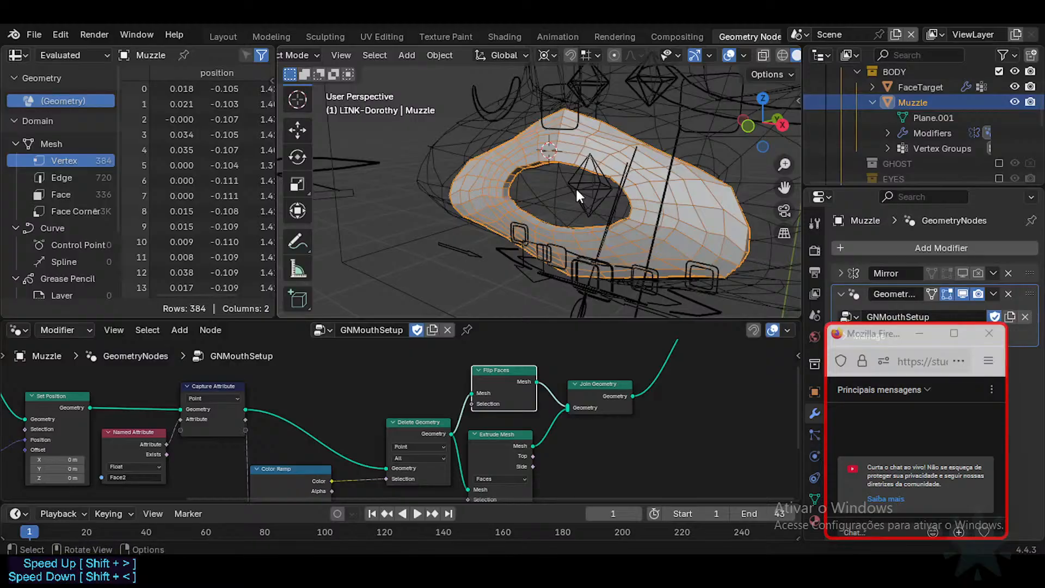
# Deselect and reselect Muzzle, toggle Edit Mode on and off, and examine the flipped faces from the front and back.
pyautogui.moveTo(576, 187); pyautogui.dragTo(584, 233, button='middle')
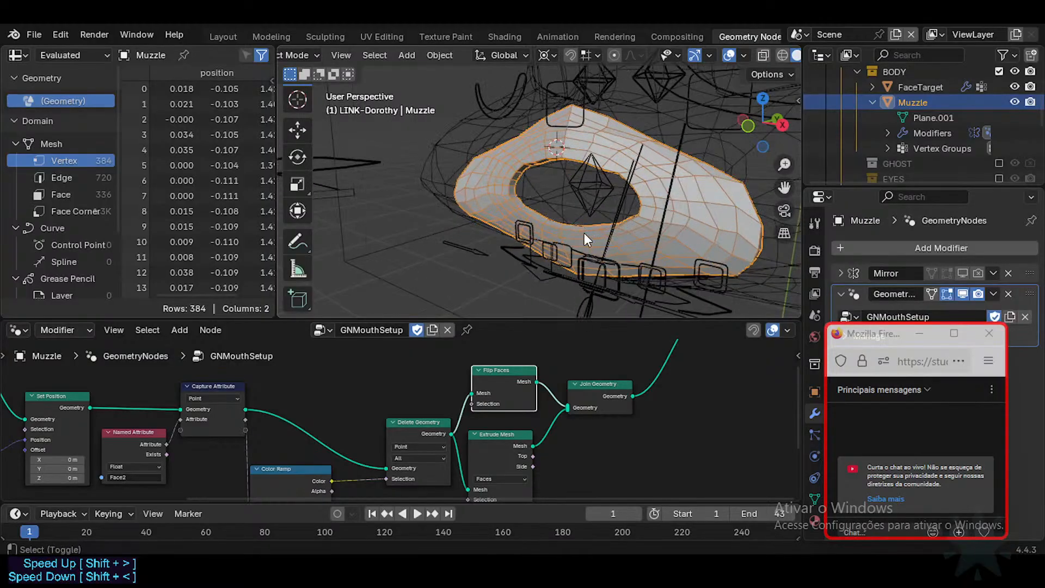
pyautogui.hotkey('alt', 'a')
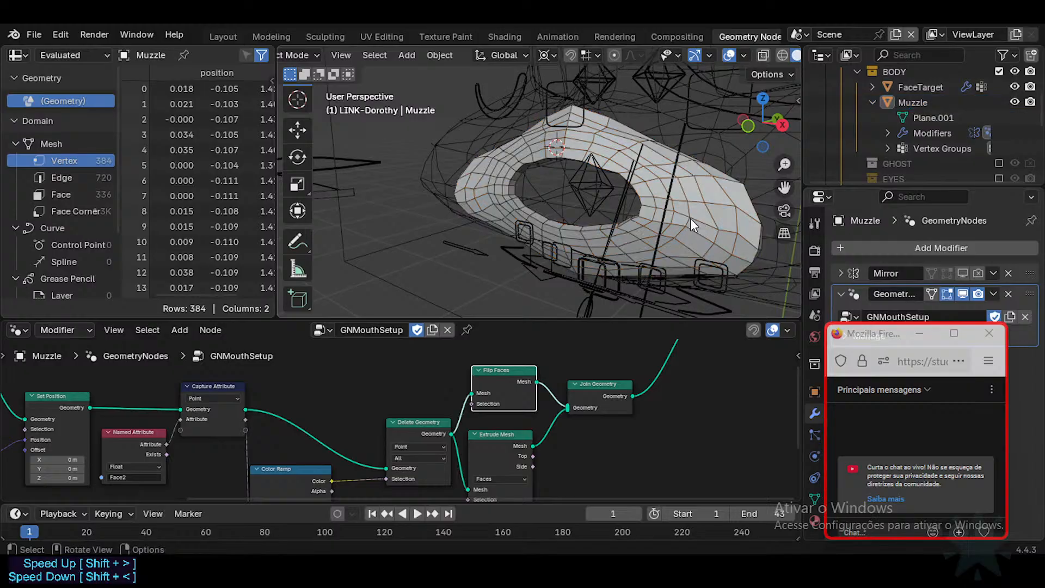
pyautogui.click(690, 218)
pyautogui.press('Tab')
pyautogui.press('Tab')
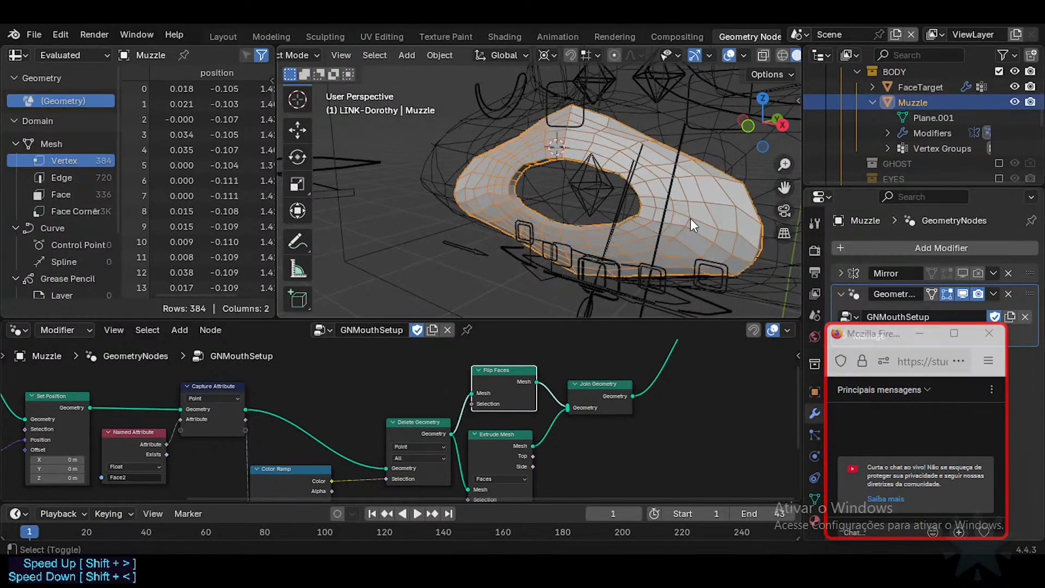
pyautogui.moveTo(690, 217); pyautogui.dragTo(586, 177, button='middle')
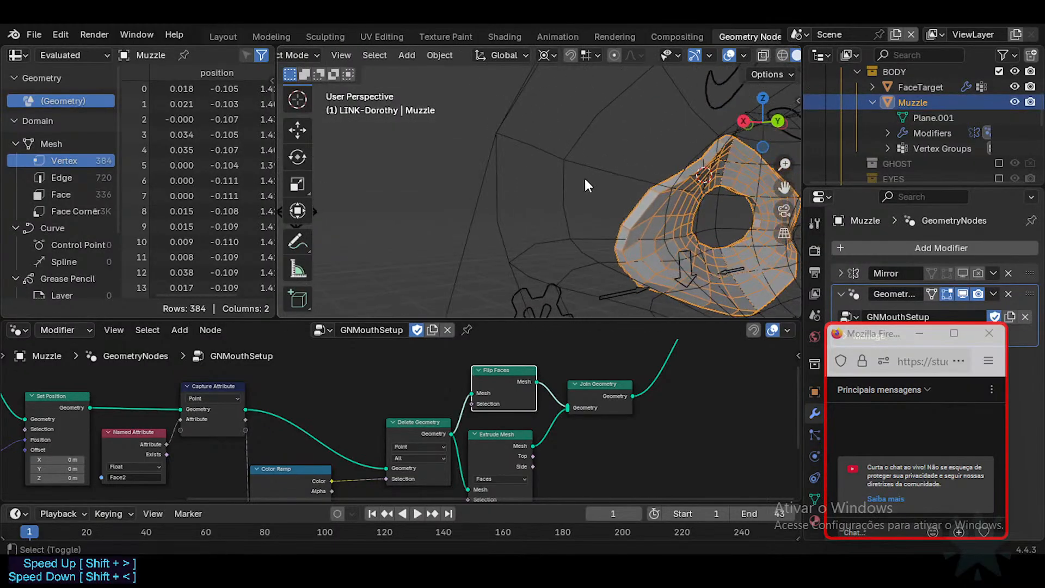
# Enter Edit Mode on Muzzle and set the transform pivot point to Individual Origins.
pyautogui.press('Tab')
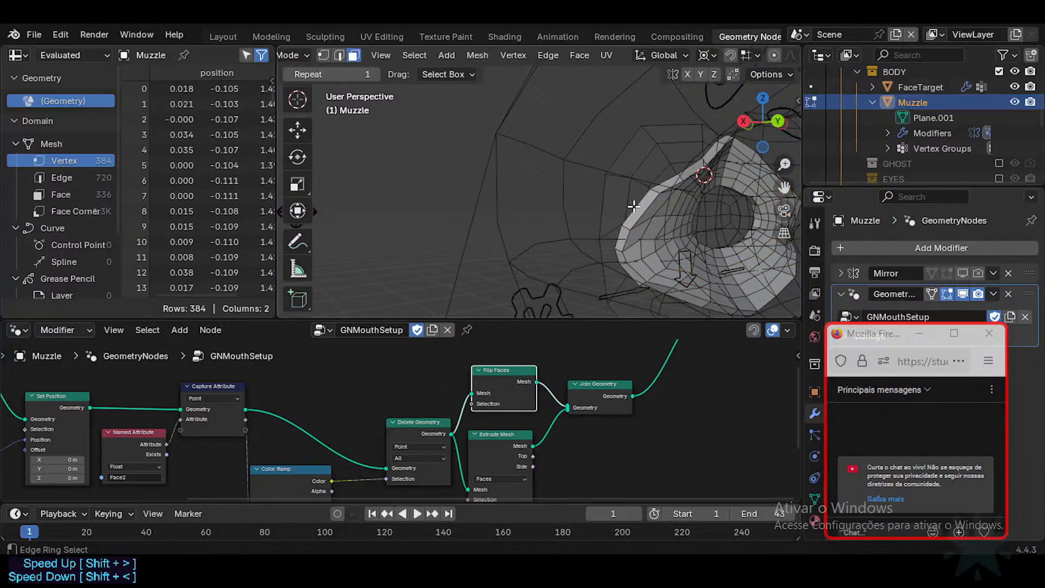
pyautogui.moveTo(579, 204); pyautogui.dragTo(697, 222, button='middle')
pyautogui.press('.')
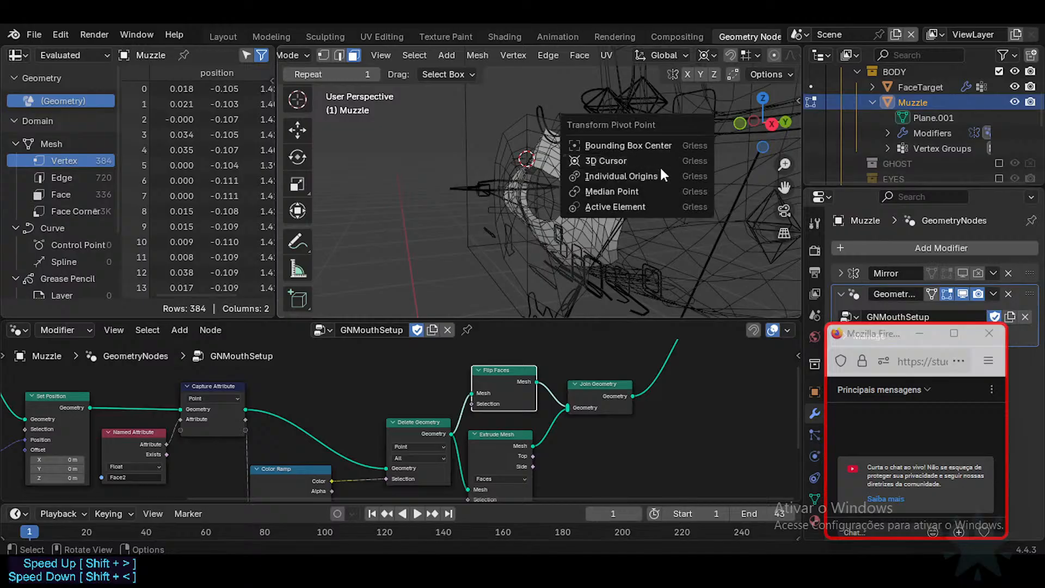
pyautogui.click(659, 174)
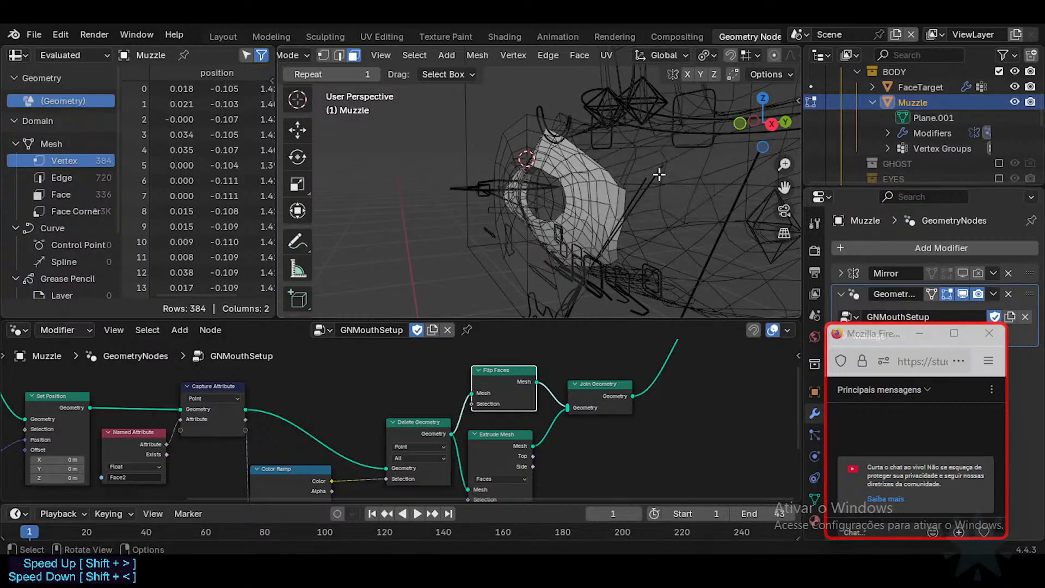
pyautogui.moveTo(659, 174); pyautogui.dragTo(593, 257, button='middle')
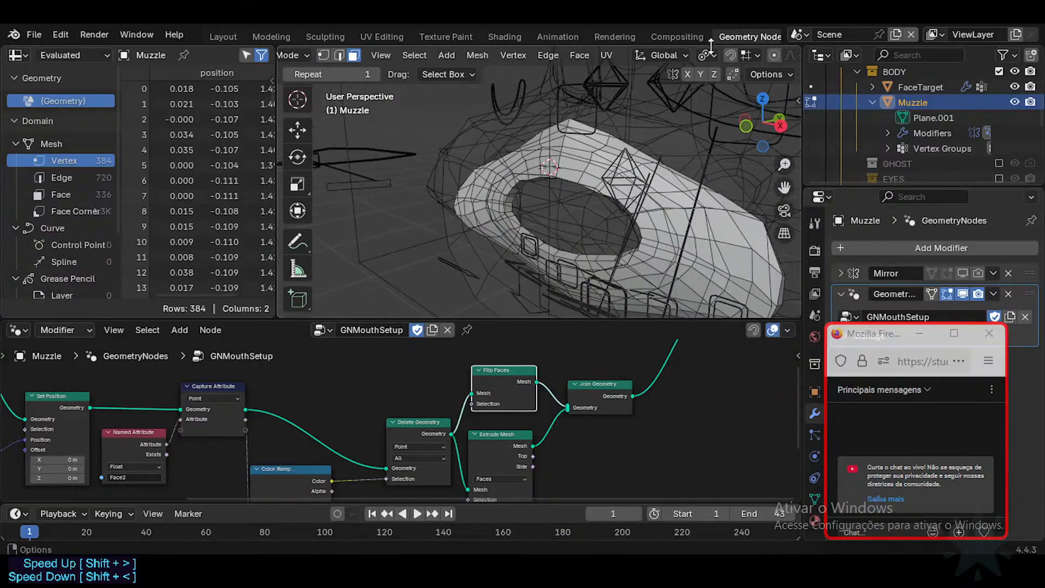
# Check the viewport shading, mesh edit overlay and viewport overlay settings, including Face Orientation, and examine the muzzle from the side.
pyautogui.scroll(-8, 713, 52)
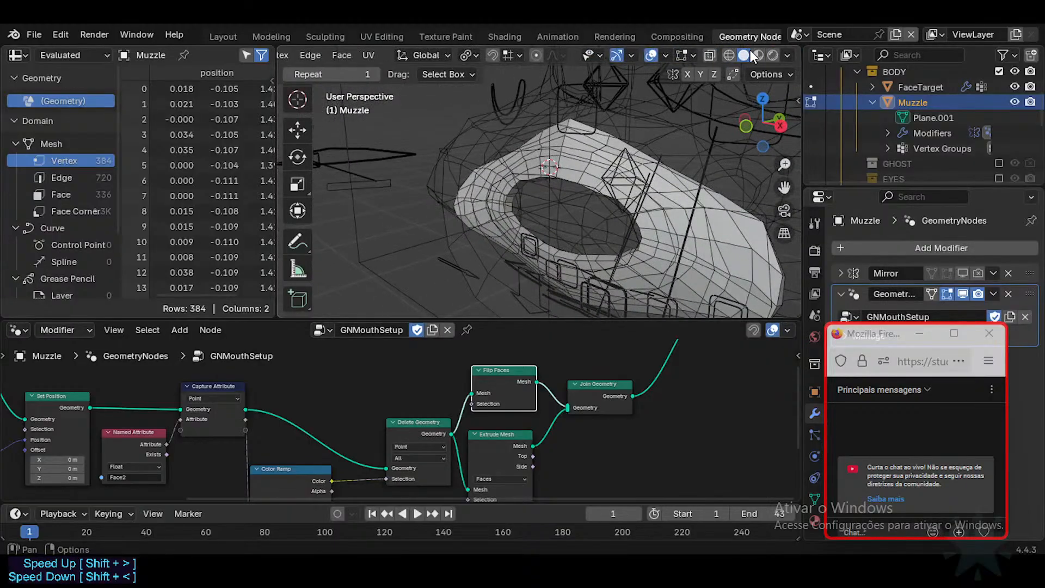
pyautogui.click(787, 55)
pyautogui.click(728, 55)
pyautogui.click(743, 55)
pyautogui.click(694, 55)
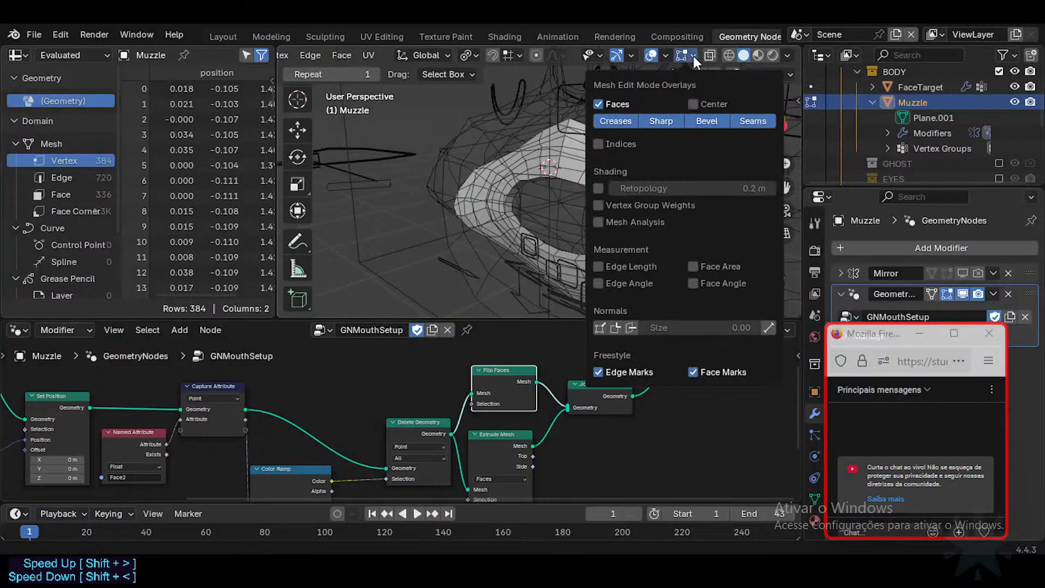
pyautogui.click(693, 57)
pyautogui.click(666, 56)
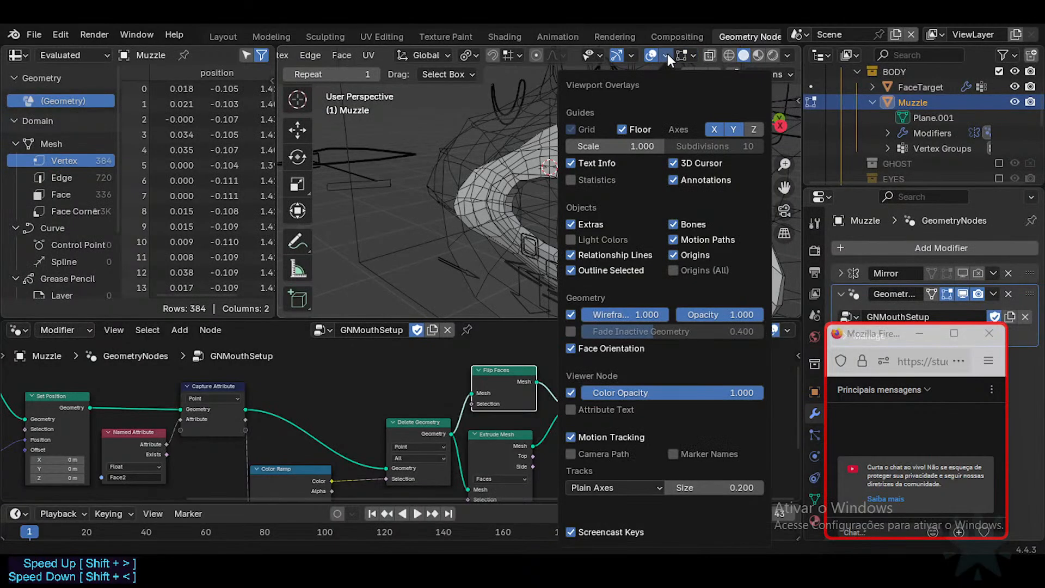
pyautogui.click(668, 58)
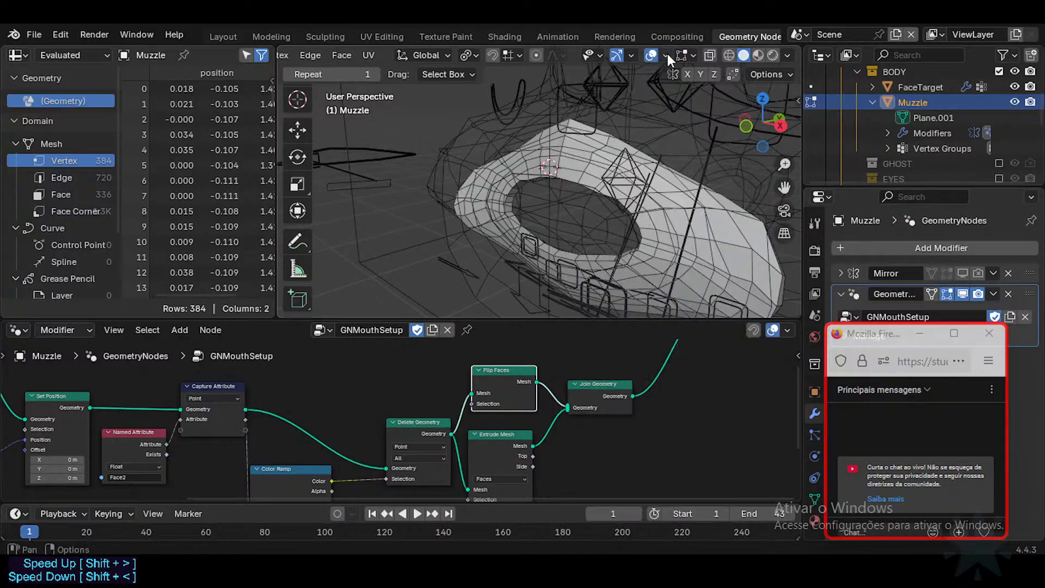
pyautogui.moveTo(605, 168); pyautogui.dragTo(492, 224, button='middle')
# Review the Flip Faces to Group Output chain, switch to the Firefox tutorial and play the Merge by Distance node setup.
pyautogui.moveTo(468, 362); pyautogui.dragTo(490, 370, button='middle')
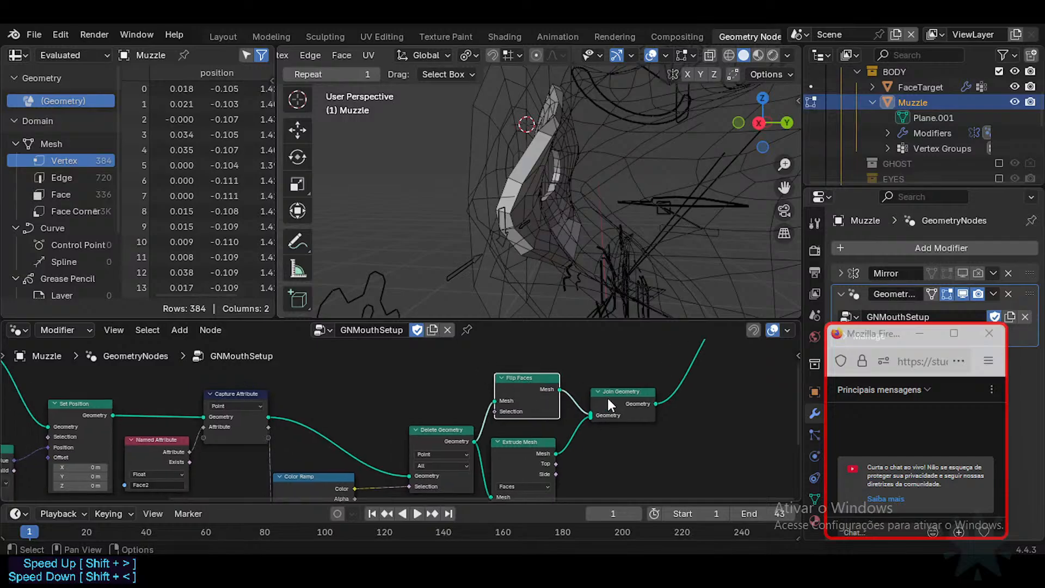
pyautogui.moveTo(599, 382); pyautogui.dragTo(511, 443, button='middle')
pyautogui.scroll(-2, 511, 442)
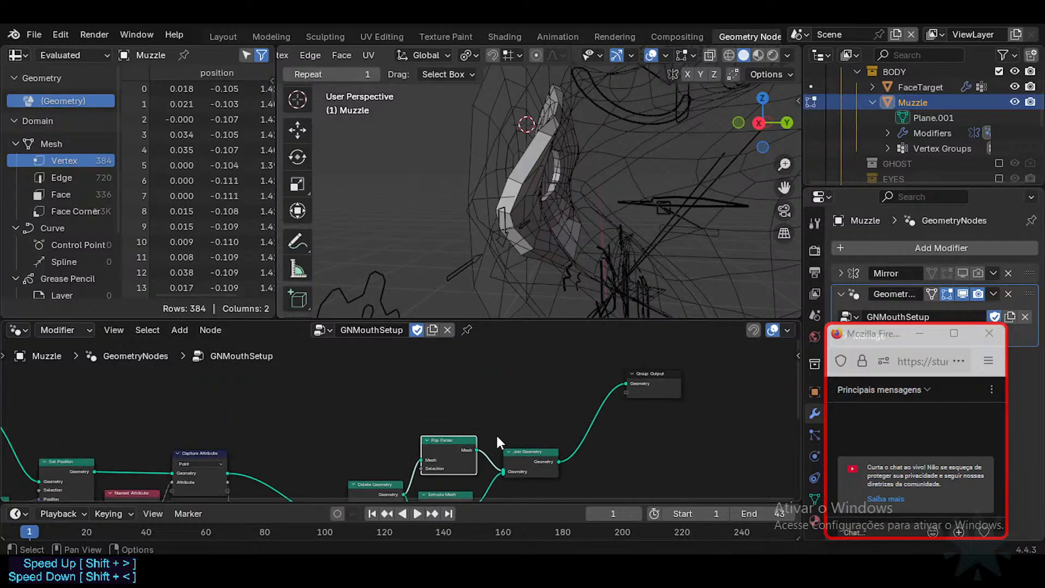
pyautogui.hotkey('alt', 'Tab')
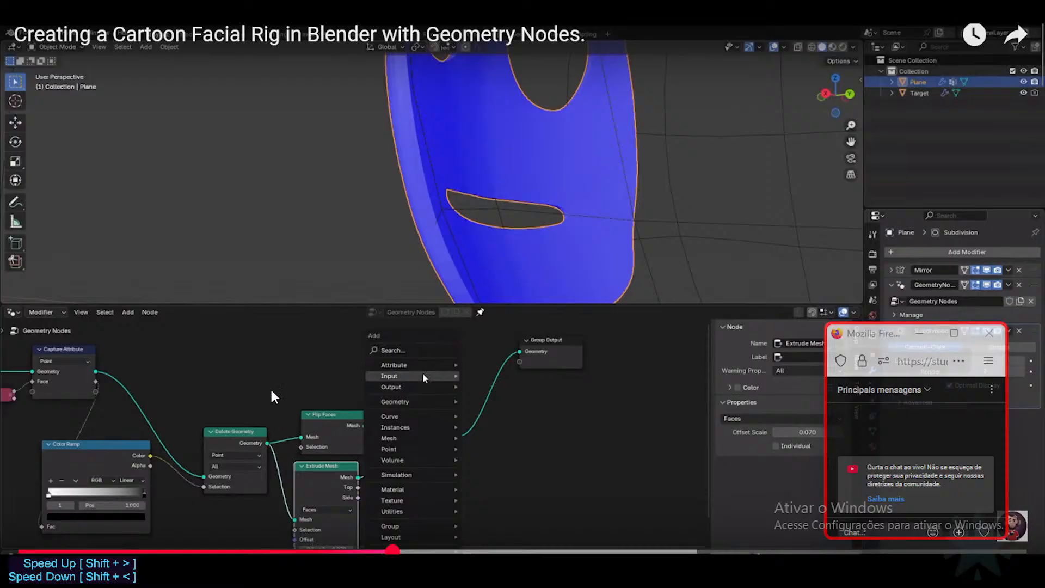
pyautogui.click(275, 395)
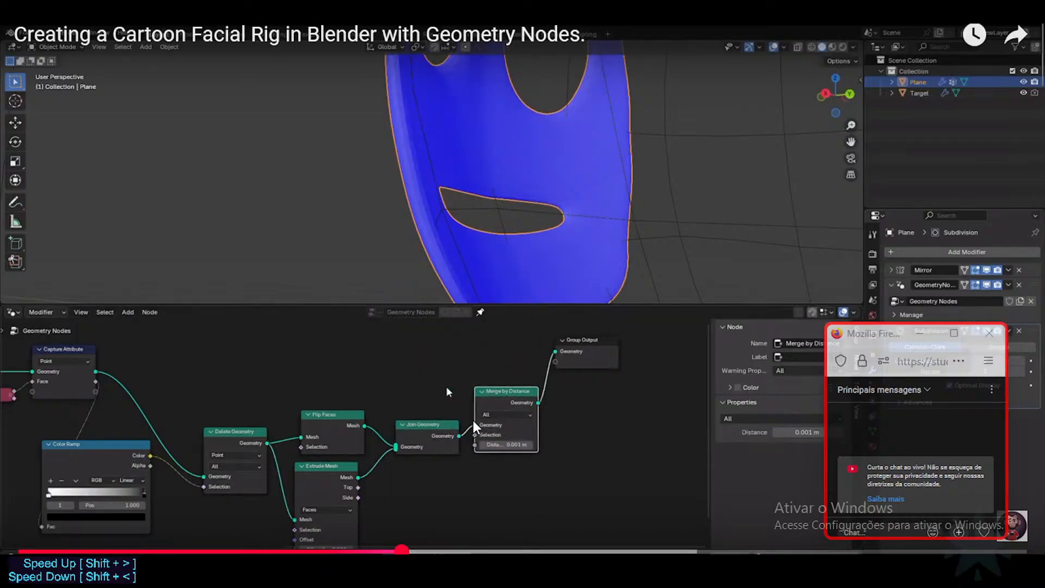
# Pause the tutorial, switch back to Blender and move the Group Output node farther away from Join Geometry.
pyautogui.click(490, 421)
pyautogui.hotkey('alt', 'Tab')
pyautogui.moveTo(597, 384); pyautogui.dragTo(573, 381, button='middle')
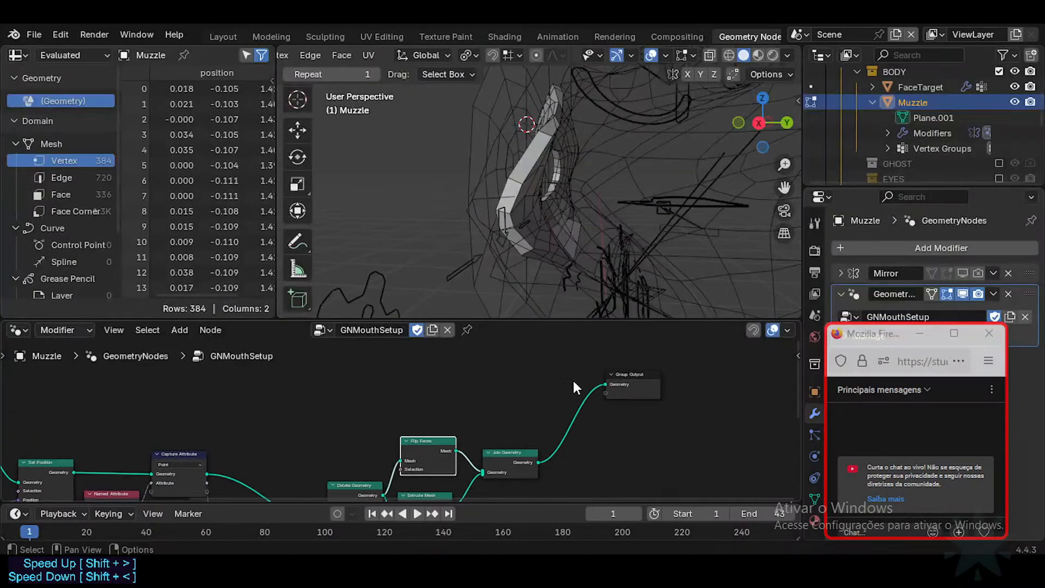
pyautogui.moveTo(634, 374); pyautogui.dragTo(702, 387)
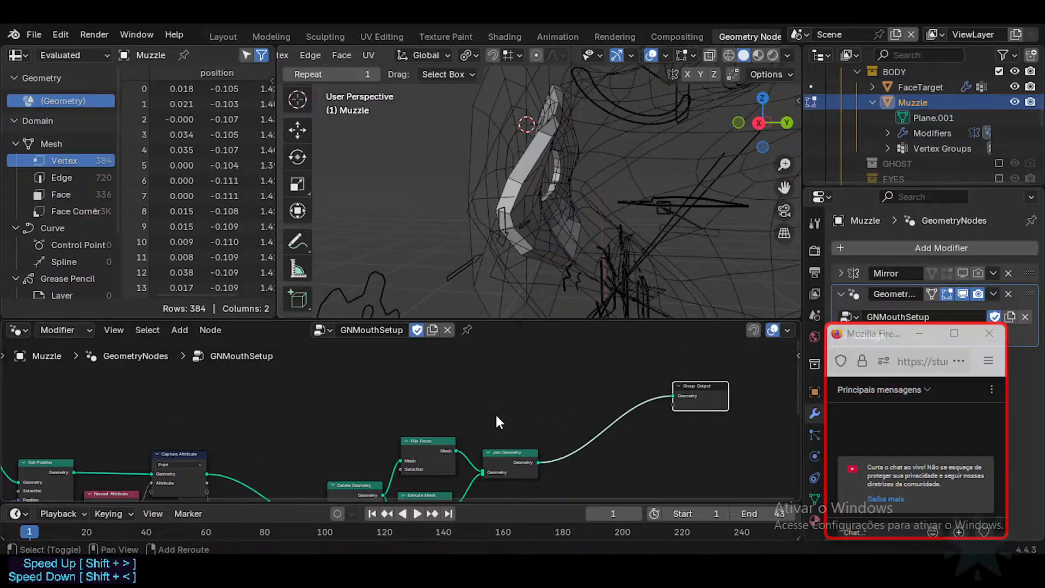
pyautogui.moveTo(496, 415); pyautogui.dragTo(492, 394, button='middle')
pyautogui.hotkey('shift', 'a')
pyautogui.write('merg')
pyautogui.press('Return')
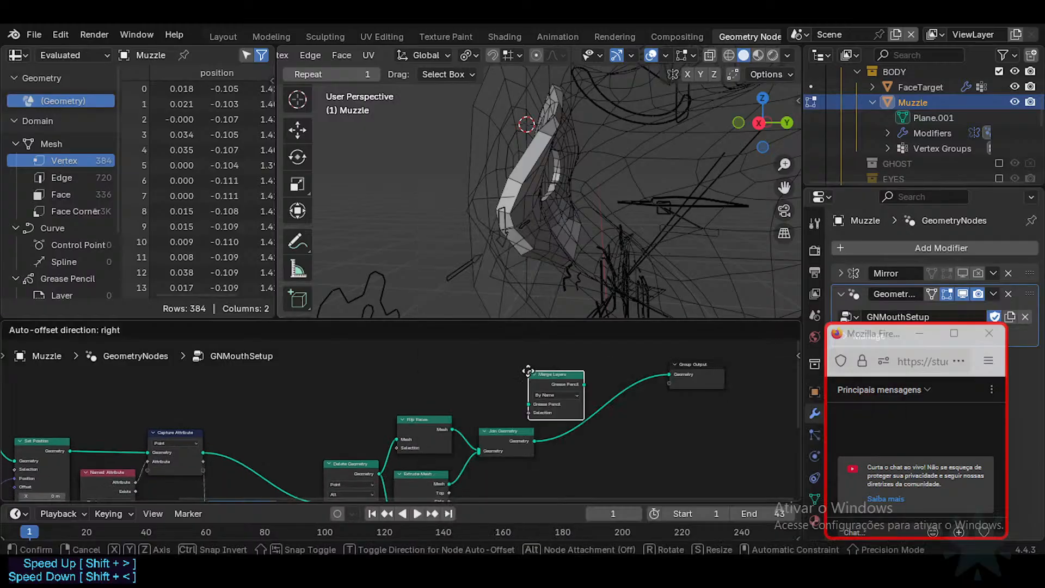
pyautogui.rightClick(555, 388)
pyautogui.press('x')
# Insert a Merge by Distance node between Join Geometry and Group Output in GNMouthSetup.
pyautogui.hotkey('shift', 'a')
pyautogui.write('merge by')
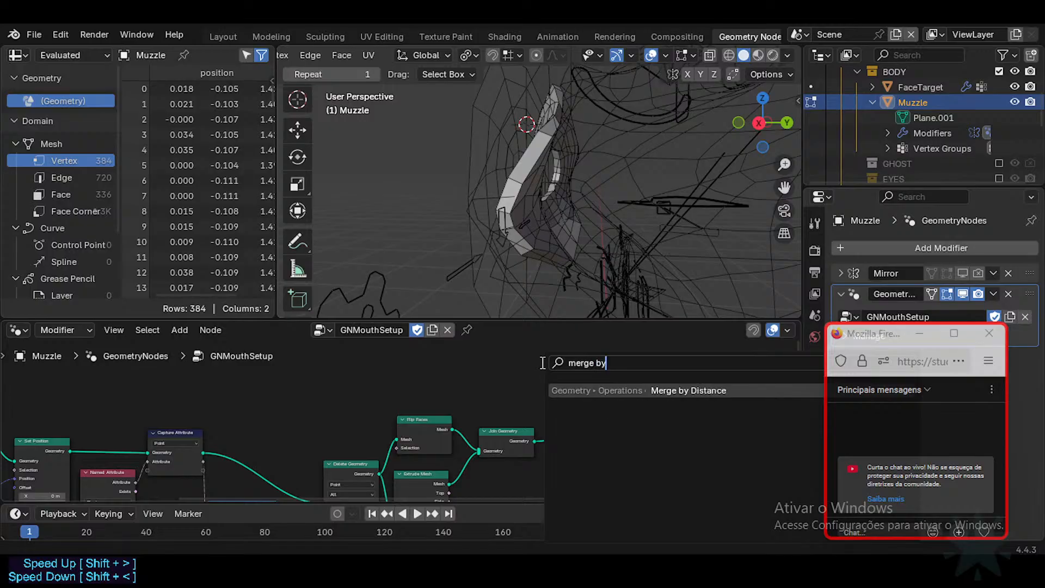
pyautogui.press('Return')
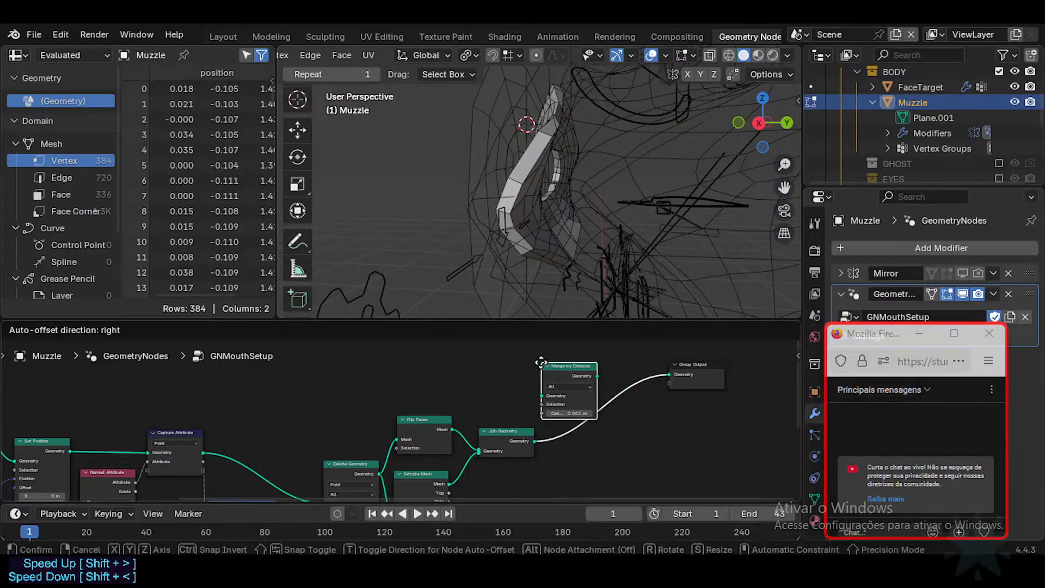
pyautogui.click(589, 397)
pyautogui.scroll(1, 588, 406)
pyautogui.scroll(1, 588, 419)
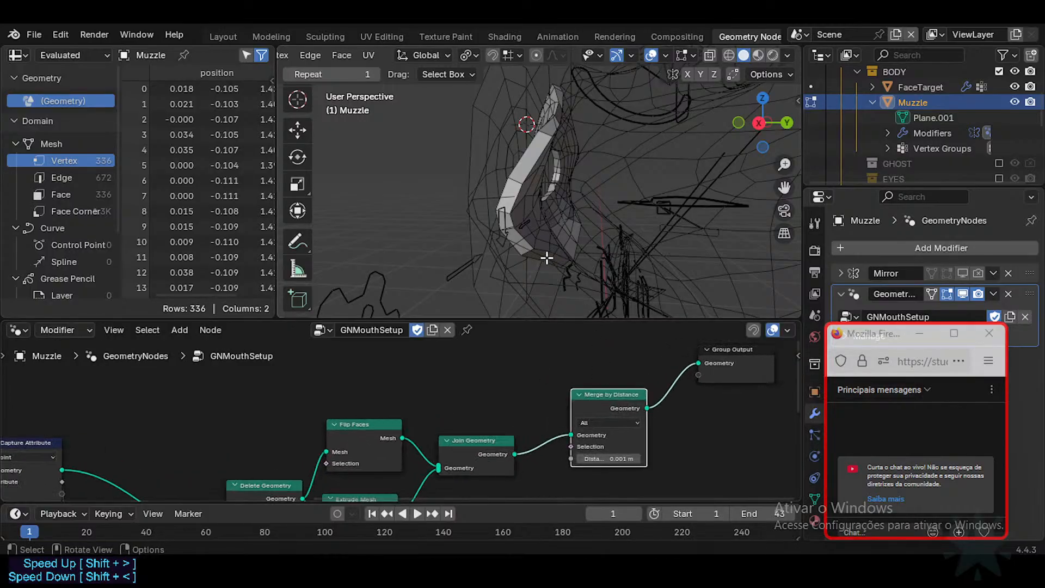
# Leave Edit Mode on Muzzle, examine the merged mesh and its node chain, and compare them with the tutorial.
pyautogui.press('Tab')
pyautogui.moveTo(544, 257); pyautogui.dragTo(399, 175, button='middle')
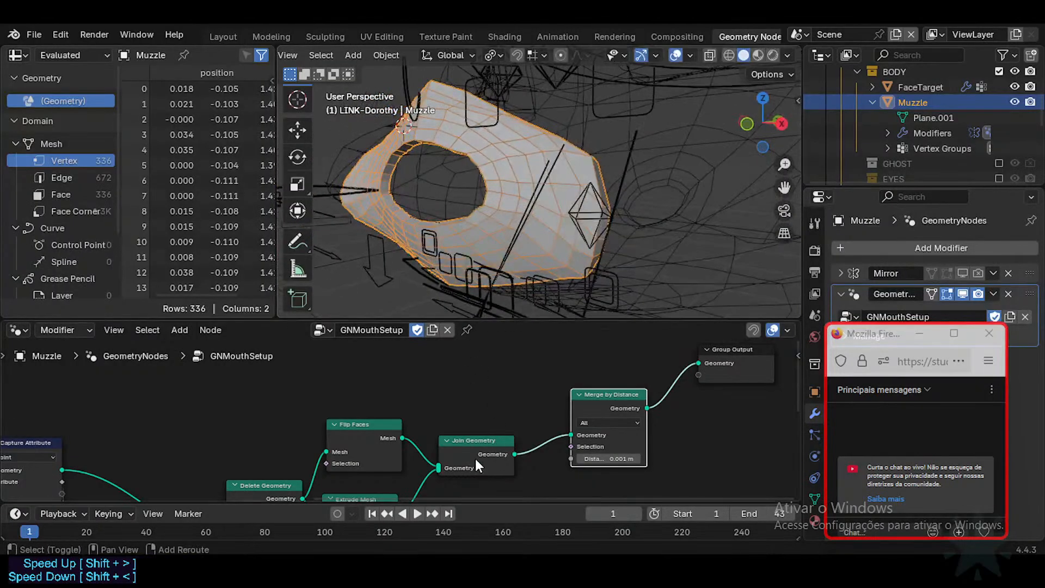
pyautogui.scroll(-1, 476, 458)
pyautogui.moveTo(475, 458); pyautogui.dragTo(527, 388, button='middle')
pyautogui.moveTo(253, 359); pyautogui.dragTo(273, 406, button='middle')
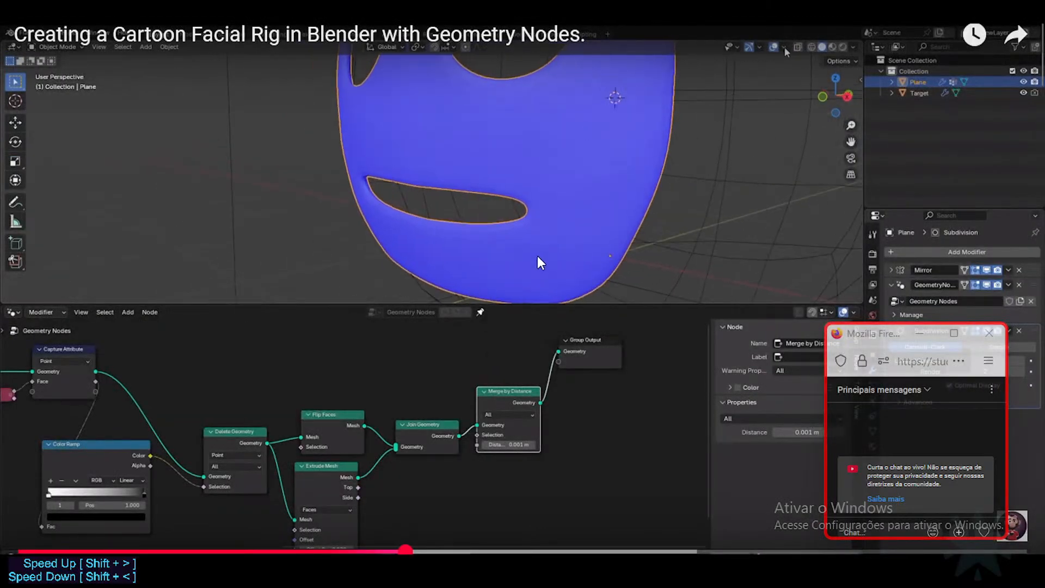
pyautogui.click(537, 255)
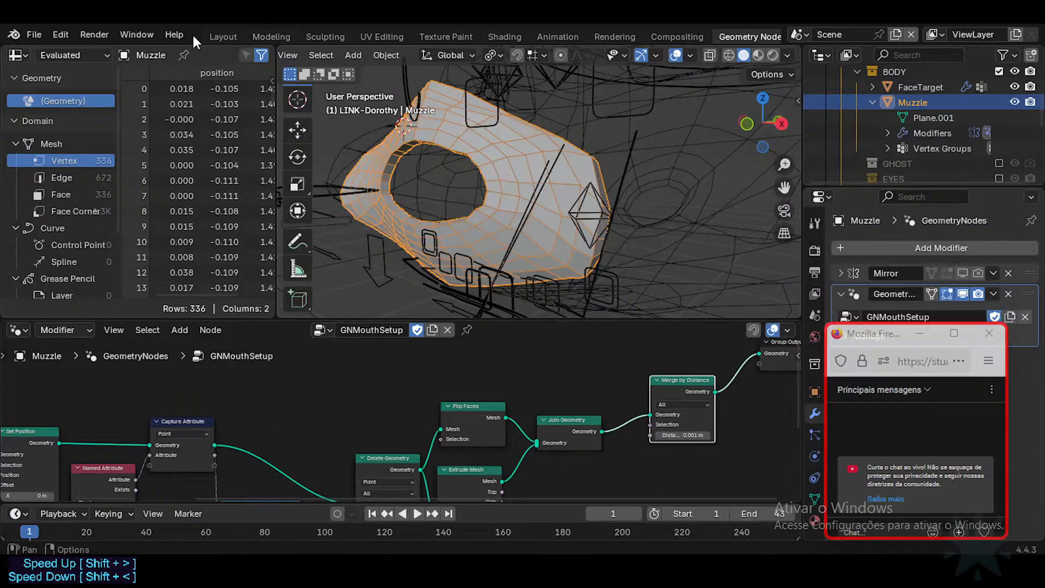
# Switch to the Layout workspace and fly around Muzzle to examine the shell and its mouth opening from behind.
pyautogui.click(222, 36)
pyautogui.moveTo(381, 239); pyautogui.dragTo(416, 282, button='middle')
pyautogui.hotkey('shift', 'ctrl', 'alt', 'n')
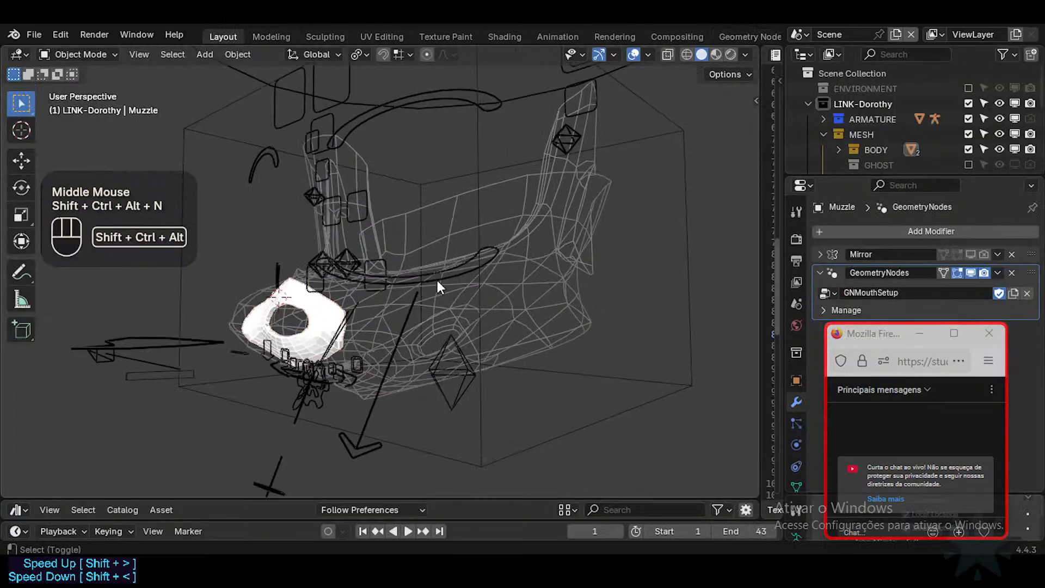
pyautogui.press('w')
pyautogui.press('d')
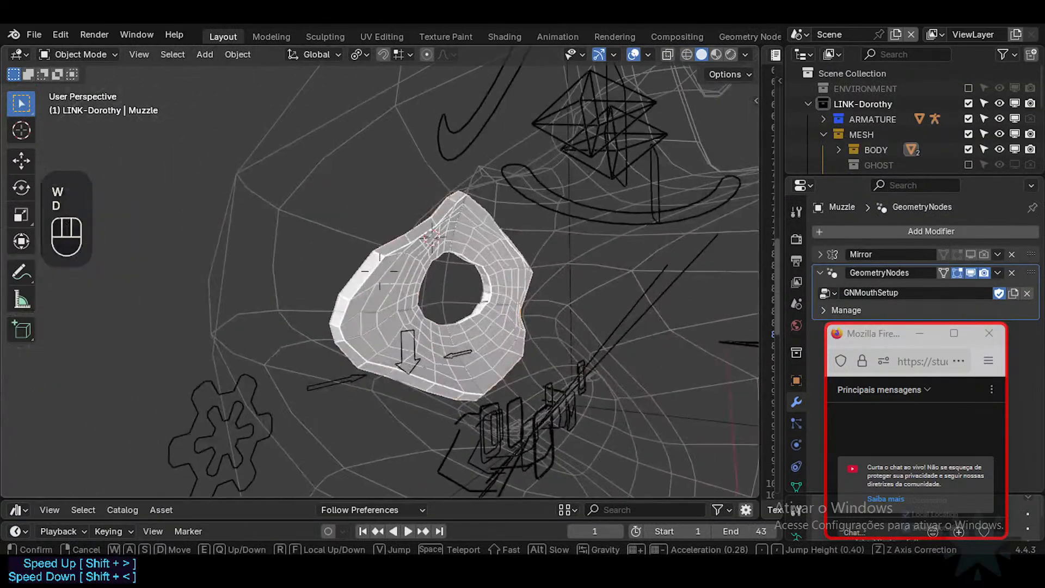
pyautogui.click(421, 332)
# Enter Edit Mode on Muzzle, check the viewport overlay settings, including Face Orientation, and save the file.
pyautogui.press('Tab')
pyautogui.hotkey('shift', 'ctrl', 'alt', 'n')
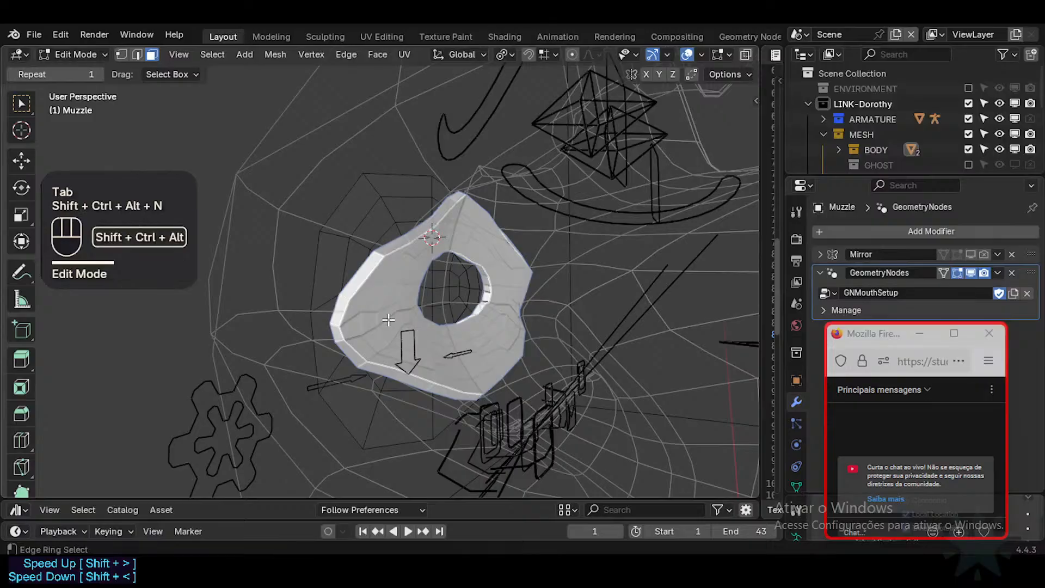
pyautogui.press('Escape')
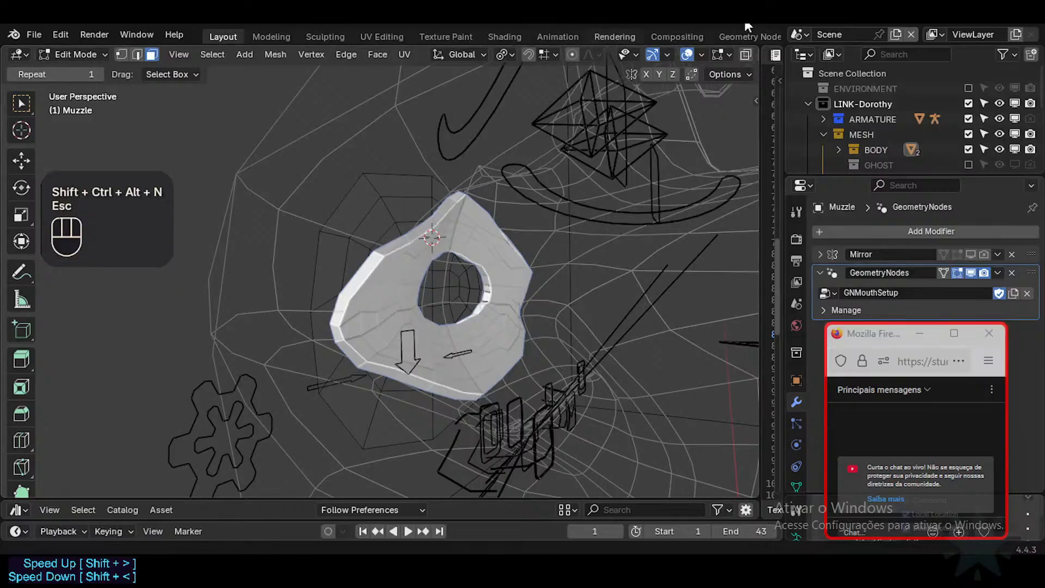
pyautogui.click(713, 57)
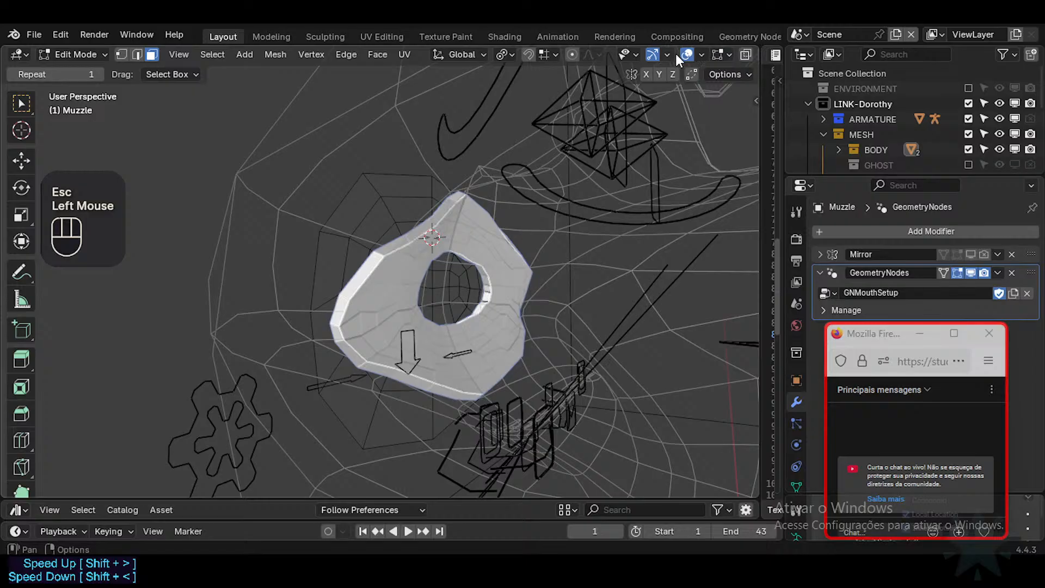
pyautogui.click(703, 52)
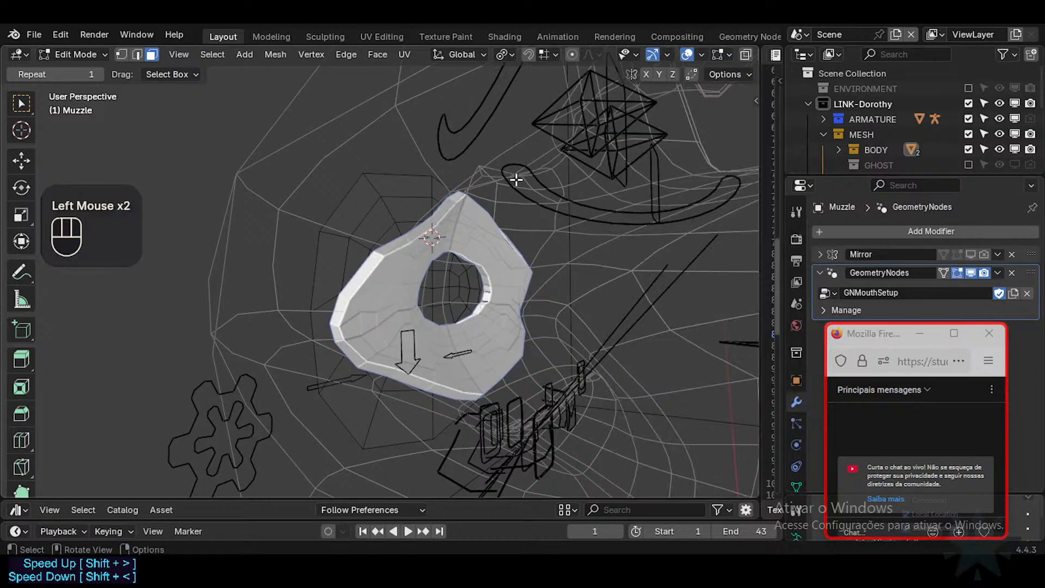
pyautogui.hotkey('shift', 'ctrl', 'alt', 'n')
pyautogui.click(700, 53)
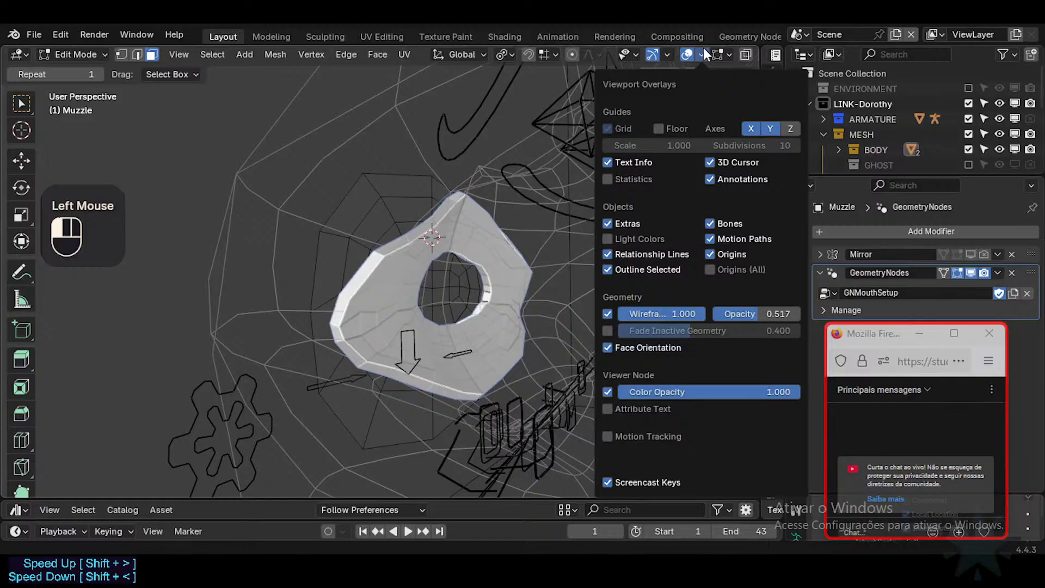
pyautogui.hotkey('ctrl', 's')
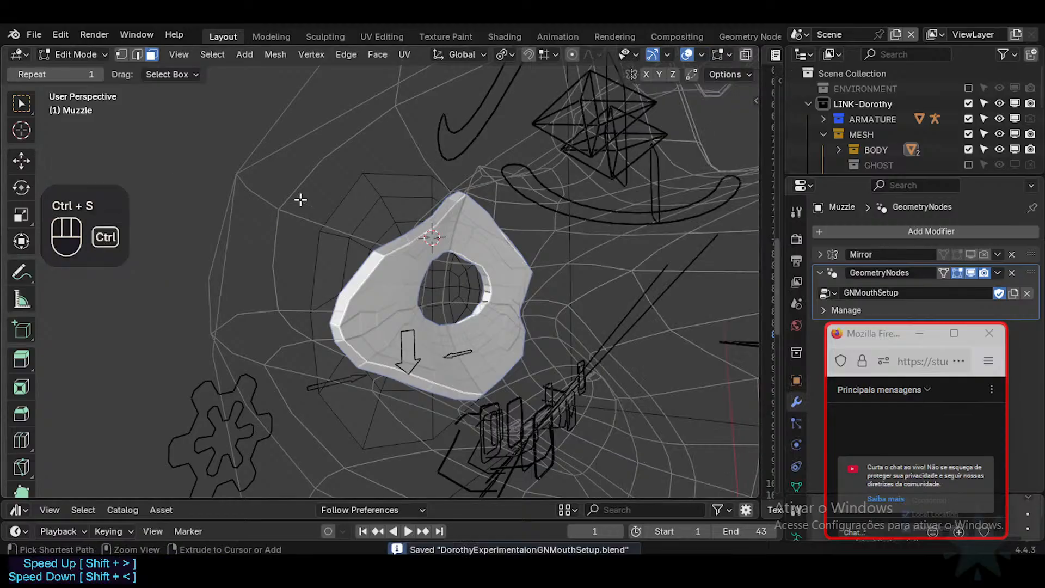
# Open the Preferences and look through the Viewport settings, including the Quality, Textures and Selection sections.
pyautogui.hotkey('ctrl', ',')
pyautogui.click(83, 52)
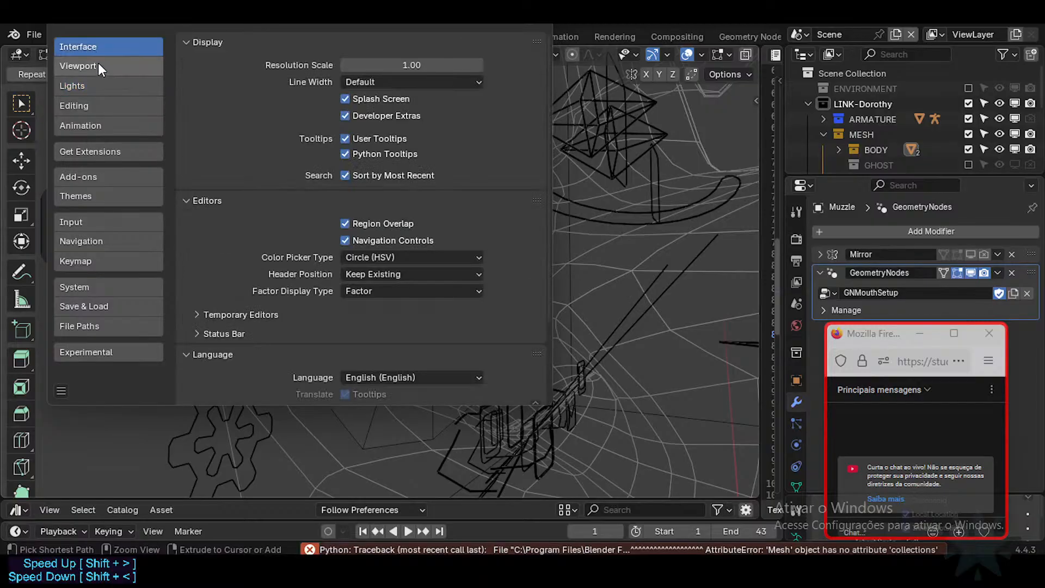
pyautogui.click(98, 64)
pyautogui.scroll(-2, 268, 197)
pyautogui.scroll(-1, 269, 199)
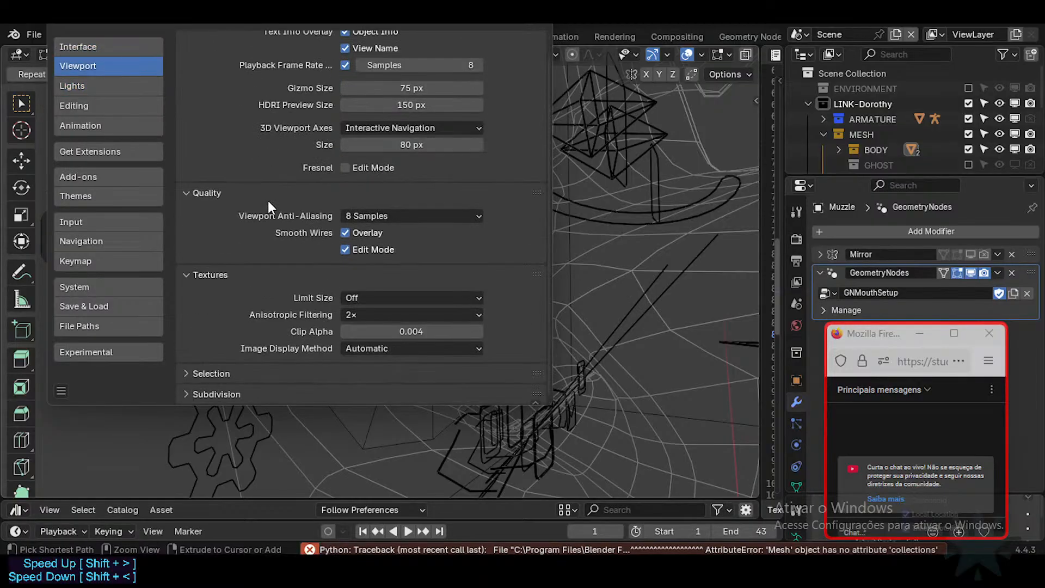
pyautogui.click(205, 372)
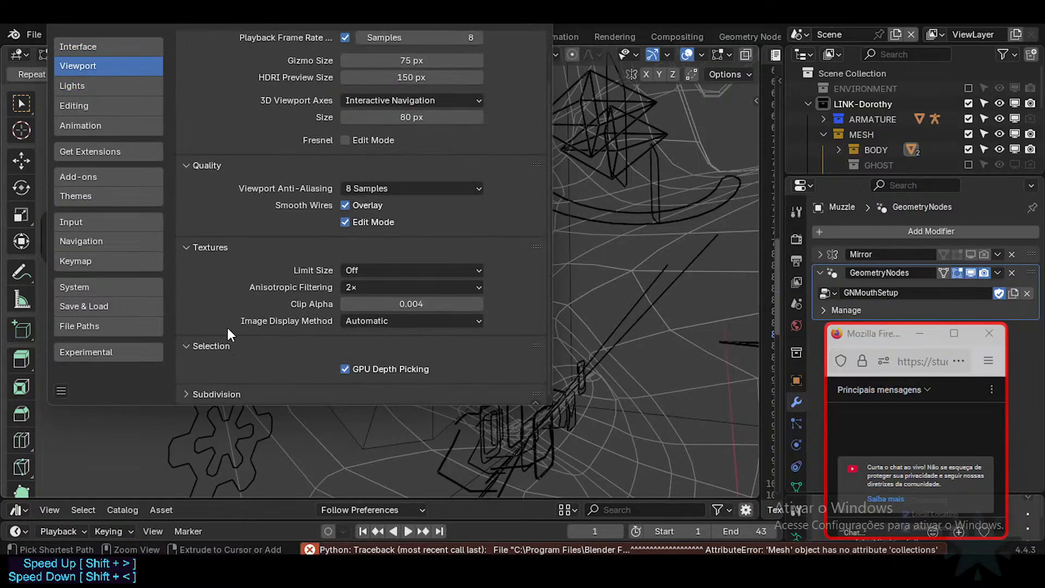
pyautogui.click(214, 346)
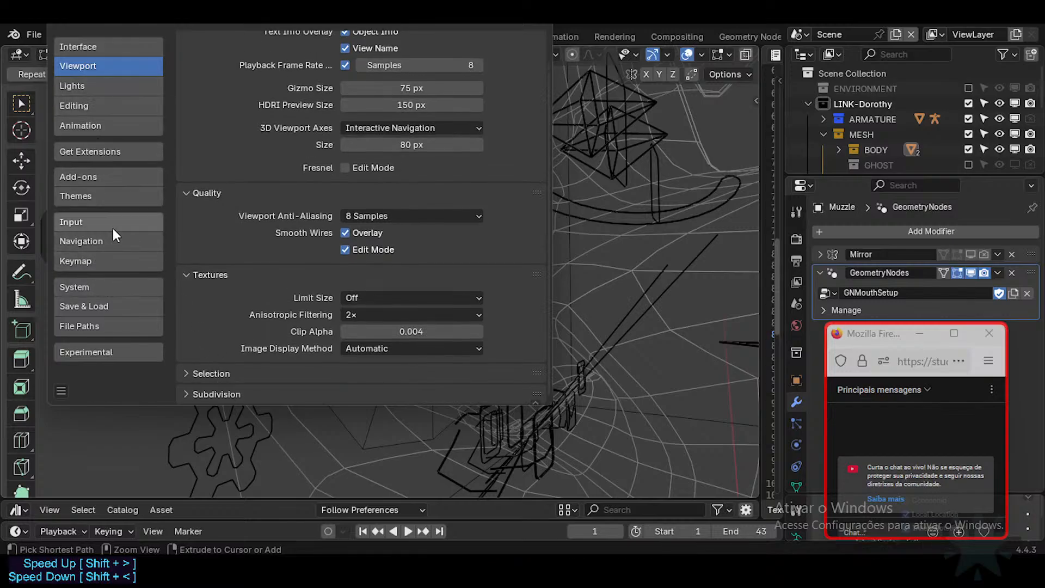
# Look through the Interface preferences and recheck the Viewport ones, including the Subdivision and Selection sections.
pyautogui.click(93, 53)
pyautogui.scroll(2, 321, 179)
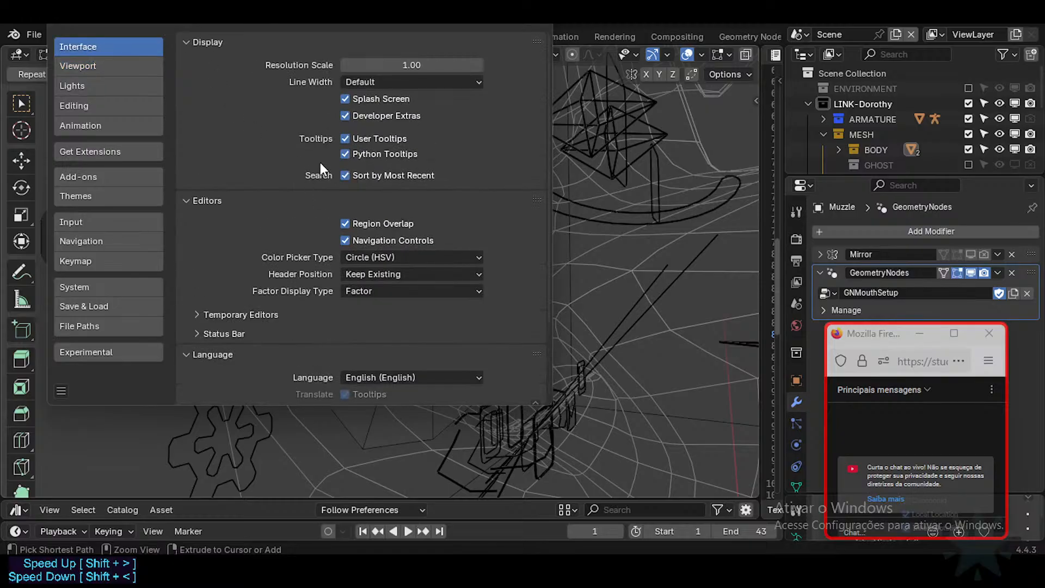
pyautogui.scroll(-4, 305, 191)
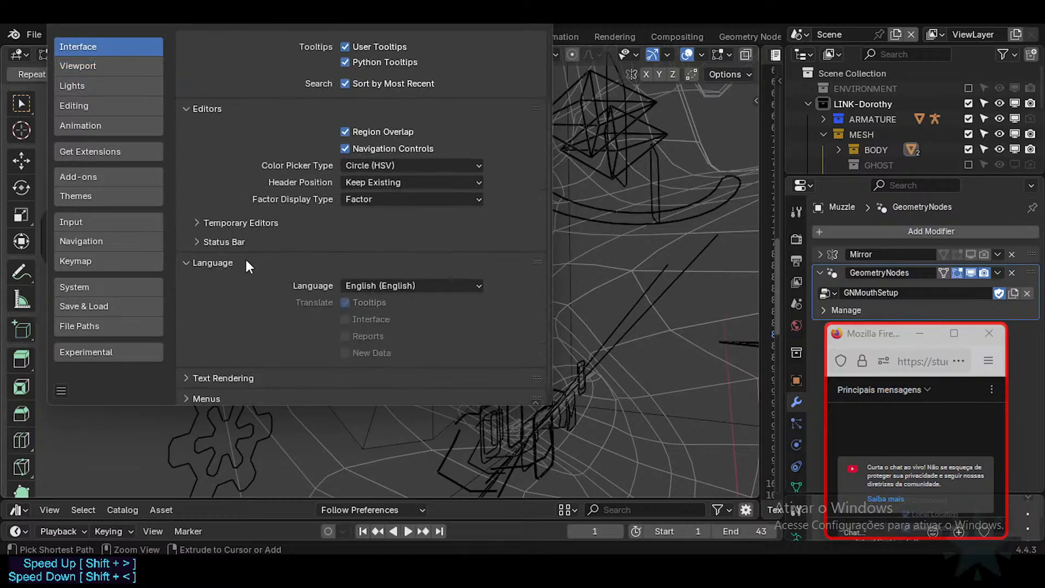
pyautogui.click(95, 66)
pyautogui.scroll(2, 283, 136)
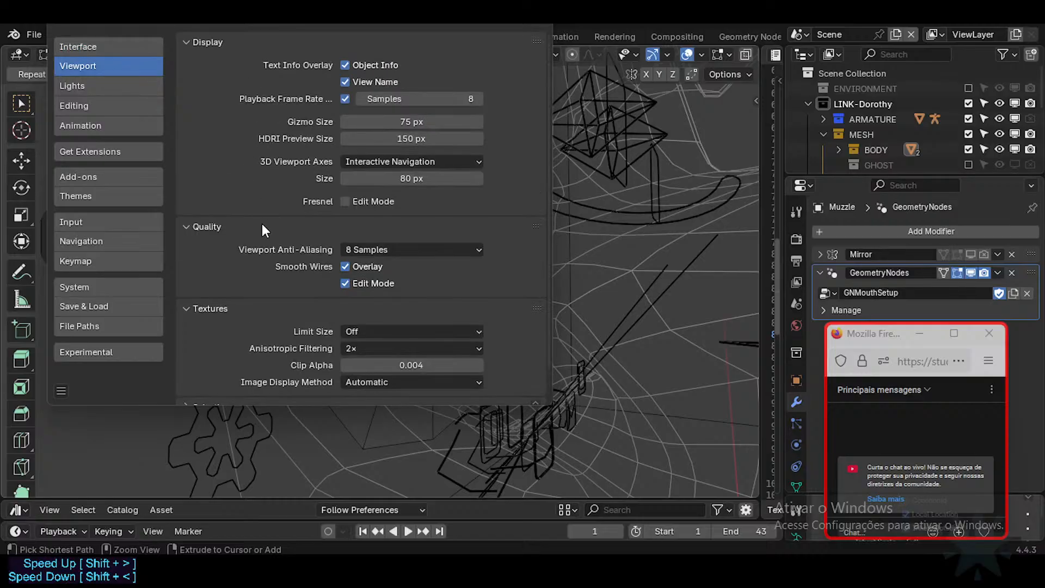
pyautogui.scroll(-2, 264, 231)
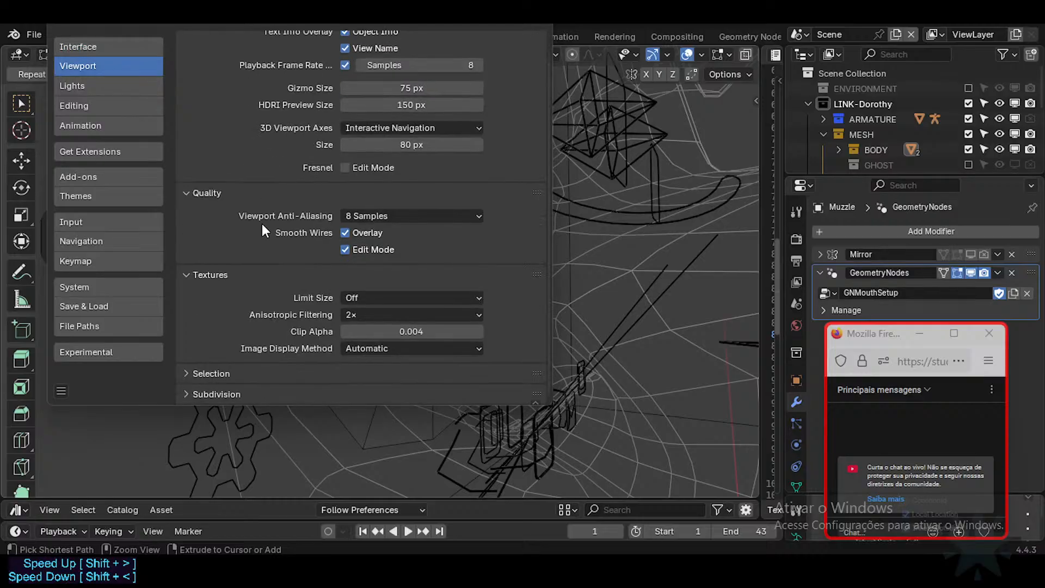
pyautogui.click(193, 393)
pyautogui.click(207, 364)
pyautogui.click(196, 374)
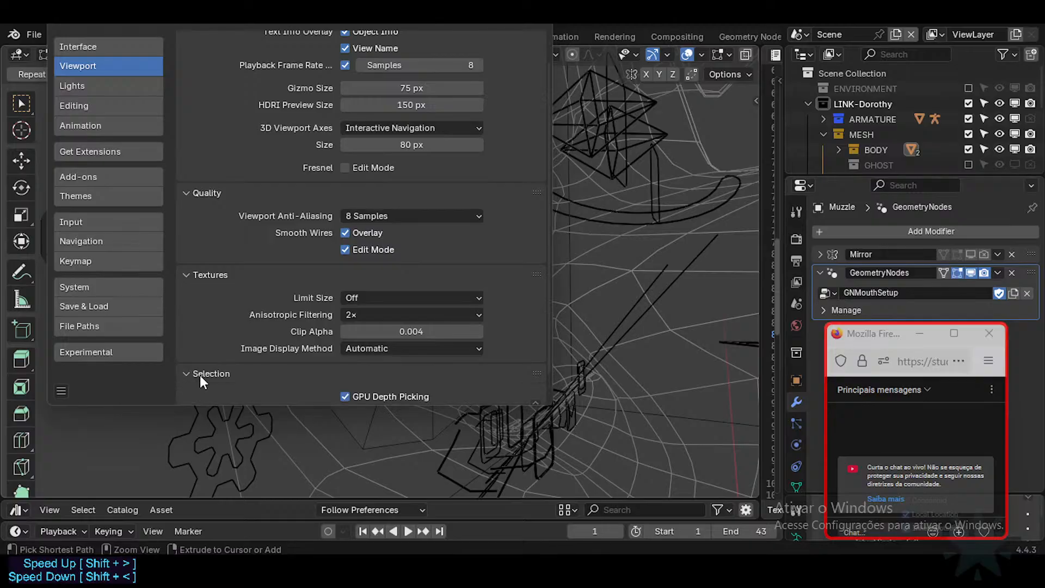
pyautogui.scroll(-1, 236, 362)
pyautogui.click(213, 351)
# Look through the Editing preferences, including Miscellaneous, and the Input preferences, and close the Preferences.
pyautogui.click(102, 107)
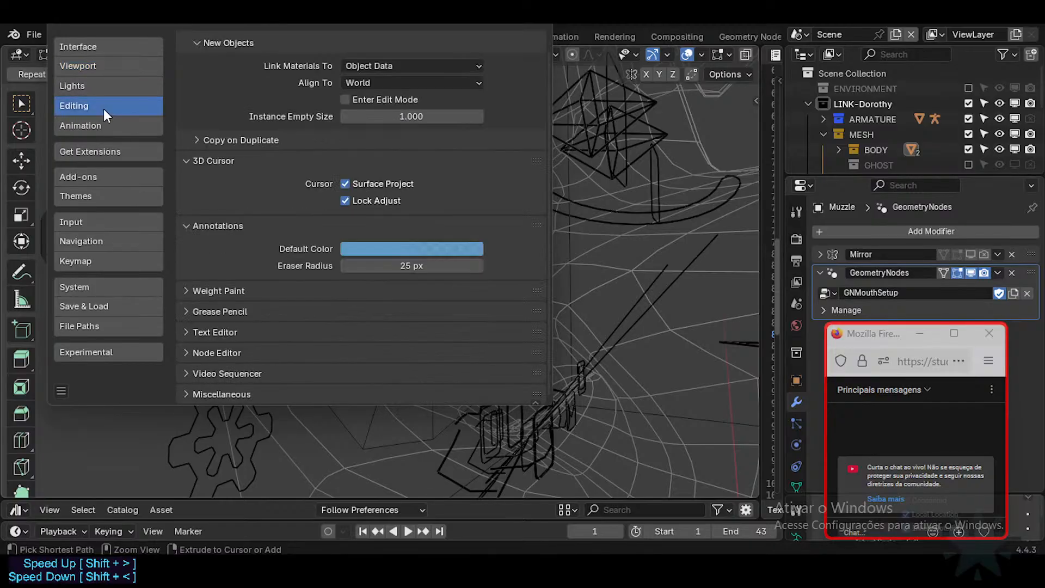
pyautogui.scroll(1, 233, 70)
pyautogui.scroll(-1, 249, 188)
pyautogui.click(214, 388)
pyautogui.scroll(-2, 279, 346)
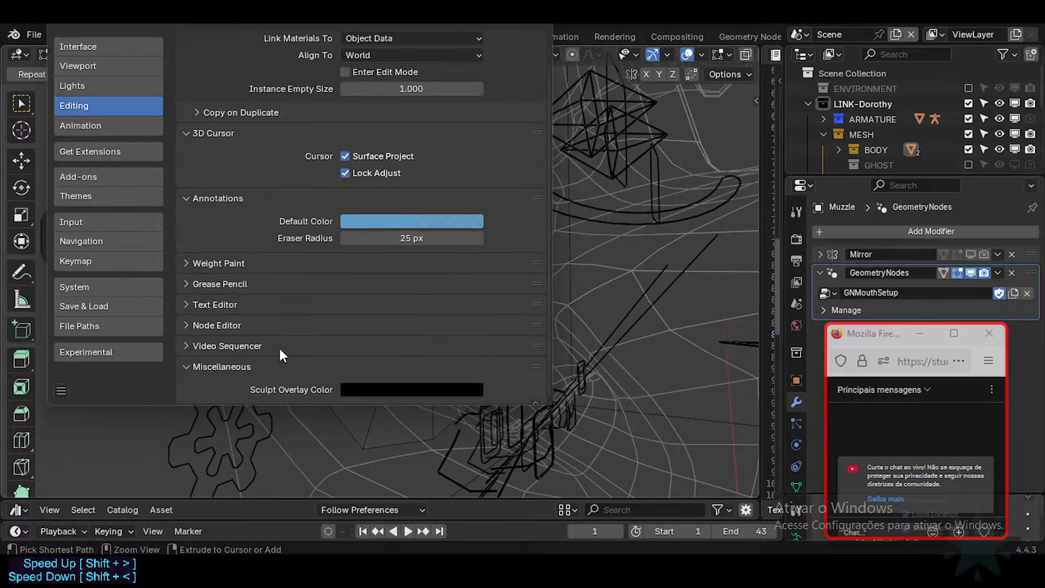
pyautogui.click(183, 366)
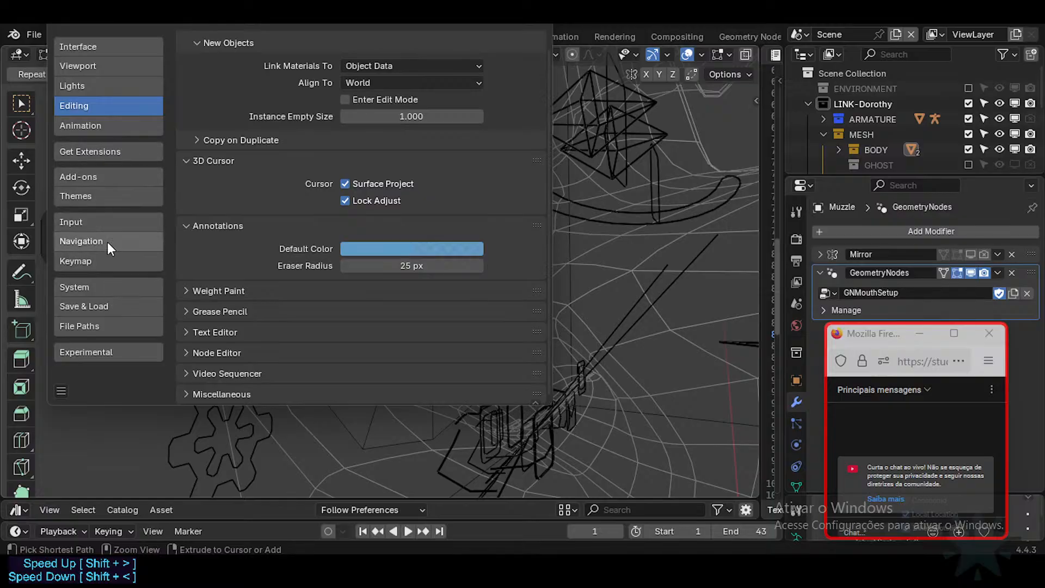
pyautogui.click(100, 225)
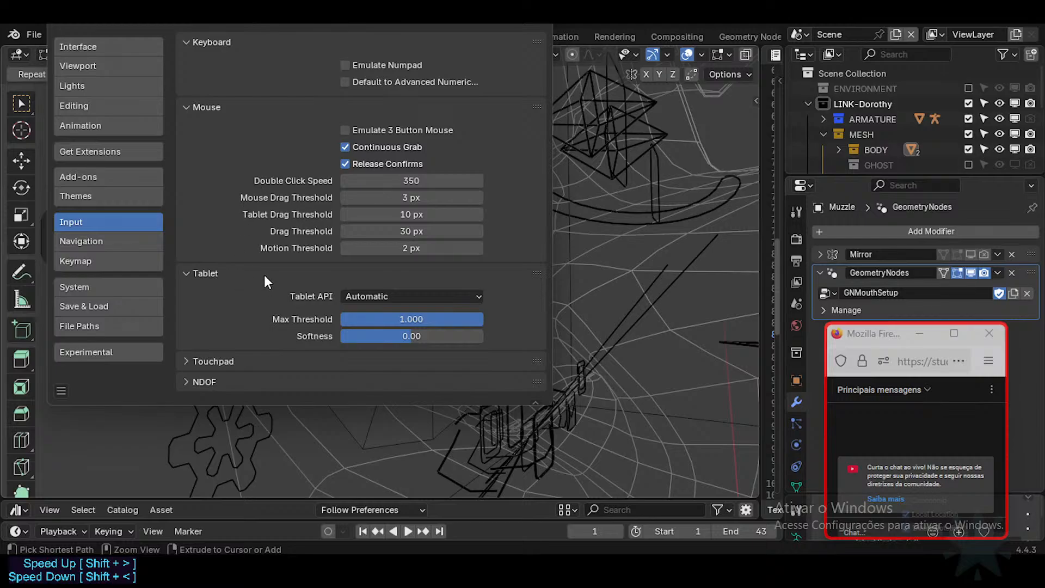
pyautogui.click(534, 25)
# Switch to Firefox, leave the full-screen tutorial video, and search Google in a new tab for "blender 4.4 recover face orientation old method".
pyautogui.moveTo(596, 569)
pyautogui.click(567, 507)
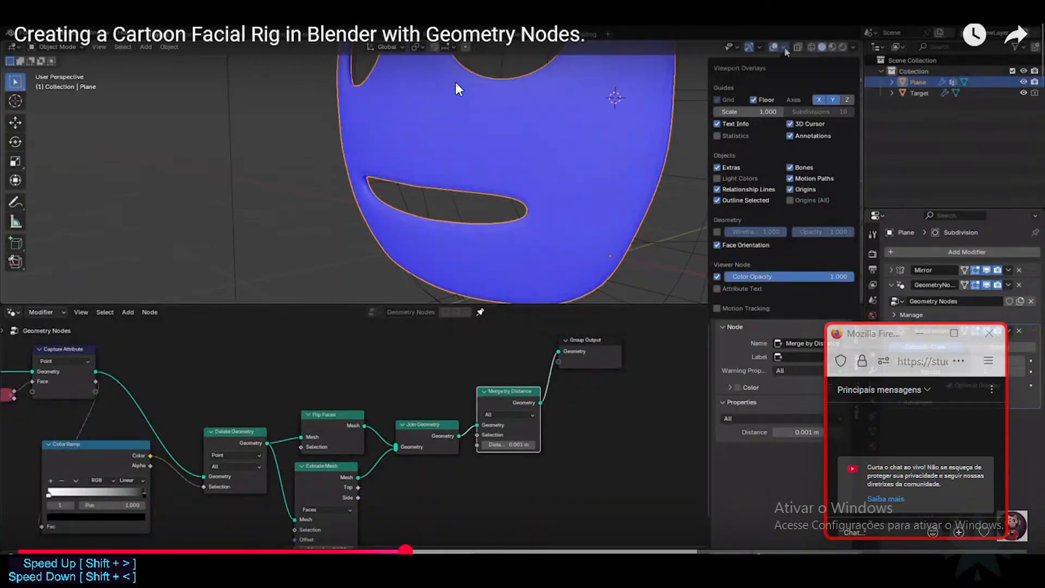
pyautogui.doubleClick(429, 288)
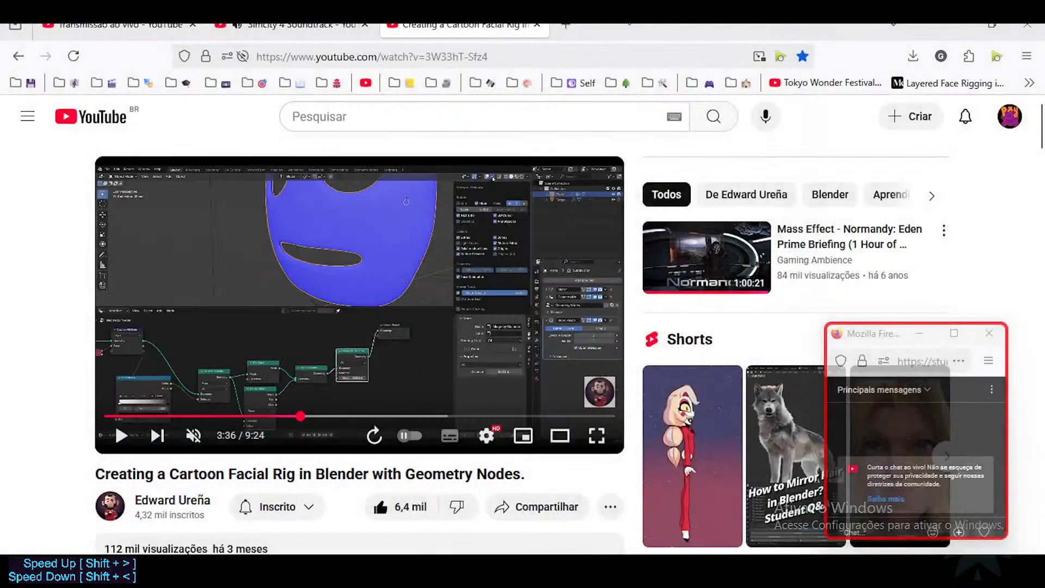
pyautogui.hotkey('ctrl', 't')
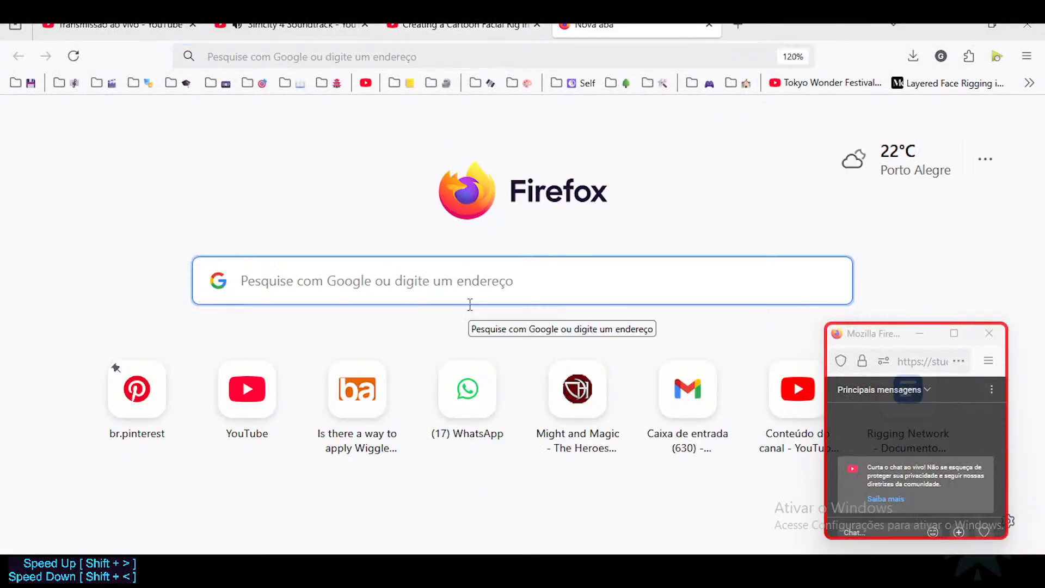
pyautogui.write('blender 4.')
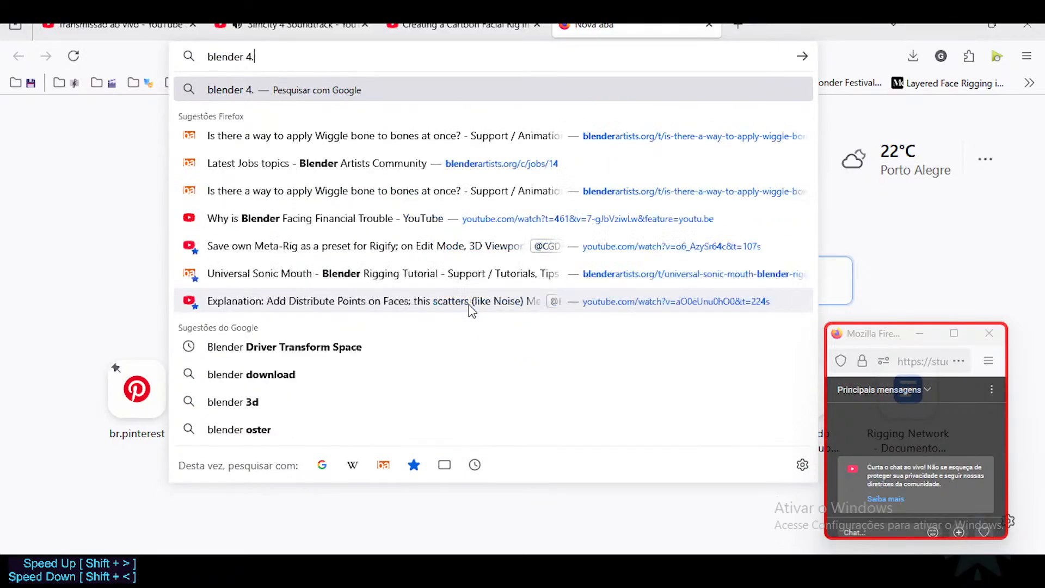
pyautogui.write('4 recover')
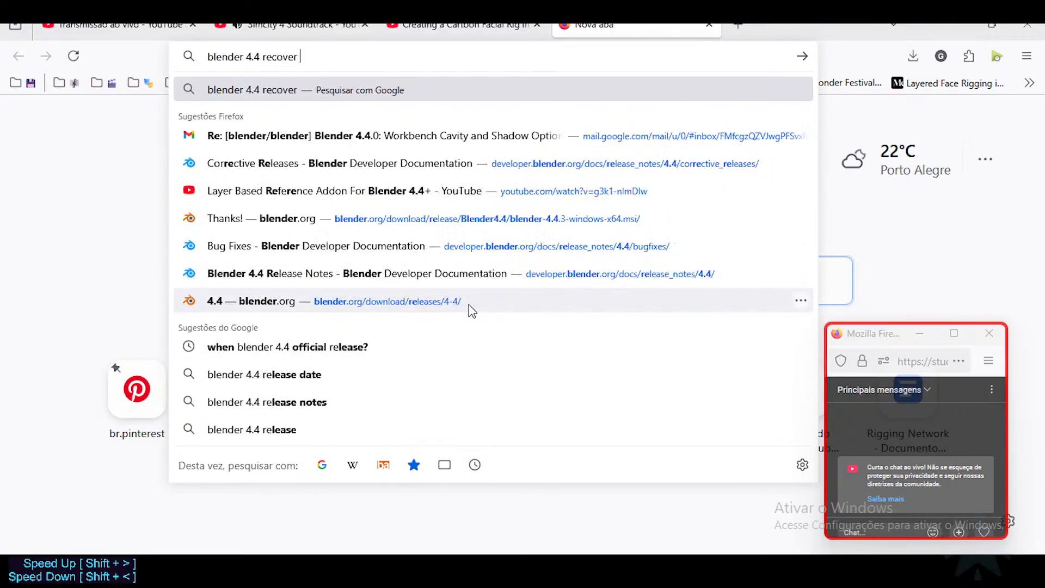
pyautogui.write(' face ')
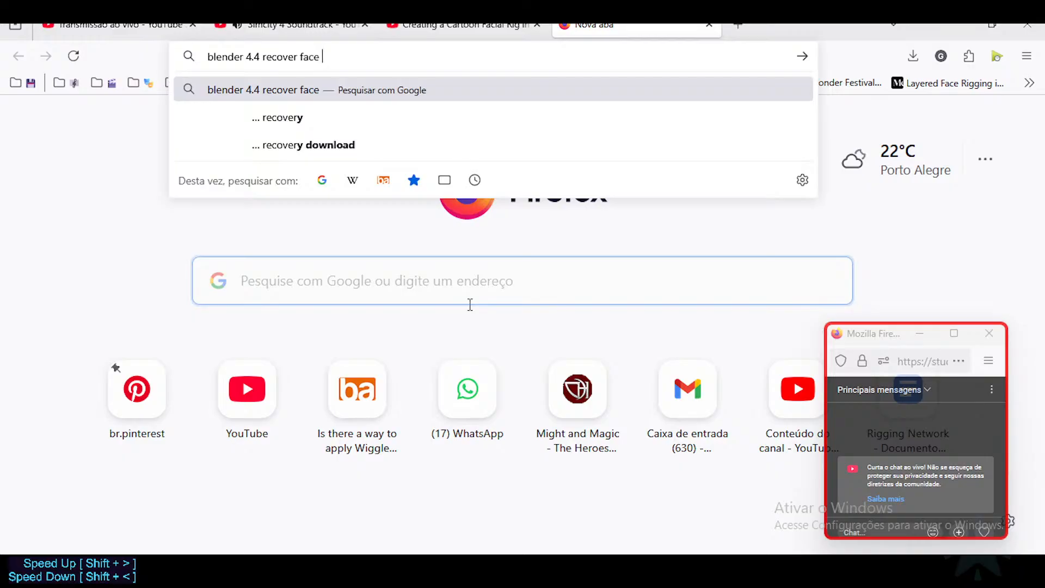
pyautogui.write('orientation old method')
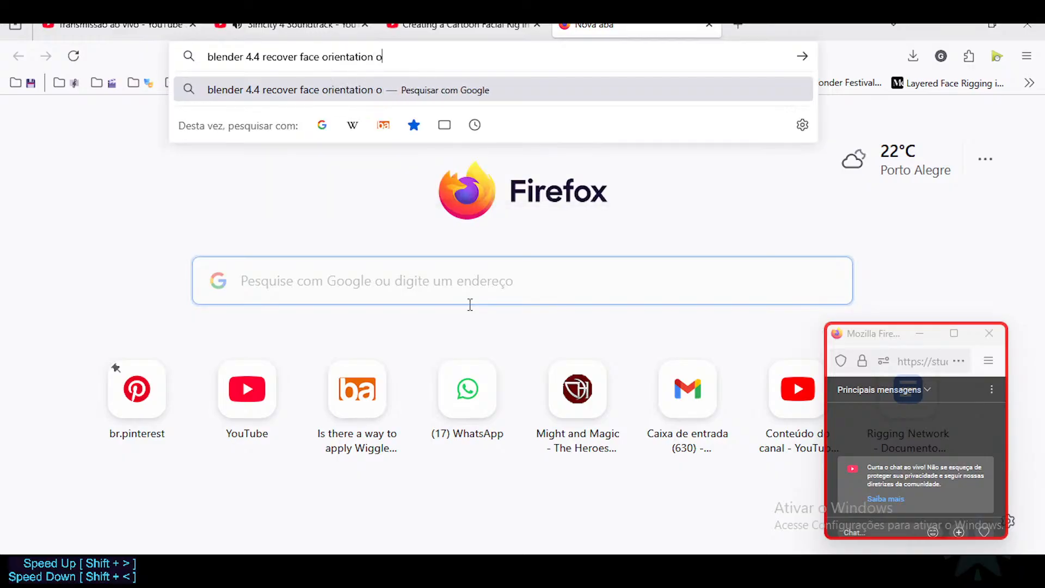
pyautogui.press('Return')
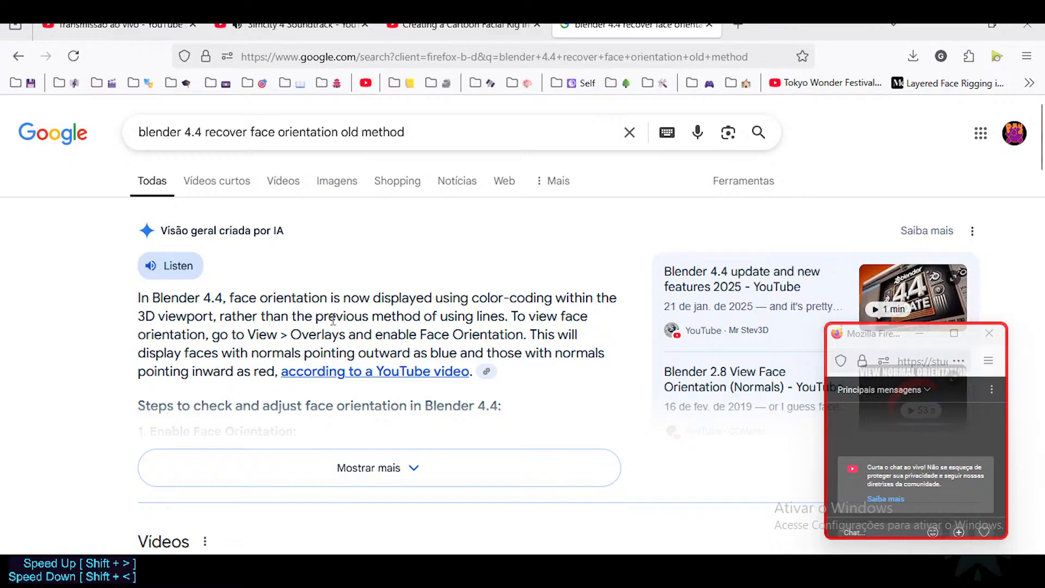
# Expand the AI overview in the search results and read its steps for checking and adjusting face orientation.
pyautogui.scroll(-3, 322, 398)
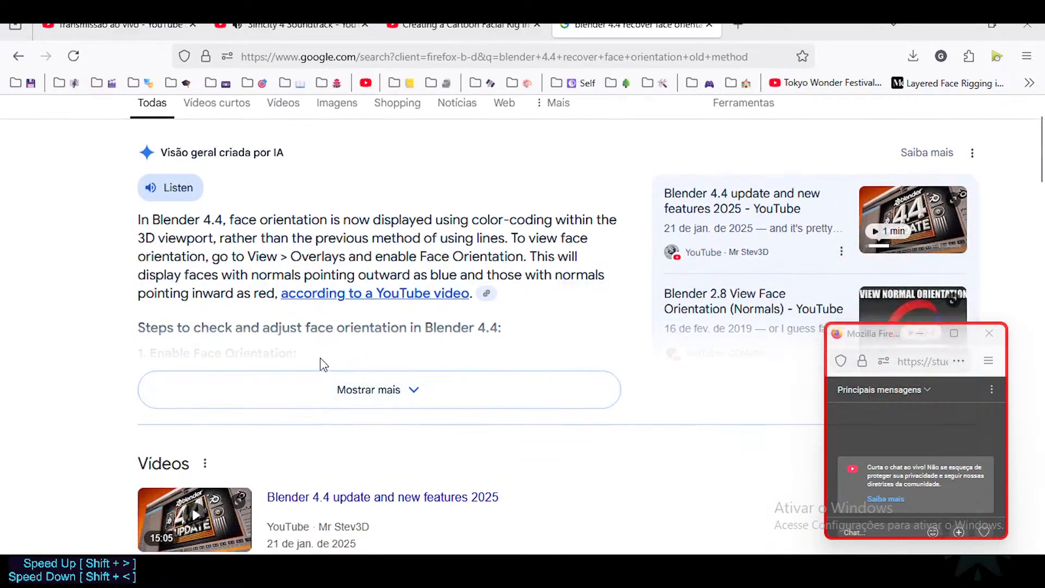
pyautogui.scroll(-3, 315, 350)
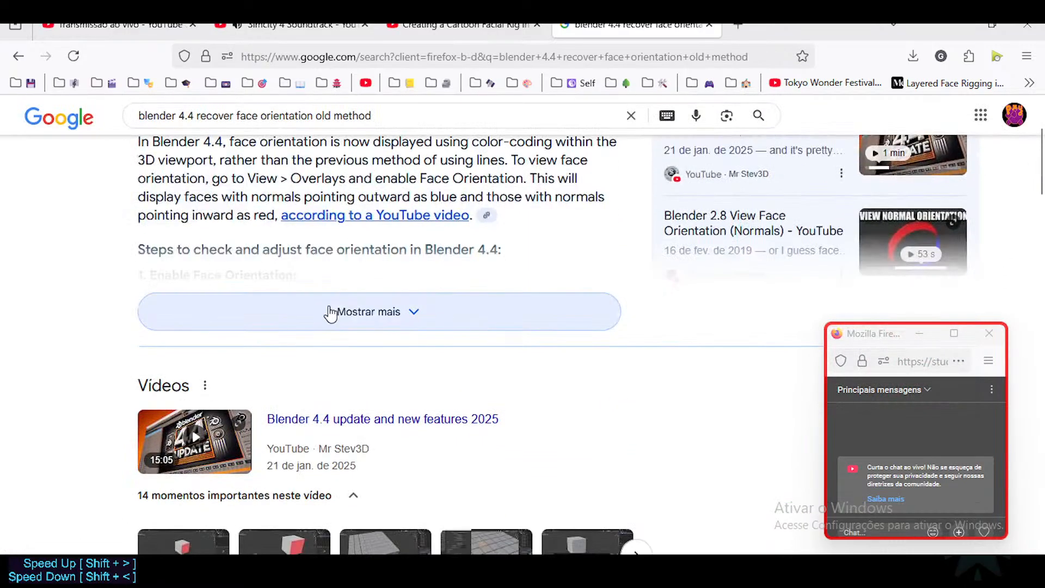
pyautogui.click(341, 313)
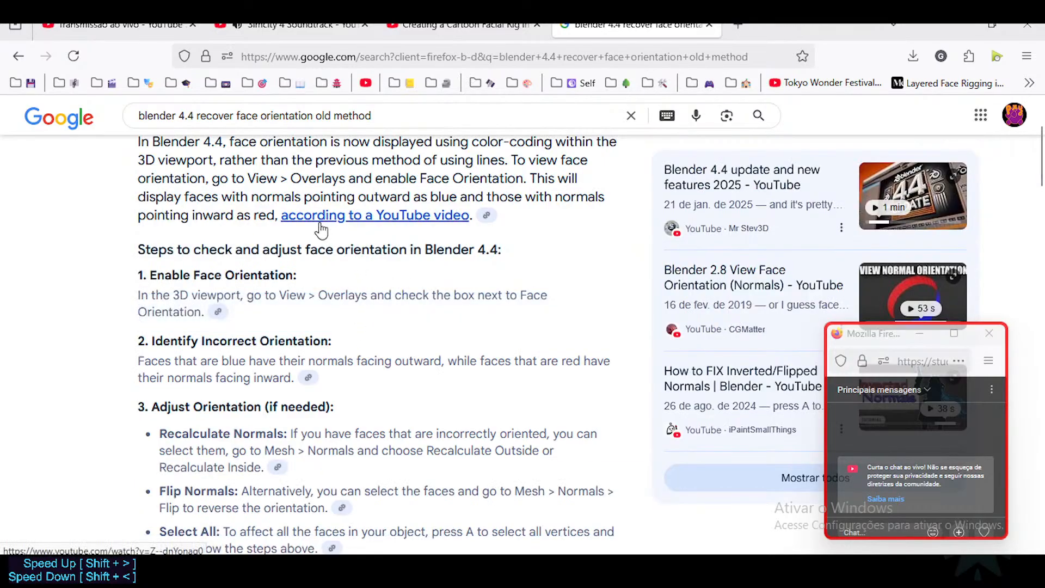
pyautogui.scroll(-3, 332, 261)
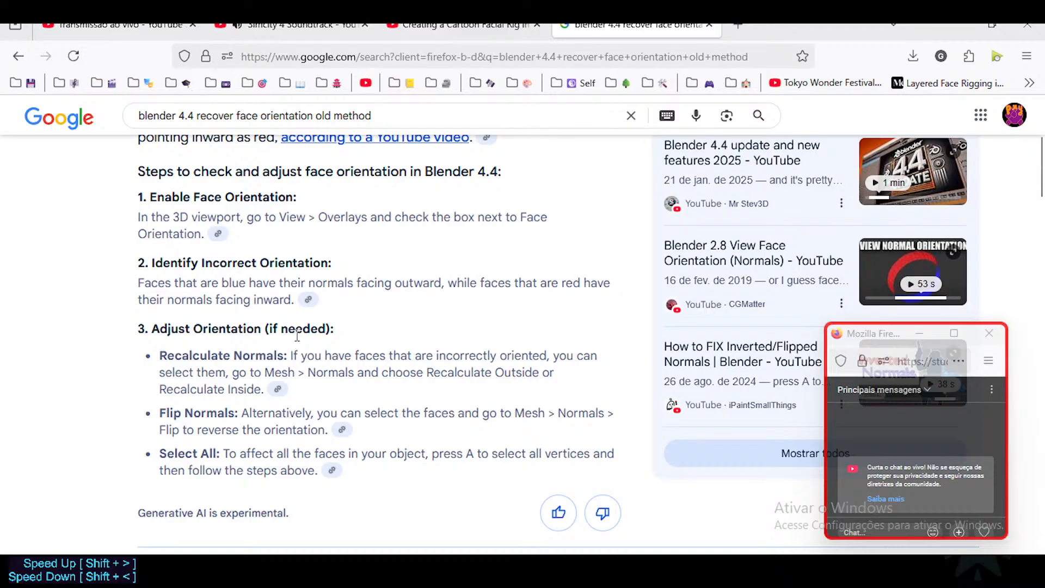
pyautogui.scroll(3, 297, 336)
# Open the YouTube video cited in the AI overview, unmute it, and skip ahead through its face orientation overlay explanation.
pyautogui.click(361, 219)
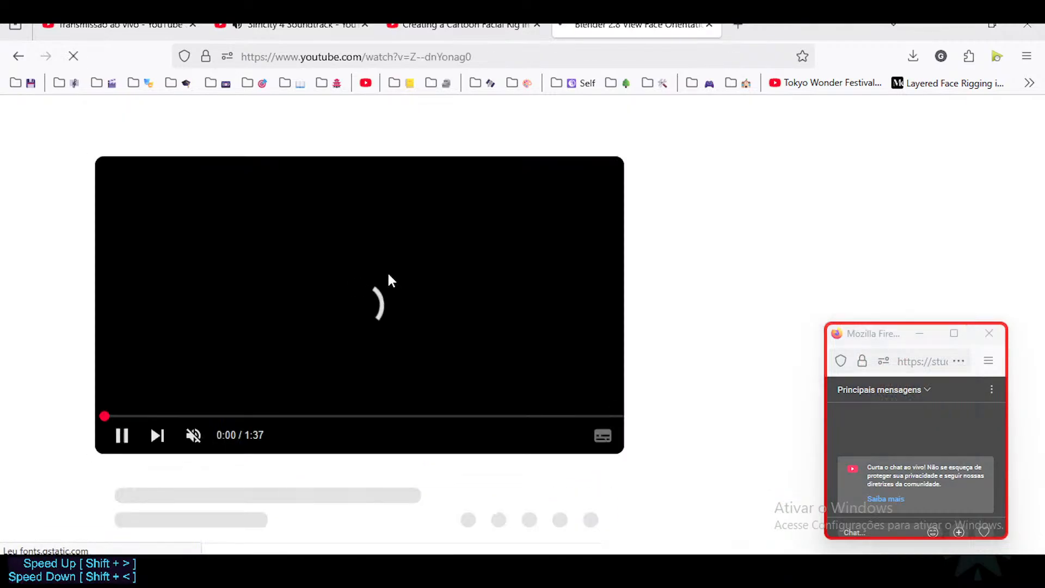
pyautogui.click(193, 435)
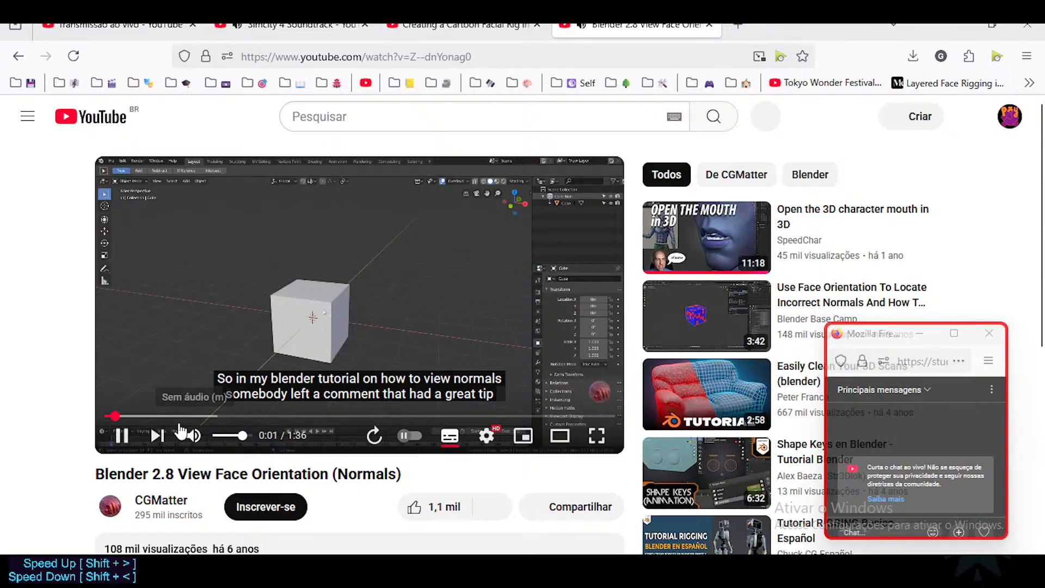
pyautogui.click(293, 416)
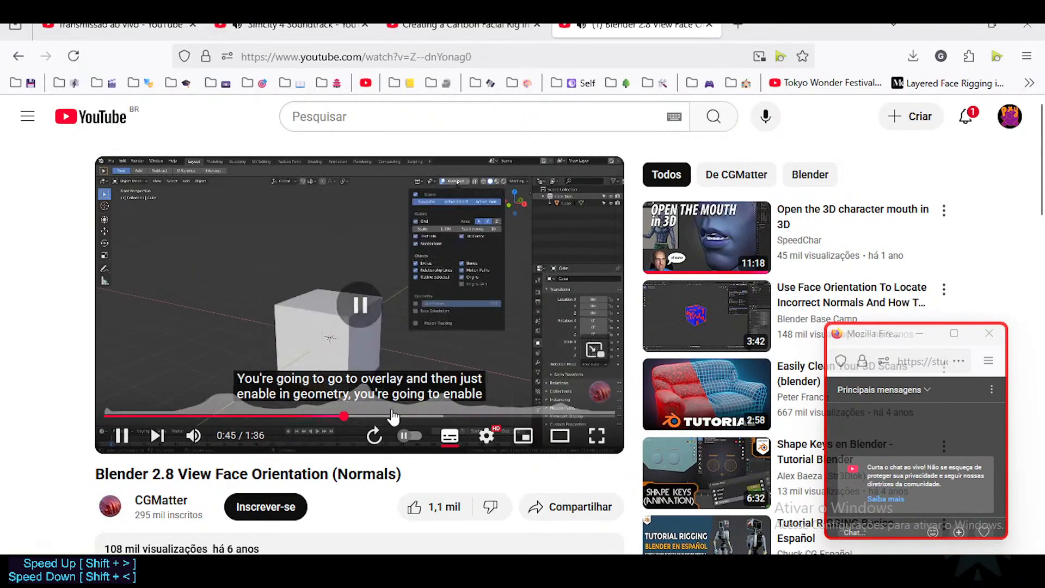
pyautogui.click(393, 416)
pyautogui.click(390, 325)
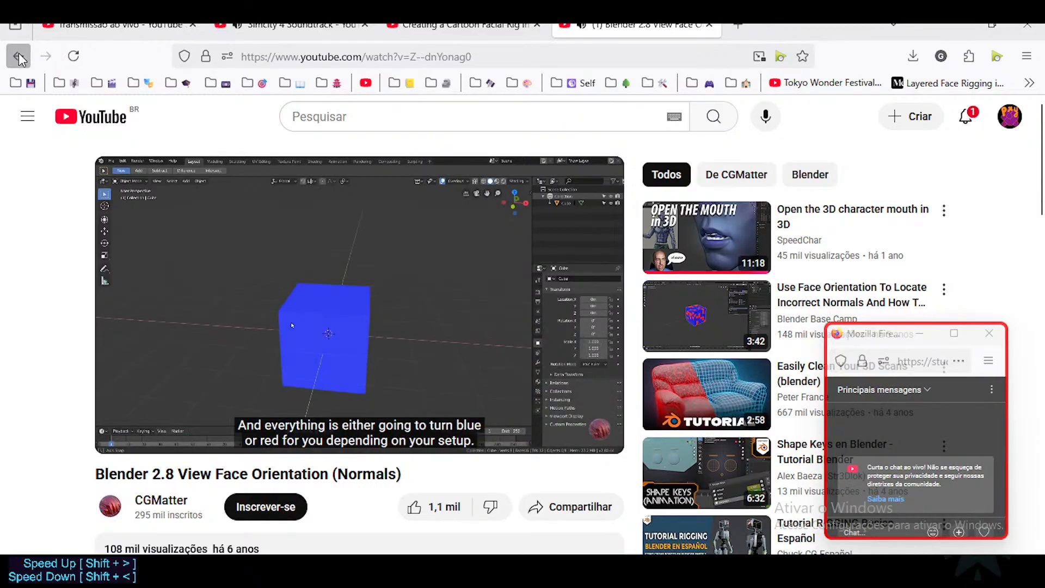
# Return to the search results and open the Reddit thread "Why Face Orientation is not working with new Blender 4.4?".
pyautogui.click(19, 57)
pyautogui.scroll(-15, 298, 370)
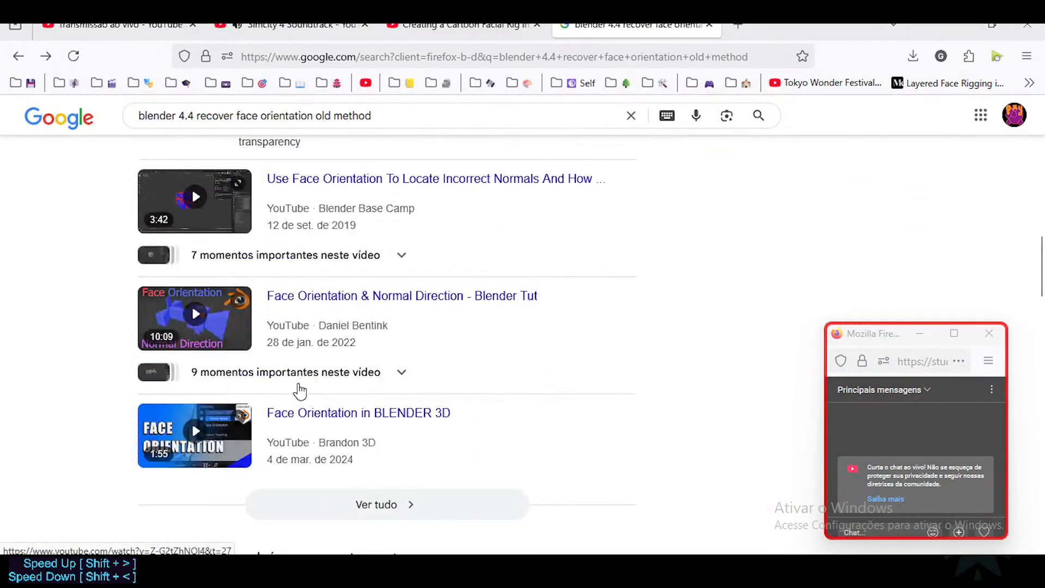
pyautogui.scroll(3, 299, 387)
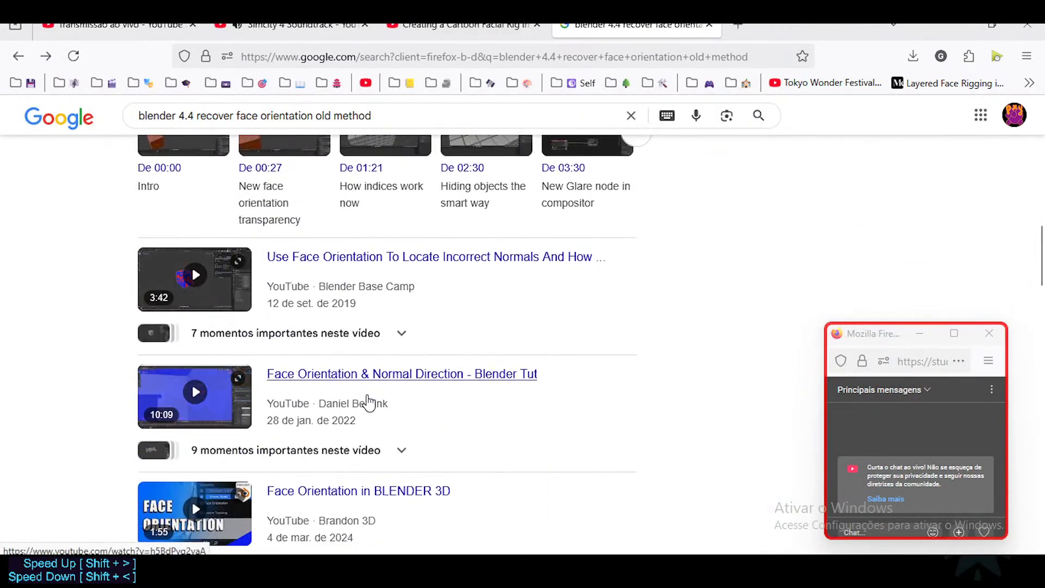
pyautogui.scroll(-12, 365, 407)
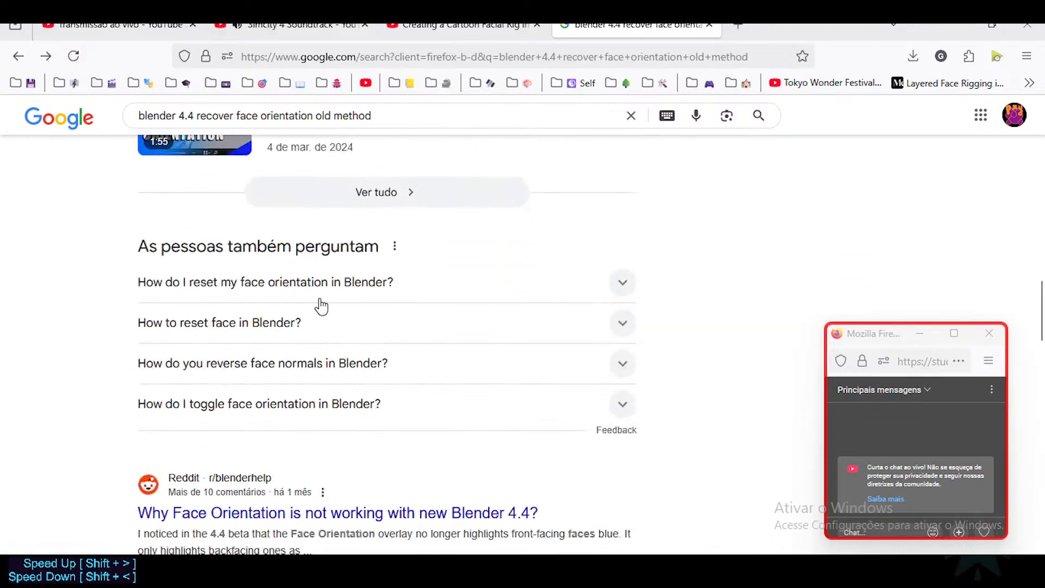
pyautogui.scroll(-6, 354, 452)
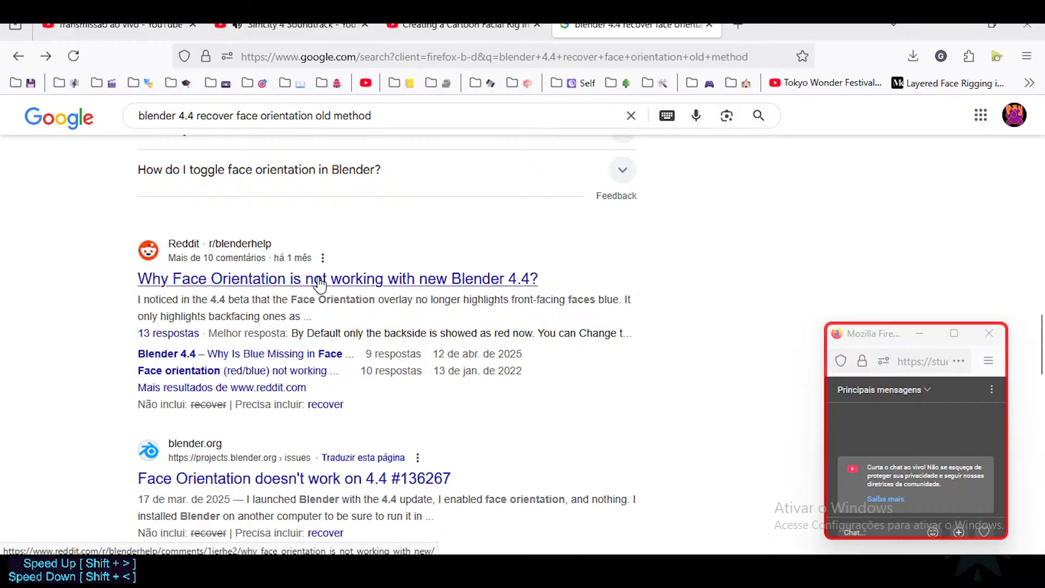
pyautogui.click(460, 283)
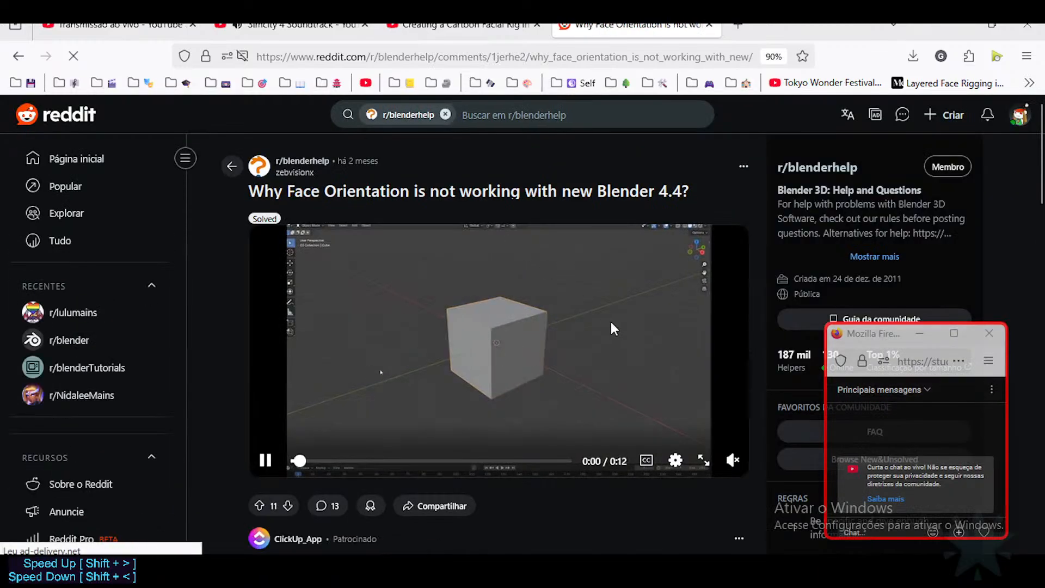
# Read through the thread's comments for the setting that restores the blue front-face colour of the Face Orientation overlay.
pyautogui.scroll(-4, 525, 319)
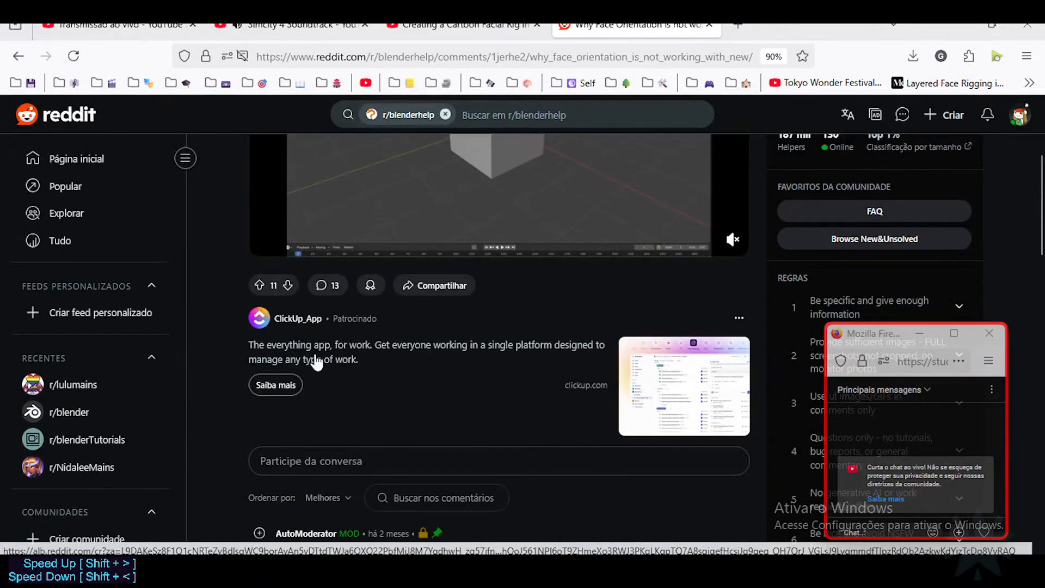
pyautogui.scroll(-3, 457, 365)
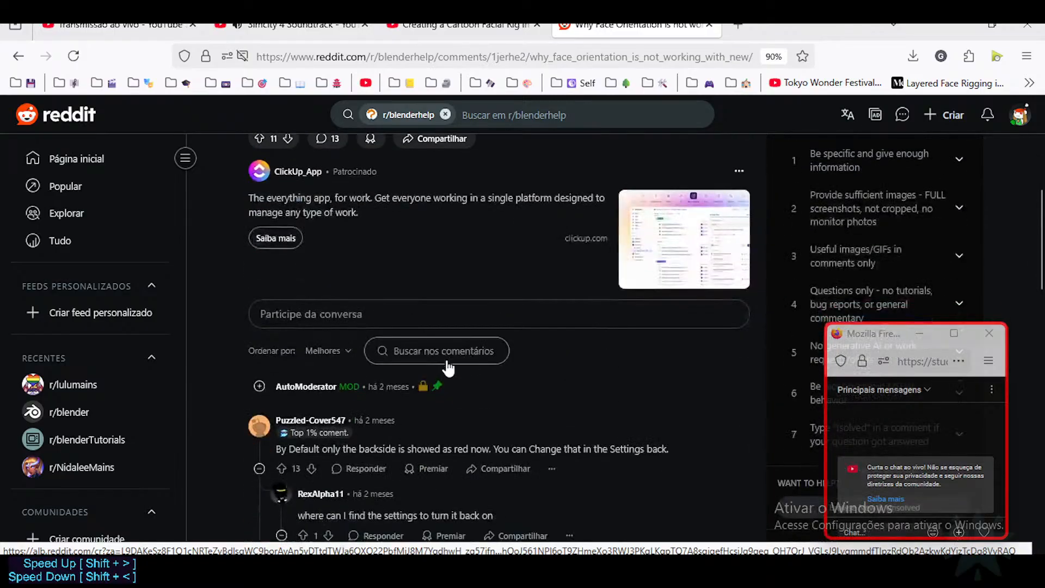
pyautogui.scroll(-1, 447, 368)
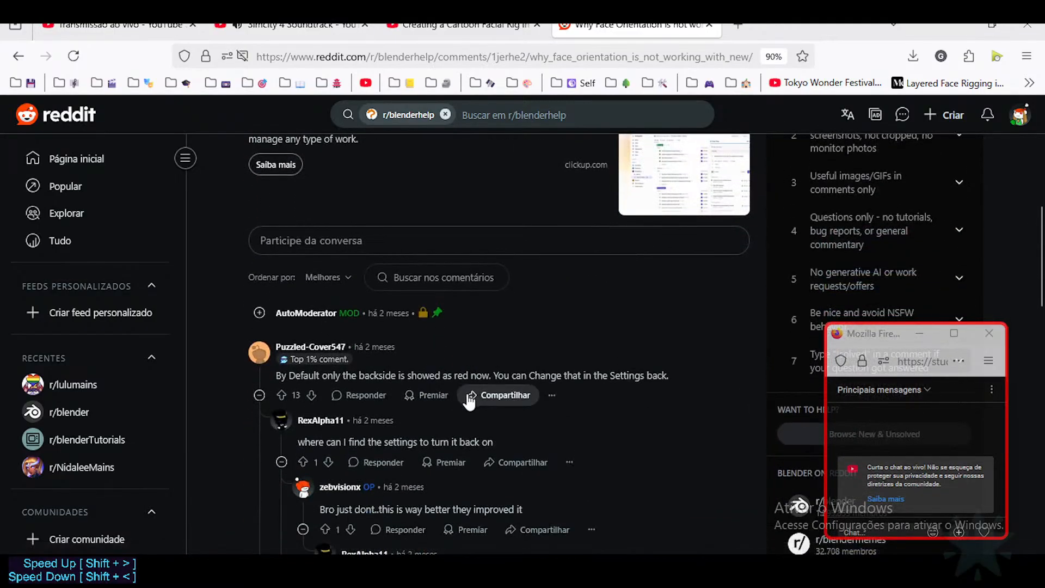
pyautogui.scroll(-1, 470, 400)
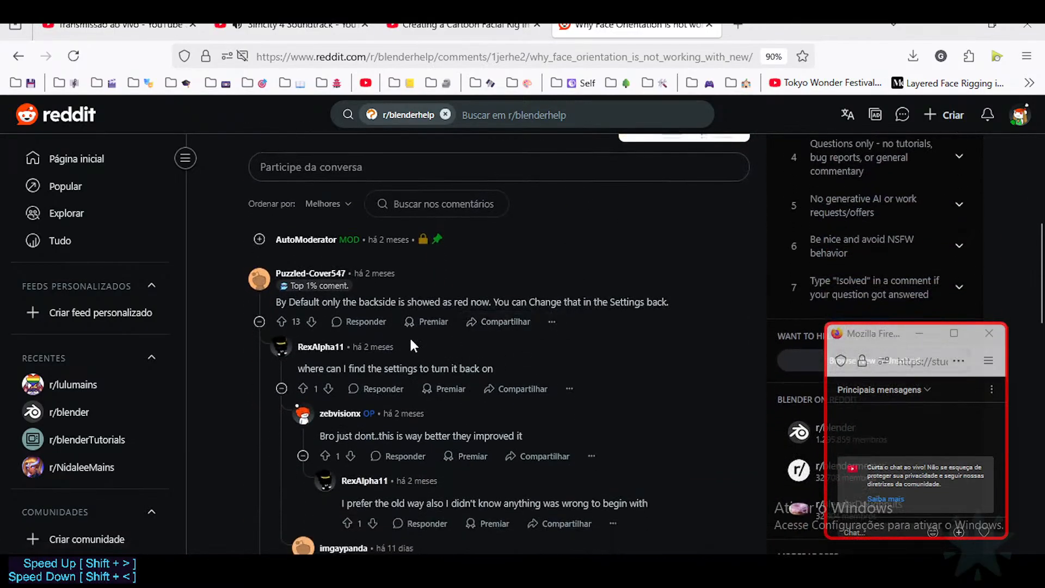
pyautogui.scroll(-1, 426, 356)
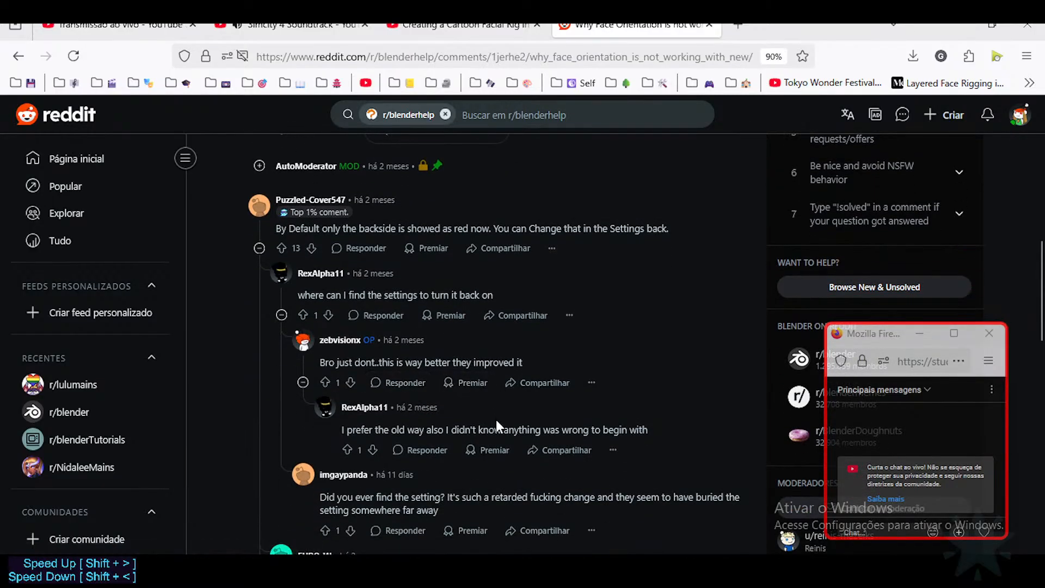
pyautogui.scroll(-1, 497, 424)
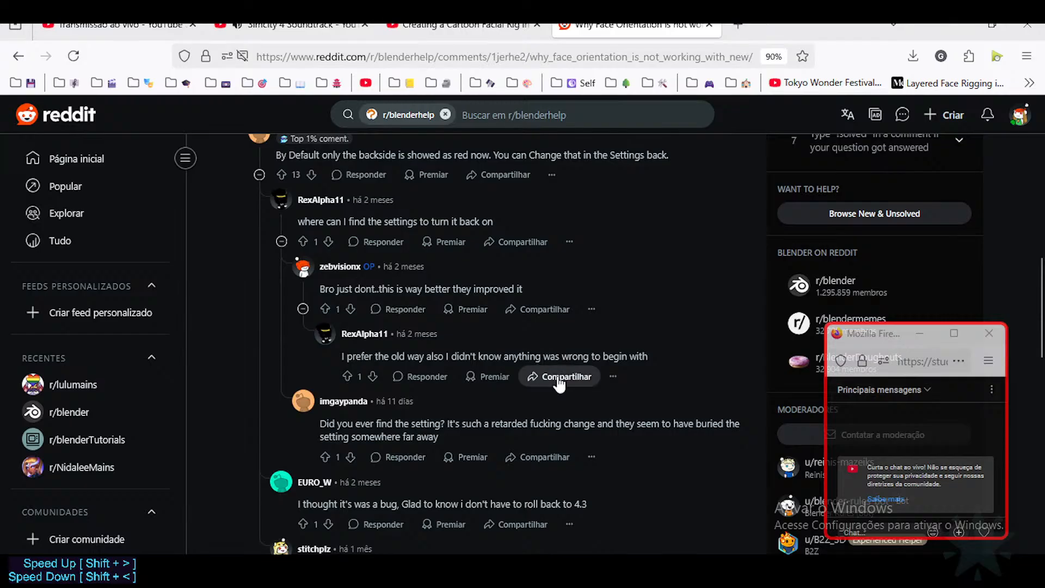
pyautogui.scroll(-1, 518, 405)
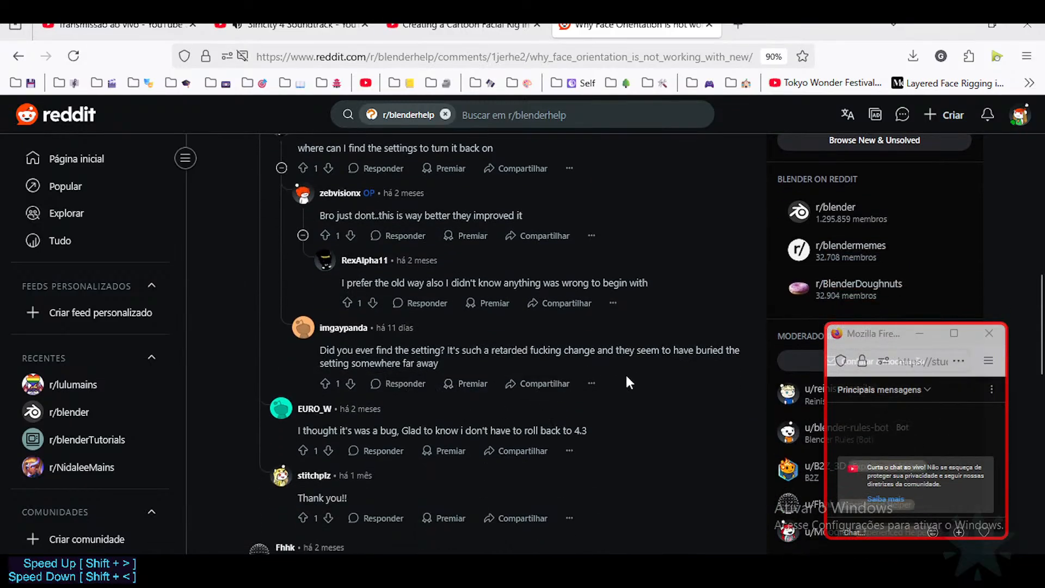
pyautogui.scroll(-1, 626, 359)
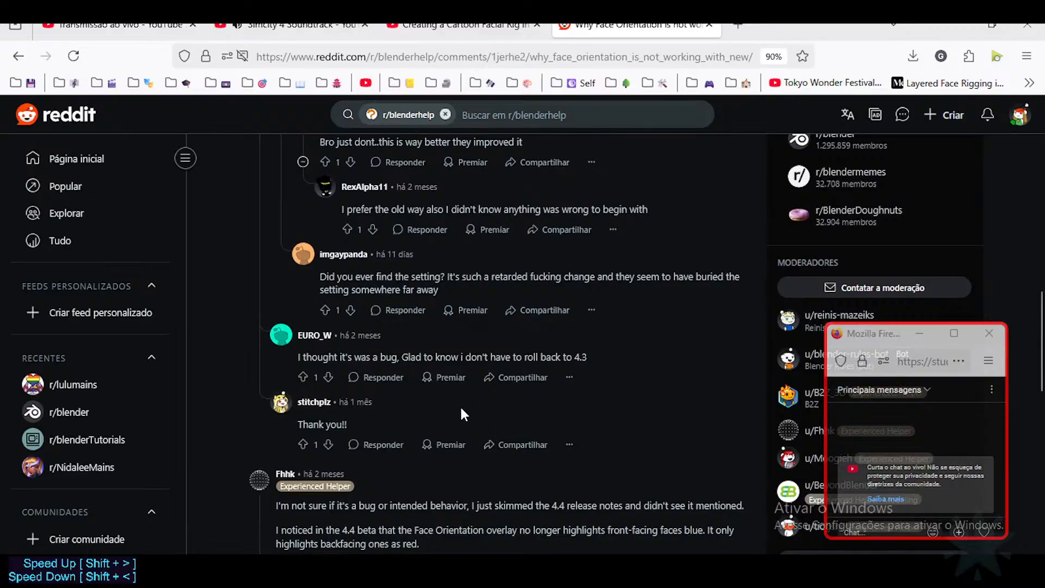
pyautogui.scroll(-2, 410, 372)
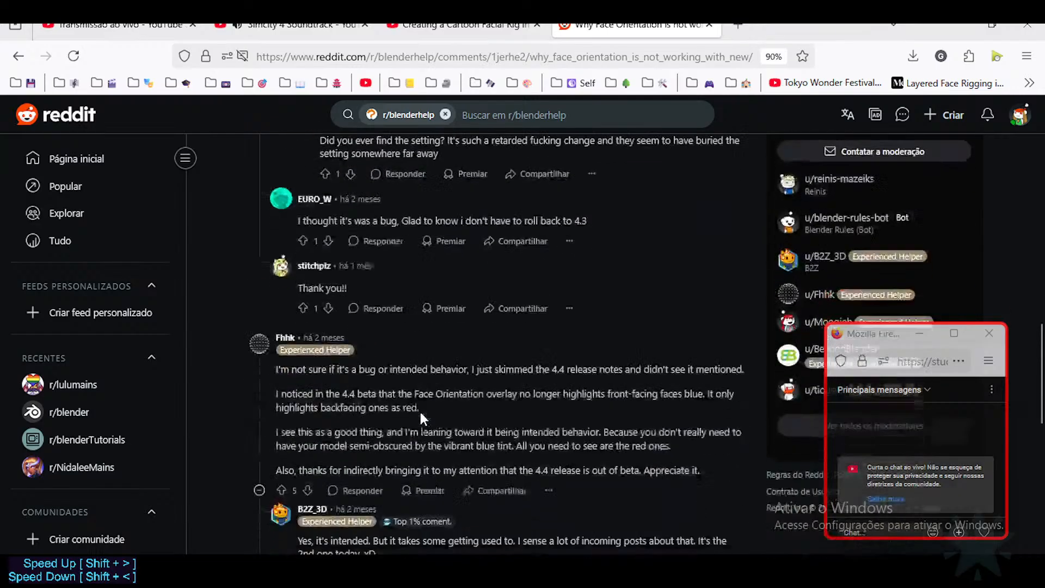
pyautogui.scroll(-1, 419, 413)
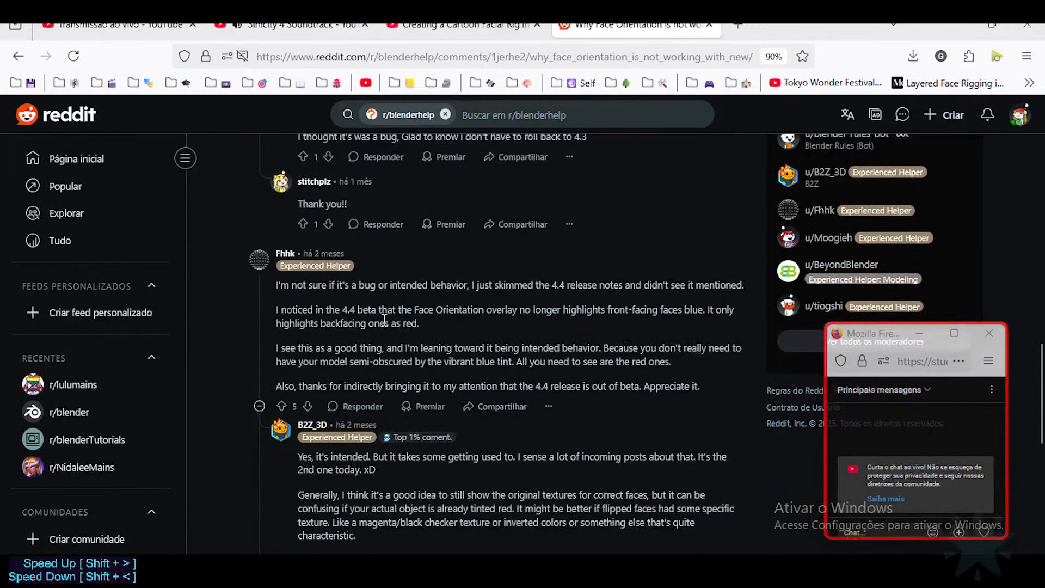
pyautogui.scroll(-1, 421, 354)
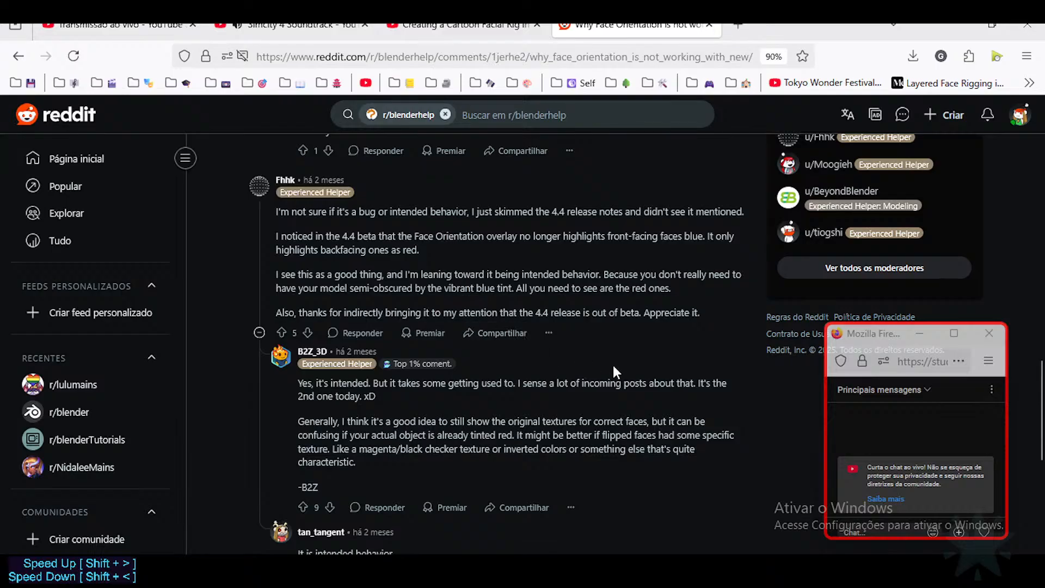
pyautogui.scroll(-3, 602, 405)
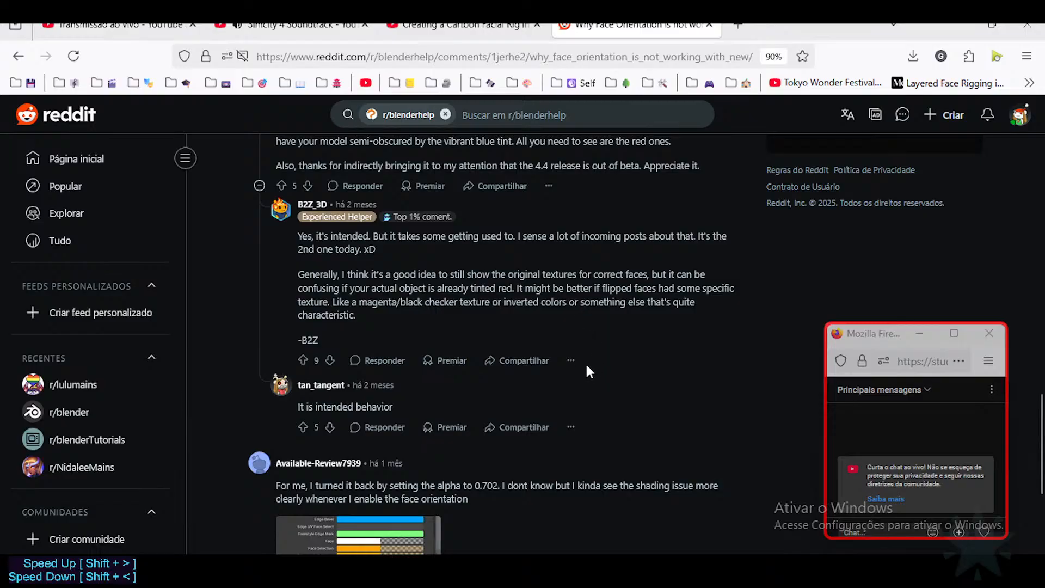
pyautogui.scroll(-1, 586, 370)
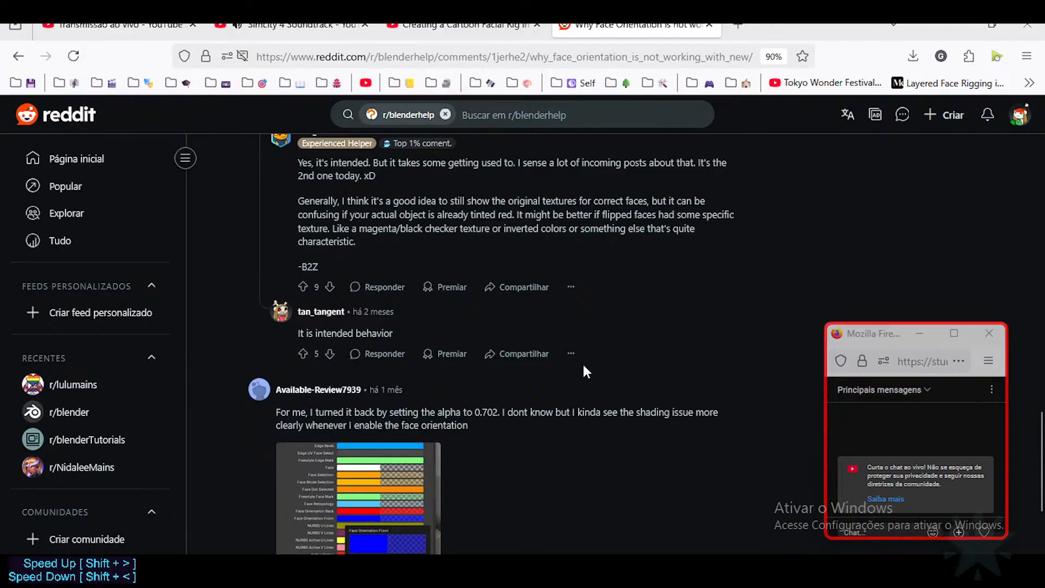
pyautogui.scroll(-2, 585, 370)
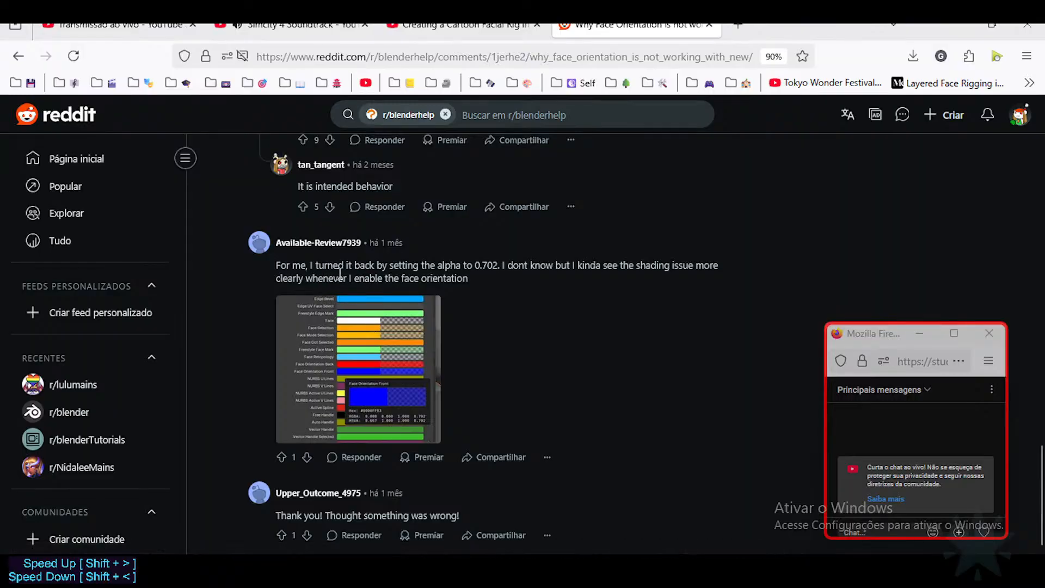
# Highlight the comment on restoring the Face Orientation colour with an alpha of 0.702, and return to Blender.
pyautogui.moveTo(401, 277); pyautogui.dragTo(557, 279)
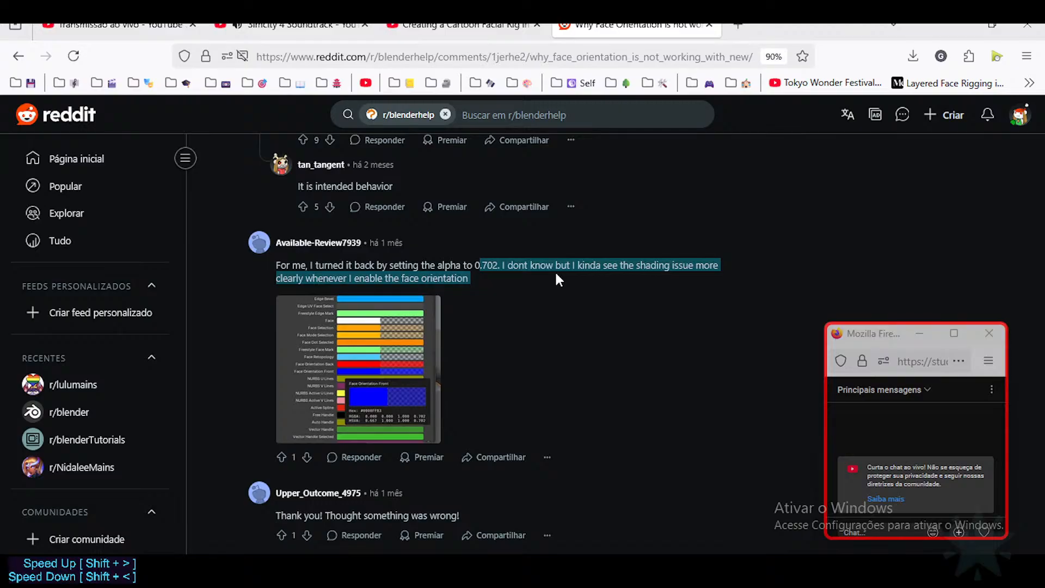
pyautogui.scroll(-1, 585, 379)
pyautogui.click(771, 570)
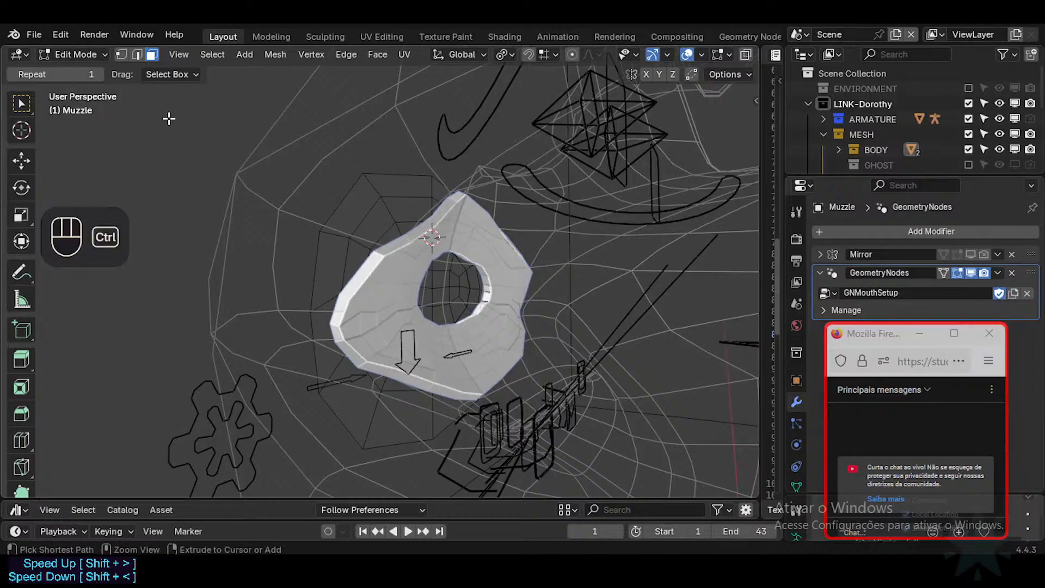
# Open the preferences at the 3D Viewport theme colours and find the Face Orientation Front entry.
pyautogui.hotkey('ctrl', ',')
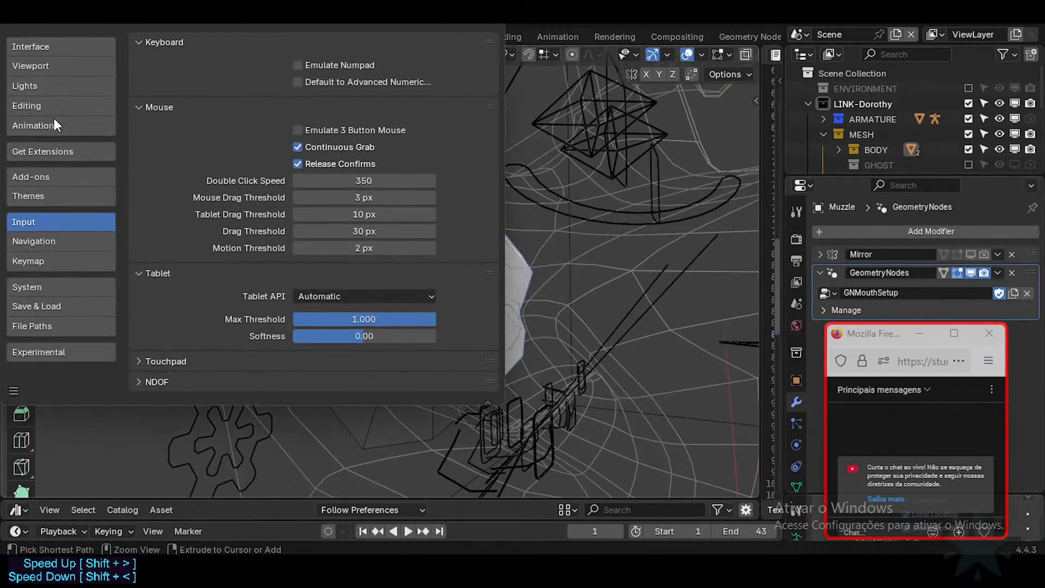
pyautogui.click(57, 196)
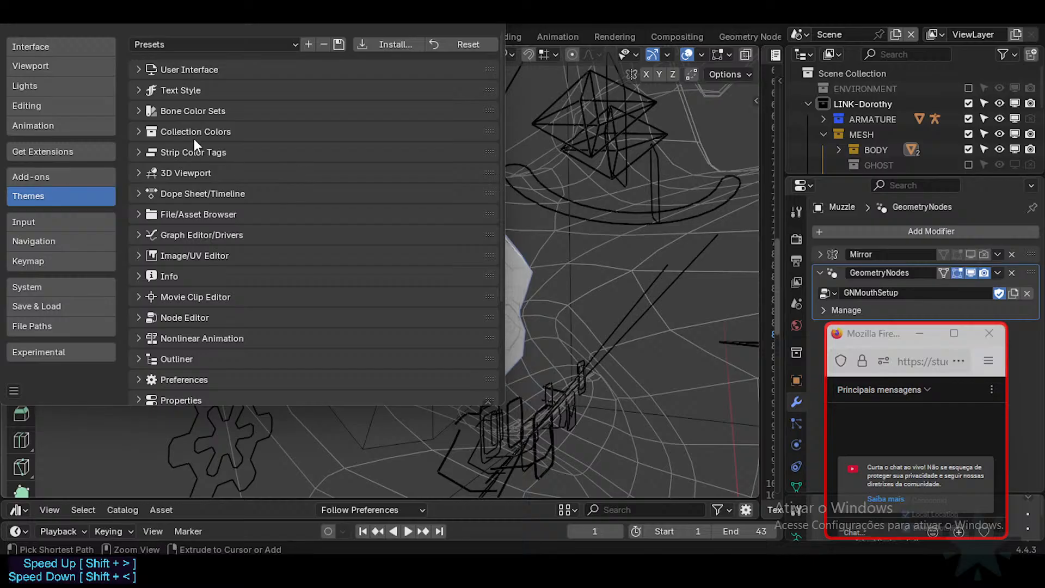
pyautogui.scroll(-5, 197, 341)
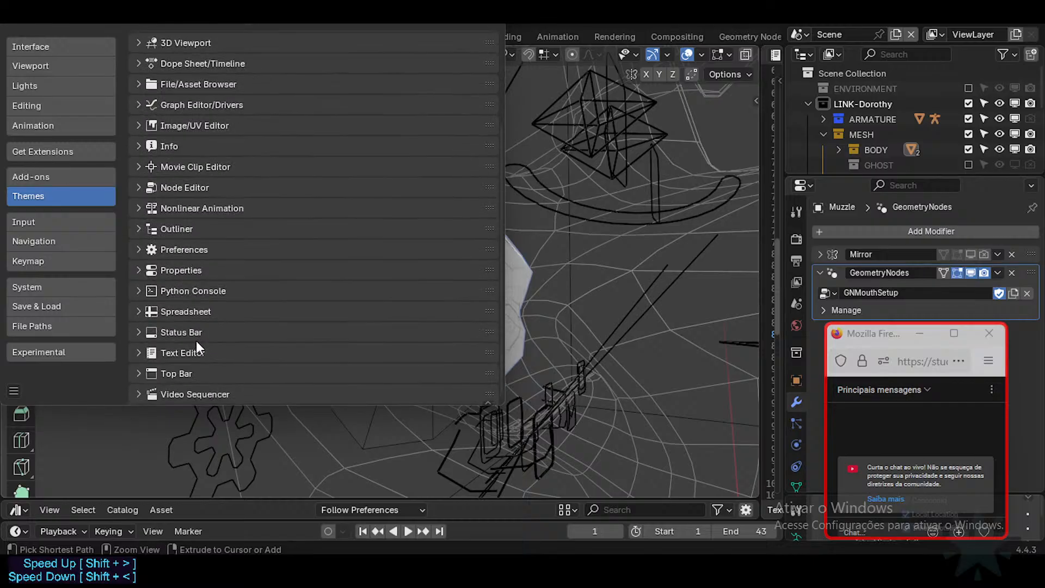
pyautogui.scroll(5, 201, 272)
pyautogui.click(190, 172)
pyautogui.scroll(-15, 341, 279)
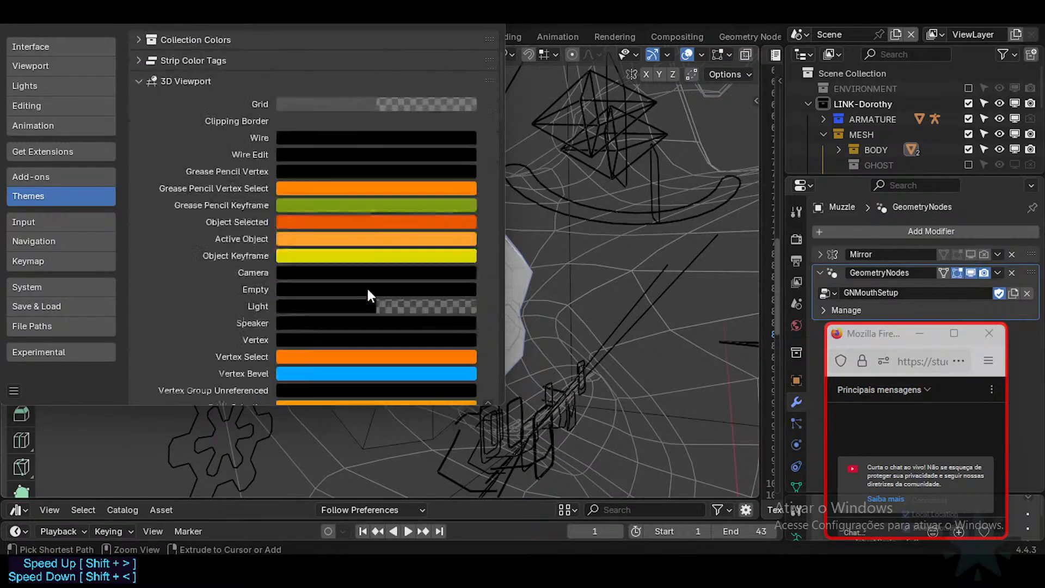
pyautogui.scroll(-3, 287, 265)
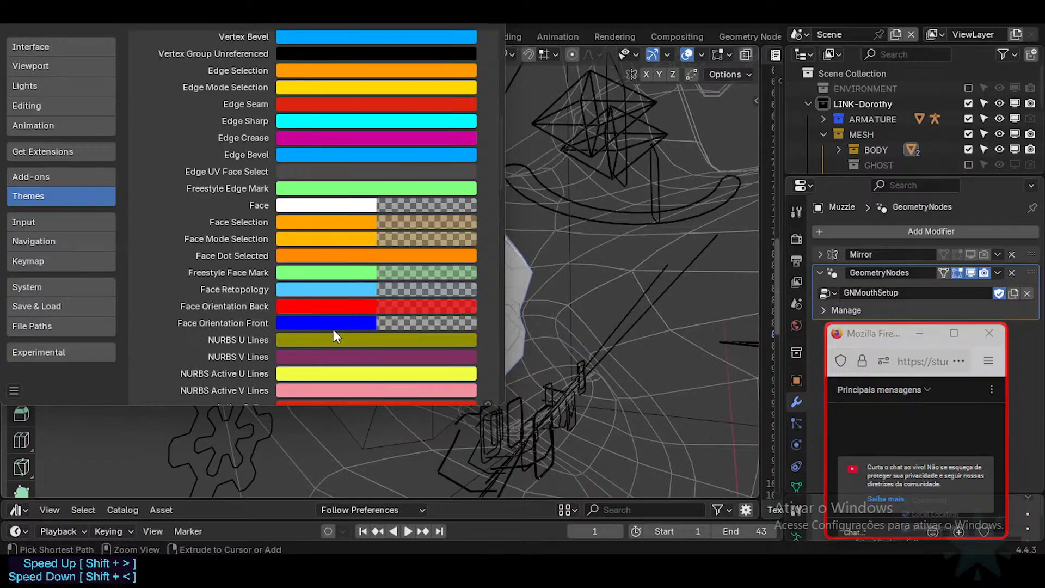
# Raise the alpha of the Face Orientation Front theme colour so it is partly opaque, and save the preferences.
pyautogui.click(394, 324)
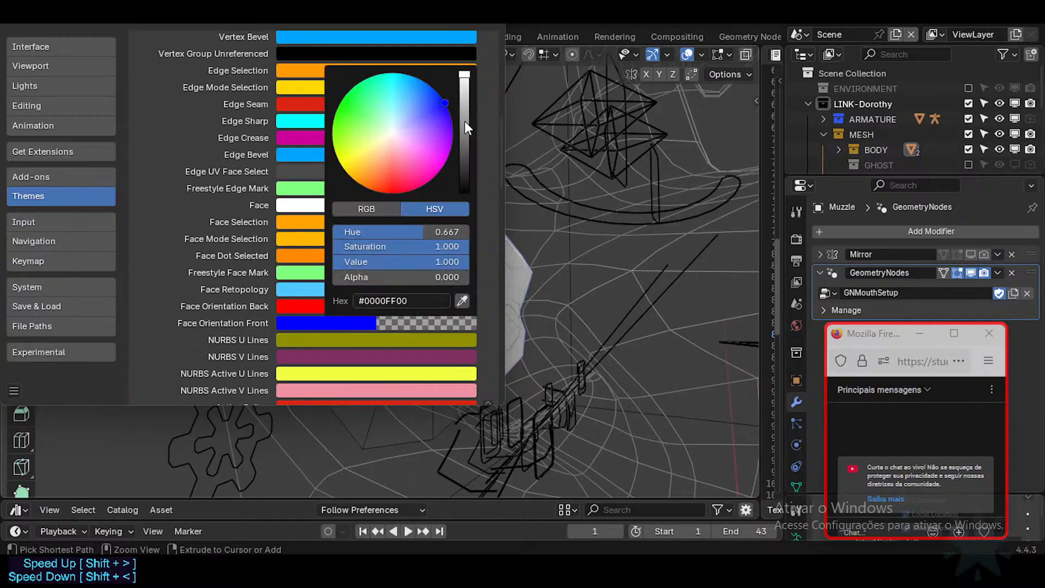
pyautogui.moveTo(365, 277); pyautogui.dragTo(390, 277)
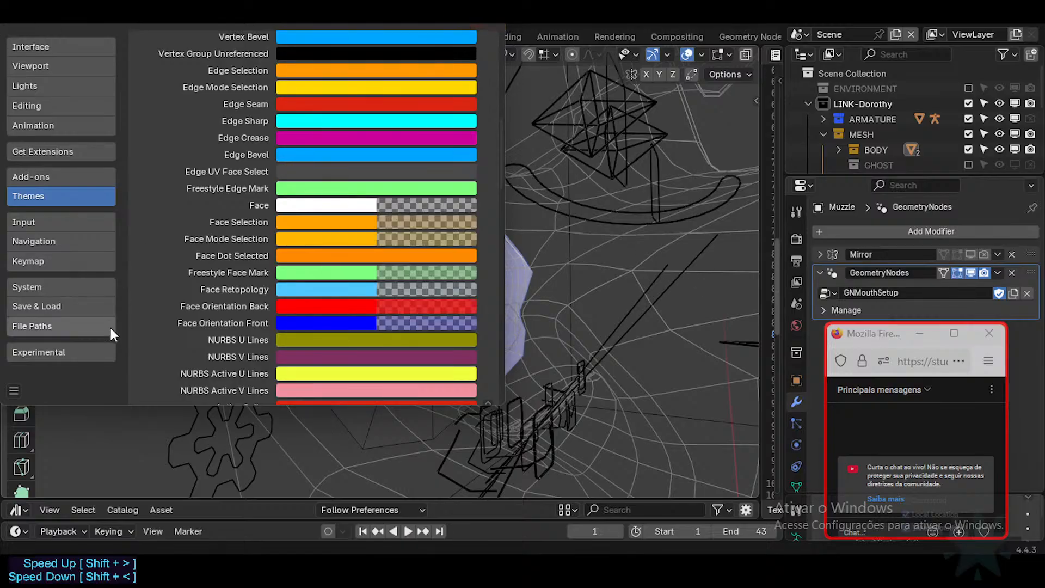
pyautogui.click(14, 392)
pyautogui.click(56, 342)
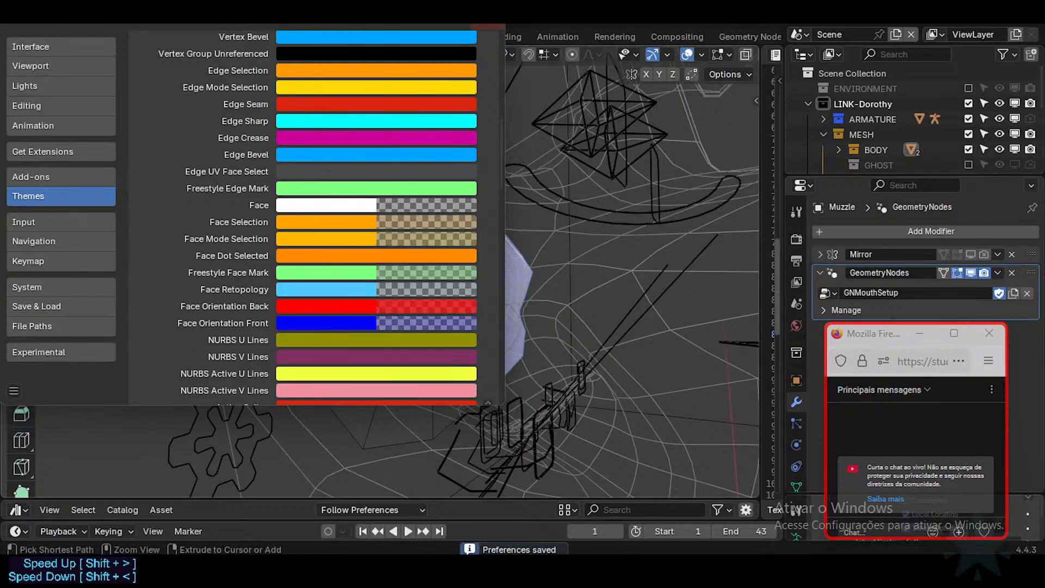
# Inspect the face orientation colours of Muzzle from several sides, switching in and out of Edit Mode to compare.
pyautogui.moveTo(414, 283)
pyautogui.mouseDown(button='middle')
pyautogui.moveTo(497, 294)
pyautogui.moveTo(315, 268)
pyautogui.moveTo(485, 322)
pyautogui.moveTo(438, 310)
pyautogui.moveTo(460, 348)
pyautogui.moveTo(533, 349)
pyautogui.moveTo(540, 318)
pyautogui.moveTo(312, 323)
pyautogui.moveTo(422, 308)
pyautogui.mouseUp(button='middle')
pyautogui.hotkey('shift', 'ctrl', 'alt', 'n')
pyautogui.hotkey('shift', 'ctrl', 'alt', 'n')
pyautogui.scroll(2, 315, 268)
pyautogui.middleClick(437, 309)
pyautogui.press('Tab')
pyautogui.press('Tab')
pyautogui.press('Tab')
pyautogui.press('Tab')
pyautogui.keyDown('ctrl'); pyautogui.scroll(1, 422, 309); pyautogui.keyUp('ctrl')
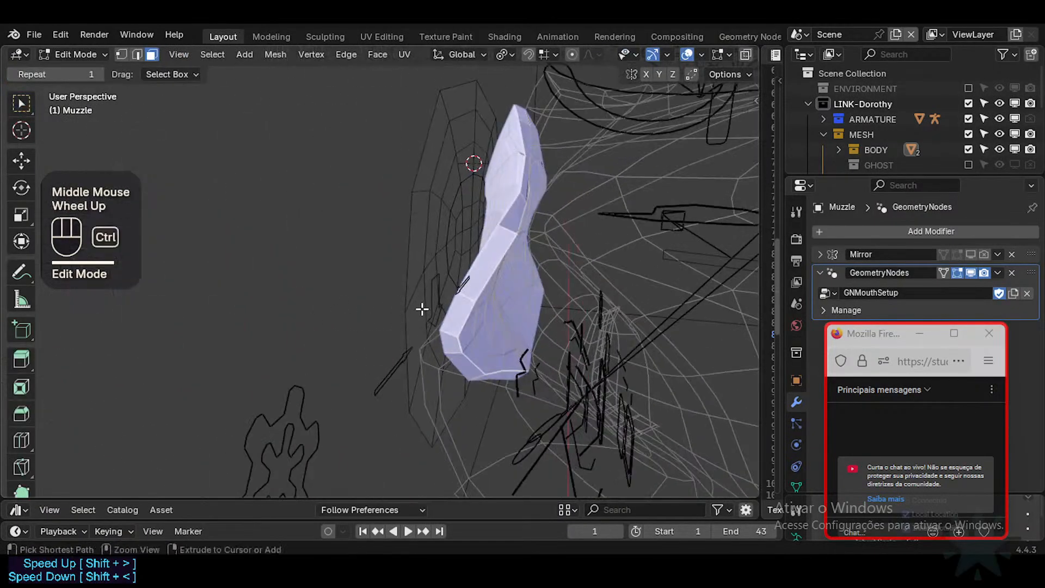
pyautogui.hotkey('shift', 'ctrl', 'alt', 'n')
pyautogui.hotkey('shift', 'ctrl', 'alt', 'n')
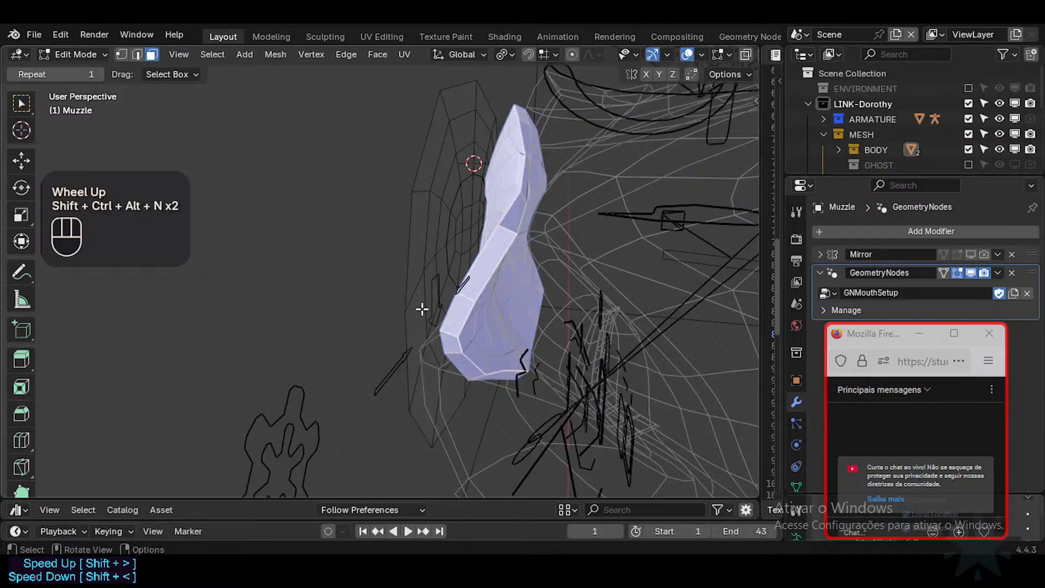
pyautogui.moveTo(423, 308); pyautogui.dragTo(478, 328, button='middle')
pyautogui.press('Tab')
pyautogui.press('Tab')
# Select a lower outer face of Muzzle's base mesh and compare the mesh with the GeometryNodes viewport display off and on.
pyautogui.click(450, 366)
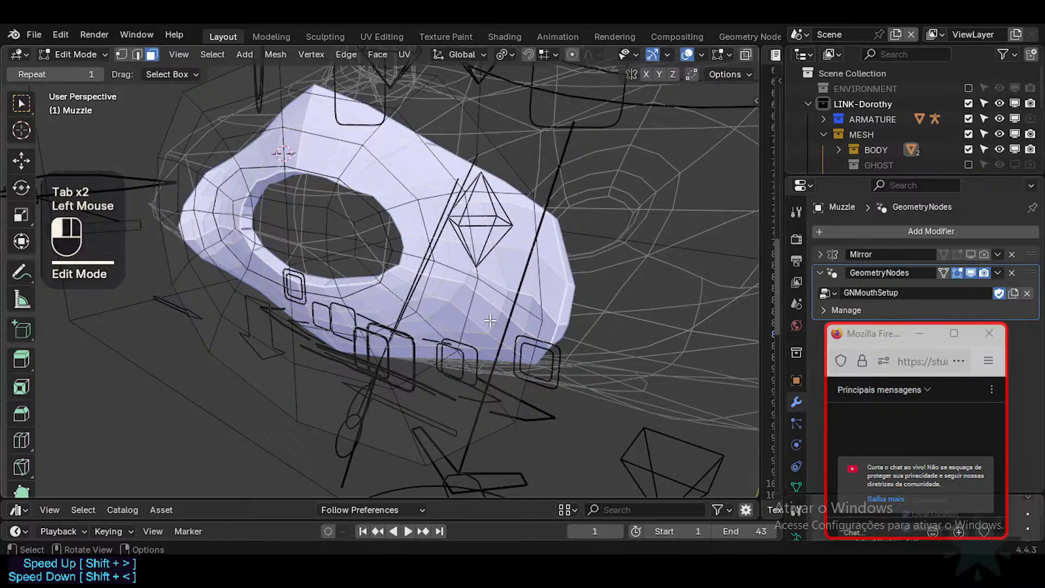
pyautogui.click(450, 366)
pyautogui.moveTo(450, 367); pyautogui.dragTo(529, 394, button='middle')
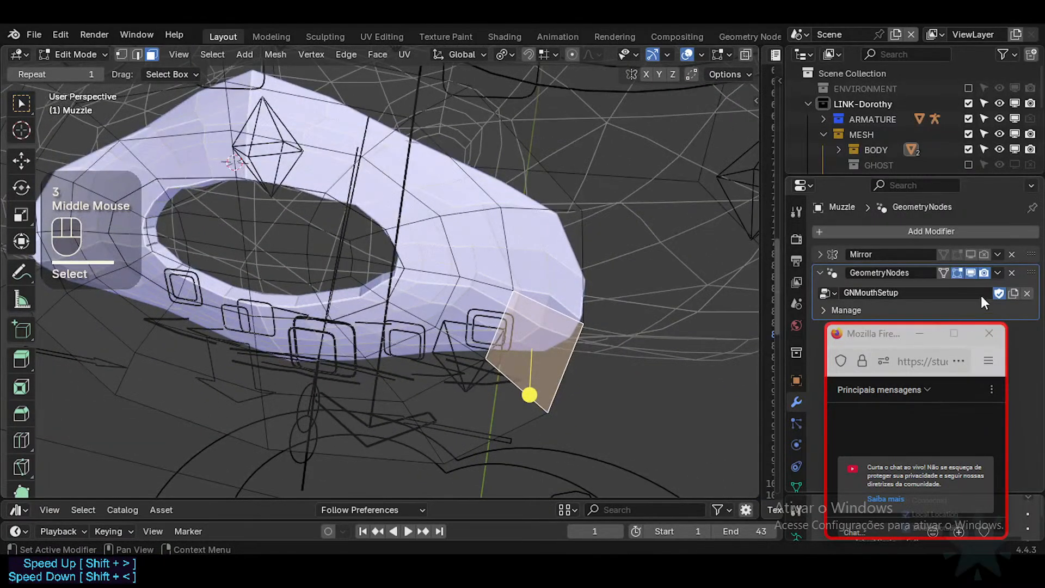
pyautogui.click(974, 274)
pyautogui.press('Tab')
pyautogui.moveTo(531, 285)
pyautogui.mouseDown(button='middle')
pyautogui.moveTo(323, 287)
pyautogui.moveTo(539, 294)
pyautogui.mouseUp(button='middle')
pyautogui.press('Tab')
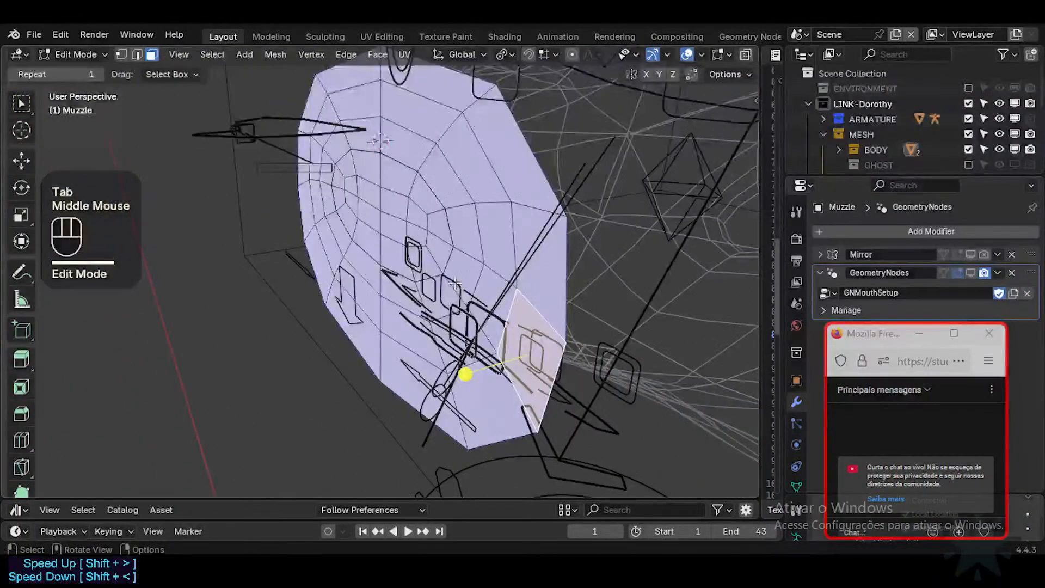
pyautogui.click(970, 273)
pyautogui.moveTo(490, 256); pyautogui.dragTo(459, 249, button='middle')
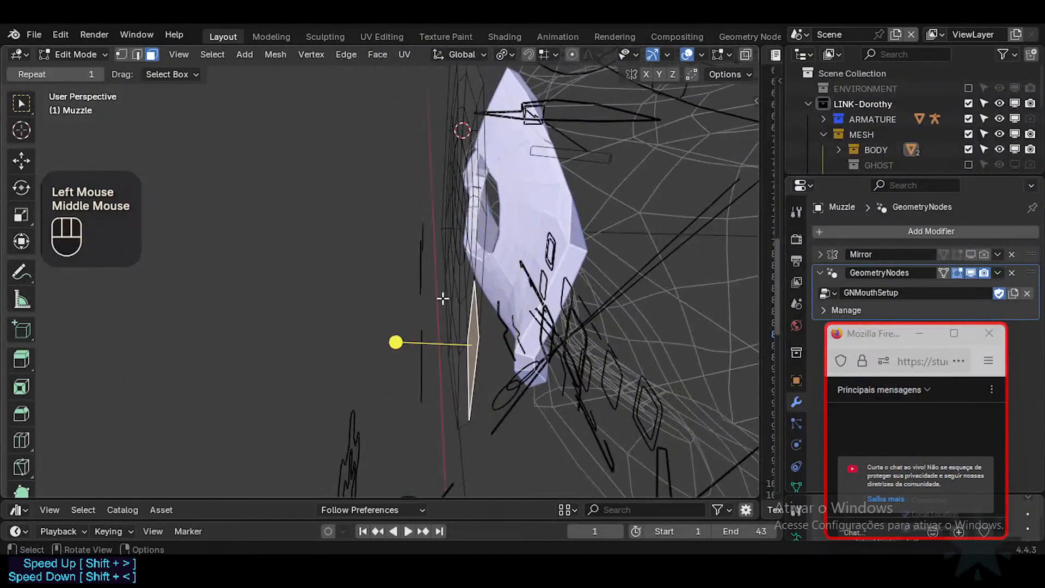
pyautogui.keyDown('shift'); pyautogui.moveTo(443, 299); pyautogui.dragTo(370, 272, button='middle'); pyautogui.keyUp('shift')
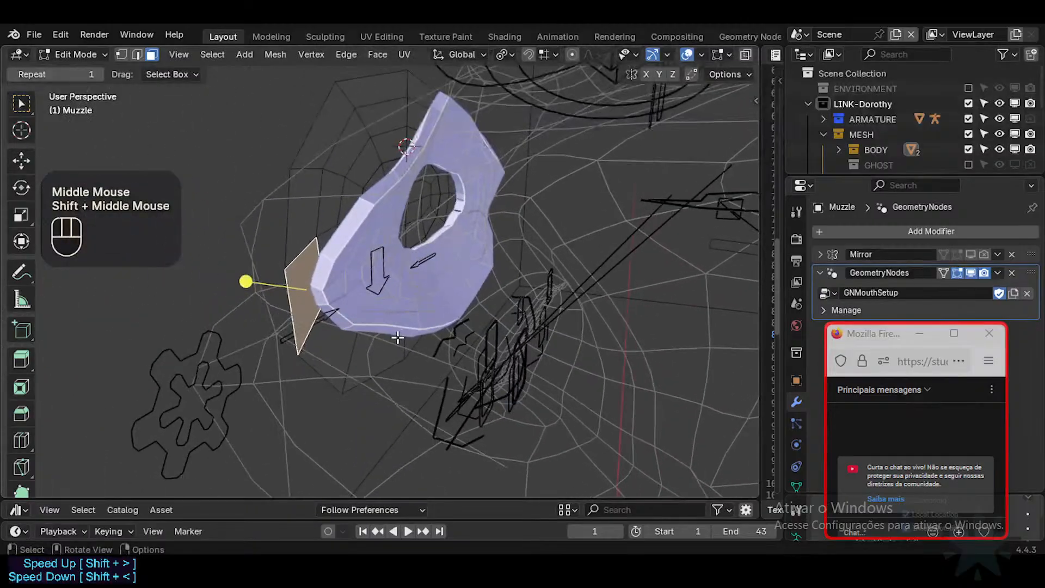
# Select a different outer face of Muzzle and compare the result with the GeometryNodes on-cage and edit-mode display toggled.
pyautogui.hotkey('alt', 'a')
pyautogui.click(296, 210)
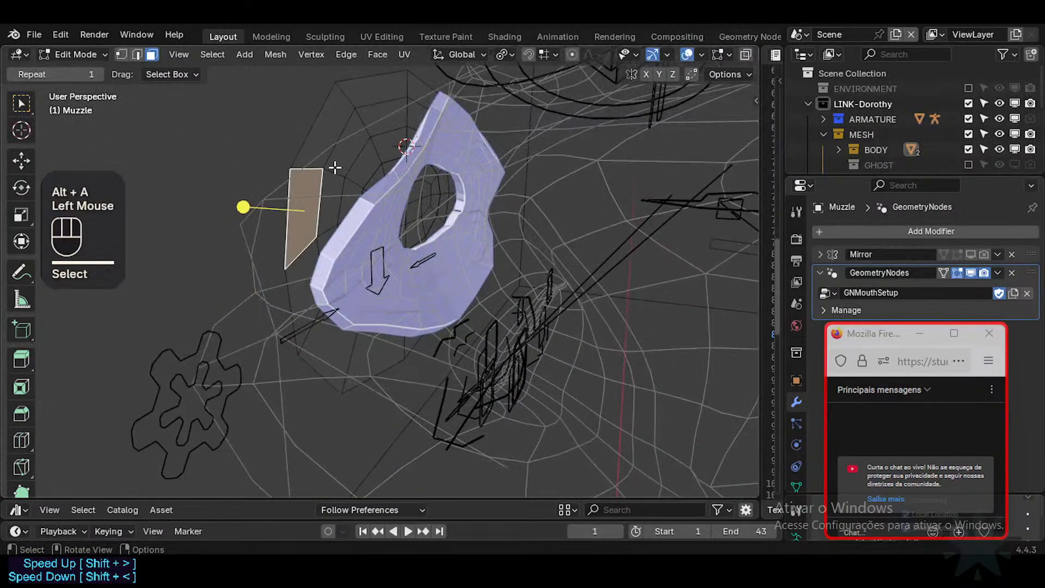
pyautogui.scroll(2, 334, 163)
pyautogui.keyDown('shift'); pyautogui.moveTo(333, 156); pyautogui.dragTo(354, 168, button='middle'); pyautogui.keyUp('shift')
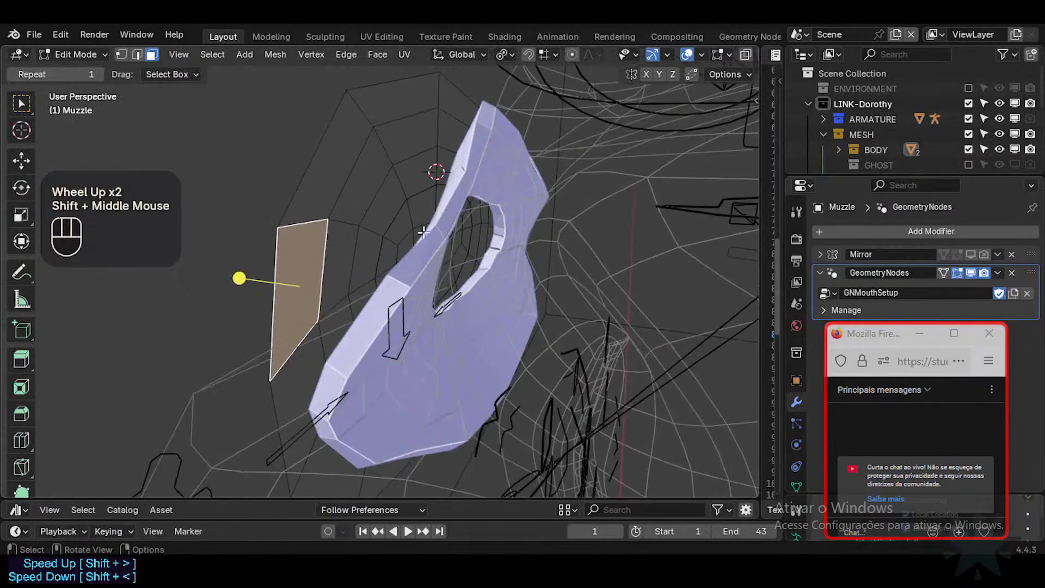
pyautogui.moveTo(407, 266)
pyautogui.mouseDown(button='middle')
pyautogui.moveTo(519, 283)
pyautogui.moveTo(405, 264)
pyautogui.mouseUp(button='middle')
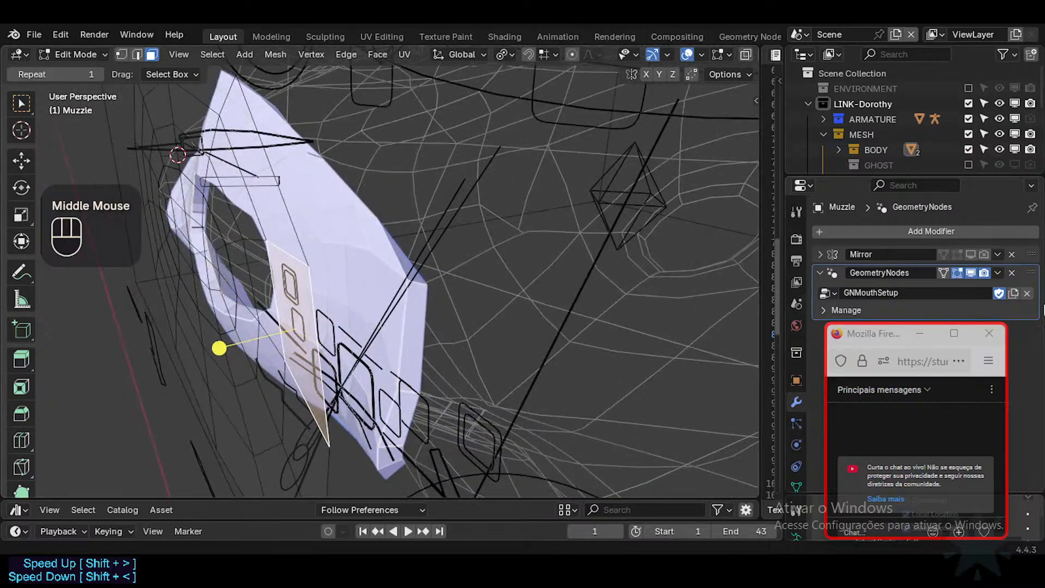
pyautogui.click(944, 272)
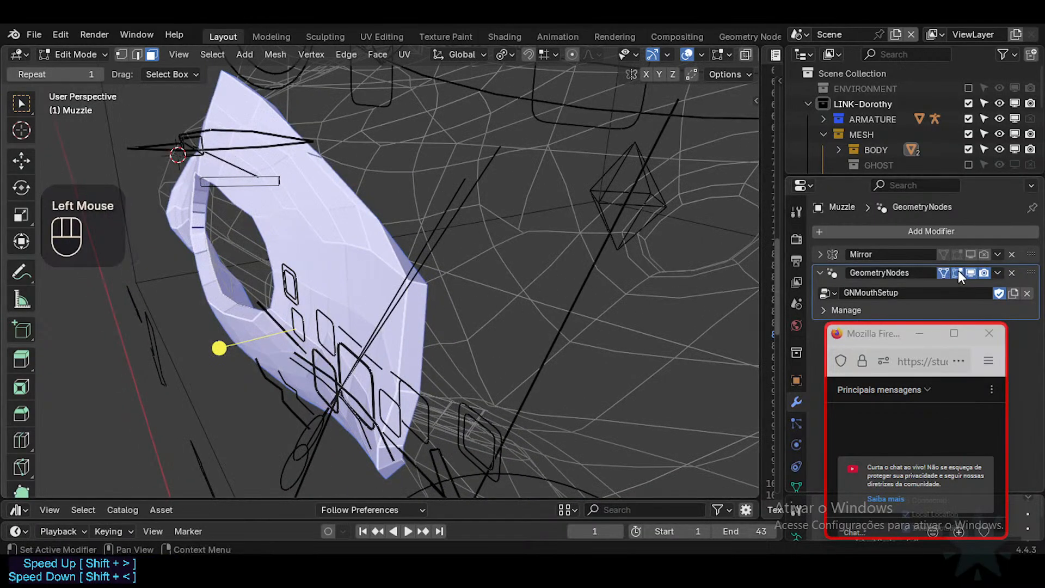
pyautogui.click(957, 272)
pyautogui.moveTo(289, 255); pyautogui.dragTo(203, 247, button='middle')
pyautogui.moveTo(367, 296); pyautogui.dragTo(323, 291, button='middle')
pyautogui.click(958, 273)
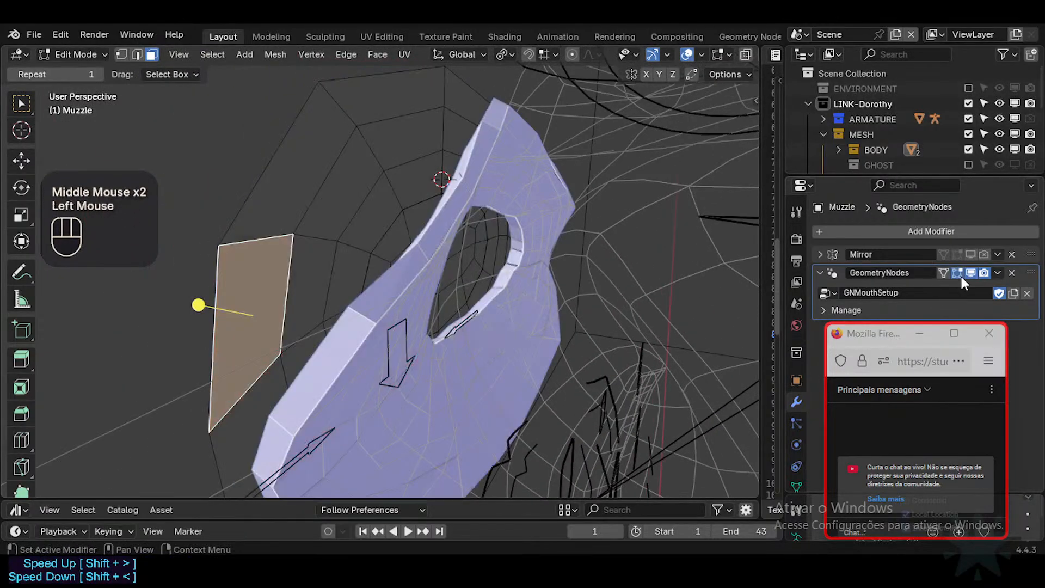
# Turn on the on-cage display of Muzzle's GeometryNodes modifier and save the file.
pyautogui.click(946, 276)
pyautogui.click(945, 276)
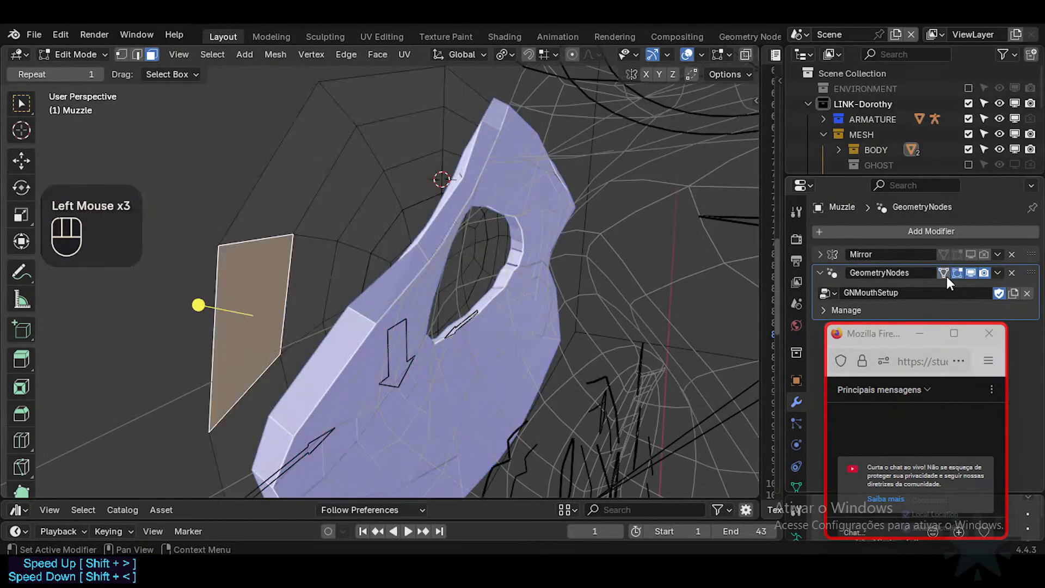
pyautogui.click(946, 277)
pyautogui.keyDown('shift'); pyautogui.moveTo(485, 358); pyautogui.dragTo(470, 255, button='middle'); pyautogui.keyUp('shift')
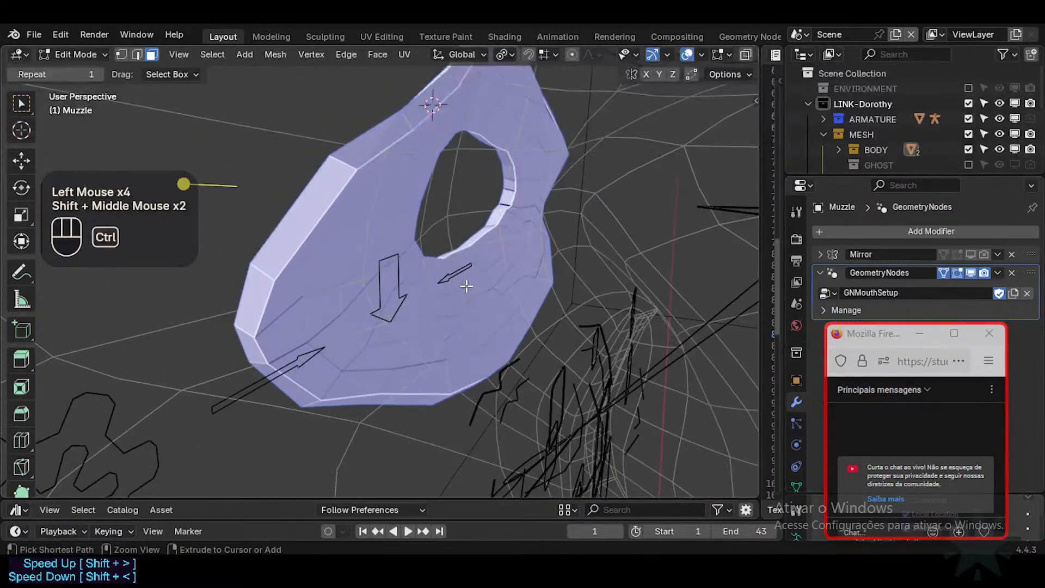
pyautogui.hotkey('ctrl', 's')
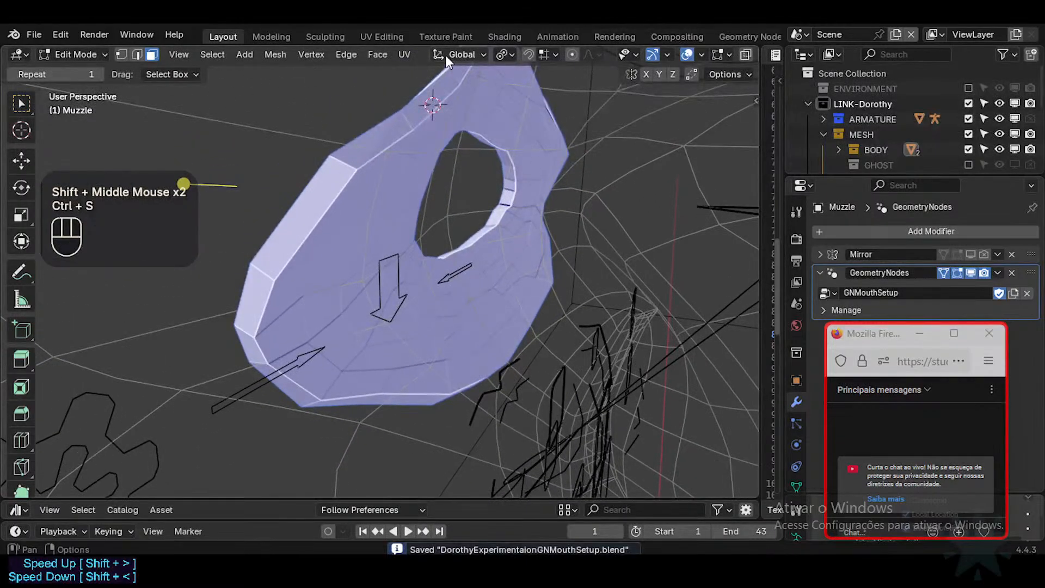
# Switch to the Geometry Nodes workspace and examine the GNMouthSetup nodes from Capture Attribute through Merge by Distance.
pyautogui.scroll(-2, 567, 33)
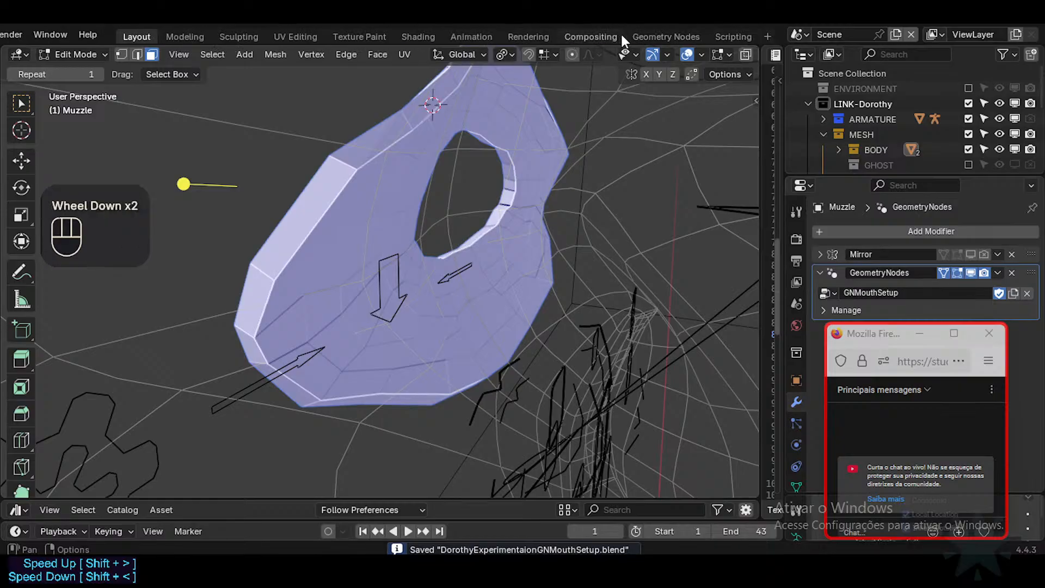
pyautogui.click(647, 37)
pyautogui.moveTo(387, 245); pyautogui.dragTo(484, 218, button='middle')
pyautogui.moveTo(572, 401); pyautogui.dragTo(616, 345, button='middle')
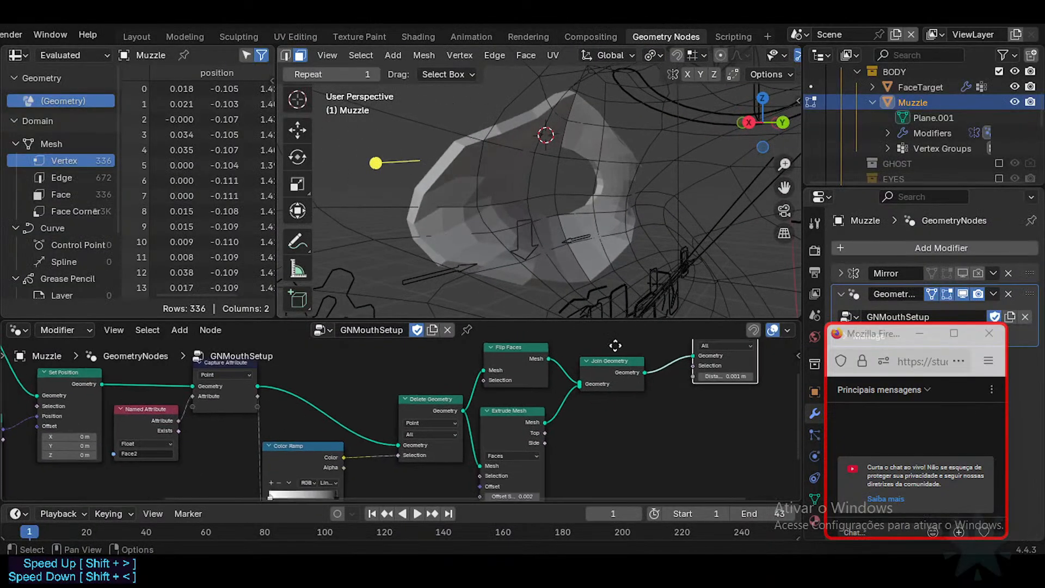
pyautogui.moveTo(395, 434); pyautogui.dragTo(427, 417, button='middle')
pyautogui.scroll(1, 484, 396)
pyautogui.moveTo(484, 396); pyautogui.dragTo(404, 448, button='middle')
pyautogui.moveTo(472, 428); pyautogui.dragTo(440, 437, button='middle')
pyautogui.moveTo(642, 392); pyautogui.dragTo(564, 402, button='middle')
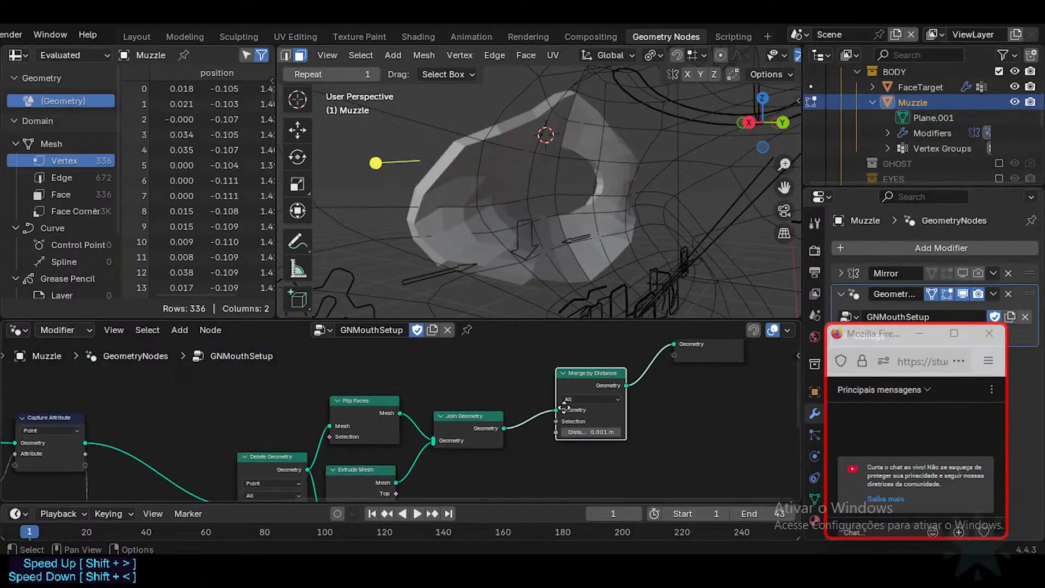
pyautogui.scroll(-1, 565, 404)
# Turn on the Face Orientation overlay in the Geometry Nodes workspace's 3D viewport.
pyautogui.scroll(-6, 714, 53)
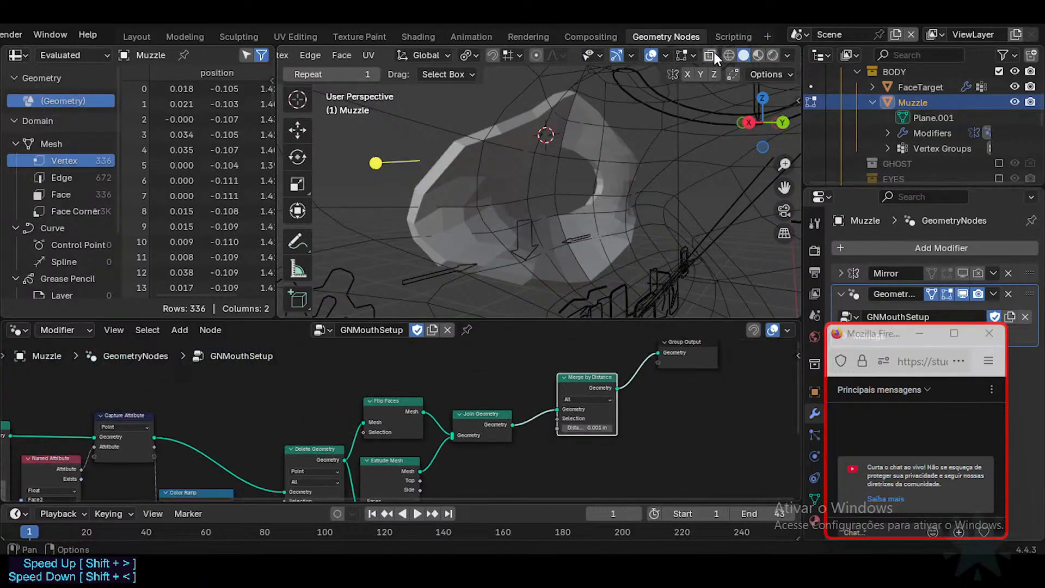
pyautogui.hotkey('alt', 'shift', 'f')
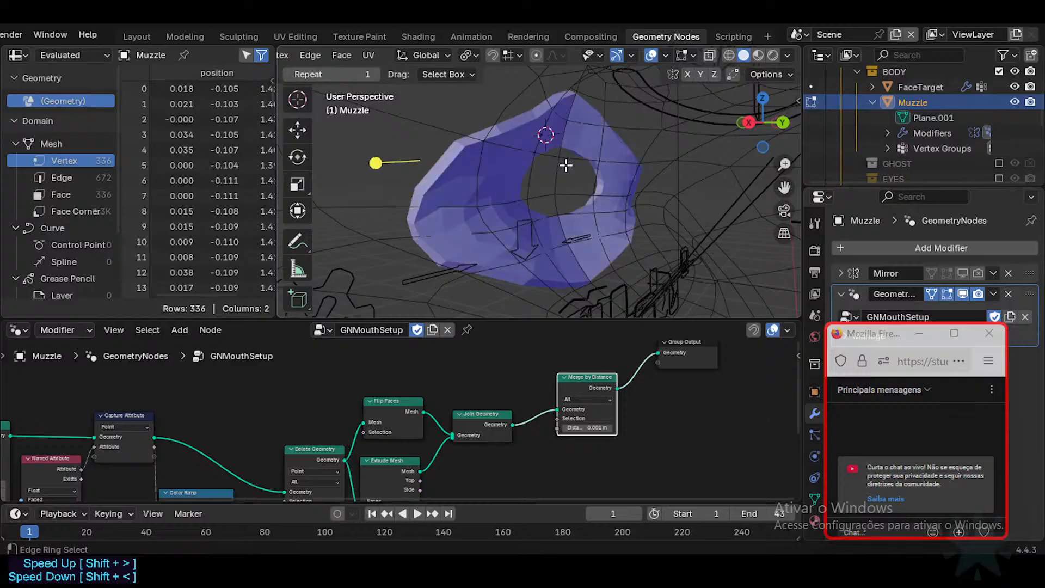
pyautogui.hscroll(-5, 601, 388)
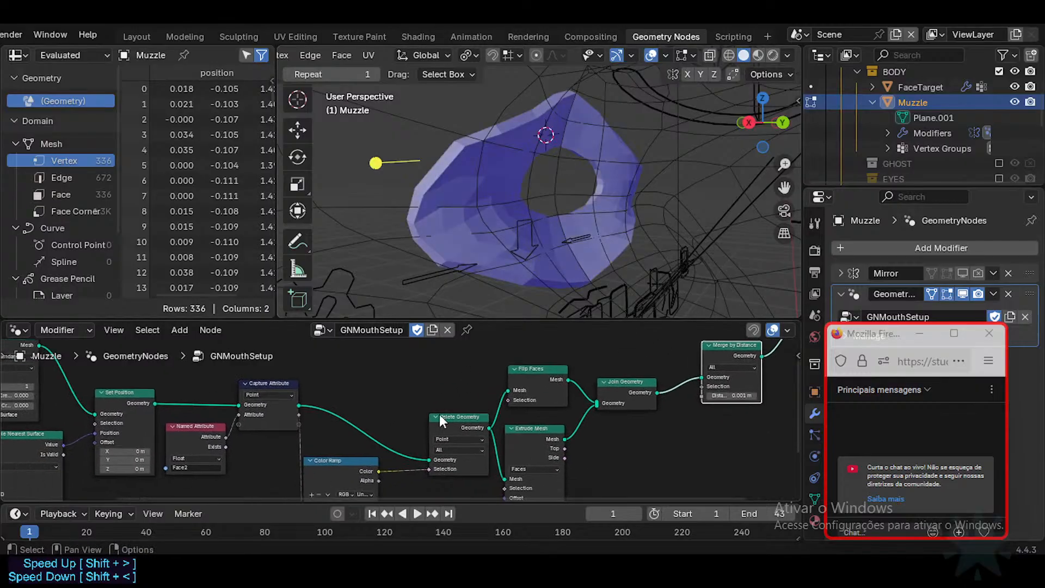
# Preview the Capture Attribute, Color Ramp, Delete Geometry, Extrude Mesh, Flip Faces, Join Geometry and Merge by Distance outputs in the Viewer.
pyautogui.keyDown('ctrl'); pyautogui.keyDown('shift'); pyautogui.click(276, 382); pyautogui.keyUp('shift'); pyautogui.keyUp('ctrl')
pyautogui.keyDown('ctrl'); pyautogui.keyDown('shift'); pyautogui.click(329, 463); pyautogui.keyUp('shift'); pyautogui.keyUp('ctrl')
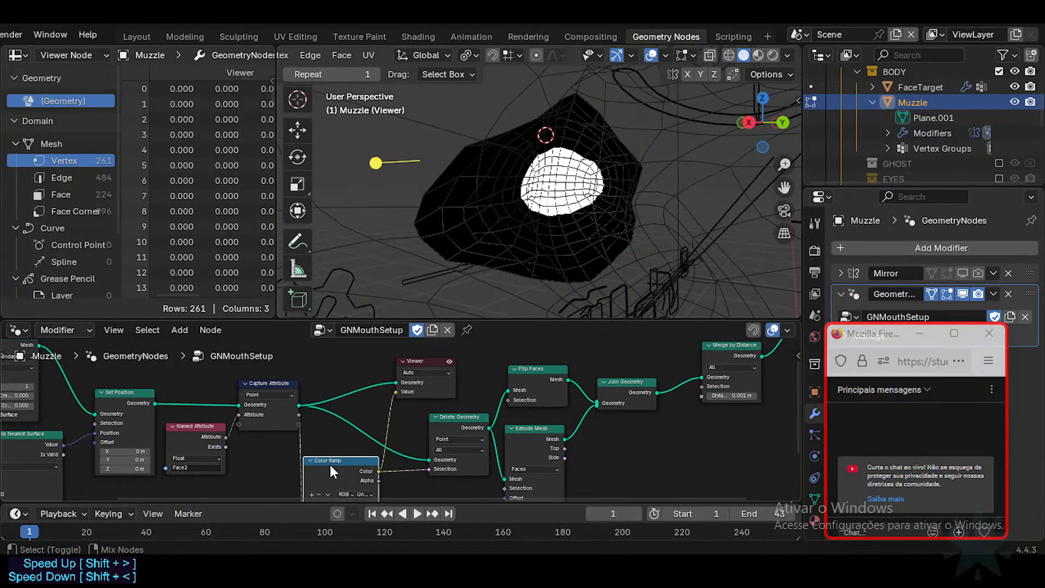
pyautogui.hscroll(4, 453, 413)
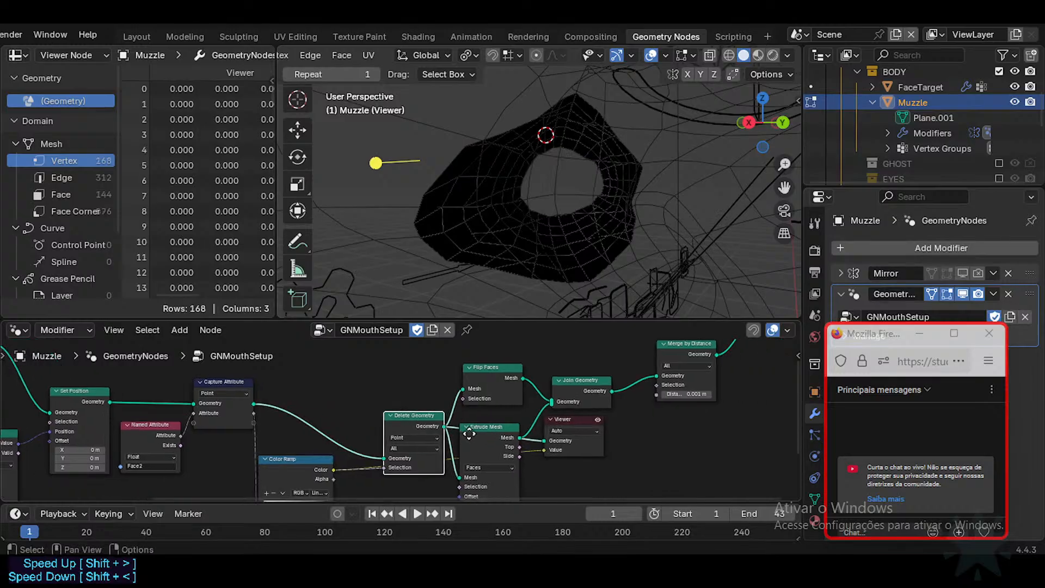
pyautogui.keyDown('ctrl'); pyautogui.keyDown('shift'); pyautogui.click(488, 429); pyautogui.keyUp('shift'); pyautogui.keyUp('ctrl')
pyautogui.keyDown('ctrl'); pyautogui.keyDown('shift'); pyautogui.click(489, 372); pyautogui.keyUp('shift'); pyautogui.keyUp('ctrl')
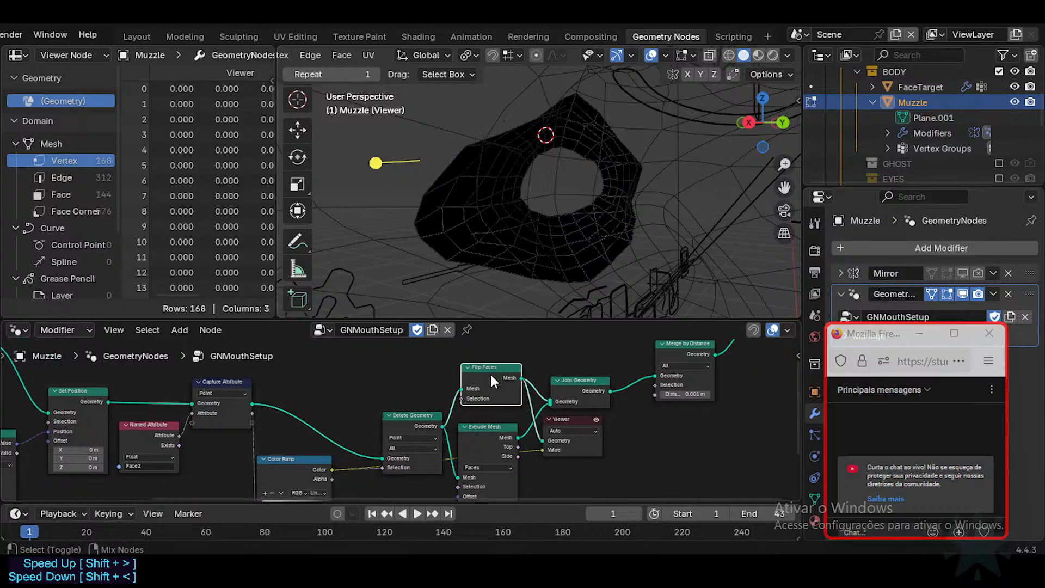
pyautogui.keyDown('ctrl'); pyautogui.keyDown('shift'); pyautogui.click(488, 427); pyautogui.keyUp('shift'); pyautogui.keyUp('ctrl')
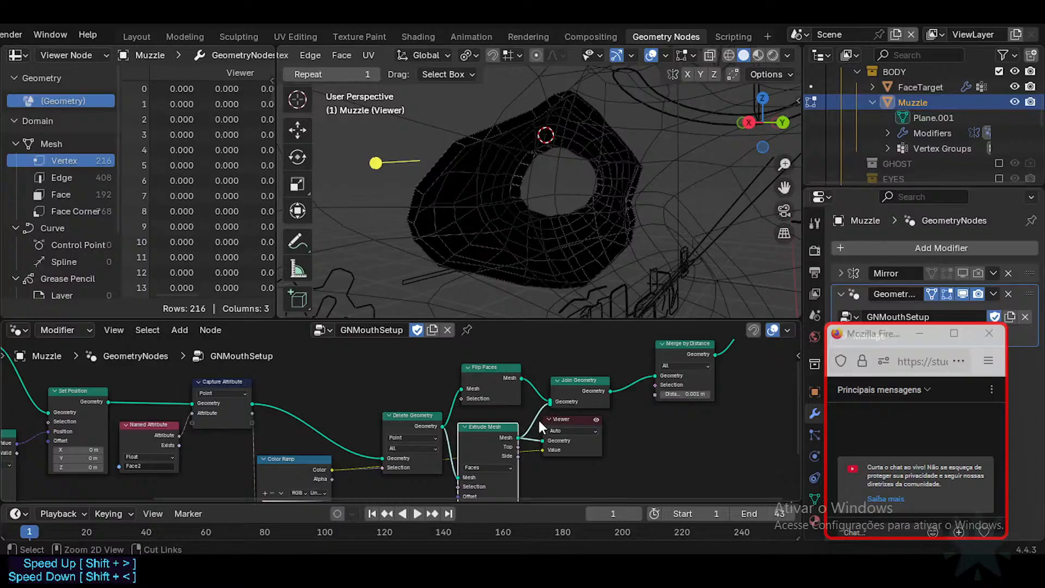
pyautogui.keyDown('ctrl'); pyautogui.keyDown('shift'); pyautogui.click(584, 377); pyautogui.keyUp('shift'); pyautogui.keyUp('ctrl')
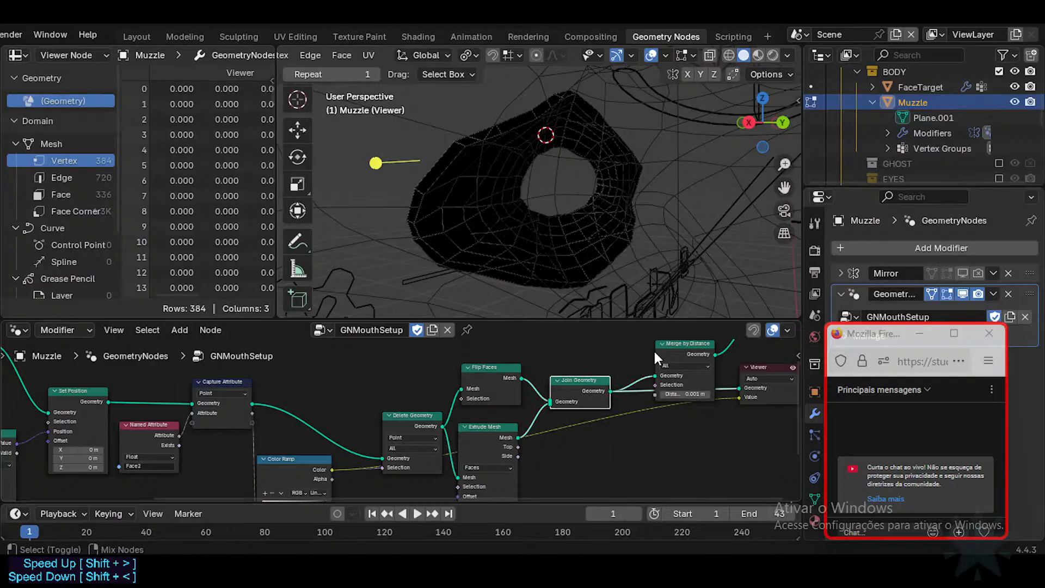
pyautogui.keyDown('ctrl'); pyautogui.keyDown('shift'); pyautogui.click(674, 347); pyautogui.keyUp('shift'); pyautogui.keyUp('ctrl')
pyautogui.moveTo(674, 347); pyautogui.dragTo(496, 425, button='middle')
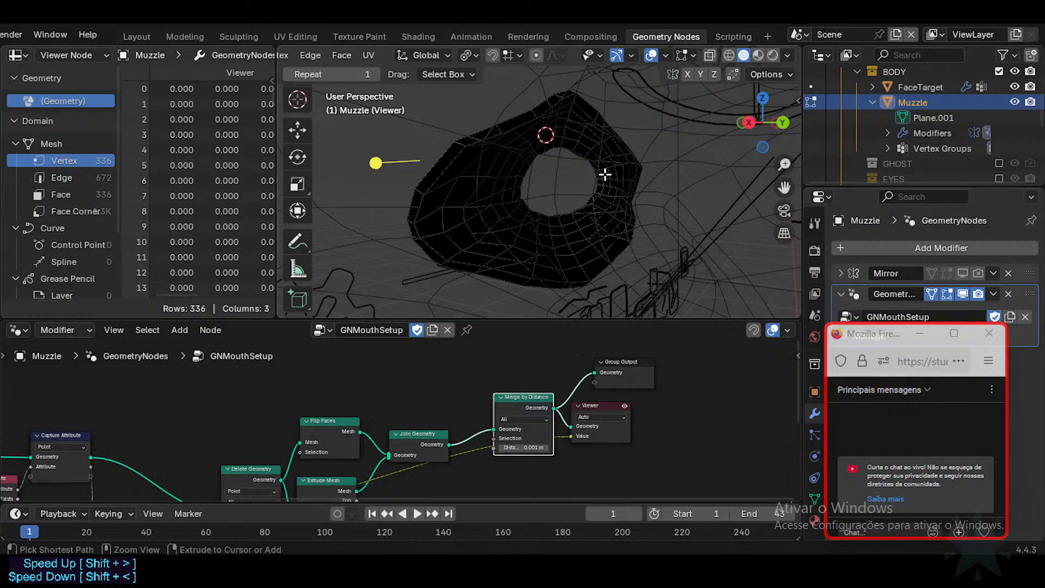
# Return the Muzzle to Object Mode, reselect it to show its evaluated geometry, and save the file.
pyautogui.press('Tab')
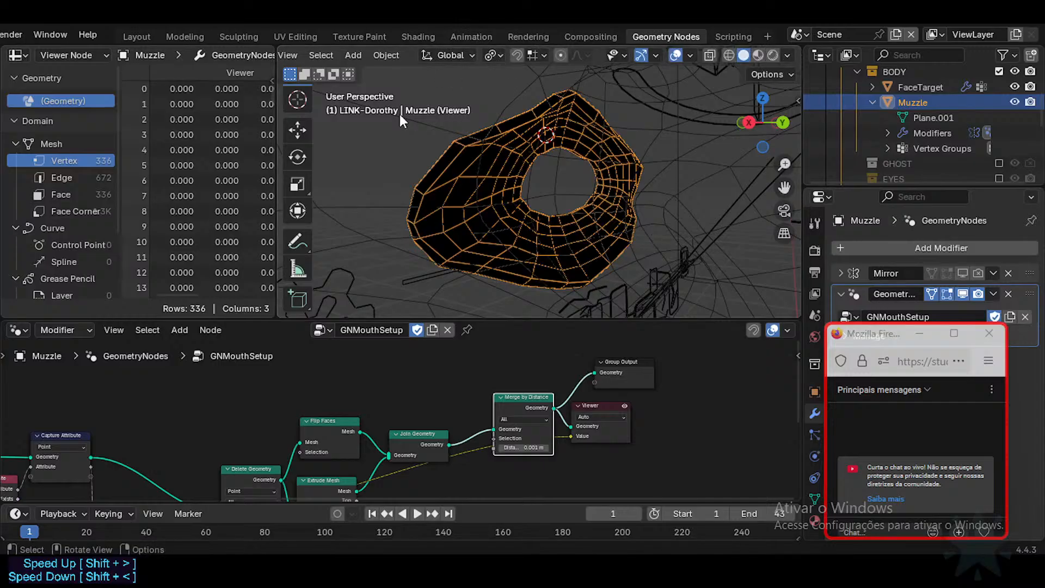
pyautogui.scroll(4, 361, 57)
pyautogui.keyDown('shift'); pyautogui.moveTo(479, 204); pyautogui.dragTo(586, 192, button='middle'); pyautogui.keyUp('shift')
pyautogui.click(586, 193)
pyautogui.keyDown('shift'); pyautogui.moveTo(425, 191); pyautogui.dragTo(521, 174, button='middle'); pyautogui.keyUp('shift')
pyautogui.click(521, 176)
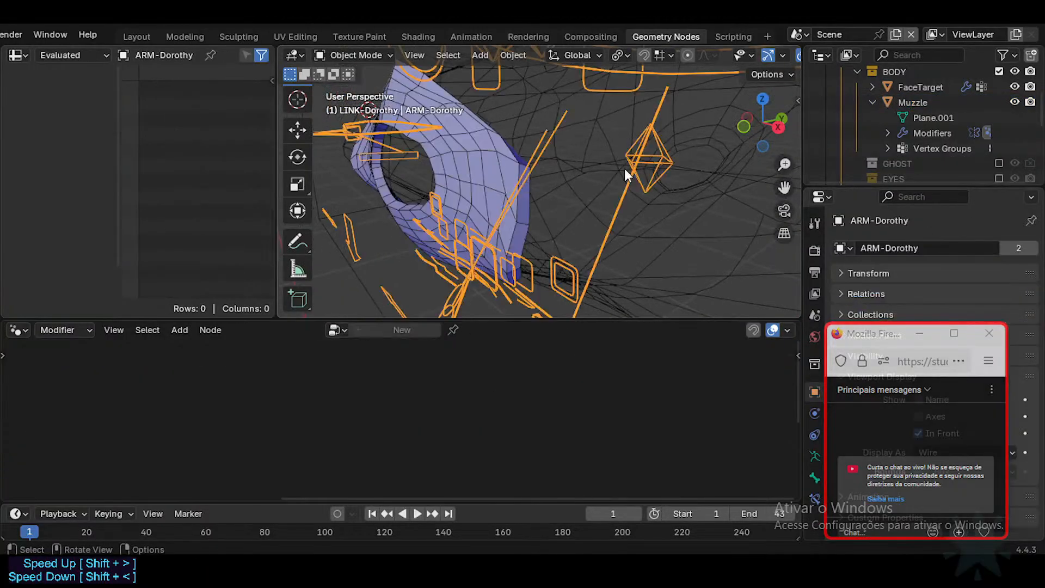
pyautogui.moveTo(625, 168); pyautogui.dragTo(483, 226, button='middle')
pyautogui.click(577, 210)
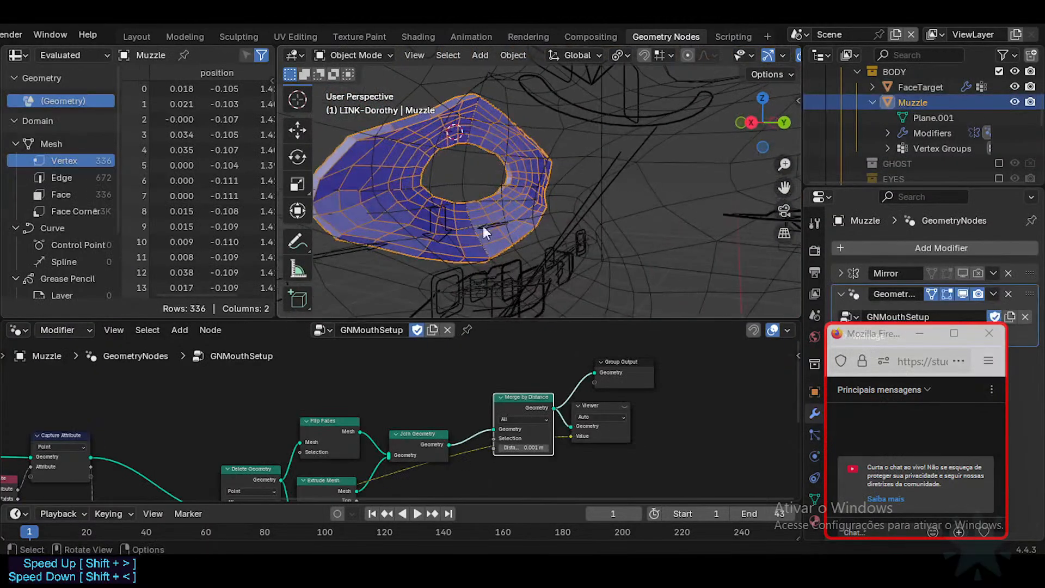
pyautogui.hotkey('ctrl', 's')
# Compare the muzzle's face orientation with the Flip Faces node muted and unmuted, leave it enabled, and save the file.
pyautogui.moveTo(377, 462); pyautogui.dragTo(516, 385, button='middle')
pyautogui.moveTo(475, 432); pyautogui.dragTo(483, 452, button='middle')
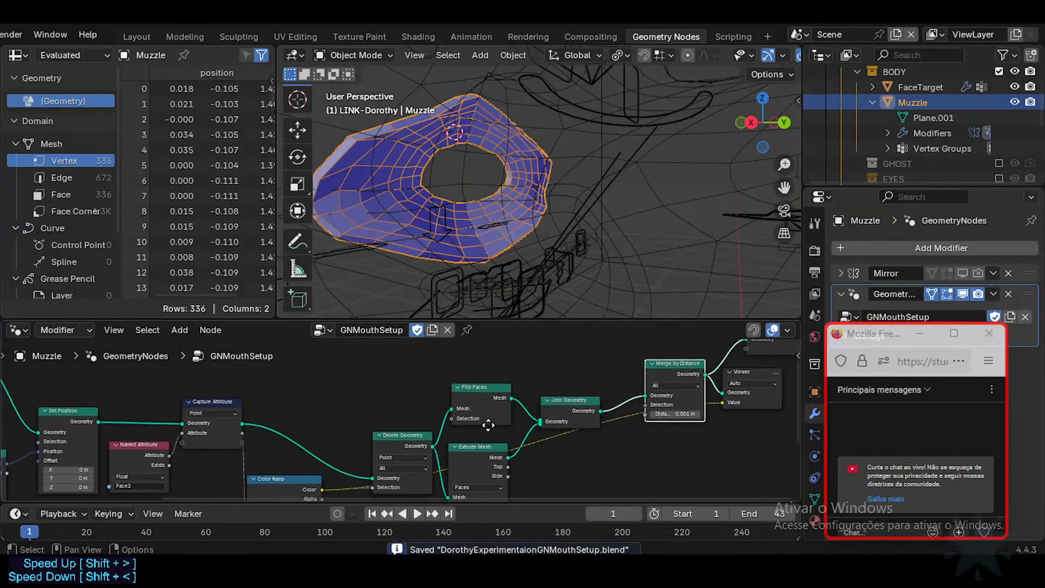
pyautogui.click(485, 387)
pyautogui.moveTo(487, 386); pyautogui.dragTo(490, 387)
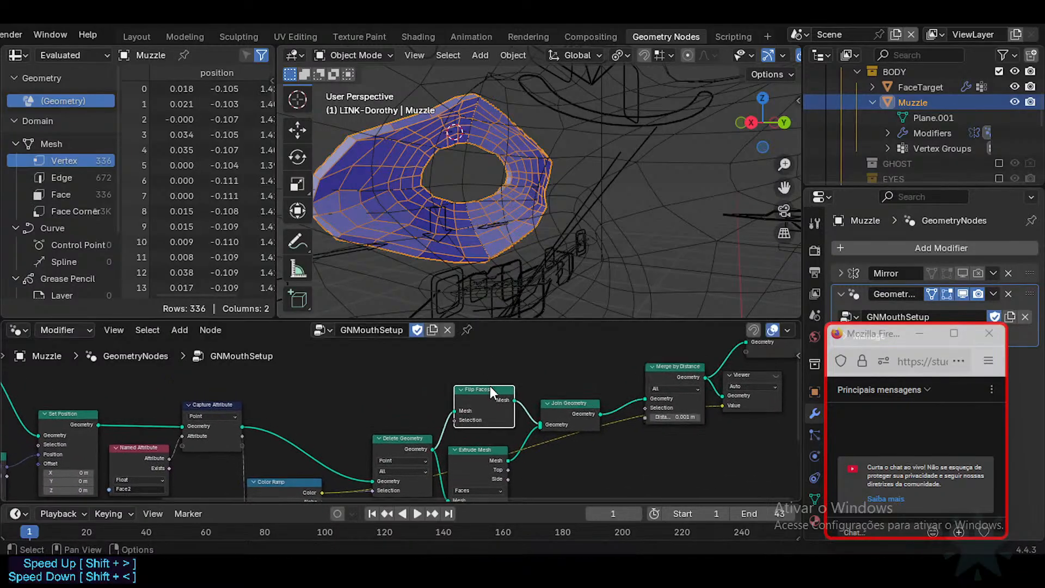
pyautogui.press('m')
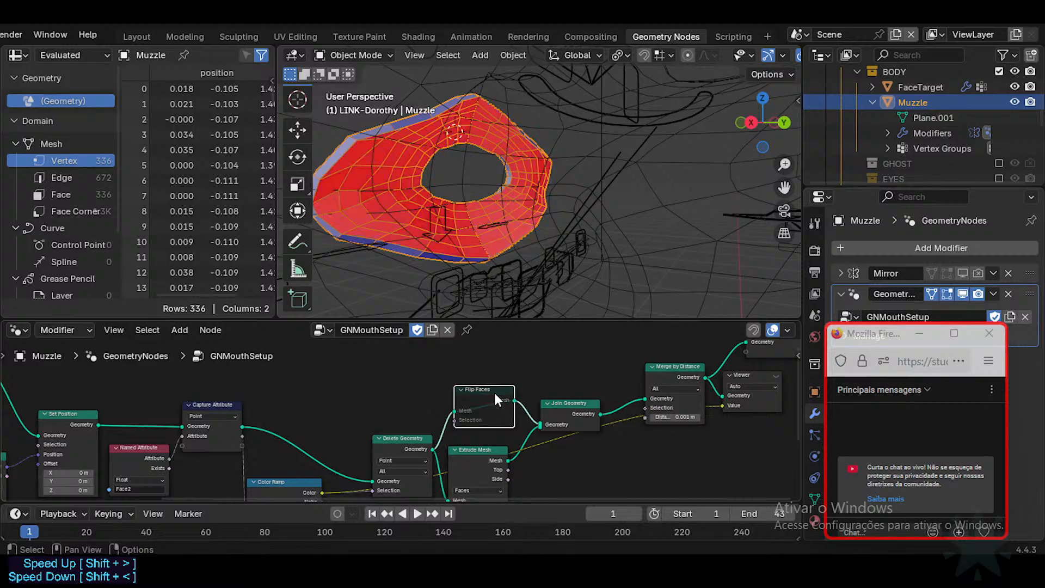
pyautogui.moveTo(463, 305)
pyautogui.mouseDown(button='middle')
pyautogui.moveTo(557, 230)
pyautogui.moveTo(501, 215)
pyautogui.moveTo(479, 294)
pyautogui.mouseUp(button='middle')
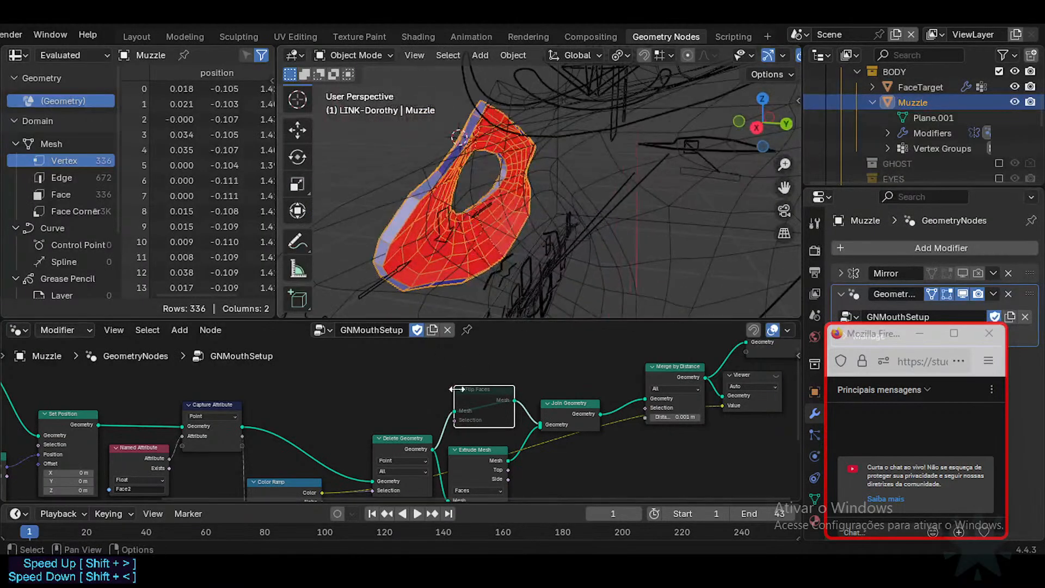
pyautogui.press('m')
pyautogui.press('m')
pyautogui.press('m')
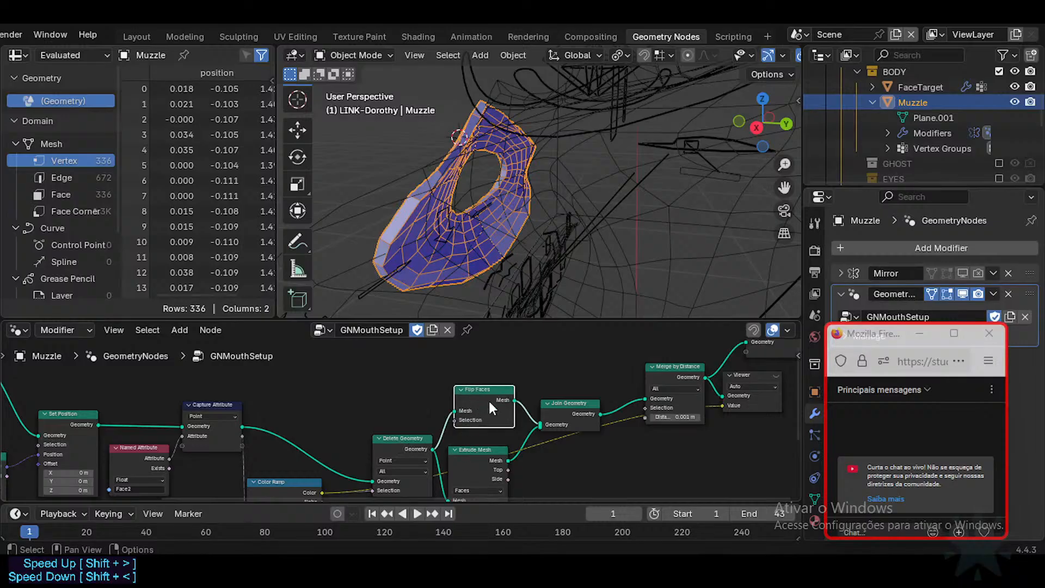
pyautogui.press('m')
pyautogui.press('m')
pyautogui.press('m')
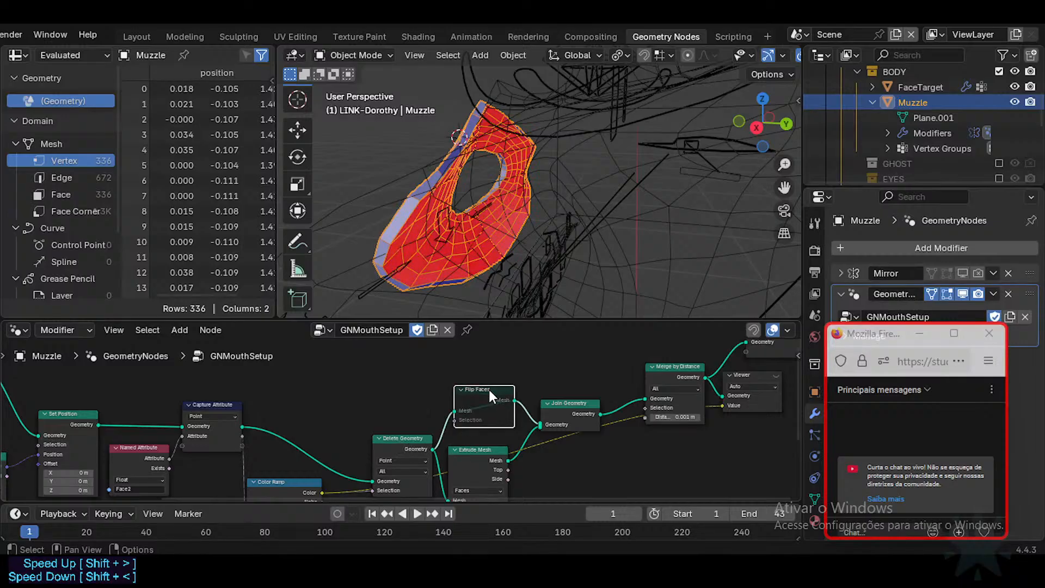
pyautogui.press('m')
pyautogui.hotkey('ctrl', 's')
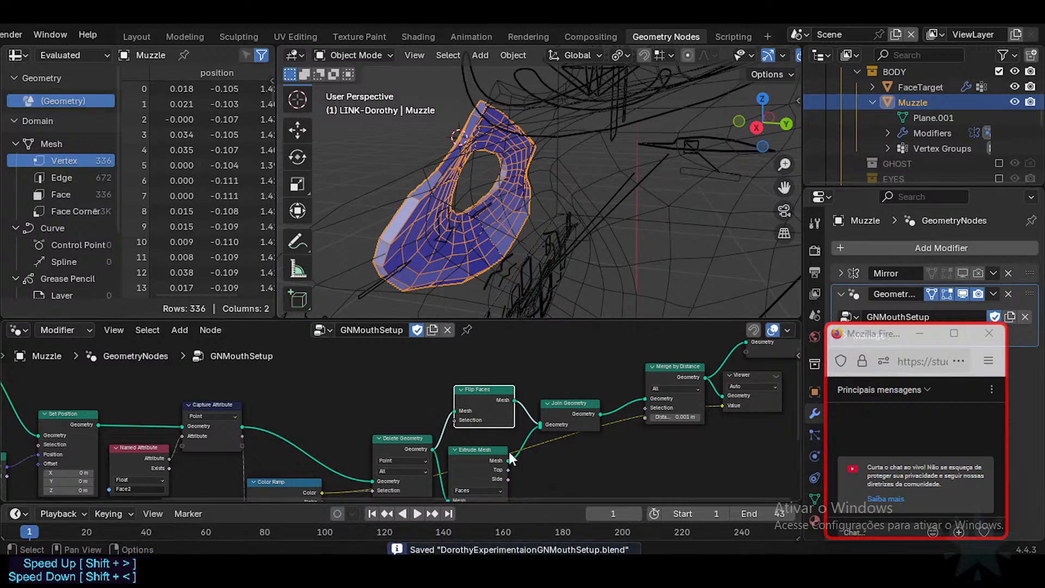
# Switch to the browser, upvote the Reddit comment about the 0.702 face orientation alpha, and close that page.
pyautogui.moveTo(511, 459); pyautogui.dragTo(517, 430, button='middle')
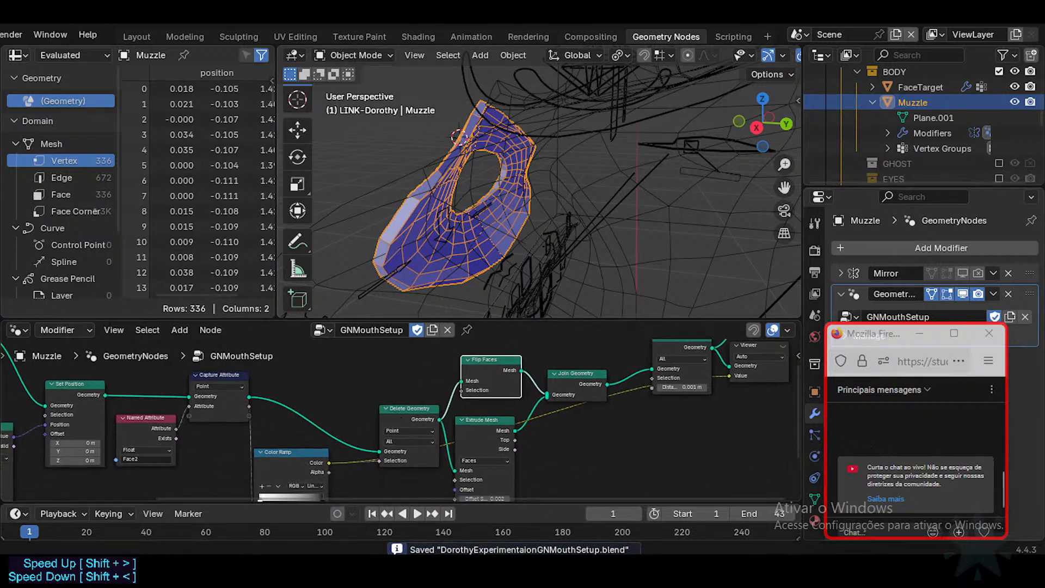
pyautogui.click(537, 458)
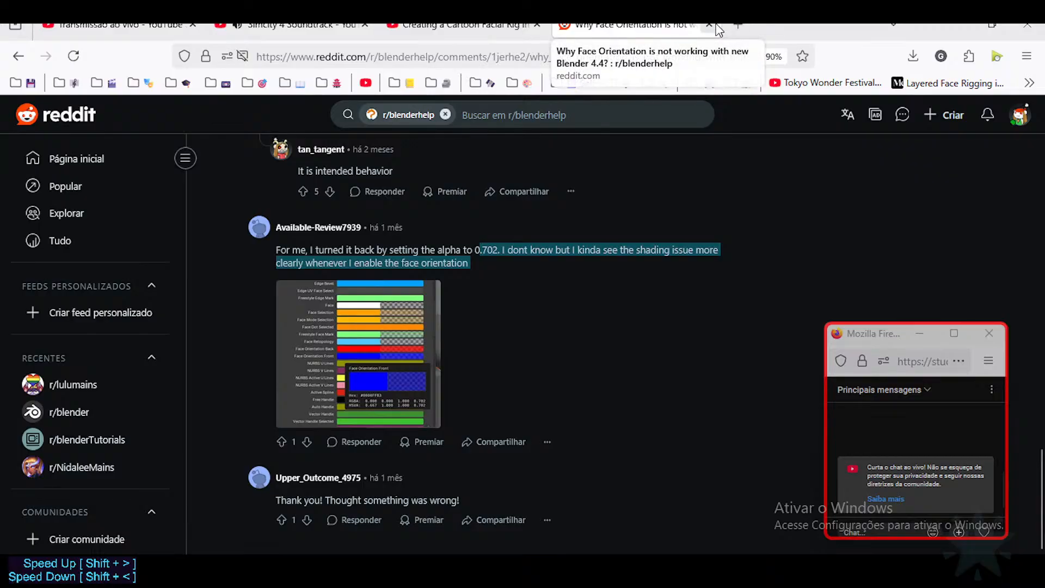
pyautogui.click(280, 443)
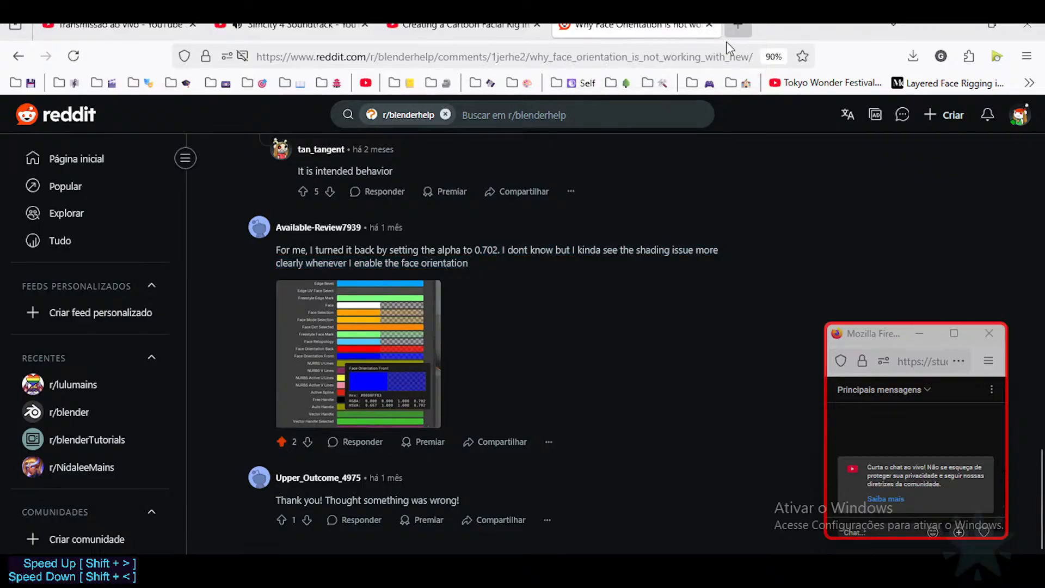
pyautogui.click(709, 25)
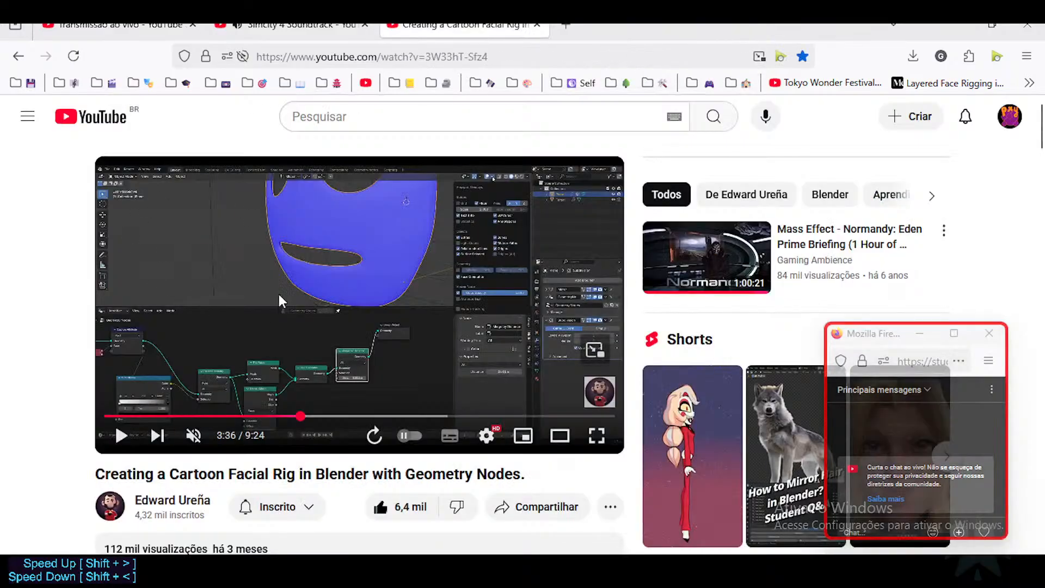
# Watch the next part of the YouTube tutorial "Creating a Cartoon Facial Rig in Blender with Geometry Nodes." in full screen.
pyautogui.click(298, 270)
pyautogui.doubleClick(360, 239)
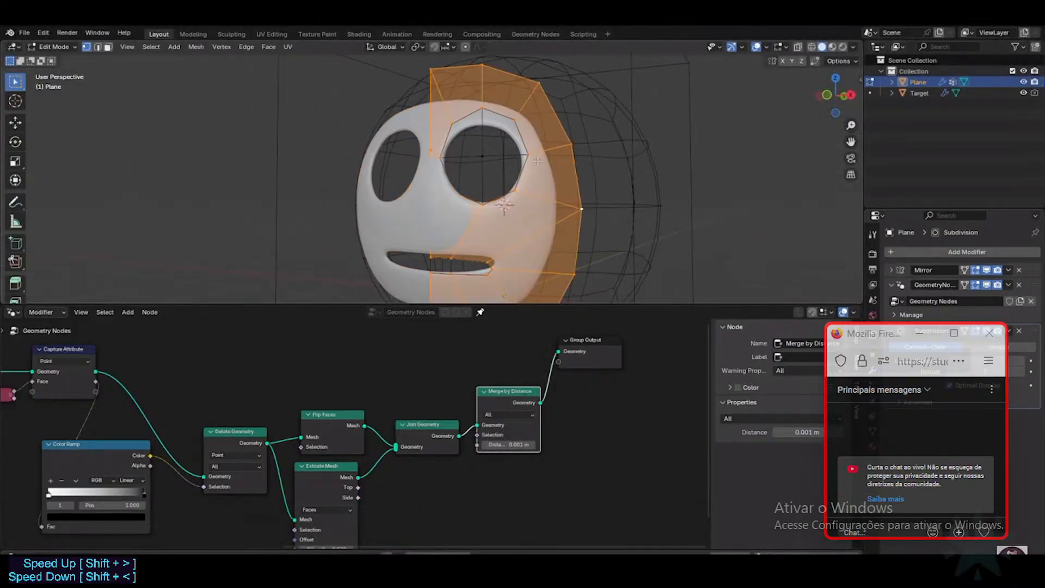
pyautogui.click(496, 375)
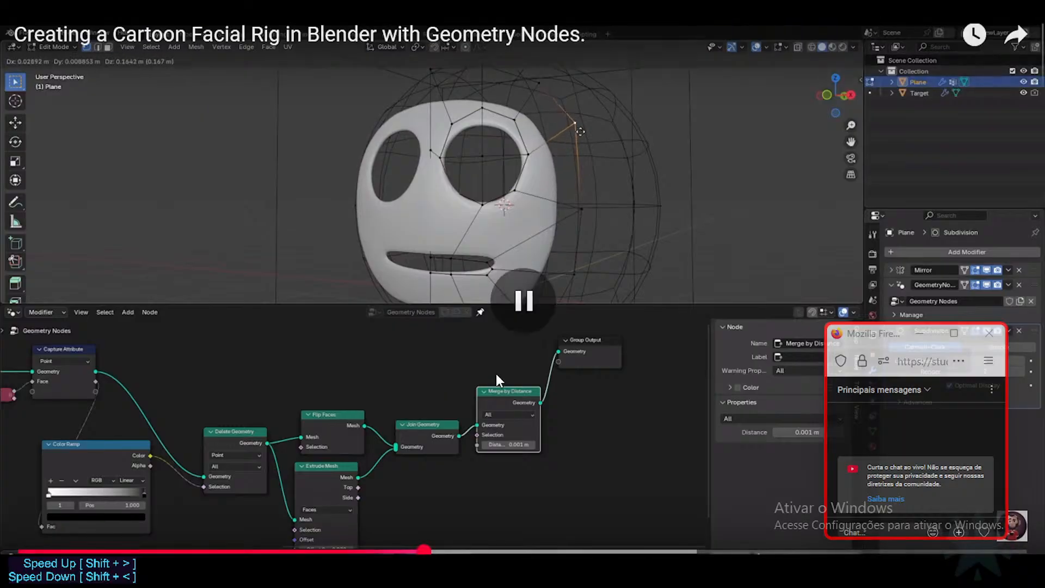
# Switch back to Blender and compare the muzzle mesh with the Merge by Distance node muted and unmuted, leaving it enabled.
pyautogui.hotkey('alt', 'Tab')
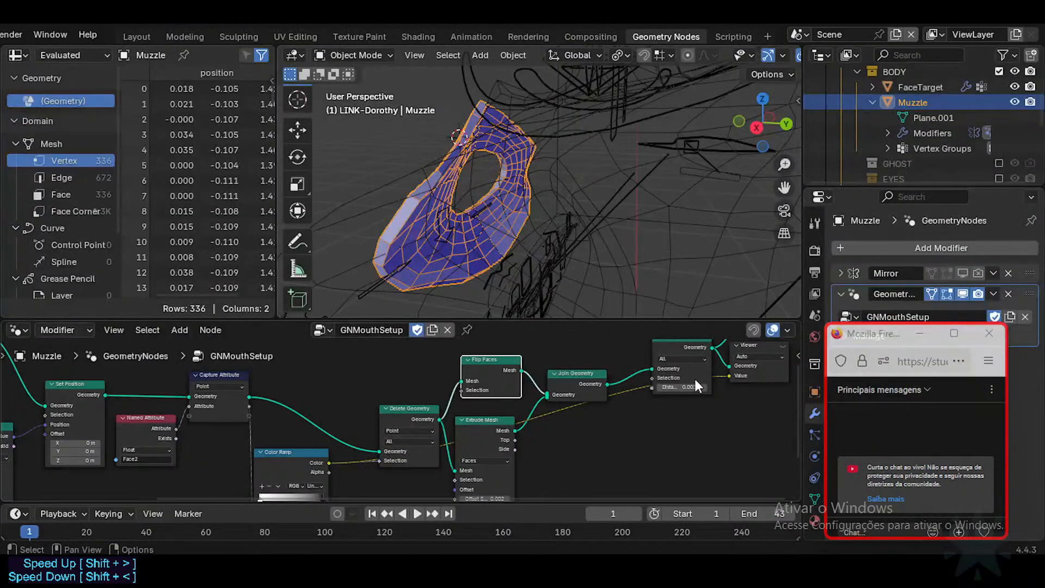
pyautogui.moveTo(653, 398); pyautogui.dragTo(621, 421, button='middle')
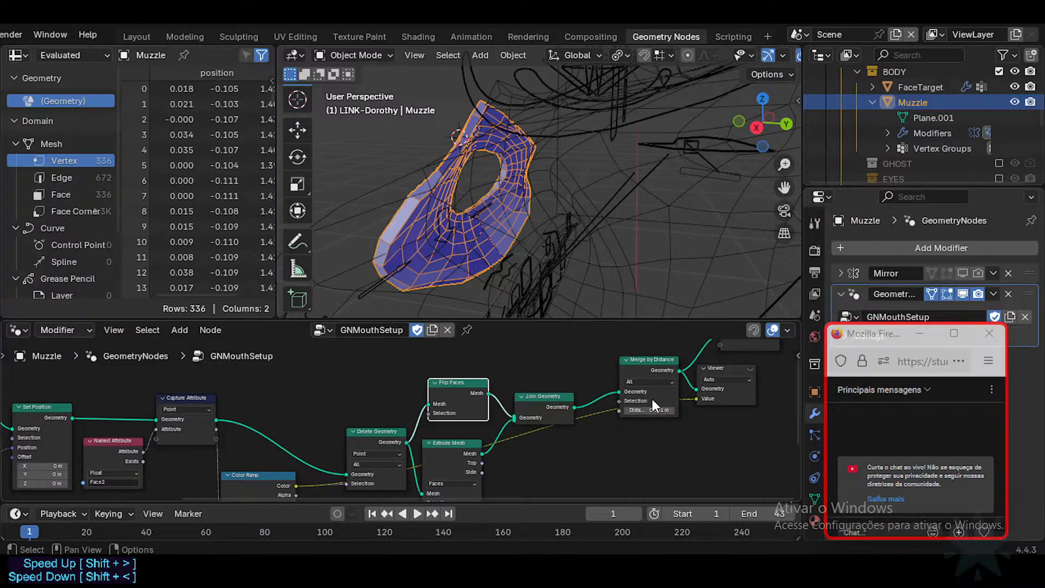
pyautogui.click(648, 360)
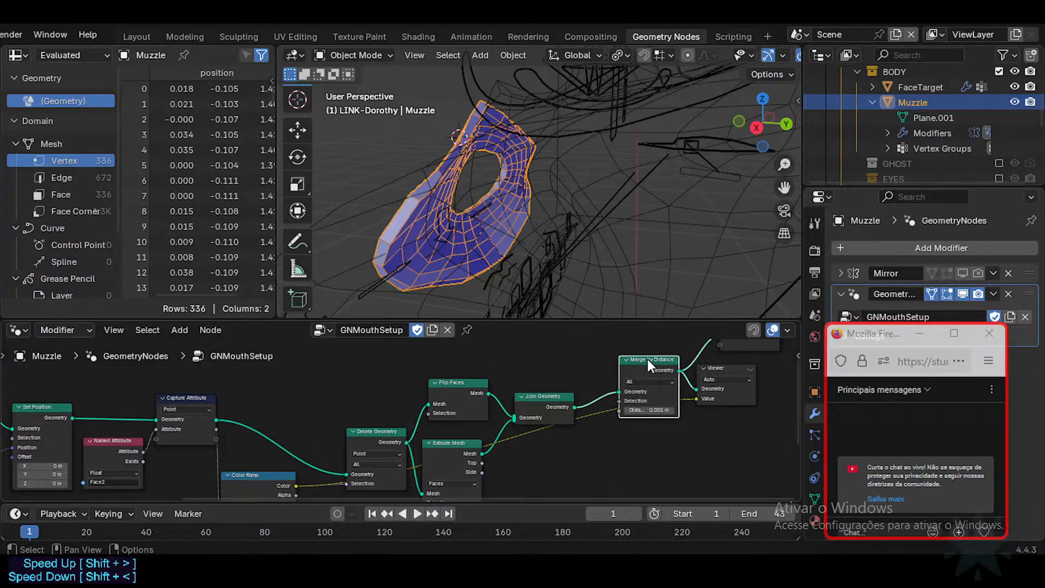
pyautogui.press('m')
pyautogui.moveTo(544, 218); pyautogui.dragTo(479, 180, button='middle')
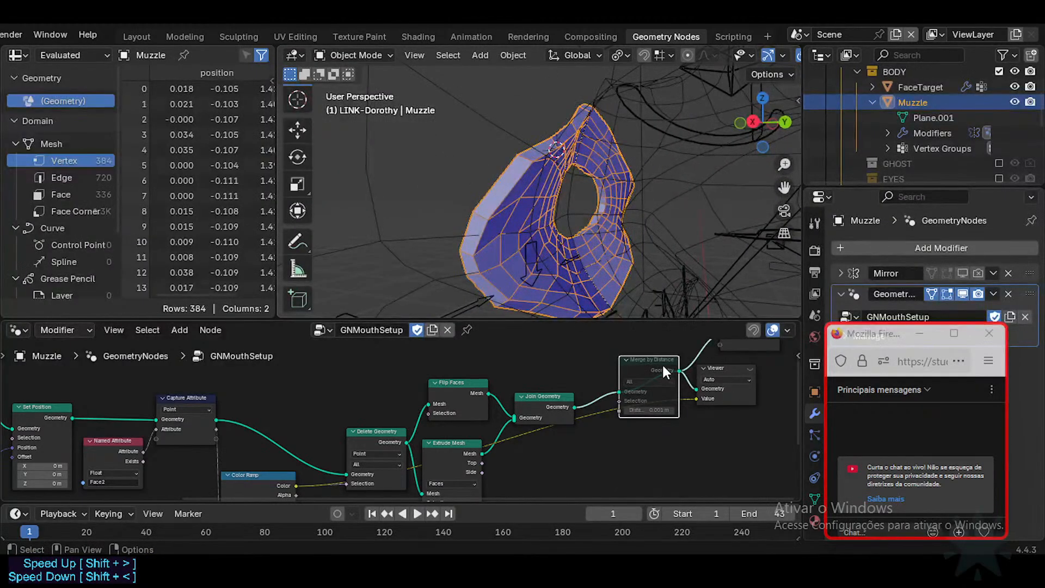
pyautogui.press('m')
pyautogui.press('m')
pyautogui.press('m')
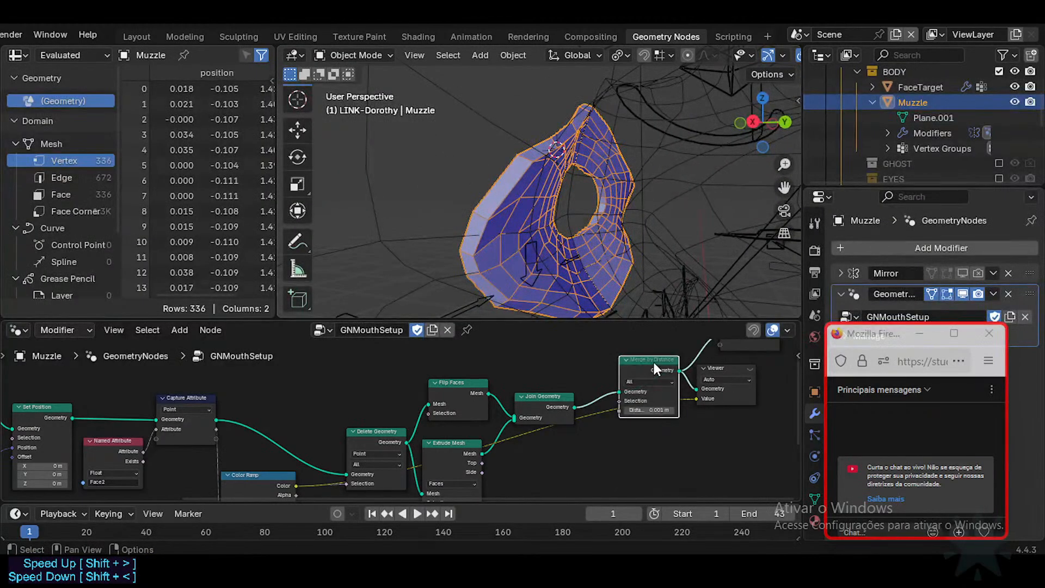
pyautogui.press('m')
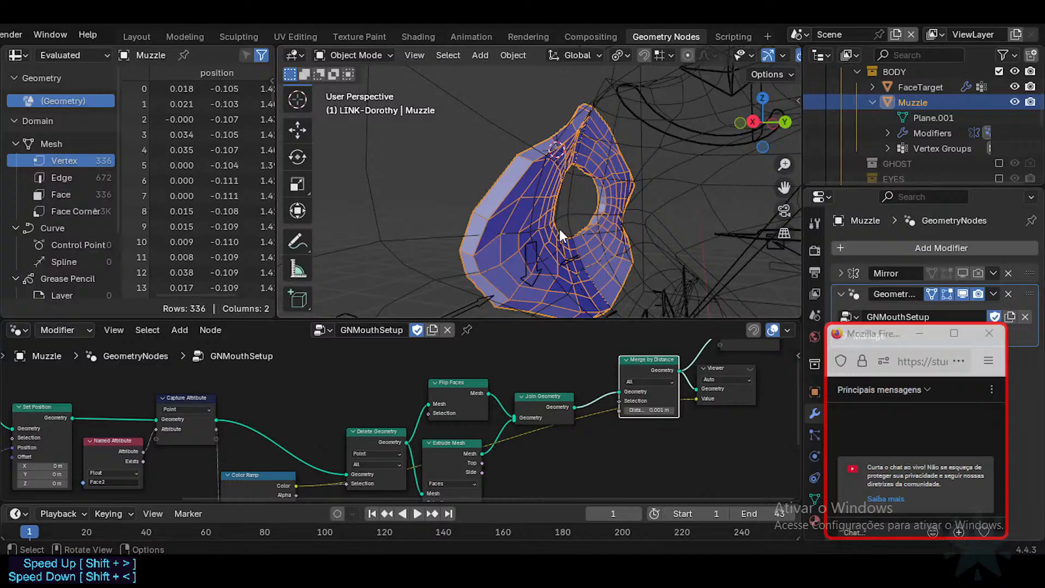
# Return to the tutorial video and review how Capture Attribute and Merge by Distance feed a second Join Geometry node.
pyautogui.hotkey('alt', 'Tab')
pyautogui.click(471, 283)
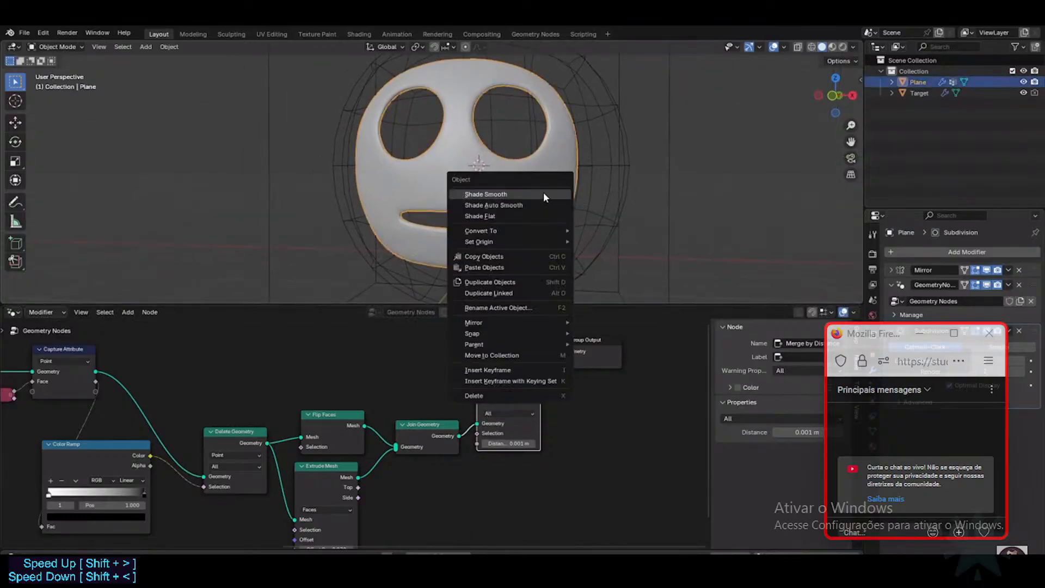
pyautogui.click(420, 434)
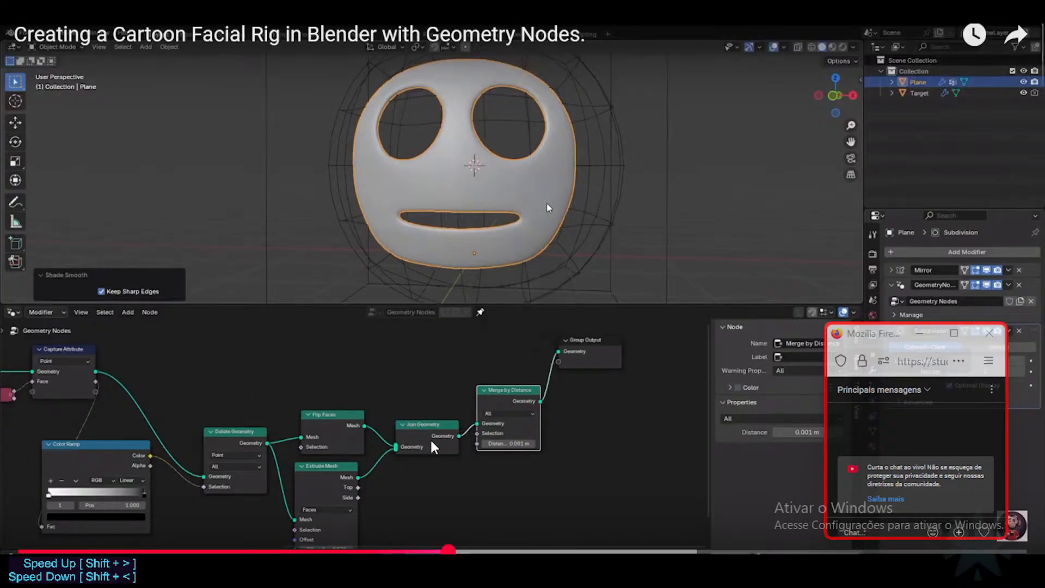
pyautogui.click(430, 438)
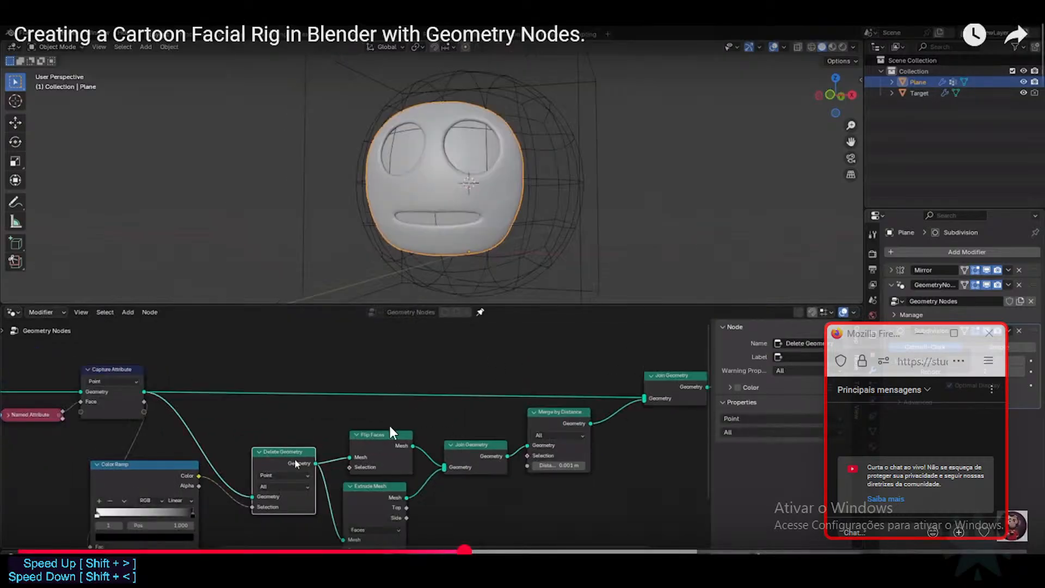
pyautogui.click(415, 406)
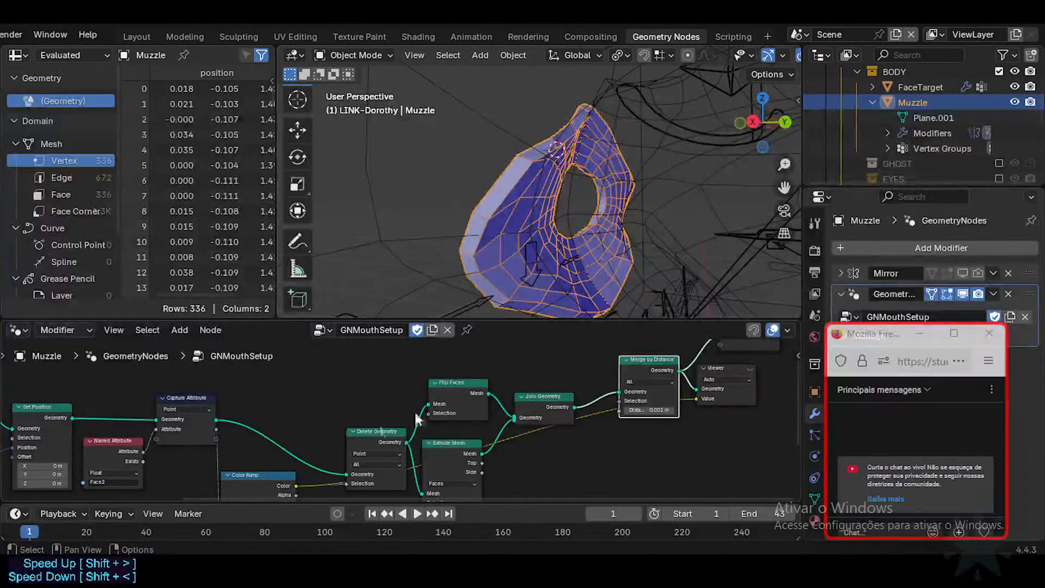
# Move the Group Output and Viewer nodes farther from Merge by Distance to make room, and deselect everything.
pyautogui.scroll(-1, 639, 387)
pyautogui.moveTo(639, 387); pyautogui.dragTo(553, 409, button='middle')
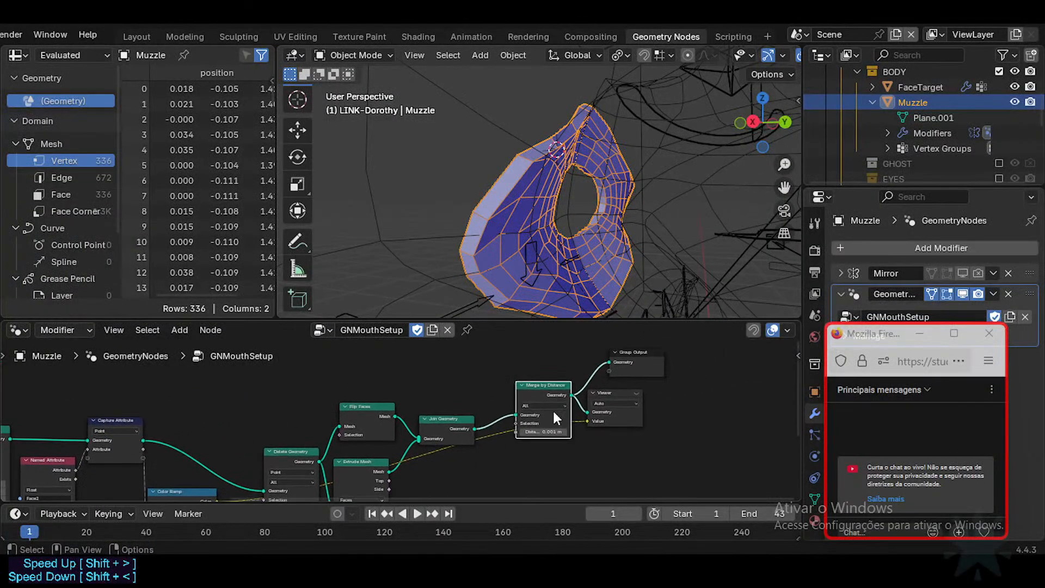
pyautogui.press('b')
pyautogui.moveTo(610, 342); pyautogui.dragTo(707, 466)
pyautogui.moveTo(619, 416); pyautogui.dragTo(681, 407)
pyautogui.scroll(-1, 544, 445)
pyautogui.scroll(-2, 544, 445)
pyautogui.hotkey('alt', 'a')
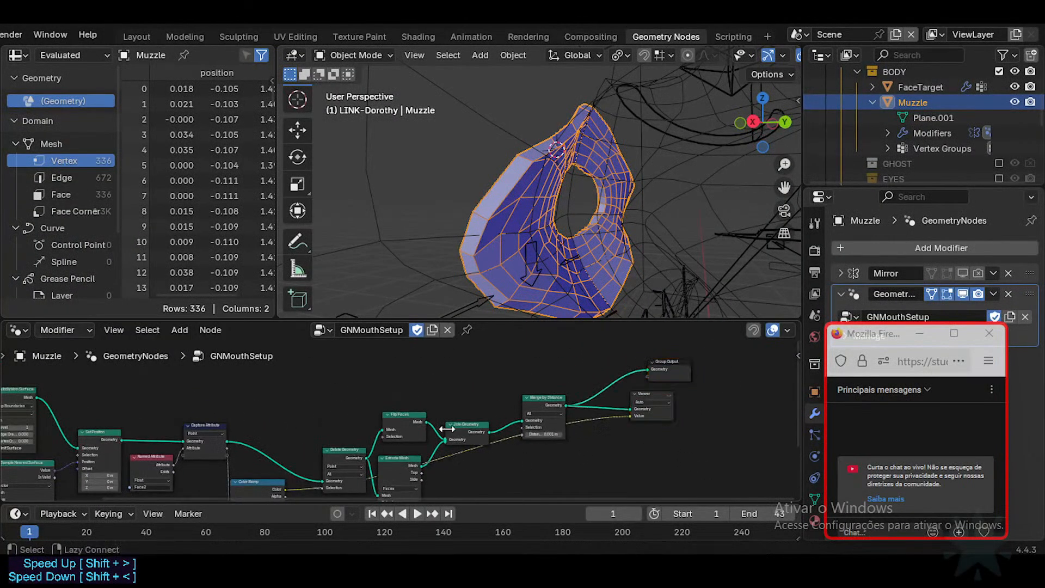
# Move the Delete Geometry, Flip Faces, Extrude Mesh, Join Geometry, Merge by Distance and Color Ramp nodes lower to free space above them.
pyautogui.moveTo(464, 469); pyautogui.dragTo(452, 392, button='middle')
pyautogui.press('b')
pyautogui.moveTo(320, 452); pyautogui.dragTo(543, 332)
pyautogui.press('g')
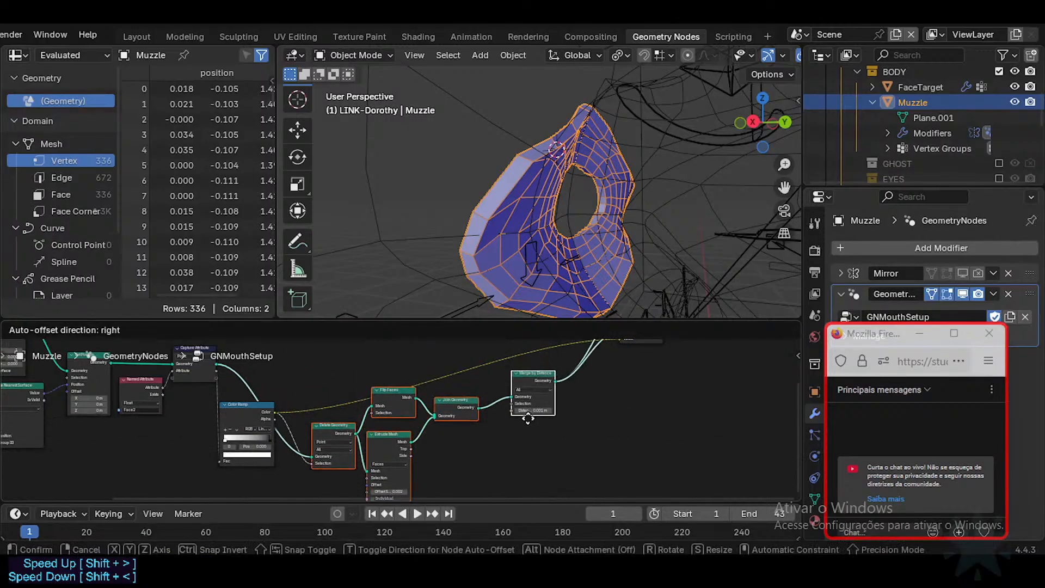
pyautogui.click(530, 432)
pyautogui.moveTo(510, 372); pyautogui.dragTo(494, 407, button='middle')
pyautogui.moveTo(224, 440)
pyautogui.mouseDown()
pyautogui.moveTo(215, 497)
pyautogui.moveTo(224, 452)
pyautogui.mouseUp()
pyautogui.moveTo(355, 370); pyautogui.dragTo(337, 413, button='middle')
pyautogui.scroll(-1, 388, 414)
pyautogui.press('g')
pyautogui.click(353, 452)
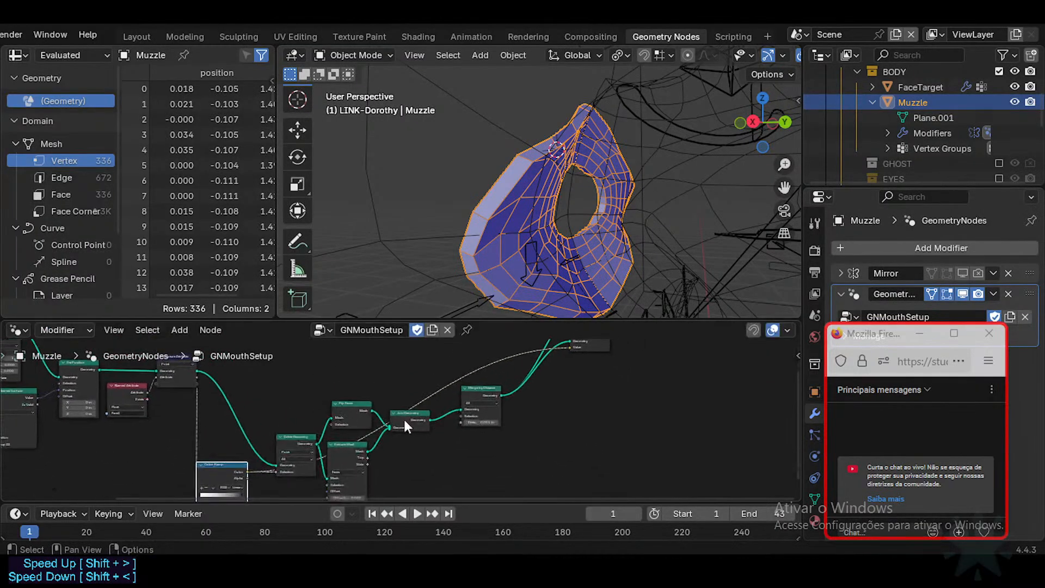
# Preview the Merge by Distance output in the Viewer and nudge the Merge by Distance node slightly upward.
pyautogui.moveTo(425, 407); pyautogui.dragTo(427, 447, button='middle')
pyautogui.keyDown('ctrl'); pyautogui.keyDown('shift'); pyautogui.click(482, 424); pyautogui.keyUp('shift'); pyautogui.keyUp('ctrl')
pyautogui.moveTo(438, 388); pyautogui.dragTo(459, 404, button='middle')
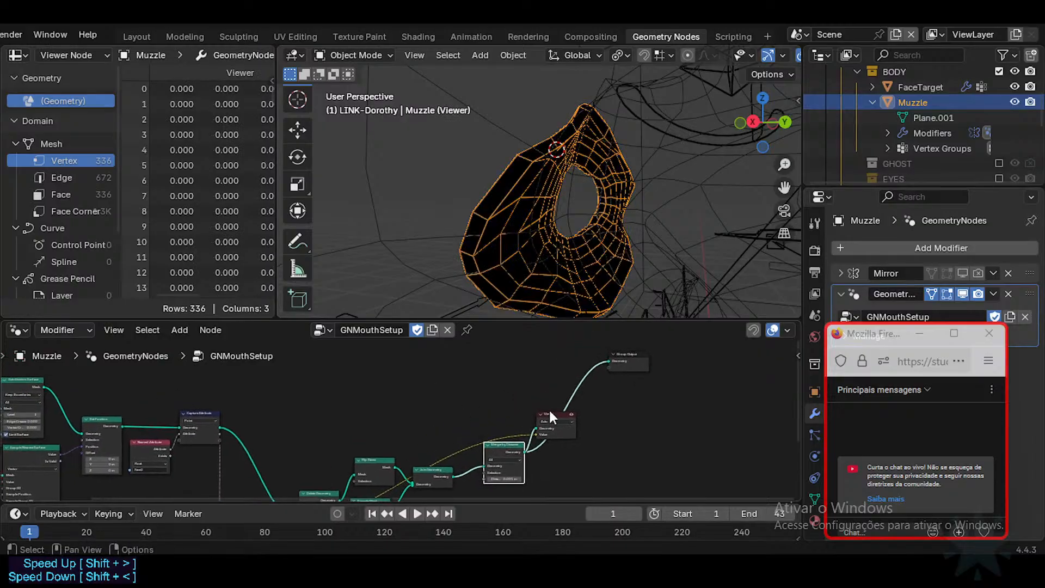
pyautogui.keyDown('ctrl'); pyautogui.keyDown('shift'); pyautogui.click(550, 415); pyautogui.keyUp('shift'); pyautogui.keyUp('ctrl')
pyautogui.moveTo(496, 448); pyautogui.dragTo(493, 432)
pyautogui.moveTo(427, 412); pyautogui.dragTo(422, 399, button='middle')
# Duplicate the Join Geometry node after Merge by Distance, preview it in the Viewer, and feed the merged geometry into it.
pyautogui.click(433, 460)
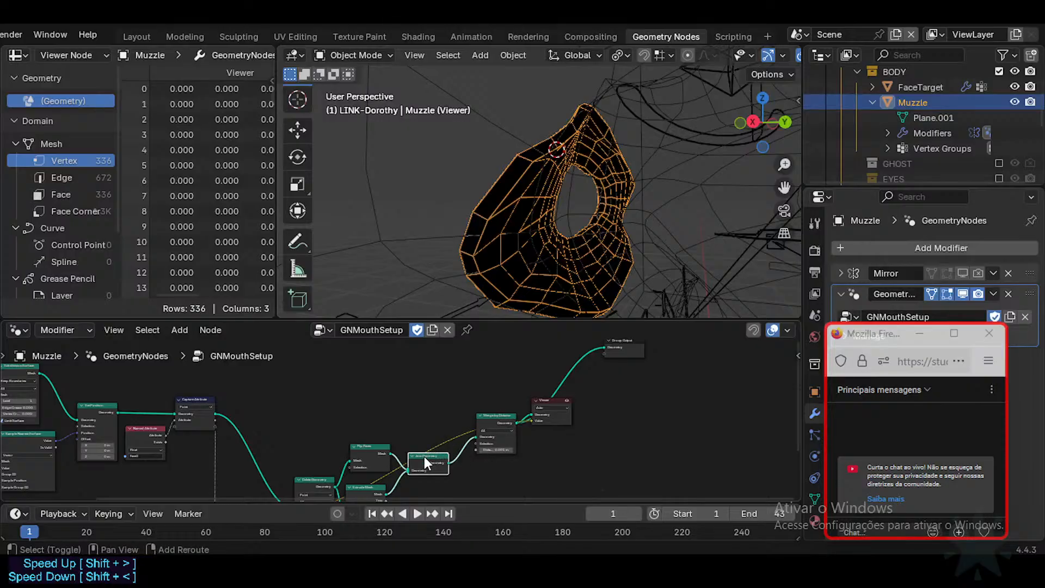
pyautogui.hotkey('shift', 'd')
pyautogui.click(584, 391)
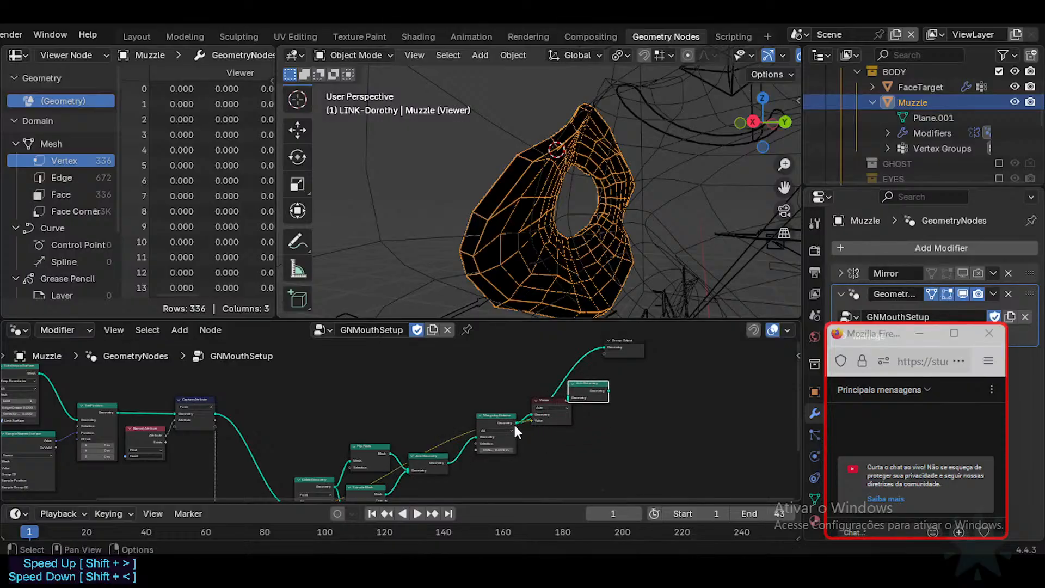
pyautogui.keyDown('ctrl'); pyautogui.keyDown('shift'); pyautogui.click(583, 390); pyautogui.keyUp('shift'); pyautogui.keyUp('ctrl')
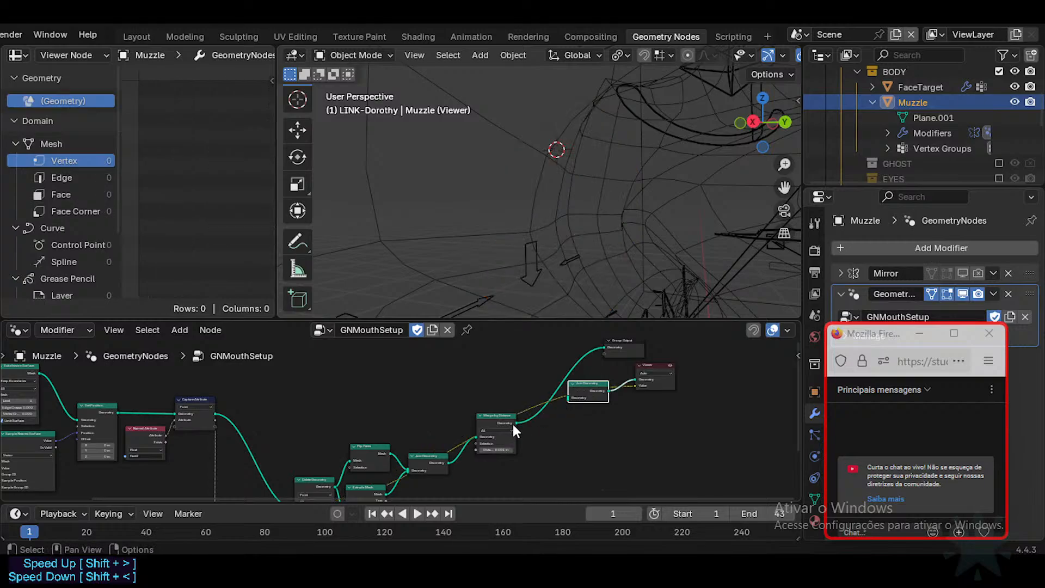
pyautogui.moveTo(515, 423); pyautogui.dragTo(560, 398)
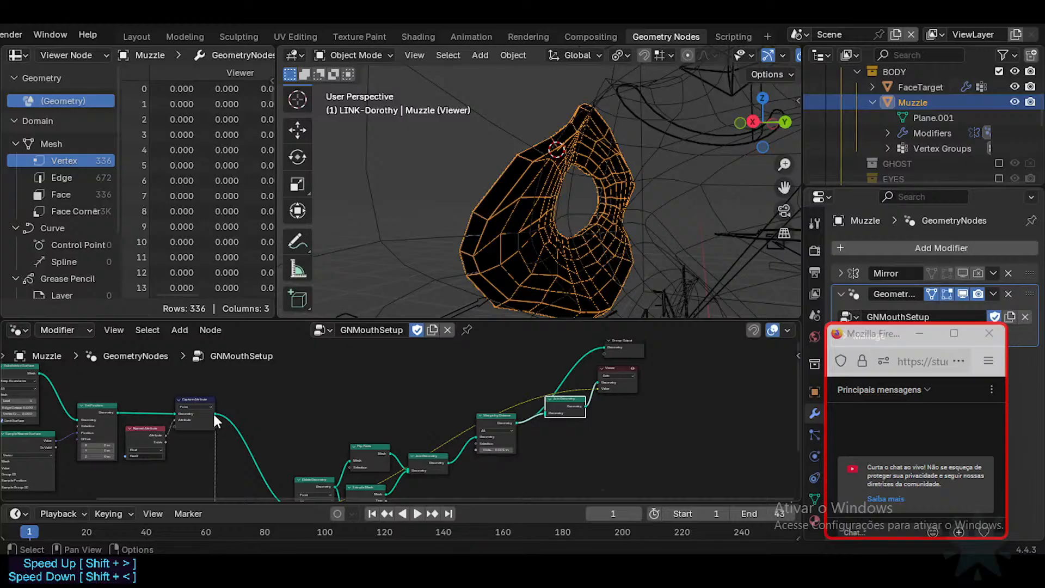
# Link Capture Attribute's Geometry output into the second Join Geometry node, check the mouth opening up close, and save the file.
pyautogui.moveTo(214, 413); pyautogui.dragTo(548, 413)
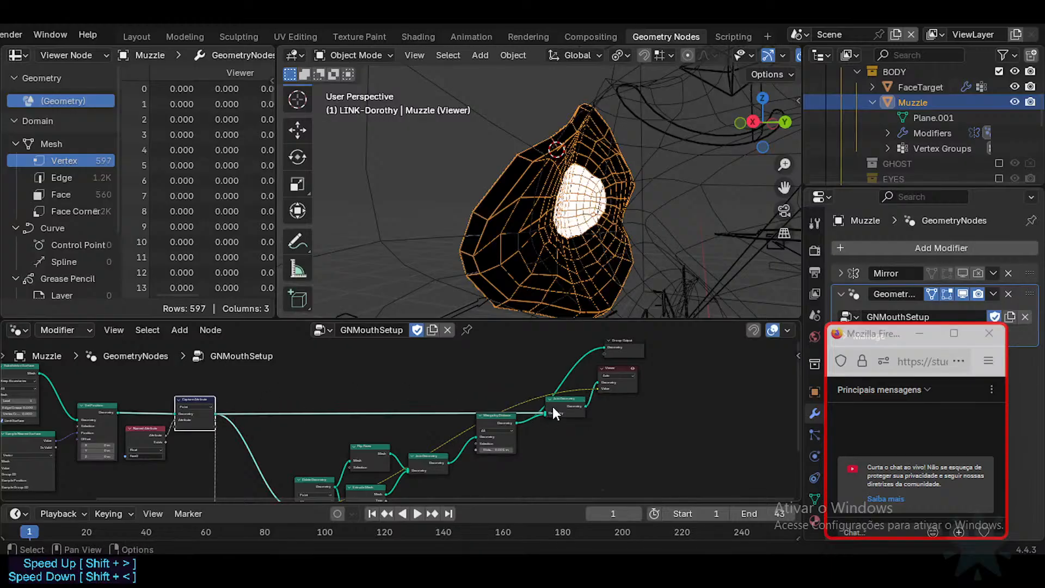
pyautogui.moveTo(494, 239); pyautogui.dragTo(521, 204, button='middle')
pyautogui.scroll(4, 530, 214)
pyautogui.hotkey('ctrl', 's')
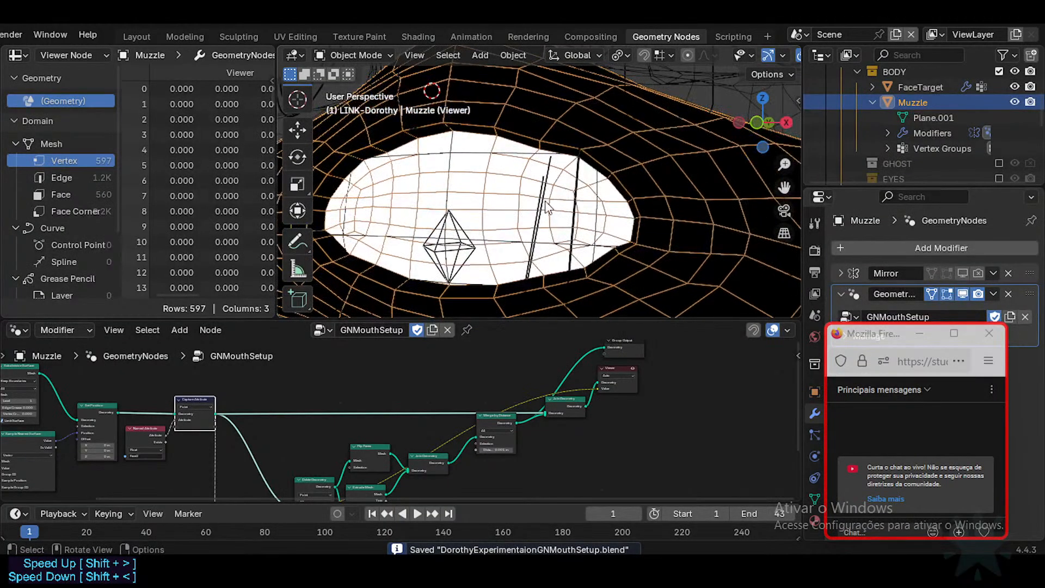
# Link the second Join Geometry node to the Group Output, move the Viewer aside, and disconnect the Viewer's Value input.
pyautogui.click(643, 423)
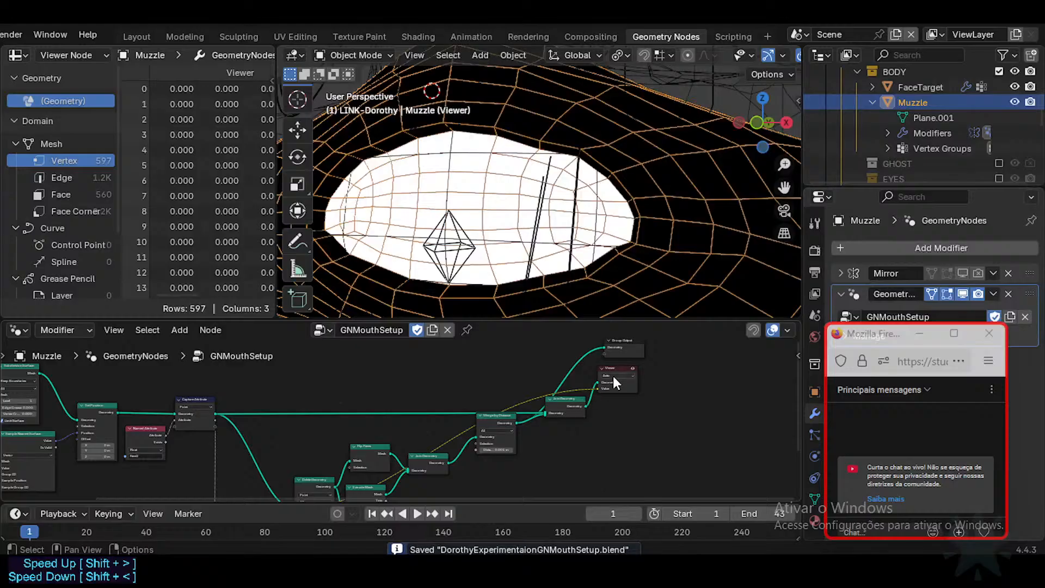
pyautogui.moveTo(595, 411); pyautogui.dragTo(595, 409, button='middle')
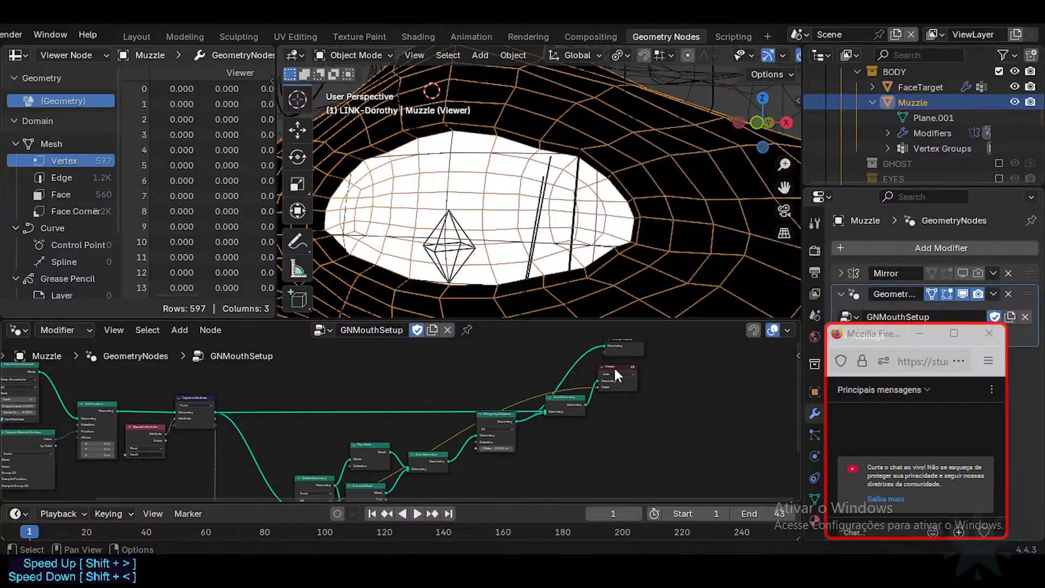
pyautogui.click(570, 399)
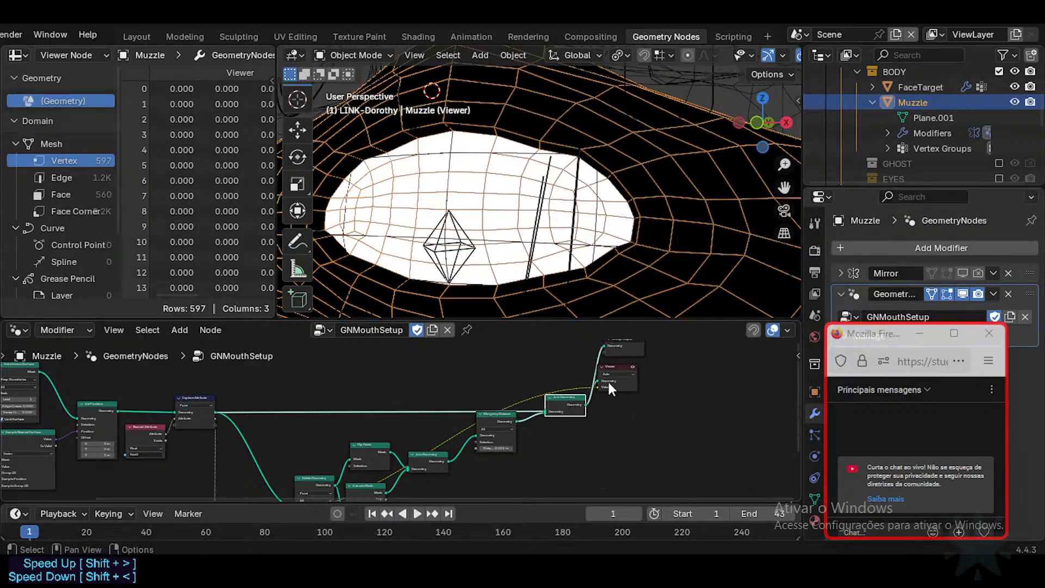
pyautogui.moveTo(623, 364); pyautogui.dragTo(635, 391)
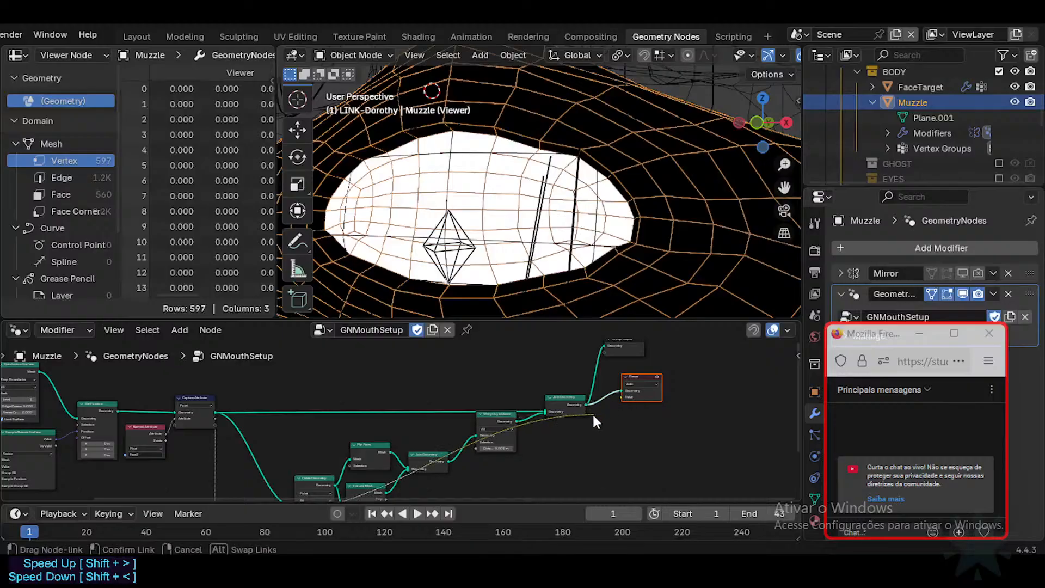
pyautogui.keyDown('ctrl'); pyautogui.moveTo(592, 413); pyautogui.dragTo(614, 394, button='right'); pyautogui.keyUp('ctrl')
# Preview the second Join Geometry node, then space the Viewer and Merge by Distance nodes away from it.
pyautogui.moveTo(549, 449); pyautogui.dragTo(655, 351, button='middle')
pyautogui.moveTo(582, 379); pyautogui.dragTo(590, 403, button='middle')
pyautogui.moveTo(481, 400); pyautogui.dragTo(494, 375, button='middle')
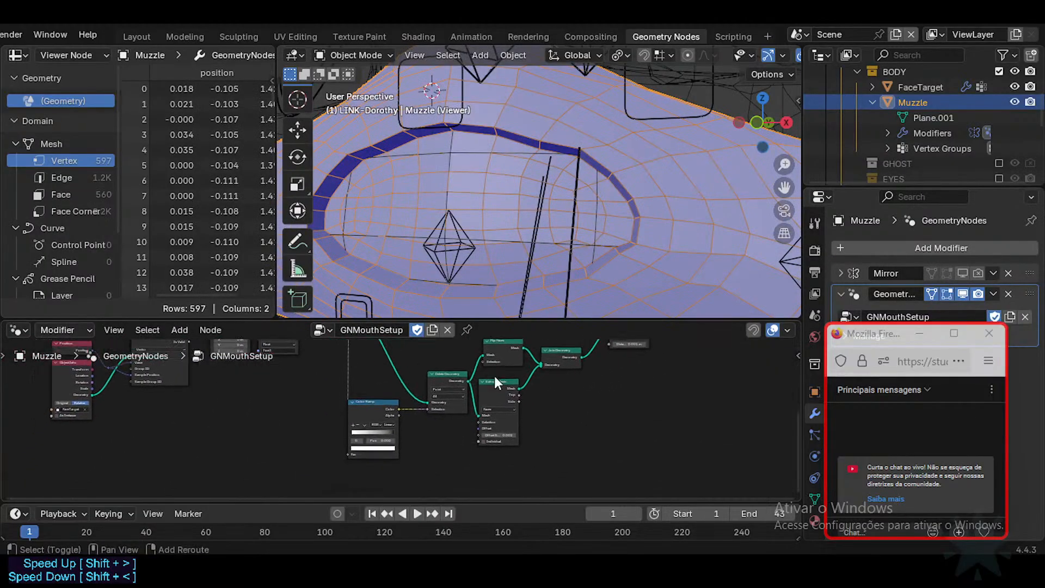
pyautogui.scroll(3, 469, 409)
pyautogui.scroll(-3, 429, 427)
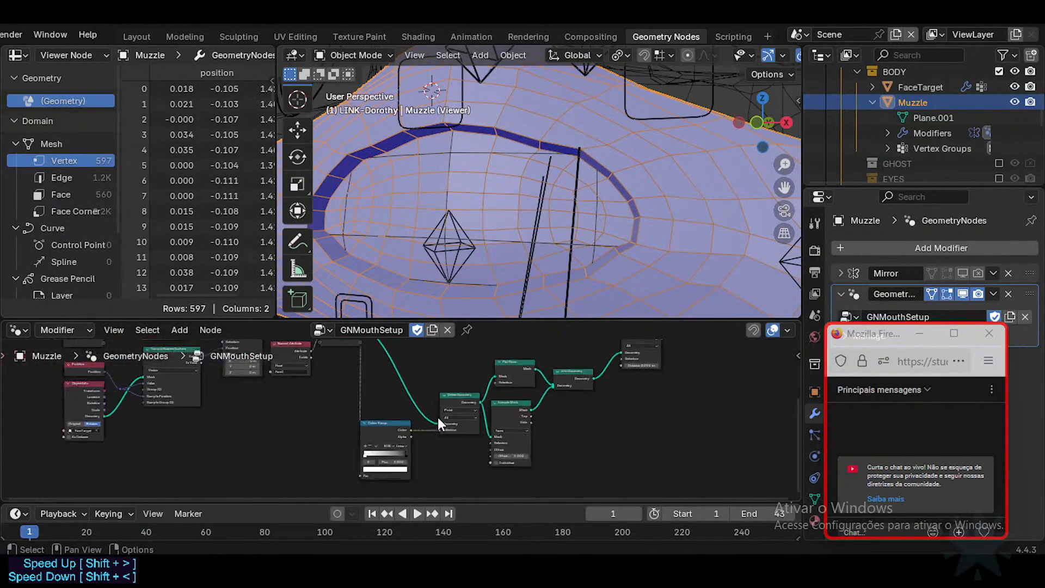
pyautogui.moveTo(437, 417); pyautogui.dragTo(386, 463, button='middle')
pyautogui.moveTo(617, 359); pyautogui.dragTo(466, 413, button='middle')
pyautogui.keyDown('ctrl'); pyautogui.keyDown('shift'); pyautogui.click(496, 416); pyautogui.keyUp('shift'); pyautogui.keyUp('ctrl')
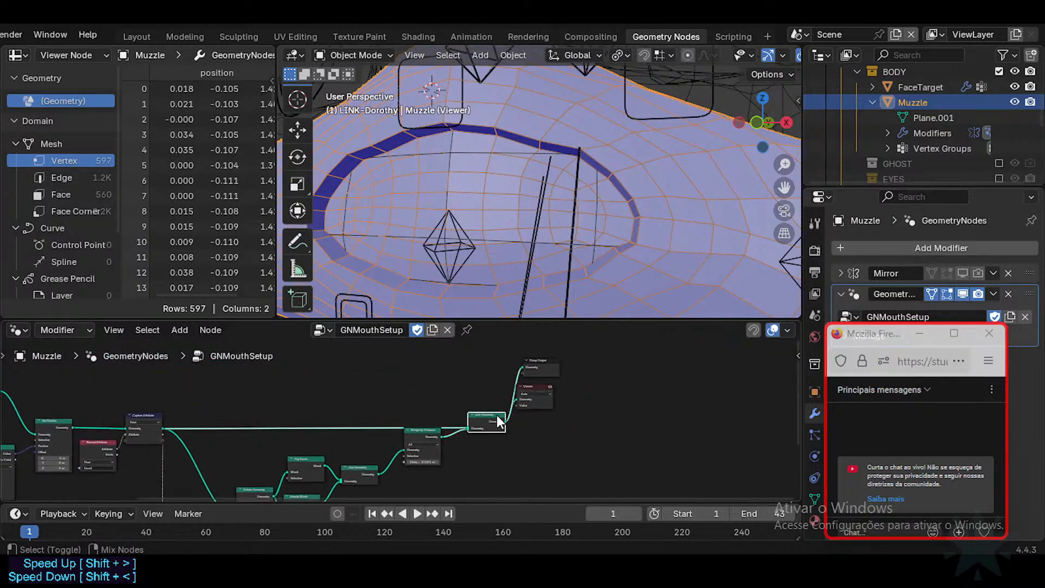
pyautogui.moveTo(557, 396); pyautogui.dragTo(585, 395)
pyautogui.keyDown('shift'); pyautogui.moveTo(489, 423); pyautogui.dragTo(554, 397, button='middle'); pyautogui.keyUp('shift')
pyautogui.scroll(2, 549, 396)
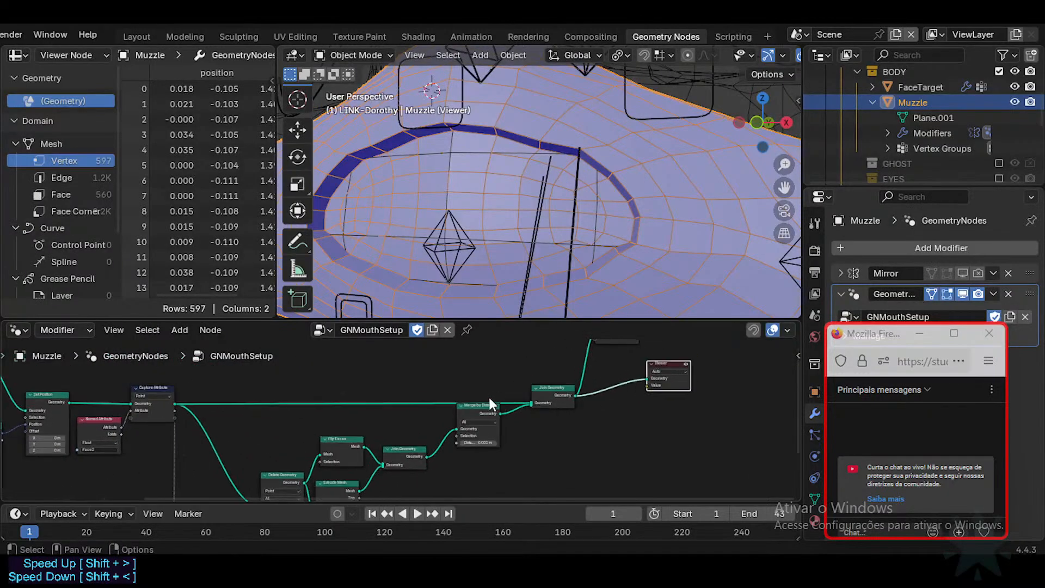
pyautogui.moveTo(477, 406); pyautogui.dragTo(467, 424)
# Examine the connections between the Color Ramp, Delete Geometry, Extrude Mesh and Flip Faces nodes.
pyautogui.keyDown('shift'); pyautogui.moveTo(383, 449); pyautogui.dragTo(492, 384, button='middle'); pyautogui.keyUp('shift')
pyautogui.scroll(1, 483, 394)
pyautogui.scroll(1, 482, 394)
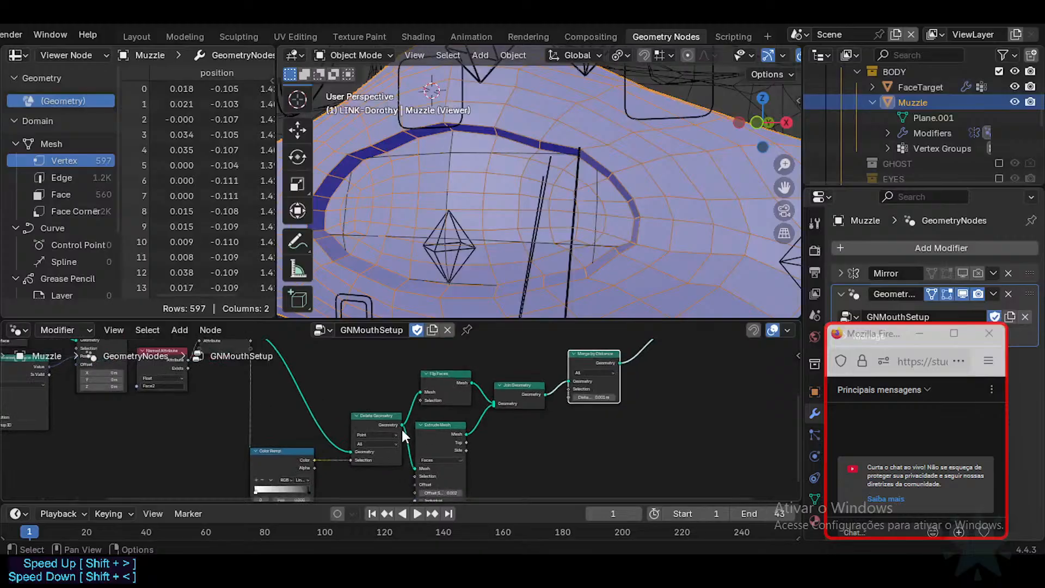
pyautogui.keyDown('shift'); pyautogui.moveTo(400, 435); pyautogui.dragTo(479, 388, button='middle'); pyautogui.keyUp('shift')
pyautogui.scroll(3, 460, 409)
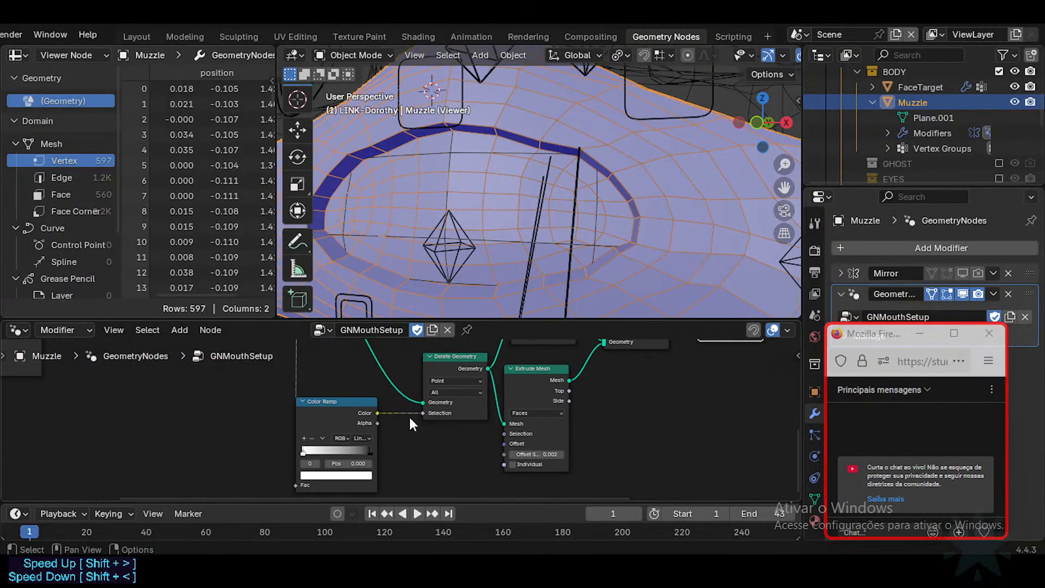
pyautogui.scroll(-1, 422, 394)
pyautogui.keyDown('shift'); pyautogui.moveTo(422, 394); pyautogui.dragTo(367, 436, button='middle'); pyautogui.keyUp('shift')
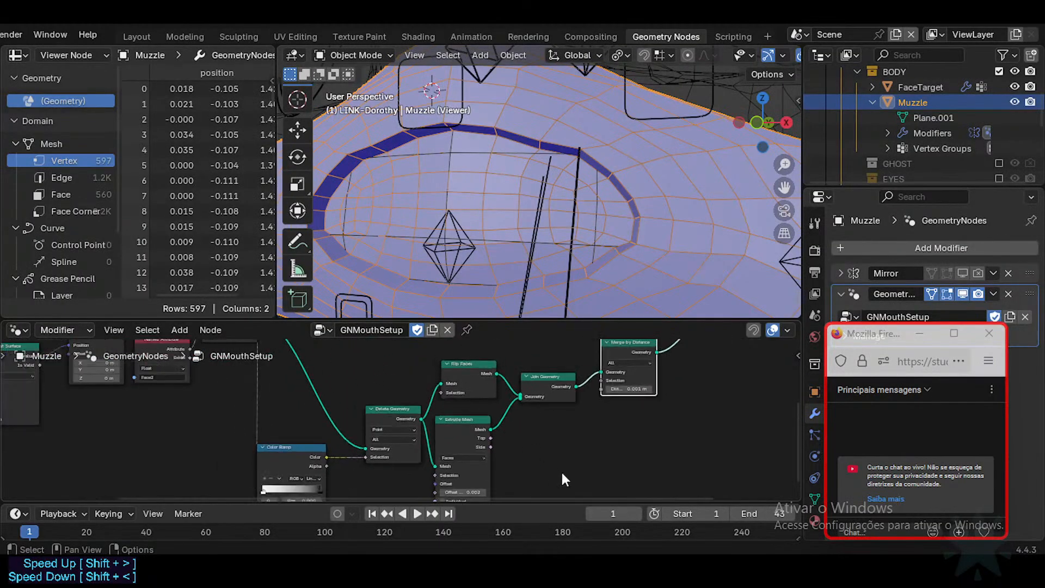
pyautogui.scroll(-2, 580, 171)
# Save the file and view the muzzle mesh from the side.
pyautogui.moveTo(580, 169); pyautogui.dragTo(406, 189, button='middle')
pyautogui.hotkey('ctrl', 's')
pyautogui.moveTo(412, 224); pyautogui.dragTo(506, 240, button='middle')
pyautogui.keyDown('shift'); pyautogui.moveTo(506, 241); pyautogui.dragTo(521, 209, button='middle'); pyautogui.keyUp('shift')
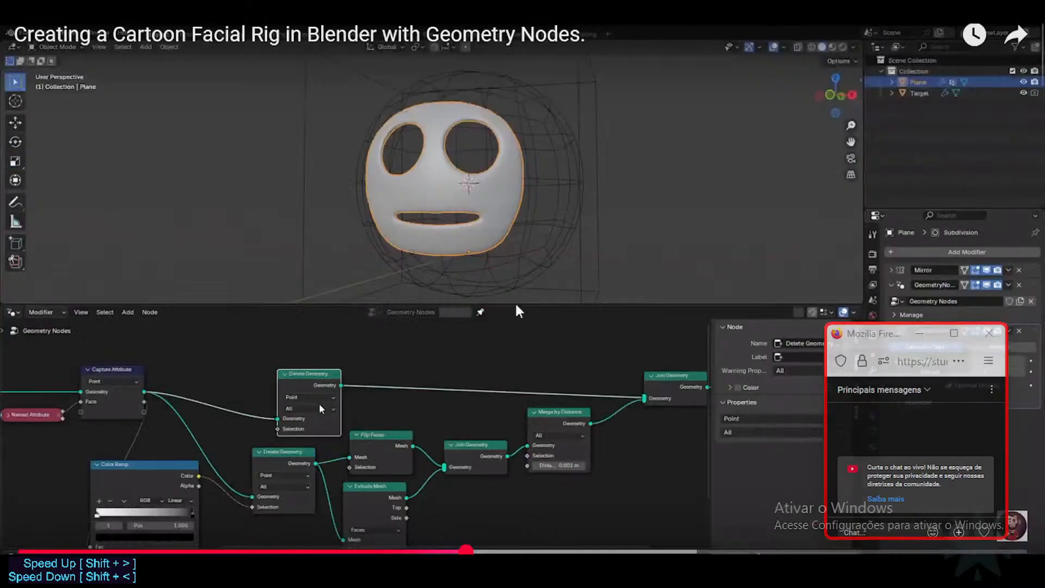
# Watch the tutorial section that adds a second Delete Geometry node between Capture Attribute and the final Join Geometry.
pyautogui.click(514, 365)
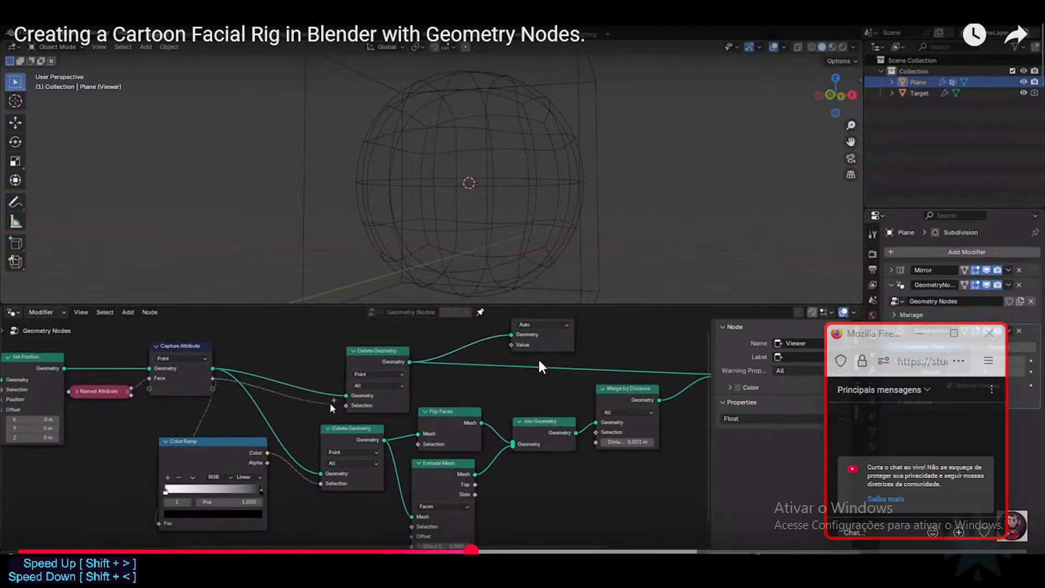
pyautogui.click(535, 385)
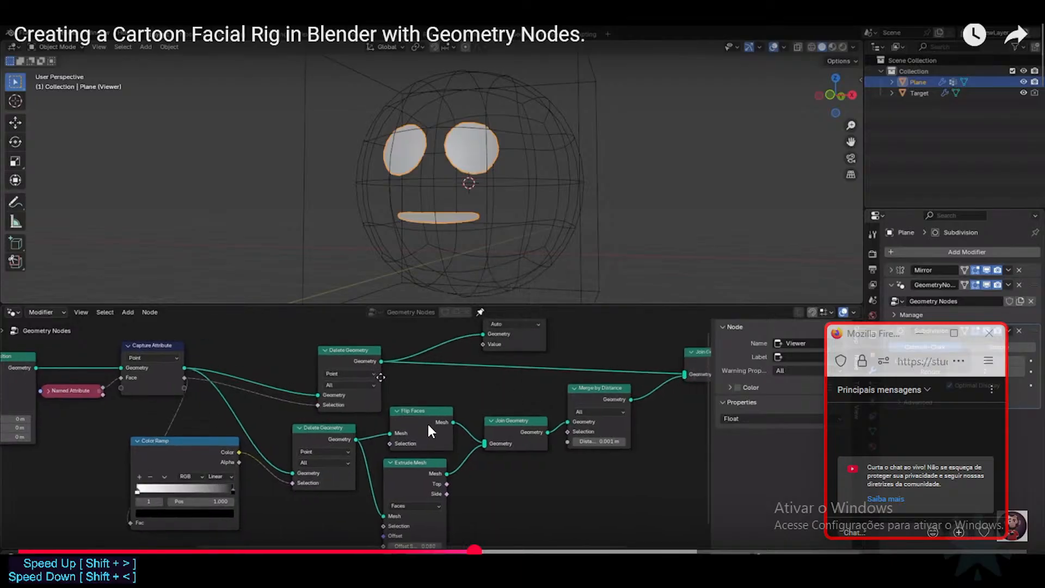
pyautogui.click(428, 425)
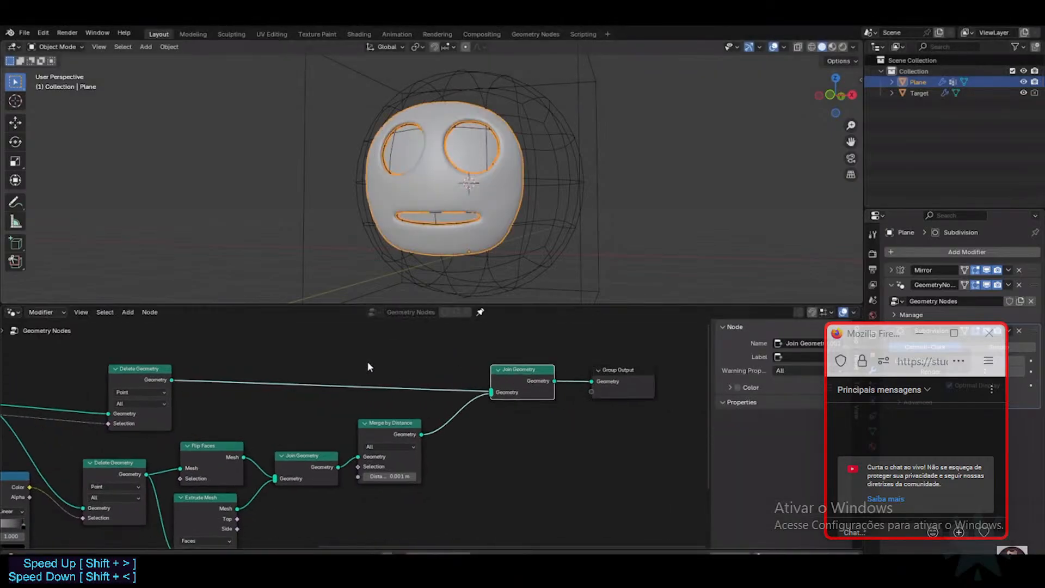
pyautogui.click(430, 422)
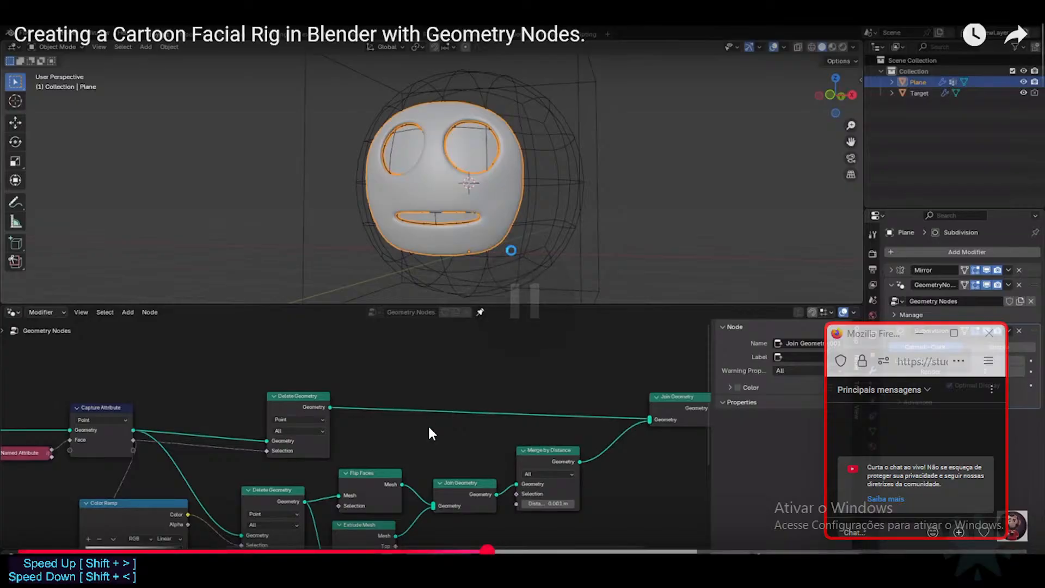
# In Blender, duplicate Delete Geometry onto the link from Capture Attribute to the second Join Geometry, and connect the captured Attribute to its Selection.
pyautogui.hotkey('alt', 'Tab')
pyautogui.moveTo(375, 382); pyautogui.dragTo(505, 474, button='middle')
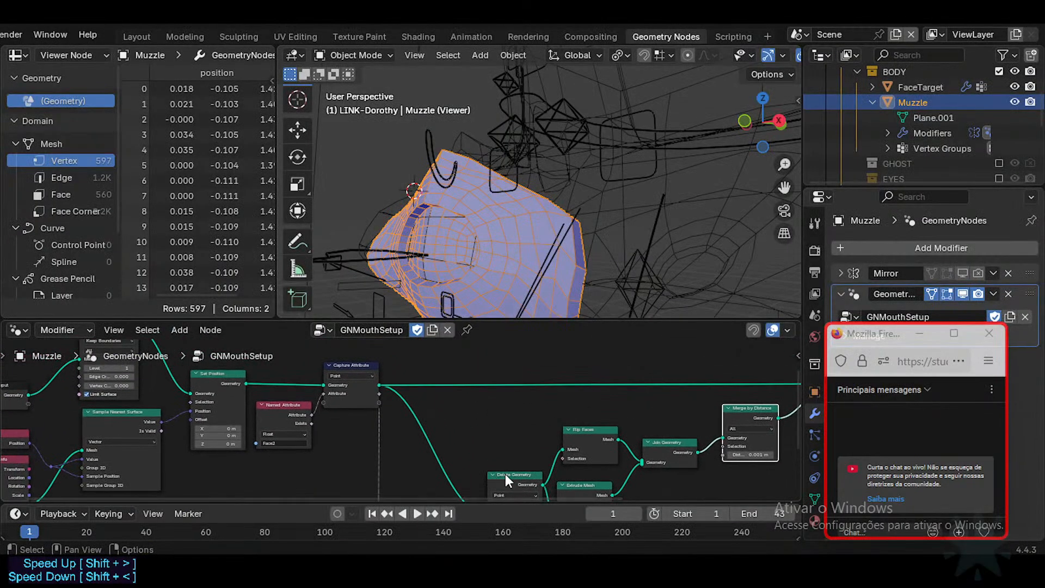
pyautogui.hotkey('shift', 'd')
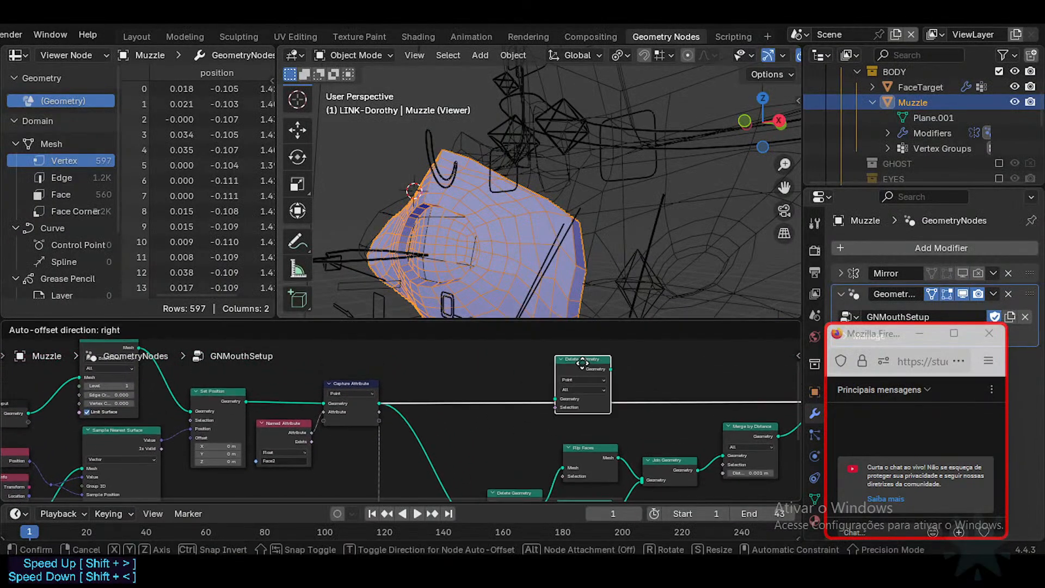
pyautogui.click(588, 372)
pyautogui.moveTo(558, 376); pyautogui.dragTo(516, 378, button='middle')
pyautogui.scroll(1, 403, 417)
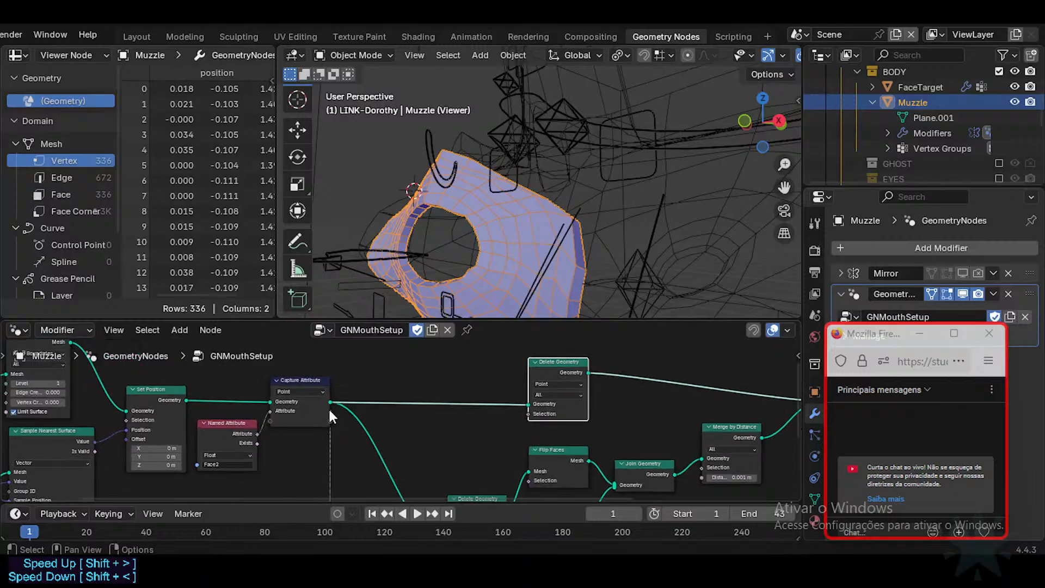
pyautogui.moveTo(329, 411); pyautogui.dragTo(526, 412)
pyautogui.moveTo(526, 410); pyautogui.dragTo(424, 411, button='middle')
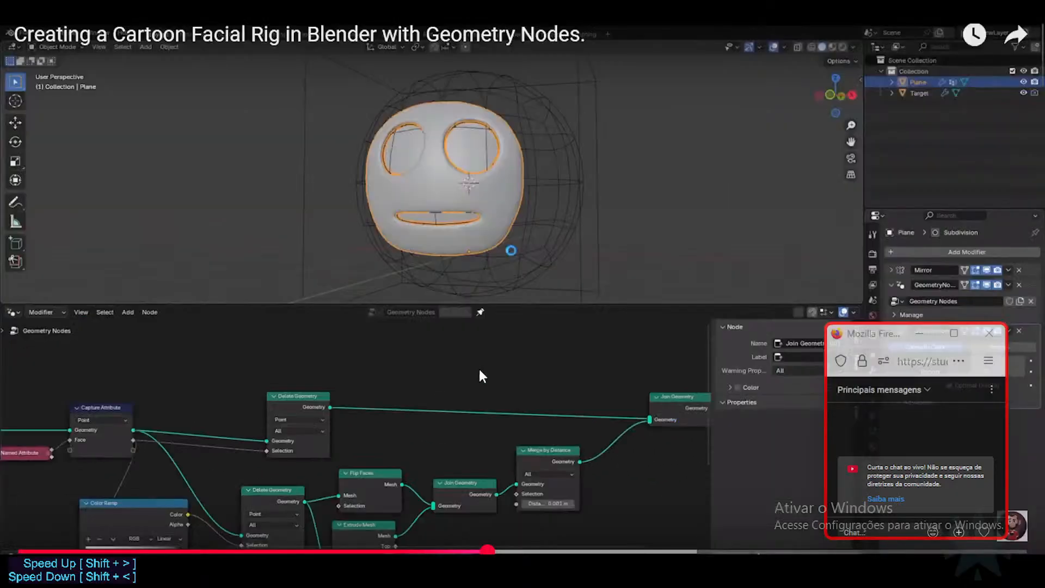
# Watch the tutorial section that assigns the SubFace and Face materials with Set Material nodes.
pyautogui.click(453, 401)
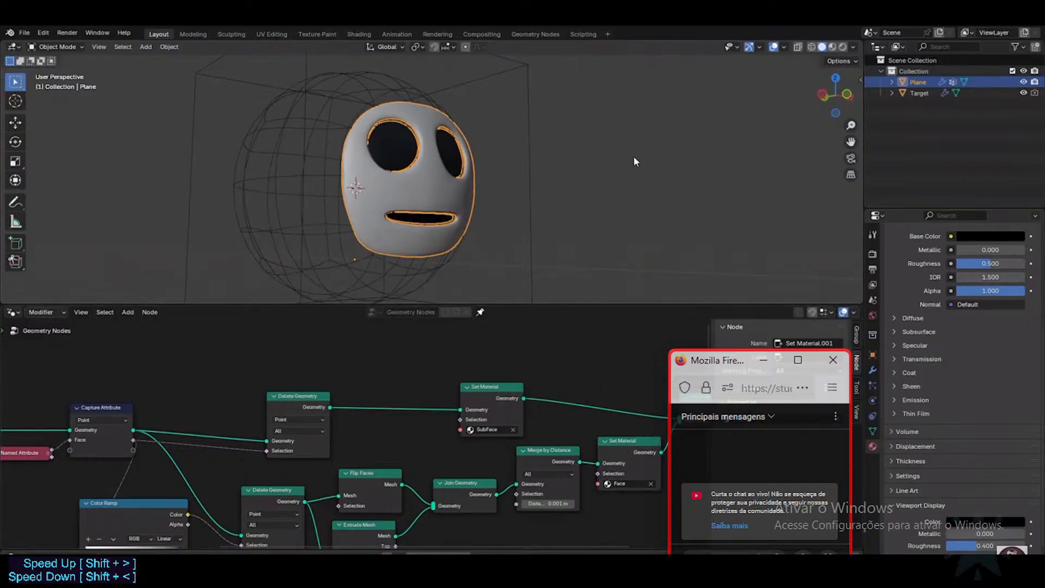
pyautogui.moveTo(139, 261)
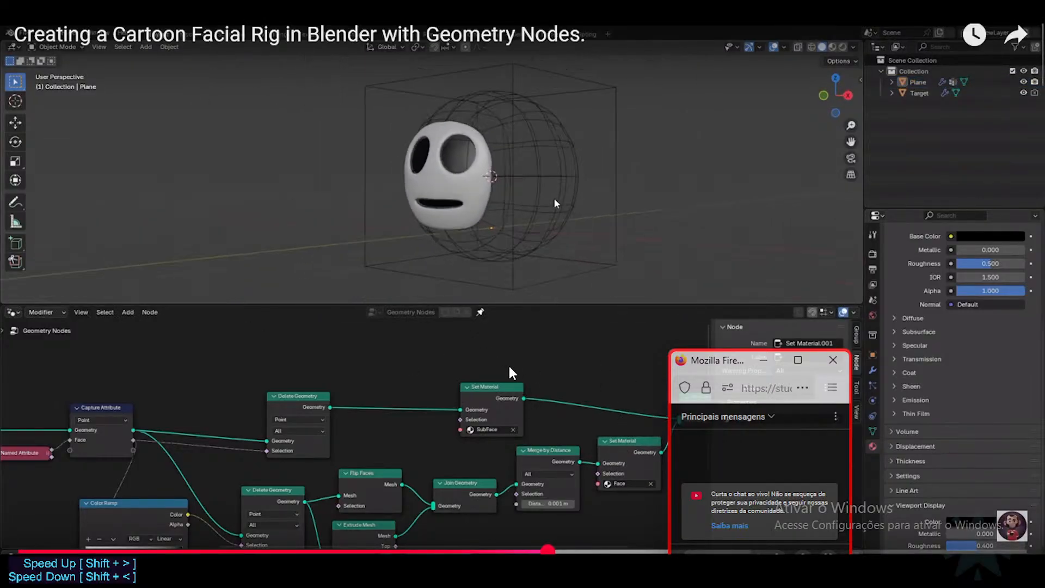
pyautogui.click(536, 363)
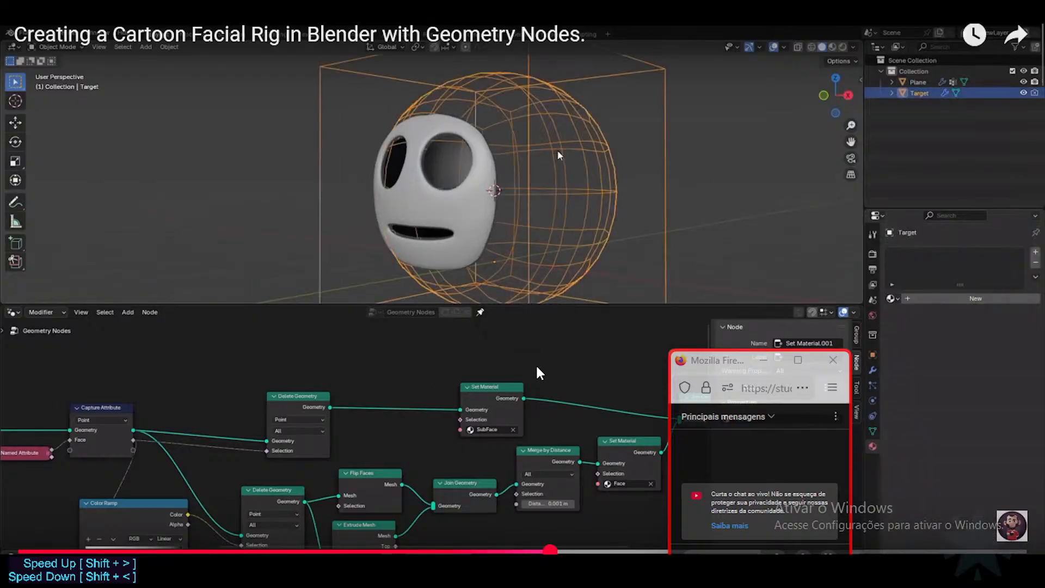
# Switch back to Blender, view the updated muzzle mesh from farther away, and save the file.
pyautogui.hotkey('alt', 'Tab')
pyautogui.hotkey('alt', 'Tab')
pyautogui.click(490, 315)
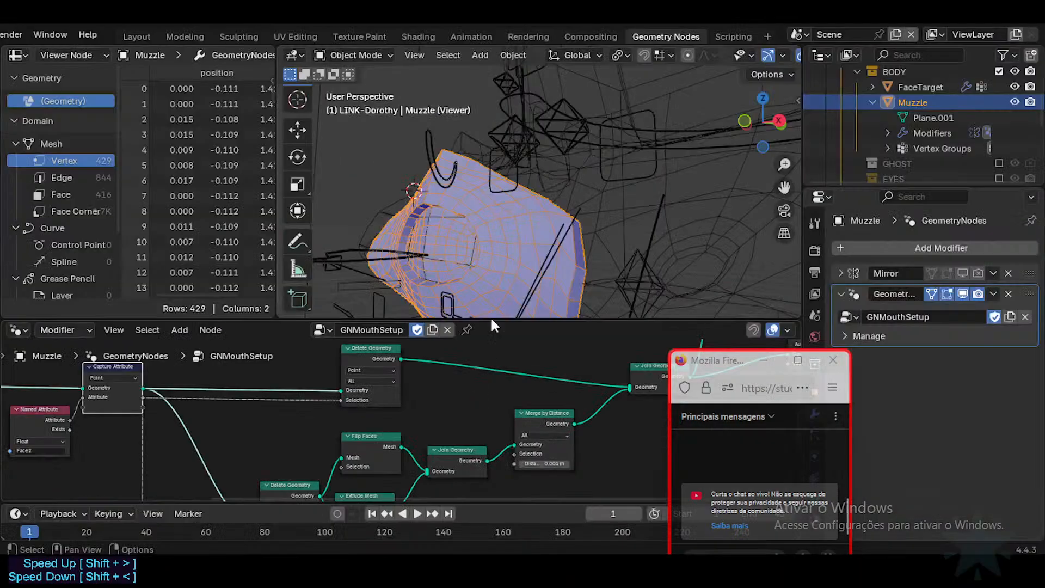
pyautogui.moveTo(462, 212); pyautogui.dragTo(487, 203, button='middle')
pyautogui.hotkey('ctrl', 's')
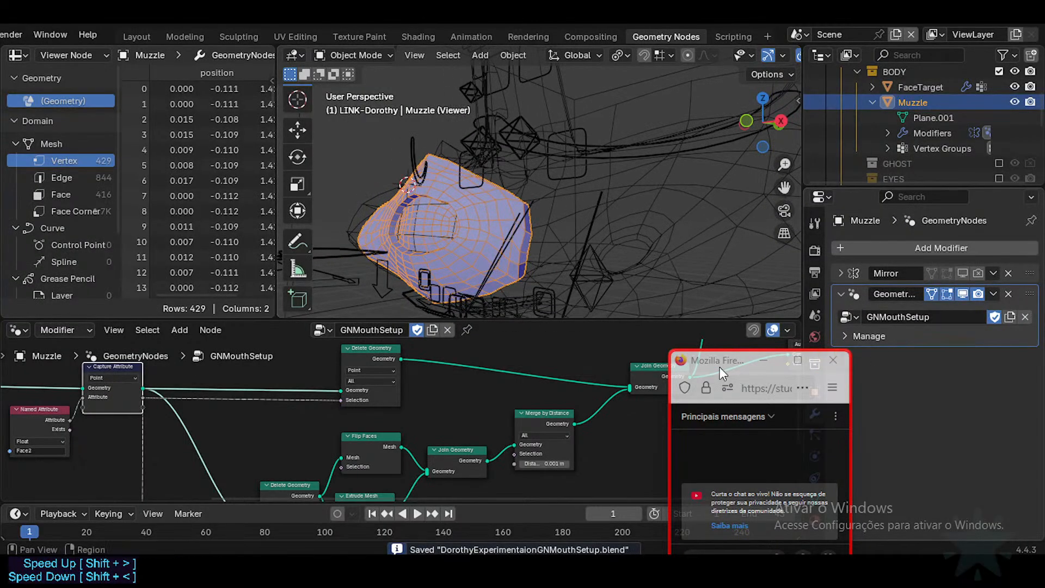
# Move the floating Firefox window clear of the properties and open the Muzzle's material settings.
pyautogui.moveTo(729, 359); pyautogui.dragTo(604, 463)
pyautogui.click(814, 520)
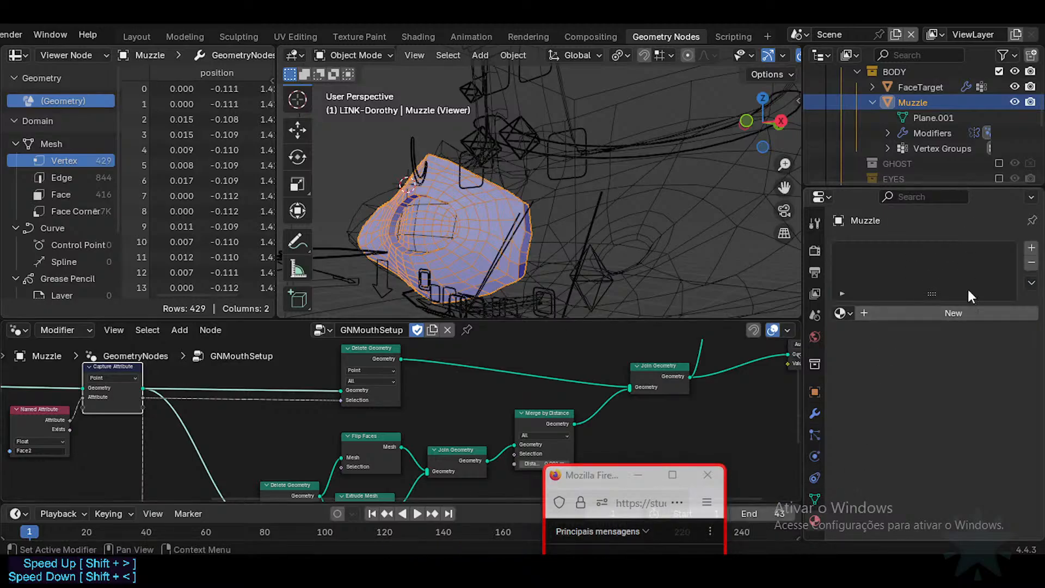
# Add two material slots to the Muzzle and assign MAT-Eyelashes to the first and MAT-Dorothy-Suit to the second.
pyautogui.click(1030, 252)
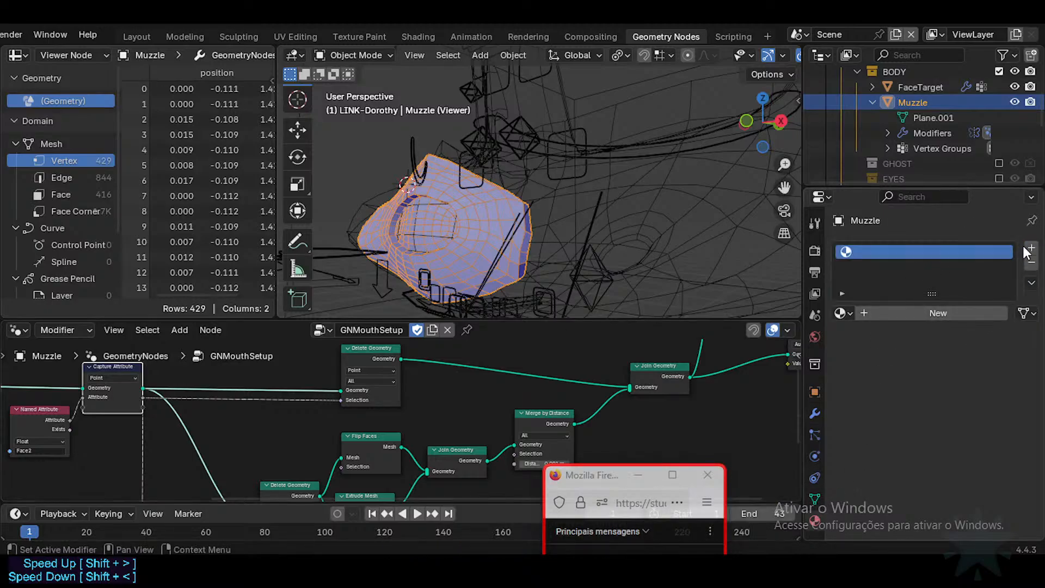
pyautogui.click(1029, 249)
pyautogui.click(898, 252)
pyautogui.click(844, 343)
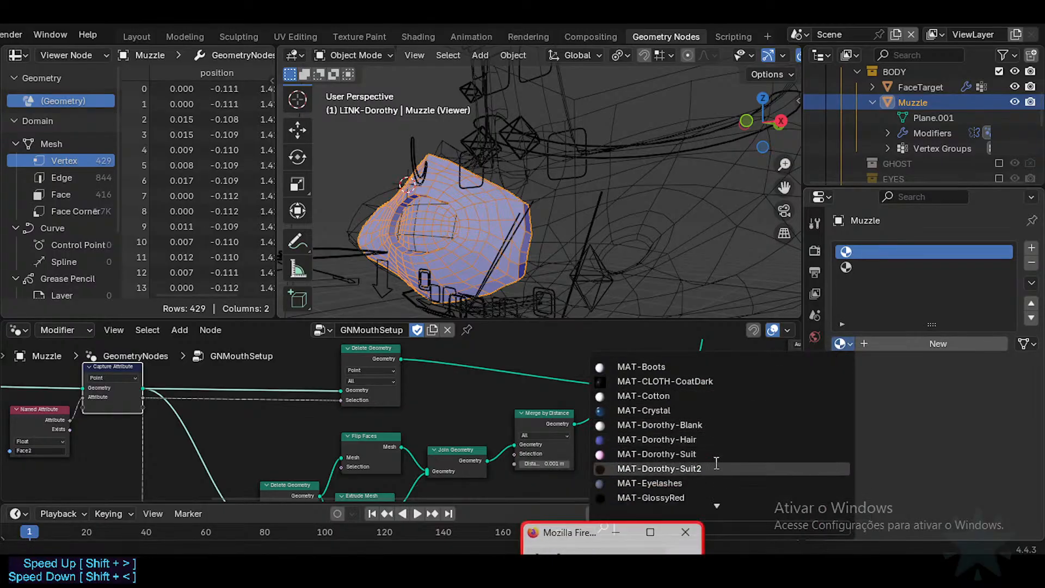
pyautogui.click(712, 482)
pyautogui.click(855, 265)
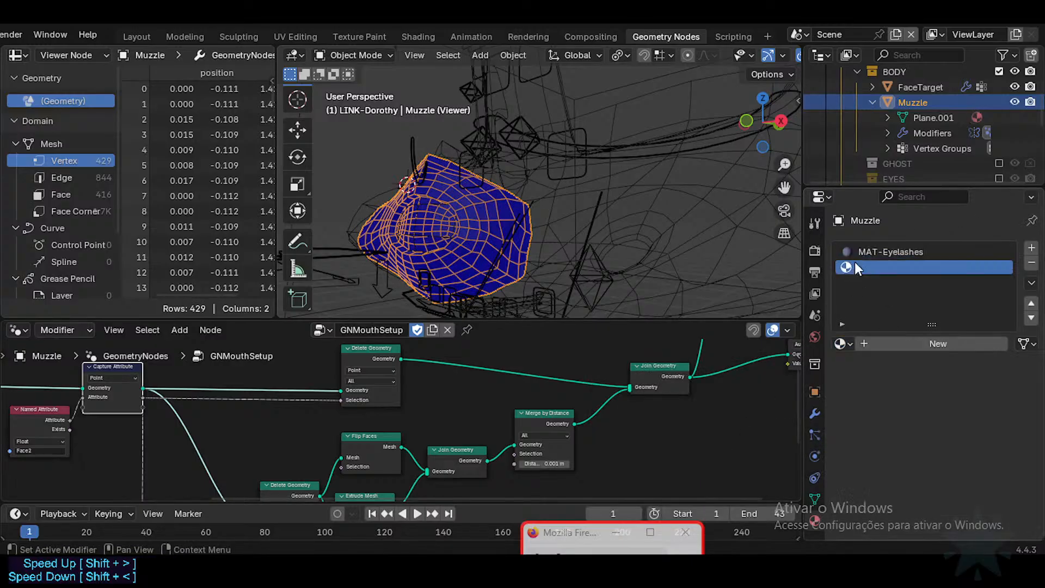
pyautogui.click(843, 344)
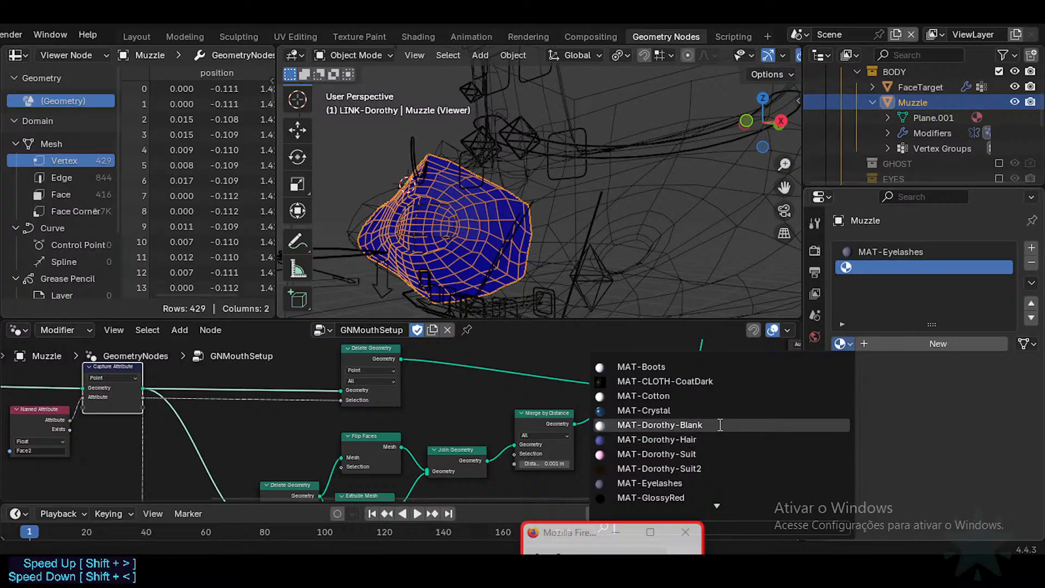
pyautogui.click(713, 454)
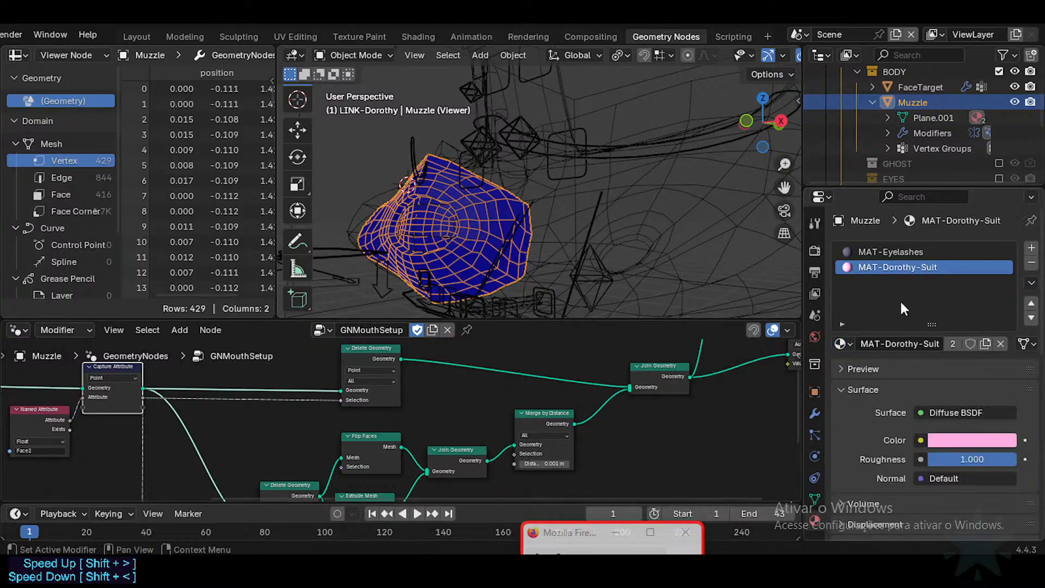
# Insert a Set Material node on the link between the upper Delete Geometry and the final Join Geometry.
pyautogui.click(437, 361)
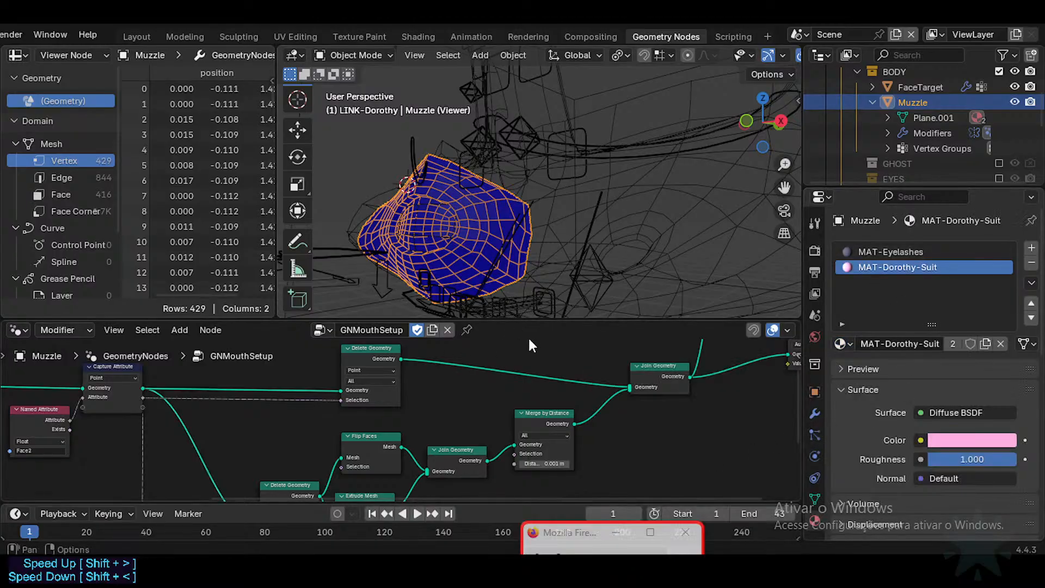
pyautogui.hotkey('shift', 'a')
pyautogui.write('set')
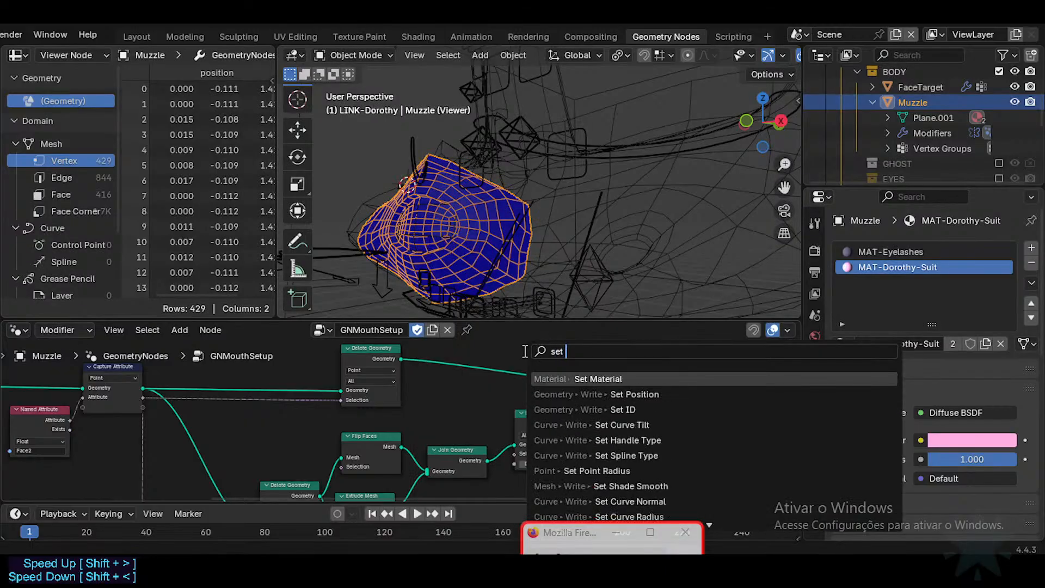
pyautogui.press('Return')
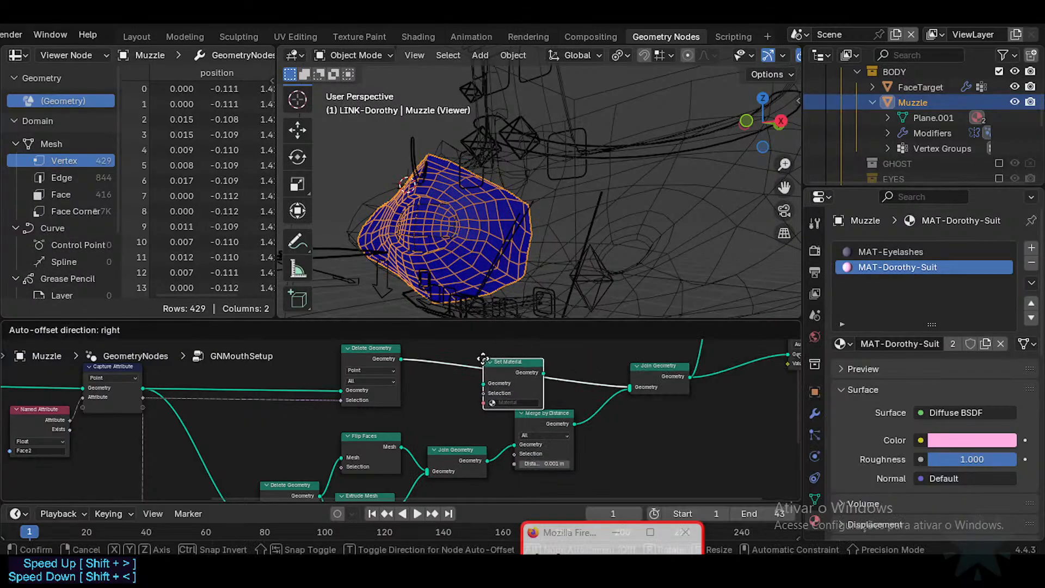
pyautogui.click(484, 360)
# Duplicate Set Material onto the link from Merge by Distance to the final Join Geometry, and space out the surrounding nodes.
pyautogui.moveTo(441, 367); pyautogui.dragTo(361, 384, button='middle')
pyautogui.hotkey('shift', 'd')
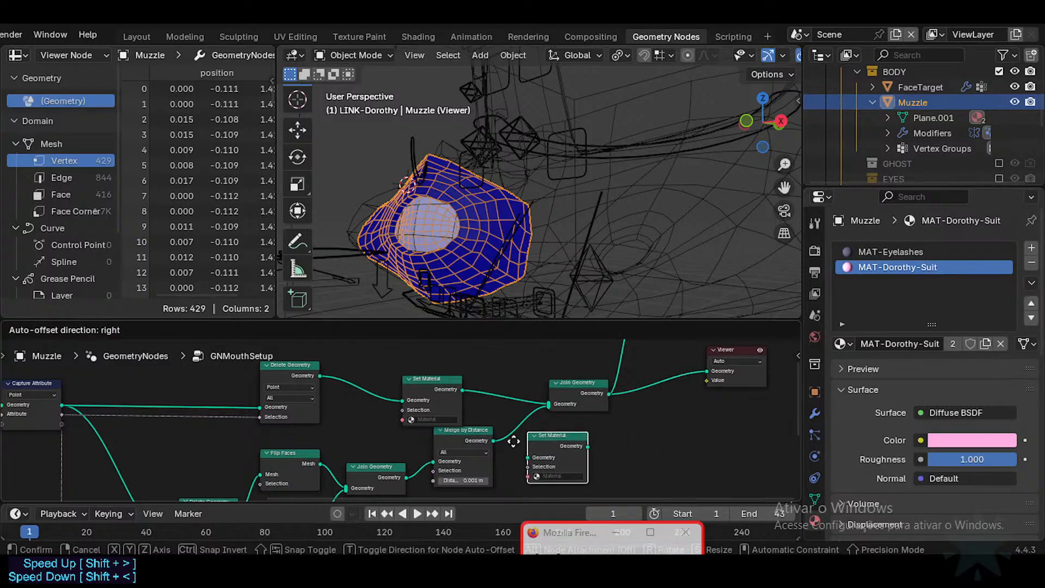
pyautogui.click(496, 429)
pyautogui.moveTo(469, 432); pyautogui.dragTo(469, 443)
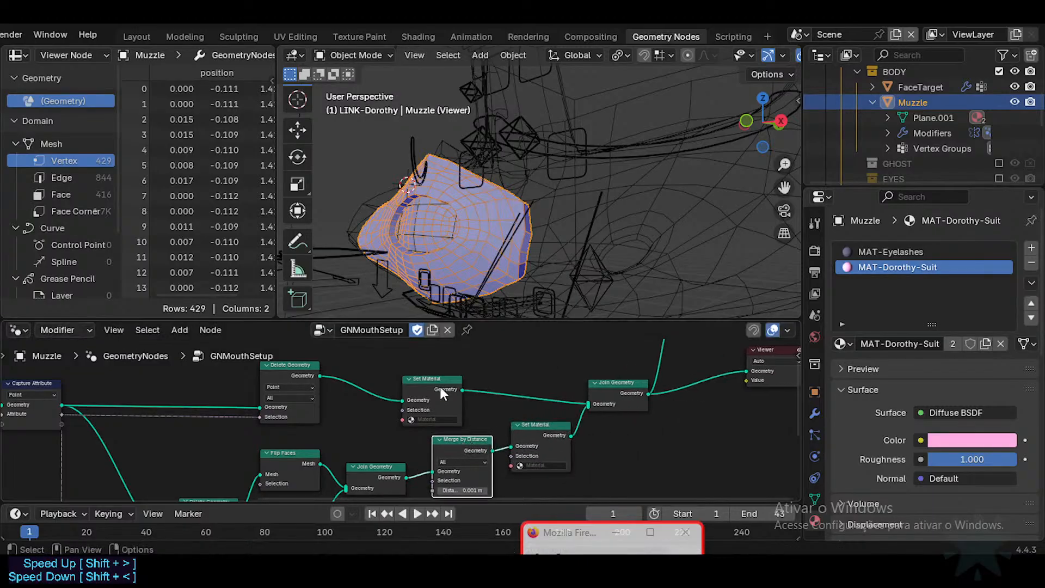
pyautogui.moveTo(439, 383); pyautogui.dragTo(418, 366)
# Set the upper Set Material node to MAT-Eyelashes and the lower one to MAT-Dorothy-Suit.
pyautogui.click(413, 408)
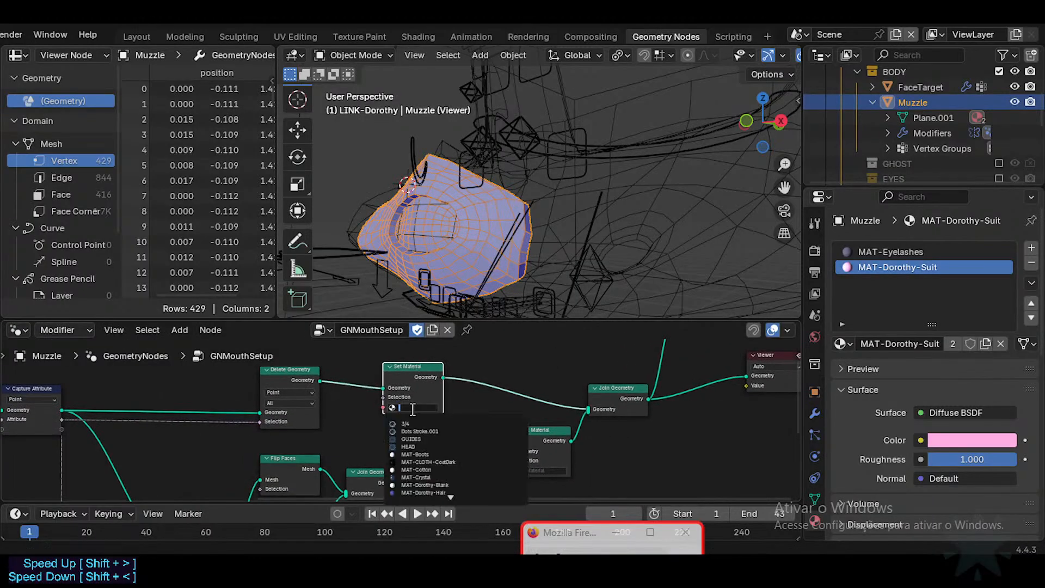
pyautogui.write('Eyel...')
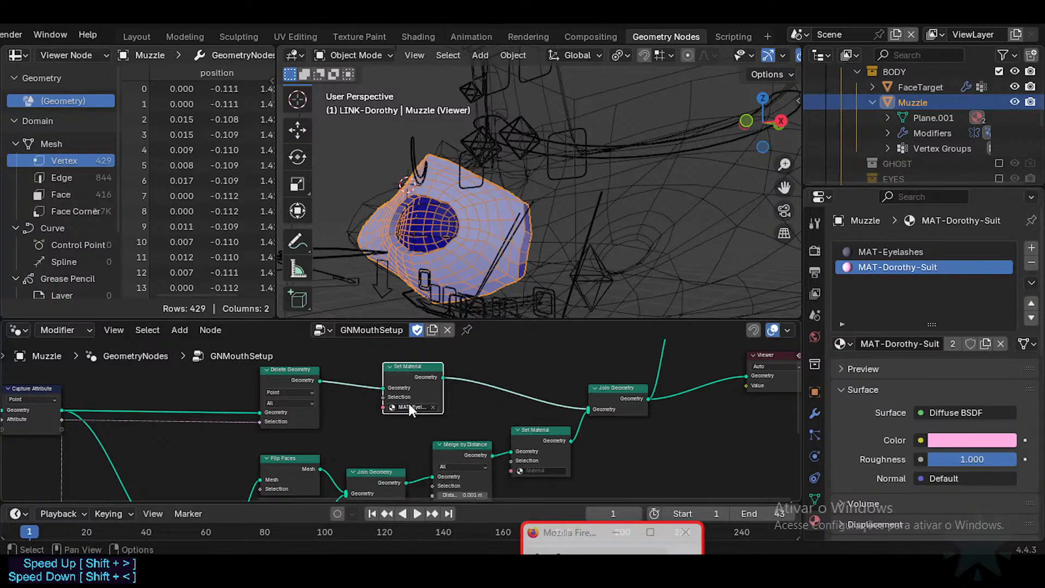
pyautogui.press('Return')
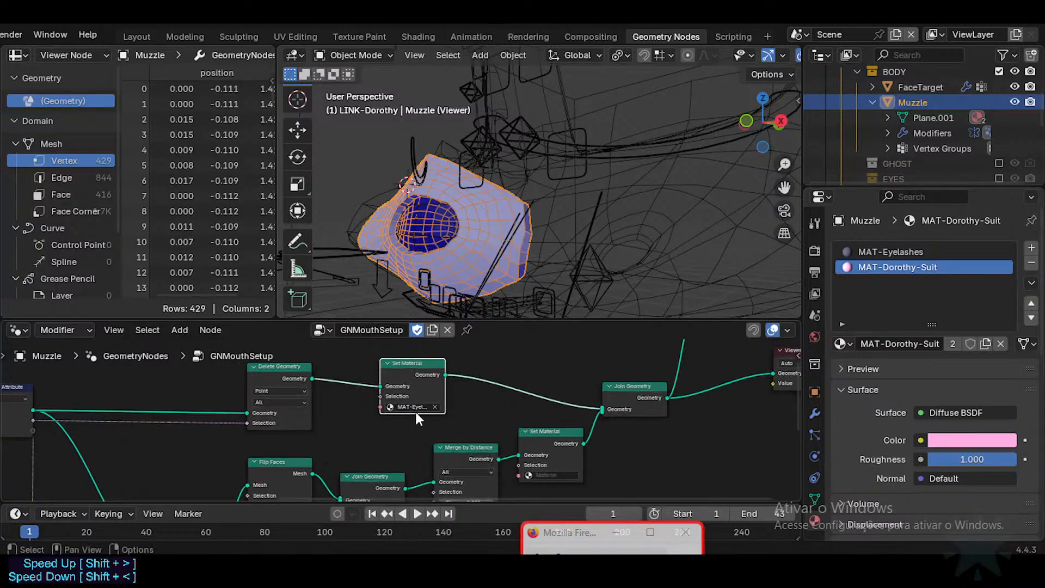
pyautogui.click(547, 474)
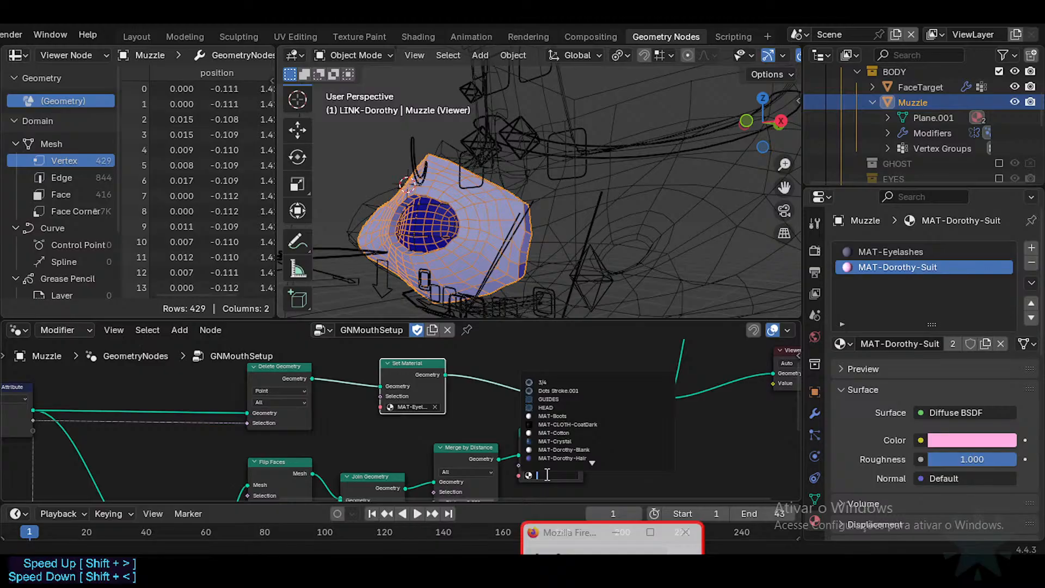
pyautogui.write('Suit')
pyautogui.press('Down')
pyautogui.press('Return')
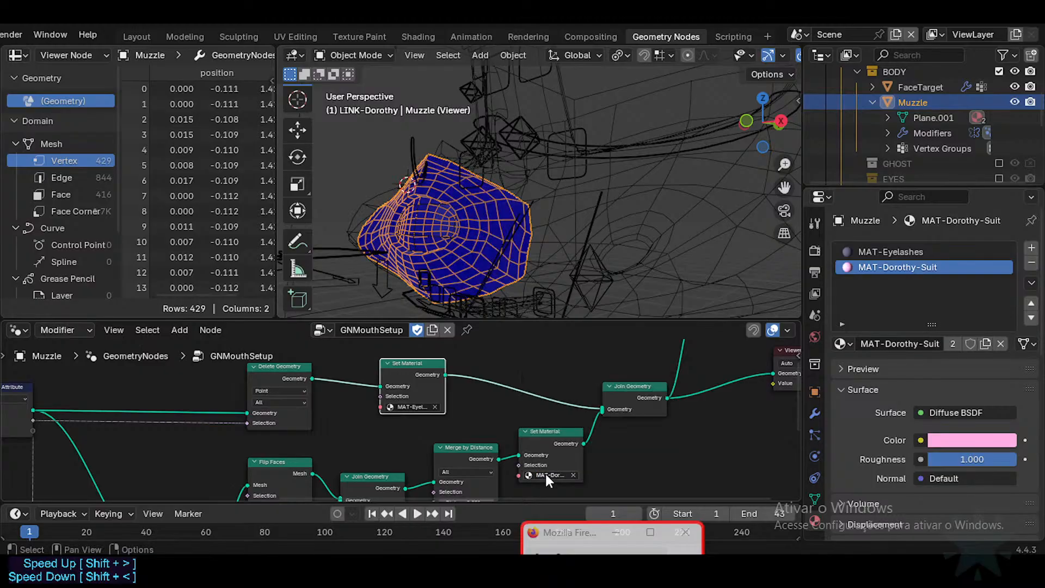
# Try the lower Set Material node between Join Geometry and Merge by Distance.
pyautogui.moveTo(520, 435); pyautogui.dragTo(524, 400, button='middle')
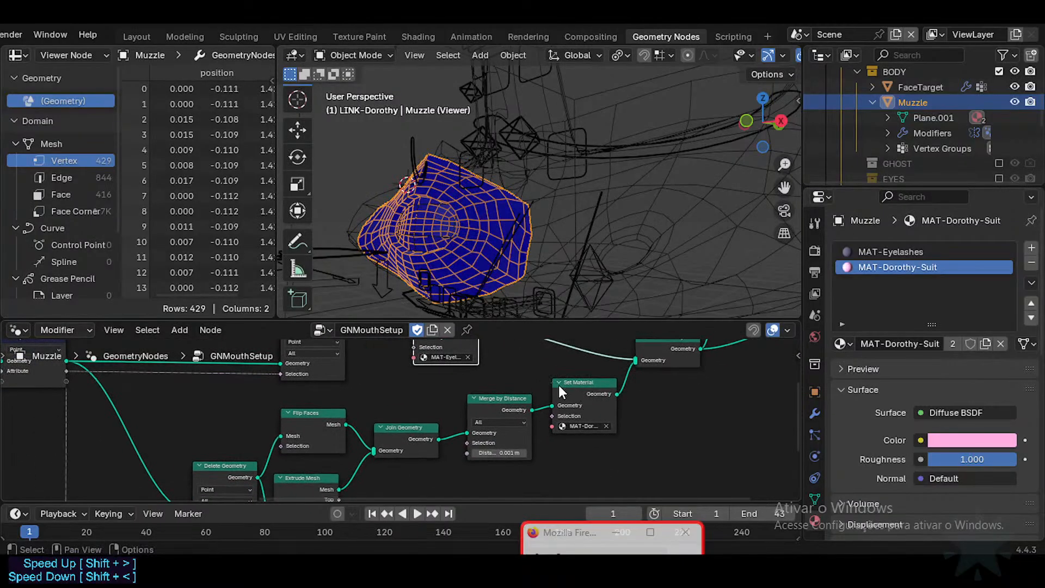
pyautogui.moveTo(559, 388); pyautogui.dragTo(469, 426)
pyautogui.moveTo(498, 351); pyautogui.dragTo(516, 405, button='middle')
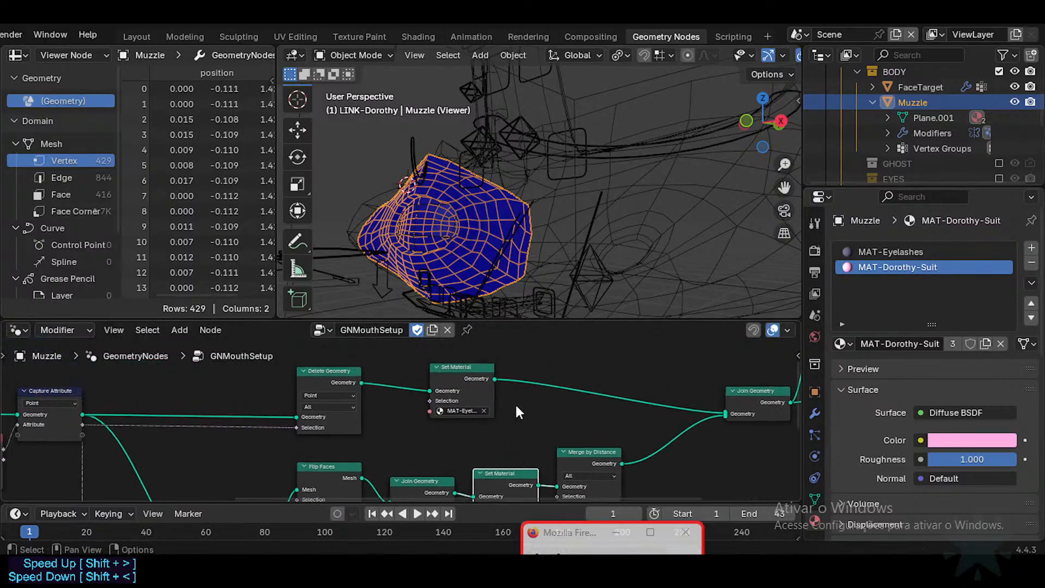
# Widen the upper Set Material node so its full material name can be read.
pyautogui.scroll(1, 492, 410)
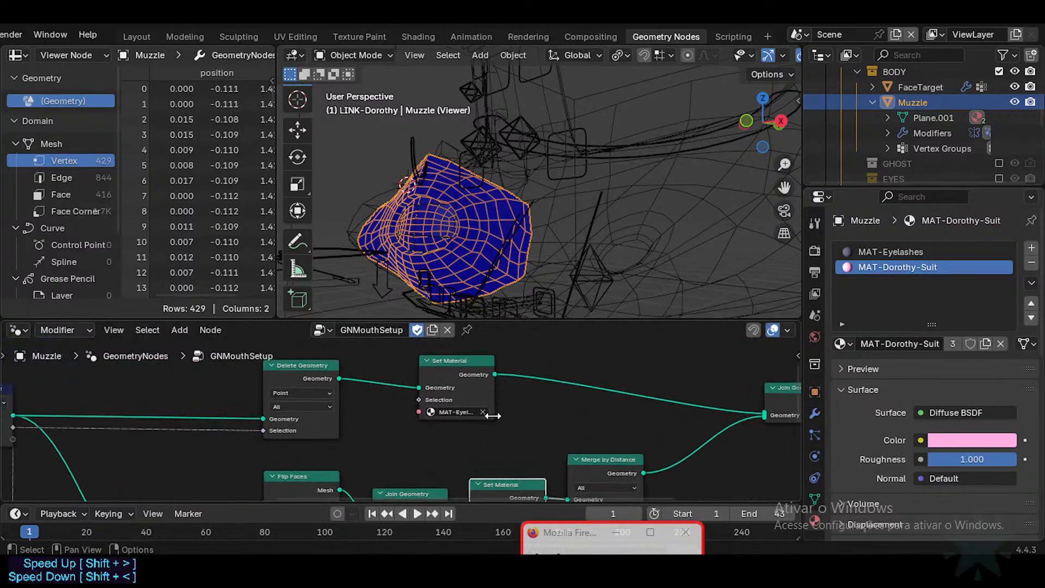
pyautogui.moveTo(495, 397); pyautogui.dragTo(526, 392)
pyautogui.moveTo(528, 436); pyautogui.dragTo(498, 379, button='middle')
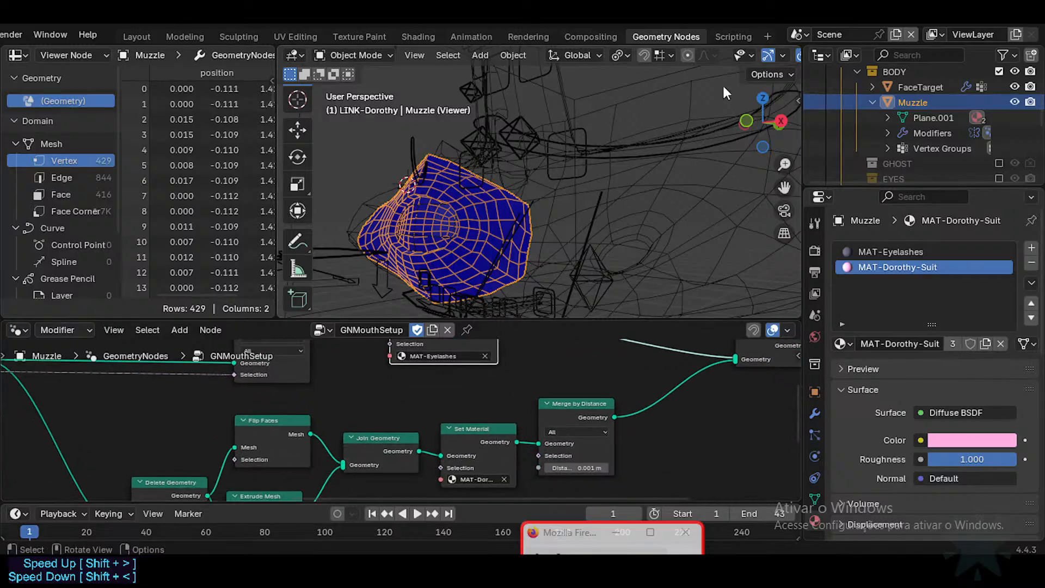
# Display the muzzle in Material Preview shading and view the mouth from the front.
pyautogui.scroll(-5, 736, 60)
pyautogui.click(757, 55)
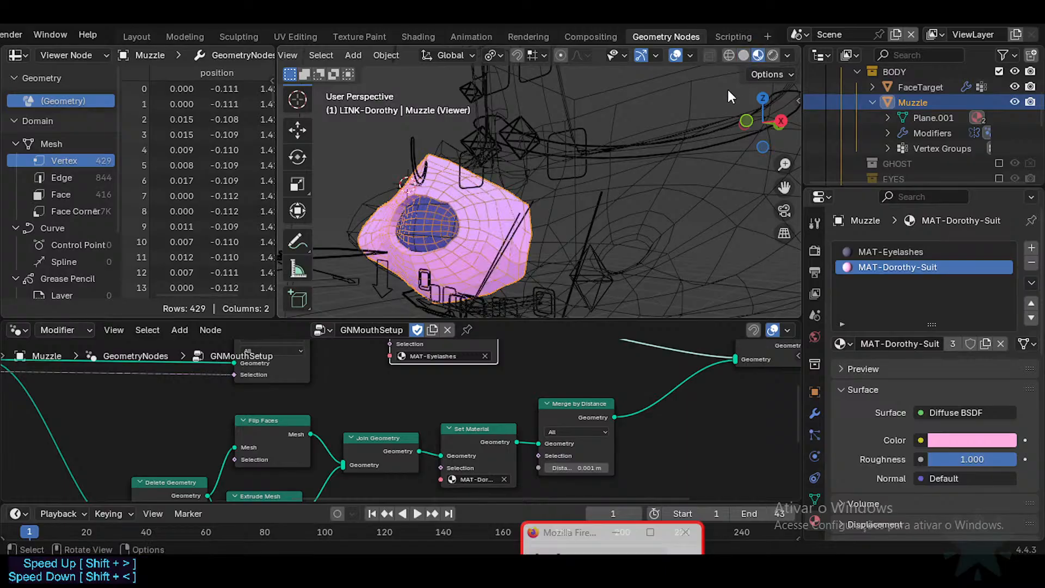
pyautogui.click(745, 55)
pyautogui.click(788, 55)
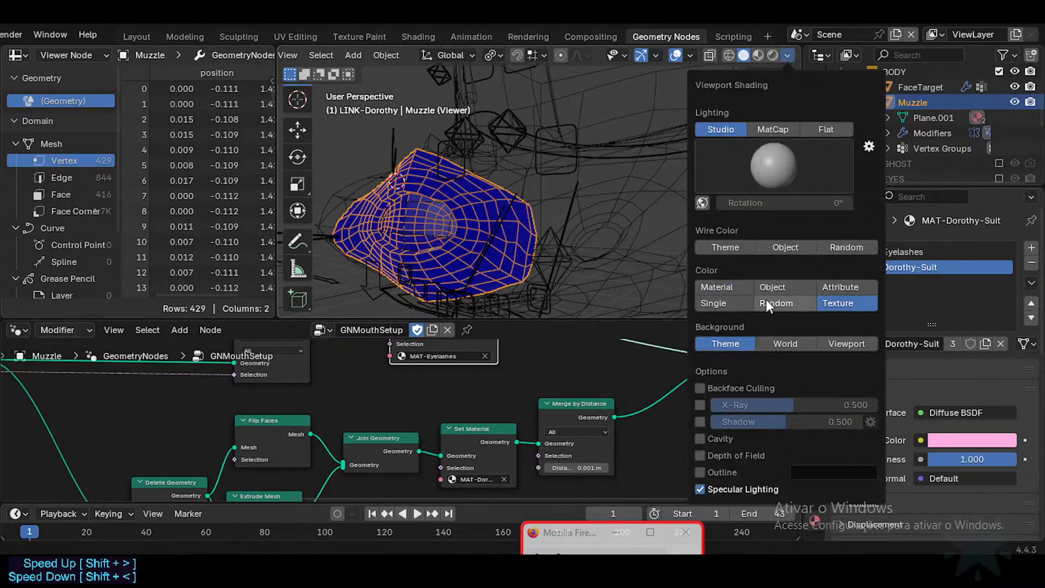
pyautogui.click(759, 56)
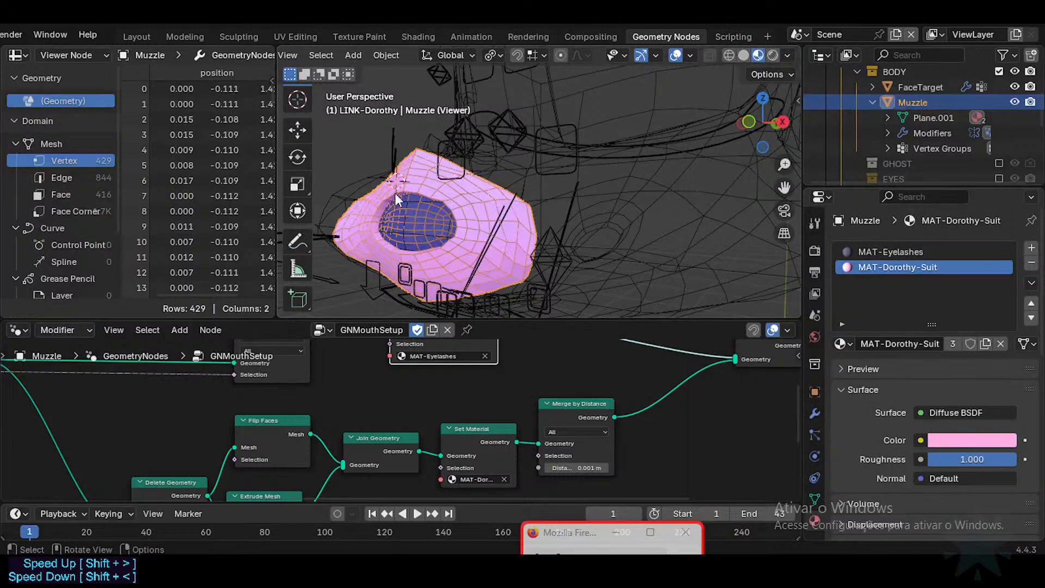
pyautogui.moveTo(394, 192)
pyautogui.mouseDown(button='middle')
pyautogui.moveTo(481, 217)
pyautogui.moveTo(496, 304)
pyautogui.mouseUp(button='middle')
# Detach the lower Set Material node and reinsert it between Merge by Distance and the final Join Geometry.
pyautogui.scroll(-2, 511, 354)
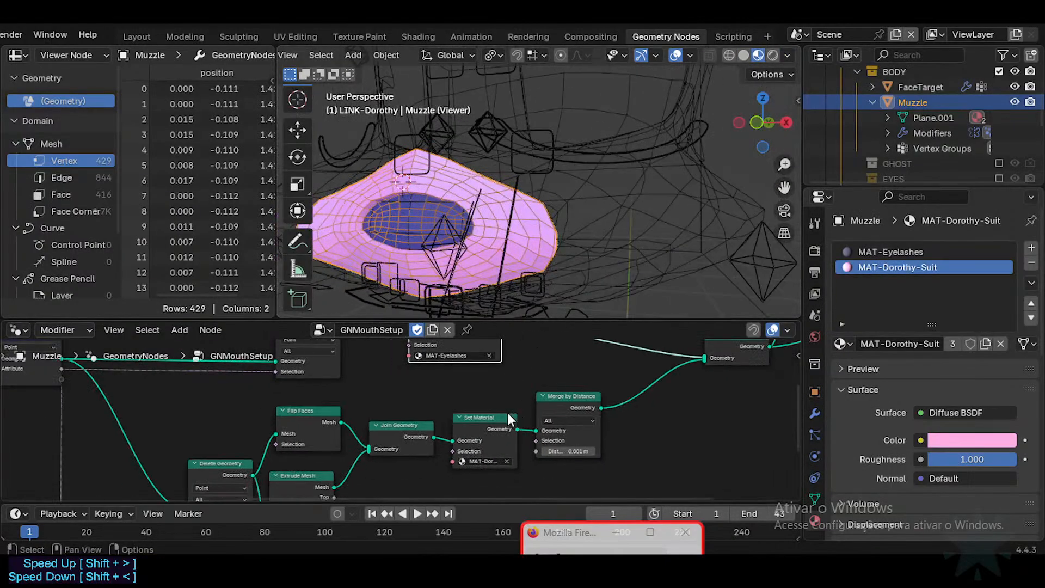
pyautogui.keyDown('alt'); pyautogui.moveTo(476, 419); pyautogui.dragTo(645, 381); pyautogui.keyUp('alt')
pyautogui.moveTo(574, 400); pyautogui.dragTo(538, 411)
pyautogui.moveTo(642, 375); pyautogui.dragTo(629, 381)
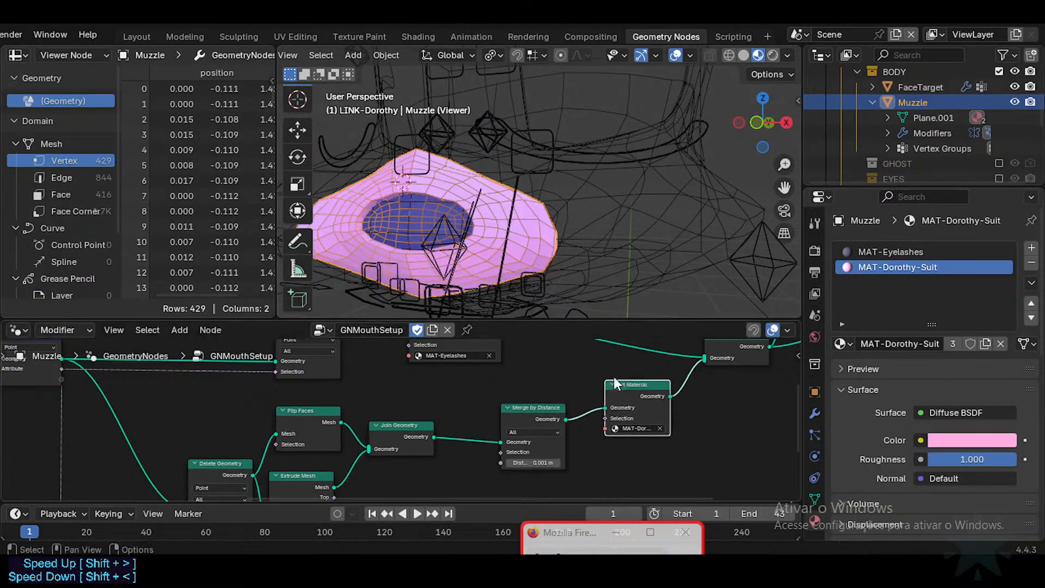
# Inspect the muzzle's face and mouth materials from several angles and save the file.
pyautogui.moveTo(481, 196); pyautogui.dragTo(401, 199, button='middle')
pyautogui.click(402, 199)
pyautogui.moveTo(500, 240); pyautogui.dragTo(550, 243, button='middle')
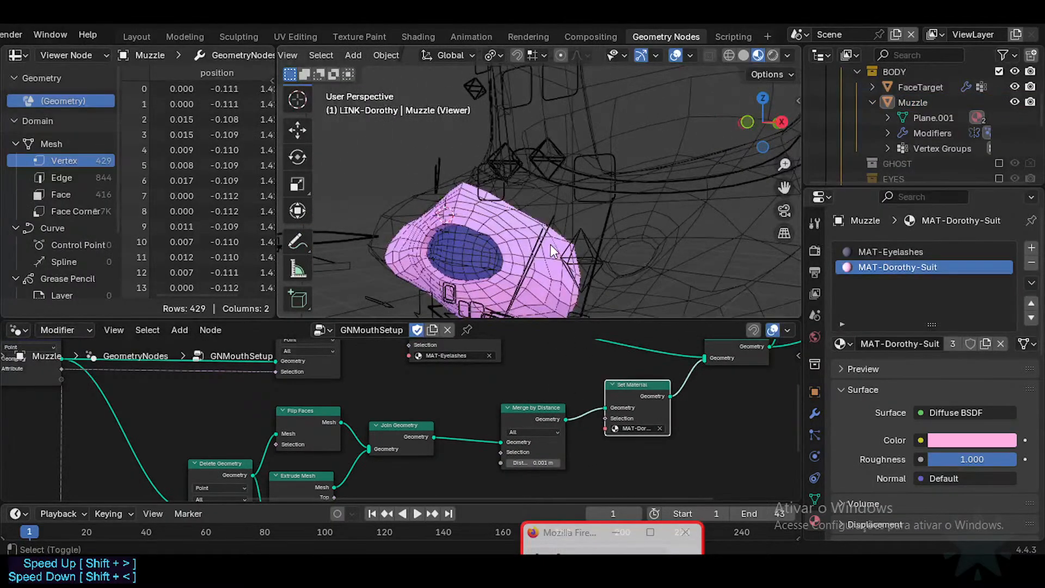
pyautogui.scroll(2, 517, 269)
pyautogui.click(500, 202)
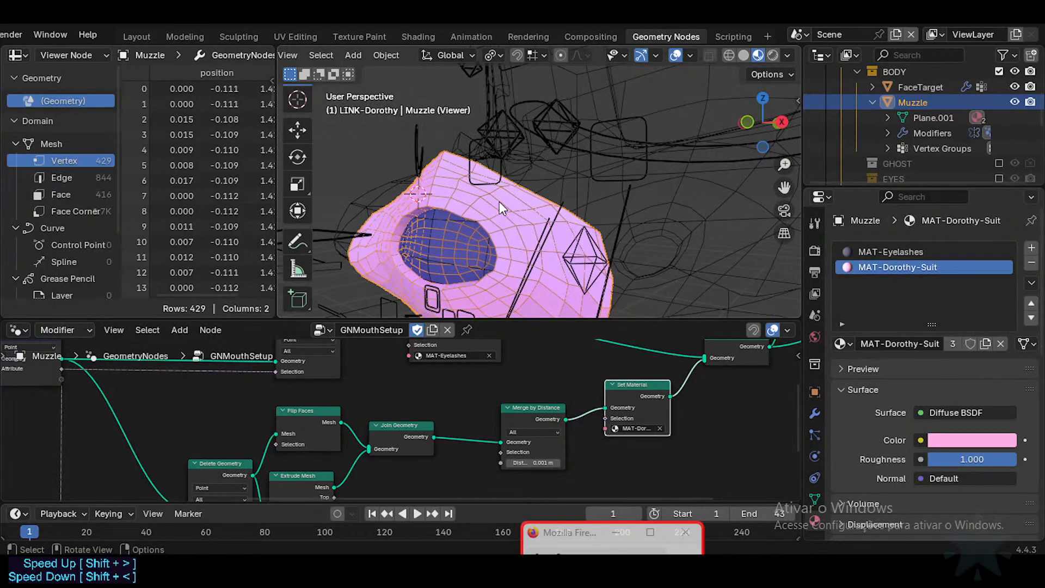
pyautogui.rightClick(499, 206)
pyautogui.click(498, 200)
pyautogui.moveTo(507, 232); pyautogui.dragTo(469, 224, button='middle')
pyautogui.hotkey('ctrl', 's')
pyautogui.moveTo(521, 245); pyautogui.dragTo(526, 240, button='middle')
# Switch to the YouTube tutorial in Firefox and watch the section that subdivides the Target sphere.
pyautogui.hotkey('alt', 'Tab')
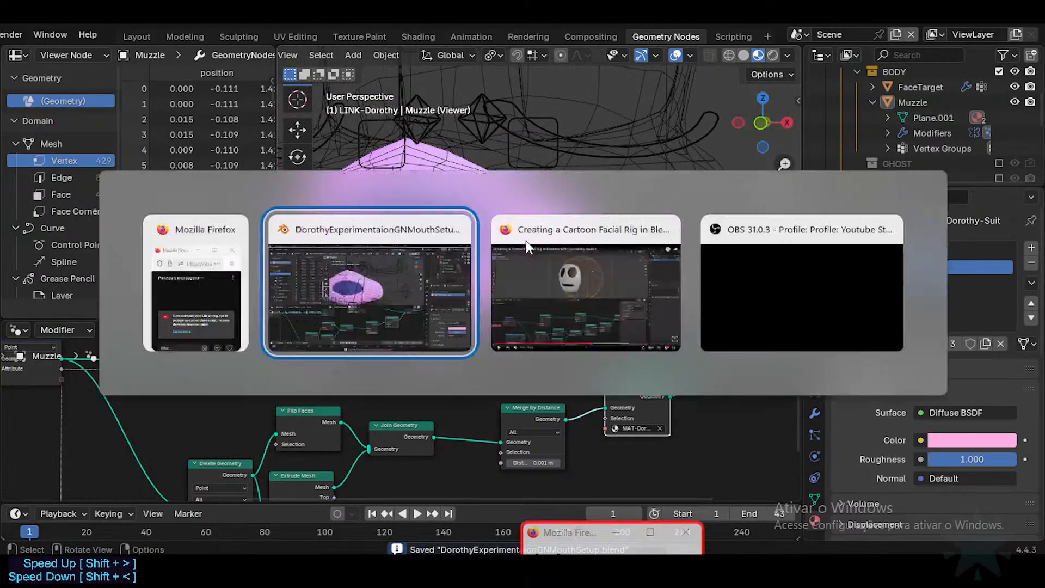
pyautogui.click(526, 241)
pyautogui.click(513, 183)
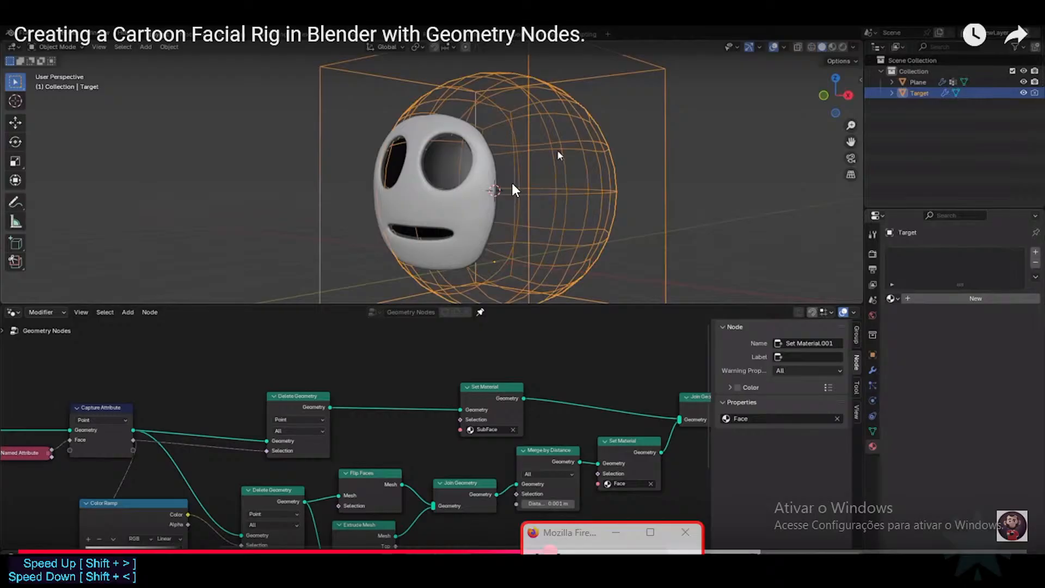
pyautogui.click(512, 184)
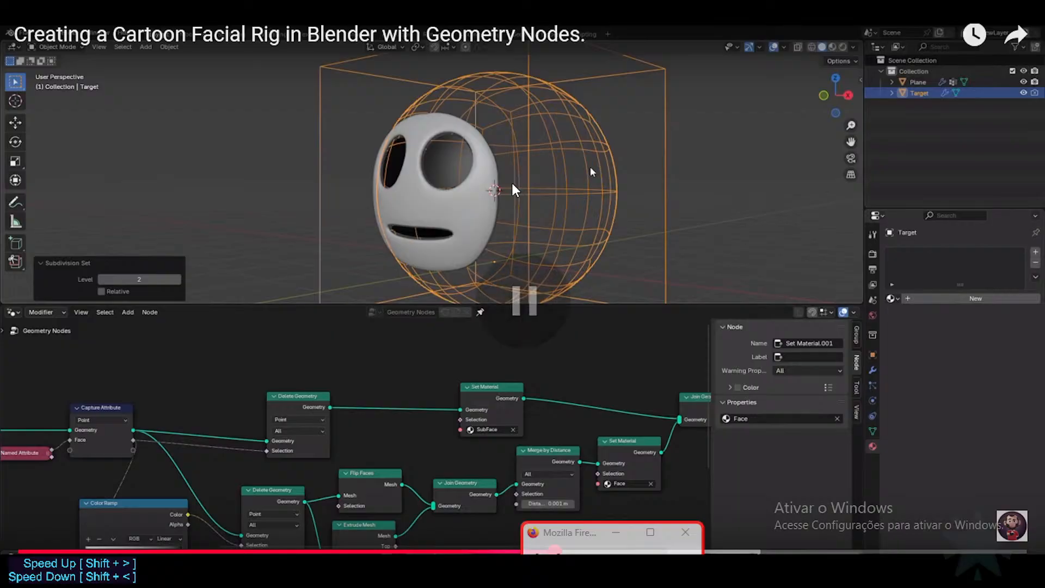
pyautogui.click(515, 189)
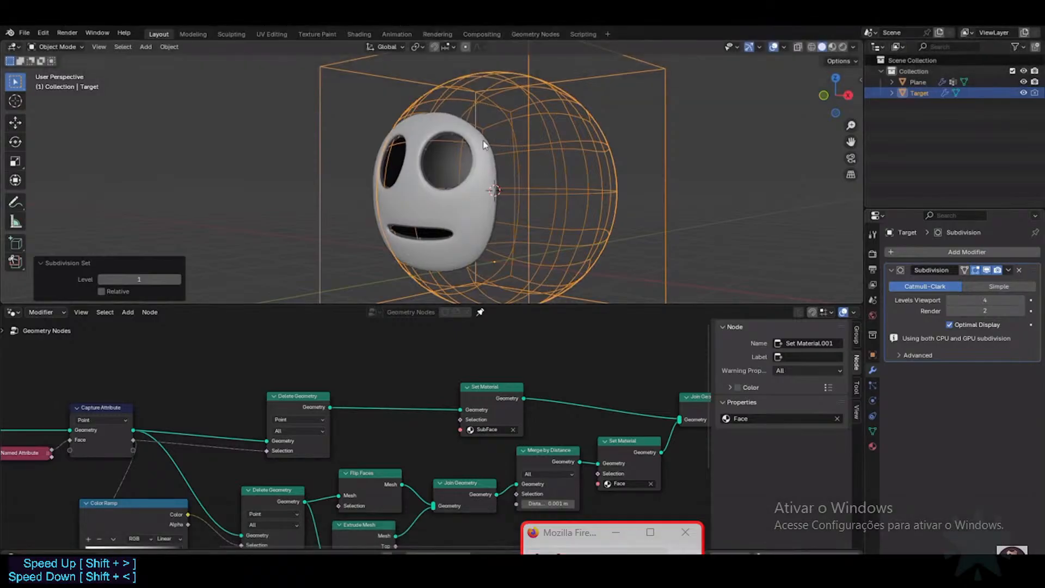
pyautogui.press('Left')
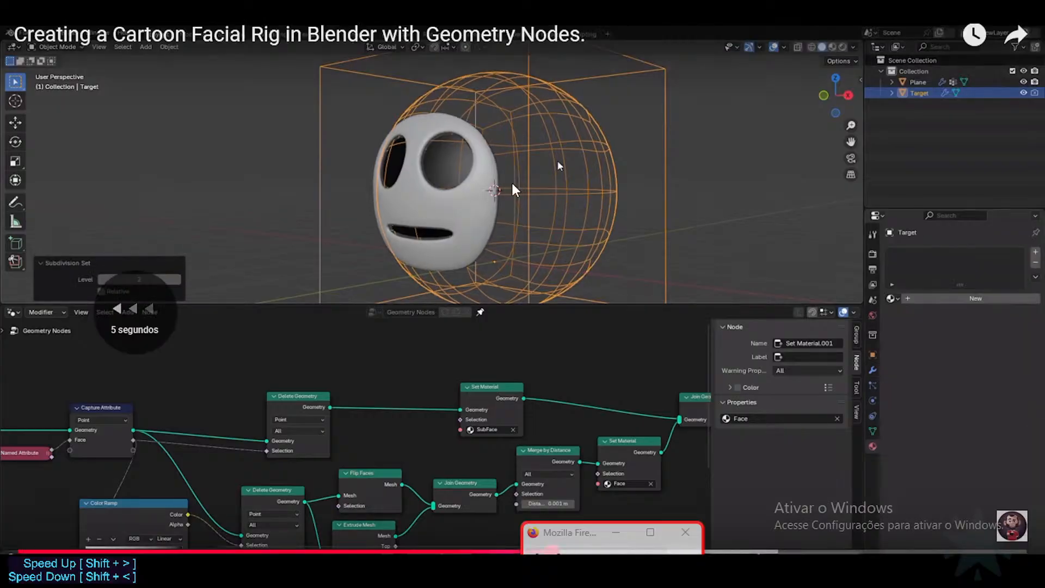
pyautogui.press('Right')
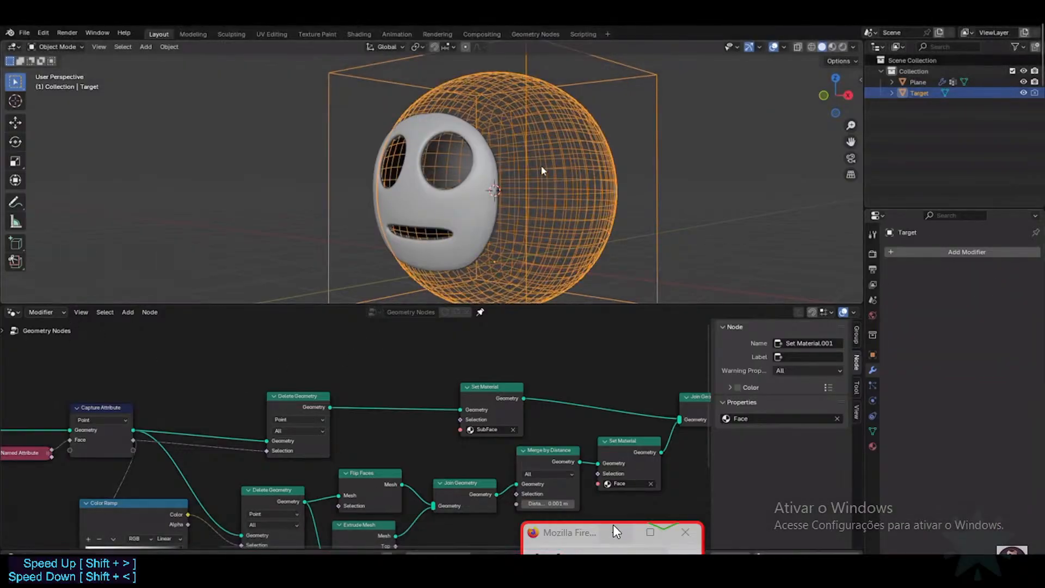
# Move the floating Firefox window clear of the tutorial's node tree and rewind the video to the mouth-edge editing.
pyautogui.moveTo(645, 551); pyautogui.dragTo(845, 525)
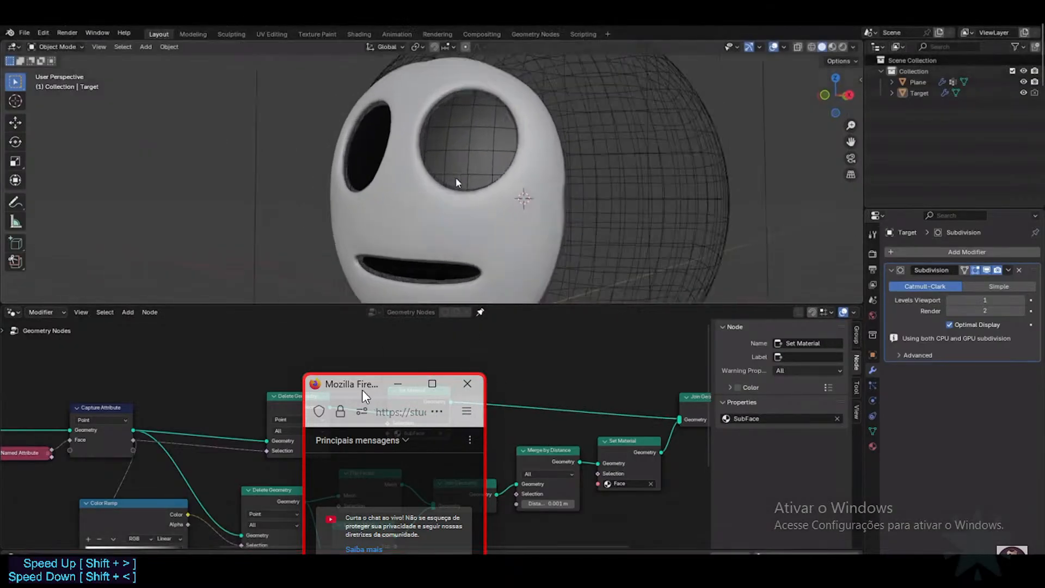
pyautogui.moveTo(354, 389); pyautogui.dragTo(892, 411)
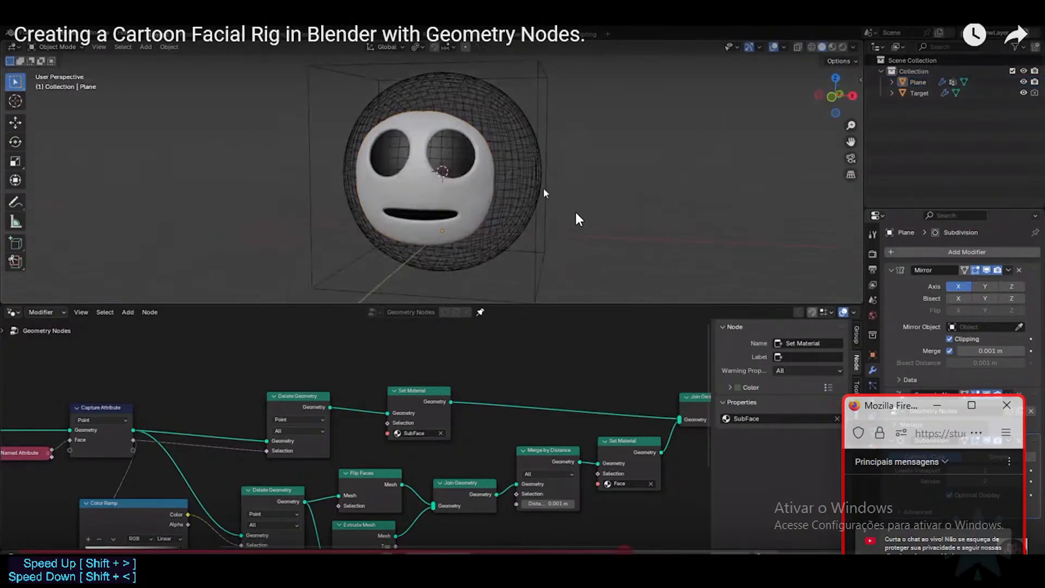
pyautogui.click(548, 211)
pyautogui.press('space')
pyautogui.press('Left')
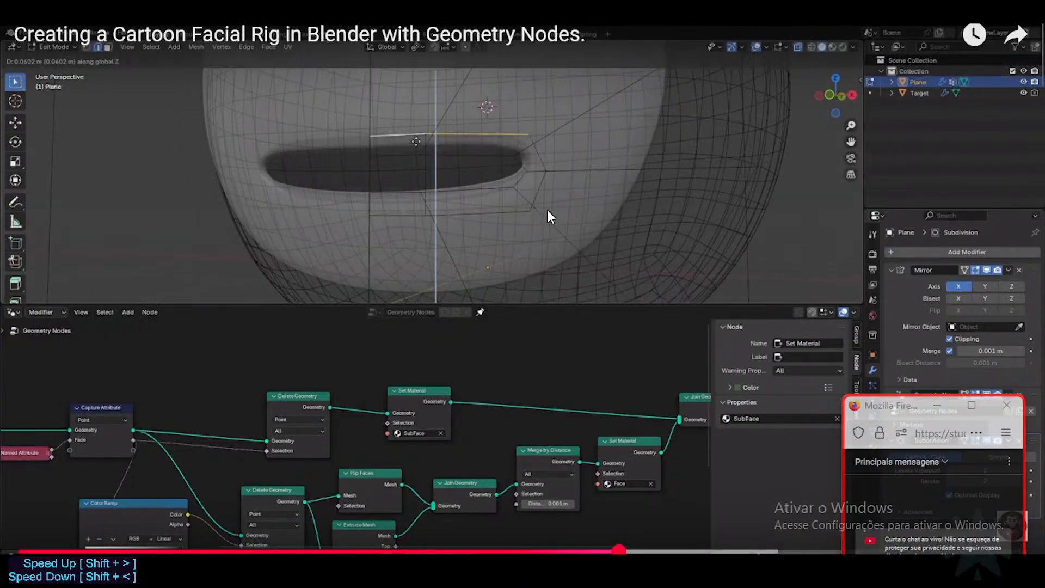
# Rewind the tutorial and watch the section on resizing the selected eye and mouth faces.
pyautogui.press('Left')
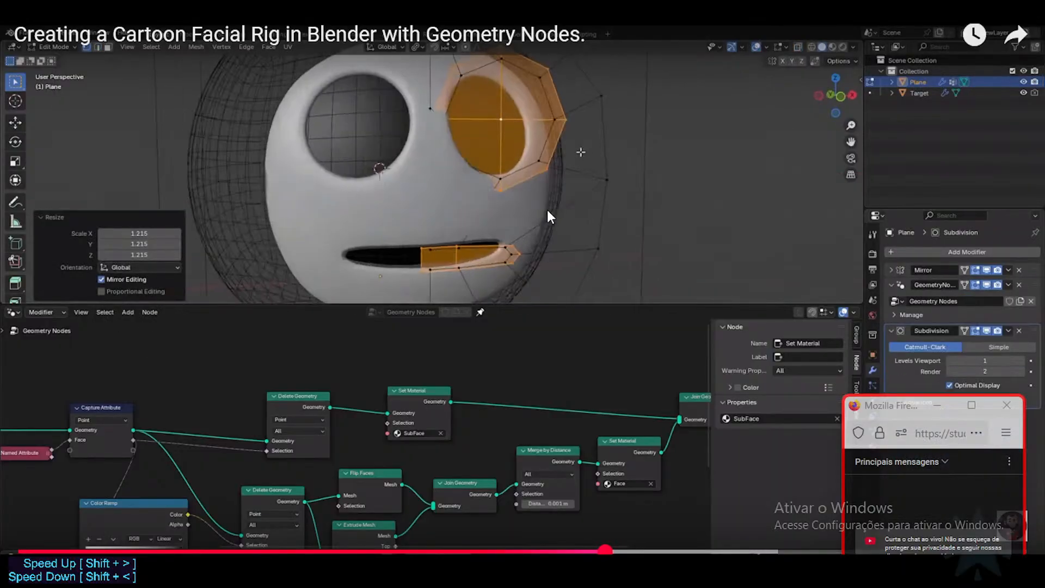
pyautogui.press('Left')
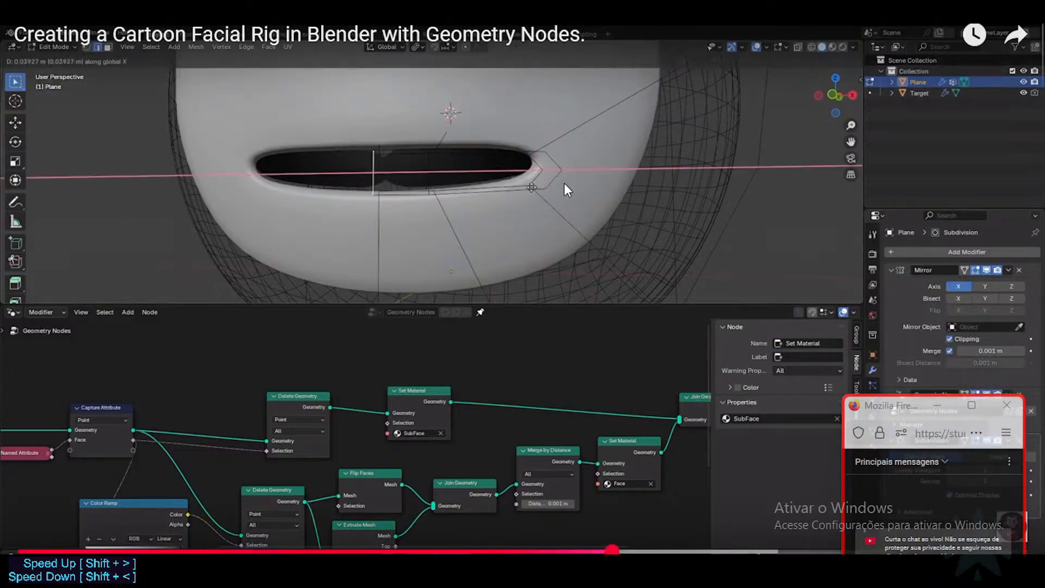
pyautogui.press('Left')
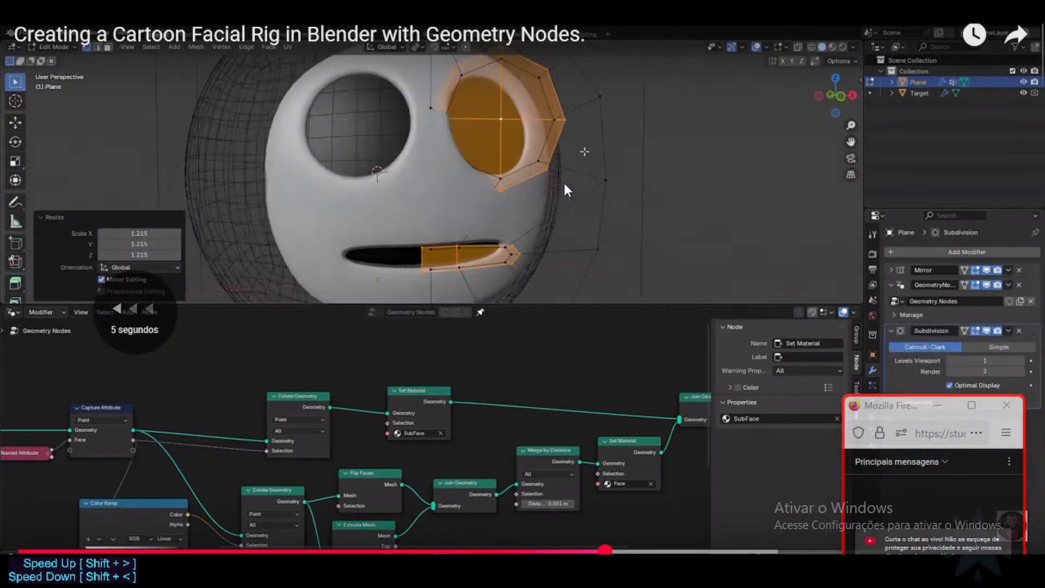
pyautogui.press('Left')
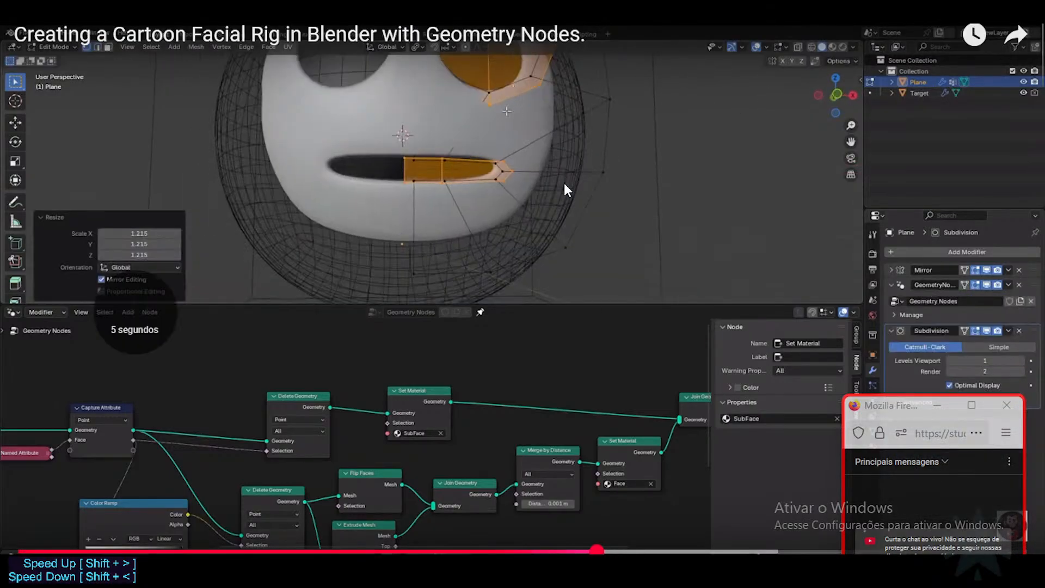
pyautogui.press('space')
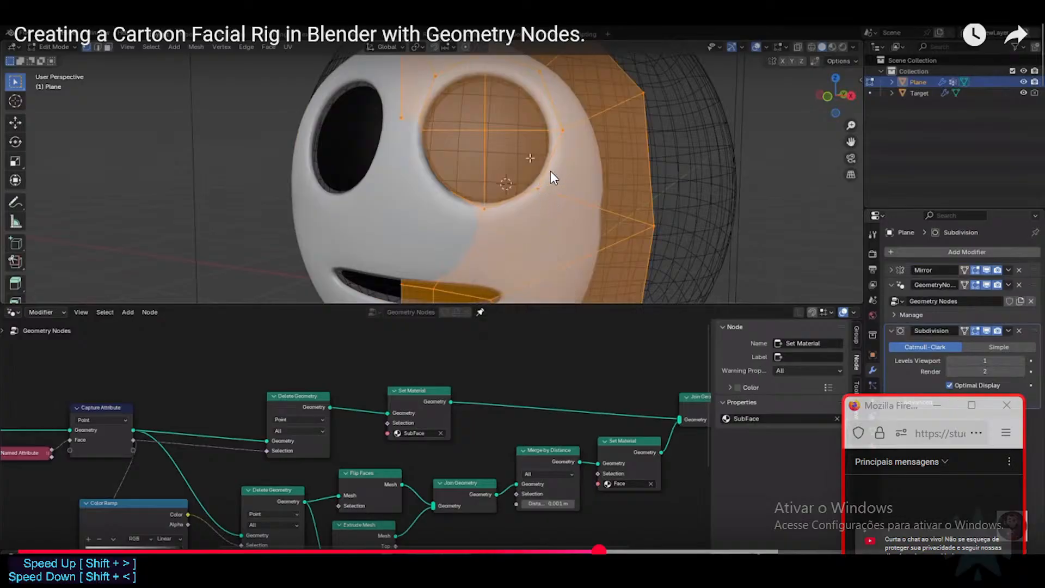
# Switch back to the Blender muzzle file and display the Muzzle's modifier stack.
pyautogui.hotkey('alt', 'Tab')
pyautogui.press('Tab')
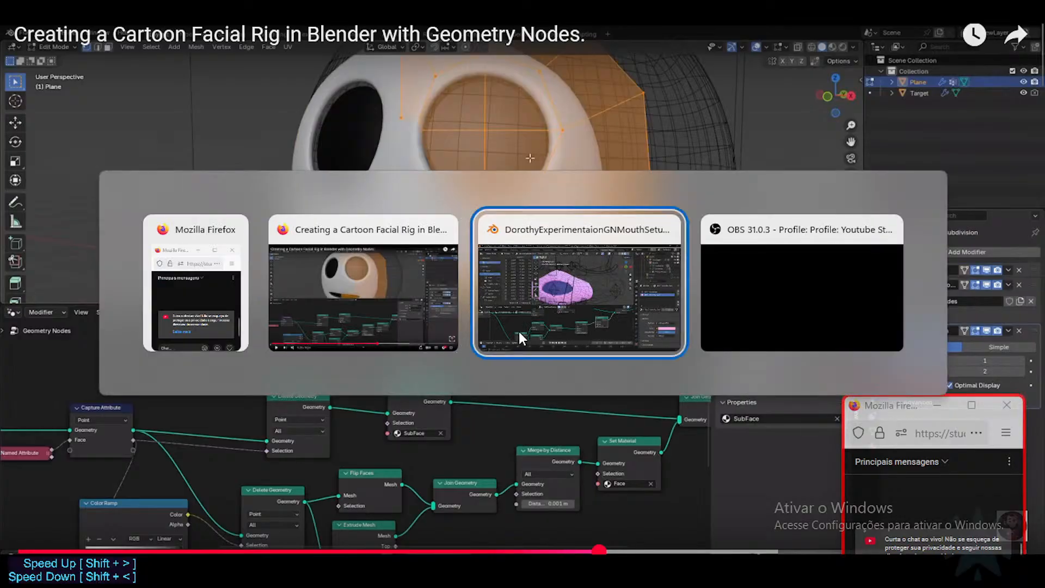
pyautogui.click(419, 213)
pyautogui.press('Tab')
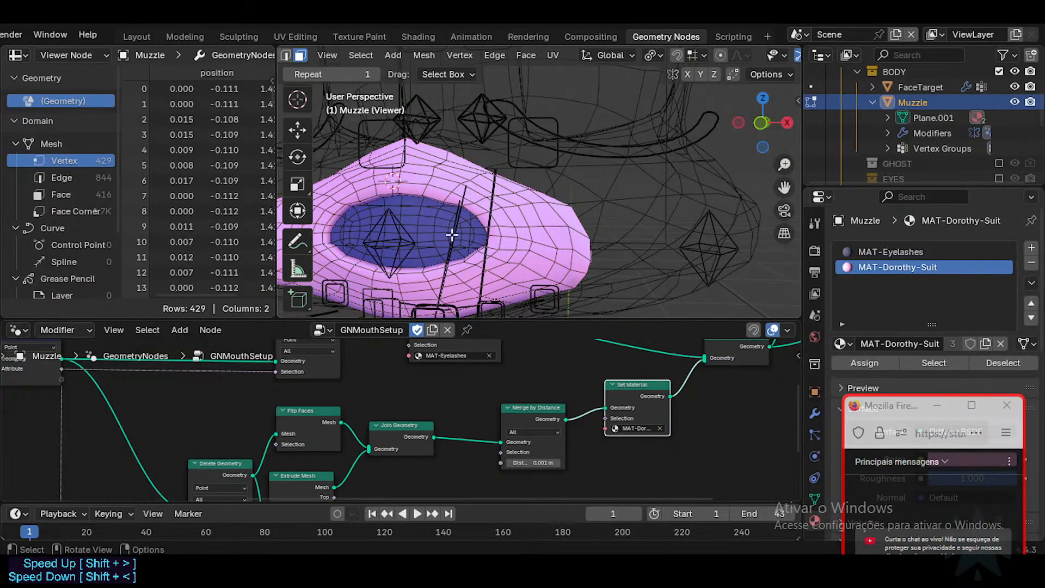
pyautogui.moveTo(452, 235); pyautogui.dragTo(432, 247, button='middle')
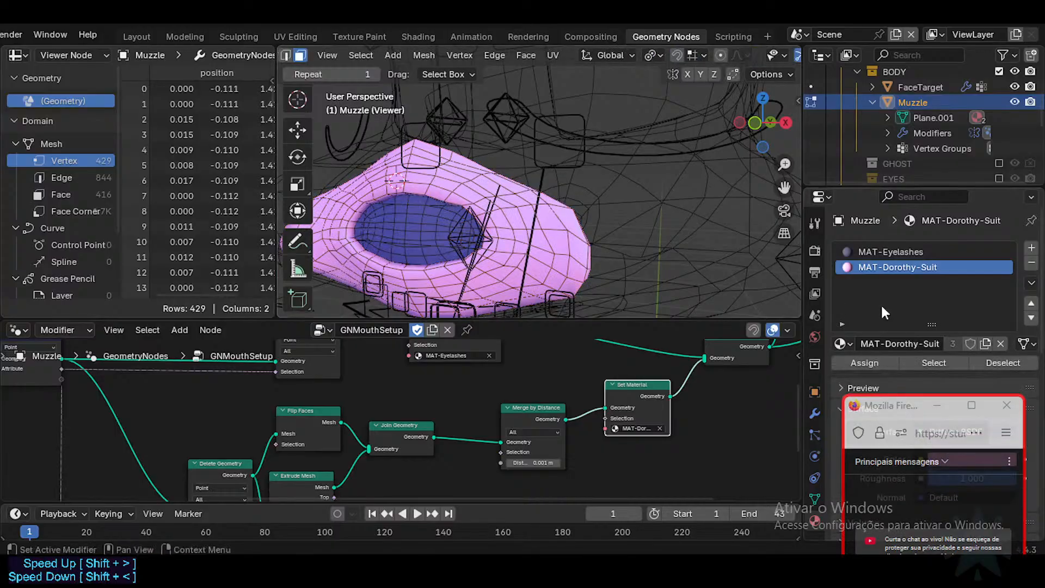
pyautogui.click(815, 413)
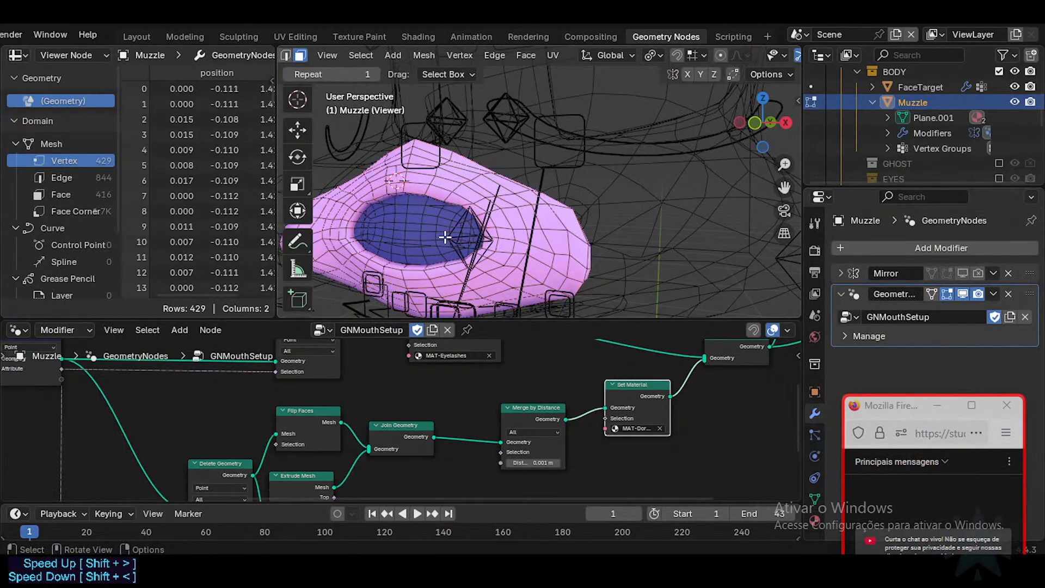
# Hide the Muzzle's GeometryNodes modifier in the viewport and enter Edit Mode on its base mesh.
pyautogui.moveTo(402, 229); pyautogui.dragTo(567, 243, button='middle')
pyautogui.scroll(-3, 350, 238)
pyautogui.press('Tab')
pyautogui.press('Tab')
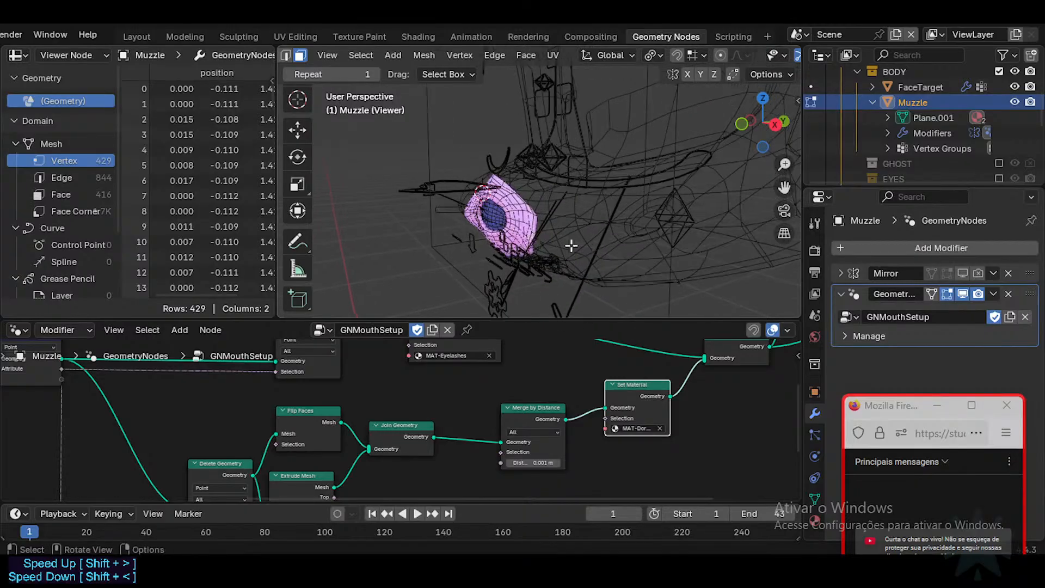
pyautogui.press('Tab')
pyautogui.click(958, 292)
pyautogui.press('Tab')
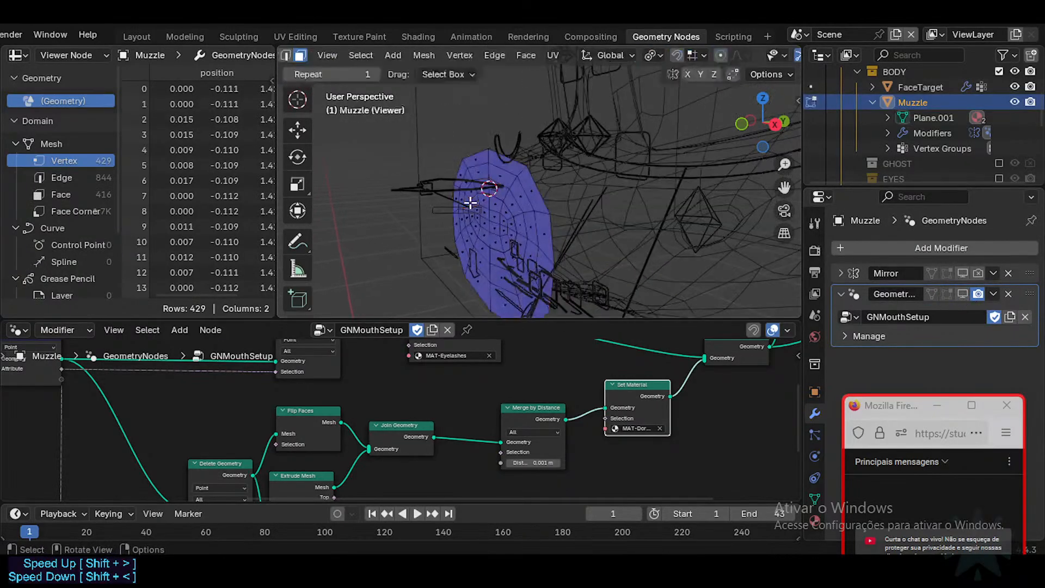
# Check the muzzle's base mesh in solid and material preview shading.
pyautogui.scroll(6, 490, 198)
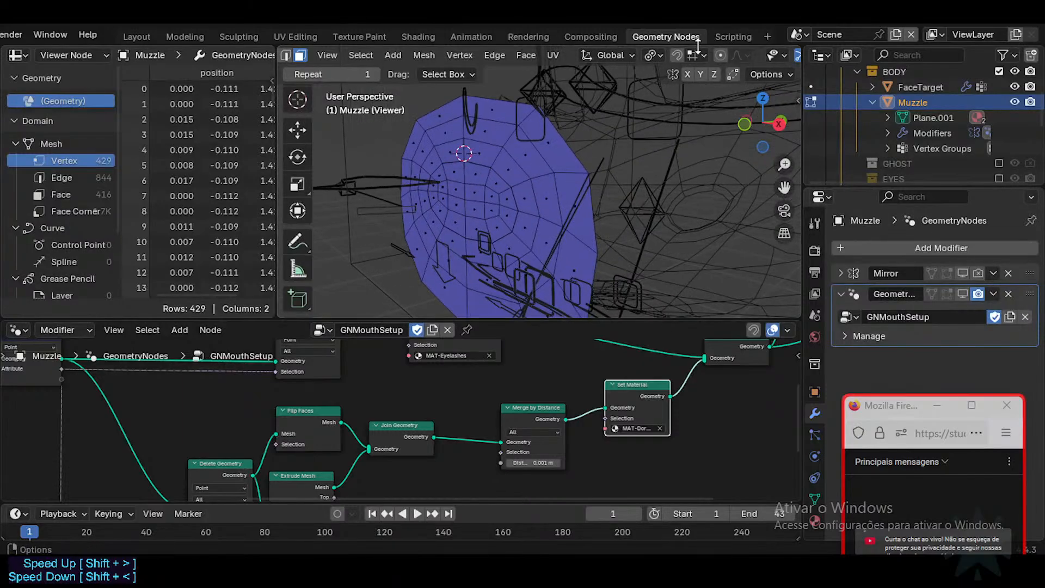
pyautogui.scroll(-8, 696, 50)
pyautogui.click(746, 55)
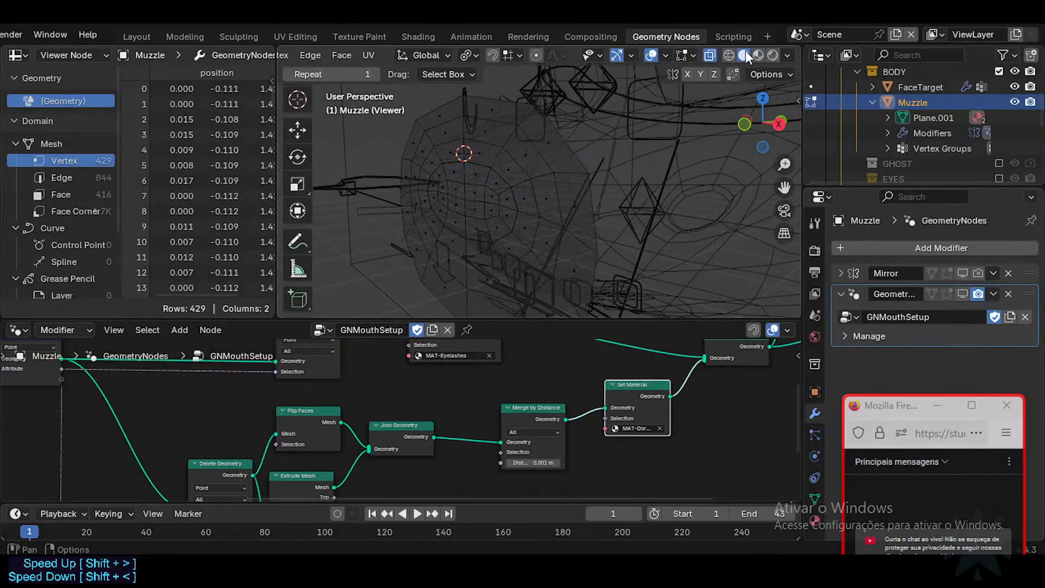
pyautogui.click(758, 55)
pyautogui.moveTo(604, 165)
pyautogui.mouseDown(button='middle')
pyautogui.moveTo(439, 168)
pyautogui.moveTo(613, 173)
pyautogui.mouseUp(button='middle')
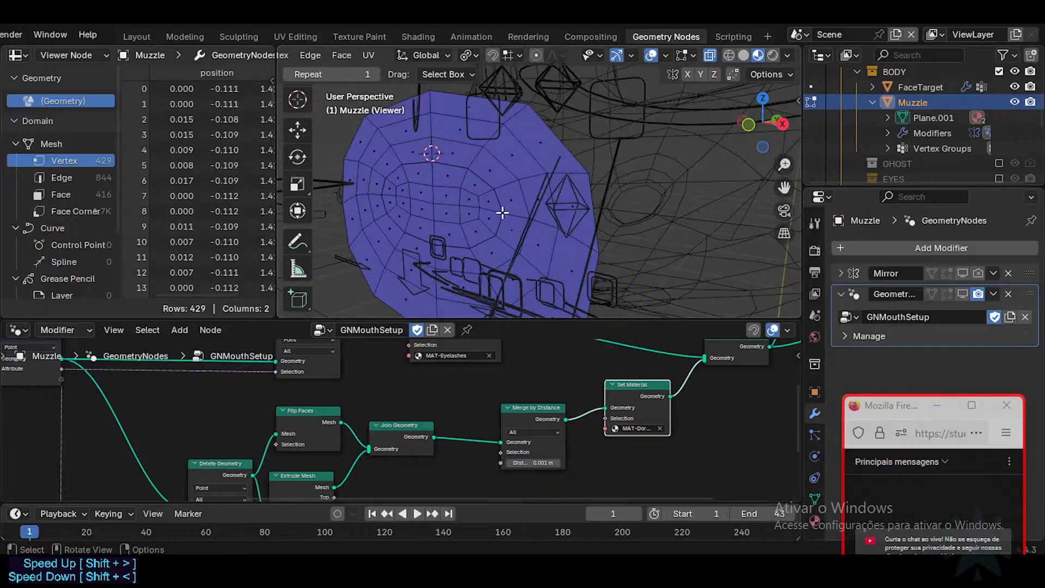
pyautogui.press('Tab')
pyautogui.press('Tab')
pyautogui.scroll(1, 481, 234)
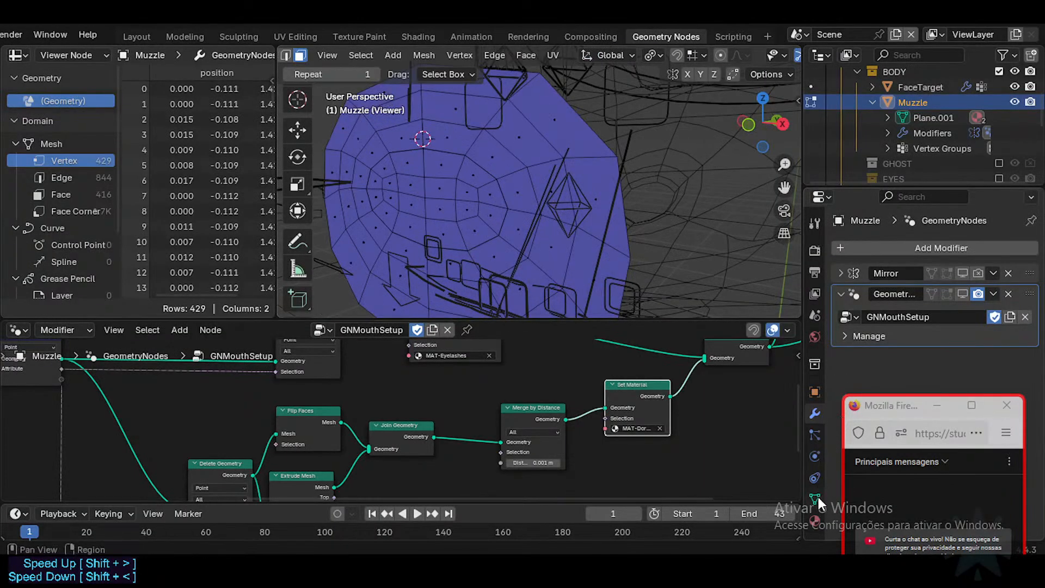
# Add an empty third material slot to the Muzzle and browse the existing materials for it.
pyautogui.click(816, 518)
pyautogui.click(1031, 248)
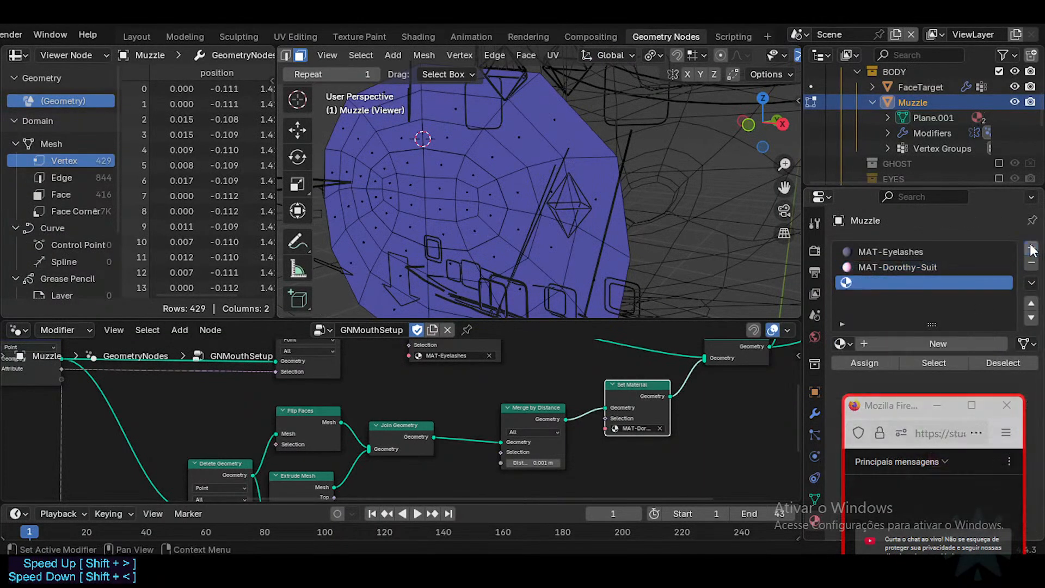
pyautogui.click(847, 343)
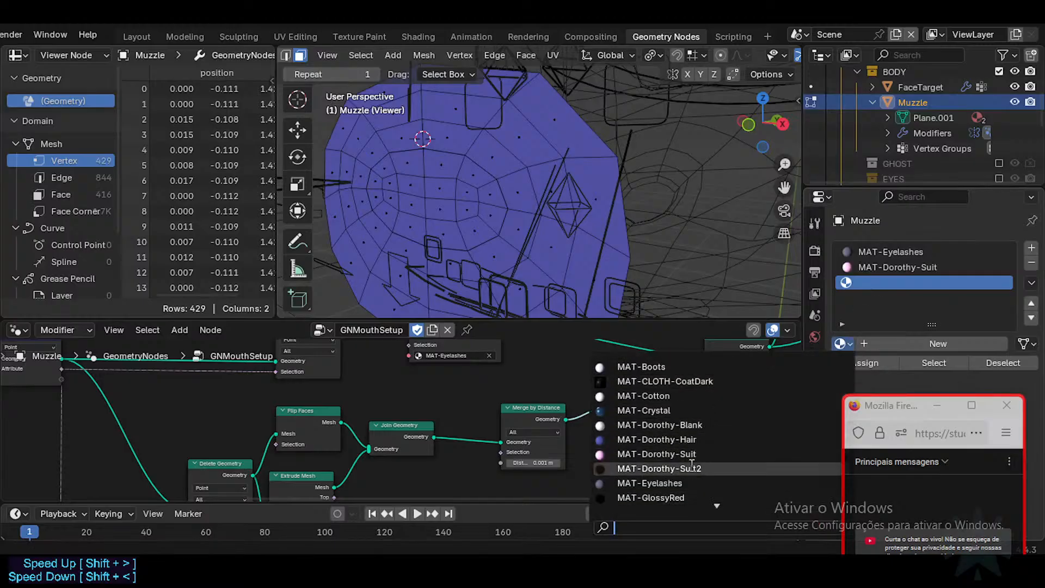
pyautogui.scroll(-1, 684, 488)
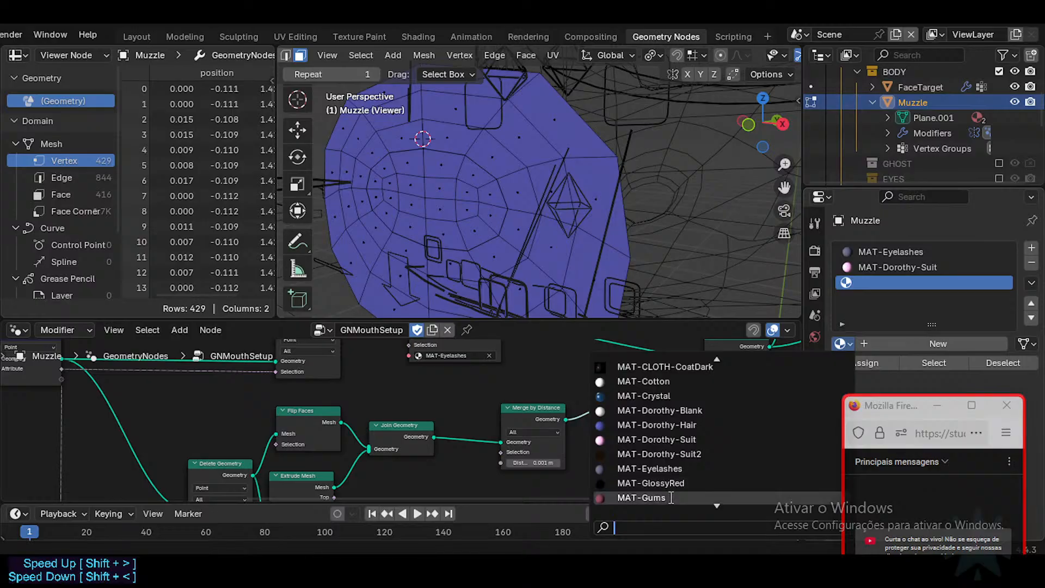
pyautogui.scroll(-2, 679, 449)
pyautogui.click(679, 472)
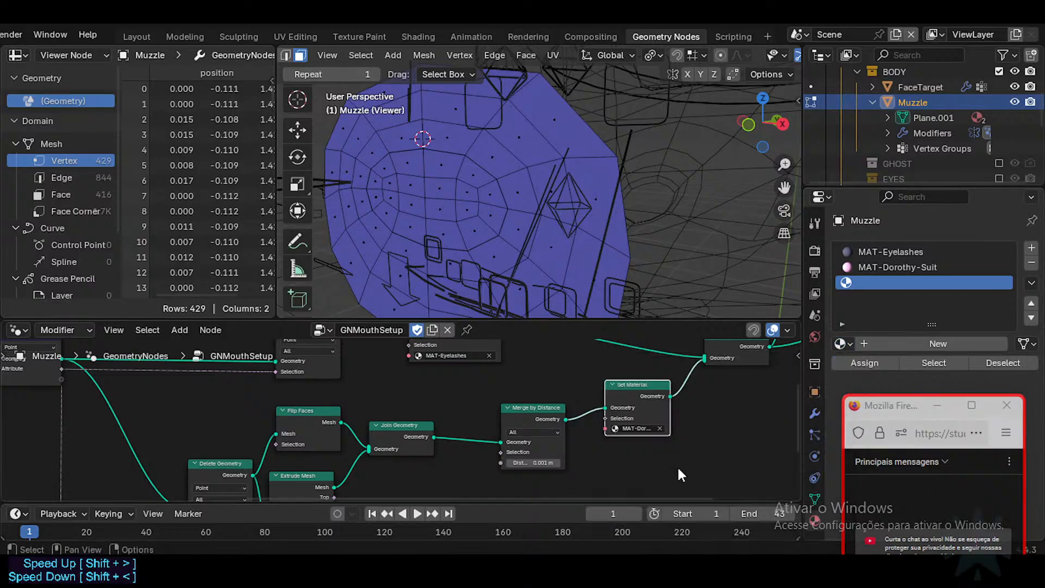
# Remove the empty material slot in Object Mode and make the MAT-Eyelashes slot active.
pyautogui.click(1029, 264)
pyautogui.press('Tab')
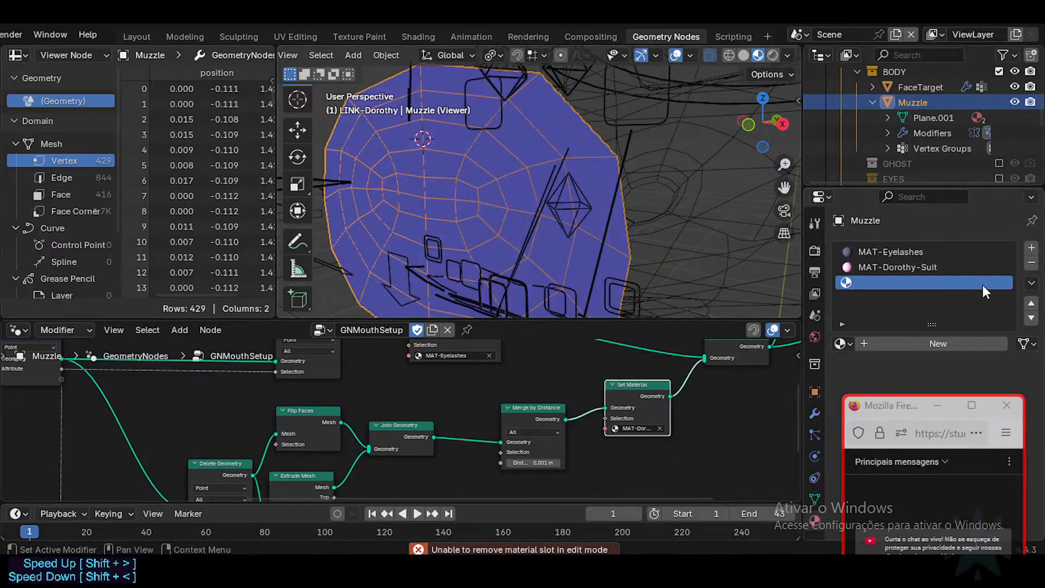
pyautogui.click(1033, 265)
pyautogui.click(904, 251)
# Examine the muzzle's base mesh from several angles in Object Mode and Edit Mode.
pyautogui.press('Tab')
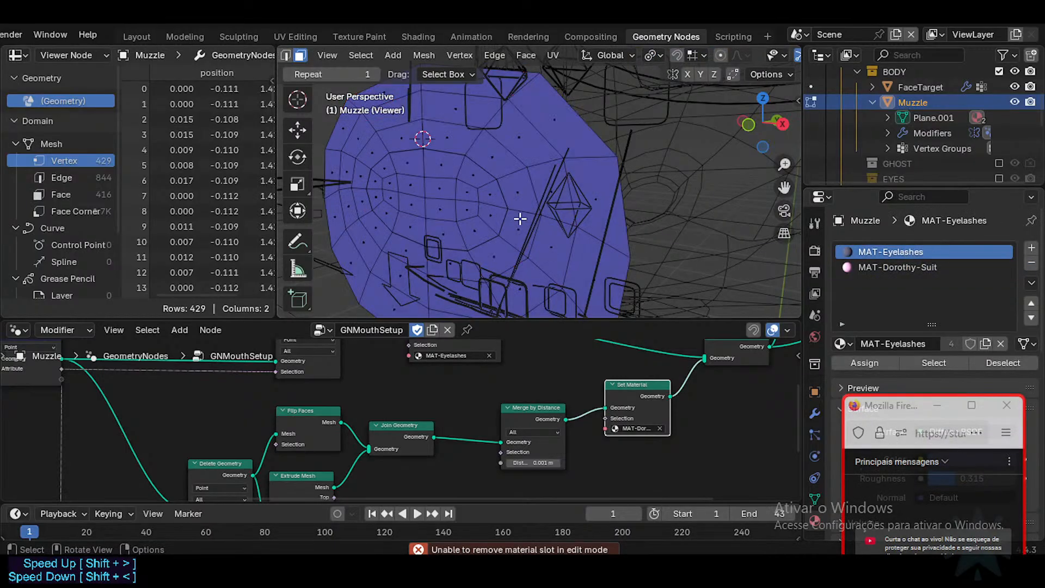
pyautogui.moveTo(521, 220); pyautogui.dragTo(570, 213, button='middle')
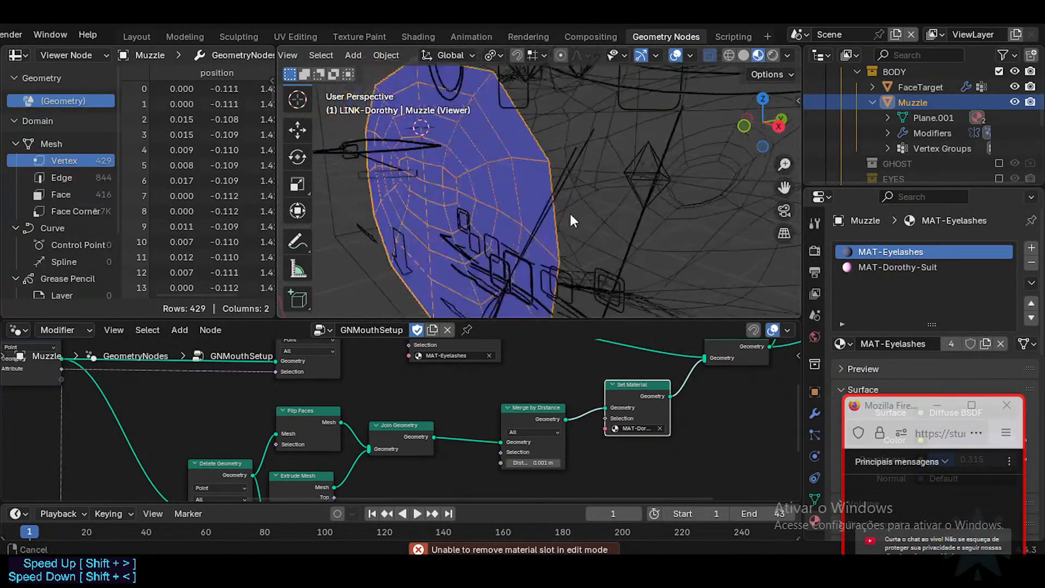
pyautogui.press('Tab')
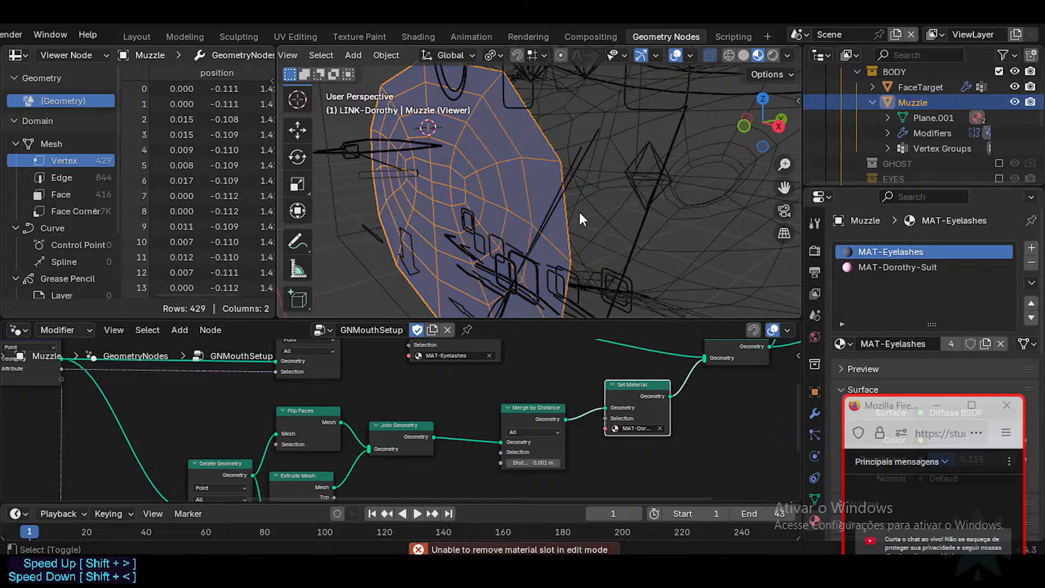
pyautogui.moveTo(579, 211); pyautogui.dragTo(609, 190, button='middle')
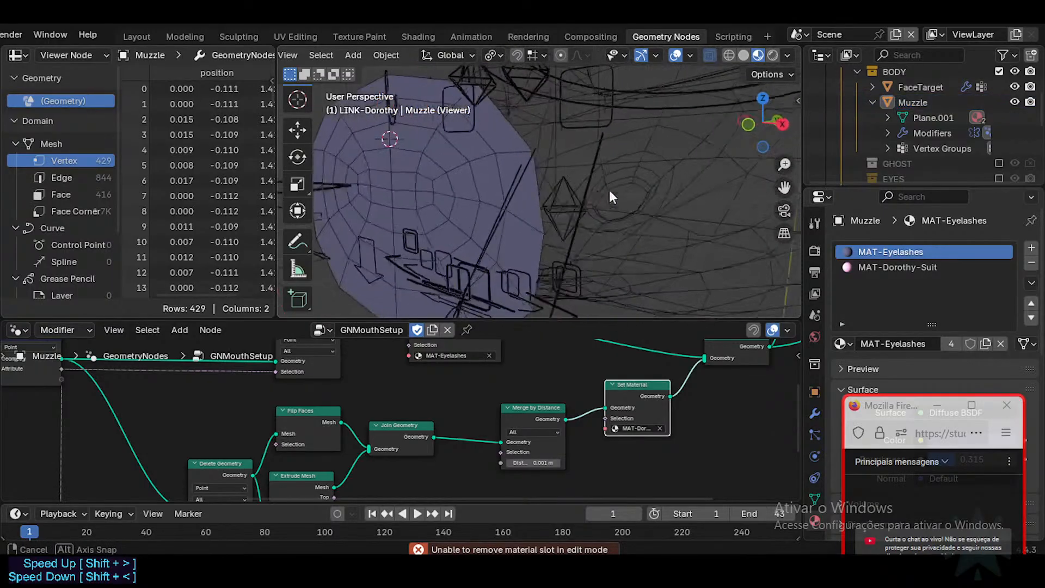
pyautogui.press('Tab')
pyautogui.moveTo(428, 182); pyautogui.dragTo(490, 199, button='middle')
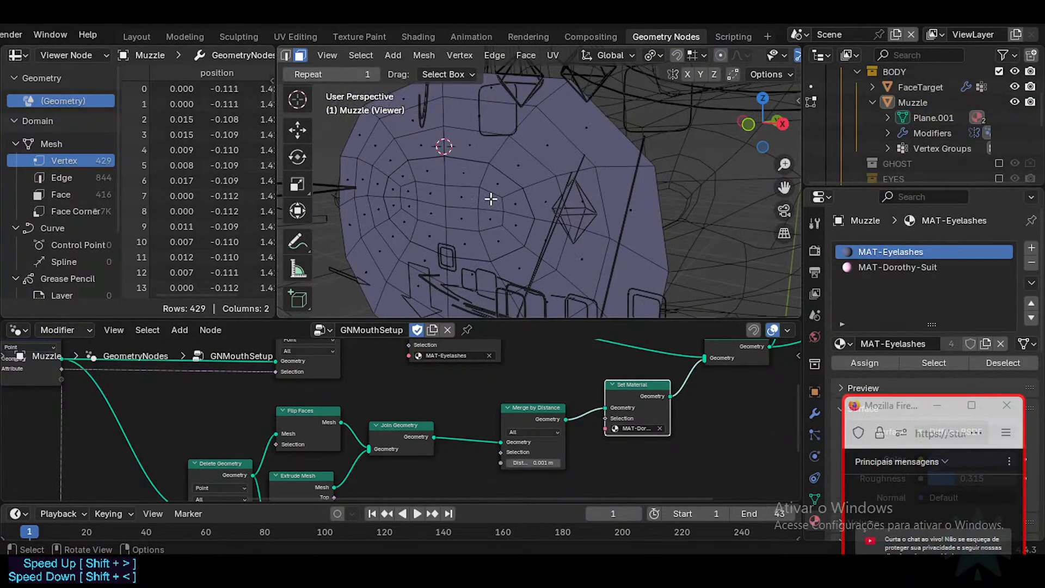
# Show the GeometryNodes modifier in the viewport again and check the muzzle with overlays toggled.
pyautogui.click(811, 413)
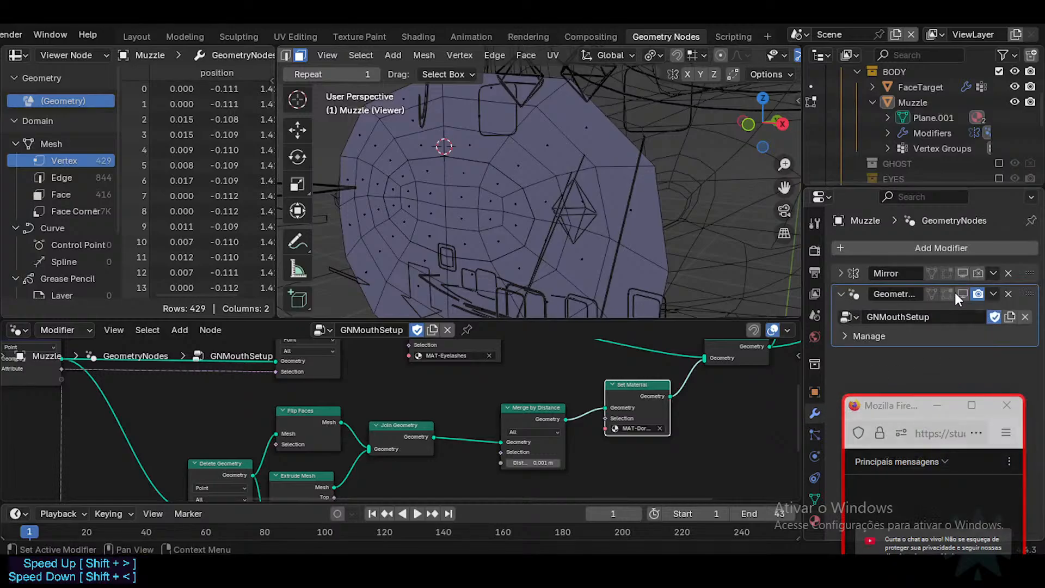
pyautogui.click(960, 293)
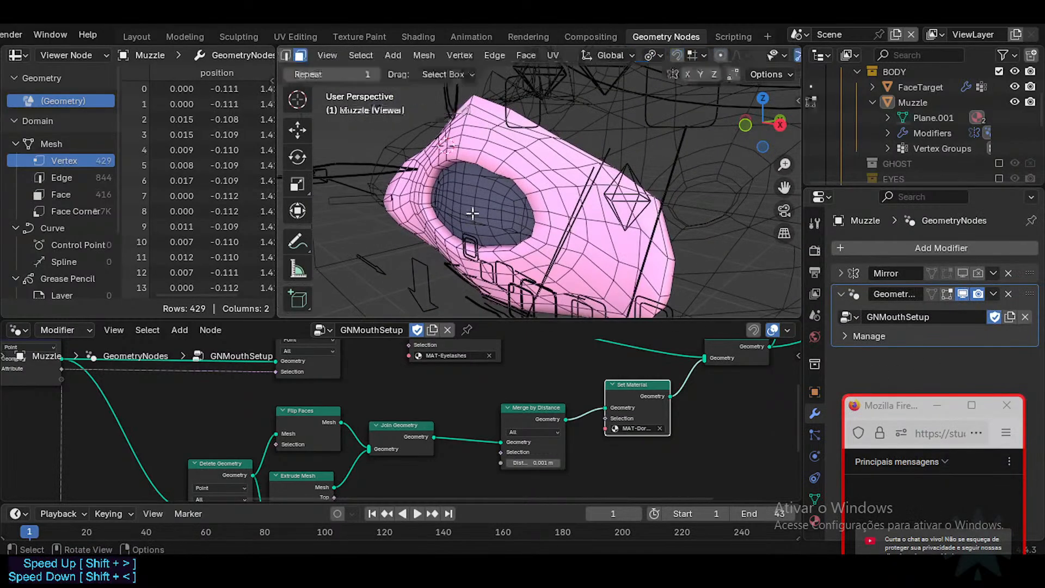
pyautogui.press('Tab')
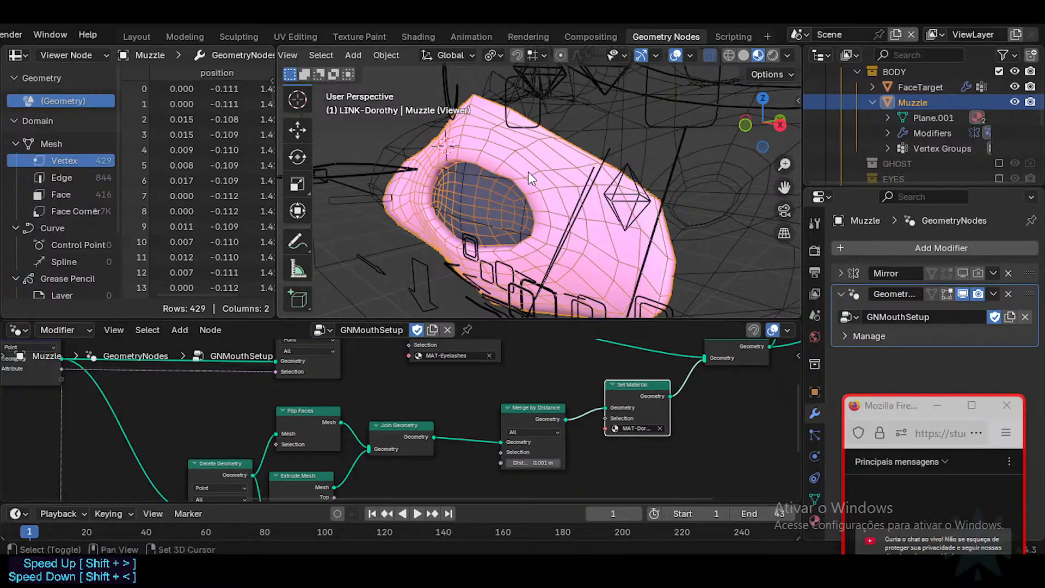
pyautogui.hotkey('shift', 'alt', 'z')
pyautogui.hotkey('shift', 'alt', 'z')
pyautogui.moveTo(528, 172); pyautogui.dragTo(589, 211, button='middle')
# Inspect the generated mouth opening in Edit Mode and save the file.
pyautogui.press('Tab')
pyautogui.scroll(-6, 469, 212)
pyautogui.scroll(4, 494, 216)
pyautogui.moveTo(399, 207); pyautogui.dragTo(472, 215, button='middle')
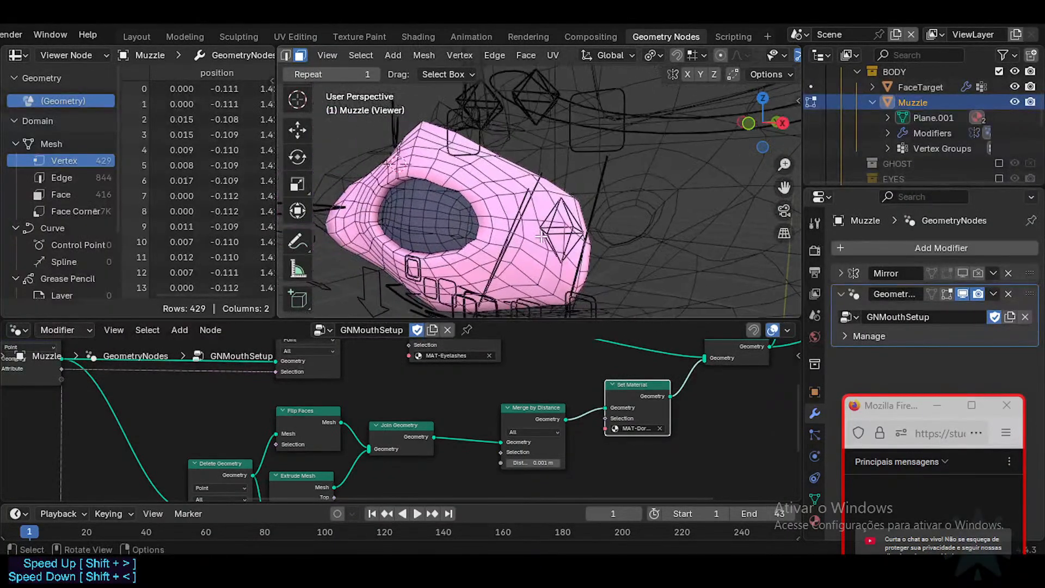
pyautogui.press('Tab')
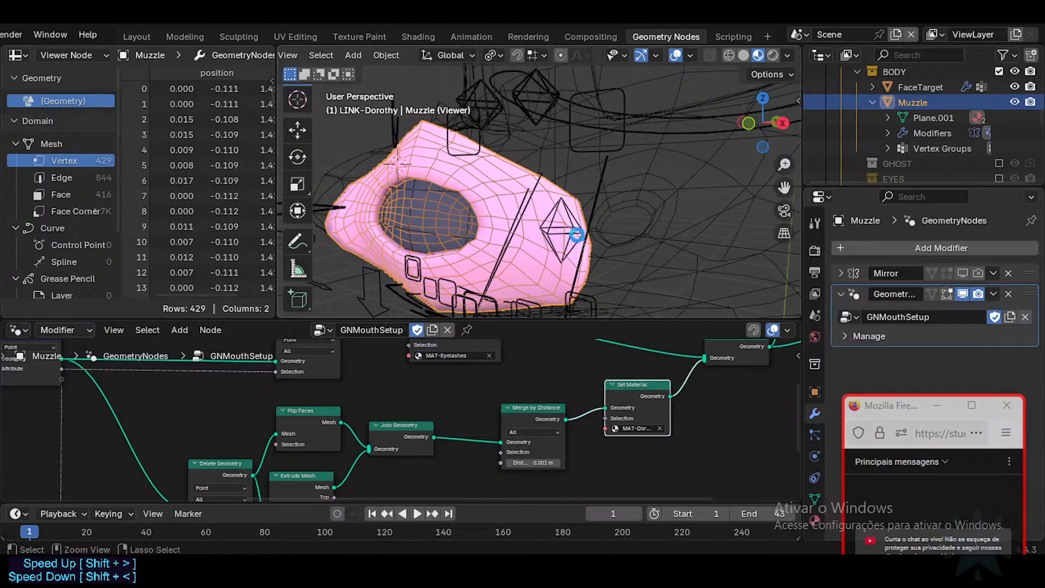
pyautogui.hotkey('ctrl', 's')
# Try to select the linked mesh at the mouth opening and scale it in Edit Mode.
pyautogui.press('Tab')
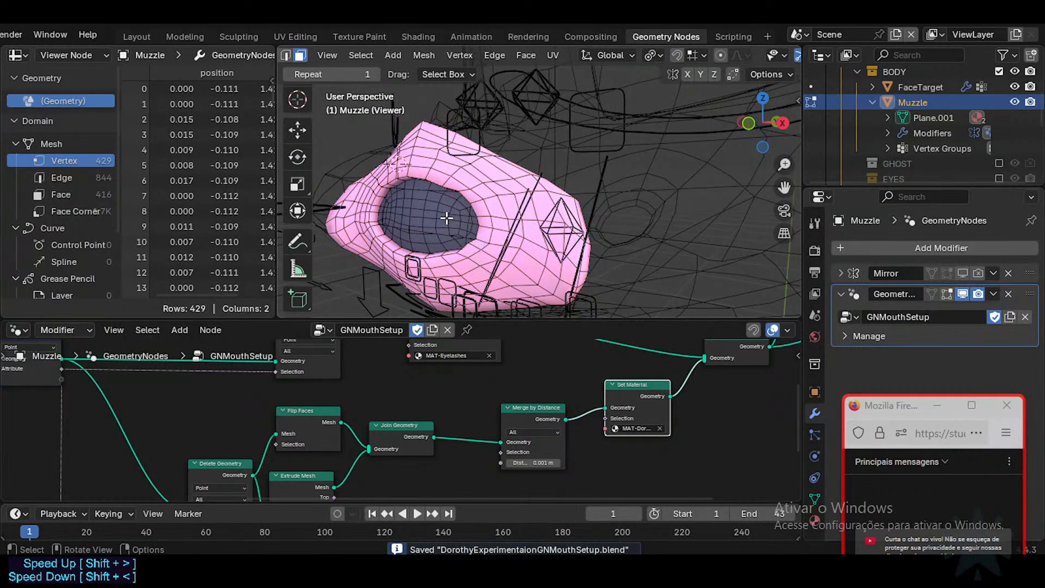
pyautogui.press('l')
pyautogui.press('s')
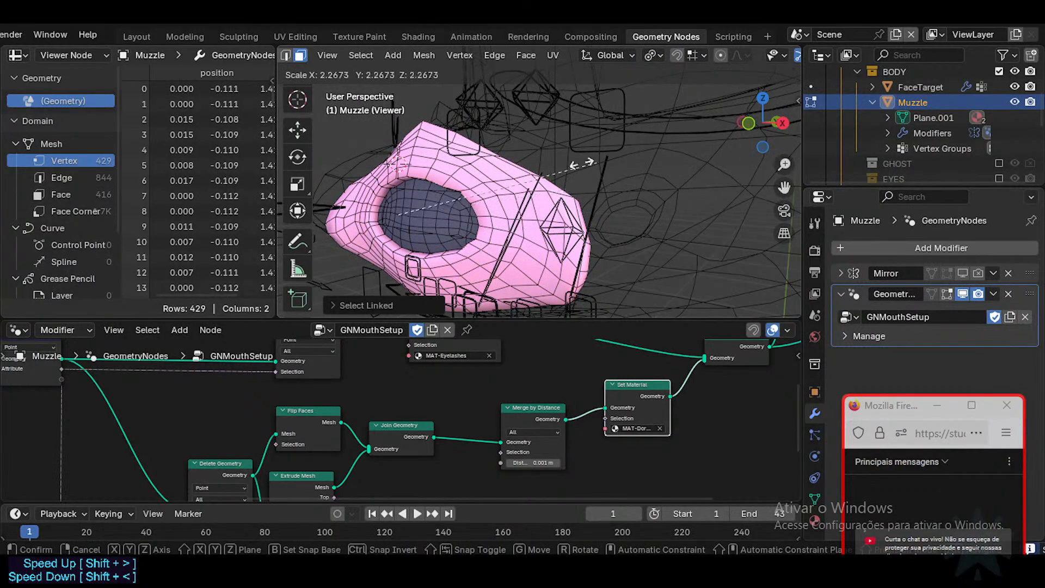
pyautogui.rightClick(582, 164)
pyautogui.moveTo(580, 165); pyautogui.dragTo(378, 191, button='middle')
pyautogui.press('s')
pyautogui.rightClick(482, 216)
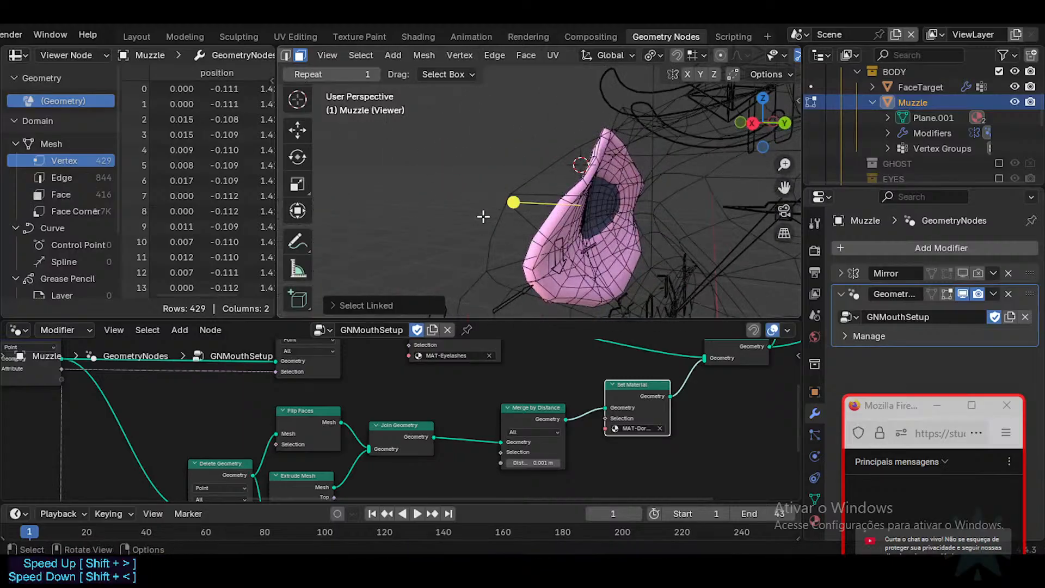
pyautogui.moveTo(483, 216); pyautogui.dragTo(488, 189, button='middle')
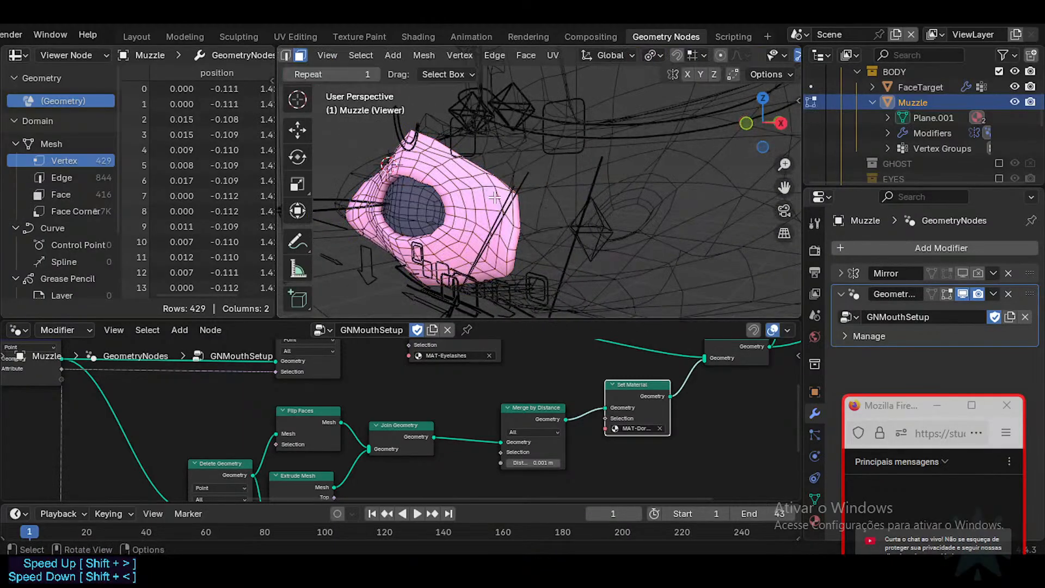
pyautogui.press('s')
pyautogui.rightClick(623, 203)
pyautogui.scroll(-4, 505, 177)
pyautogui.moveTo(508, 353); pyautogui.dragTo(482, 398, button='middle')
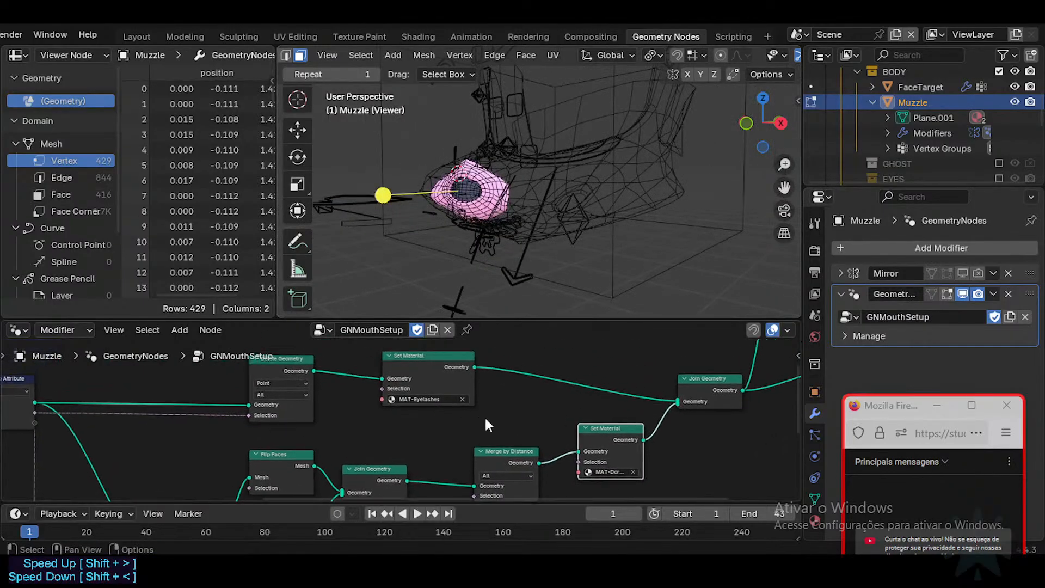
# Trace the GNMouthSetup node tree back to the Group Input node and preview its geometry in the Viewer.
pyautogui.scroll(-2, 484, 403)
pyautogui.moveTo(678, 387); pyautogui.dragTo(482, 415, button='middle')
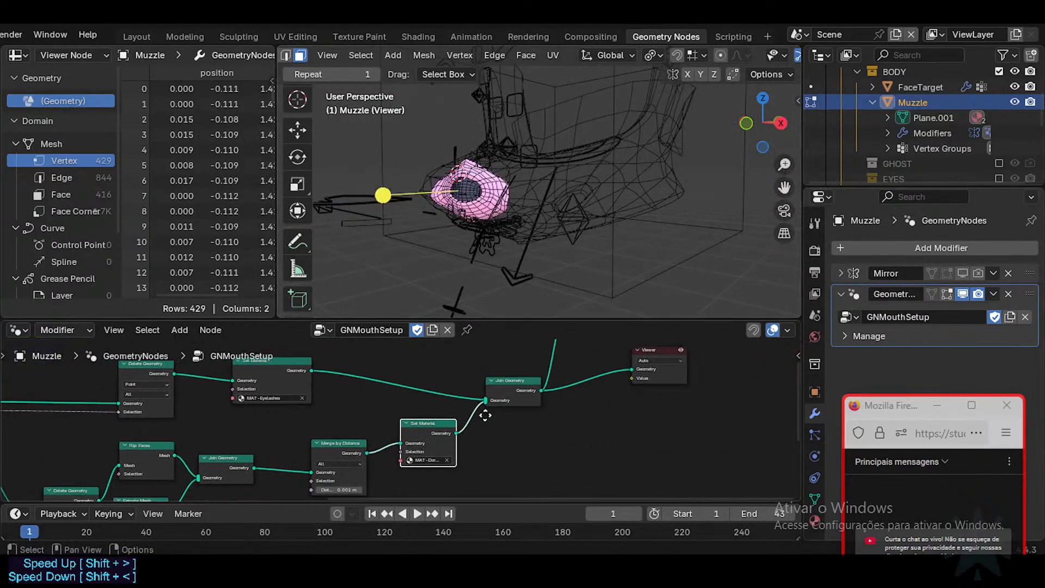
pyautogui.keyDown('ctrl'); pyautogui.keyDown('shift'); pyautogui.click(482, 415); pyautogui.keyUp('shift'); pyautogui.keyUp('ctrl')
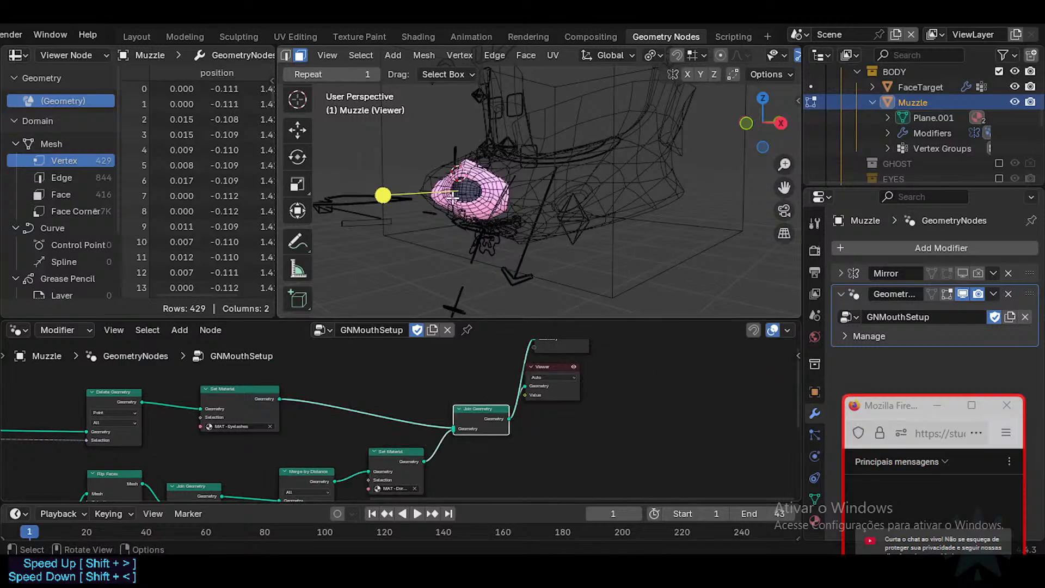
pyautogui.moveTo(159, 437); pyautogui.dragTo(449, 433, button='middle')
pyautogui.moveTo(224, 434); pyautogui.dragTo(376, 425, button='middle')
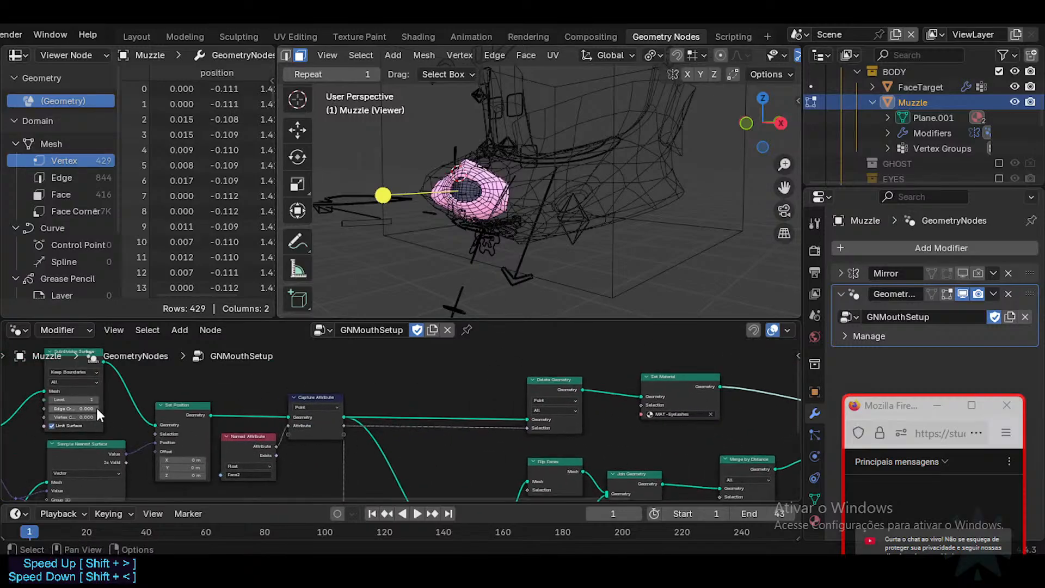
pyautogui.moveTo(136, 399); pyautogui.dragTo(387, 397, button='middle')
pyautogui.click(207, 415)
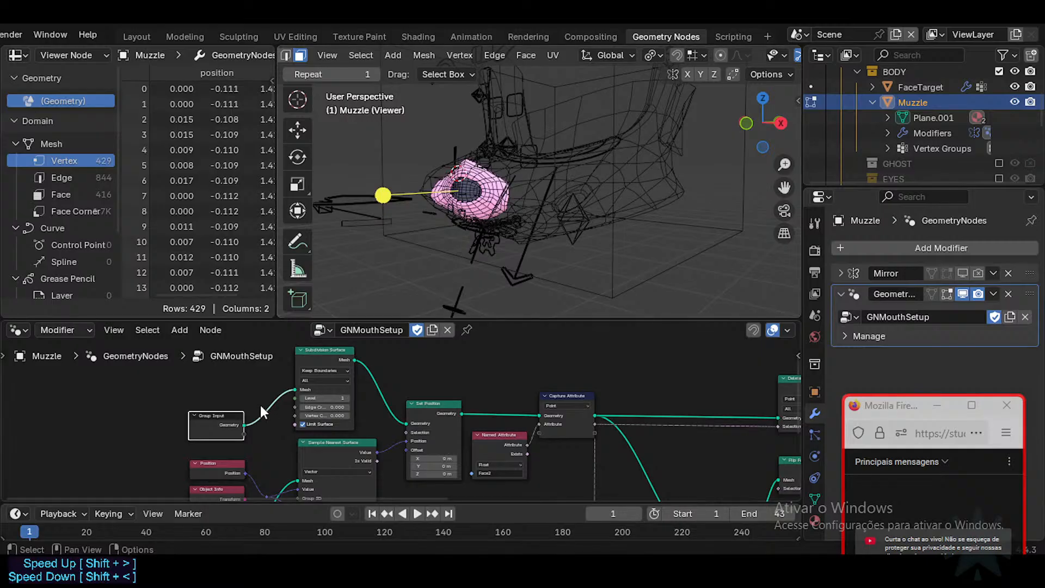
pyautogui.keyDown('ctrl'); pyautogui.keyDown('shift'); pyautogui.click(229, 416); pyautogui.keyUp('shift'); pyautogui.keyUp('ctrl')
# Connect the Viewer back to the final Join Geometry node beside the Group Output.
pyautogui.moveTo(609, 417); pyautogui.dragTo(278, 418, button='middle')
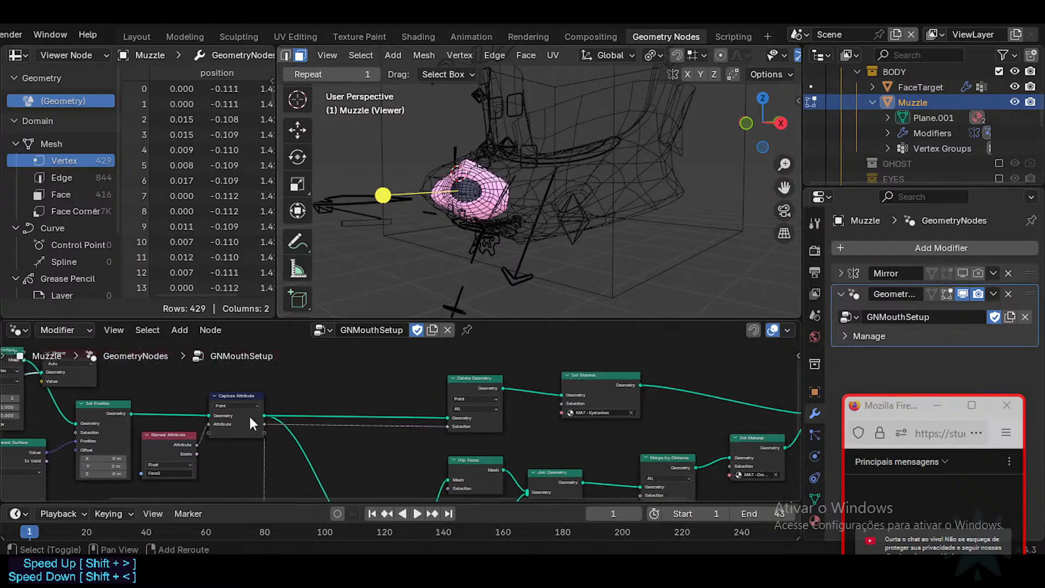
pyautogui.moveTo(703, 391); pyautogui.dragTo(642, 410, button='middle')
pyautogui.moveTo(666, 371); pyautogui.dragTo(528, 451, button='middle')
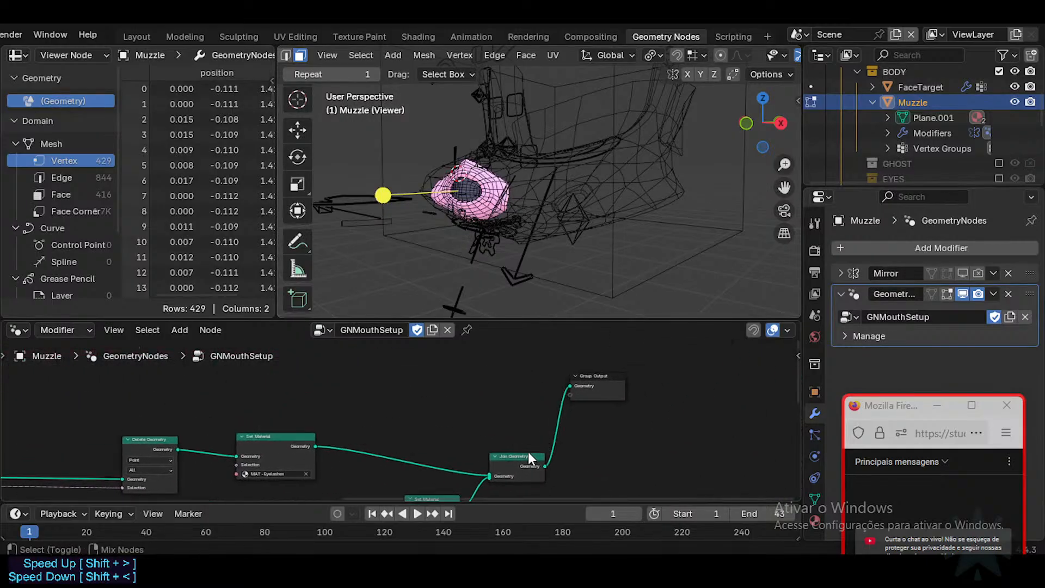
pyautogui.keyDown('ctrl'); pyautogui.keyDown('shift'); pyautogui.click(522, 454); pyautogui.keyUp('shift'); pyautogui.keyUp('ctrl')
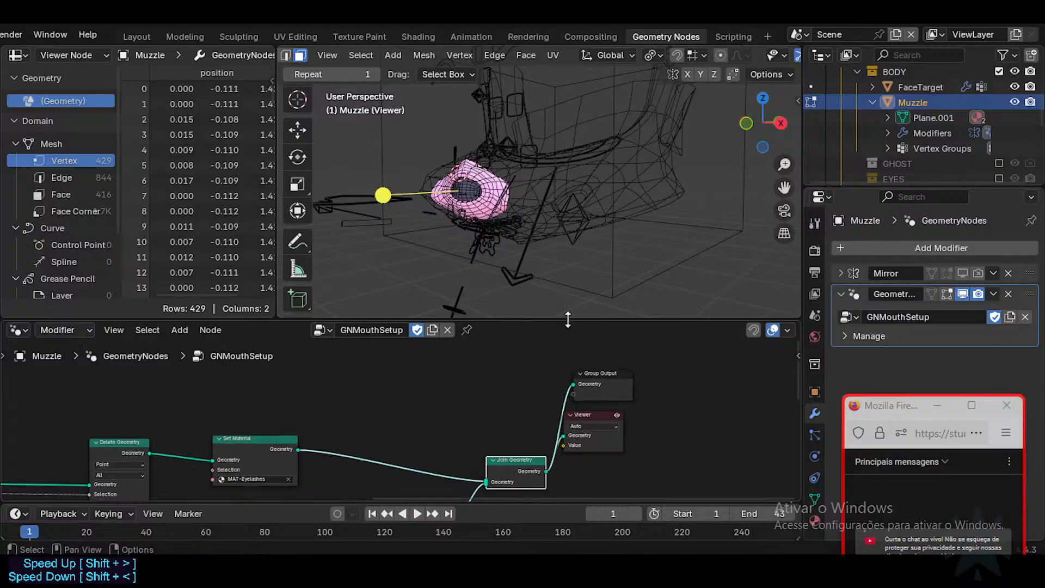
# Turn on the GeometryNodes modifier's Edit Mode and On Cage display and hide the modifier in the viewport.
pyautogui.click(961, 296)
pyautogui.click(961, 296)
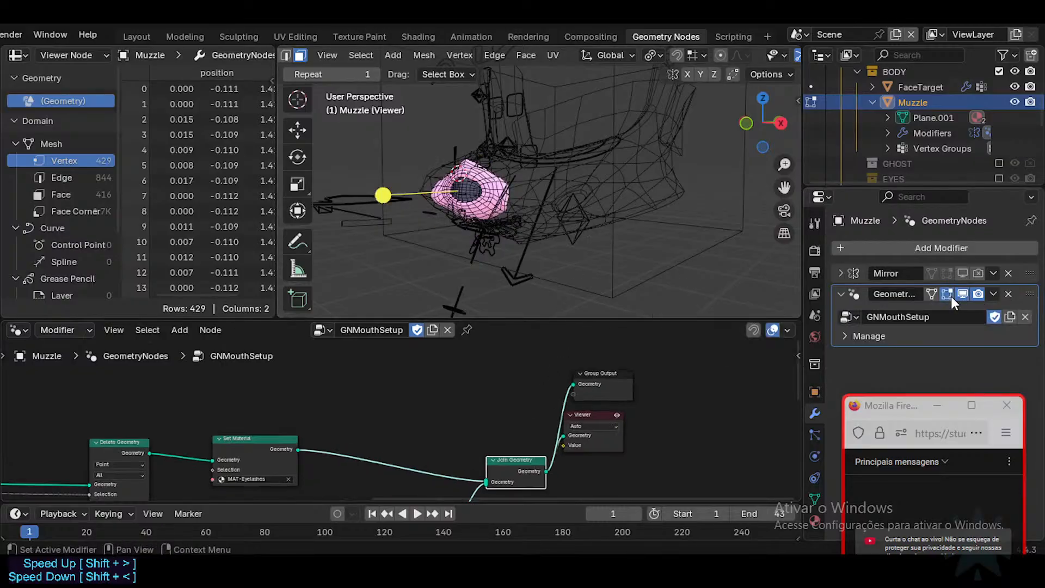
pyautogui.click(942, 293)
pyautogui.scroll(6, 448, 169)
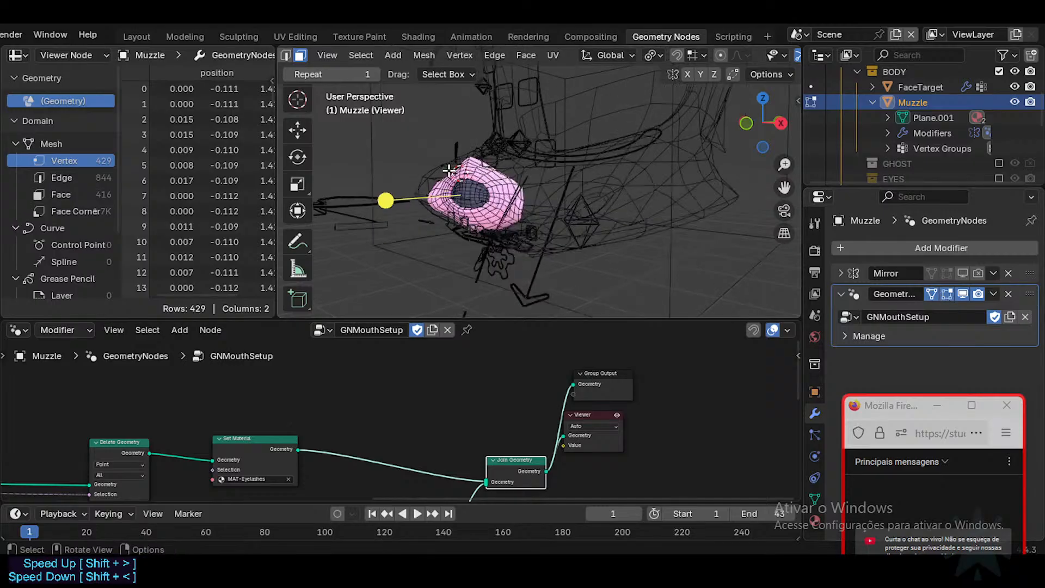
pyautogui.click(962, 294)
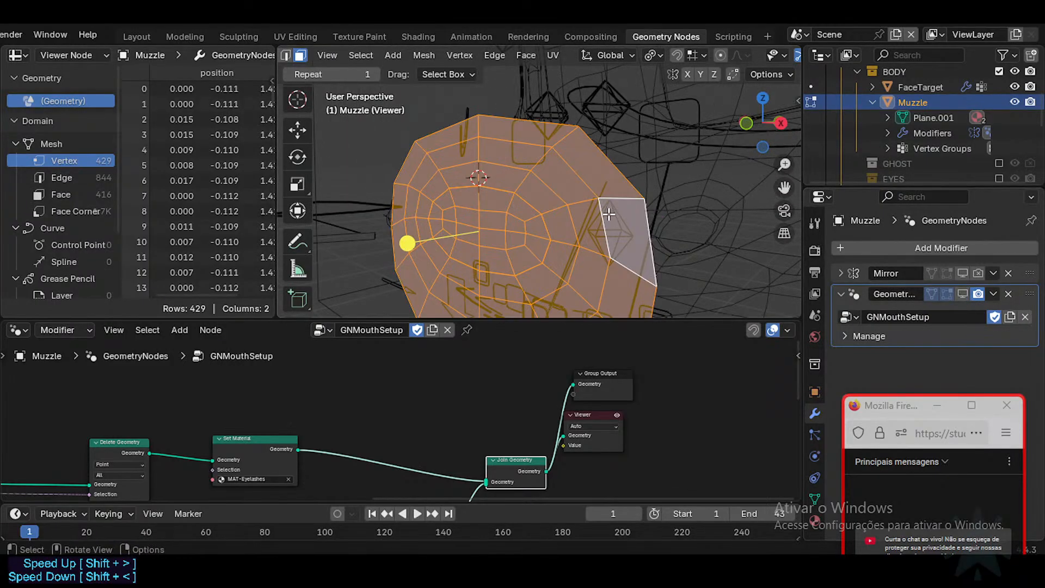
# Switch to the Layout workspace in Object Mode and compare the muzzle with and without the GeometryNodes modifier.
pyautogui.press('Tab')
pyautogui.click(138, 36)
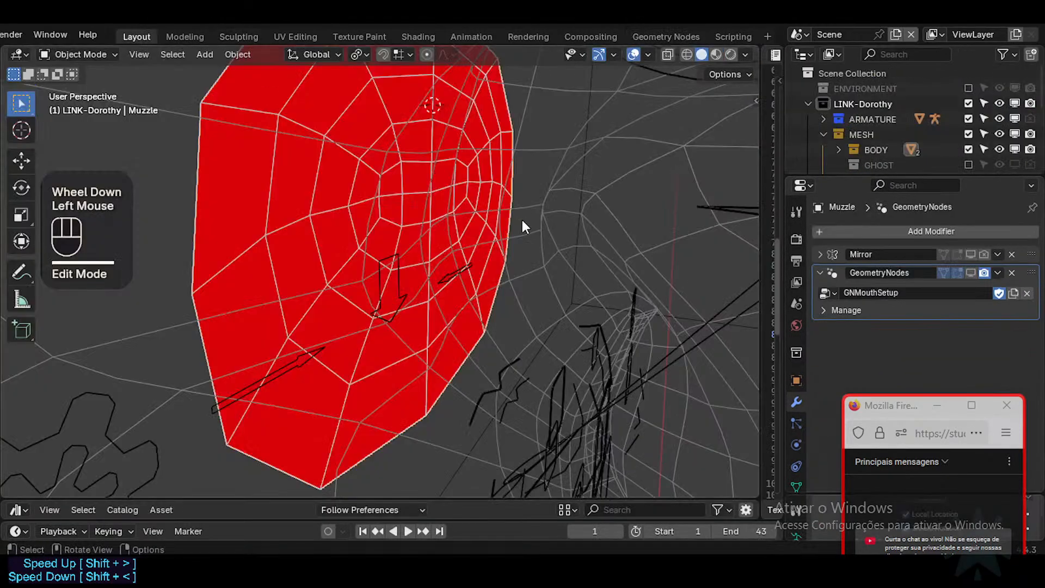
pyautogui.moveTo(521, 217); pyautogui.dragTo(493, 221, button='middle')
pyautogui.scroll(-2, 501, 218)
pyautogui.click(971, 272)
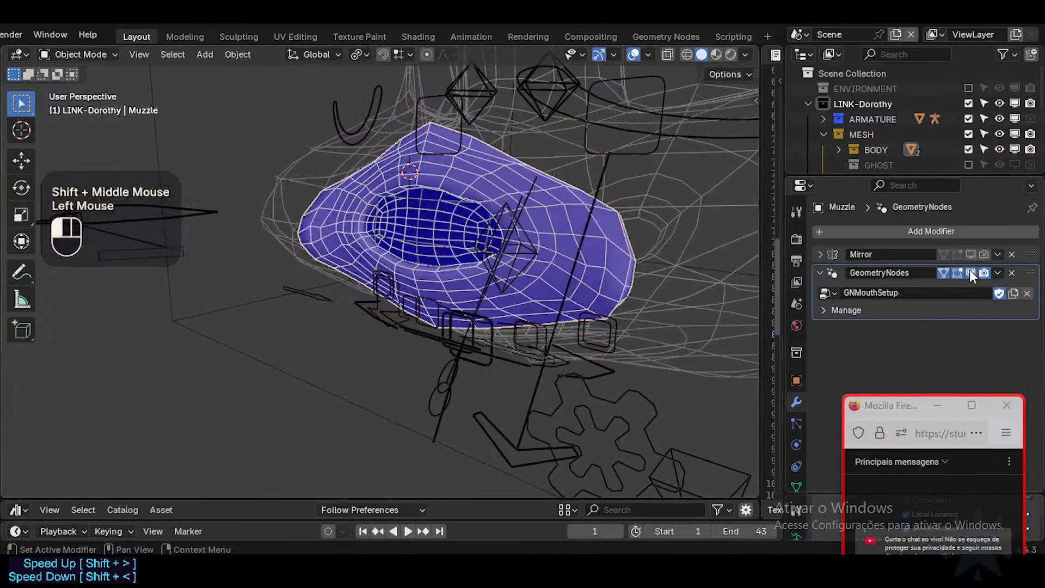
pyautogui.doubleClick(970, 273)
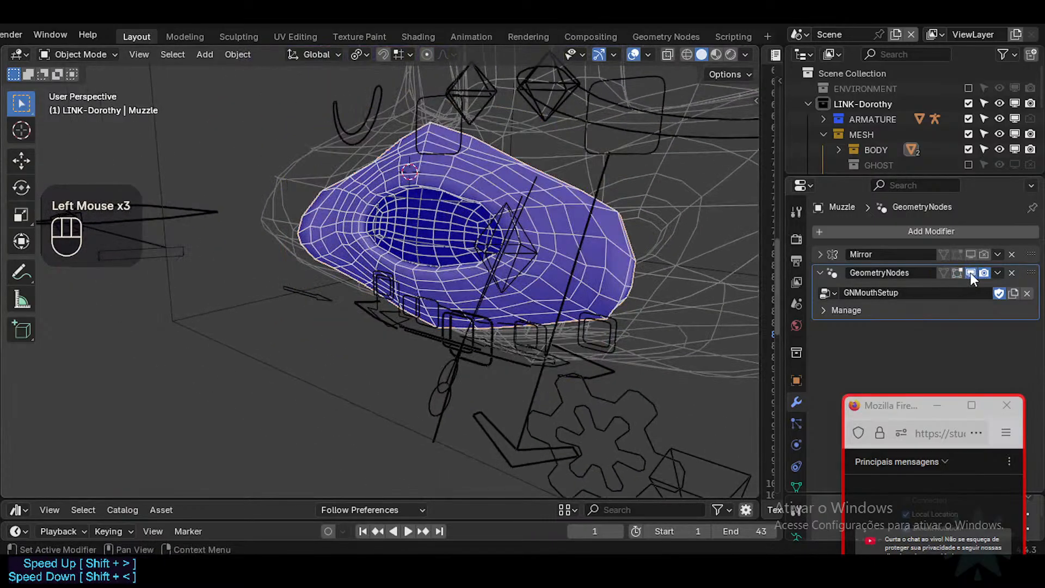
pyautogui.click(970, 273)
# Select the linked inner mouth faces of the muzzle in Edit Mode and scale them up by about 1.05.
pyautogui.press('Tab')
pyautogui.moveTo(570, 225); pyautogui.dragTo(478, 224, button='middle')
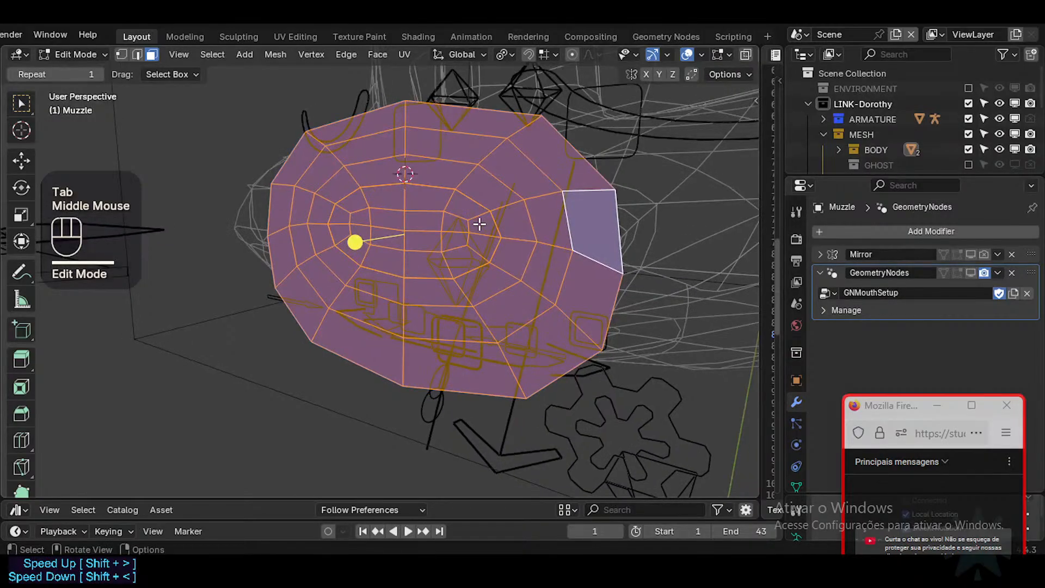
pyautogui.scroll(1, 467, 217)
pyautogui.hotkey('alt', 'a')
pyautogui.press('l')
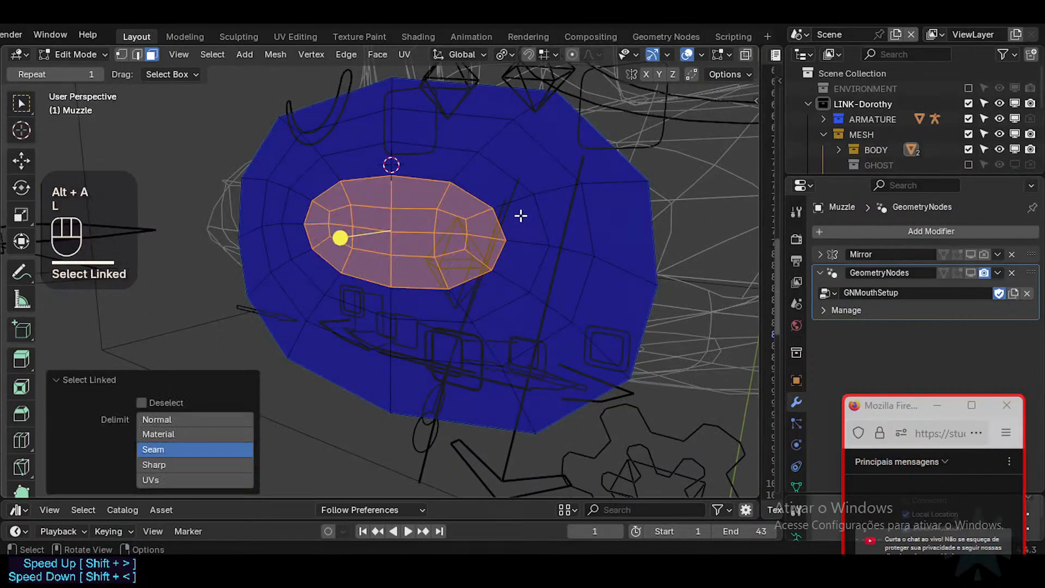
pyautogui.press('s')
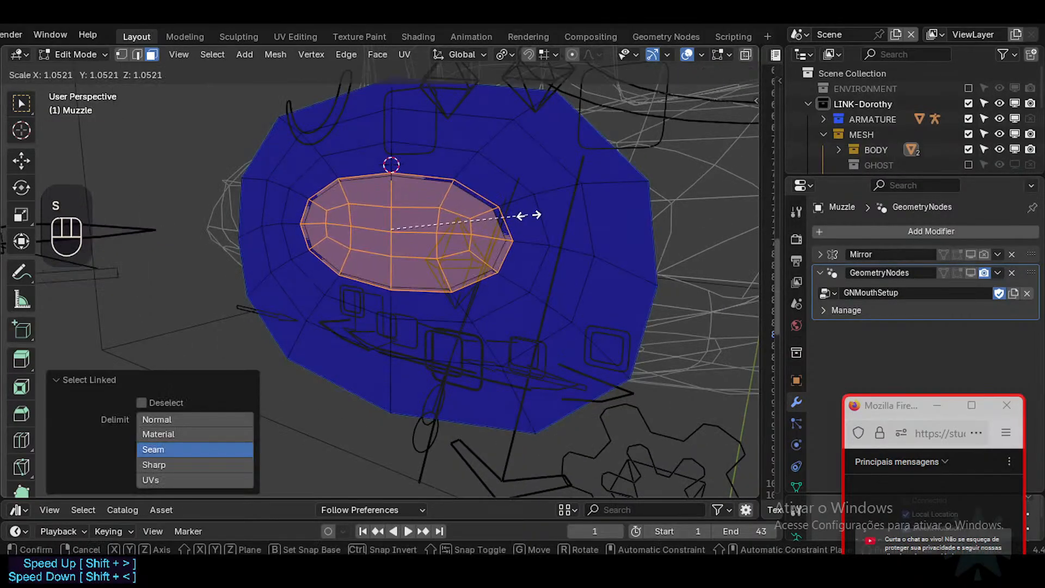
pyautogui.click(532, 215)
# Return to Object Mode and show the GeometryNodes modifier in the viewport.
pyautogui.press('Tab')
pyautogui.moveTo(533, 214); pyautogui.dragTo(507, 236, button='middle')
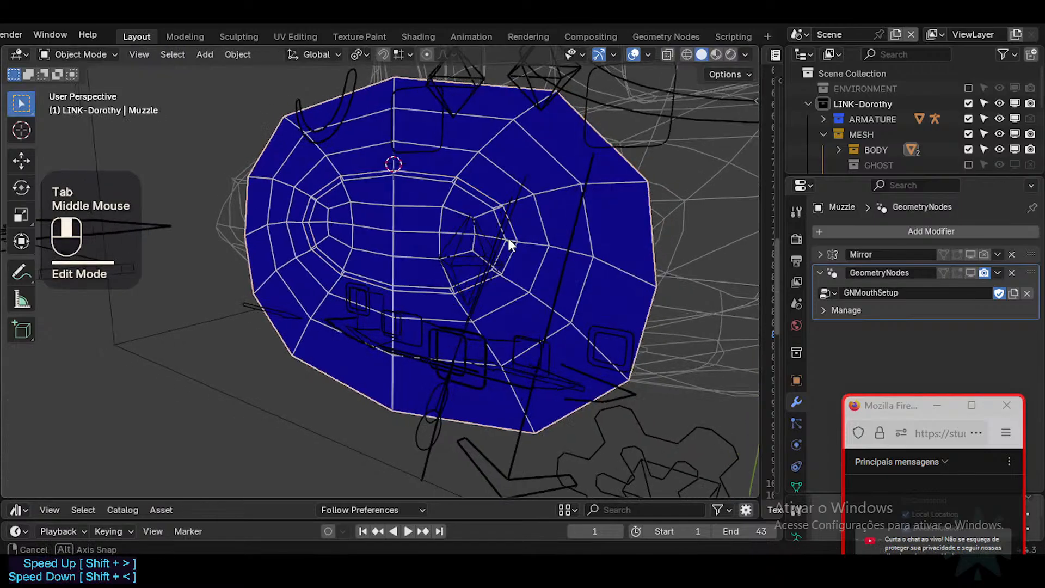
pyautogui.click(976, 273)
pyautogui.click(976, 273)
pyautogui.click(976, 273)
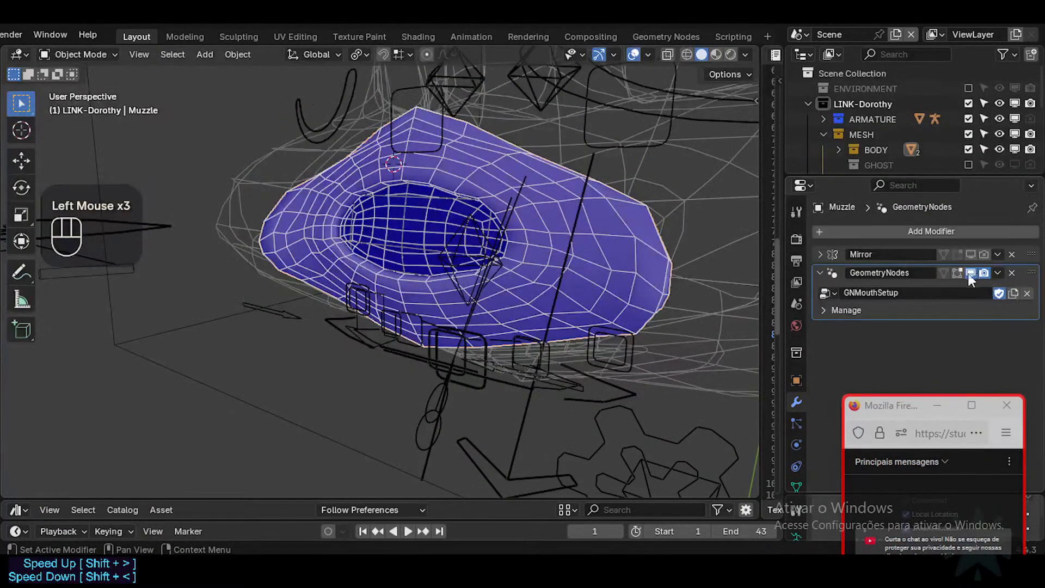
# Scale the inner mouth faces by 0.745 and check the generated mouth opening in Object Mode.
pyautogui.scroll(2, 472, 204)
pyautogui.press('Tab')
pyautogui.press('s')
pyautogui.click(474, 221)
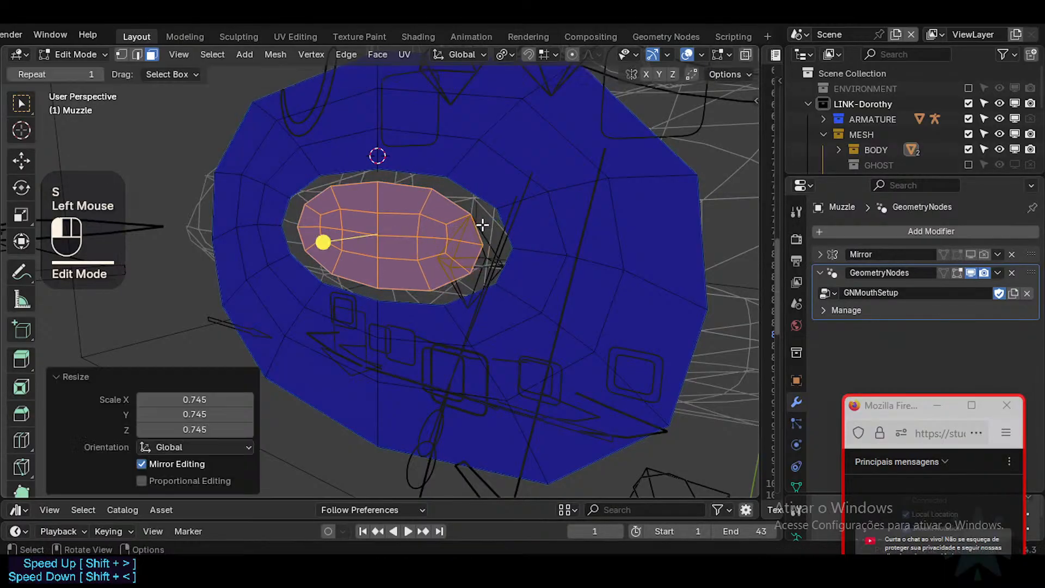
pyautogui.click(977, 273)
pyautogui.click(975, 273)
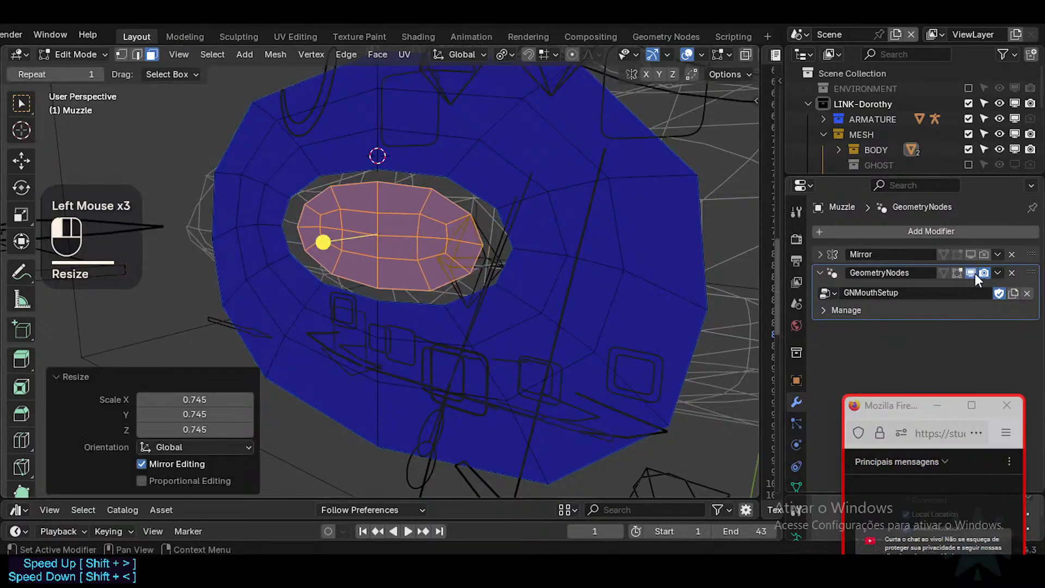
pyautogui.press('Tab')
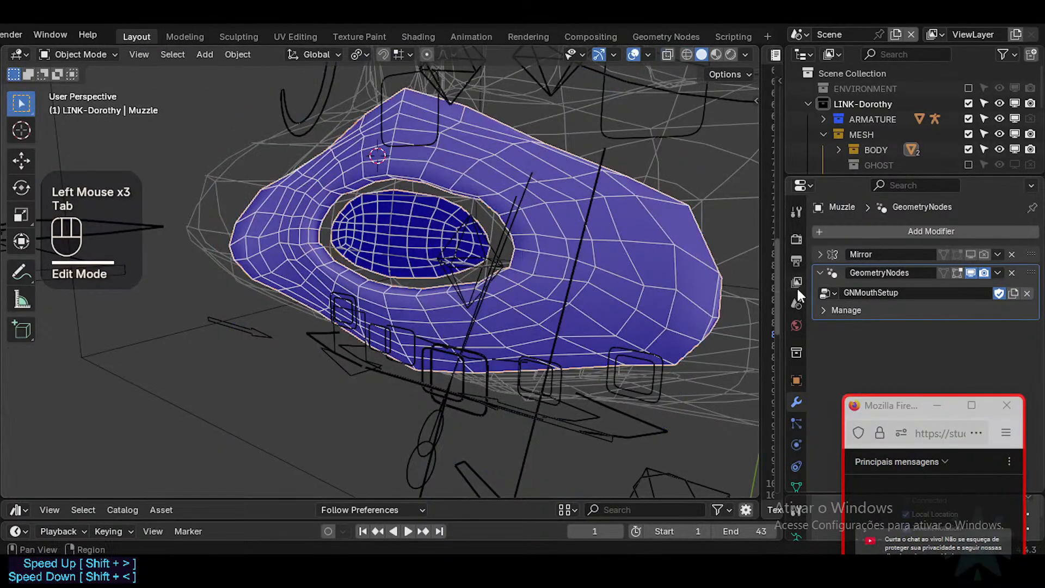
# Enable the GeometryNodes modifier's Edit Mode display and compare the muzzle in Edit Mode and Object Mode.
pyautogui.click(958, 274)
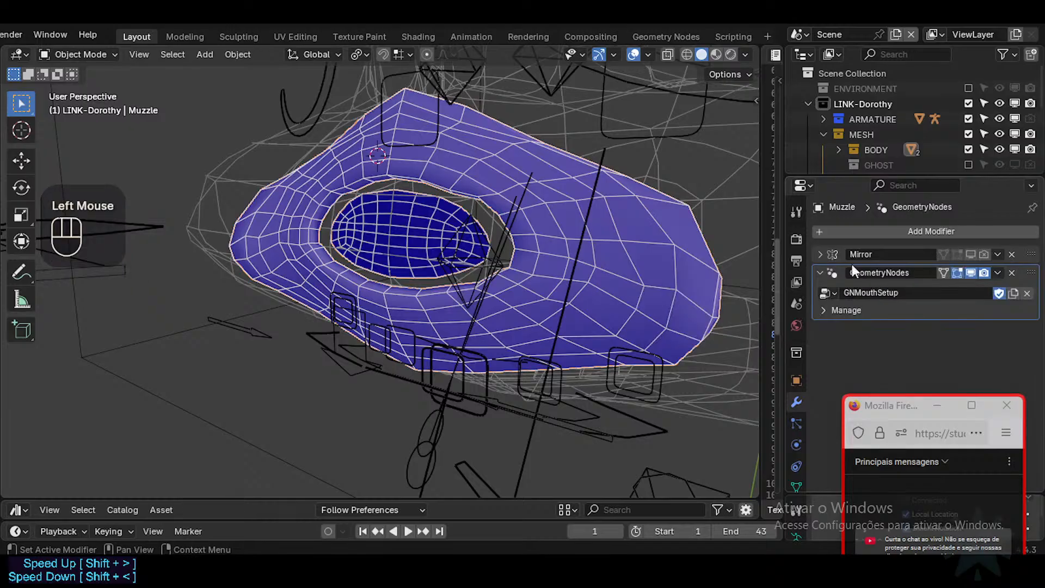
pyautogui.press('Tab')
pyautogui.press('Tab')
pyautogui.press('Tab')
pyautogui.moveTo(527, 244); pyautogui.dragTo(469, 250, button='middle')
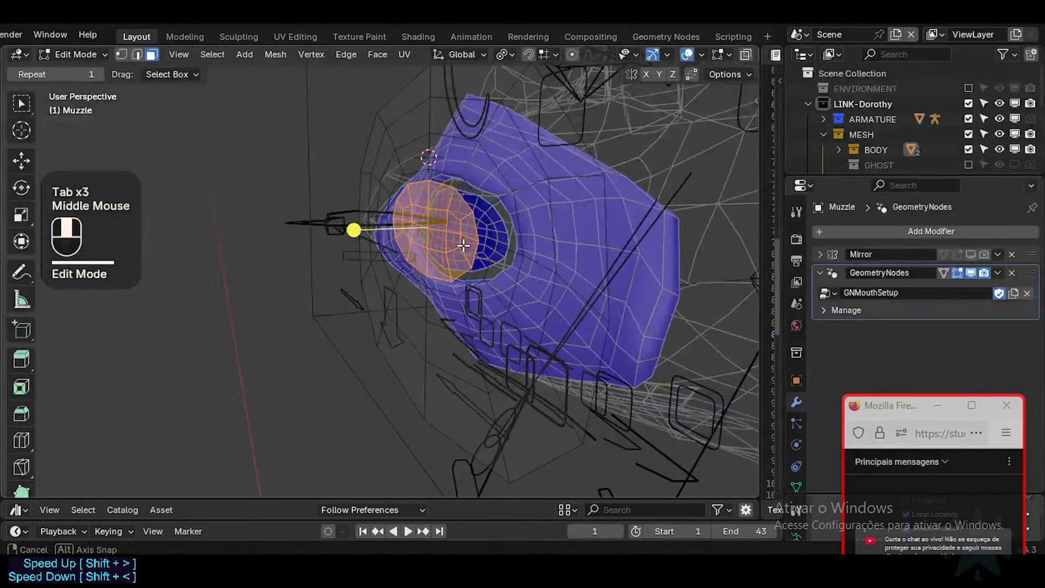
pyautogui.press('Tab')
pyautogui.press('Tab')
pyautogui.press('Tab')
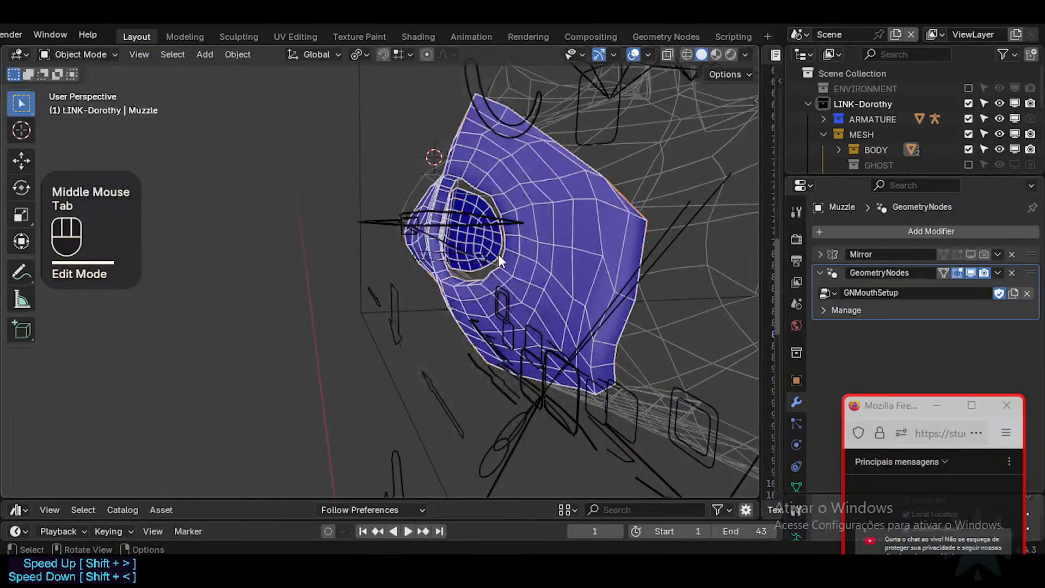
# Scale the inner mouth faces by 0.477 and then enlarge them by about 2.93 with the modifier displayed.
pyautogui.press('Tab')
pyautogui.moveTo(453, 246); pyautogui.dragTo(532, 252, button='middle')
pyautogui.press('Tab')
pyautogui.press('Tab')
pyautogui.press('s')
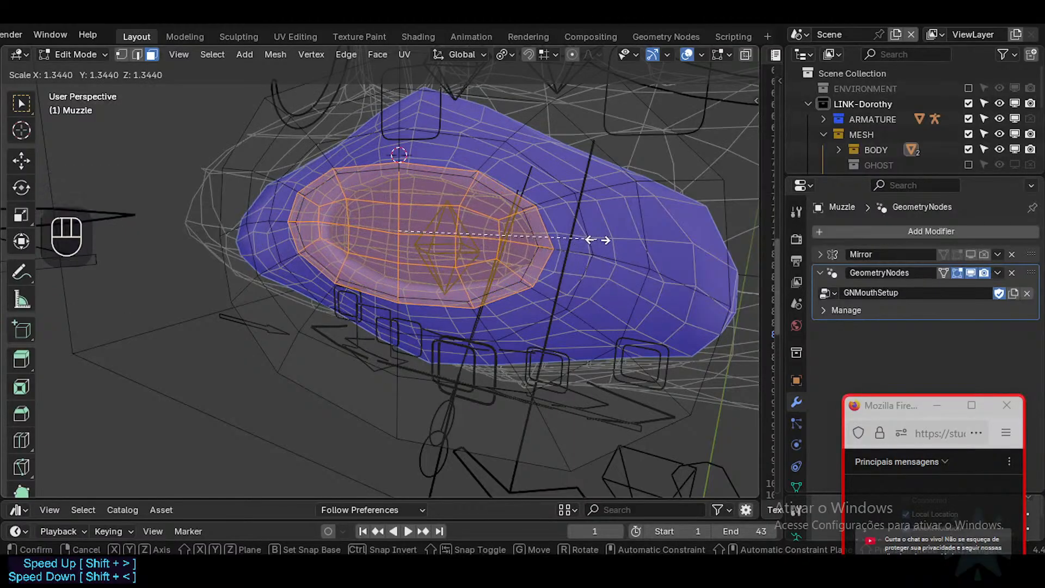
pyautogui.click(468, 243)
pyautogui.moveTo(468, 243); pyautogui.dragTo(444, 262, button='middle')
pyautogui.press('s')
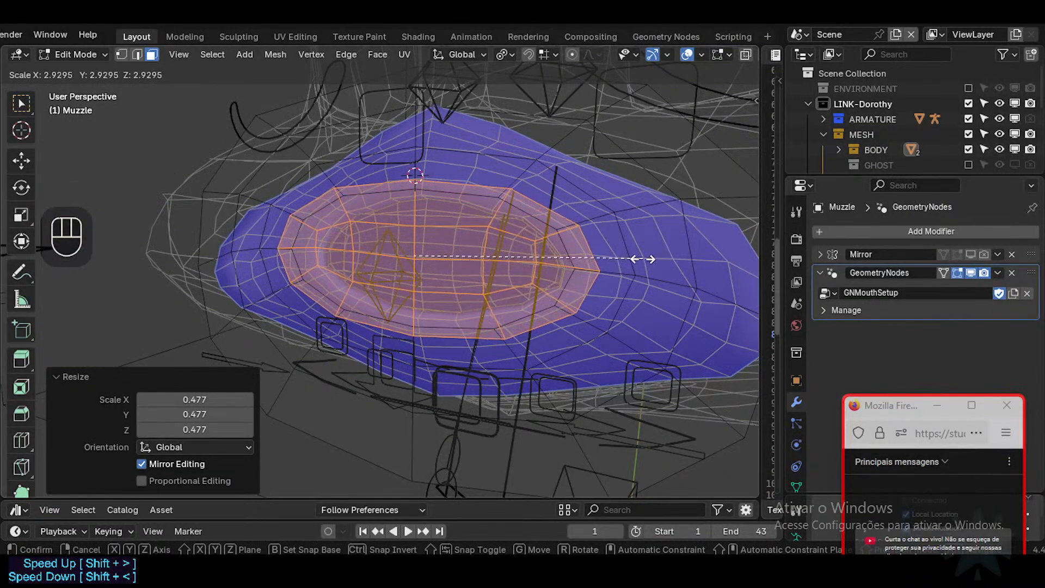
pyautogui.click(643, 259)
# Check the resized mouth in Object Mode and Edit Mode and save the file.
pyautogui.moveTo(378, 267); pyautogui.dragTo(366, 218, button='middle')
pyautogui.press('Tab')
pyautogui.scroll(-2, 514, 251)
pyautogui.press('Tab')
pyautogui.press('Tab')
pyautogui.hotkey('ctrl', 's')
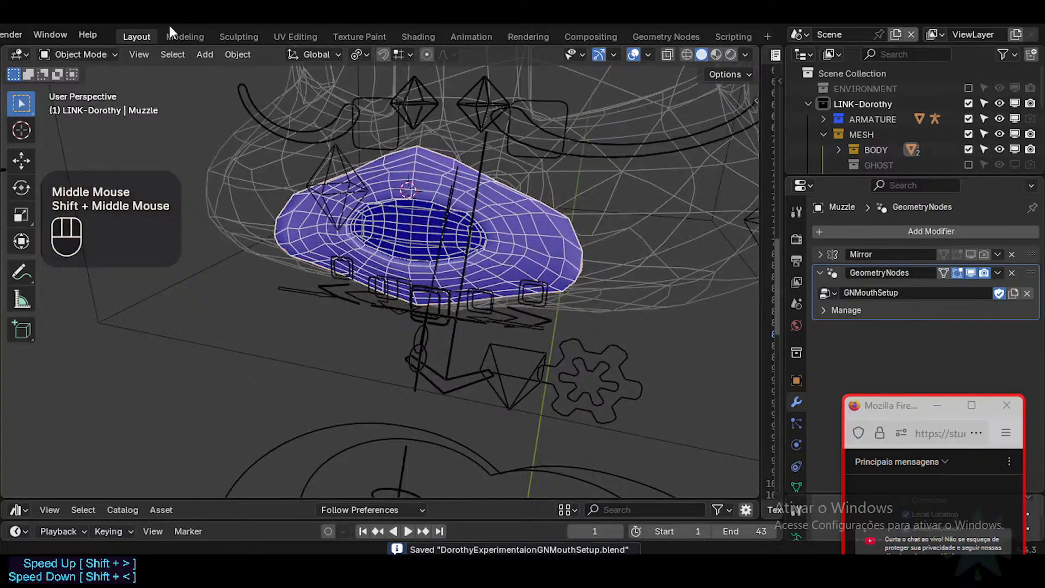
# Examine the muzzle's viewer geometry in the Geometry Nodes workspace from several angles in Edit Mode and Object Mode.
pyautogui.click(631, 36)
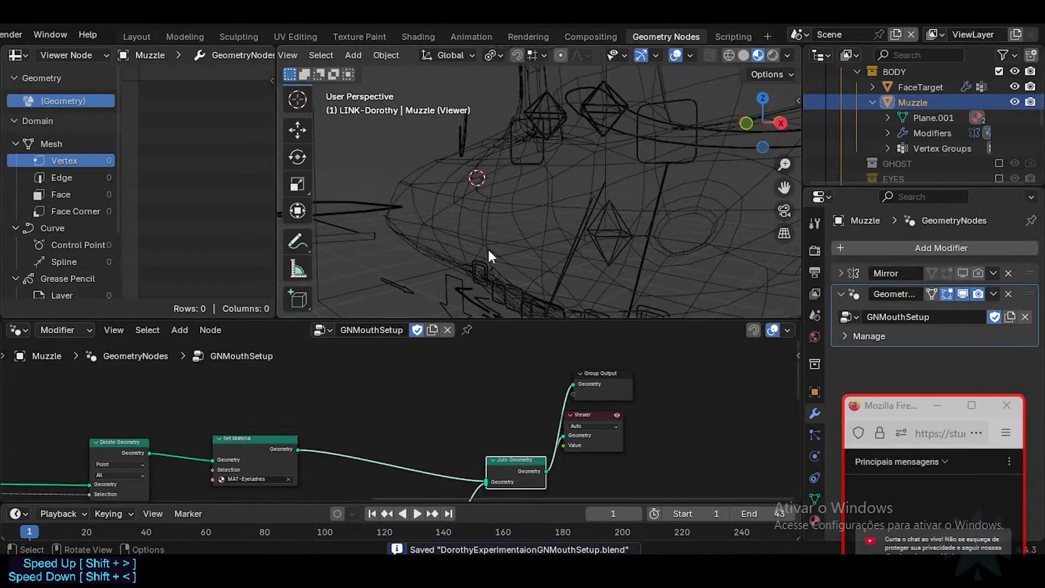
pyautogui.moveTo(530, 215); pyautogui.dragTo(498, 217, button='middle')
pyautogui.press('Tab')
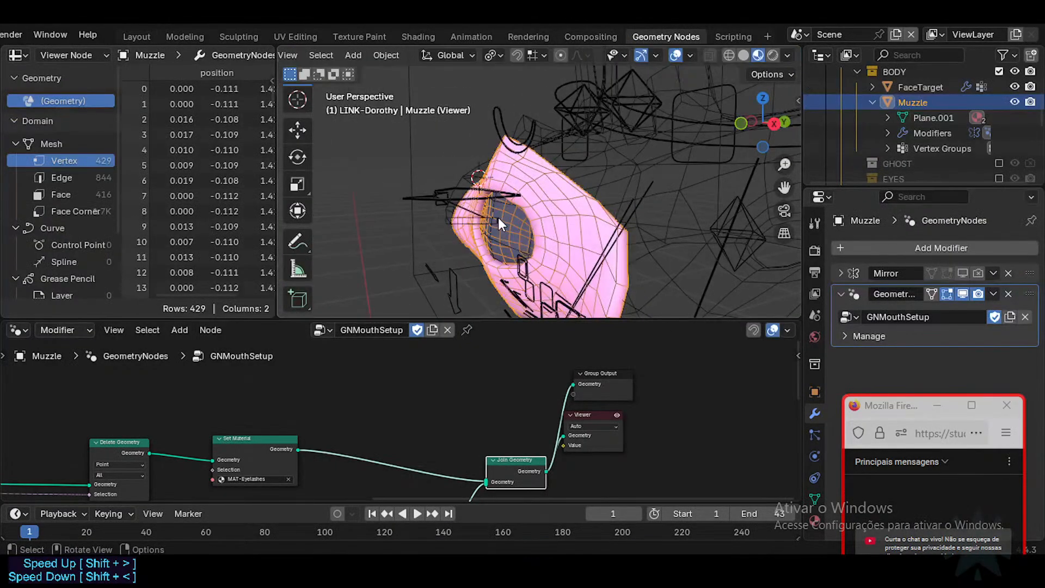
pyautogui.scroll(-5, 644, 54)
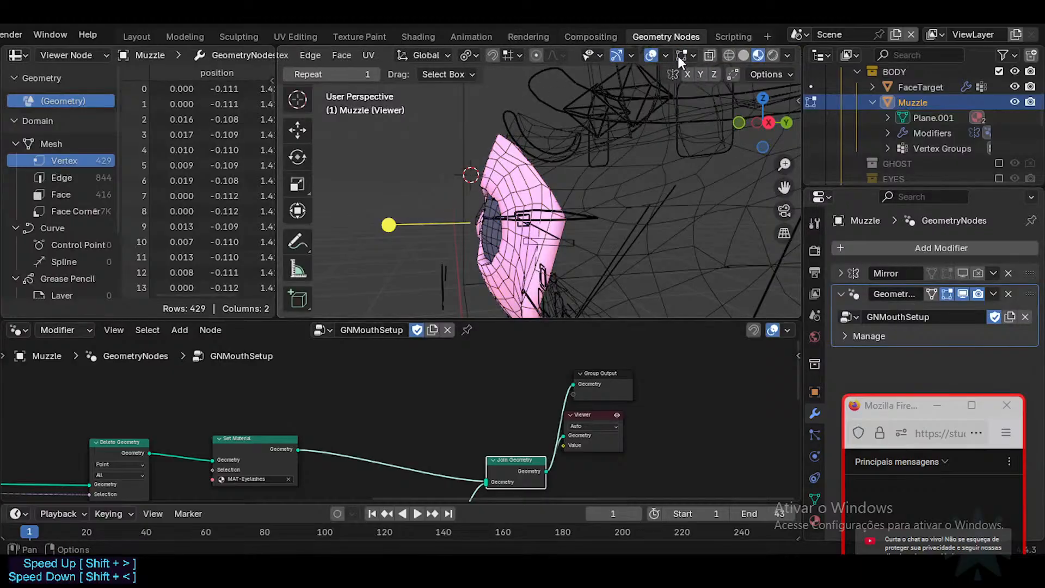
pyautogui.click(673, 51)
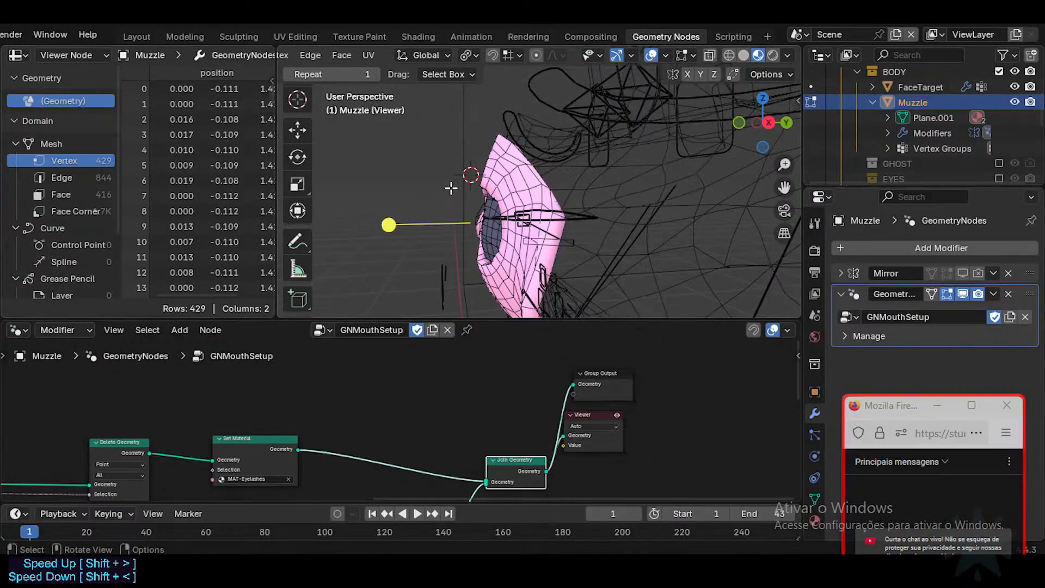
pyautogui.press('Tab')
pyautogui.moveTo(480, 238); pyautogui.dragTo(472, 109, button='middle')
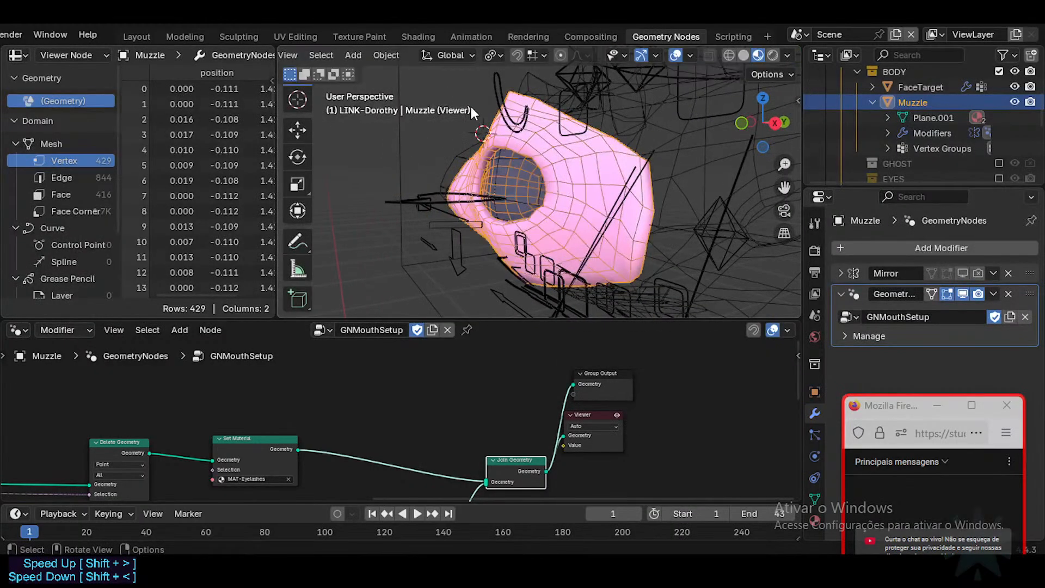
pyautogui.press('Tab')
pyautogui.press('Tab')
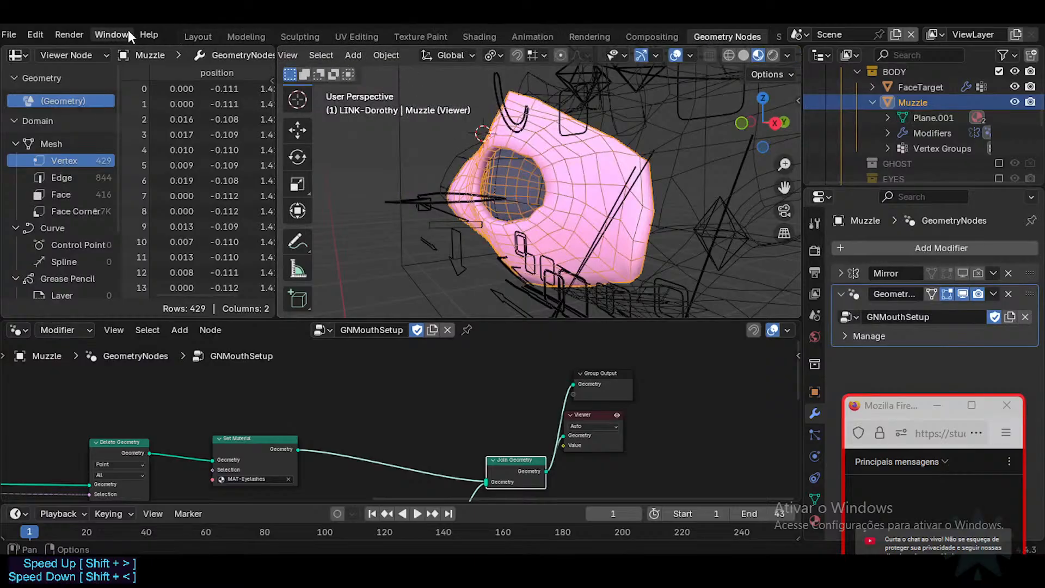
# Return to the Layout workspace and split the 3D viewport into two areas, one above the other.
pyautogui.click(197, 37)
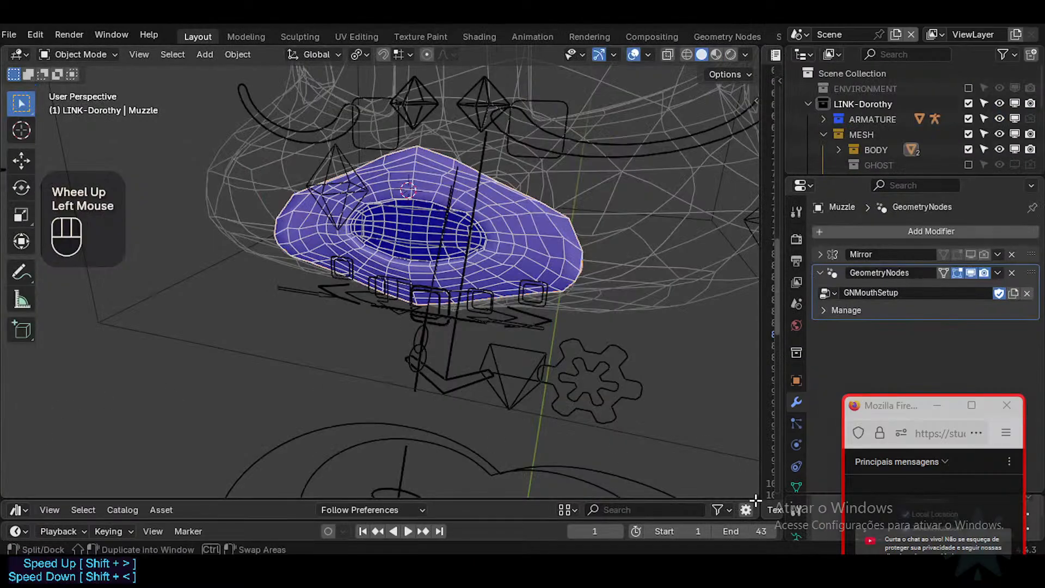
pyautogui.moveTo(755, 500); pyautogui.dragTo(748, 376)
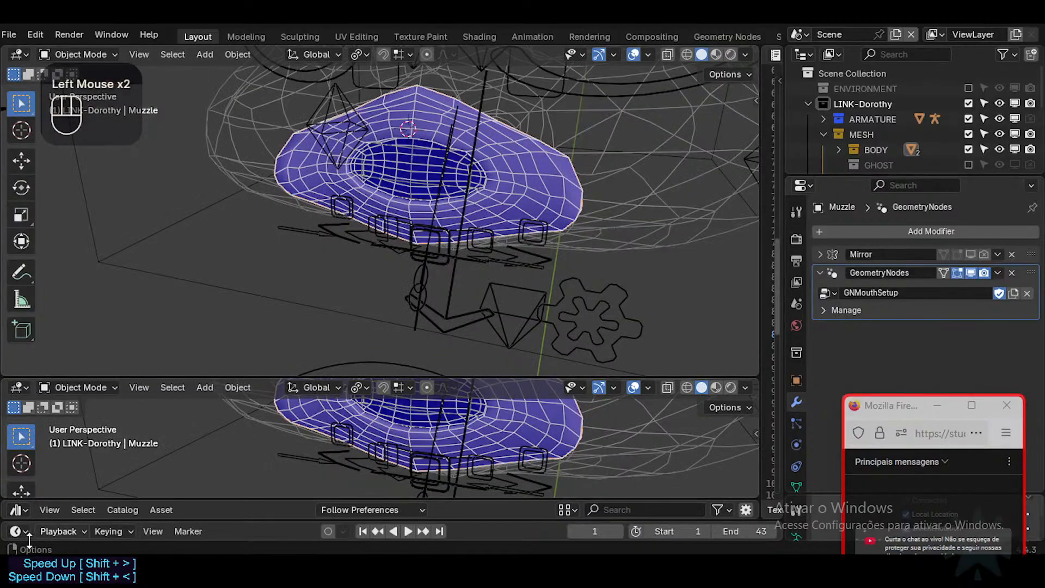
# Turn the lower 3D viewport into a Geometry Node Editor showing the GNMouthSetup tree.
pyautogui.rightClick(97, 497)
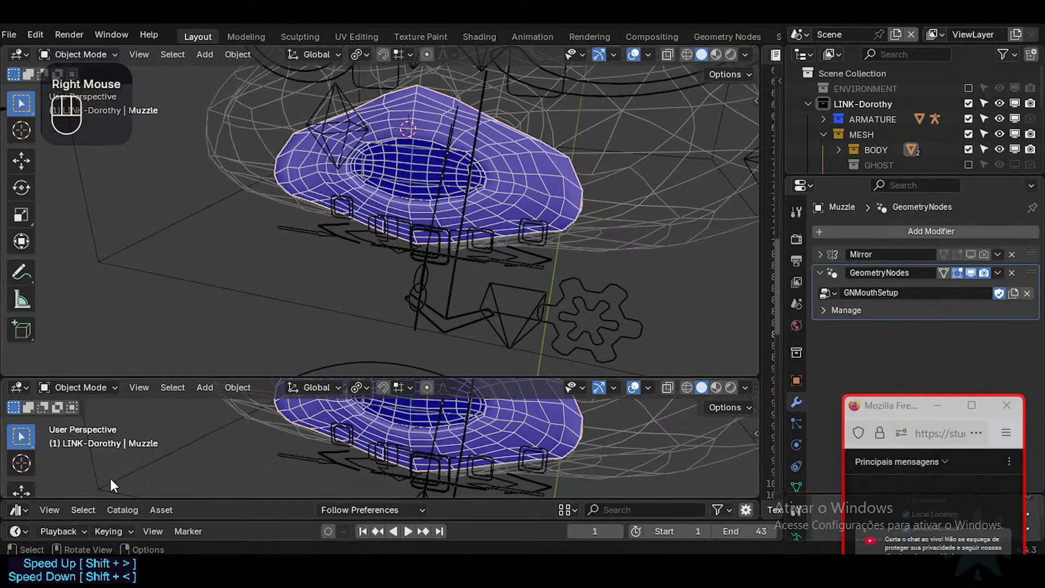
pyautogui.click(17, 387)
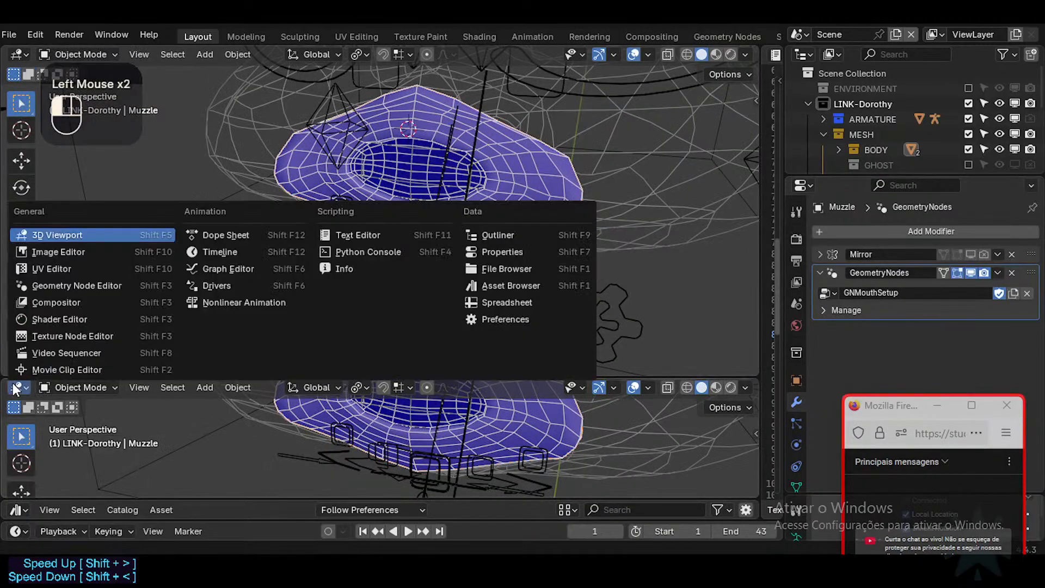
pyautogui.hotkey('shift', 'F3')
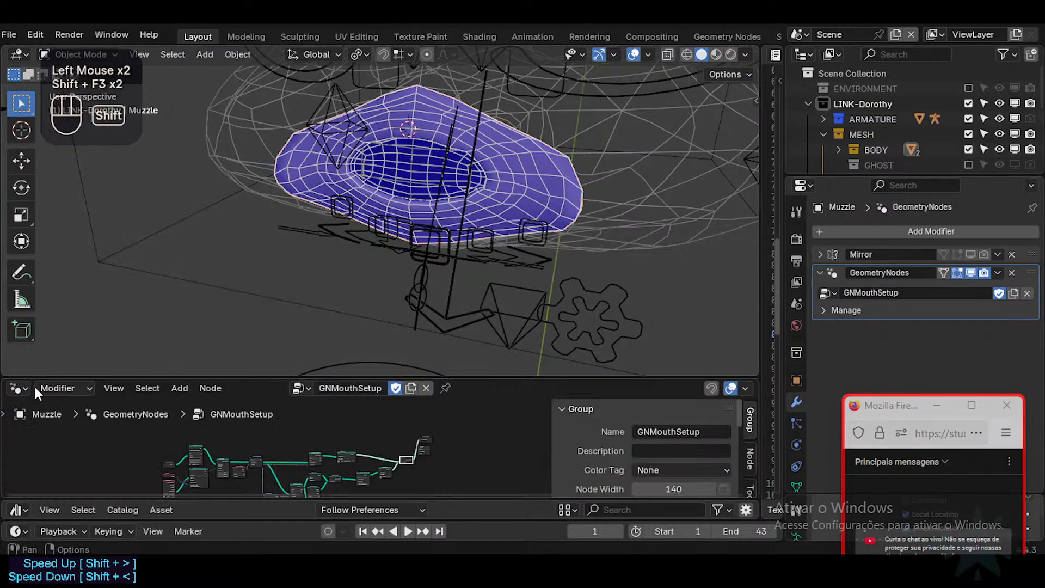
pyautogui.hotkey('shift', 'F3')
pyautogui.hotkey('shift', 'F3')
pyautogui.hotkey('shift', 'F3')
pyautogui.hotkey('shift', 'F3')
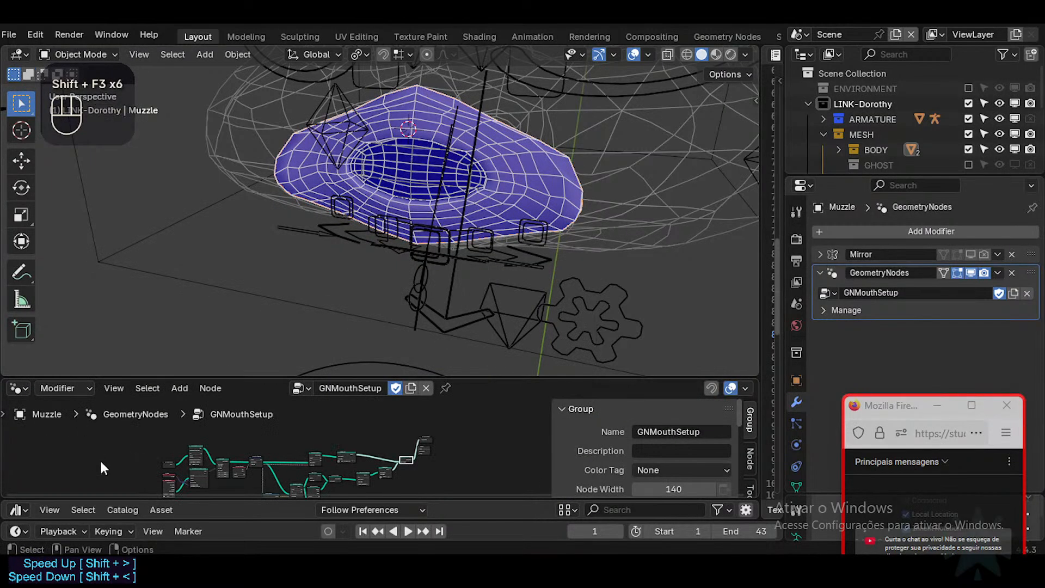
# Close the asset browser area and enlarge the node editor with its sidebar hidden to fit the whole node tree.
pyautogui.rightClick(119, 498)
pyautogui.click(106, 517)
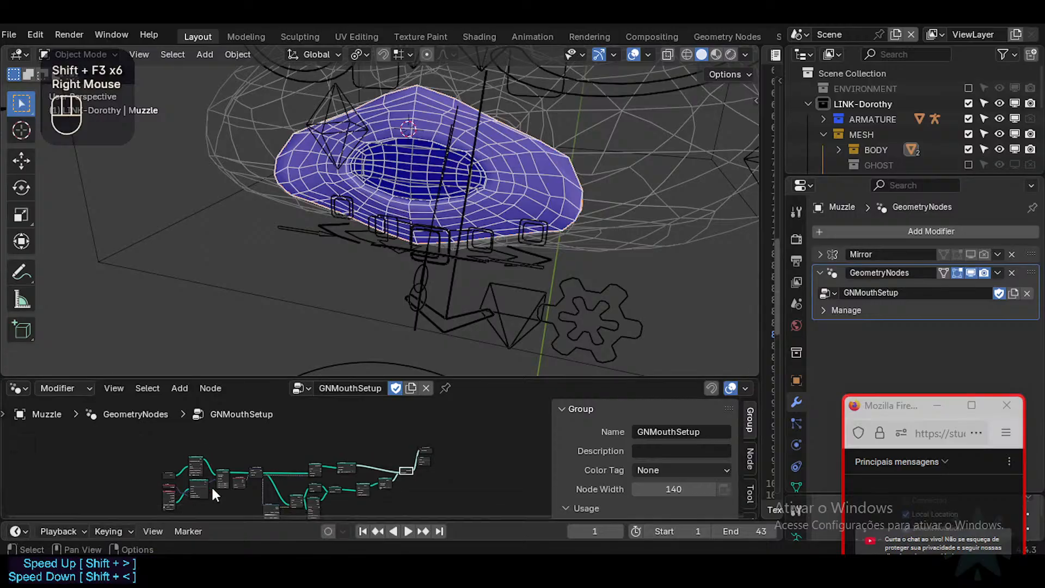
pyautogui.moveTo(302, 377); pyautogui.dragTo(322, 295)
pyautogui.keyDown('shift'); pyautogui.moveTo(382, 132); pyautogui.dragTo(368, 201, button='middle'); pyautogui.keyUp('shift')
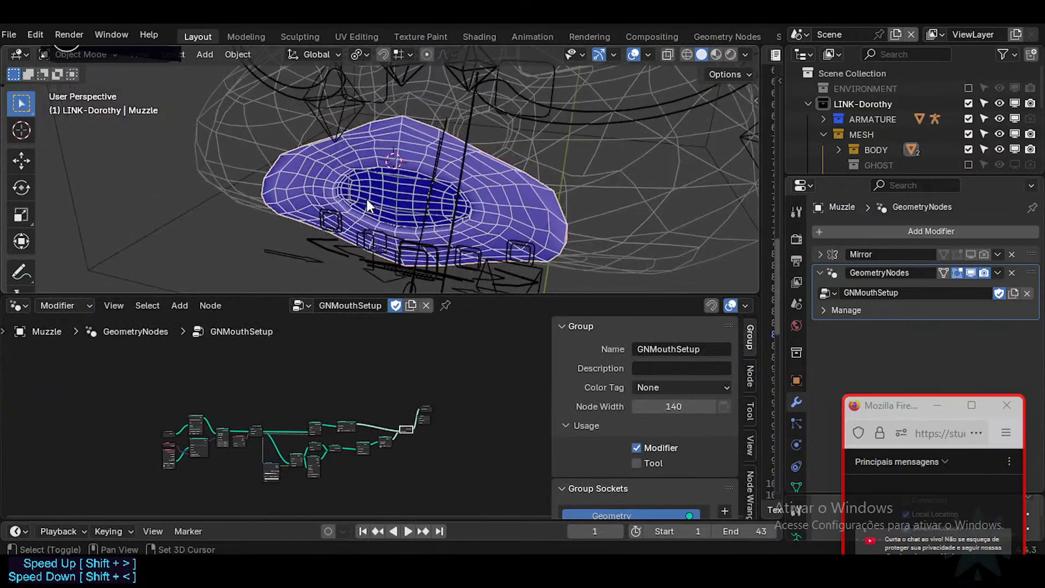
pyautogui.scroll(-2, 367, 388)
pyautogui.keyDown('shift'); pyautogui.moveTo(443, 375); pyautogui.dragTo(415, 418, button='middle'); pyautogui.keyUp('shift')
pyautogui.press('n')
pyautogui.scroll(5, 476, 408)
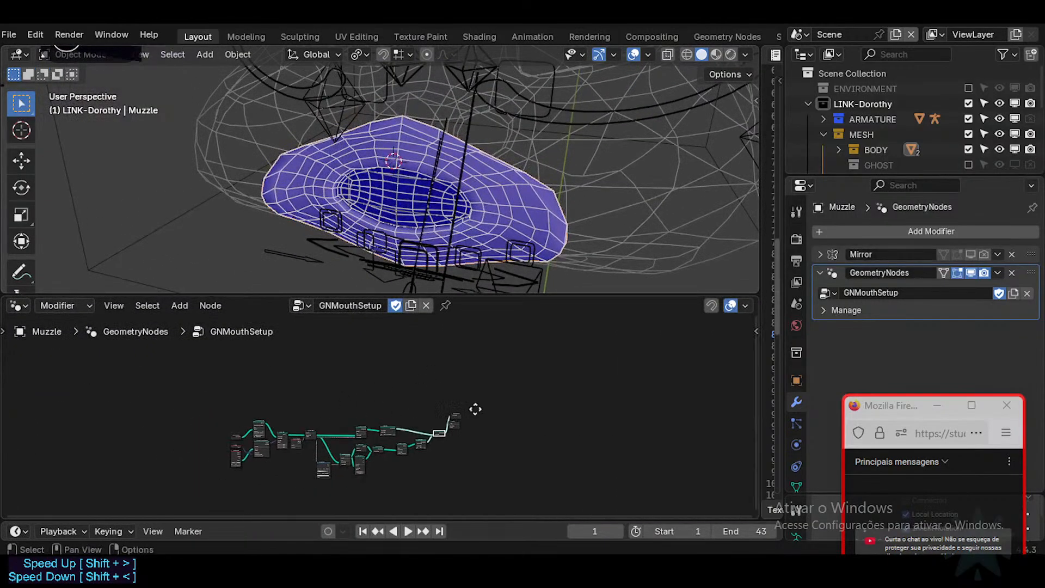
# Check the muzzle from the front and side in Edit Mode and Object Mode, and save the file.
pyautogui.moveTo(413, 256); pyautogui.dragTo(452, 152, button='middle')
pyautogui.hotkey('ctrl', 's')
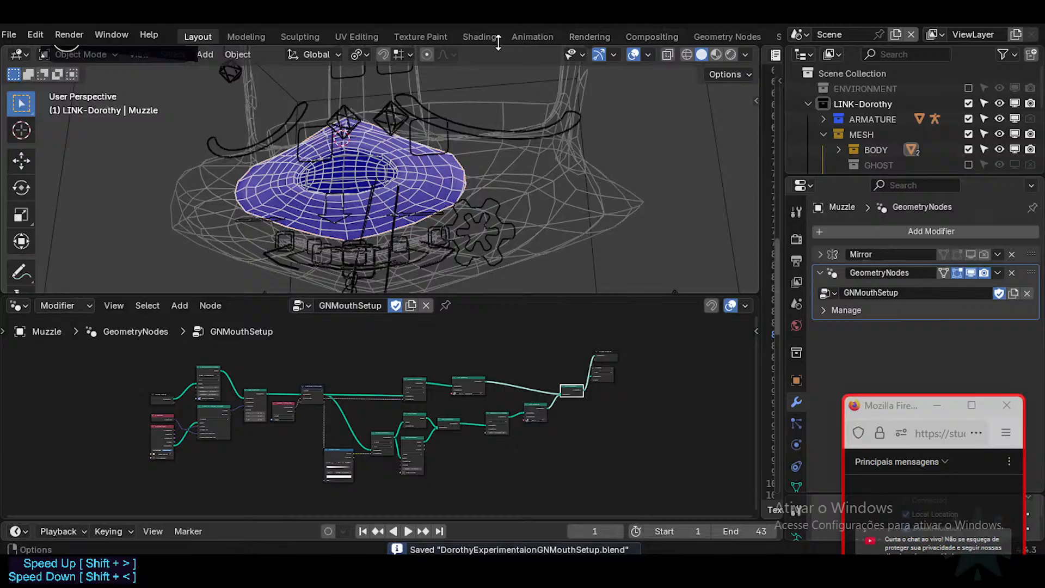
pyautogui.moveTo(478, 174); pyautogui.dragTo(368, 182, button='middle')
pyautogui.press('Tab')
pyautogui.moveTo(415, 107); pyautogui.dragTo(381, 117, button='middle')
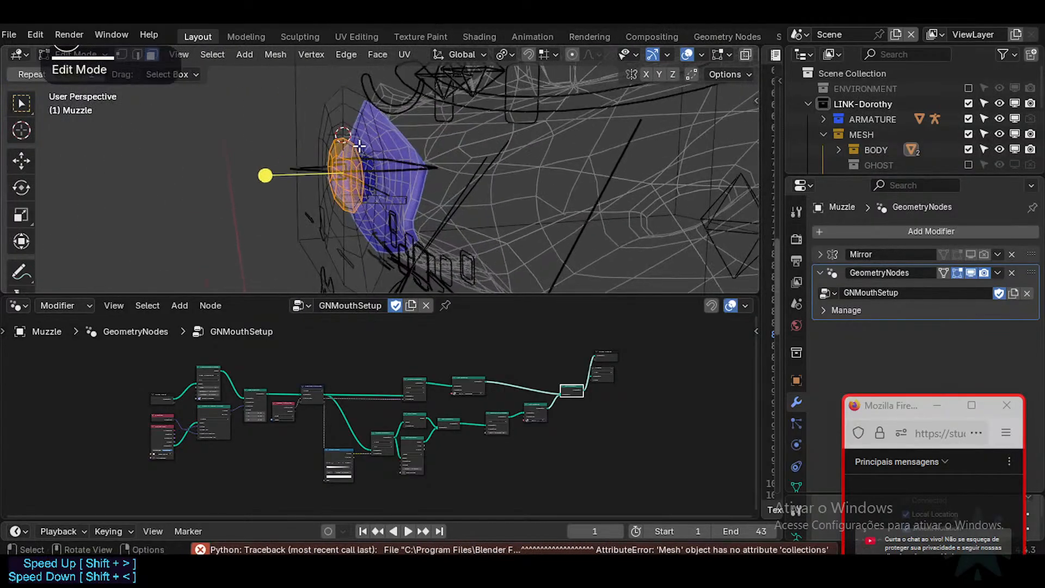
pyautogui.press('Tab')
pyautogui.hotkey('ctrl', 's')
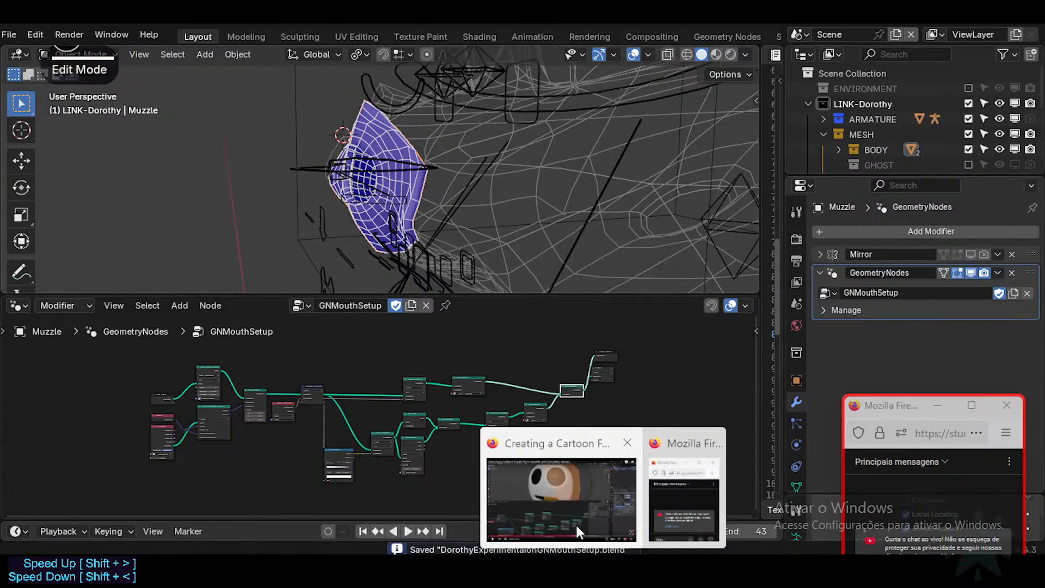
# Switch to the tutorial video "Creating a Cartoon Facial Rig in Blender with Geometry Nodes" and move the chat window aside.
pyautogui.click(541, 498)
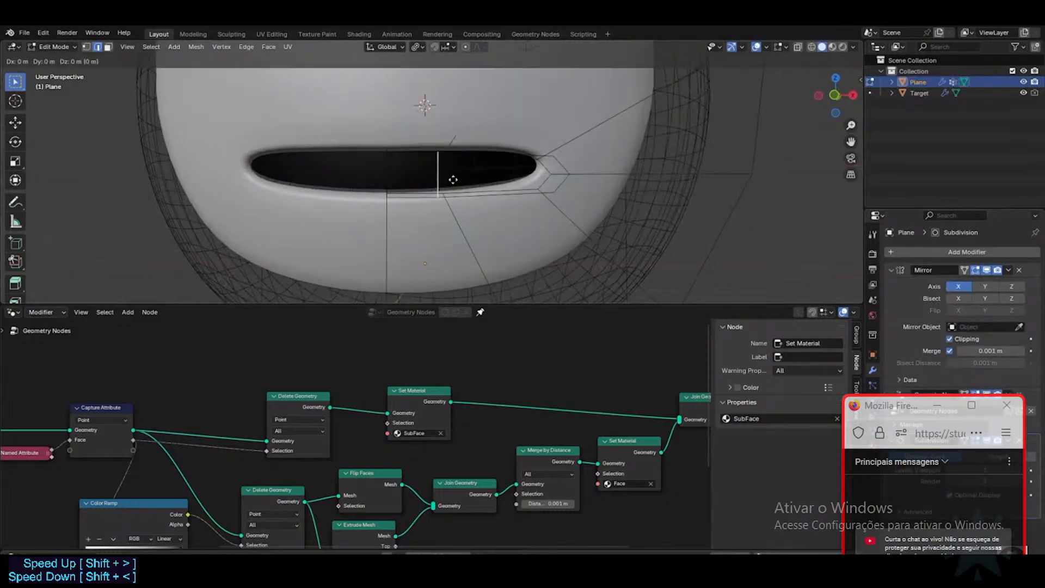
pyautogui.moveTo(898, 407); pyautogui.dragTo(745, 467)
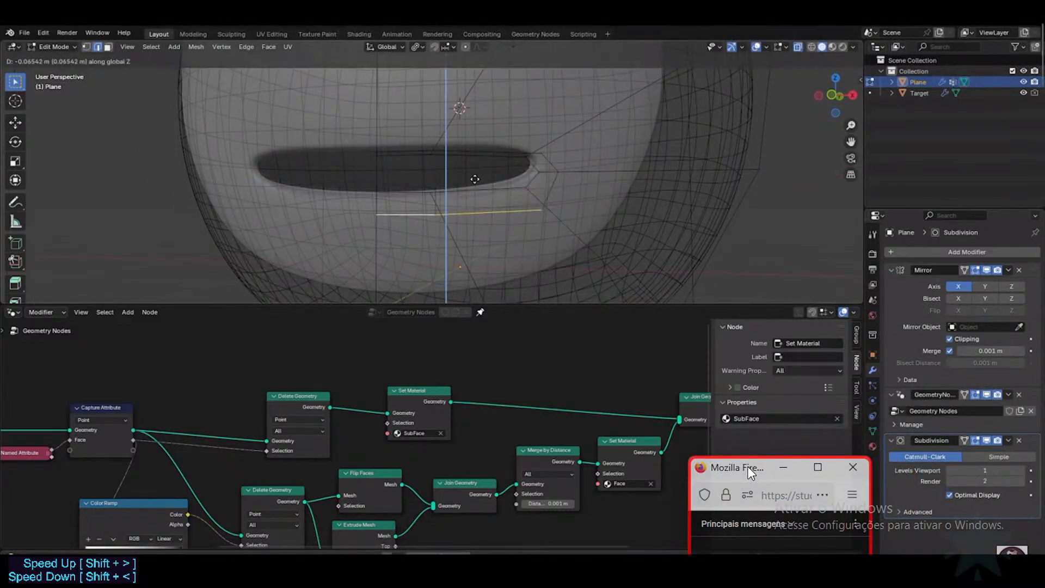
pyautogui.click(561, 197)
pyautogui.click(562, 197)
pyautogui.click(561, 197)
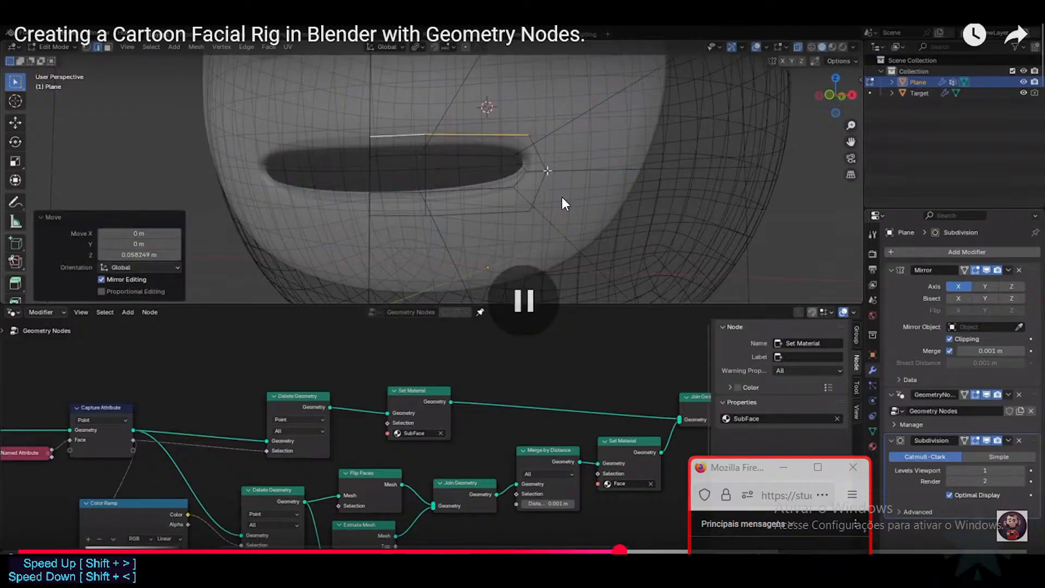
pyautogui.click(562, 197)
# Rewind the tutorial video and replay the section on reshaping the eye and mouth faces, pausing at the face topology.
pyautogui.press('Left')
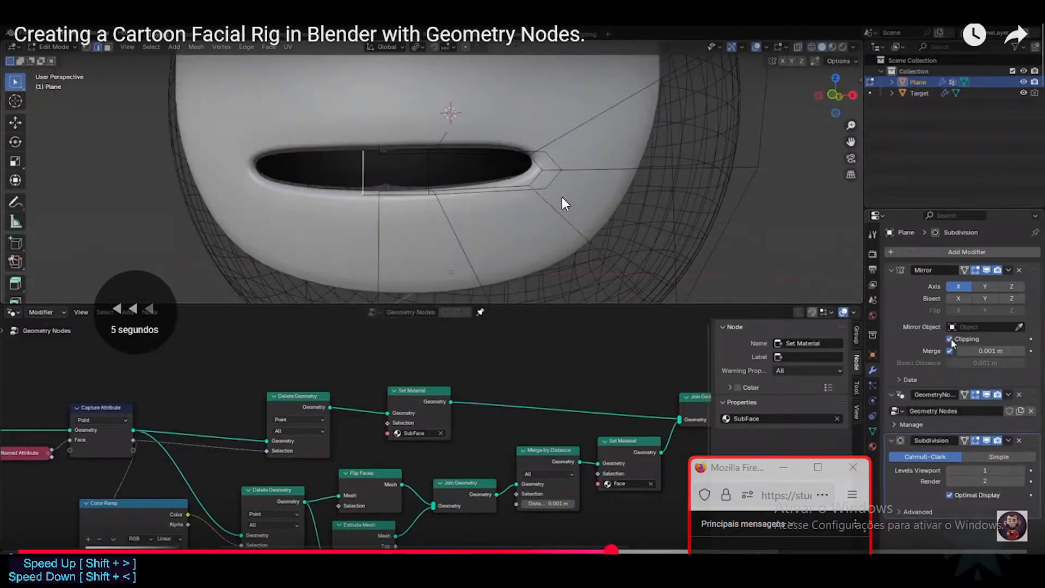
pyautogui.press('Left')
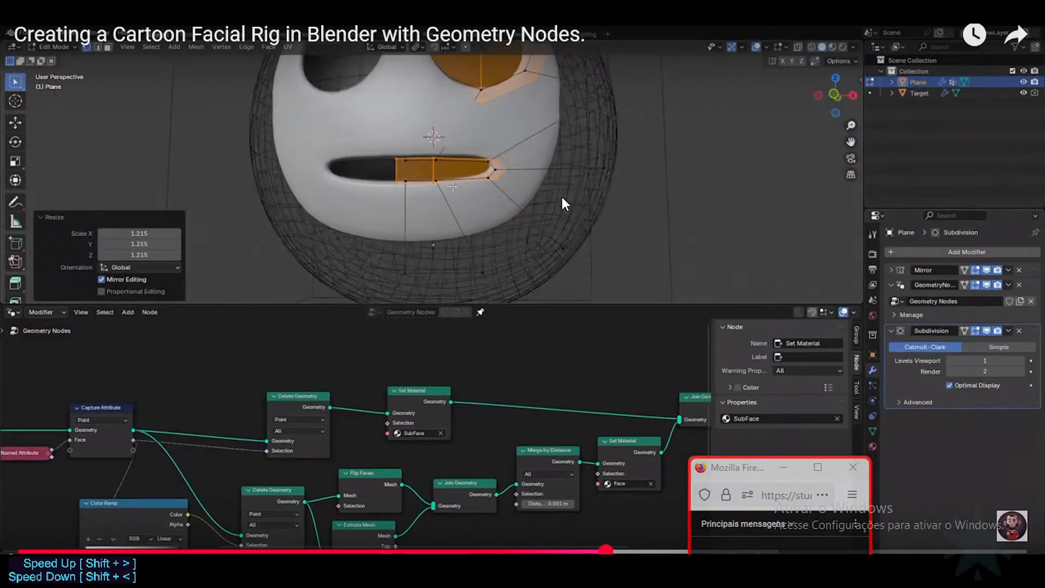
pyautogui.press('Left')
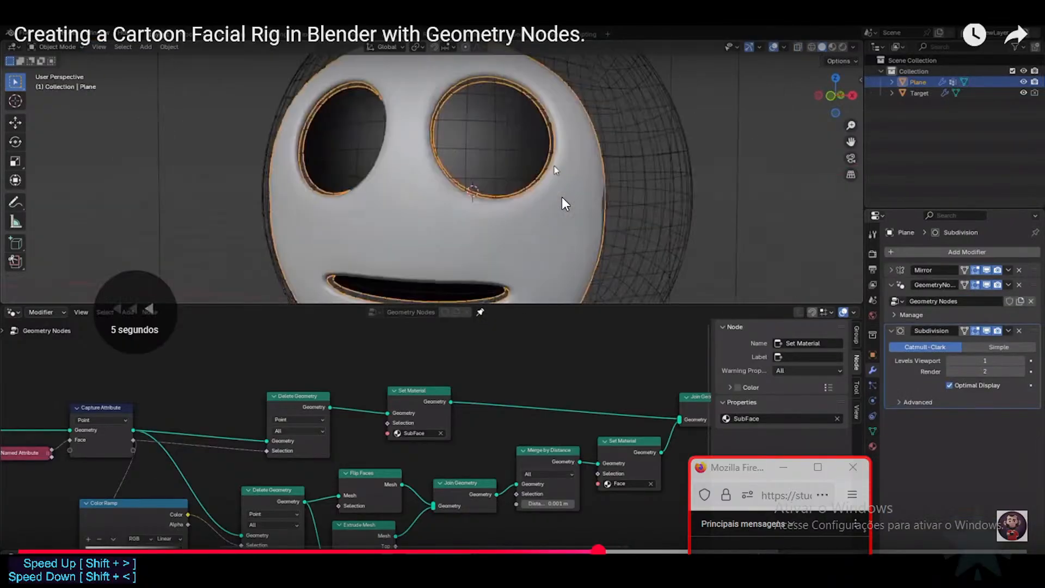
pyautogui.press('Left')
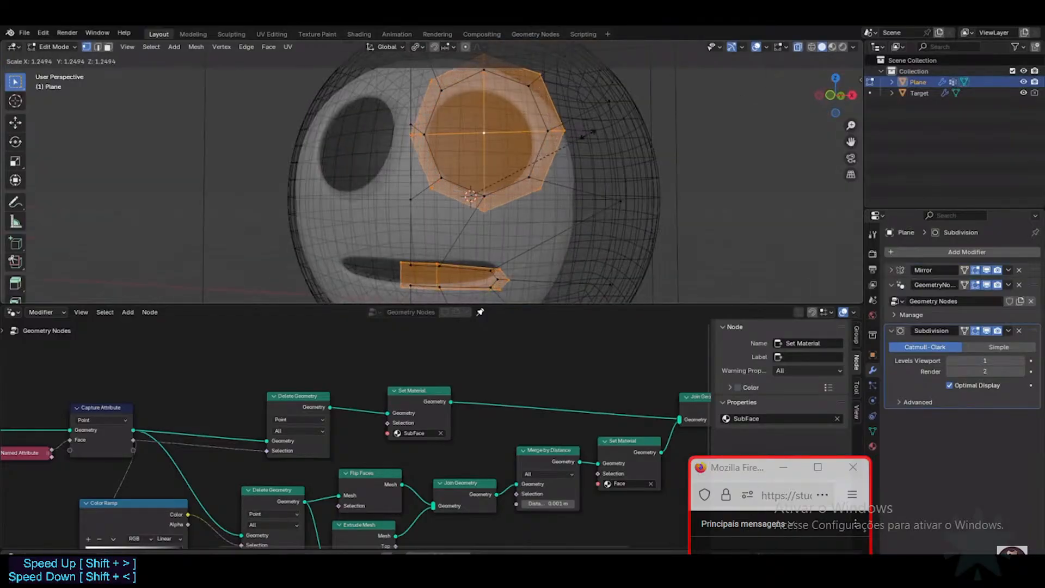
pyautogui.press('Left')
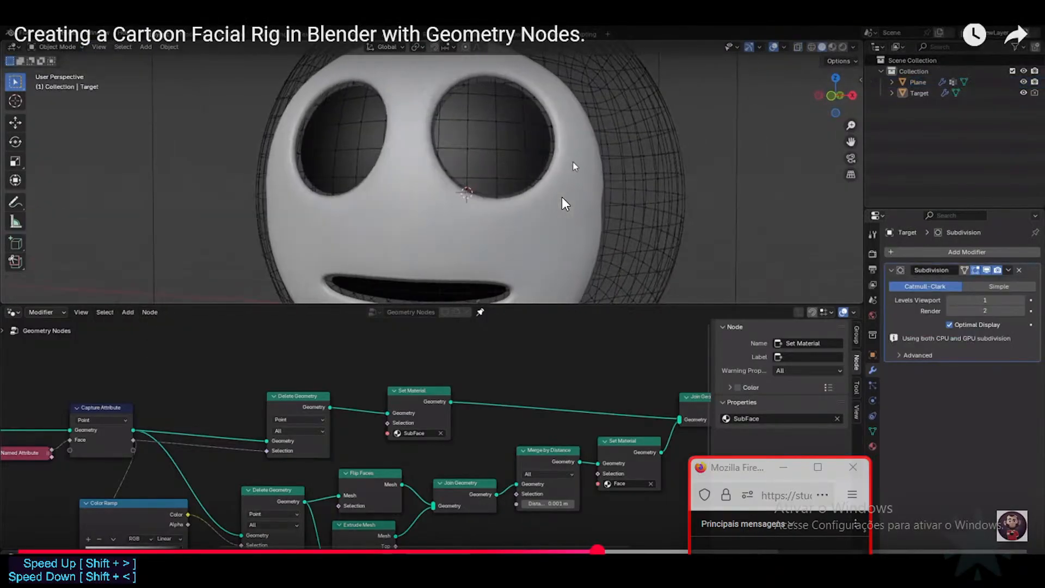
pyautogui.press('space')
pyautogui.press('space')
pyautogui.press('Left')
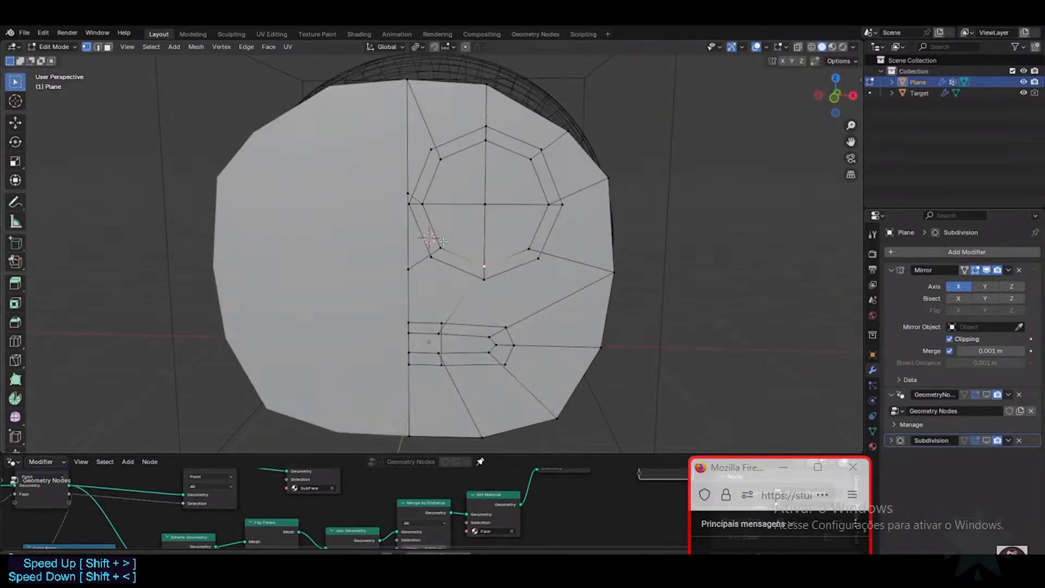
pyautogui.click(542, 234)
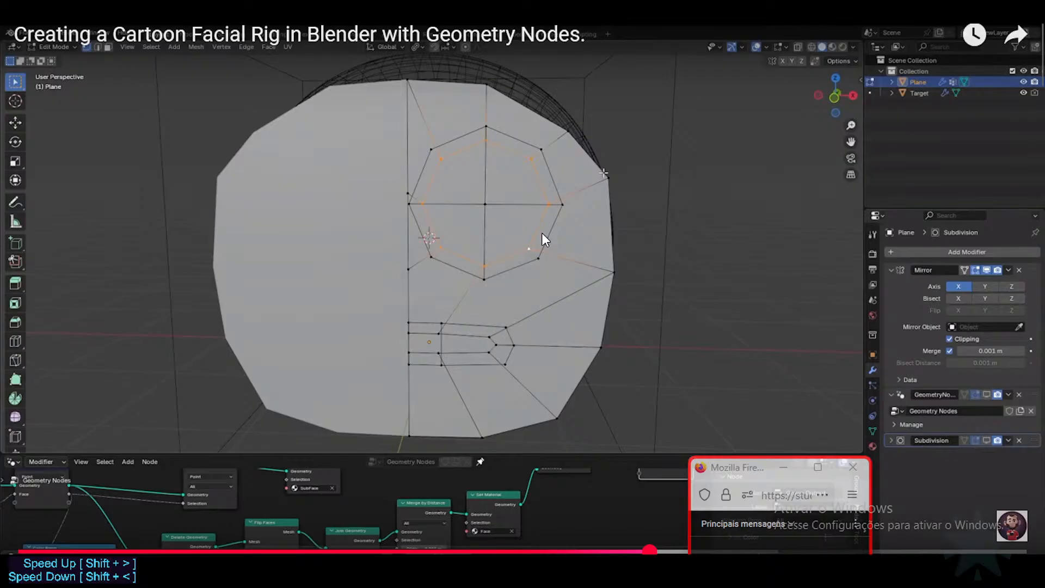
# Return to Blender and select the Muzzle vertex just above the mouth opening in Edit Mode with vertex selection.
pyautogui.hotkey('alt', 'Tab')
pyautogui.press('Tab')
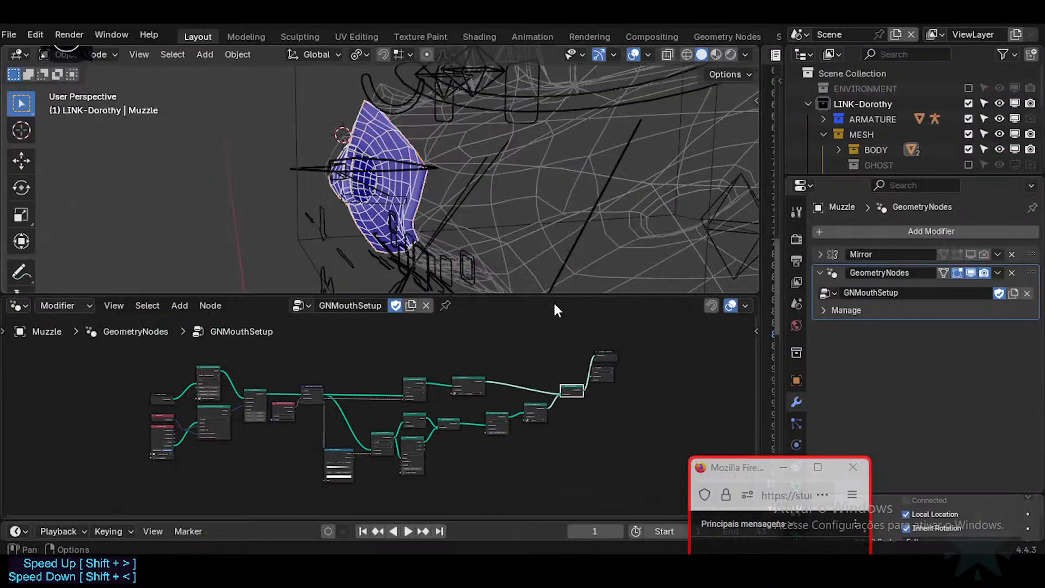
pyautogui.moveTo(554, 304); pyautogui.dragTo(539, 213, button='middle')
pyautogui.keyDown('shift'); pyautogui.moveTo(415, 141); pyautogui.dragTo(464, 180, button='middle'); pyautogui.keyUp('shift')
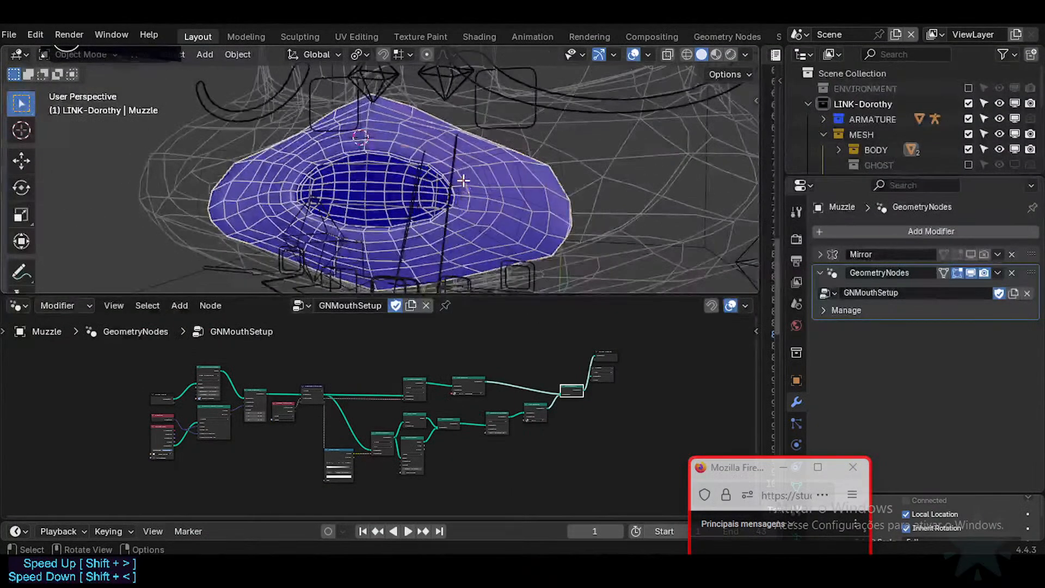
pyautogui.press('Tab')
pyautogui.scroll(2, 429, 136)
pyautogui.hotkey('alt', 'a')
pyautogui.press('1')
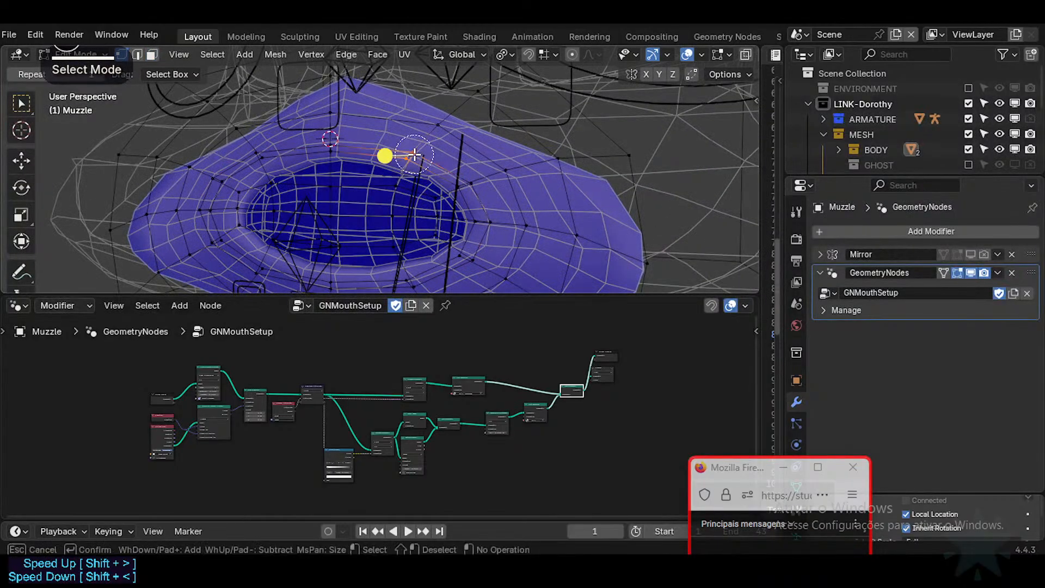
pyautogui.rightClick(415, 155)
# Try moving the selected upper lip vertex to test how the mouth opening follows.
pyautogui.scroll(-1, 415, 156)
pyautogui.moveTo(415, 156); pyautogui.dragTo(388, 163, button='middle')
pyautogui.scroll(-1, 389, 163)
pyautogui.press('g')
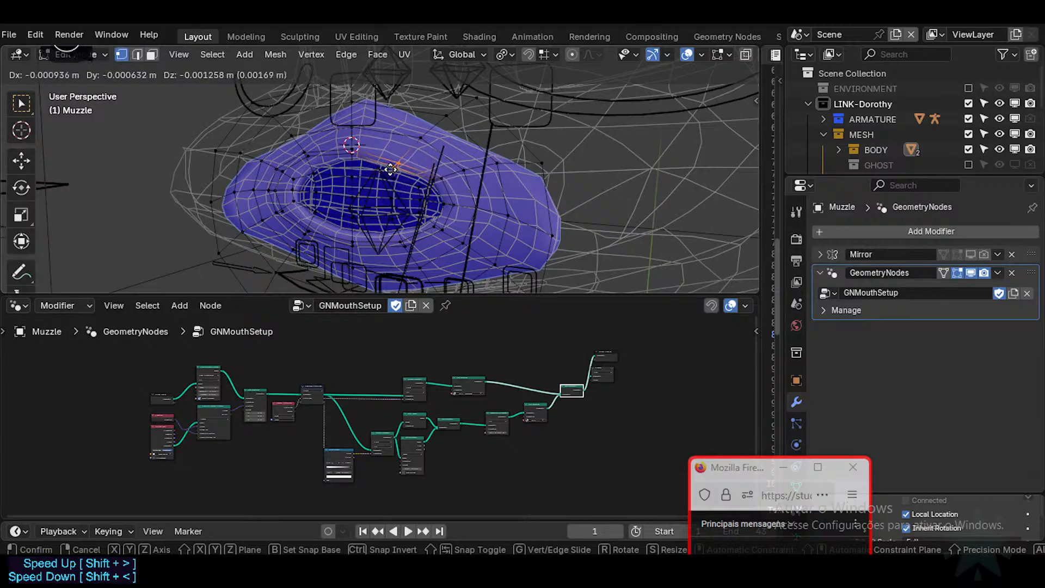
pyautogui.scroll(4, 401, 167)
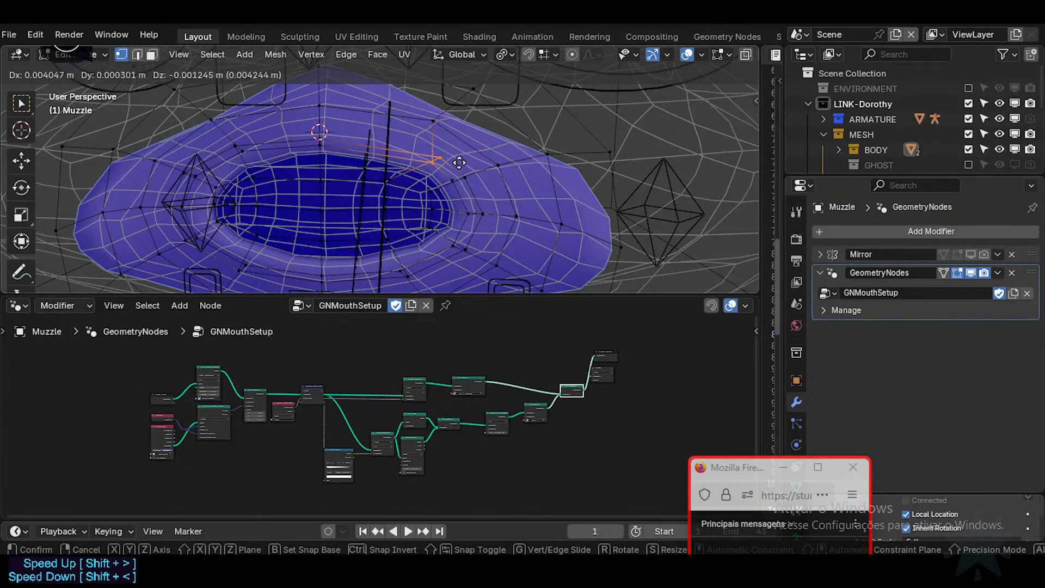
pyautogui.click(464, 143)
pyautogui.moveTo(466, 144); pyautogui.dragTo(480, 191, button='middle')
pyautogui.press('g')
pyautogui.click(457, 135)
# Try moving the upper lip vertex with smooth proportional editing at a size of about 0.009 m.
pyautogui.scroll(3, 456, 136)
pyautogui.press('g')
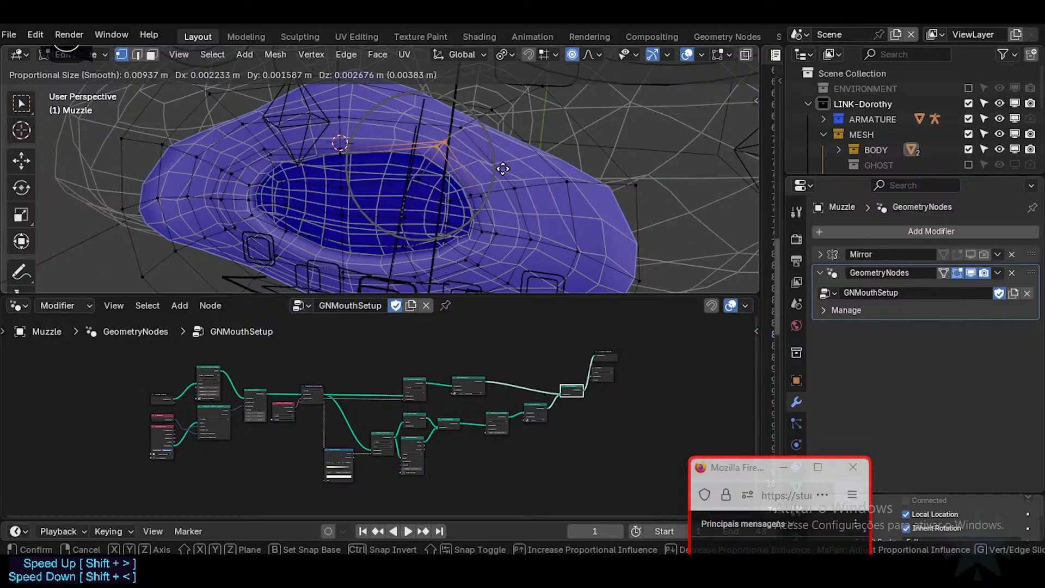
pyautogui.click(503, 169)
pyautogui.moveTo(503, 169); pyautogui.dragTo(471, 166, button='middle')
pyautogui.press('g')
pyautogui.click(369, 215)
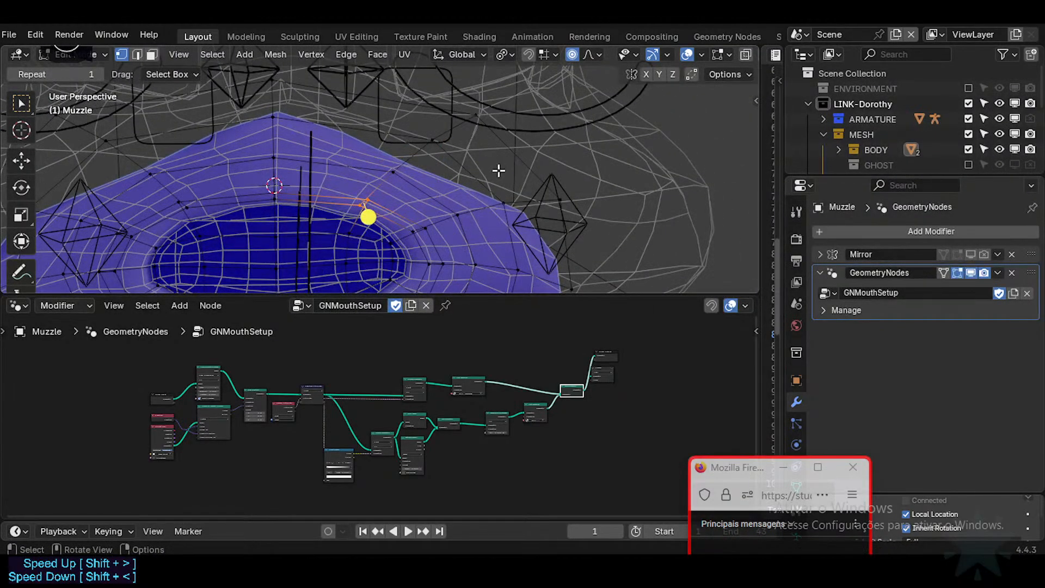
# Try rotating the upper lip vertex by about 38.3° and moving it outward with smooth proportional editing.
pyautogui.press('r')
pyautogui.click(368, 215)
pyautogui.press('g')
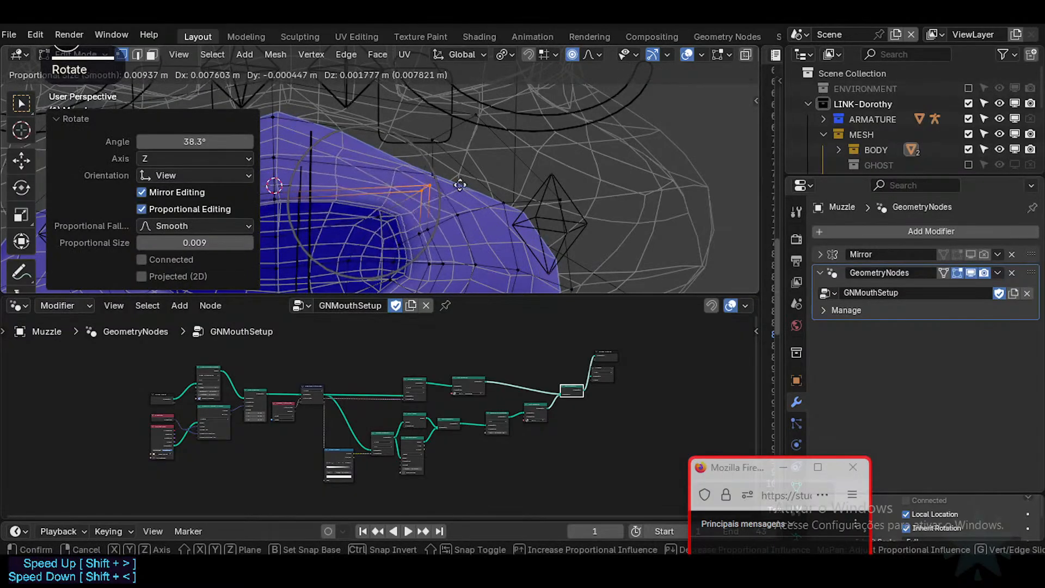
pyautogui.click(413, 220)
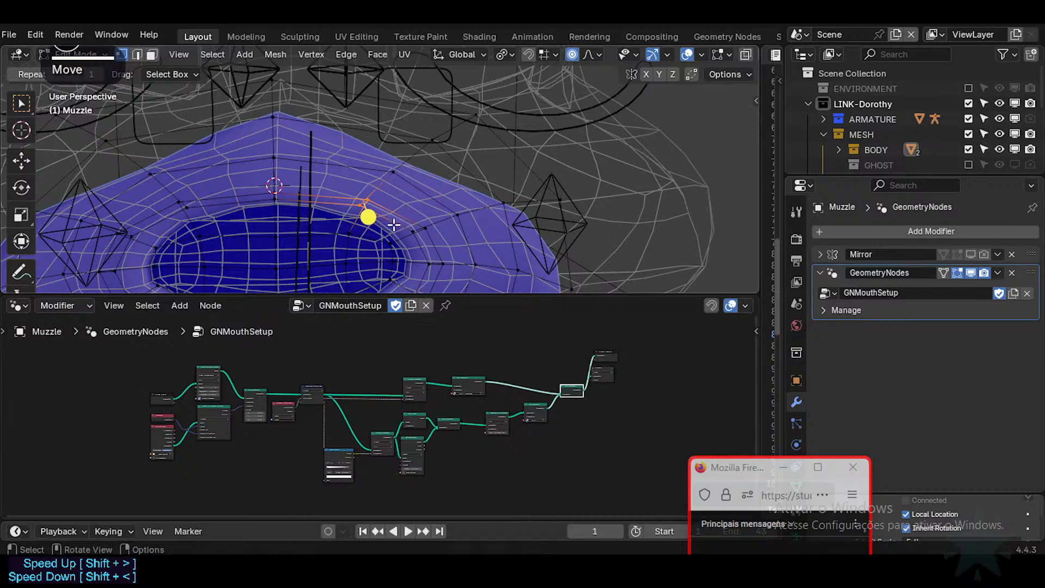
pyautogui.press('g')
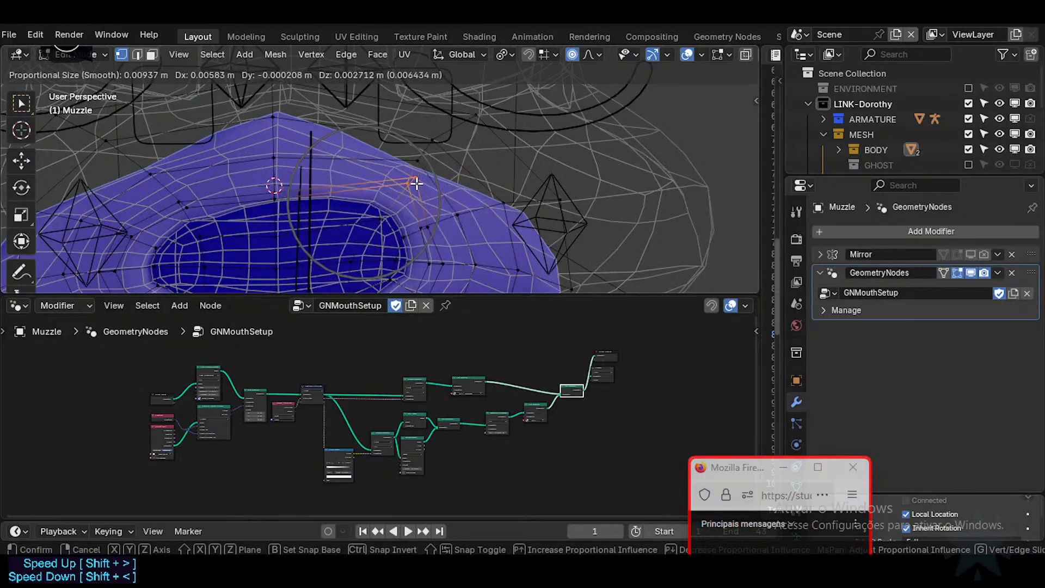
pyautogui.rightClick(425, 190)
# Circle-select more vertices beside the mouth's upper corner, try moving them with proportional editing, and return to Object Mode.
pyautogui.moveTo(415, 208)
pyautogui.keyDown('shift'); pyautogui.mouseDown(button='middle')
pyautogui.moveTo(440, 167)
pyautogui.moveTo(407, 179)
pyautogui.moveTo(424, 195)
pyautogui.mouseUp(button='middle'); pyautogui.keyUp('shift')
pyautogui.hotkey('ctrl', 'Tab')
pyautogui.hotkey('ctrl', 'Tab')
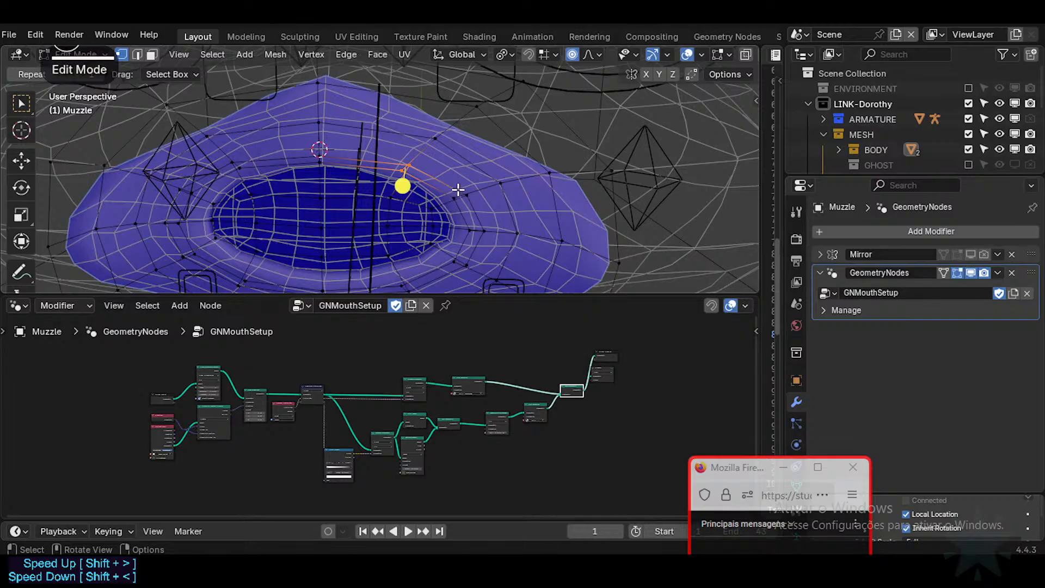
pyautogui.press('c')
pyautogui.moveTo(459, 194)
pyautogui.mouseDown()
pyautogui.moveTo(406, 156)
pyautogui.moveTo(492, 196)
pyautogui.mouseUp()
pyautogui.rightClick(497, 192)
pyautogui.press('g')
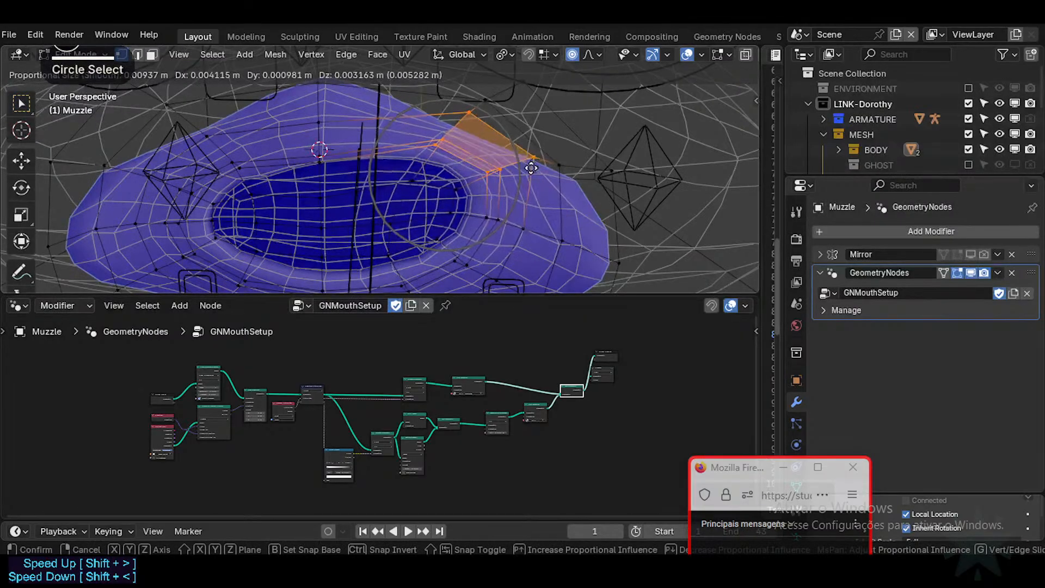
pyautogui.click(448, 194)
pyautogui.press('Tab')
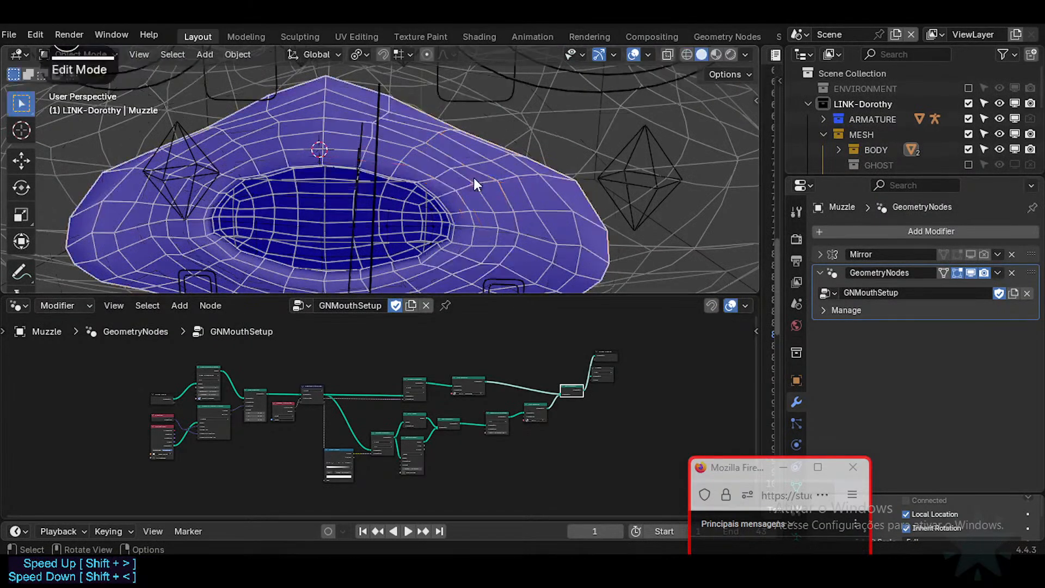
# Switch from Blender to the Firefox window showing the cartoon facial rig tutorial video.
pyautogui.hotkey('alt', 'Tab')
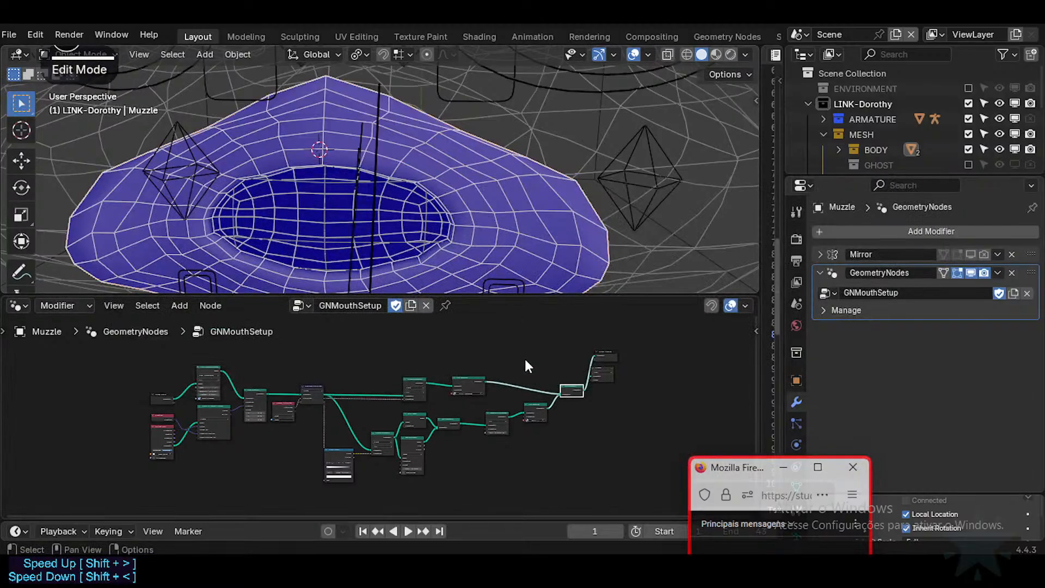
pyautogui.hotkey('alt', 'Tab')
pyautogui.hotkey('alt', 'Tab')
pyautogui.hotkey('alt', 'Tab')
pyautogui.hotkey('alt', 'Tab')
pyautogui.hotkey('alt', 'Tab')
pyautogui.hotkey('alt', 'Tab')
pyautogui.hotkey('alt', 'Tab')
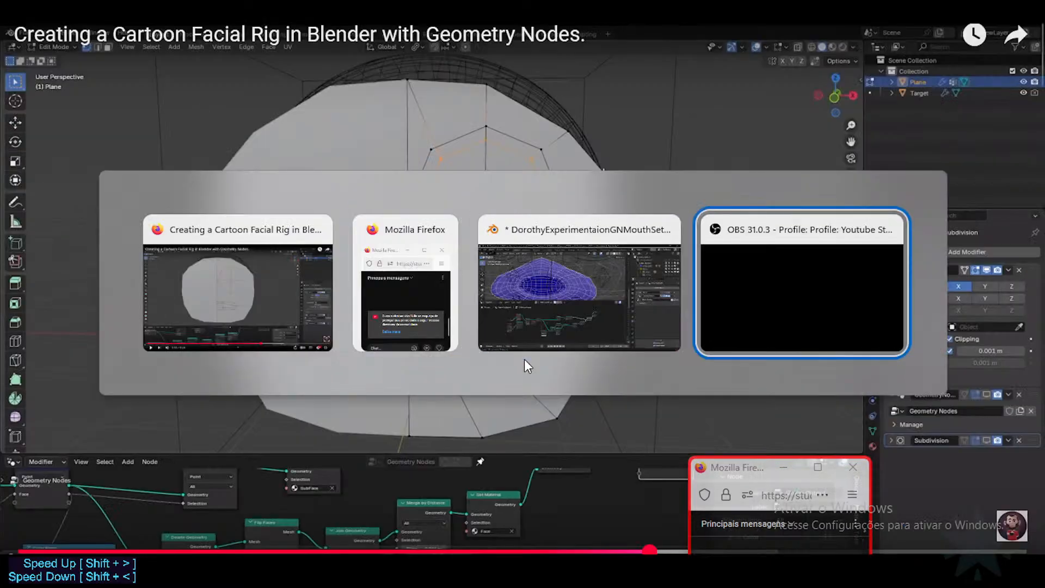
pyautogui.hotkey('alt', 'Tab')
pyautogui.hotkey('alt', 'Tab')
pyautogui.hotkey('alt', 'Tab')
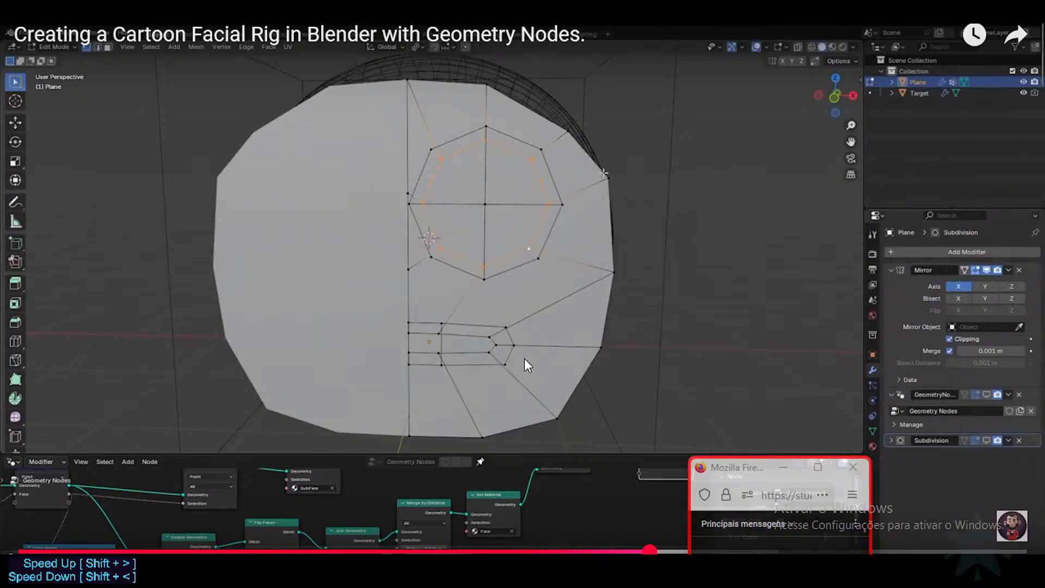
# Play the tutorial, rewind it by a few seconds, and examine the Mesh To Bone settings for the face_L bones.
pyautogui.click(502, 253)
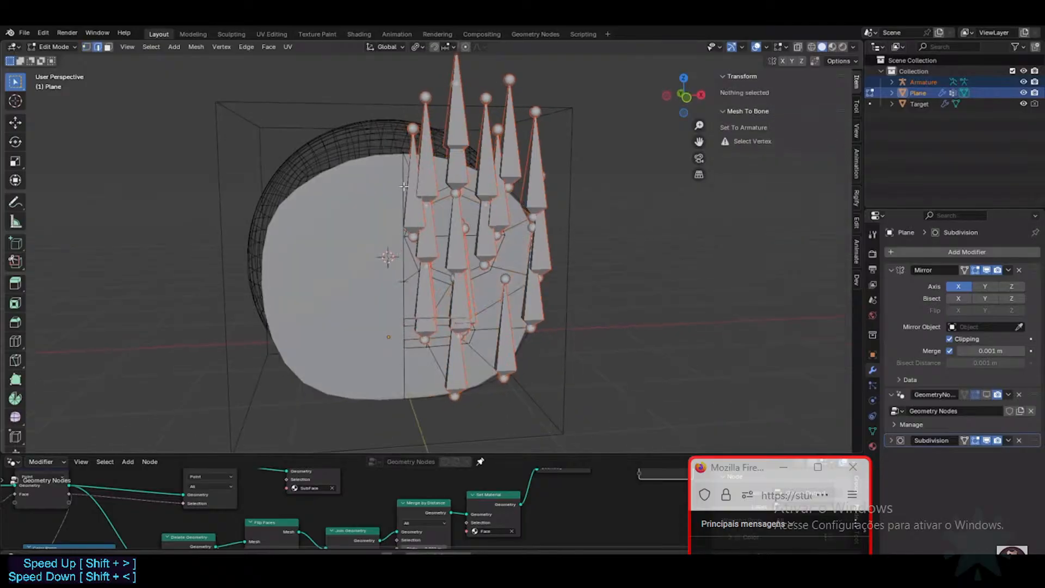
pyautogui.press('Left')
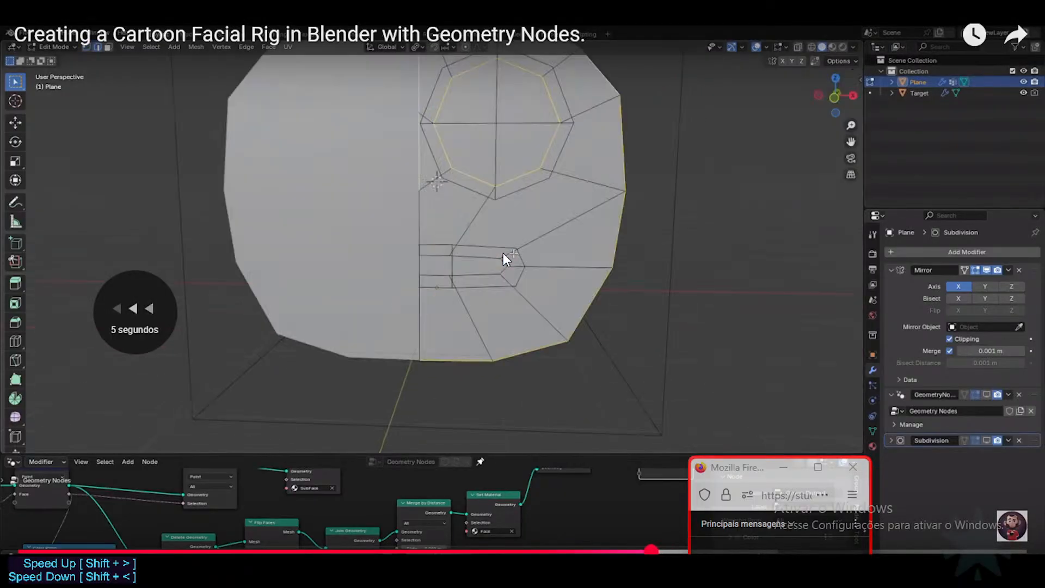
pyautogui.press('Left')
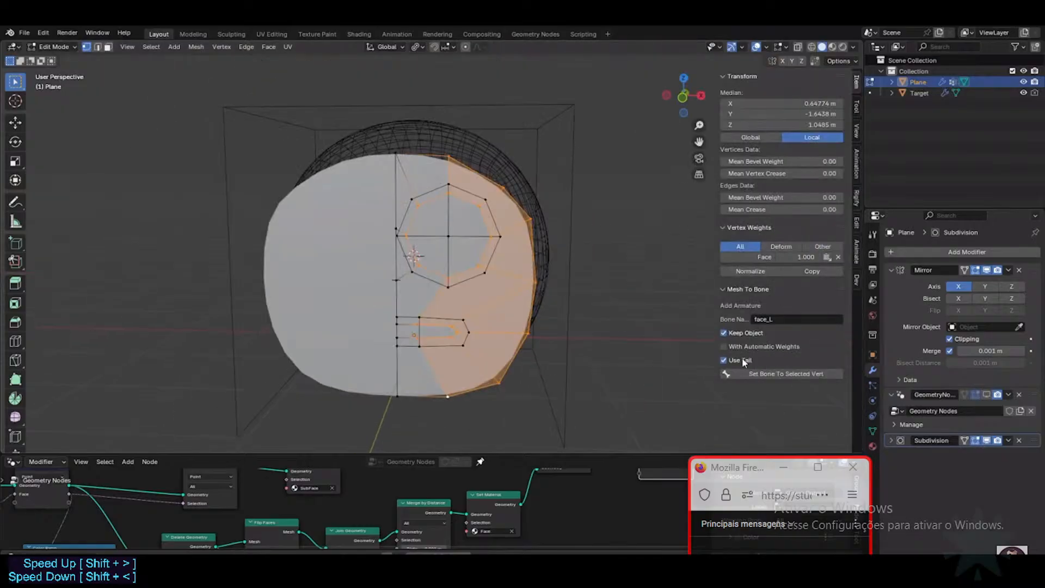
pyautogui.click(505, 259)
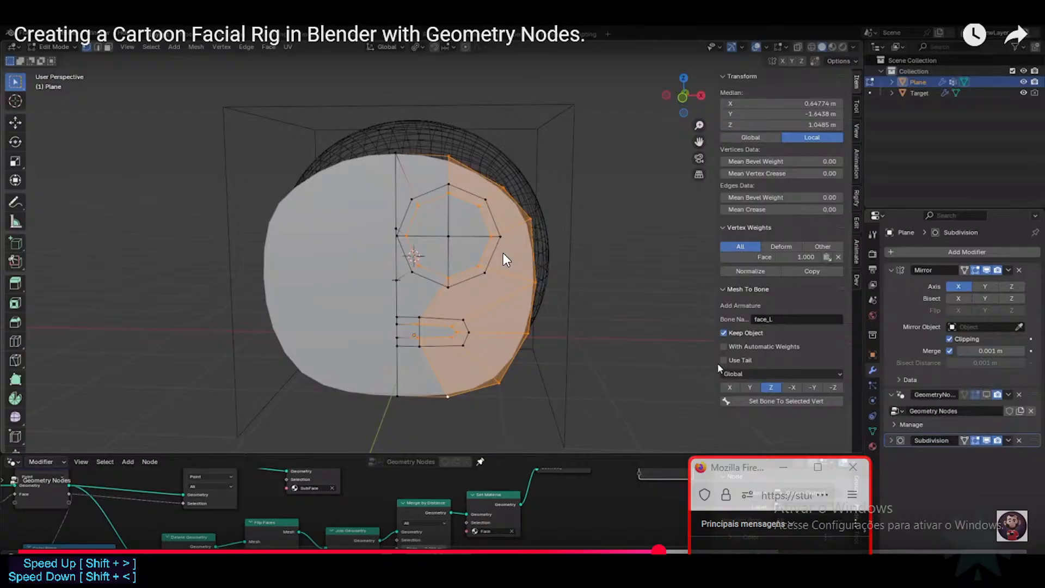
pyautogui.click(505, 259)
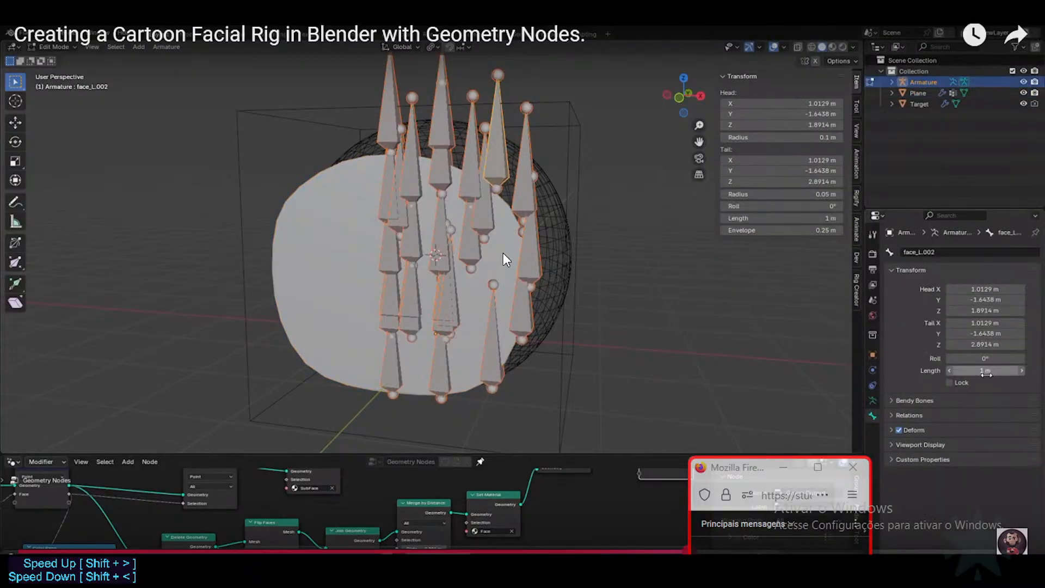
# Replay the part of the tutorial that creates bones from selected vertices and edges, pausing to examine the edge selection.
pyautogui.click(503, 254)
pyautogui.press('Left')
pyautogui.press('Left')
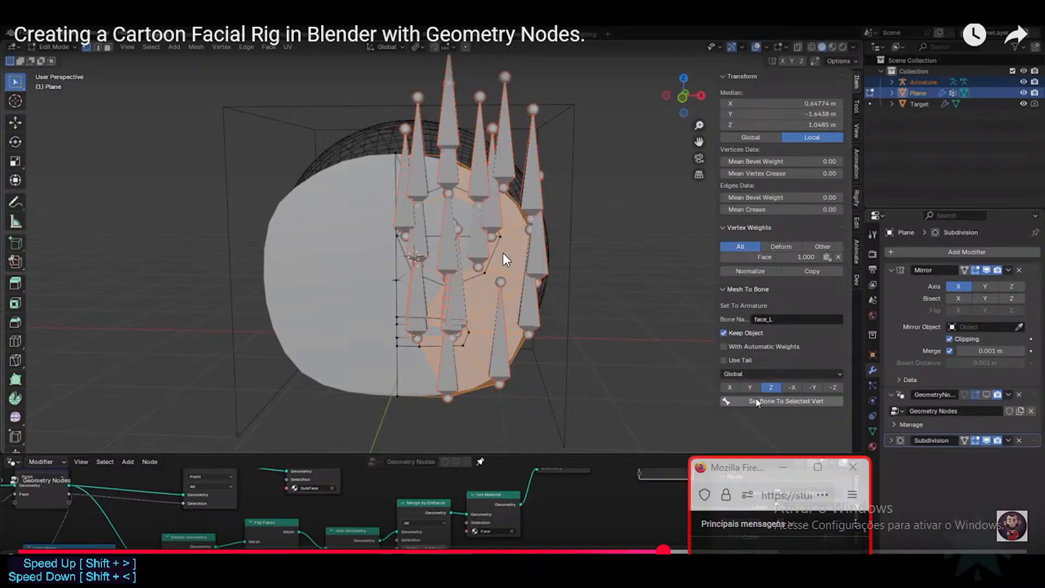
pyautogui.click(505, 259)
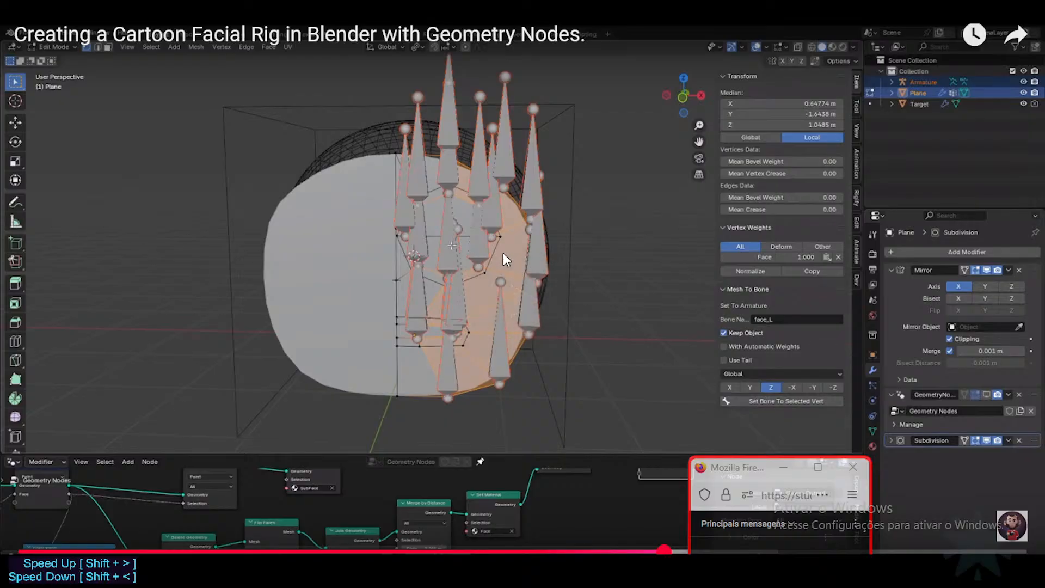
pyautogui.click(505, 259)
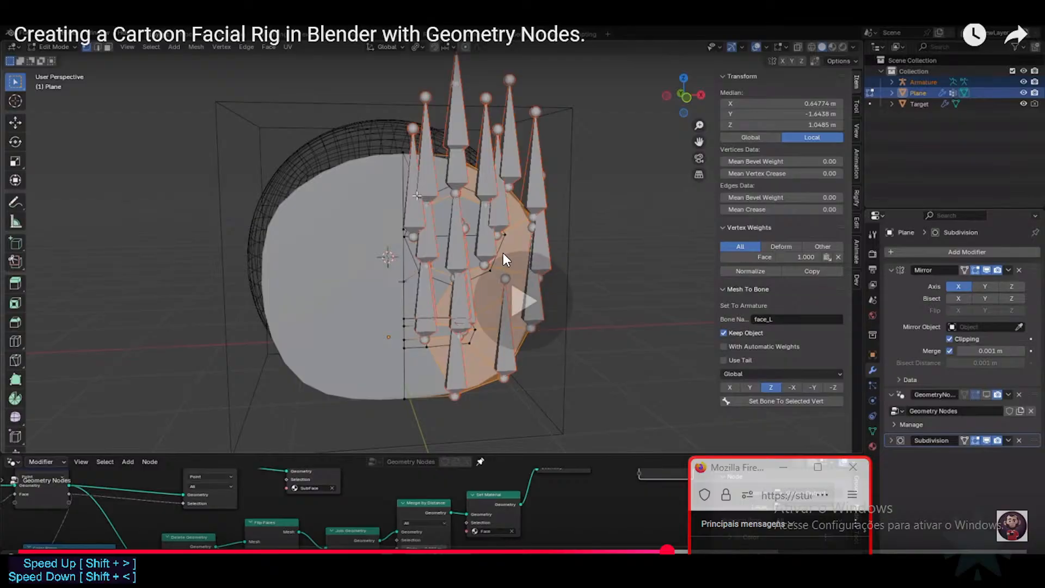
pyautogui.press('2')
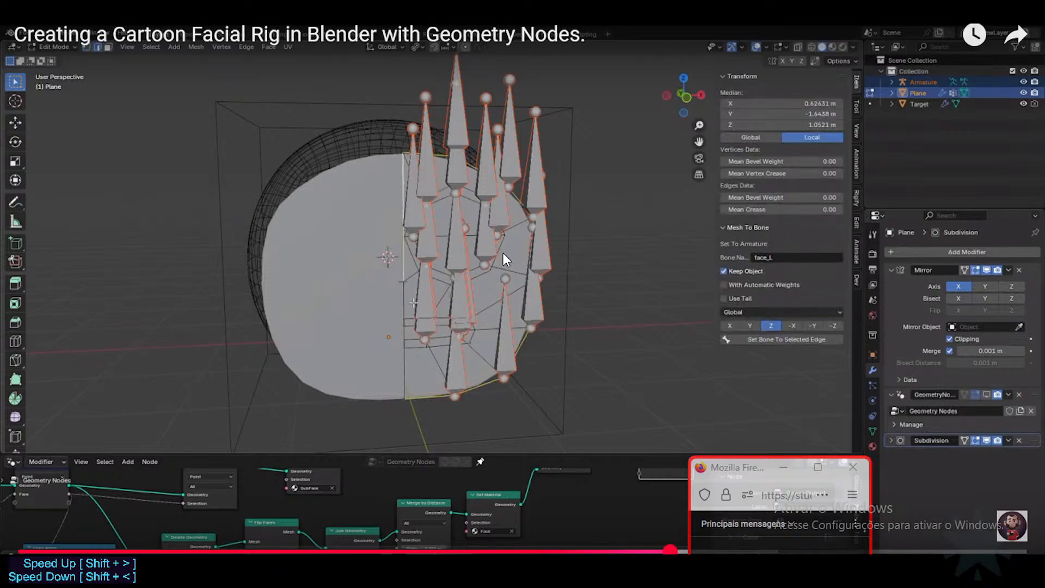
pyautogui.click(506, 260)
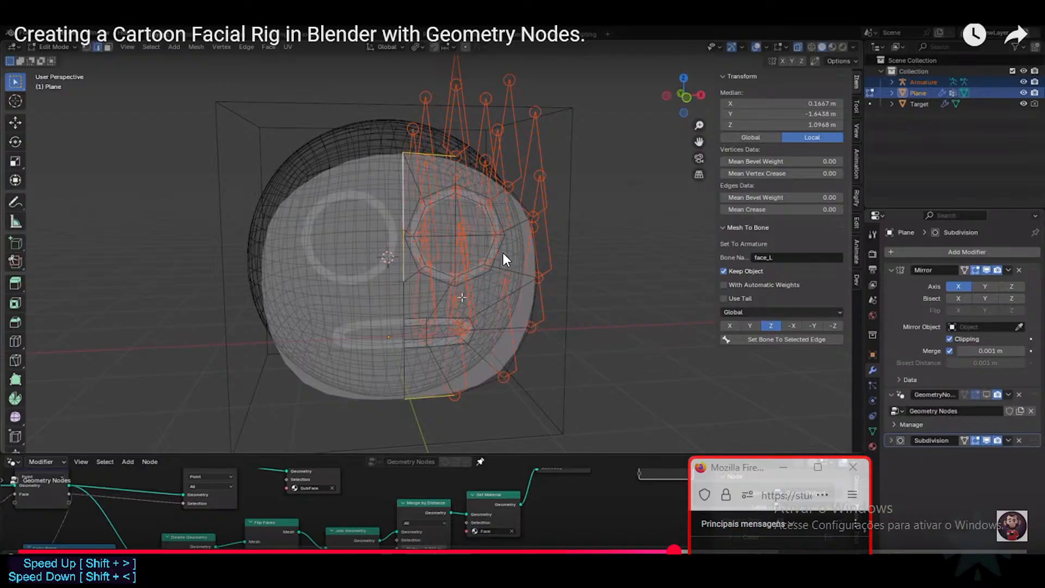
pyautogui.press('space')
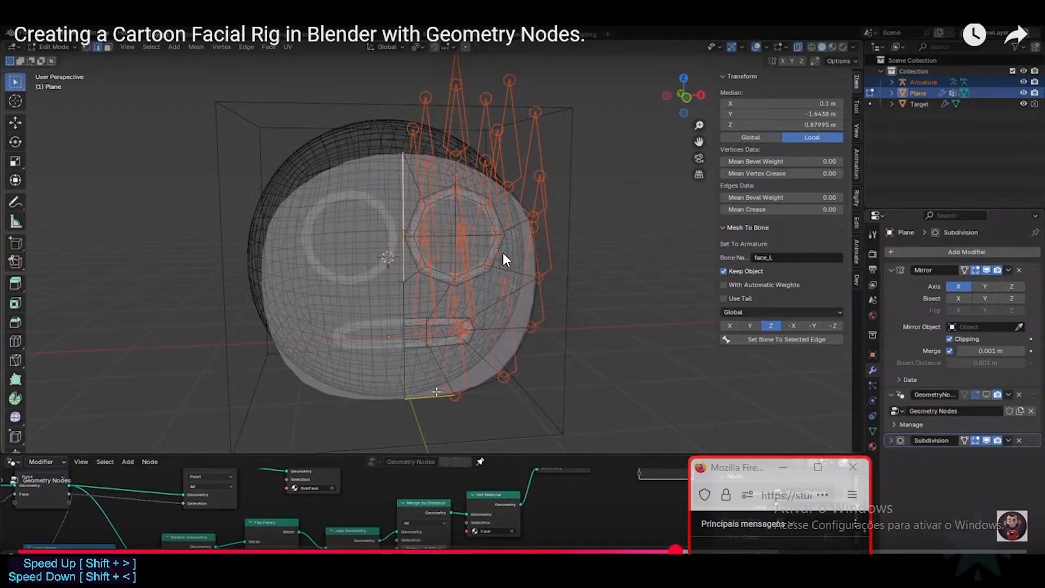
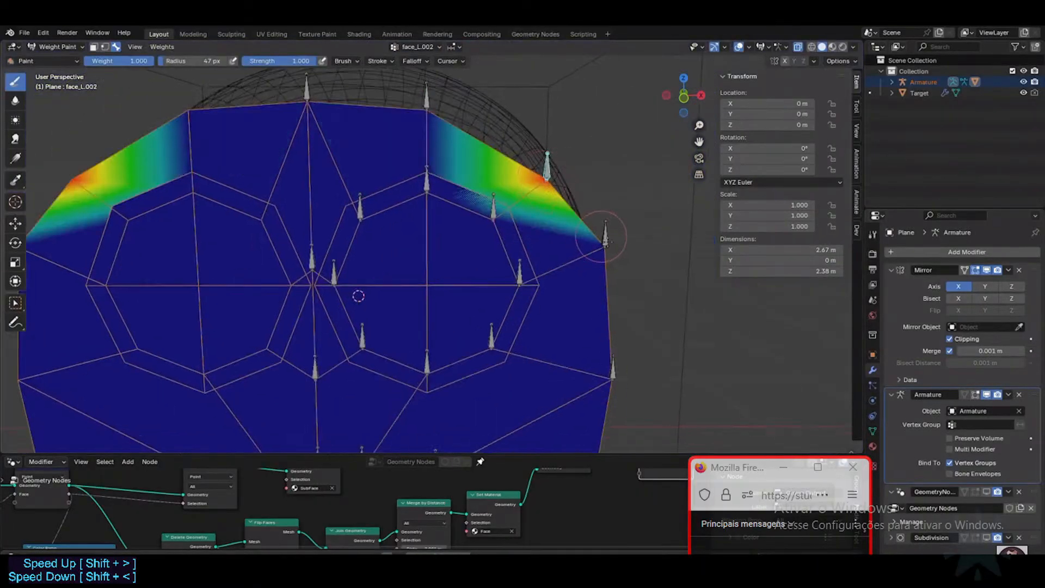
# Rewind the tutorial and watch how the face and mouth-corner bones are weight painted on the Plane mesh.
pyautogui.press('Left')
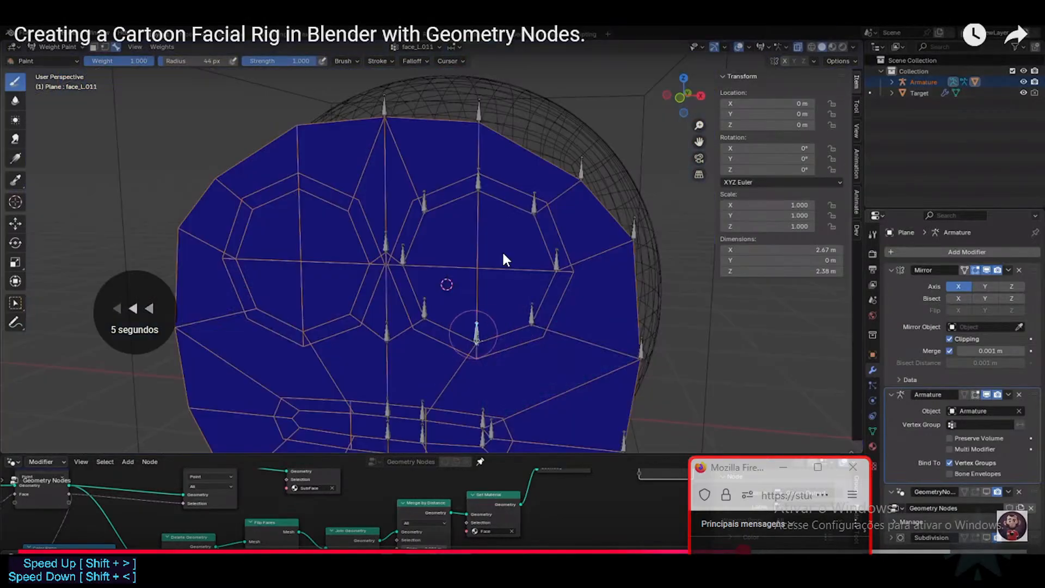
pyautogui.press('Left')
pyautogui.press('Left')
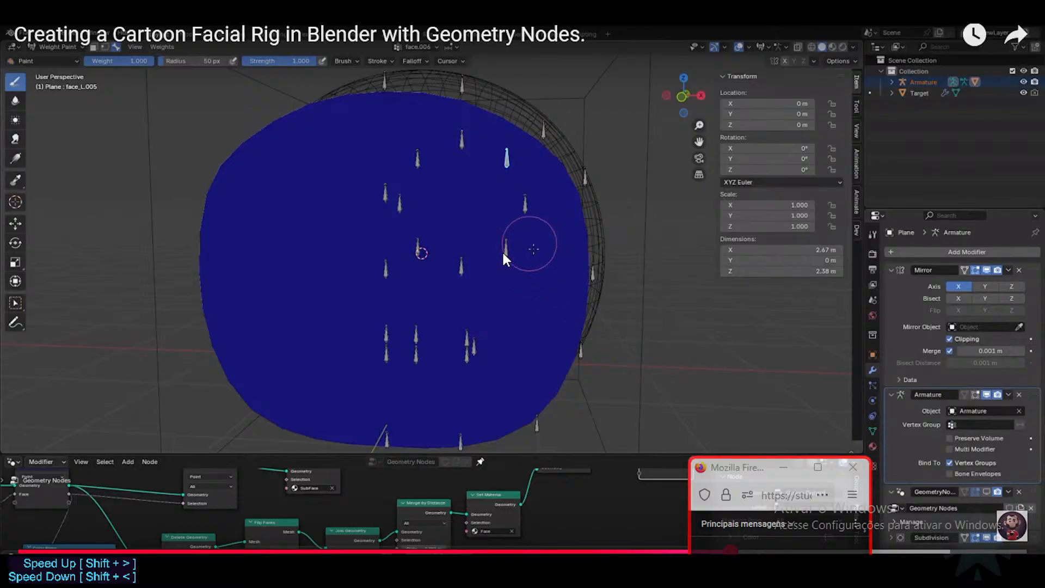
pyautogui.press('Right')
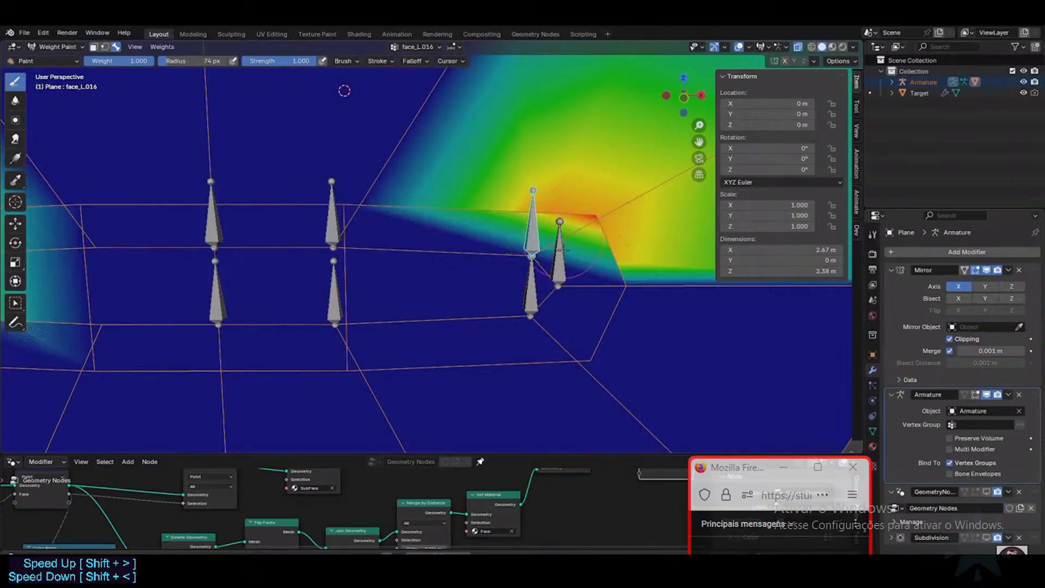
pyautogui.keyDown('ctrl'); pyautogui.click(563, 250); pyautogui.keyUp('ctrl')
pyautogui.keyDown('ctrl'); pyautogui.click(573, 294); pyautogui.keyUp('ctrl')
pyautogui.keyDown('ctrl'); pyautogui.click(529, 311); pyautogui.keyUp('ctrl')
pyautogui.scroll(-8, 531, 320)
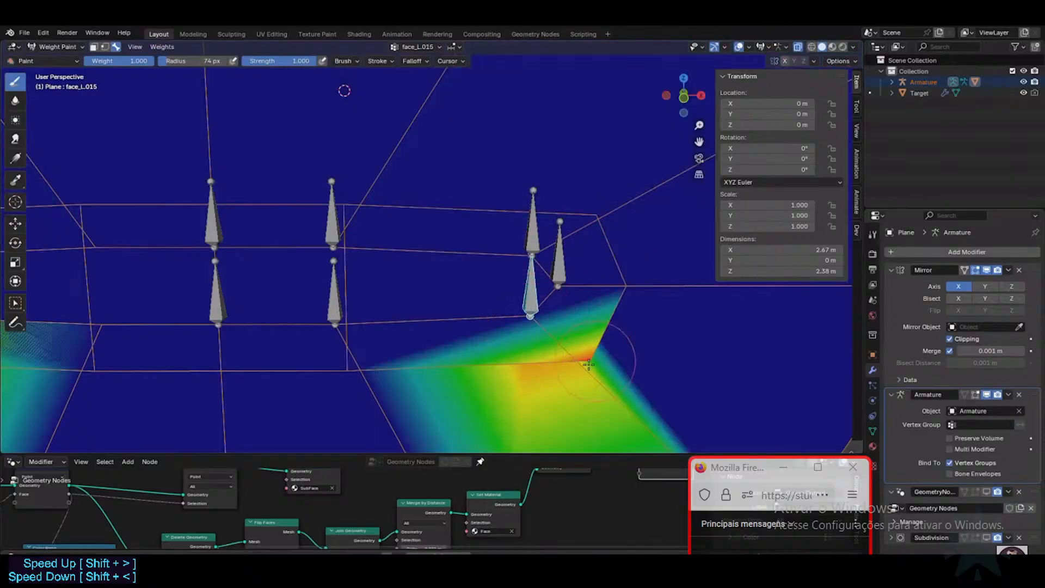
# Watch how the tutorial dissolves the vertex at the centre of the eye on the Plane mesh.
pyautogui.hotkey('ctrl', 'Tab')
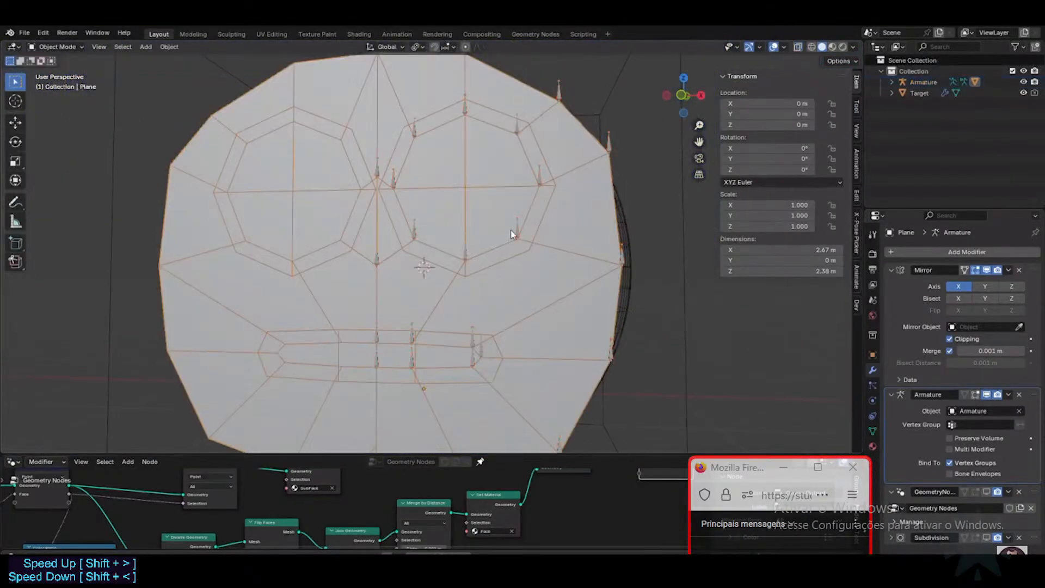
pyautogui.click(512, 230)
pyautogui.hotkey('ctrl', 'Tab')
pyautogui.scroll(-2, 490, 211)
pyautogui.moveTo(410, 176); pyautogui.dragTo(429, 176, button='middle')
pyautogui.moveTo(435, 80)
pyautogui.mouseDown()
pyautogui.moveTo(484, 153)
pyautogui.moveTo(583, 422)
pyautogui.mouseUp()
pyautogui.scroll(2, 481, 221)
pyautogui.hotkey('ctrl', 'Tab')
pyautogui.click(475, 195)
pyautogui.press('Tab')
pyautogui.click(473, 205)
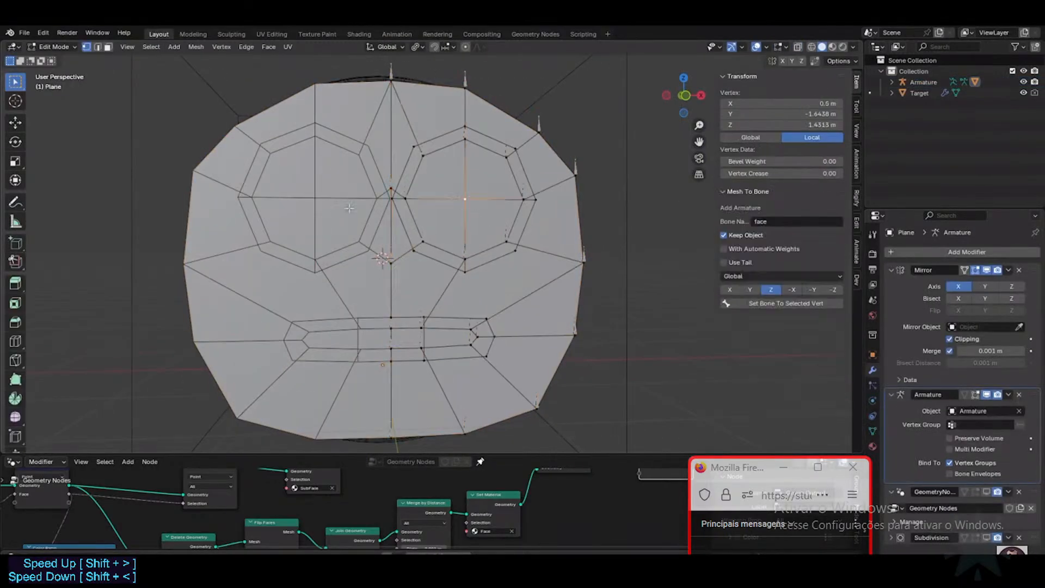
pyautogui.press('x')
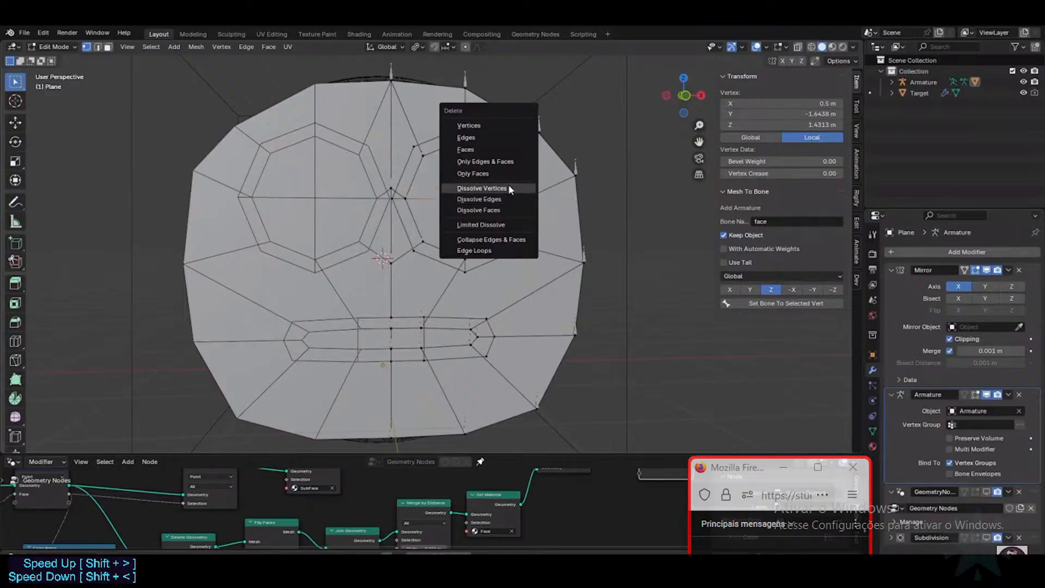
pyautogui.click(508, 184)
pyautogui.moveTo(490, 191); pyautogui.dragTo(430, 189, button='middle')
pyautogui.press('Tab')
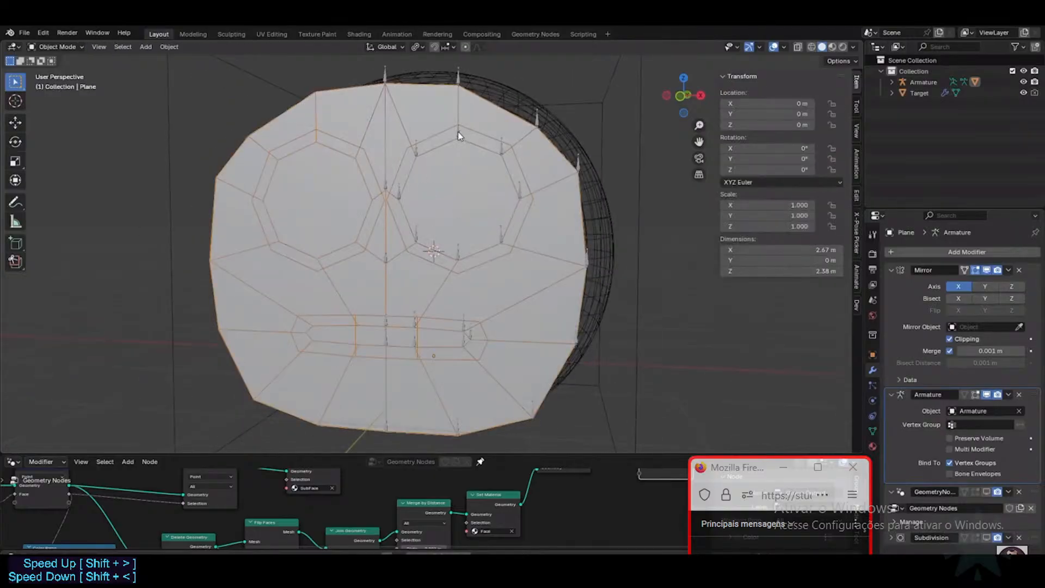
# Watch how the tutorial tests the upper eyelid bones in Pose Mode and paints the weights for face_L.006.
pyautogui.click(459, 136)
pyautogui.hotkey('ctrl', 'Tab')
pyautogui.press('g')
pyautogui.click(501, 150)
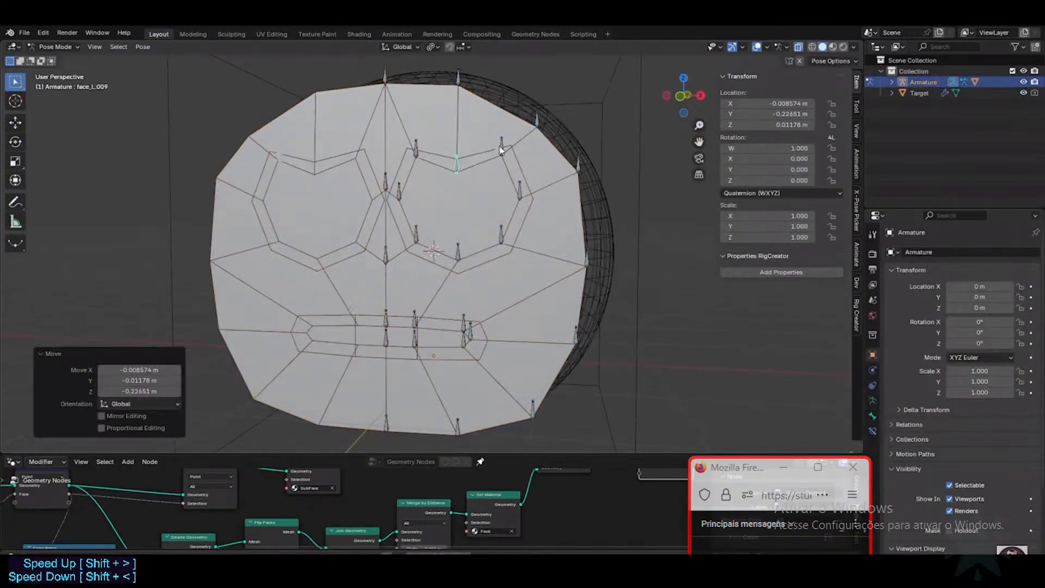
pyautogui.click(501, 148)
pyautogui.press('g')
pyautogui.click(500, 168)
pyautogui.click(416, 148)
pyautogui.press('g')
pyautogui.click(444, 183)
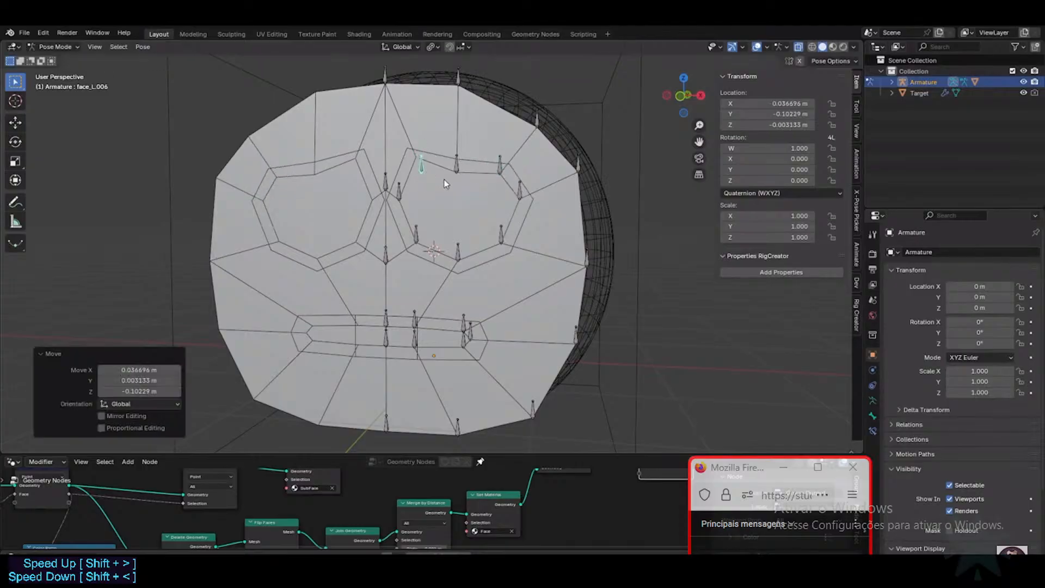
pyautogui.hotkey('ctrl', 'Tab')
pyautogui.keyDown('shift'); pyautogui.click(426, 165); pyautogui.keyUp('shift')
pyautogui.hotkey('ctrl', 'Tab')
pyautogui.click(411, 155)
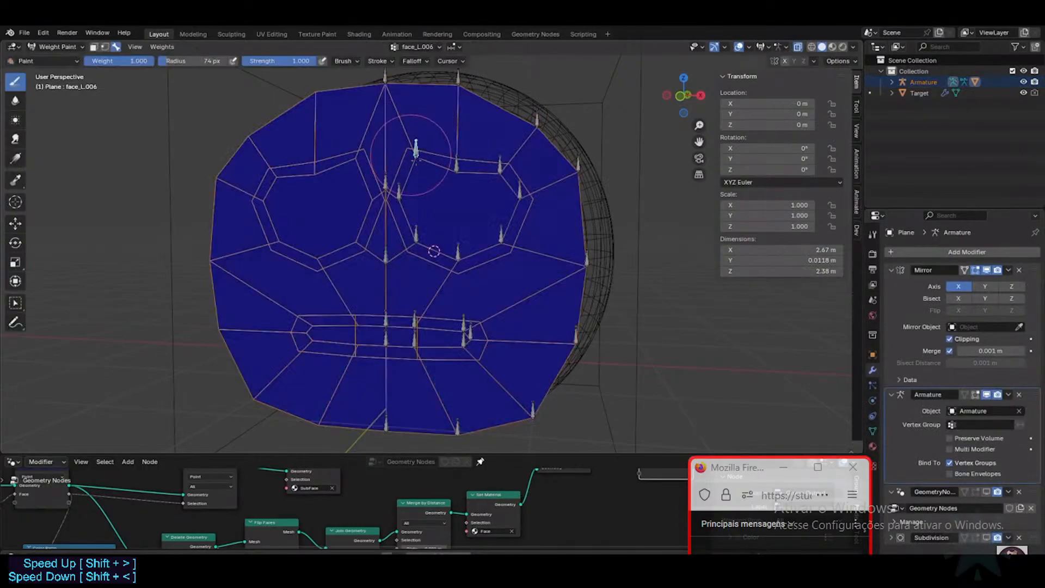
pyautogui.scroll(5, 412, 154)
pyautogui.keyDown('ctrl'); pyautogui.click(465, 166); pyautogui.keyUp('ctrl')
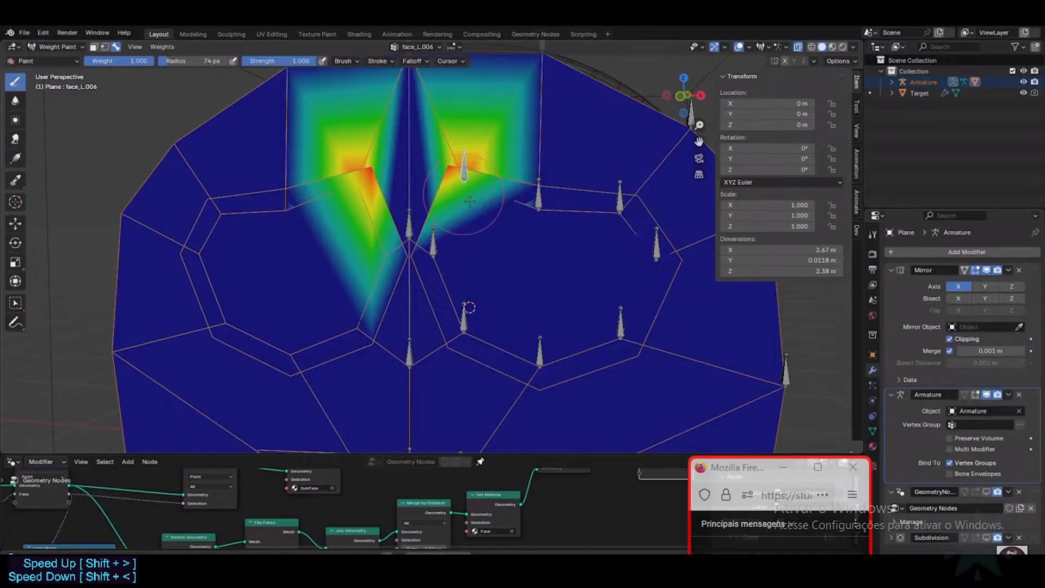
# Watch the tutorial retest the upper eyelid bones face_L.006 and face_L.009 by moving them in Pose Mode.
pyautogui.hotkey('ctrl', 'Tab')
pyautogui.click(445, 174)
pyautogui.click(468, 175)
pyautogui.hotkey('ctrl', 'Tab')
pyautogui.press('g')
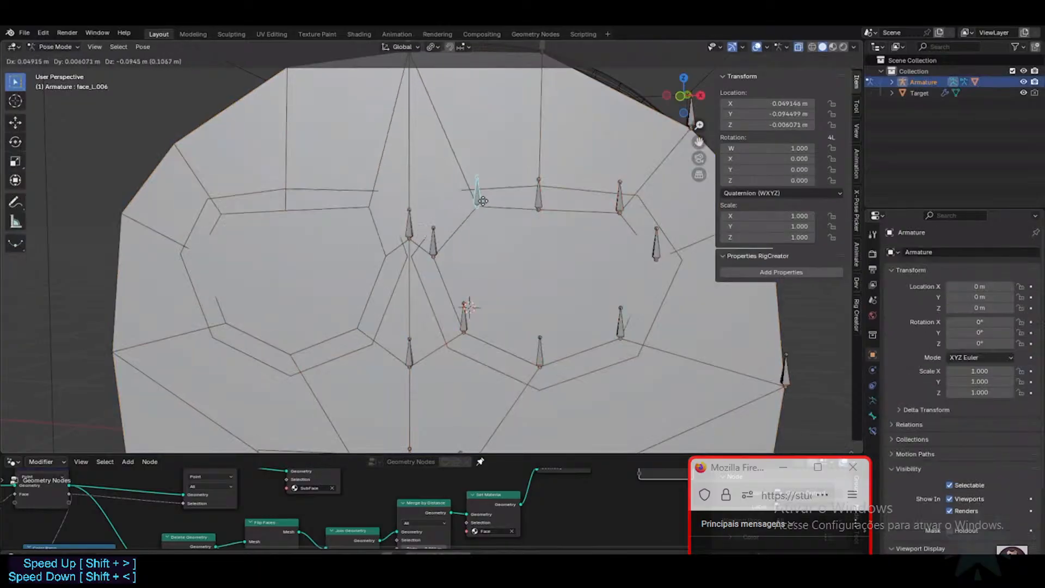
pyautogui.click(471, 199)
pyautogui.click(541, 205)
pyautogui.press('g')
pyautogui.click(549, 205)
pyautogui.press('a')
pyautogui.press('a')
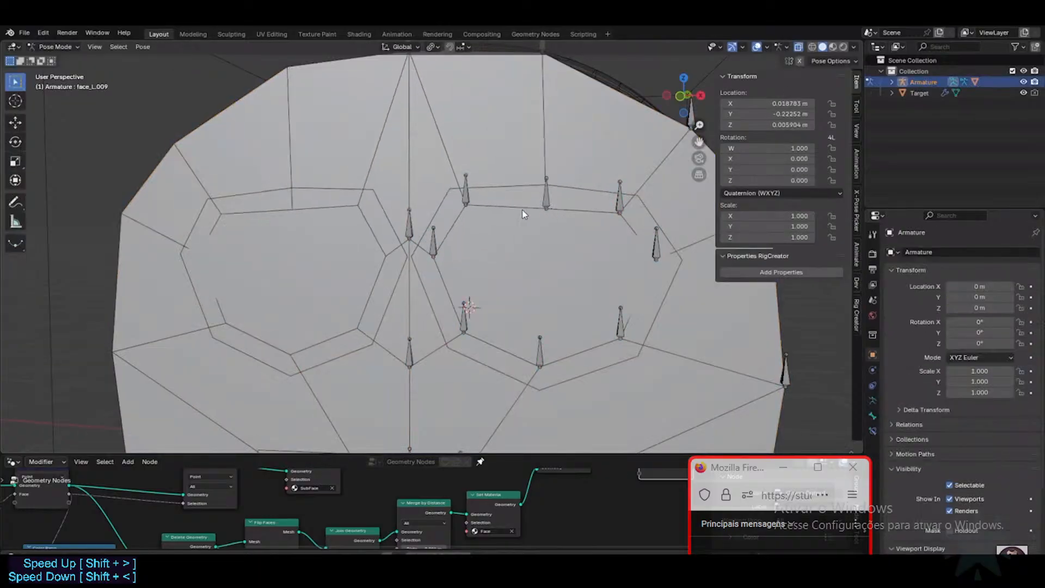
# Rewind and replay the eyelid bone test, and continue watching how the tutorial poses the finished eyes and mouth.
pyautogui.press('Left')
pyautogui.press('Left')
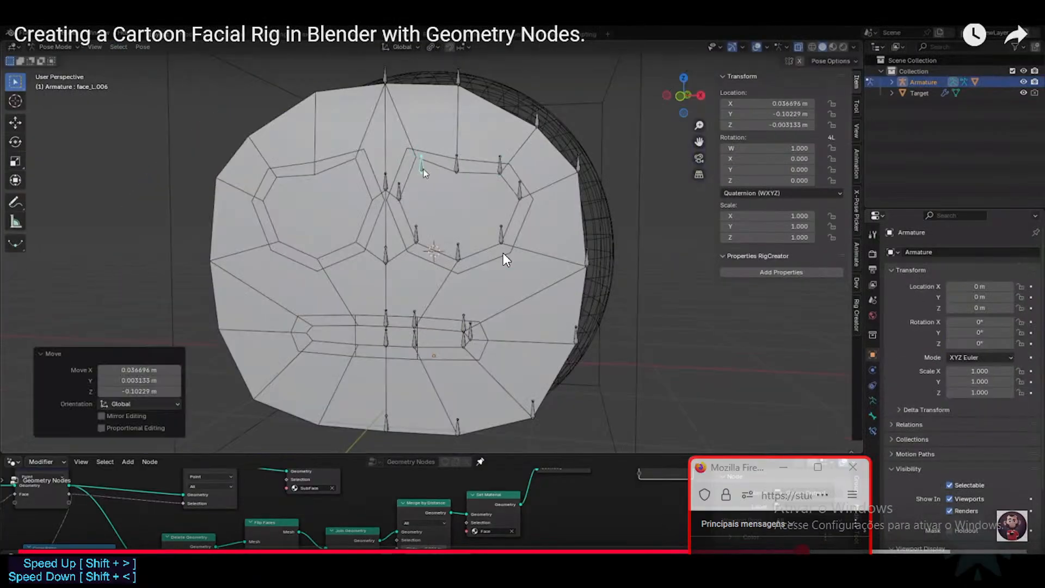
pyautogui.press('Left')
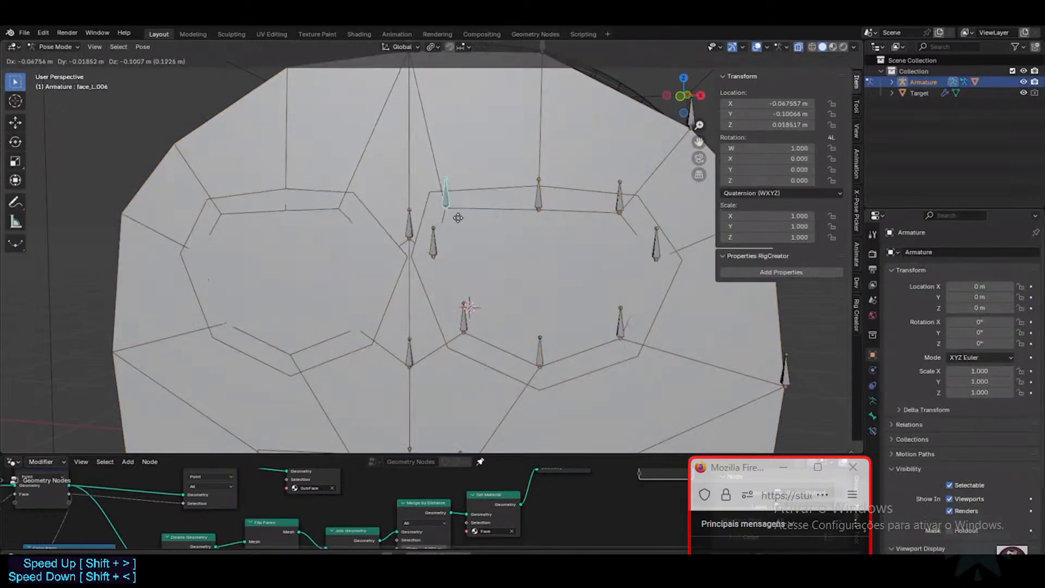
pyautogui.click(503, 252)
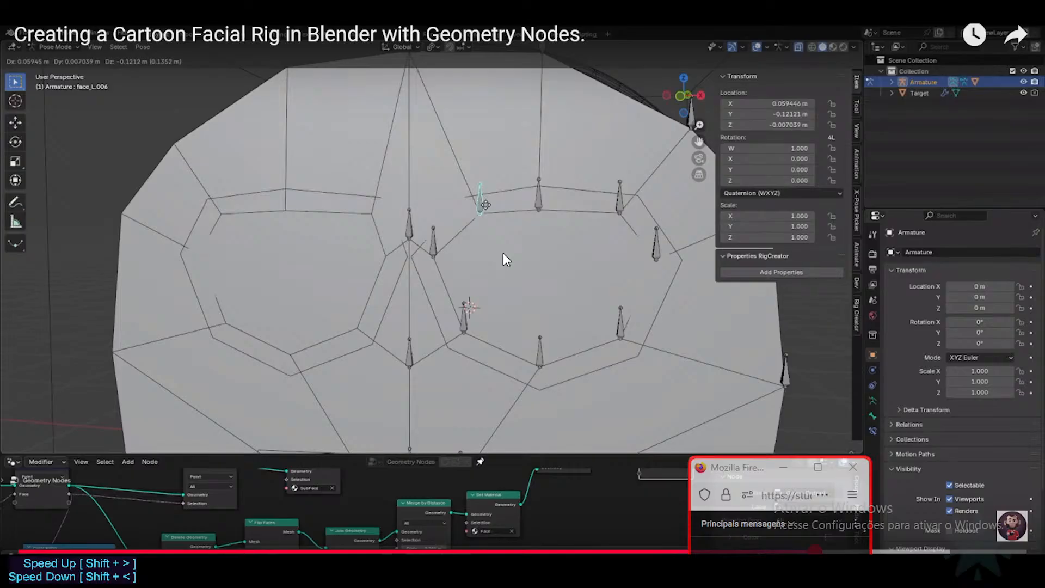
pyautogui.click(503, 252)
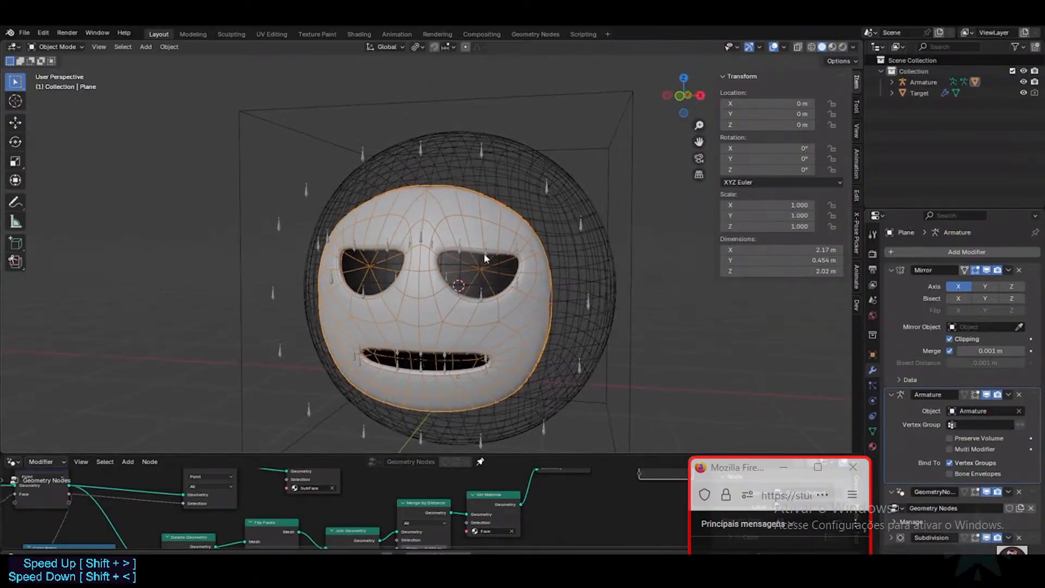
pyautogui.press('Left')
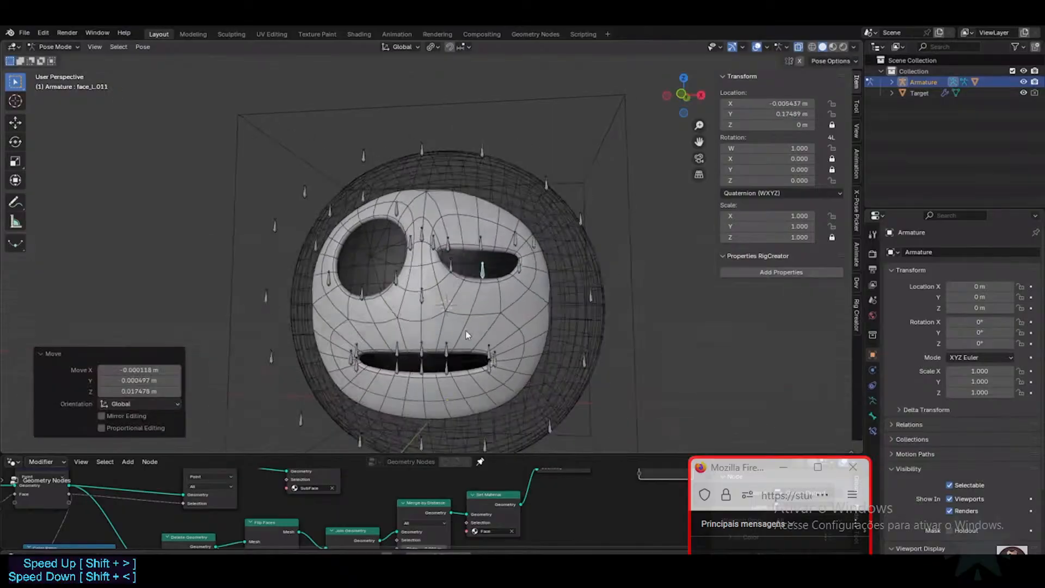
pyautogui.moveTo(504, 260)
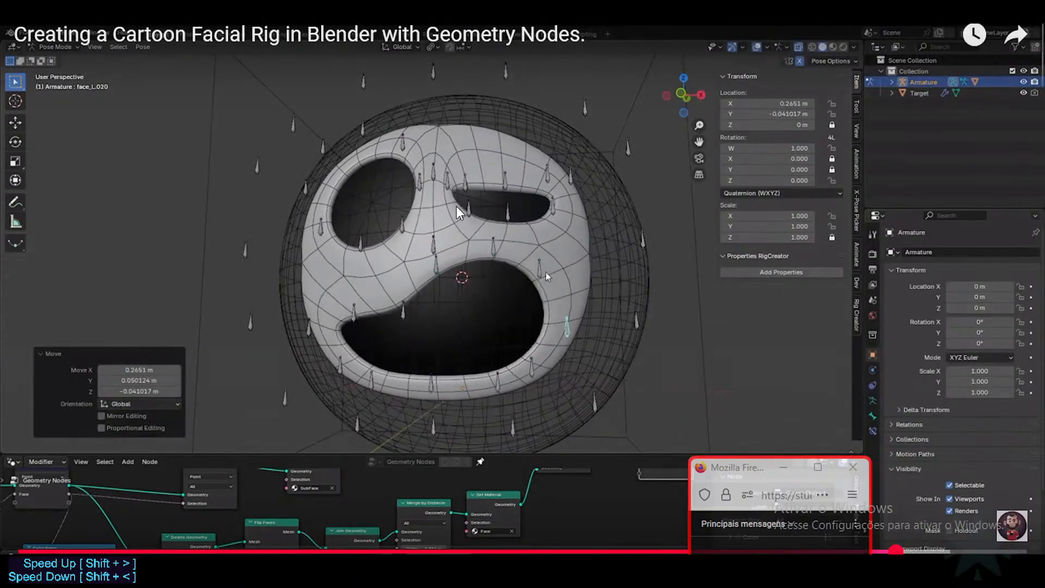
# Exit the full-screen tutorial and play a little more of its mouth posing, stopping at 8:14.
pyautogui.hotkey('ctrl', 's')
pyautogui.press('Escape')
pyautogui.press('Escape')
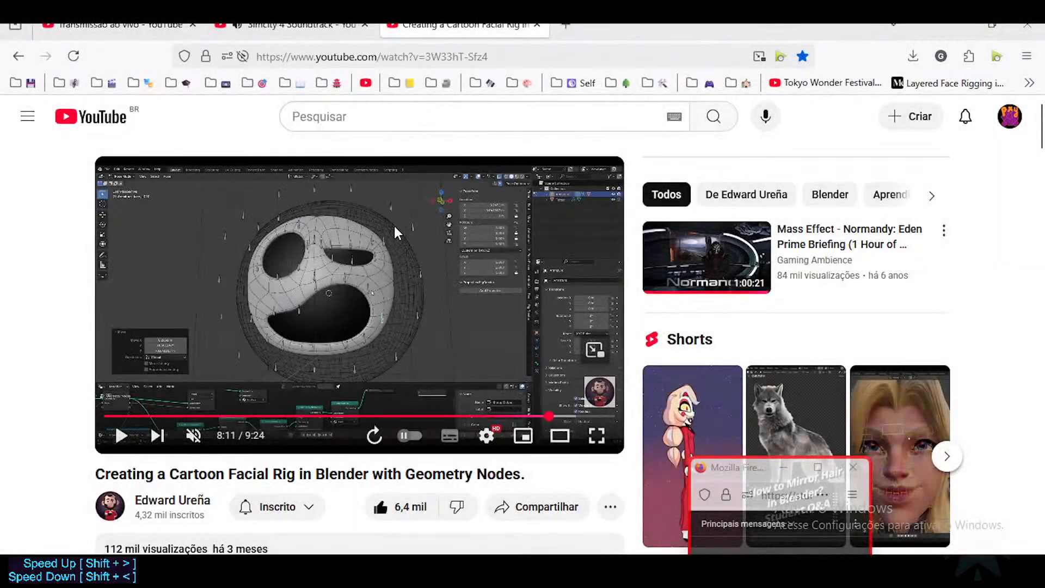
pyautogui.click(395, 227)
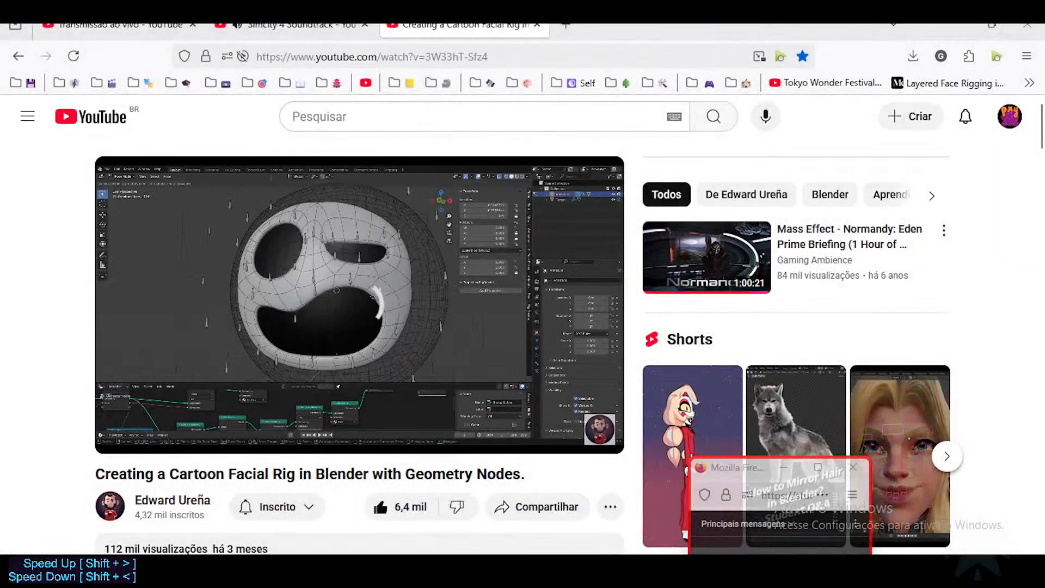
pyautogui.hotkey('alt', 'Tab')
pyautogui.moveTo(603, 570)
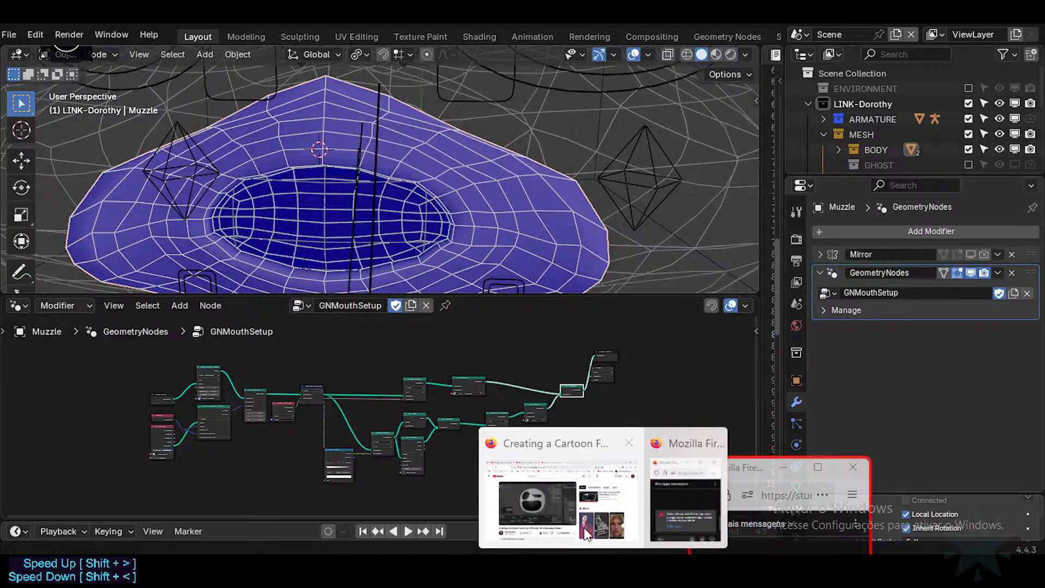
pyautogui.click(536, 498)
pyautogui.click(381, 265)
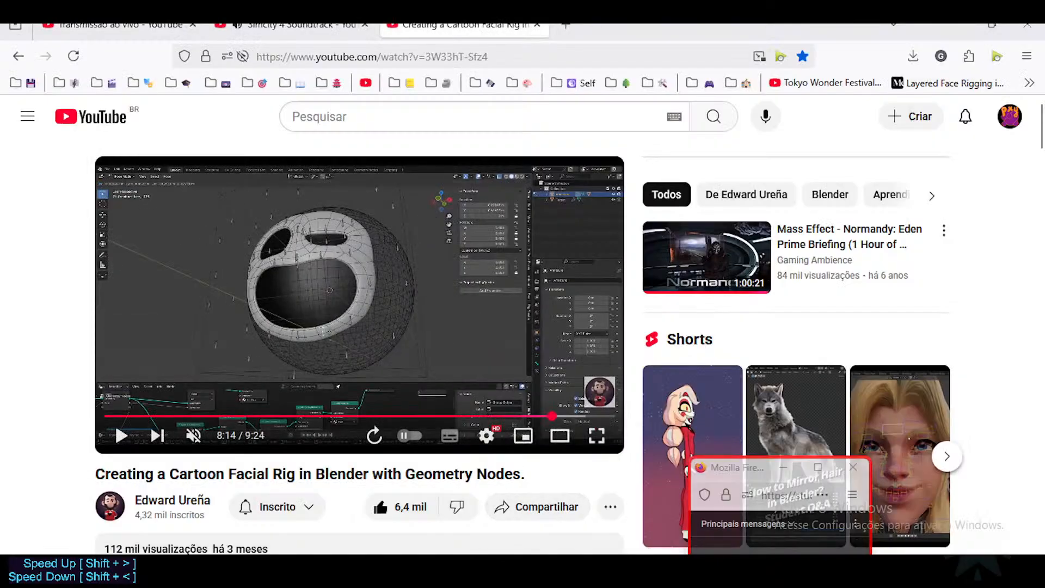
# Switch to Blender and enlarge the 3D viewport above the GNMouthSetup node editor.
pyautogui.hotkey('alt', 'Tab')
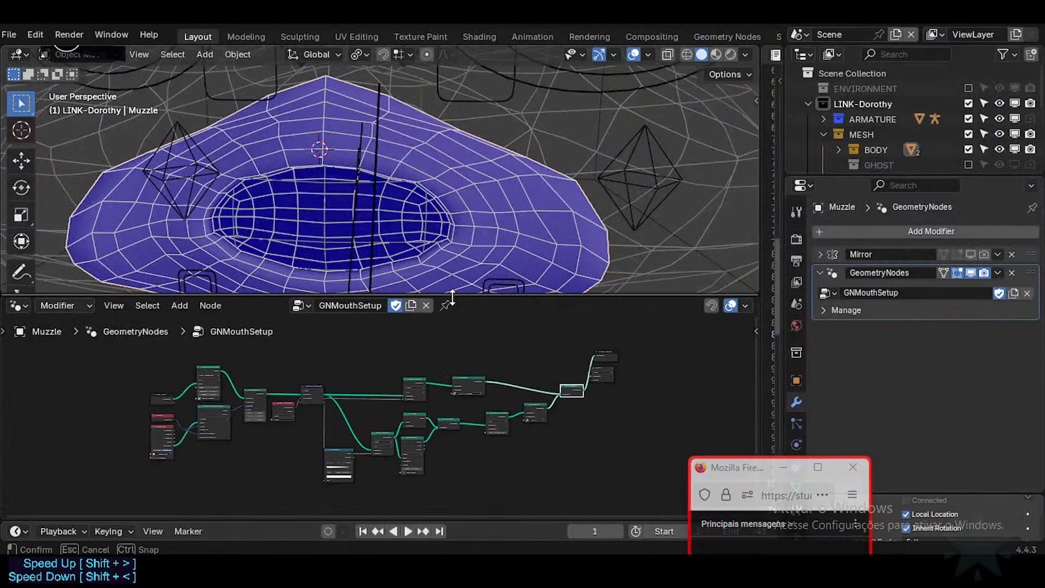
pyautogui.moveTo(446, 296); pyautogui.dragTo(446, 361)
pyautogui.moveTo(436, 251); pyautogui.dragTo(423, 234, button='middle')
# Try moving a single vertex above the mouth opening in the Muzzle's Edit Mode, and turn off proportional editing.
pyautogui.click(436, 228)
pyautogui.press('Tab')
pyautogui.scroll(-2, 423, 236)
pyautogui.scroll(4, 422, 234)
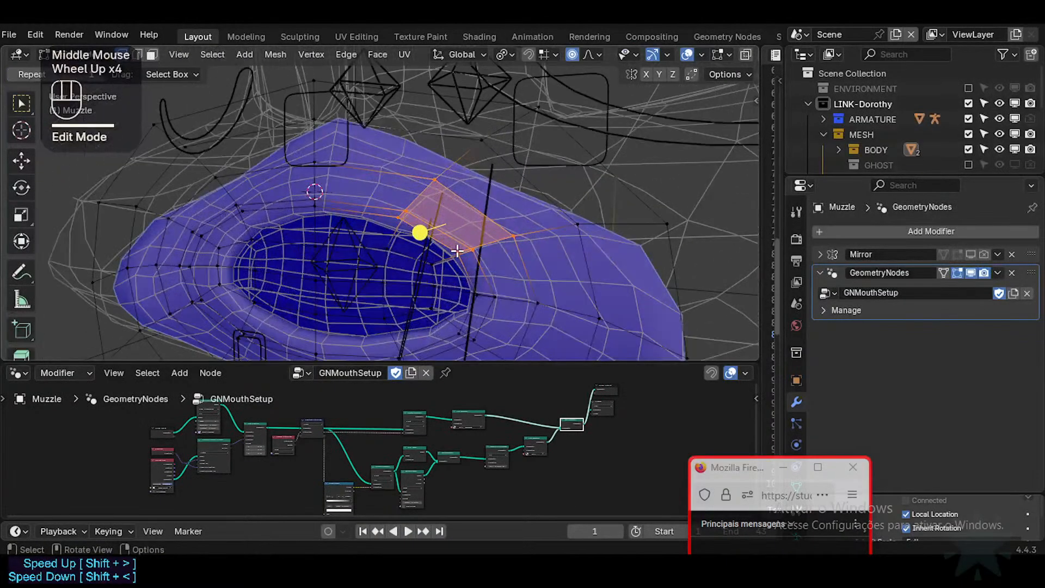
pyautogui.hotkey('alt', 'a')
pyautogui.click(403, 217)
pyautogui.press('g')
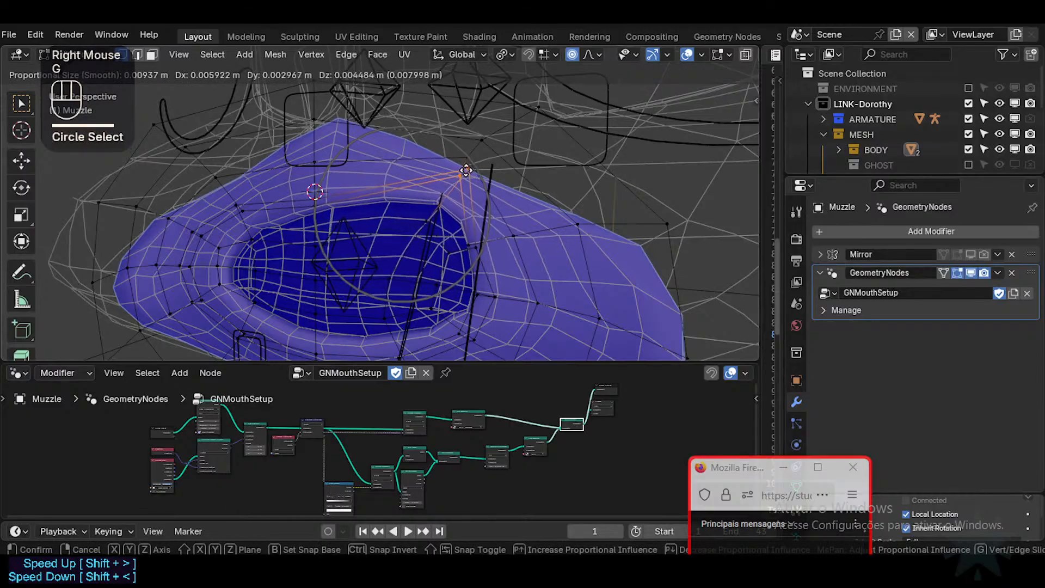
pyautogui.press('Escape')
pyautogui.press('o')
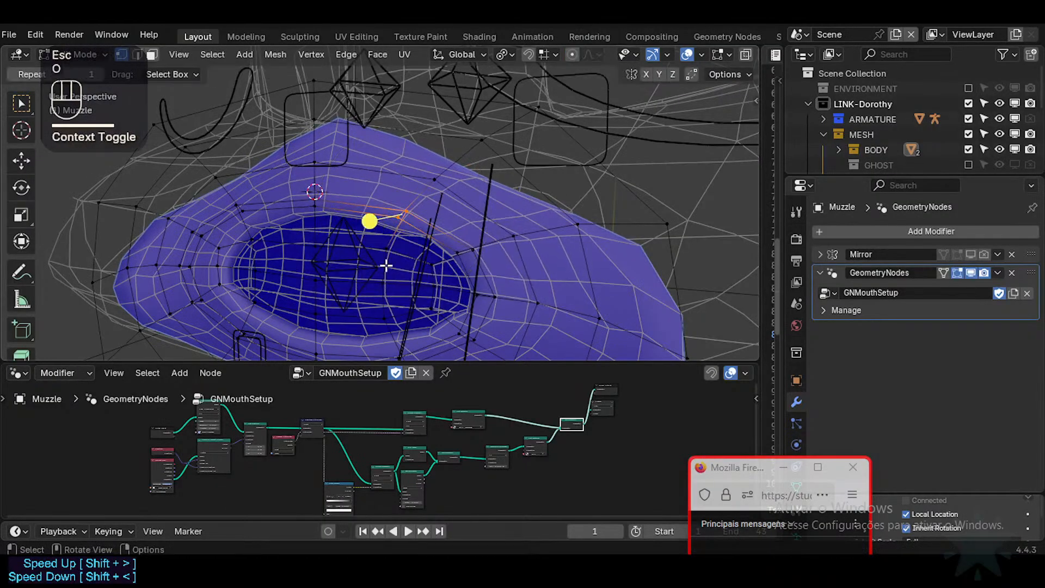
pyautogui.press('Tab')
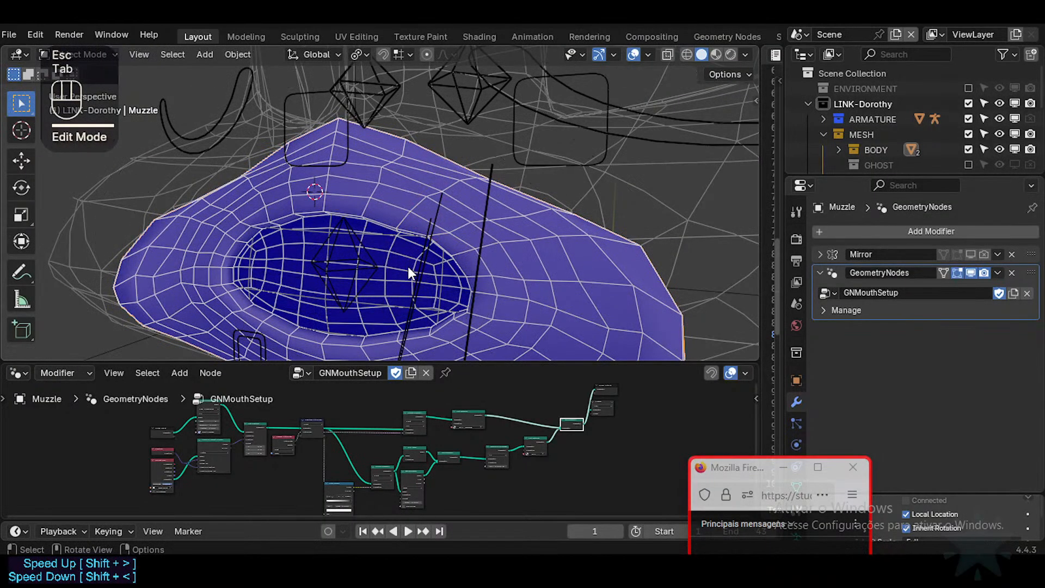
# Switch back to the tutorial, rewind it to 8:04 and replay the face test in full screen.
pyautogui.hotkey('alt', 'Tab')
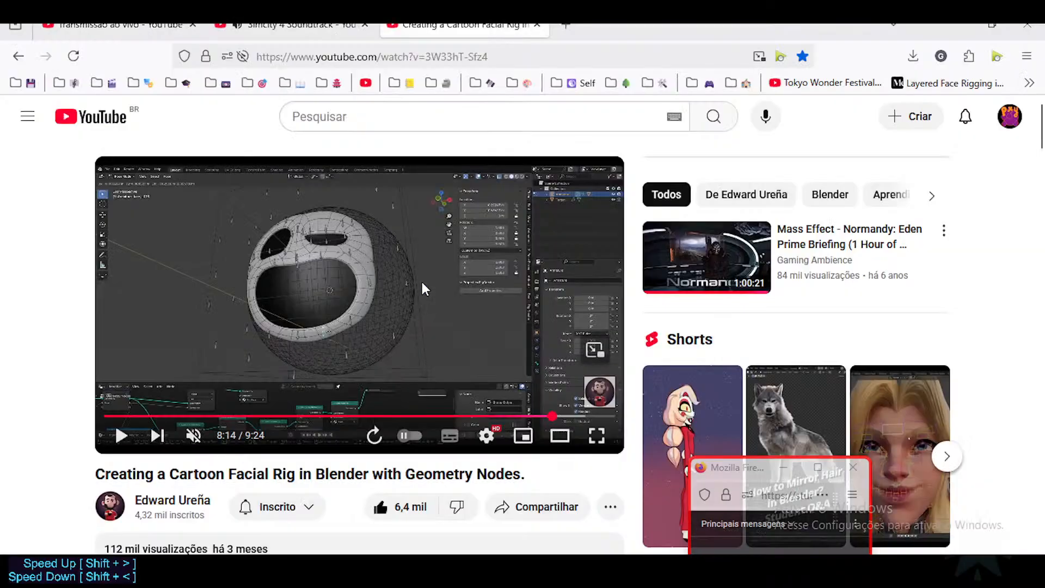
pyautogui.press('Left')
pyautogui.press('Left')
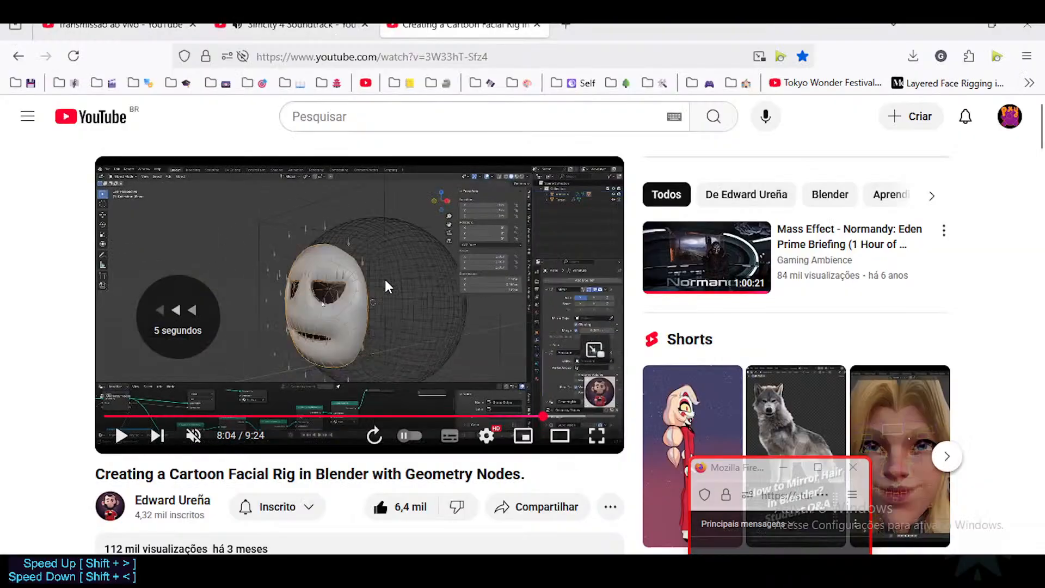
pyautogui.press('space')
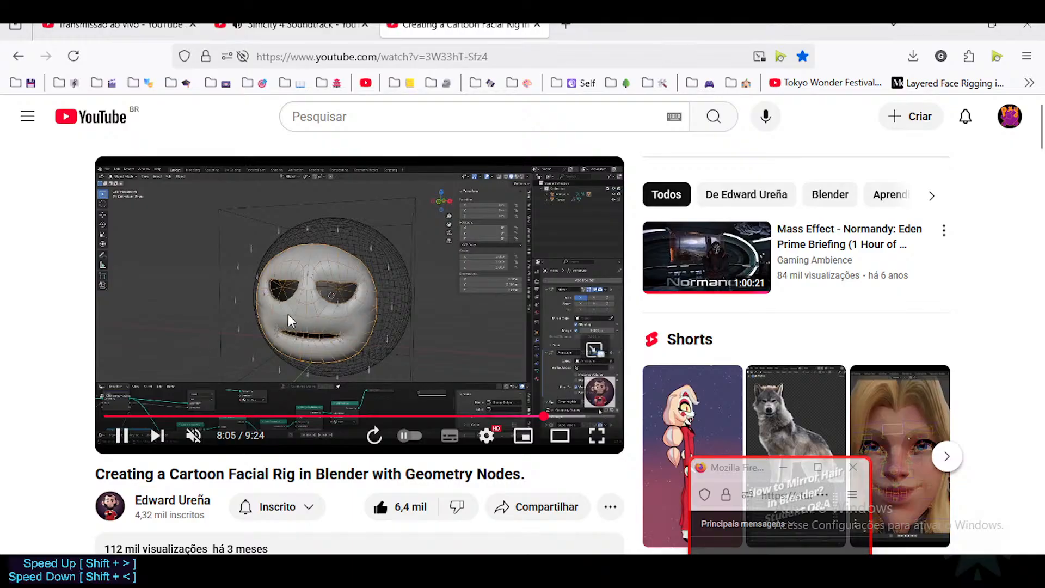
pyautogui.press('space')
pyautogui.press('space')
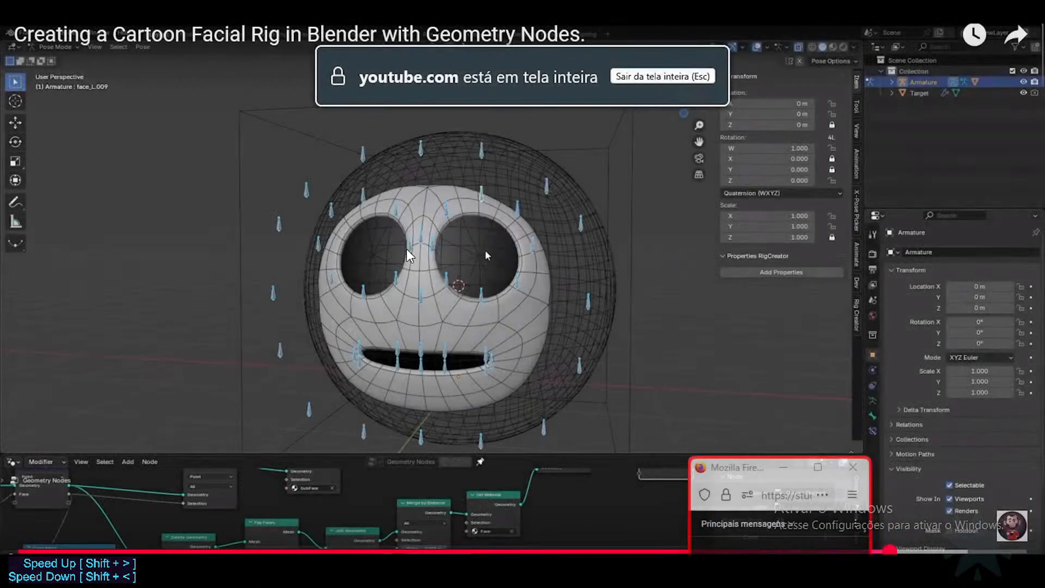
# Watch in short stretches how the tutorial resets the pose and shapes the eyelids and mouth with the face bones.
pyautogui.press('space')
pyautogui.press('space')
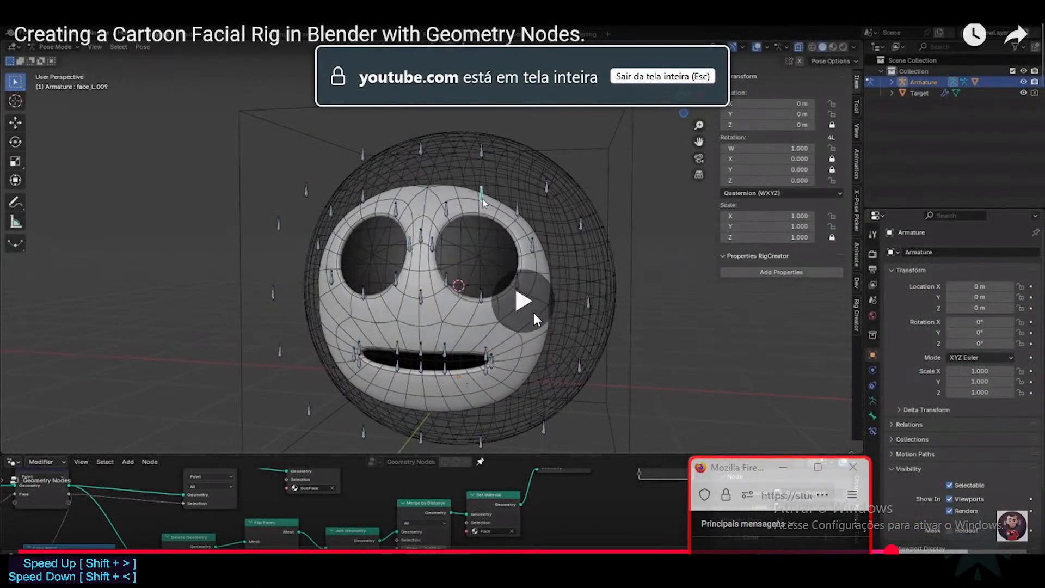
pyautogui.press('space')
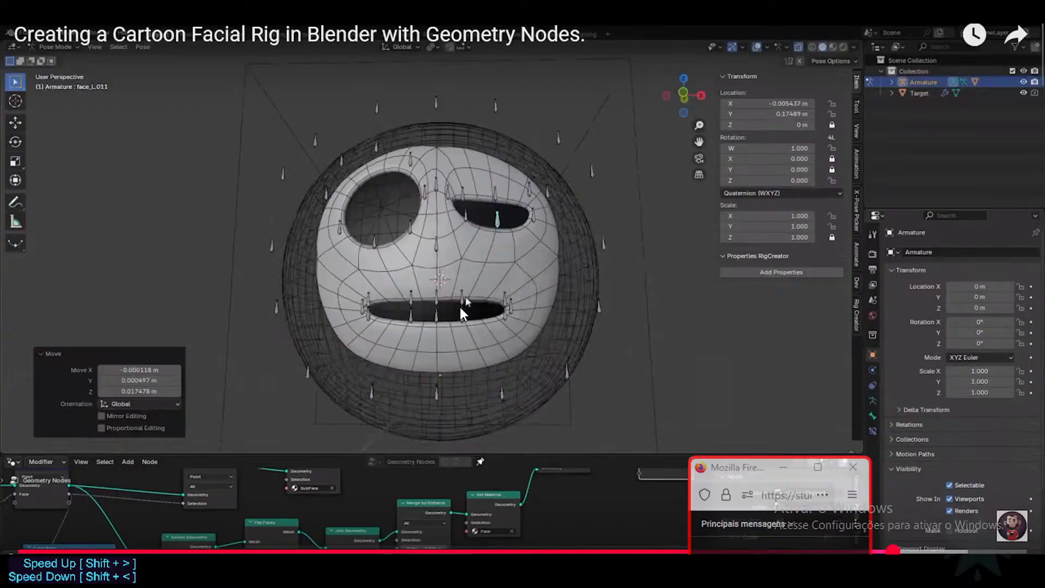
pyautogui.press('space')
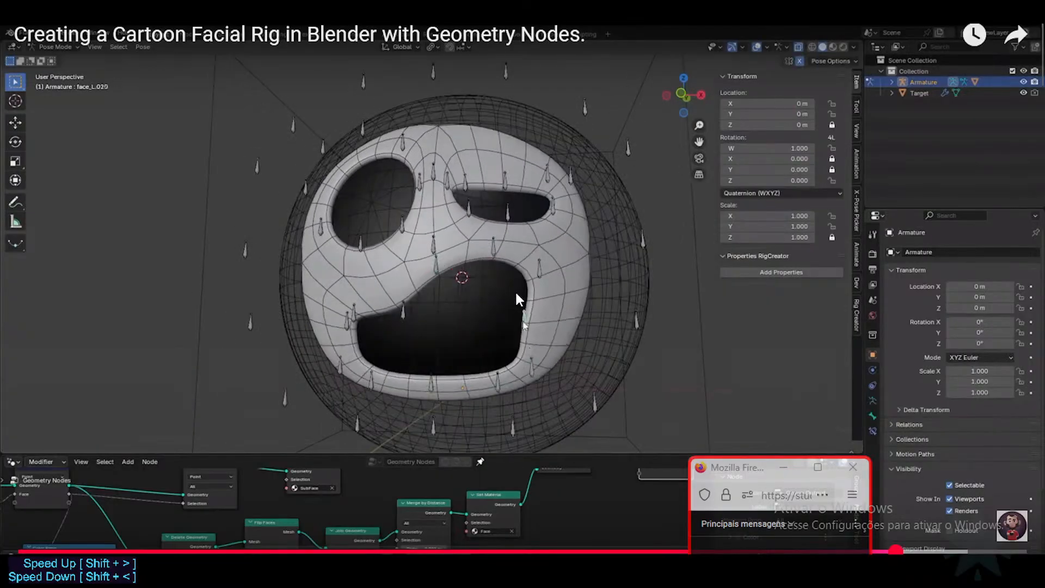
pyautogui.press('space')
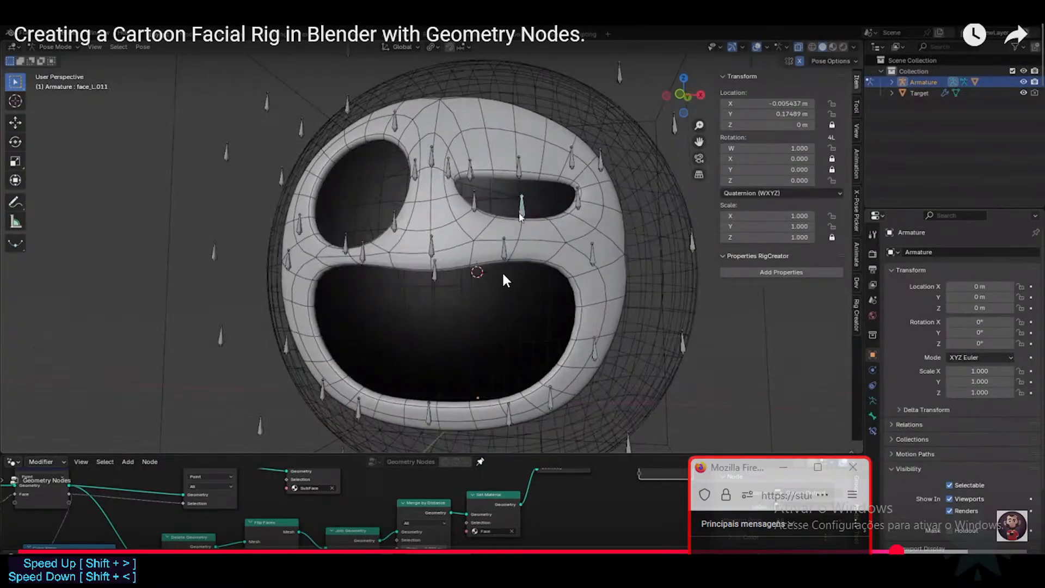
pyautogui.press('space')
pyautogui.press('space')
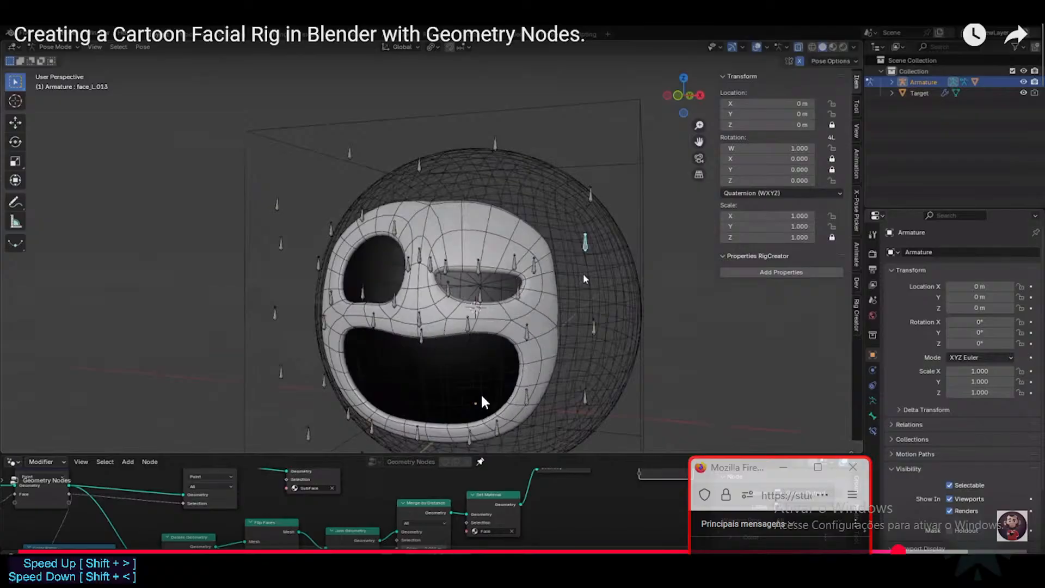
# Rewind the tutorial to the Plane face with its modifiers shown and rewatch the posing of upper eyelid bone face_L.009.
pyautogui.press('Left')
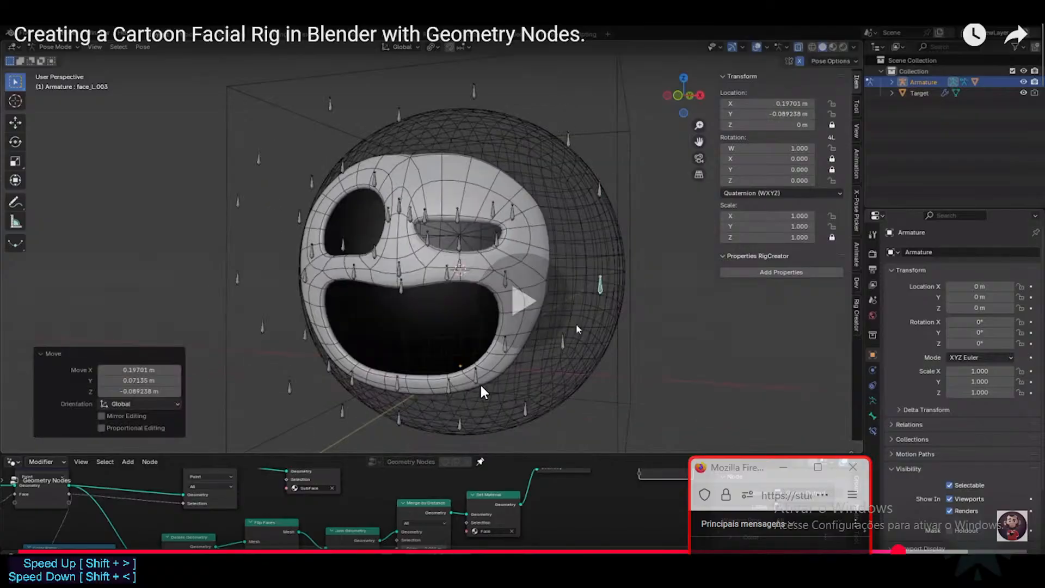
pyautogui.press('Down')
pyautogui.press('Right')
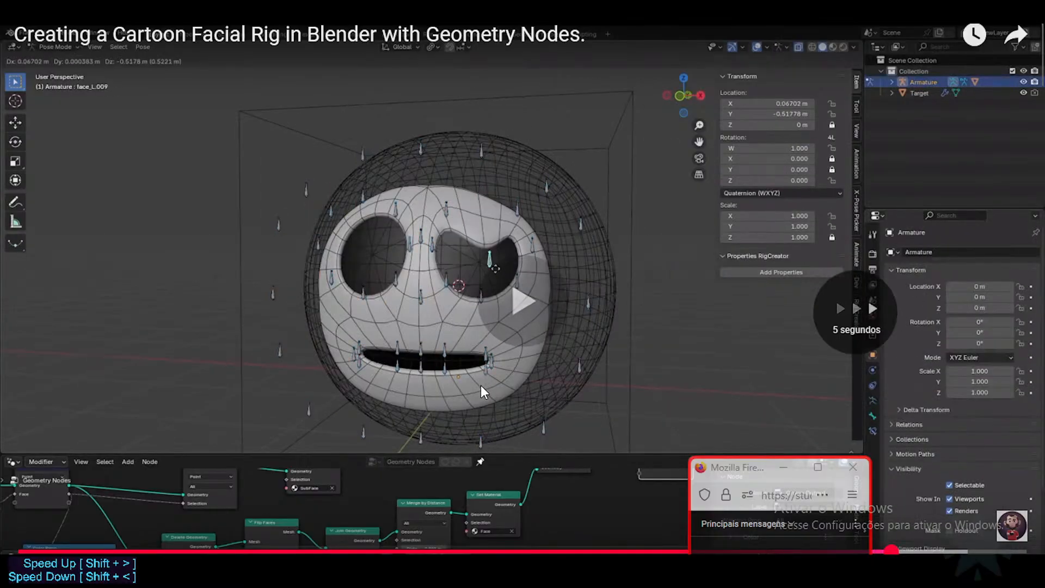
pyautogui.press('Left')
pyautogui.press('space')
pyautogui.press('space')
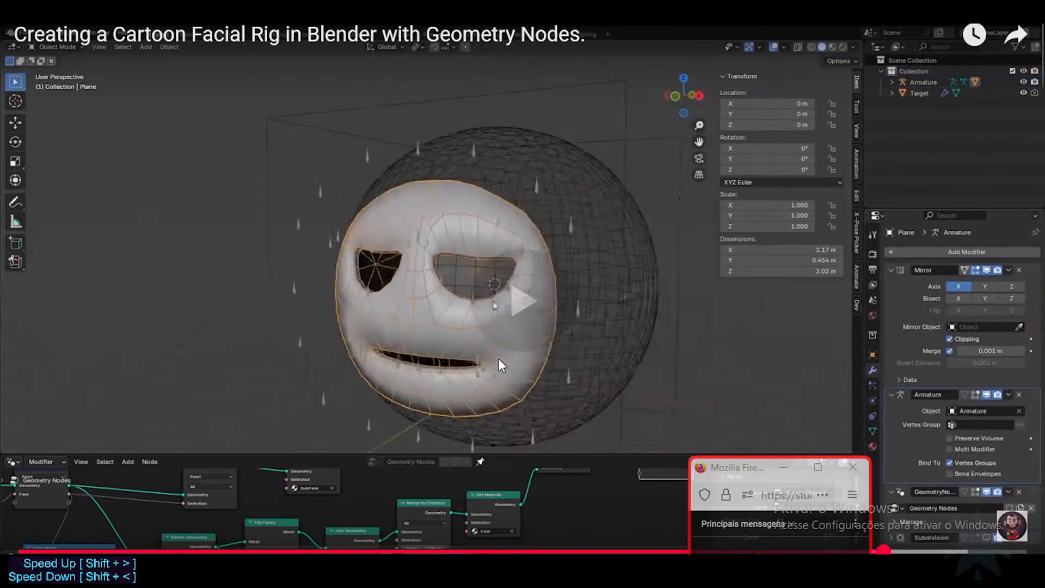
pyautogui.press('space')
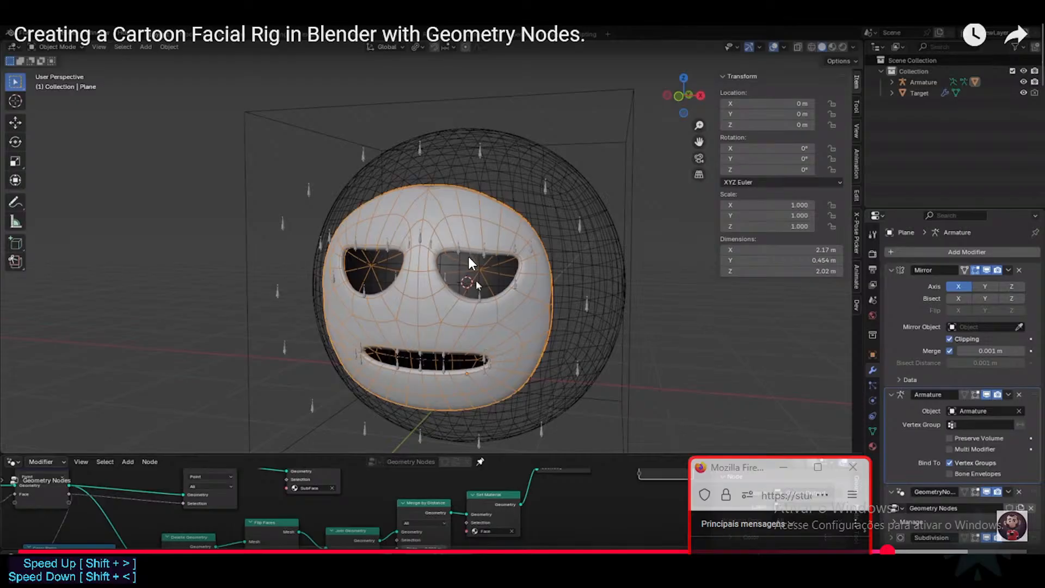
pyautogui.click(500, 289)
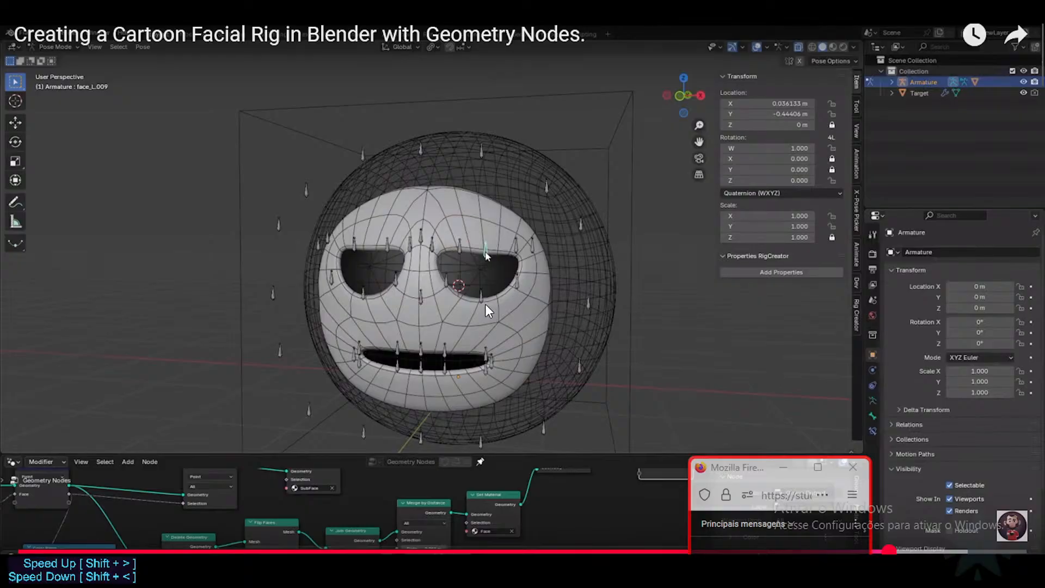
pyautogui.press('space')
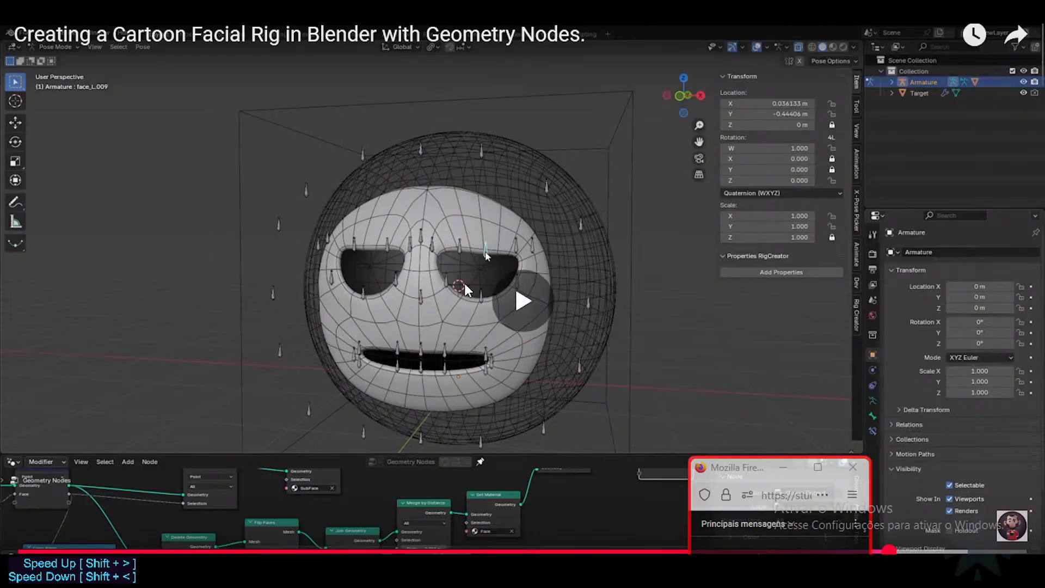
# Rewatch how the tutorial lowers face_L.006 and face_L.009 on the unsmoothed mesh and re-enables the Plane's Geometry Nodes modifier.
pyautogui.press('Left')
pyautogui.press('space')
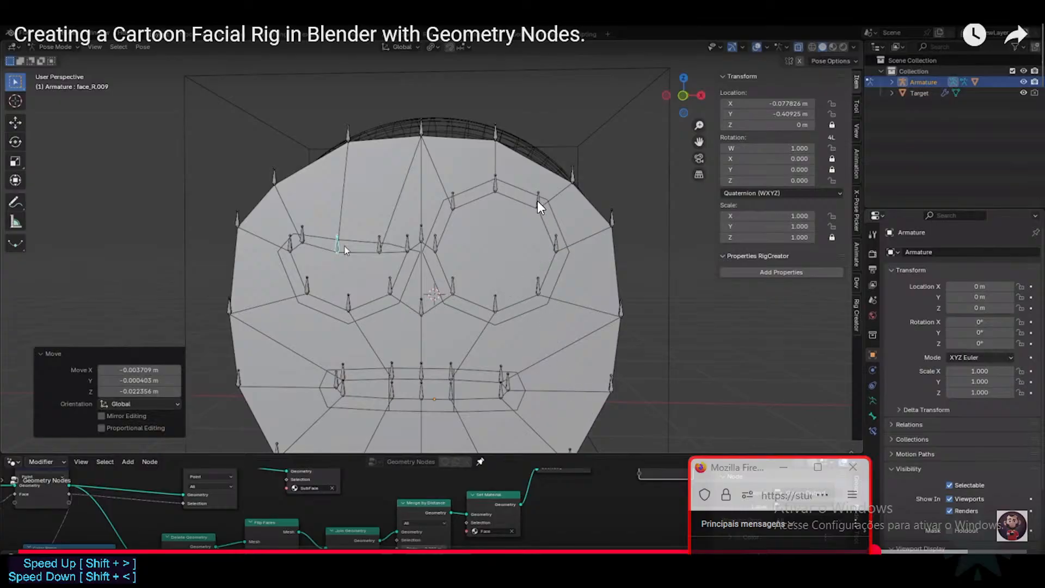
pyautogui.click(448, 232)
pyautogui.click(458, 232)
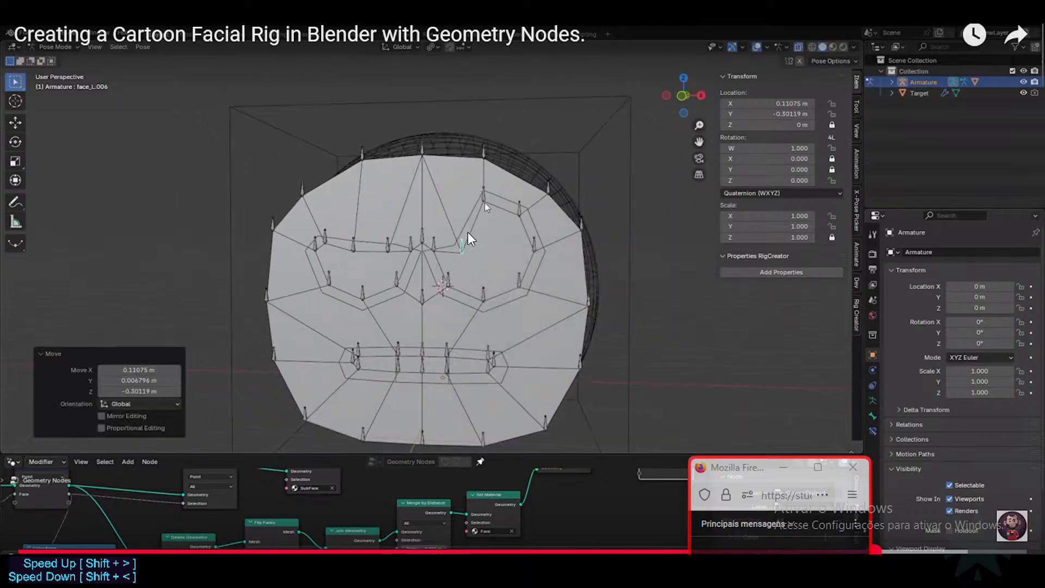
pyautogui.click(482, 286)
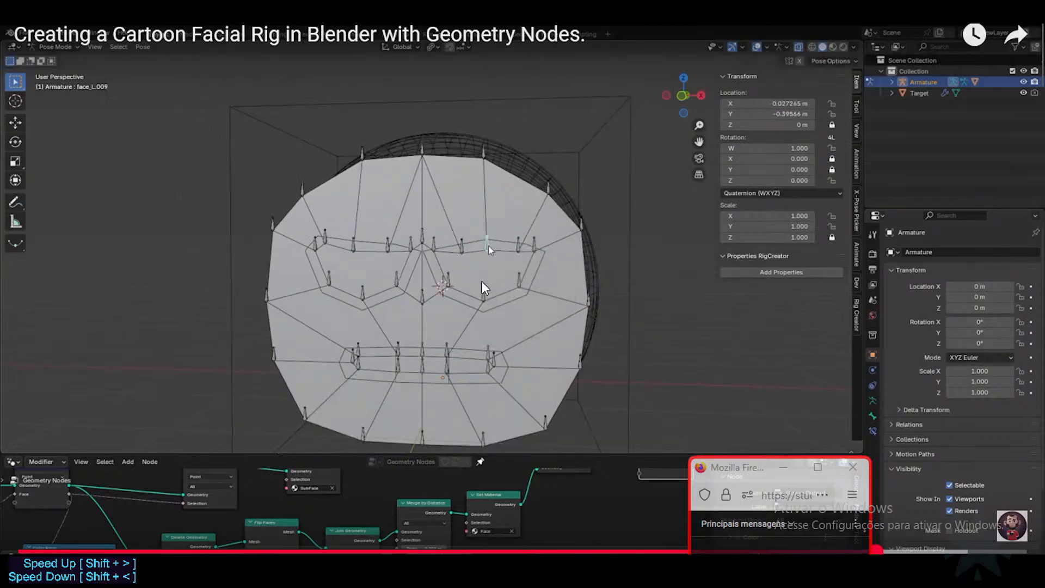
pyautogui.click(847, 311)
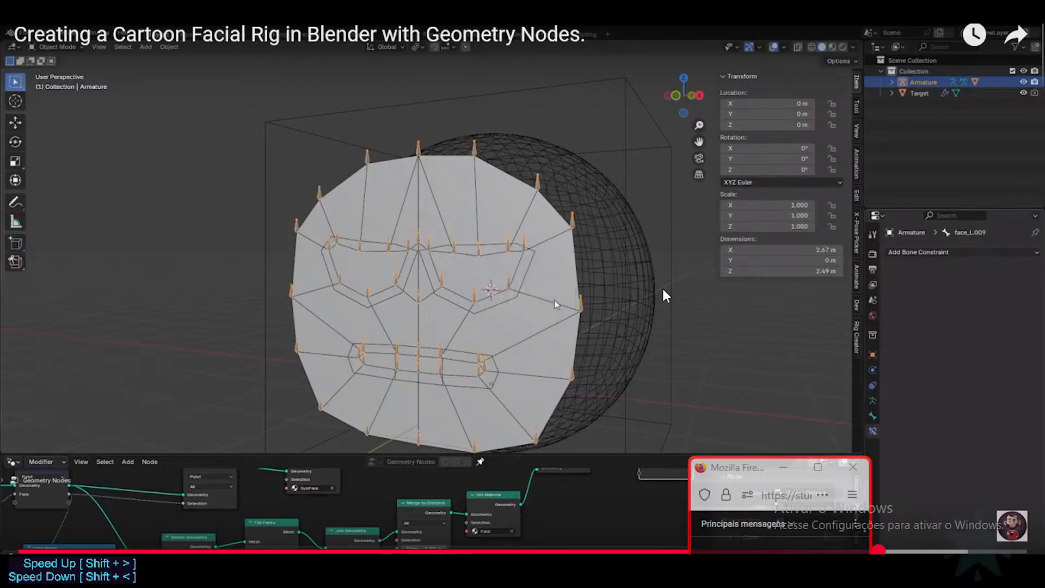
pyautogui.click(589, 279)
pyautogui.click(589, 280)
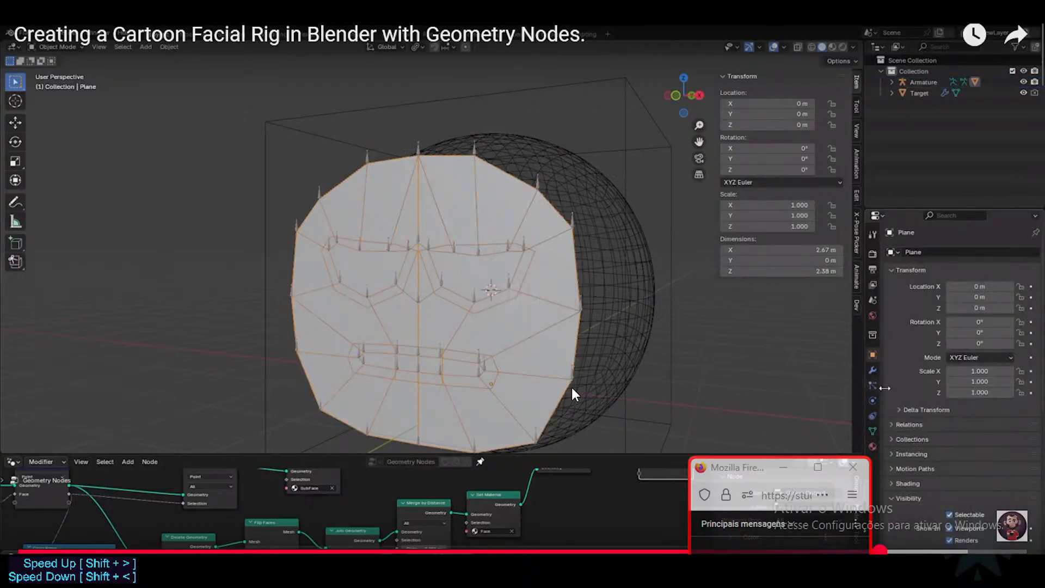
pyautogui.click(616, 380)
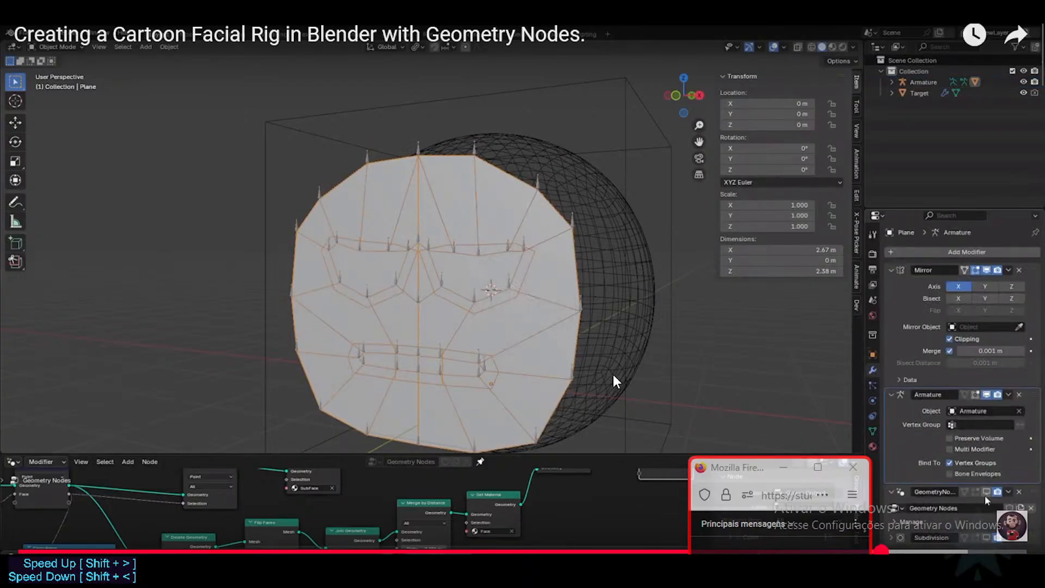
pyautogui.click(623, 378)
pyautogui.click(623, 379)
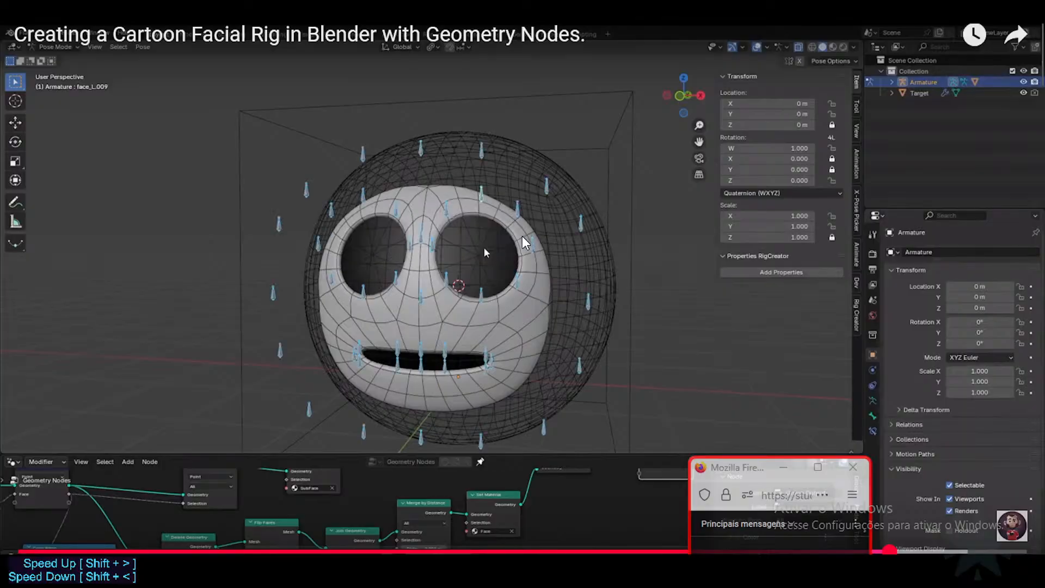
# Rewind the tutorial past the bone symmetrizing and weight painting to the part where the face bones are created.
pyautogui.press('Left')
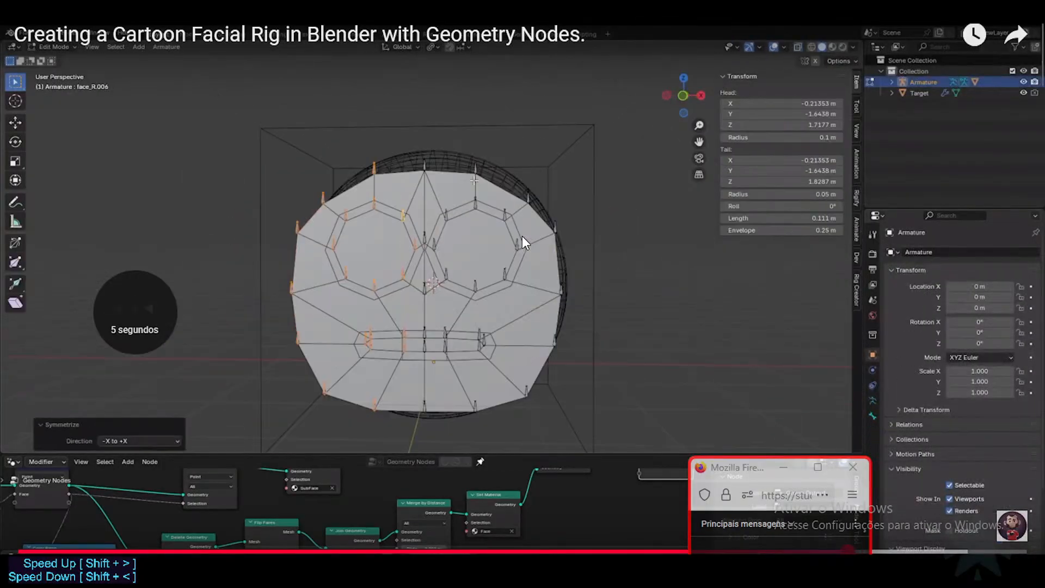
pyautogui.press('Left')
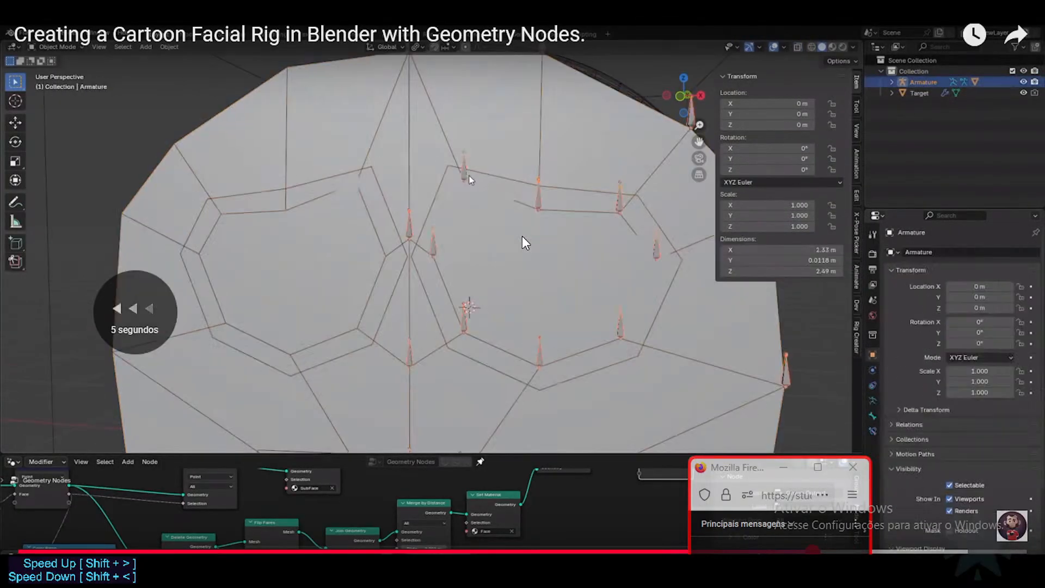
pyautogui.press('Left')
pyautogui.press('Left')
pyautogui.press('Left')
pyautogui.press('Left')
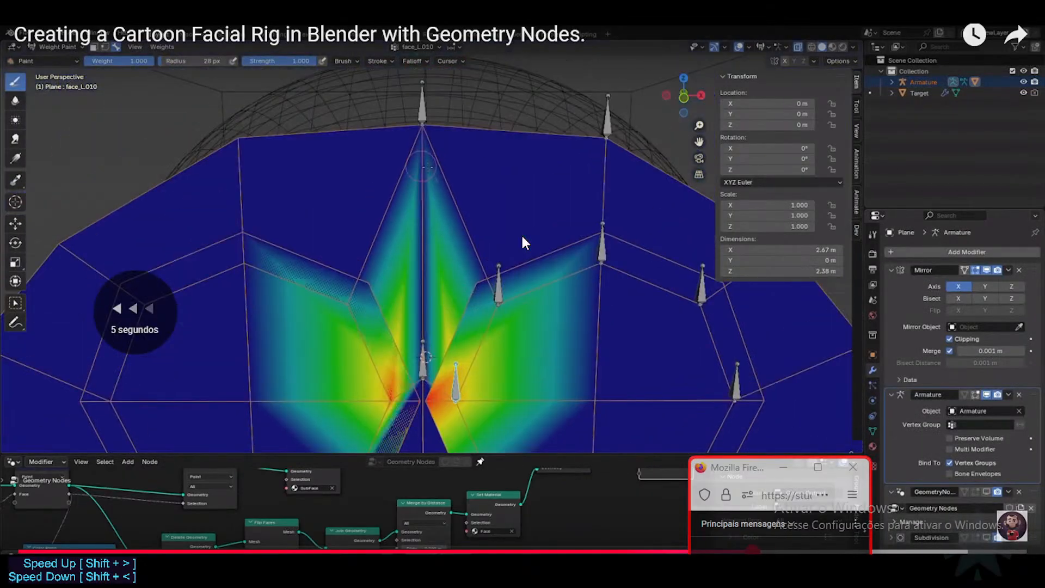
pyautogui.press('Left')
pyautogui.press('Left')
pyautogui.press('Left')
pyautogui.press('Left')
pyautogui.press('Left')
pyautogui.press('Left')
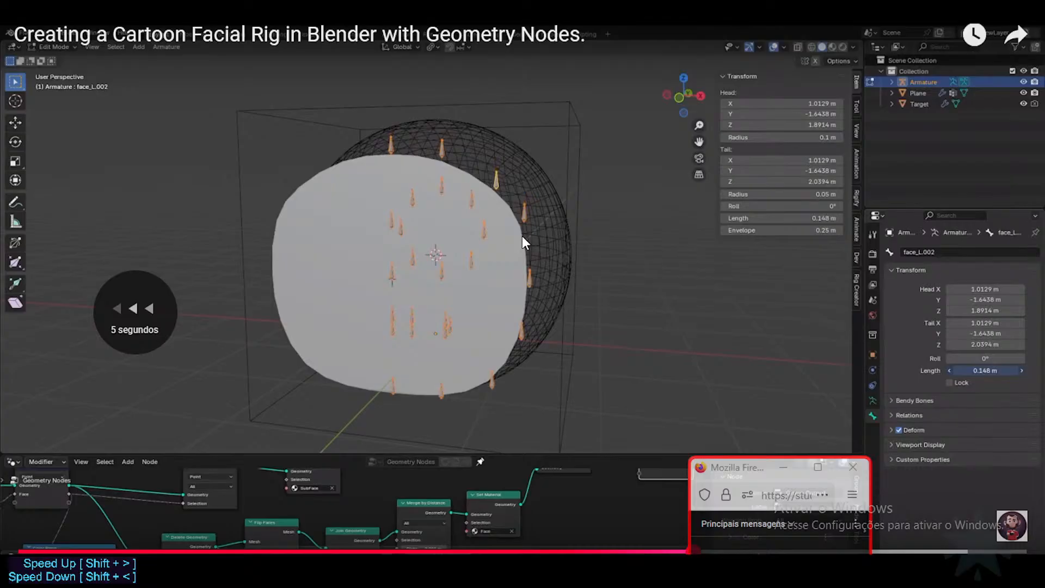
# Rewind the tutorial past the face bone creation to the smoothed face with eye and mouth holes and no armature.
pyautogui.press('Left')
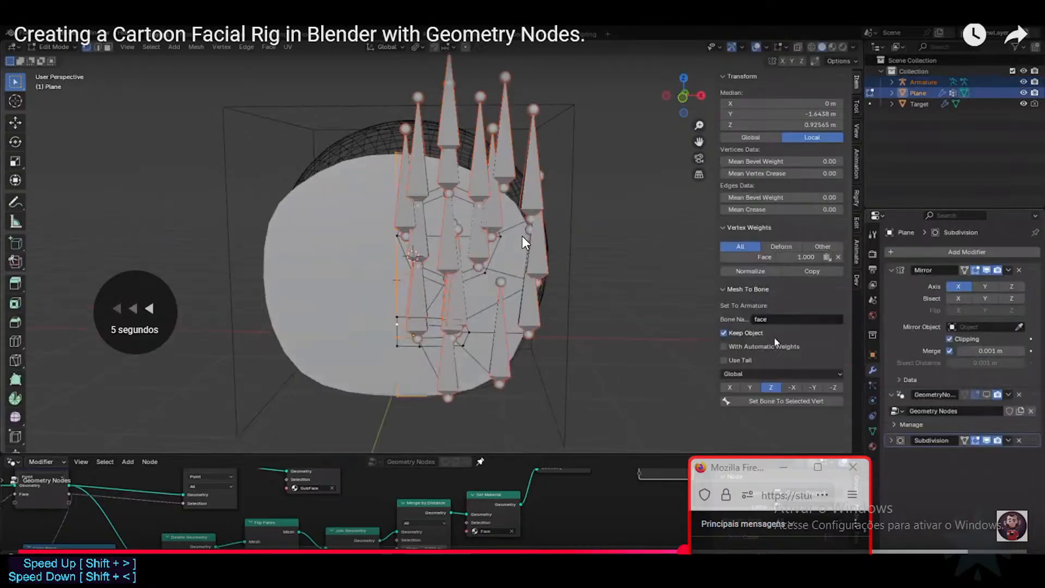
pyautogui.press('Left')
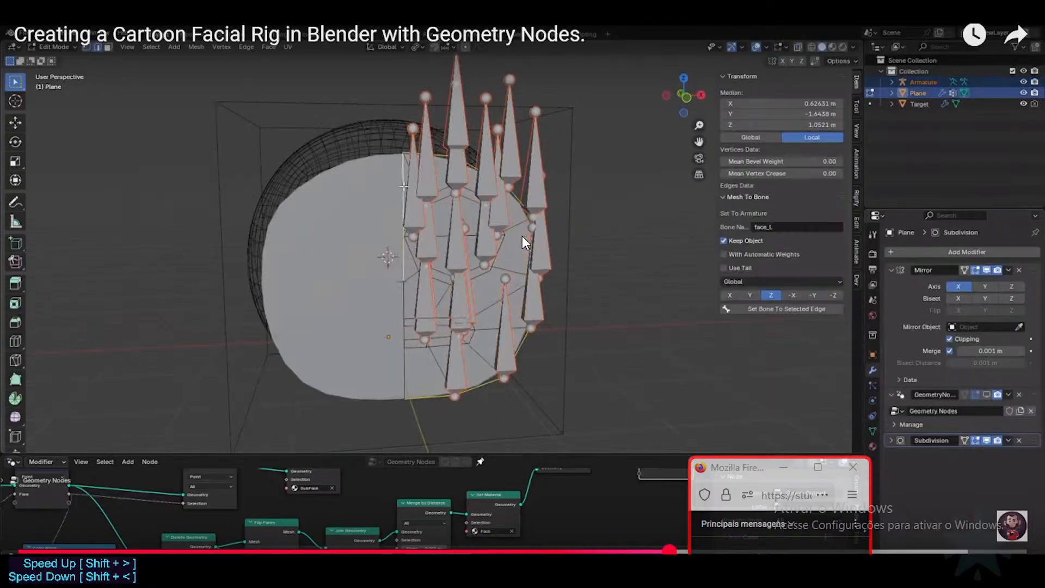
pyautogui.press('Left')
pyautogui.press('Left')
pyautogui.press('Left')
pyautogui.press('Left')
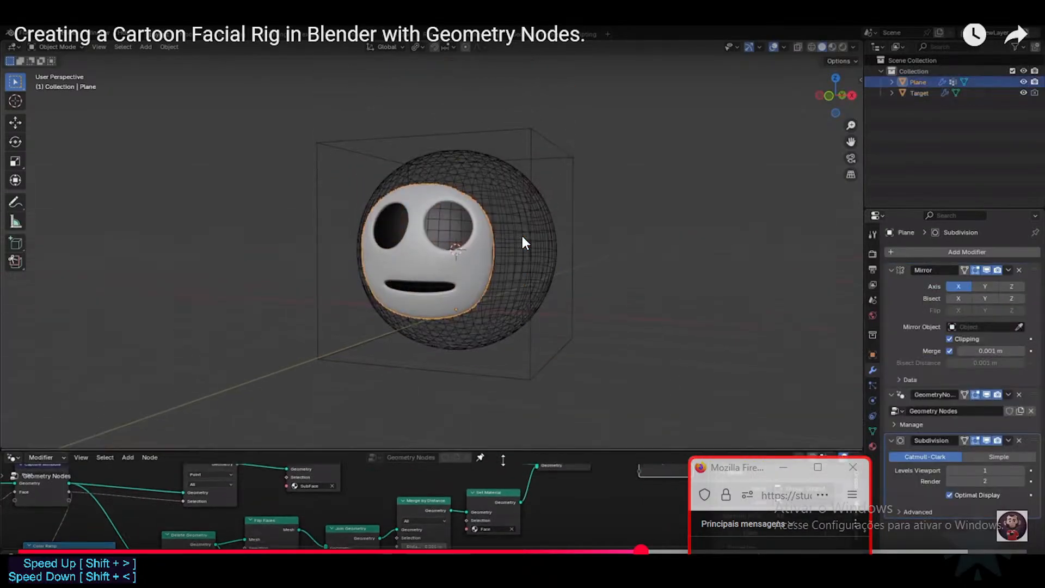
# Rewind the tutorial through the SubFace material nodes to the part where the Target sphere's Subdivision modifier is handled.
pyautogui.press('Left')
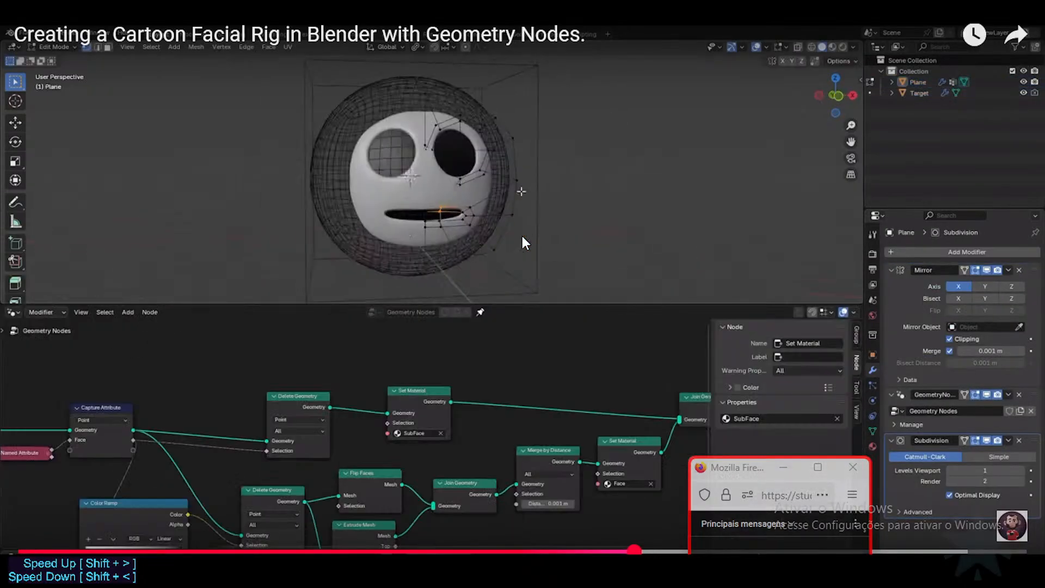
pyautogui.press('Right')
pyautogui.press('Left')
pyautogui.press('Left')
pyautogui.press('Left')
pyautogui.press('Left')
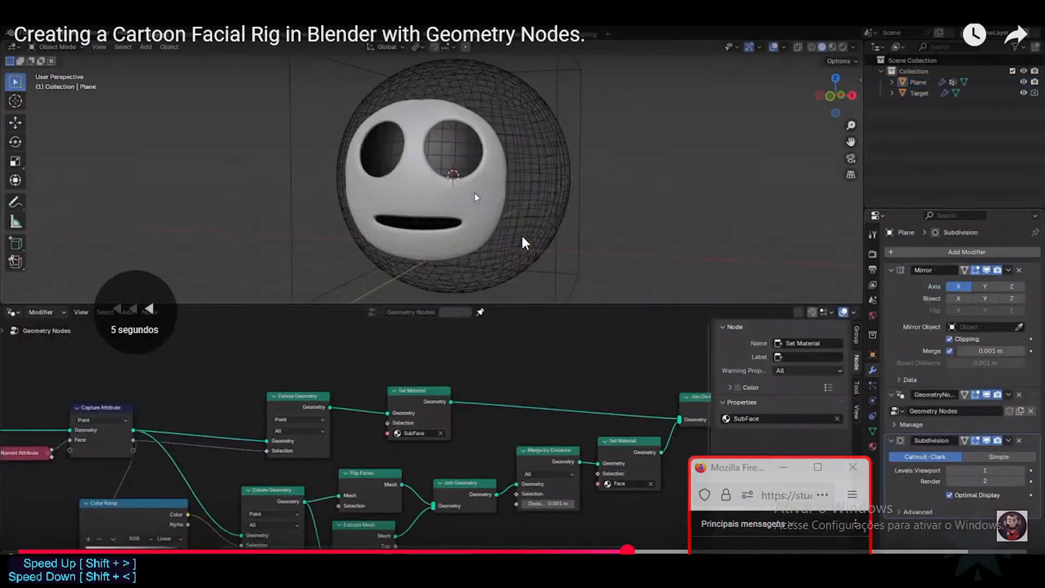
pyautogui.press('Left')
pyautogui.press('Left')
pyautogui.press('Left')
pyautogui.press('Left')
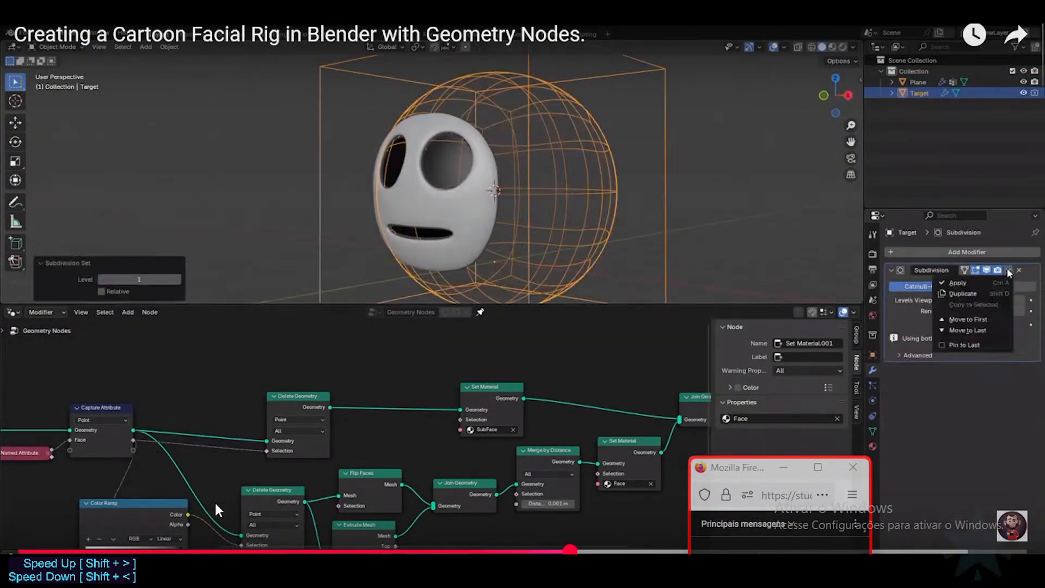
# Skim the tutorial from the Plane's early node setup past the custom bone shape to posing on the unsmoothed face.
pyautogui.click(206, 550)
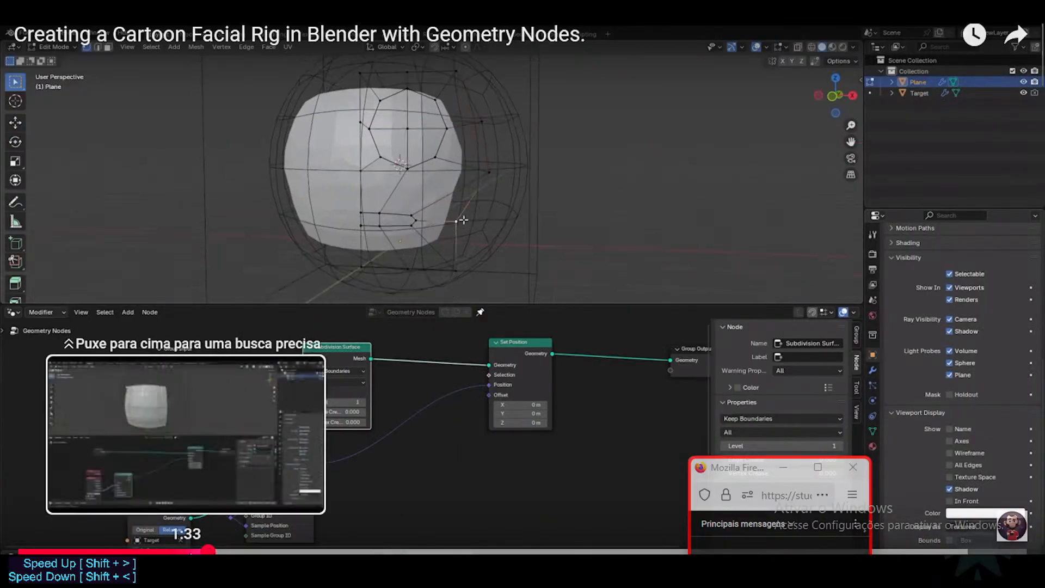
pyautogui.click(237, 551)
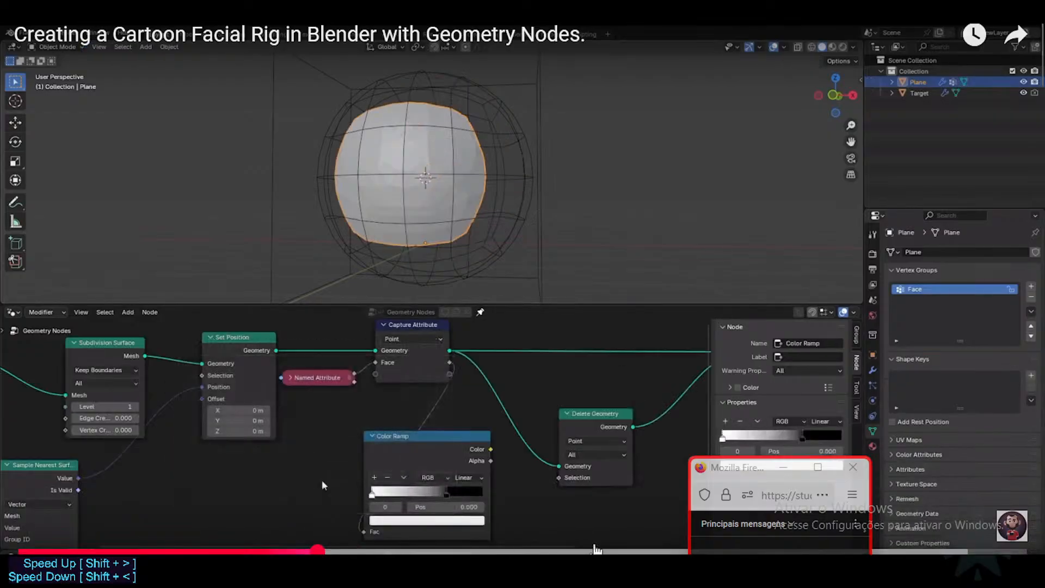
pyautogui.click(937, 551)
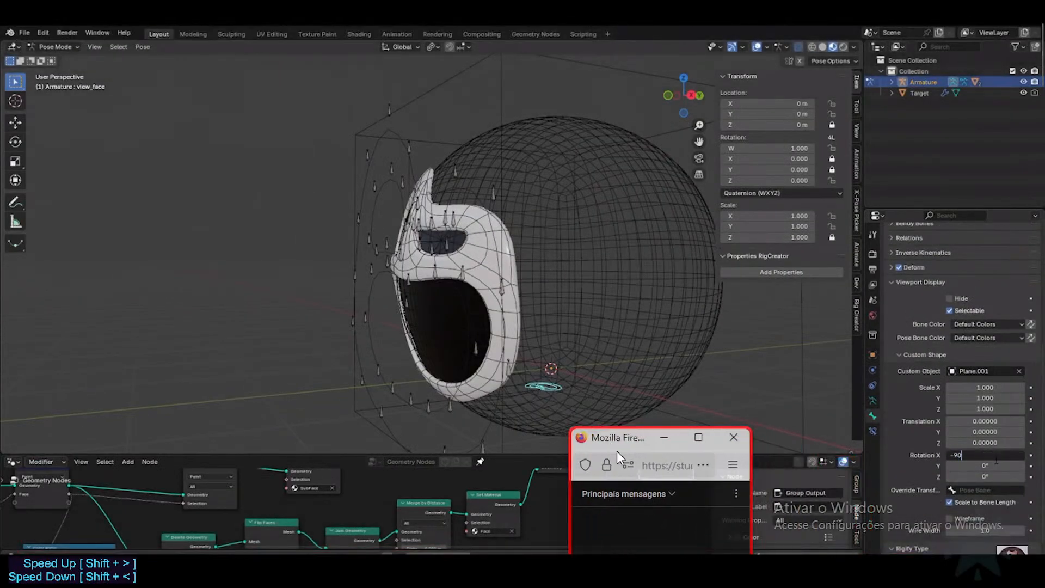
pyautogui.click(864, 550)
pyautogui.click(822, 551)
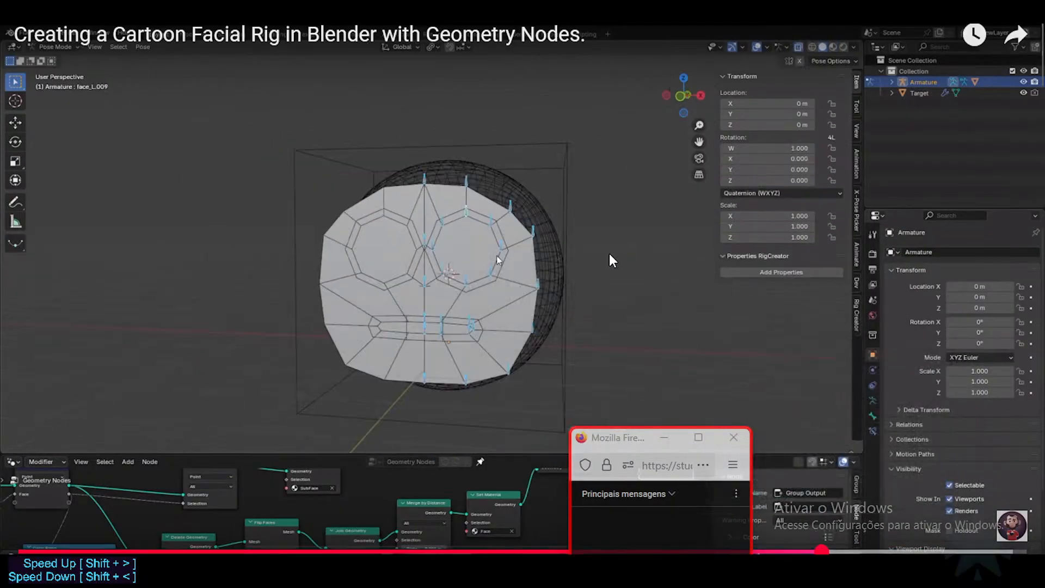
# Move the live chat window aside and watch in short stretches how the tutorial handles the face bones on the unsmoothed mesh.
pyautogui.moveTo(642, 443); pyautogui.dragTo(864, 155)
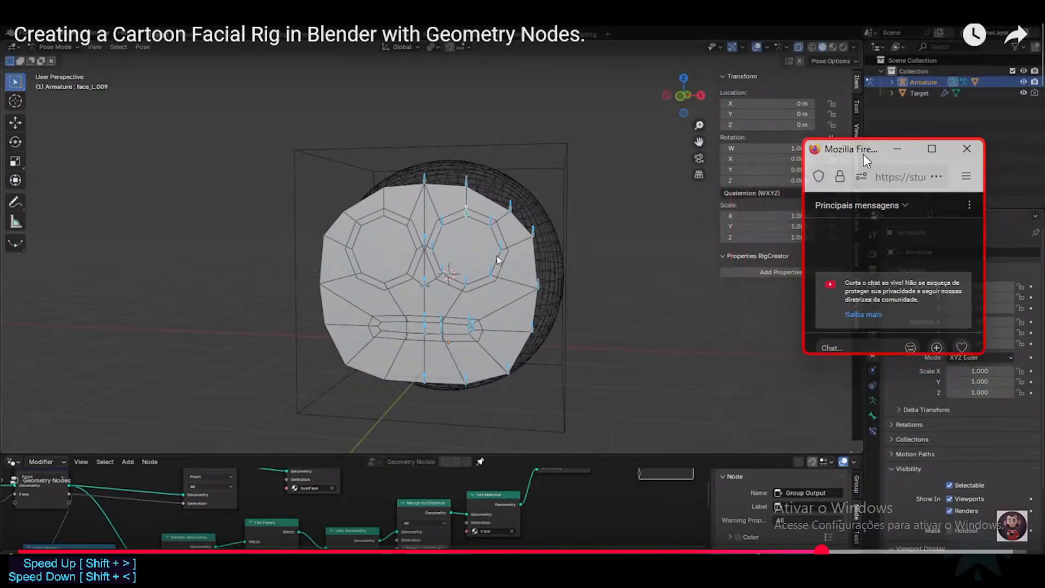
pyautogui.click(570, 249)
pyautogui.click(634, 243)
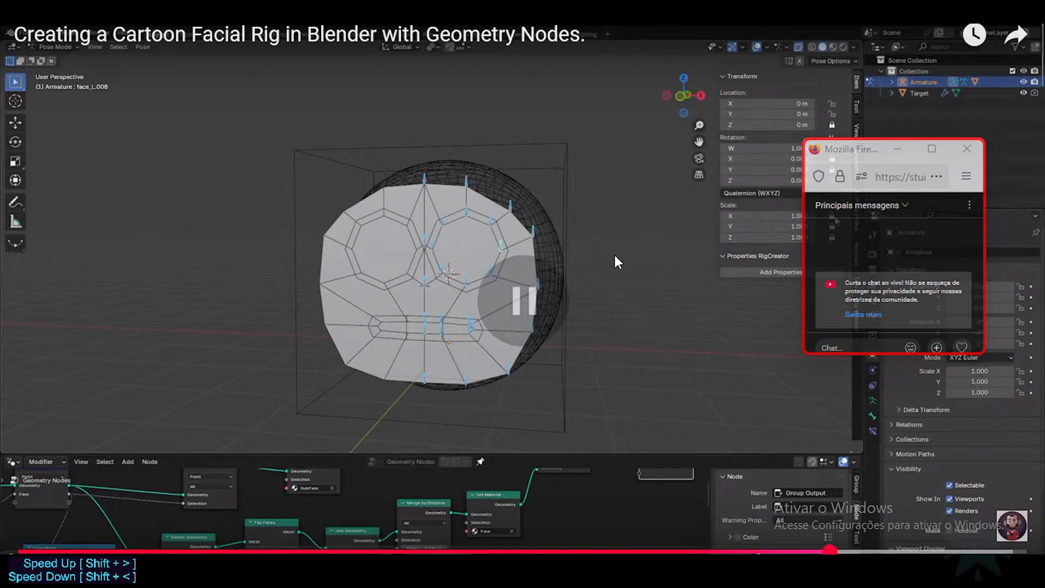
pyautogui.click(594, 266)
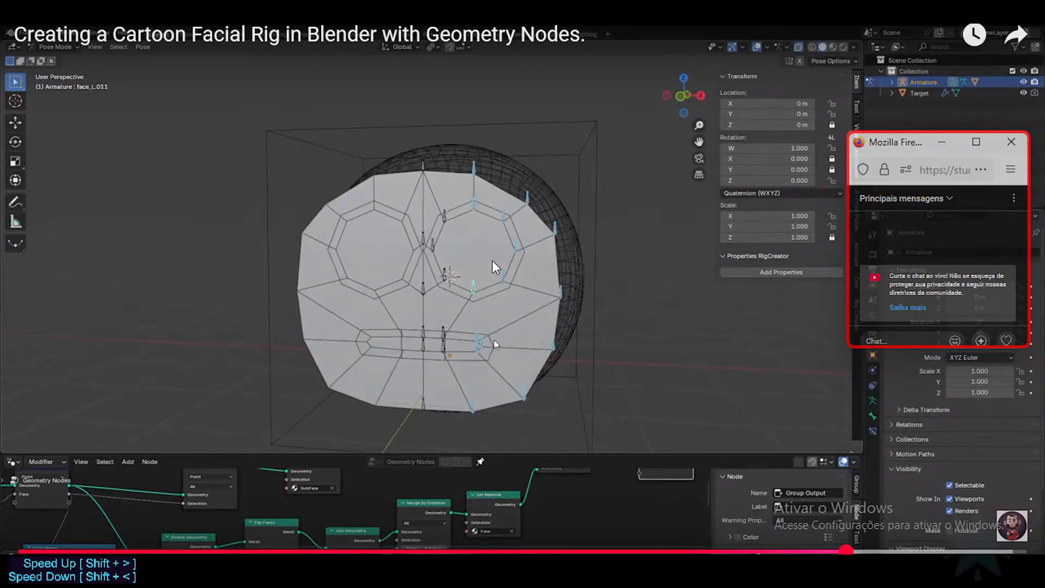
pyautogui.click(632, 224)
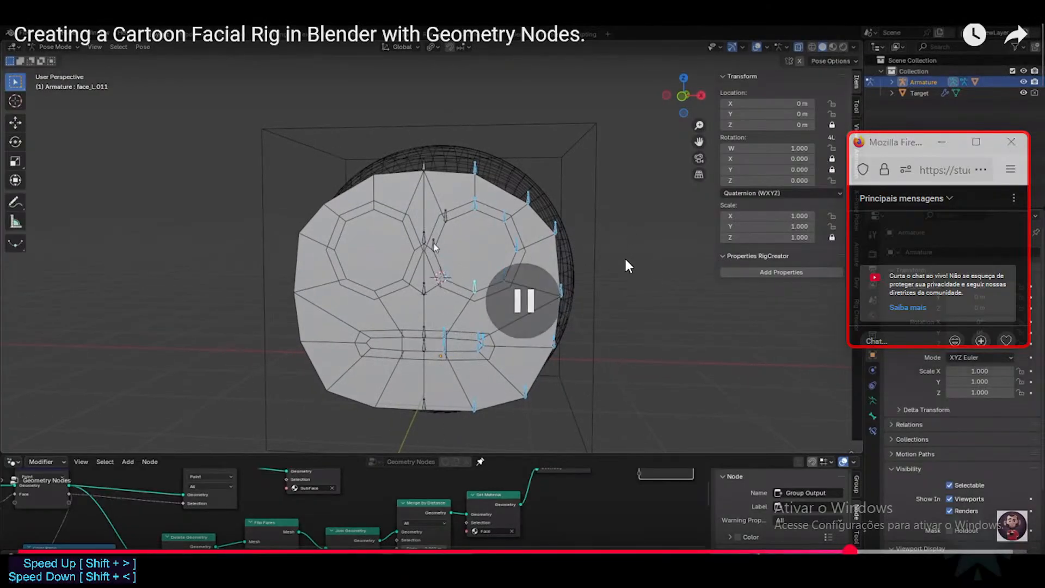
pyautogui.click(625, 269)
pyautogui.press('Right')
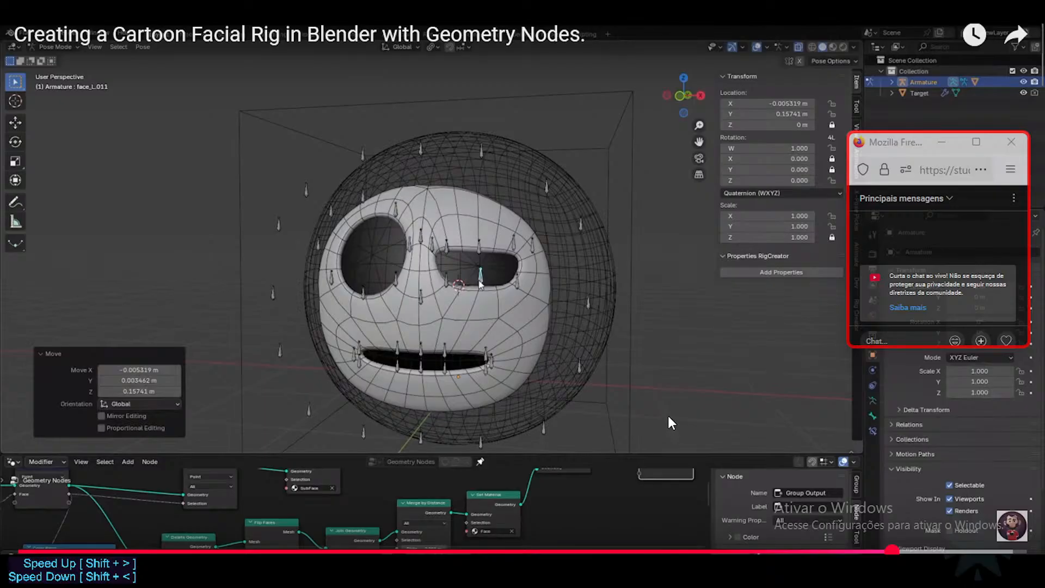
# Watch in short stretches how the tutorial poses the eyelid and mouth bones and uses X-Axis Mirror.
pyautogui.click(636, 390)
pyautogui.click(570, 304)
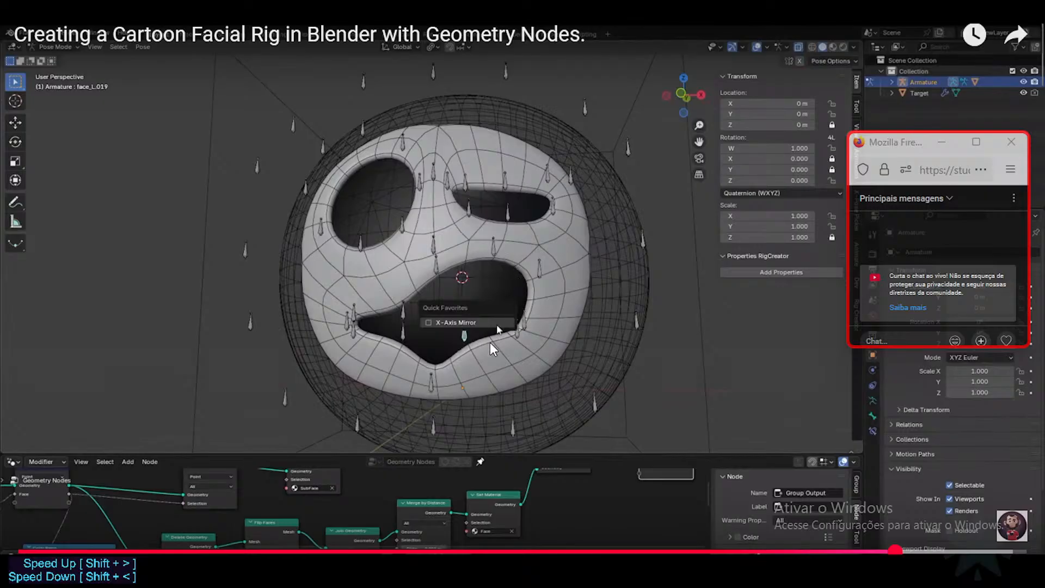
pyautogui.click(512, 306)
pyautogui.click(522, 323)
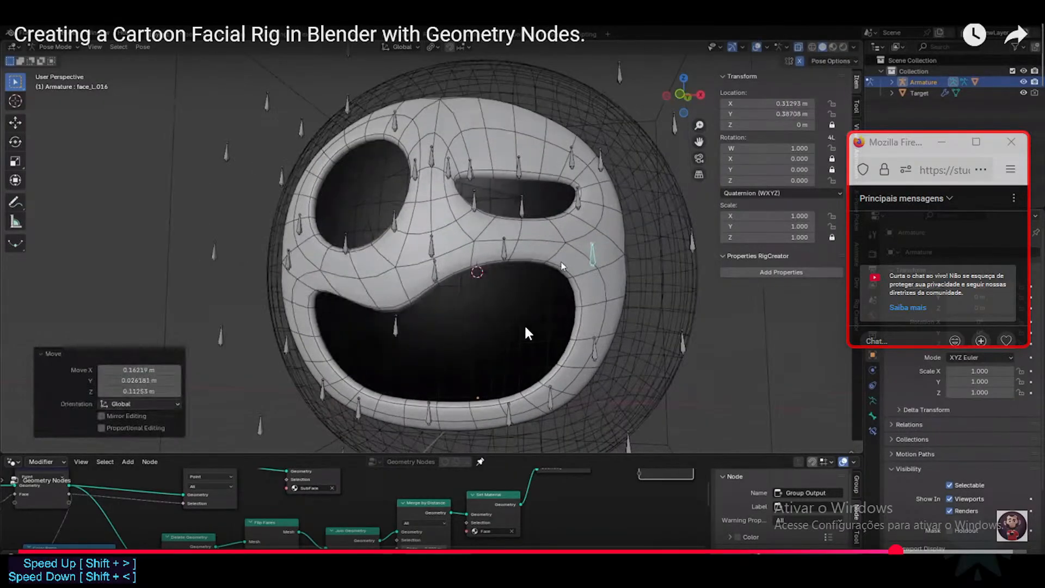
pyautogui.click(526, 328)
pyautogui.click(526, 326)
pyautogui.click(527, 328)
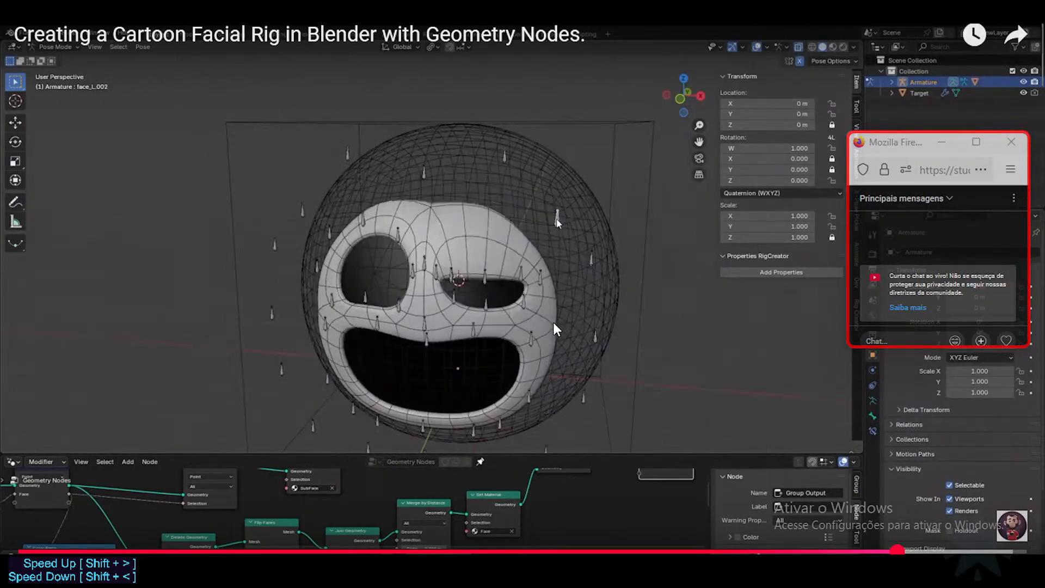
# Watch how the tutorial shapes the open mouth with bones face_L.014 and face_L.019, viewing the face from below and the side.
pyautogui.click(532, 379)
pyautogui.click(524, 343)
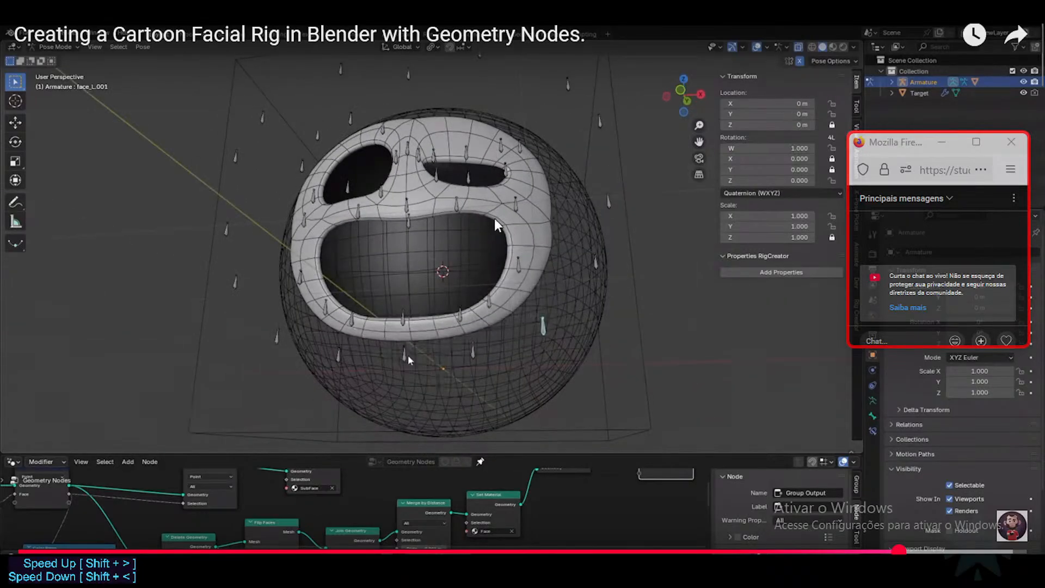
pyautogui.click(495, 285)
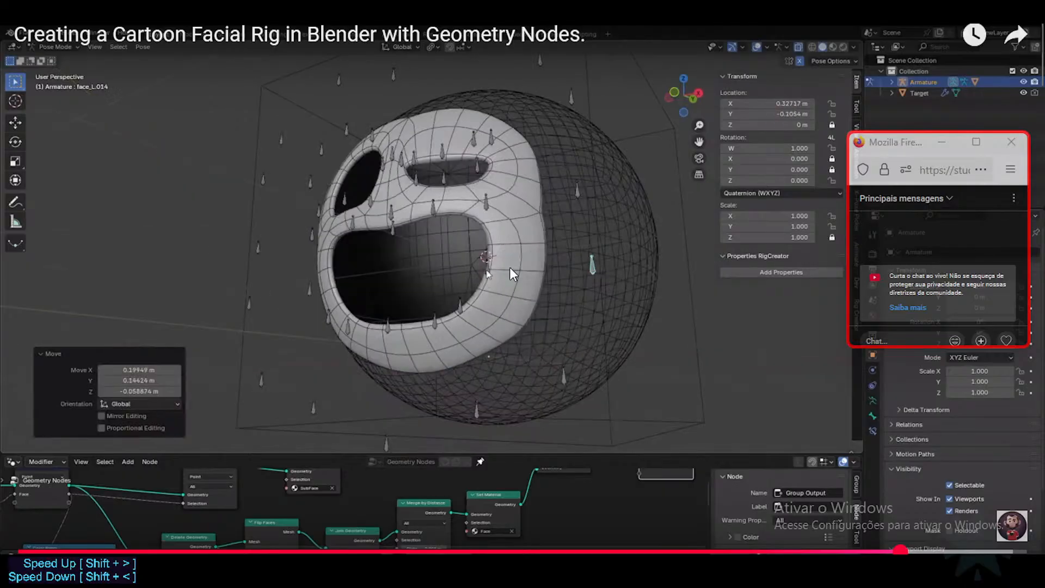
pyautogui.click(505, 265)
pyautogui.click(496, 261)
pyautogui.click(497, 272)
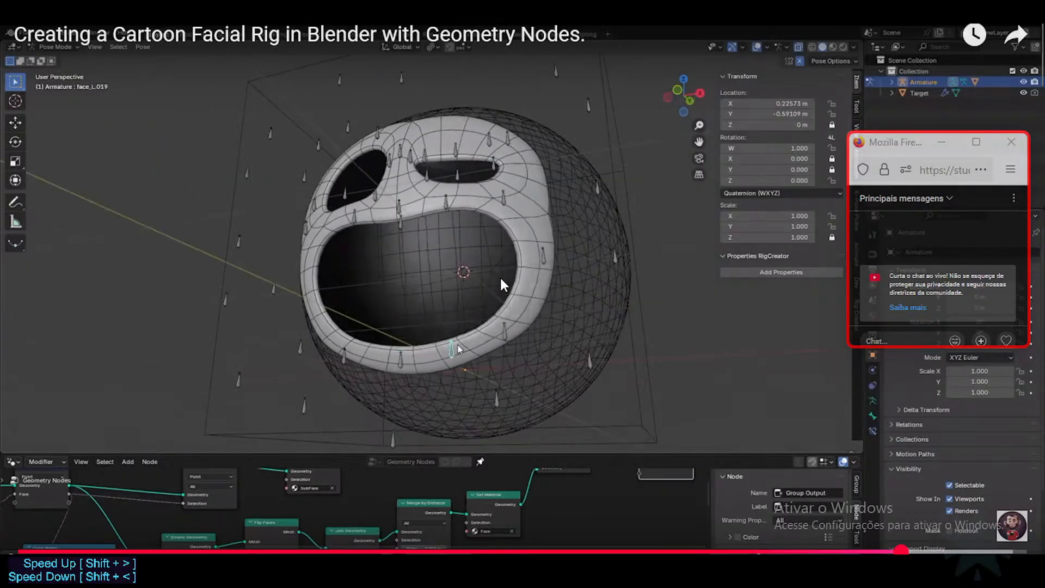
pyautogui.click(499, 276)
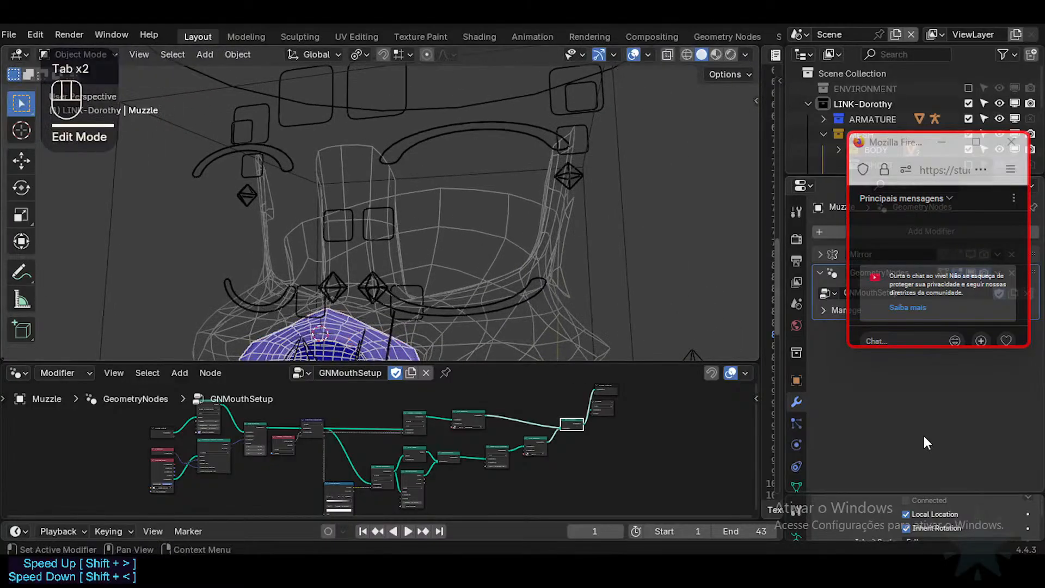
# Move the live chat window off the modifier properties and check the eyes with FaceTarget temporarily hidden.
pyautogui.moveTo(902, 145); pyautogui.dragTo(616, 291)
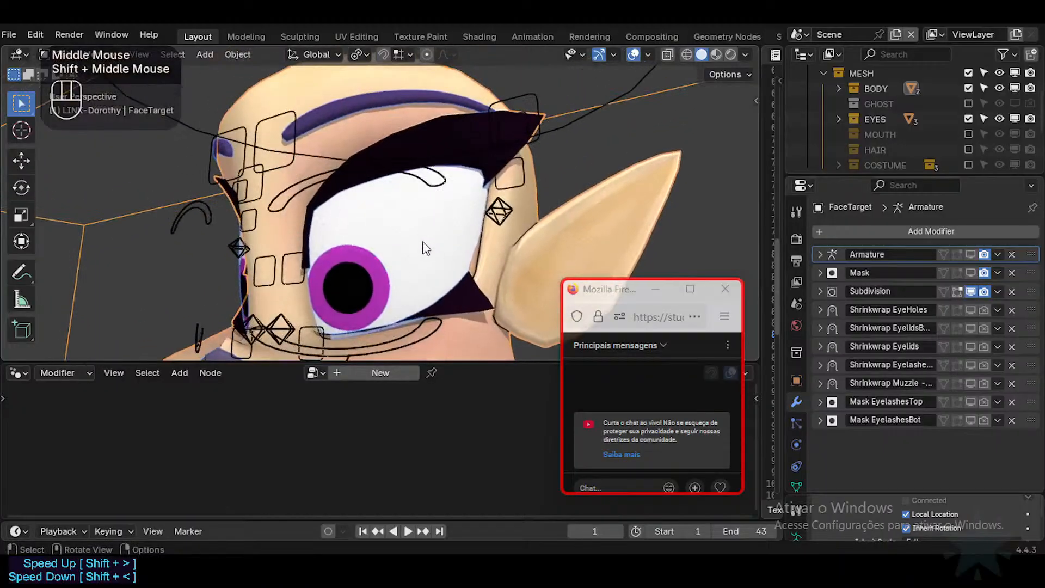
pyautogui.press('h')
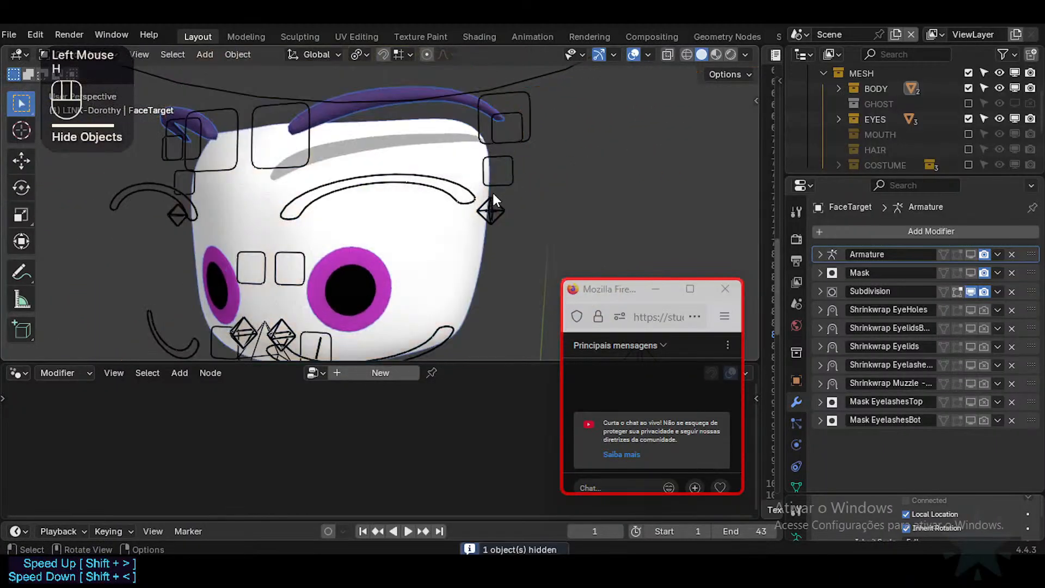
pyautogui.press('h')
pyautogui.hotkey('ctrl', 'z')
# Enter Edit Mode on FaceTarget and examine its topology around the eye openings and brows.
pyautogui.press('Tab')
pyautogui.middleClick(394, 191)
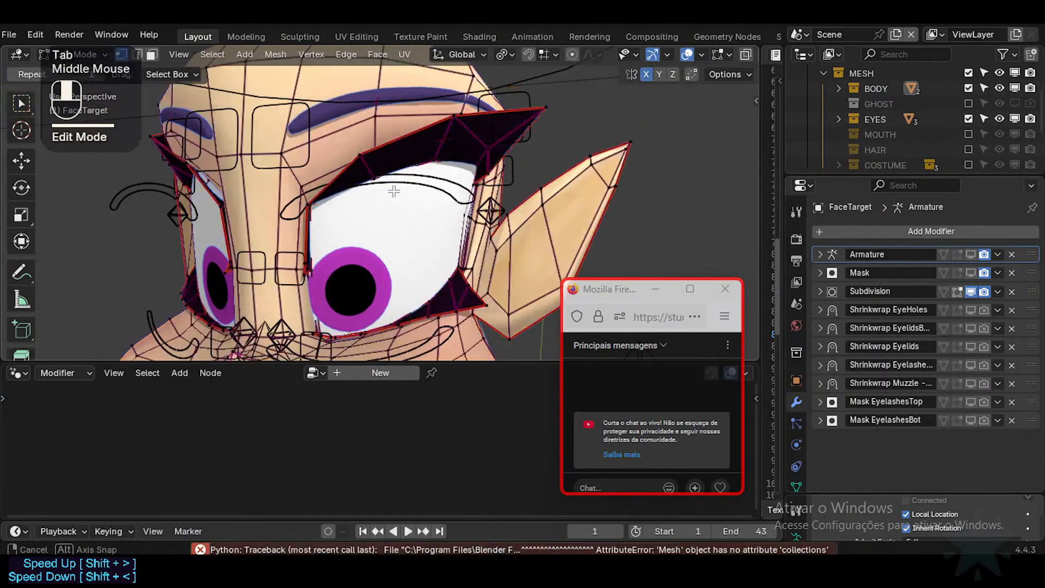
pyautogui.moveTo(394, 191)
pyautogui.mouseDown(button='middle')
pyautogui.moveTo(473, 215)
pyautogui.moveTo(424, 210)
pyautogui.moveTo(455, 227)
pyautogui.moveTo(474, 220)
pyautogui.moveTo(446, 215)
pyautogui.moveTo(472, 210)
pyautogui.moveTo(406, 203)
pyautogui.mouseUp(button='middle')
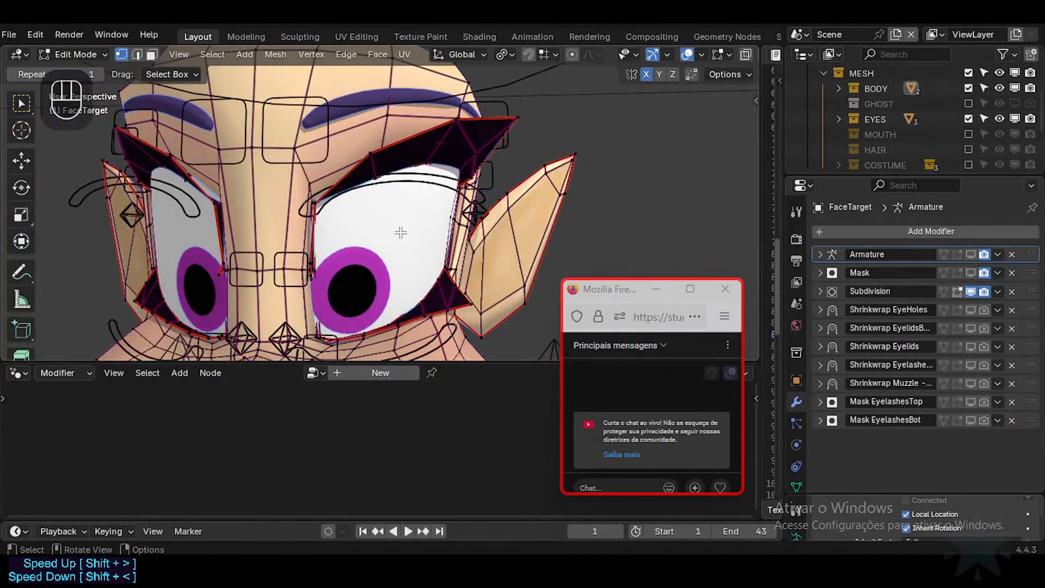
pyautogui.moveTo(360, 238); pyautogui.dragTo(323, 252, button='middle')
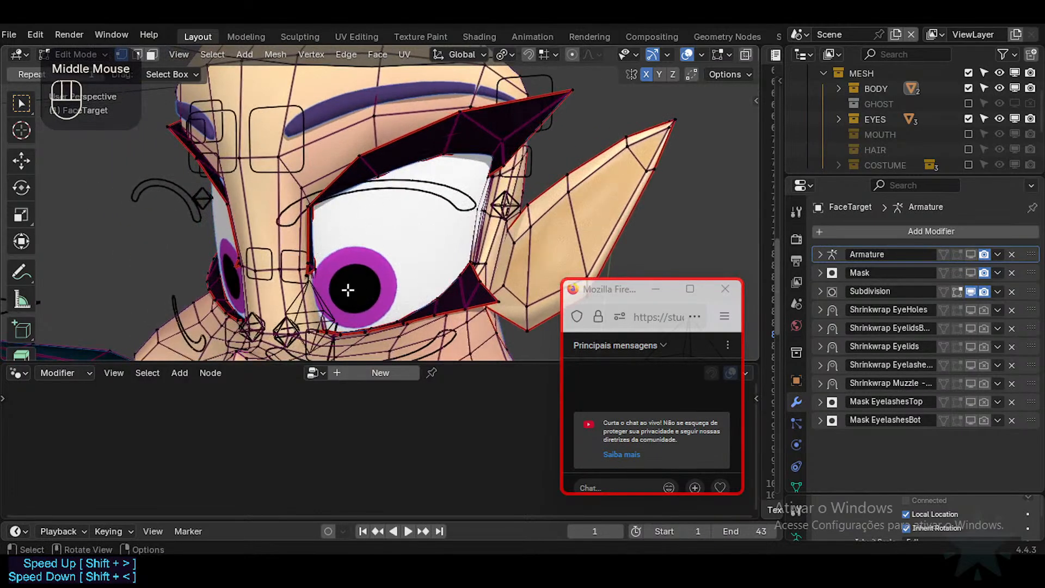
pyautogui.moveTo(348, 290); pyautogui.dragTo(441, 186, button='middle')
pyautogui.moveTo(366, 216); pyautogui.dragTo(308, 219, button='middle')
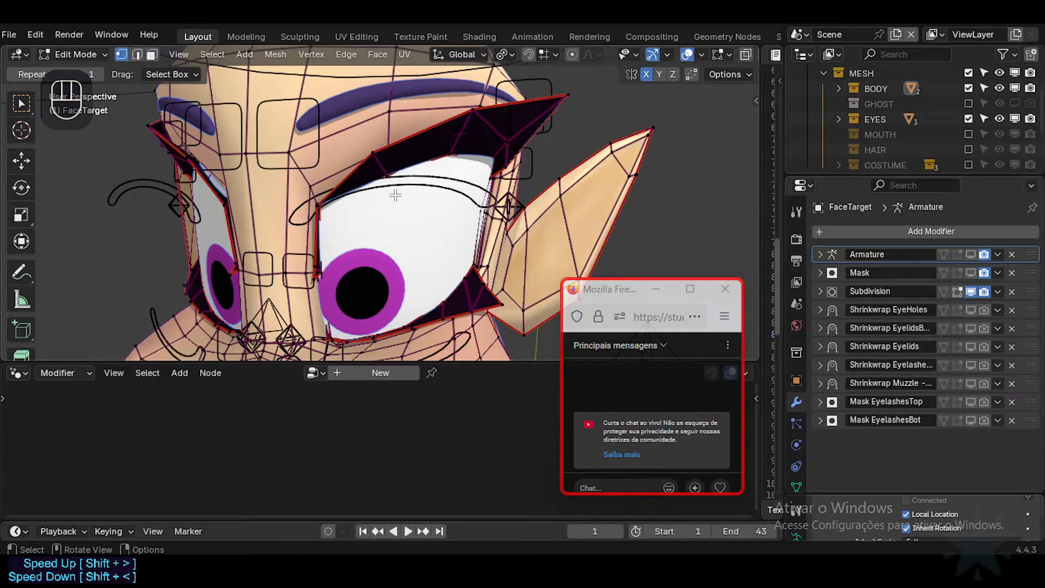
pyautogui.moveTo(435, 234); pyautogui.dragTo(452, 163, button='middle')
pyautogui.scroll(2, 423, 236)
pyautogui.scroll(-1, 423, 235)
pyautogui.scroll(-1, 413, 240)
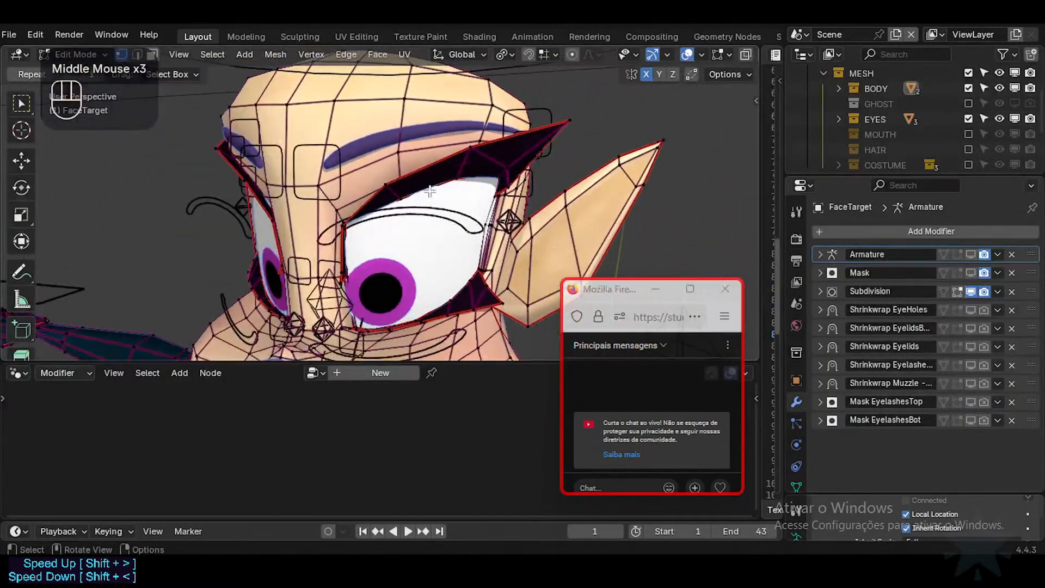
# Select FaceTarget's vertical edge loops above the eye on the forehead and below the eye on the cheek.
pyautogui.press('2')
pyautogui.keyDown('alt'); pyautogui.keyDown('shift'); pyautogui.click(450, 156); pyautogui.keyUp('shift'); pyautogui.keyUp('alt')
pyautogui.keyDown('alt'); pyautogui.keyDown('shift'); pyautogui.click(451, 156); pyautogui.keyUp('shift'); pyautogui.keyUp('alt')
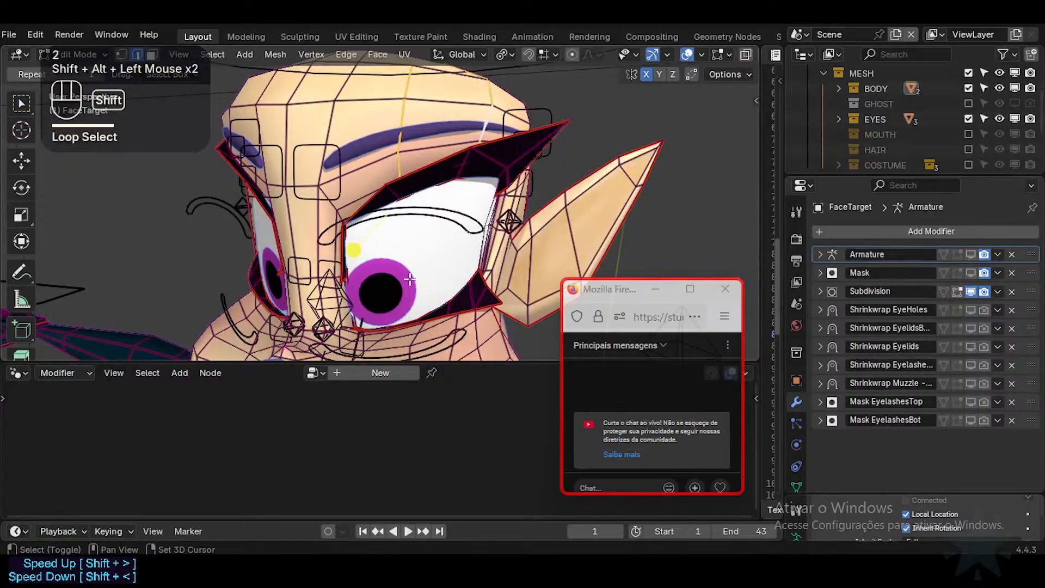
pyautogui.keyDown('shift'); pyautogui.moveTo(416, 354); pyautogui.dragTo(382, 307, button='middle'); pyautogui.keyUp('shift')
pyautogui.keyDown('alt'); pyautogui.keyDown('shift'); pyautogui.click(414, 304); pyautogui.keyUp('shift'); pyautogui.keyUp('alt')
pyautogui.keyDown('alt'); pyautogui.keyDown('shift'); pyautogui.click(436, 299); pyautogui.keyUp('shift'); pyautogui.keyUp('alt')
pyautogui.keyDown('alt'); pyautogui.keyDown('shift'); pyautogui.click(492, 283); pyautogui.keyUp('shift'); pyautogui.keyUp('alt')
# Retry adding the edge loop below the eye's inner corner to the selection, undoing the unwanted loop selections.
pyautogui.keyDown('alt'); pyautogui.keyDown('shift'); pyautogui.click(383, 289); pyautogui.keyUp('shift'); pyautogui.keyUp('alt')
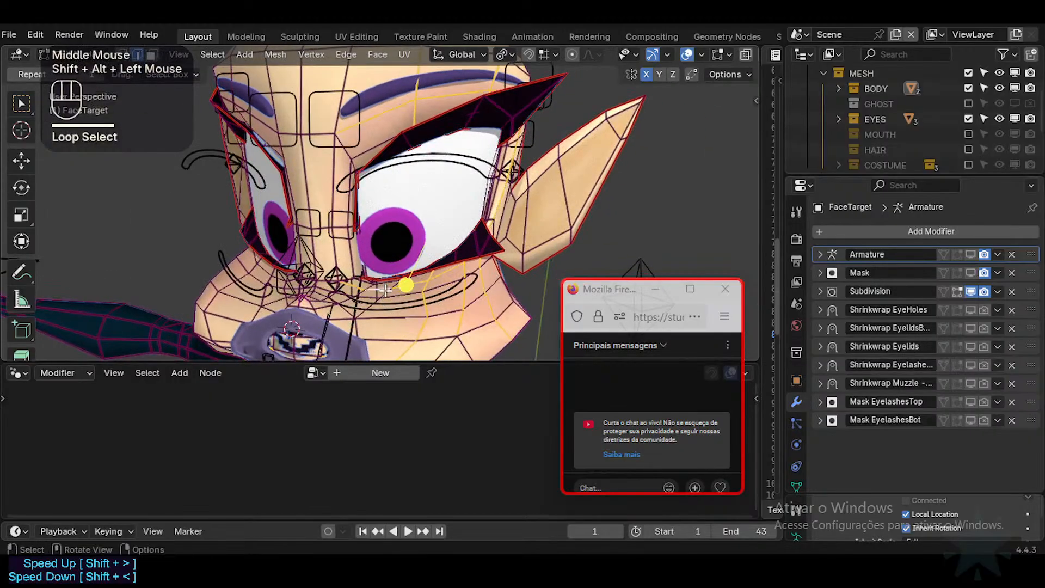
pyautogui.hotkey('ctrl', 'z')
pyautogui.keyDown('alt'); pyautogui.keyDown('shift'); pyautogui.click(385, 291); pyautogui.keyUp('shift'); pyautogui.keyUp('alt')
pyautogui.hotkey('ctrl', 'z')
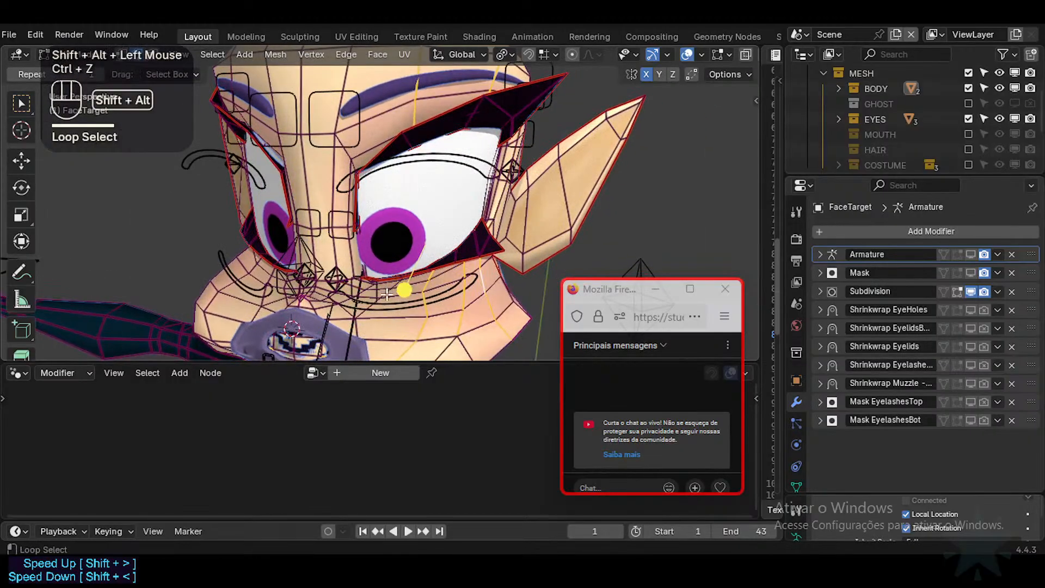
pyautogui.keyDown('alt'); pyautogui.keyDown('shift'); pyautogui.click(387, 294); pyautogui.keyUp('shift'); pyautogui.keyUp('alt')
# Add FaceTarget's edge loops across the nose bridge, between the brows and beside the eye's outer corner to the selection.
pyautogui.keyDown('alt'); pyautogui.keyDown('shift'); pyautogui.click(325, 221); pyautogui.keyUp('shift'); pyautogui.keyUp('alt')
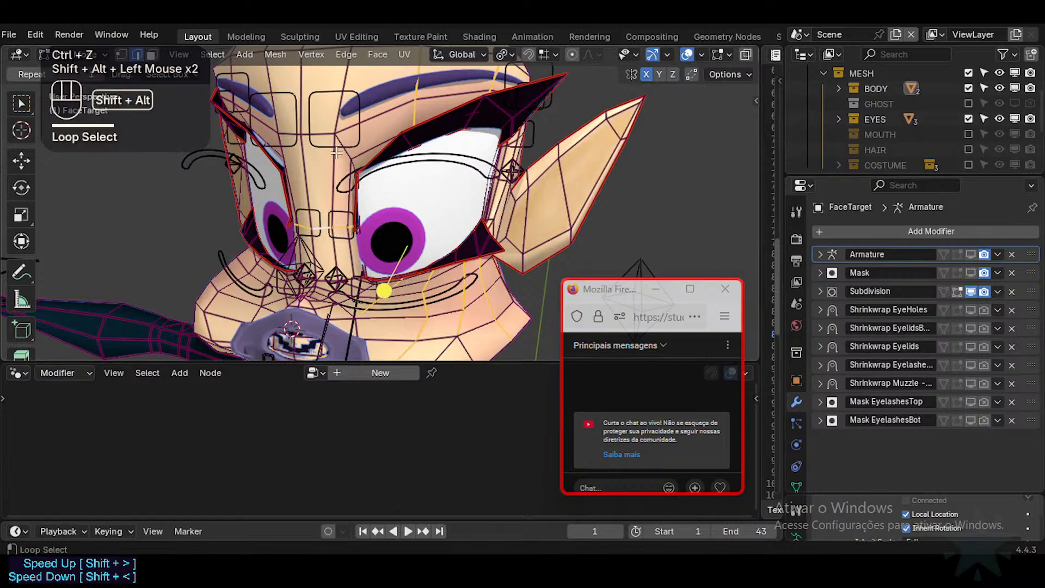
pyautogui.keyDown('alt'); pyautogui.keyDown('shift'); pyautogui.click(321, 131); pyautogui.keyUp('shift'); pyautogui.keyUp('alt')
pyautogui.keyDown('shift'); pyautogui.moveTo(322, 201); pyautogui.dragTo(348, 250, button='middle'); pyautogui.keyUp('shift')
pyautogui.moveTo(348, 250); pyautogui.dragTo(292, 267, button='middle')
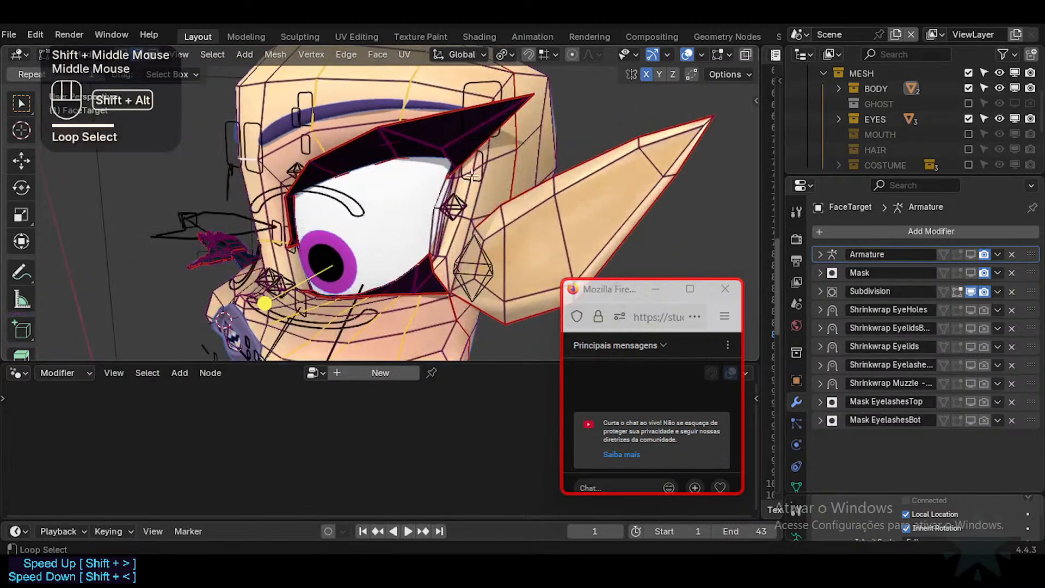
pyautogui.keyDown('alt'); pyautogui.keyDown('shift'); pyautogui.click(472, 172); pyautogui.keyUp('shift'); pyautogui.keyUp('alt')
pyautogui.keyDown('alt'); pyautogui.keyDown('shift'); pyautogui.click(464, 226); pyautogui.keyUp('shift'); pyautogui.keyUp('alt')
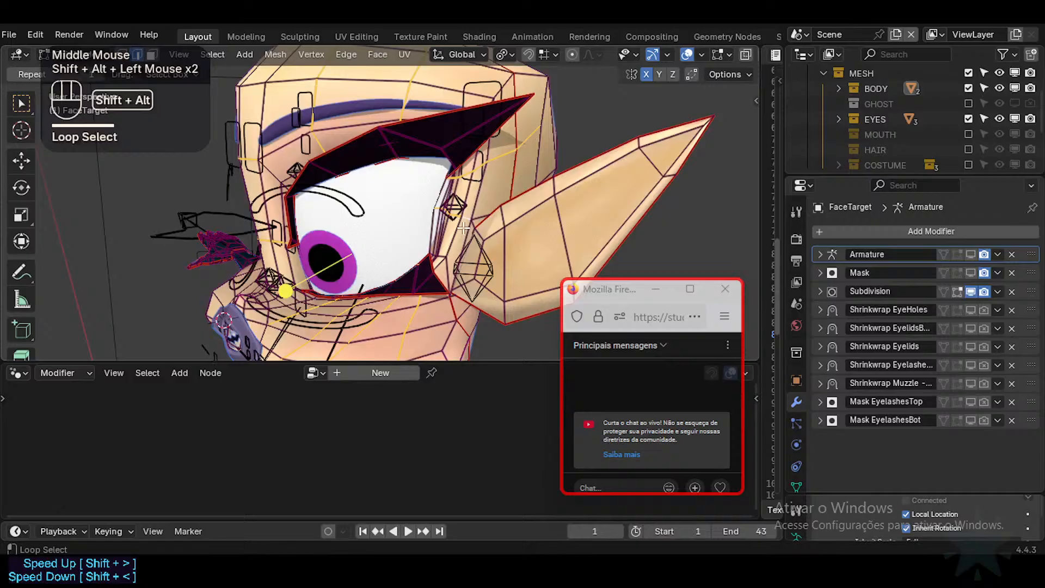
pyautogui.keyDown('alt'); pyautogui.keyDown('shift'); pyautogui.click(448, 265); pyautogui.keyUp('shift'); pyautogui.keyUp('alt')
pyautogui.moveTo(448, 265); pyautogui.dragTo(424, 240, button='middle')
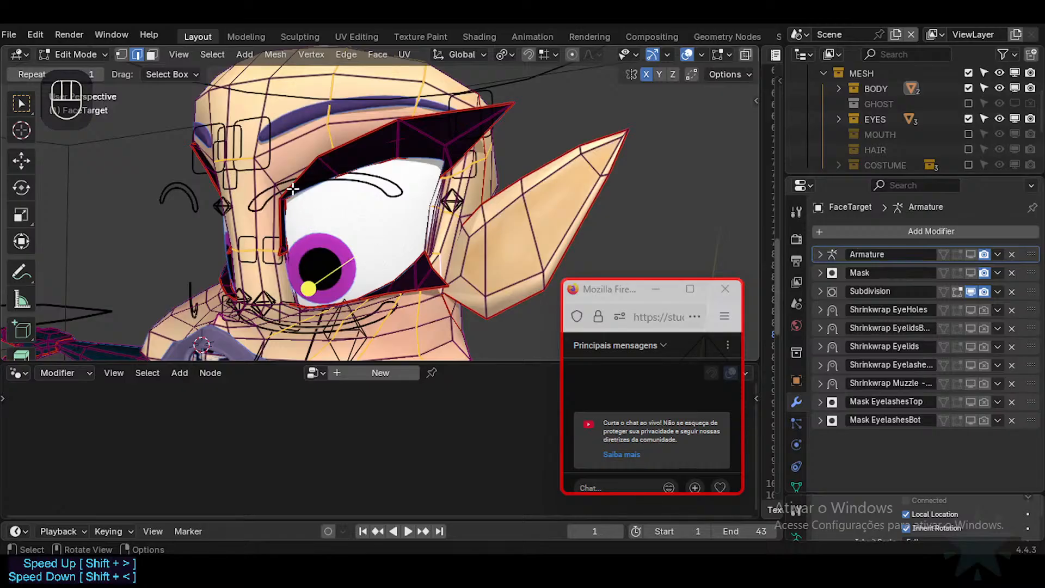
# Examine from several angles how the selected edge loops radiate from FaceTarget's eye opening to the brow, nose and cheek.
pyautogui.keyDown('shift'); pyautogui.moveTo(332, 135); pyautogui.dragTo(339, 166, button='middle'); pyautogui.keyUp('shift')
pyautogui.moveTo(339, 166); pyautogui.dragTo(322, 229, button='middle')
pyautogui.moveTo(359, 280); pyautogui.dragTo(293, 309, button='middle')
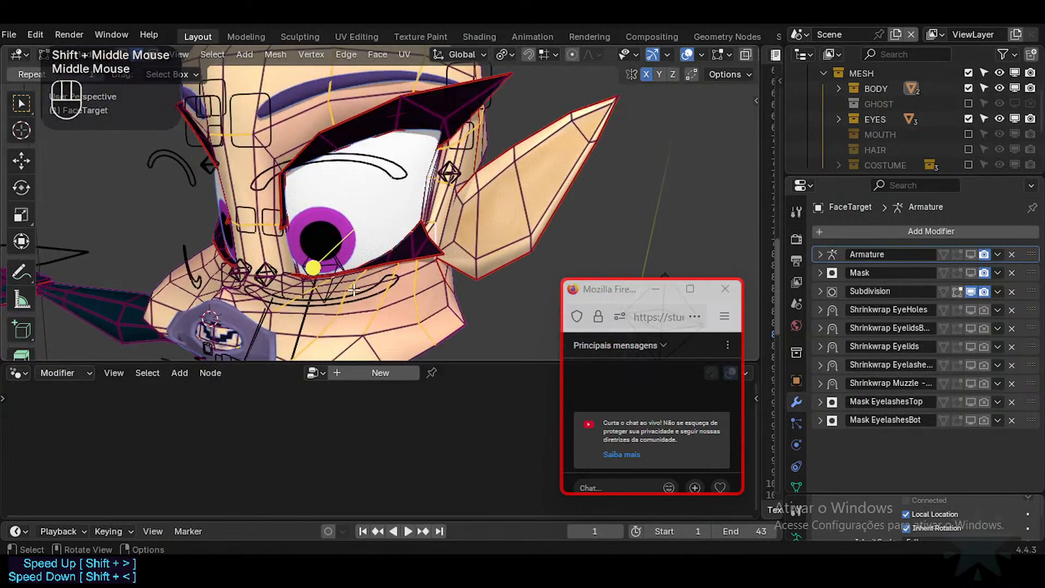
pyautogui.scroll(3, 353, 290)
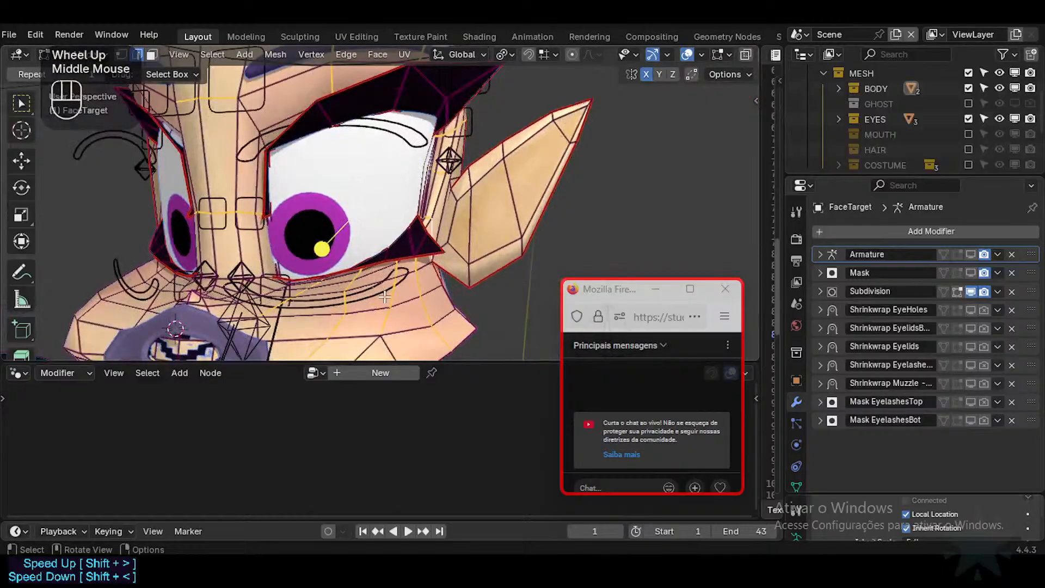
pyautogui.moveTo(384, 297); pyautogui.dragTo(326, 266, button='middle')
pyautogui.keyDown('shift'); pyautogui.moveTo(376, 244); pyautogui.dragTo(424, 265, button='middle'); pyautogui.keyUp('shift')
pyautogui.scroll(-1, 400, 251)
pyautogui.keyDown('shift'); pyautogui.moveTo(424, 265); pyautogui.dragTo(441, 237, button='middle'); pyautogui.keyUp('shift')
pyautogui.scroll(1, 441, 237)
pyautogui.moveTo(353, 218); pyautogui.dragTo(400, 249, button='middle')
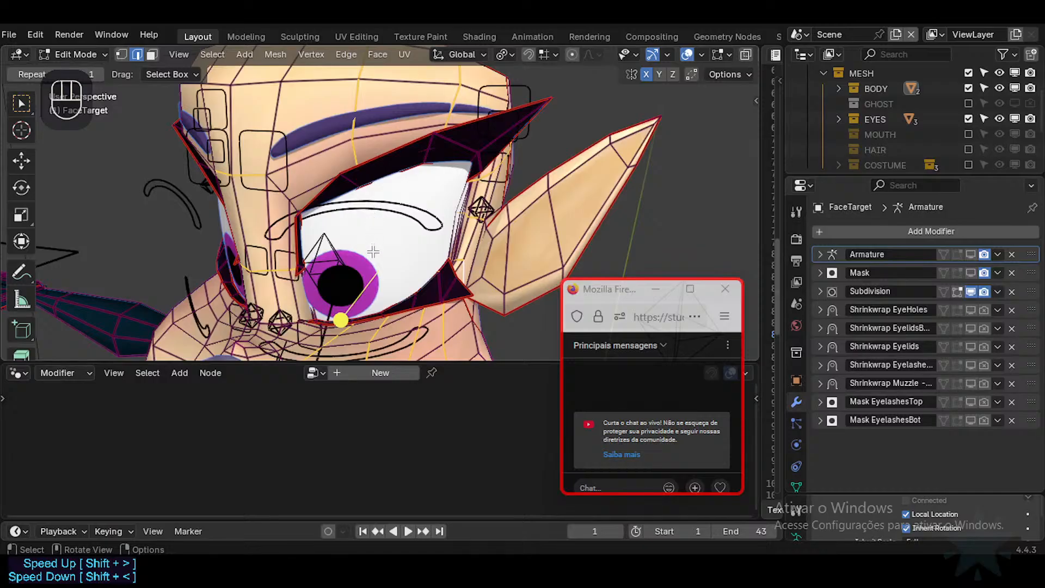
pyautogui.moveTo(349, 256); pyautogui.dragTo(380, 227, button='middle')
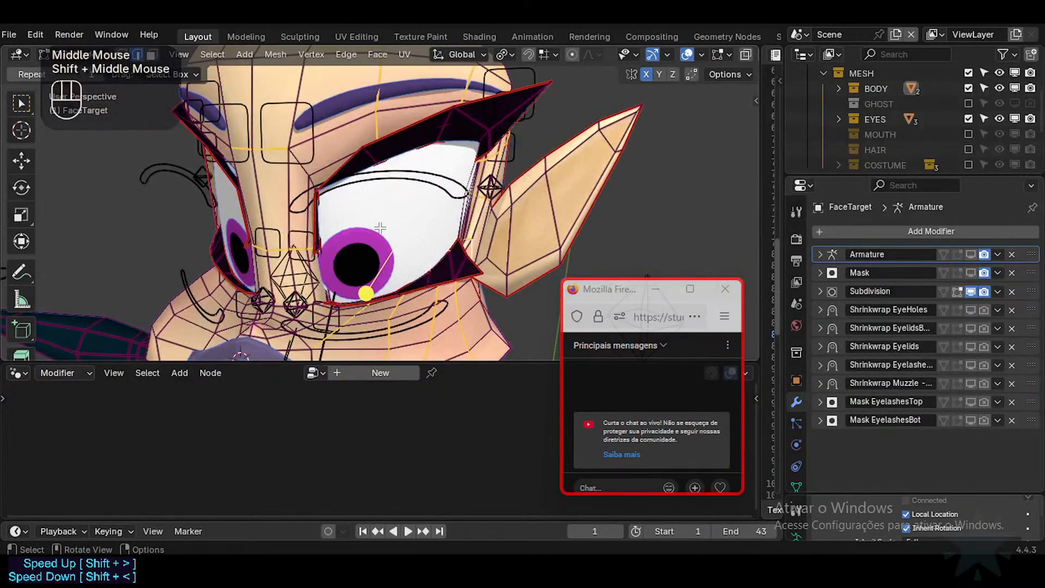
# Clear the selection and select FaceTarget's edge loops across the nose bridge and above the eye on the forehead.
pyautogui.hotkey('alt', 'a')
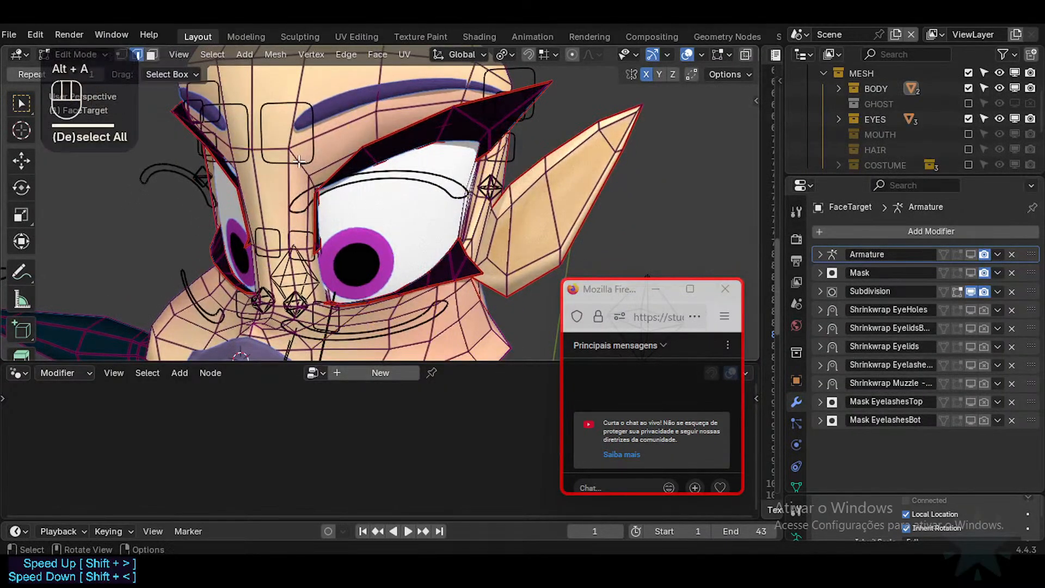
pyautogui.keyDown('alt'); pyautogui.keyDown('shift'); pyautogui.click(313, 193); pyautogui.keyUp('shift'); pyautogui.keyUp('alt')
pyautogui.hotkey('alt', 'a')
pyautogui.keyDown('alt'); pyautogui.keyDown('shift'); pyautogui.click(283, 247); pyautogui.keyUp('shift'); pyautogui.keyUp('alt')
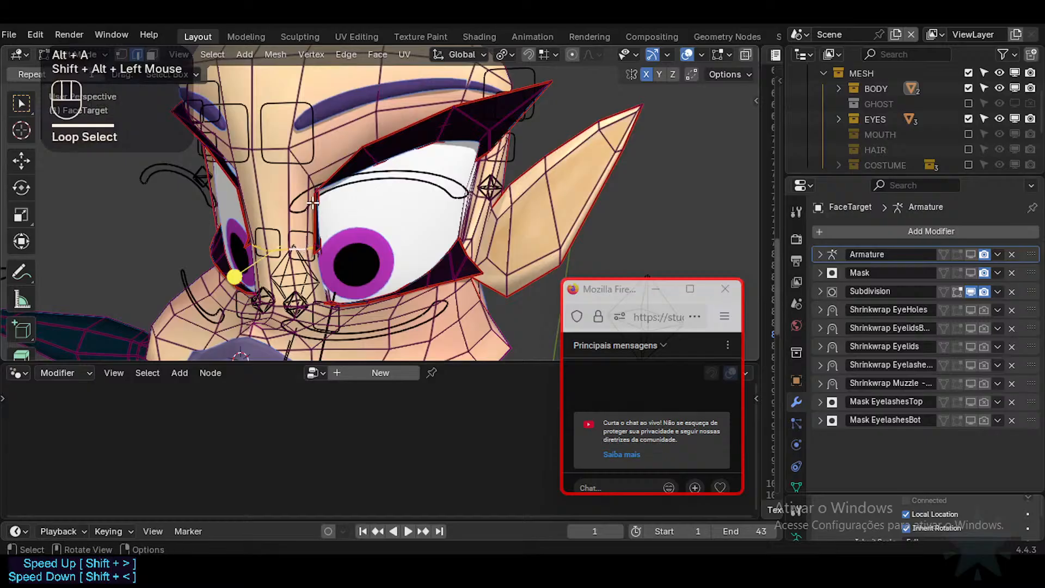
pyautogui.moveTo(283, 248); pyautogui.dragTo(313, 177, button='middle')
pyautogui.moveTo(311, 224); pyautogui.dragTo(338, 258, button='middle')
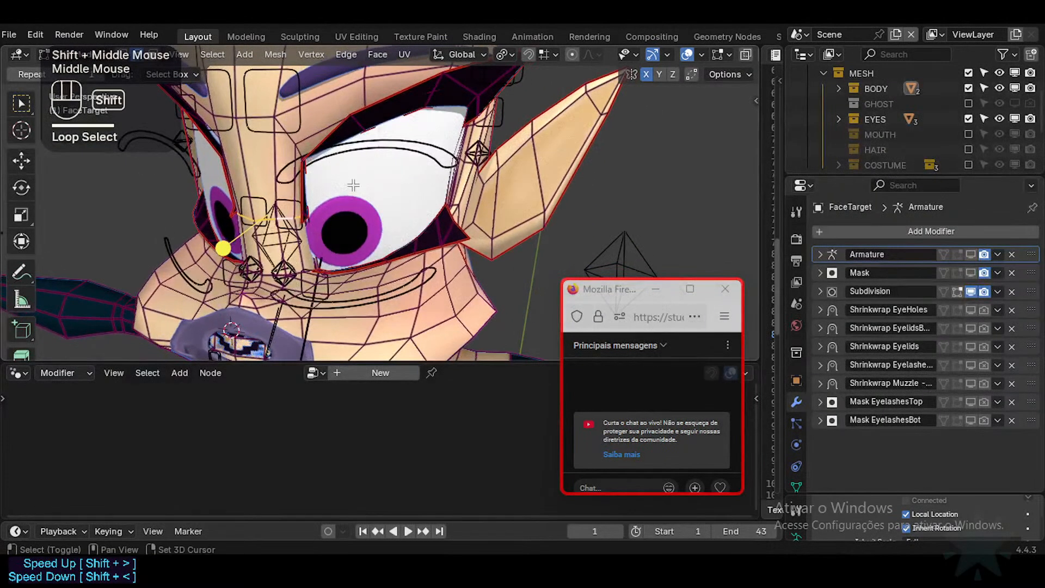
pyautogui.keyDown('shift'); pyautogui.moveTo(354, 184); pyautogui.dragTo(348, 216, button='middle'); pyautogui.keyUp('shift')
pyautogui.scroll(-1, 351, 146)
pyautogui.moveTo(364, 124); pyautogui.dragTo(359, 113, button='middle')
pyautogui.keyDown('alt'); pyautogui.keyDown('shift'); pyautogui.click(356, 109); pyautogui.keyUp('shift'); pyautogui.keyUp('alt')
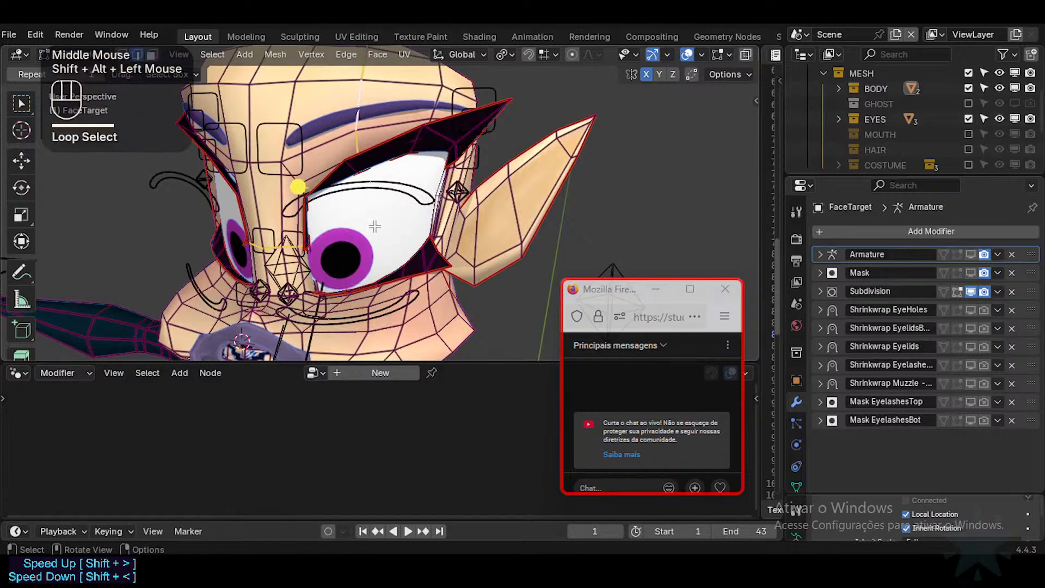
# Extend the selection with the edge loops below the eye on the cheek and around the eye's outer corner.
pyautogui.keyDown('alt'); pyautogui.keyDown('shift'); pyautogui.click(377, 325); pyautogui.keyUp('shift'); pyautogui.keyUp('alt')
pyautogui.moveTo(376, 325); pyautogui.dragTo(451, 193, button='middle')
pyautogui.keyDown('alt'); pyautogui.keyDown('shift'); pyautogui.click(441, 192); pyautogui.keyUp('shift'); pyautogui.keyUp('alt')
pyautogui.keyDown('alt'); pyautogui.keyDown('shift'); pyautogui.click(483, 177); pyautogui.keyUp('shift'); pyautogui.keyUp('alt')
pyautogui.moveTo(436, 158); pyautogui.dragTo(463, 123, button='middle')
pyautogui.keyDown('alt'); pyautogui.keyDown('shift'); pyautogui.click(455, 121); pyautogui.keyUp('shift'); pyautogui.keyUp('alt')
pyautogui.keyDown('alt'); pyautogui.keyDown('shift'); pyautogui.click(403, 108); pyautogui.keyUp('shift'); pyautogui.keyUp('alt')
# Add the edge loops between the brows and at the eye's upper inner corner to the selection.
pyautogui.moveTo(253, 132); pyautogui.dragTo(288, 216, button='middle')
pyautogui.keyDown('alt'); pyautogui.keyDown('shift'); pyautogui.click(269, 175); pyautogui.keyUp('shift'); pyautogui.keyUp('alt')
pyautogui.scroll(2, 281, 164)
pyautogui.keyDown('alt'); pyautogui.keyDown('shift'); pyautogui.click(284, 161); pyautogui.keyUp('shift'); pyautogui.keyUp('alt')
# Add the edge loops across the lower nose, below the eye's inner corner and below its outer corner to the selection.
pyautogui.scroll(1, 270, 218)
pyautogui.scroll(2, 261, 247)
pyautogui.keyDown('alt'); pyautogui.keyDown('shift'); pyautogui.click(259, 229); pyautogui.keyUp('shift'); pyautogui.keyUp('alt')
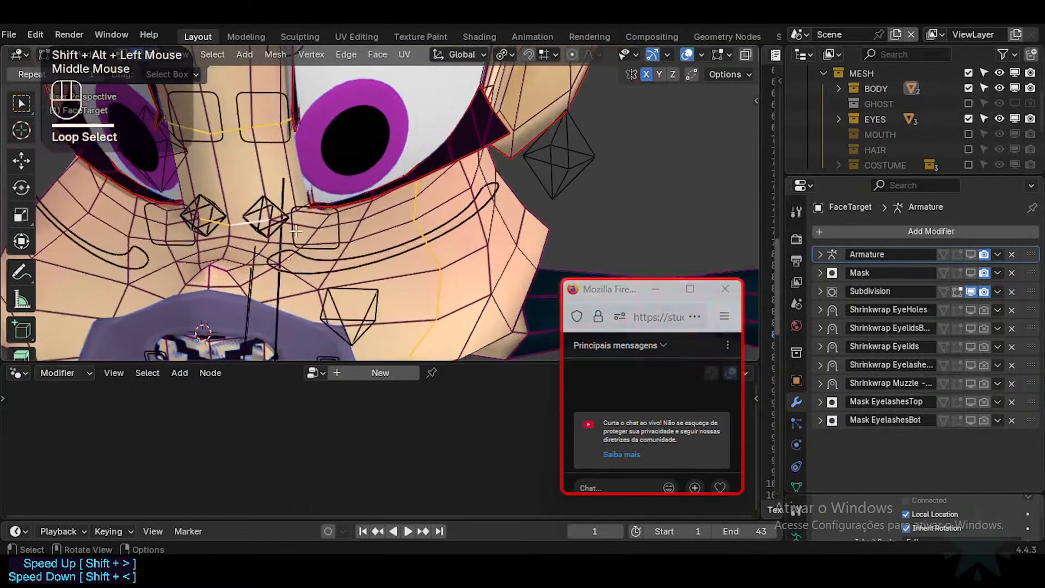
pyautogui.keyDown('alt'); pyautogui.keyDown('shift'); pyautogui.click(322, 238); pyautogui.keyUp('shift'); pyautogui.keyUp('alt')
pyautogui.keyDown('alt'); pyautogui.keyDown('shift'); pyautogui.click(362, 229); pyautogui.keyUp('shift'); pyautogui.keyUp('alt')
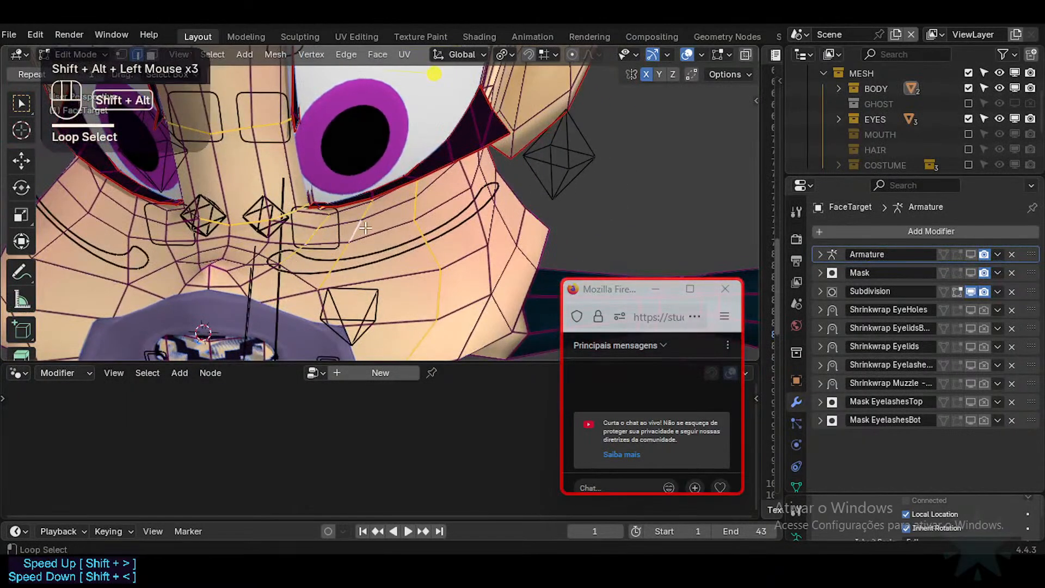
pyautogui.moveTo(537, 225); pyautogui.dragTo(413, 248, button='middle')
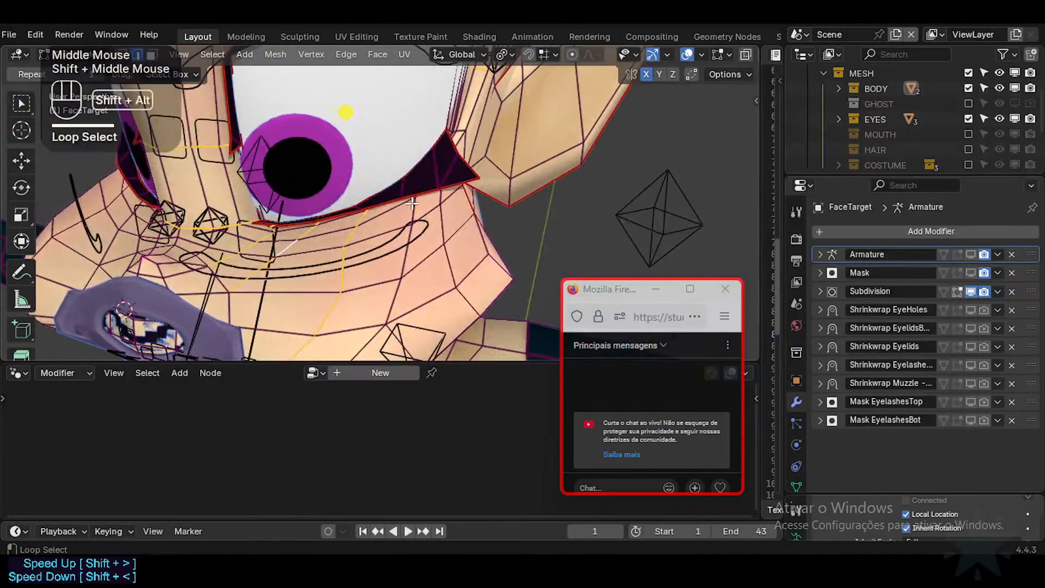
pyautogui.keyDown('alt'); pyautogui.keyDown('shift'); pyautogui.click(409, 203); pyautogui.keyUp('shift'); pyautogui.keyUp('alt')
pyautogui.moveTo(409, 203); pyautogui.dragTo(320, 278, button='middle')
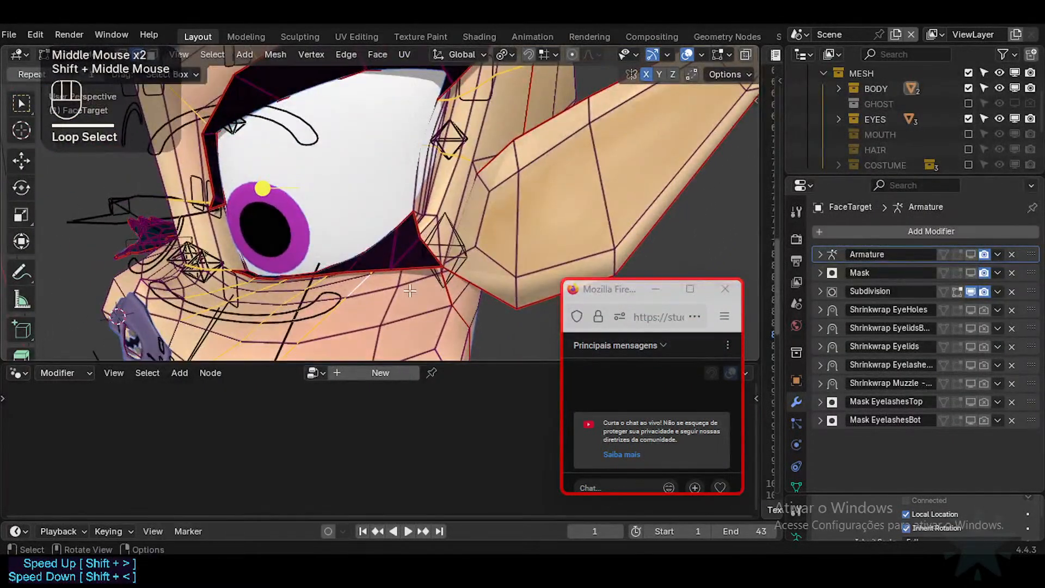
pyautogui.keyDown('alt'); pyautogui.keyDown('shift'); pyautogui.click(440, 271); pyautogui.keyUp('shift'); pyautogui.keyUp('alt')
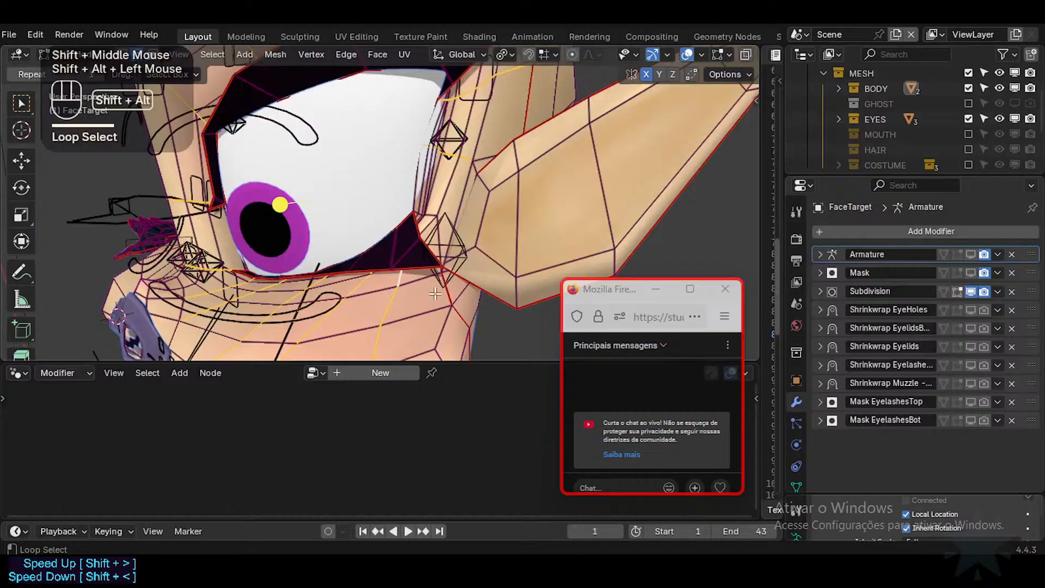
pyautogui.keyDown('alt'); pyautogui.keyDown('shift'); pyautogui.click(436, 217); pyautogui.keyUp('shift'); pyautogui.keyUp('alt')
# Examine the complete set of selected edge loops radiating from the eye opening and shift the live chat window slightly aside.
pyautogui.keyDown('shift'); pyautogui.moveTo(436, 217); pyautogui.dragTo(322, 220, button='middle'); pyautogui.keyUp('shift')
pyautogui.scroll(-2, 403, 316)
pyautogui.scroll(-2, 386, 252)
pyautogui.scroll(2, 370, 239)
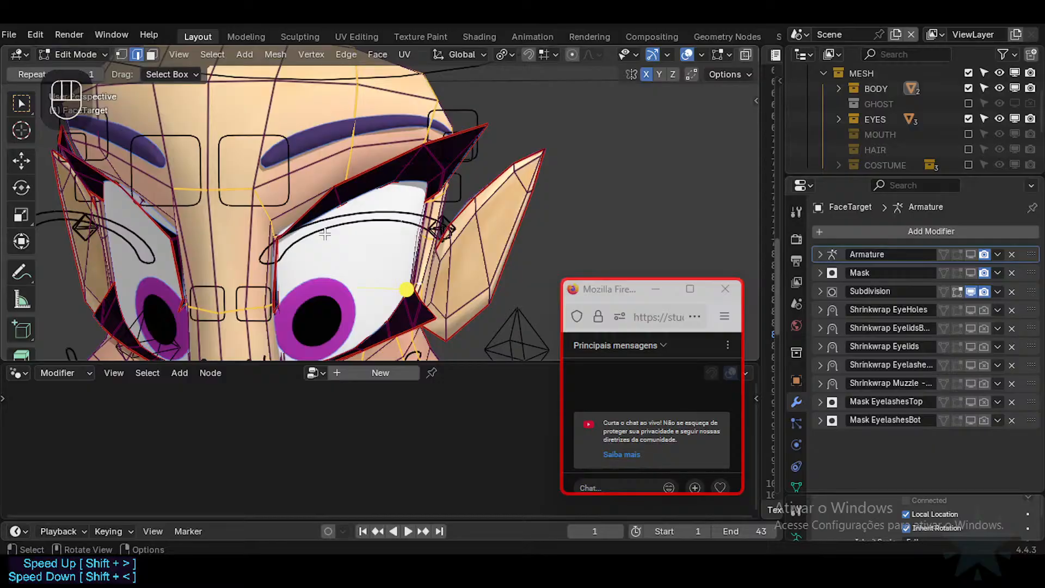
pyautogui.keyDown('shift'); pyautogui.moveTo(314, 263); pyautogui.dragTo(327, 196, button='middle'); pyautogui.keyUp('shift')
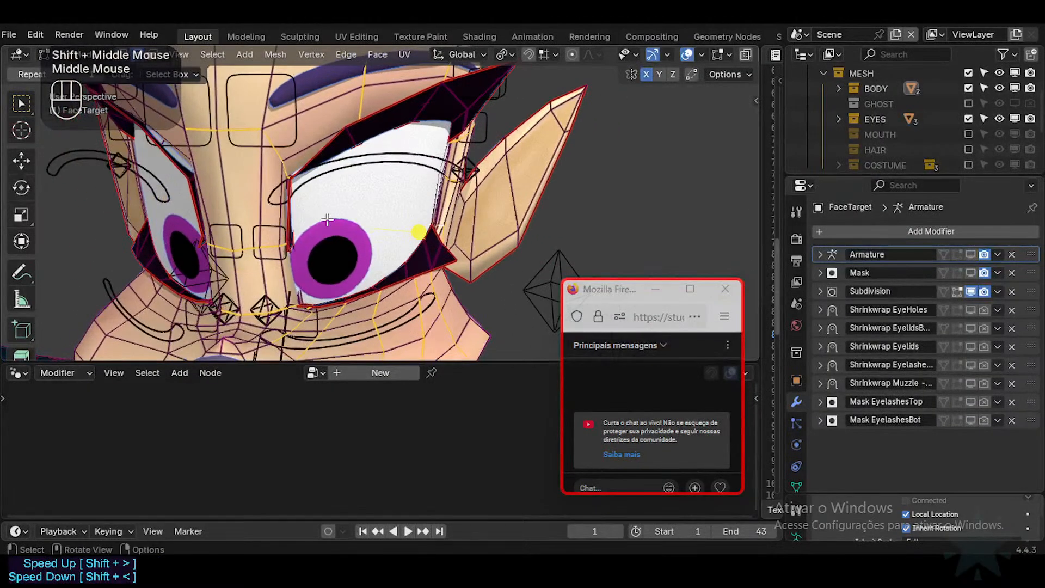
pyautogui.scroll(-1, 305, 188)
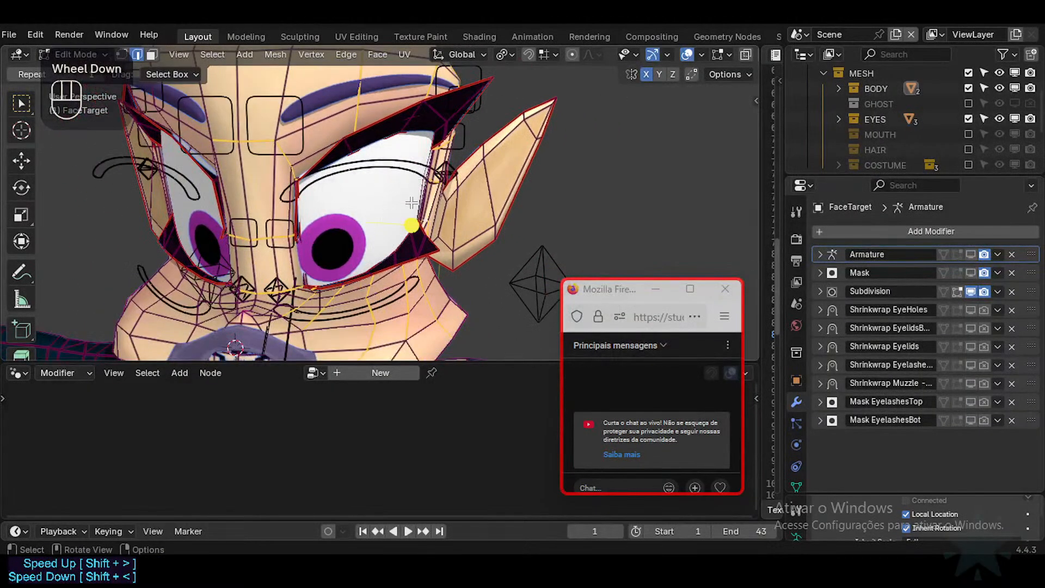
pyautogui.moveTo(405, 203); pyautogui.dragTo(352, 196, button='middle')
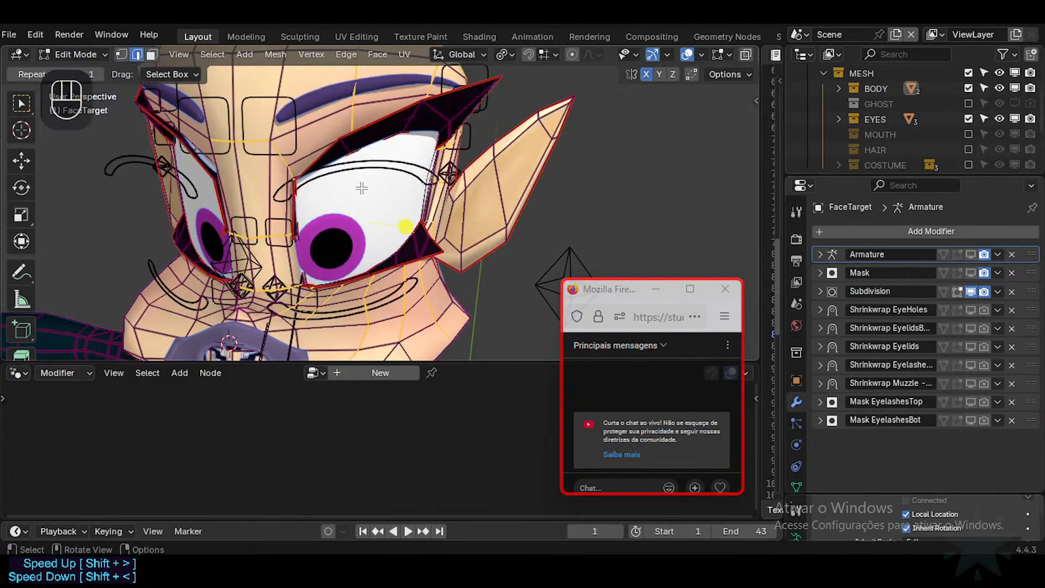
pyautogui.moveTo(357, 231); pyautogui.dragTo(380, 231, button='middle')
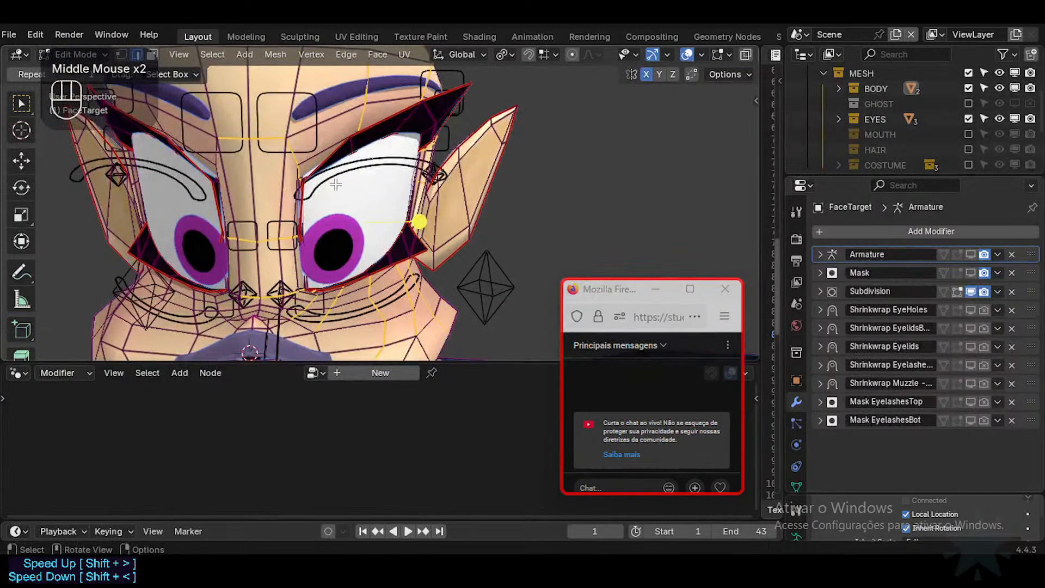
pyautogui.moveTo(335, 185); pyautogui.dragTo(340, 125, button='middle')
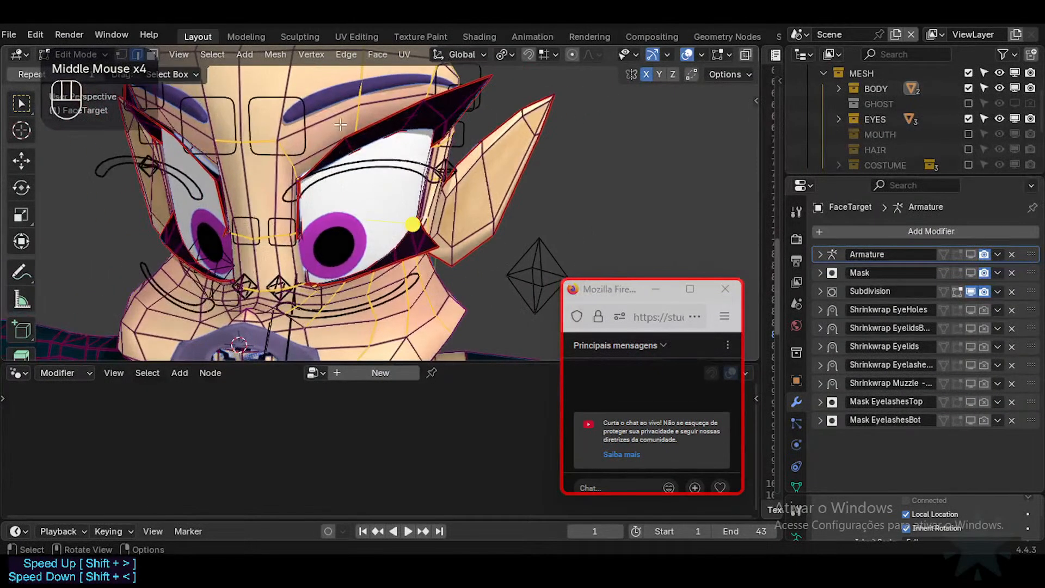
pyautogui.scroll(1, 338, 189)
pyautogui.moveTo(603, 296); pyautogui.dragTo(628, 292)
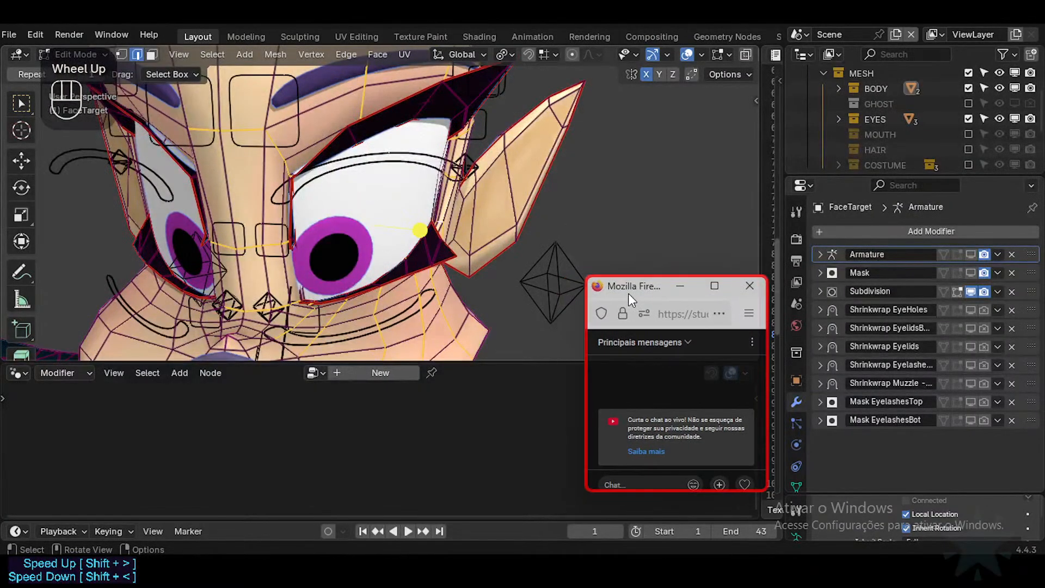
# Examine the FaceTarget mesh topology around the eye openings and eyelashes from several angles.
pyautogui.scroll(-2, 416, 189)
pyautogui.moveTo(415, 189); pyautogui.dragTo(279, 159, button='middle')
pyautogui.scroll(2, 416, 194)
pyautogui.middleClick(405, 206)
pyautogui.scroll(-2, 279, 159)
pyautogui.scroll(1, 346, 120)
pyautogui.moveTo(346, 120); pyautogui.dragTo(359, 125, button='middle')
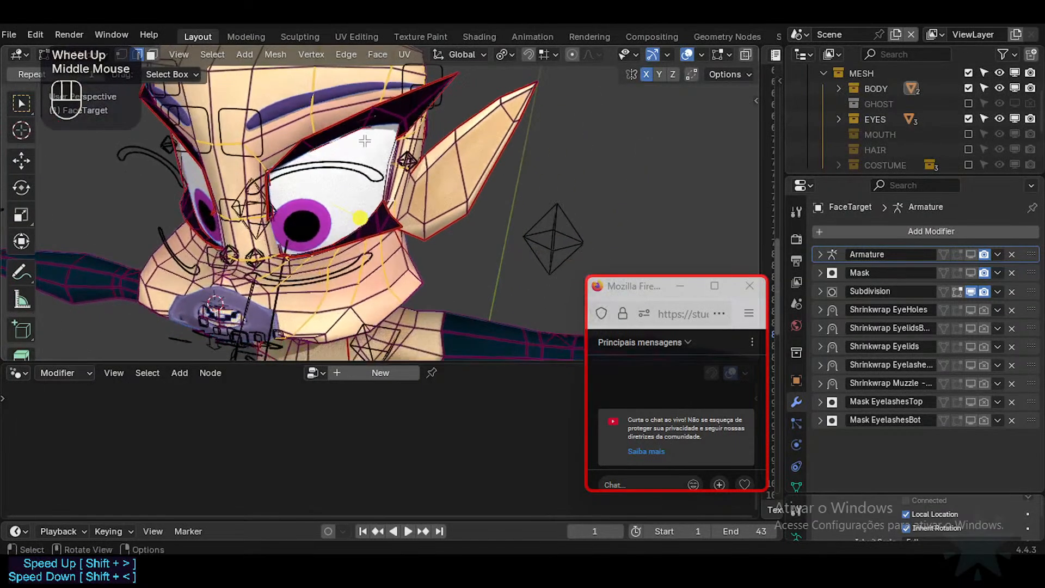
pyautogui.scroll(2, 359, 126)
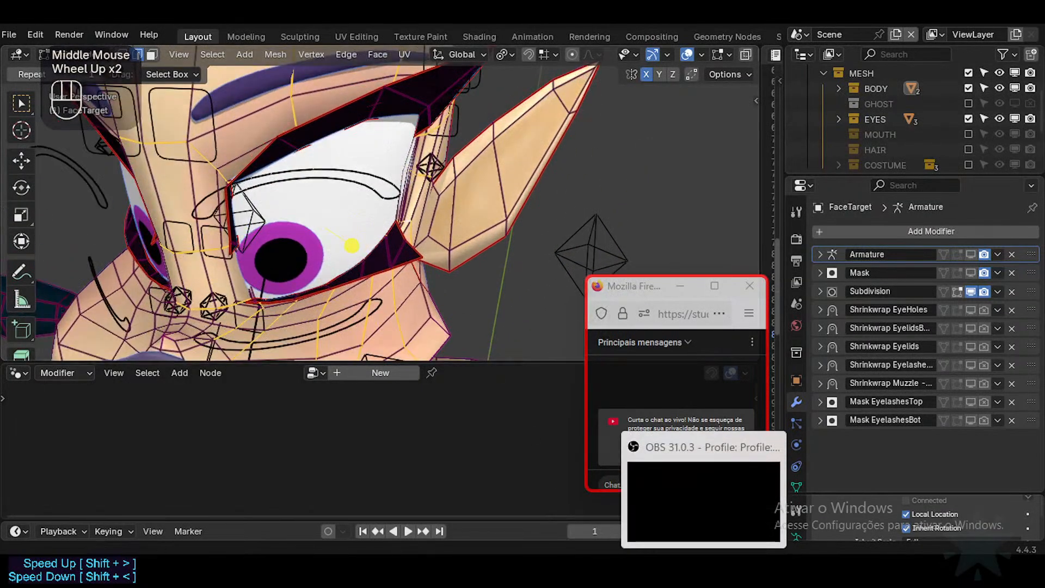
# Move the floating live-chat window off the 3D viewport and over the modifier list.
pyautogui.click(562, 524)
pyautogui.moveTo(652, 302); pyautogui.dragTo(845, 316)
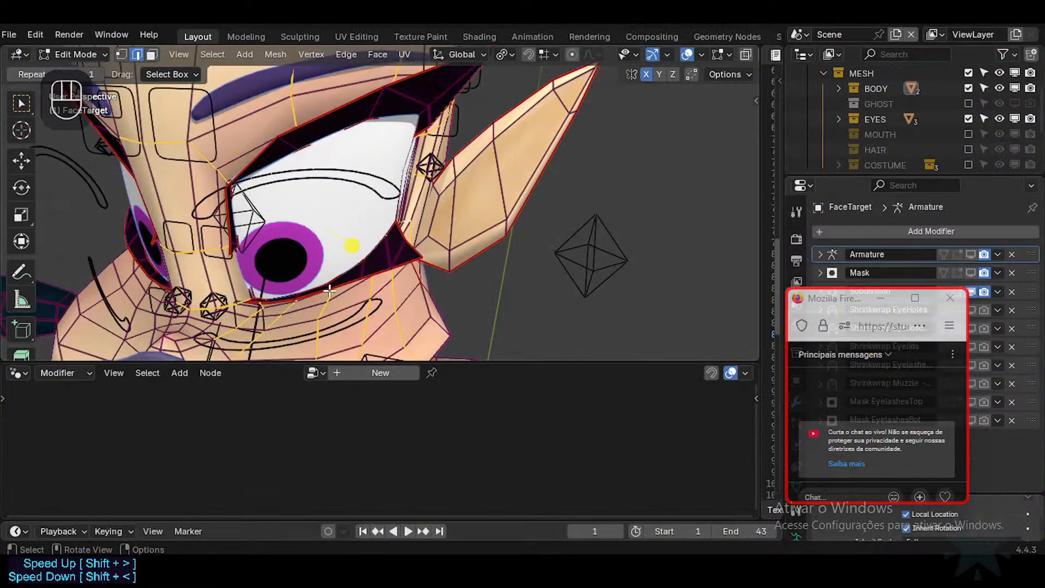
# Return FaceTarget to Object Mode, select the Muzzle object at the mouth, and enlarge the node editor to show its GNMouthSetup tree.
pyautogui.keyDown('shift'); pyautogui.moveTo(330, 291); pyautogui.dragTo(377, 251, button='middle'); pyautogui.keyUp('shift')
pyautogui.moveTo(377, 252); pyautogui.dragTo(439, 185, button='middle')
pyautogui.hotkey('ctrl', 'Tab')
pyautogui.click(332, 184)
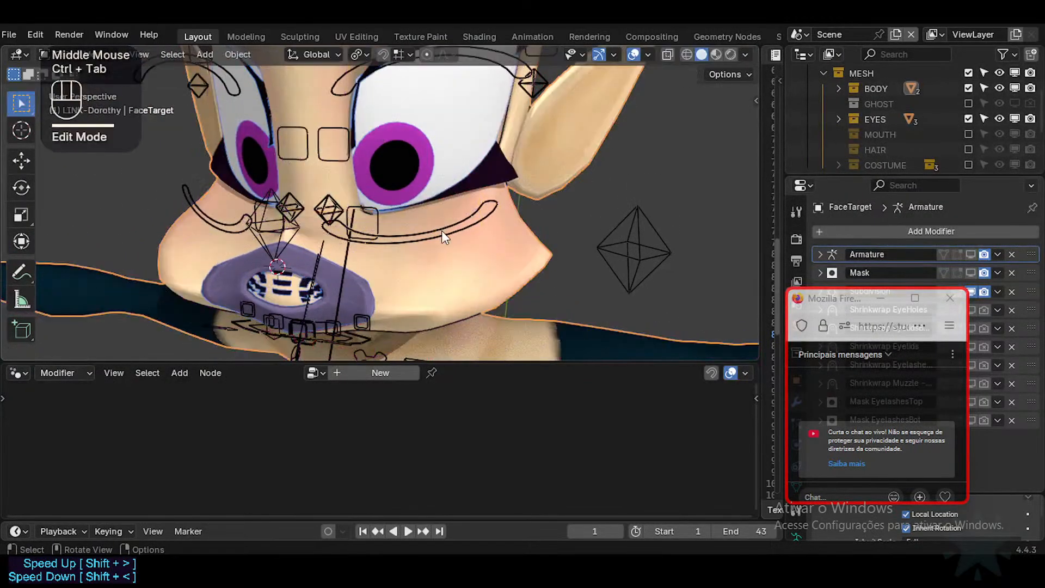
pyautogui.click(490, 261)
pyautogui.click(409, 279)
pyautogui.click(341, 288)
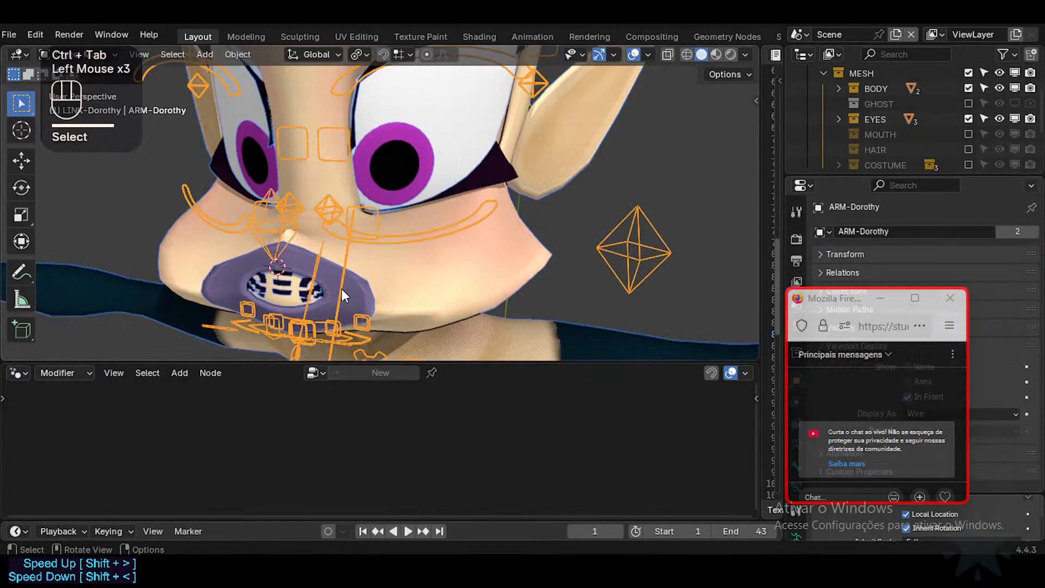
pyautogui.click(354, 298)
pyautogui.moveTo(381, 362); pyautogui.dragTo(403, 230)
pyautogui.scroll(6, 435, 382)
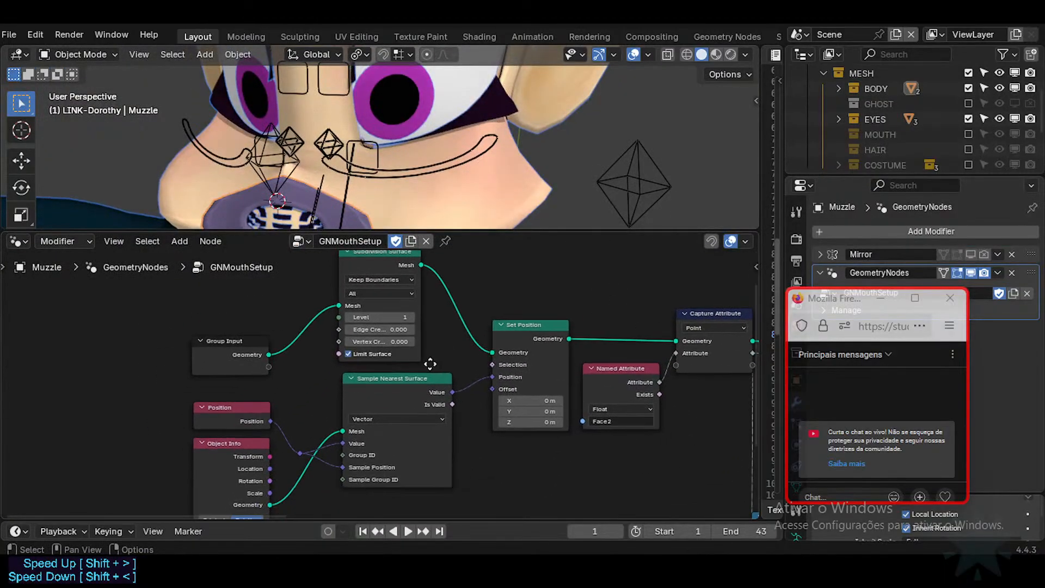
# Examine how Position and Object Info feed Sample Nearest Surface, and how that drives Set Position in GNMouthSetup.
pyautogui.scroll(3, 419, 392)
pyautogui.click(368, 381)
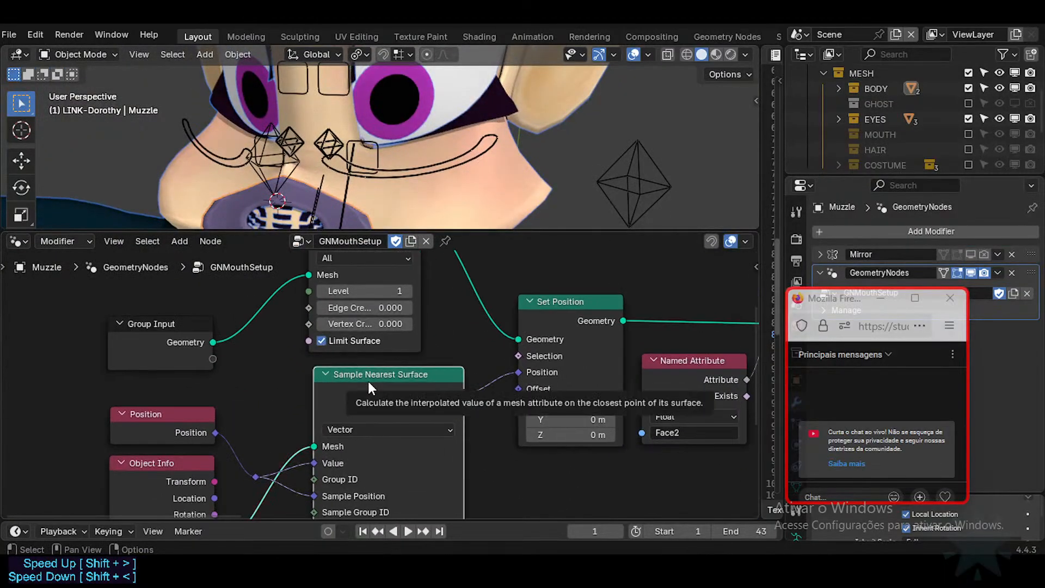
pyautogui.moveTo(518, 356); pyautogui.dragTo(473, 328, button='middle')
pyautogui.moveTo(299, 434); pyautogui.dragTo(335, 373, button='middle')
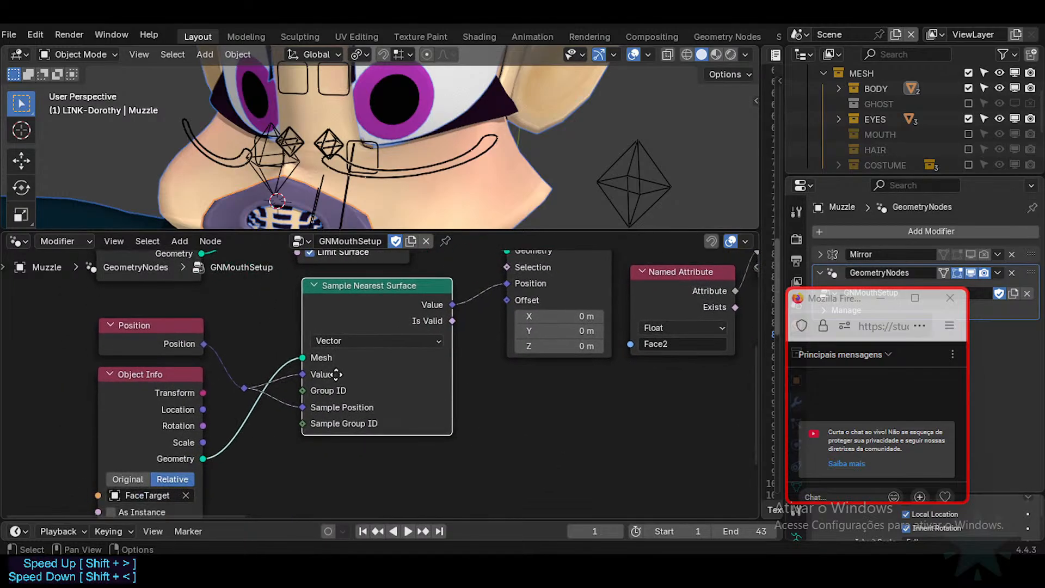
pyautogui.moveTo(411, 307); pyautogui.dragTo(303, 404, button='middle')
pyautogui.moveTo(390, 351); pyautogui.dragTo(347, 400, button='middle')
pyautogui.click(406, 364)
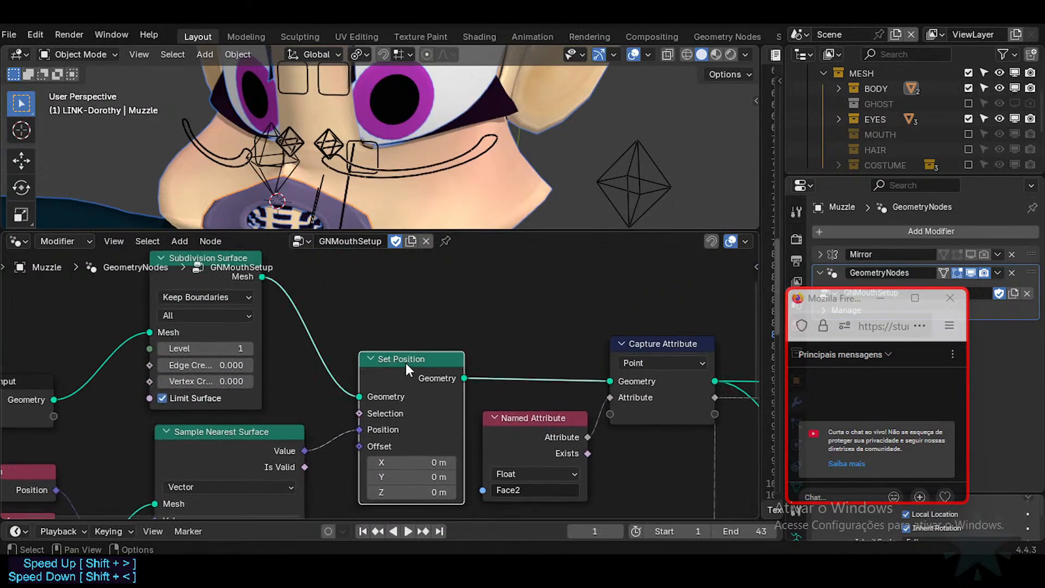
pyautogui.scroll(-6, 404, 365)
pyautogui.moveTo(261, 360); pyautogui.dragTo(399, 324, button='middle')
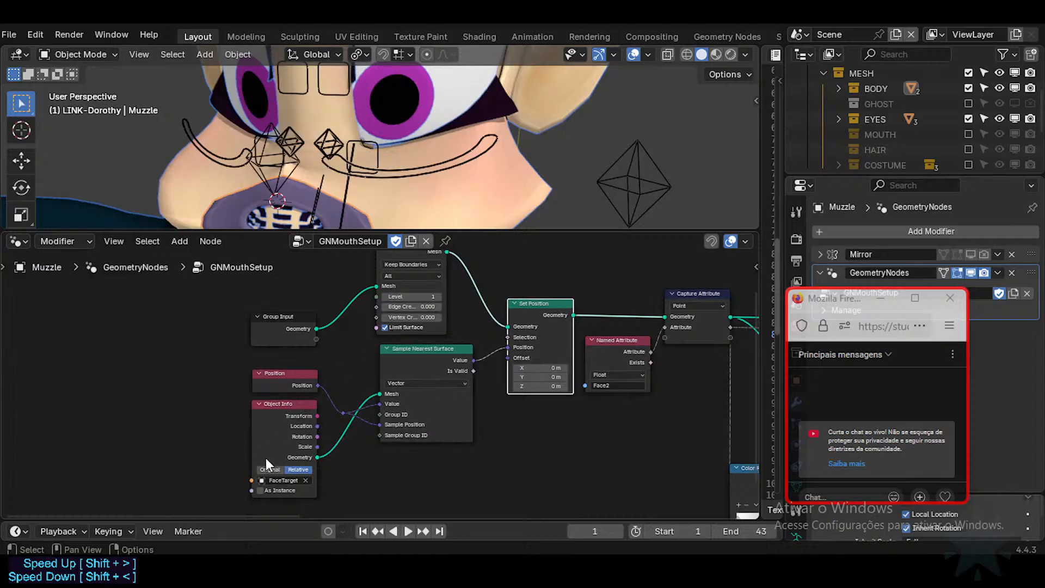
pyautogui.moveTo(213, 492); pyautogui.dragTo(534, 349)
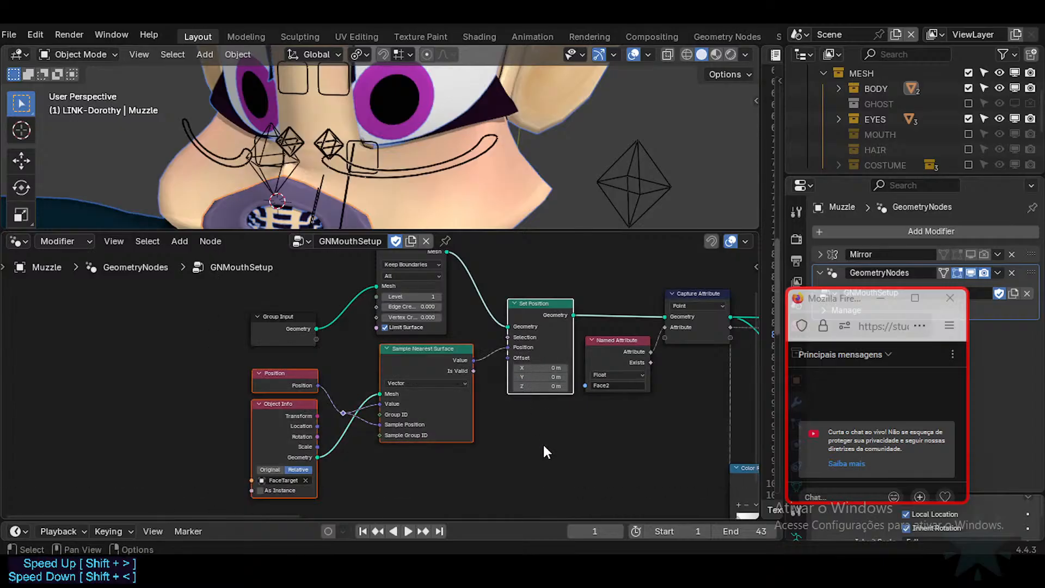
pyautogui.click(543, 442)
pyautogui.scroll(2, 536, 381)
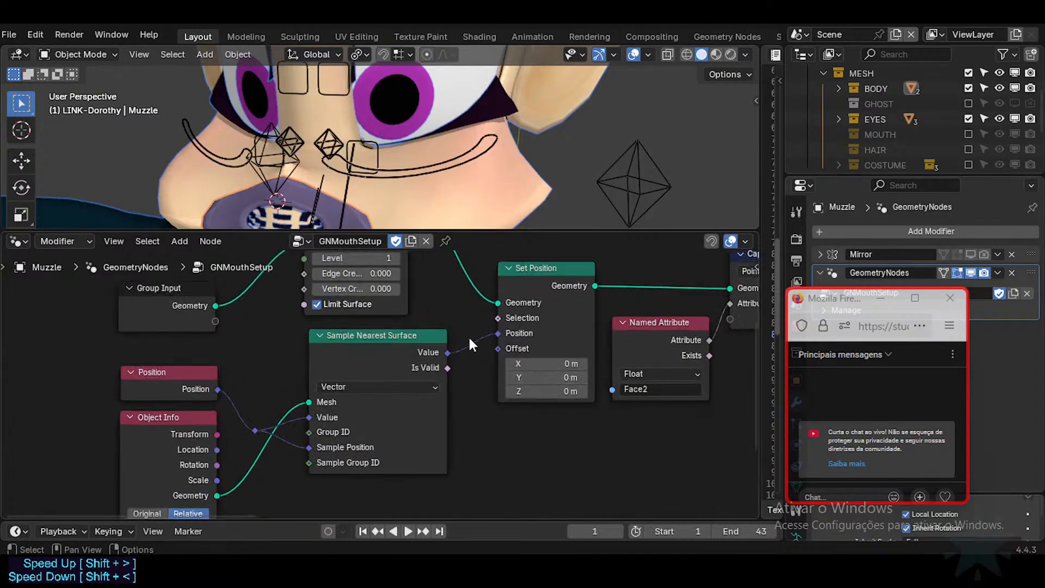
pyautogui.moveTo(469, 335); pyautogui.dragTo(462, 306, button='middle')
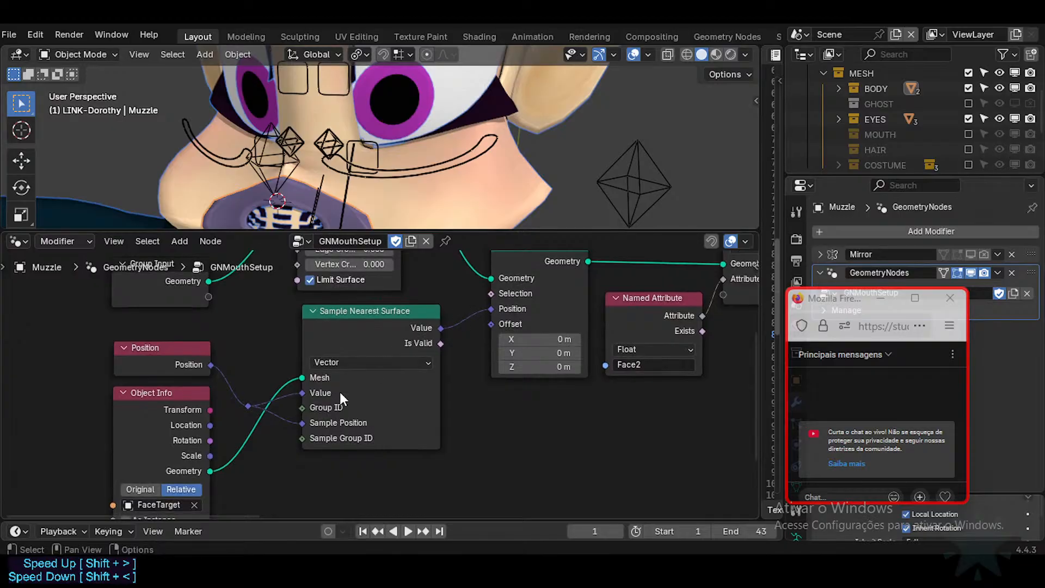
pyautogui.moveTo(227, 440); pyautogui.dragTo(226, 409, button='middle')
pyautogui.moveTo(363, 341); pyautogui.dragTo(251, 470, button='middle')
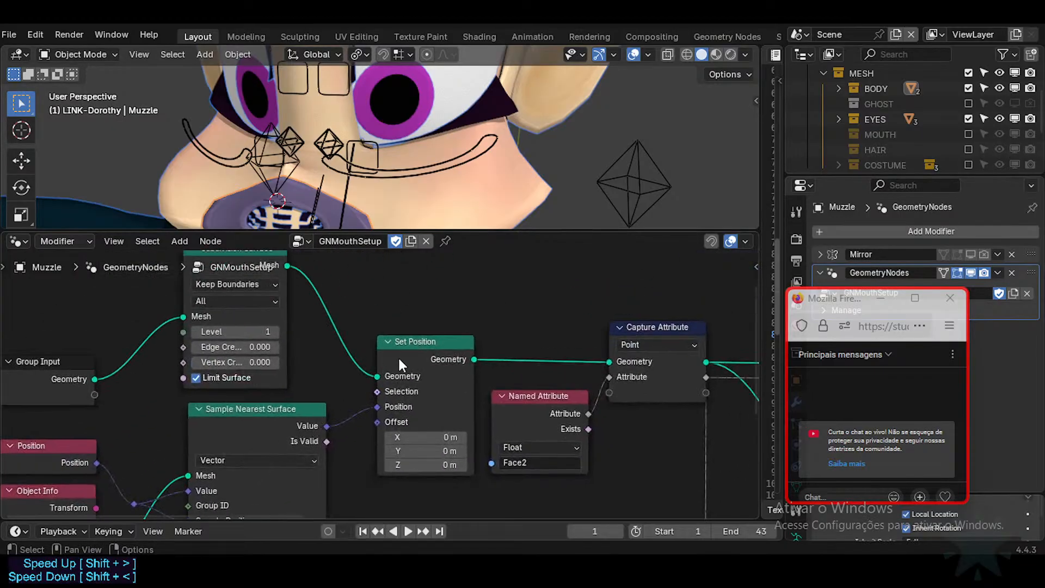
# Search the addable geometry nodes for "shrink" and dismiss the search without adding a node.
pyautogui.hotkey('shift', 'a')
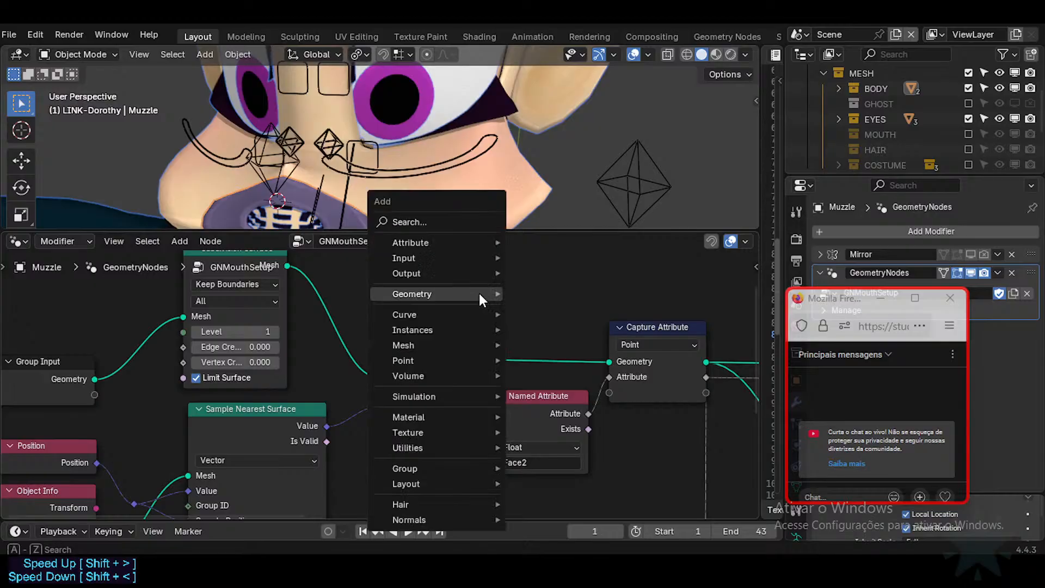
pyautogui.write('shri')
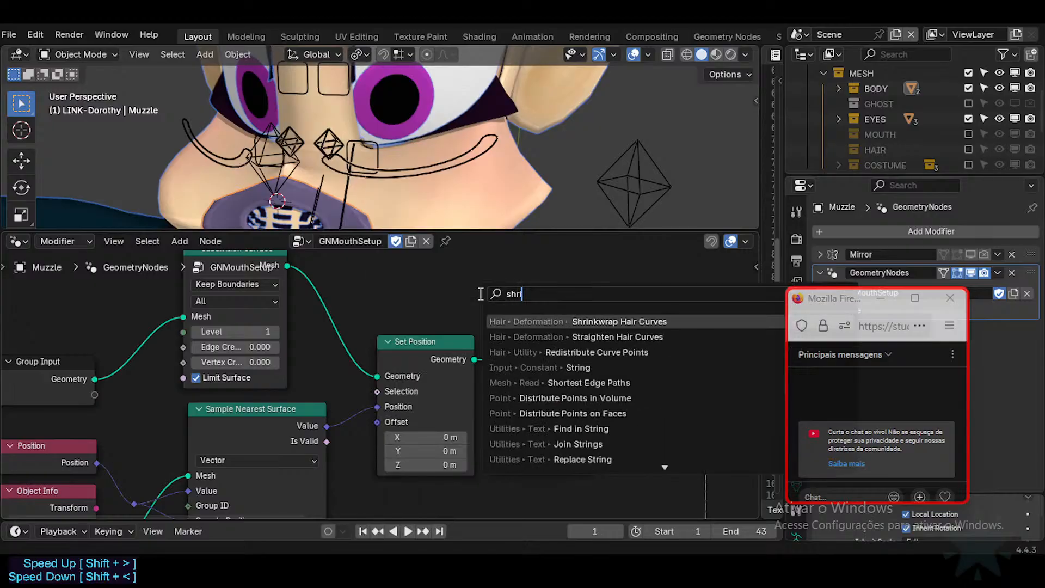
pyautogui.write('nk')
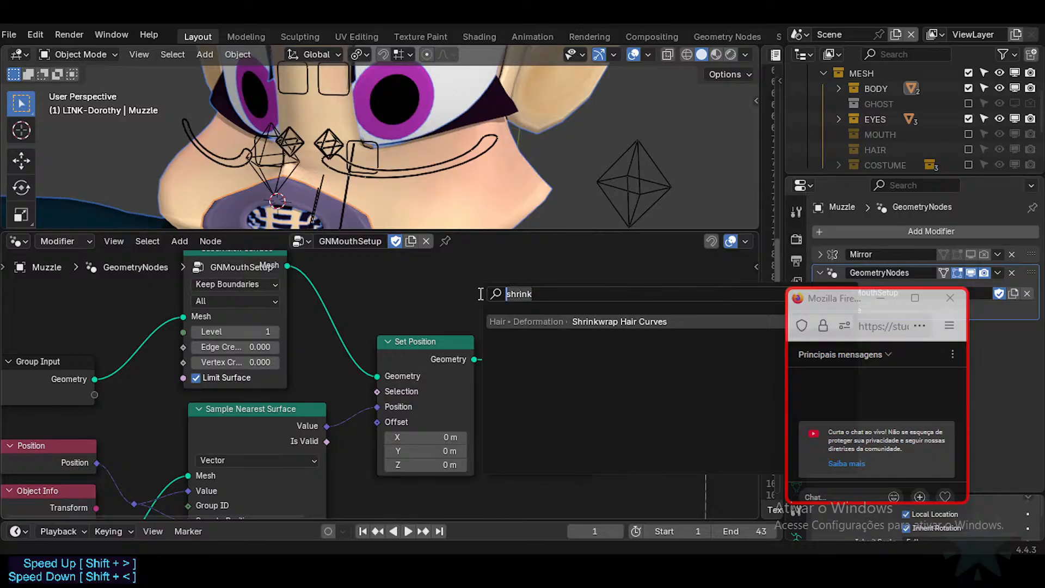
pyautogui.press('BackSpace')
pyautogui.press('Escape')
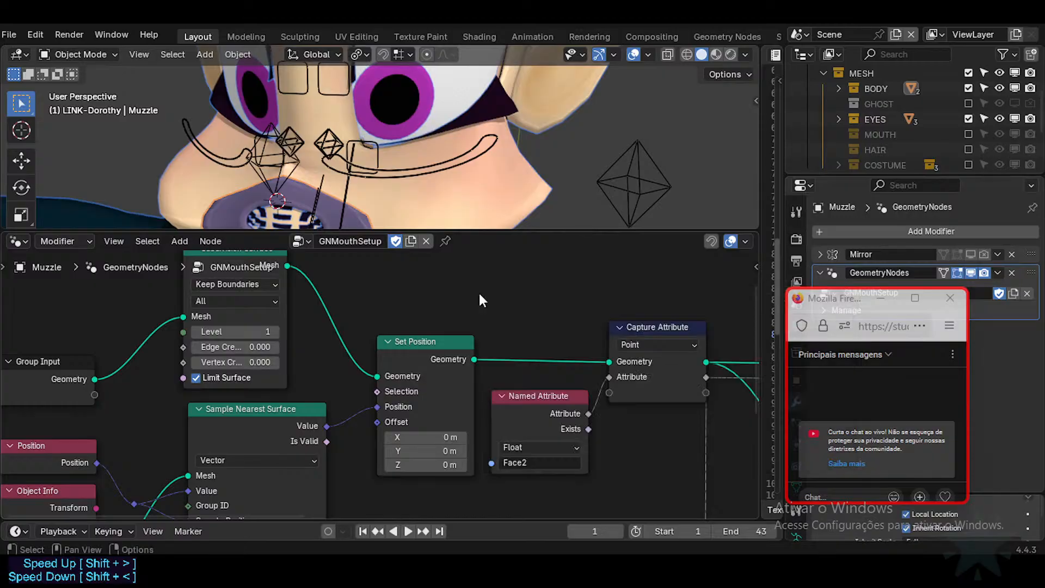
# Shift the Sample Nearest Surface node slightly down and nudge the Set Position node slightly up in the tree.
pyautogui.click(301, 412)
pyautogui.scroll(-1, 414, 346)
pyautogui.moveTo(439, 403); pyautogui.dragTo(464, 404, button='middle')
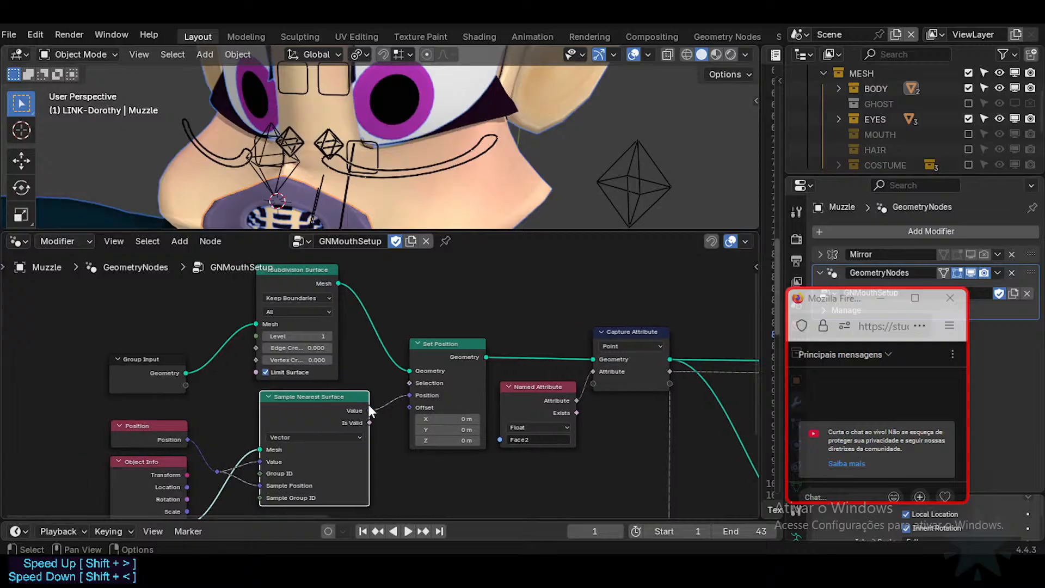
pyautogui.moveTo(356, 401); pyautogui.dragTo(451, 375, button='middle')
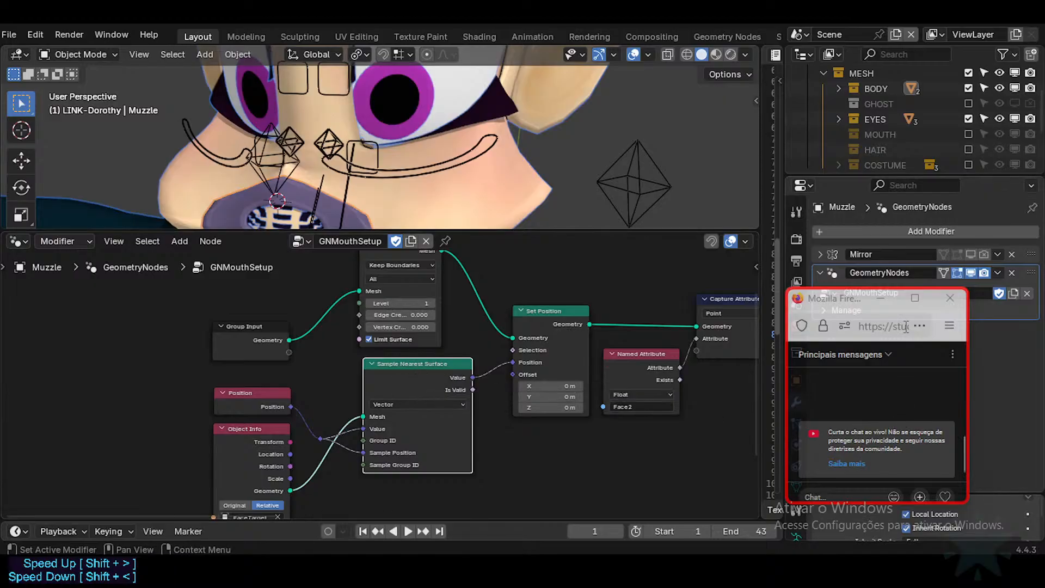
pyautogui.moveTo(242, 123); pyautogui.dragTo(283, 142, button='middle')
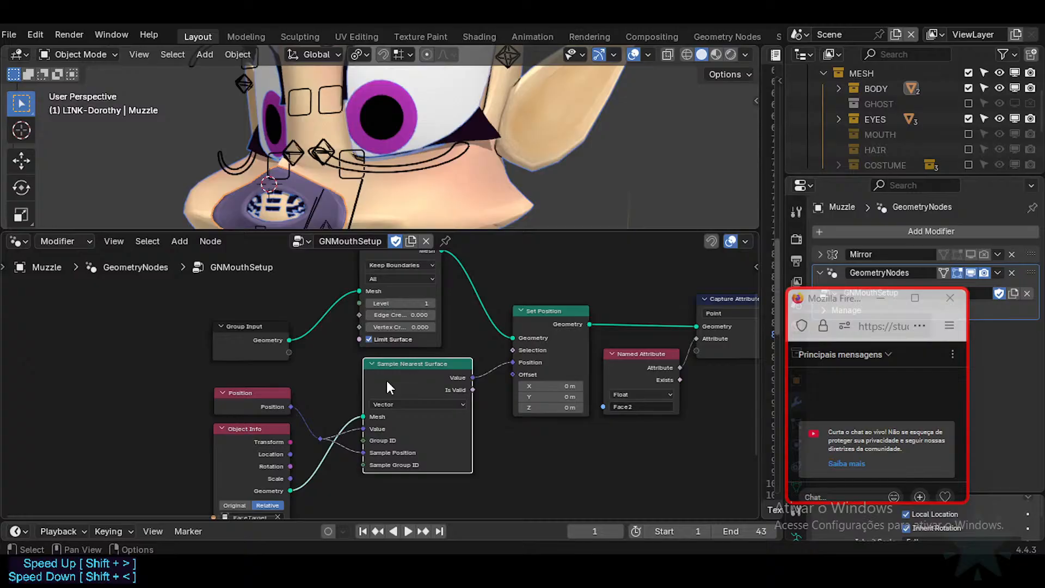
pyautogui.moveTo(381, 395); pyautogui.dragTo(374, 428, button='middle')
pyautogui.moveTo(438, 391); pyautogui.dragTo(318, 388, button='middle')
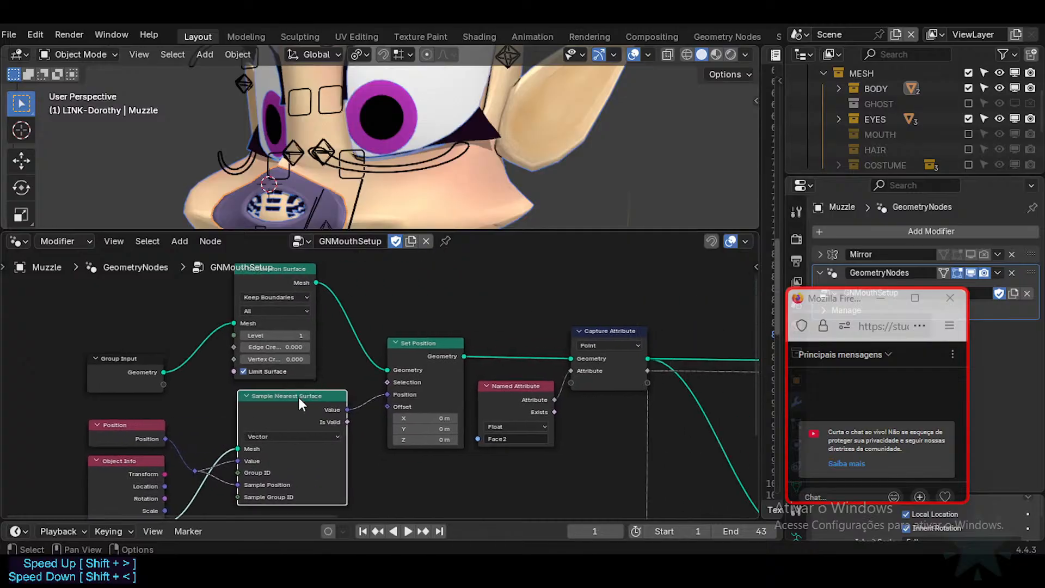
pyautogui.moveTo(300, 404); pyautogui.dragTo(294, 425)
pyautogui.moveTo(336, 405); pyautogui.dragTo(216, 422, button='middle')
pyautogui.moveTo(309, 357); pyautogui.dragTo(303, 352)
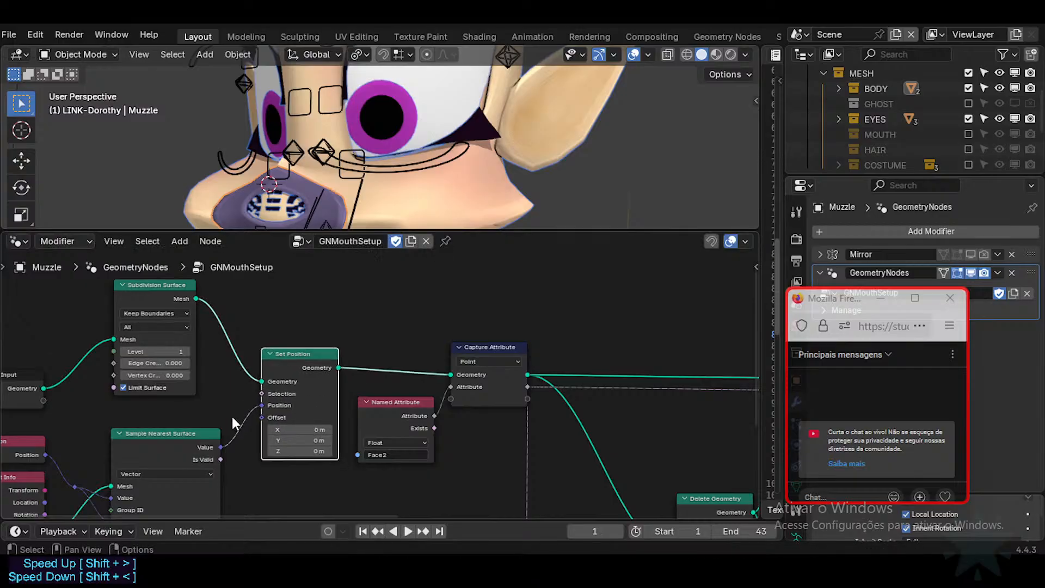
# Try As Instance on the Object Info node that references FaceTarget, and switch it back off.
pyautogui.moveTo(224, 436); pyautogui.dragTo(262, 376, button='middle')
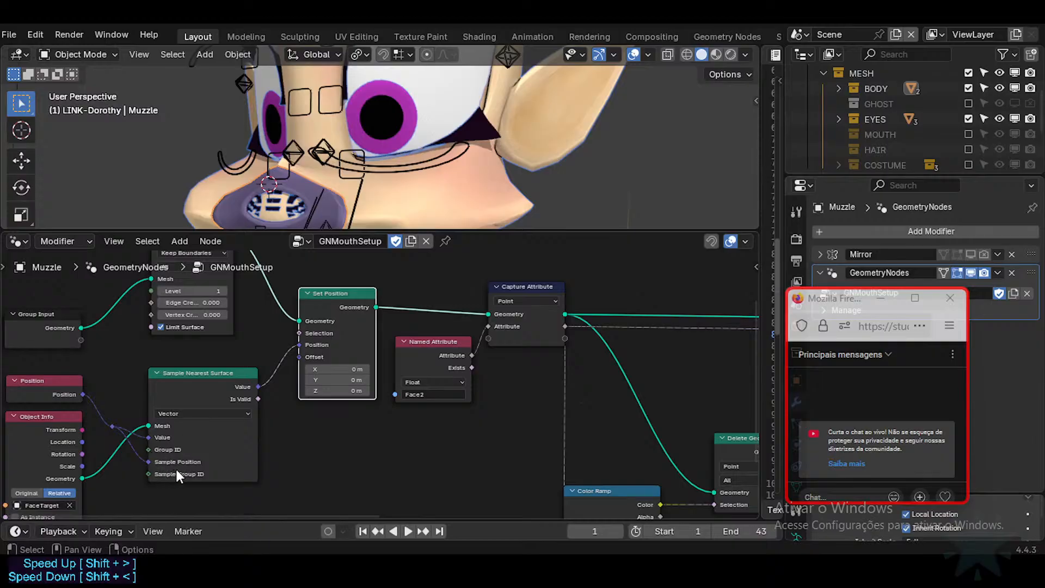
pyautogui.moveTo(279, 378); pyautogui.dragTo(275, 403, button='middle')
pyautogui.moveTo(276, 358); pyautogui.dragTo(231, 406, button='middle')
pyautogui.moveTo(218, 460); pyautogui.dragTo(244, 406, button='middle')
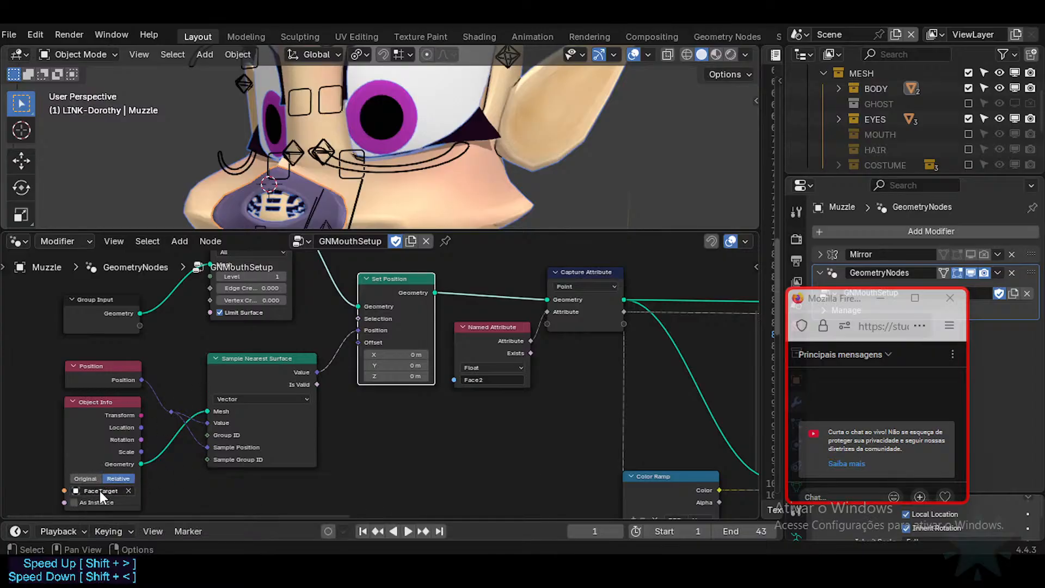
pyautogui.click(75, 503)
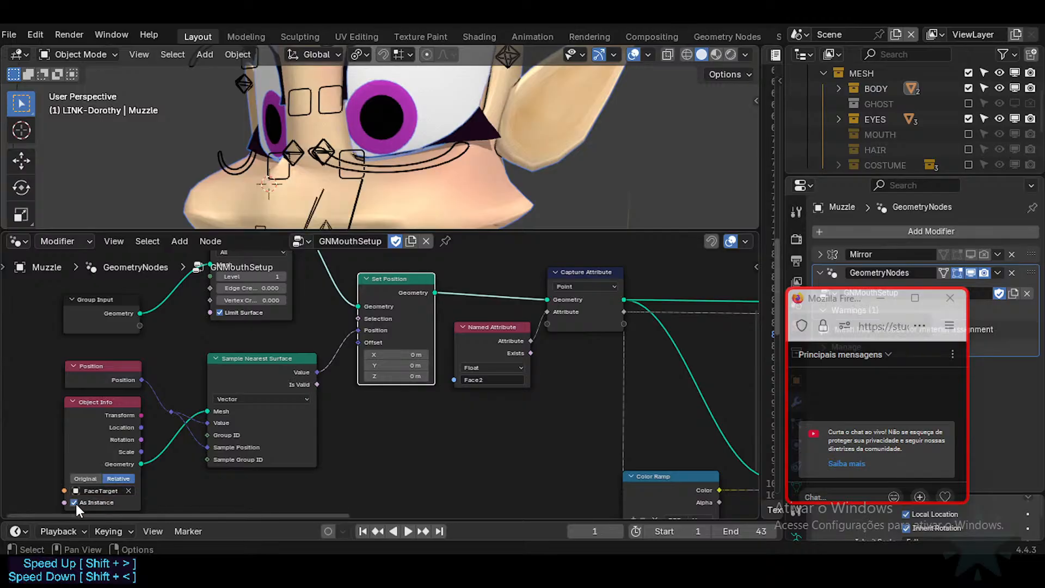
pyautogui.click(75, 502)
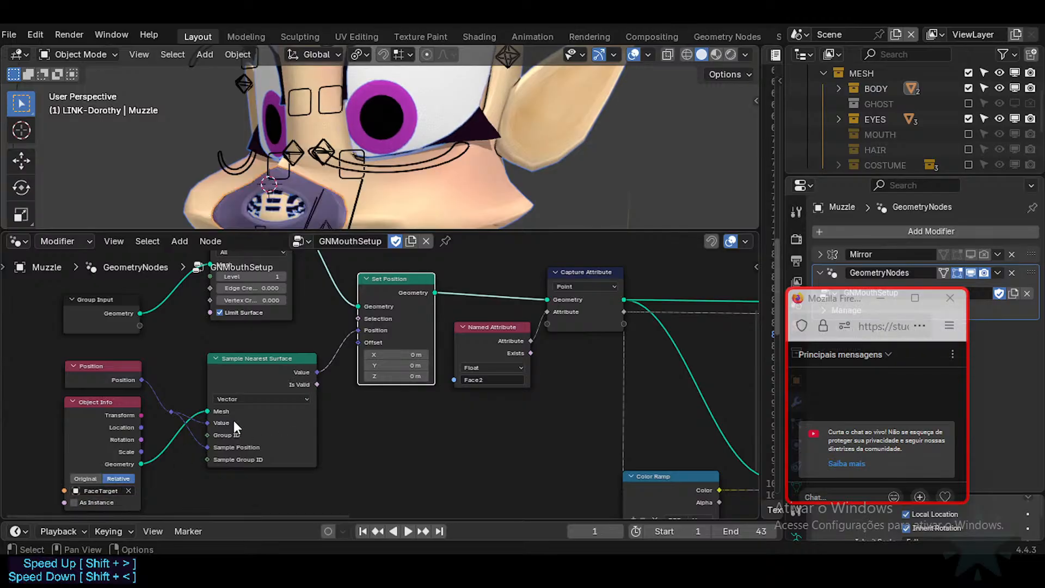
# Examine the path from Set Position through Capture Attribute to the Delete Geometry, Extrude Mesh and Merge by Distance nodes, comparing it with the mouth.
pyautogui.moveTo(257, 425); pyautogui.dragTo(220, 464, button='middle')
pyautogui.moveTo(301, 425); pyautogui.dragTo(245, 385, button='middle')
pyautogui.moveTo(192, 418); pyautogui.dragTo(193, 456, button='middle')
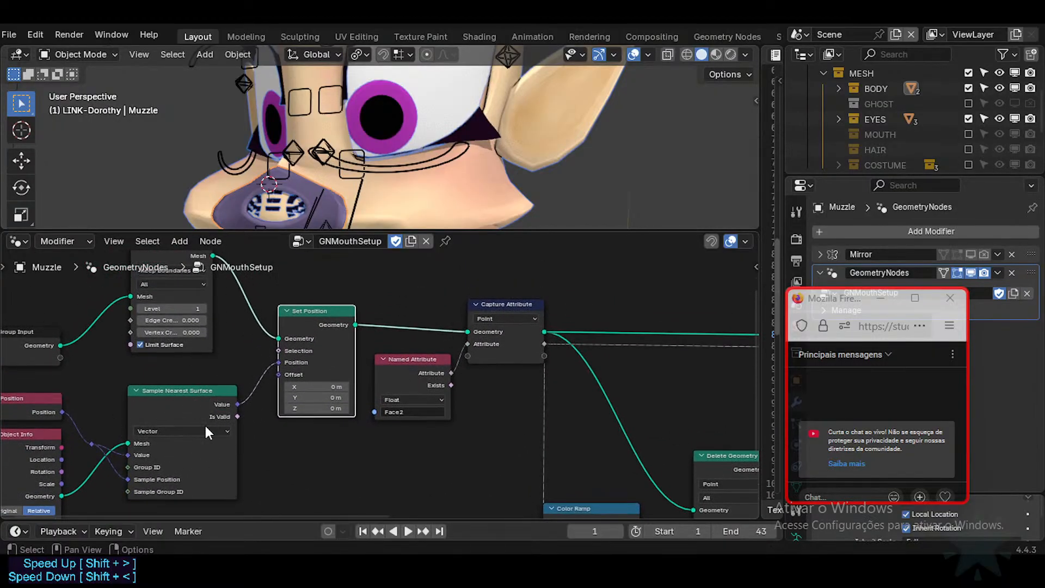
pyautogui.moveTo(239, 336); pyautogui.dragTo(226, 375, button='middle')
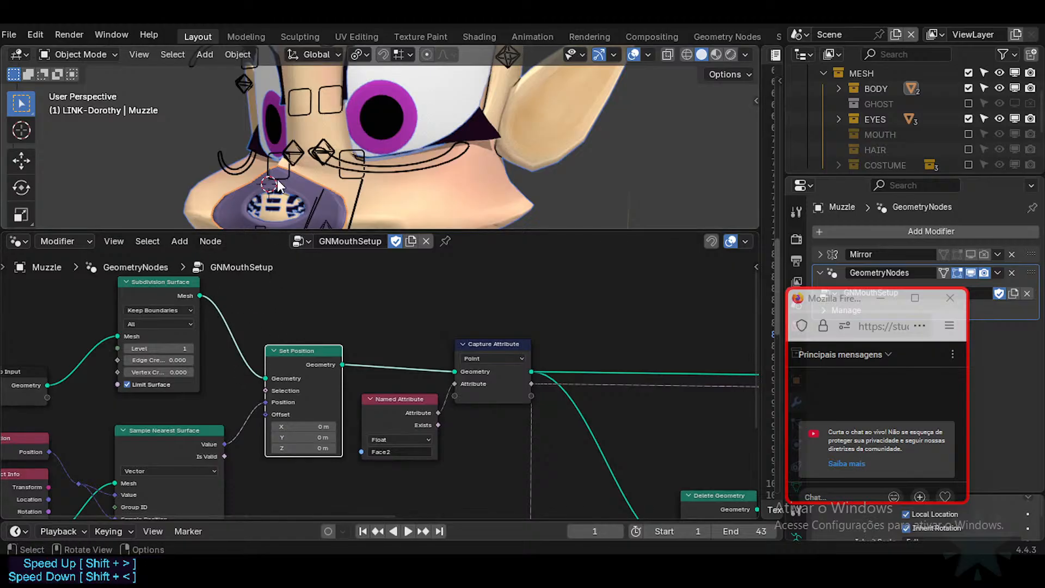
pyautogui.moveTo(277, 180)
pyautogui.mouseDown(button='middle')
pyautogui.moveTo(405, 178)
pyautogui.moveTo(273, 191)
pyautogui.mouseUp(button='middle')
pyautogui.moveTo(272, 387); pyautogui.dragTo(265, 419, button='middle')
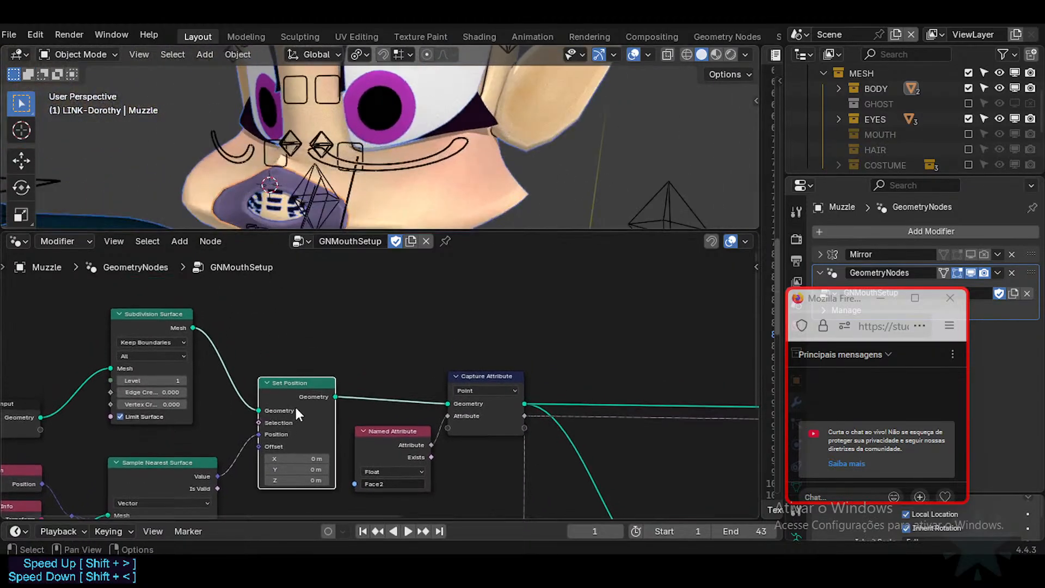
pyautogui.moveTo(517, 445); pyautogui.dragTo(240, 342, button='middle')
pyautogui.moveTo(289, 371); pyautogui.dragTo(220, 388, button='middle')
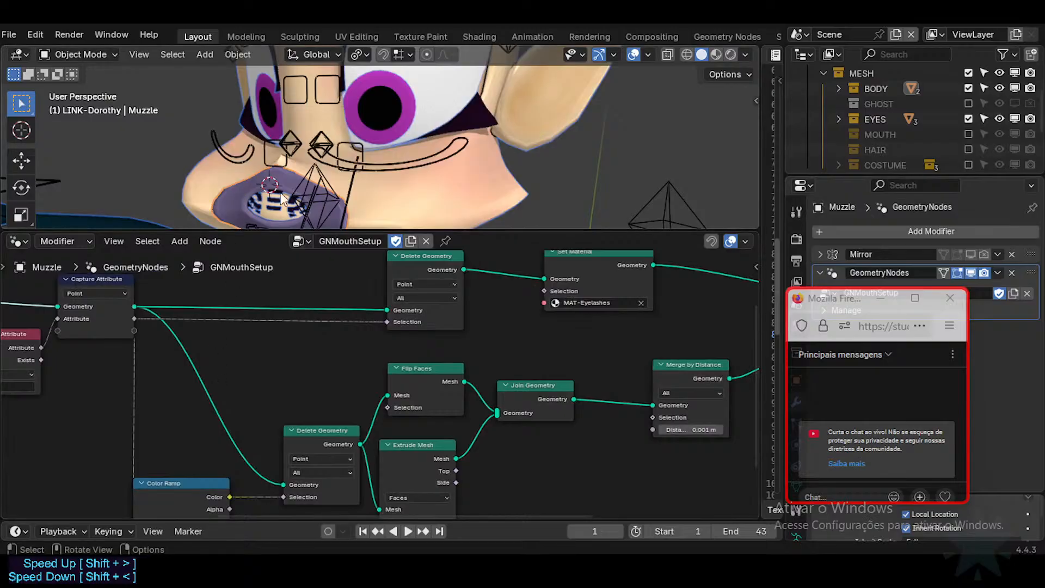
pyautogui.moveTo(283, 199); pyautogui.dragTo(251, 188, button='middle')
# Select the FaceTarget object and set its viewport display to Wire to inspect the mouth area.
pyautogui.click(481, 181)
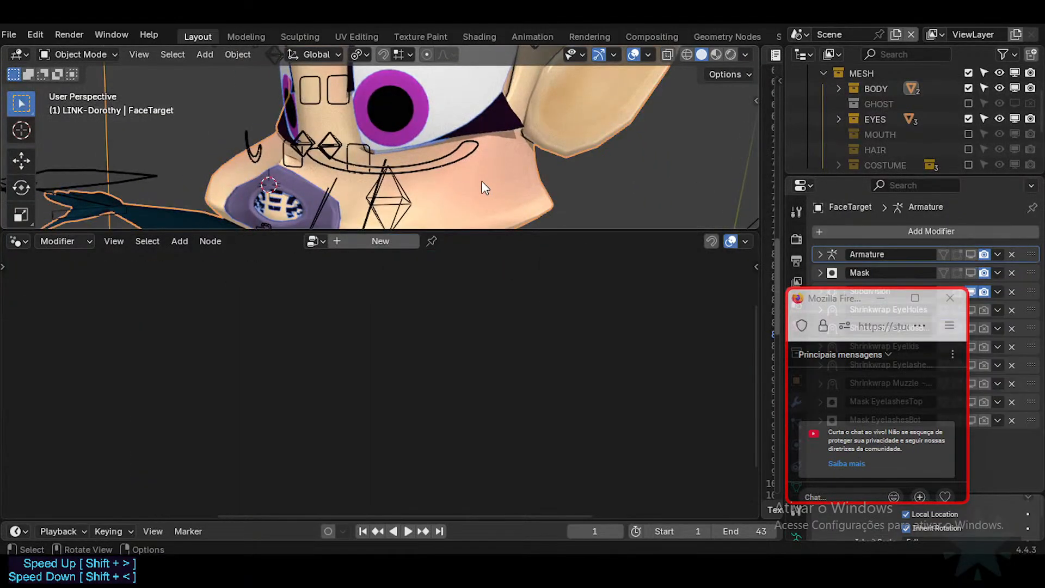
pyautogui.hotkey('shift', 'ctrl', 'alt', 'h')
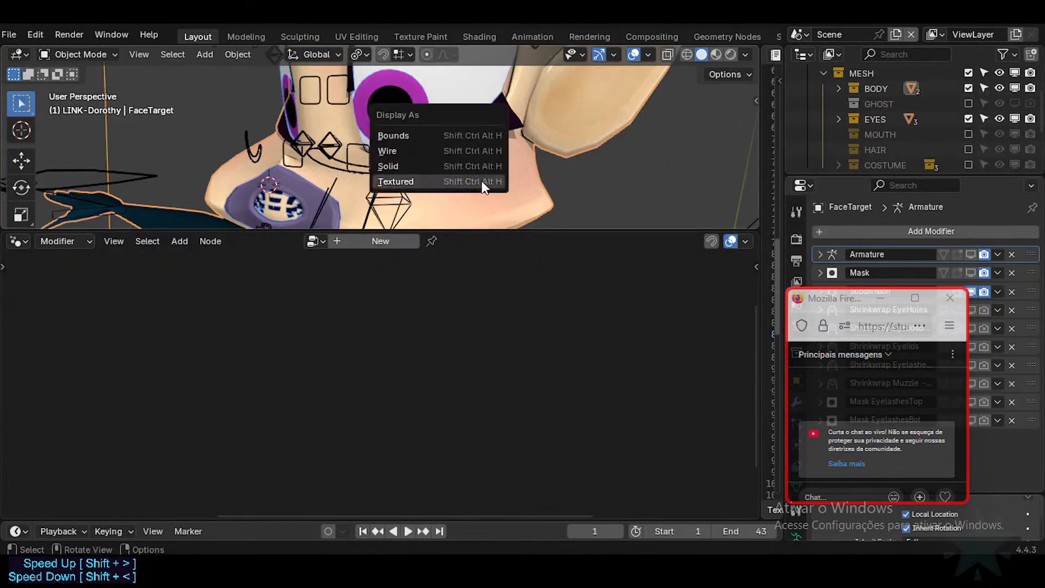
pyautogui.click(446, 150)
pyautogui.moveTo(357, 177)
pyautogui.mouseDown(button='middle')
pyautogui.moveTo(463, 155)
pyautogui.moveTo(413, 166)
pyautogui.moveTo(424, 168)
pyautogui.moveTo(384, 189)
pyautogui.moveTo(377, 173)
pyautogui.moveTo(347, 174)
pyautogui.mouseUp(button='middle')
pyautogui.hotkey('shift', 'alt', 'w')
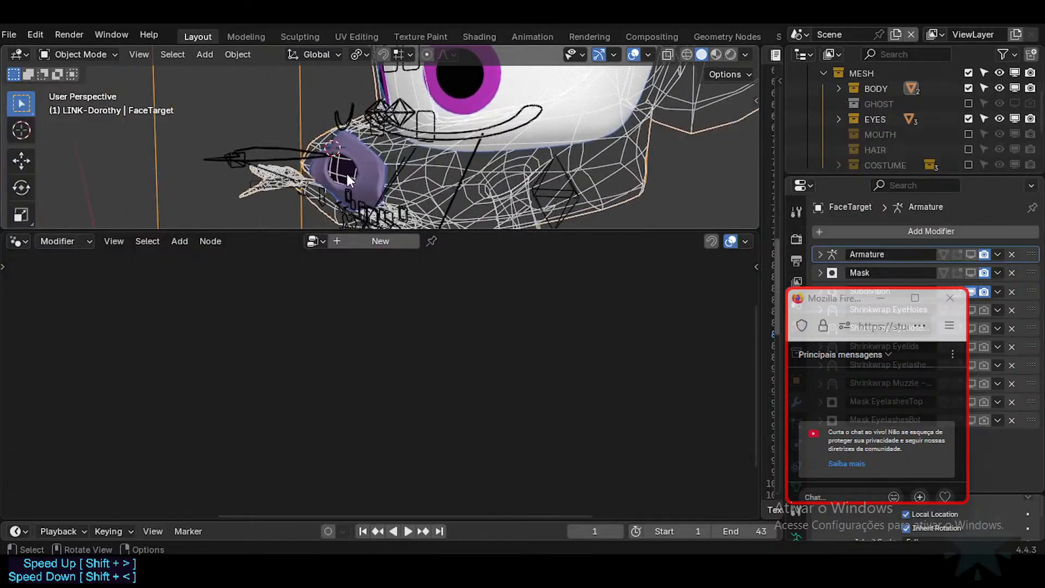
pyautogui.scroll(2, 354, 175)
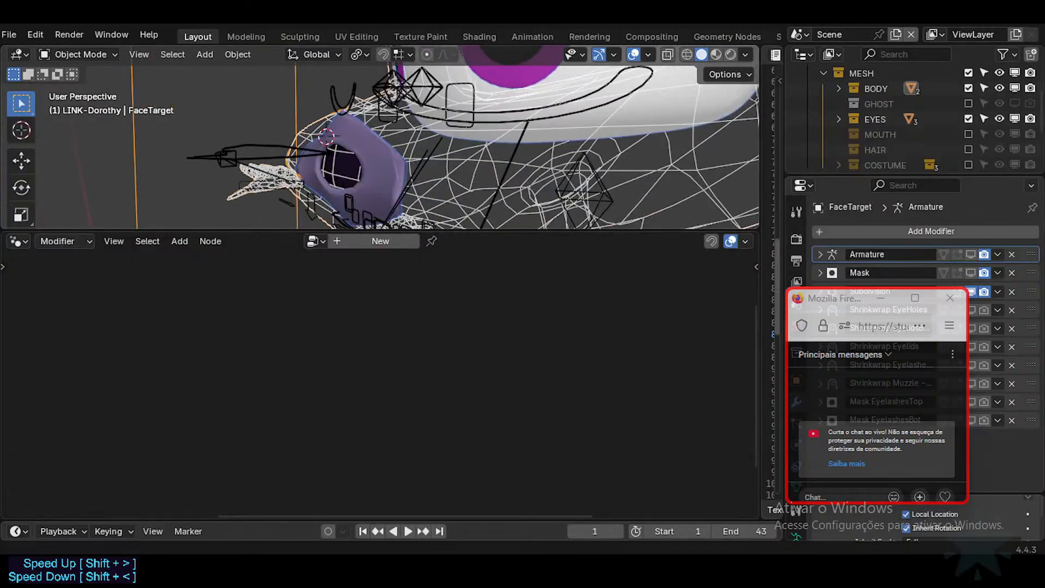
# Switch to the YouTube video "Creating a Cartoon Facial Rig in Blender with Geometry Nodes" and examine how the face plane's mouth edges are edited.
pyautogui.moveTo(599, 566)
pyautogui.click(571, 512)
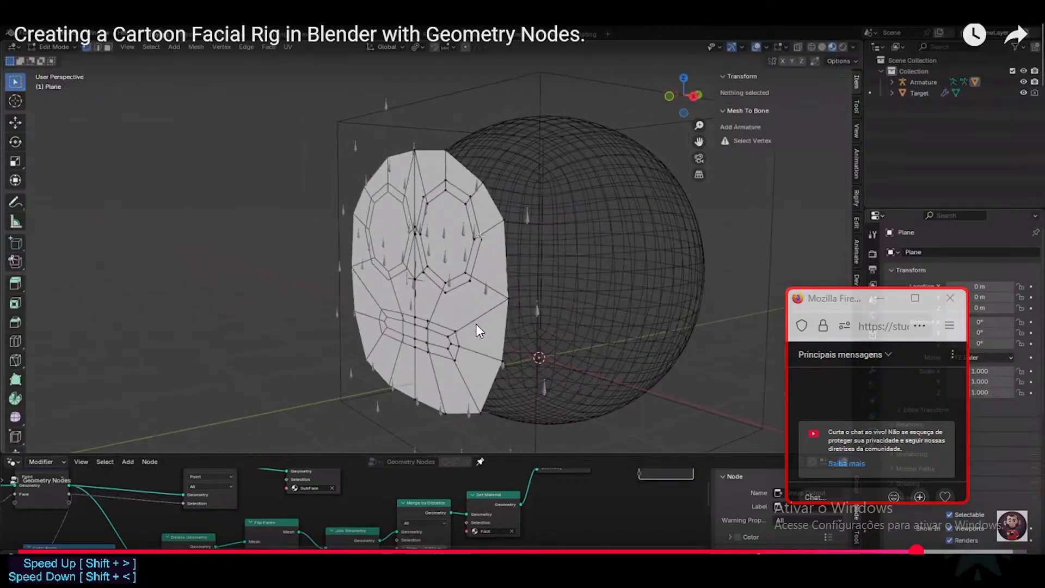
pyautogui.click(475, 314)
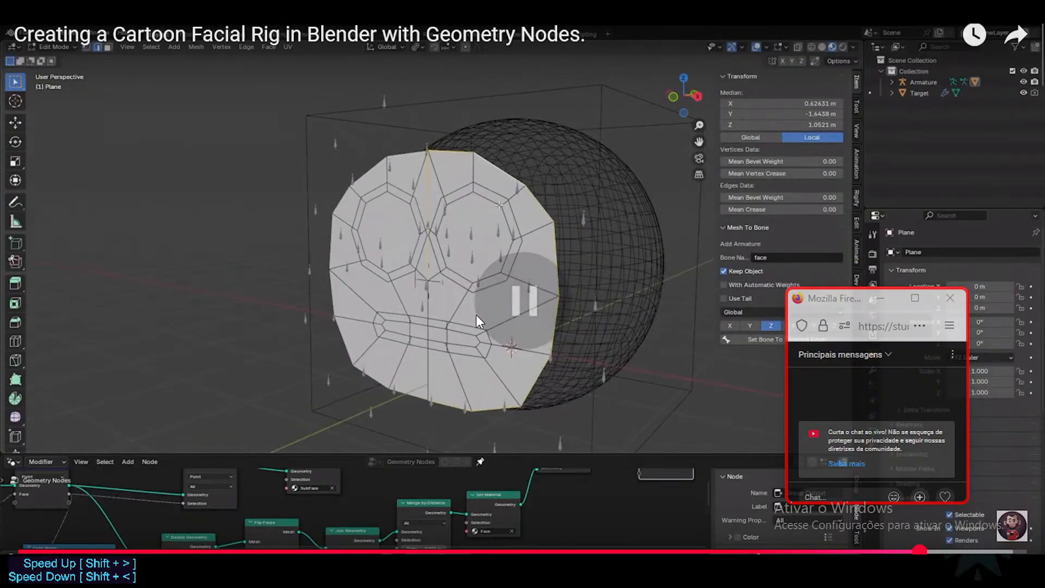
pyautogui.click(451, 222)
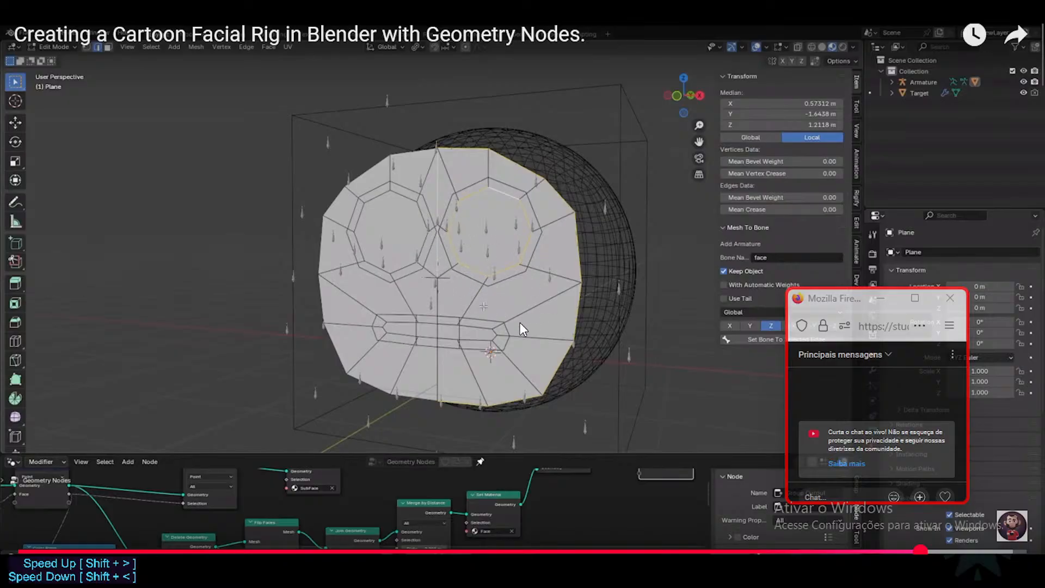
pyautogui.click(484, 254)
pyautogui.click(482, 257)
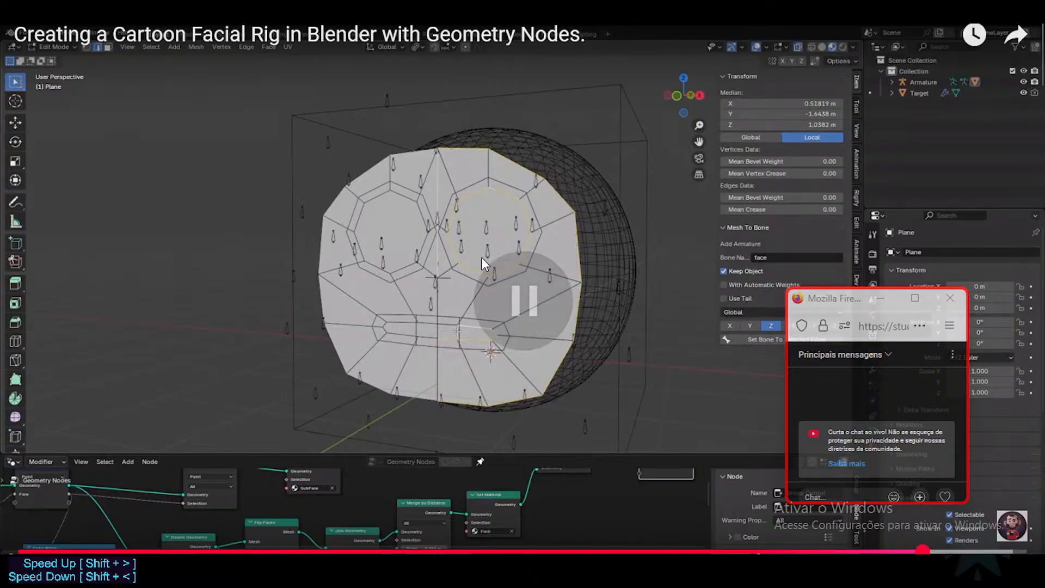
pyautogui.click(484, 265)
pyautogui.click(483, 297)
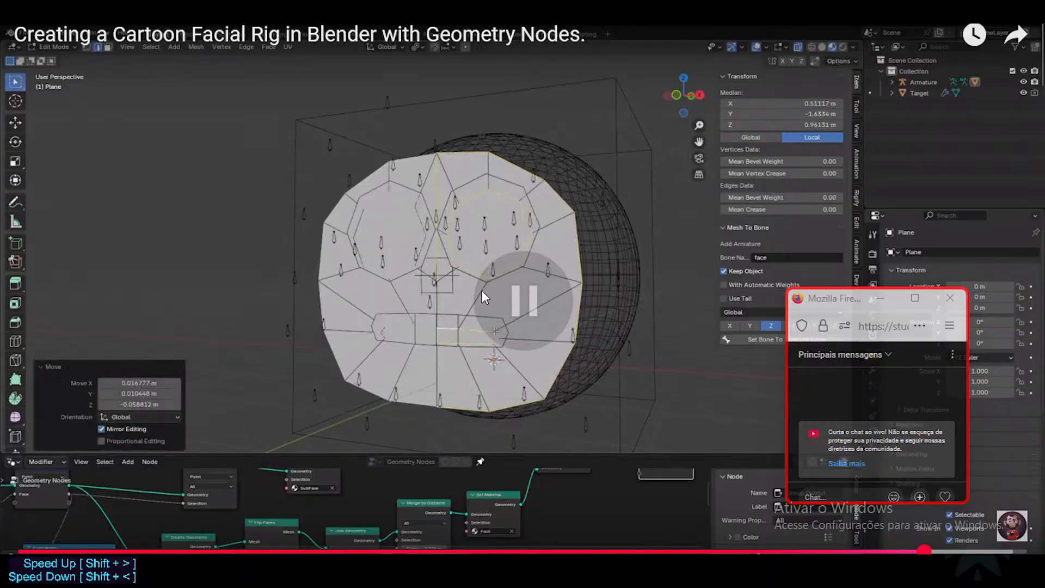
pyautogui.click(479, 349)
pyautogui.click(507, 326)
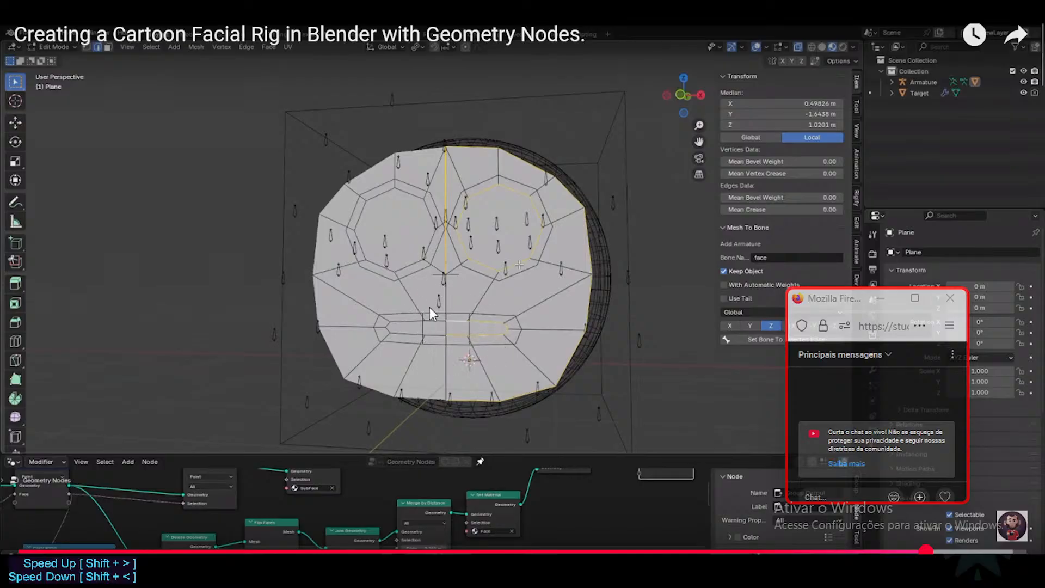
# Review the video section that separates the selected face edges and adjusts the new object and armature, moving the chat window aside and returning to Blender.
pyautogui.click(536, 324)
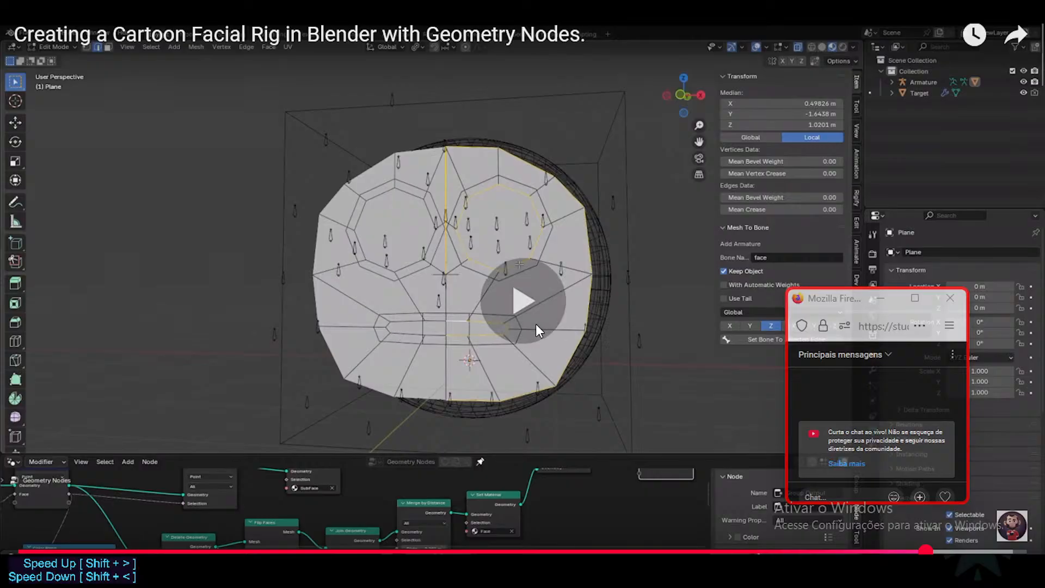
pyautogui.click(531, 325)
pyautogui.click(532, 325)
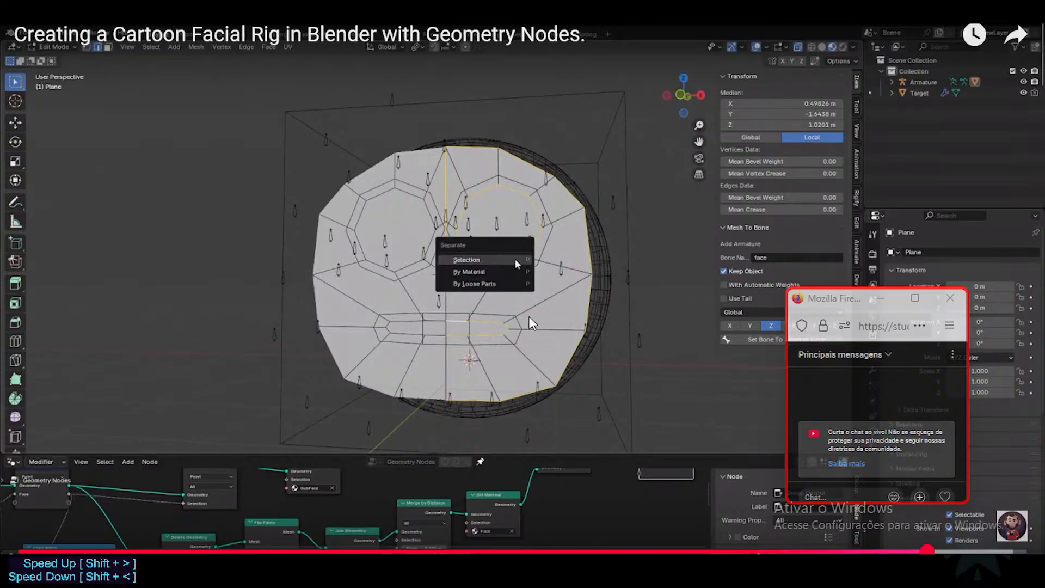
pyautogui.click(540, 330)
pyautogui.click(518, 310)
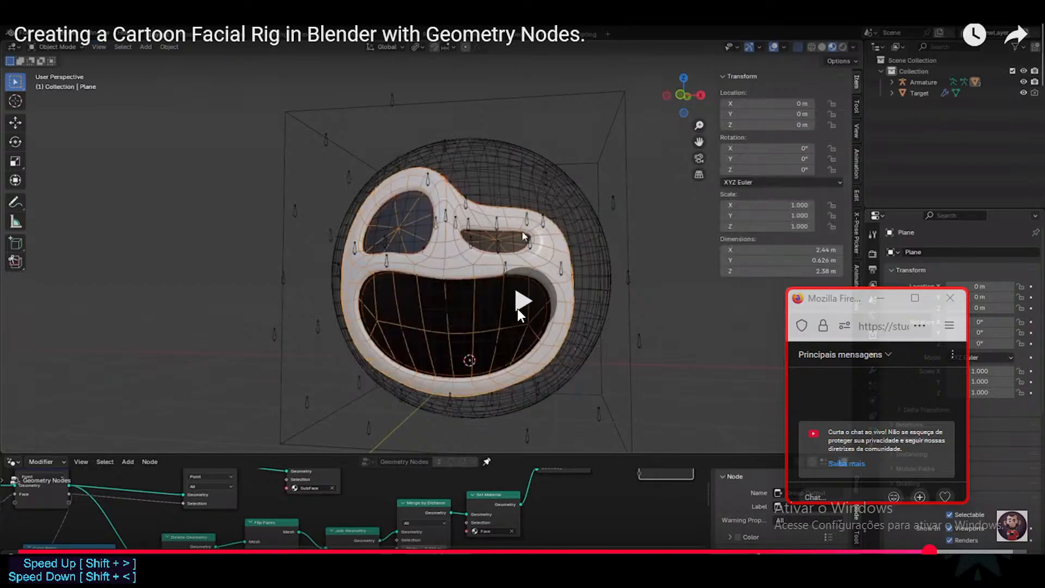
pyautogui.click(518, 309)
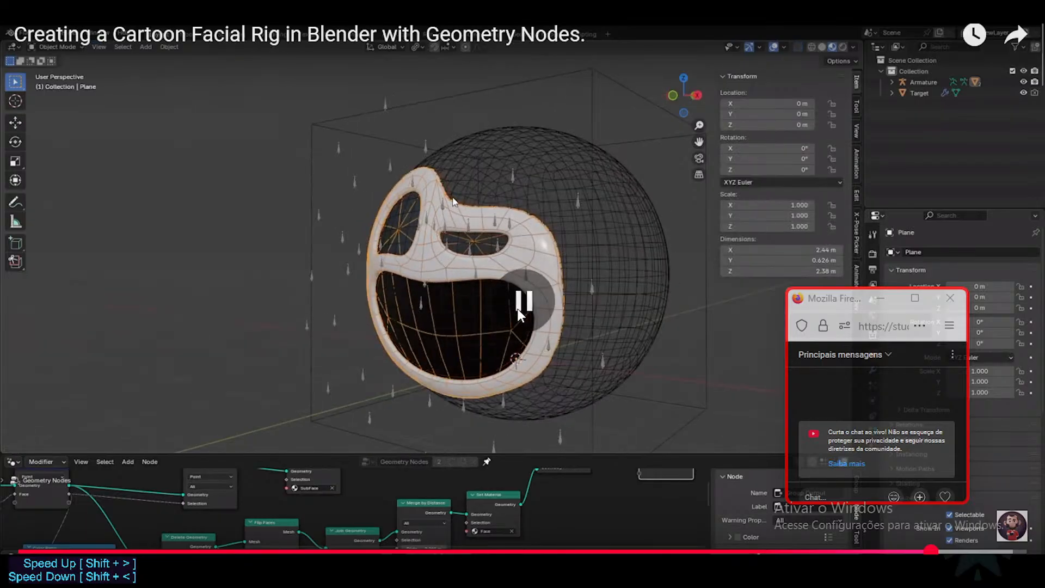
pyautogui.click(531, 276)
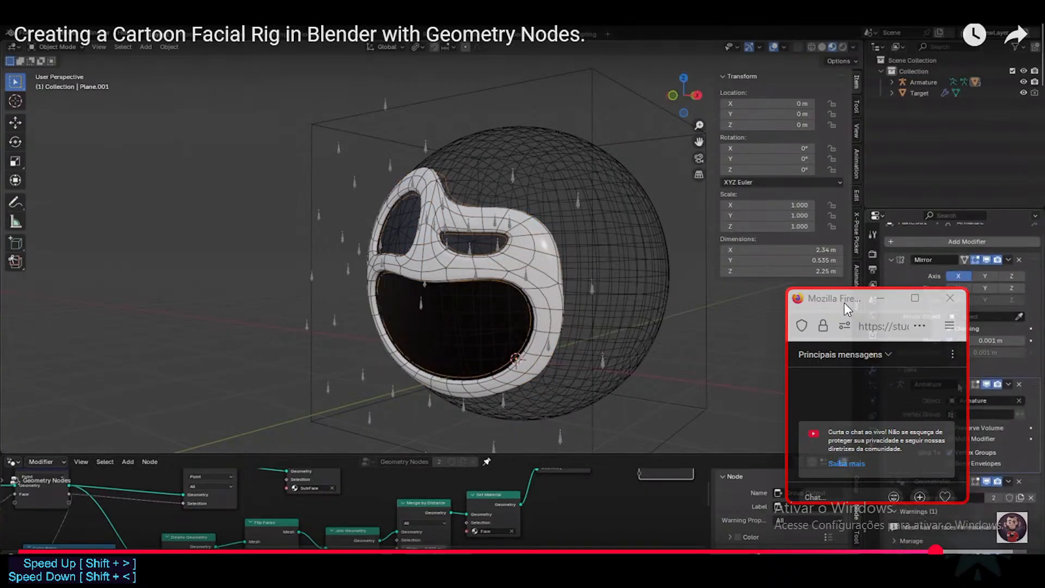
pyautogui.moveTo(859, 302); pyautogui.dragTo(705, 239)
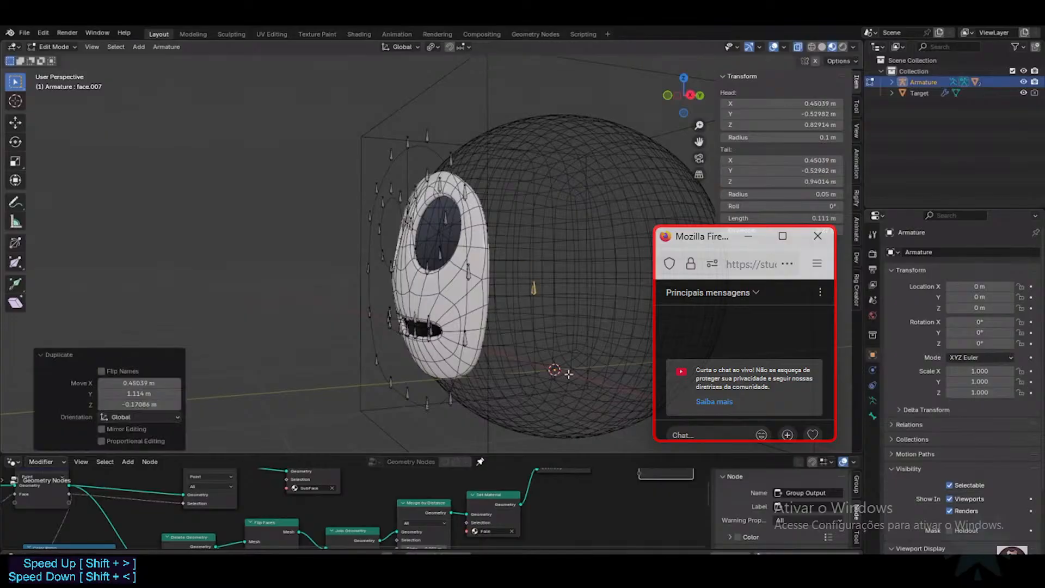
pyautogui.click(460, 163)
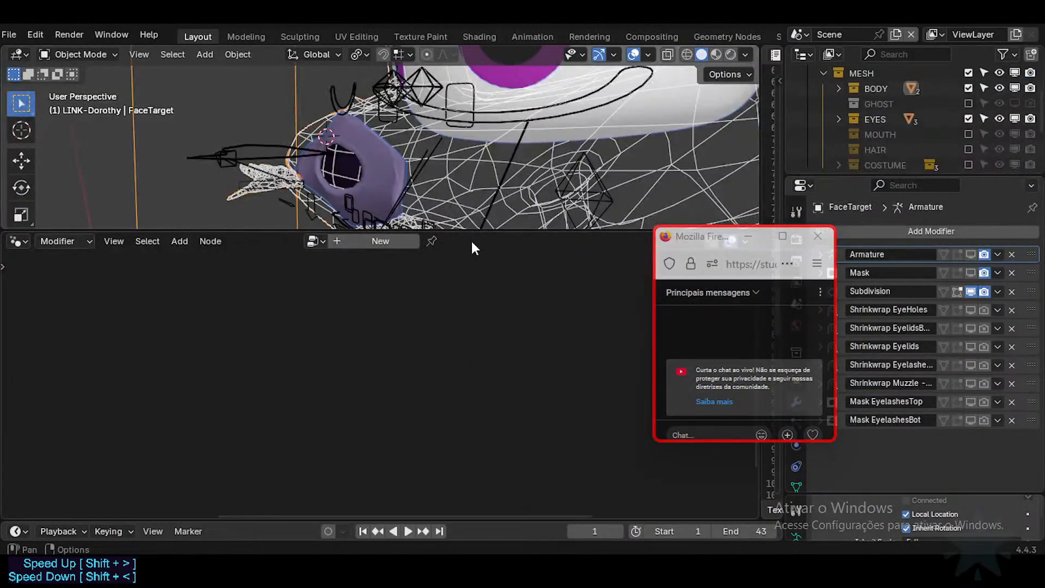
# Enlarge the 3D viewport and open the Muzzle mesh for editing in edge-select mode.
pyautogui.moveTo(470, 233); pyautogui.dragTo(485, 397)
pyautogui.click(381, 253)
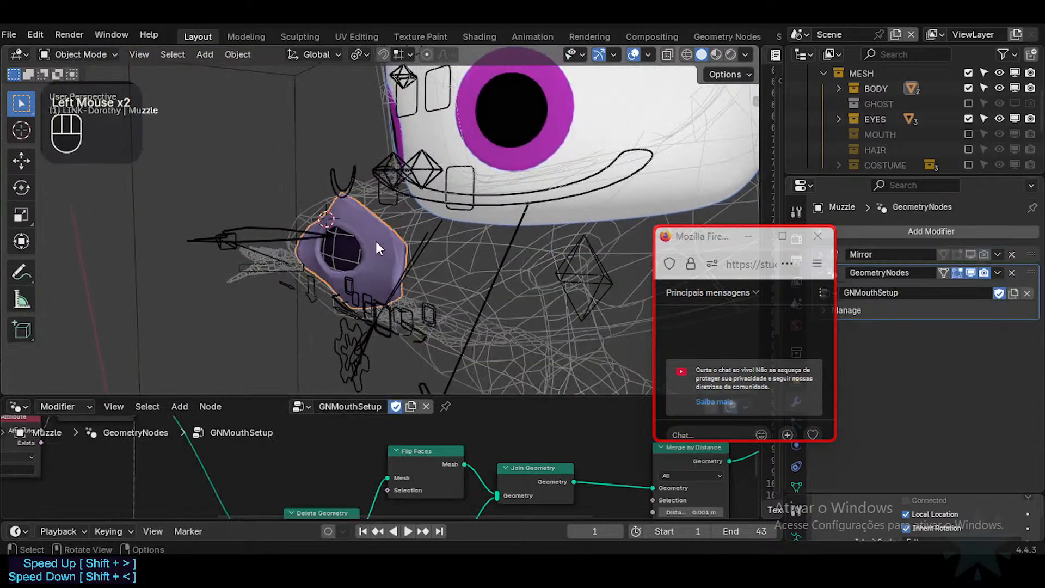
pyautogui.scroll(2, 372, 244)
pyautogui.press('Tab')
pyautogui.scroll(3, 406, 252)
pyautogui.moveTo(363, 246); pyautogui.dragTo(285, 254, button='middle')
pyautogui.press('2')
pyautogui.click(341, 222)
pyautogui.press('g')
pyautogui.press('Escape')
pyautogui.scroll(2, 352, 249)
pyautogui.moveTo(285, 255); pyautogui.dragTo(422, 254, button='middle')
pyautogui.press('g')
pyautogui.press('Escape')
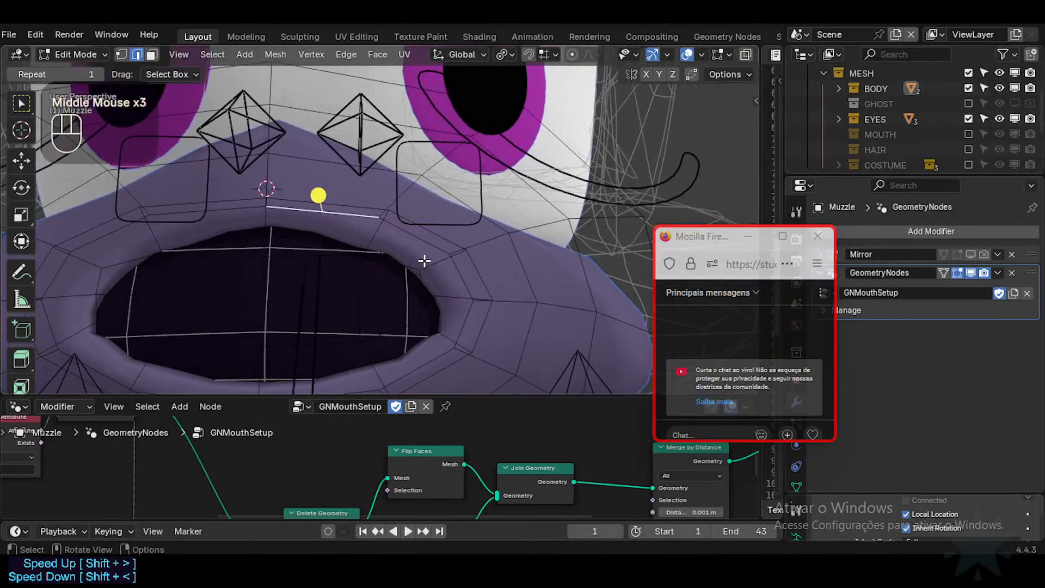
pyautogui.hotkey('ctrl', 'r')
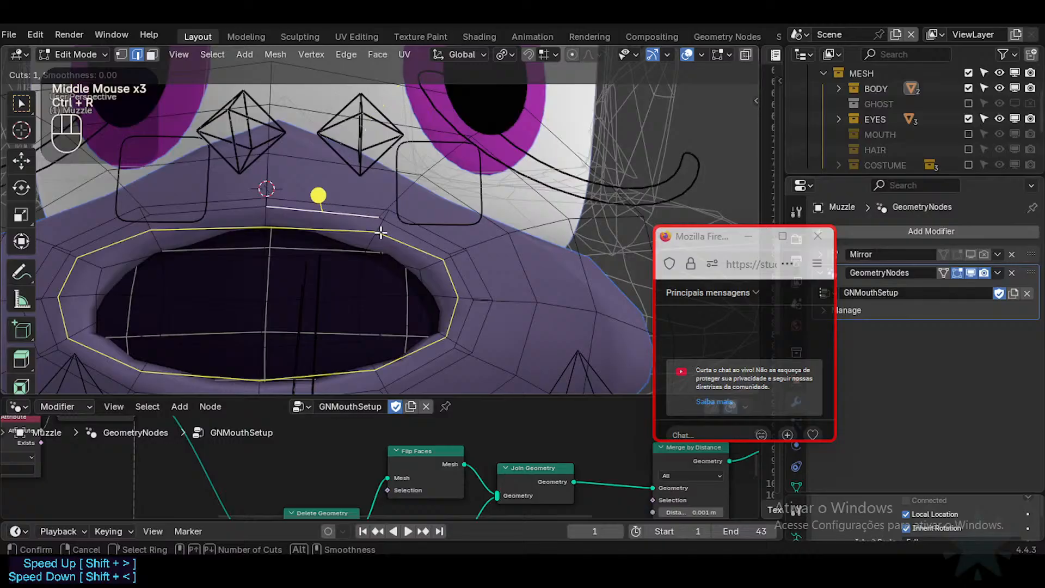
pyautogui.press('Escape')
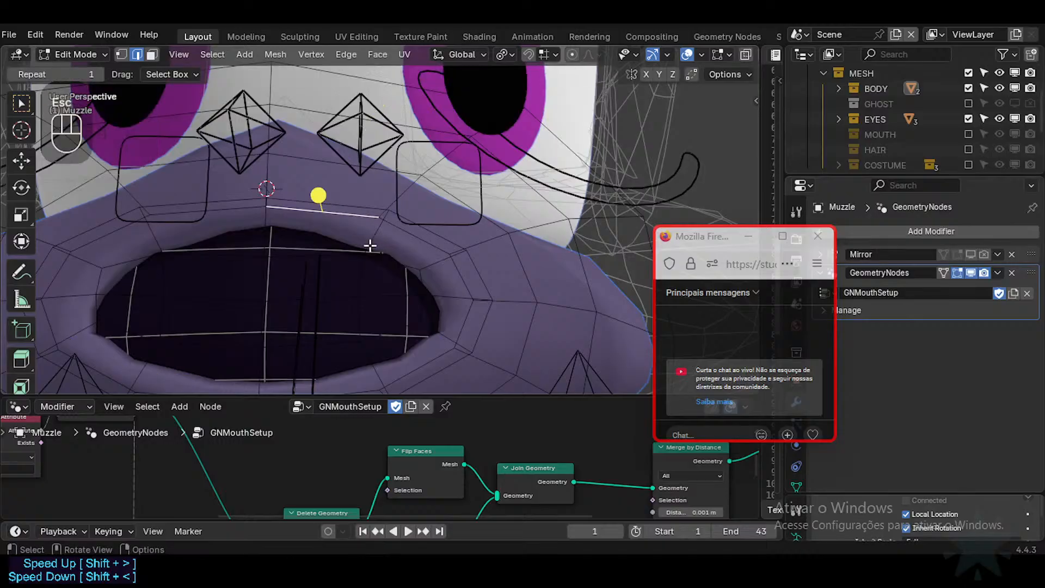
# Examine how the Muzzle's geometry around the mouth is connected by selecting everything, then a linked part, and clear the selection.
pyautogui.moveTo(369, 243); pyautogui.dragTo(431, 308, button='middle')
pyautogui.hotkey('alt', 'a')
pyautogui.press('a')
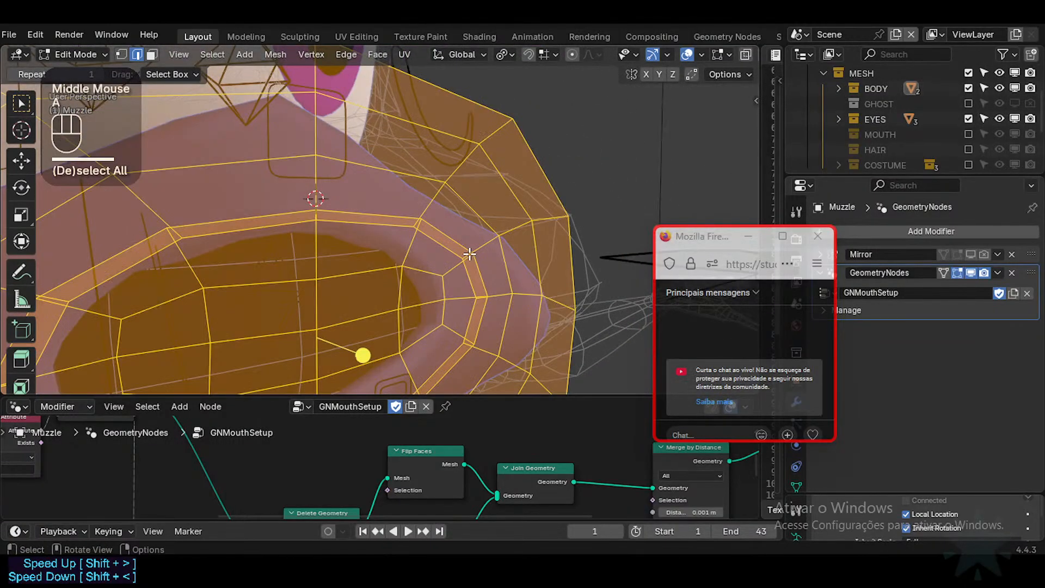
pyautogui.hotkey('alt', 'a')
pyautogui.press('l')
pyautogui.moveTo(431, 258); pyautogui.dragTo(420, 247, button='middle')
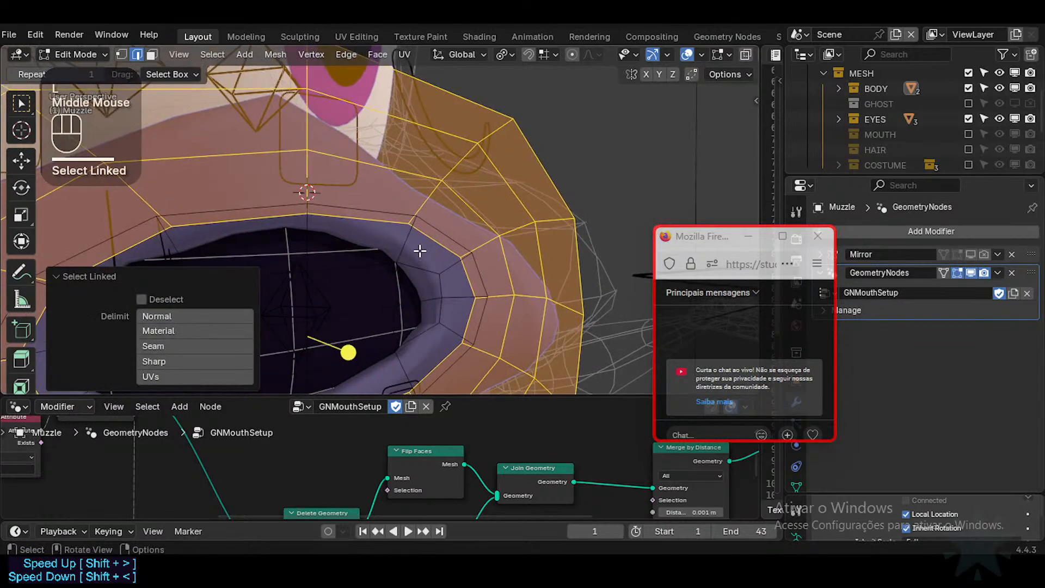
pyautogui.hotkey('alt', 'a')
# Add one edge loop around the Muzzle's mouth opening with a slide factor of about -0.413, and select that loop.
pyautogui.hotkey('ctrl', 'r')
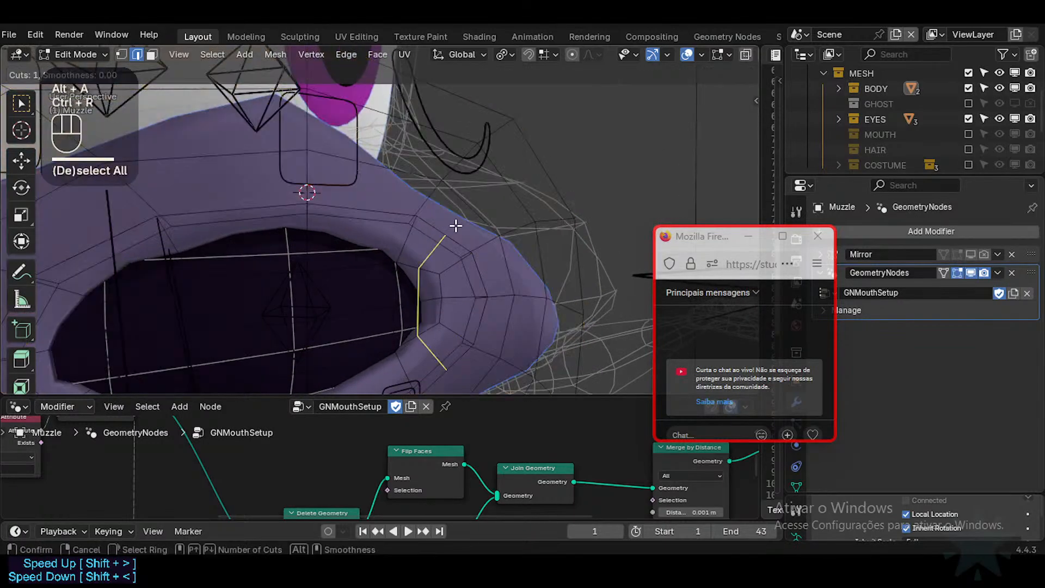
pyautogui.click(478, 242)
pyautogui.click(474, 243)
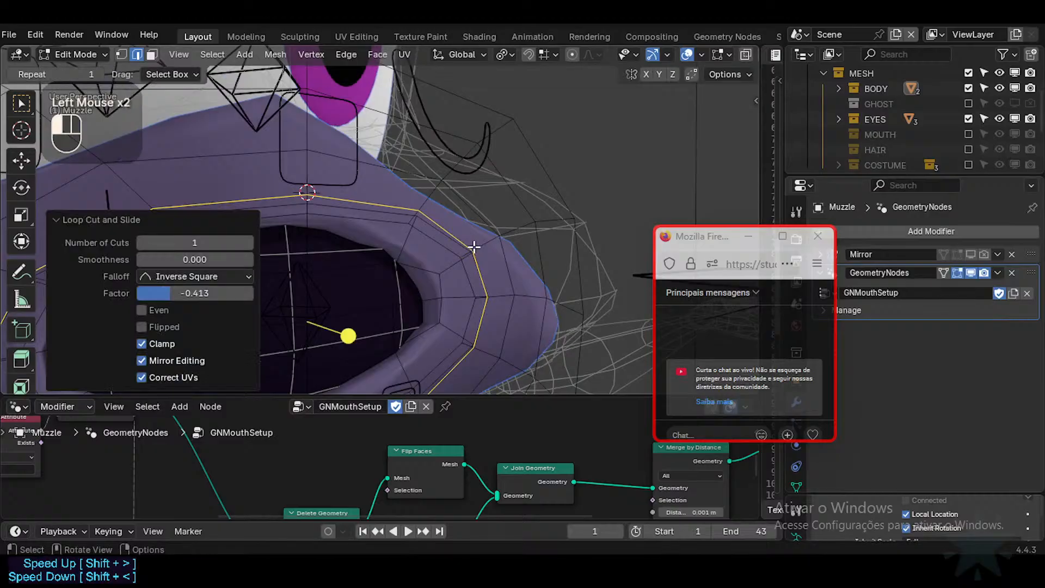
pyautogui.moveTo(475, 243); pyautogui.dragTo(452, 224, button='middle')
pyautogui.hotkey('alt', 'a')
pyautogui.keyDown('alt'); pyautogui.keyDown('shift'); pyautogui.click(450, 276); pyautogui.keyUp('shift'); pyautogui.keyUp('alt')
# Add a Basis shape key and a second shape key to the Muzzle mesh in Object Mode.
pyautogui.scroll(-1, 450, 276)
pyautogui.moveTo(692, 226); pyautogui.dragTo(638, 118)
pyautogui.click(797, 484)
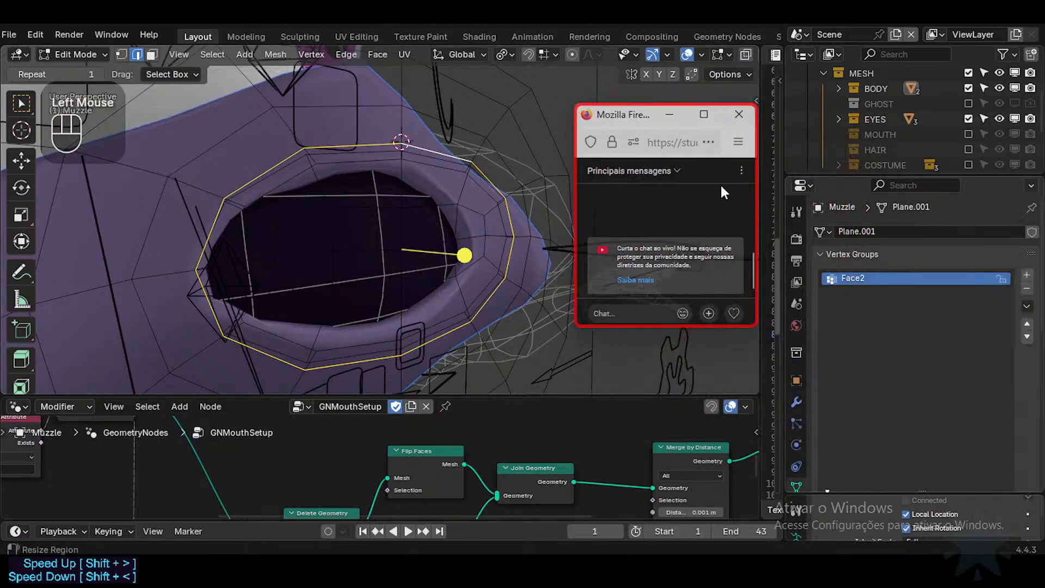
pyautogui.click(824, 255)
pyautogui.click(839, 291)
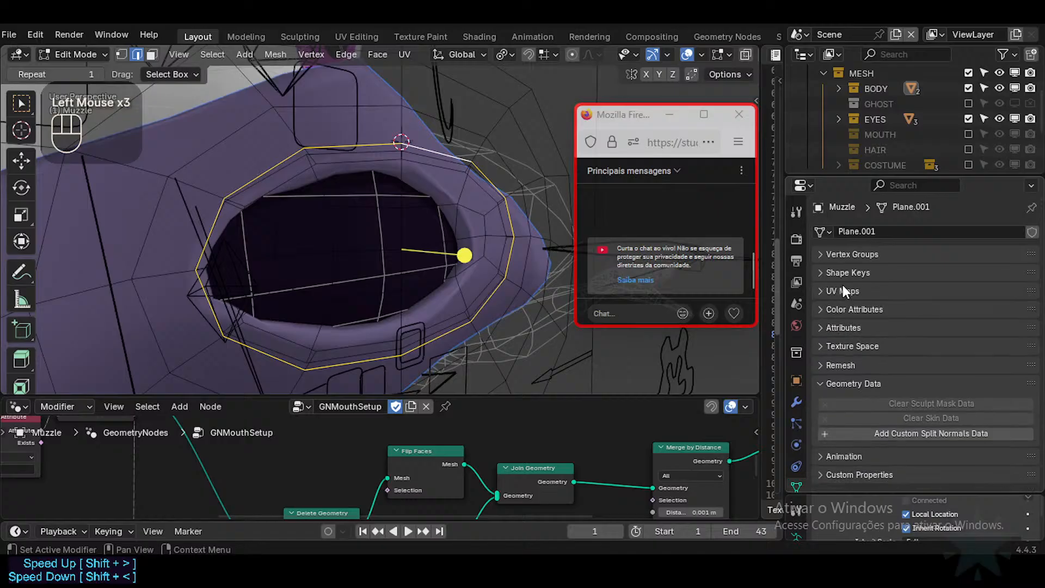
pyautogui.click(848, 272)
pyautogui.press('Tab')
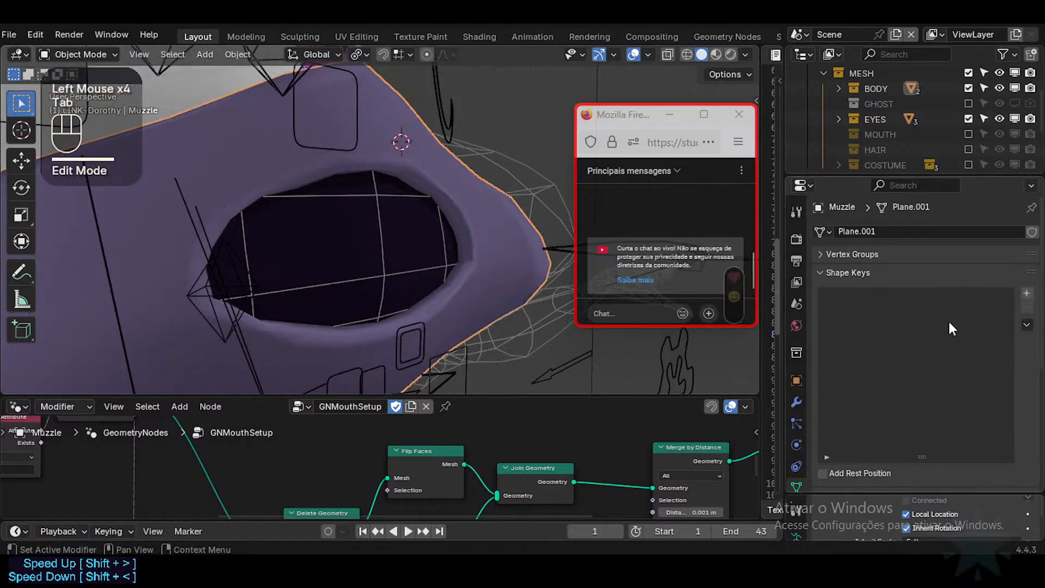
pyautogui.click(1026, 293)
pyautogui.click(1026, 293)
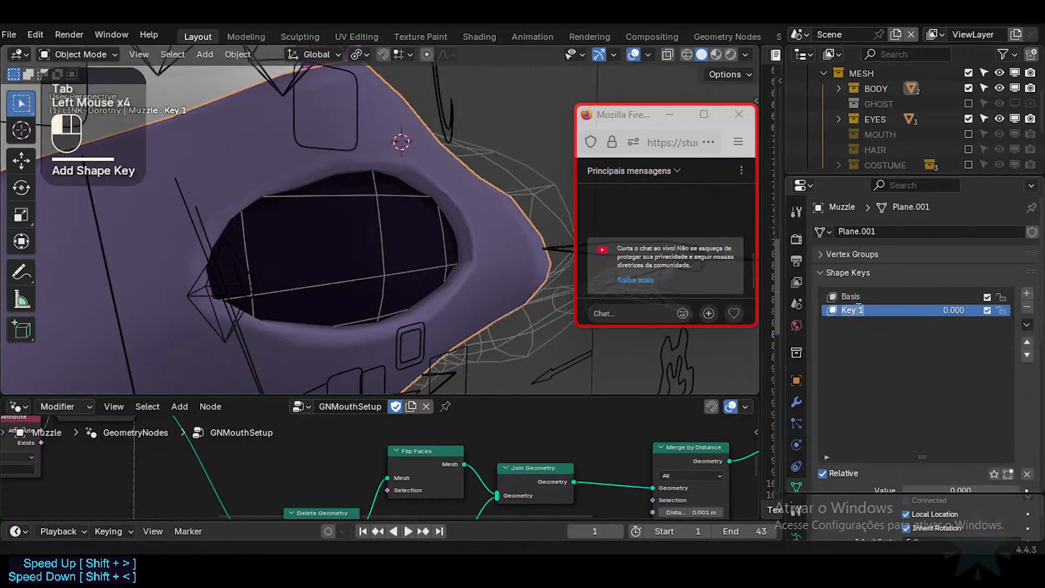
# Rename the second shape key AnatomicLips and set its value to 1.000.
pyautogui.doubleClick(873, 309)
pyautogui.write('Anatoim')
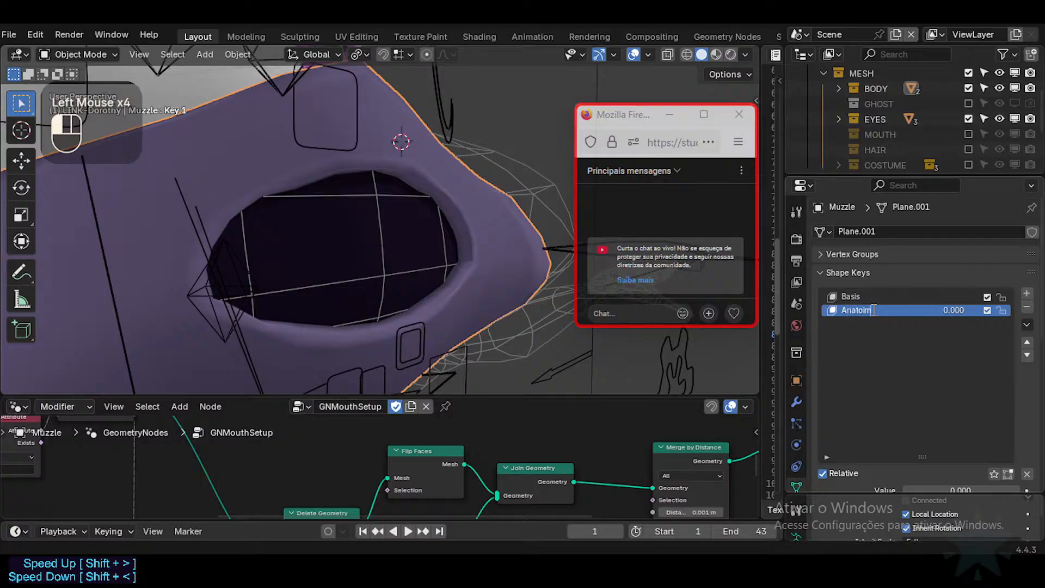
pyautogui.press('BackSpace')
pyautogui.press('BackSpace')
pyautogui.write('micLips')
pyautogui.press('Return')
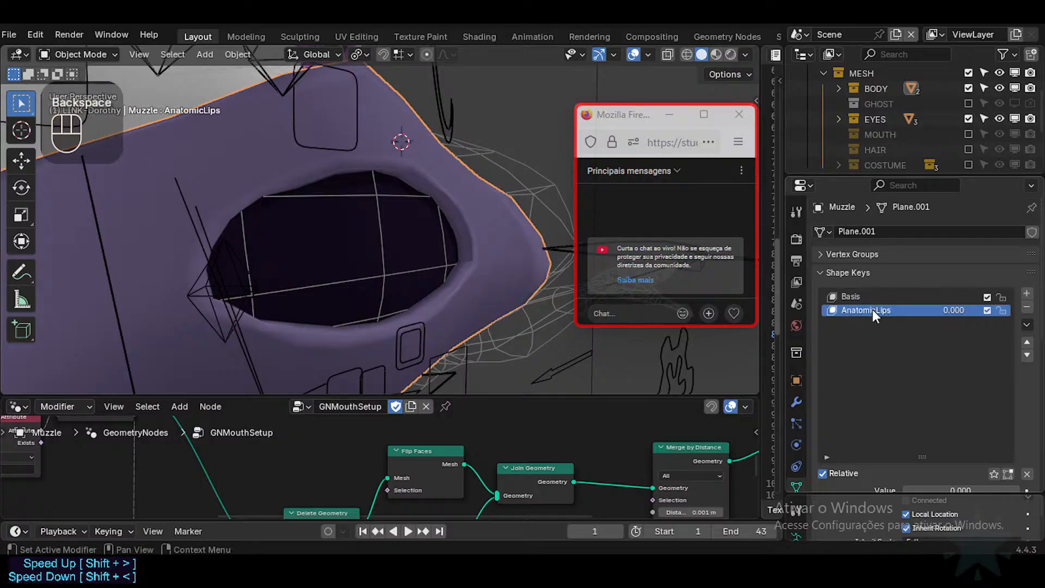
pyautogui.moveTo(942, 311); pyautogui.dragTo(911, 282)
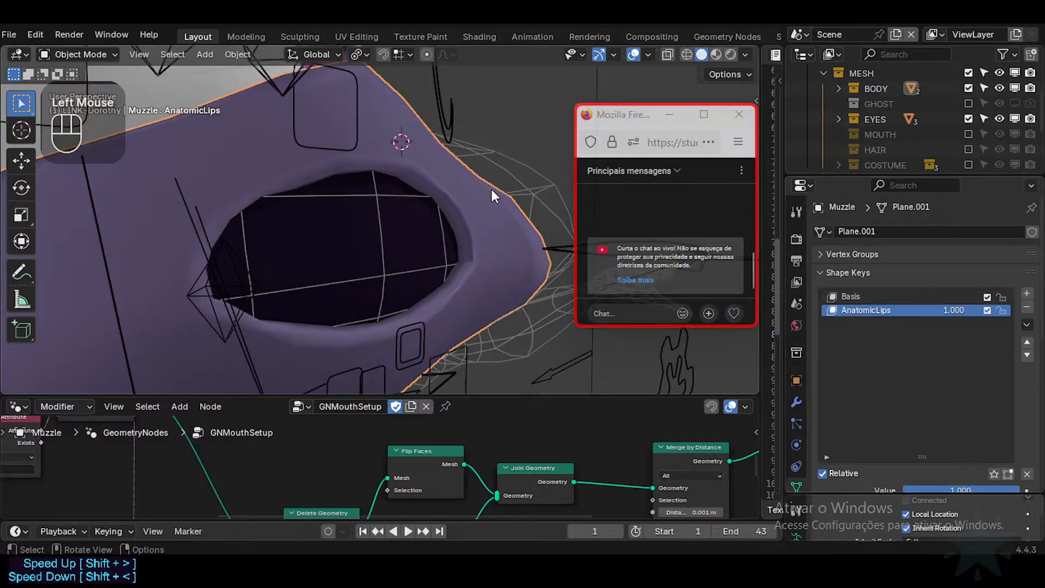
# Move the selected loop around the mouth about -0.0015 m along global Y in the AnatomicLips shape key.
pyautogui.press('Tab')
pyautogui.keyDown('shift'); pyautogui.moveTo(457, 203); pyautogui.dragTo(437, 215, button='middle'); pyautogui.keyUp('shift')
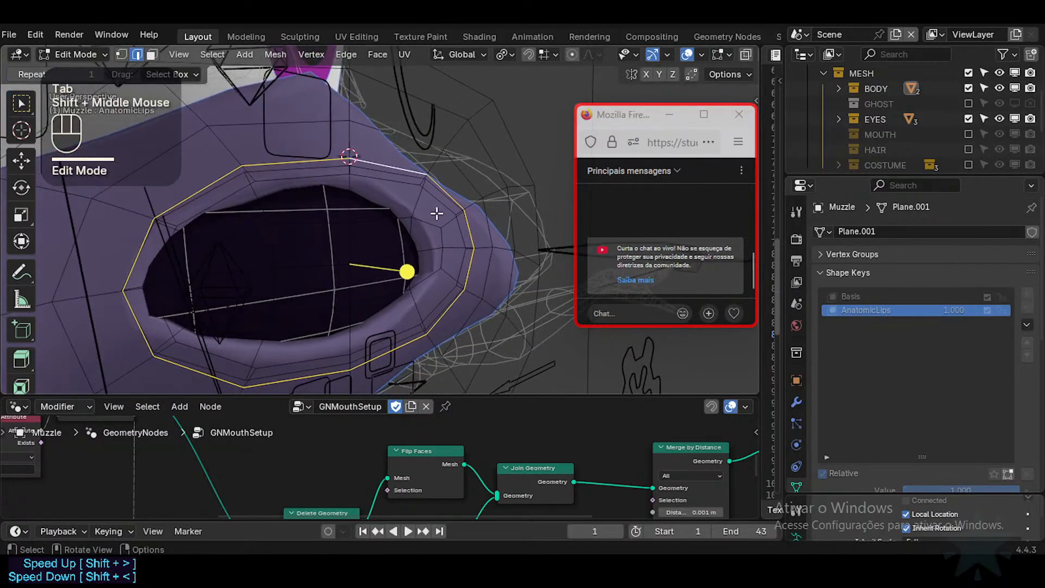
pyautogui.press('g')
pyautogui.press('y')
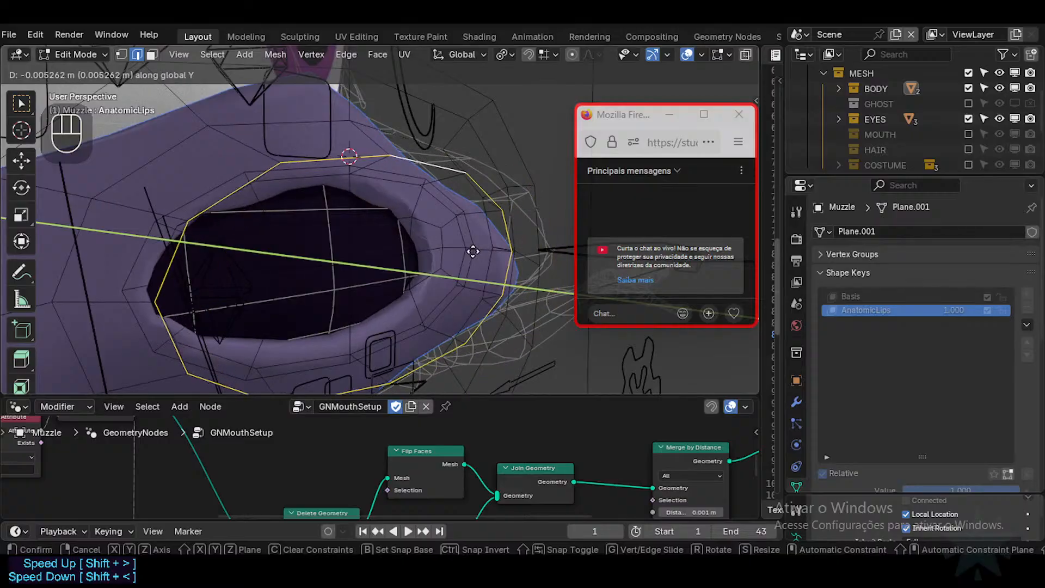
pyautogui.moveTo(472, 251); pyautogui.dragTo(455, 278, button='middle')
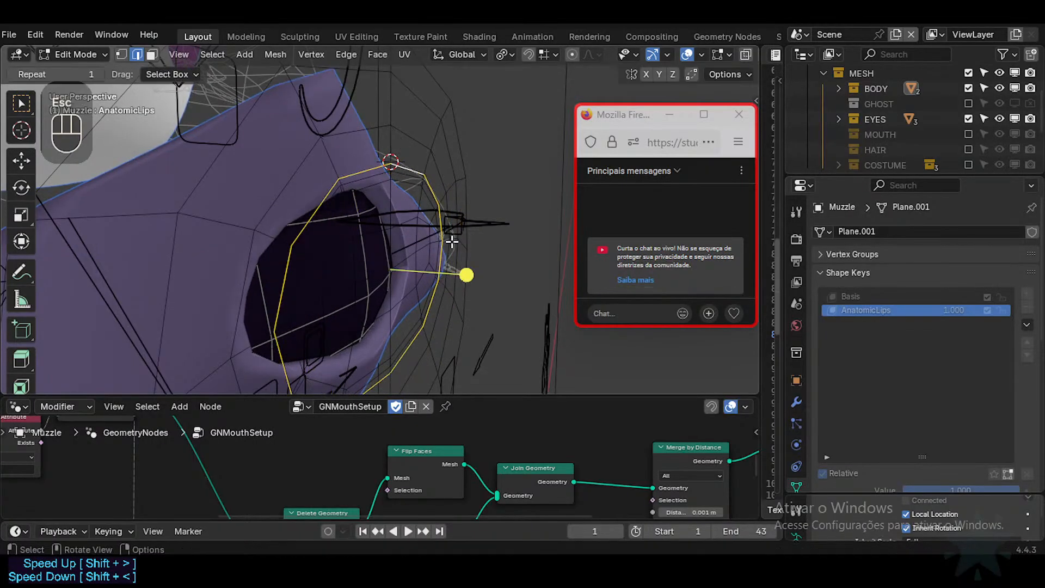
pyautogui.moveTo(450, 240); pyautogui.dragTo(168, 199, button='middle')
pyautogui.click(415, 187)
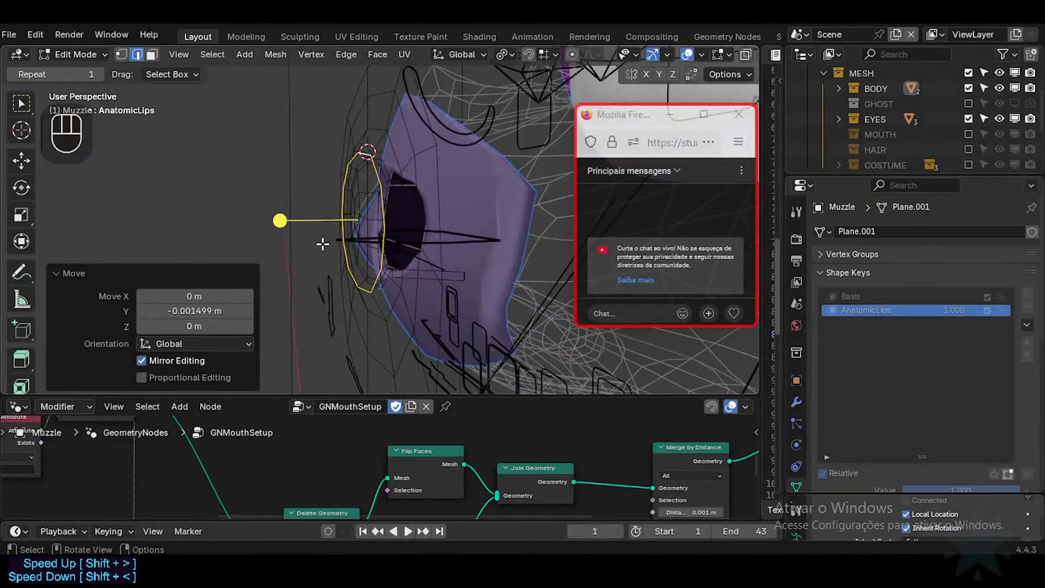
pyautogui.moveTo(322, 244); pyautogui.dragTo(318, 240, button='middle')
pyautogui.press('g')
pyautogui.press('Escape')
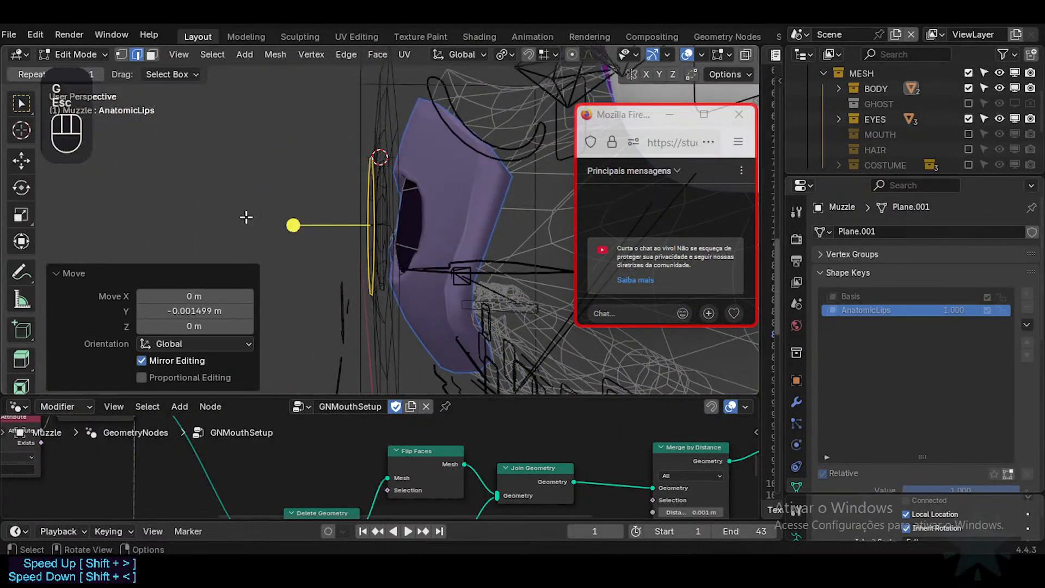
pyautogui.scroll(1, 334, 225)
pyautogui.keyDown('shift'); pyautogui.moveTo(334, 225); pyautogui.dragTo(452, 163, button='middle'); pyautogui.keyUp('shift')
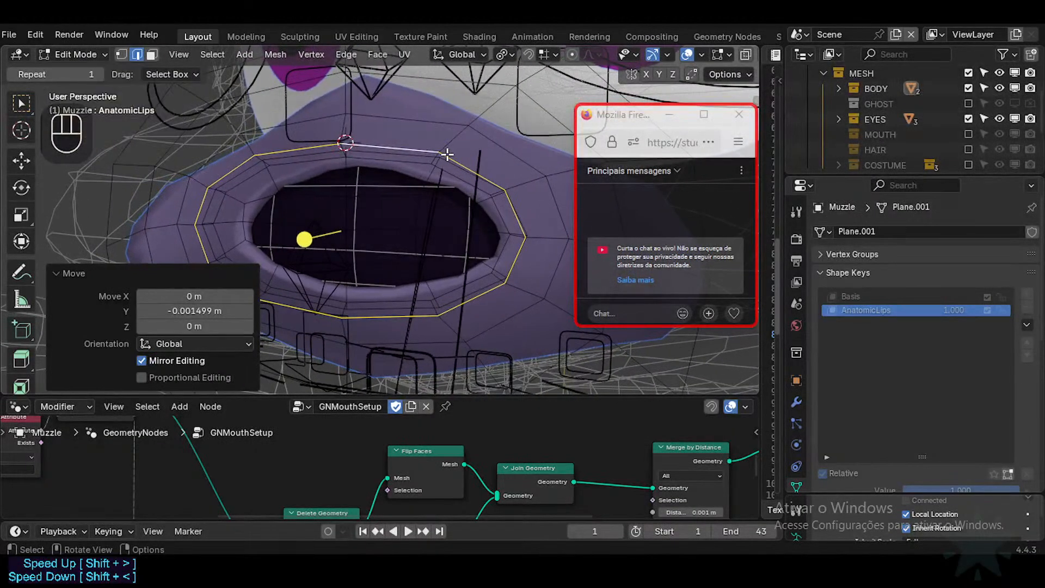
# Add a new vertex group to the Muzzle mesh, alongside the Face2 group.
pyautogui.click(847, 272)
pyautogui.click(854, 254)
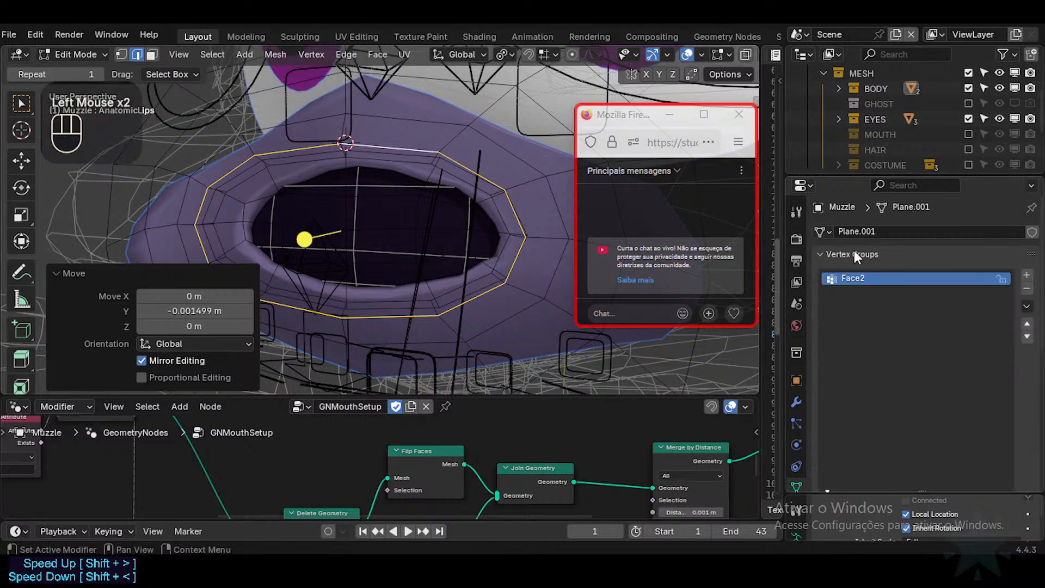
pyautogui.click(1026, 276)
# Select the edge loop just inside the moved lip loop around the Muzzle's mouth, in vertex selection mode.
pyautogui.press('1')
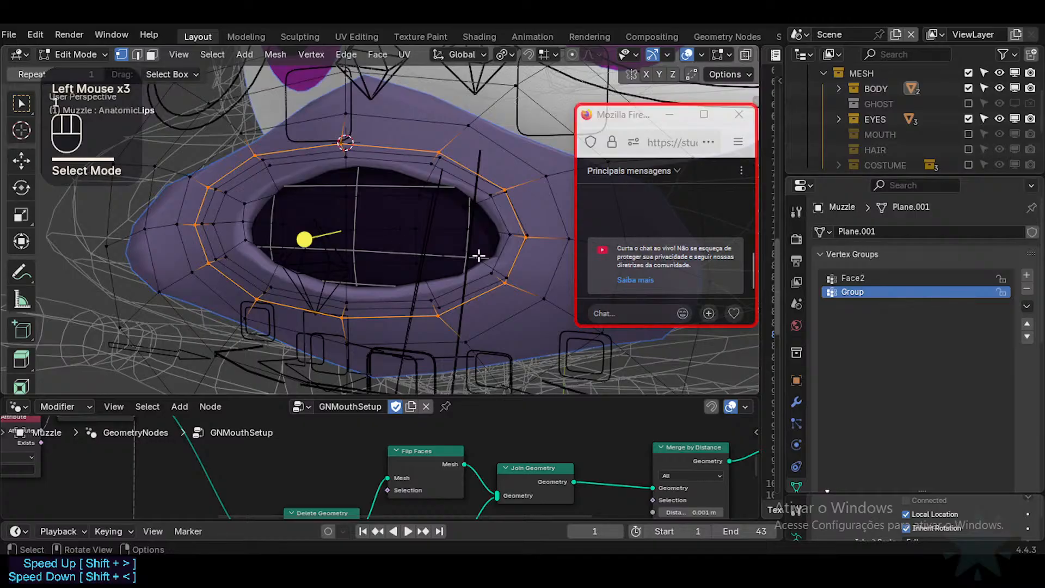
pyautogui.moveTo(421, 194); pyautogui.dragTo(490, 187, button='middle')
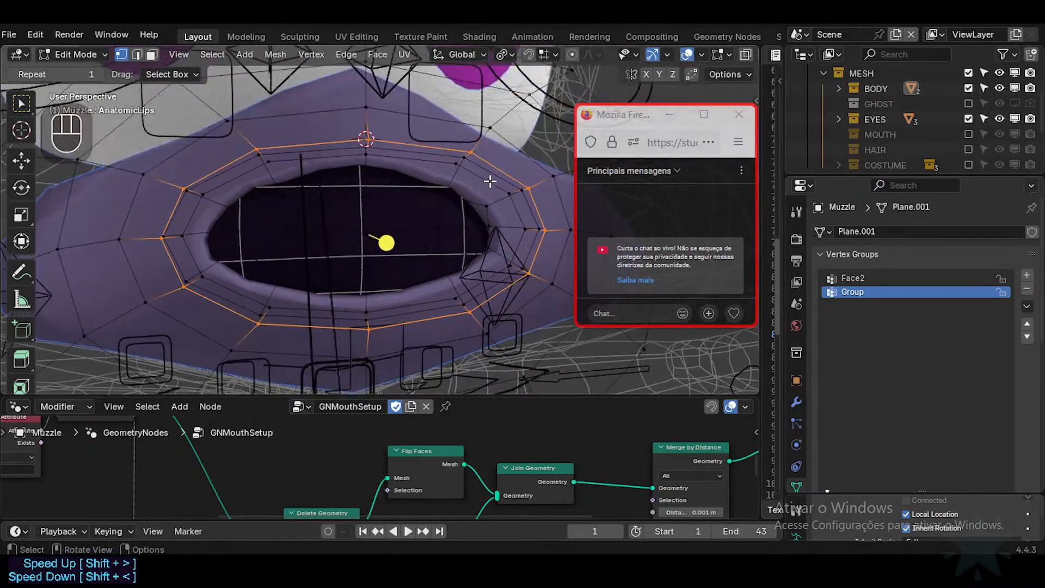
pyautogui.press('ctrl+KP_Add')
pyautogui.scroll(1, 489, 181)
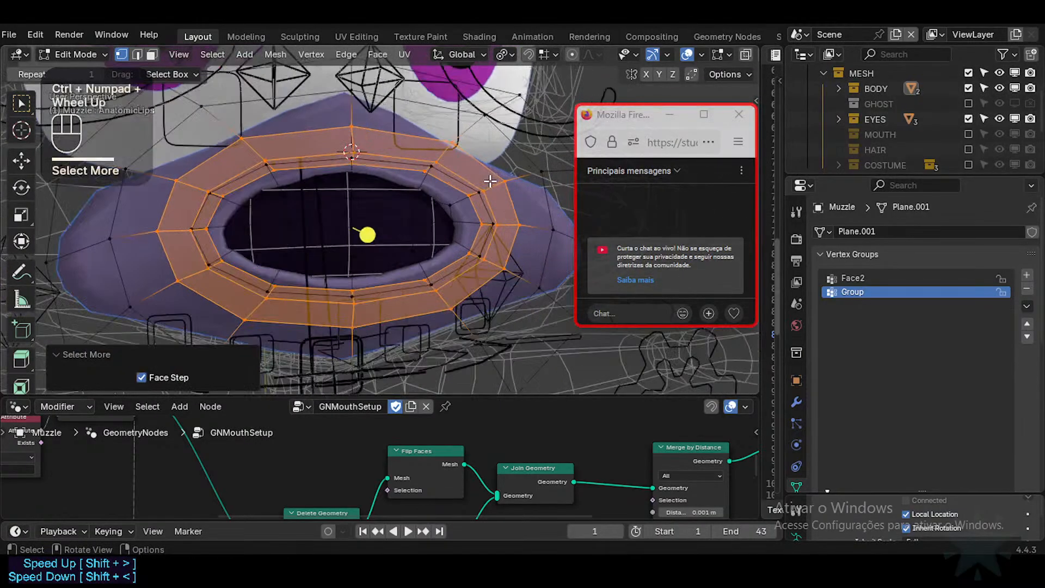
pyautogui.press('2')
pyautogui.keyDown('alt'); pyautogui.keyDown('shift'); pyautogui.click(449, 183); pyautogui.keyUp('shift'); pyautogui.keyUp('alt')
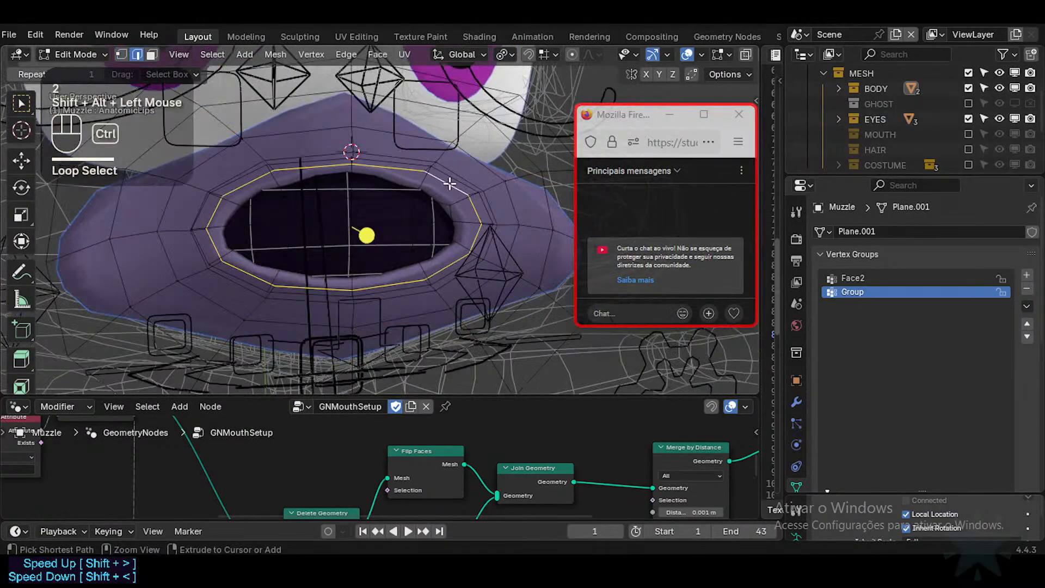
pyautogui.press('ctrl+KP_Add')
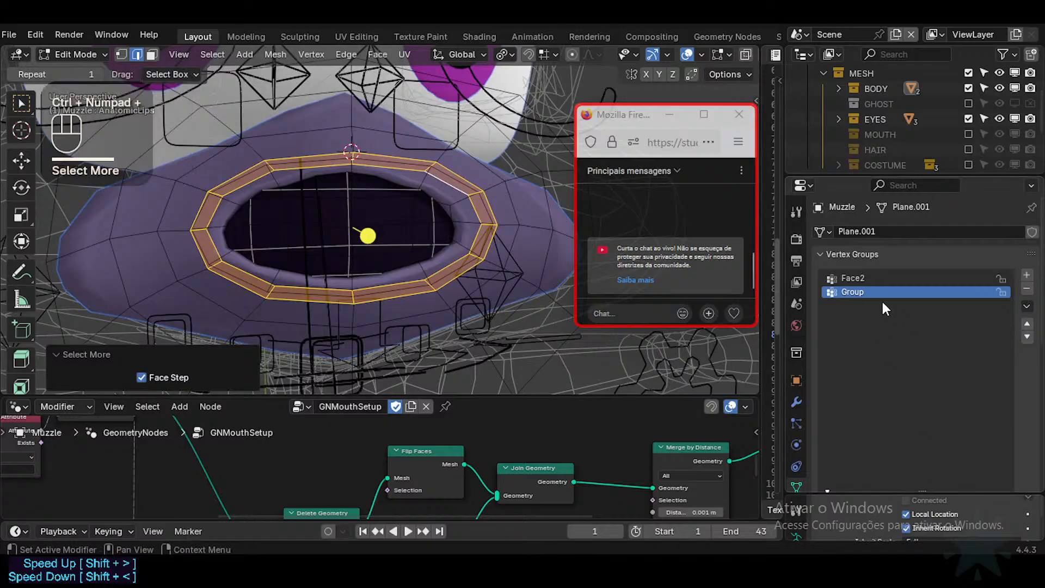
pyautogui.hotkey('alt', 'a')
pyautogui.keyDown('alt'); pyautogui.keyDown('shift'); pyautogui.click(445, 187); pyautogui.keyUp('shift'); pyautogui.keyUp('alt')
pyautogui.press('1')
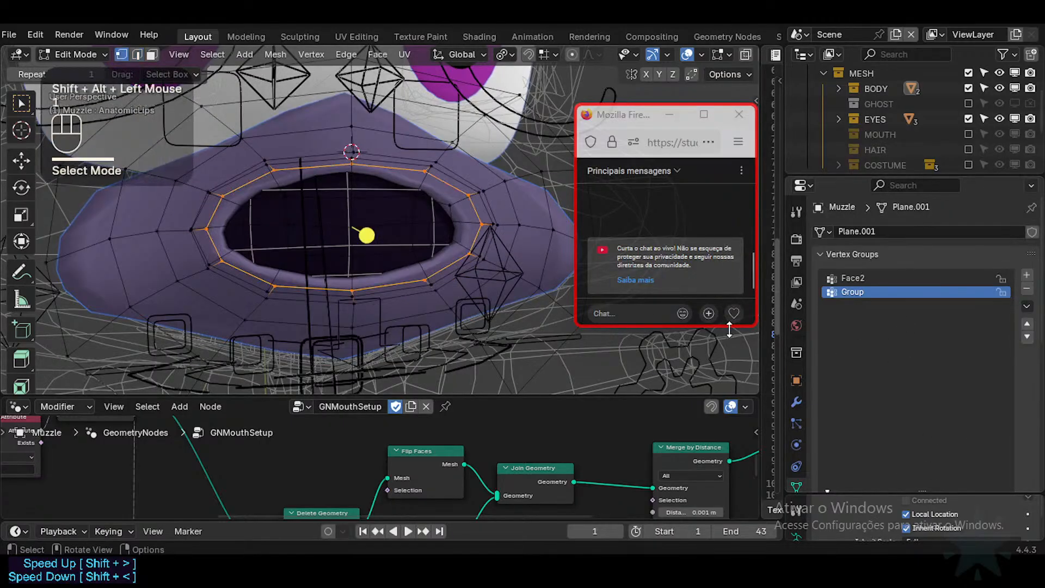
# Rename the new vertex group AntiShrinkwrap.
pyautogui.scroll(-3, 1022, 441)
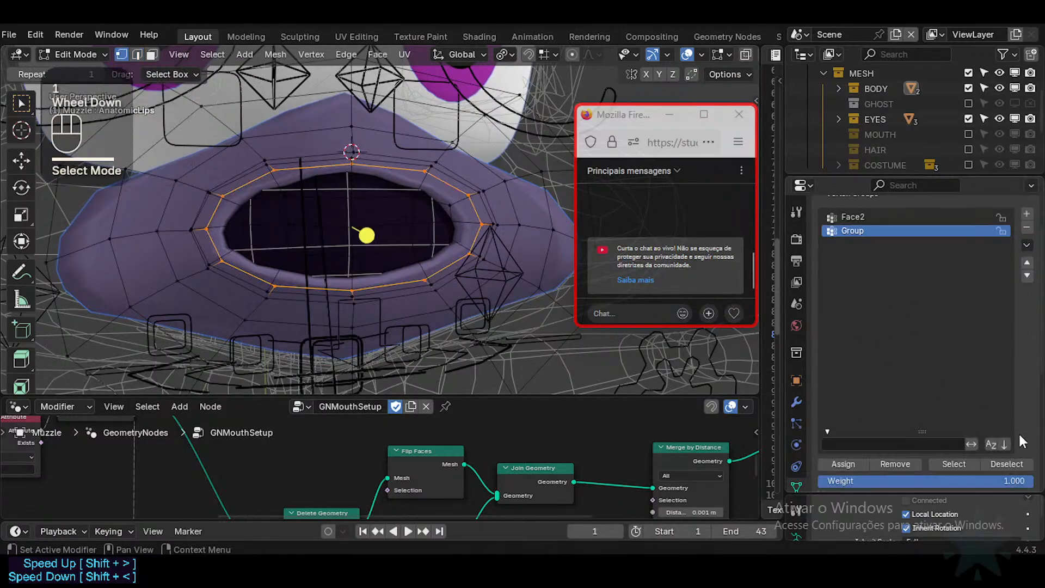
pyautogui.doubleClick(856, 232)
pyautogui.write('Anti')
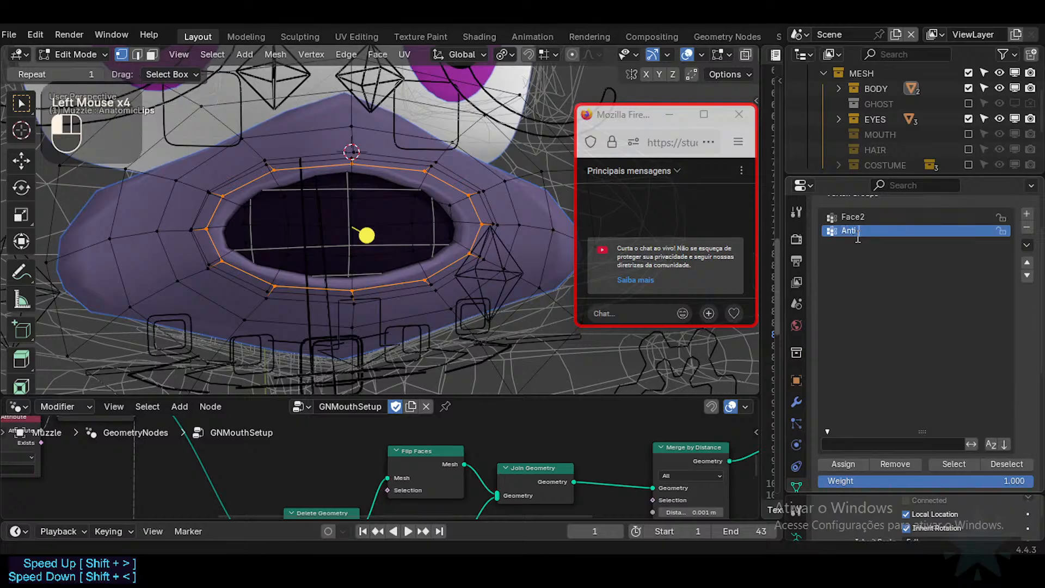
pyautogui.write('Shrinkwrap')
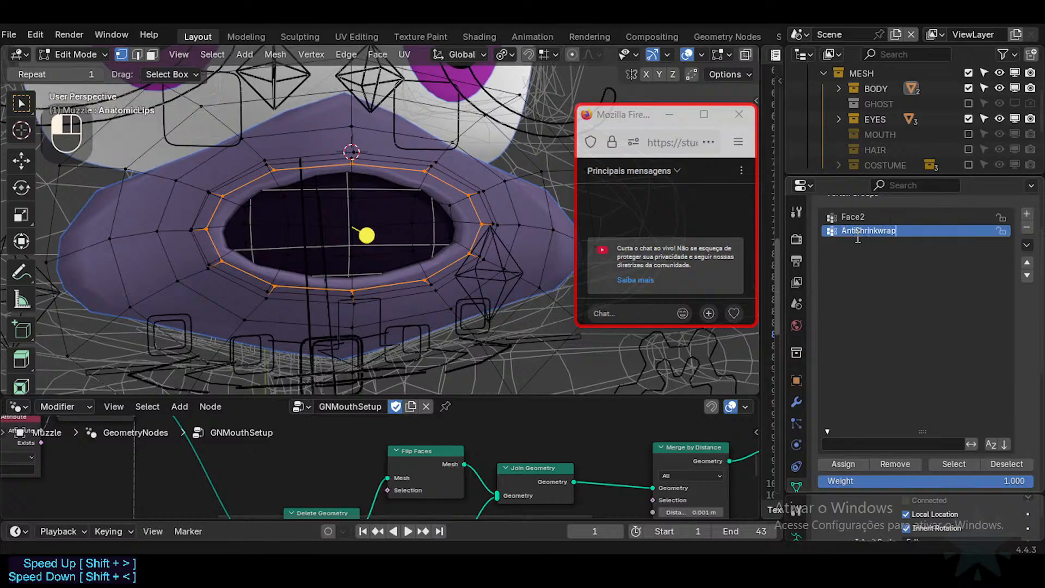
pyautogui.press('Return')
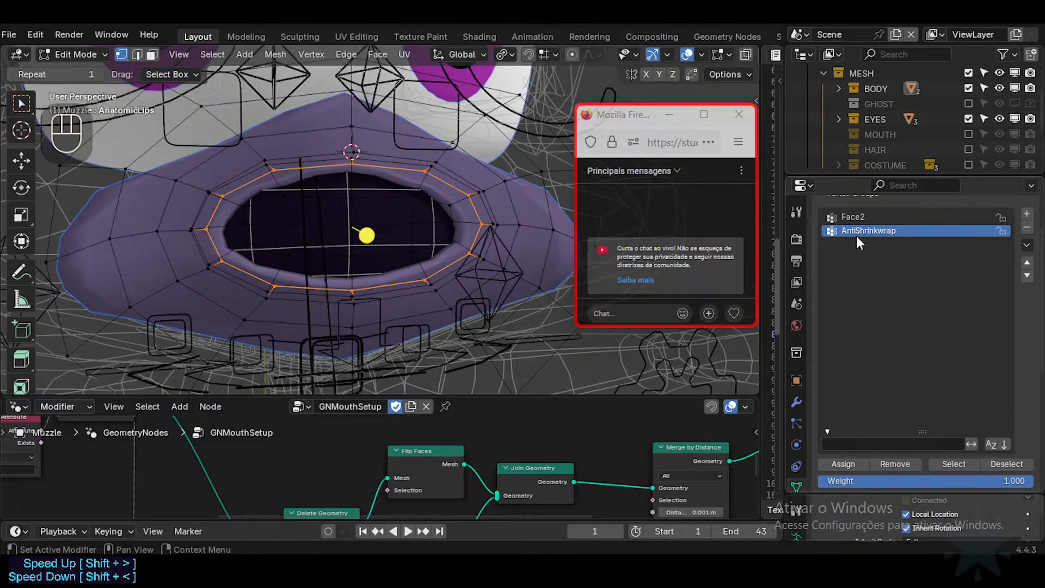
# Assign the selected mouth loop to the AntiShrinkwrap vertex group with a weight of 0.200.
pyautogui.click(981, 479)
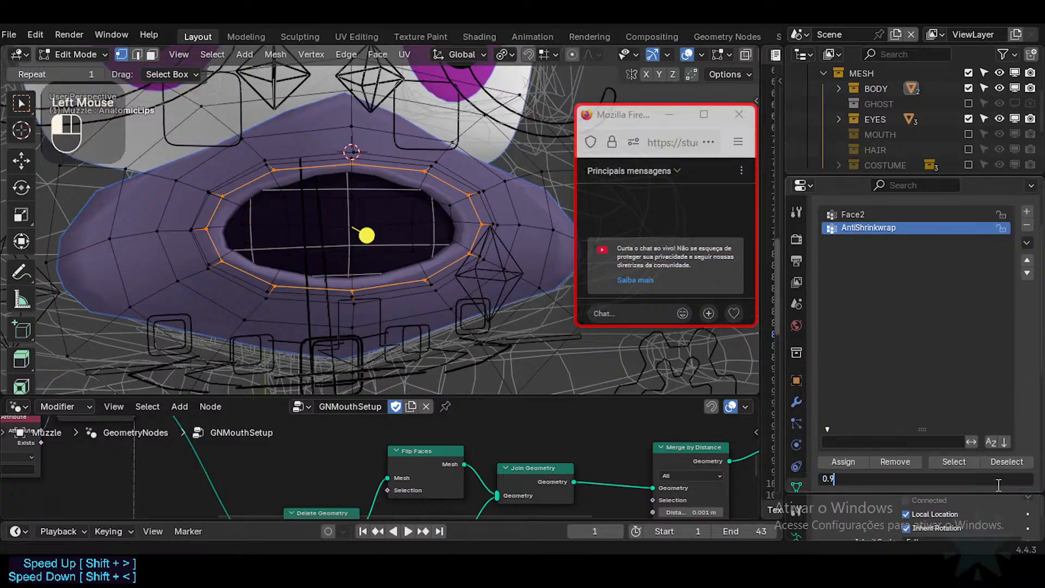
pyautogui.press('Return')
pyautogui.click(917, 479)
pyautogui.write('0.2')
pyautogui.click(915, 477)
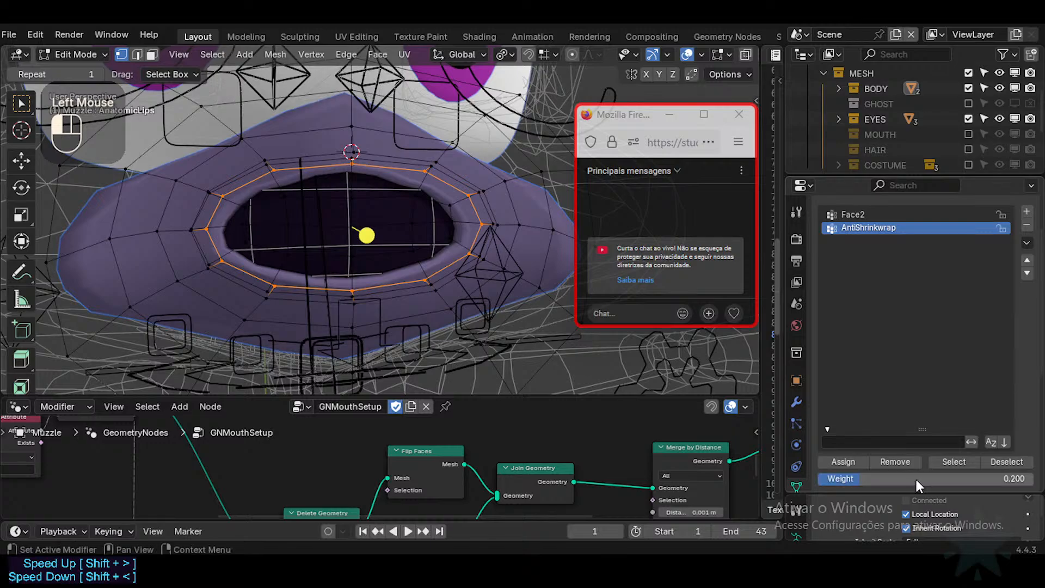
pyautogui.click(855, 461)
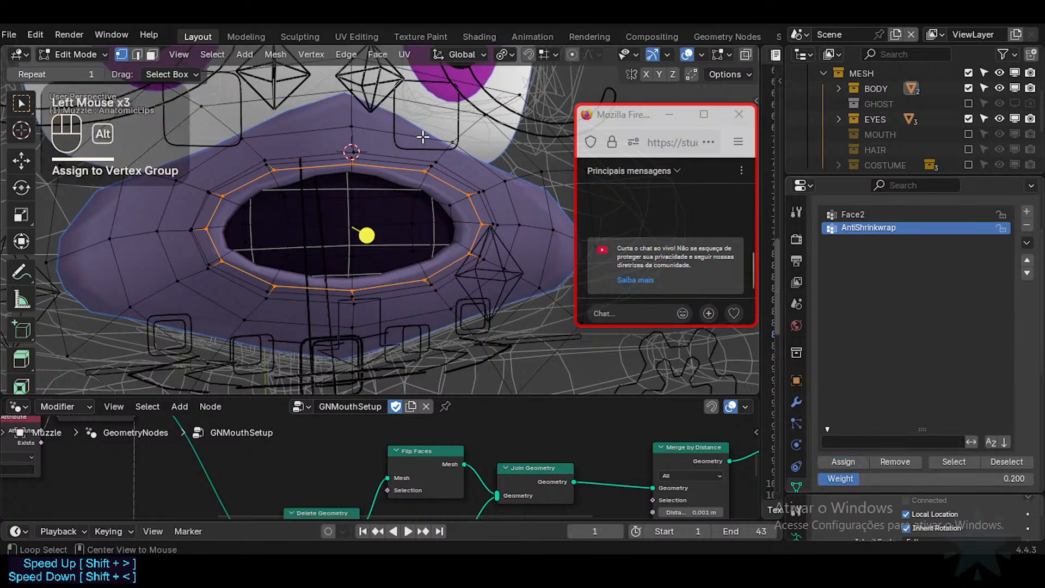
# Assign the entire Muzzle mesh to the AntiShrinkwrap vertex group with a weight of 1.000.
pyautogui.press('2')
pyautogui.keyDown('alt'); pyautogui.keyDown('shift'); pyautogui.click(473, 193); pyautogui.keyUp('shift'); pyautogui.keyUp('alt')
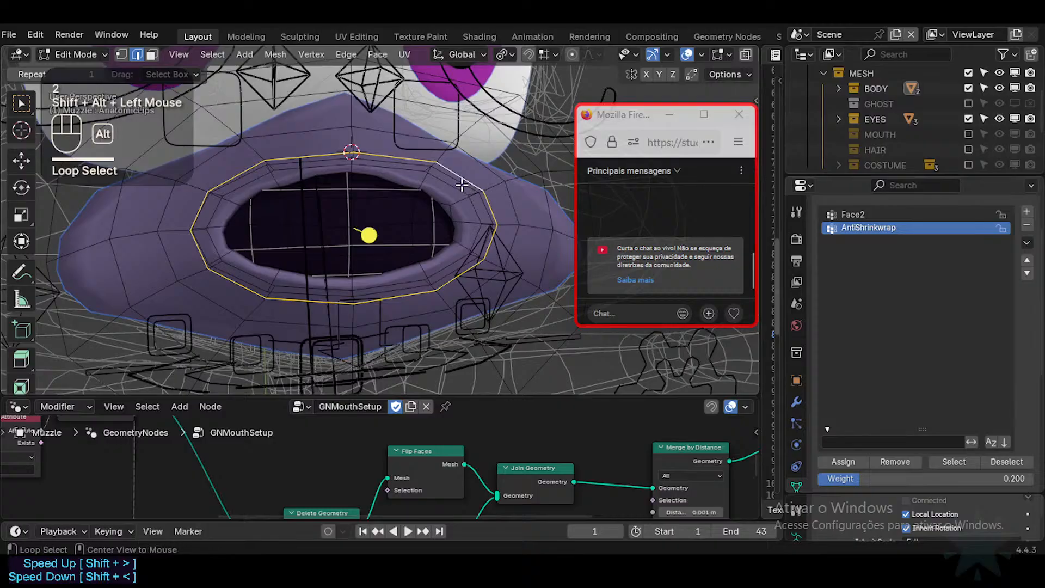
pyautogui.hotkey('alt', 'a')
pyautogui.press('a')
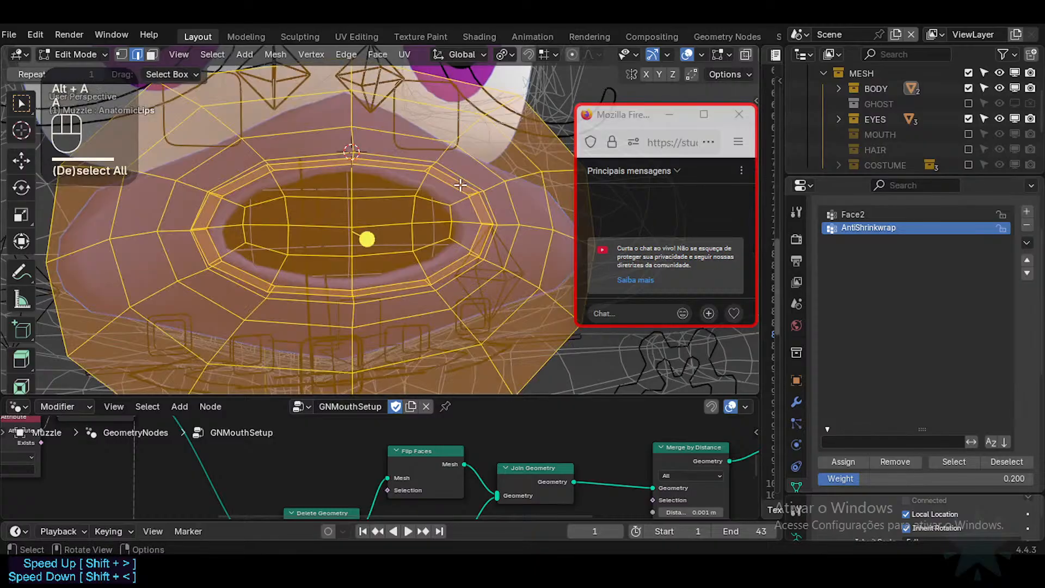
pyautogui.moveTo(855, 478); pyautogui.dragTo(1030, 478)
pyautogui.click(835, 463)
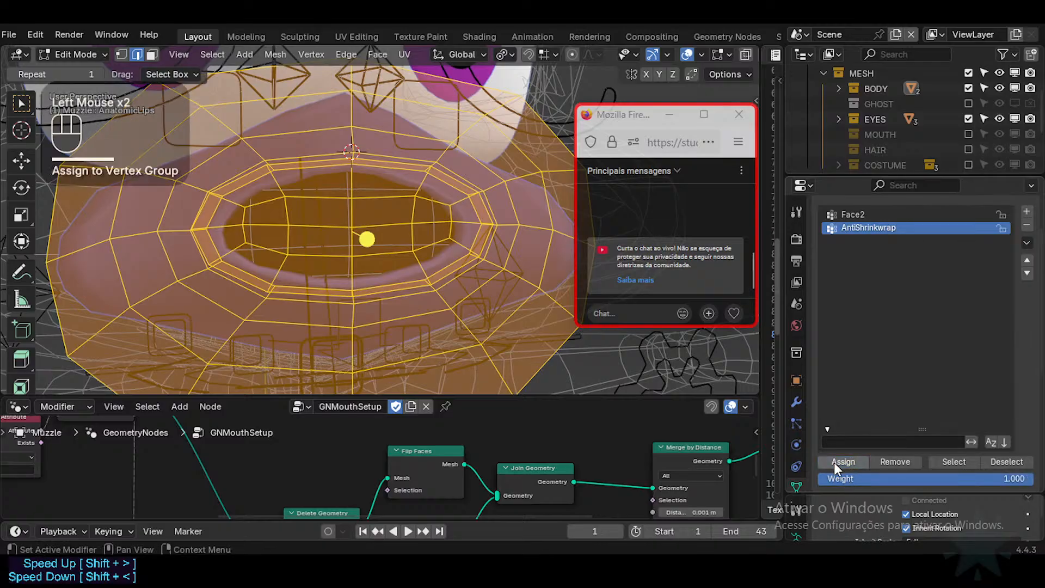
# Reassign only the loop just inside the moved lip loop to AntiShrinkwrap with a weight of 0.200.
pyautogui.hotkey('alt', 'a')
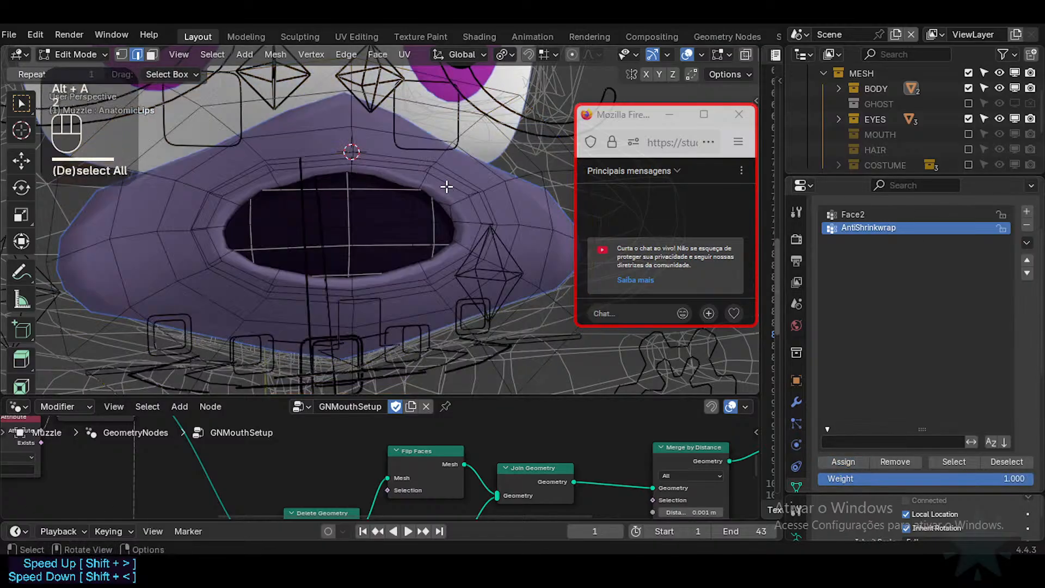
pyautogui.keyDown('alt'); pyautogui.keyDown('shift'); pyautogui.click(443, 217); pyautogui.keyUp('shift'); pyautogui.keyUp('alt')
pyautogui.press('1')
pyautogui.click(906, 478)
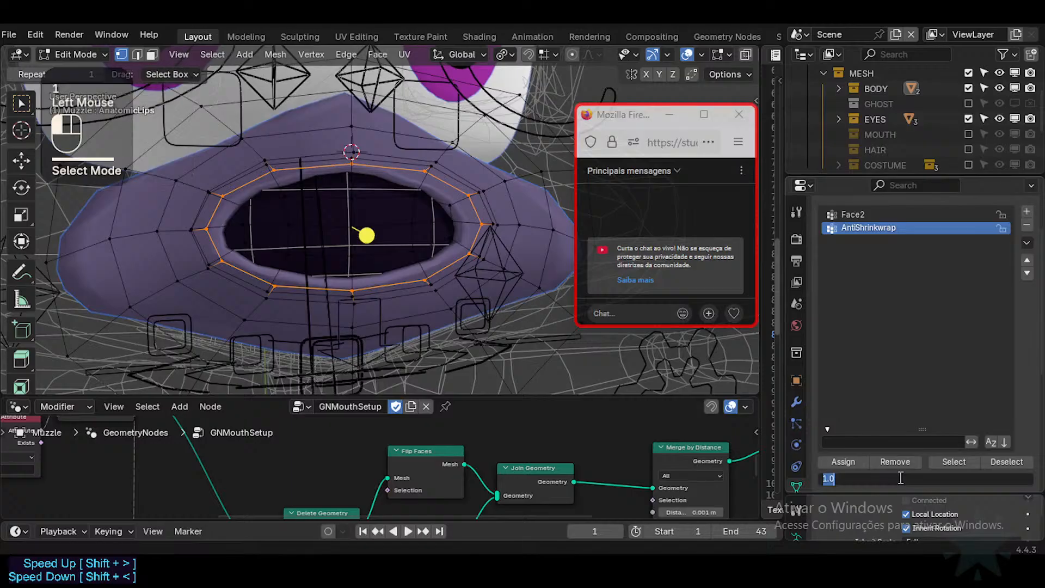
pyautogui.write('0.2')
pyautogui.press('Return')
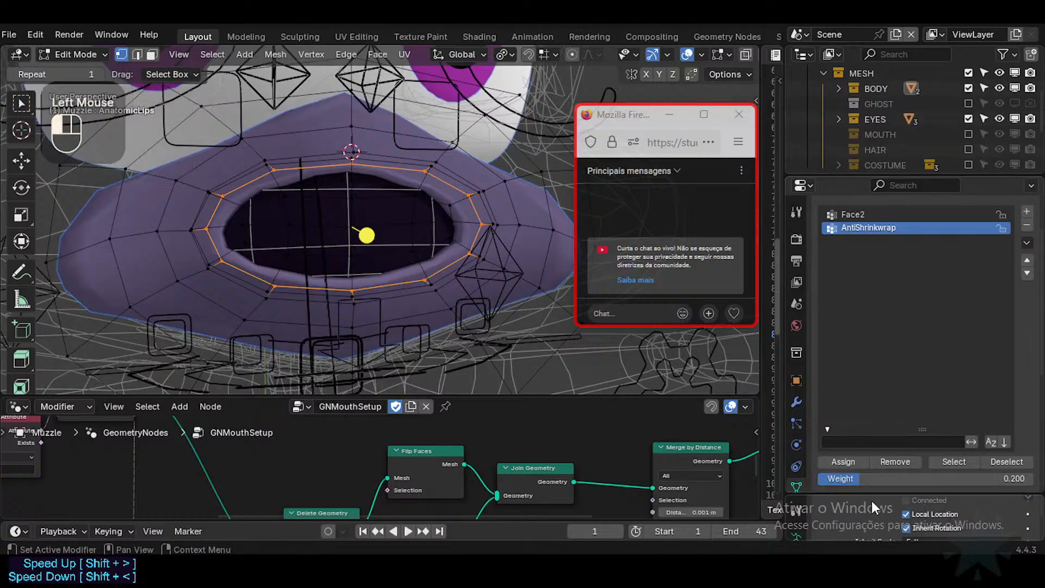
pyautogui.click(843, 461)
# Assign the outer, moved lip loop around the mouth to AntiShrinkwrap with a weight of 0.700.
pyautogui.press('2')
pyautogui.keyDown('alt'); pyautogui.keyDown('shift'); pyautogui.click(452, 181); pyautogui.keyUp('shift'); pyautogui.keyUp('alt')
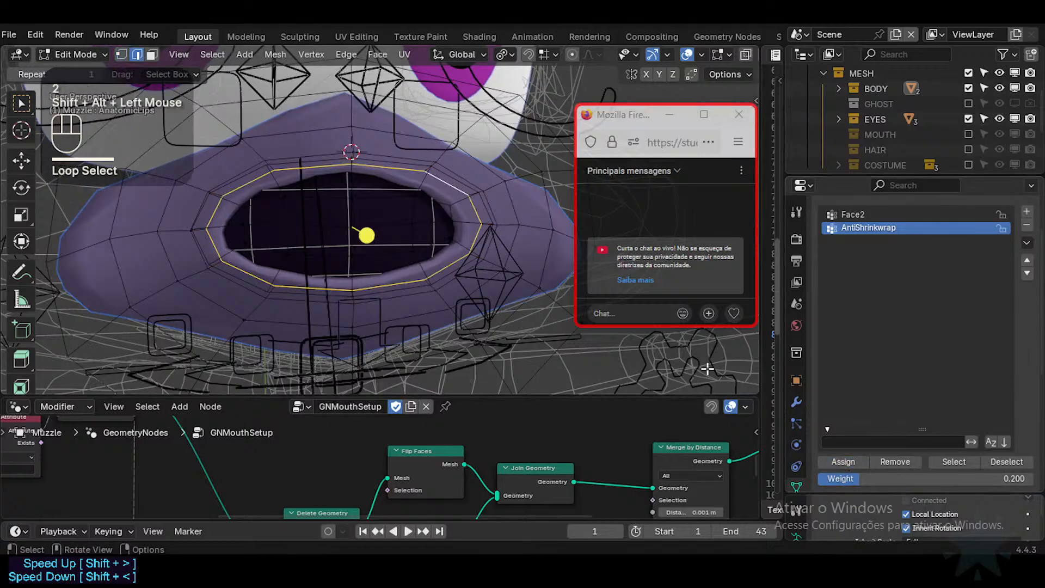
pyautogui.keyDown('alt'); pyautogui.keyDown('shift'); pyautogui.click(408, 144); pyautogui.keyUp('shift'); pyautogui.keyUp('alt')
pyautogui.hotkey('alt', 'a')
pyautogui.keyDown('alt'); pyautogui.keyDown('shift'); pyautogui.click(459, 184); pyautogui.keyUp('shift'); pyautogui.keyUp('alt')
pyautogui.press('ctrl+KP_Add')
pyautogui.hotkey('alt', 'a')
pyautogui.press('2')
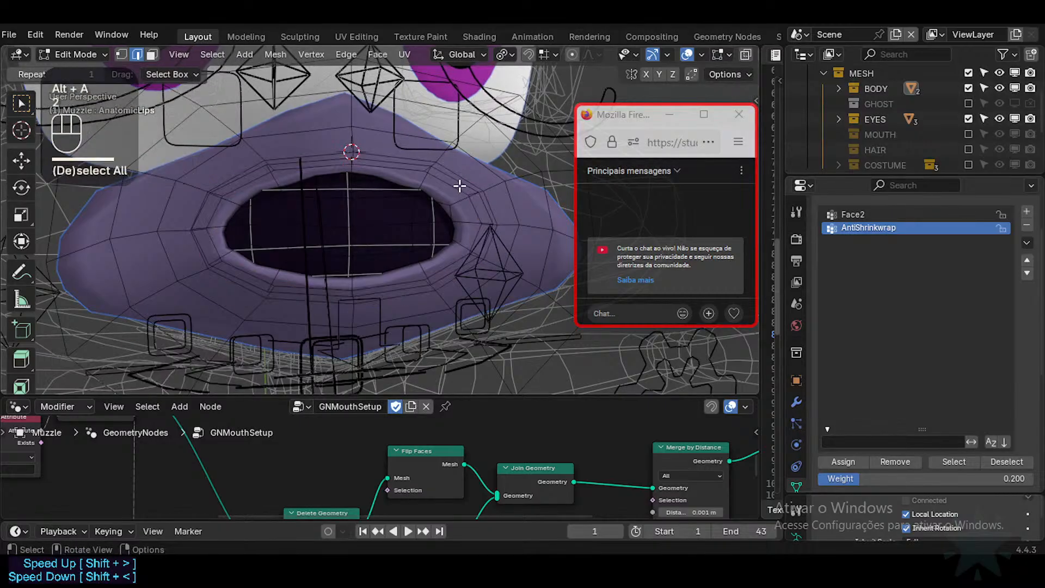
pyautogui.press('a')
pyautogui.hotkey('alt', 'a')
pyautogui.keyDown('alt'); pyautogui.keyDown('shift'); pyautogui.click(460, 176); pyautogui.keyUp('shift'); pyautogui.keyUp('alt')
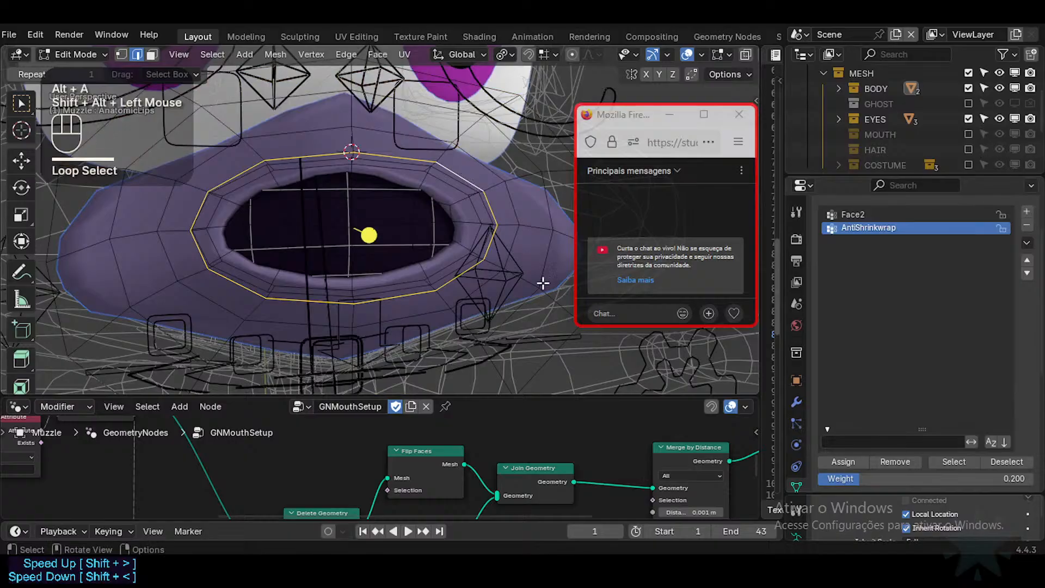
pyautogui.moveTo(910, 471); pyautogui.dragTo(928, 477)
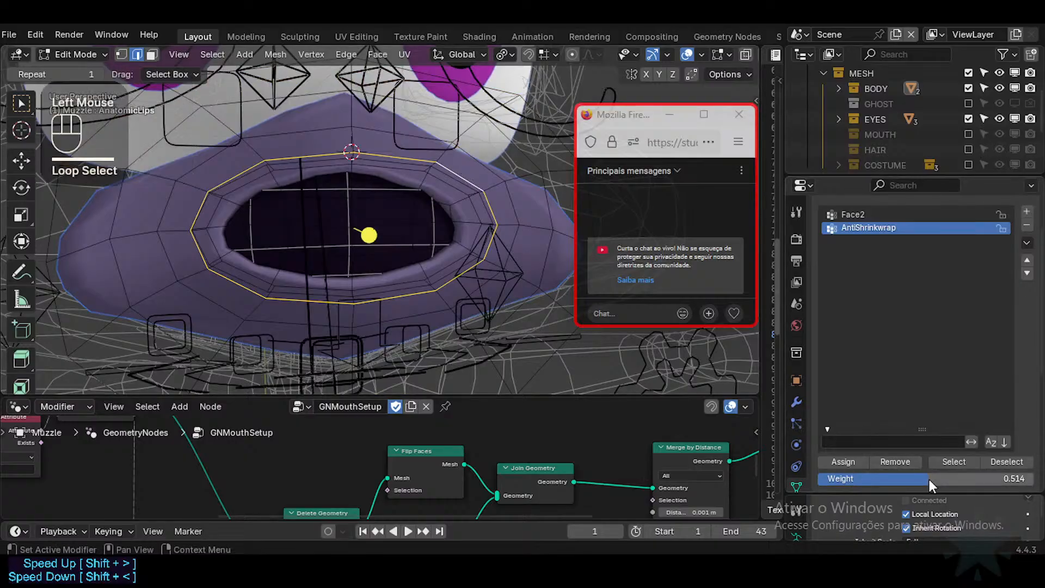
pyautogui.click(928, 476)
pyautogui.write('0.7')
pyautogui.press('Return')
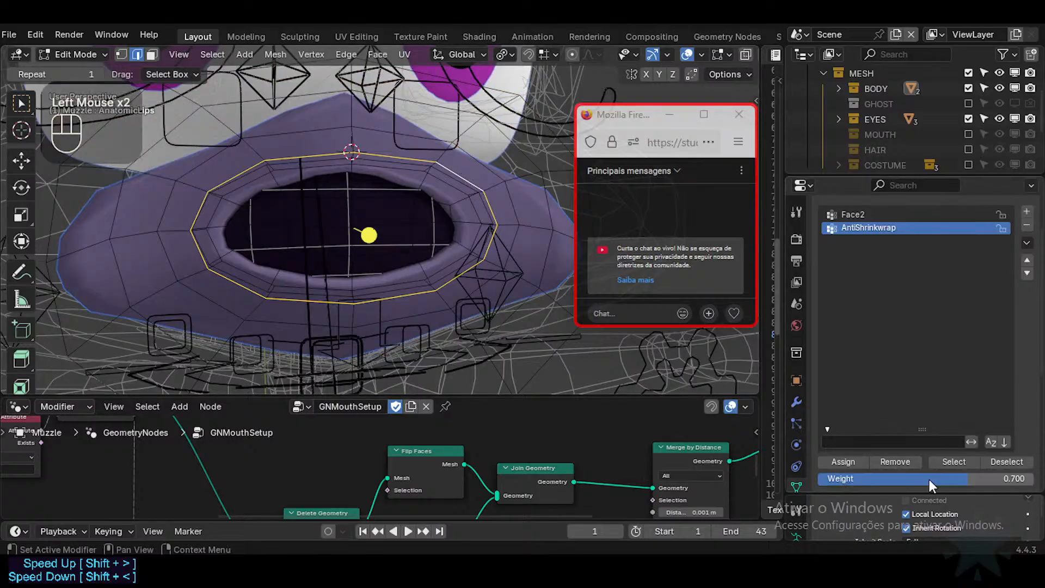
pyautogui.click(843, 461)
# Clear the mesh selection and return the Muzzle to Object Mode.
pyautogui.hotkey('alt', 'a')
pyautogui.press('Tab')
pyautogui.press('Tab')
pyautogui.press('Tab')
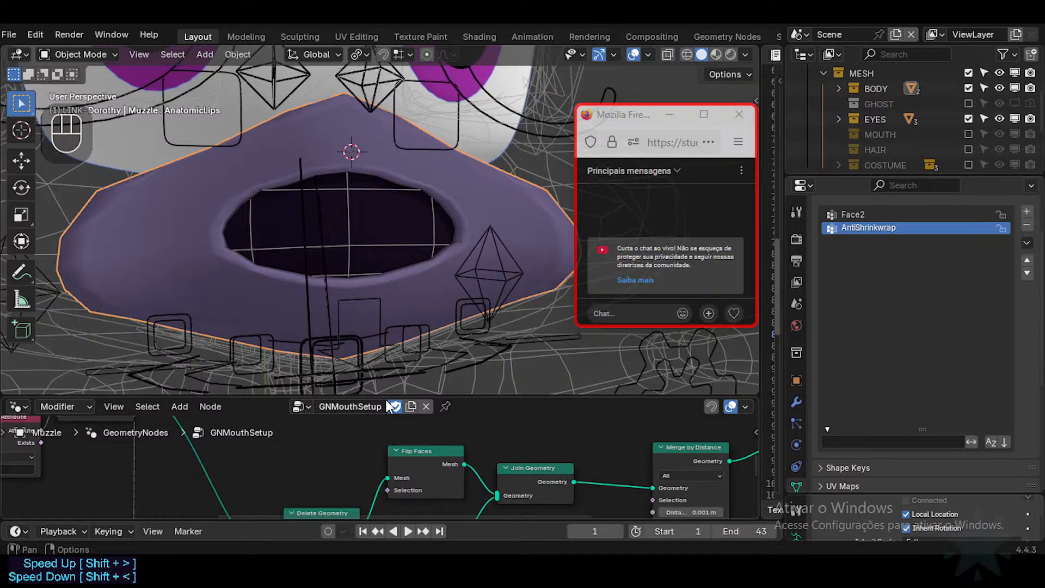
# Enlarge the node editor area to show more of the GNMouthSetup node tree.
pyautogui.moveTo(377, 398); pyautogui.dragTo(404, 256)
pyautogui.moveTo(157, 510); pyautogui.dragTo(238, 425, button='middle')
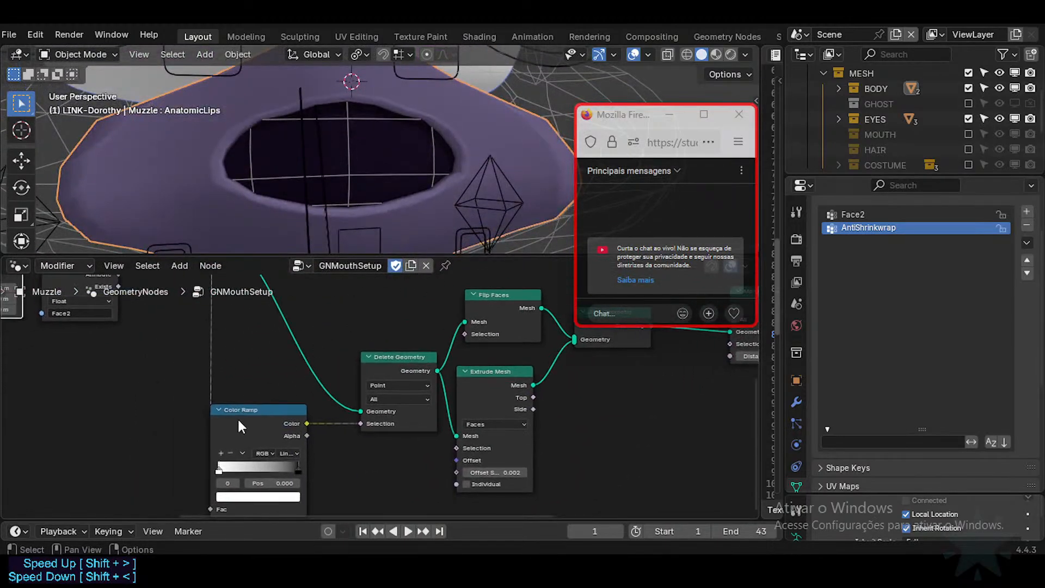
pyautogui.moveTo(66, 420); pyautogui.dragTo(432, 422, button='middle')
pyautogui.moveTo(327, 409); pyautogui.dragTo(132, 314, button='middle')
pyautogui.scroll(2, 412, 432)
pyautogui.scroll(-3, 295, 368)
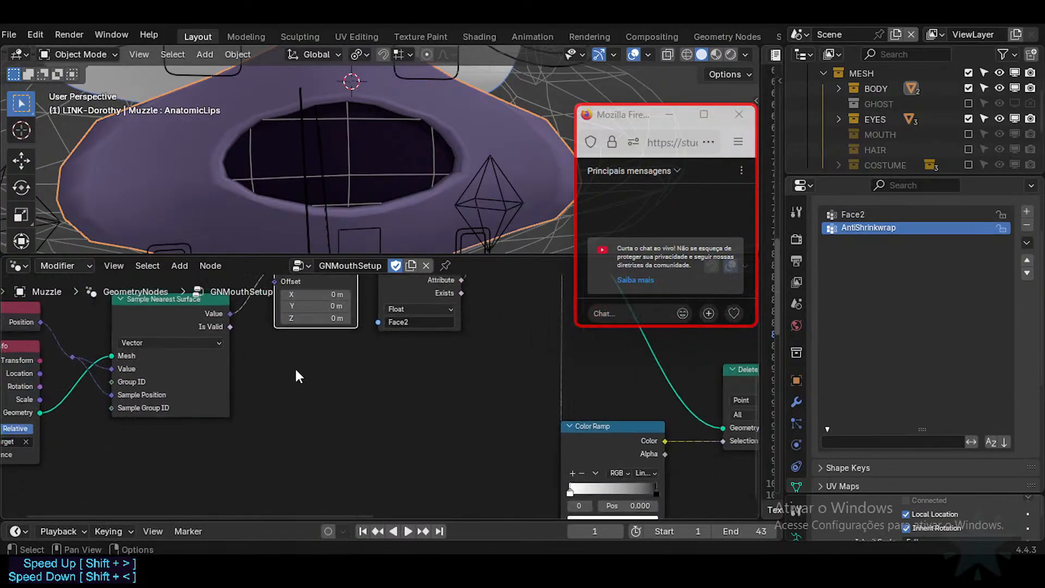
# Duplicate the Face2 Named Attribute and its Capture Attribute node, placing the copies beneath the Sample Nearest Surface node.
pyautogui.moveTo(362, 329); pyautogui.dragTo(471, 367, button='middle')
pyautogui.scroll(2, 400, 390)
pyautogui.click(426, 380)
pyautogui.keyDown('shift'); pyautogui.click(494, 315); pyautogui.keyUp('shift')
pyautogui.scroll(-2, 452, 370)
pyautogui.moveTo(427, 393); pyautogui.dragTo(436, 392, button='middle')
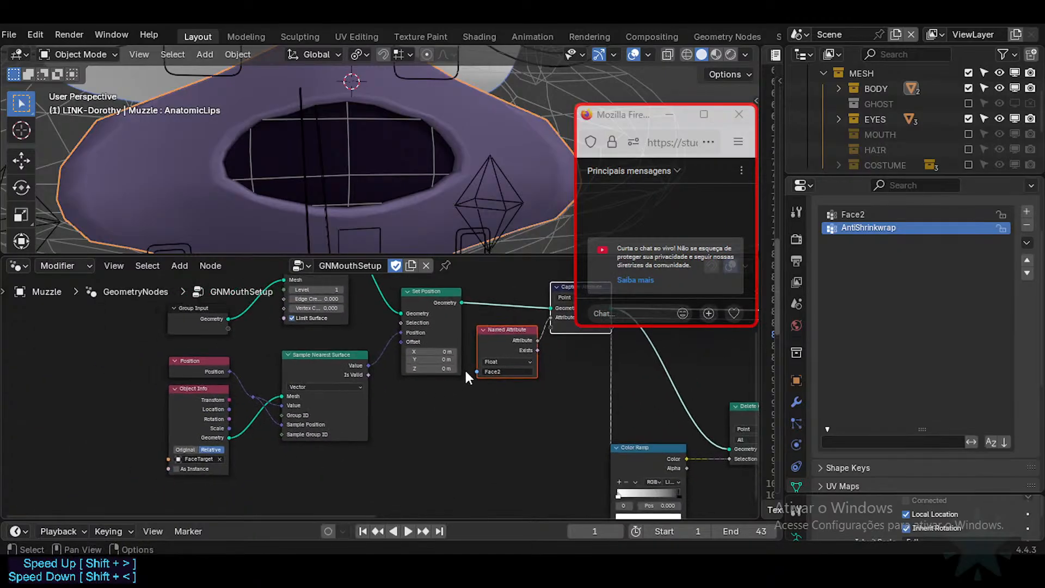
pyautogui.moveTo(503, 348); pyautogui.dragTo(329, 493)
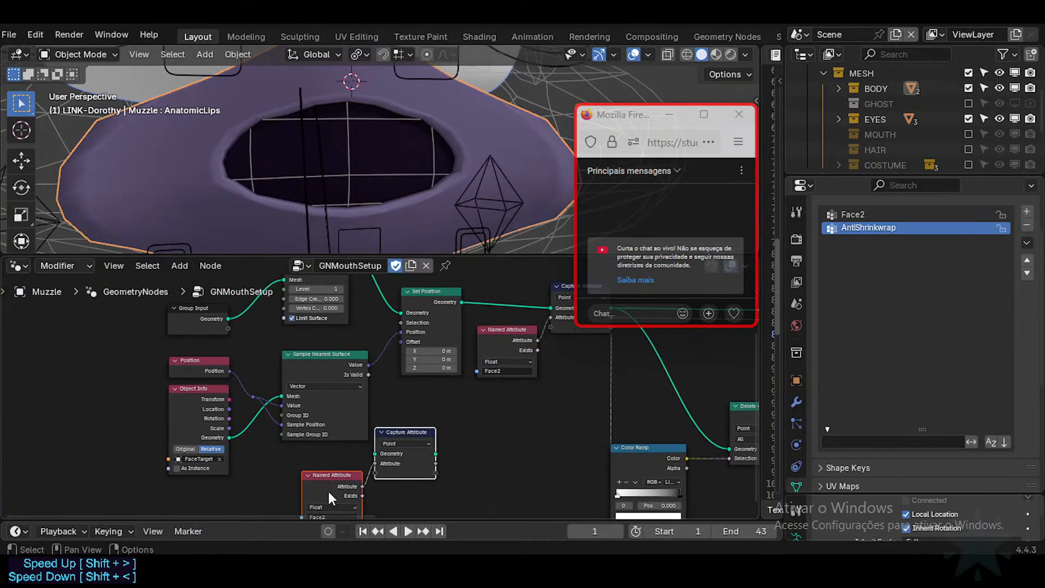
pyautogui.moveTo(329, 451); pyautogui.dragTo(420, 427, button='middle')
pyautogui.keyDown('shift'); pyautogui.moveTo(415, 343); pyautogui.dragTo(279, 391, button='middle'); pyautogui.keyUp('shift')
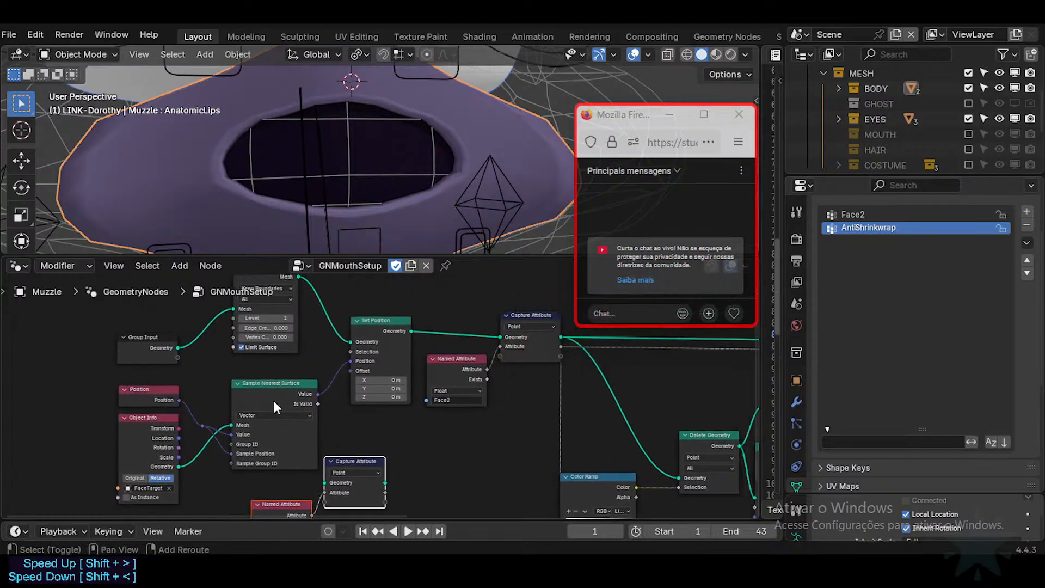
# Move the Position and FaceTarget Object Info nodes farther away from the Sample Nearest Surface node to make room.
pyautogui.keyDown('shift'); pyautogui.moveTo(206, 425); pyautogui.dragTo(349, 385, button='middle'); pyautogui.keyUp('shift')
pyautogui.hotkey('alt', 'a')
pyautogui.moveTo(254, 335); pyautogui.dragTo(298, 451)
pyautogui.press('g')
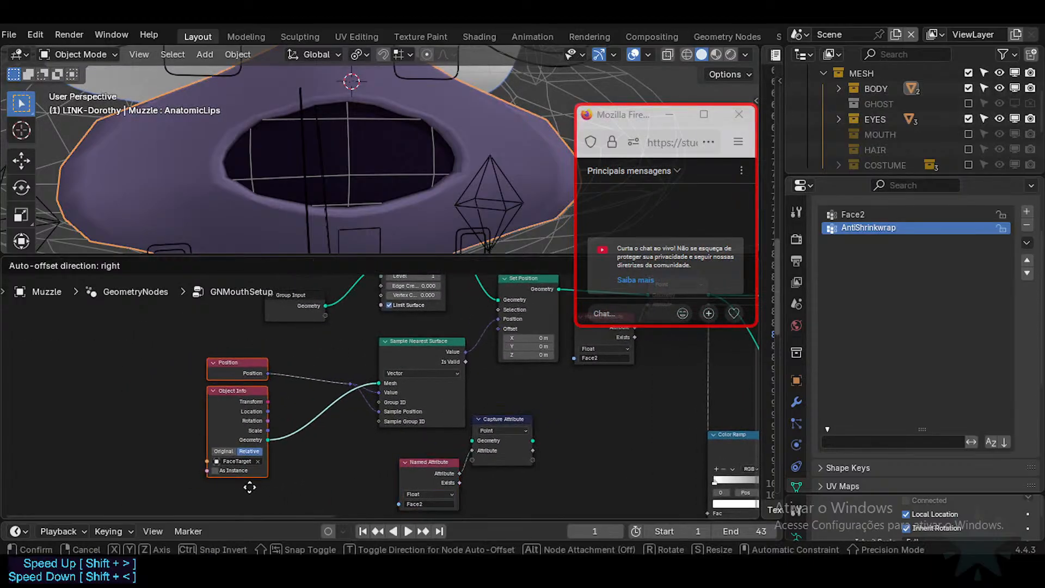
pyautogui.click(220, 507)
pyautogui.press('g')
pyautogui.click(240, 369)
# Set the duplicated Named Attribute node beneath Sample Nearest Surface to read the AntiShrinkwrap attribute.
pyautogui.hotkey('alt', 'a')
pyautogui.press('b')
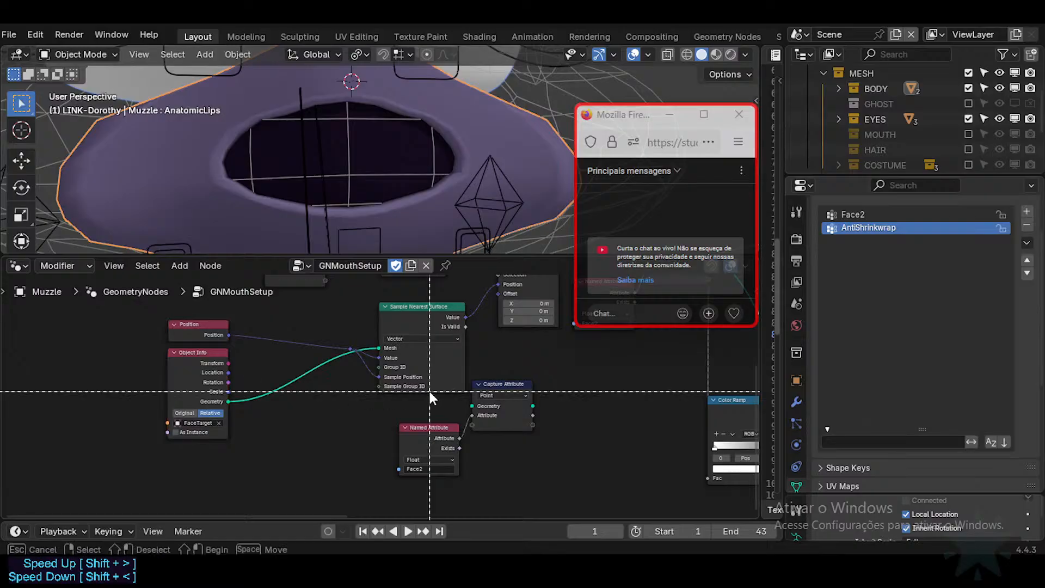
pyautogui.moveTo(430, 391); pyautogui.dragTo(436, 447)
pyautogui.keyDown('shift'); pyautogui.click(493, 386); pyautogui.keyUp('shift')
pyautogui.moveTo(344, 395); pyautogui.dragTo(261, 442, button='middle')
pyautogui.moveTo(408, 377); pyautogui.dragTo(67, 408, button='middle')
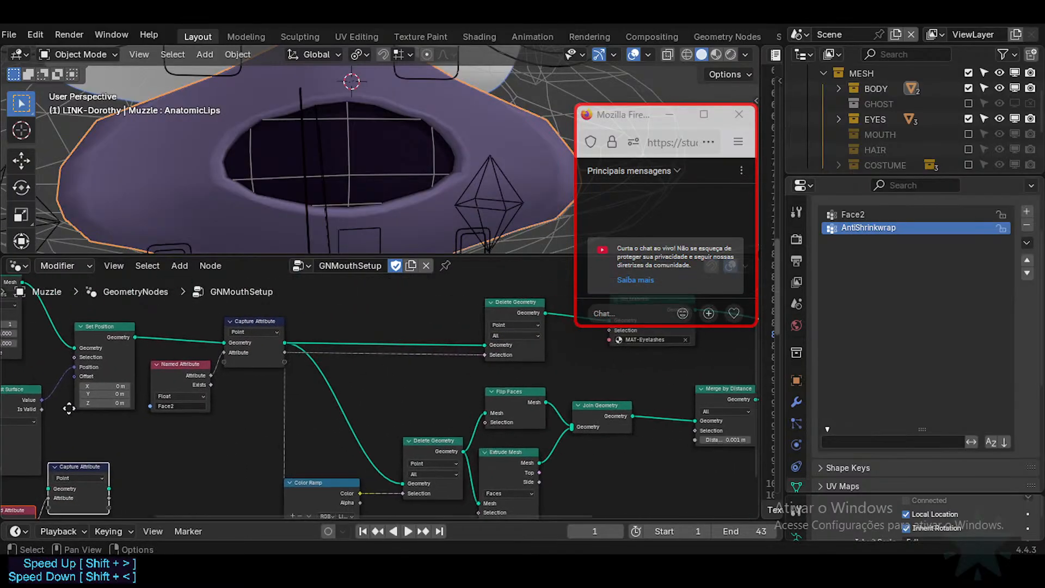
pyautogui.scroll(-2, 313, 390)
pyautogui.moveTo(398, 379); pyautogui.dragTo(452, 370, button='middle')
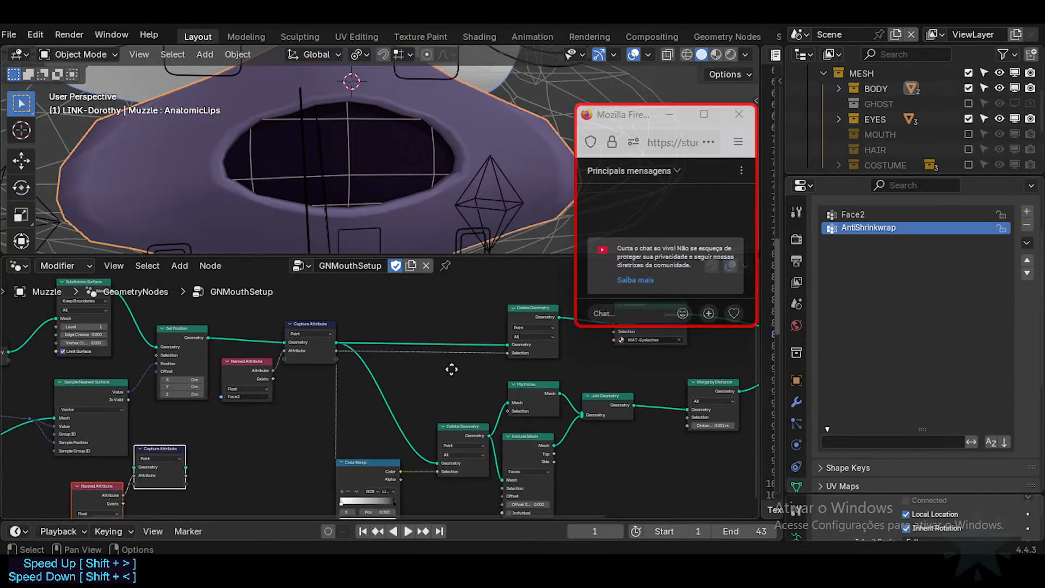
pyautogui.moveTo(143, 452); pyautogui.dragTo(441, 366, button='middle')
pyautogui.scroll(2, 431, 454)
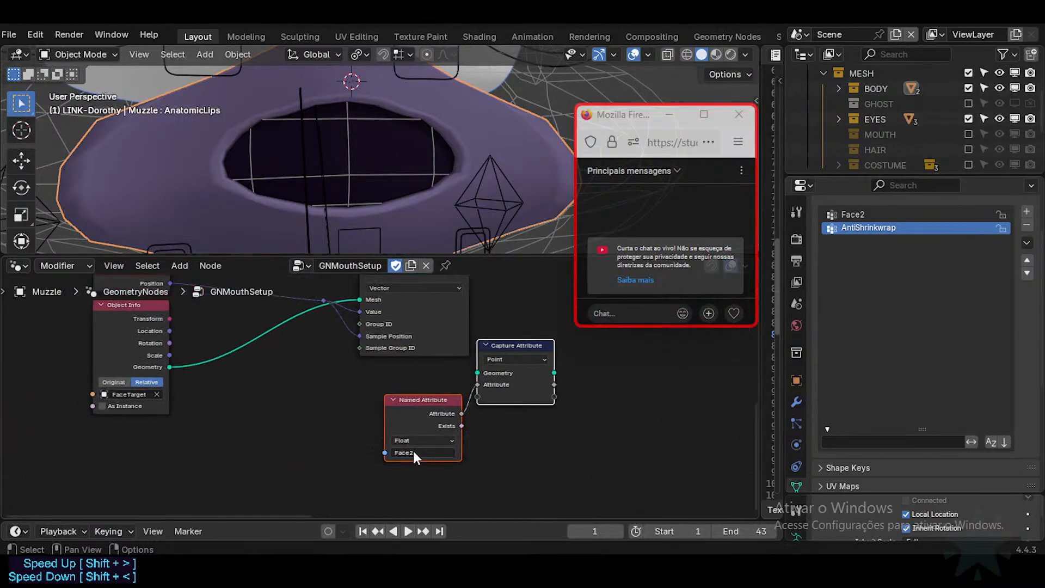
pyautogui.click(415, 454)
pyautogui.write('AntiShrinkwrap')
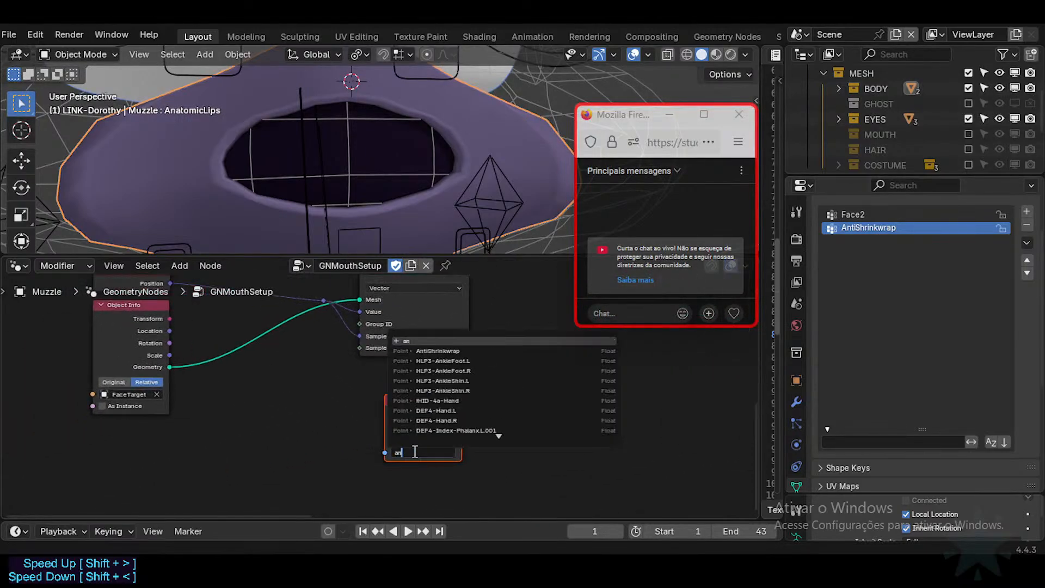
pyautogui.press('Down')
pyautogui.press('Return')
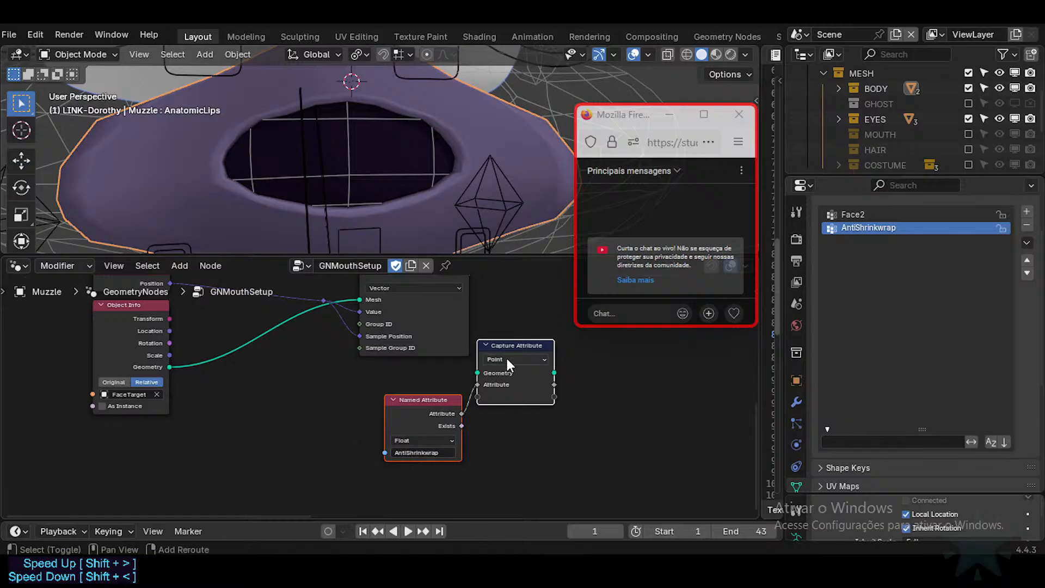
# Place the duplicated Capture Attribute node between the FaceTarget Object Info and Sample Nearest Surface nodes, with the AntiShrinkwrap Named Attribute below it.
pyautogui.moveTo(515, 340); pyautogui.dragTo(531, 390, button='middle')
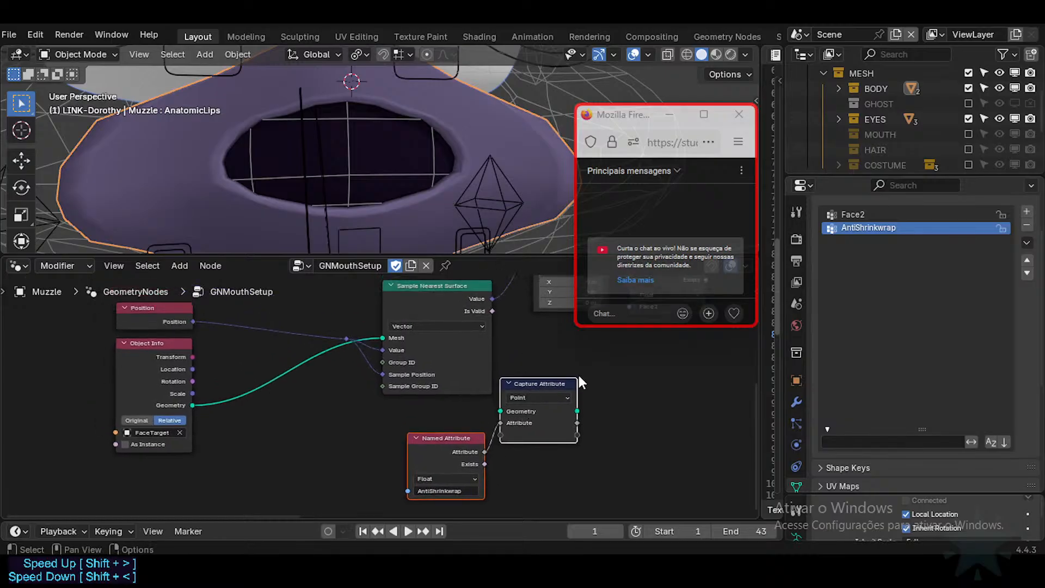
pyautogui.moveTo(519, 384); pyautogui.dragTo(257, 366)
pyautogui.moveTo(135, 346); pyautogui.dragTo(112, 352)
pyautogui.click(197, 427)
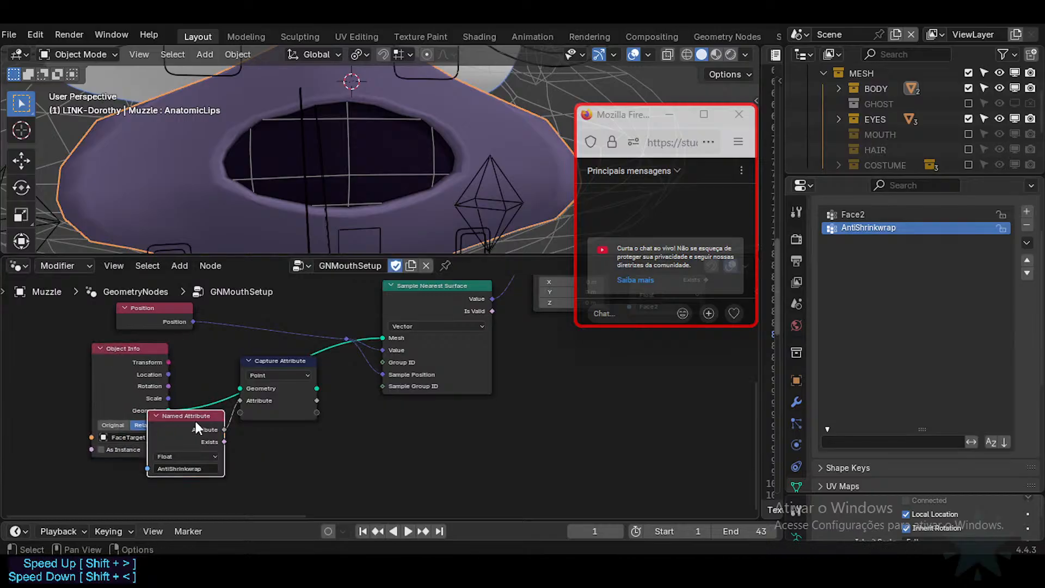
pyautogui.moveTo(197, 428); pyautogui.dragTo(224, 472)
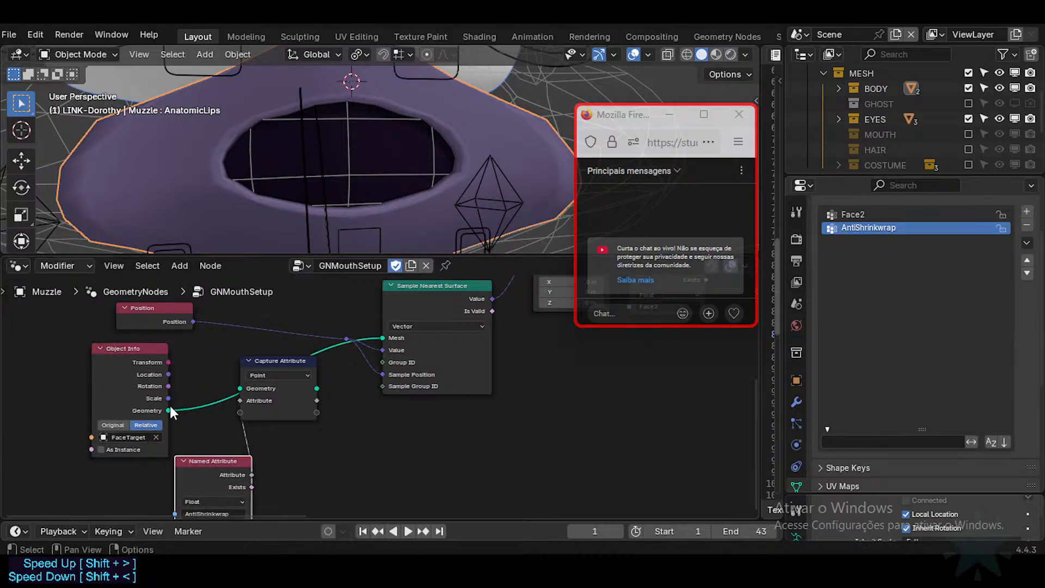
pyautogui.moveTo(256, 364); pyautogui.dragTo(277, 381)
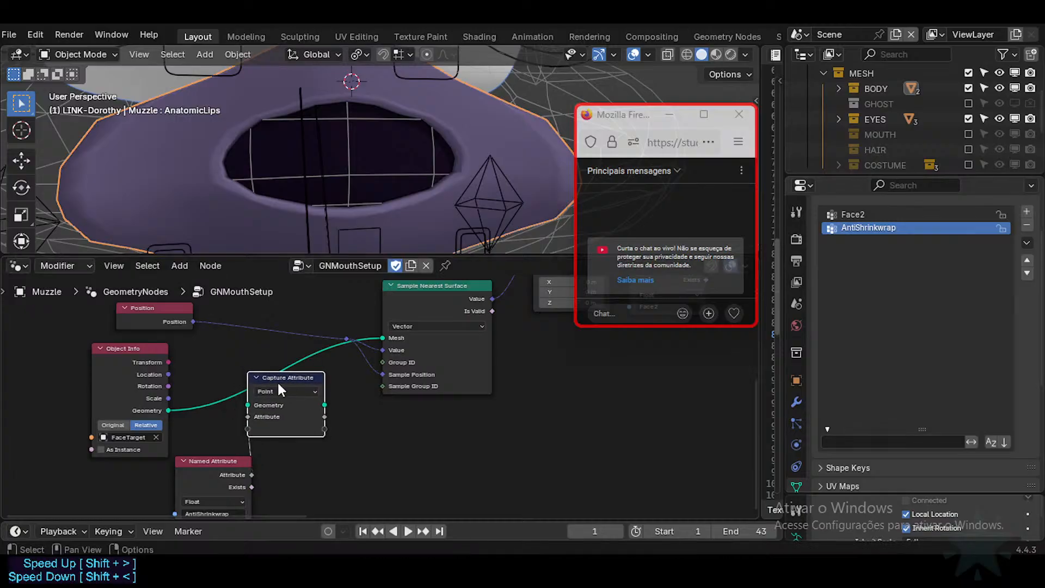
# Route the FaceTarget Object Info geometry through the Capture Attribute node into Sample Nearest Surface's Mesh input, and tidy the node positions.
pyautogui.moveTo(165, 412); pyautogui.dragTo(248, 405)
pyautogui.moveTo(324, 405); pyautogui.dragTo(345, 393)
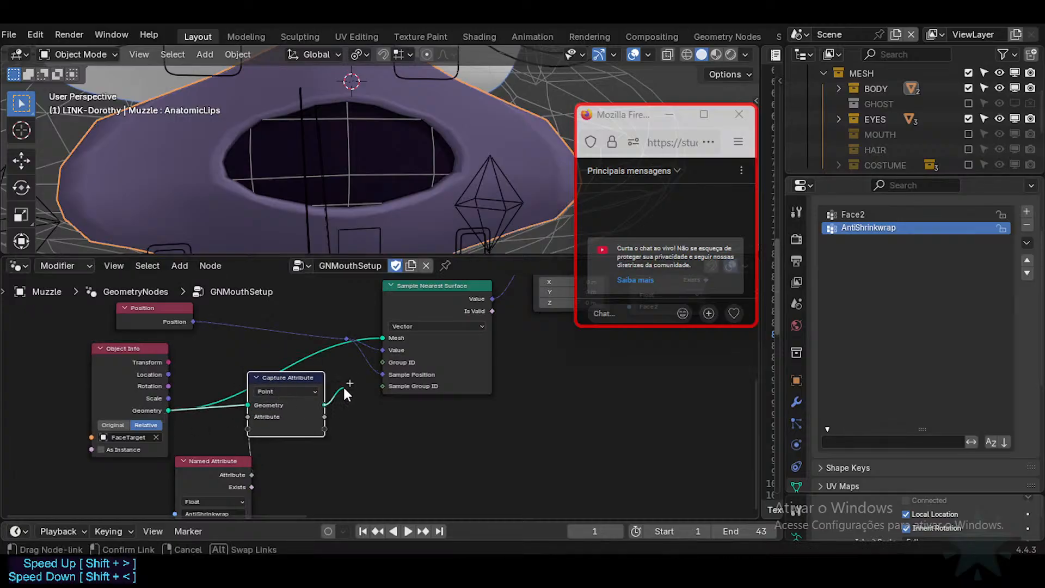
pyautogui.moveTo(393, 333); pyautogui.dragTo(384, 338)
pyautogui.moveTo(290, 395); pyautogui.dragTo(277, 378)
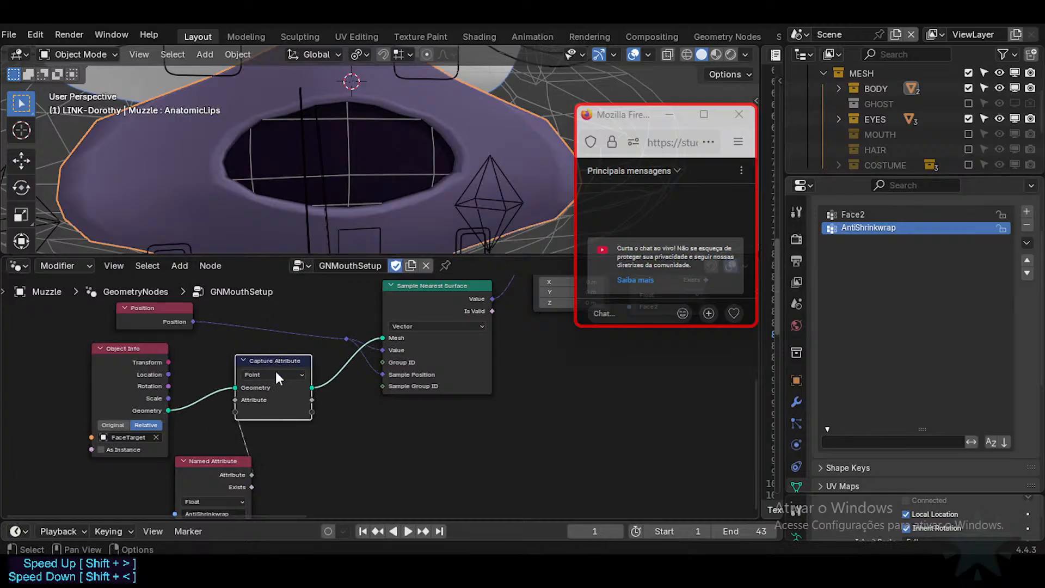
pyautogui.moveTo(212, 464); pyautogui.dragTo(180, 477)
pyautogui.moveTo(247, 466); pyautogui.dragTo(271, 434, button='middle')
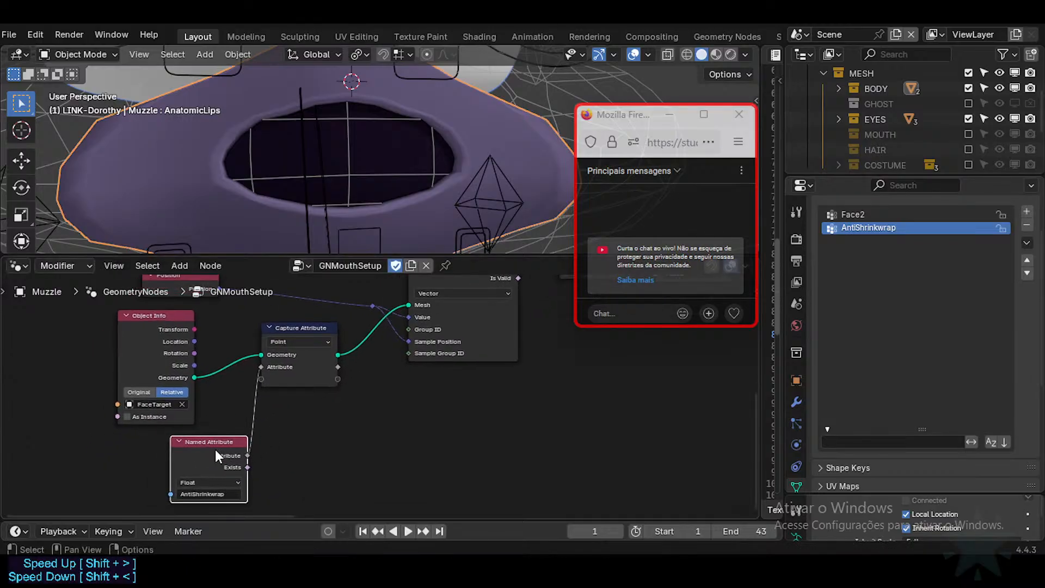
pyautogui.moveTo(204, 445); pyautogui.dragTo(181, 450)
# Examine how the AntiShrinkwrap capture branch relates to the Sample Nearest Surface, Set Position and Face2 nodes.
pyautogui.moveTo(538, 348); pyautogui.dragTo(197, 364, button='middle')
pyautogui.scroll(-1, 289, 352)
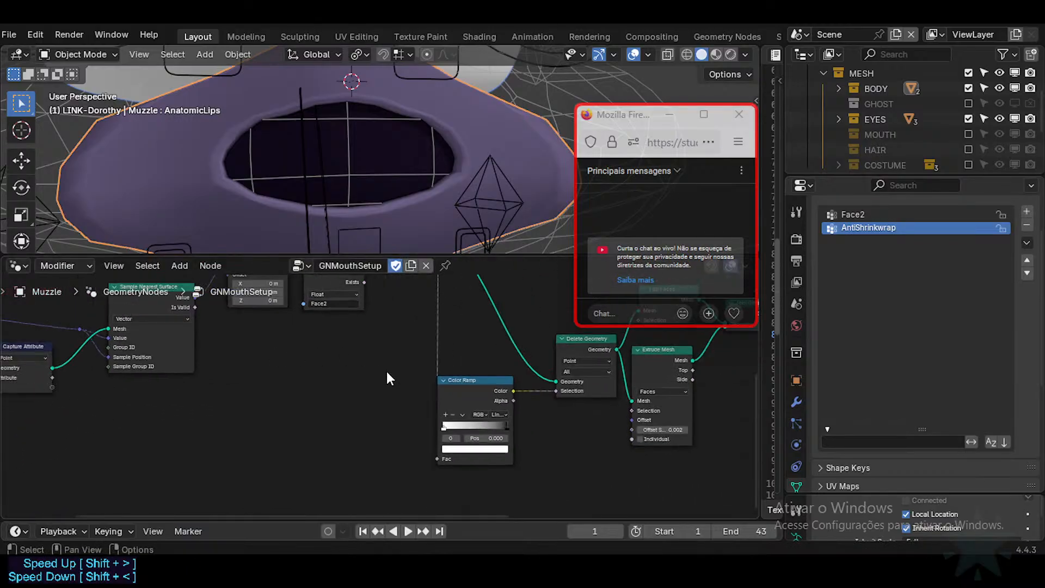
pyautogui.moveTo(488, 348); pyautogui.dragTo(251, 358, button='middle')
pyautogui.scroll(1, 251, 357)
pyautogui.moveTo(173, 327); pyautogui.dragTo(224, 420, button='middle')
pyautogui.moveTo(217, 363); pyautogui.dragTo(262, 380, button='middle')
pyautogui.moveTo(185, 388); pyautogui.dragTo(367, 388, button='middle')
pyautogui.moveTo(99, 419); pyautogui.dragTo(316, 373, button='middle')
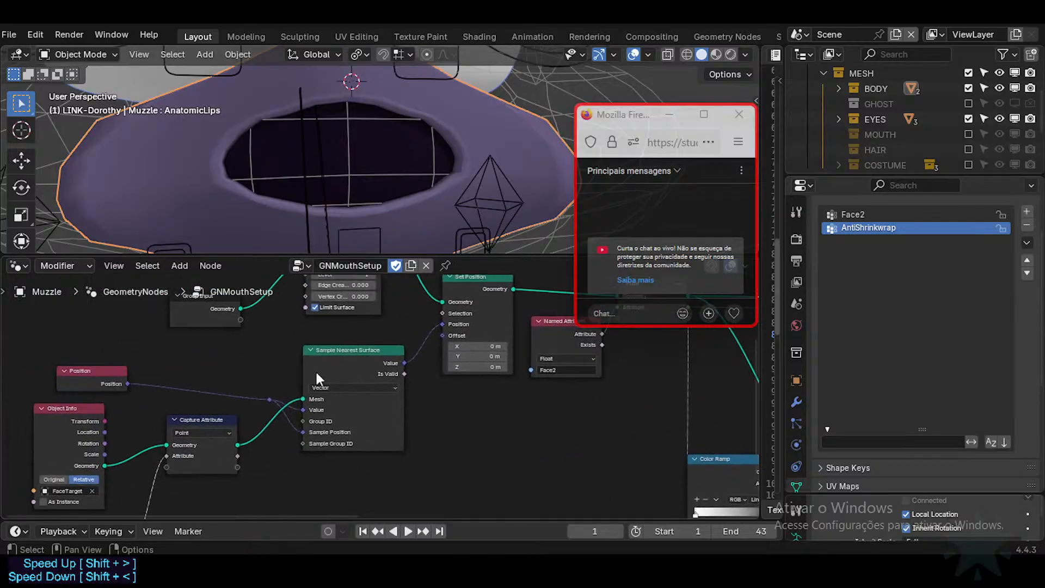
pyautogui.moveTo(268, 407); pyautogui.dragTo(214, 435, button='middle')
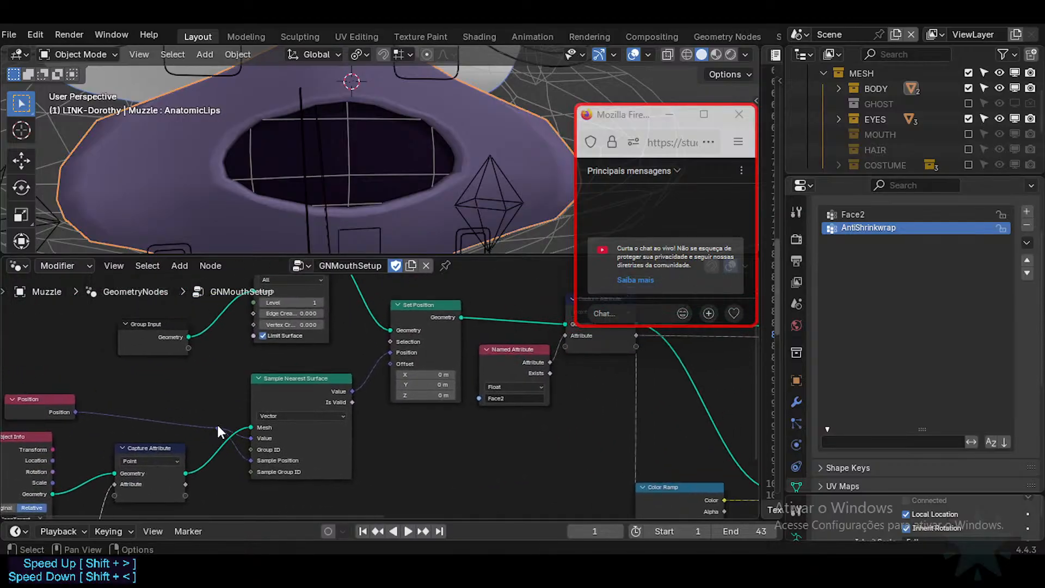
pyautogui.scroll(2, 508, 358)
pyautogui.moveTo(223, 417); pyautogui.dragTo(440, 327, button='middle')
pyautogui.scroll(-1, 439, 327)
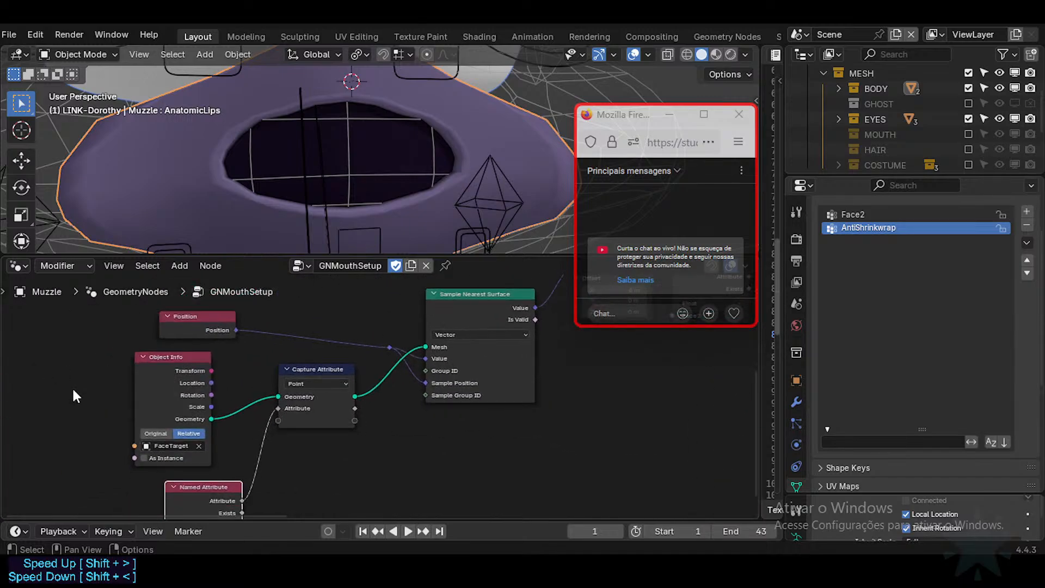
pyautogui.moveTo(150, 407); pyautogui.dragTo(235, 321, button='middle')
pyautogui.scroll(1, 265, 334)
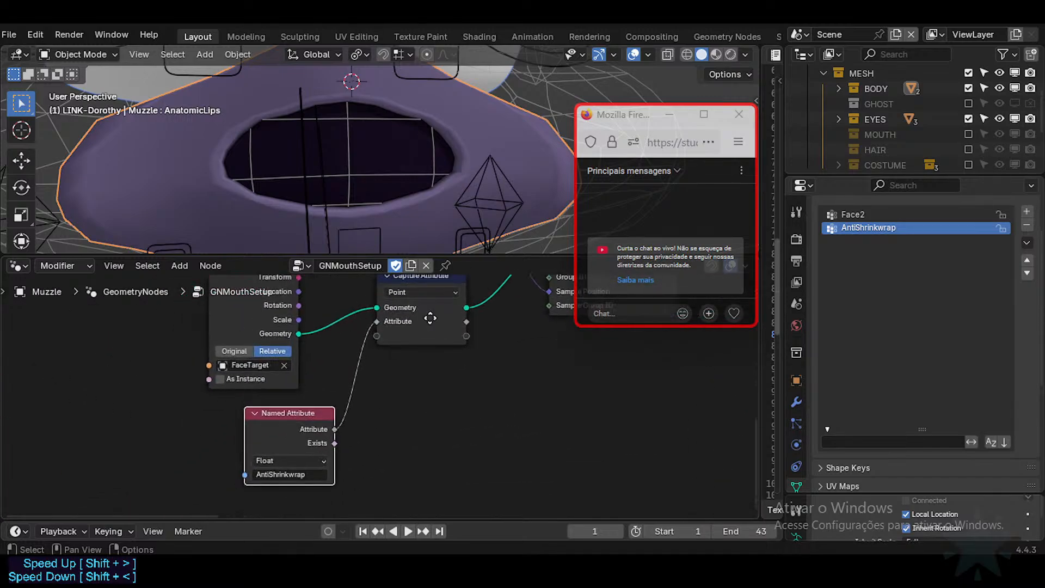
pyautogui.moveTo(430, 318); pyautogui.dragTo(225, 413, button='middle')
pyautogui.scroll(-3, 370, 360)
pyautogui.moveTo(418, 349); pyautogui.dragTo(406, 387, button='middle')
pyautogui.scroll(2, 244, 410)
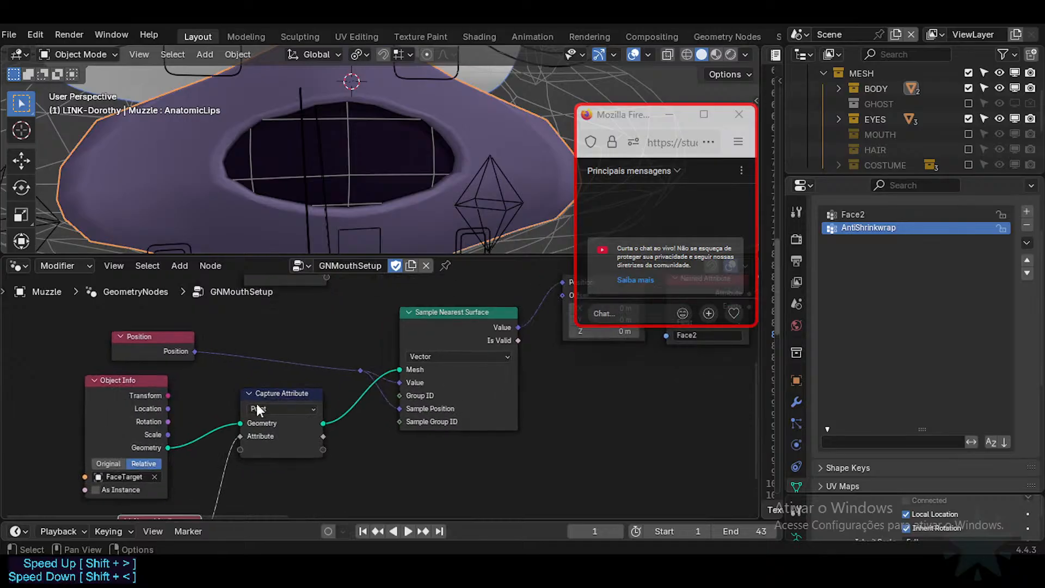
pyautogui.moveTo(152, 406); pyautogui.dragTo(187, 392, button='middle')
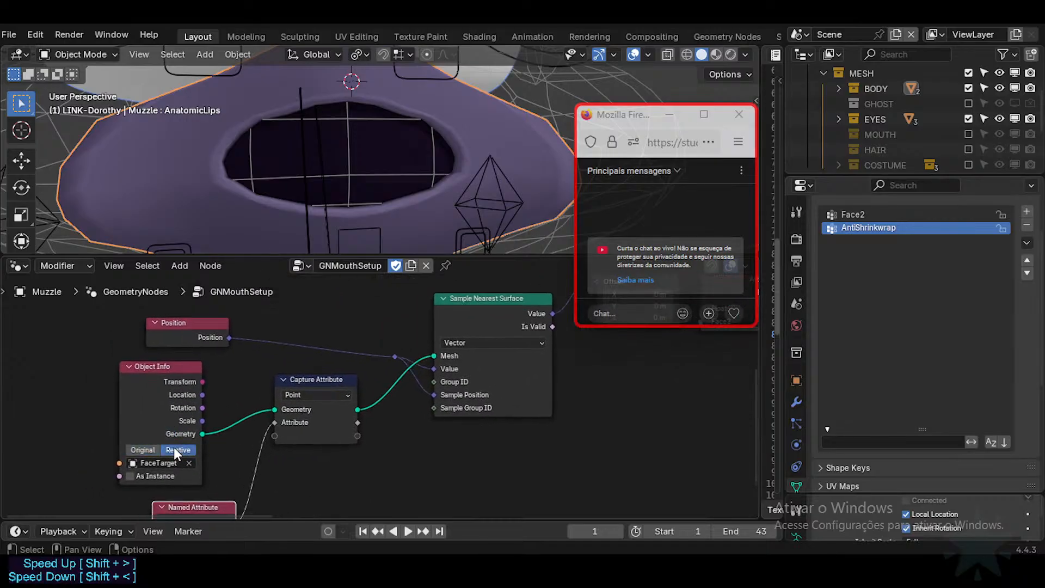
# Preview the output of the final Join Geometry node, after the two material branches, through the Viewer.
pyautogui.scroll(-3, 405, 364)
pyautogui.moveTo(407, 362); pyautogui.dragTo(157, 379, button='middle')
pyautogui.scroll(-8, 375, 348)
pyautogui.moveTo(430, 346); pyautogui.dragTo(248, 385, button='middle')
pyautogui.moveTo(145, 426); pyautogui.dragTo(508, 404, button='middle')
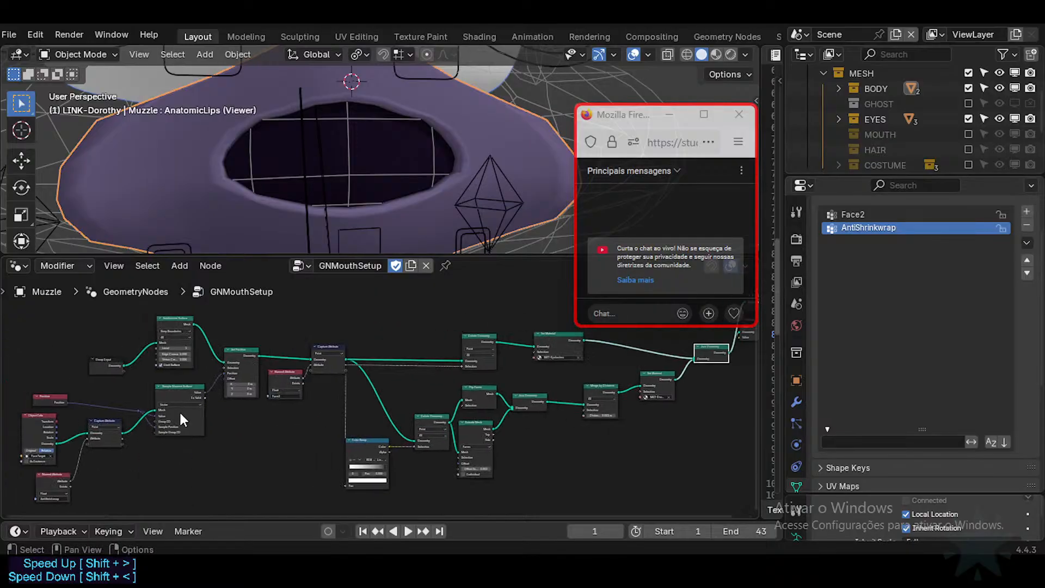
# Try the As Instance option on the FaceTarget Object Info node and switch it back off.
pyautogui.moveTo(181, 416); pyautogui.dragTo(486, 418, button='middle')
pyautogui.moveTo(300, 424); pyautogui.dragTo(365, 381, button='middle')
pyautogui.scroll(6, 370, 393)
pyautogui.scroll(5, 392, 409)
pyautogui.moveTo(429, 407); pyautogui.dragTo(381, 439, button='middle')
pyautogui.click(309, 430)
pyautogui.click(303, 431)
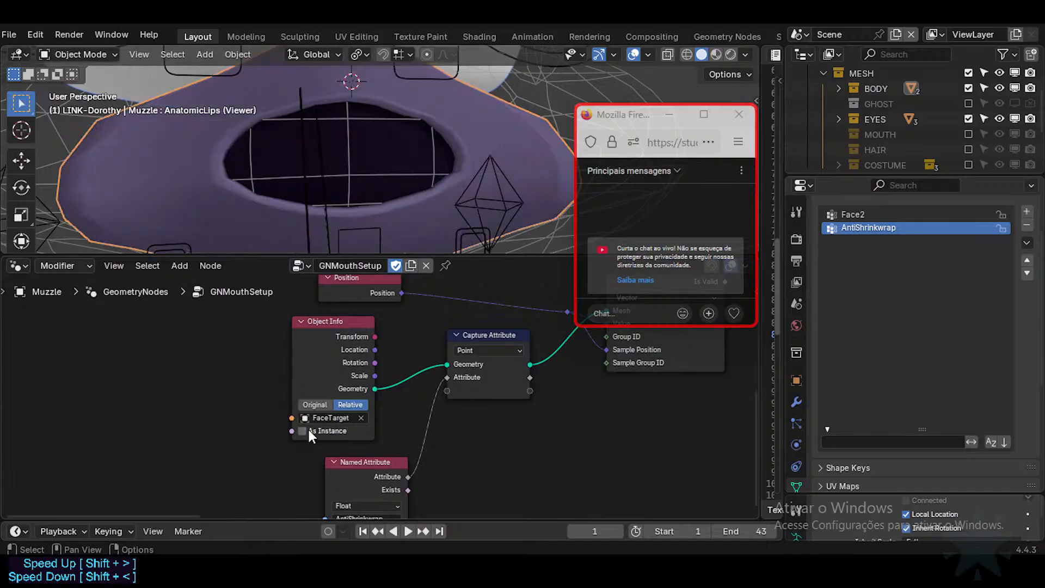
pyautogui.moveTo(376, 131); pyautogui.dragTo(406, 237, button='middle')
pyautogui.click(316, 429)
pyautogui.click(316, 429)
# Shorten the Vertex Groups list in the Muzzle's mesh data properties so the sections beneath it fit.
pyautogui.scroll(3, 436, 199)
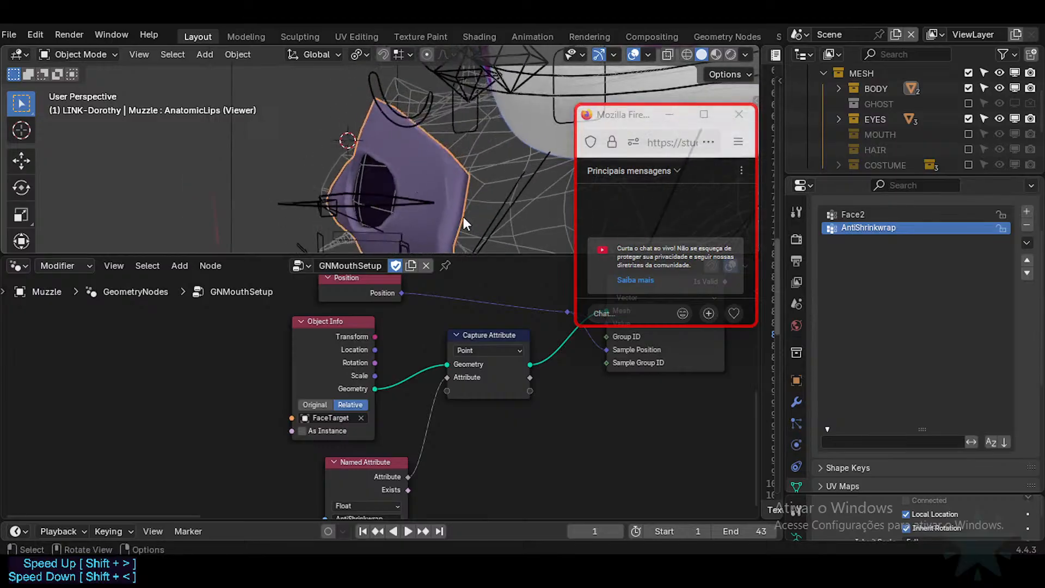
pyautogui.click(797, 401)
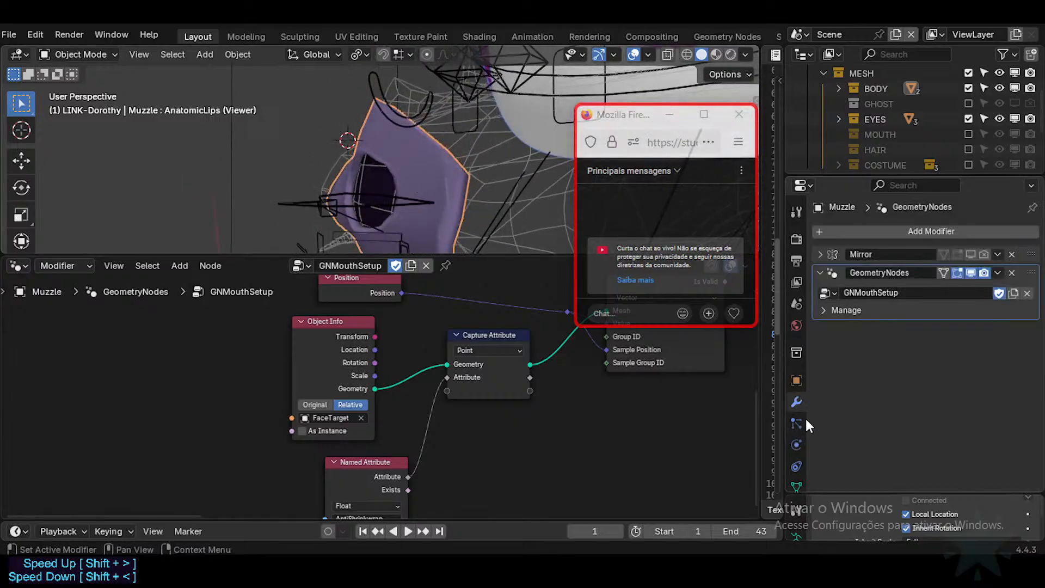
pyautogui.click(796, 487)
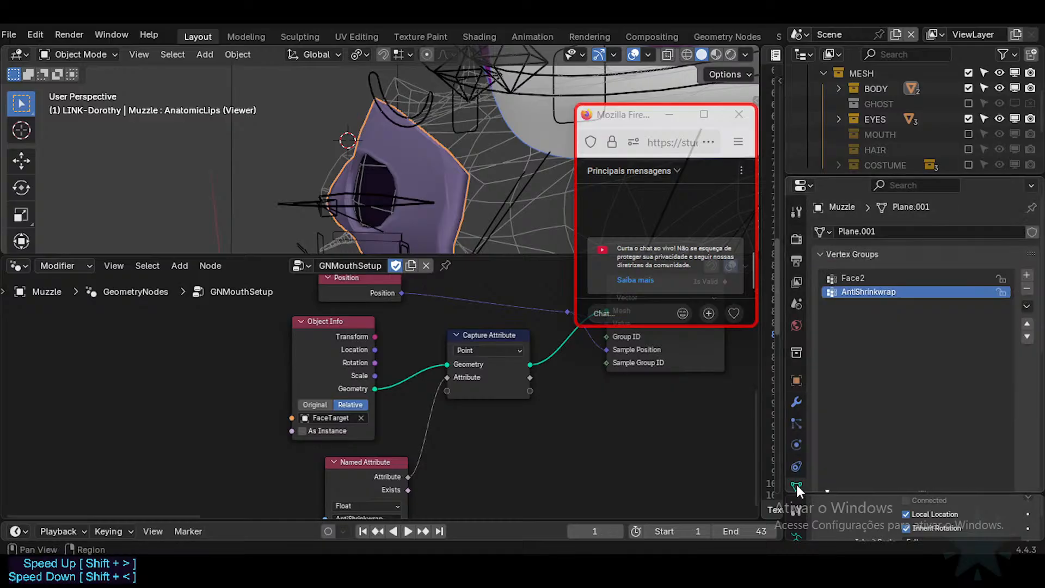
pyautogui.scroll(-3, 1031, 415)
pyautogui.scroll(3, 1026, 375)
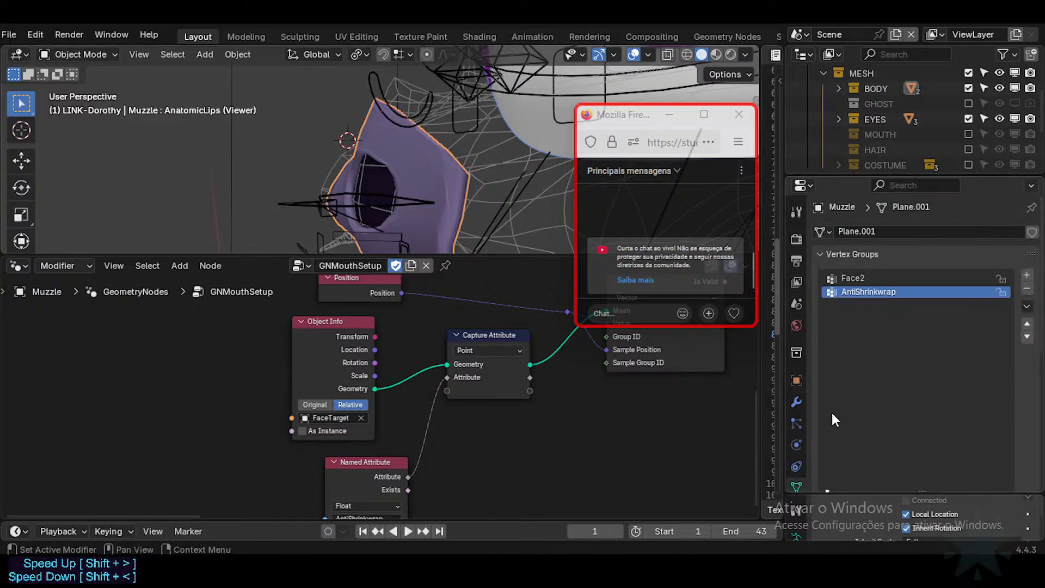
pyautogui.scroll(-1, 1022, 453)
pyautogui.moveTo(920, 459); pyautogui.dragTo(922, 326)
# Inspect the Muzzle's AntiShrinkwrap weights in Weight Paint mode.
pyautogui.hotkey('ctrl', 'Tab')
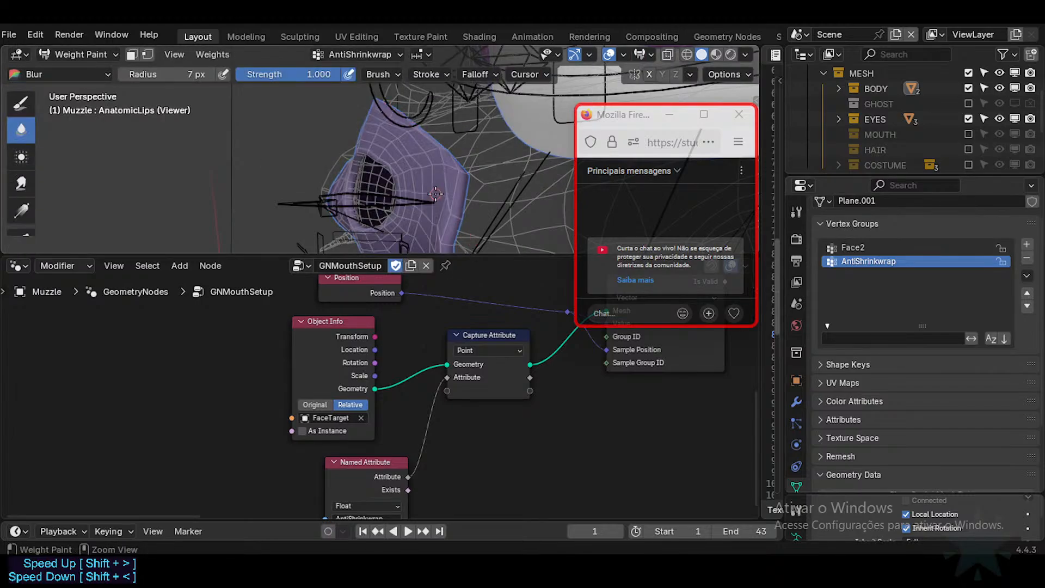
pyautogui.press('4')
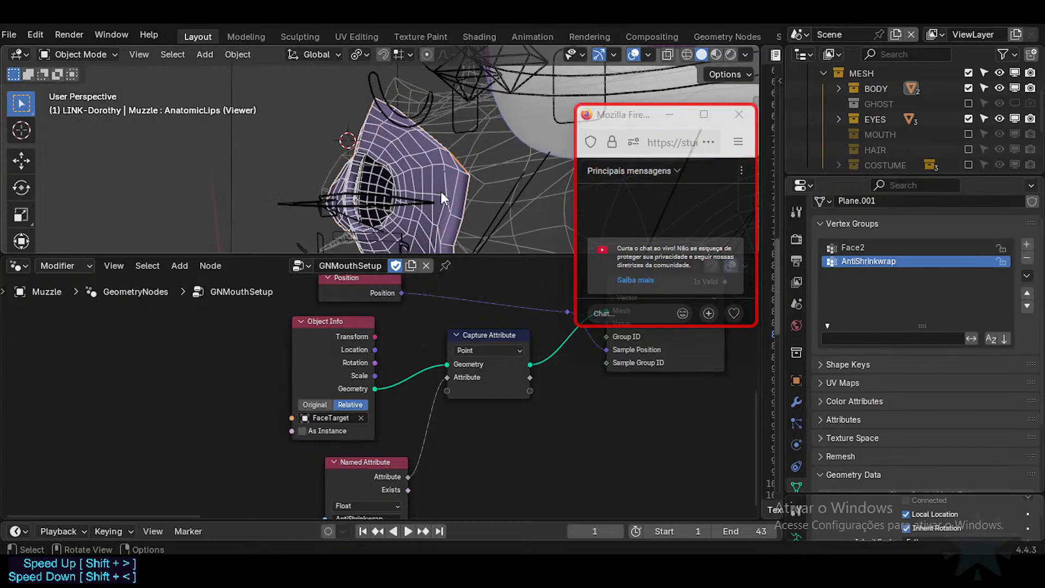
pyautogui.hotkey('ctrl', 'Tab')
pyautogui.press('7')
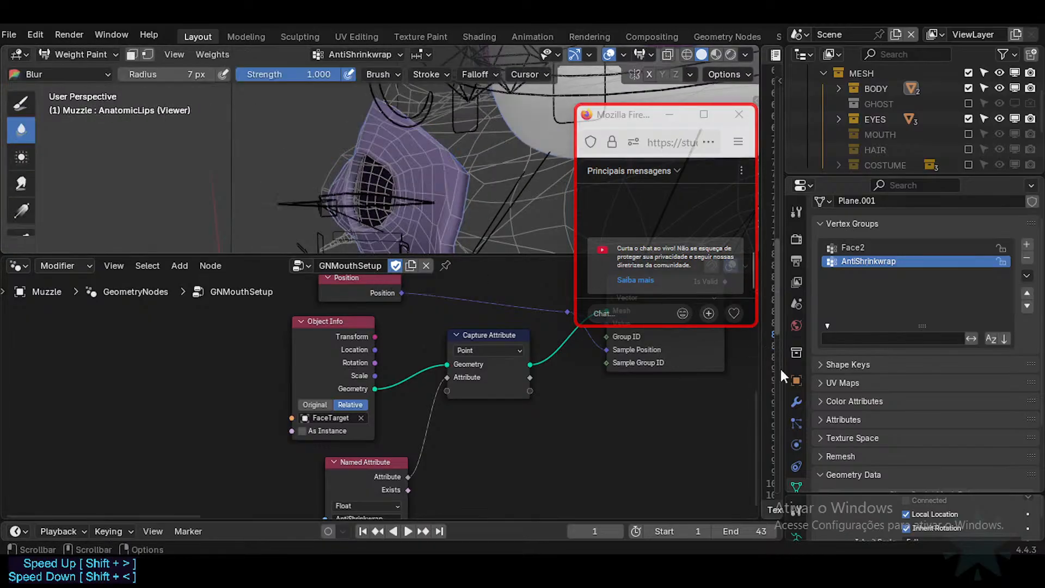
# Turn off the GeometryNodes modifier's viewport display and check the bare Muzzle mesh in Edit Mode.
pyautogui.click(795, 401)
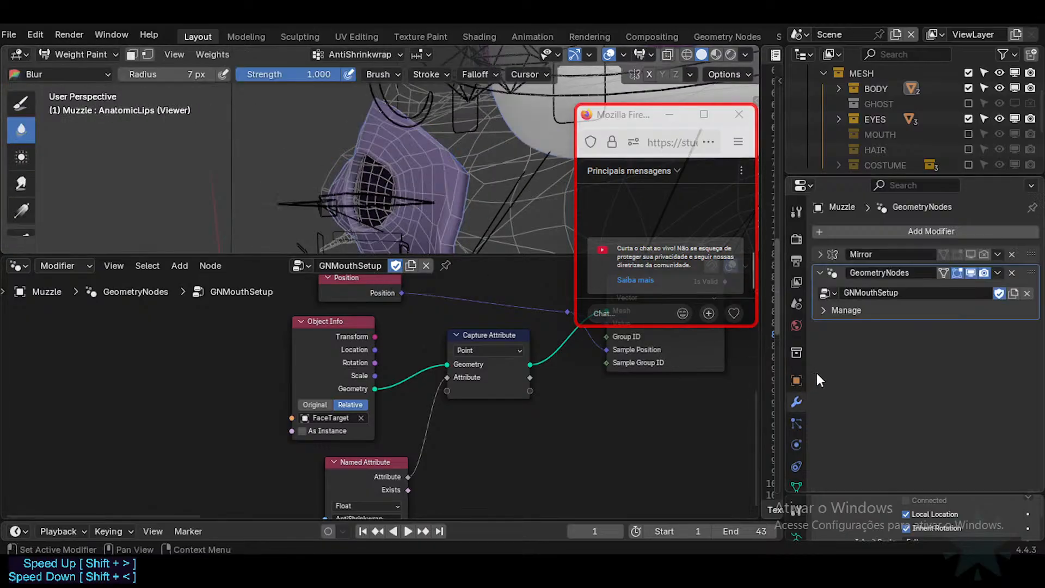
pyautogui.click(967, 271)
pyautogui.moveTo(349, 206)
pyautogui.mouseDown(button='middle')
pyautogui.moveTo(404, 197)
pyautogui.moveTo(356, 195)
pyautogui.moveTo(359, 173)
pyautogui.moveTo(278, 161)
pyautogui.moveTo(382, 172)
pyautogui.moveTo(320, 183)
pyautogui.mouseUp(button='middle')
pyautogui.scroll(2, 356, 194)
pyautogui.press('Tab')
pyautogui.press('Tab')
pyautogui.press('Tab')
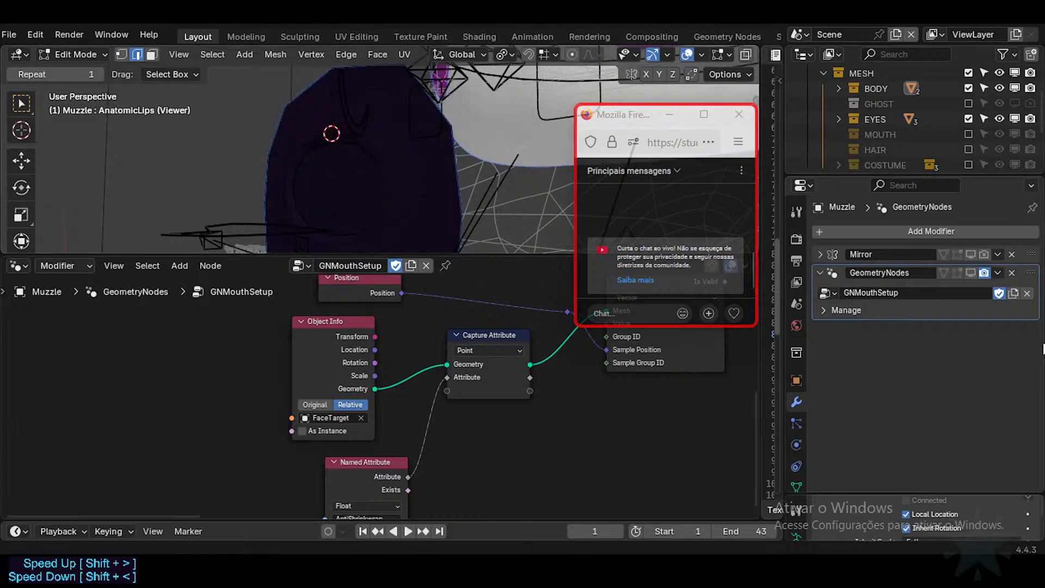
# Turn the GeometryNodes modifier's viewport display back on and return the Muzzle to Object Mode.
pyautogui.click(971, 273)
pyautogui.moveTo(348, 131); pyautogui.dragTo(289, 147, button='middle')
pyautogui.hotkey('ctrl', 'Tab')
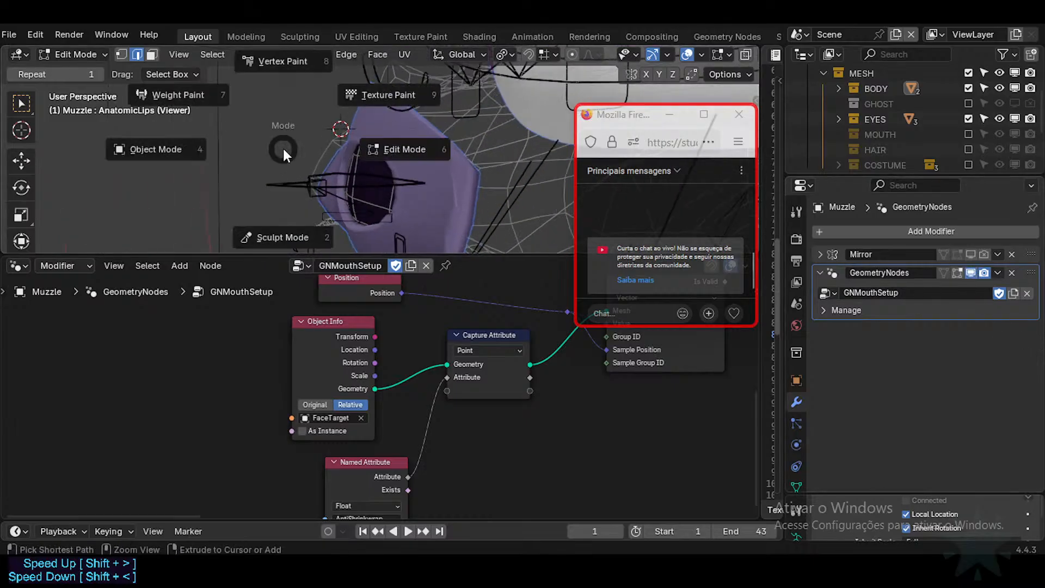
pyautogui.click(282, 146)
pyautogui.press('Tab')
pyautogui.press('Tab')
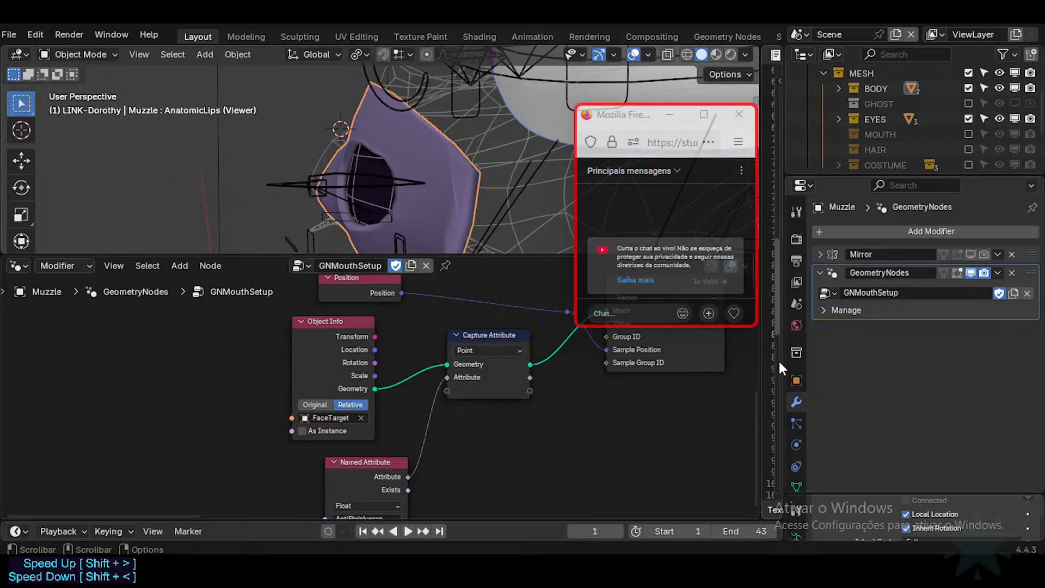
# Expand the Shape Keys list in the Muzzle's mesh data properties.
pyautogui.click(796, 487)
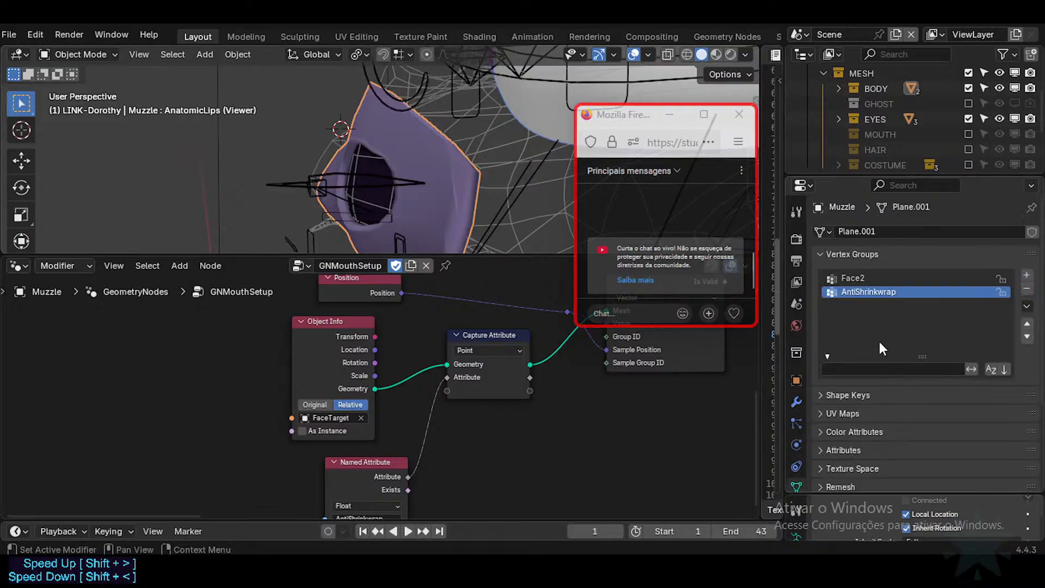
pyautogui.click(865, 396)
pyautogui.scroll(-1, 980, 424)
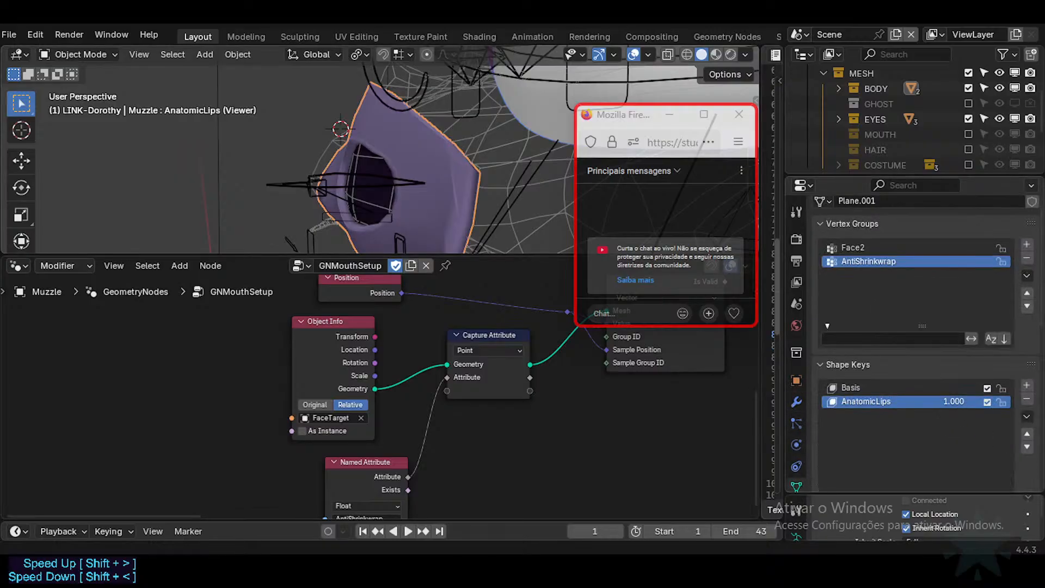
# Compare the Muzzle's mouth area close up in Object Mode and Edit Mode.
pyautogui.moveTo(460, 177); pyautogui.dragTo(530, 177, button='middle')
pyautogui.scroll(1, 457, 179)
pyautogui.moveTo(457, 180); pyautogui.dragTo(357, 182, button='middle')
pyautogui.press('Tab')
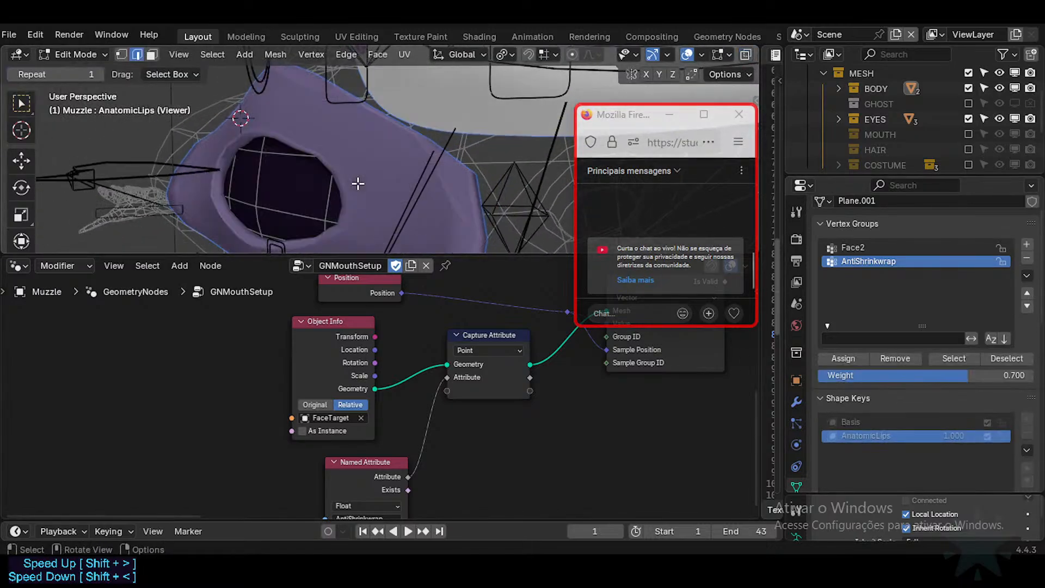
pyautogui.press('Tab')
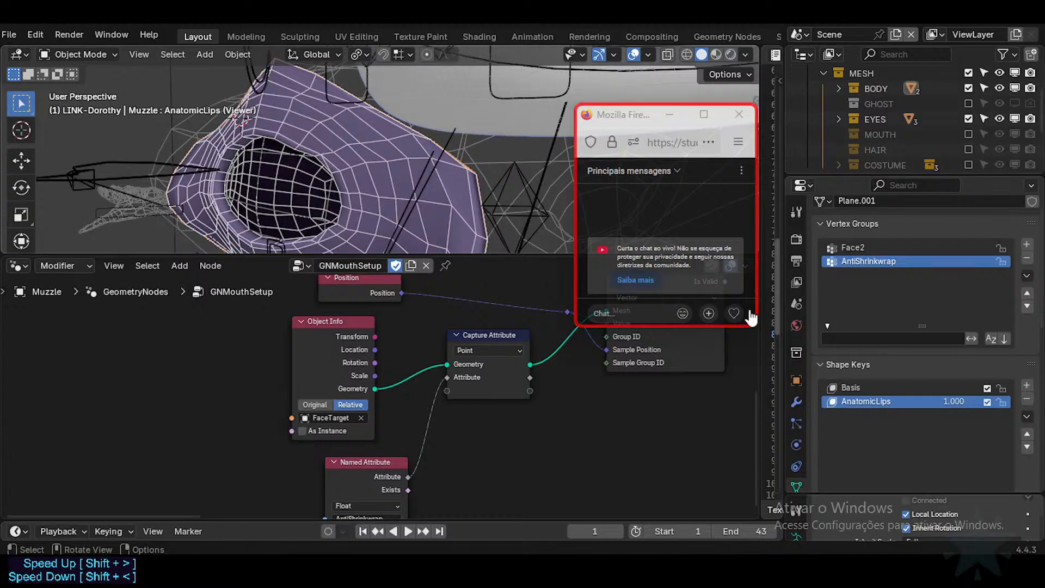
pyautogui.press('Tab')
pyautogui.scroll(2, 294, 147)
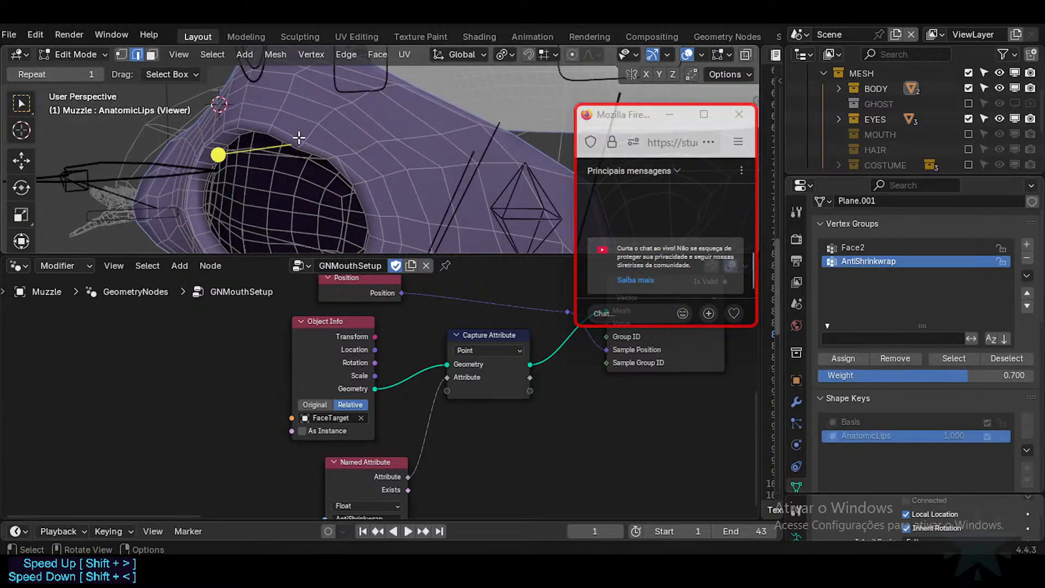
pyautogui.press('Tab')
pyautogui.press('Tab')
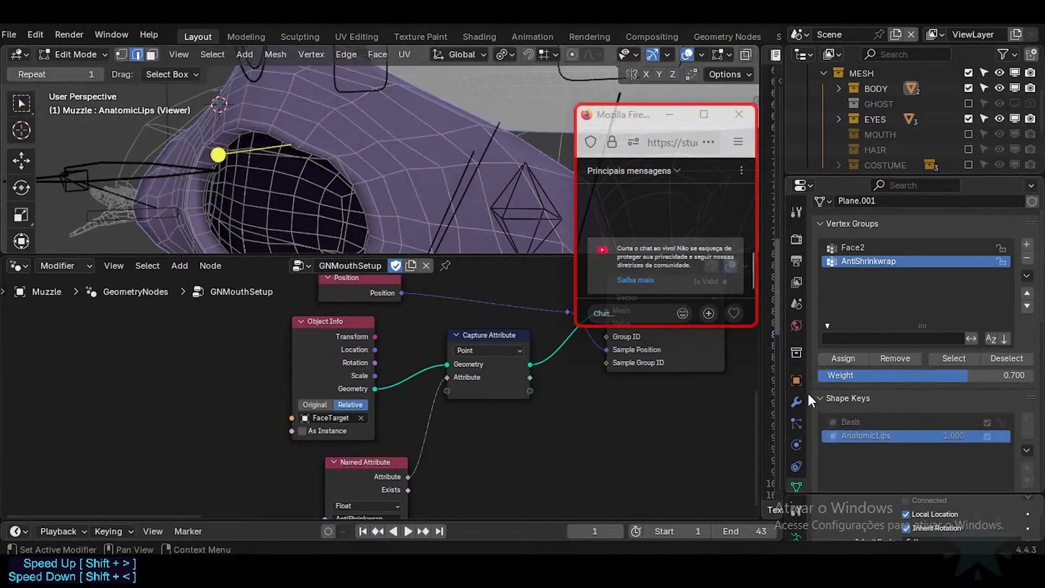
# Turn off the GeometryNodes modifier's viewport display while the Muzzle is in Edit Mode.
pyautogui.click(796, 402)
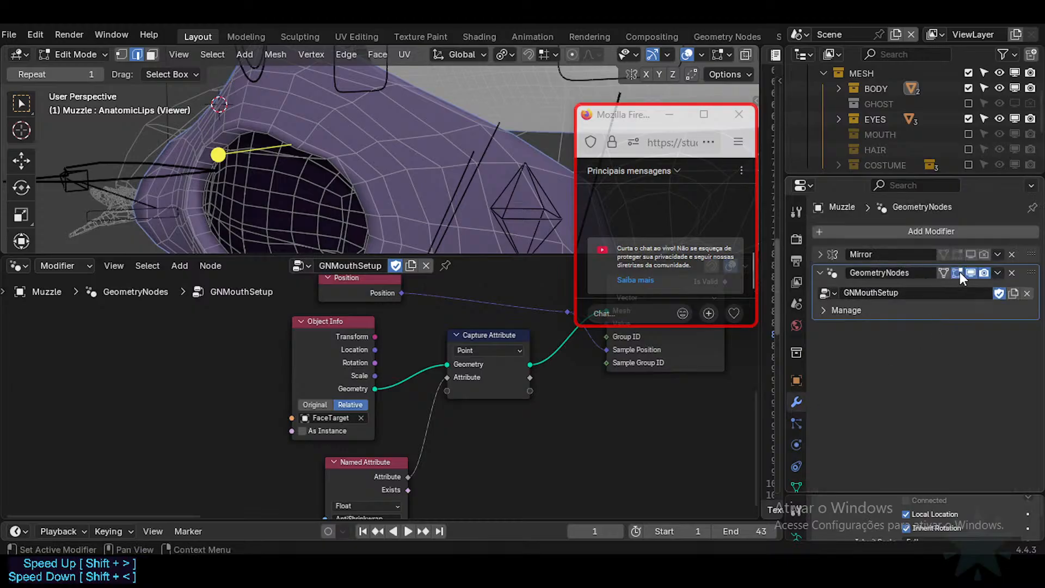
pyautogui.press('Tab')
pyautogui.press('Tab')
pyautogui.scroll(-1, 371, 166)
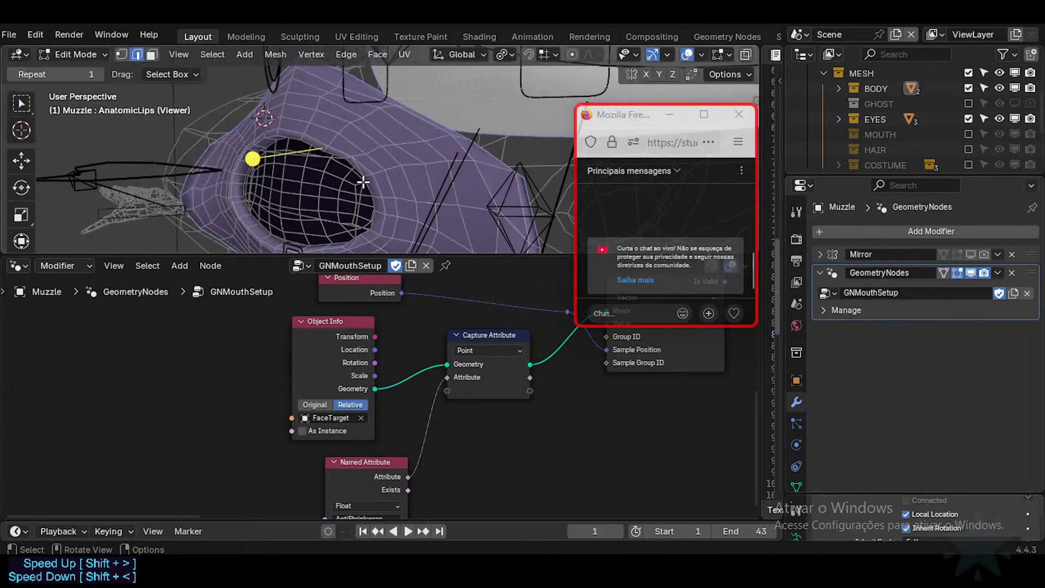
pyautogui.click(970, 272)
# Select the edge loop around the inner rim of the mouth opening on the bare Muzzle mesh.
pyautogui.moveTo(318, 123); pyautogui.dragTo(325, 166, button='middle')
pyautogui.hotkey('alt', 'a')
pyautogui.keyDown('alt'); pyautogui.click(320, 135); pyautogui.keyUp('alt')
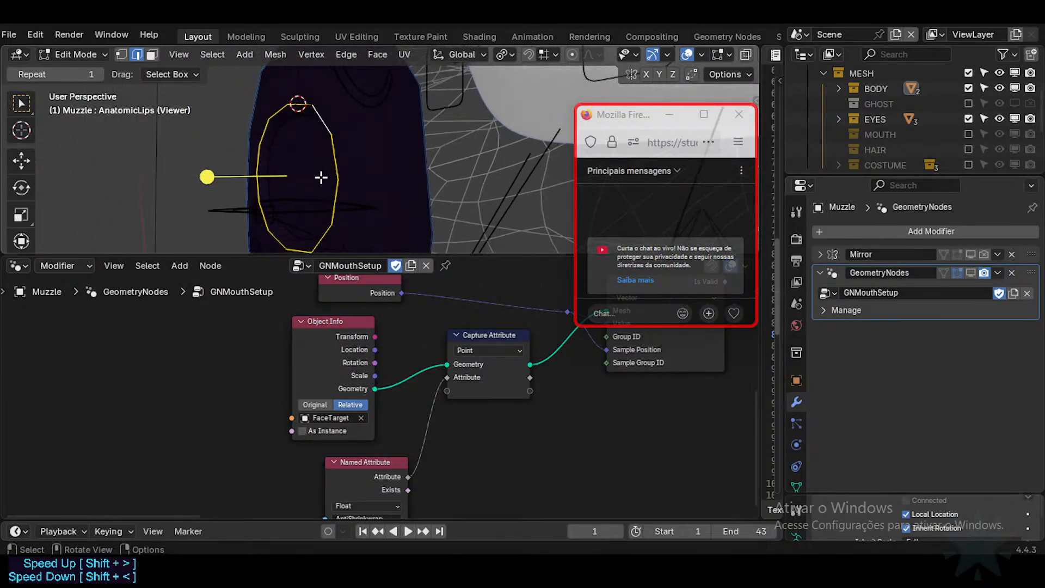
pyautogui.scroll(3, 354, 179)
pyautogui.press('a')
pyautogui.hotkey('alt', 'a')
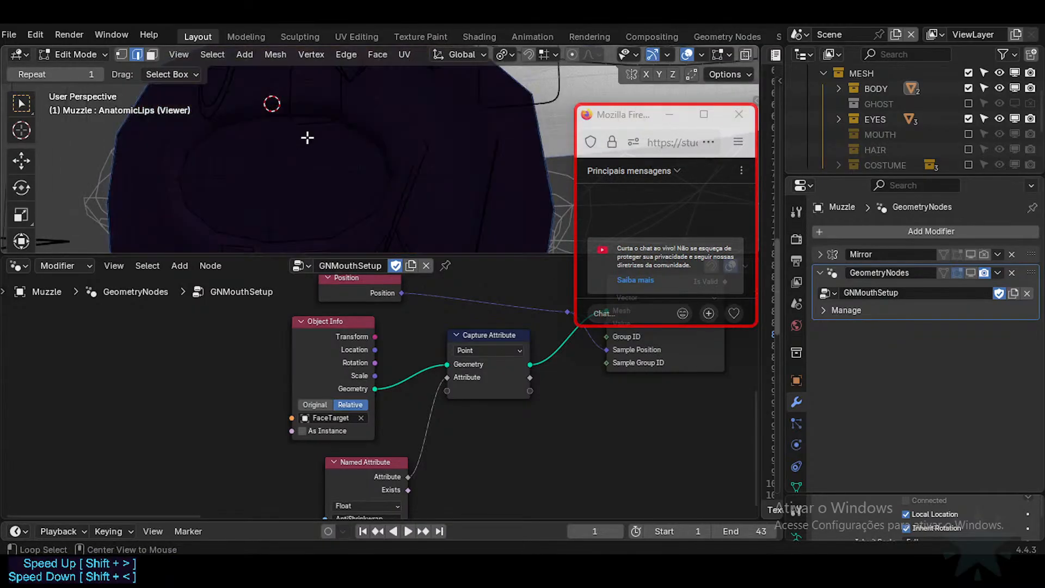
pyautogui.keyDown('alt'); pyautogui.click(314, 121); pyautogui.keyUp('alt')
pyautogui.moveTo(338, 145); pyautogui.dragTo(308, 158, button='middle')
pyautogui.press('g')
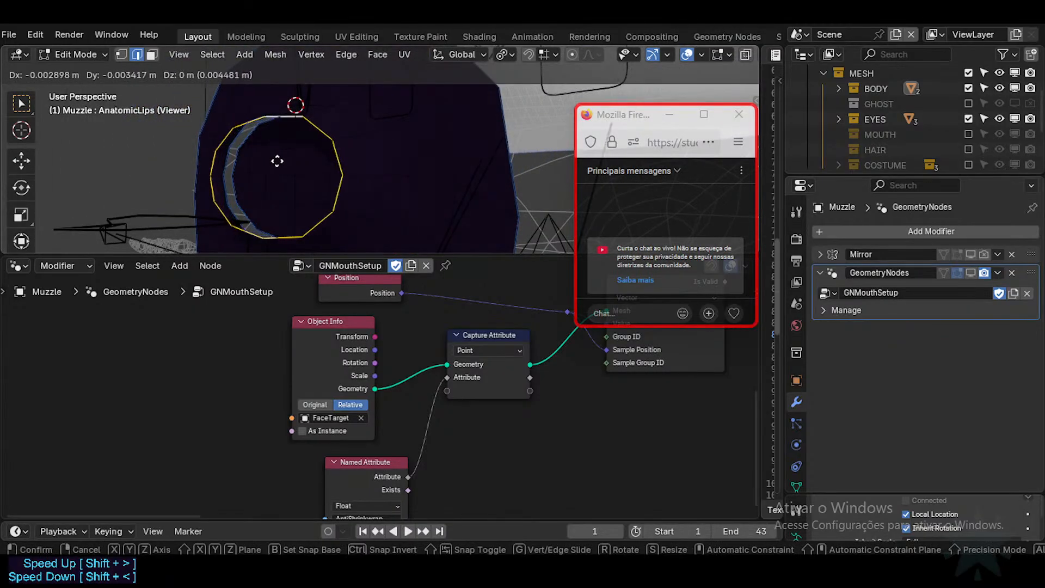
pyautogui.rightClick(296, 165)
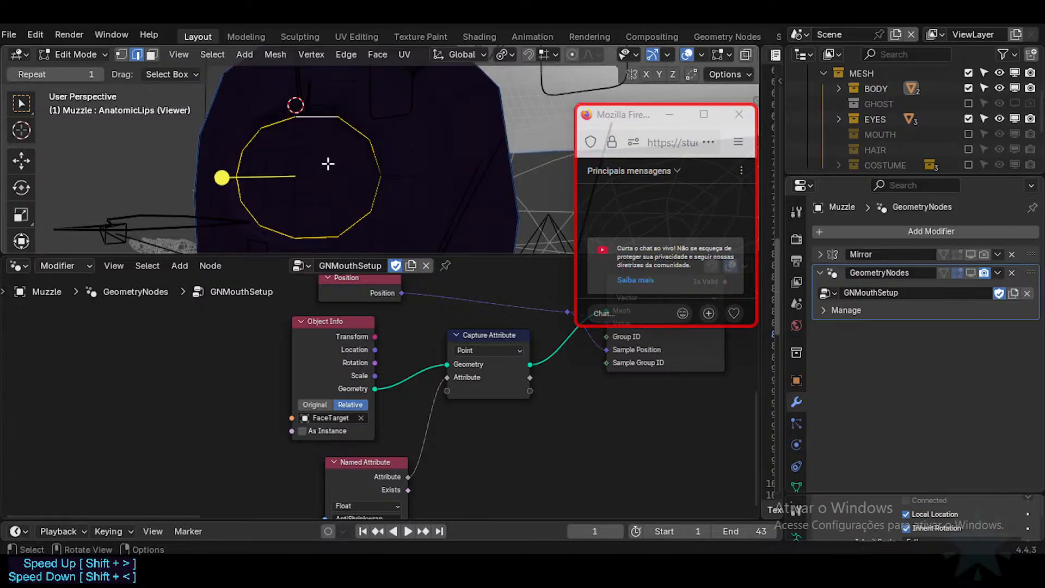
# Set the solid viewport shading's colour to Attribute to make the Muzzle mesh readable.
pyautogui.scroll(1, 332, 162)
pyautogui.moveTo(332, 162); pyautogui.dragTo(373, 164, button='middle')
pyautogui.scroll(-3, 710, 54)
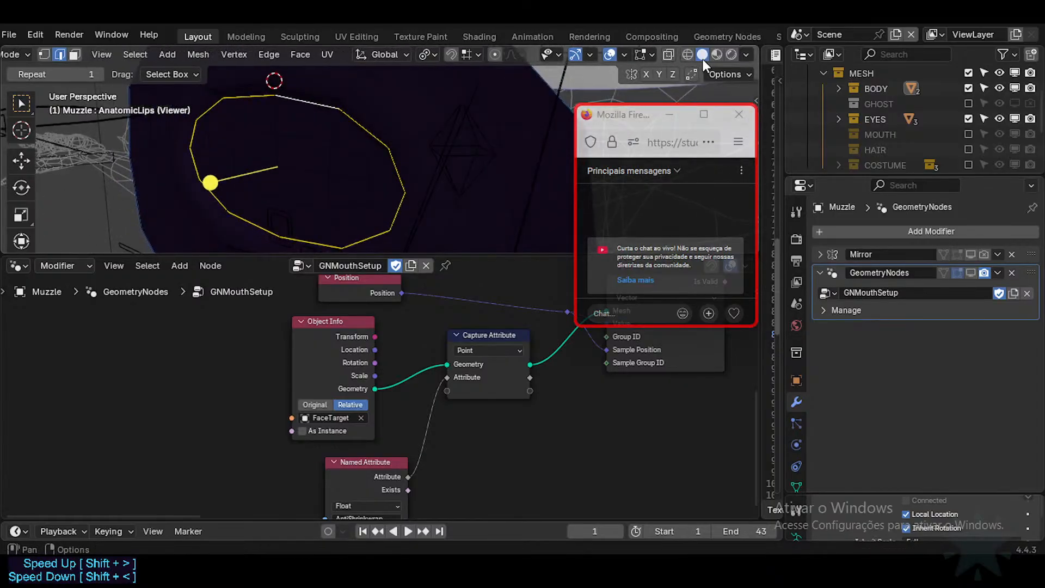
pyautogui.click(745, 54)
pyautogui.click(800, 214)
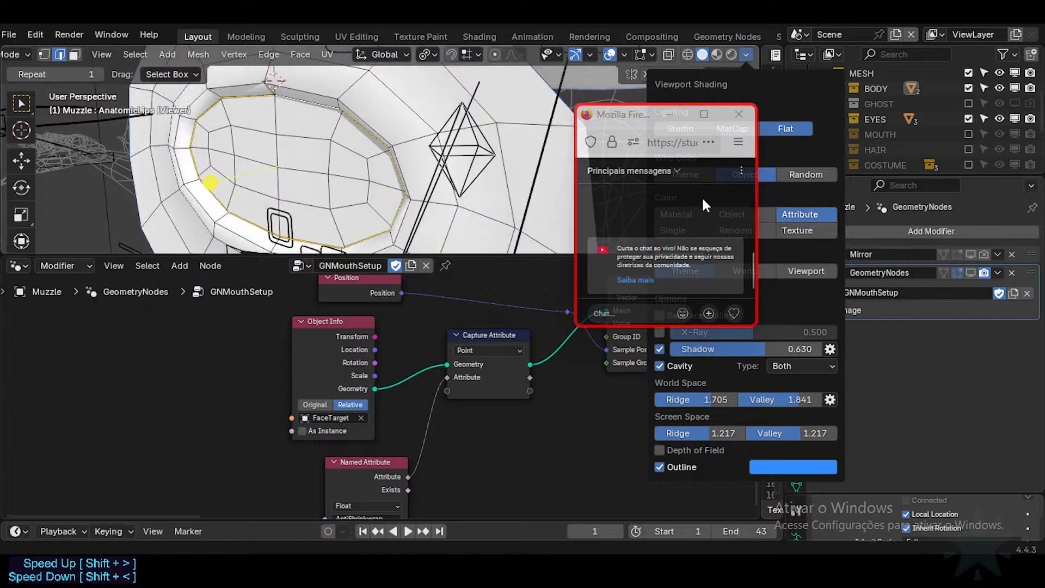
# Move the selected inner mouth loop about -0.0007 m along global Y.
pyautogui.scroll(2, 331, 164)
pyautogui.press('g')
pyautogui.press('y')
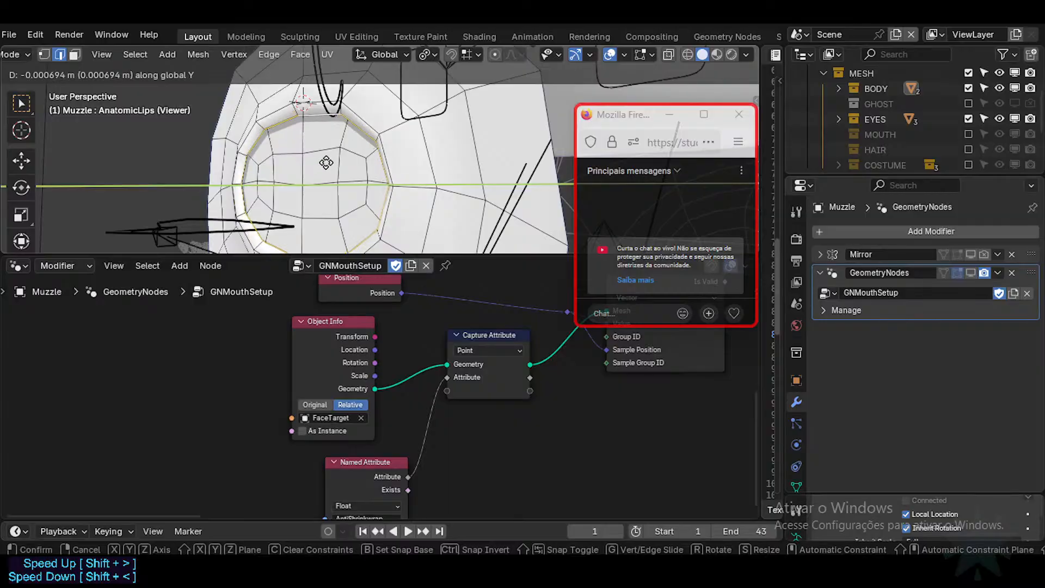
pyautogui.click(326, 163)
# Move the outer lip edge loop around the mouth opening along global Y.
pyautogui.moveTo(314, 141); pyautogui.dragTo(285, 117, button='middle')
pyautogui.press('g')
pyautogui.press('y')
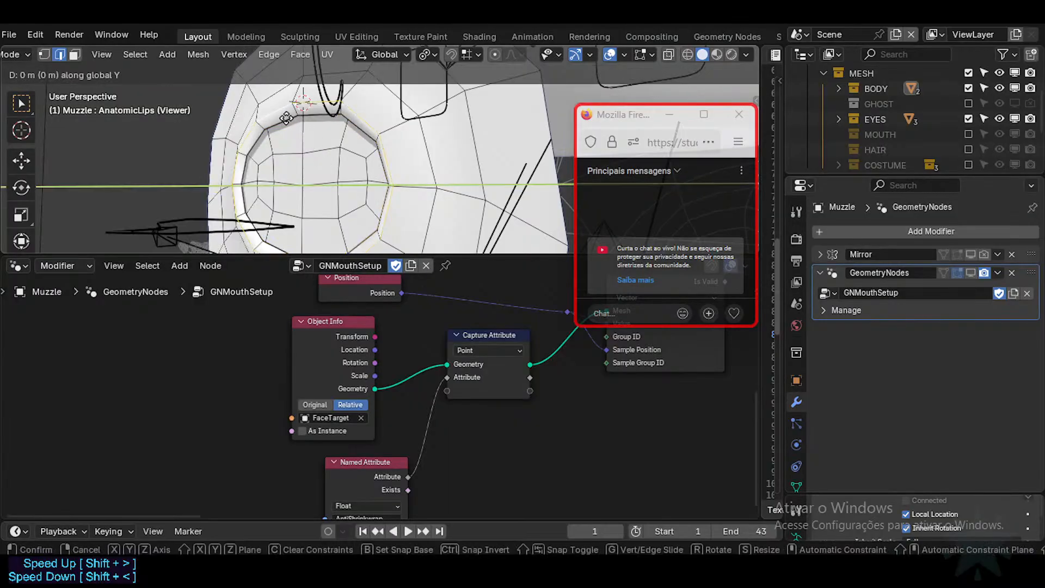
pyautogui.click(136, 133)
pyautogui.click(124, 135)
# Select the single lip vertex at the mouth corner and move it slightly along global Y.
pyautogui.moveTo(124, 134); pyautogui.dragTo(306, 153, button='middle')
pyautogui.press('1')
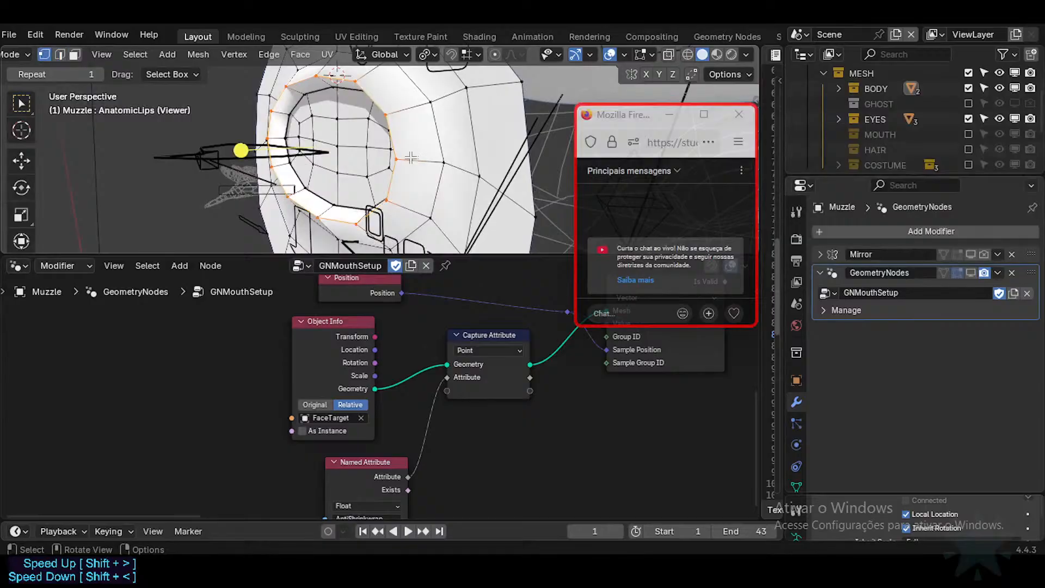
pyautogui.click(402, 160)
pyautogui.press('g')
pyautogui.press('y')
pyautogui.click(410, 158)
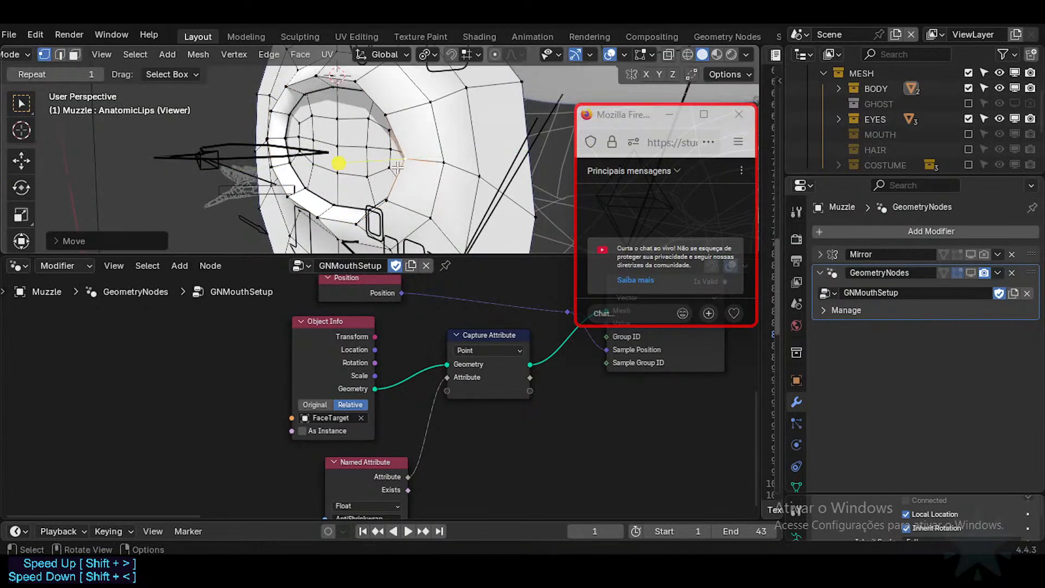
# Select the edges just below the mouth opening and move them slightly along global Y.
pyautogui.moveTo(345, 201); pyautogui.dragTo(351, 219, button='middle')
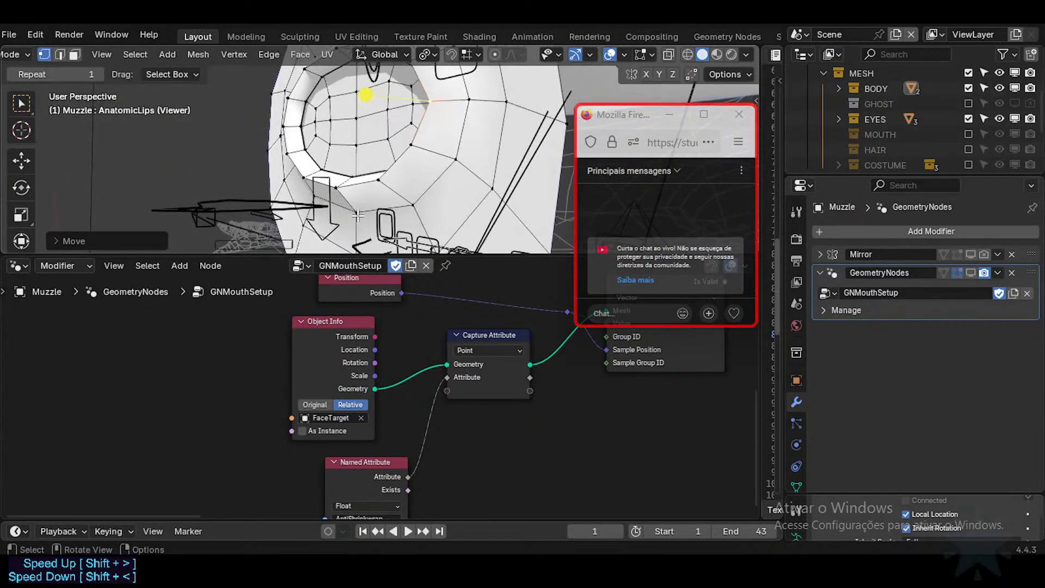
pyautogui.press('2')
pyautogui.keyDown('alt'); pyautogui.click(422, 196); pyautogui.keyUp('alt')
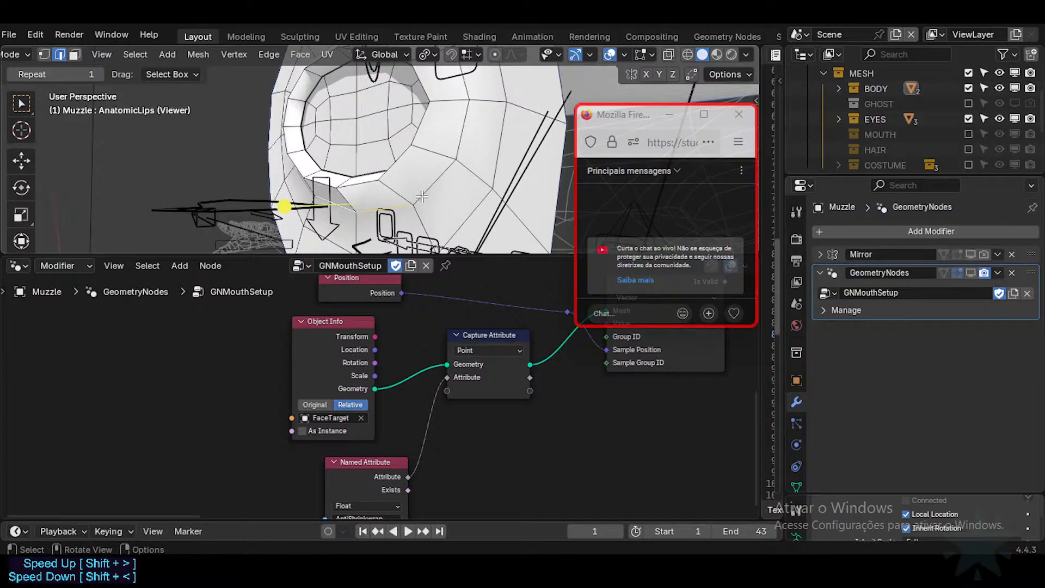
pyautogui.press('g')
pyautogui.press('y')
pyautogui.click(418, 194)
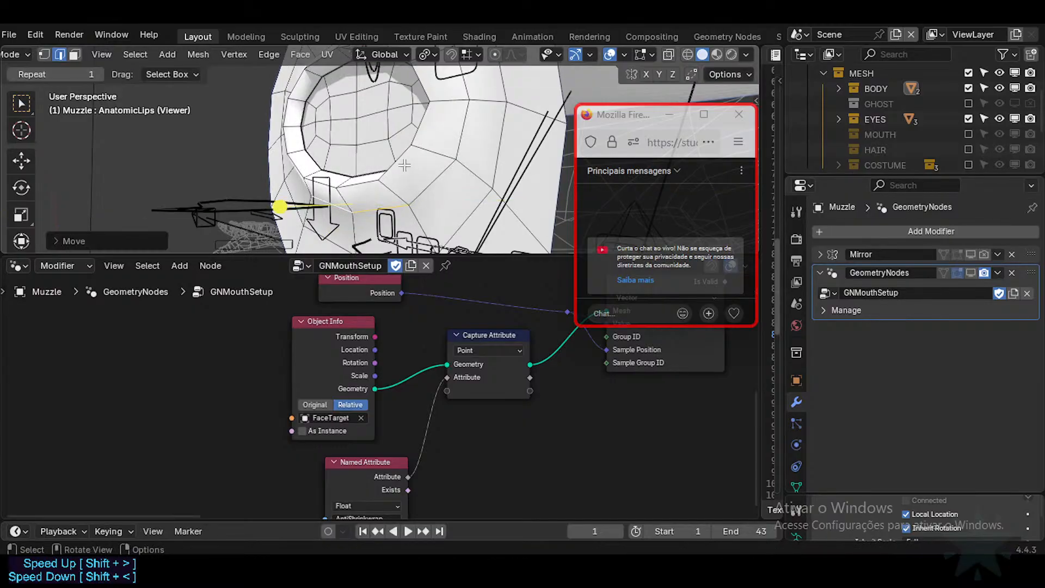
# Return the Muzzle to Object Mode and turn on the GeometryNodes modifier's viewport display.
pyautogui.press('Tab')
pyautogui.moveTo(390, 141); pyautogui.dragTo(393, 169, button='middle')
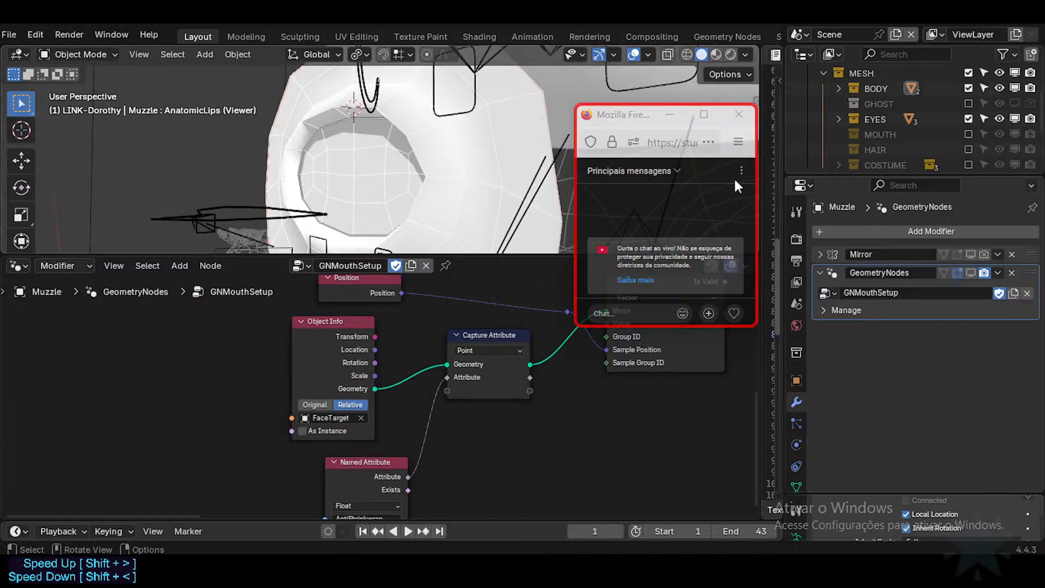
pyautogui.click(969, 274)
pyautogui.moveTo(454, 158); pyautogui.dragTo(344, 160, button='middle')
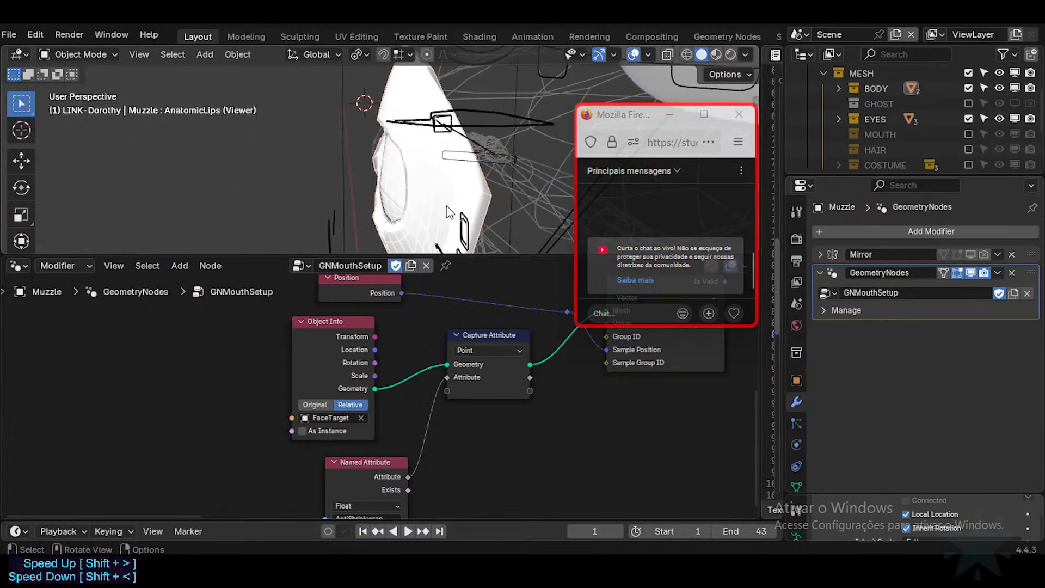
# Scrub the AnatomicLips shape key's value and examine the lip rim up close.
pyautogui.click(796, 487)
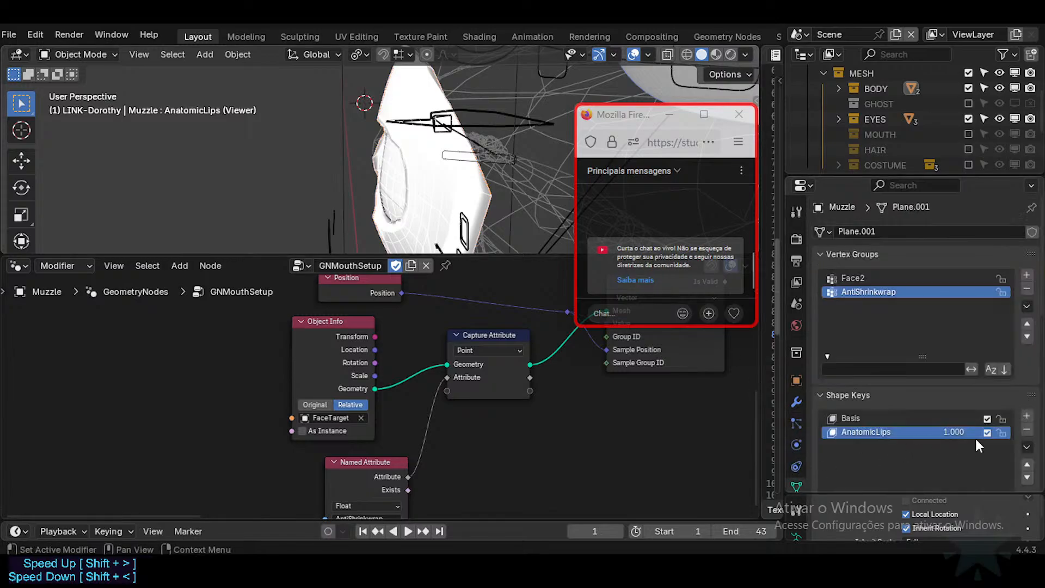
pyautogui.moveTo(953, 432)
pyautogui.mouseDown()
pyautogui.moveTo(907, 432)
pyautogui.moveTo(962, 432)
pyautogui.mouseUp()
pyautogui.moveTo(359, 180); pyautogui.dragTo(498, 132, button='middle')
pyautogui.moveTo(414, 168); pyautogui.dragTo(490, 220, button='middle')
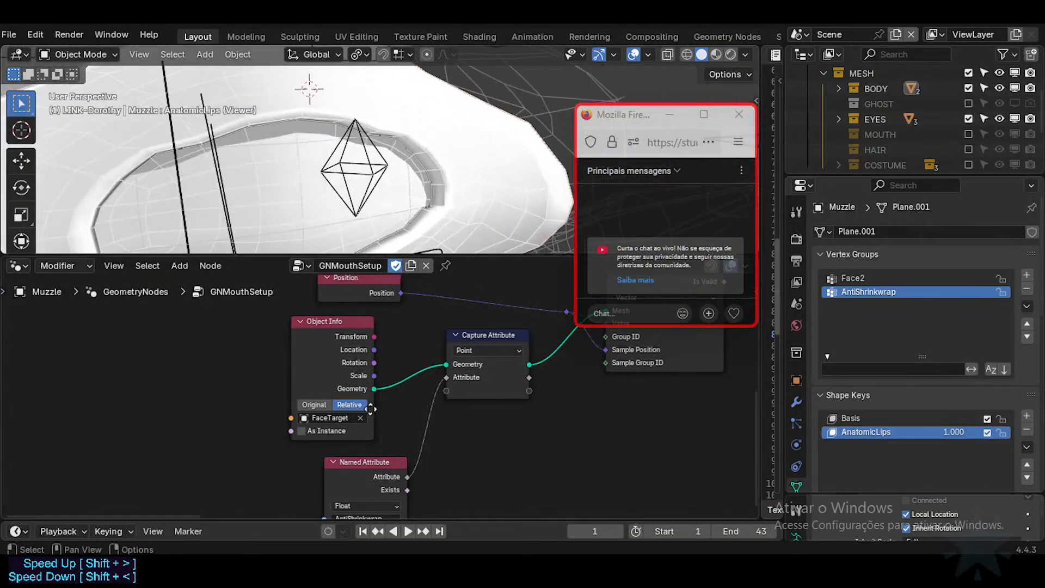
# Examine the FaceTarget Object Info, AntiShrinkwrap Named Attribute and Capture Attribute nodes feeding Sample Nearest Surface.
pyautogui.keyDown('shift'); pyautogui.moveTo(427, 479); pyautogui.dragTo(344, 447, button='middle'); pyautogui.keyUp('shift')
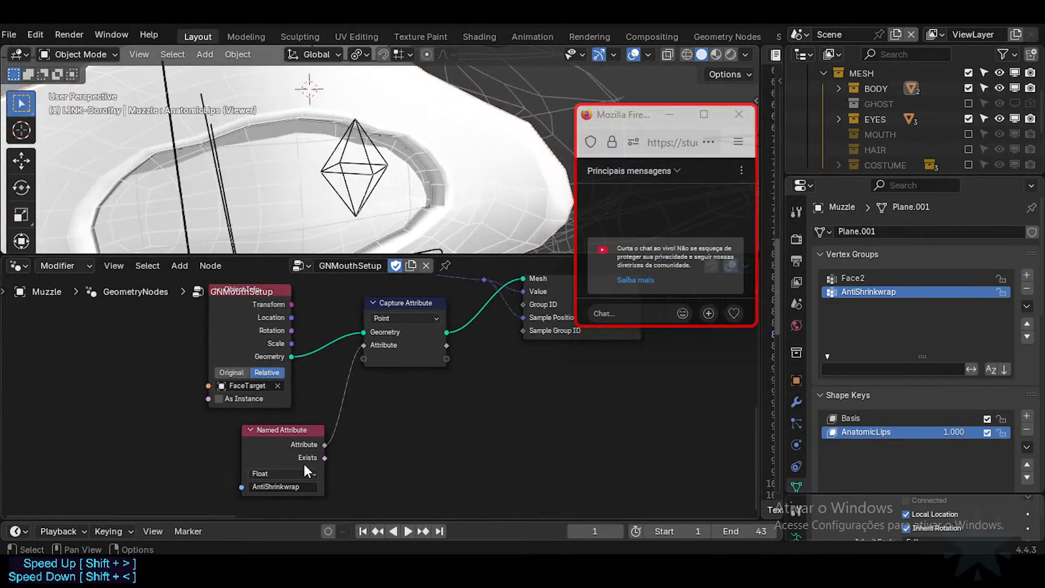
pyautogui.scroll(-1, 324, 418)
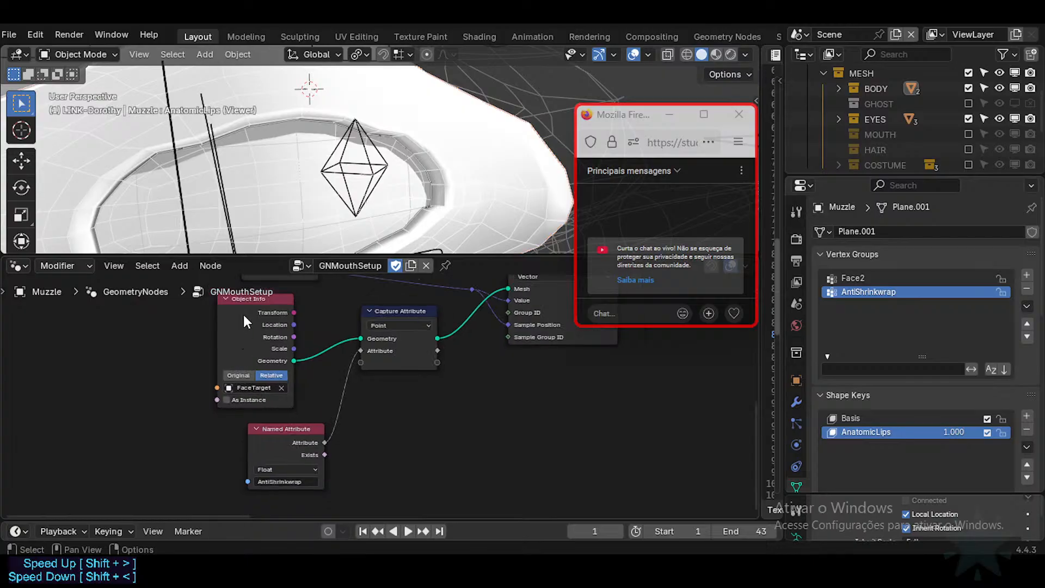
pyautogui.moveTo(393, 368); pyautogui.dragTo(348, 386, button='middle')
pyautogui.scroll(-1, 254, 383)
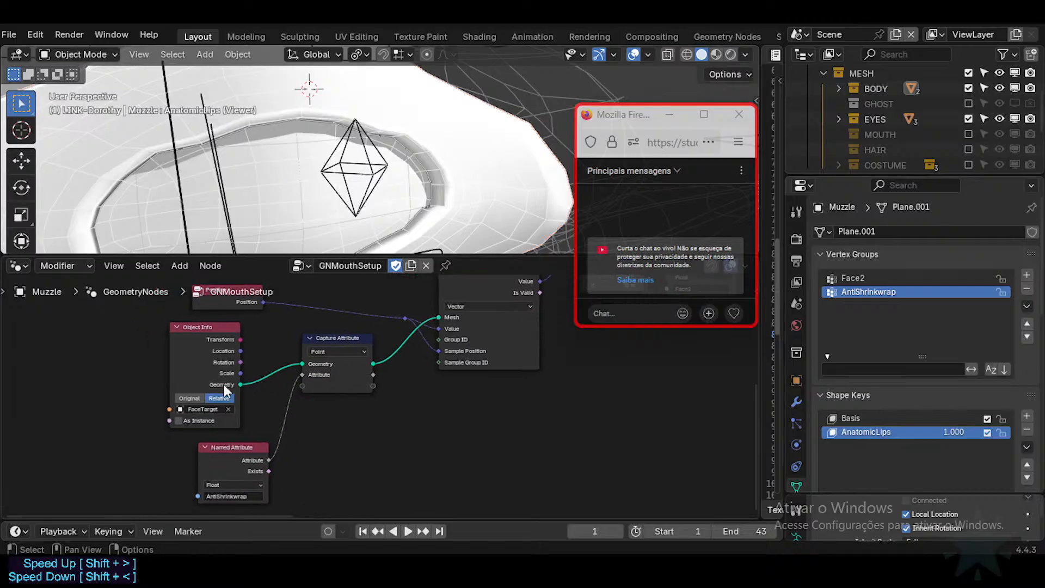
pyautogui.click(205, 410)
pyautogui.press('Escape')
pyautogui.moveTo(374, 326); pyautogui.dragTo(335, 354, button='middle')
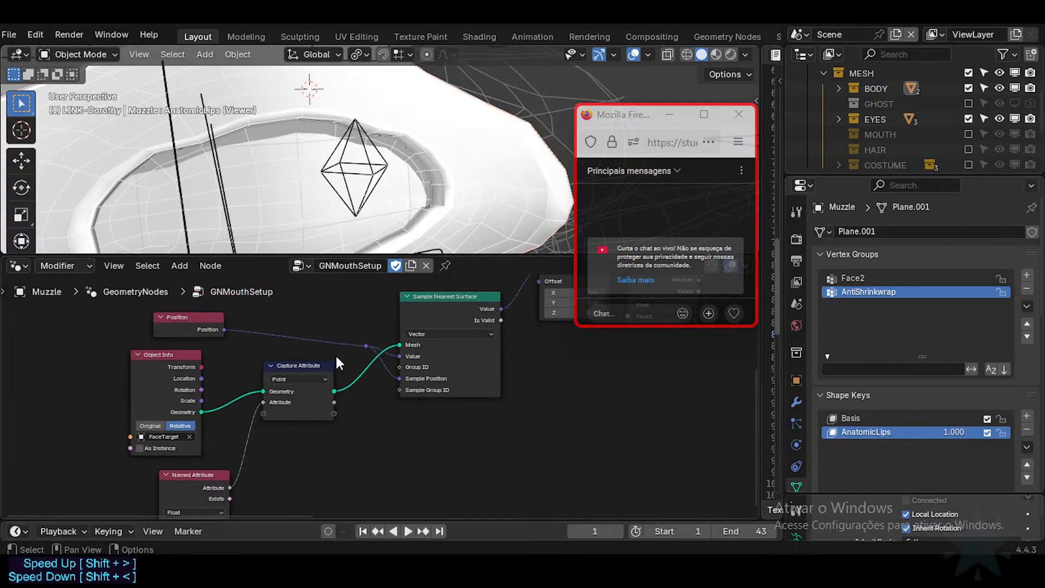
# Try the Face domain on the Capture Attribute node and restore it to Point.
pyautogui.click(299, 379)
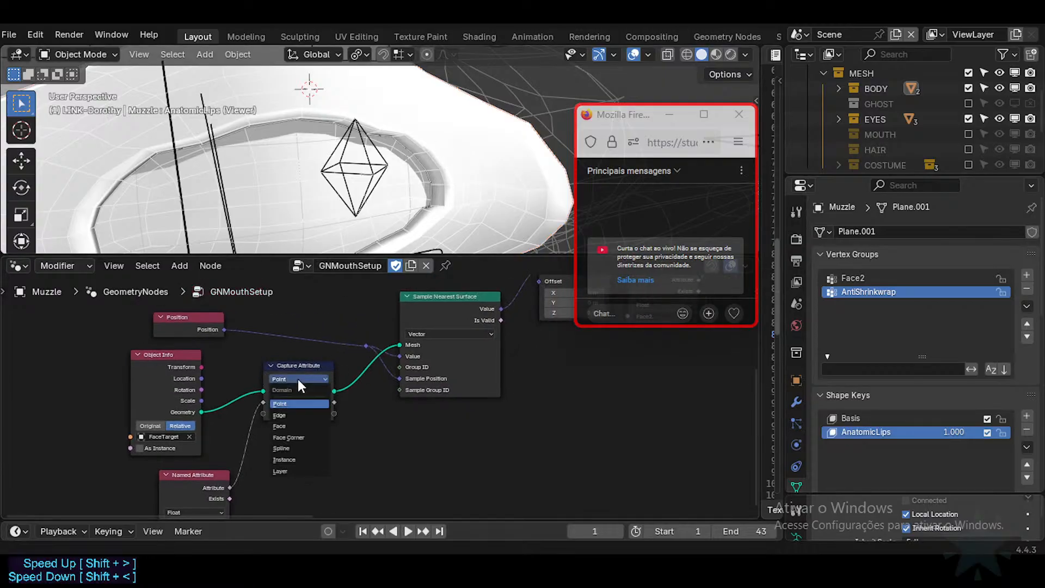
pyautogui.click(294, 427)
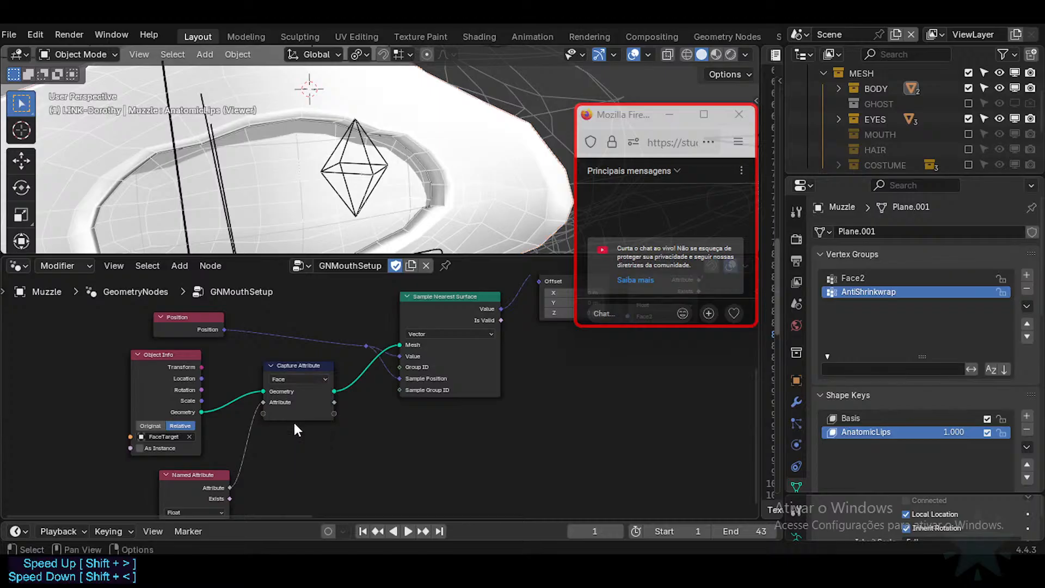
pyautogui.scroll(1, 301, 402)
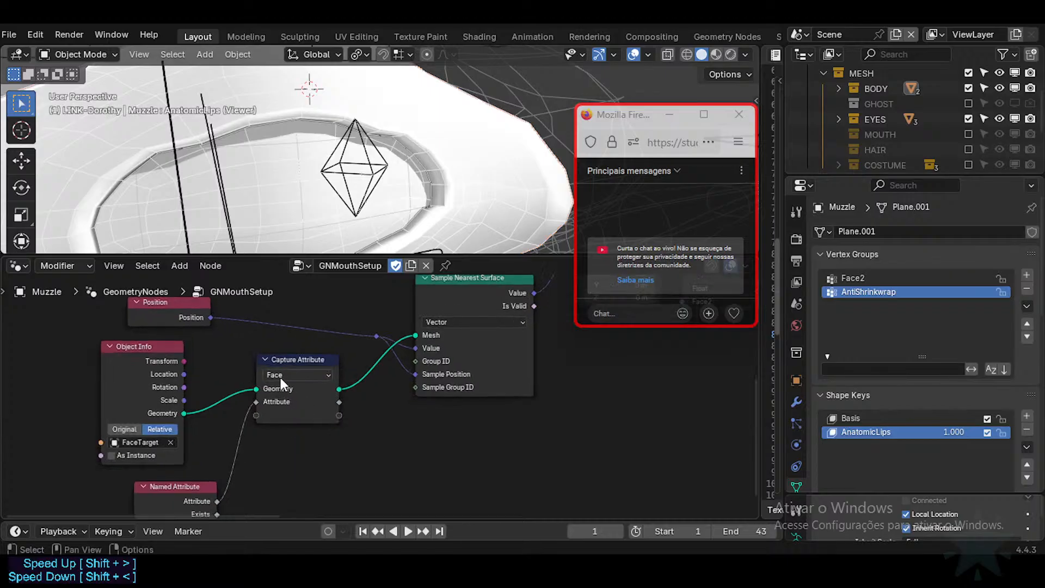
pyautogui.moveTo(279, 377); pyautogui.dragTo(314, 359, button='middle')
pyautogui.click(330, 345)
pyautogui.click(330, 357)
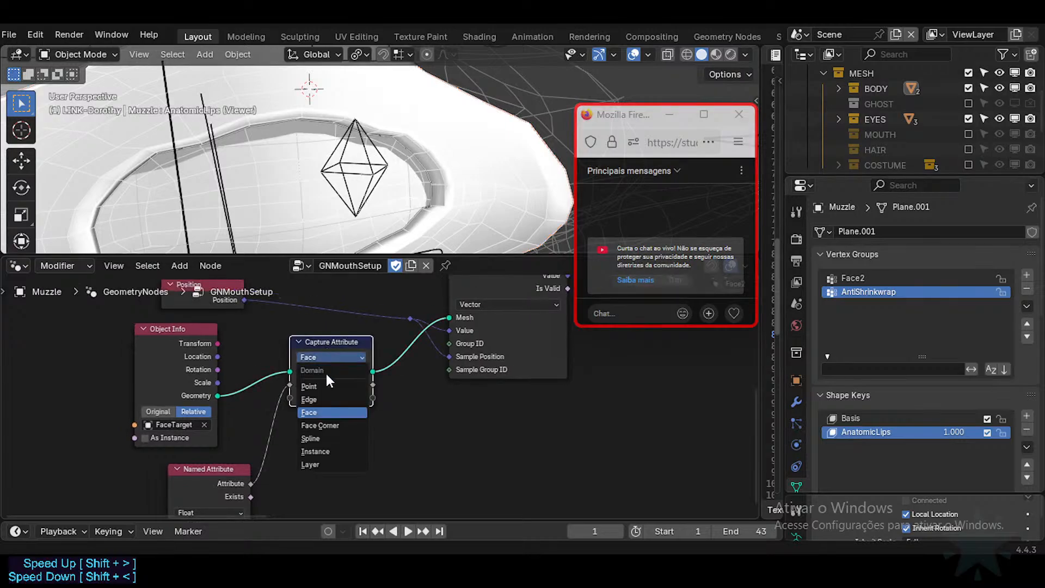
pyautogui.click(330, 388)
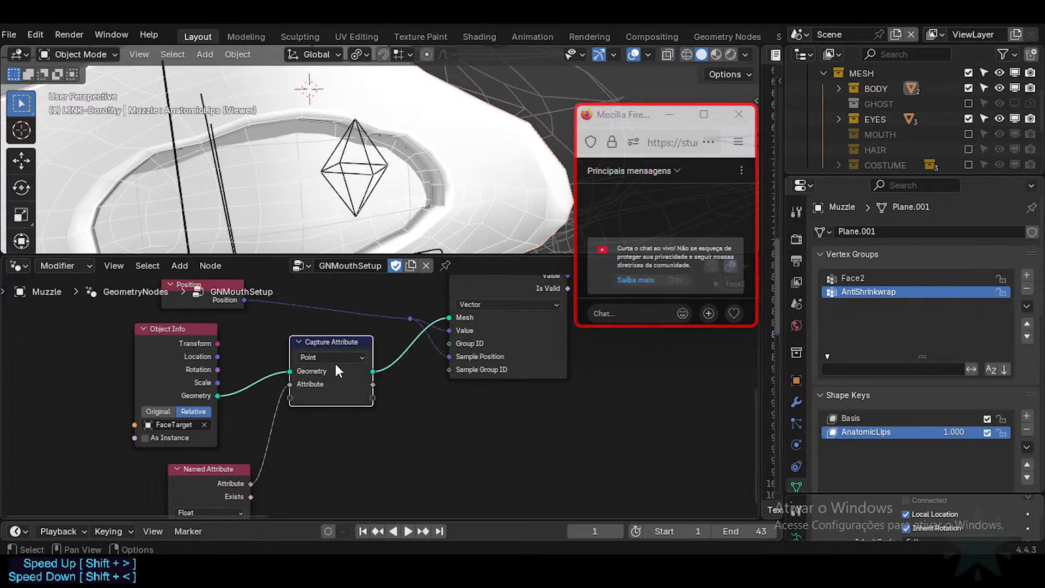
# Try the Color, Float and Integer data types on the Sample Nearest Surface node and restore Vector.
pyautogui.moveTo(334, 405); pyautogui.dragTo(330, 422, button='middle')
pyautogui.moveTo(342, 377); pyautogui.dragTo(341, 400, button='middle')
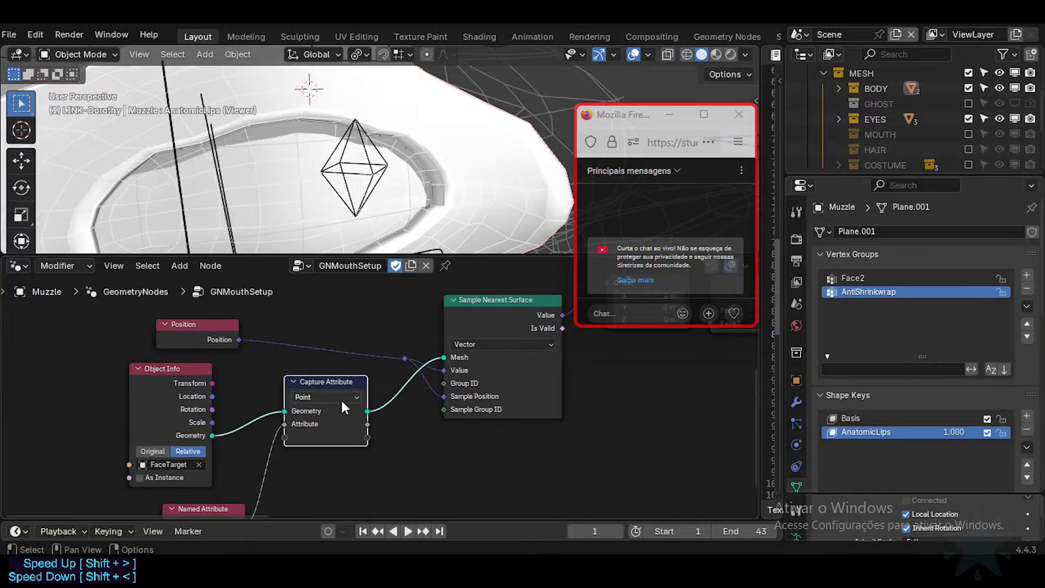
pyautogui.click(481, 335)
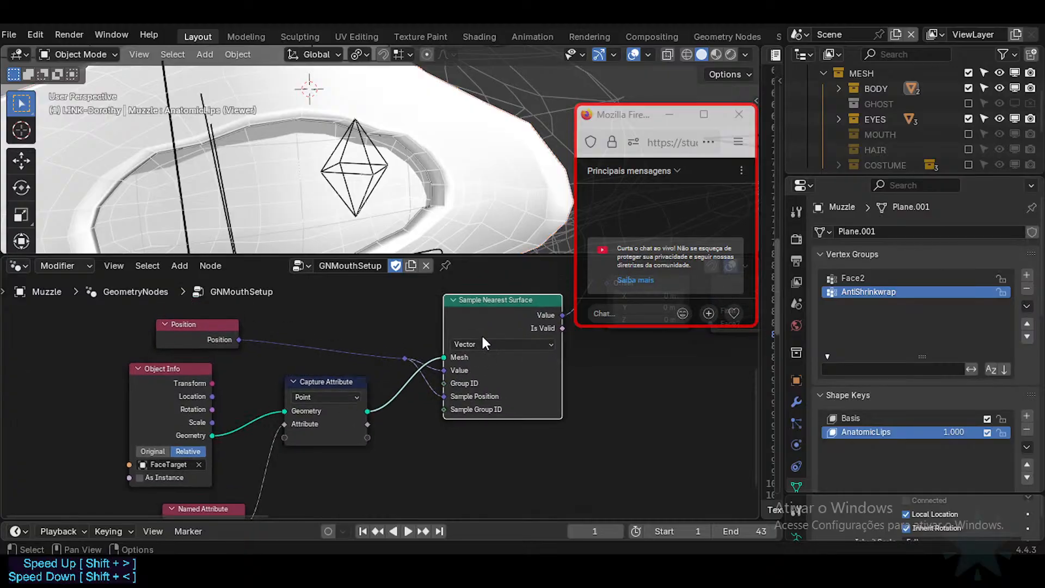
pyautogui.click(484, 342)
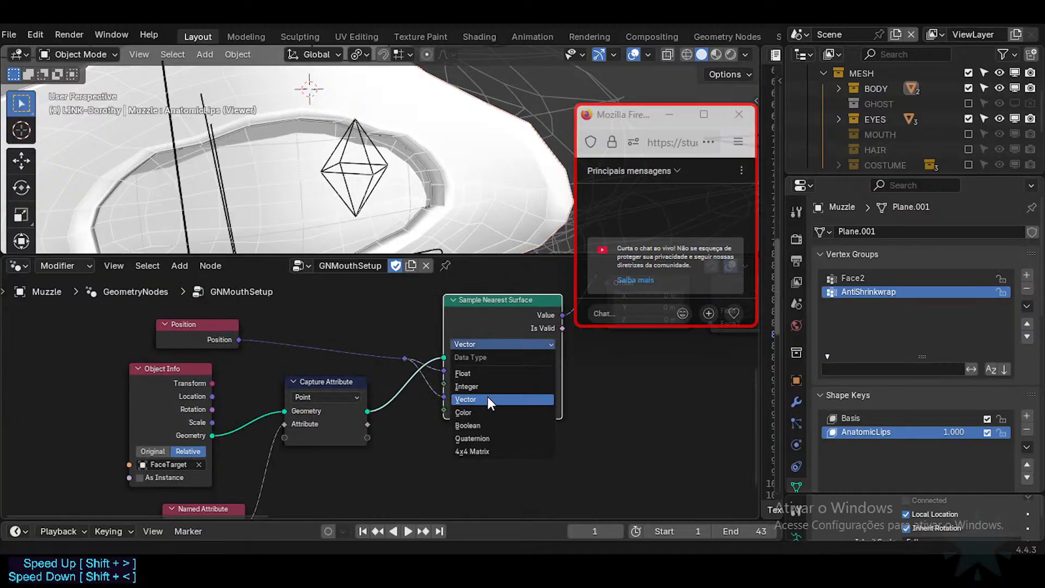
pyautogui.click(477, 411)
pyautogui.click(490, 343)
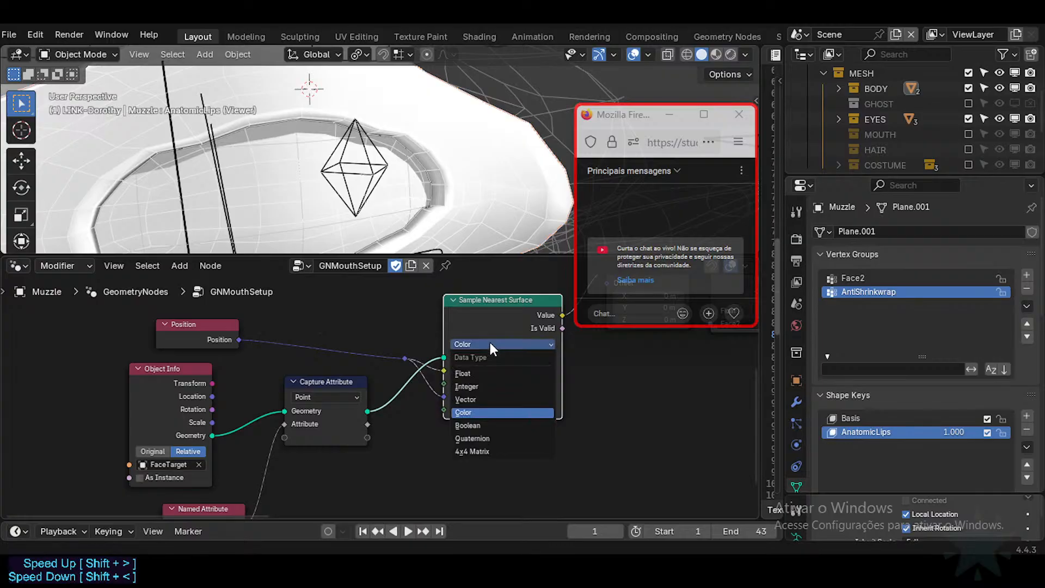
pyautogui.click(485, 371)
pyautogui.click(488, 344)
pyautogui.click(485, 386)
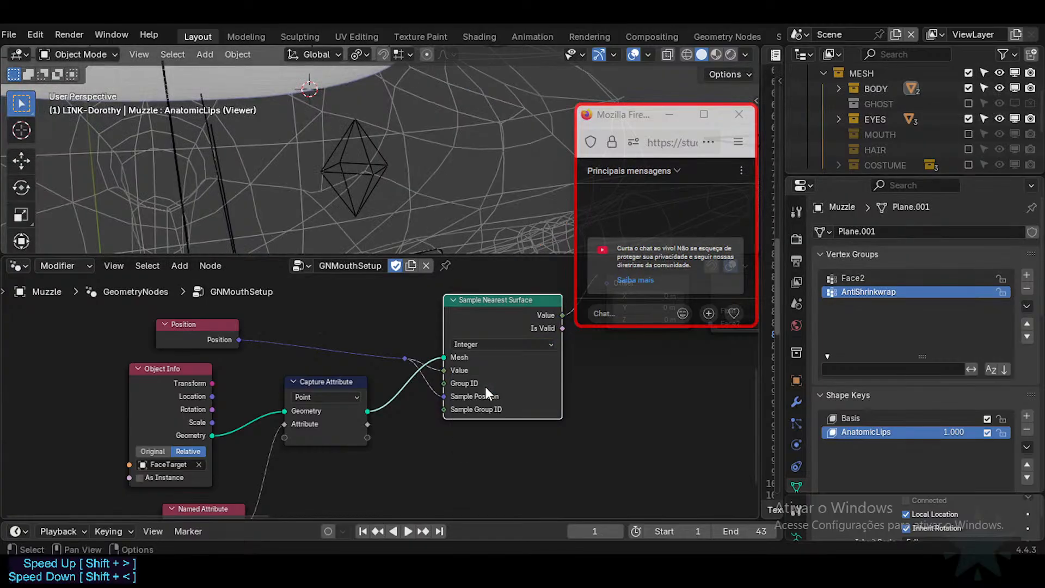
pyautogui.click(489, 343)
pyautogui.click(483, 402)
# Mute the AntiShrinkwrap Named Attribute node and the Capture Attribute node it feeds.
pyautogui.scroll(-3, 438, 397)
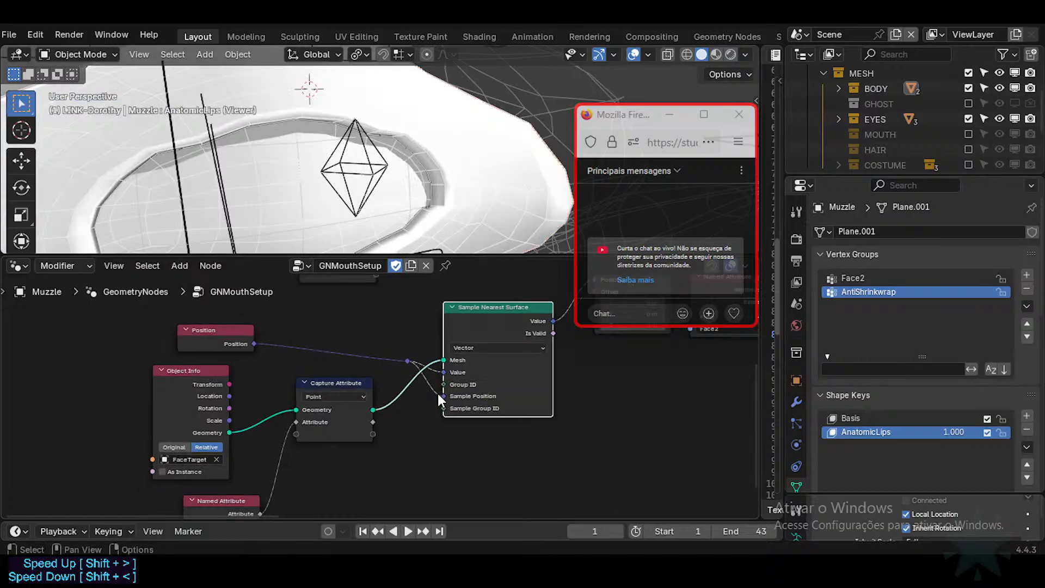
pyautogui.moveTo(332, 476)
pyautogui.mouseDown(button='middle')
pyautogui.moveTo(412, 402)
pyautogui.moveTo(362, 440)
pyautogui.moveTo(338, 429)
pyautogui.mouseUp(button='middle')
pyautogui.click(307, 439)
pyautogui.press('m')
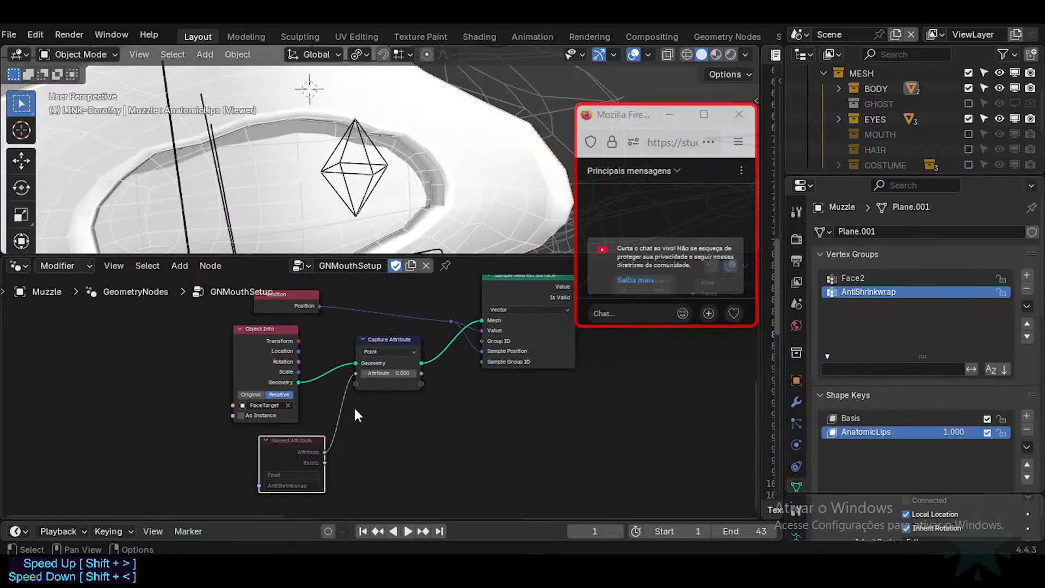
pyautogui.click(390, 338)
pyautogui.press('m')
pyautogui.press('Home')
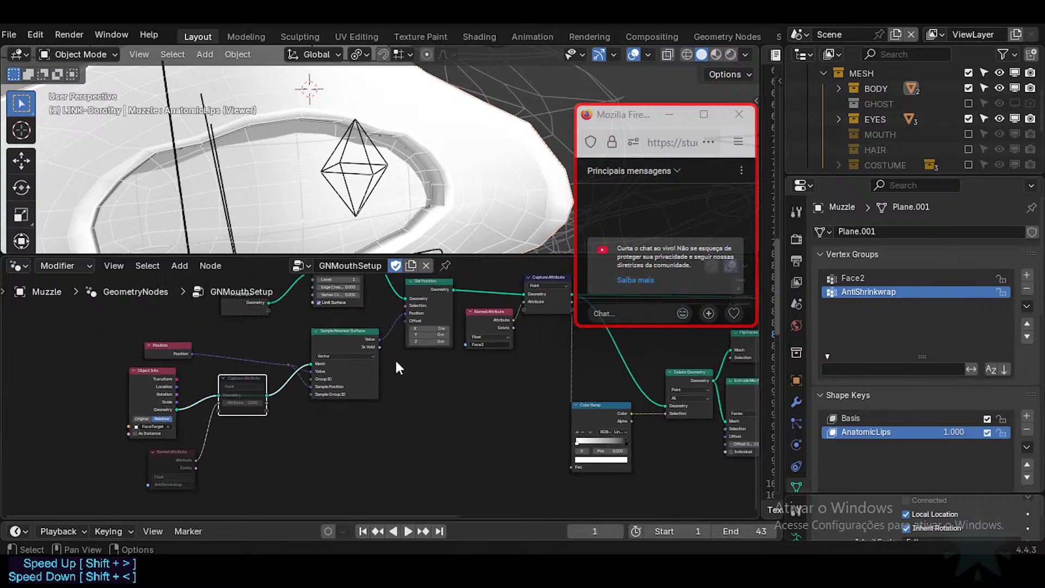
# Scrub the AnatomicLips shape key's value and examine the muzzle's mouth opening and lip rim from several angles.
pyautogui.moveTo(443, 383); pyautogui.dragTo(225, 401, button='middle')
pyautogui.scroll(-2, 370, 198)
pyautogui.moveTo(371, 198); pyautogui.dragTo(230, 175, button='middle')
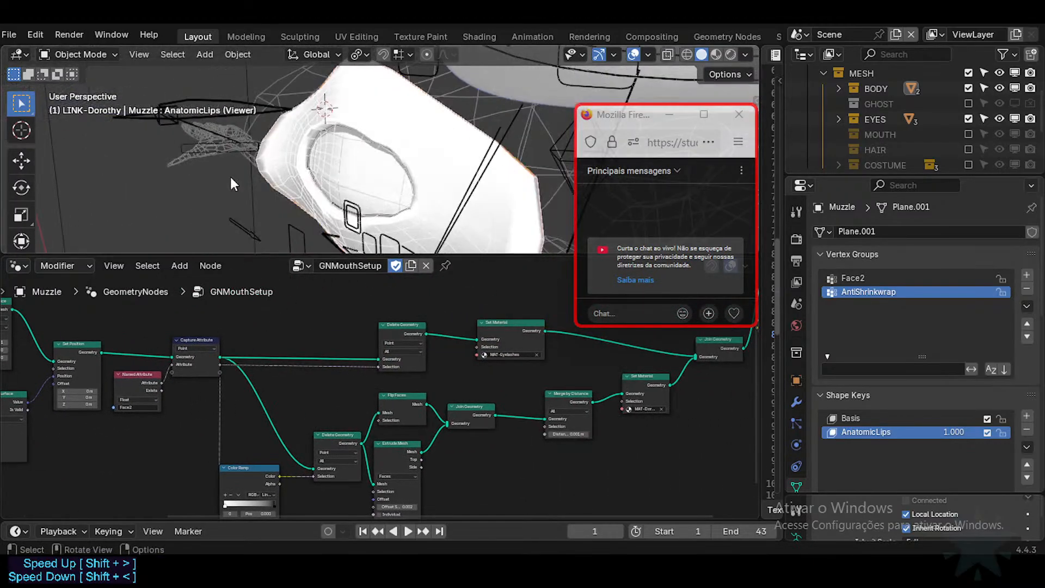
pyautogui.scroll(2, 423, 169)
pyautogui.moveTo(425, 174); pyautogui.dragTo(390, 134, button='middle')
pyautogui.moveTo(162, 361); pyautogui.dragTo(261, 367, button='middle')
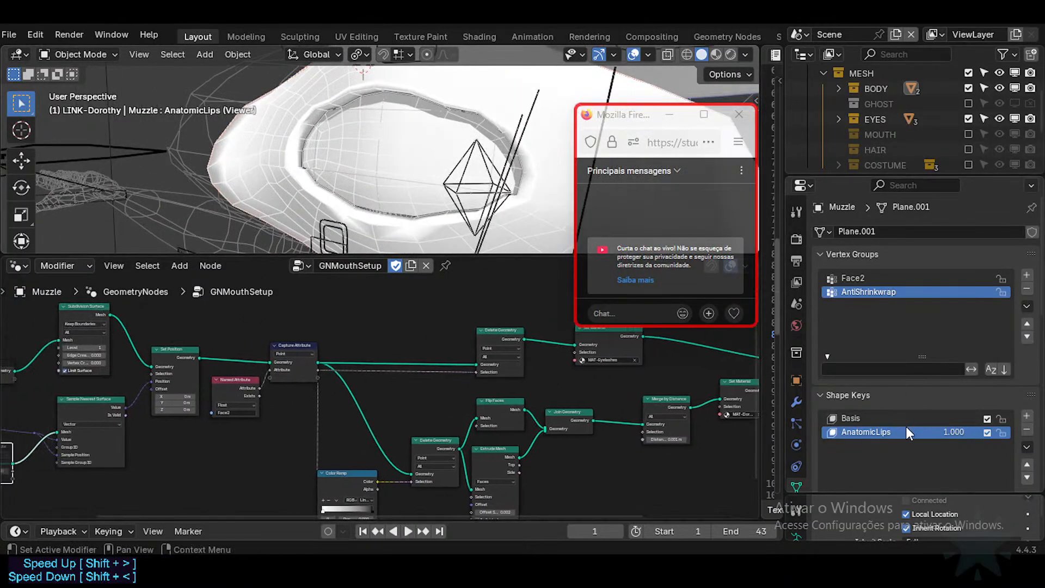
pyautogui.moveTo(947, 431); pyautogui.dragTo(981, 432)
pyautogui.moveTo(412, 202); pyautogui.dragTo(319, 194, button='middle')
pyautogui.moveTo(303, 117); pyautogui.dragTo(445, 135, button='middle')
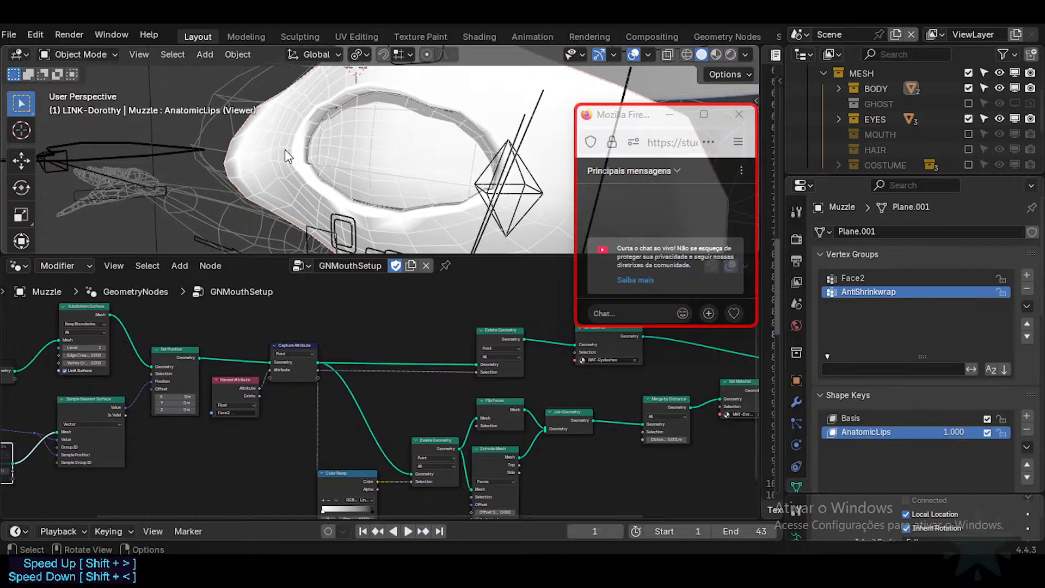
pyautogui.moveTo(284, 159); pyautogui.dragTo(297, 75, button='middle')
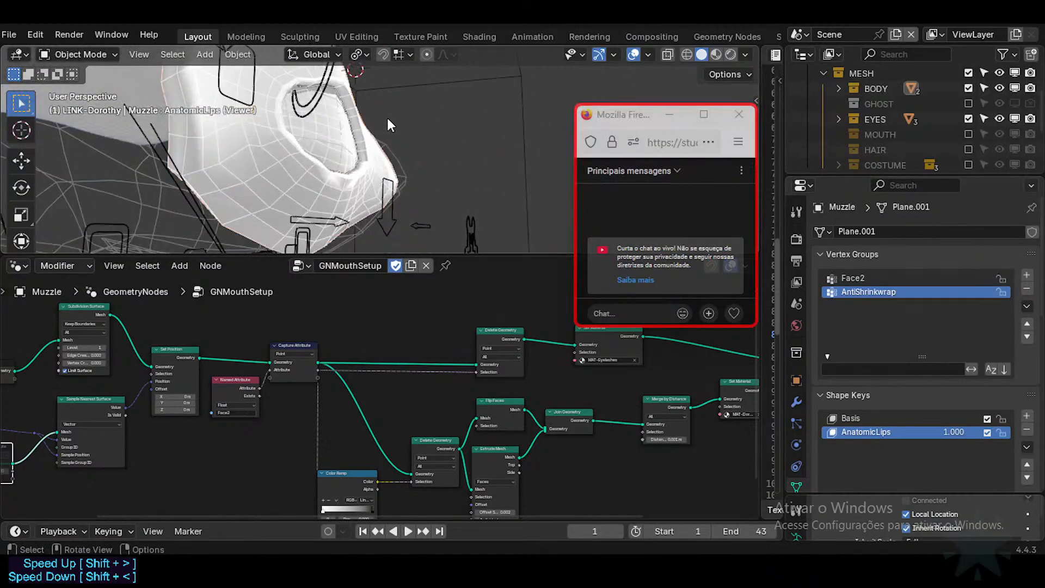
pyautogui.moveTo(389, 124); pyautogui.dragTo(446, 196, button='middle')
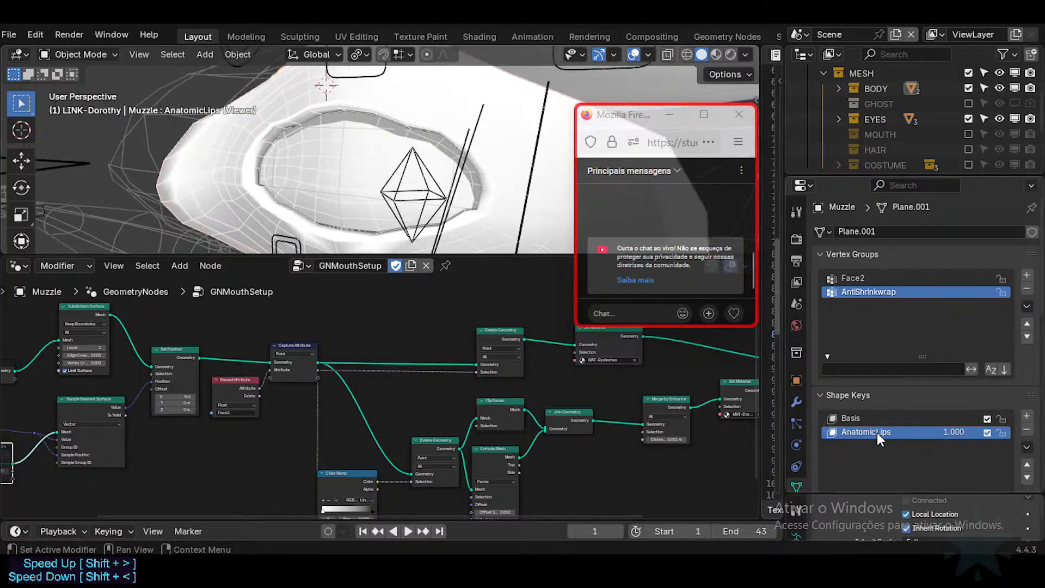
pyautogui.moveTo(967, 430)
pyautogui.mouseDown()
pyautogui.moveTo(892, 430)
pyautogui.moveTo(968, 430)
pyautogui.mouseUp()
pyautogui.moveTo(423, 199); pyautogui.dragTo(626, 277, button='middle')
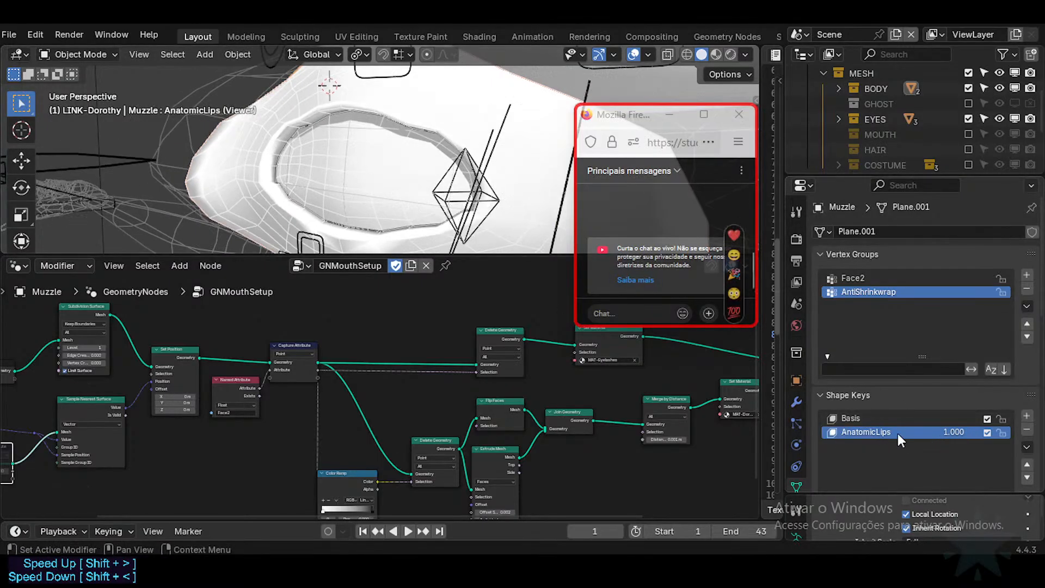
pyautogui.moveTo(348, 169); pyautogui.dragTo(408, 168, button='middle')
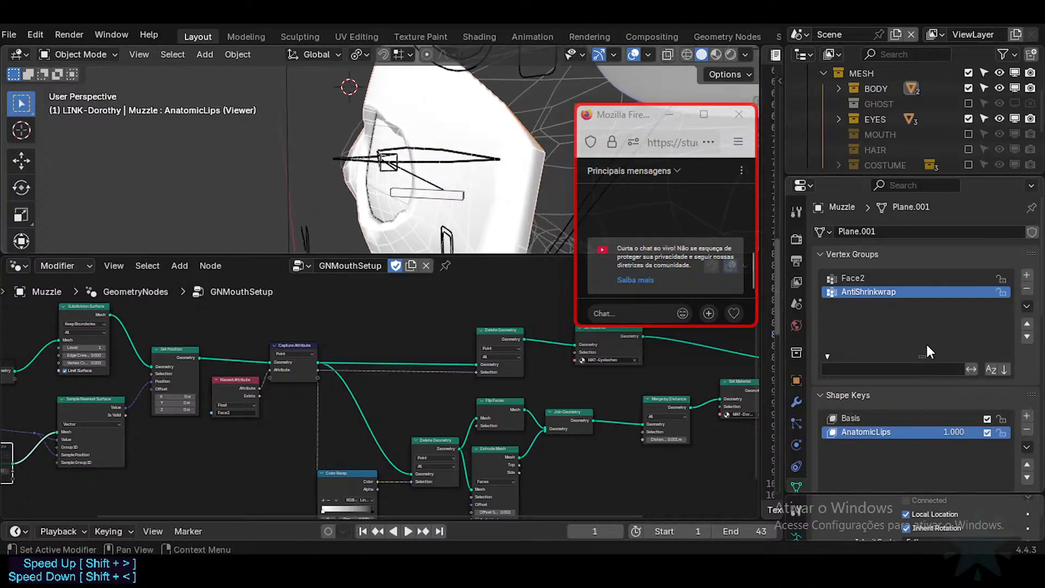
pyautogui.moveTo(924, 353)
pyautogui.mouseDown()
pyautogui.moveTo(927, 331)
pyautogui.moveTo(924, 365)
pyautogui.mouseUp()
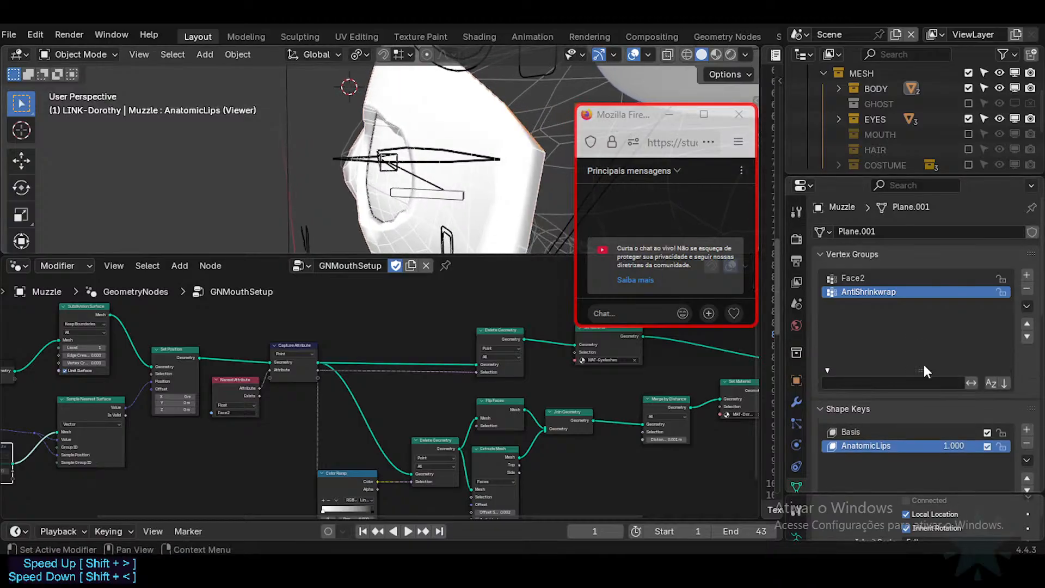
pyautogui.moveTo(381, 158); pyautogui.dragTo(403, 162, button='middle')
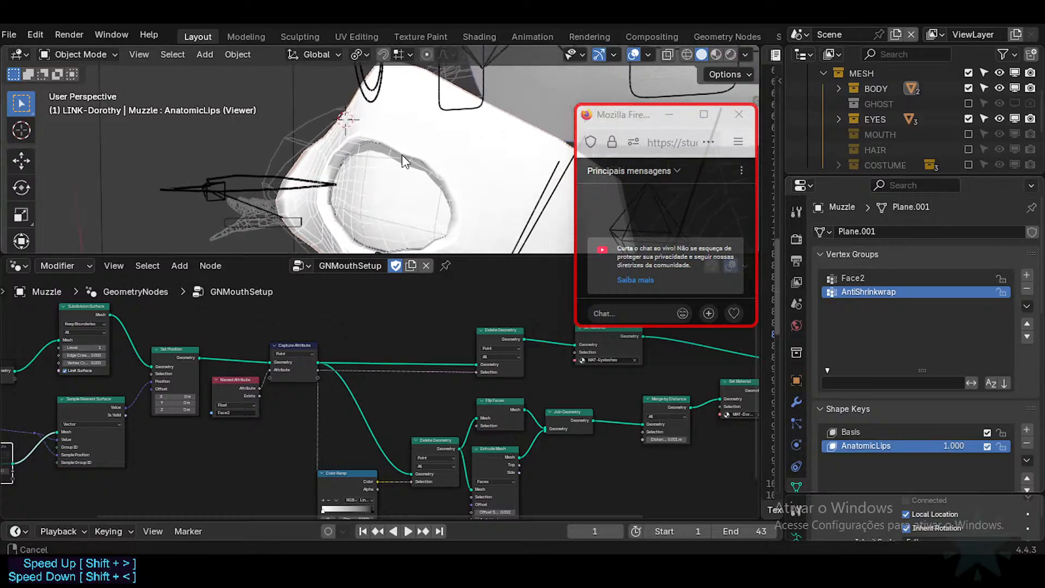
# Examine the node chain from Sample Nearest Surface through the Delete Geometry and Set Material branches to the final Join Geometry.
pyautogui.moveTo(304, 457); pyautogui.dragTo(460, 443, button='middle')
pyautogui.moveTo(249, 430); pyautogui.dragTo(338, 377, button='middle')
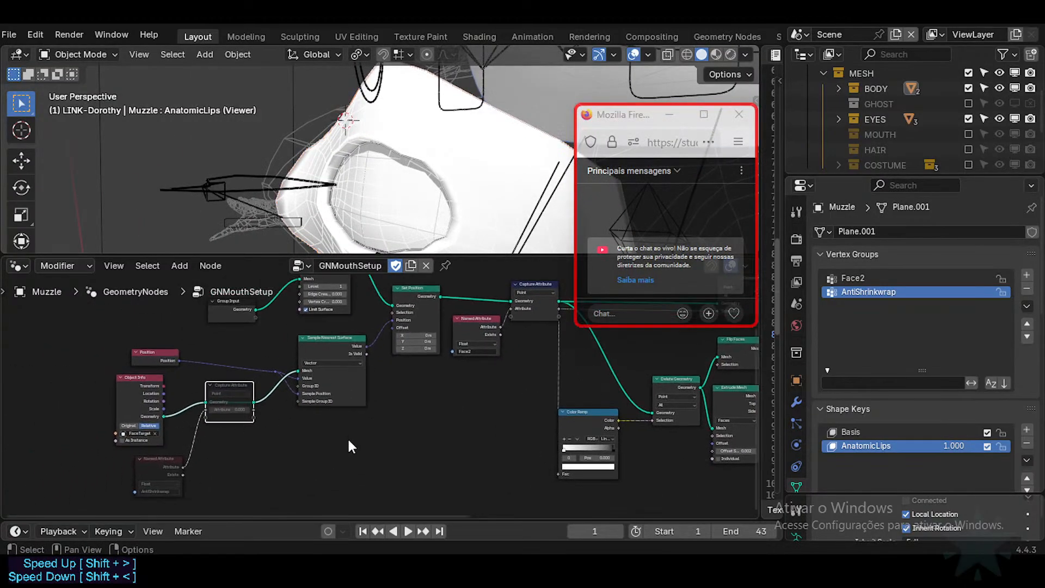
pyautogui.moveTo(420, 401); pyautogui.dragTo(261, 422, button='middle')
pyautogui.moveTo(495, 380); pyautogui.dragTo(371, 390, button='middle')
pyautogui.scroll(1, 515, 384)
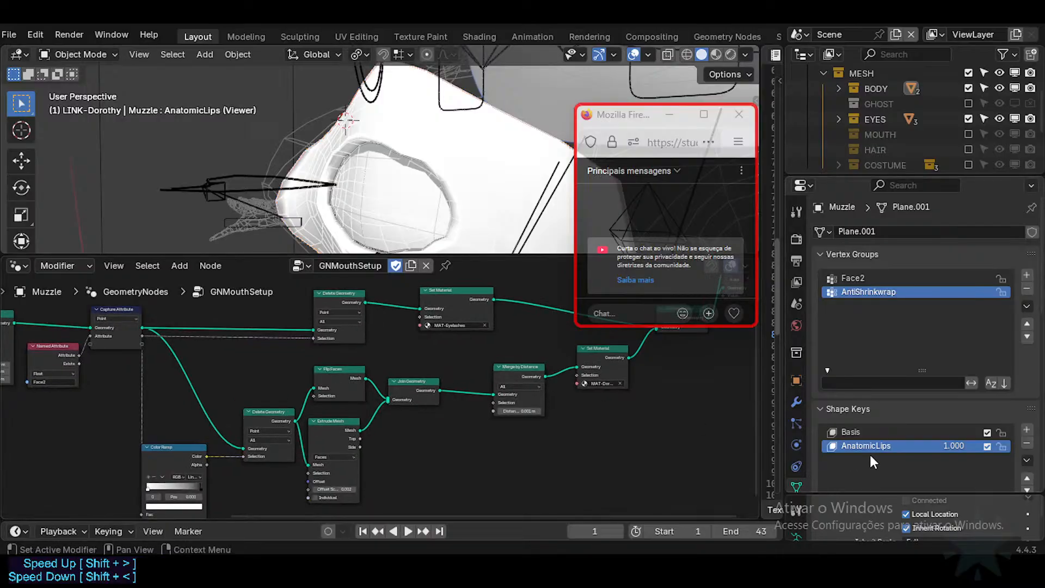
pyautogui.moveTo(437, 366); pyautogui.dragTo(420, 371, button='middle')
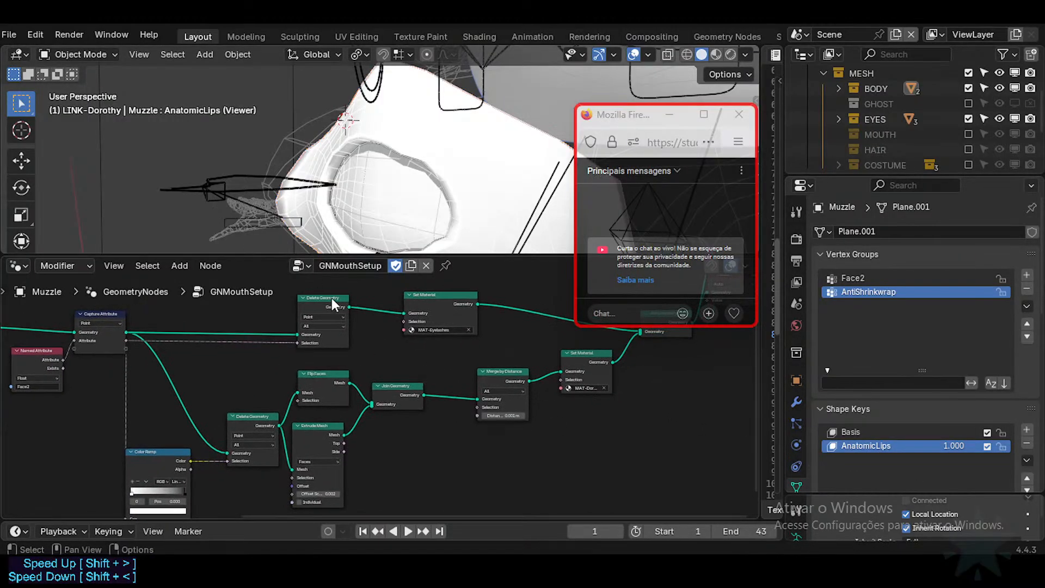
pyautogui.moveTo(408, 187); pyautogui.dragTo(422, 128, button='middle')
pyautogui.scroll(2, 370, 168)
pyautogui.scroll(1, 406, 140)
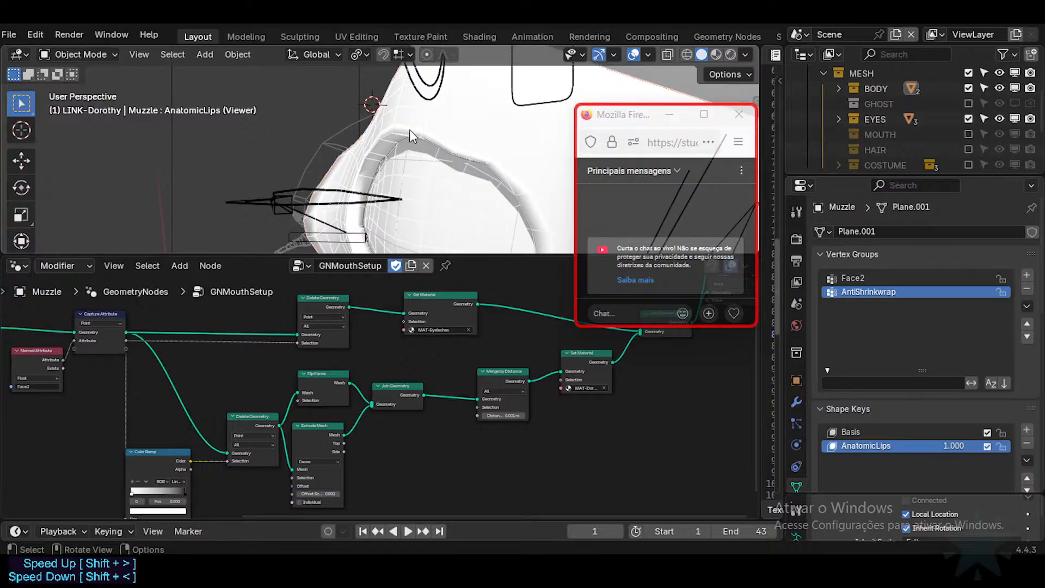
pyautogui.moveTo(403, 180); pyautogui.dragTo(384, 188, button='middle')
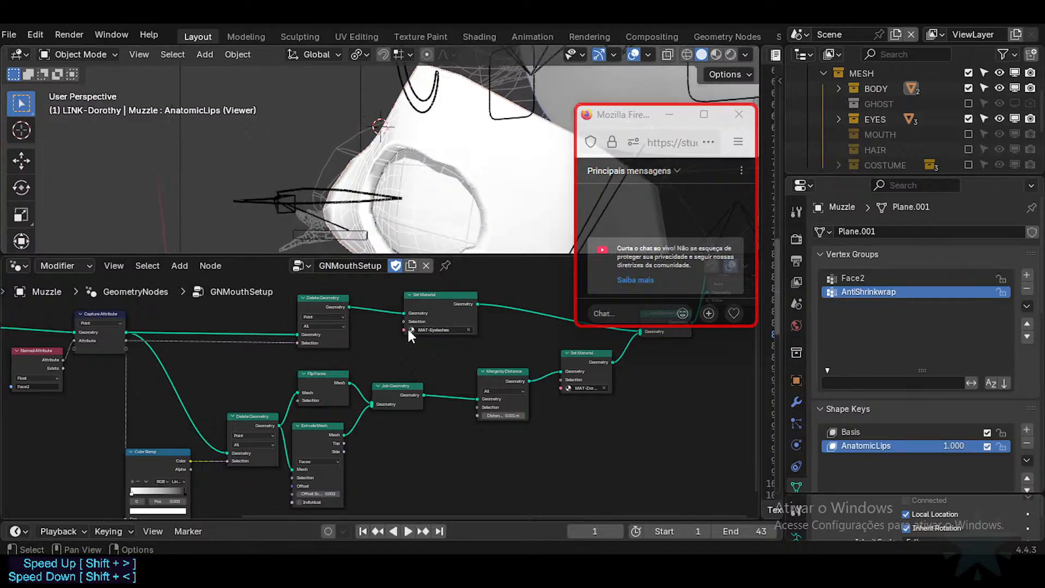
pyautogui.moveTo(407, 327); pyautogui.dragTo(451, 352, button='middle')
pyautogui.scroll(-1, 194, 346)
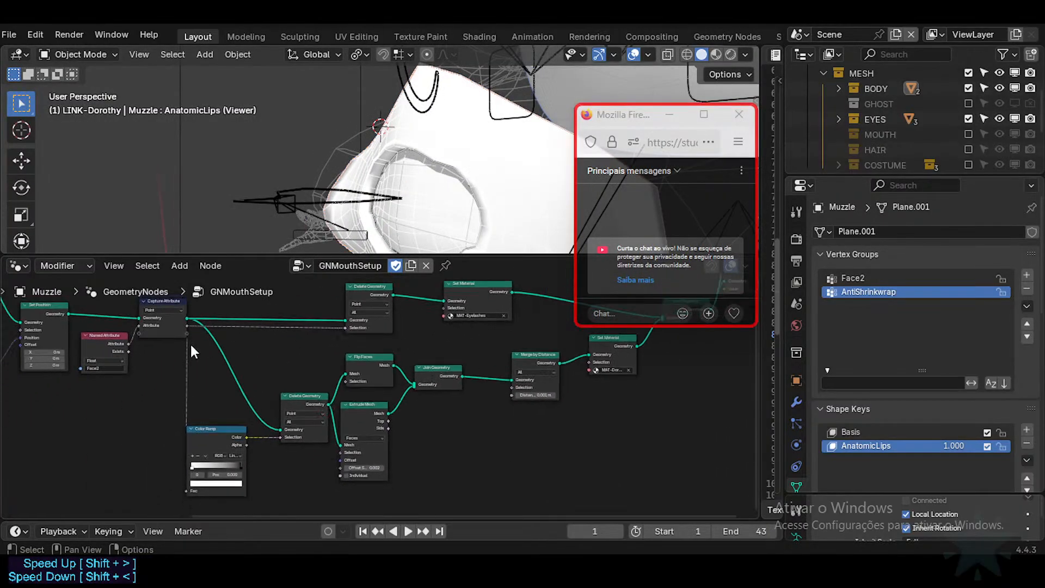
pyautogui.moveTo(369, 347); pyautogui.dragTo(146, 356, button='middle')
pyautogui.moveTo(432, 356); pyautogui.dragTo(343, 396, button='middle')
pyautogui.scroll(1, 434, 370)
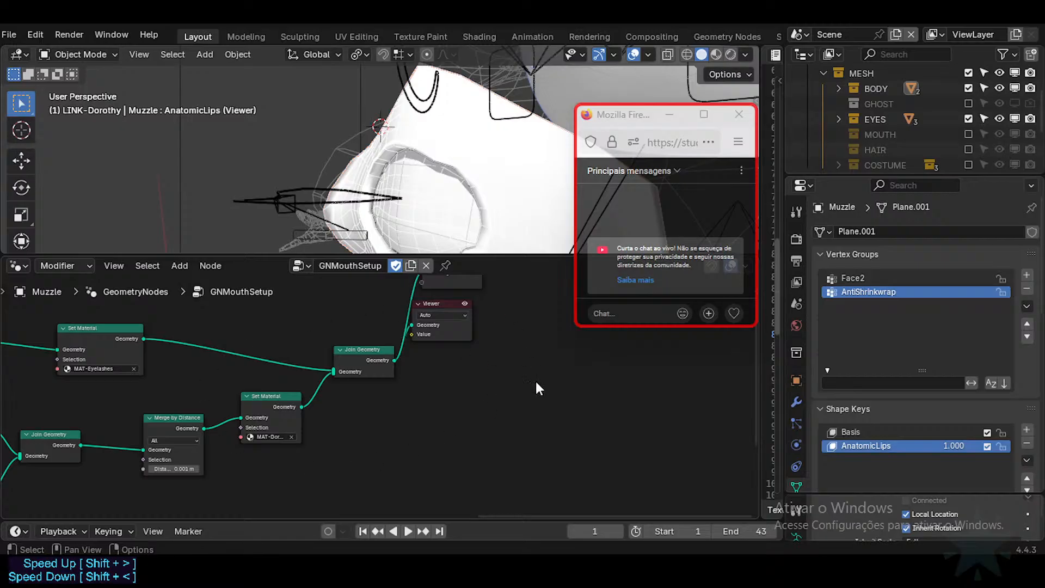
# Move the Viewer and Group Output nodes farther from the final Join Geometry node and away from each other.
pyautogui.moveTo(404, 329); pyautogui.dragTo(400, 380, button='middle')
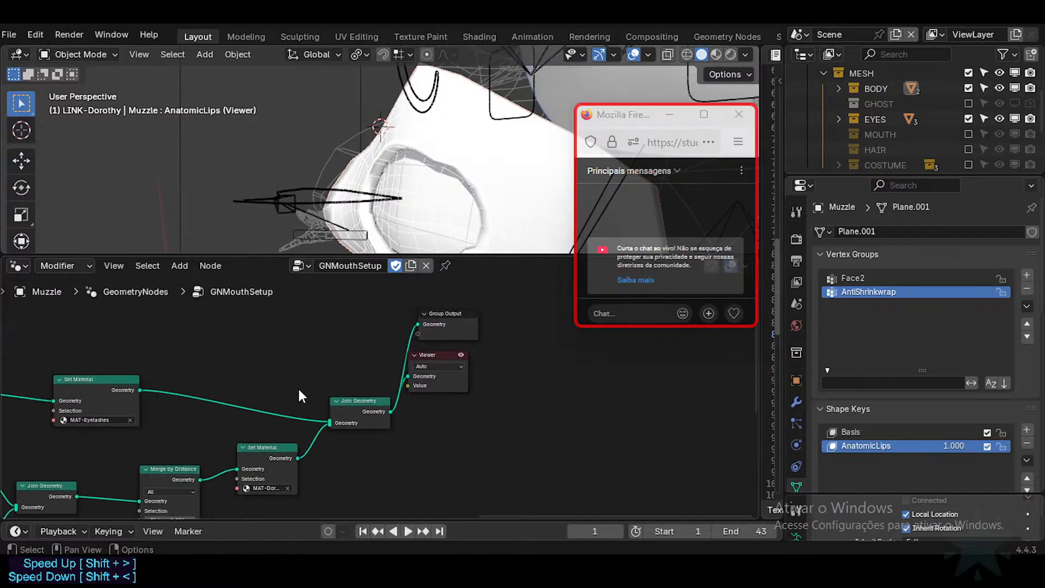
pyautogui.moveTo(434, 363); pyautogui.dragTo(472, 377)
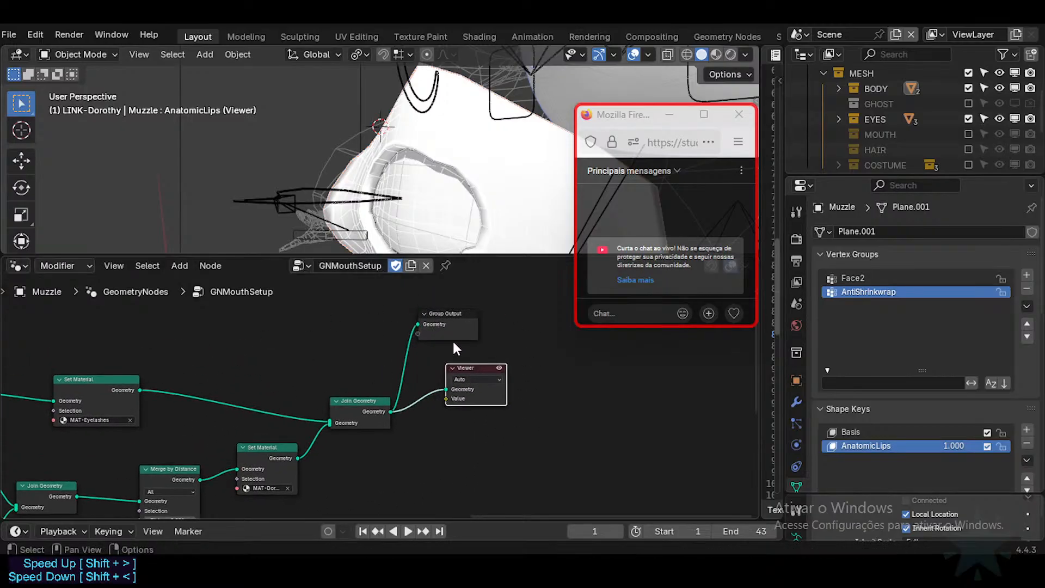
pyautogui.click(449, 315)
pyautogui.moveTo(449, 314); pyautogui.dragTo(479, 315)
# Examine the FaceTarget Object Info, muted Capture Attribute and Sample Nearest Surface nodes, and the Set Position and Delete Geometry nodes downstream.
pyautogui.moveTo(498, 225); pyautogui.dragTo(489, 130, button='middle')
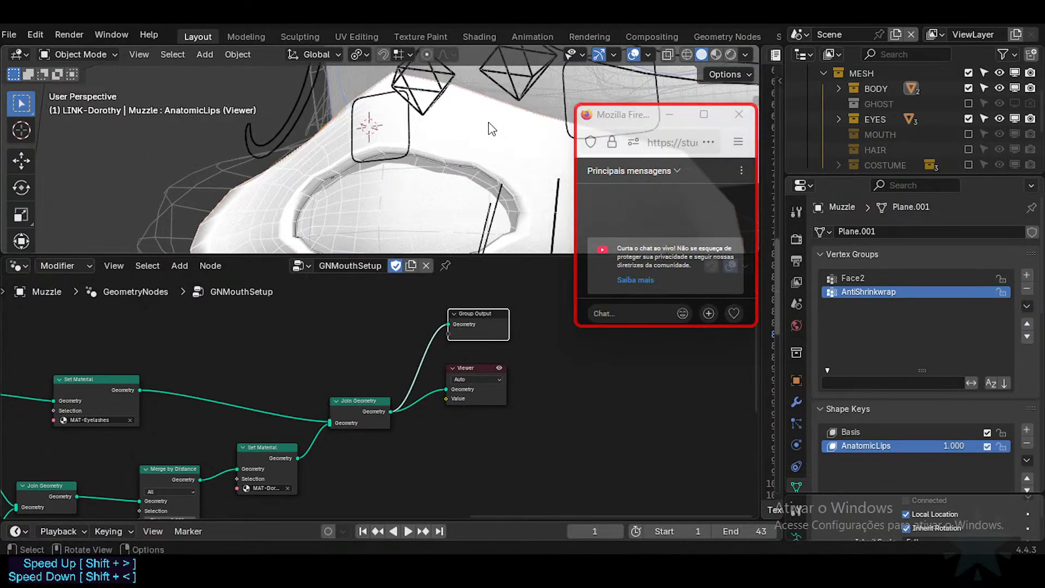
pyautogui.moveTo(262, 397); pyautogui.dragTo(320, 376, button='middle')
pyautogui.scroll(-3, 161, 422)
pyautogui.moveTo(159, 420); pyautogui.dragTo(312, 369, button='middle')
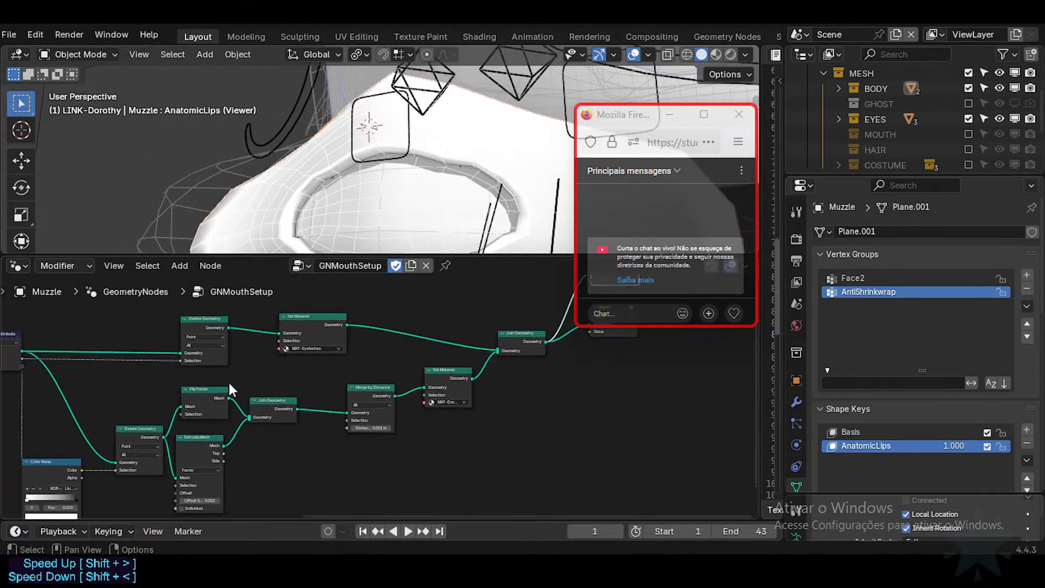
pyautogui.moveTo(228, 384); pyautogui.dragTo(421, 342, button='middle')
pyautogui.moveTo(197, 381)
pyautogui.mouseDown(button='middle')
pyautogui.moveTo(369, 391)
pyautogui.moveTo(284, 379)
pyautogui.mouseUp(button='middle')
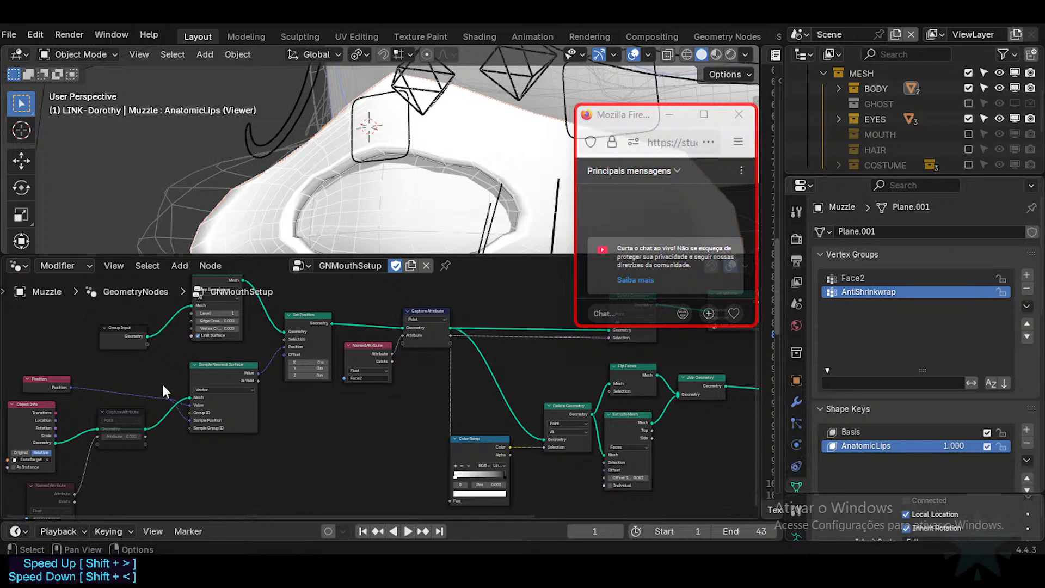
pyautogui.scroll(3, 167, 392)
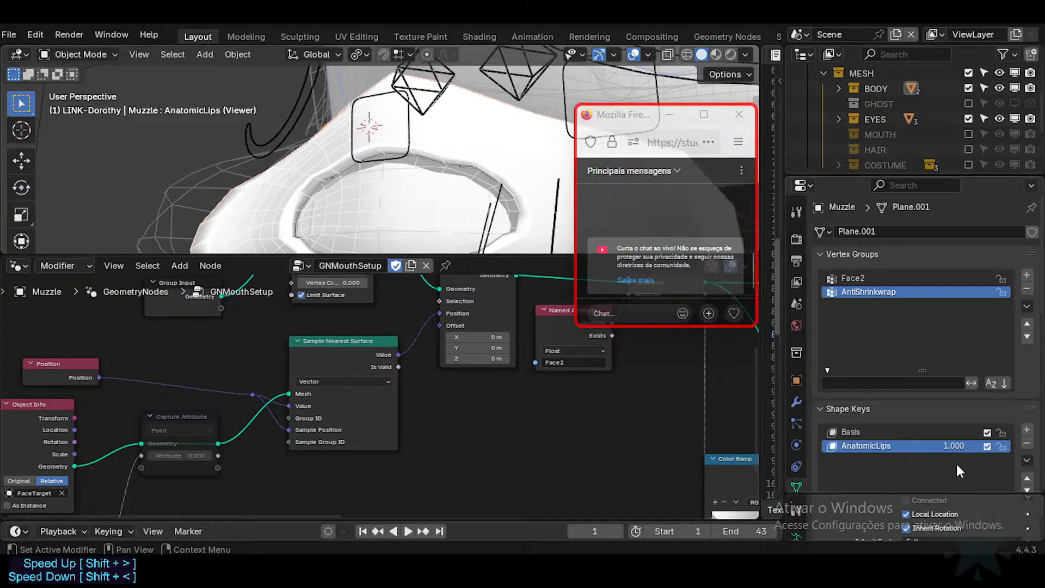
pyautogui.moveTo(214, 449); pyautogui.dragTo(377, 424, button='middle')
pyautogui.scroll(1, 377, 423)
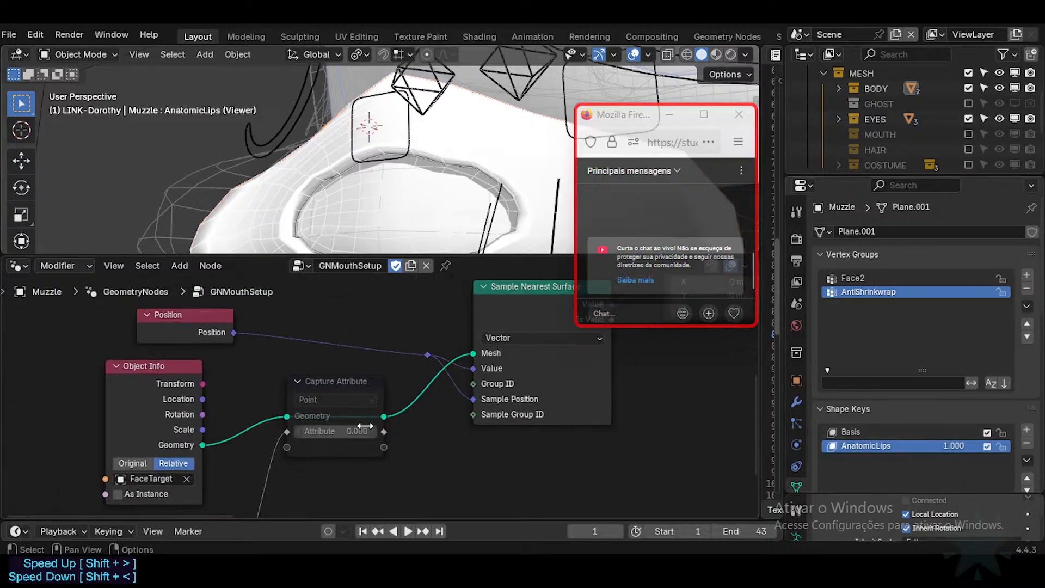
pyautogui.click(132, 463)
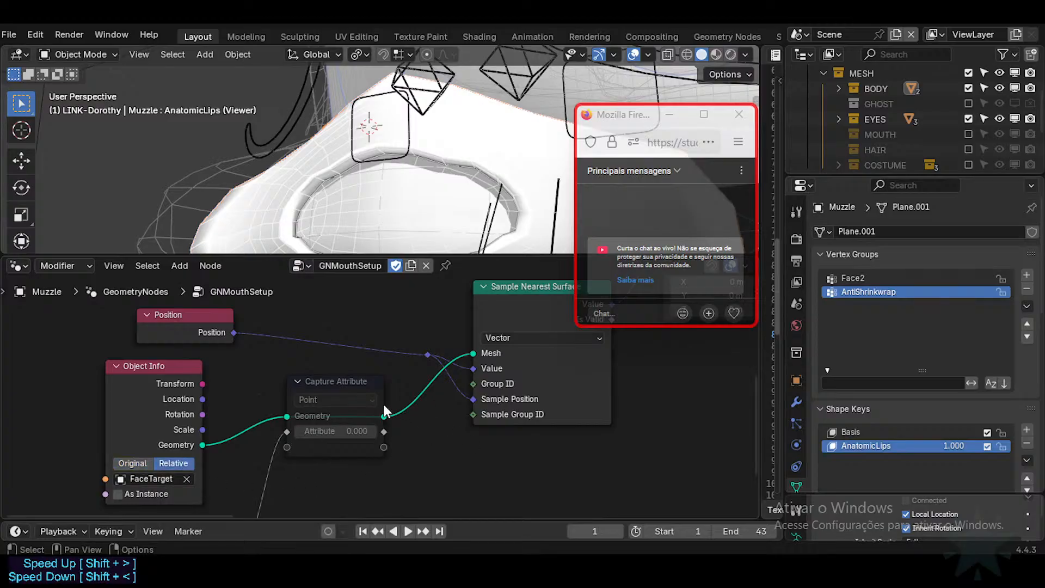
pyautogui.scroll(-3, 383, 404)
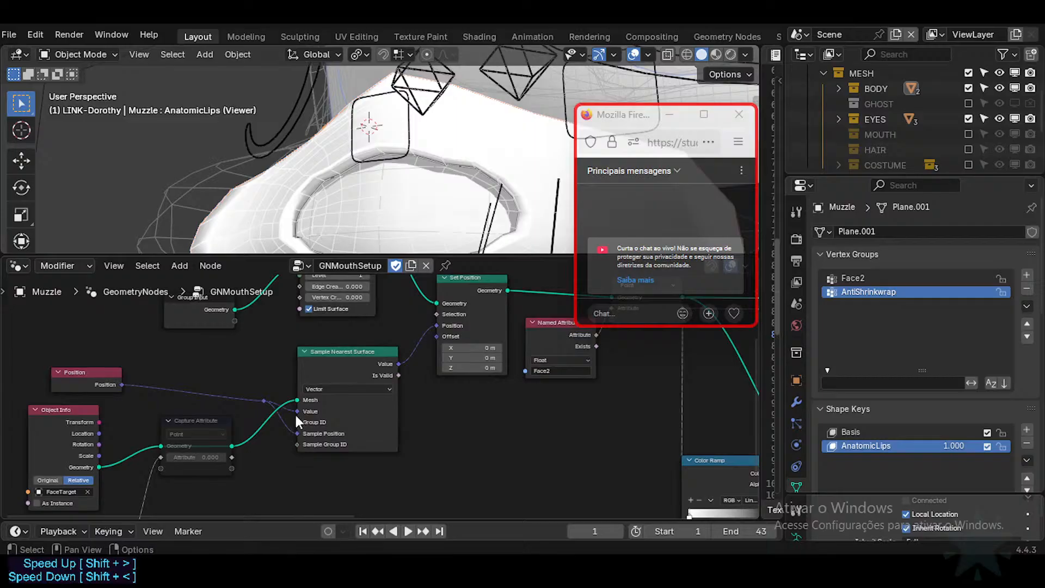
pyautogui.moveTo(464, 408); pyautogui.dragTo(161, 364, button='middle')
pyautogui.scroll(-4, 393, 368)
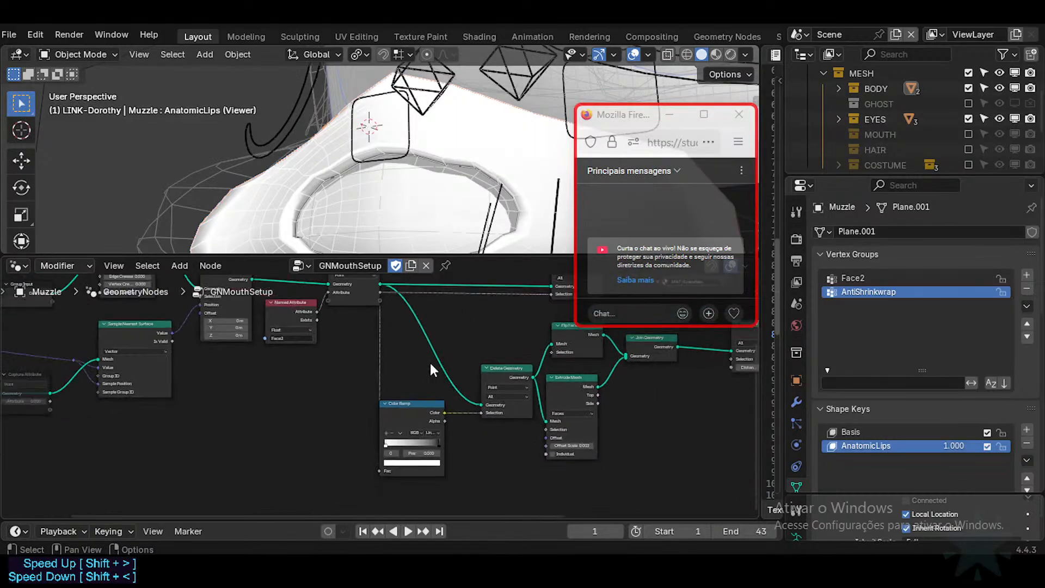
pyautogui.moveTo(393, 379); pyautogui.dragTo(332, 413, button='middle')
pyautogui.moveTo(344, 357); pyautogui.dragTo(298, 367, button='middle')
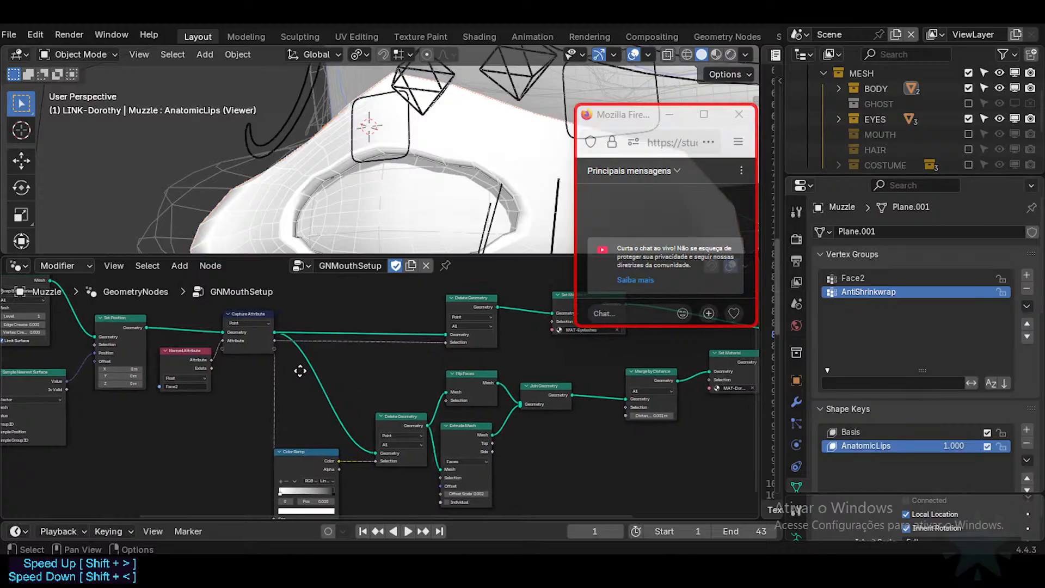
# Examine the node branches from Capture Attribute to Group Output and Viewer, and move the chat window clear of the node editor.
pyautogui.scroll(1, 289, 350)
pyautogui.moveTo(208, 374)
pyautogui.mouseDown(button='middle')
pyautogui.moveTo(223, 405)
pyautogui.moveTo(209, 409)
pyautogui.moveTo(176, 386)
pyautogui.moveTo(199, 375)
pyautogui.moveTo(186, 374)
pyautogui.moveTo(52, 394)
pyautogui.mouseUp(button='middle')
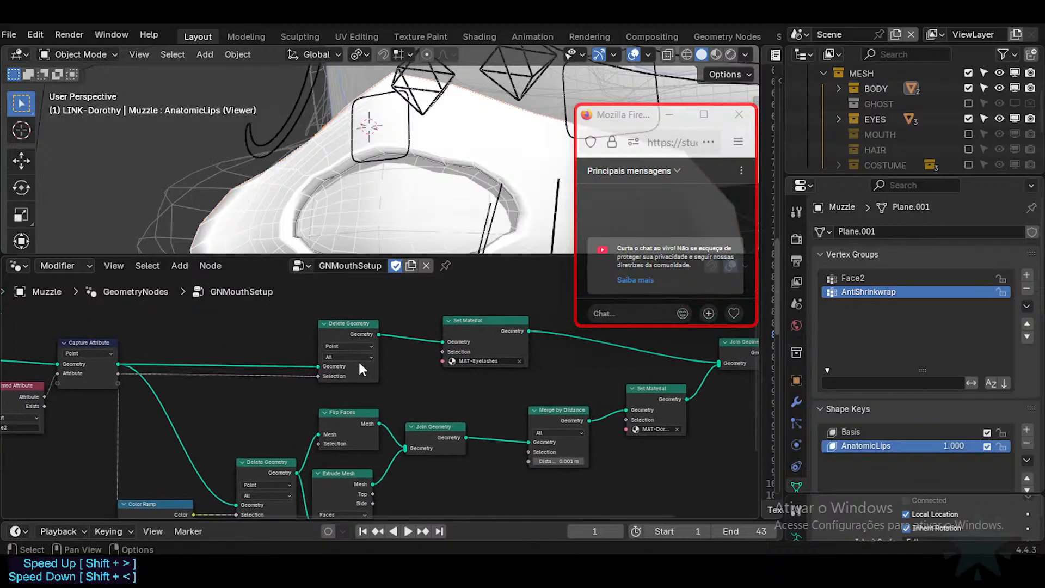
pyautogui.moveTo(358, 363)
pyautogui.mouseDown(button='middle')
pyautogui.moveTo(161, 363)
pyautogui.moveTo(186, 377)
pyautogui.mouseUp(button='middle')
pyautogui.moveTo(439, 336); pyautogui.dragTo(362, 370, button='middle')
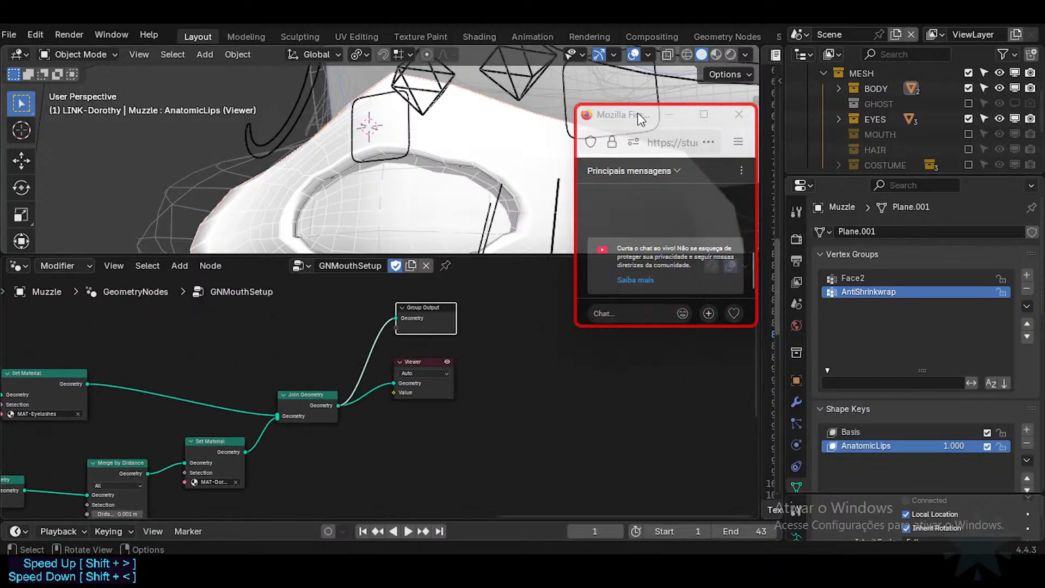
pyautogui.moveTo(697, 110); pyautogui.dragTo(886, 174)
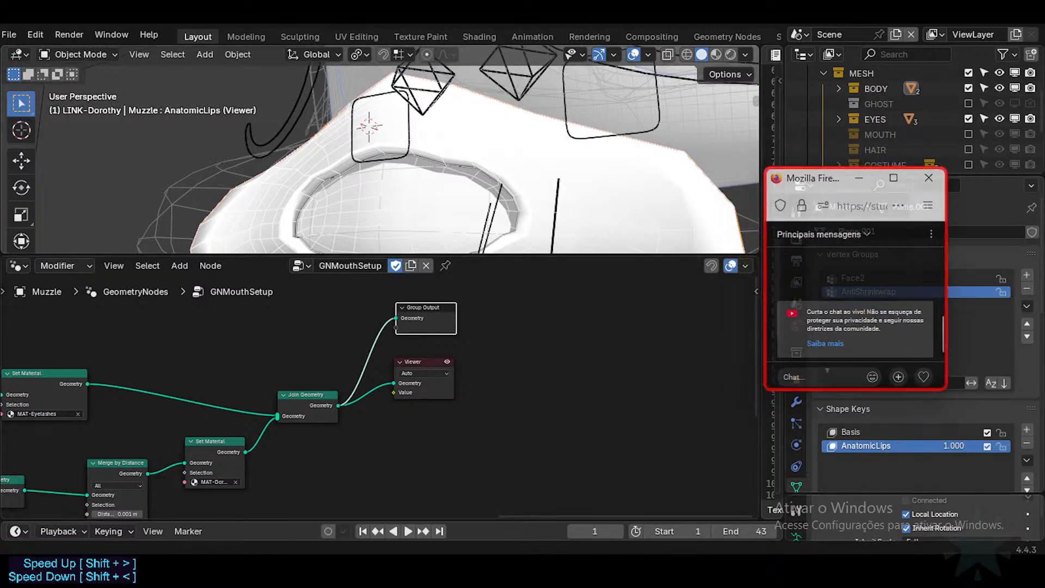
# Switch to the YouTube tutorial and review how its face mesh, bones and mouth opening deform over the sphere target, then return to Blender.
pyautogui.click(548, 512)
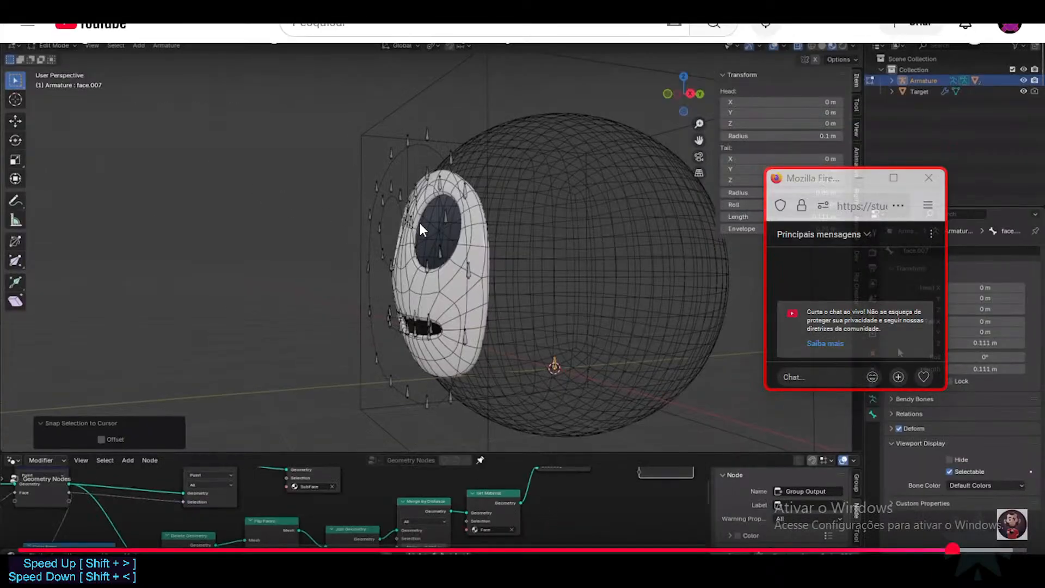
pyautogui.click(443, 206)
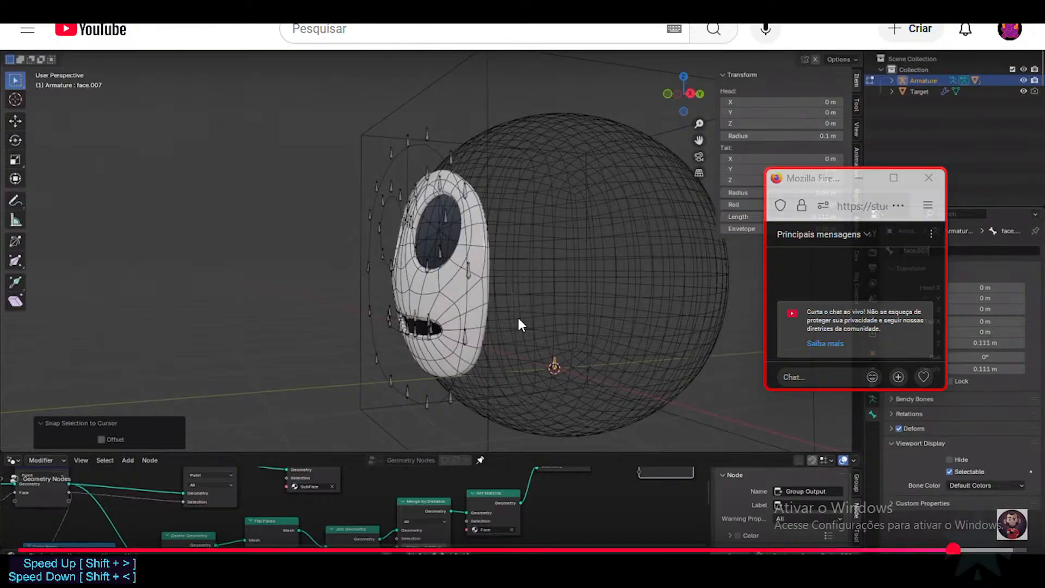
pyautogui.click(412, 249)
pyautogui.click(443, 257)
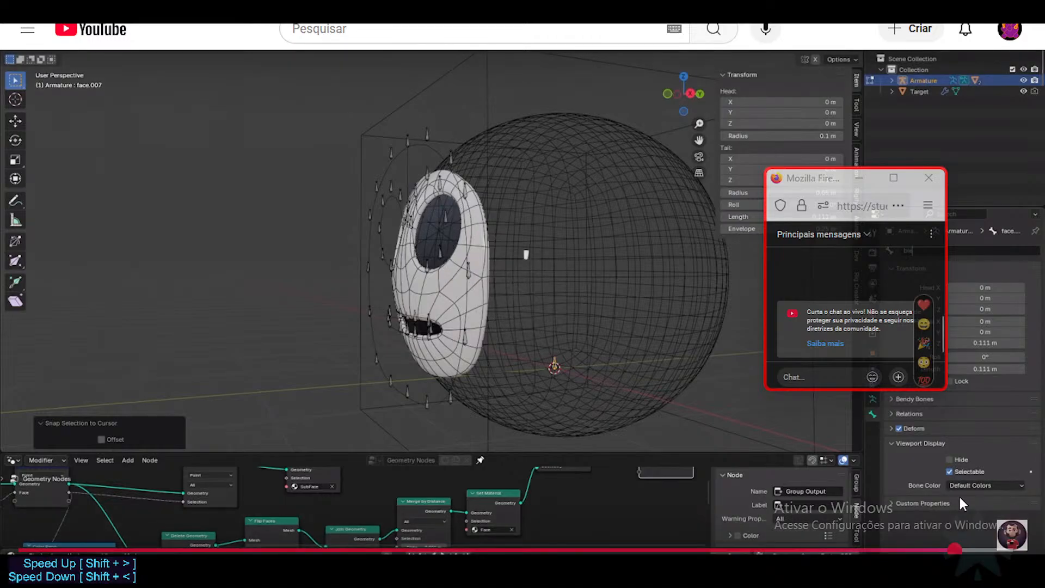
pyautogui.moveTo(949, 550); pyautogui.dragTo(944, 548)
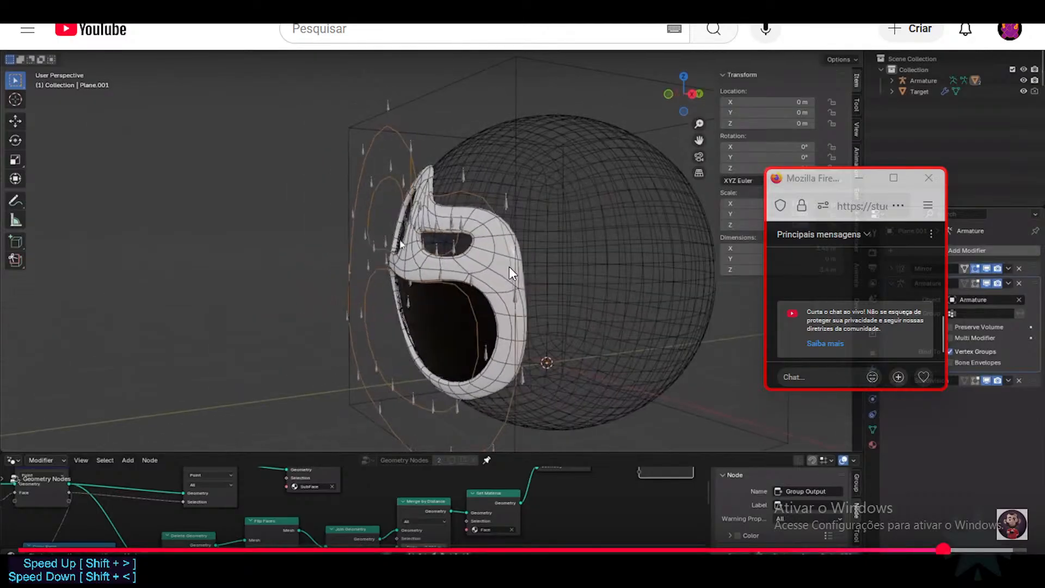
pyautogui.click(436, 236)
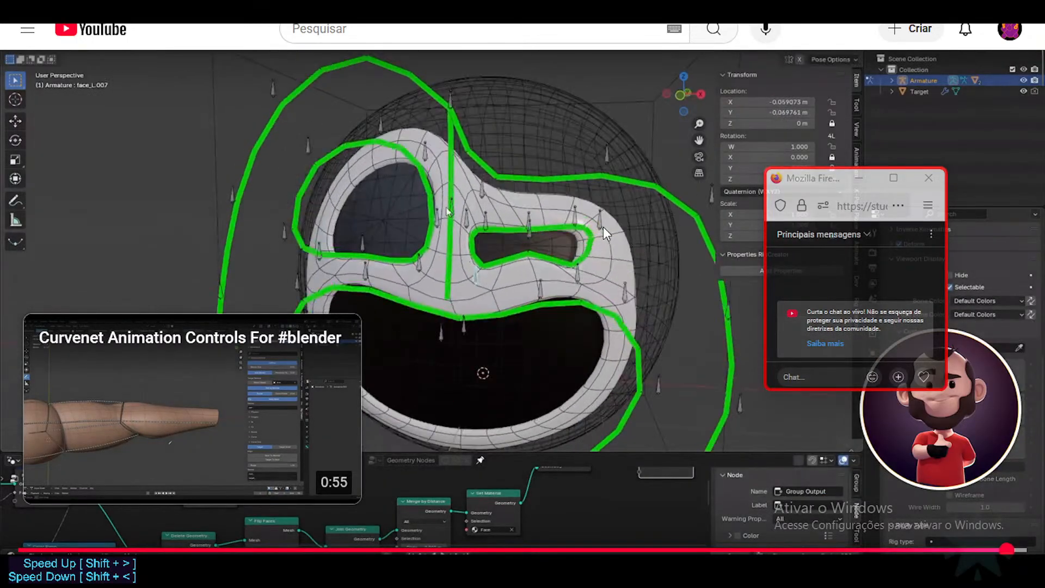
pyautogui.click(546, 234)
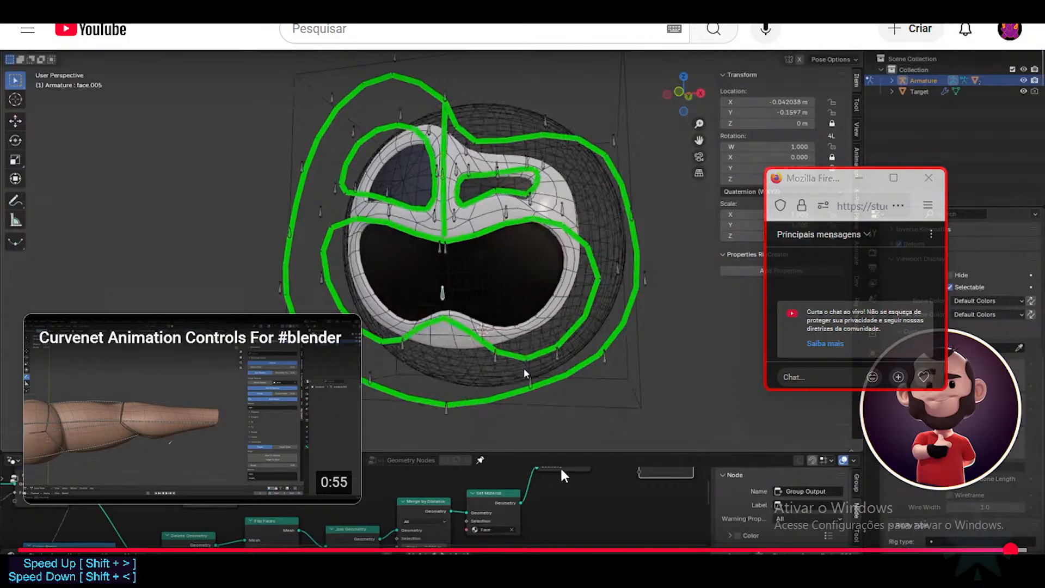
pyautogui.click(559, 320)
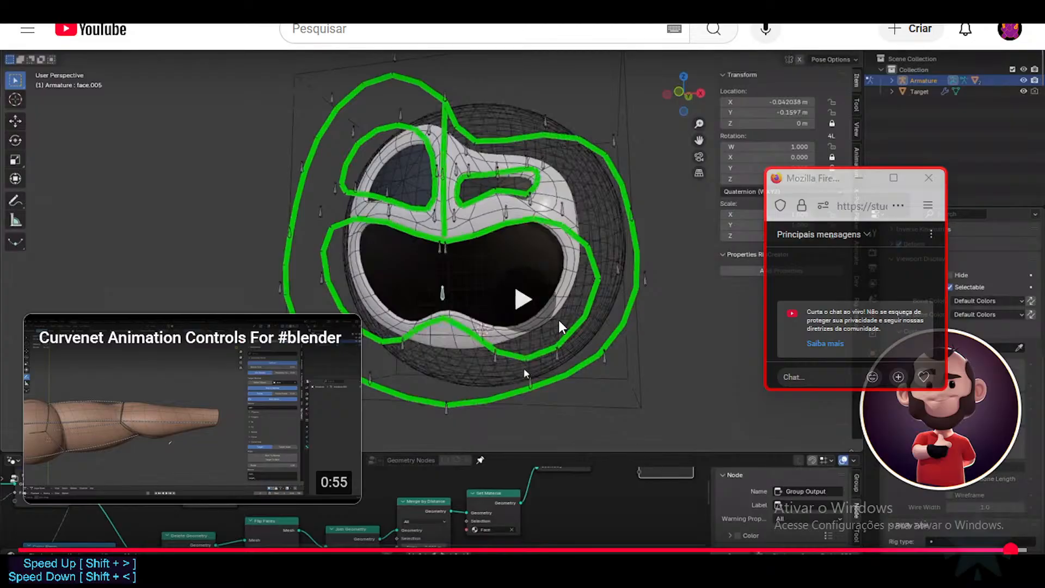
pyautogui.click(590, 285)
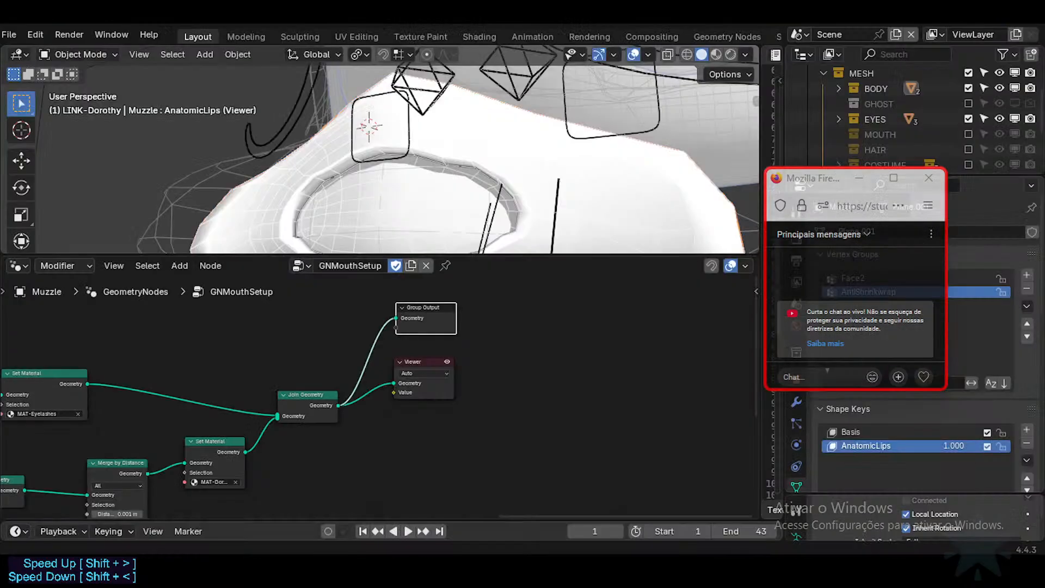
# Enlarge the 3D viewport and display the FaceTarget mesh with shaded surfaces instead of wire.
pyautogui.moveTo(494, 162); pyautogui.dragTo(477, 97, button='middle')
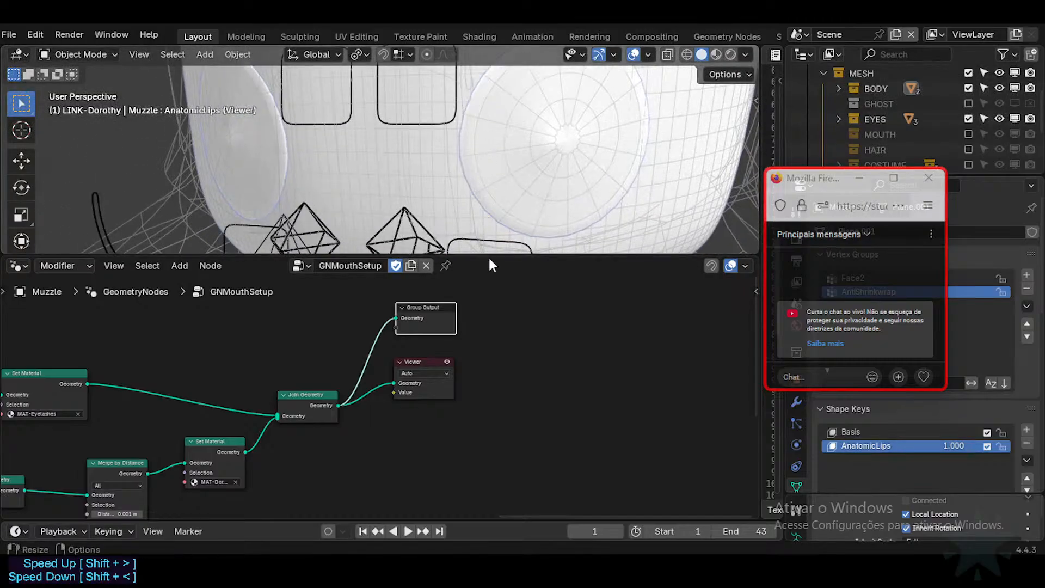
pyautogui.moveTo(488, 255); pyautogui.dragTo(493, 389)
pyautogui.scroll(-1, 557, 311)
pyautogui.scroll(-1, 558, 317)
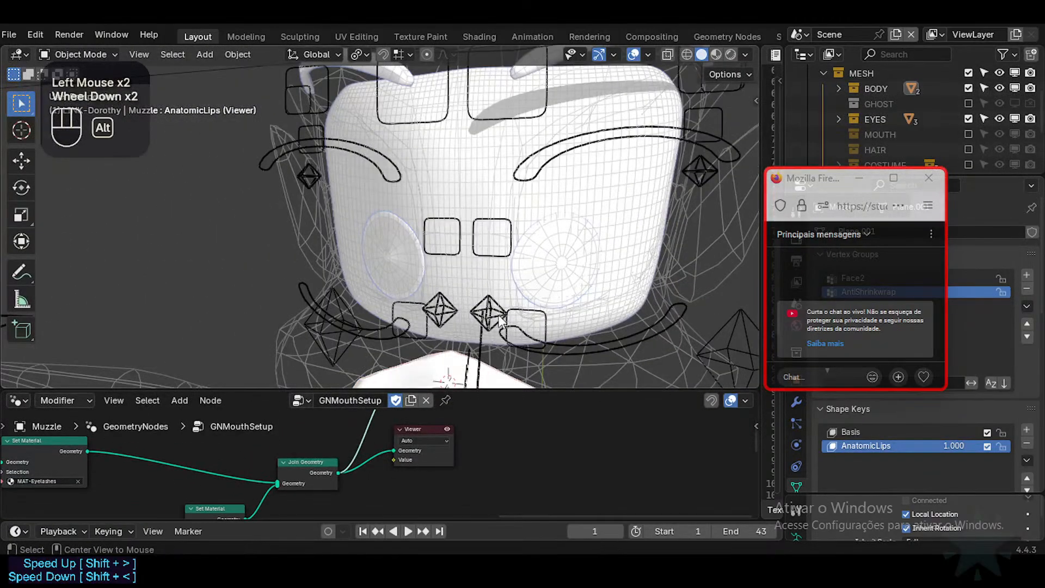
pyautogui.hotkey('alt', 'a')
pyautogui.click(367, 348)
pyautogui.hotkey('shift', 'ctrl', 'alt', 'h')
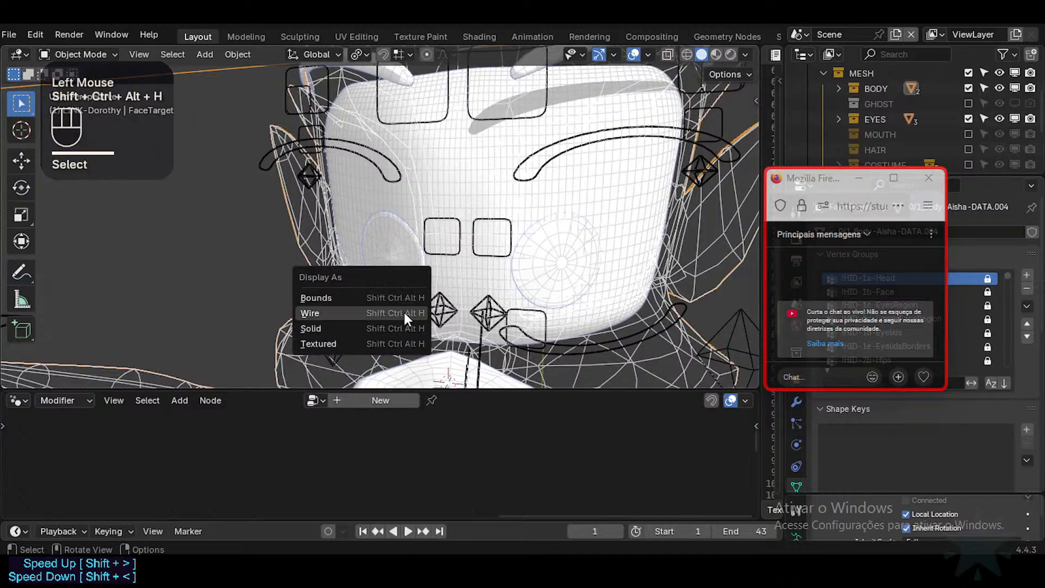
pyautogui.keyDown('shift'); pyautogui.moveTo(399, 338); pyautogui.dragTo(399, 83, button='middle'); pyautogui.keyUp('shift')
pyautogui.click(399, 84)
# Inspect FaceTarget's topology around the eye socket in Edit Mode and return to Object Mode.
pyautogui.press('Tab')
pyautogui.scroll(-1, 442, 204)
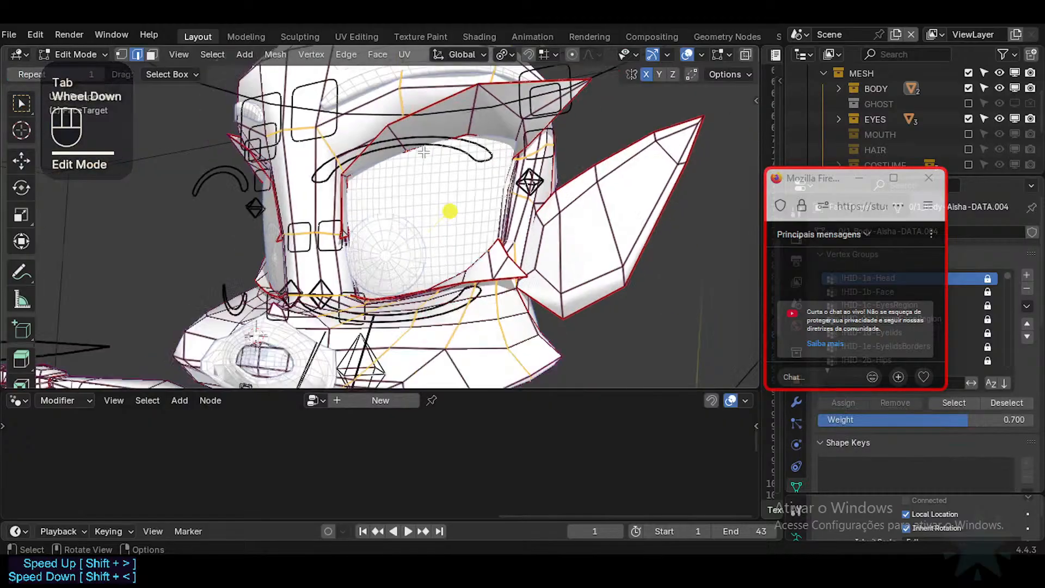
pyautogui.scroll(1, 442, 207)
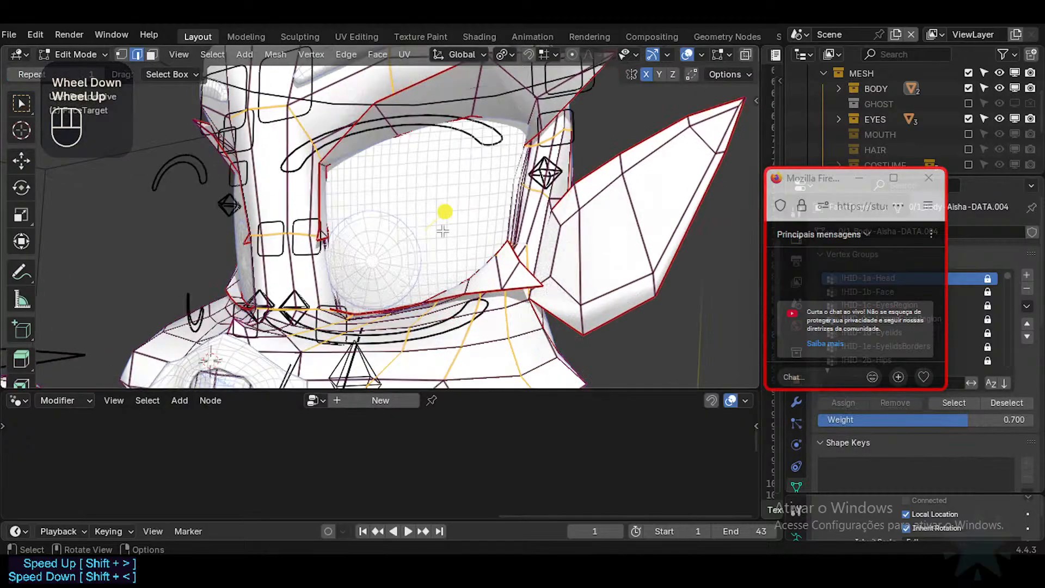
pyautogui.keyDown('shift'); pyautogui.moveTo(430, 197); pyautogui.dragTo(455, 168, button='middle'); pyautogui.keyUp('shift')
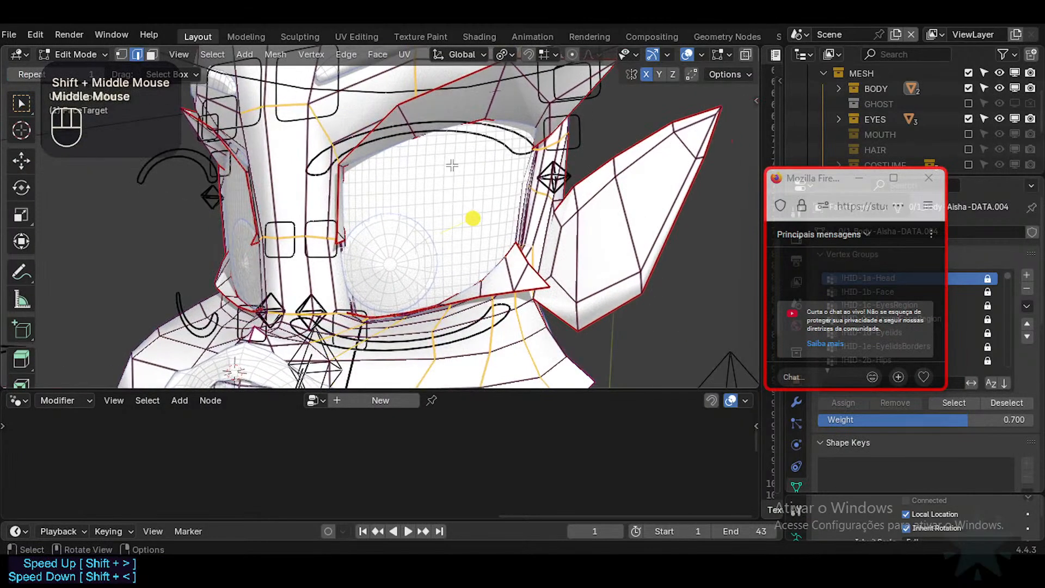
pyautogui.hotkey('ctrl', 'Tab')
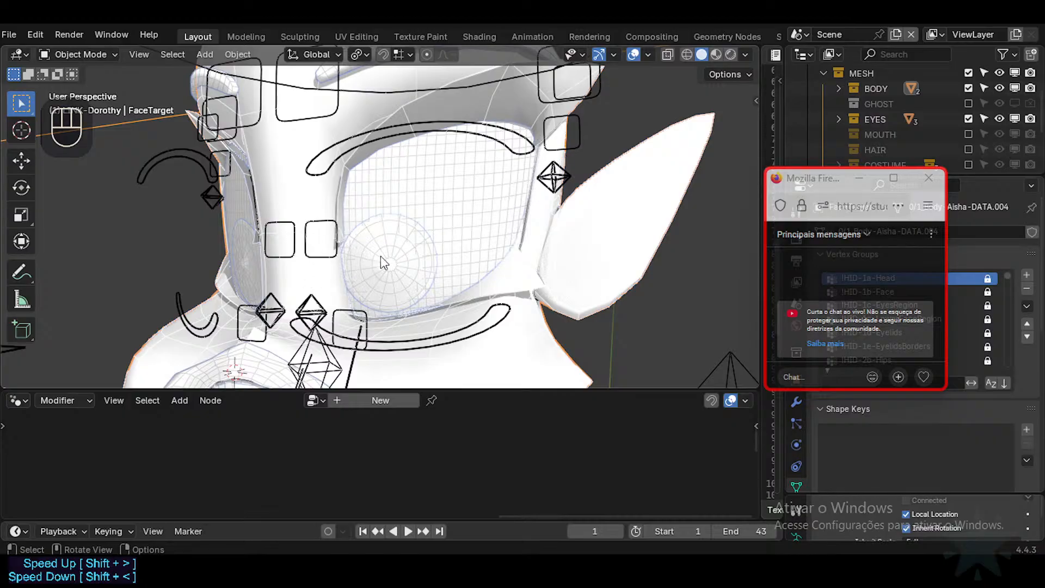
pyautogui.moveTo(345, 259)
pyautogui.mouseDown(button='middle')
pyautogui.moveTo(401, 266)
pyautogui.moveTo(355, 256)
pyautogui.mouseUp(button='middle')
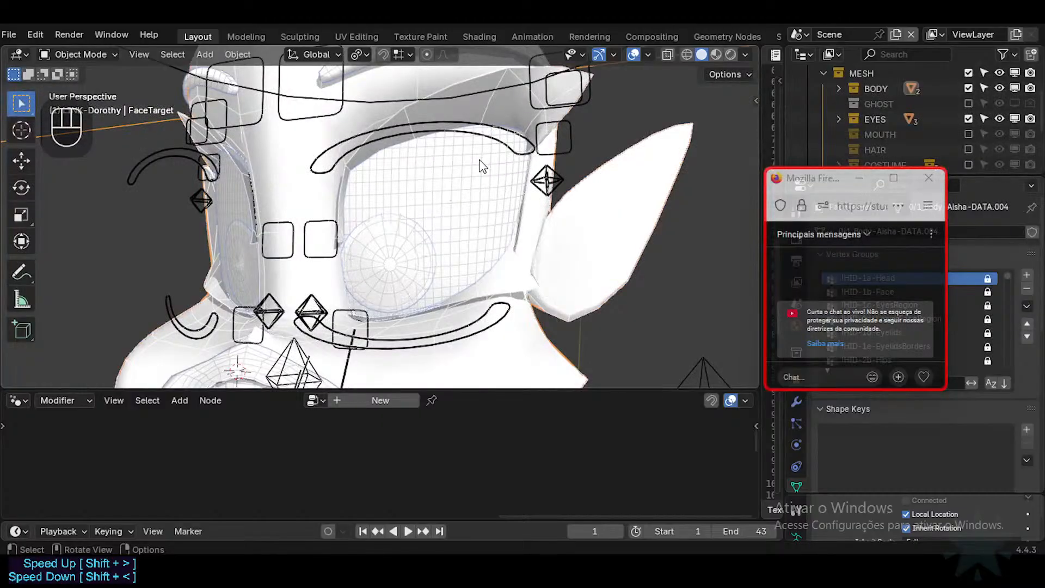
# Hide the eye surface object that fills FaceTarget's eye sockets.
pyautogui.press('Tab')
pyautogui.press('Tab')
pyautogui.click(469, 183)
pyautogui.press('h')
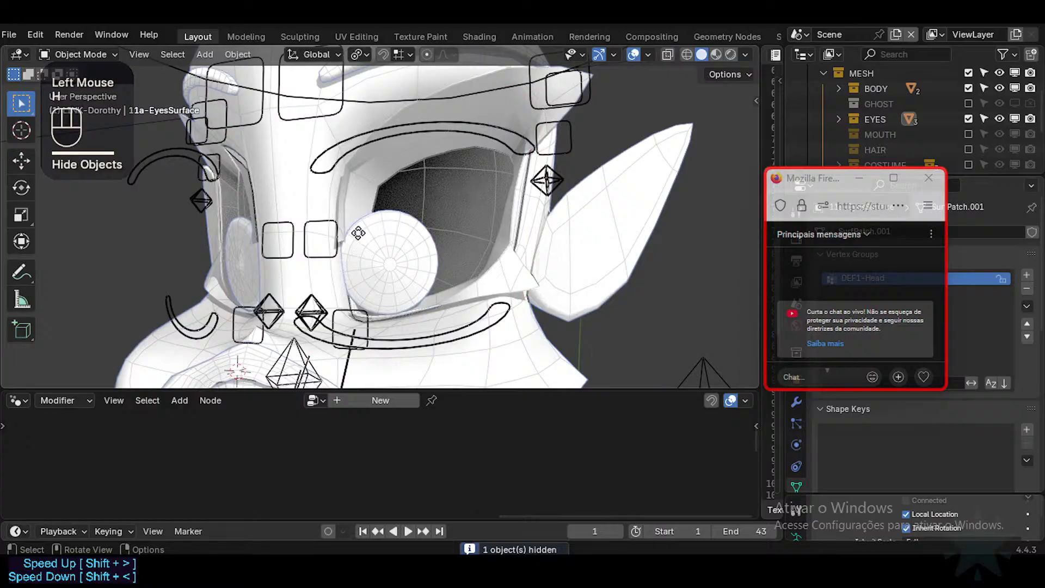
pyautogui.press('Tab')
pyautogui.press('Tab')
# Hide the ARM-Dorothy armature and its facial control shapes in Object Mode.
pyautogui.click(359, 104)
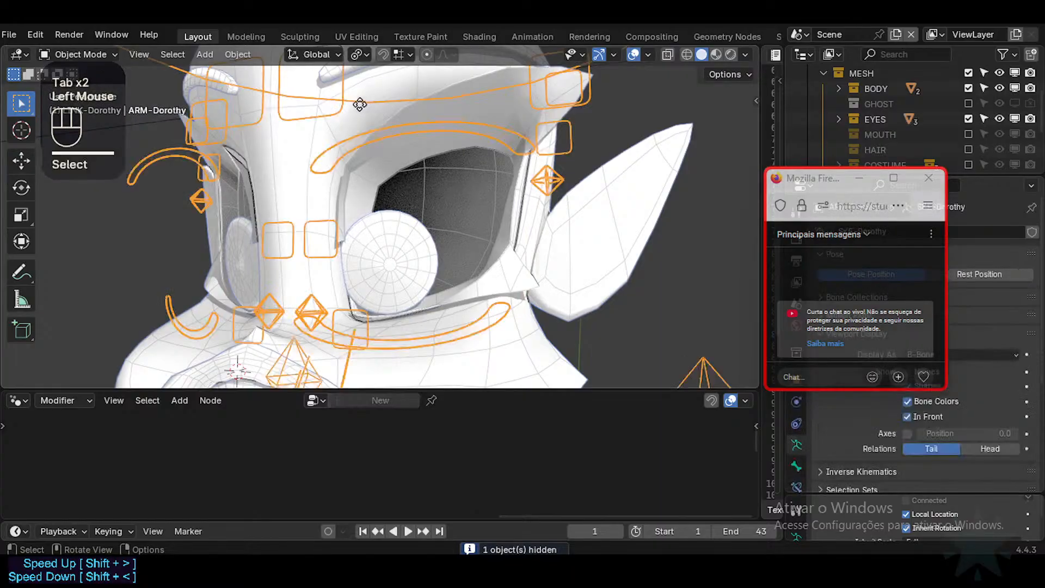
pyautogui.hotkey('ctrl', 'Tab')
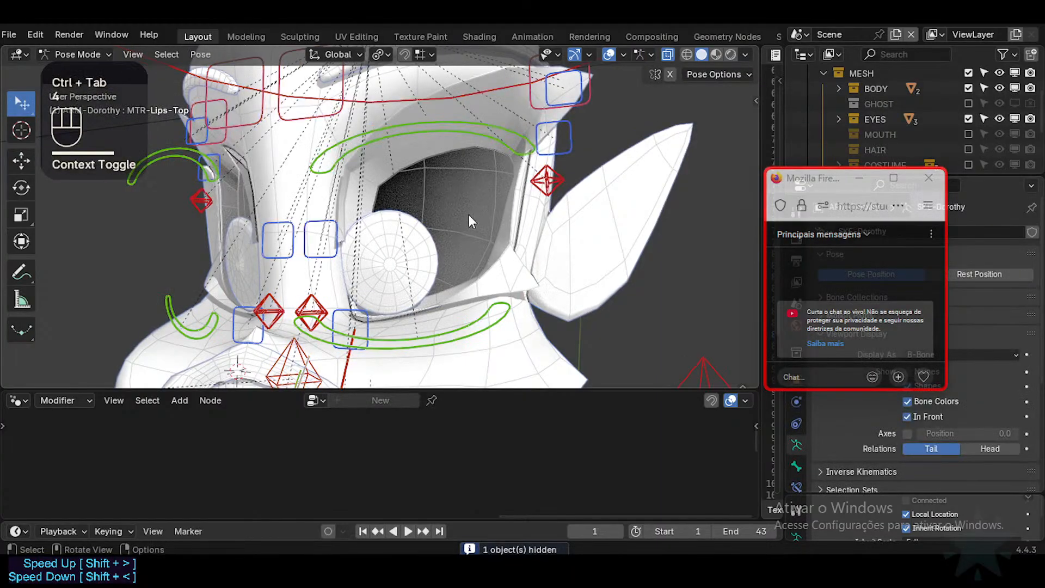
pyautogui.click(658, 283)
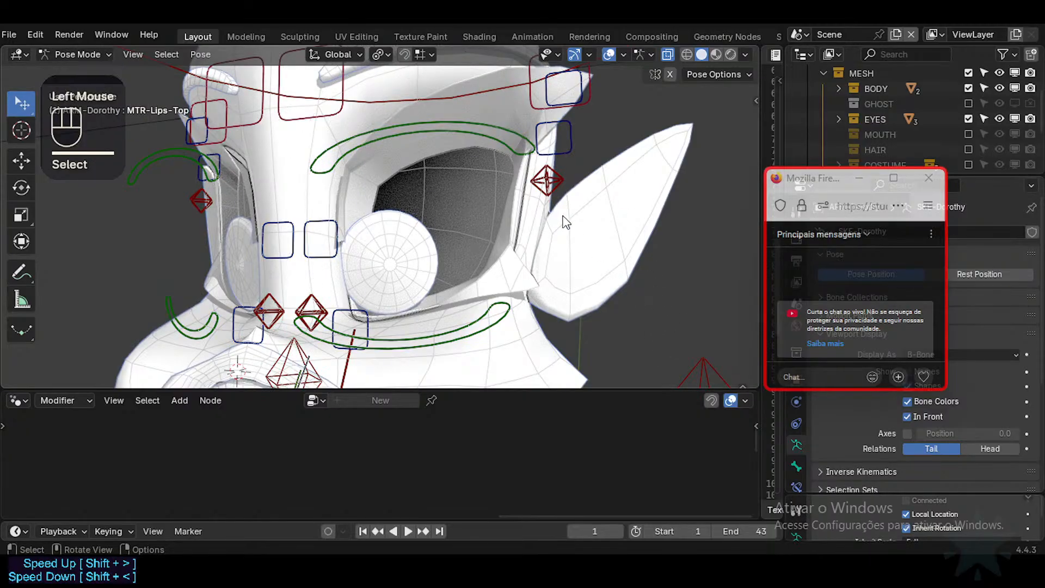
pyautogui.hotkey('ctrl', 'Tab')
pyautogui.hotkey('ctrl', '4')
pyautogui.hotkey('ctrl', 'z')
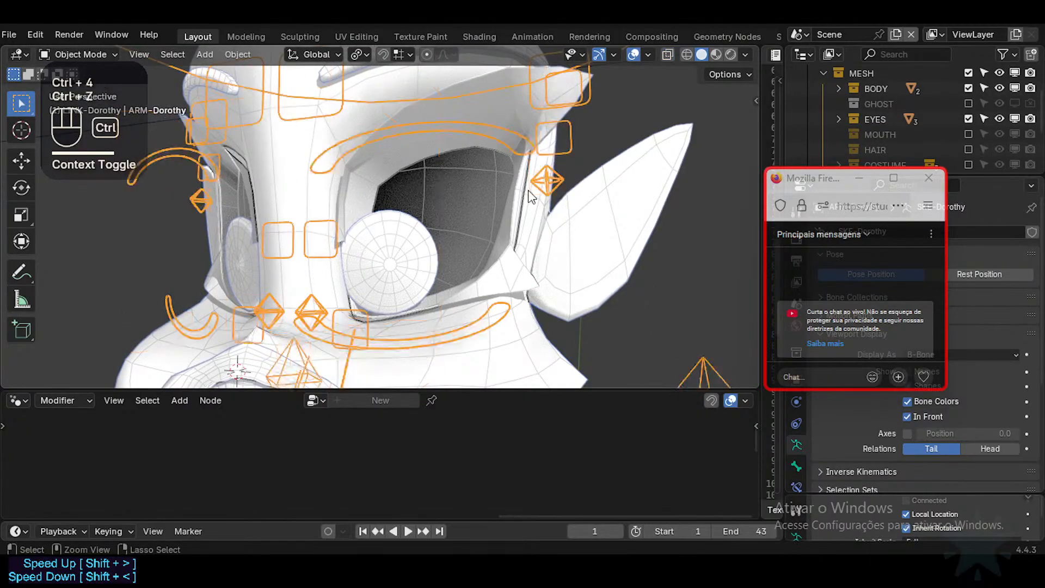
pyautogui.click(521, 131)
pyautogui.click(520, 132)
pyautogui.press('h')
pyautogui.moveTo(518, 140); pyautogui.dragTo(520, 189, button='middle')
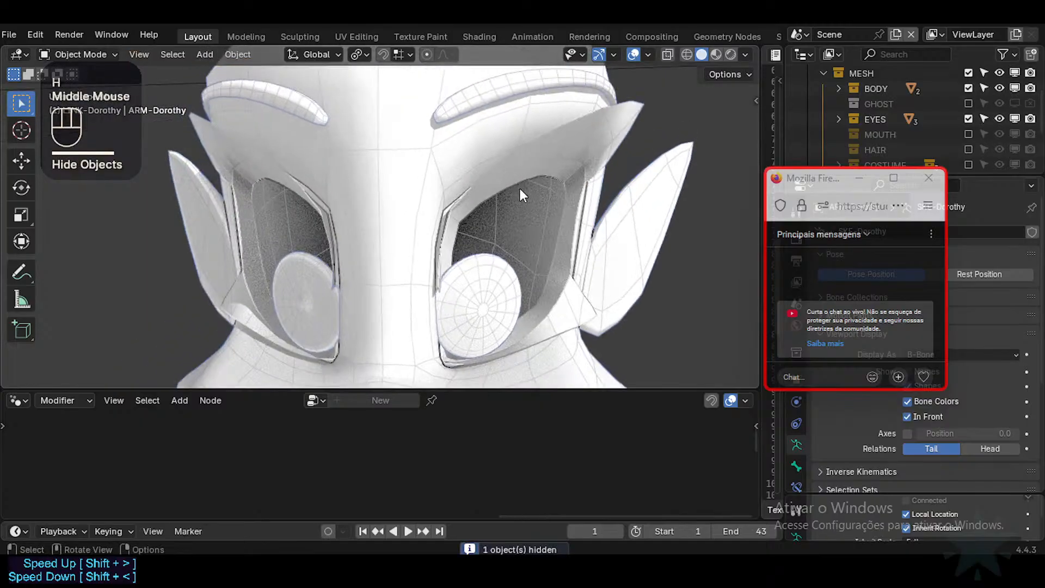
# Select FaceTarget and examine its open eye sockets, eyelid edges and pupils from several angles.
pyautogui.click(554, 146)
pyautogui.keyDown('shift'); pyautogui.moveTo(554, 146); pyautogui.dragTo(393, 335, button='middle'); pyautogui.keyUp('shift')
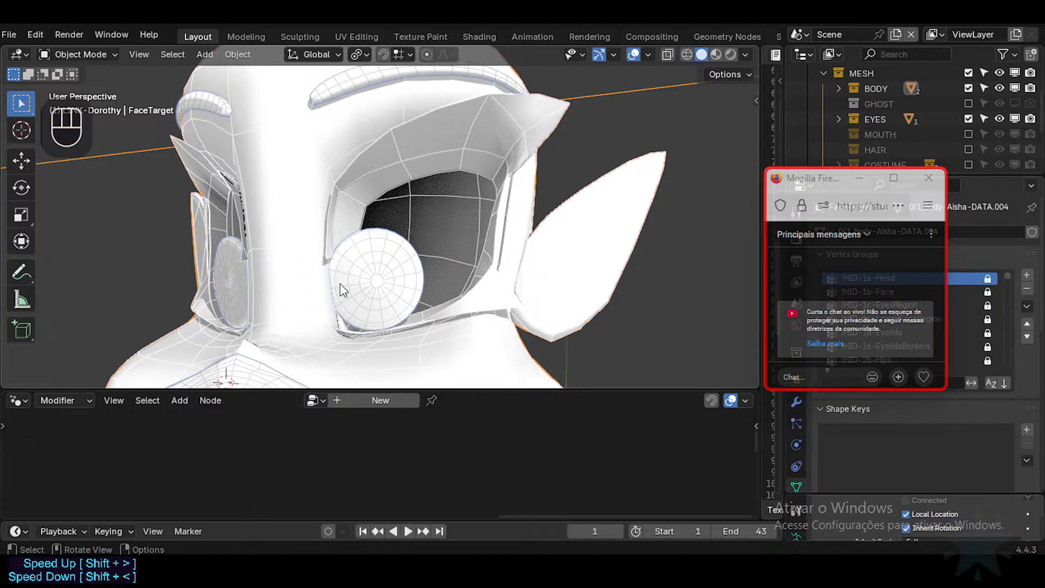
pyautogui.moveTo(338, 226); pyautogui.dragTo(337, 251, button='middle')
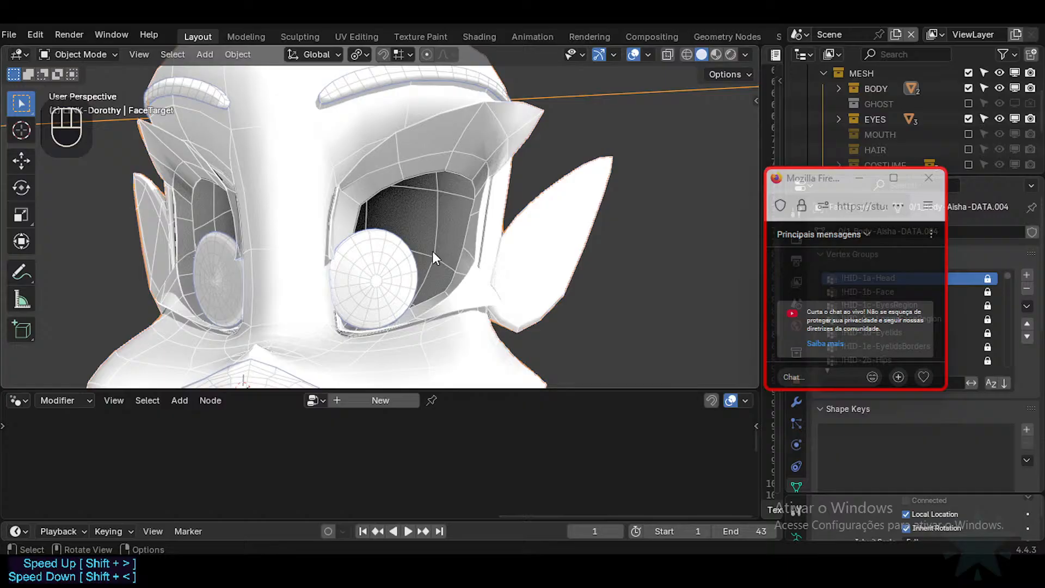
pyautogui.moveTo(807, 173); pyautogui.dragTo(819, 142)
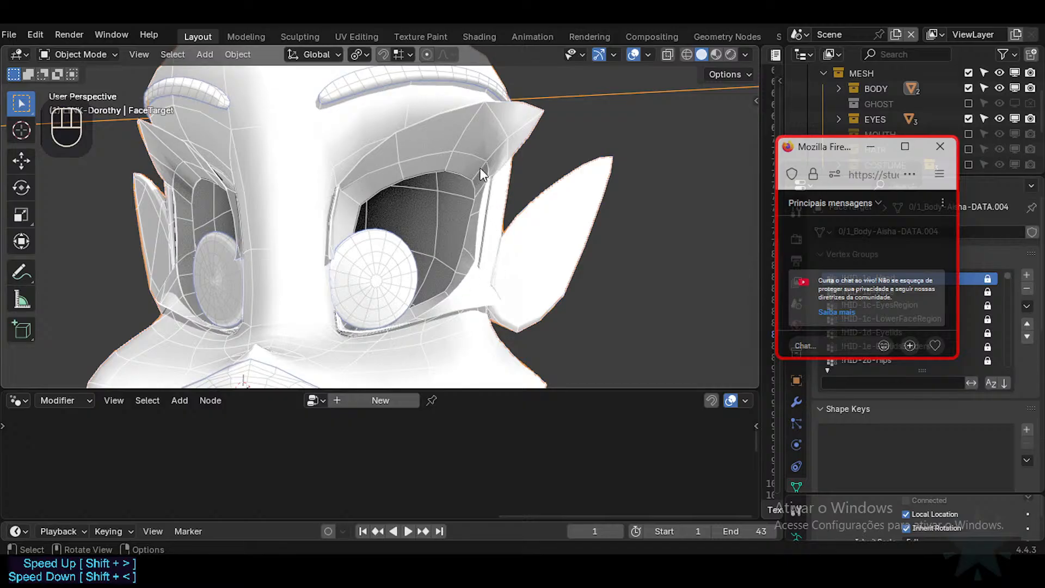
pyautogui.moveTo(480, 175); pyautogui.dragTo(380, 258, button='middle')
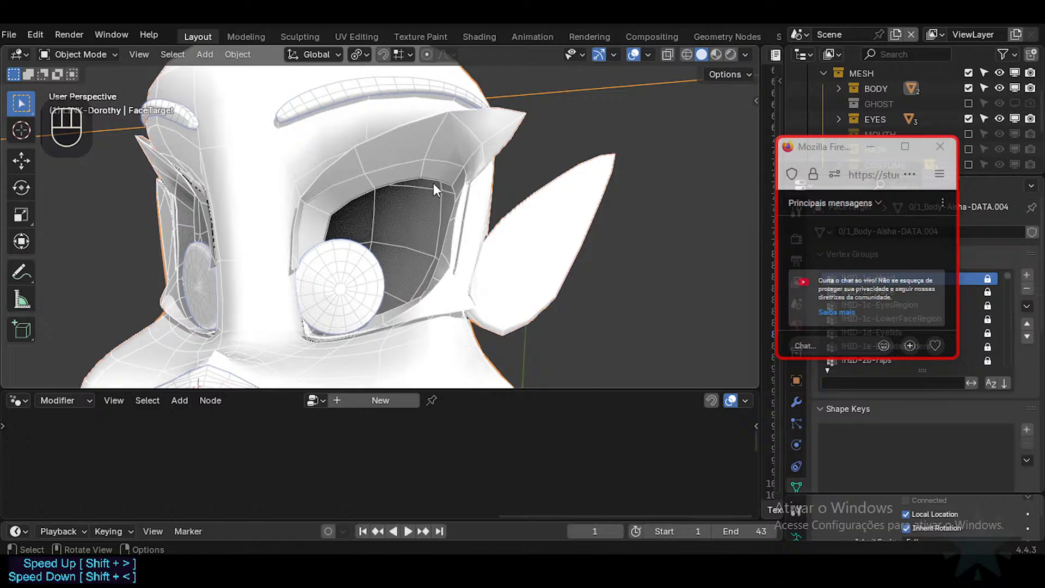
pyautogui.moveTo(454, 292); pyautogui.dragTo(362, 322, button='middle')
pyautogui.moveTo(438, 263); pyautogui.dragTo(474, 258, button='middle')
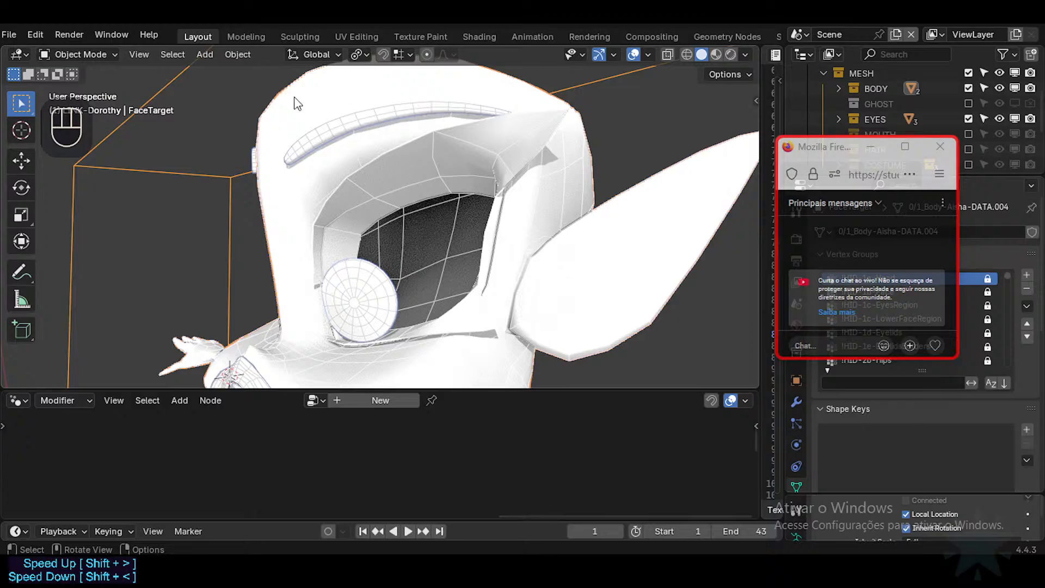
pyautogui.moveTo(243, 224); pyautogui.dragTo(307, 234, button='middle')
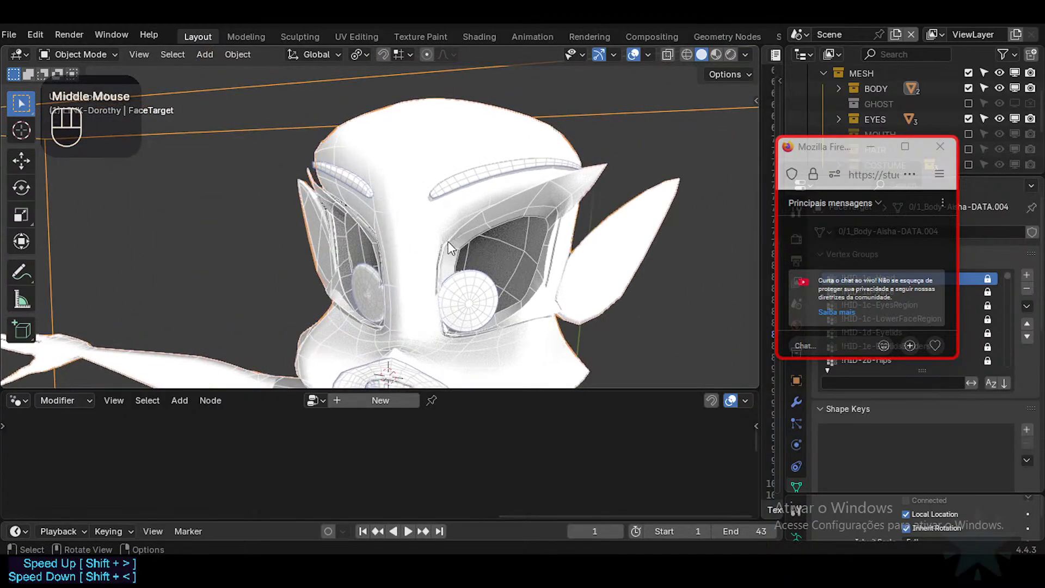
pyautogui.moveTo(448, 242); pyautogui.dragTo(442, 244, button='middle')
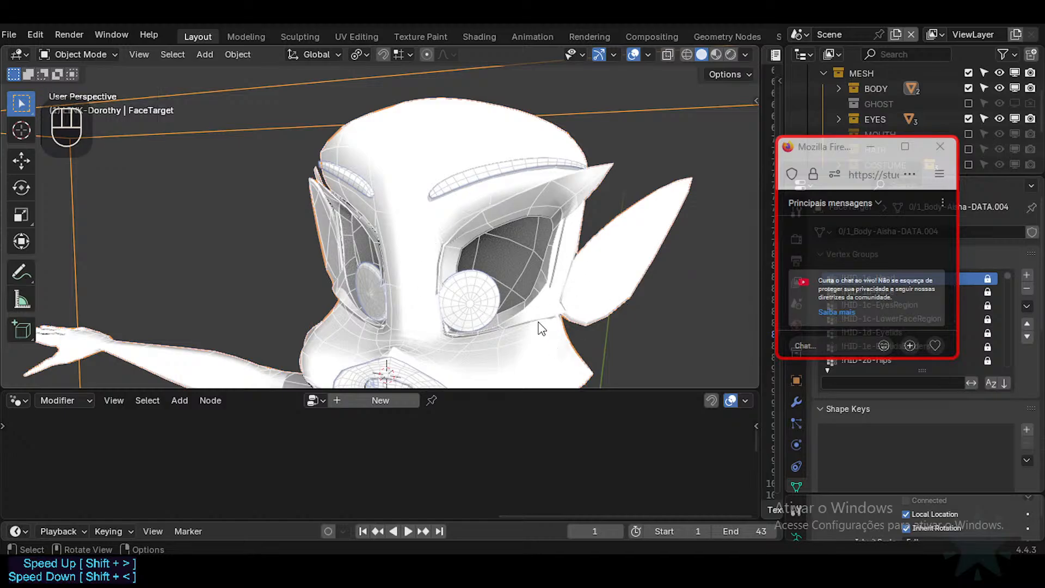
# Lengthen FaceTarget's vertex group list so that more groups fit in it.
pyautogui.scroll(1, 507, 260)
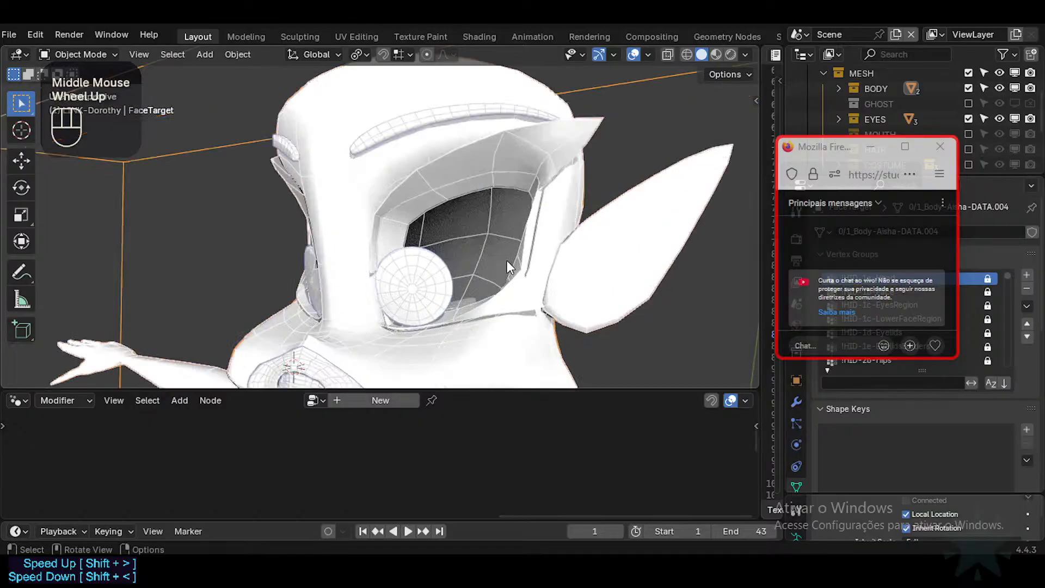
pyautogui.scroll(1, 479, 277)
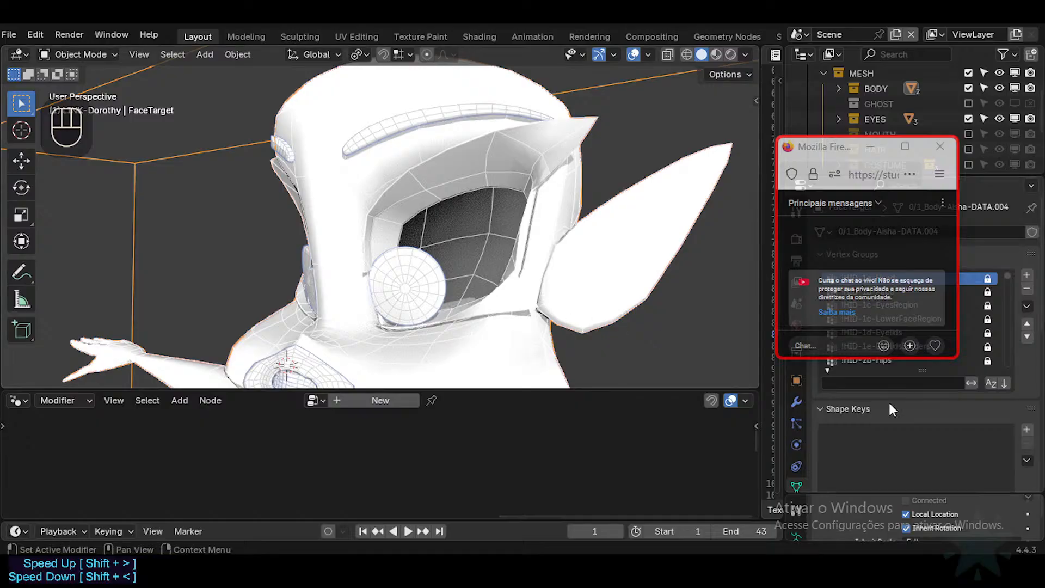
pyautogui.moveTo(922, 371); pyautogui.dragTo(922, 412)
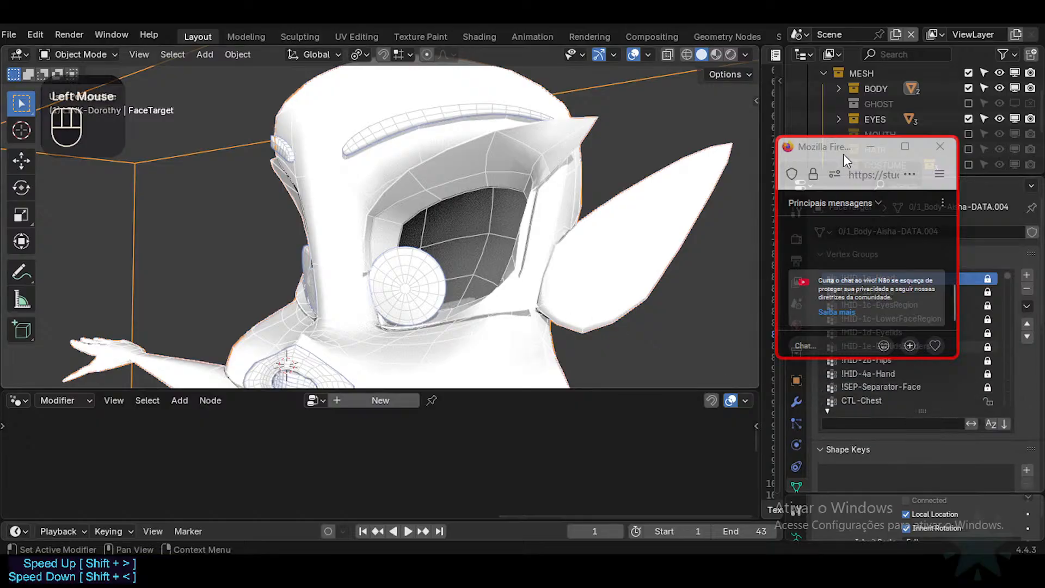
# Shorten FaceTarget's vertex group list to leave more room for the shape key list.
pyautogui.moveTo(844, 154); pyautogui.dragTo(826, 47)
pyautogui.moveTo(418, 255); pyautogui.dragTo(431, 272, button='middle')
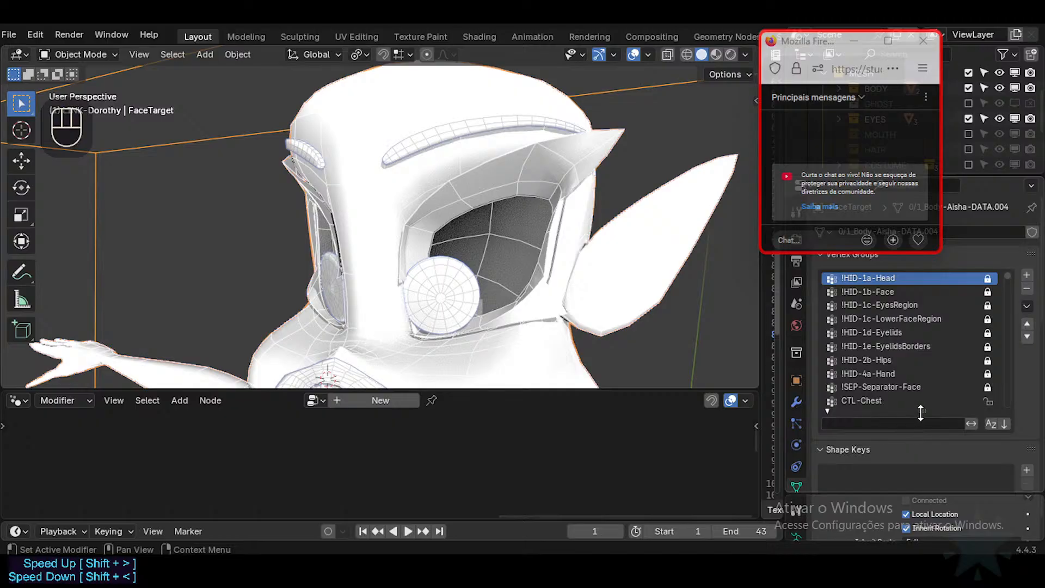
pyautogui.moveTo(921, 412); pyautogui.dragTo(920, 348)
pyautogui.moveTo(508, 340); pyautogui.dragTo(494, 181, button='middle')
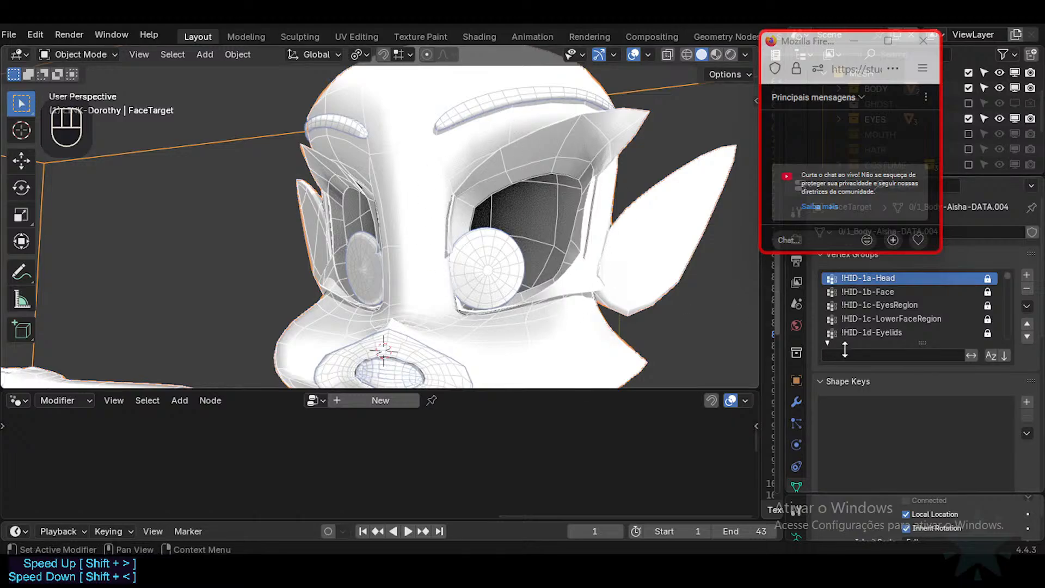
pyautogui.moveTo(502, 246); pyautogui.dragTo(548, 248, button='middle')
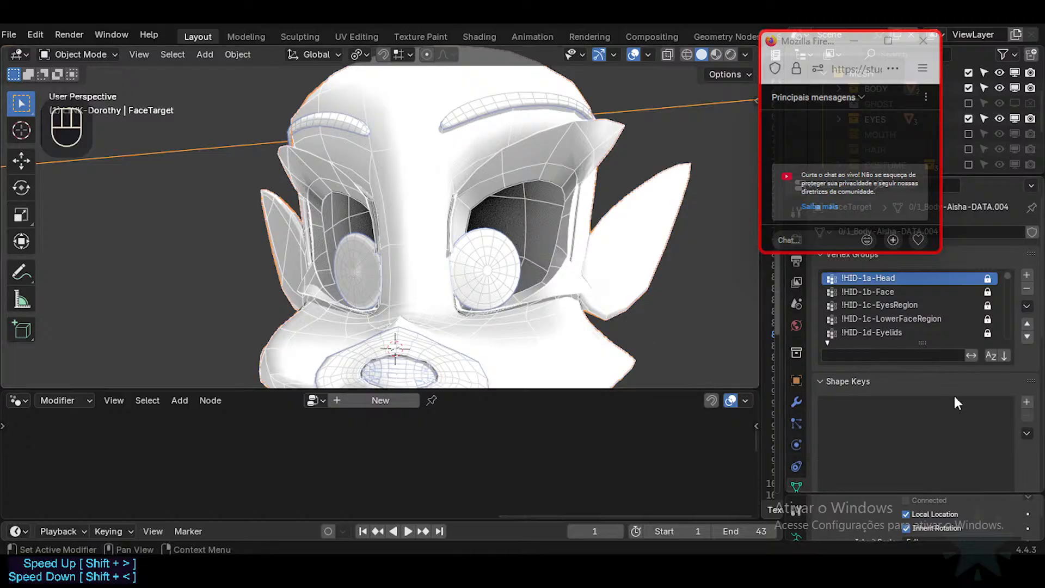
# Add a Basis shape key and a second shape key named AnatomicEye to FaceTarget.
pyautogui.scroll(-4, 950, 400)
pyautogui.scroll(1, 904, 386)
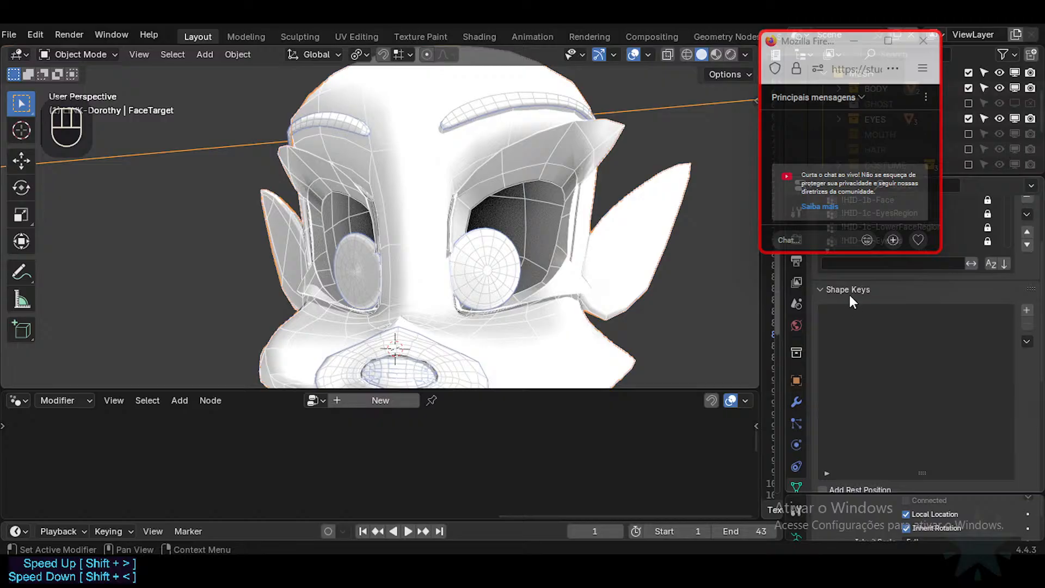
pyautogui.click(1027, 310)
pyautogui.click(1026, 310)
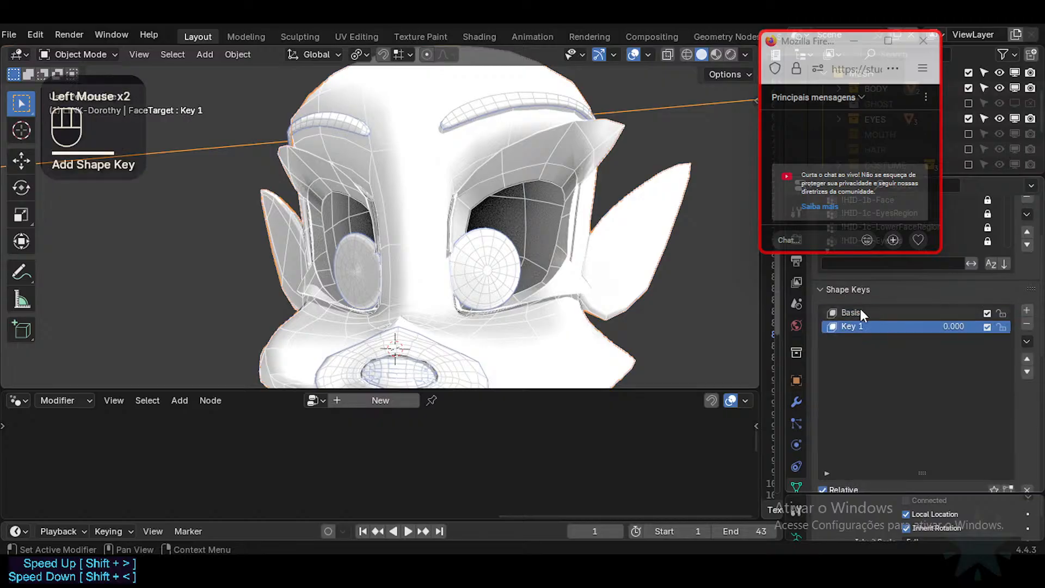
pyautogui.doubleClick(856, 327)
pyautogui.press('BackSpace')
pyautogui.write('A')
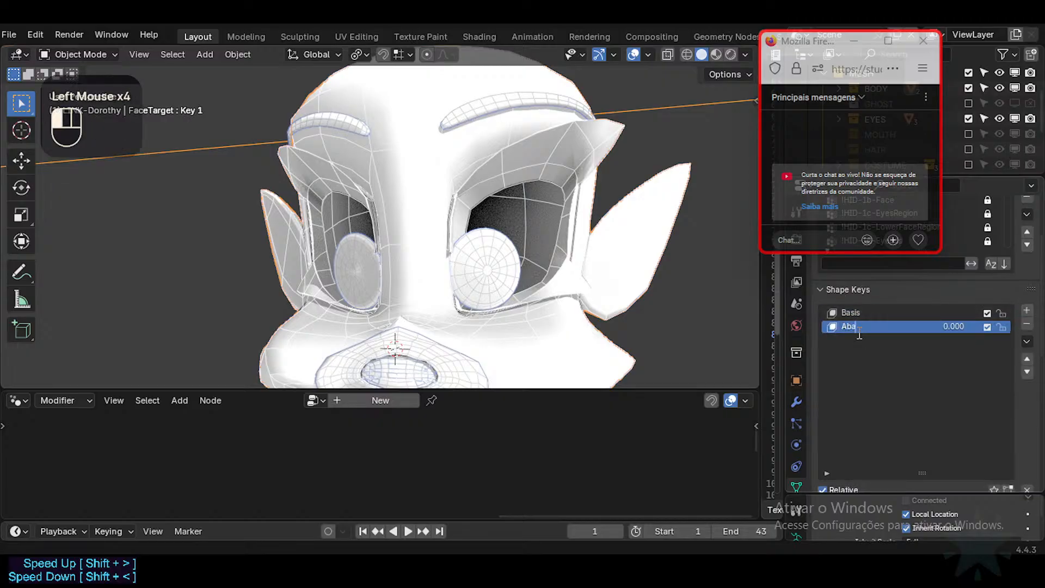
pyautogui.write('natomicEye')
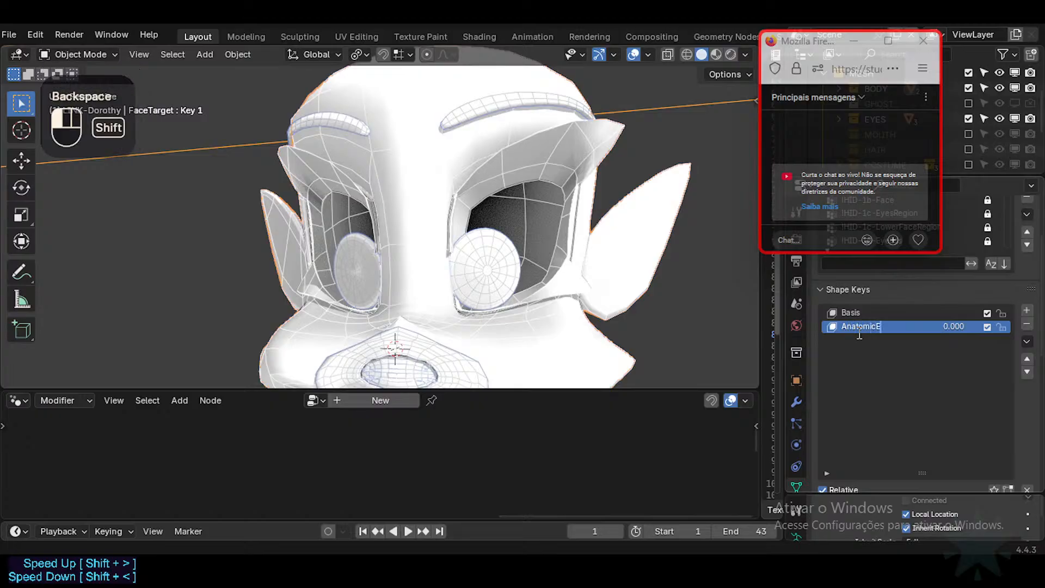
pyautogui.press('BackSpace')
pyautogui.press('BackSpace')
pyautogui.write('ye')
pyautogui.press('Return')
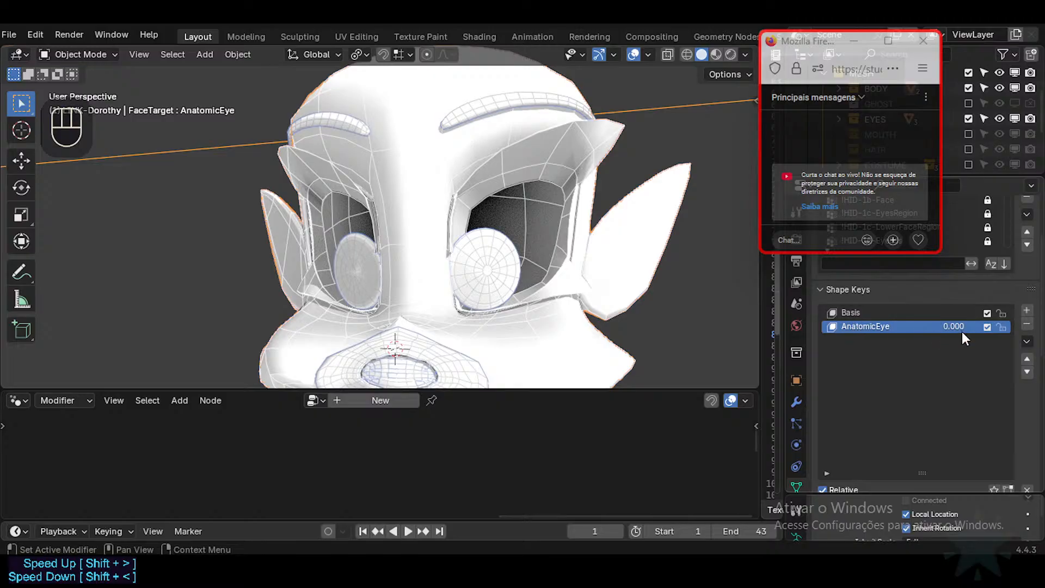
# Vary FaceTarget's AnatomicEye shape key between 0 and 1 with Basis selected.
pyautogui.click(890, 311)
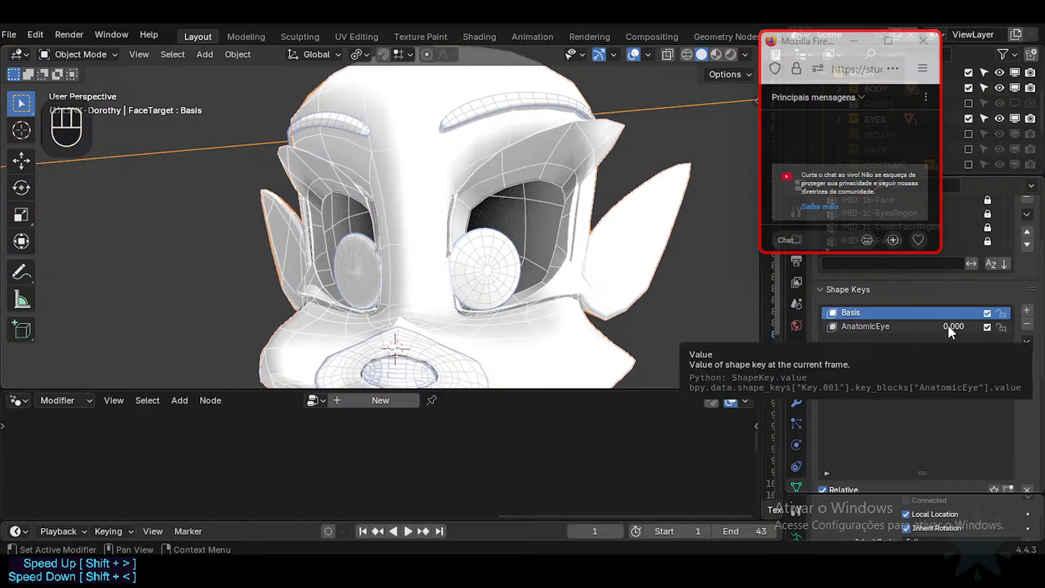
pyautogui.moveTo(948, 326); pyautogui.dragTo(963, 326)
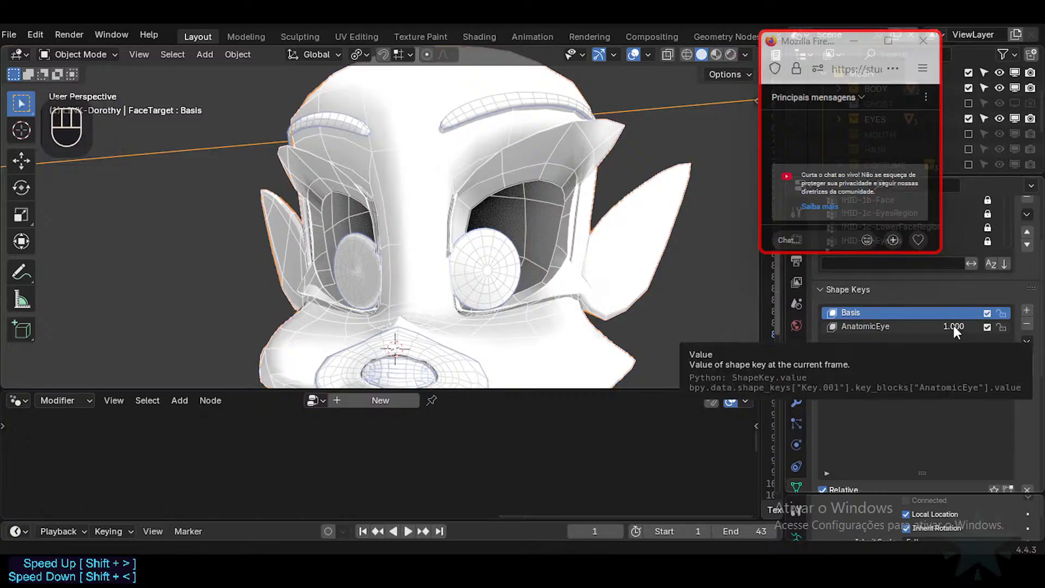
pyautogui.moveTo(953, 326); pyautogui.dragTo(884, 328)
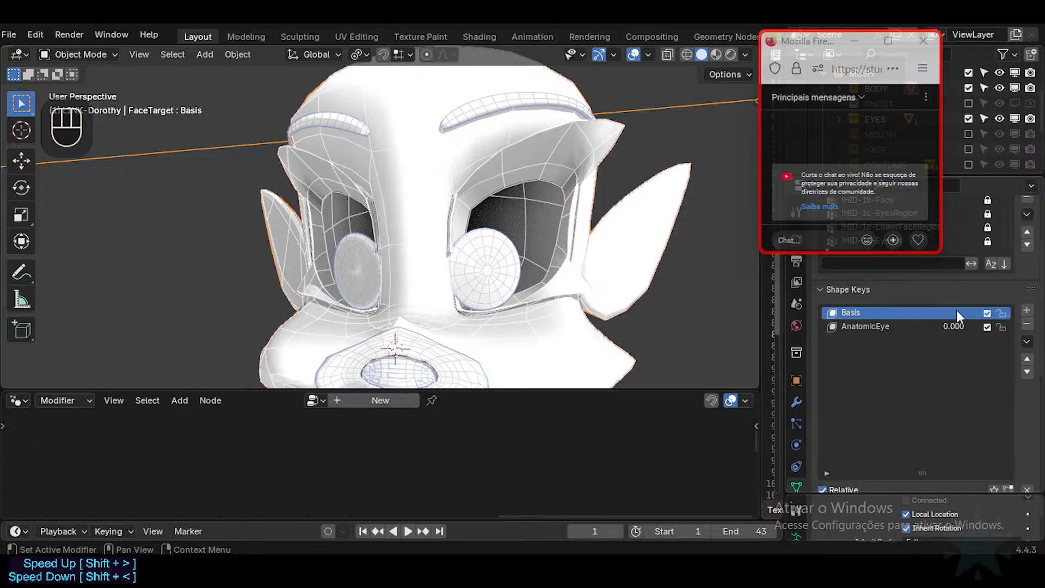
pyautogui.moveTo(956, 327); pyautogui.dragTo(982, 328)
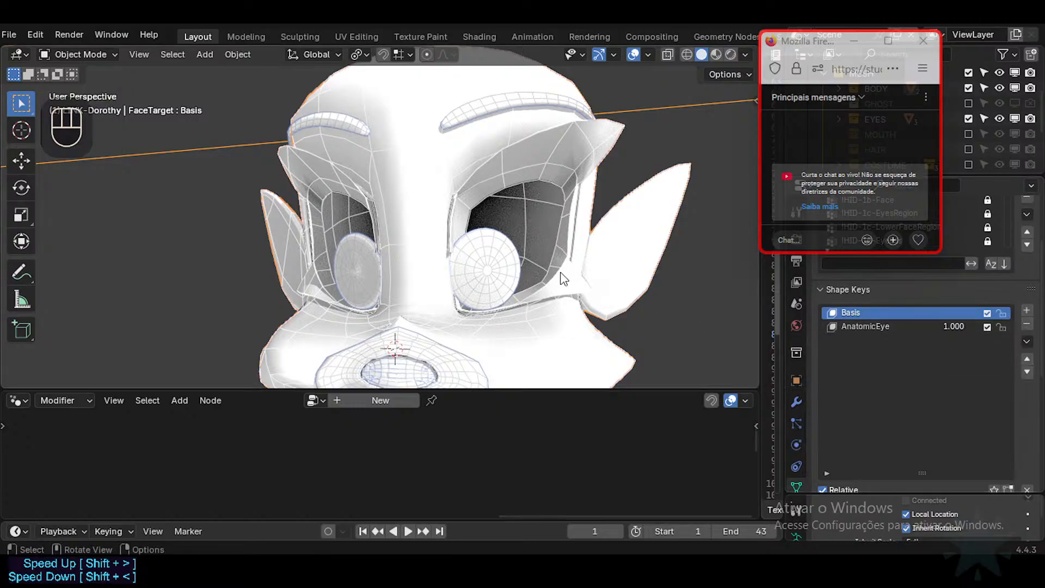
pyautogui.click(868, 312)
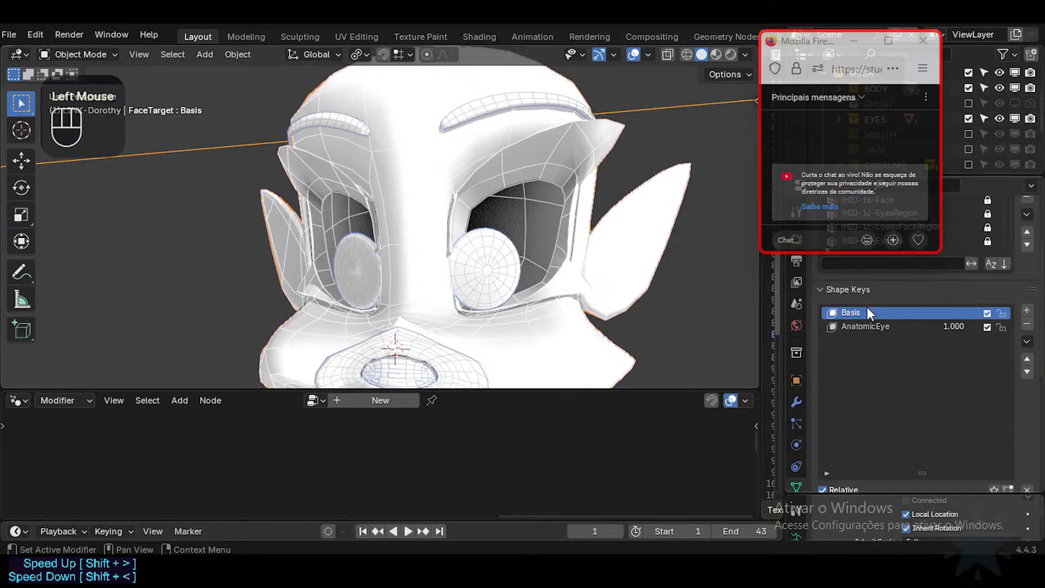
pyautogui.click(961, 317)
pyautogui.click(927, 313)
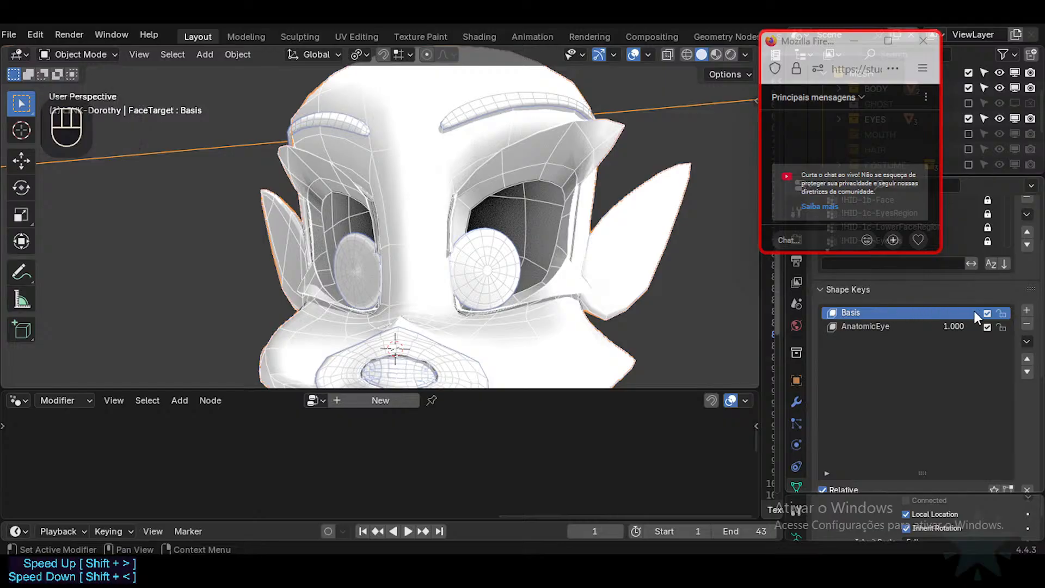
pyautogui.click(951, 328)
pyautogui.click(950, 358)
# Delete both the AnatomicEye and Basis shape keys from FaceTarget.
pyautogui.click(874, 326)
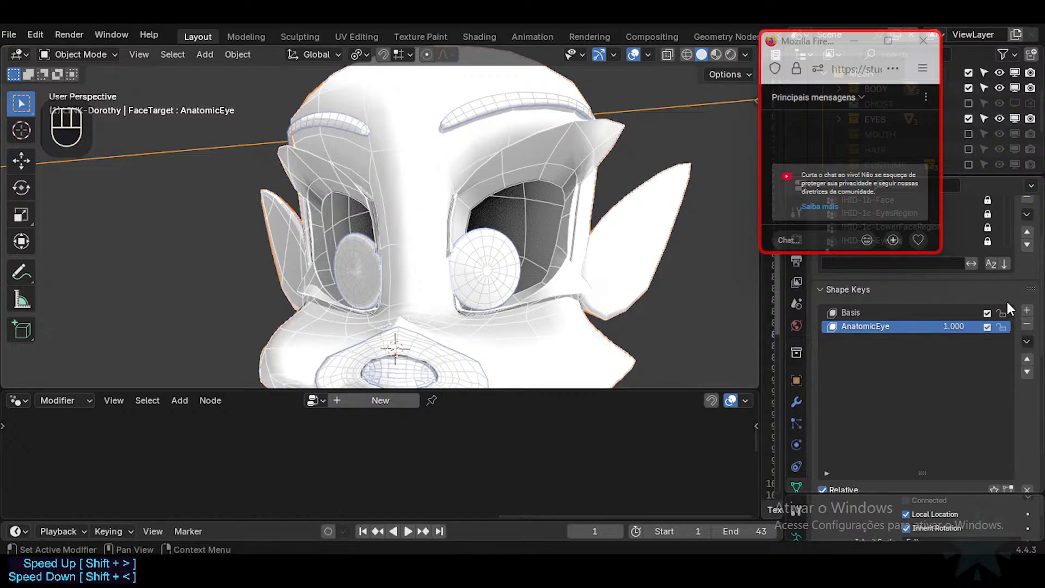
pyautogui.doubleClick(1027, 325)
pyautogui.moveTo(509, 171); pyautogui.dragTo(496, 198, button='middle')
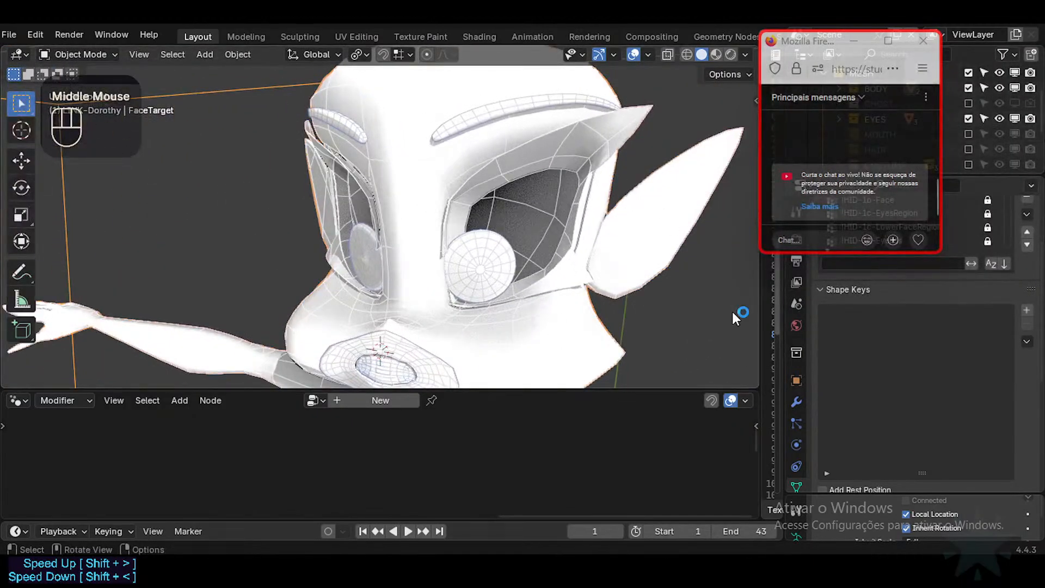
# Switch to YouTube to glance at the curvenet face rig video, and return to Blender.
pyautogui.click(567, 498)
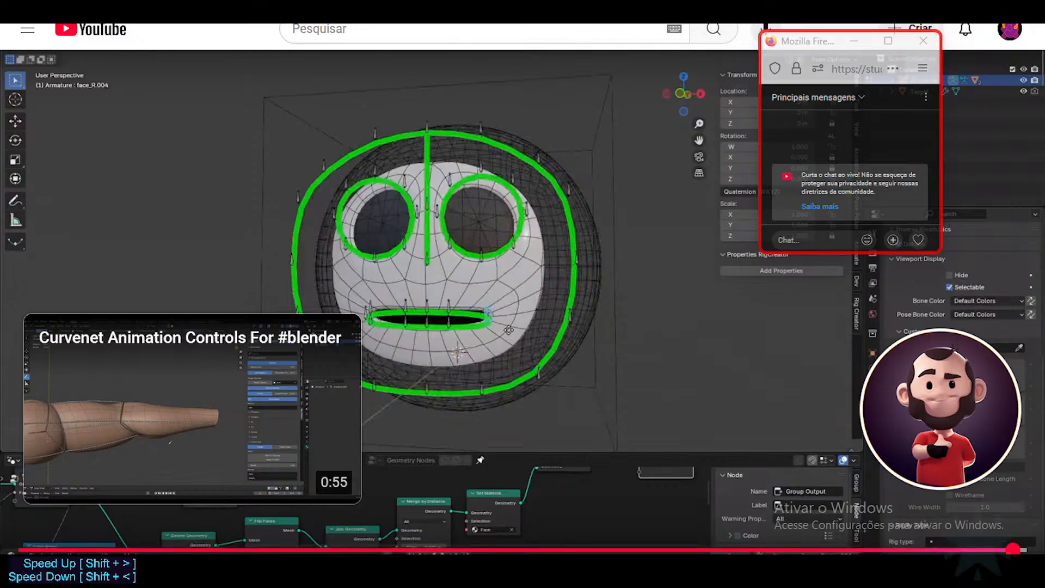
pyautogui.hotkey('alt', 'Tab')
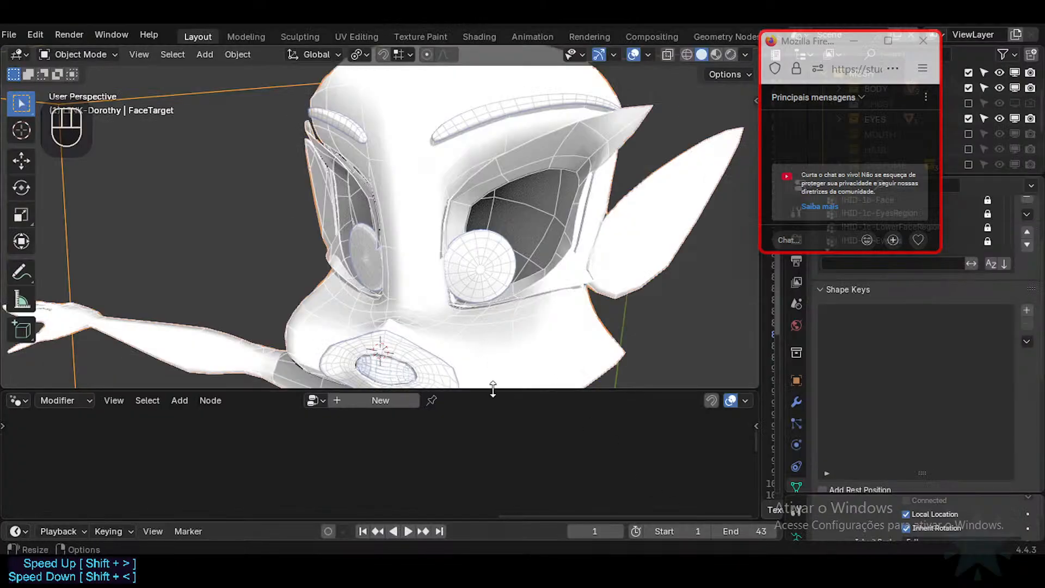
# Enlarge the 3D viewport at the node editor's expense and select the Muzzle.
pyautogui.moveTo(492, 390); pyautogui.dragTo(497, 460)
pyautogui.moveTo(442, 329); pyautogui.dragTo(418, 405, button='middle')
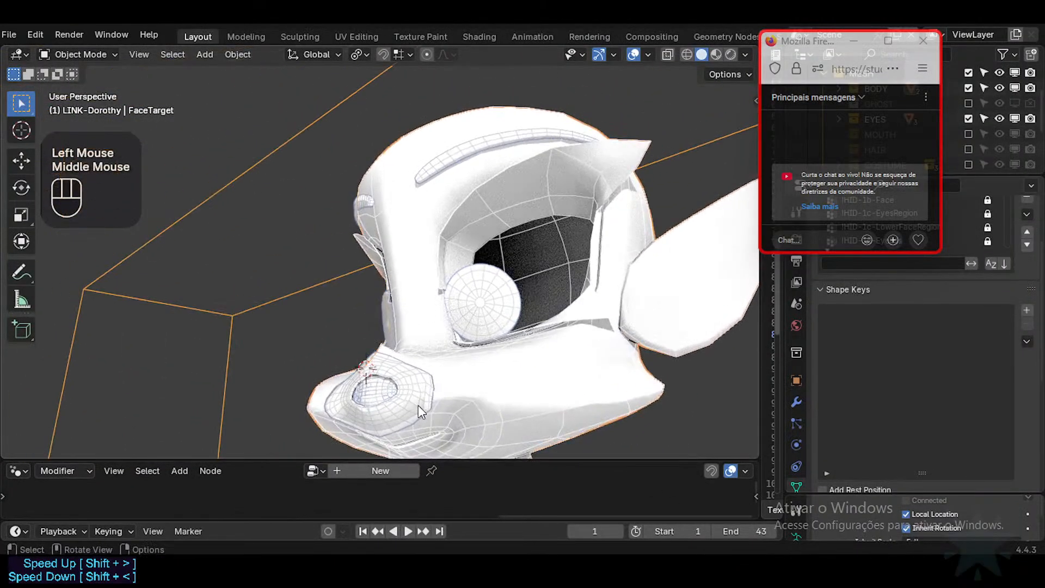
pyautogui.click(418, 405)
pyautogui.scroll(2, 484, 389)
pyautogui.keyDown('shift'); pyautogui.moveTo(446, 354); pyautogui.dragTo(438, 302, button='middle'); pyautogui.keyUp('shift')
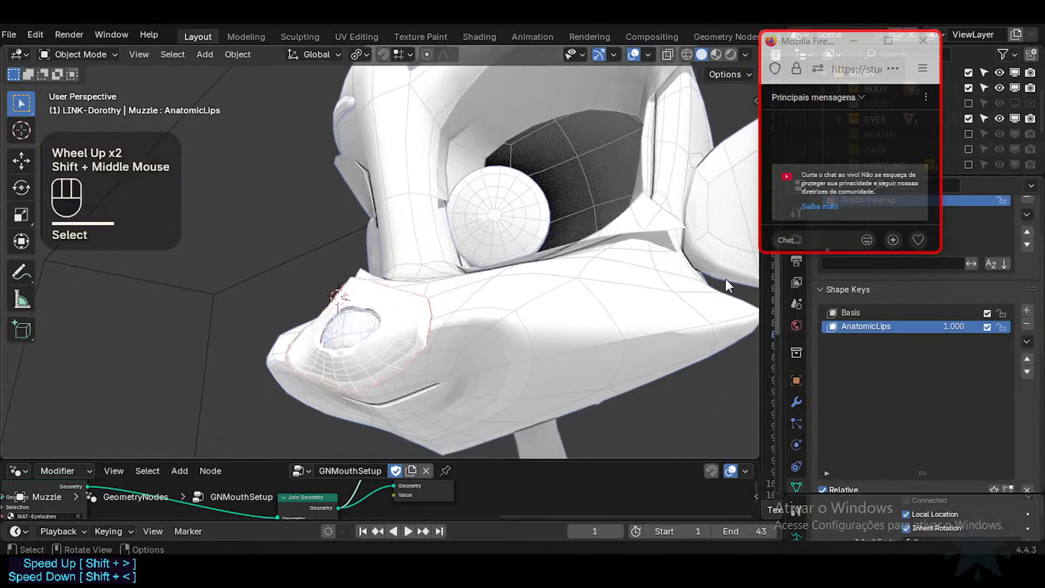
pyautogui.scroll(3, 969, 349)
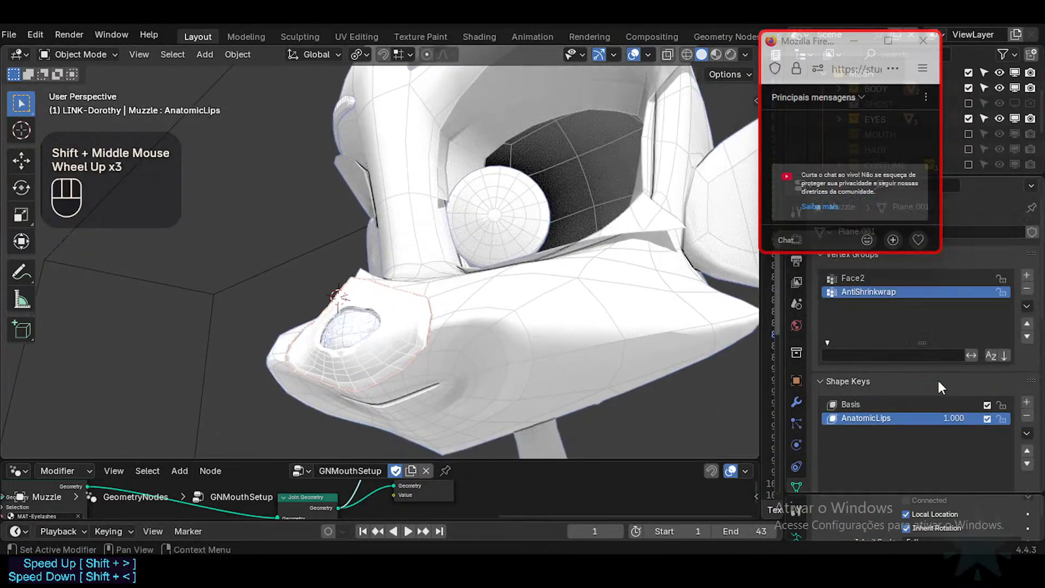
# Disable the Muzzle's GNMouthSetup geometry nodes modifier in the viewport, Edit Mode and renders.
pyautogui.click(797, 402)
pyautogui.scroll(2, 969, 321)
pyautogui.click(970, 273)
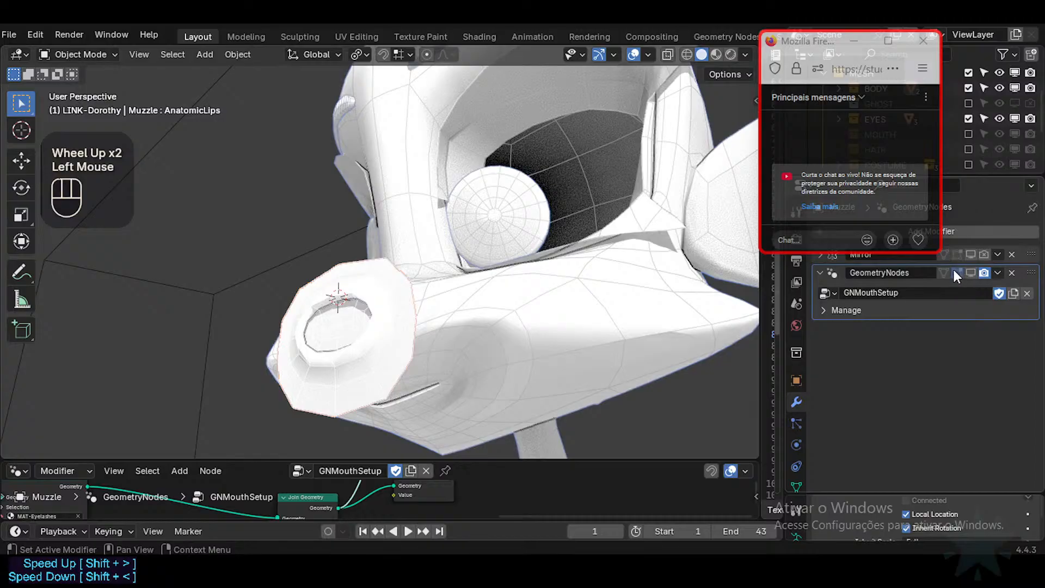
pyautogui.click(956, 273)
pyautogui.click(983, 274)
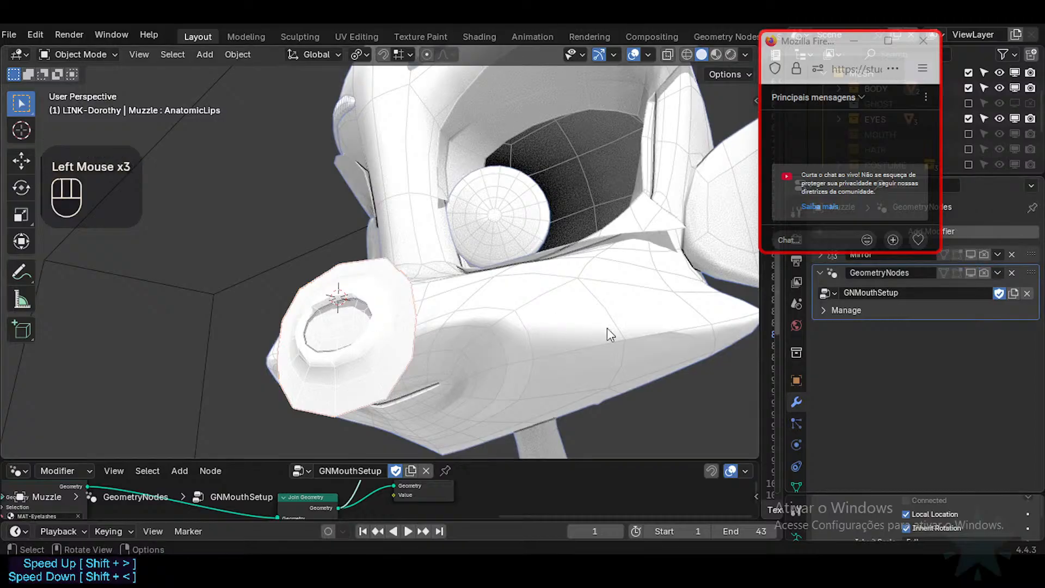
pyautogui.scroll(2, 965, 234)
pyautogui.click(965, 228)
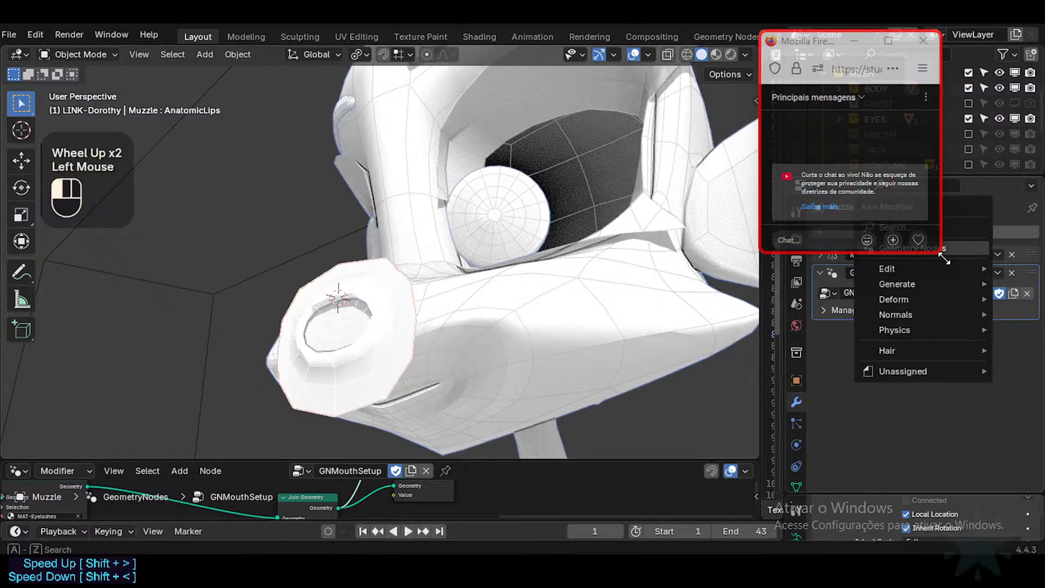
pyautogui.moveTo(905, 284)
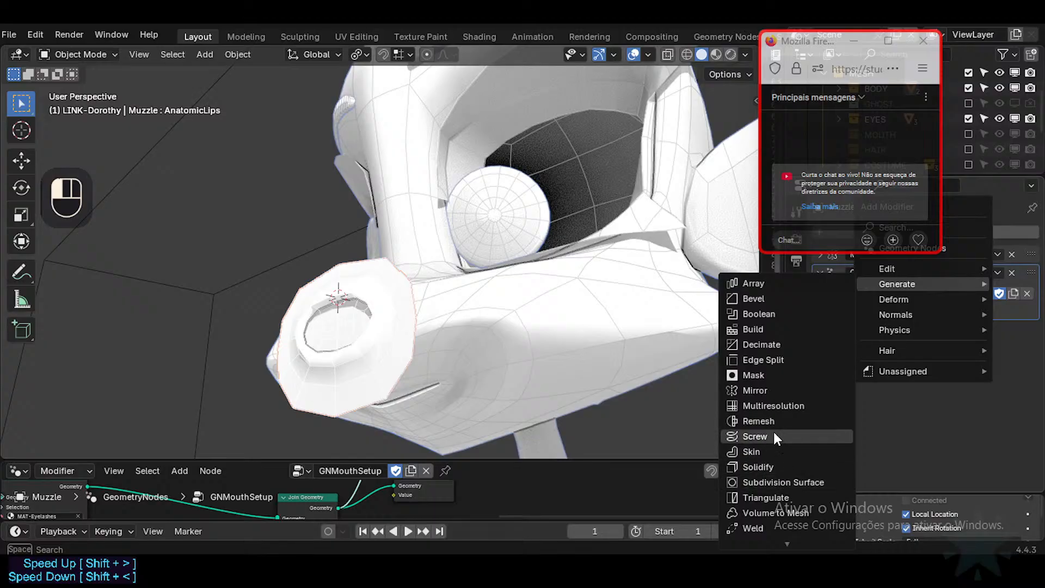
pyautogui.write('shrink')
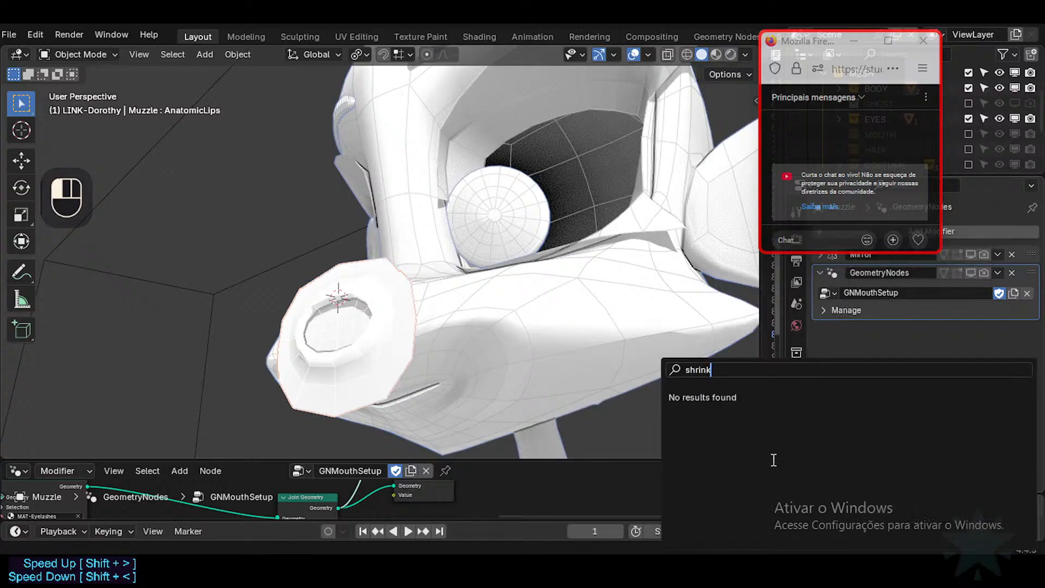
pyautogui.press('BackSpace')
pyautogui.press('BackSpace')
pyautogui.press('BackSpace')
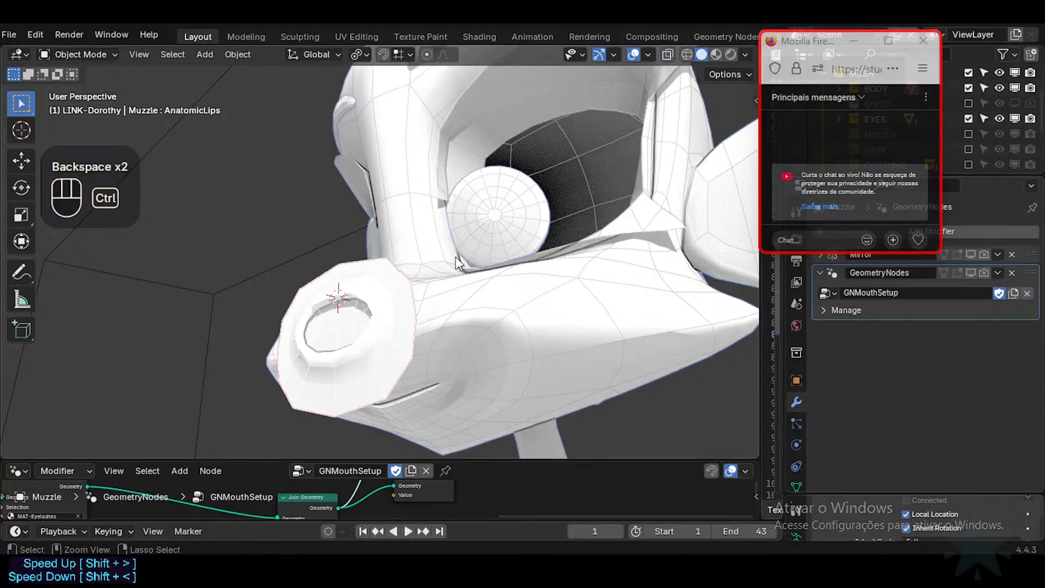
pyautogui.hotkey('ctrl', 'Tab')
pyautogui.click(396, 327)
pyautogui.hotkey('alt', 'a')
pyautogui.click(412, 304)
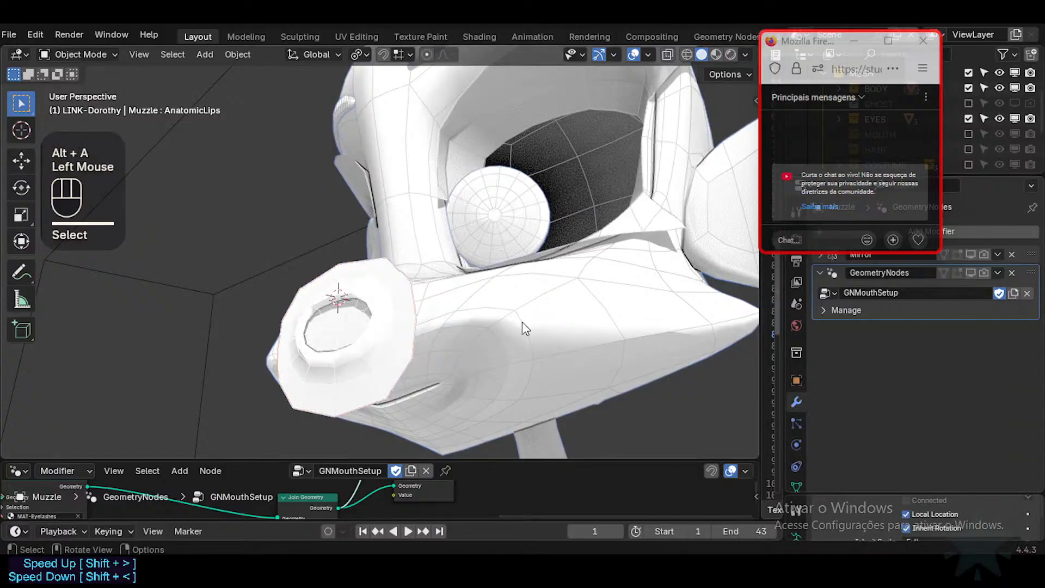
# Add a Shrinkwrap modifier to the Muzzle with FaceTarget as its target.
pyautogui.click(917, 326)
pyautogui.click(918, 329)
pyautogui.hotkey('shift', 'a')
pyautogui.write('s')
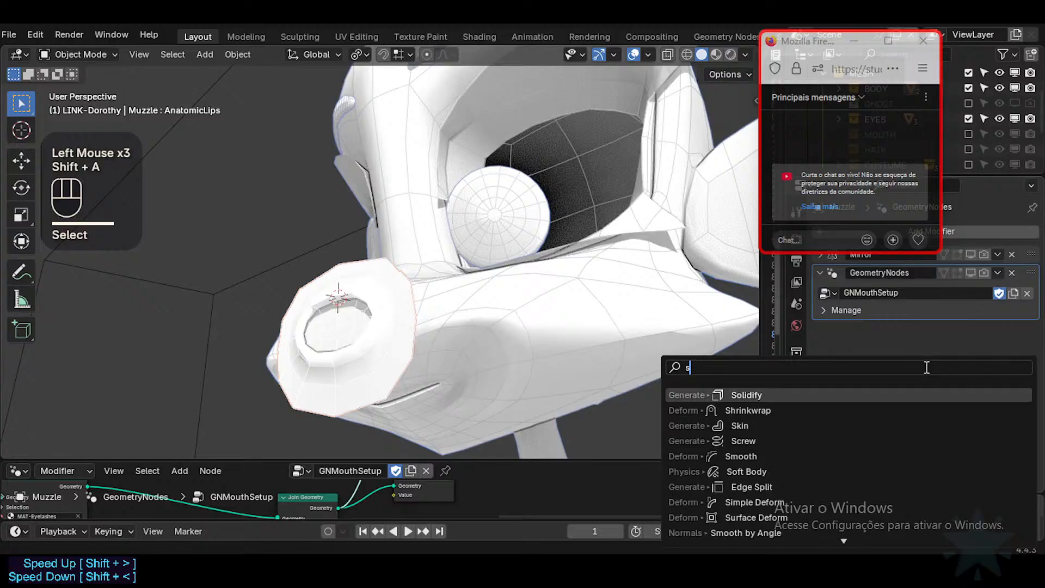
pyautogui.write('h')
pyautogui.press('Return')
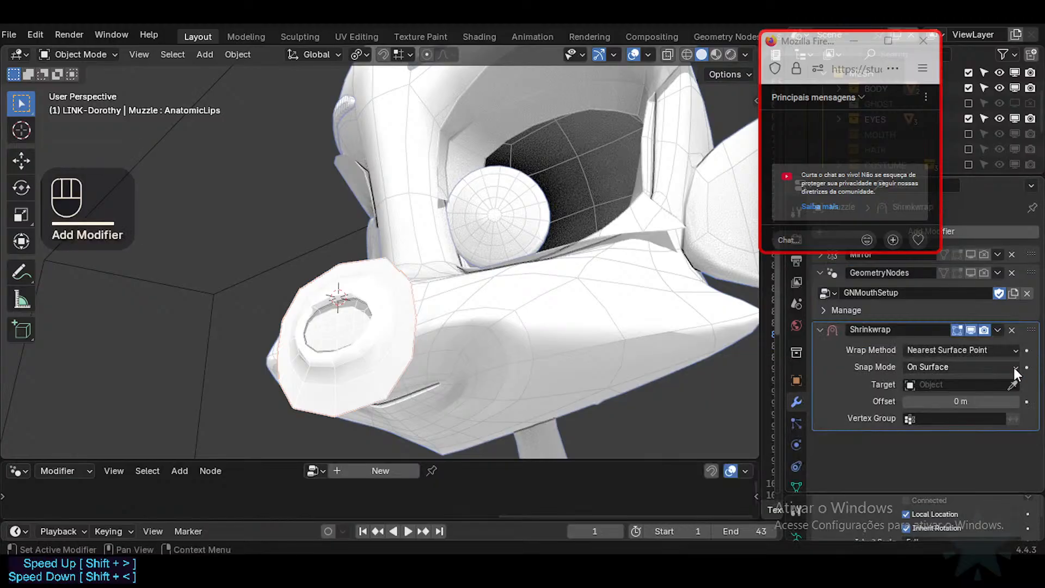
pyautogui.click(1011, 384)
pyautogui.click(566, 307)
pyautogui.moveTo(494, 322); pyautogui.dragTo(552, 341, button='middle')
pyautogui.scroll(2, 495, 341)
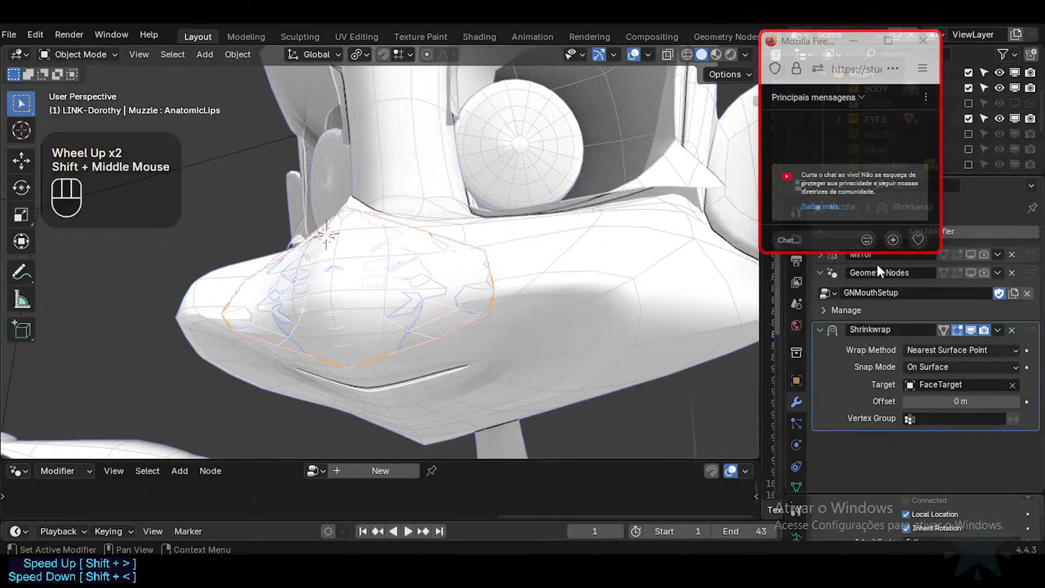
pyautogui.click(972, 273)
pyautogui.click(971, 273)
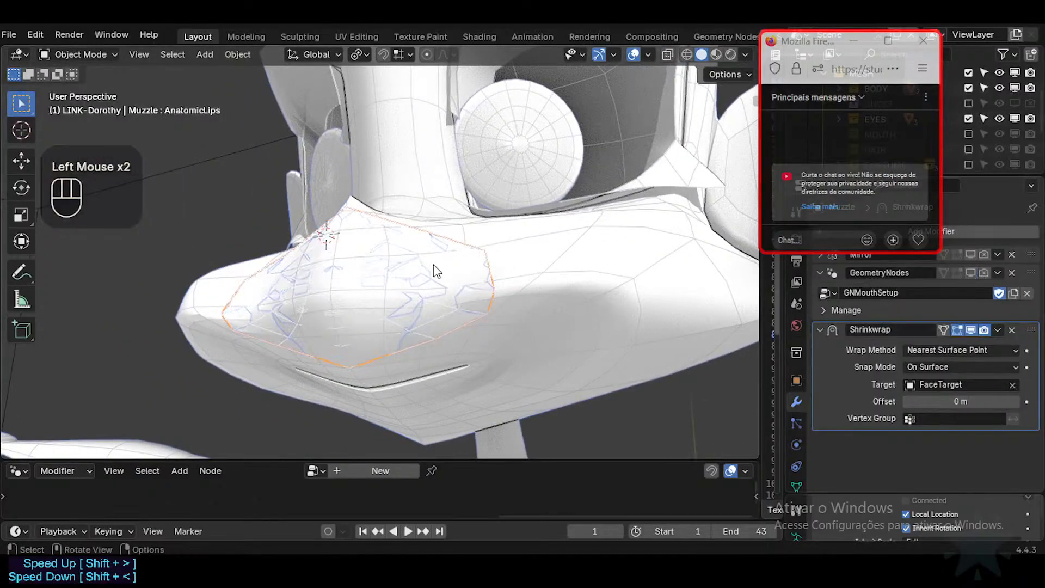
# Set the Muzzle's Shrinkwrap offset to 0.001 m and inspect the wrapped mesh from the front and side.
pyautogui.moveTo(434, 265); pyautogui.dragTo(351, 287, button='middle')
pyautogui.scroll(1, 373, 296)
pyautogui.moveTo(408, 297); pyautogui.dragTo(504, 296, button='middle')
pyautogui.click(976, 402)
pyautogui.write('0.001')
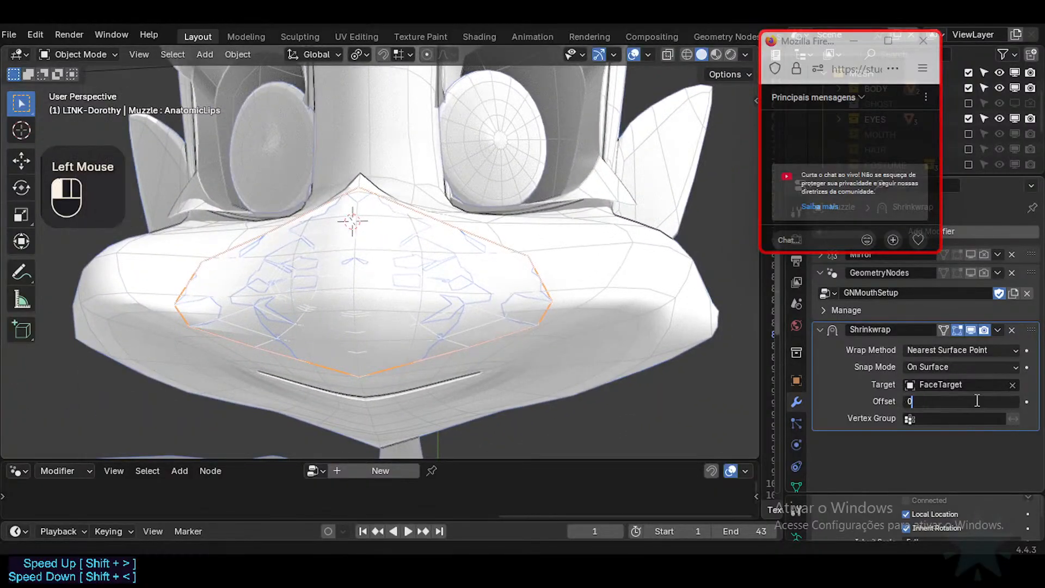
pyautogui.press('Return')
pyautogui.moveTo(511, 328); pyautogui.dragTo(348, 344, button='middle')
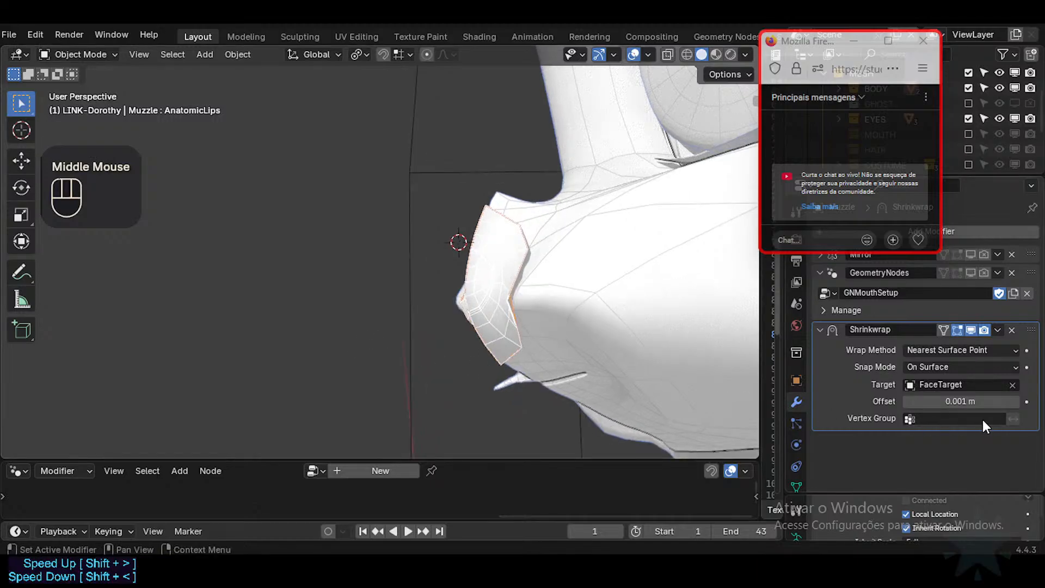
# Limit the Muzzle's Shrinkwrap to the AntiShrinkwrap vertex group and inspect the wrapped mesh from several angles.
pyautogui.click(962, 417)
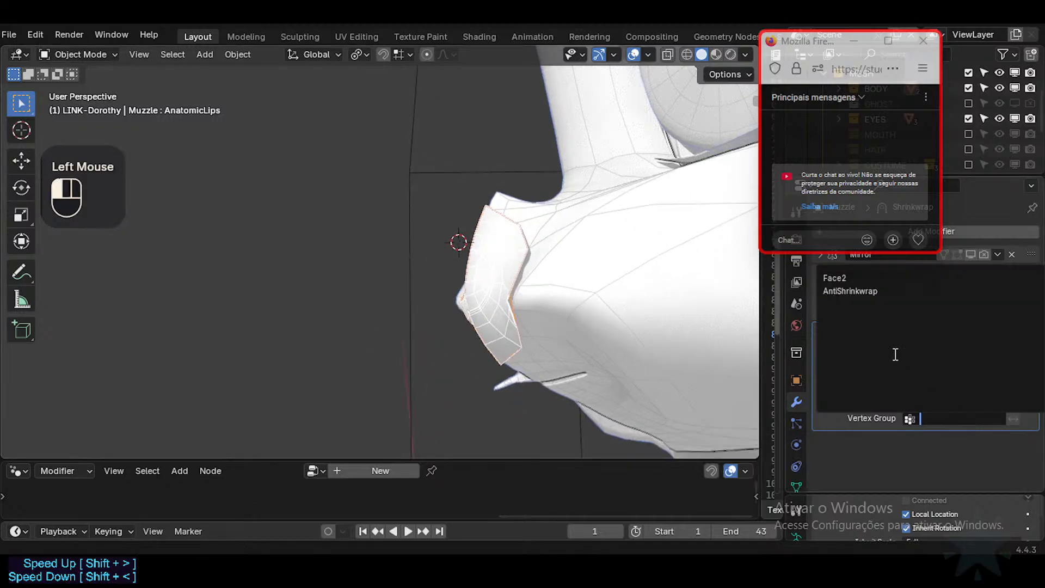
pyautogui.click(850, 291)
pyautogui.moveTo(528, 312); pyautogui.dragTo(620, 307, button='middle')
pyautogui.scroll(2, 515, 324)
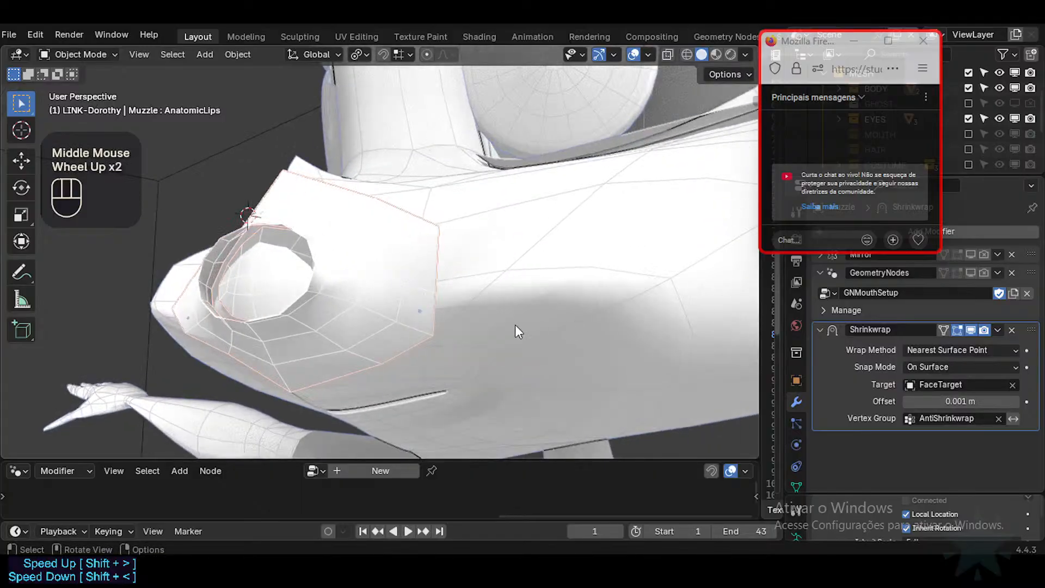
pyautogui.scroll(-1, 516, 331)
pyautogui.moveTo(338, 185); pyautogui.dragTo(320, 201, button='middle')
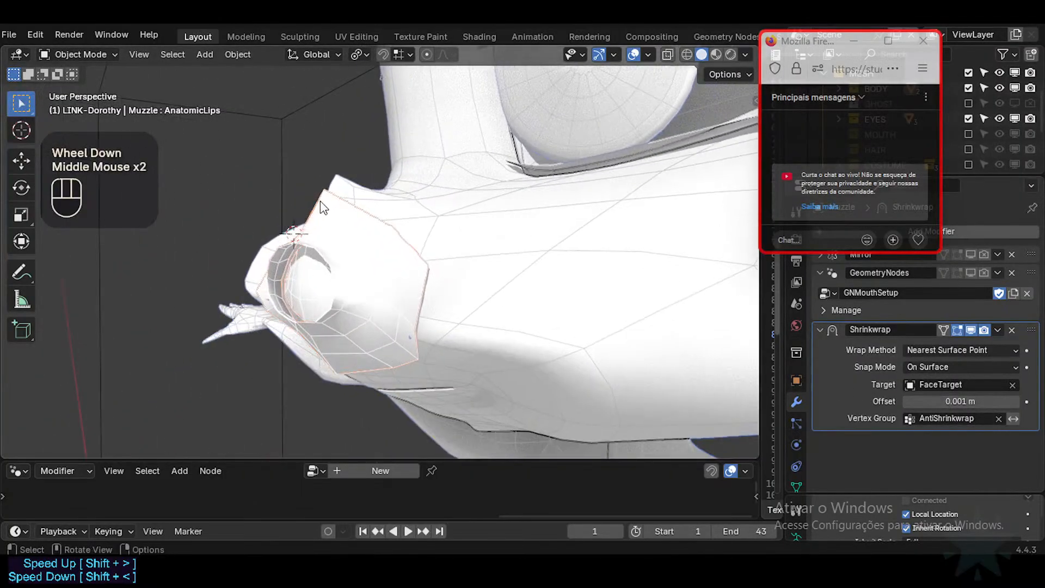
pyautogui.scroll(1, 320, 201)
pyautogui.moveTo(424, 312); pyautogui.dragTo(345, 308, button='middle')
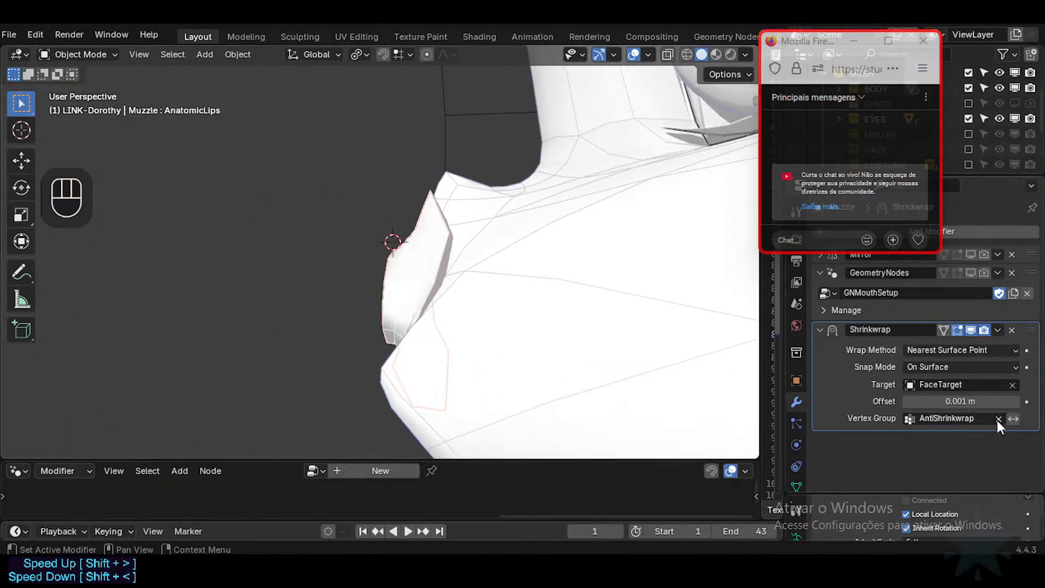
# Compare the Muzzle with the Shrinkwrap off and on in the viewport, first without and then with GNMouthSetup displayed.
pyautogui.click(971, 330)
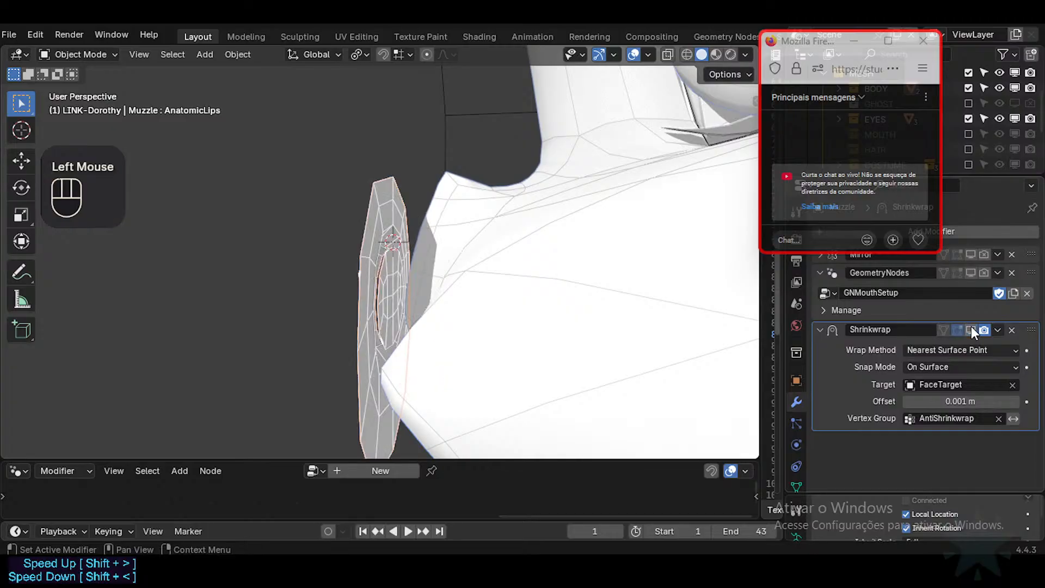
pyautogui.click(971, 329)
pyautogui.moveTo(343, 275); pyautogui.dragTo(471, 294, button='middle')
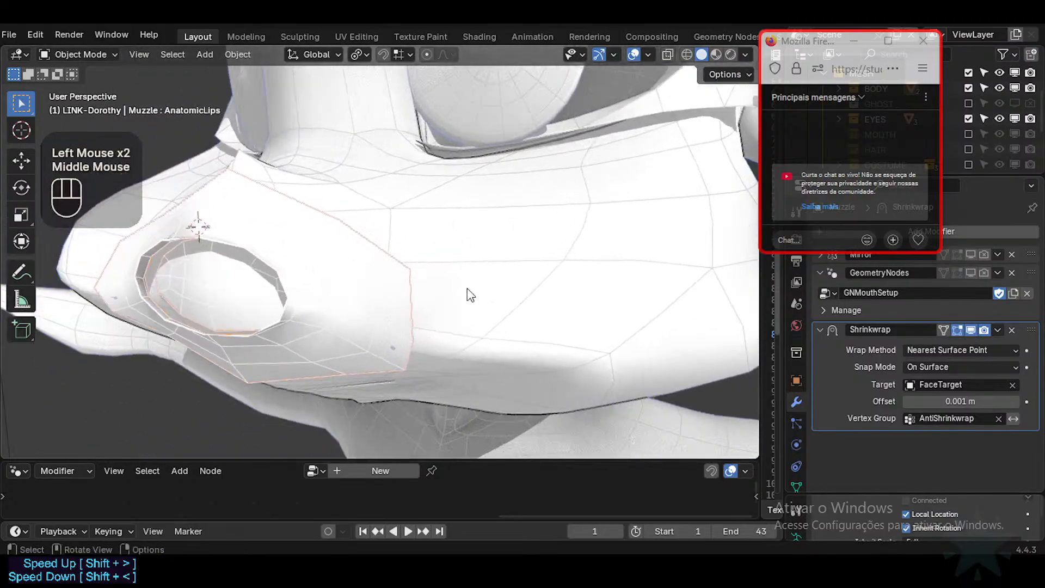
pyautogui.click(972, 272)
pyautogui.moveTo(406, 282); pyautogui.dragTo(324, 278, button='middle')
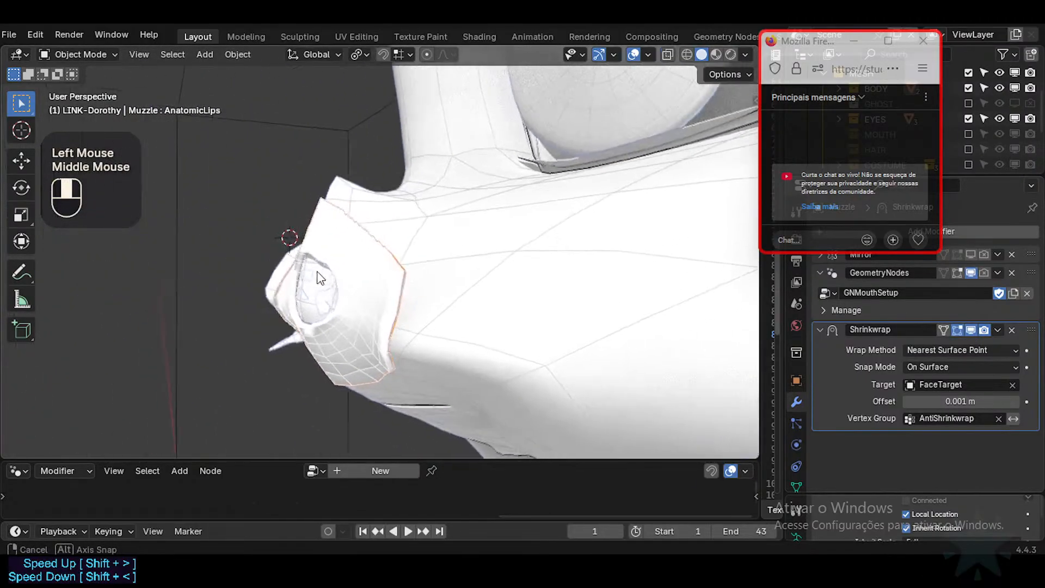
pyautogui.click(970, 330)
pyautogui.click(971, 330)
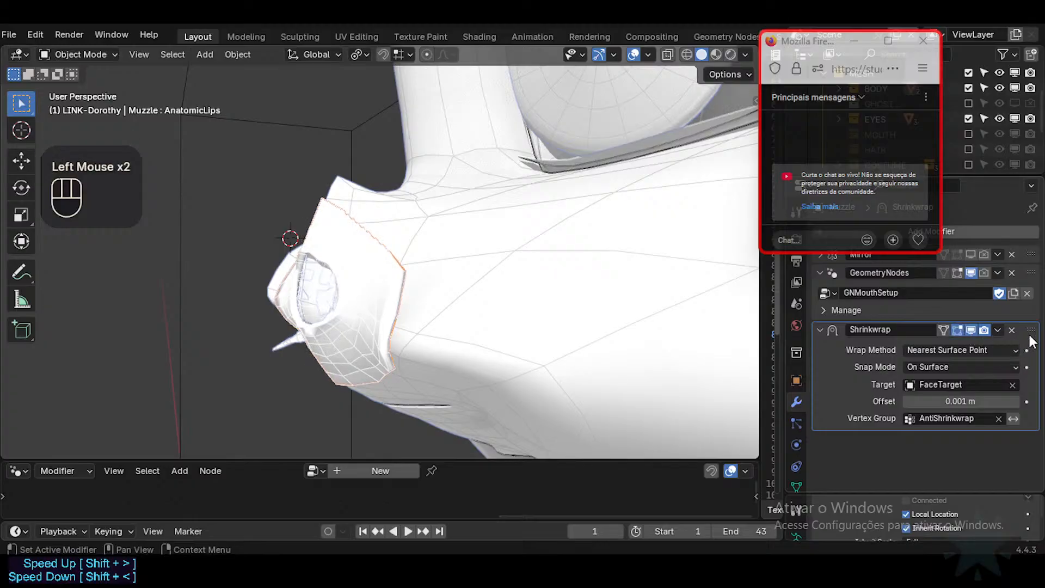
# Try the Outside Surface and Outside snap modes on the Shrinkwrap while GNMouthSetup is displayed.
pyautogui.moveTo(1031, 337); pyautogui.dragTo(1013, 348)
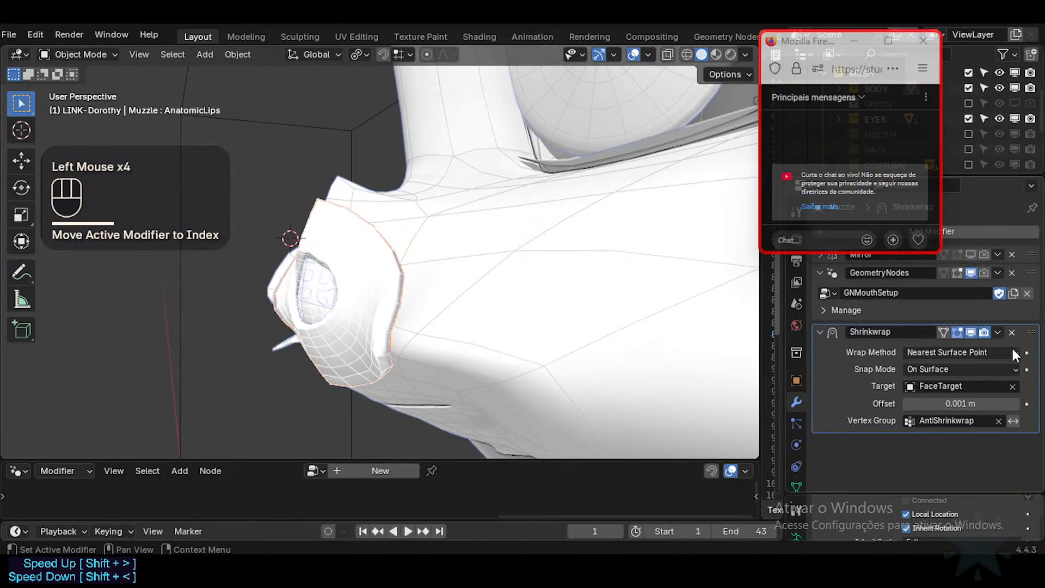
pyautogui.click(935, 366)
pyautogui.click(941, 428)
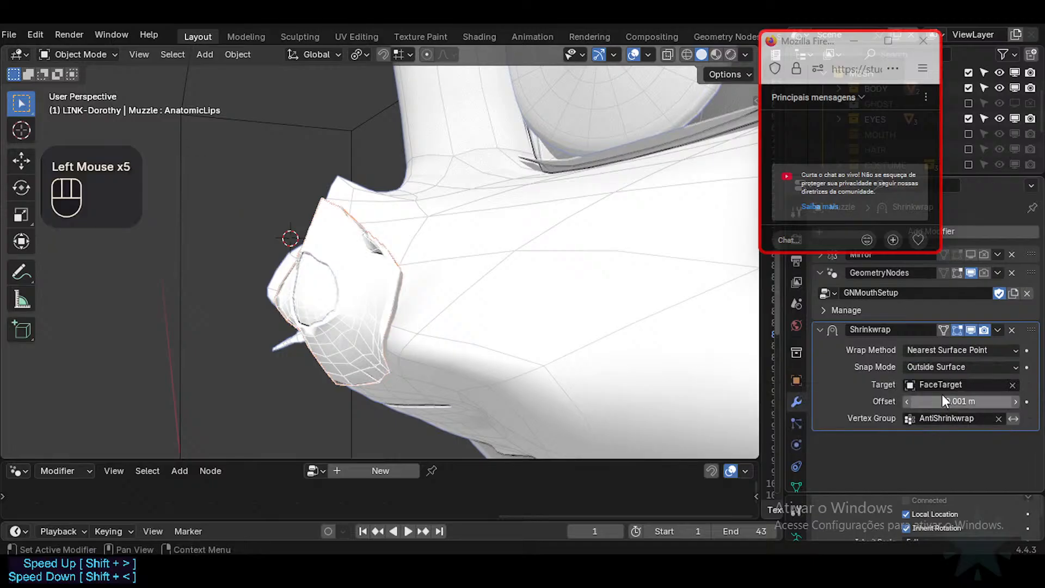
pyautogui.moveTo(425, 303)
pyautogui.mouseDown(button='middle')
pyautogui.moveTo(471, 320)
pyautogui.moveTo(442, 307)
pyautogui.mouseUp(button='middle')
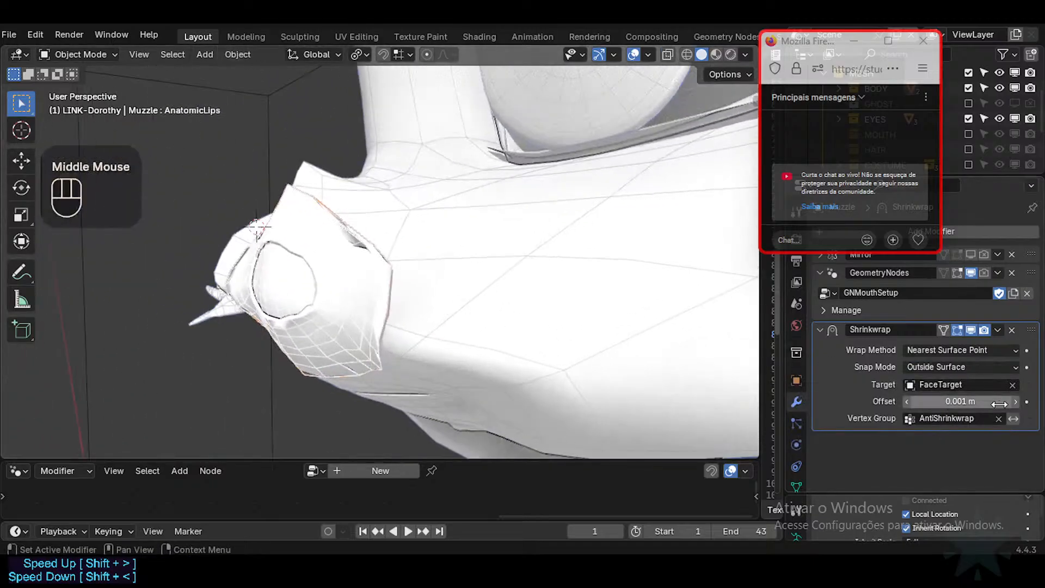
pyautogui.click(960, 366)
pyautogui.click(948, 409)
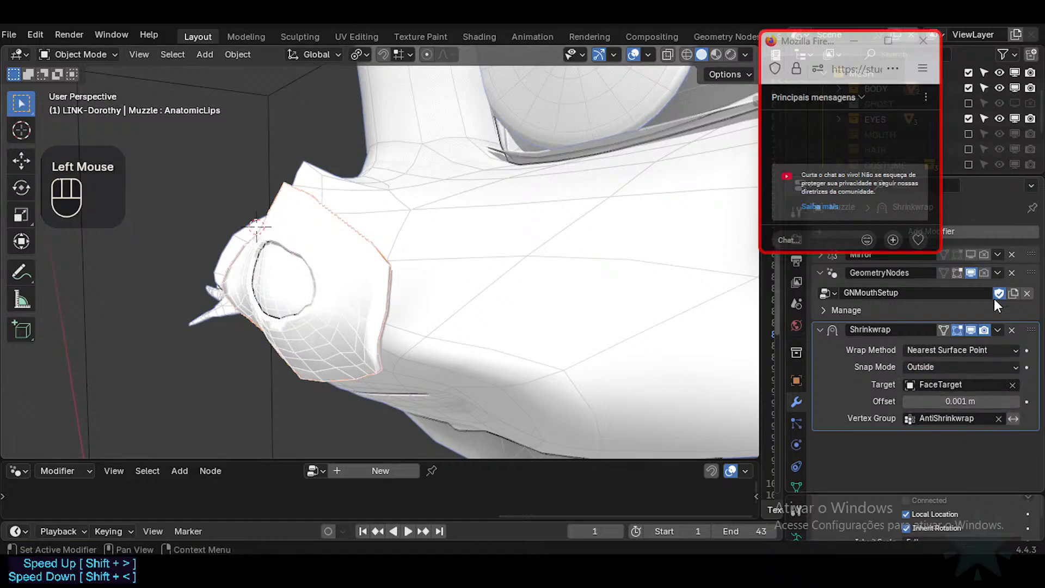
# Hide GNMouthSetup in the viewport, set the Shrinkwrap's snap mode to Outside Surface and inspect the lips' fit.
pyautogui.click(970, 273)
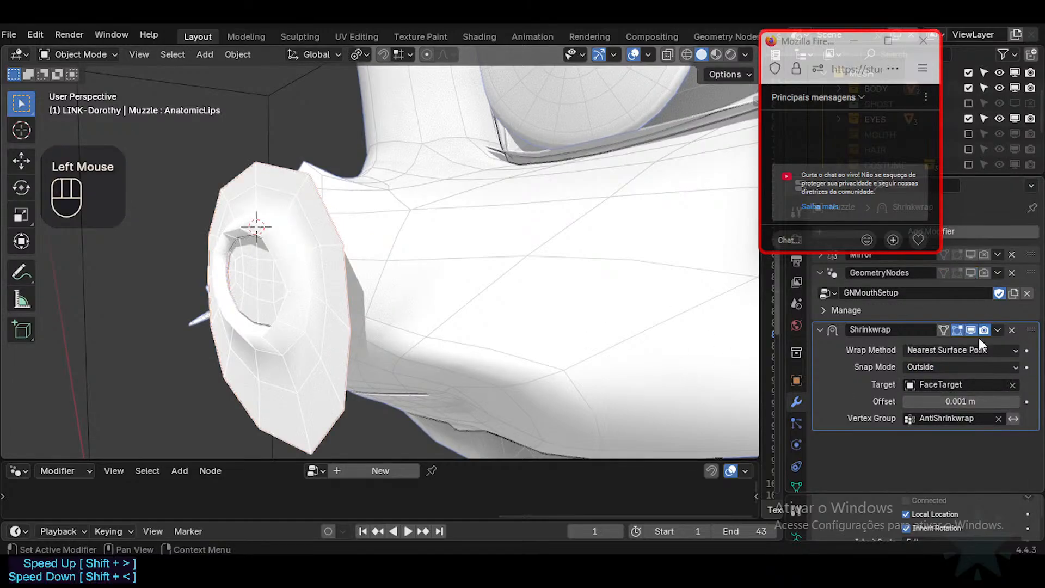
pyautogui.click(955, 366)
pyautogui.click(949, 426)
pyautogui.moveTo(412, 315); pyautogui.dragTo(544, 309, button='middle')
pyautogui.scroll(-2, 538, 311)
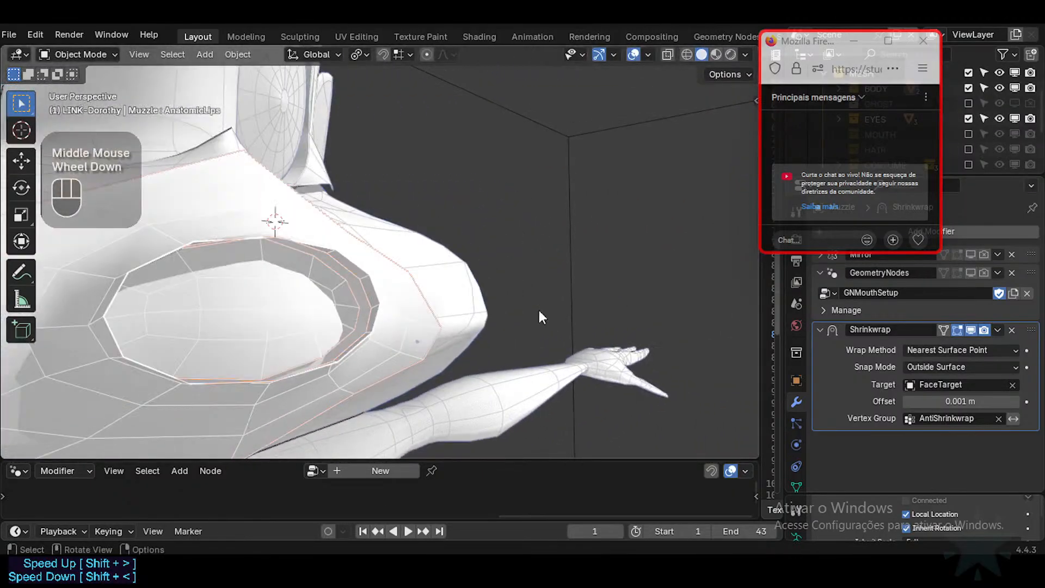
pyautogui.moveTo(462, 311); pyautogui.dragTo(426, 313, button='middle')
pyautogui.scroll(-2, 523, 310)
# Test the Shrinkwrap by moving the Muzzle down the face and out toward one cheek.
pyautogui.press('g')
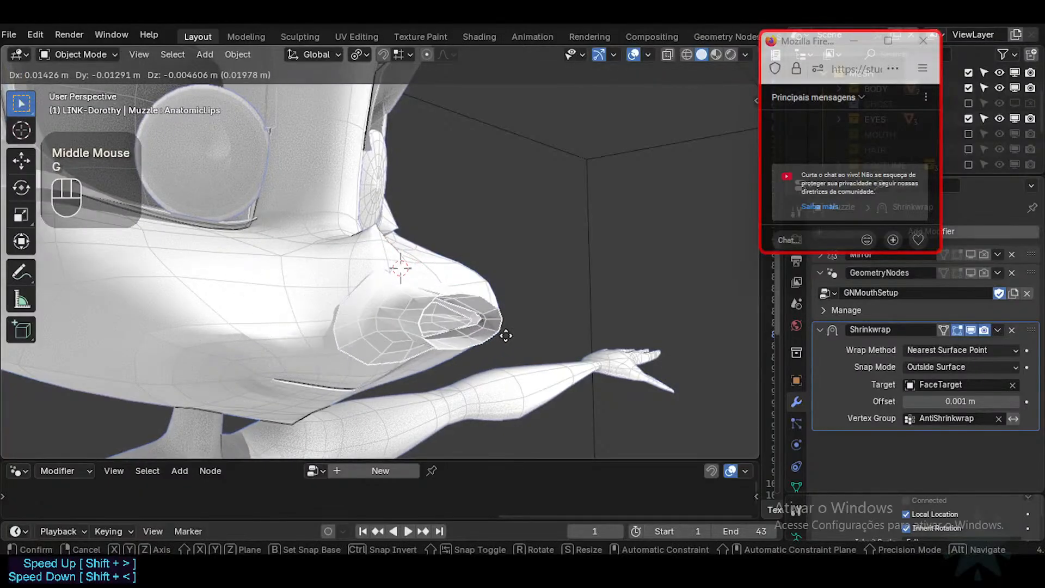
pyautogui.press('Escape')
pyautogui.moveTo(436, 343); pyautogui.dragTo(343, 332, button='middle')
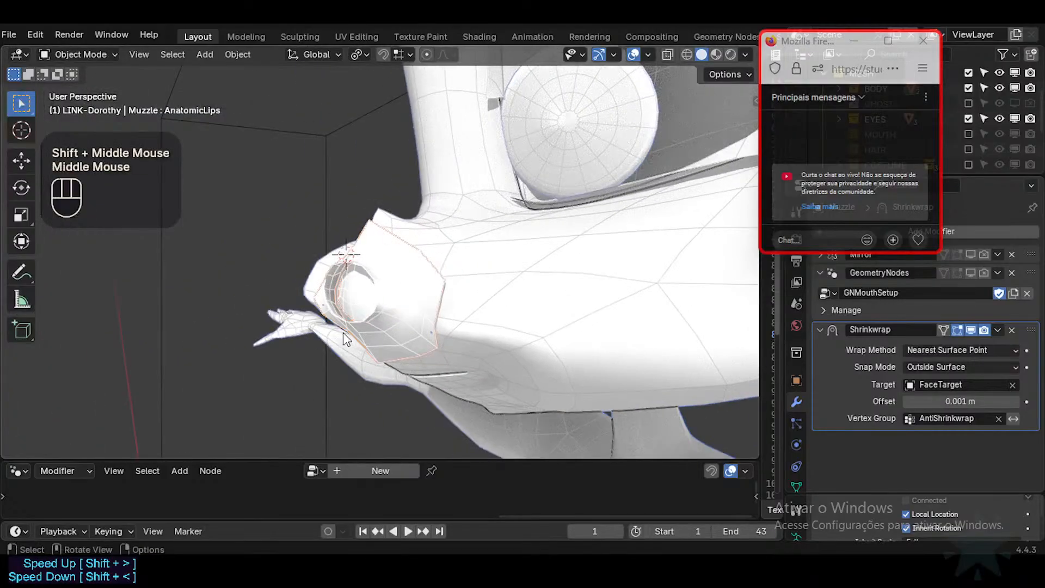
pyautogui.press('g')
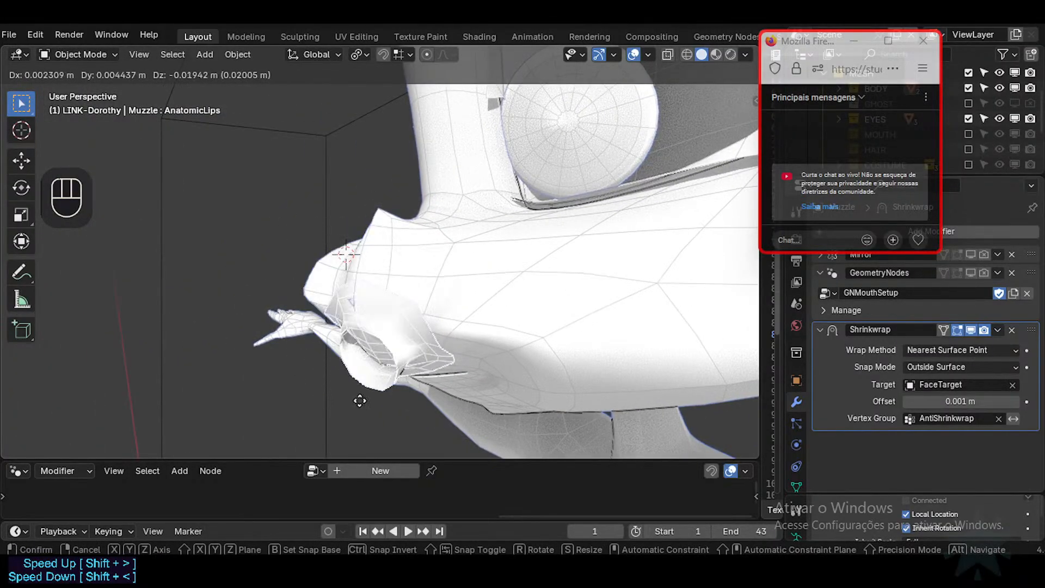
pyautogui.click(360, 380)
pyautogui.moveTo(374, 381); pyautogui.dragTo(523, 380, button='middle')
pyautogui.press('g')
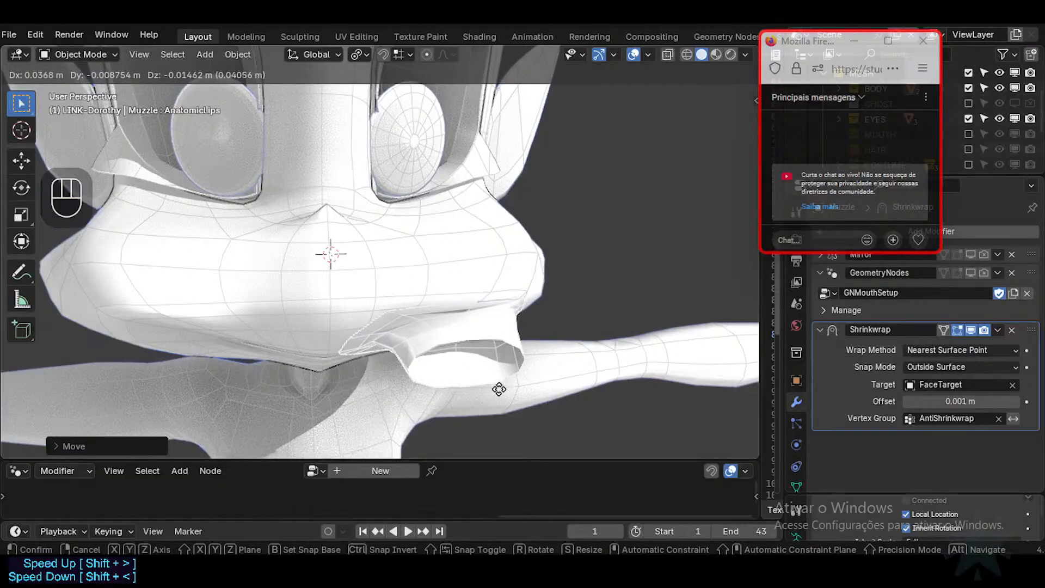
pyautogui.click(538, 366)
pyautogui.moveTo(538, 366); pyautogui.dragTo(485, 274, button='middle')
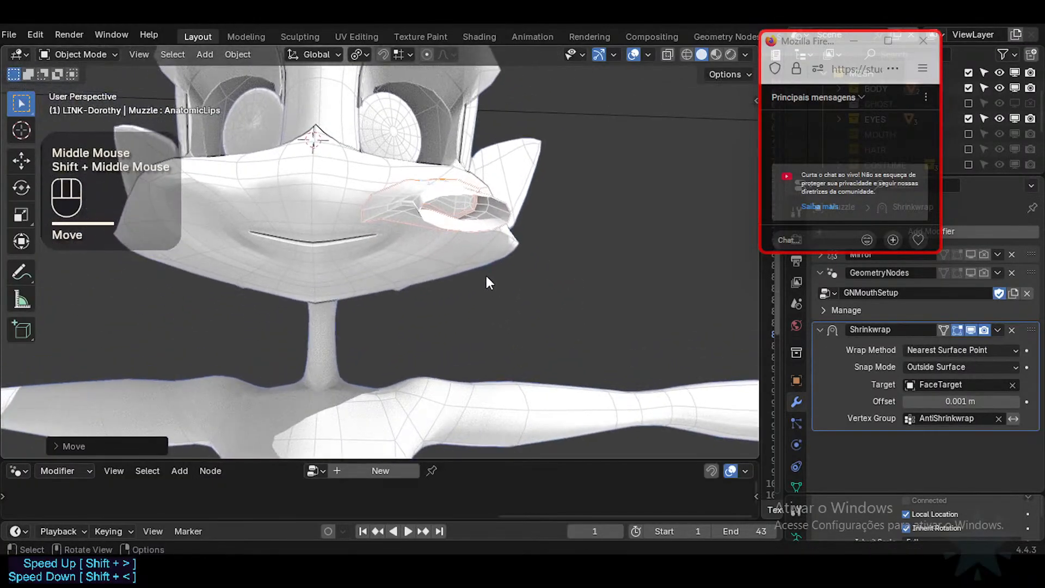
# Move the Muzzle across the mouth to the opposite cheek and back beneath the face to test the wrapping.
pyautogui.press('g')
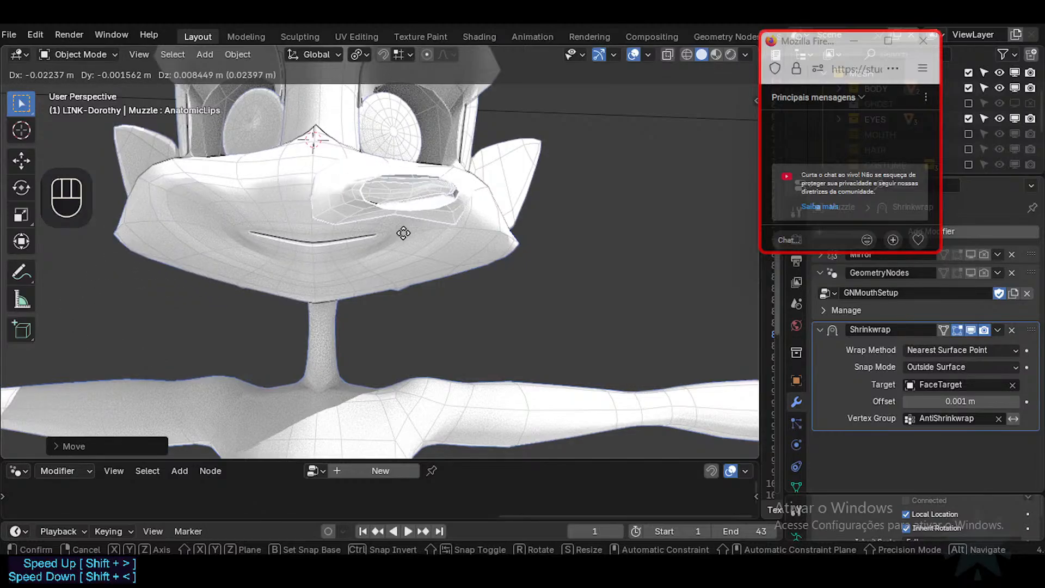
pyautogui.click(388, 326)
pyautogui.press('g')
pyautogui.click(219, 269)
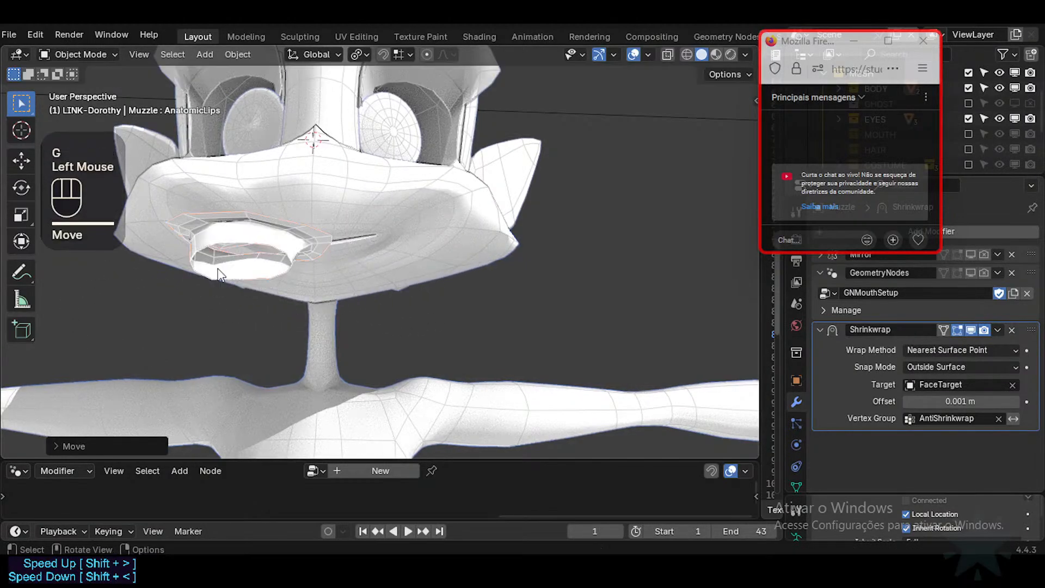
pyautogui.moveTo(289, 272); pyautogui.dragTo(332, 347, button='middle')
pyautogui.moveTo(332, 347); pyautogui.dragTo(283, 310, button='middle')
pyautogui.press('g')
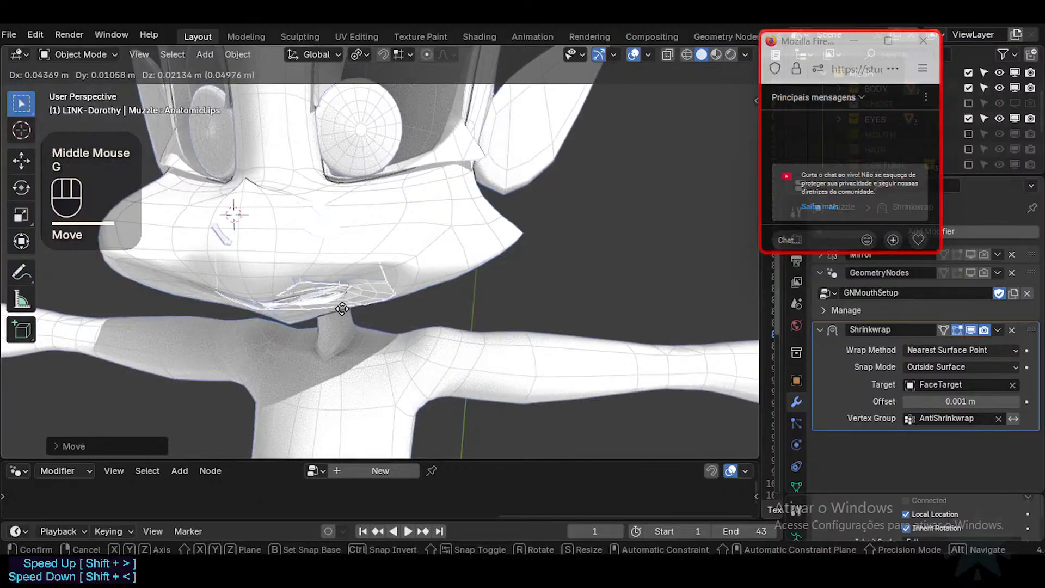
pyautogui.click(351, 330)
# Reposition the Muzzle around the chin from side and front views to test how it deforms.
pyautogui.moveTo(351, 326); pyautogui.dragTo(289, 323, button='middle')
pyautogui.press('g')
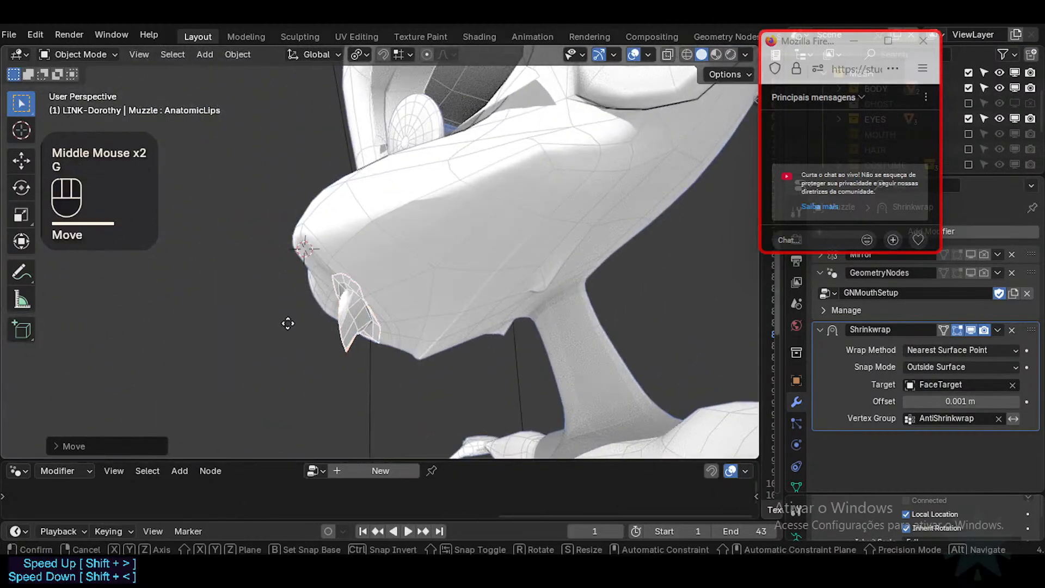
pyautogui.click(245, 294)
pyautogui.moveTo(245, 295); pyautogui.dragTo(471, 352, button='middle')
pyautogui.press('g')
pyautogui.click(314, 306)
pyautogui.press('g')
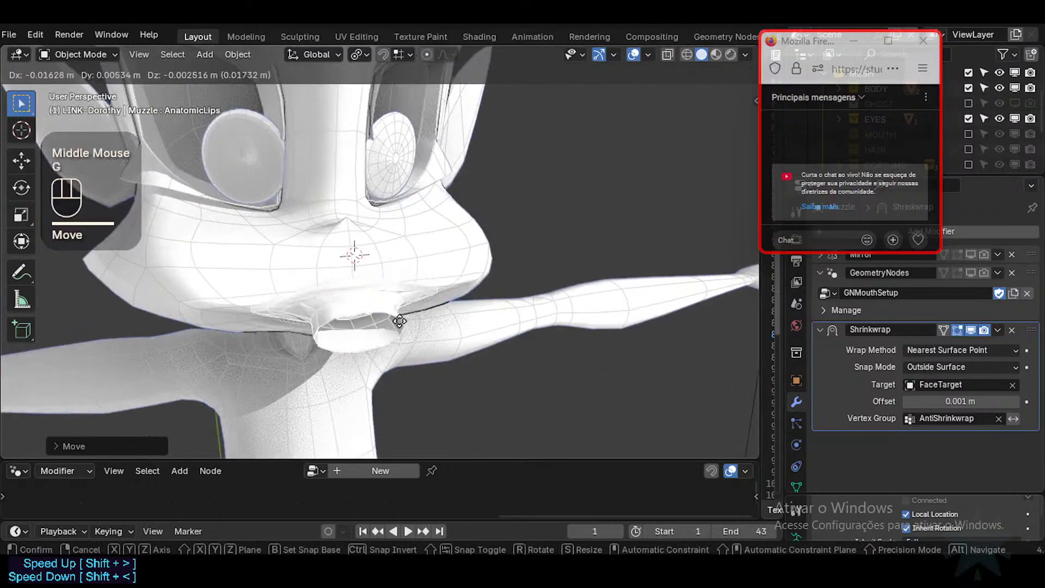
pyautogui.click(400, 333)
# Move the Muzzle up and down around the mouth line to test how the lips protrude from the face.
pyautogui.scroll(2, 400, 333)
pyautogui.moveTo(400, 333); pyautogui.dragTo(328, 311, button='middle')
pyautogui.press('g')
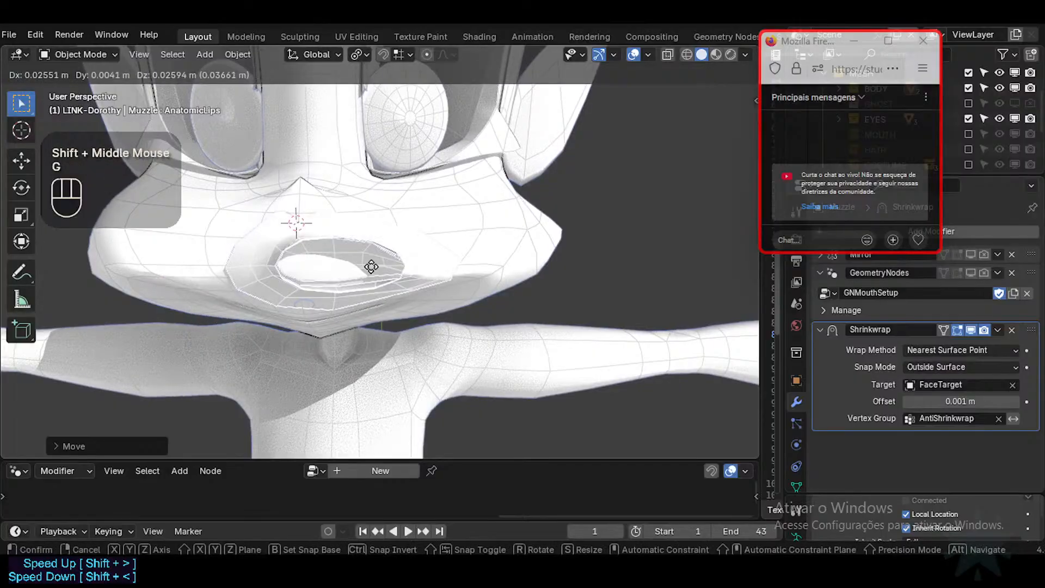
pyautogui.click(353, 264)
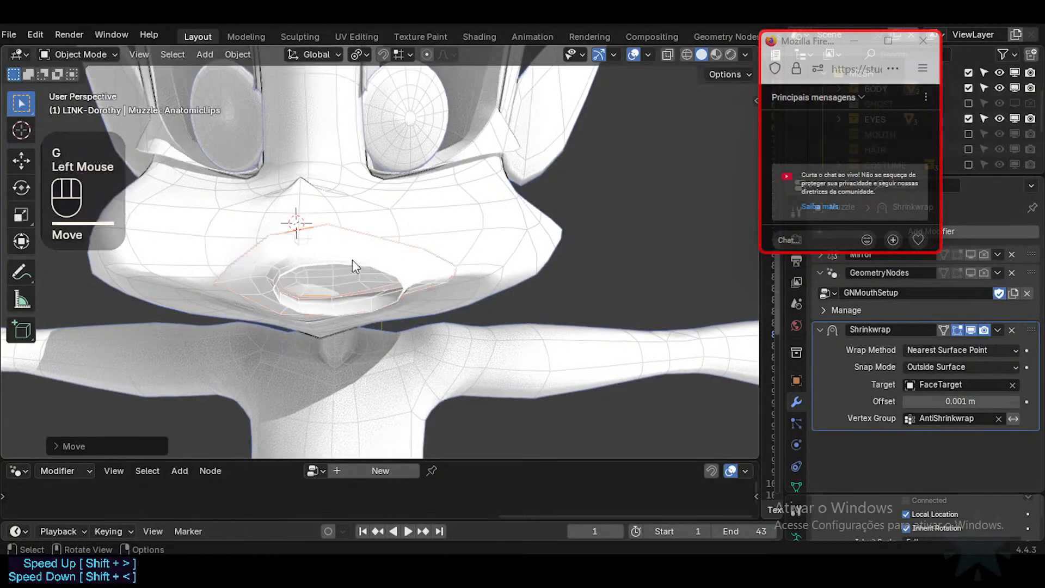
pyautogui.press('g')
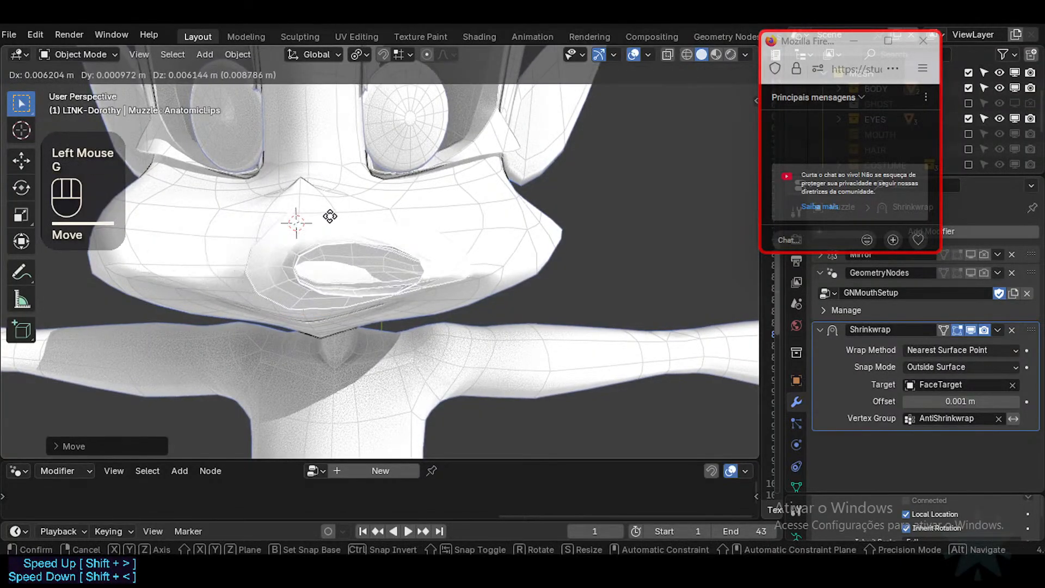
pyautogui.click(329, 260)
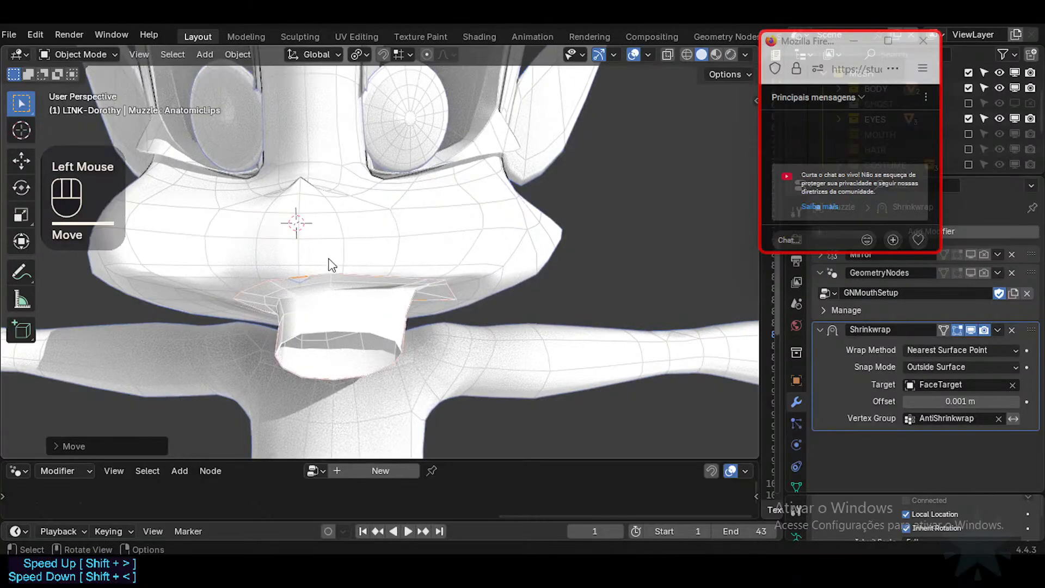
# From a three-quarter view, move the Muzzle closer to the face to test the protruding lip tube.
pyautogui.moveTo(331, 264); pyautogui.dragTo(486, 298, button='middle')
pyautogui.press('g')
pyautogui.click(357, 316)
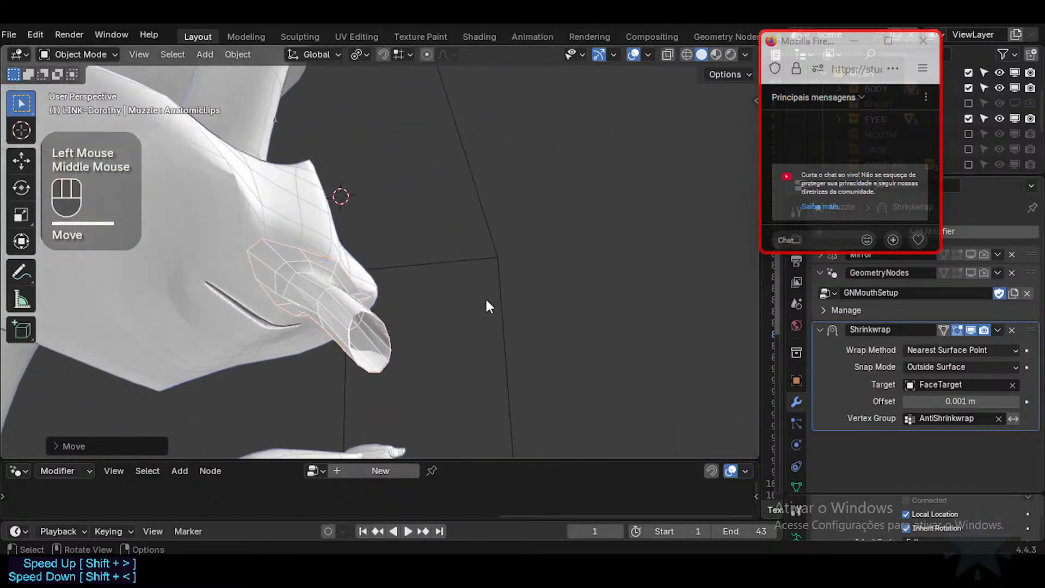
pyautogui.scroll(2, 323, 332)
pyautogui.moveTo(324, 333); pyautogui.dragTo(310, 285, button='middle')
pyautogui.press('g')
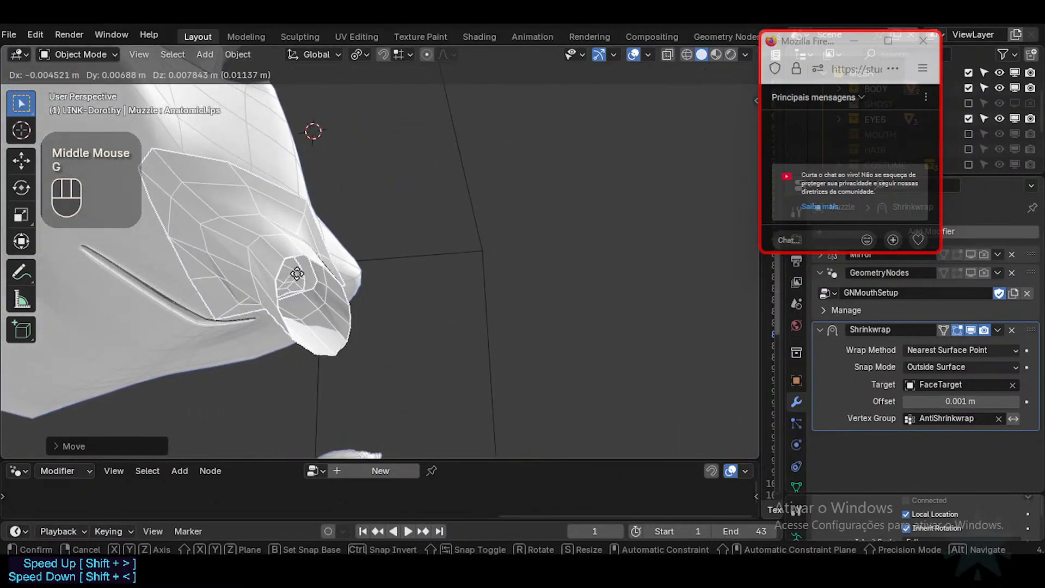
pyautogui.click(258, 258)
# Shift the Muzzle against the underside of the snout to test the wrapping there.
pyautogui.moveTo(257, 257); pyautogui.dragTo(319, 310, button='middle')
pyautogui.press('g')
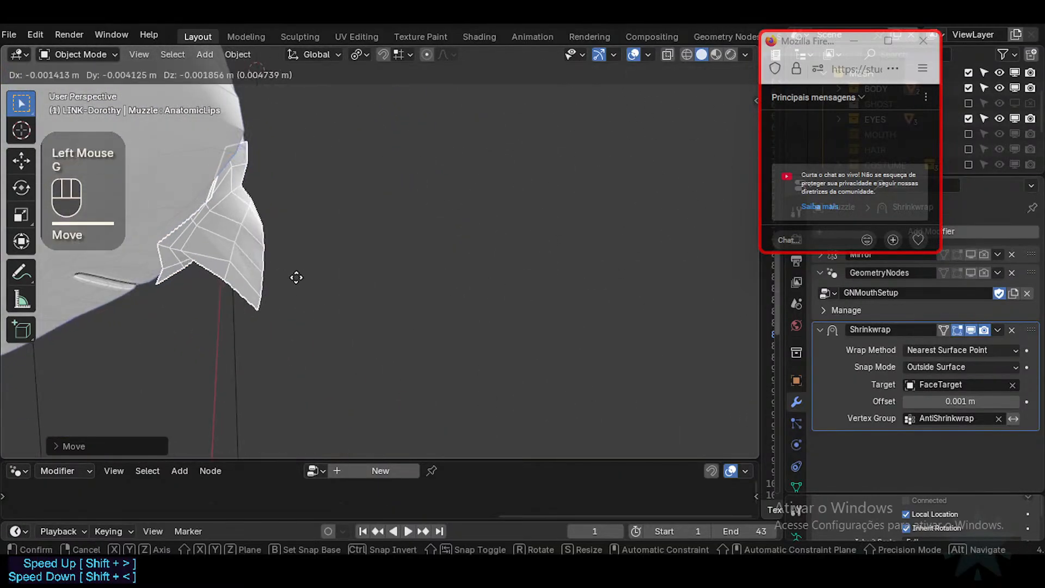
pyautogui.click(244, 216)
pyautogui.moveTo(244, 216); pyautogui.dragTo(256, 234, button='middle')
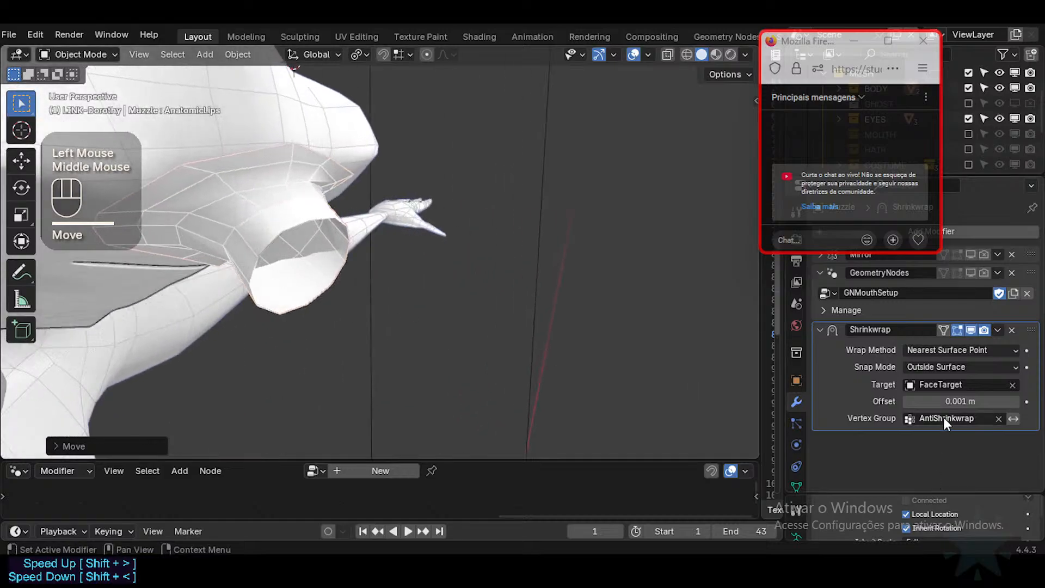
pyautogui.keyDown('shift'); pyautogui.moveTo(375, 279); pyautogui.dragTo(384, 288, button='middle'); pyautogui.keyUp('shift')
pyautogui.press('g')
pyautogui.click(364, 277)
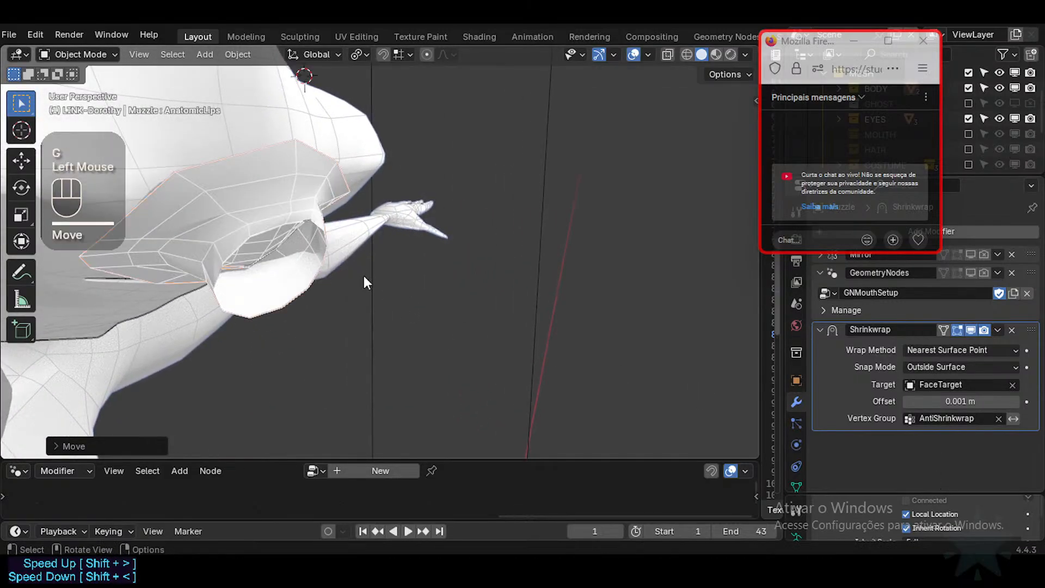
# Turn off the viewport wireframe overlay and shade the Muzzle smooth.
pyautogui.hotkey('ctrl', 'shift', 'alt', 'z')
pyautogui.moveTo(361, 279); pyautogui.dragTo(236, 213, button='middle')
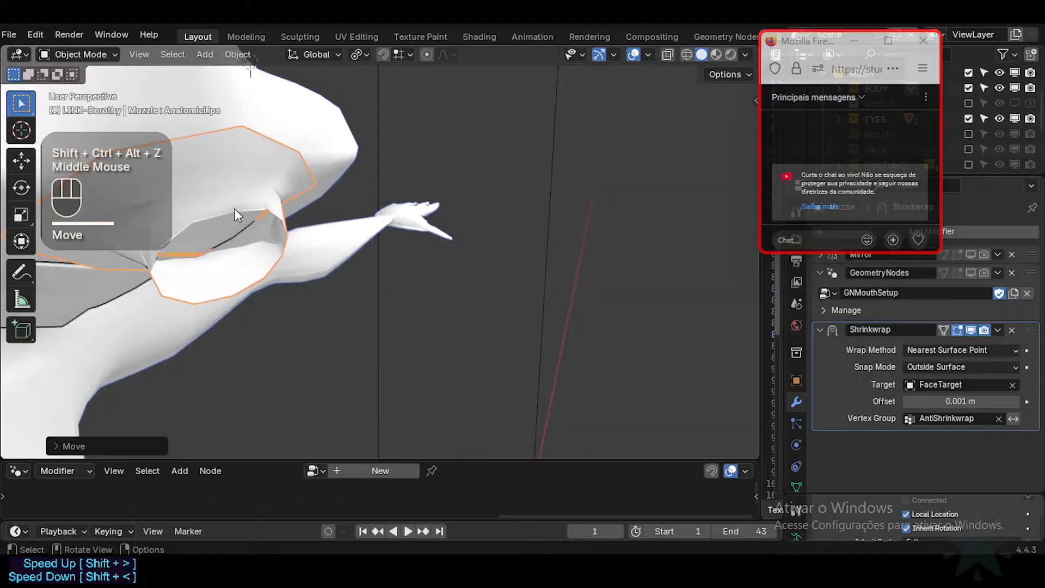
pyautogui.rightClick(225, 176)
pyautogui.click(225, 175)
pyautogui.keyDown('shift'); pyautogui.moveTo(226, 177); pyautogui.dragTo(123, 167, button='middle'); pyautogui.keyUp('shift')
pyautogui.scroll(-2, 264, 219)
# Clear the Muzzle's location to return it to its origin on the face.
pyautogui.moveTo(264, 220); pyautogui.dragTo(477, 292, button='middle')
pyautogui.click(478, 291)
pyautogui.hotkey('alt', 'g')
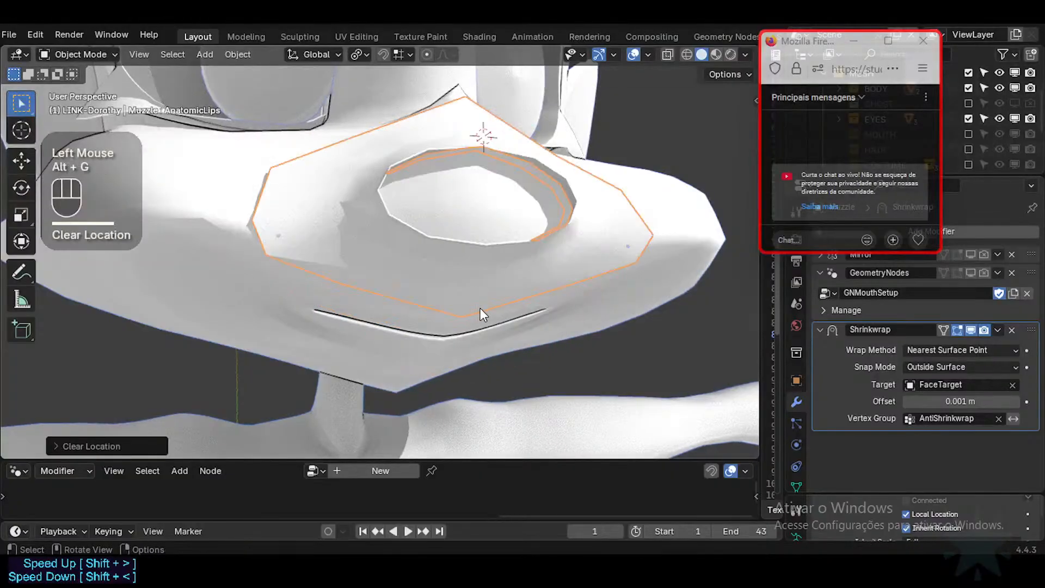
# Clear the Muzzle's scale and rotation, and display its GeometryNodes modifier instead of Shrinkwrap in the viewport.
pyautogui.hotkey('alt', 's')
pyautogui.hotkey('alt', 'r')
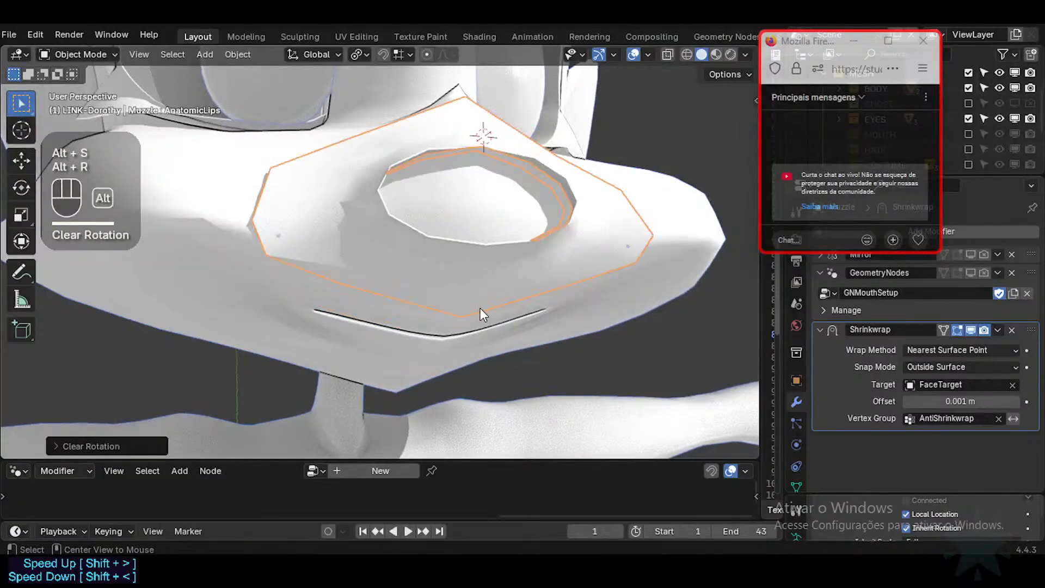
pyautogui.moveTo(538, 289); pyautogui.dragTo(429, 293, button='middle')
pyautogui.scroll(-2, 481, 253)
pyautogui.moveTo(482, 253)
pyautogui.mouseDown(button='middle')
pyautogui.moveTo(434, 264)
pyautogui.moveTo(468, 270)
pyautogui.mouseUp(button='middle')
pyautogui.click(973, 331)
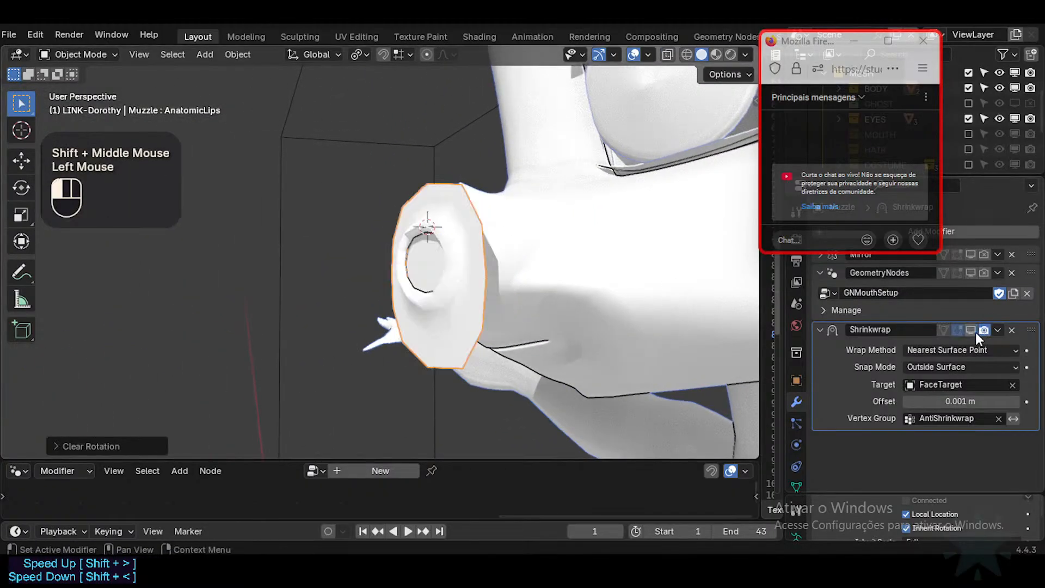
pyautogui.click(969, 271)
pyautogui.moveTo(500, 286); pyautogui.dragTo(492, 283, button='middle')
pyautogui.press('KP_3')
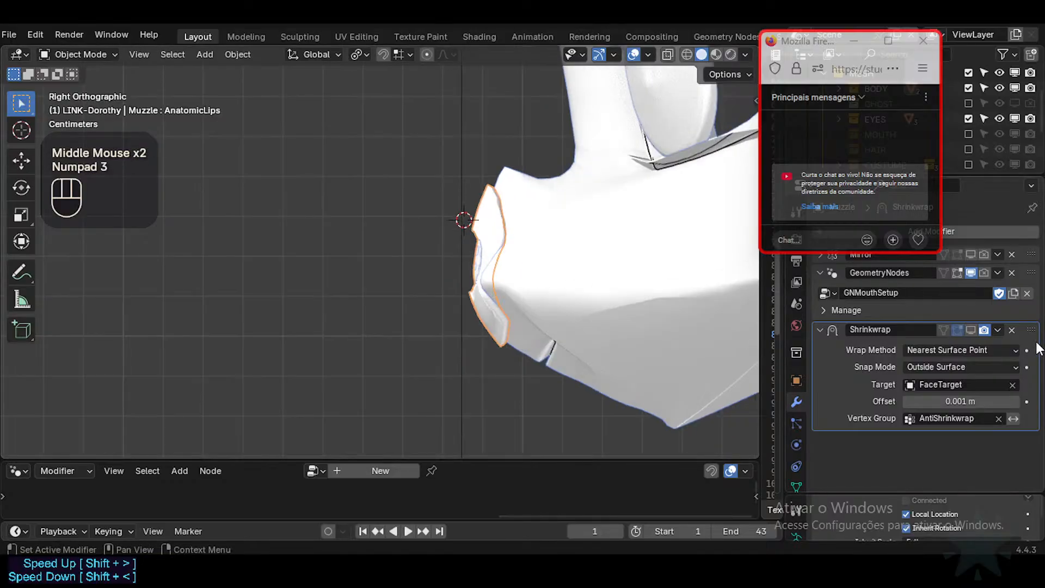
# In the right side view, compare the Muzzle's wrapping by alternately toggling the viewport display of Shrinkwrap and GeometryNodes.
pyautogui.click(968, 273)
pyautogui.click(972, 331)
pyautogui.click(971, 331)
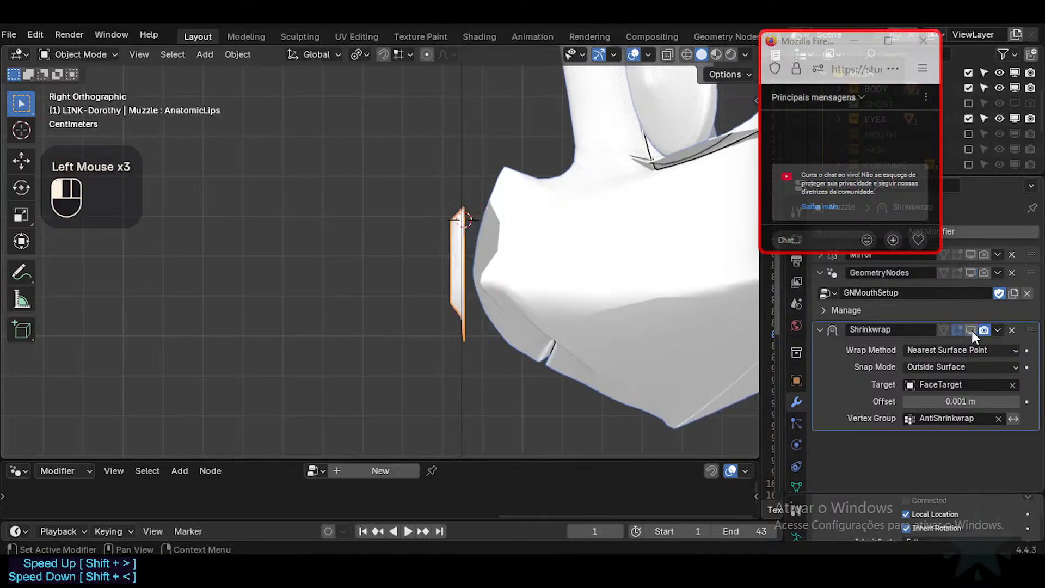
pyautogui.click(971, 331)
pyautogui.click(972, 331)
pyautogui.click(971, 273)
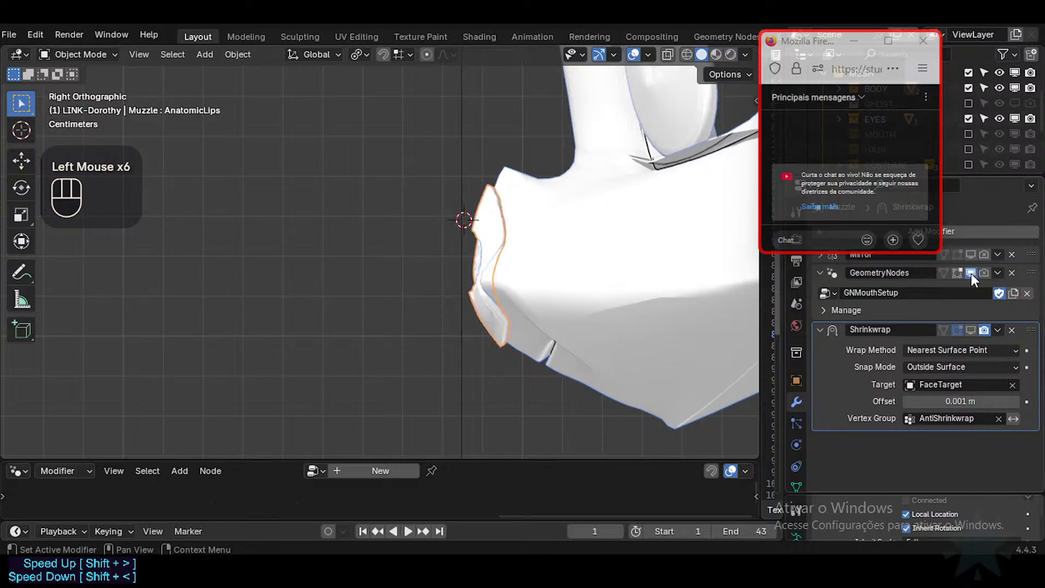
pyautogui.click(971, 273)
pyautogui.click(970, 273)
pyautogui.click(971, 274)
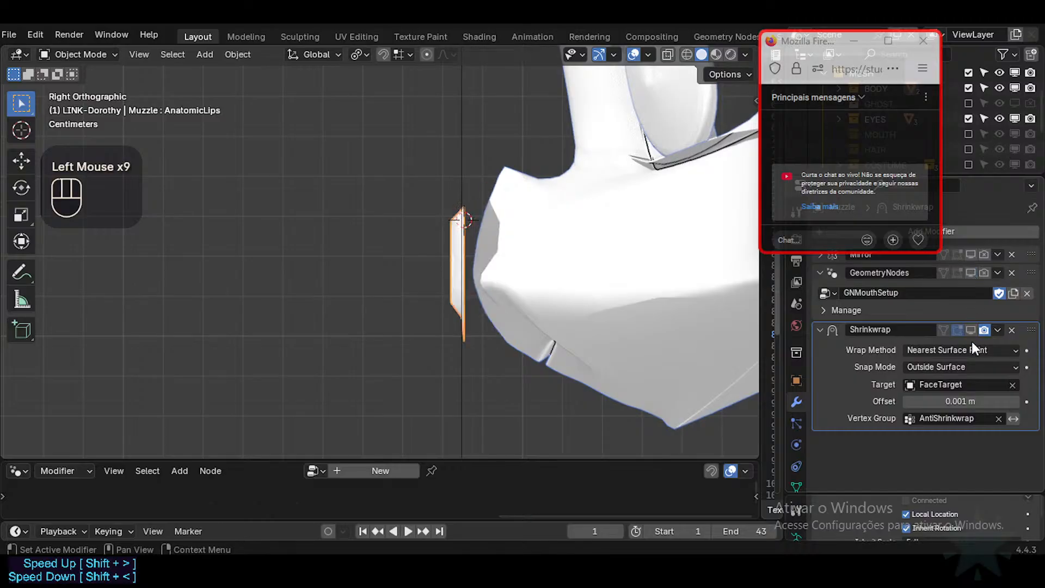
pyautogui.click(972, 330)
pyautogui.click(971, 330)
pyautogui.click(969, 274)
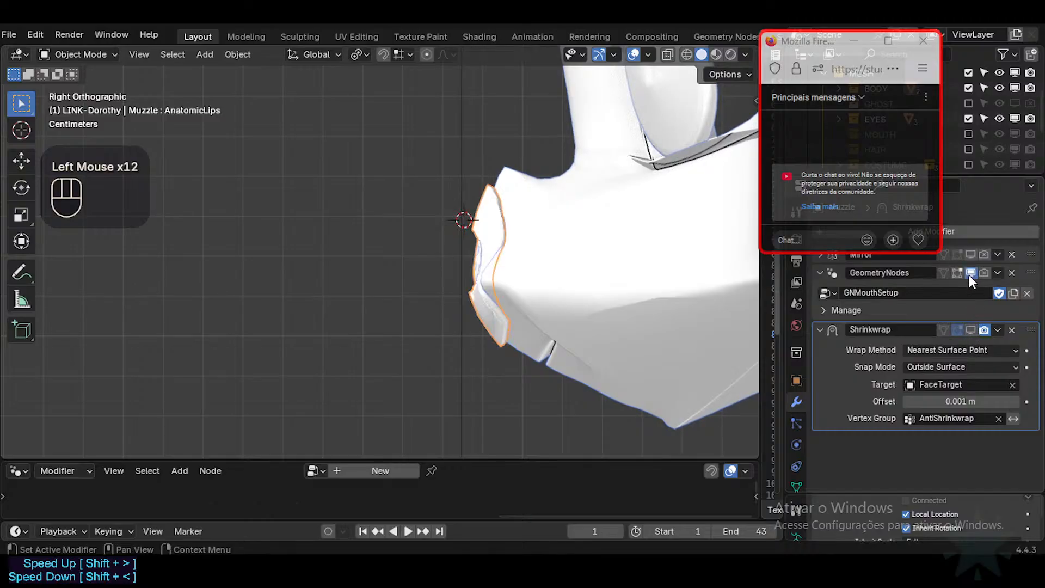
# Compare the Muzzle's fit with and without each of the two modifiers from several angled views around the snout.
pyautogui.moveTo(414, 273); pyautogui.dragTo(577, 280, button='middle')
pyautogui.scroll(1, 490, 296)
pyautogui.moveTo(490, 296); pyautogui.dragTo(401, 390, button='middle')
pyautogui.scroll(2, 387, 299)
pyautogui.keyDown('shift'); pyautogui.moveTo(499, 399); pyautogui.dragTo(450, 227, button='middle'); pyautogui.keyUp('shift')
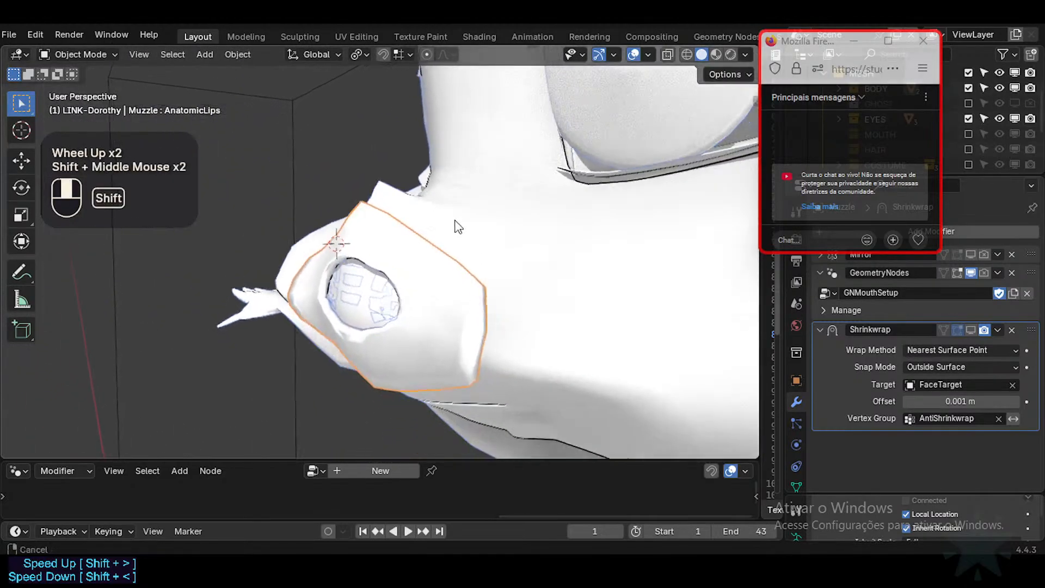
pyautogui.scroll(-1, 450, 227)
pyautogui.click(970, 273)
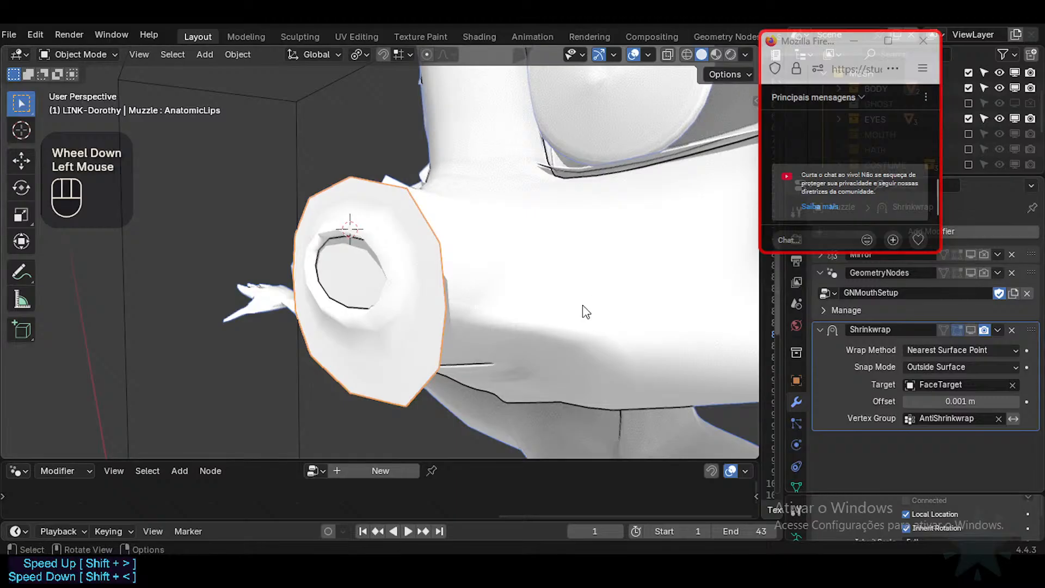
pyautogui.moveTo(585, 312); pyautogui.dragTo(631, 304, button='middle')
pyautogui.click(968, 272)
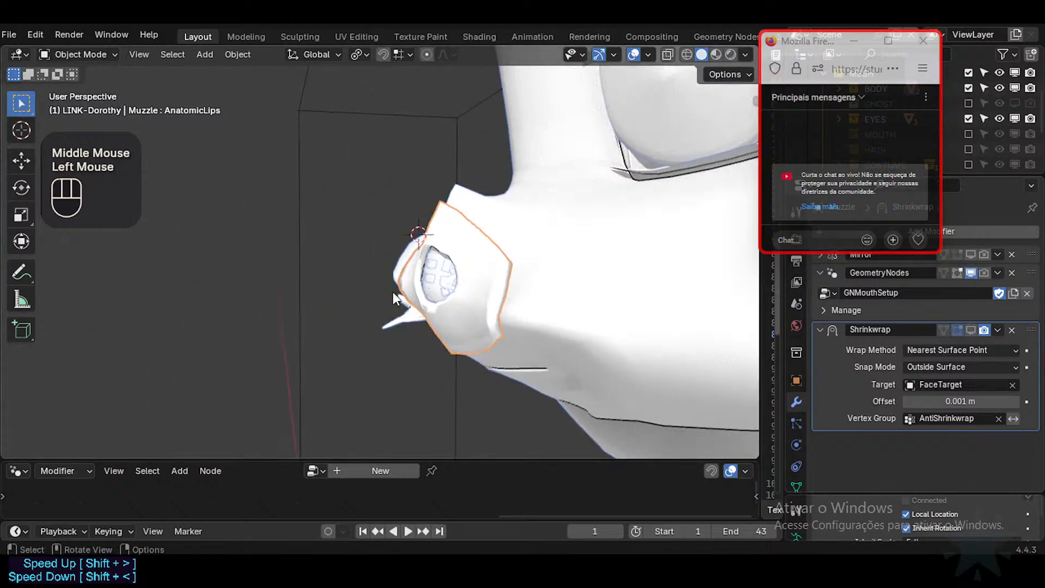
pyautogui.moveTo(393, 291); pyautogui.dragTo(490, 297, button='middle')
pyautogui.click(971, 273)
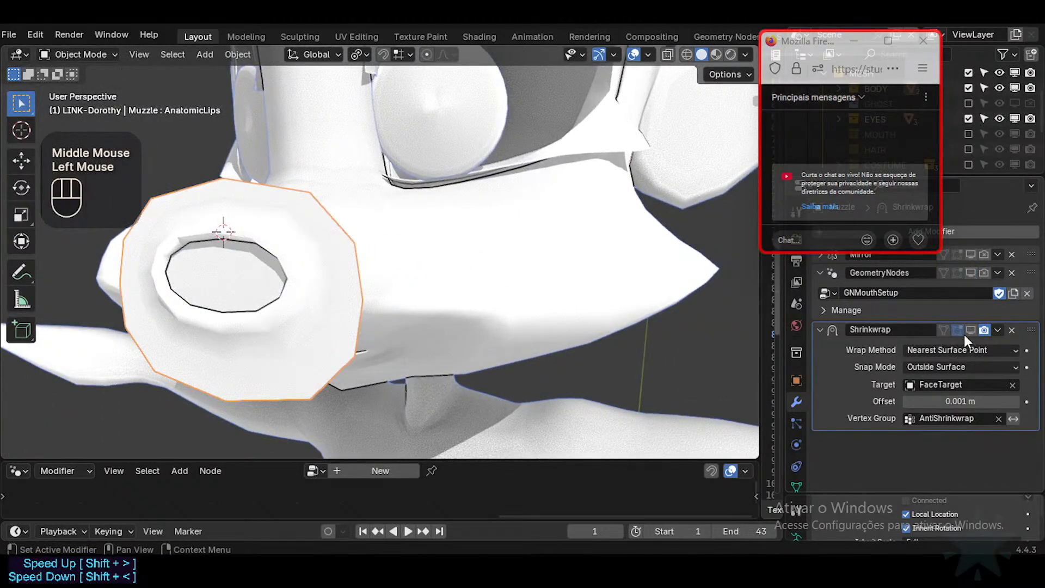
pyautogui.click(970, 328)
pyautogui.click(970, 329)
pyautogui.click(972, 272)
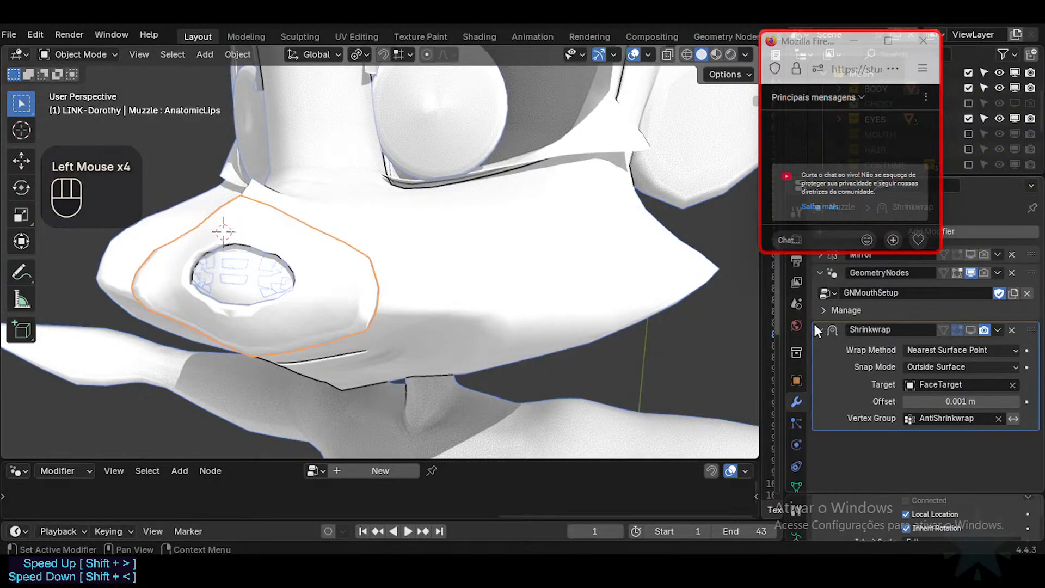
# Disable Shrinkwrap and enable GeometryNodes for rendering on the Muzzle, and save the file.
pyautogui.click(811, 330)
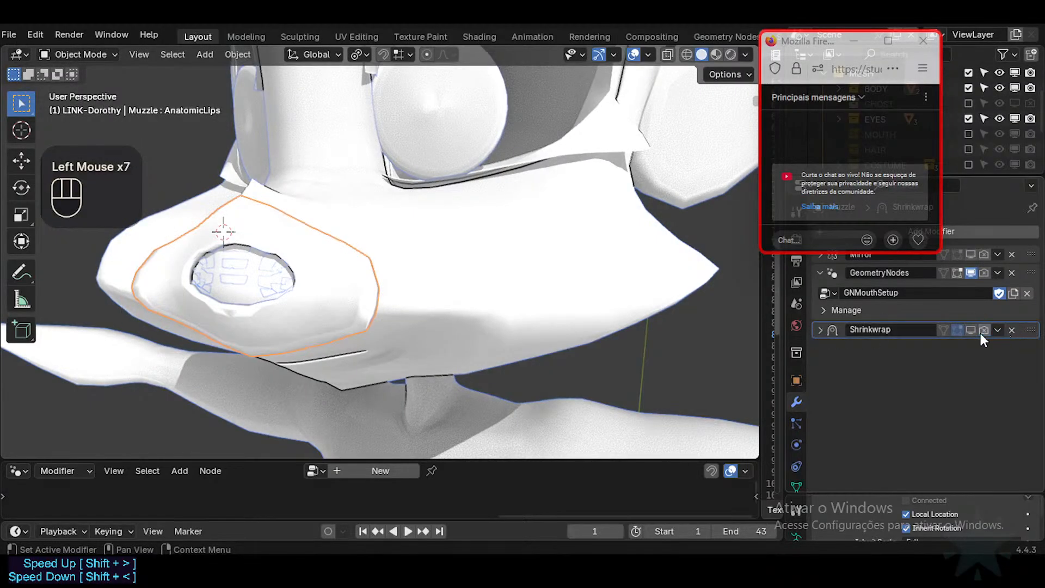
pyautogui.scroll(-2, 482, 220)
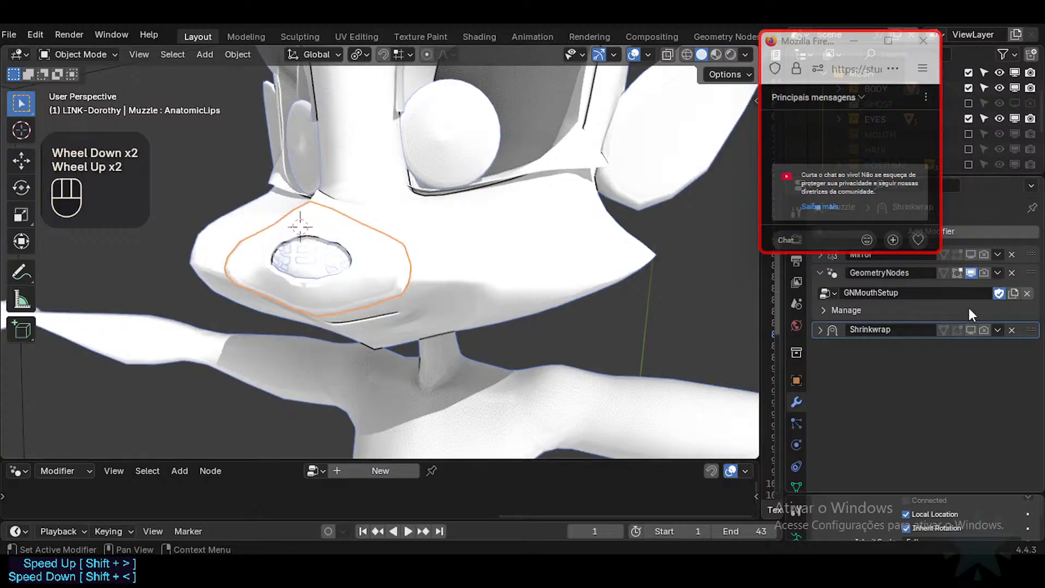
pyautogui.click(984, 272)
pyautogui.moveTo(430, 275)
pyautogui.keyDown('shift'); pyautogui.mouseDown(button='middle')
pyautogui.moveTo(451, 282)
pyautogui.moveTo(423, 284)
pyautogui.mouseUp(button='middle'); pyautogui.keyUp('shift')
pyautogui.hotkey('ctrl', 's')
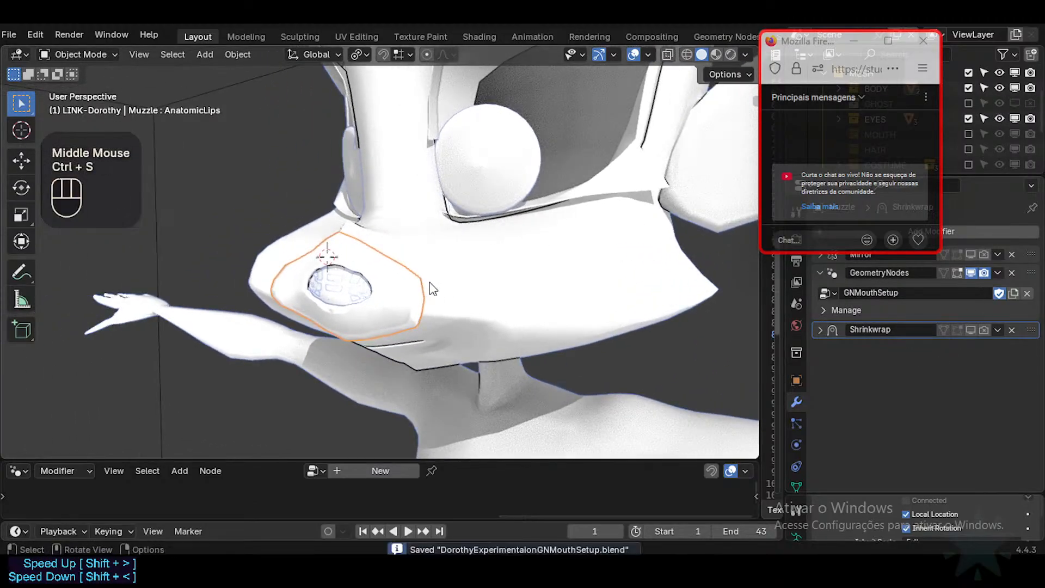
pyautogui.moveTo(877, 253); pyautogui.dragTo(869, 328)
pyautogui.moveTo(823, 38); pyautogui.dragTo(894, 172)
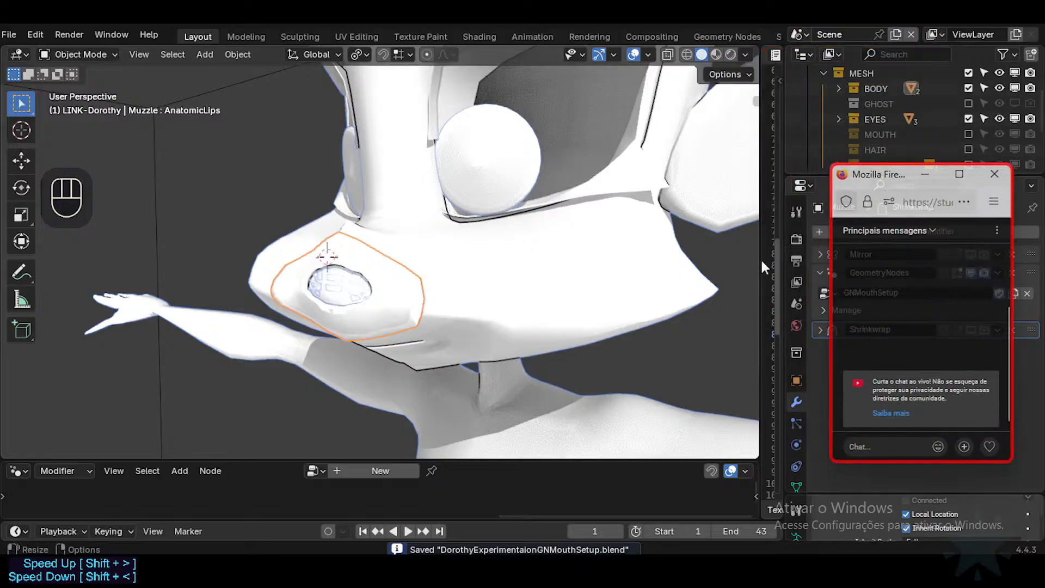
# Examine how the Muzzle and its mouth opening sit on the whole head from front and three-quarter views.
pyautogui.scroll(-1, 506, 226)
pyautogui.moveTo(506, 225); pyautogui.dragTo(593, 211, button='middle')
pyautogui.scroll(1, 594, 211)
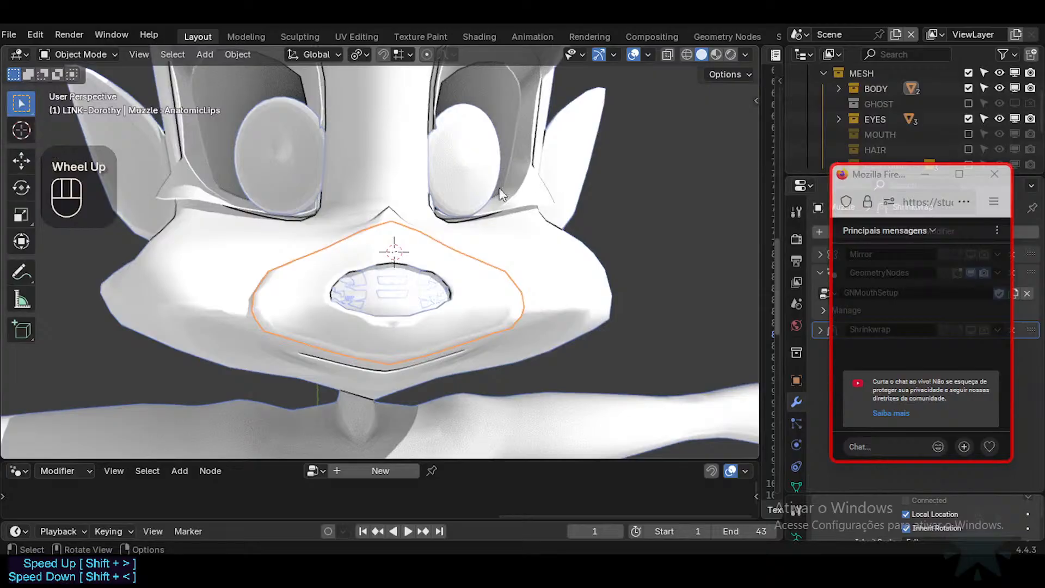
pyautogui.moveTo(541, 191); pyautogui.dragTo(514, 204, button='middle')
pyautogui.scroll(-2, 514, 205)
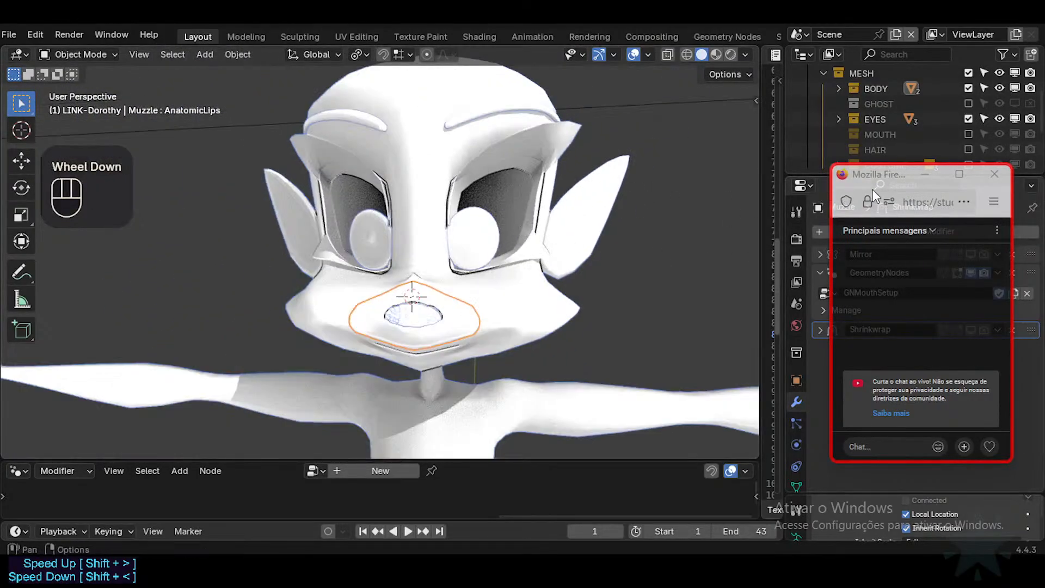
pyautogui.click(764, 166)
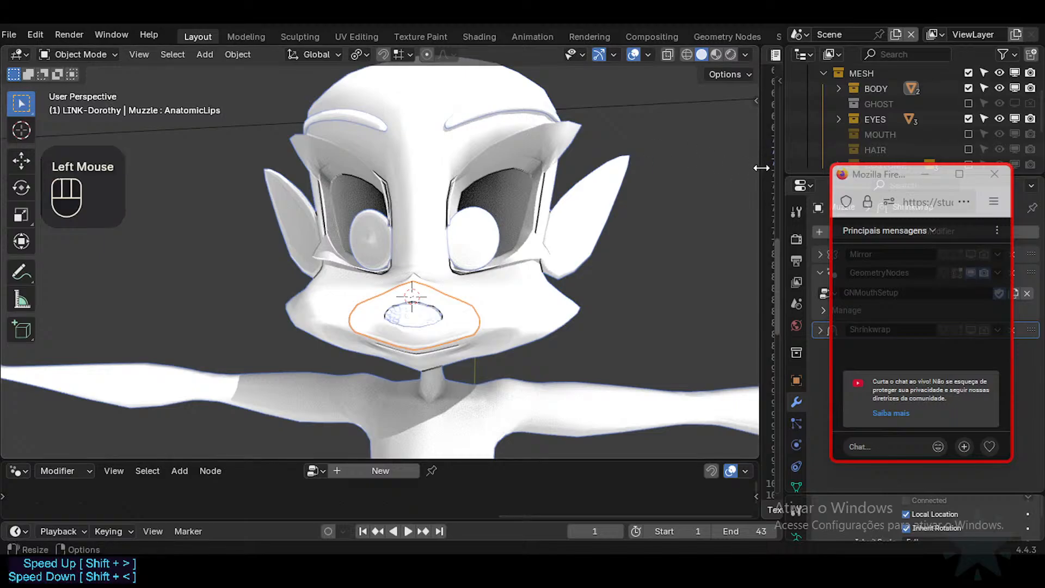
pyautogui.moveTo(761, 167); pyautogui.dragTo(784, 201)
pyautogui.moveTo(591, 221); pyautogui.dragTo(489, 251, button='middle')
pyautogui.scroll(2, 489, 251)
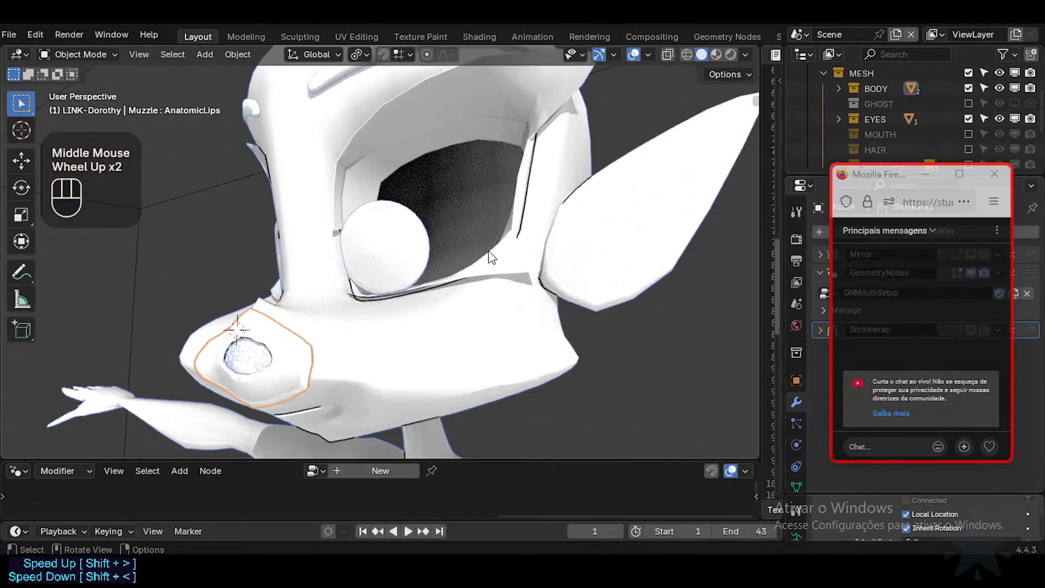
pyautogui.keyDown('shift'); pyautogui.moveTo(374, 168); pyautogui.dragTo(422, 233, button='middle'); pyautogui.keyUp('shift')
pyautogui.scroll(-1, 497, 316)
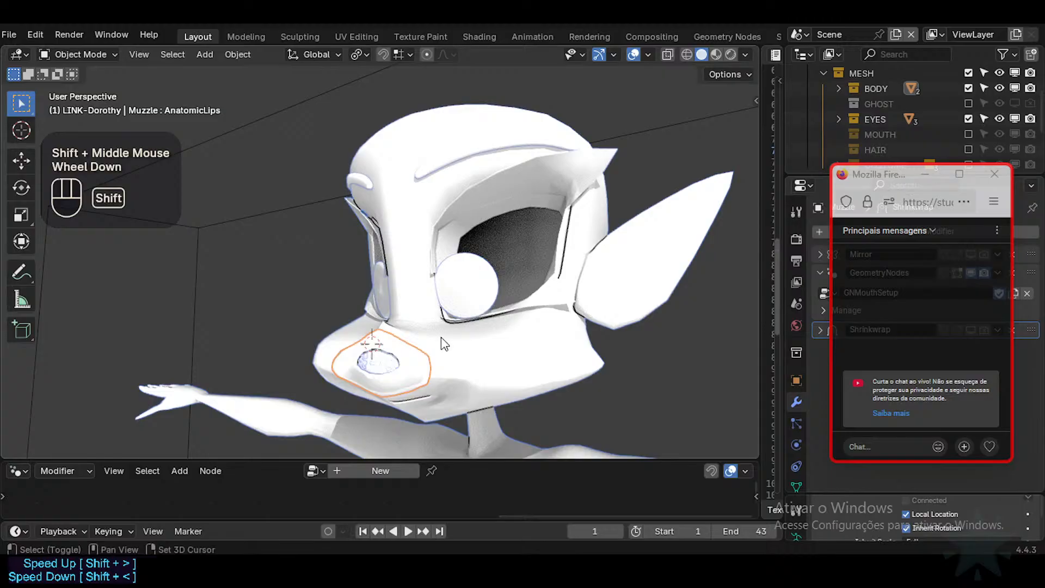
pyautogui.keyDown('shift'); pyautogui.moveTo(444, 343); pyautogui.dragTo(460, 285, button='middle'); pyautogui.keyUp('shift')
pyautogui.scroll(2, 441, 342)
pyautogui.scroll(-2, 436, 233)
pyautogui.moveTo(436, 234); pyautogui.dragTo(418, 284, button='middle')
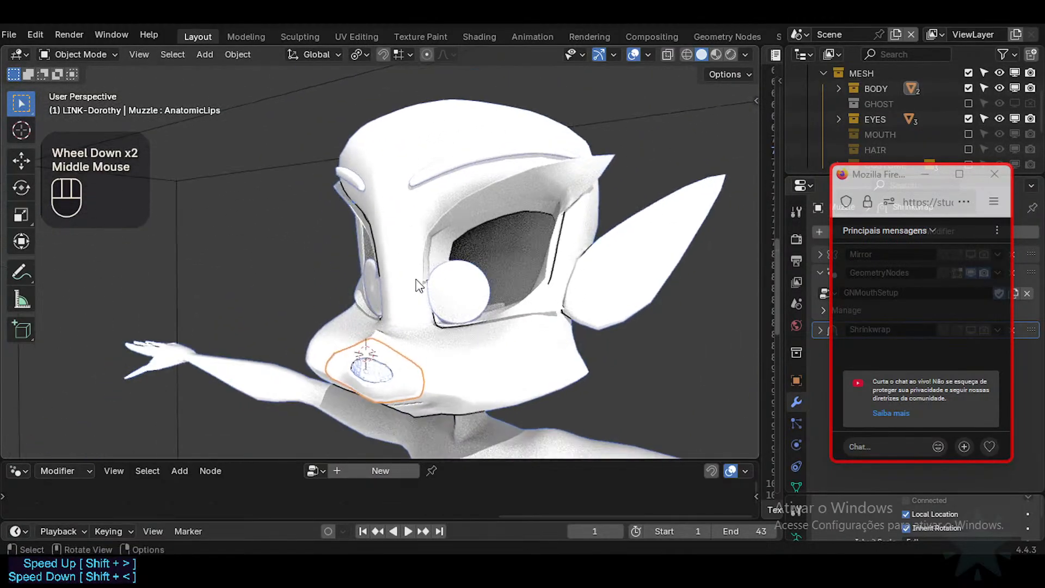
pyautogui.moveTo(430, 325); pyautogui.dragTo(443, 310, button='middle')
pyautogui.keyDown('shift'); pyautogui.moveTo(443, 310); pyautogui.dragTo(489, 250, button='middle'); pyautogui.keyUp('shift')
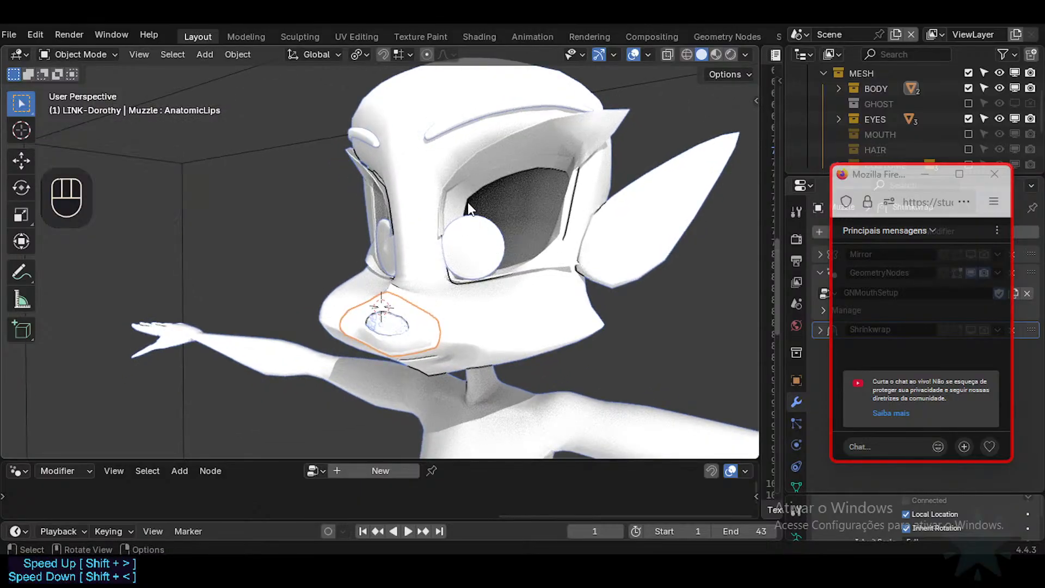
pyautogui.moveTo(418, 293); pyautogui.dragTo(447, 303, button='middle')
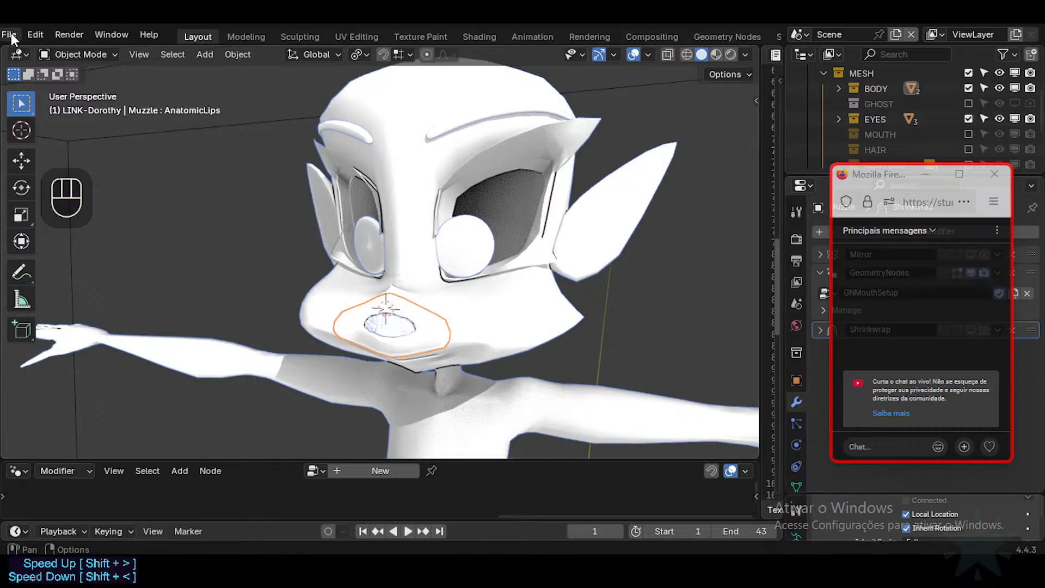
pyautogui.scroll(2, 11, 37)
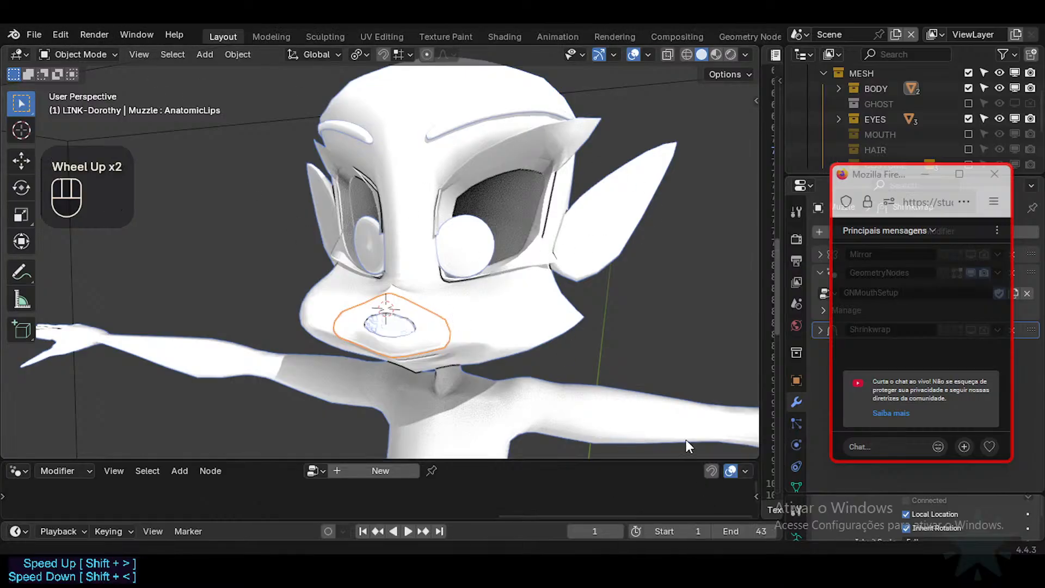
pyautogui.moveTo(902, 194); pyautogui.dragTo(908, 65)
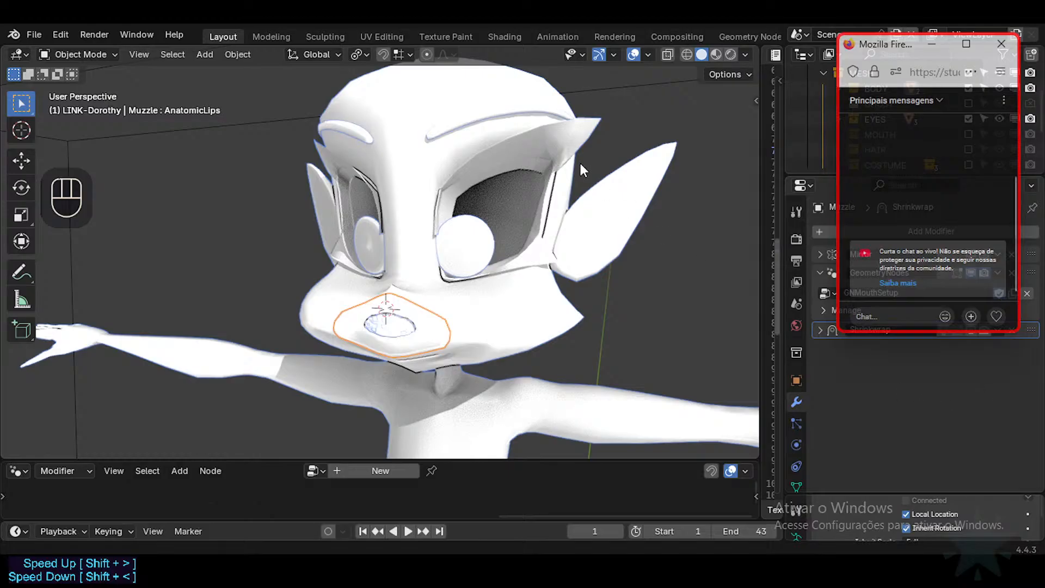